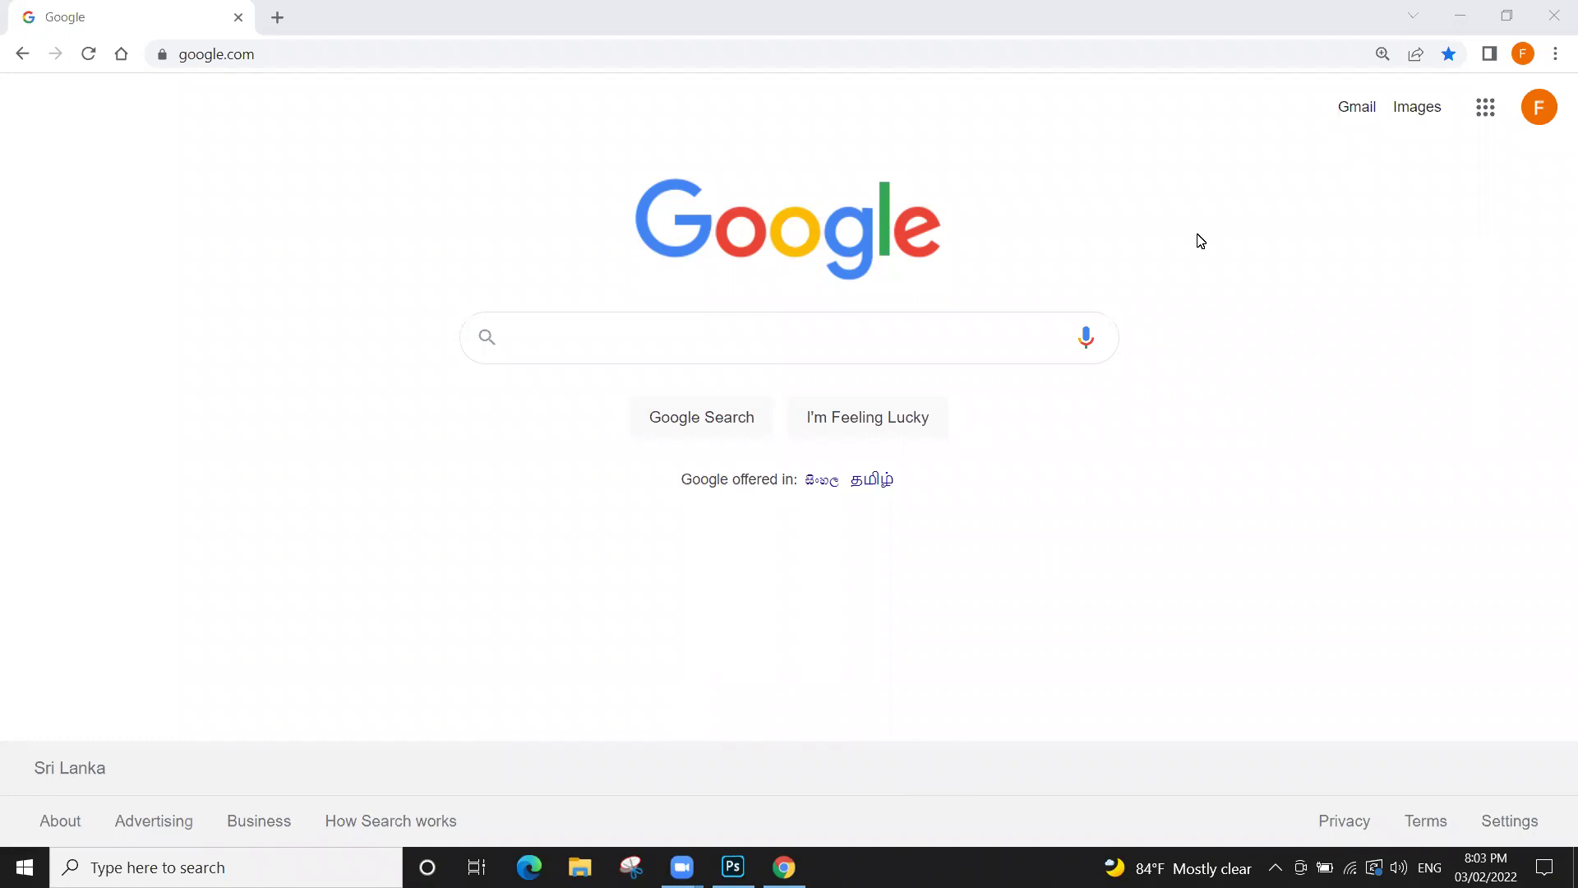
Minimize the browser and Photoshop windows to reveal the desktop
left_click(1060, 556)
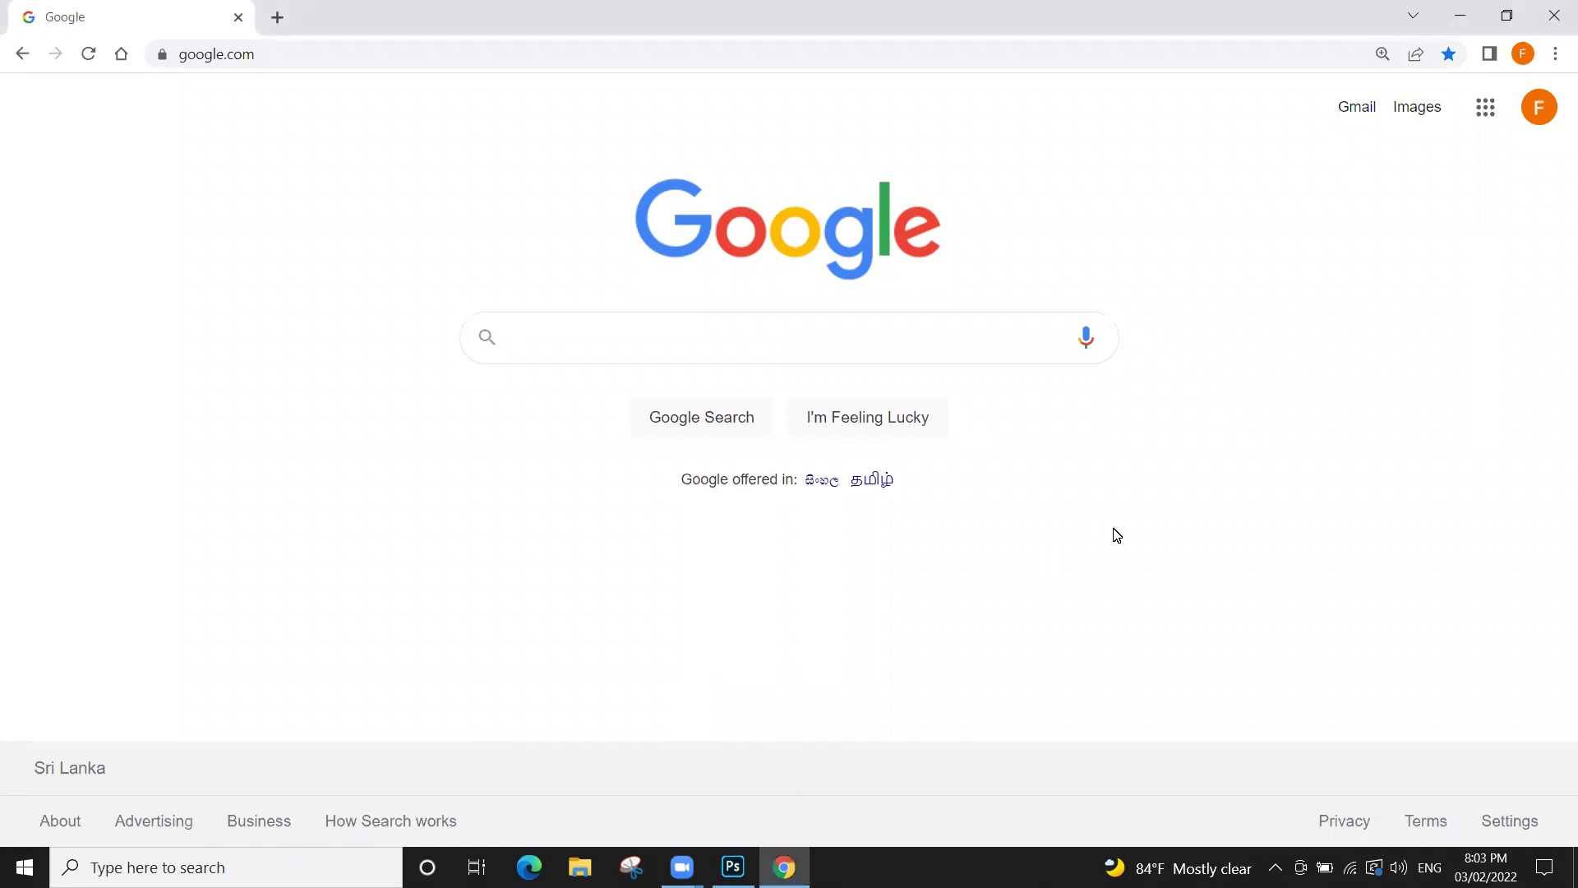
left_click(1462, 18)
left_click(1464, 13)
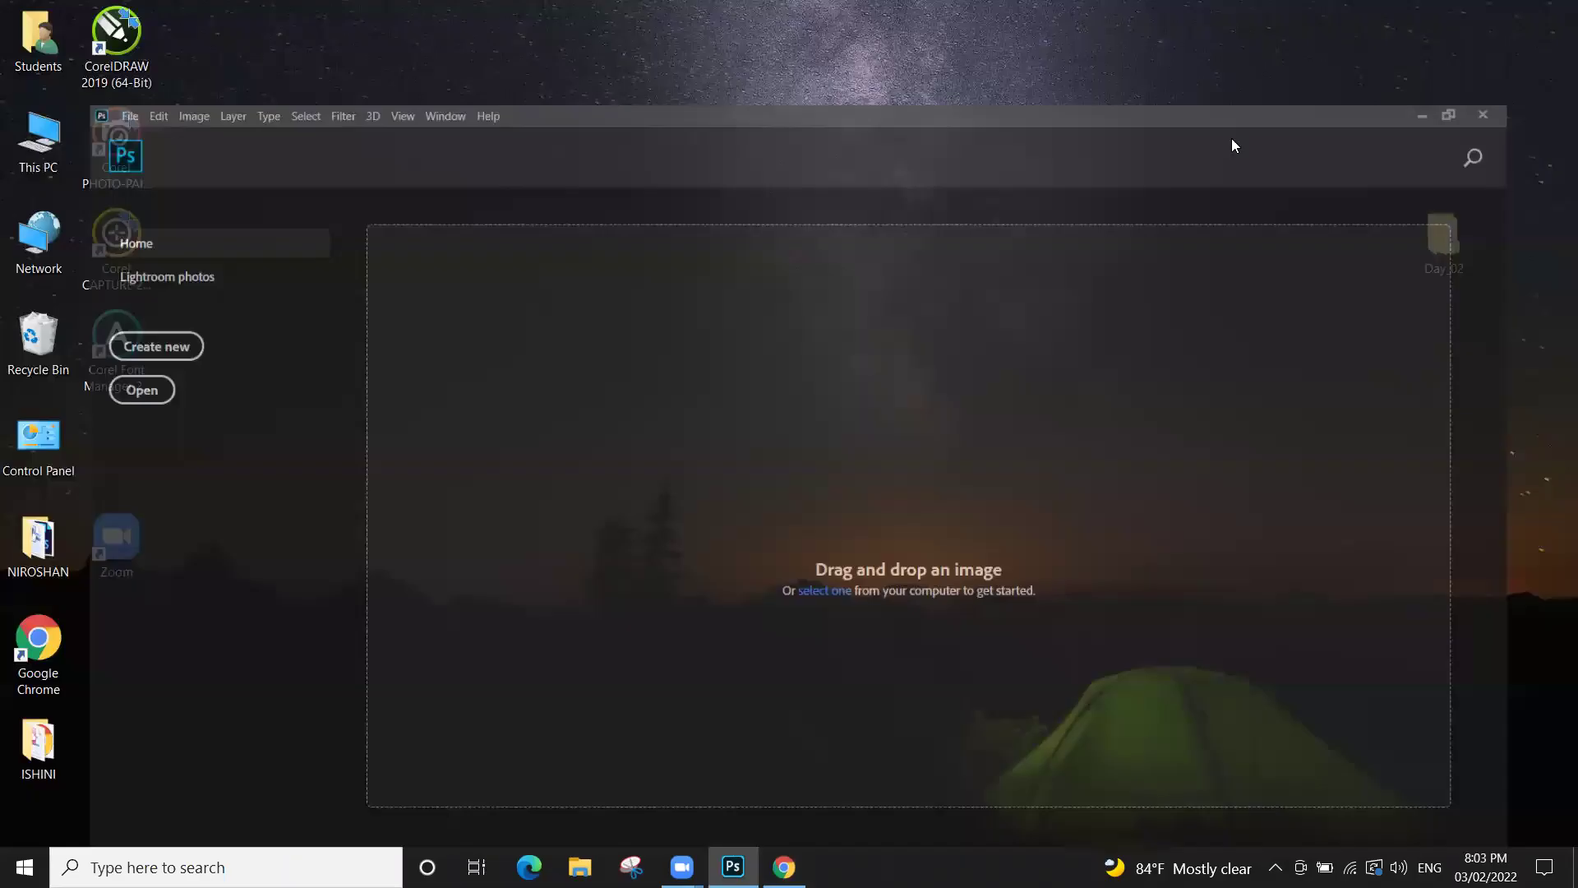
right_click(940, 273)
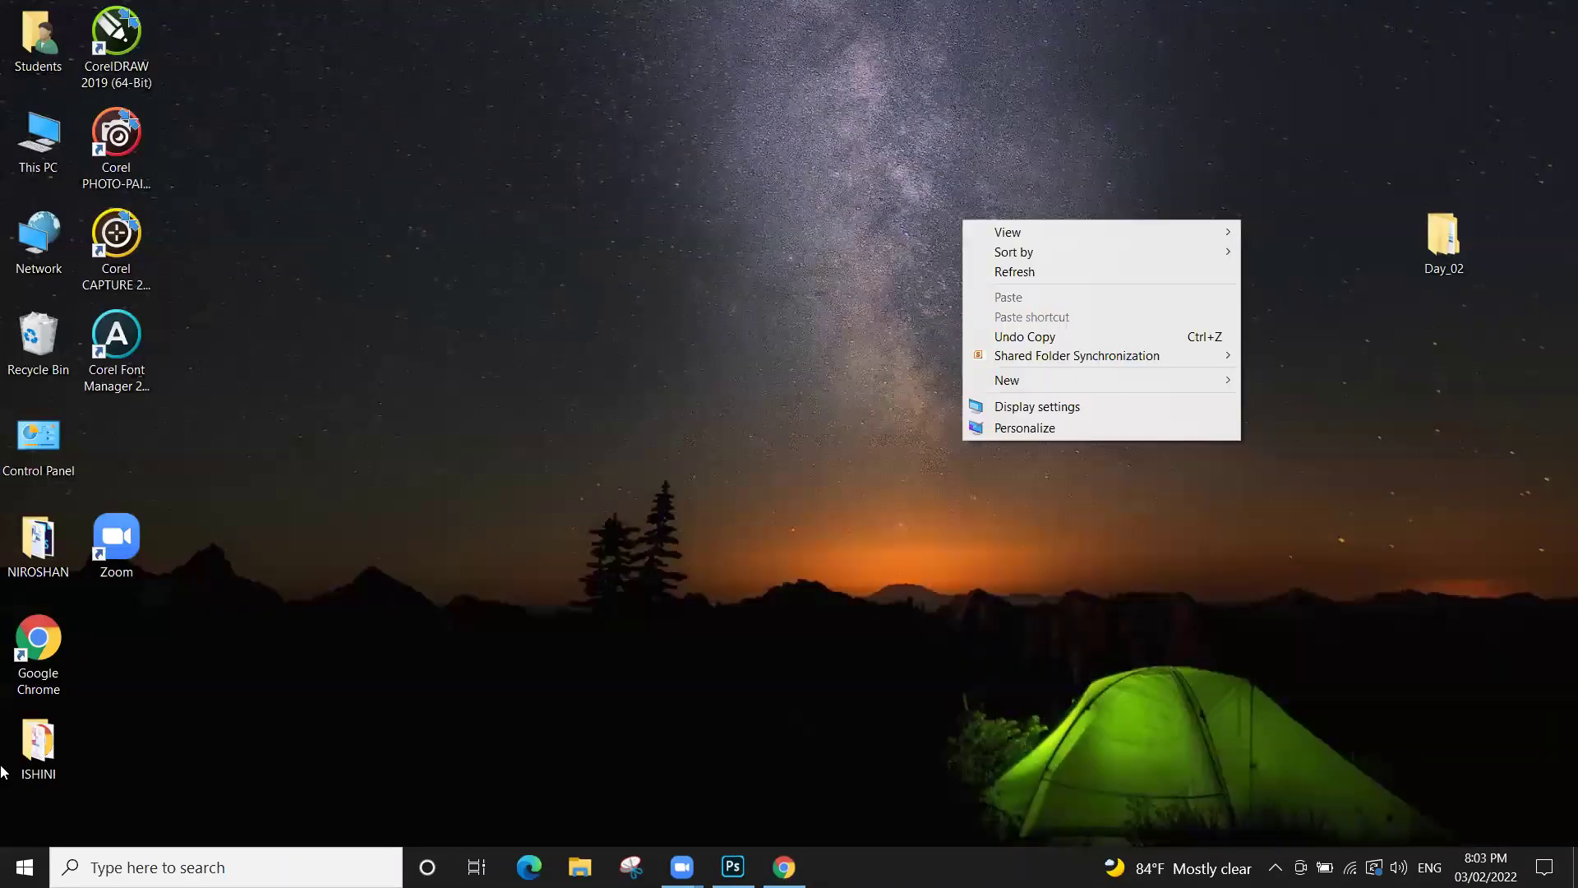
Search Windows for "adobe p" and switch to Adobe Photoshop 2020
key("super")
type("ado")
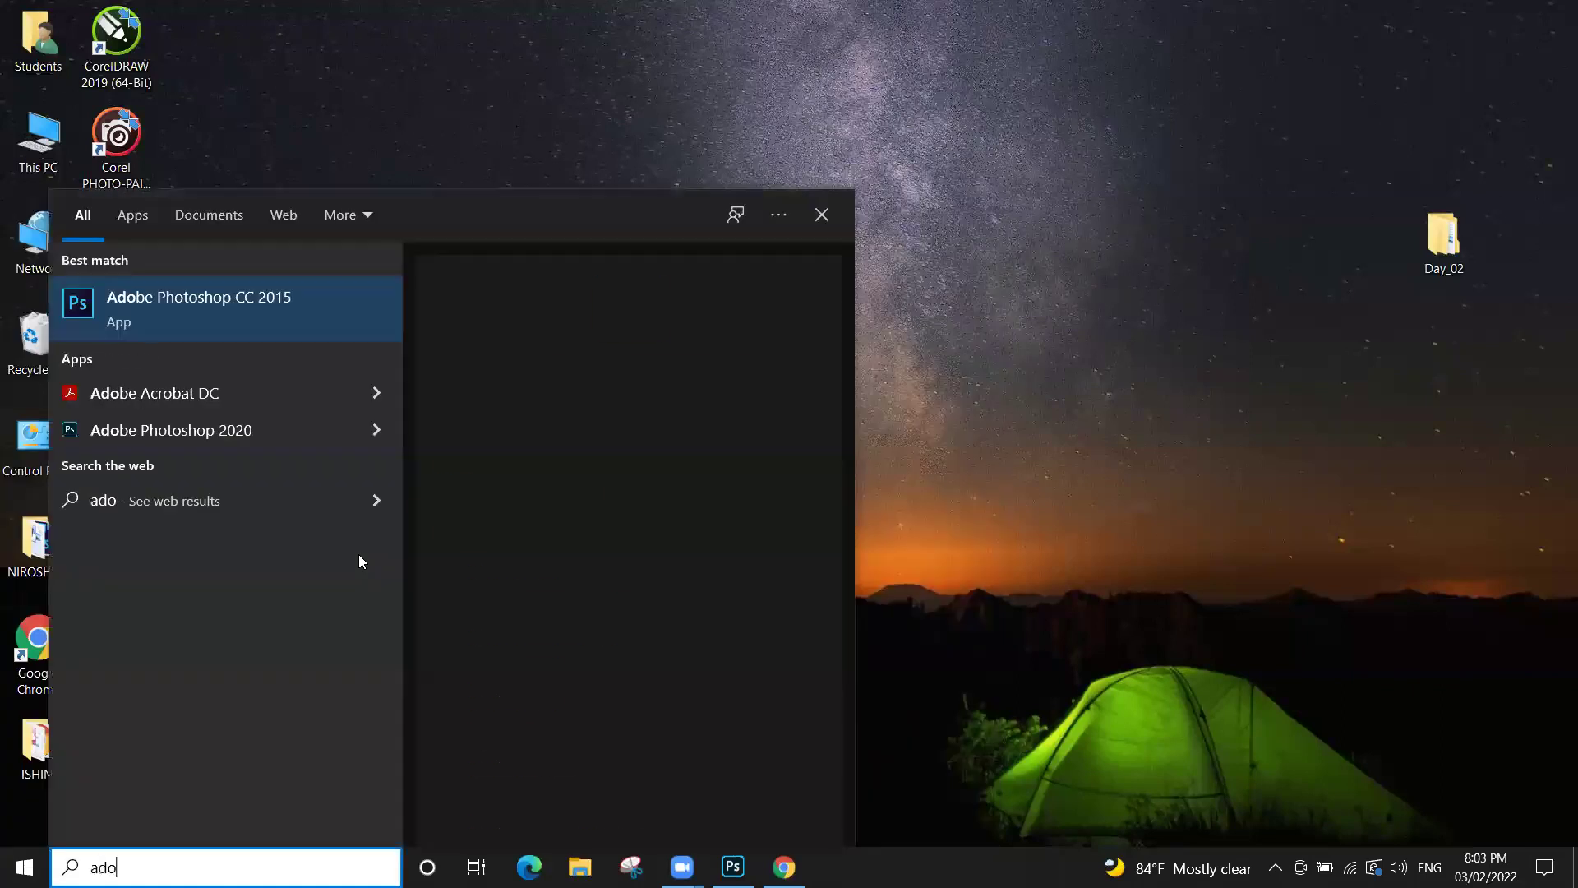
type("be p")
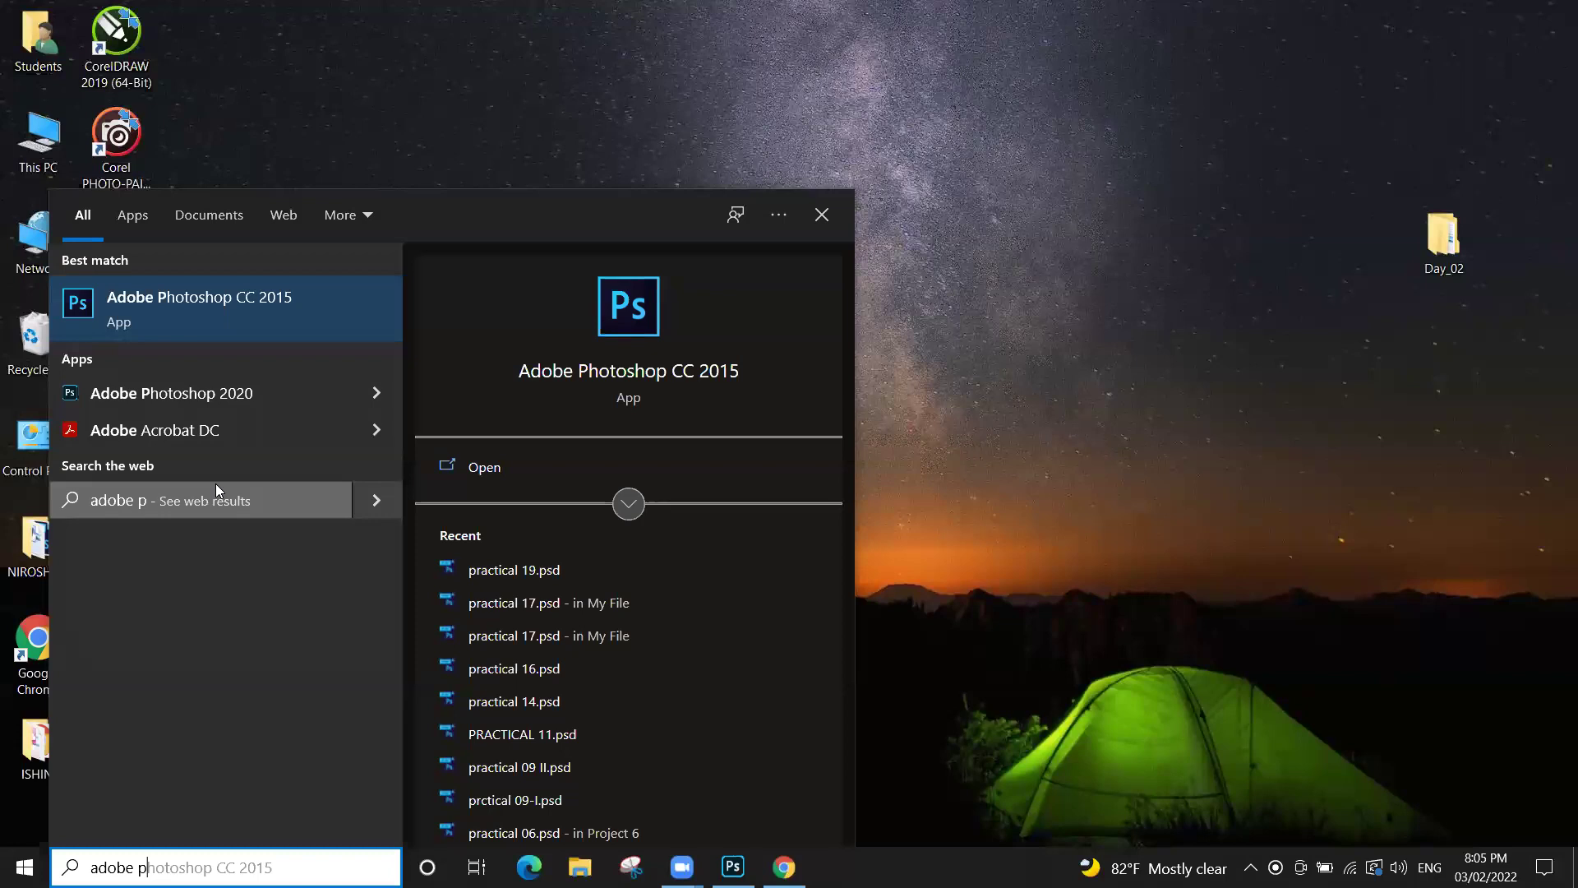
left_click(247, 394)
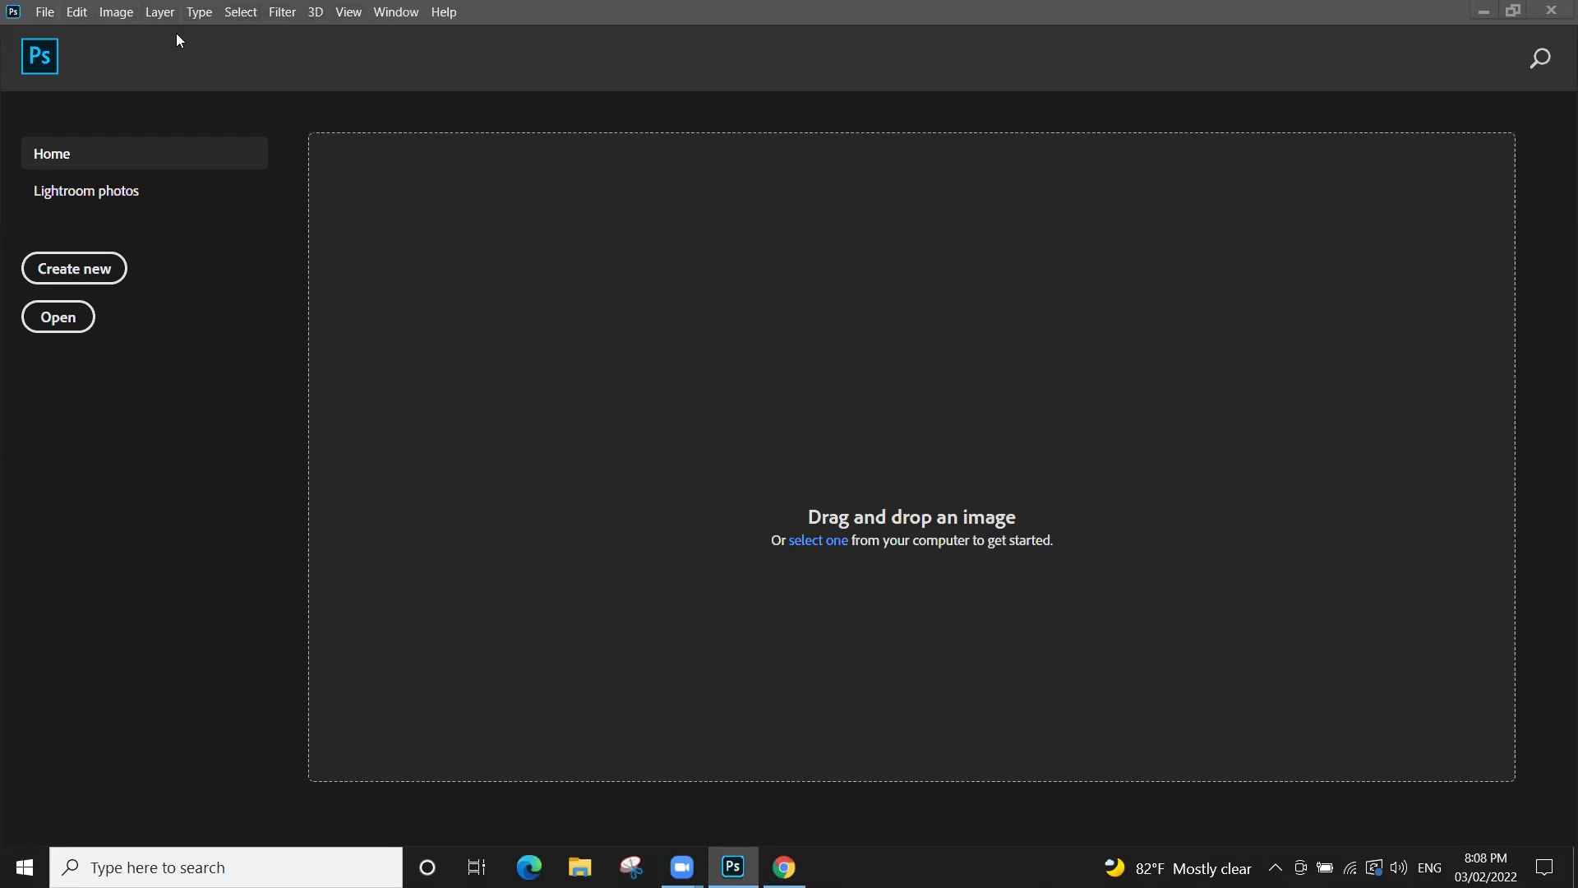
Open the Interface preferences twice to review the appearance settings, cancelling the dialog each time
left_click(77, 13)
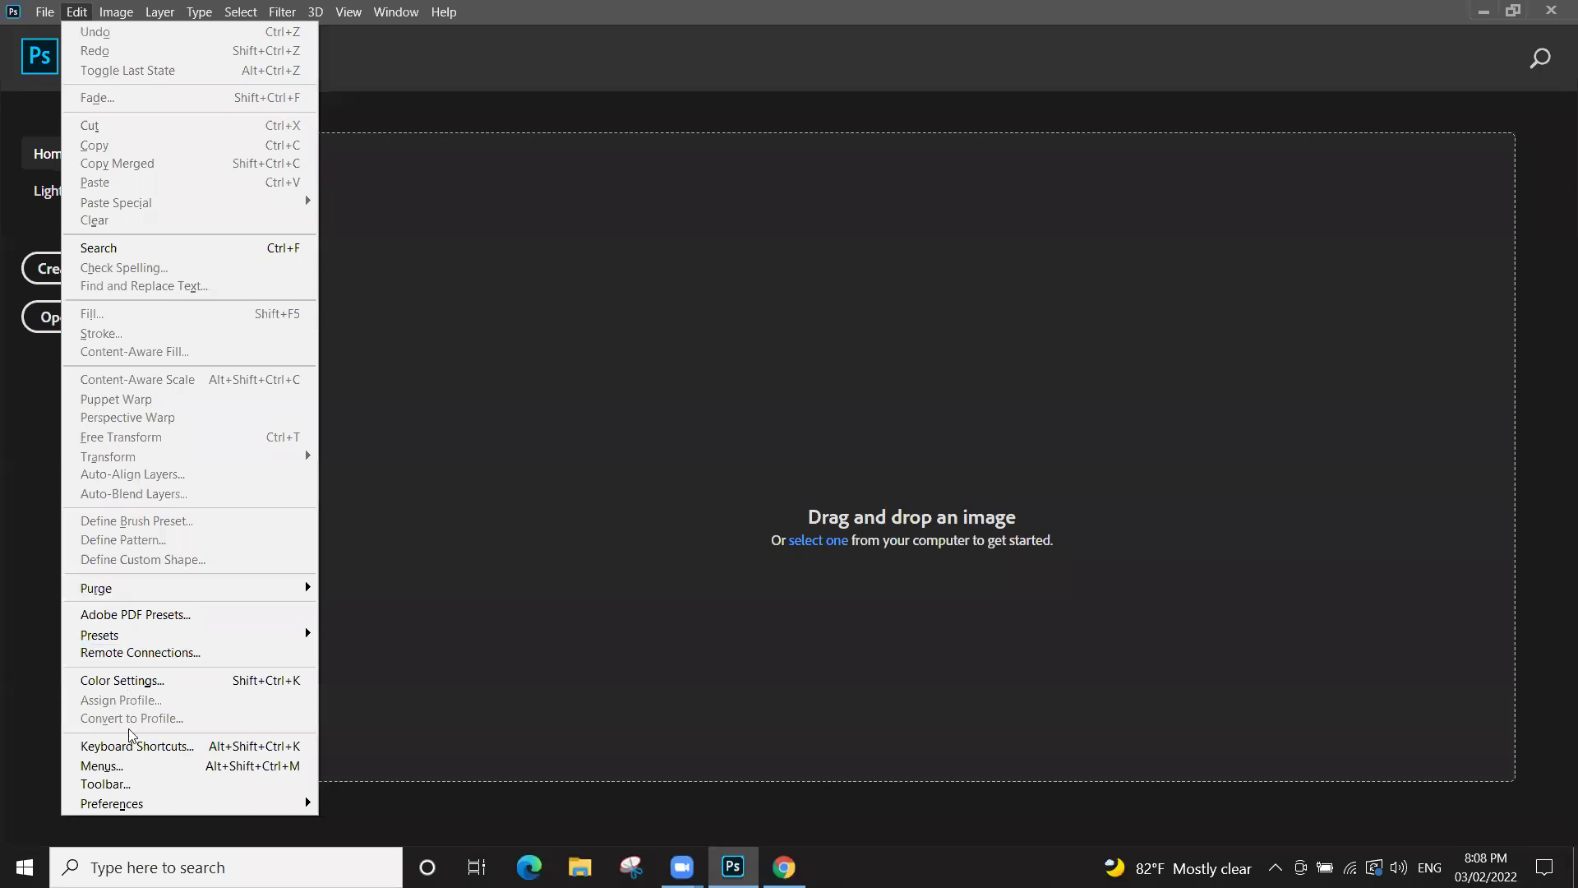
mouse_move(197, 807)
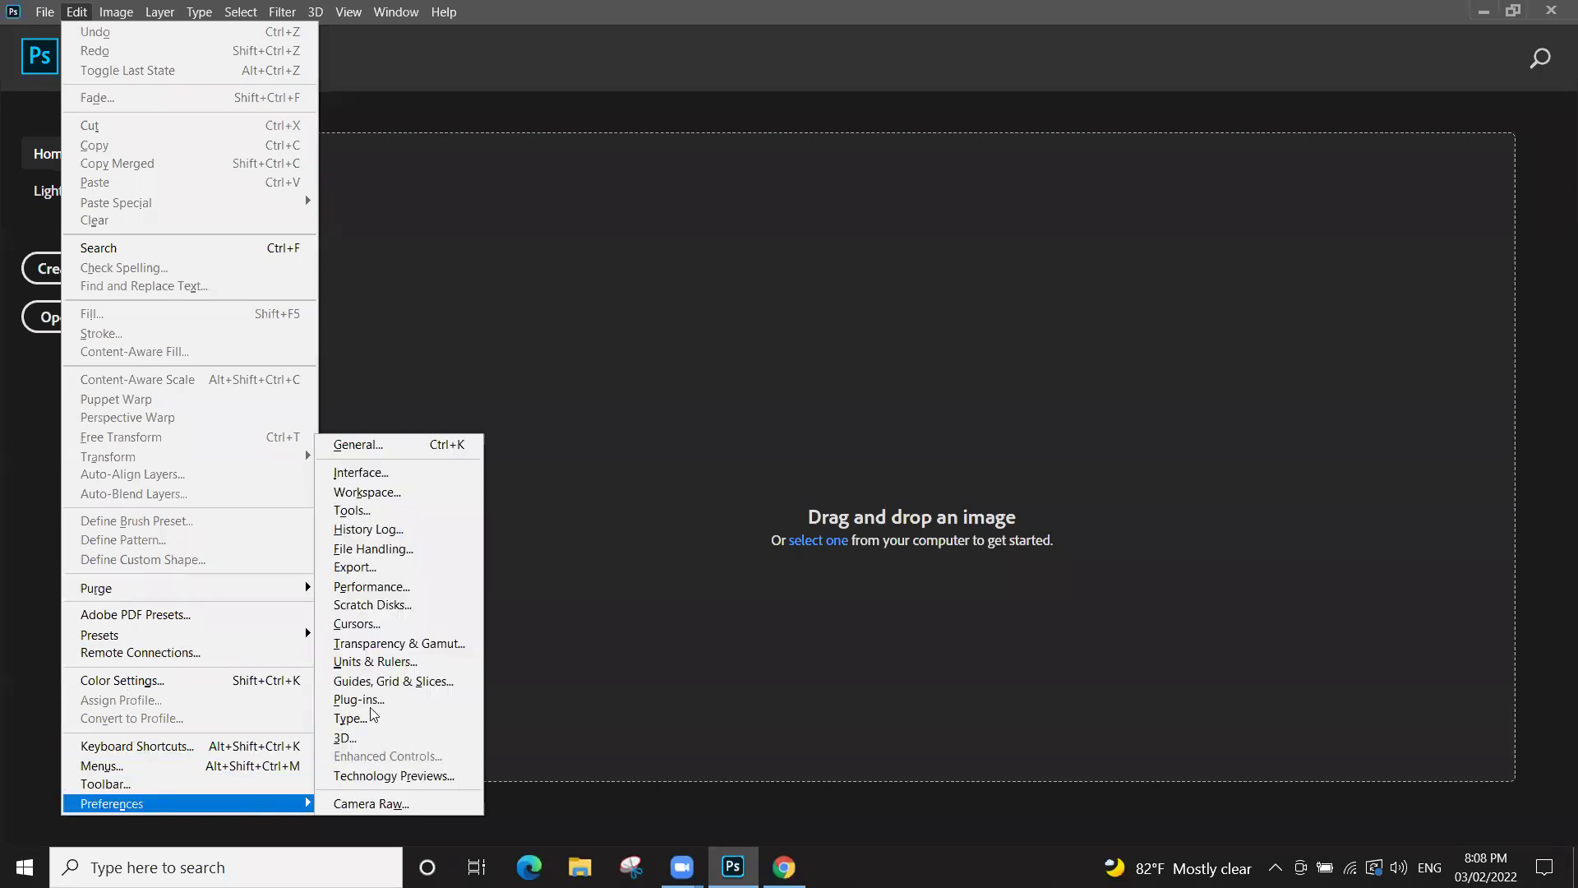
left_click(412, 475)
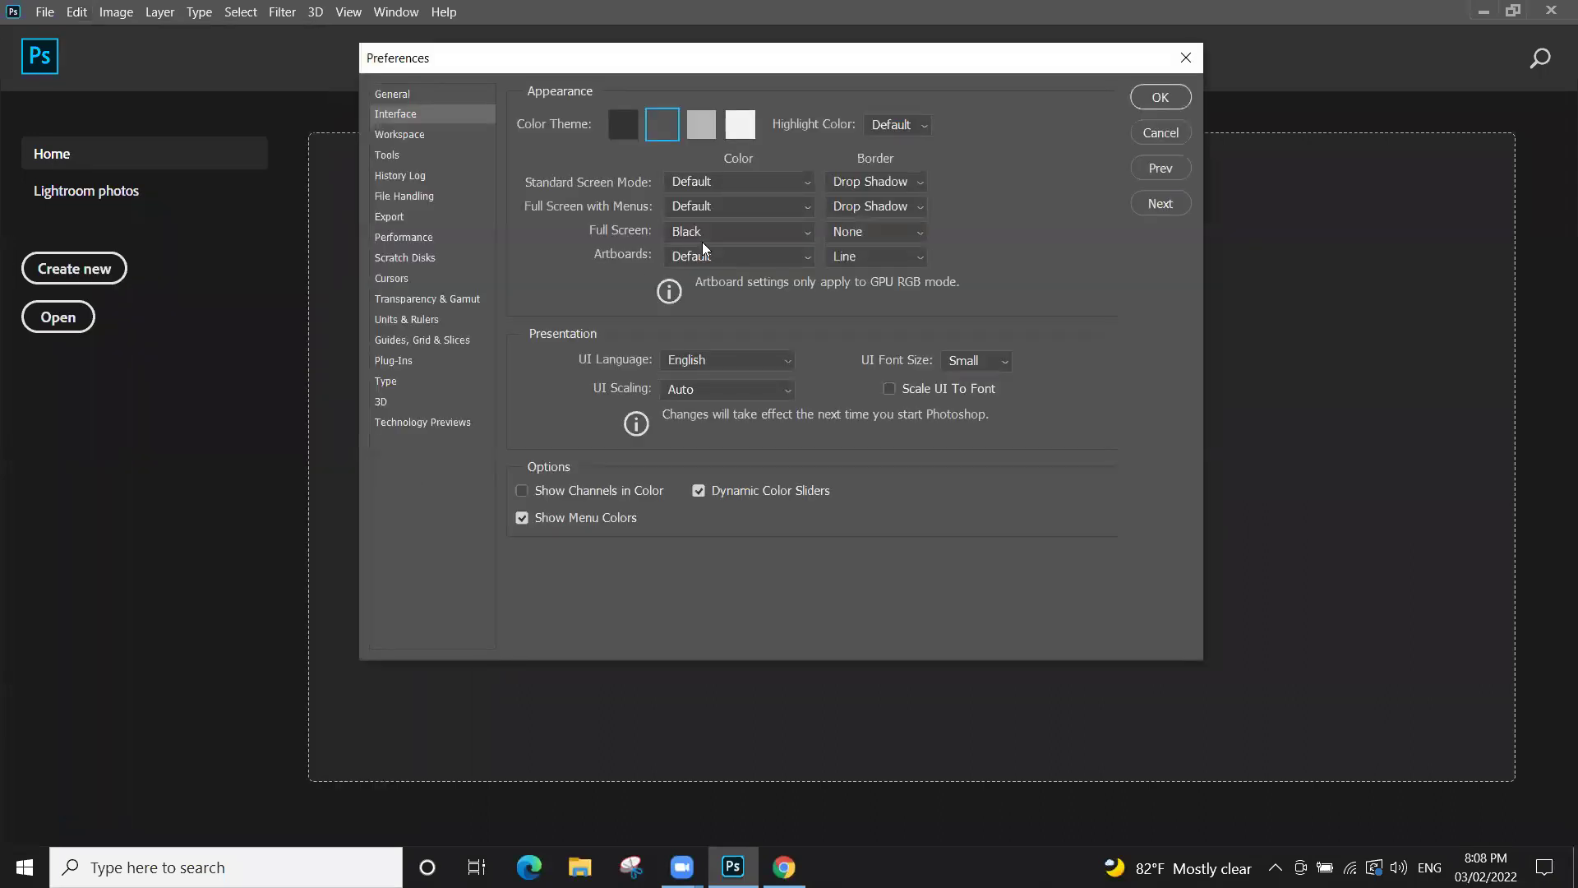
left_click_drag(730, 65, 709, 105)
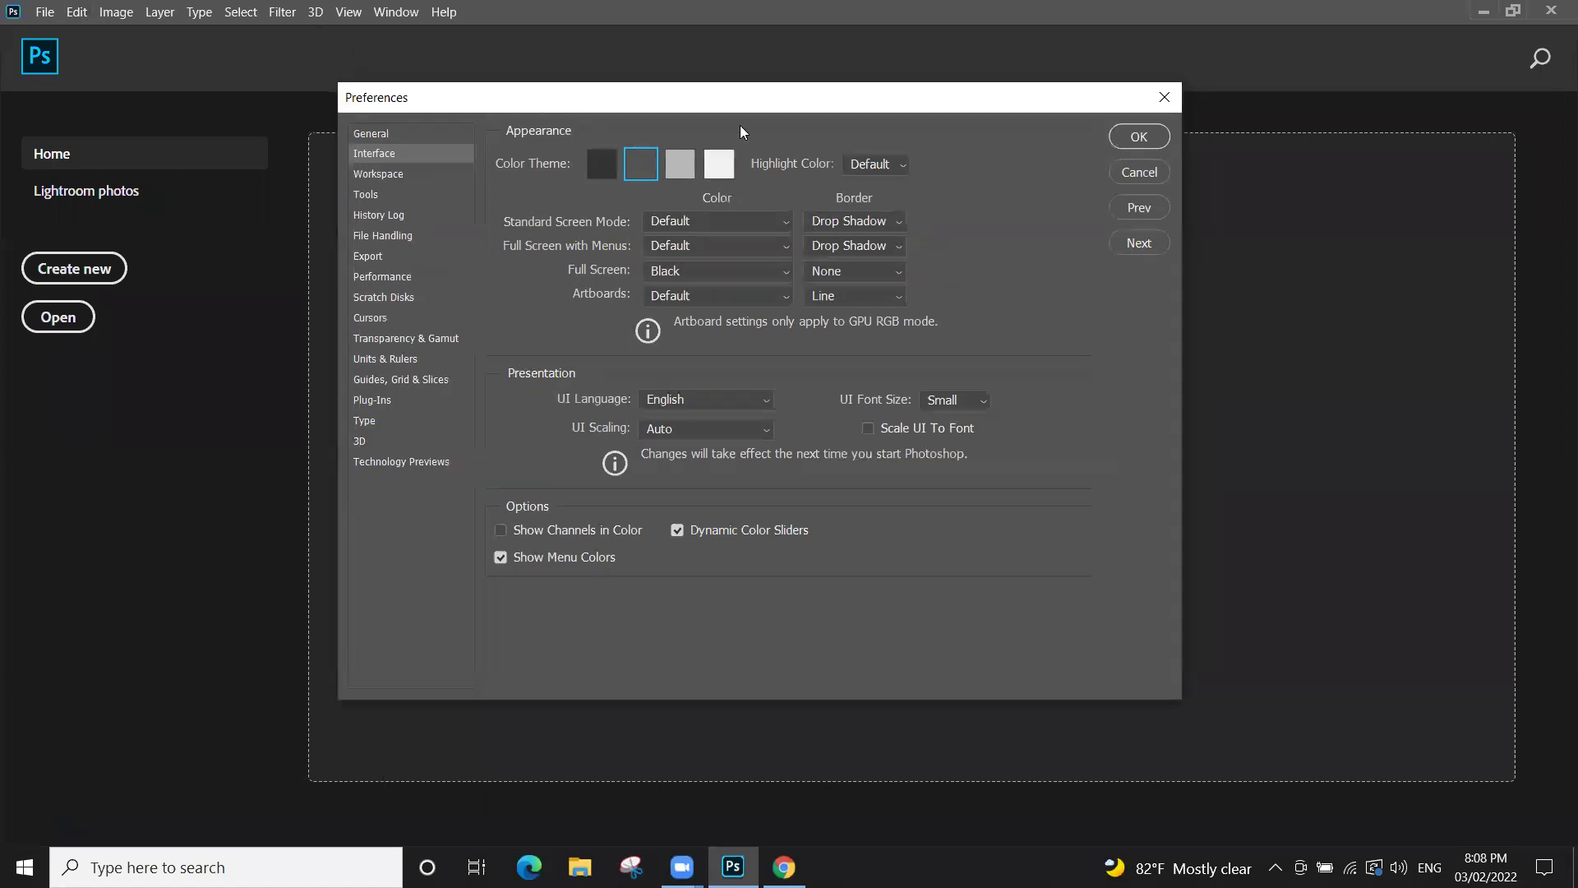
left_click(1140, 172)
left_click(79, 13)
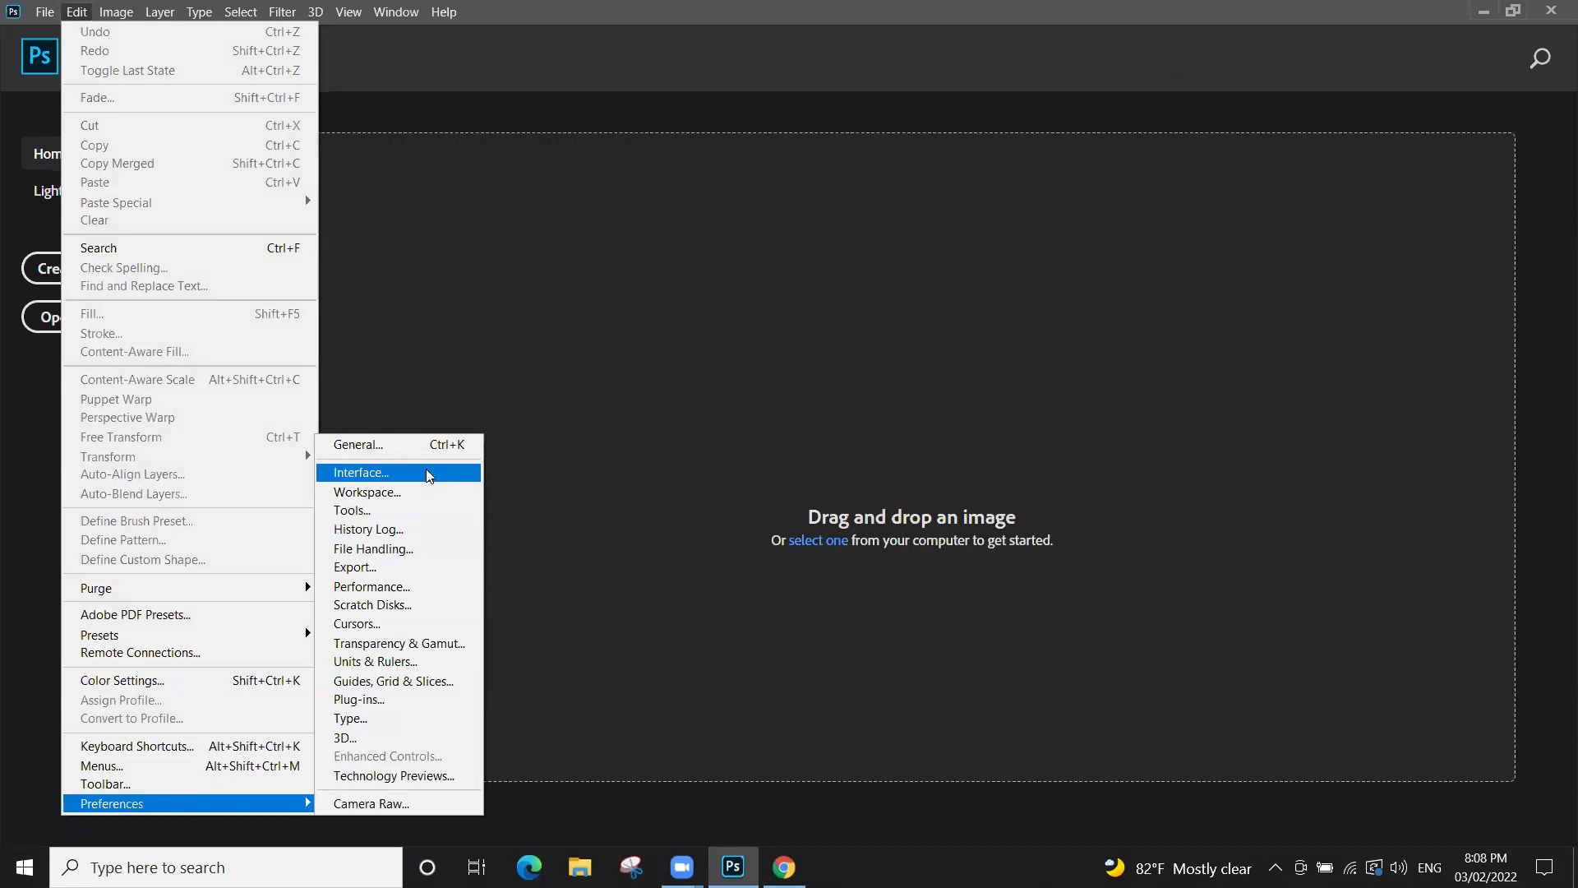
left_click(425, 472)
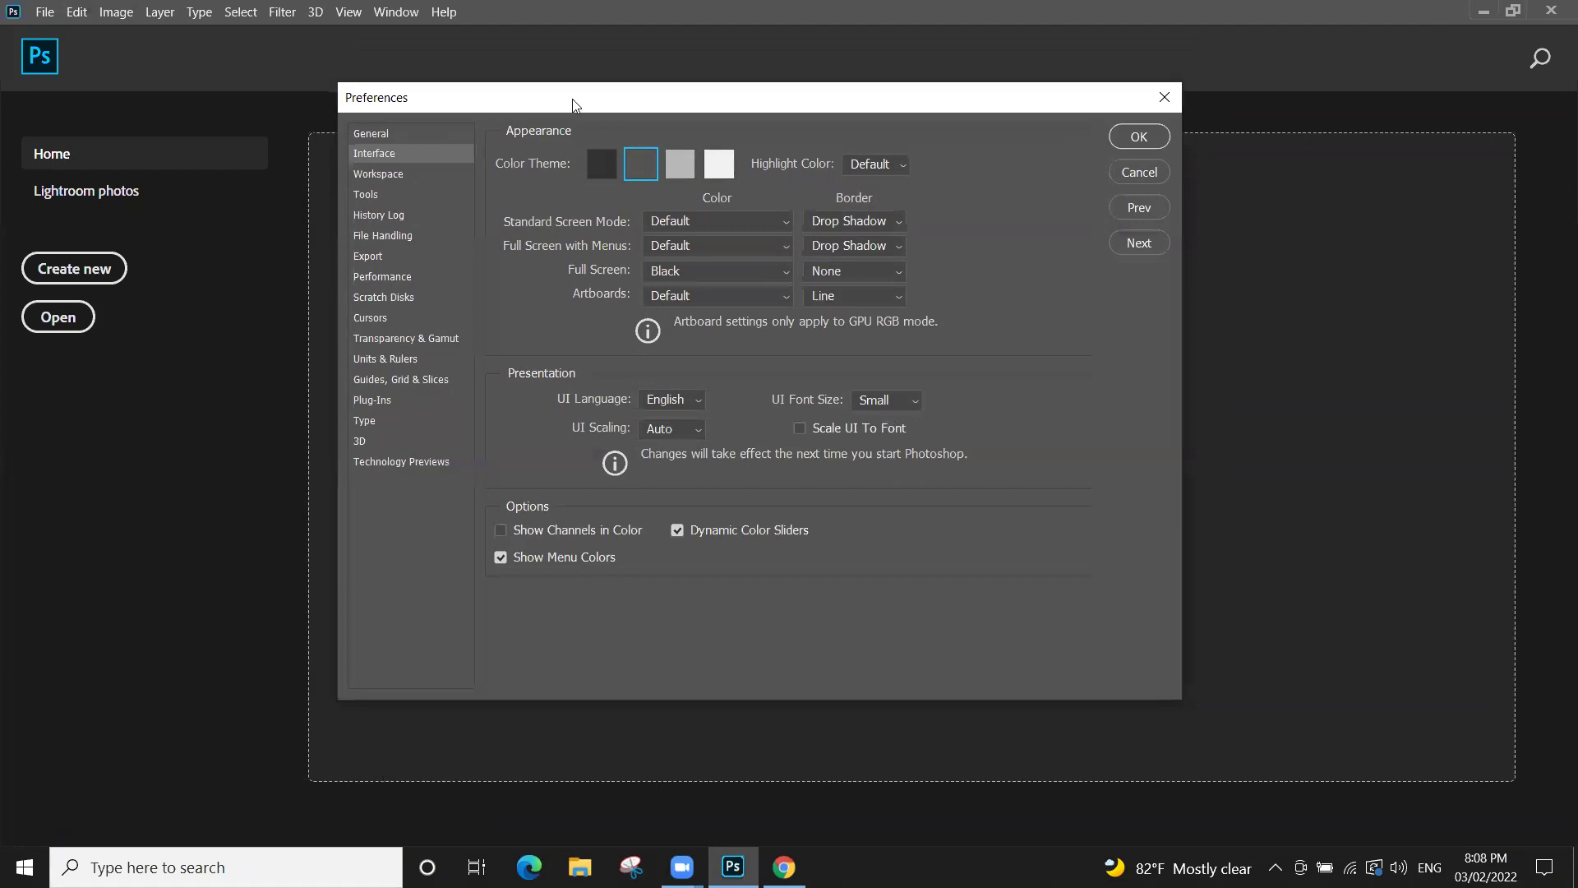
left_click(1154, 176)
View the list of preference categories and review the General preferences, cancelling without changes
left_click(78, 12)
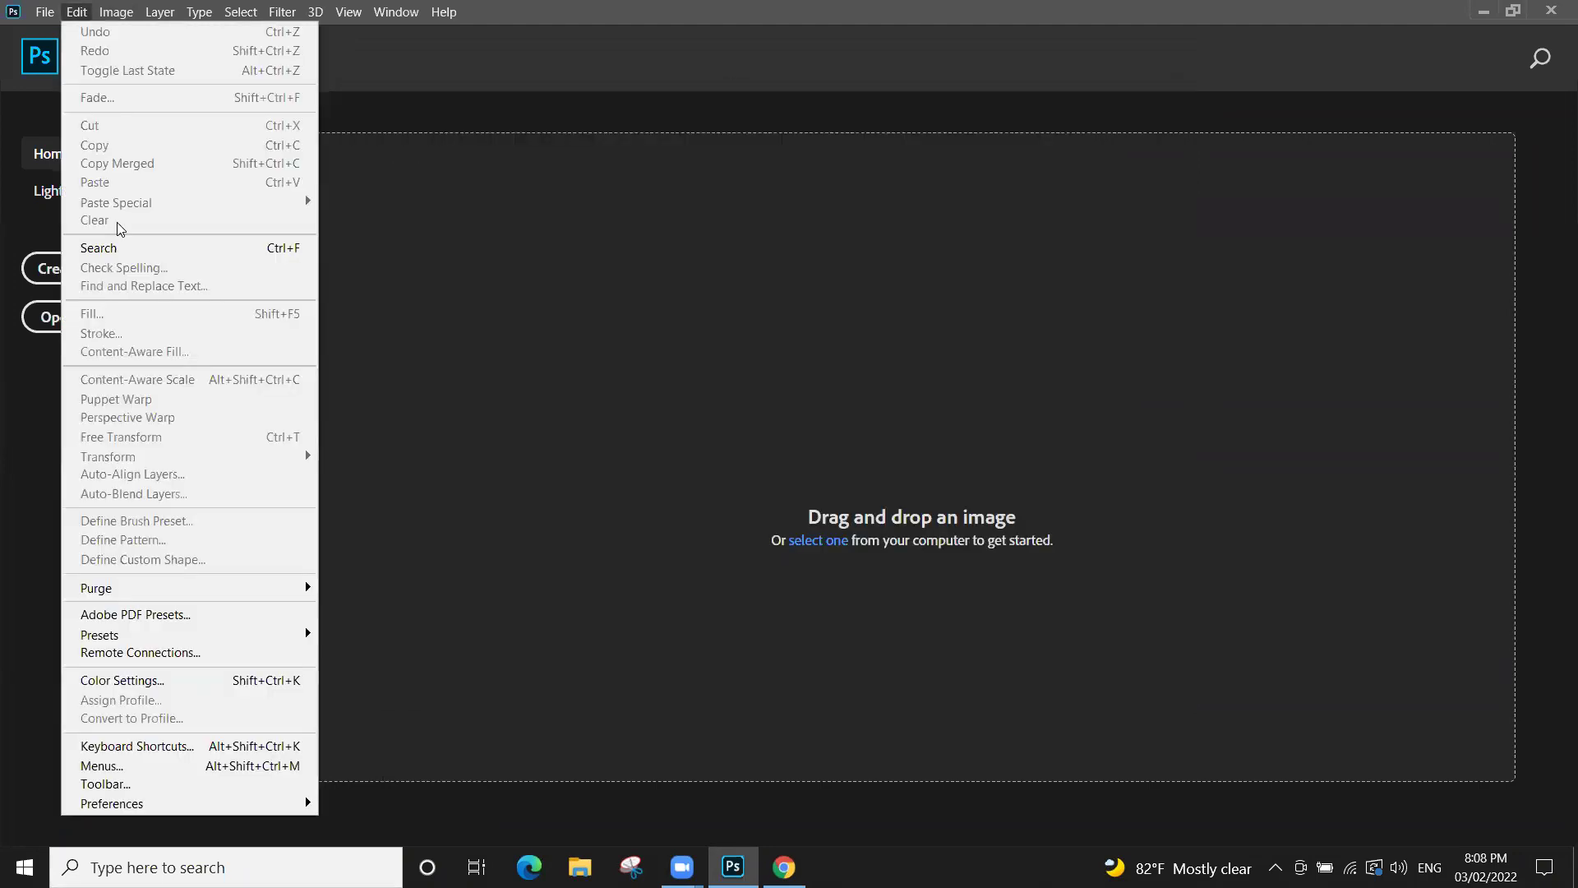
mouse_move(141, 809)
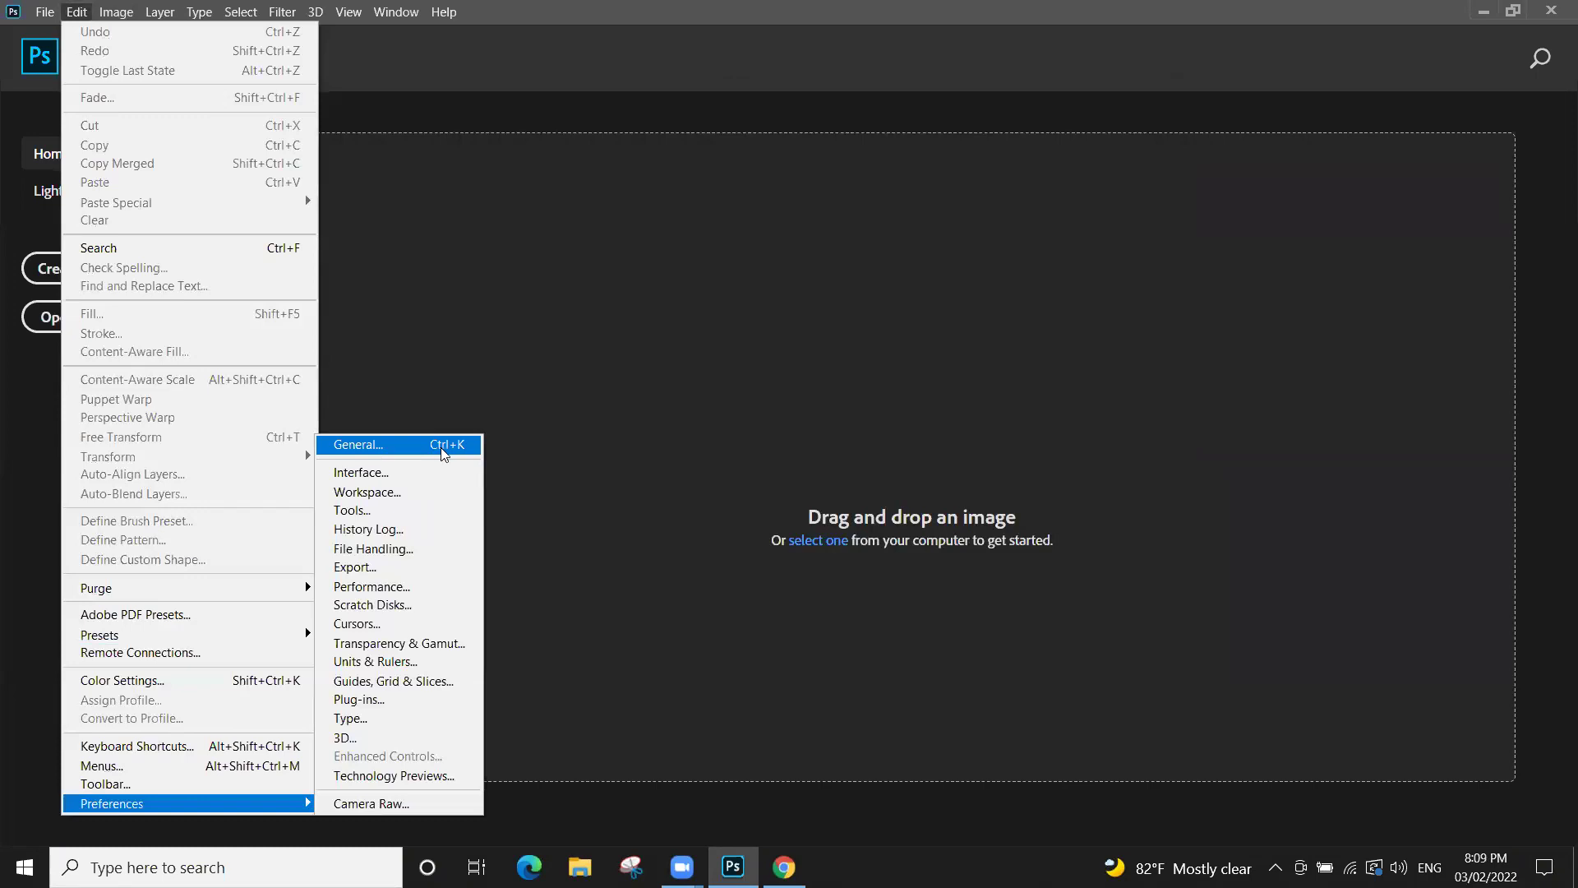
left_click(861, 355)
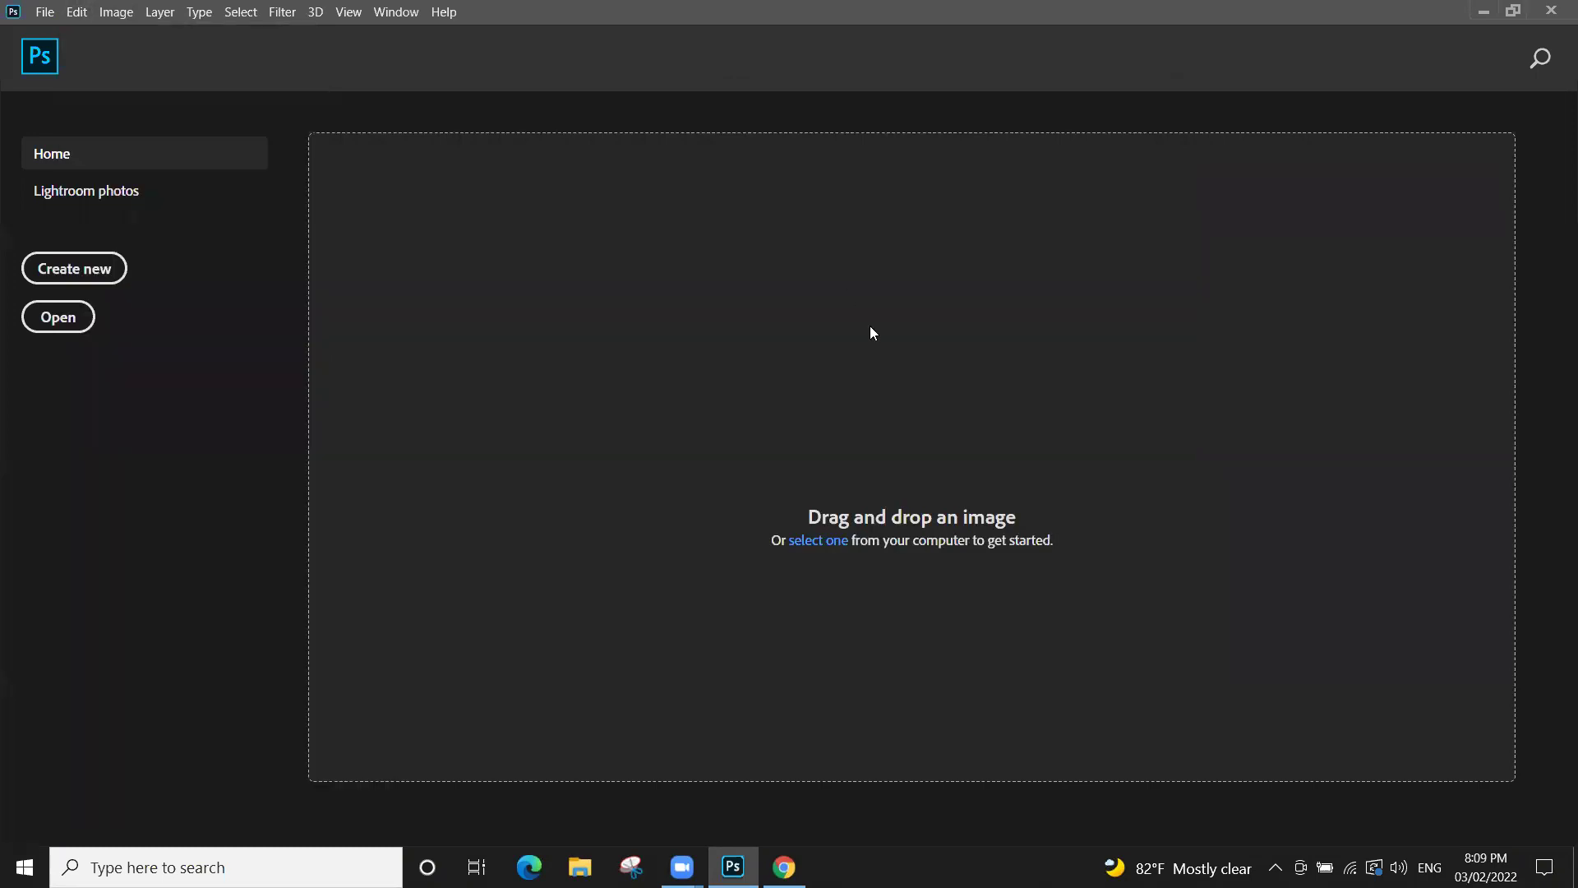
key("ctrl+k")
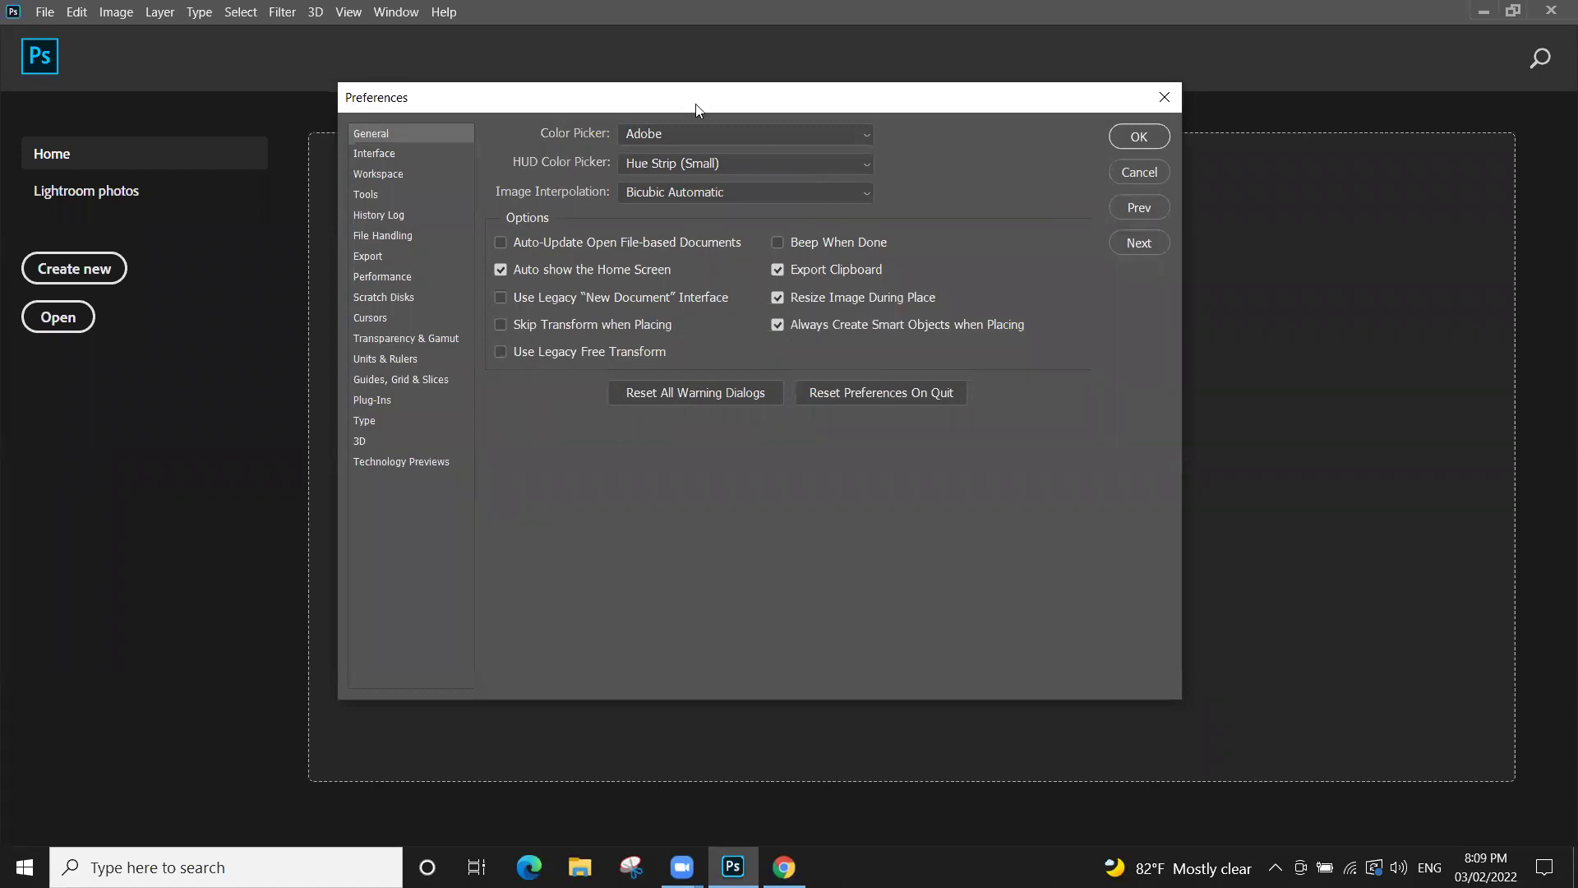
left_click(1124, 170)
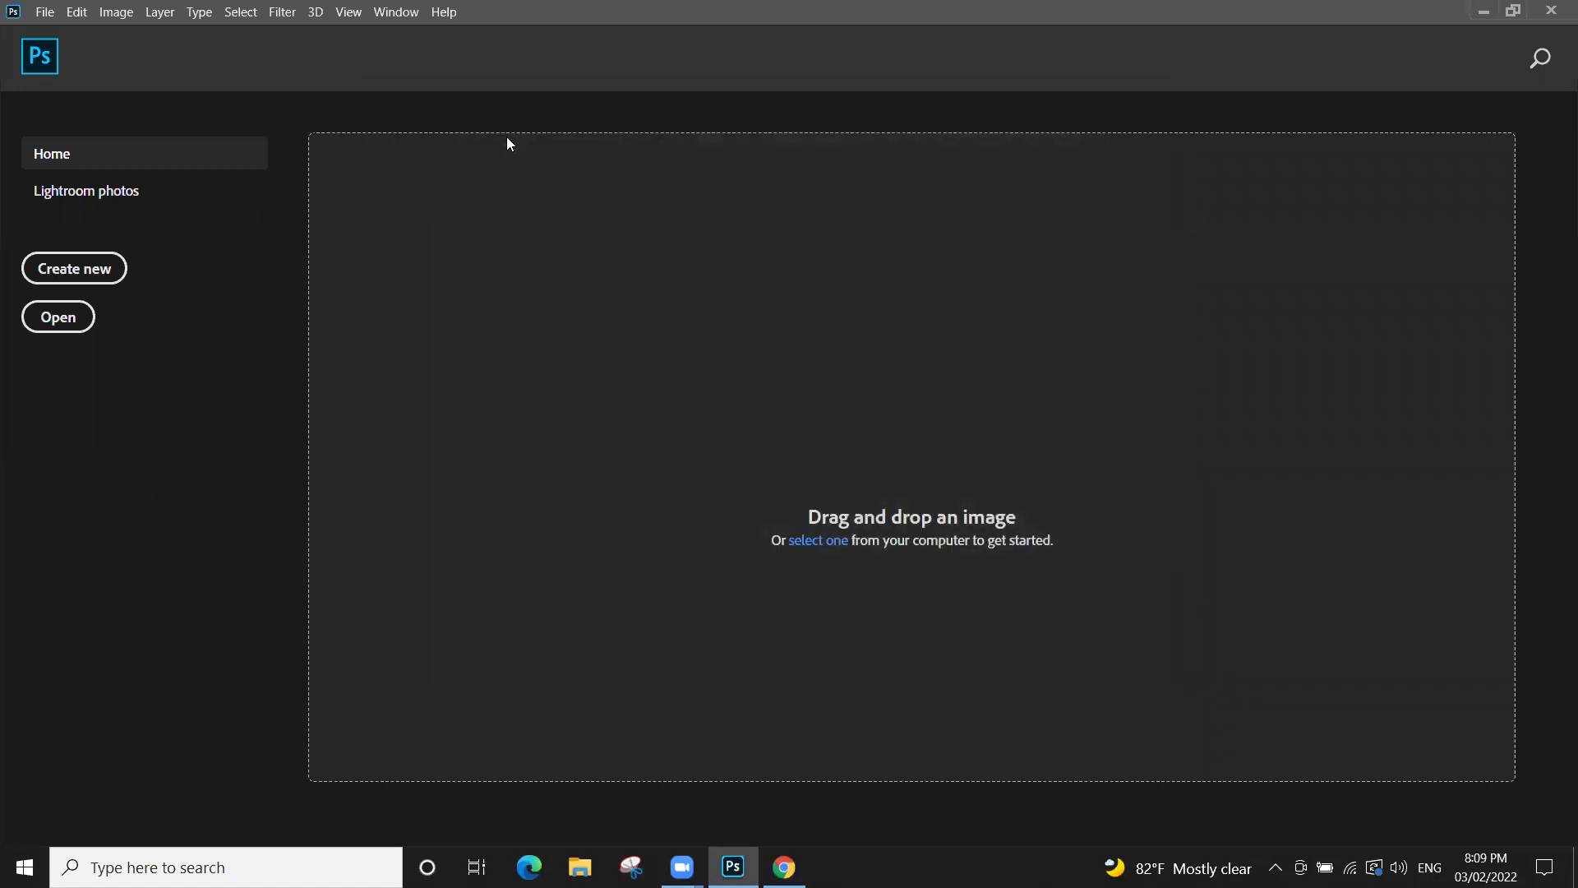
Reopen the preferences and look through the General, Tools, Scratch Disks, Units & Rulers, Type, 3D and Export pages
left_click(47, 16)
mouse_move(76, 11)
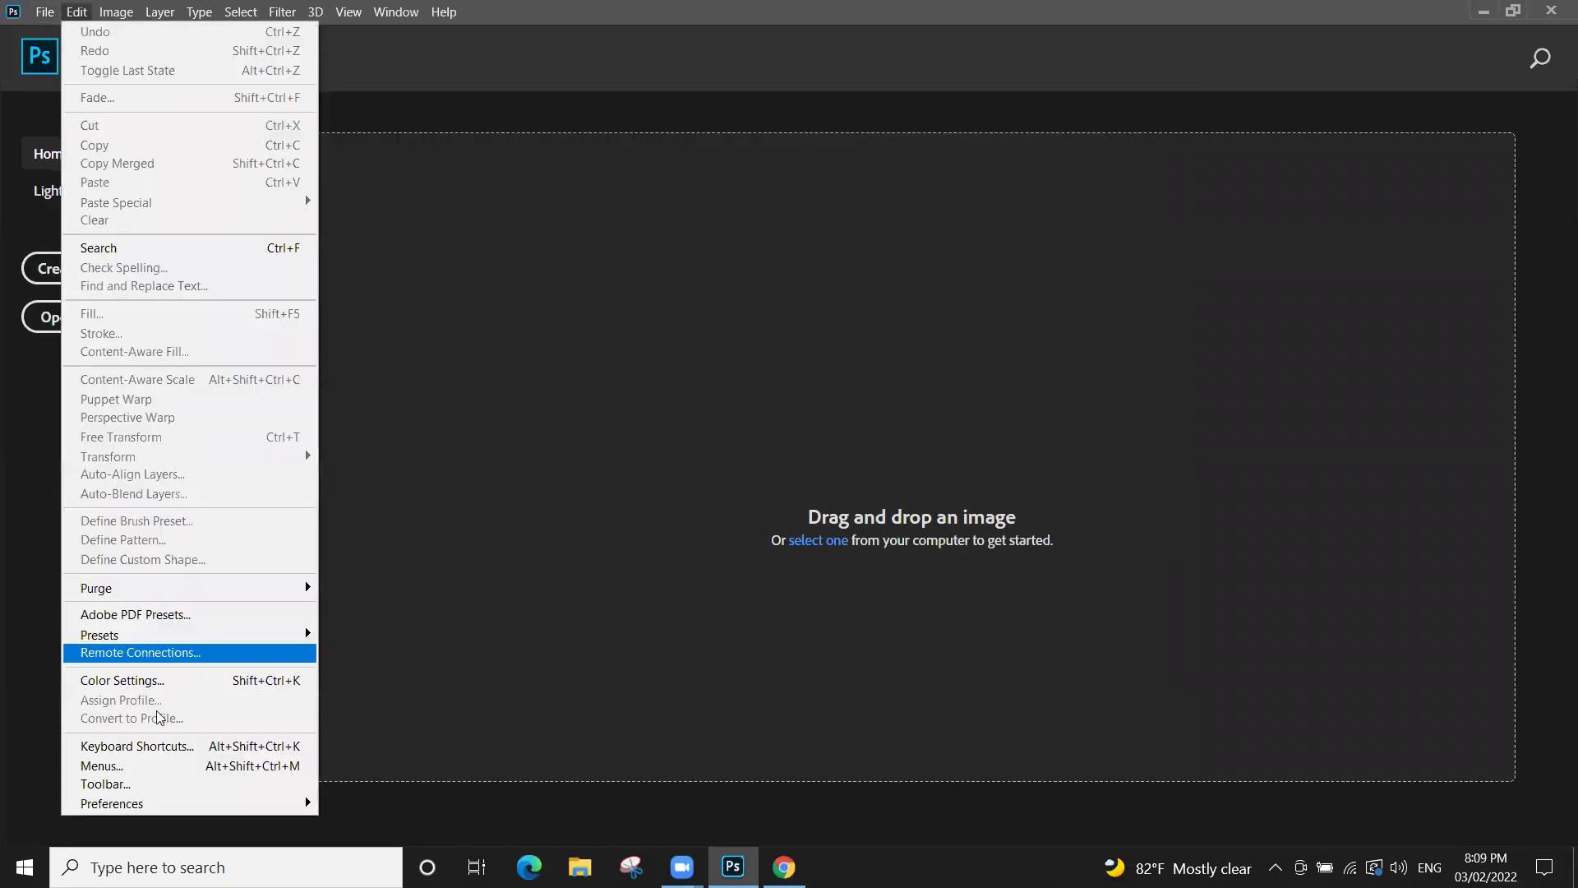
mouse_move(156, 798)
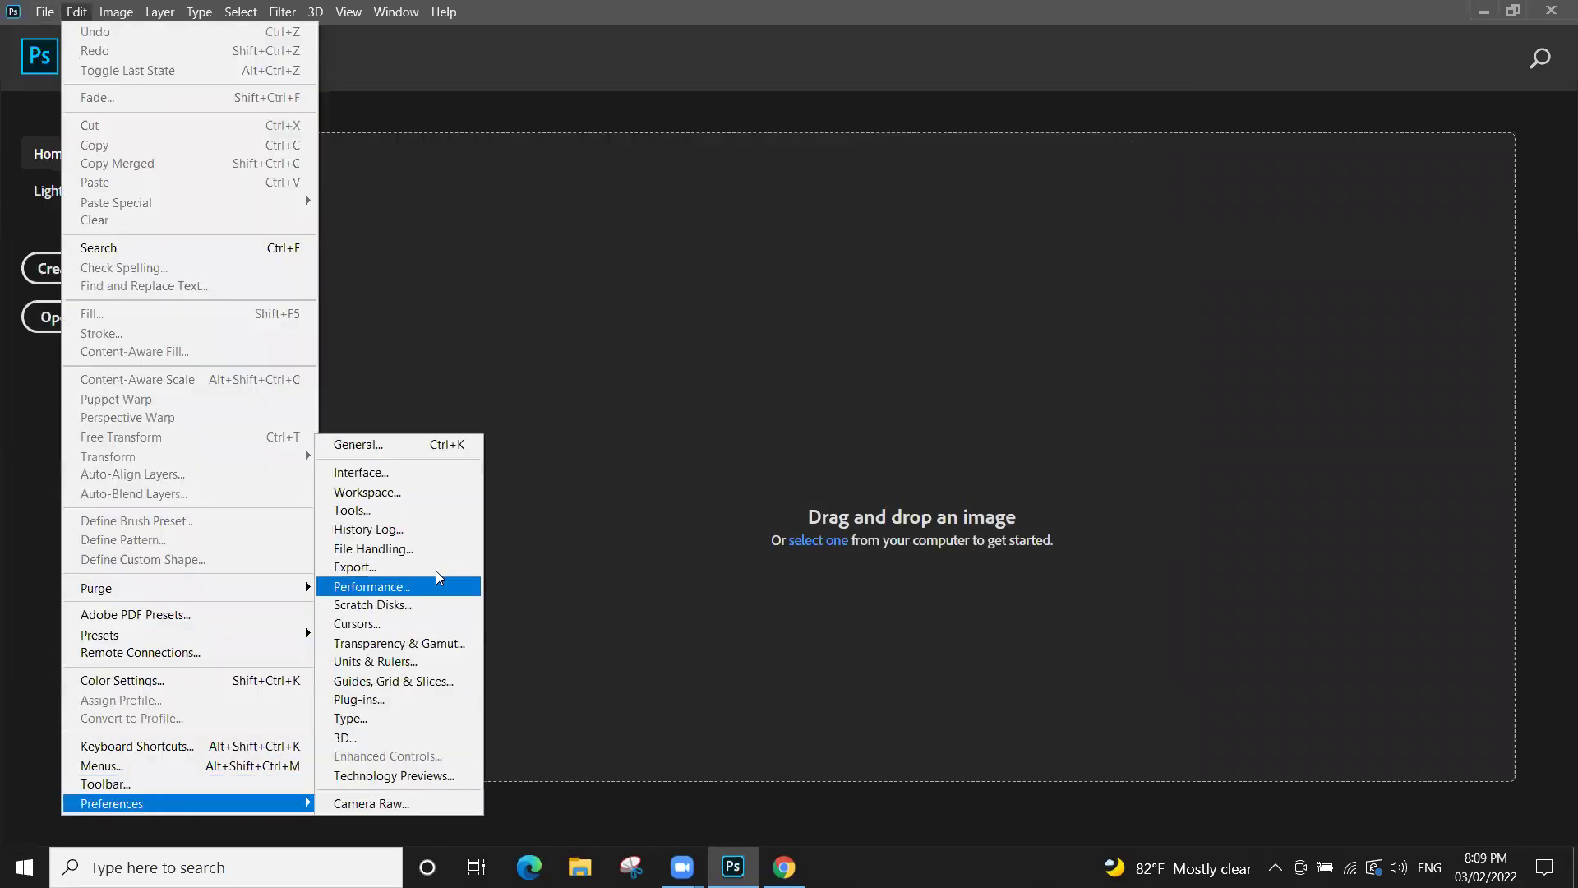
left_click(429, 478)
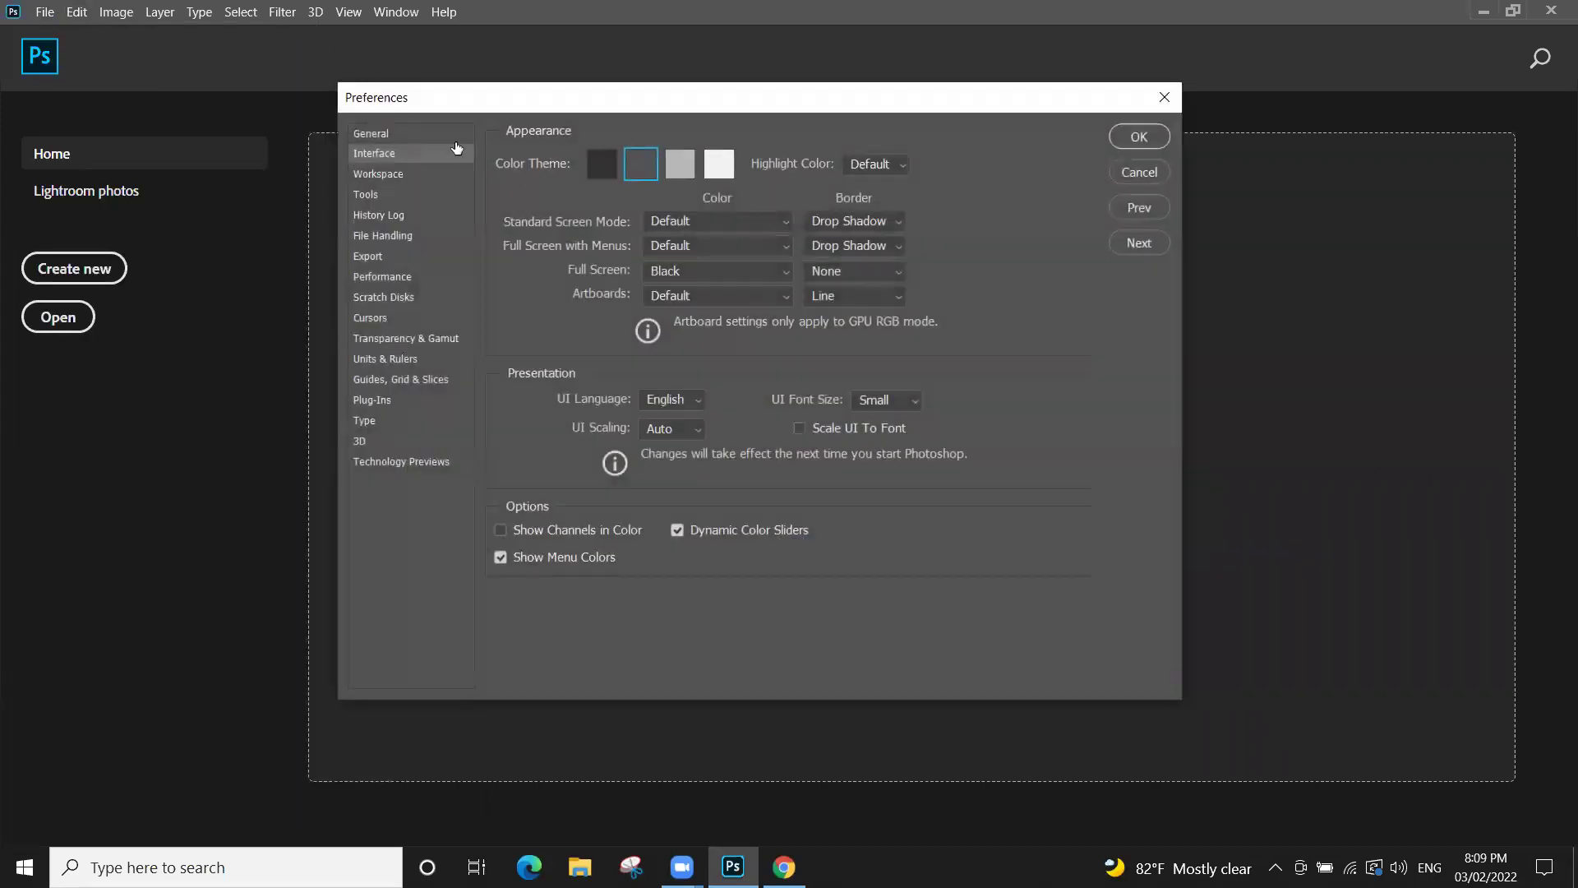
left_click(374, 134)
left_click(366, 194)
left_click(383, 297)
left_click(385, 358)
left_click(387, 420)
left_click(386, 441)
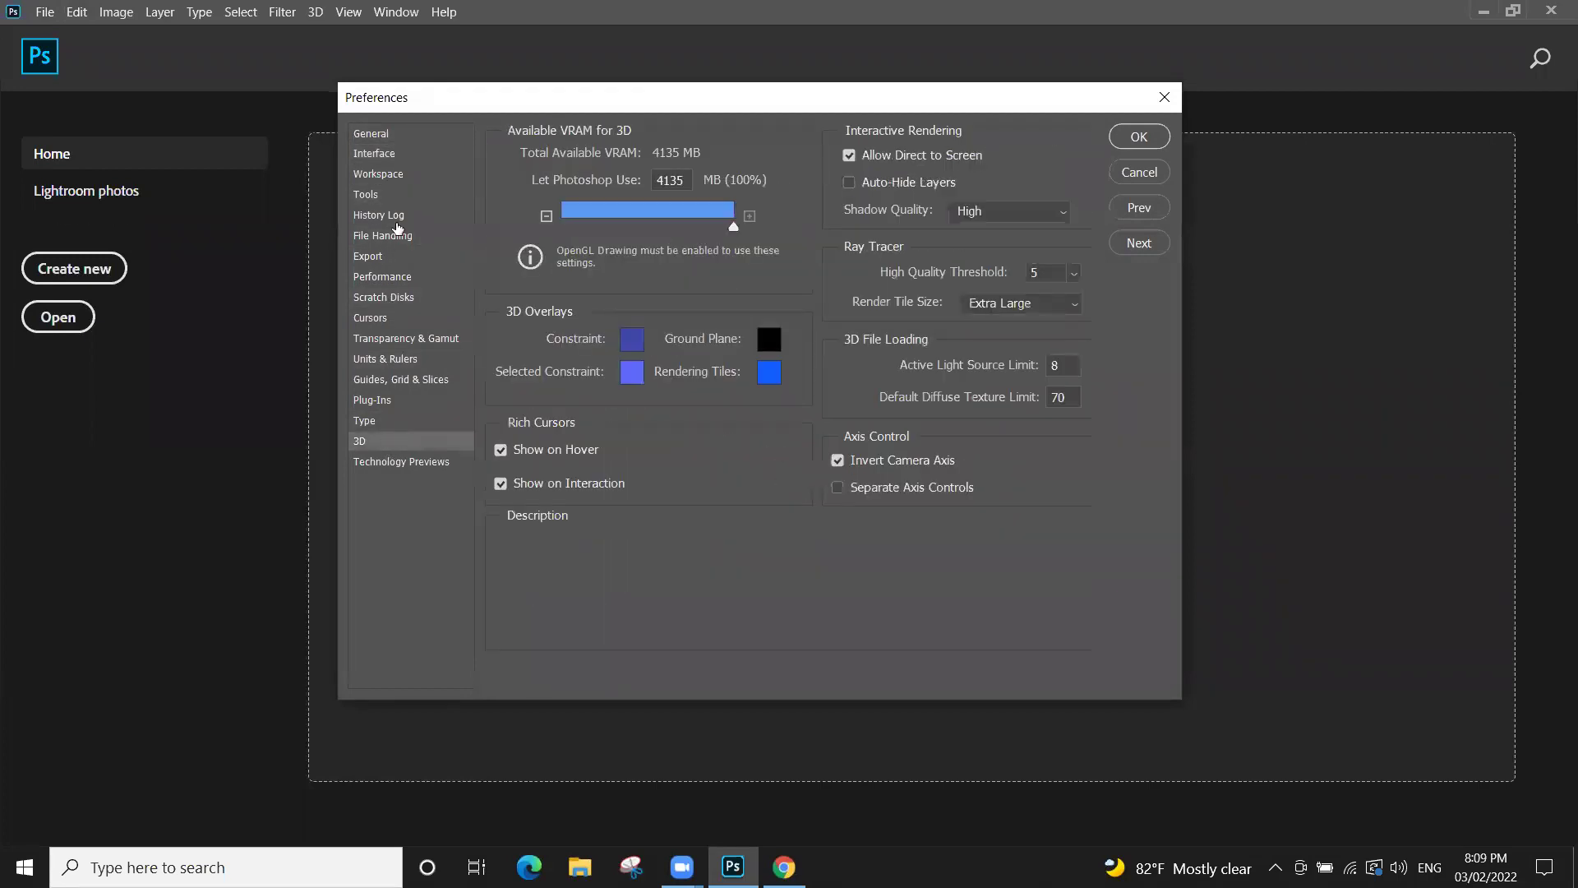
left_click(367, 256)
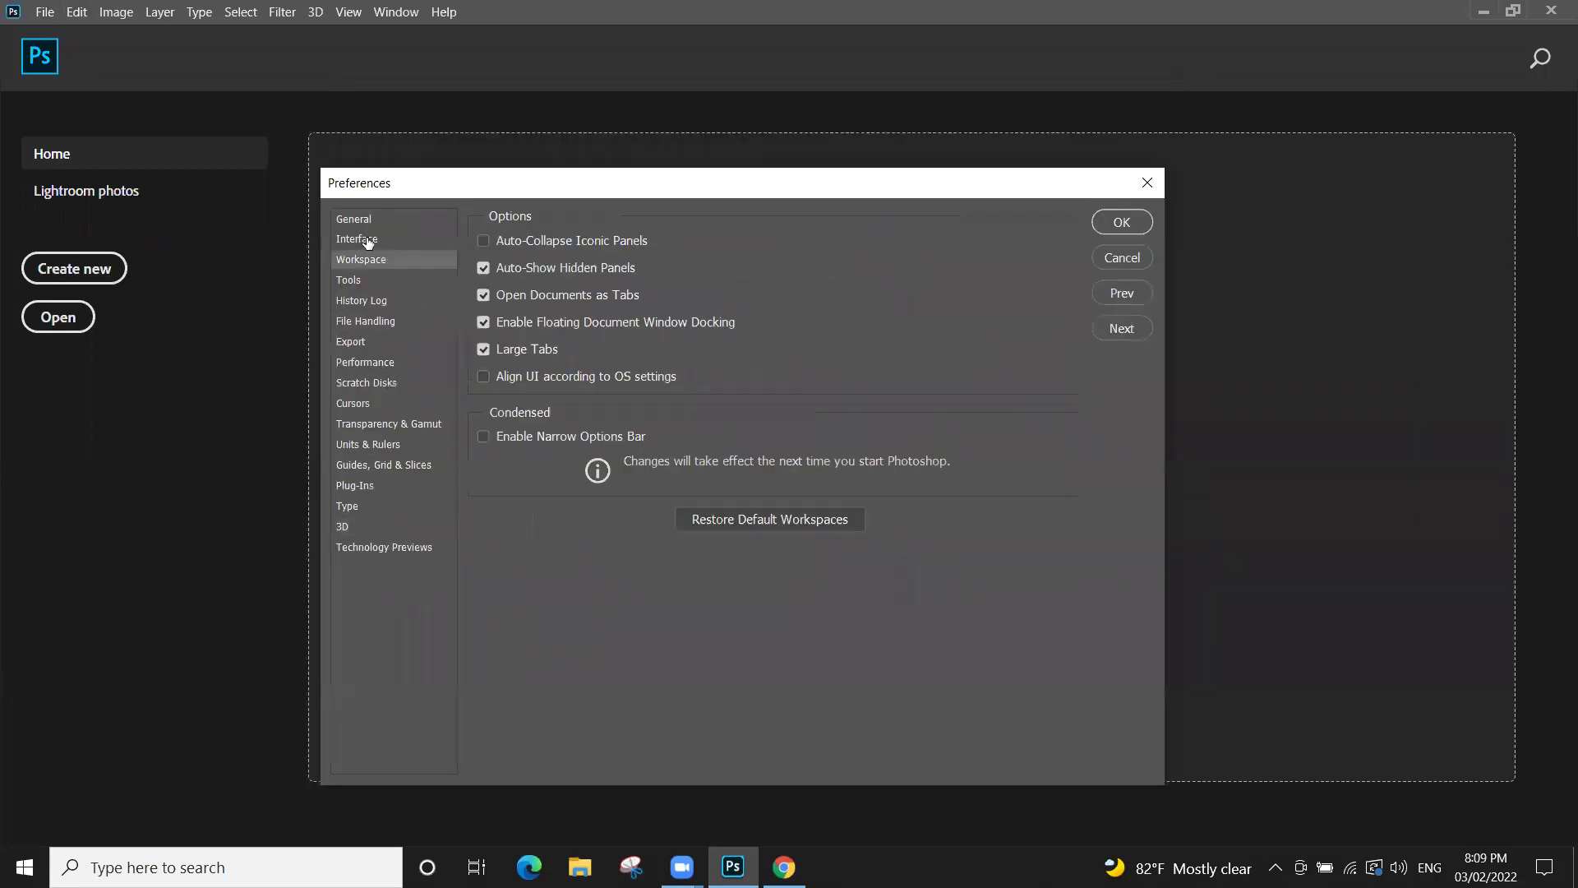
Try out the color themes in the Interface preferences and apply the lightest one
left_click(369, 237)
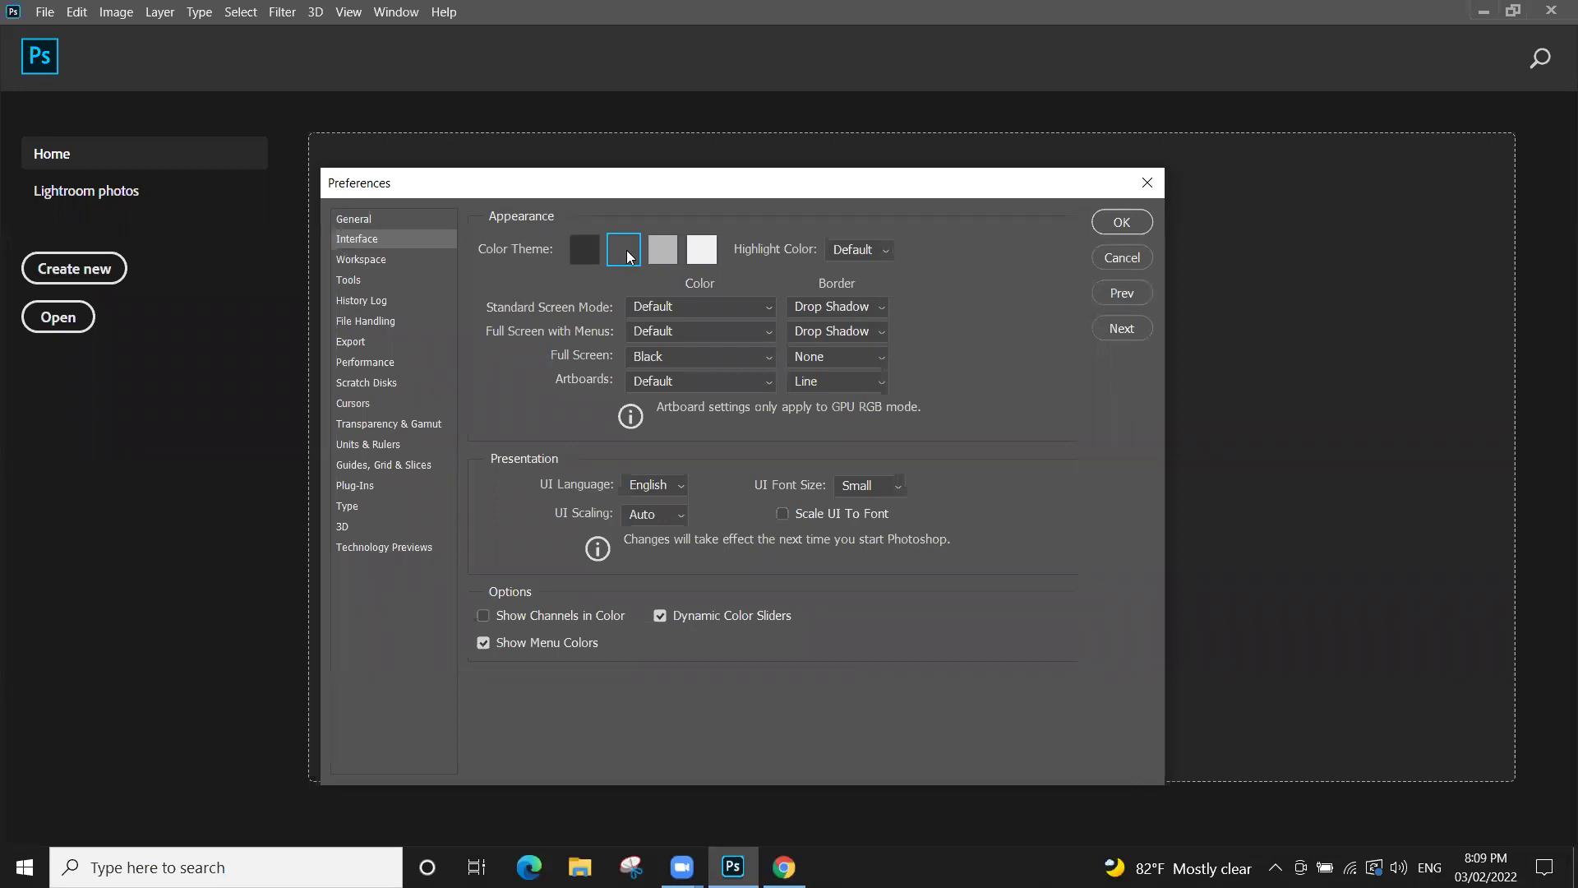
left_click(703, 251)
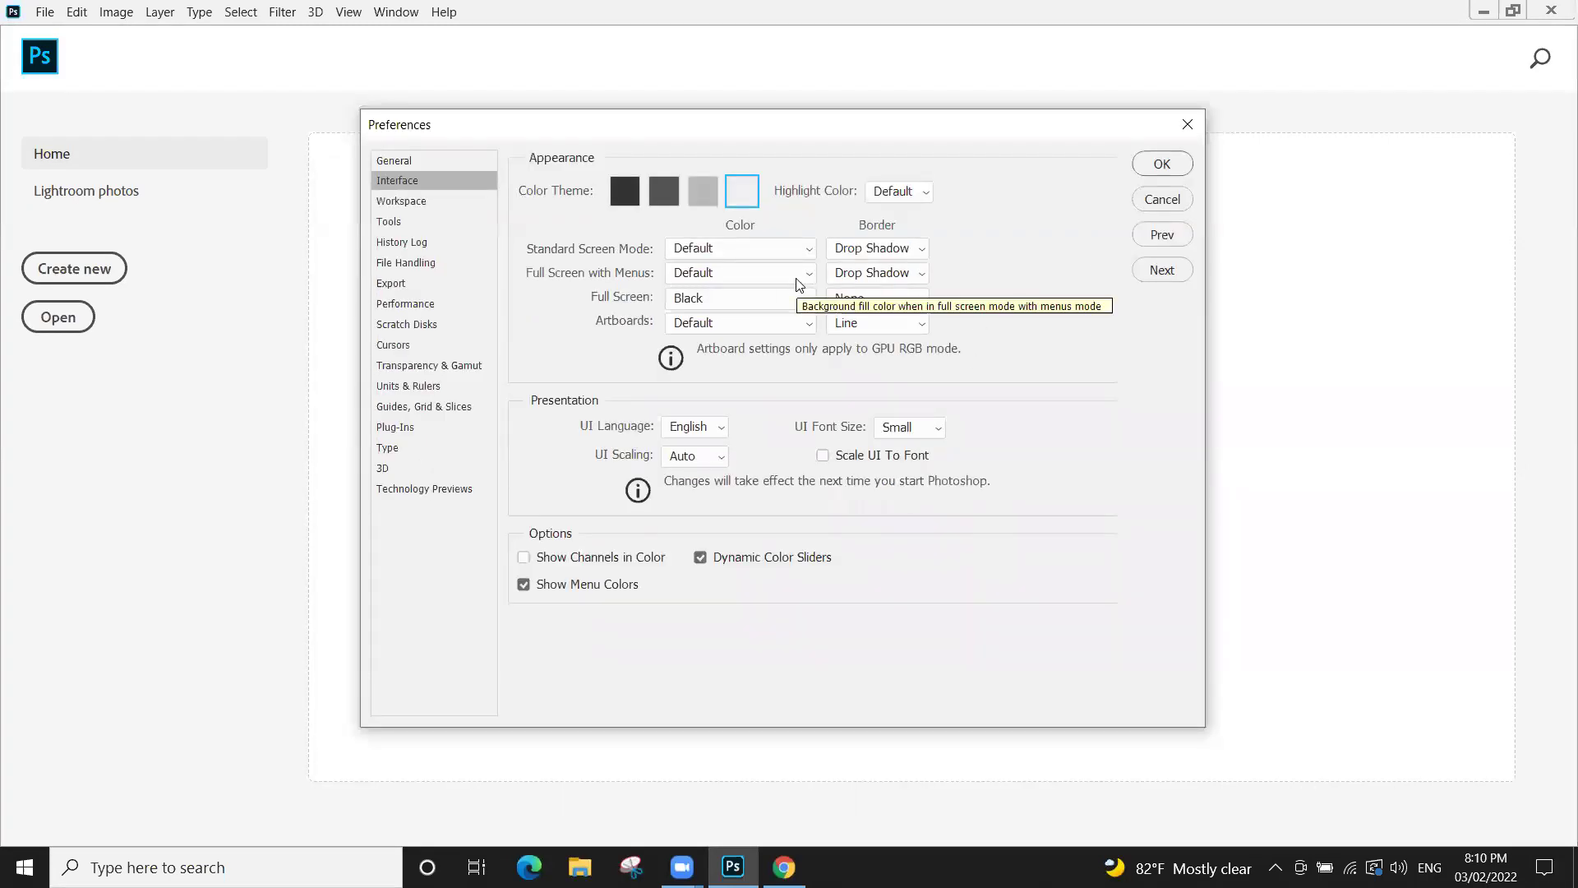
left_click(631, 201)
left_click(699, 194)
left_click(725, 193)
left_click(632, 202)
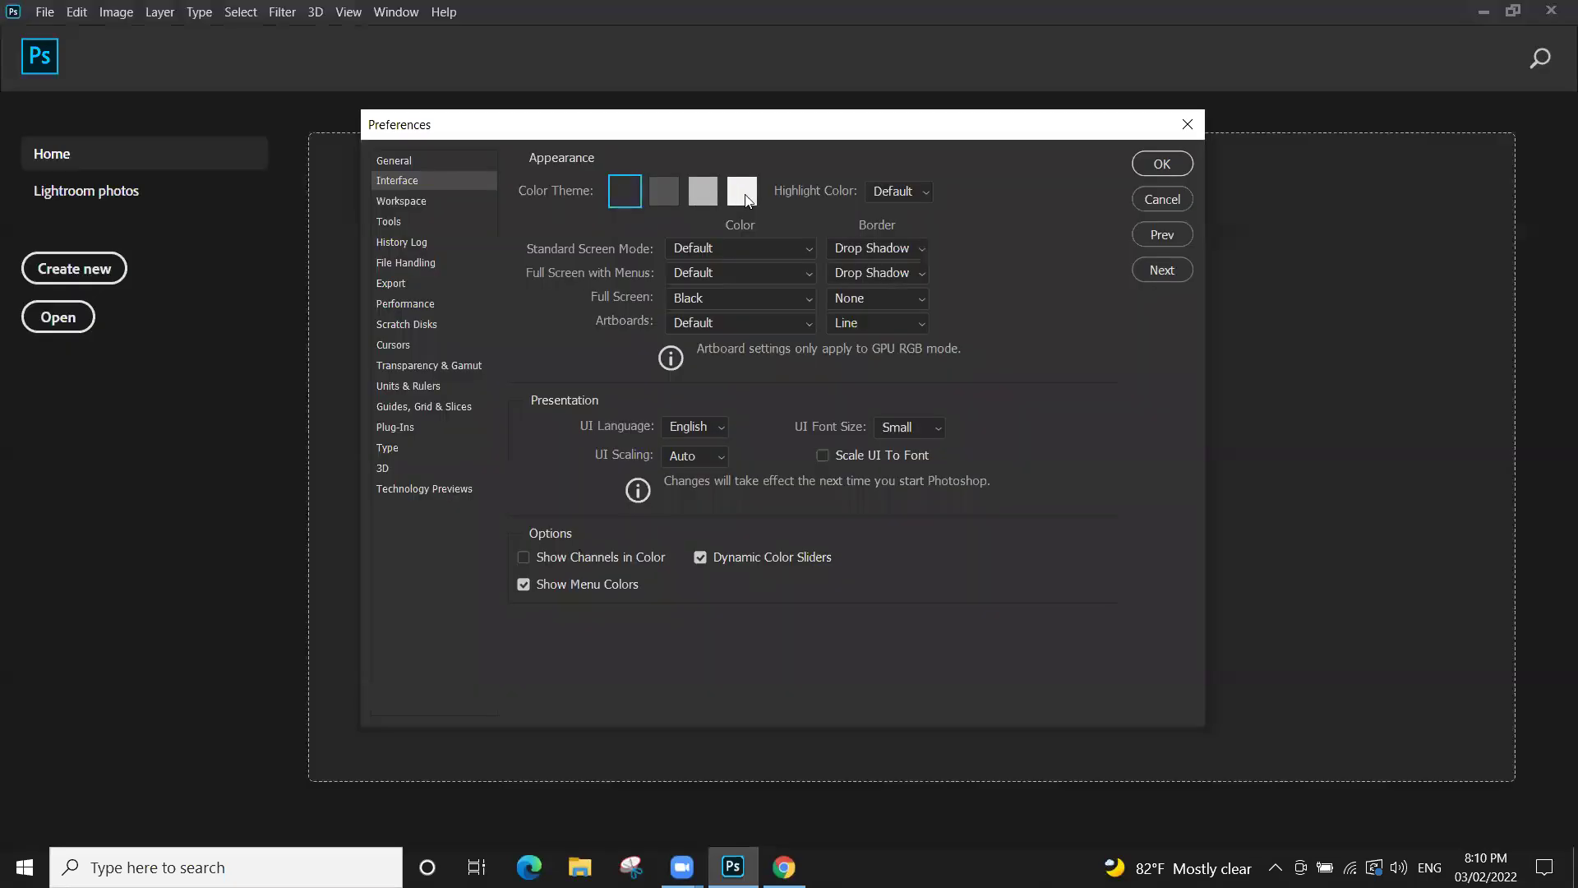
left_click(748, 201)
left_click(626, 196)
left_click(664, 192)
left_click(705, 195)
left_click(739, 202)
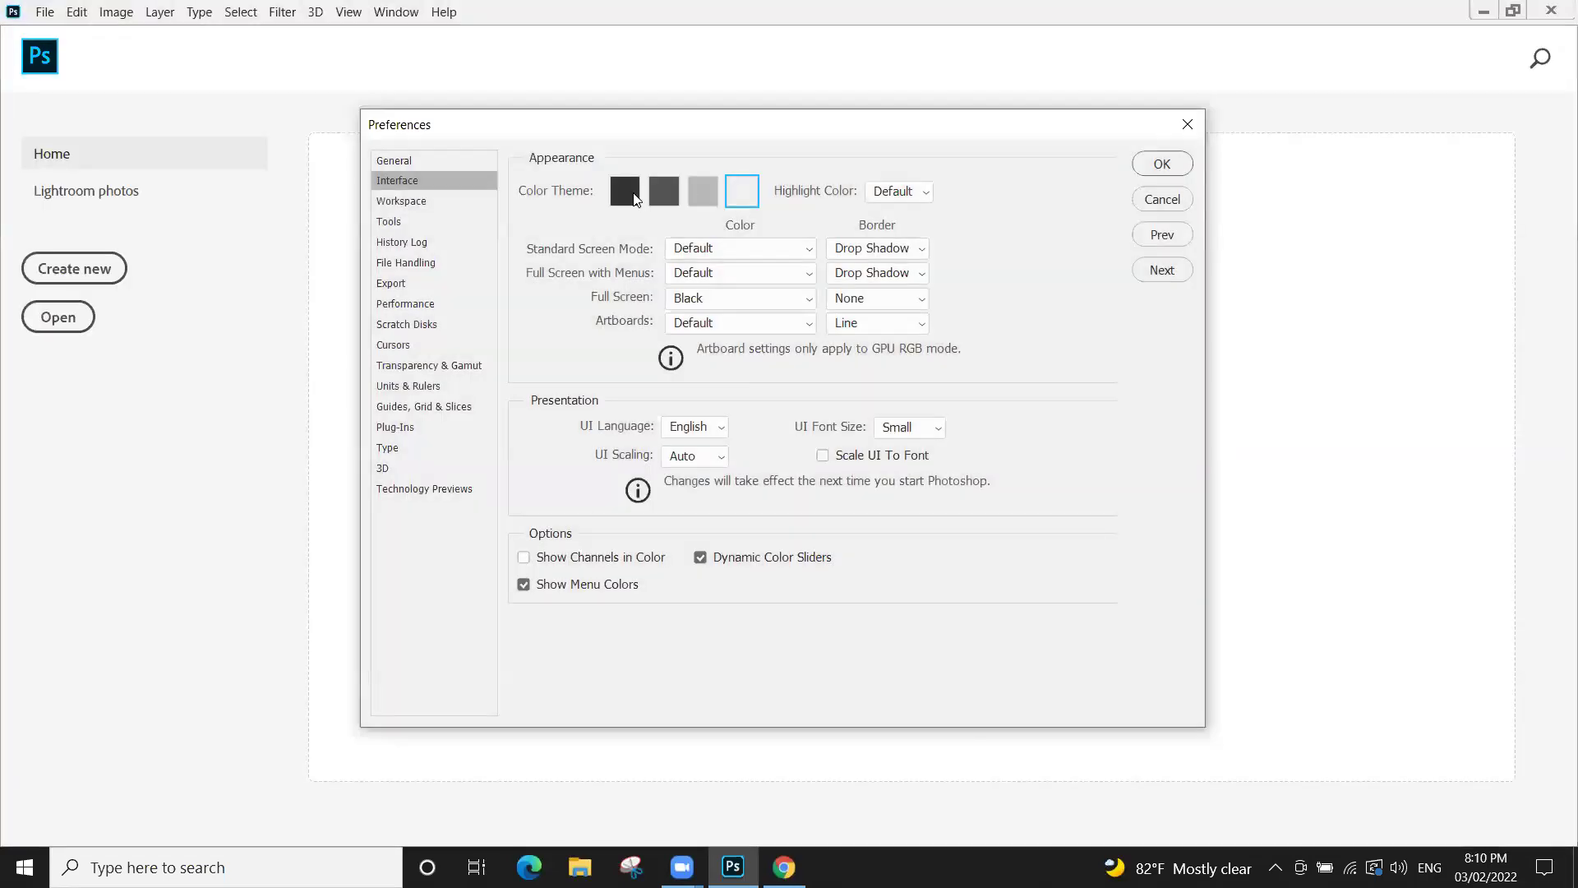
left_click(637, 200)
left_click(744, 201)
left_click(1149, 170)
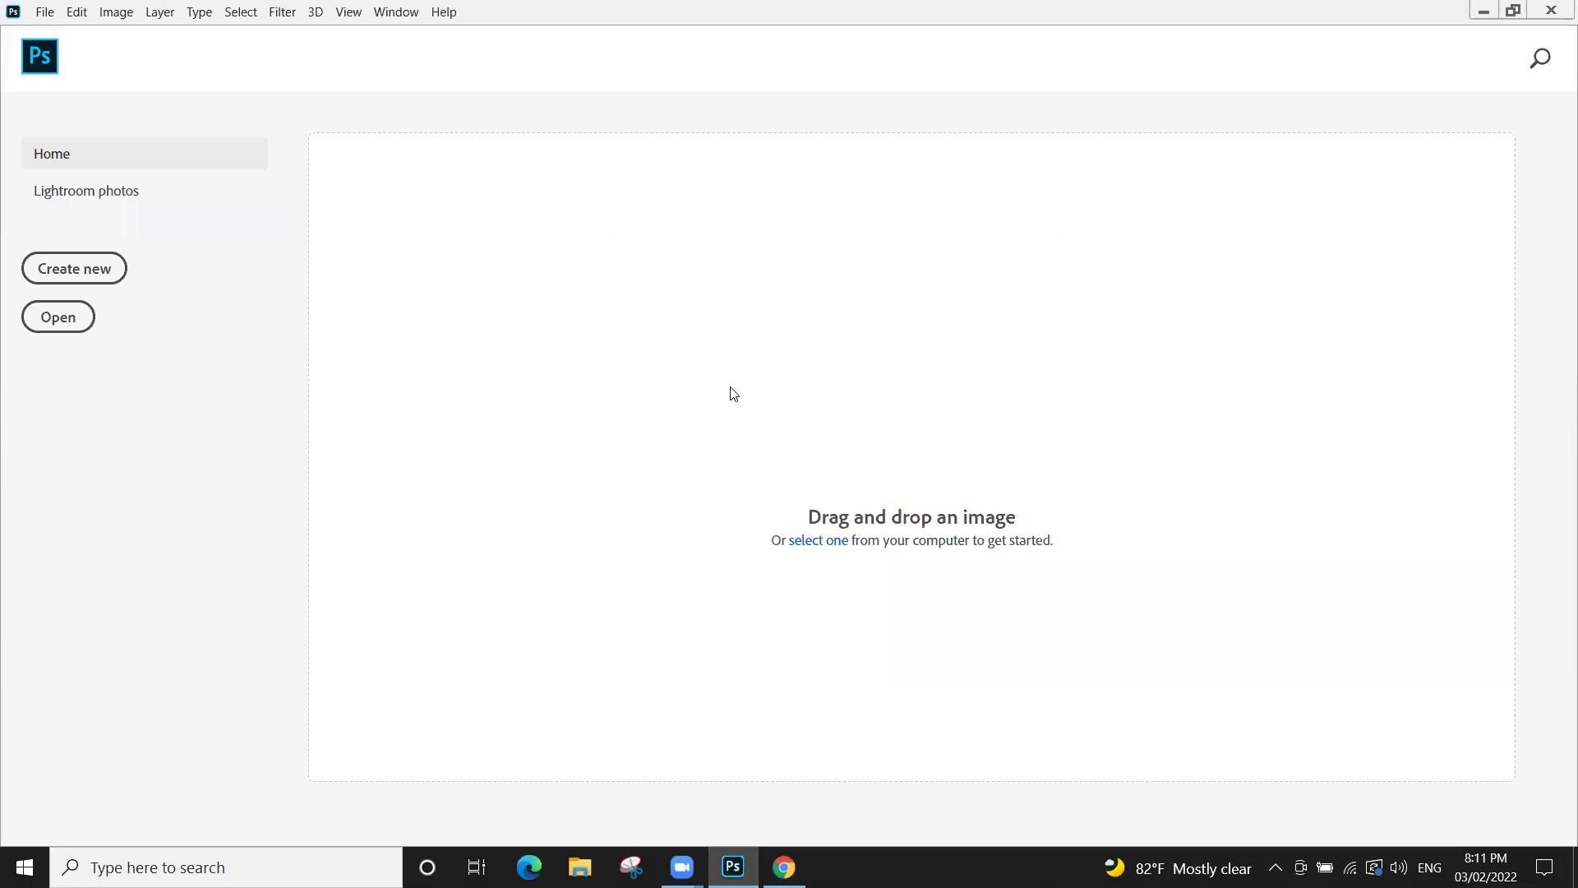
Reopen the Interface preferences and preview the four color themes repeatedly, from darkest to lightest
left_click(76, 12)
mouse_move(146, 805)
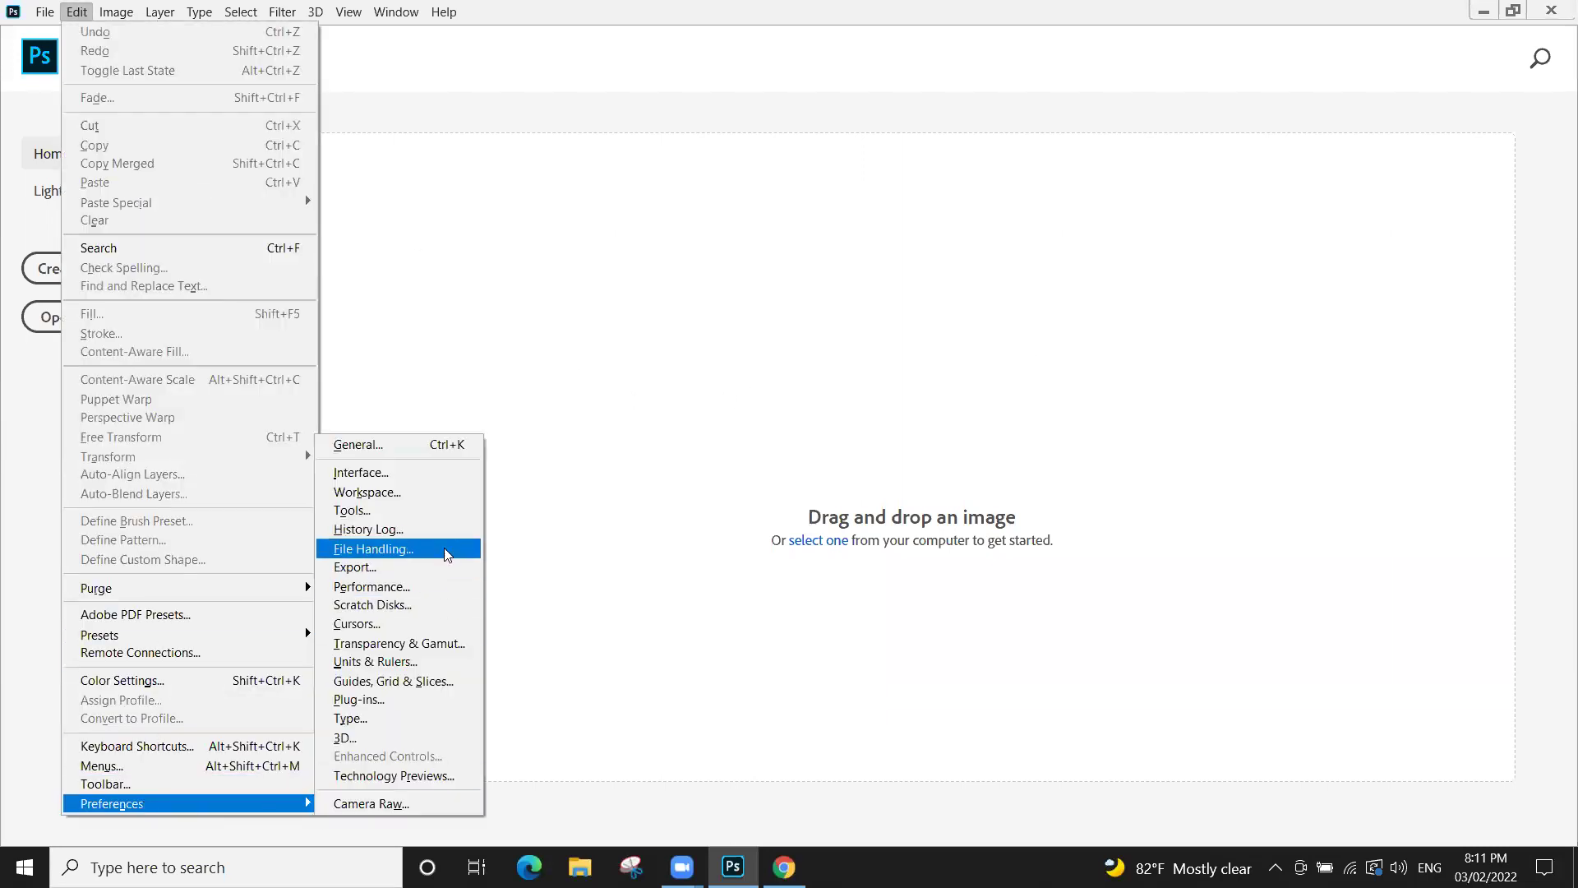
left_click(424, 474)
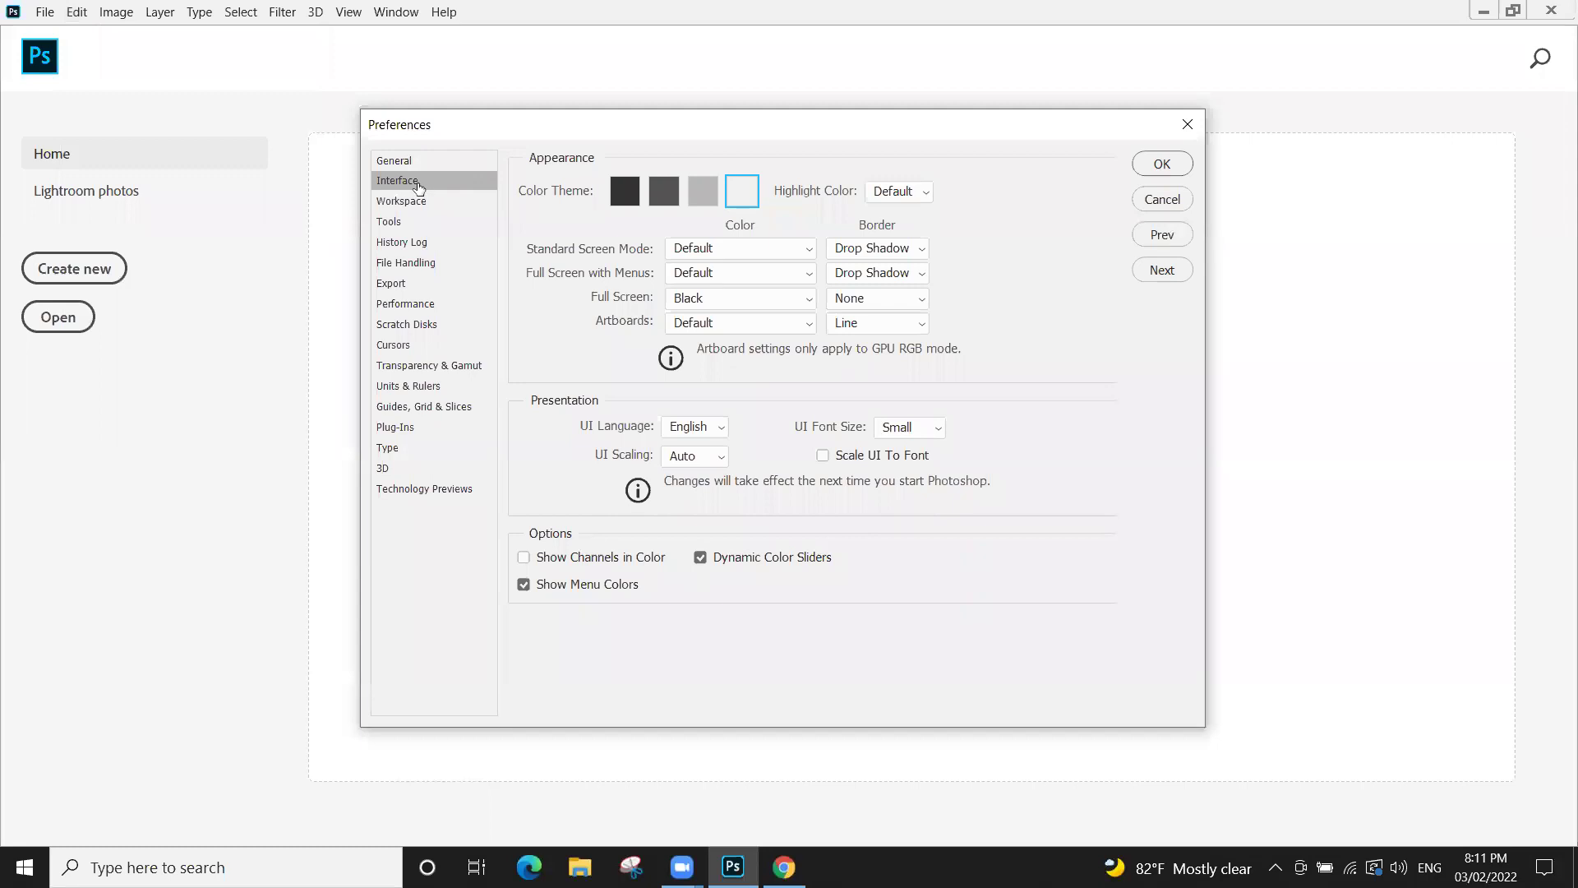
left_click(626, 197)
left_click(662, 194)
left_click(699, 196)
left_click(740, 195)
left_click(625, 197)
left_click(662, 195)
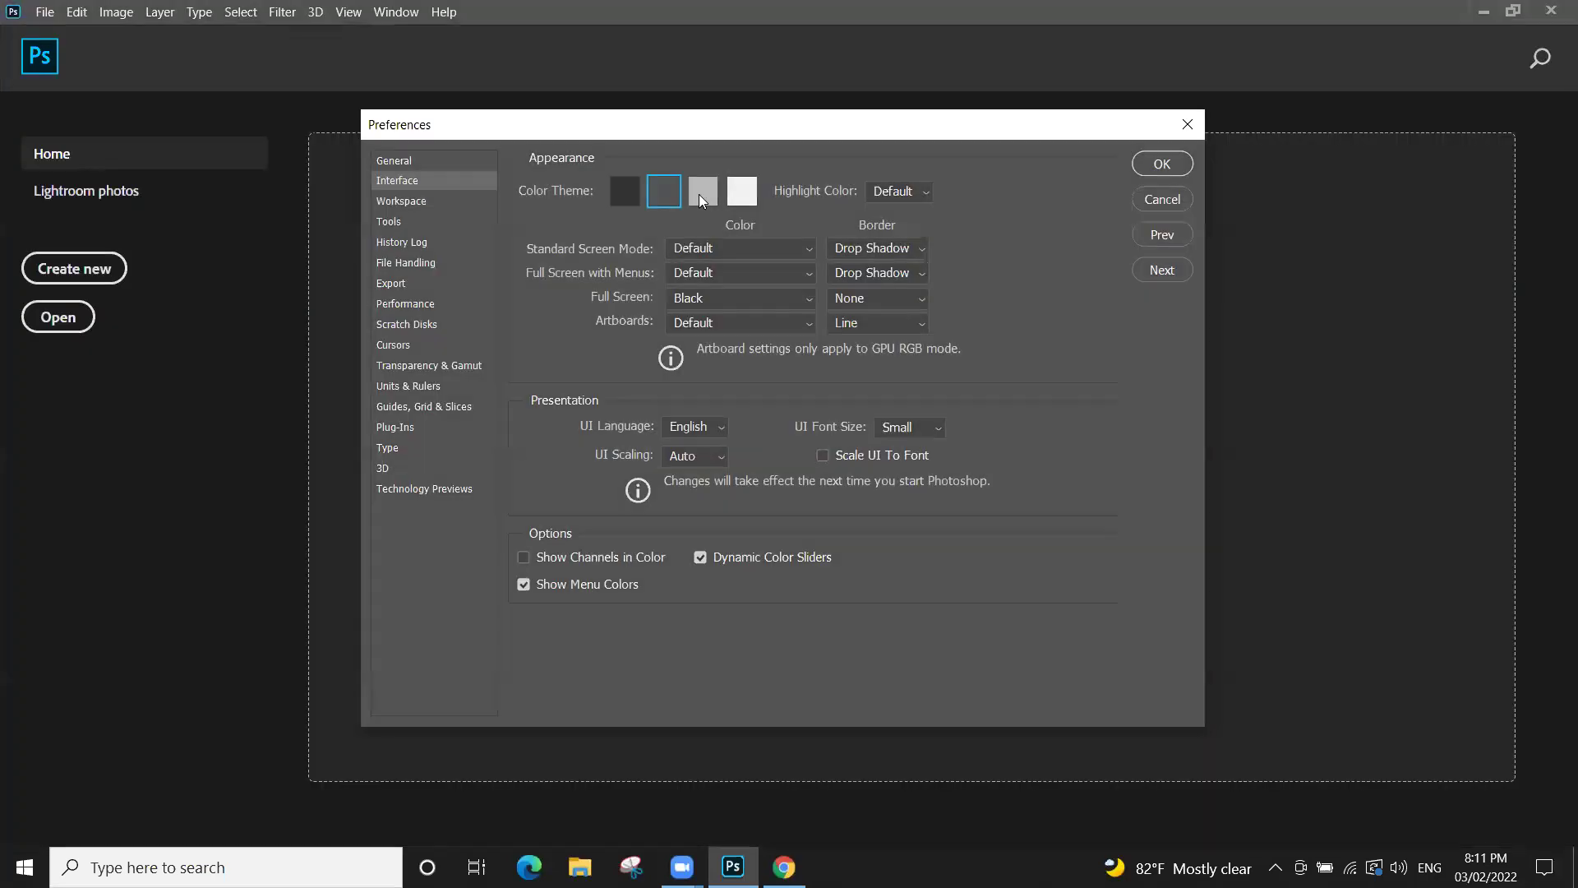
left_click(743, 195)
left_click(625, 198)
left_click(654, 197)
left_click(701, 196)
left_click(746, 196)
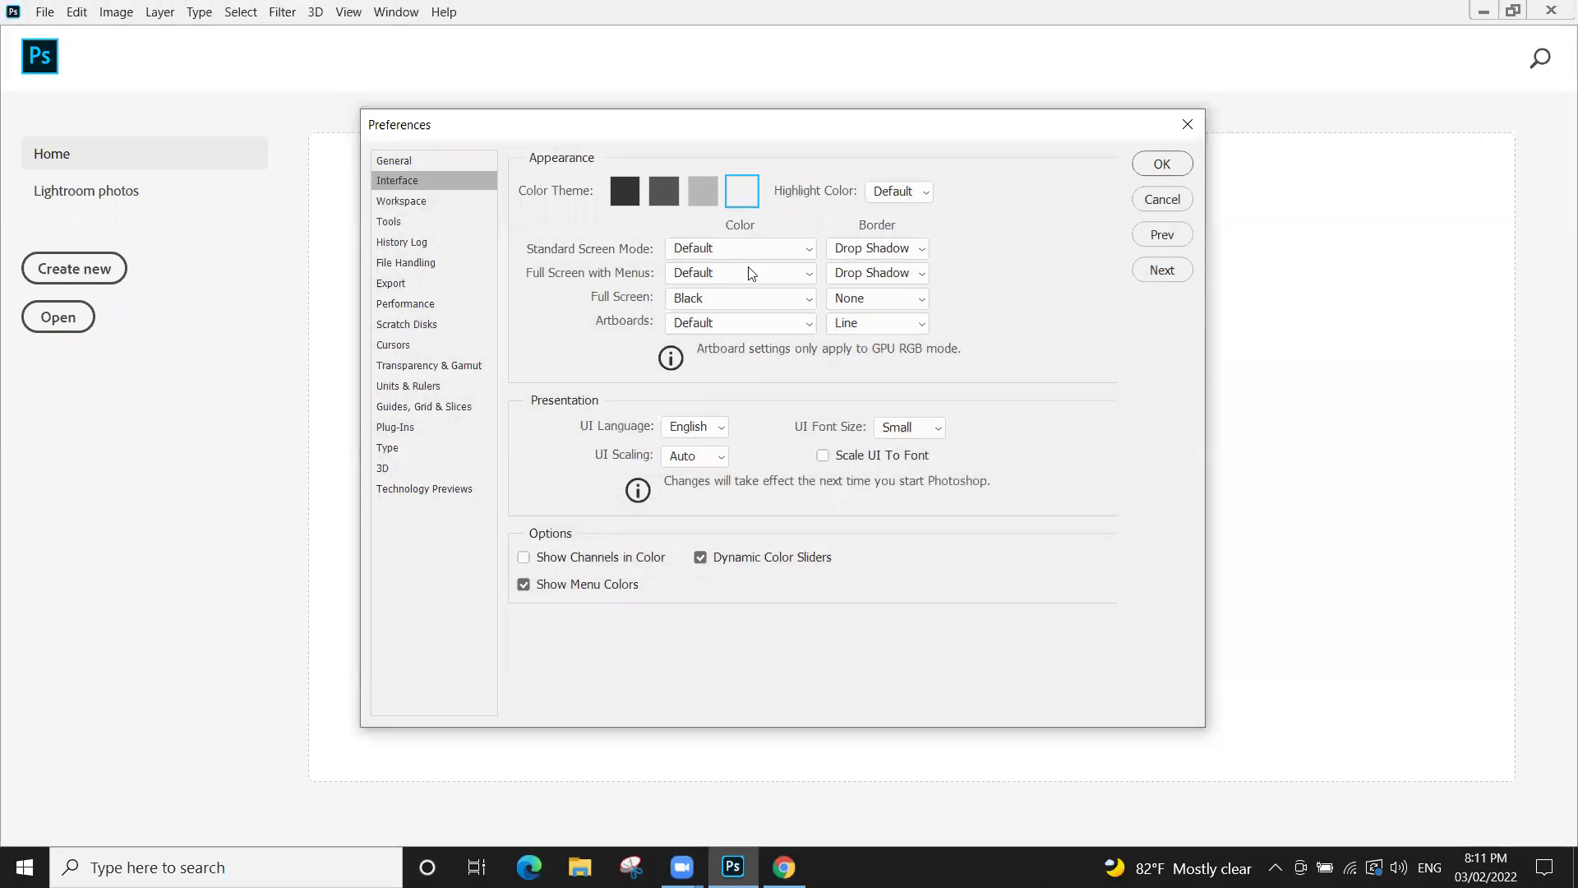
Compare the darkest and lightest color themes in the Interface preferences, repositioning the dialog, and cancel without applying anything
left_click(625, 197)
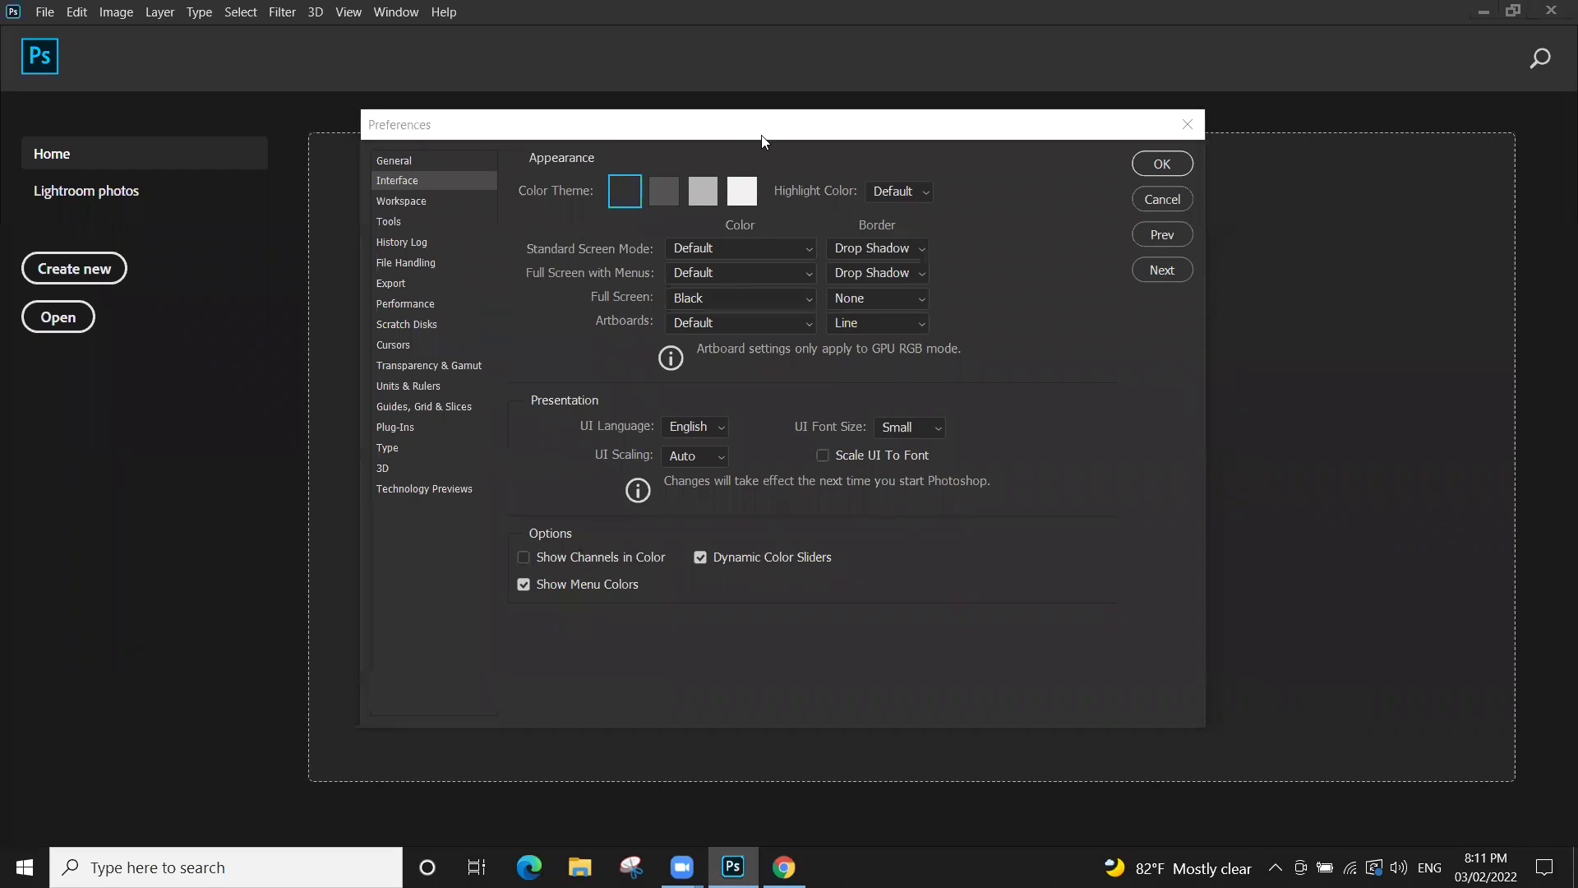
left_click_drag(782, 116, 807, 78)
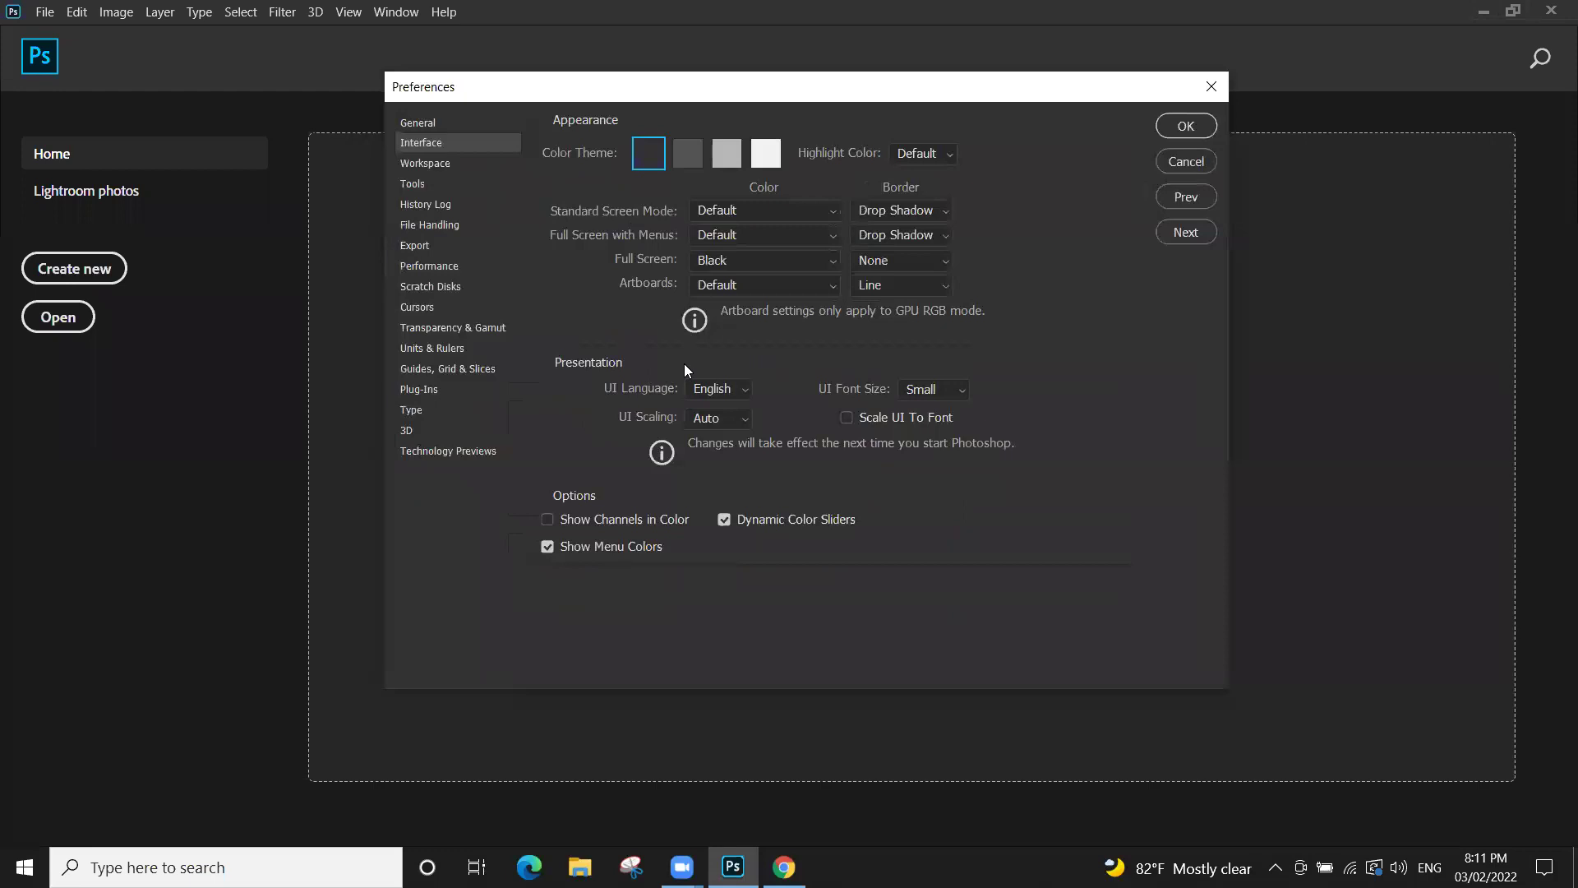
left_click_drag(645, 100, 632, 110)
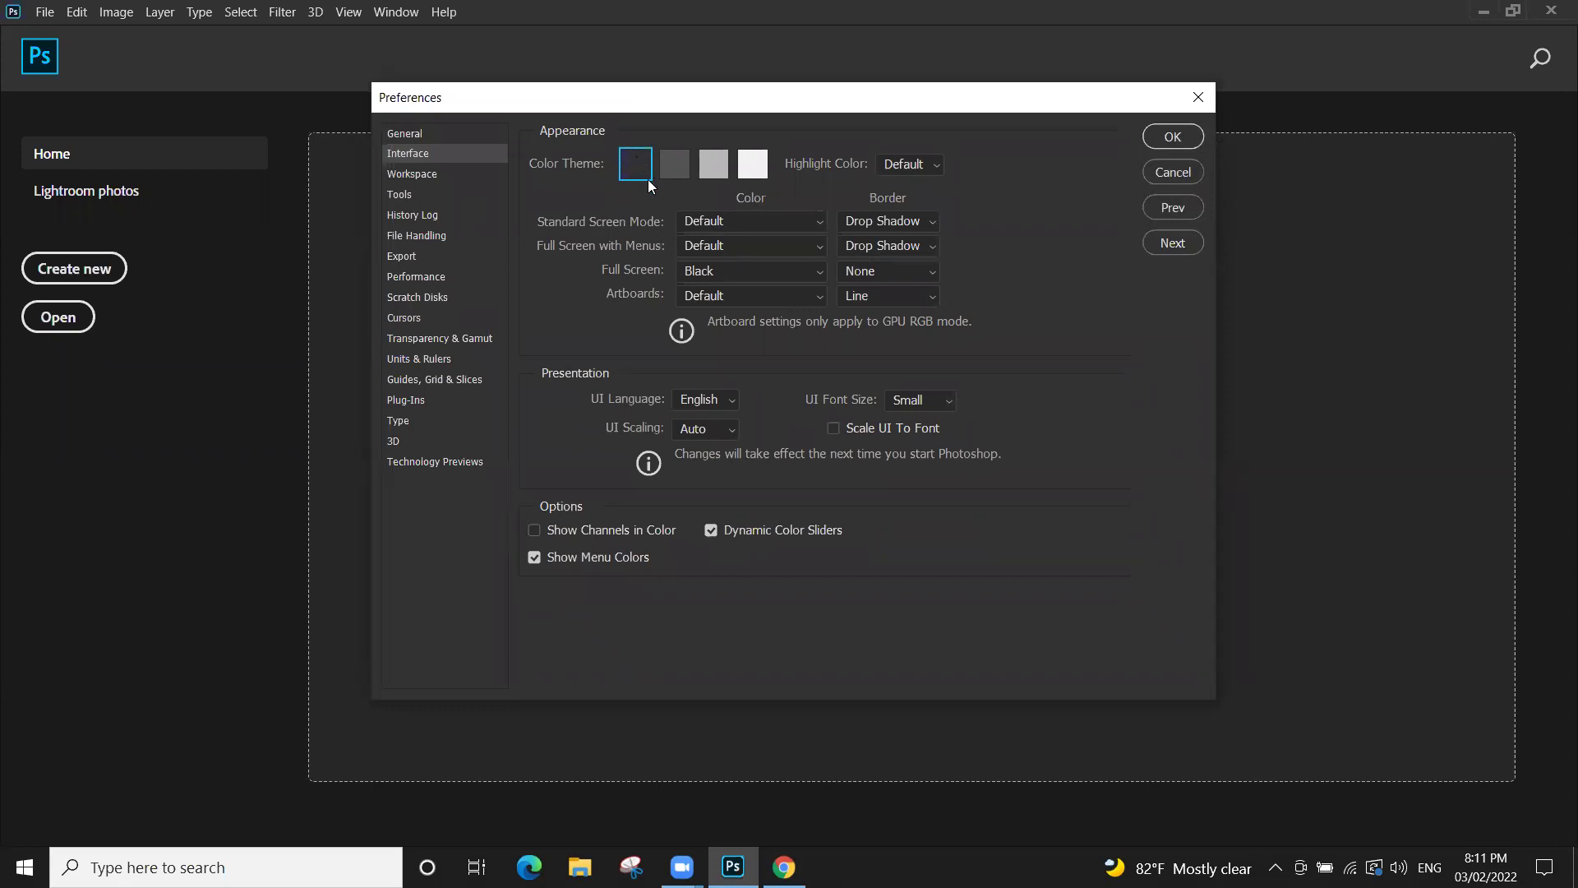
left_click(753, 164)
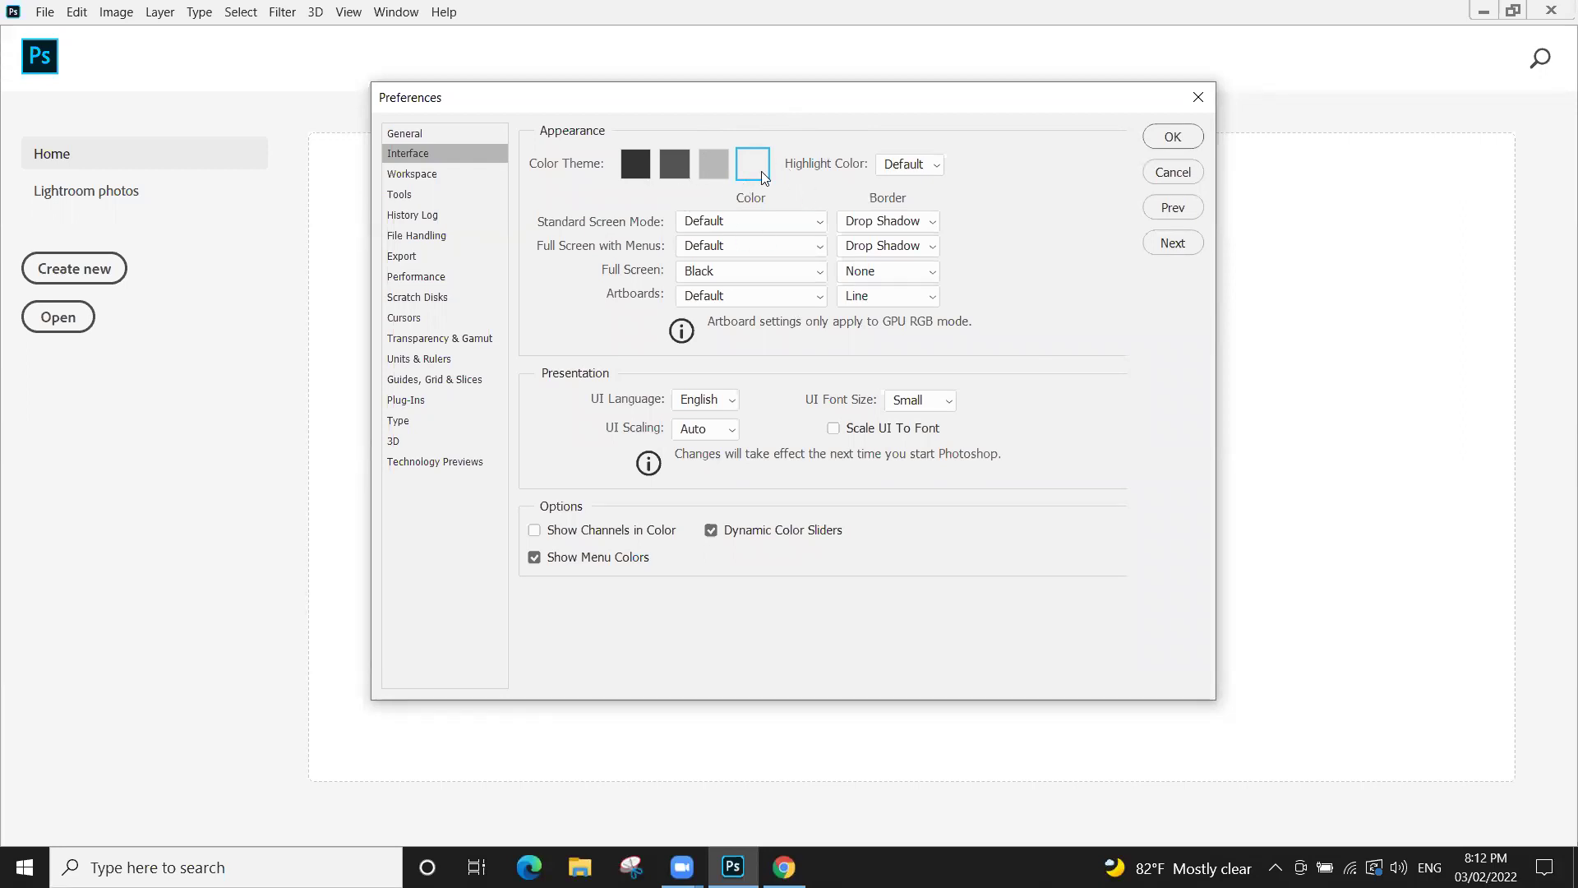
left_click(632, 172)
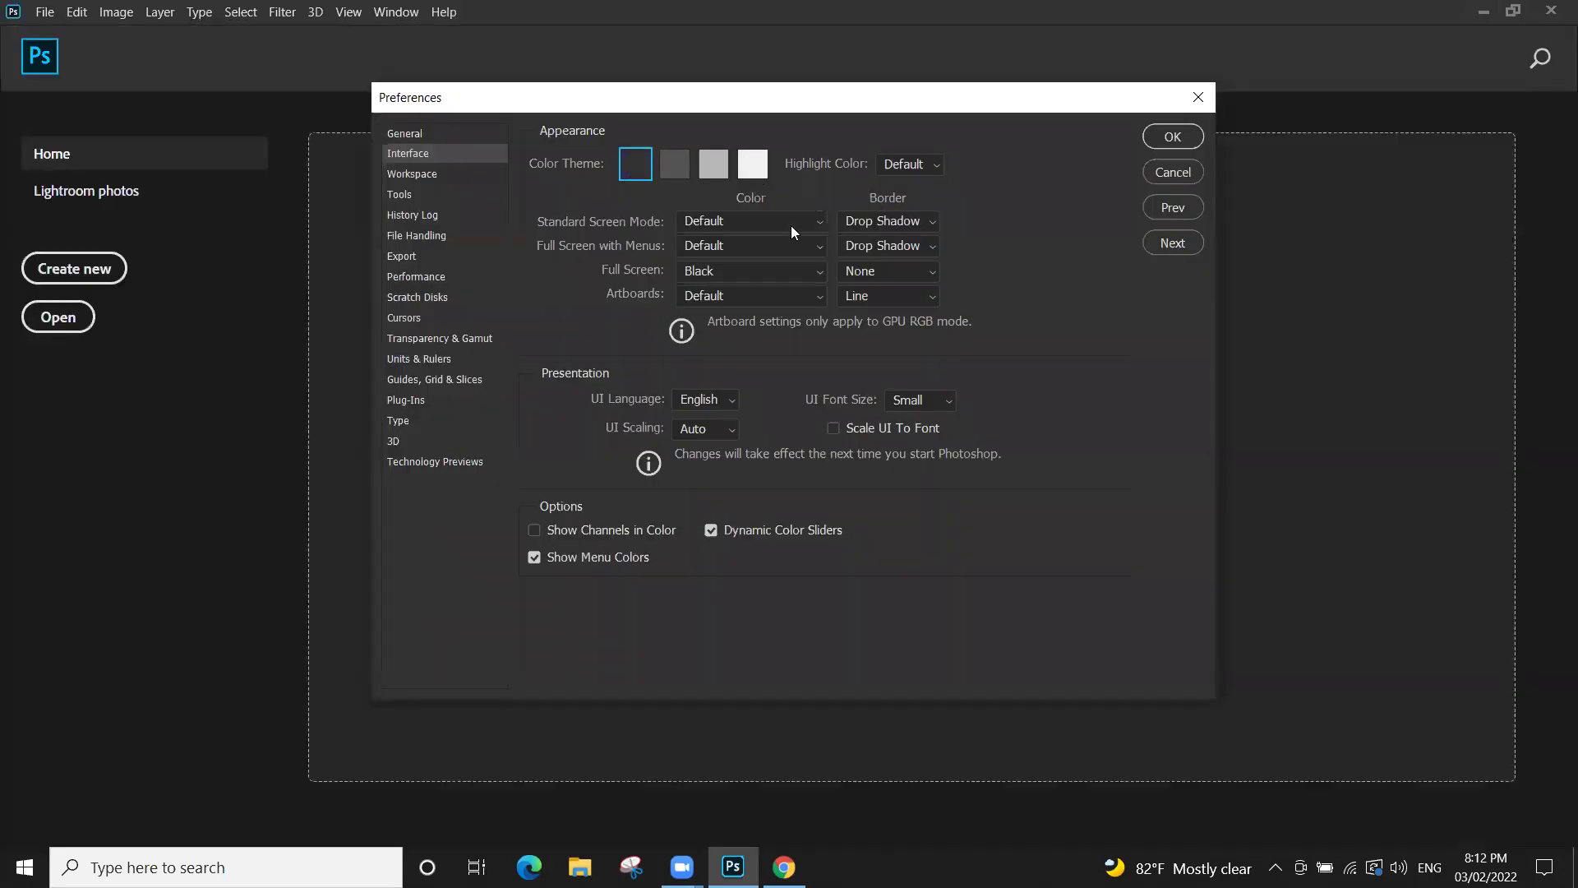
left_click(761, 162)
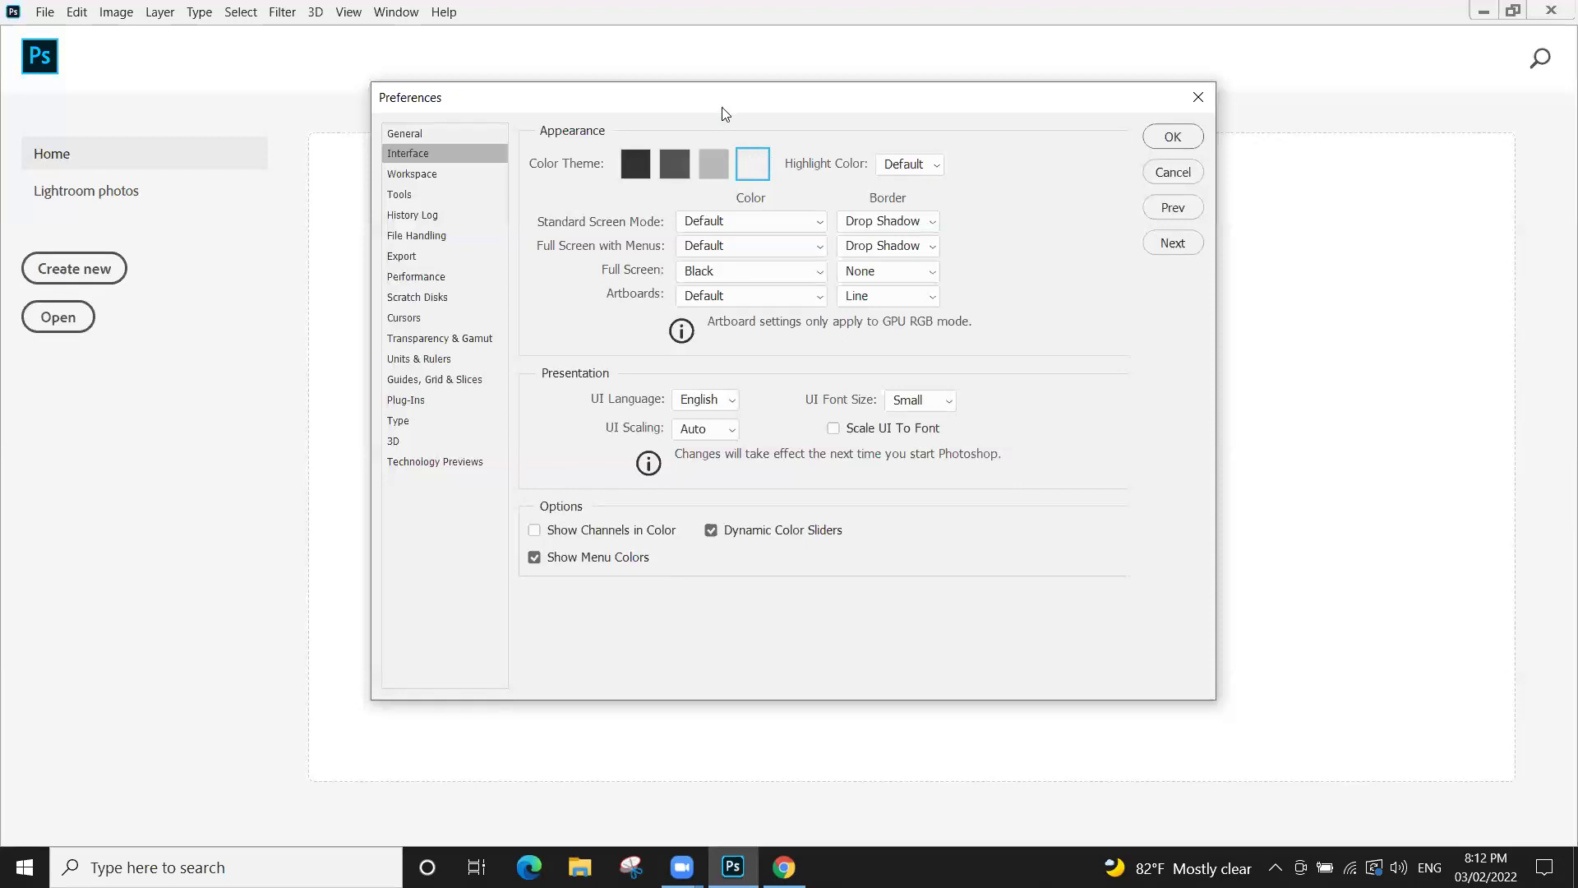
left_click(1151, 175)
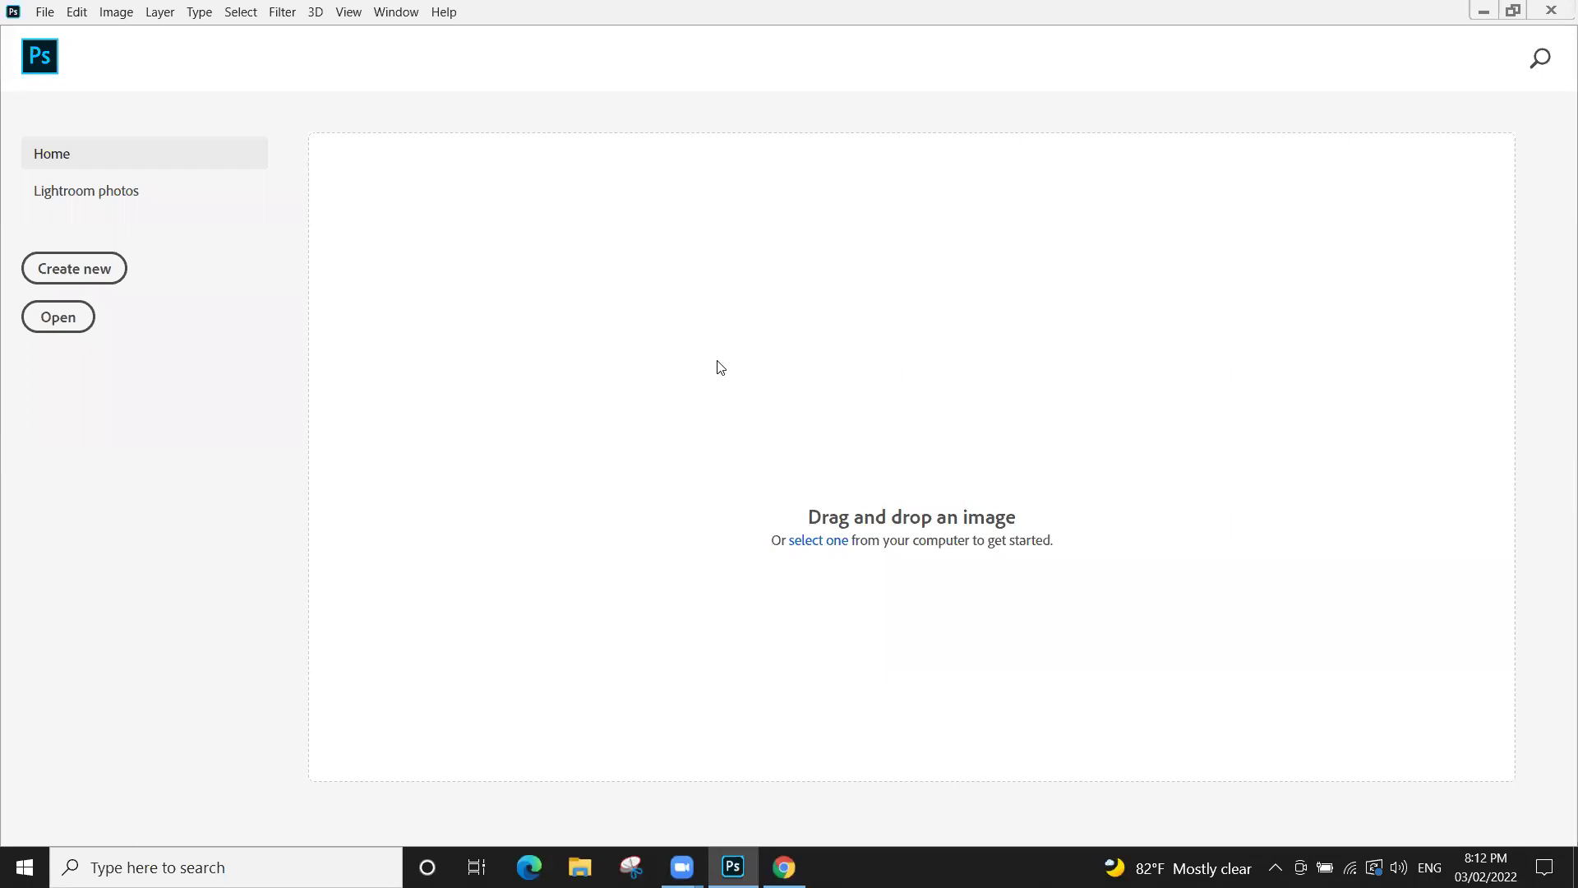
Reopen the Interface preferences and preview the color themes, finishing with the darkest one
key("ctrl+k")
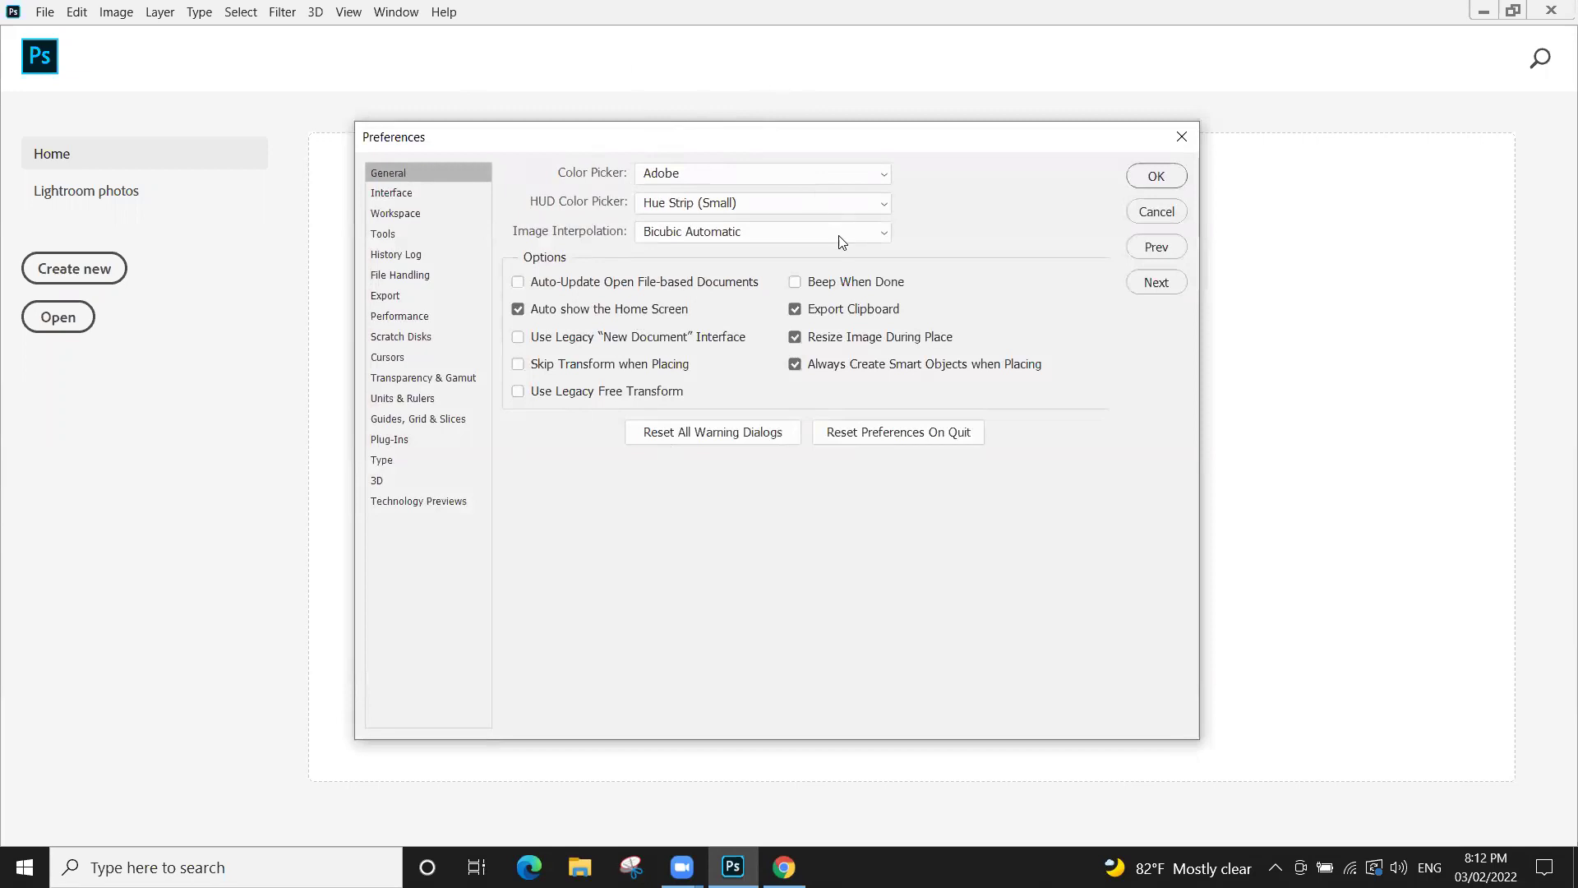
left_click(406, 197)
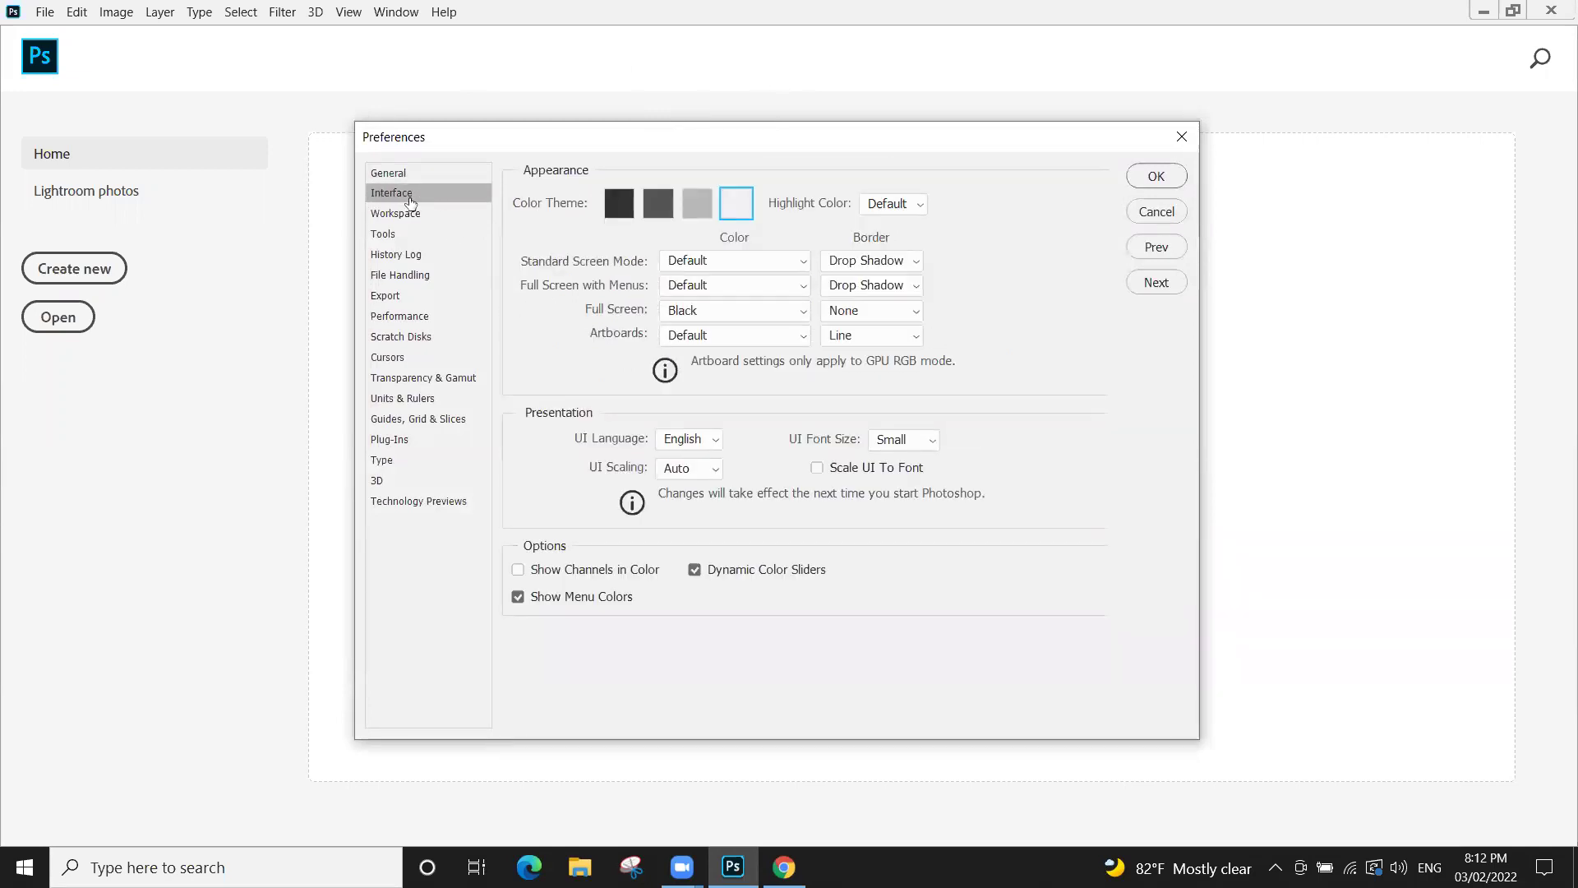
left_click(611, 202)
left_click(654, 203)
left_click(735, 205)
left_click(697, 205)
left_click(657, 205)
left_click(621, 205)
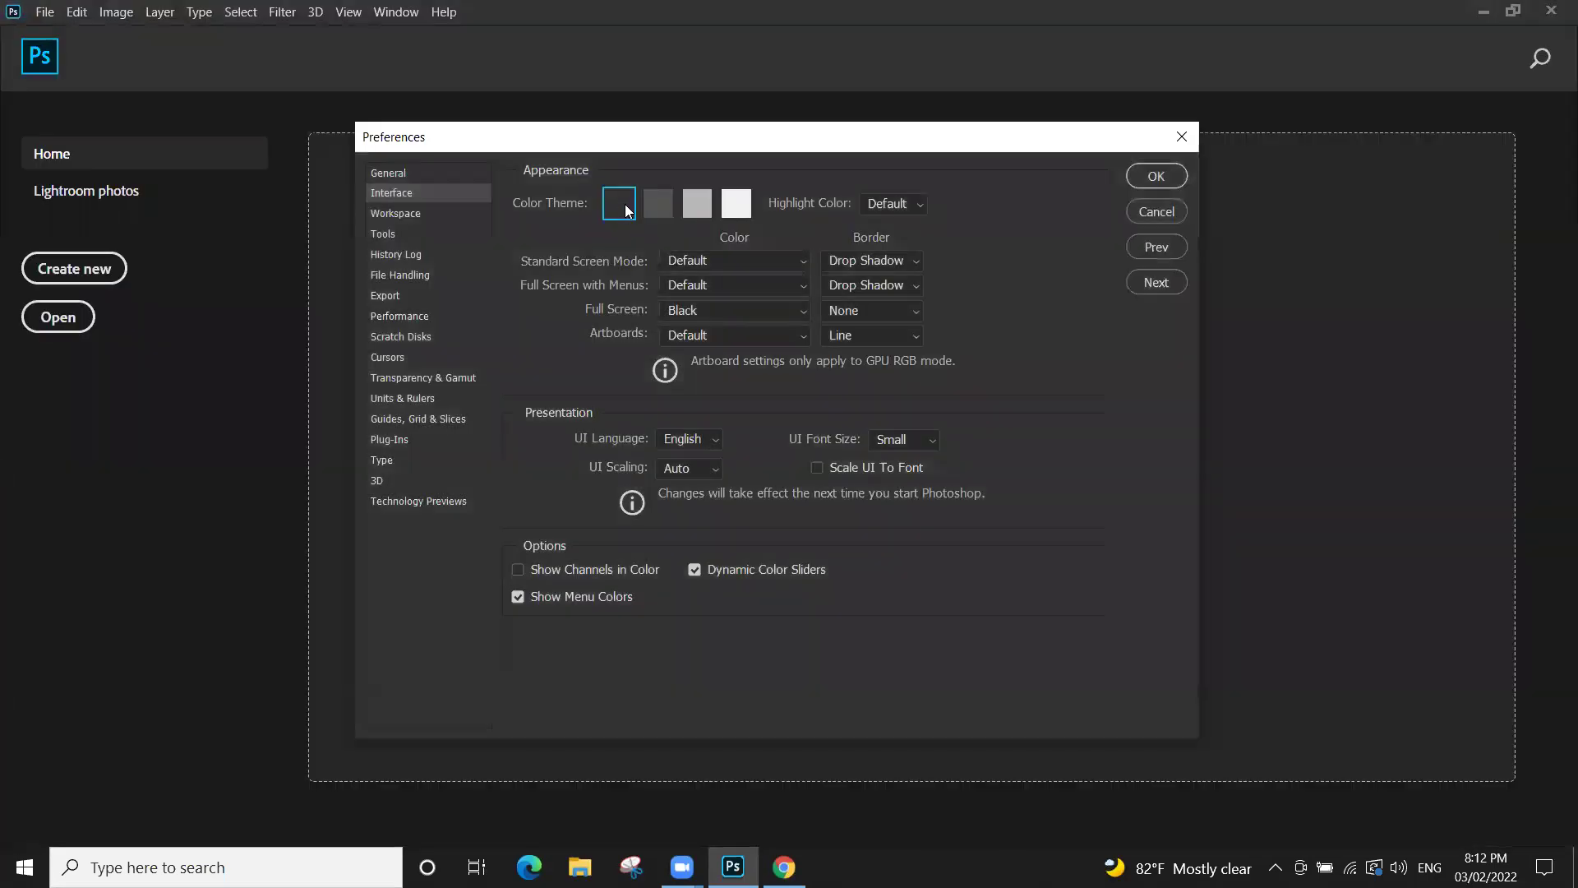
Preview the color themes once more from darkest to lightest and apply the lightest one
left_click(700, 205)
left_click(658, 204)
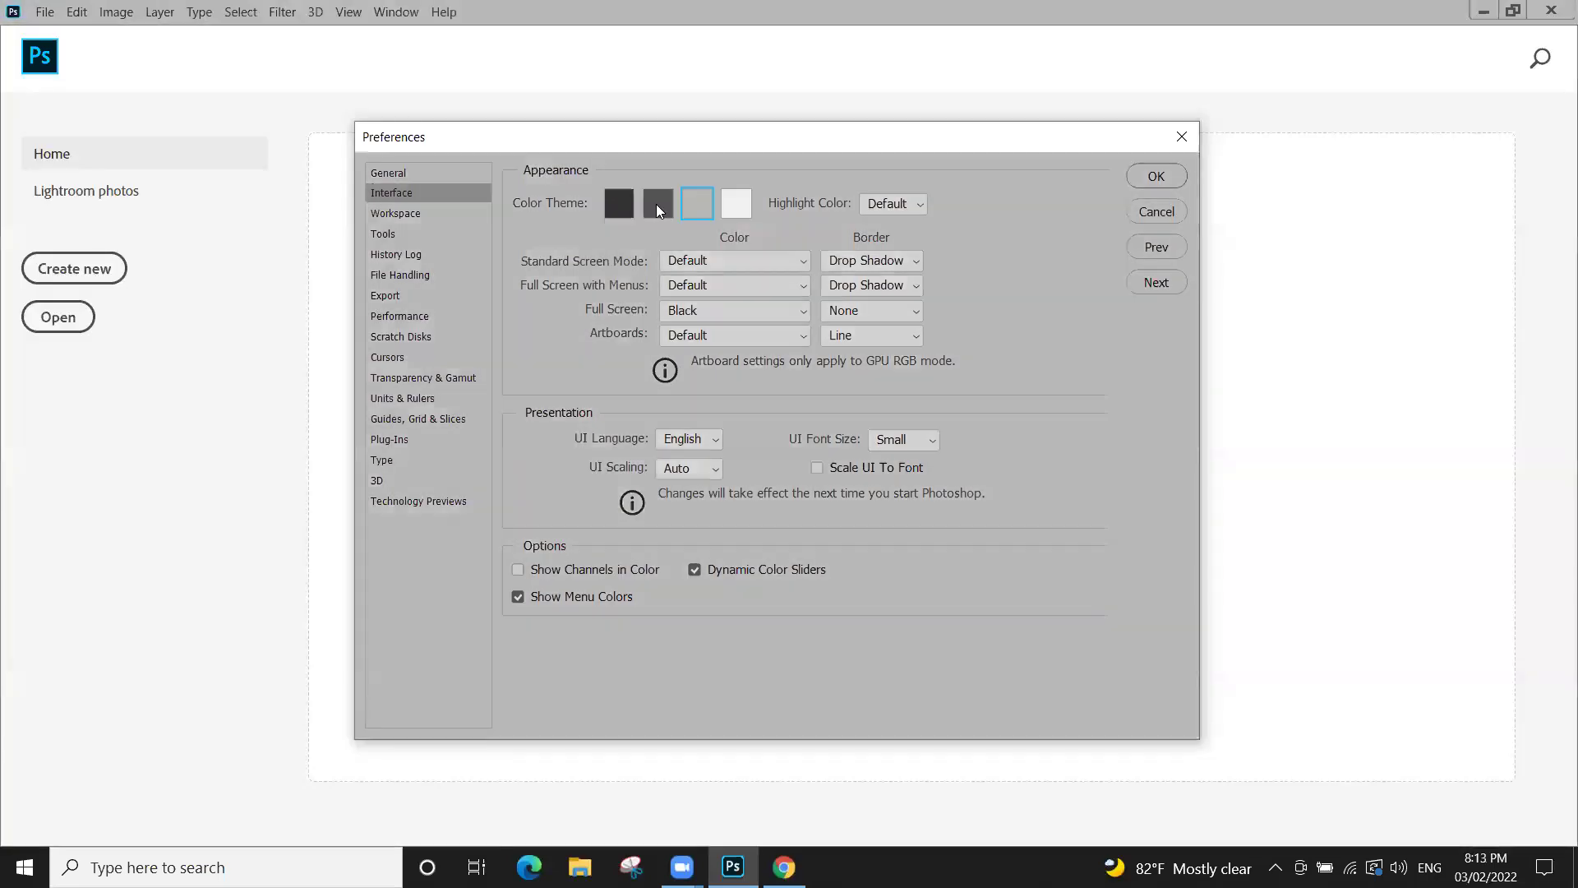
left_click(628, 206)
left_click(662, 205)
left_click(697, 207)
left_click(739, 210)
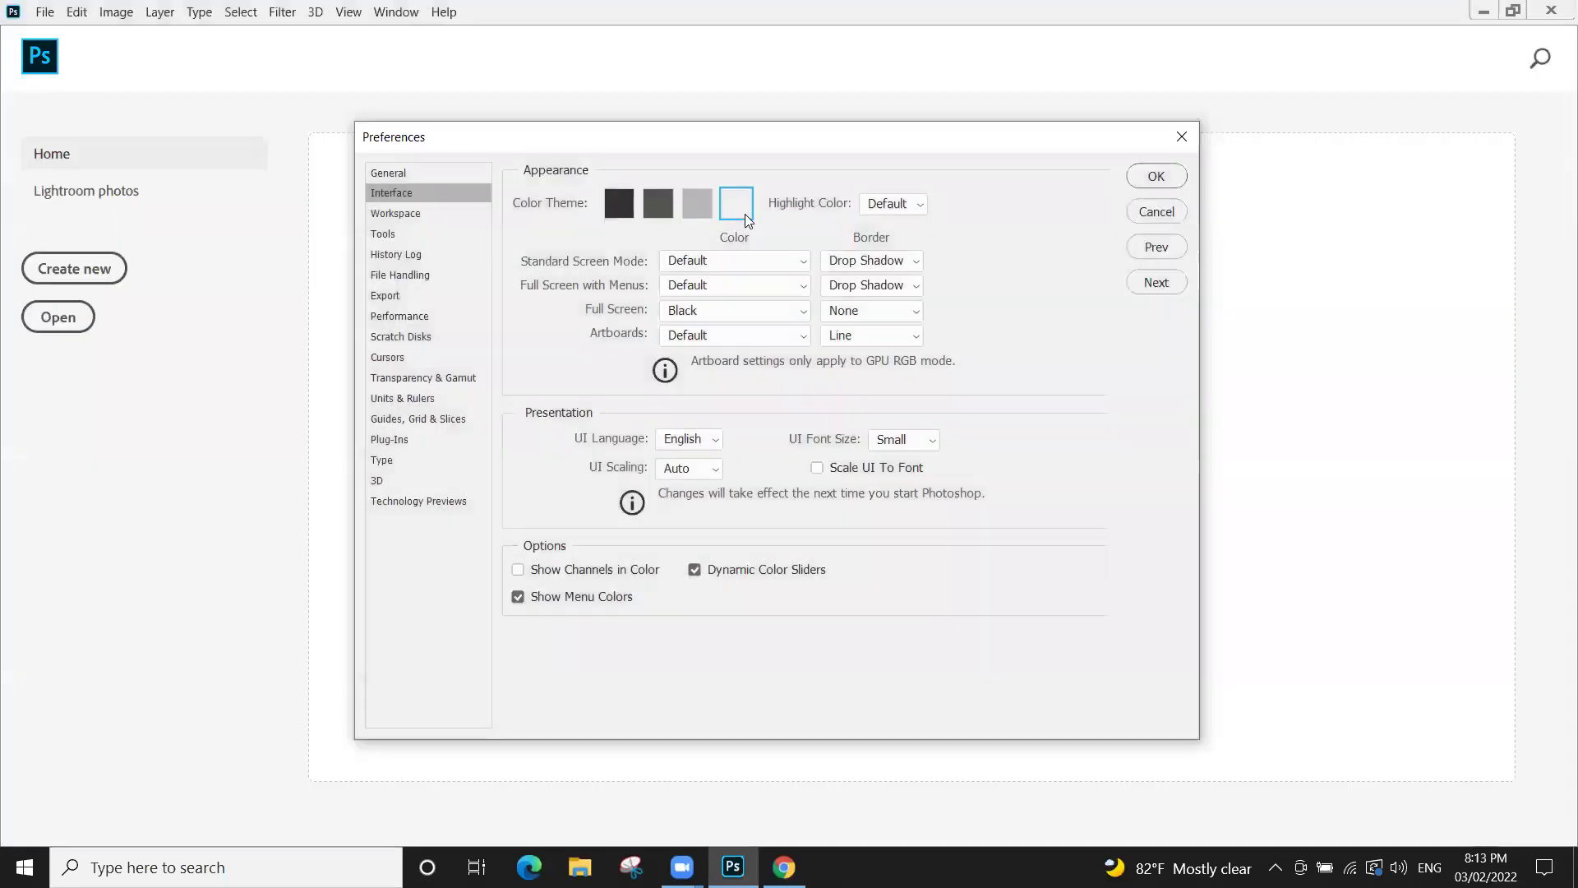
left_click(1156, 176)
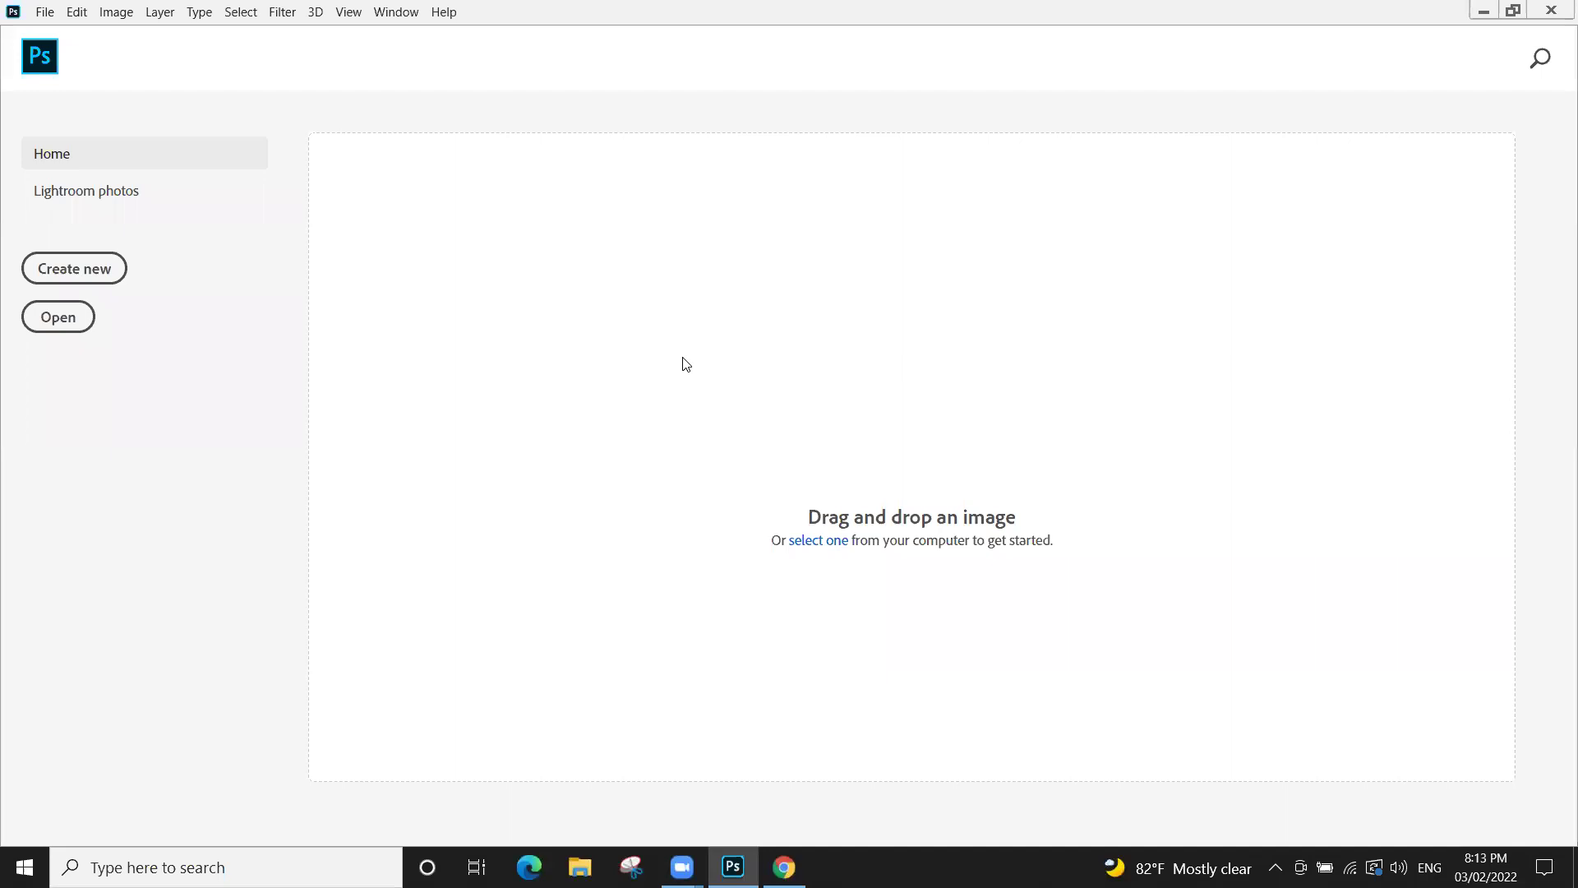
Reopen the Interface preferences, try the two middle color themes and apply the light gray one
left_click(81, 20)
mouse_move(217, 800)
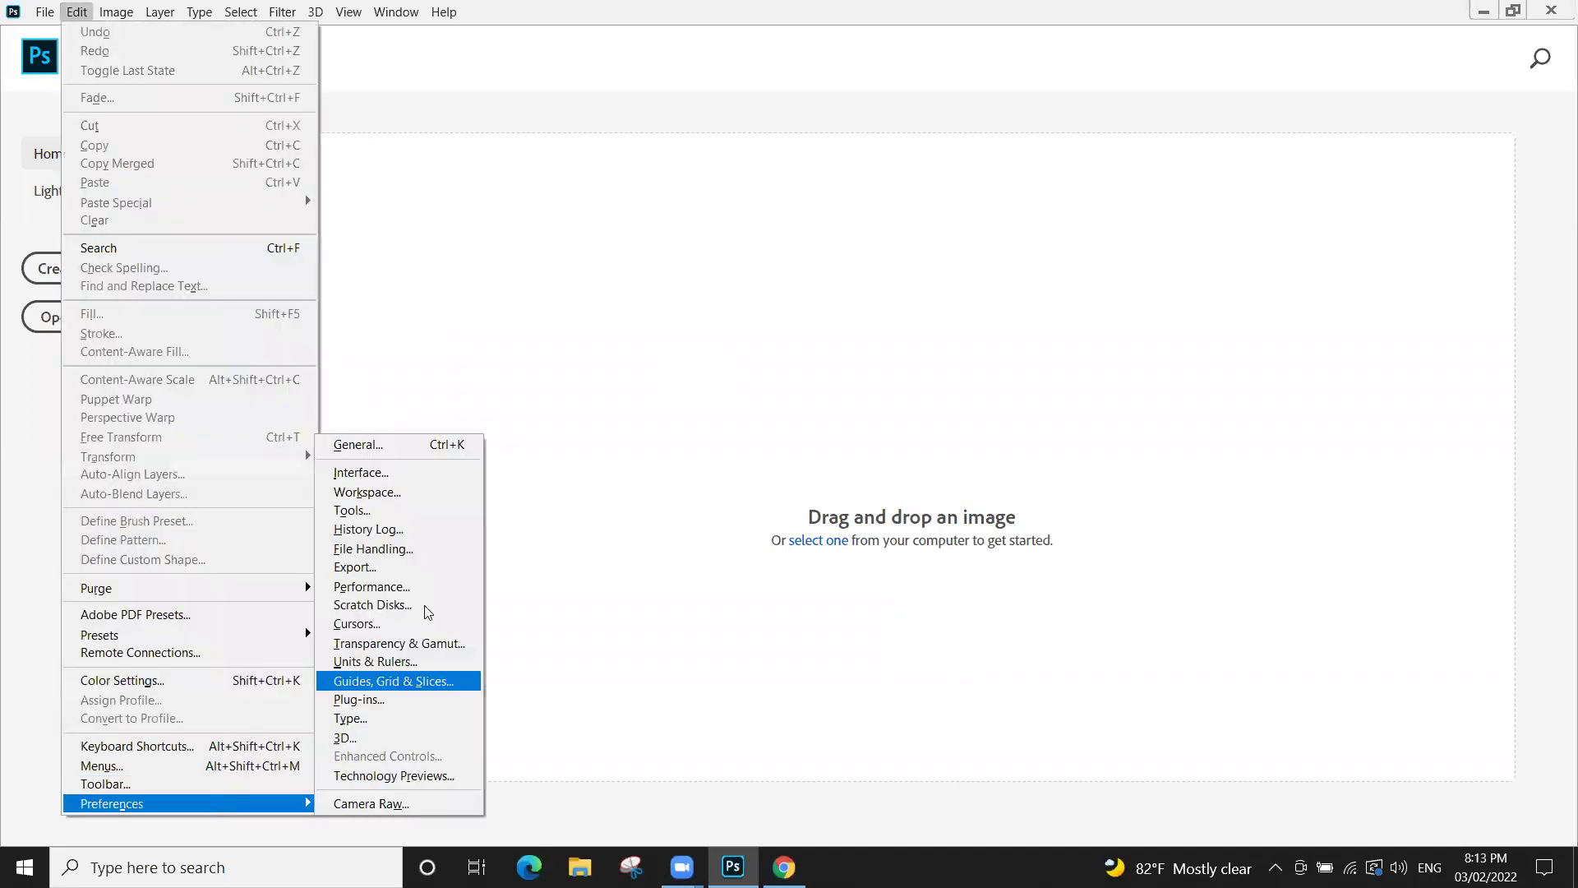
left_click(440, 478)
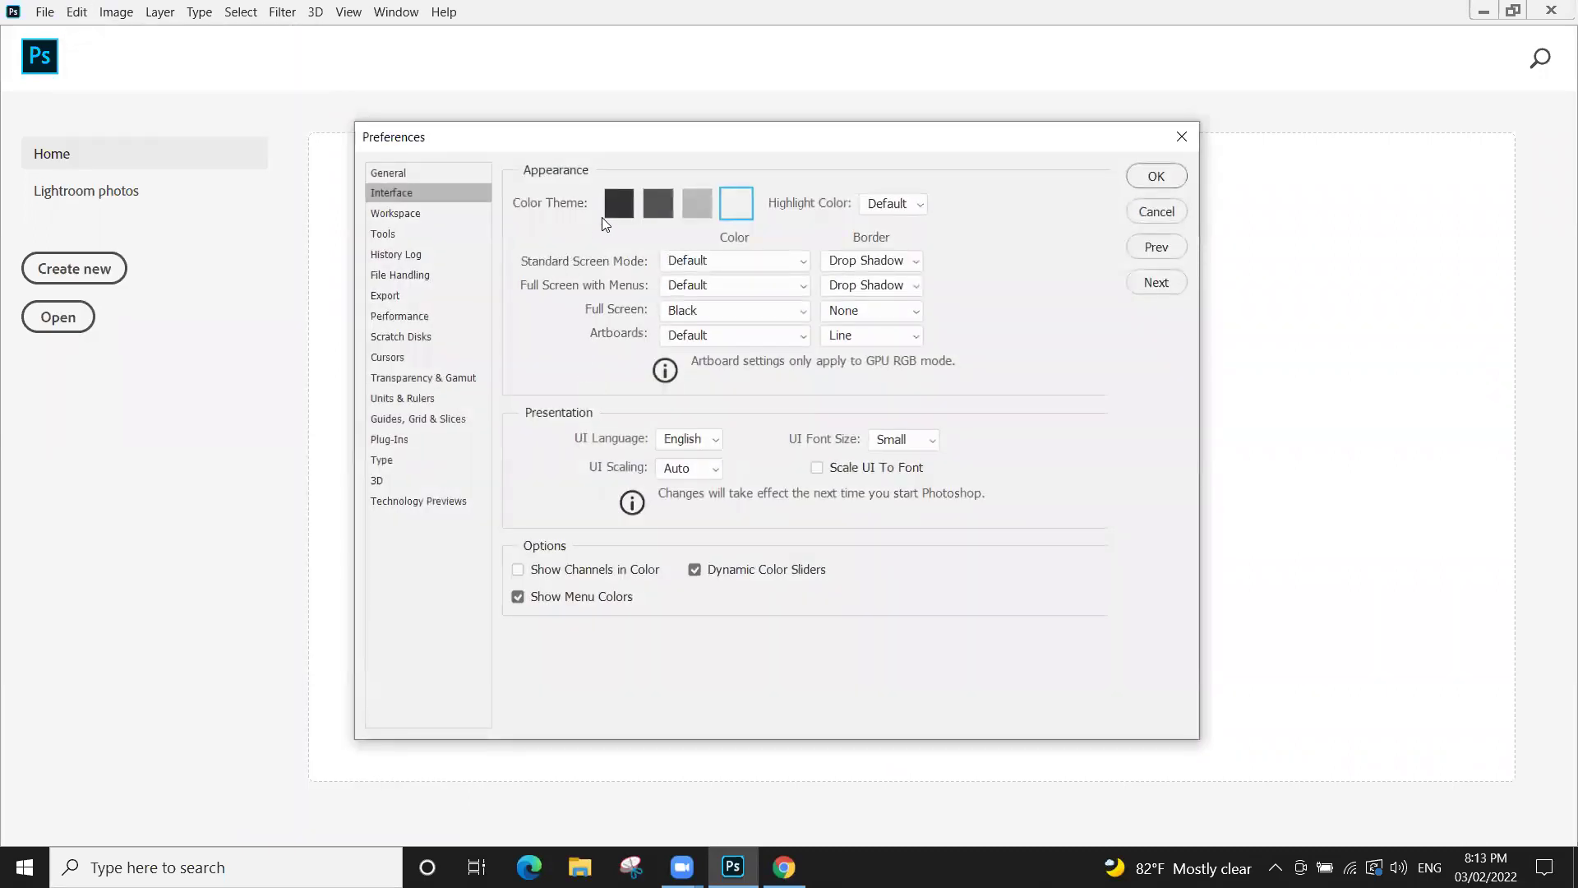
left_click(658, 206)
left_click(695, 208)
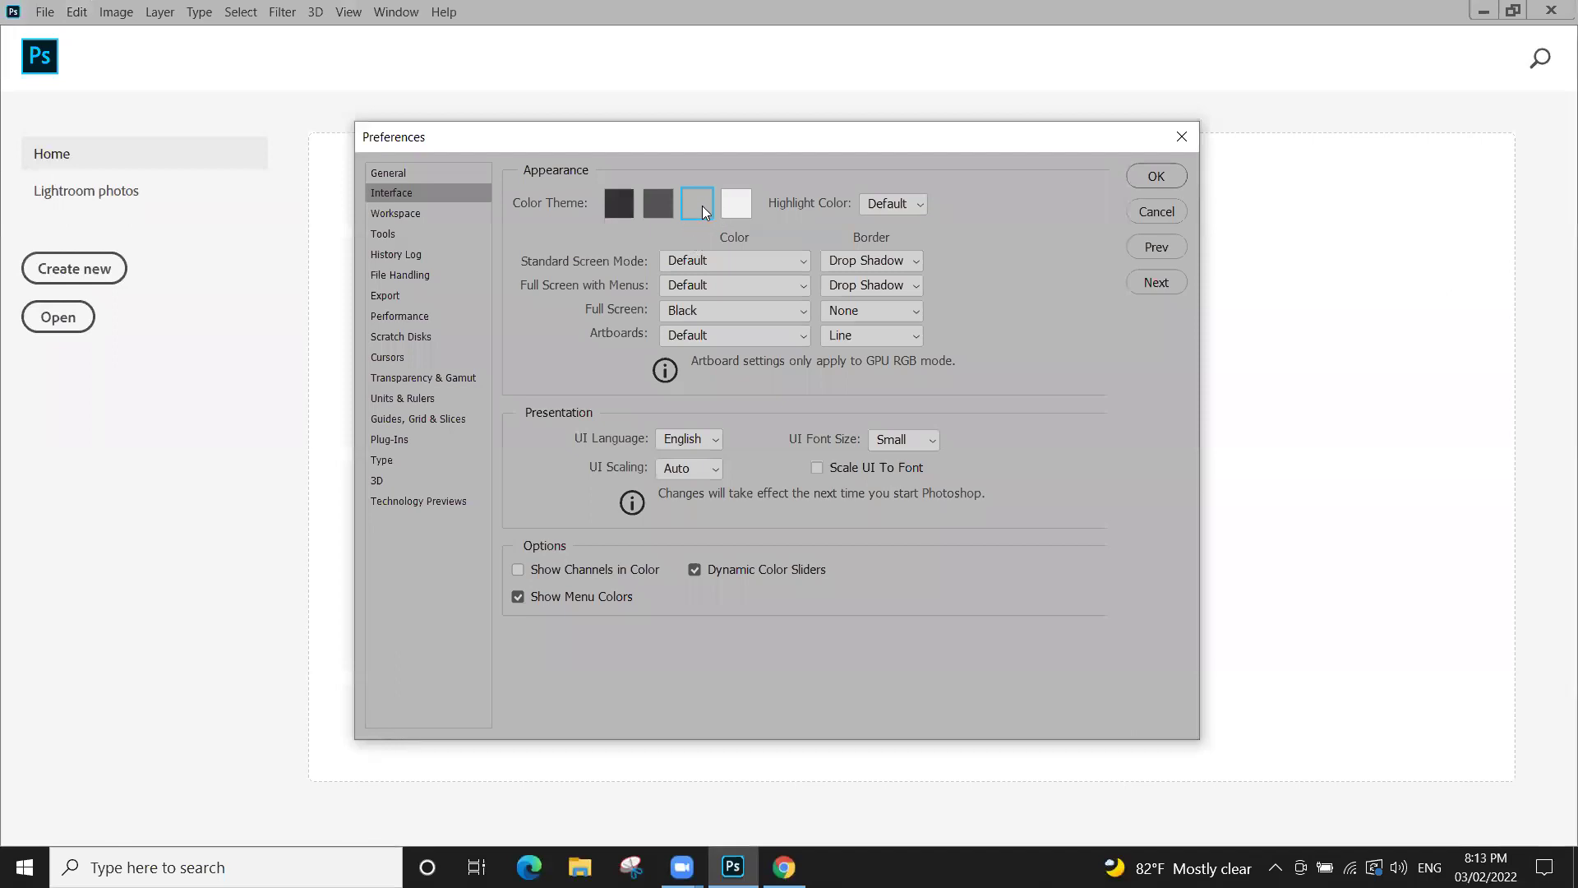
left_click(650, 208)
left_click(693, 206)
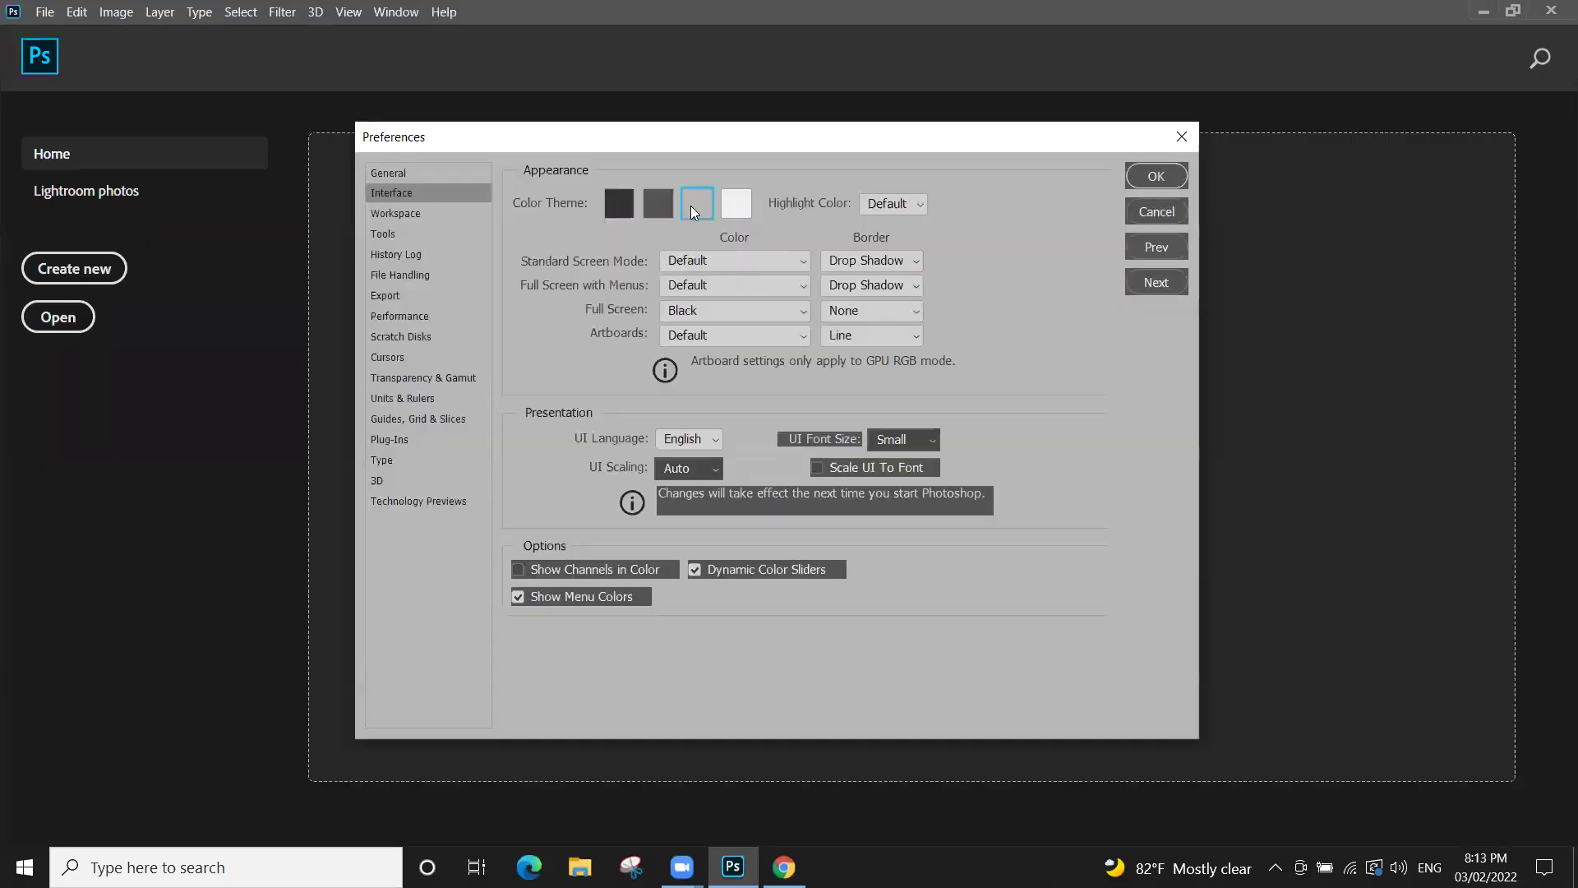
key("Return")
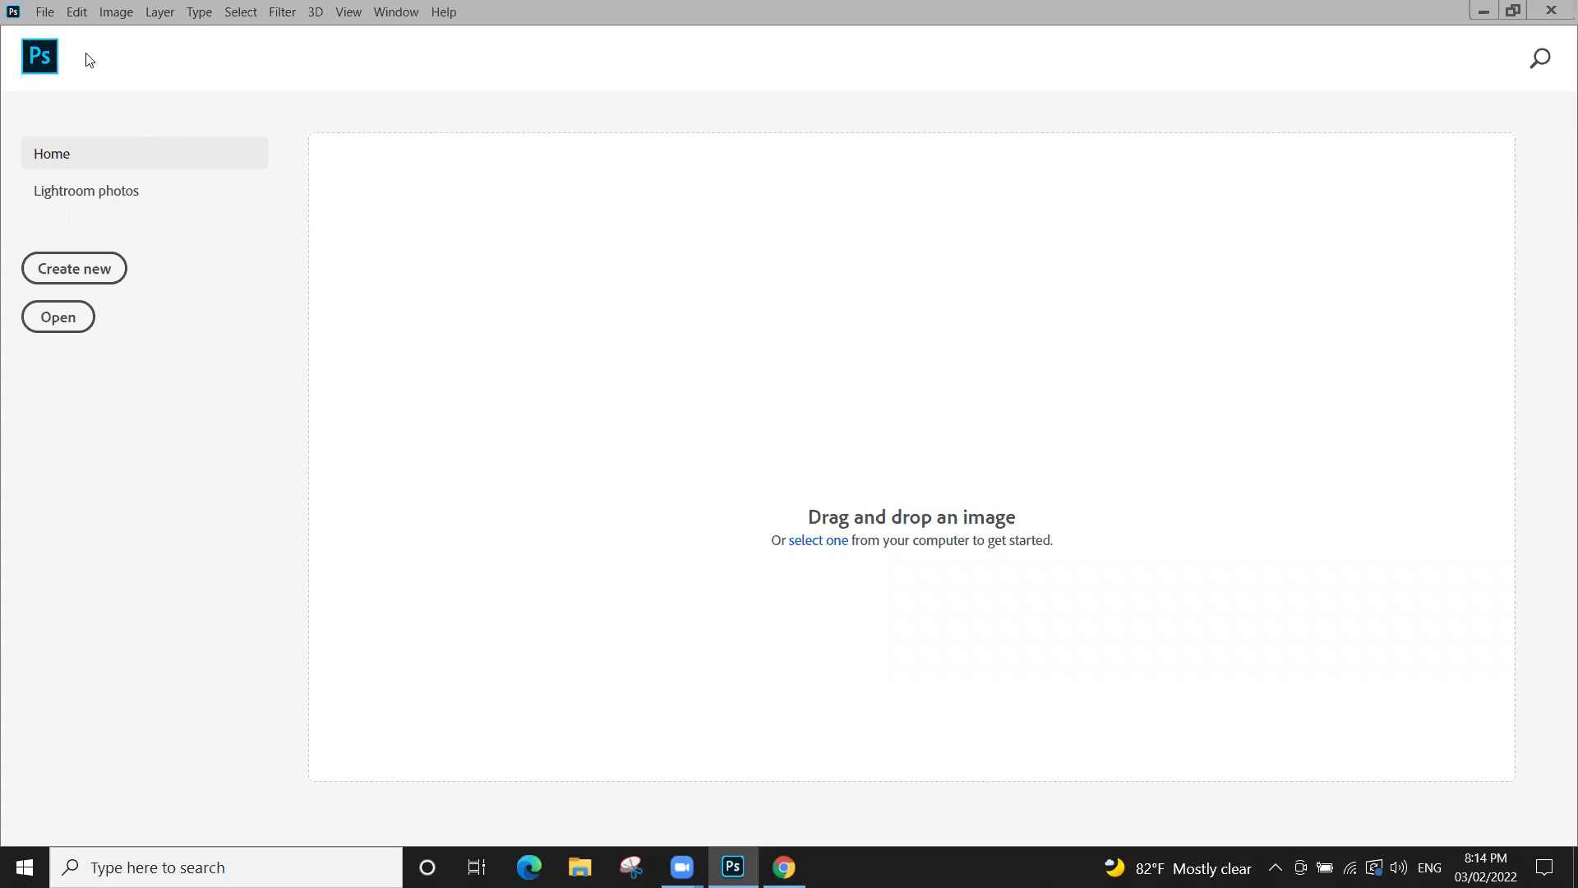
Bring up the dialog for opening a file, go to the Desktop folder and enlarge the dialog
left_click(45, 13)
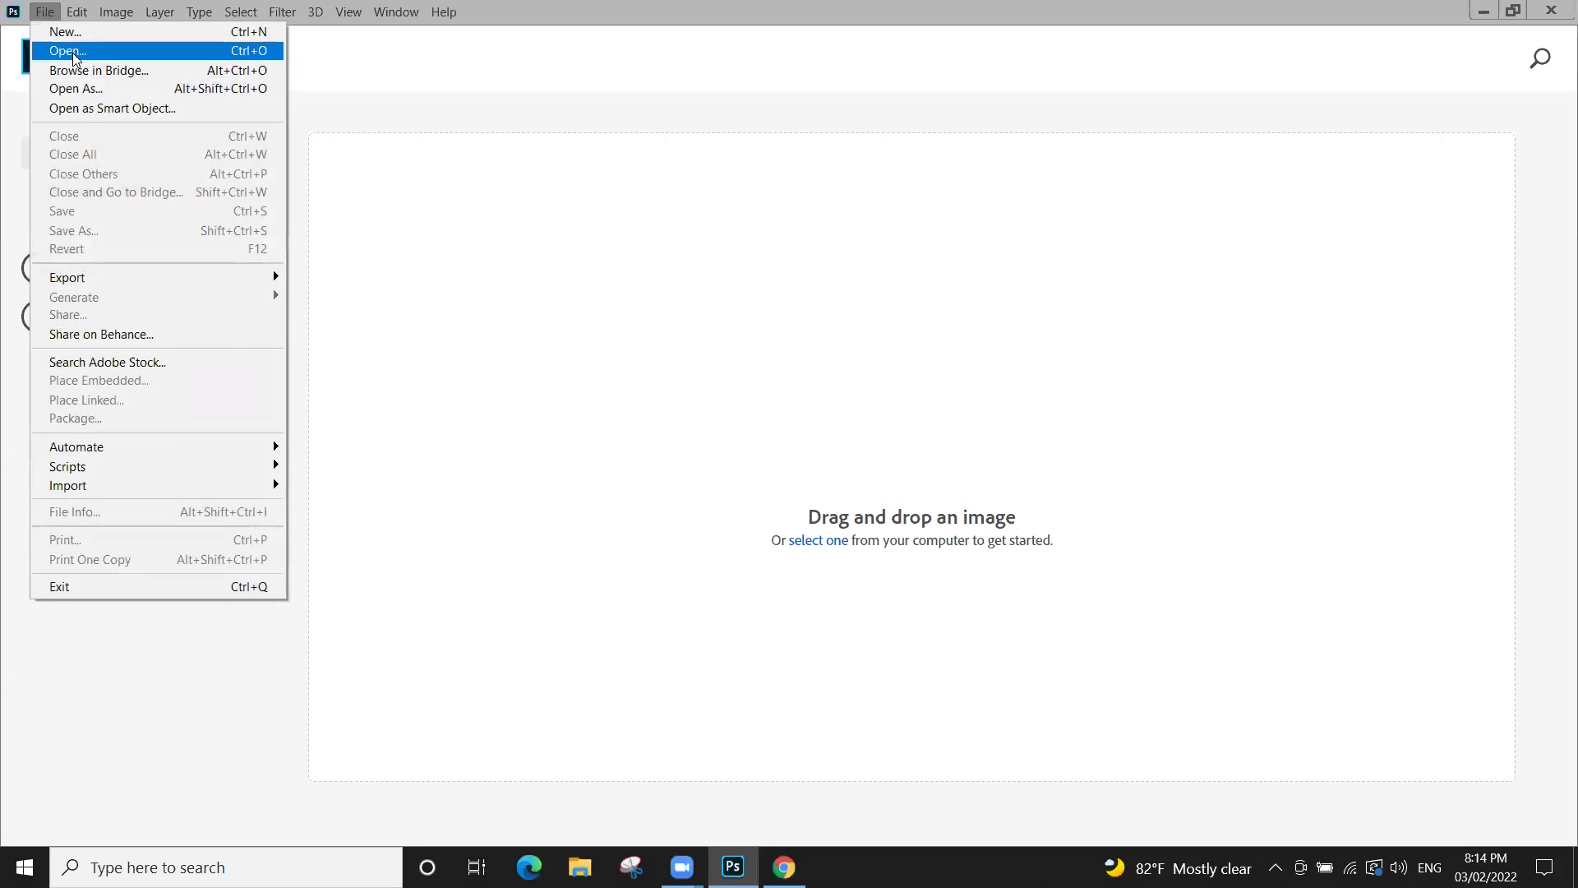
left_click(724, 372)
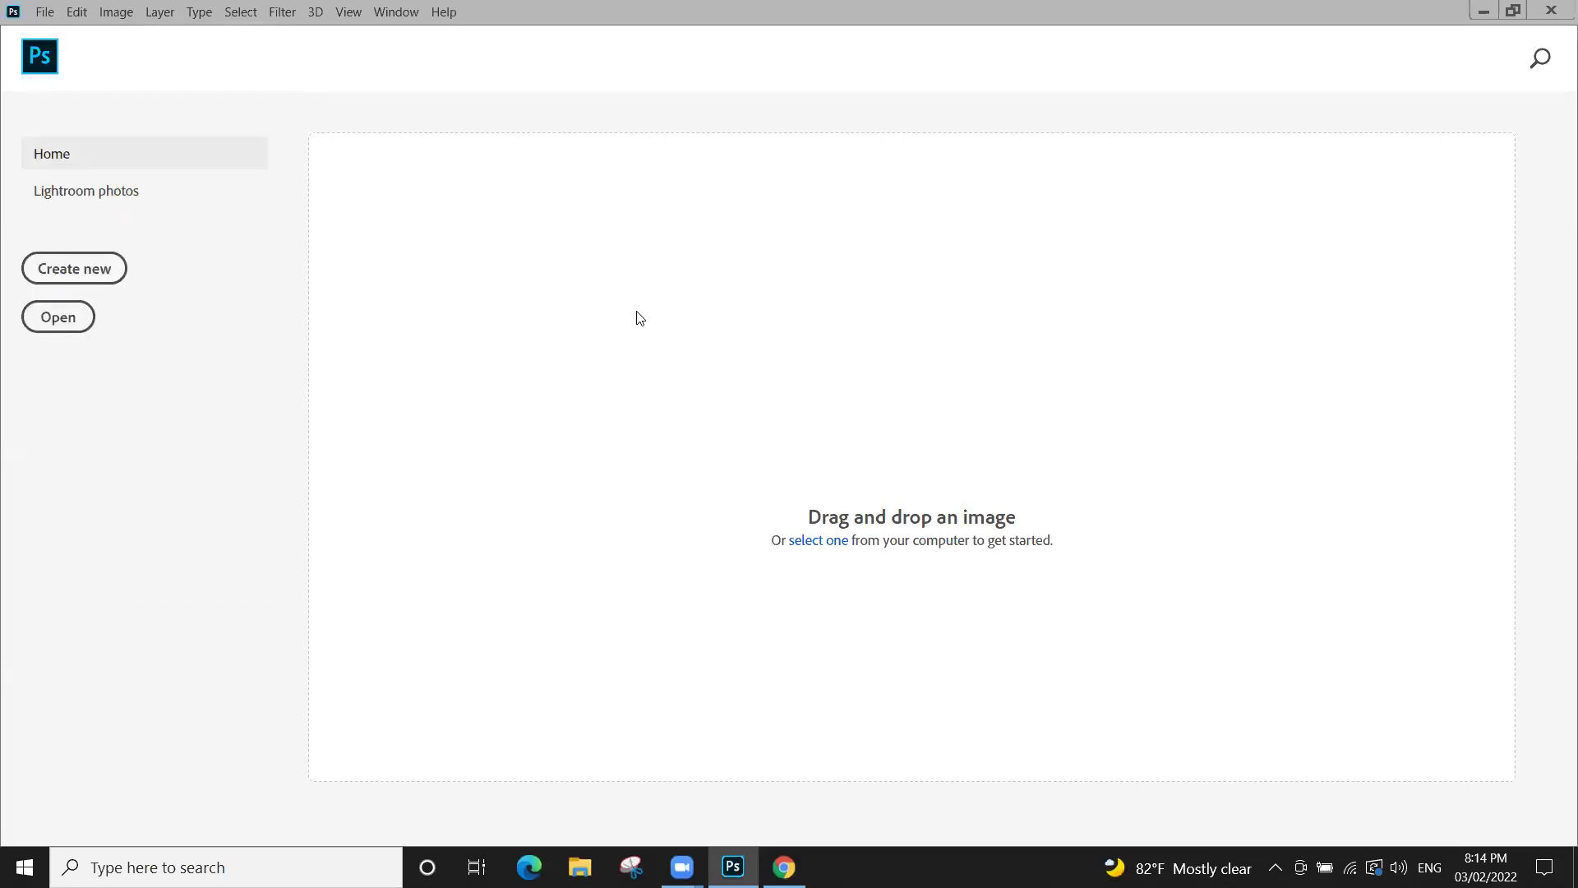
left_click(41, 13)
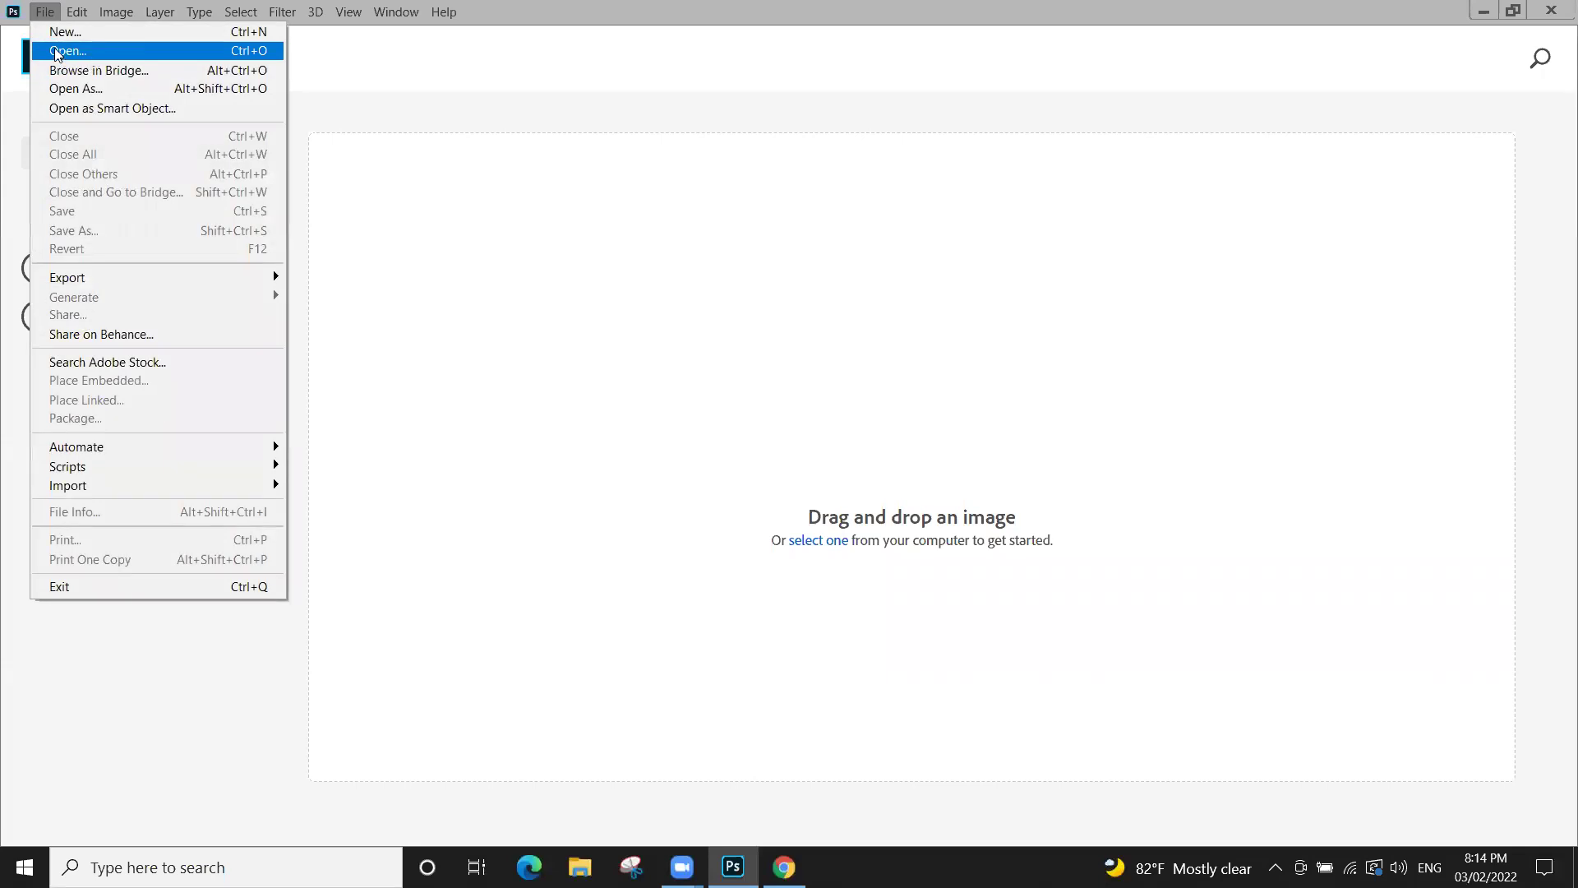
left_click(44, 11)
left_click(44, 11)
left_click(67, 51)
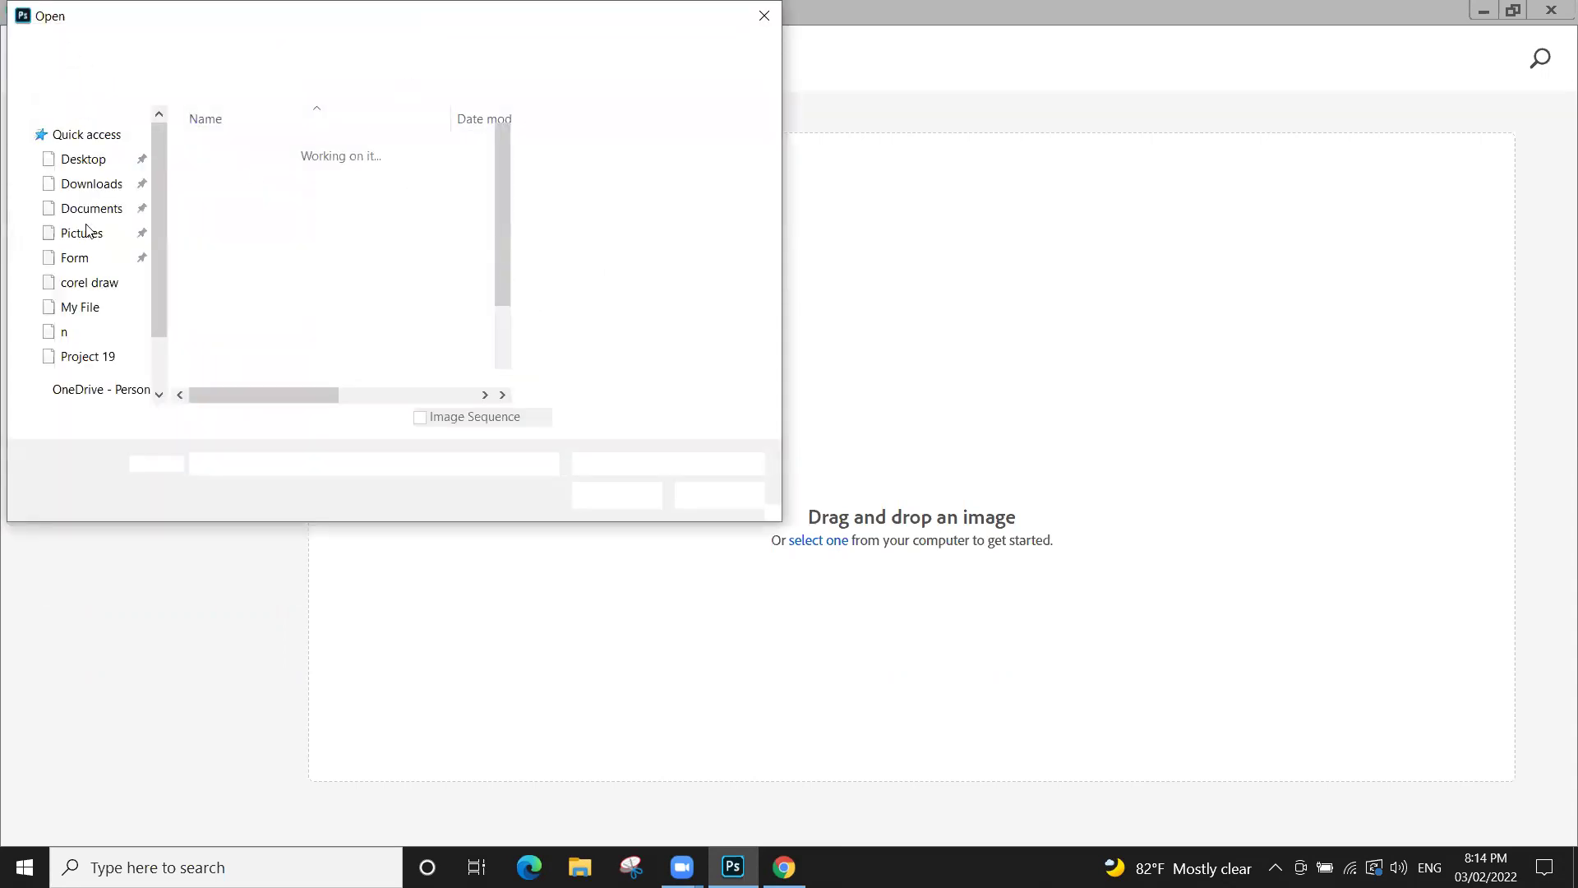
left_click(97, 160)
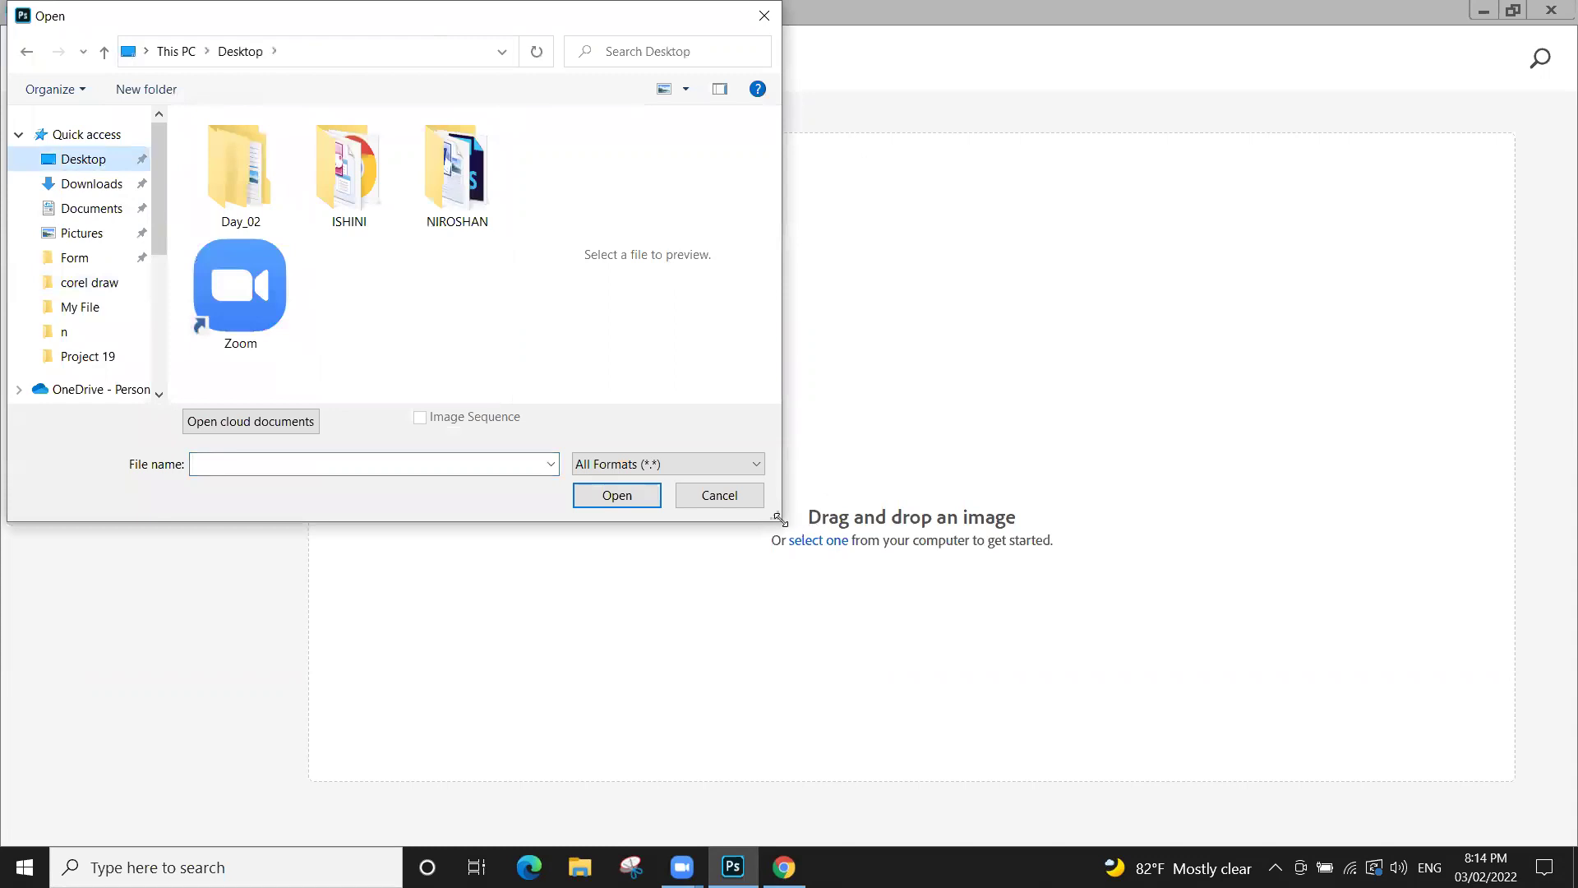
left_click_drag(778, 518, 1175, 630)
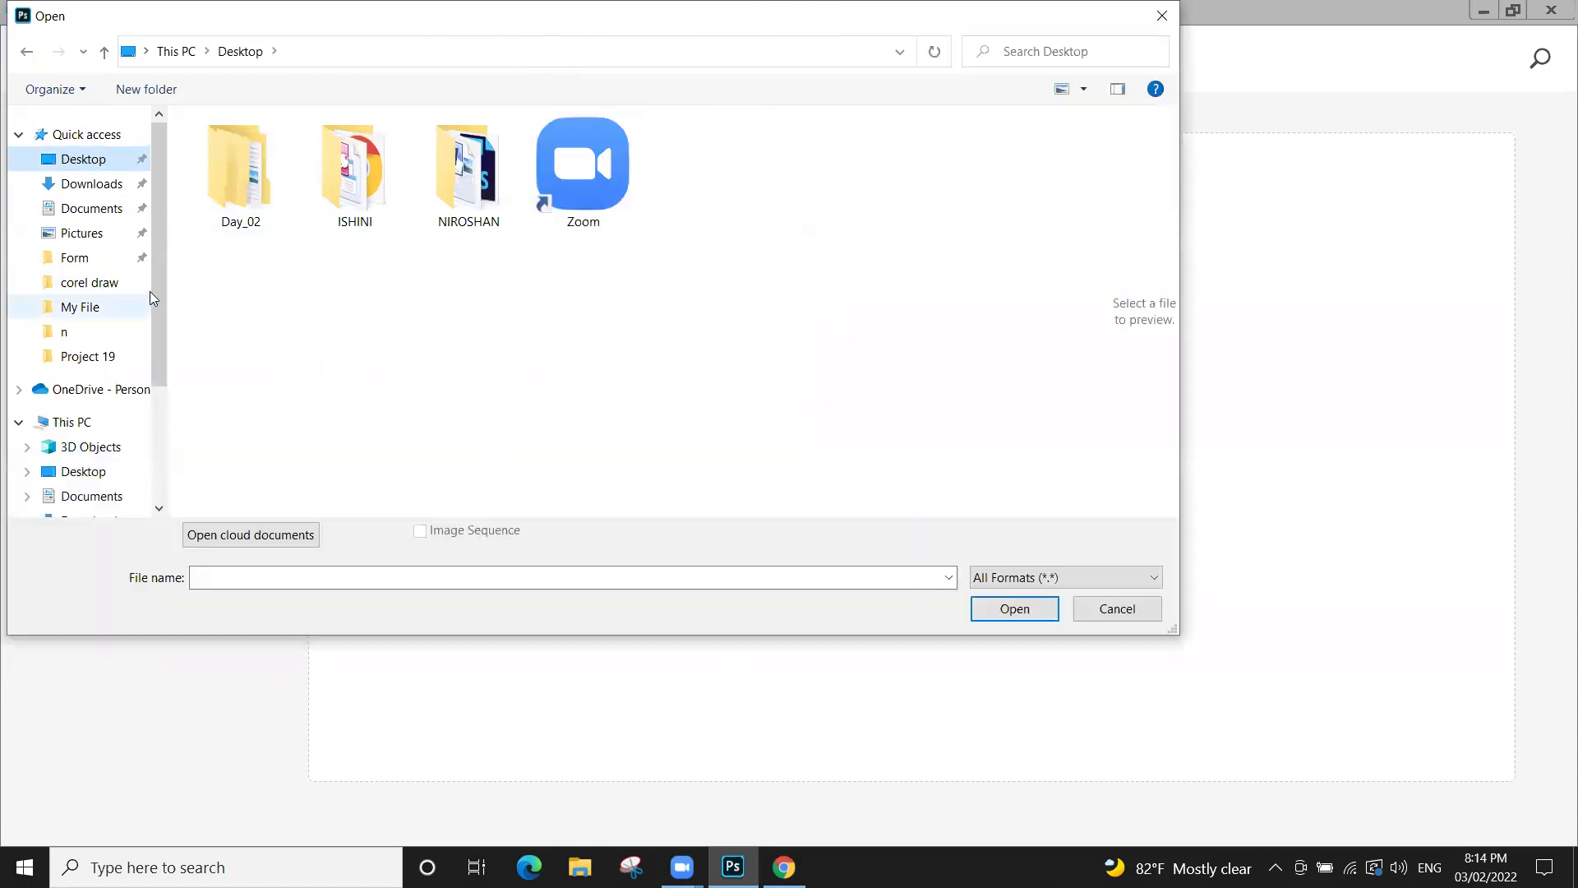
Open the image 14.jpg from the Image Edit set 01 folder inside Day_02 on the Desktop
left_click_drag(161, 291, 134, 437)
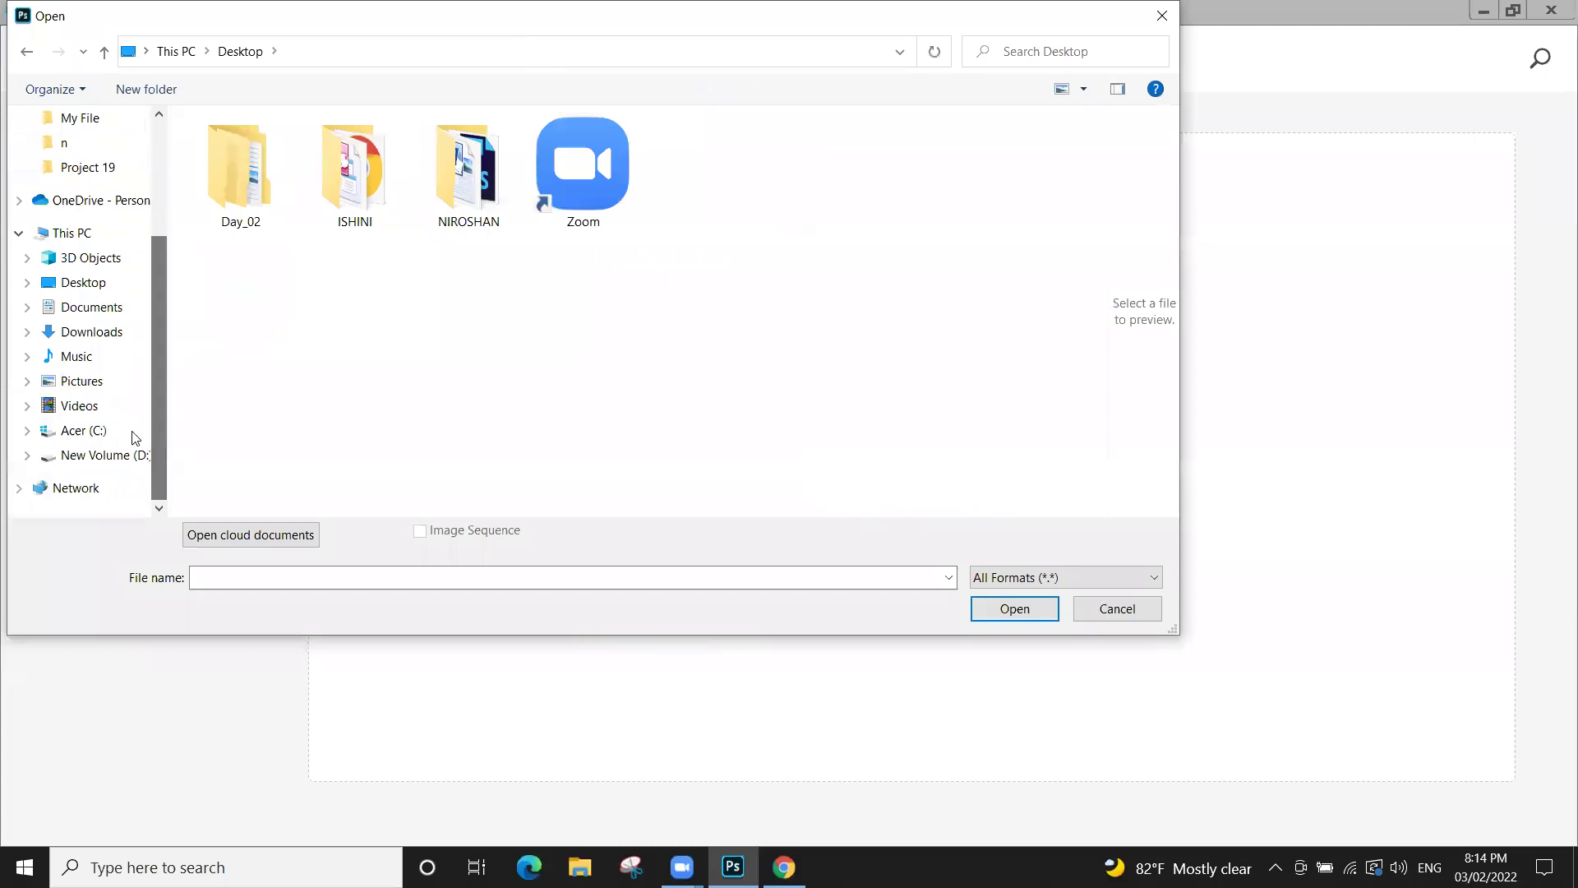
scroll(113, 239, "up", 3)
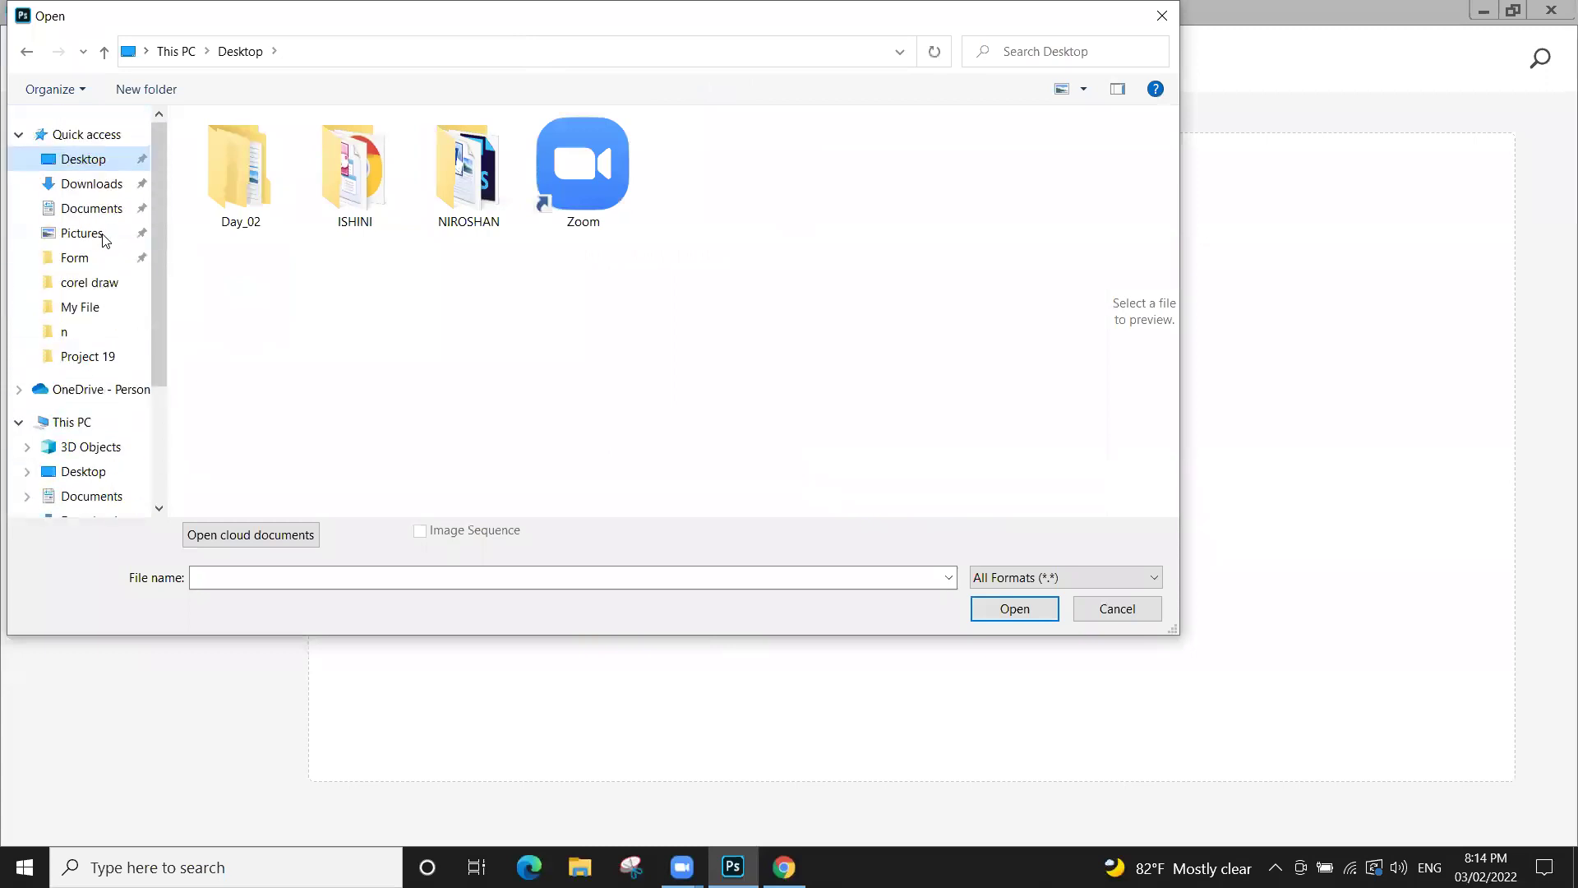
left_click(241, 166)
double_click(242, 166)
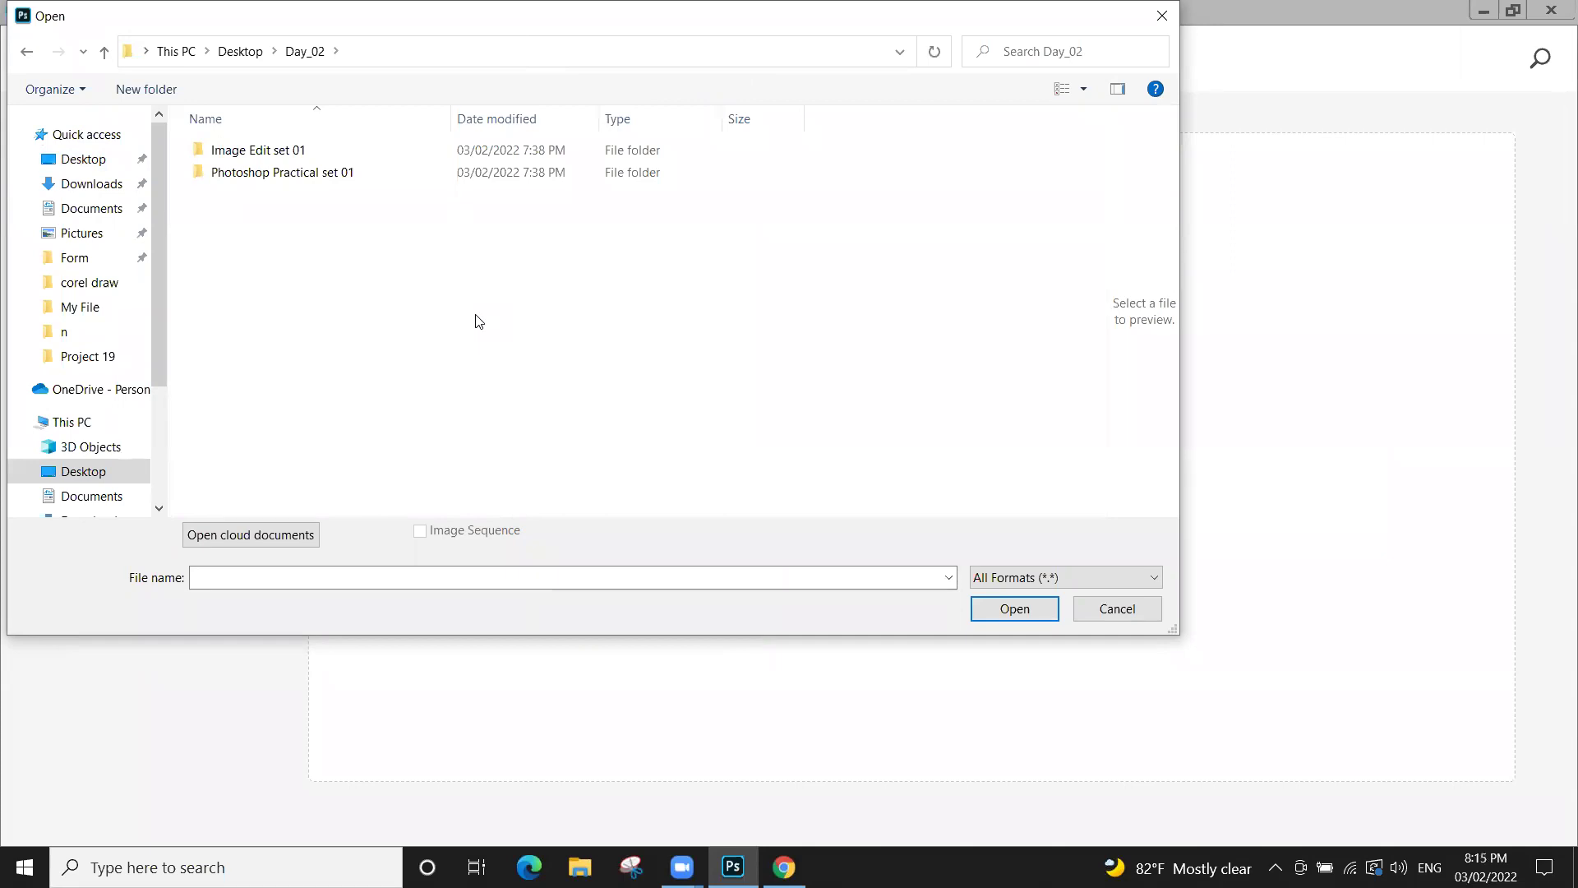
double_click(340, 153)
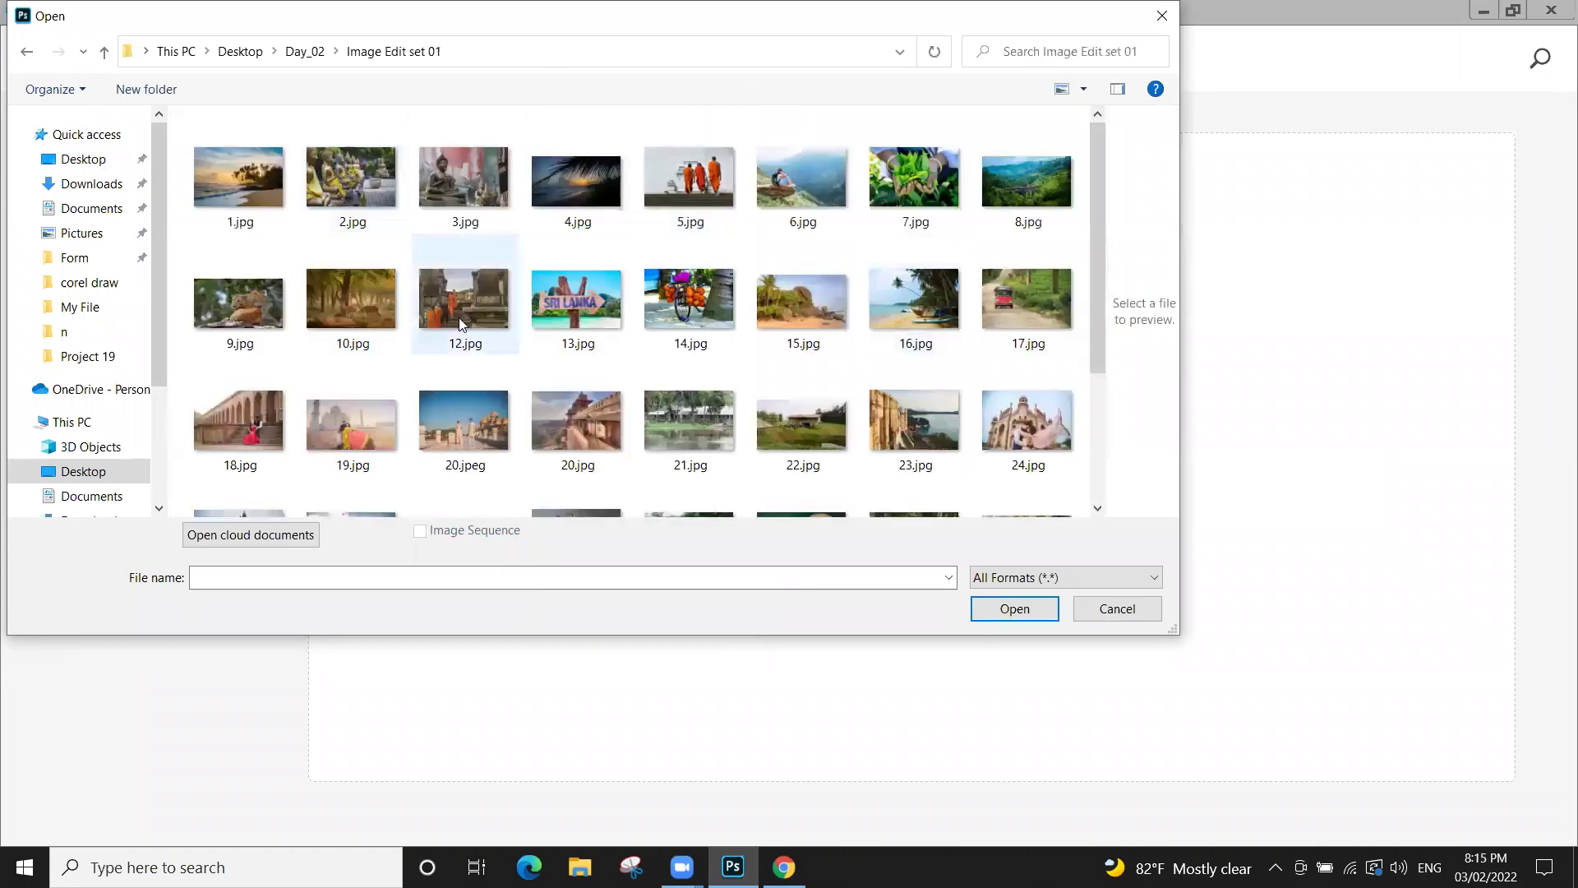
scroll(463, 323, "down", 2)
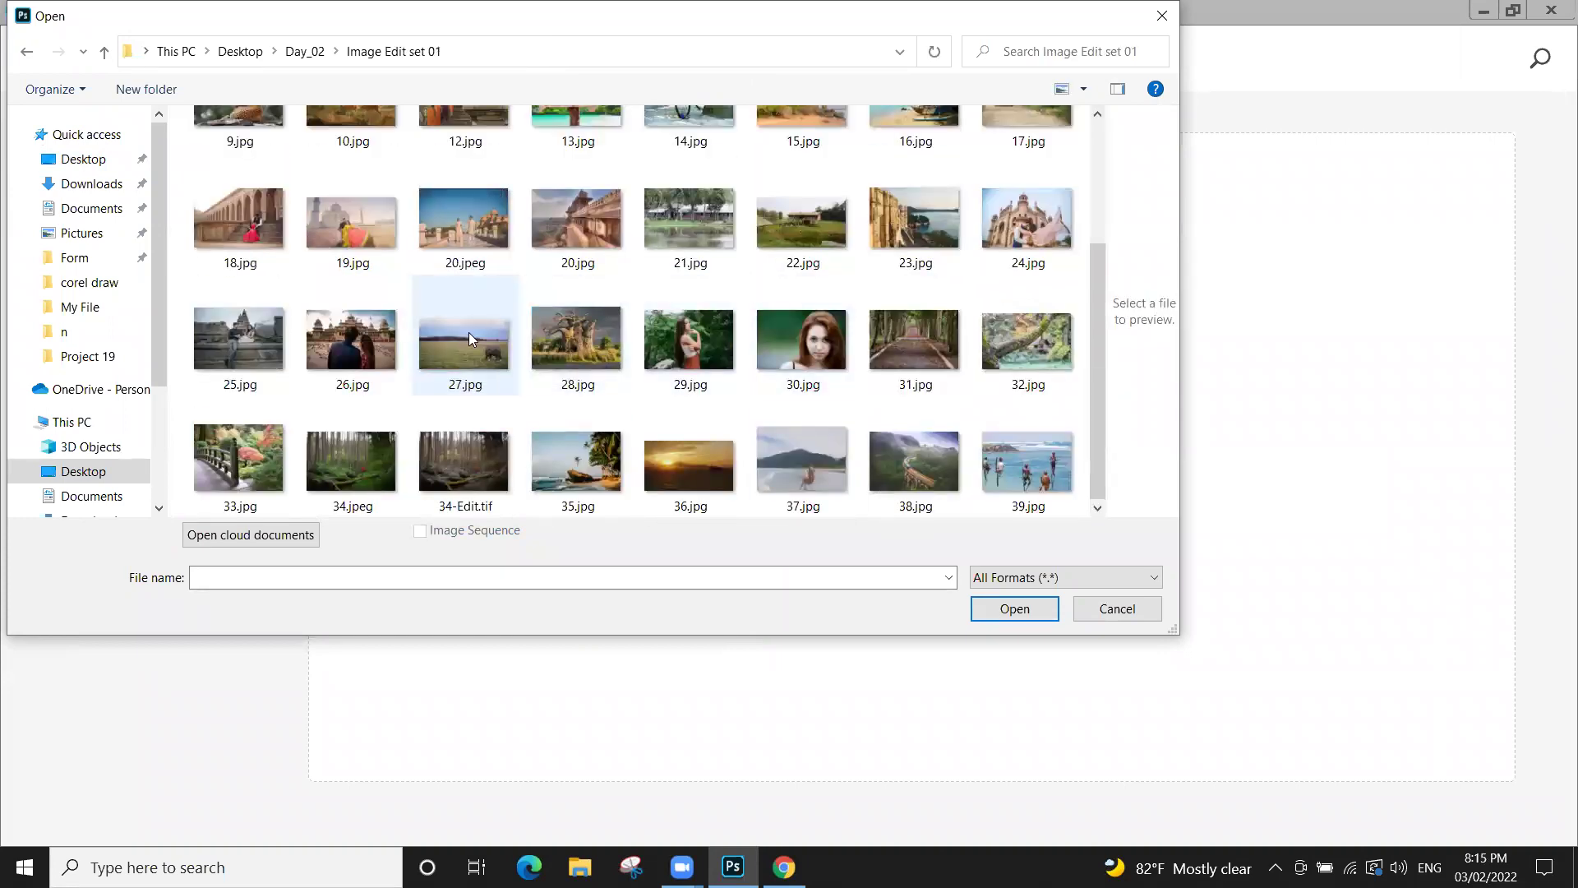
scroll(468, 332, "up", 2)
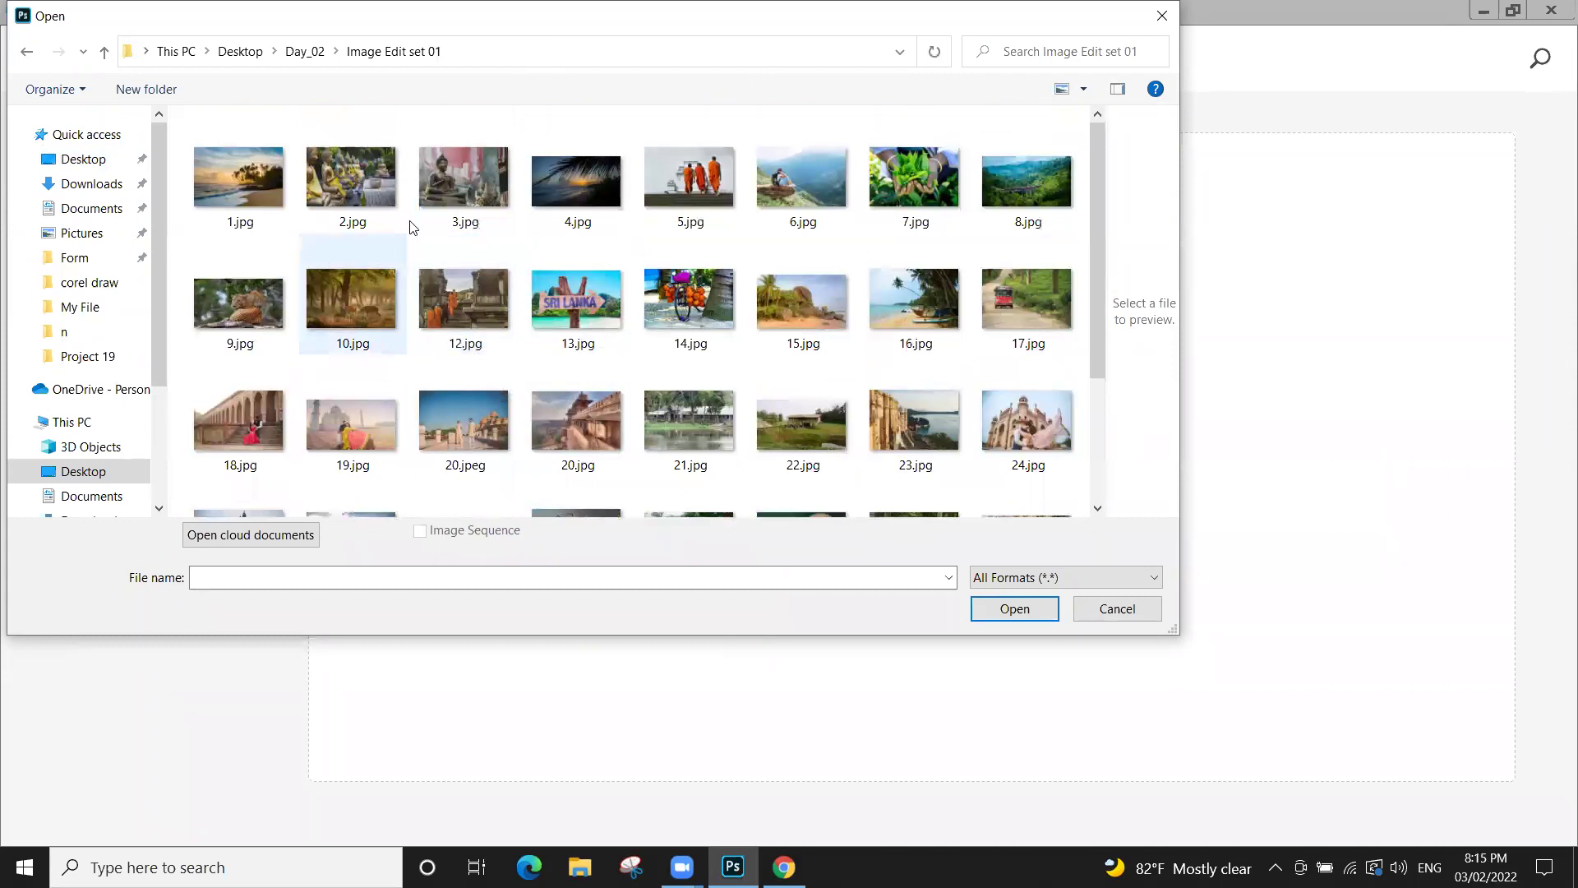
left_click(685, 317)
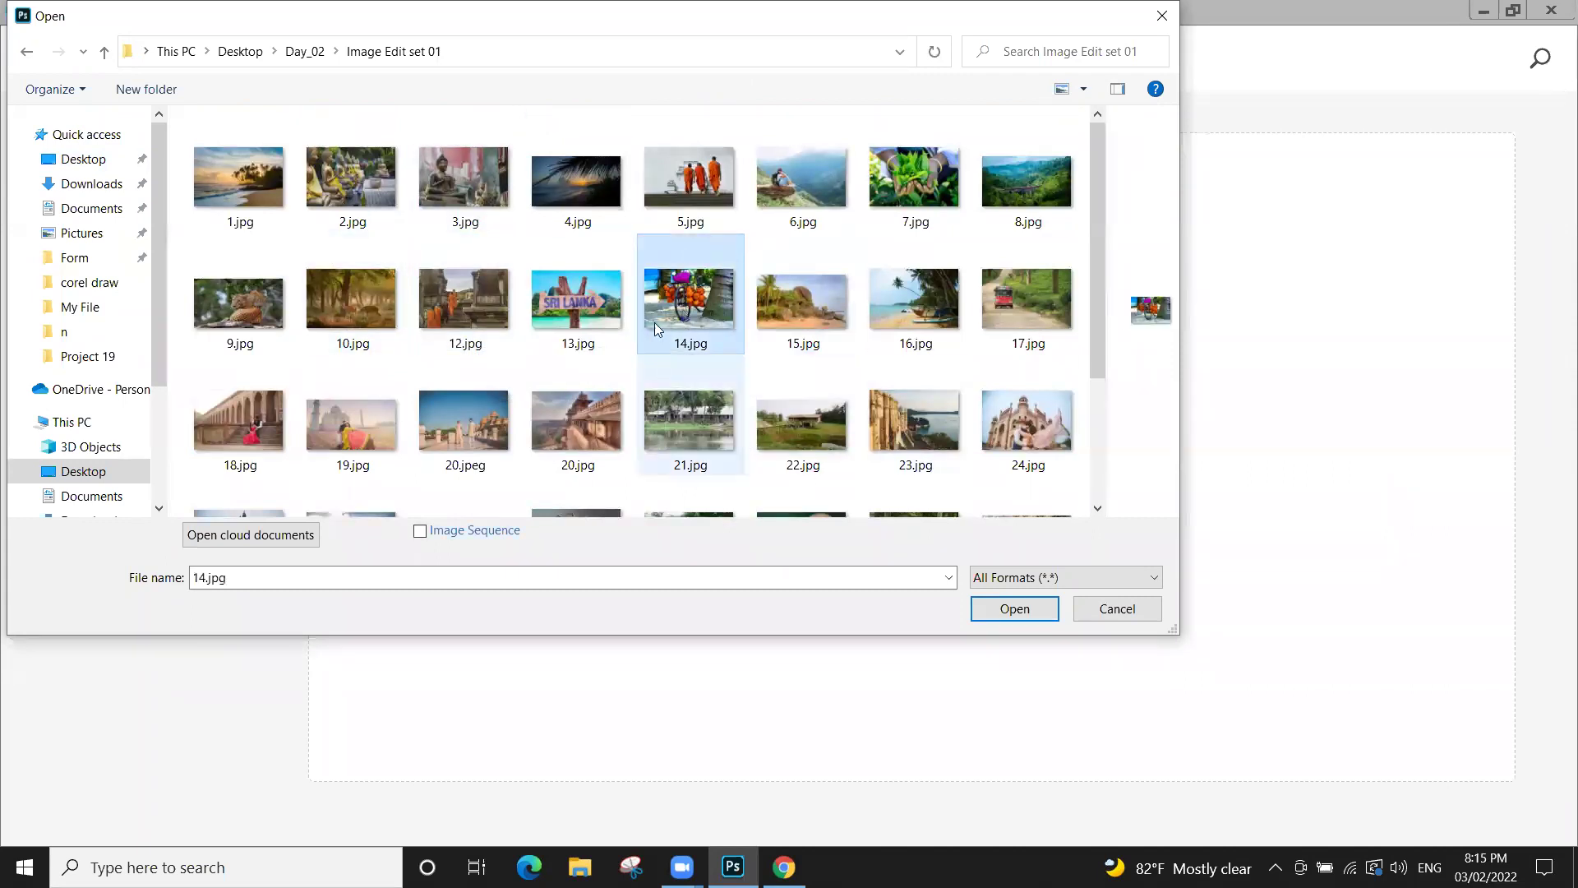
left_click(1012, 609)
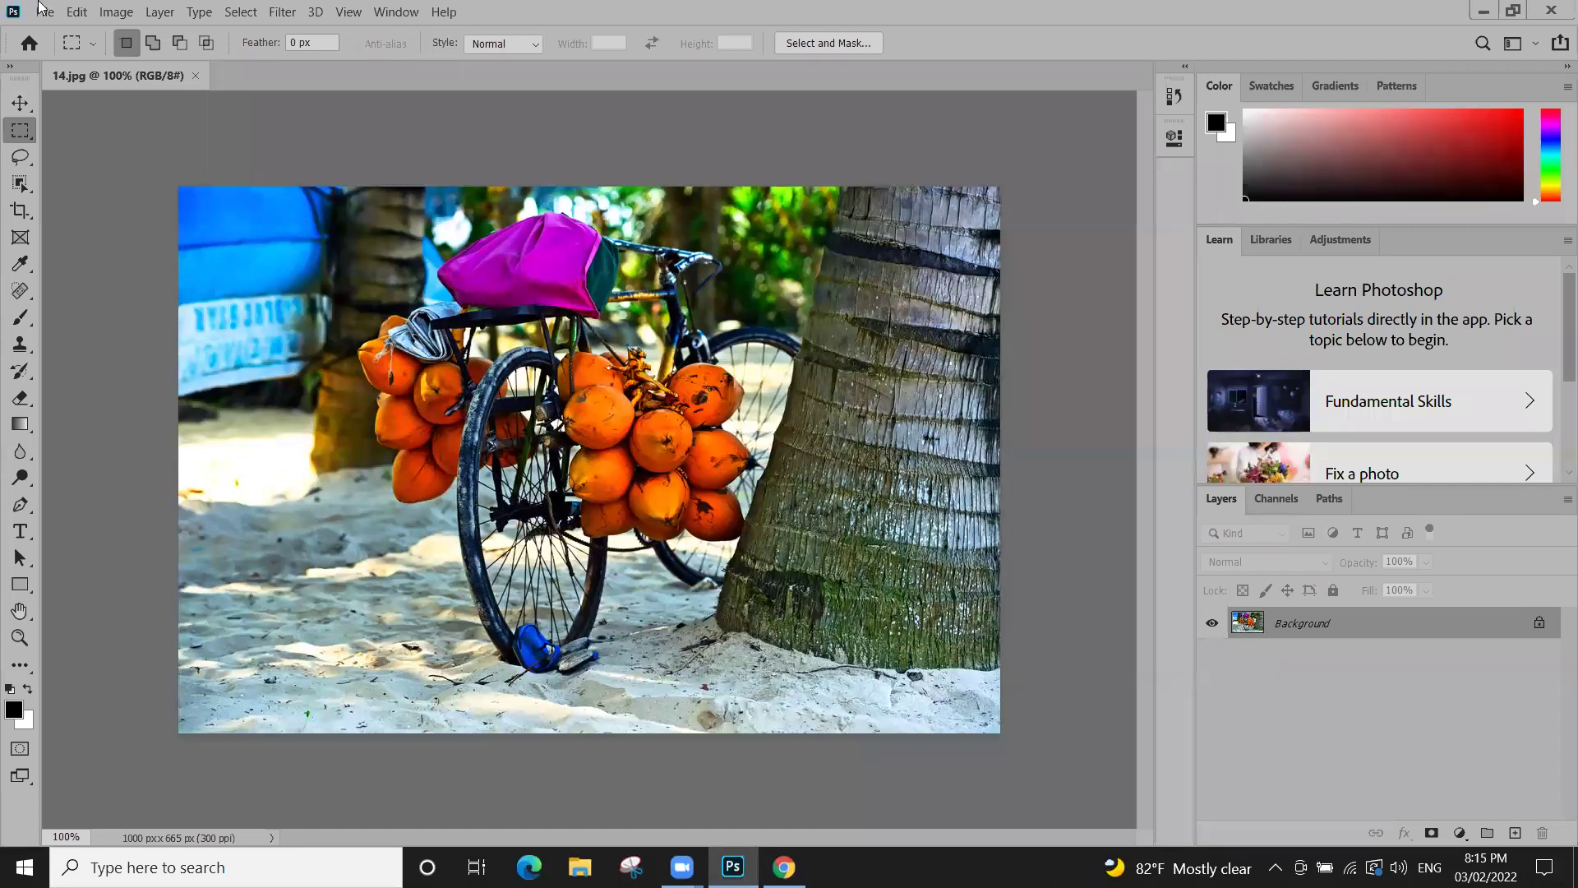
Open 5.jpg from the same folder as a second document
left_click(44, 13)
left_click(65, 50)
left_click(732, 190)
left_click(1037, 609)
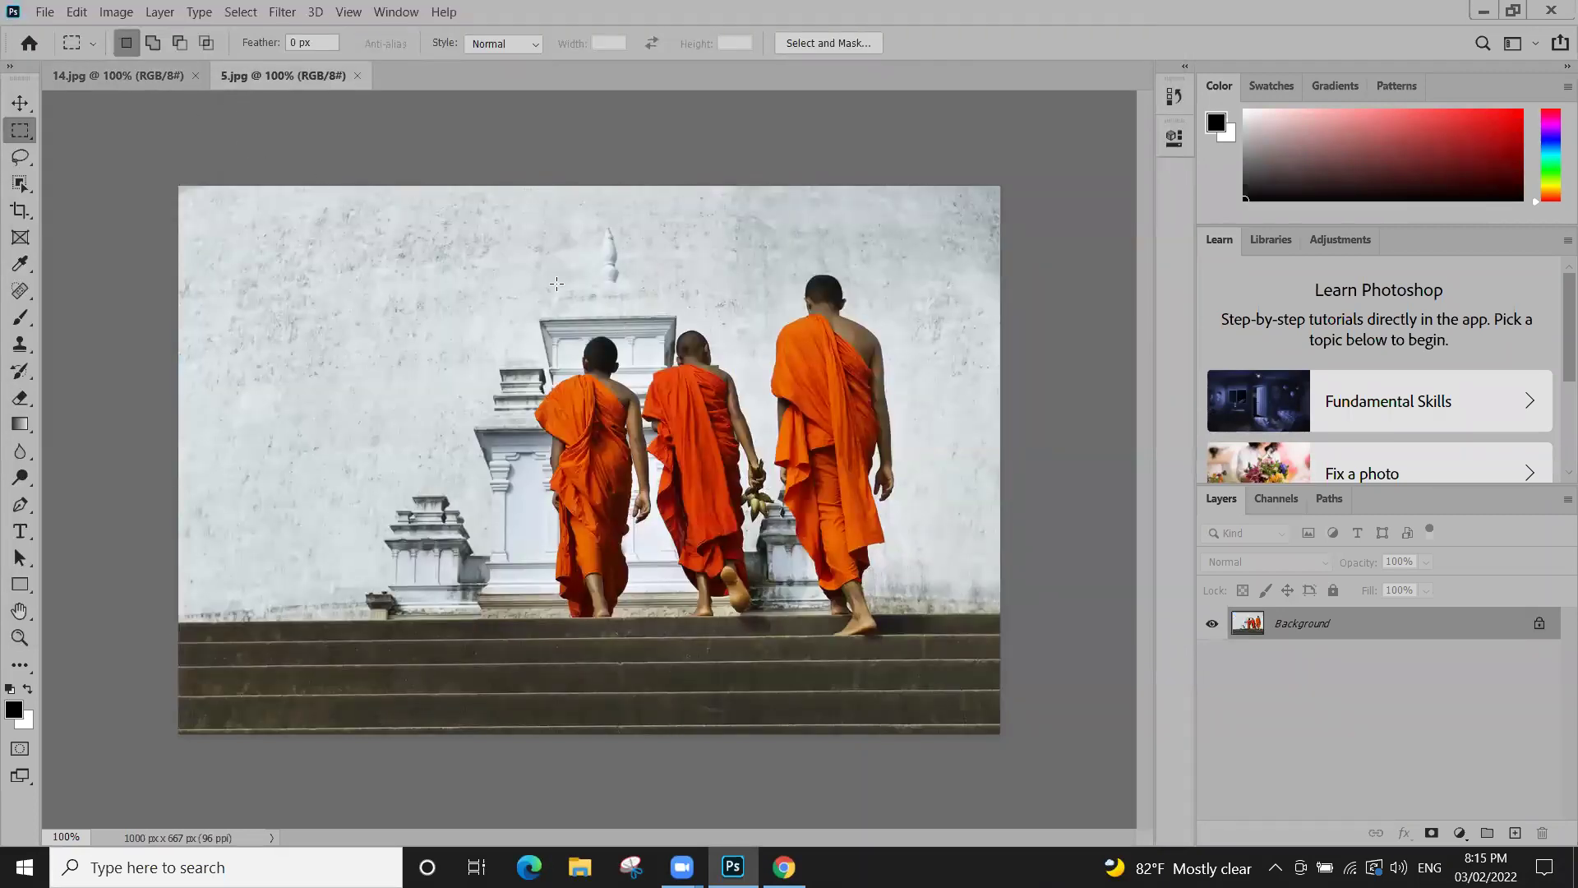
Activate the Move tool and close both open images, returning to the Home screen
left_click(20, 102)
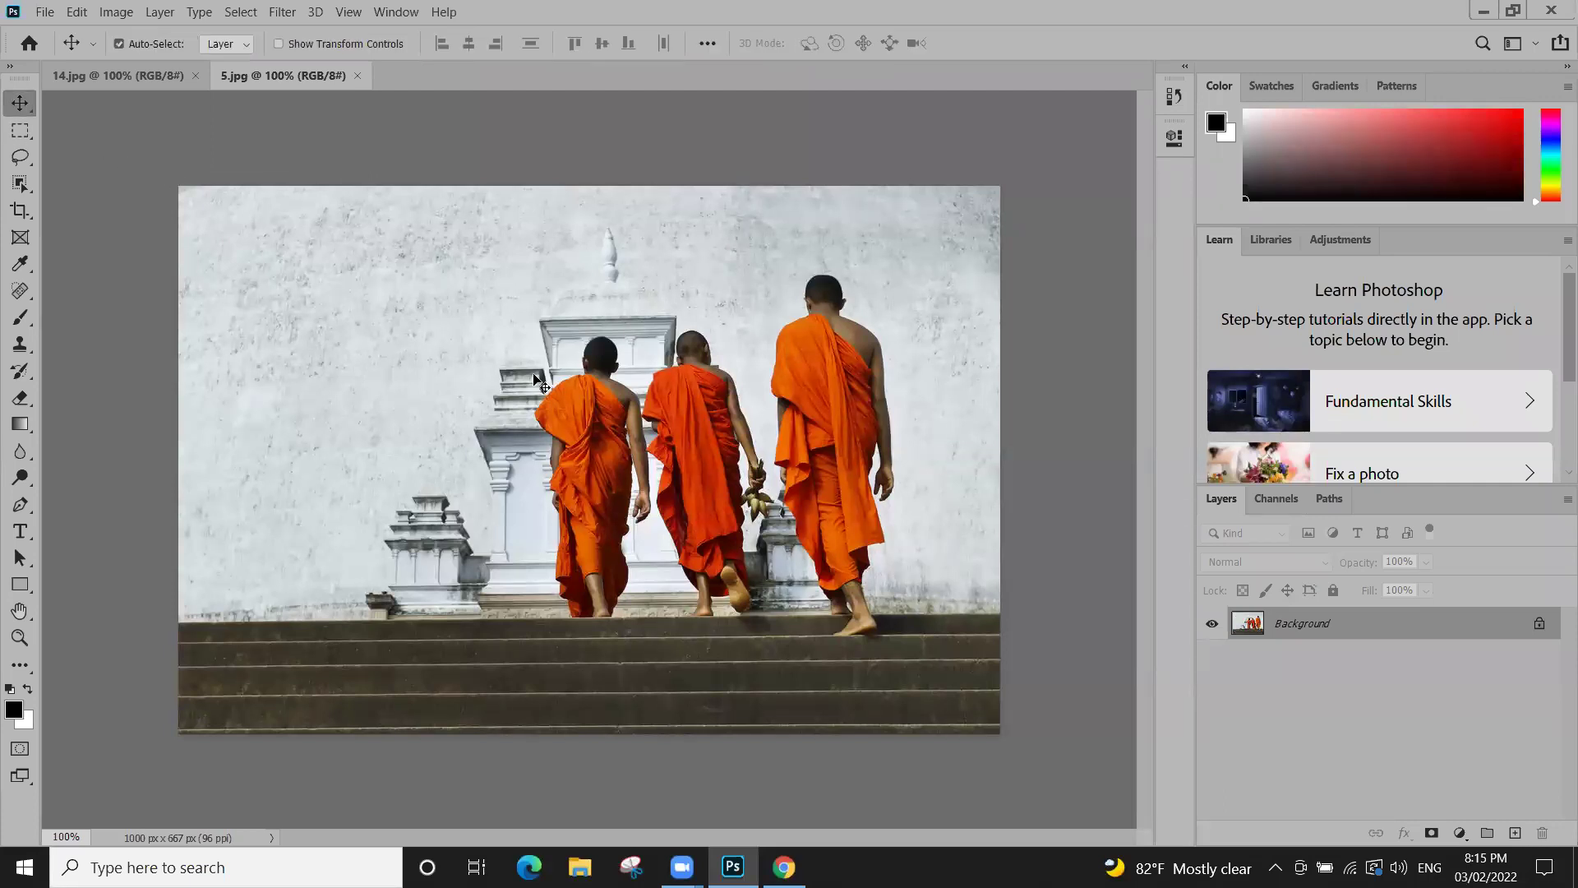
key("ctrl")
key("ctrl+w")
key("ctrl+w")
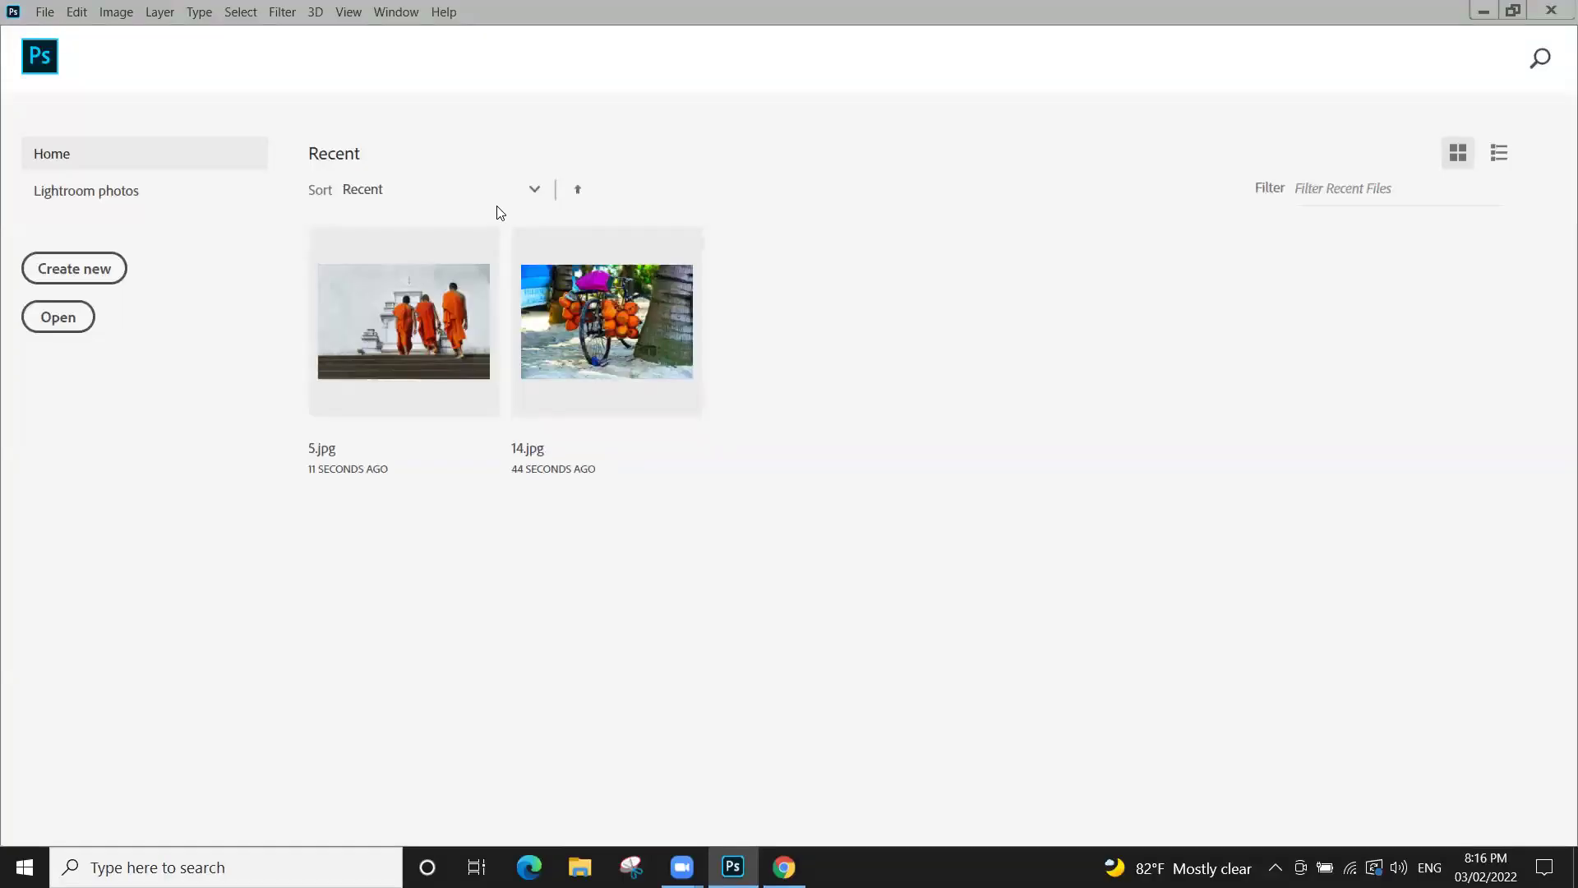
left_click(48, 12)
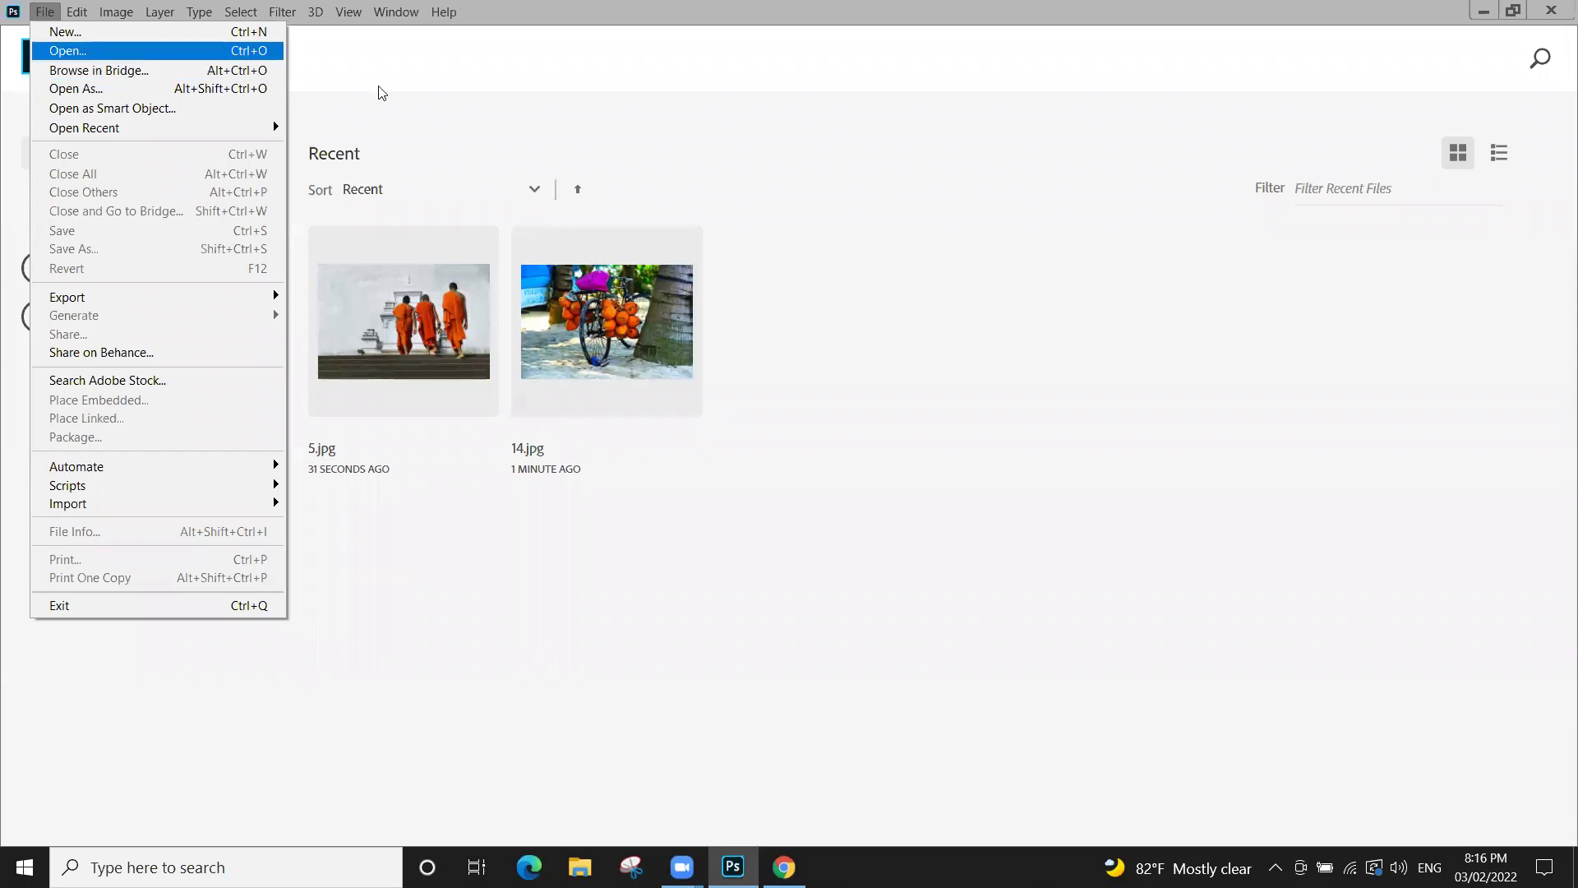
left_click(423, 92)
left_click(46, 12)
left_click(680, 83)
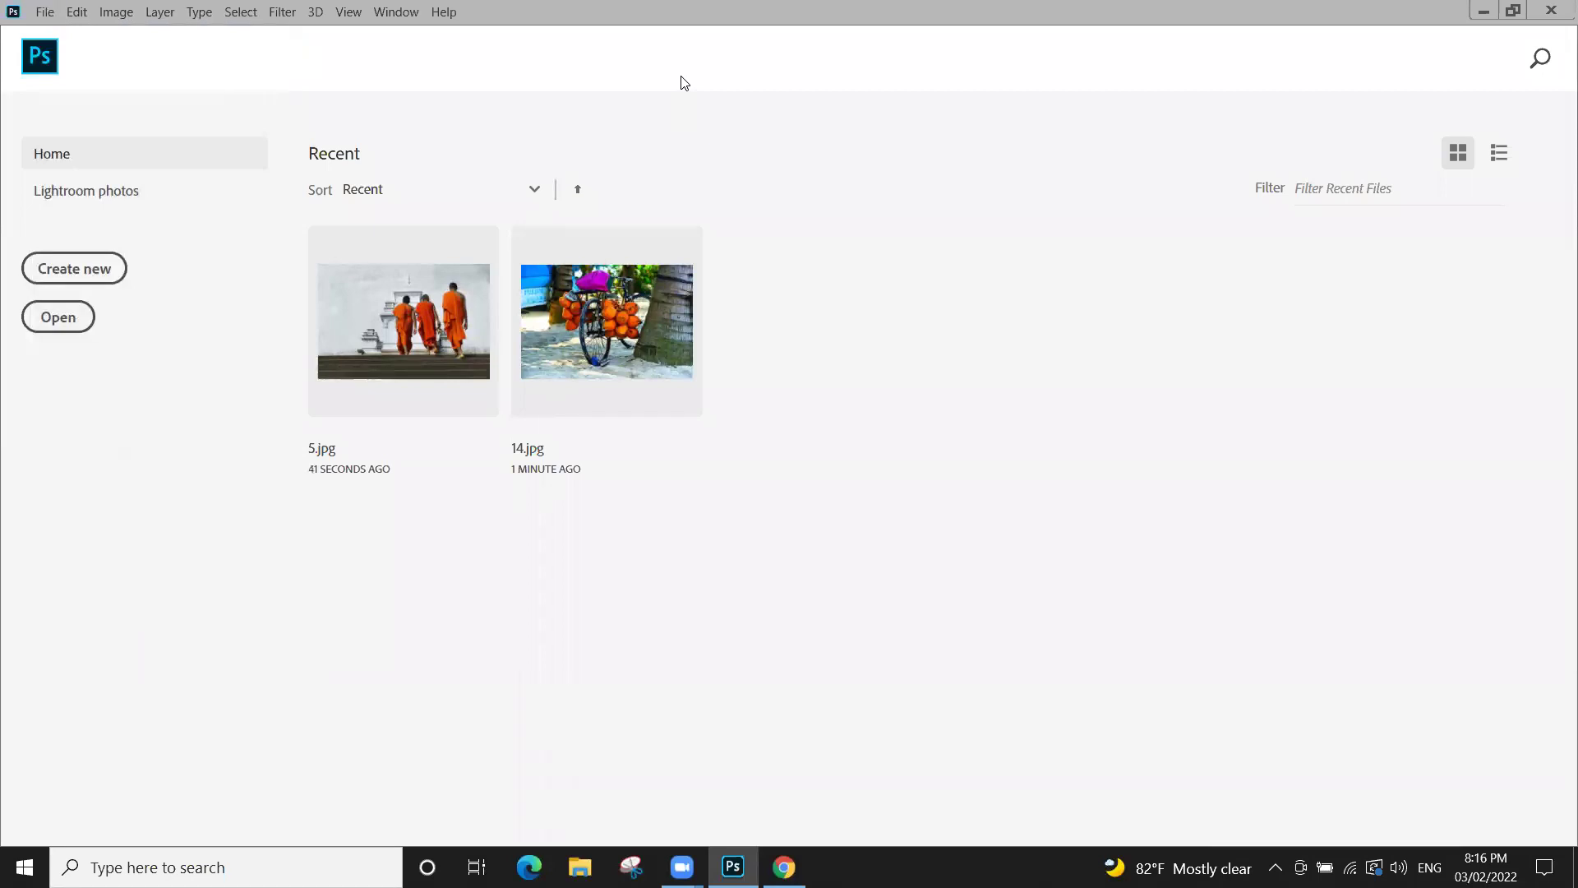
Open the image 30.jpg from the Image Edit set 01 folder and close it again
key("ctrl+o")
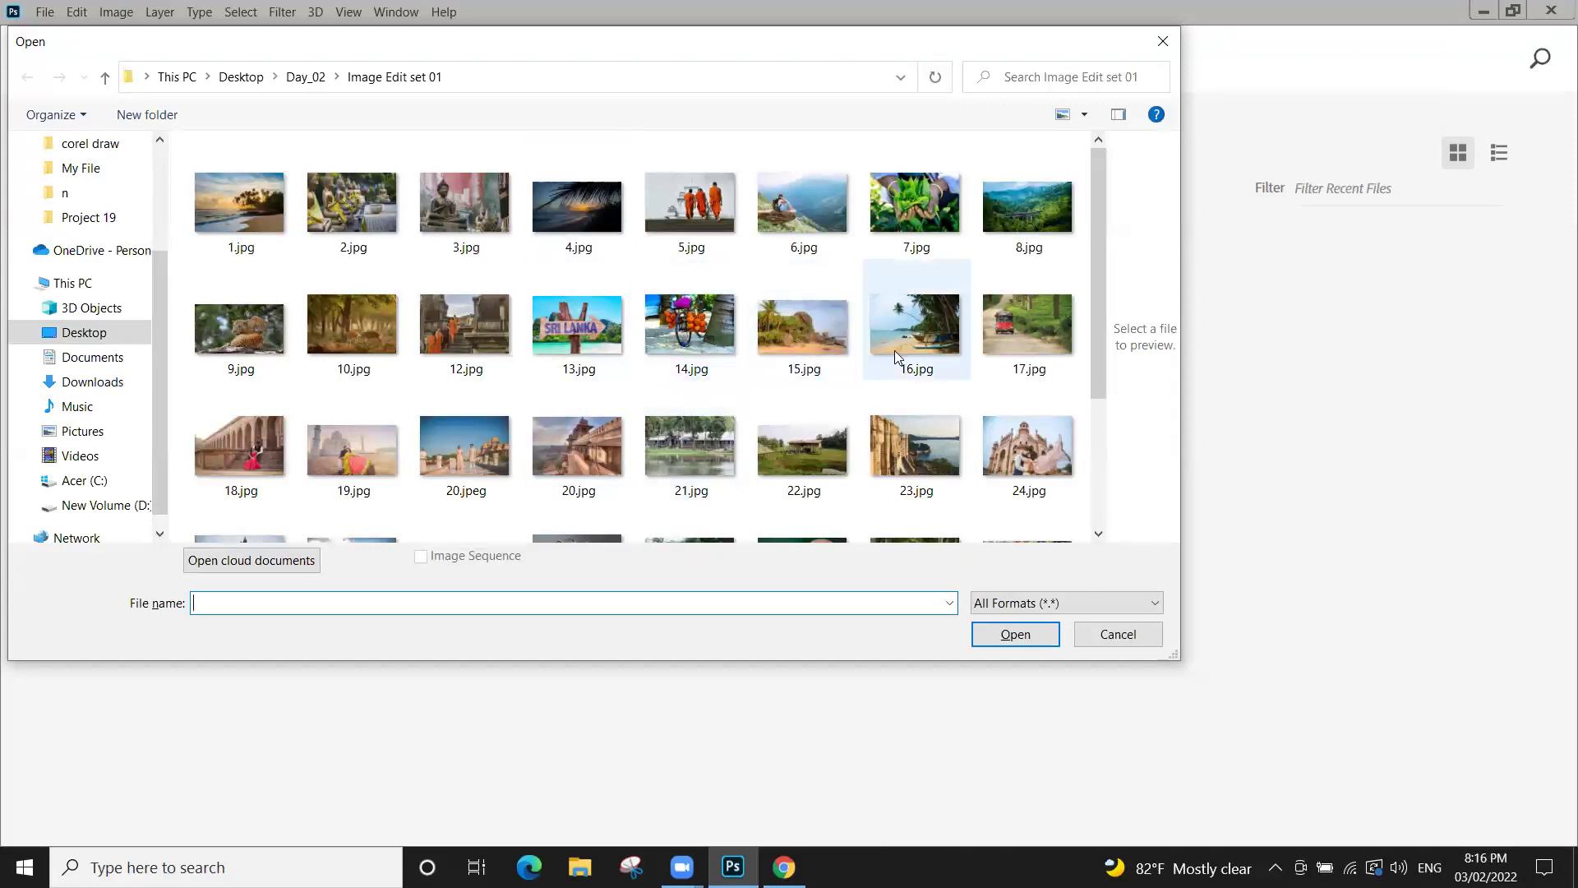
scroll(894, 350, "down", 2)
scroll(883, 359, "up", 2)
scroll(576, 353, "down", 3)
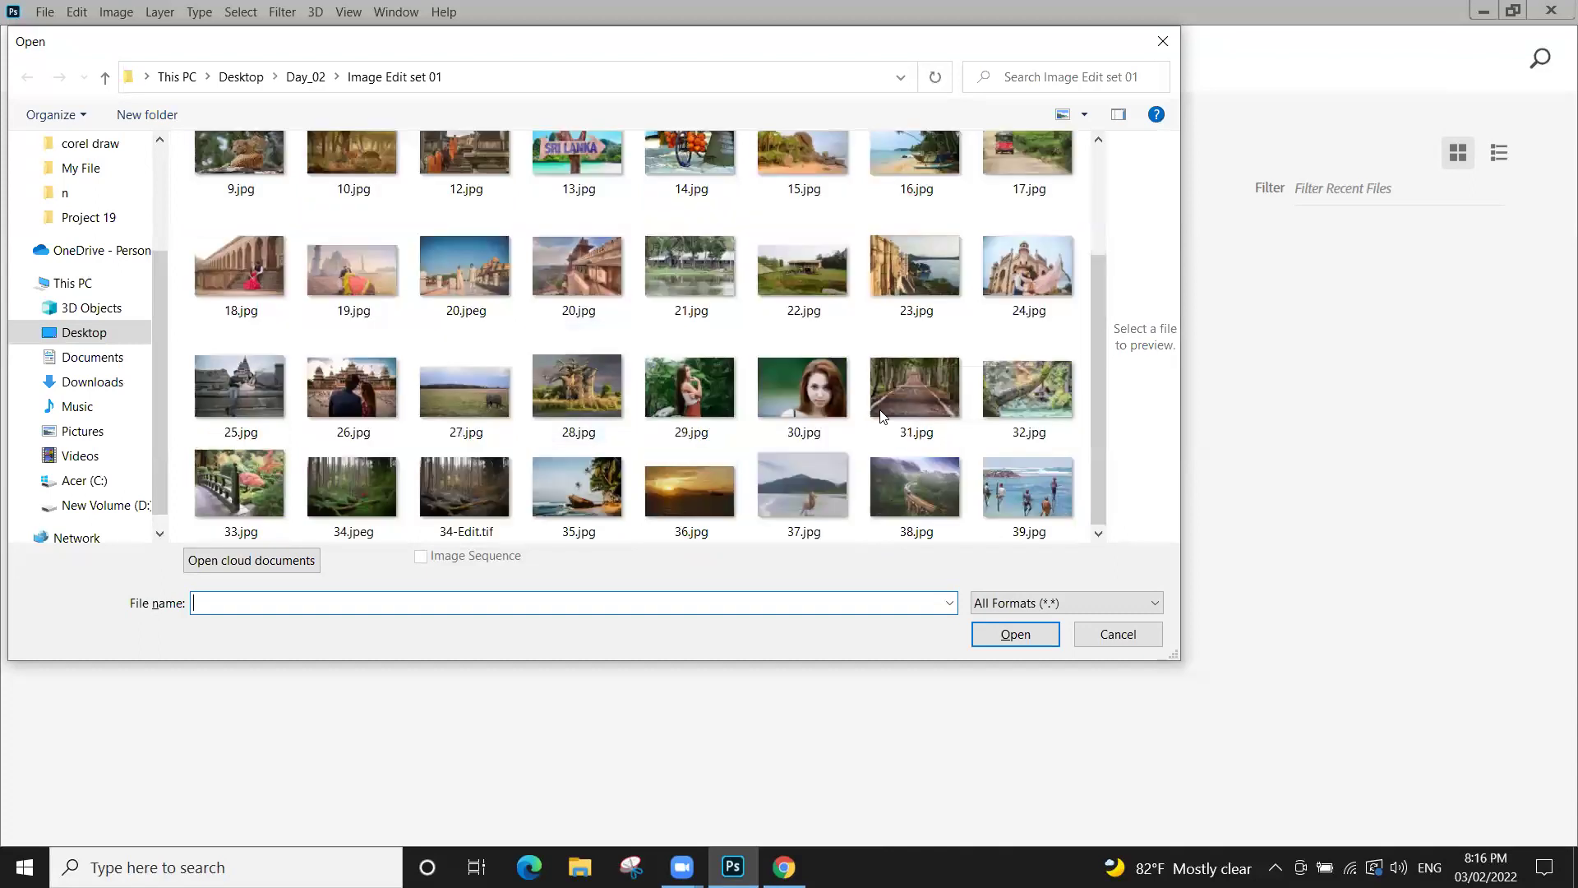
left_click(781, 384)
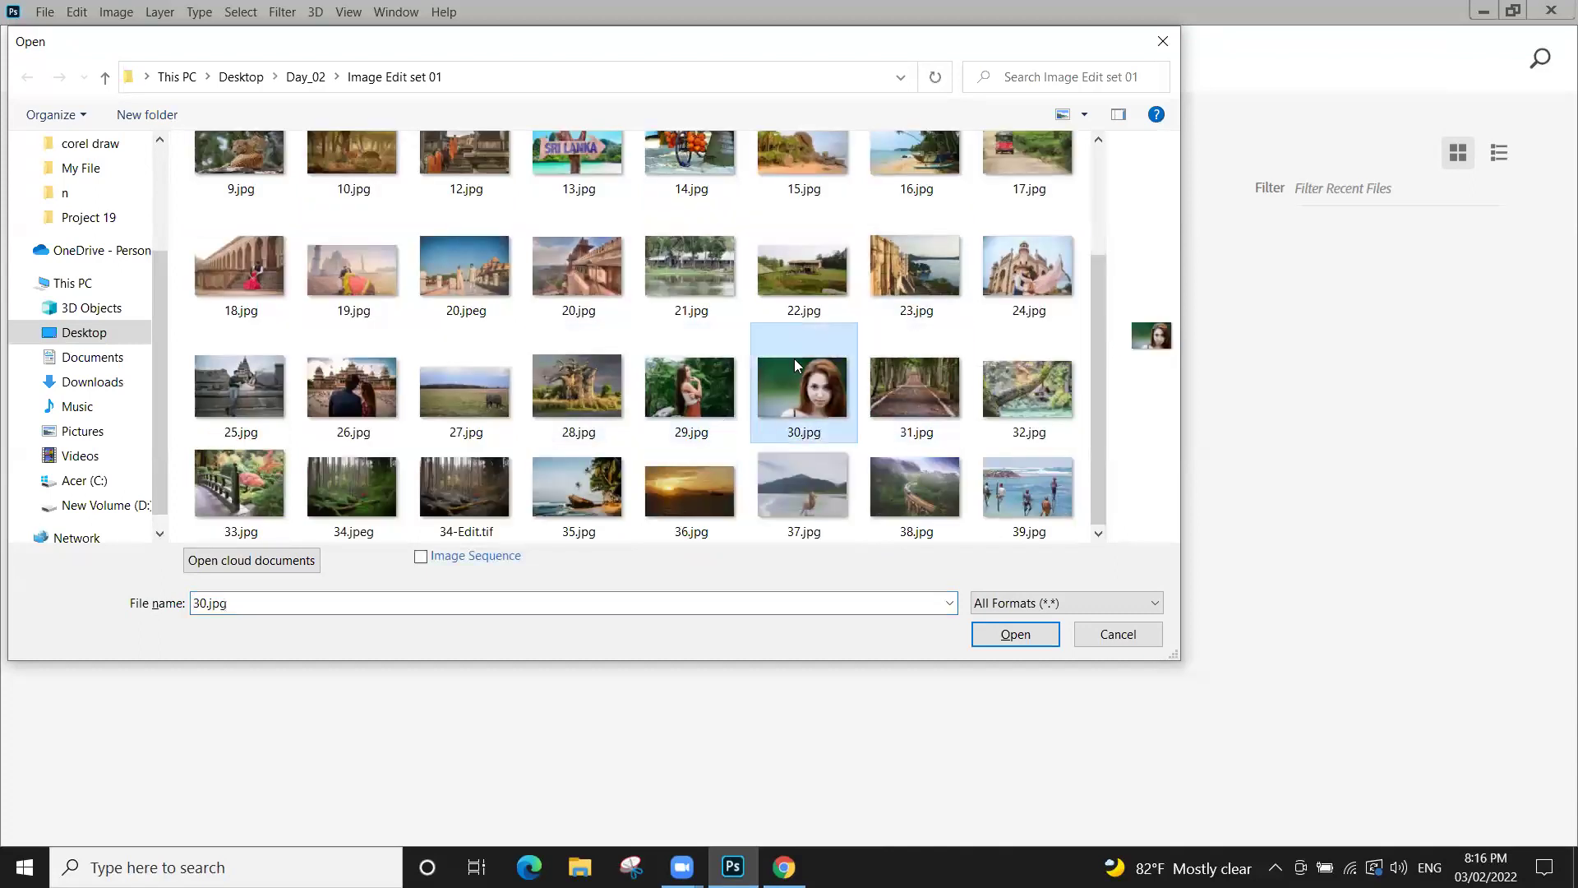
left_click(1016, 637)
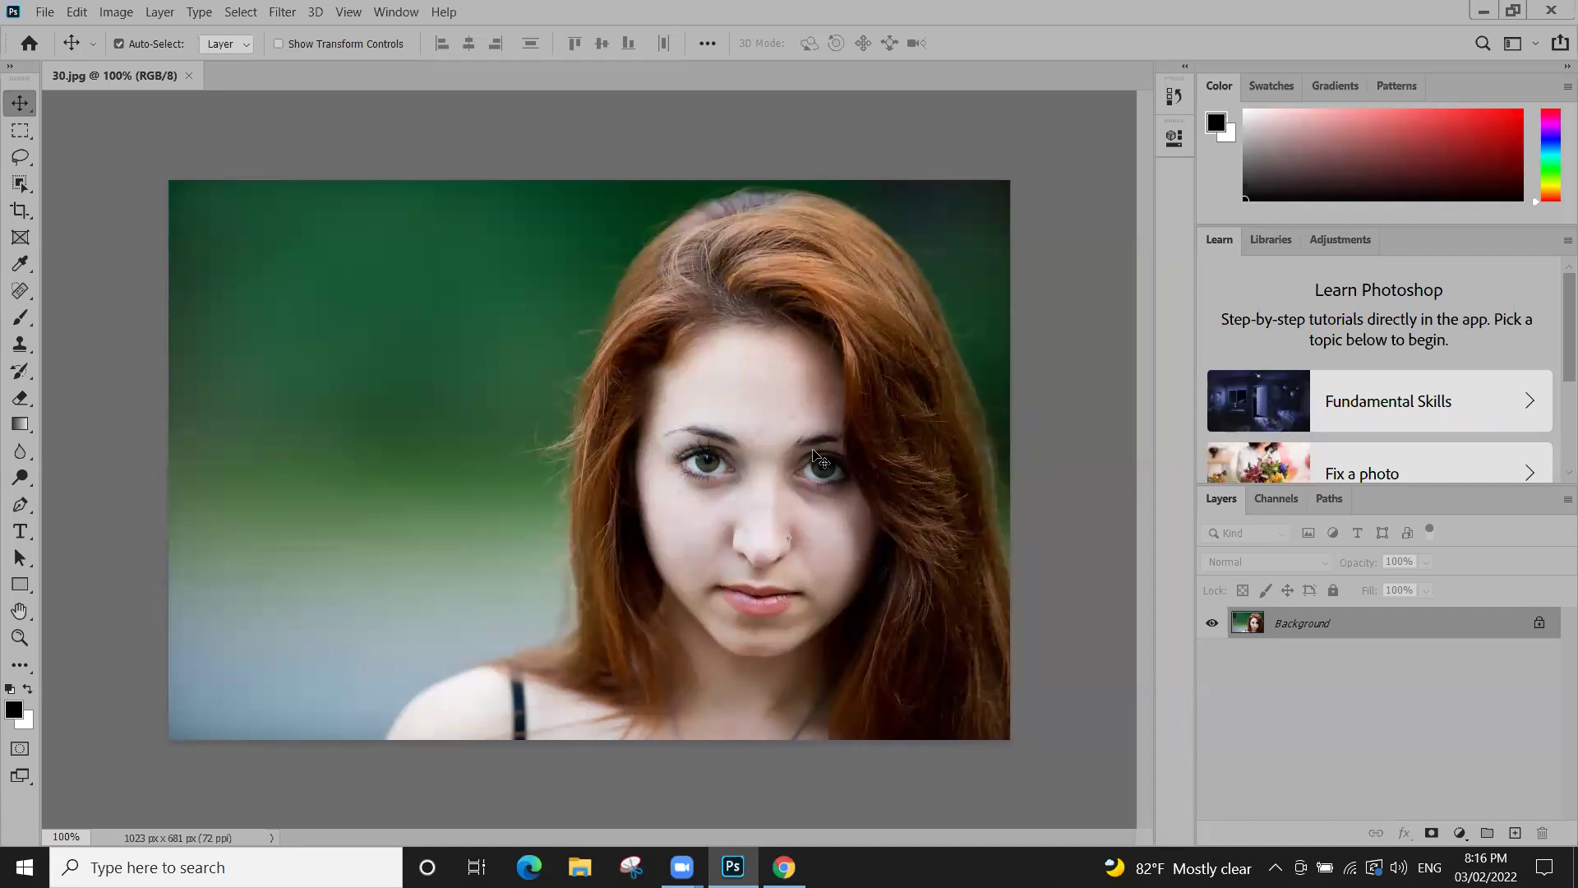
key("ctrl+w")
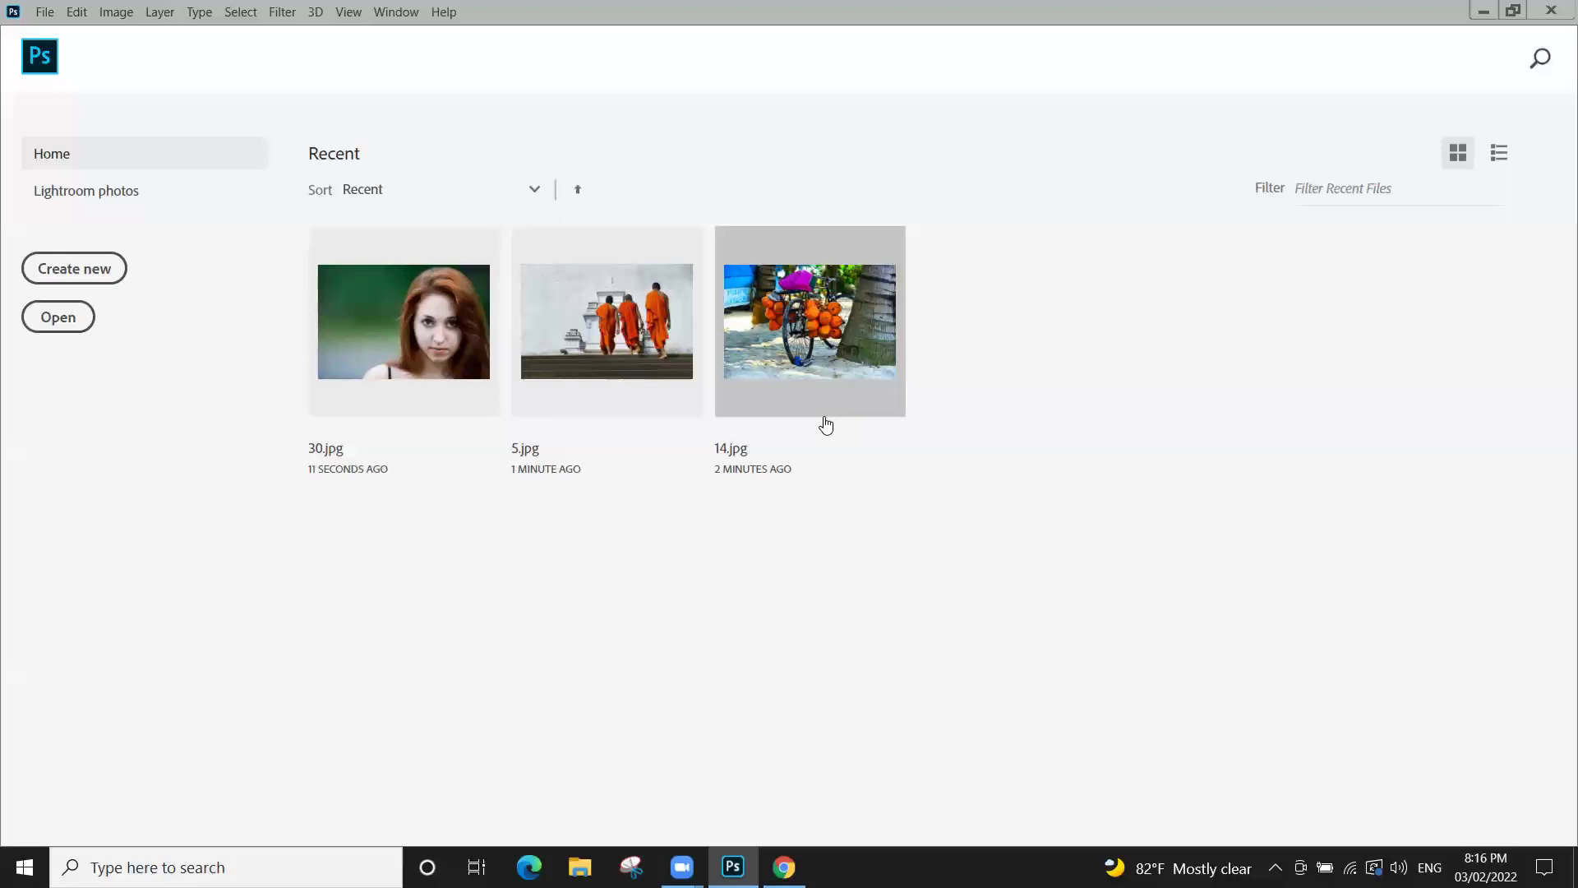
left_click(44, 12)
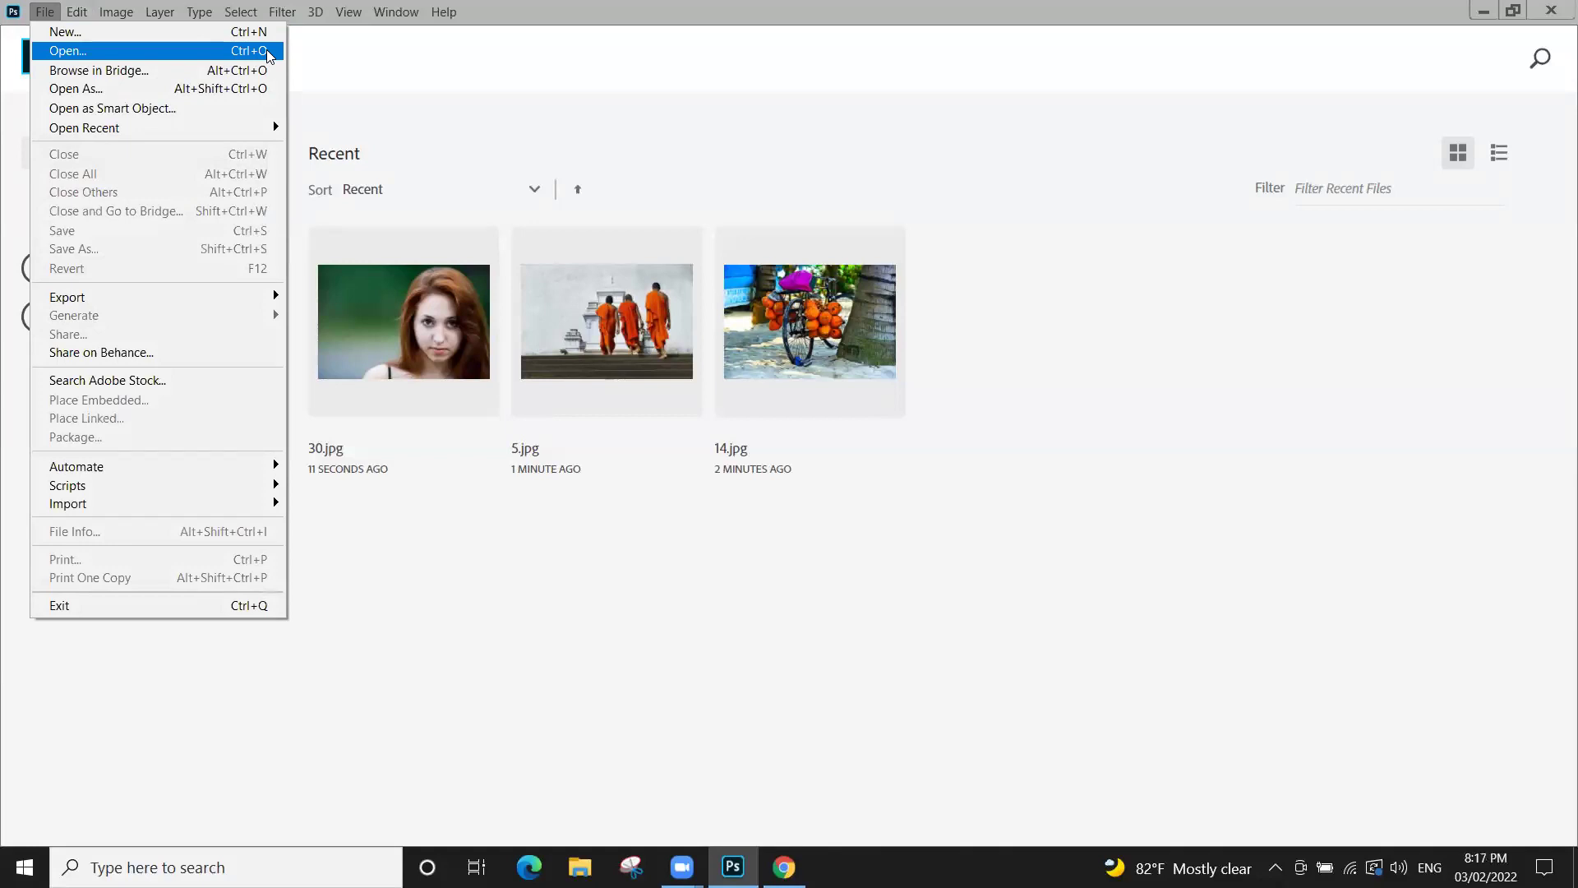
left_click(44, 11)
left_click(44, 12)
left_click(720, 119)
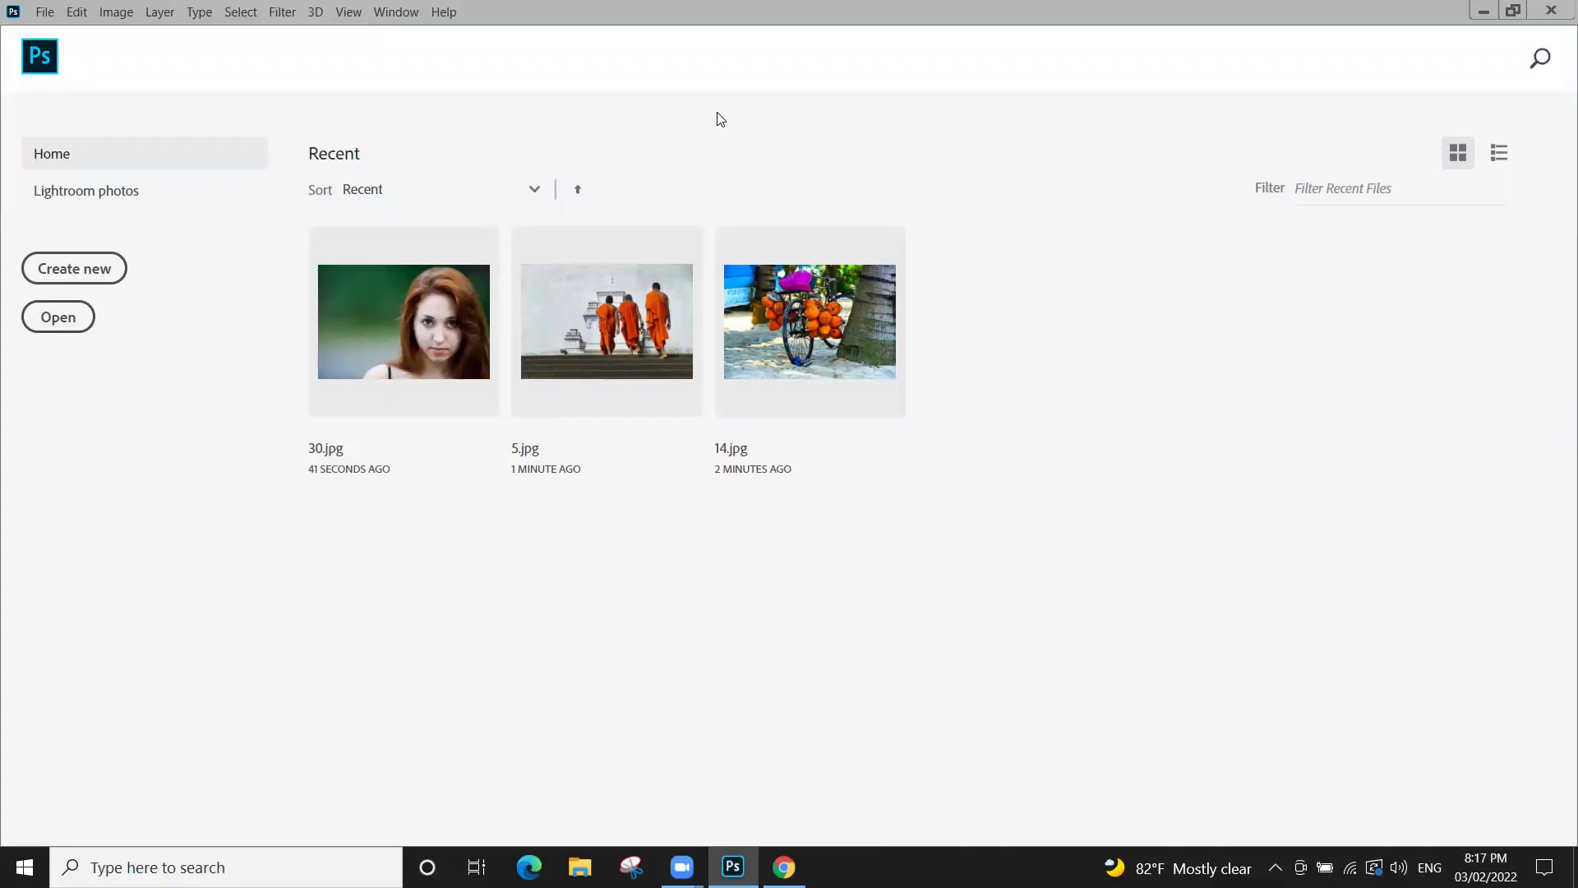
left_click(45, 13)
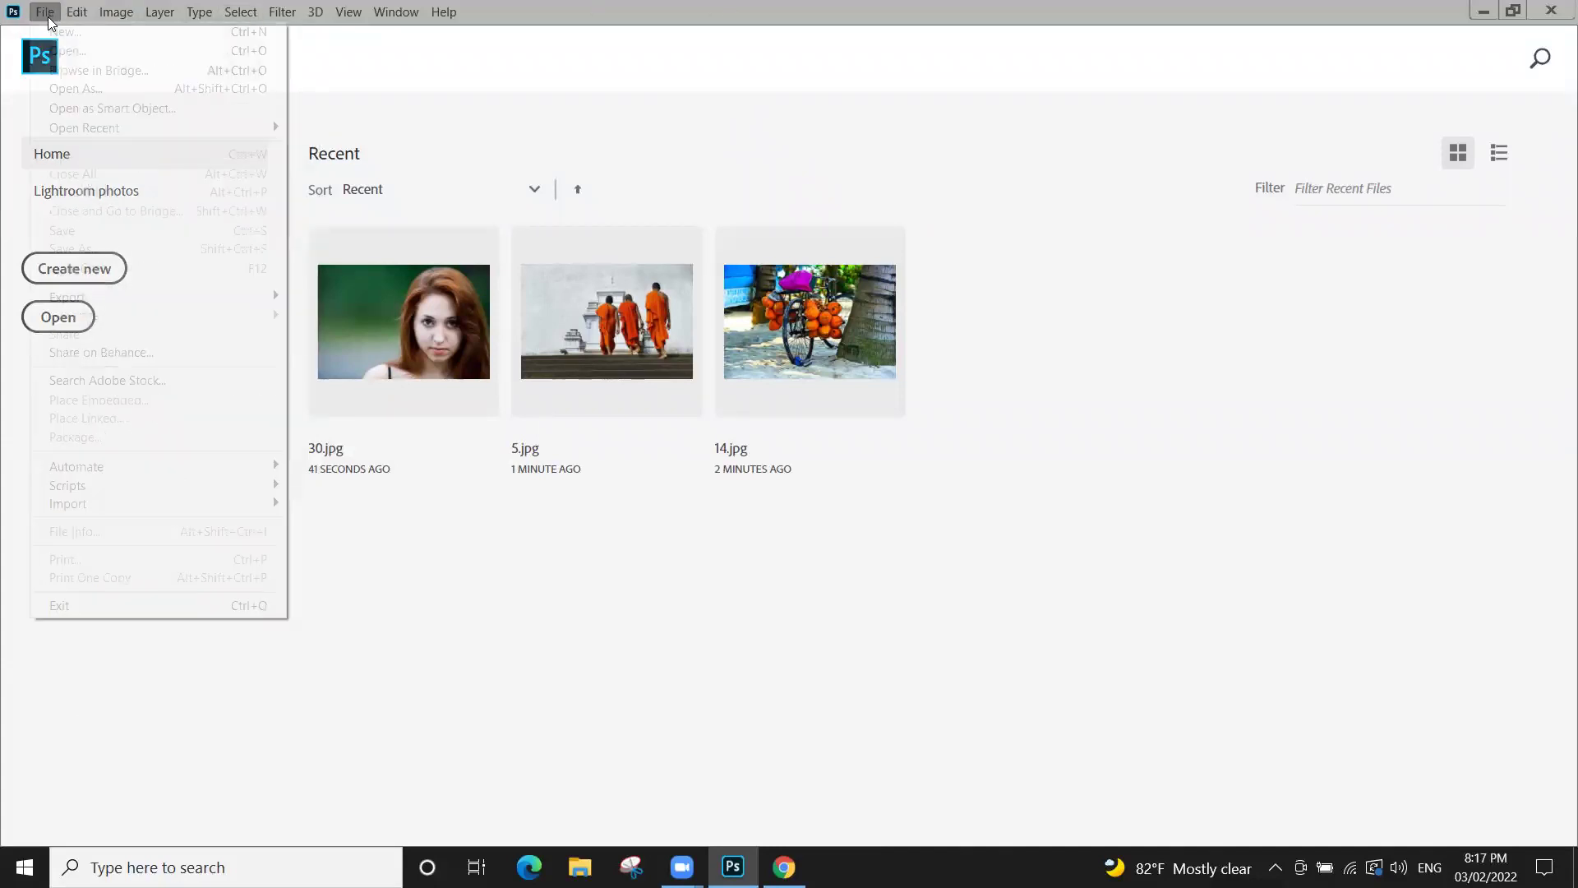
left_click(491, 88)
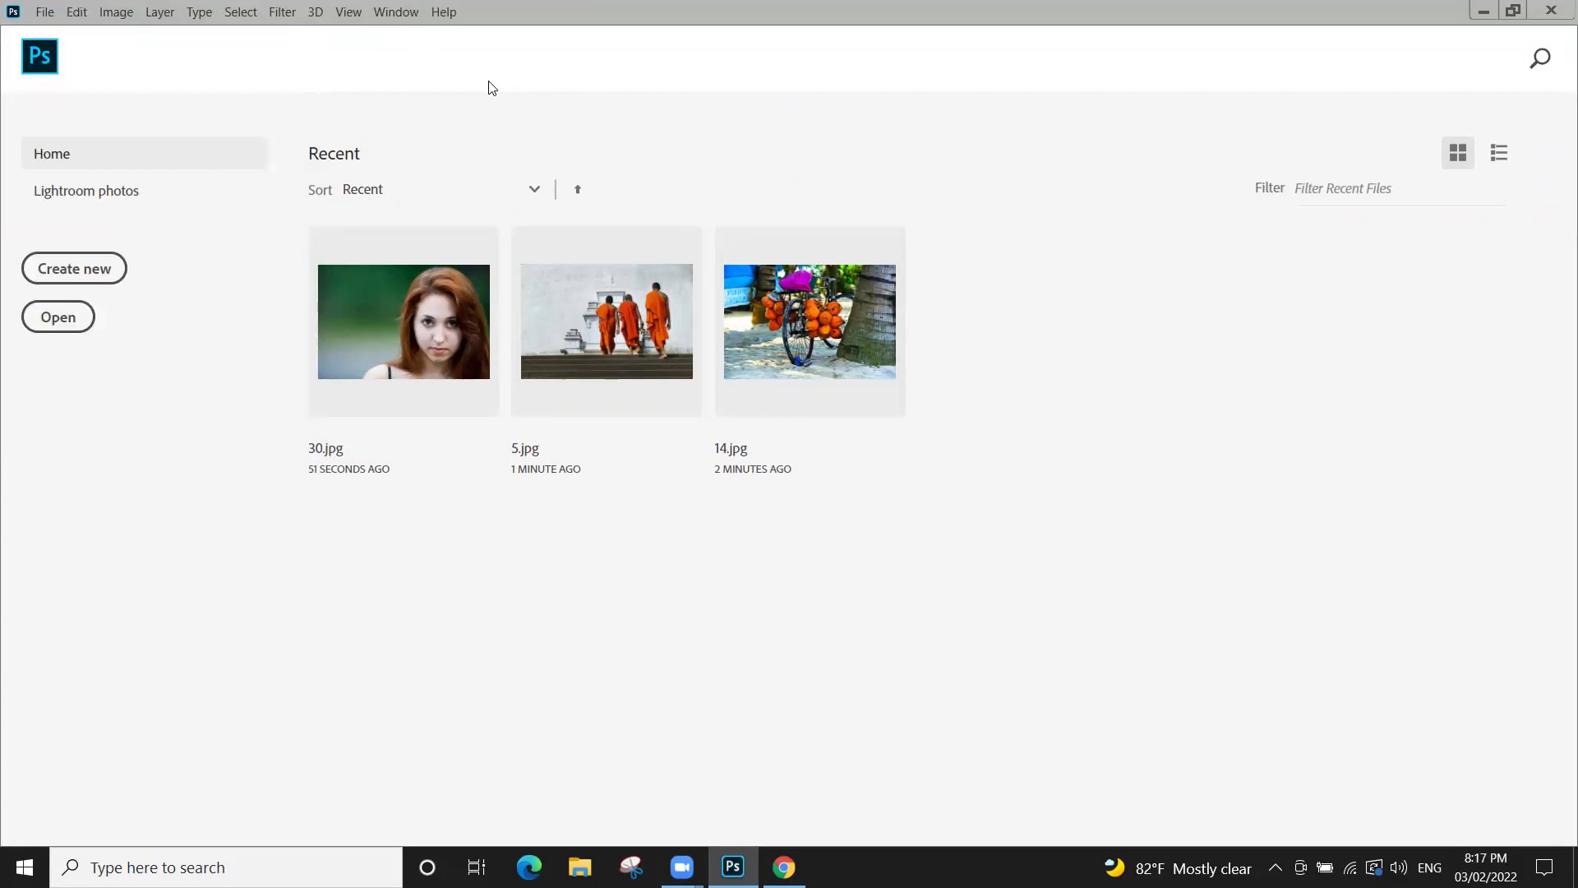
left_click(46, 12)
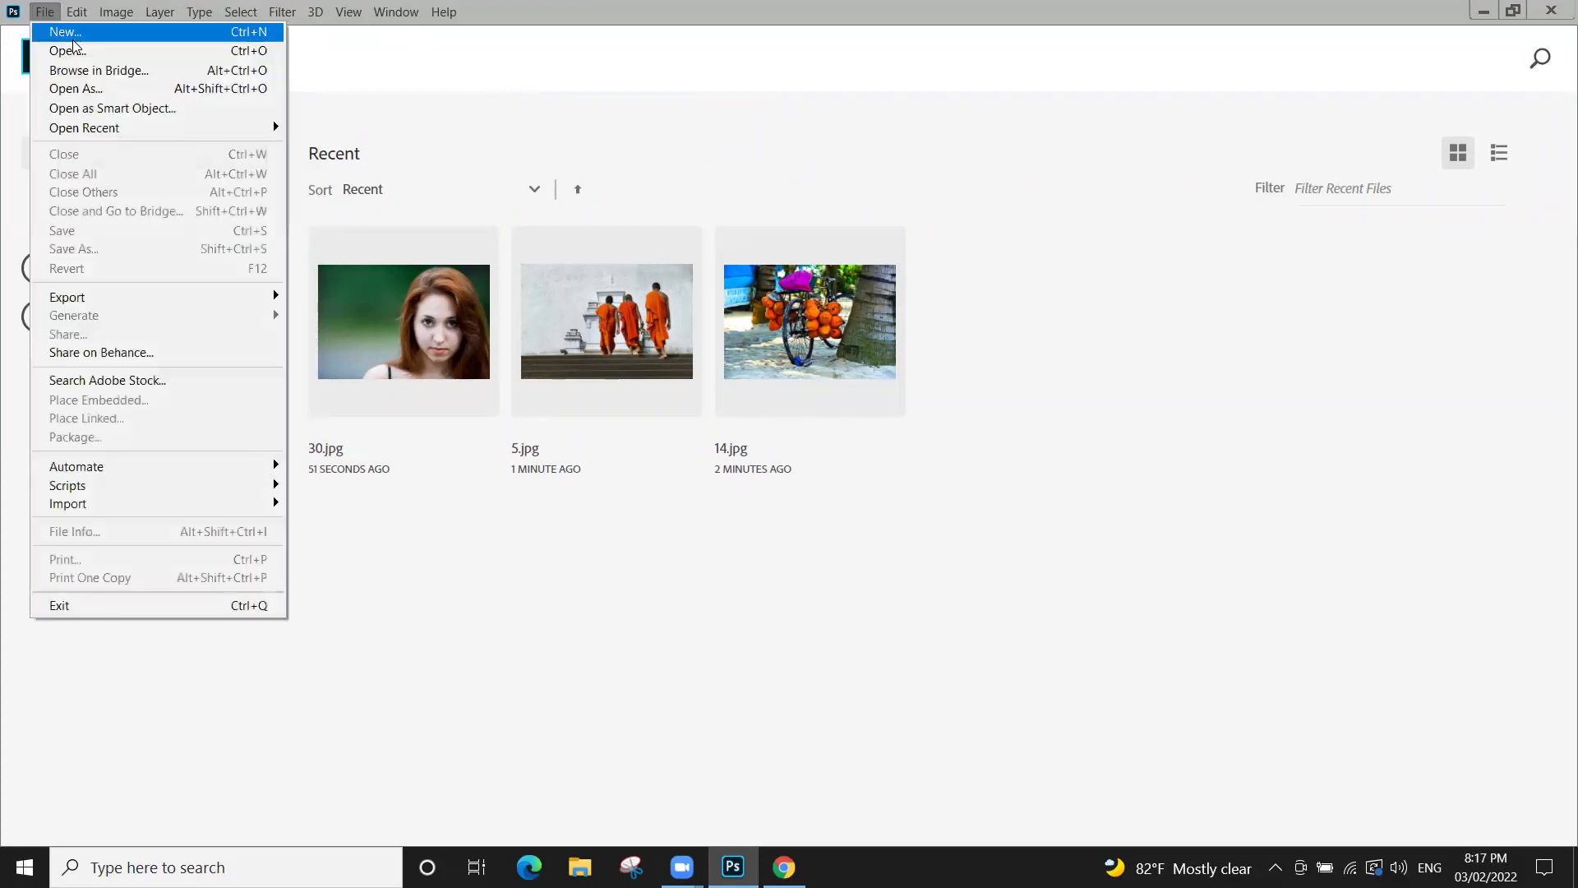
left_click(82, 51)
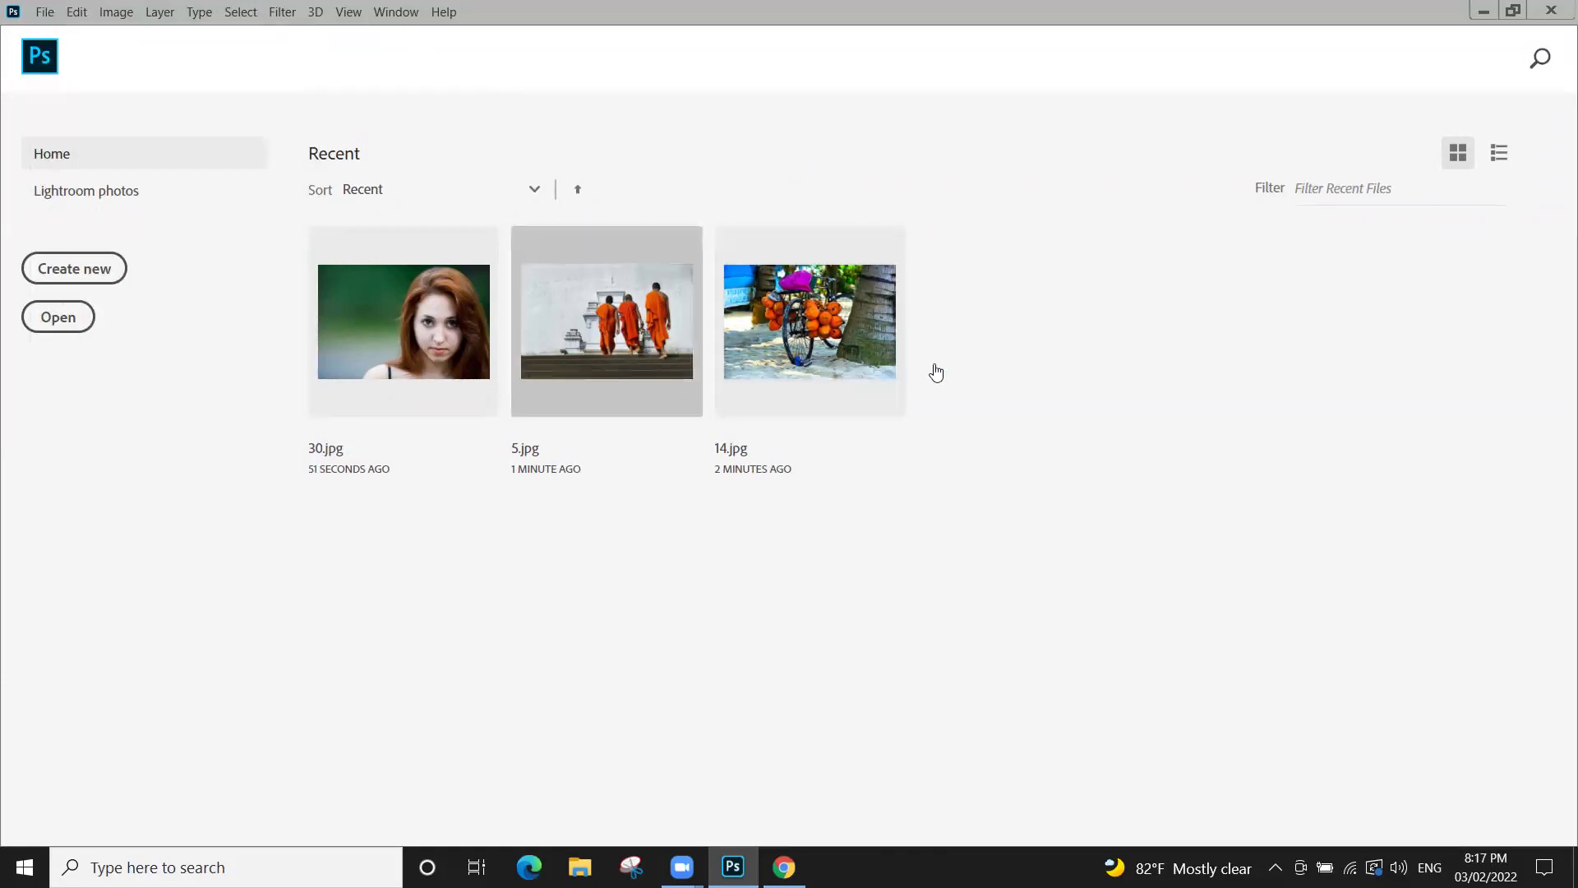
Switch to File Explorer, open folder 13 inside Photoshop Practical set 01 and enlarge its thumbnails
left_click(1483, 10)
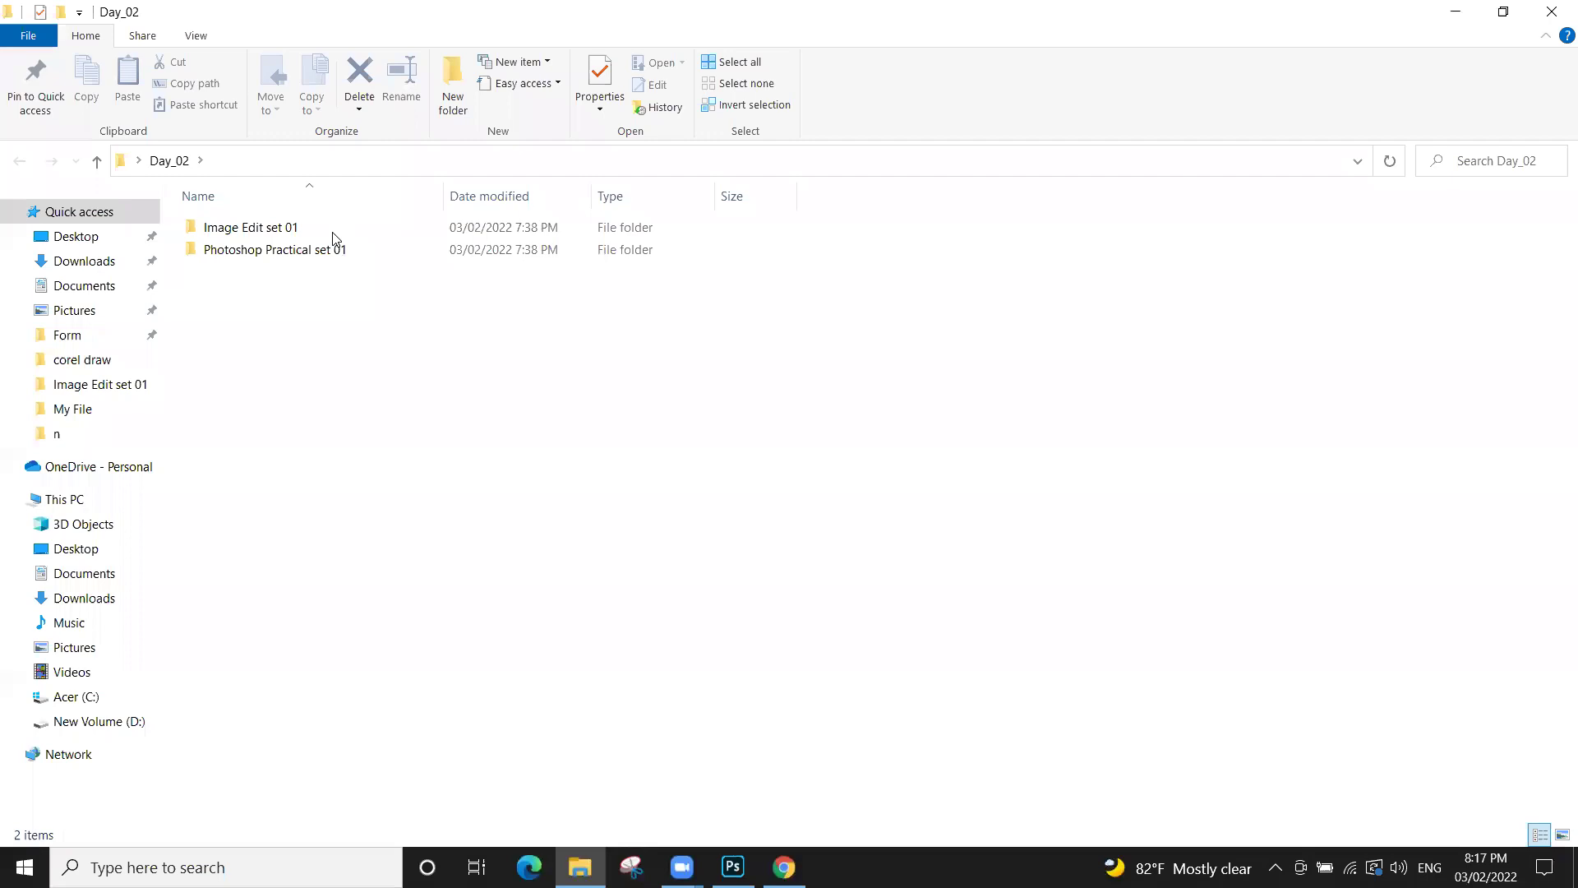
left_click(312, 259)
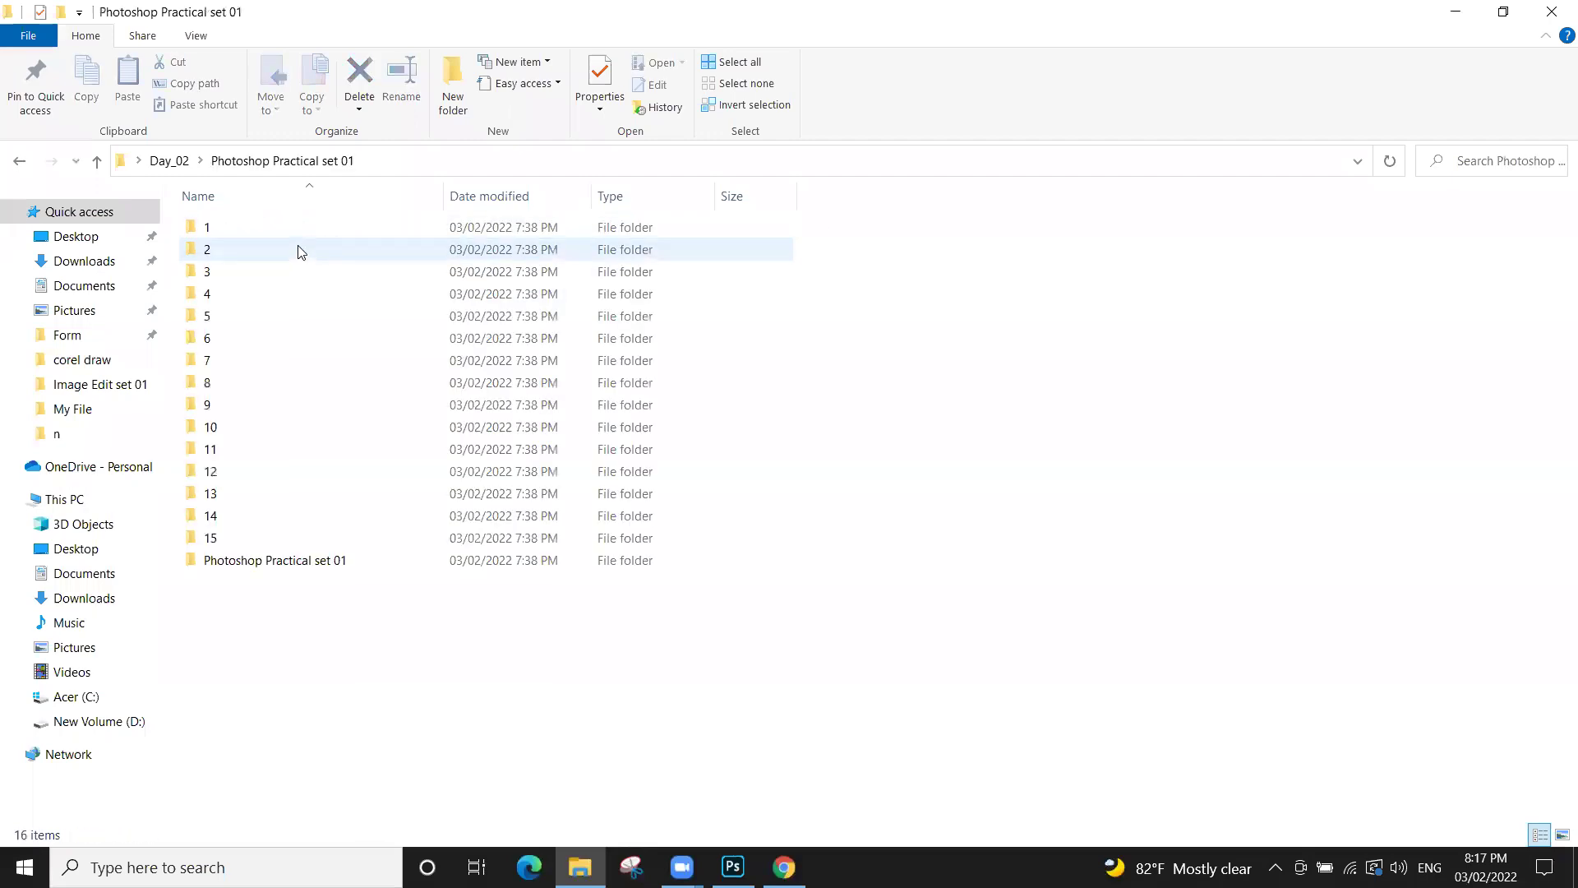
double_click(402, 344)
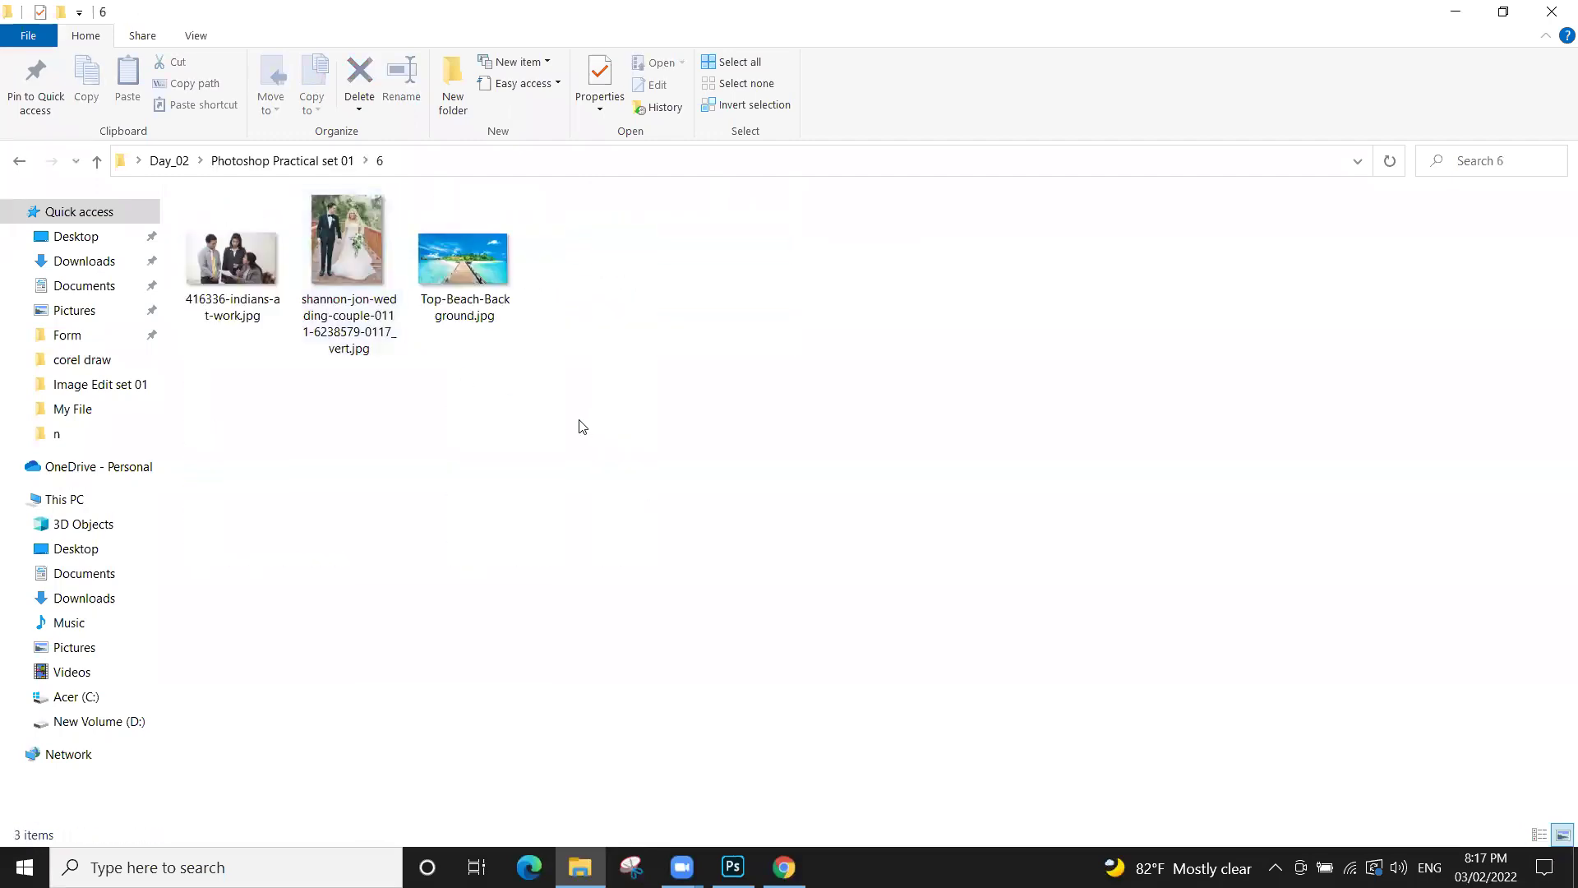
key("BackSpace")
double_click(307, 491)
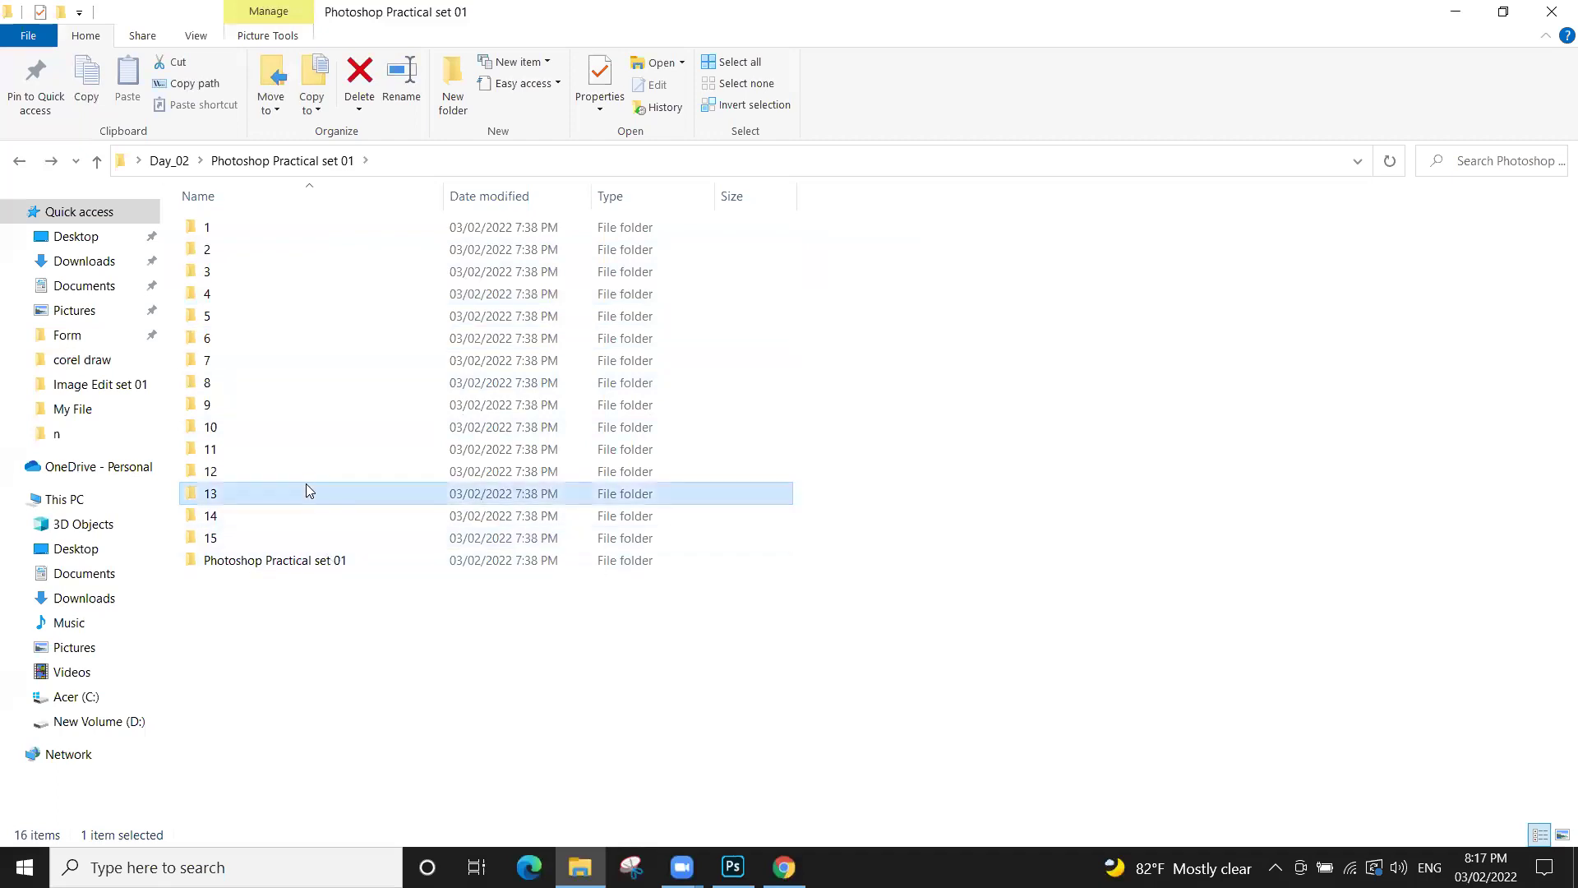
scroll(355, 263, "up", 3, "ctrl")
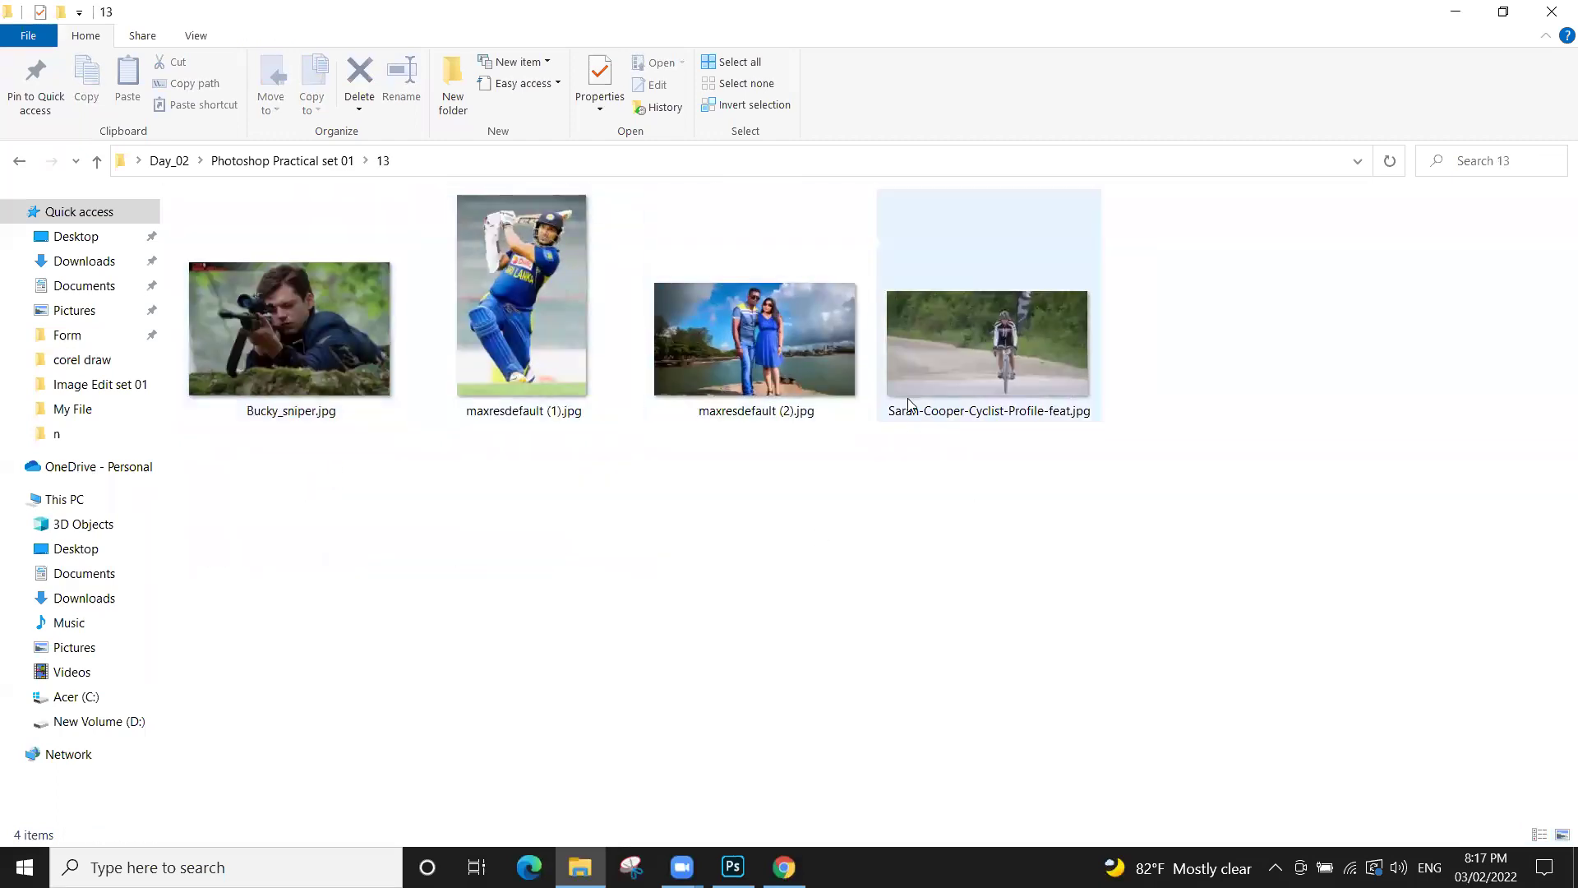
left_click(355, 289)
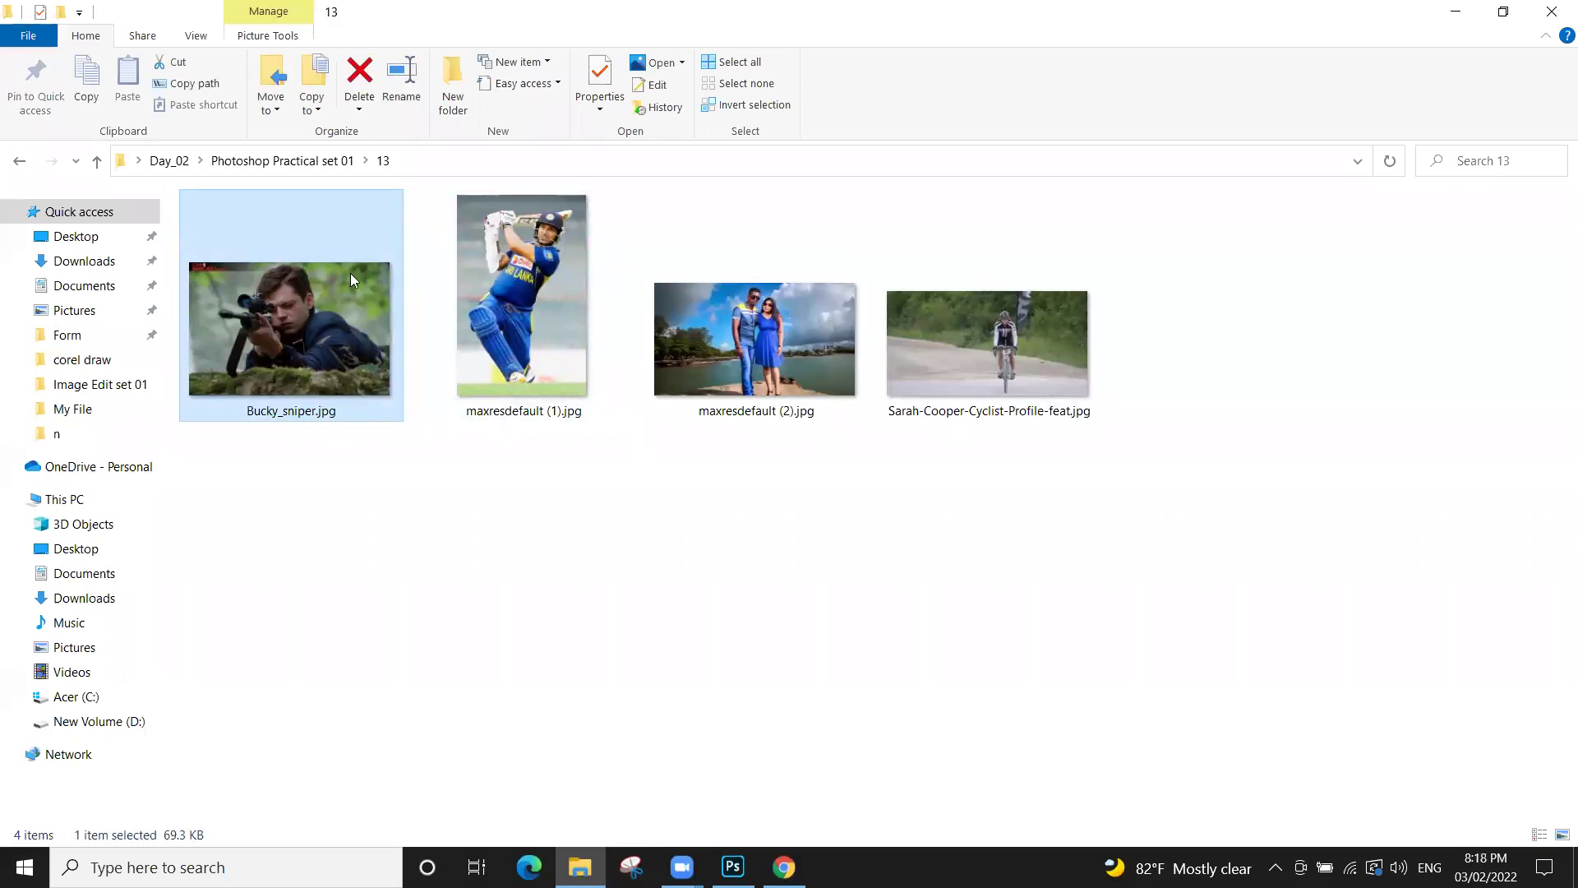
double_click(289, 281)
right_click(289, 278)
right_click(255, 261)
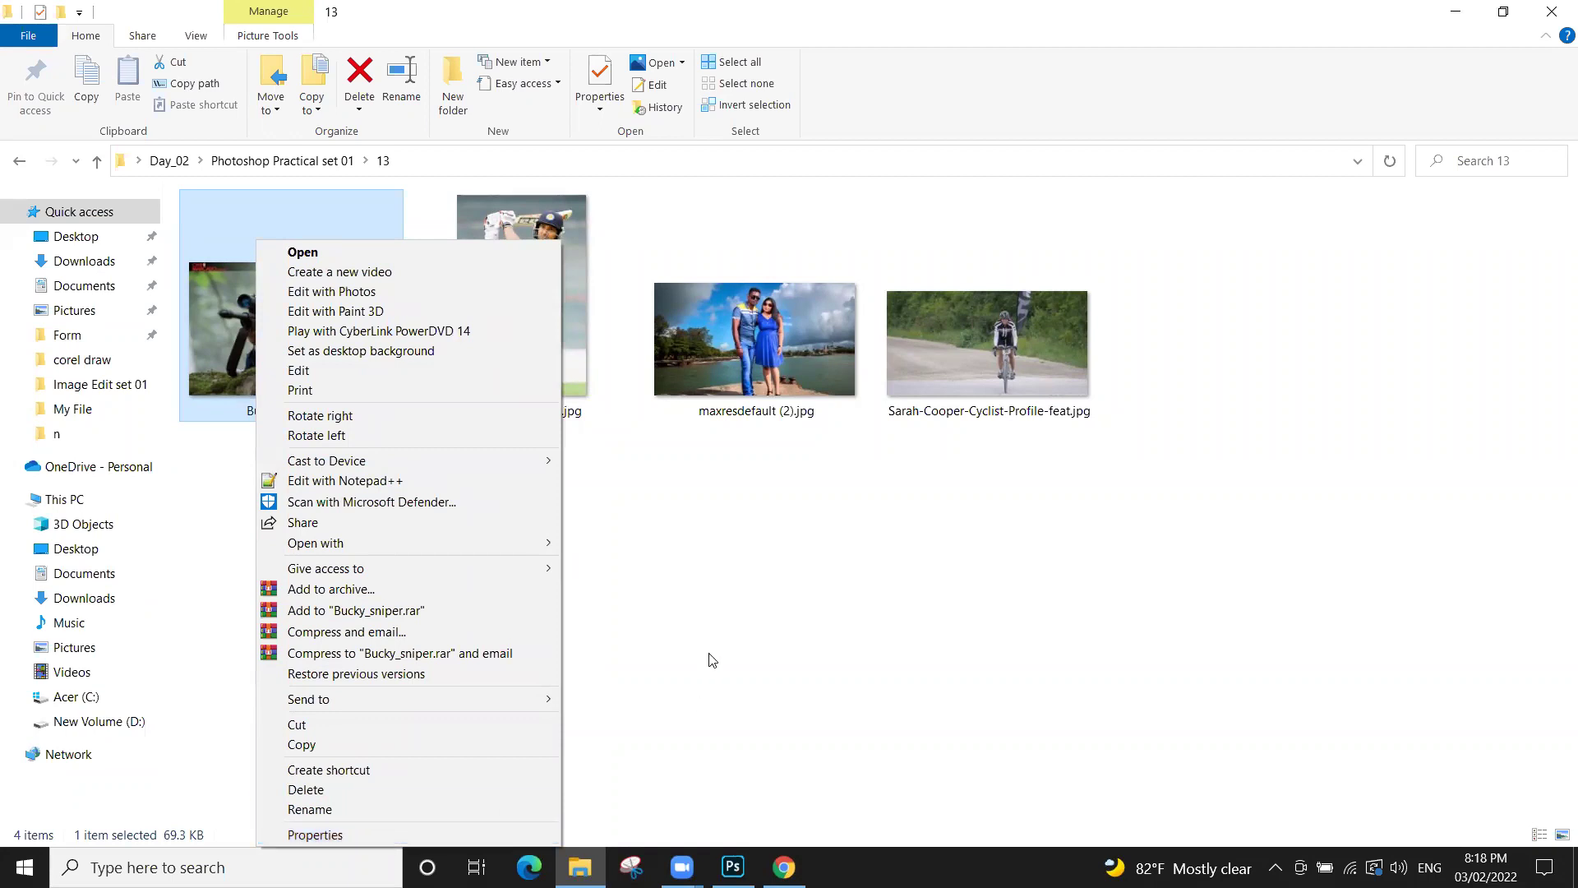
left_click(309, 319)
right_click(301, 298)
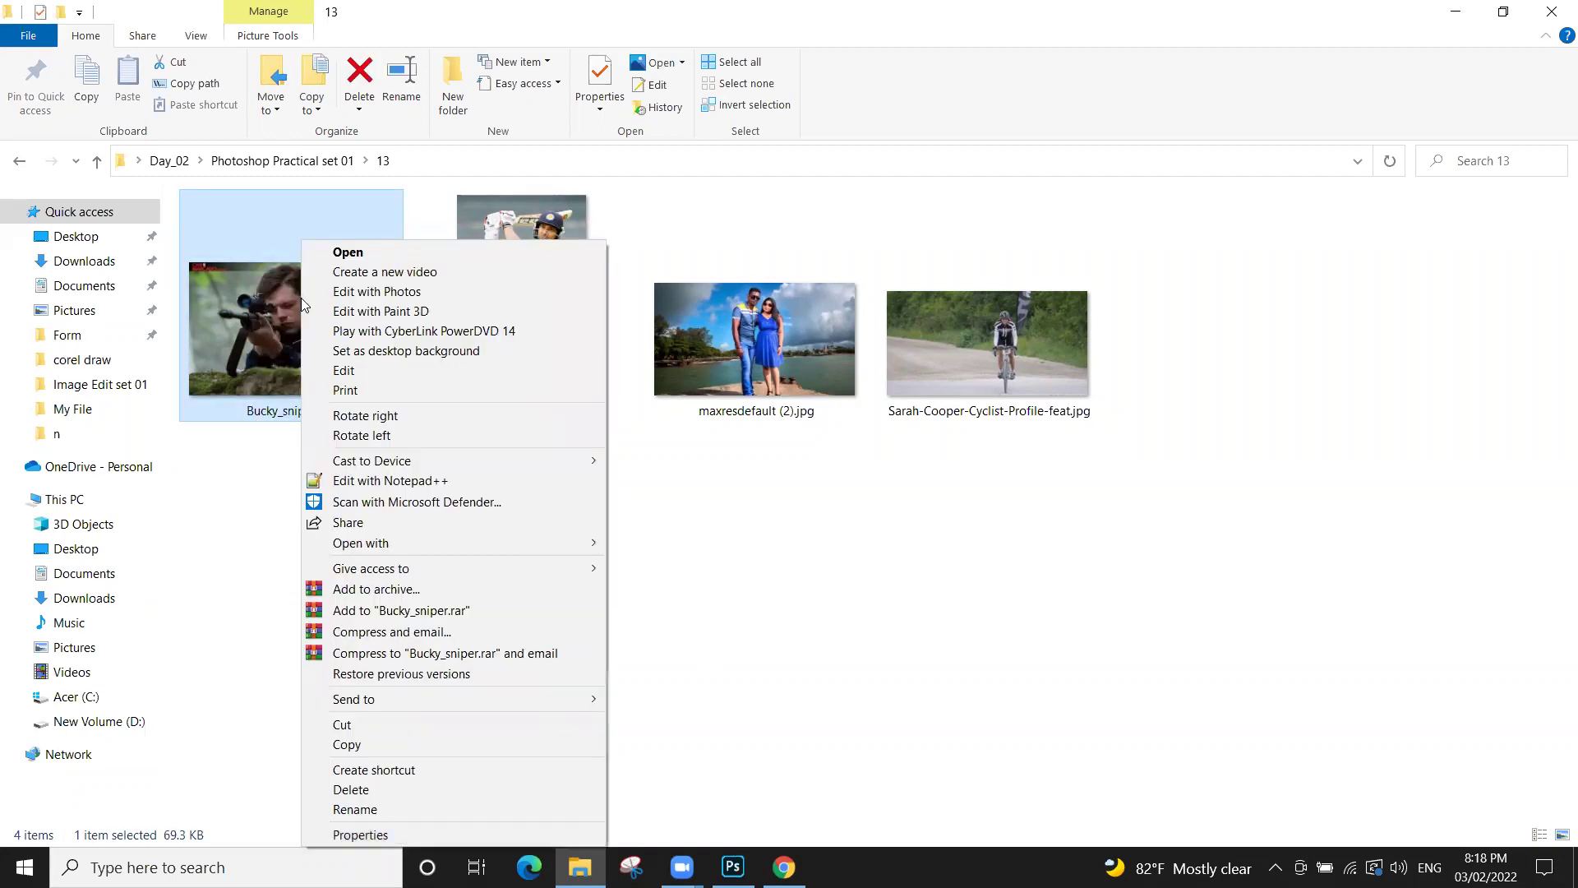
left_click(272, 308)
Try to open Bucky_sniper.jpg through the full app chooser, picking Adobe Photoshop 2020 from the other options
right_click(271, 304)
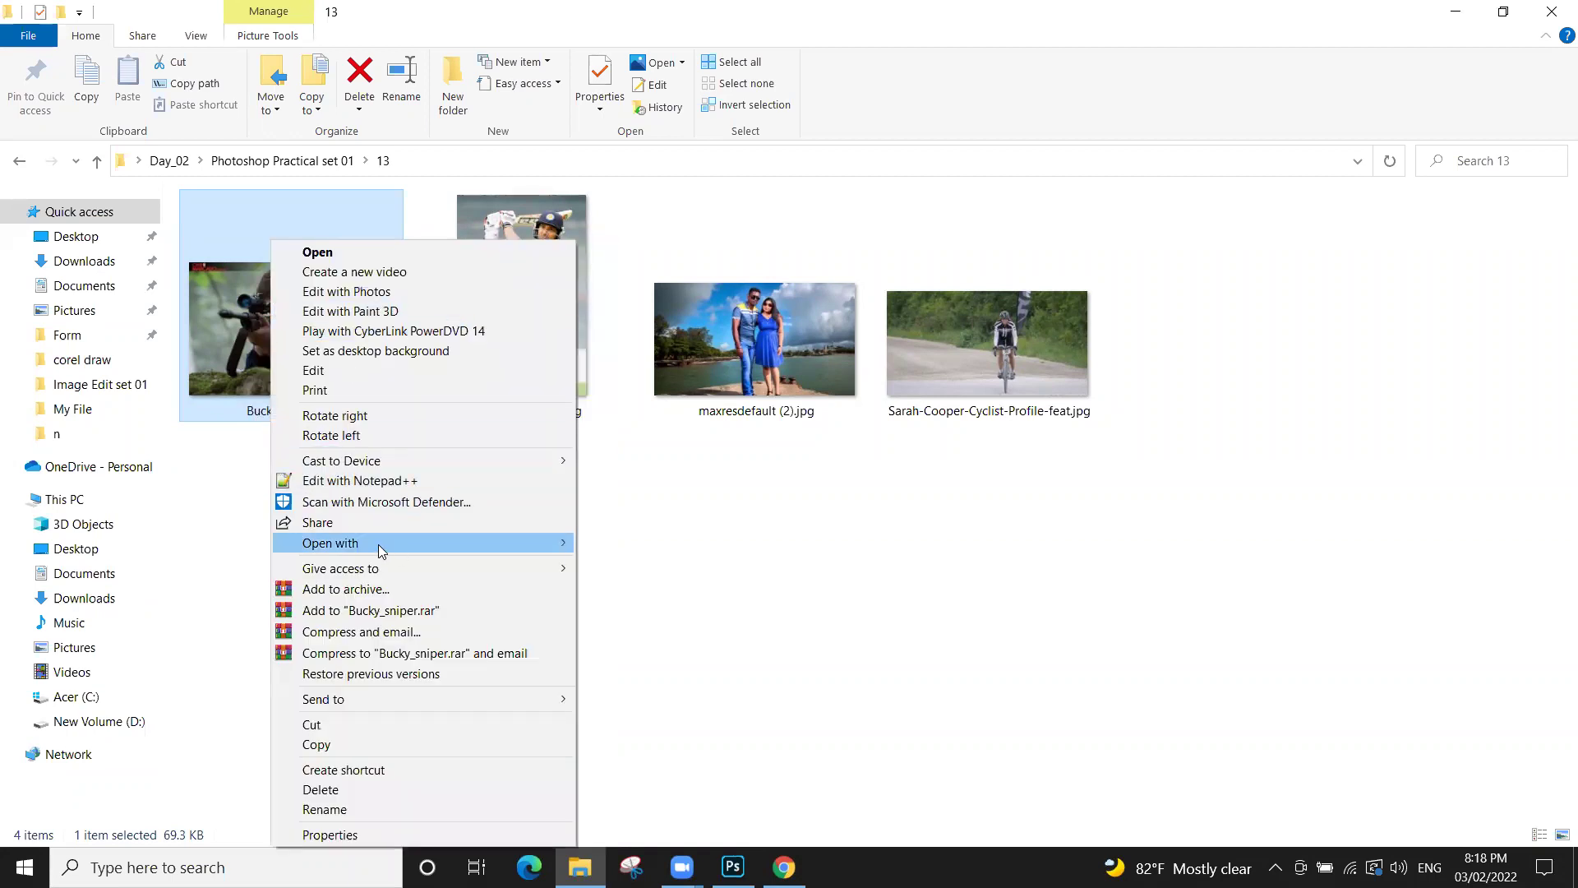
mouse_move(378, 544)
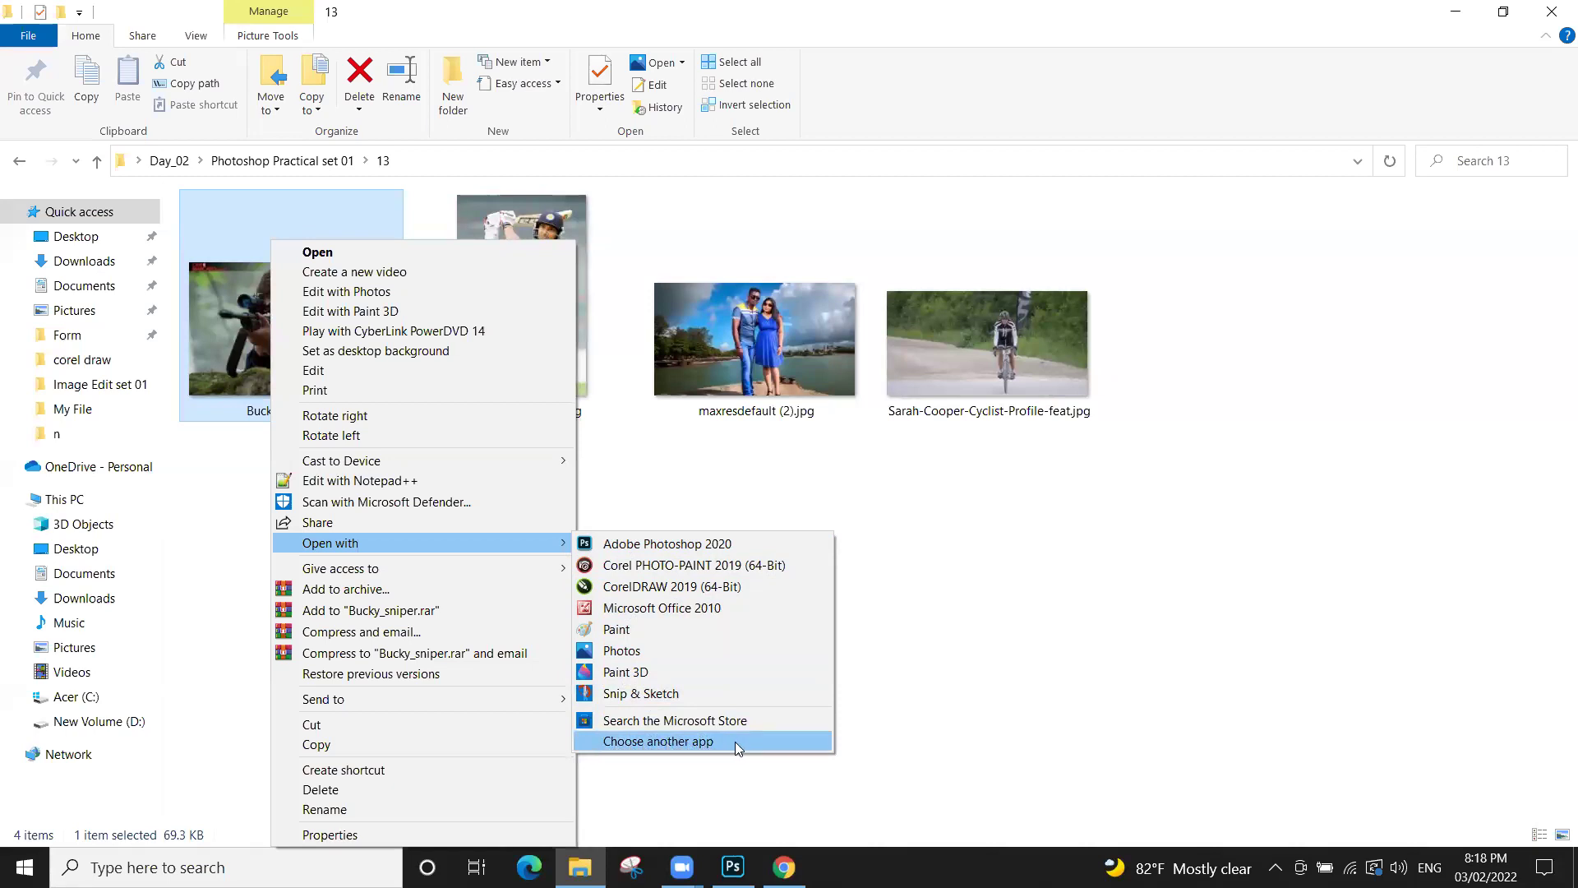
left_click(684, 741)
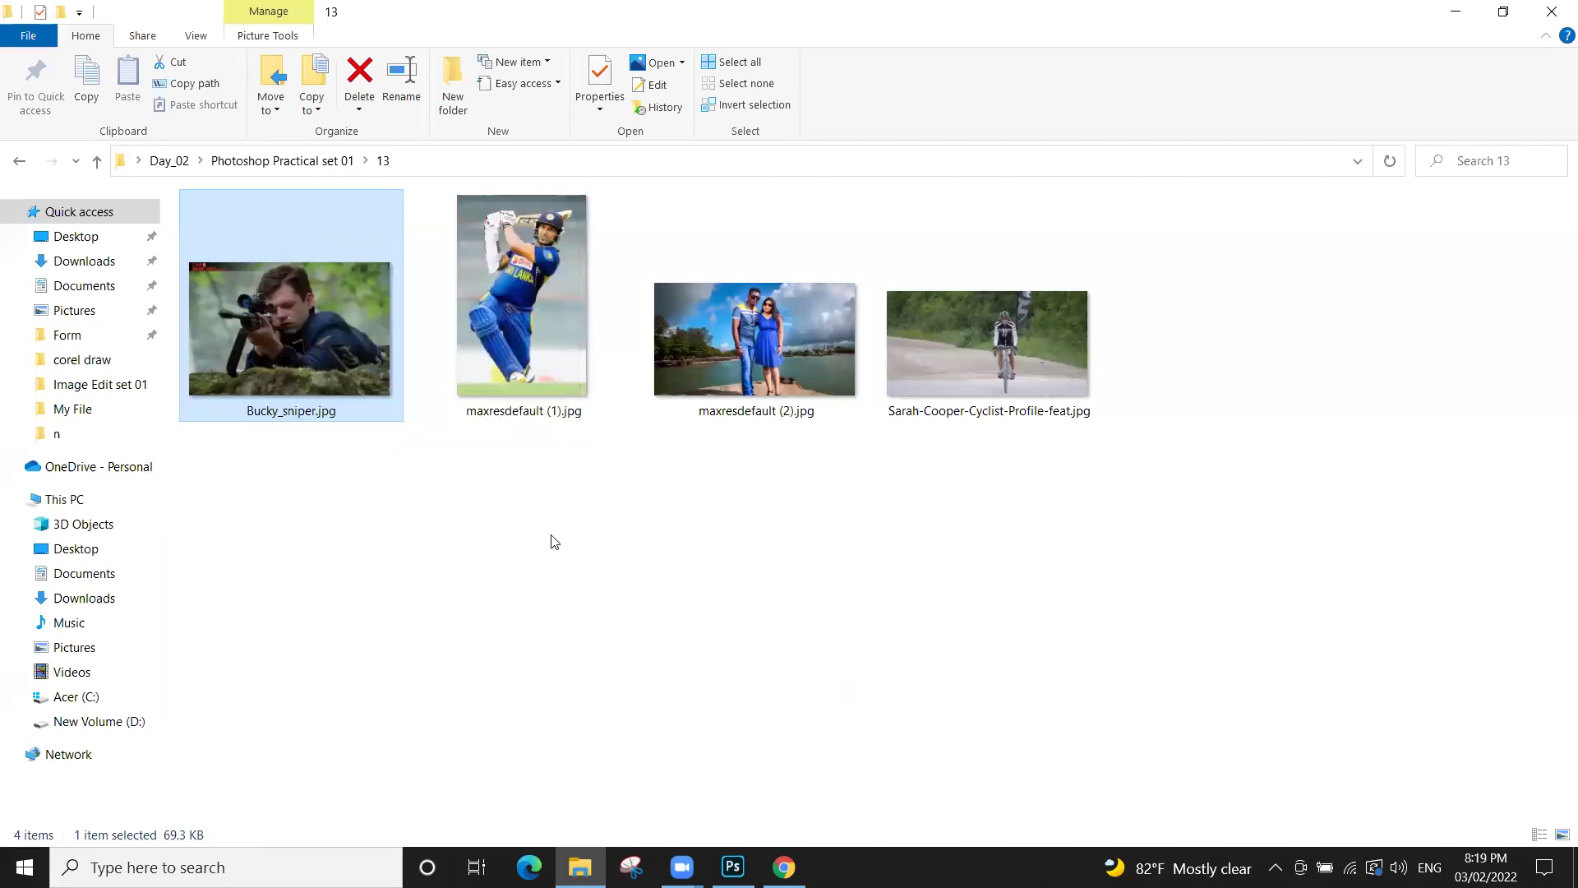
scroll(867, 490, "down", 3)
left_click_drag(977, 442, 974, 543)
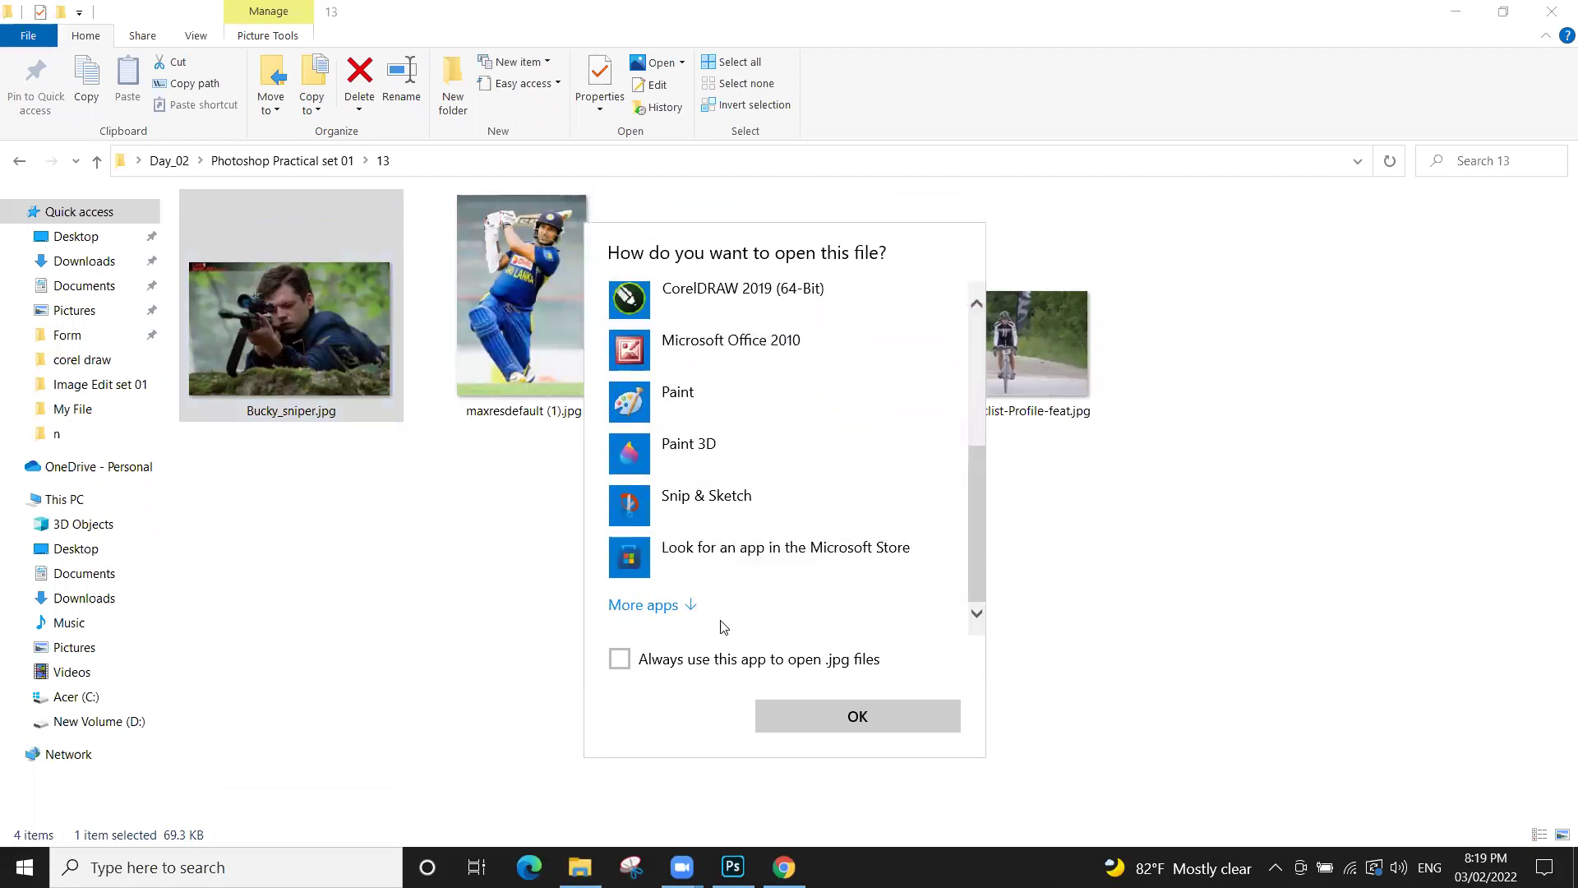
left_click(650, 605)
left_click_drag(977, 326, 976, 411)
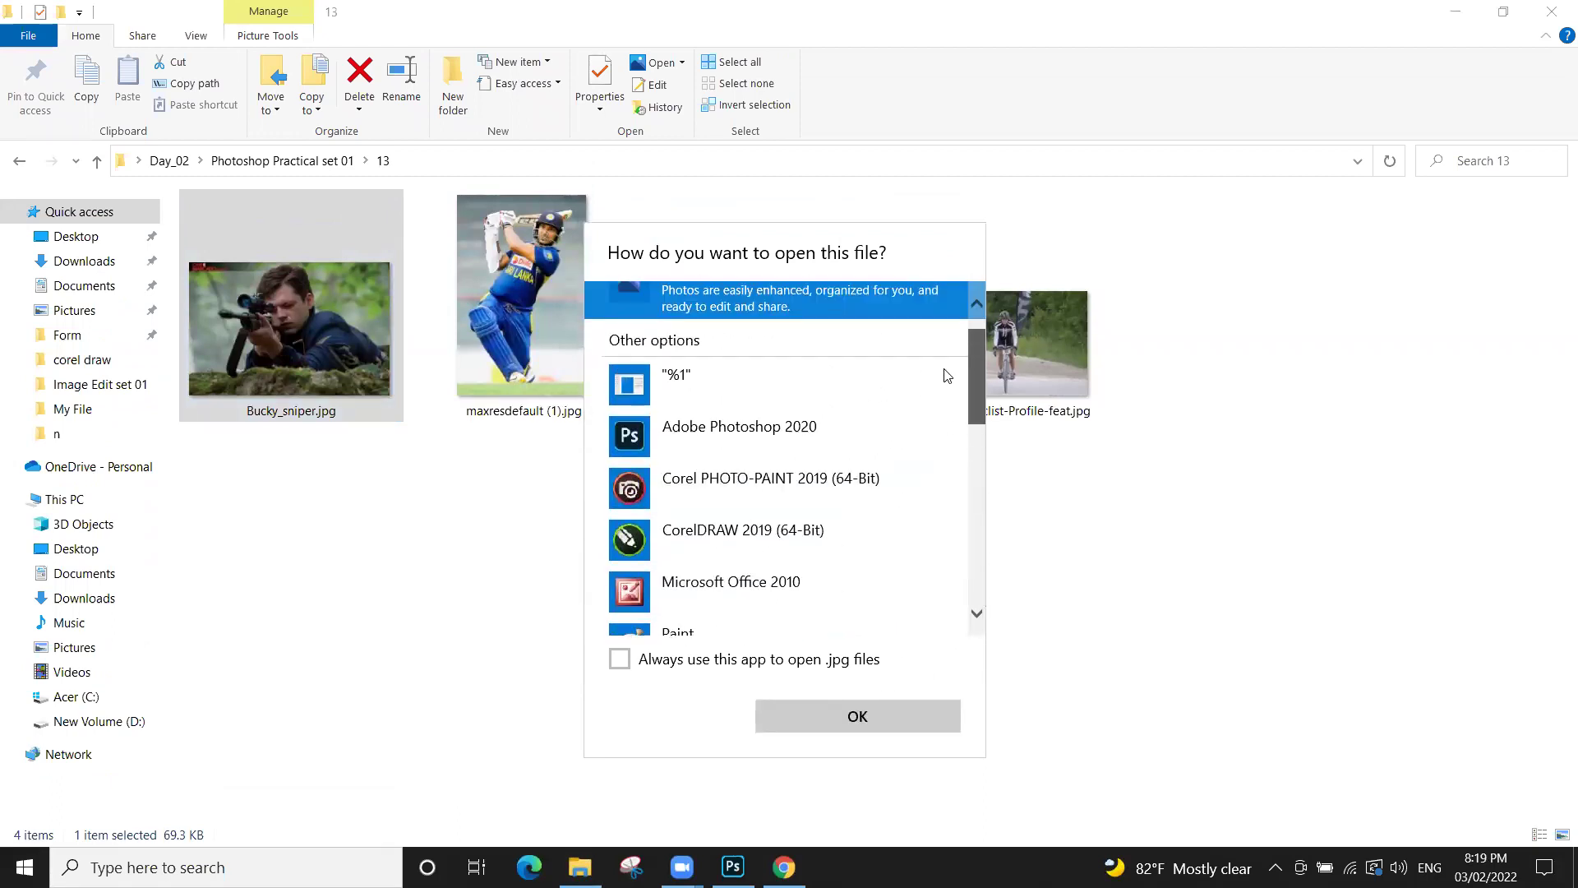
left_click(765, 431)
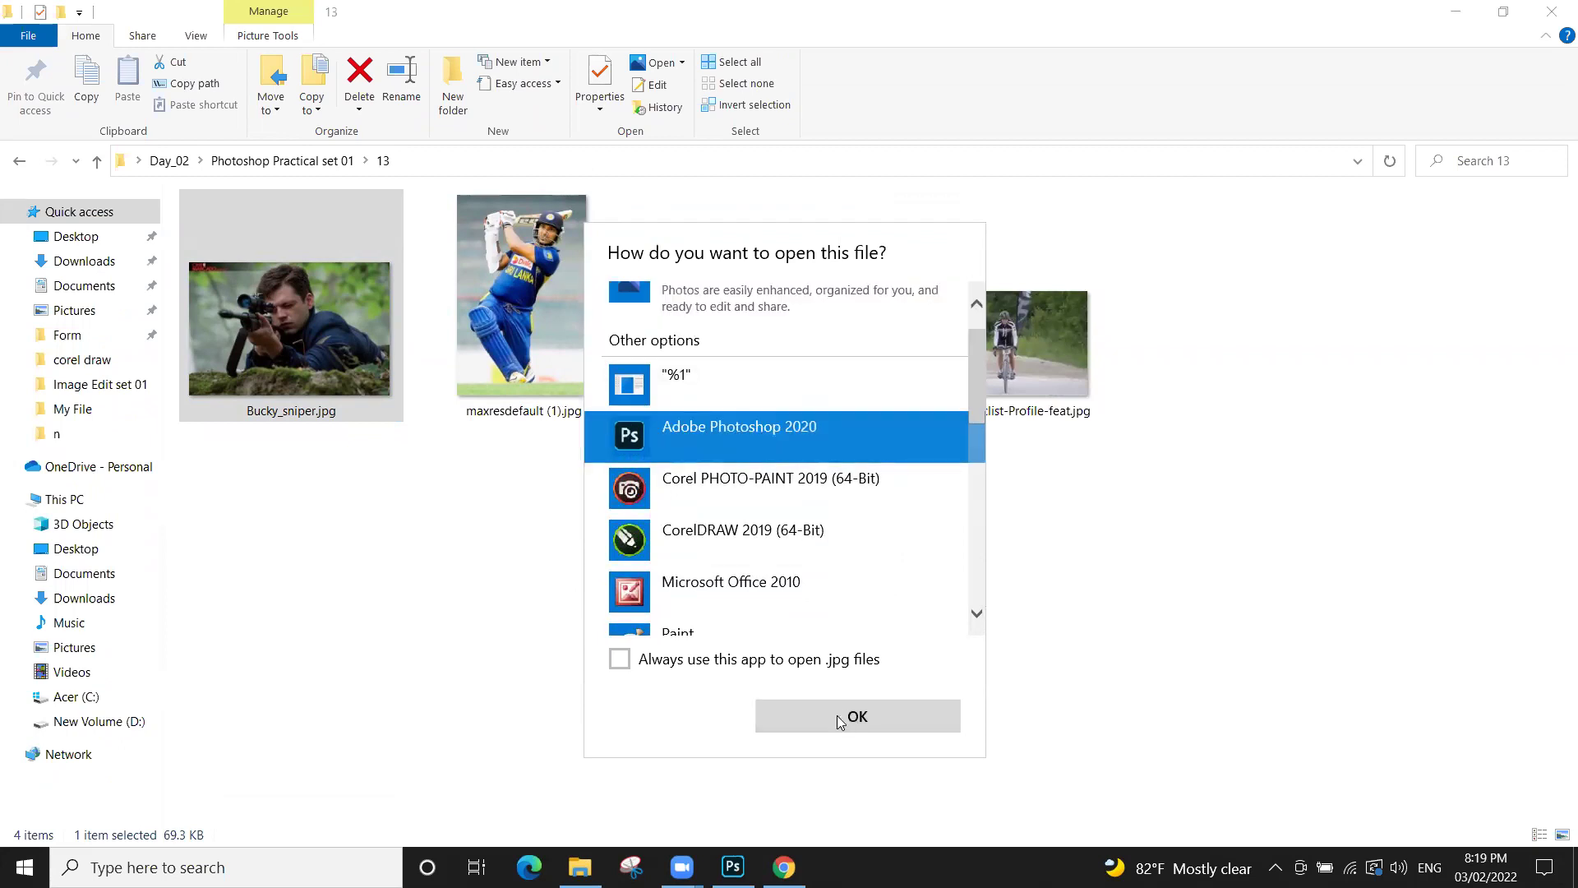
left_click(823, 712)
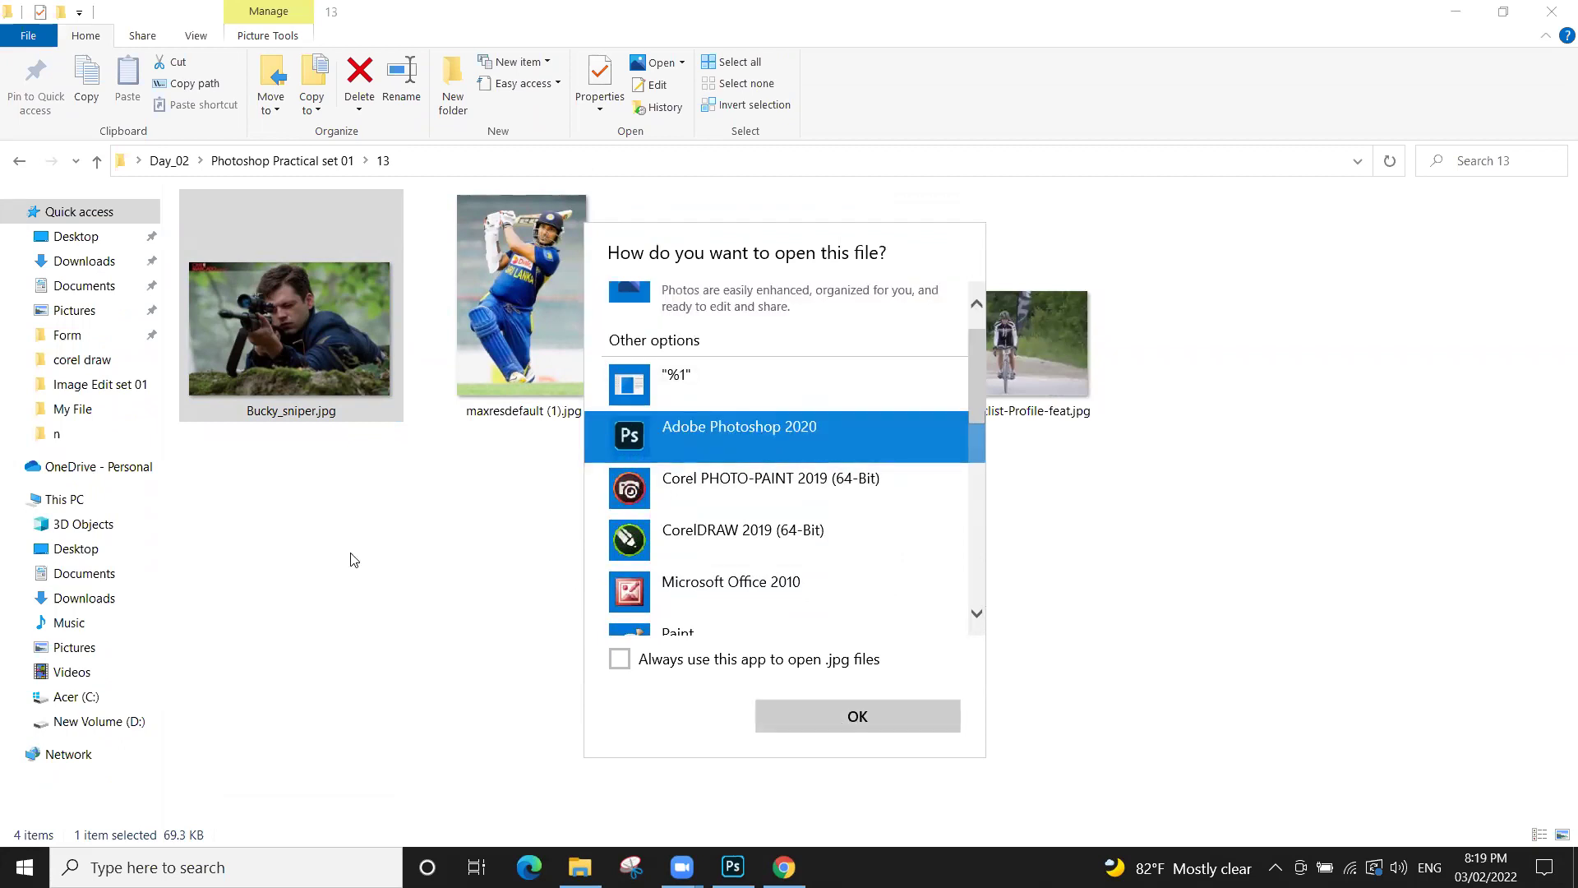
Open Bucky_sniper.jpg from folder 13 with Adobe Photoshop 2020 and close the document again
right_click(256, 312)
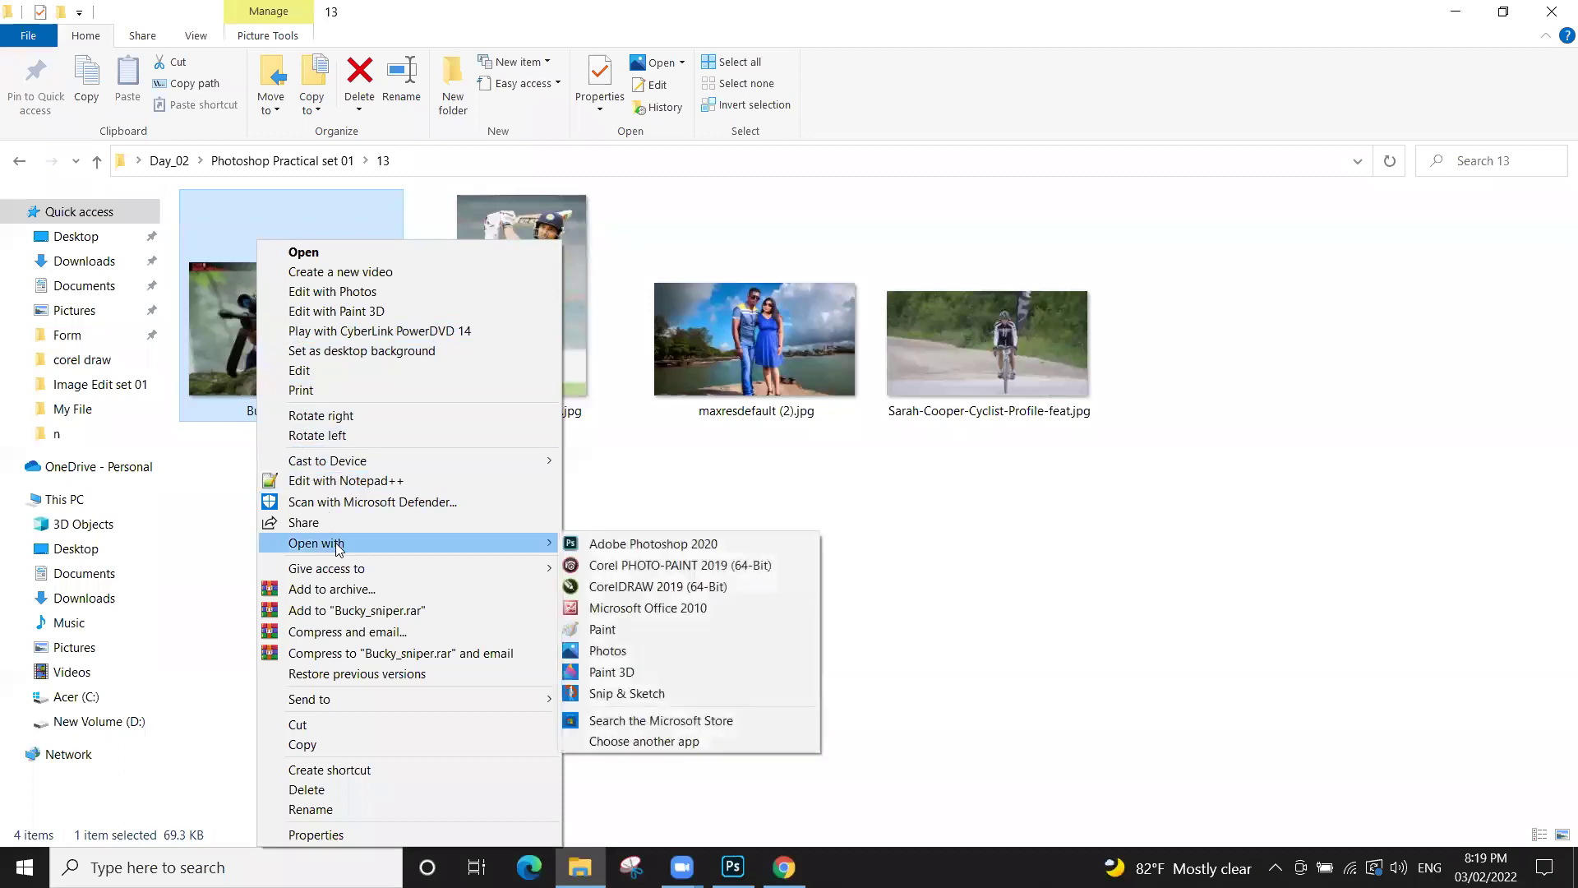
left_click(705, 549)
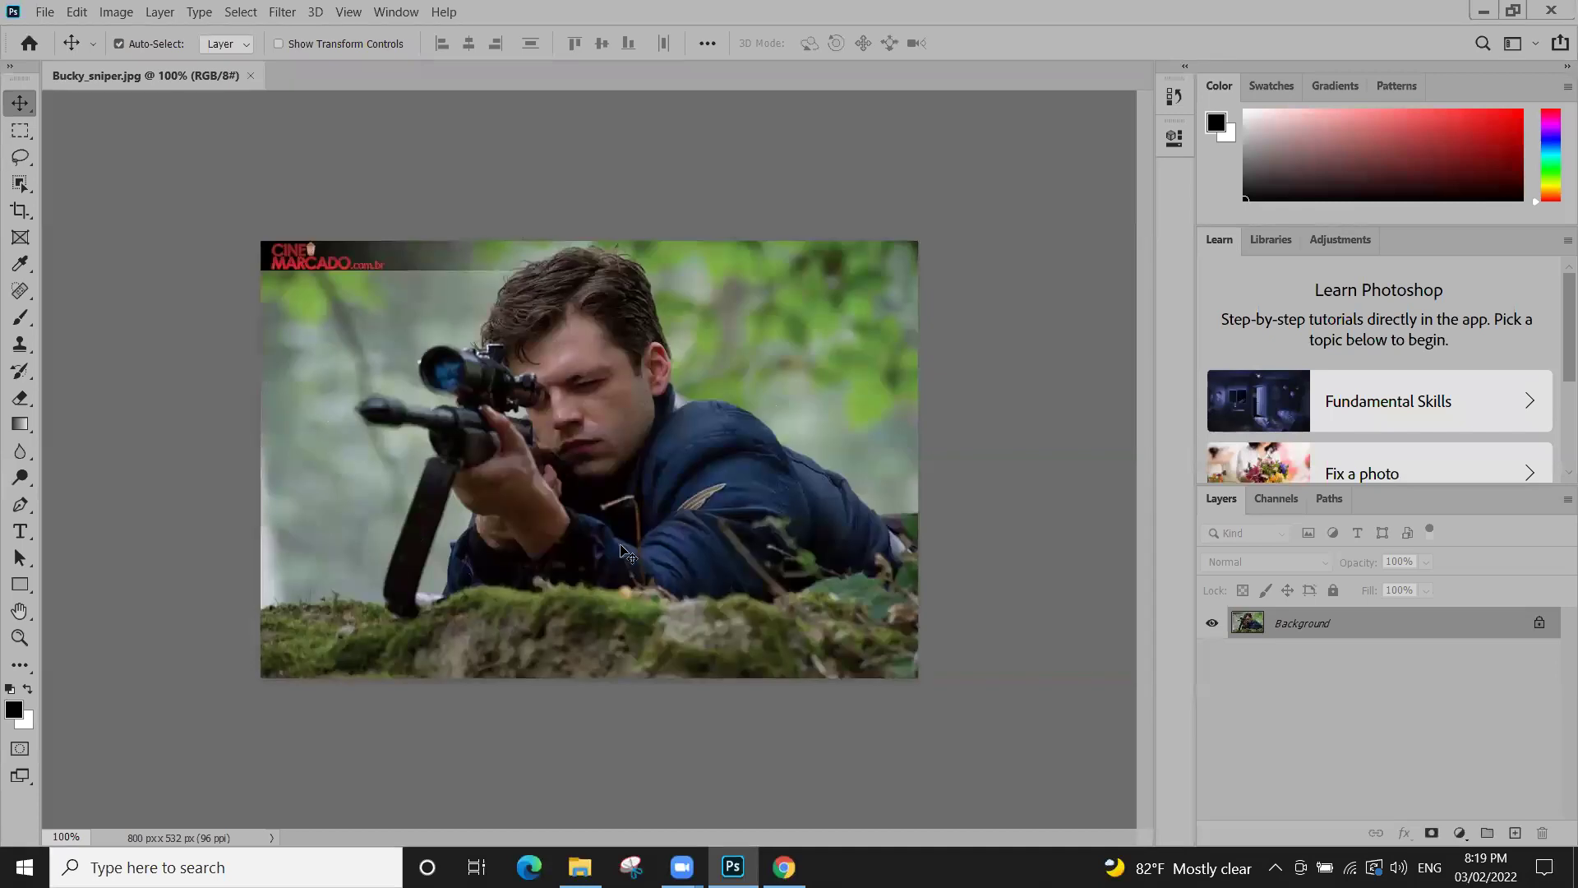
scroll(628, 555, "up", 5)
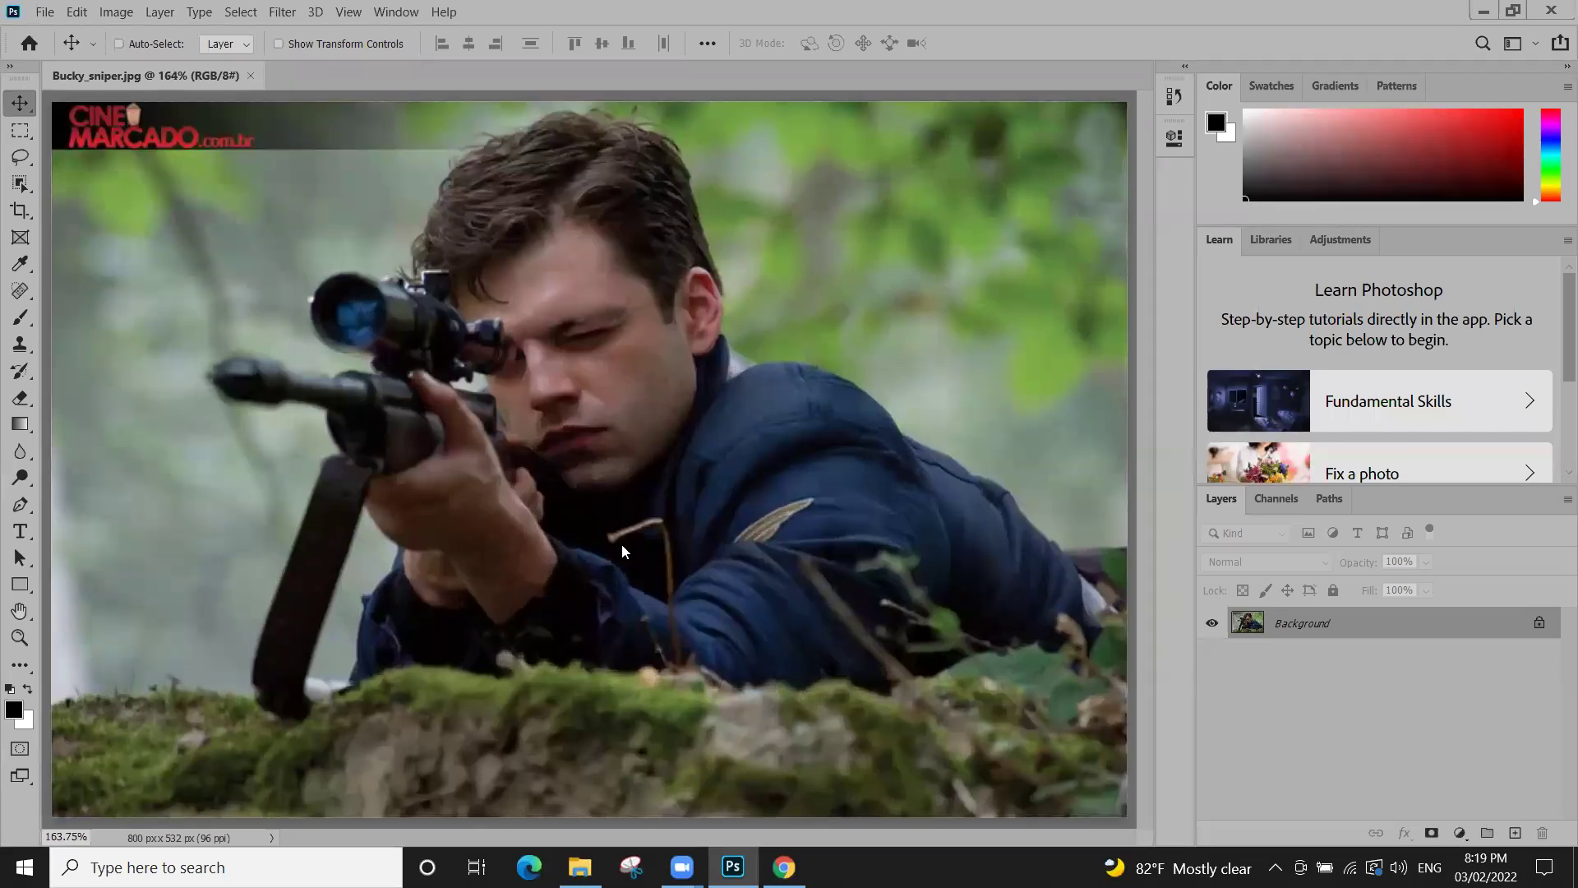
key("ctrl+w")
Open maxresdefault (1).jpg from folder 13 in File Explorer with Adobe Photoshop 2020, and close the document again
left_click(44, 11)
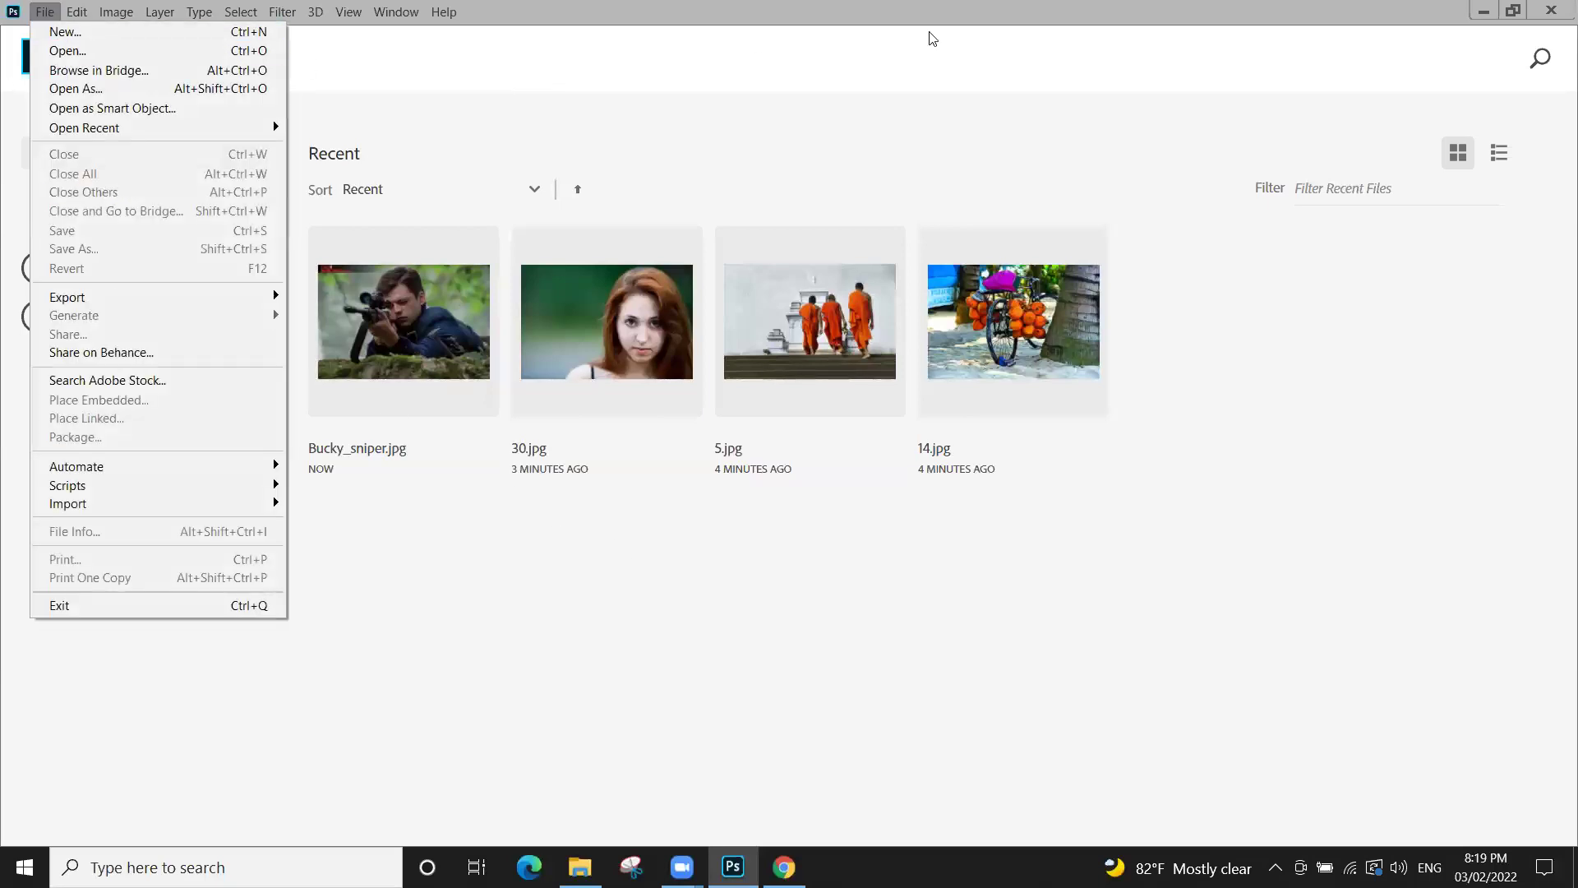
left_click(1480, 15)
left_click(1483, 11)
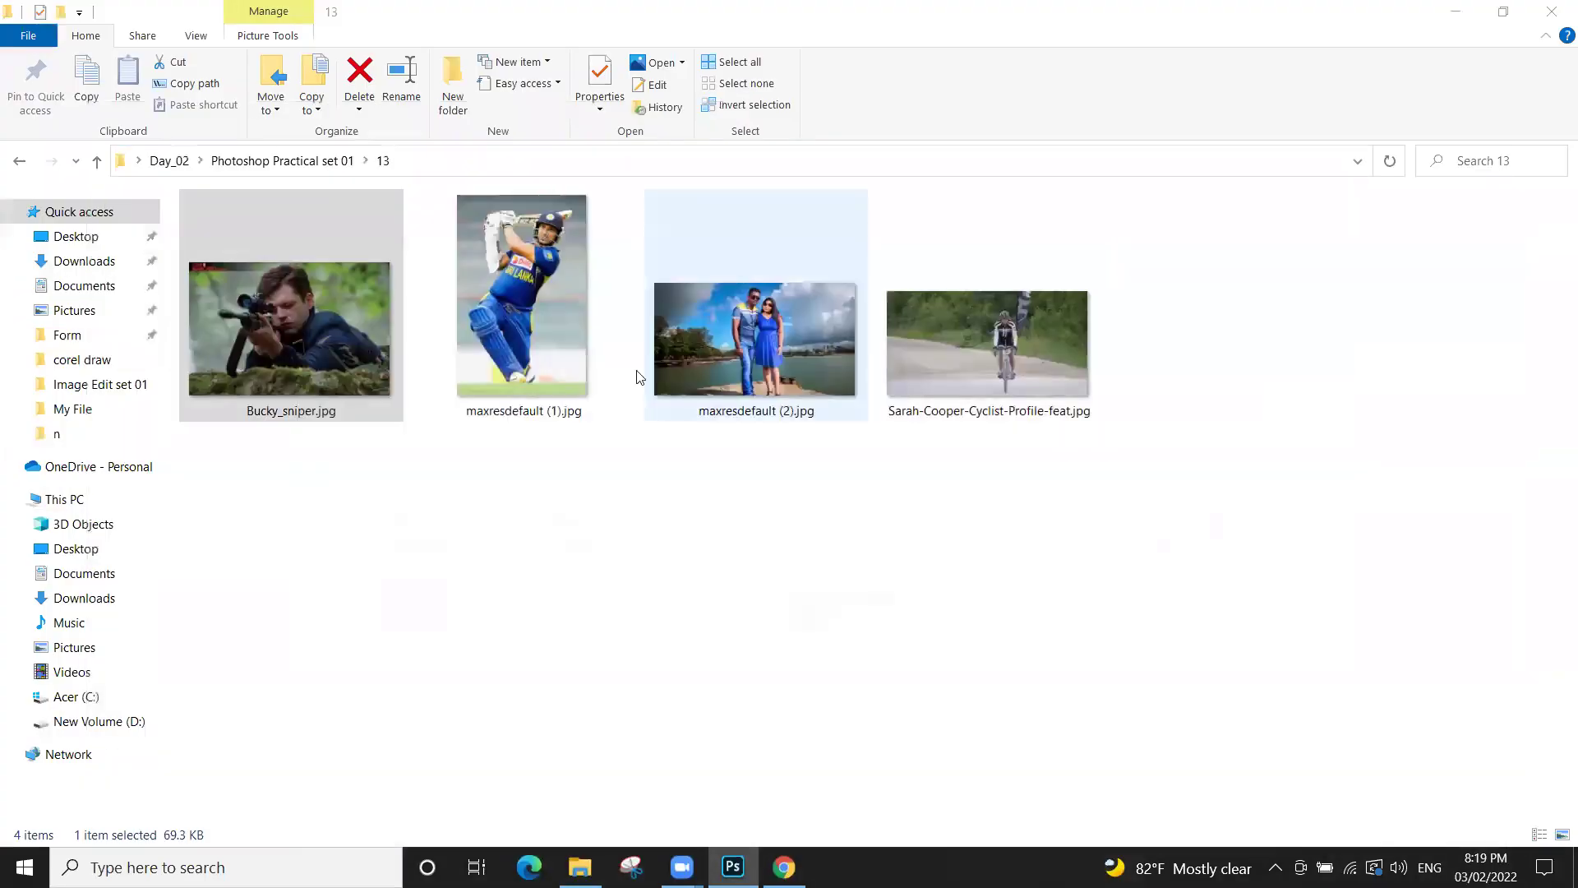
left_click(546, 328)
right_click(546, 327)
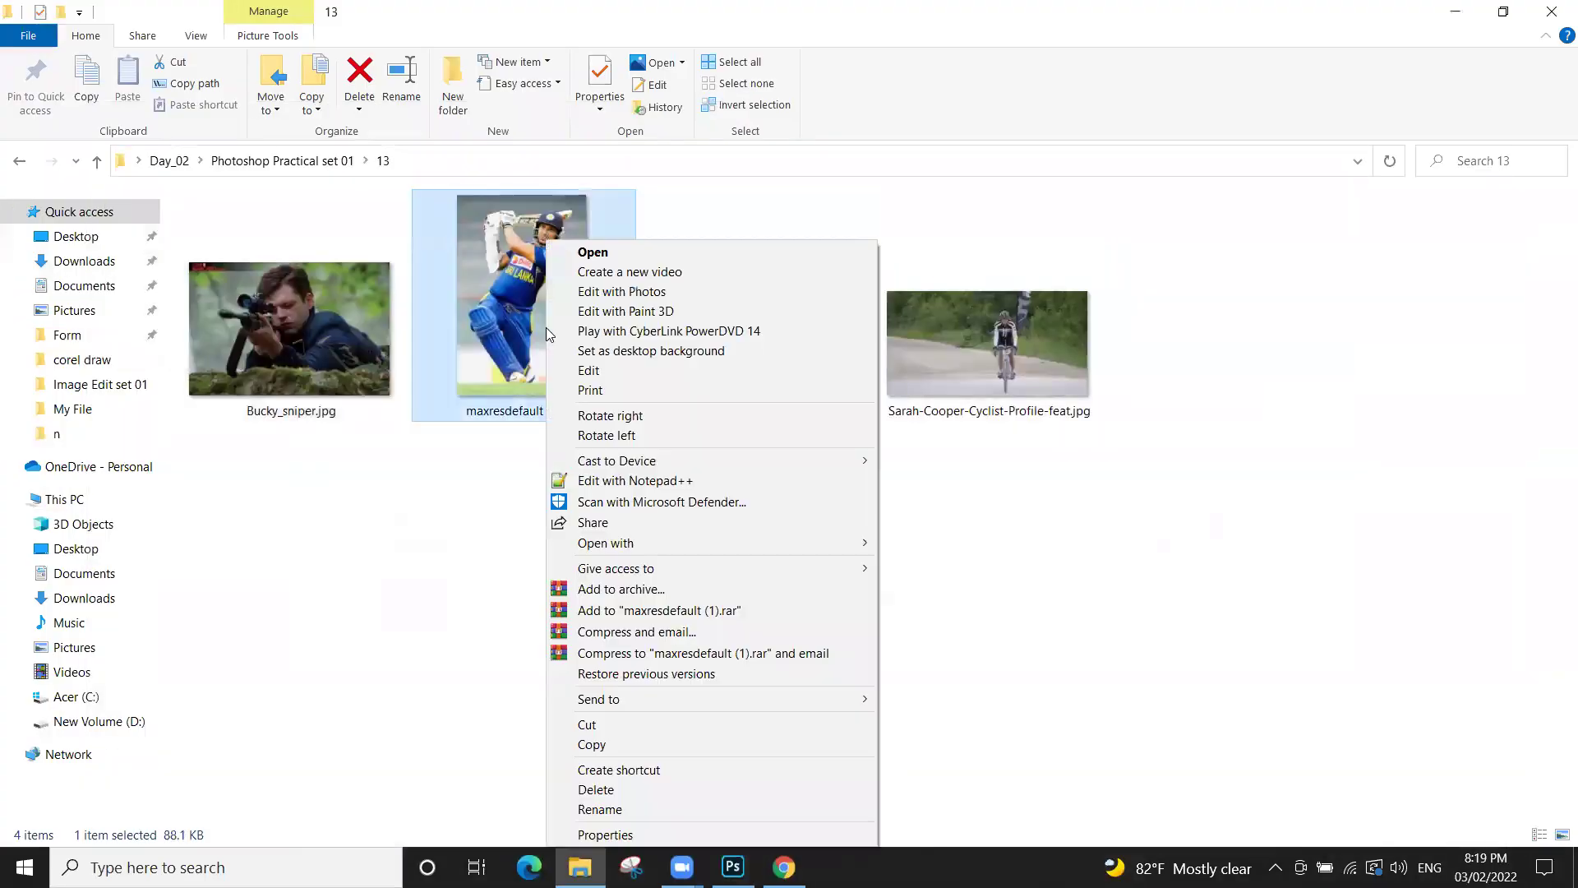
mouse_move(613, 546)
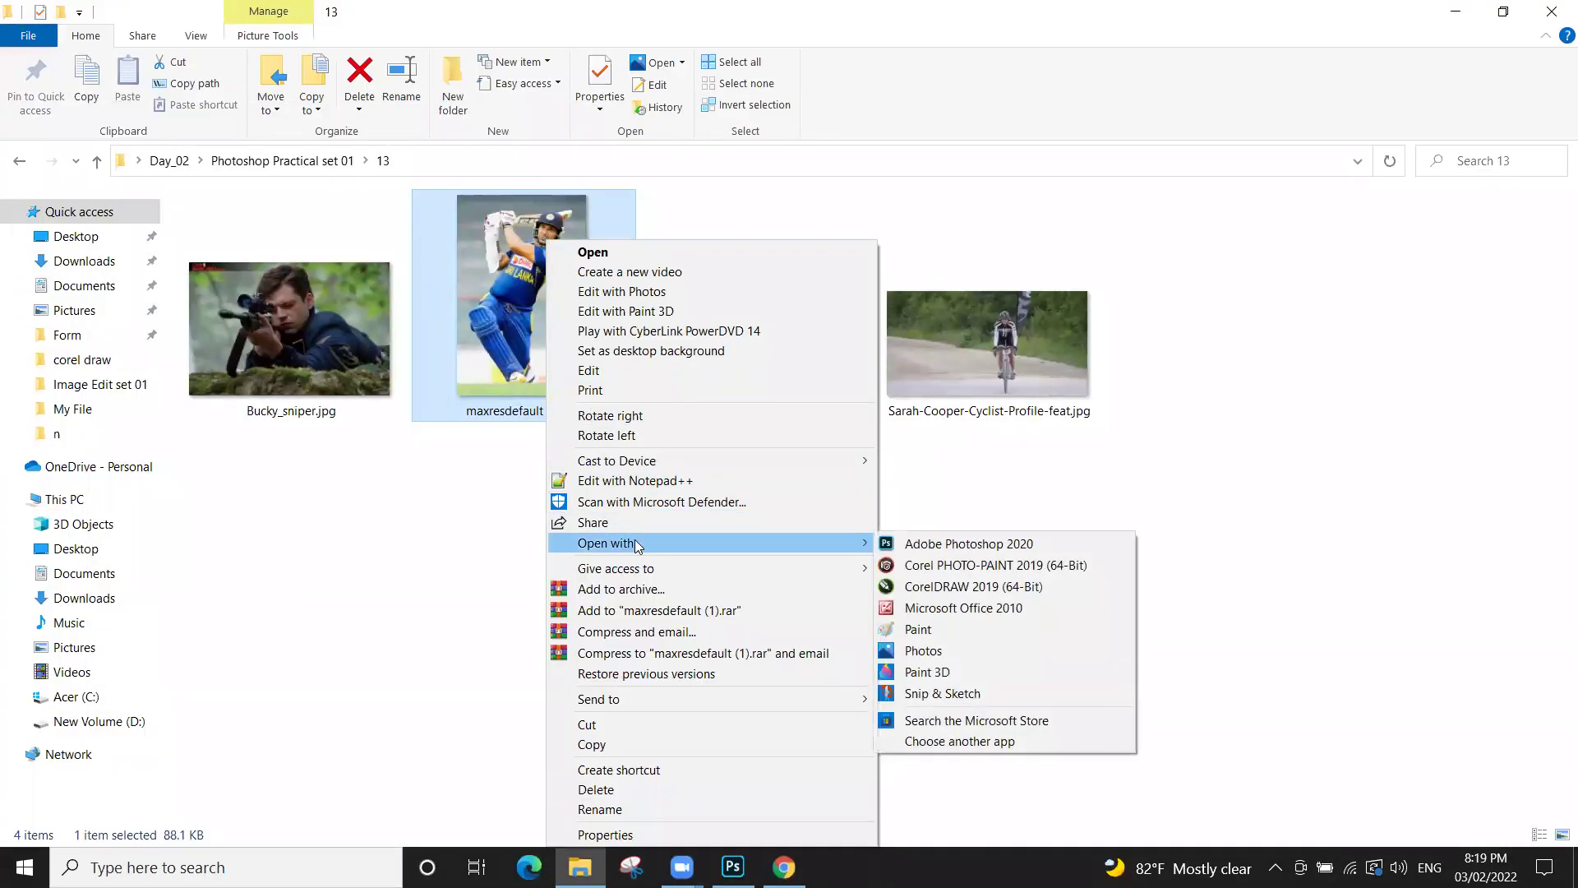
left_click(959, 544)
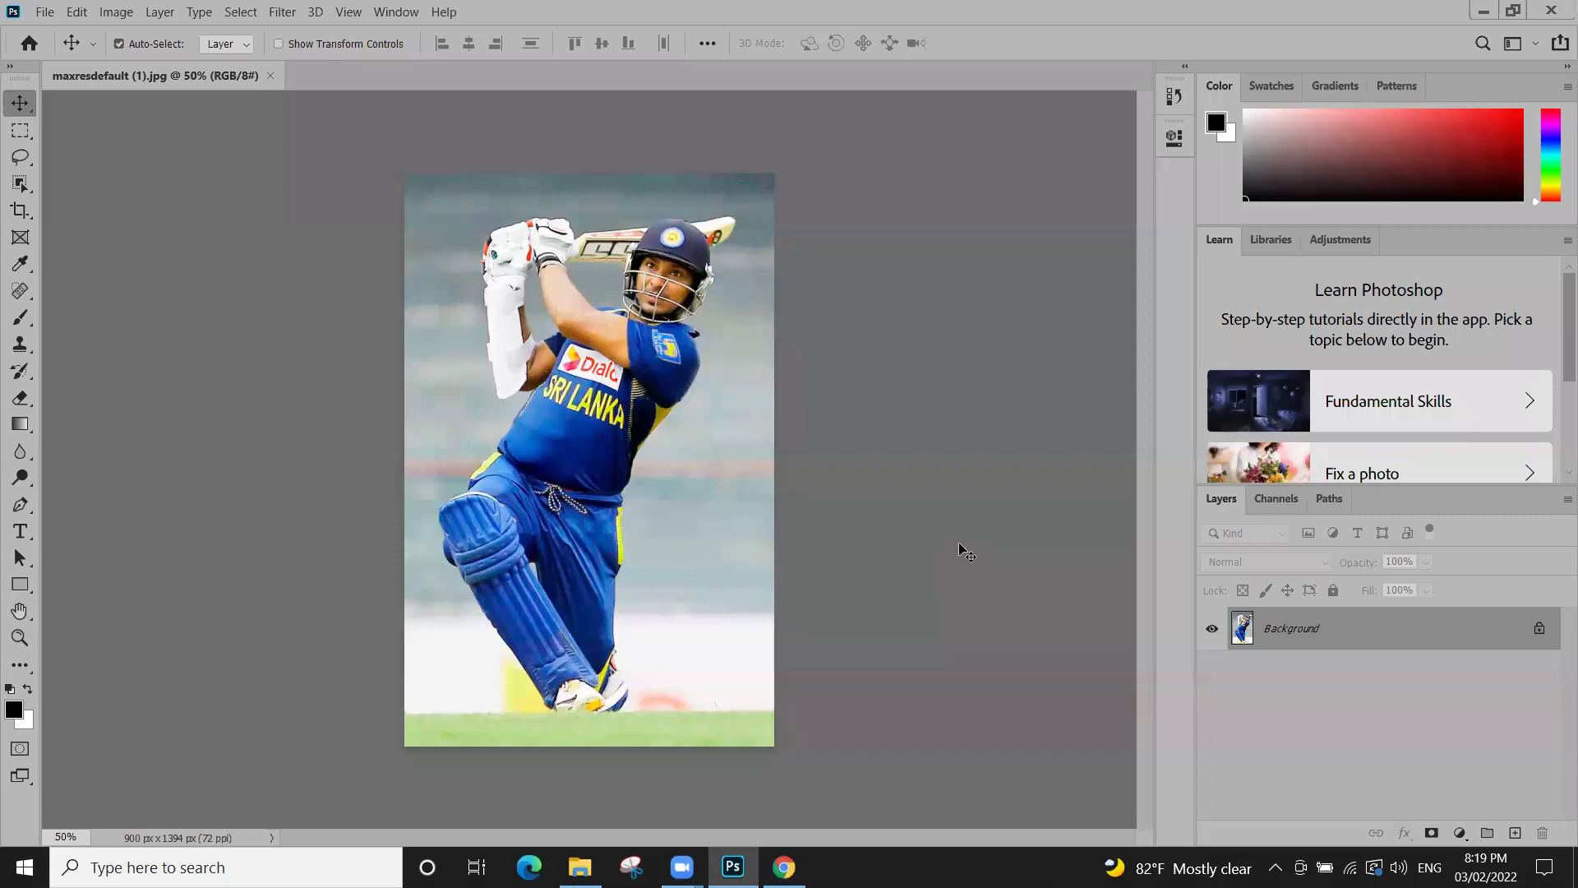
key("ctrl")
key("ctrl+w")
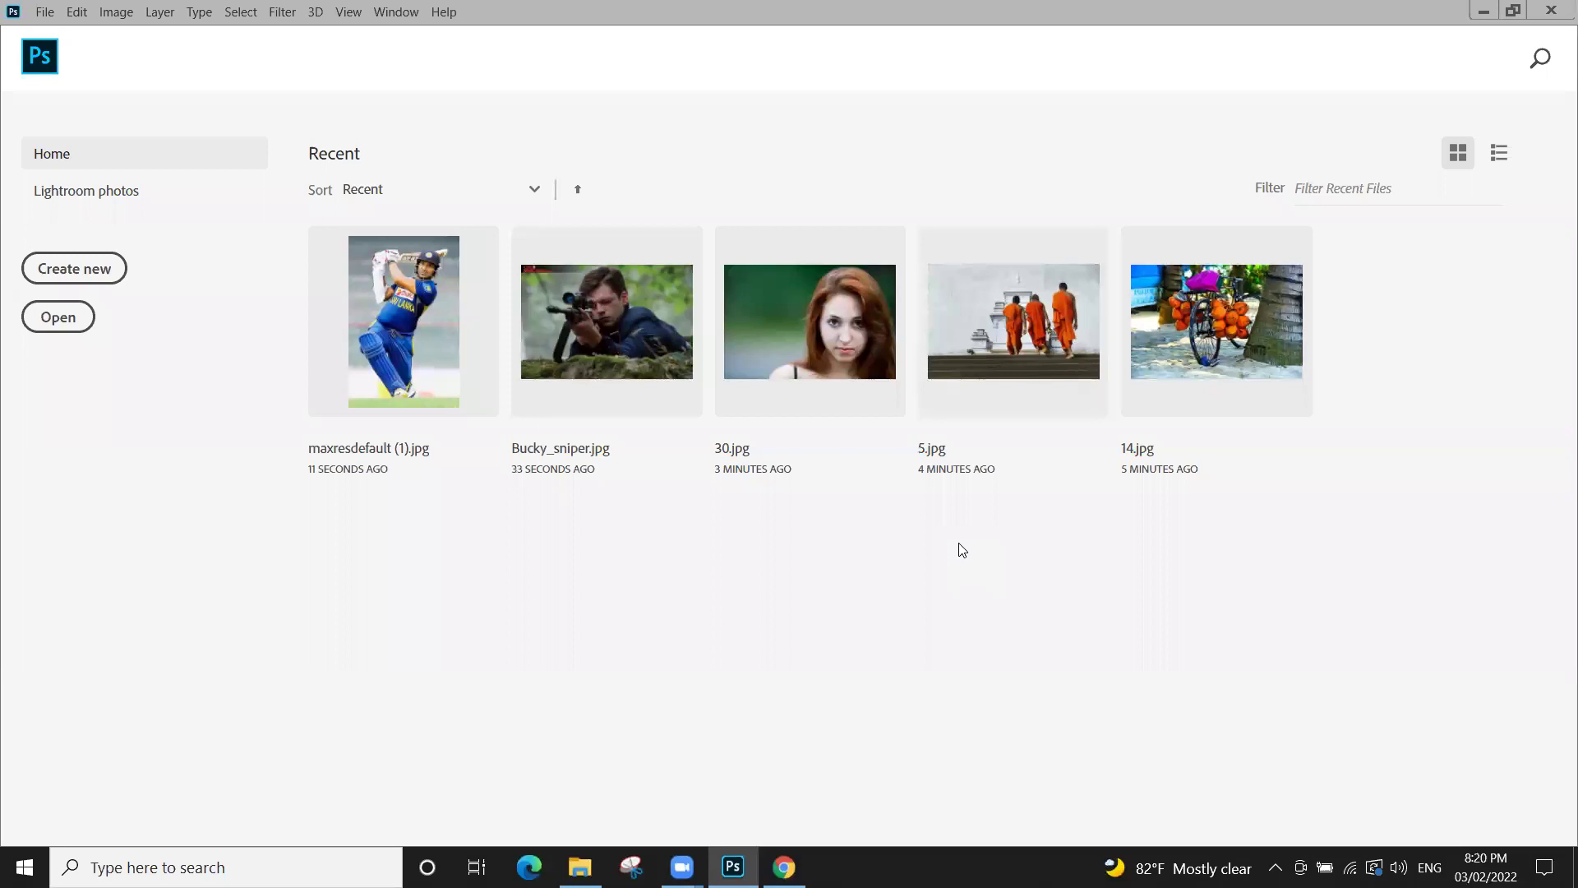
Switch to File Explorer and open maxresdefault (2).jpg from folder 13 by dropping it into Photoshop
left_click(1481, 11)
left_click(958, 345)
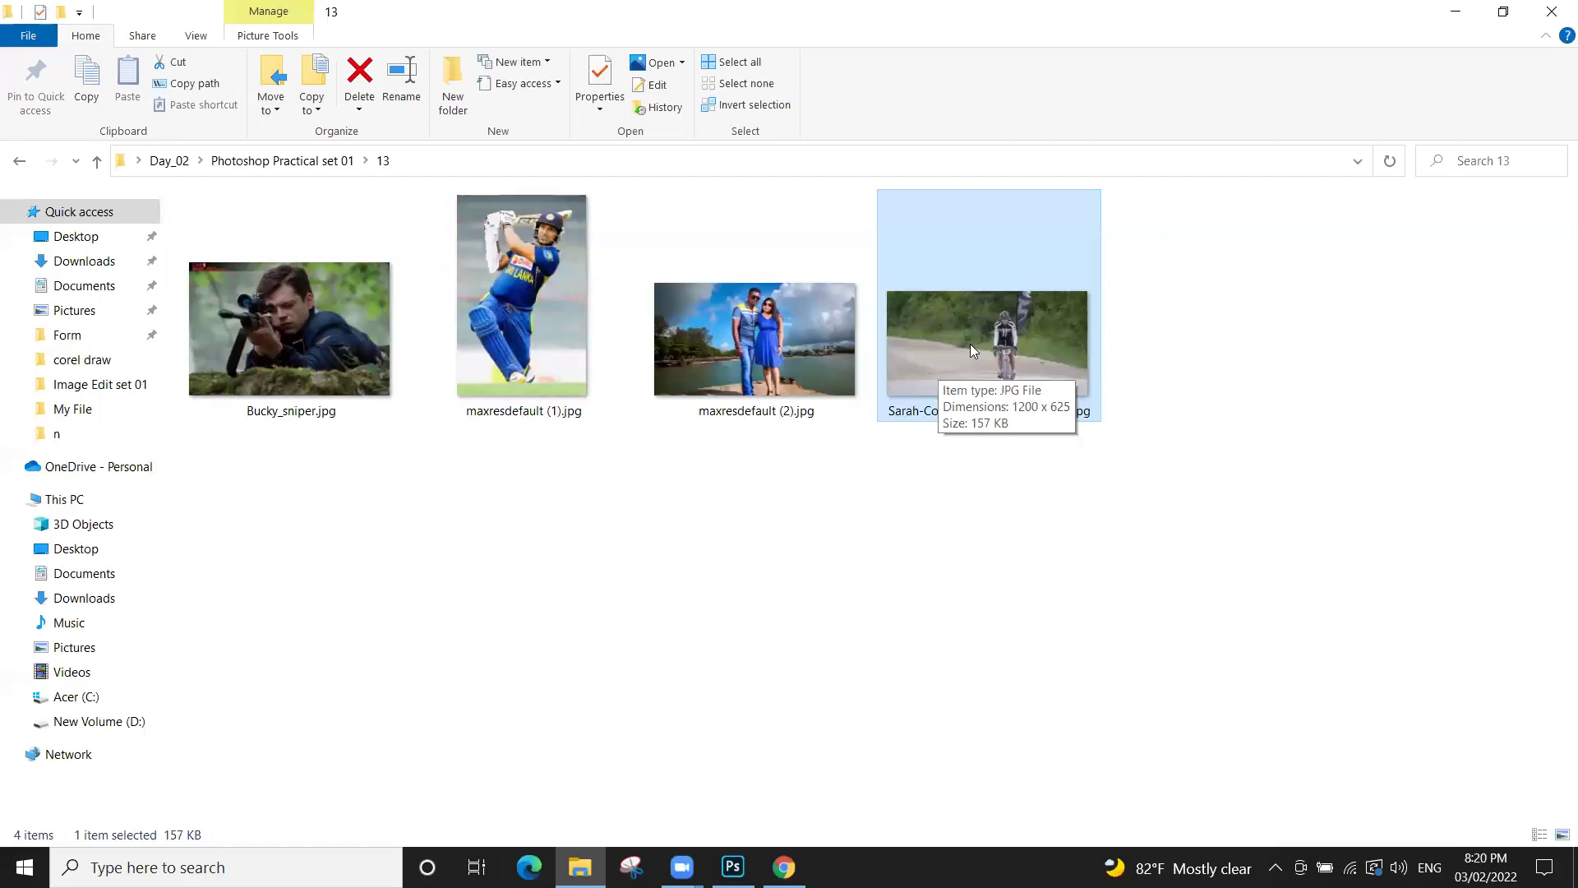
left_click_drag(980, 339, 1012, 400)
mouse_move(764, 411)
left_mouse_down()
mouse_move(786, 600)
mouse_move(746, 418)
left_mouse_up()
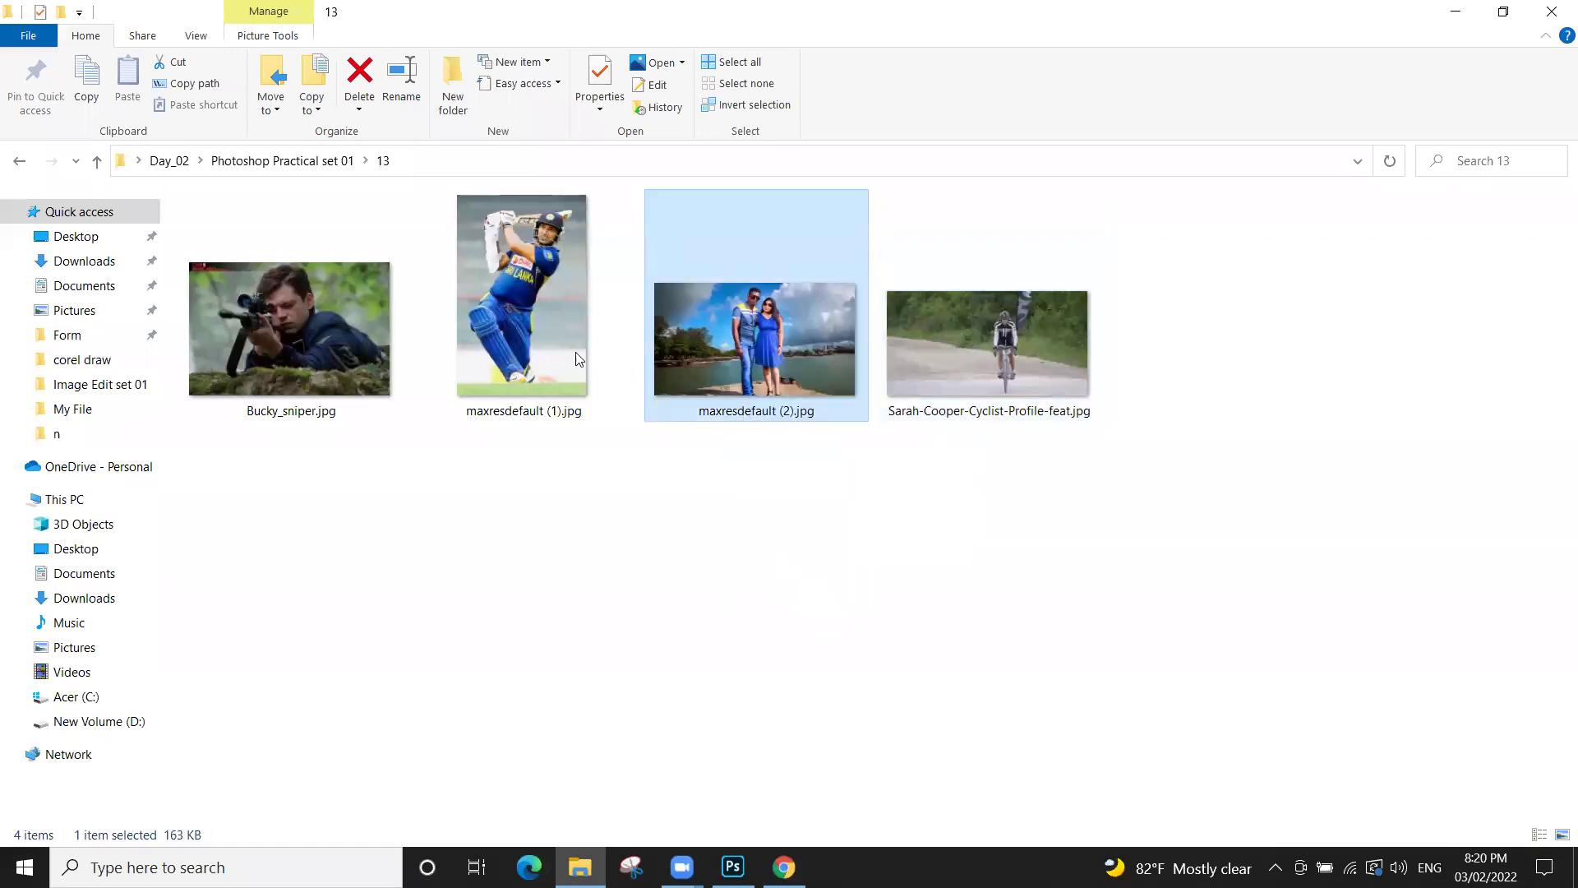
left_click_drag(795, 356, 727, 870)
right_click(727, 868)
left_click(828, 707)
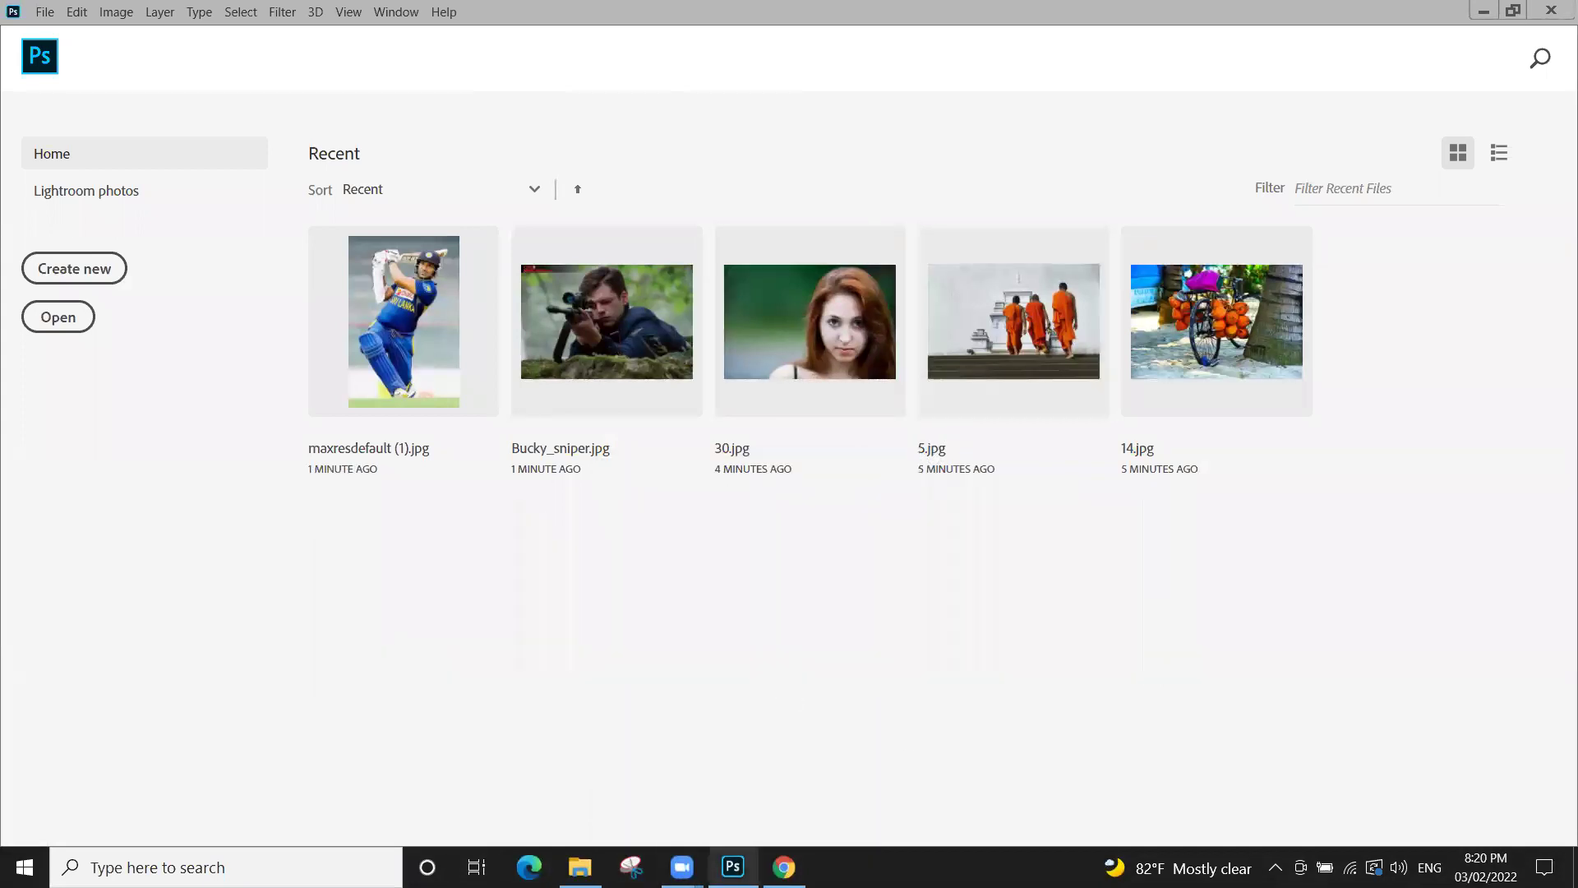
left_click(1484, 11)
left_click_drag(754, 353, 987, 670)
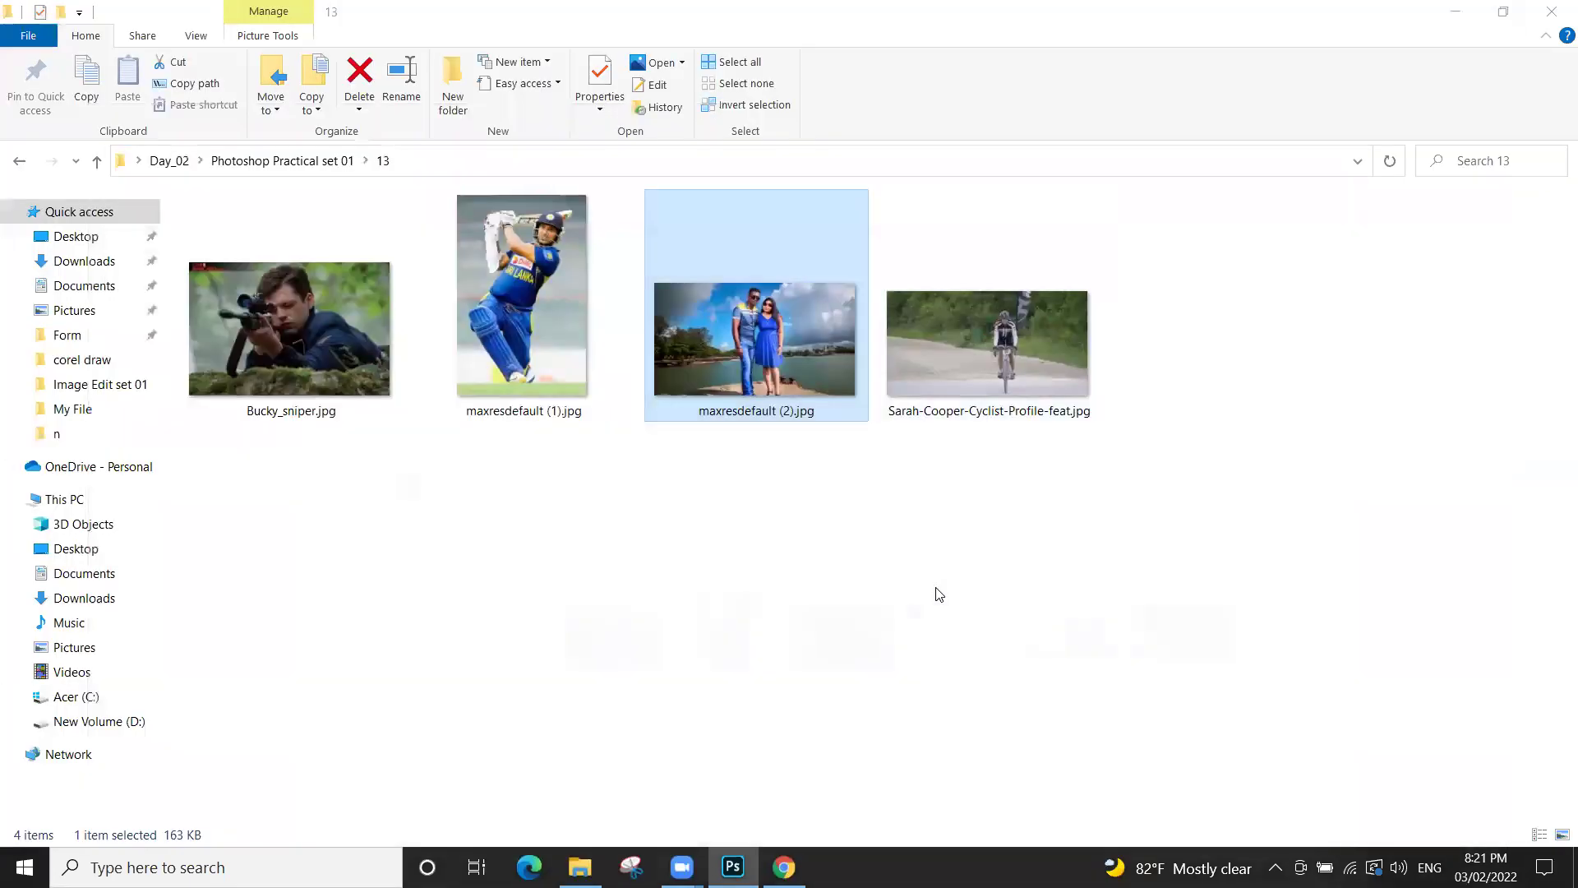
left_click(856, 557)
key("alt+Up")
double_click(403, 297)
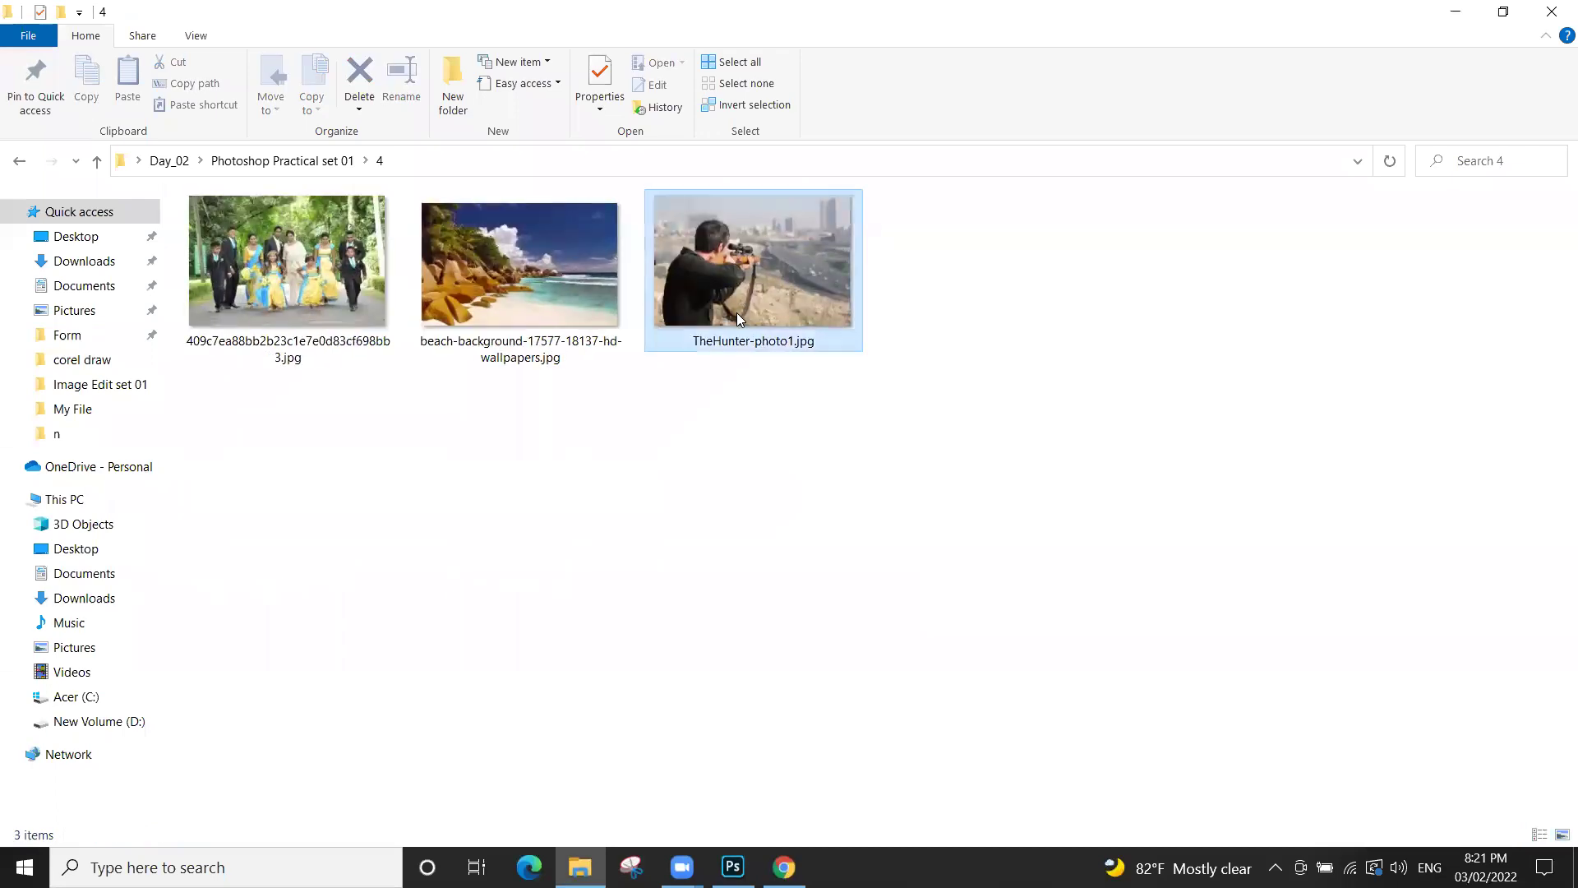
left_click(732, 308)
left_click(501, 296)
left_click_drag(492, 288, 441, 644)
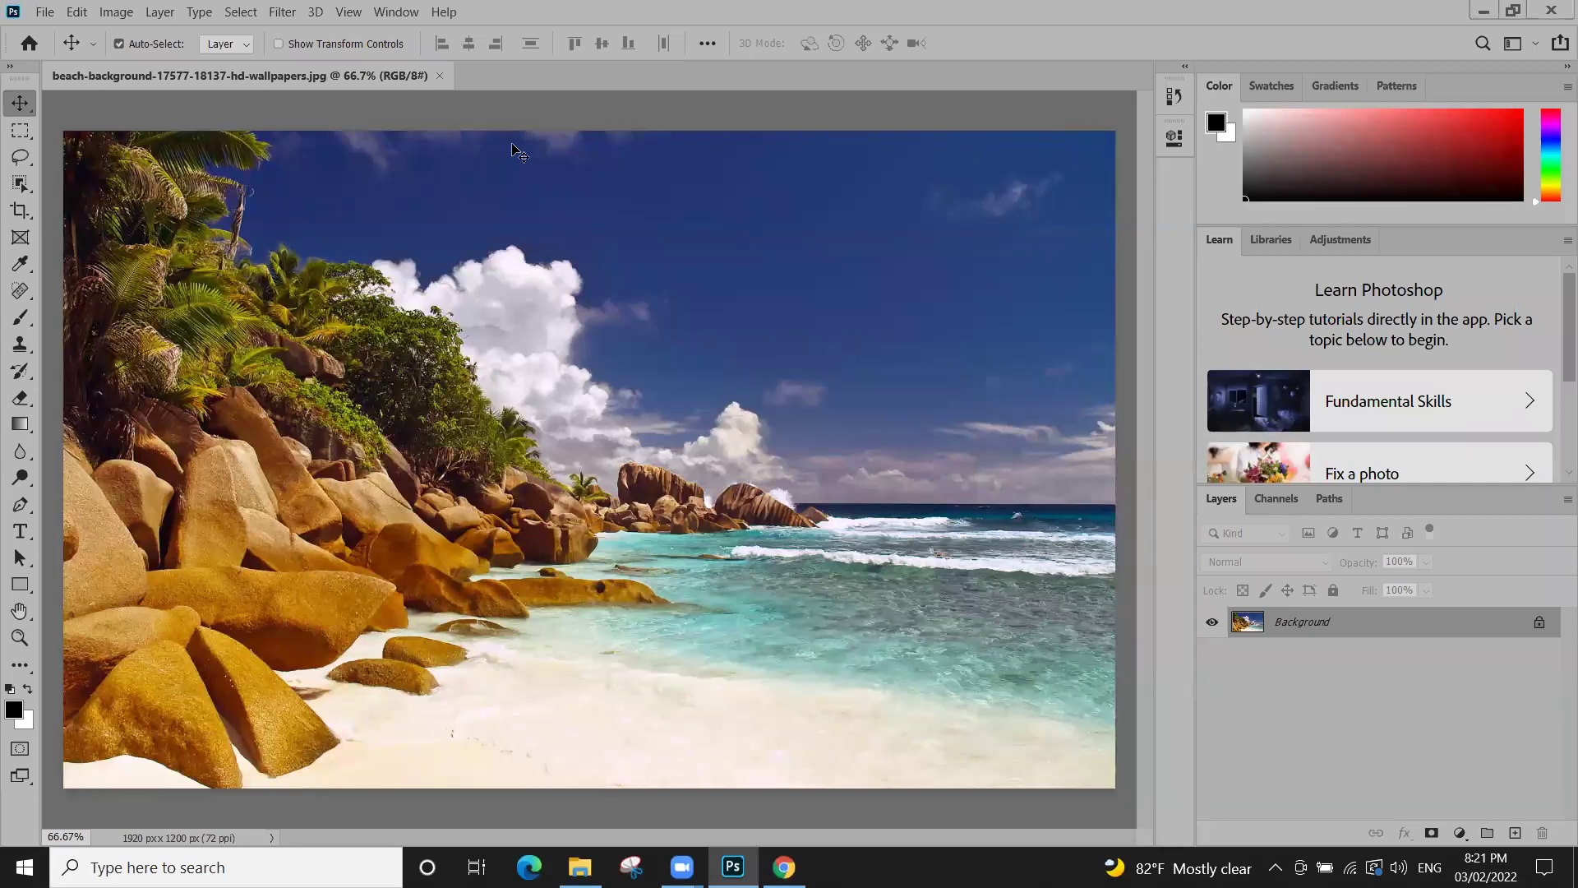
left_click(441, 75)
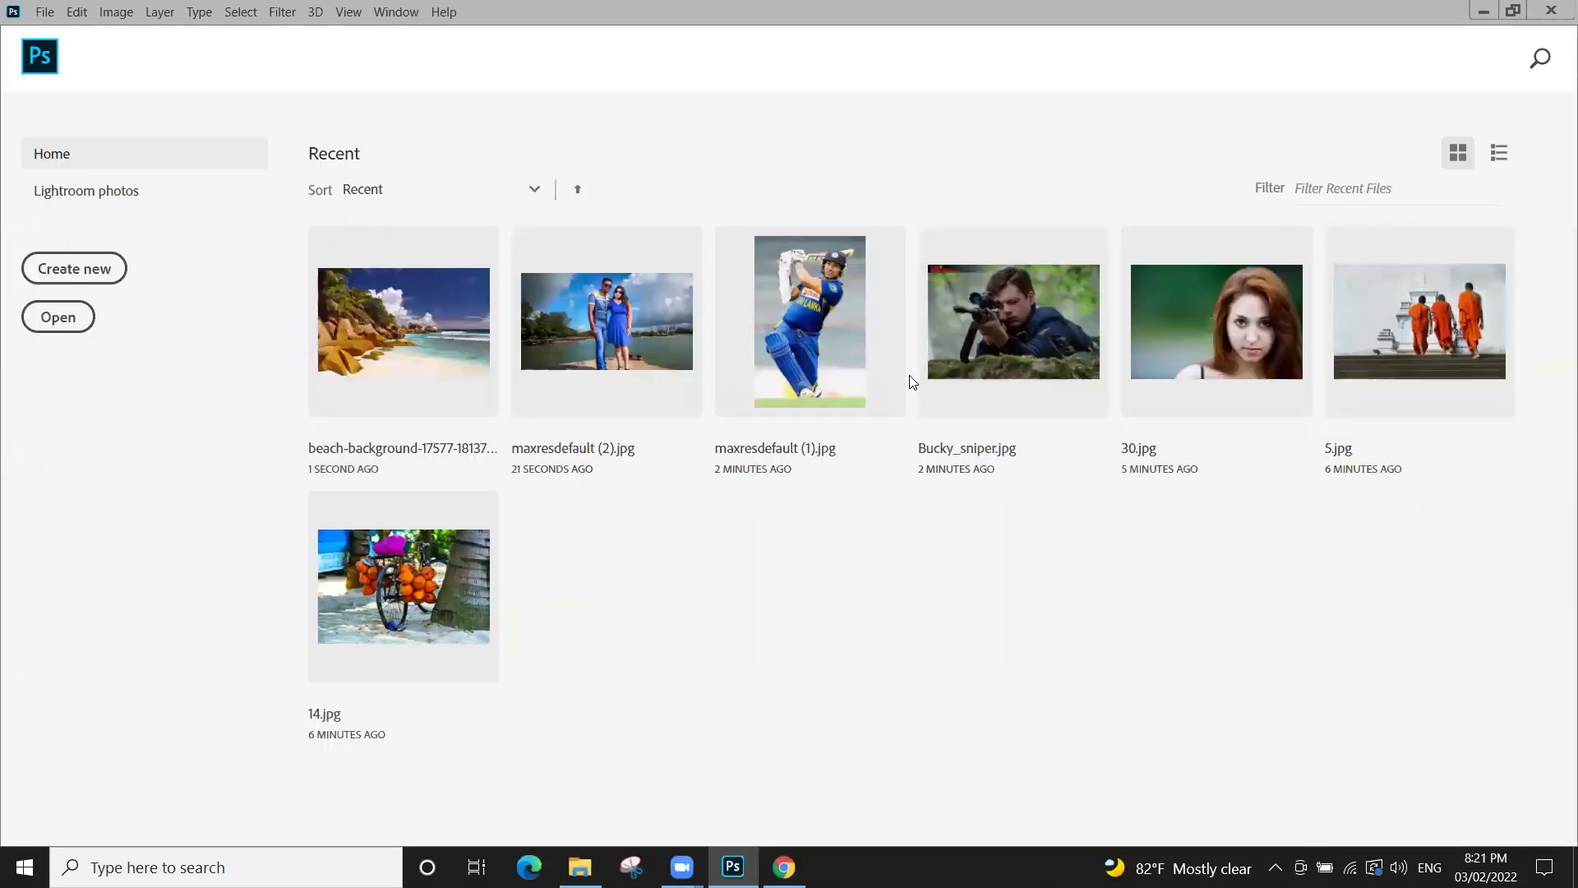
Review Photoshop's file-opening commands, and the Open with choices for the family group photo in File Explorer's folder 4
left_click(45, 12)
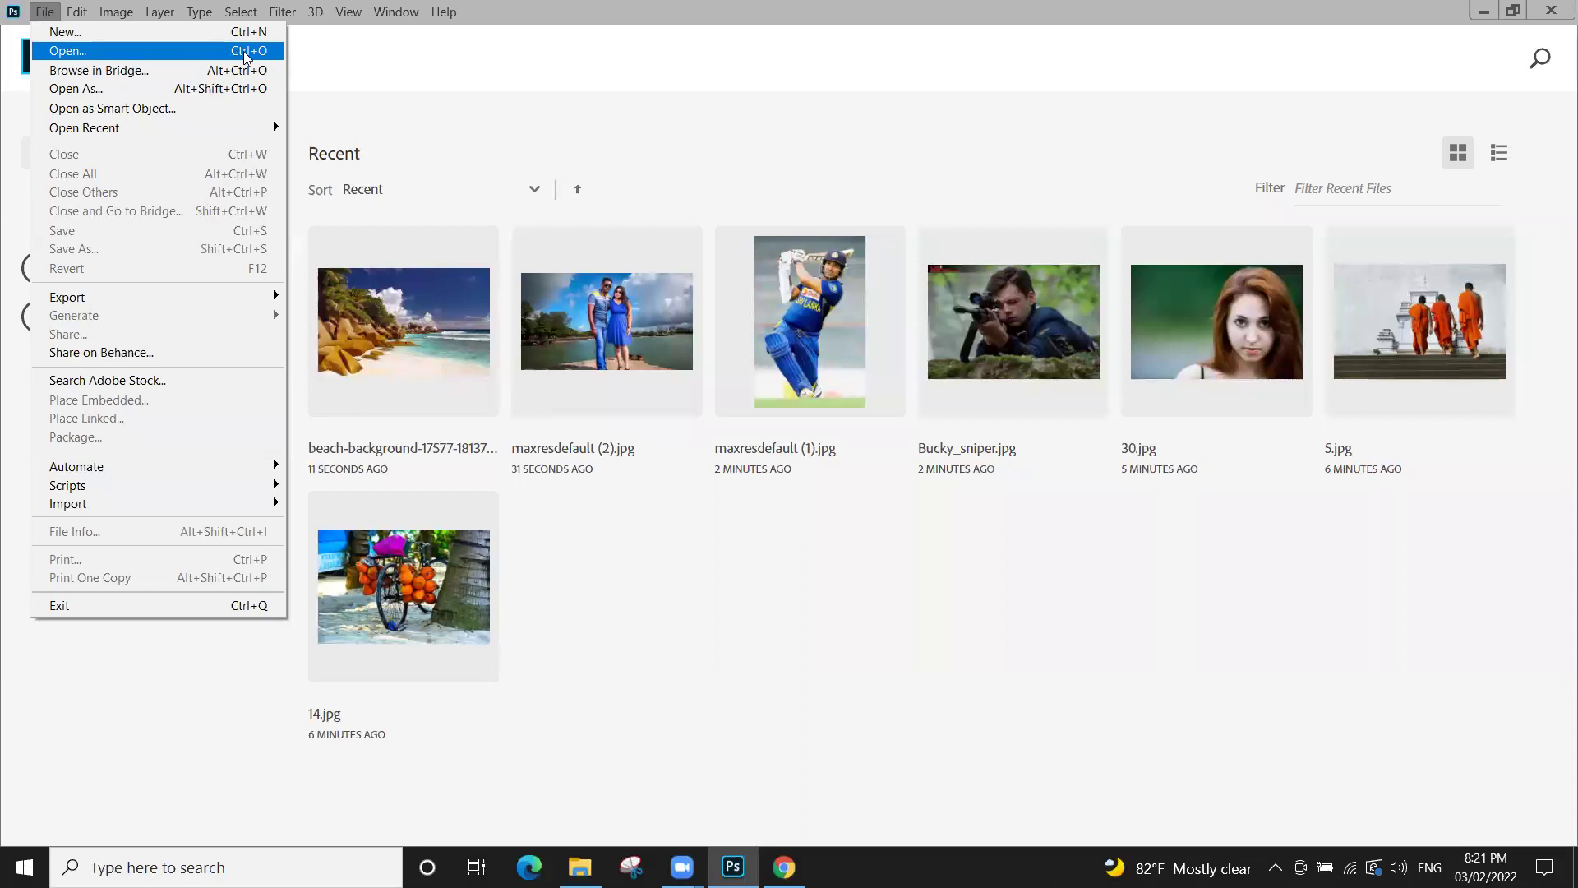
left_click(1489, 11)
key("alt+Tab")
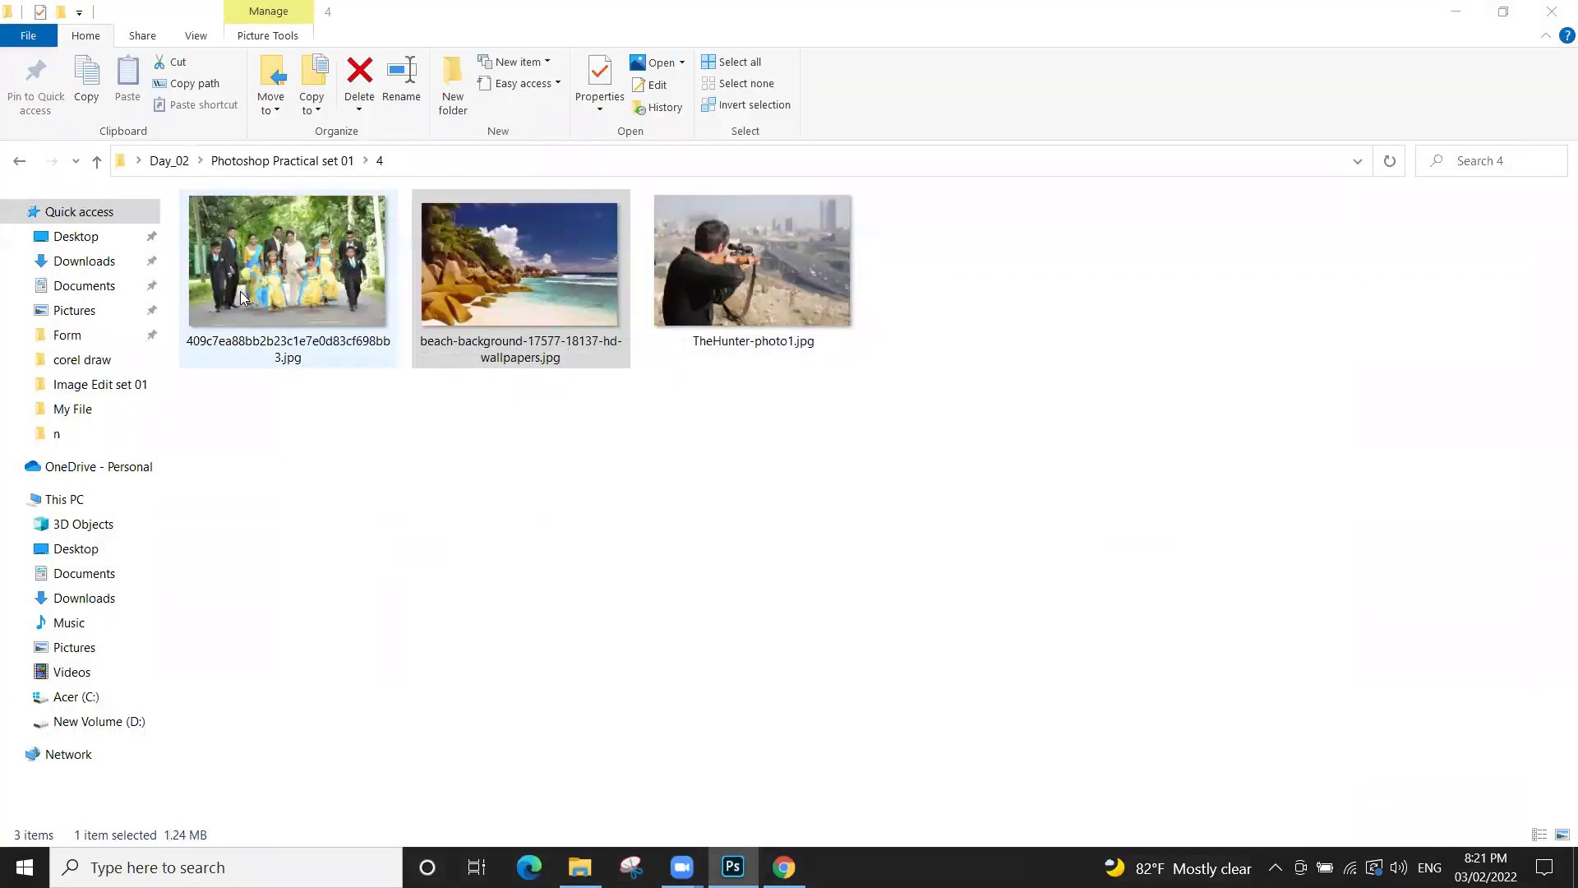
right_click(242, 298)
mouse_move(332, 546)
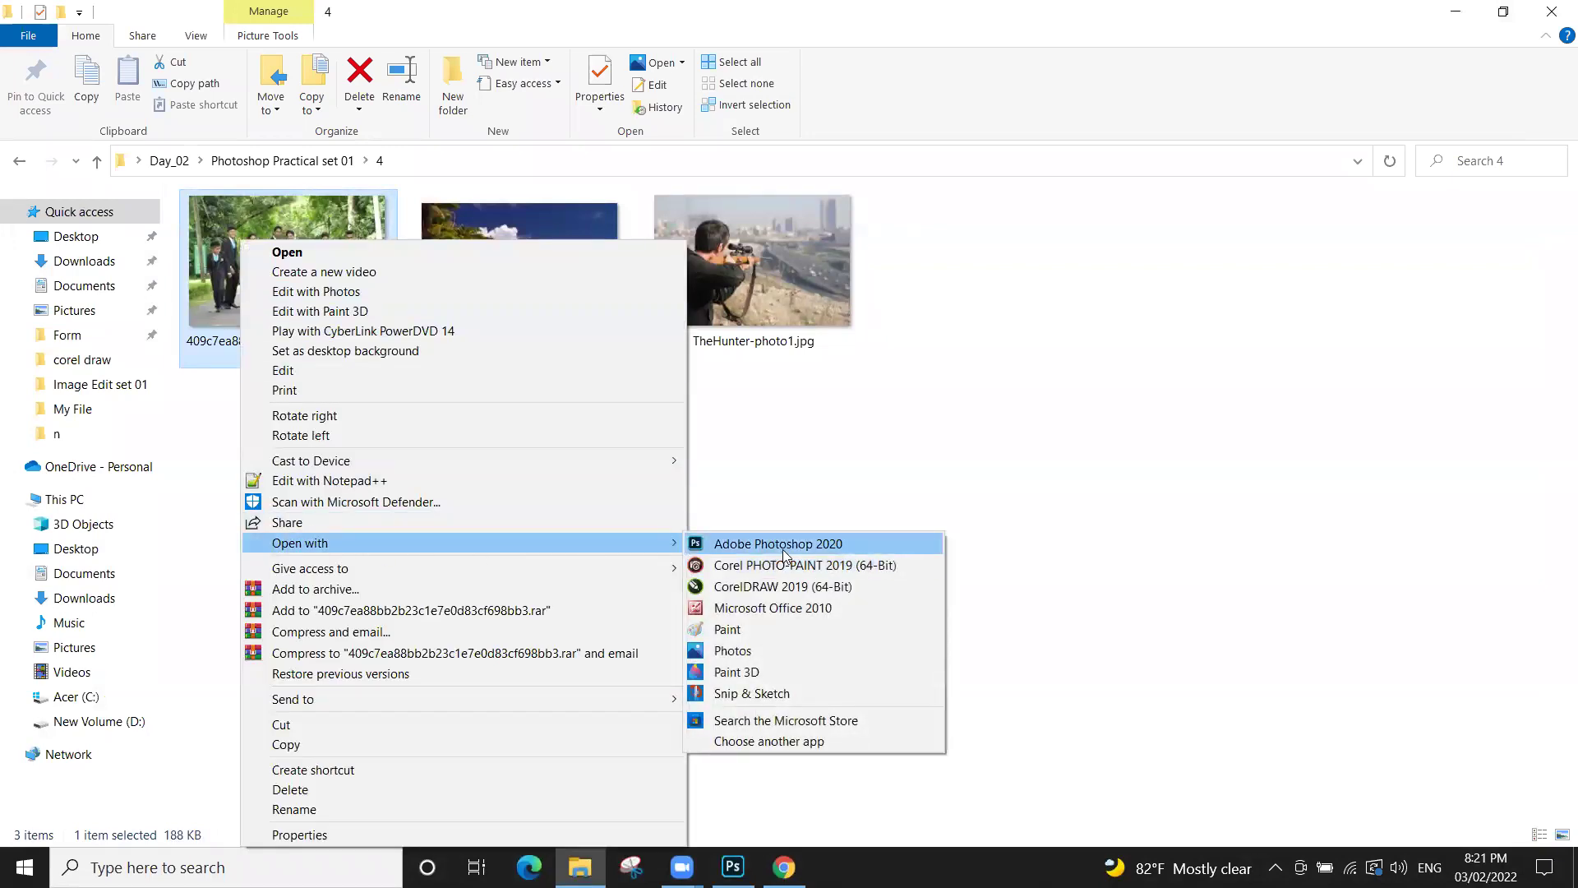
left_click(907, 467)
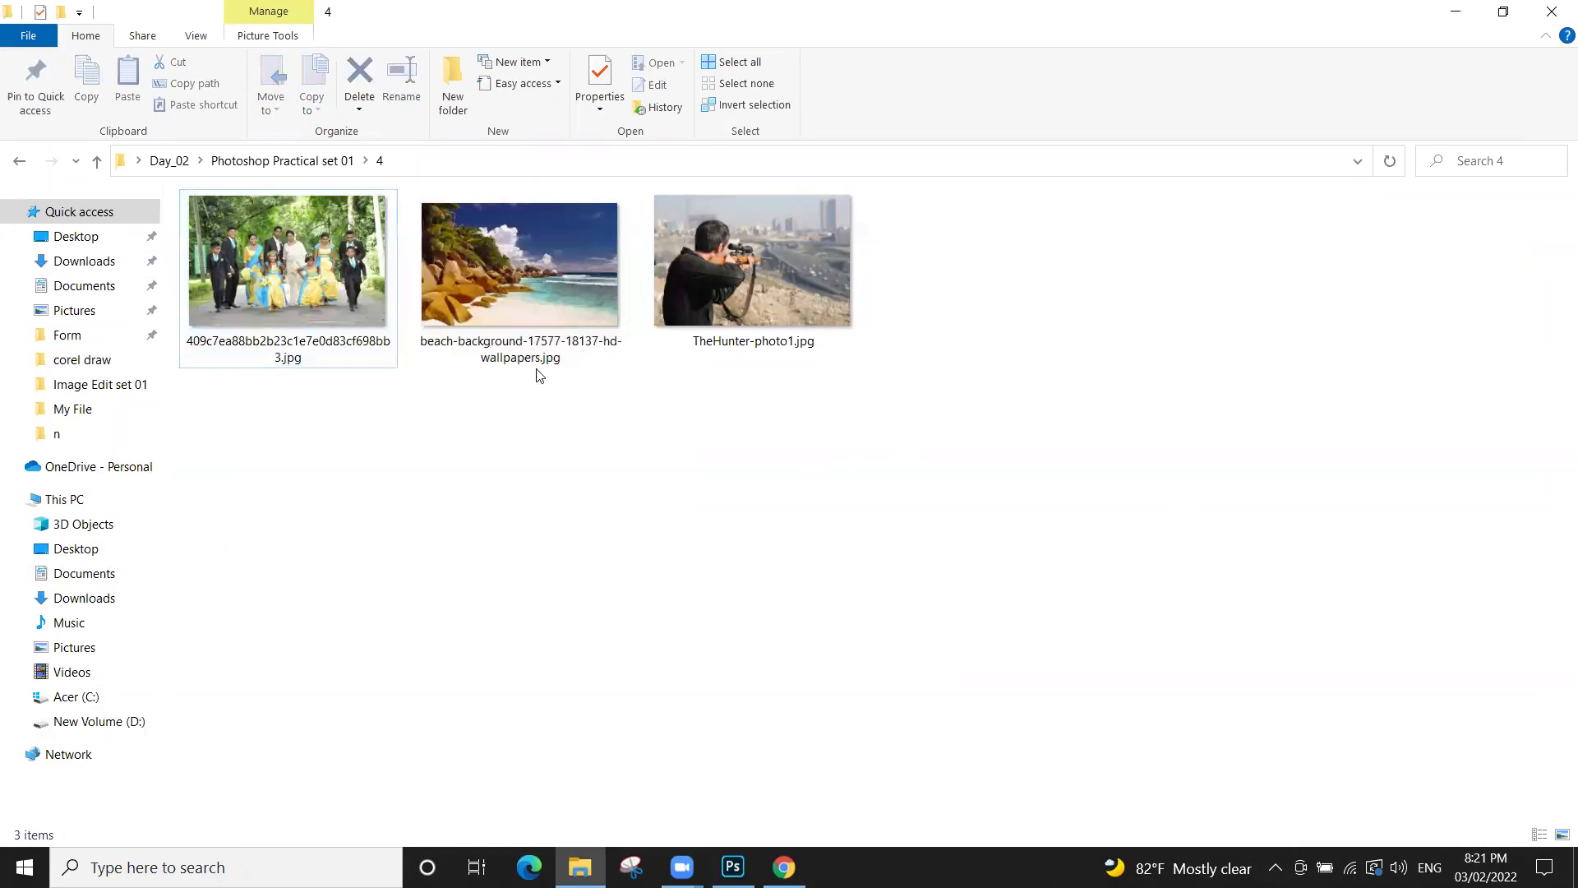
Open 409c7ea88bb2b23c1e7e0d83cf698bb3.jpg by dropping it from folder 4 into Photoshop, and close the document after viewing it enlarged
left_click(284, 299)
left_click_drag(234, 286, 538, 289)
left_click_drag(677, 248, 1343, 126)
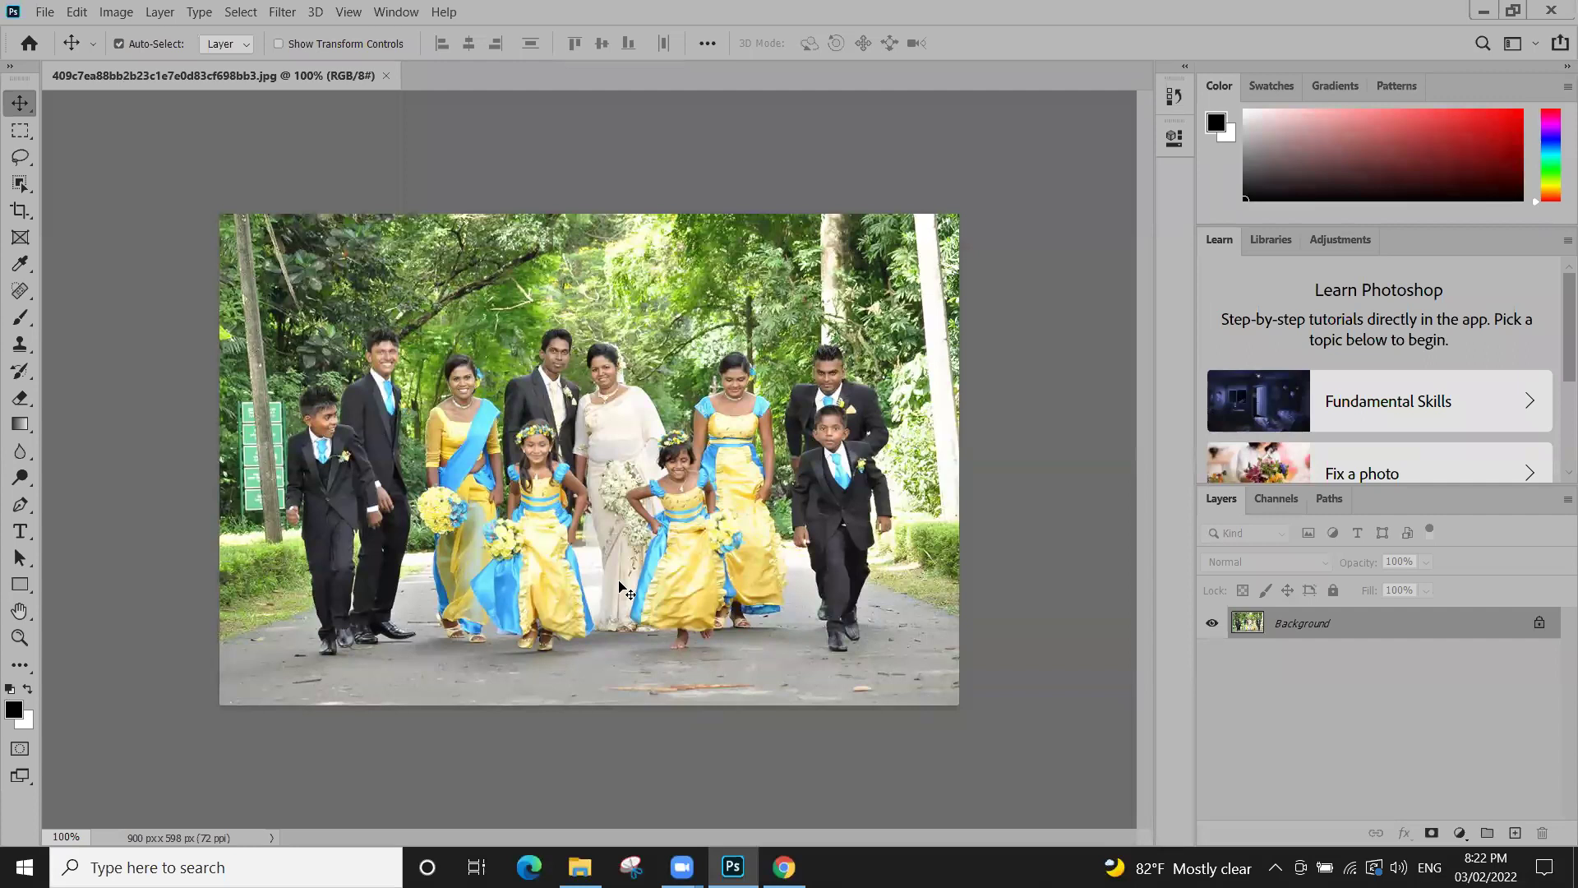
scroll(639, 555, "up", 3)
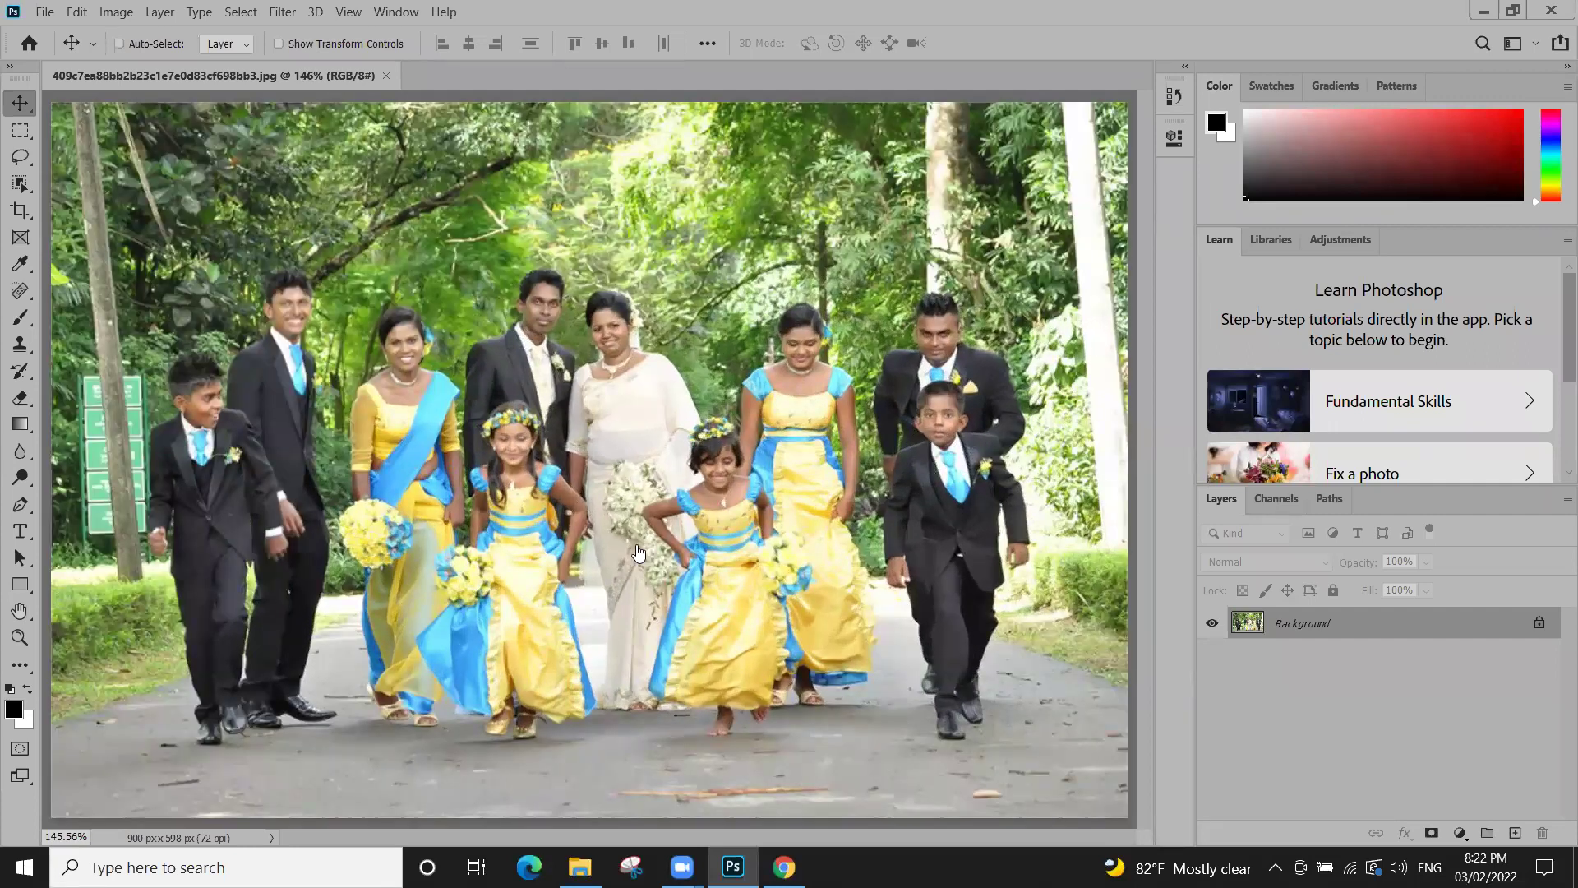
key("ctrl+w")
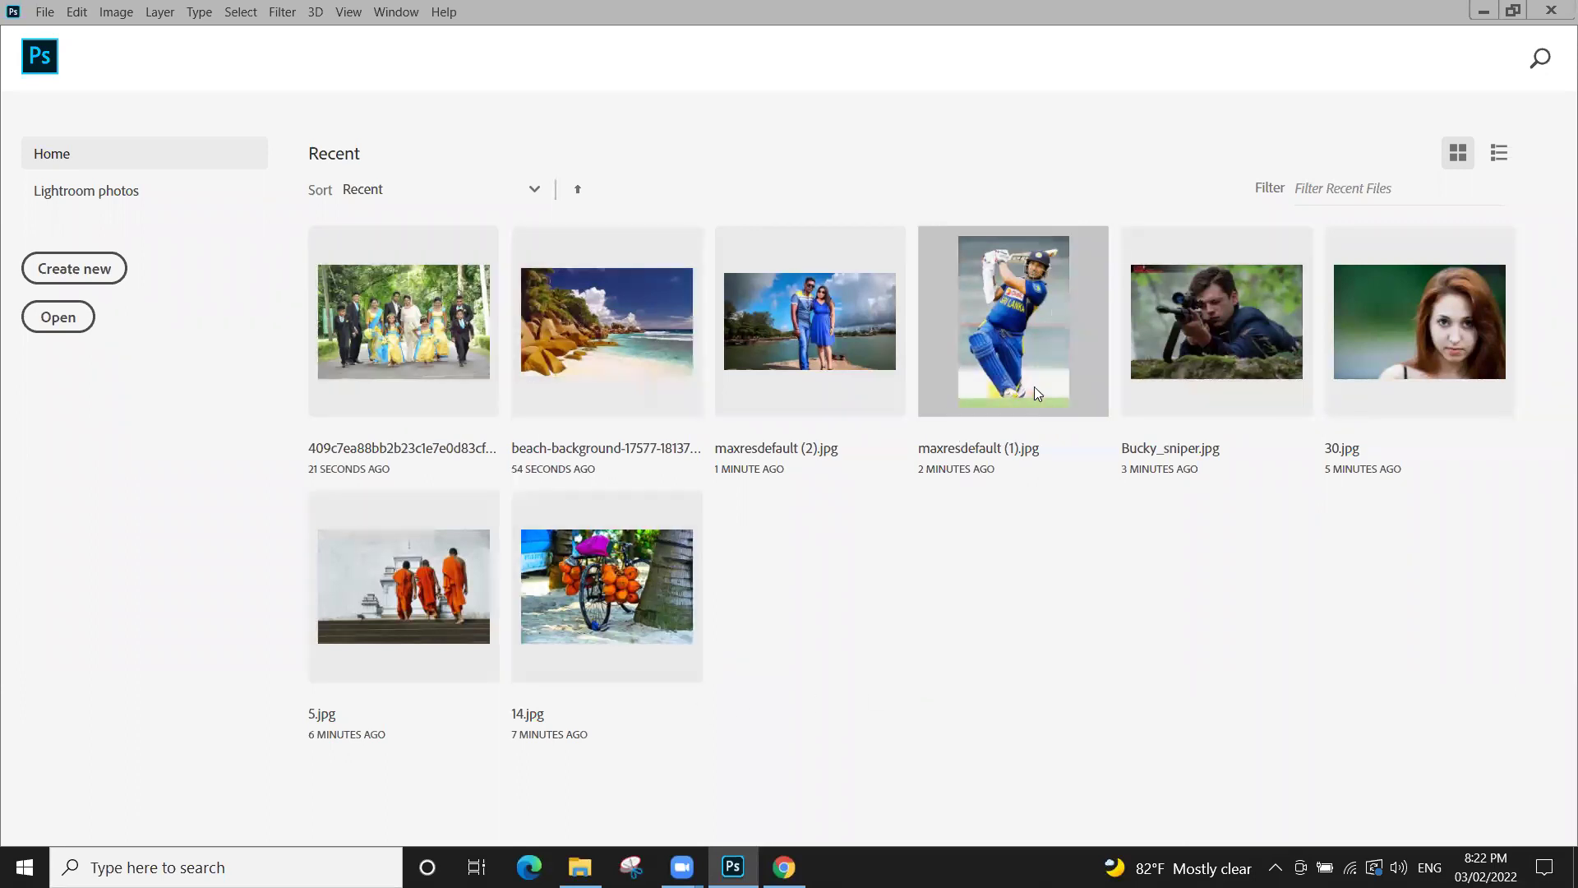
Clear the list of recently opened files
left_click(46, 12)
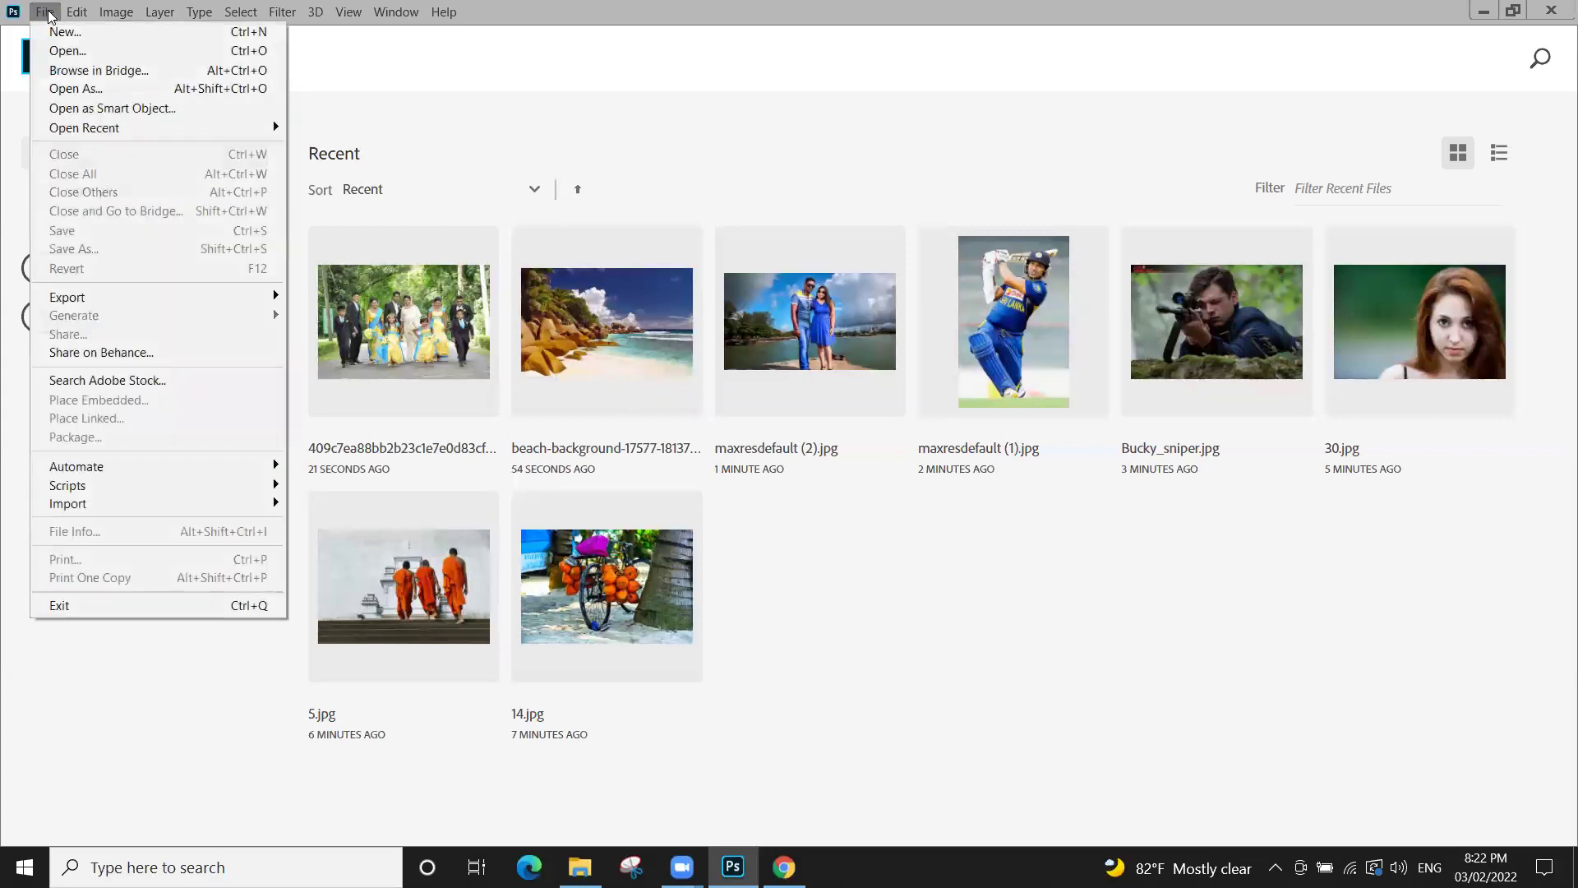
mouse_move(87, 134)
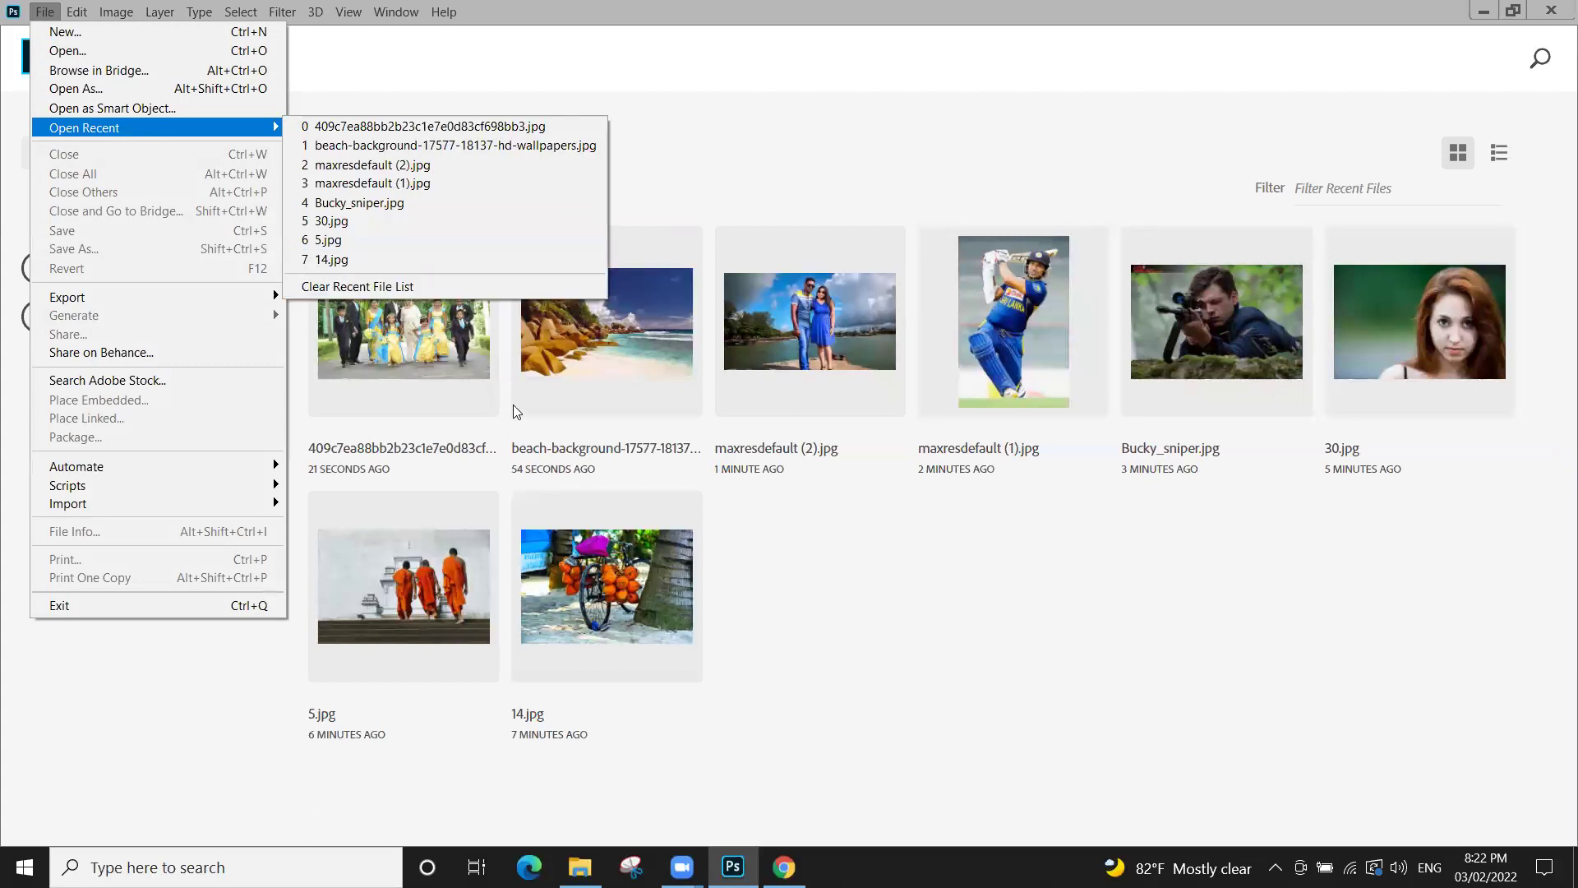
left_click(382, 287)
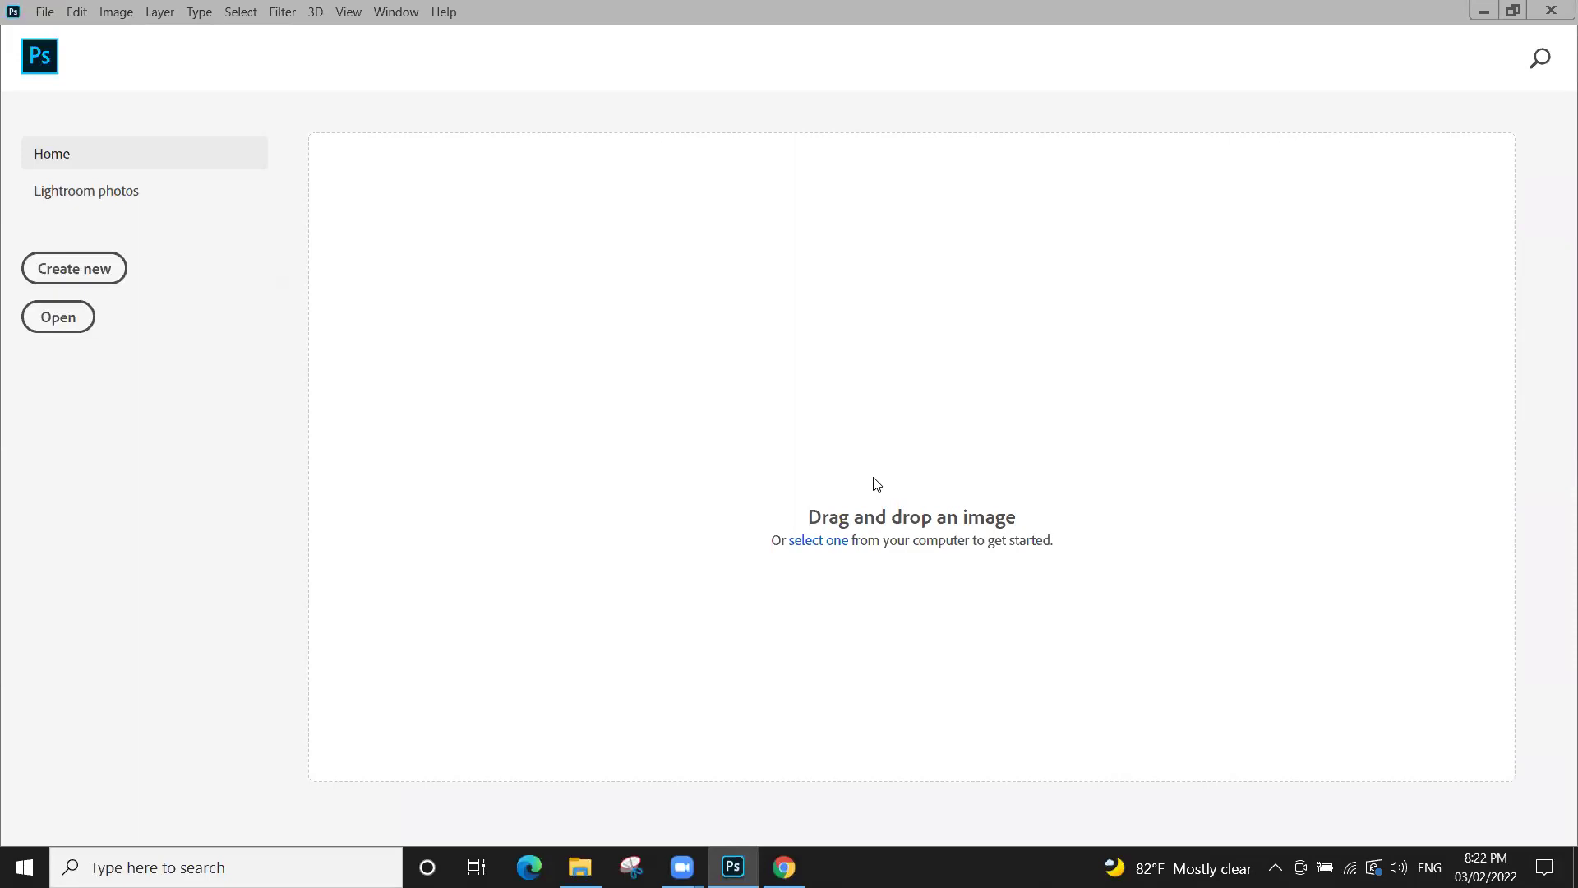
Open 6.jpg, 12.jpg and 28.jpg together from the Image Edit set 01 folder
left_click(44, 12)
left_click(97, 51)
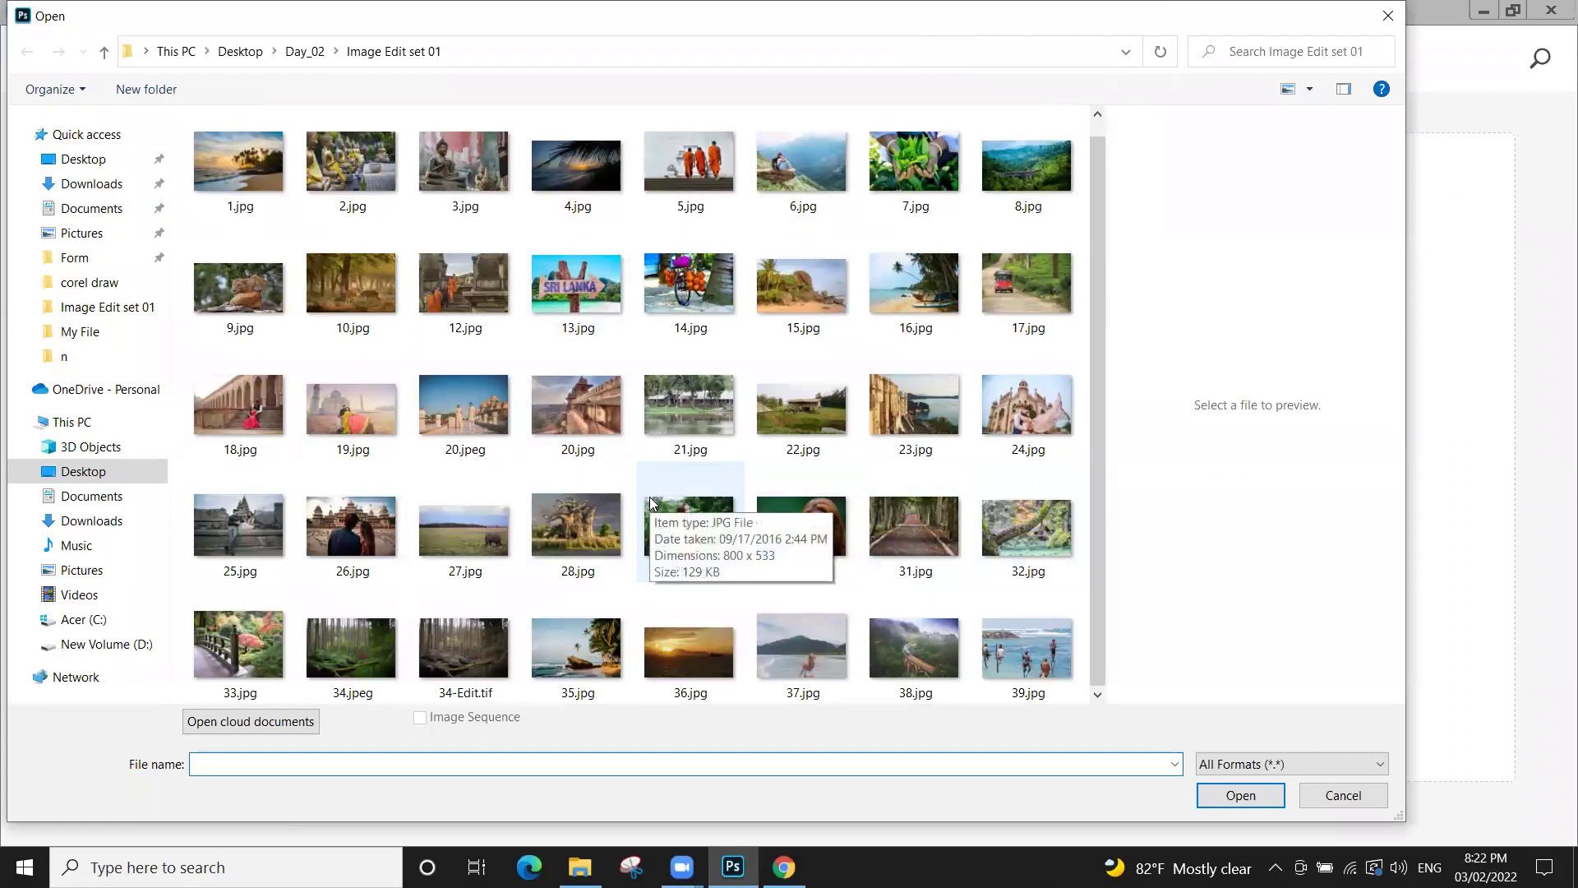
left_click(324, 646)
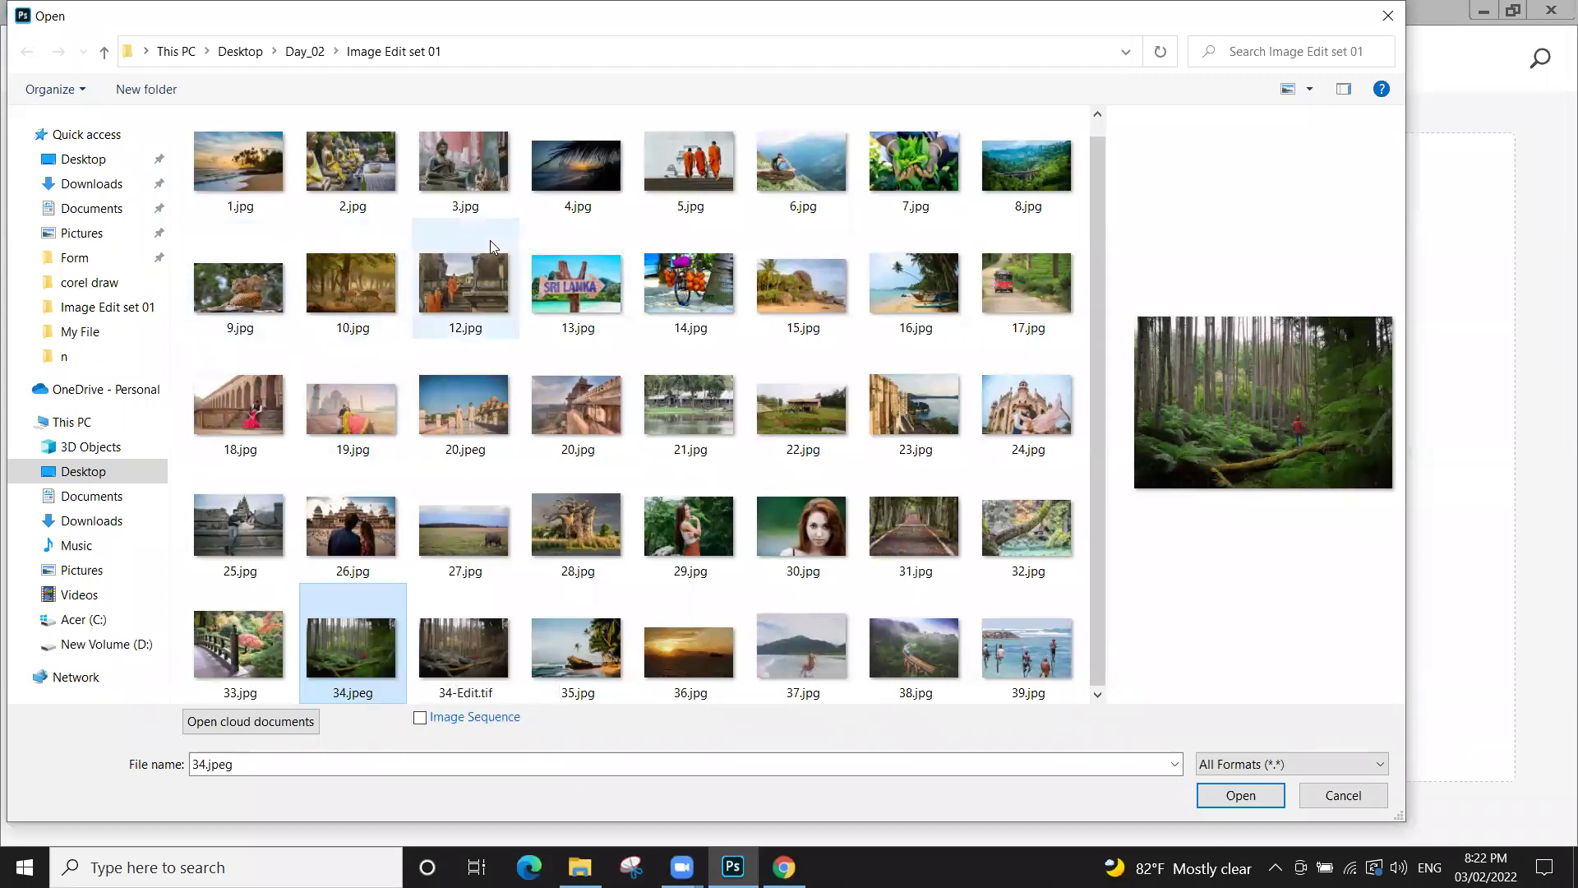
left_click(789, 186, "ctrl")
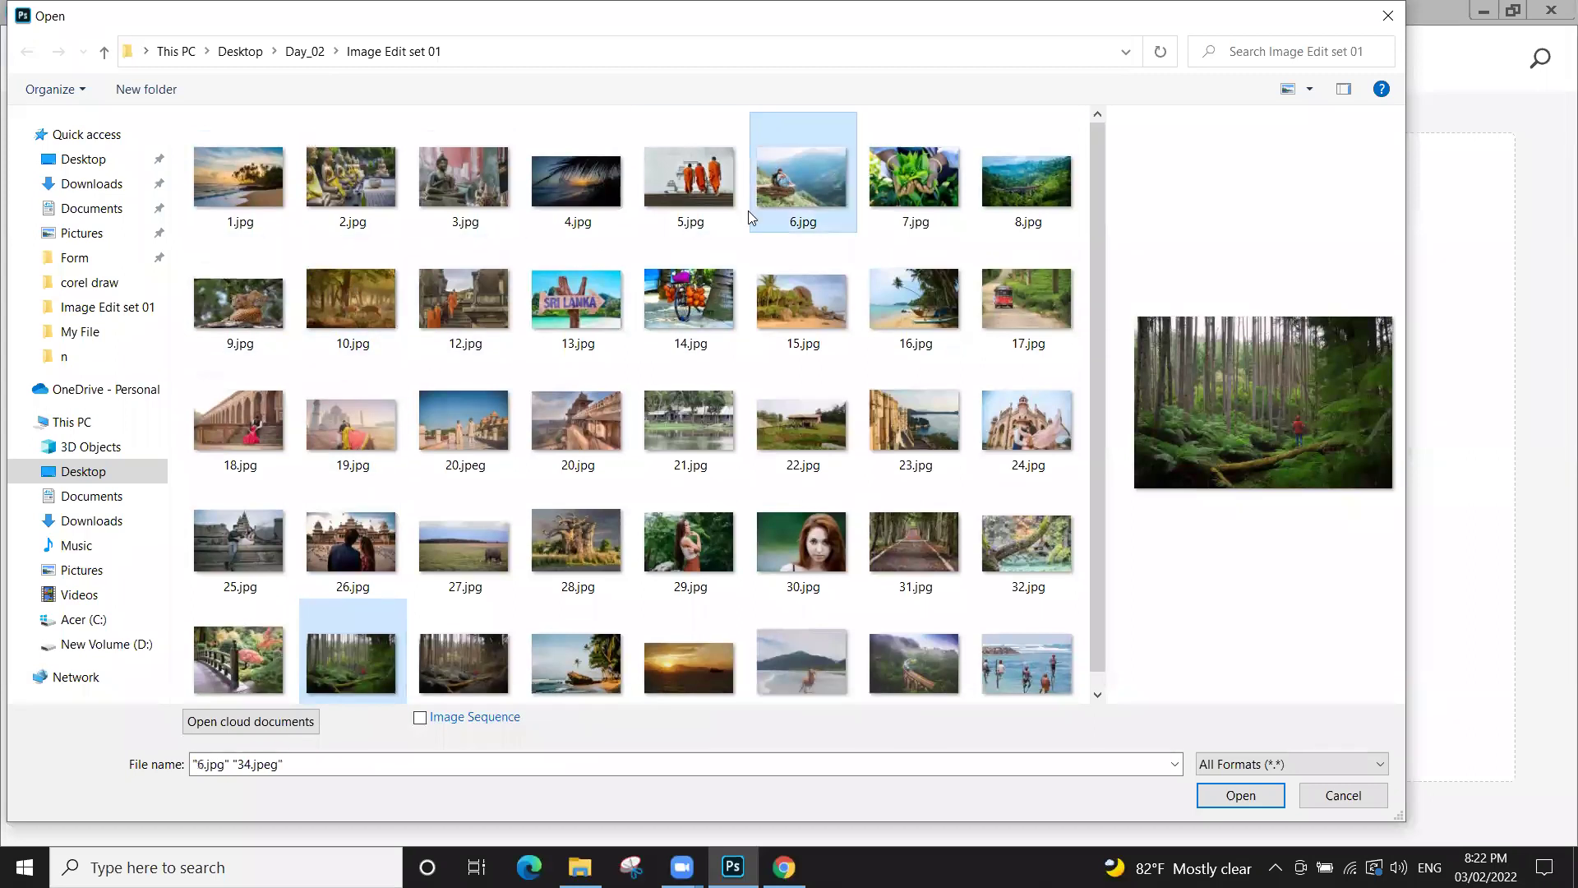
left_click(689, 406)
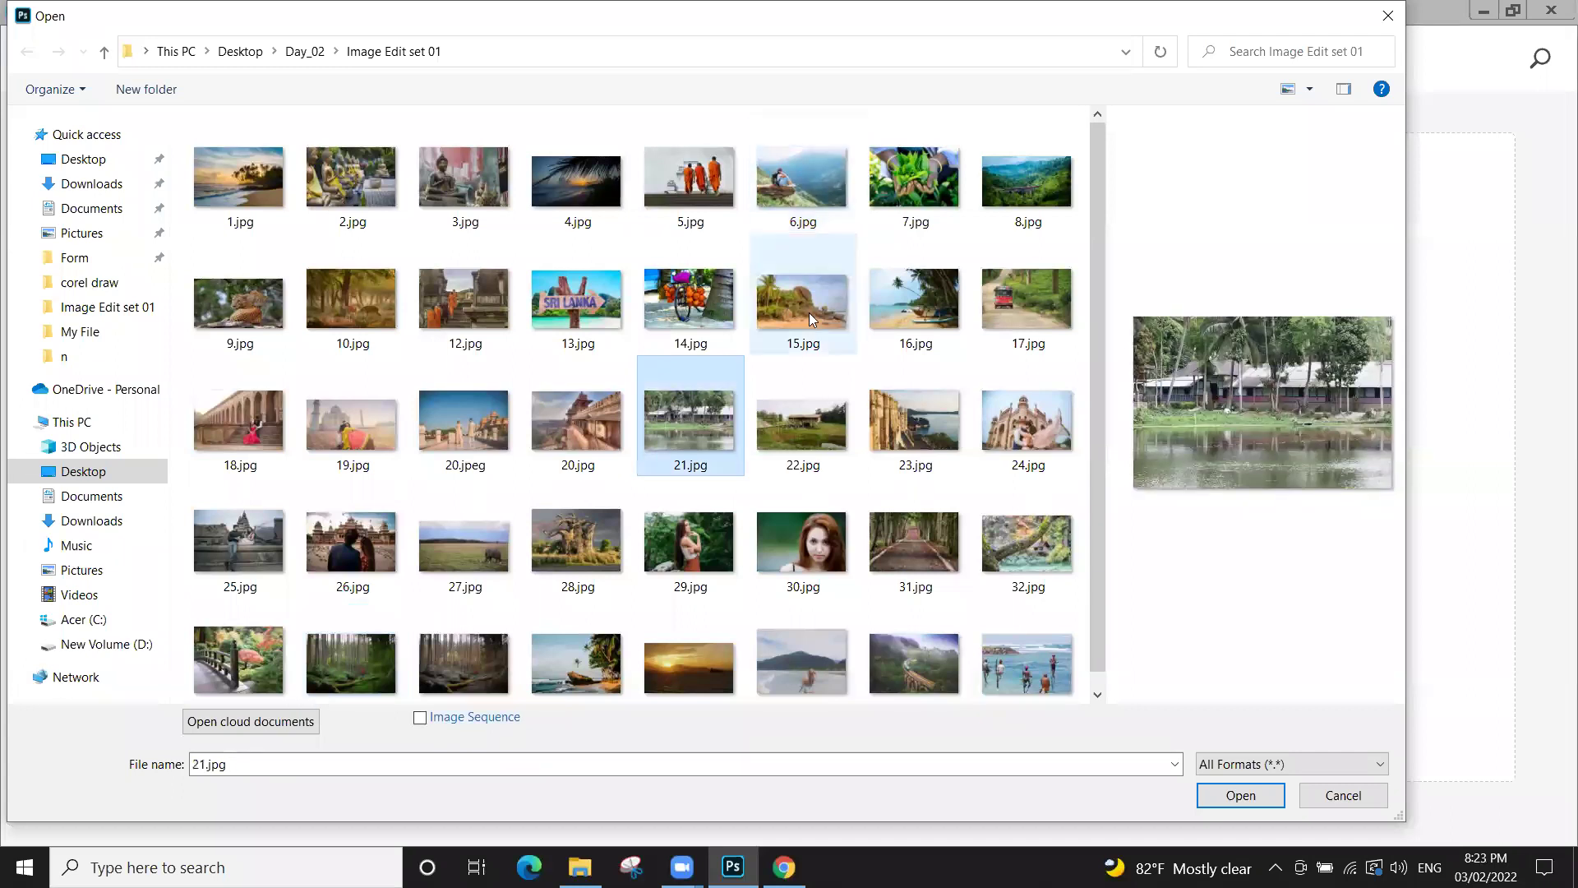
left_click(808, 280)
left_click(818, 207)
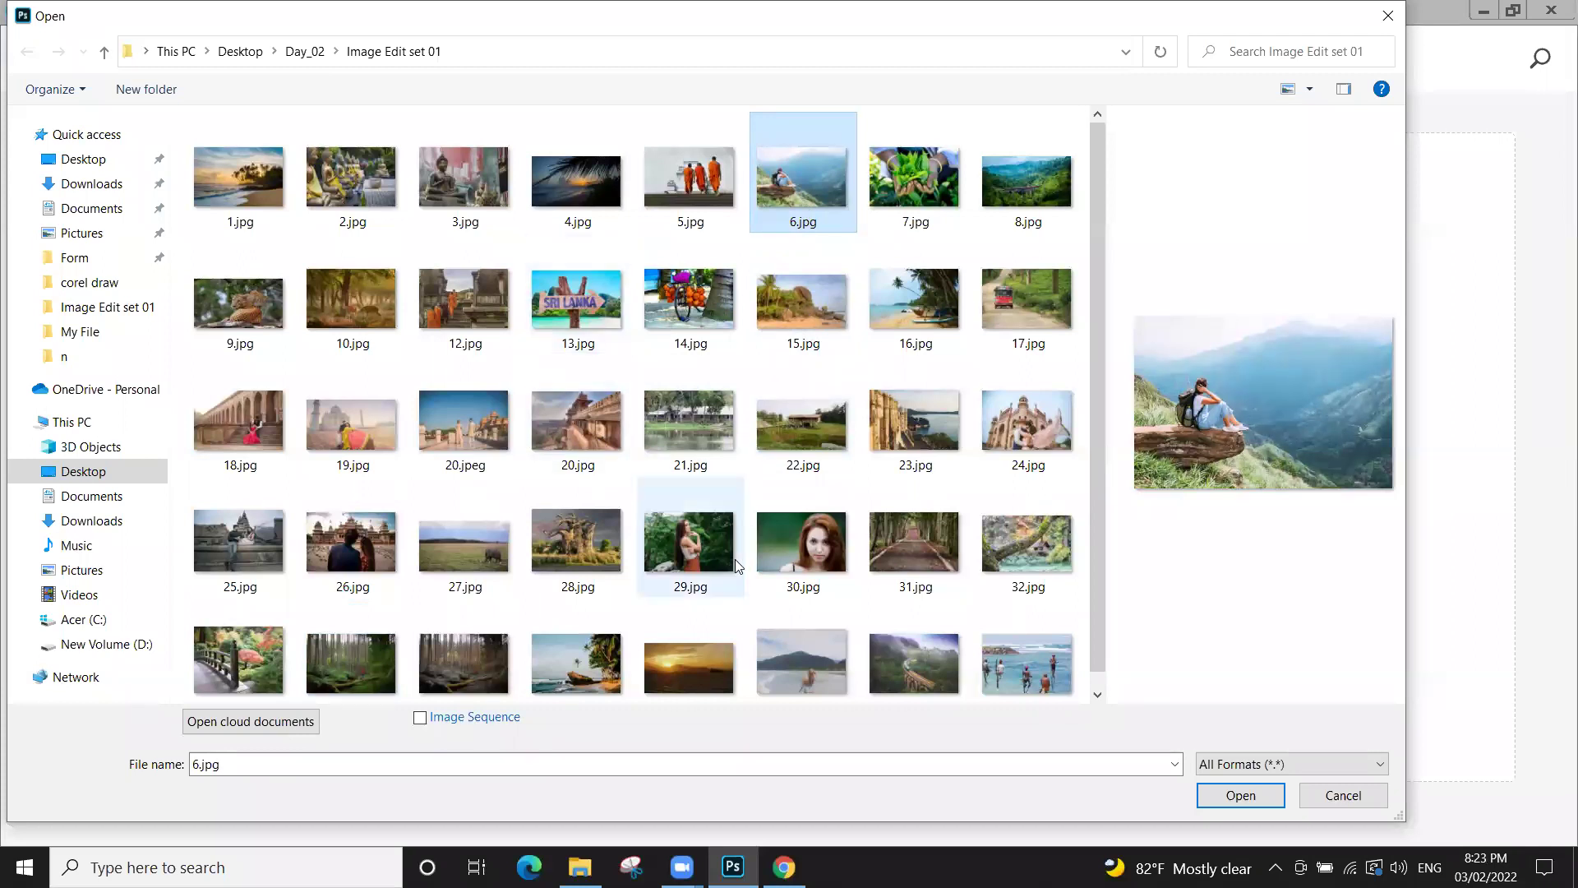
left_click(590, 559, "ctrl")
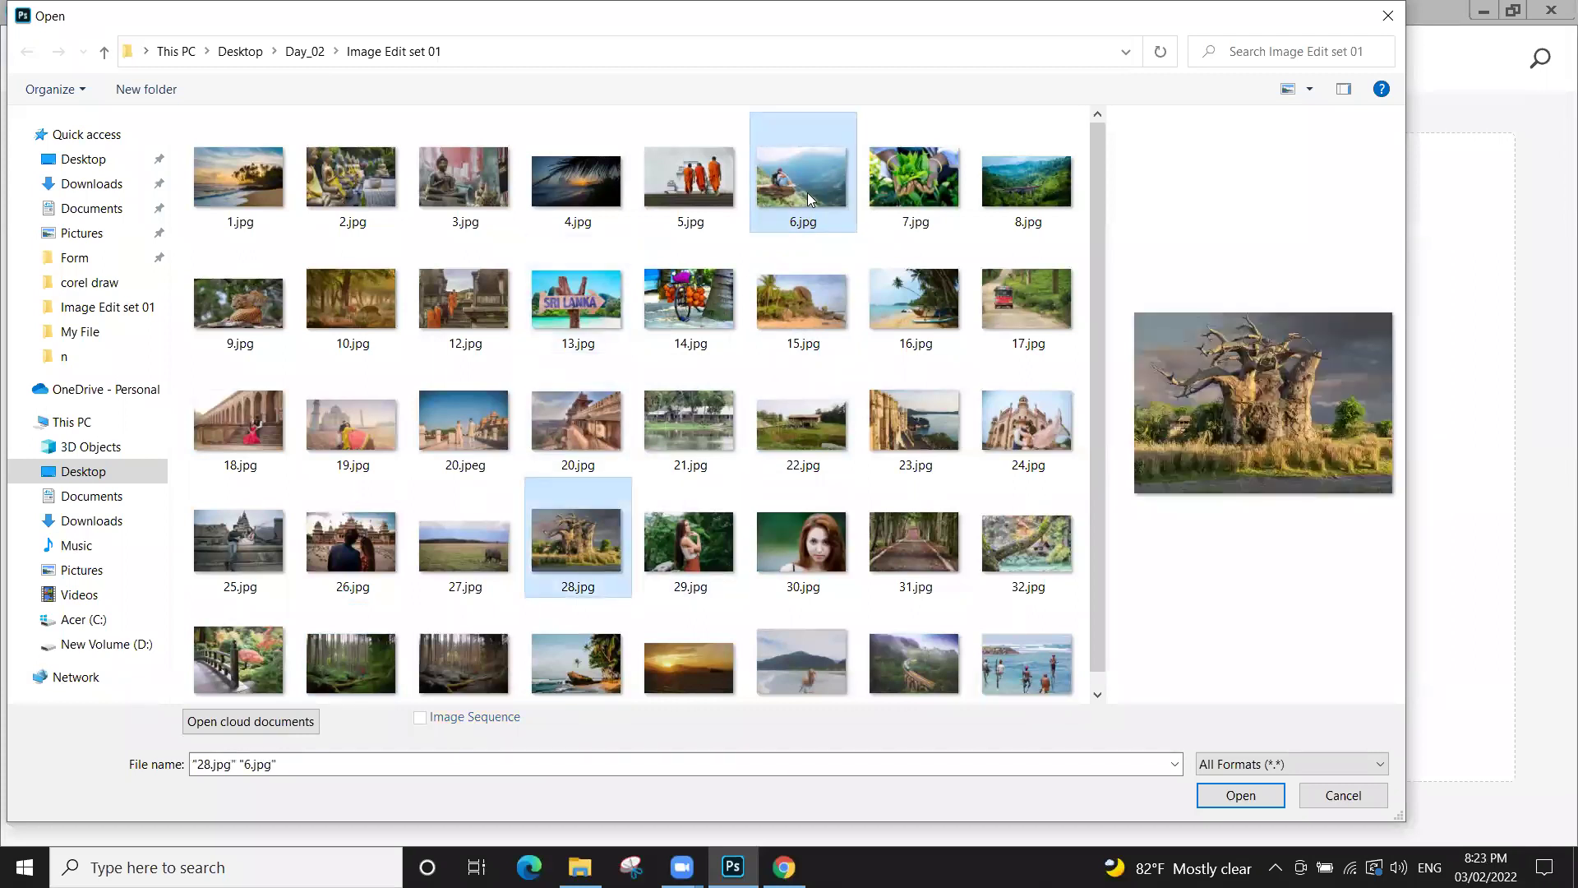
left_click(478, 329, "ctrl")
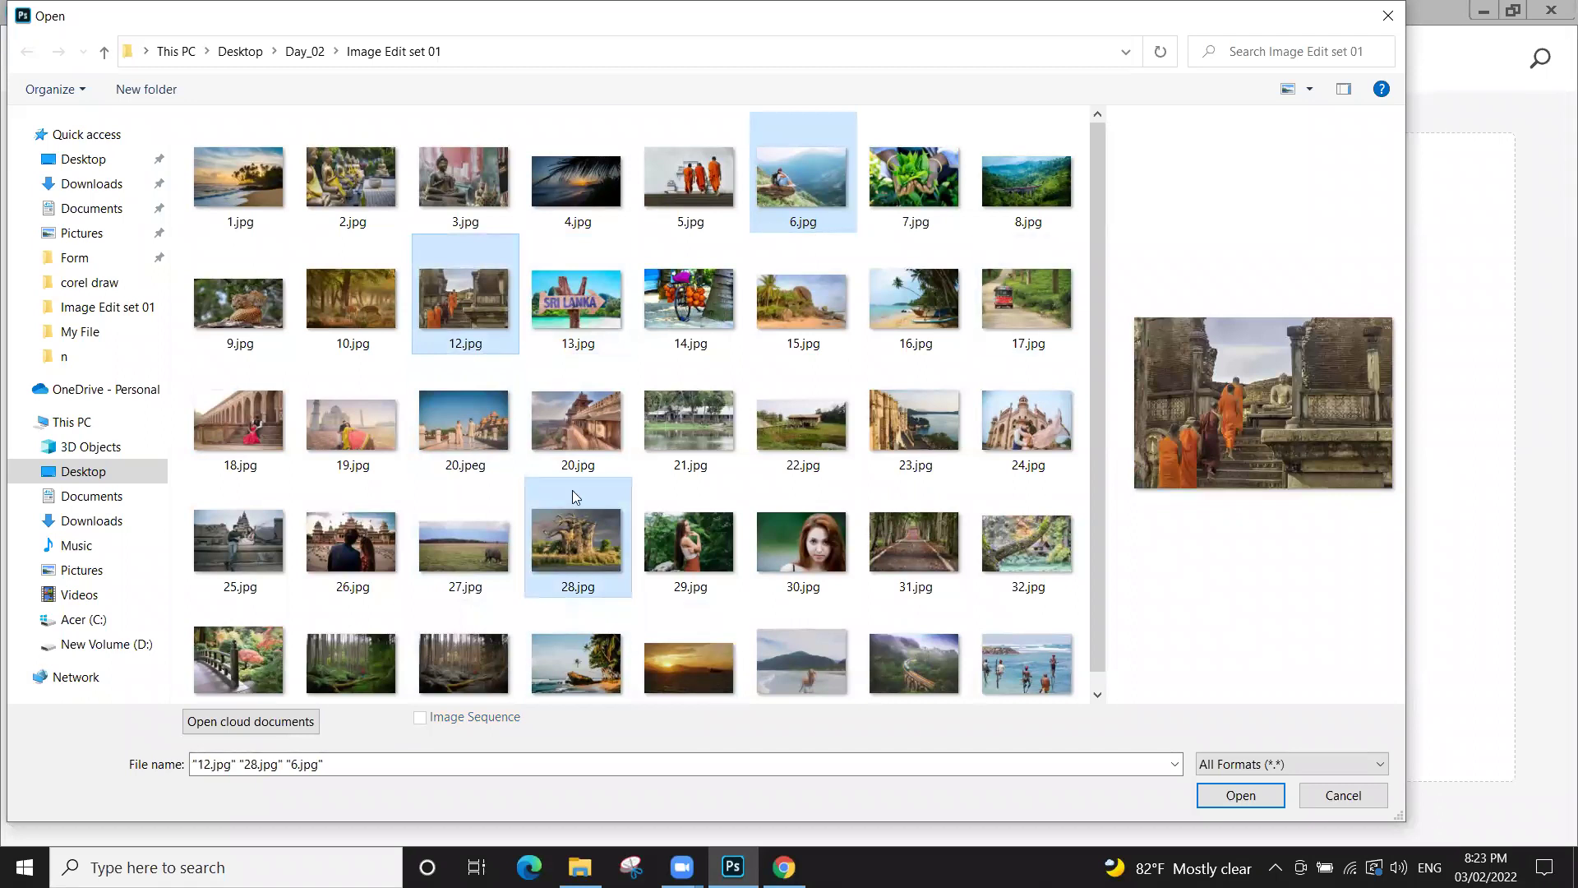
left_click(1240, 799)
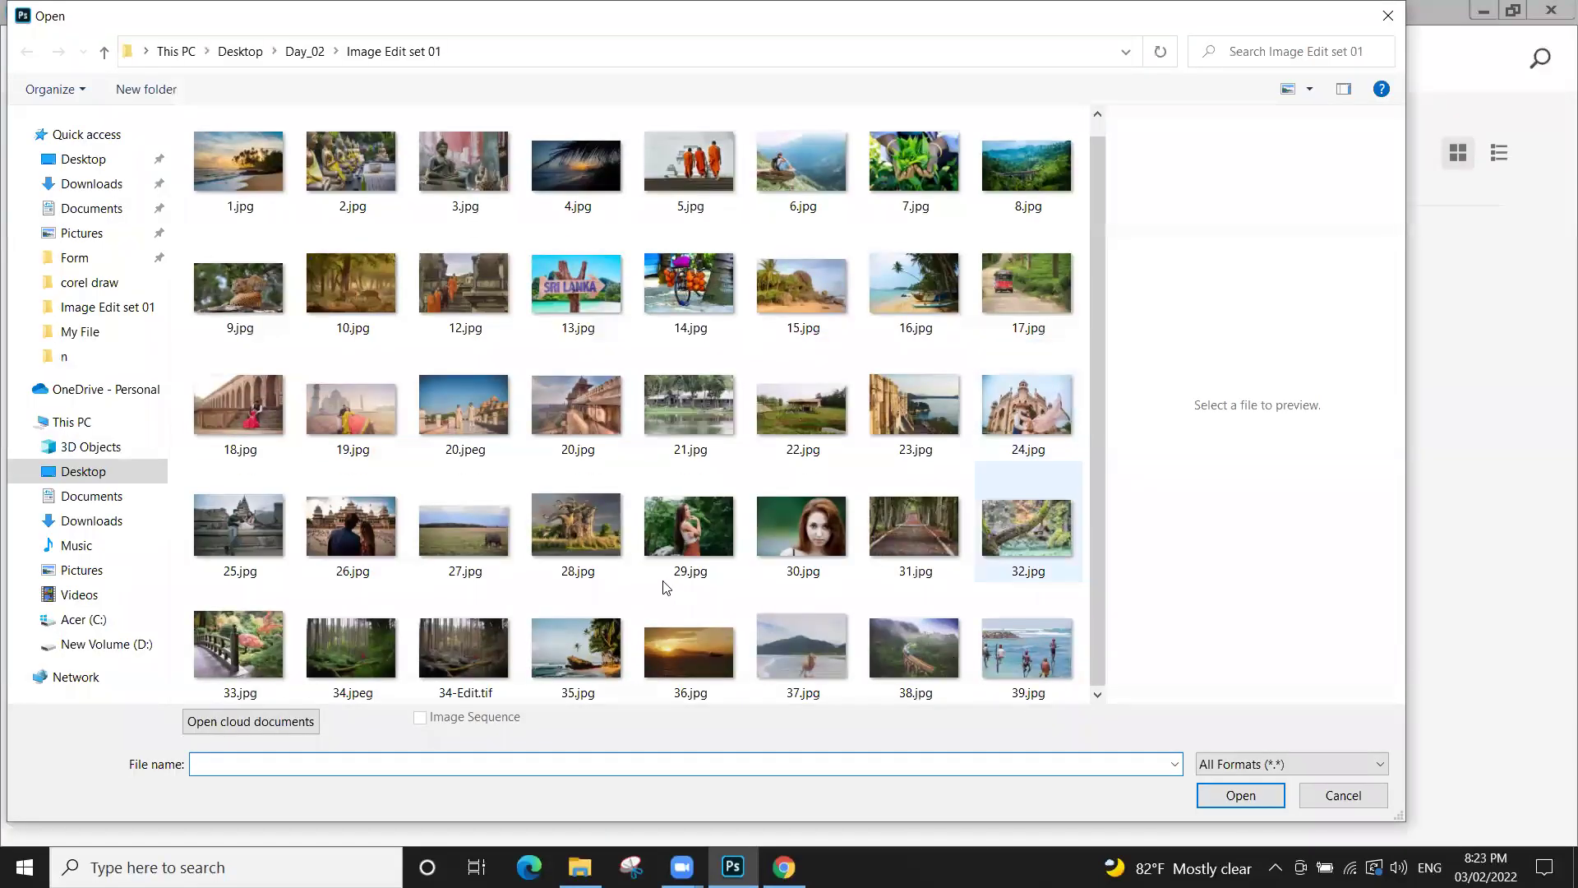
Open 20.jpeg, 20.jpg and 28.jpg together from the Image Edit set 01 folder and switch to the 20.jpeg document
left_click(601, 544)
left_click(608, 428, "ctrl")
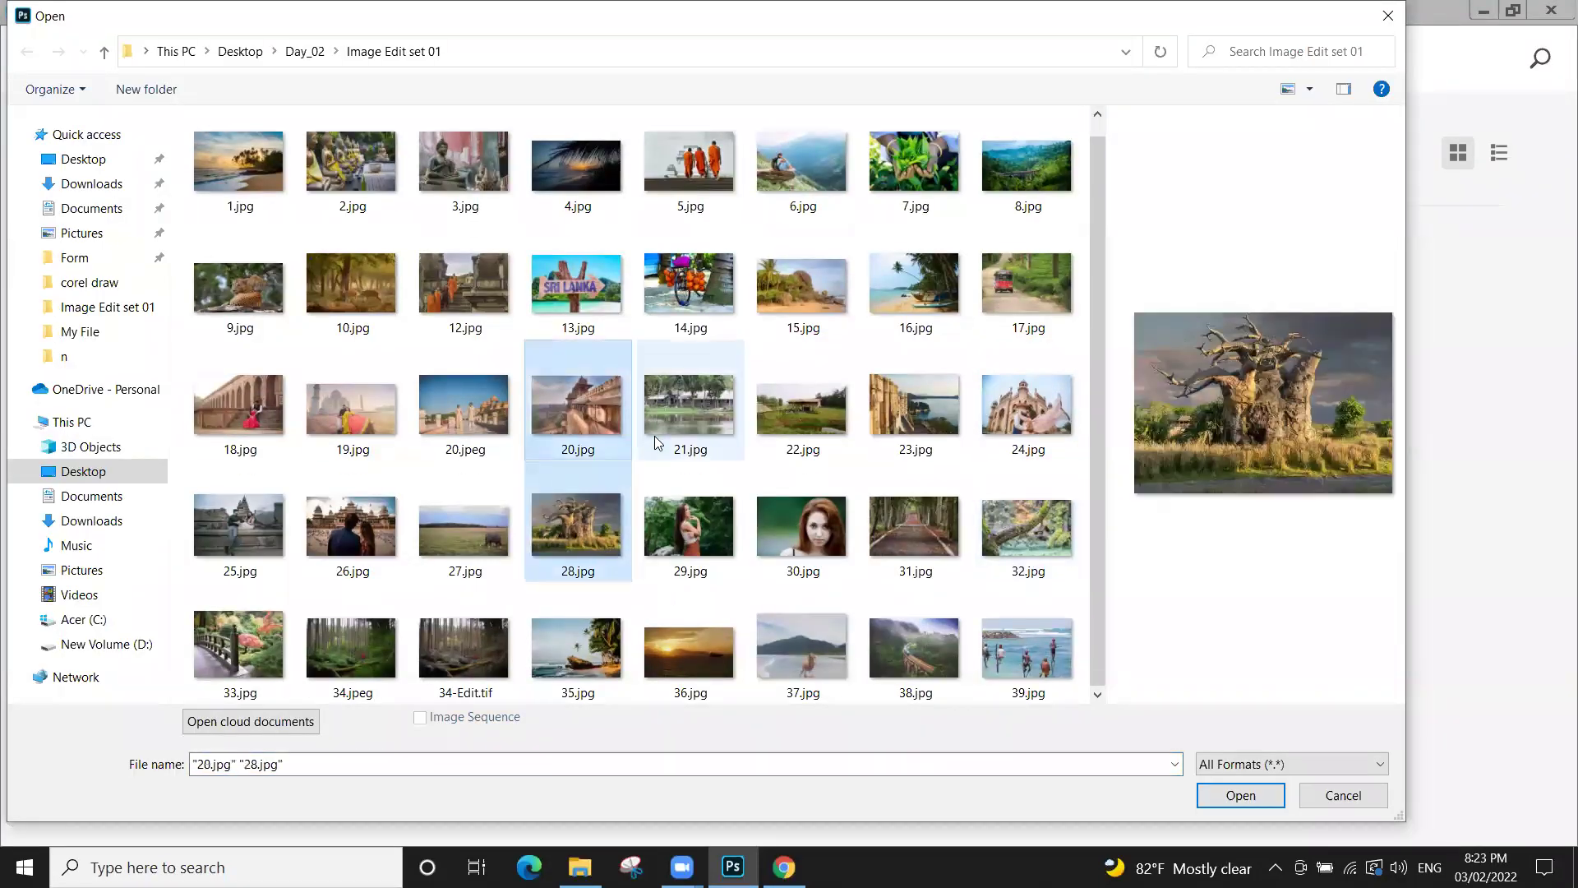
left_click(487, 426, "ctrl")
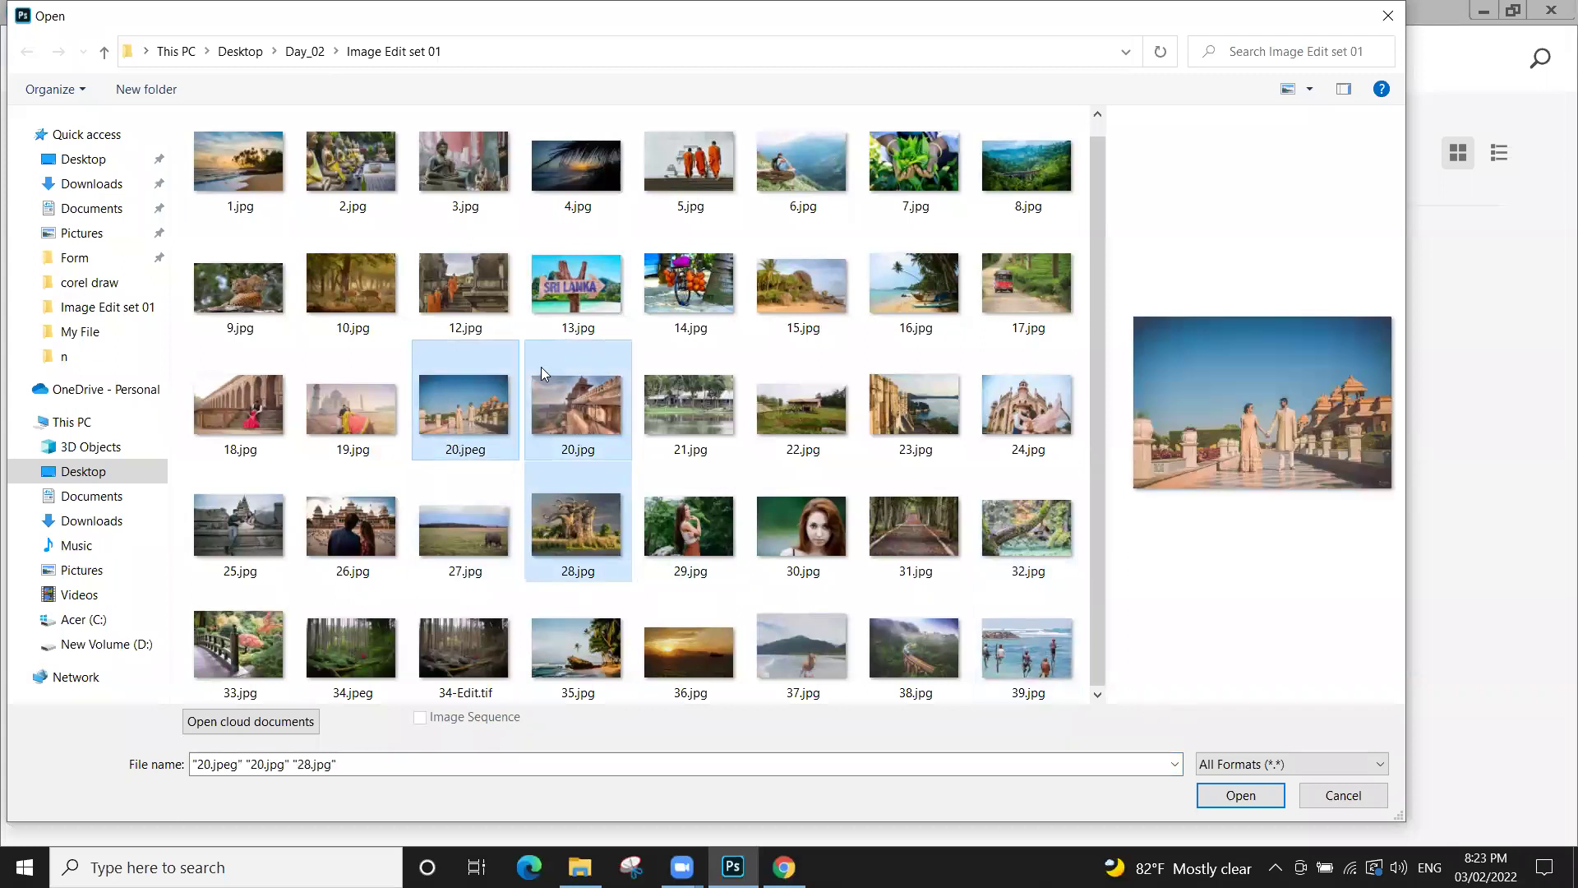
left_click(1261, 801)
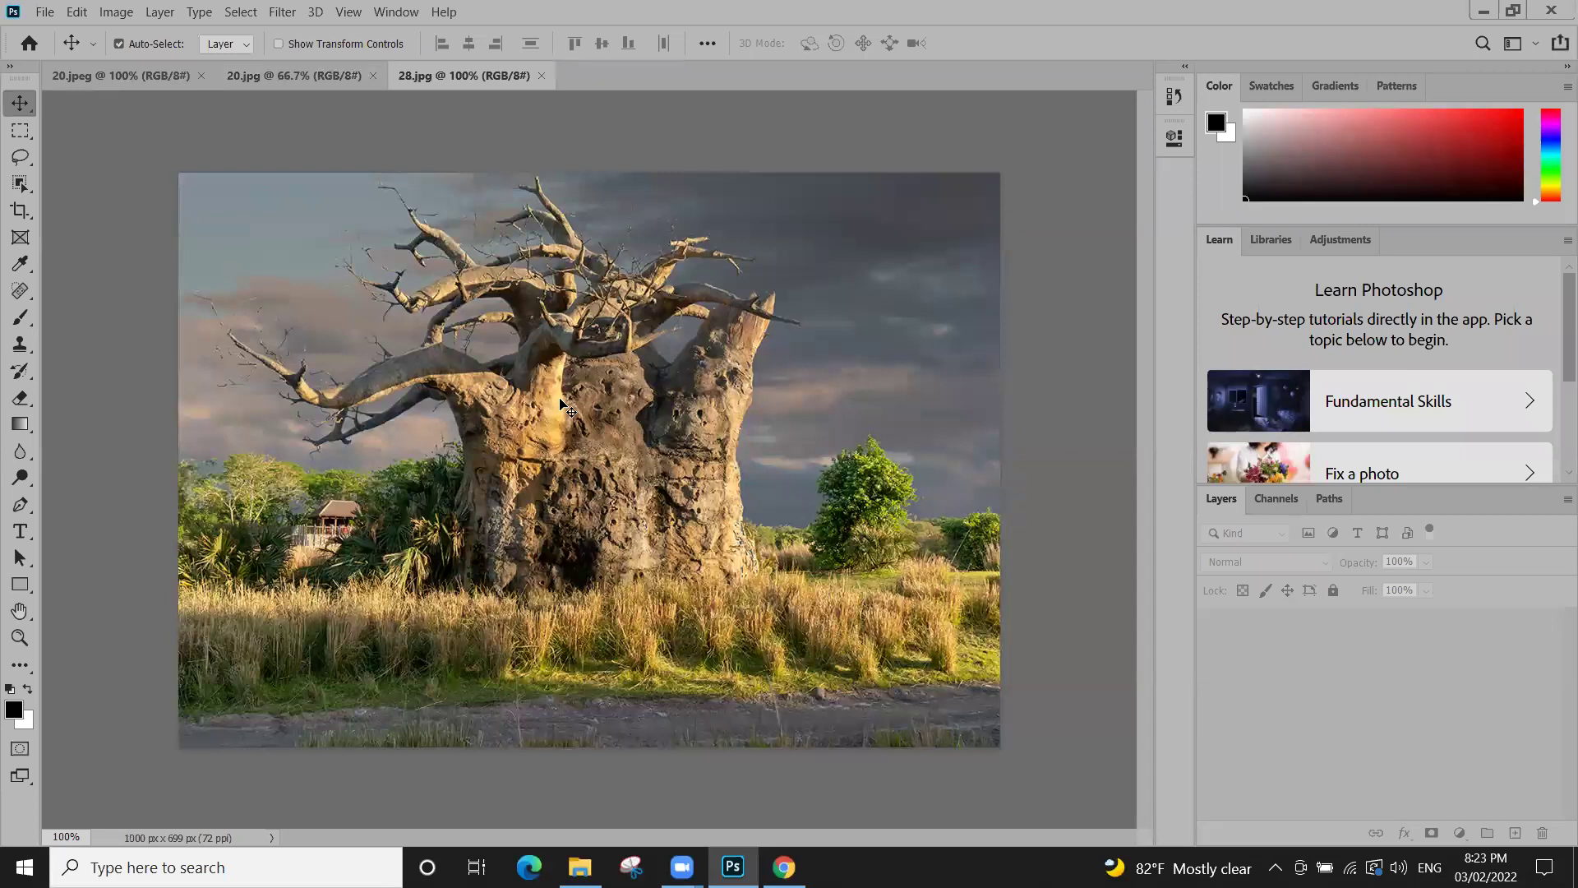
key("ctrl+Tab")
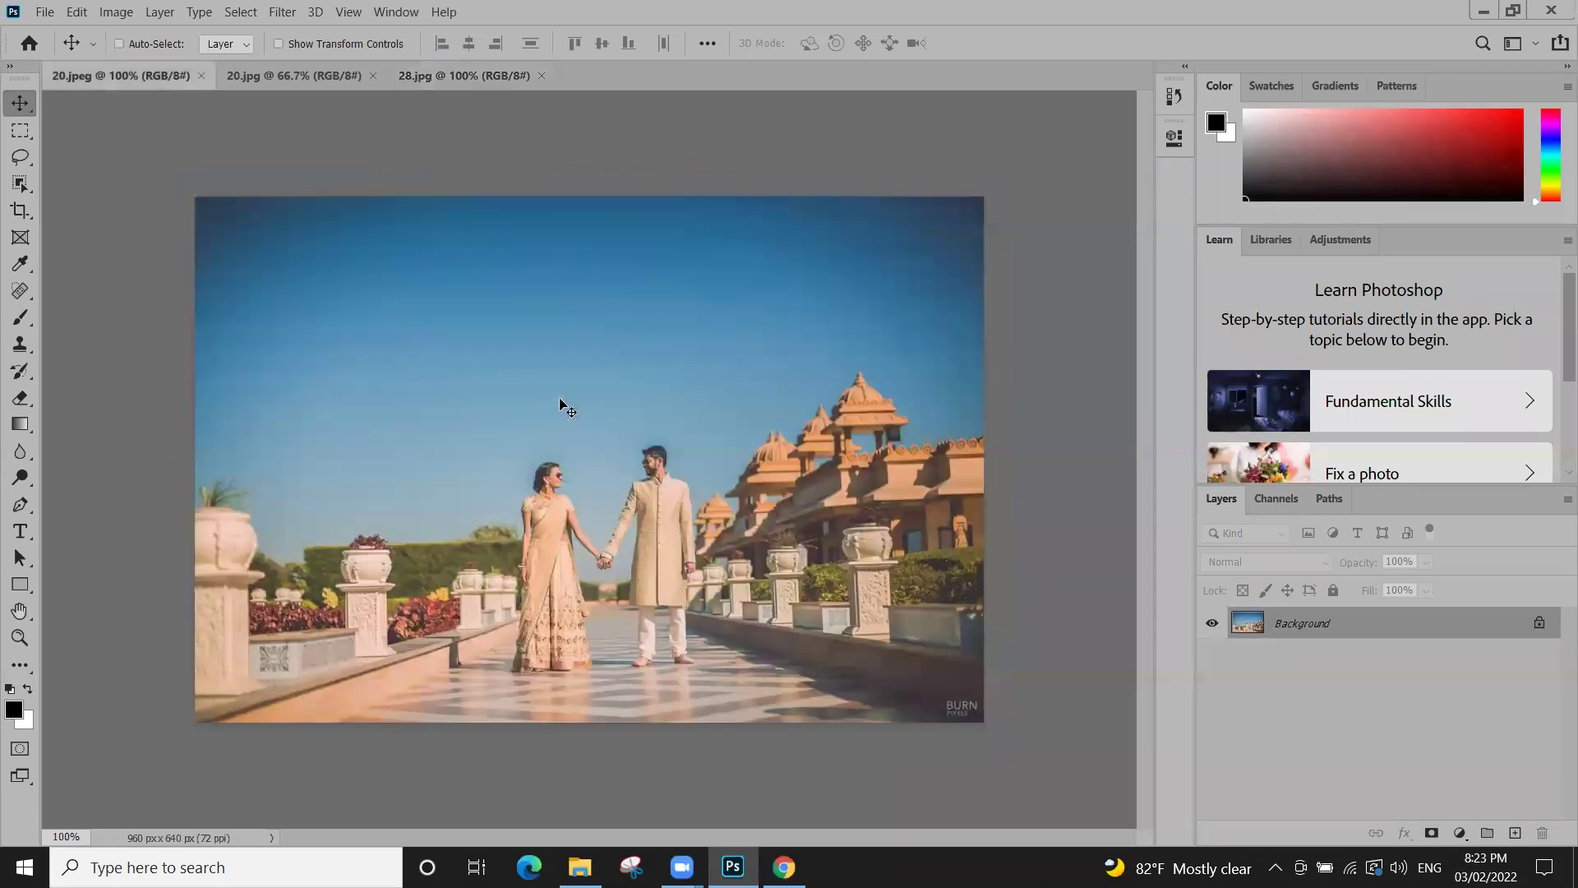
Cycle forward to the 28.jpg document and close all three open images
key("ctrl+Tab")
key("ctrl+Tab")
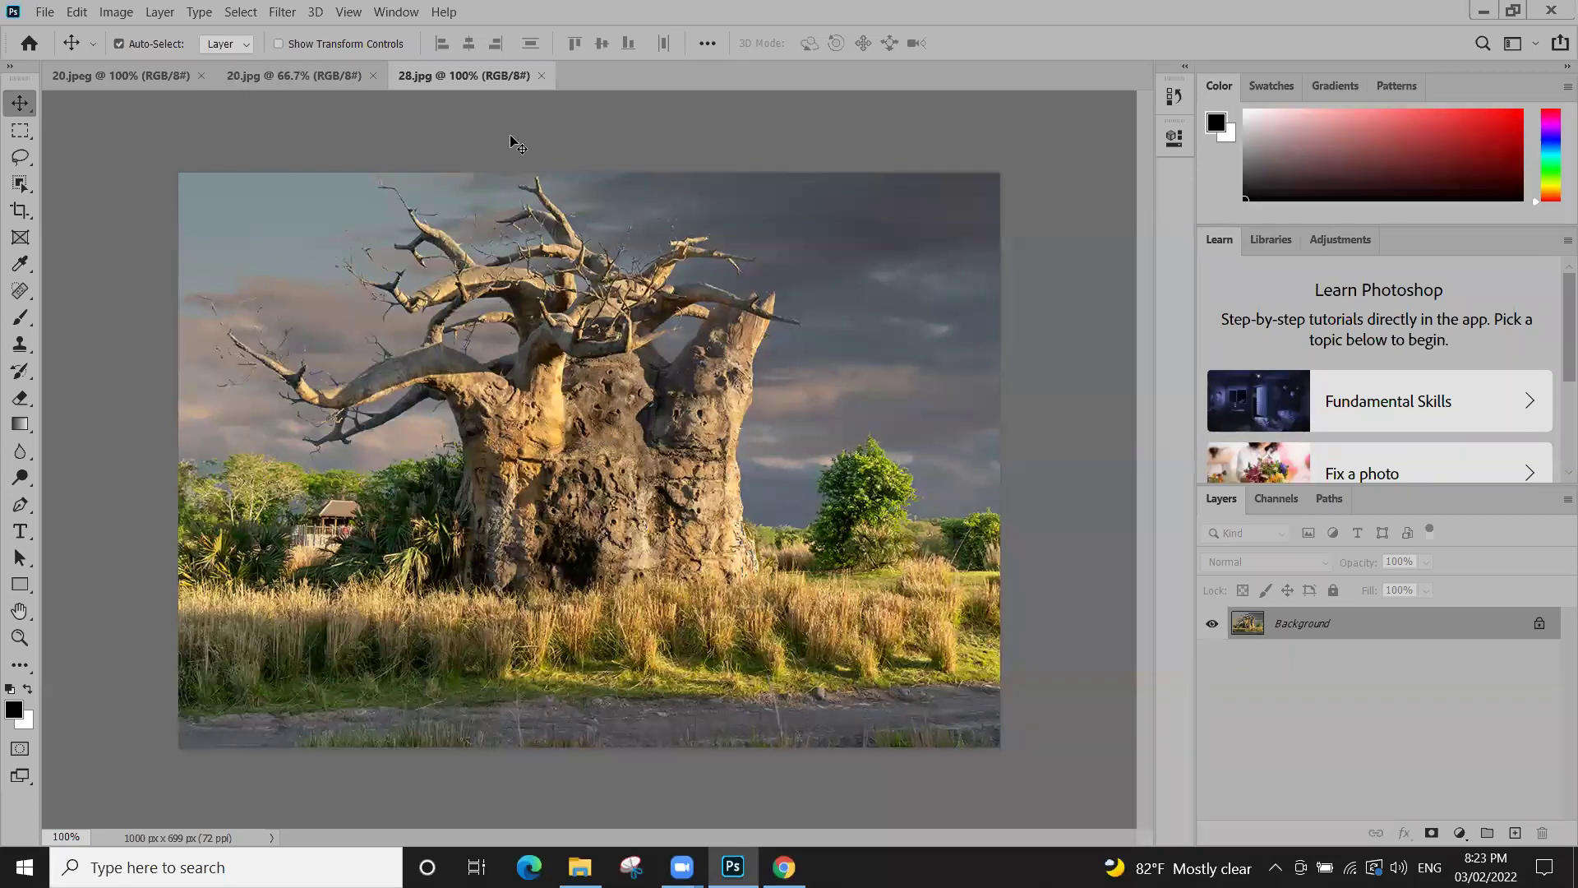
key("ctrl+w")
key("ctrl+w")
key("ctrl+w")
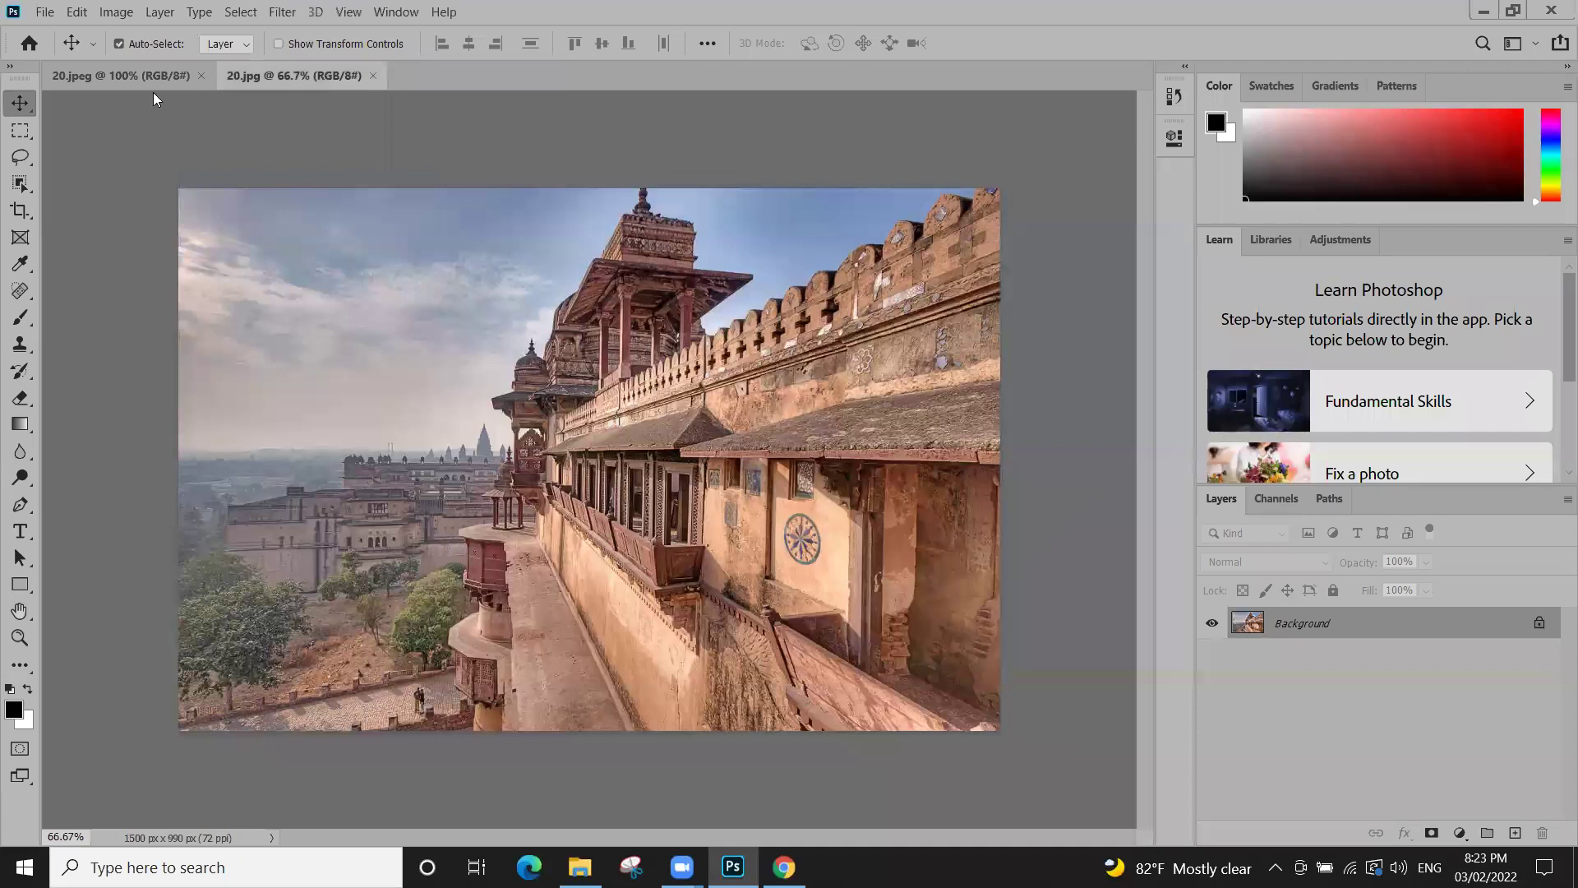
Open 13.jpg from the Image Edit set 01 folder
left_click(47, 15)
left_click(61, 49)
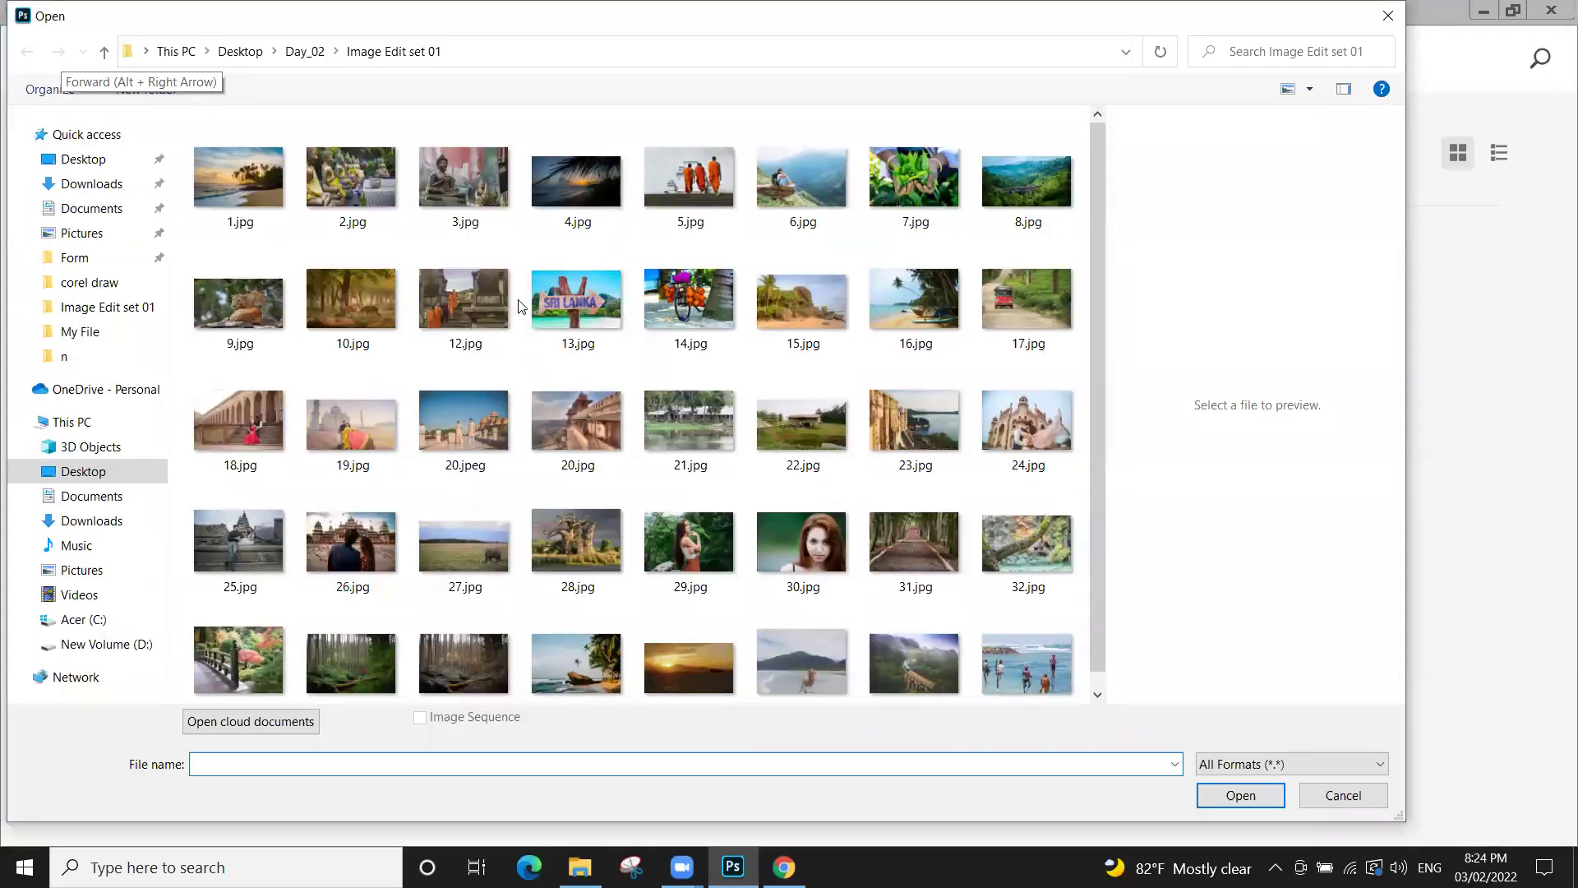
left_click(552, 297)
double_click(553, 297)
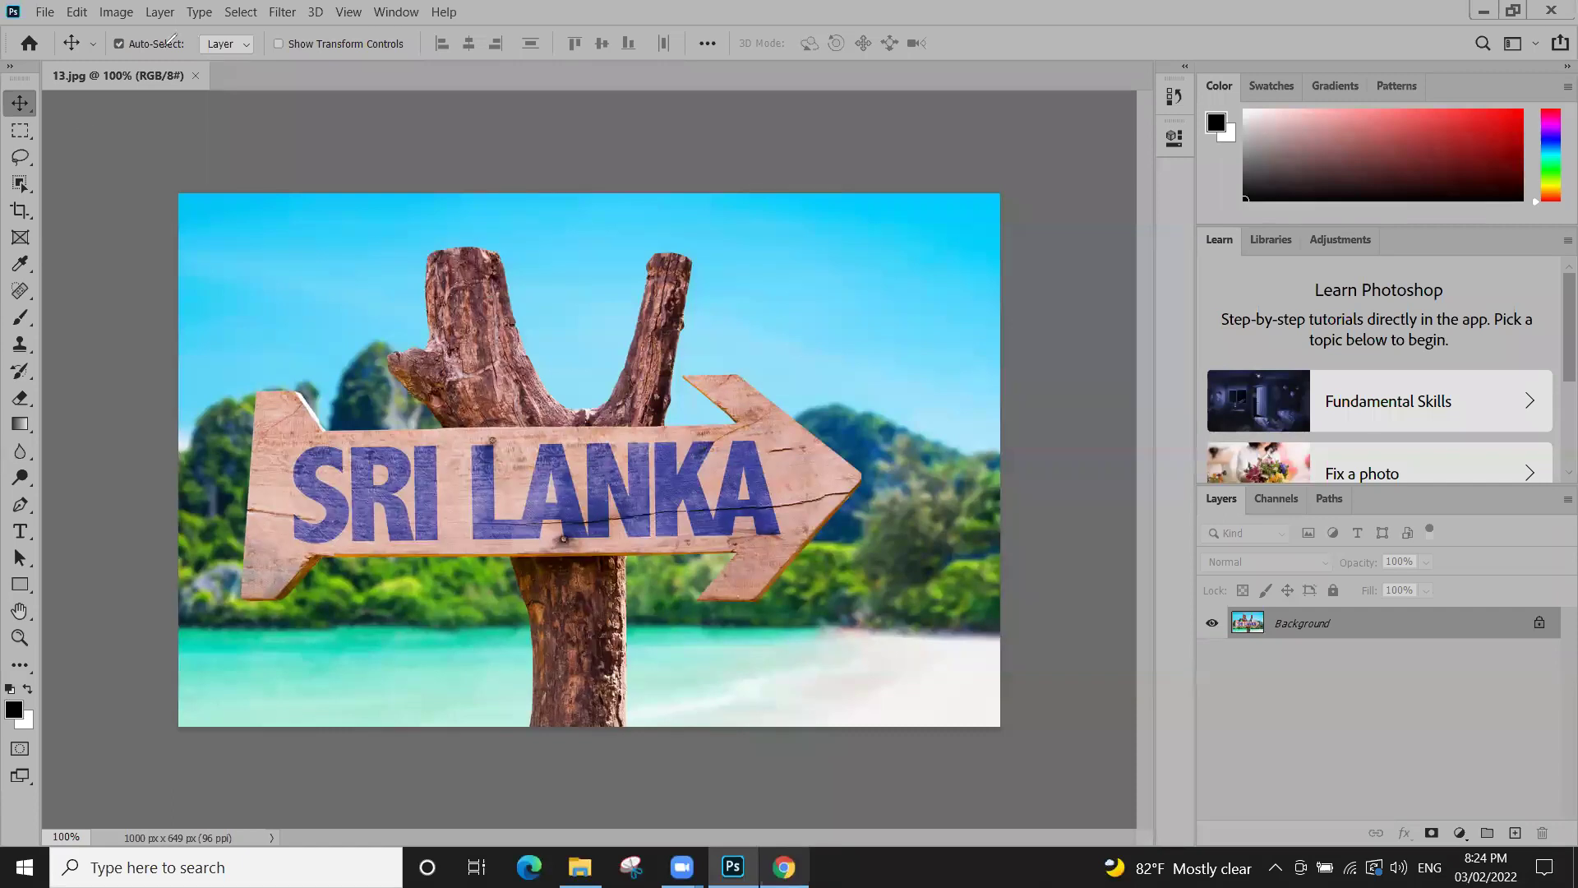
left_click_drag(48, 51, 94, 46)
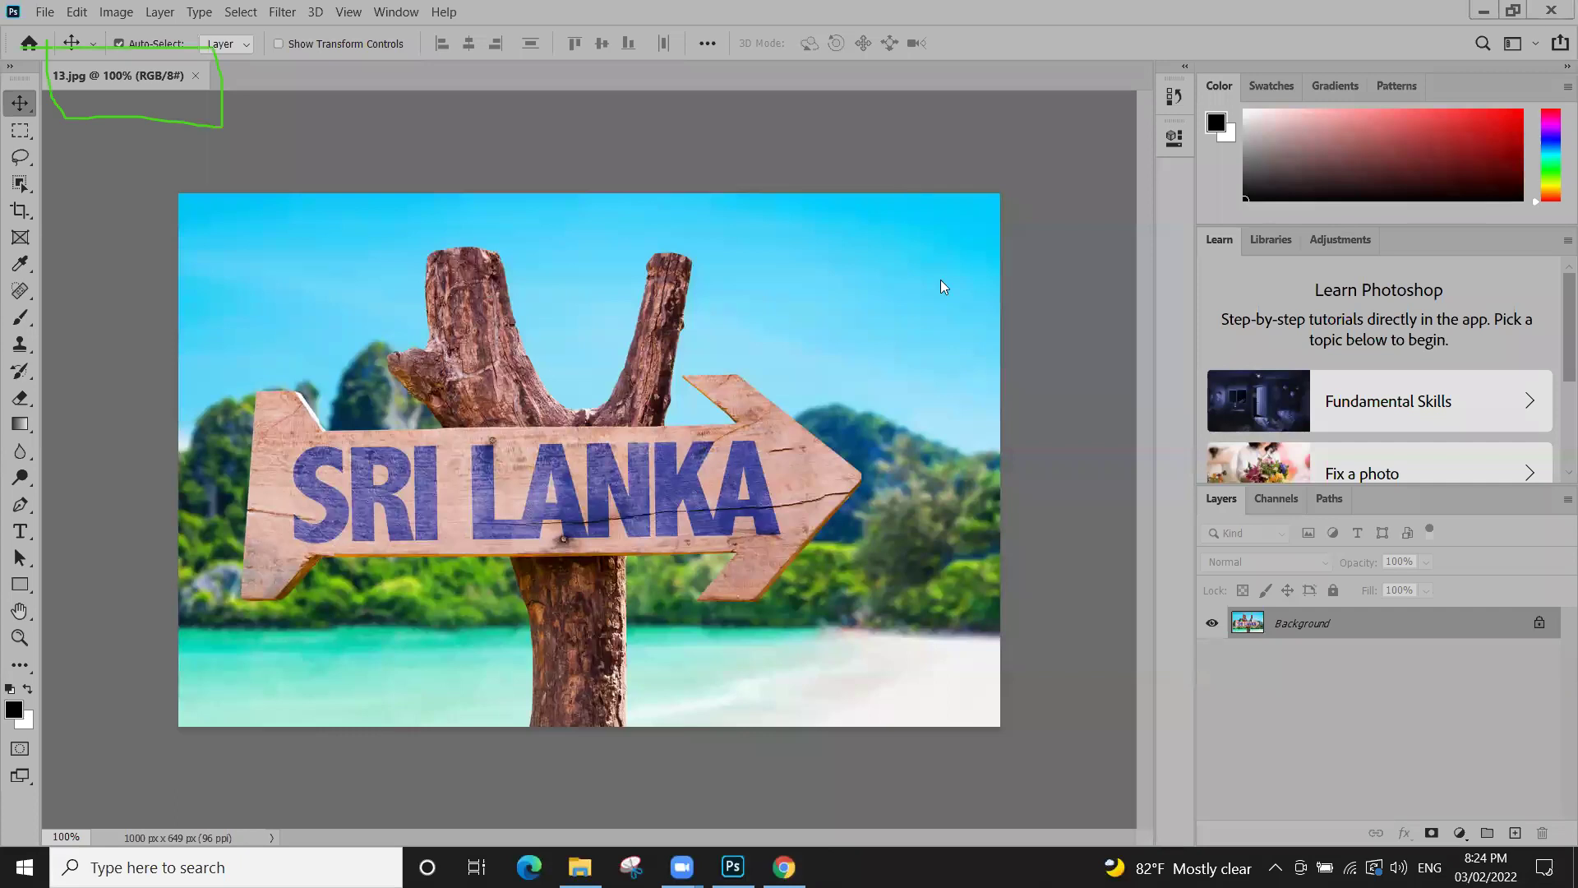
mouse_move(14, 48)
left_mouse_down()
mouse_move(243, 47)
mouse_move(172, 120)
mouse_move(23, 119)
mouse_move(20, 45)
left_mouse_up()
left_click_drag(25, 102, 205, 102)
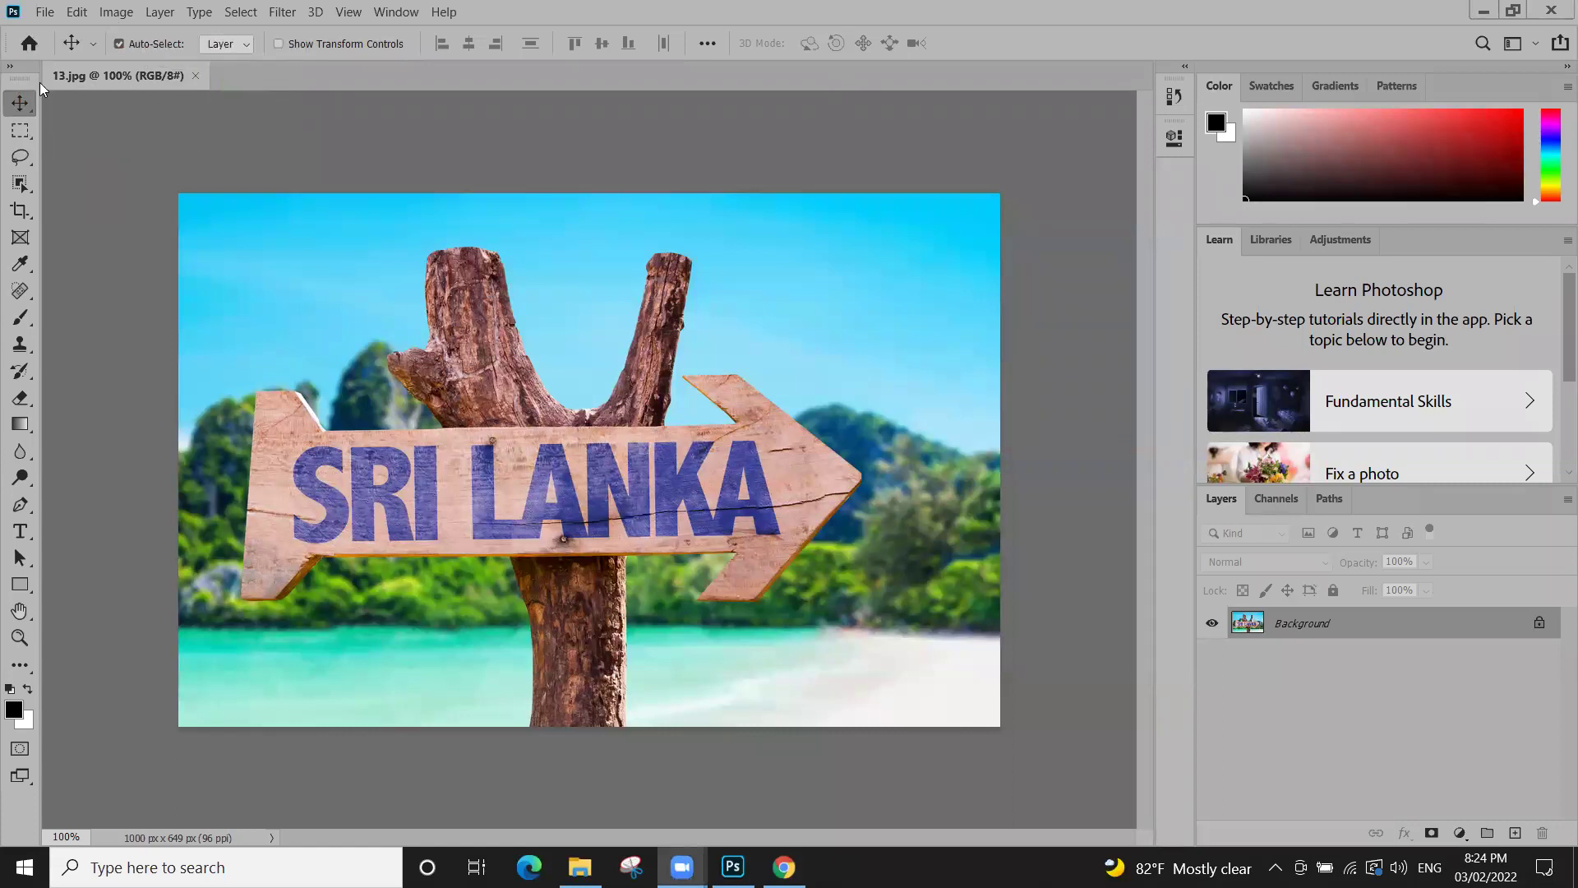
Open 3.jpg from the Image Edit set 01 folder alongside 13.jpg
left_click(44, 12)
left_click(66, 51)
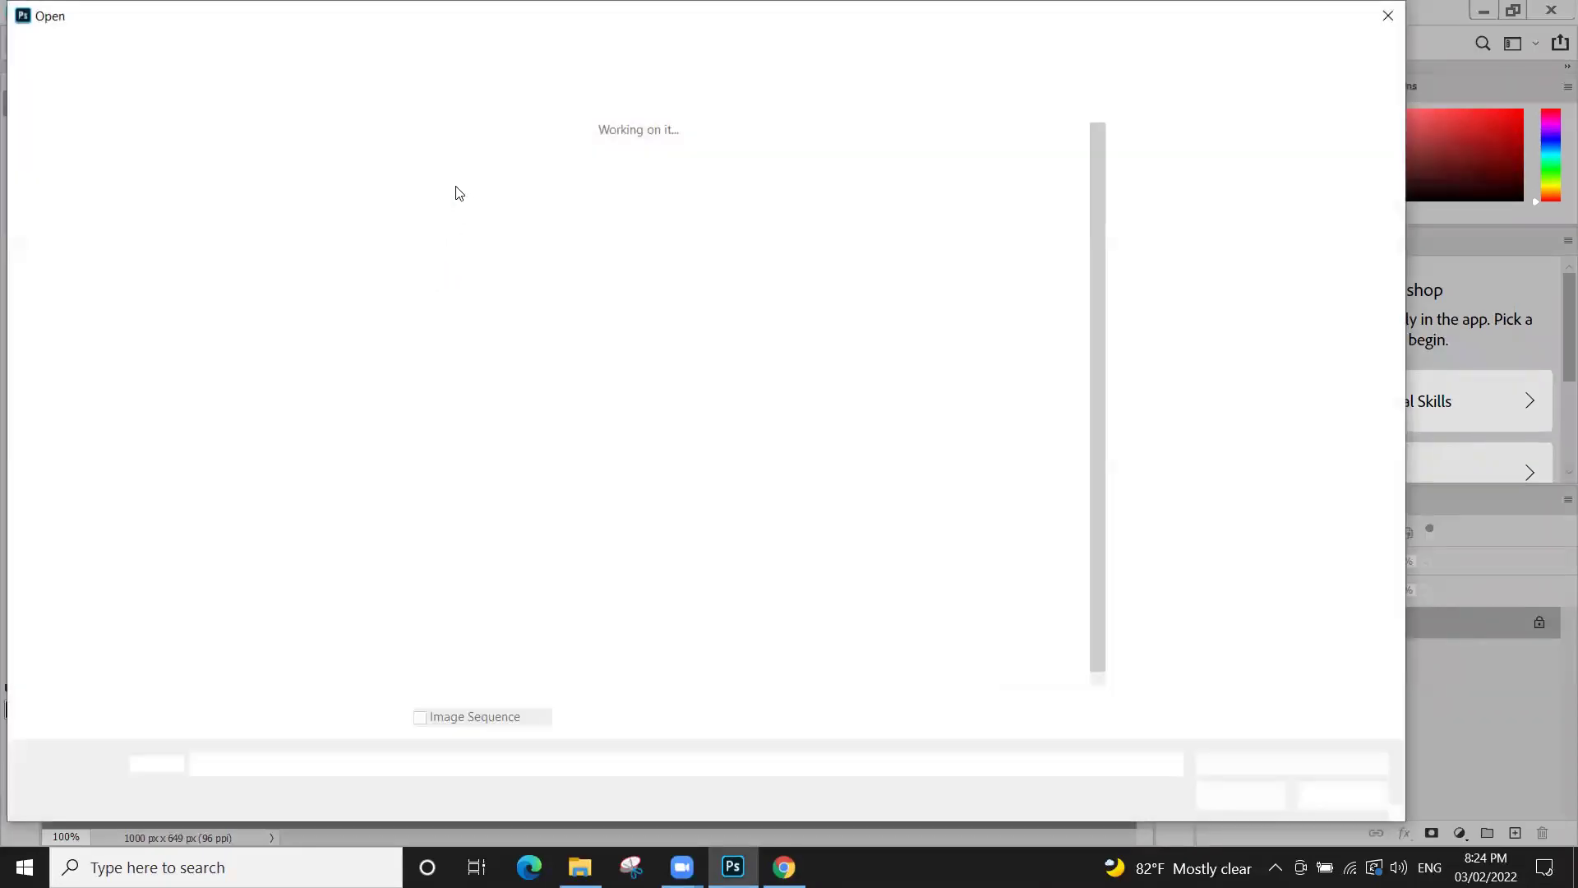
left_click(442, 187)
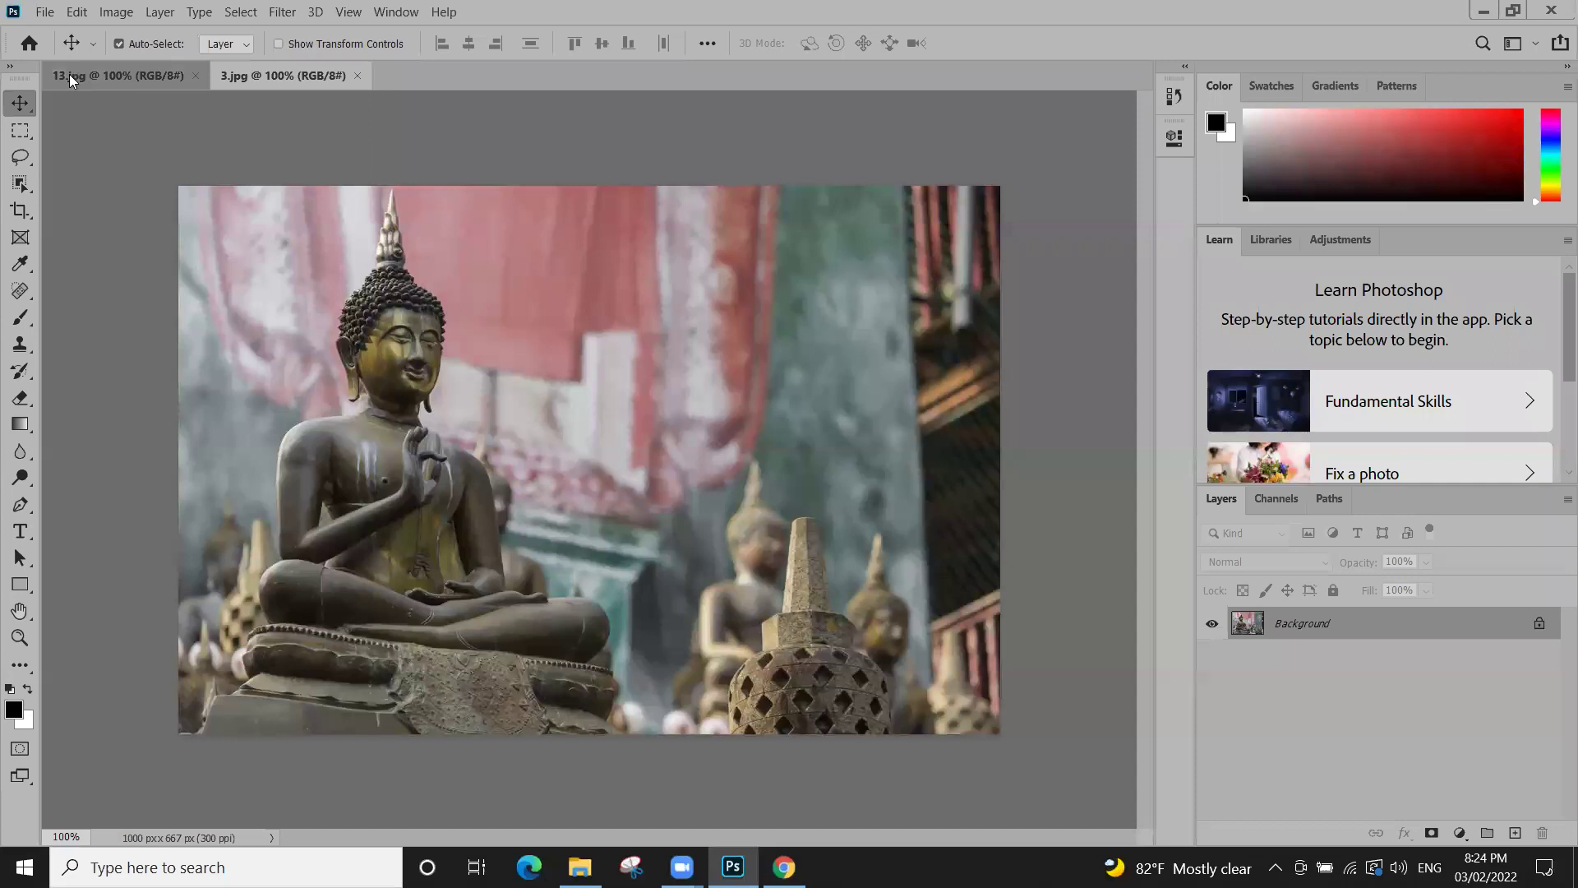
Switch back and forth between the 13.jpg and 3.jpg documents, finishing on 3.jpg
left_click(74, 74)
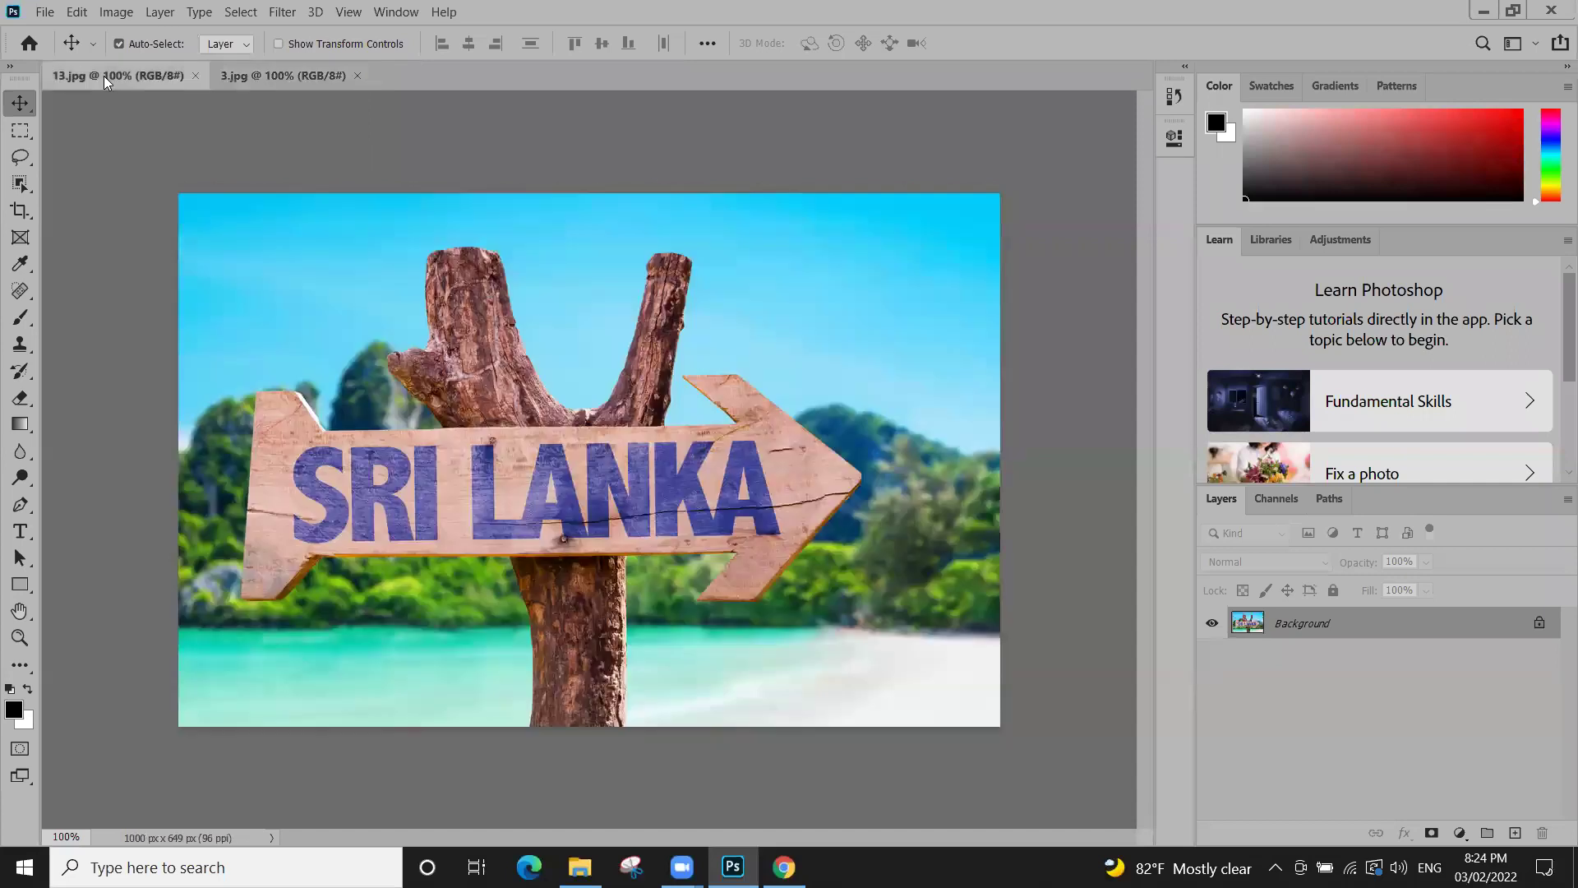
left_click(277, 75)
left_click(125, 76)
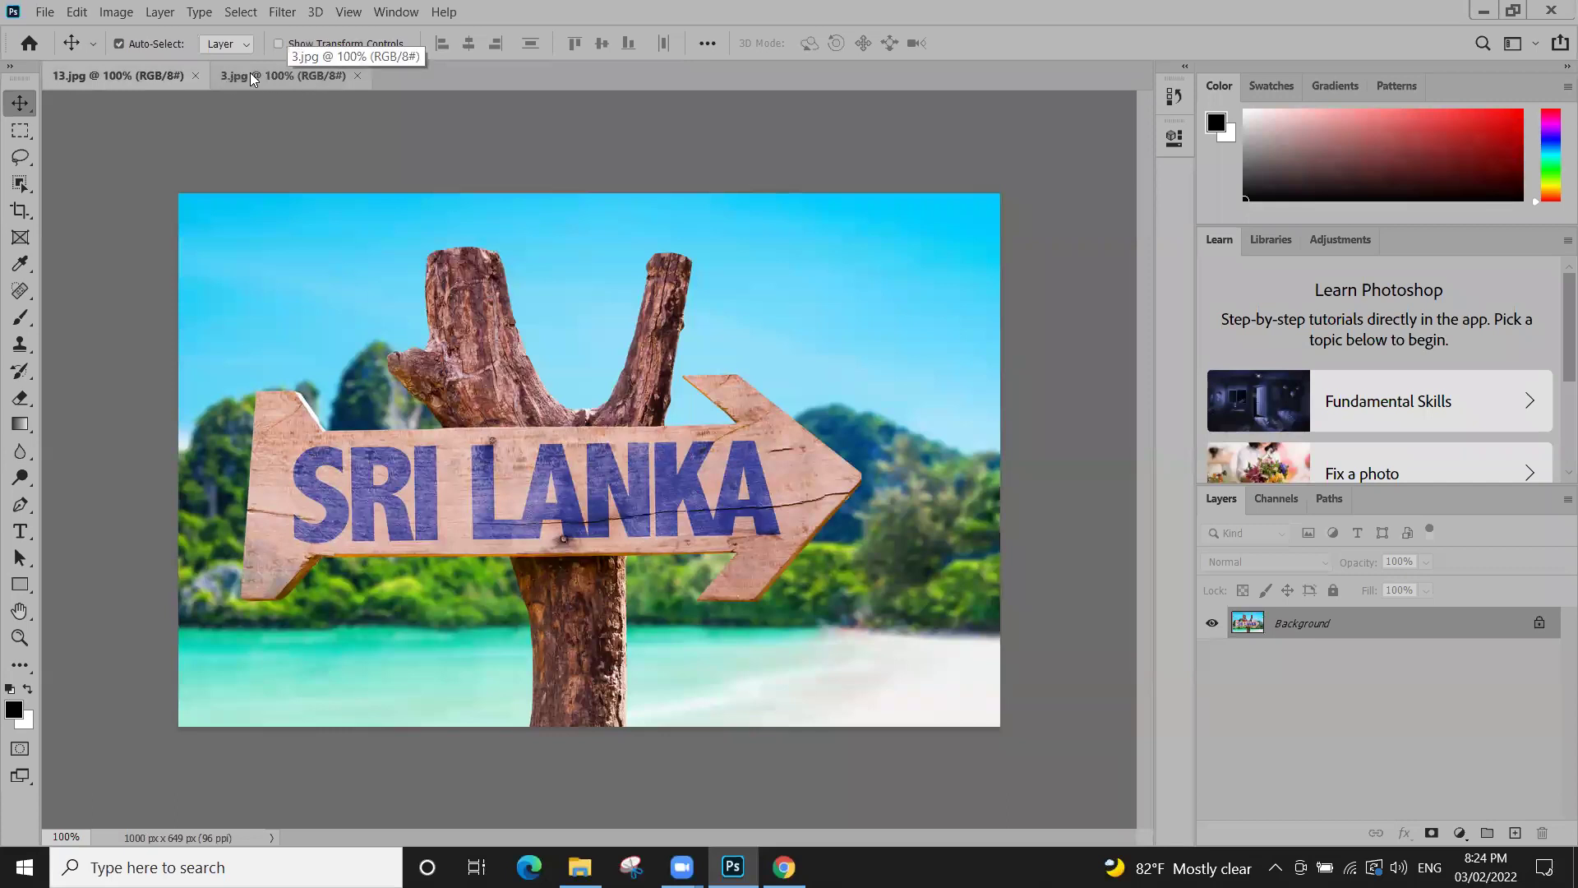
left_click(290, 73)
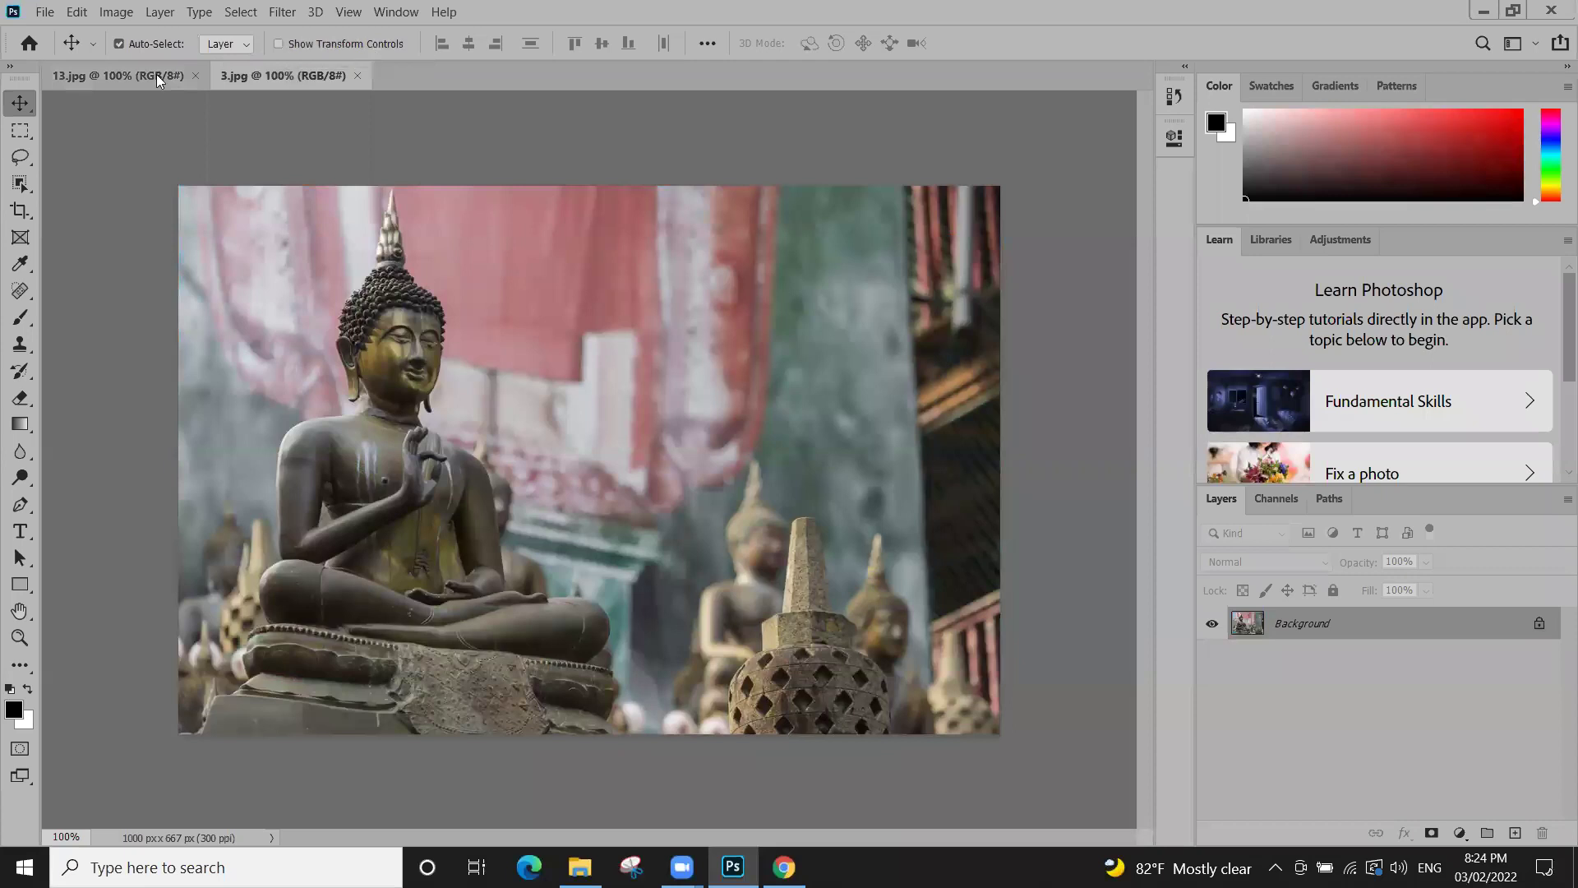
left_click(124, 72)
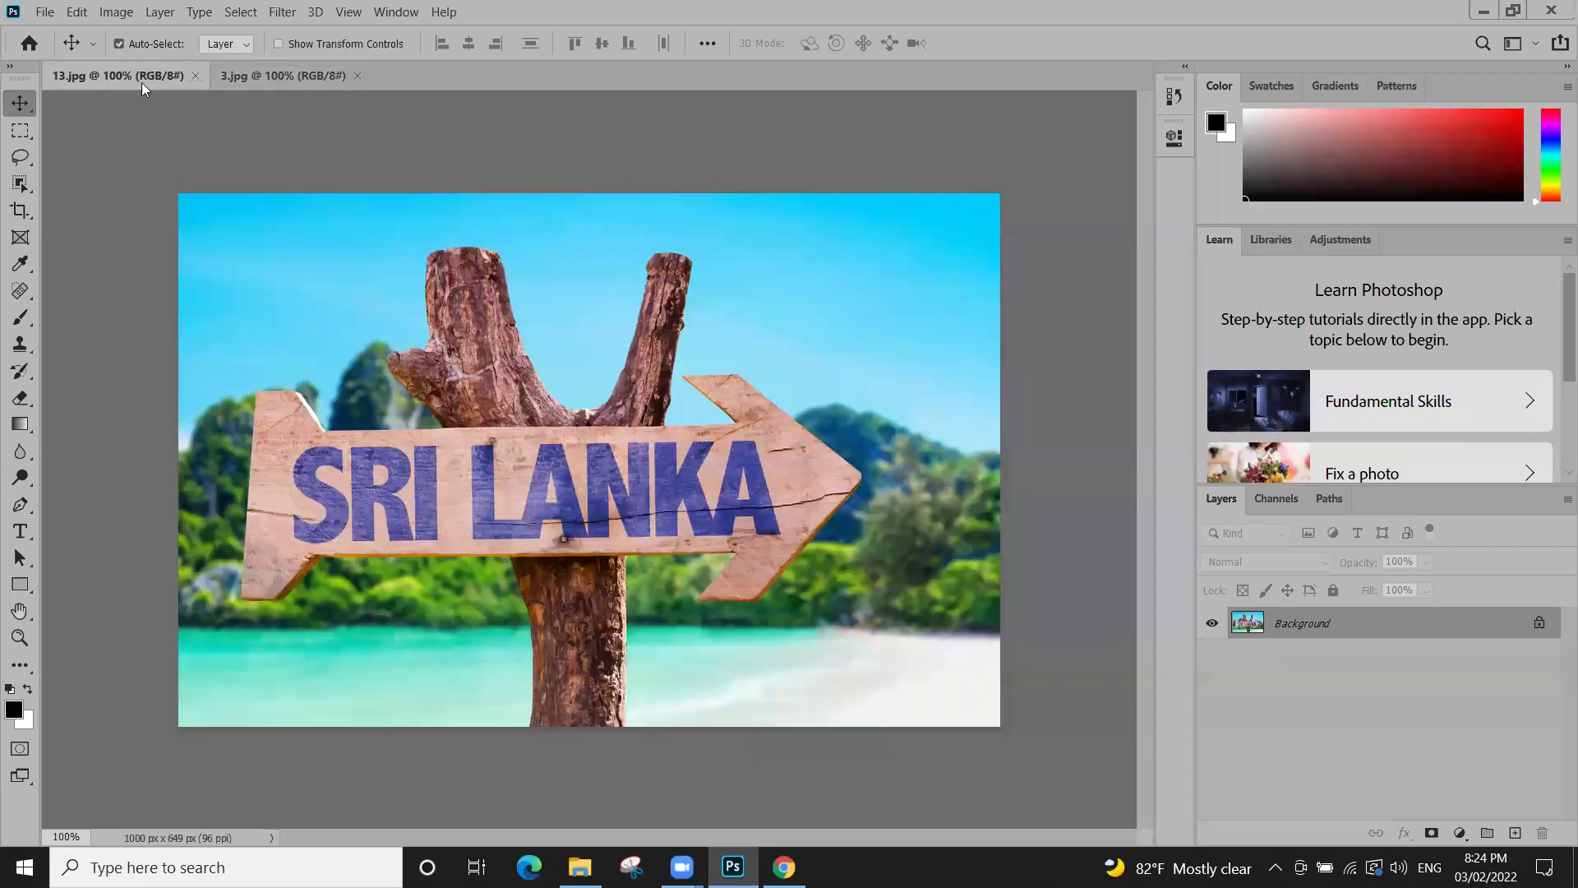
left_click(276, 74)
left_click(125, 72)
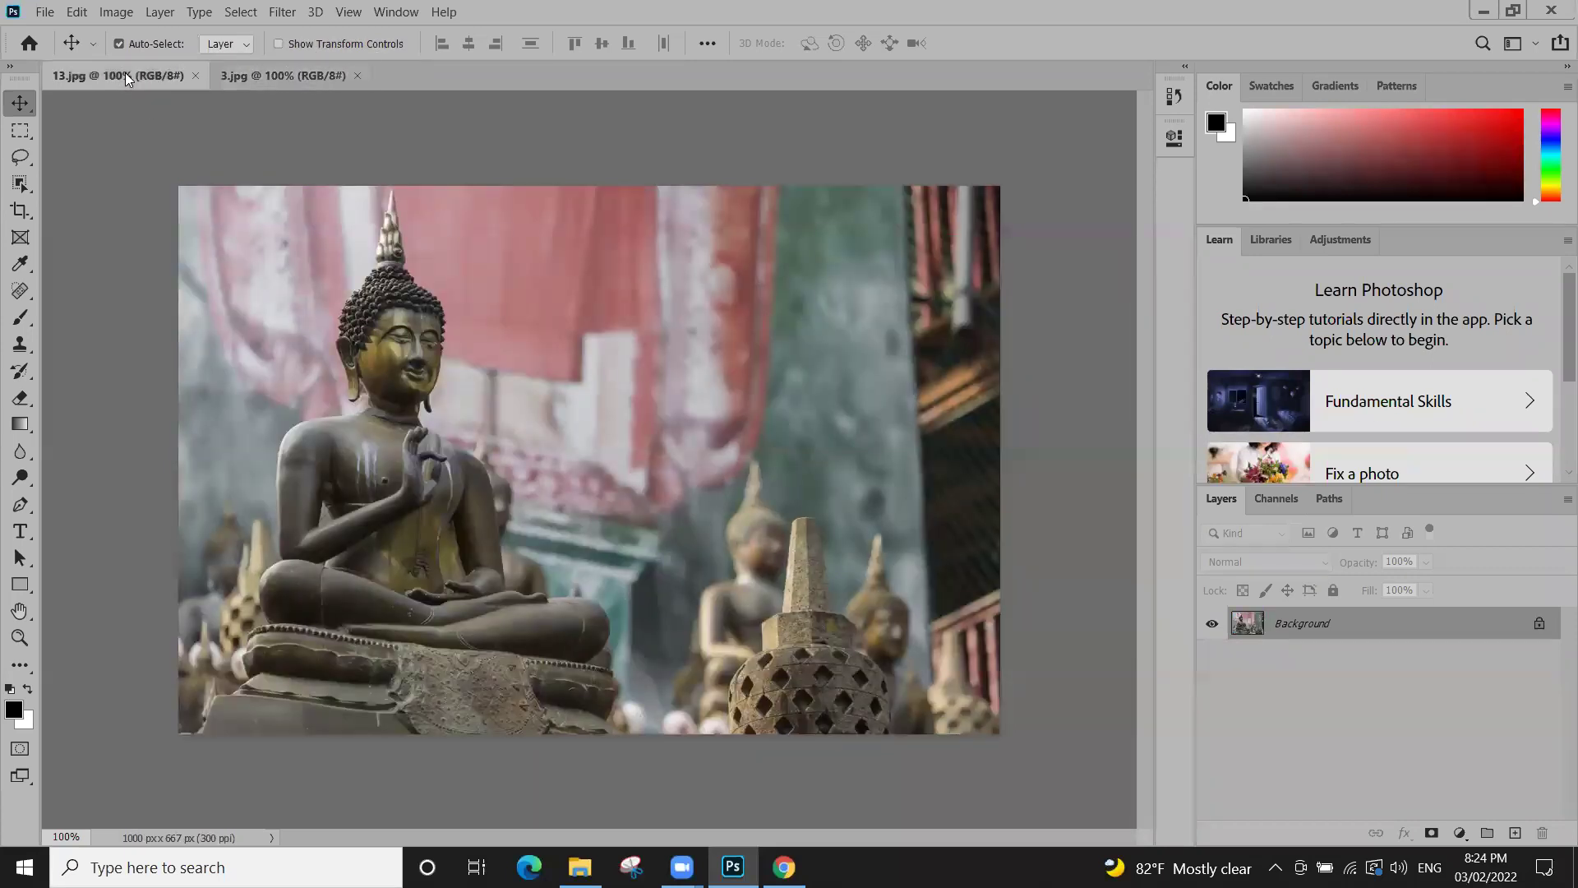
left_click(281, 74)
left_click(150, 72)
left_click(296, 77)
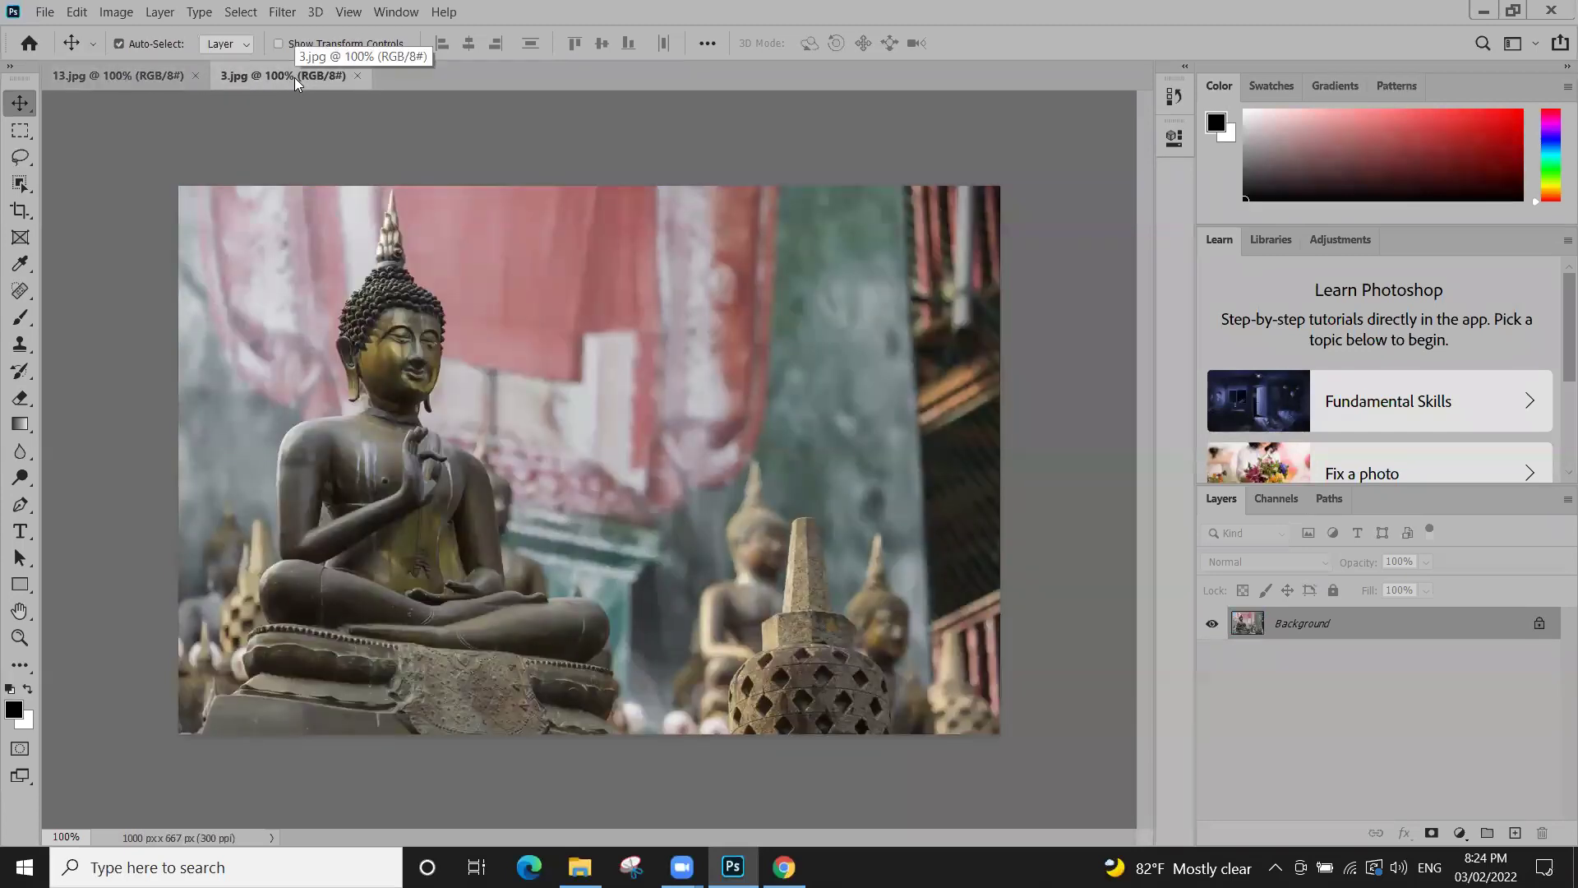
left_click(151, 75)
left_click(256, 76)
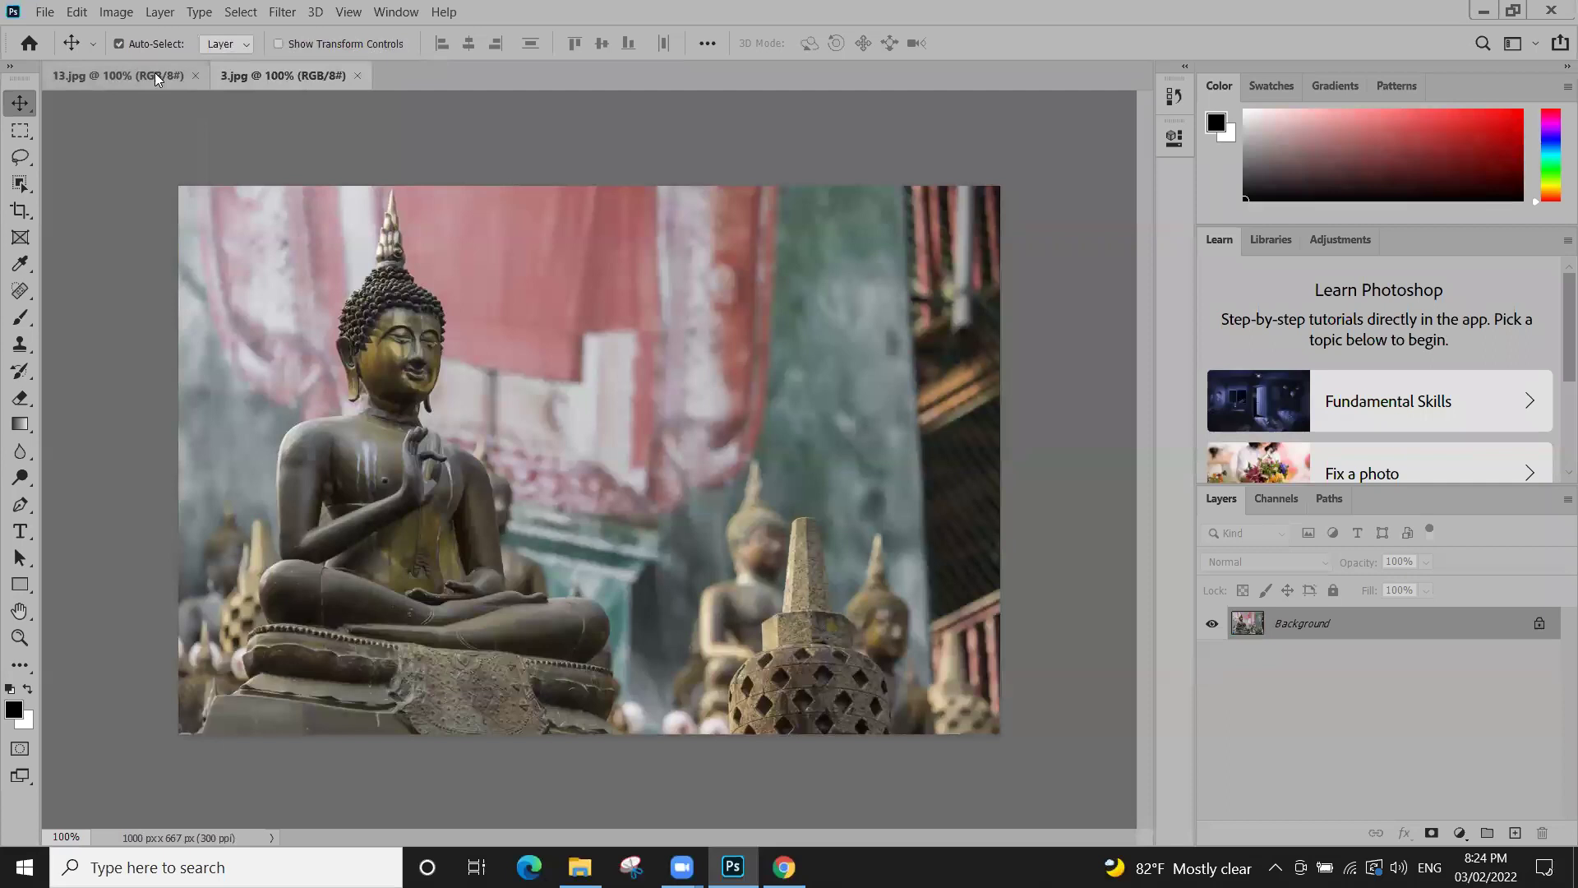
left_click(164, 74)
left_click(268, 78)
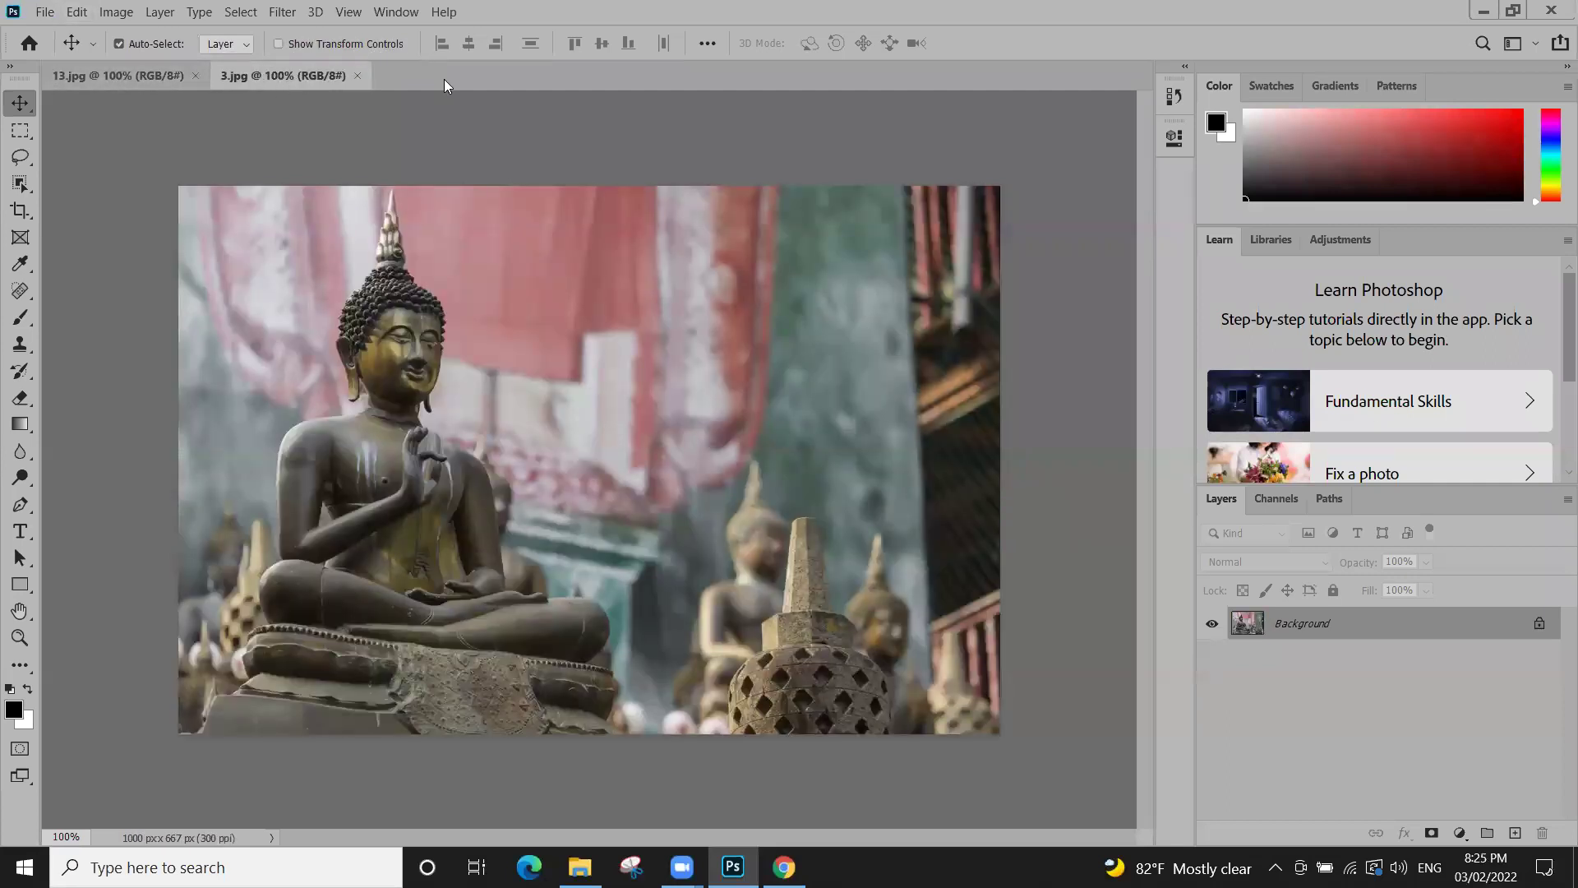
Open 12.jpg from the Image Edit set 01 folder and view 13.jpg, 3.jpg and 12.jpg in turn
left_click(51, 11)
left_click(140, 51)
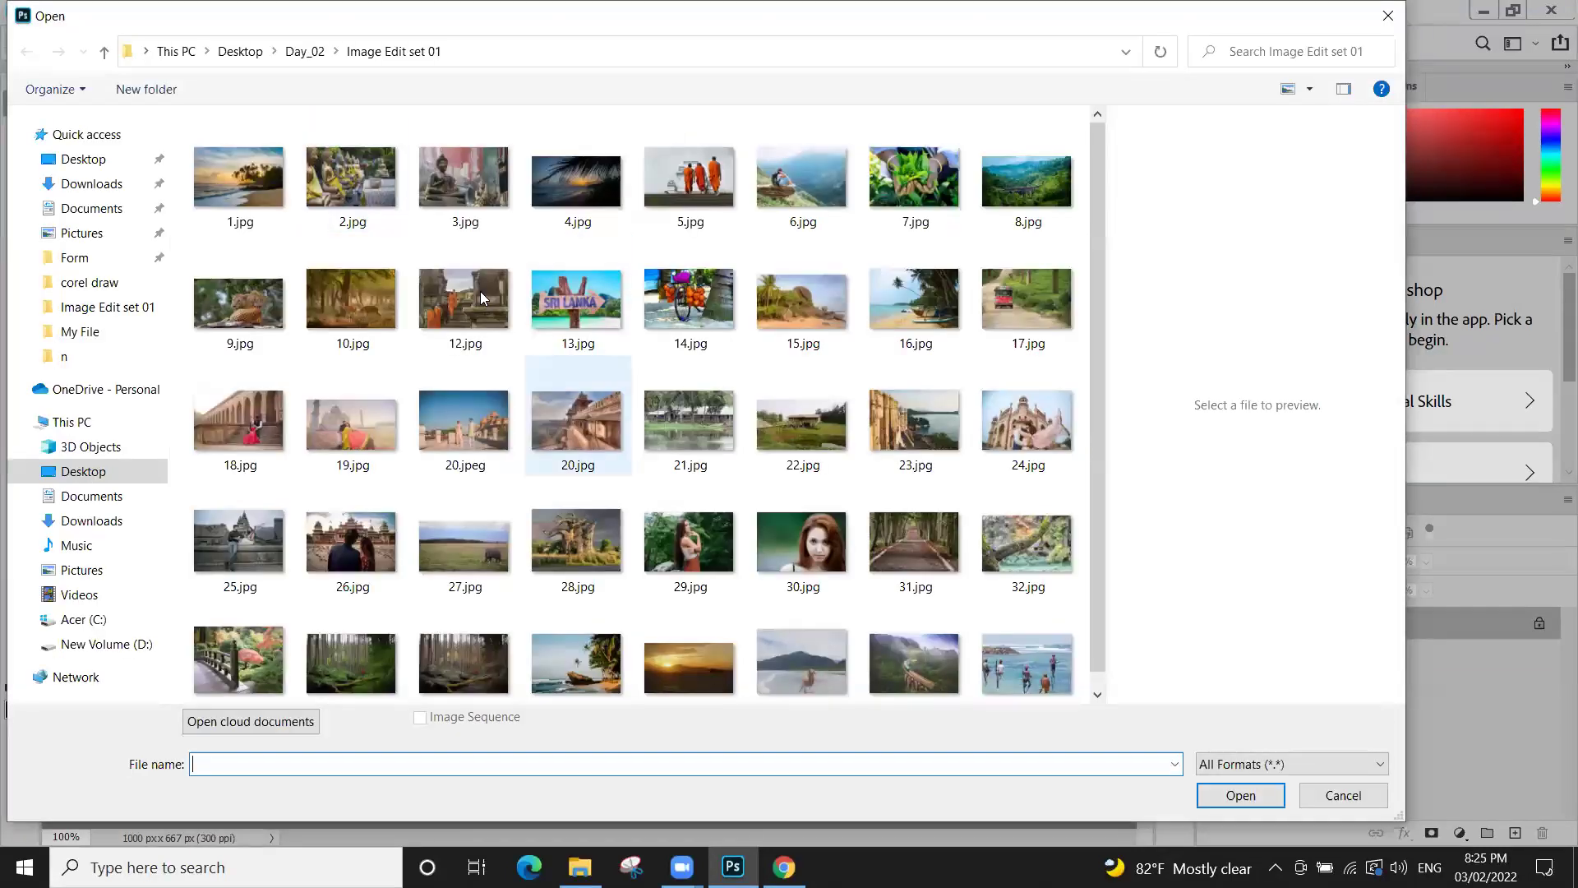
double_click(480, 291)
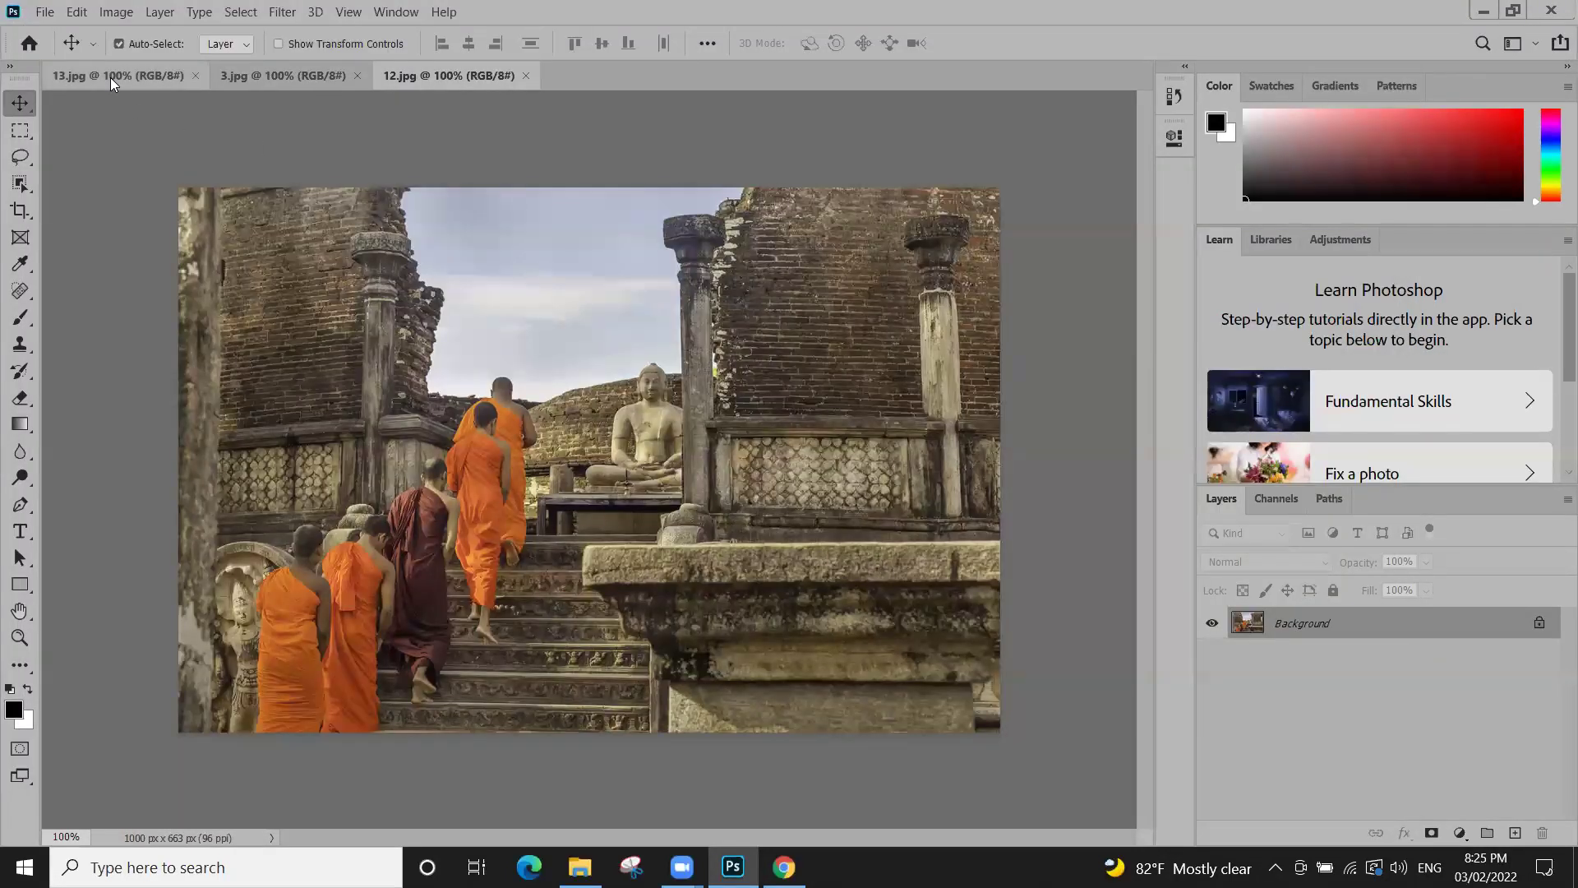
left_click(110, 78)
left_click(325, 77)
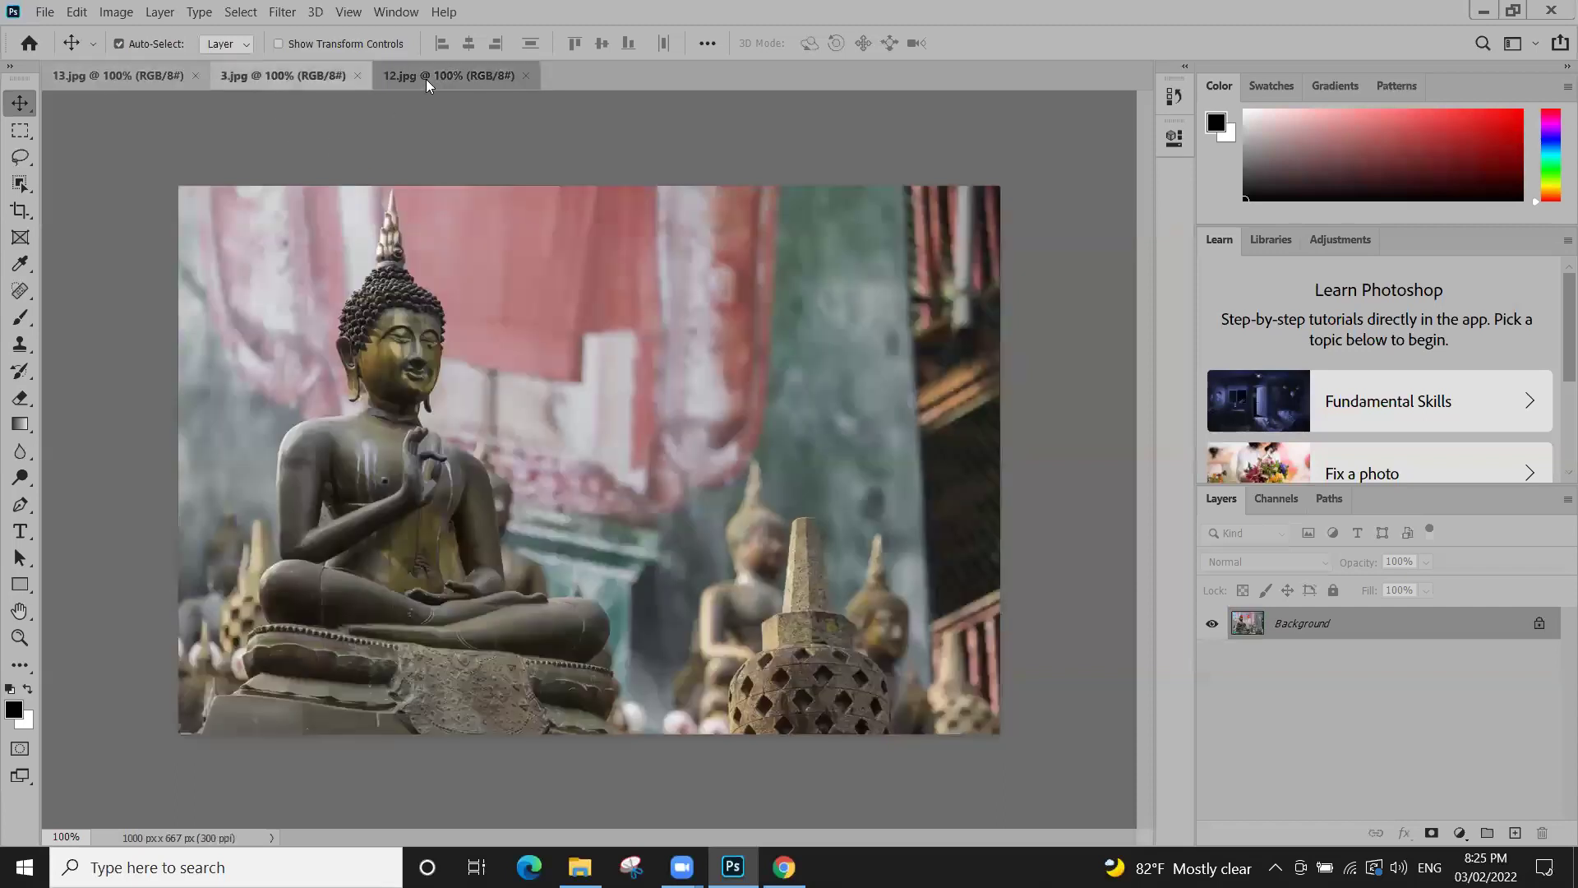
left_click(426, 79)
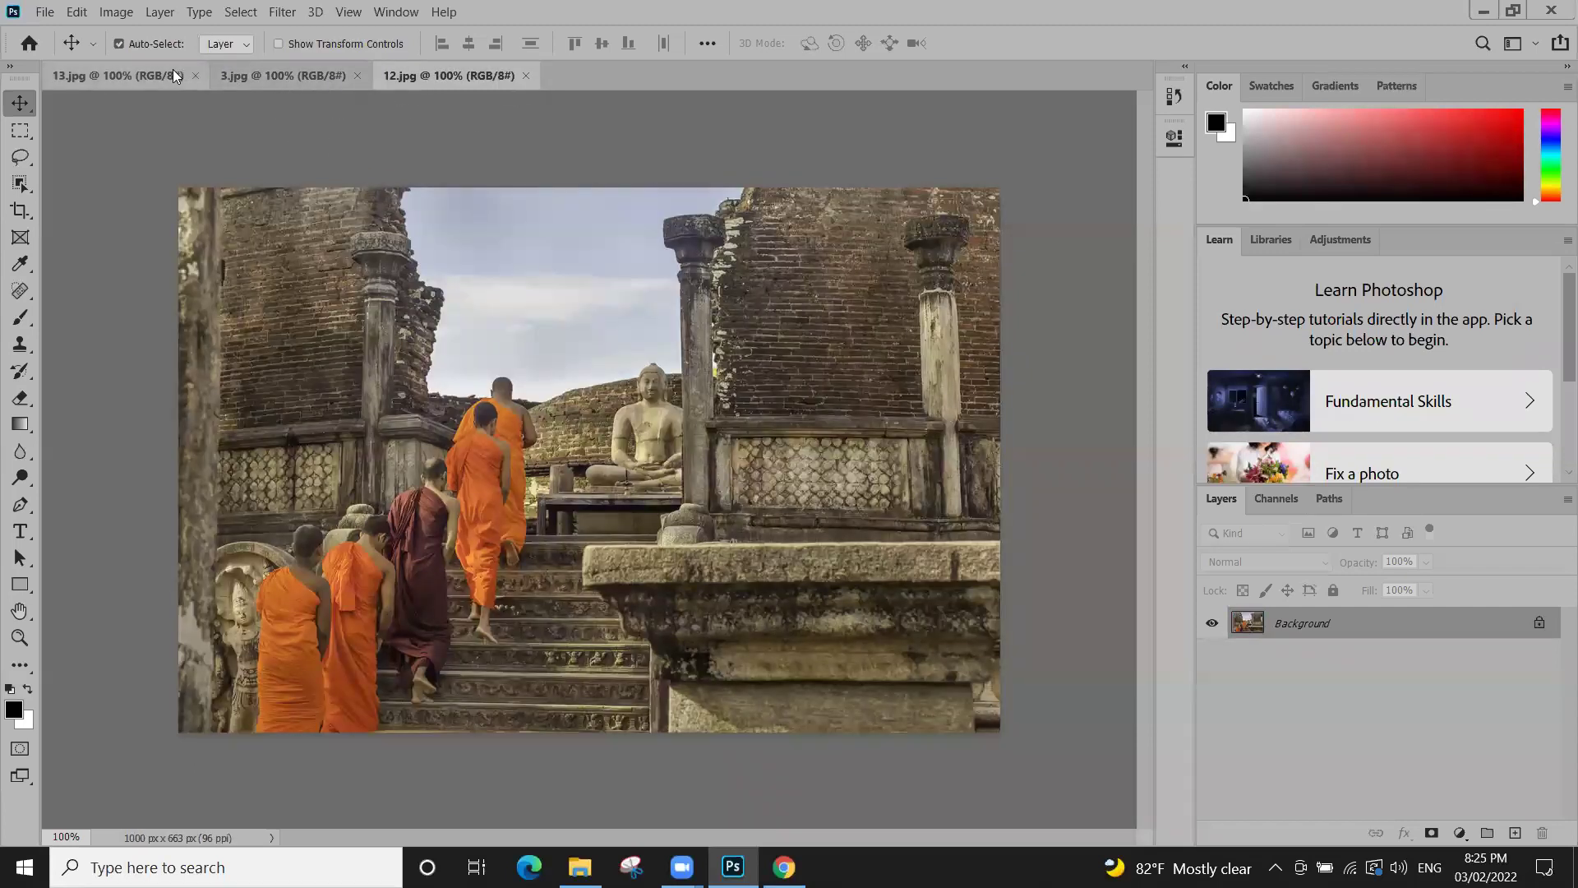
Open 6.jpg from the Image Edit set 01 folder and switch through the open documents, finishing on 6.jpg
left_click(52, 12)
left_click(82, 49)
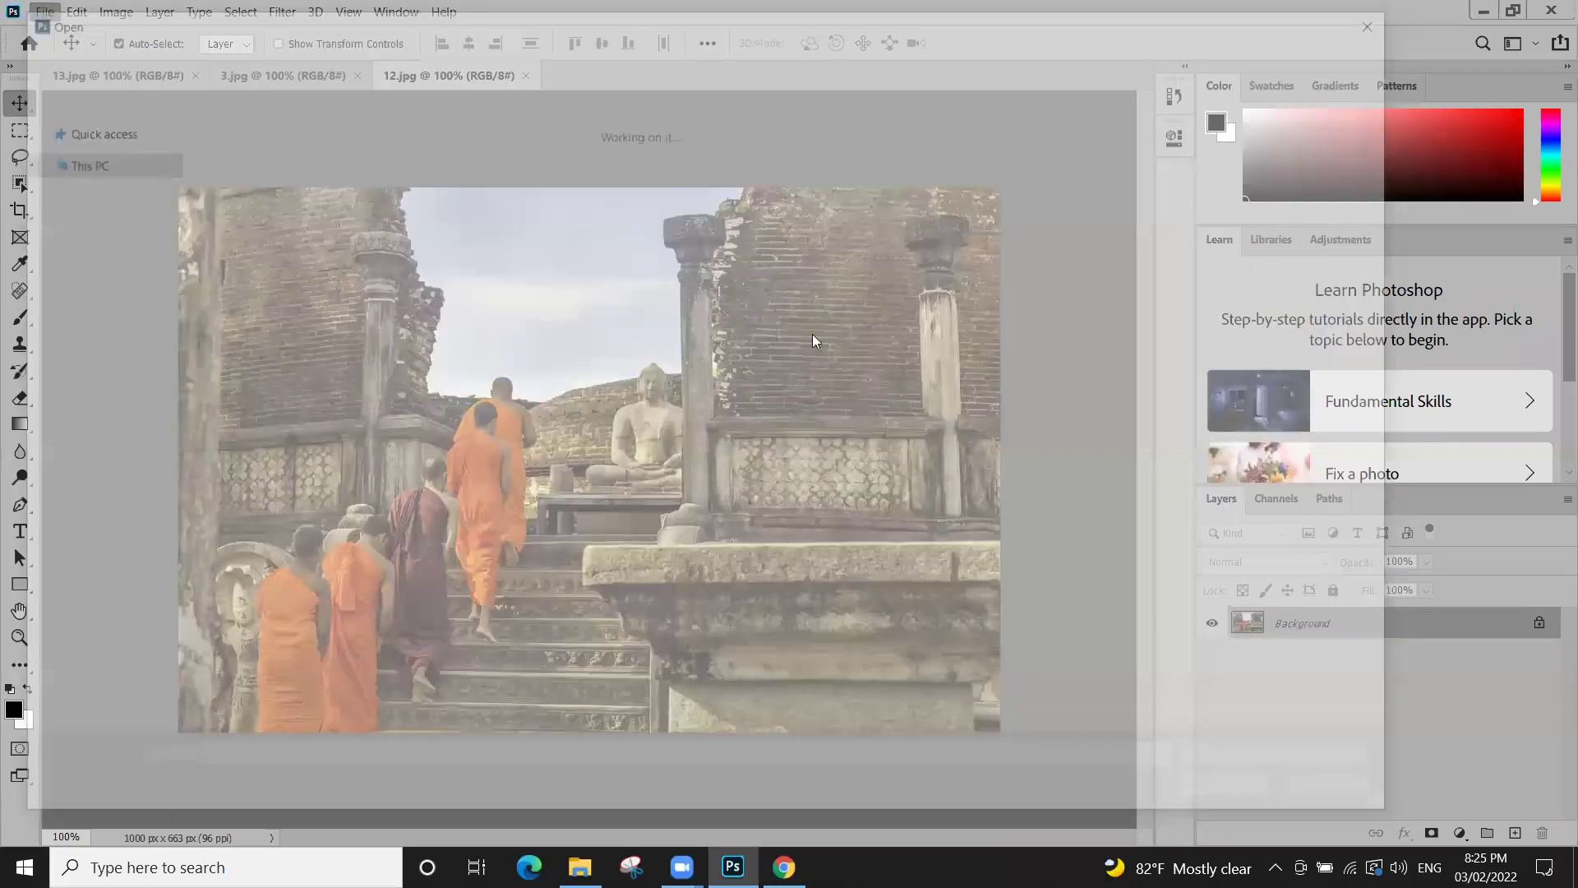
double_click(796, 181)
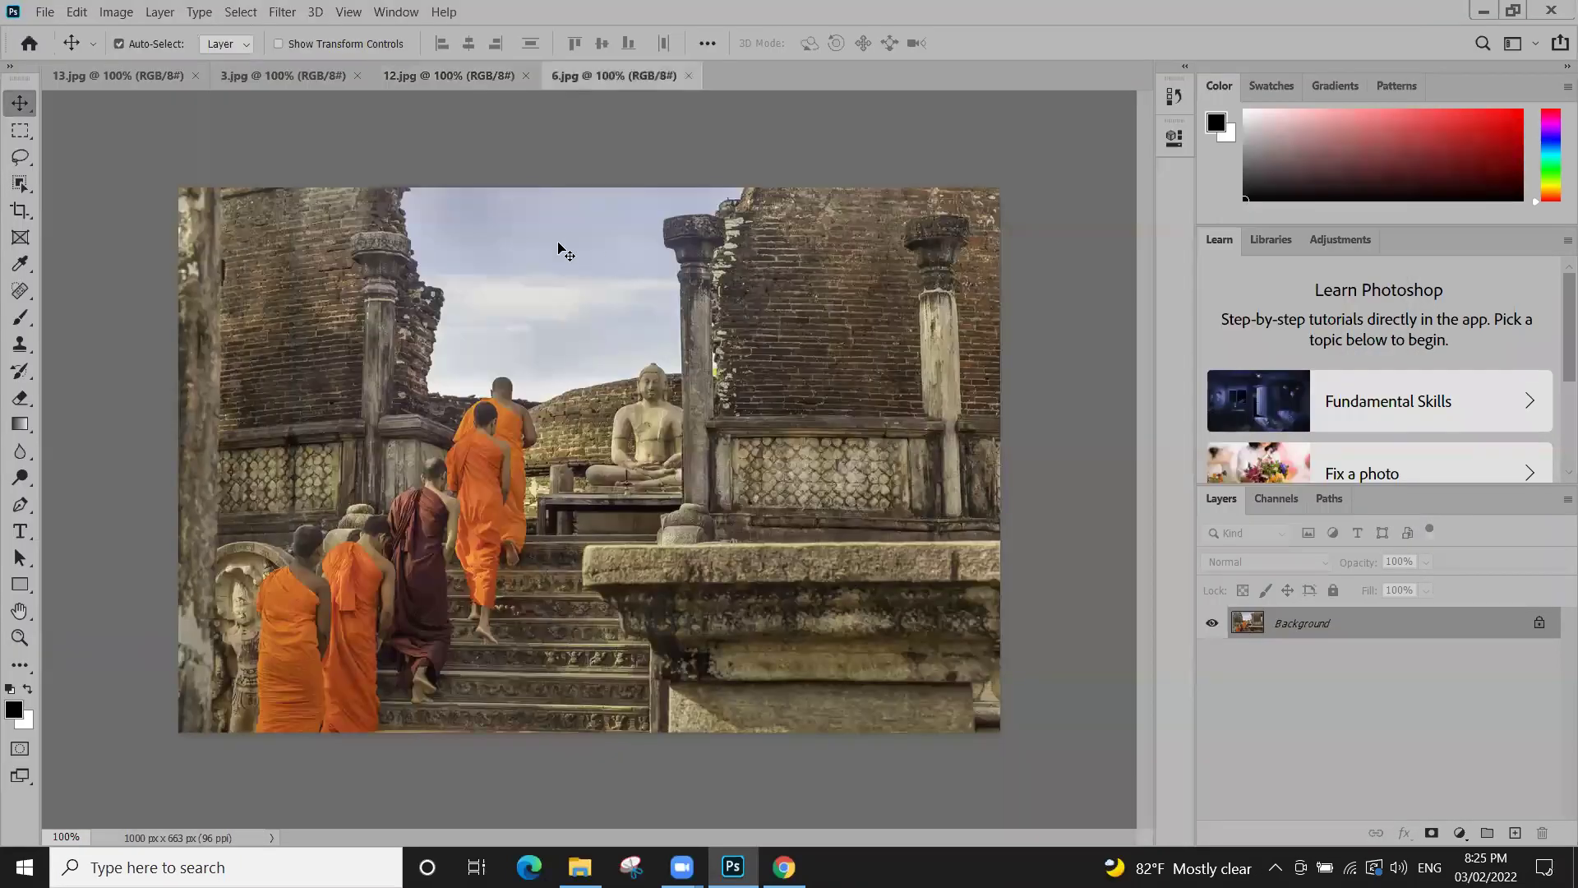
left_click(283, 76)
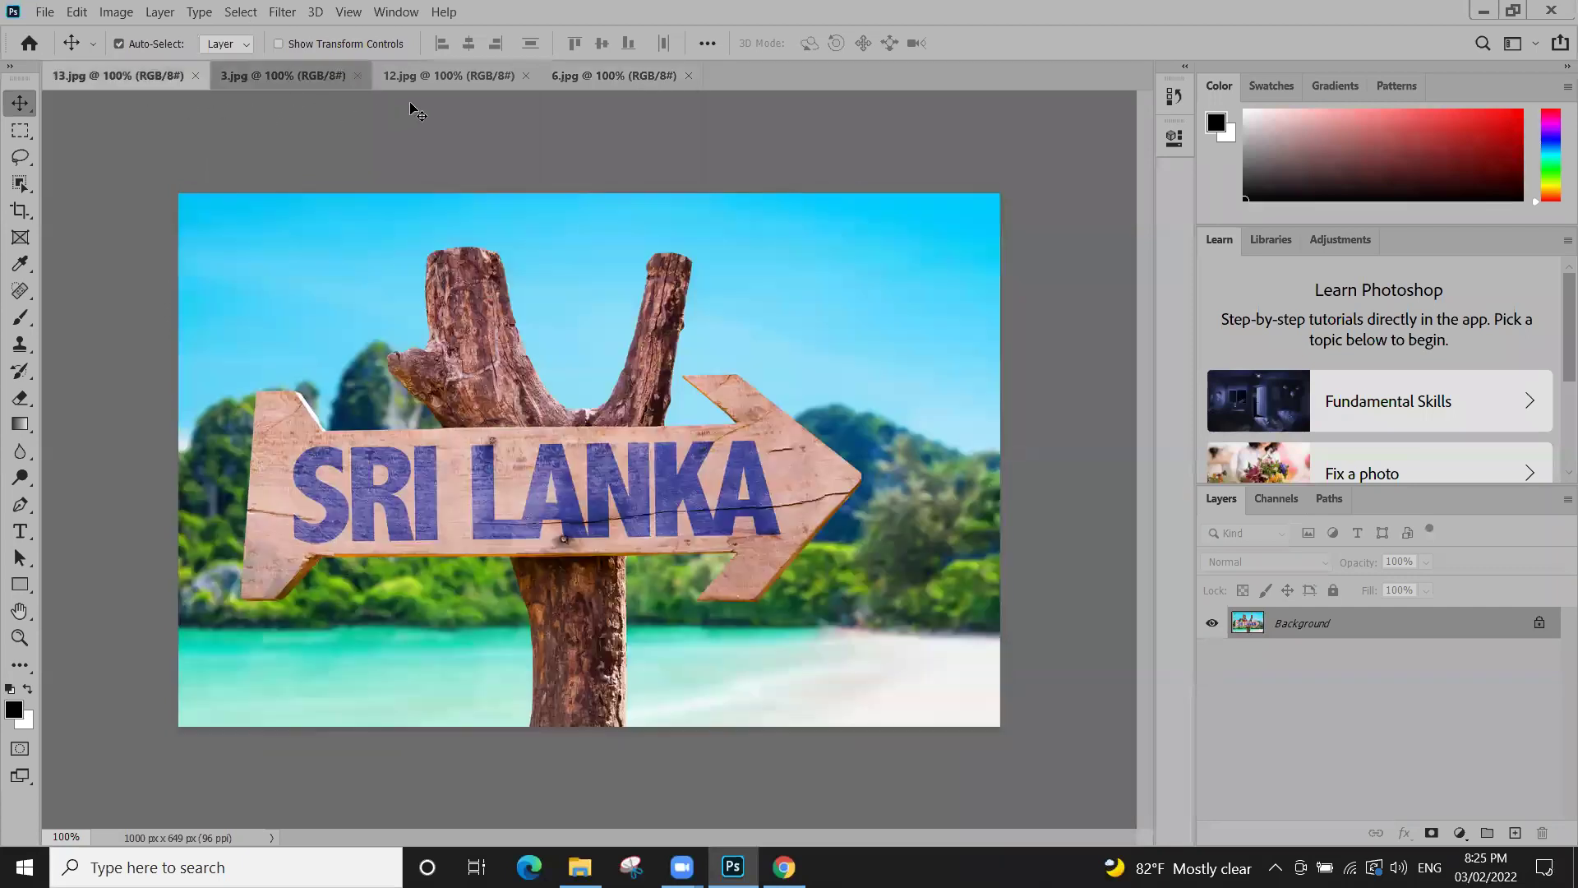
left_click(436, 75)
left_click(600, 85)
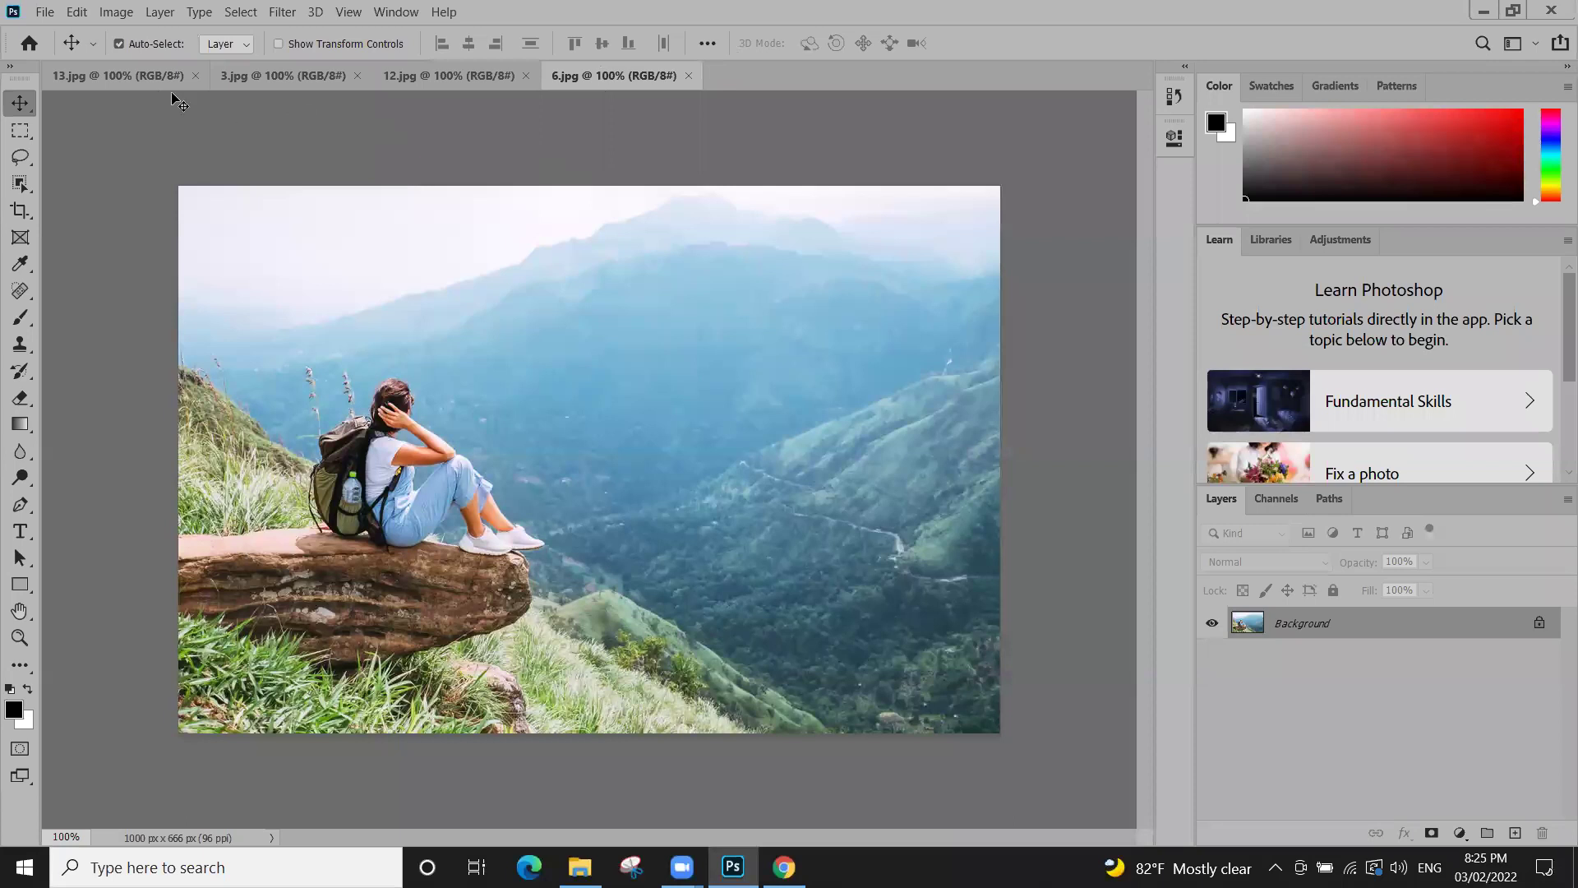
Bring the 13.jpg, 3.jpg, 12.jpg and 6.jpg documents to the front one after another to compare the images
left_click(137, 75)
left_click(270, 75)
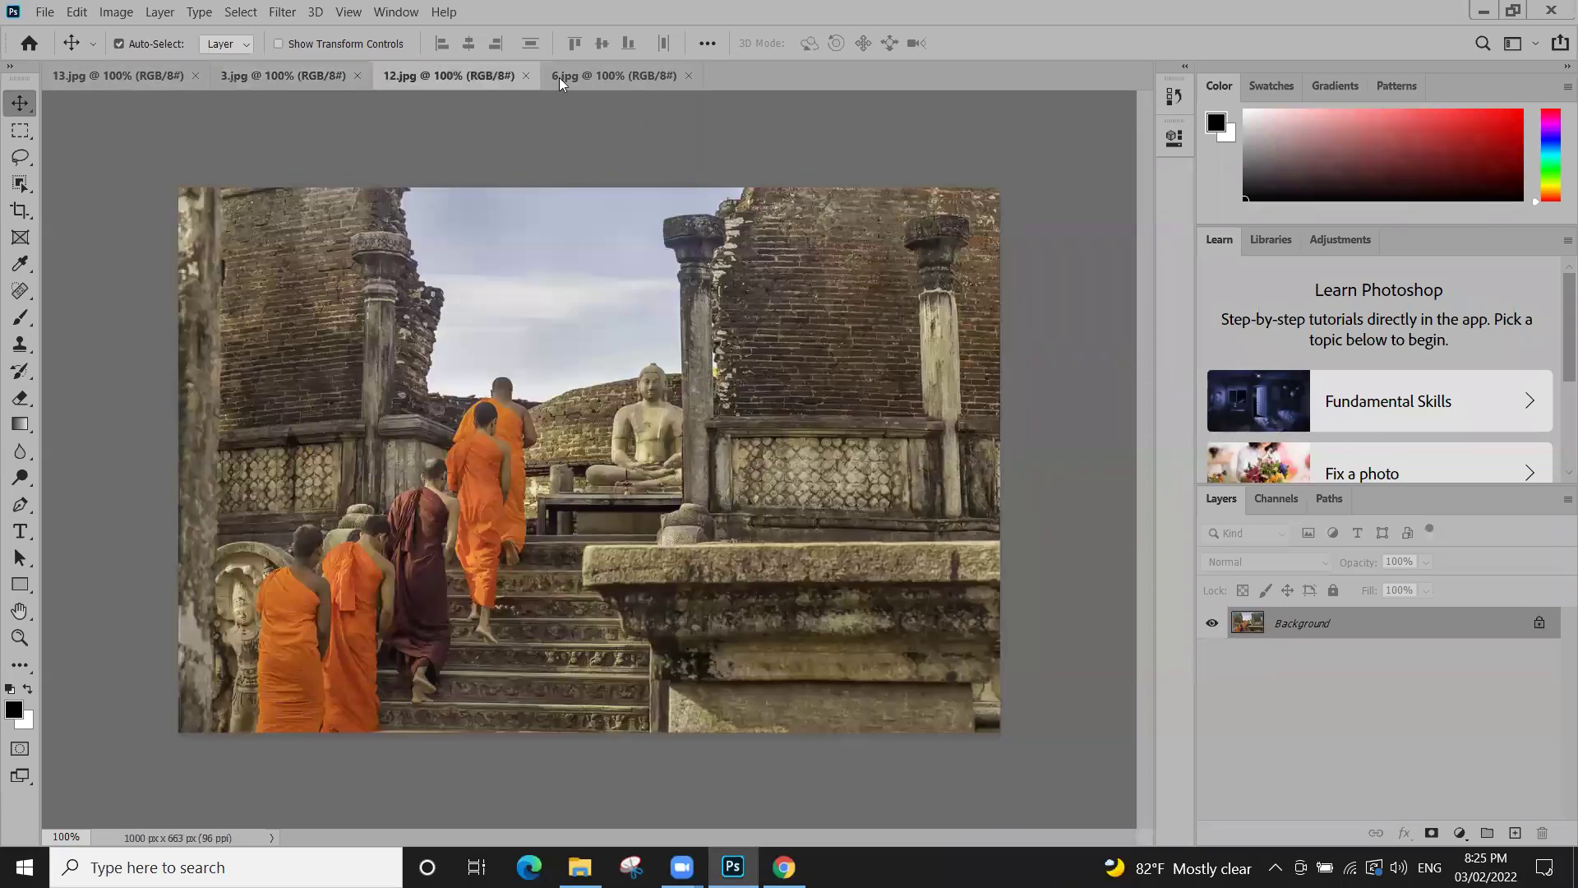
left_click(633, 74)
left_click(465, 77)
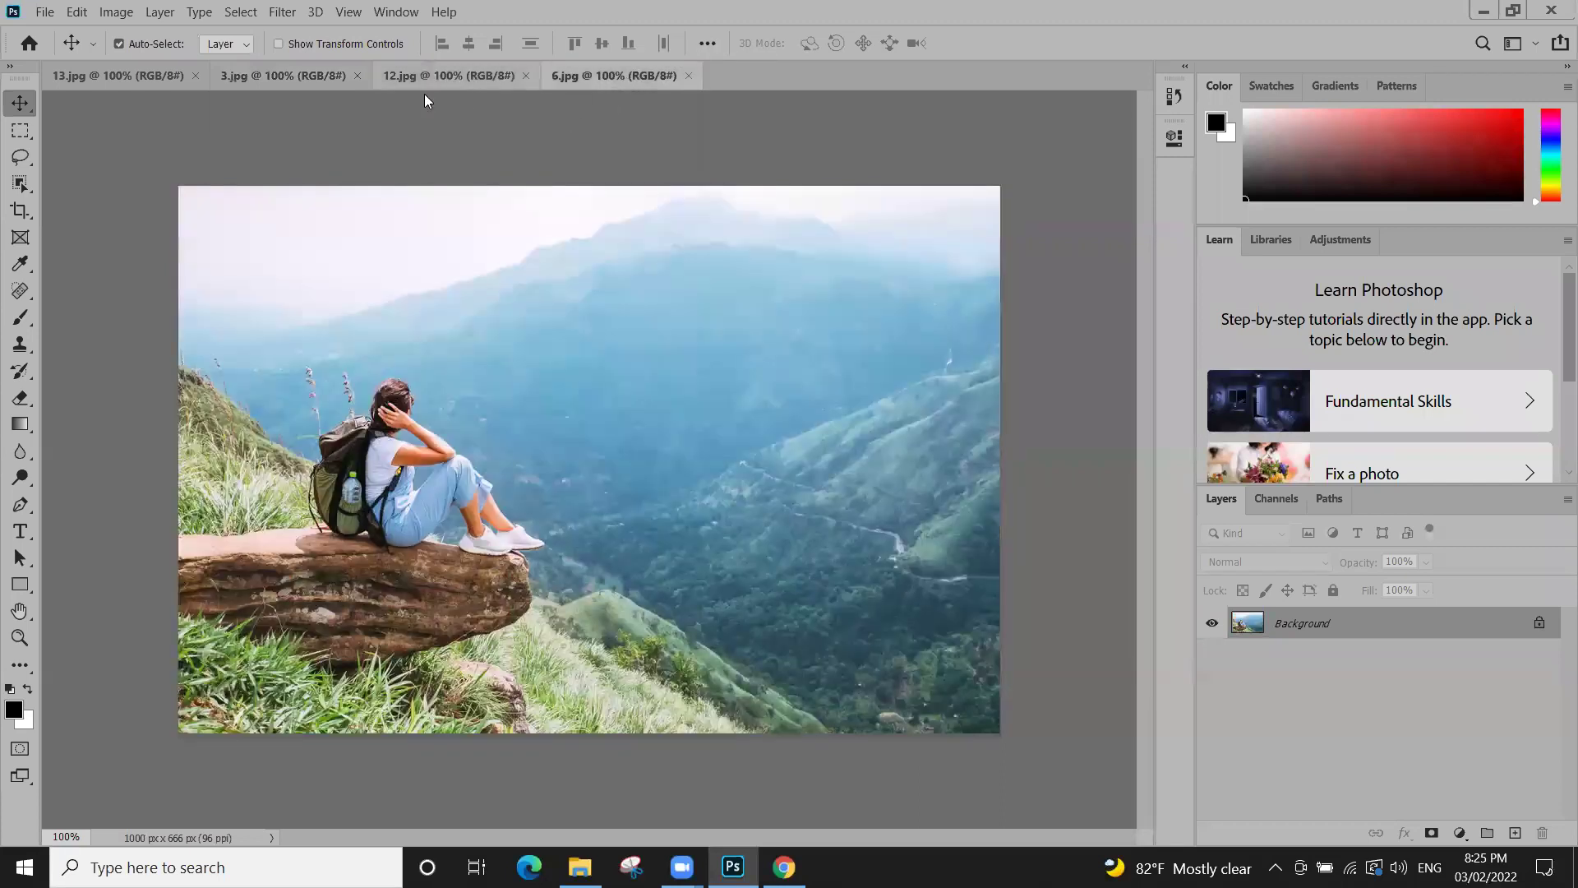
left_click(102, 77)
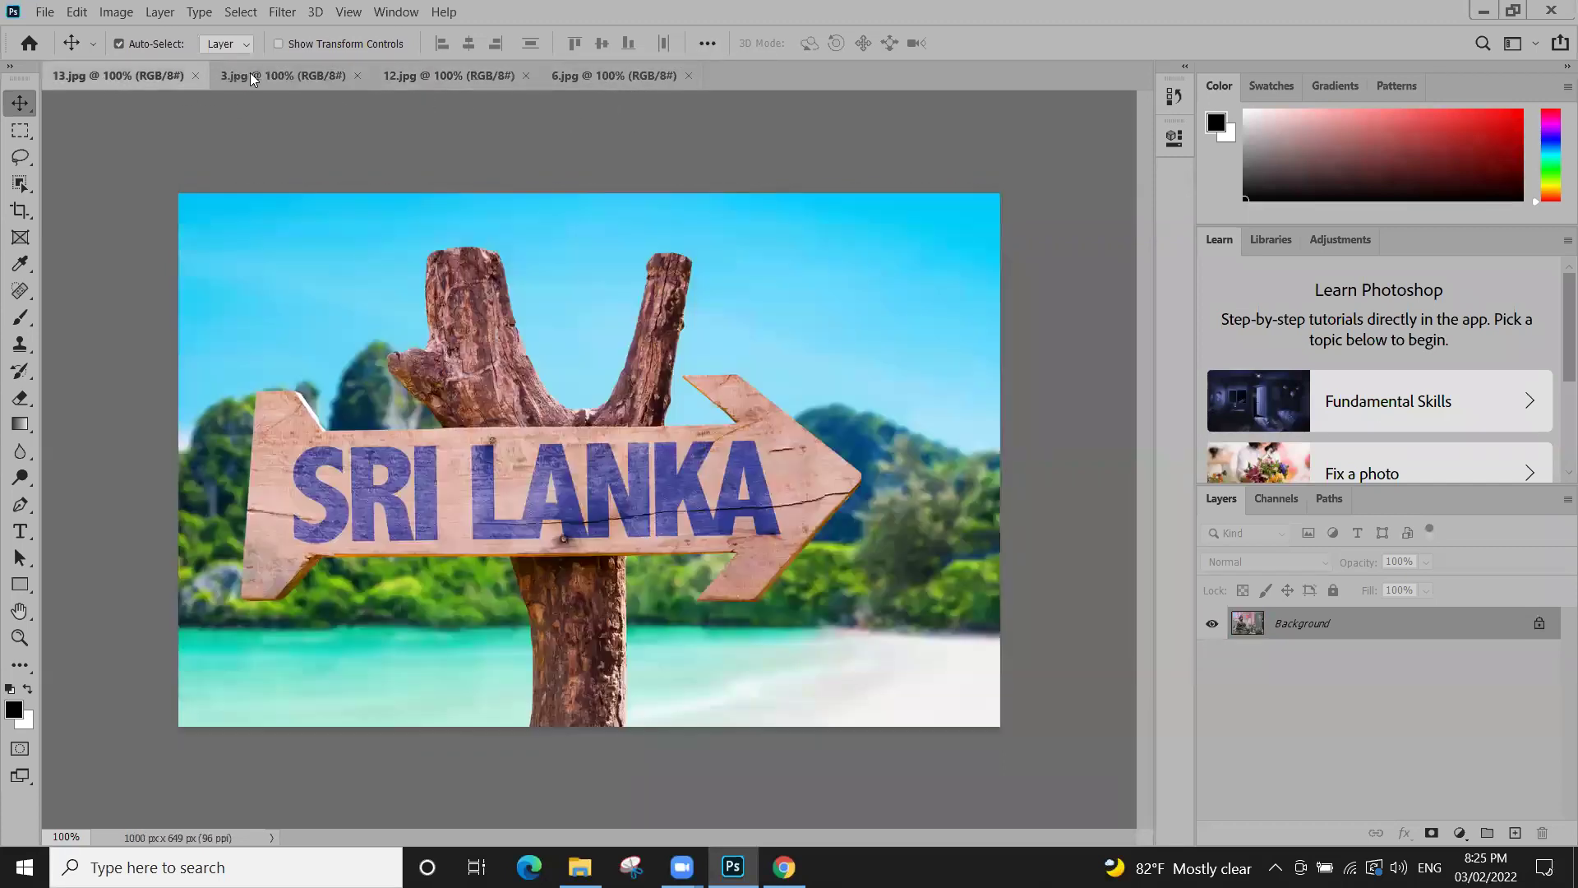
left_click(283, 77)
left_click(485, 77)
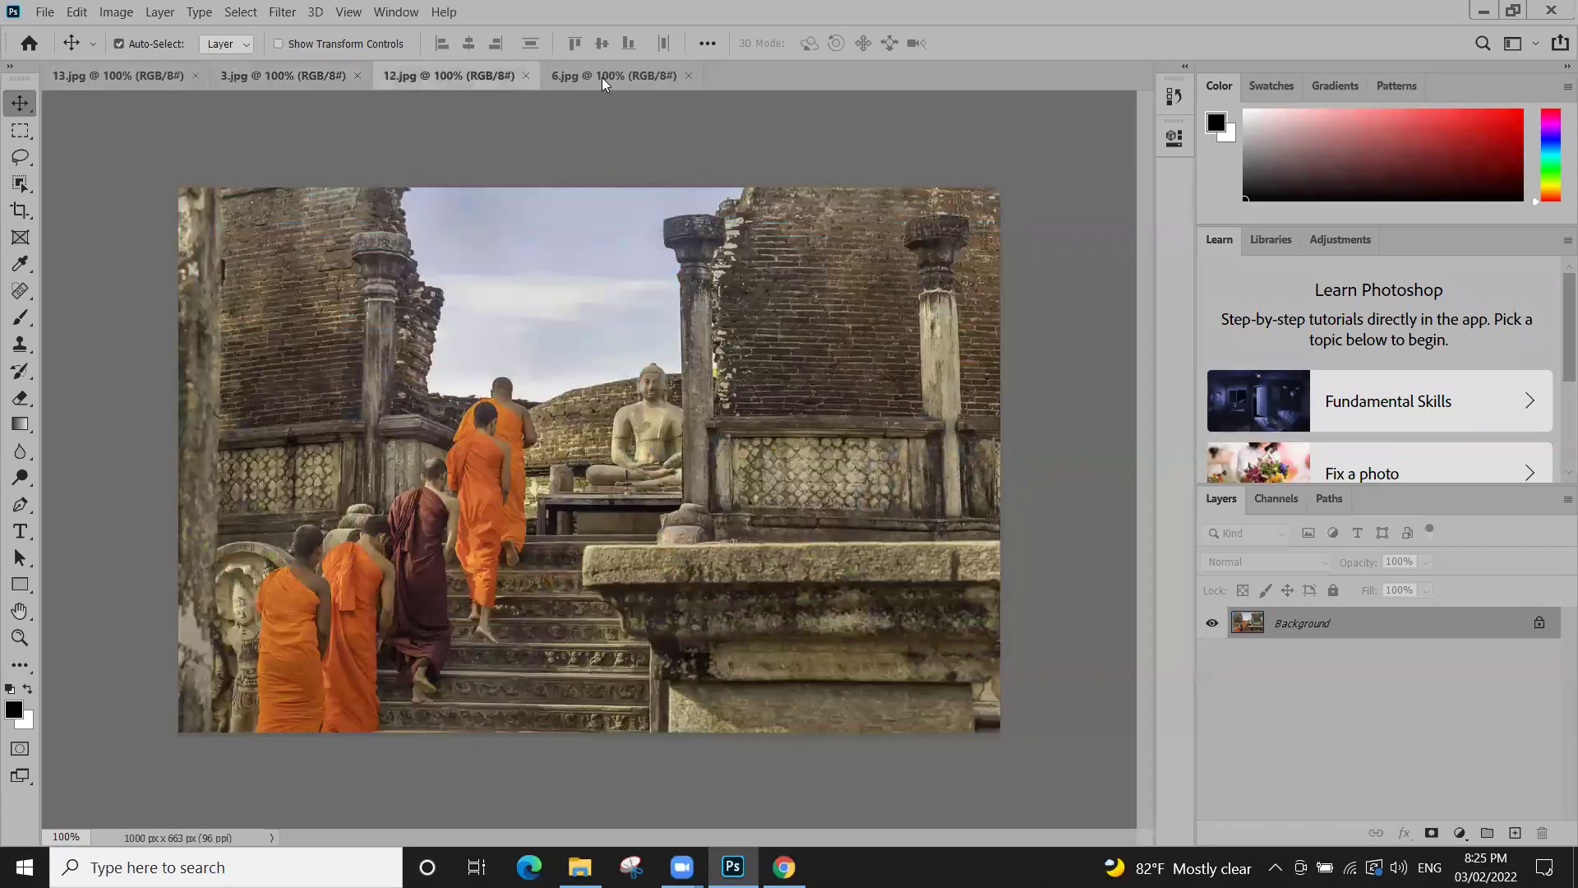
left_click(649, 76)
left_click(300, 78)
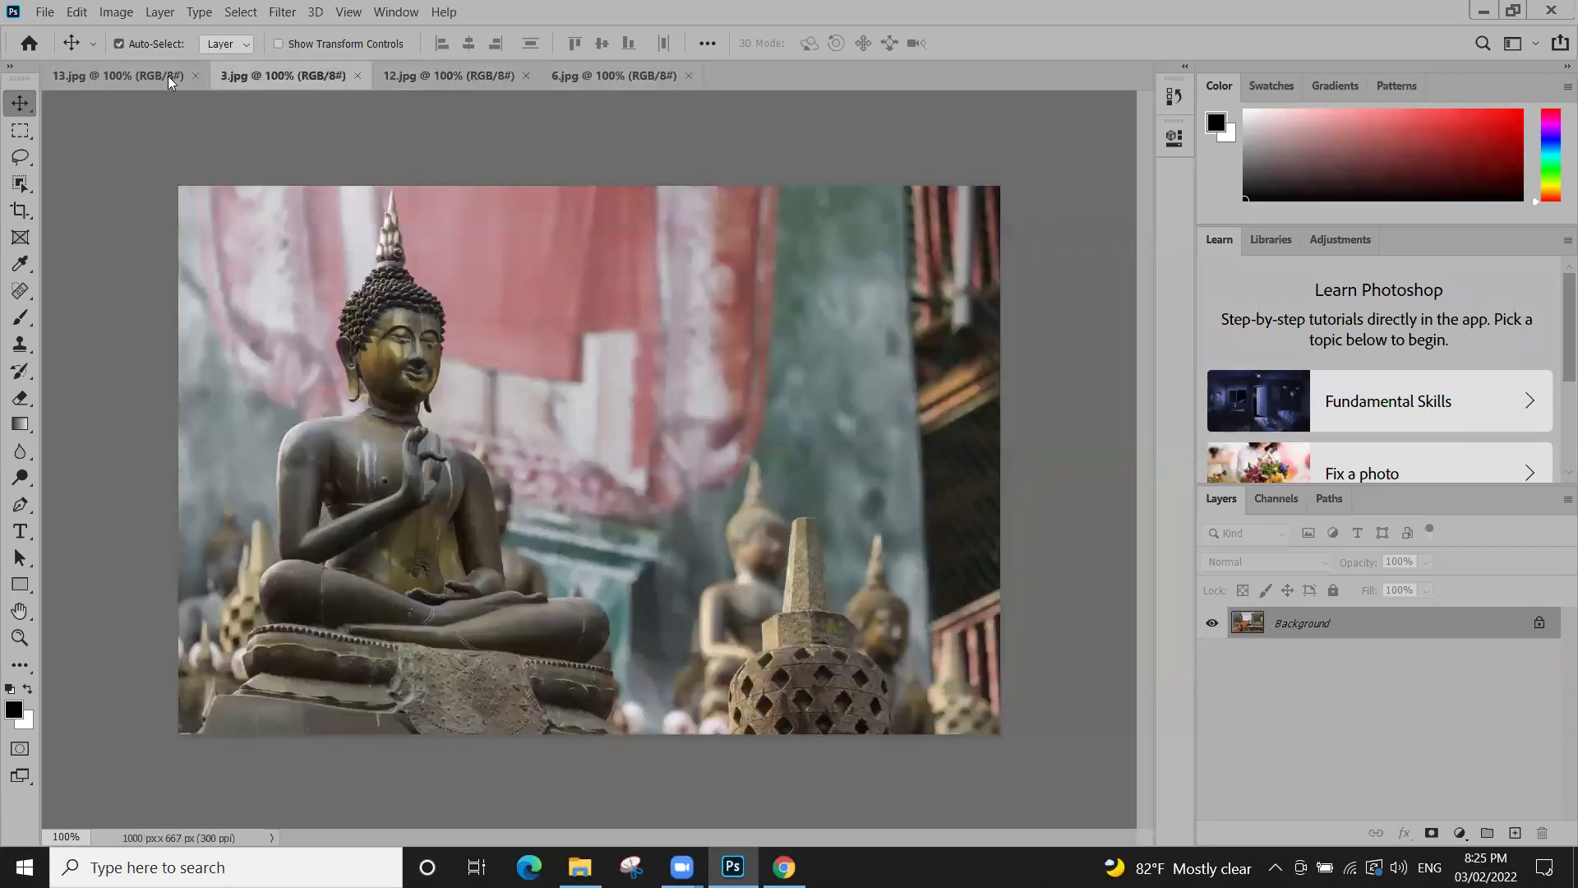
left_click(139, 75)
left_click(264, 76)
Cycle repeatedly through the four open documents in sequence, stopping on 6.jpg
key("ctrl+Tab")
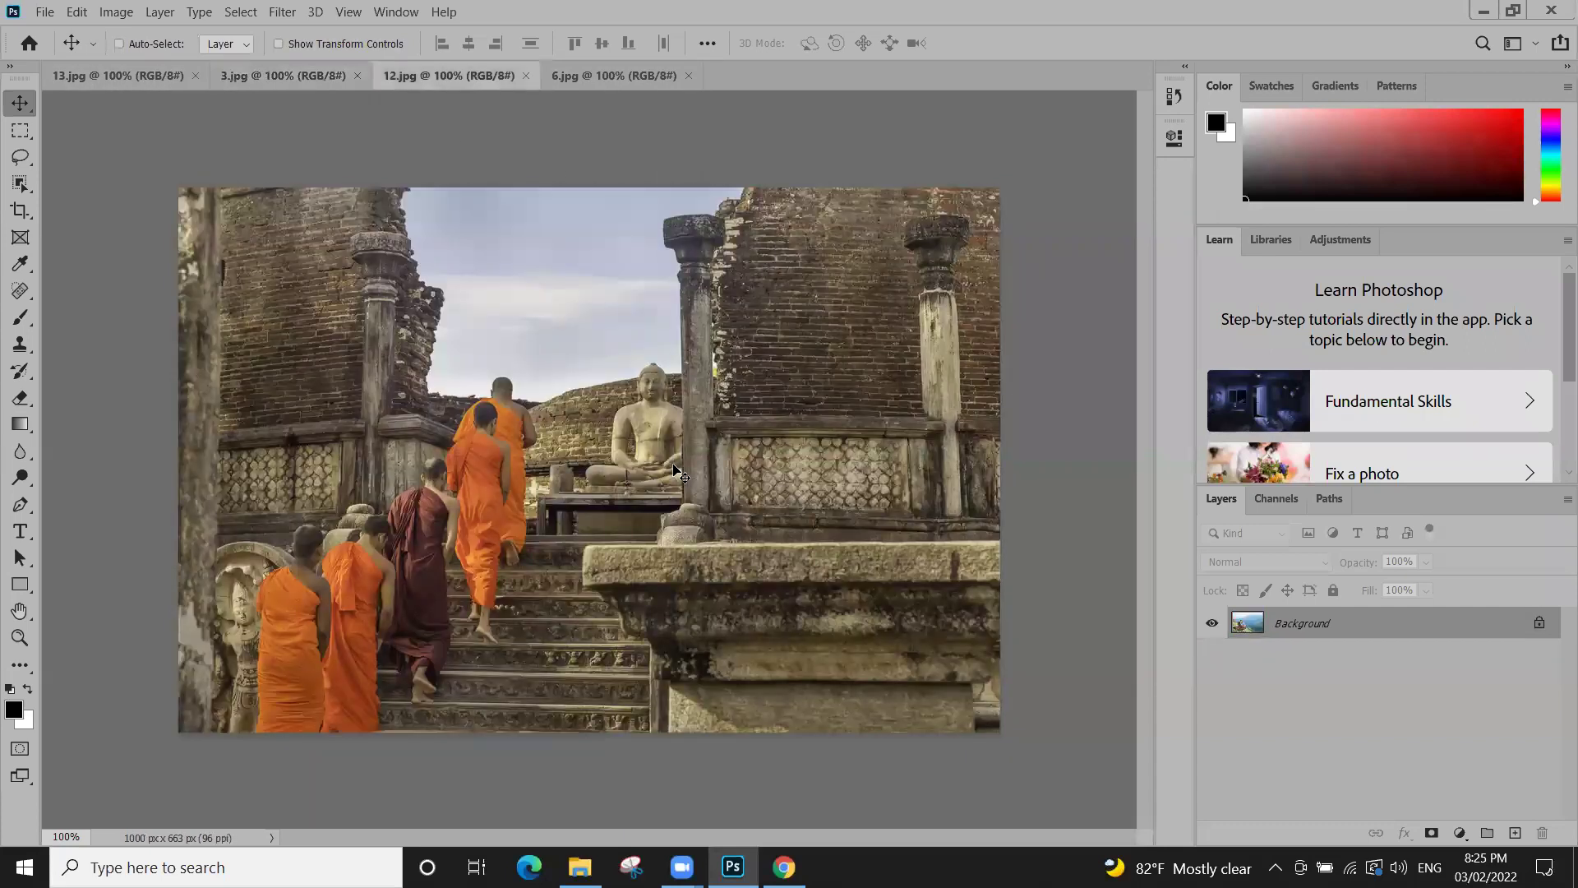
key("ctrl+Tab")
key("ctrl+Tab")
key("ctrl+Tab")
key("ctrl+Tab")
key("ctrl+Tab")
key("ctrl+Tab")
key("ctrl+Tab")
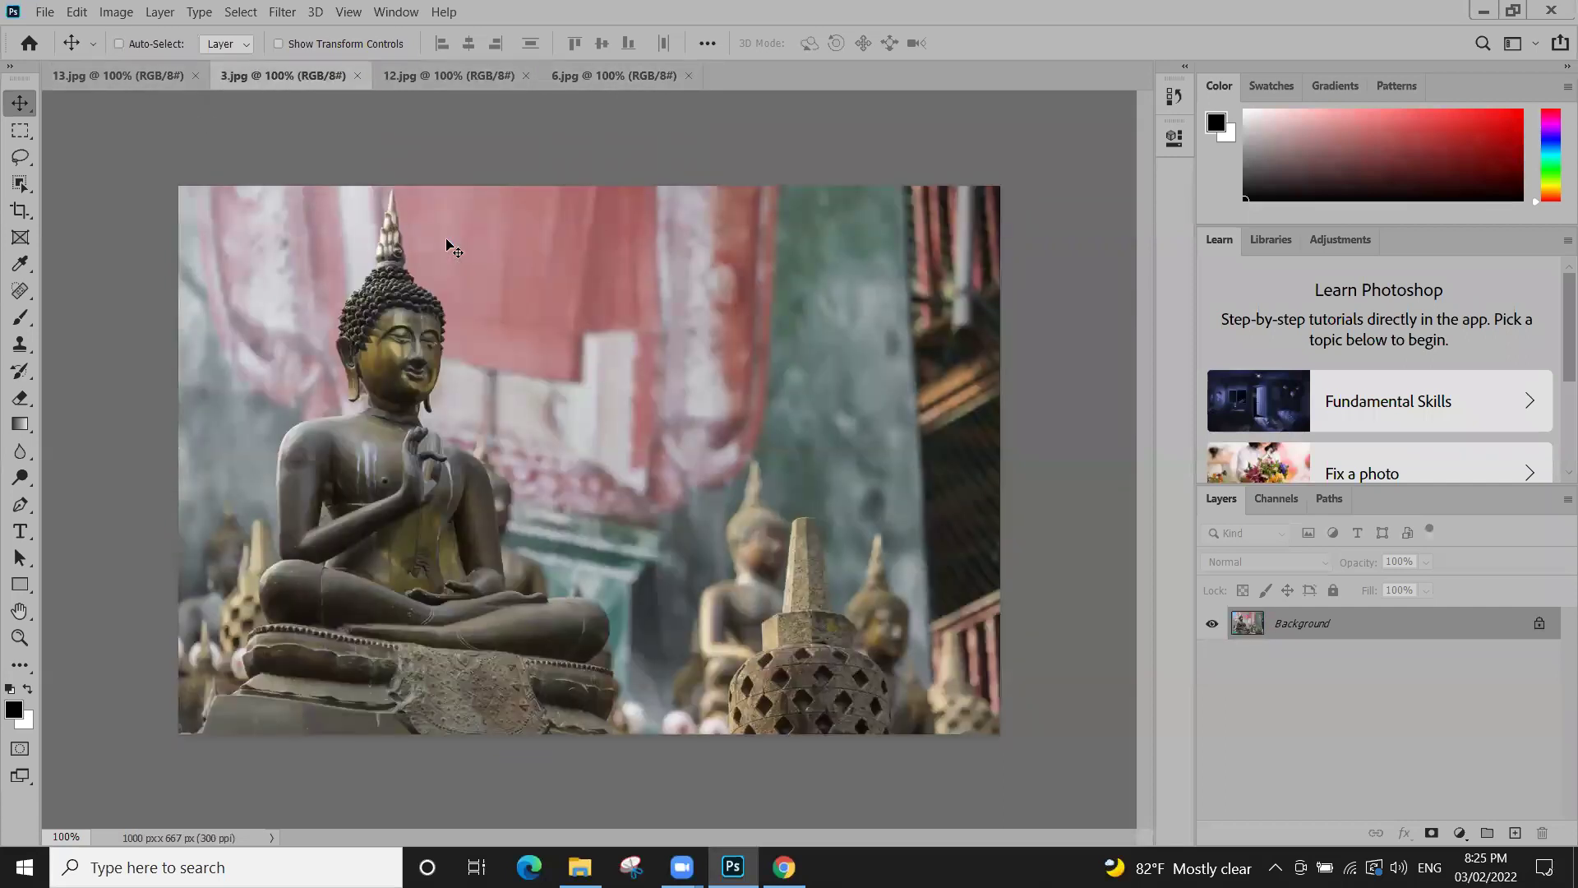
key("ctrl+Tab")
key("ctrl+Tab")
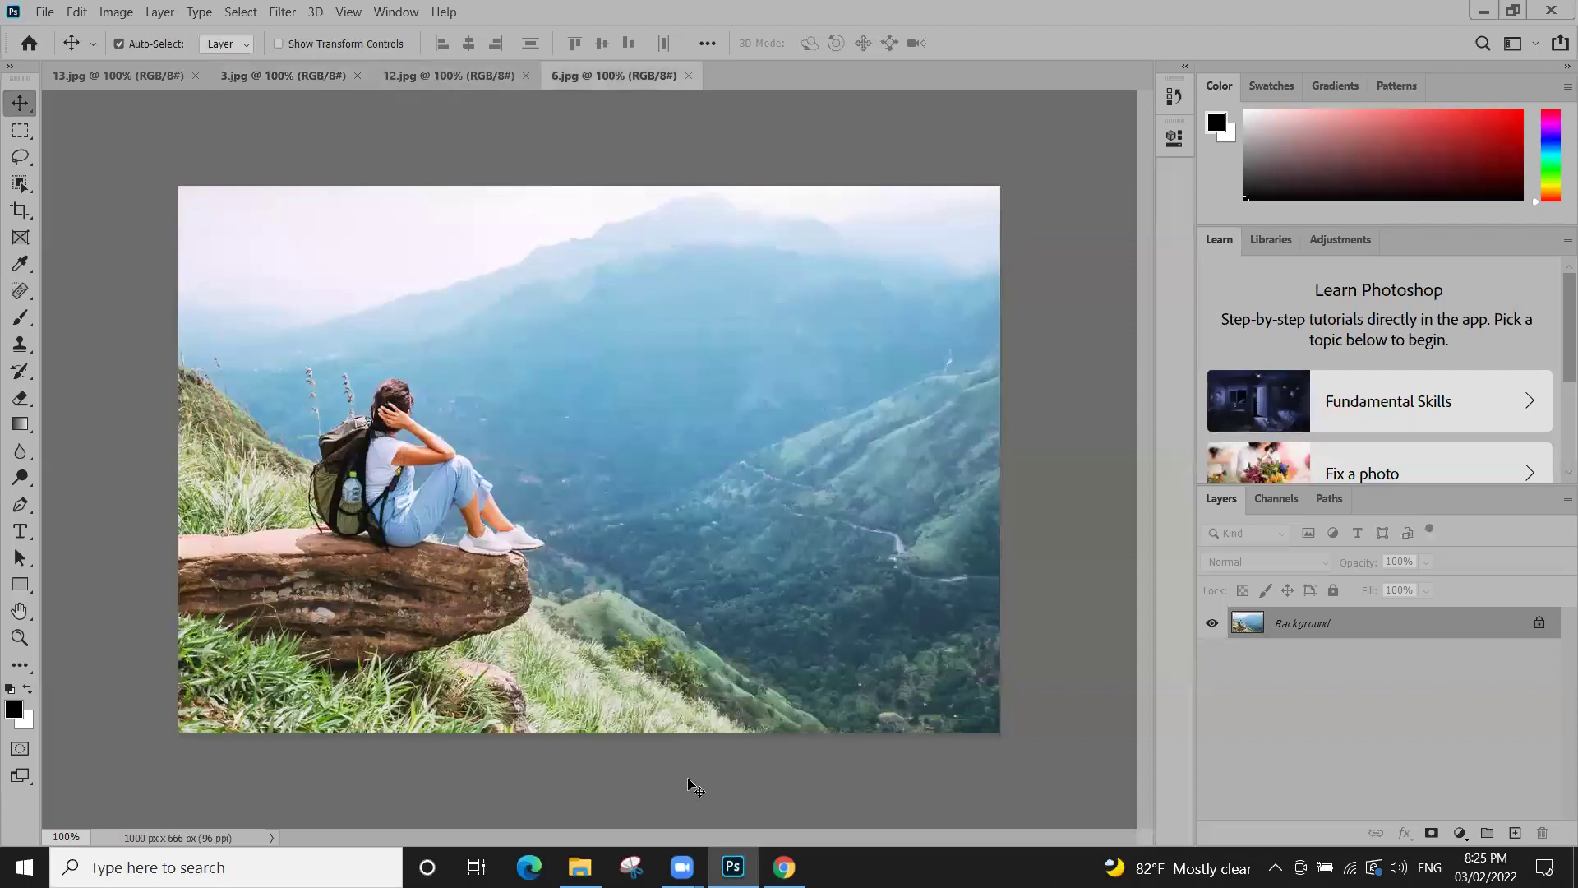
Search Windows for word and launch Microsoft Word 2010
key("super")
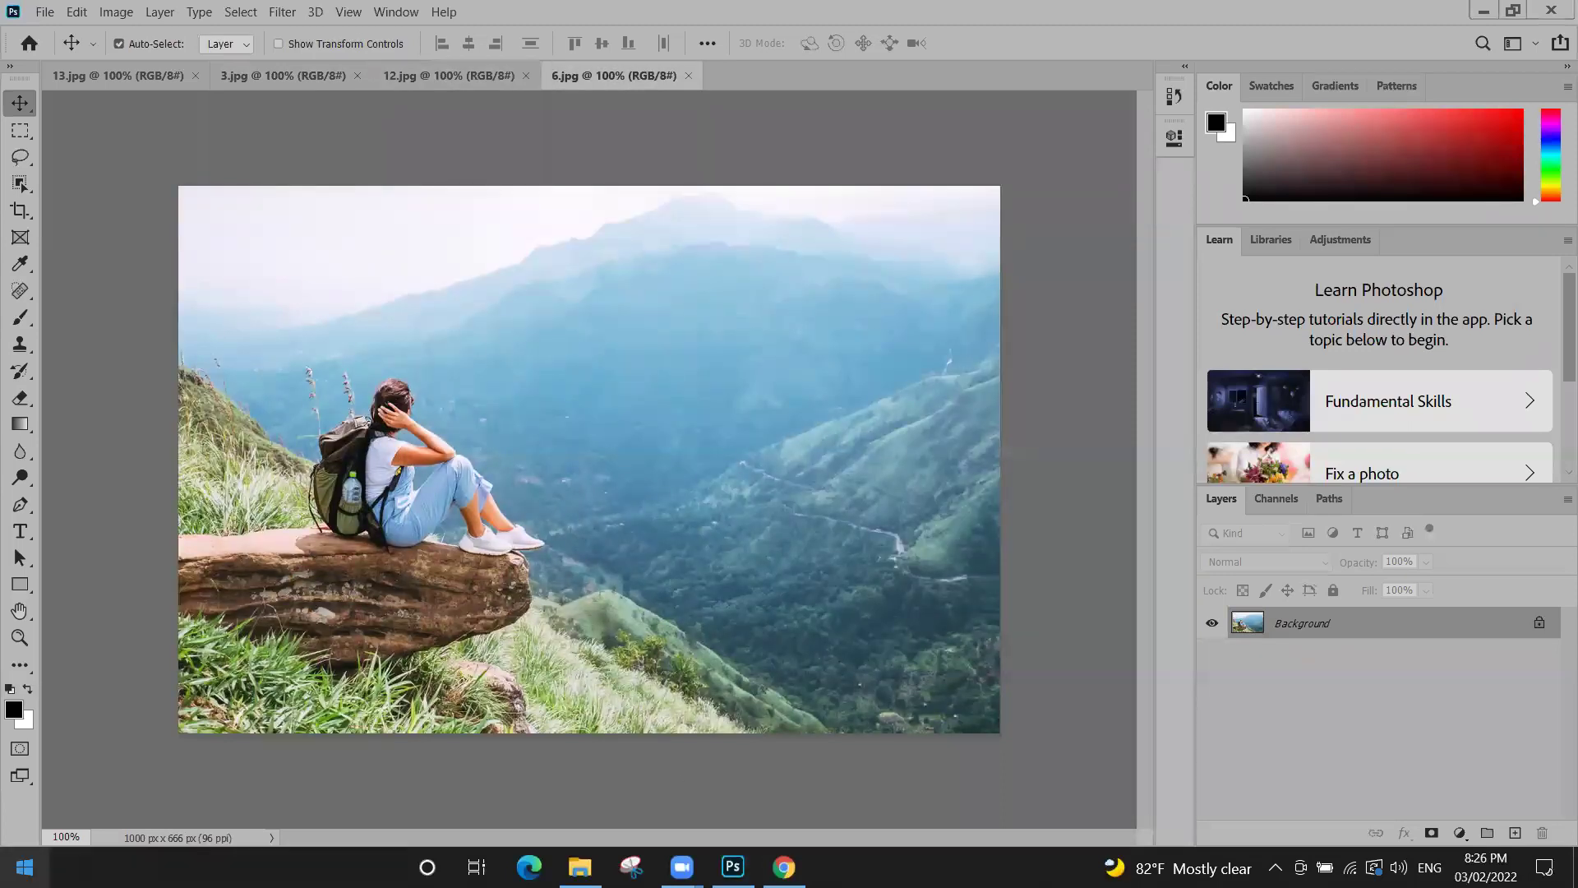
type("word")
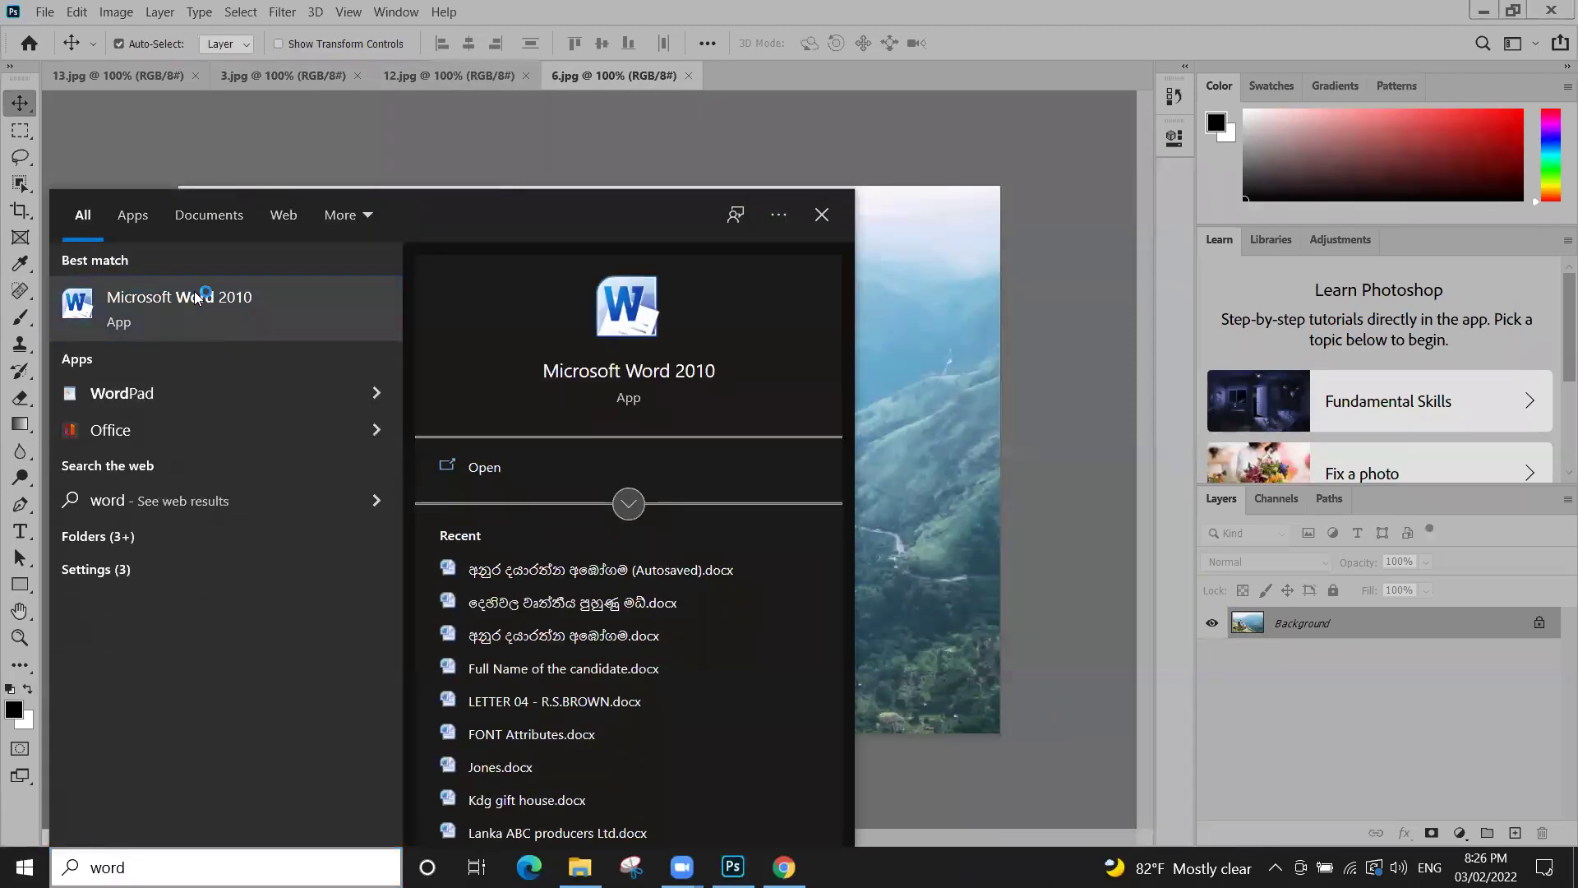
left_click(194, 291)
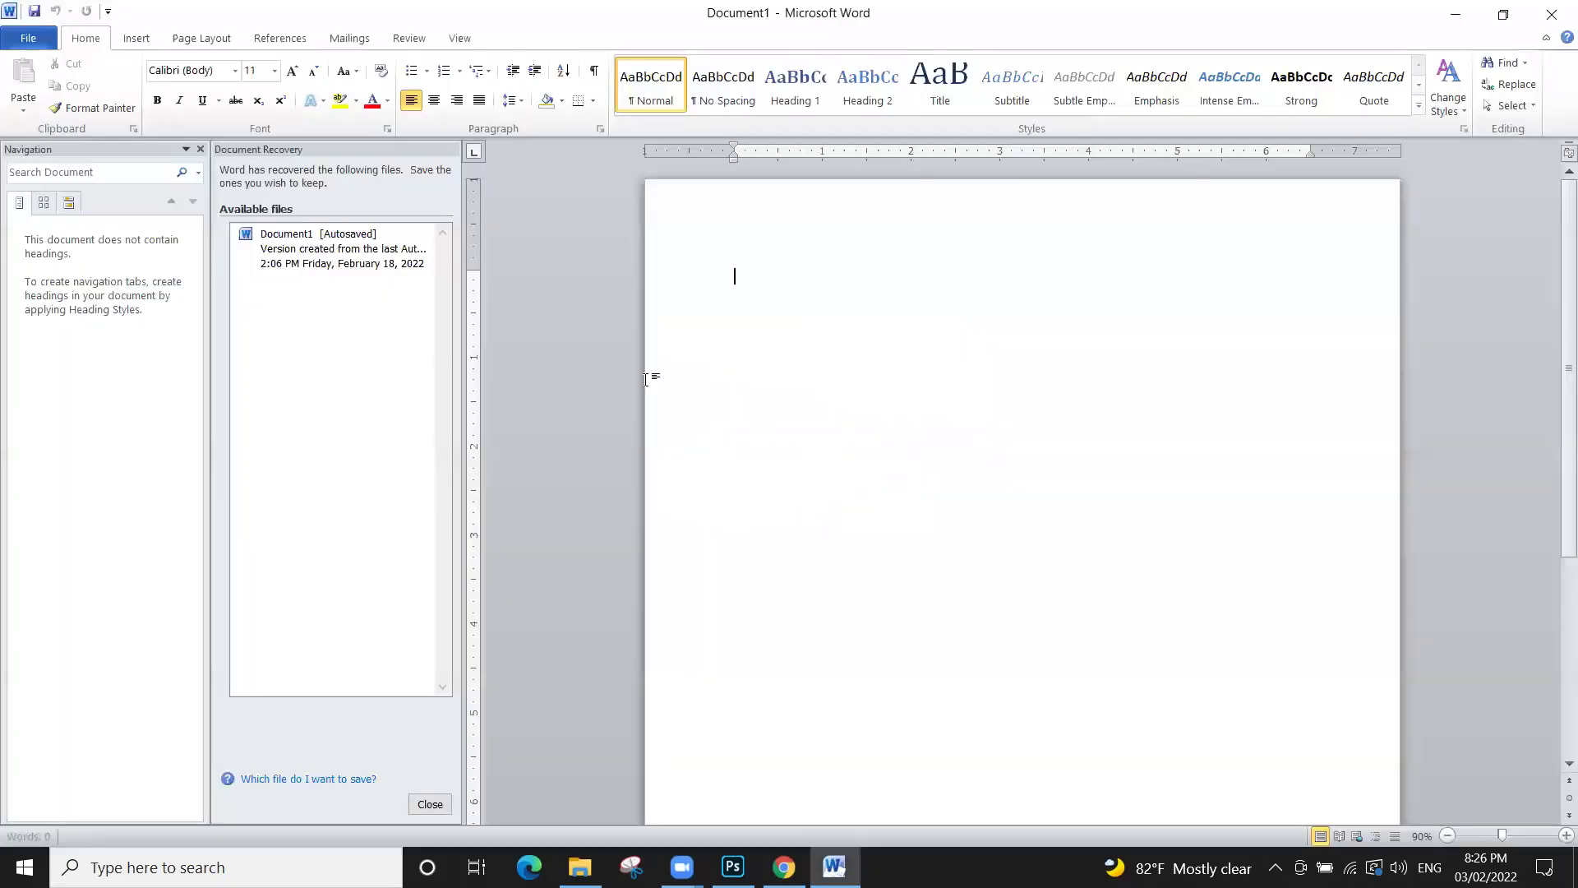
Discard the recovered files in Word's Document Recovery pane and close the Navigation pane
left_click(429, 804)
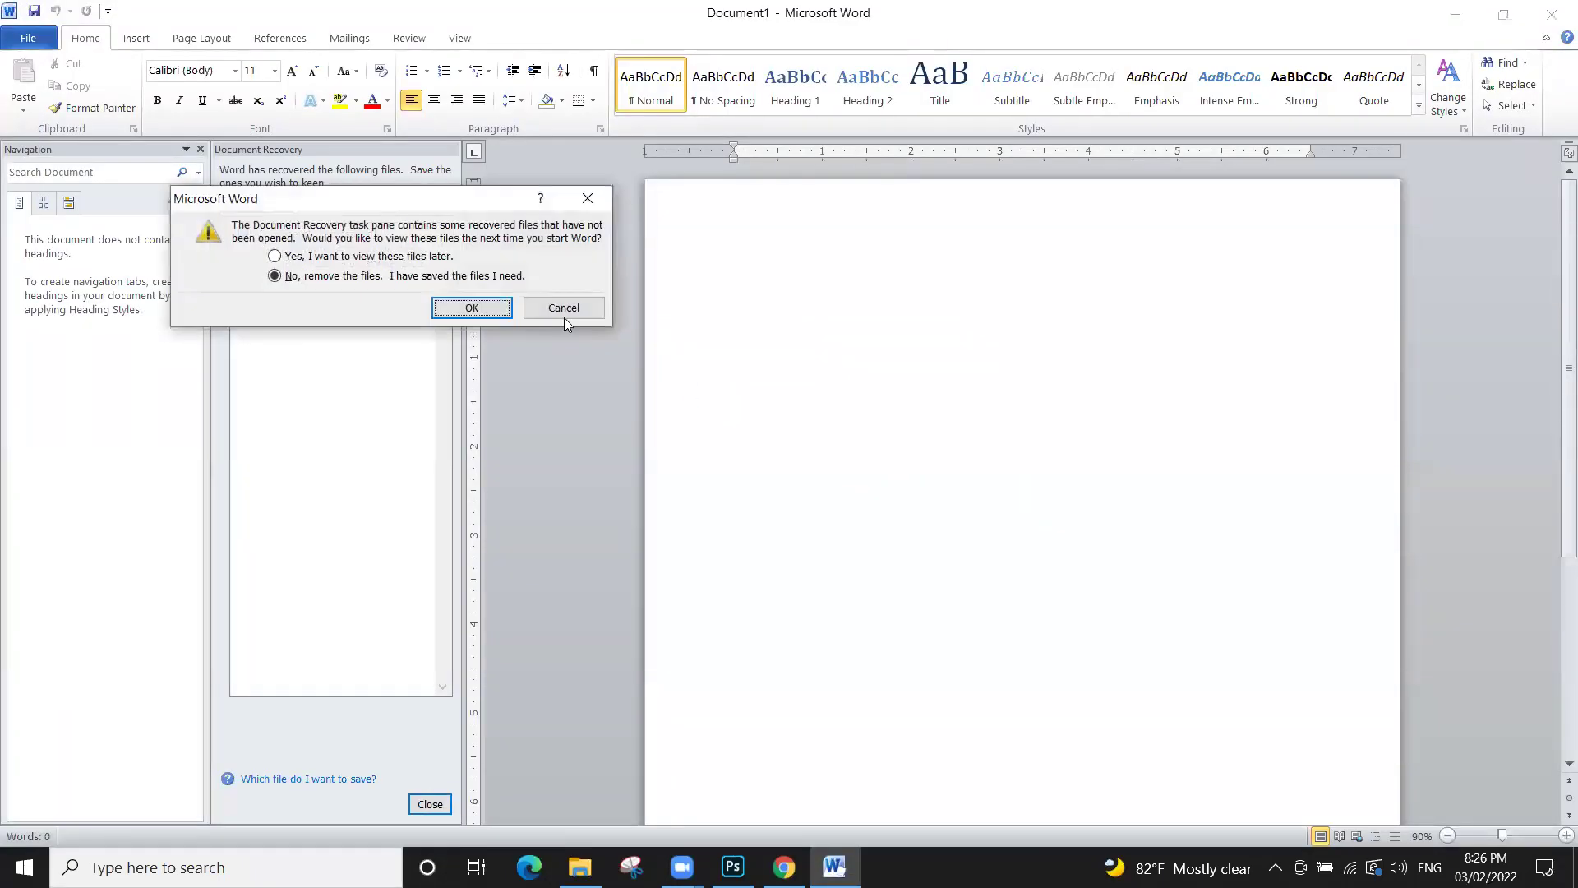
left_click(482, 310)
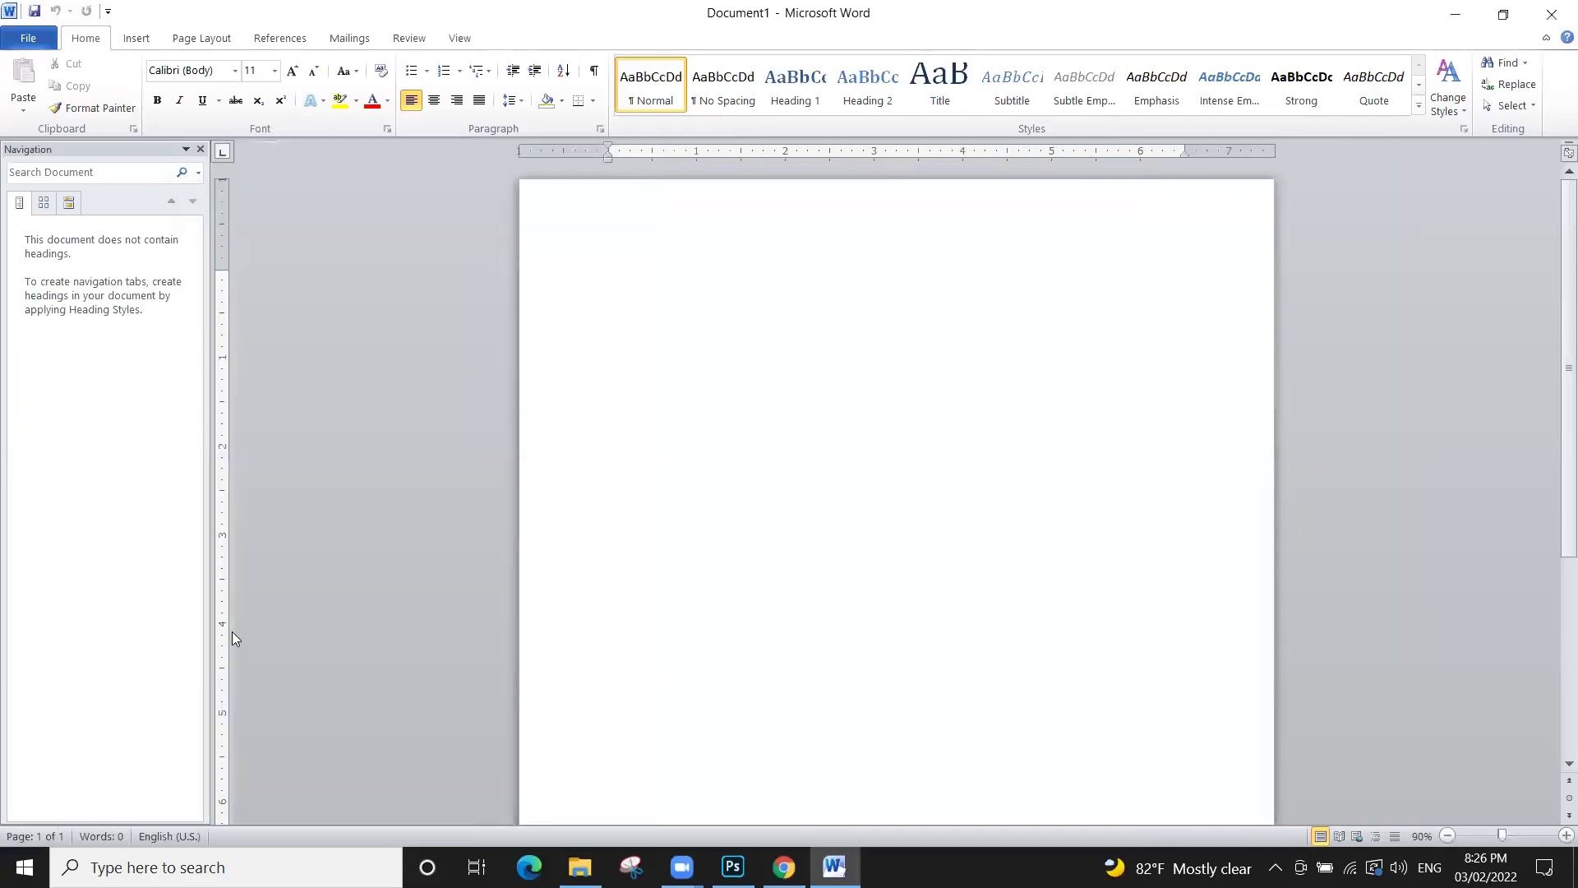
left_click(200, 151)
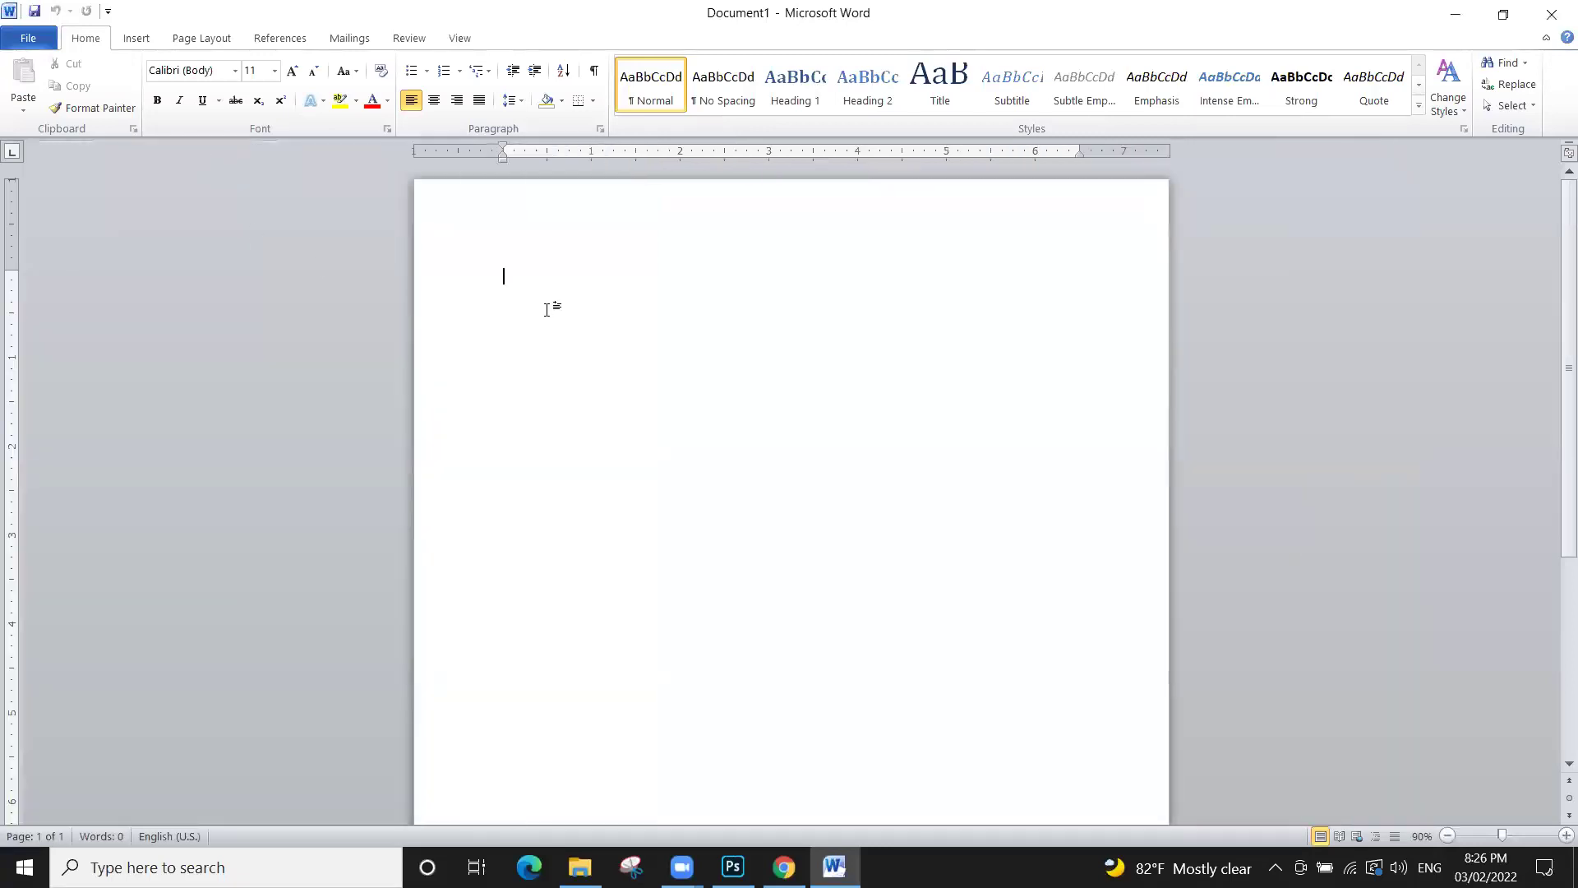
Set the font size to 24 and write "Ctrl+Tab Key = Next Image" on the first line
key("ctrl+shift+period")
key("ctrl+shift+period")
key("ctrl+shift+period")
key("ctrl+shift+period")
type("Ctr")
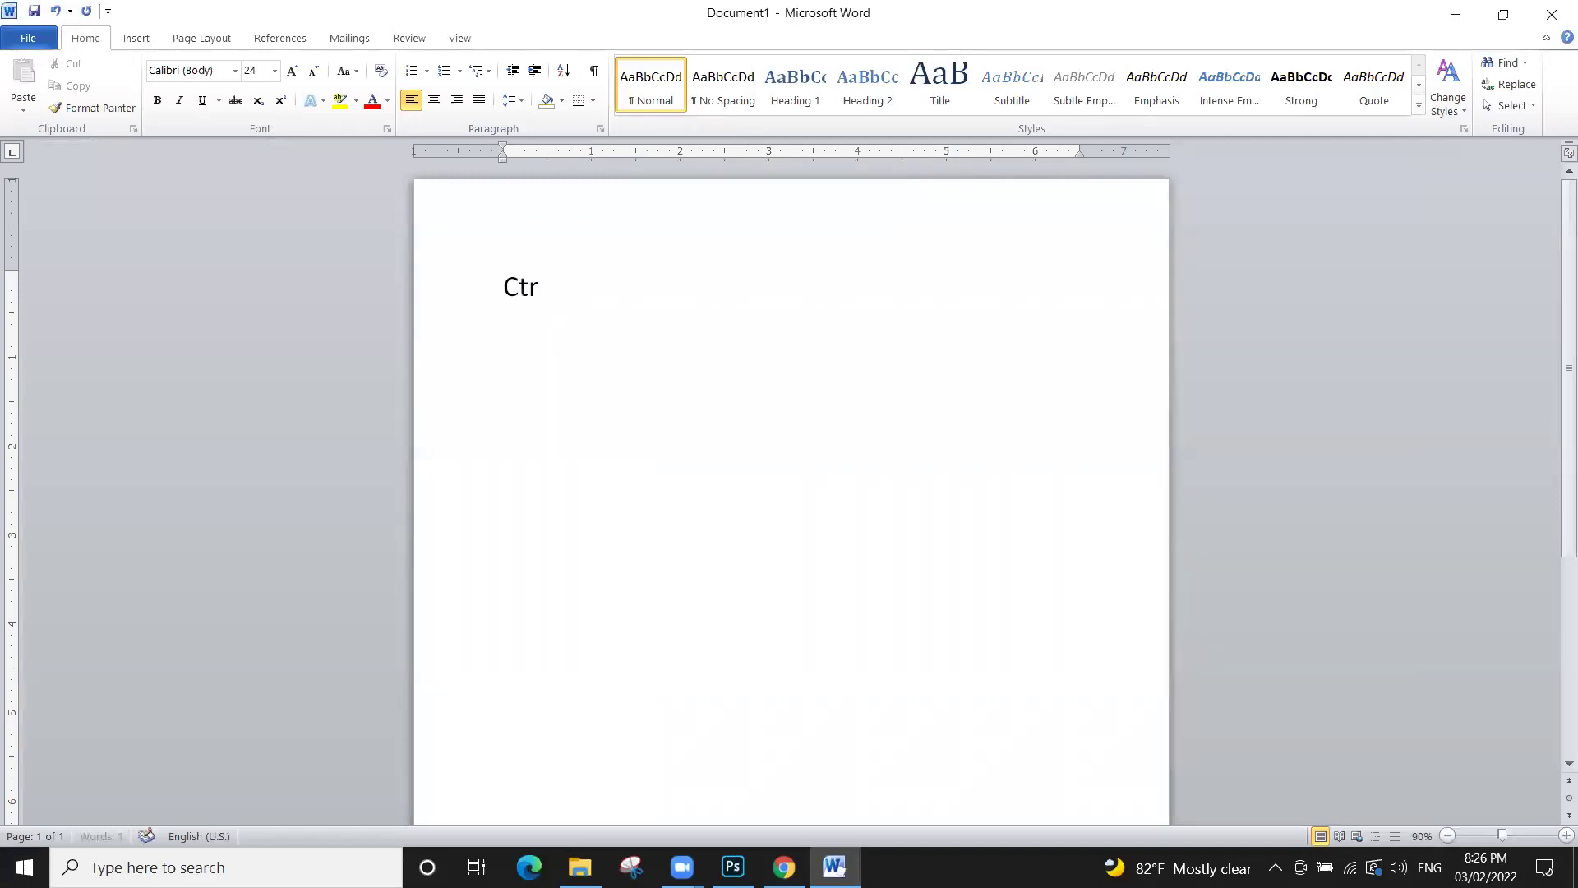
type("l+Tab Key = Next Image")
Enlarge the page view to 170% and reduce the document's top margin so the note sits higher on the page
scroll(687, 230, "up", 9, "ctrl")
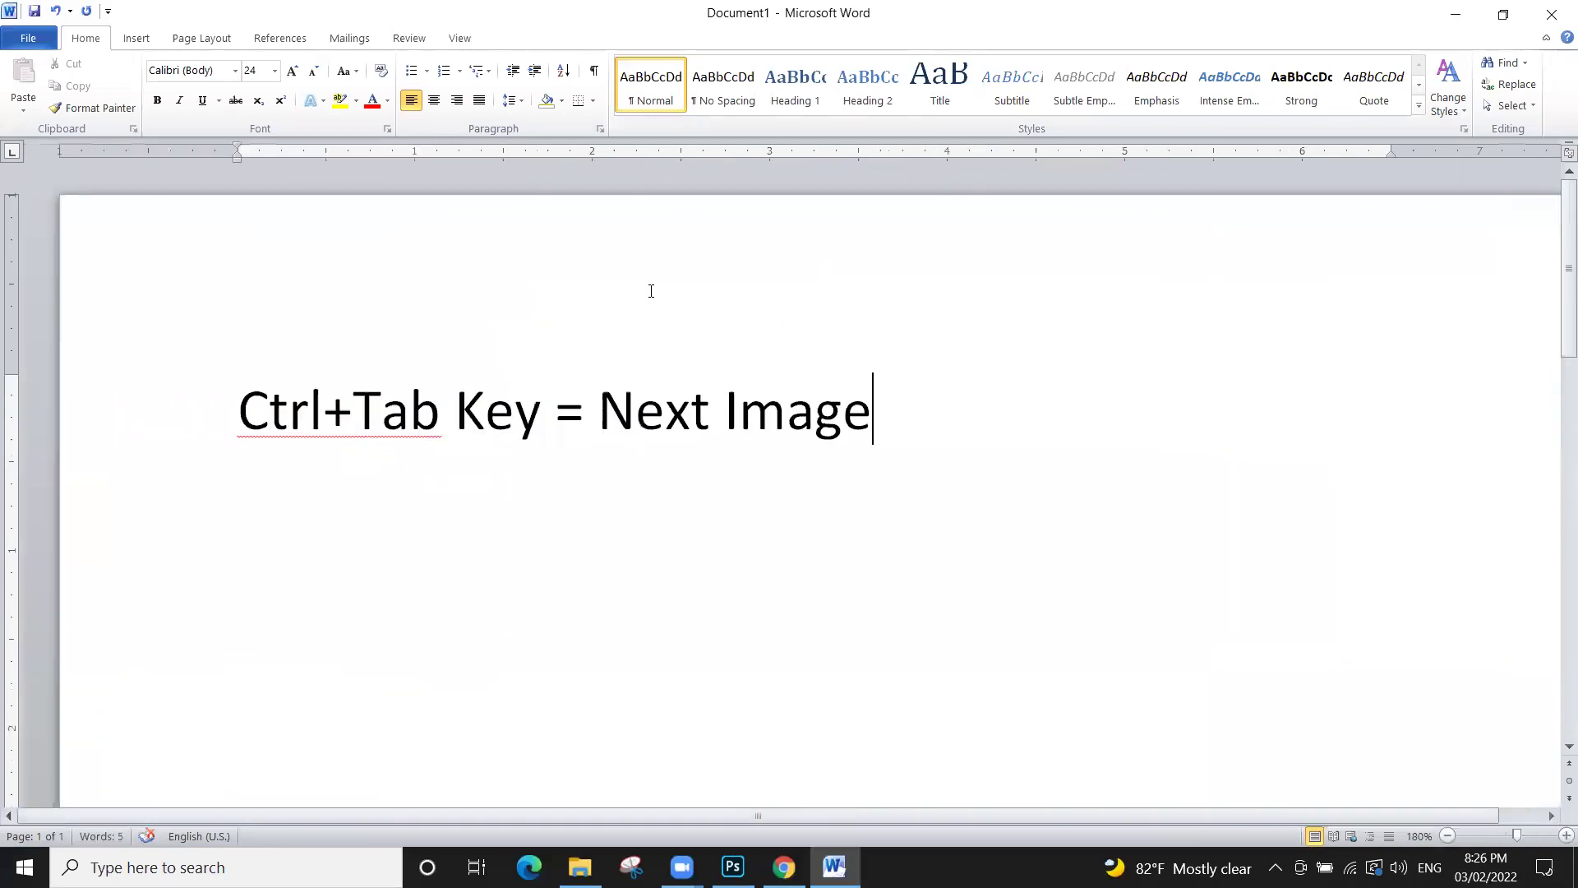
scroll(399, 332, "down", 1, "ctrl")
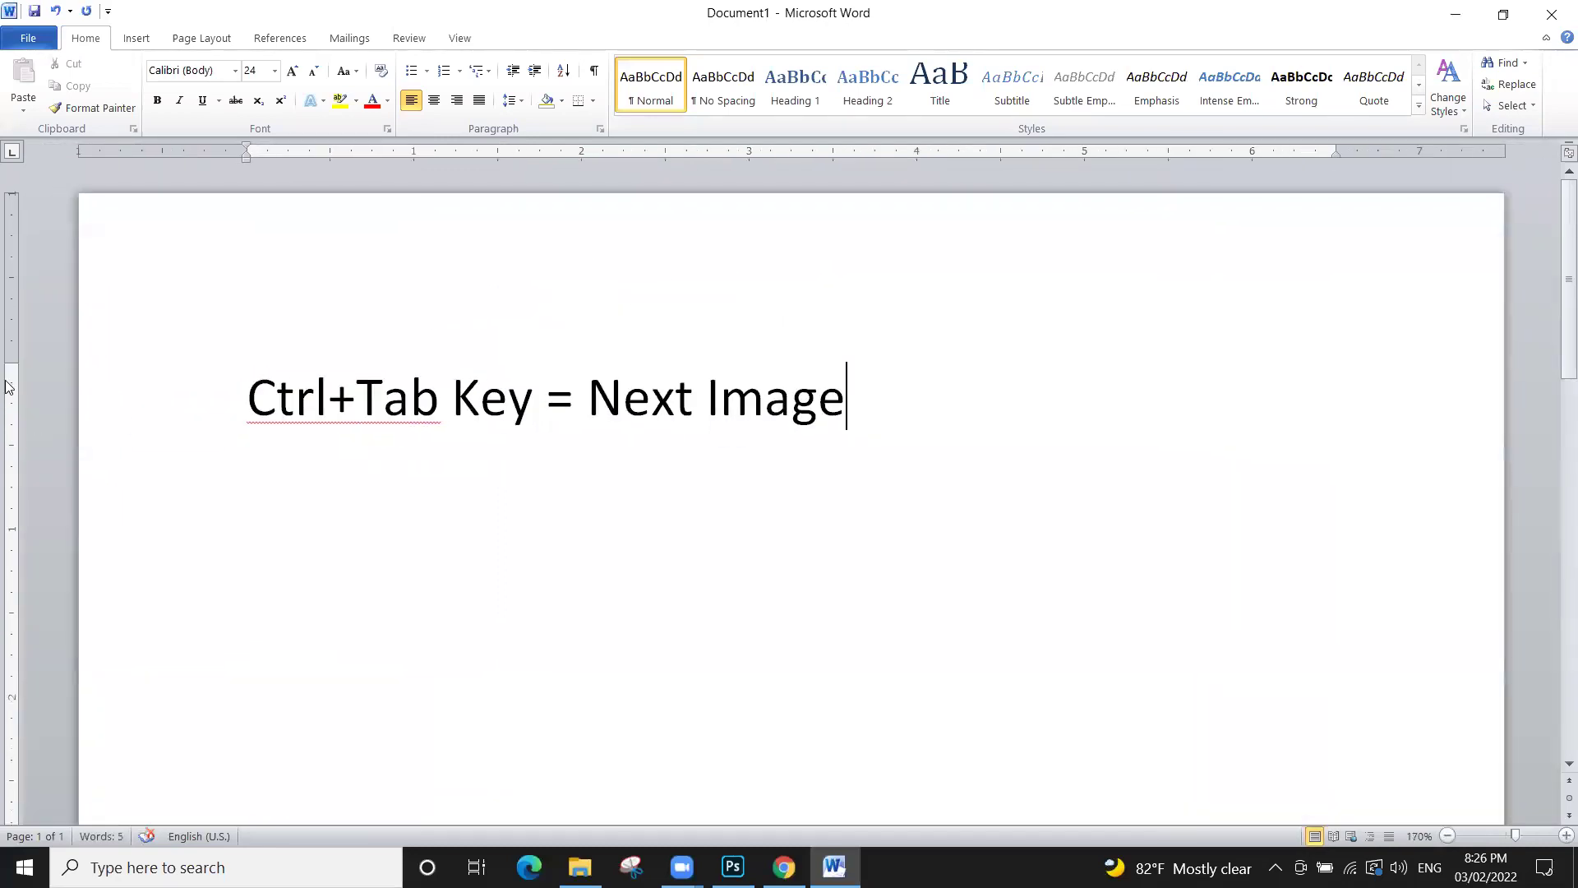
left_click_drag(15, 362, 18, 215)
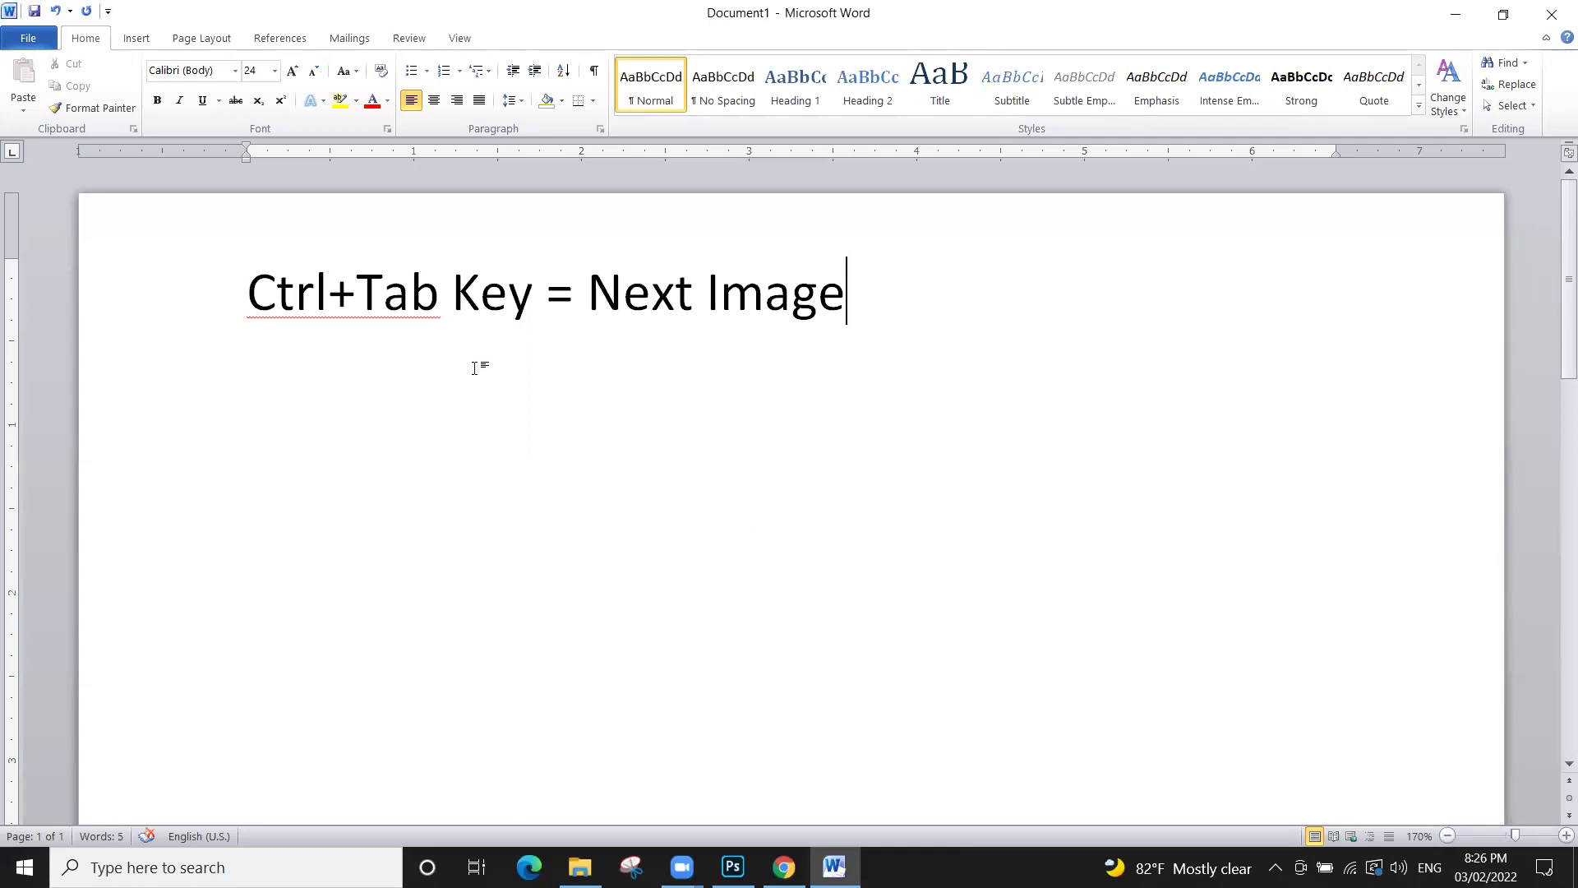
Switch to Photoshop and cycle through the four open documents, finishing on 6.jpg
left_click(734, 867)
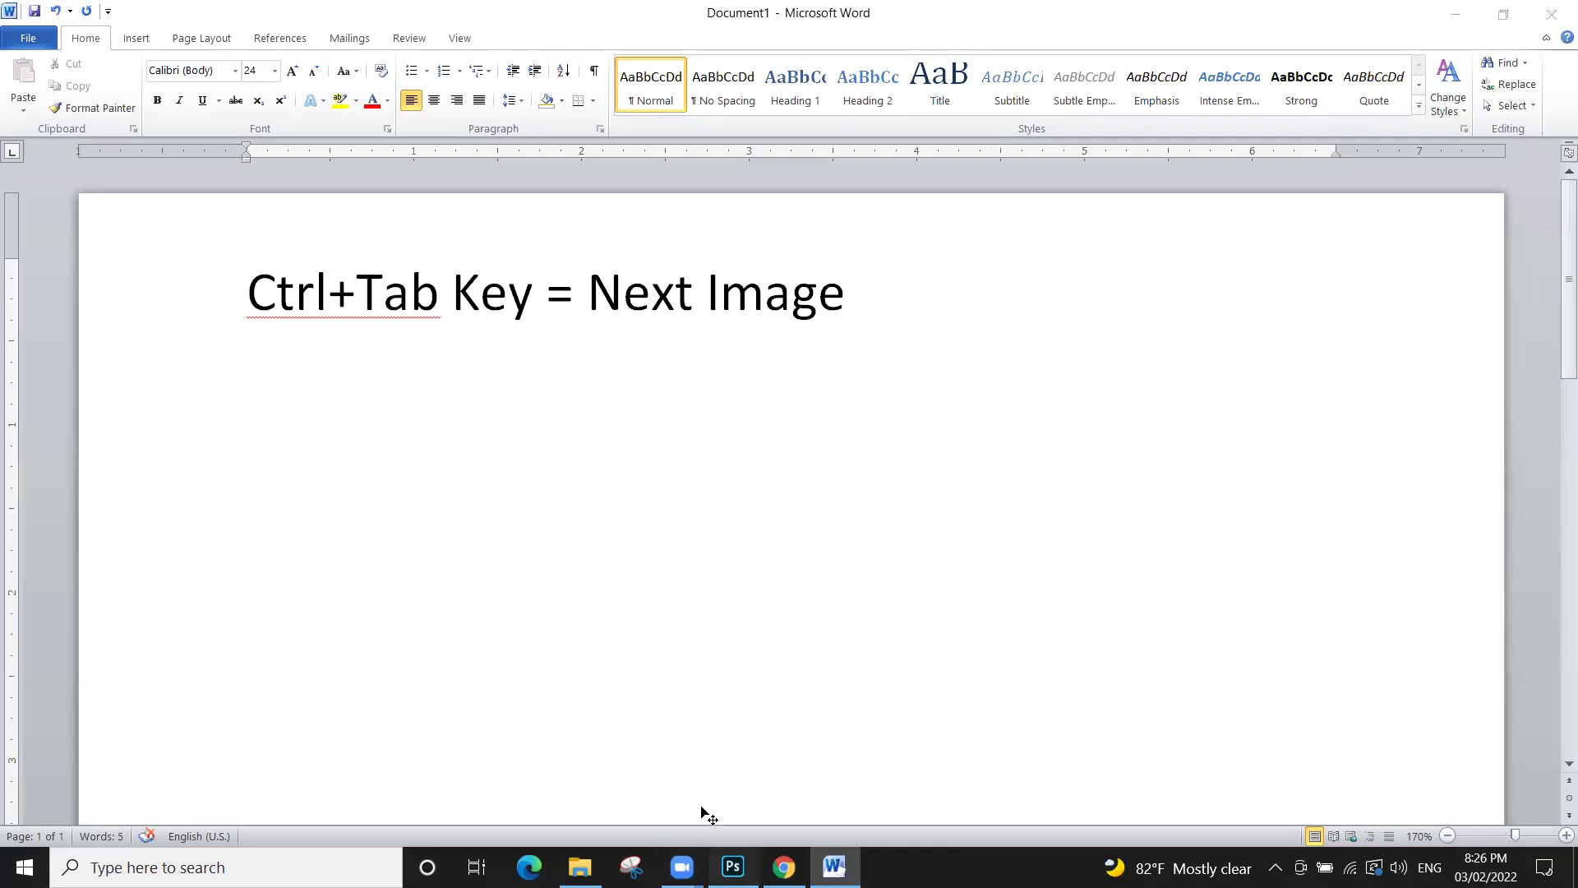
key("ctrl+Tab")
key("ctrl+Tab")
key("ctrl+Tab")
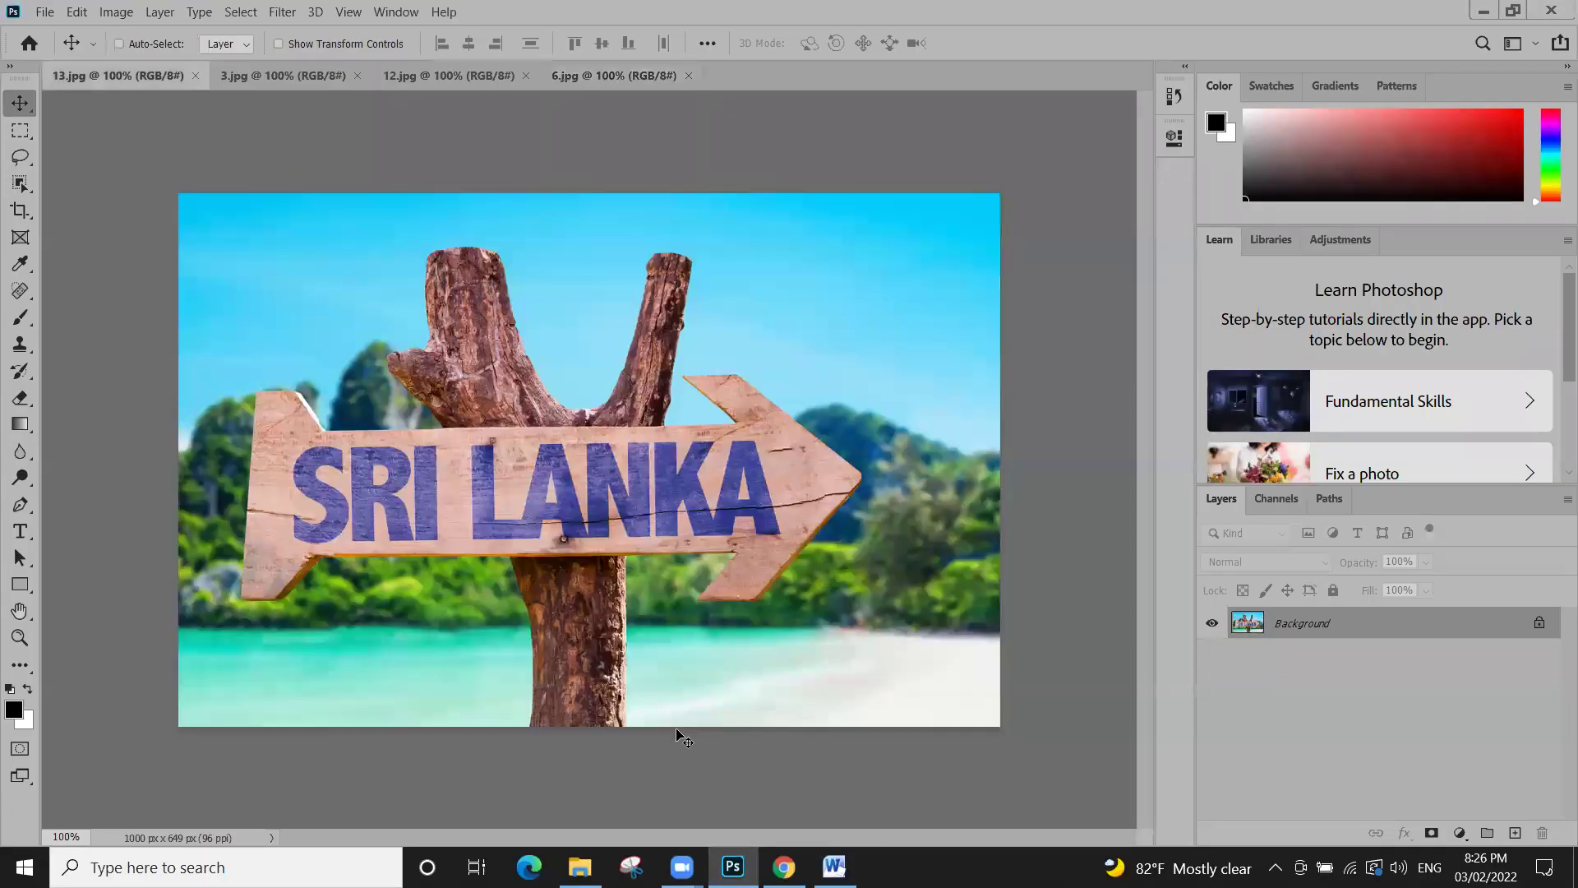
key("ctrl+Tab")
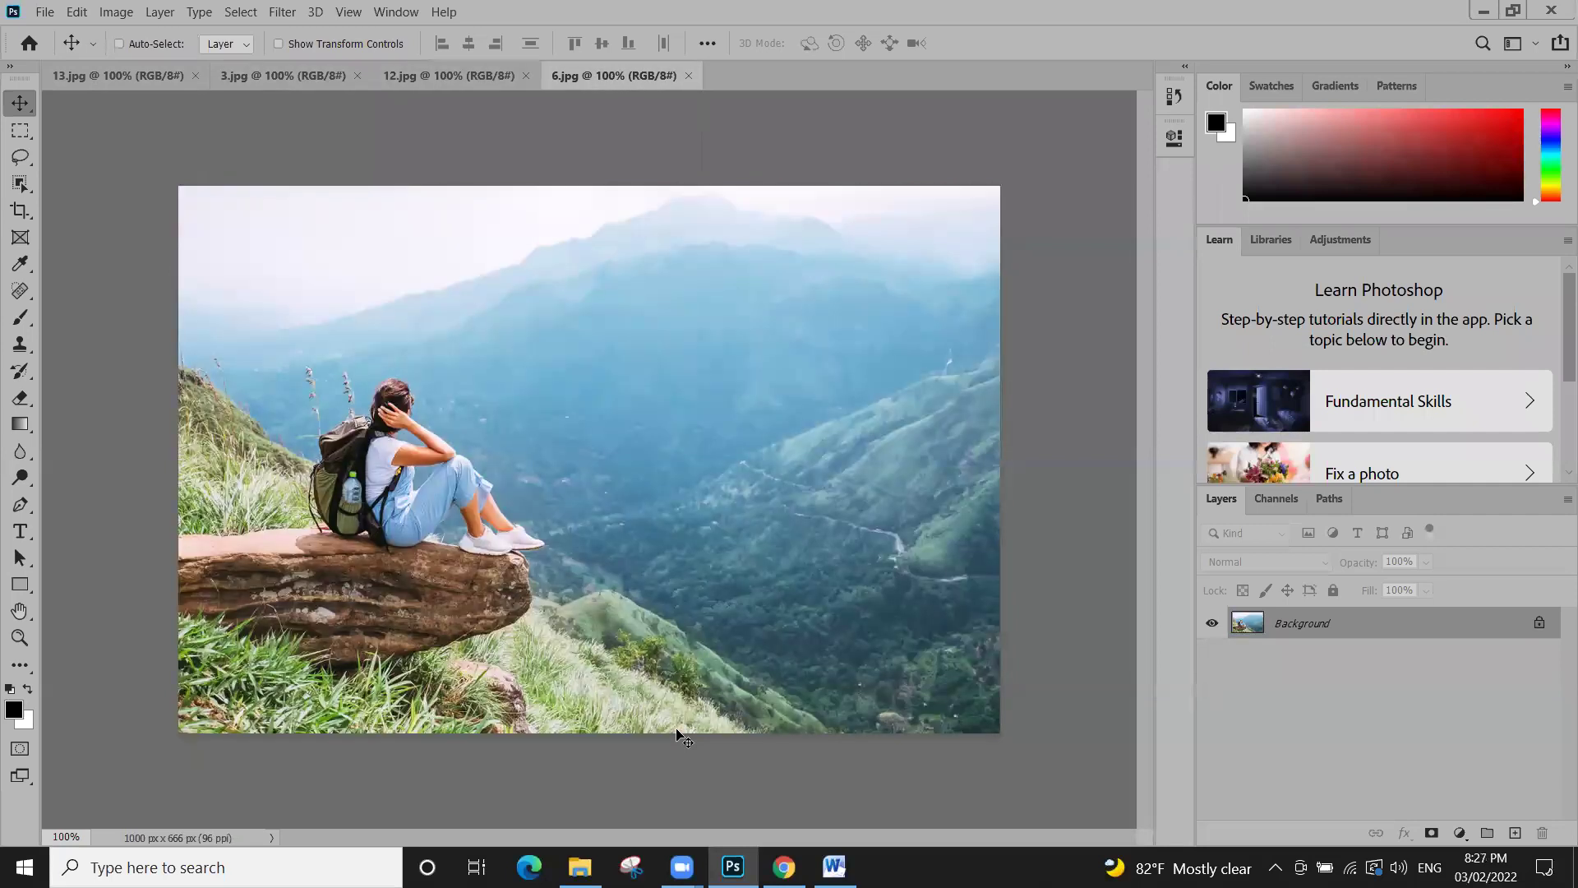
key("ctrl+Tab")
key("ctrl+Tab")
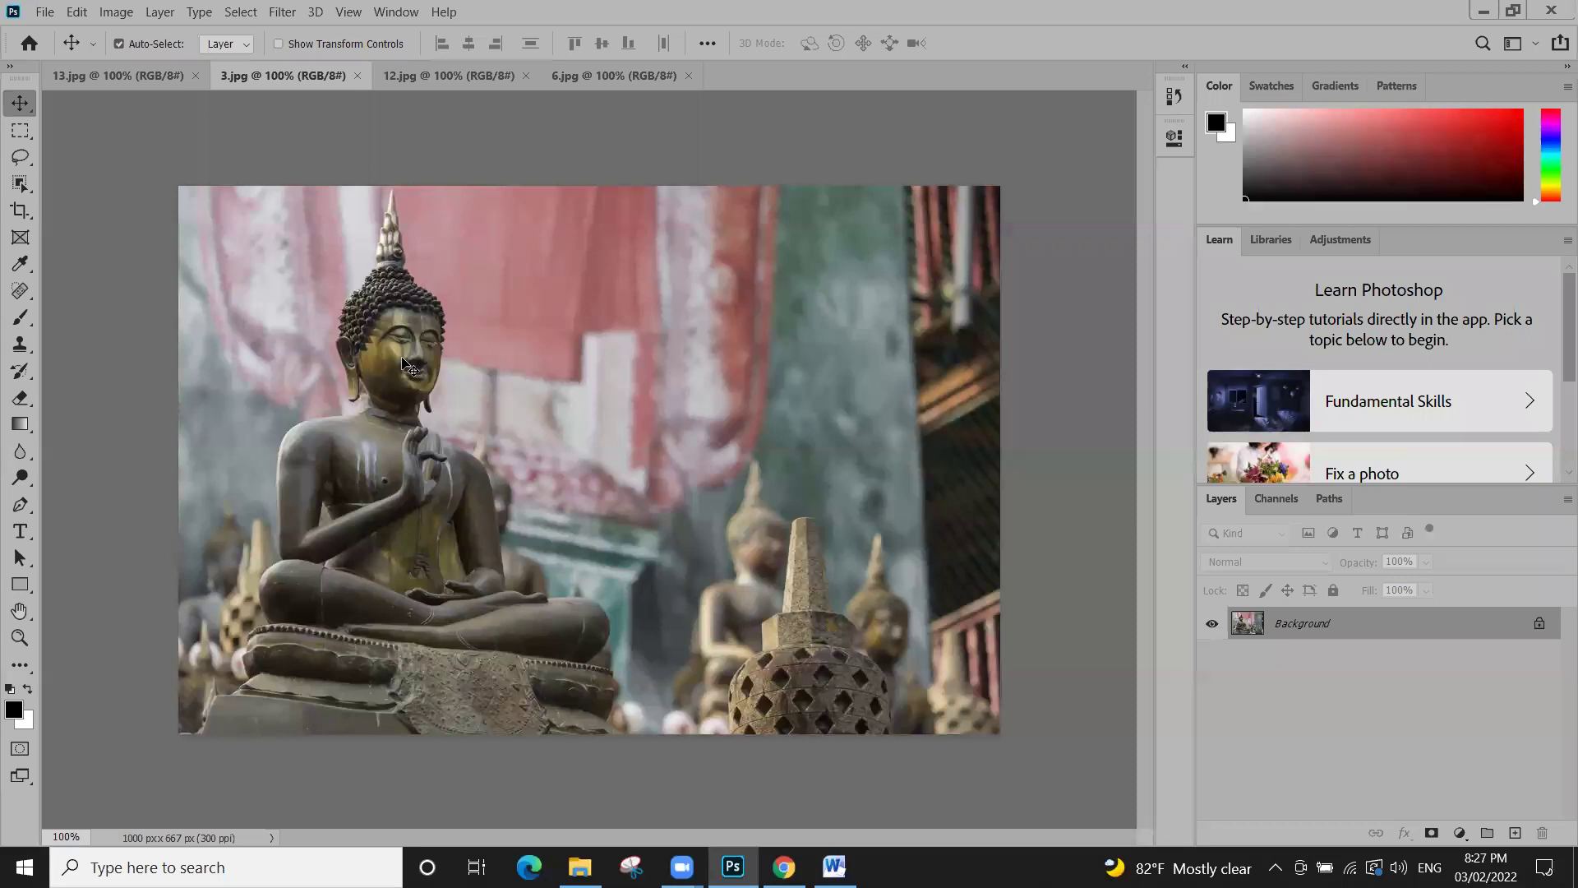
left_click(568, 82)
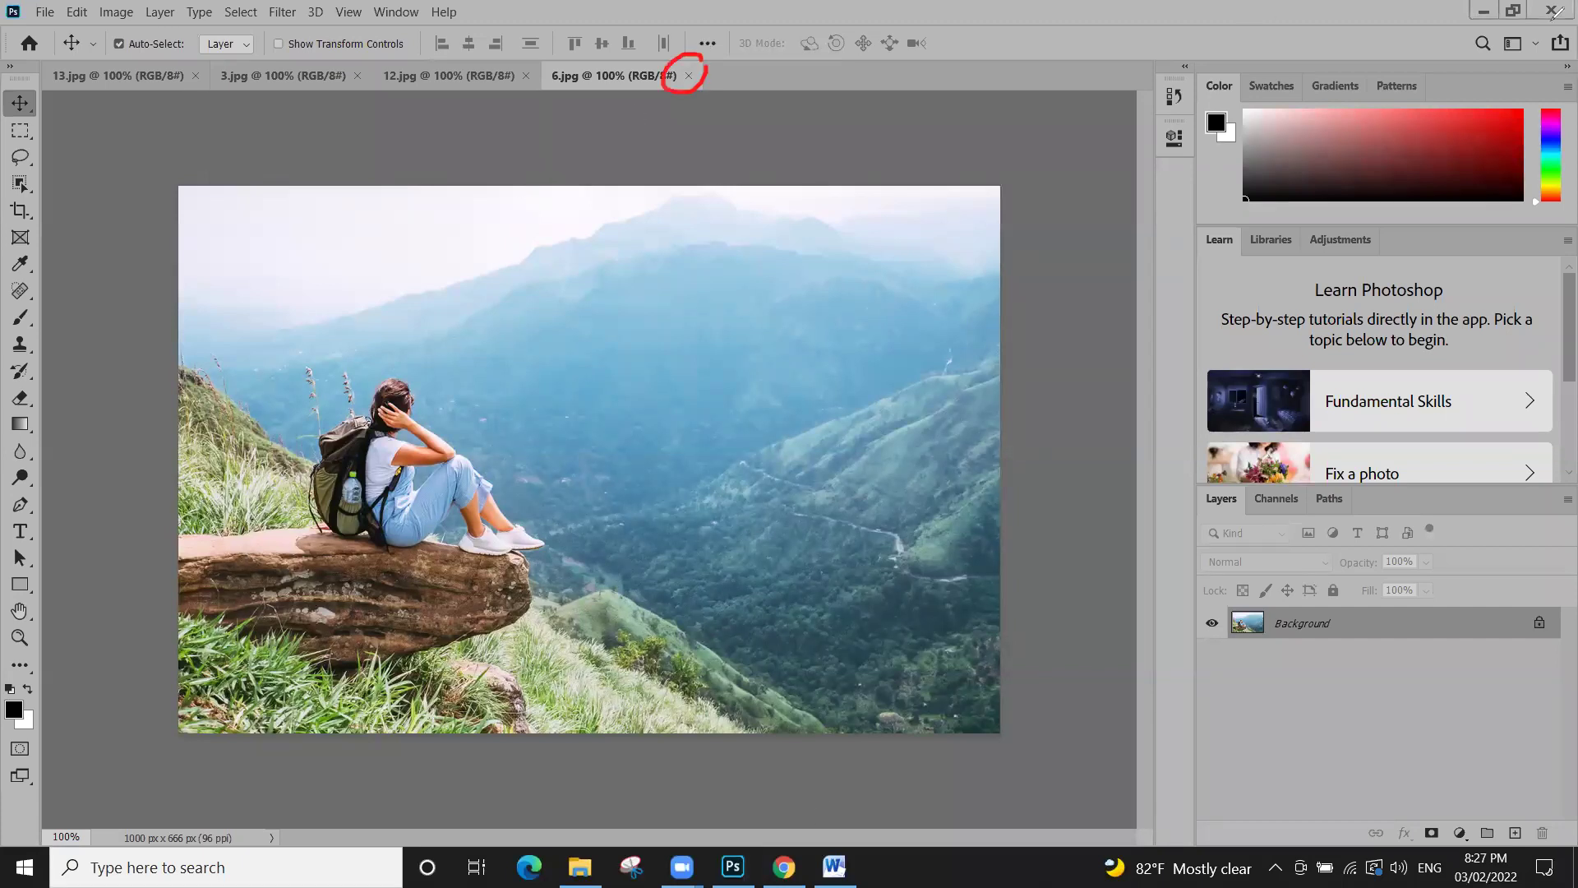
mouse_move(1553, 3)
left_mouse_down()
mouse_move(1527, 51)
mouse_move(1053, 168)
mouse_move(1042, 123)
mouse_move(1048, 177)
left_mouse_up()
mouse_move(695, 89)
left_mouse_down()
mouse_move(754, 137)
mouse_move(755, 163)
mouse_move(790, 118)
left_mouse_up()
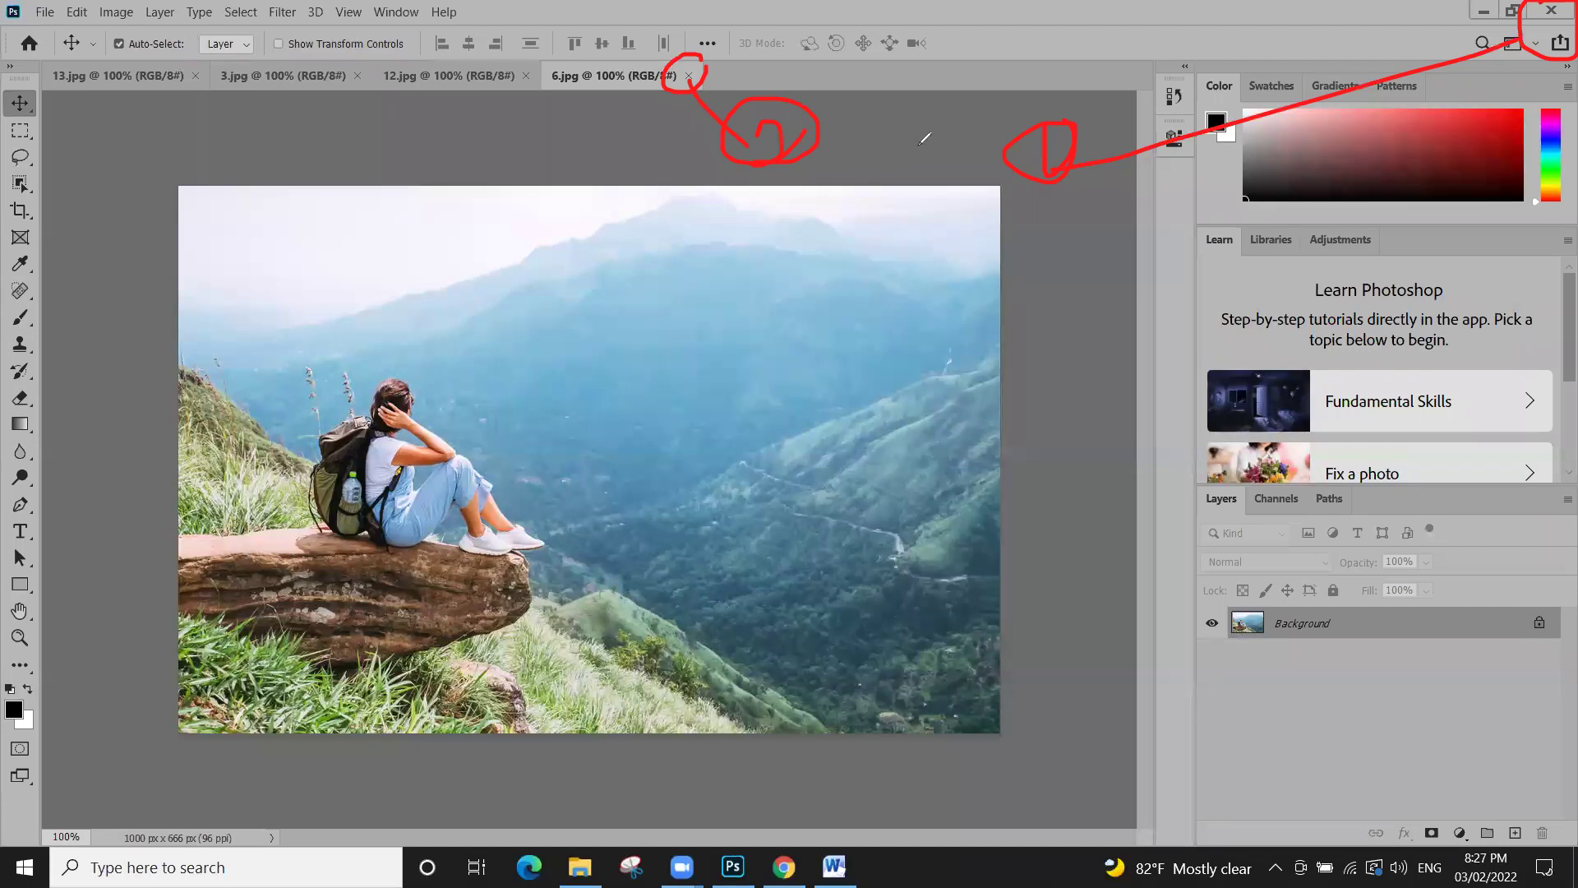
key("e")
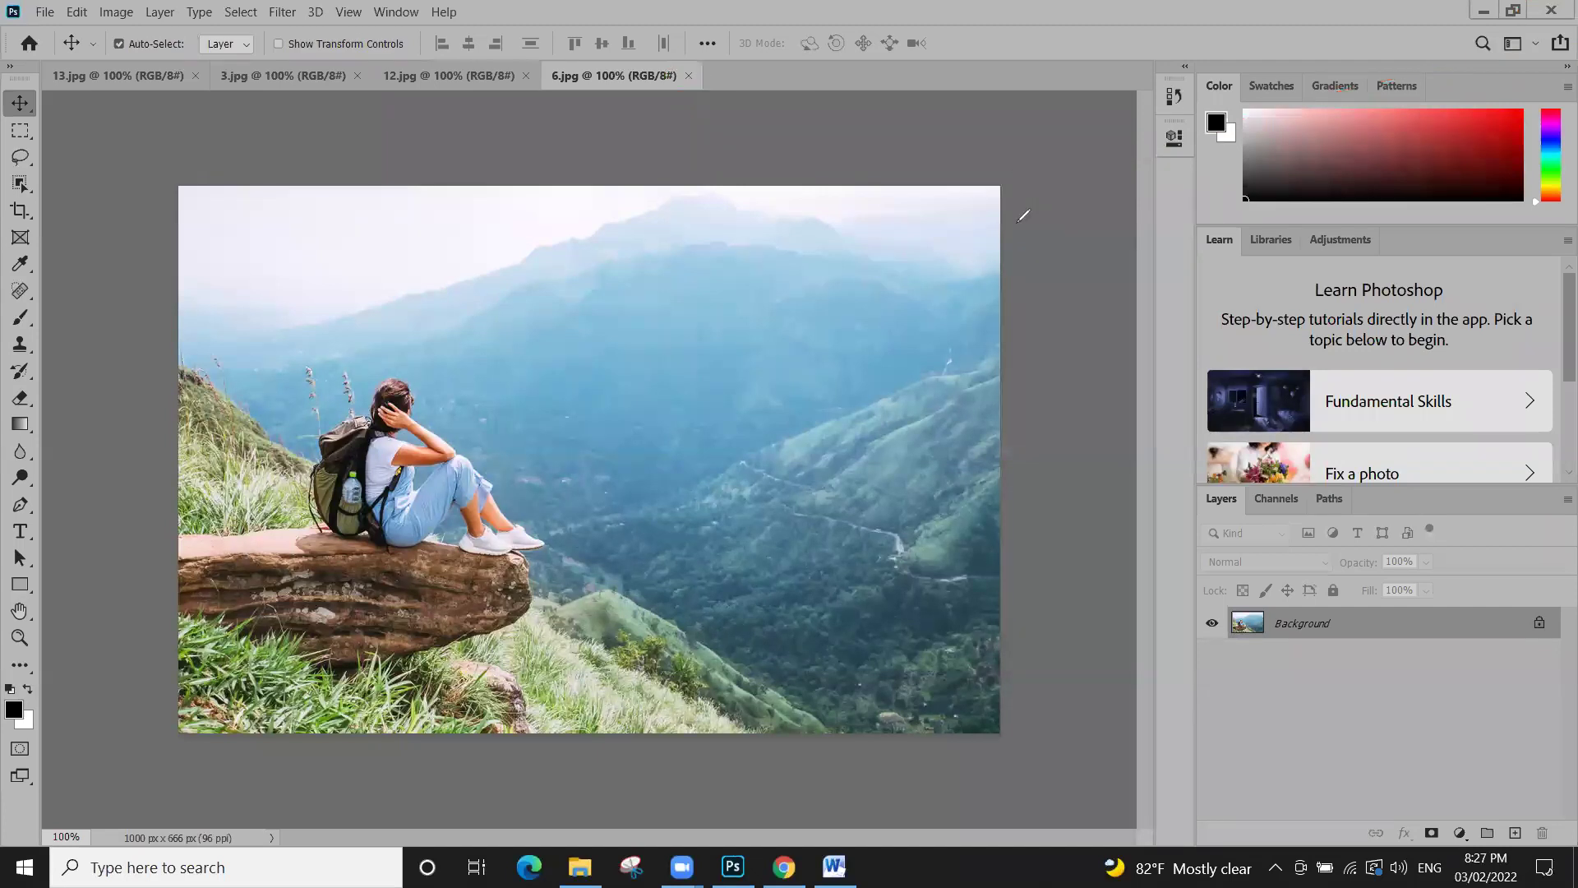
Close the 6.jpg, 12.jpg, 3.jpg and 13.jpg documents one after another without closing Photoshop itself
left_click(691, 76)
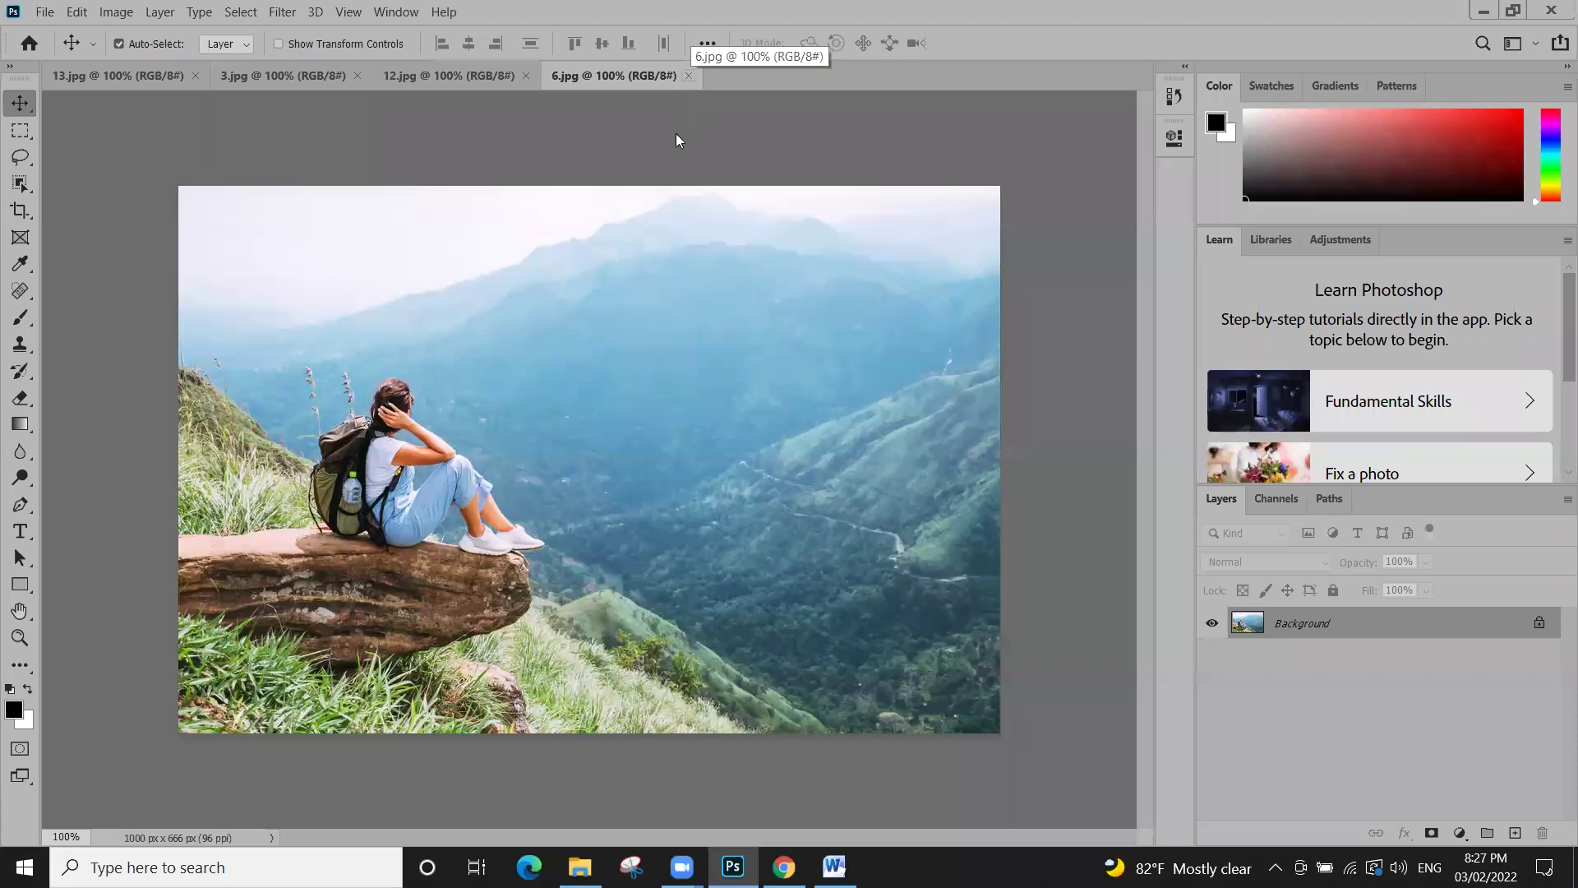
left_click(459, 75)
left_click(527, 76)
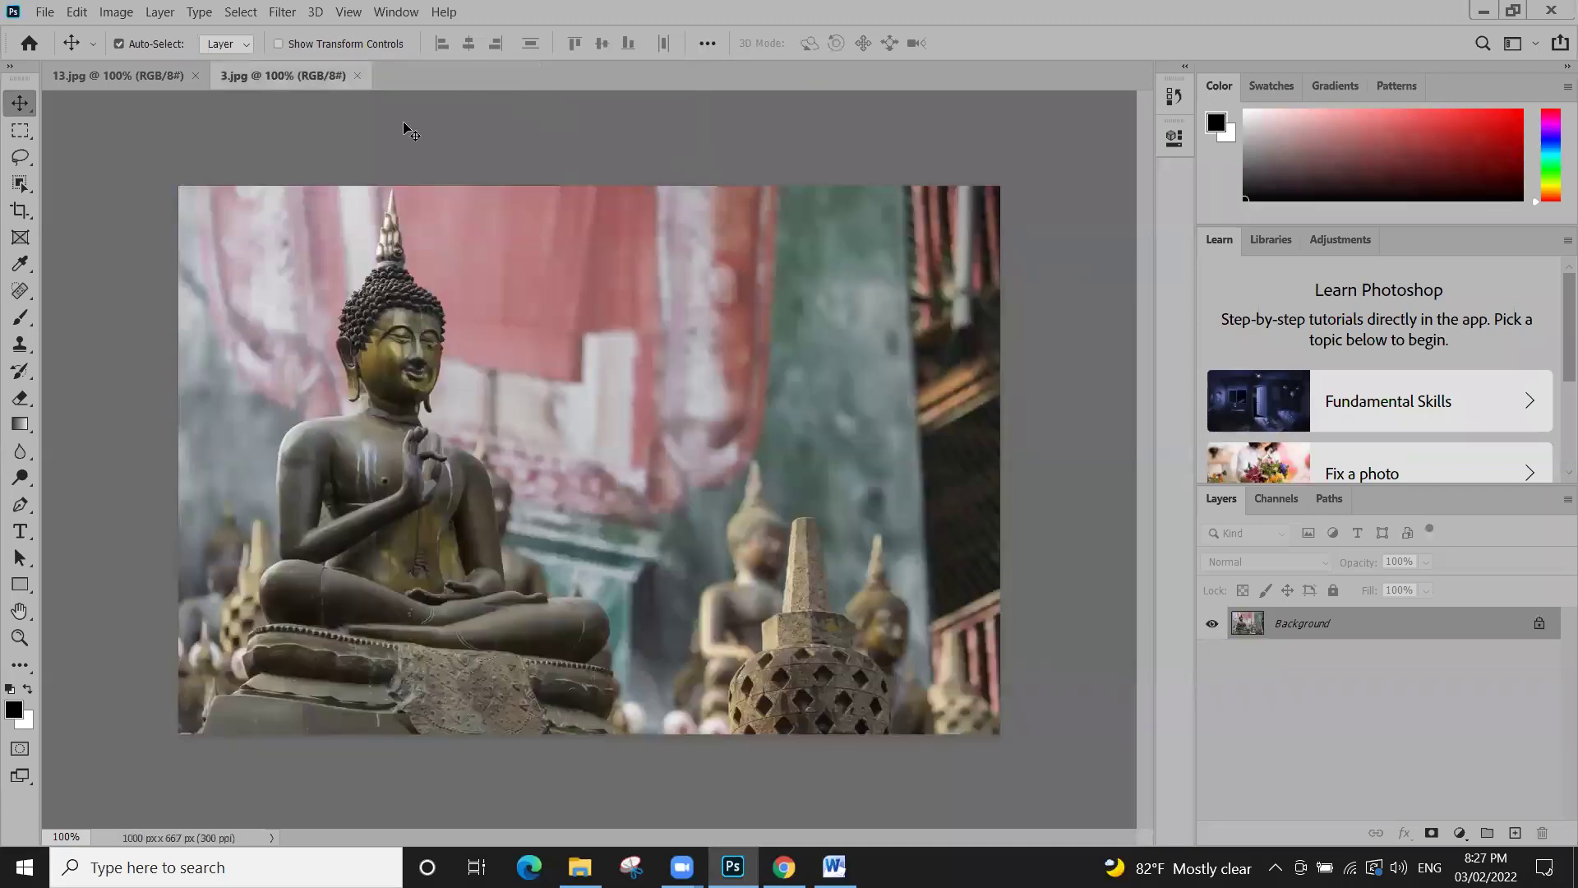
left_click(358, 76)
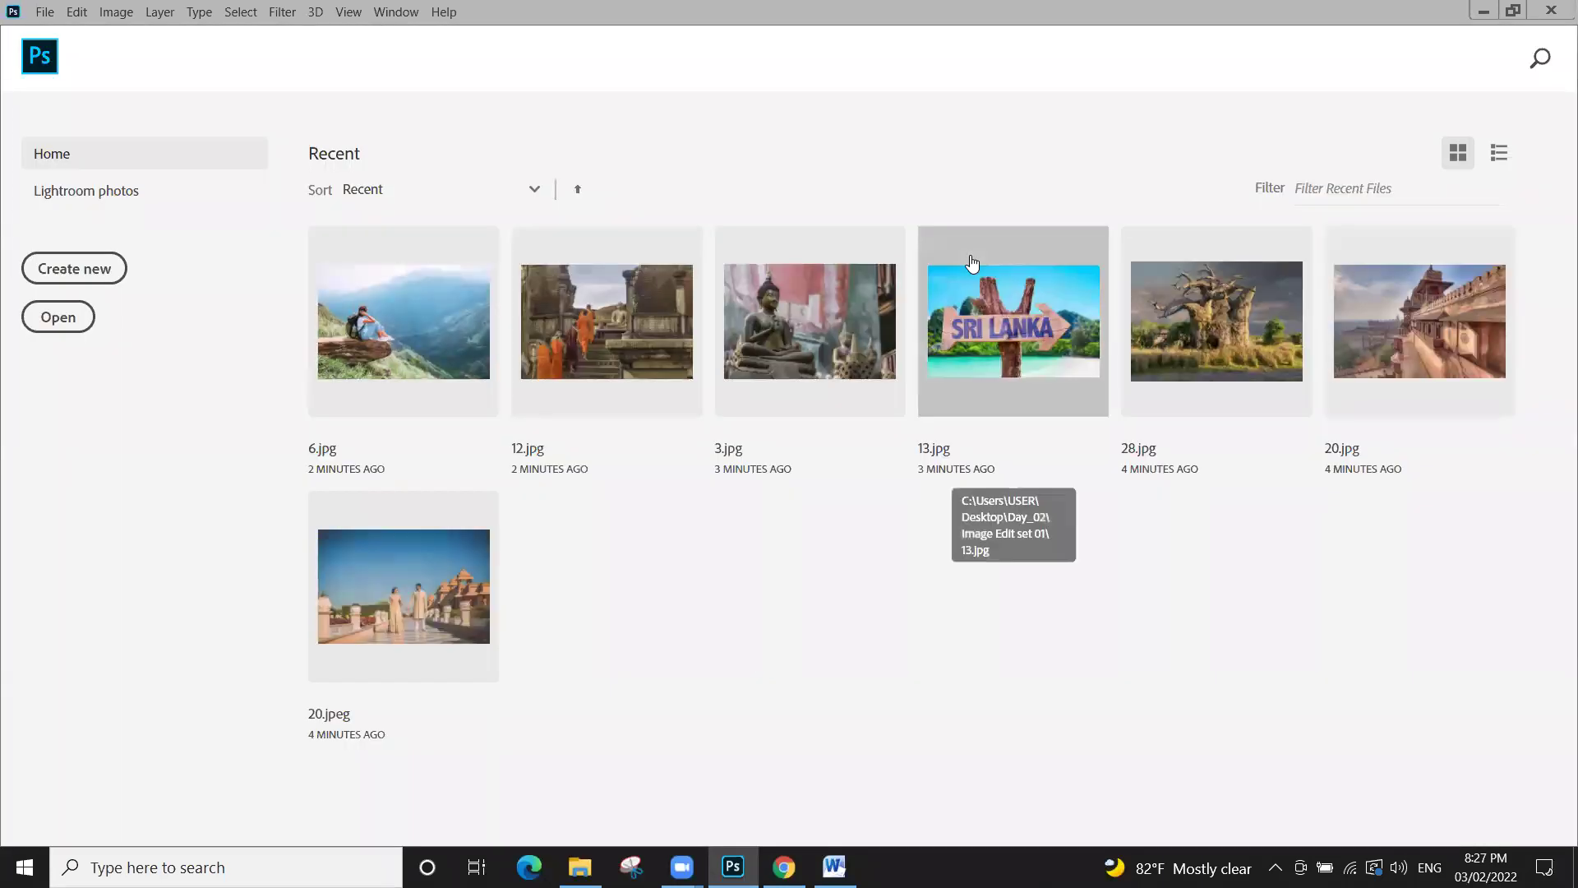
Open the images 21.jpg, 22.jpg, 23.jpg and 24.jpg together in a single selection
left_click(45, 11)
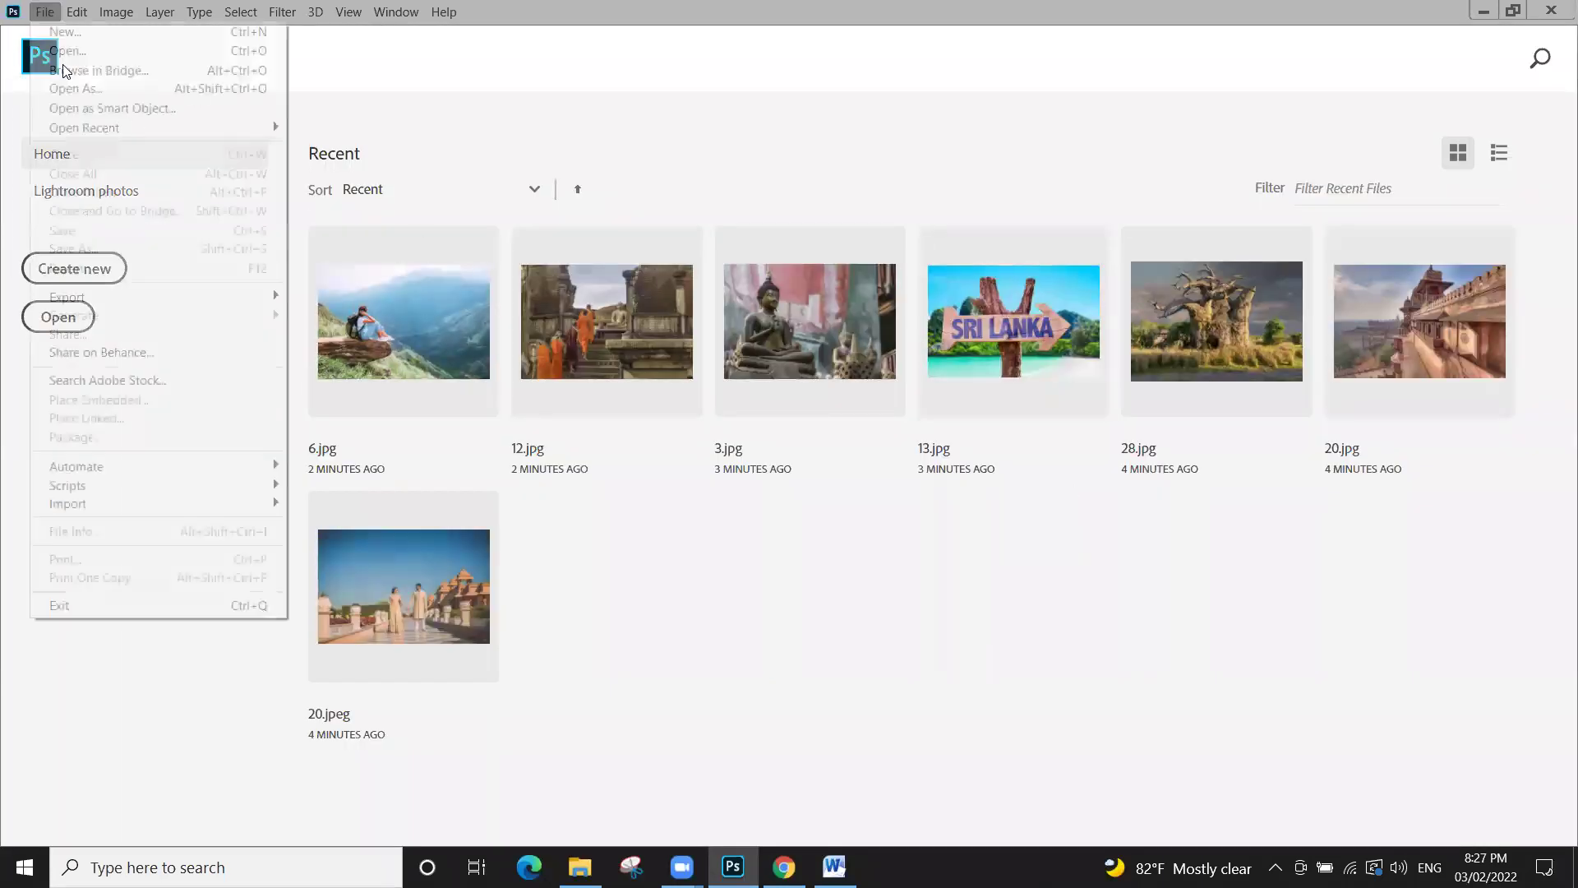
left_click(58, 47)
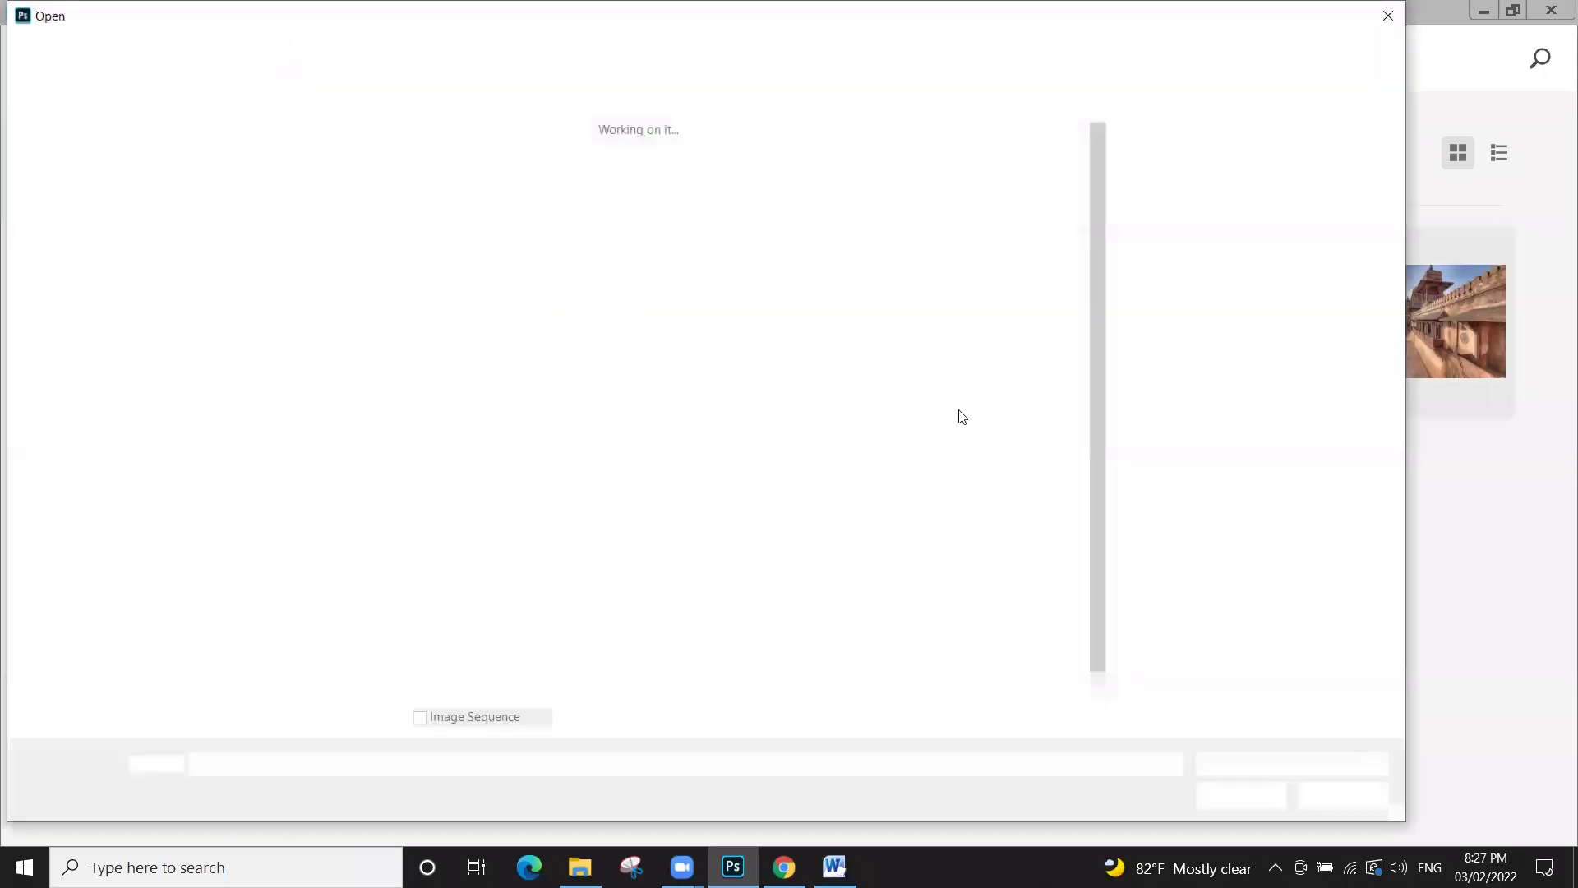
left_click_drag(1087, 361, 683, 454)
left_click(1240, 795)
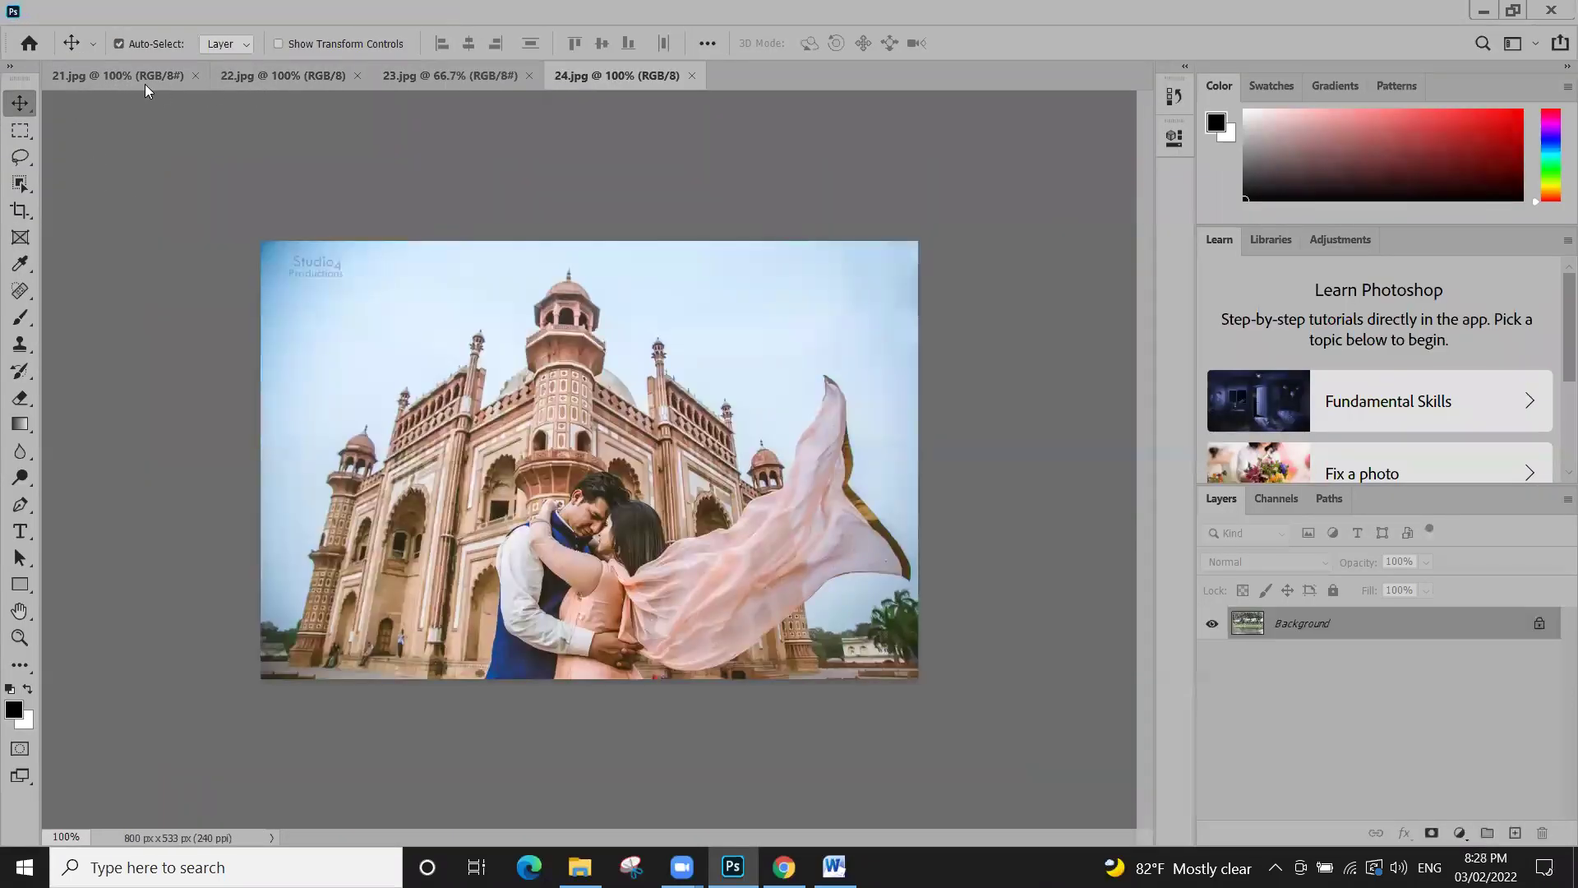
Cycle repeatedly through the 21.jpg, 22.jpg, 23.jpg and 24.jpg documents, finishing on 24.jpg
left_click(145, 83)
key("ctrl+Tab")
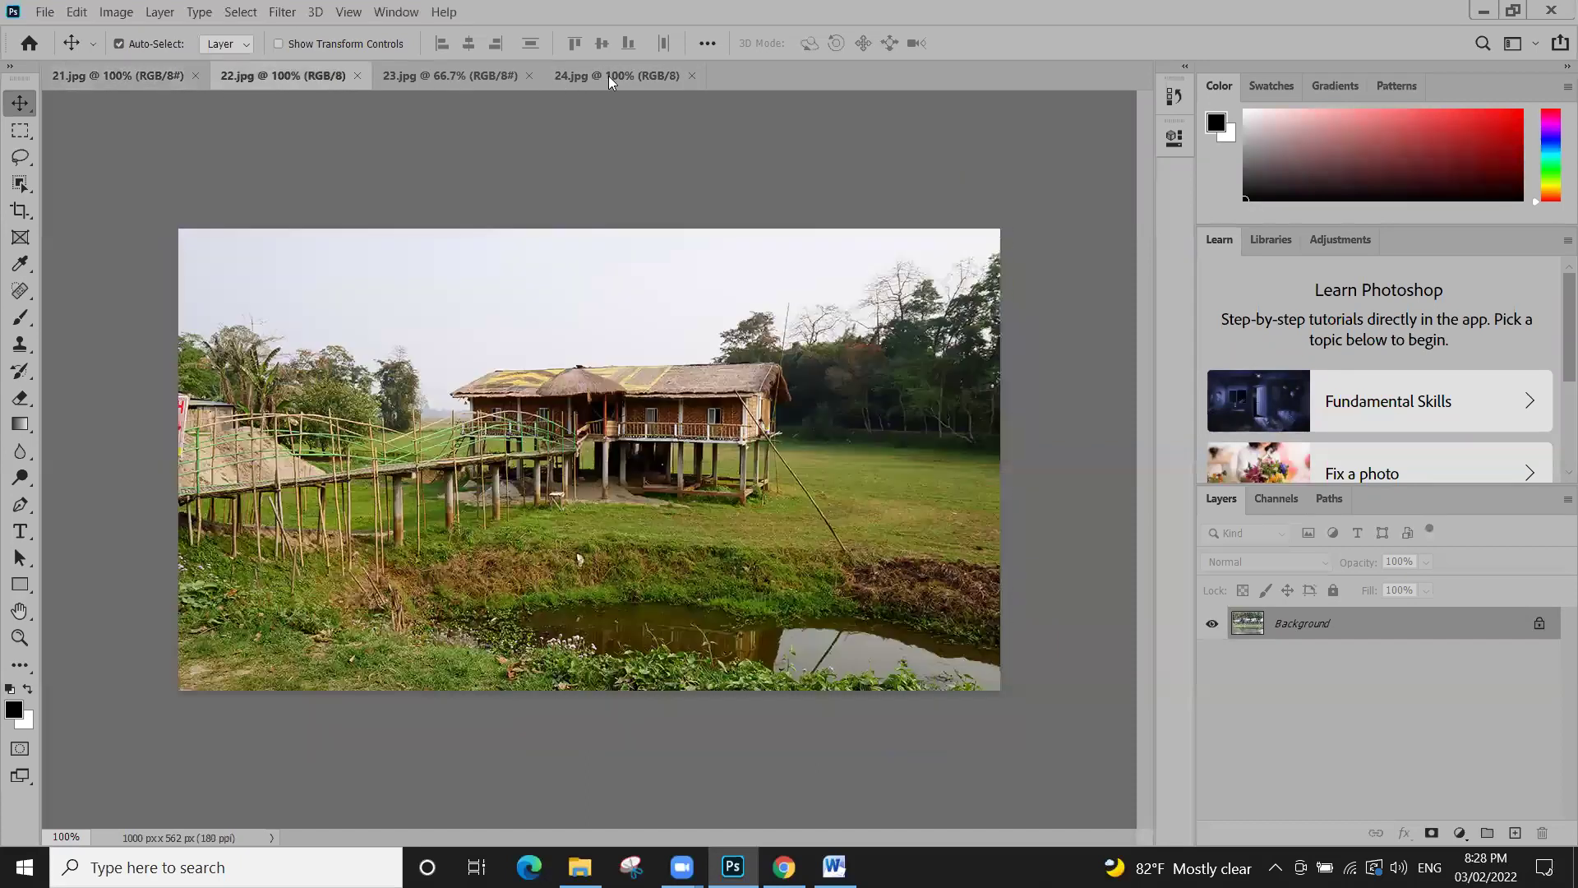
key("ctrl+Tab")
left_click(627, 76)
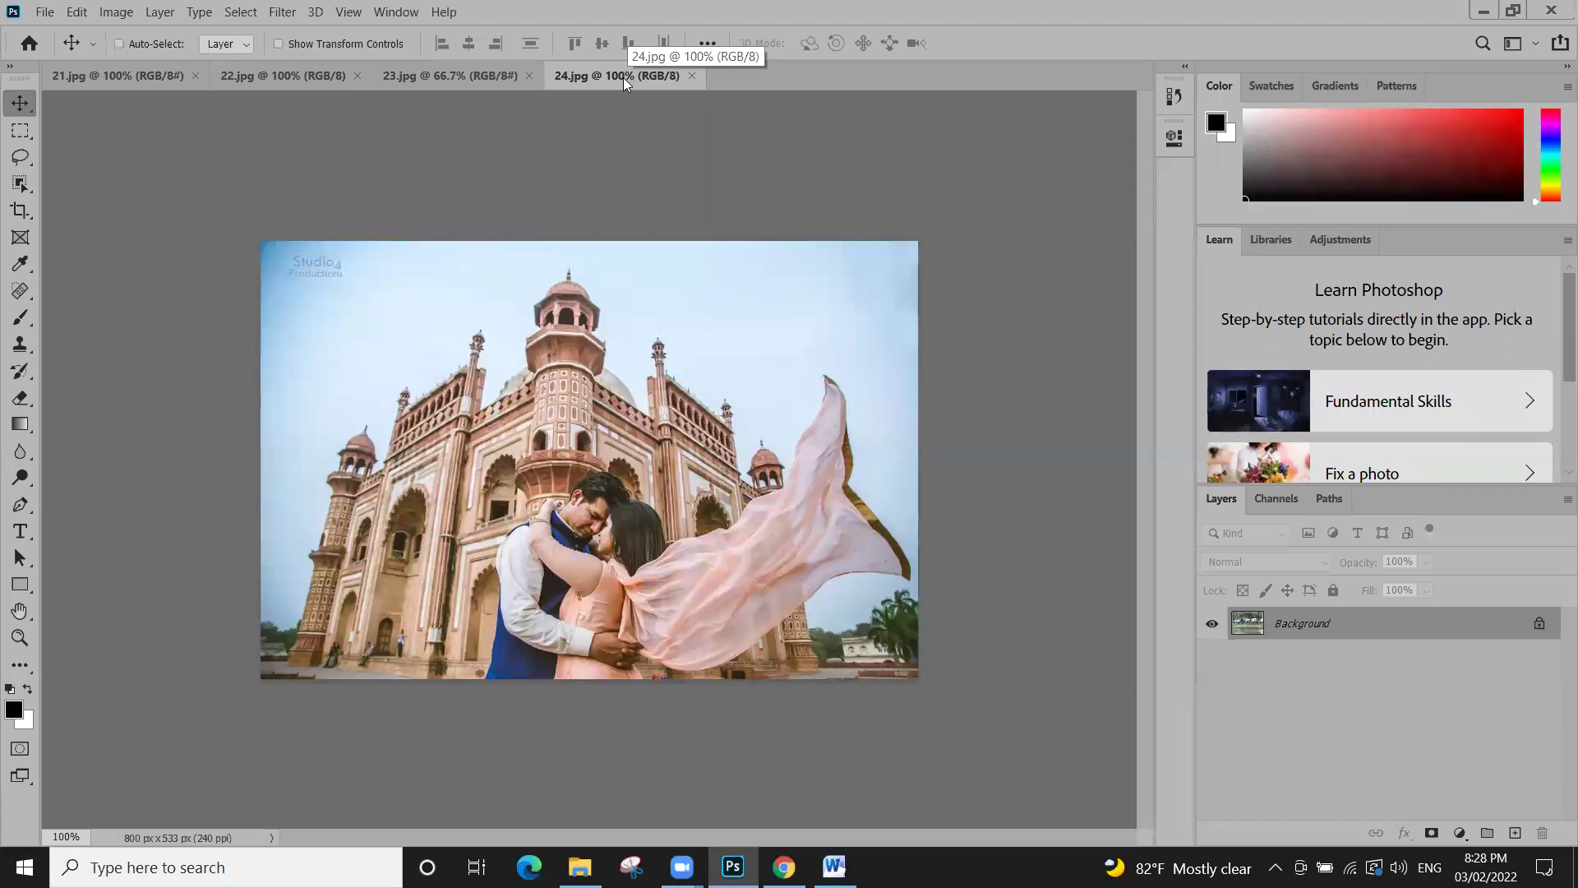
key("ctrl+Tab")
key("ctrl+Tab")
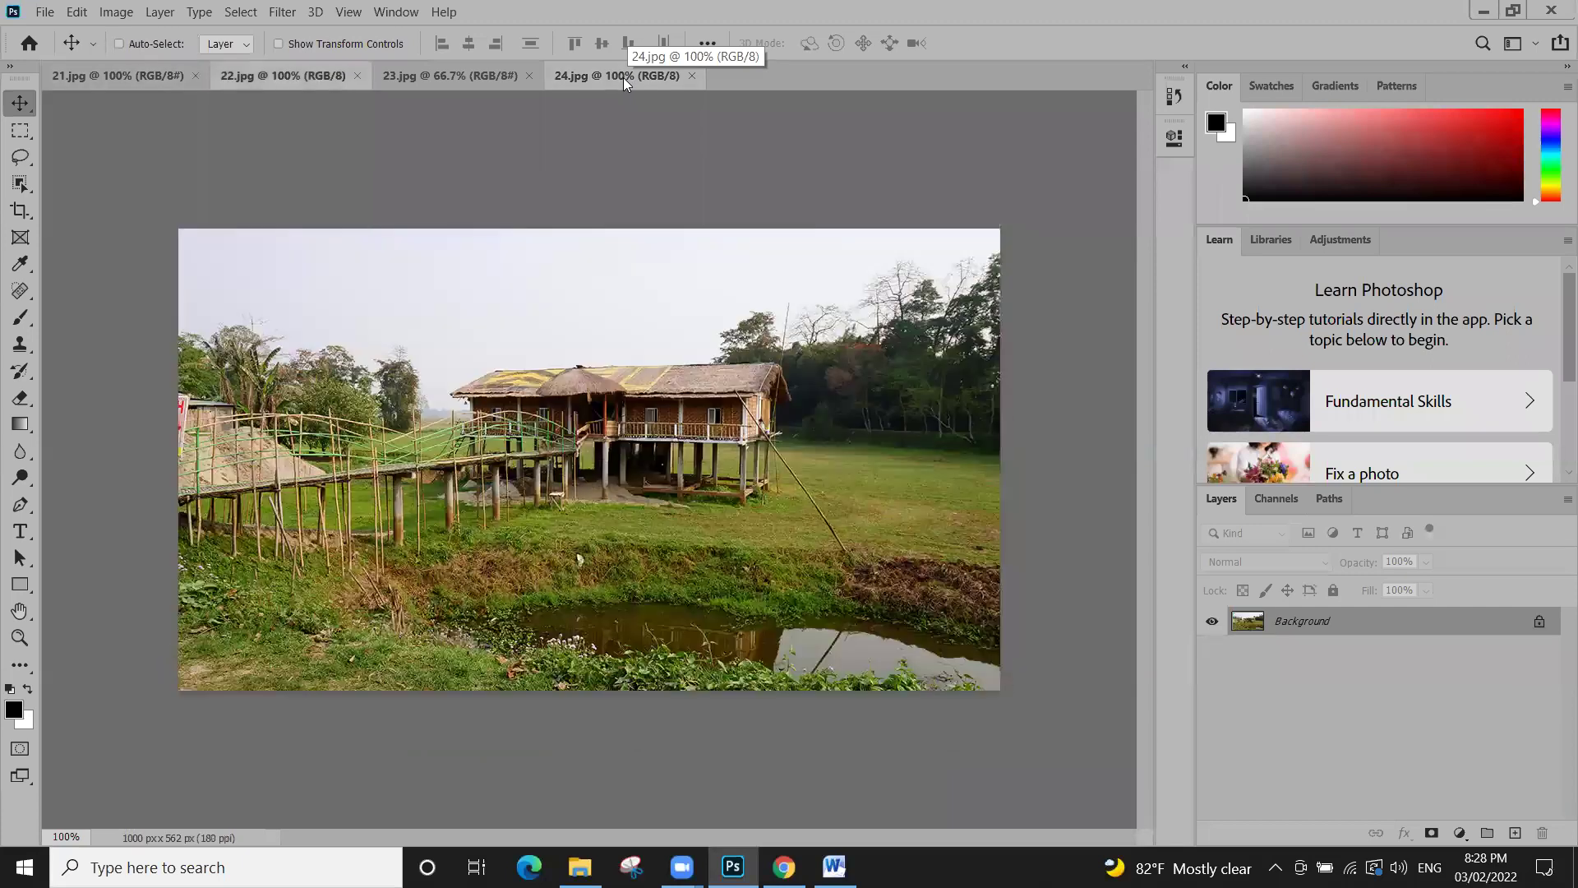
key("ctrl+Tab")
key("ctrl+Tab")
key("ctrl+Tab")
key("ctrl+Tab")
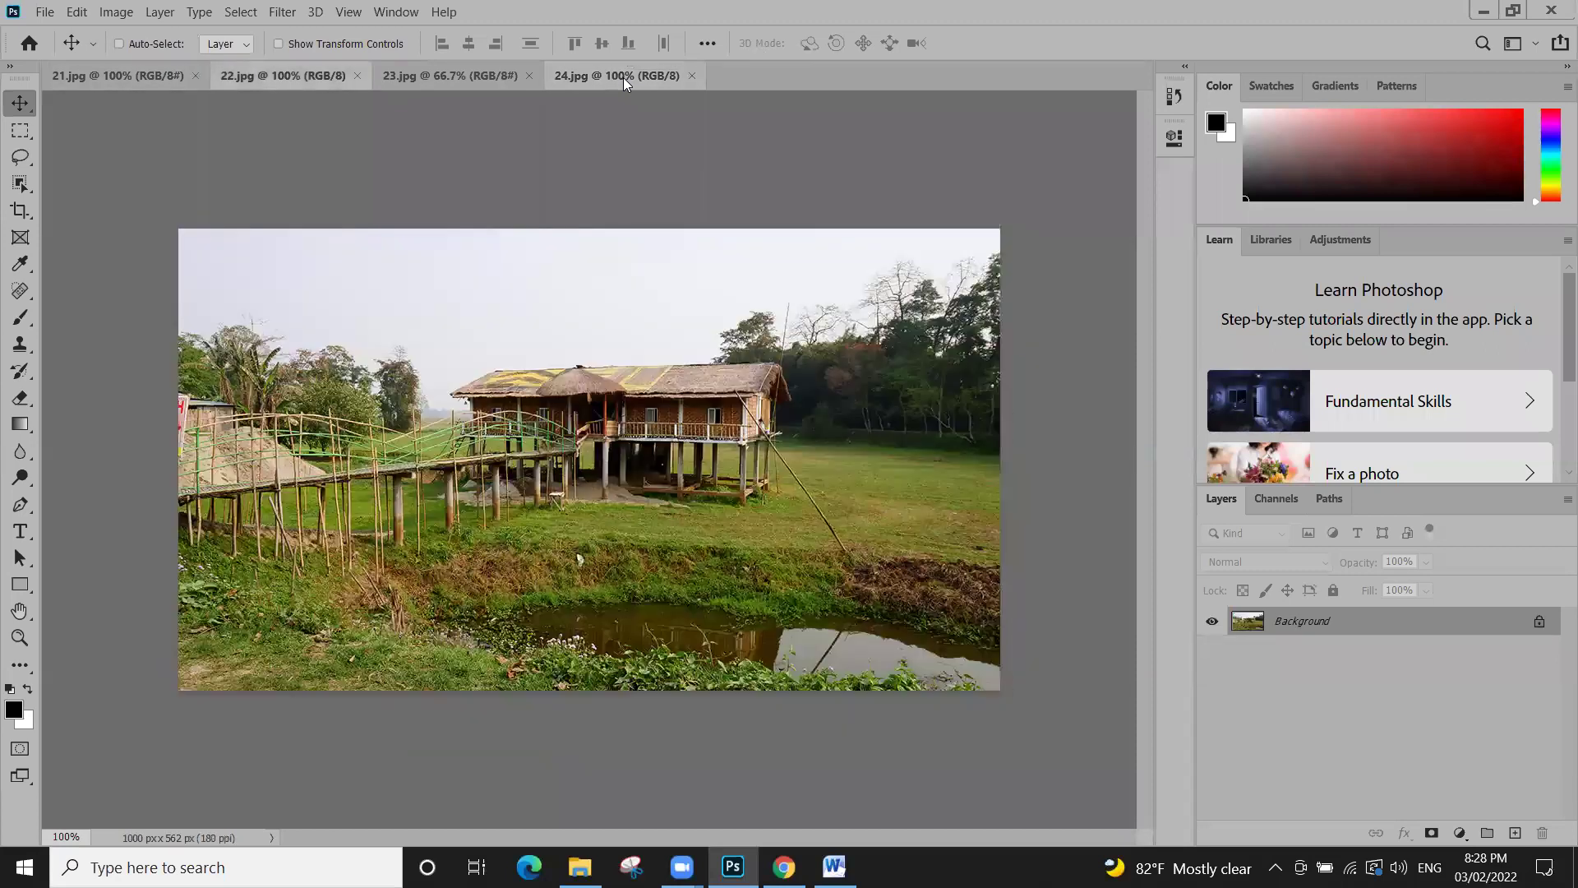
key("ctrl+Tab")
key("ctrl+Tab")
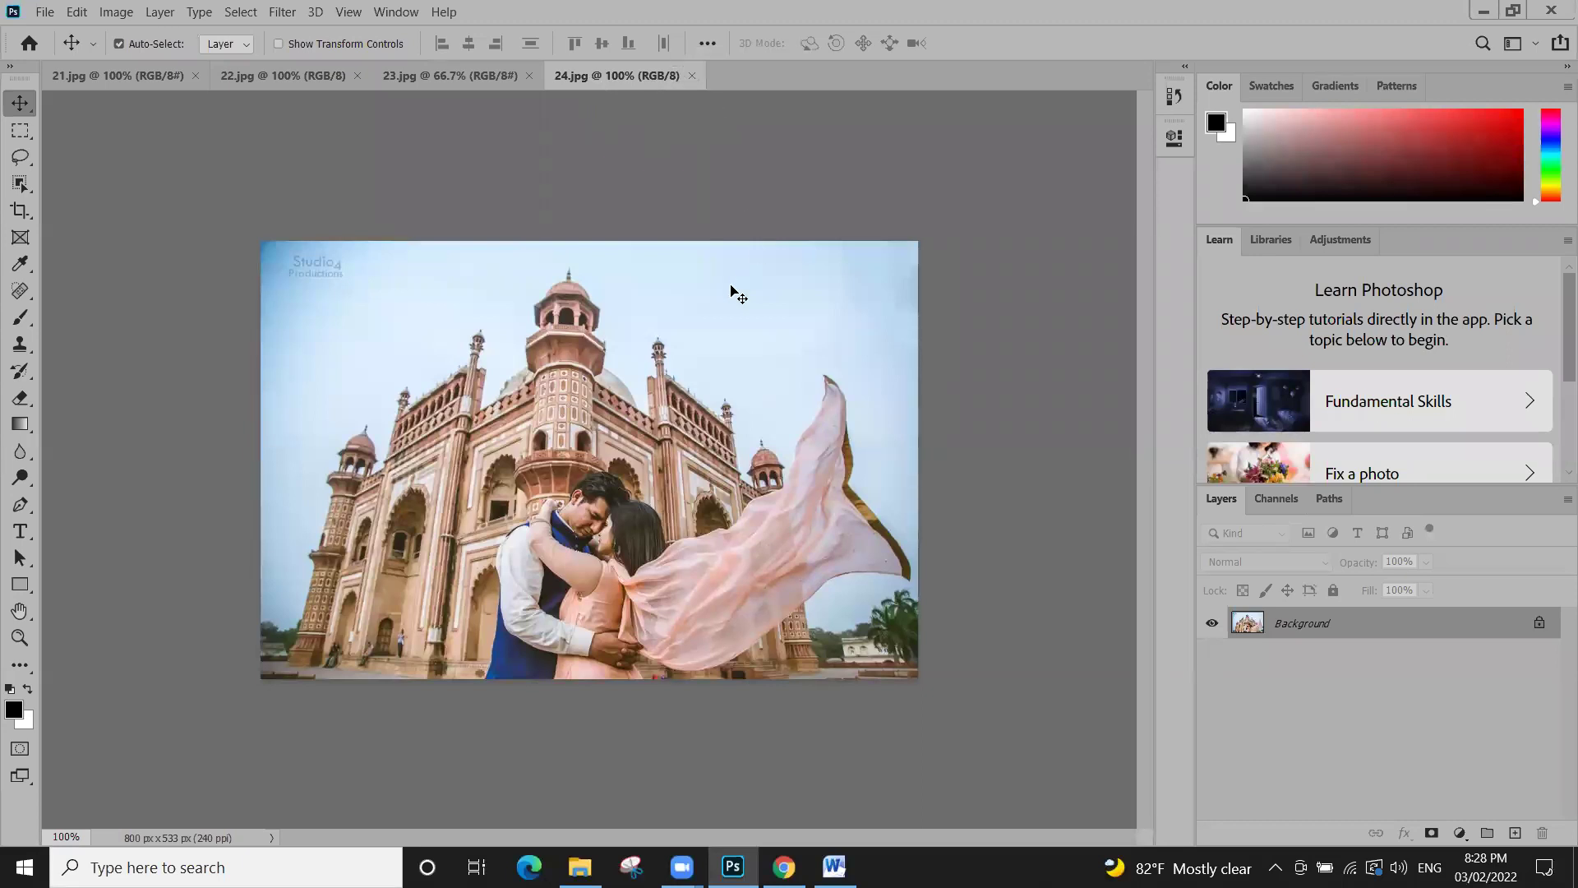
Close the 24.jpg, 23.jpg and 22.jpg documents one after another
key("ctrl+w")
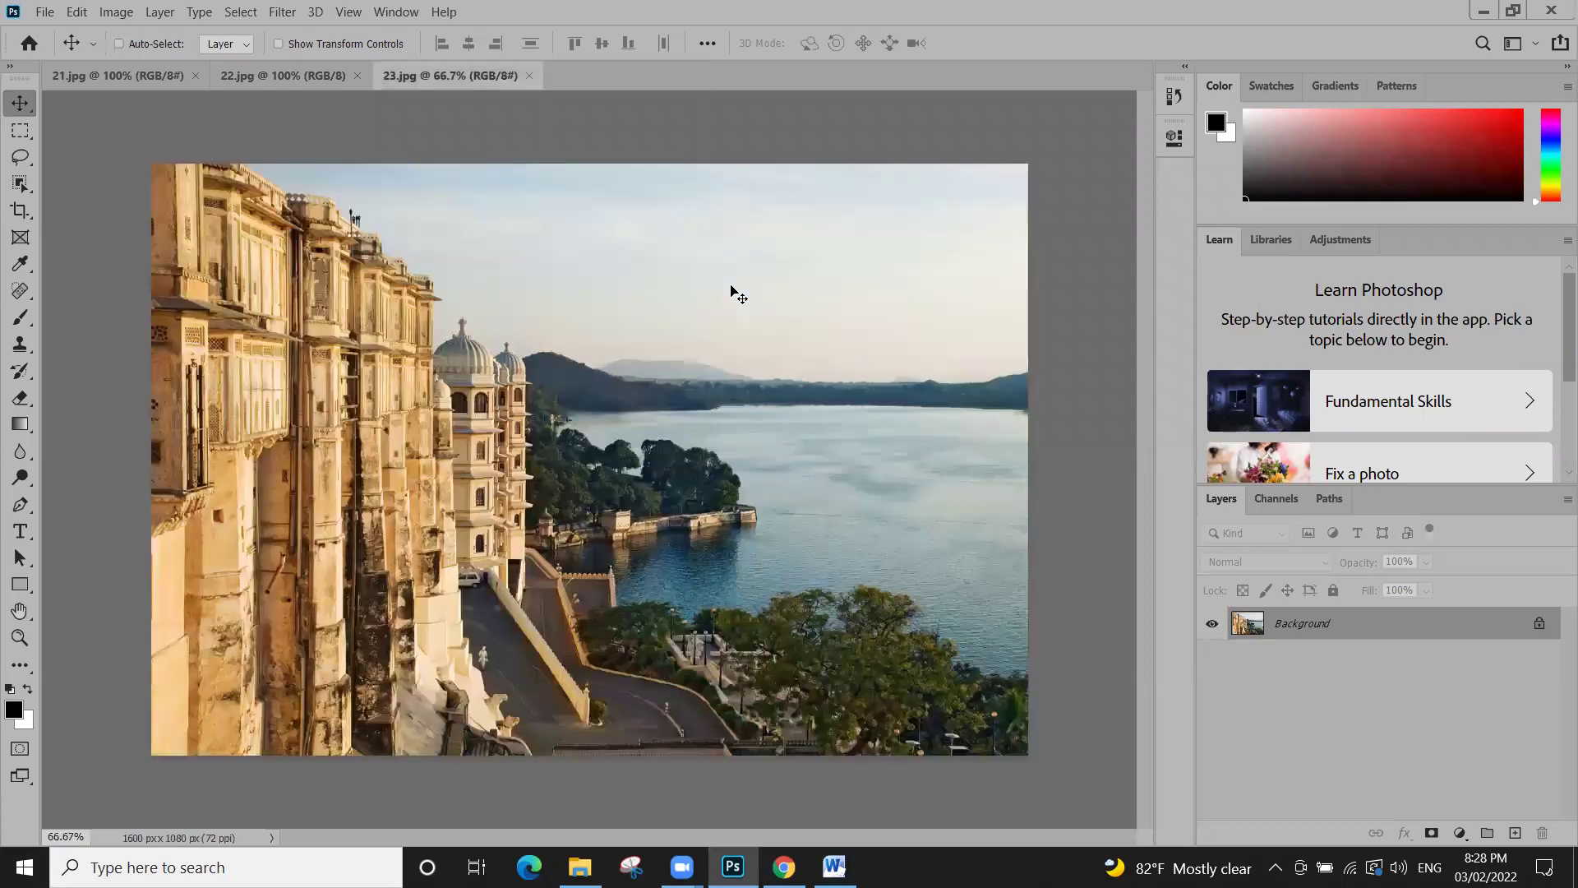
key("ctrl+w")
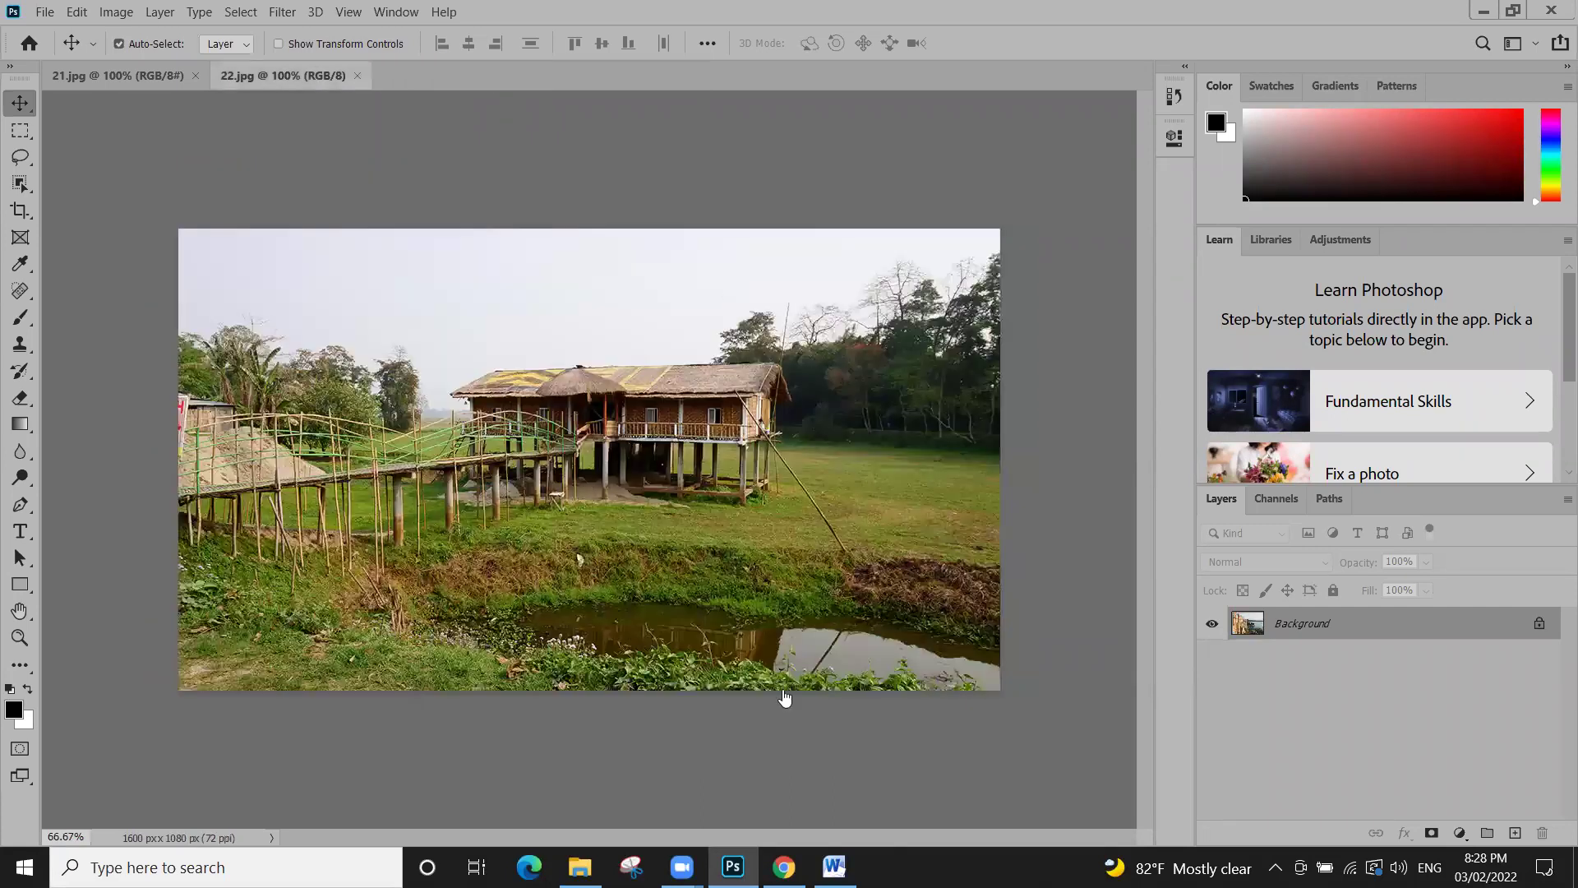
key("ctrl+w")
Switch to Word and add the line "Ctrl + W = Close the image or Document" below the first note, followed by a new line
key("alt+Tab")
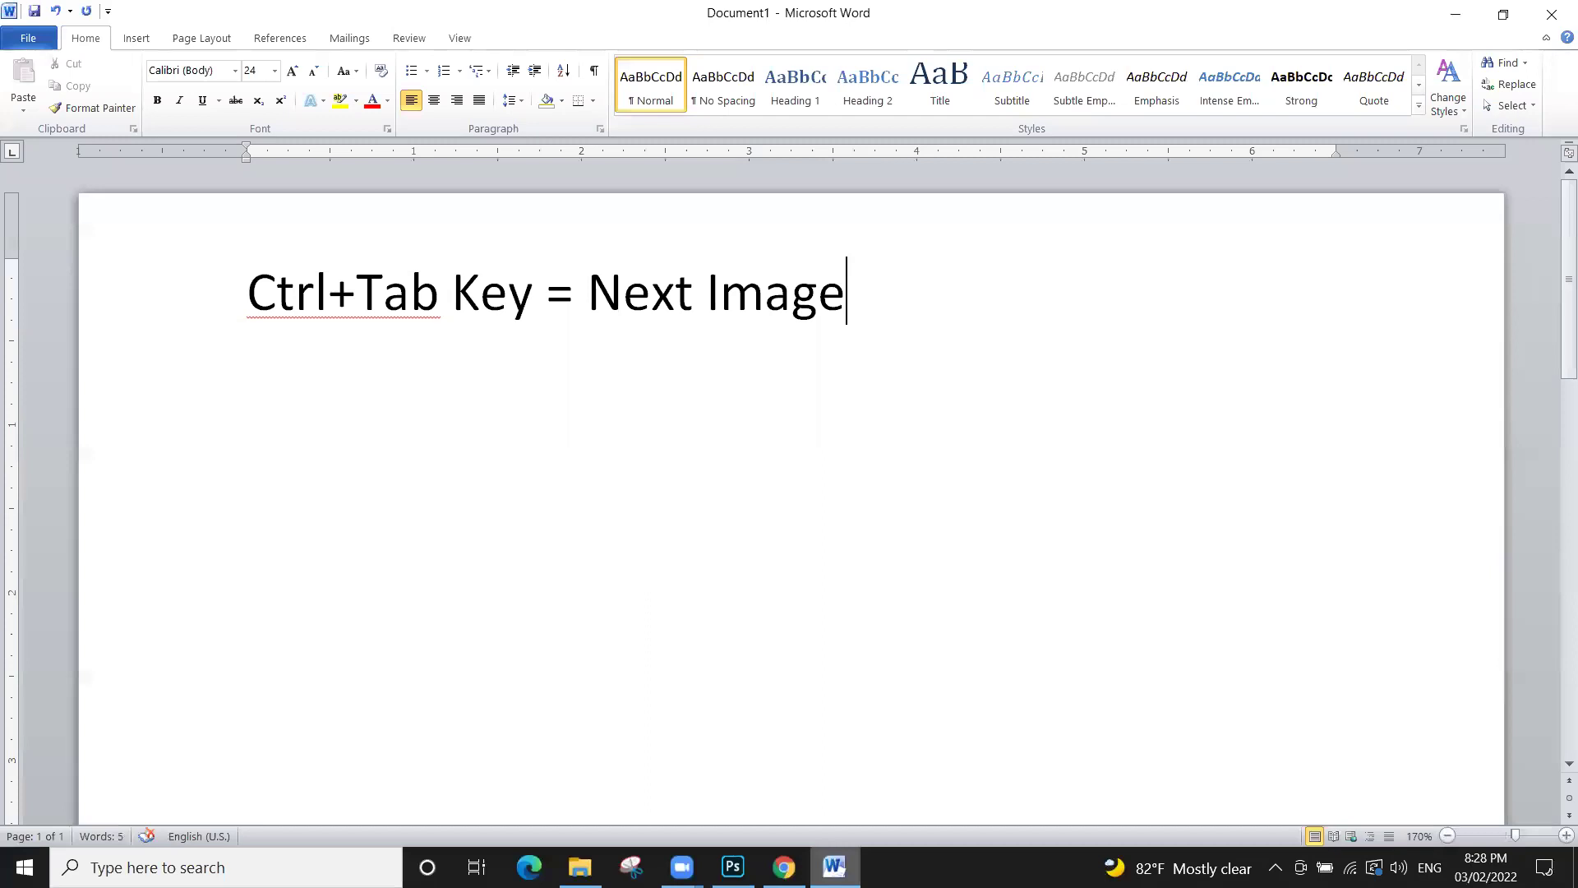
key("Return")
type("Ctrl + ")
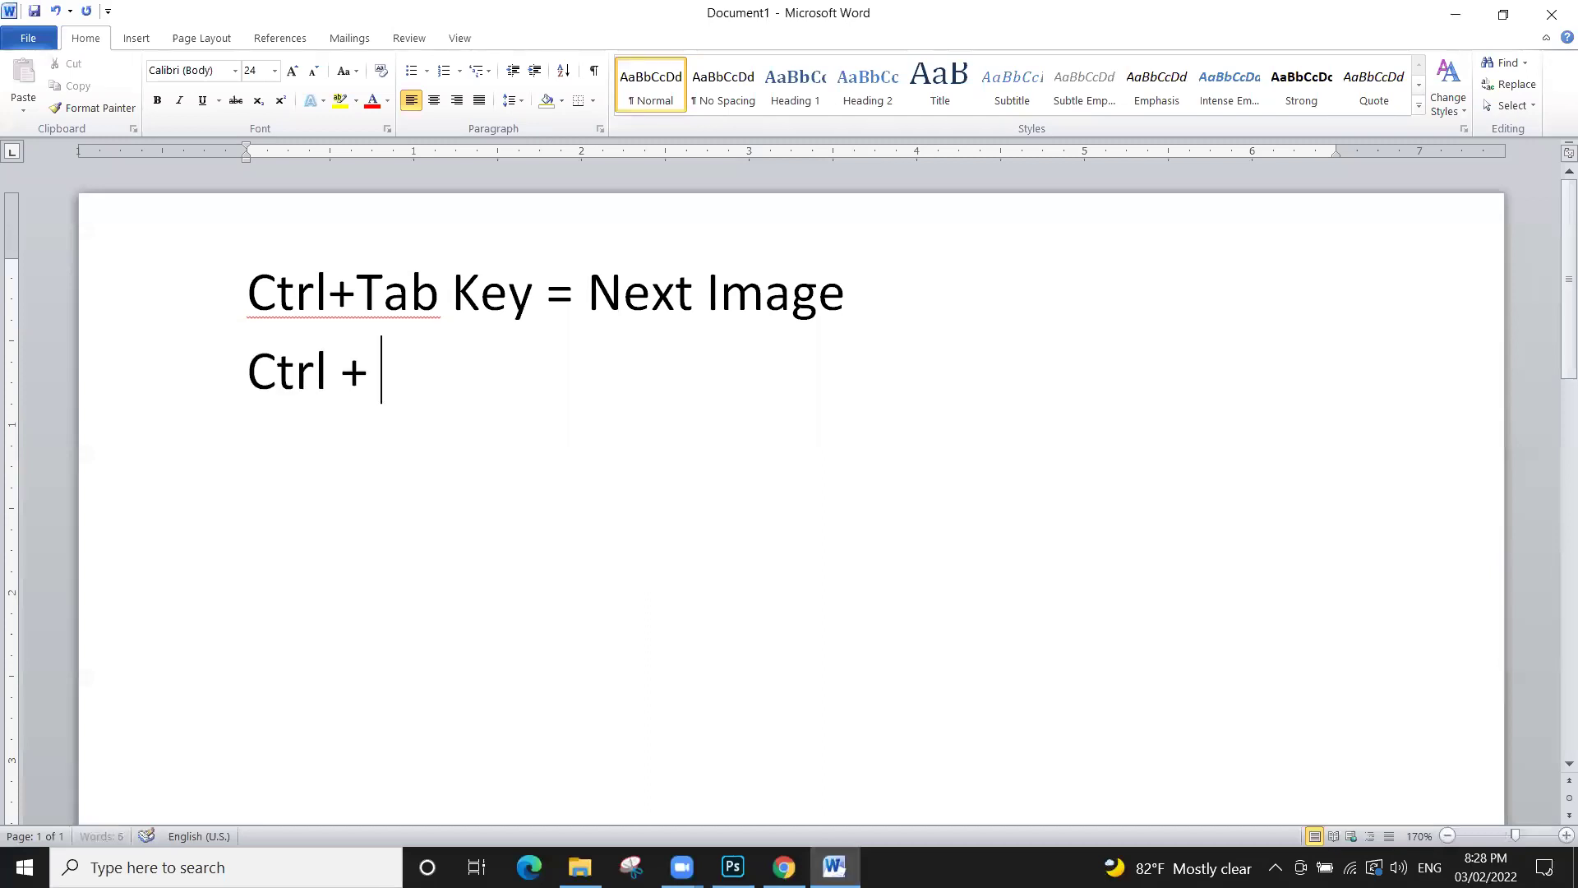
type("W  = Close t")
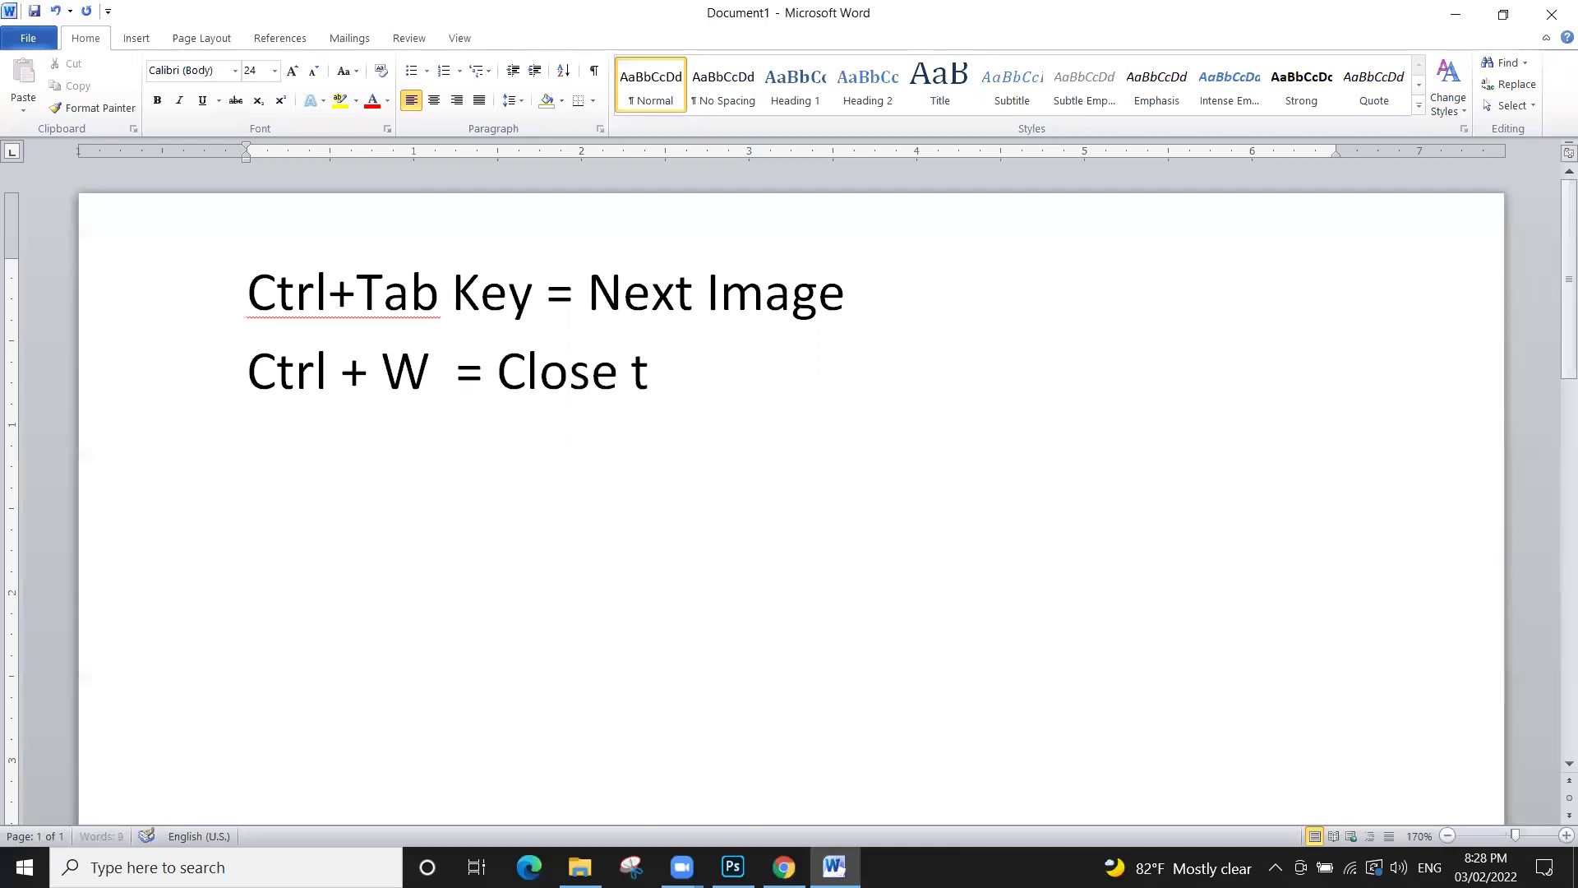
type("he C")
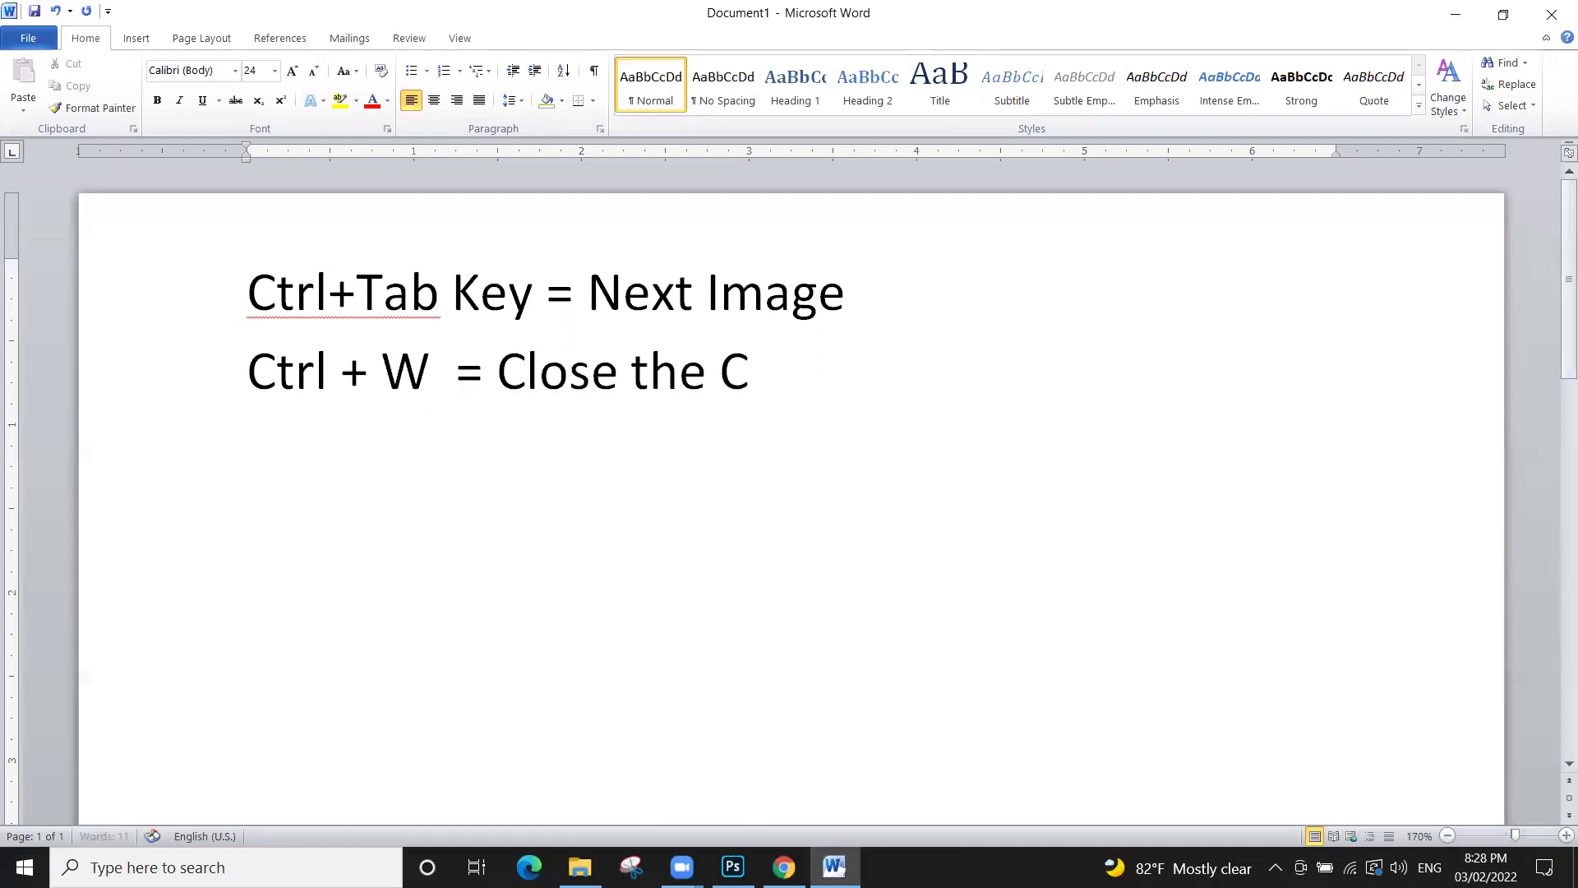
key("BackSpace")
type("image")
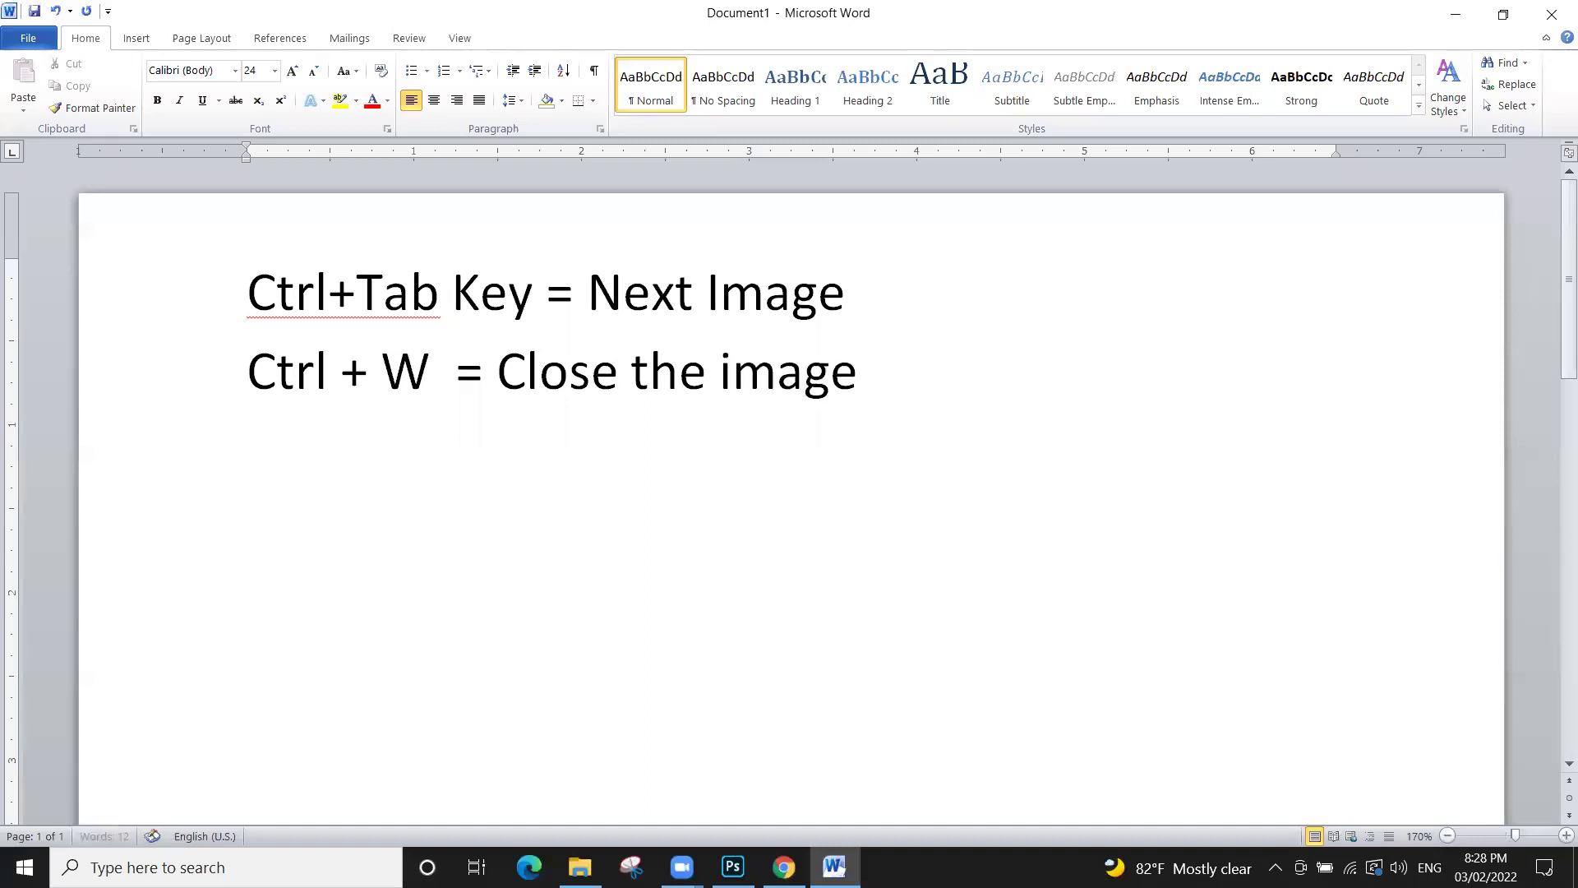
type(" or Docu")
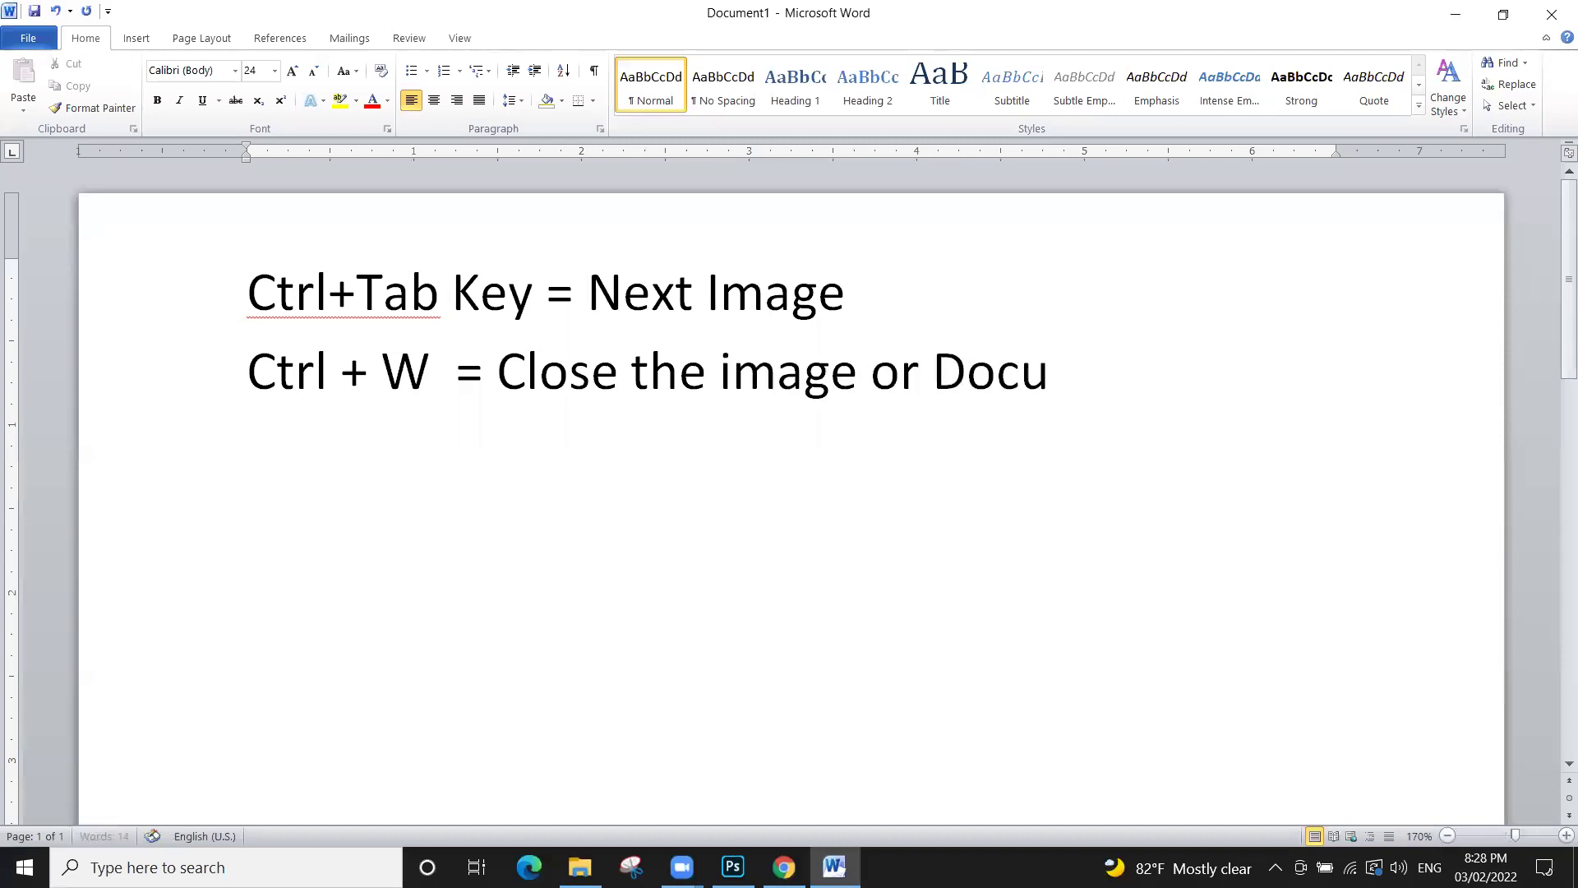
type("ment")
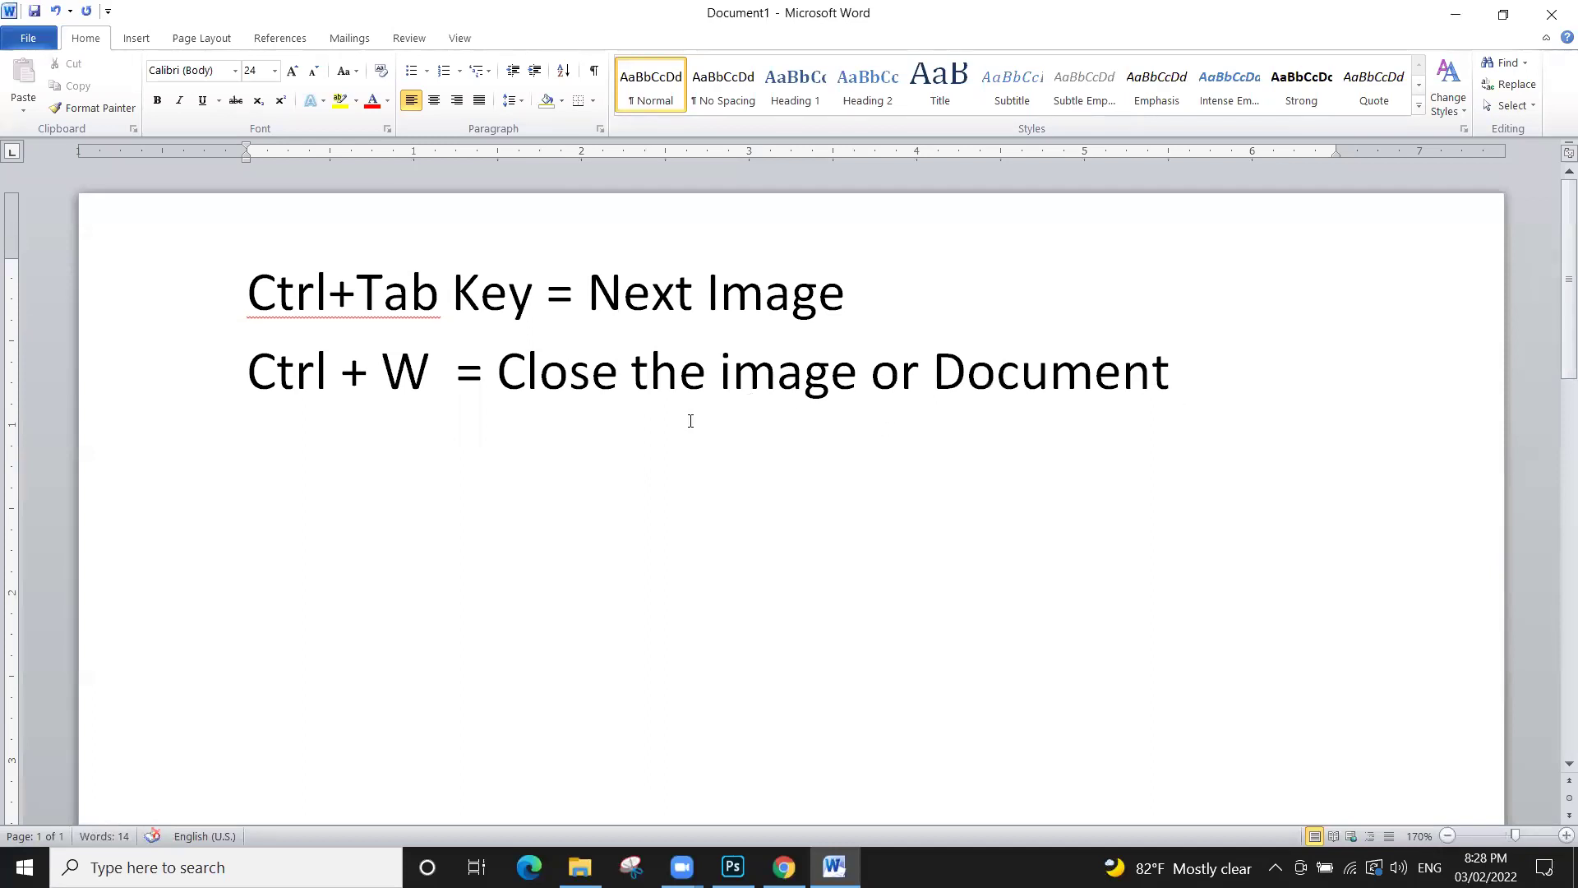
key("Return")
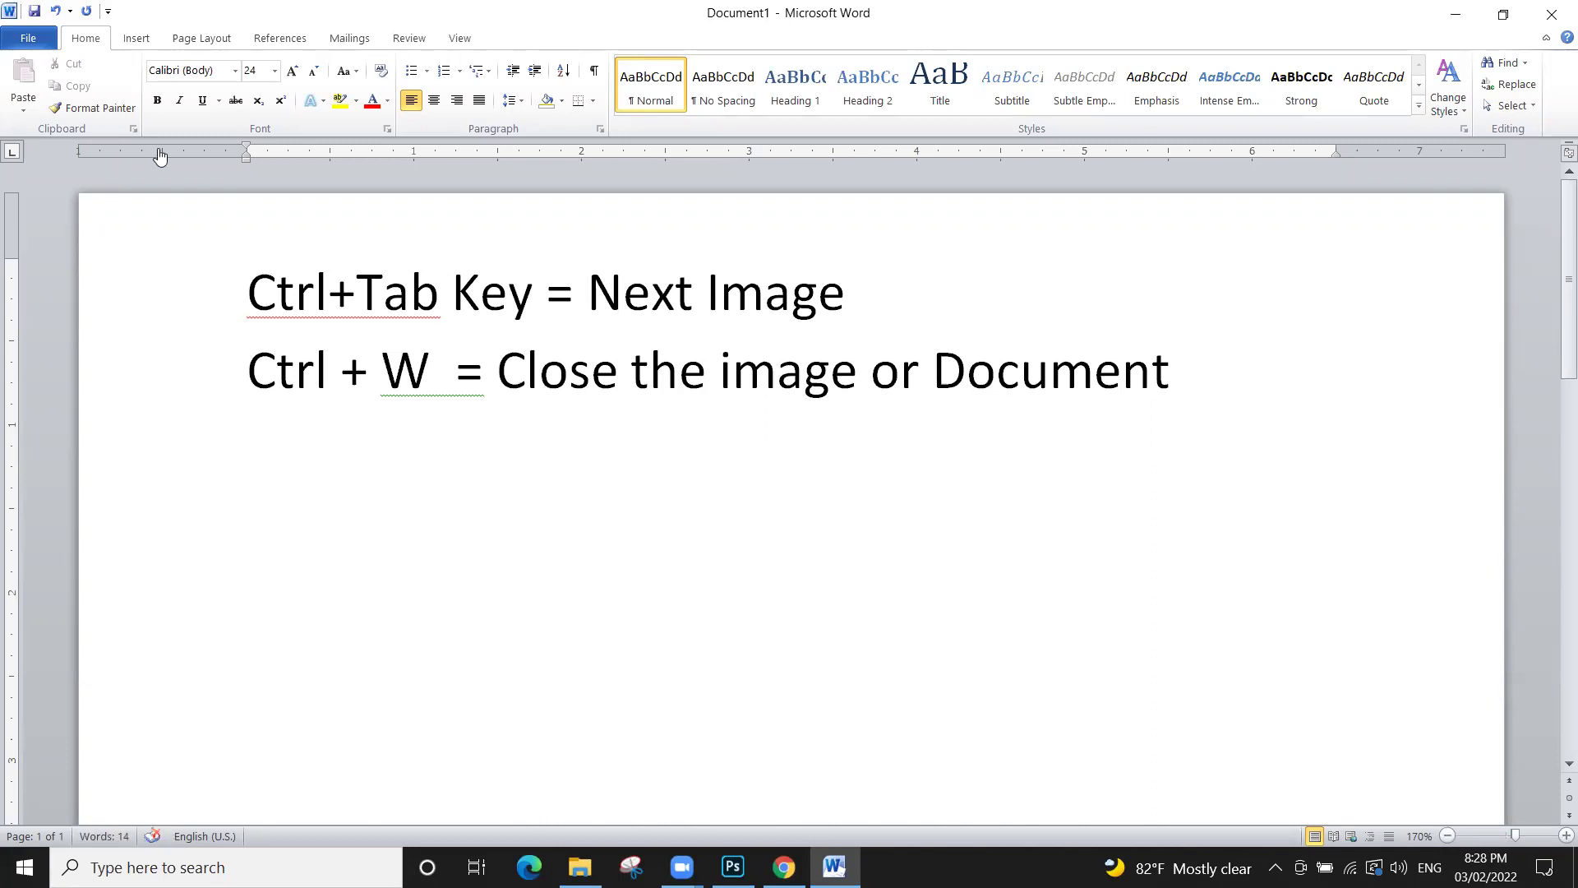
Switch to Photoshop and open the images 14.jpg to 17.jpg and 21.jpg to 24.jpg together in a single selection
key("alt+Tab")
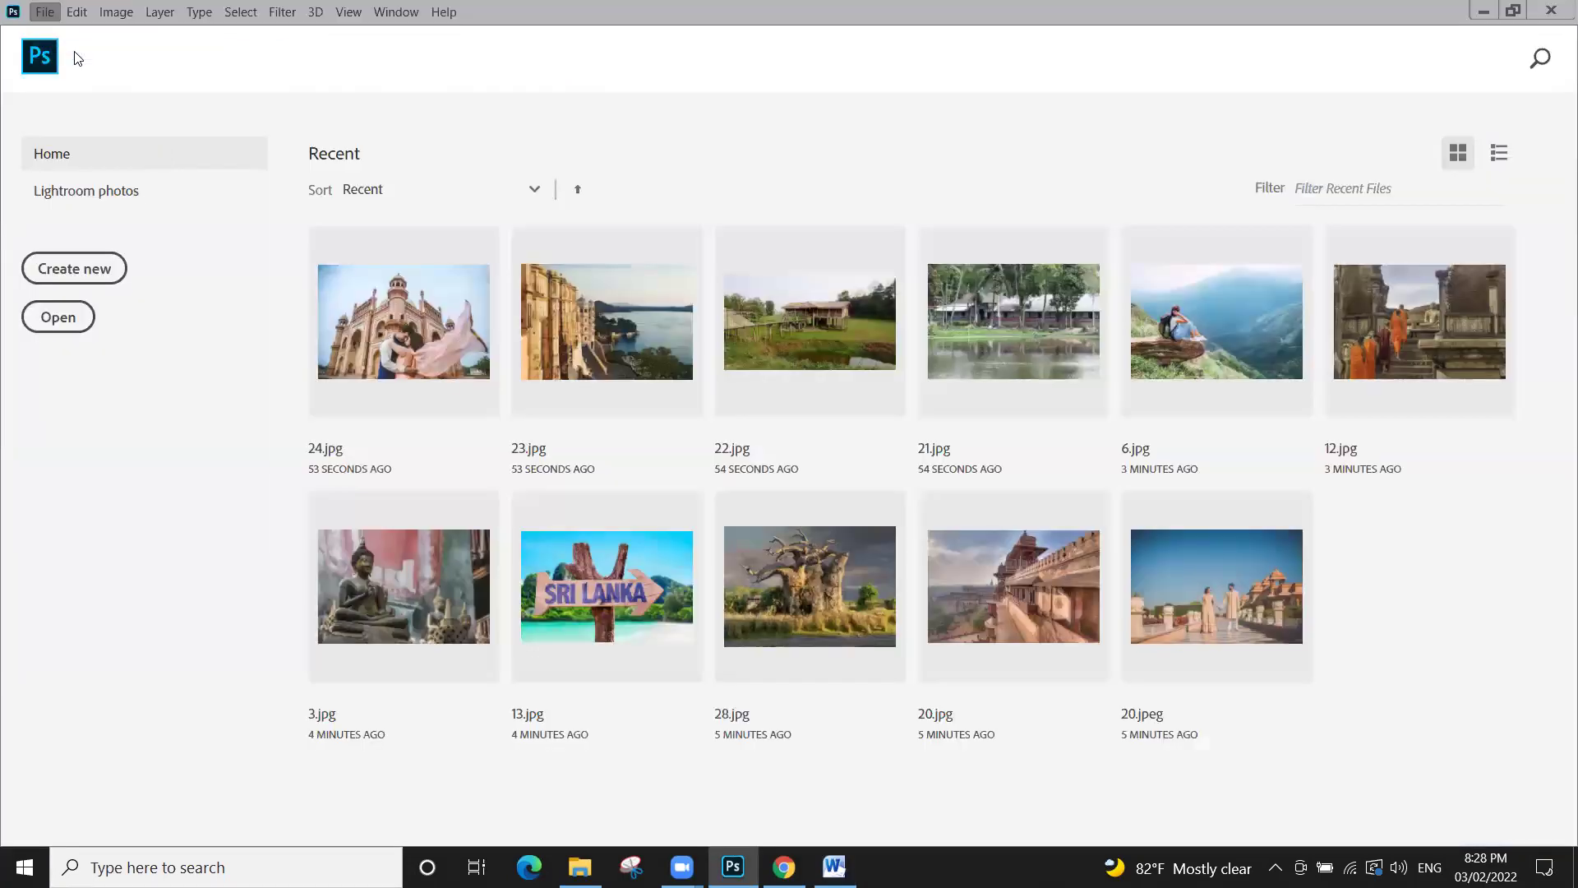
key("ctrl+o")
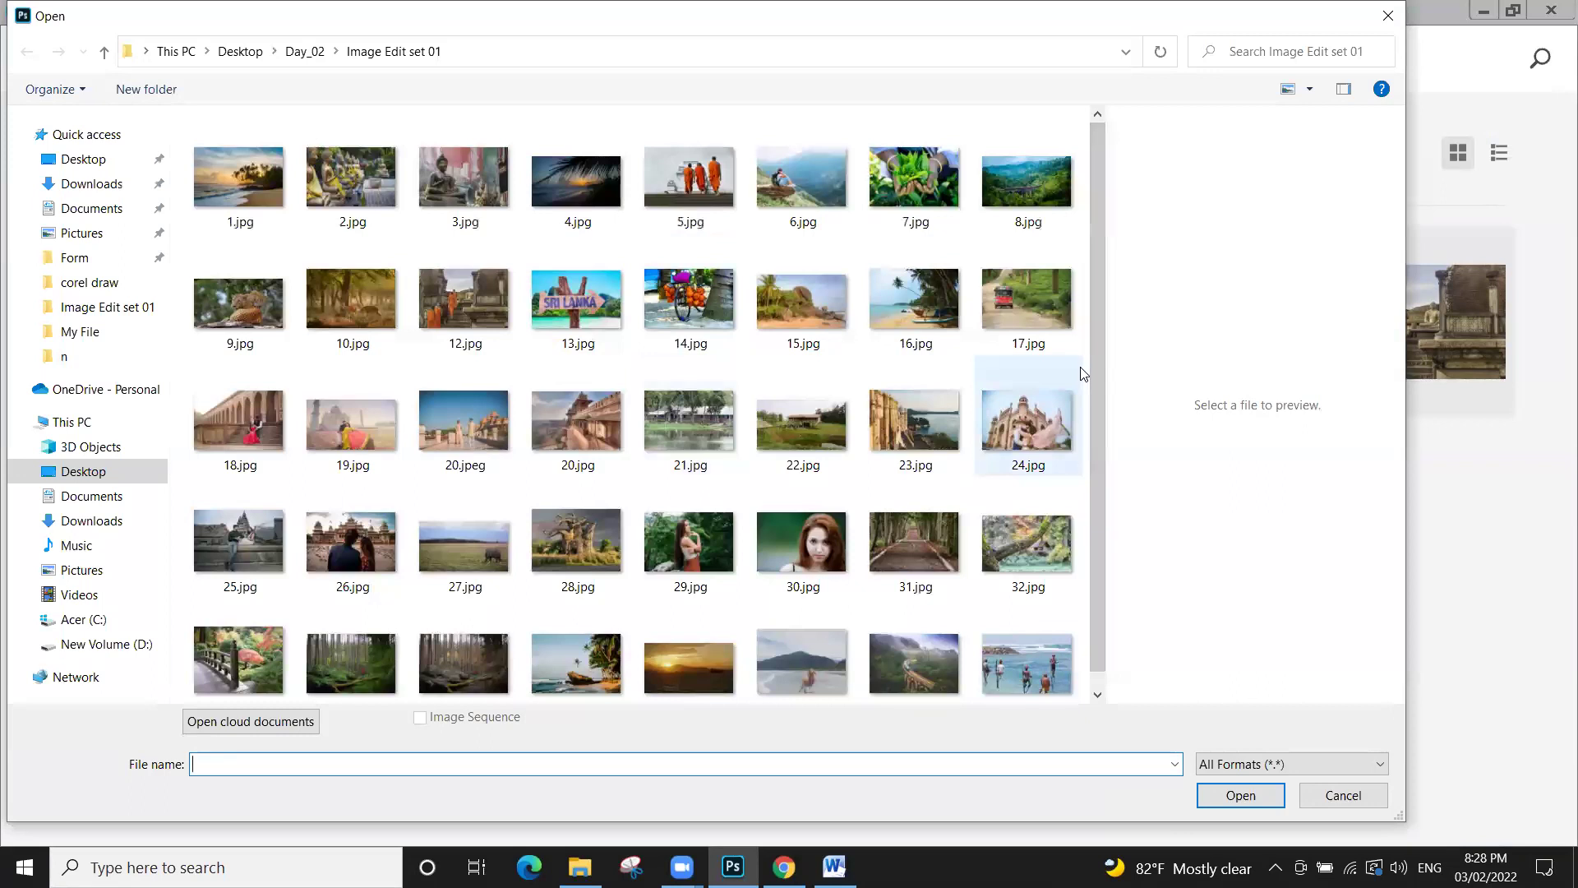
left_click_drag(1086, 371, 719, 314)
key("Return")
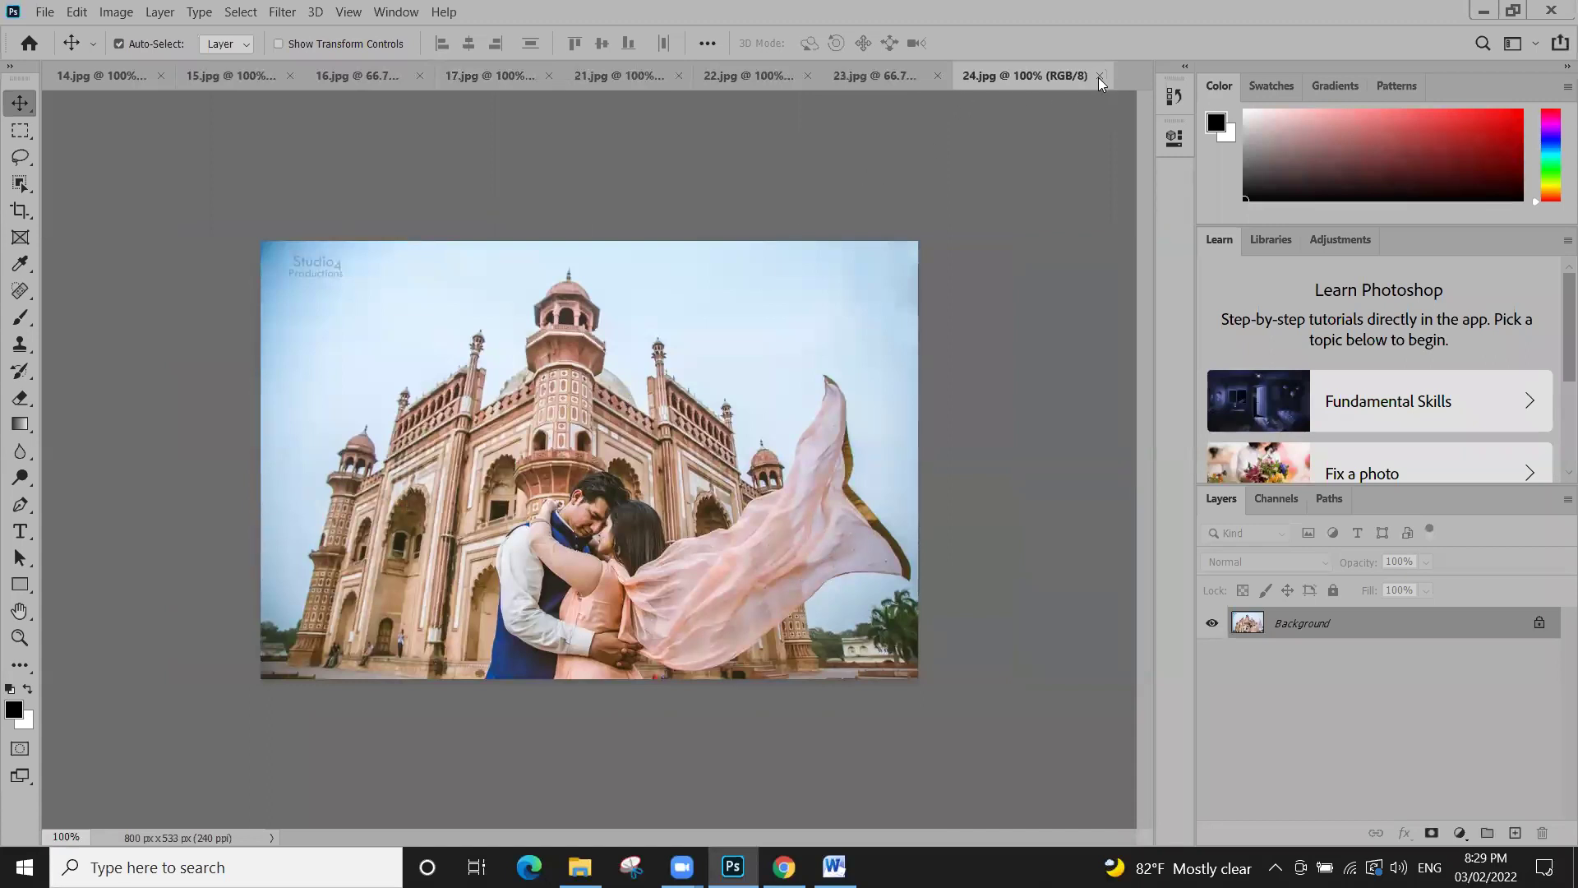
Close all eight open documents one after another, from 24.jpg back to 14.jpg, returning to the home screen
left_click(1099, 76)
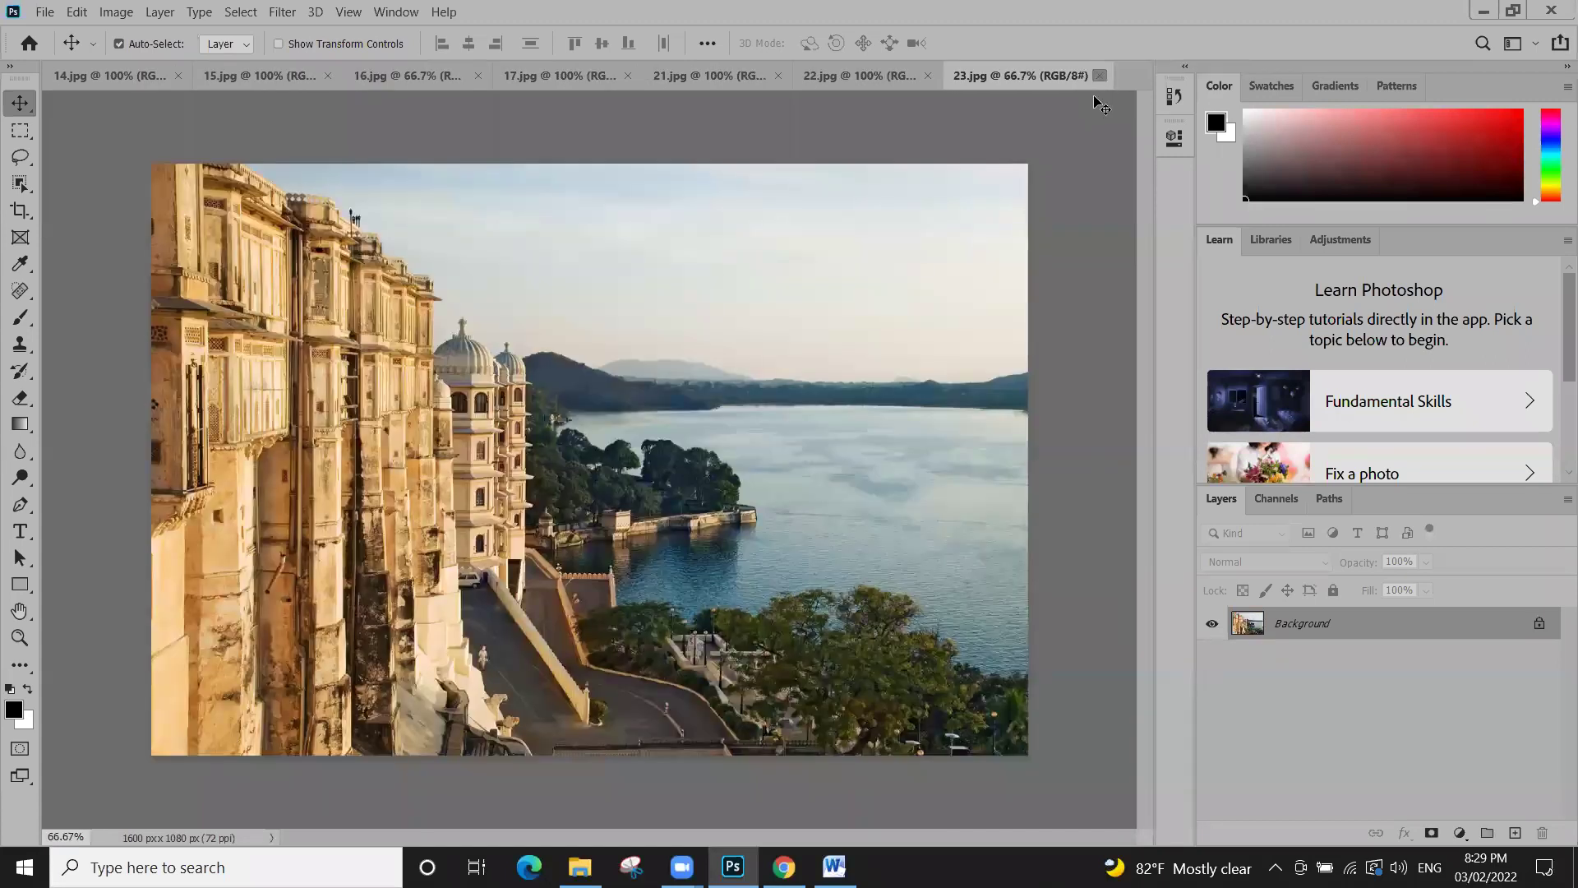
key("ctrl+w")
key("ctrl")
key("ctrl+w")
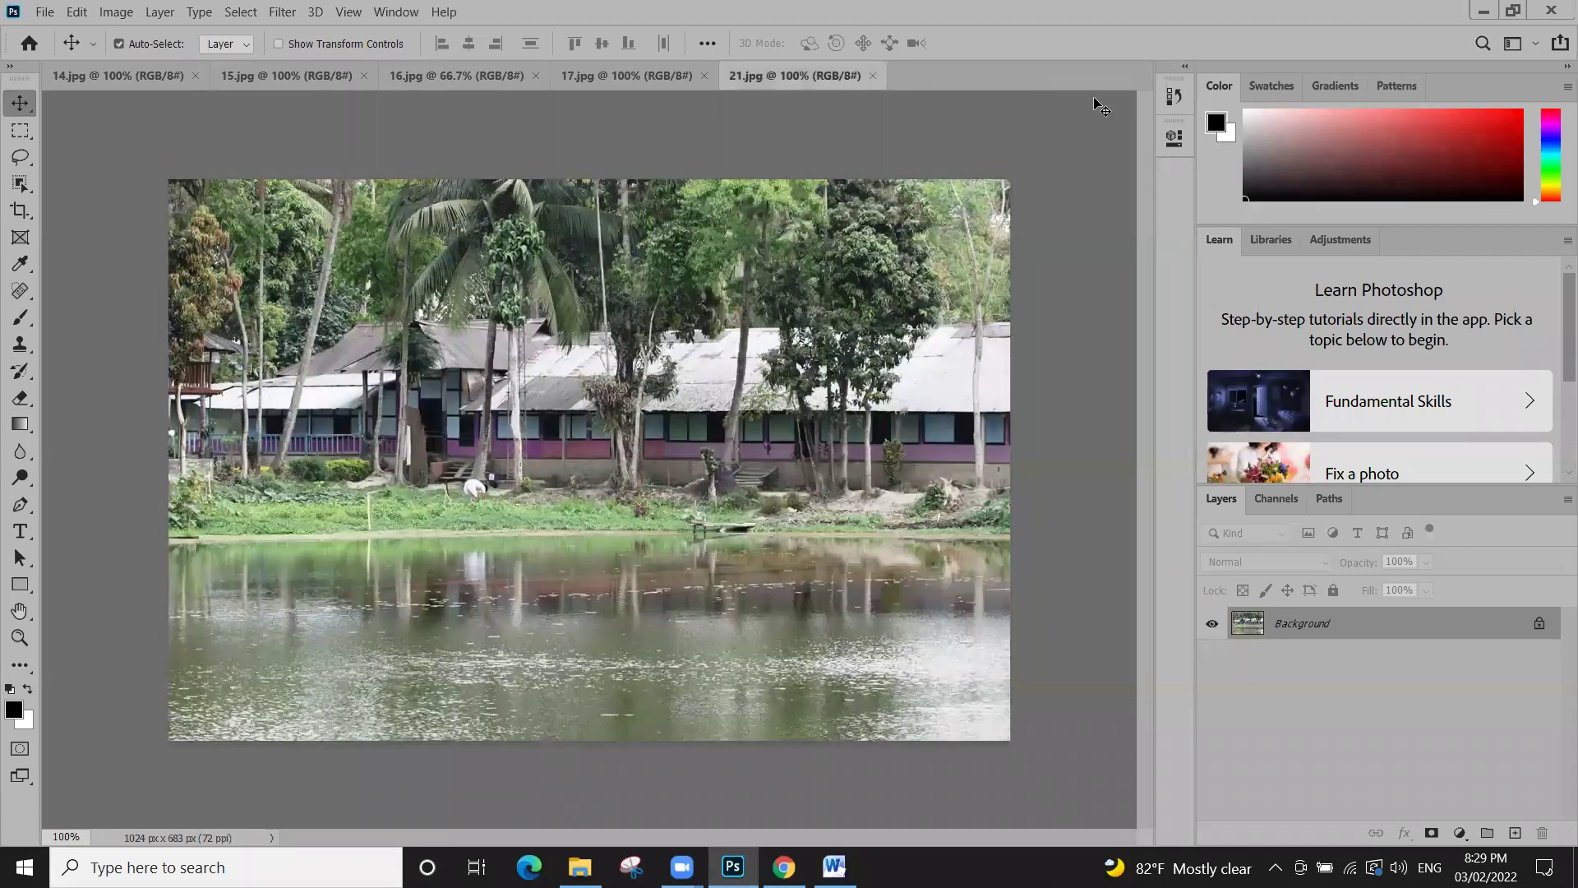
key("ctrl+w")
key("ctrl+w")
key("ctrl+w")
key("ctrl+w")
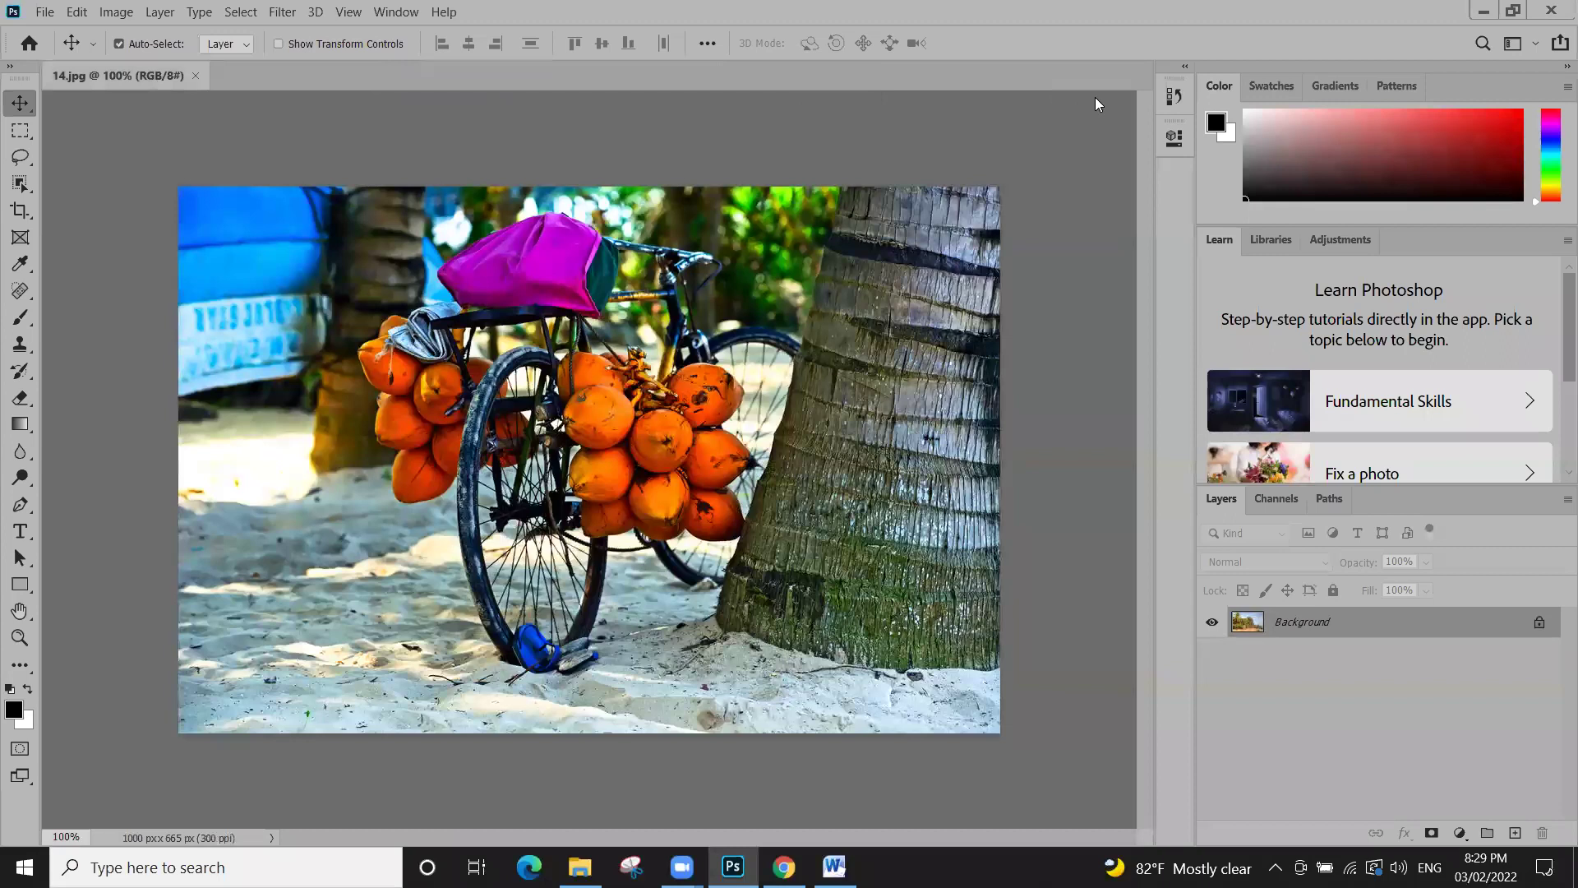
key("ctrl+w")
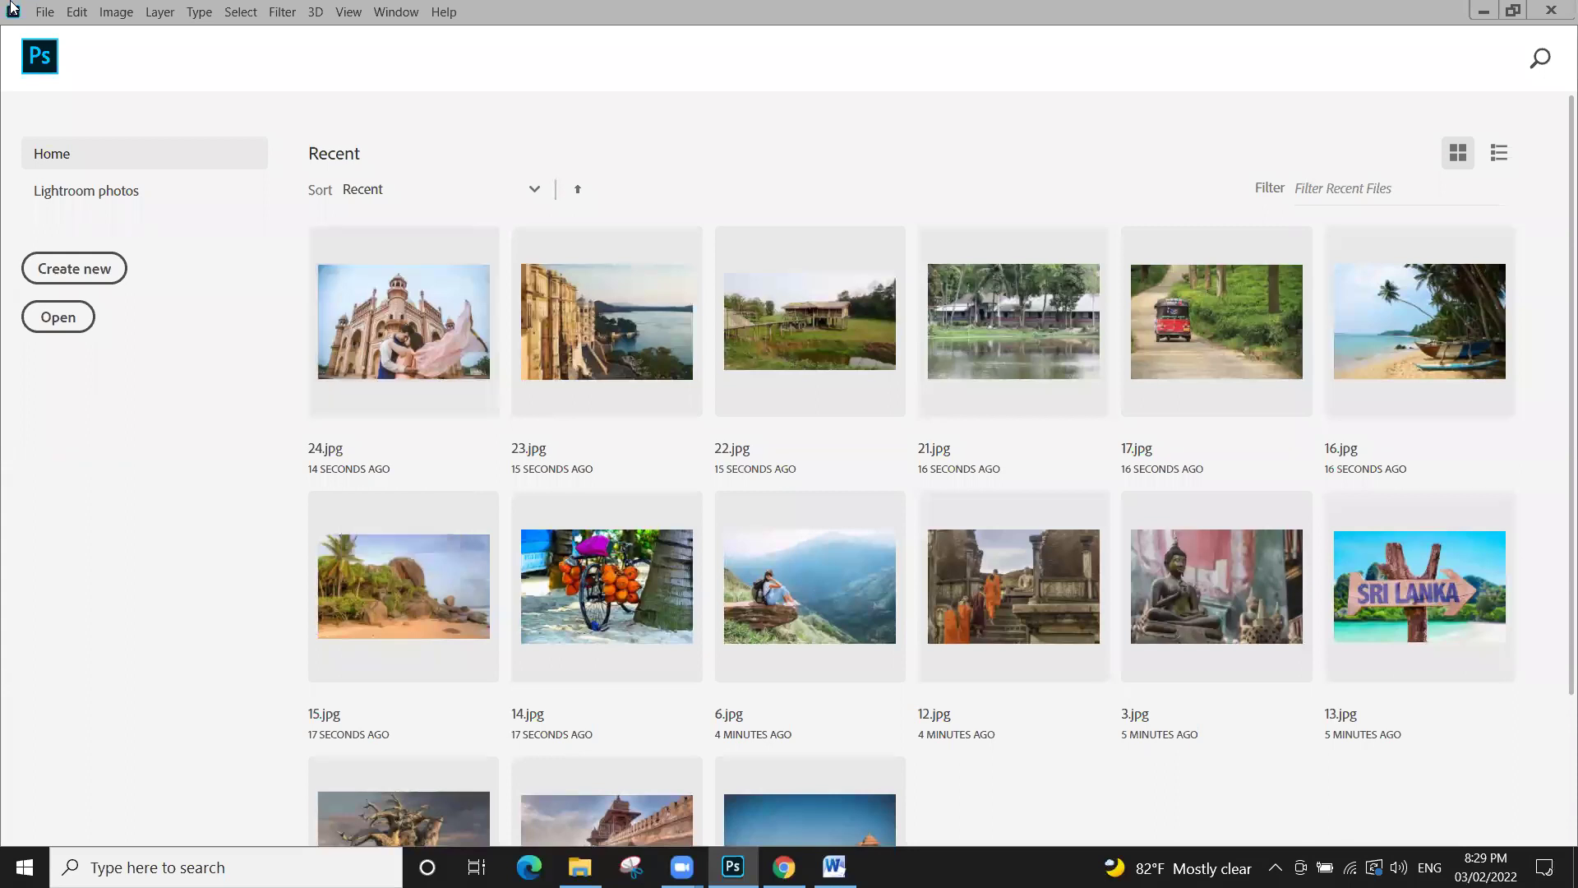
Open 23.jpg from the recent files on the home screen
left_click(44, 11)
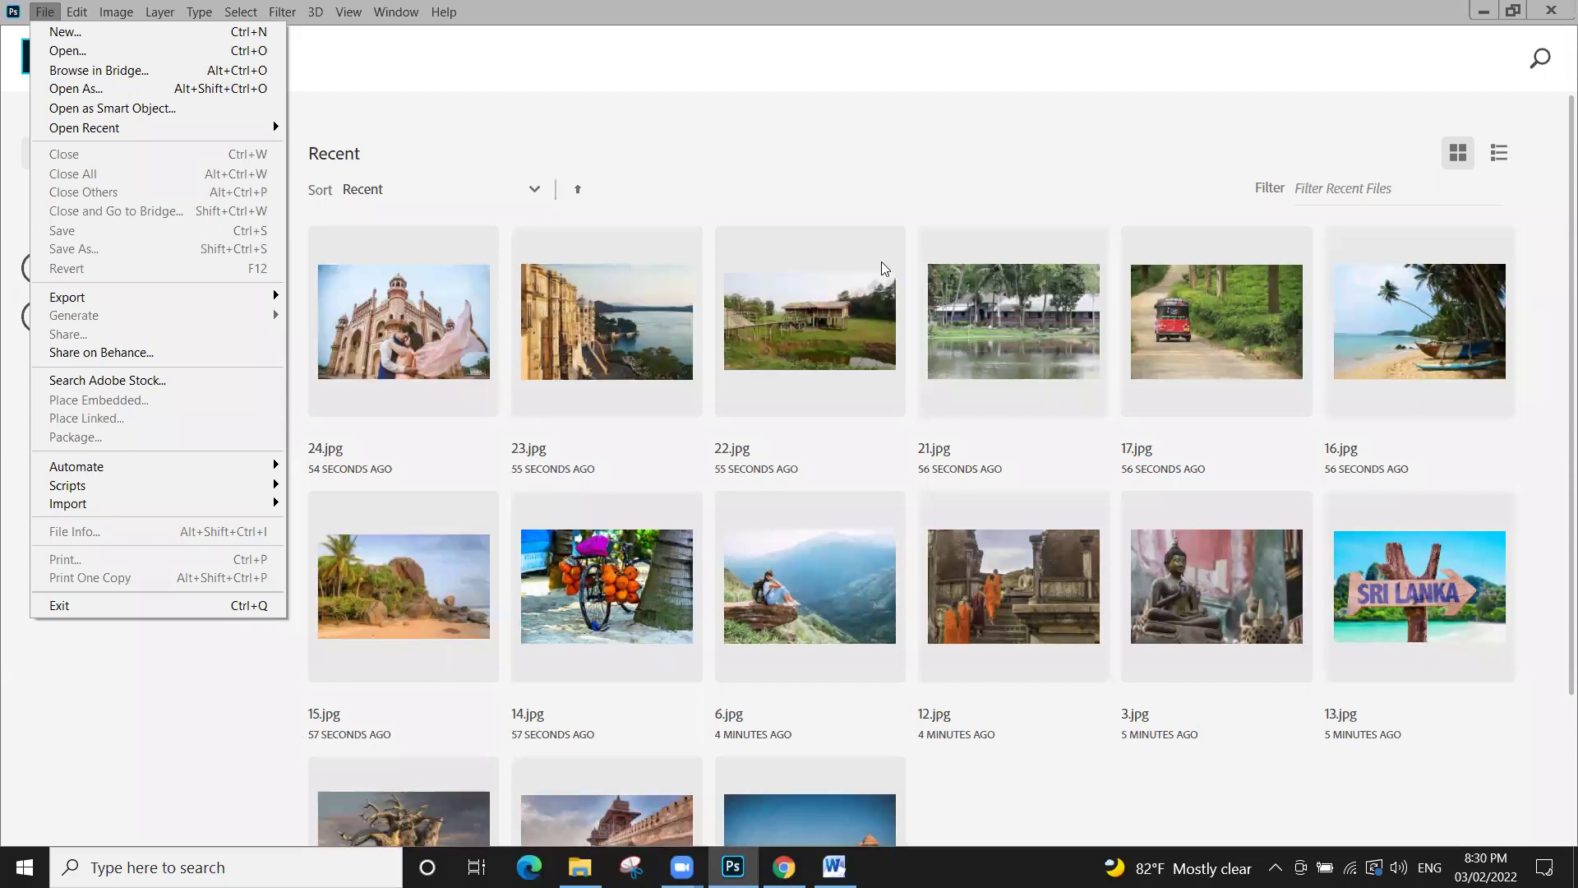
left_click(658, 325)
left_click(657, 325)
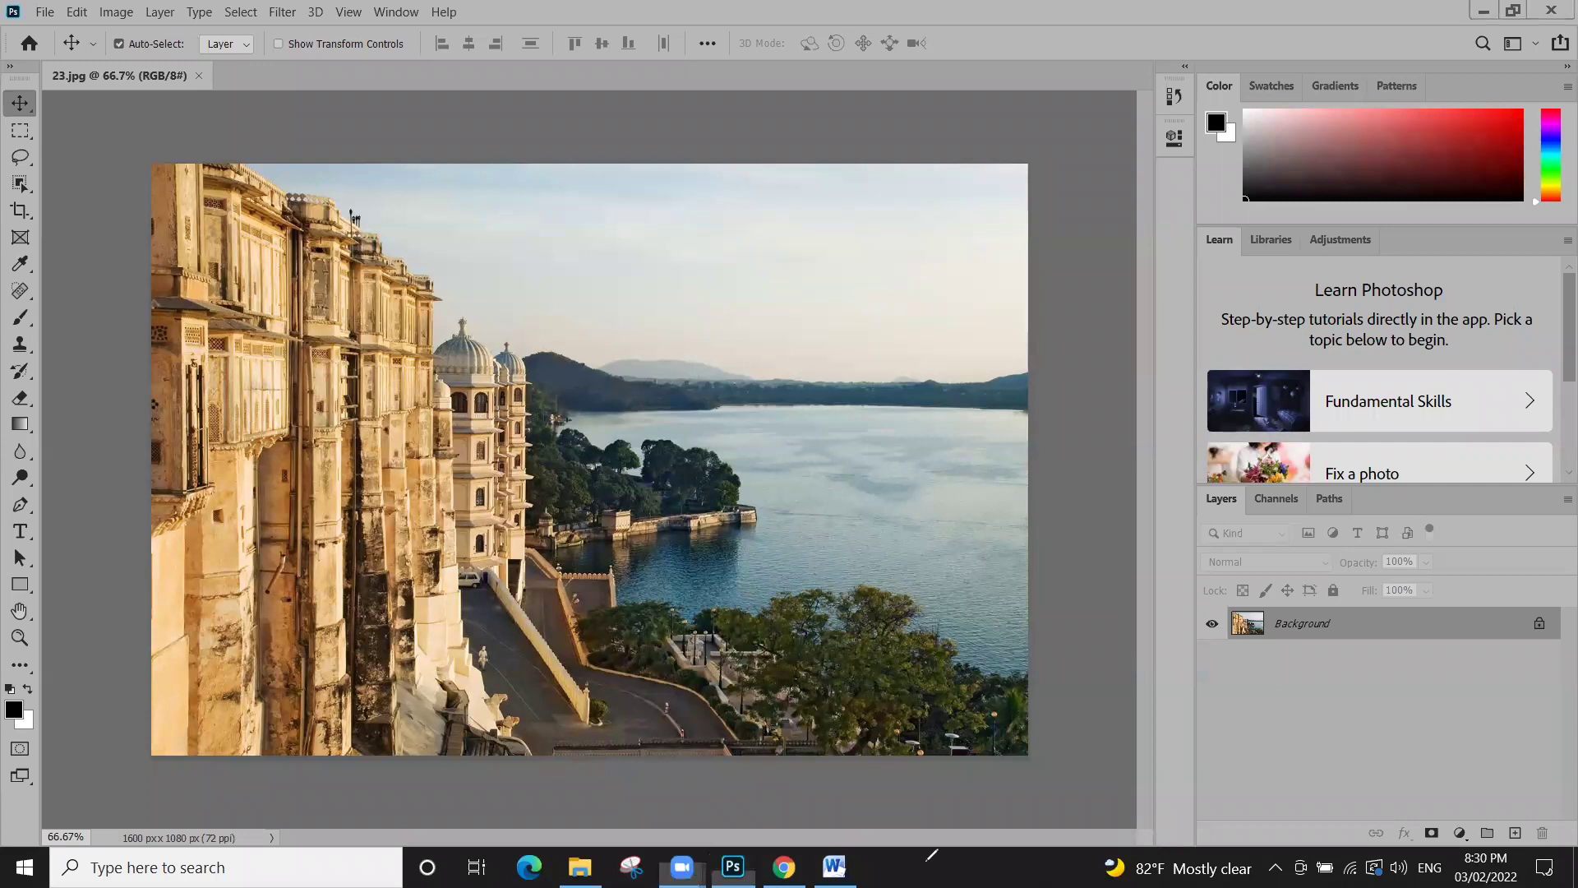
mouse_move(197, 38)
left_mouse_down()
mouse_move(215, 78)
mouse_move(411, 79)
mouse_move(516, 3)
left_mouse_up()
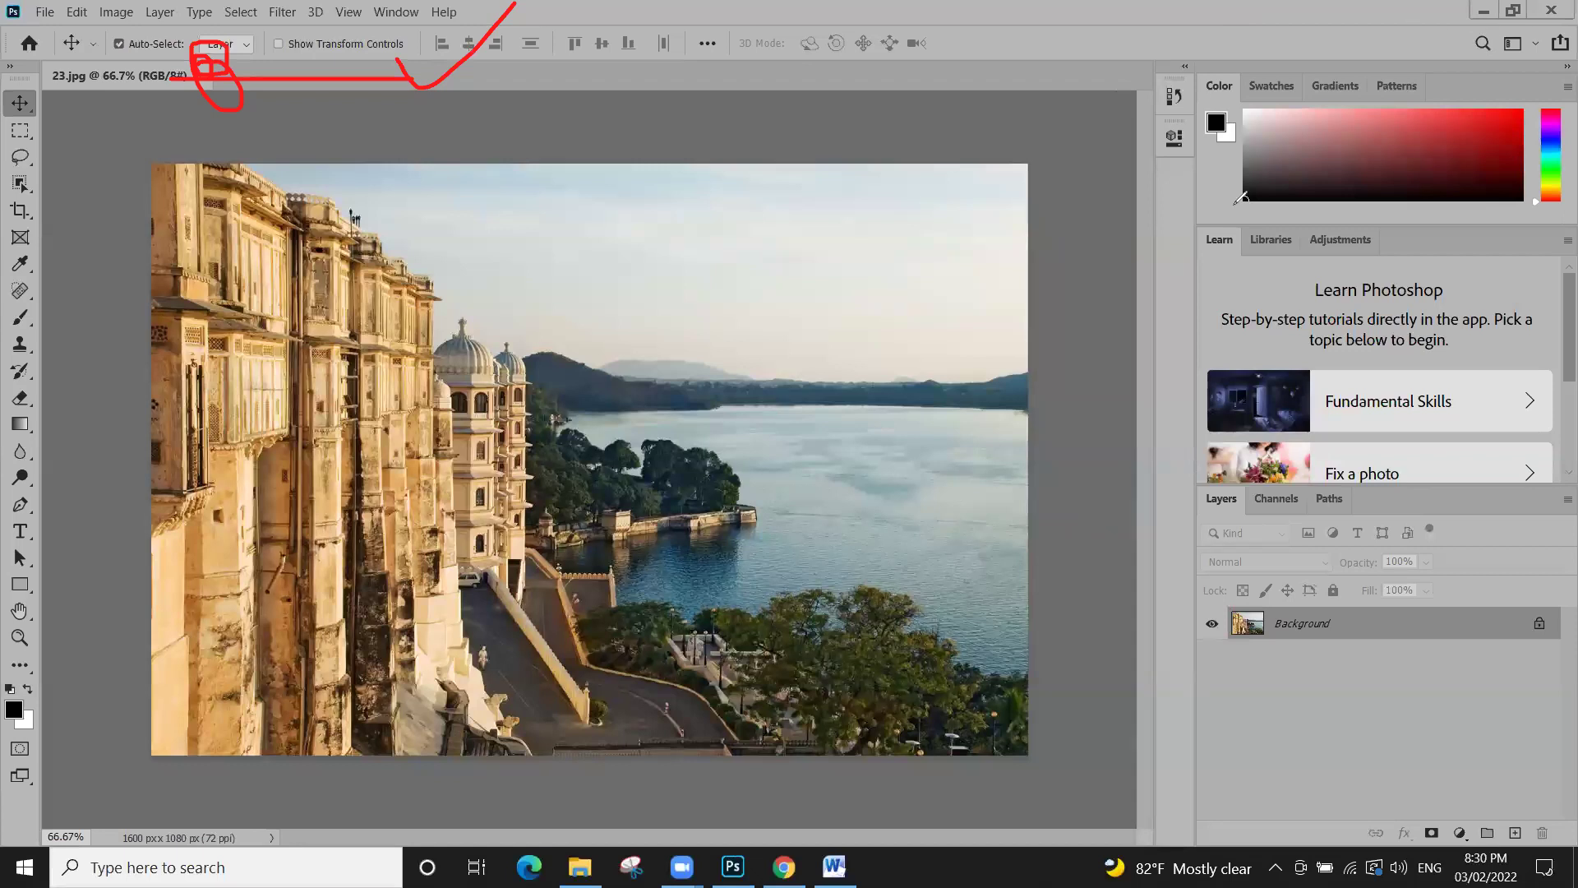
mouse_move(1558, 4)
left_mouse_down()
mouse_move(1553, 105)
mouse_move(1466, 7)
left_mouse_up()
mouse_move(1174, 237)
left_mouse_down()
mouse_move(1510, 66)
mouse_move(1489, 58)
mouse_move(1513, 72)
left_mouse_up()
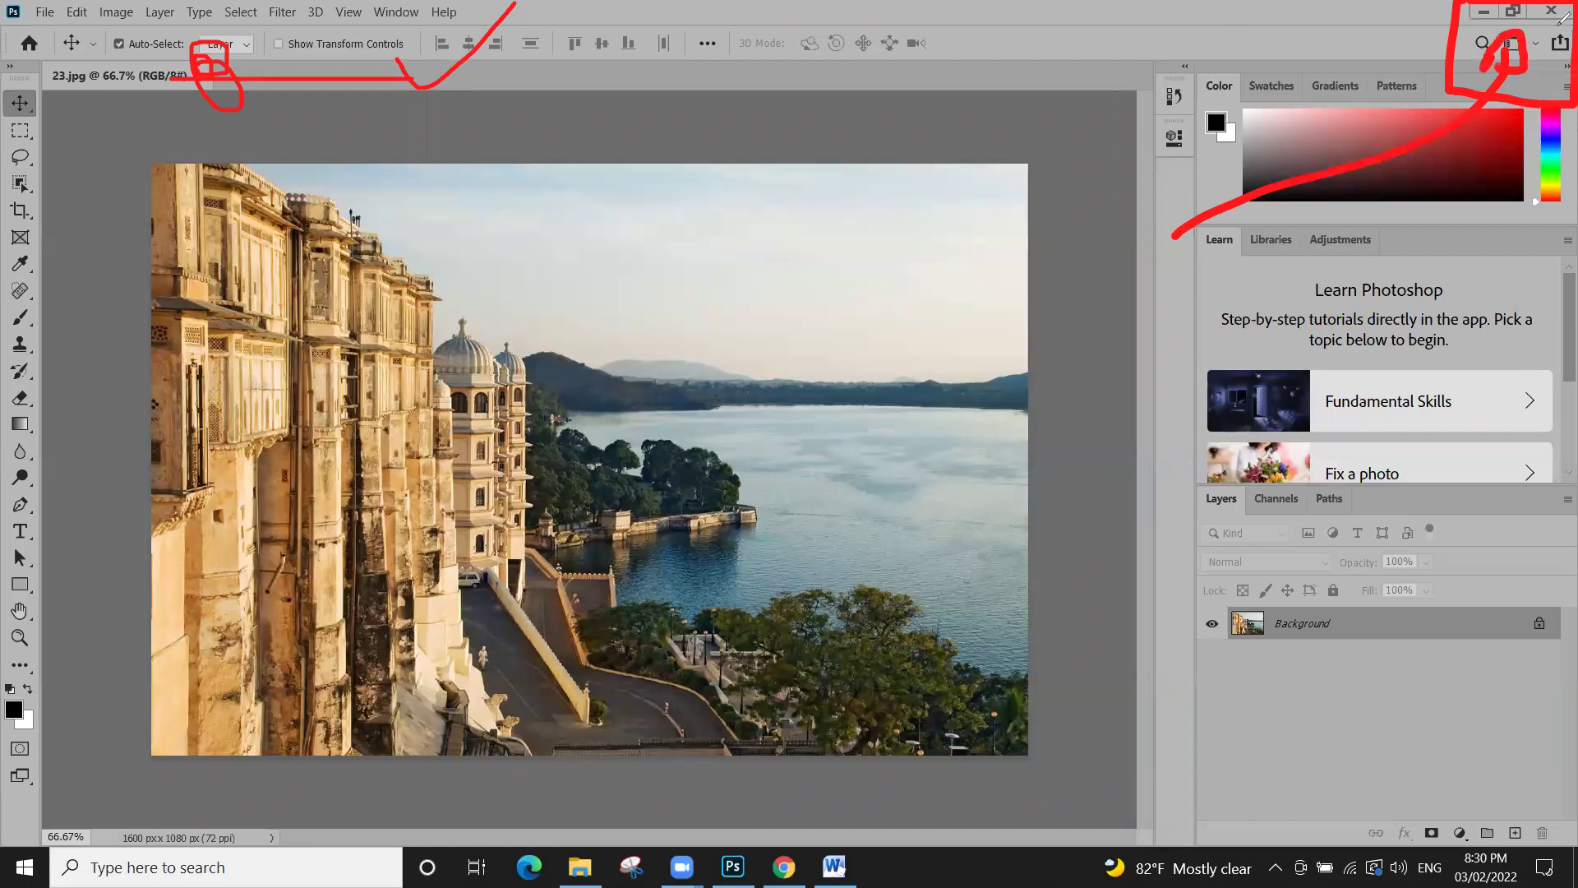
mouse_move(1048, 344)
left_mouse_down()
mouse_move(1050, 445)
mouse_move(1054, 386)
left_mouse_up()
mouse_move(1106, 355)
left_mouse_down()
mouse_move(1105, 395)
mouse_move(1065, 405)
left_mouse_up()
left_click_drag(1161, 303, 1140, 465)
mouse_move(1215, 372)
left_mouse_down()
mouse_move(1298, 387)
mouse_move(1303, 493)
left_mouse_up()
left_click_drag(1315, 428, 1389, 429)
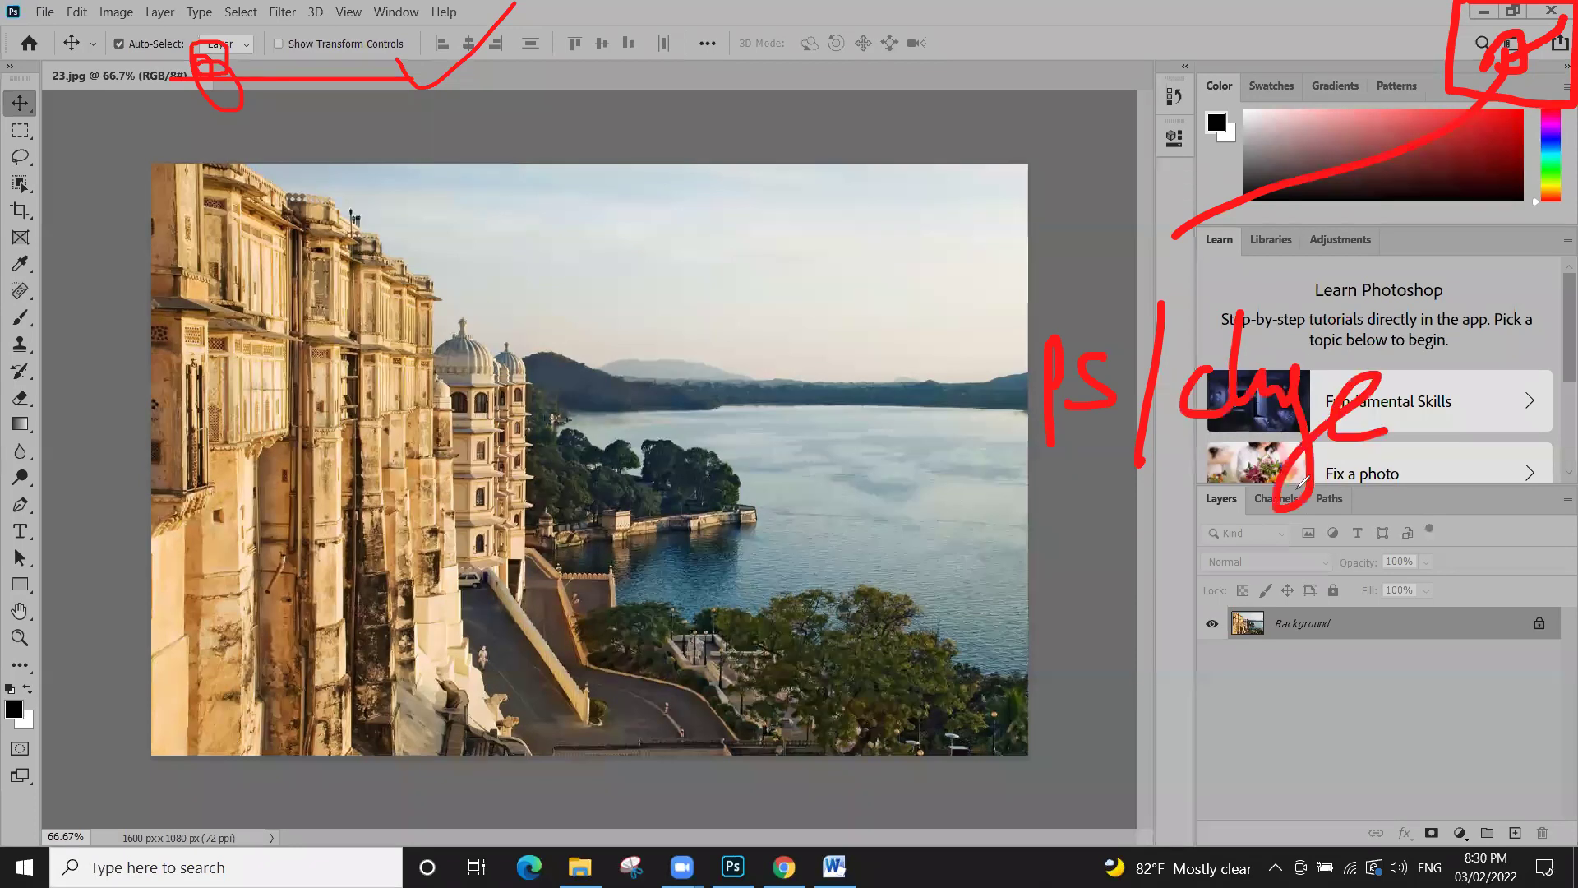
left_click_drag(1065, 464, 1554, 444)
mouse_move(1411, 333)
left_mouse_down()
mouse_move(1519, 149)
mouse_move(1552, 26)
left_mouse_up()
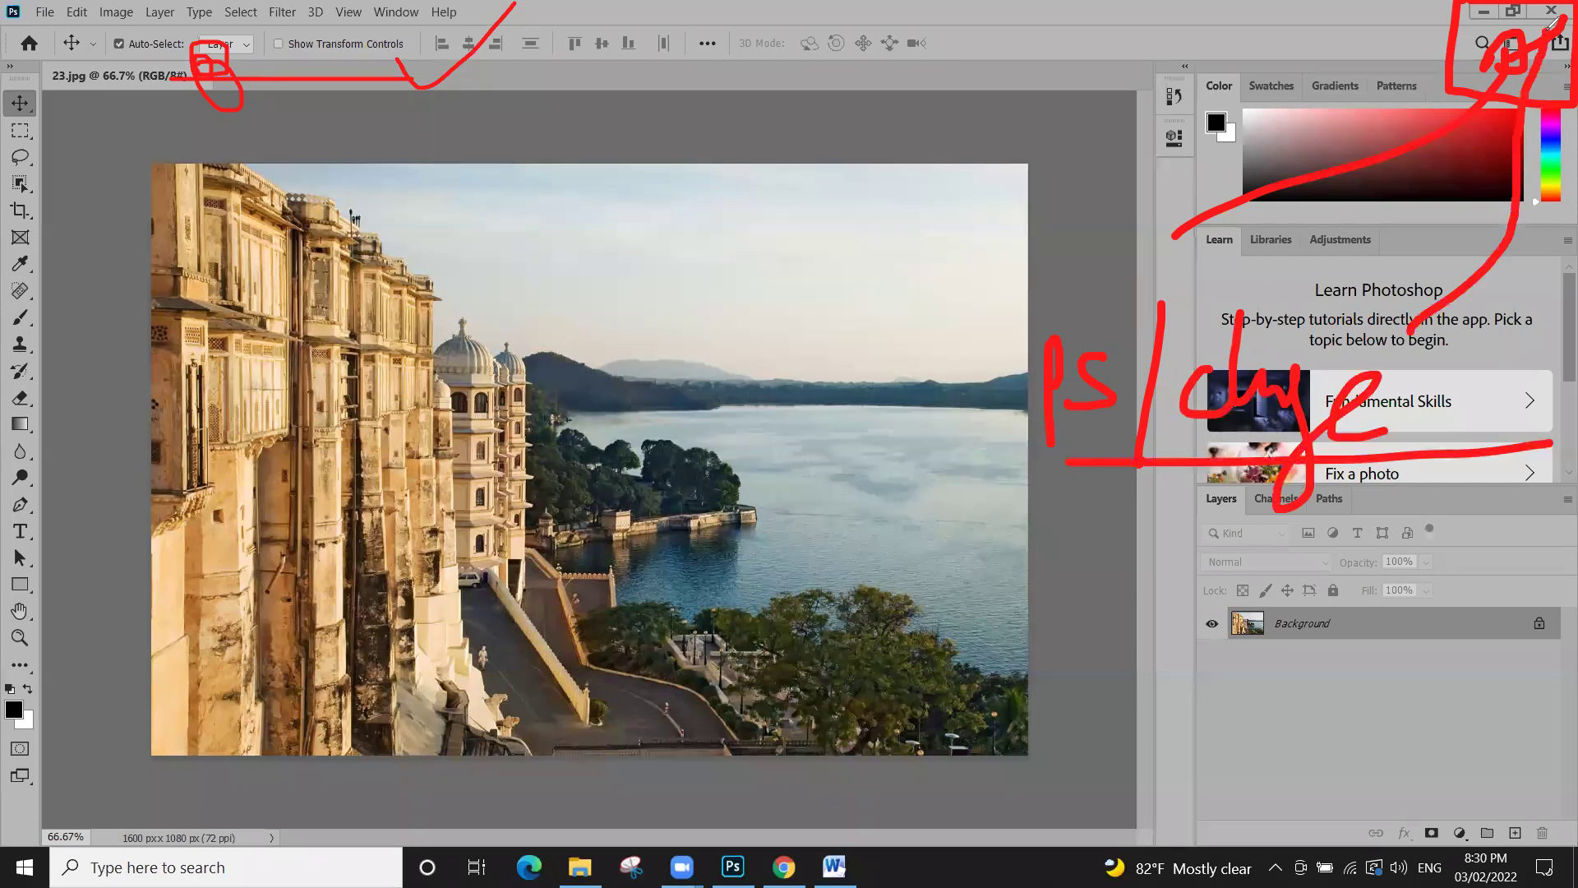
key("Escape")
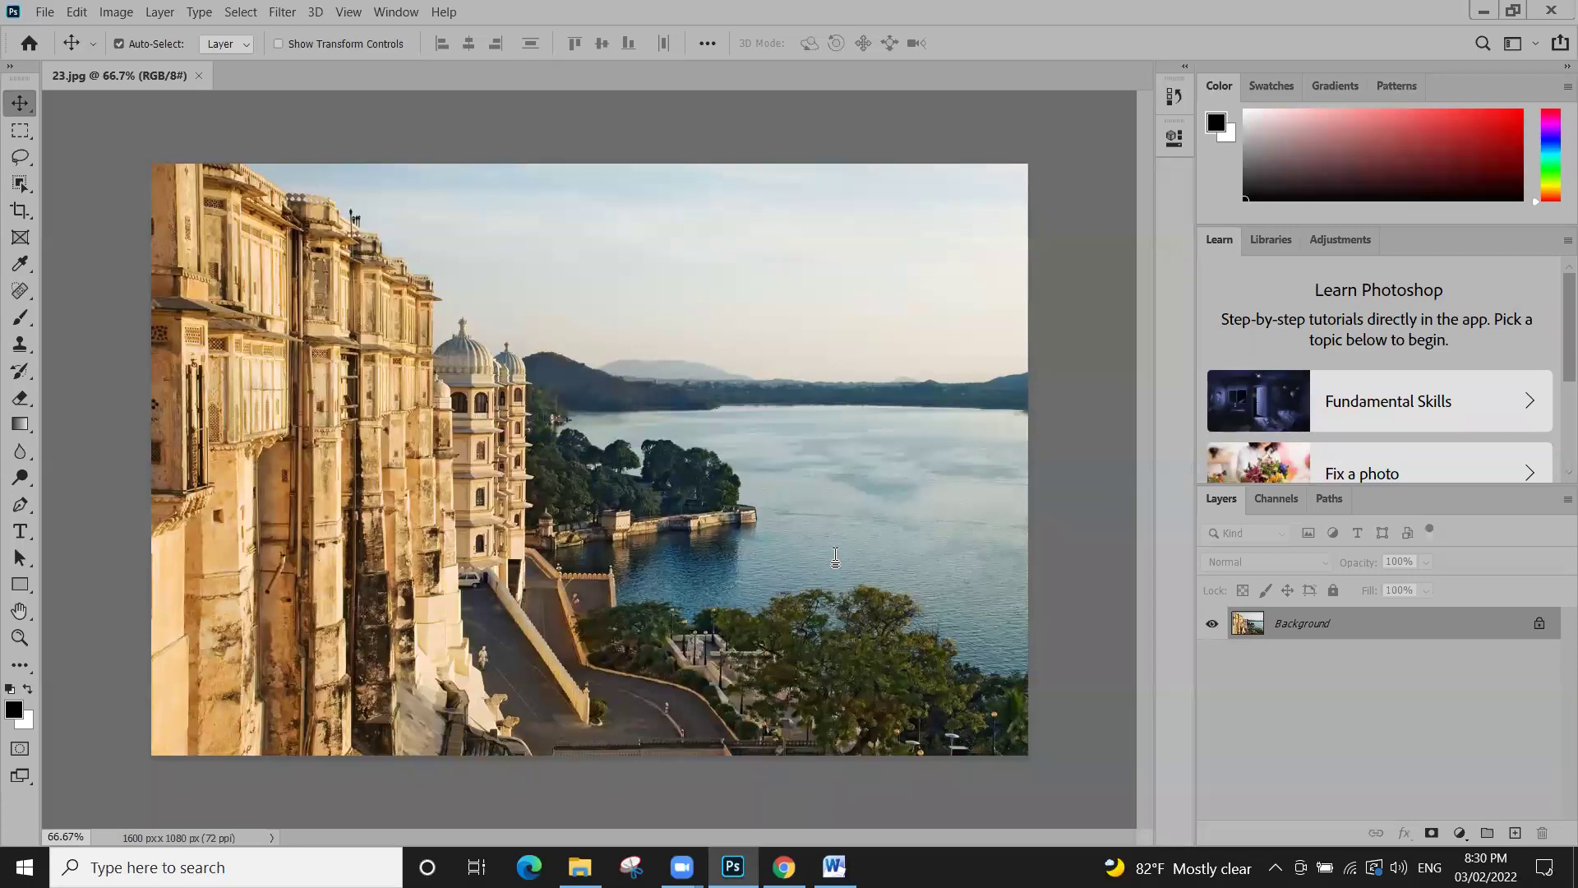
Switch to Word and add the line "Ctrl + Q = Close the Photoshop" below the Ctrl + W note, applying the suggested spelling of Photoshop
key("alt+Tab")
type("=")
key("BackSpace")
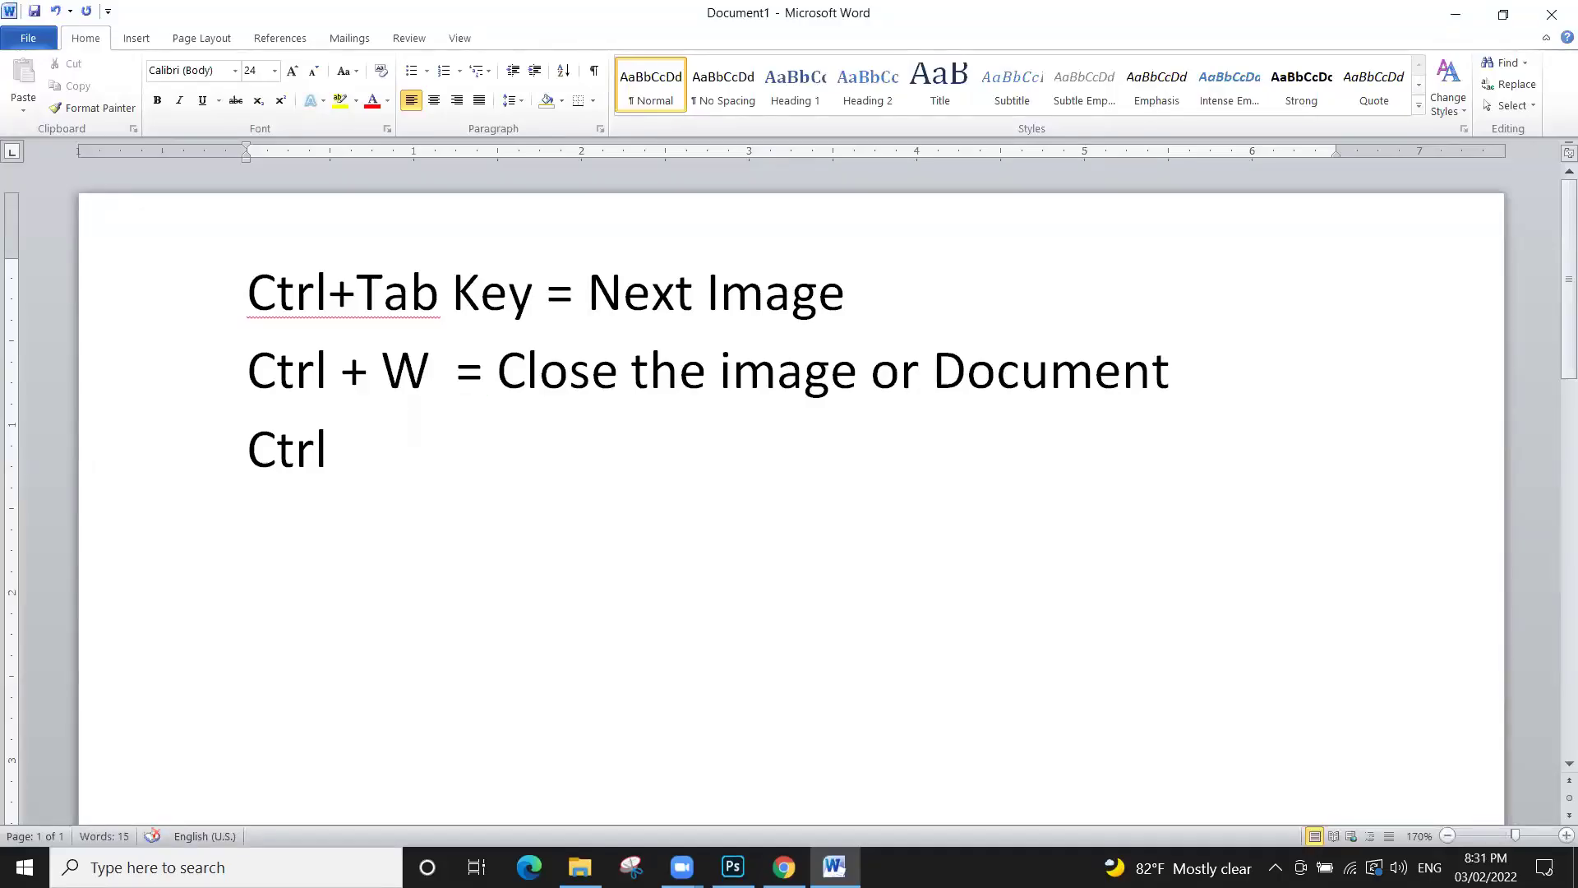
type("+ Q -")
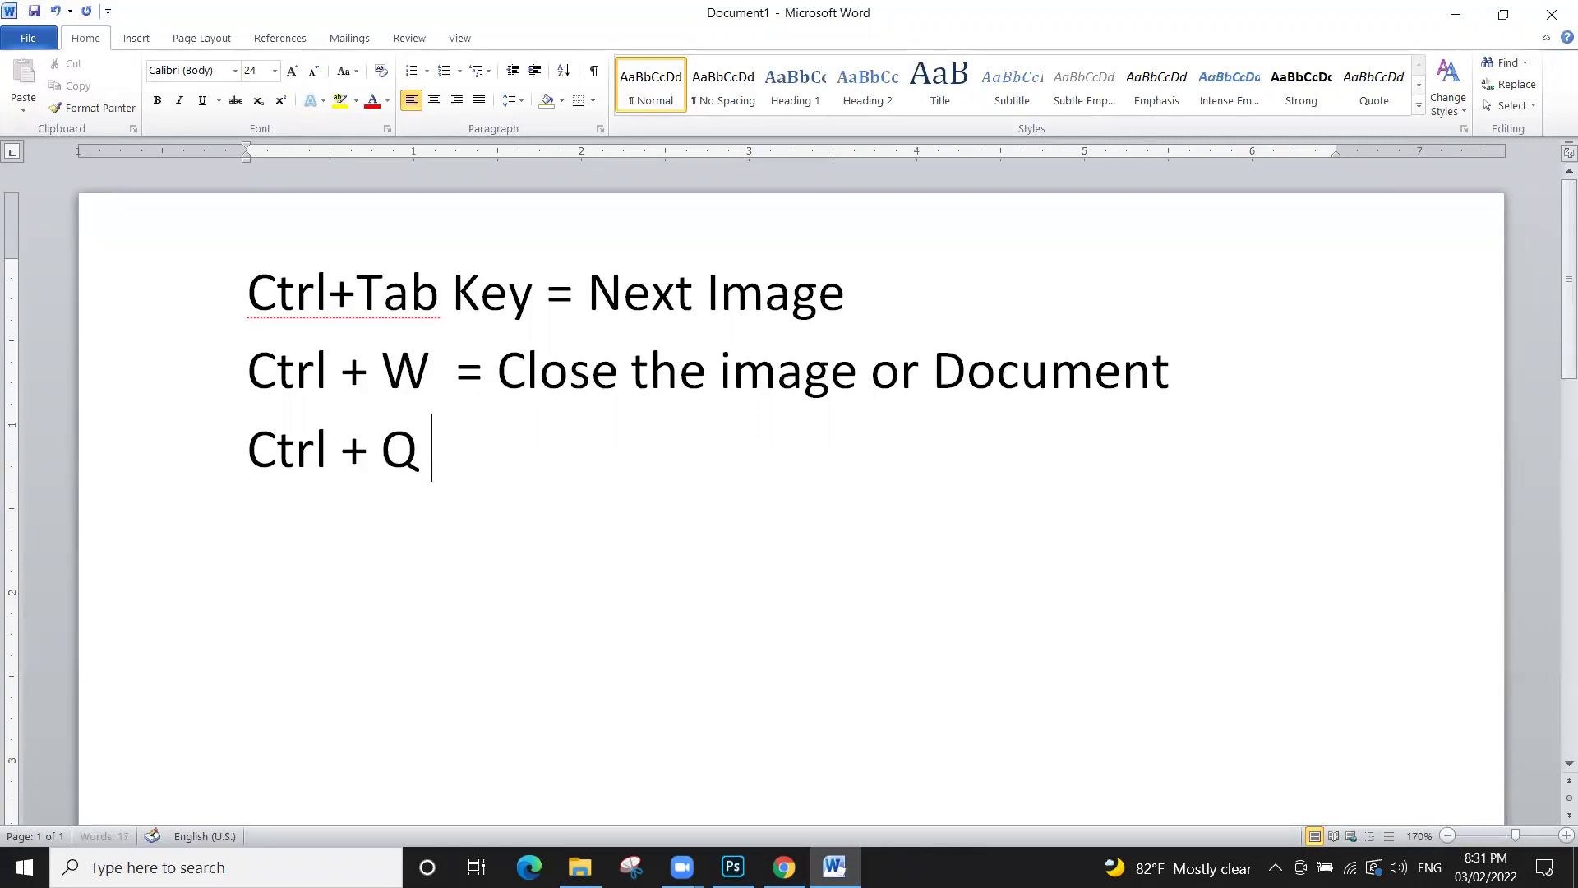
type("= Close th")
type("h")
key("BackSpace")
type("e adp")
key("BackSpace")
key("BackSpace")
key("BackSpace")
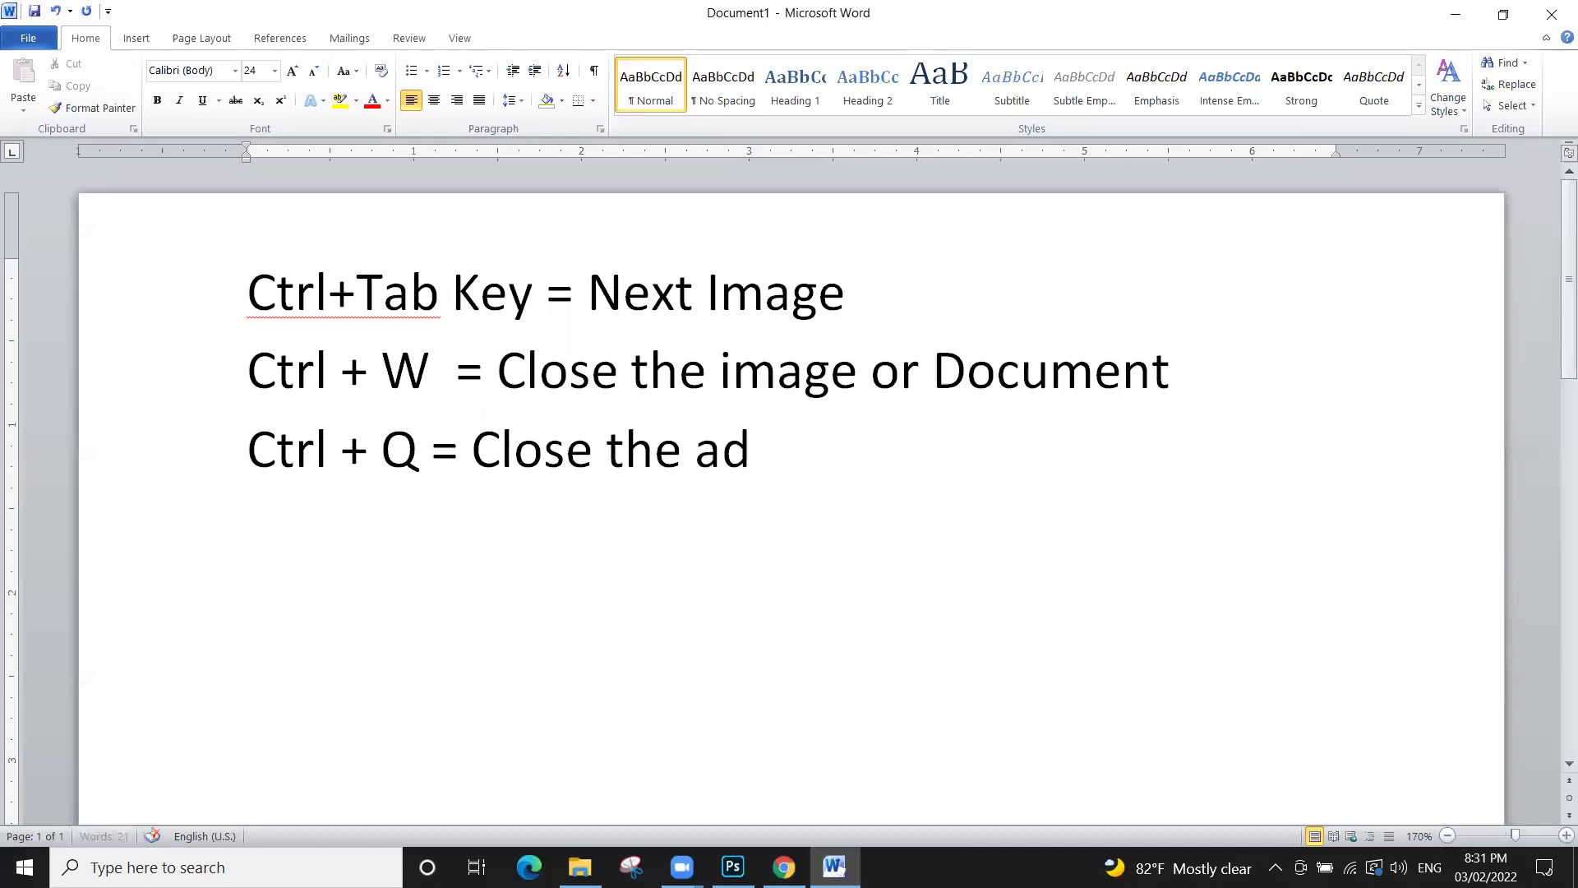
type("photoshop")
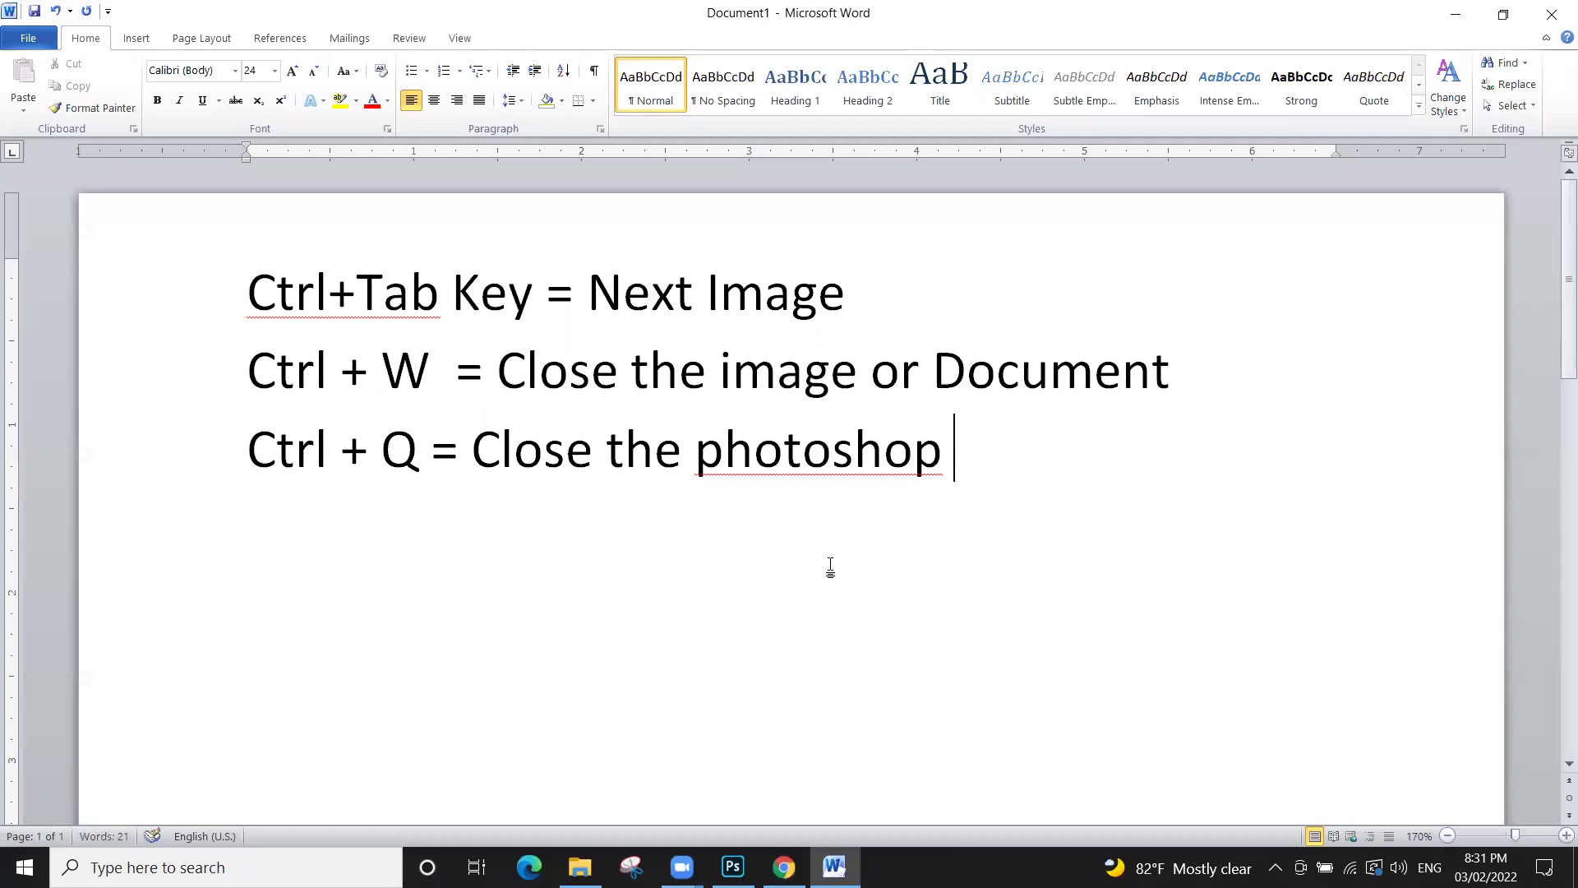
right_click(830, 448)
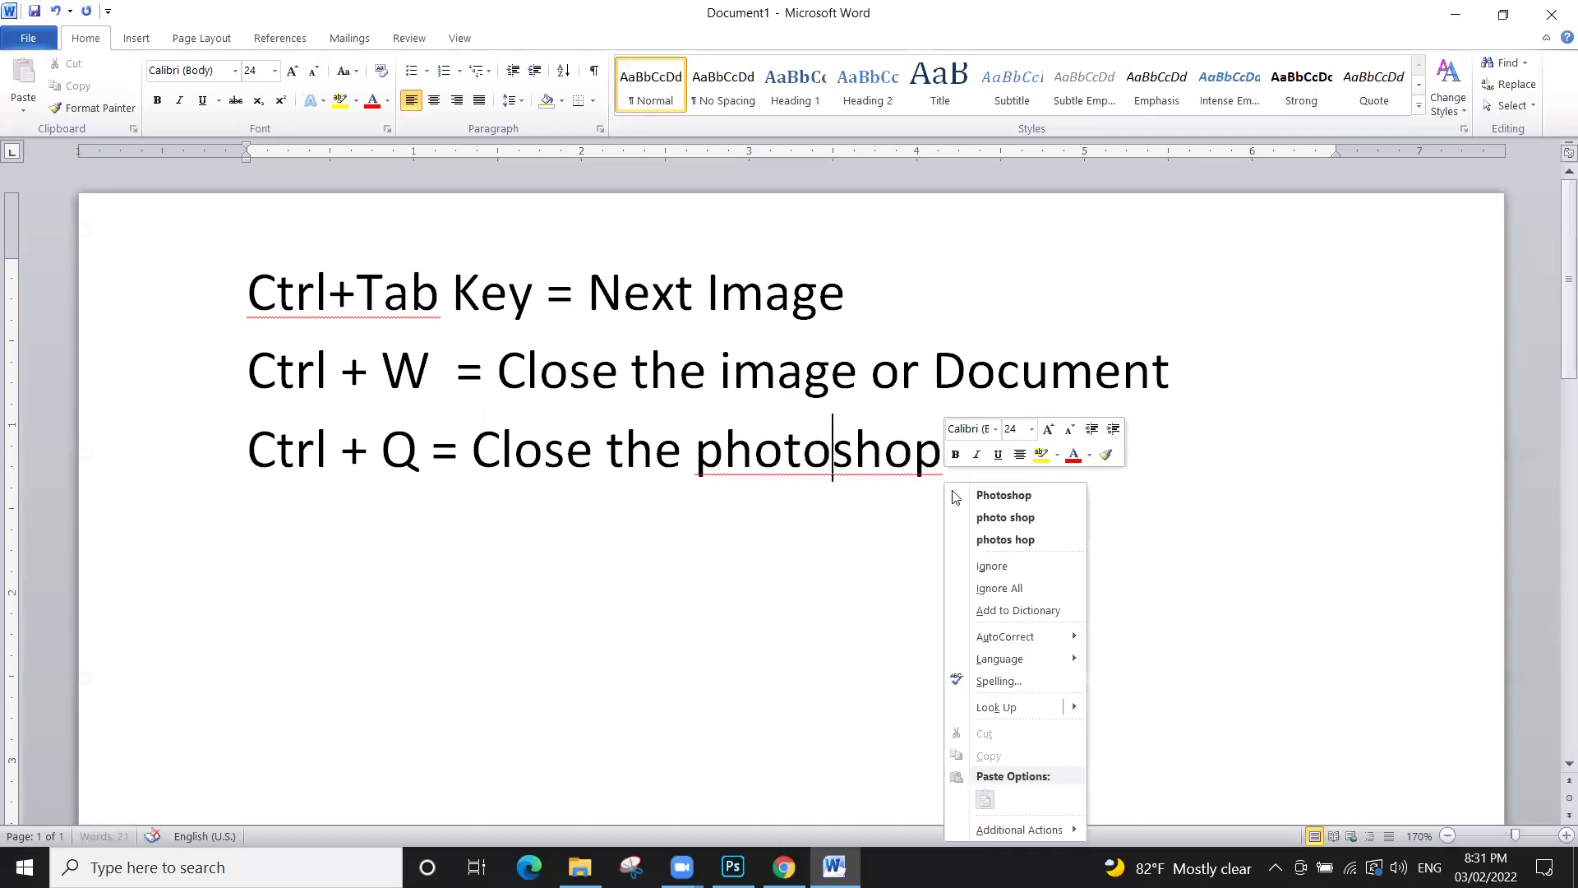
left_click(955, 500)
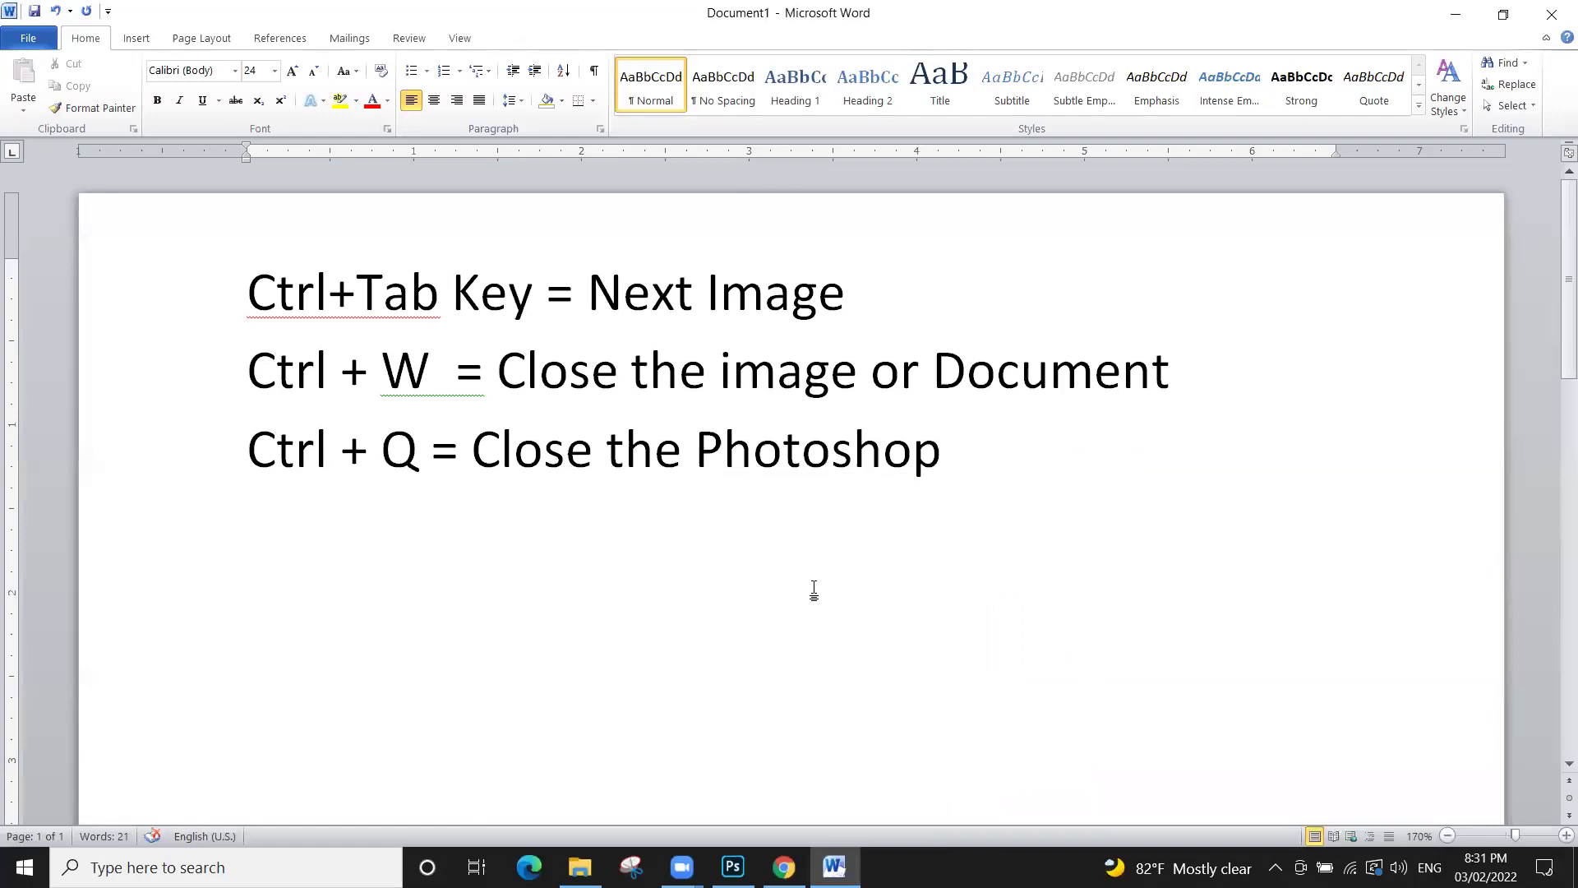
Switch to Photoshop, close the 23.jpg document and quit the application
left_click(732, 866)
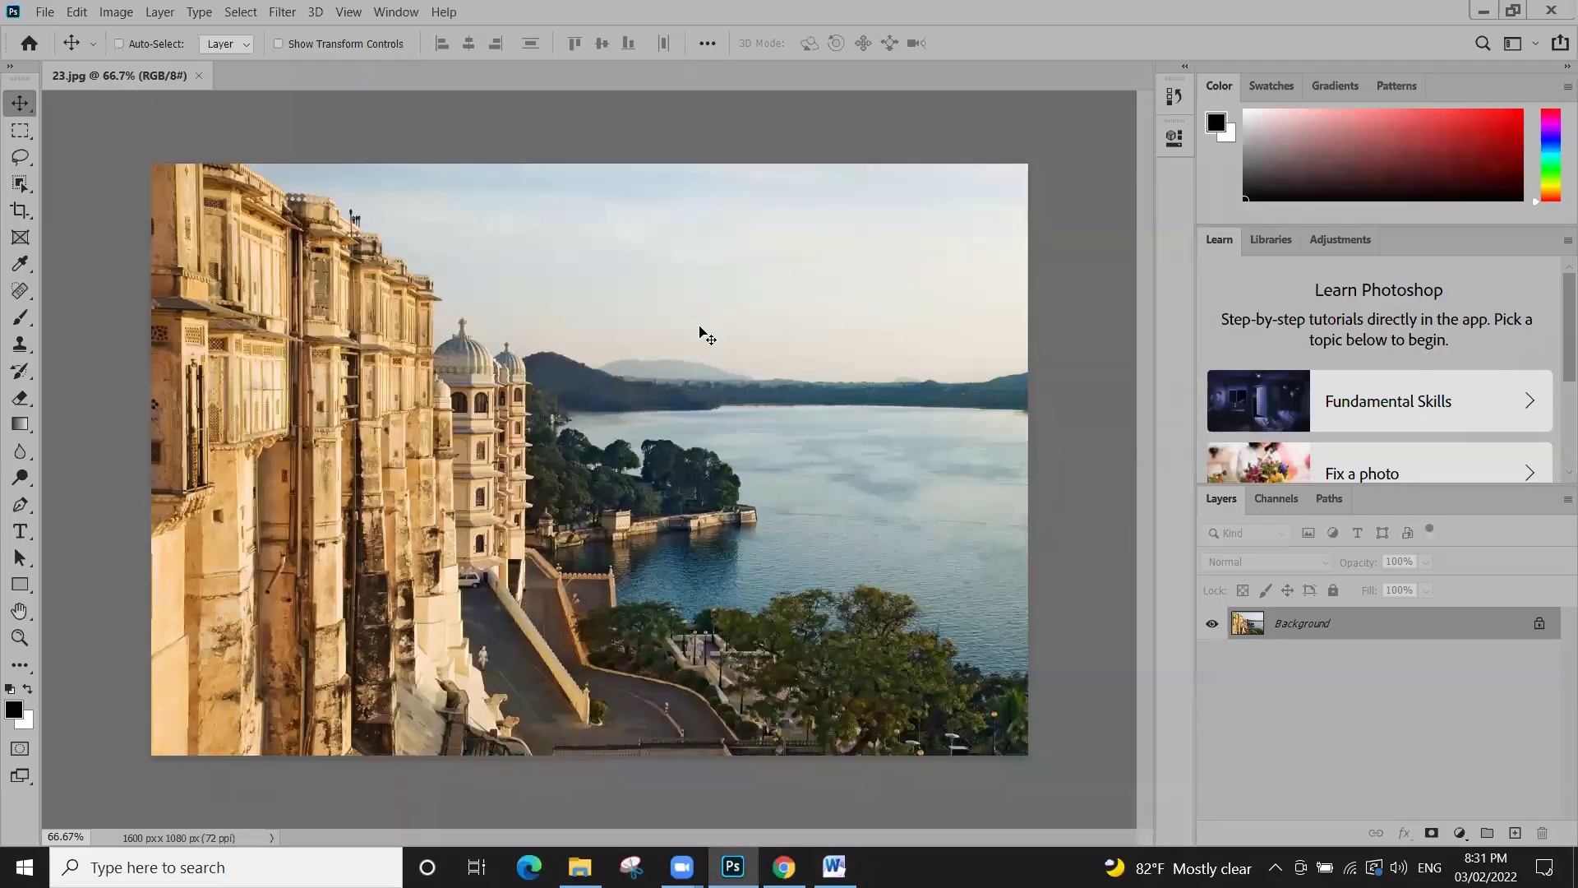
key("ctrl+w")
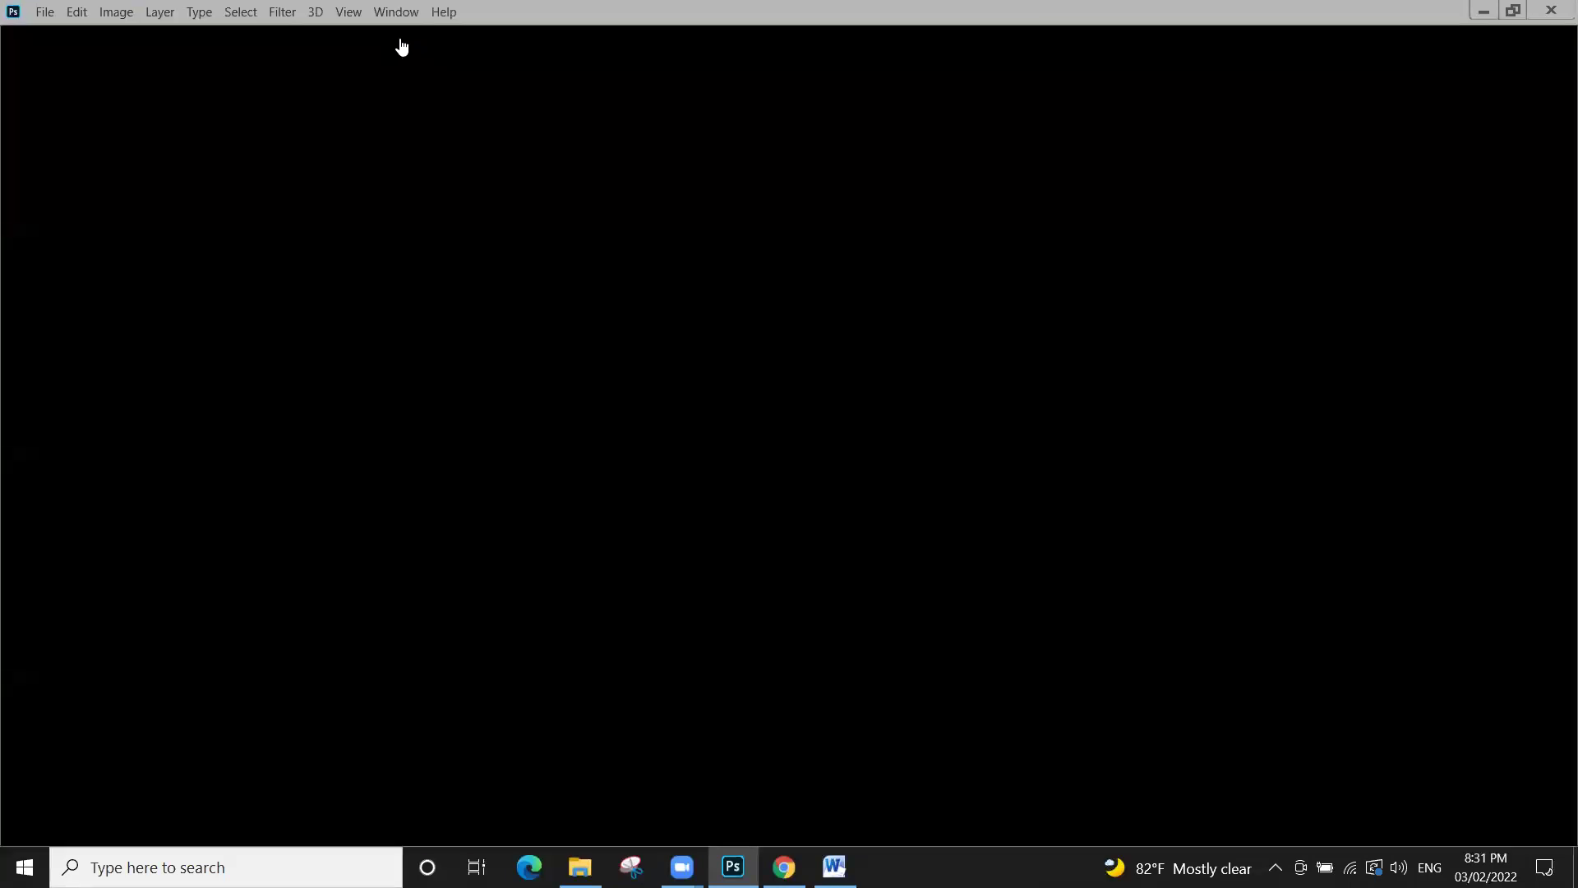
key("ctrl+q")
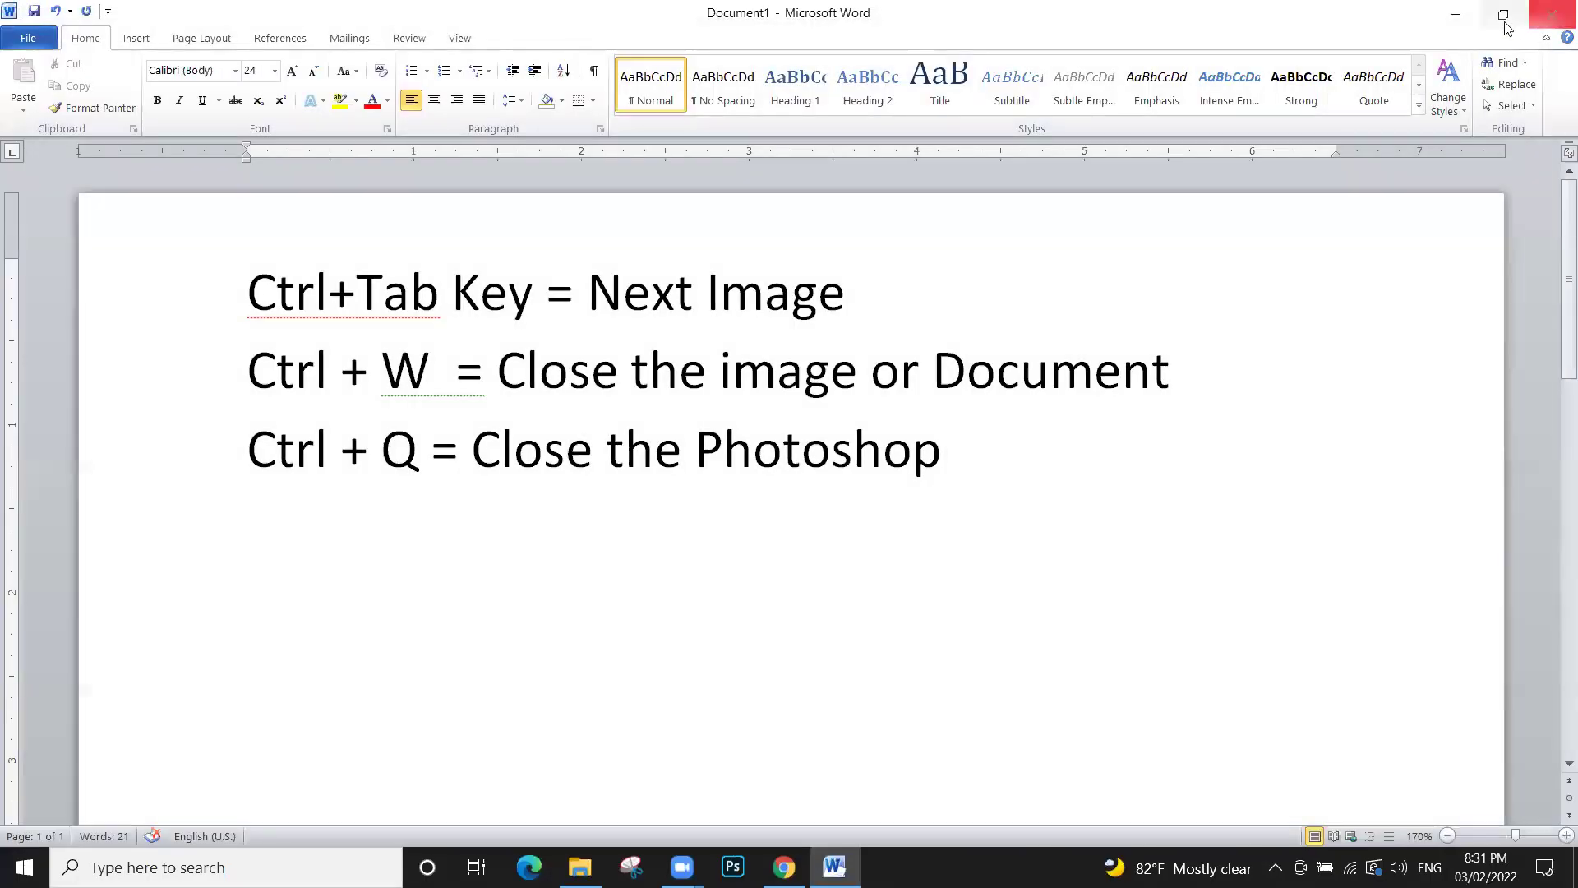
Clear the open windows off the desktop and launch Adobe Photoshop CC 2015
left_click(1459, 11)
key("super+d")
right_click(954, 206)
right_click(788, 240)
left_click(804, 289)
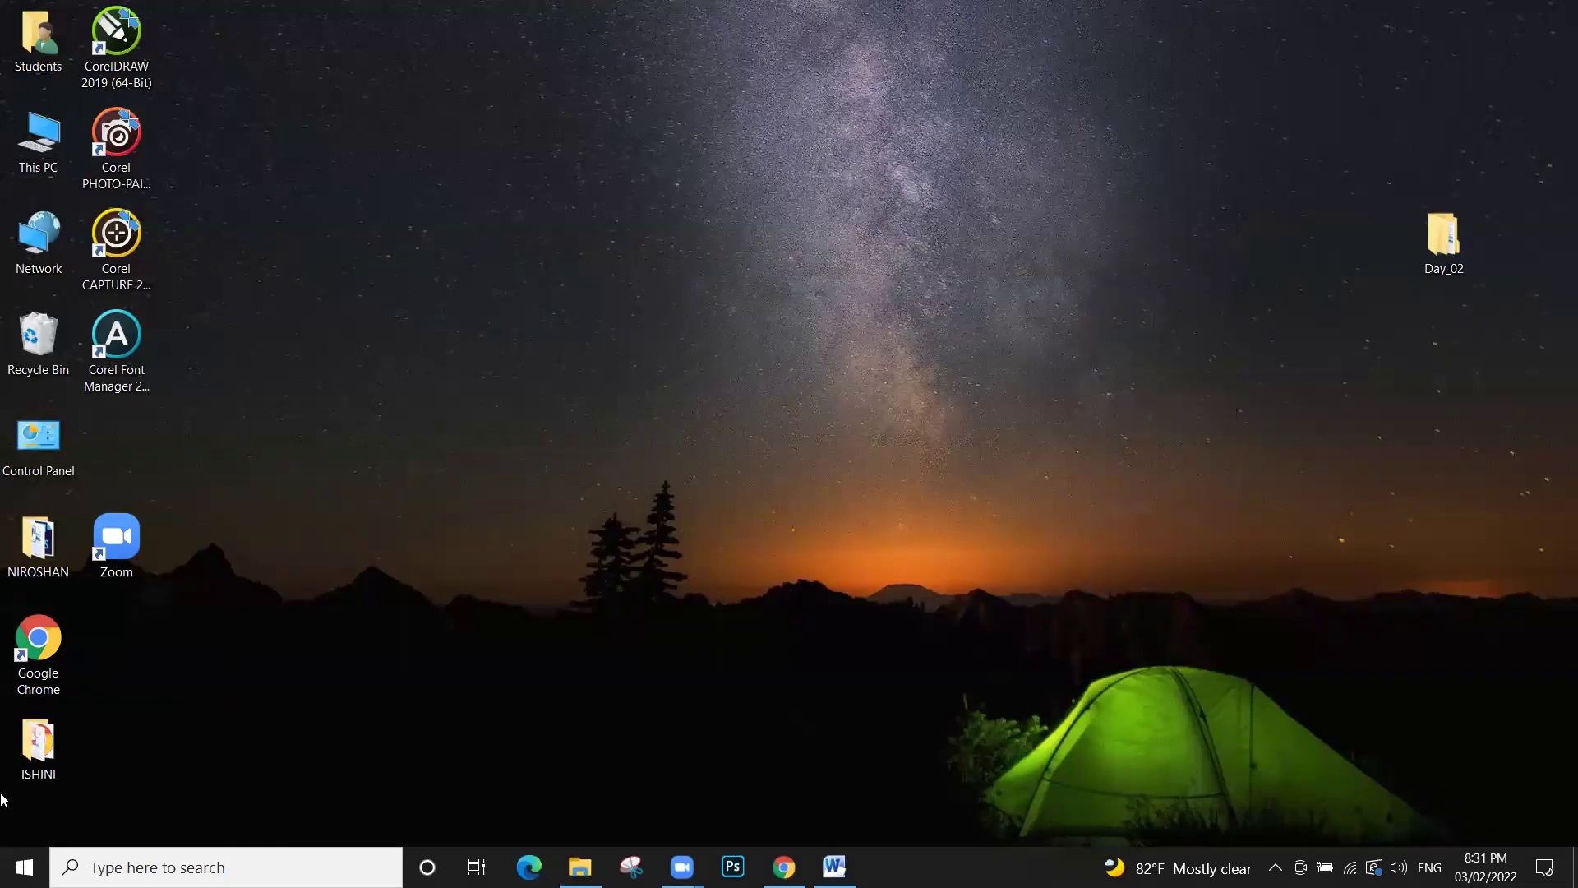
key("super")
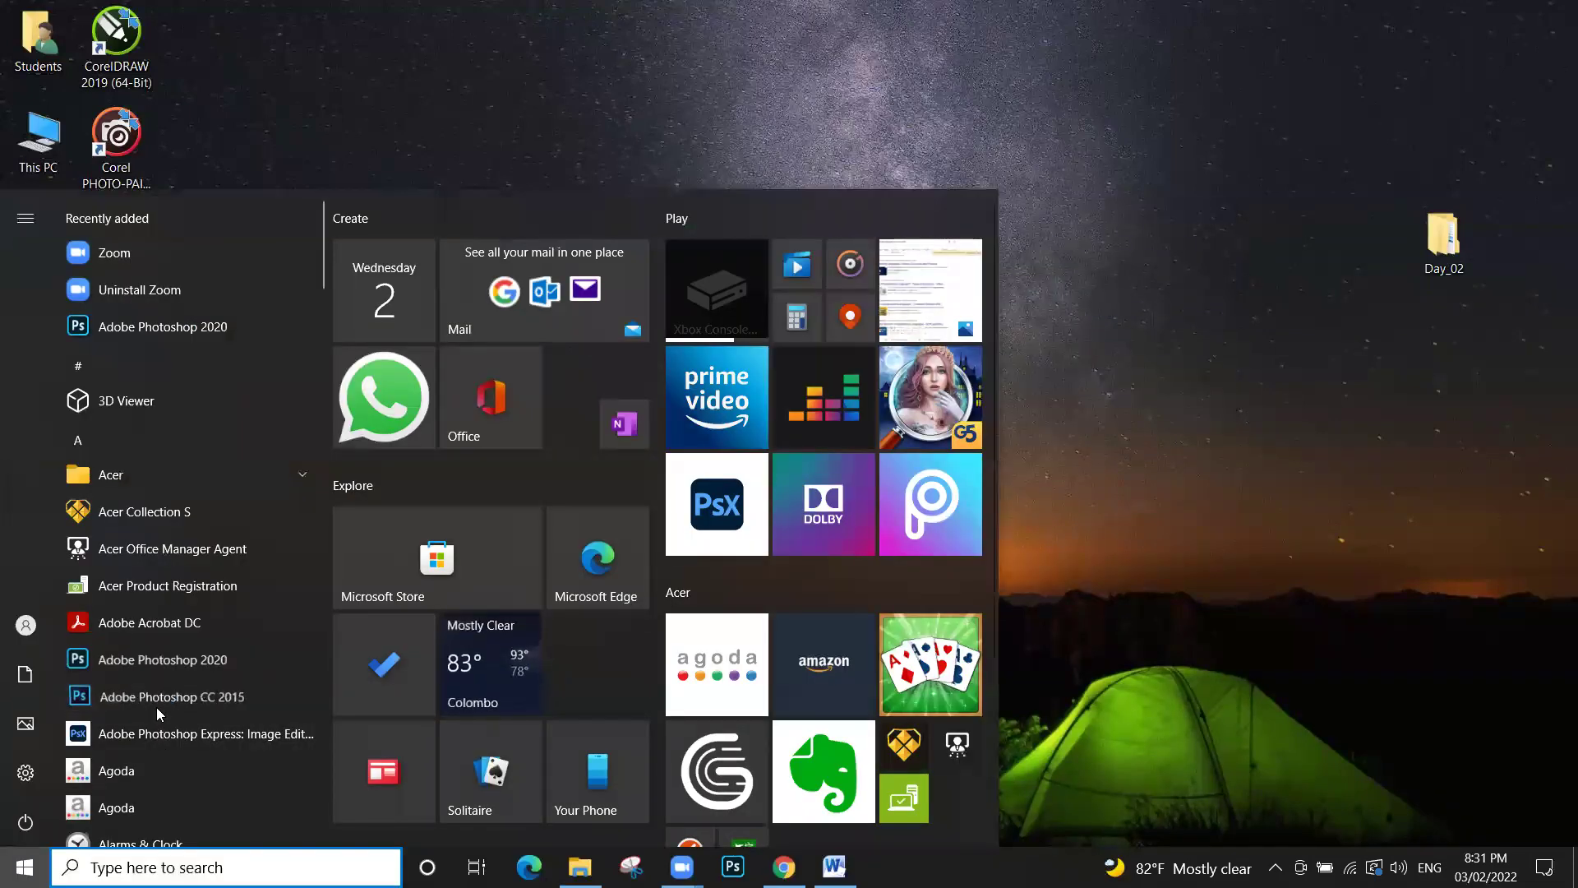
left_click(156, 707)
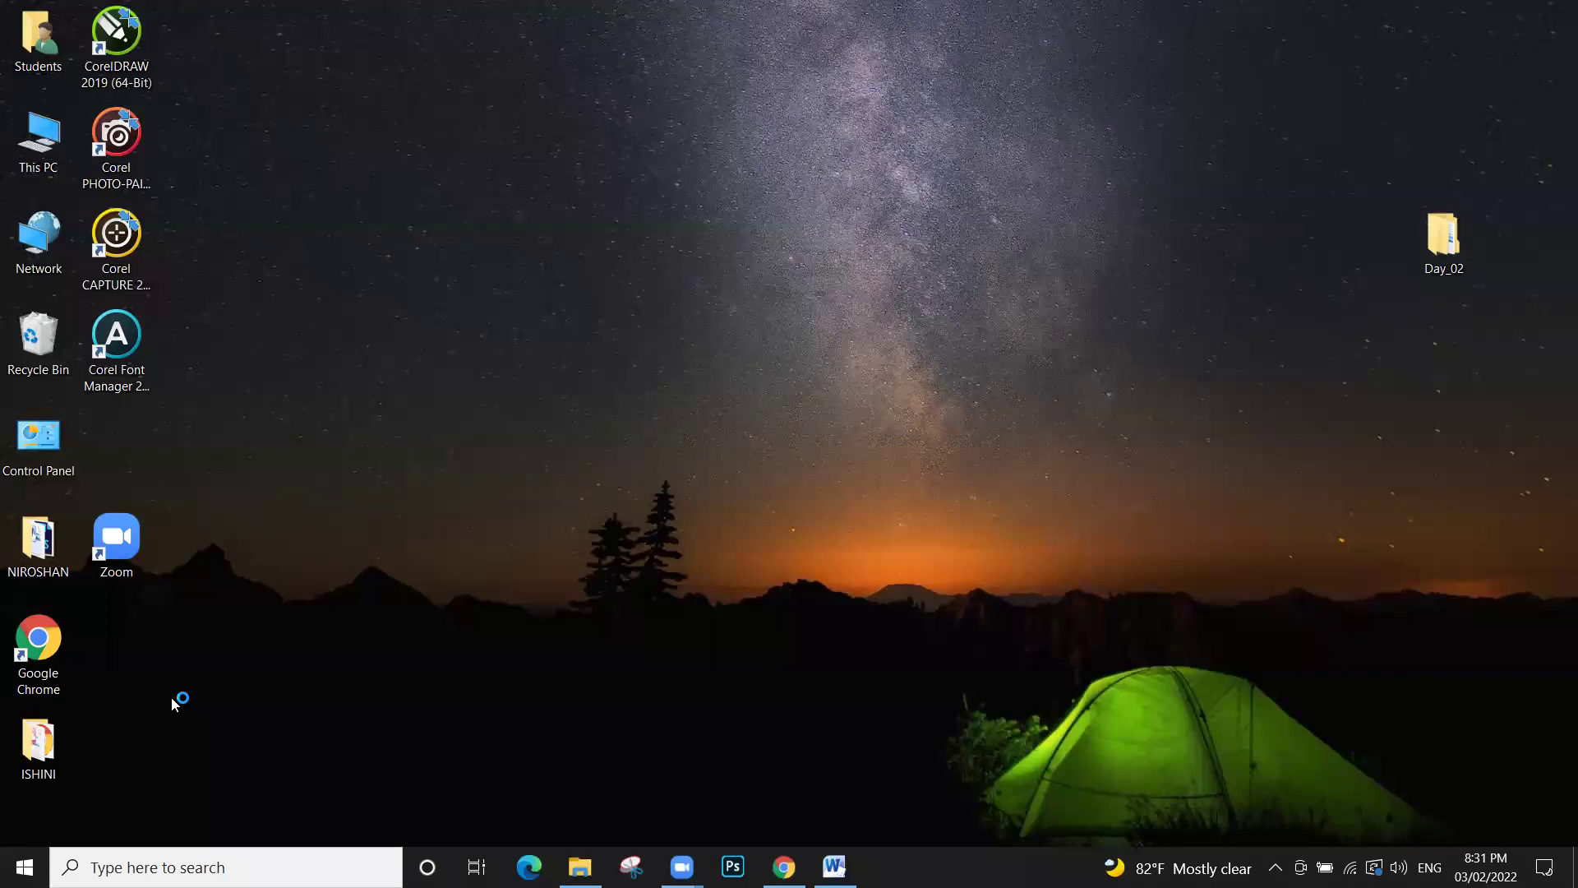
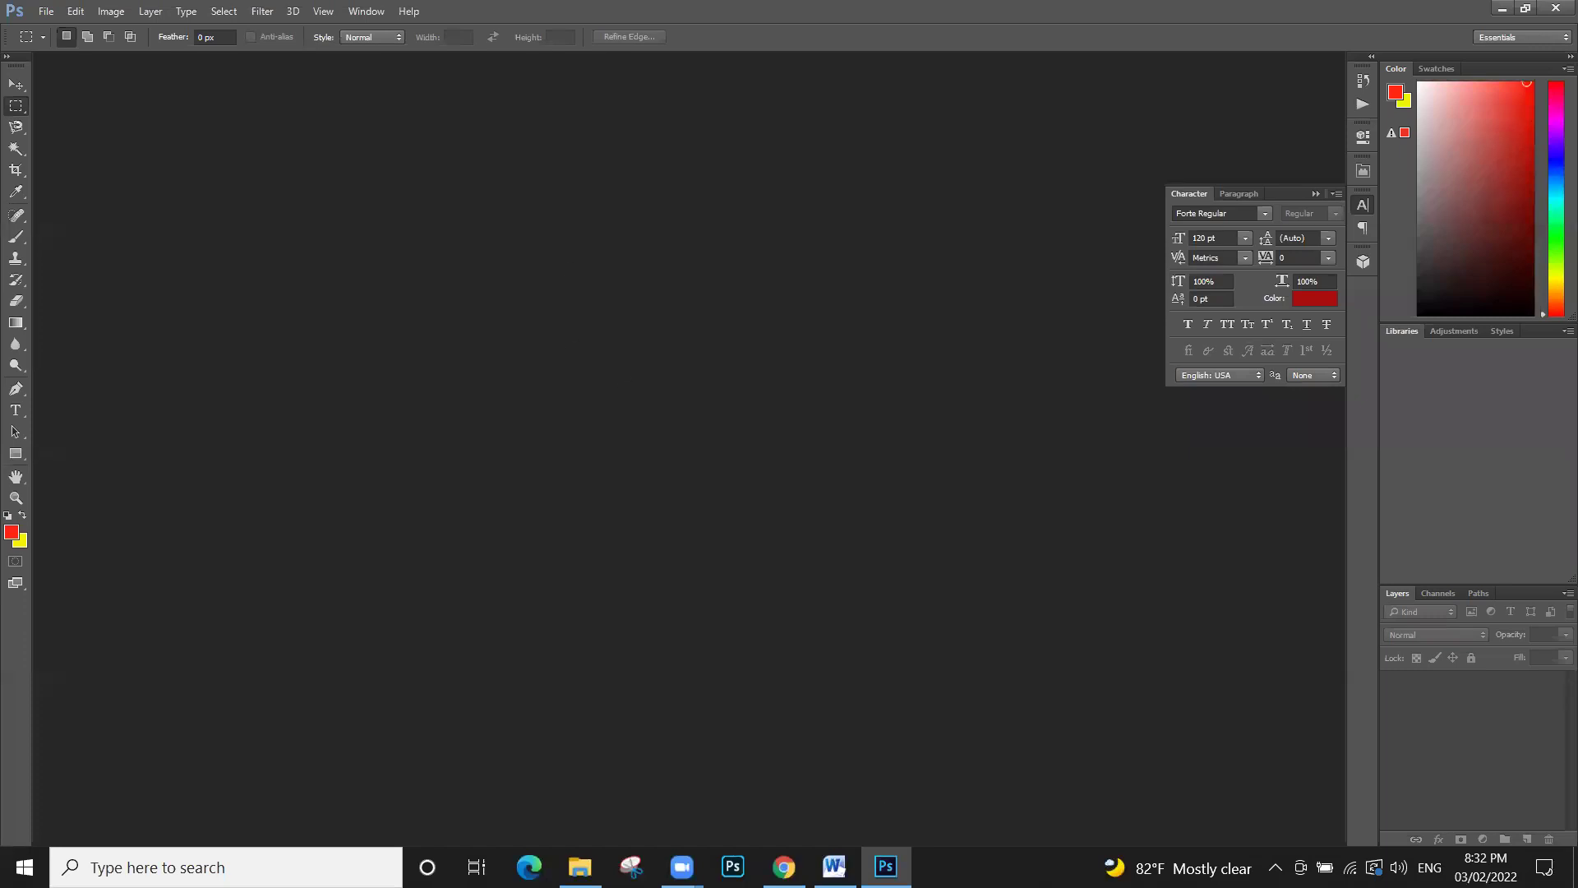
In the Word notes, add the lines "Image Zoom in" and "Image Zoom Out" below the Ctrl + Q line
left_click_drag(281, 460, 908, 504)
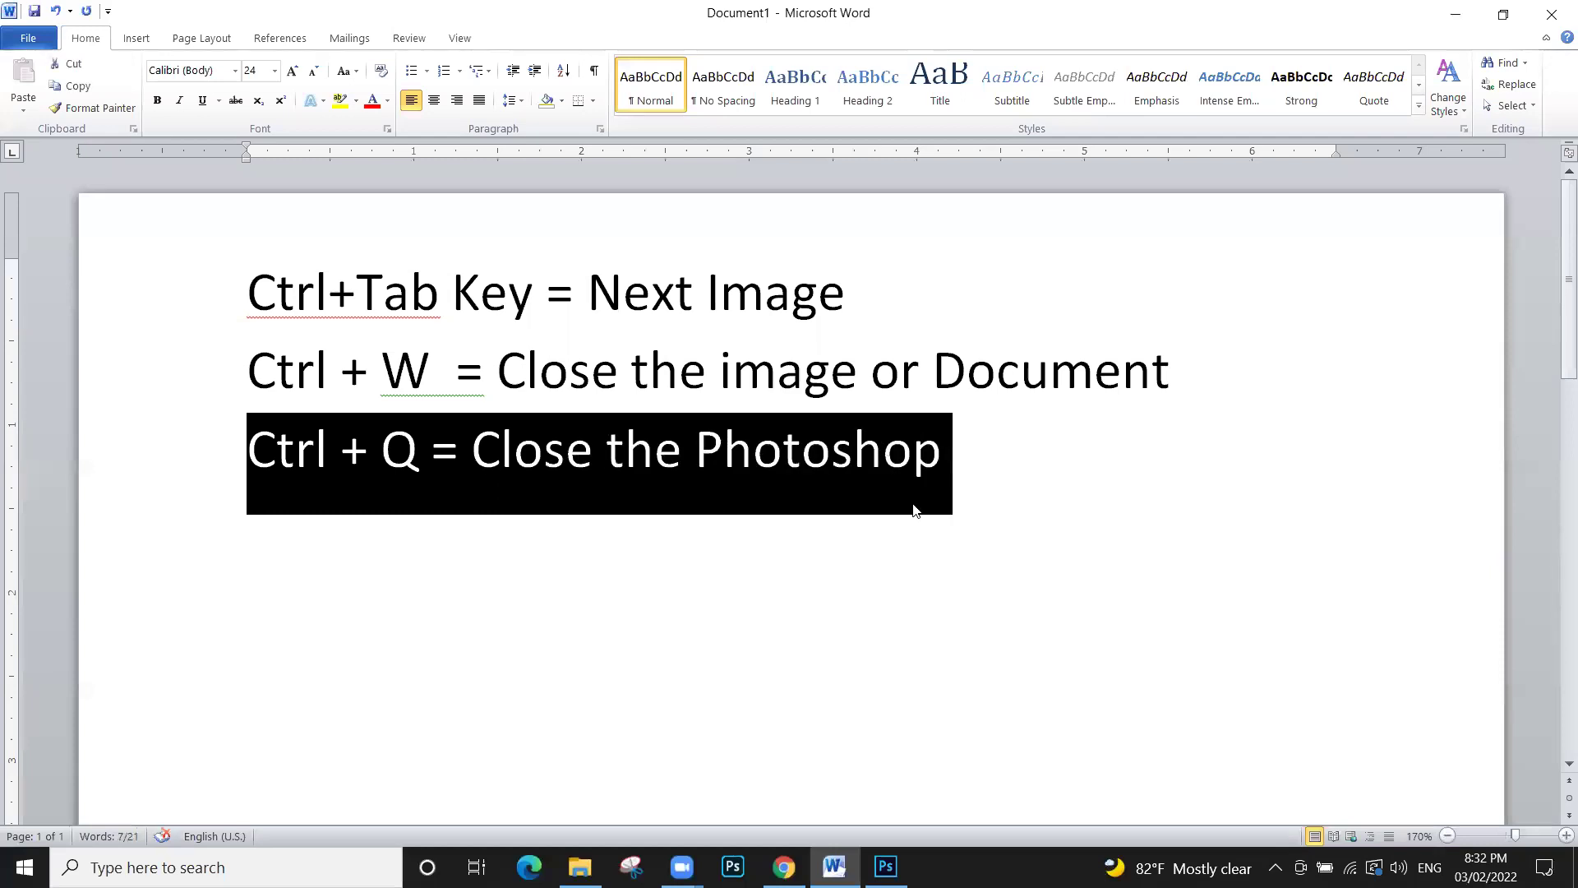
left_click(946, 504)
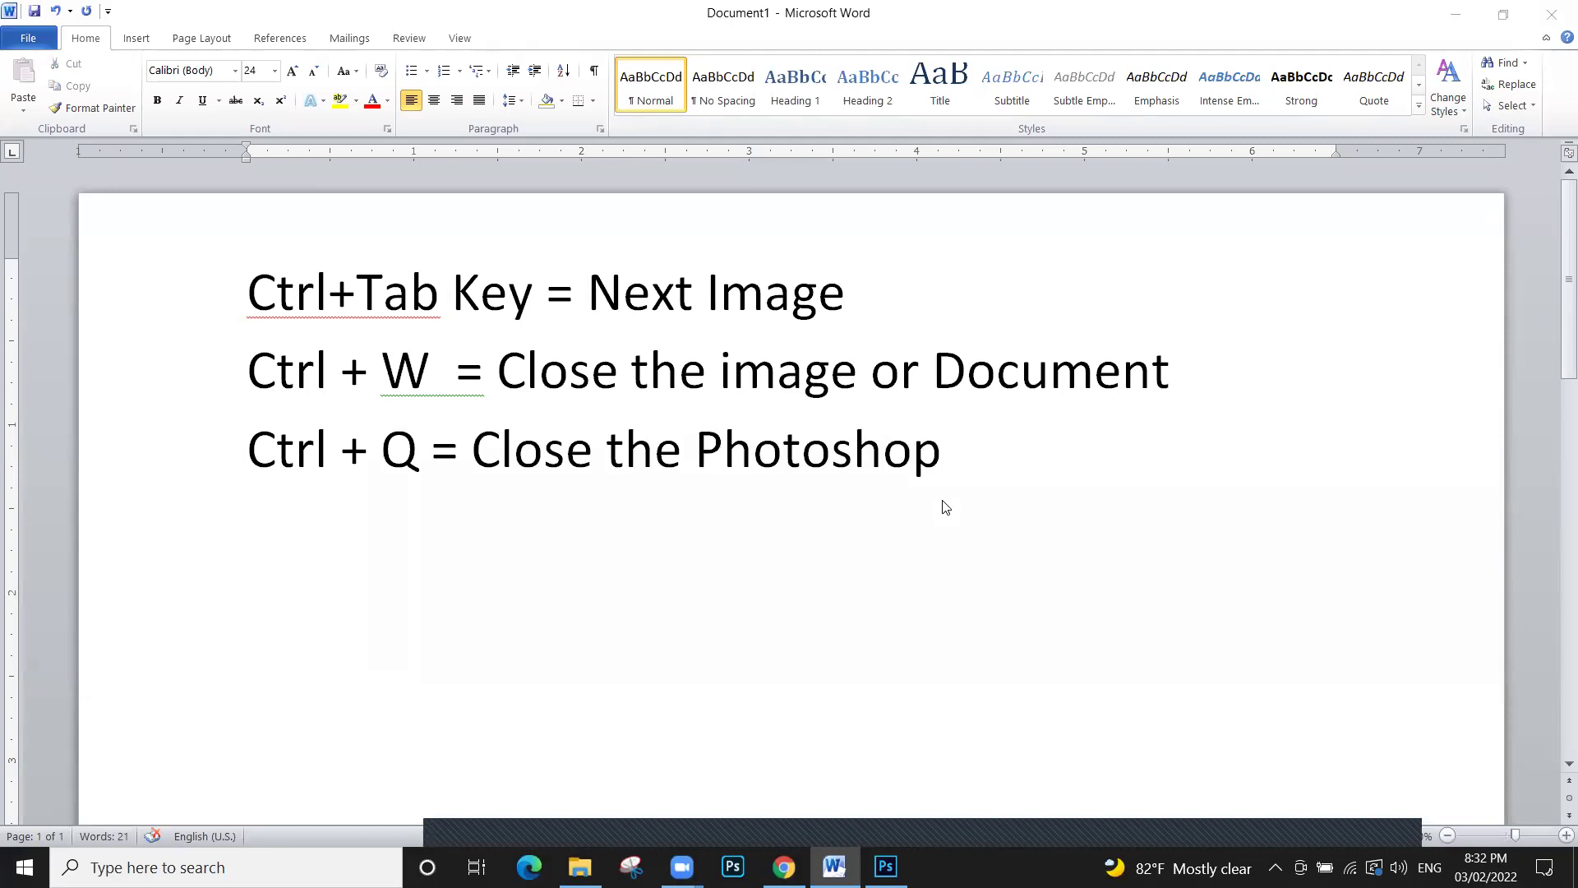
left_click(939, 458)
key("Return")
type("Ima")
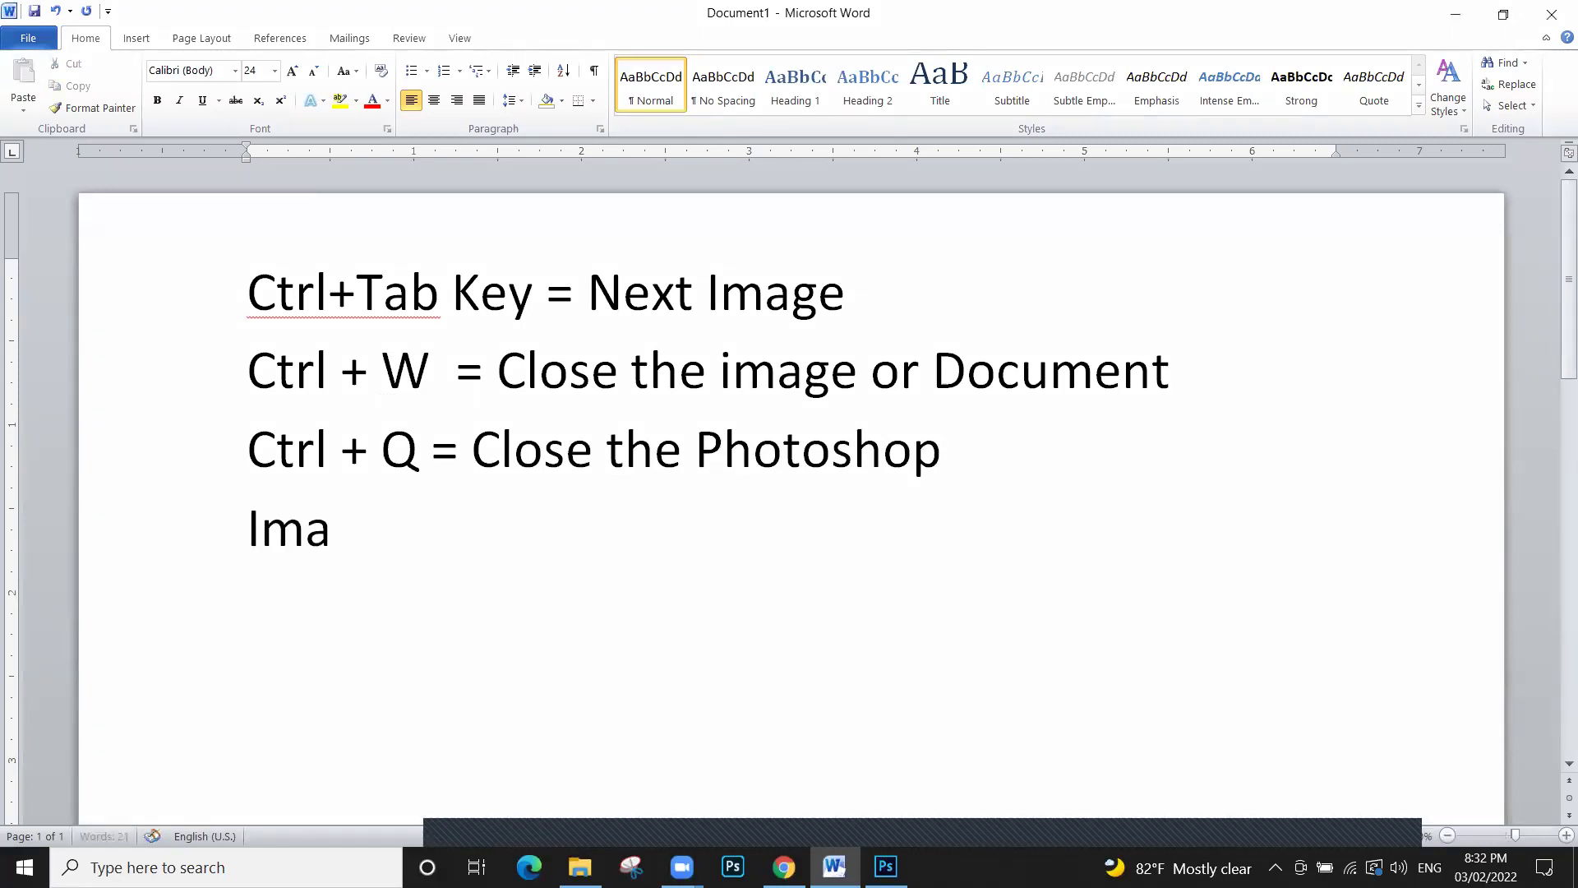
type("ge Zoom in")
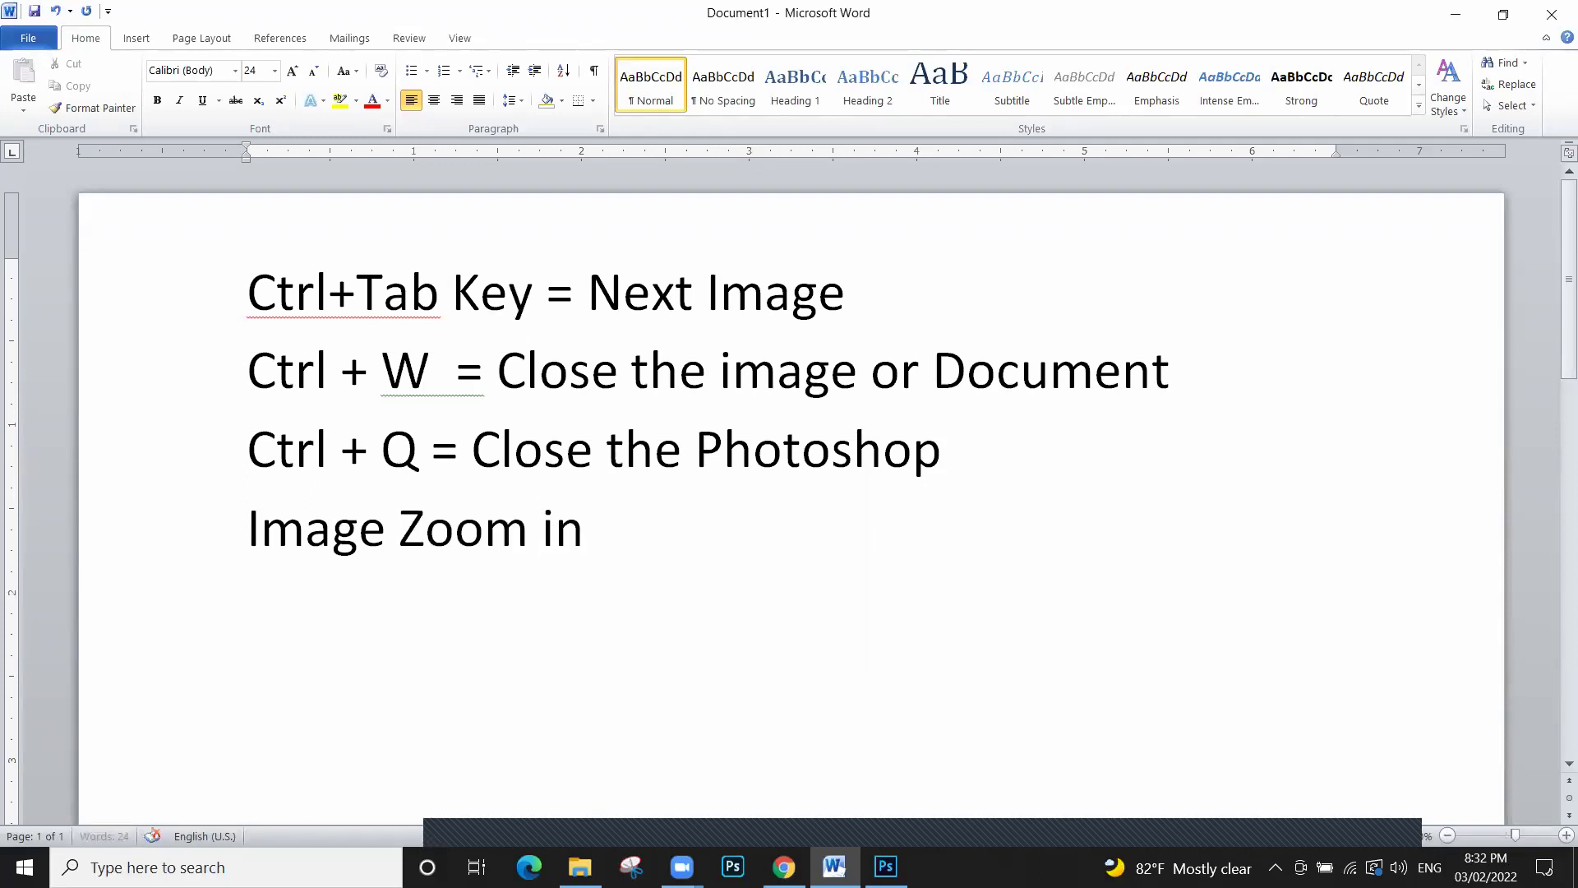
key("Return")
type("Image Zoom Ou")
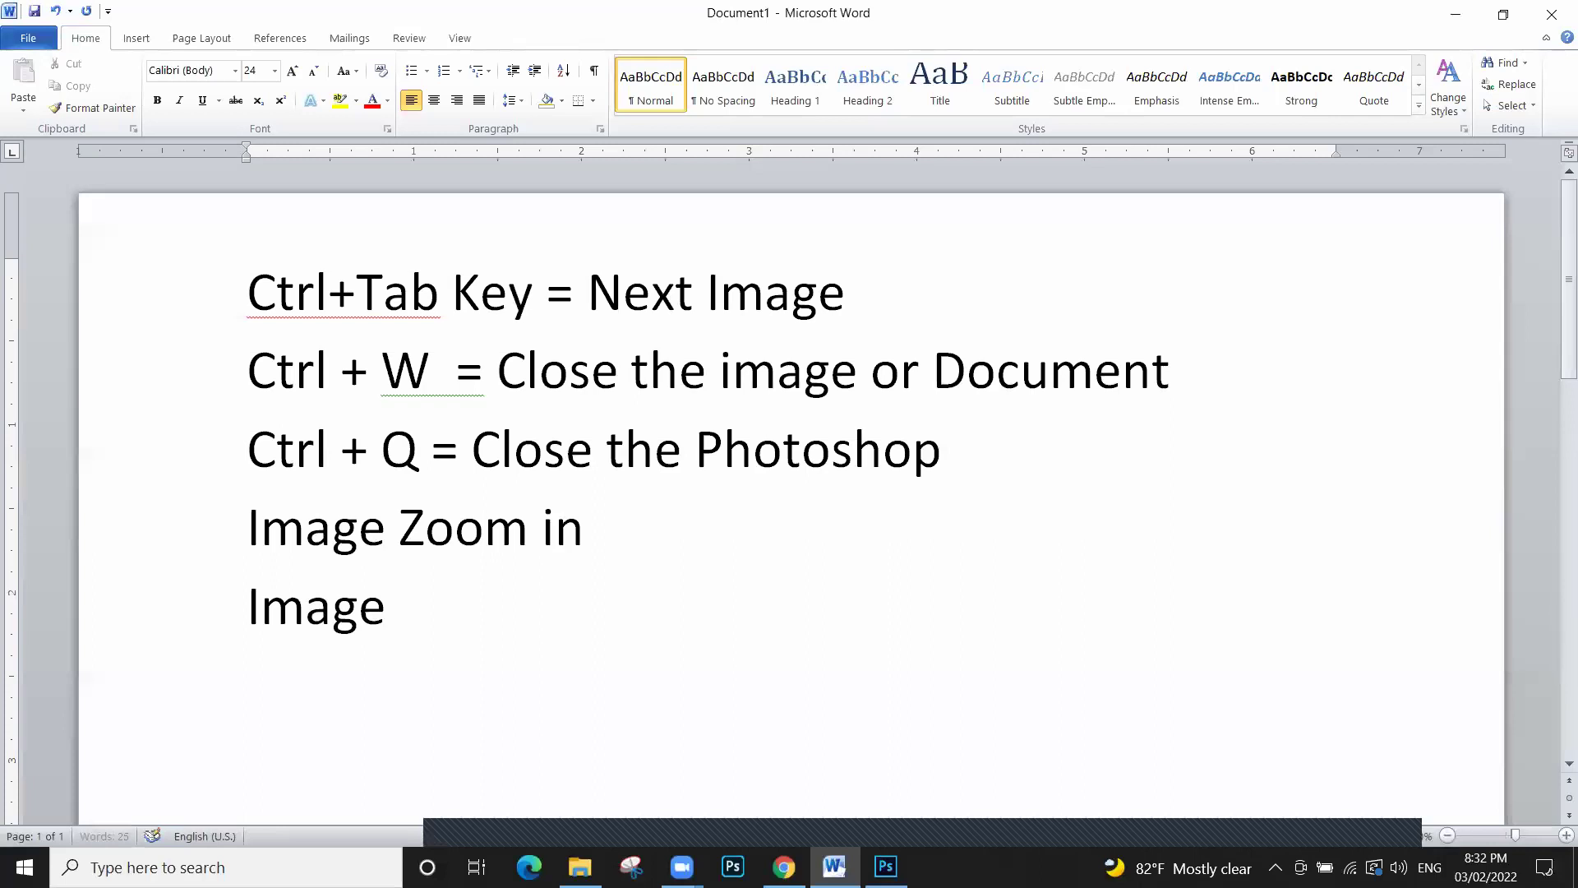
type("t")
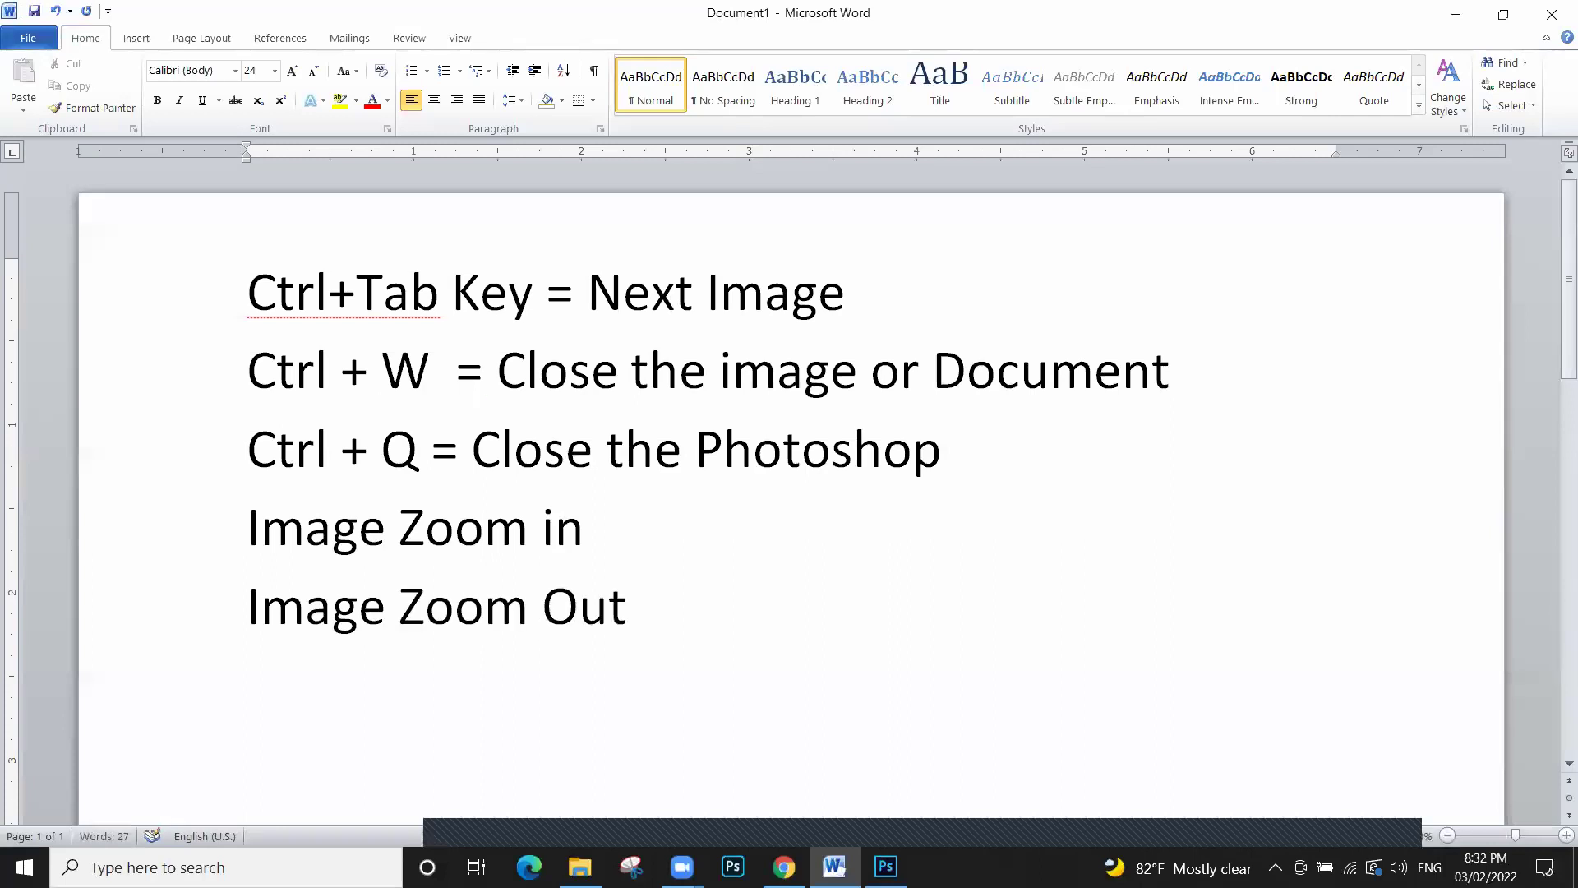
Append a hyphen to the end of both the "Image Zoom in" and "Image Zoom Out" lines
left_click(655, 522)
type("-")
left_click(655, 607)
type("-")
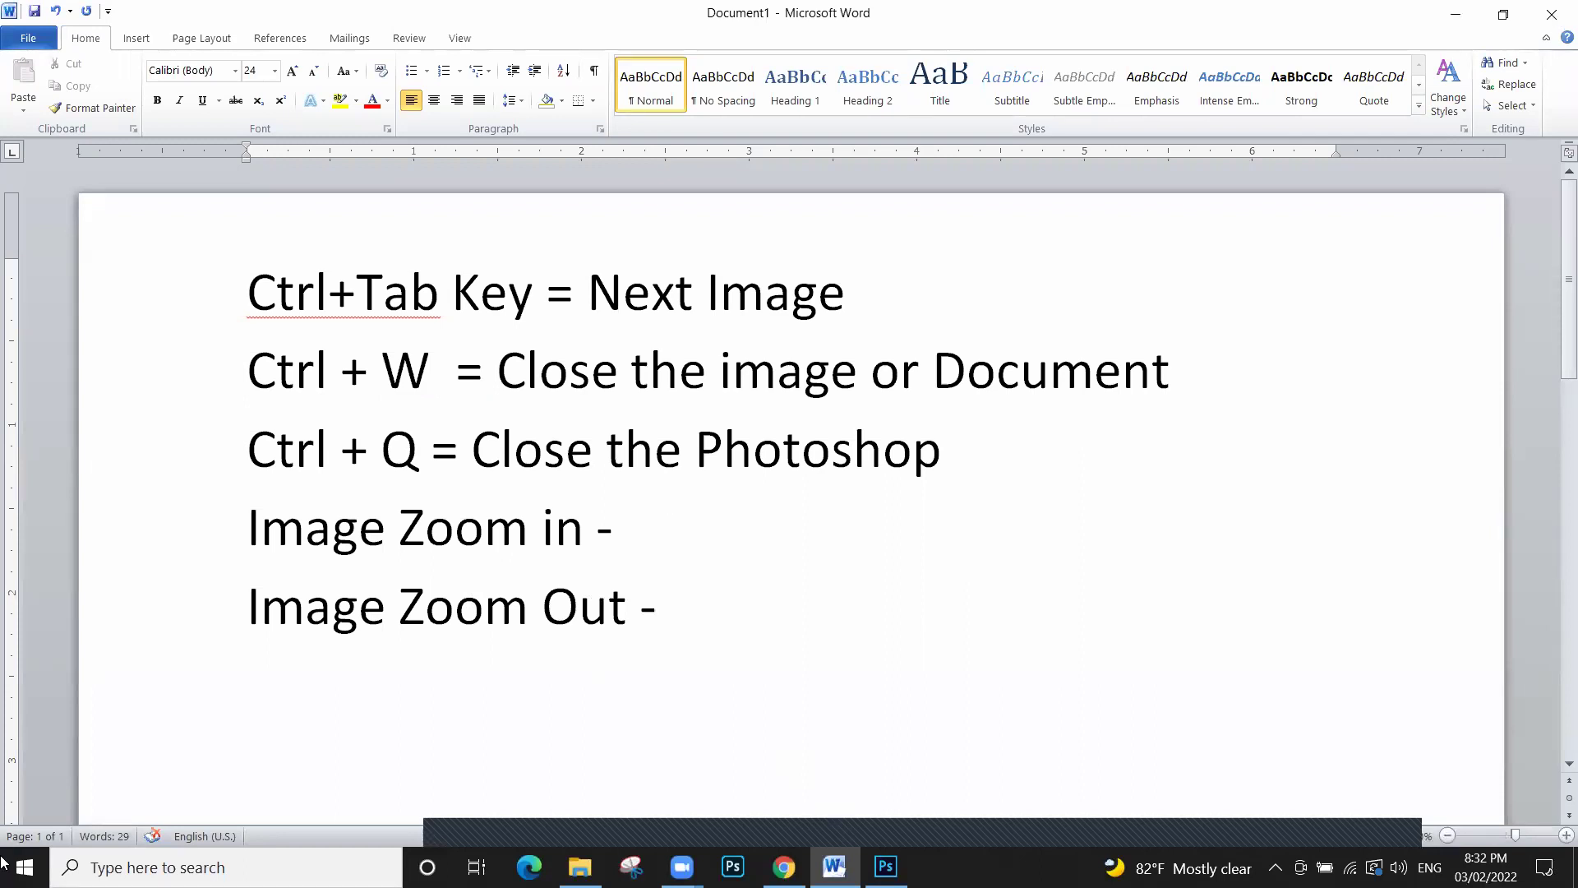
Launch Adobe Photoshop 2020
left_click(30, 857)
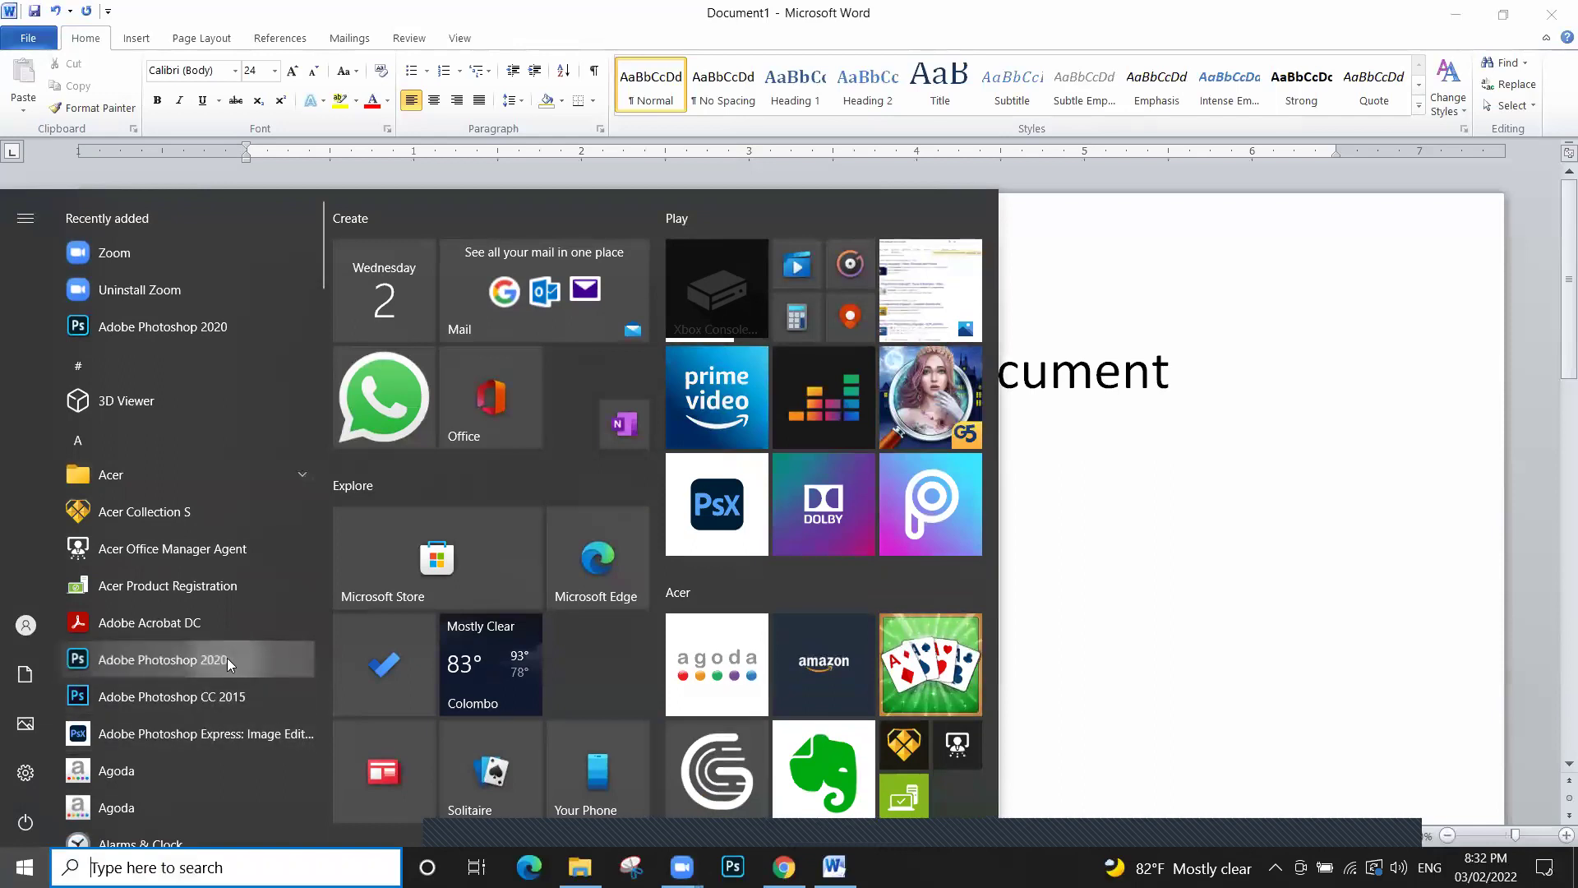
left_click(227, 660)
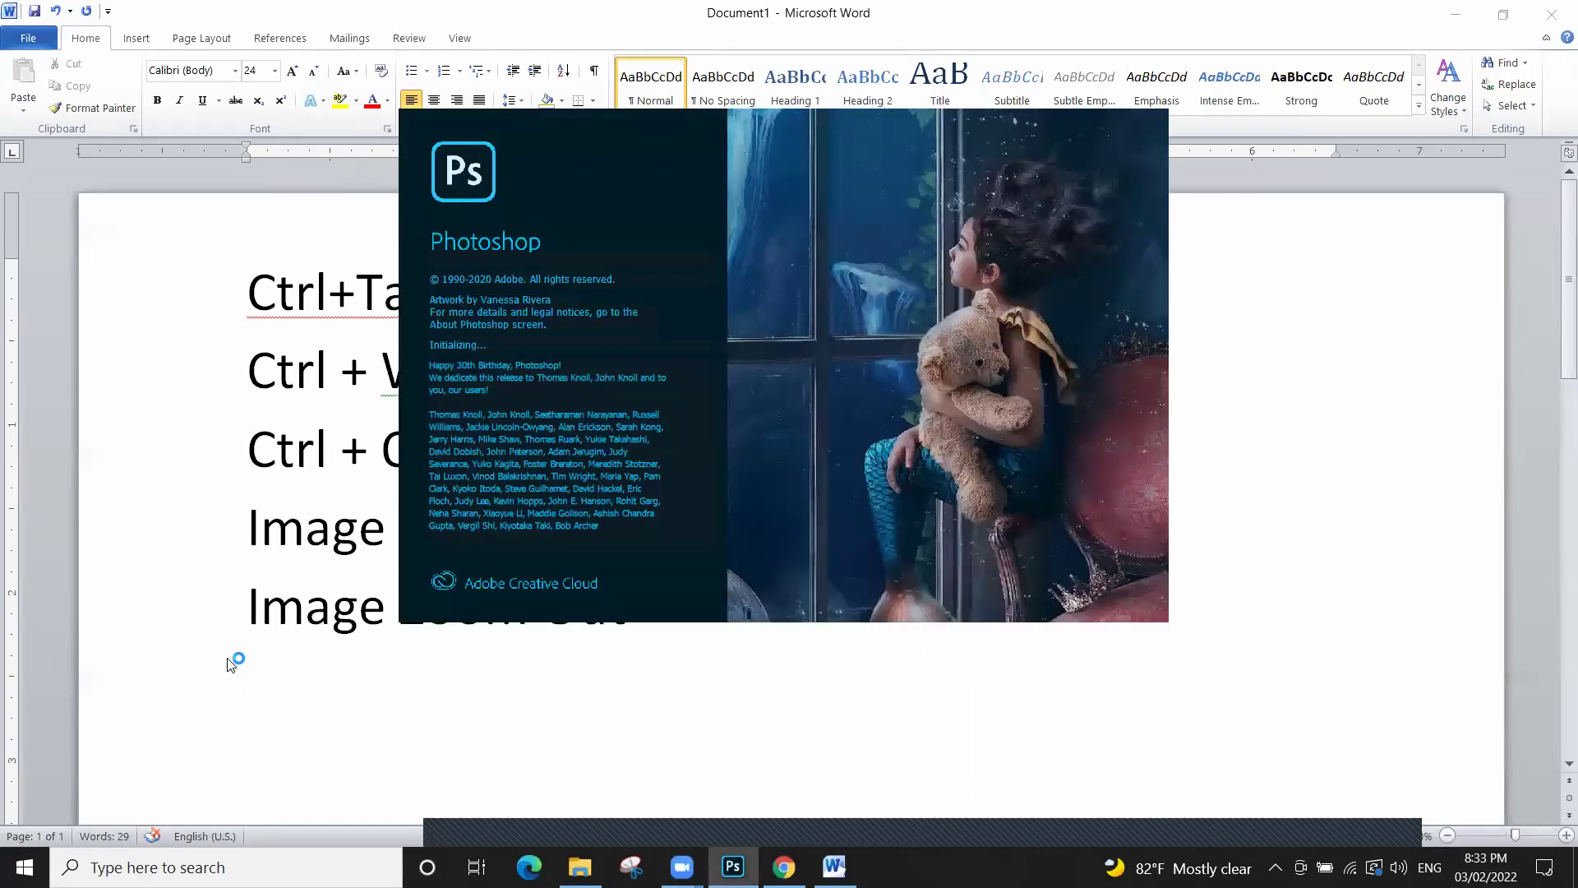
In the Word notes, append "Ctrl + +" to the "Image Zoom in" line and highlight its plus signs for emphasis
left_click(296, 730)
left_click(689, 520)
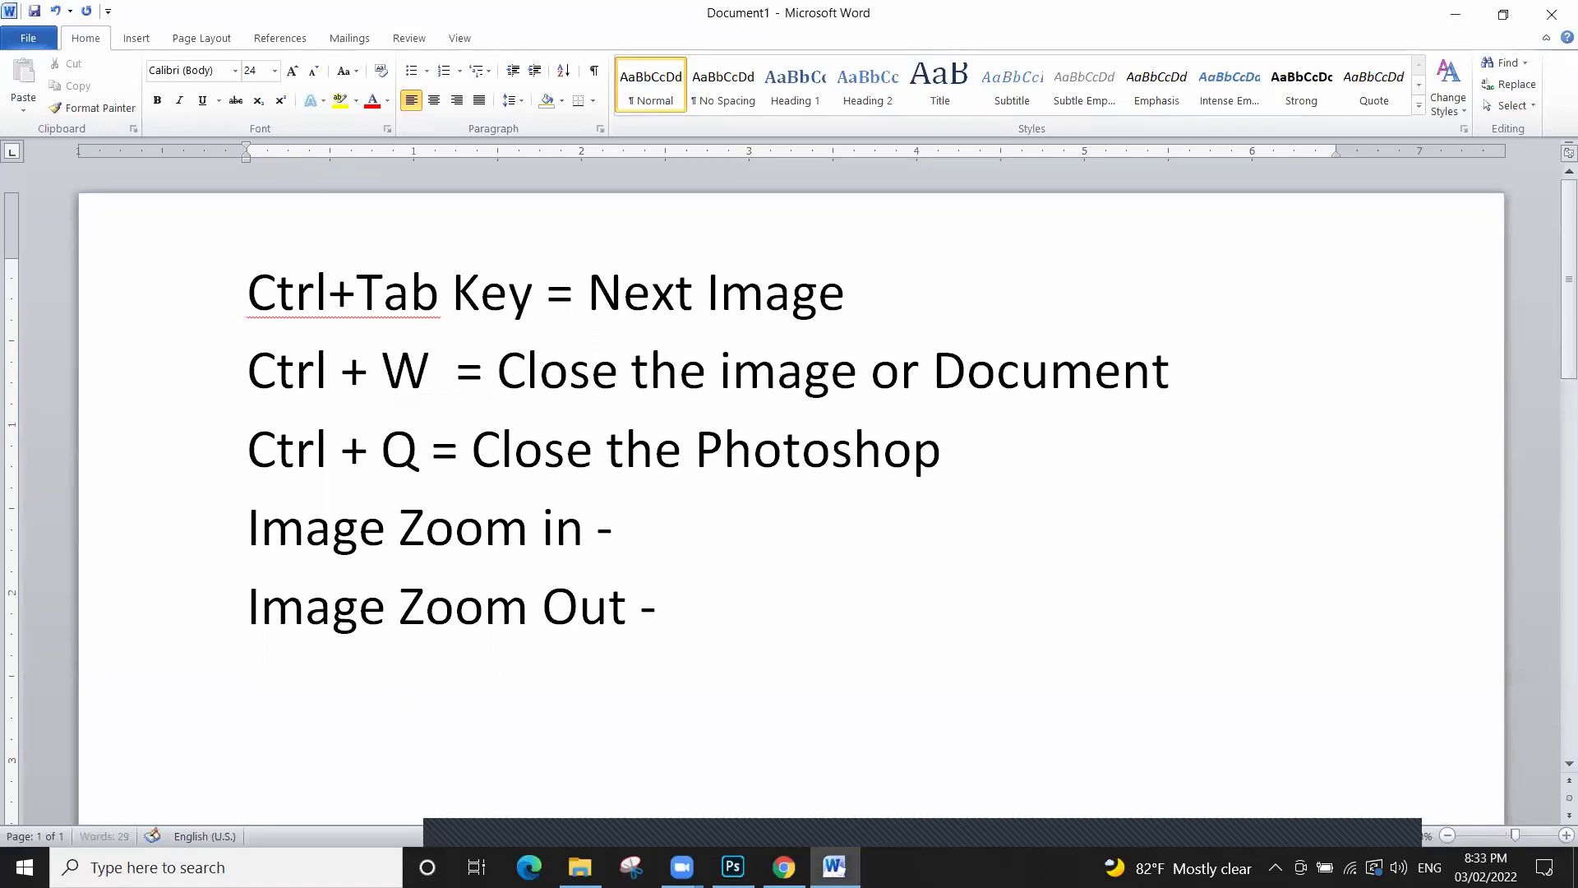
type("Ctrl + +")
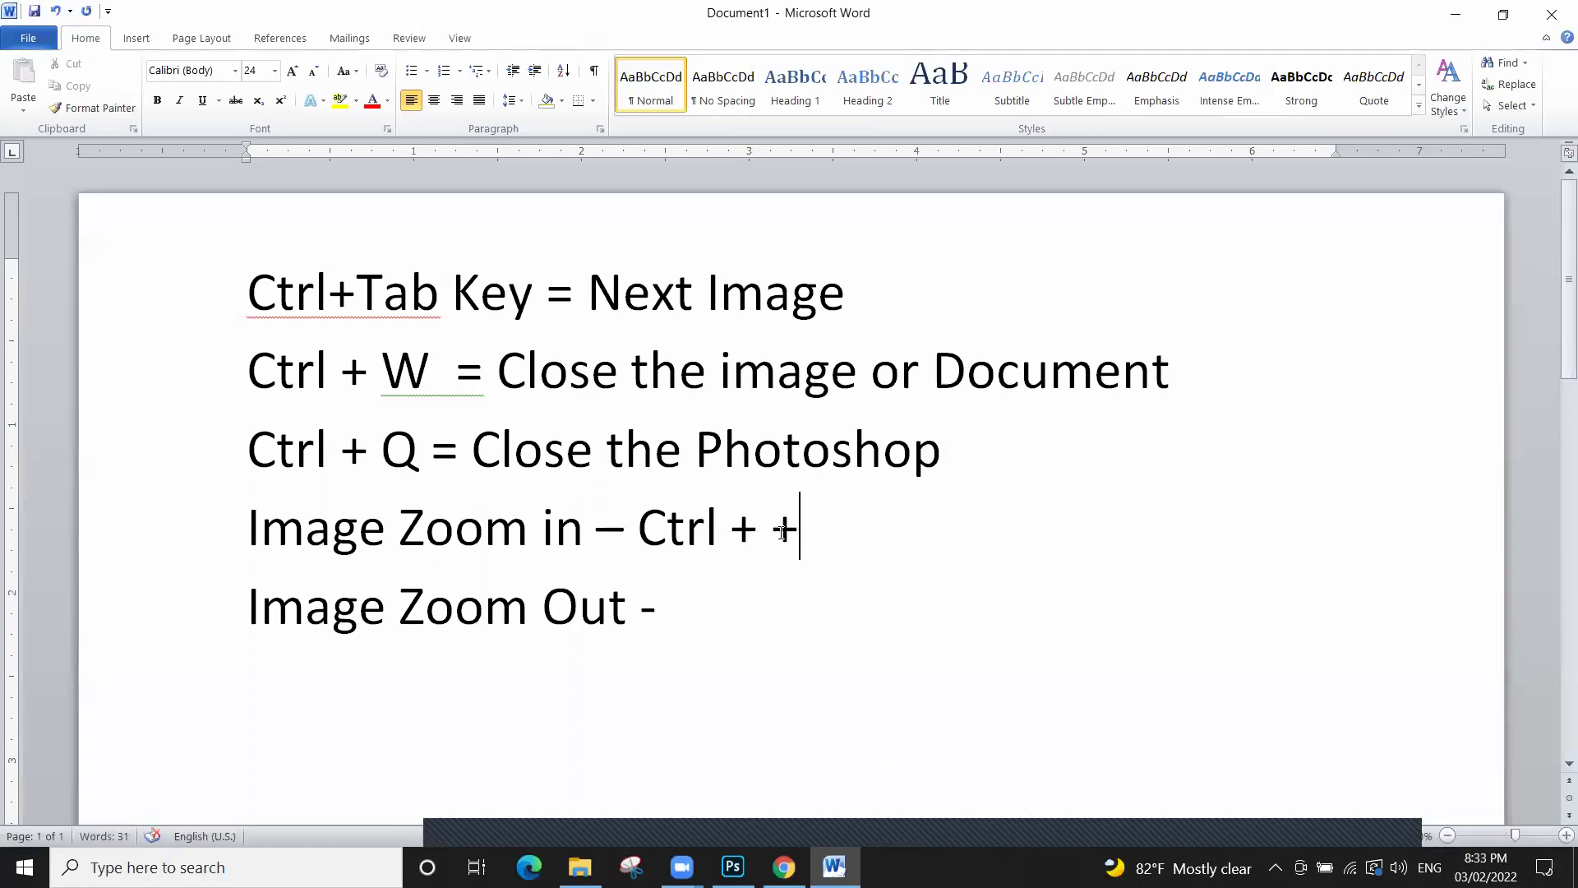
mouse_move(756, 530)
left_mouse_down()
mouse_move(736, 533)
mouse_move(770, 535)
left_mouse_up()
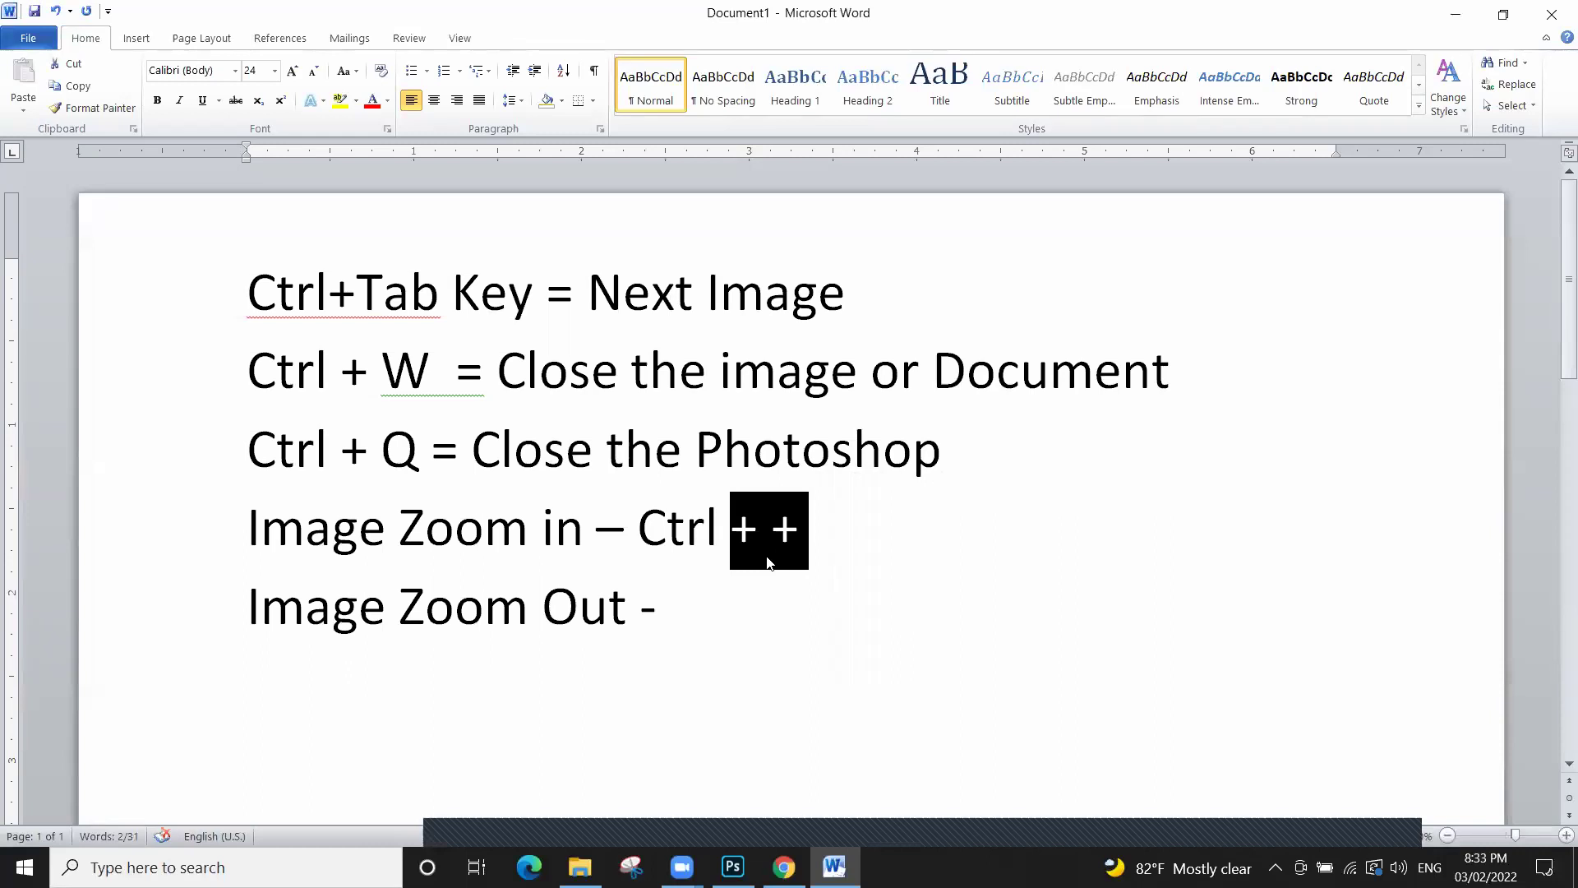
left_click(752, 553)
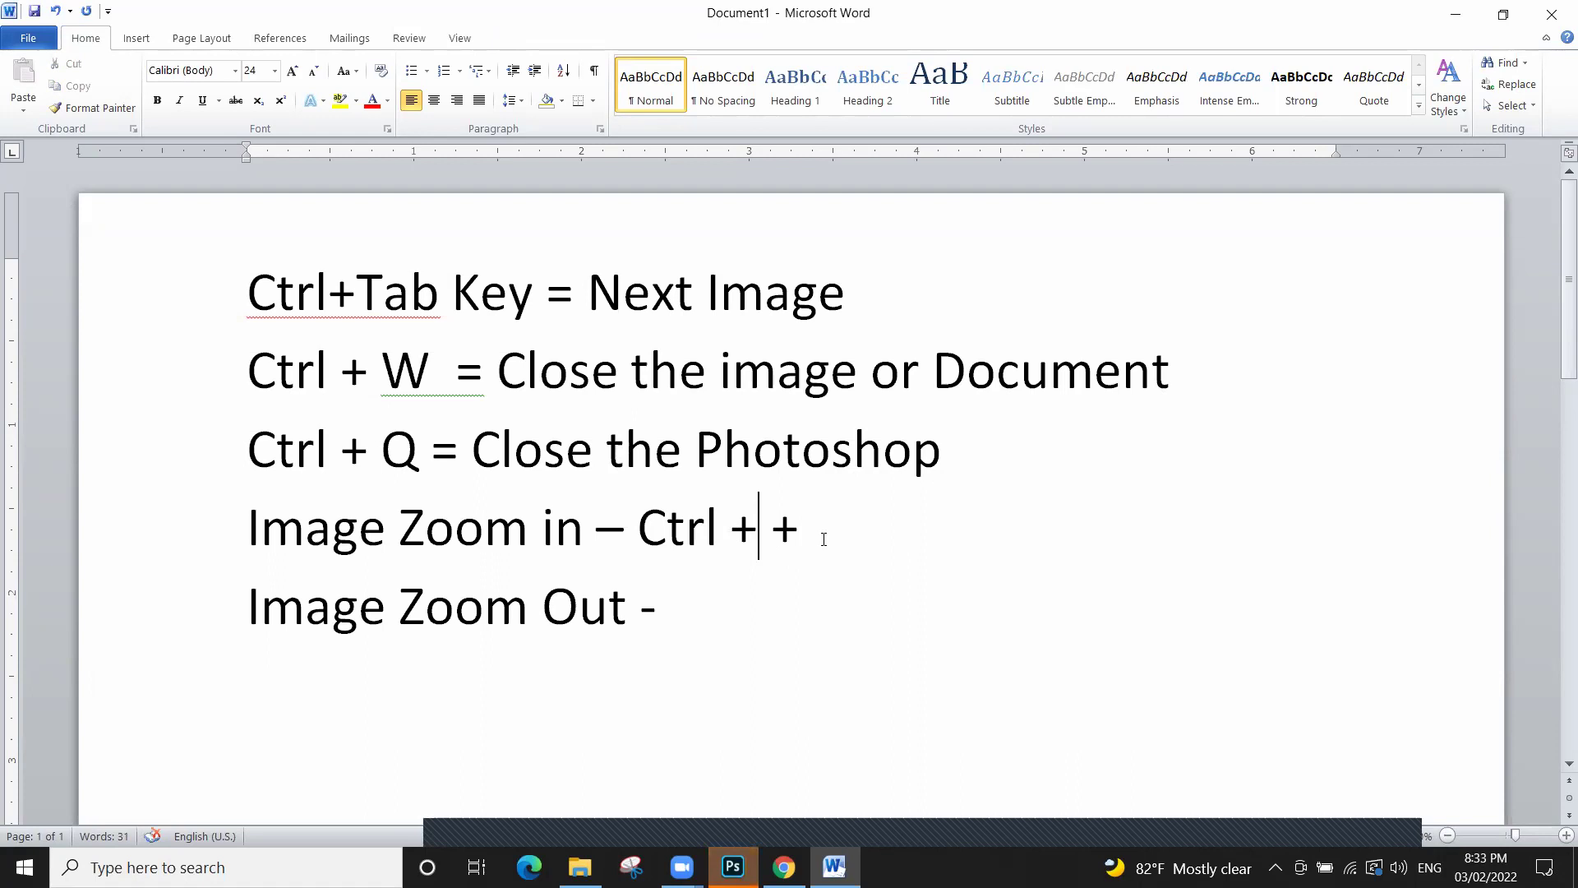
Check on Photoshop, return to the Word notes and append "Ctrl + -" to the "Image Zoom Out" line
left_click(732, 867)
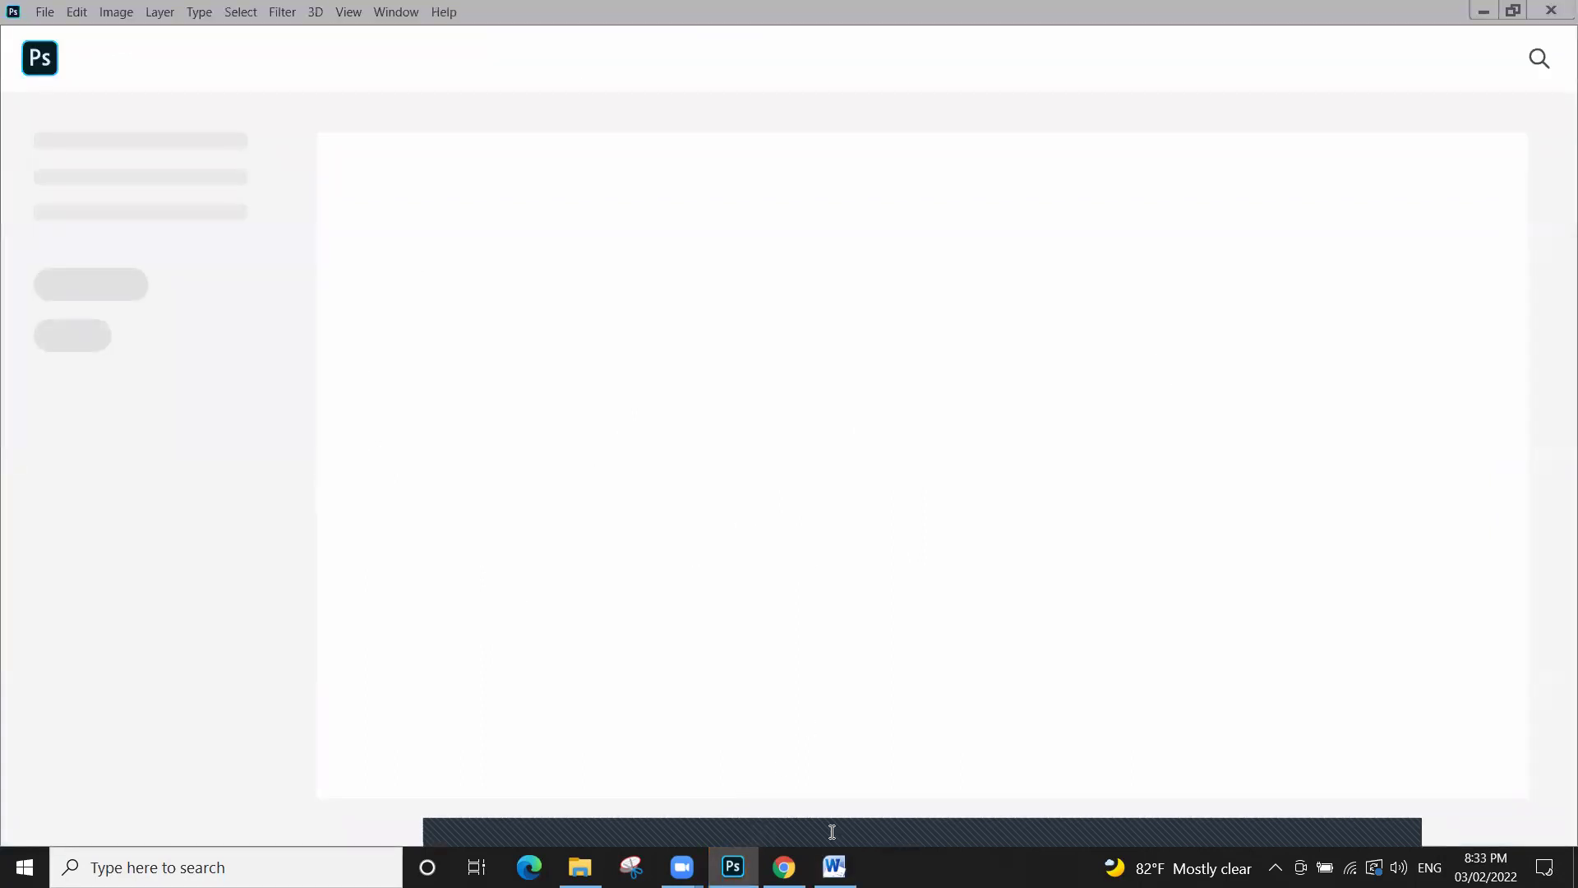
key("alt+Tab")
type("Ct")
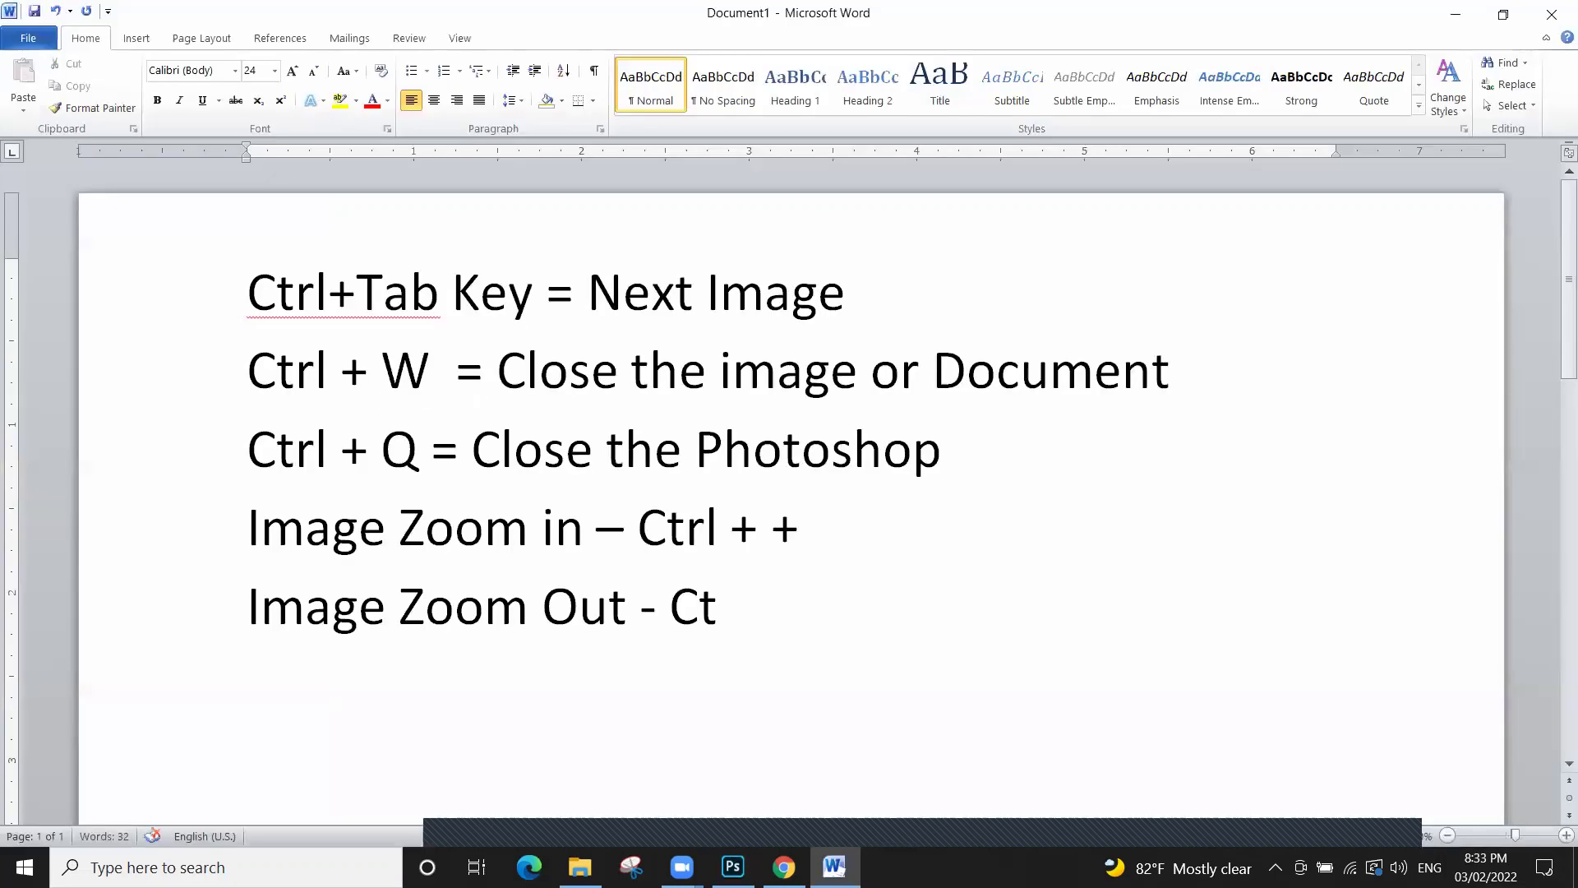
type("rl +")
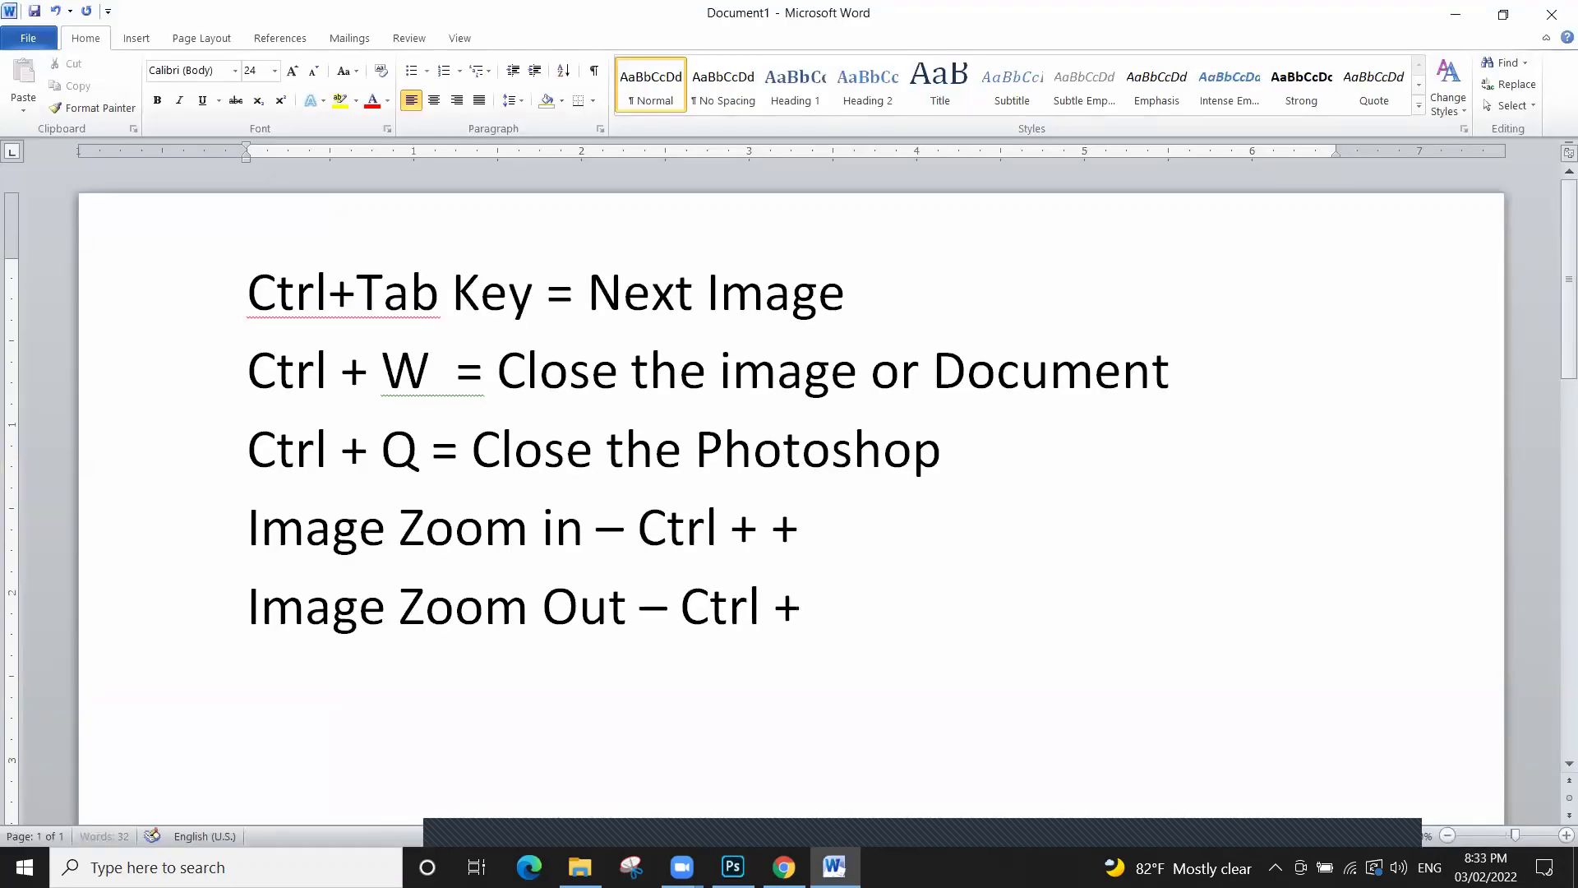
type(" -")
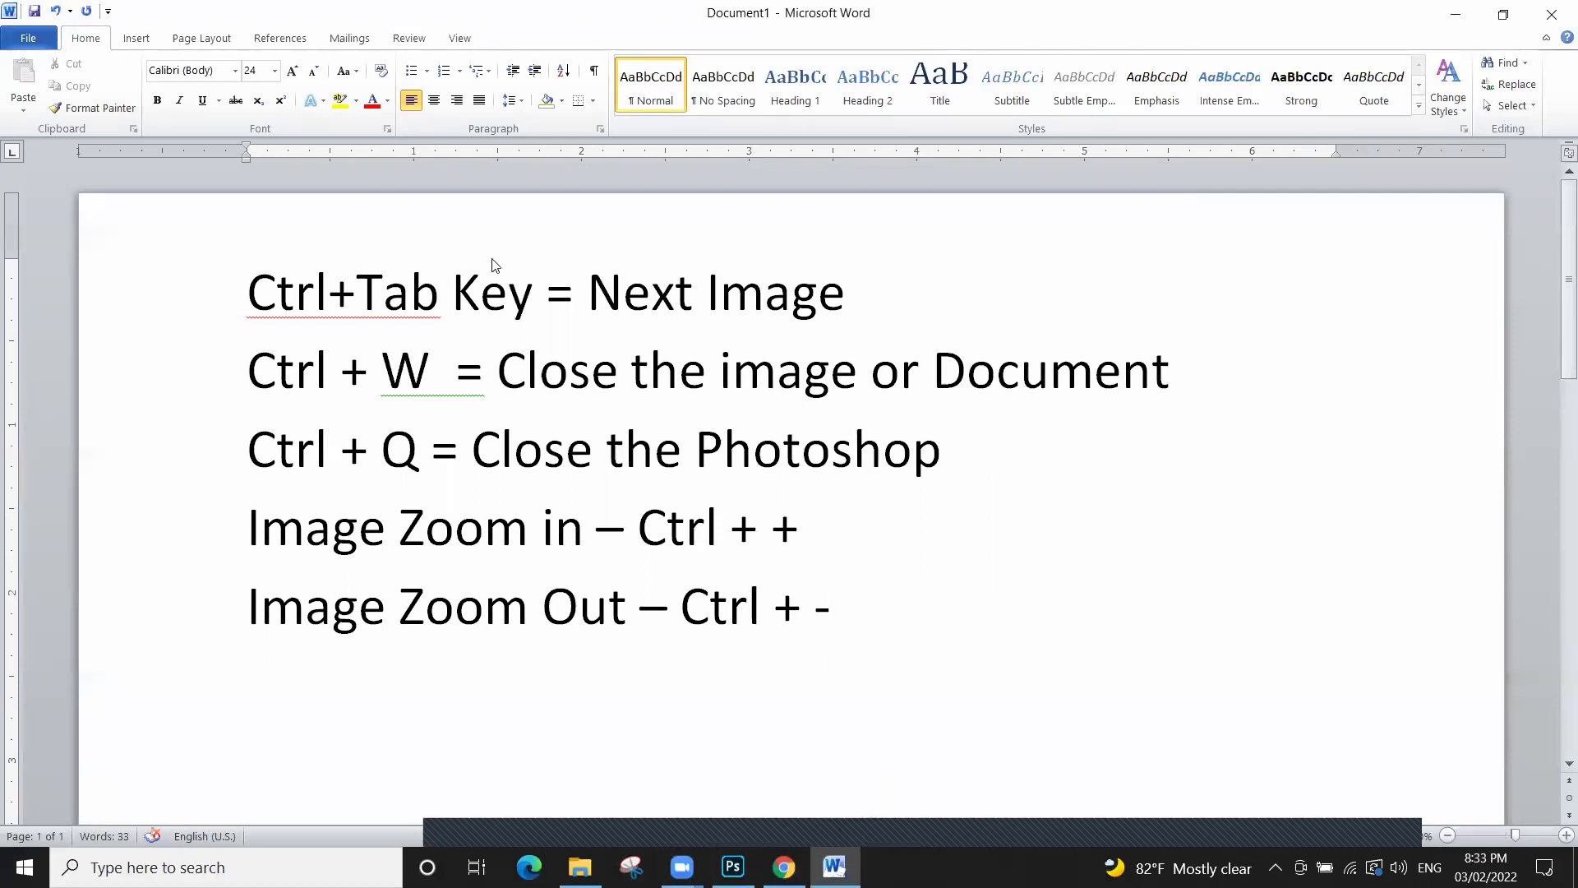
Switch away from Word, open 13.jpg in Photoshop and zoom in on the sign lettering to 12800%
key("alt+Tab")
double_click(578, 296)
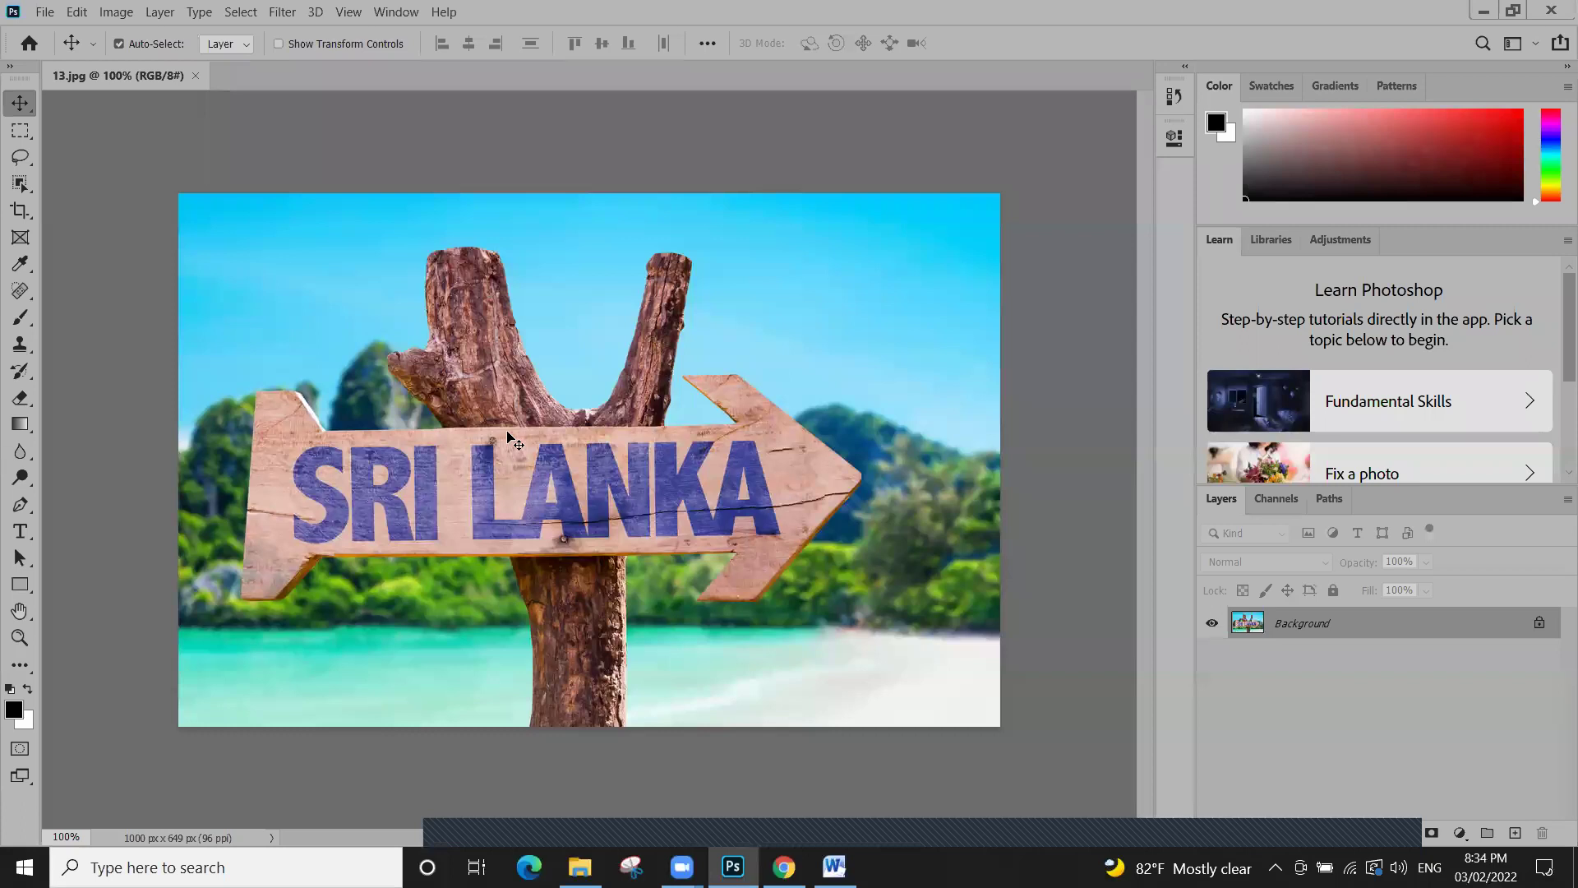
key("ctrl+plus")
key("ctrl+plus")
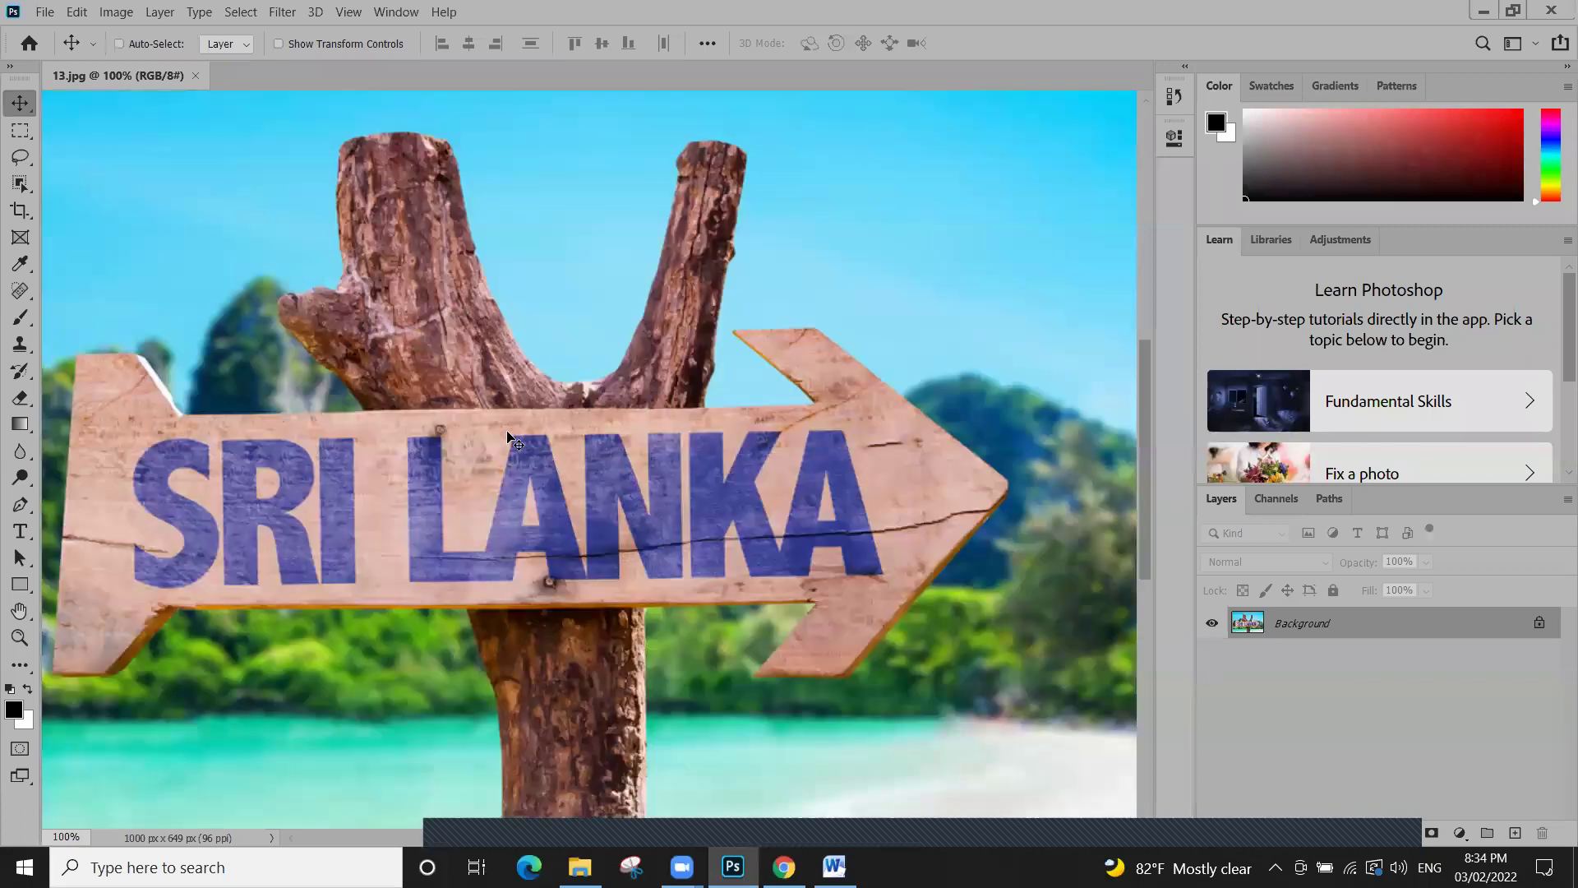
key("ctrl+plus")
key("ctrl+plus")
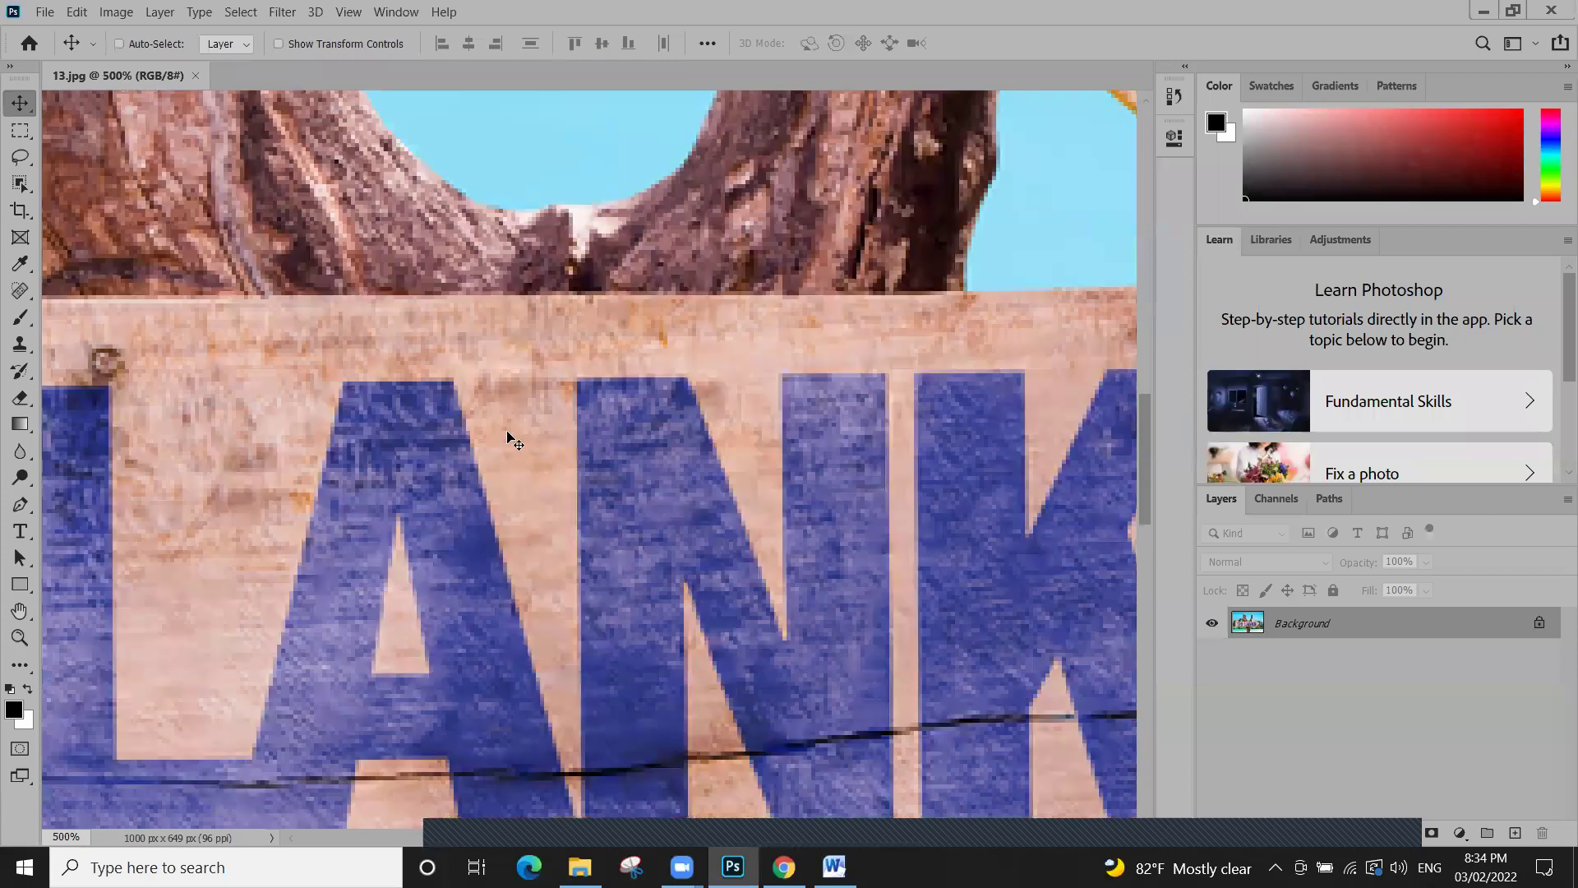
key("ctrl+plus")
key("ctrl+plus")
key("ctrl+plus")
key("ctrl+plus")
key("ctrl+plus")
key("ctrl+plus")
key("ctrl+plus")
key("ctrl+plus")
key("ctrl+plus")
key("ctrl+plus")
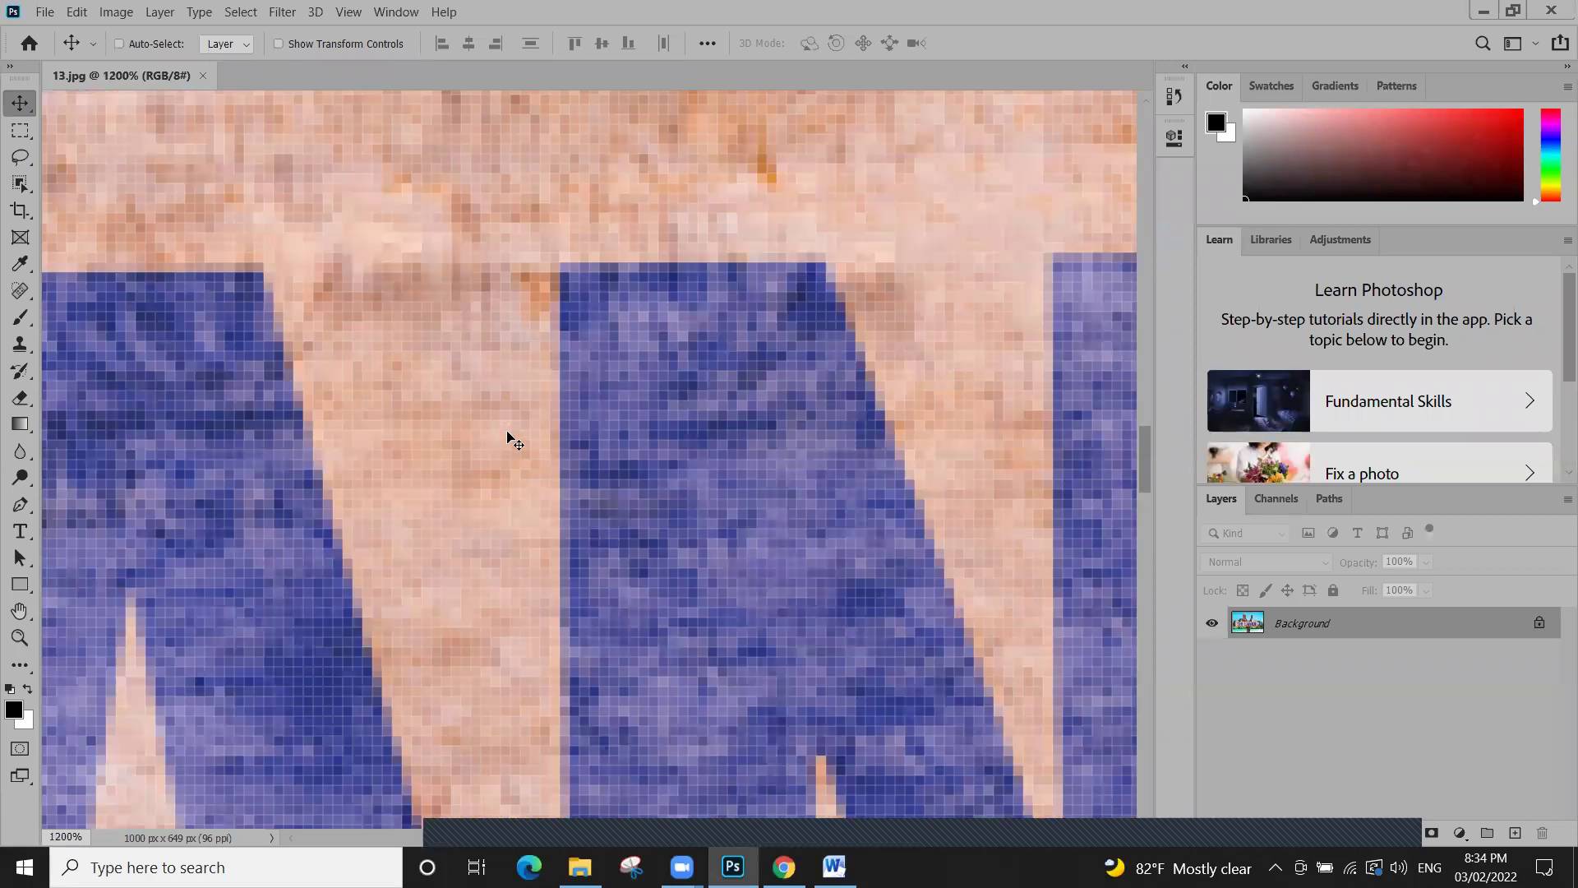
left_click_drag(398, 423, 553, 494)
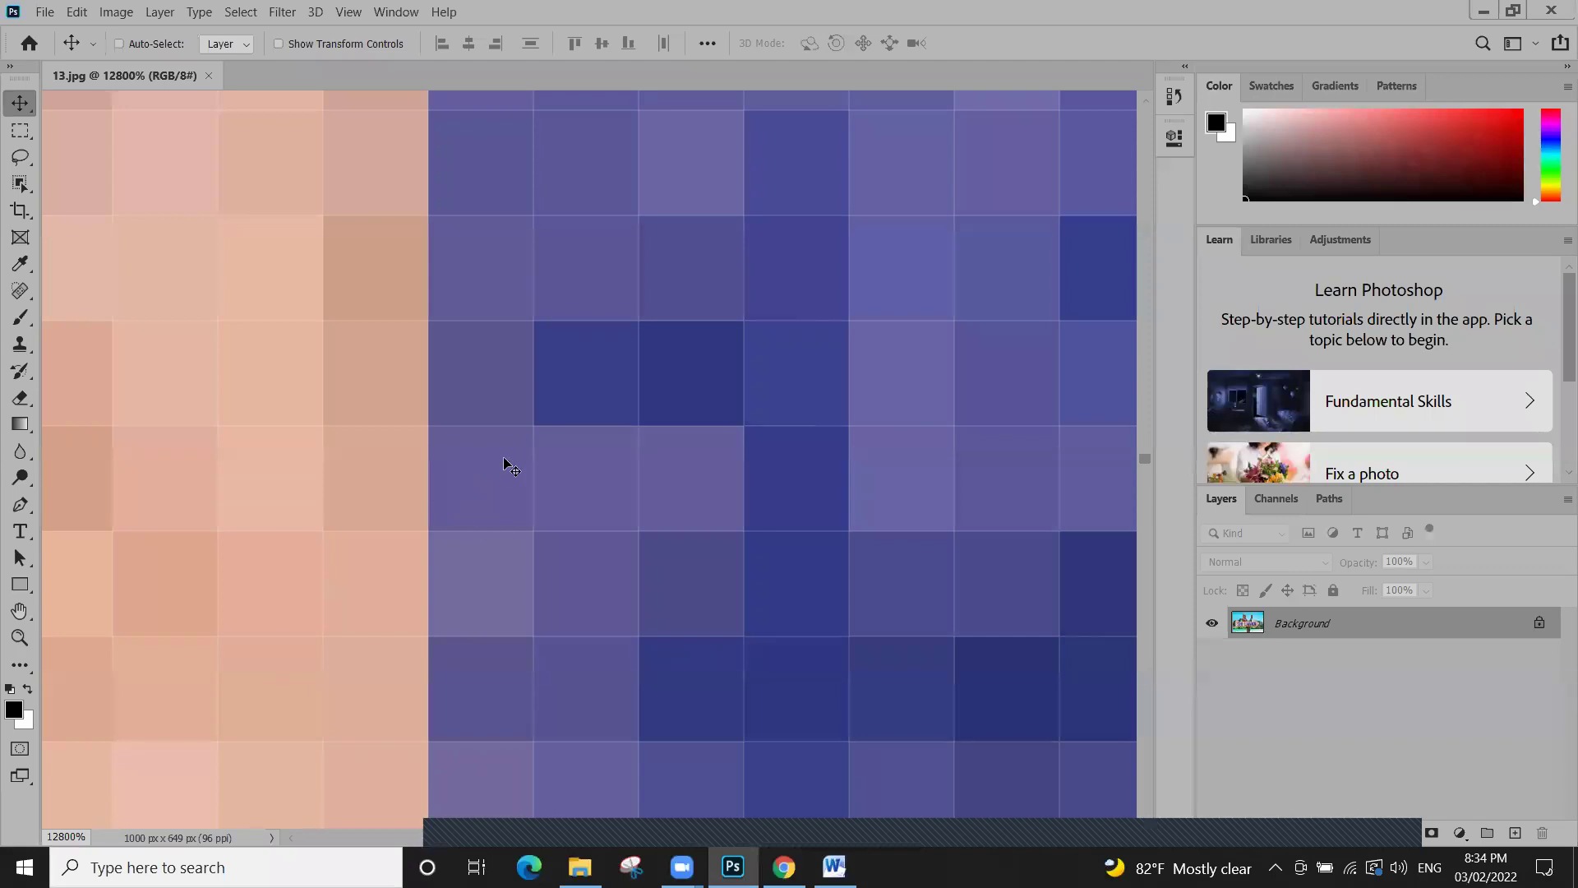
Zoom 13.jpg out from the pixel-level view until the image is shown at about 16.7%
key("ctrl+minus")
key("ctrl+minus")
key("ctrl+minus")
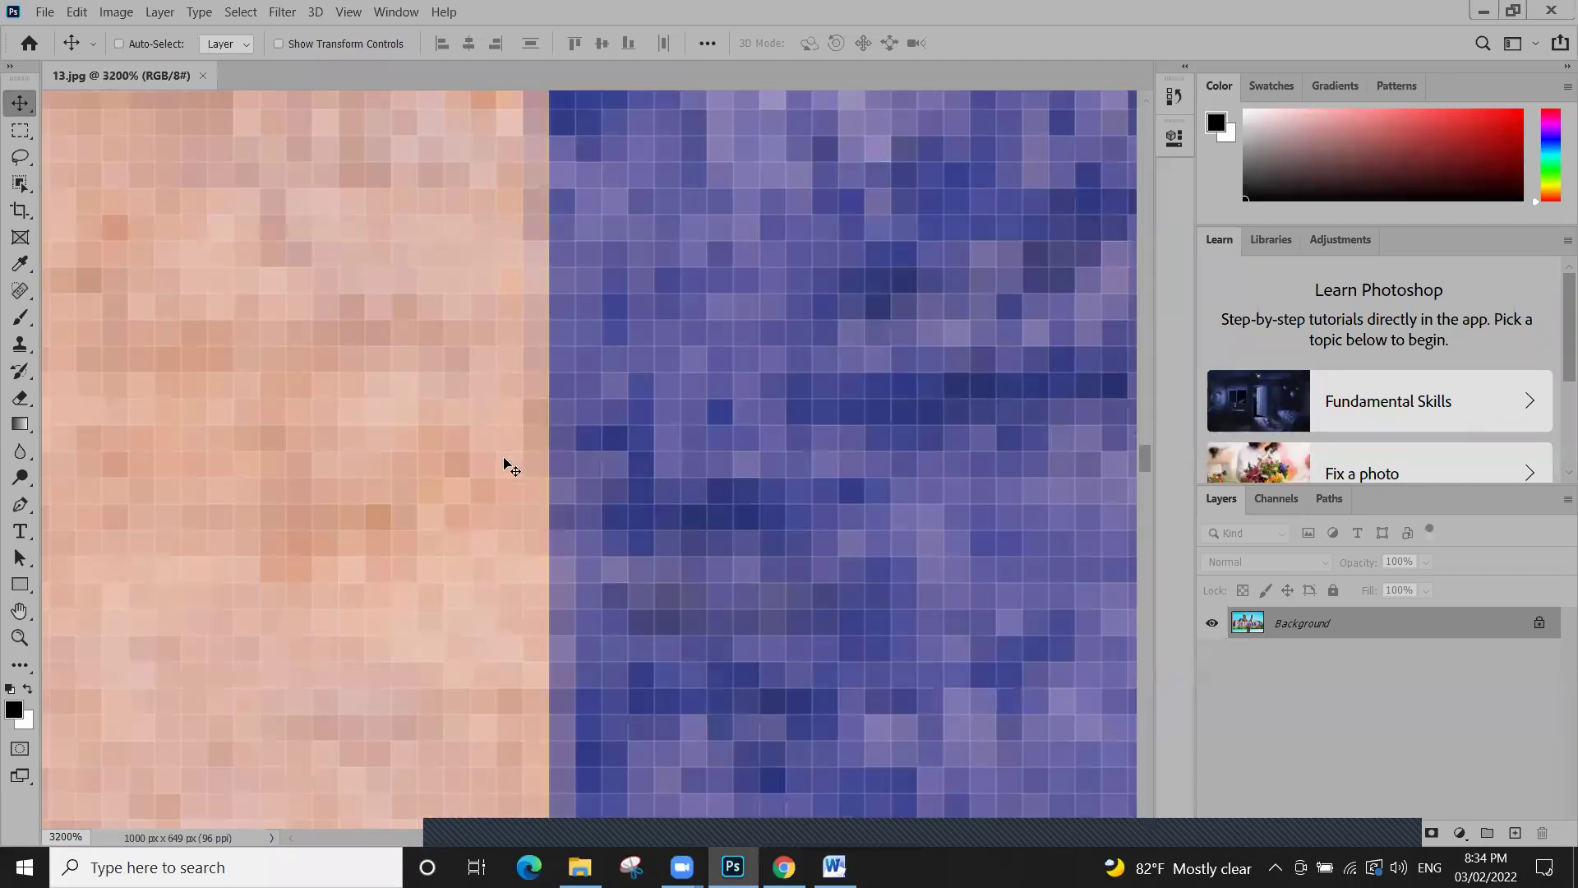
key("ctrl+minus")
key("ctrl+minus")
key("ctrl+minus")
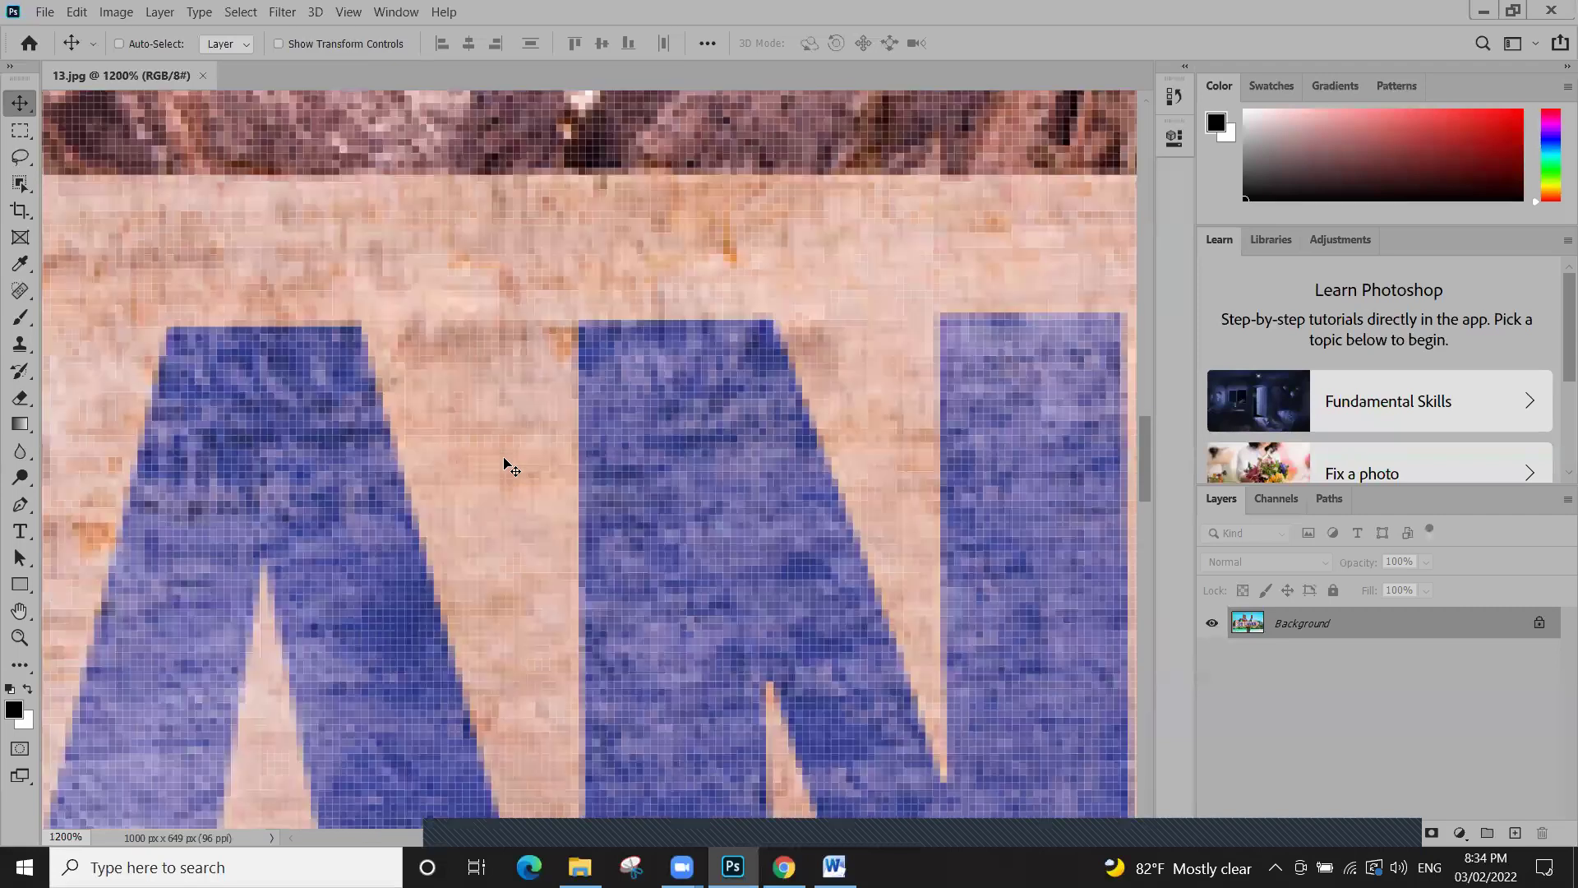
key("ctrl+minus")
key("ctrl+minus")
key("ctrl+minus")
key("ctrl+minus")
key("ctrl+minus")
key("ctrl+minus")
key("ctrl+minus")
key("ctrl+minus")
key("ctrl+minus")
key("ctrl+minus")
key("ctrl+minus")
key("ctrl+minus")
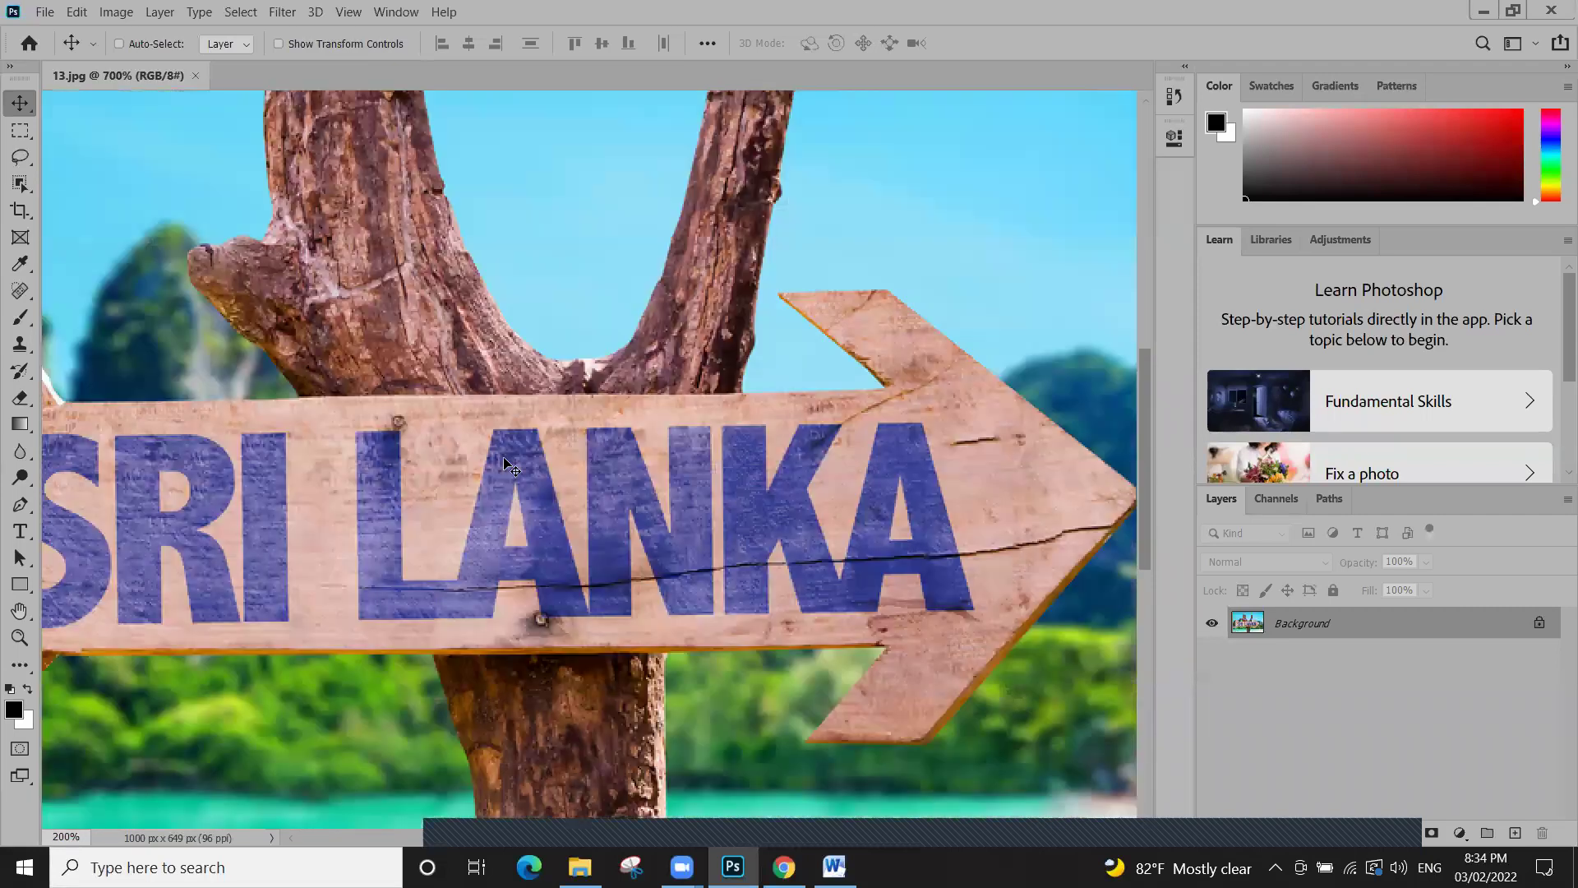
key("ctrl+minus")
key("ctrl+minus")
Zoom back in on the "LANKA" lettering of the sign to 12800%
key("ctrl+plus")
key("ctrl+plus")
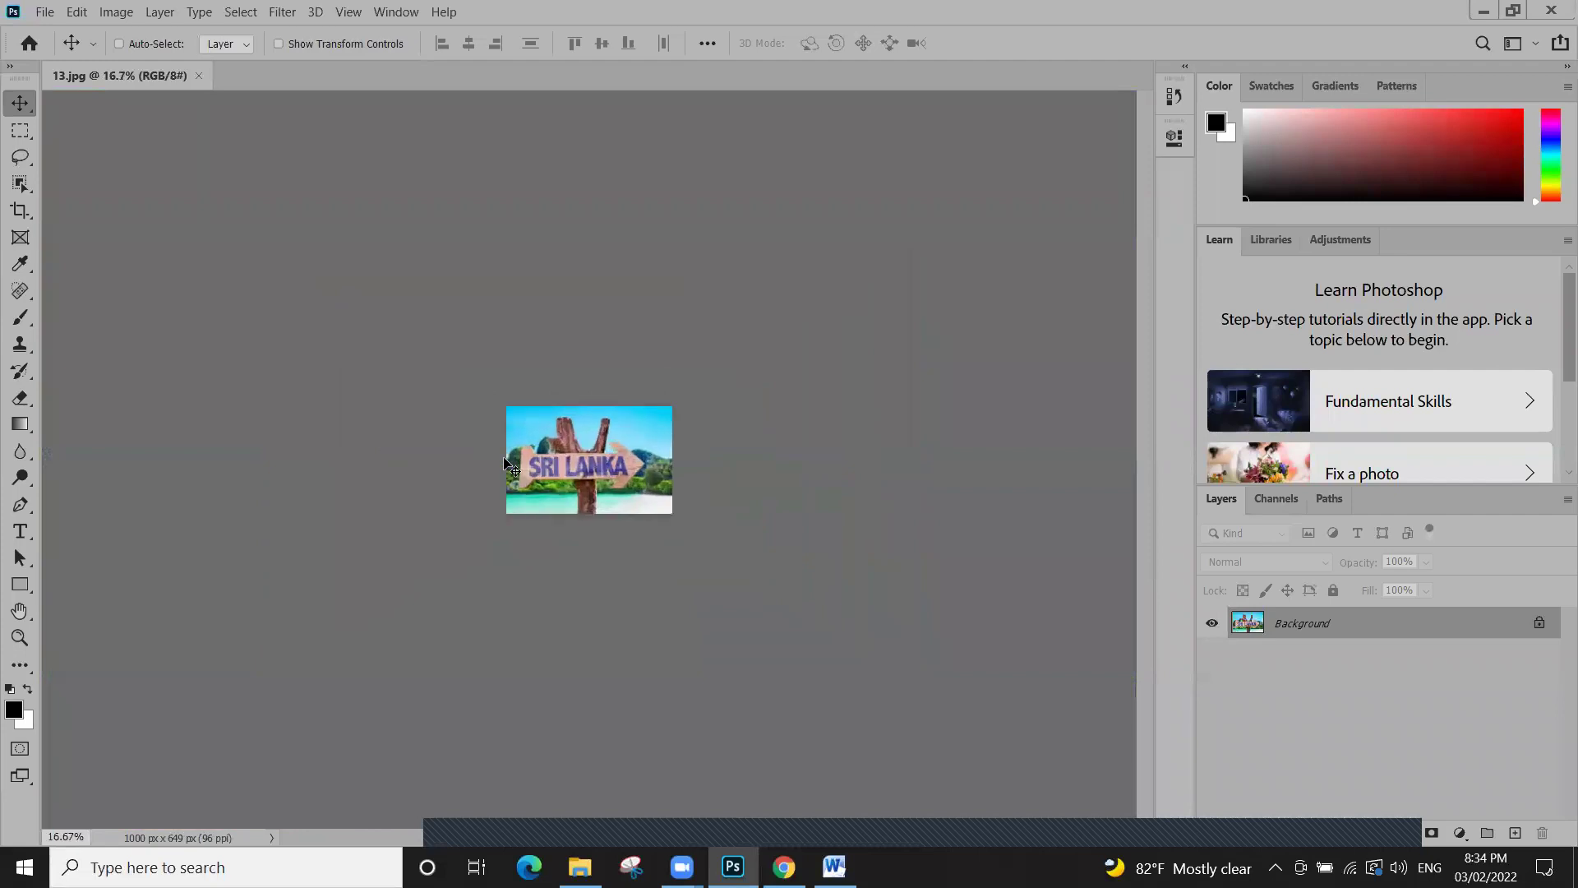
key("ctrl+plus")
key("ctrl+plus")
key("ctrl+plus")
key("ctrl+plus")
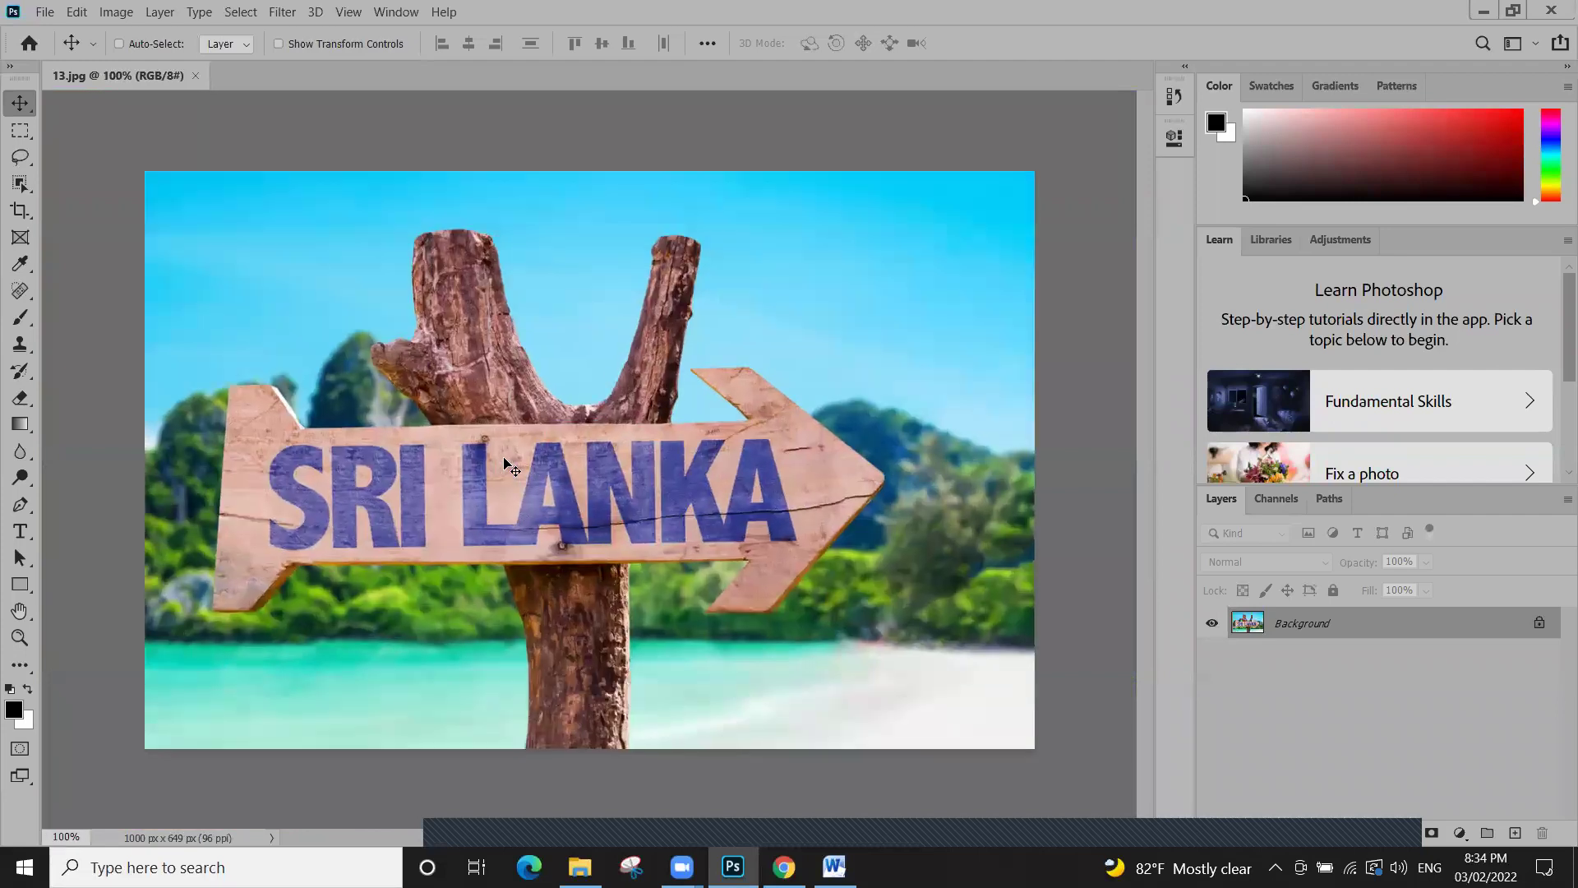
key("ctrl+plus")
key("ctrl+plus")
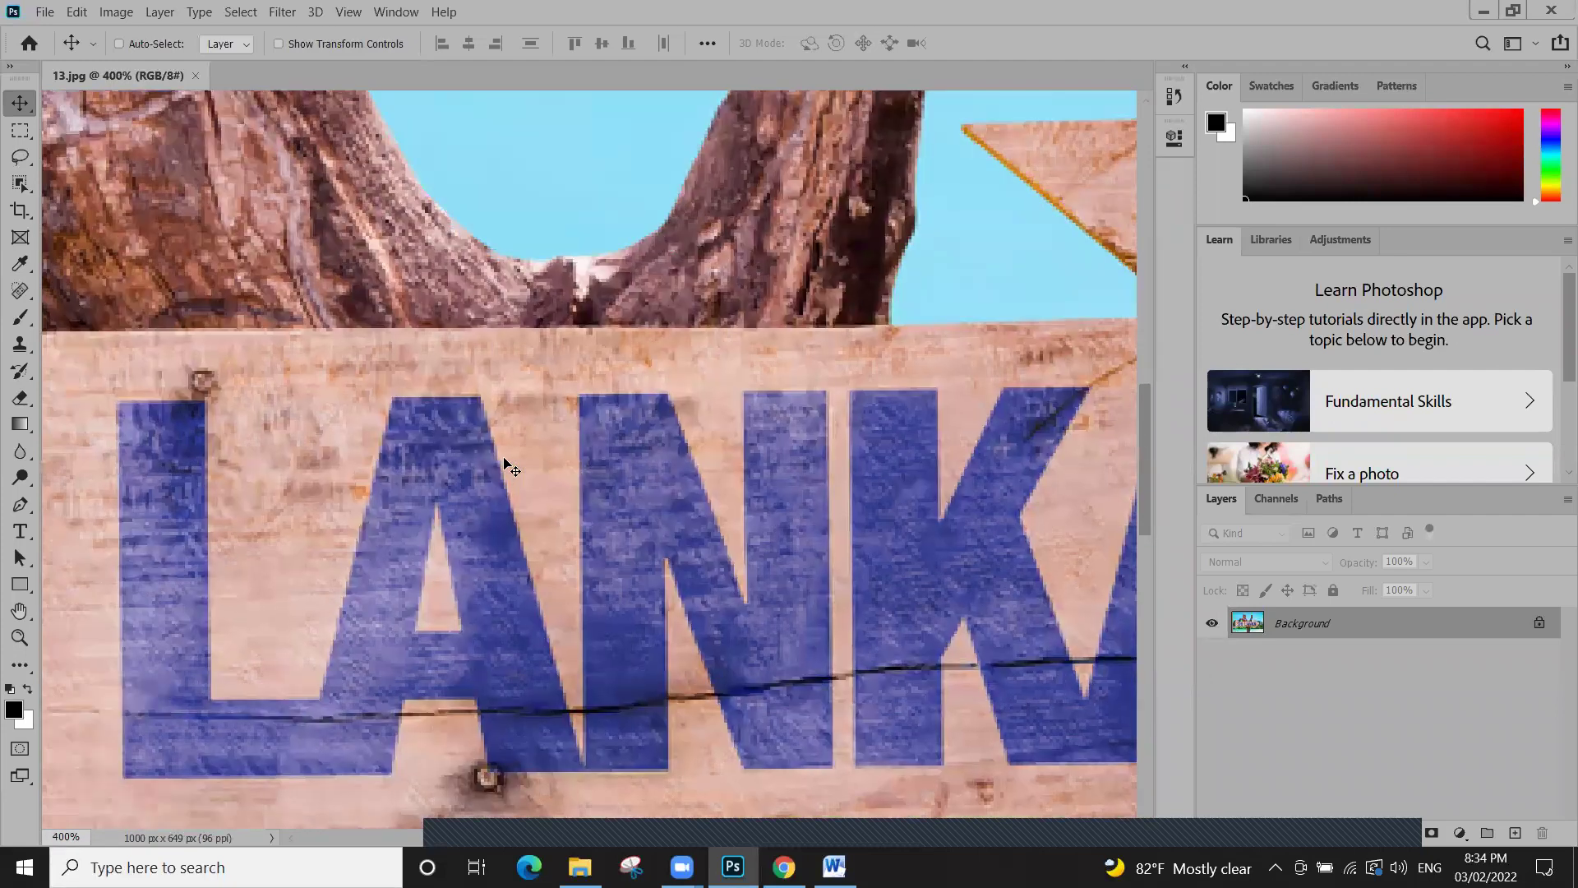
key("ctrl+plus")
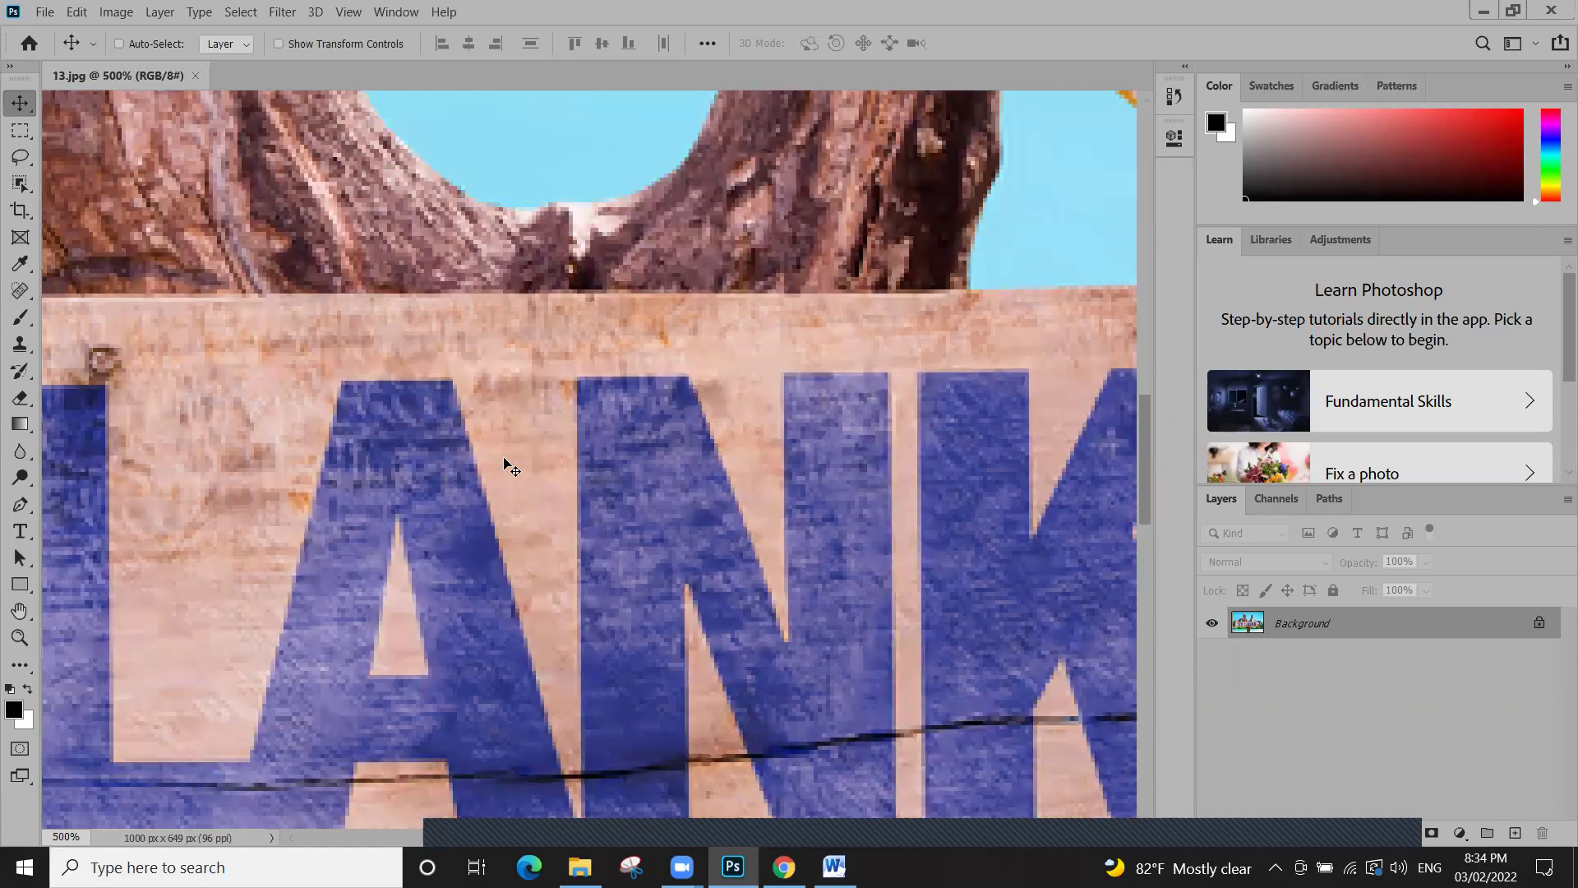
key("ctrl+plus")
key("ctrl+plus")
key("ctrl+plus")
key("ctrl+plus")
key("ctrl+plus")
key("ctrl+plus")
key("ctrl+plus")
key("ctrl+plus")
Zoom back out and fit the whole 13.jpg image on screen, undoing the accidental black fill
scroll(504, 462, "down", 2)
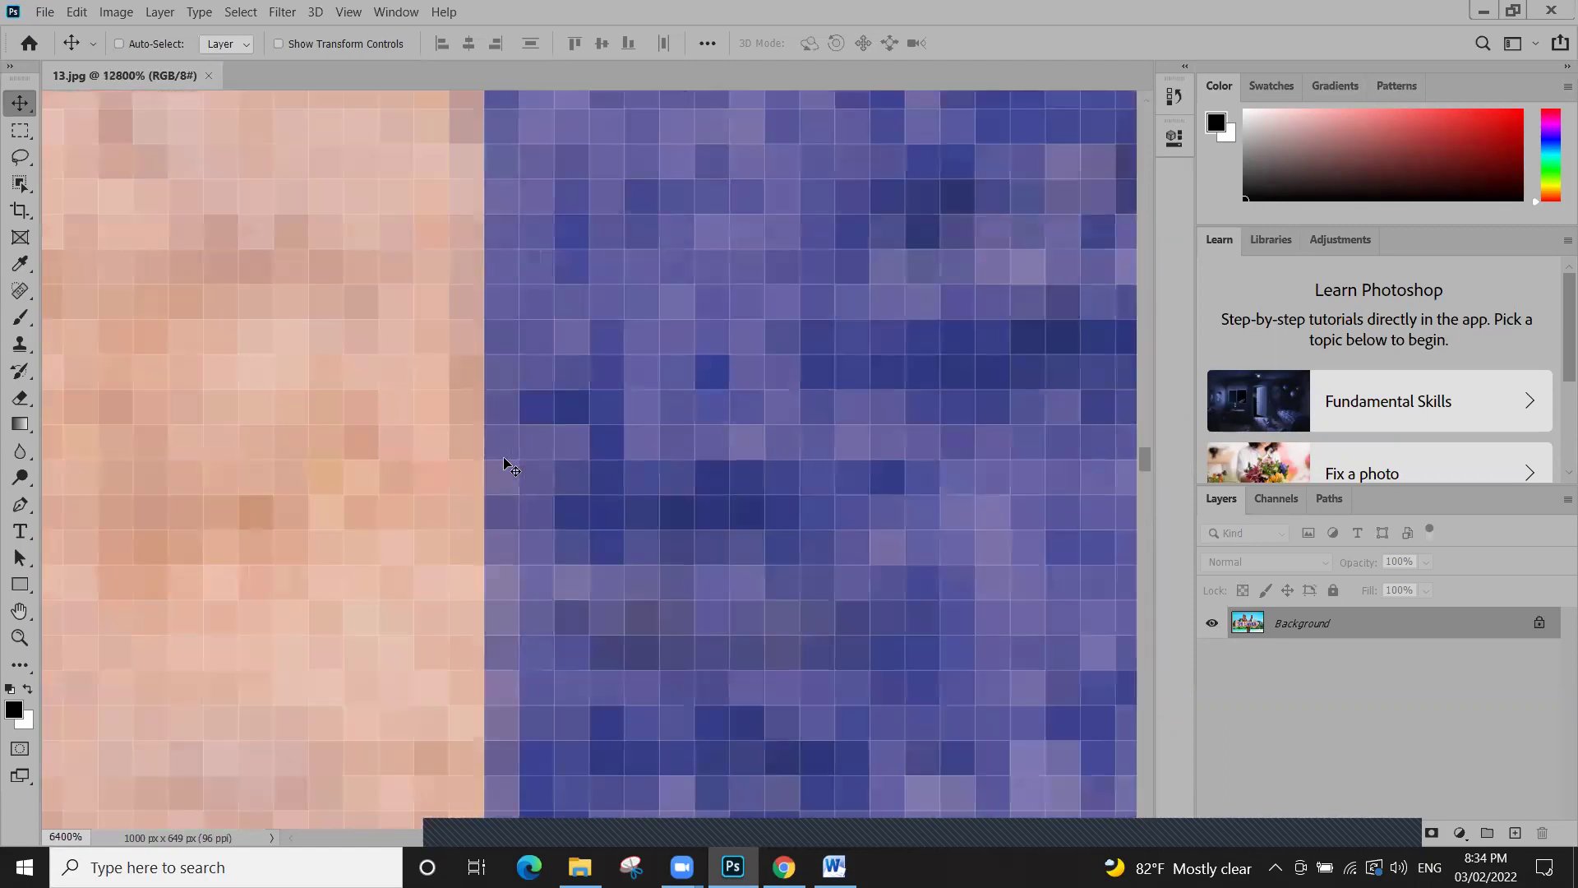
scroll(504, 463, "down", 5)
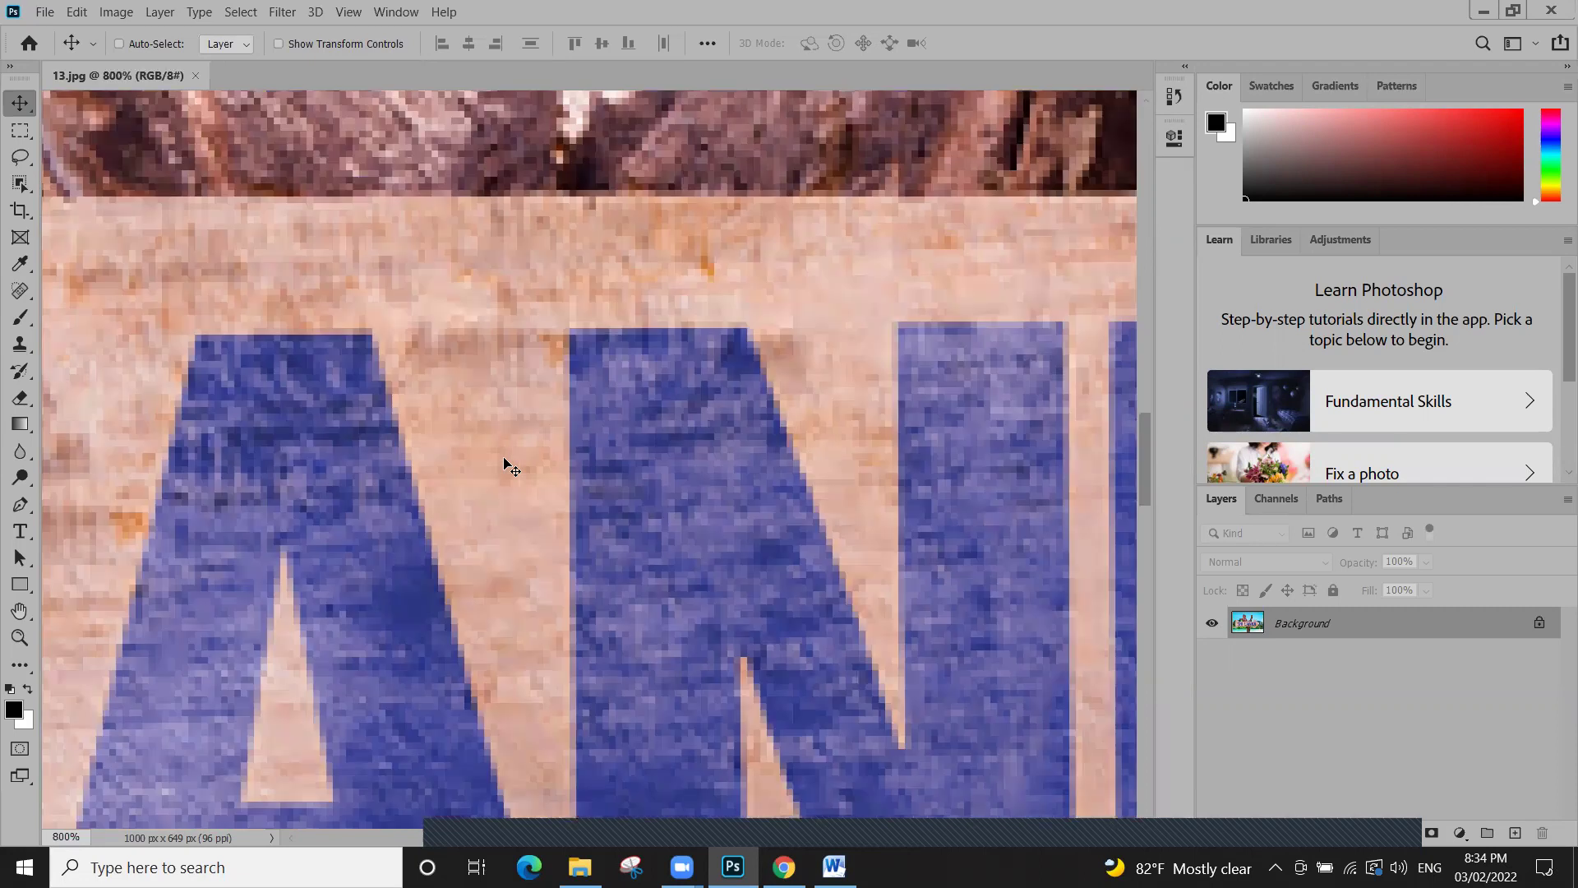
key("ctrl+0")
key("alt+BackSpace")
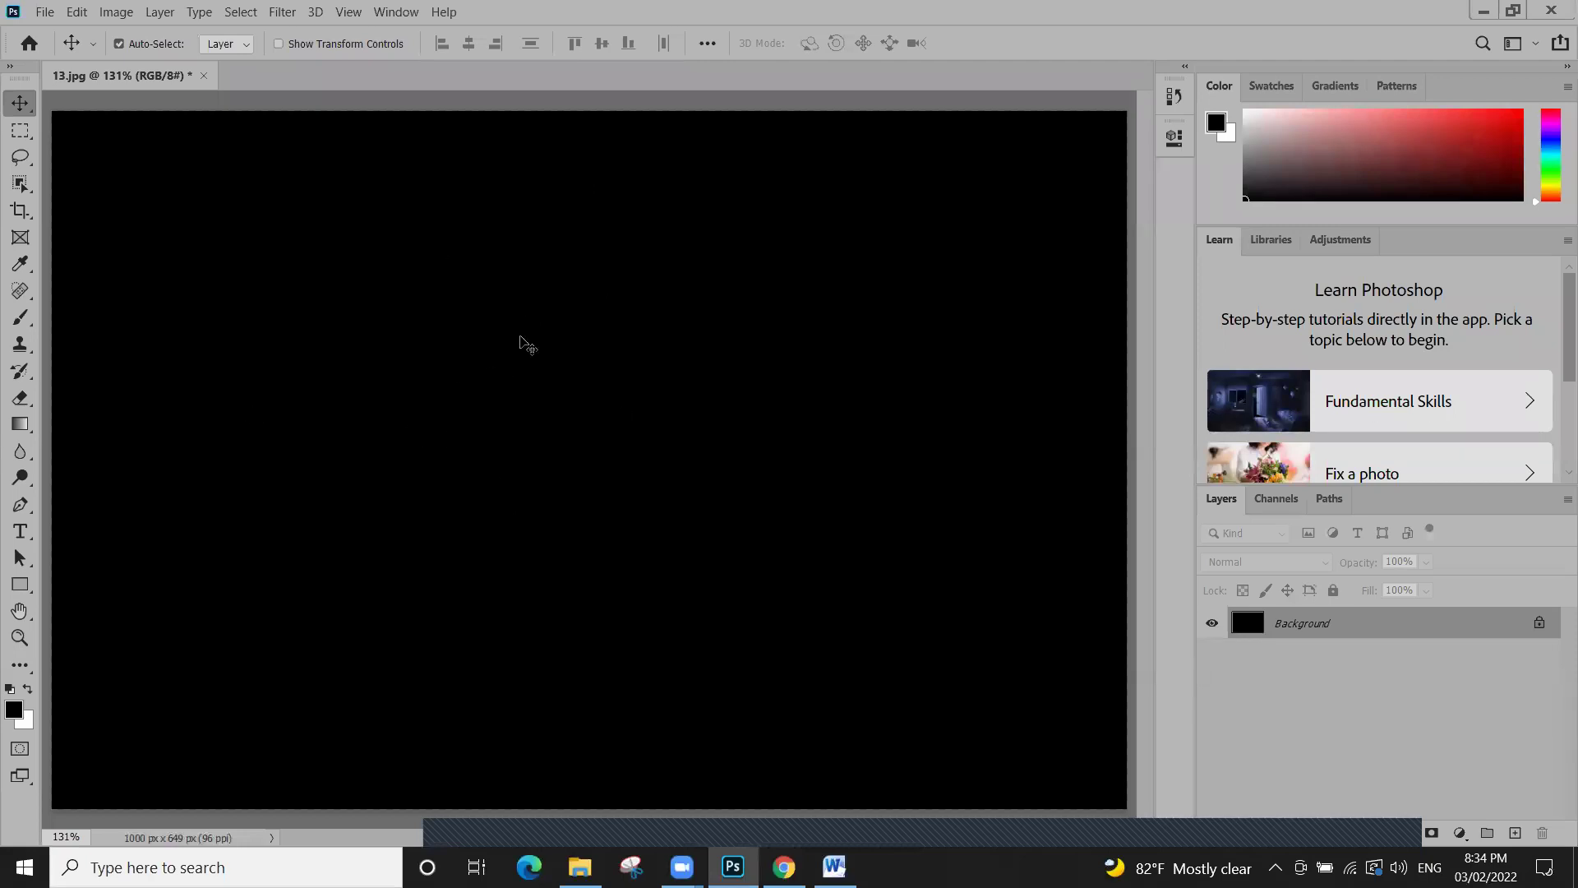
key("ctrl+z")
Zoom in and out around the letter L, finishing at about 526%, and undo the accidental black fill
scroll(594, 417, "up", 3)
scroll(594, 417, "down", 3)
scroll(797, 521, "up", 3)
scroll(797, 521, "down", 2)
scroll(640, 536, "up", 5)
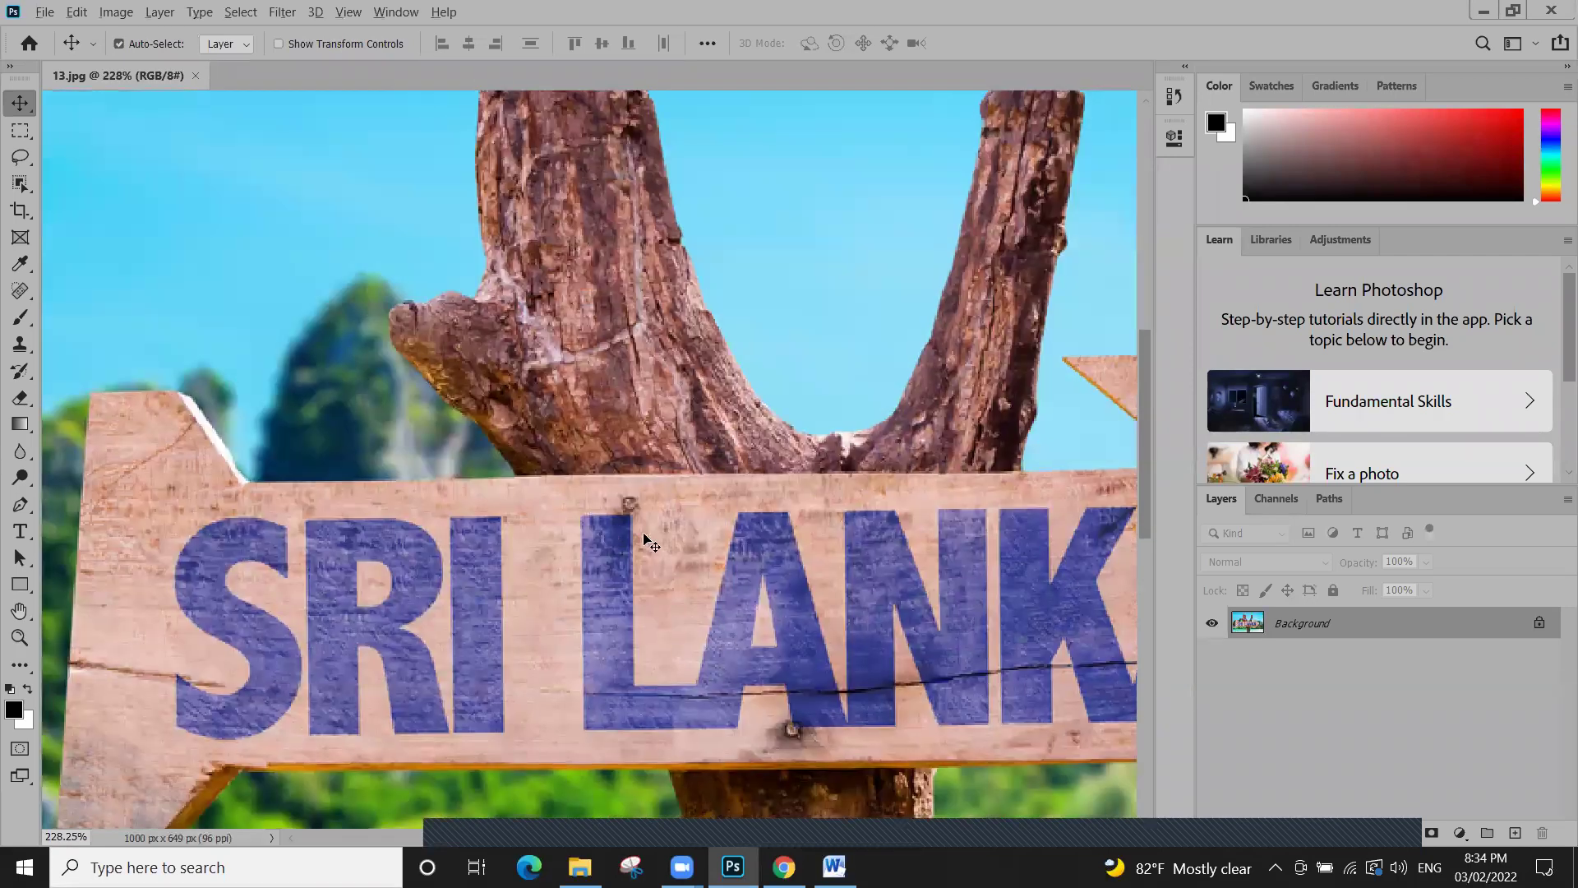
scroll(650, 544, "up", 3)
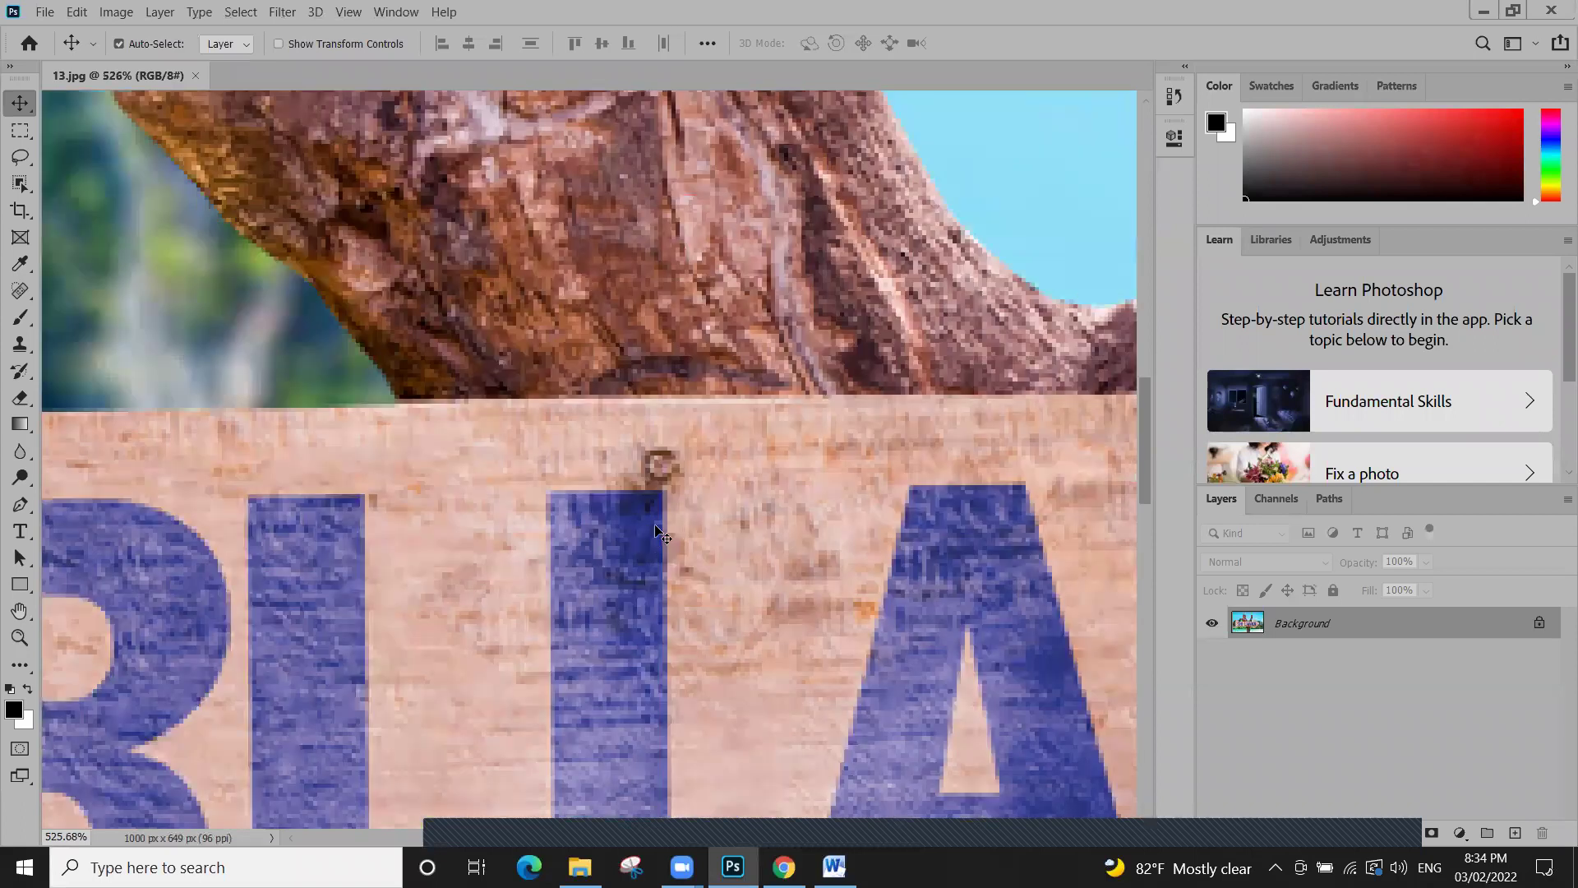
key("alt+BackSpace")
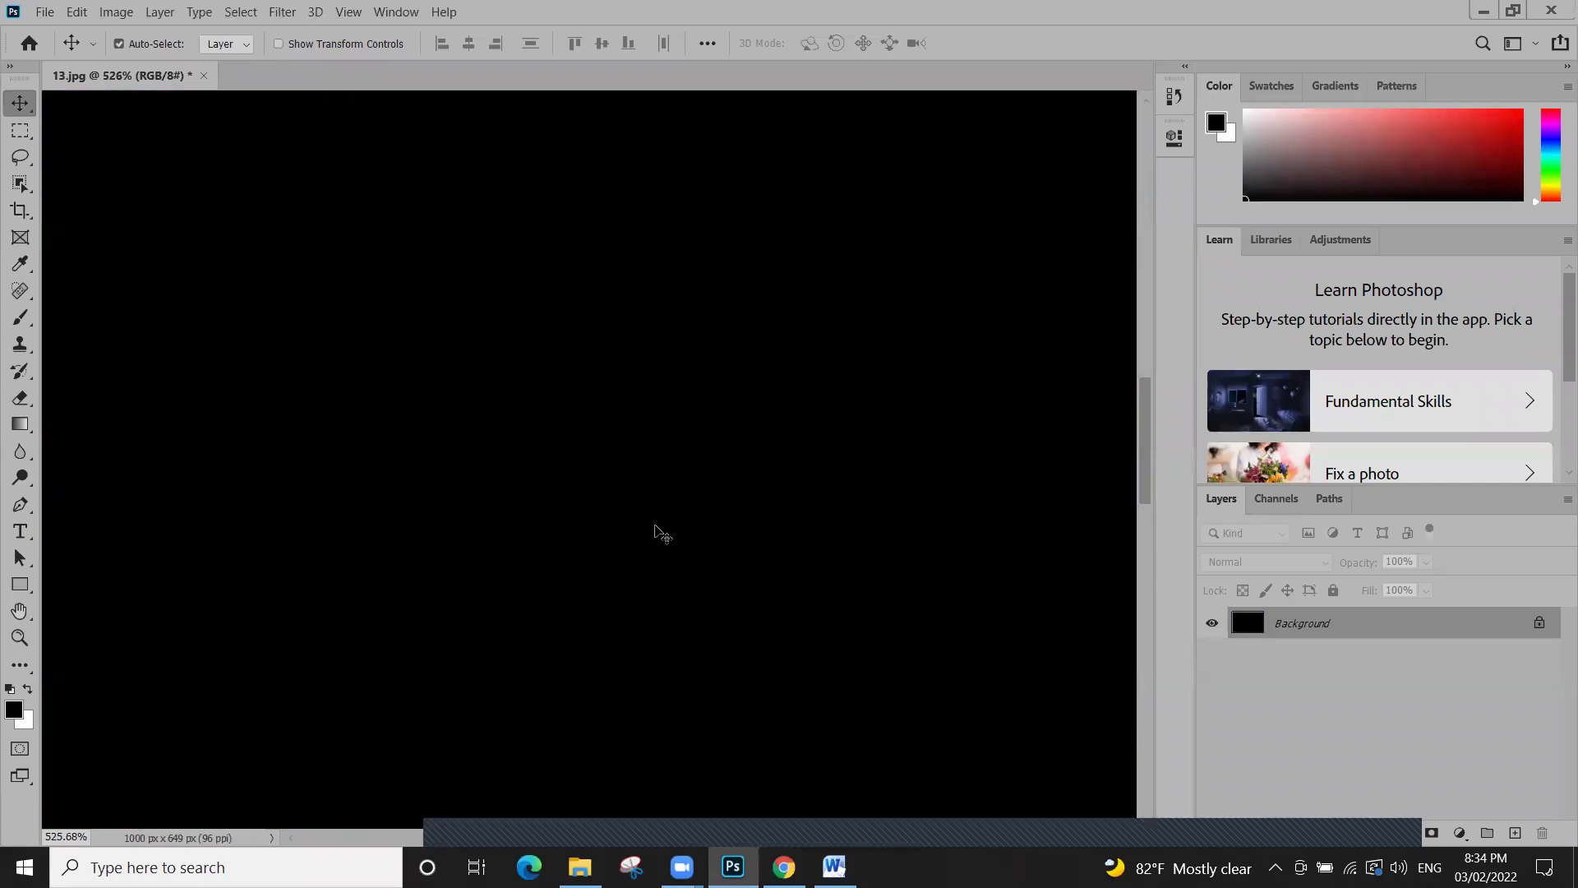
key("ctrl+z")
Open the General page of the Photoshop preferences
left_click(77, 11)
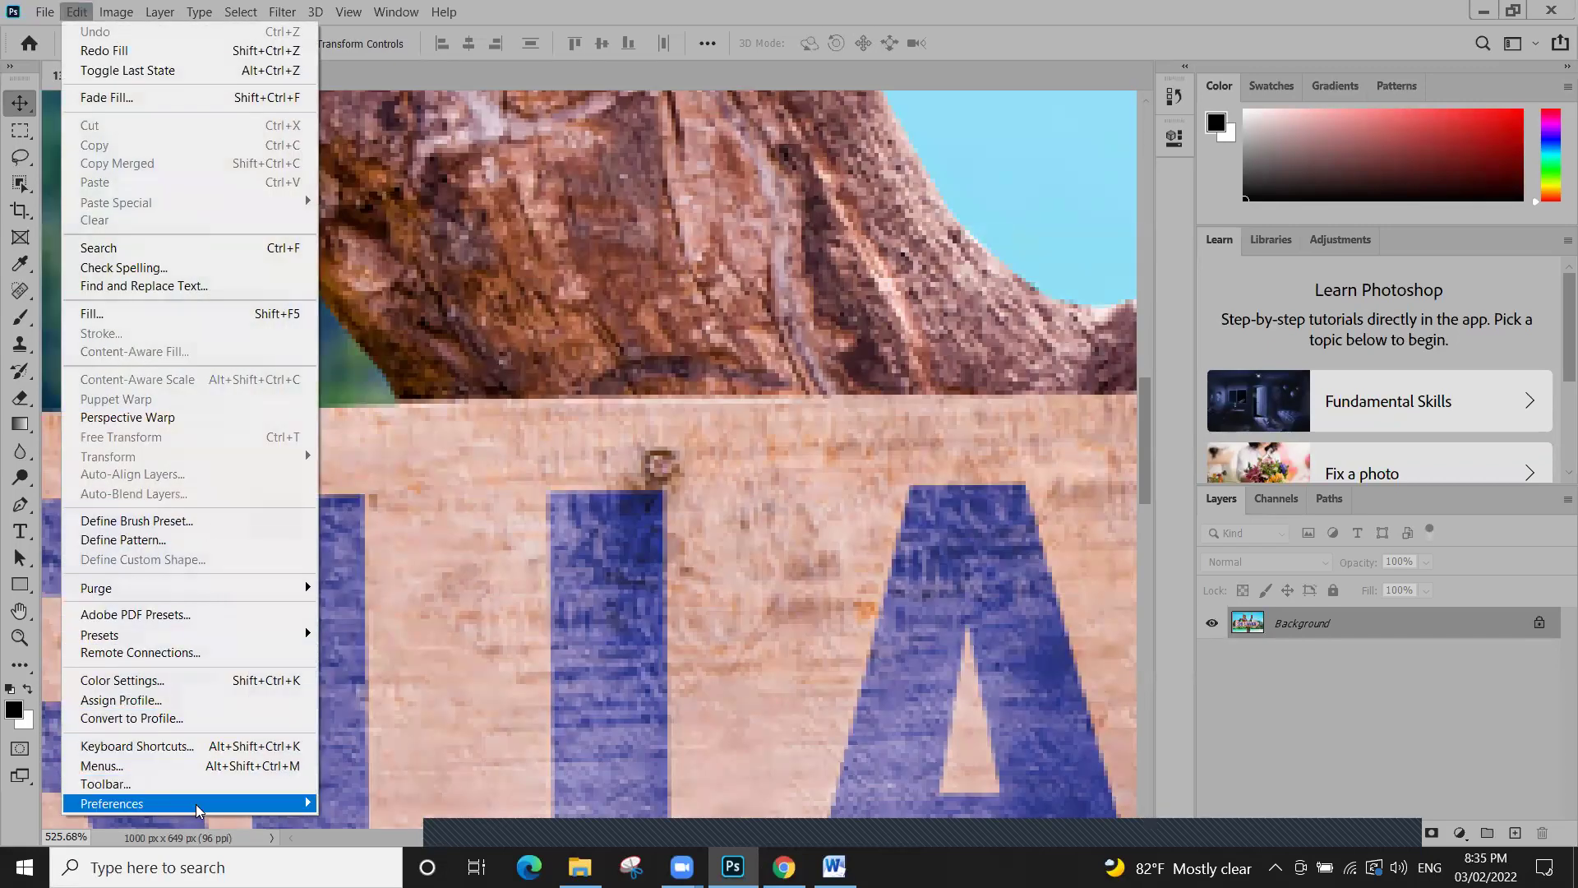
mouse_move(198, 810)
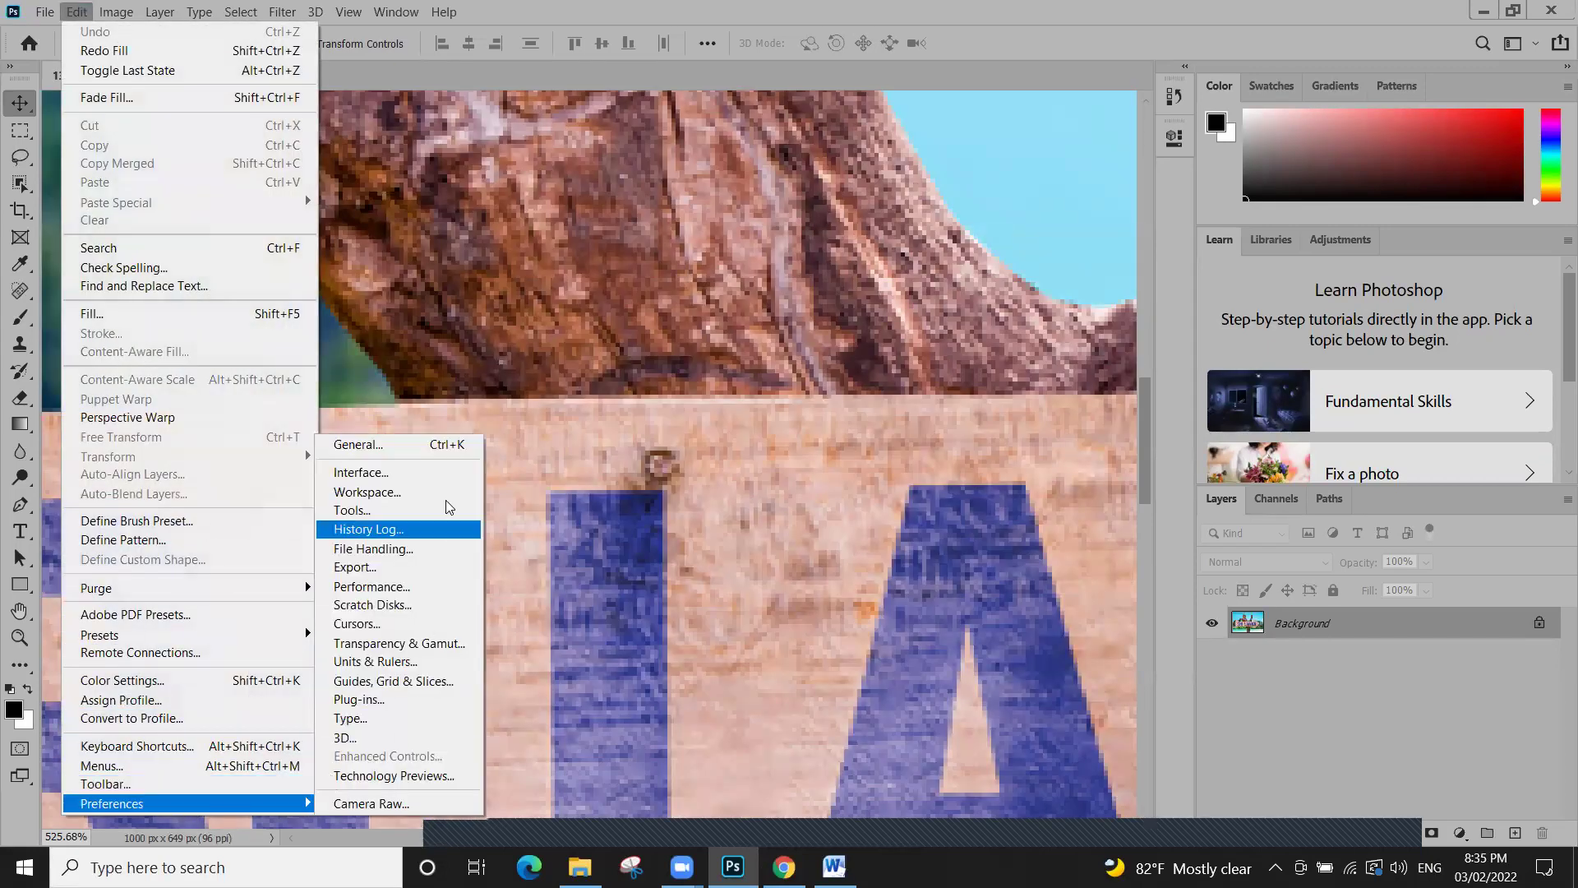
left_click(376, 446)
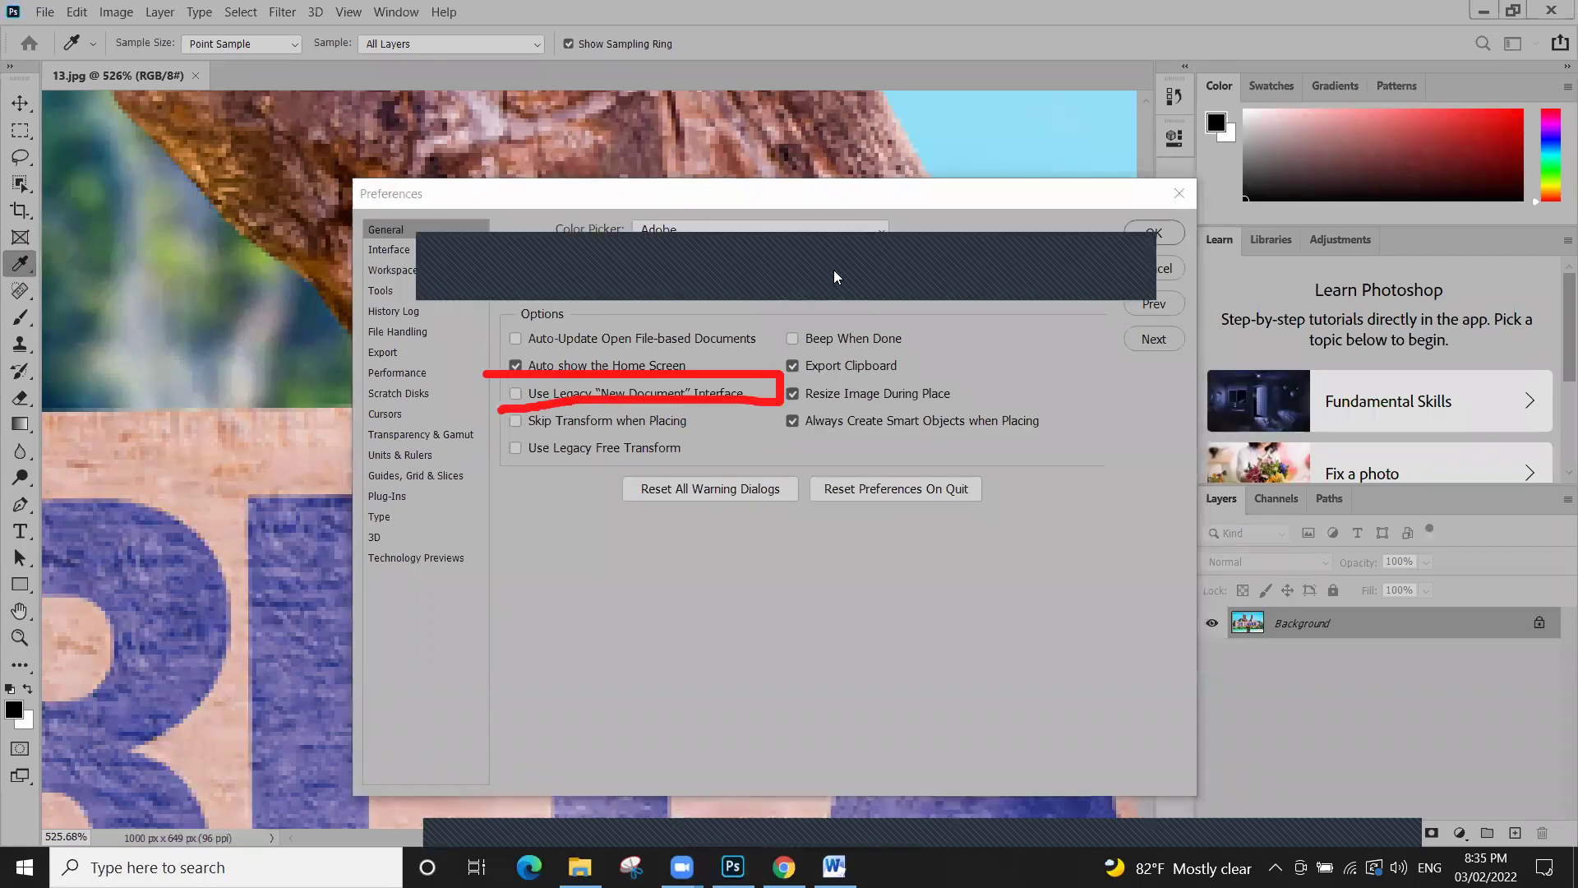
Mark the Use Legacy "New Document" Interface option with red screen annotations and clear the drawings
left_click(905, 265)
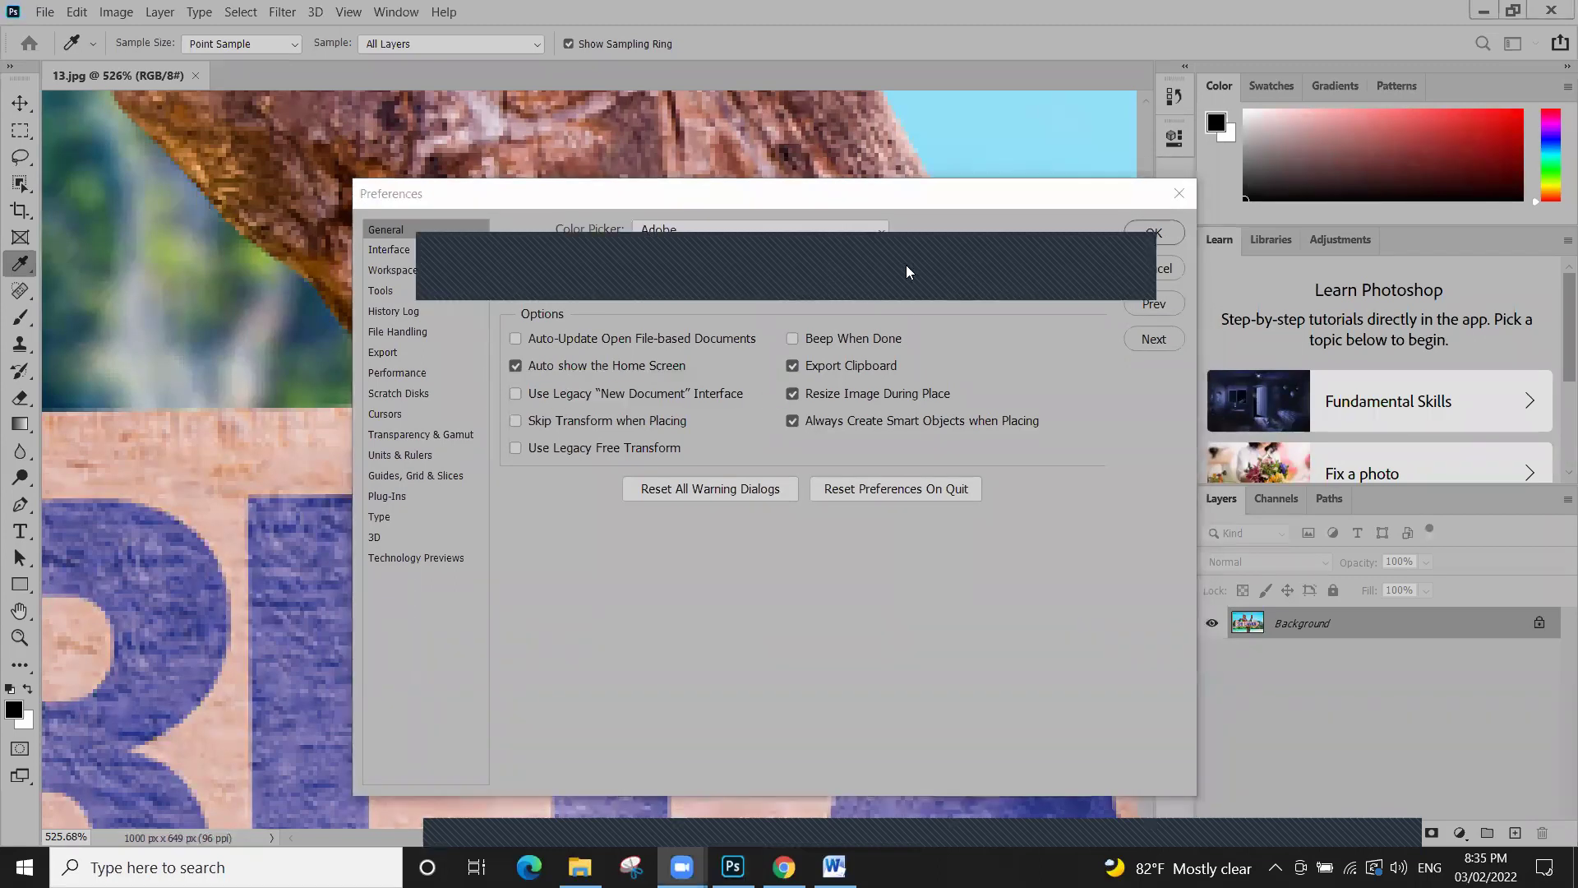
mouse_move(473, 366)
left_mouse_down()
mouse_move(765, 354)
mouse_move(567, 420)
mouse_move(464, 407)
mouse_move(481, 359)
mouse_move(534, 370)
left_mouse_up()
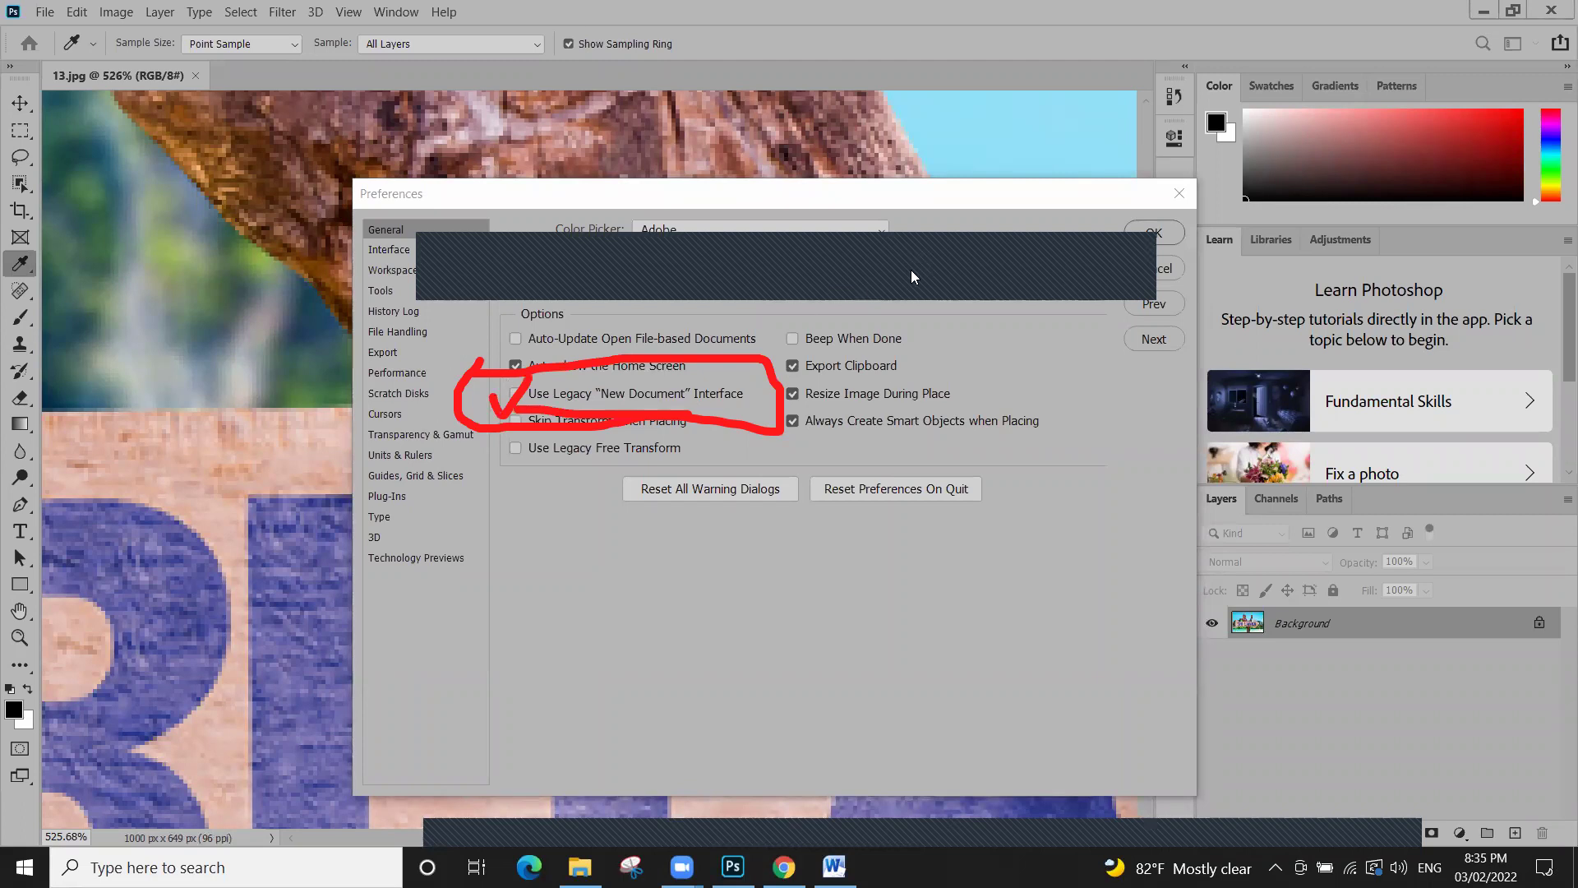
key("ctrl+z")
left_click(511, 398)
left_click_drag(511, 398, 604, 378)
mouse_move(499, 381)
left_mouse_down()
mouse_move(516, 399)
mouse_move(569, 354)
left_mouse_up()
left_click(911, 285)
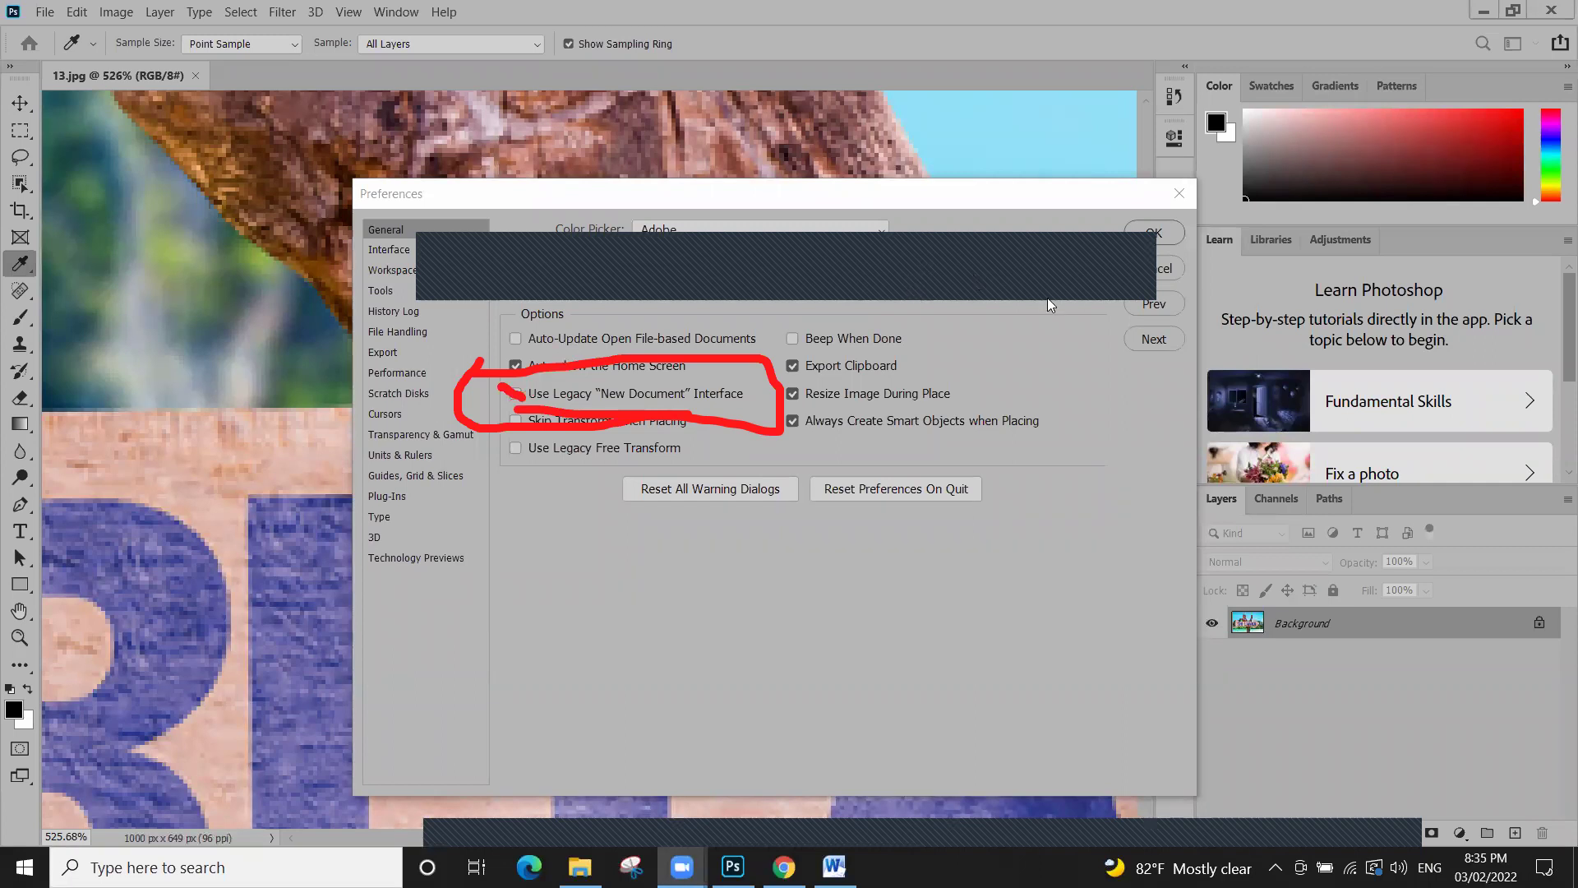
left_click(1133, 262)
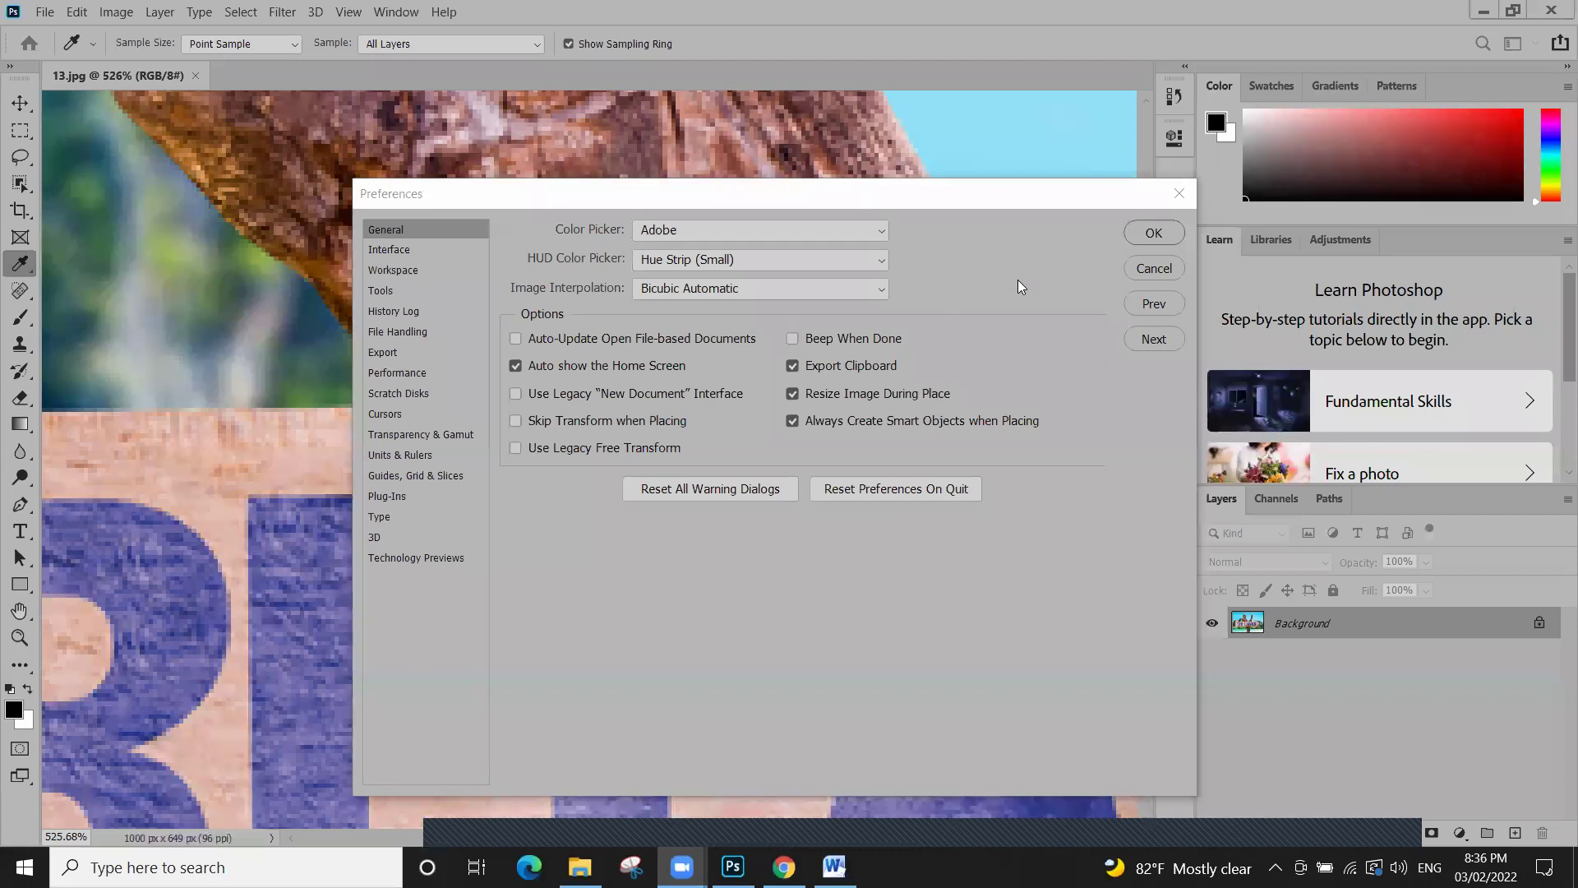
Cancel the Preferences dialog, then fit the whole 13.jpg image on screen with the Move tool active
left_click(1168, 286)
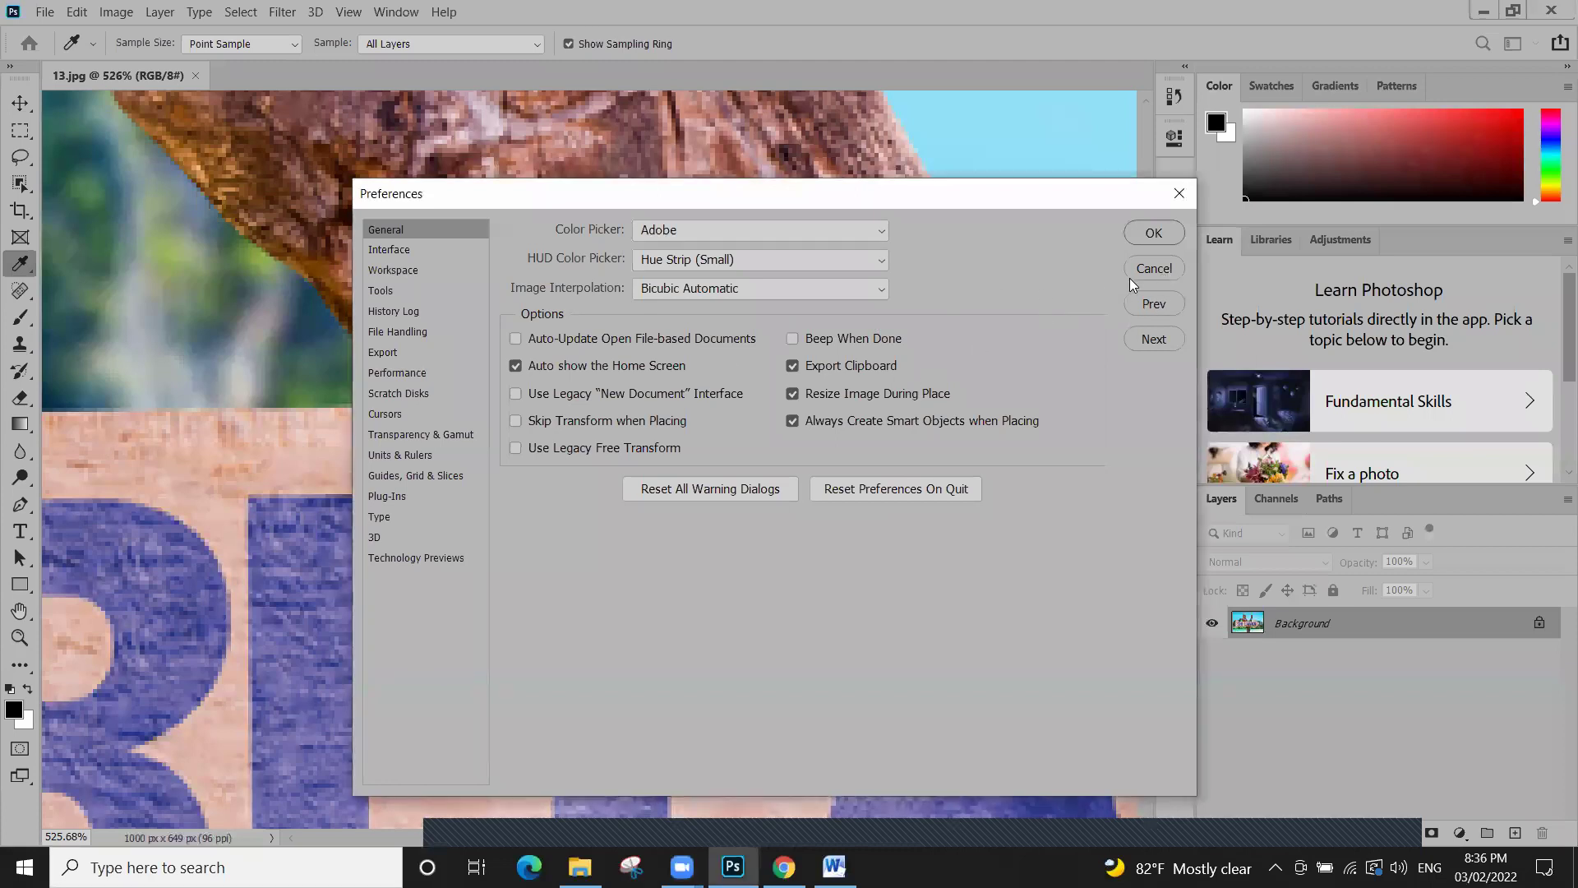
left_click(1131, 272)
key("v")
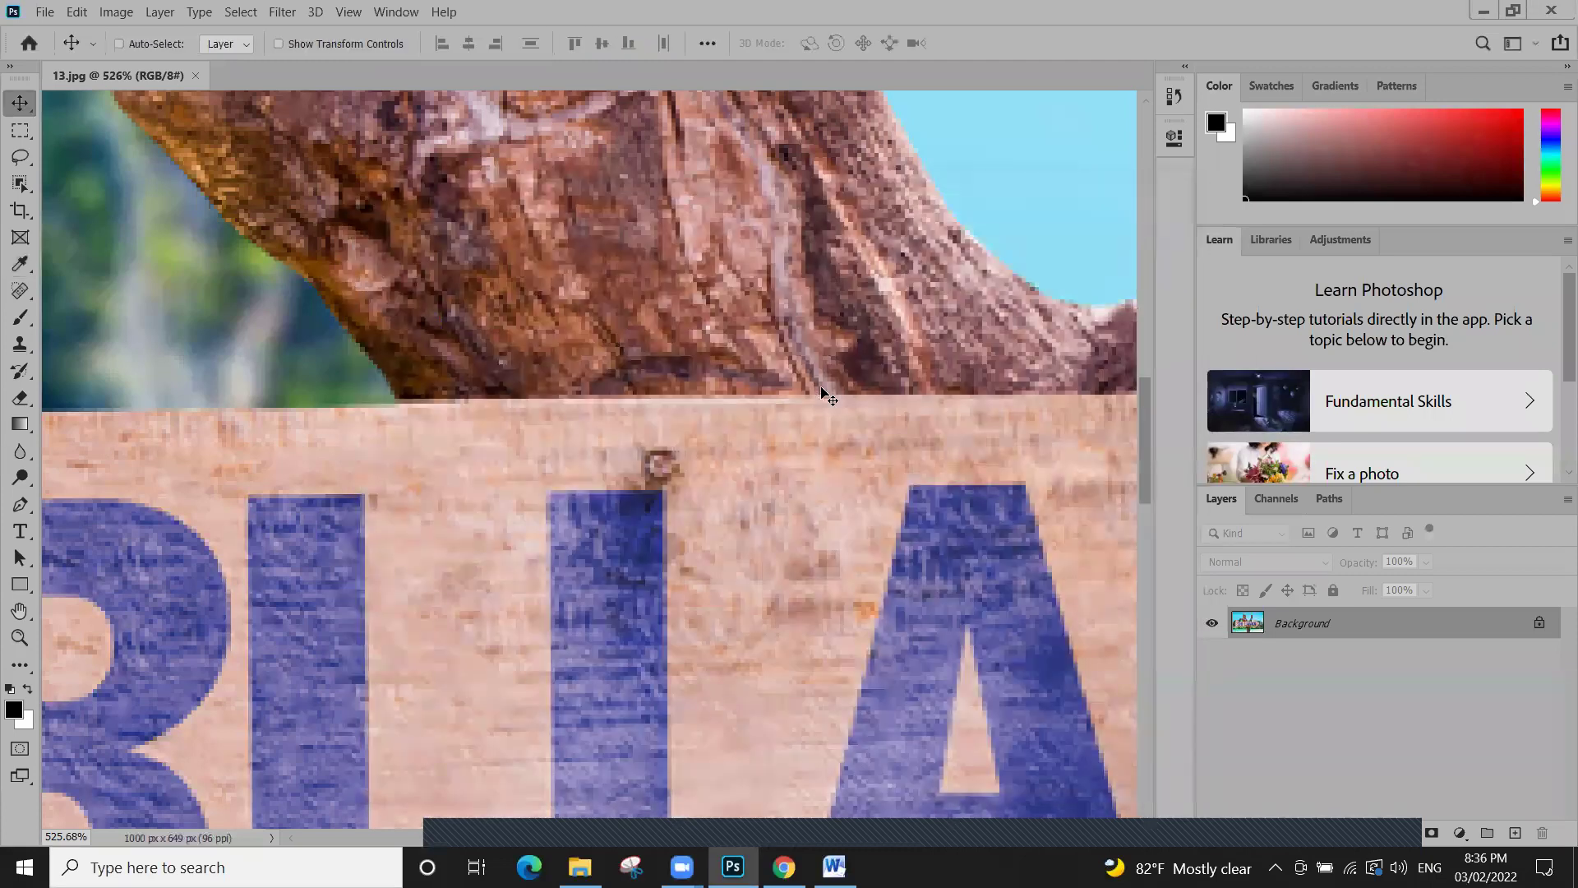
key("ctrl+0")
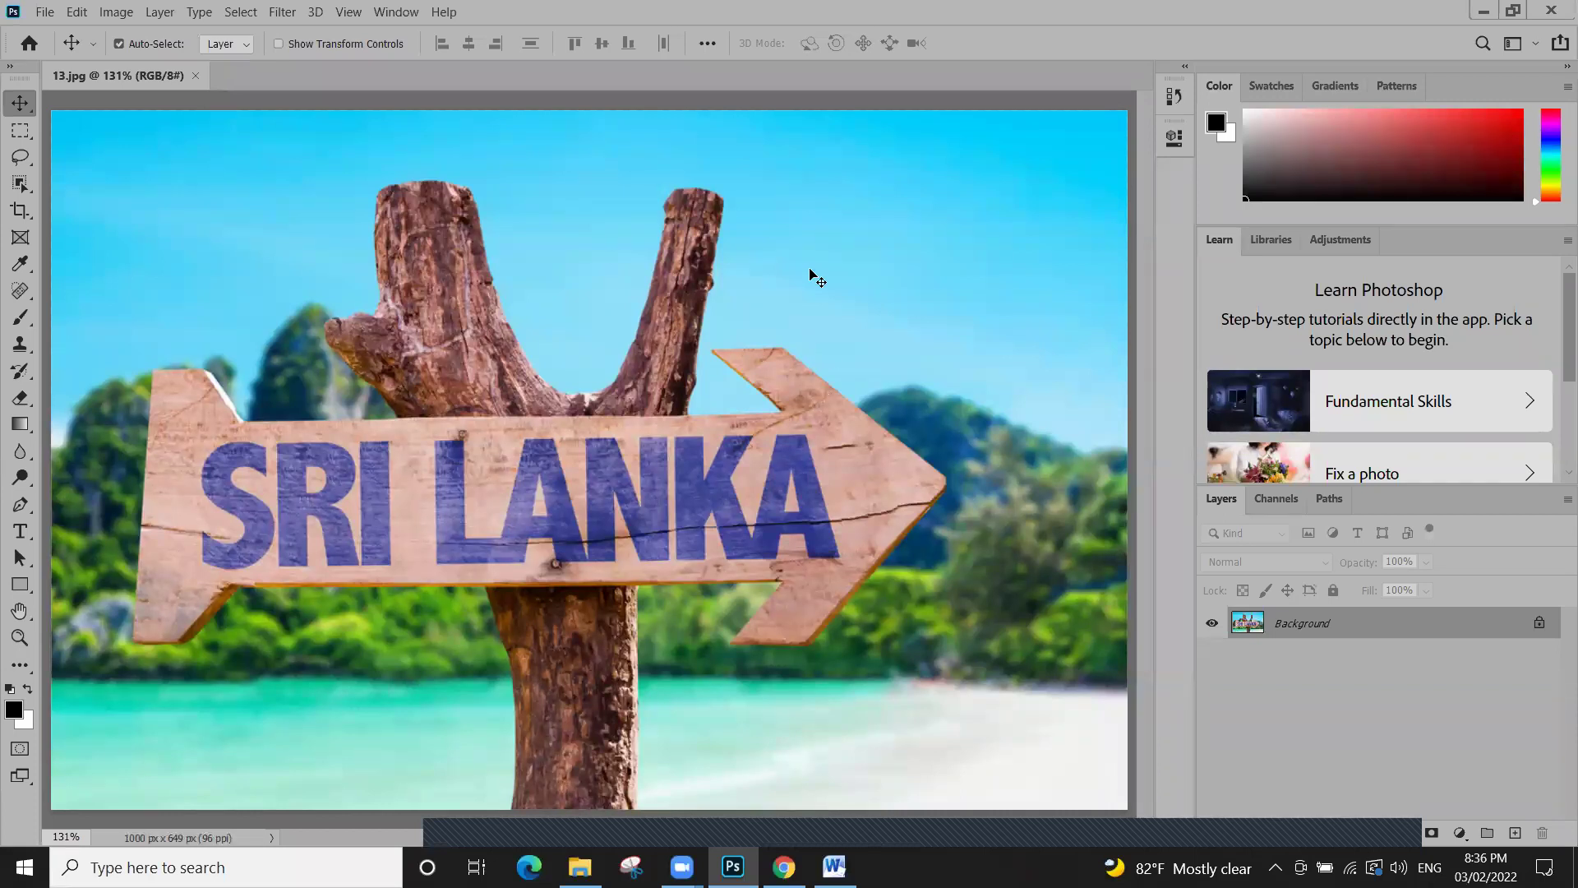
Zoom in on 13.jpg up to 12800% to examine its individual pixels
key("ctrl+plus")
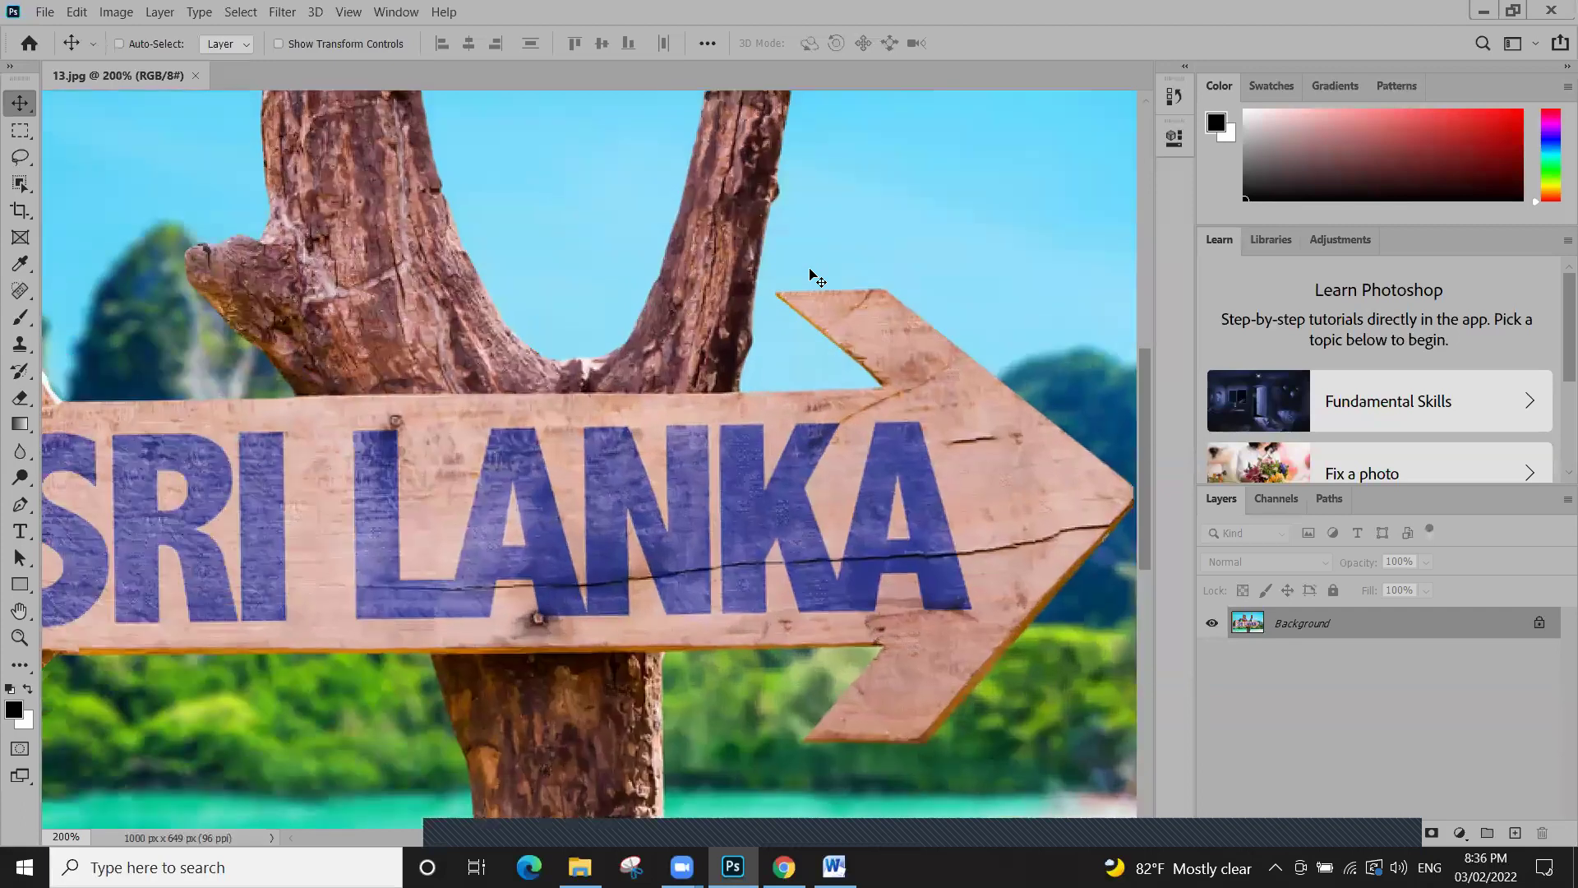
key("ctrl+plus")
key("ctrl+plus")
key("ctrl+plus")
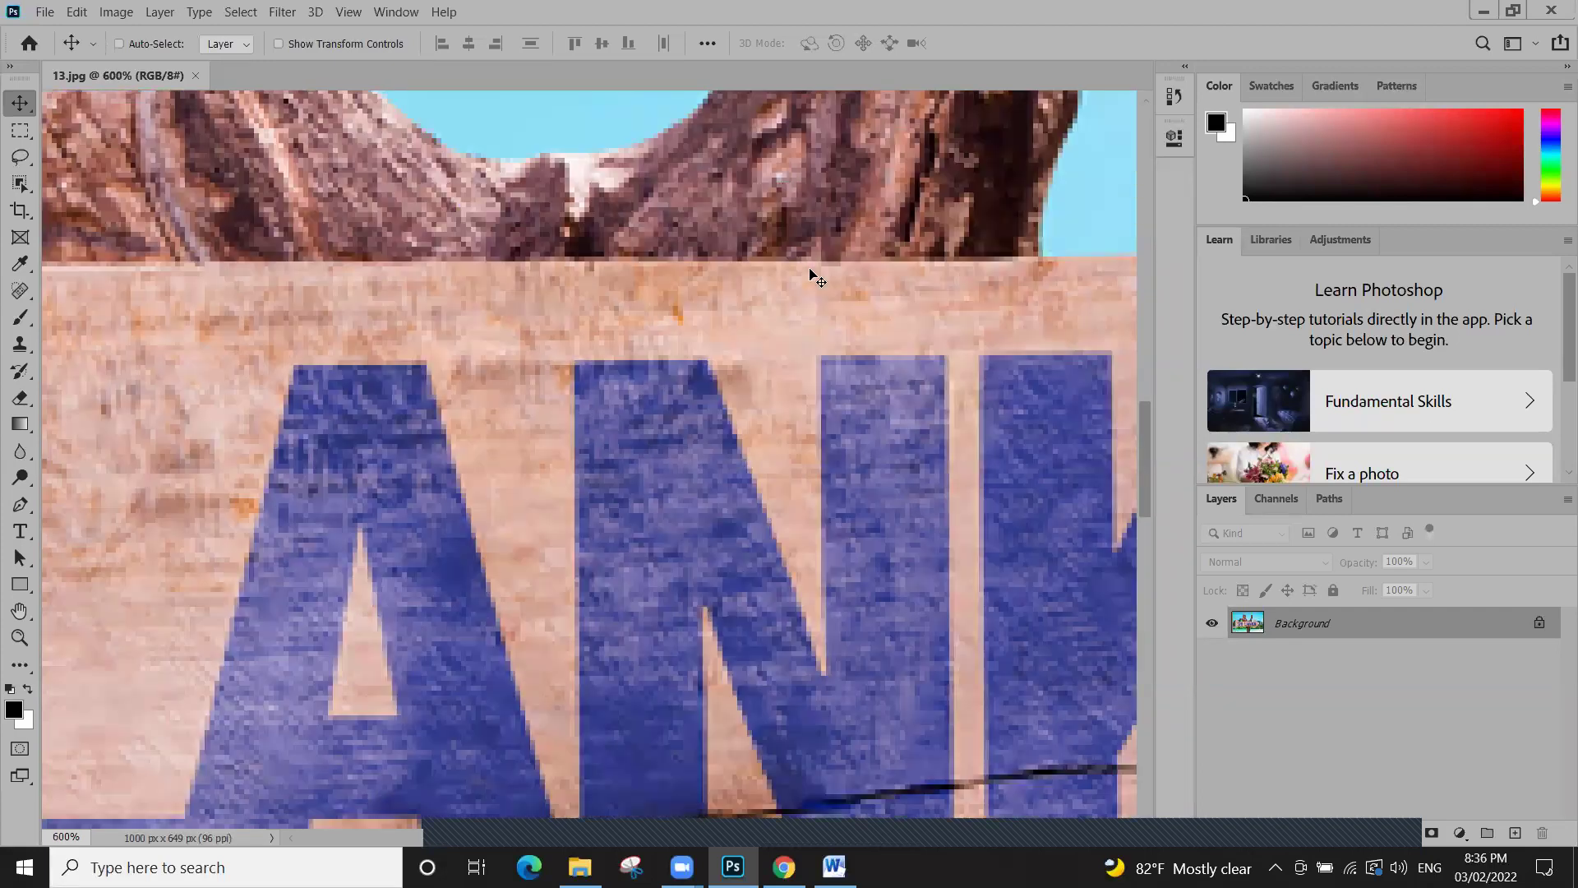
key("ctrl+plus")
key("ctrl+plus")
key("ctrl+plus")
key("ctrl+plus")
key("ctrl+plus")
key("ctrl+plus")
key("ctrl+plus")
key("ctrl+plus")
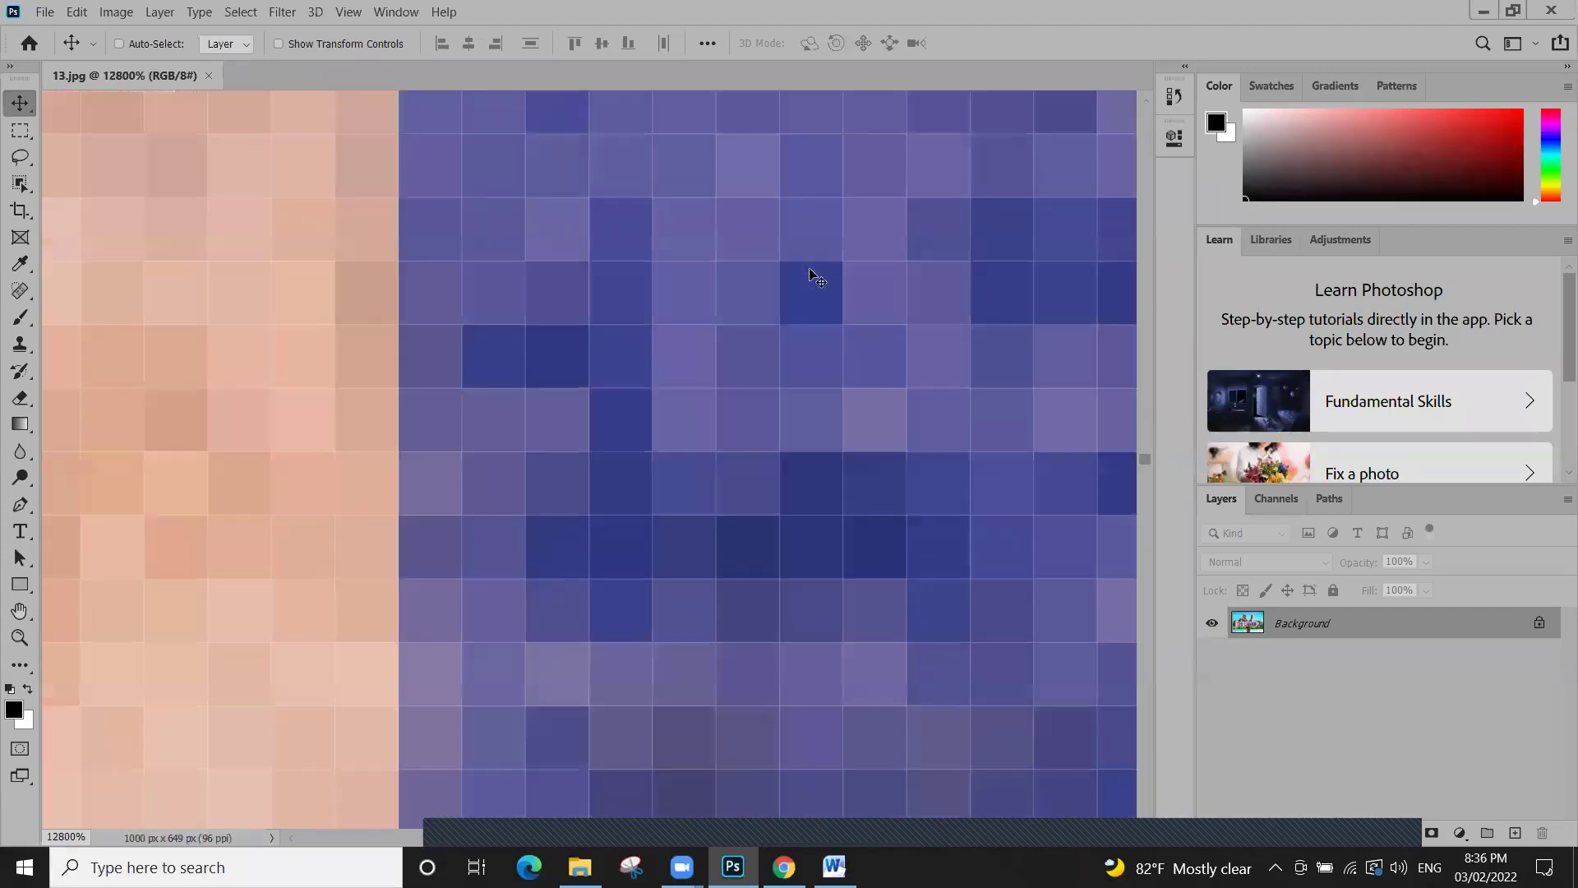
Zoom back out from the pixel view of 13.jpg to 66.7%
key("ctrl+minus")
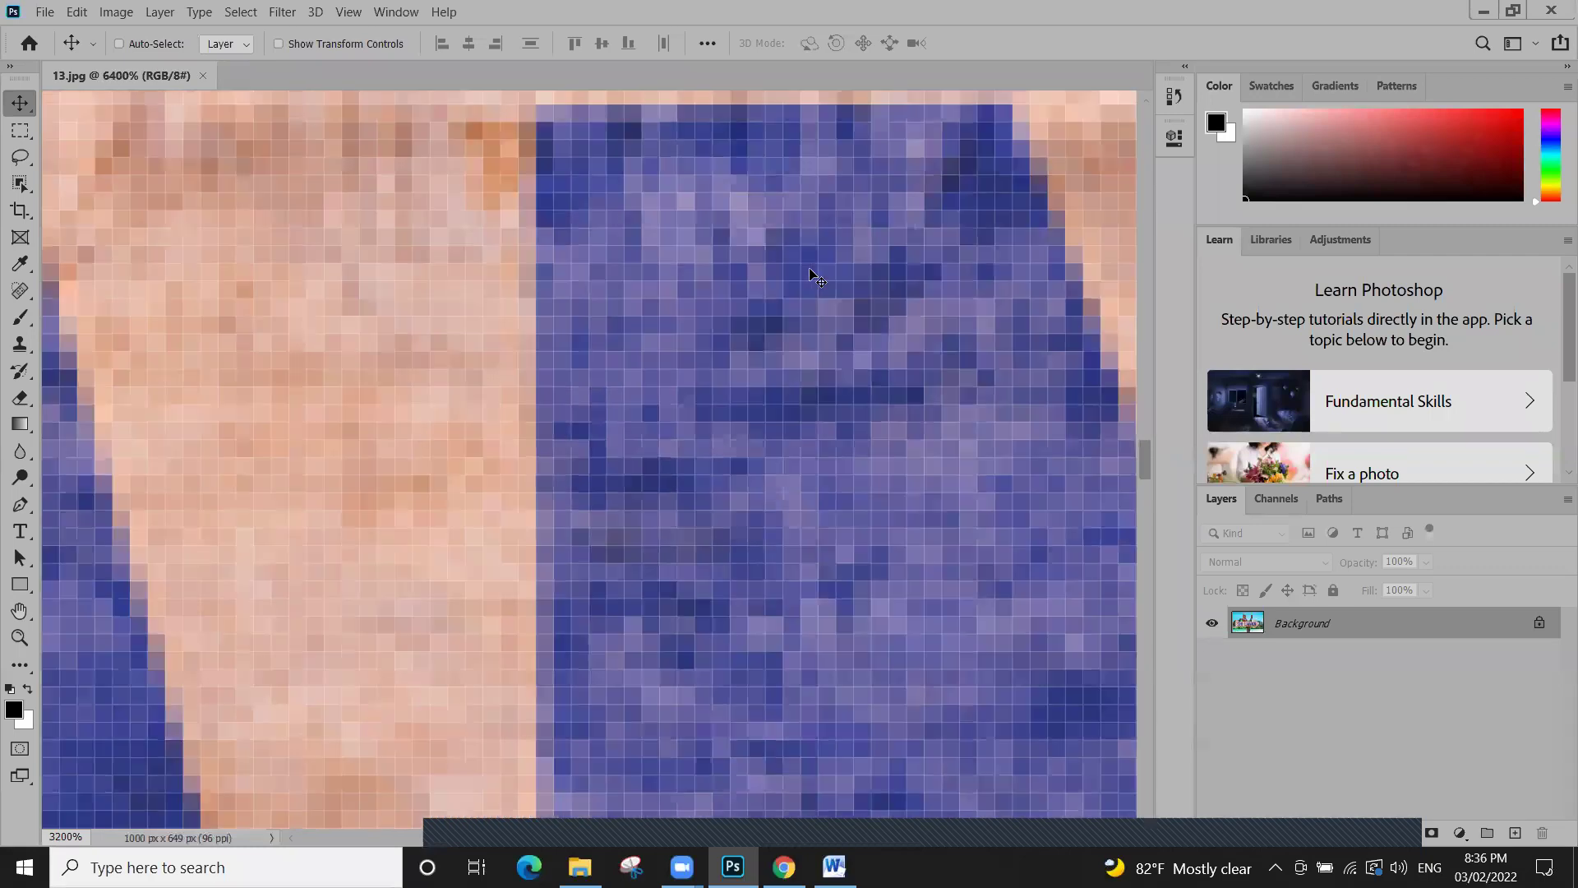
key("ctrl+minus")
key("ctrl+minus")
key("ctrl+minus")
key("ctrl+minus")
key("ctrl+minus")
key("ctrl+minus")
key("ctrl+minus")
key("ctrl+minus")
key("ctrl+minus")
key("ctrl+minus")
key("ctrl+minus")
key("ctrl+minus")
key("ctrl+minus")
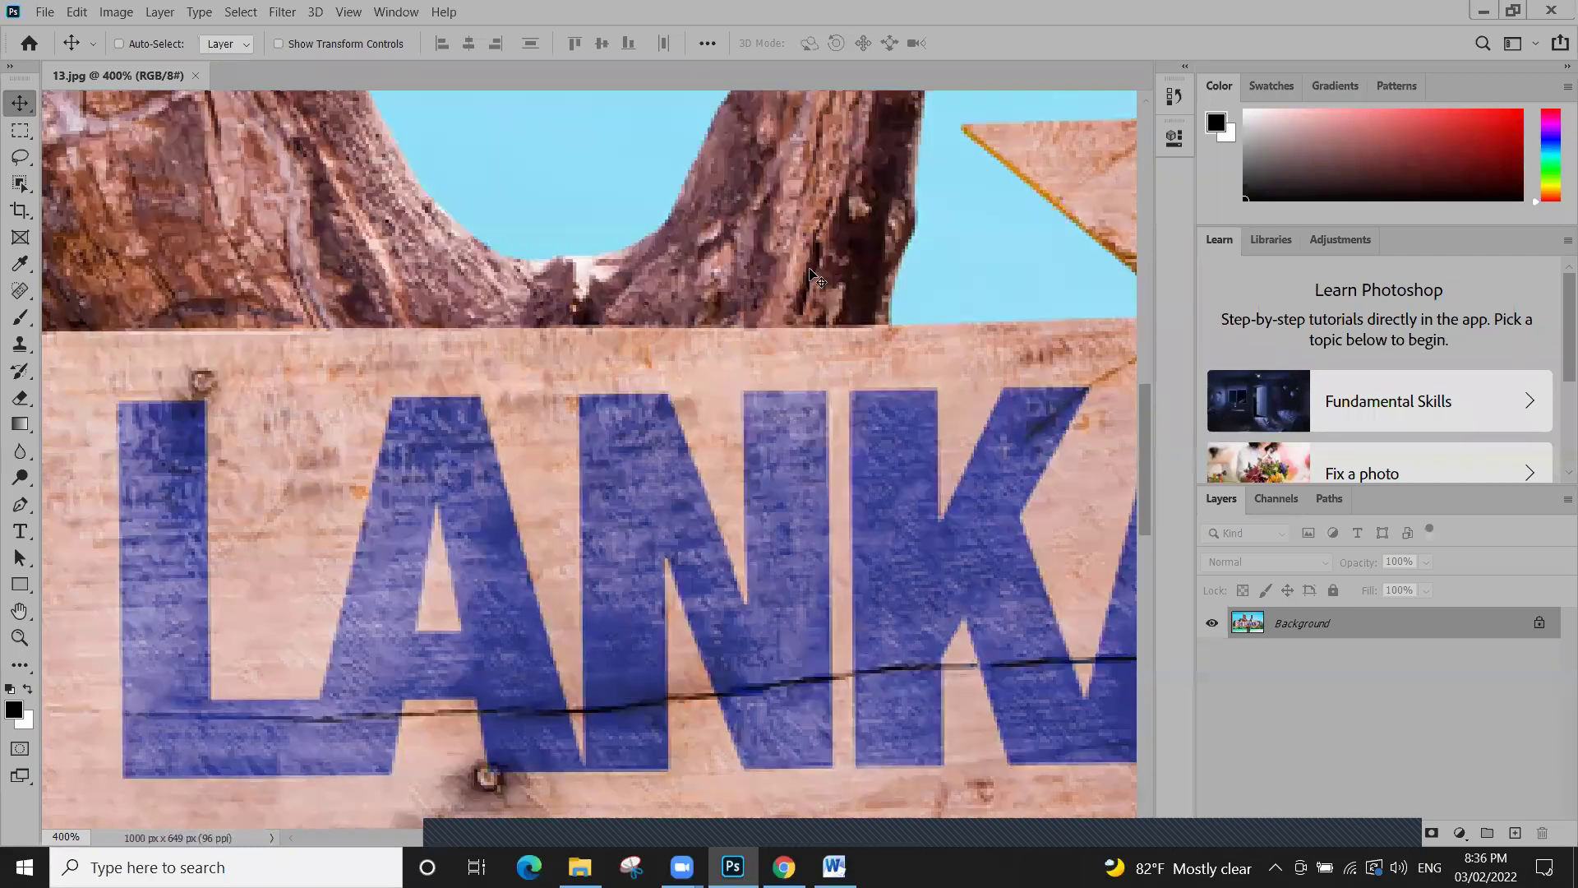
Zoom in on the sign lettering in 13.jpg to 800%
key("ctrl+plus")
key("ctrl+plus")
key("ctrl+plus")
key("ctrl+plus")
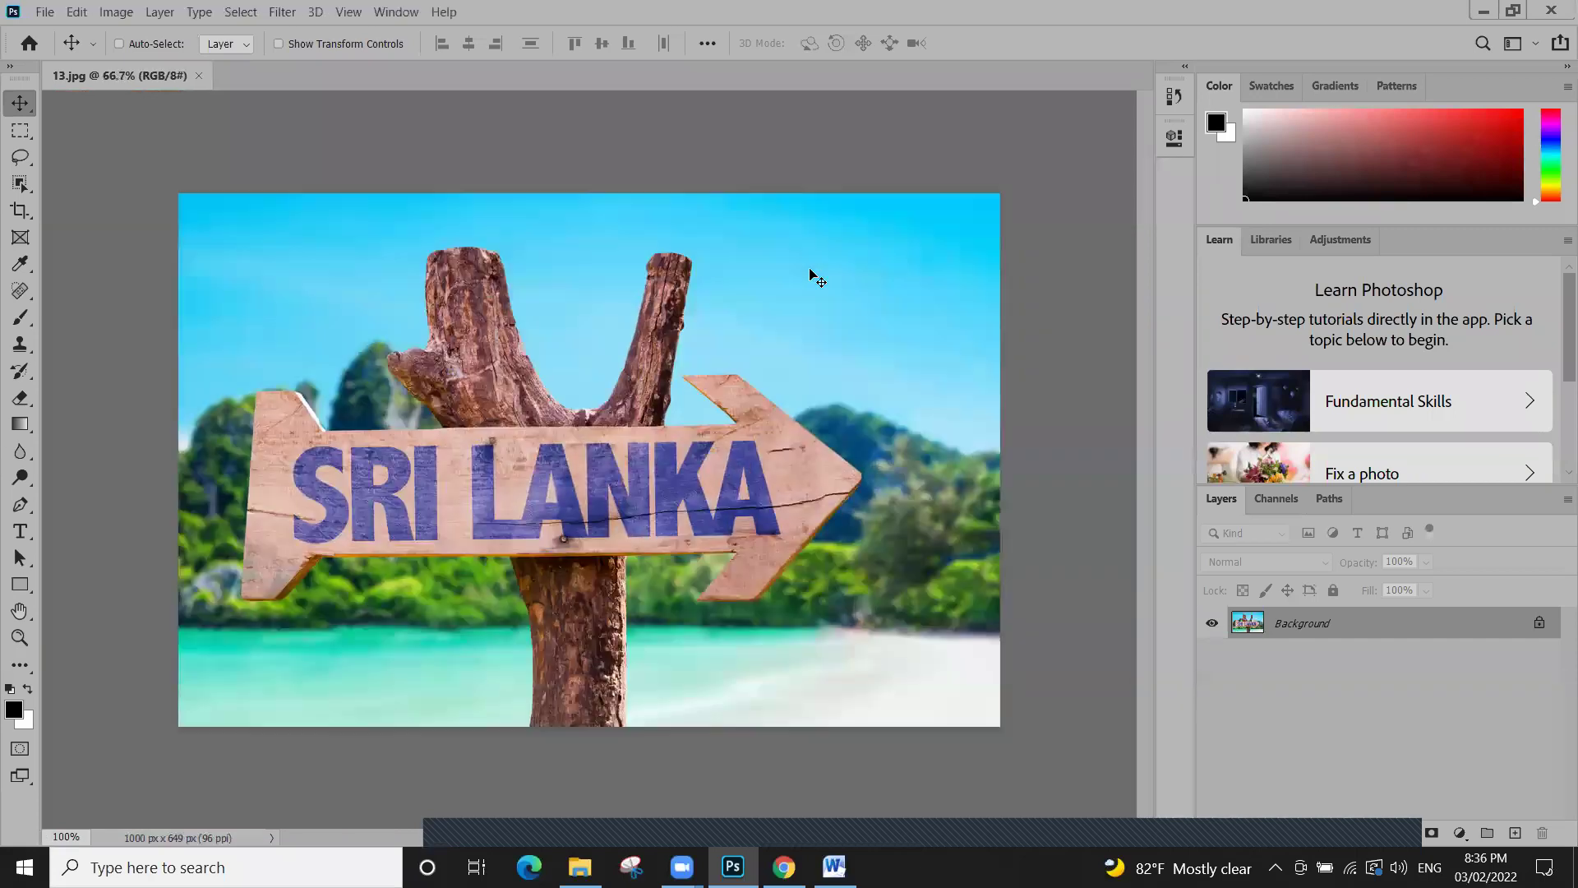
key("ctrl+plus")
key("ctrl+plus")
key("ctrl+plus")
key("ctrl+plus")
key("ctrl+plus")
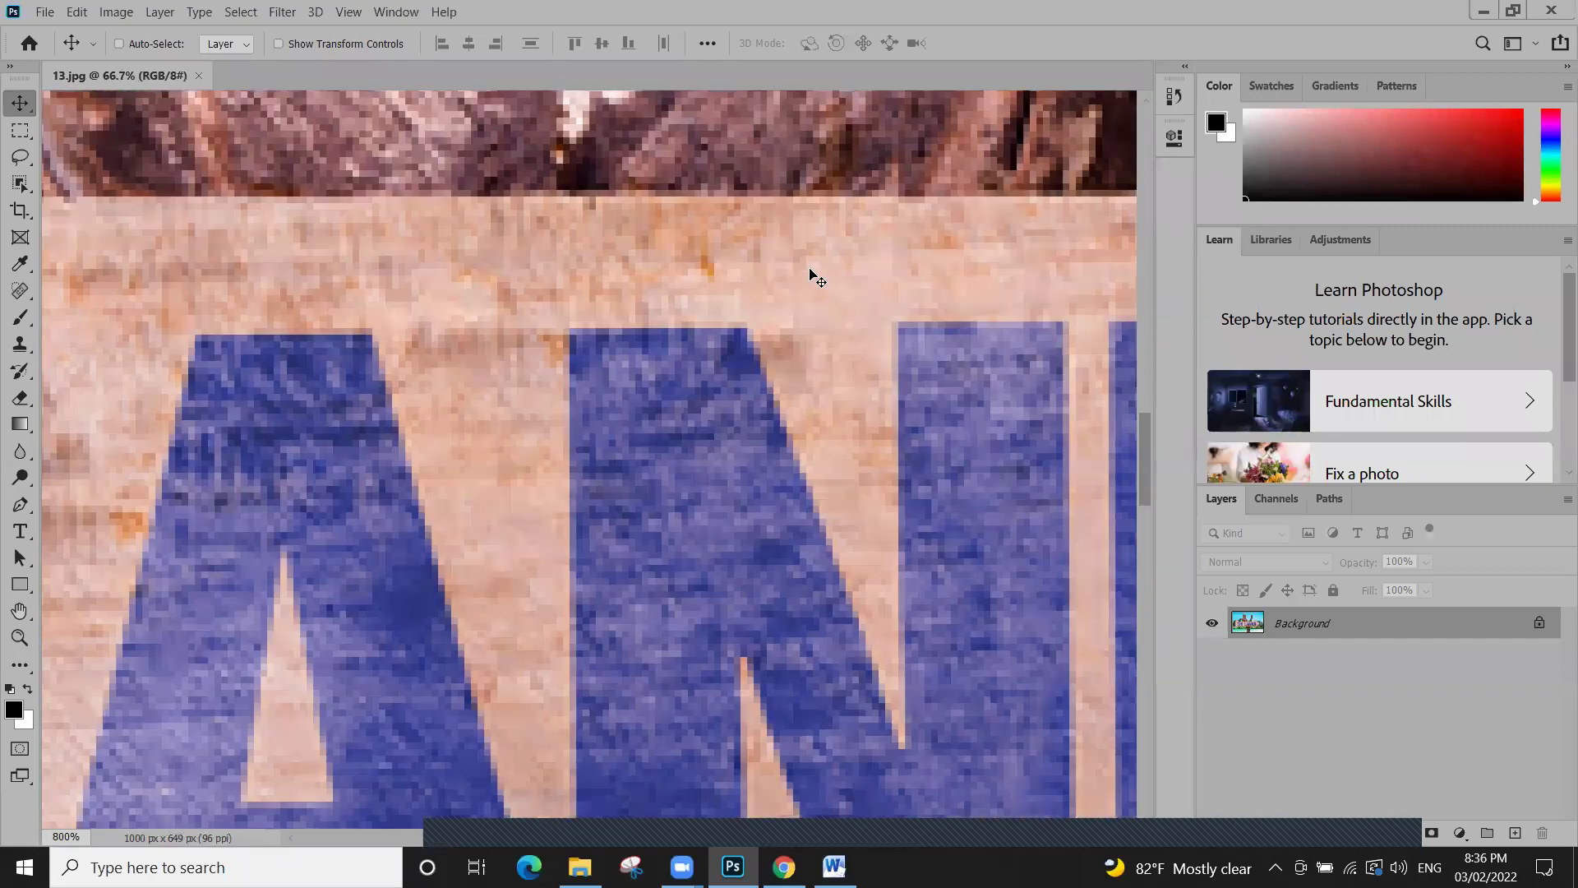
Fit 13.jpg on screen, then zoom in on the lettering to 3200%
key("ctrl+0")
key("ctrl+plus")
key("ctrl+plus")
key("ctrl+plus")
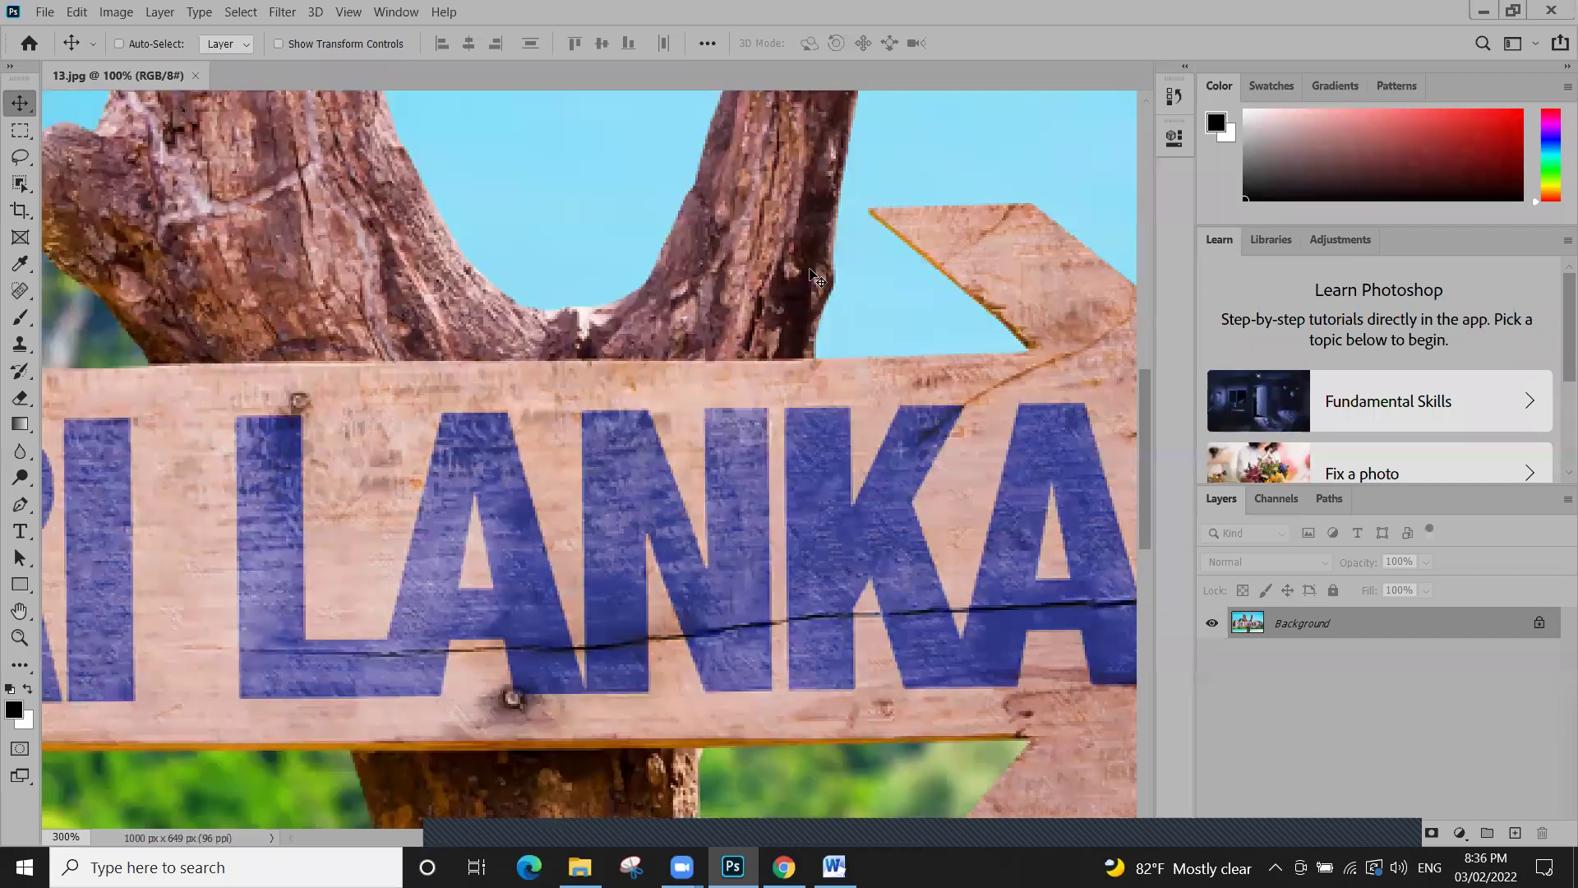
key("ctrl+plus")
key("ctrl+plus")
key("ctrl+plus")
key("ctrl+plus")
key("ctrl+plus")
key("ctrl+plus")
key("ctrl+plus")
key("ctrl+plus")
key("ctrl+plus")
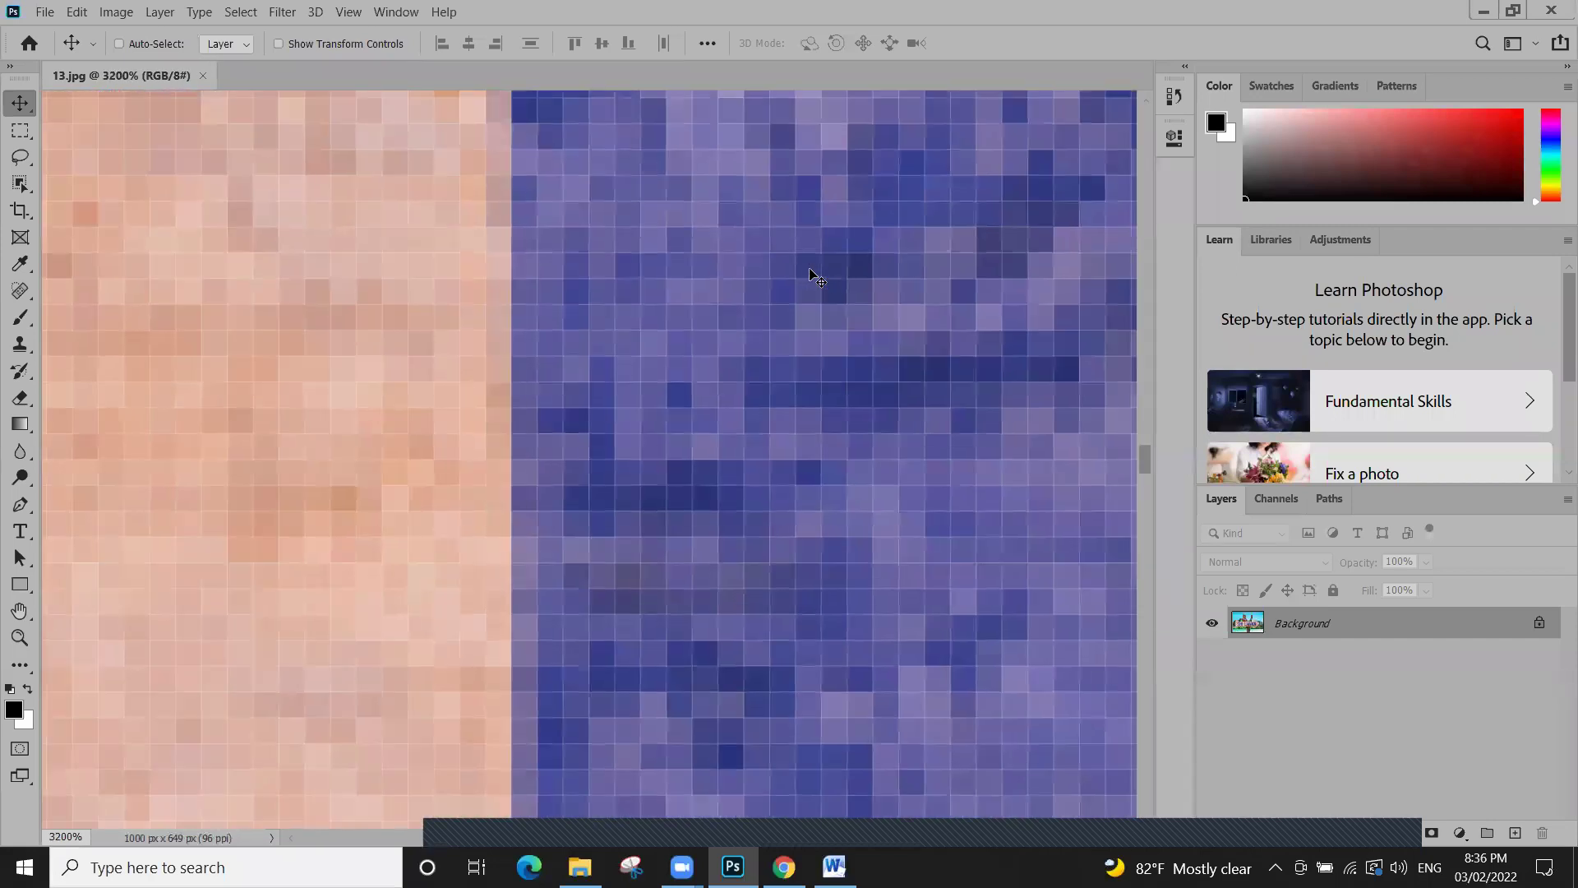
Zoom out of 13.jpg until the whole sign is visible at about 50%
key("ctrl+minus")
key("ctrl+minus")
key("ctrl+minus")
key("ctrl+minus")
key("ctrl+minus")
key("ctrl+minus")
key("ctrl+minus")
key("ctrl+minus")
key("ctrl+minus")
key("ctrl+minus")
key("ctrl+minus")
key("ctrl+minus")
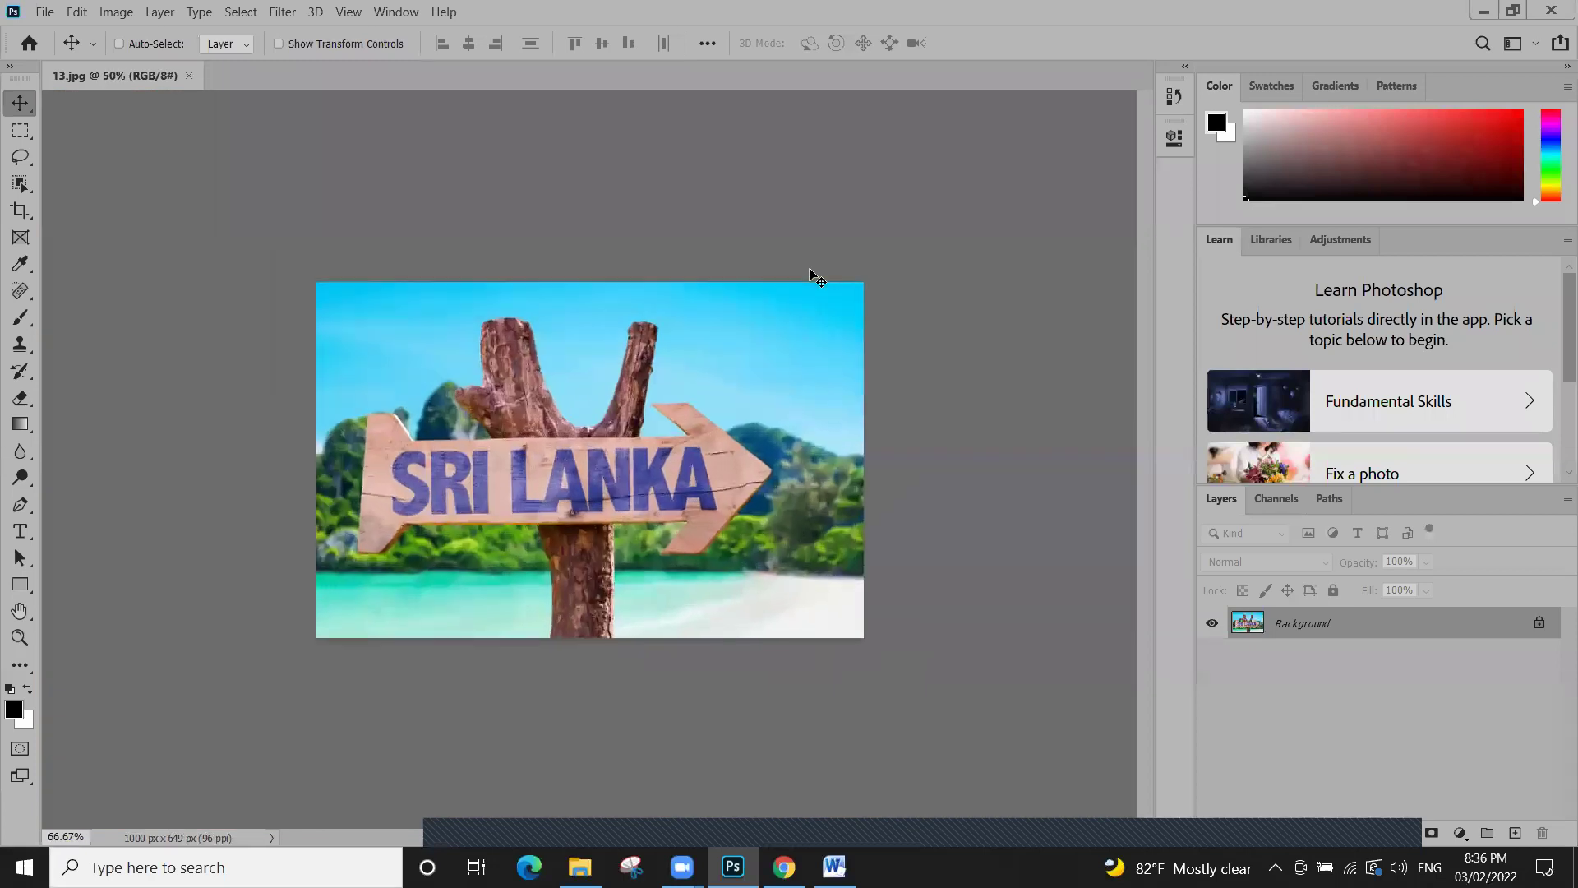
Zoom in and out of 13.jpg several times in small increments, then close the image
key("ctrl+plus")
key("ctrl+plus")
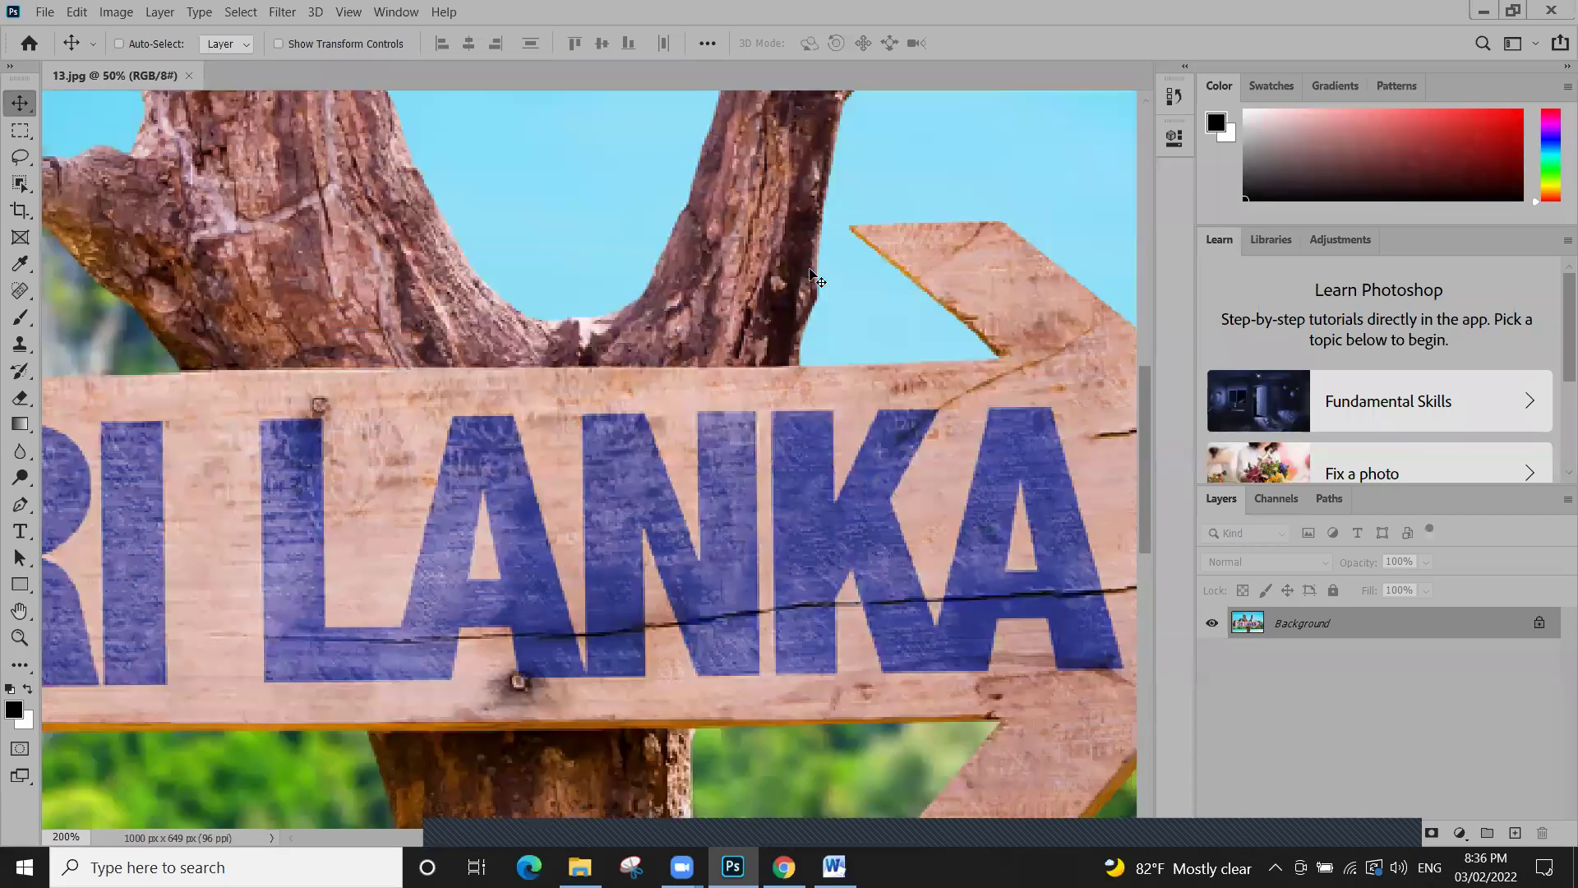
key("ctrl+plus")
key("ctrl+minus")
key("ctrl+minus")
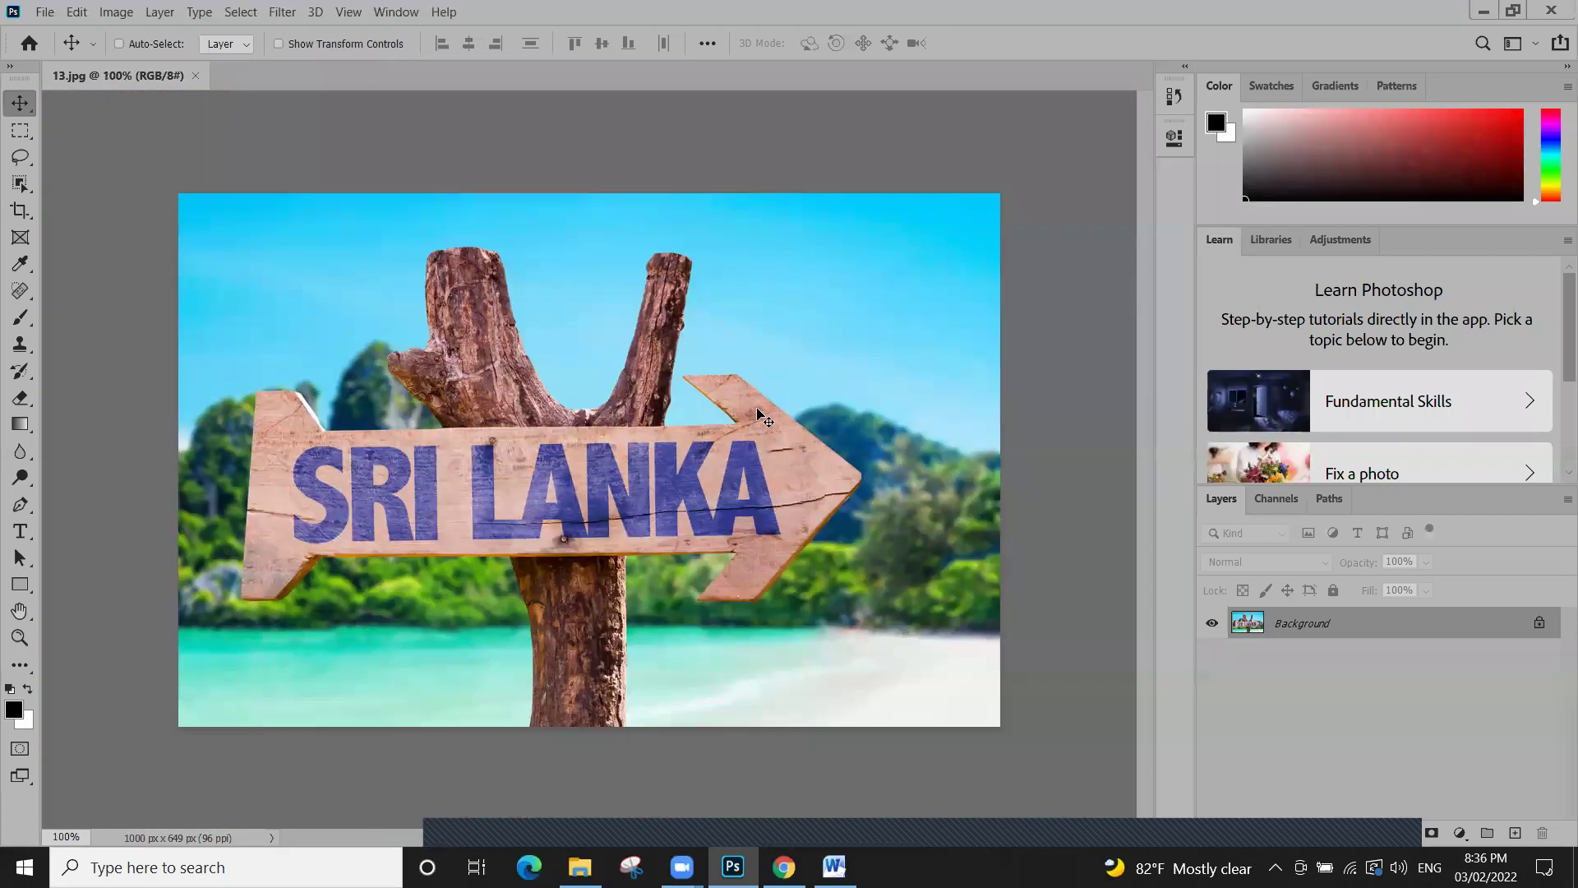
key("ctrl")
scroll(691, 400, "up", 5)
scroll(689, 401, "down", 2)
scroll(689, 401, "up", 3)
scroll(689, 401, "down", 3)
scroll(689, 400, "up", 1)
key("ctrl+minus")
key("ctrl+minus")
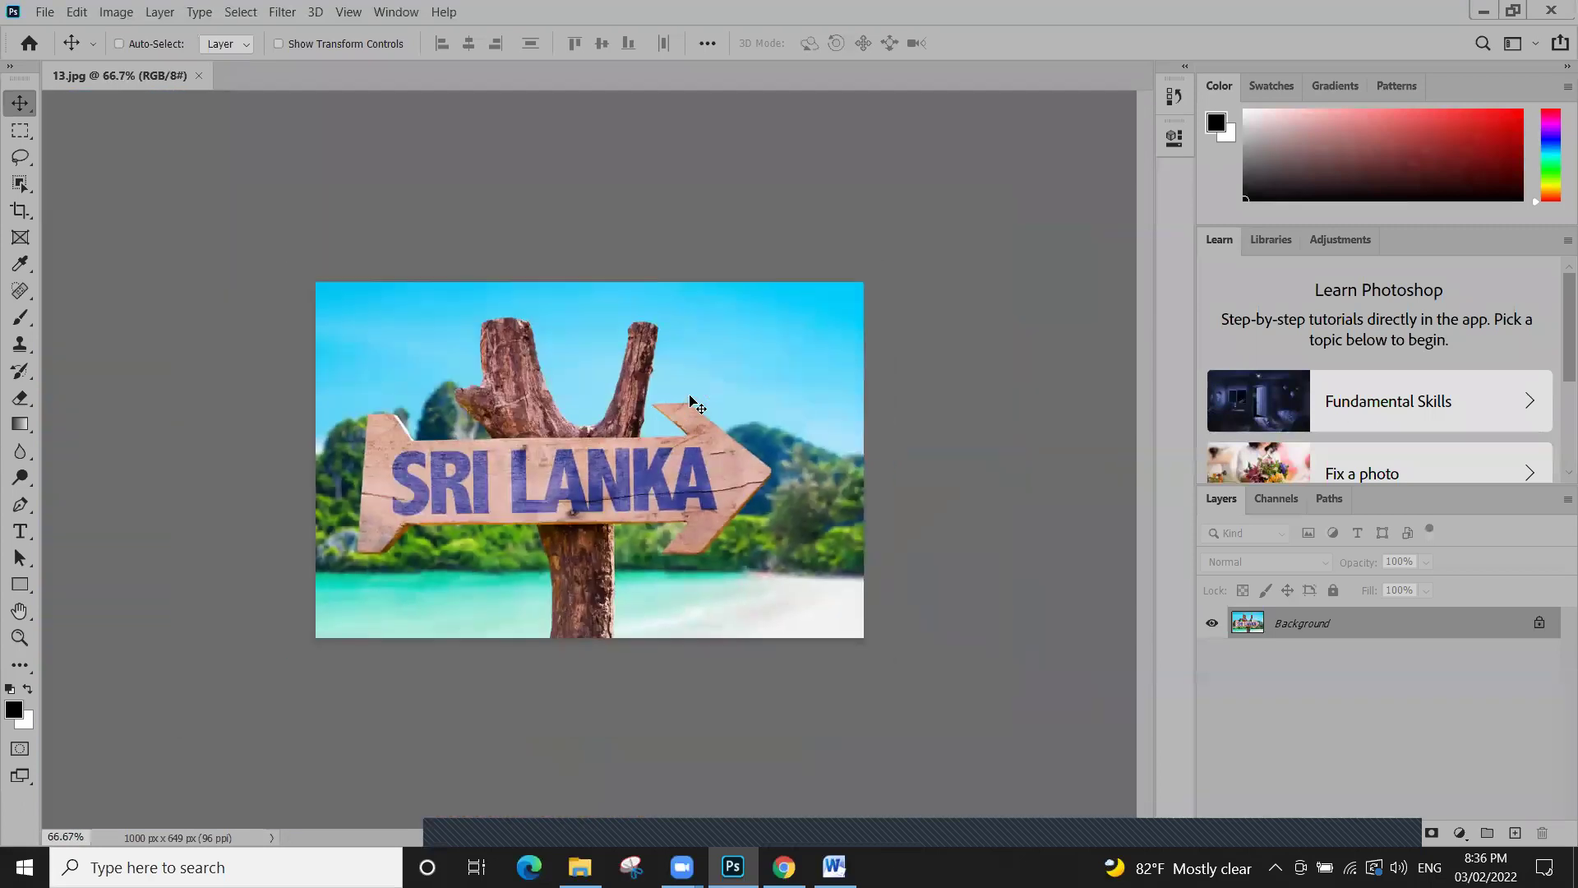
key("ctrl+plus")
scroll(688, 401, "up", 1)
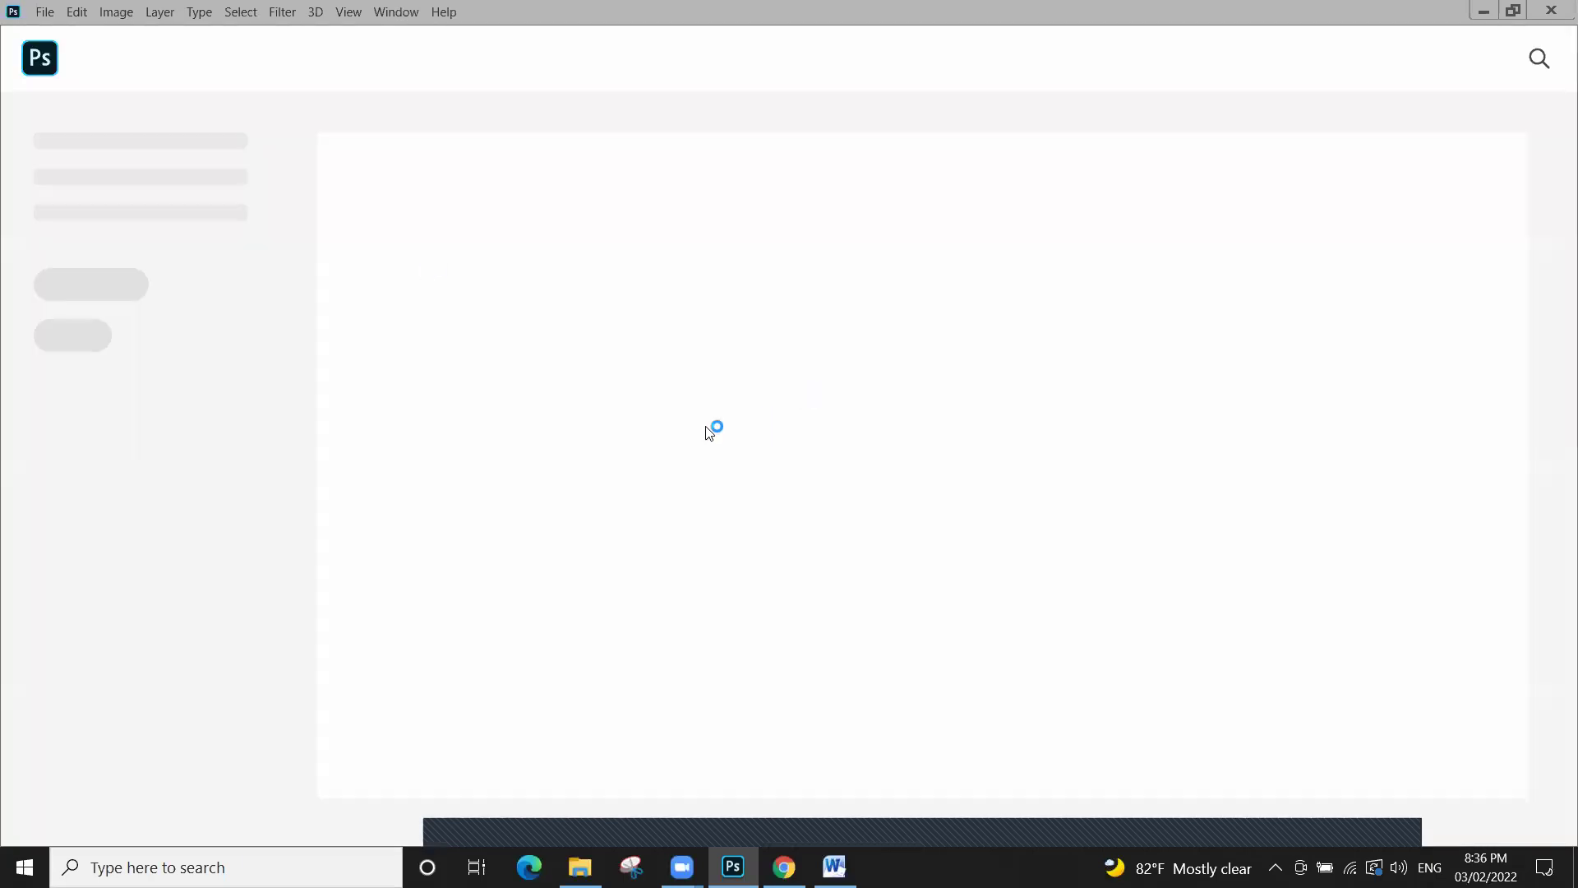
Open 5.jpg from the Image Edit set 01 folder and zoom in to 400%
left_click(55, 18)
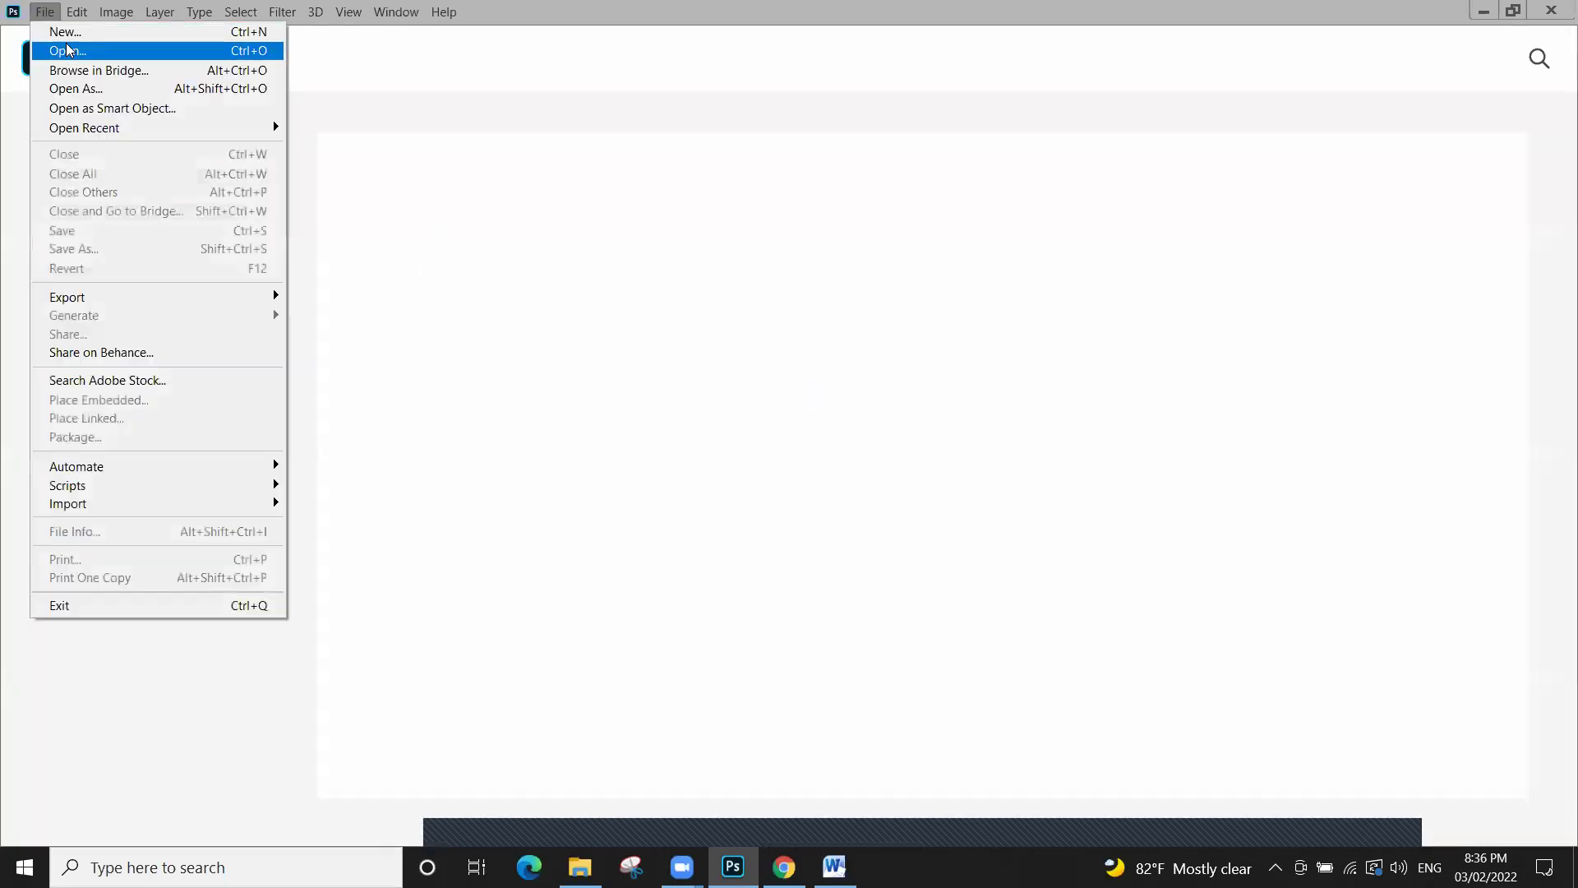
left_click(92, 49)
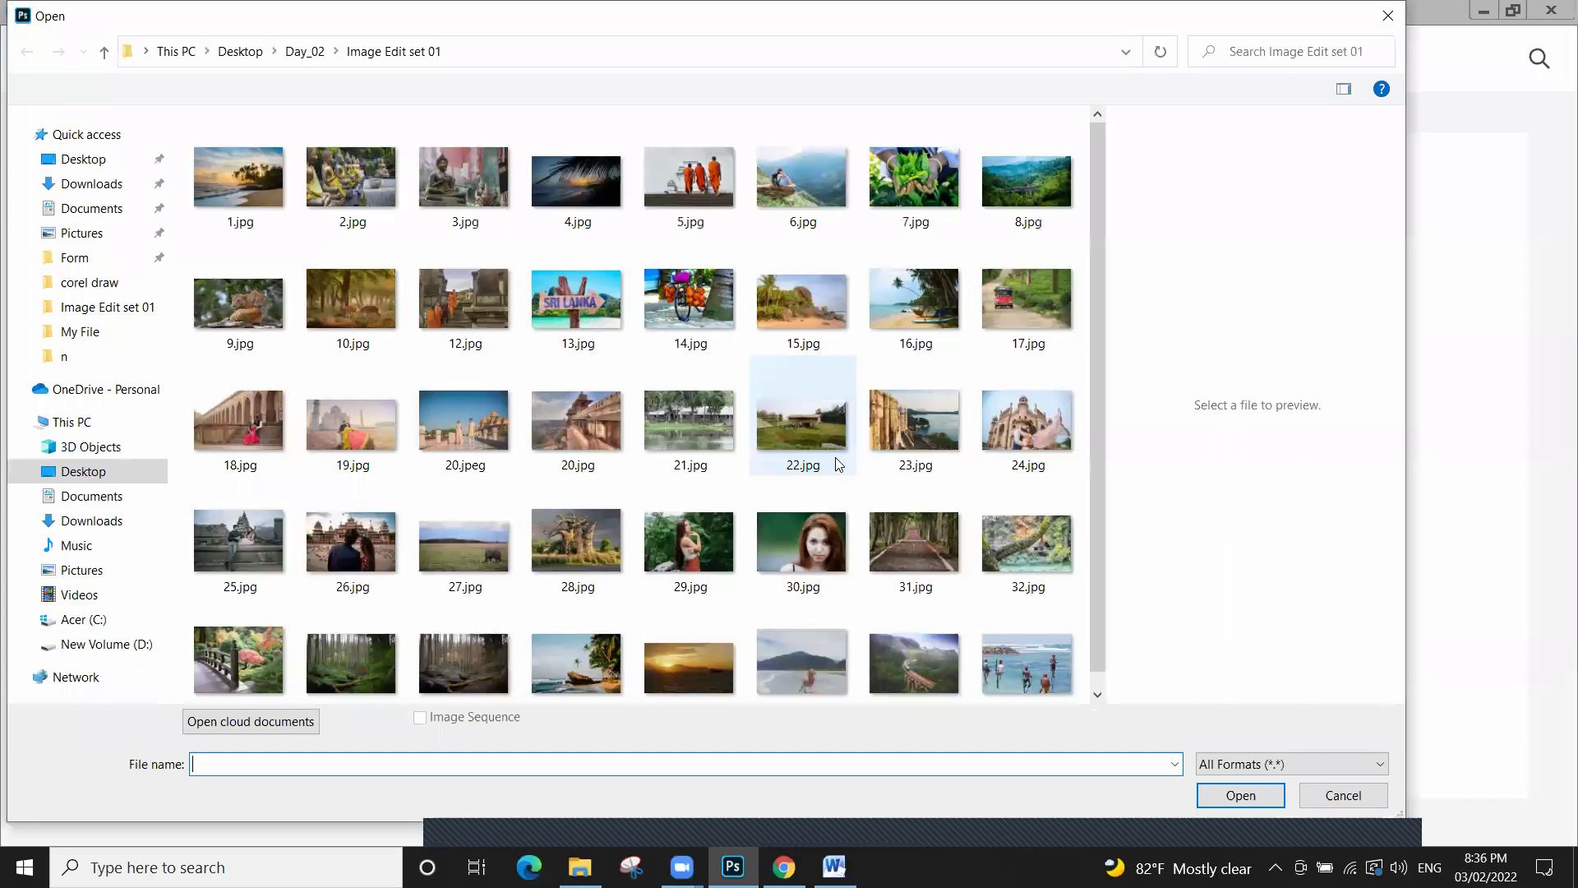
double_click(691, 169)
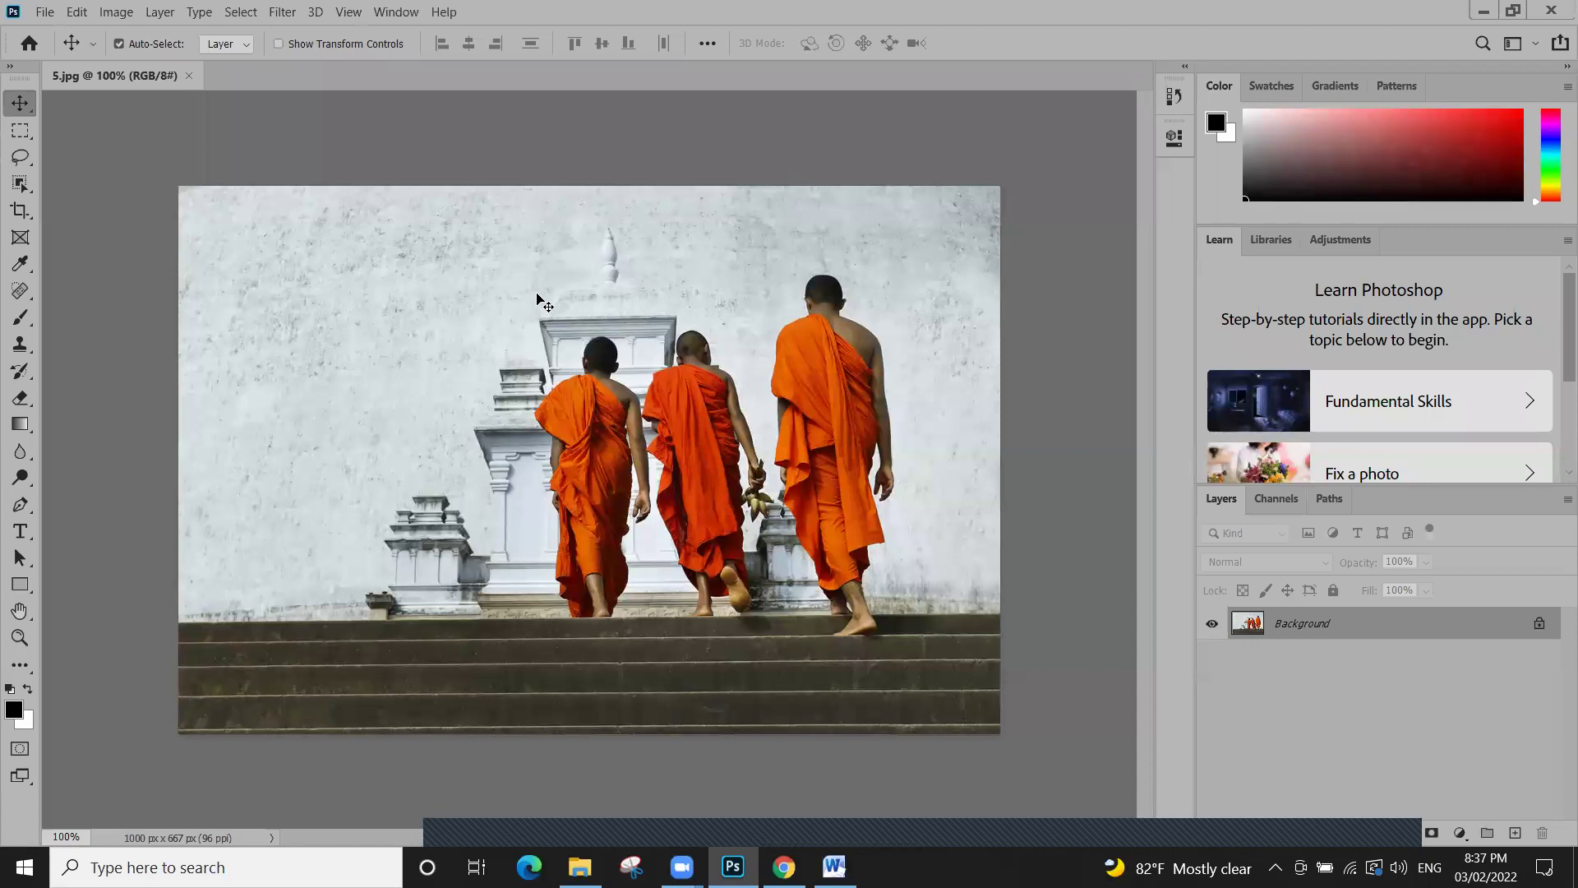
key("ctrl+plus")
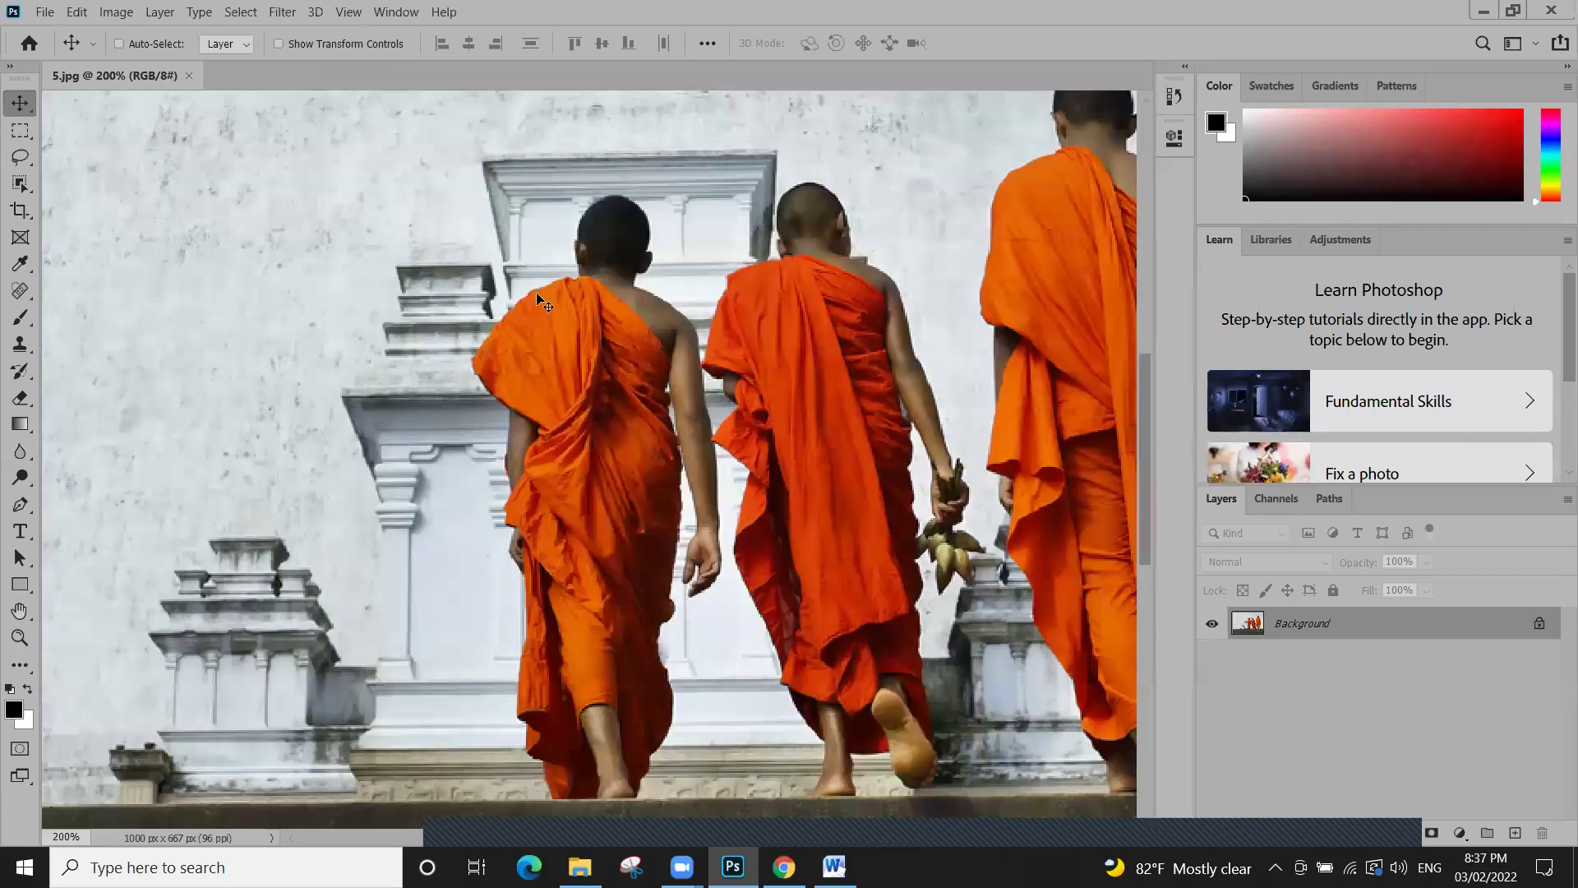
key("ctrl+plus")
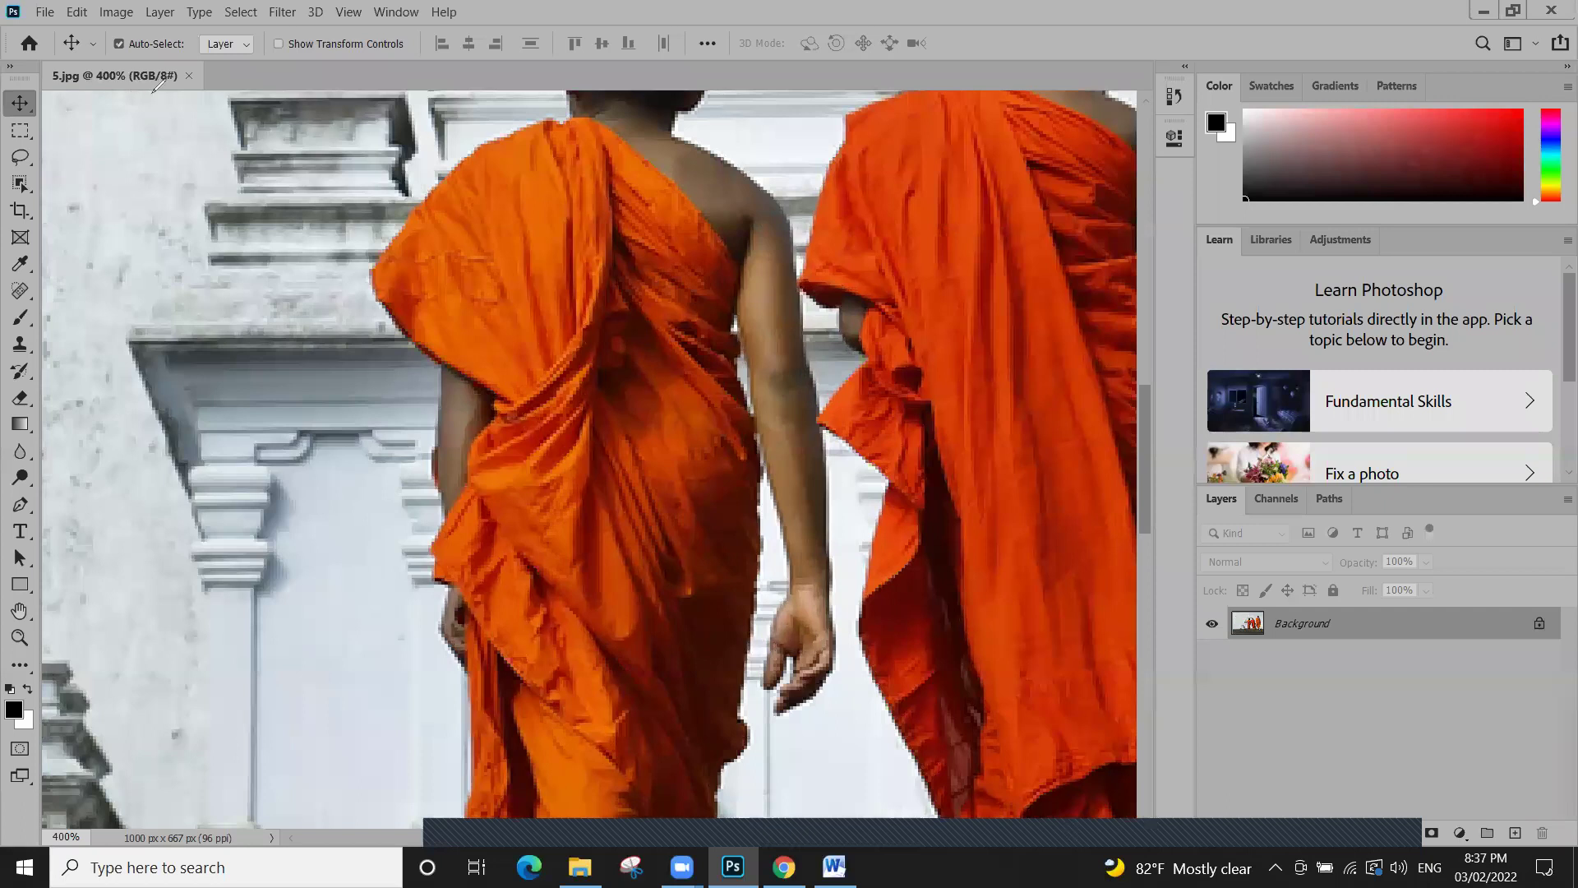
Circle the document's zoom percentage with a red screen annotation, handwrite the Ctrl + + shortcut beside it, and clear the drawings
left_click_drag(127, 86, 144, 97)
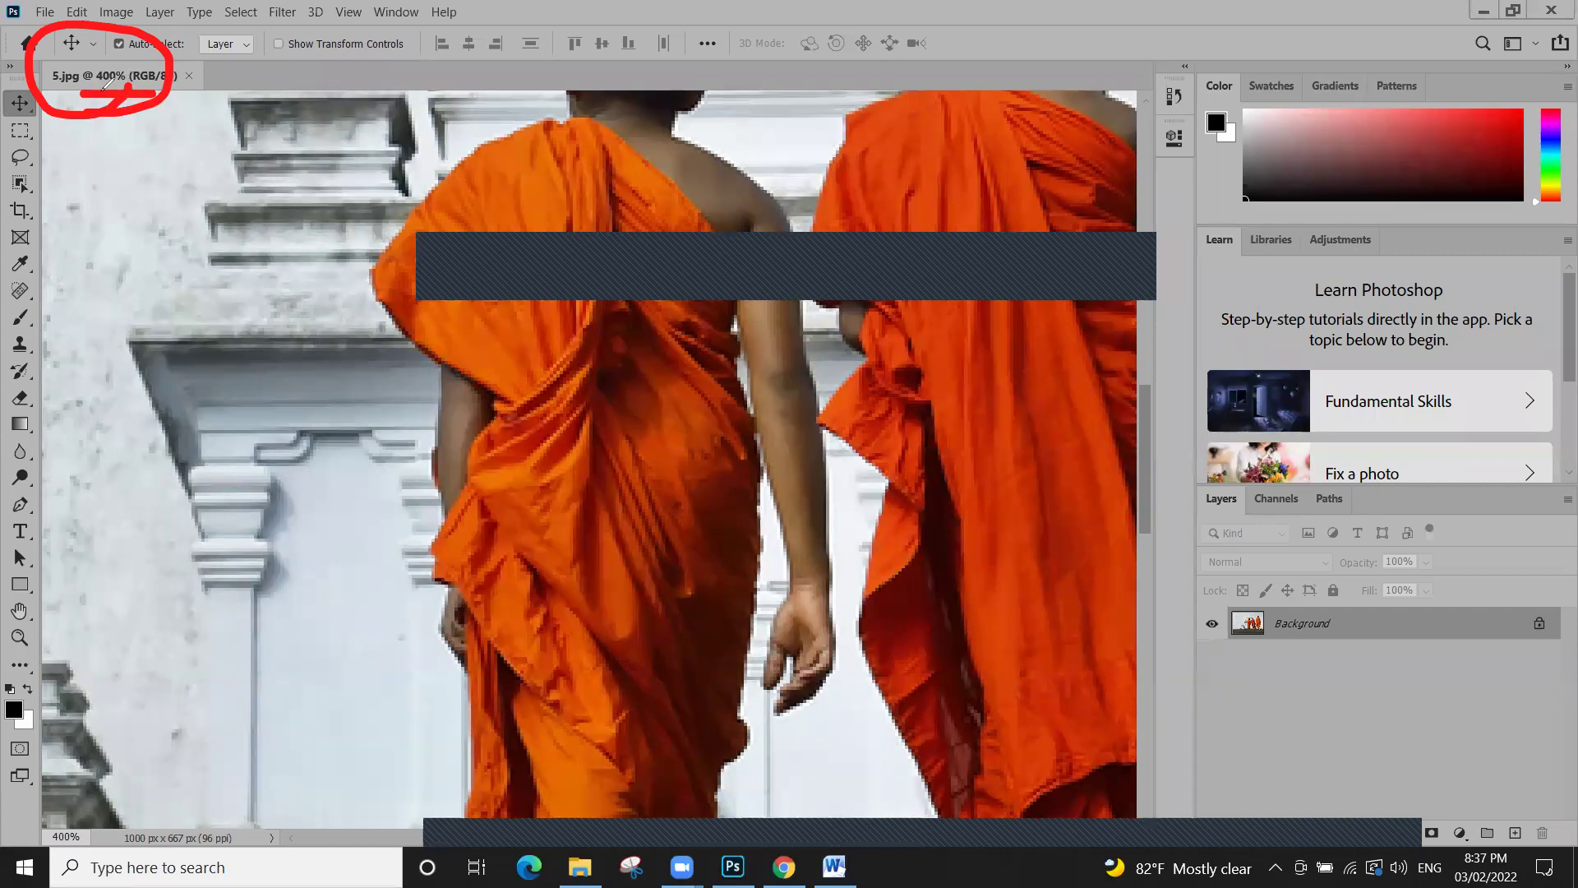
mouse_move(250, 125)
left_mouse_down()
mouse_move(272, 81)
mouse_move(271, 161)
left_mouse_up()
left_click_drag(273, 64, 291, 177)
left_click(302, 137)
mouse_move(306, 123)
left_mouse_down()
mouse_move(352, 125)
mouse_move(386, 156)
mouse_move(473, 132)
left_mouse_up()
left_click_drag(439, 130, 454, 169)
mouse_move(510, 128)
left_mouse_down()
mouse_move(641, 120)
mouse_move(571, 156)
left_mouse_up()
mouse_move(568, 56)
left_mouse_down()
mouse_move(503, 131)
mouse_move(649, 132)
mouse_move(732, 81)
left_mouse_up()
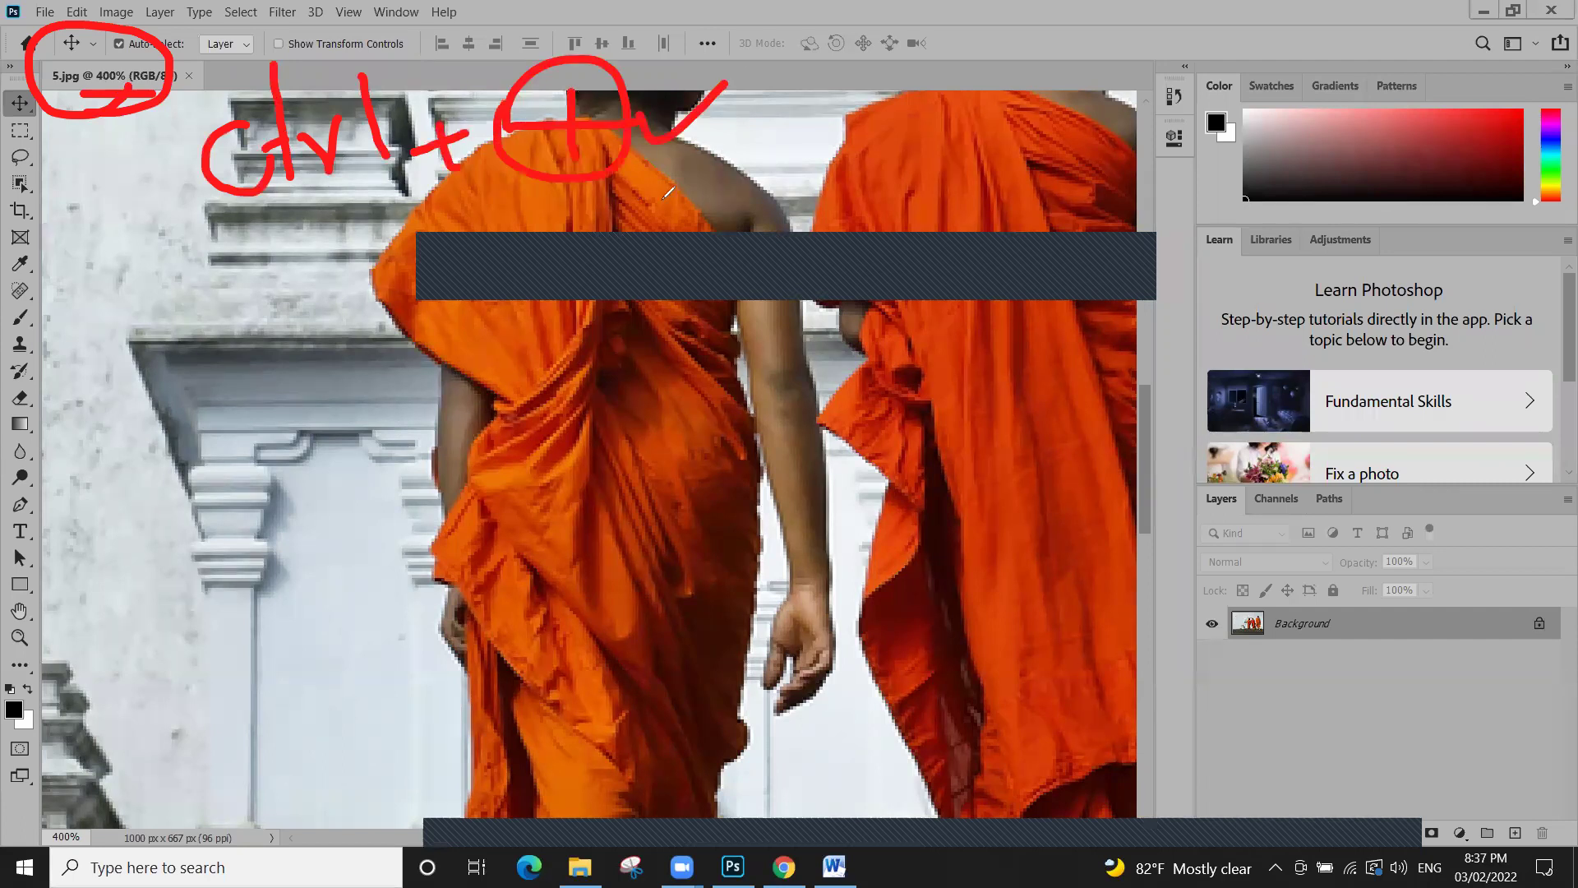
left_click(1043, 296)
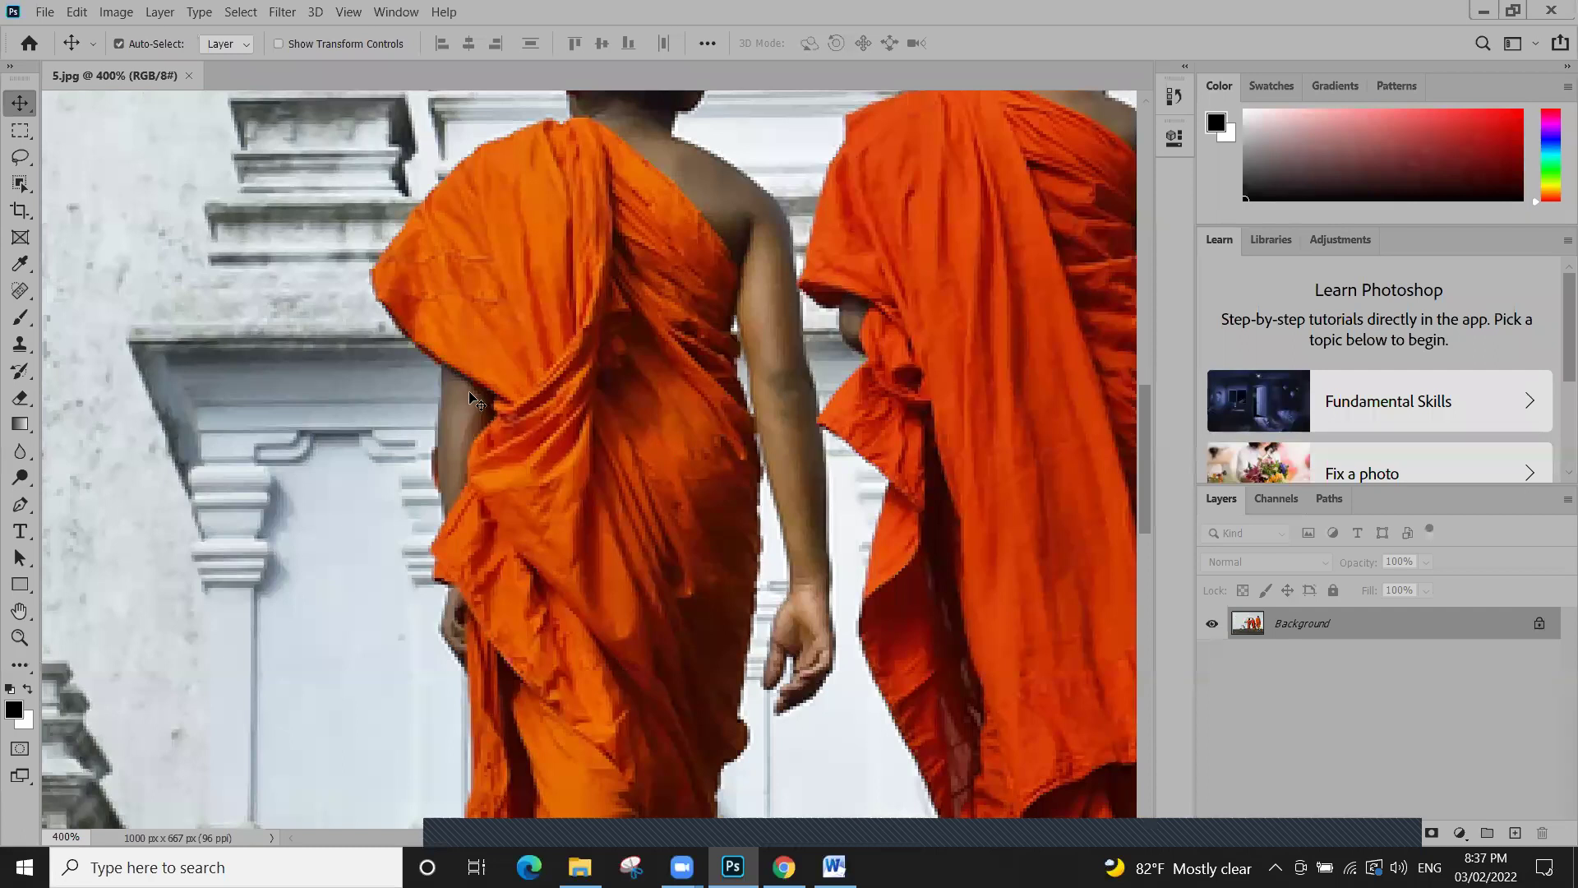
Zoom 5.jpg out to 16.7%, in to about 874% on the robes, and back to the full image at 131%
key("ctrl")
scroll(471, 398, "down", 9)
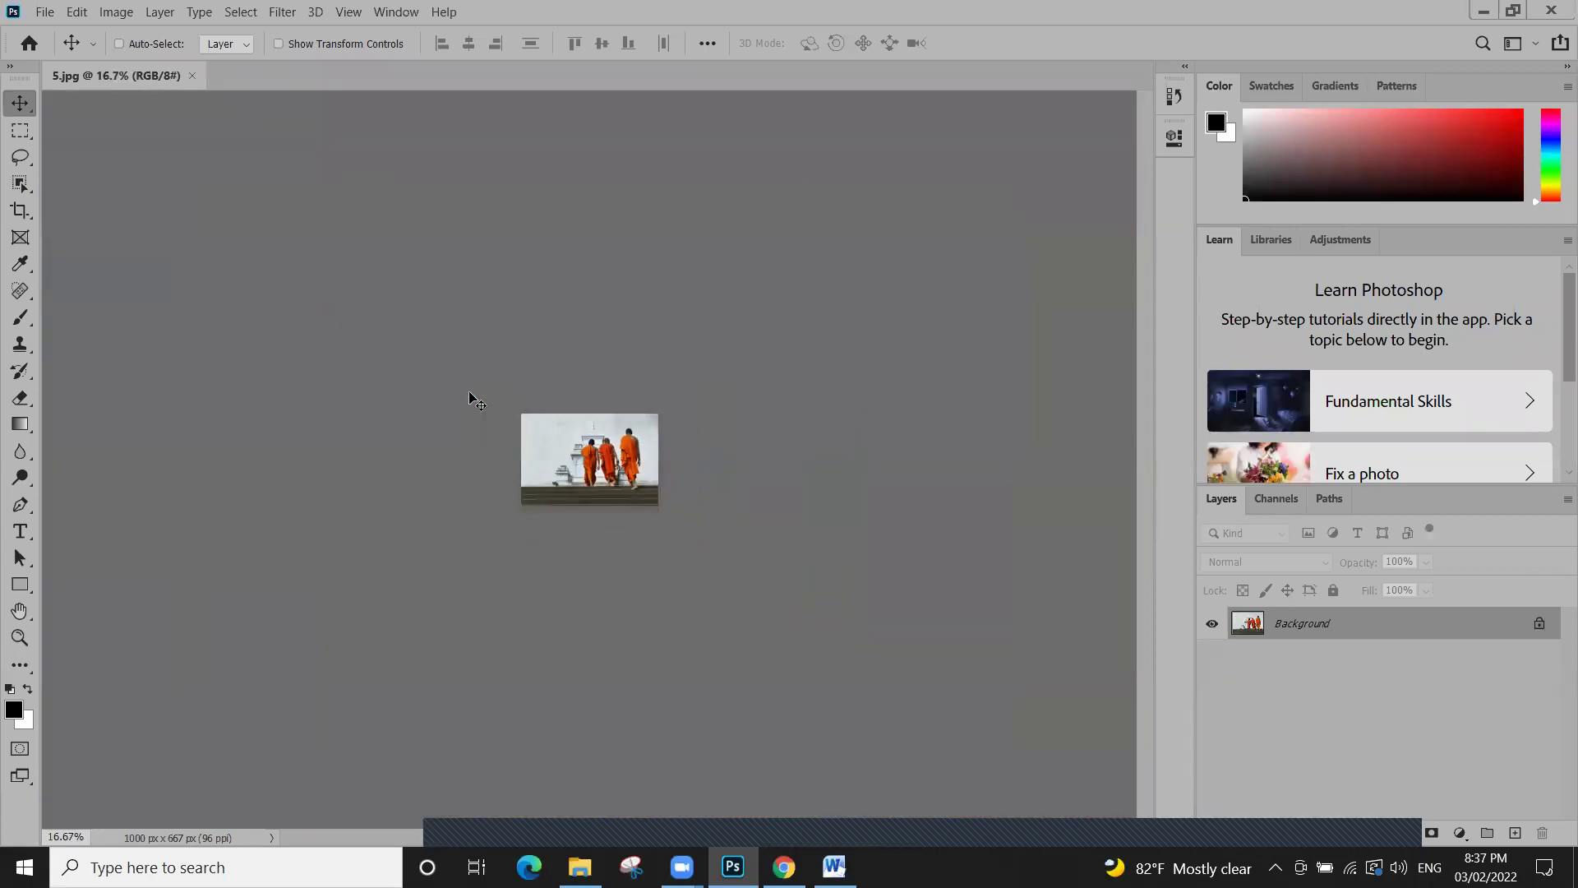
scroll(471, 399, "up", 6)
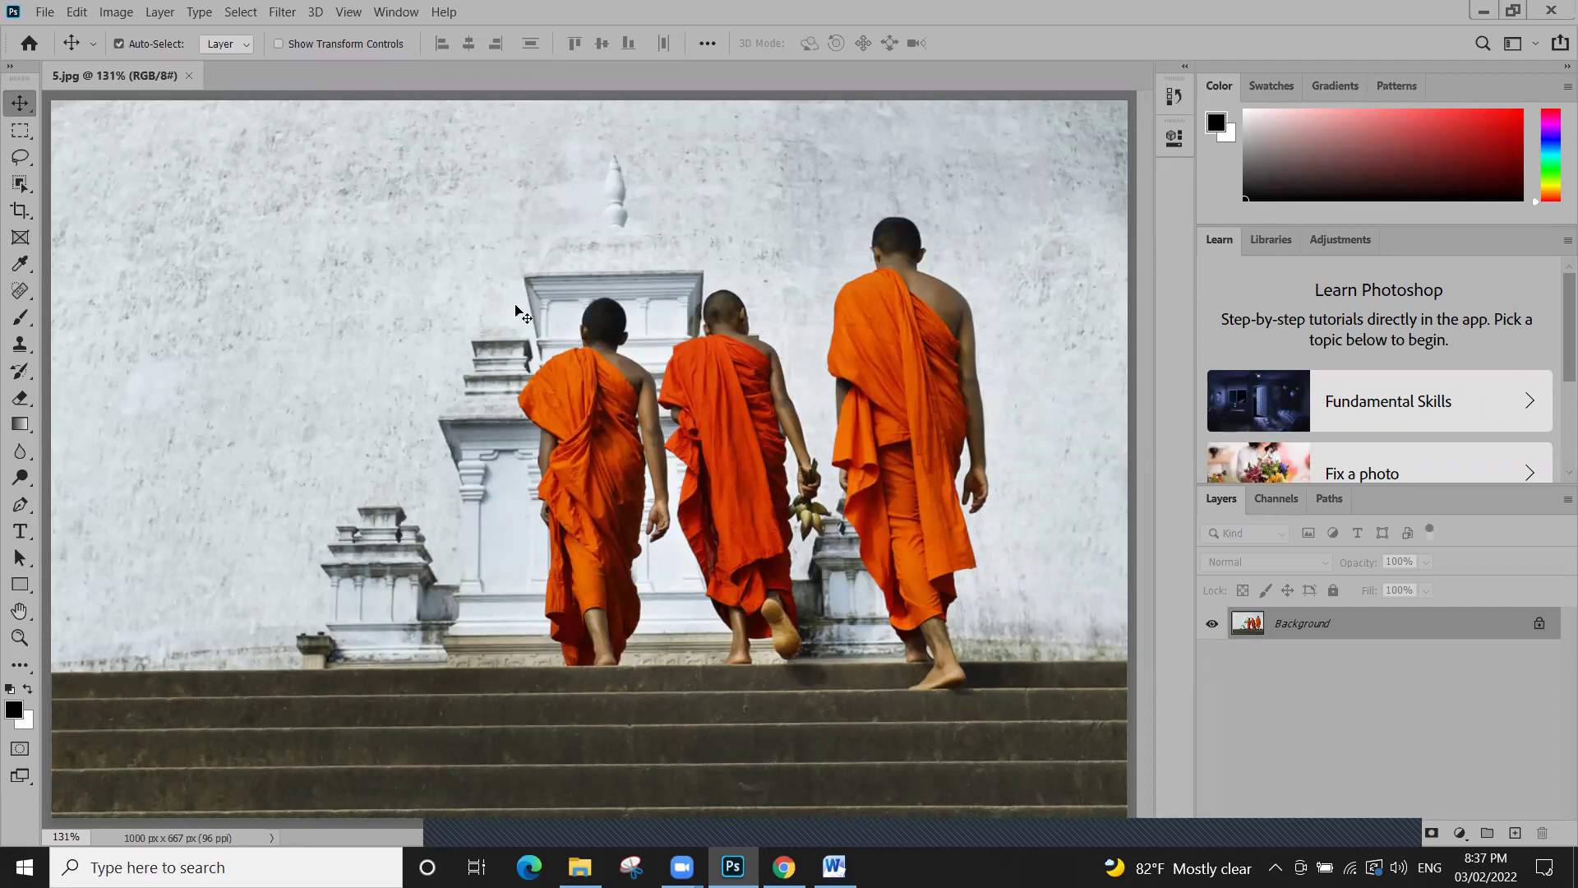
scroll(716, 367, "down", 3)
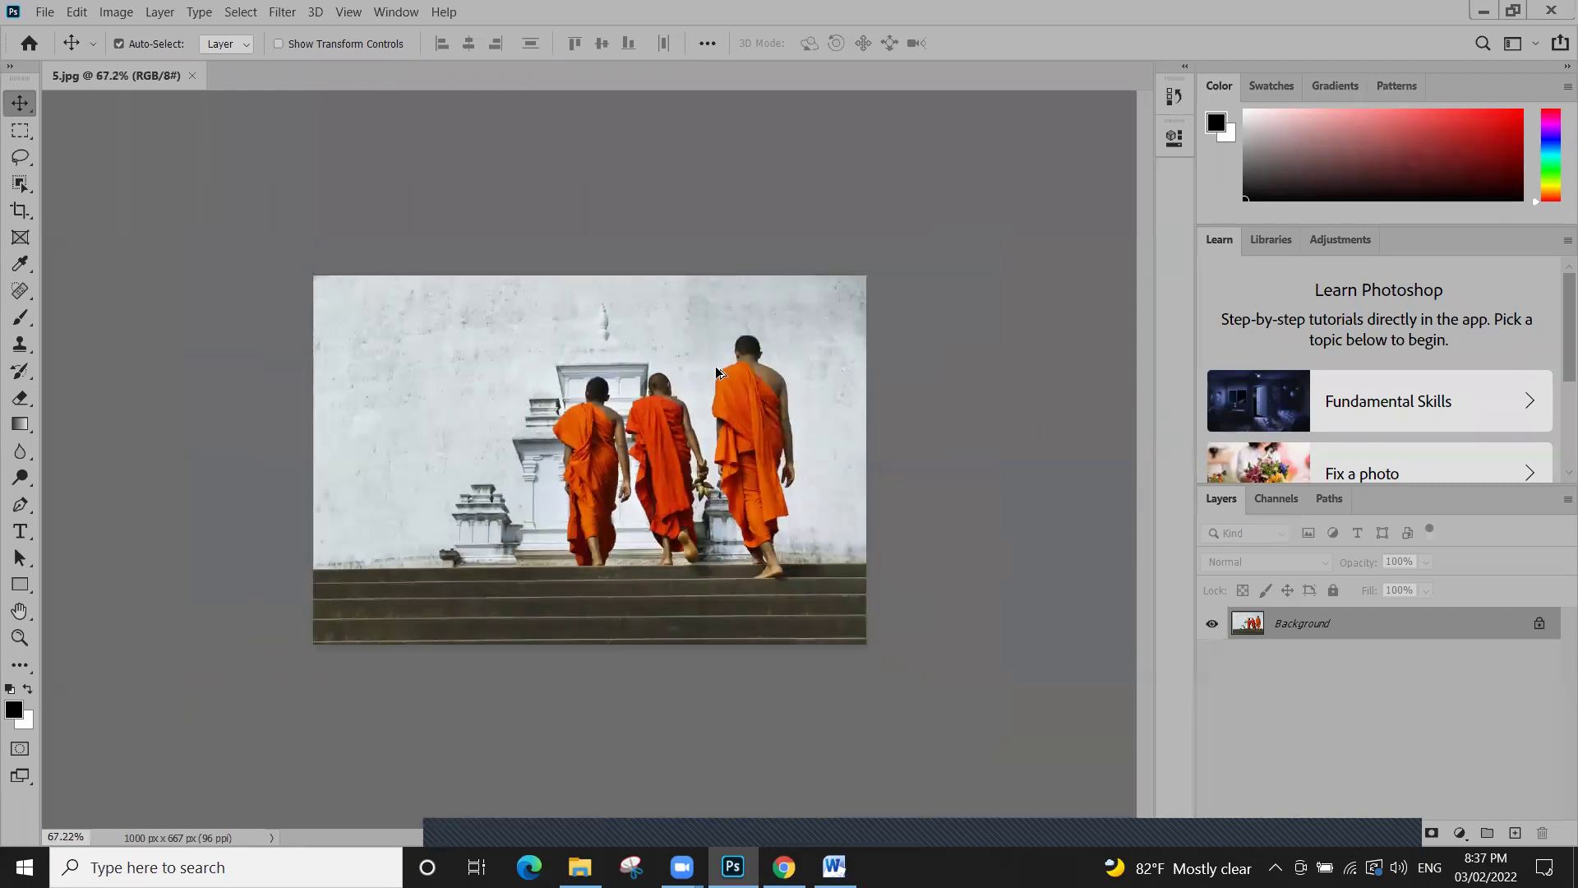
scroll(715, 367, "up", 6)
scroll(715, 372, "up", 5)
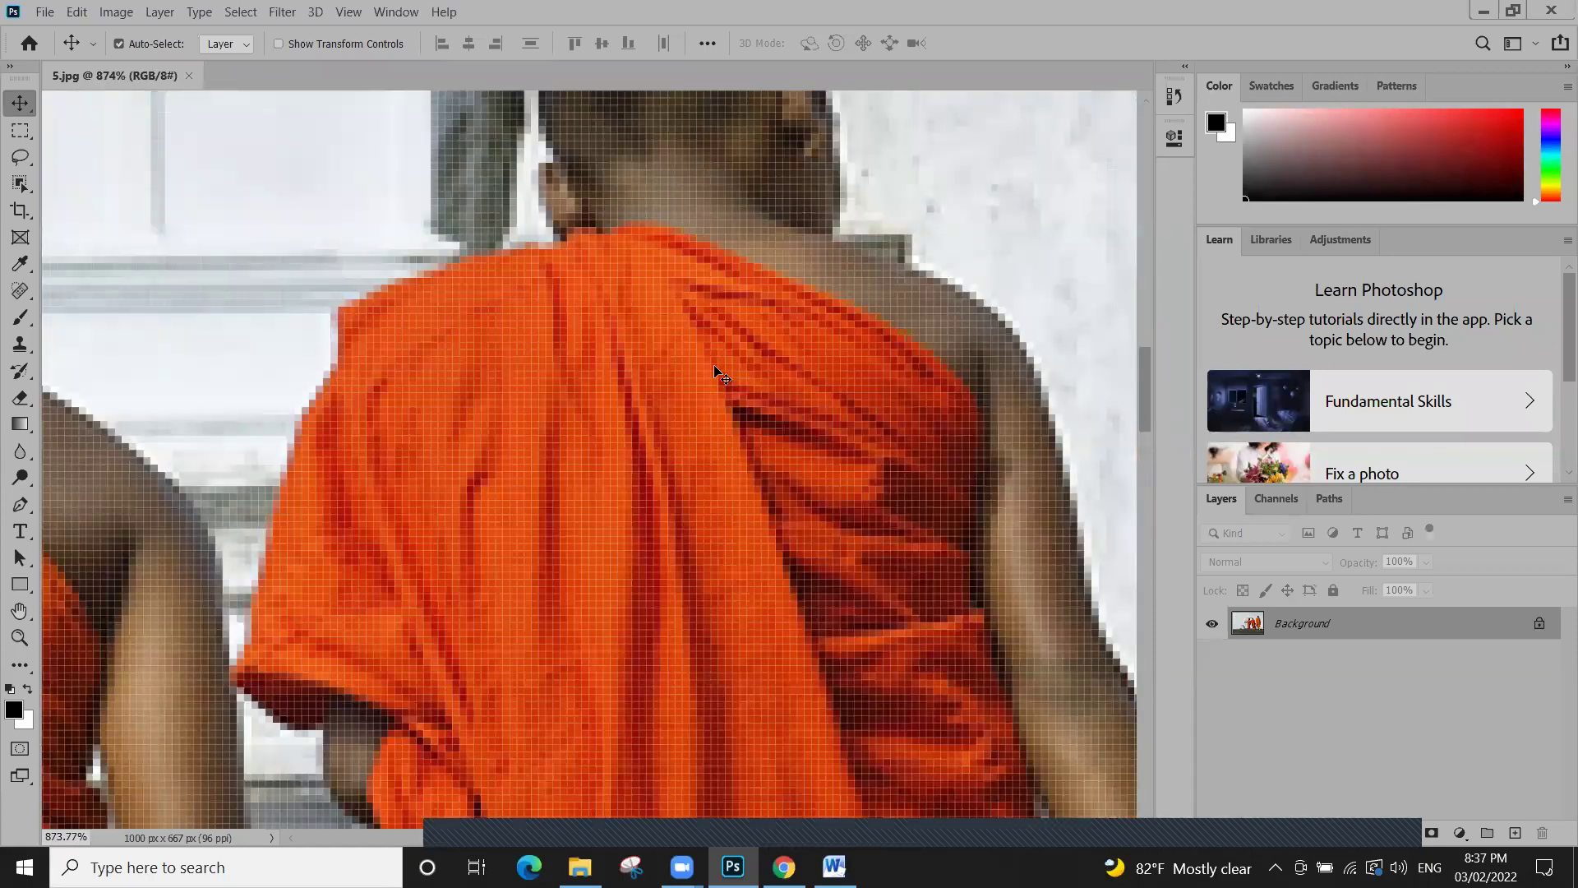
scroll(715, 372, "down", 5)
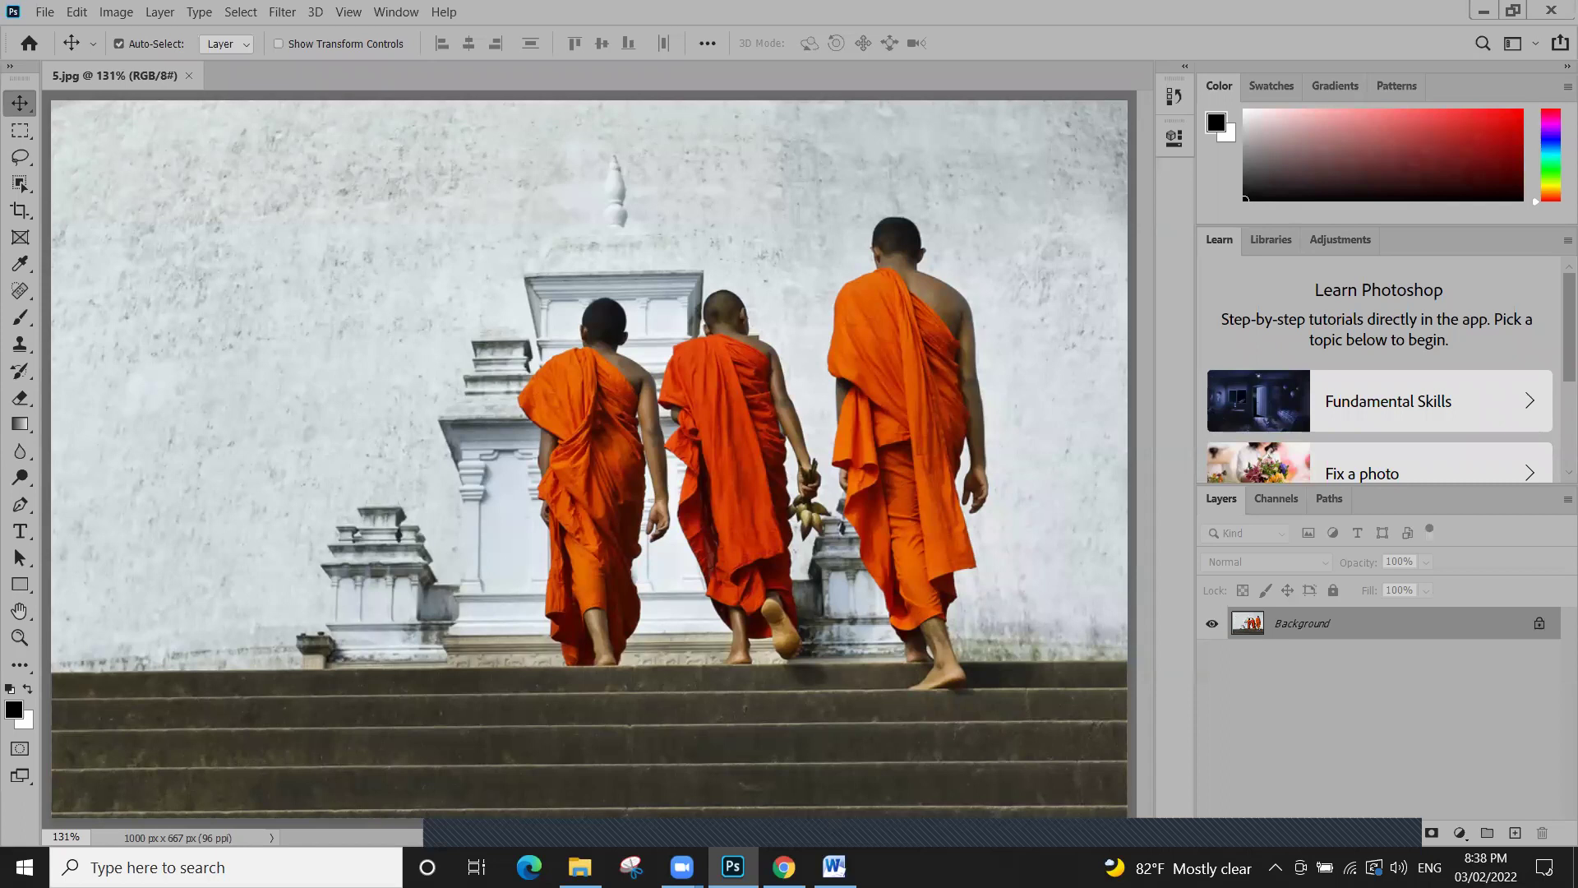
Switch to the Word document, complete the last line as "Ctrl + 0 = Fit the Document", and start a new line below it
key("alt+Tab")
type("+ ")
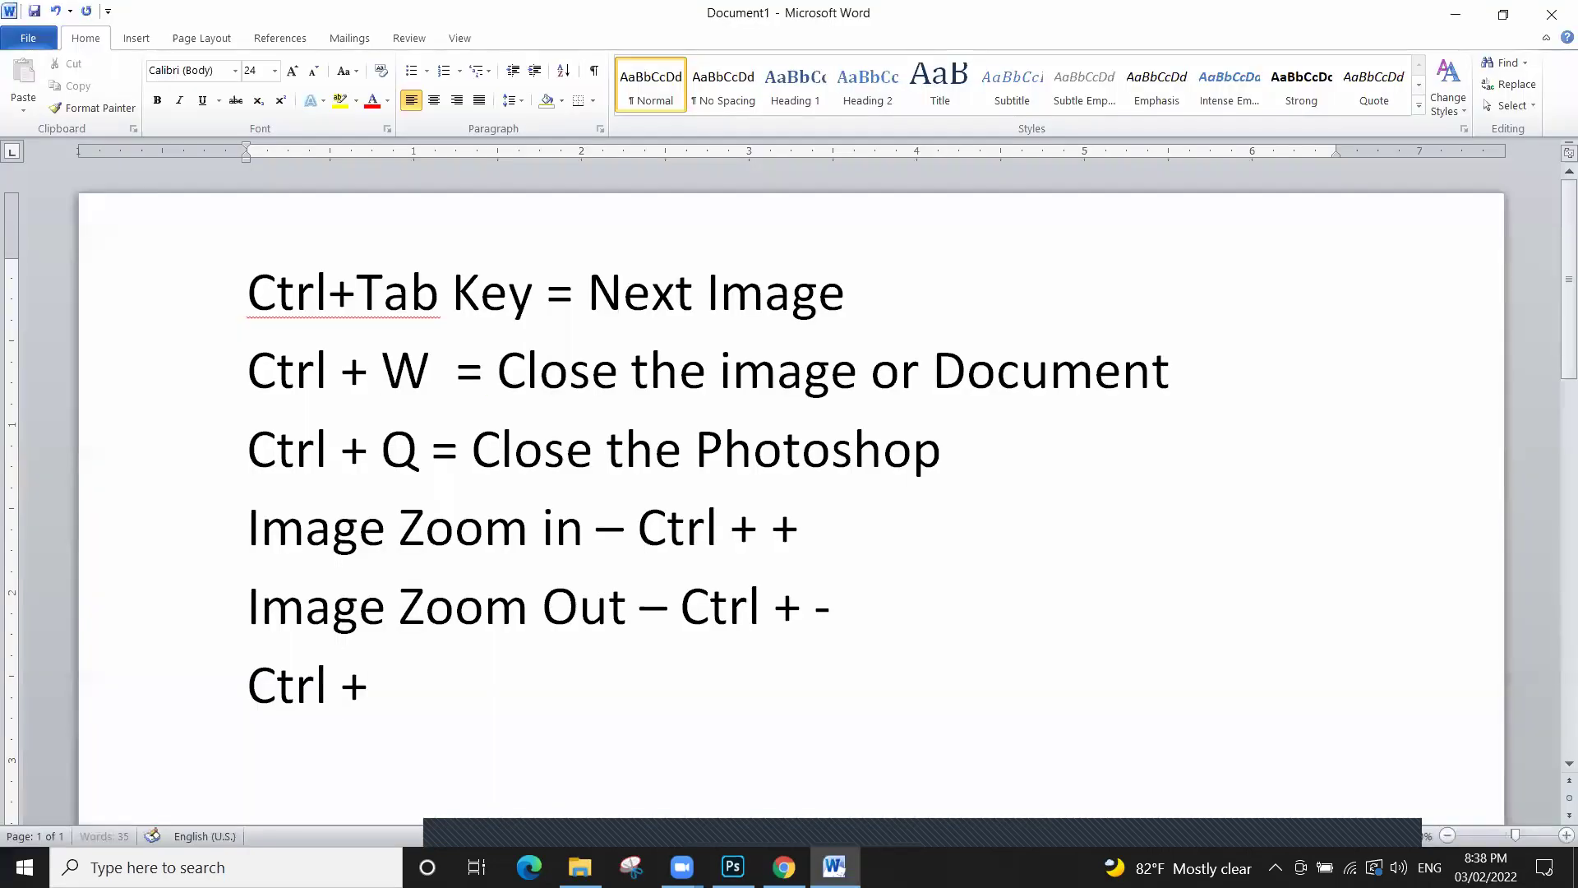
type("0")
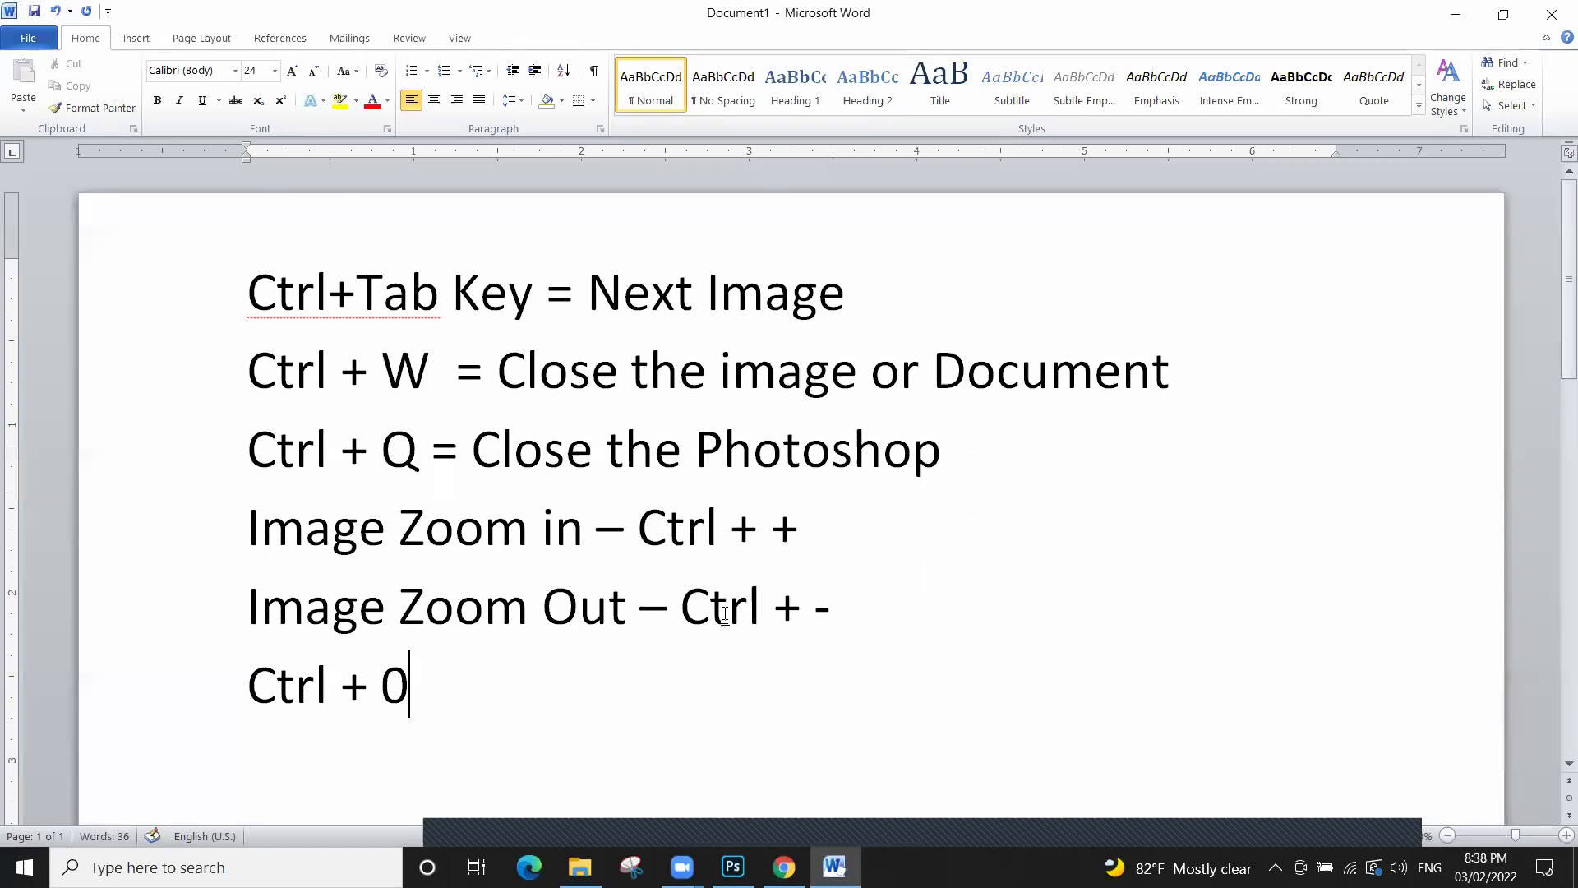
type(" = F")
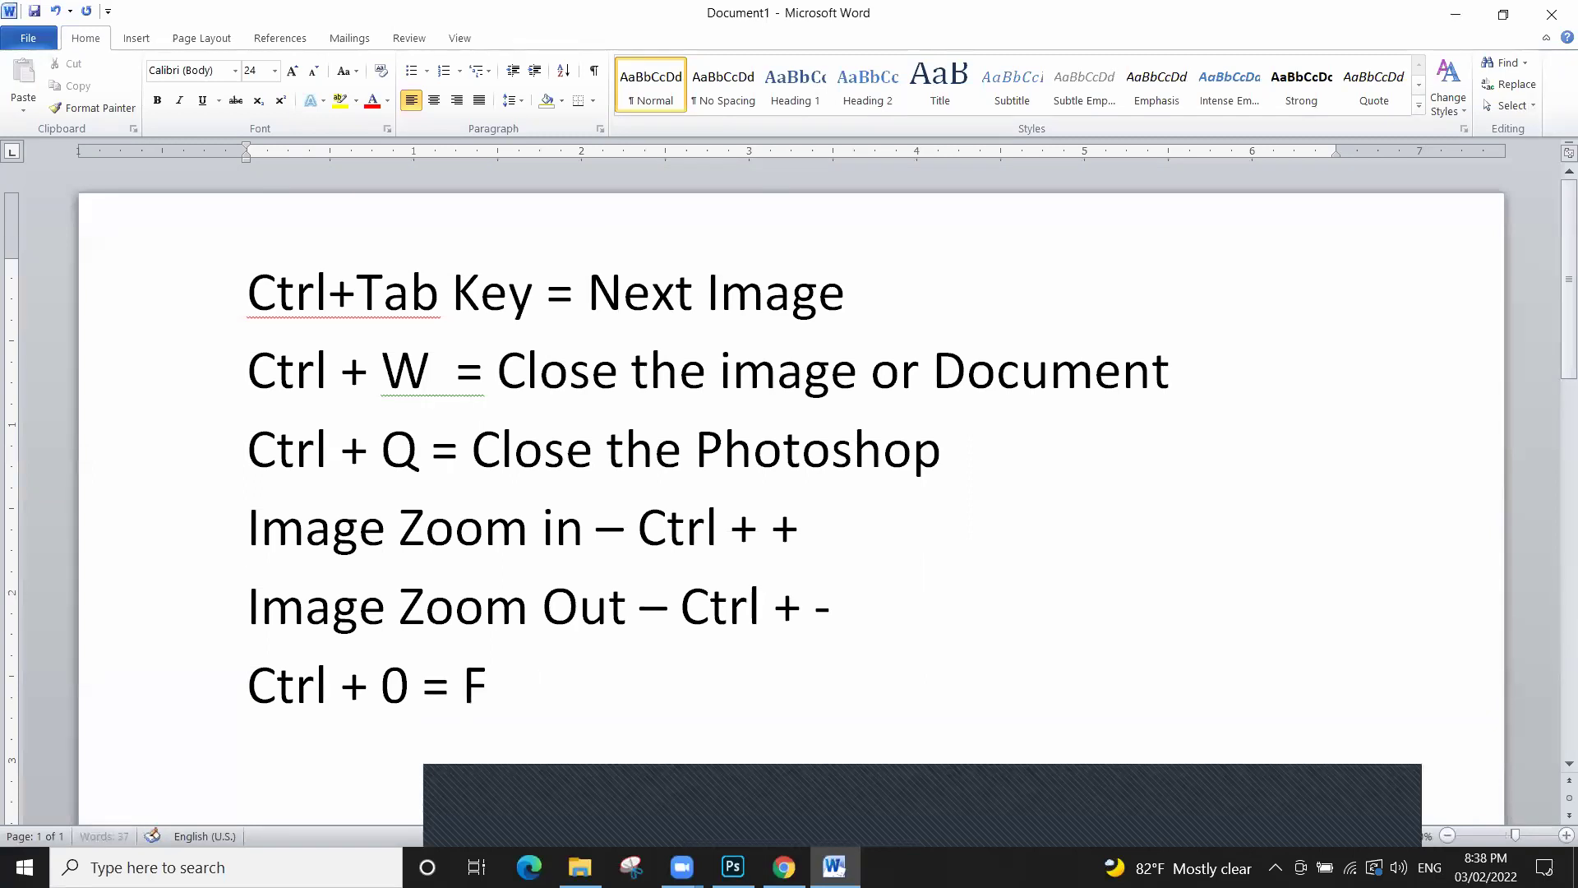
type("it the Dpocu")
key("BackSpace")
key("BackSpace")
key("BackSpace")
key("BackSpace")
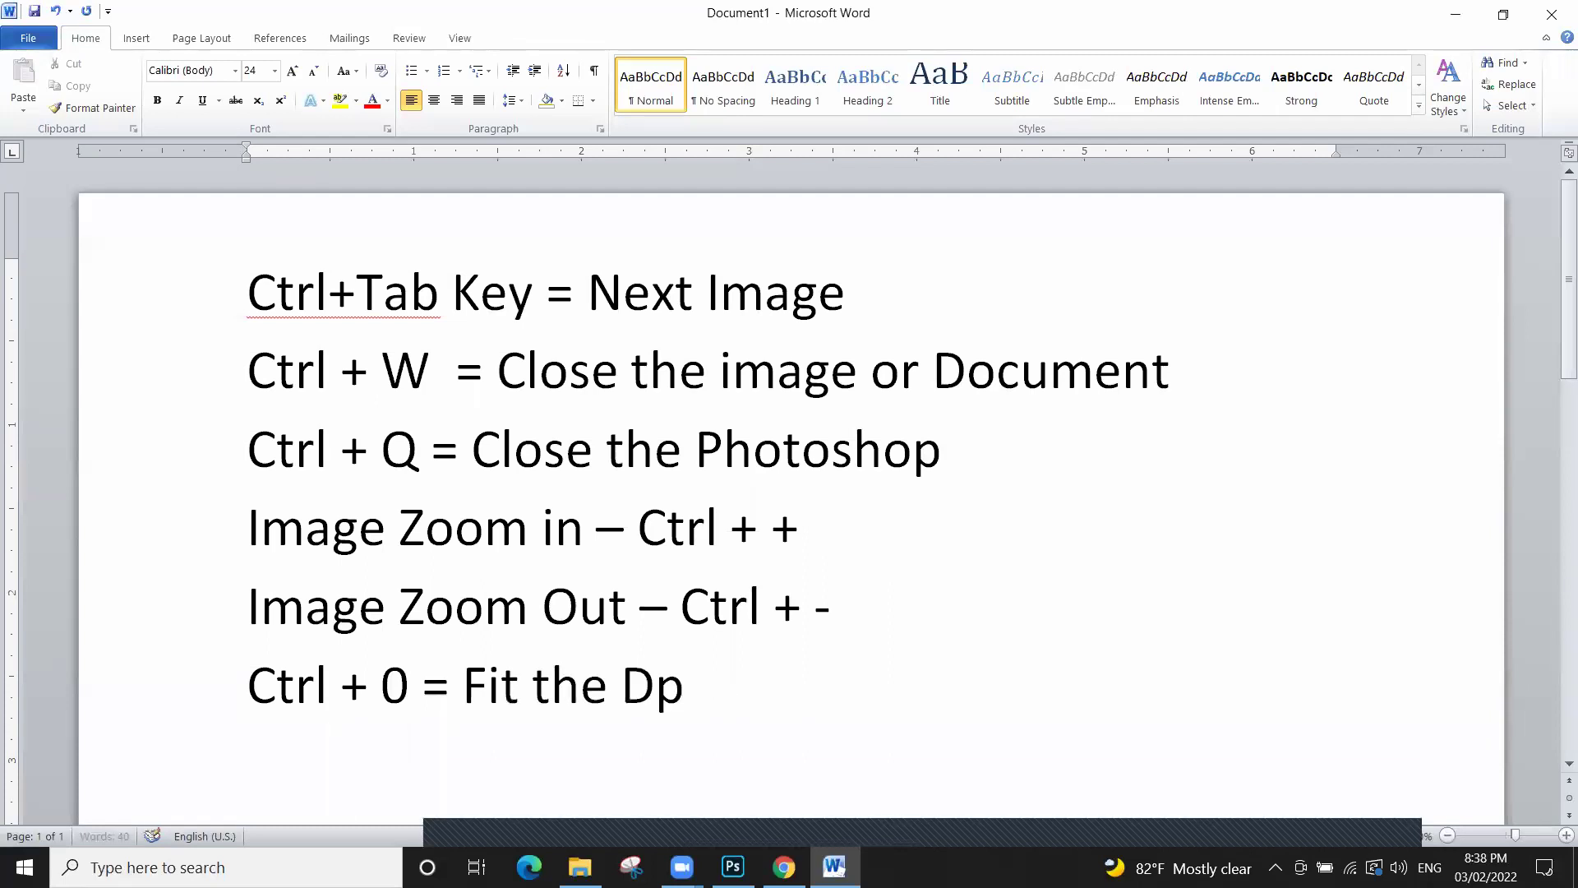
type("ocumen t")
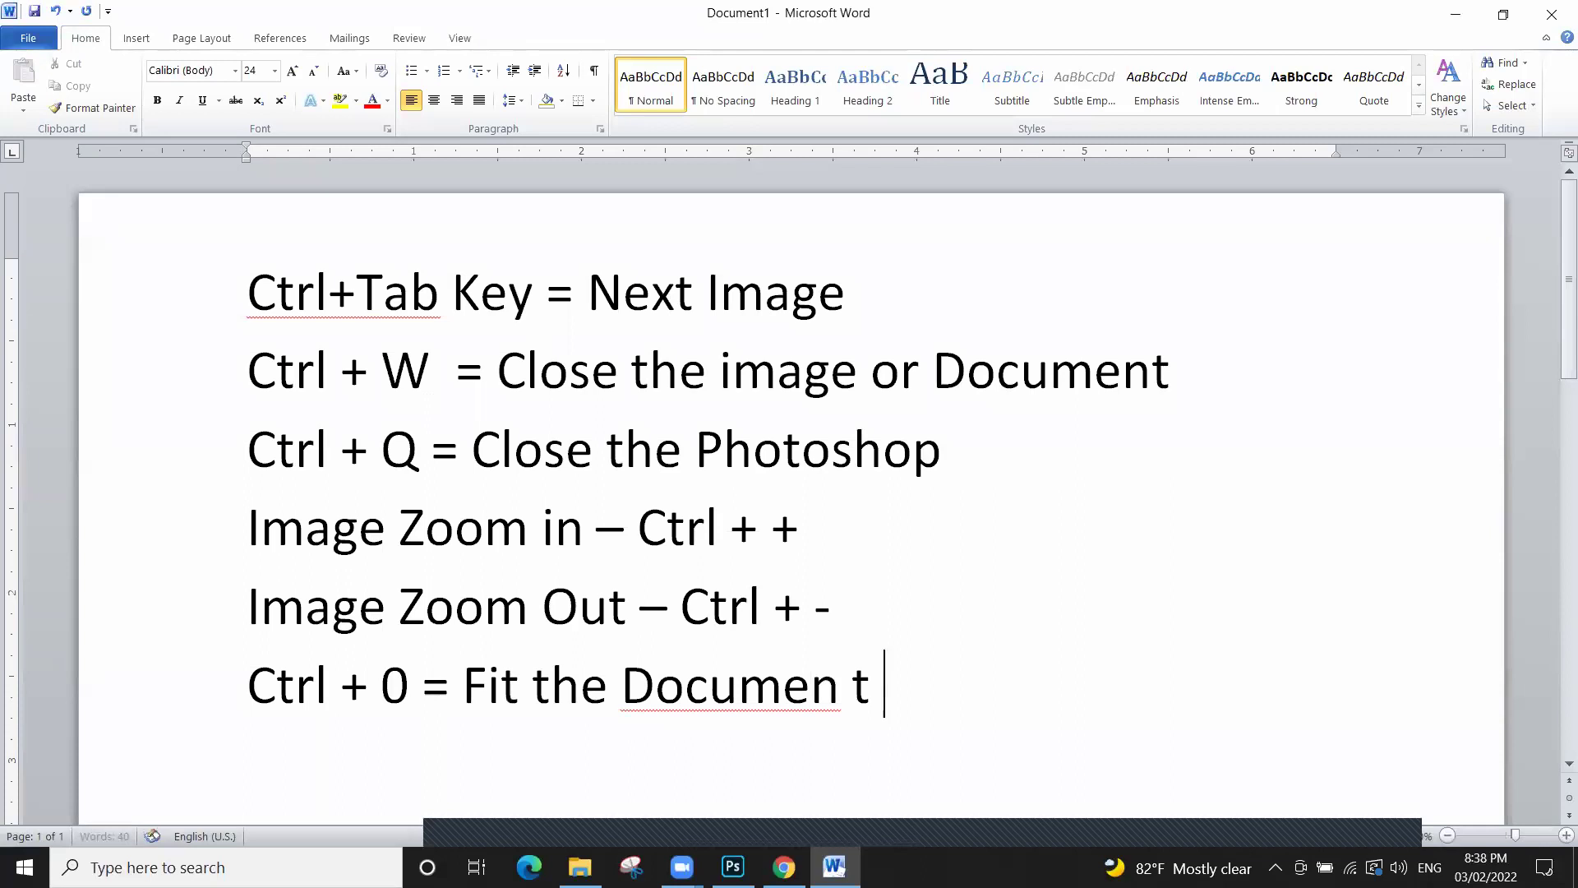
key("BackSpace")
key("BackSpace")
type("t")
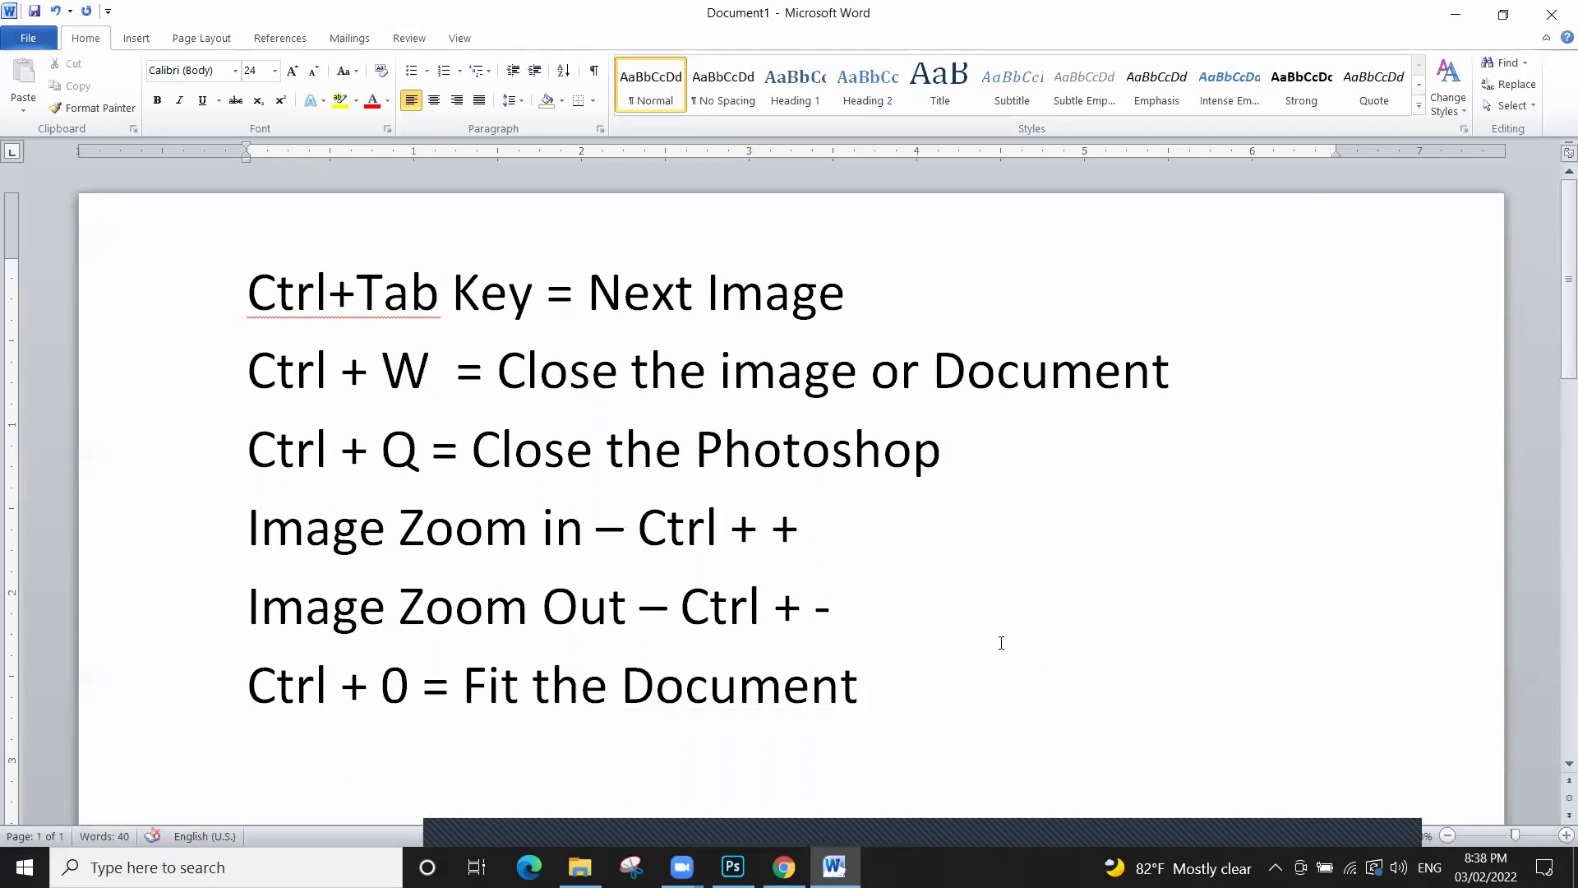
key("Return")
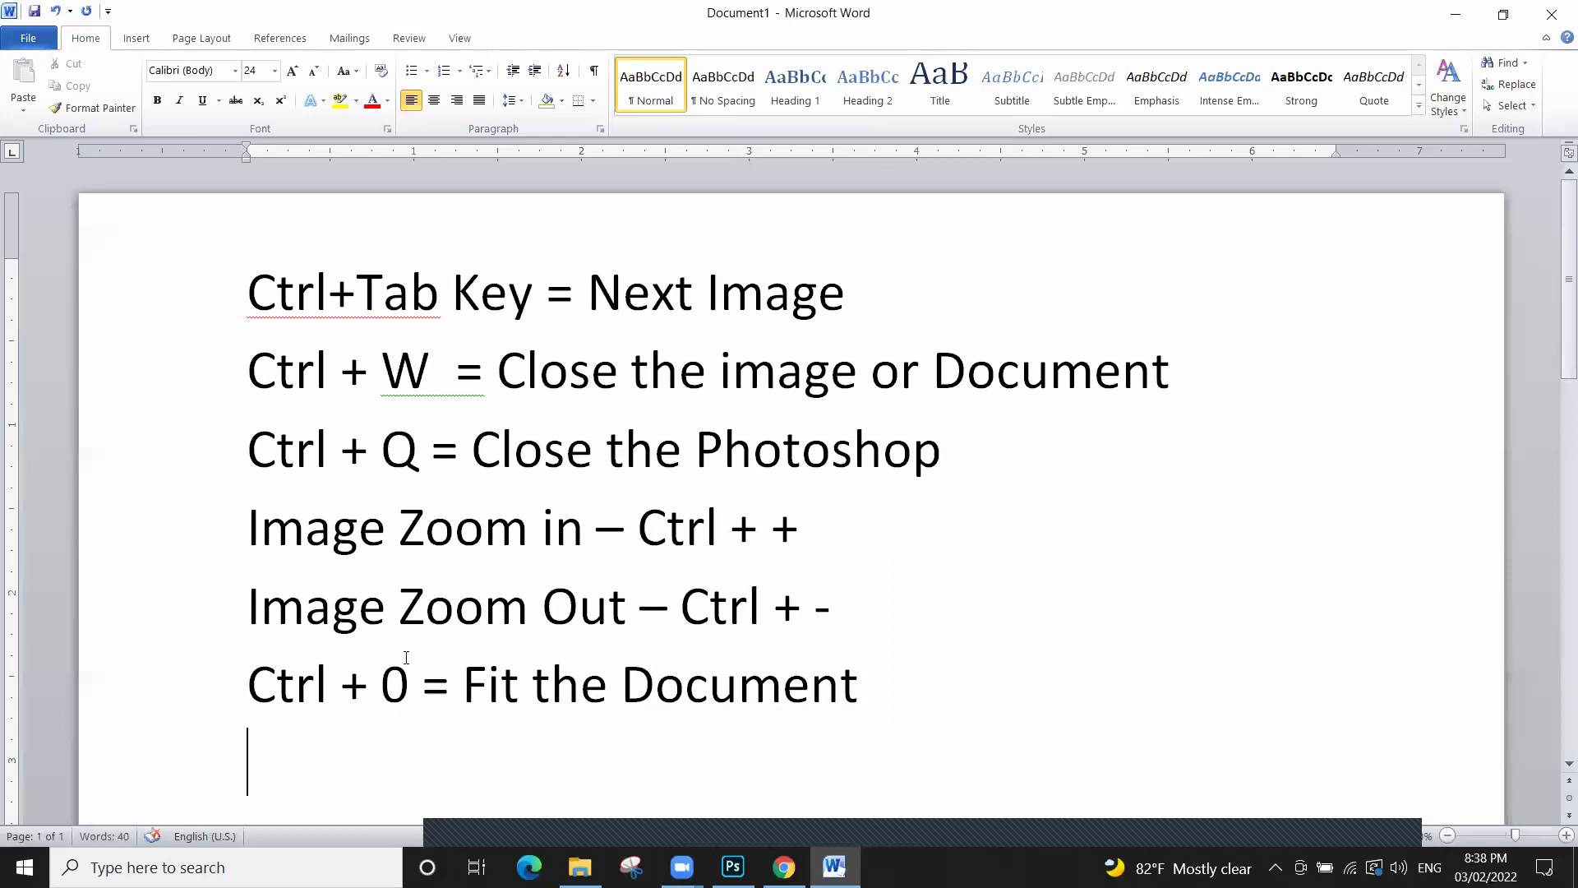
scroll(426, 658, "down", 1)
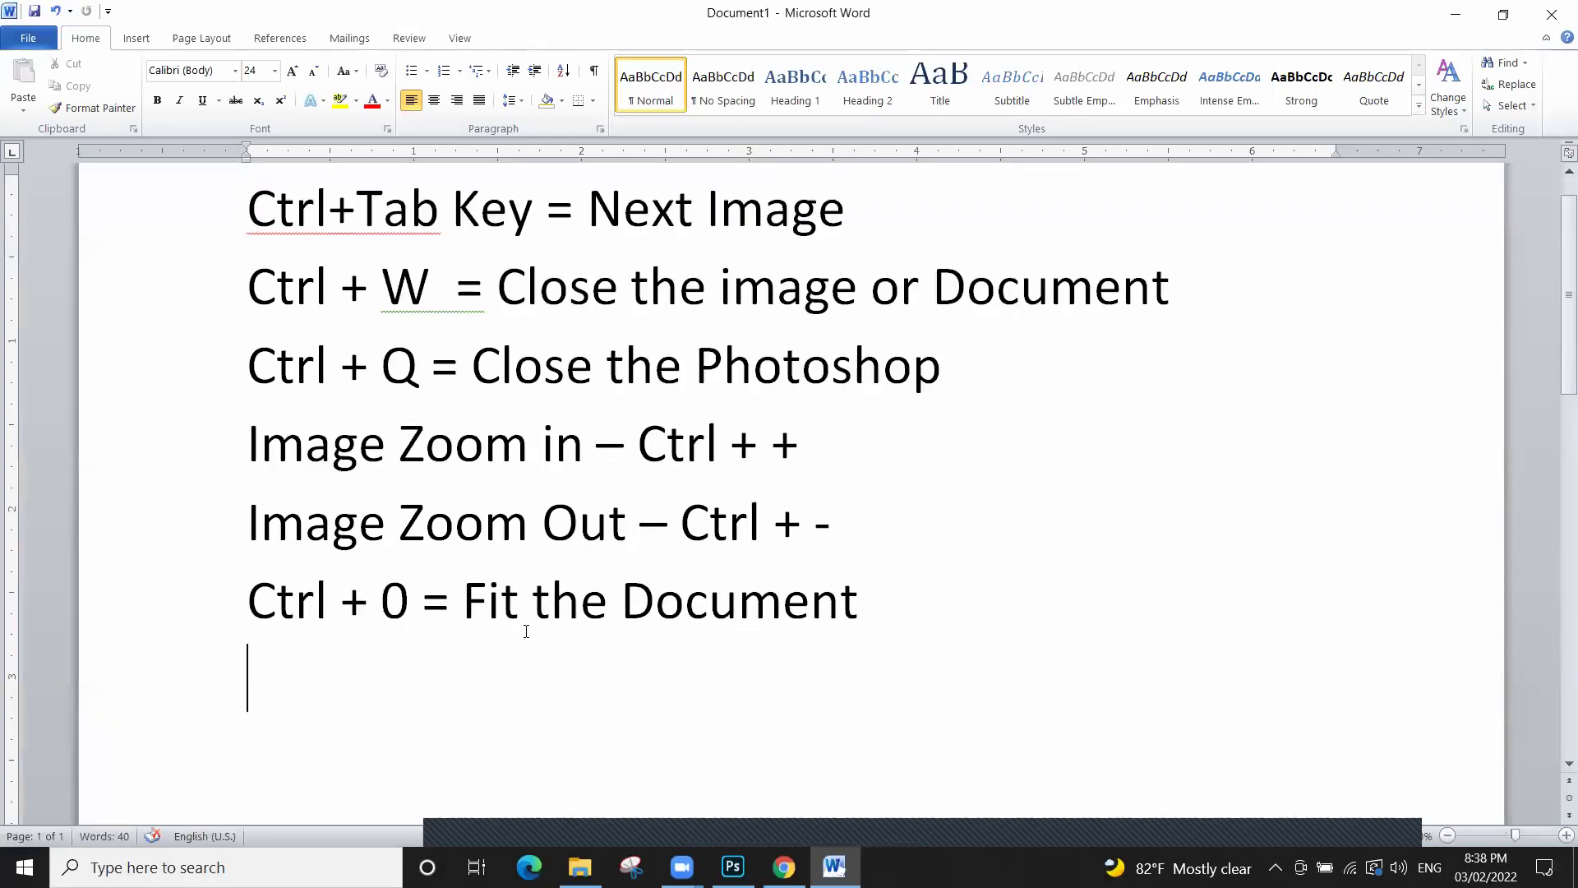
Switch to Photoshop, zoom 5.jpg out to 25%, and fit the whole image on screen
left_click(733, 867)
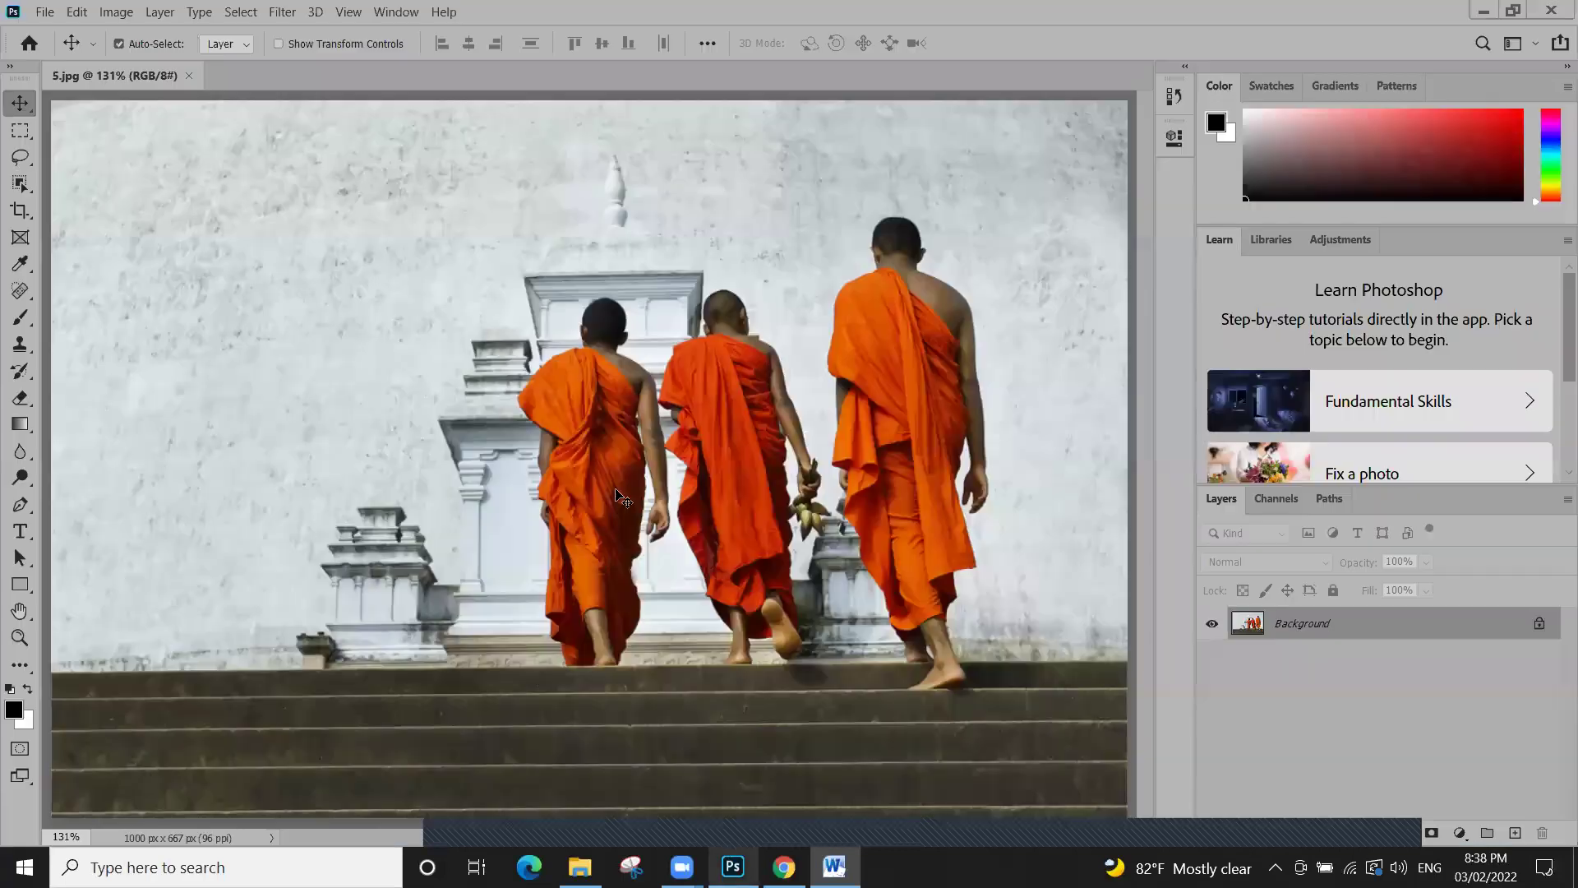
key("ctrl+minus")
key("ctrl+minus")
key("ctrl+minus")
key("ctrl+minus")
key("ctrl+minus")
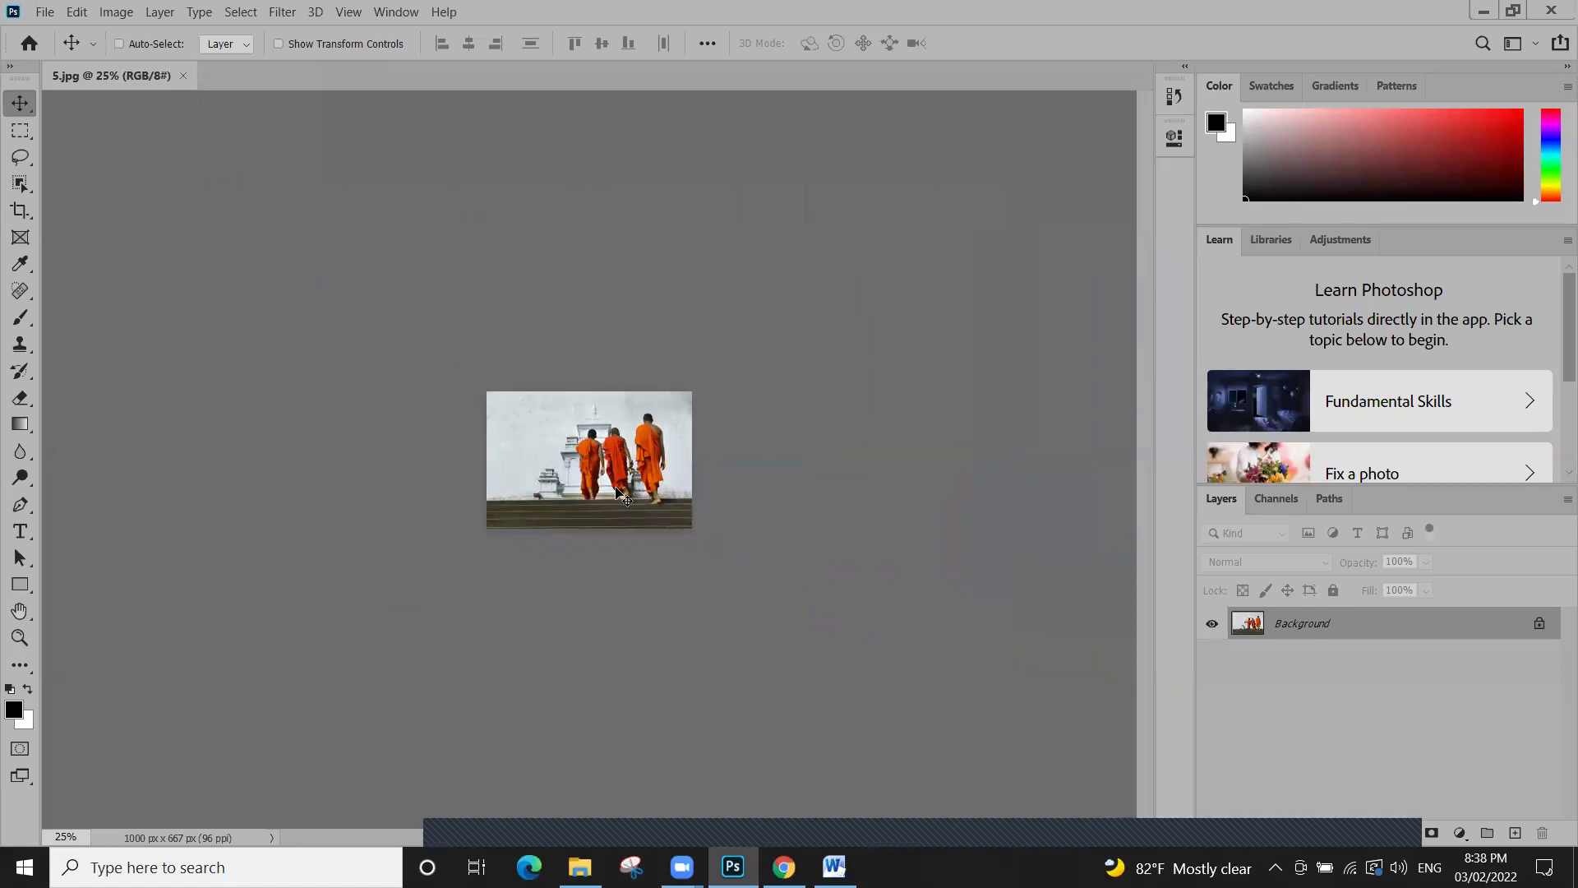
key("ctrl+0")
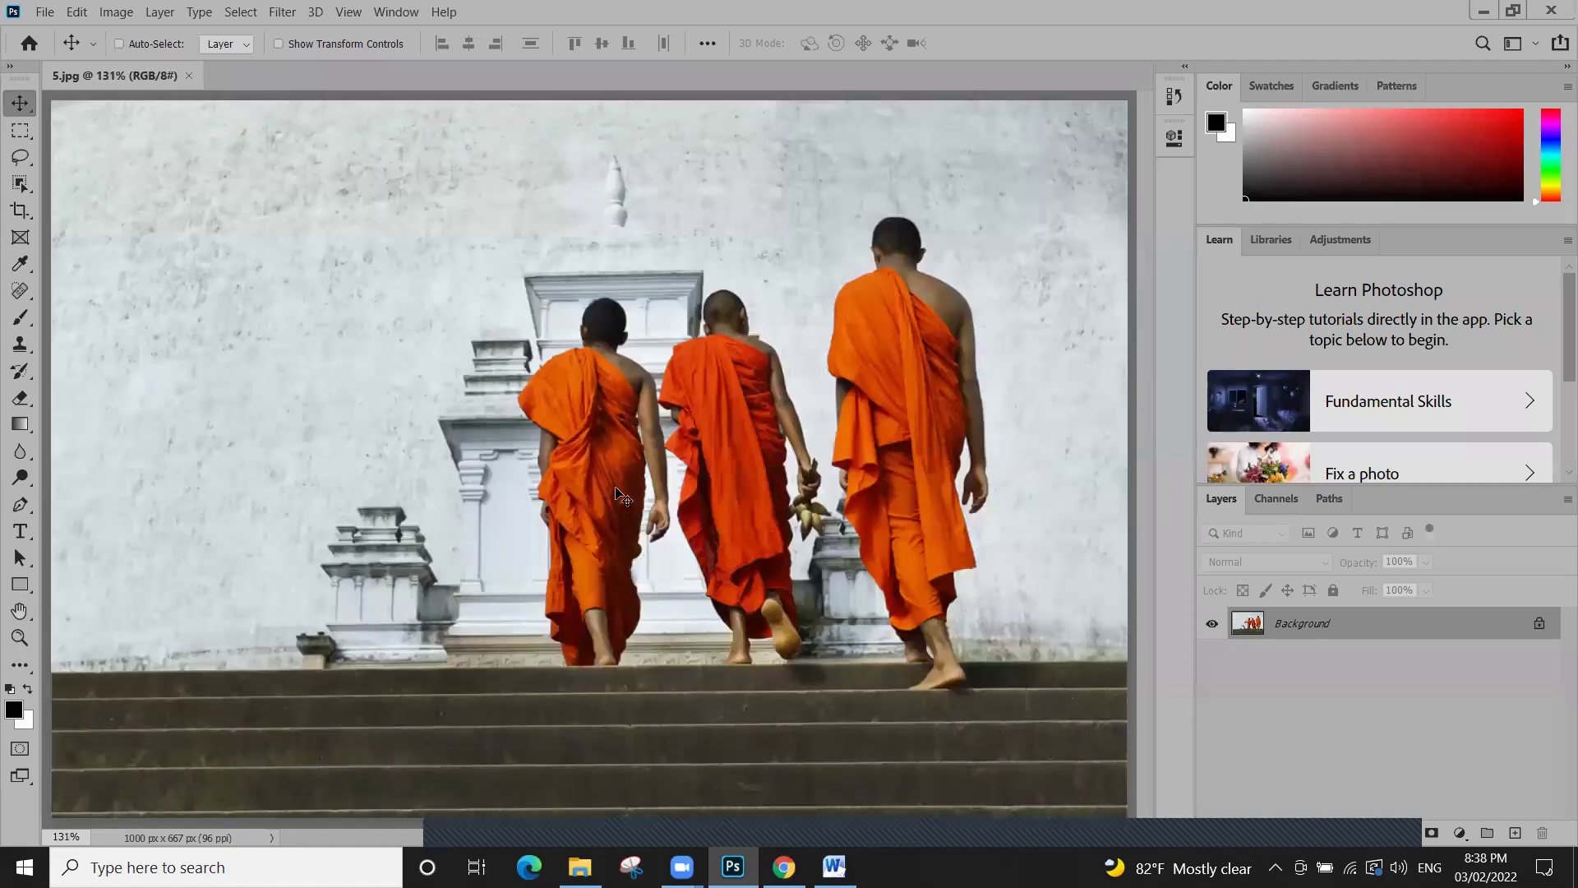
Zoom in on 5.jpg past 200%, fit it on screen again, and close the image
key("ctrl+plus")
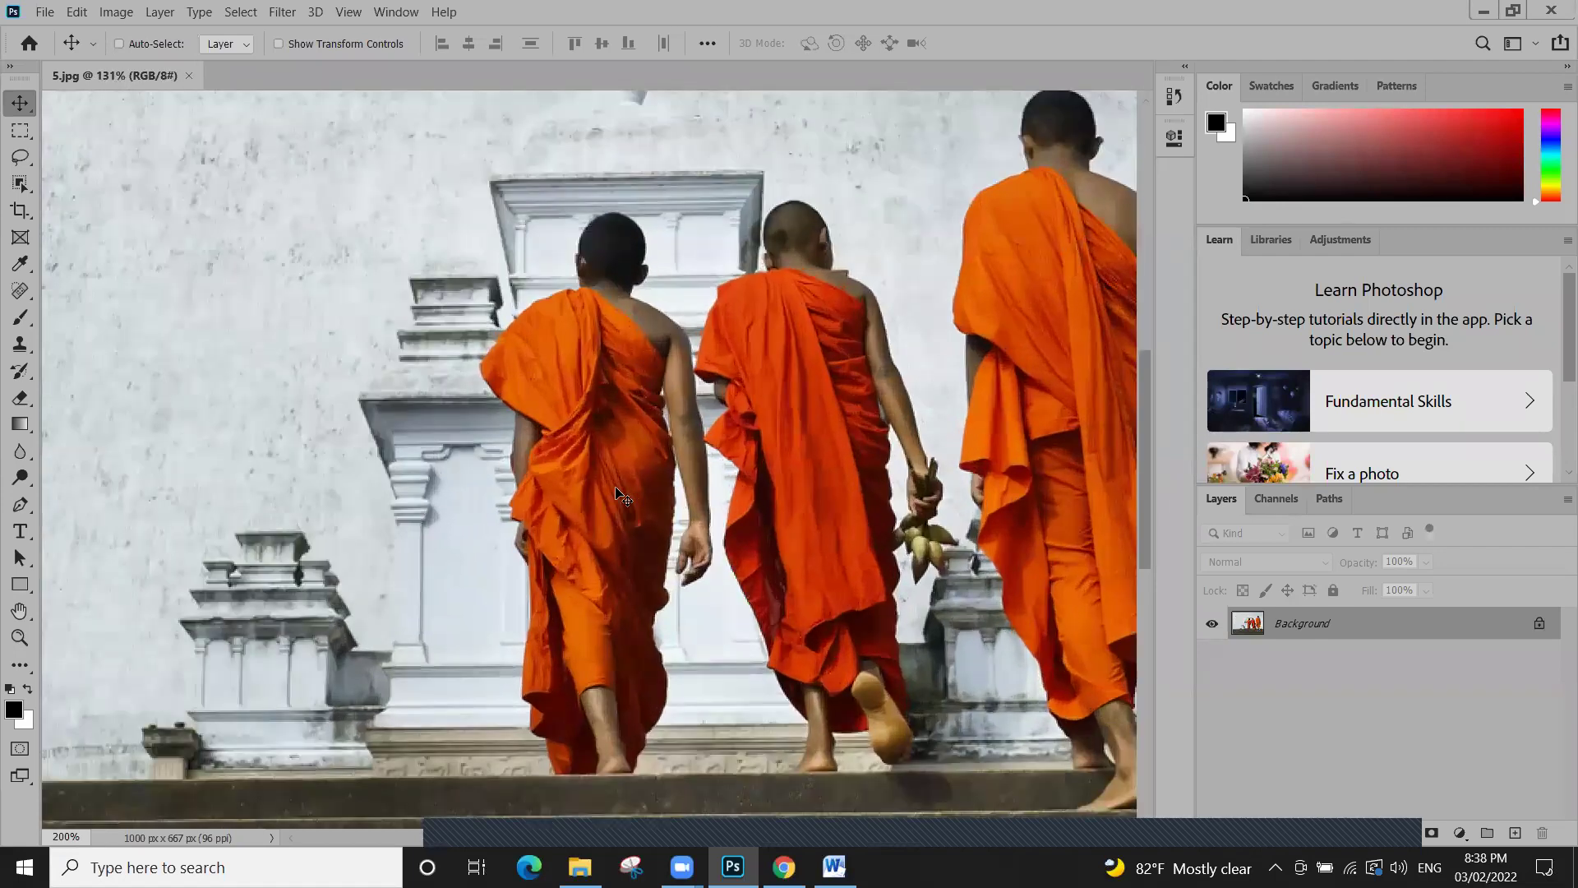
key("ctrl+plus")
key("ctrl+plus")
key("ctrl+0")
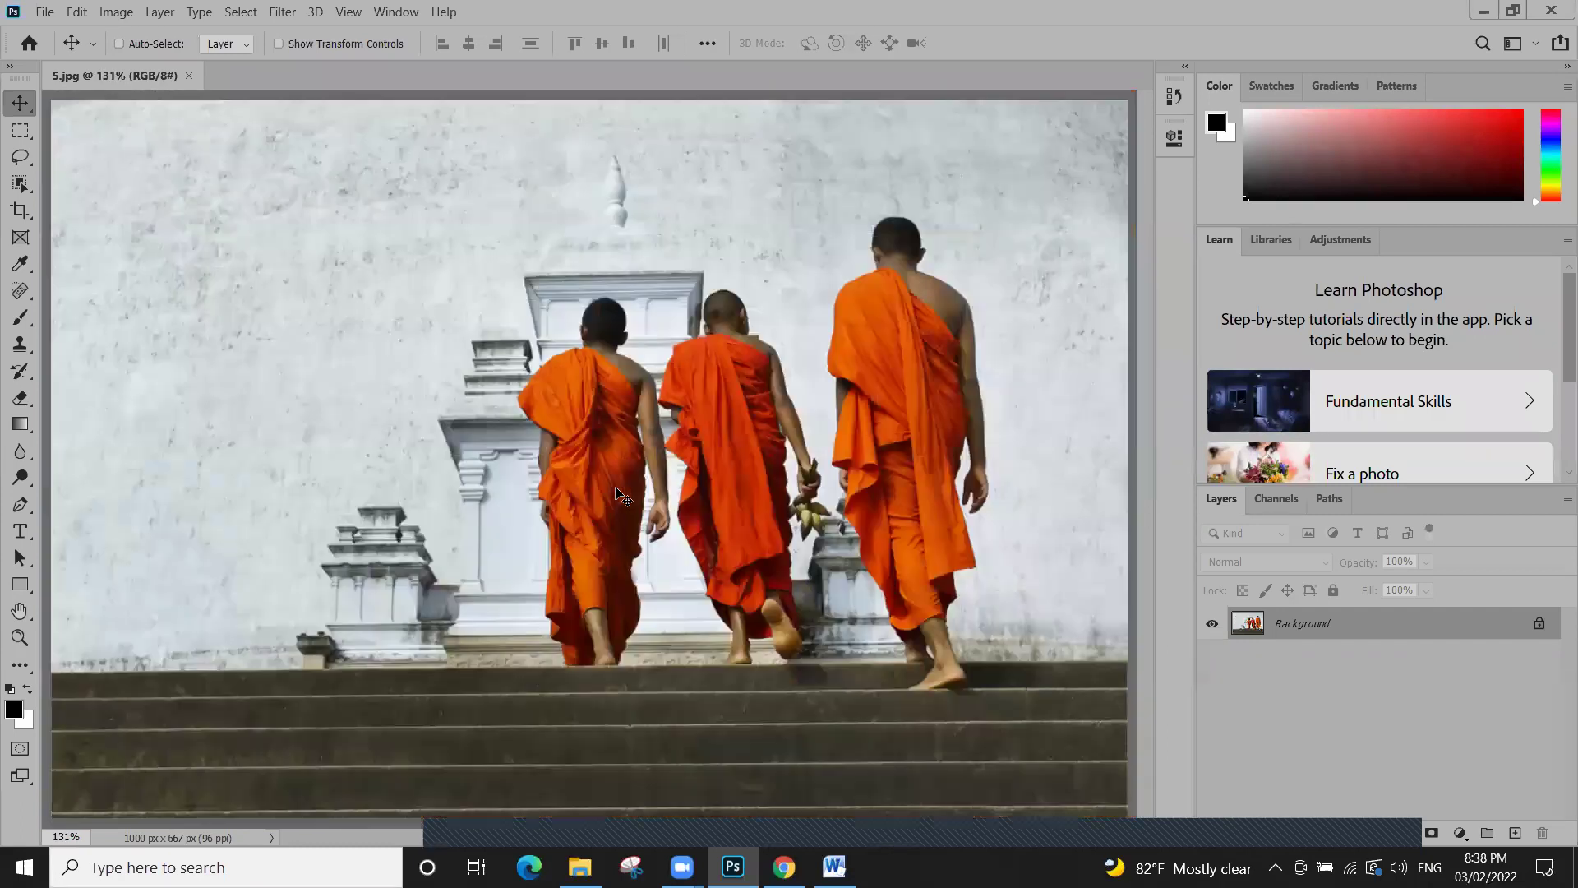
key("ctrl+w")
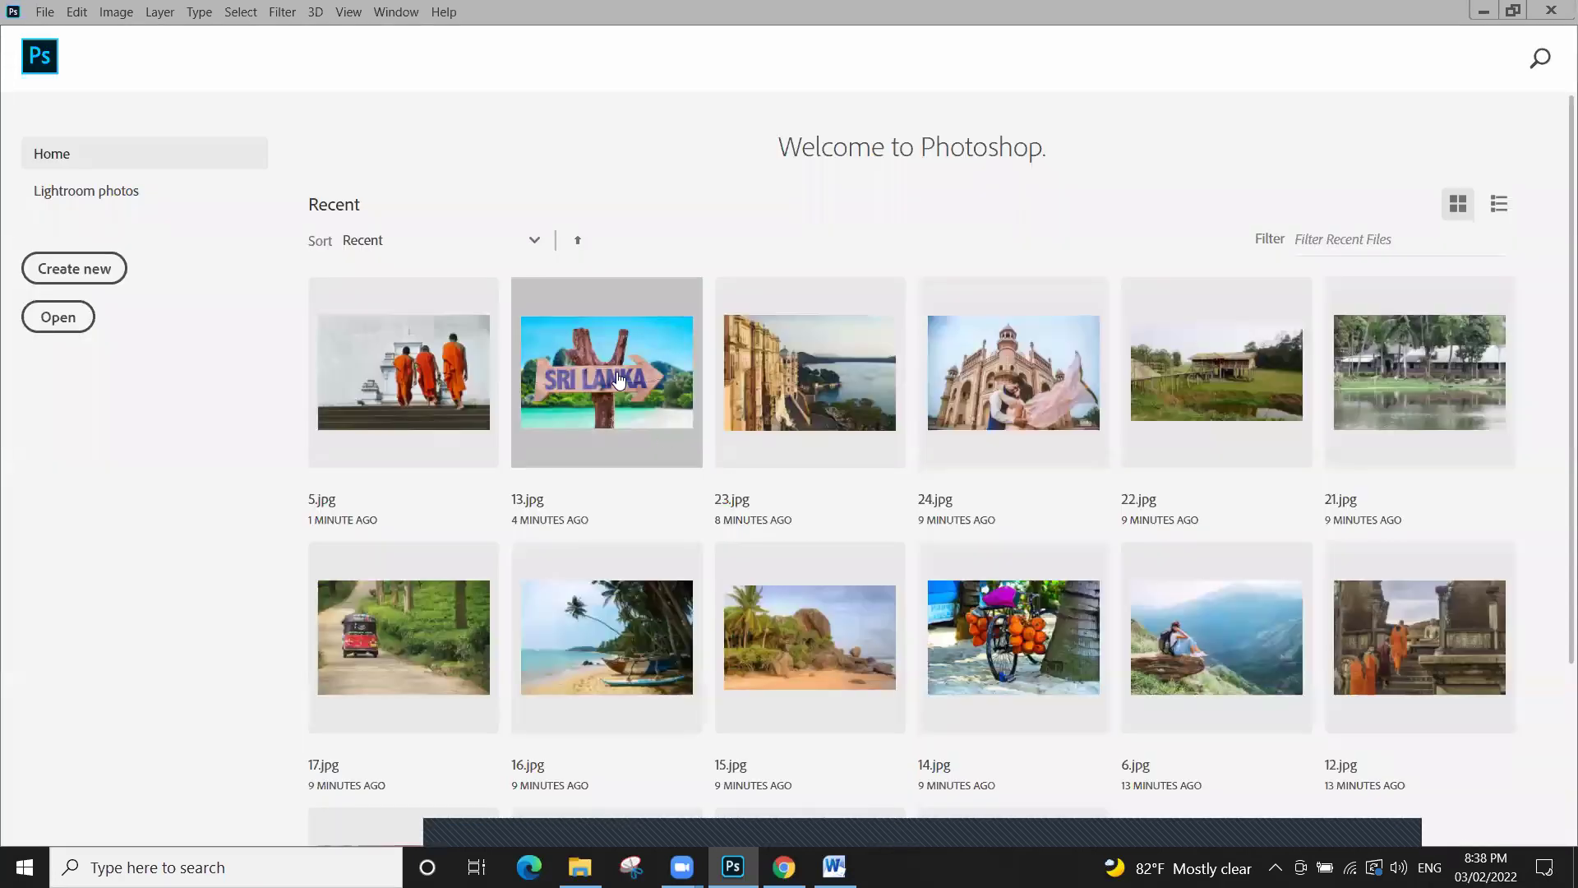
Open 14.jpg from the recent files, zoom in to 600% on the coconuts, and return to the full image at 131%
left_click(1059, 683)
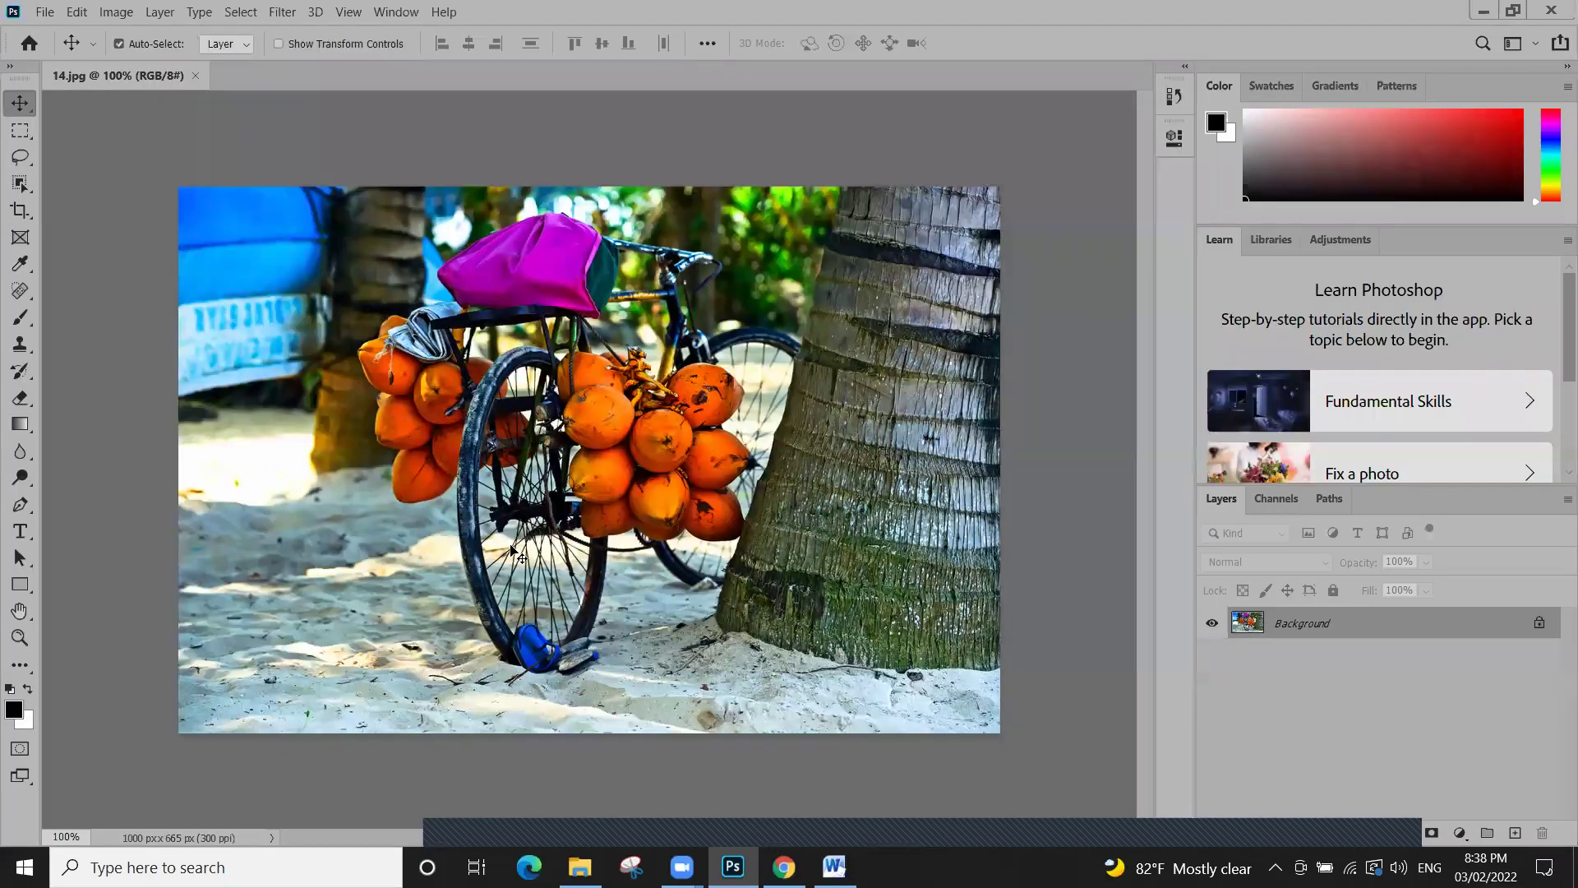
scroll(511, 549, "up", 3)
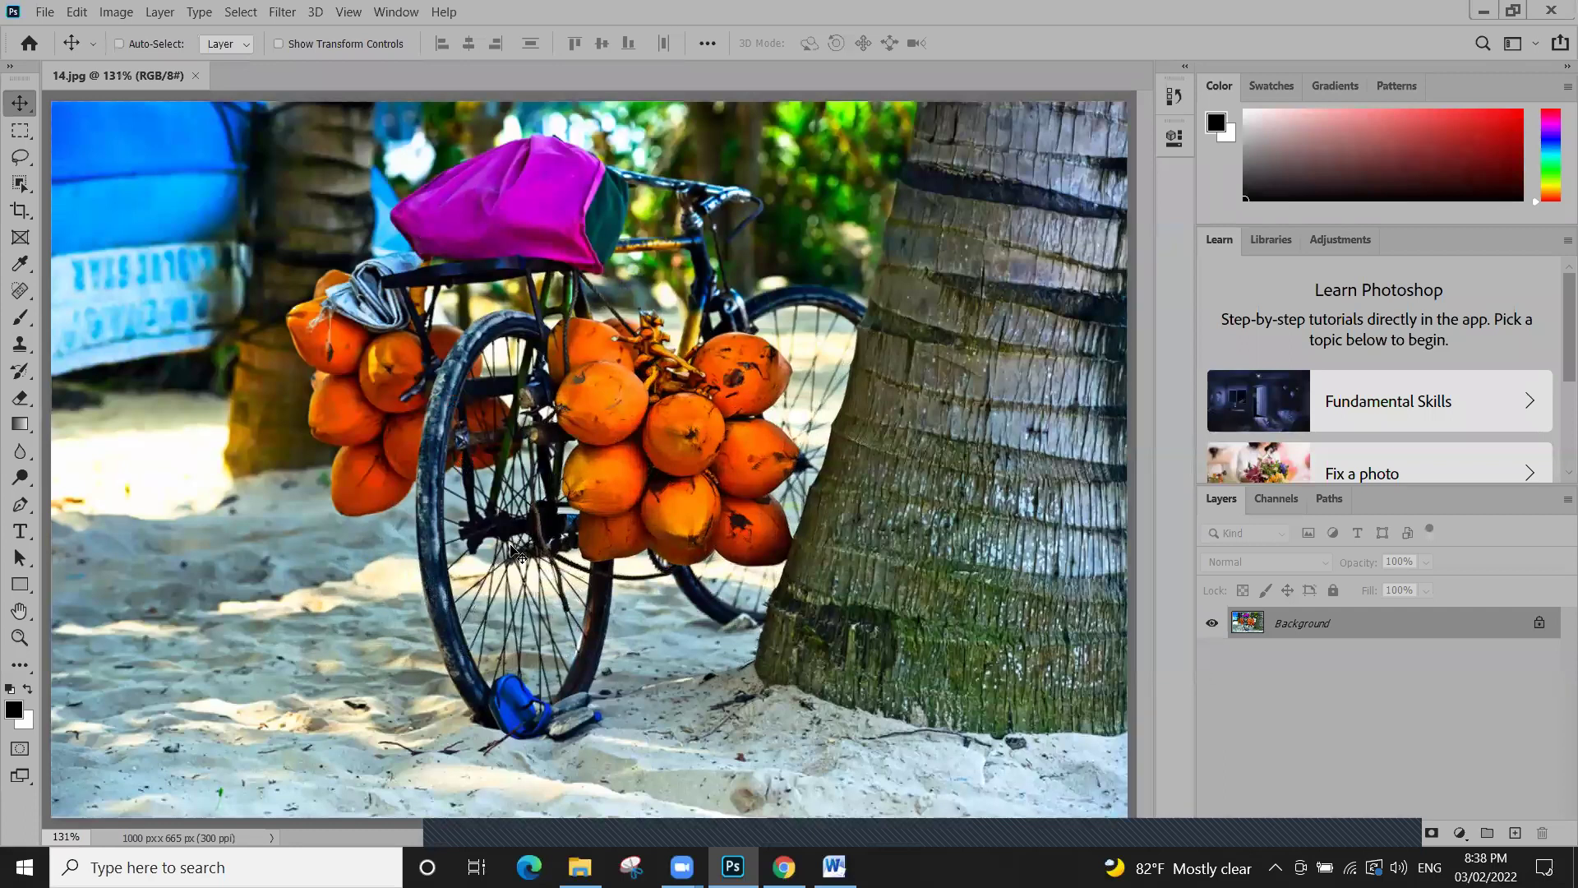
scroll(511, 549, "up", 1)
scroll(511, 549, "up", 3)
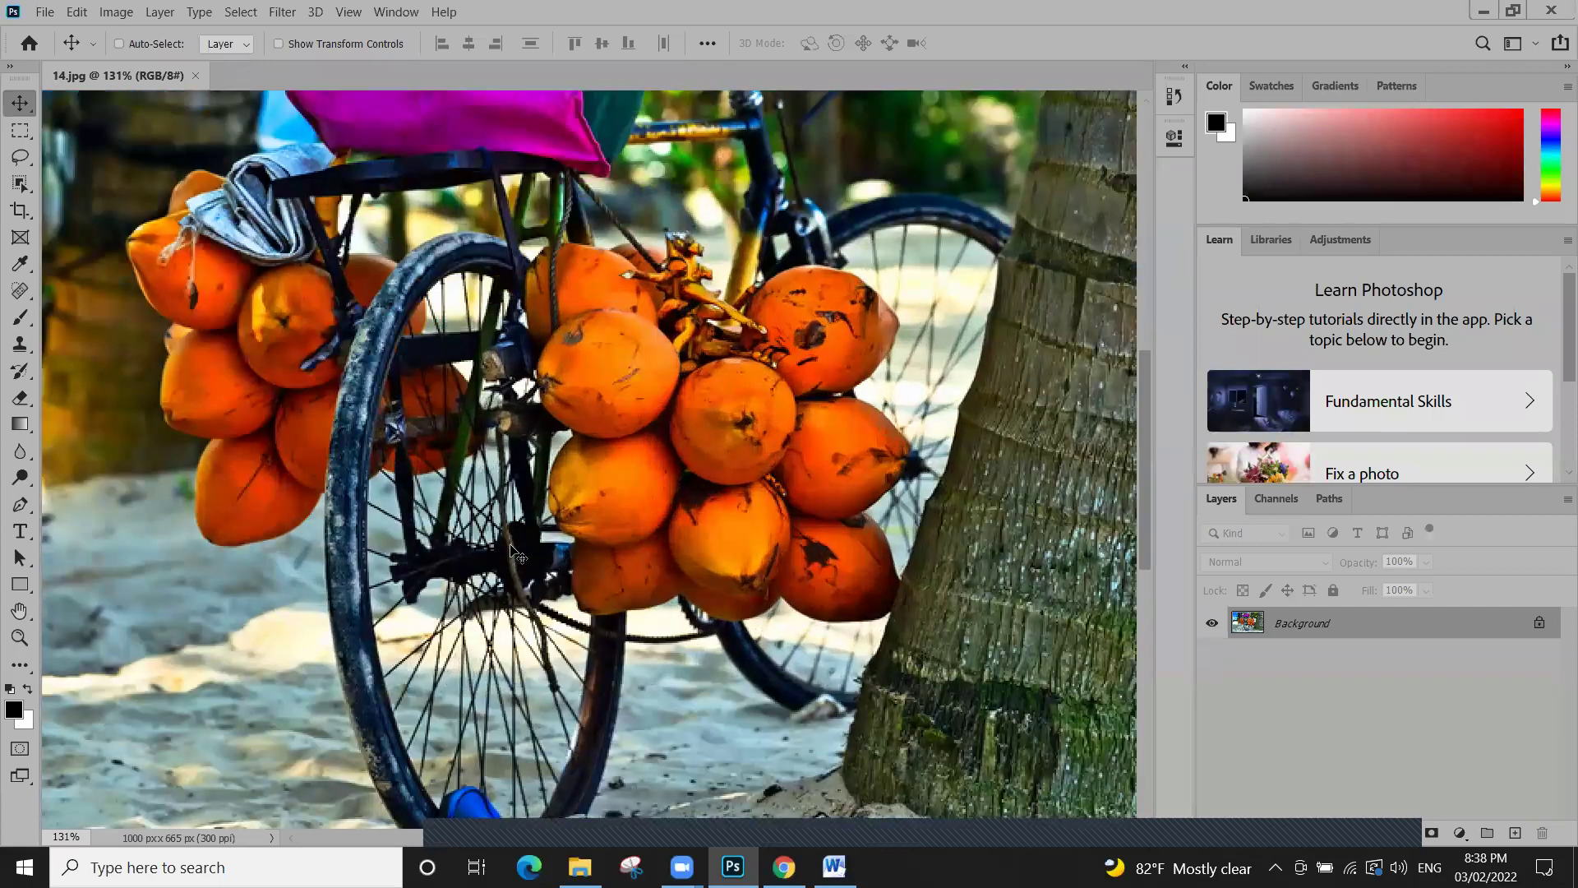
scroll(511, 549, "up", 3)
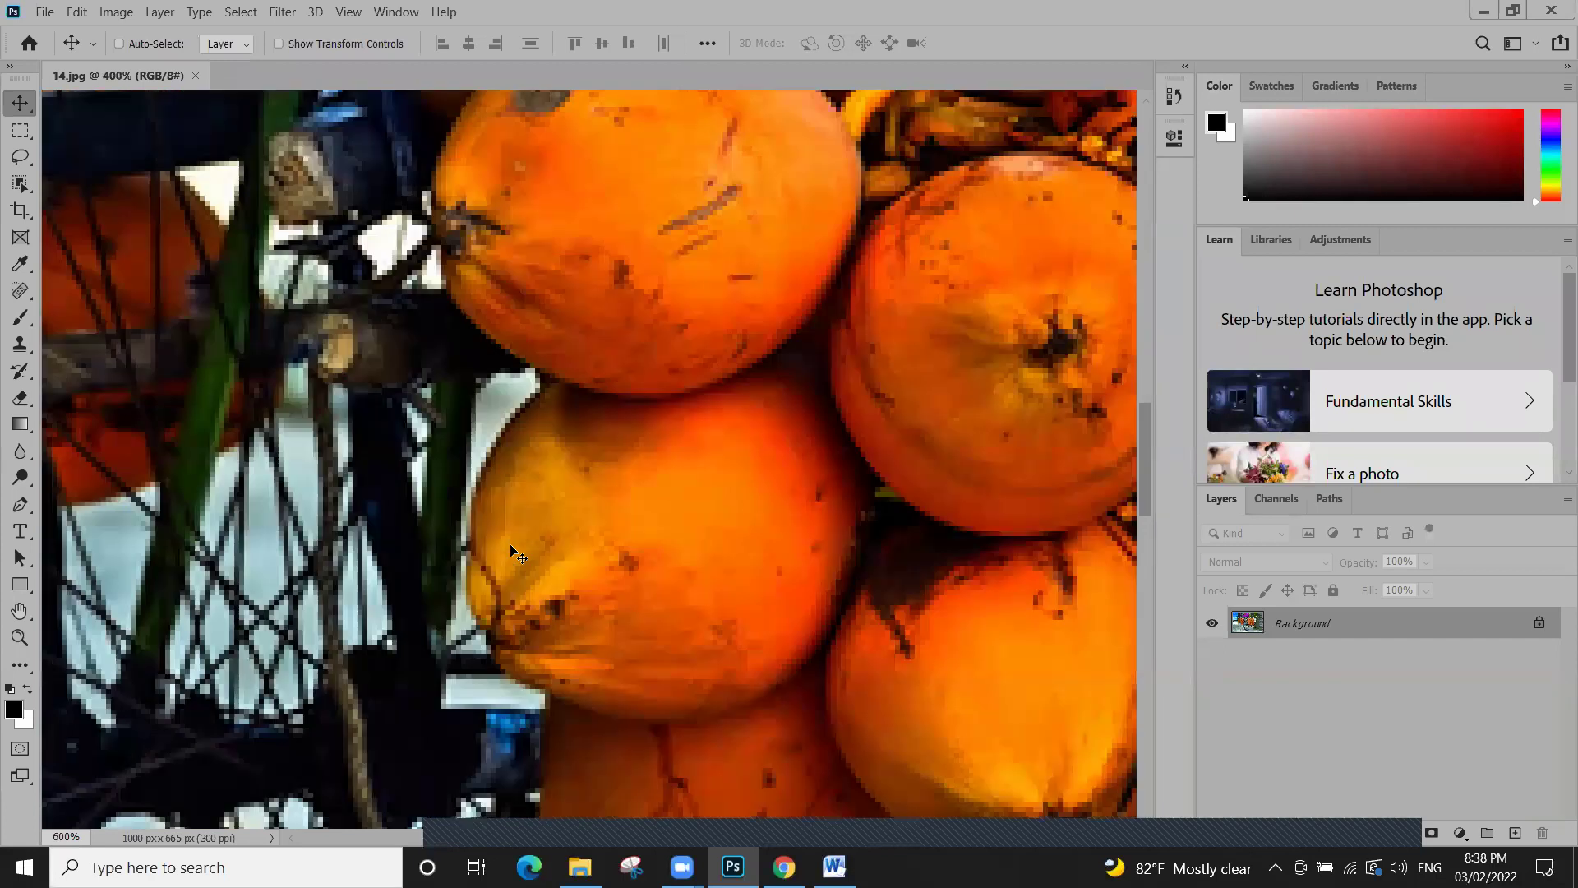
scroll(511, 549, "down", 6)
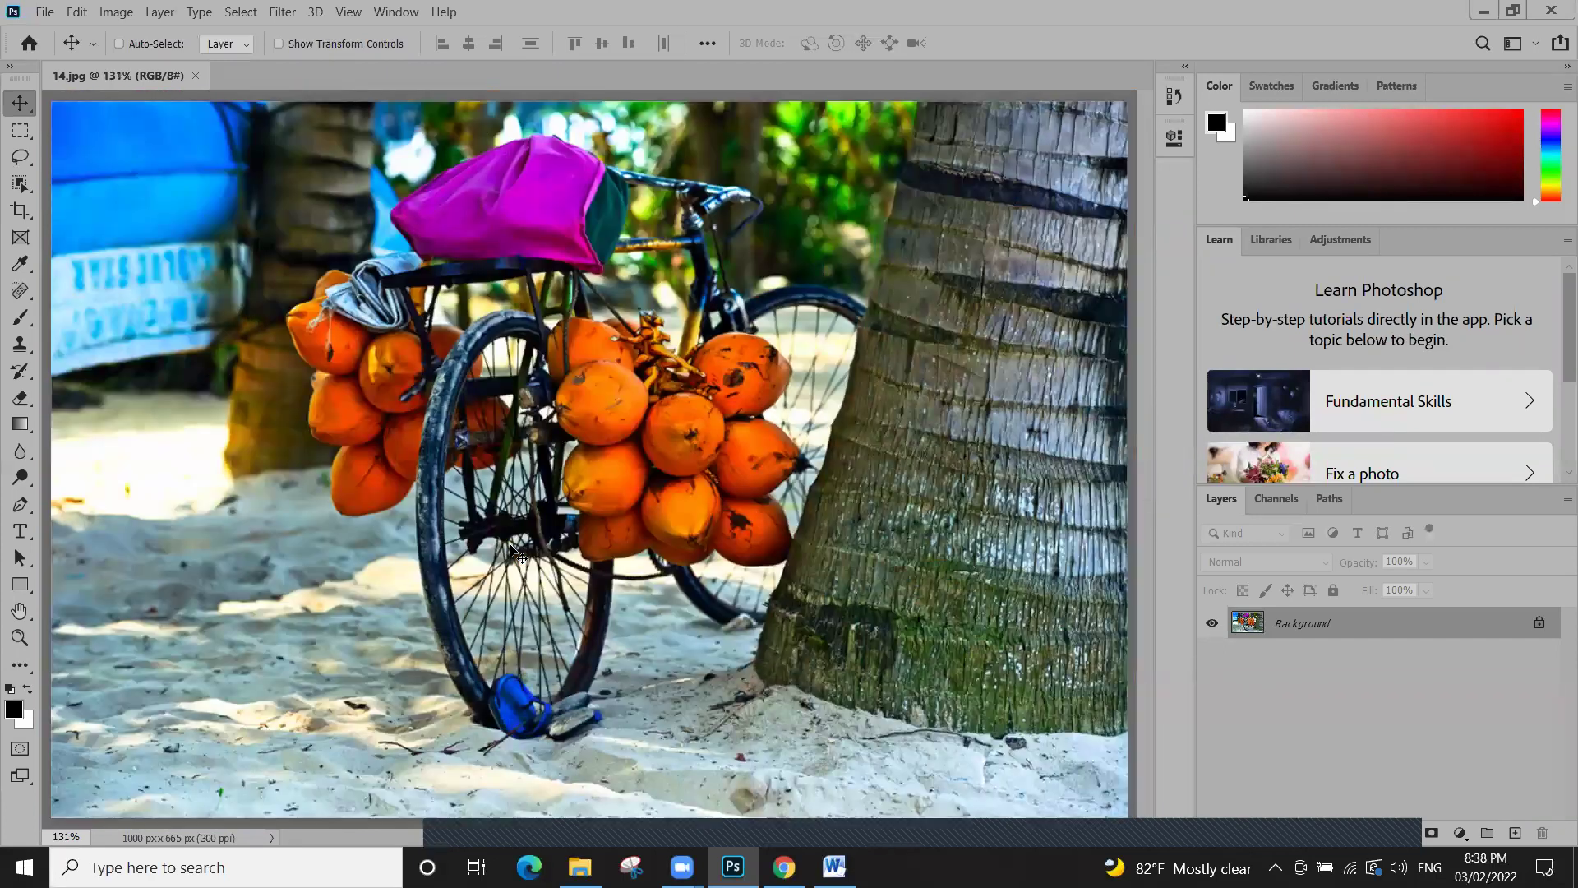
Zoom 14.jpg out to 33.3%, fit it back on screen, and look over the shortcut notes in the Word document
scroll(516, 552, "down", 4)
scroll(610, 401, "up", 4)
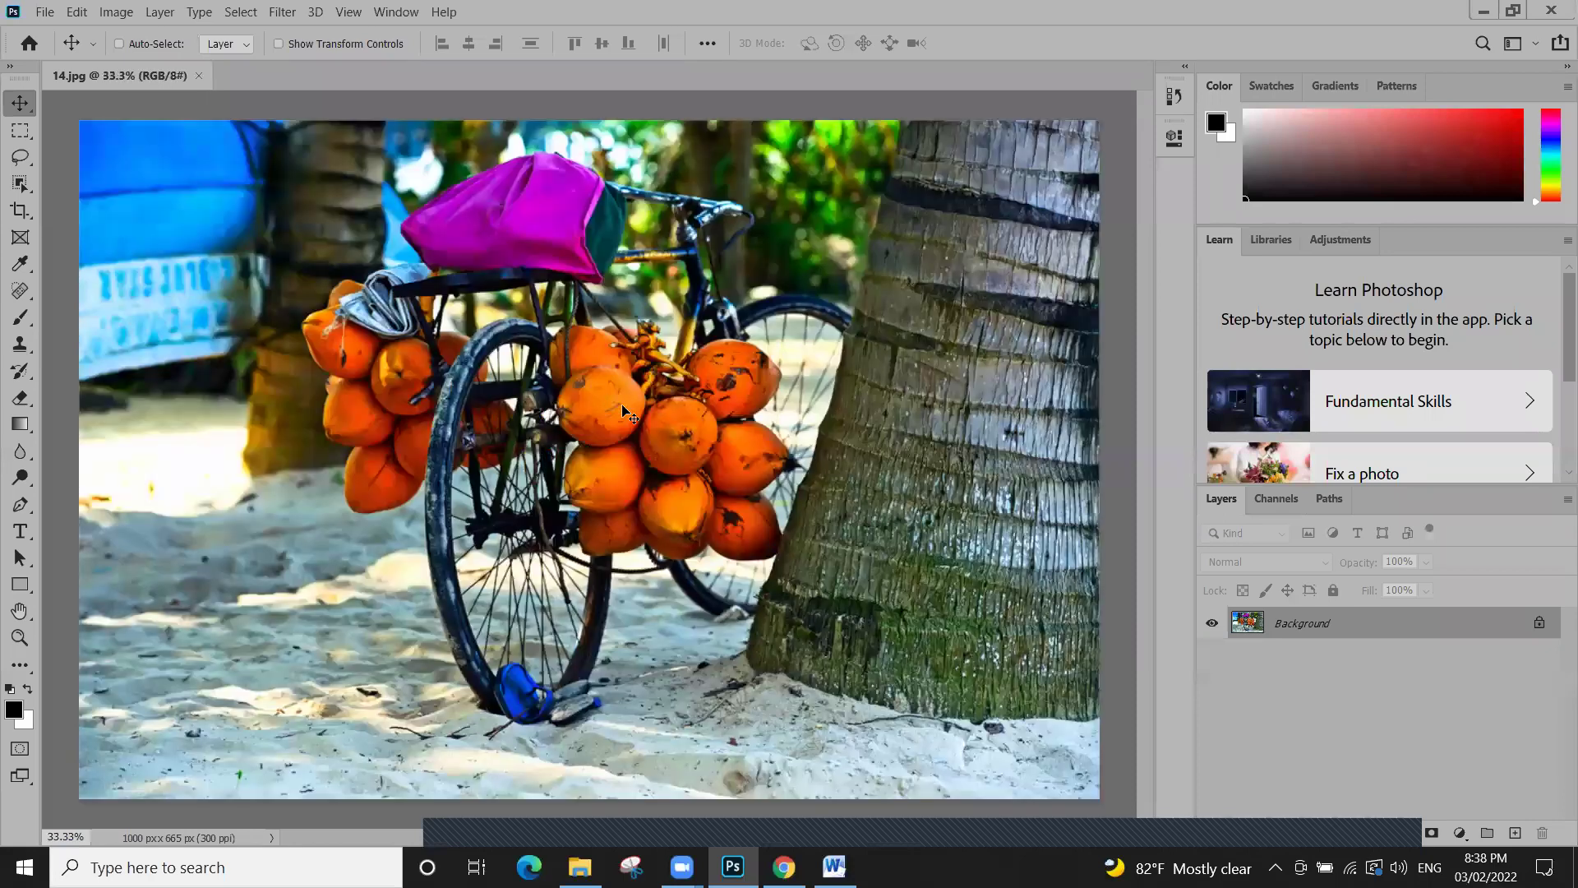
scroll(658, 437, "down", 1)
key("ctrl")
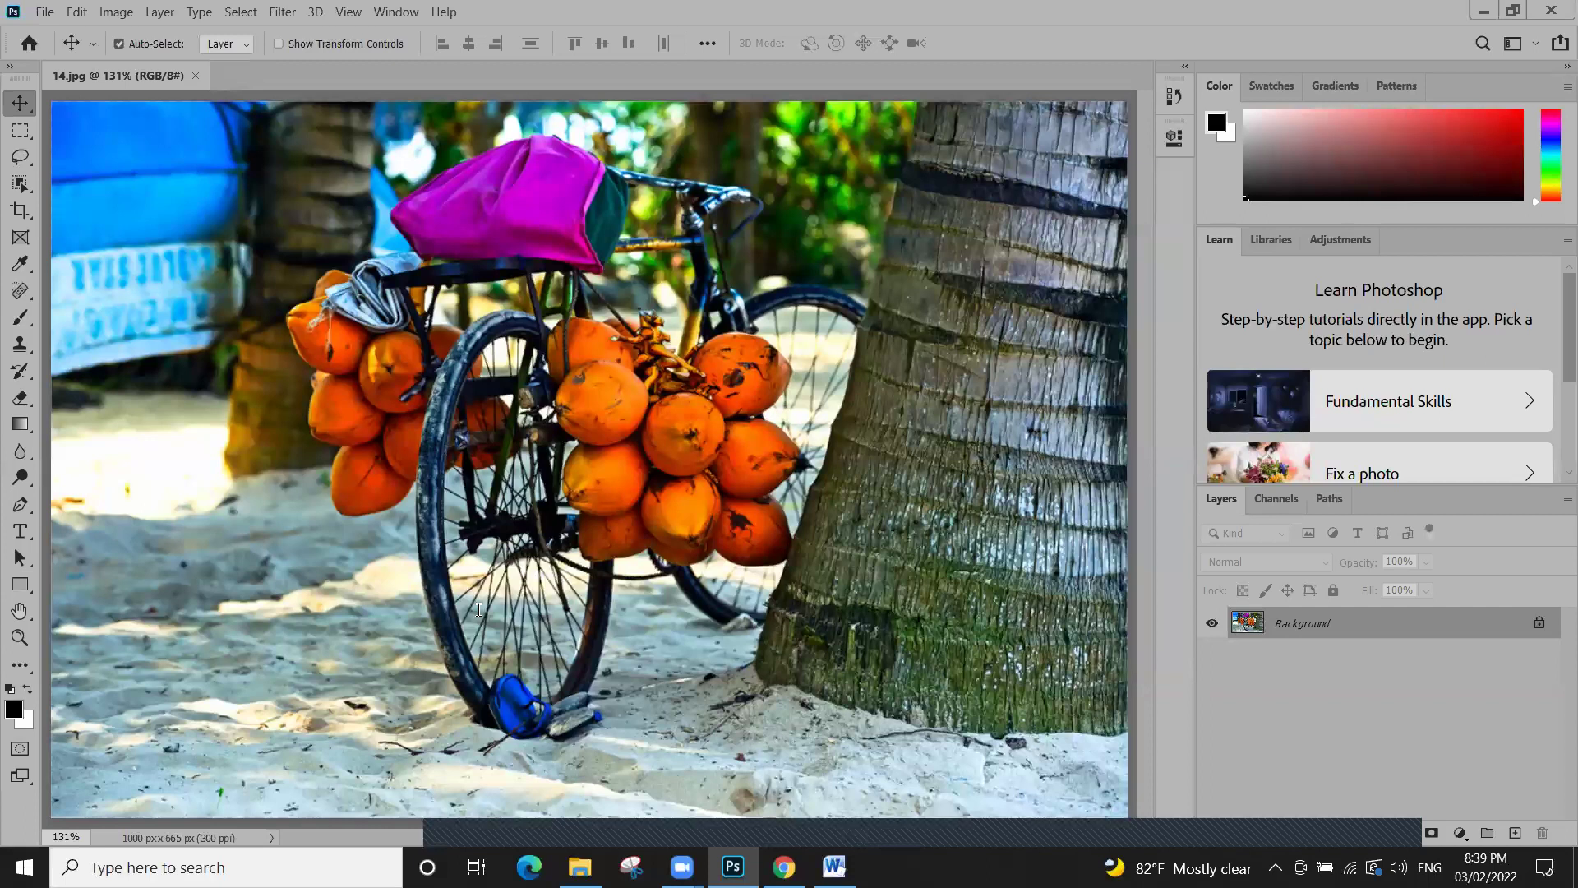
left_click(834, 866)
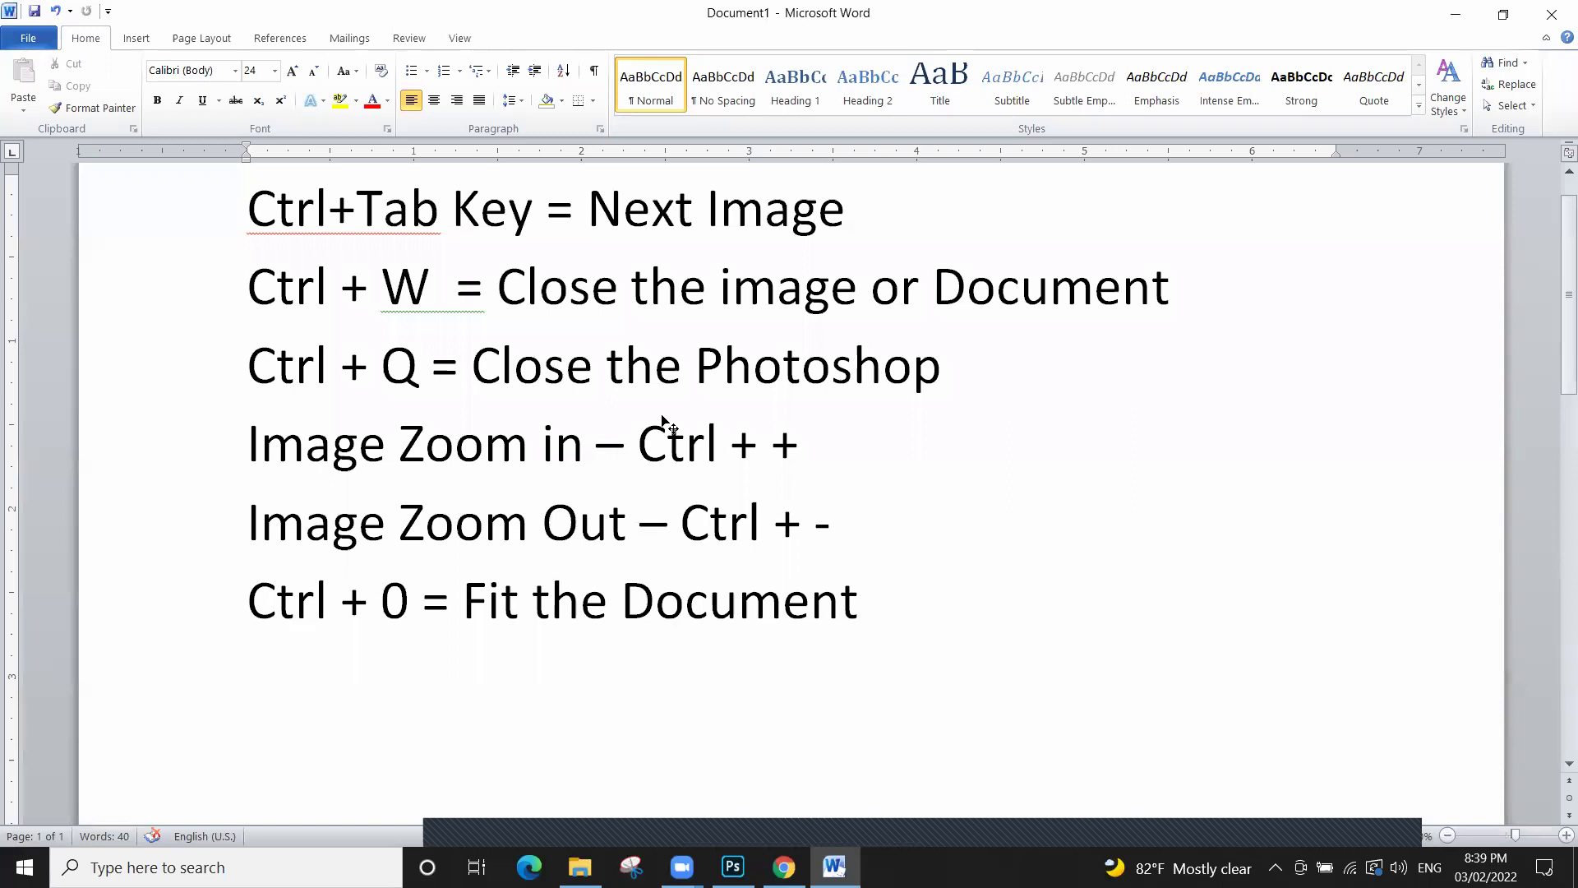
key("alt+Tab")
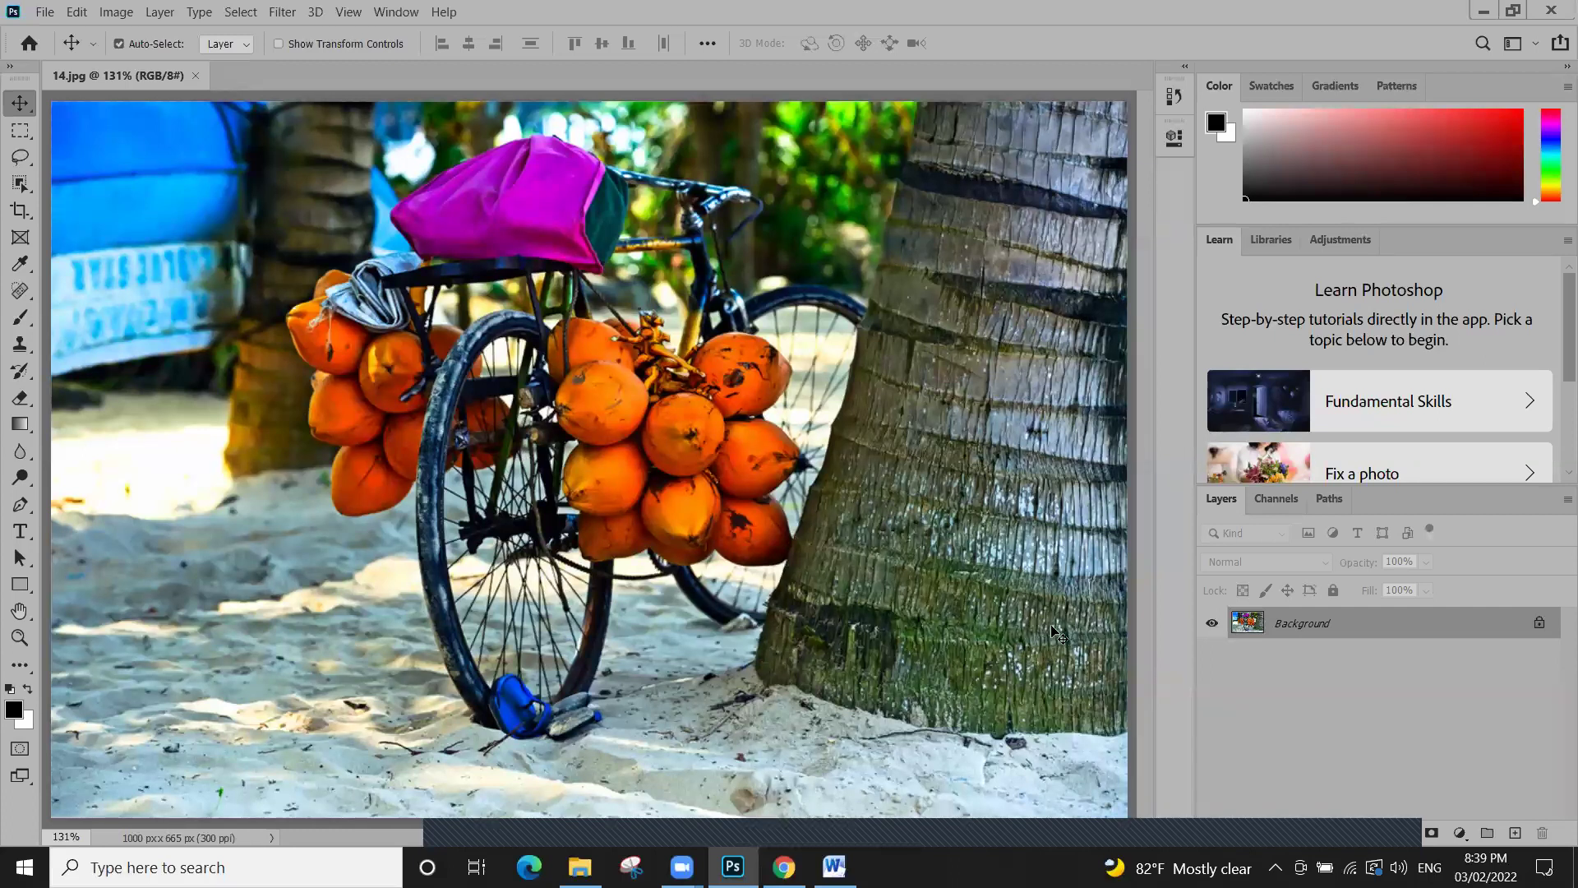
Close 14.jpg, open 6.jpg from the recent files, and zoom in to about 176% on the seated woman
key("ctrl")
key("ctrl+w")
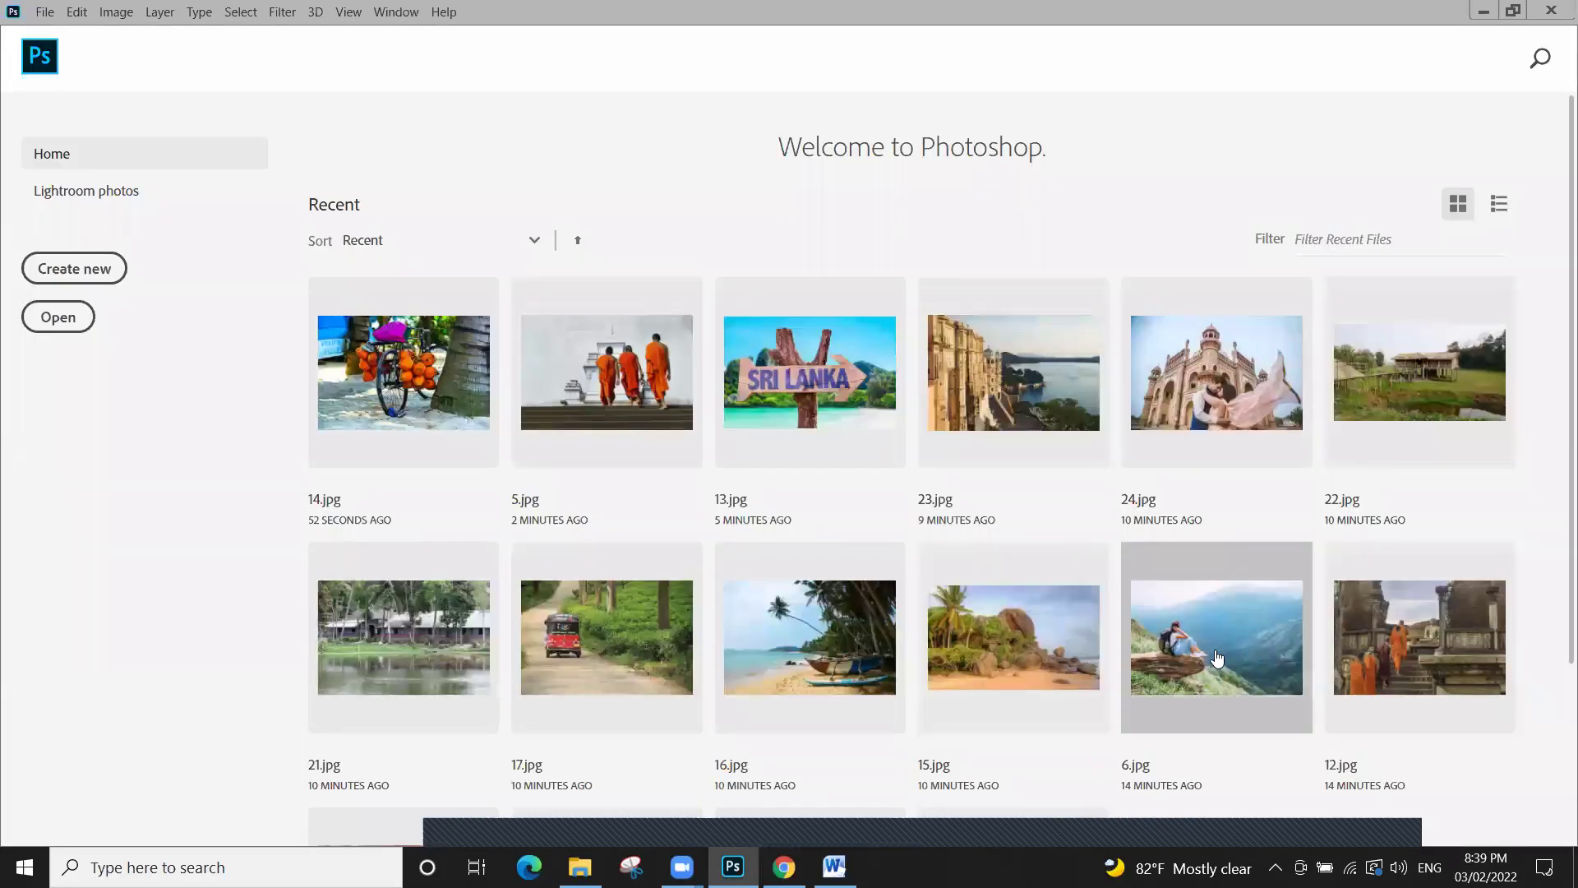
left_click(1216, 633)
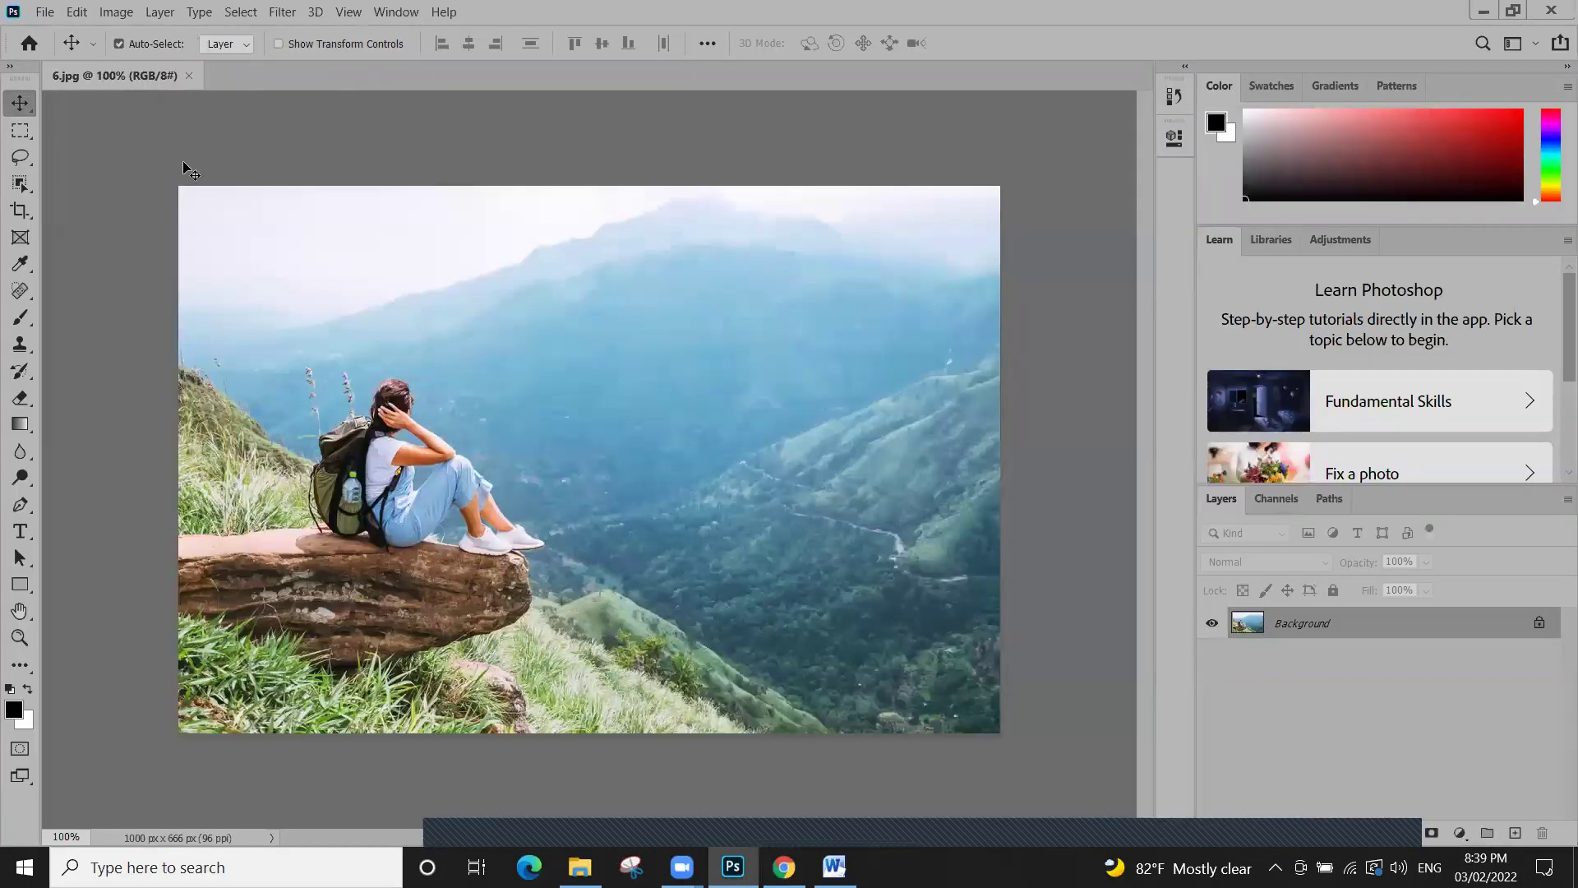
scroll(204, 258, "up", 3)
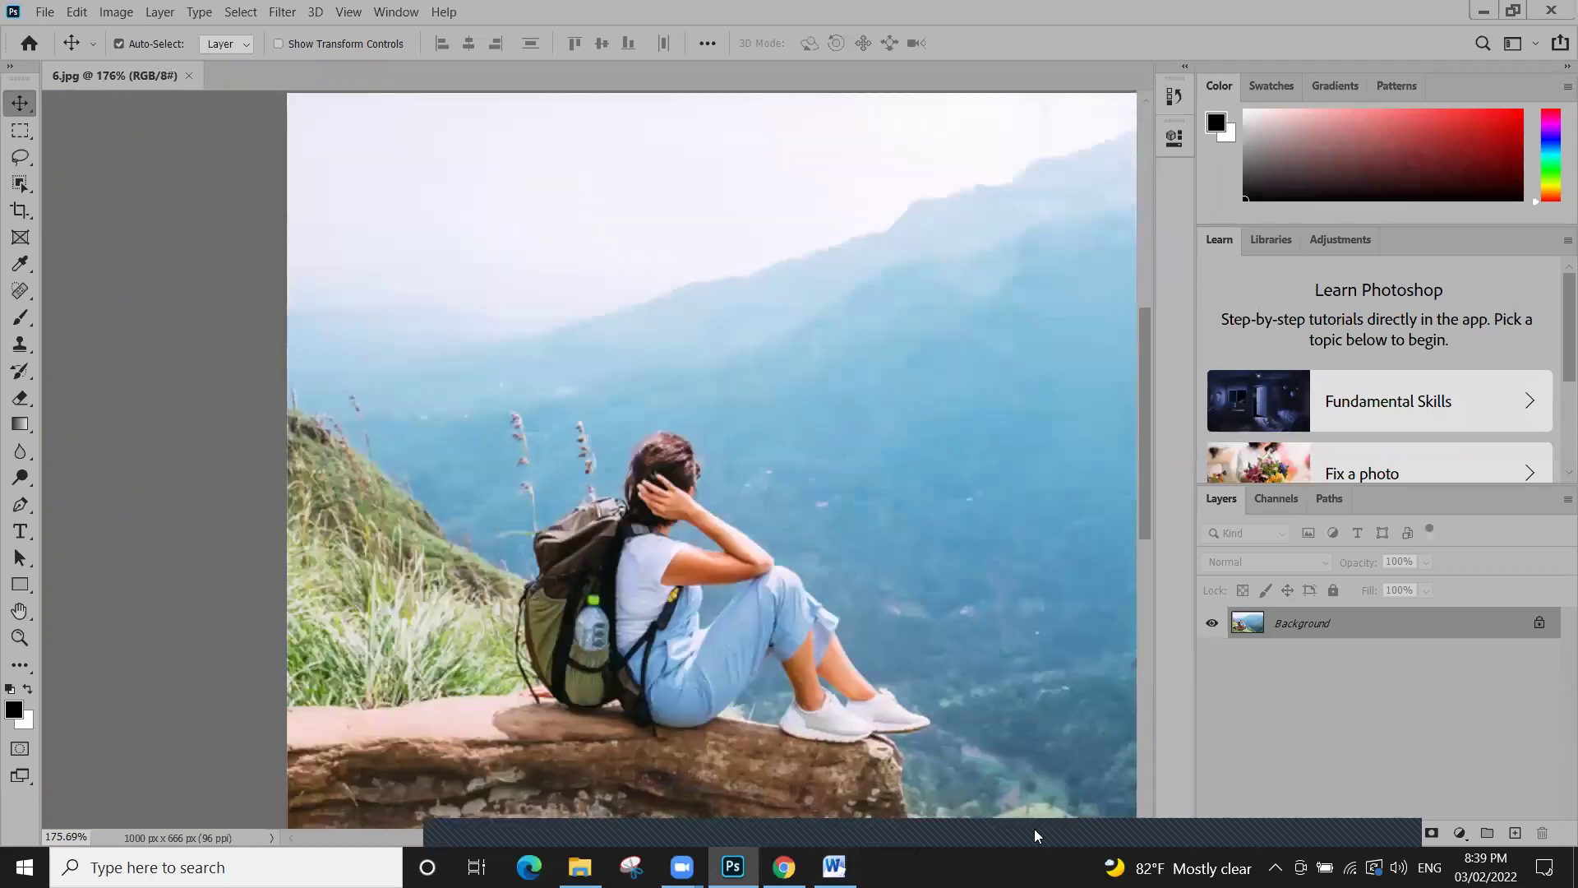
Circle 6.jpg's zoom percentage with a red screen annotation, and handwrite a zoom label and 100% beneath it with connecting lines
mouse_move(132, 51)
left_mouse_down()
mouse_move(75, 86)
mouse_move(122, 211)
mouse_move(111, 162)
mouse_move(125, 148)
mouse_move(147, 455)
mouse_move(194, 465)
mouse_move(243, 524)
mouse_move(267, 504)
mouse_move(256, 560)
mouse_move(362, 502)
mouse_move(399, 528)
mouse_move(449, 513)
left_mouse_up()
mouse_move(218, 473)
left_mouse_down()
mouse_move(159, 497)
mouse_move(189, 466)
mouse_move(130, 277)
mouse_move(122, 123)
left_mouse_up()
left_click_drag(201, 288, 207, 377)
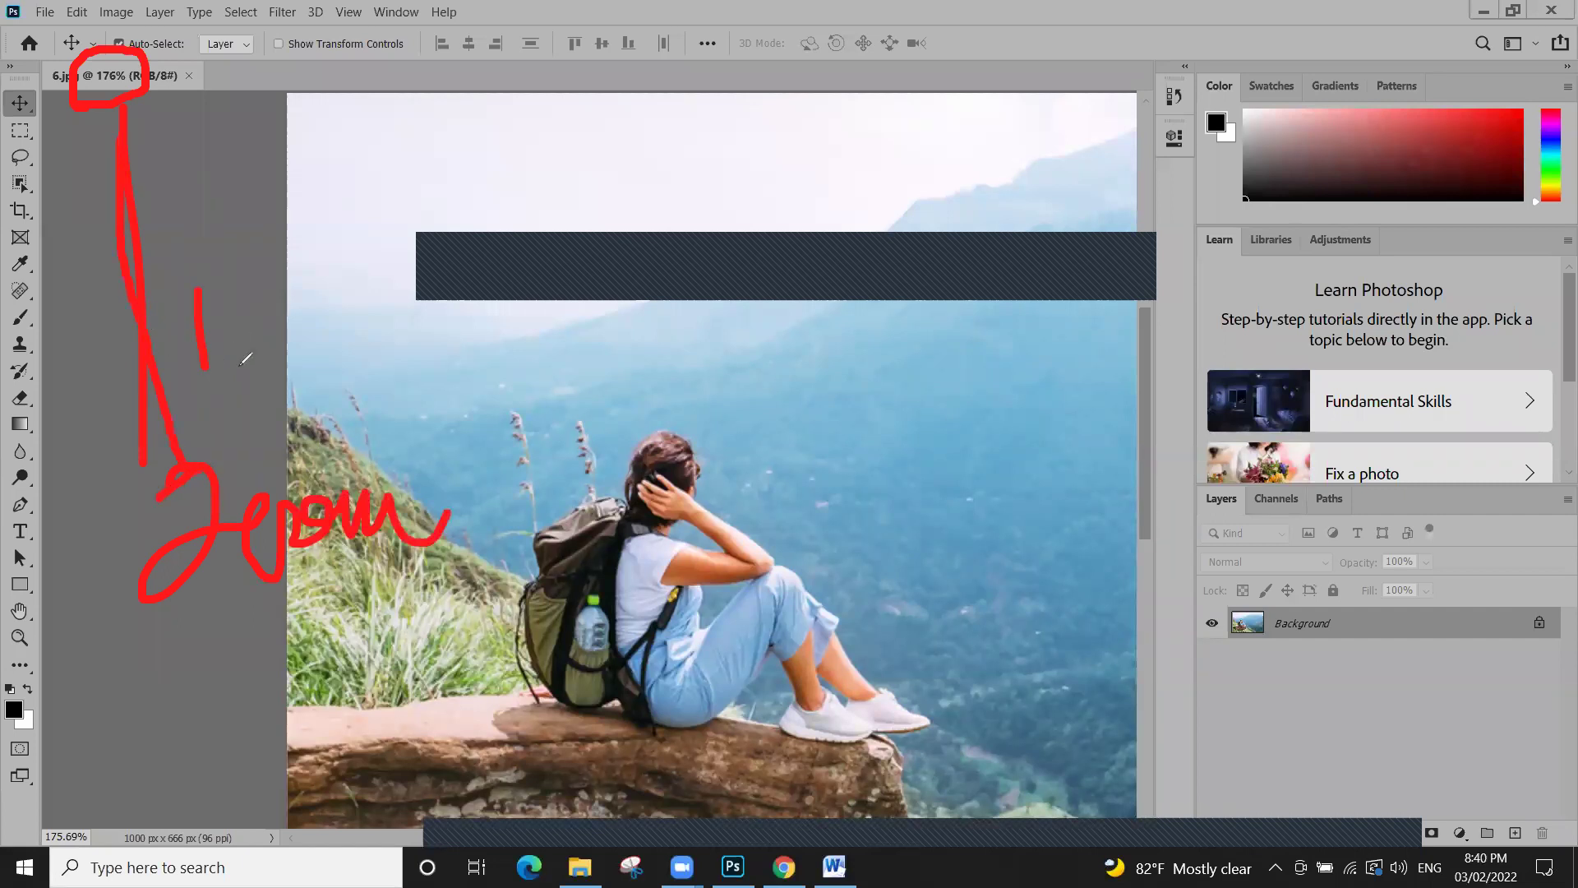
left_click_drag(263, 284, 360, 284)
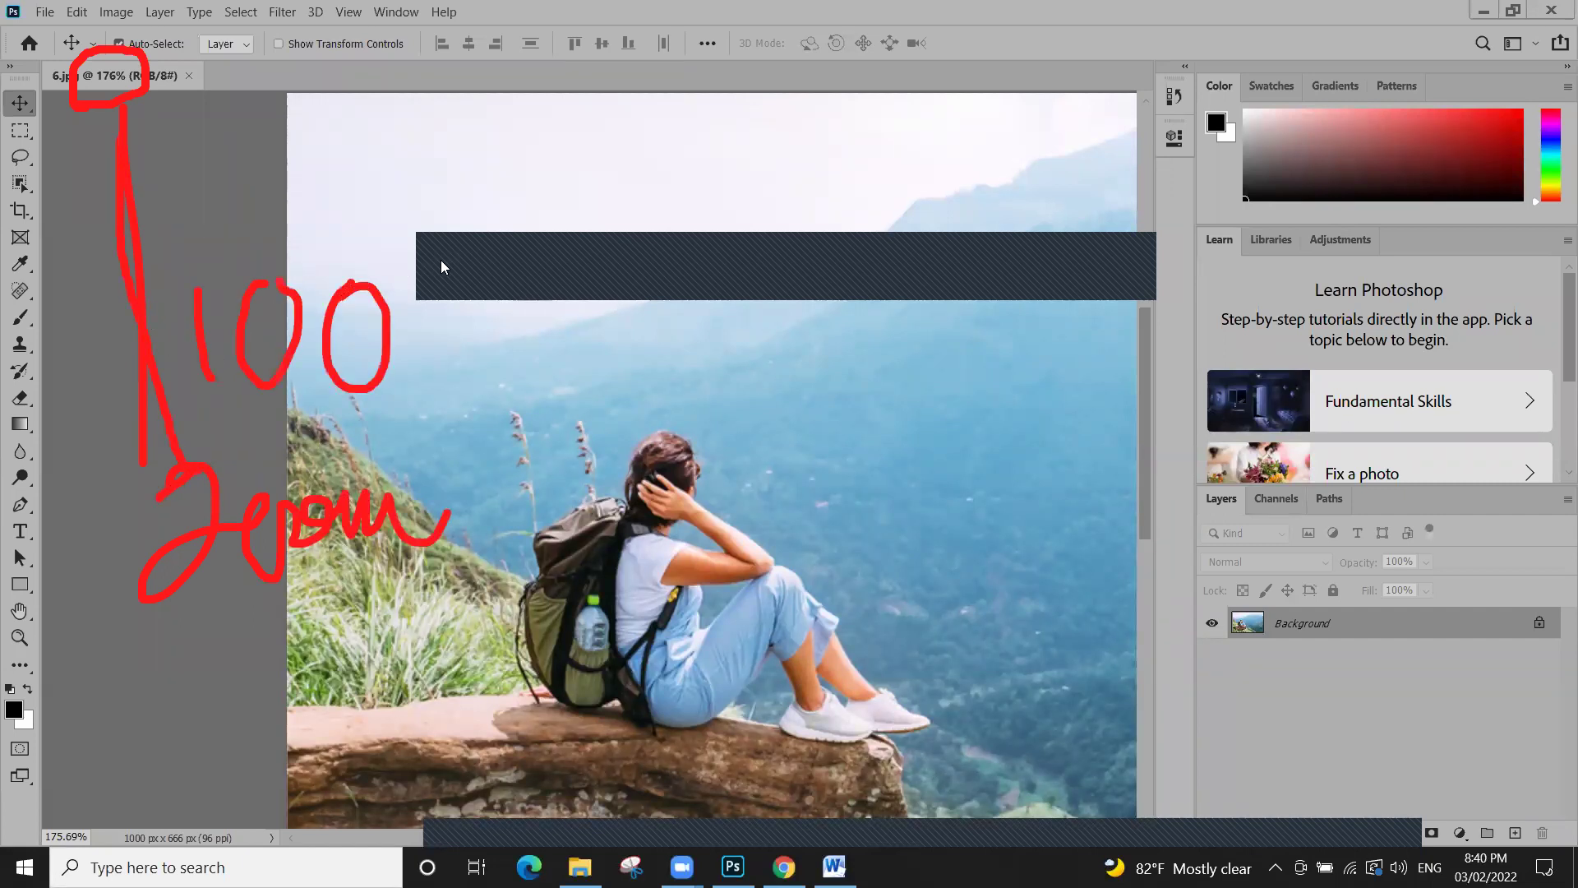
left_click_drag(479, 215, 394, 377)
left_click_drag(457, 344, 444, 388)
left_click_drag(407, 238, 432, 261)
mouse_move(476, 336)
left_mouse_down()
mouse_move(563, 304)
mouse_move(662, 358)
left_mouse_up()
mouse_move(658, 238)
left_mouse_down()
mouse_move(661, 279)
mouse_move(672, 262)
left_mouse_up()
left_click_drag(549, 394, 72, 223)
left_click_drag(113, 132, 75, 222)
Handwrite "Zoom 100%" in red over the image with a short stroke below it, and clear all the screen drawings
mouse_move(585, 448)
left_mouse_down()
mouse_move(636, 504)
mouse_move(686, 455)
mouse_move(737, 498)
mouse_move(839, 485)
mouse_move(893, 449)
mouse_move(908, 544)
mouse_move(950, 457)
mouse_move(968, 476)
mouse_move(963, 453)
mouse_move(1031, 465)
left_mouse_up()
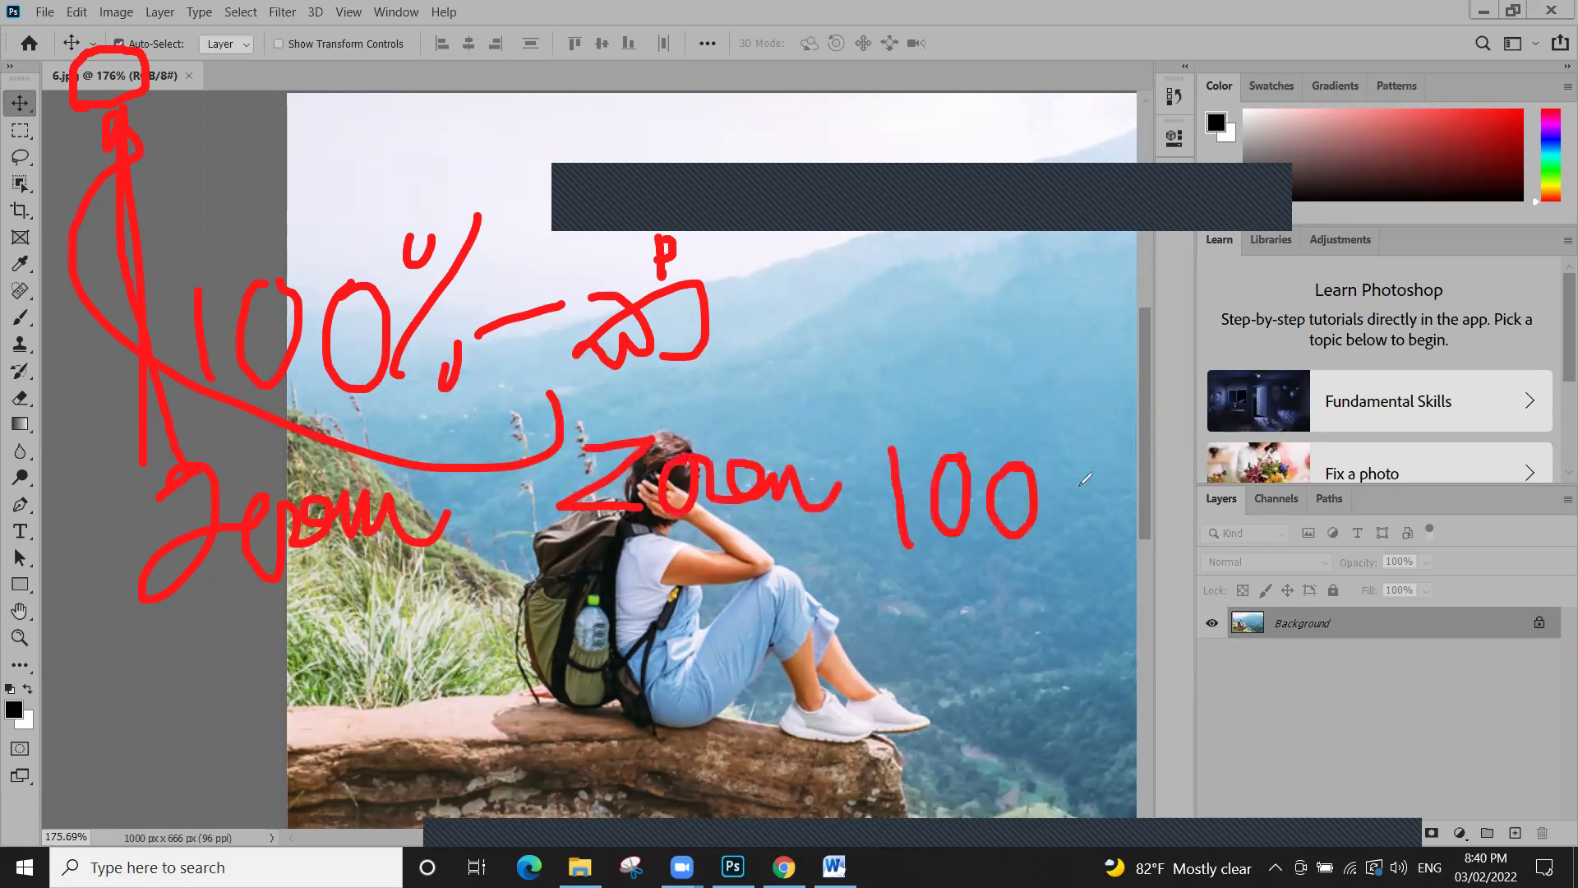
left_click(1016, 401)
left_click_drag(1100, 405, 1060, 547)
left_click(1142, 534)
left_click_drag(1079, 645, 1184, 616)
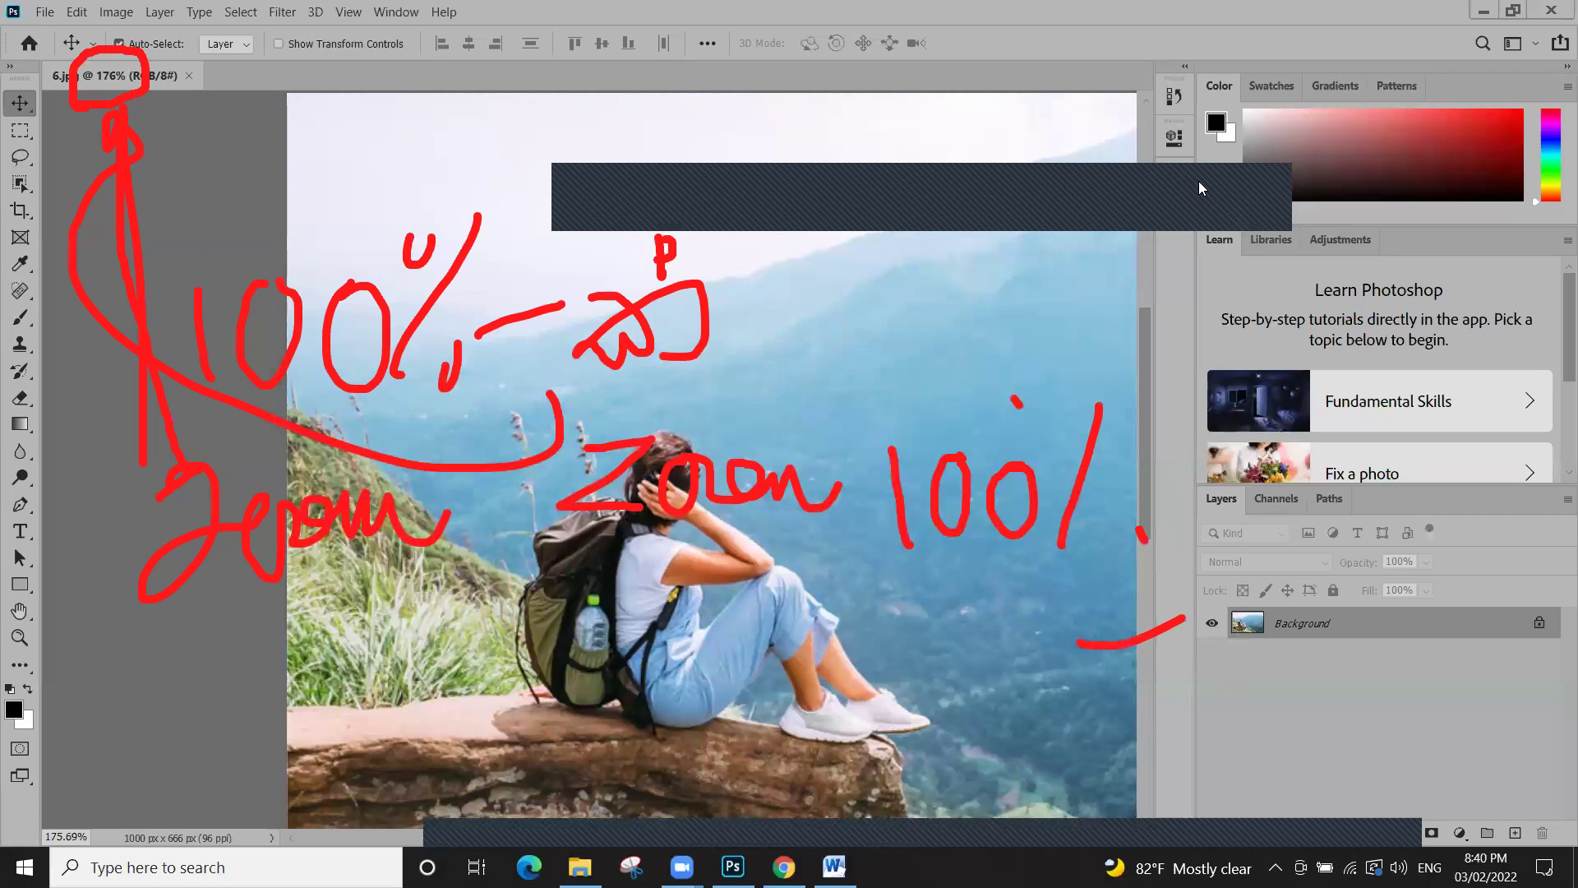
left_click(1274, 179)
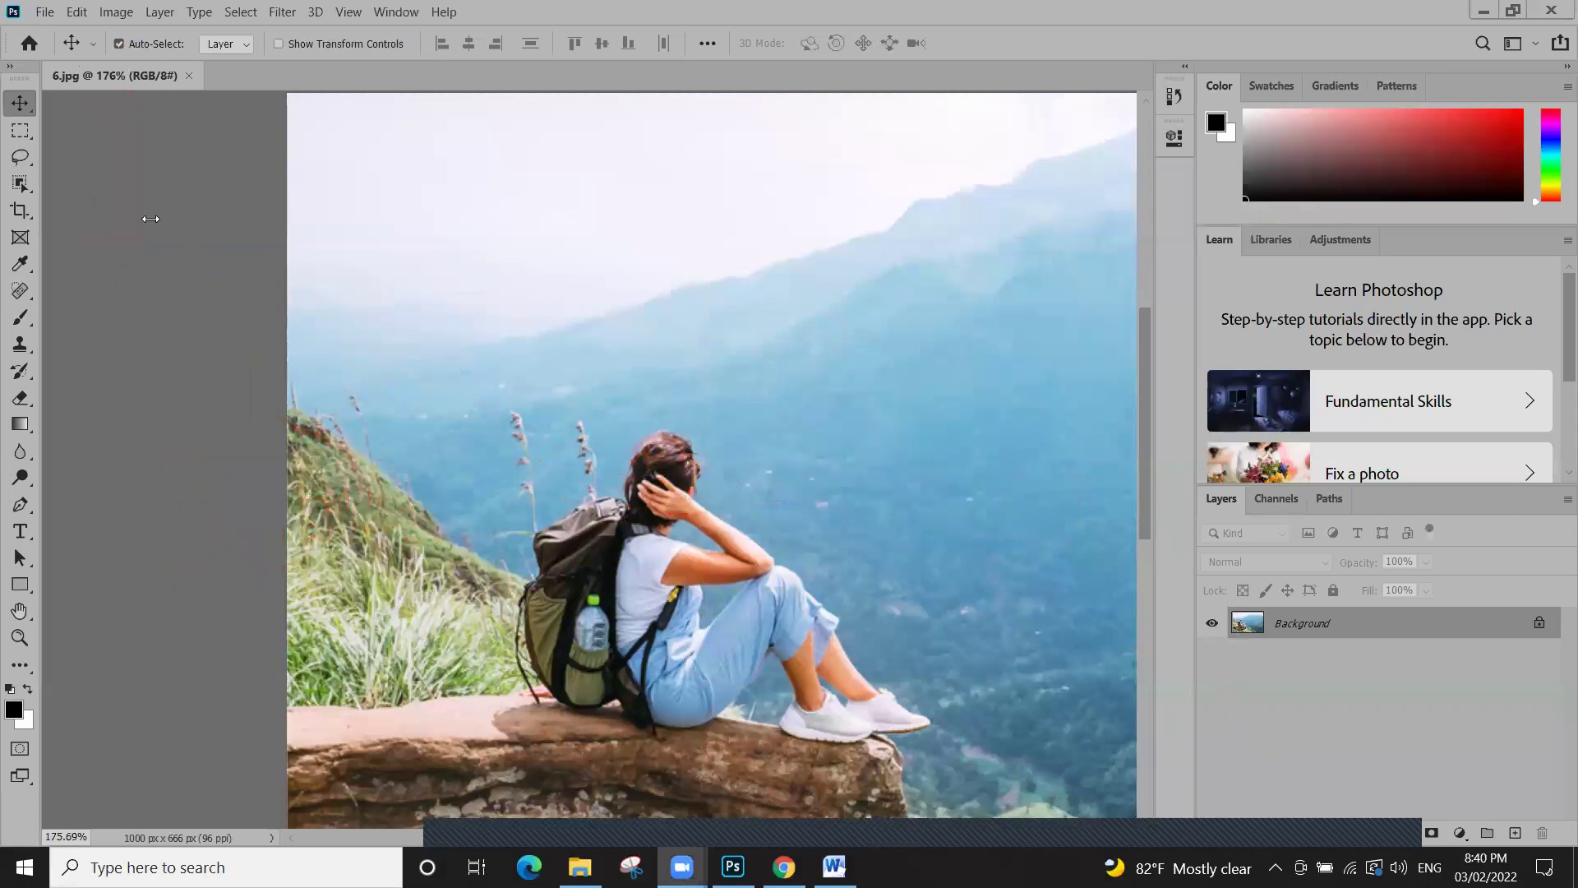
View 6.jpg at 100% zoom, fit it on screen, and return it to 100%
key("ctrl")
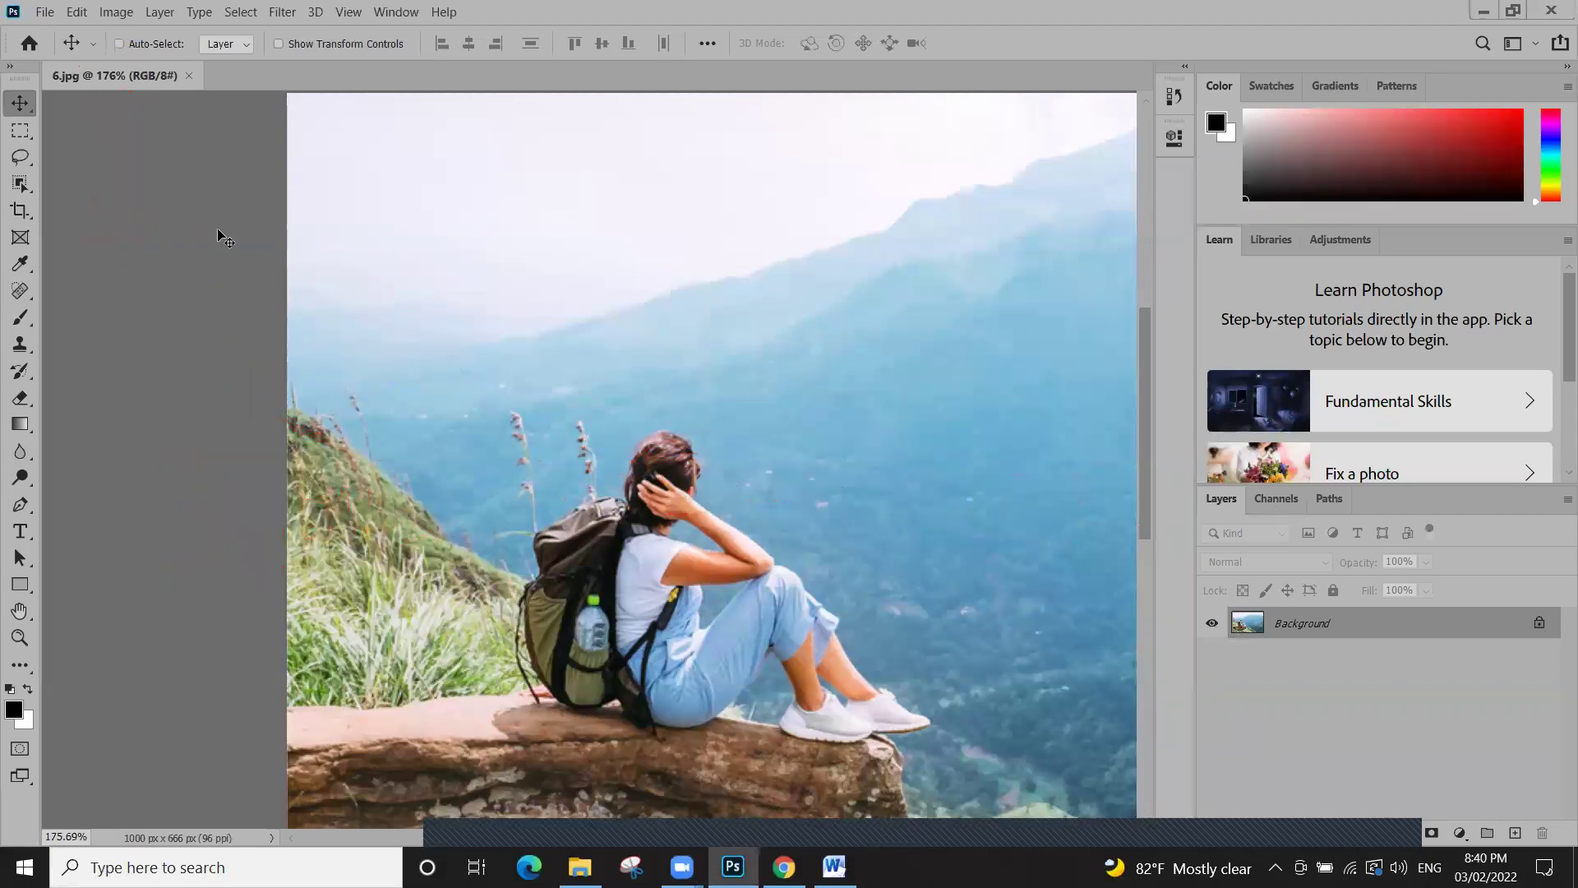
key("ctrl+1")
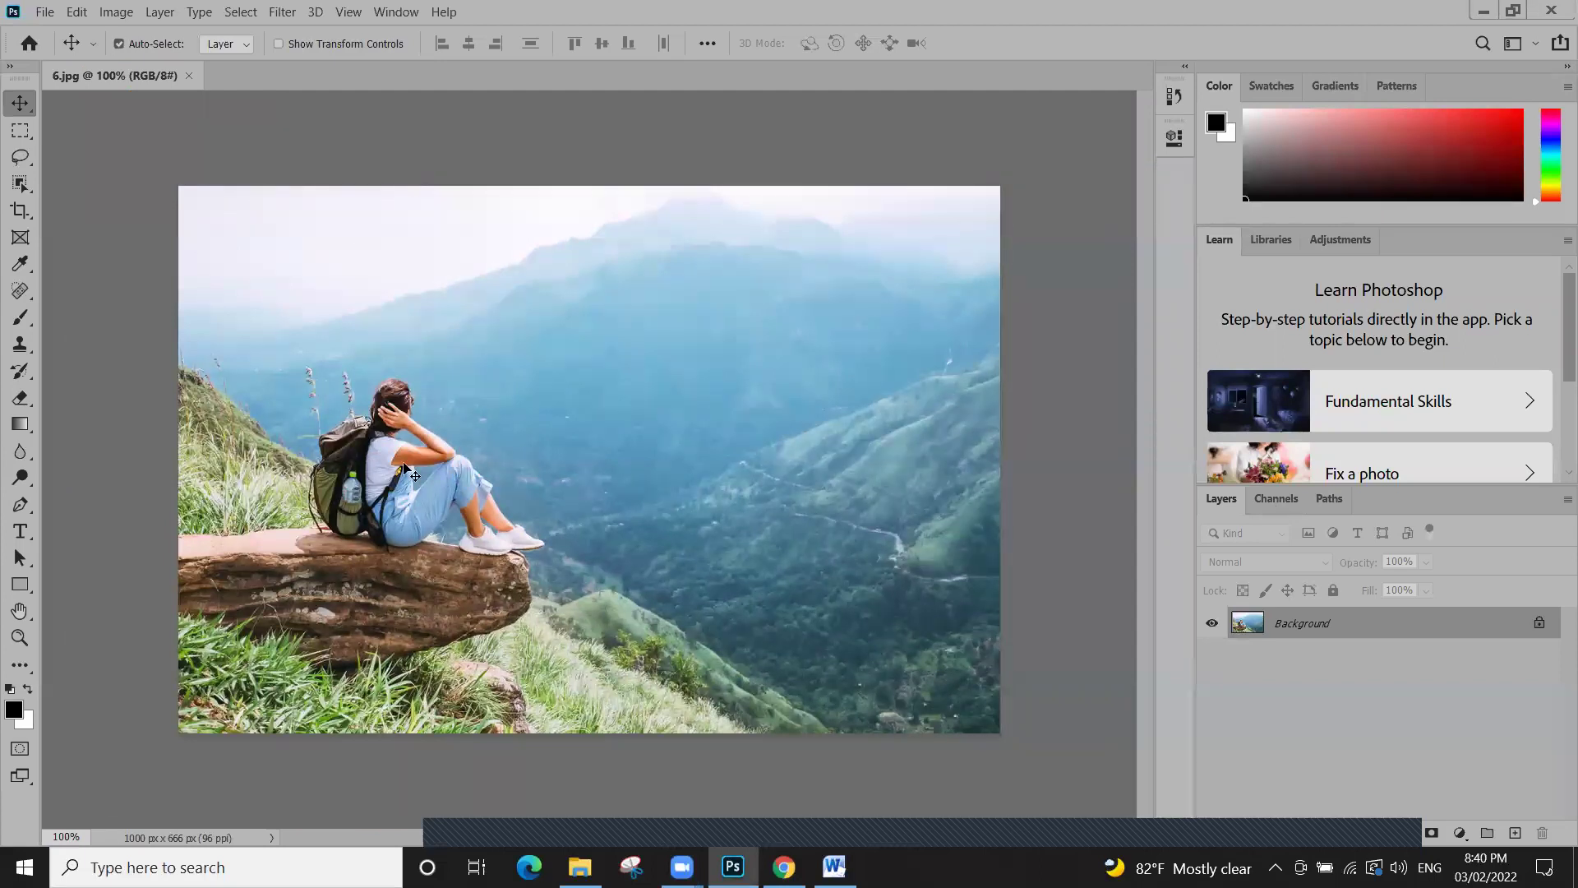
key("ctrl+0")
key("ctrl+0")
key("ctrl+1")
Close 6.jpg and open 20.jpeg, the couple holding hands, from the recent files
key("ctrl+w")
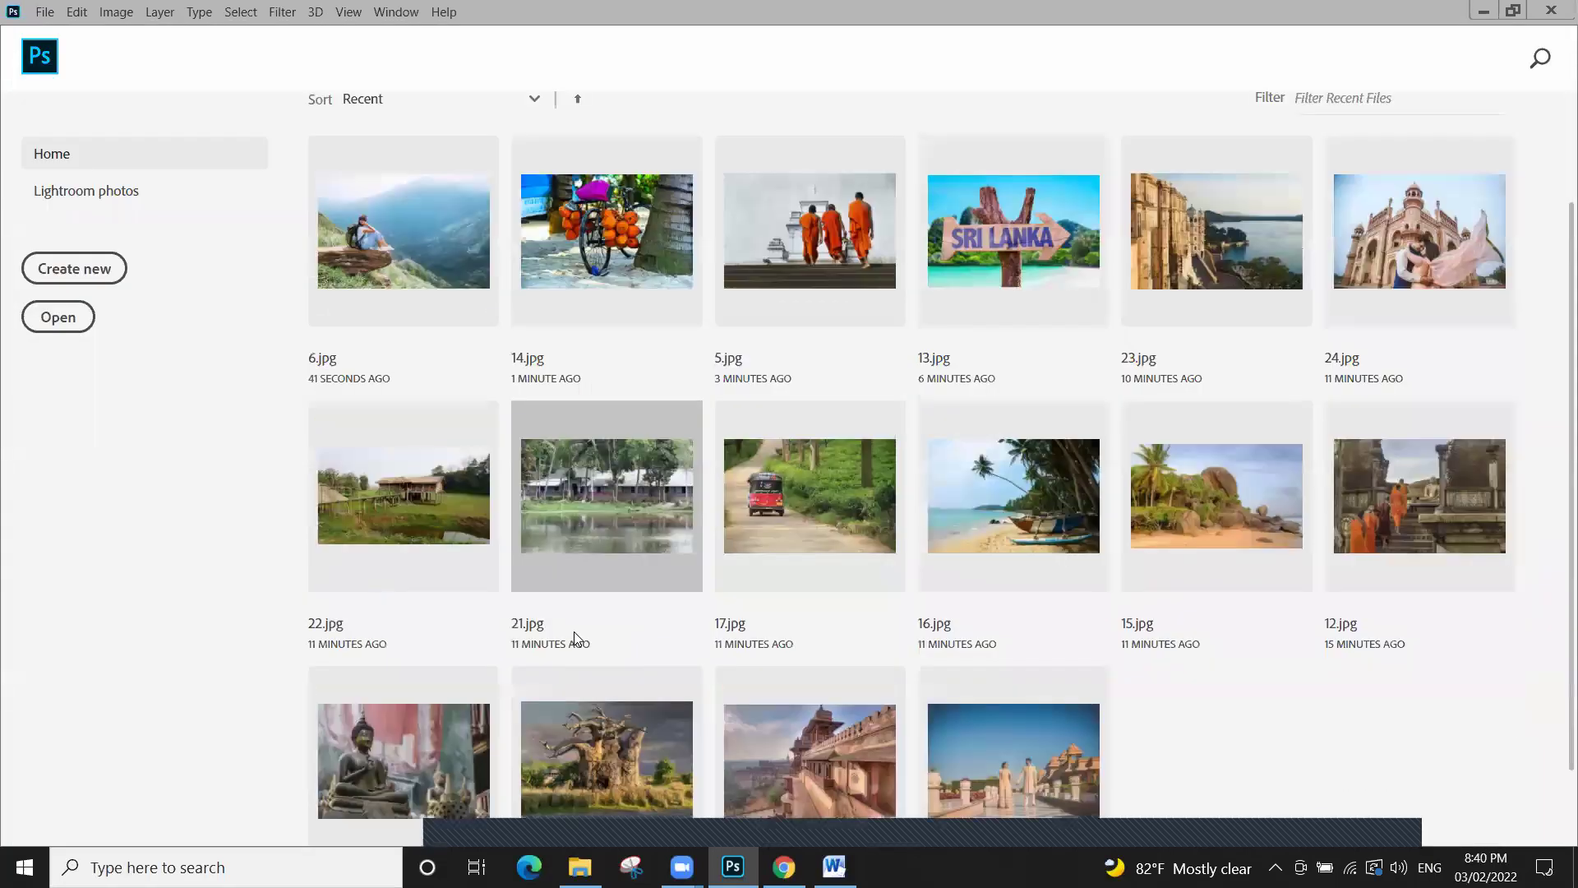
scroll(574, 631, "down", 1)
left_click(953, 752)
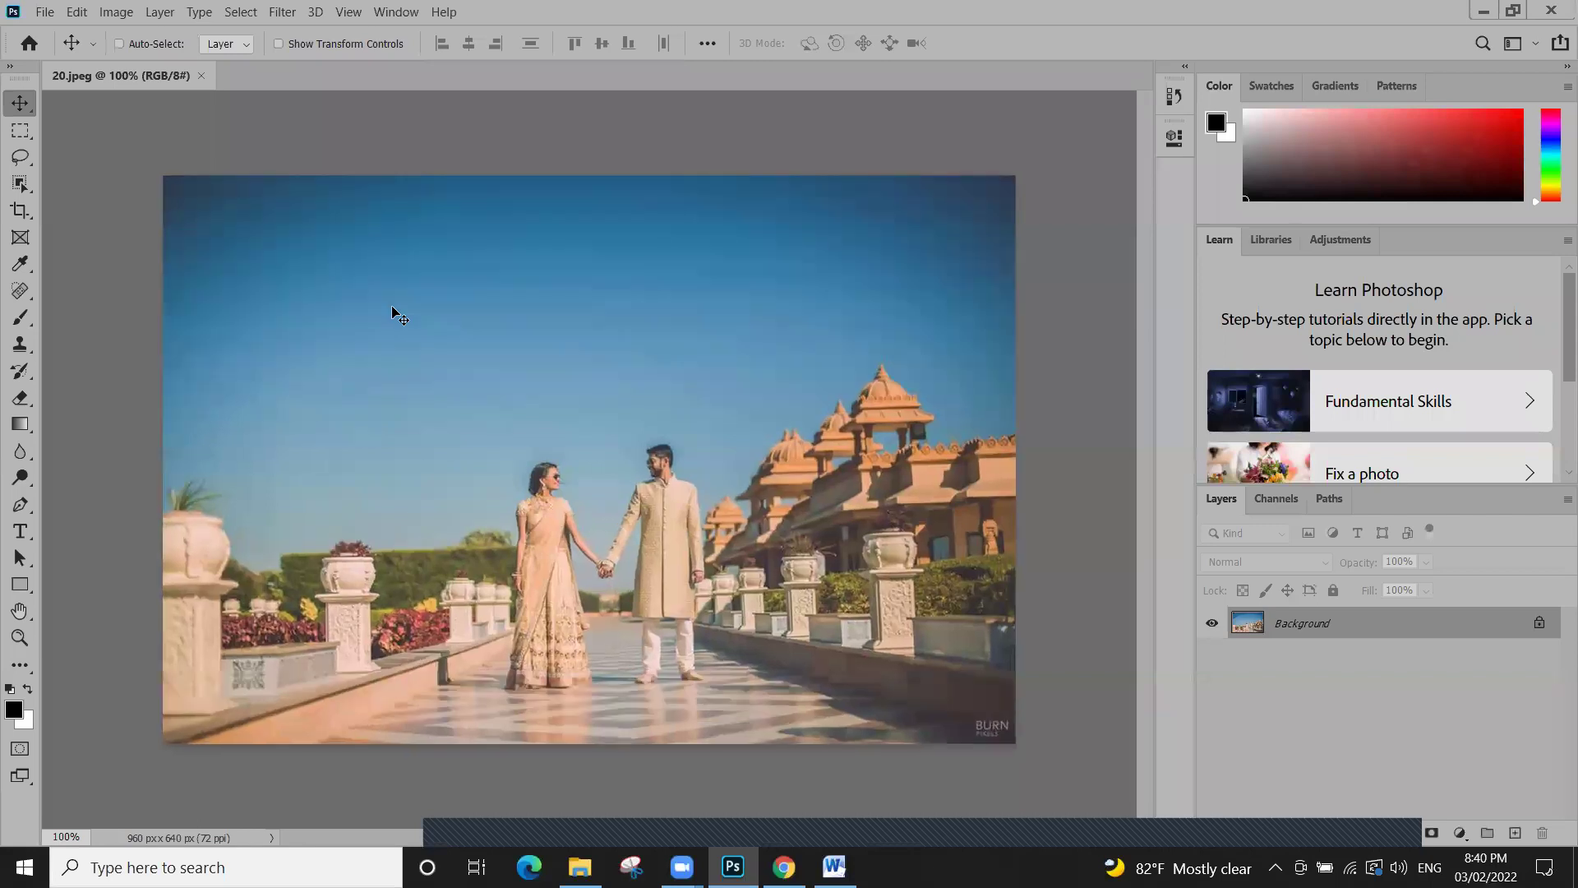
Zoom in on the couple in 20.jpeg and return the image to 100% view
scroll(540, 593, "up", 5)
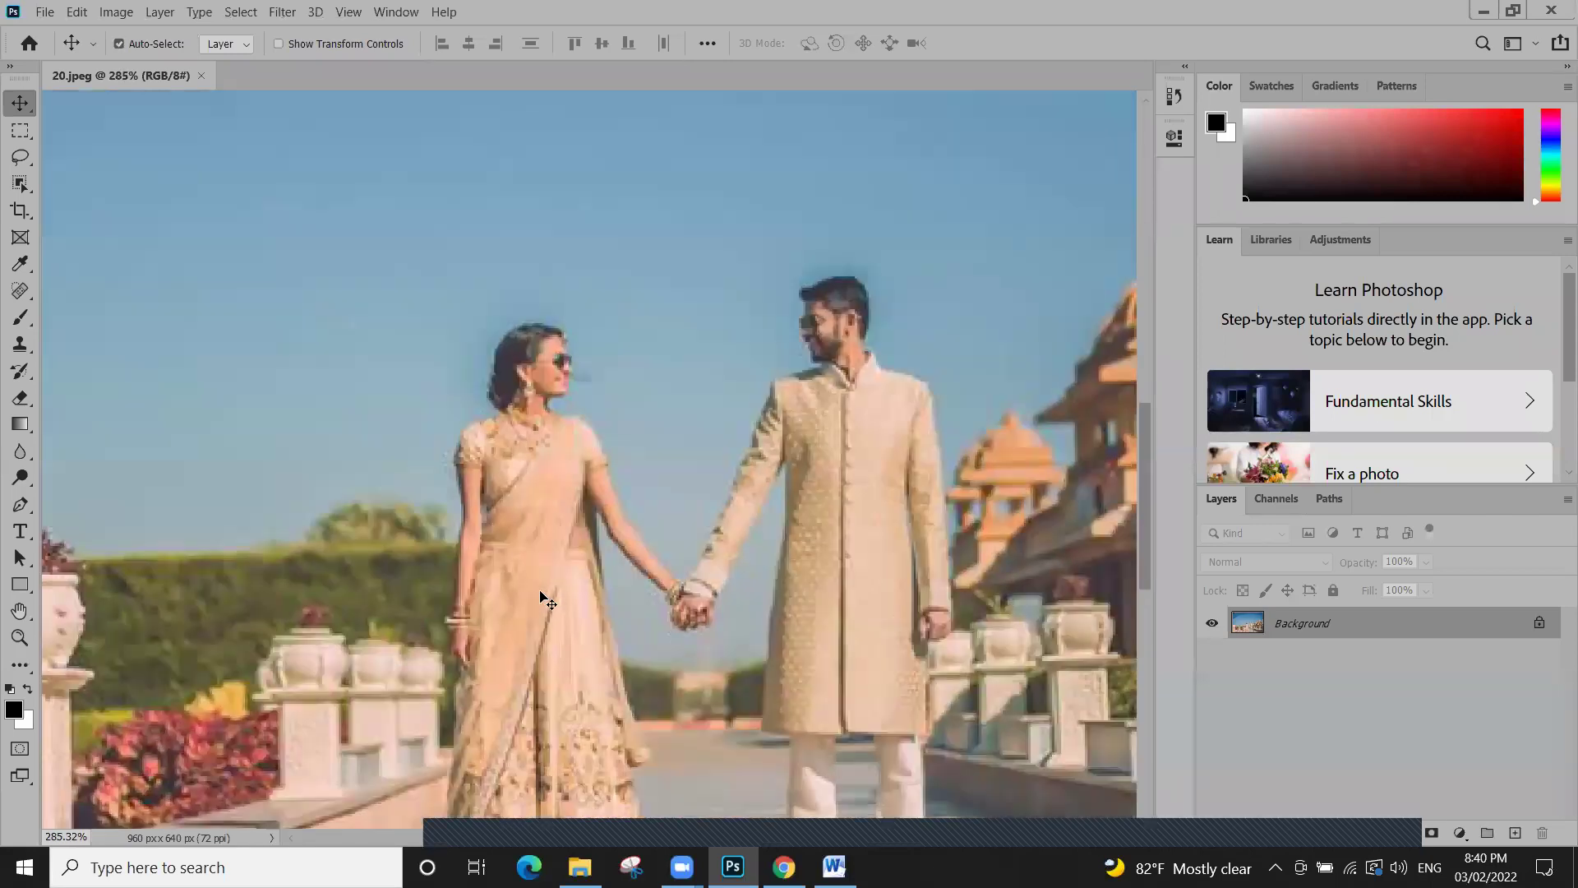
key("ctrl+1")
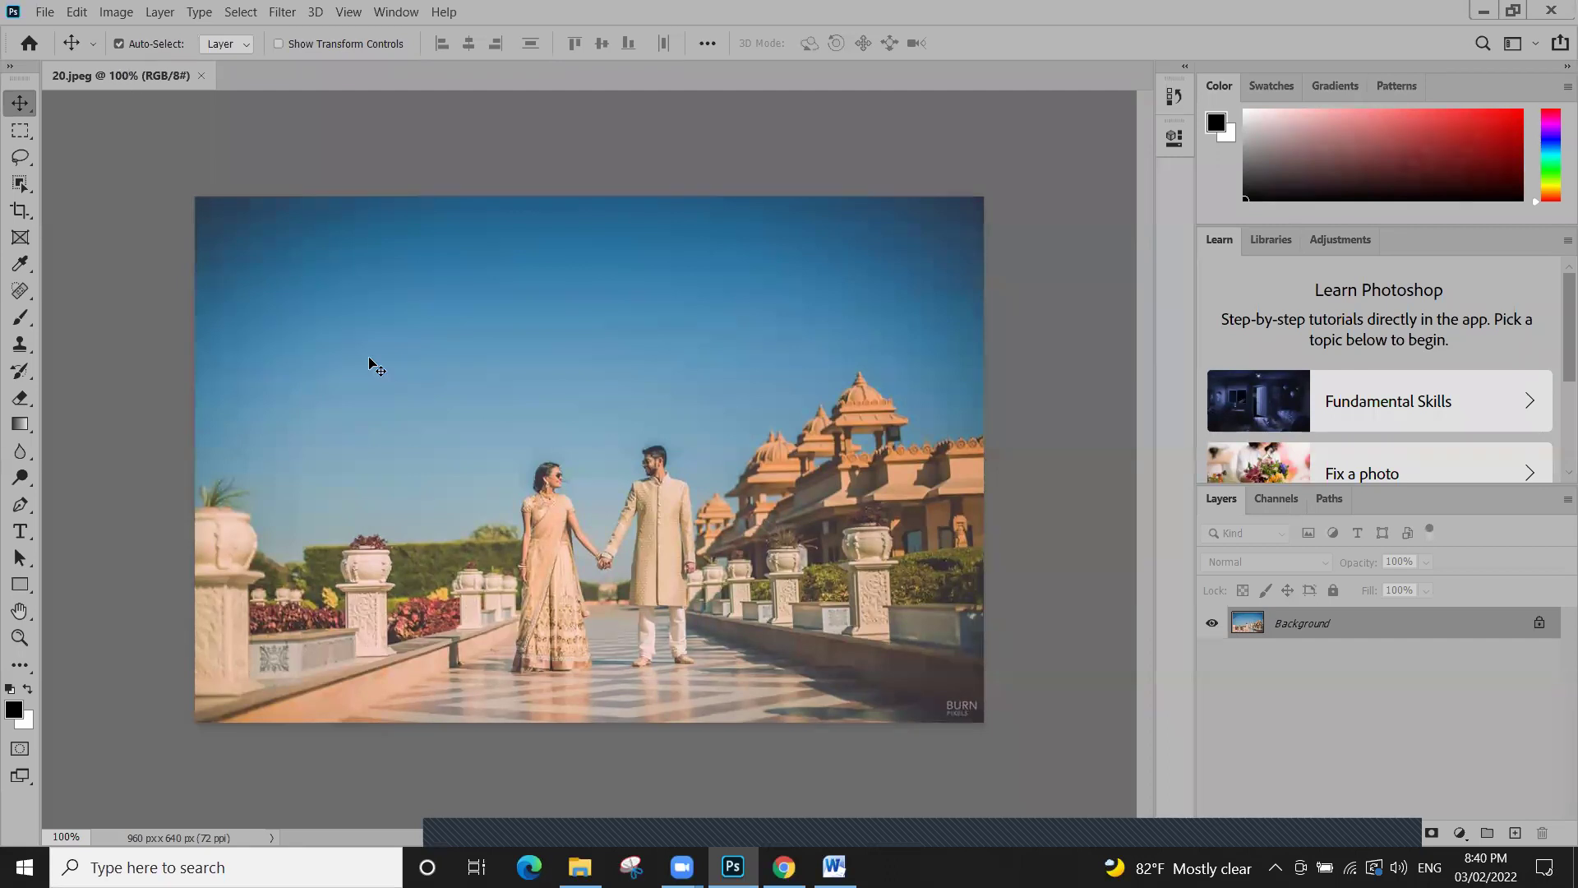
Replace 20.jpeg with 13.jpg, the Sri Lanka sign, from the recent files, and return it to 100% view after zooming in and out
key("Tab")
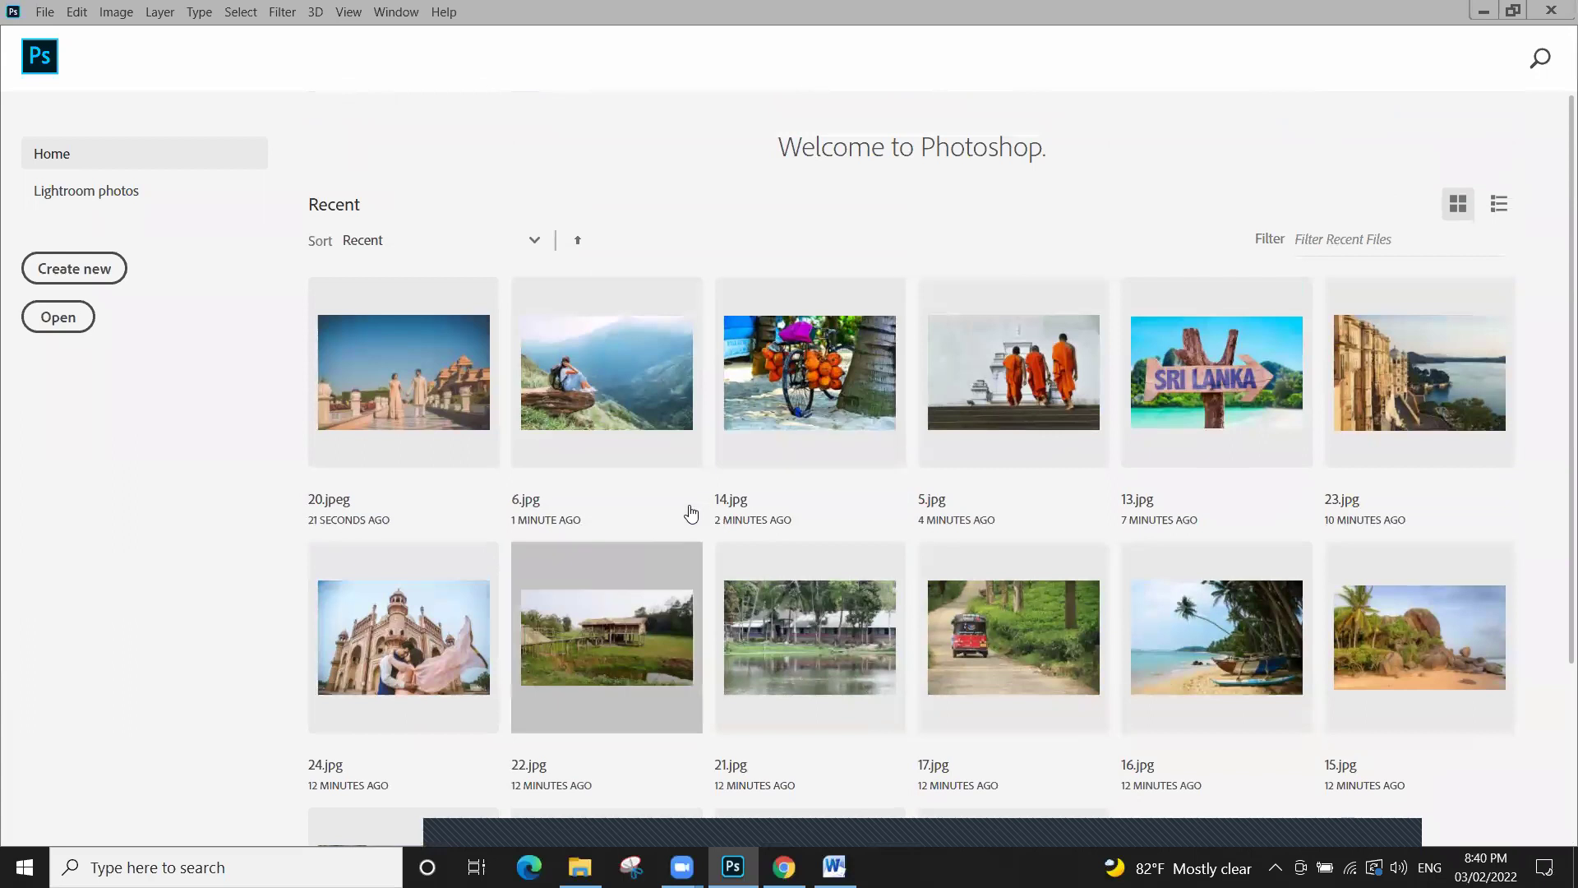
left_click(1181, 366)
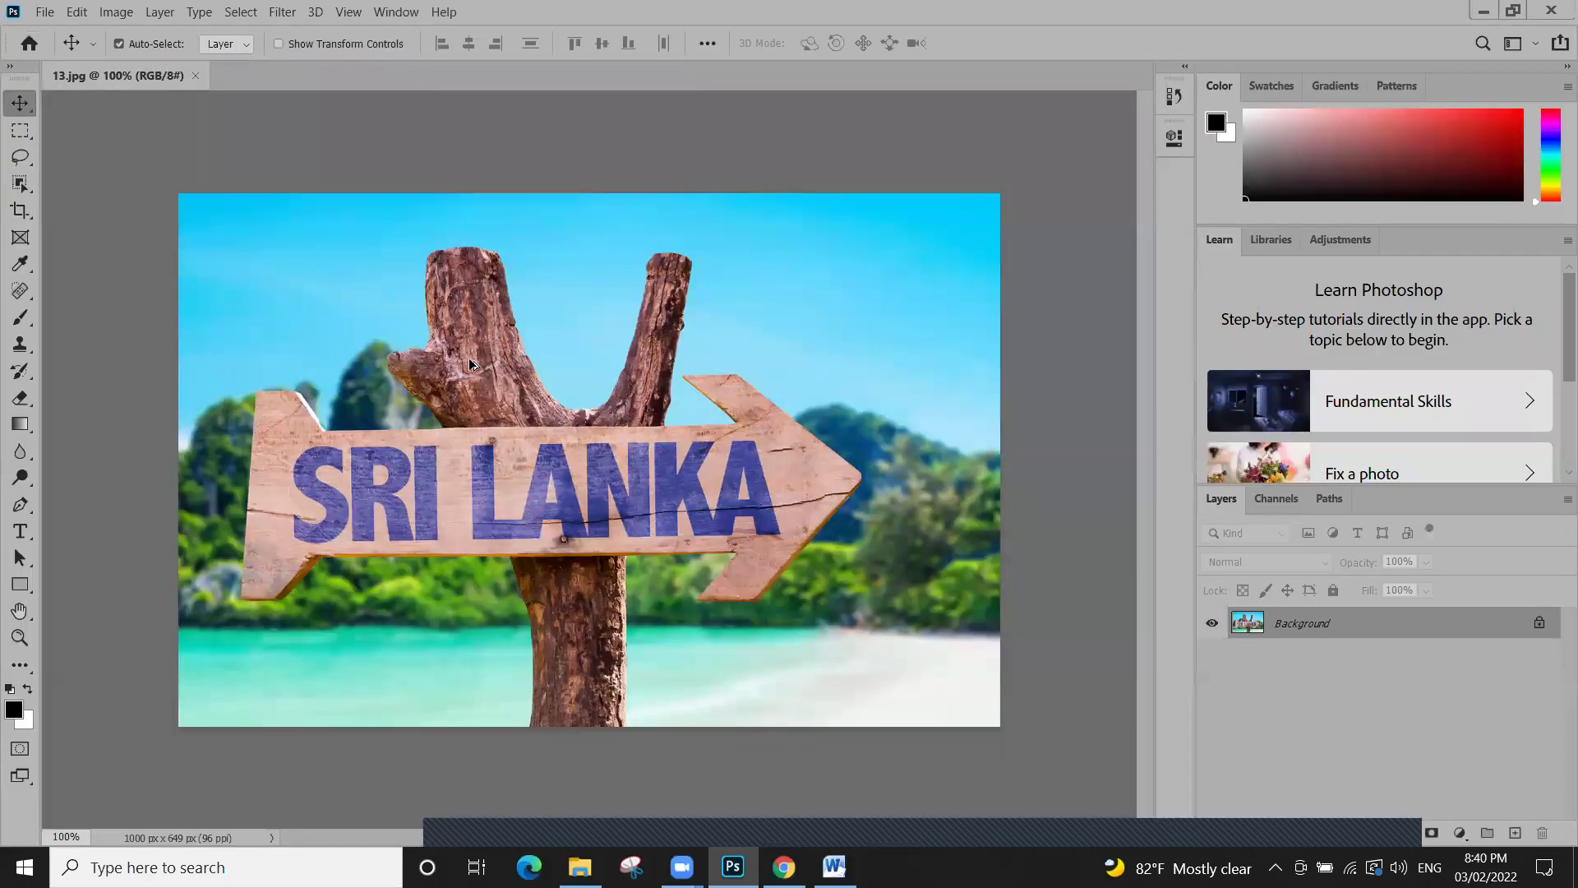
scroll(666, 419, "up", 3)
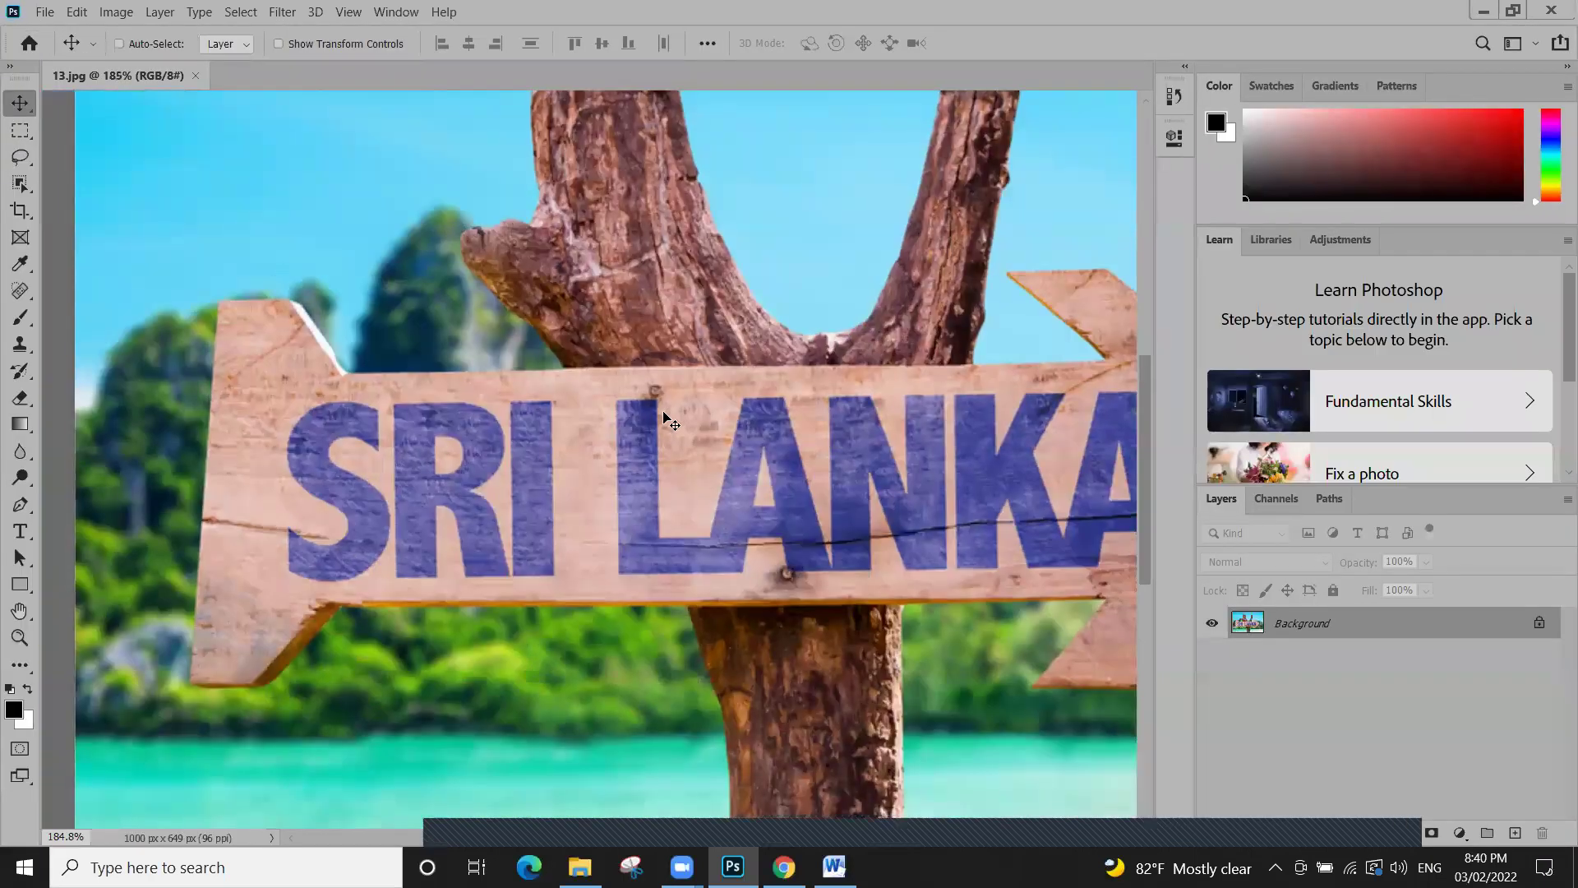
scroll(666, 420, "down", 2)
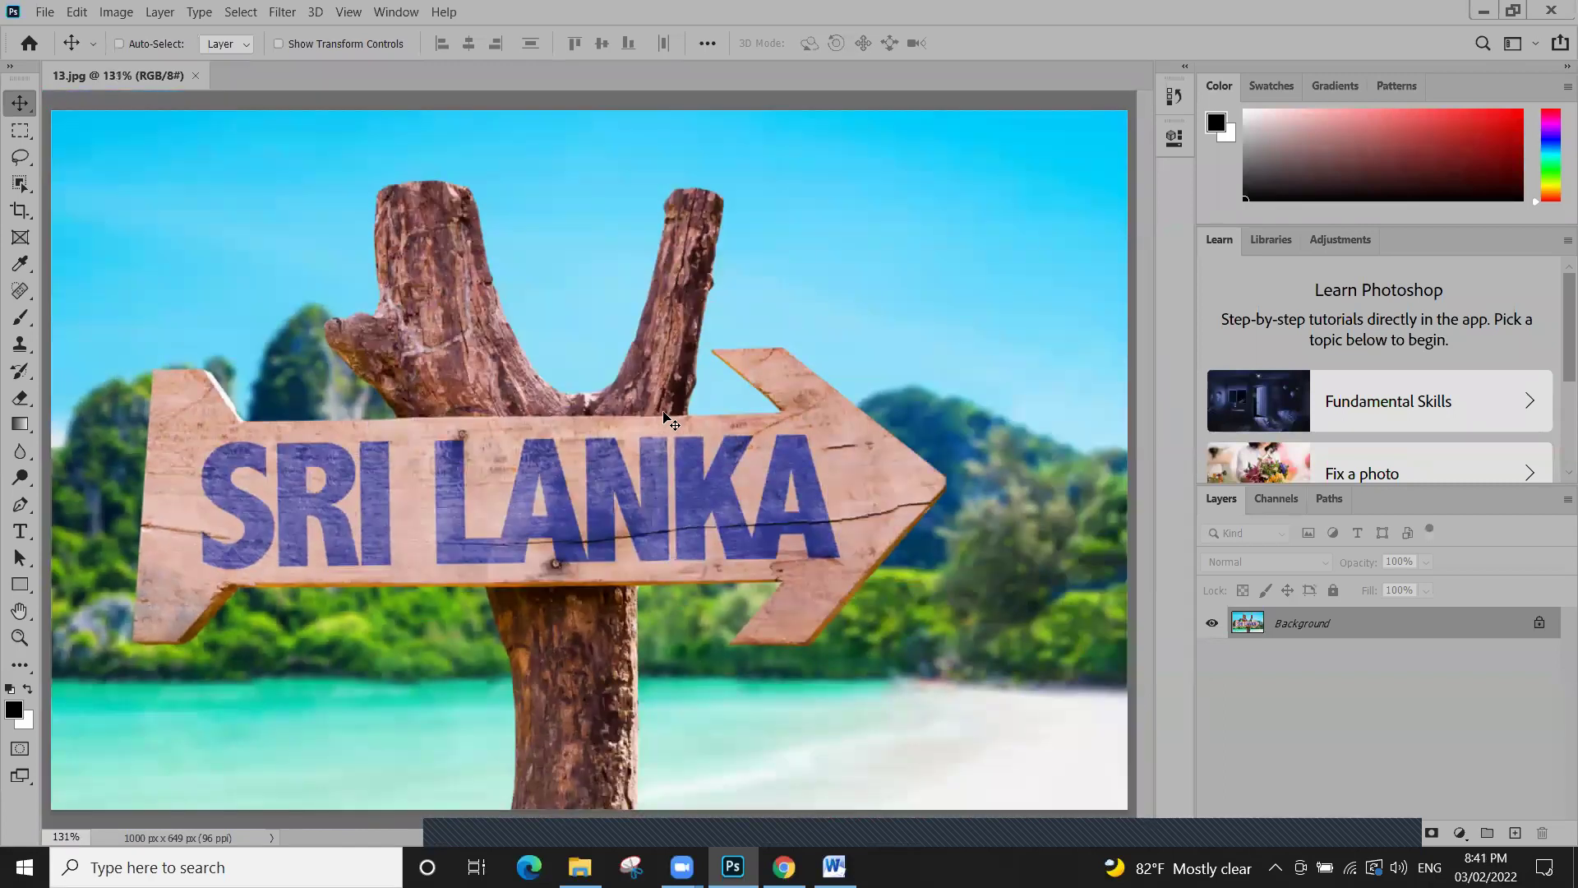
key("ctrl+1")
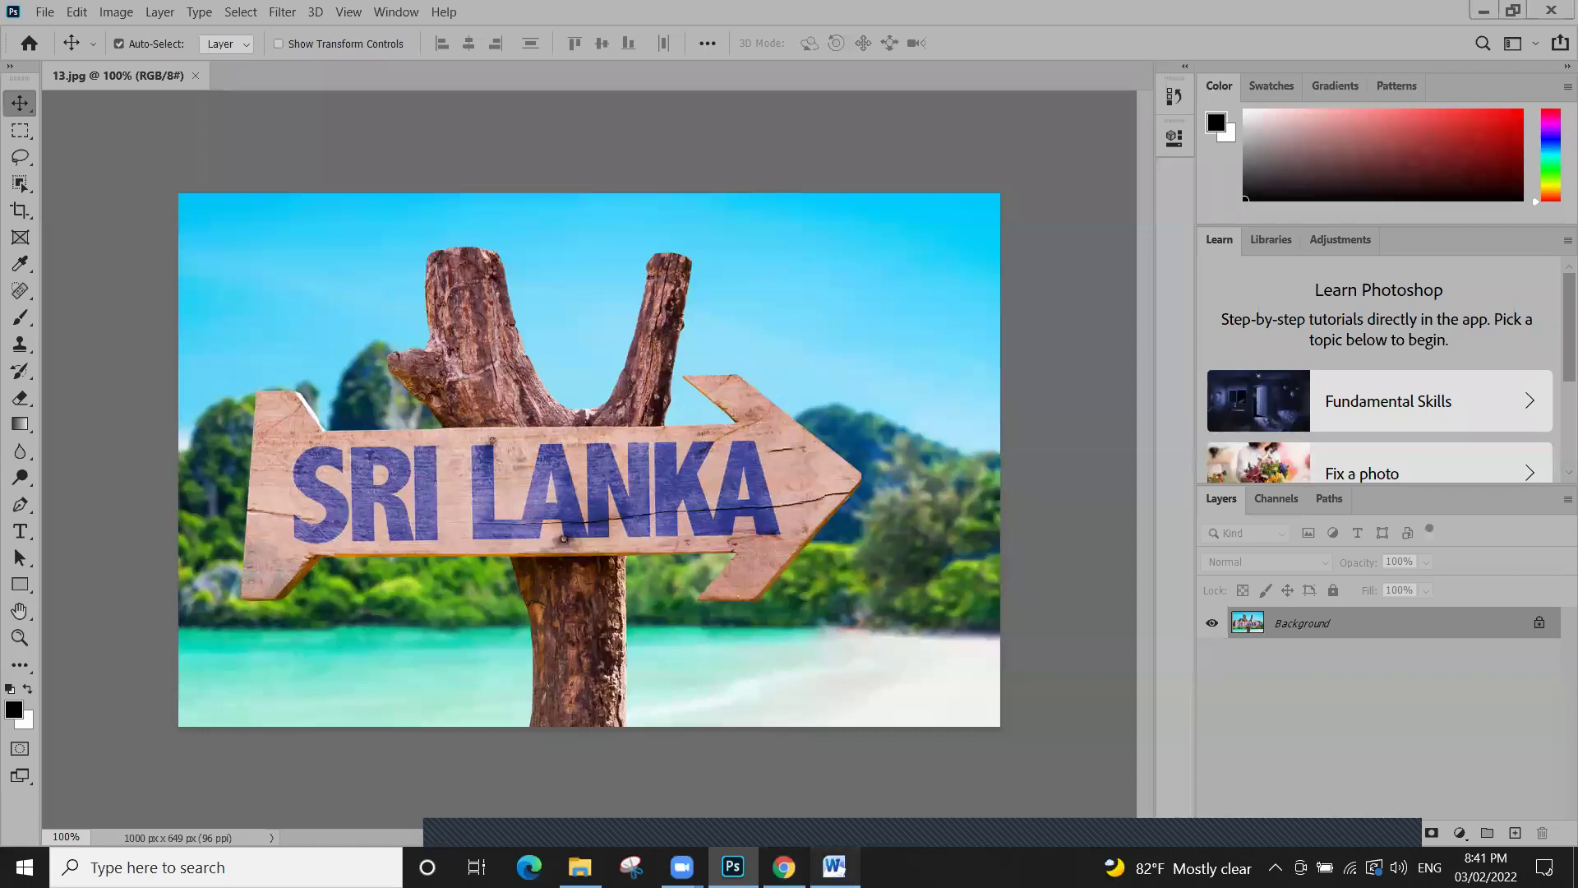
Switch to Word and add the line "Ctrl + 1 = 100% (print size)" below the Fit the Document shortcut, and review the list
left_click(834, 867)
type("Ctrl")
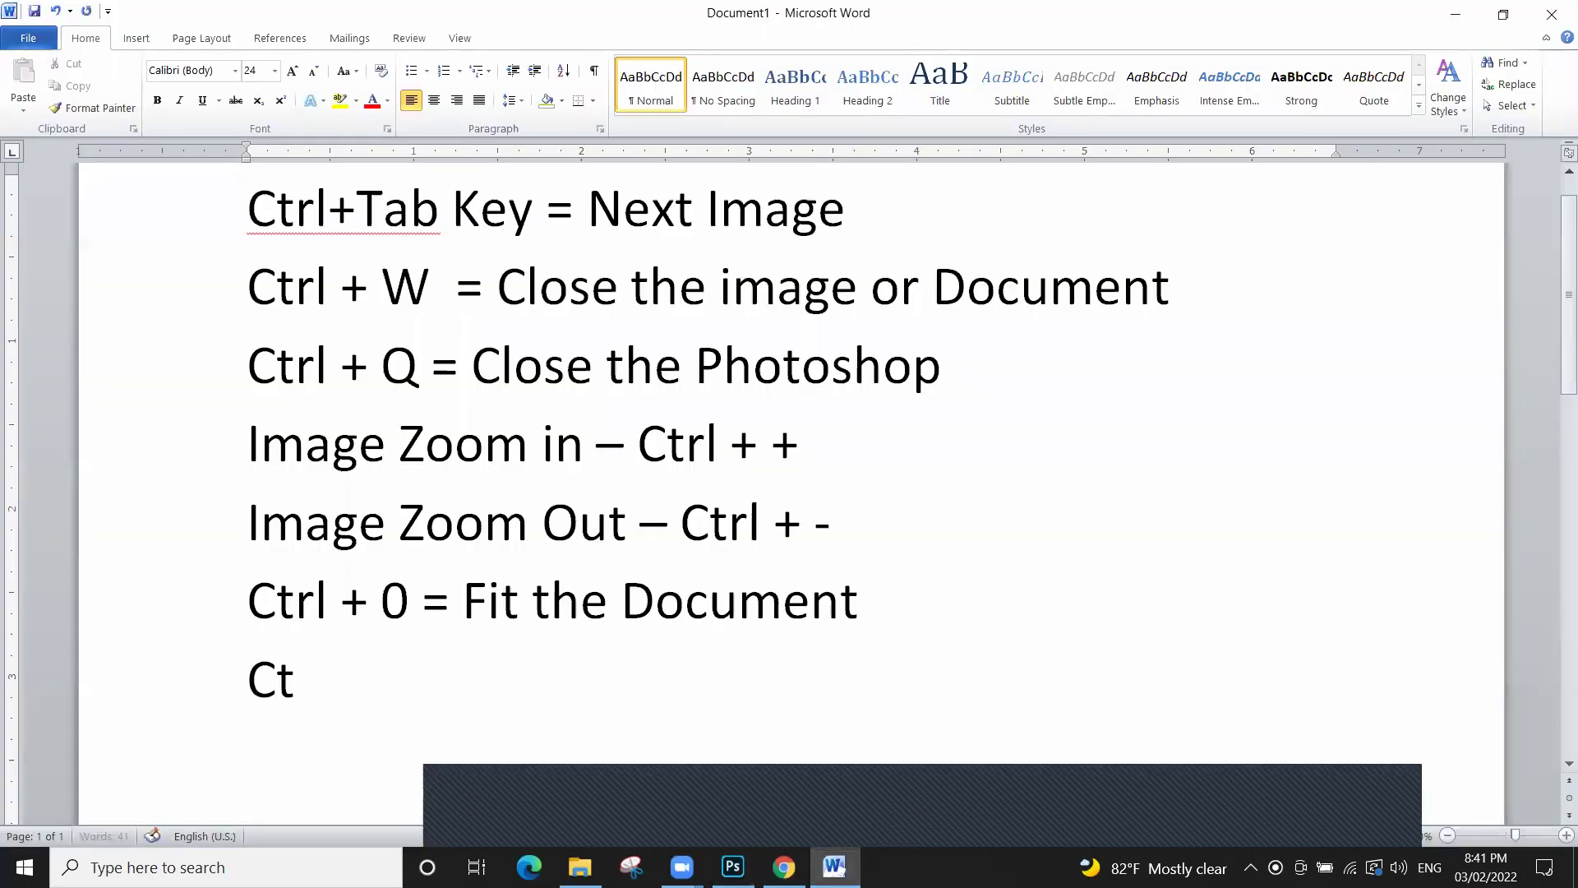
type("1 =")
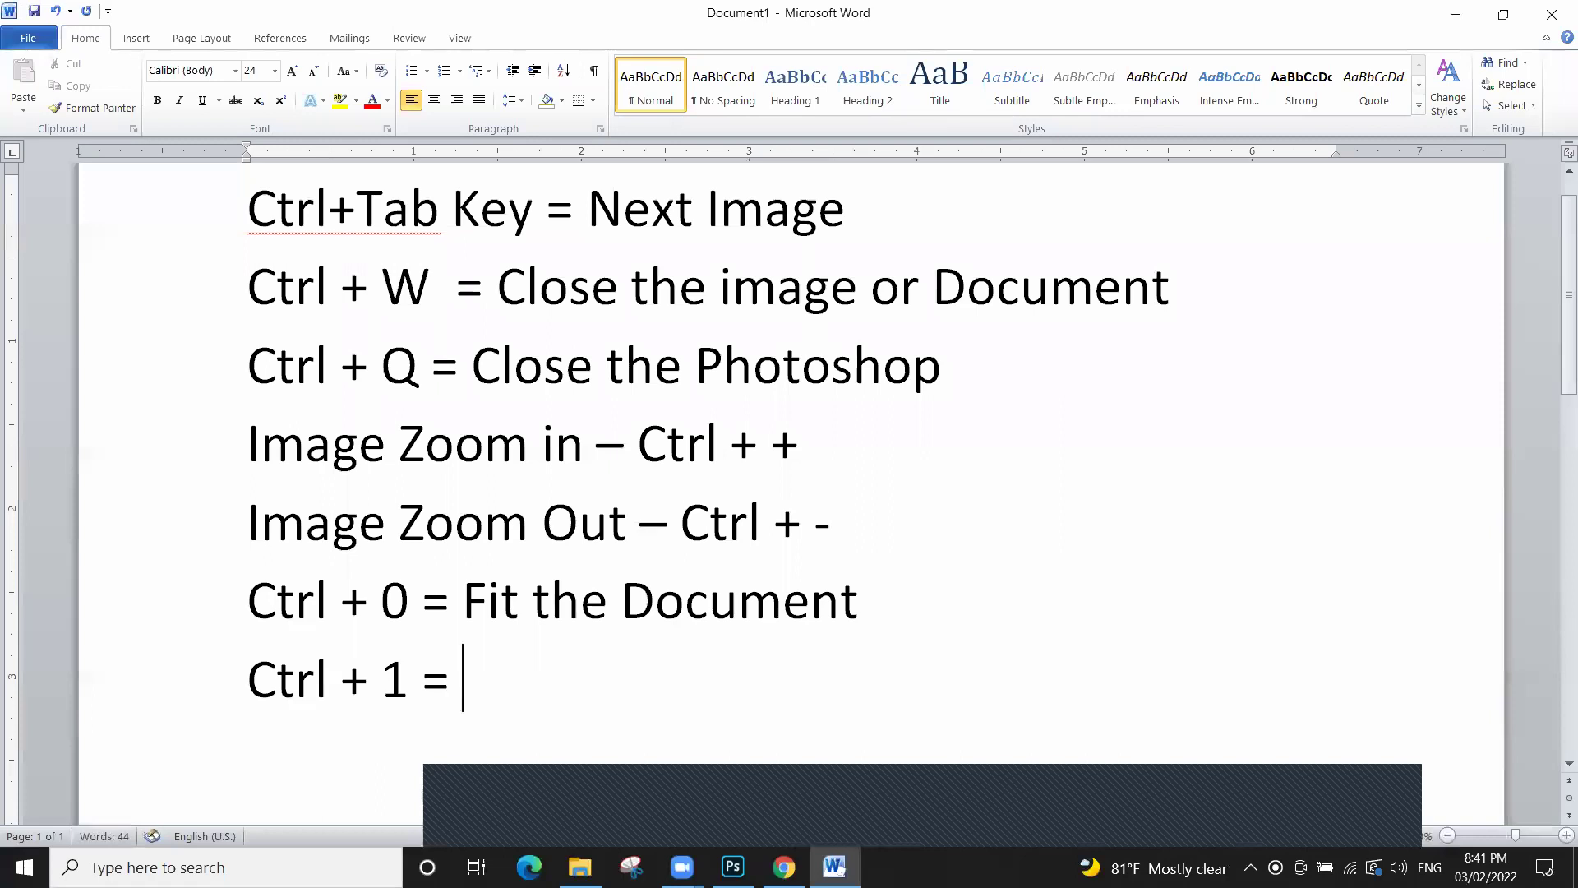
type(" 100")
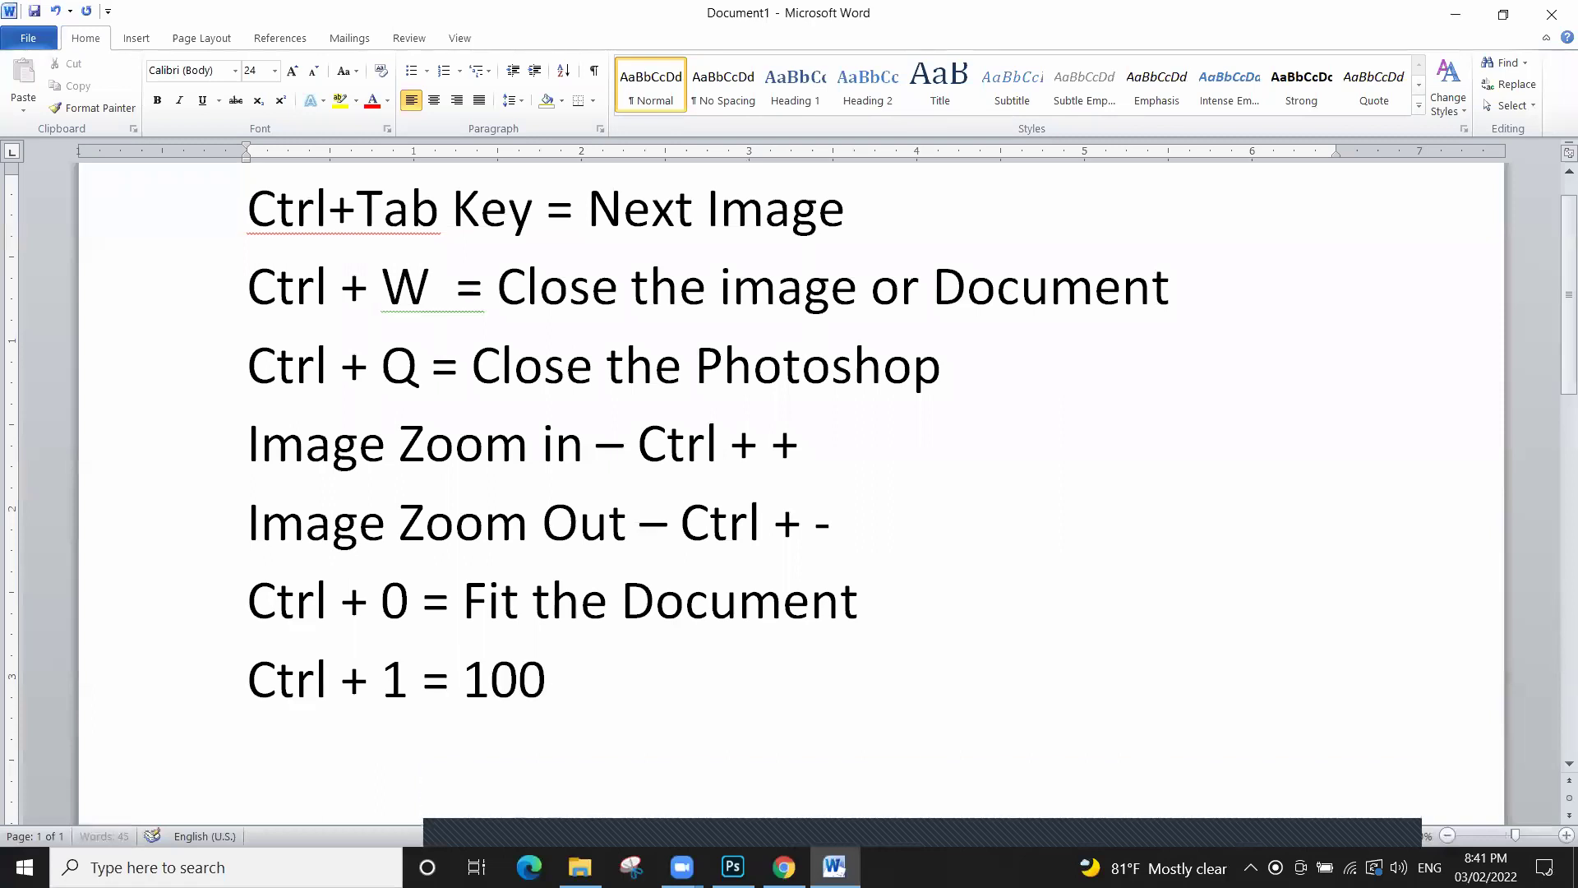
type("% ()")
key("Left")
type("print s")
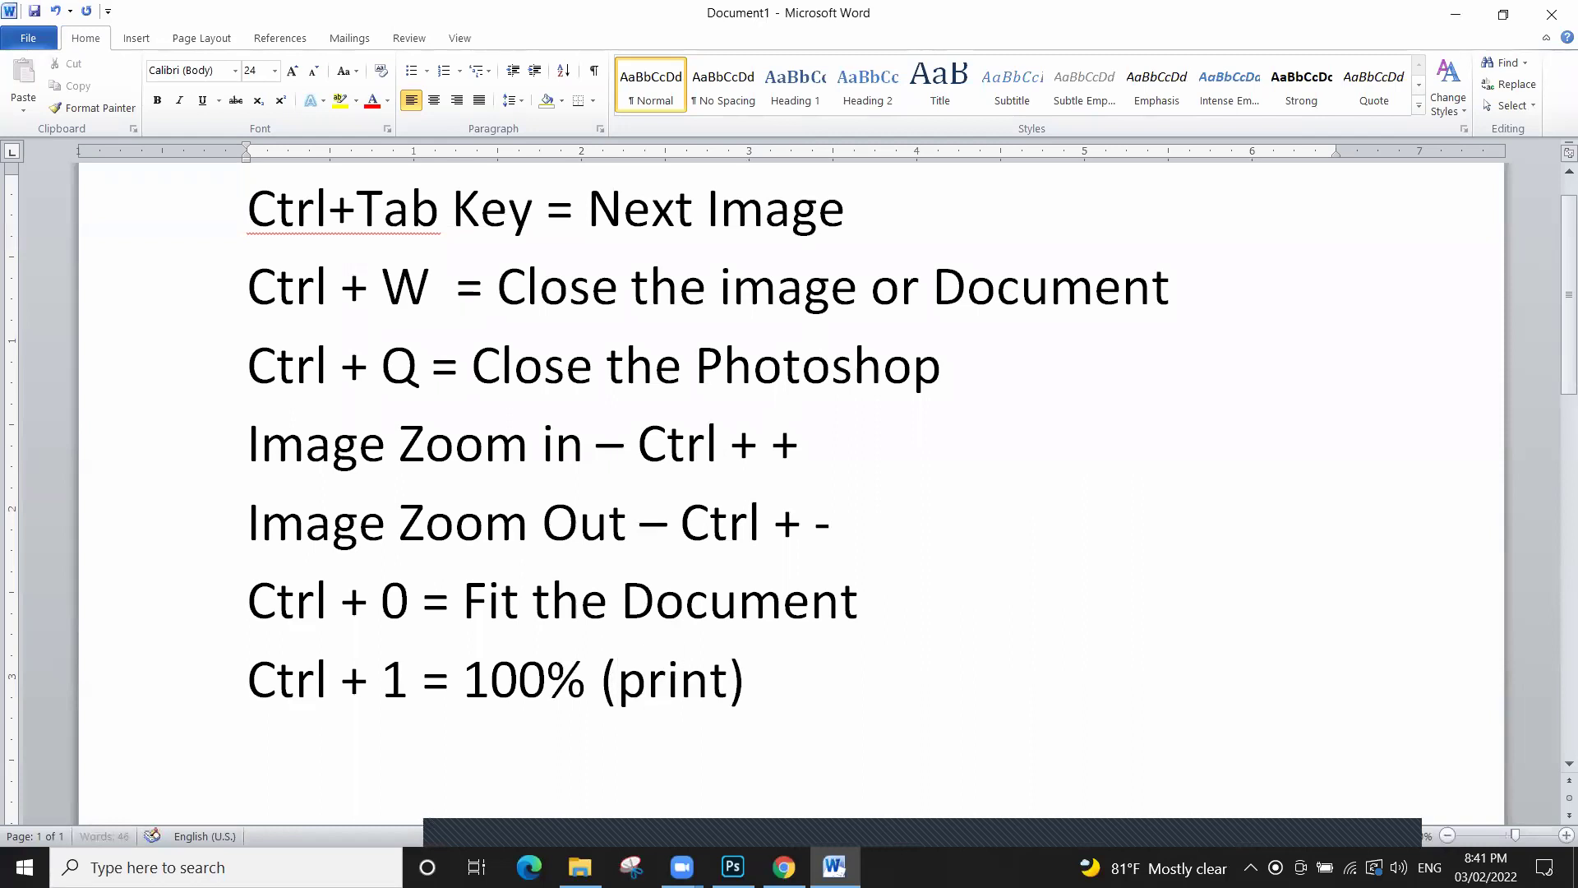
type("ize")
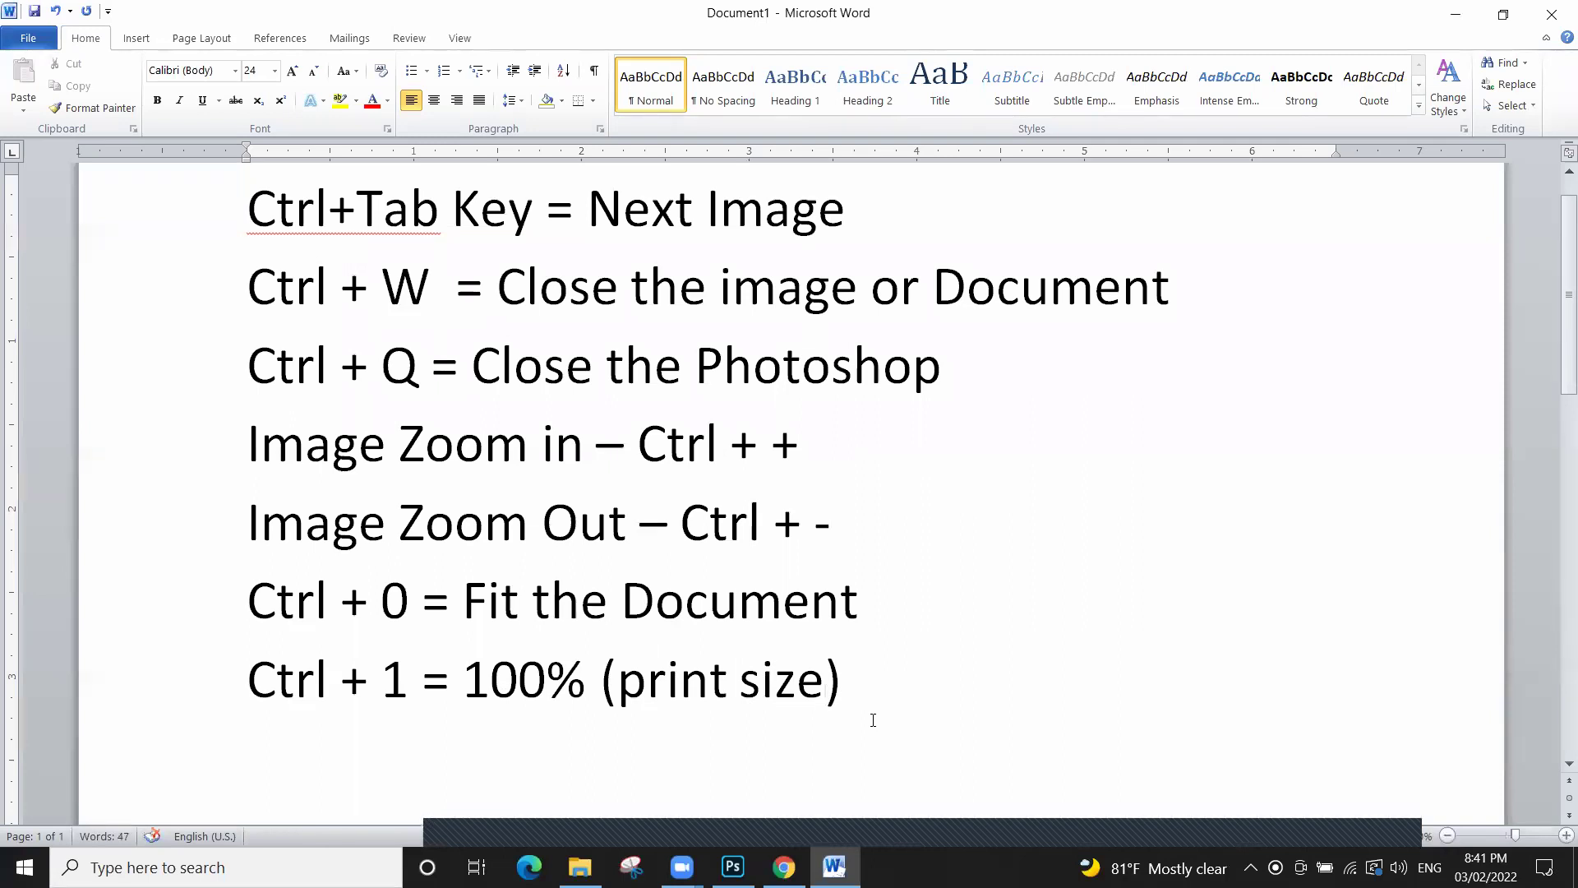
scroll(870, 719, "up", 2)
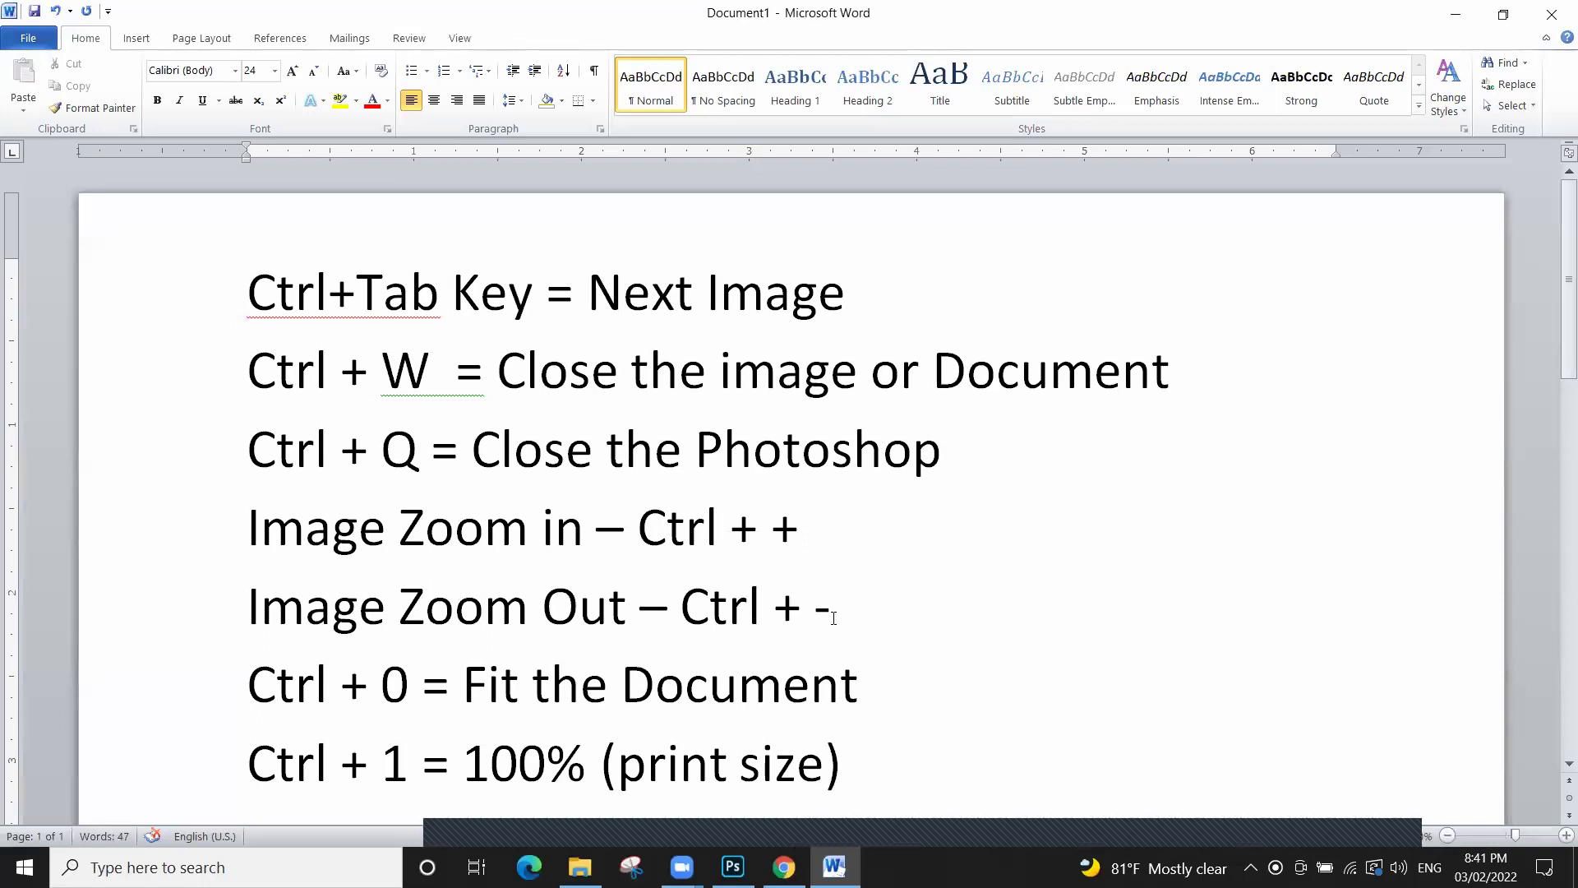
scroll(842, 635, "down", 1)
left_click(871, 687)
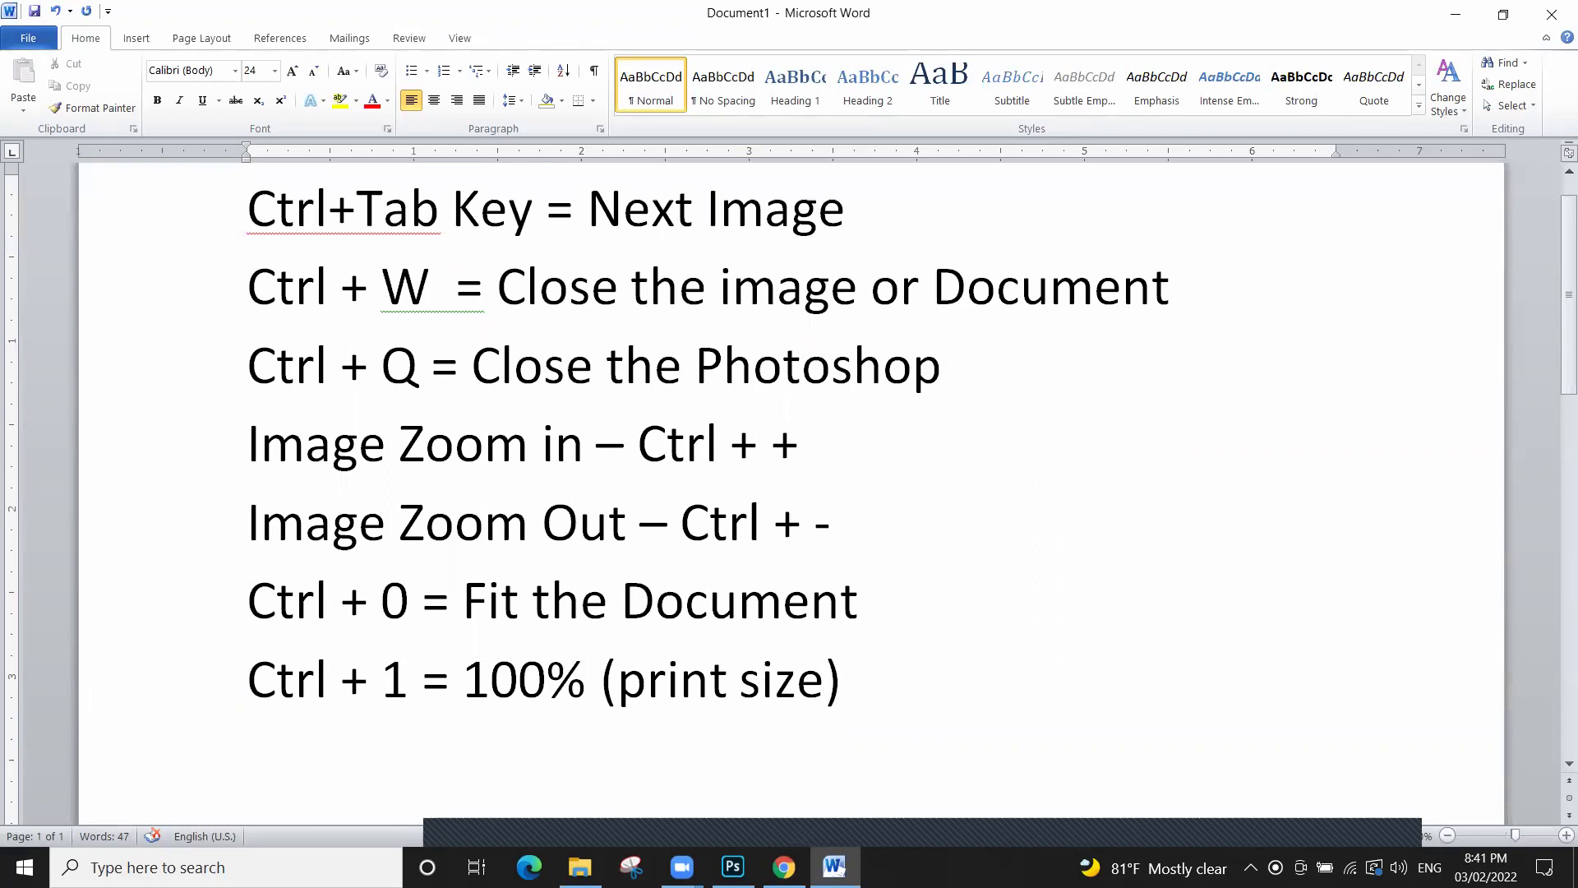
Switch to Photoshop and outline the options bar, the toolbar and the panels with red annotation strokes, adding a line out from the toolbar
key("alt+Tab")
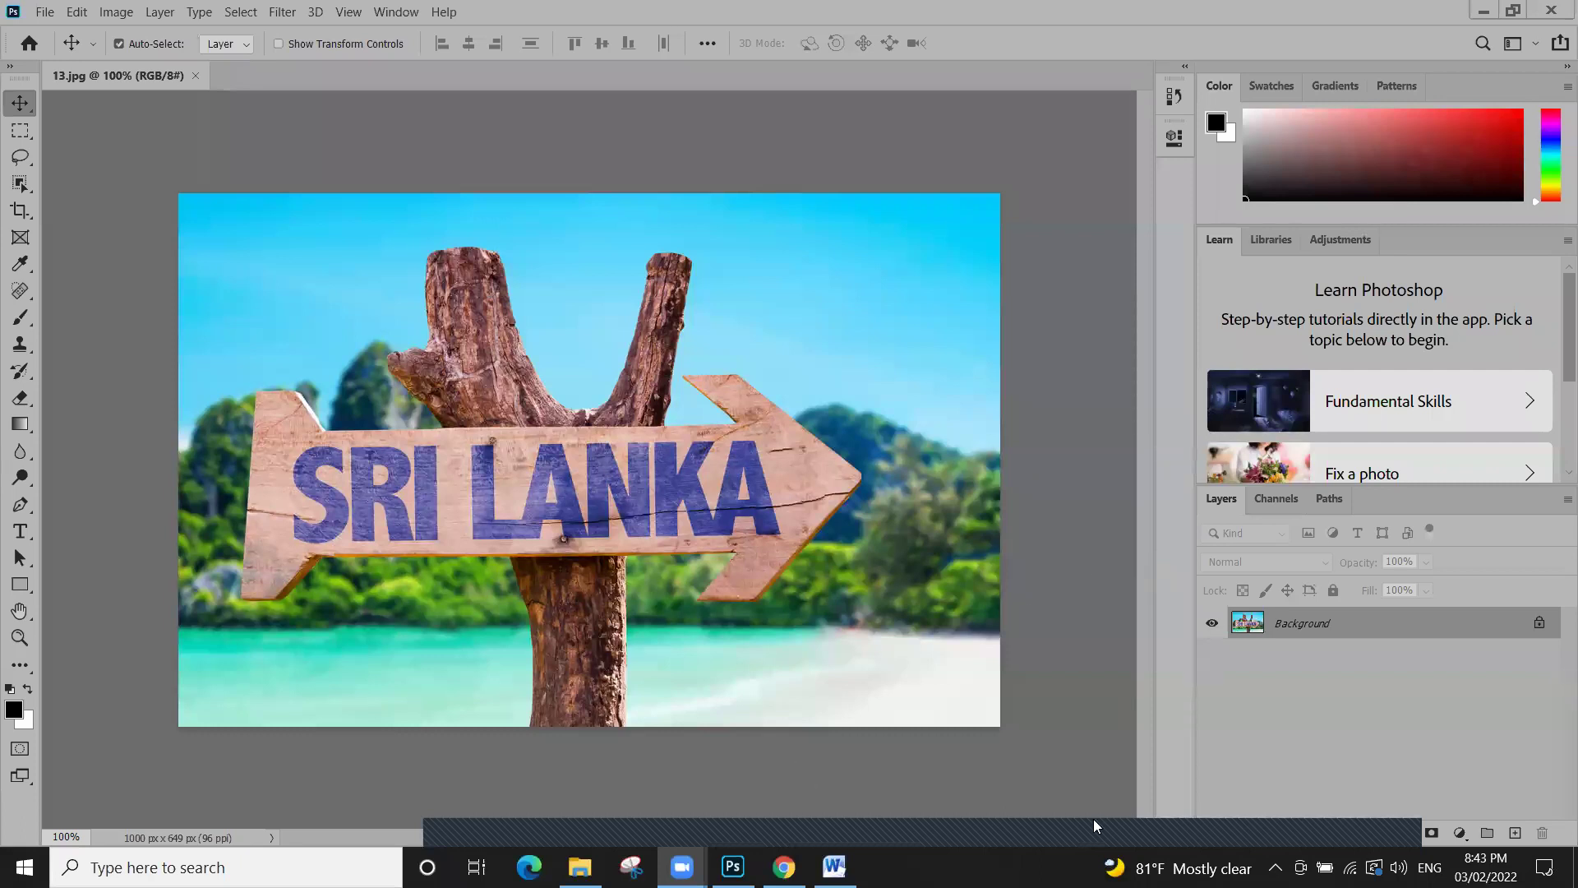
mouse_move(2, 66)
left_mouse_down()
mouse_move(73, 575)
mouse_move(76, 822)
mouse_move(4, 592)
mouse_move(2, 62)
mouse_move(123, 23)
mouse_move(706, 14)
mouse_move(999, 74)
mouse_move(106, 104)
mouse_move(21, 76)
mouse_move(15, 20)
left_mouse_up()
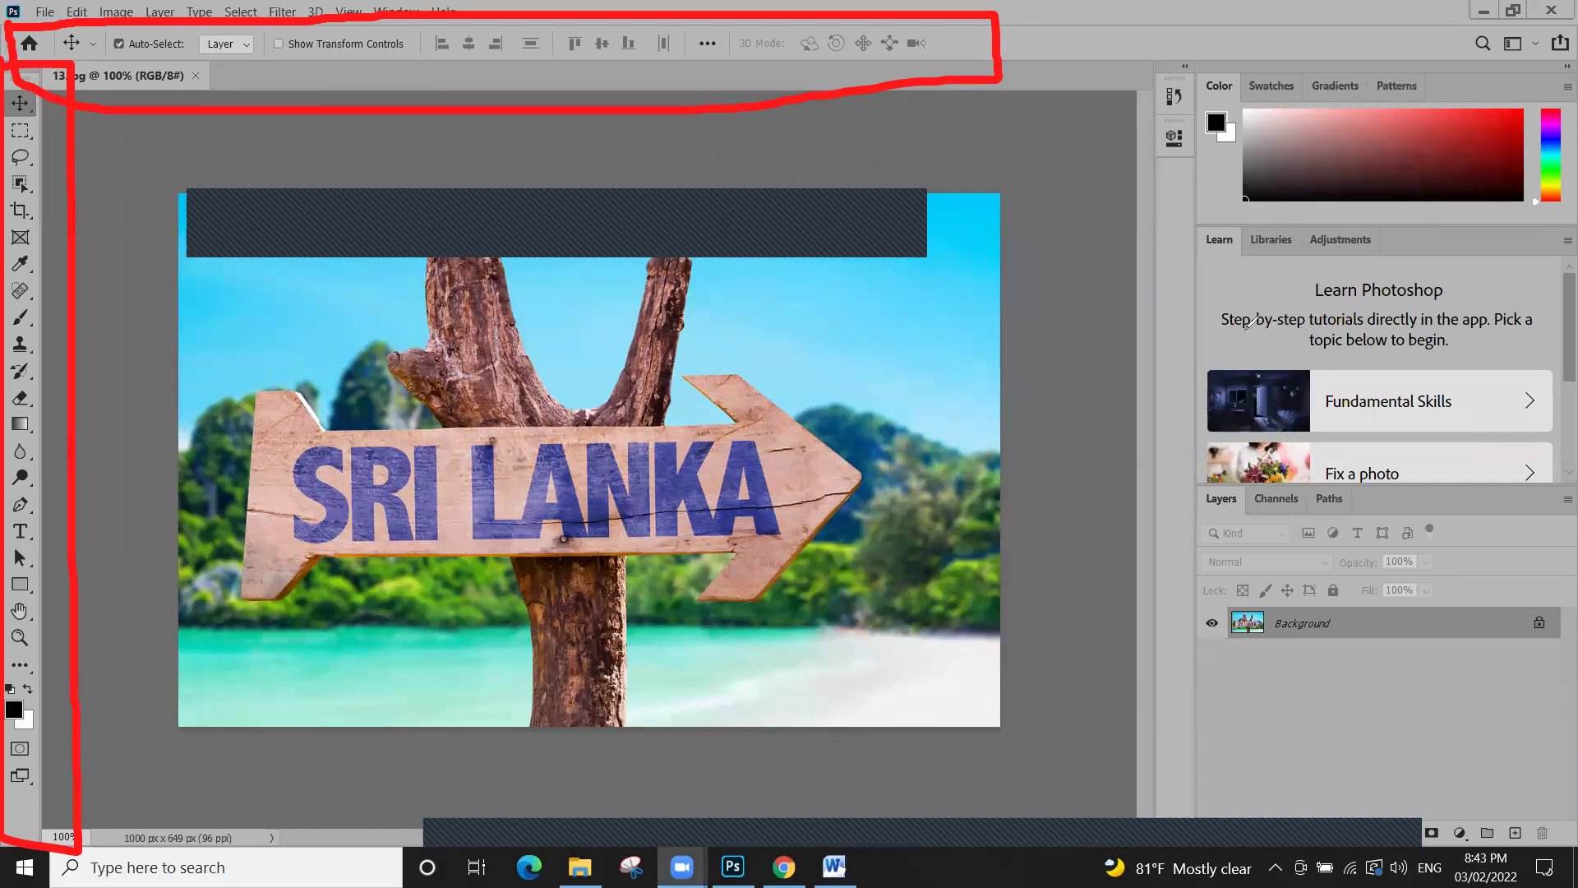
left_click_drag(1232, 296, 1263, 295)
mouse_move(1561, 293)
left_mouse_down()
mouse_move(1238, 305)
mouse_move(1273, 841)
mouse_move(1560, 846)
mouse_move(1564, 295)
left_mouse_up()
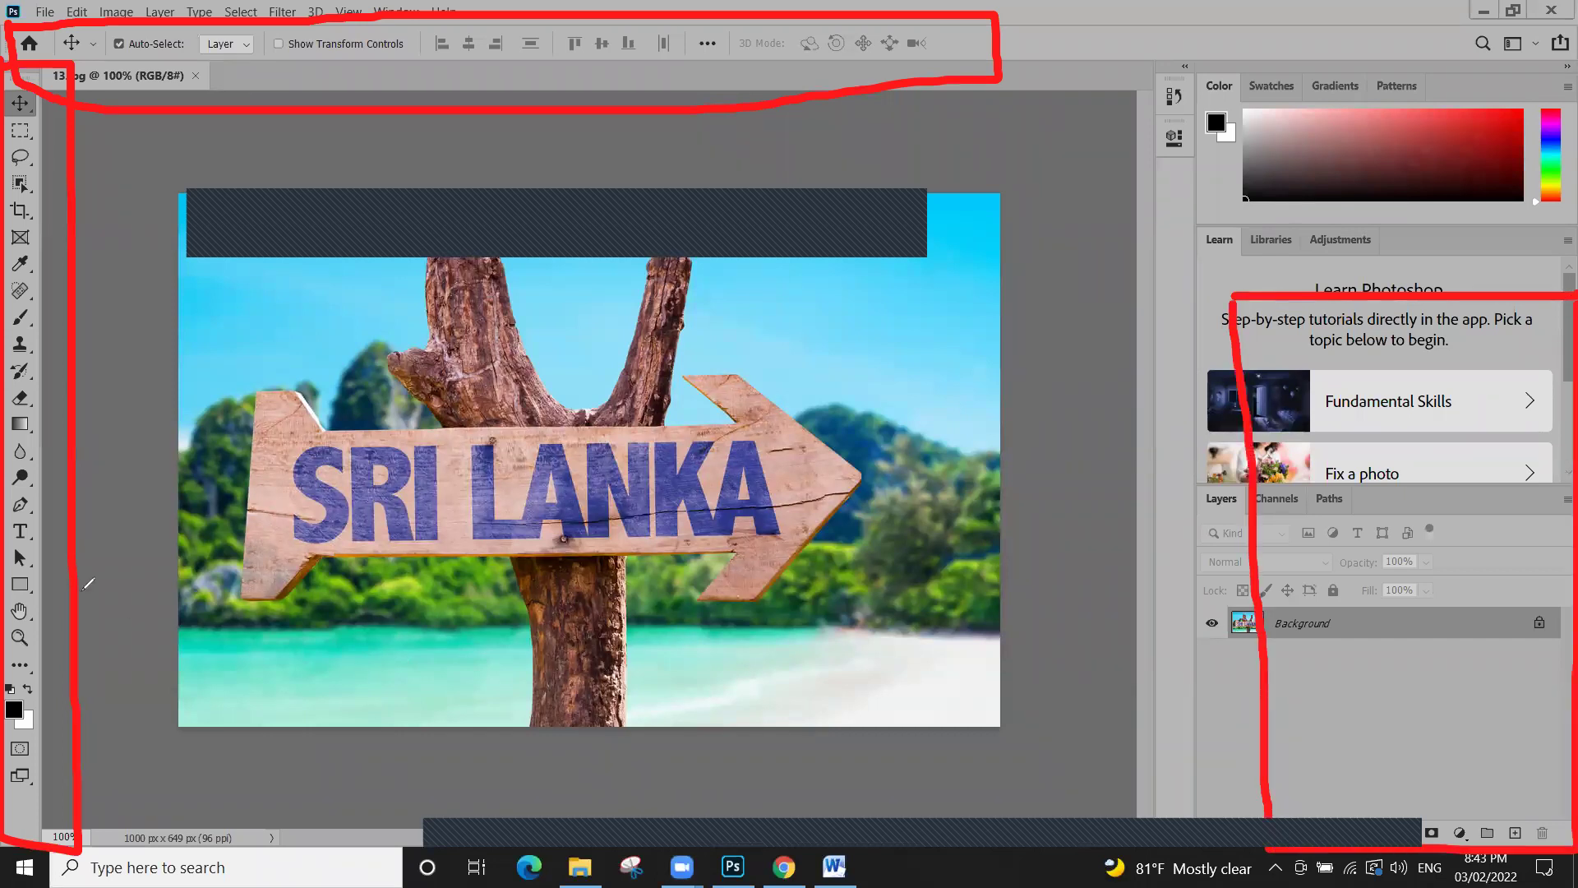
left_click_drag(45, 592, 318, 593)
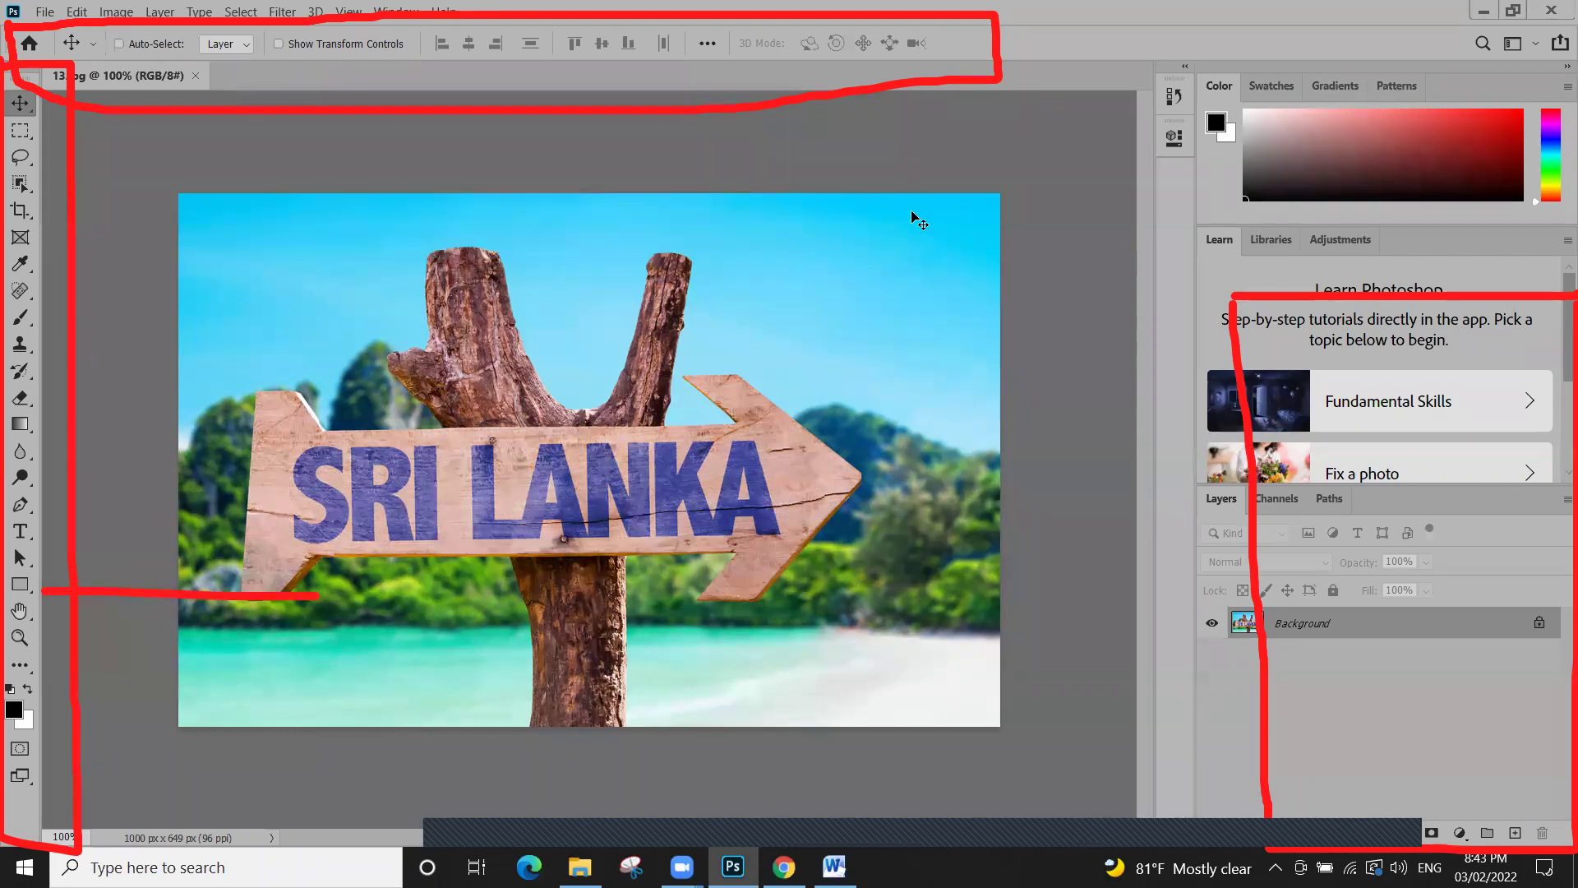
Fill the Background layer of 13.jpg with the white background color and fit the image to the window
key("ctrl+BackSpace")
key("ctrl+0")
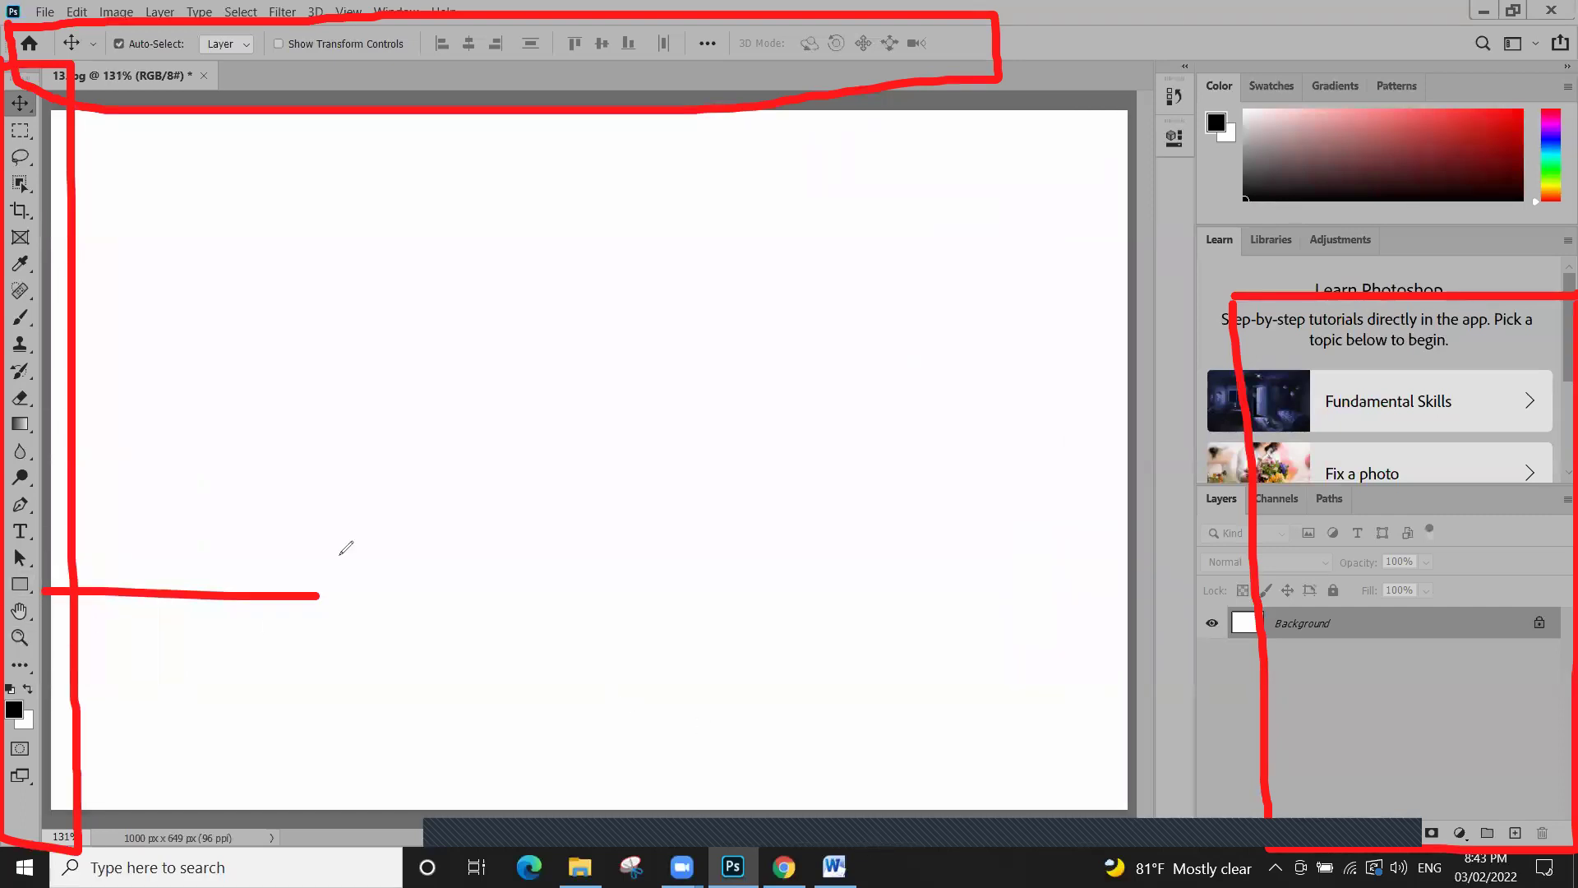
Handwrite the red label "Tools" at the end of the line leading from the toolbar
left_click_drag(307, 575, 348, 629)
mouse_move(403, 550)
left_mouse_down()
mouse_move(388, 544)
mouse_move(436, 572)
left_mouse_up()
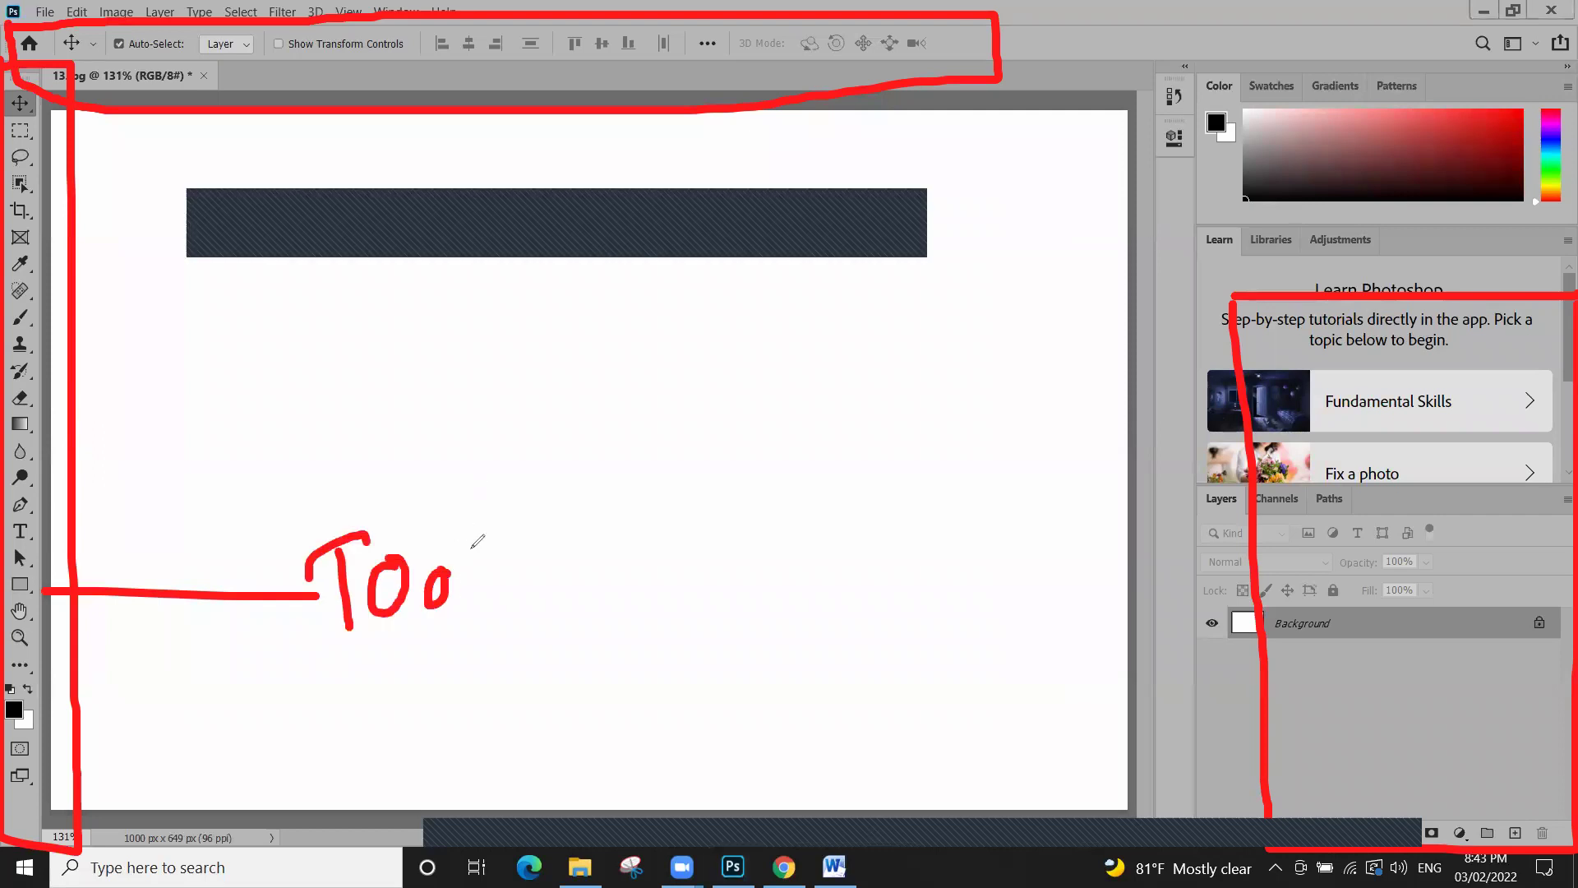
left_click_drag(471, 495, 483, 631)
left_click_drag(521, 548, 500, 603)
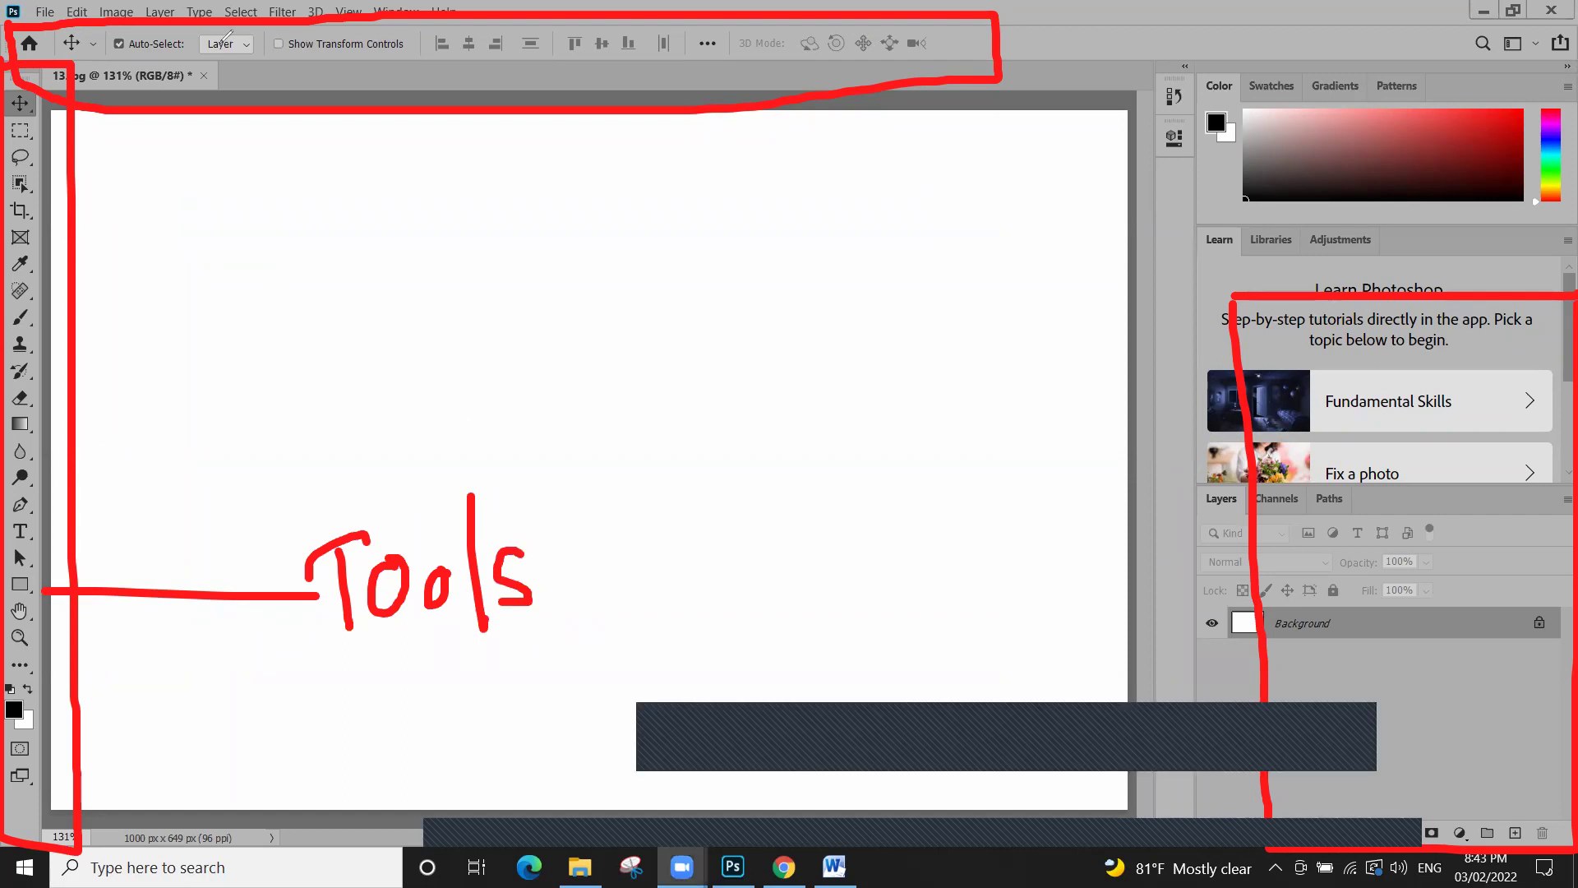
Annotate the options bar with a red arrow labelled "options" and add an arrowhead to the line pointing at the toolbar
left_click_drag(631, 115, 631, 323)
left_click_drag(607, 170, 670, 166)
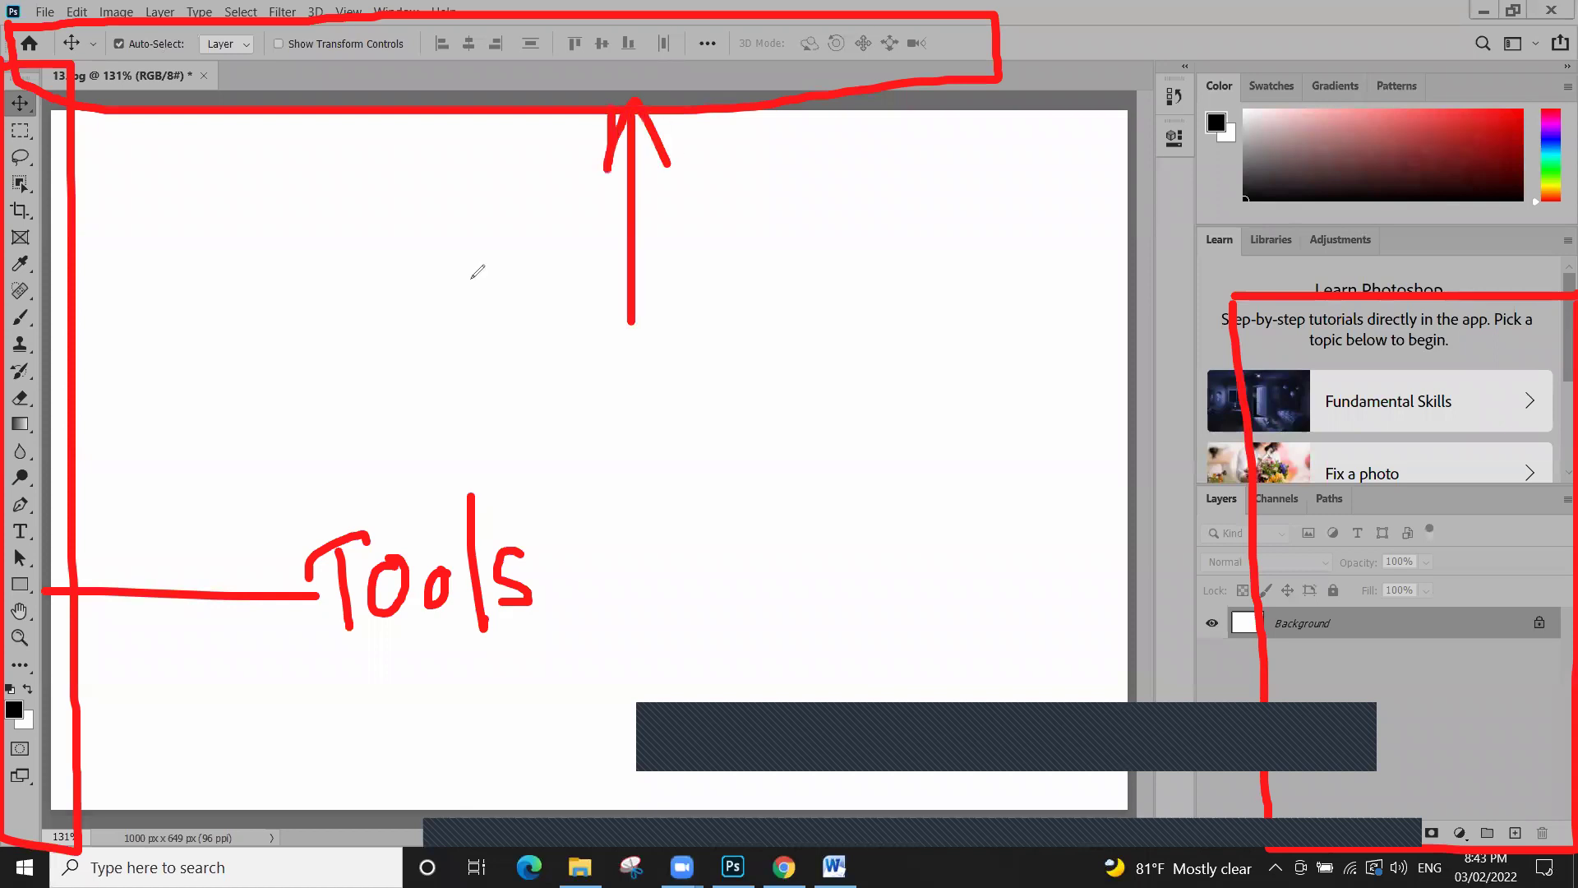
mouse_move(61, 544)
left_mouse_down()
mouse_move(29, 606)
mouse_move(105, 636)
left_mouse_up()
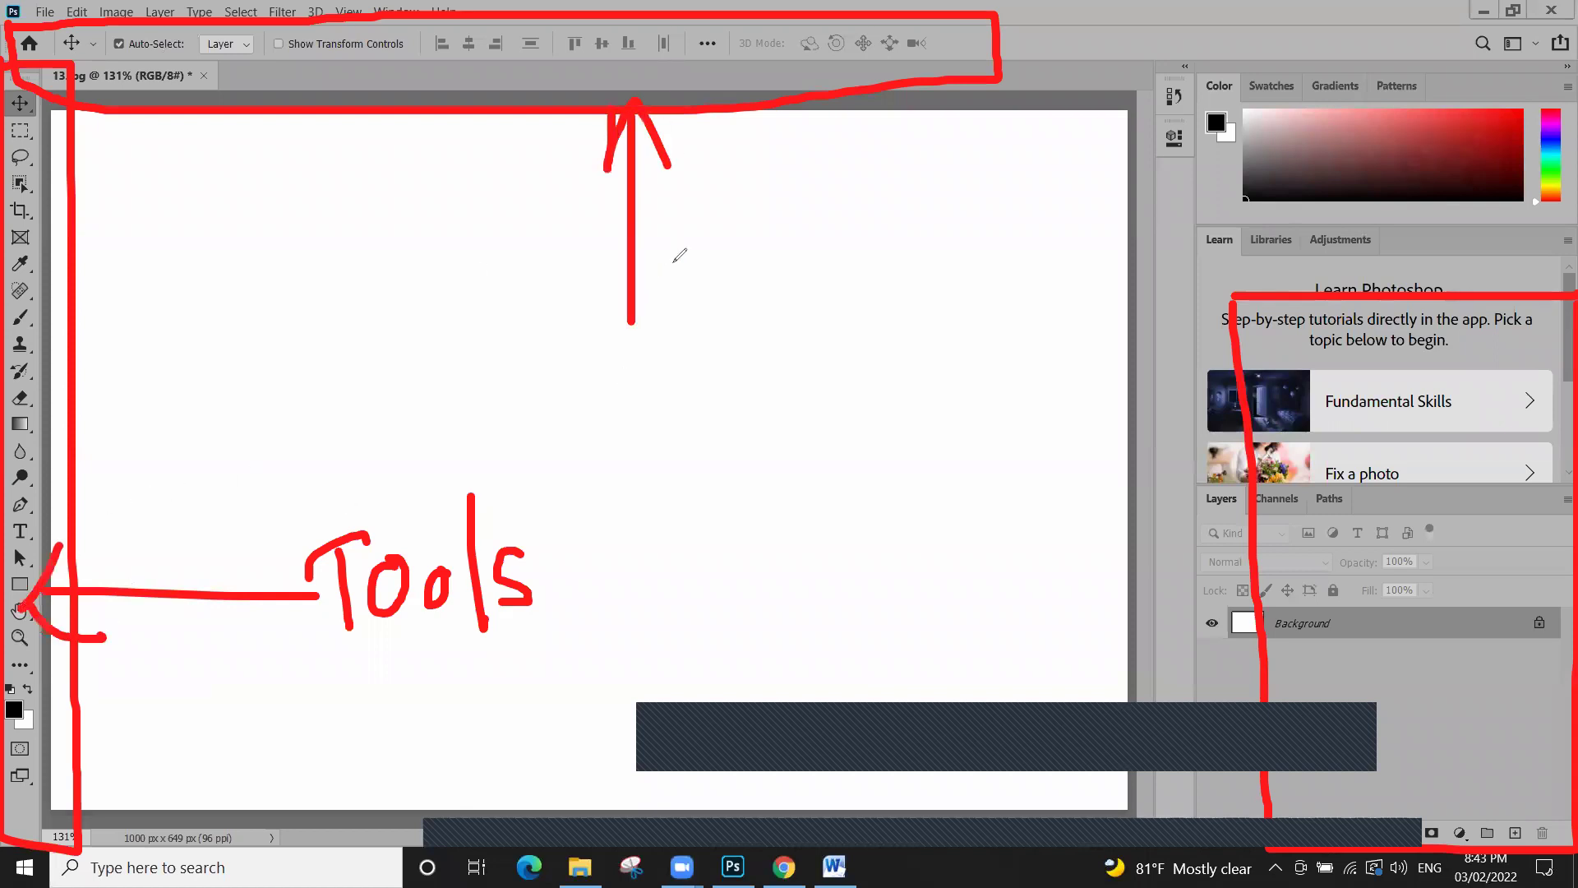
mouse_move(707, 280)
left_mouse_down()
mouse_move(729, 303)
mouse_move(724, 289)
mouse_move(793, 296)
mouse_move(785, 284)
left_mouse_up()
left_click_drag(806, 216, 836, 333)
mouse_move(809, 311)
left_mouse_down()
mouse_move(839, 289)
mouse_move(861, 323)
left_mouse_up()
mouse_move(854, 240)
left_mouse_down()
mouse_move(885, 256)
mouse_move(871, 303)
mouse_move(905, 239)
mouse_move(985, 267)
mouse_move(960, 246)
mouse_move(978, 311)
left_mouse_up()
mouse_move(904, 262)
left_mouse_down()
mouse_move(896, 247)
mouse_move(904, 316)
left_mouse_up()
Draw a red arrow to the Layers panel area and handwrite the label "Palettes" beside it, with a second line to the panel
mouse_move(1087, 483)
left_mouse_down()
mouse_move(1261, 489)
mouse_move(1218, 460)
mouse_move(1208, 526)
left_mouse_up()
left_click_drag(1213, 458, 1208, 527)
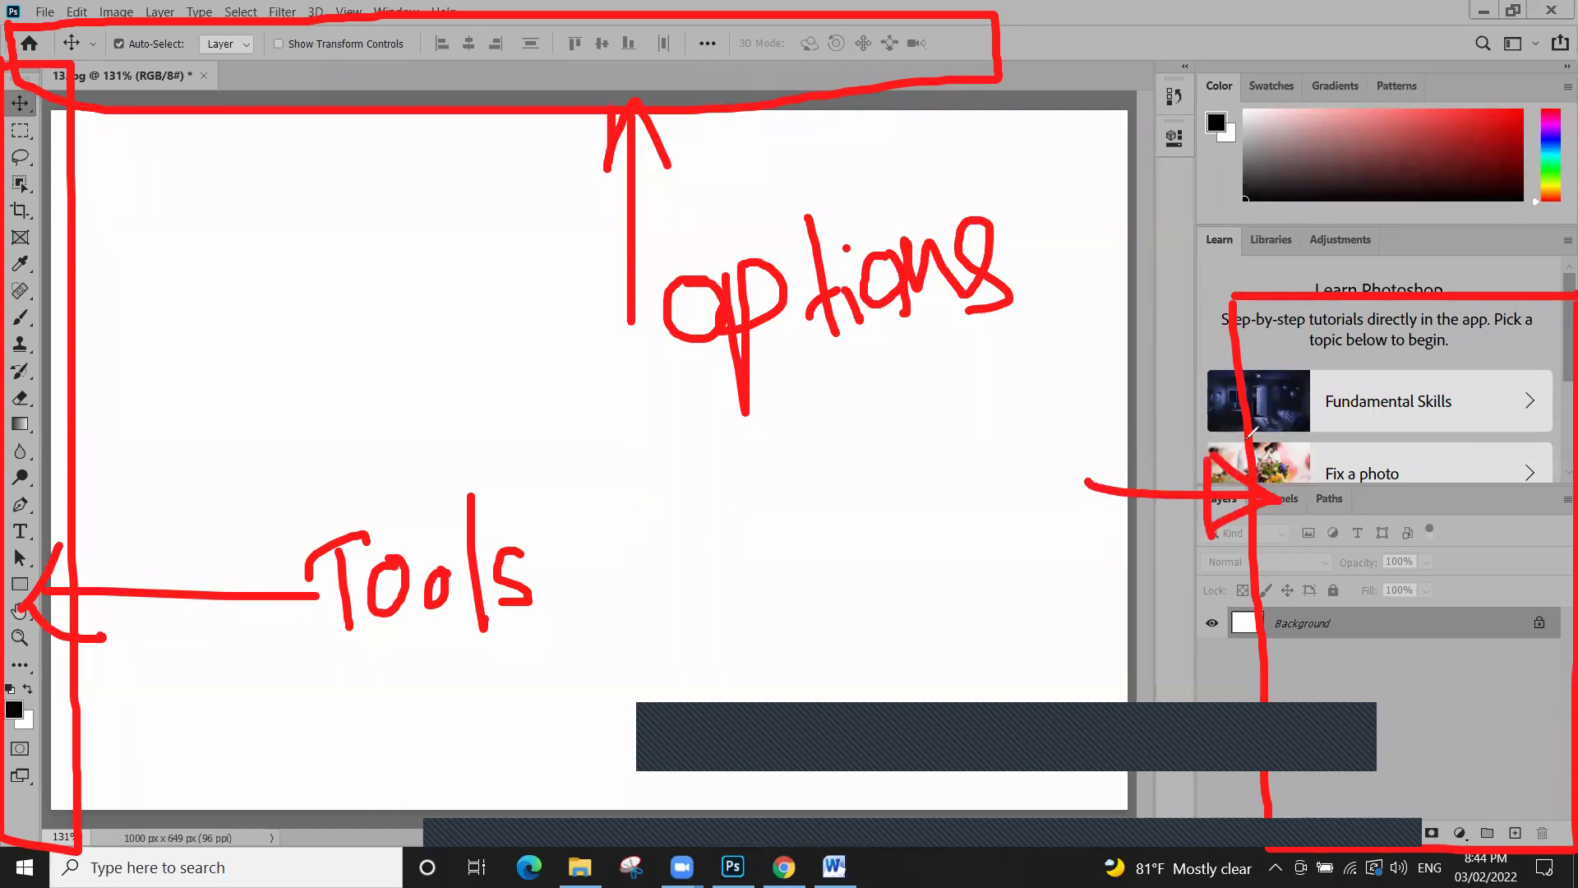
left_click_drag(1100, 485, 1032, 489)
left_click_drag(733, 467, 758, 602)
mouse_move(734, 465)
left_mouse_down()
mouse_move(746, 526)
mouse_move(830, 526)
left_mouse_up()
mouse_move(843, 441)
left_mouse_down()
mouse_move(849, 543)
mouse_move(884, 544)
left_mouse_up()
left_click_drag(899, 483, 903, 538)
left_click_drag(887, 421, 891, 541)
mouse_move(945, 451)
left_mouse_down()
mouse_move(922, 576)
mouse_move(985, 549)
mouse_move(1254, 576)
left_mouse_up()
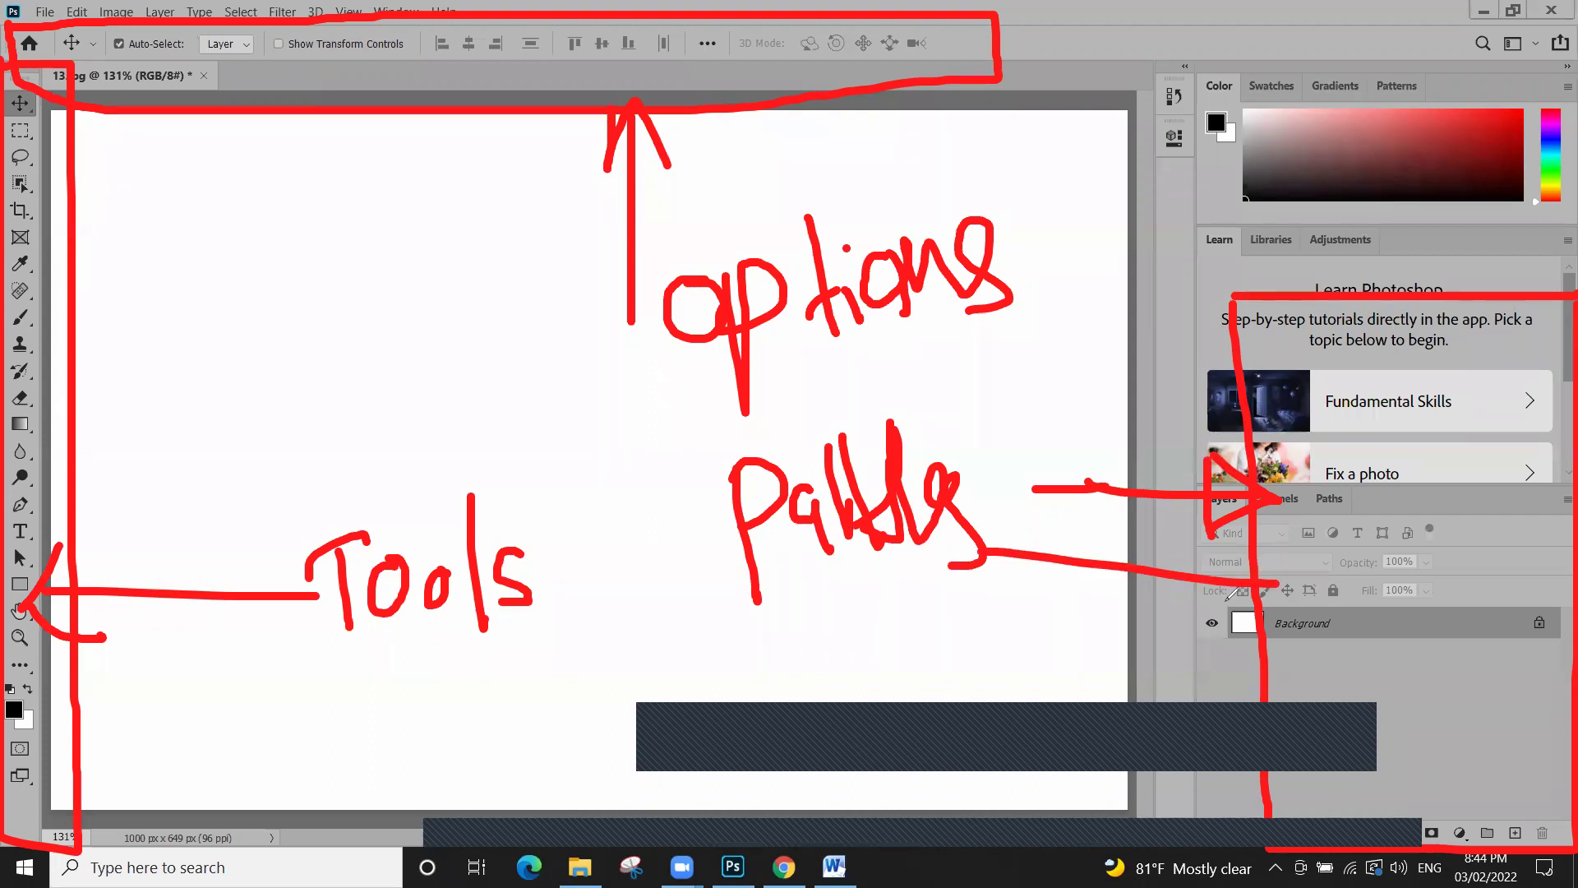
Draw red lines from the "Palettes" label to the Learn, Libraries, Adjustments and Color group panel tabs
left_click_drag(970, 485, 1093, 376)
left_click_drag(1178, 286, 1210, 236)
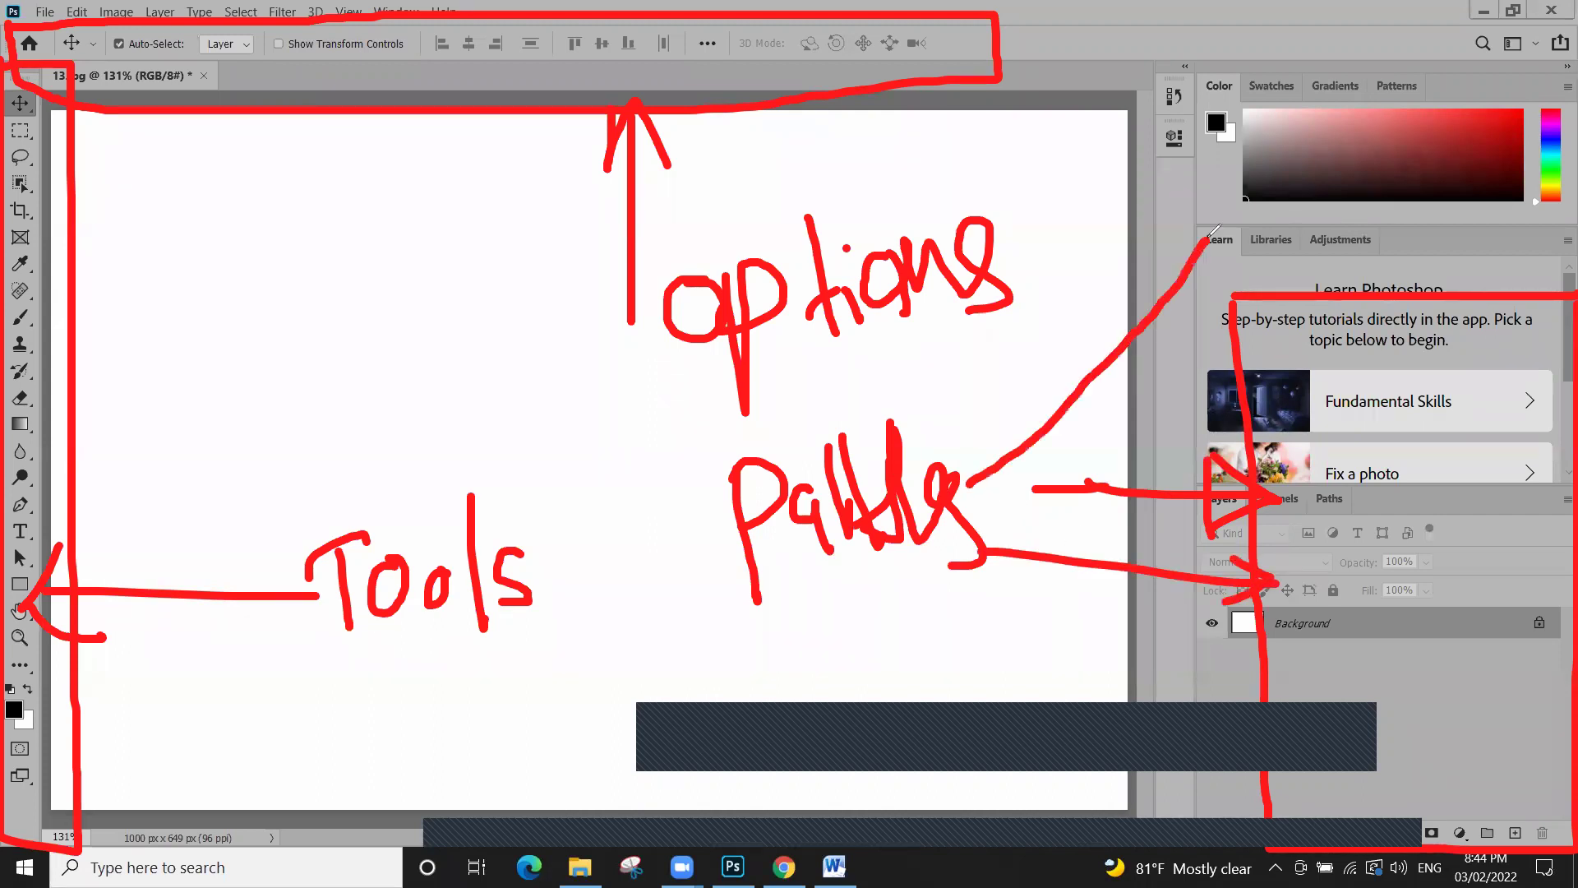
left_click_drag(960, 473, 1157, 395)
left_click_drag(1264, 264, 1270, 238)
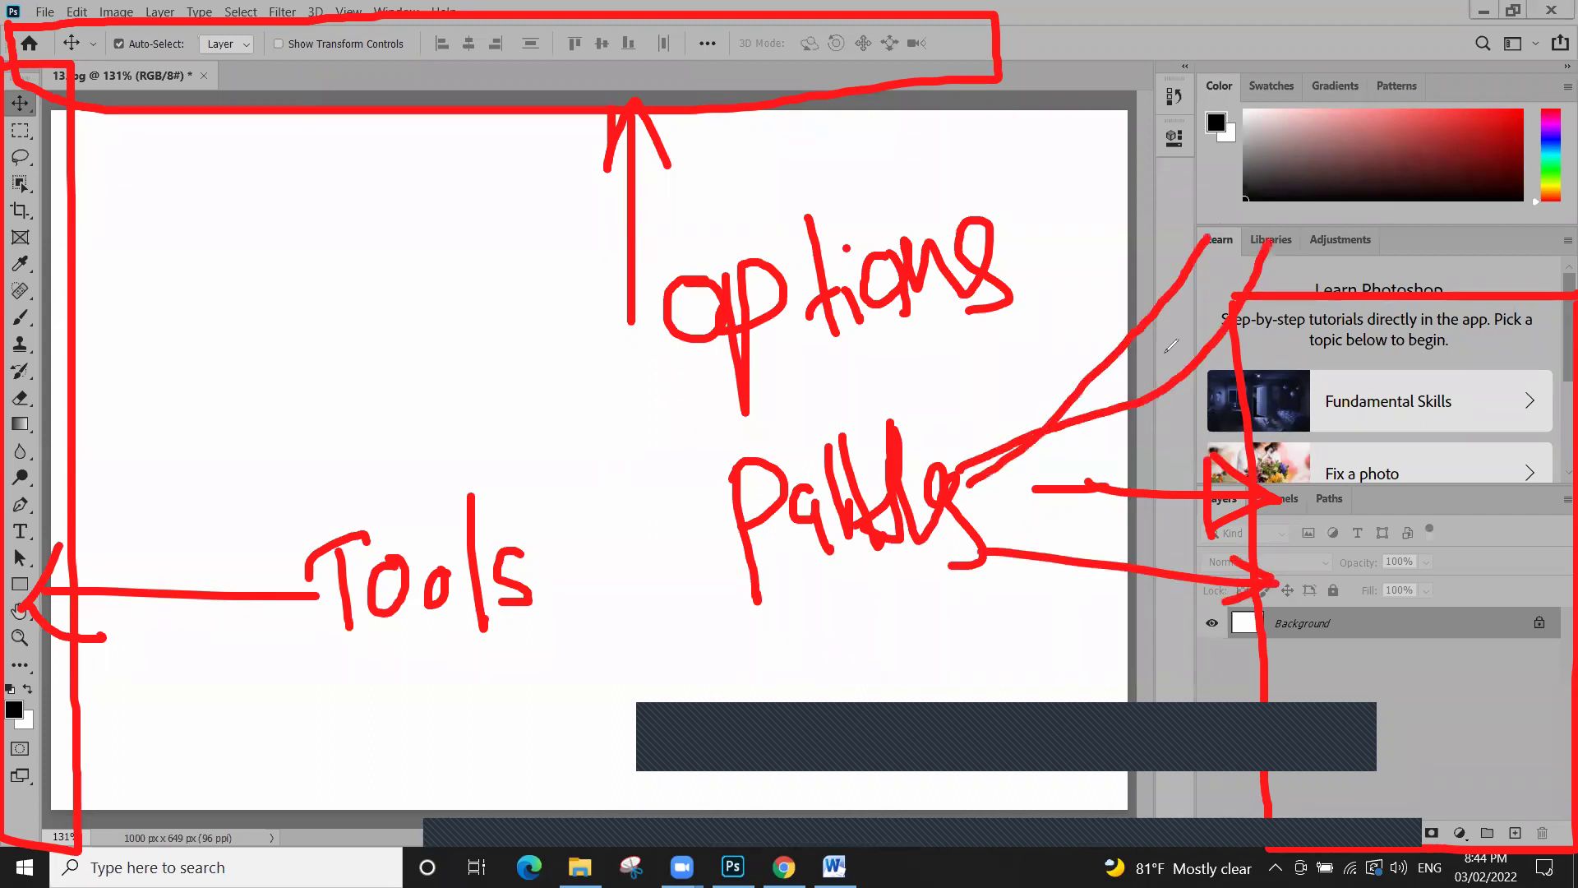
mouse_move(1023, 424)
left_mouse_down()
mouse_move(1102, 341)
mouse_move(1352, 241)
mouse_move(1344, 292)
left_mouse_up()
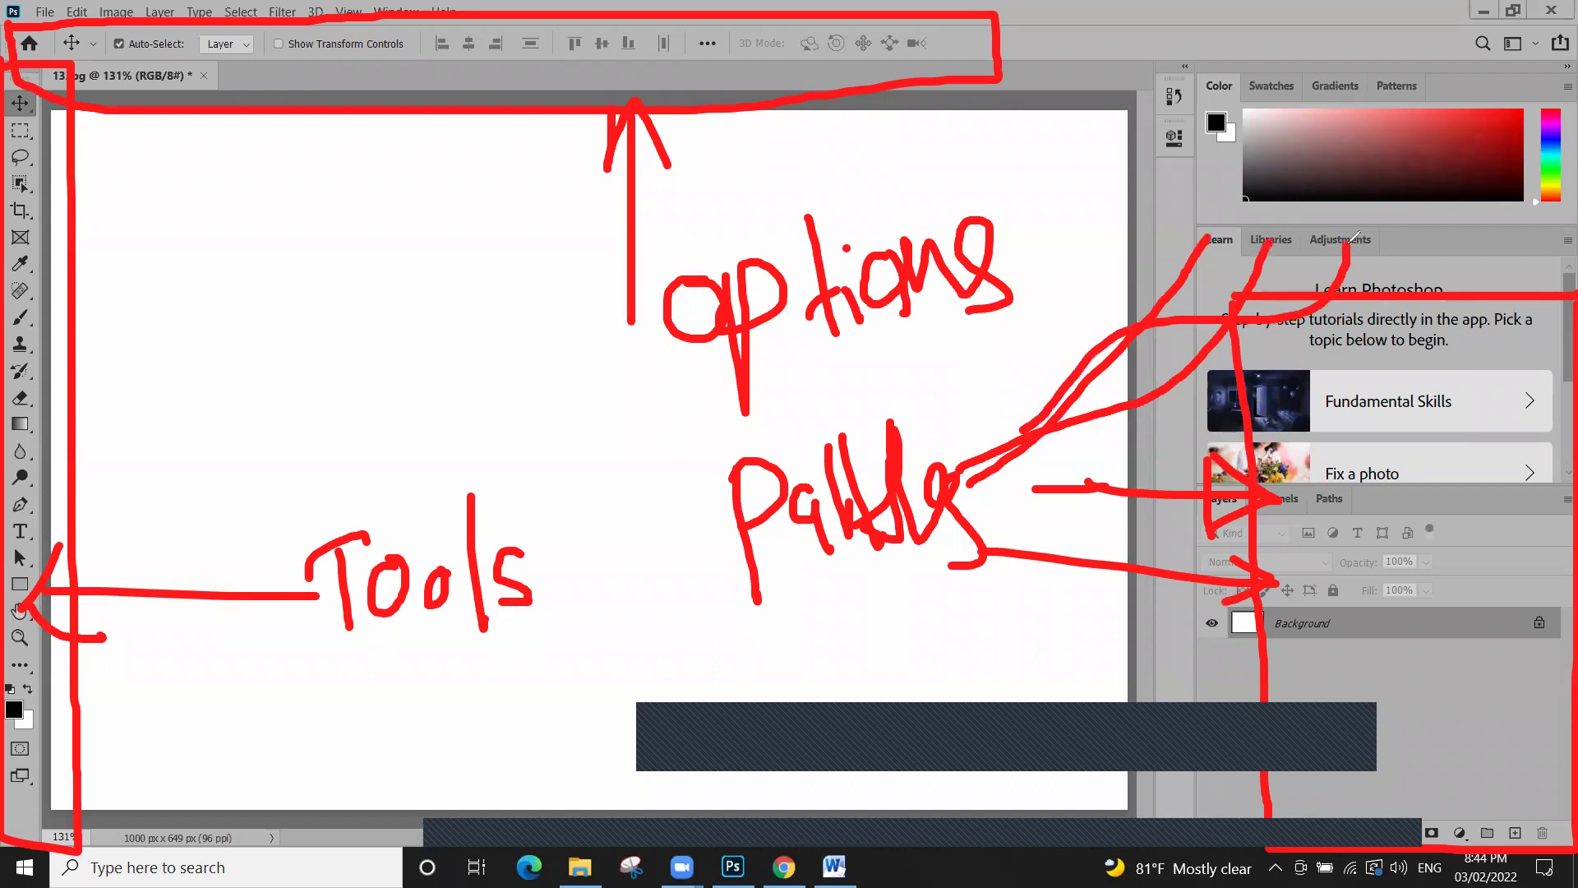
mouse_move(974, 446)
left_mouse_down()
mouse_move(1175, 96)
mouse_move(1016, 430)
mouse_move(982, 465)
left_mouse_up()
left_click_drag(982, 465, 1263, 72)
mouse_move(1051, 403)
left_mouse_down()
mouse_move(1189, 262)
mouse_move(1340, 62)
left_mouse_up()
mouse_move(1237, 243)
left_mouse_down()
mouse_move(1275, 218)
mouse_move(1368, 58)
left_mouse_up()
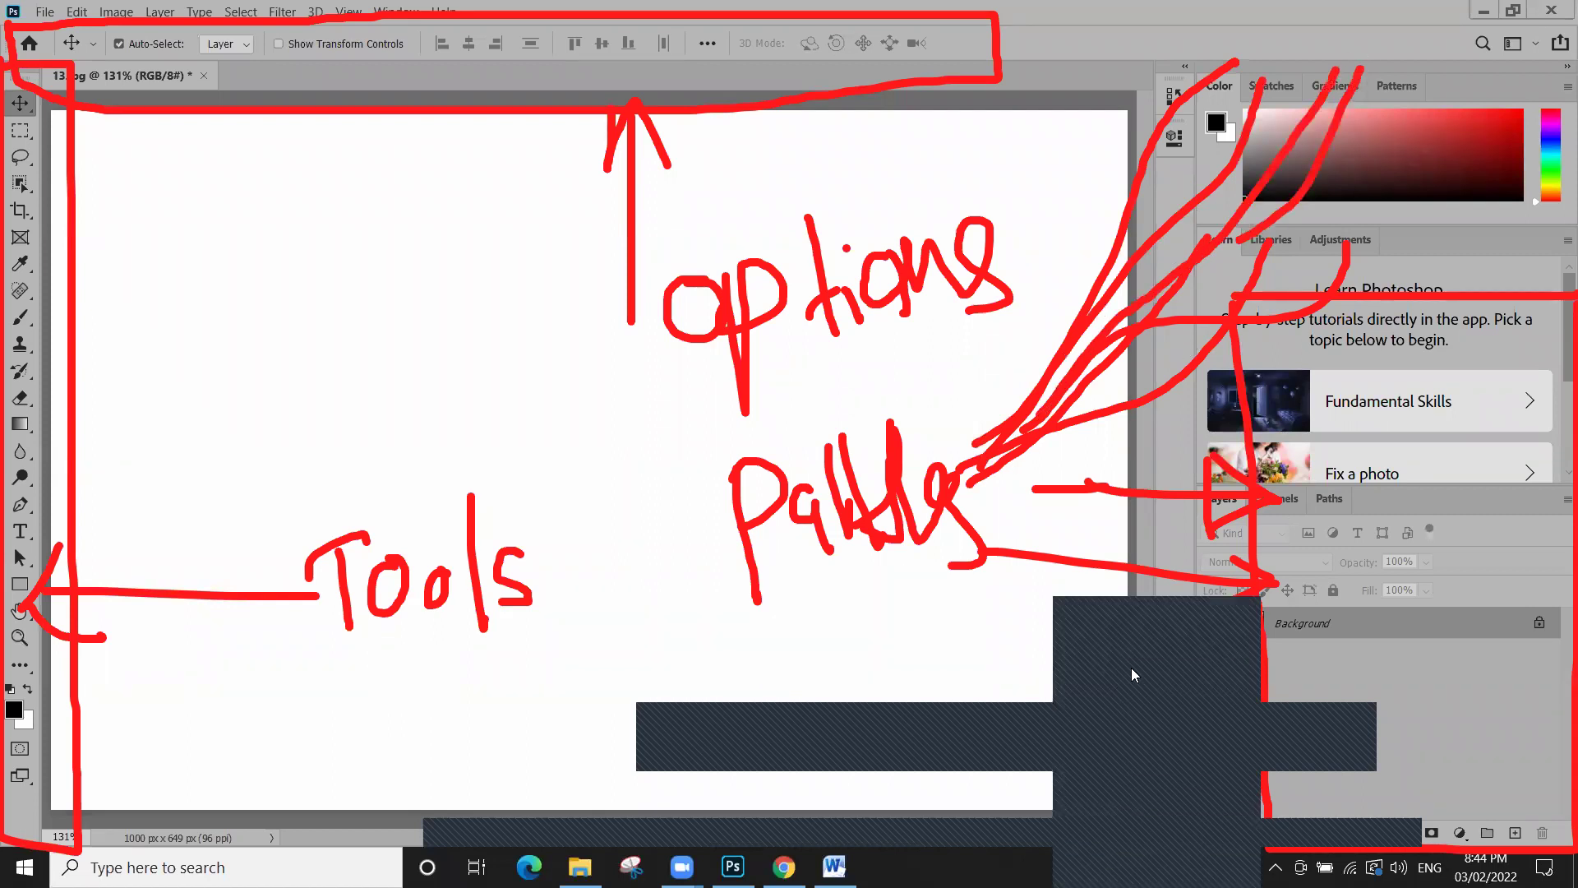
Circle the Tools, options and Palettes labels in green and draw green arrows to the toolbar and the options bar
mouse_move(267, 511)
left_mouse_down()
mouse_move(310, 501)
mouse_move(592, 536)
mouse_move(247, 645)
mouse_move(286, 476)
mouse_move(327, 493)
mouse_move(421, 443)
left_mouse_up()
mouse_move(643, 259)
left_mouse_down()
mouse_move(758, 226)
mouse_move(1050, 197)
mouse_move(965, 323)
mouse_move(621, 399)
mouse_move(612, 268)
mouse_move(752, 225)
mouse_move(689, 230)
mouse_move(613, 160)
left_mouse_up()
mouse_move(265, 545)
left_mouse_down()
mouse_move(179, 503)
mouse_move(130, 546)
mouse_move(100, 511)
mouse_move(148, 569)
left_mouse_up()
mouse_move(672, 262)
left_mouse_down()
mouse_move(587, 120)
mouse_move(613, 146)
left_mouse_up()
left_click_drag(673, 431, 851, 431)
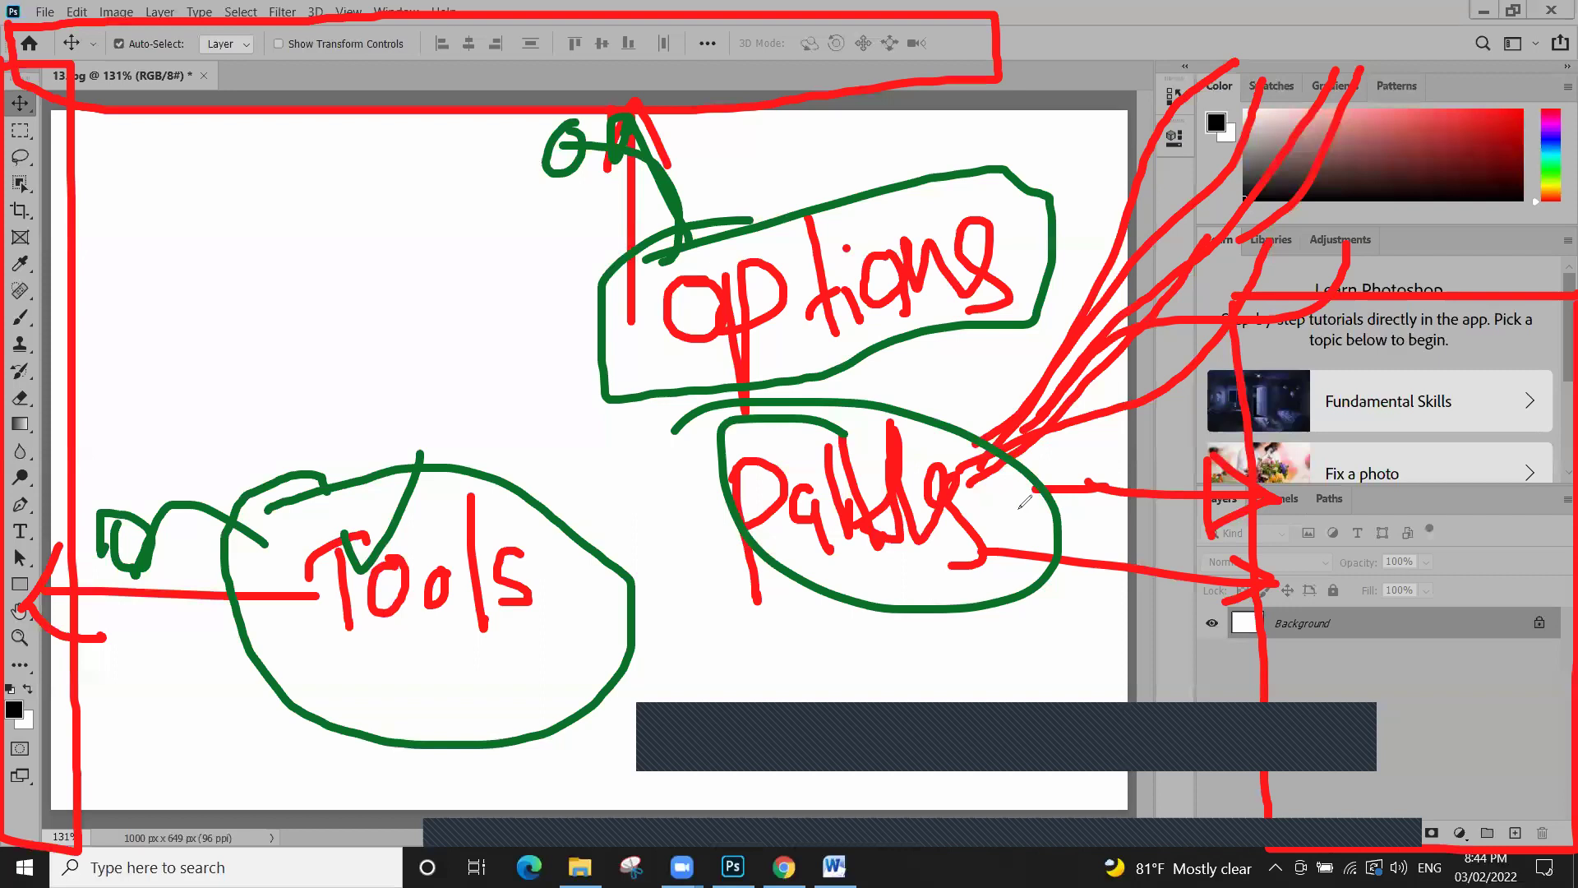
Draw green arrows from the Palettes label to the Layers, Learn and Color panels, and clear all annotations
mouse_move(1004, 512)
left_mouse_down()
mouse_move(1386, 535)
mouse_move(1315, 562)
left_mouse_up()
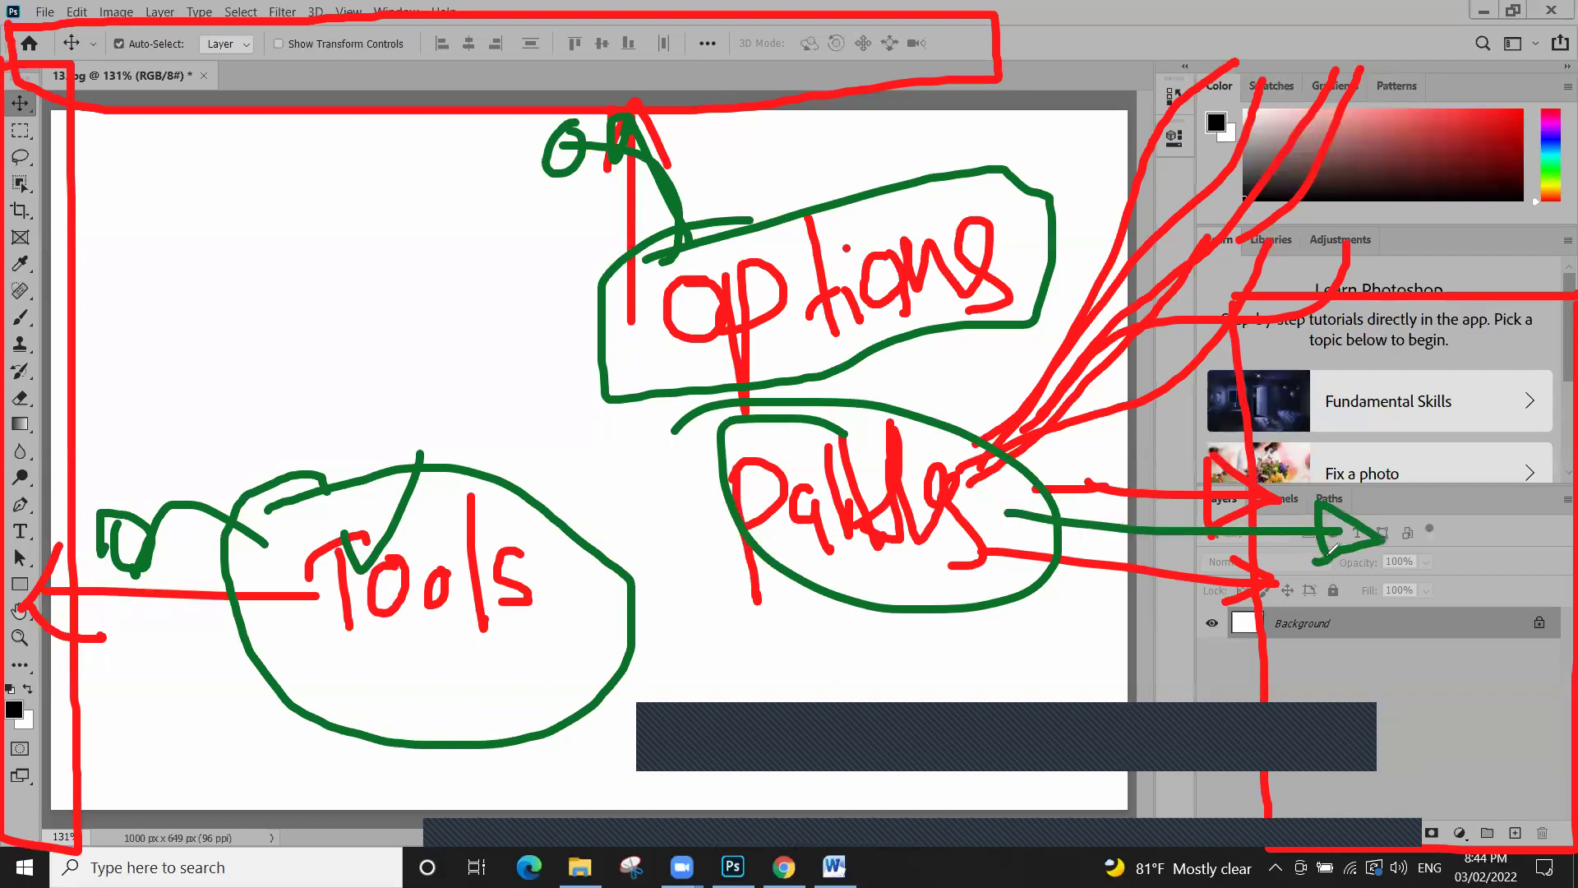
mouse_move(1044, 511)
left_mouse_down()
mouse_move(1414, 360)
mouse_move(1445, 366)
mouse_move(1398, 393)
left_mouse_up()
left_click_drag(1007, 464, 1085, 333)
mouse_move(1362, 234)
left_mouse_down()
mouse_move(1370, 140)
mouse_move(1354, 129)
mouse_move(1319, 148)
left_mouse_up()
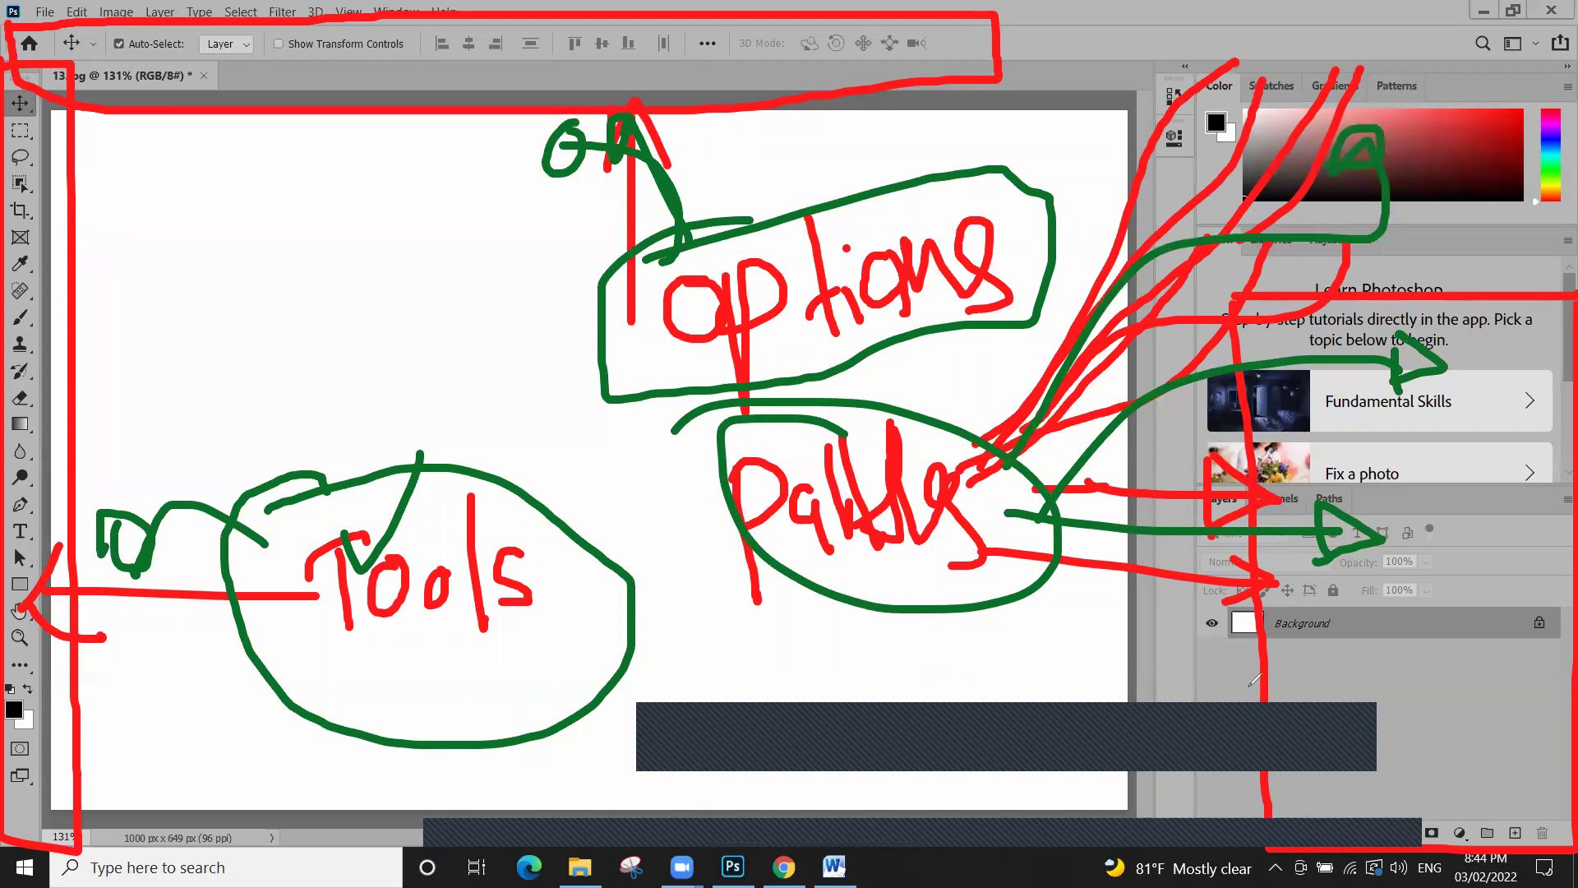
left_click(1363, 719)
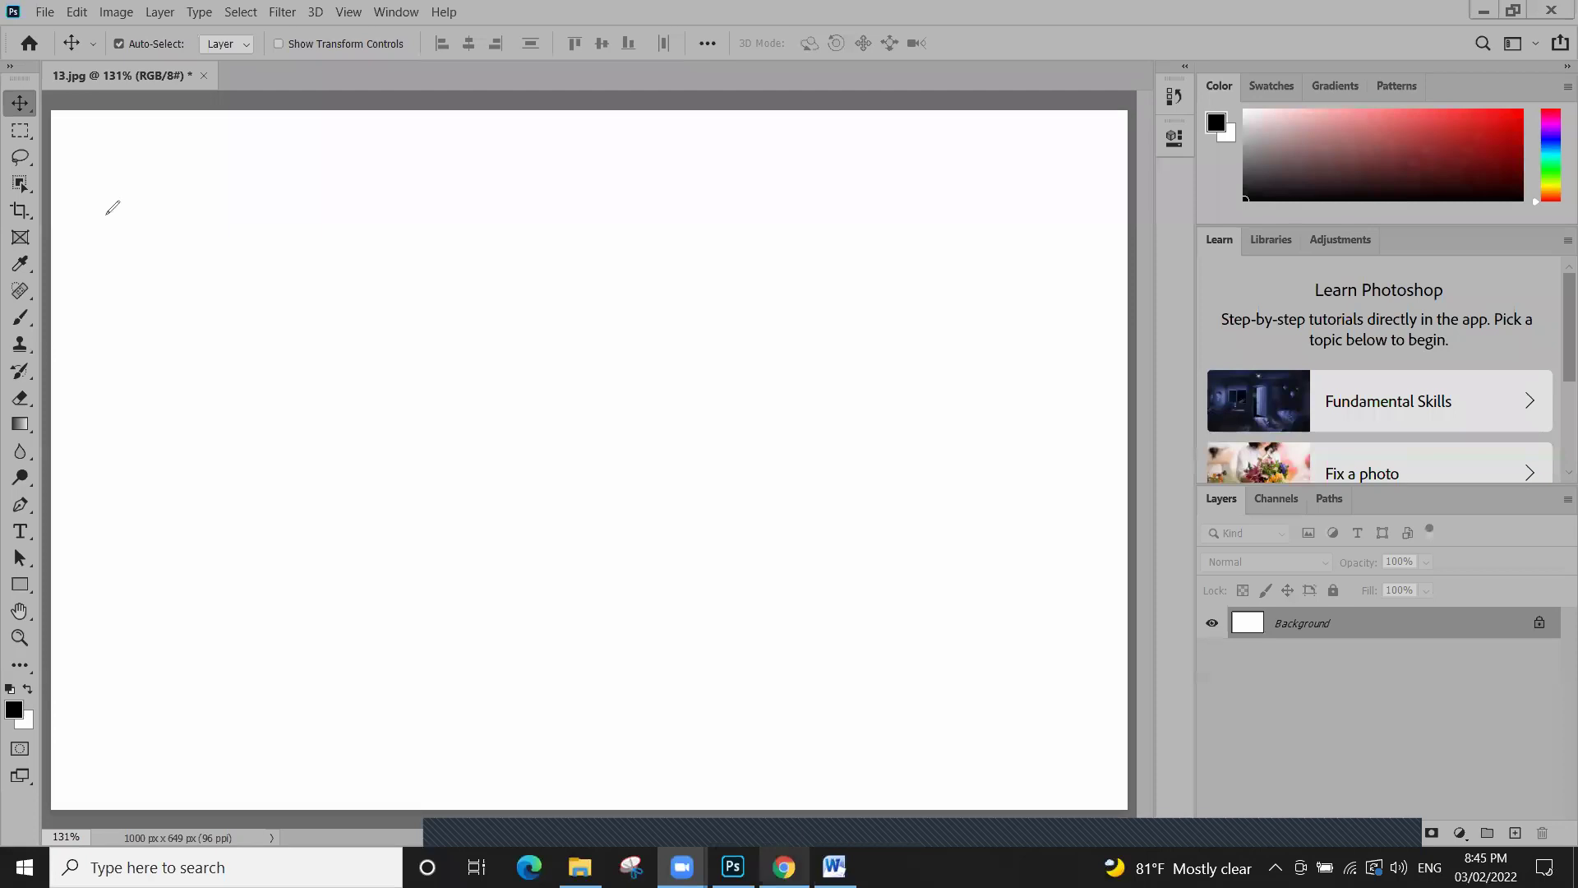
Mark the toolbar's double-arrow toggle with an annotation line and an enlarged red sketch of it, and clear the drawings
mouse_move(50, 81)
left_mouse_down()
mouse_move(4, 78)
mouse_move(9, 64)
mouse_move(393, 301)
left_mouse_up()
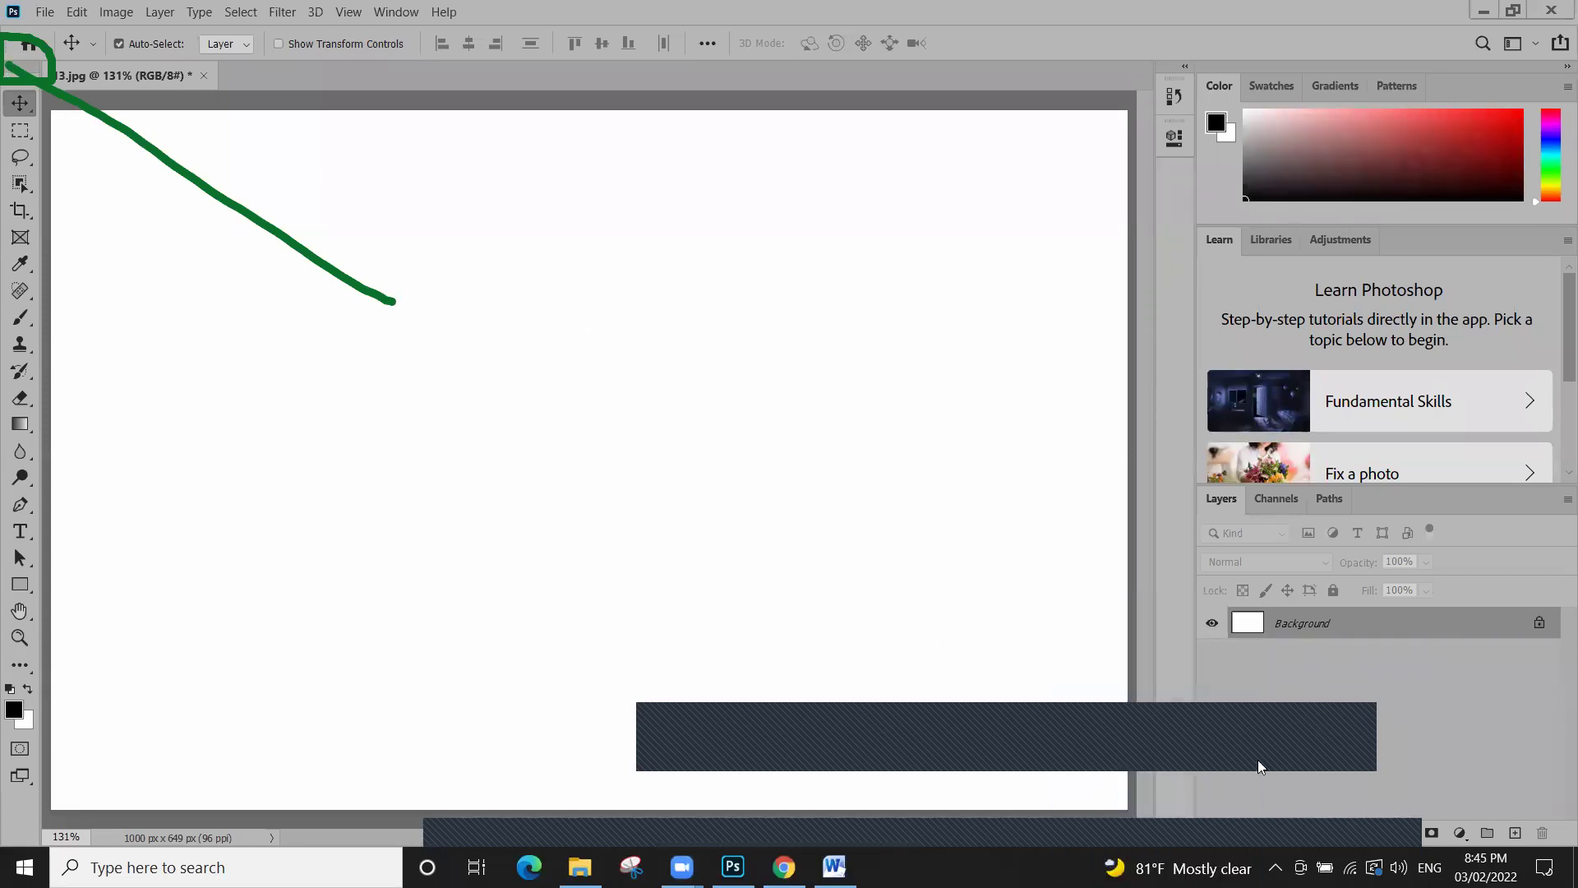
left_click_drag(3, 55, 371, 277)
mouse_move(406, 212)
left_mouse_down()
mouse_move(645, 211)
mouse_move(668, 413)
mouse_move(456, 392)
left_mouse_up()
left_click_drag(438, 252, 445, 337)
mouse_move(487, 257)
left_mouse_down()
mouse_move(510, 355)
mouse_move(795, 305)
left_mouse_up()
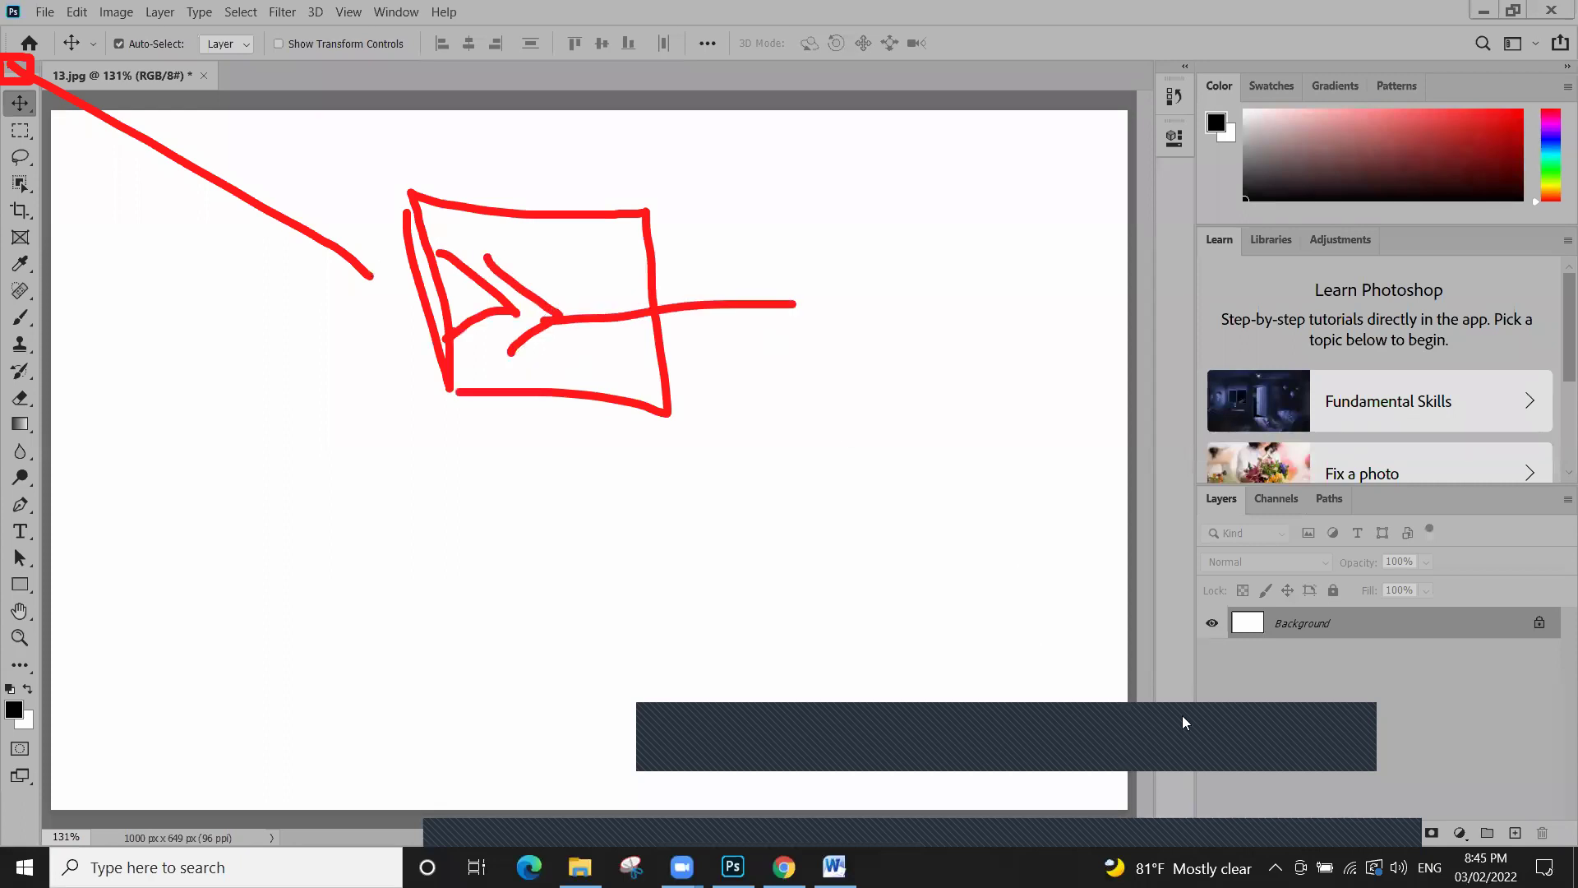
left_click(1364, 718)
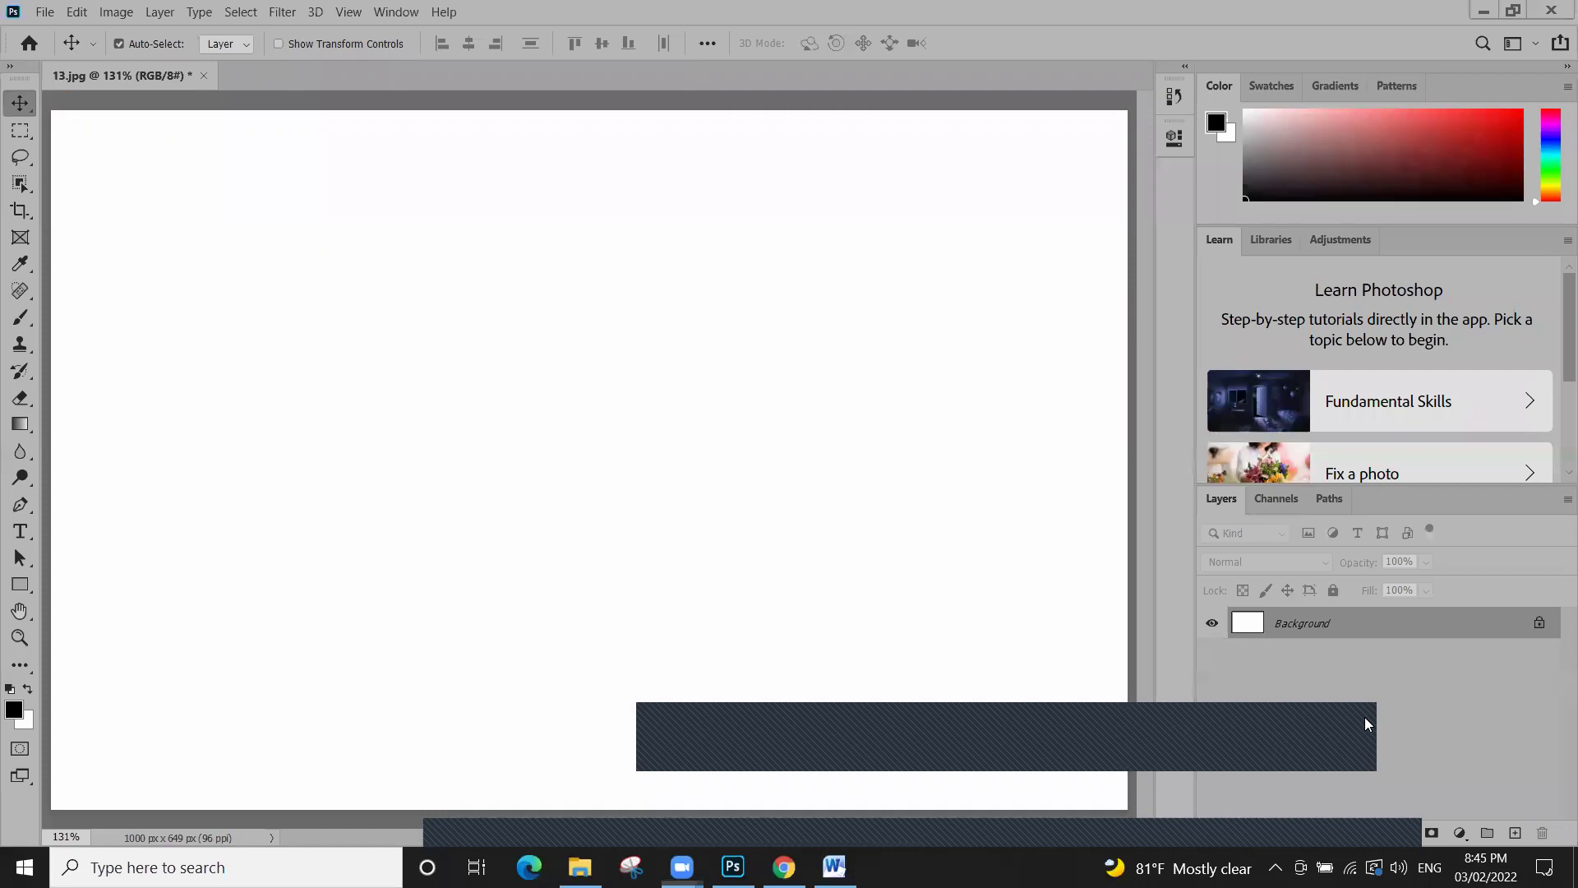
Toggle the toolbar repeatedly between single-column and double-column layout, ending with a single column
left_click(10, 66)
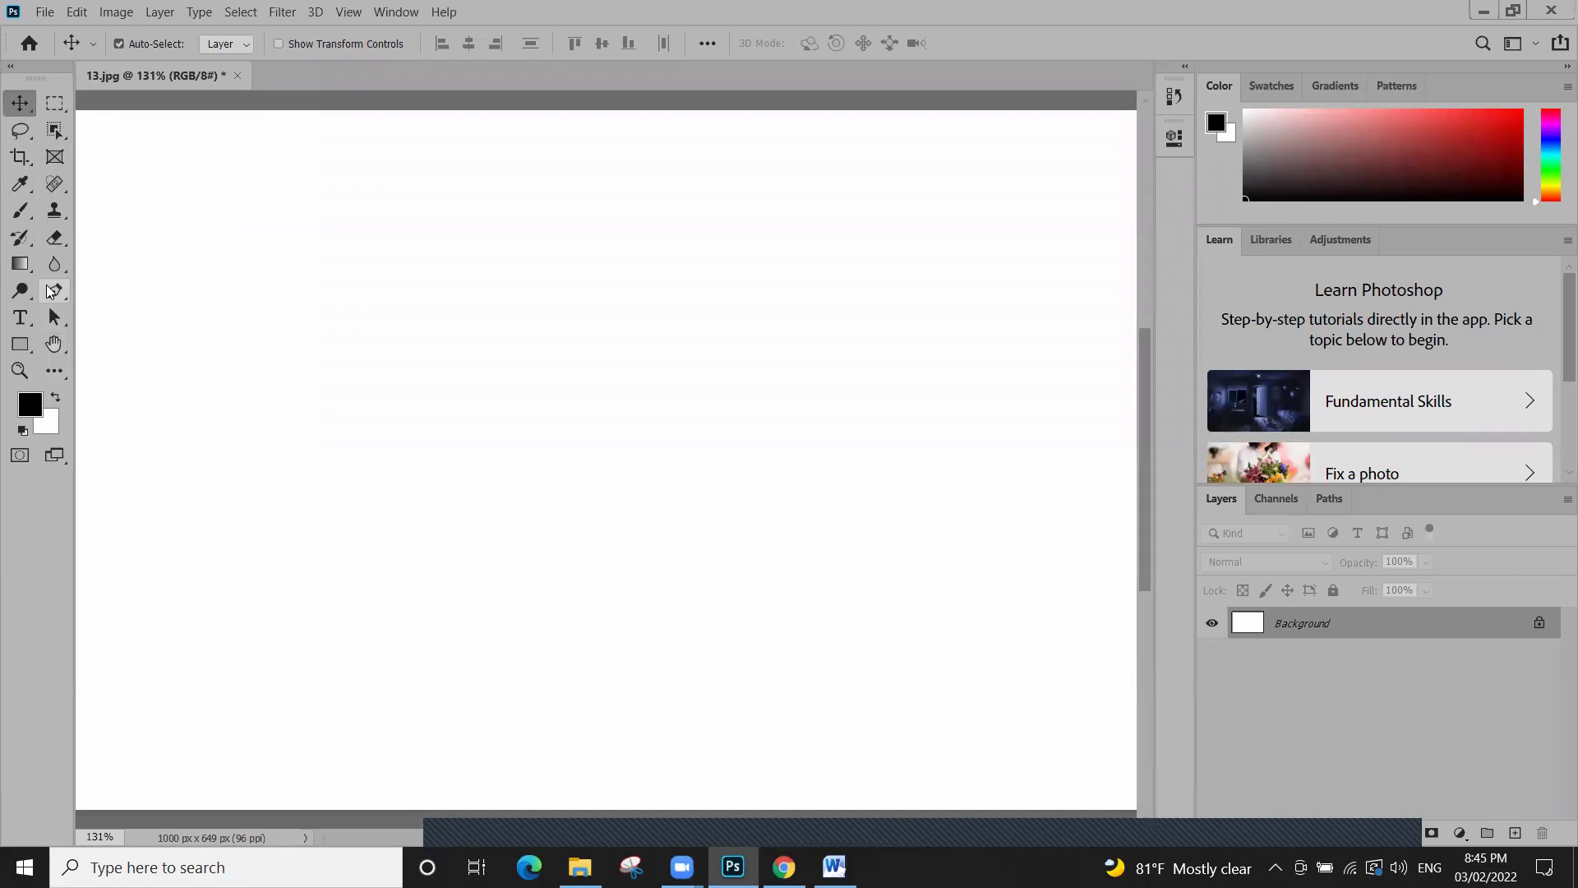
left_click(10, 66)
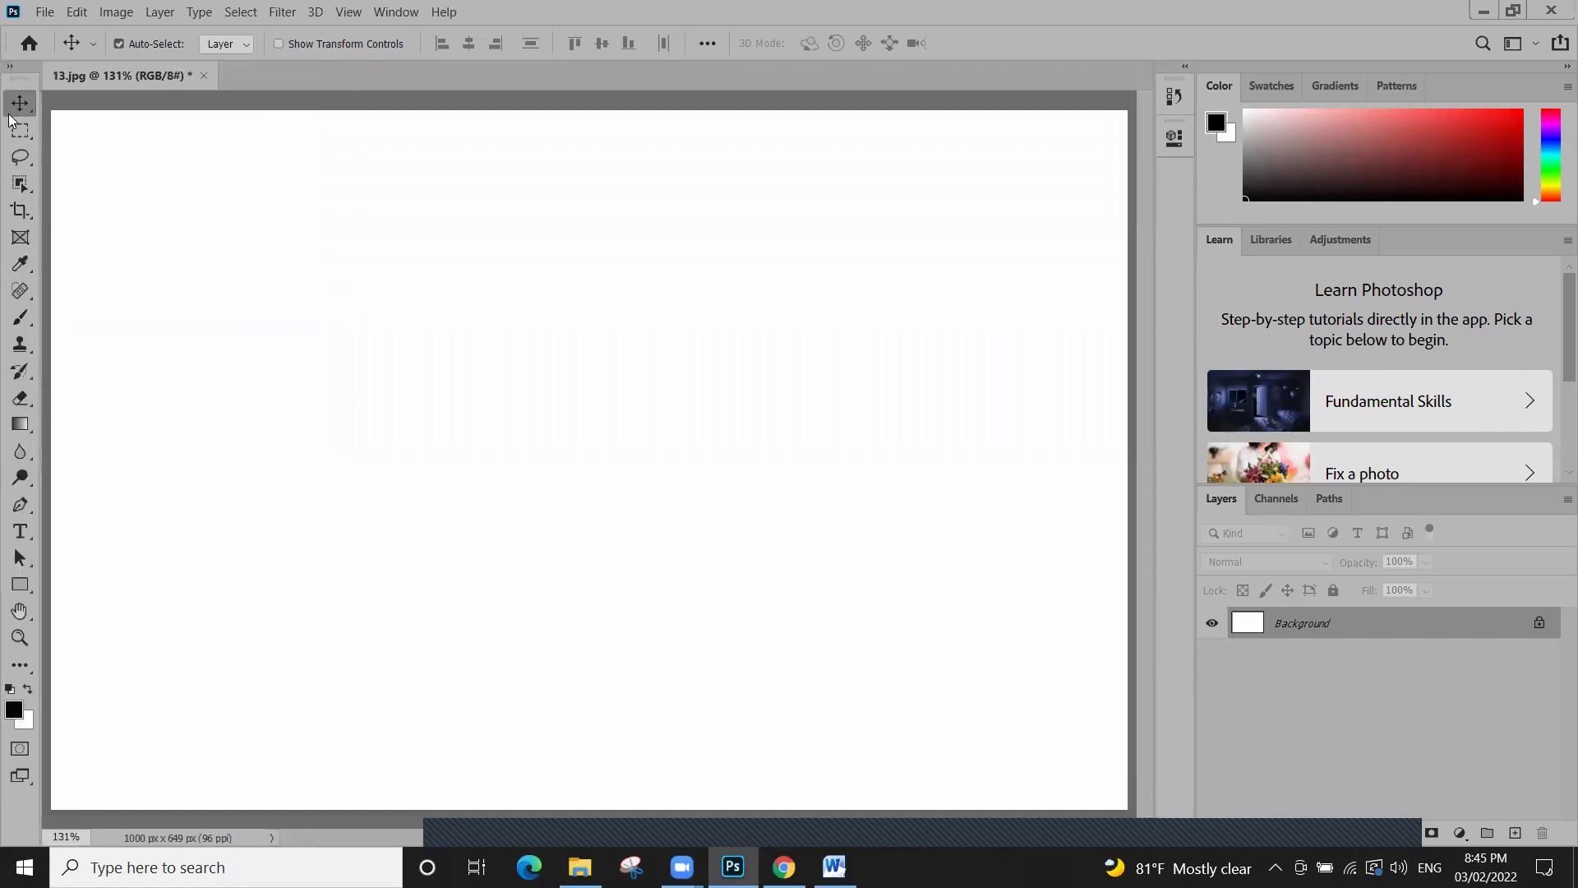
left_click(9, 70)
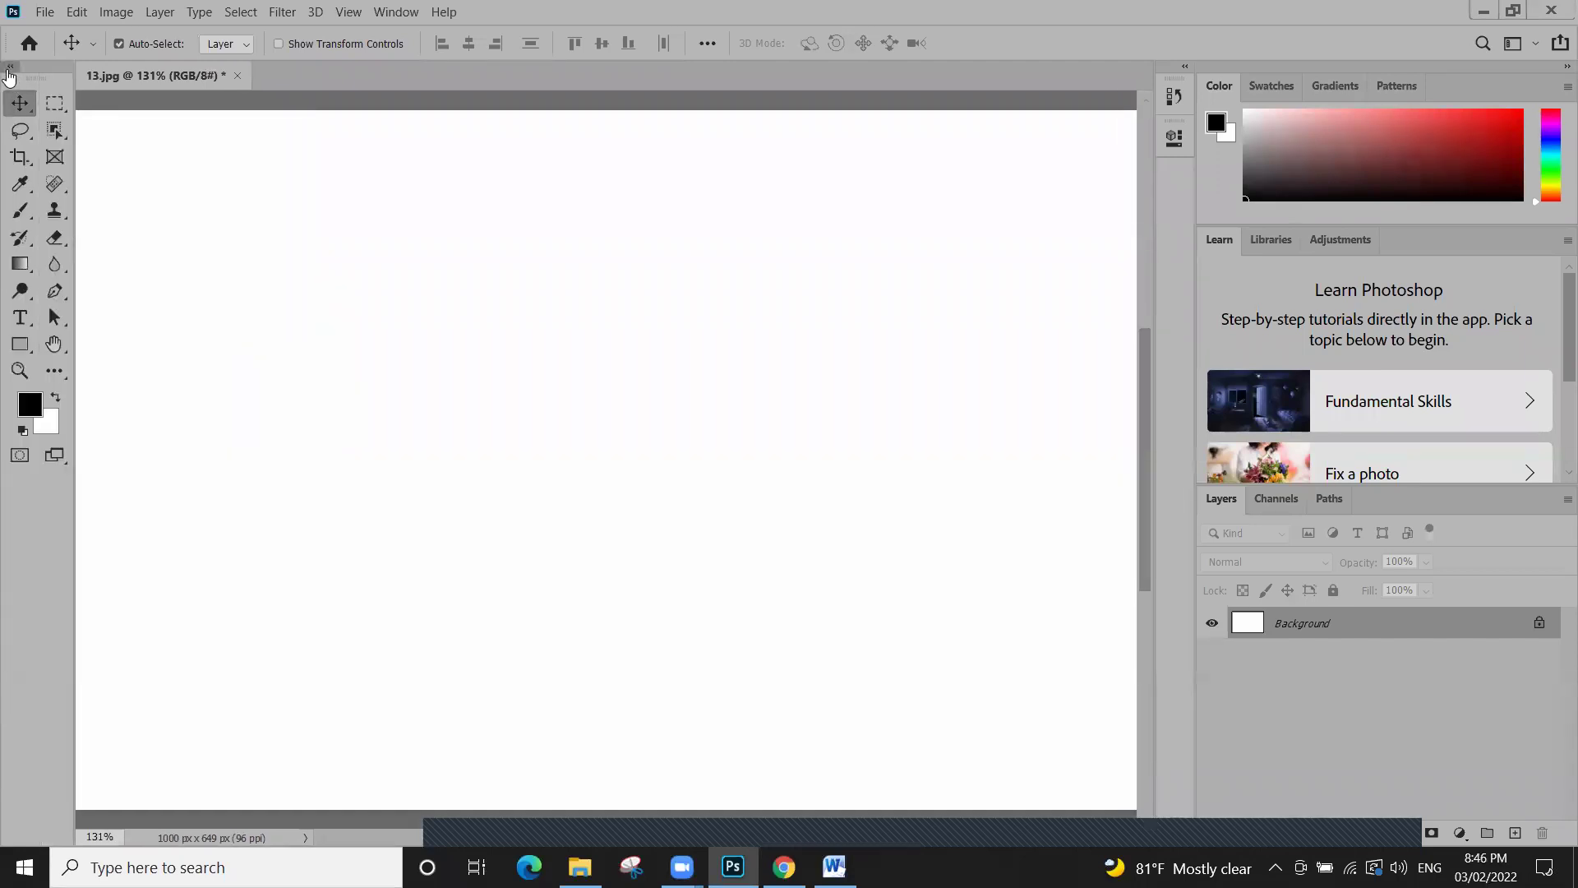
left_click(8, 69)
left_click(8, 70)
left_click(8, 70)
left_click(8, 70)
left_click(9, 70)
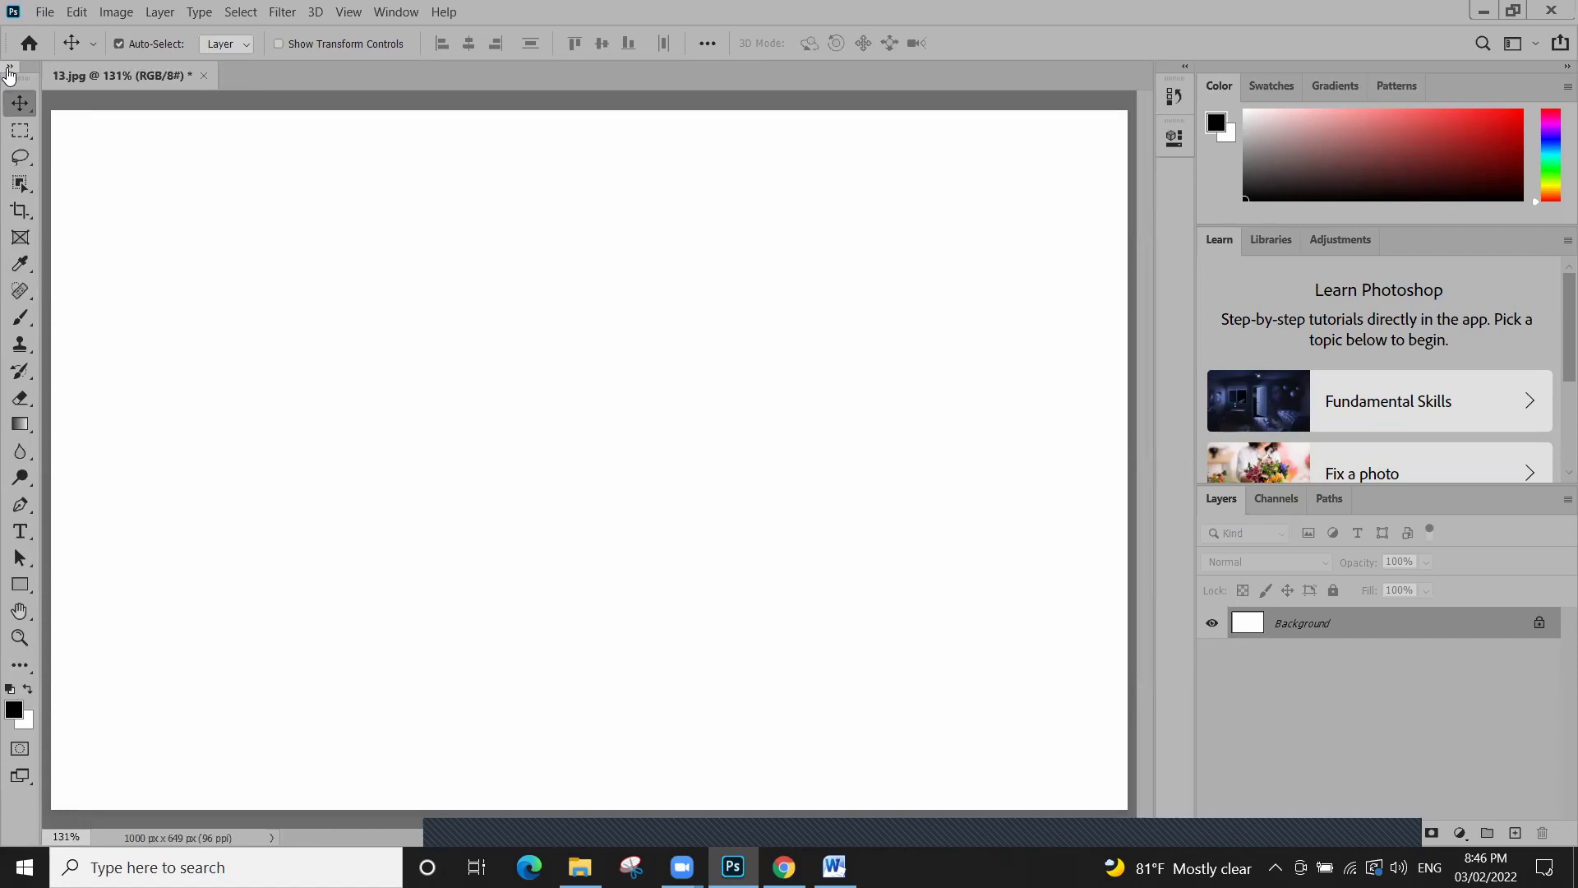
left_click(8, 70)
left_click(8, 70)
left_click(8, 70)
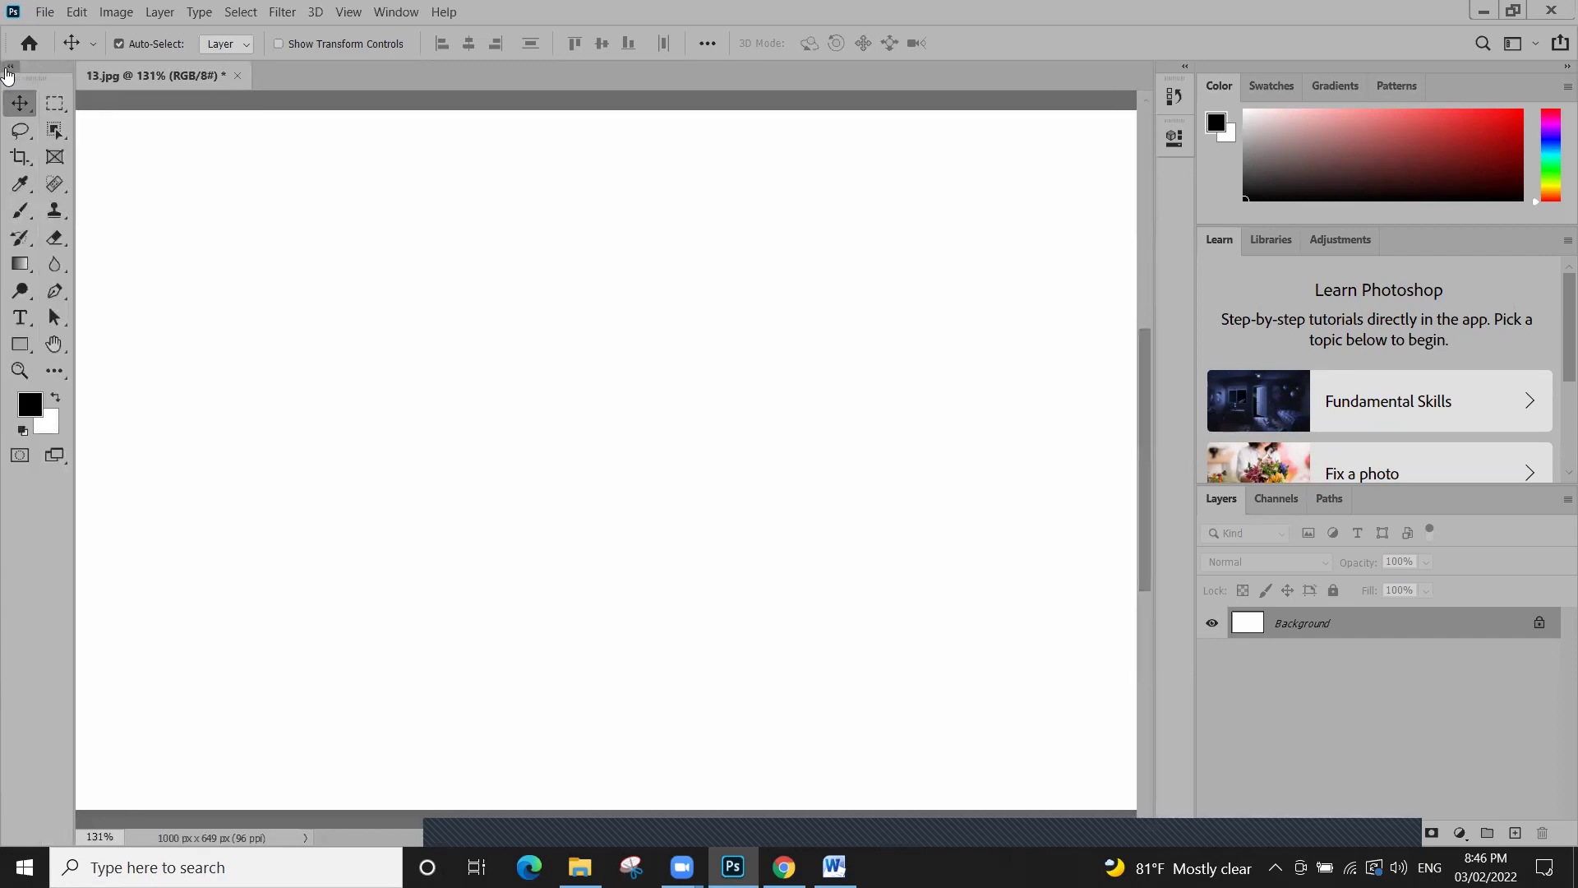
left_click(8, 70)
left_click(8, 70)
left_click(9, 70)
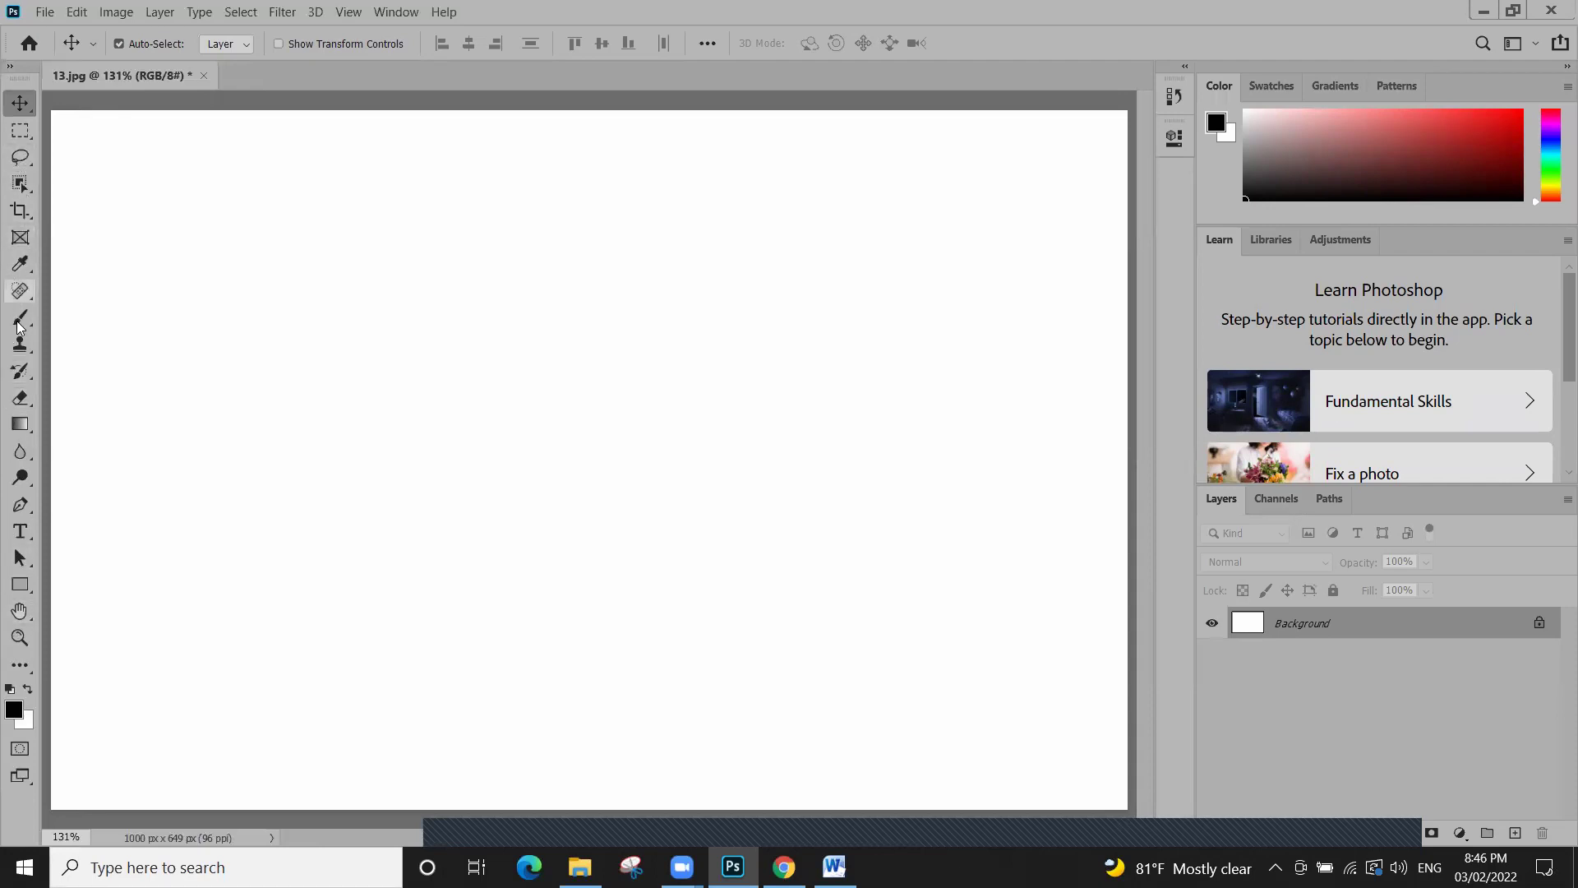
Hide the Tools panel and show it again
left_click(397, 13)
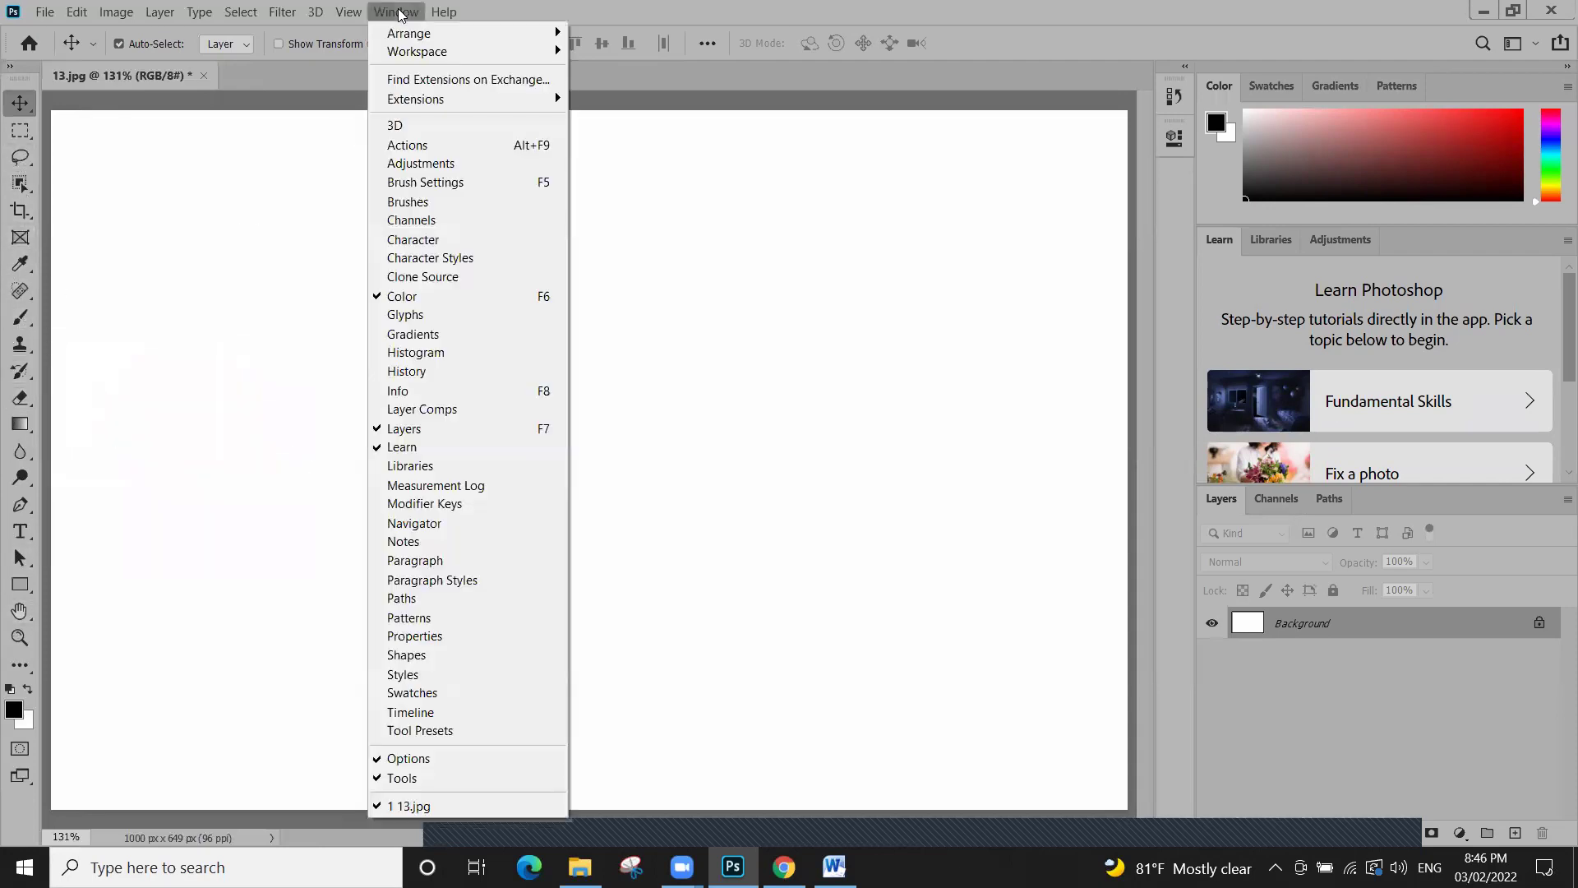
left_click(454, 779)
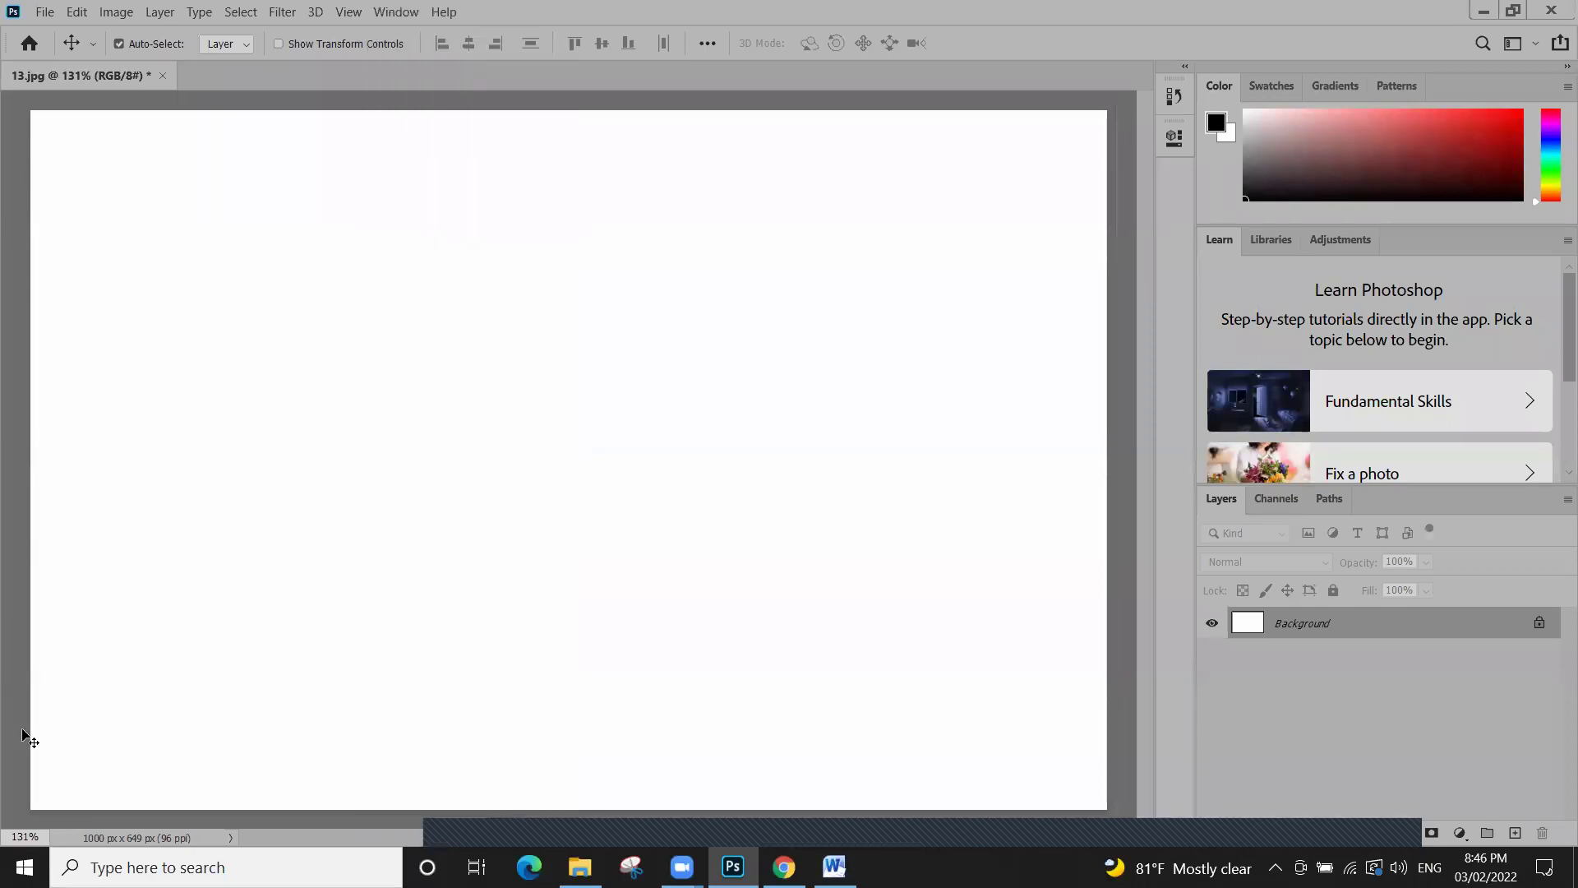
left_click(398, 13)
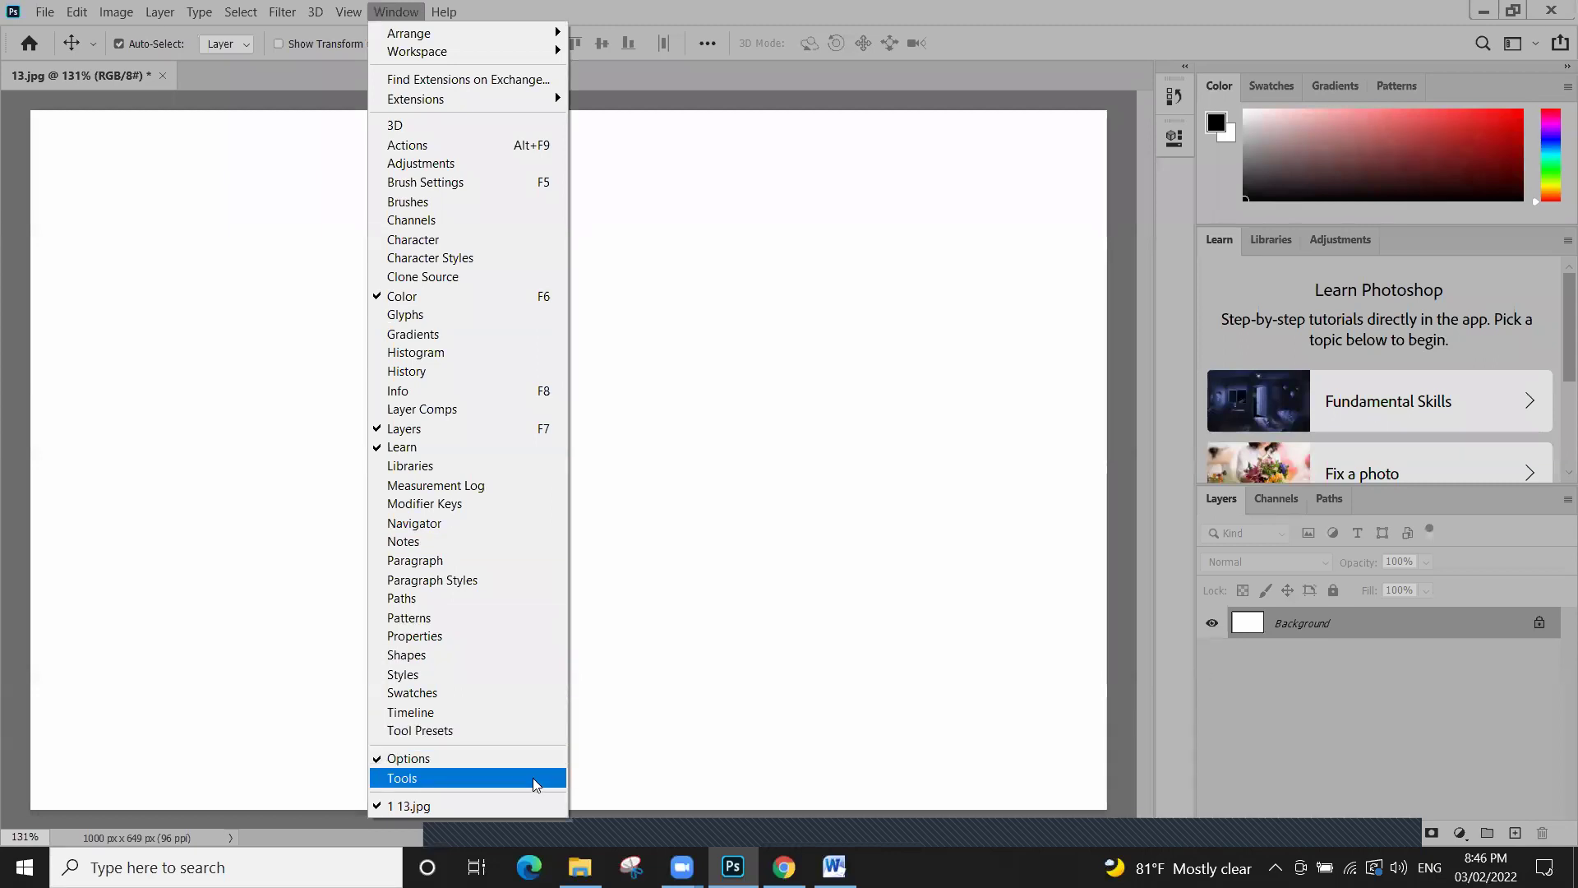
left_click(534, 779)
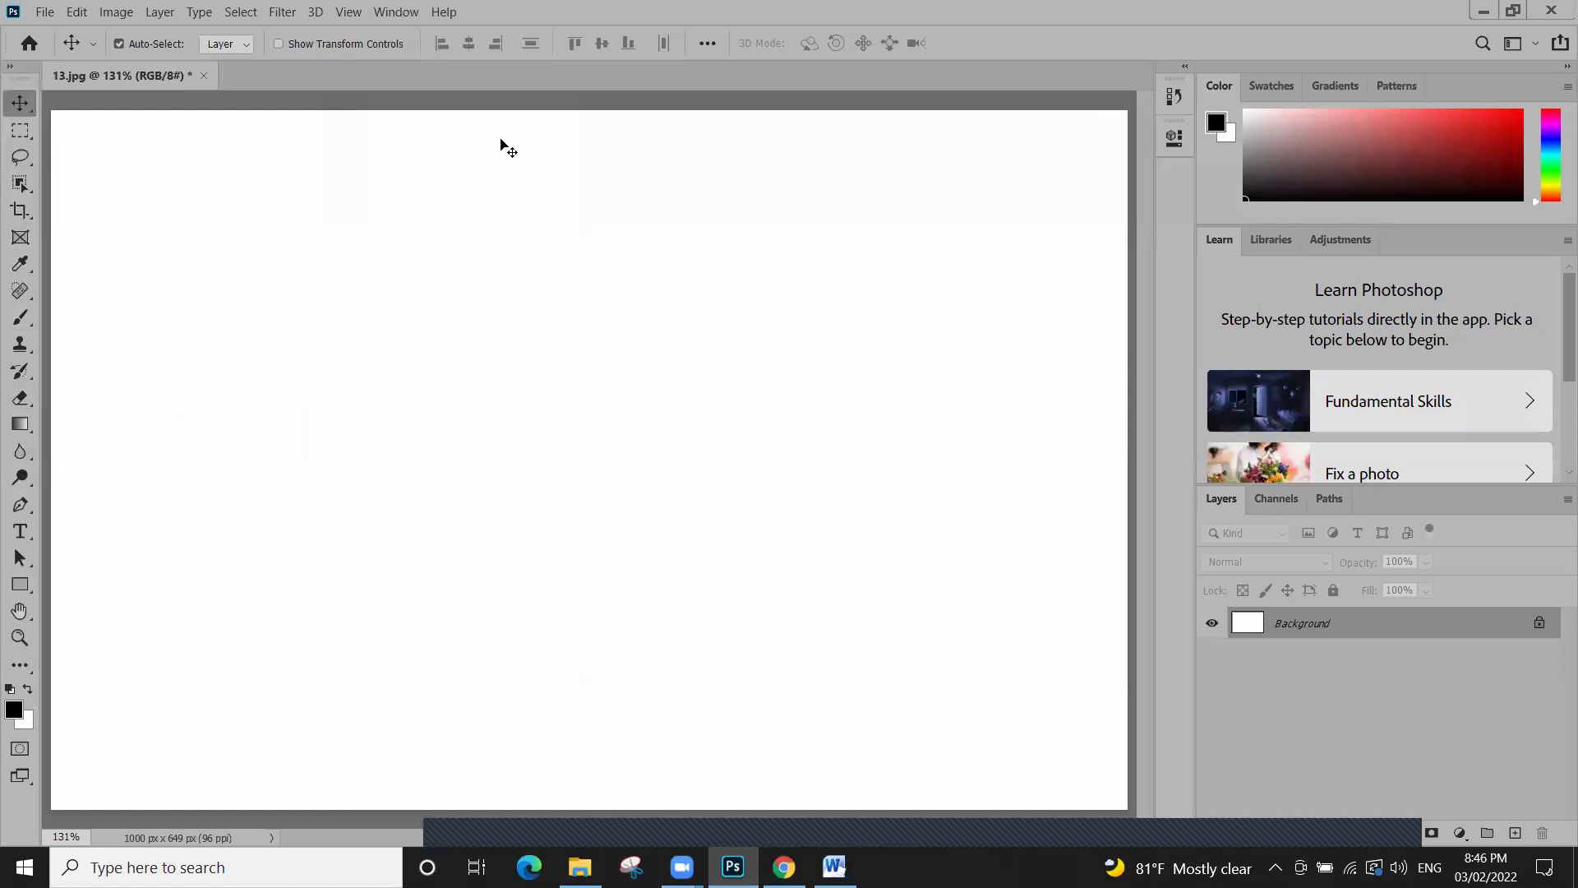
Hide the Options bar and show it again
left_click(393, 12)
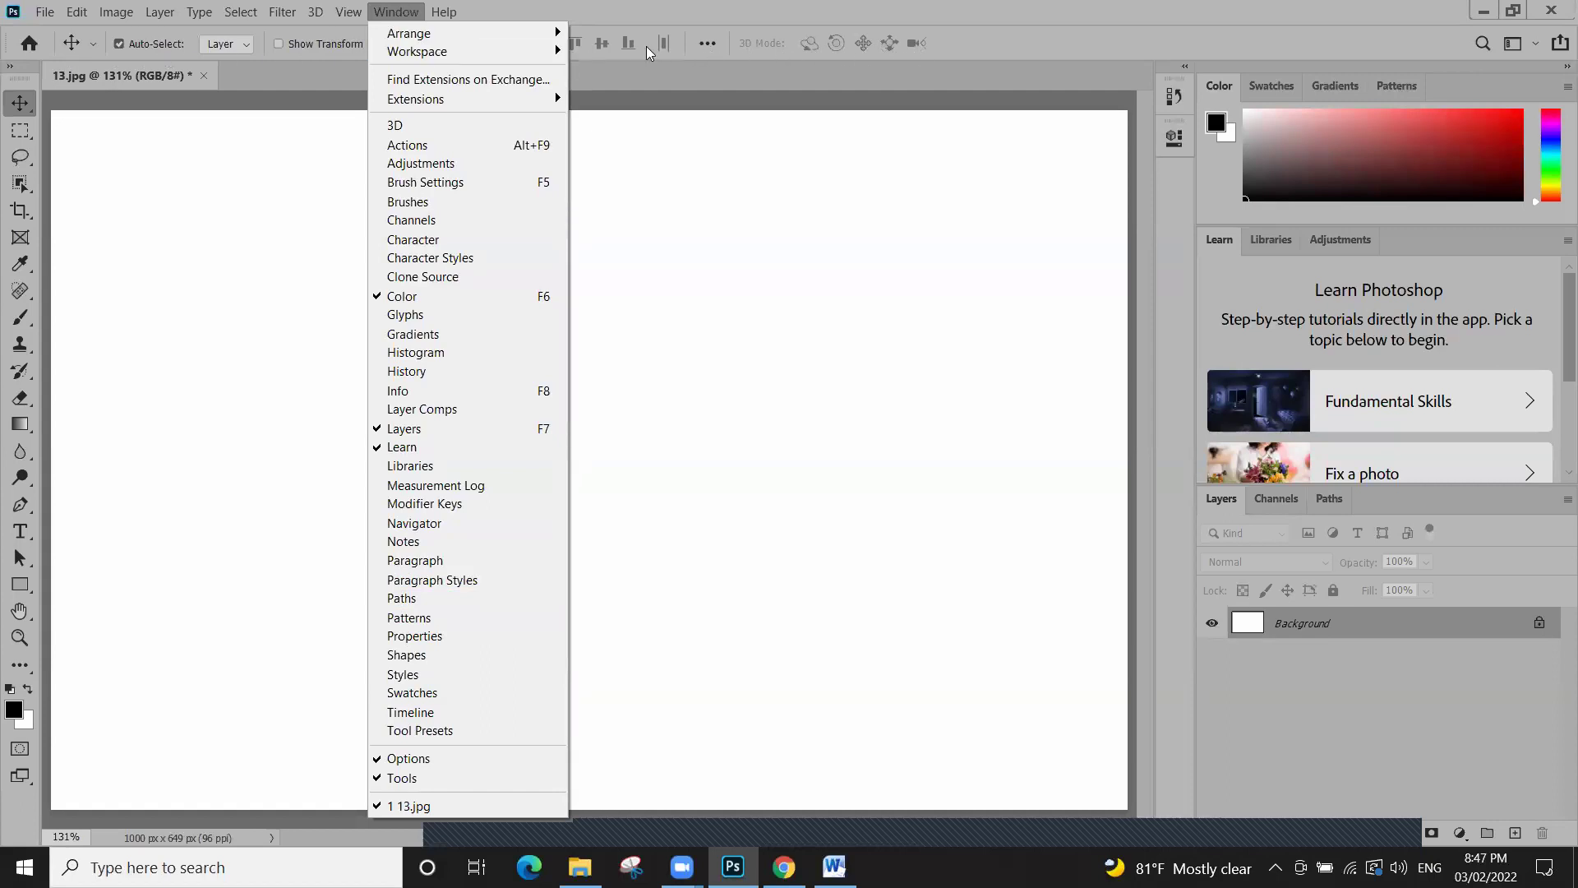
left_click(401, 16)
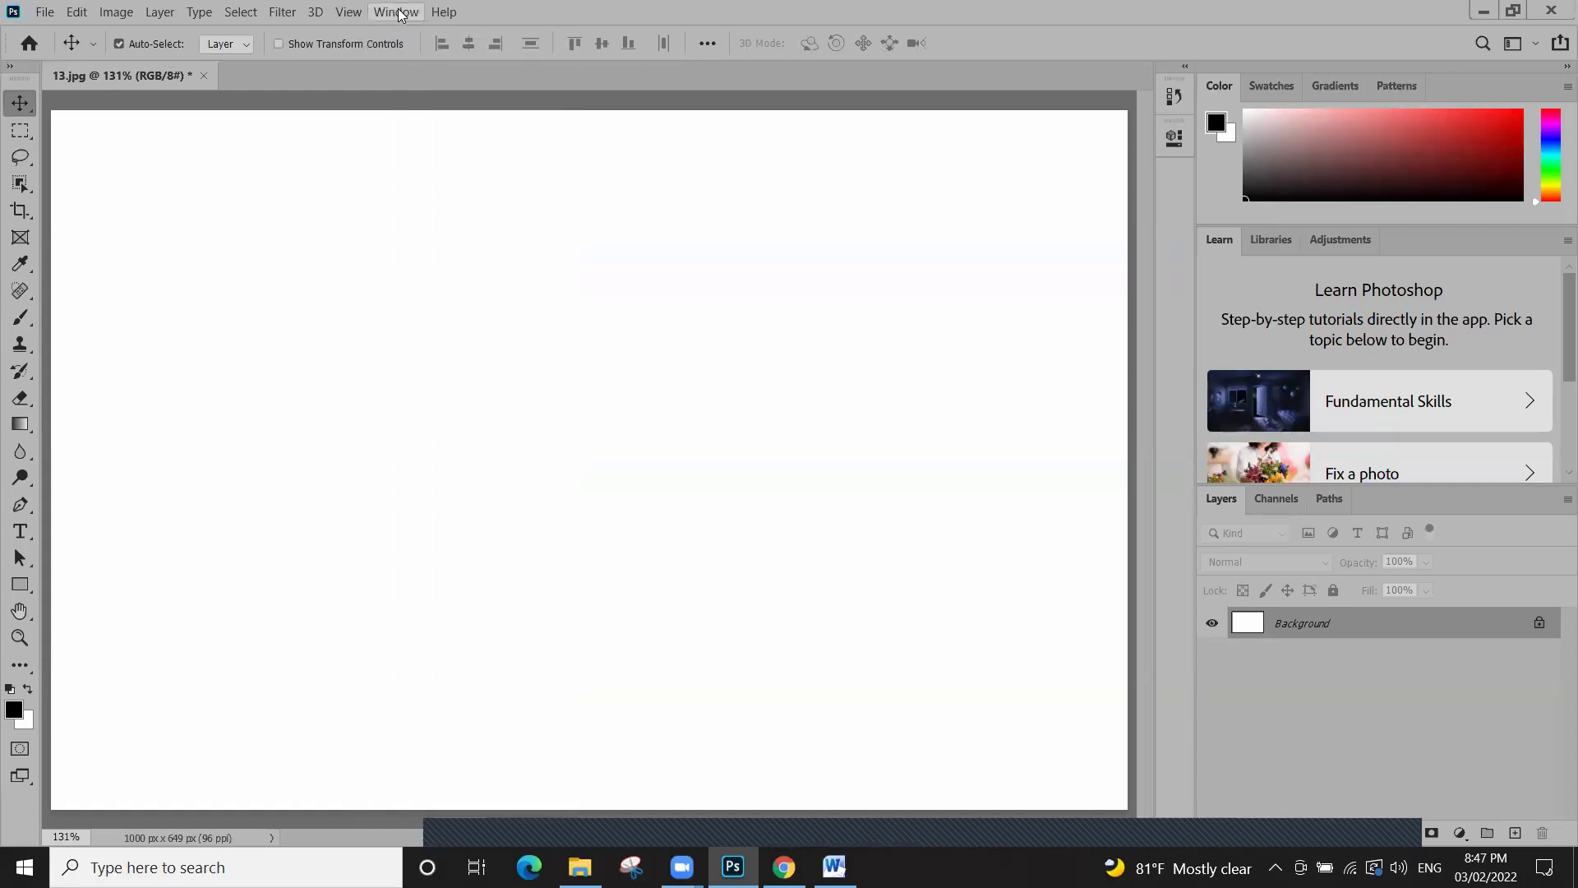
left_click(400, 14)
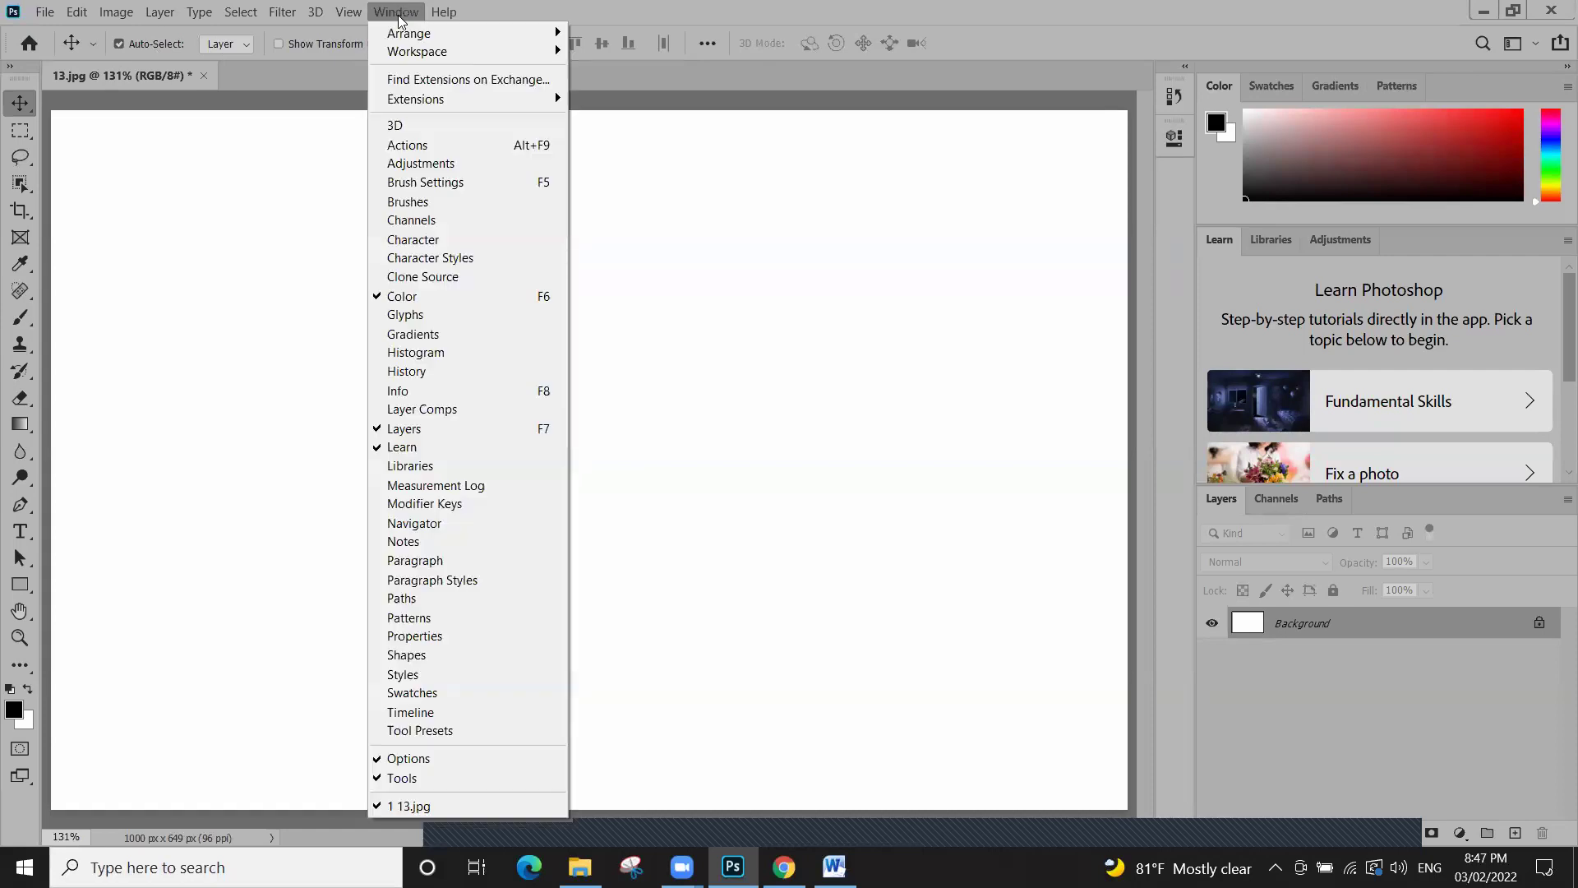
left_click(432, 760)
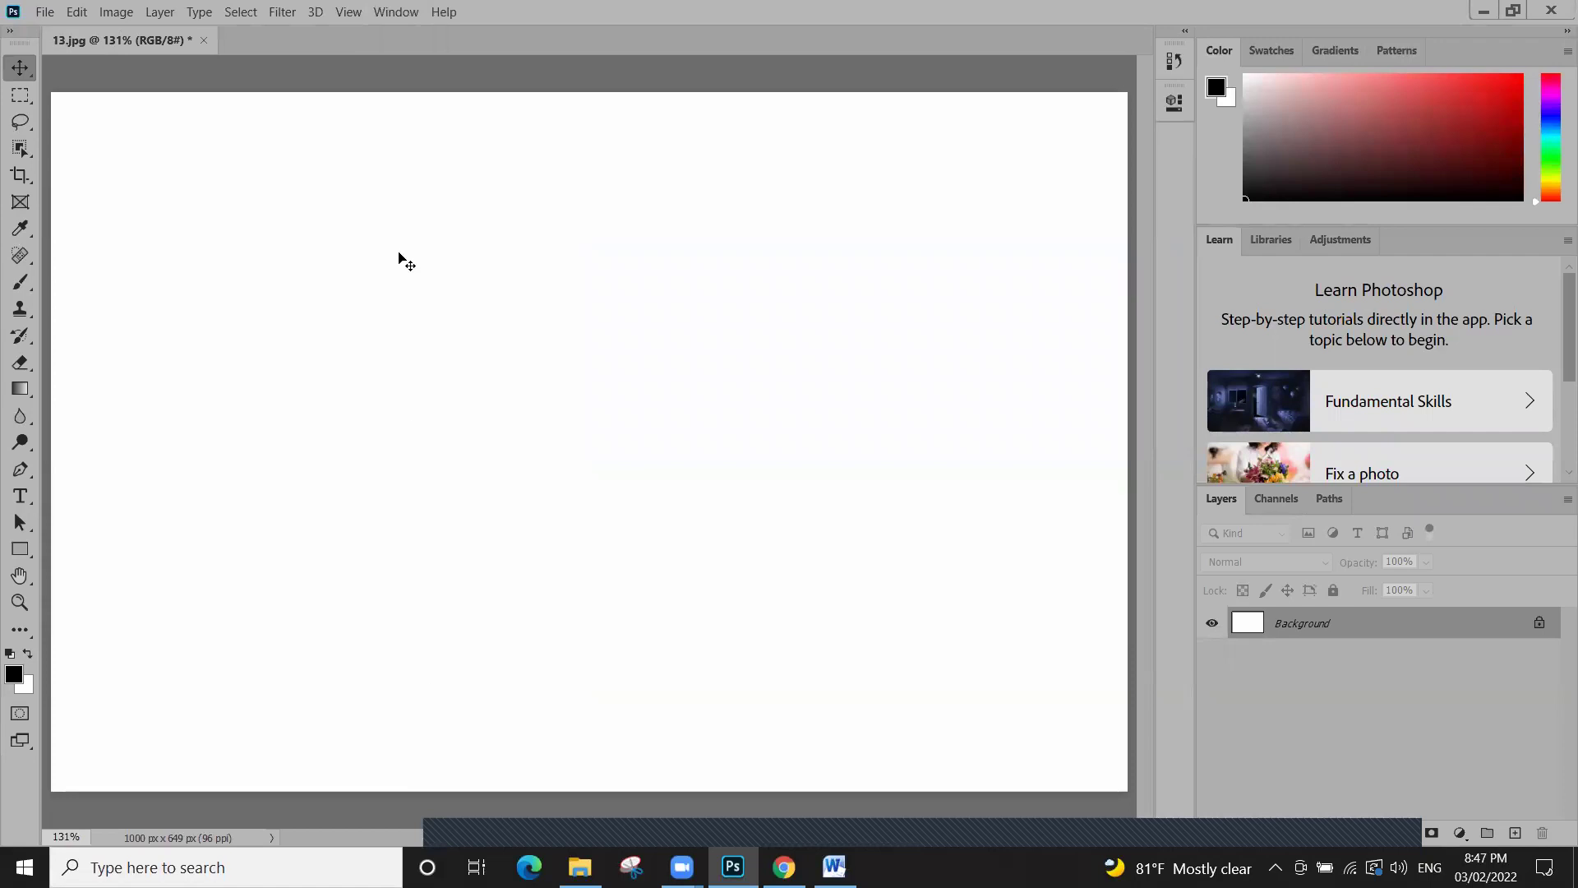
left_click(387, 14)
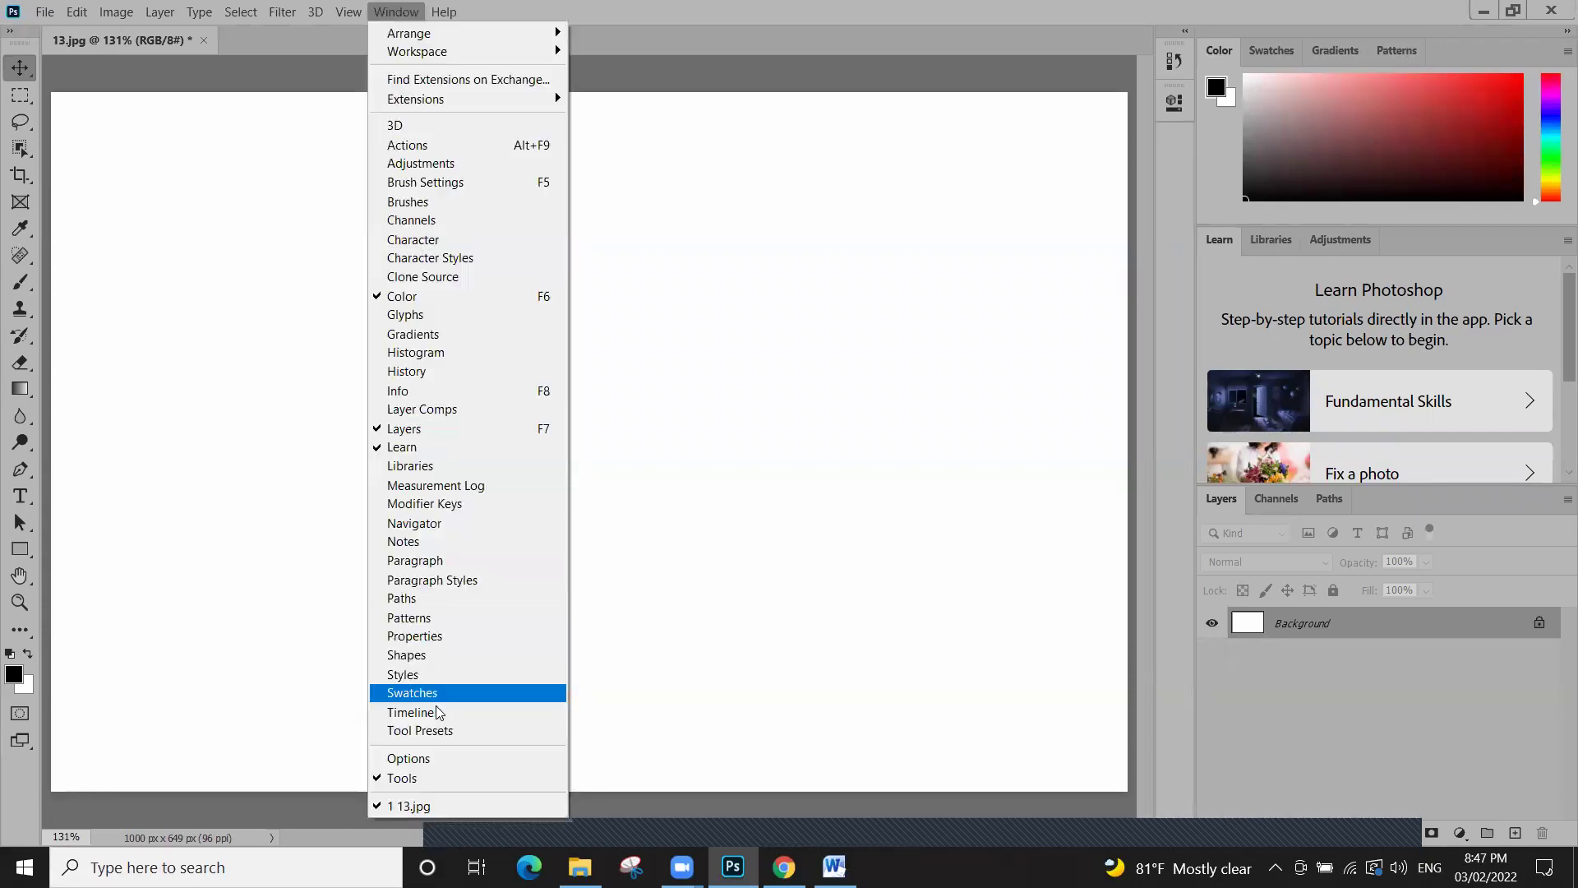
left_click(444, 760)
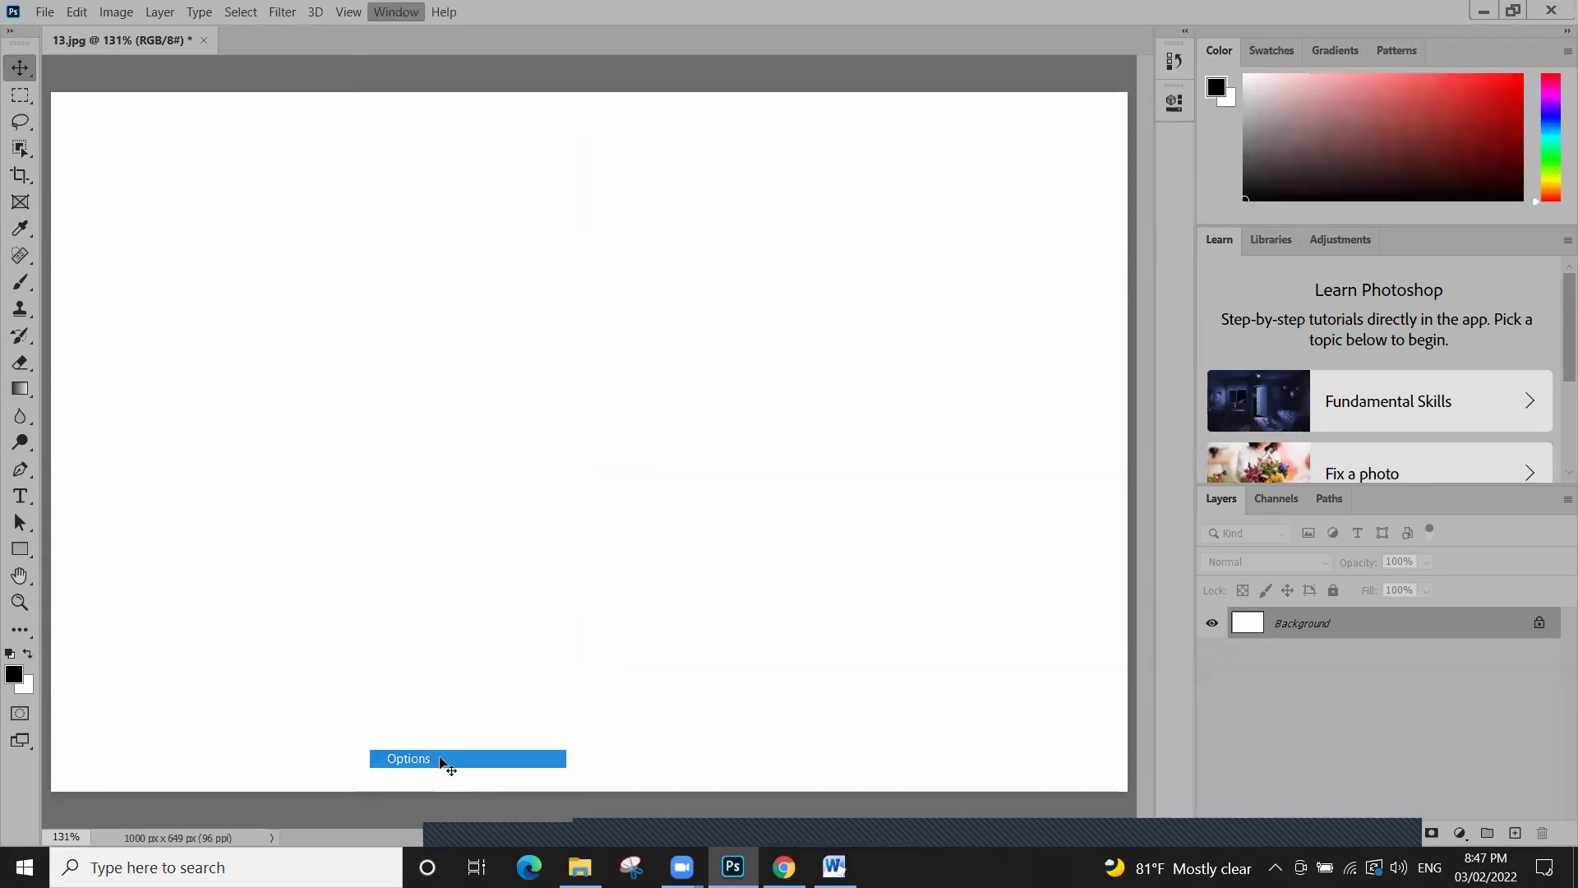
left_click(387, 15)
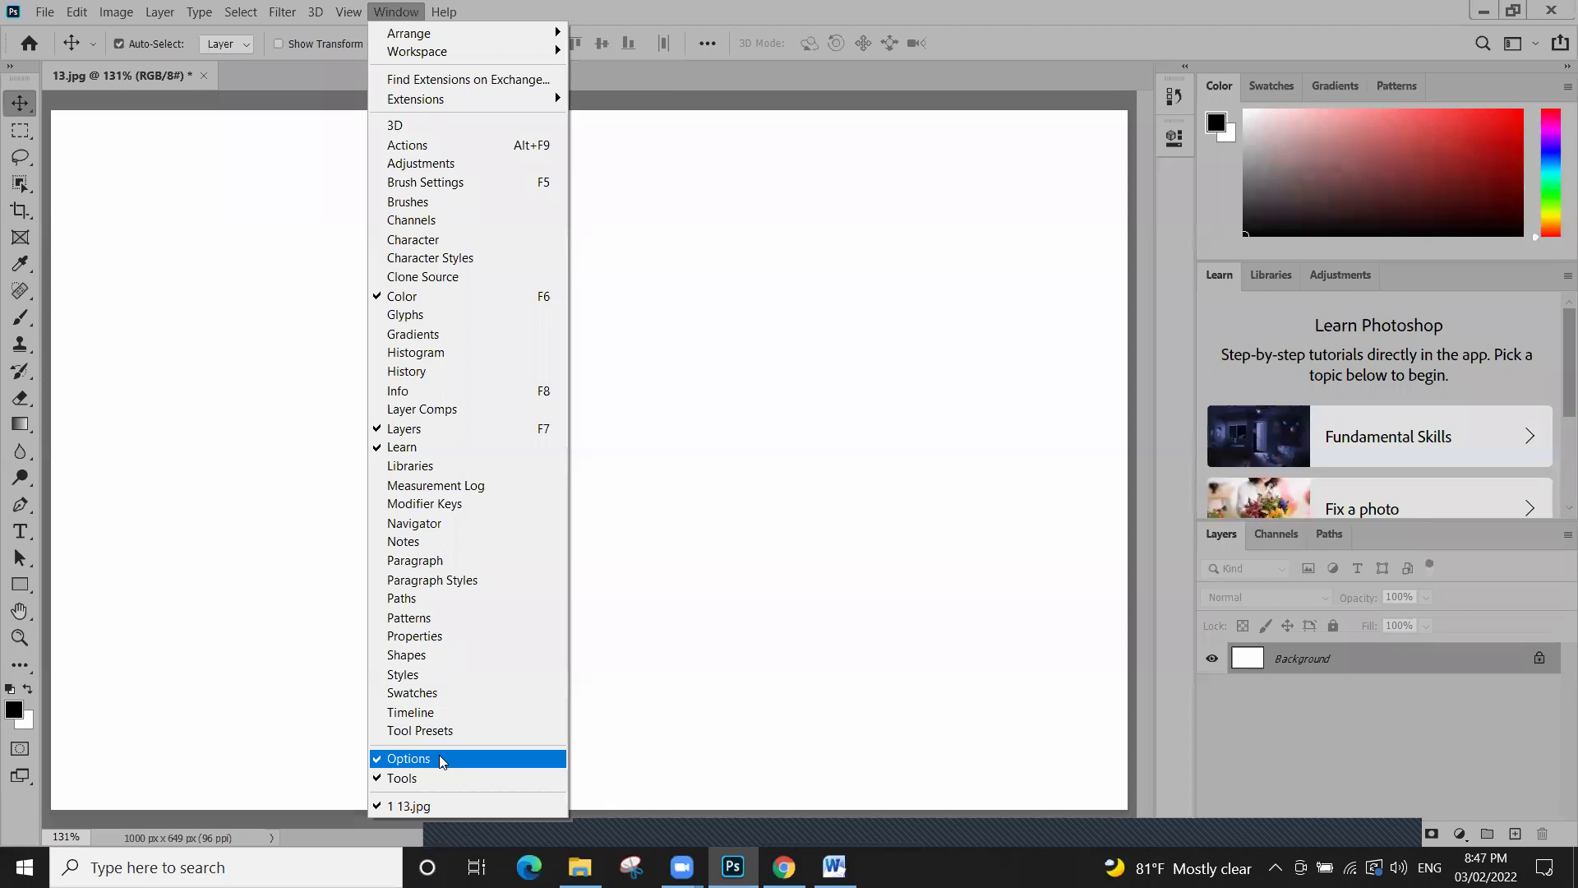
left_click(769, 590)
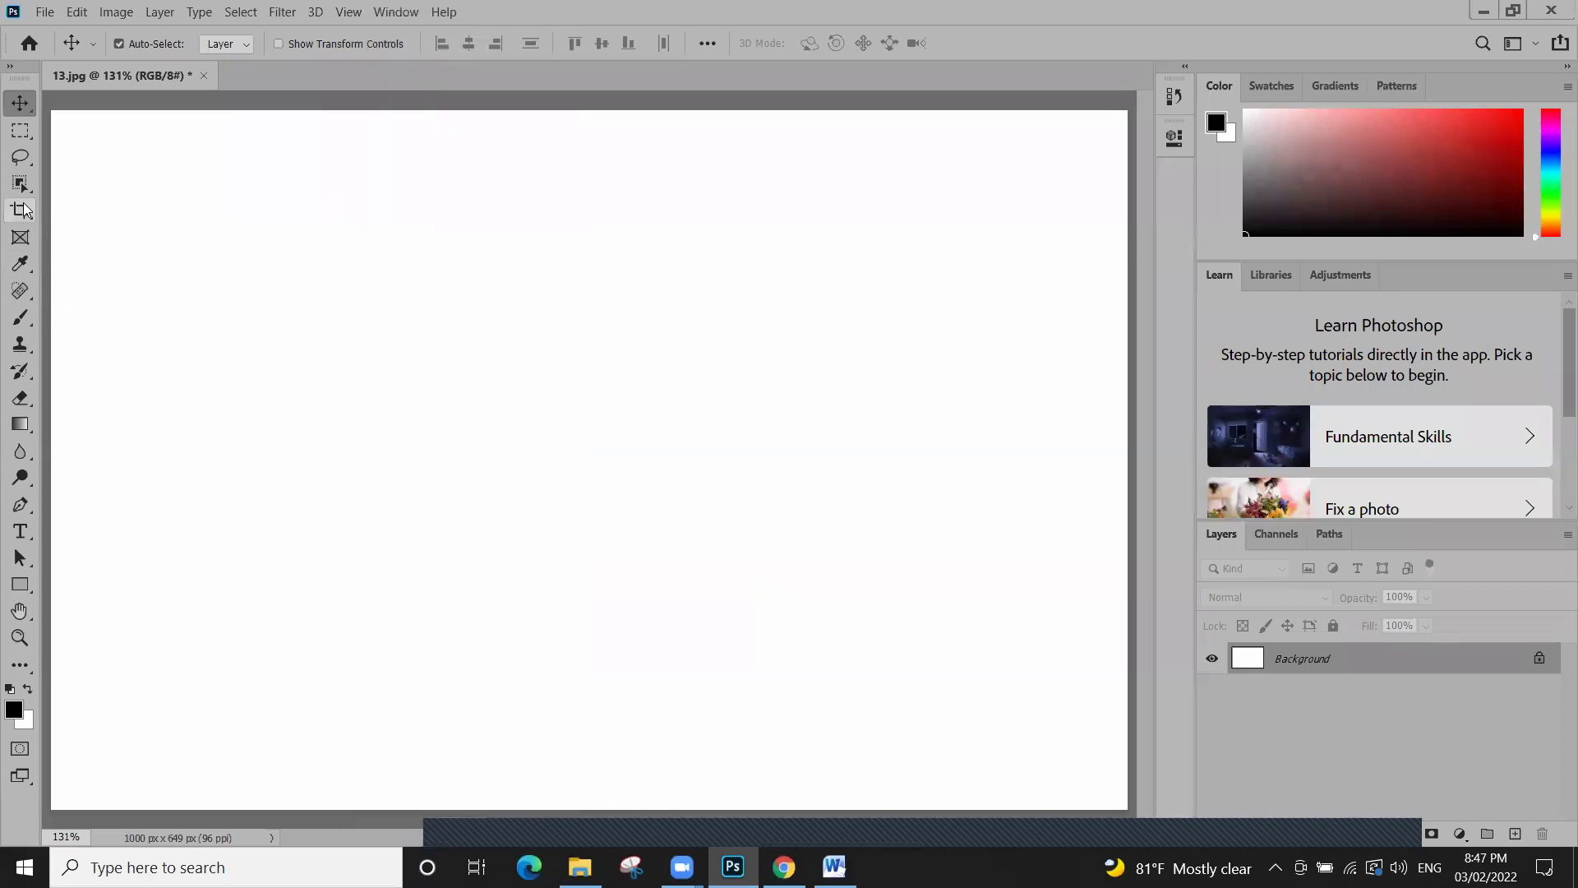
Activate the Object Selection, Crop and Rectangular Marquee tools in turn to compare their options, ending on the Move tool
left_click(21, 182)
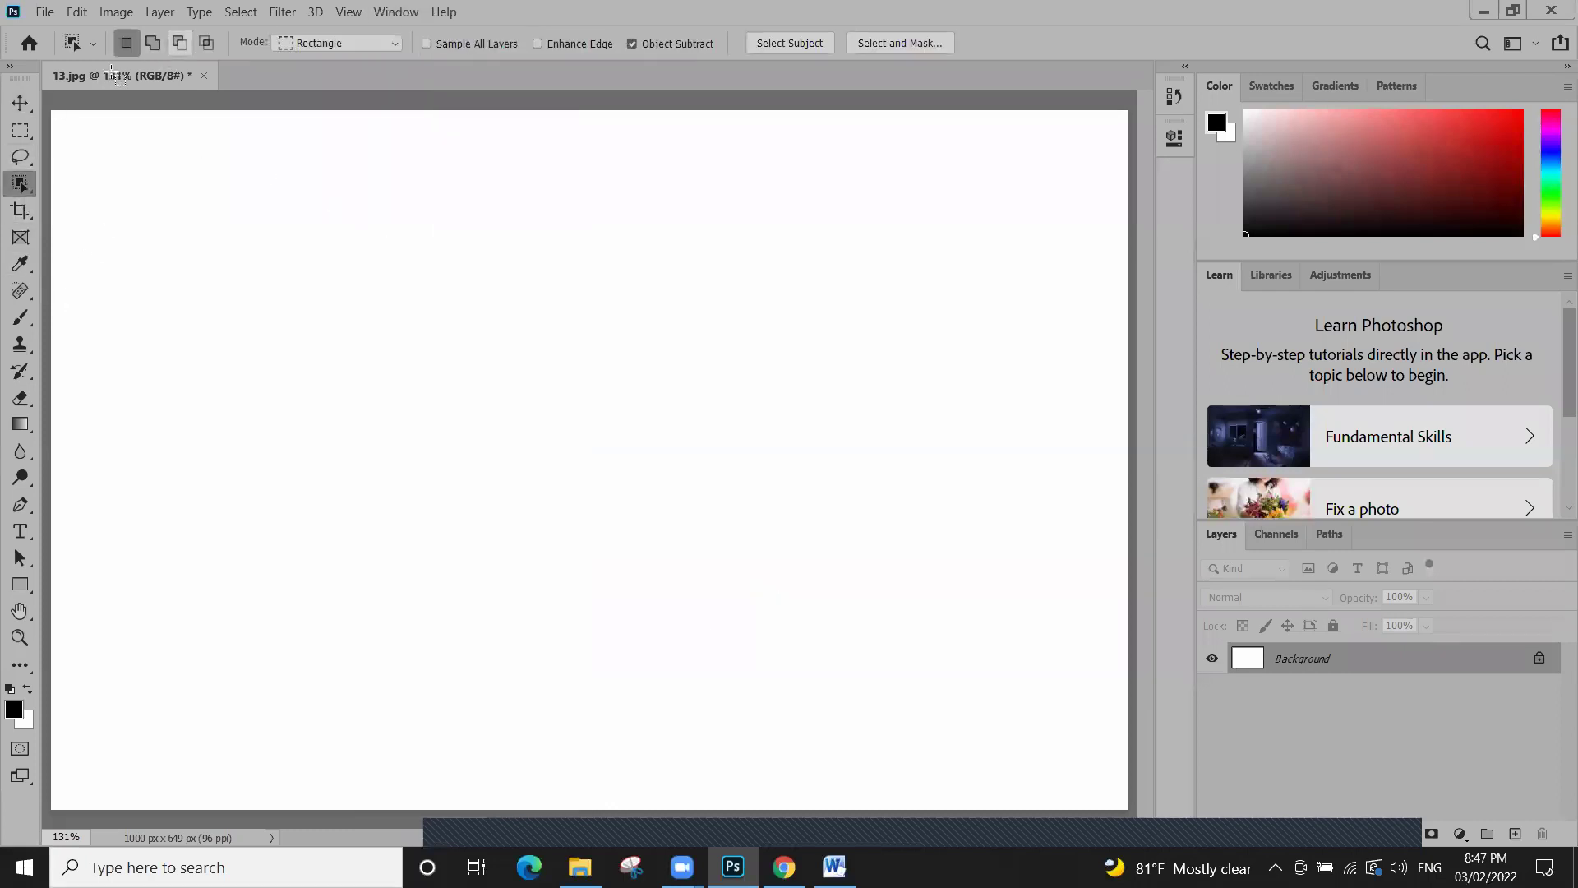
left_click(28, 212)
left_click(28, 134)
left_click(22, 102)
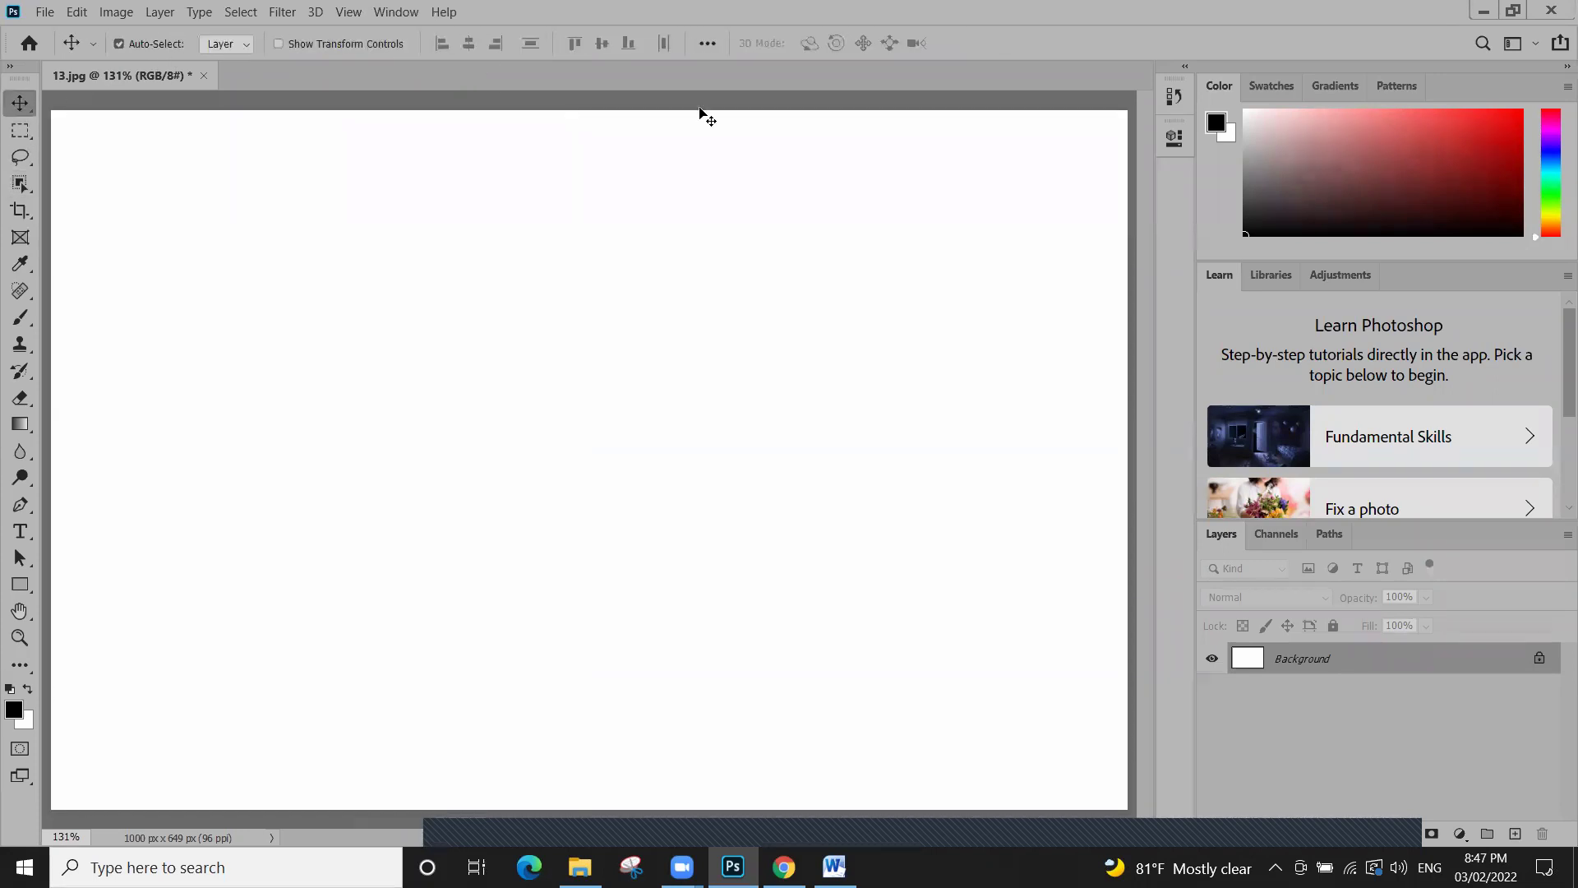
Bring the Swatches and Gradients panels forward in turn and check the list of available panels
left_click(1277, 87)
left_click(1277, 87)
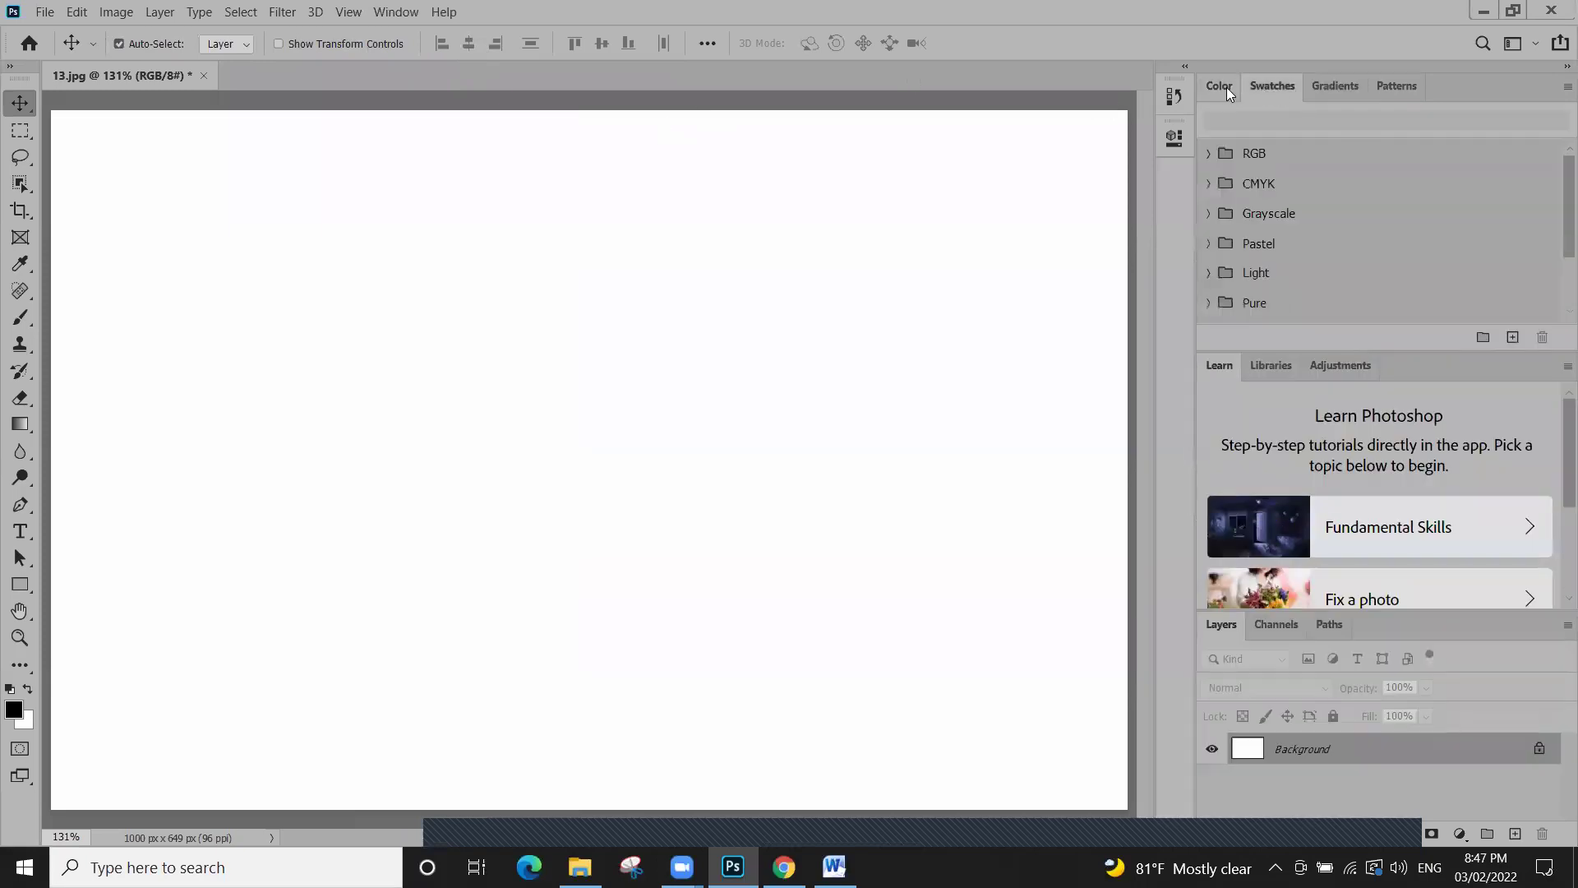
left_click(1309, 87)
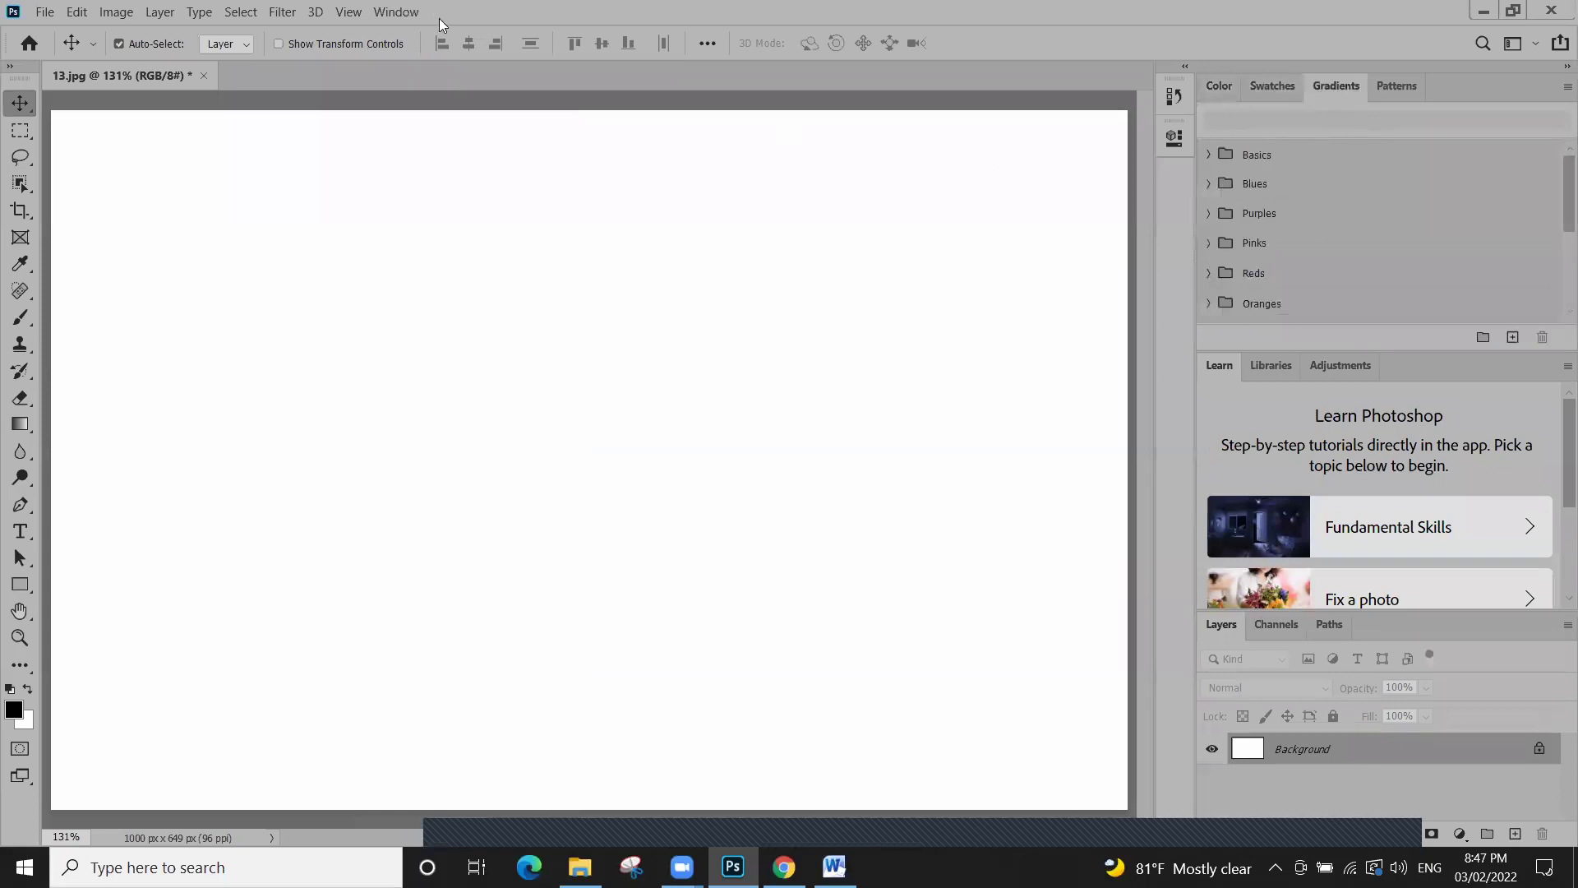
left_click(395, 11)
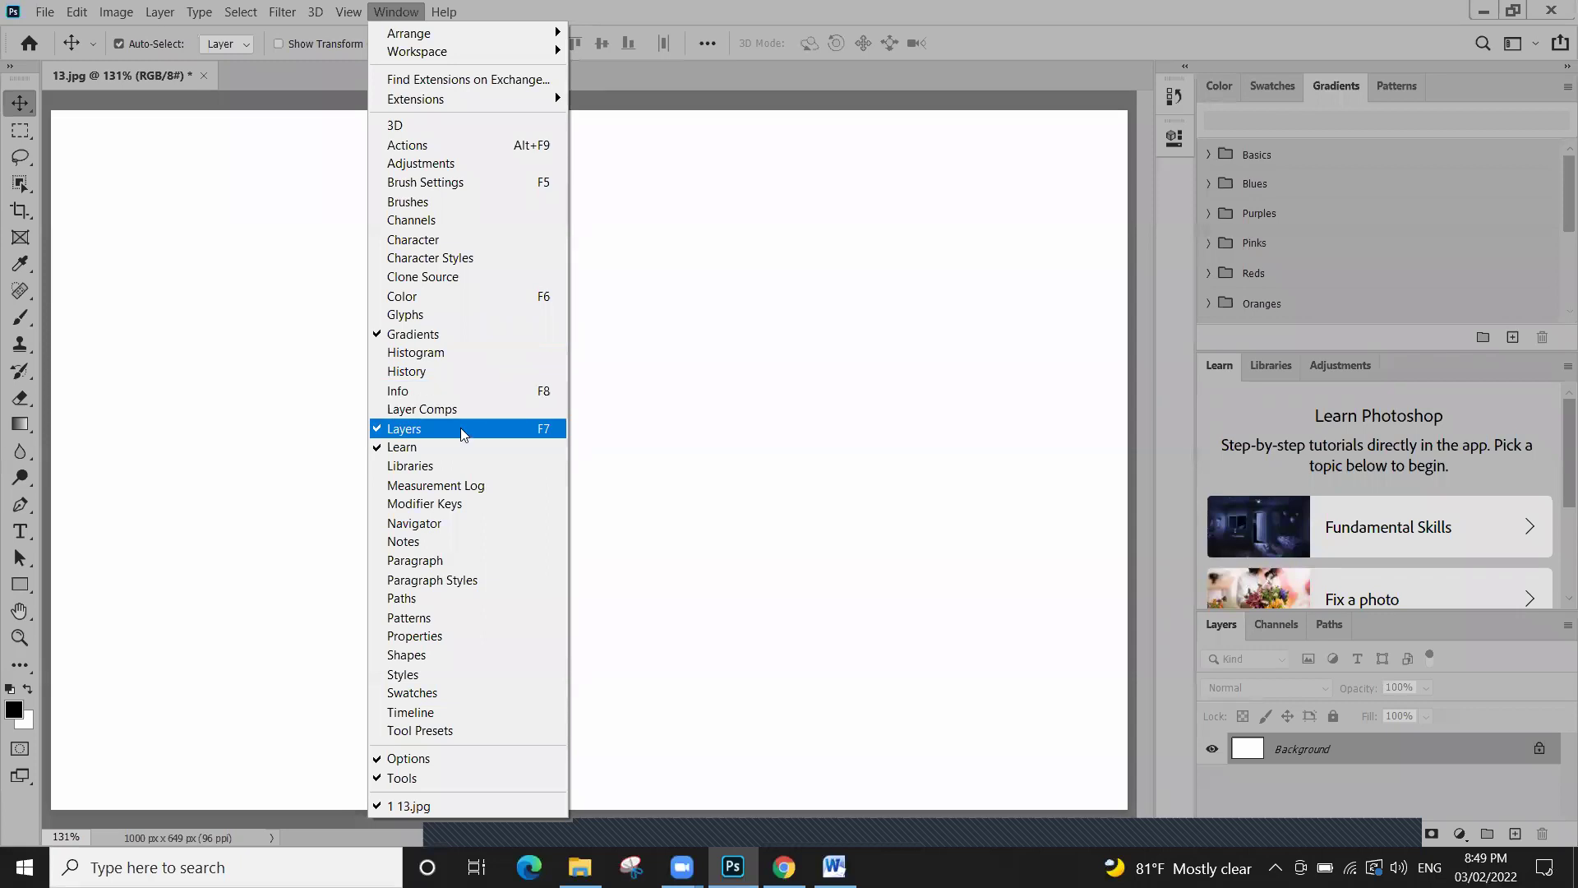
left_click(862, 448)
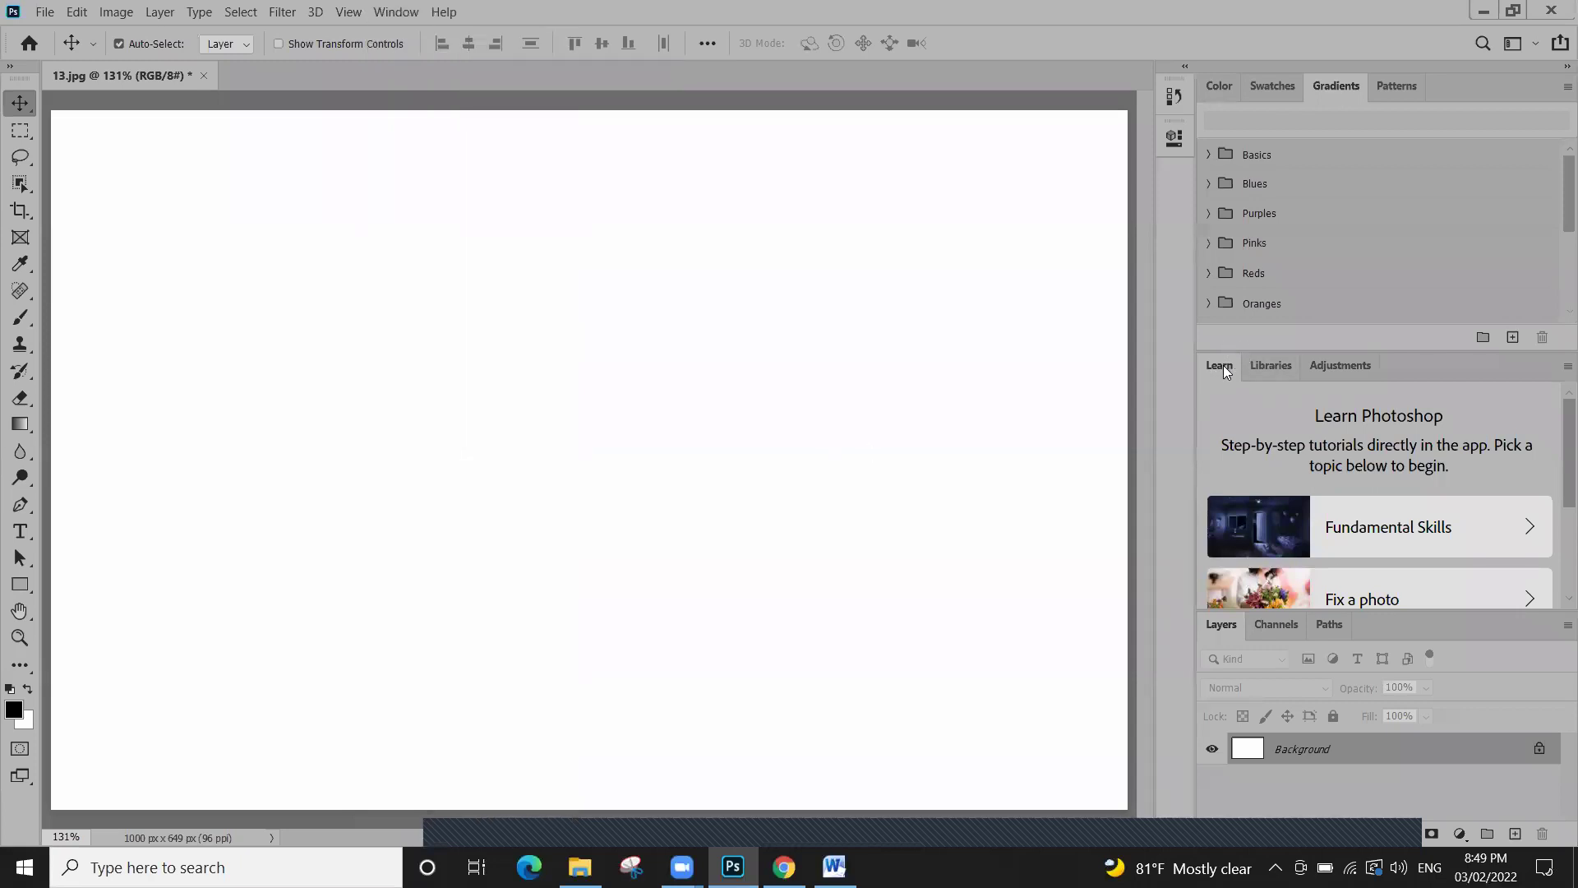
Undock and close the Learn, Adjustments and Libraries panels one after another
left_click_drag(1218, 363, 281, 222)
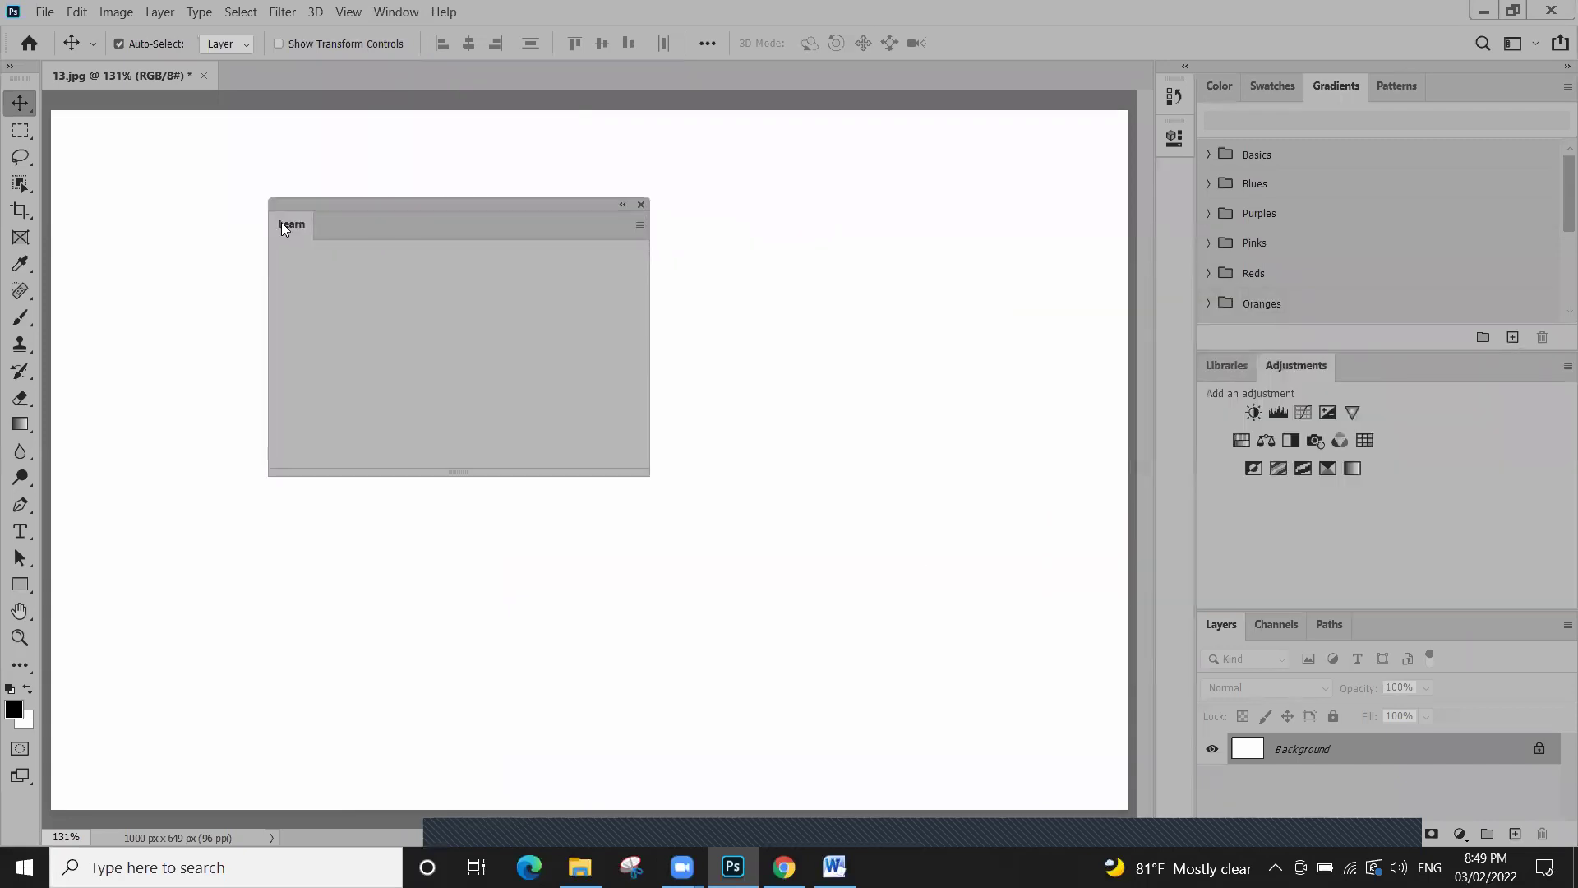
left_click(642, 204)
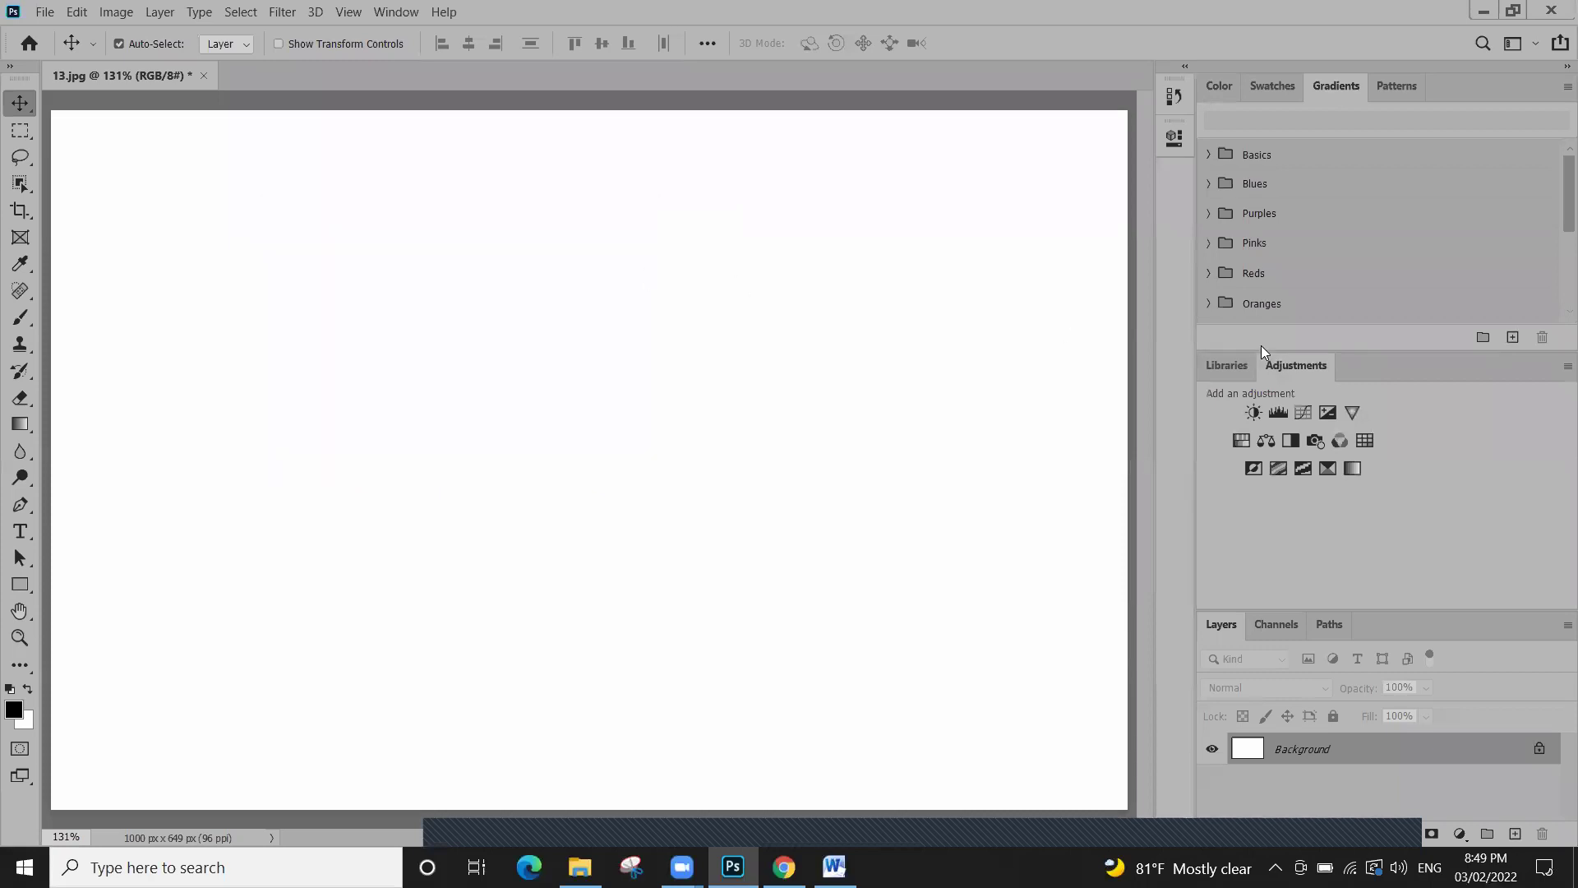
left_click_drag(1294, 363, 467, 219)
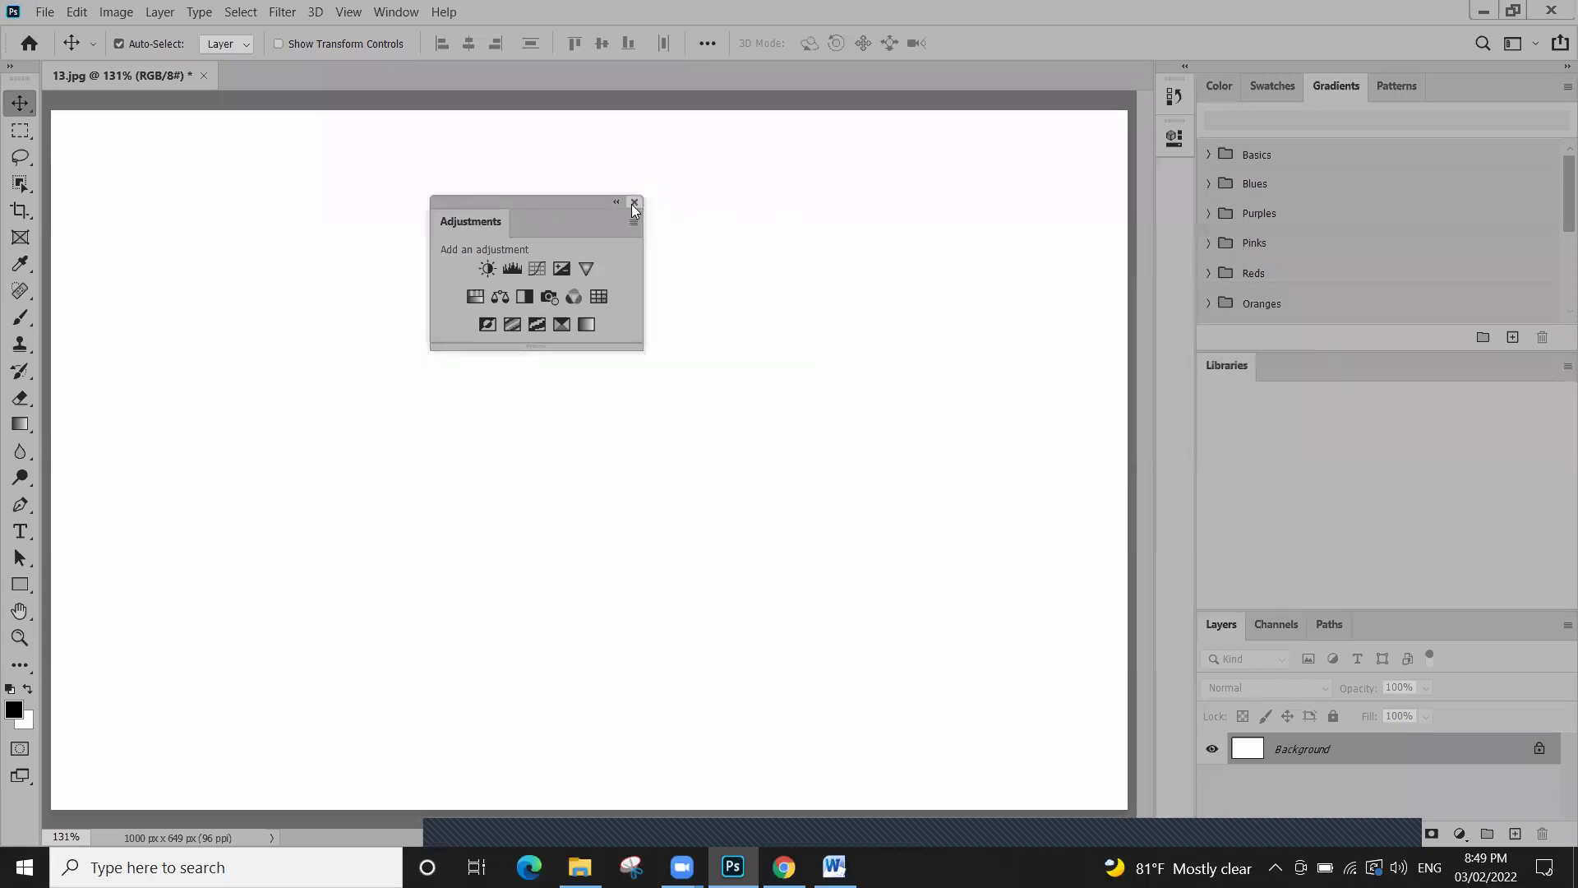
left_click(633, 203)
left_click_drag(1233, 365, 434, 236)
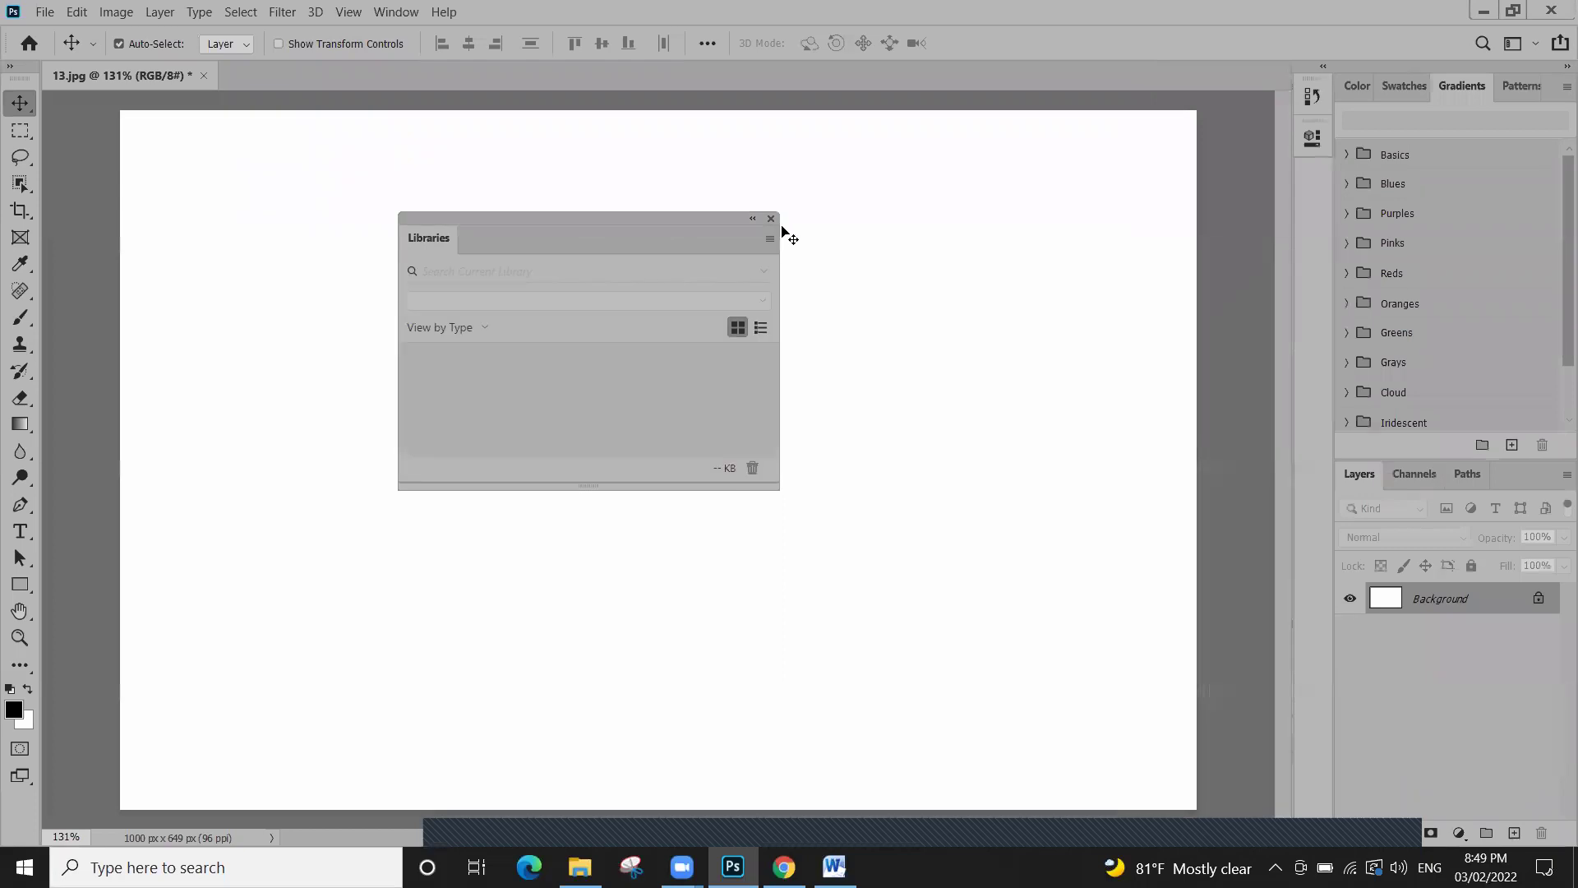
left_click(769, 218)
Undock and close the Gradients, Patterns, Swatches and Color panels one after another
left_click_drag(1468, 87, 736, 213)
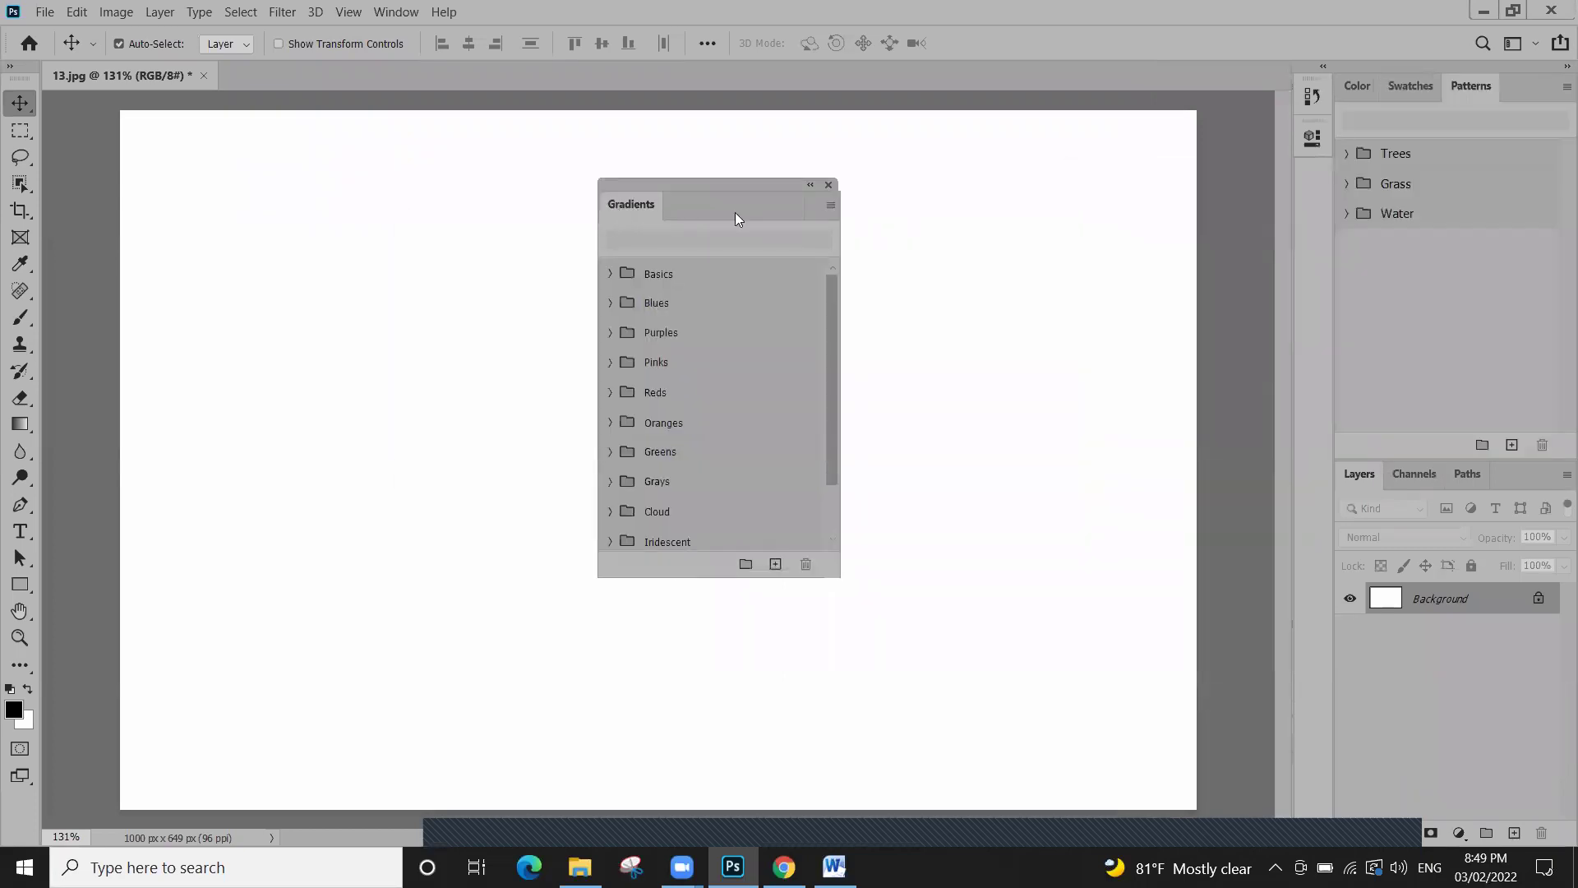
left_click(829, 184)
left_click_drag(1488, 90, 746, 254)
left_click(819, 233)
left_click_drag(1410, 86, 814, 253)
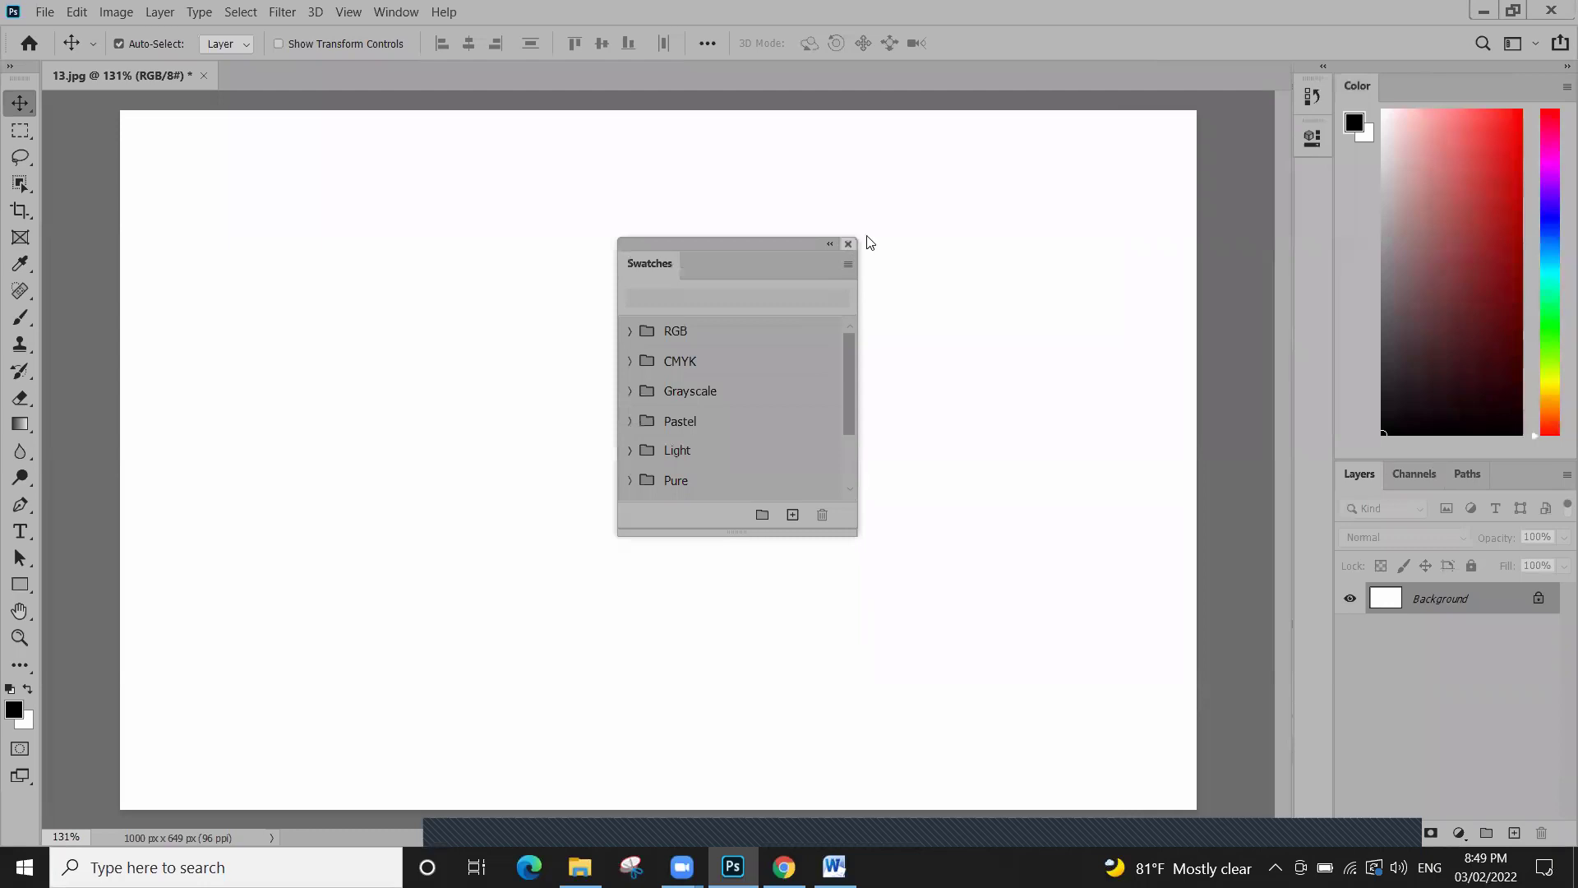
left_click(848, 245)
left_click_drag(1339, 95, 662, 177)
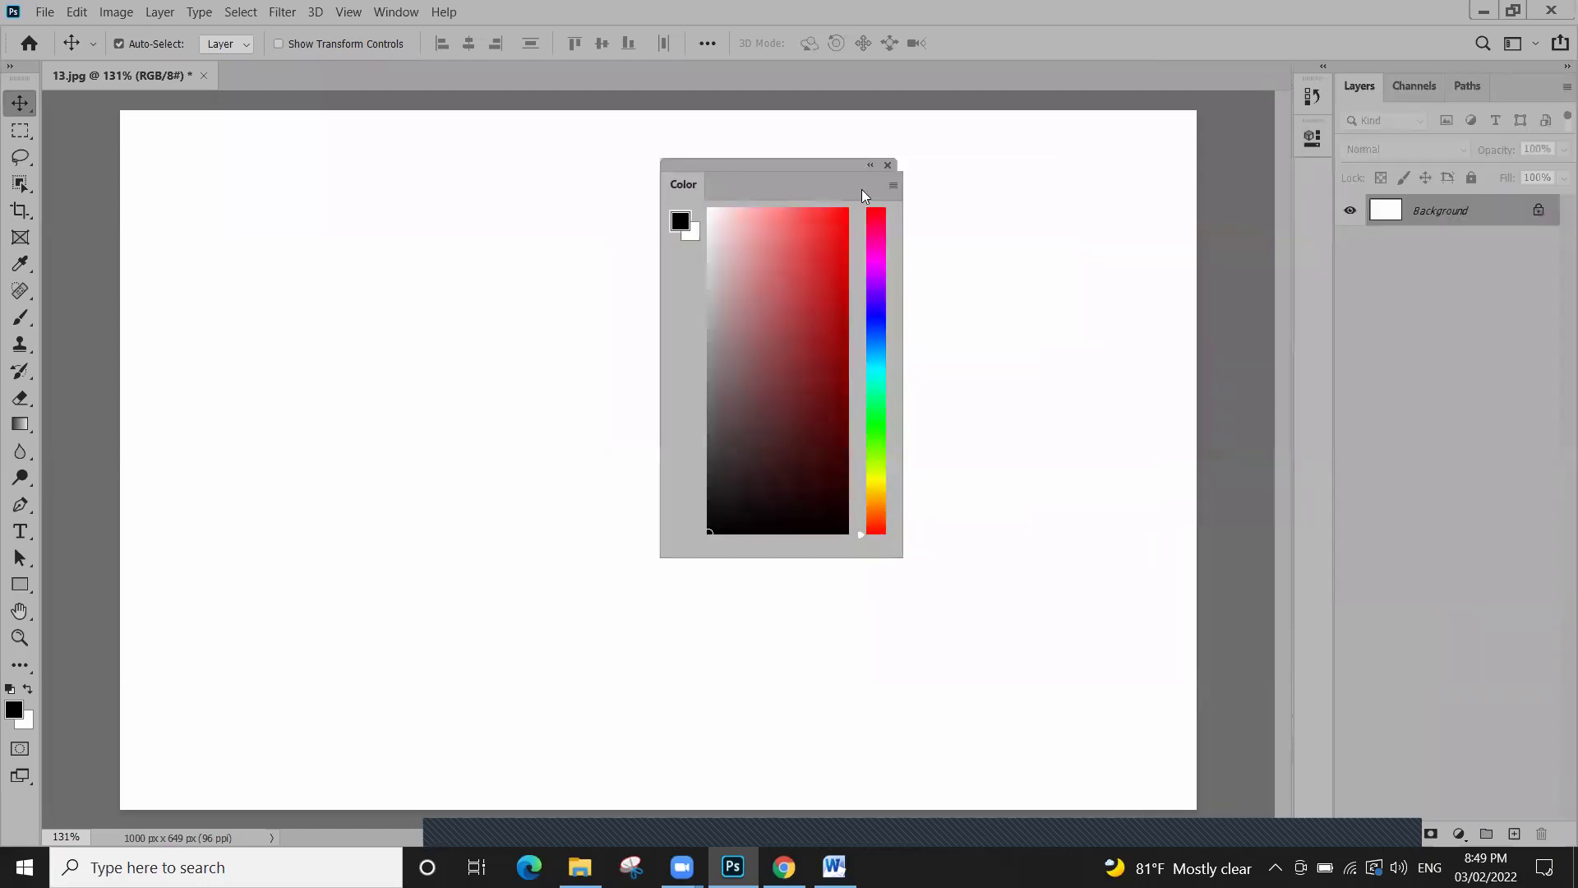
left_click(891, 162)
Undock and close the Layers, Channels and Paths panels
left_click_drag(1359, 90, 923, 176)
key("F7")
left_click_drag(1365, 87, 831, 141)
left_click(829, 137)
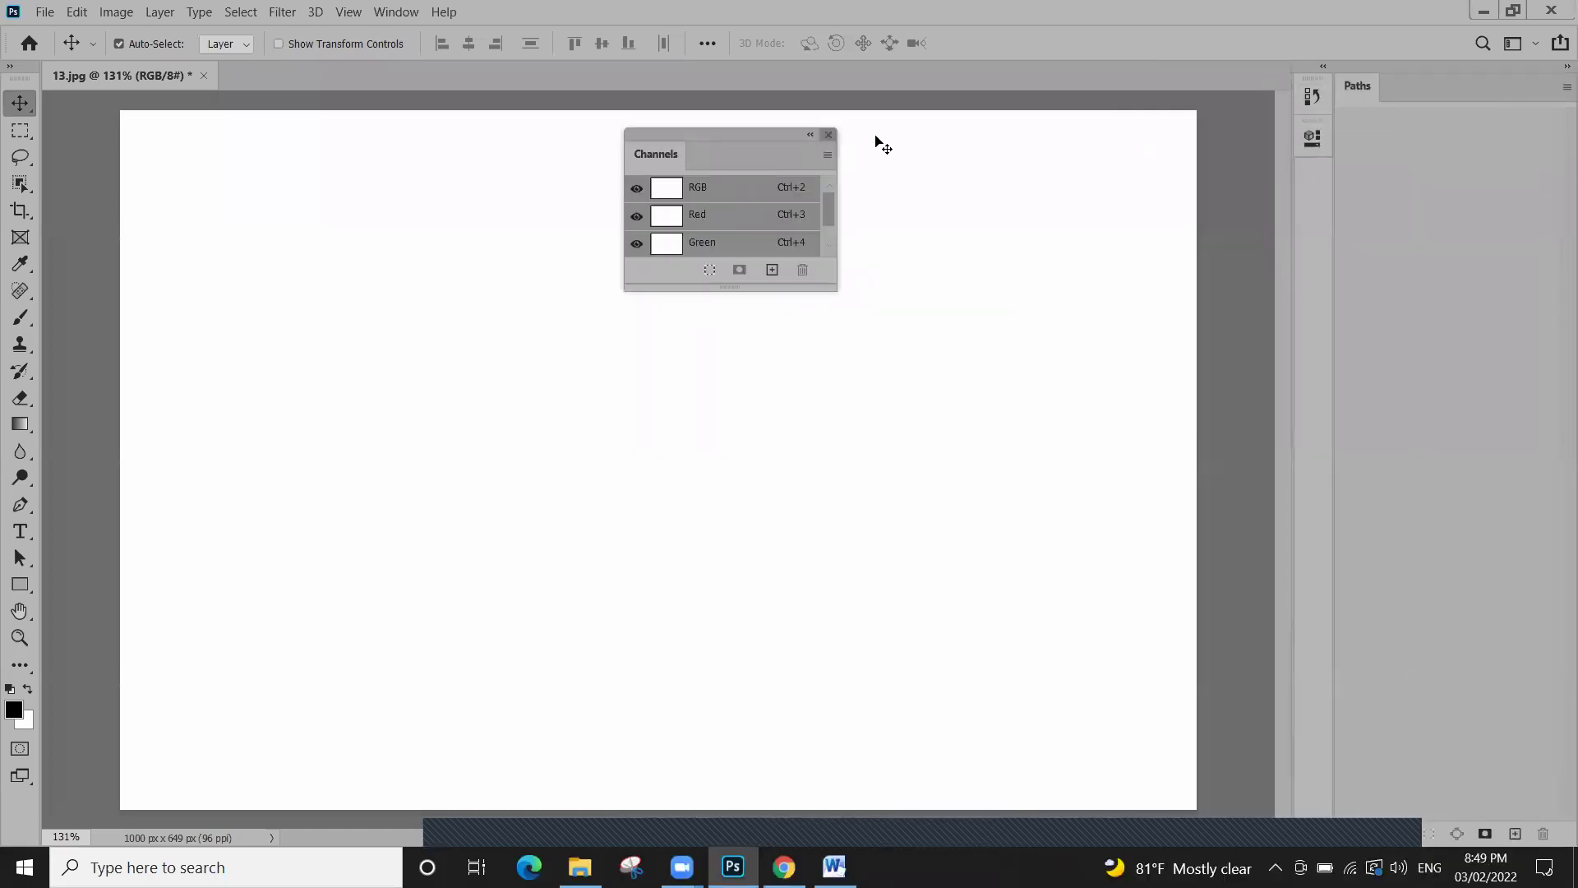
left_click_drag(1357, 85, 755, 188)
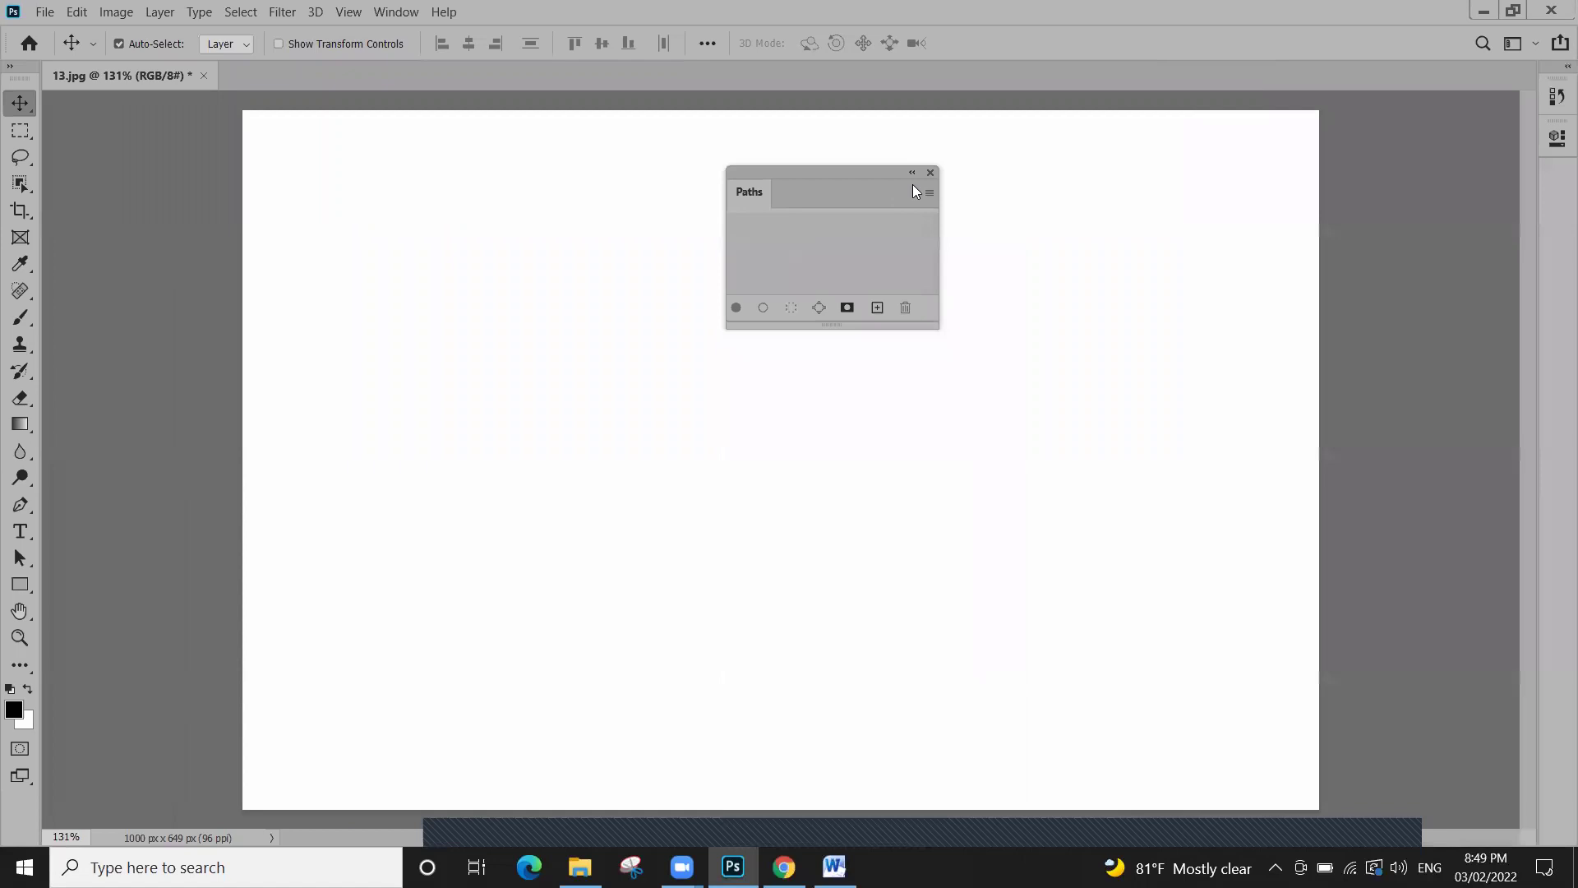
left_click(930, 173)
Undock and close the two remaining collapsed panels, ending with History
left_click_drag(1557, 138, 1183, 157)
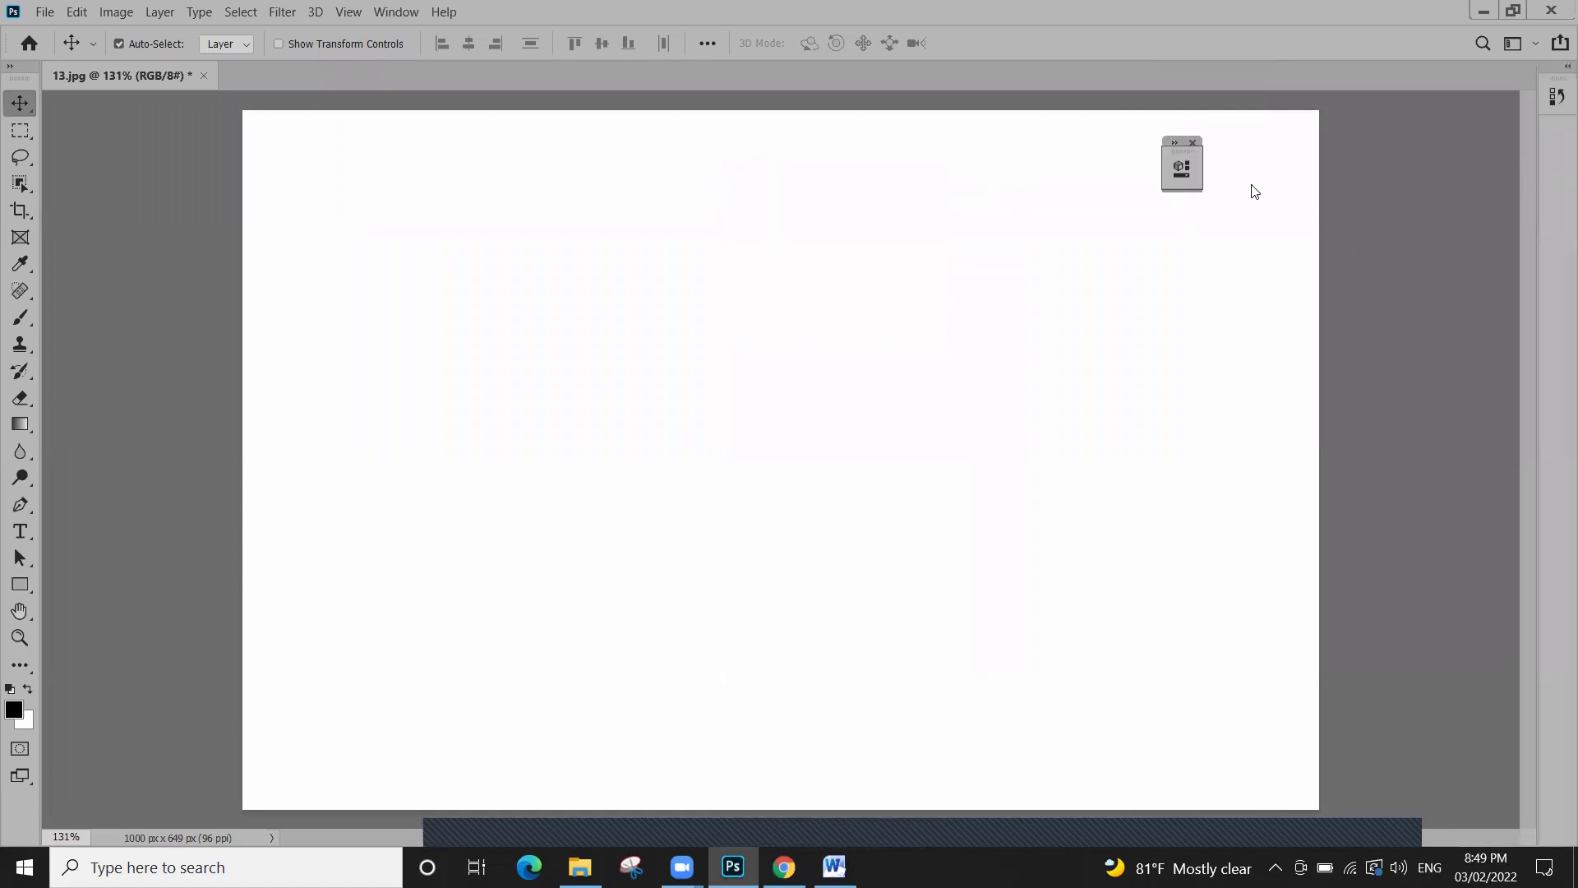
left_click(1202, 141)
left_click(1556, 102)
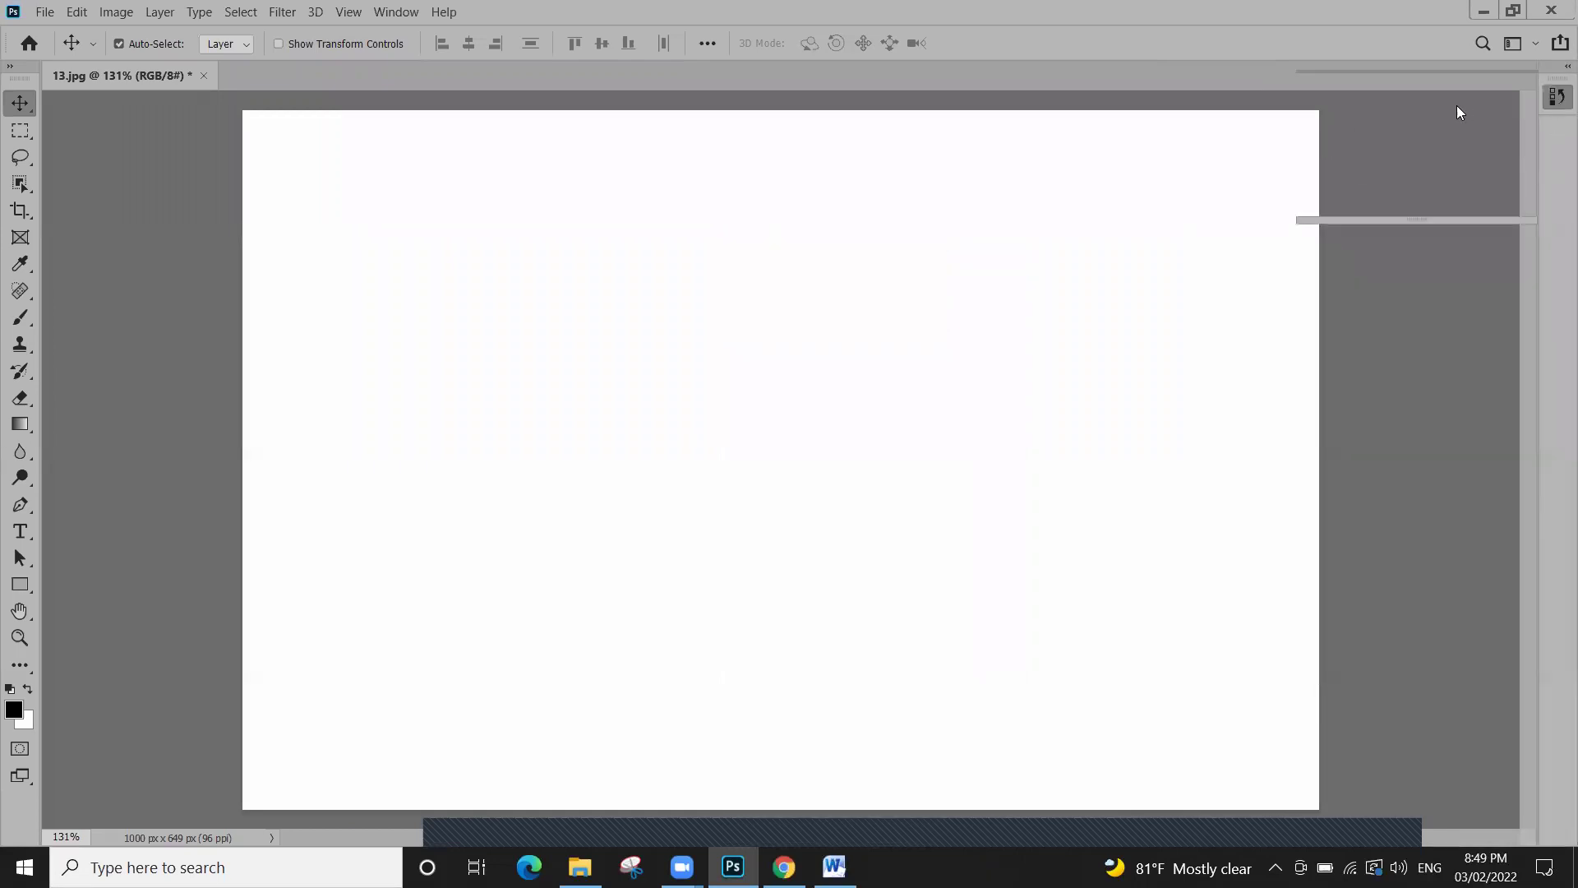
left_click_drag(1328, 96, 1050, 133)
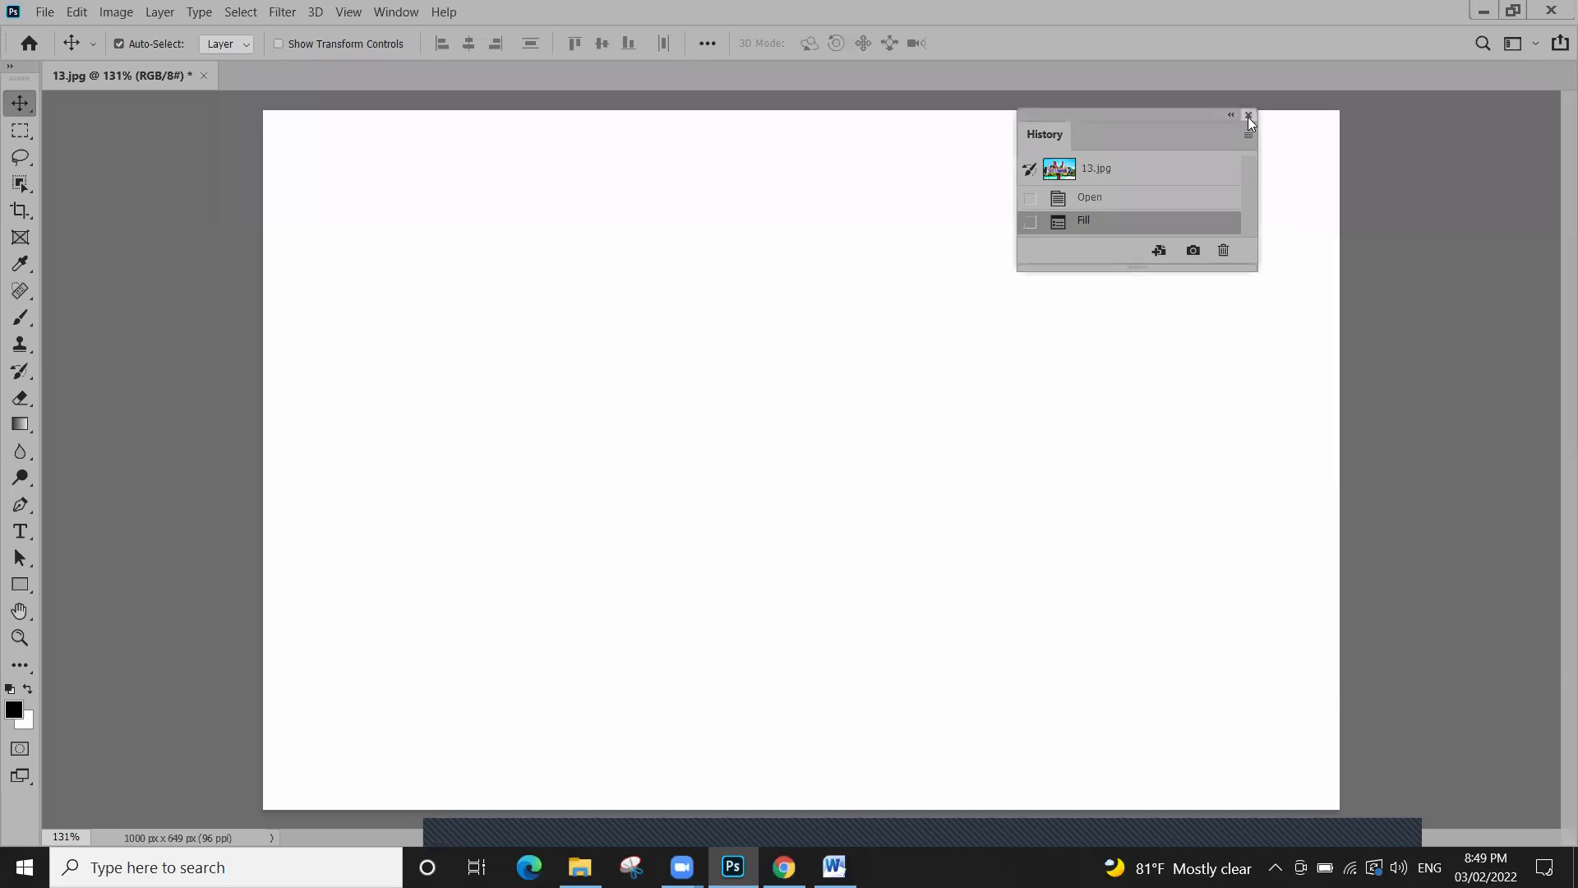
left_click(1249, 115)
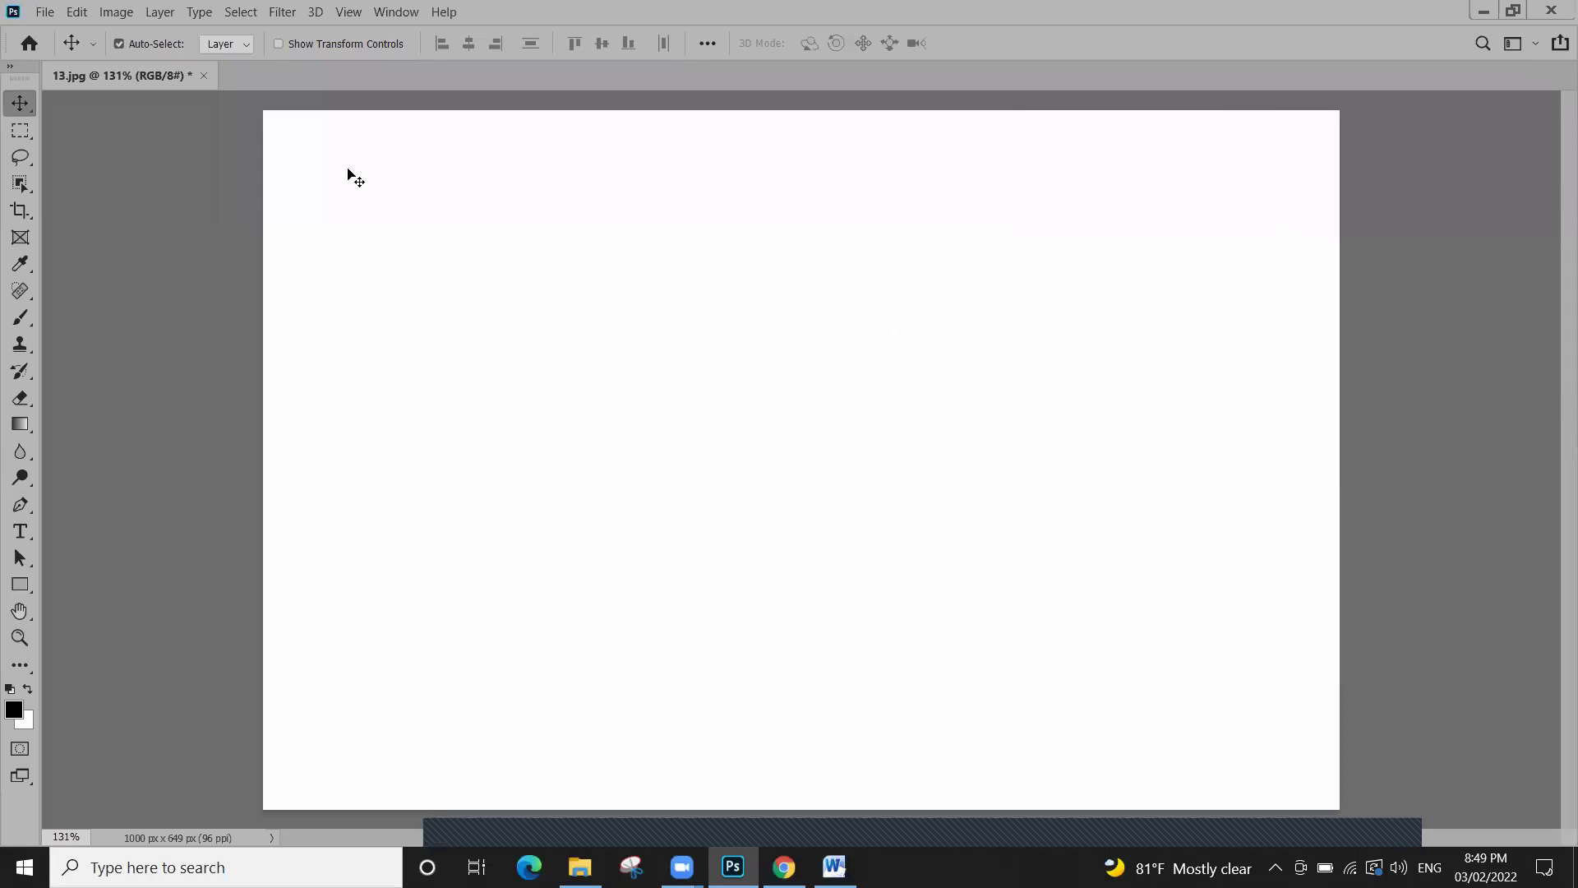
Show the Layers panel again, make it taller, and dock it along the right edge of the workspace
left_click(386, 13)
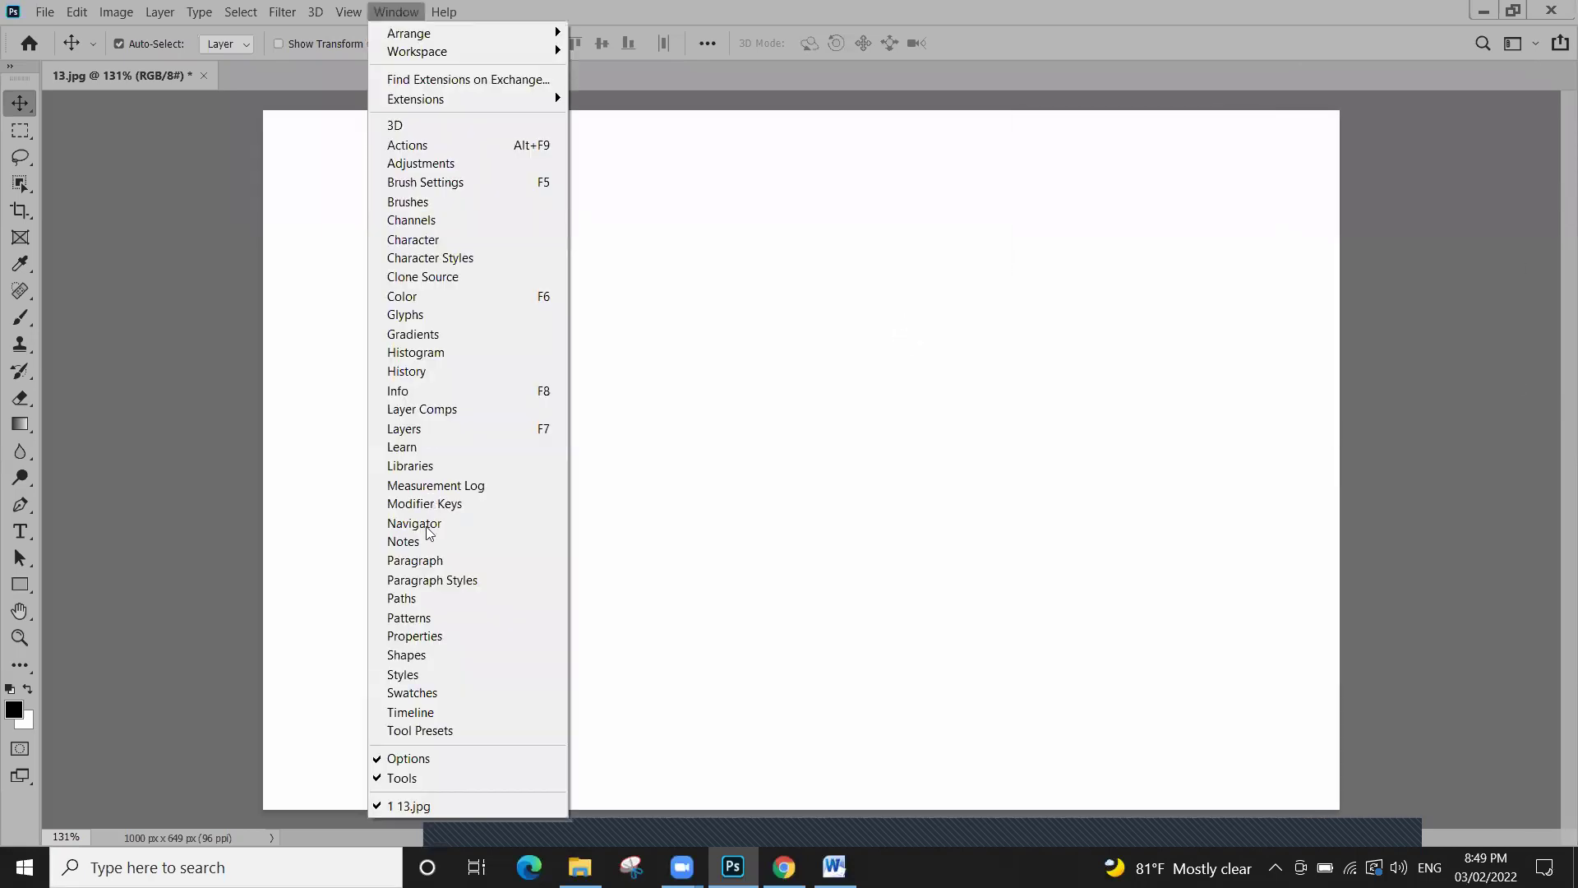
left_click(445, 439)
left_click_drag(822, 196, 986, 176)
left_click_drag(1008, 409, 990, 622)
left_click_drag(952, 189, 1396, 196)
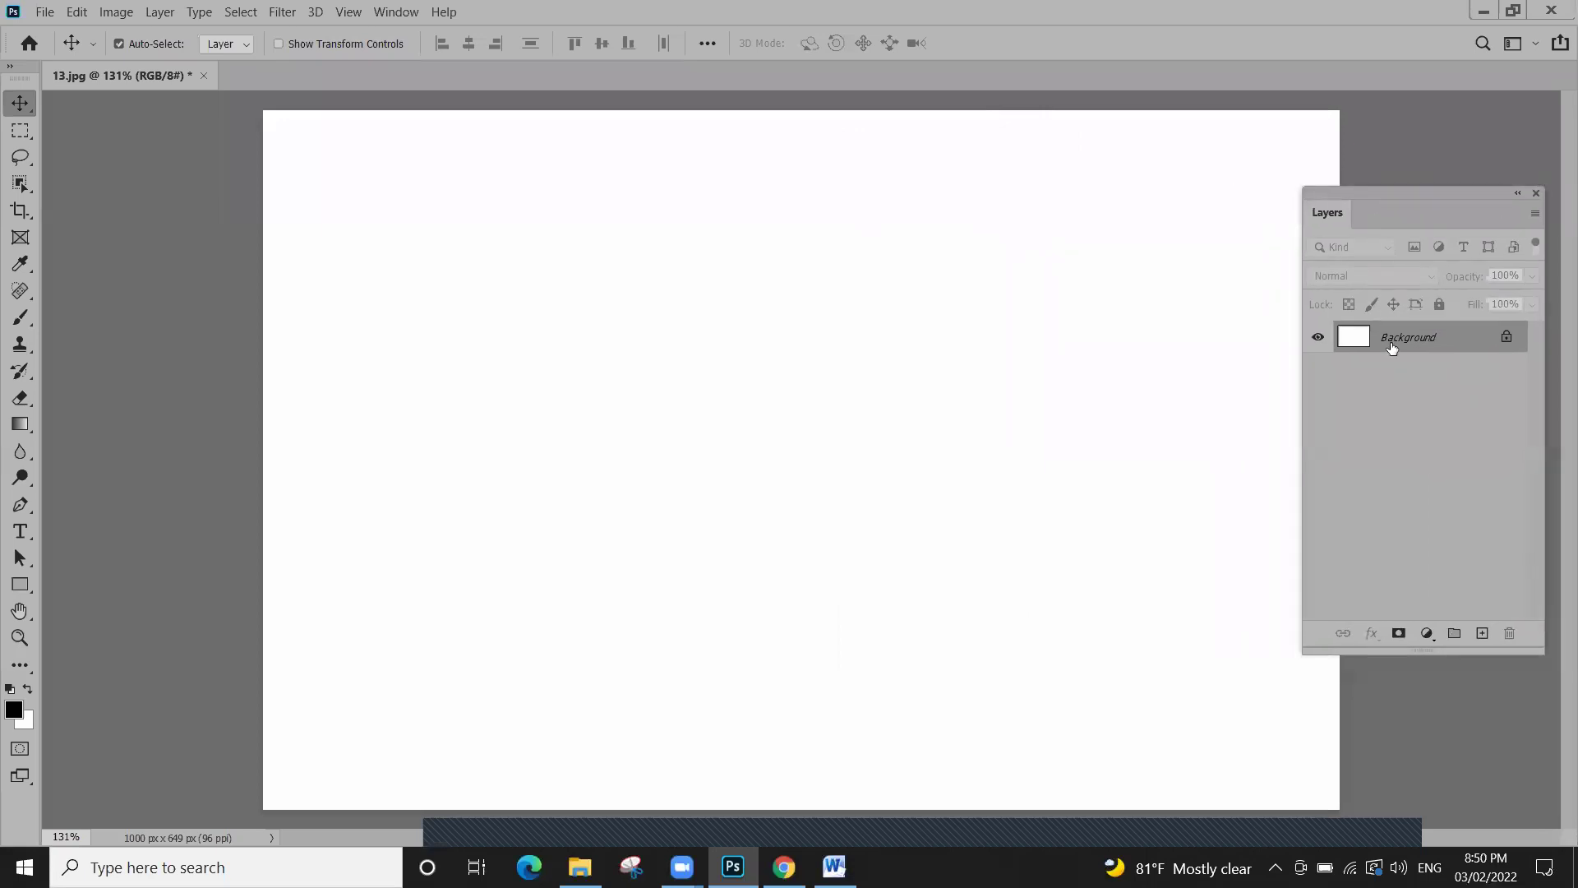
left_click_drag(1401, 211, 1552, 214)
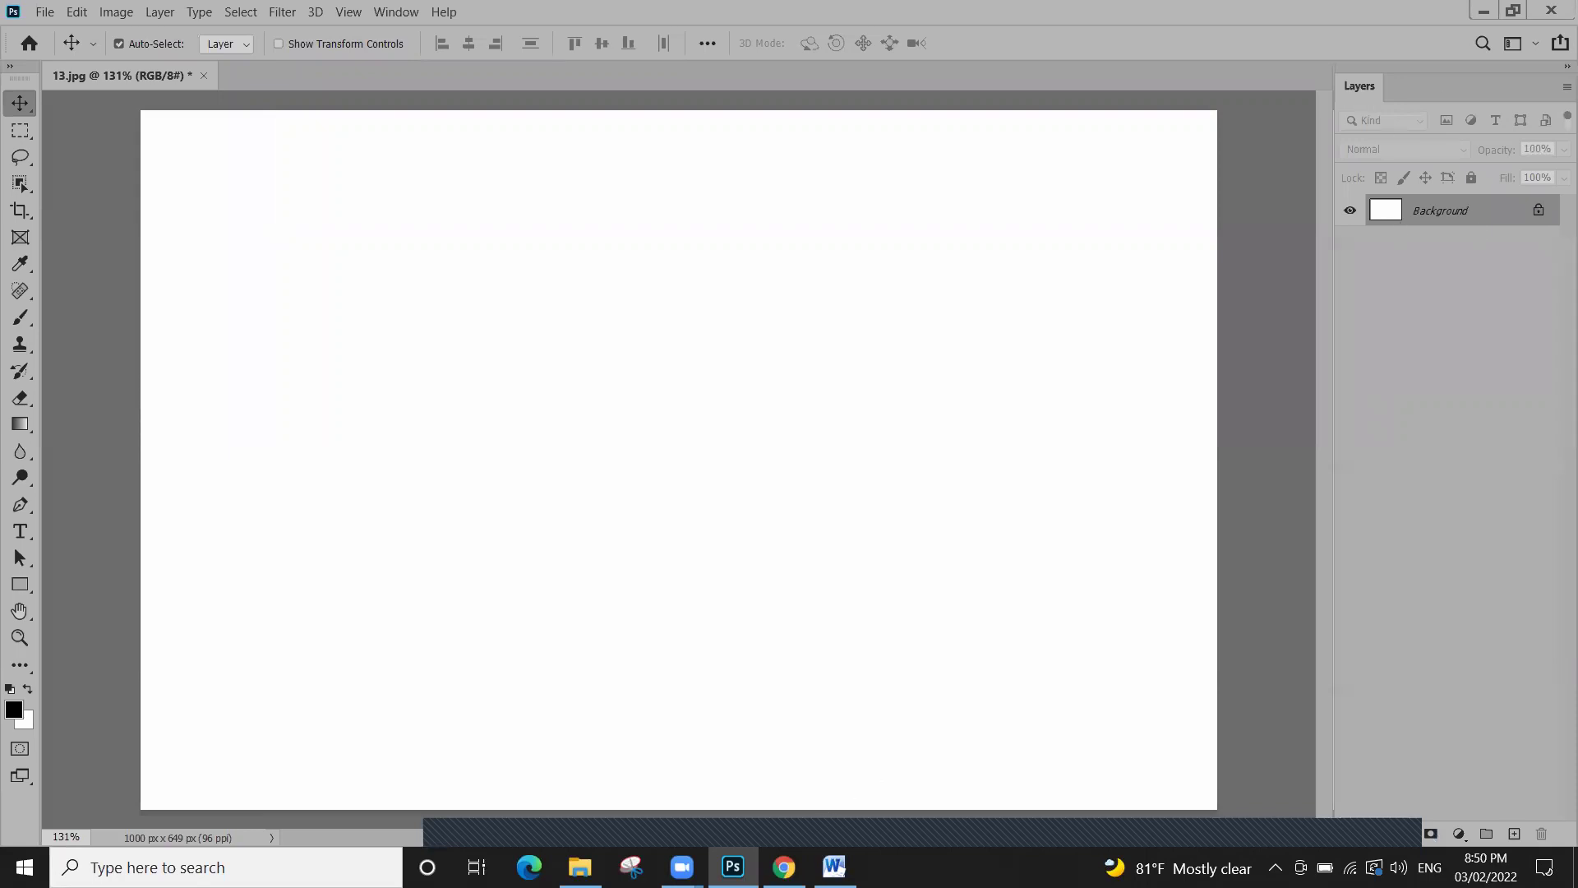
Switch to the Word notes and complete the Tools line as "Tools – windows – tools"
key("alt+Tab")
type("- windw")
key("BackSpace")
type("ows")
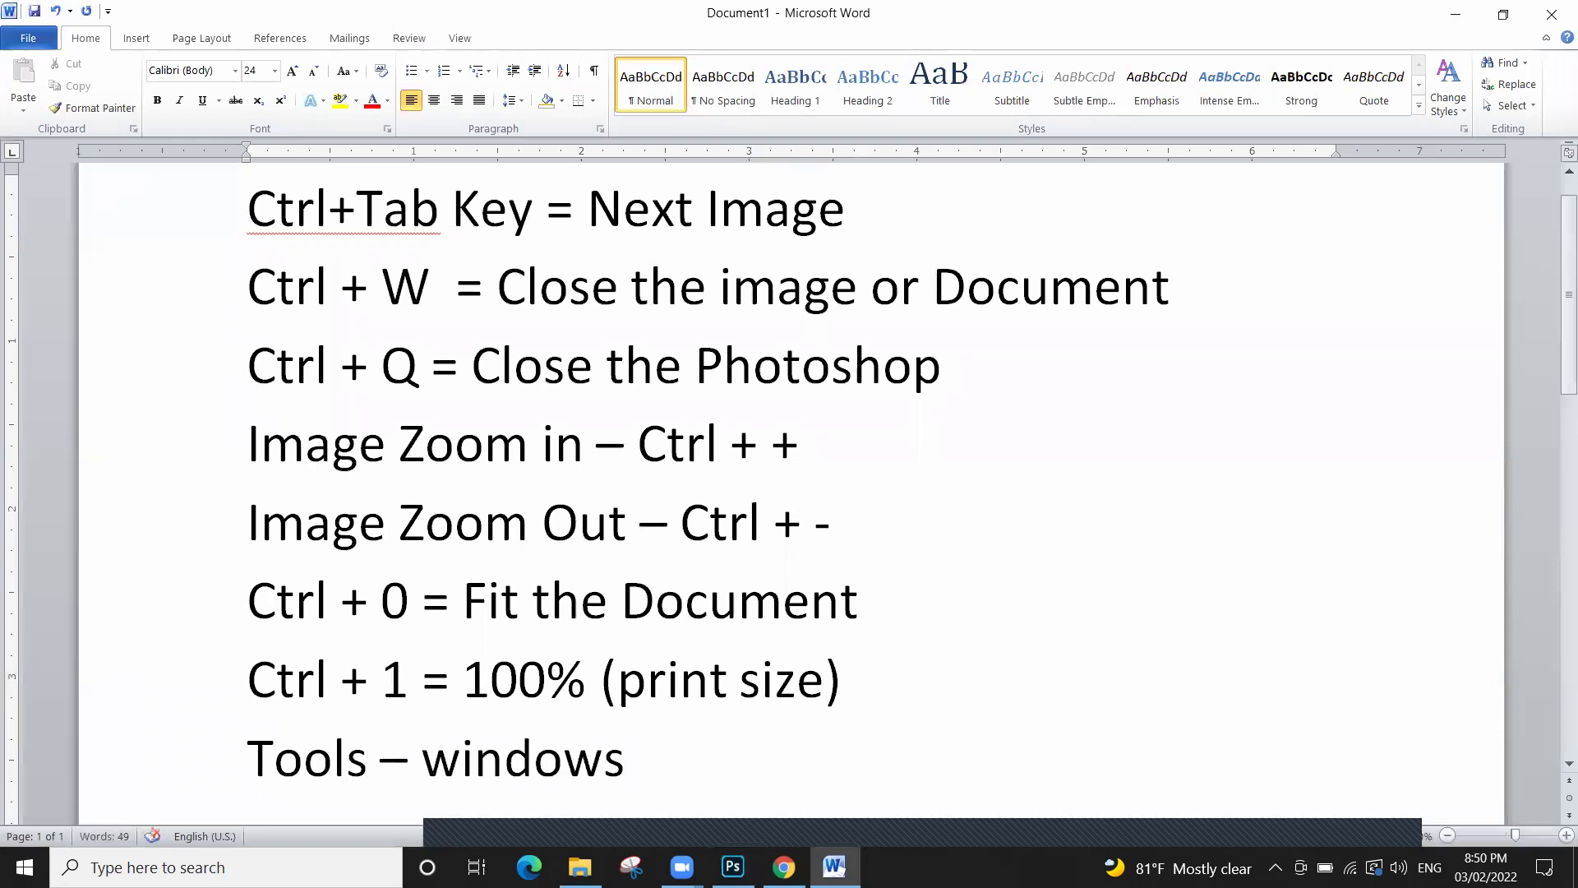
type(" - tools")
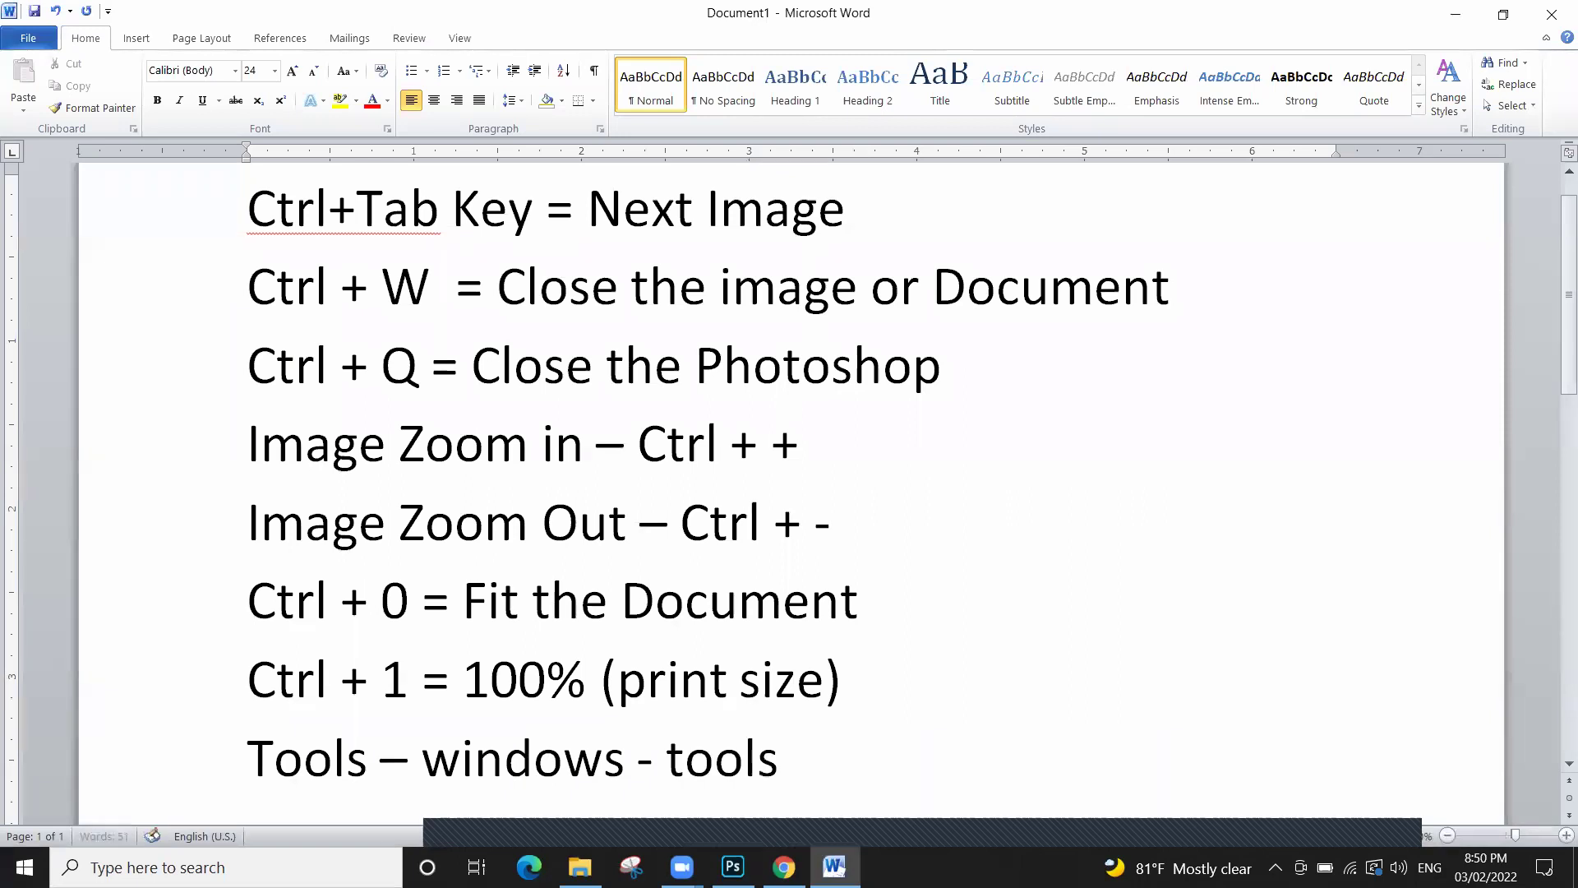
key("Return")
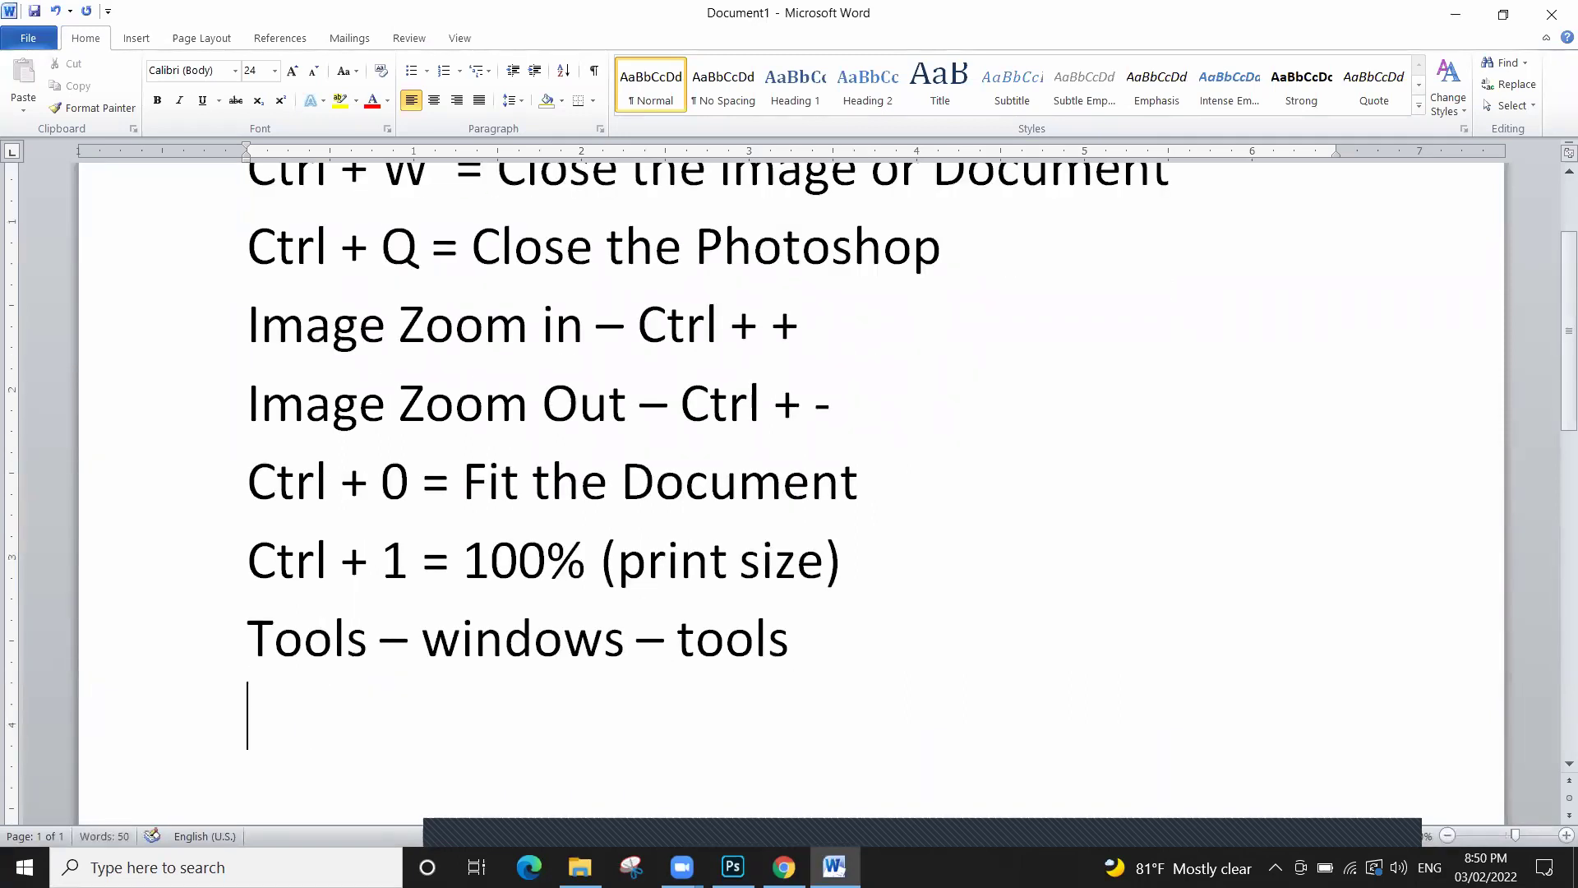
Add the line "Options – window – Options" below the Tools line in the notes
type("op")
key("BackSpace")
key("BackSpace")
key("BackSpace")
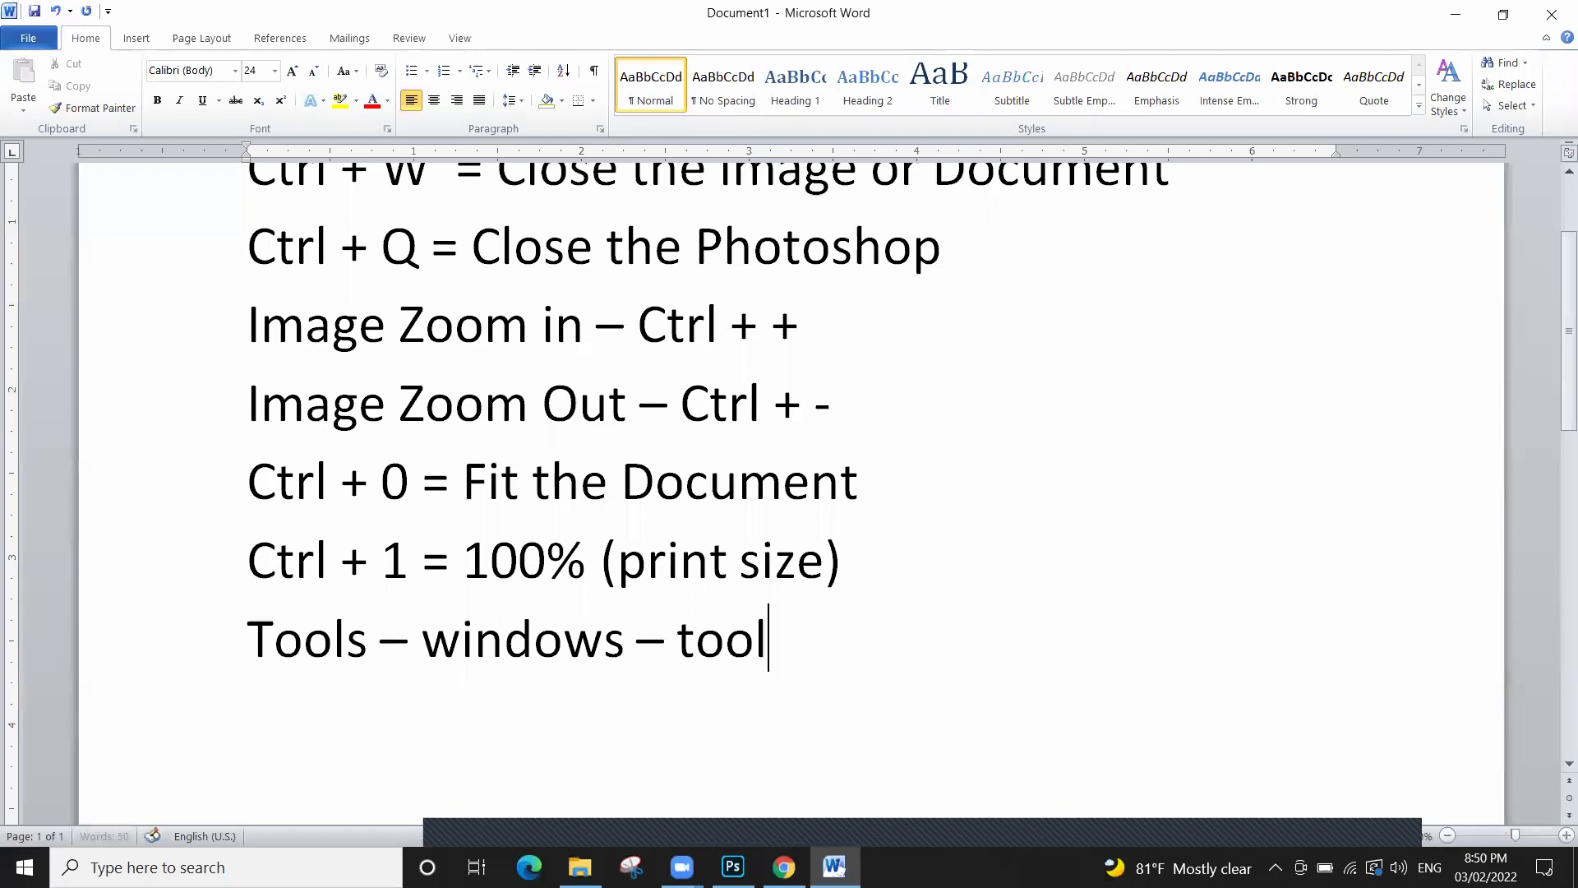
key("Return")
type("Opt")
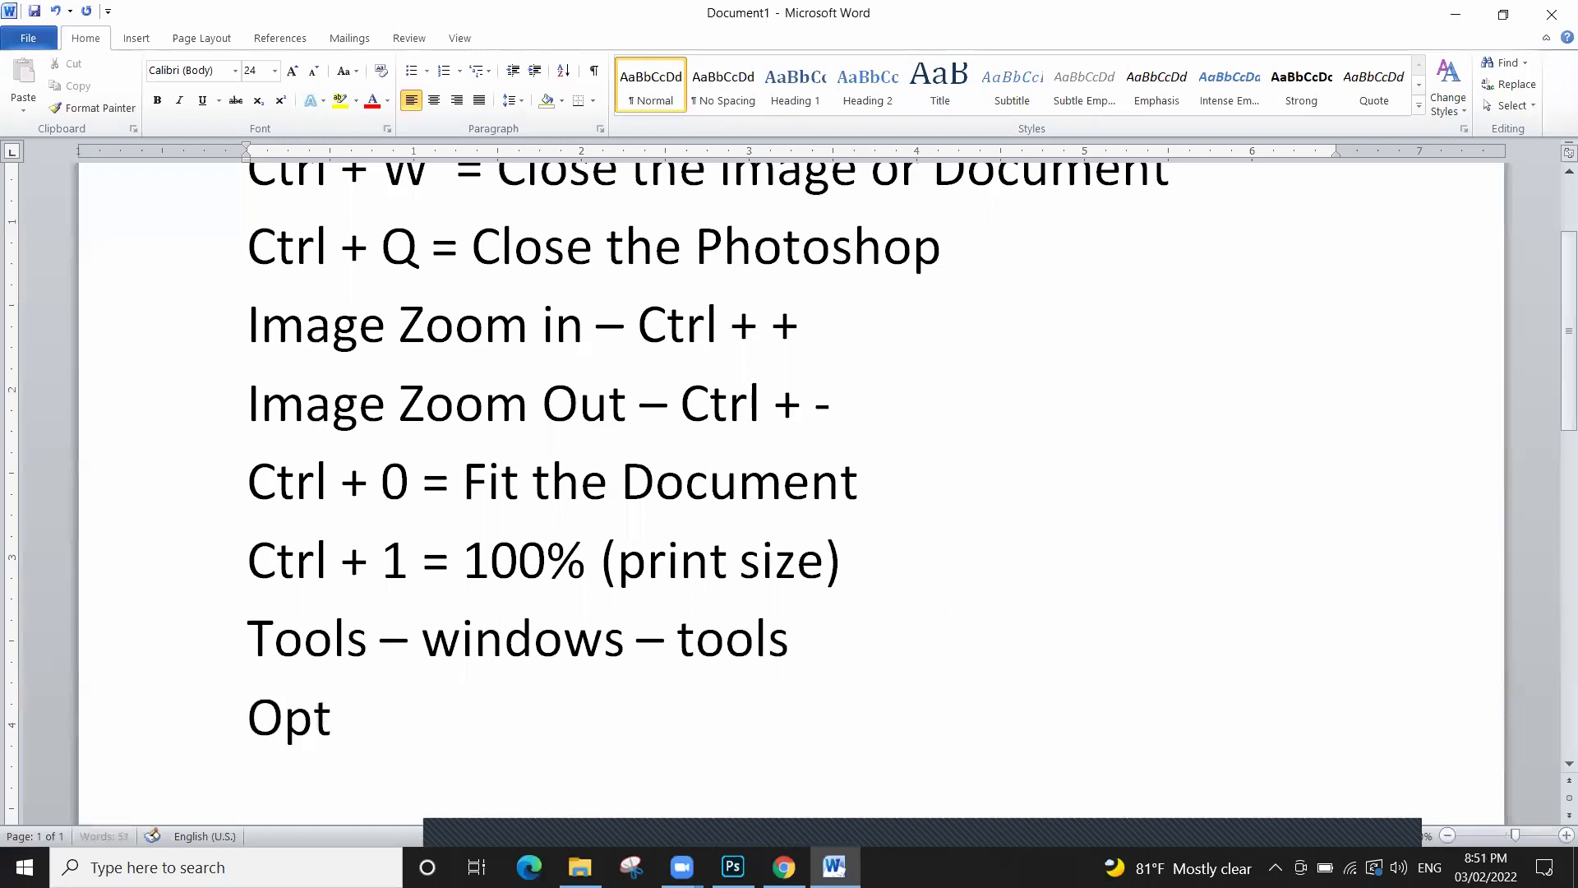
type("ions _")
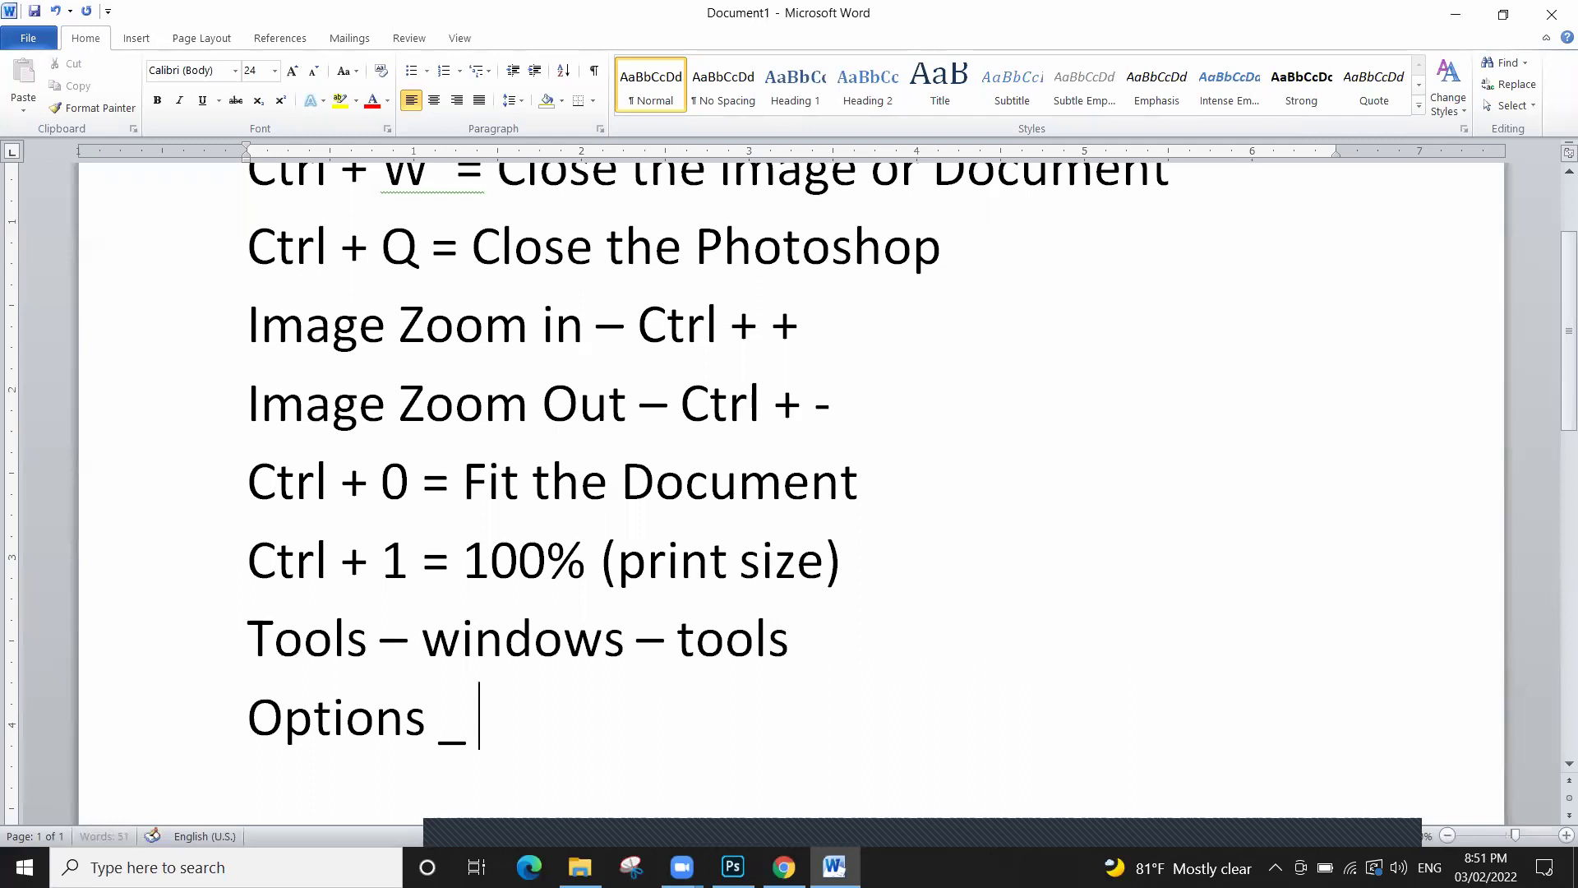
key("BackSpace")
type("- w")
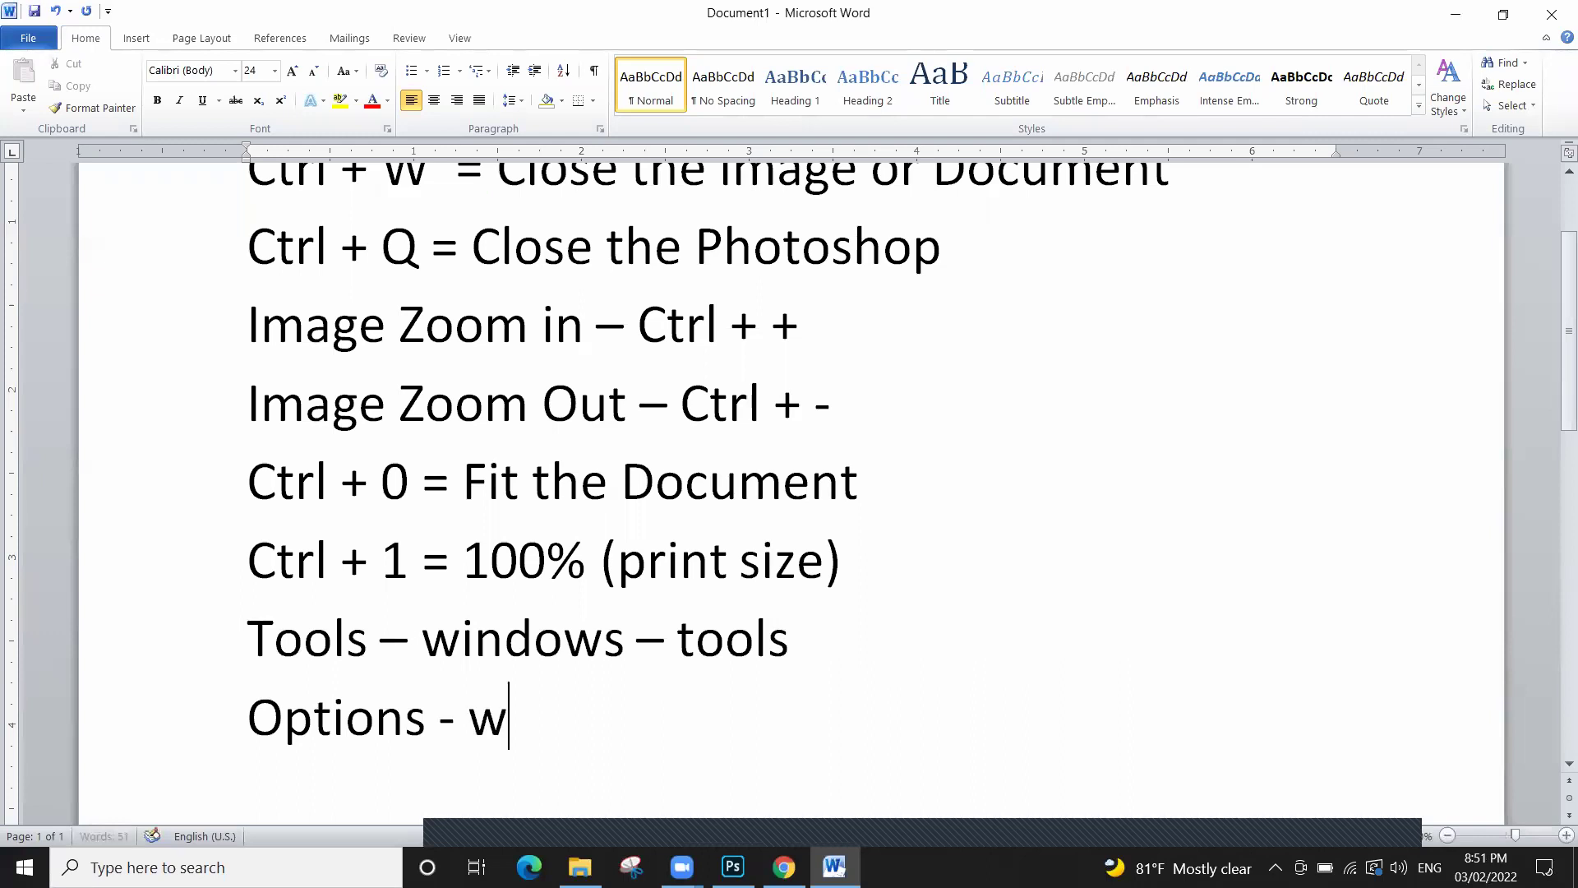
type("indwo")
key("BackSpace")
key("BackSpace")
type("d")
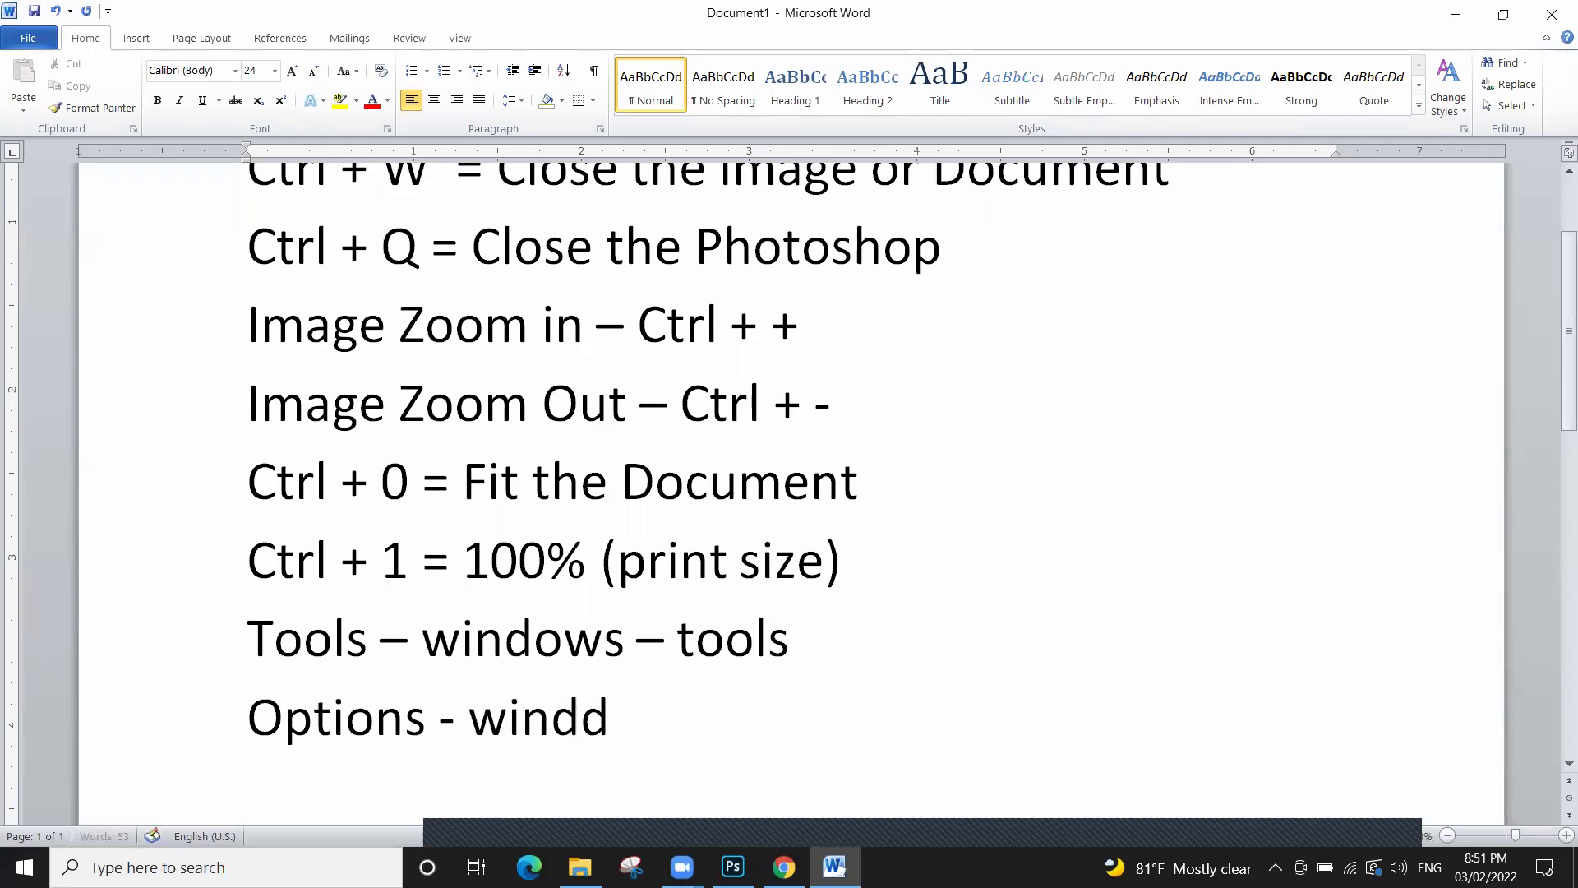
key("BackSpace")
type("ow")
key("BackSpace")
type("-")
type(" OPtions")
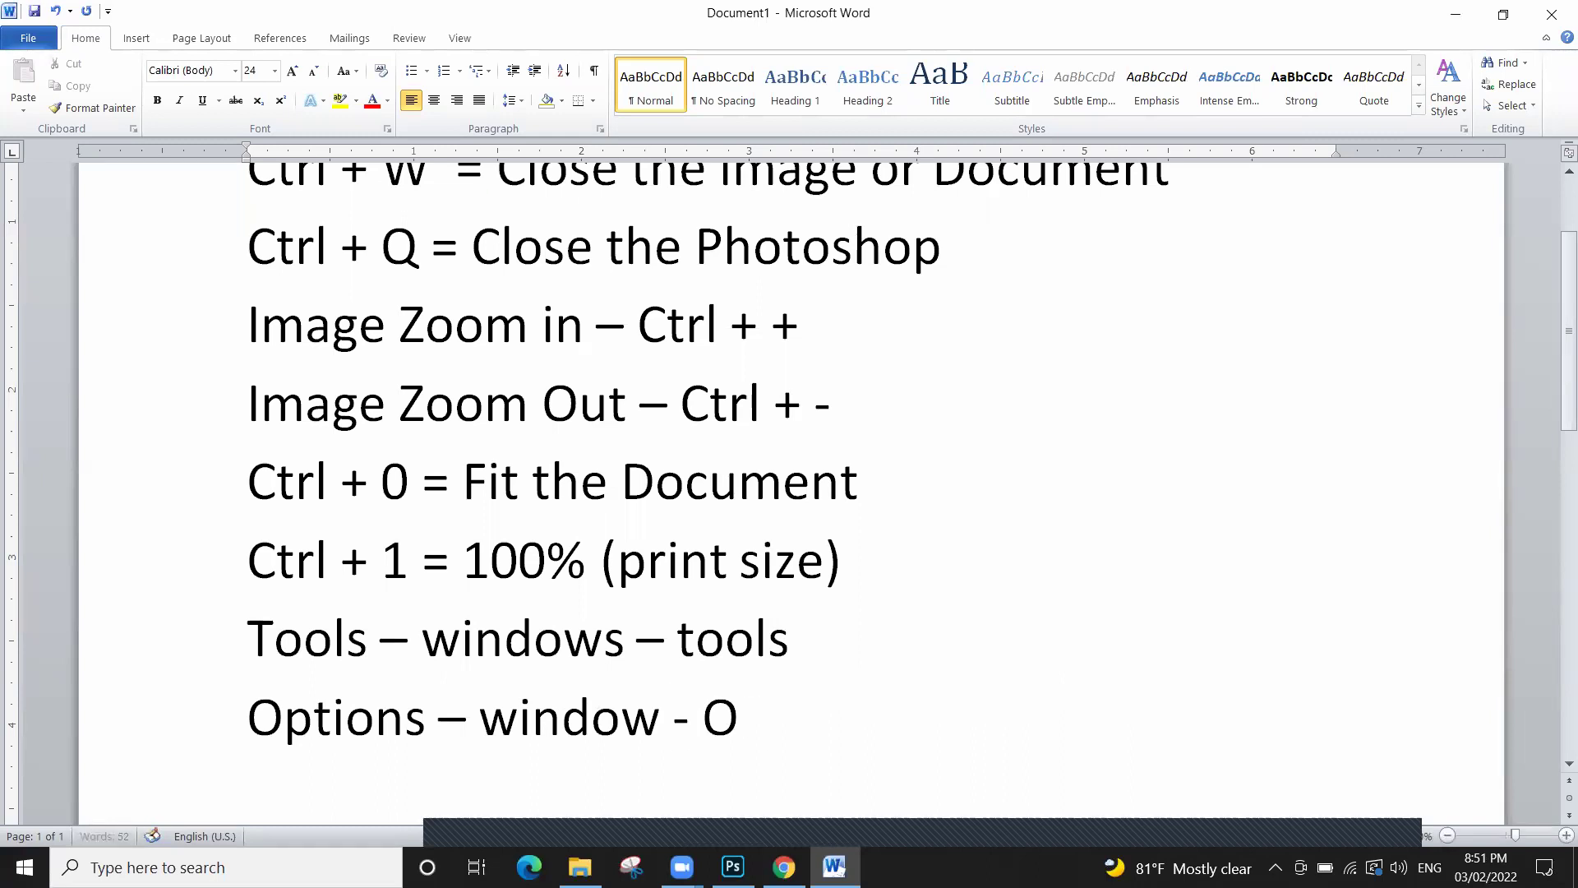
key("Return")
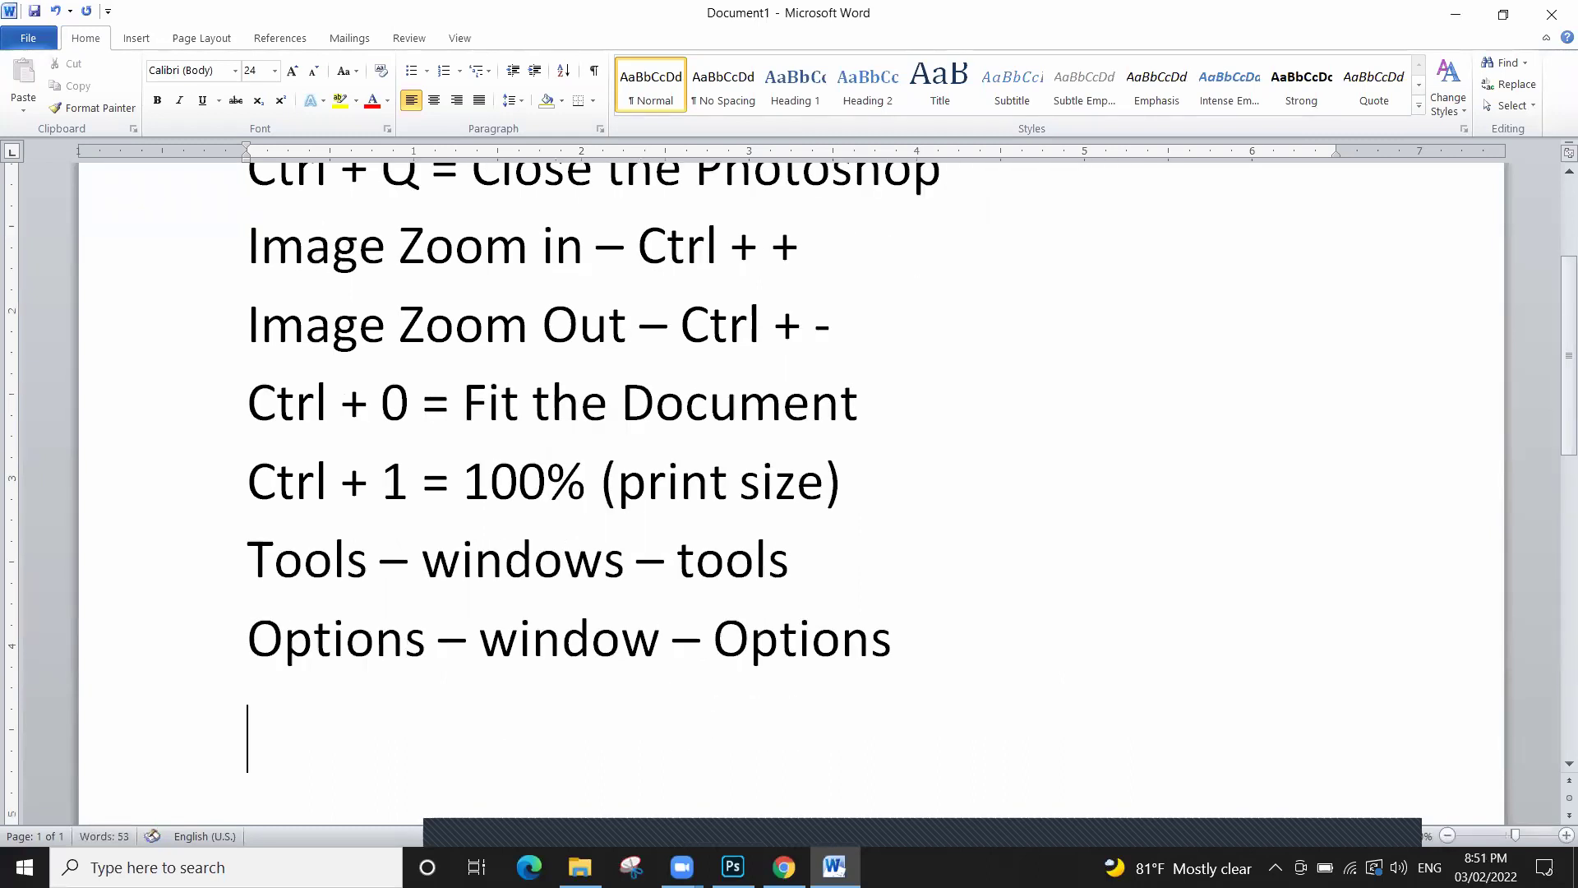
Add the line "Layers – win – layers (F7)" below the Options line
key("BackSpace")
type("sLay")
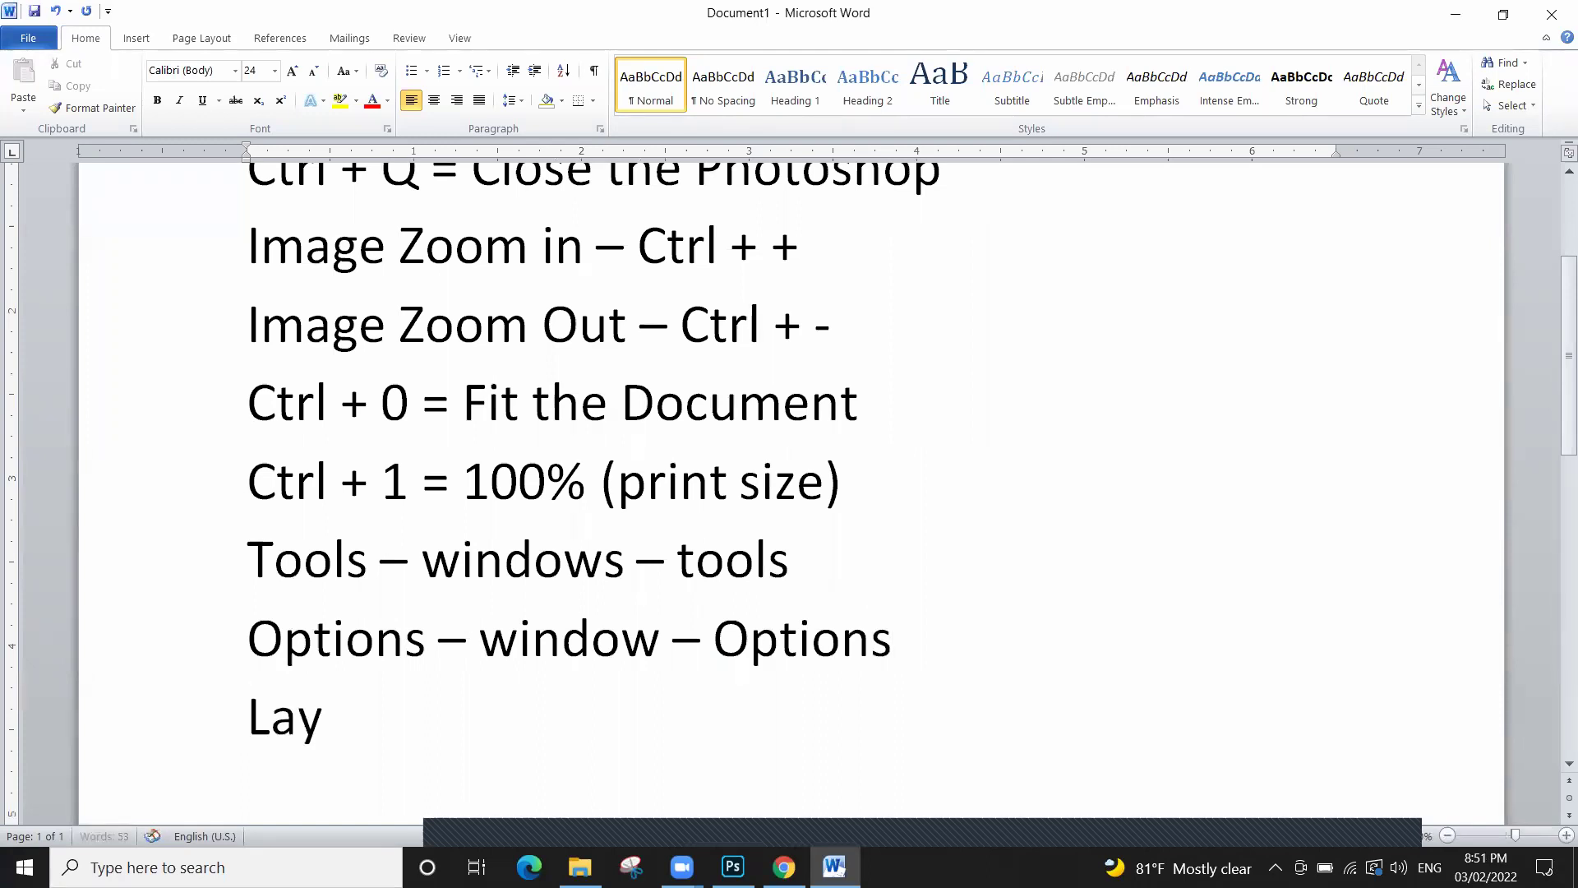
type("ers - w")
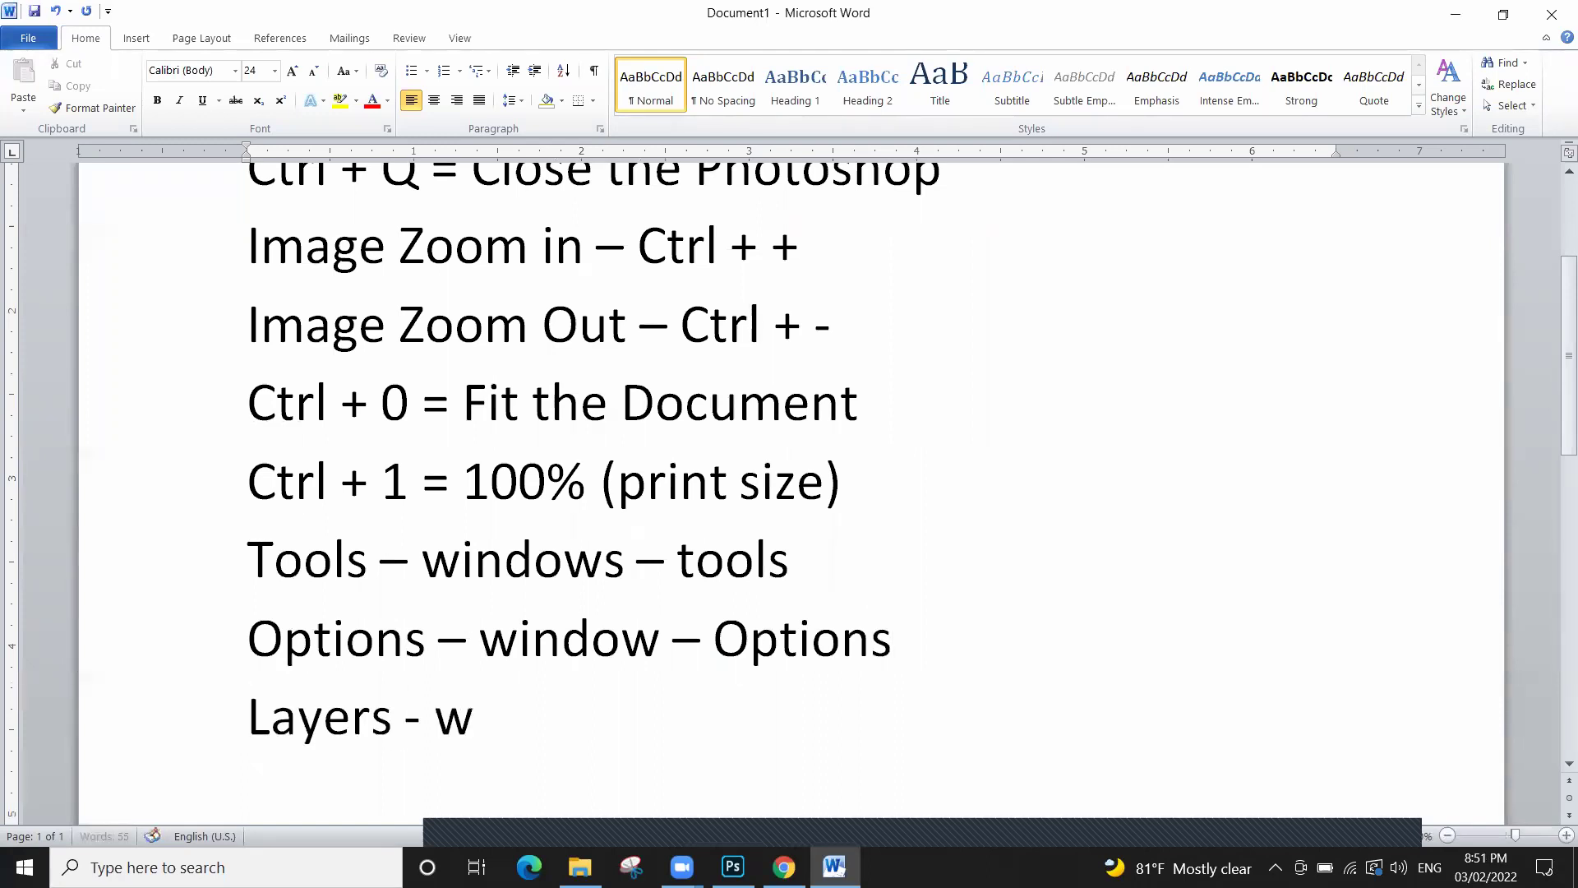
type("in - layers ")
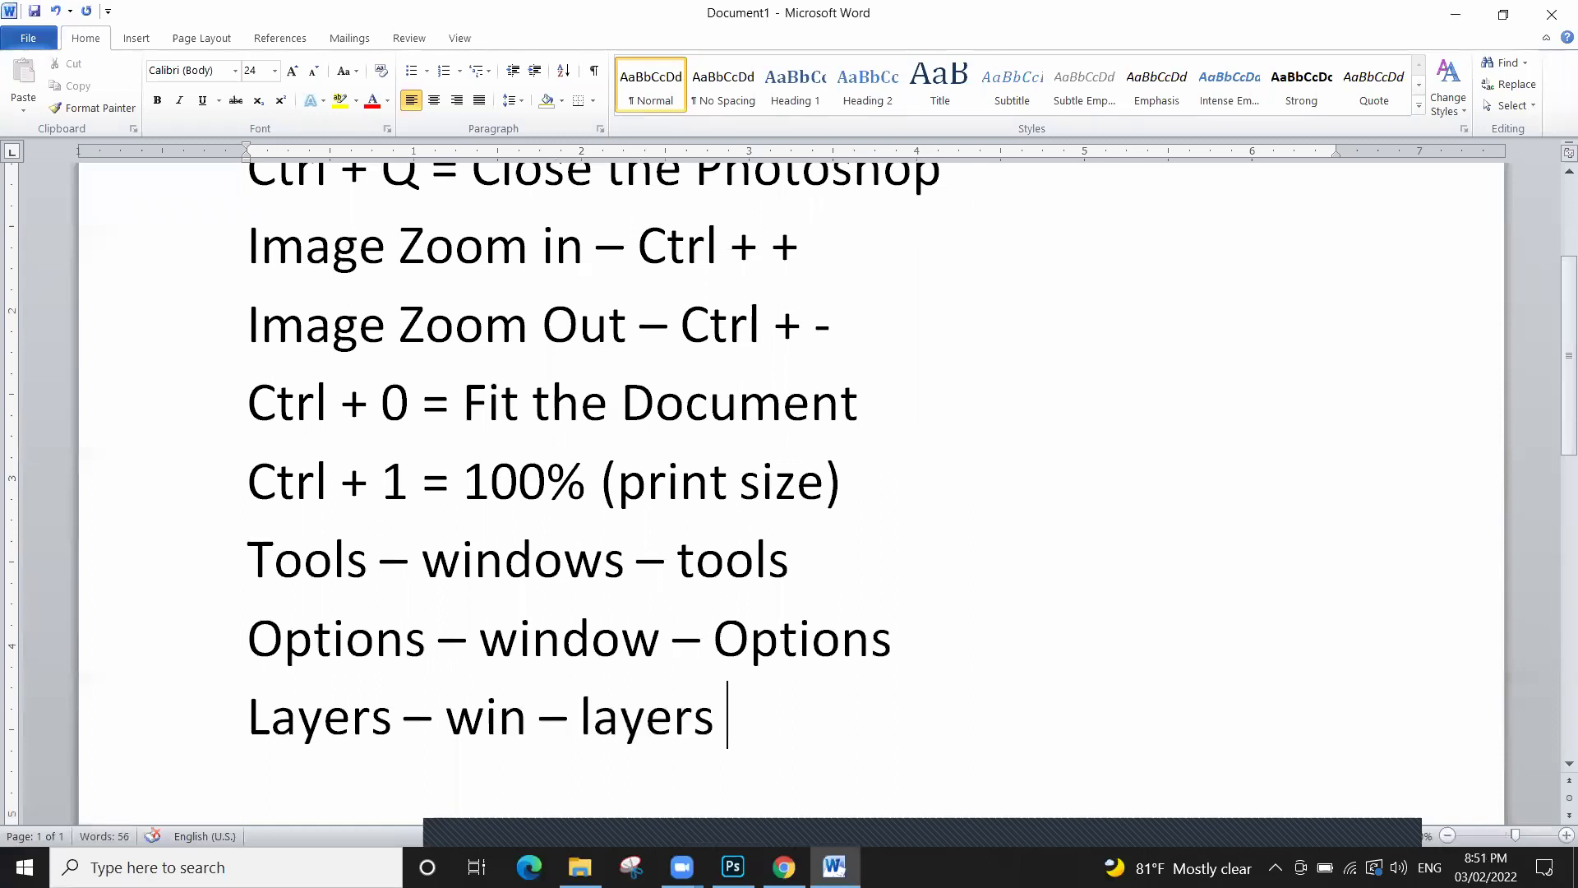
type("(F")
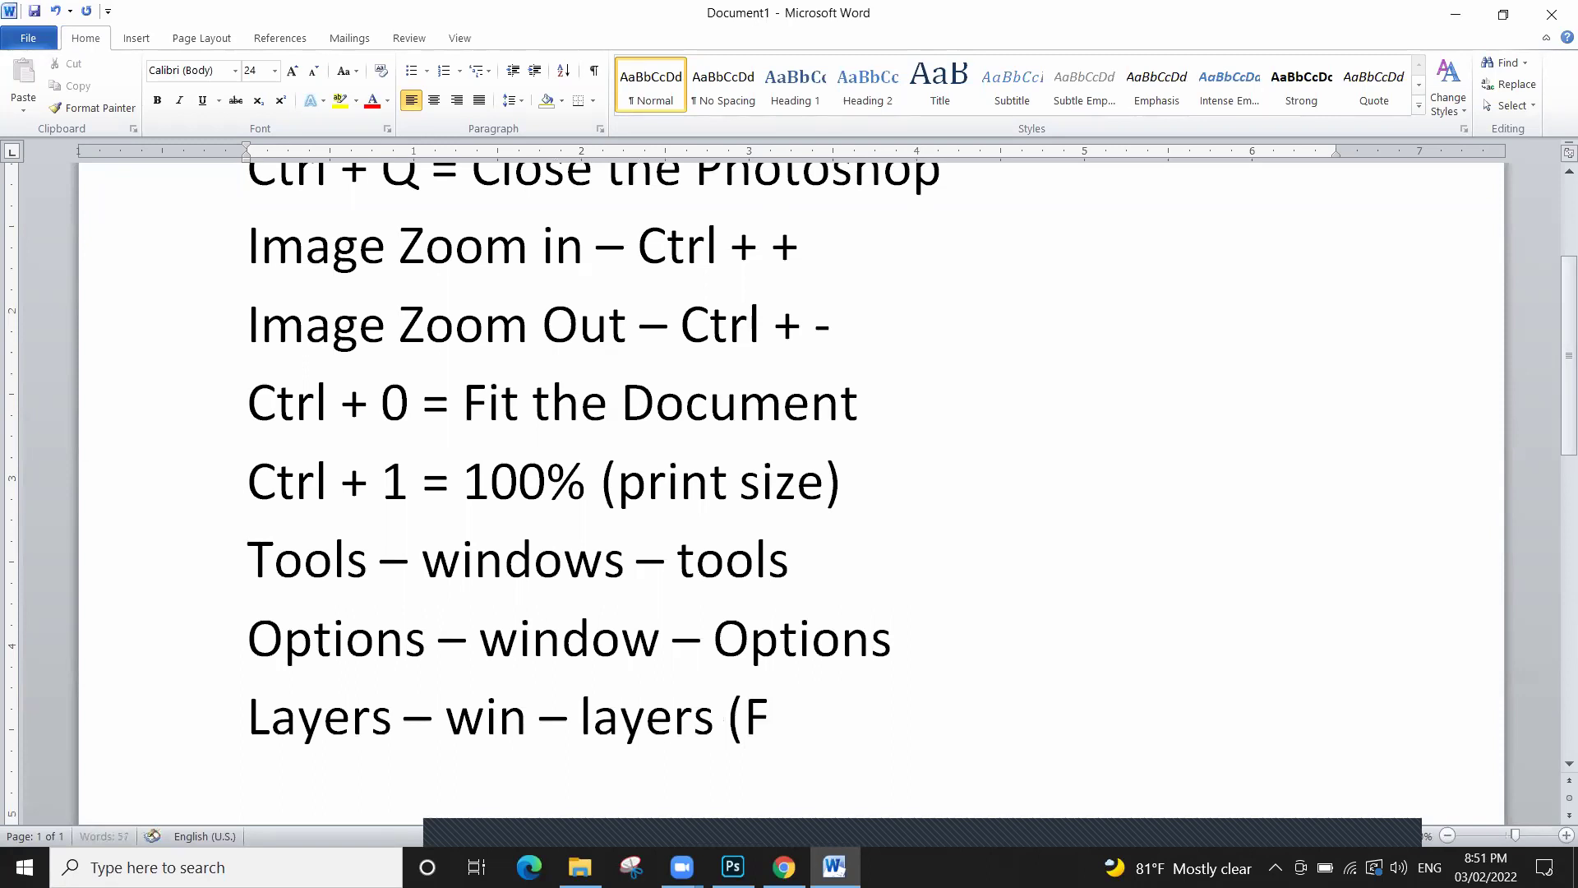
type("7)")
Make the Tools, Options and Layers lines bold and red
left_click_drag(222, 553, 769, 740)
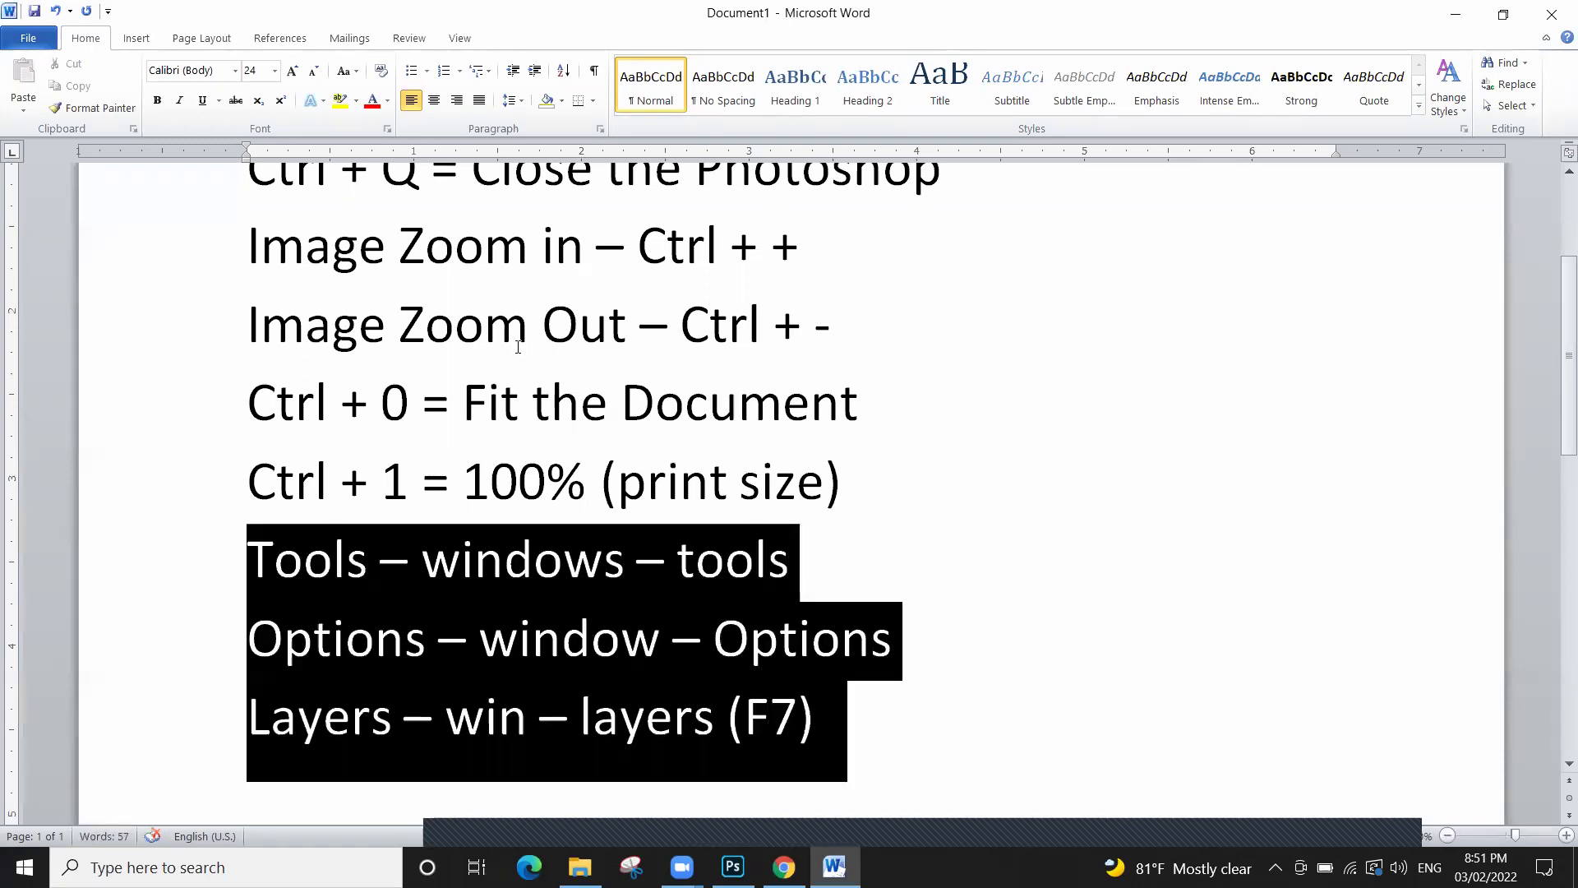
left_click(157, 101)
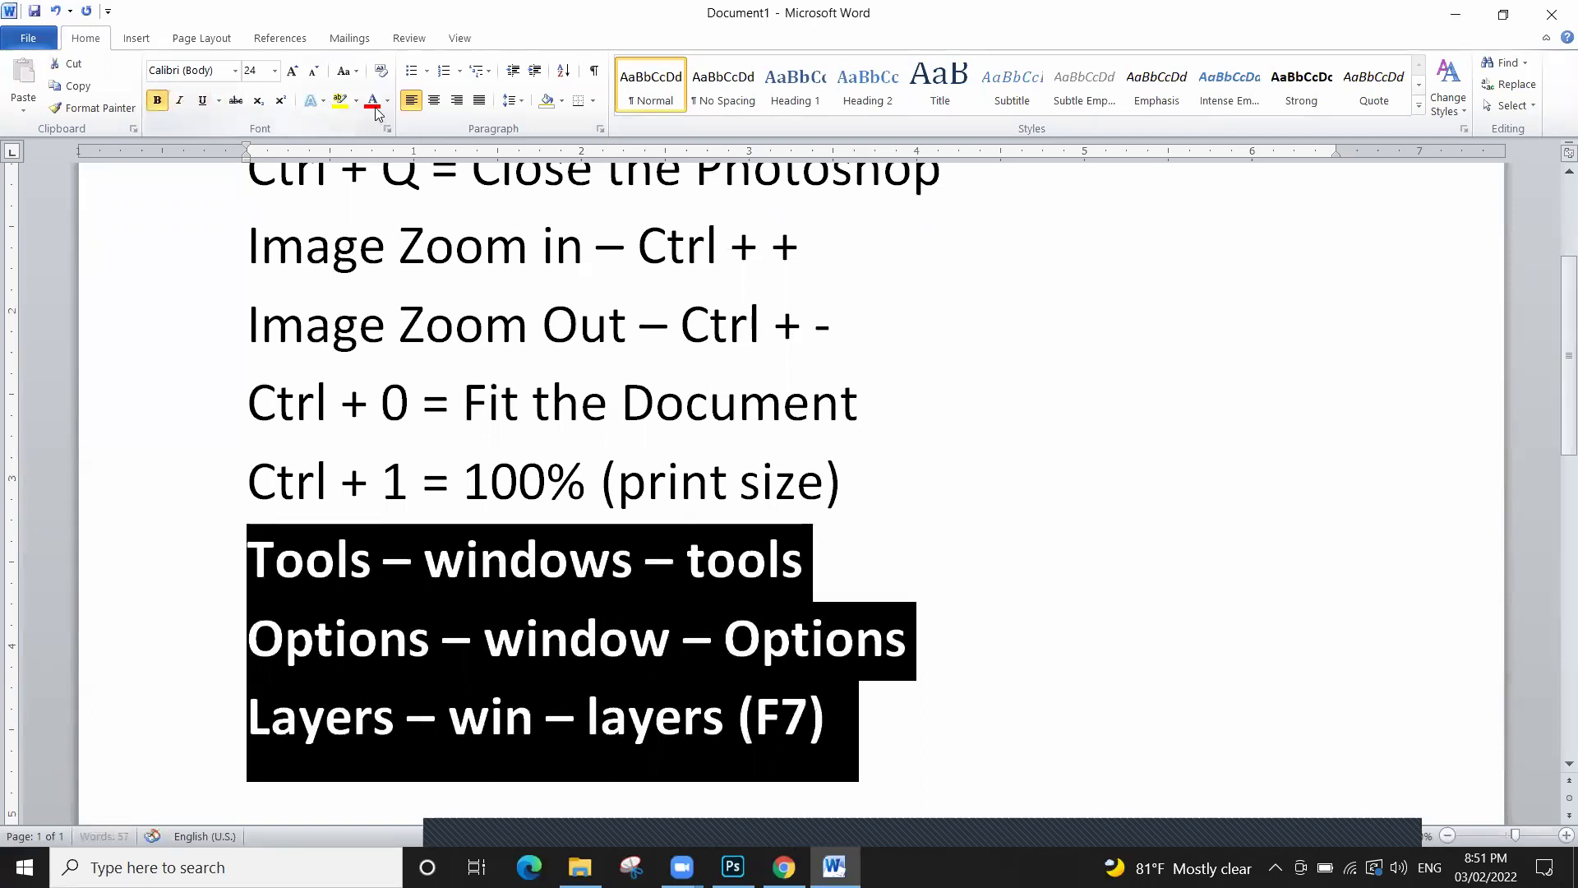
left_click(375, 107)
left_click(886, 646)
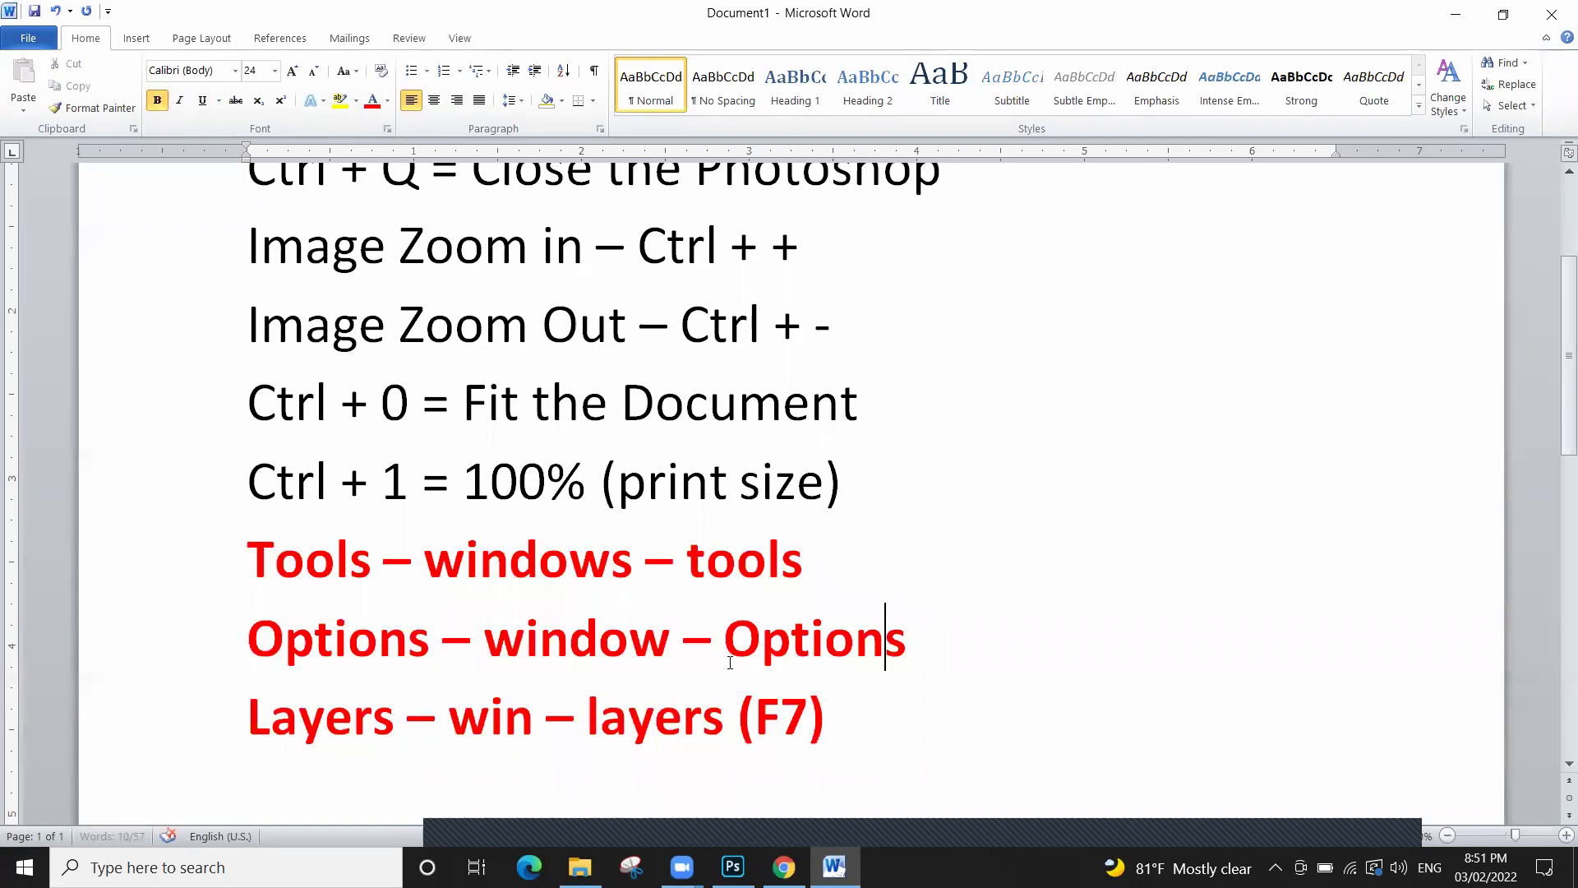
Draw a red annotation tick mark beside each of the Tools, Options and Layers lines
scroll(772, 662, "down", 2)
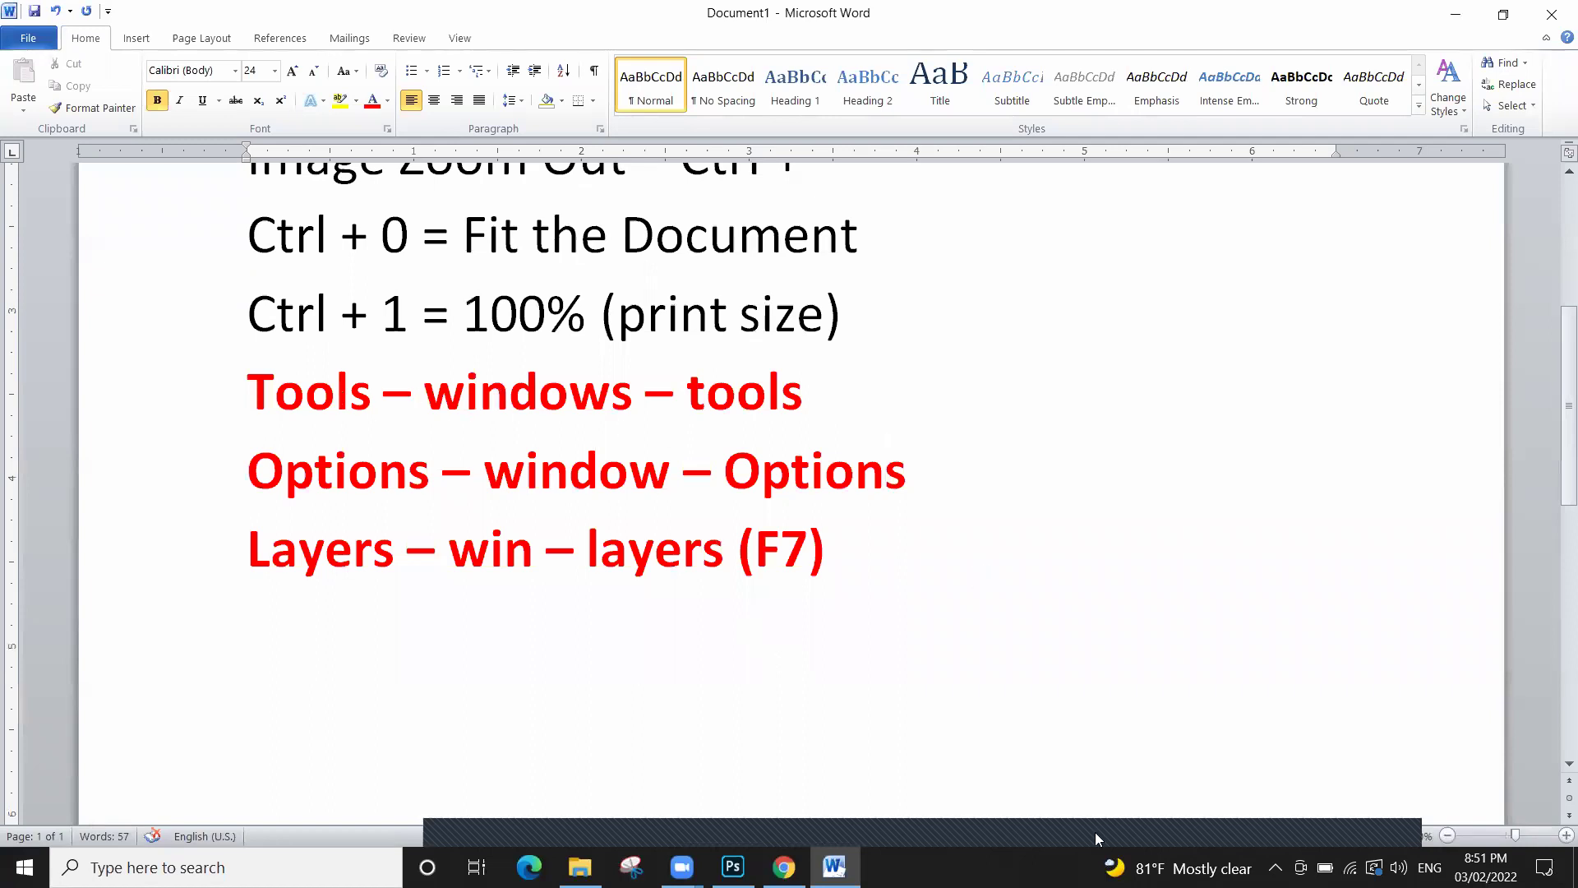
left_click_drag(817, 374, 1051, 334)
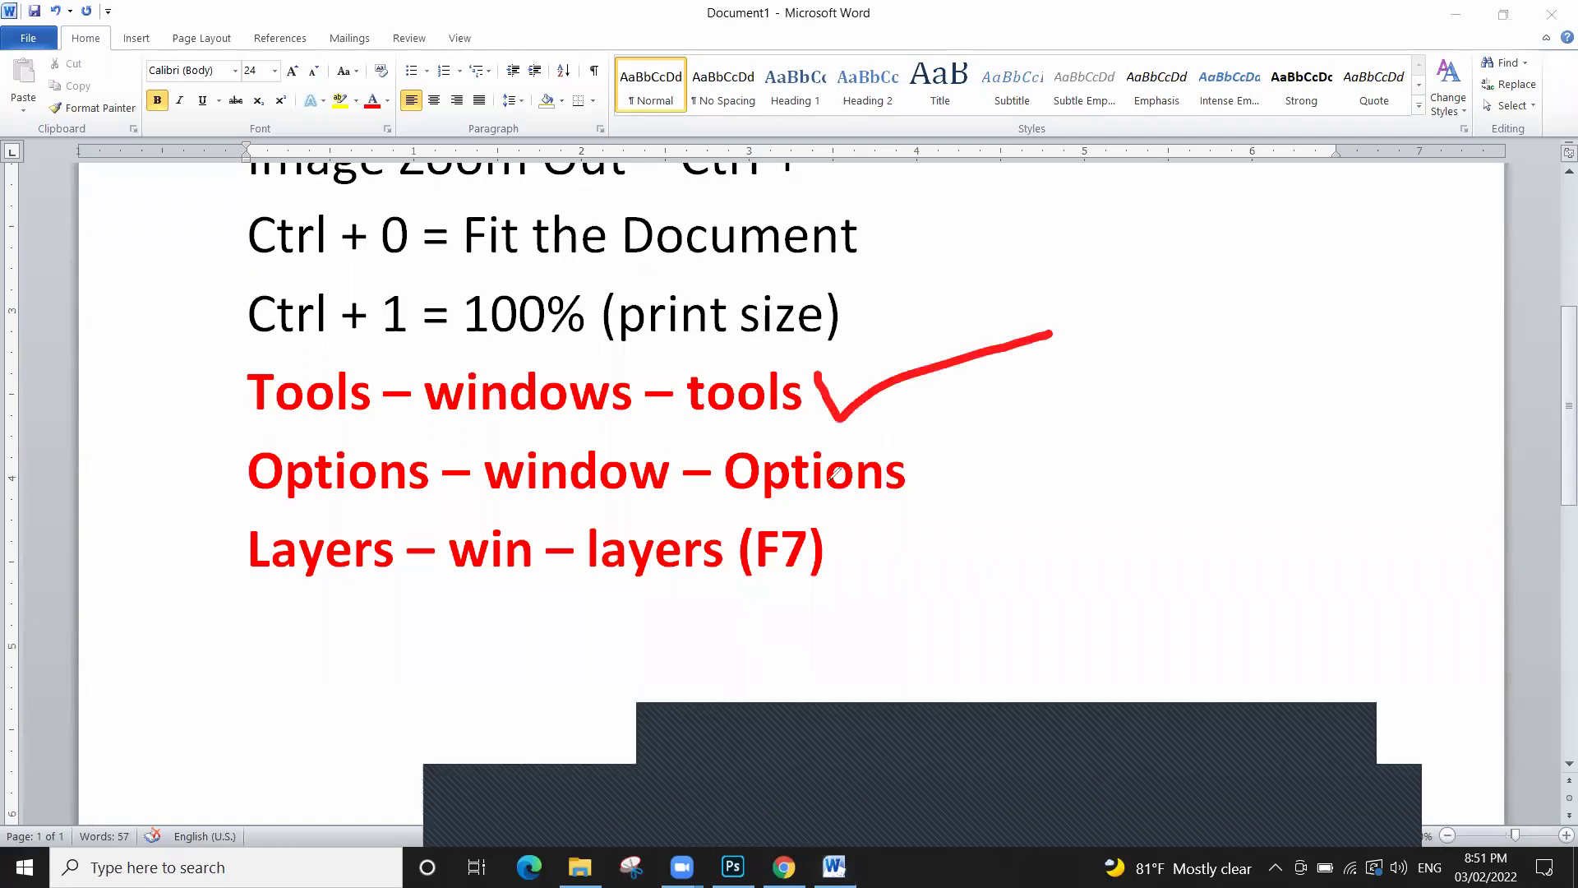
left_click_drag(907, 475, 1039, 399)
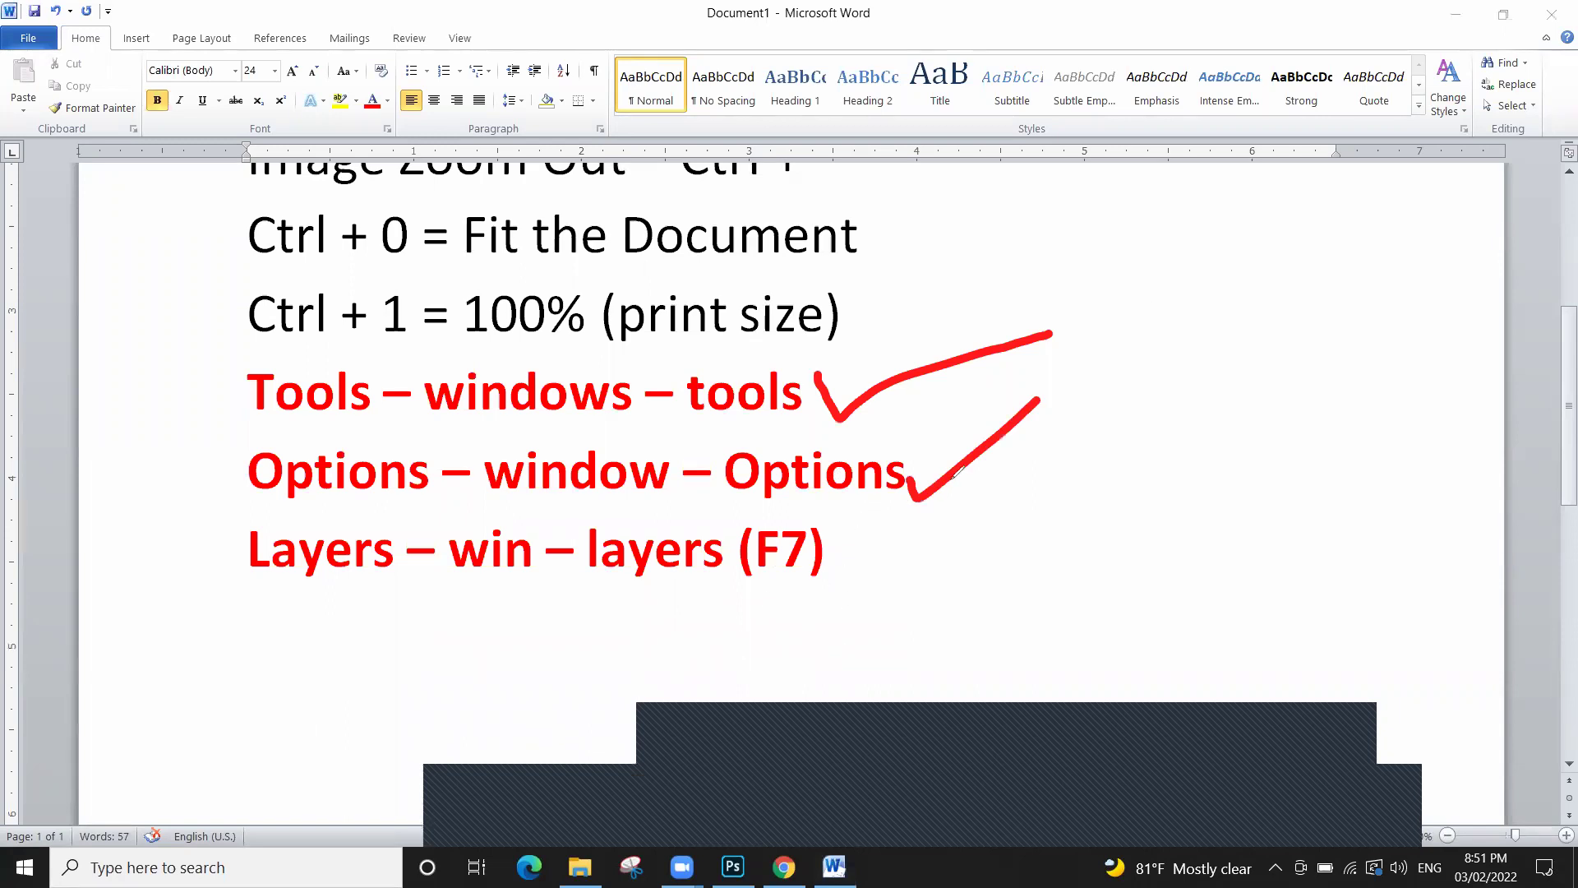
left_click_drag(831, 576, 935, 503)
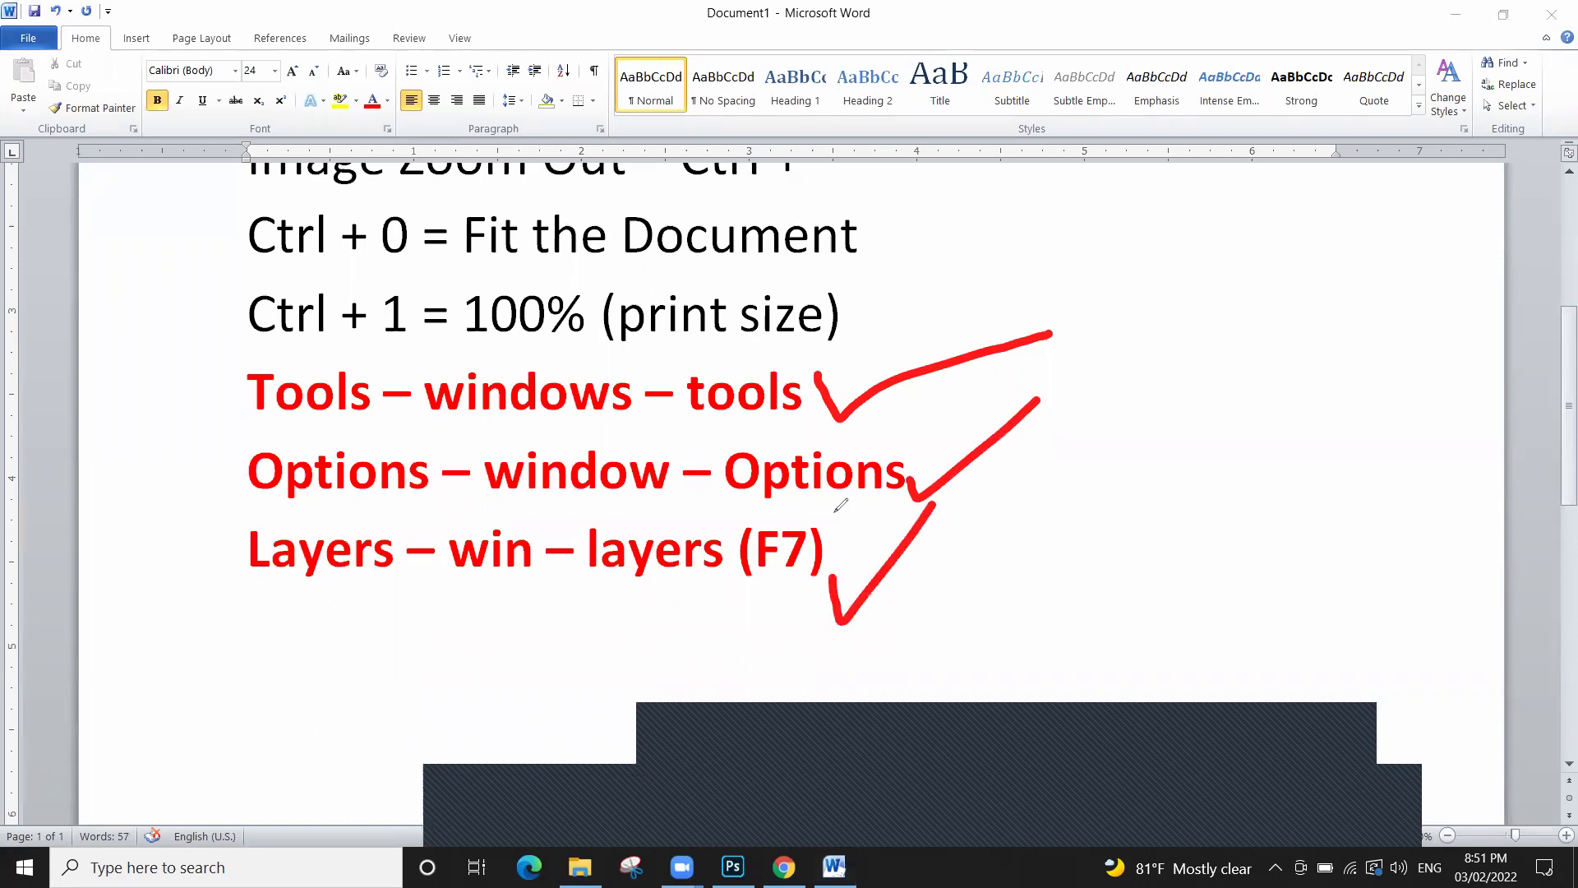
Underline and circle F7 in the Layers line, handwrite a large circled F7 beside it, and clear all annotations
left_click_drag(662, 602, 935, 621)
mouse_move(863, 568)
left_mouse_down()
mouse_move(803, 502)
mouse_move(798, 575)
mouse_move(1130, 605)
left_mouse_up()
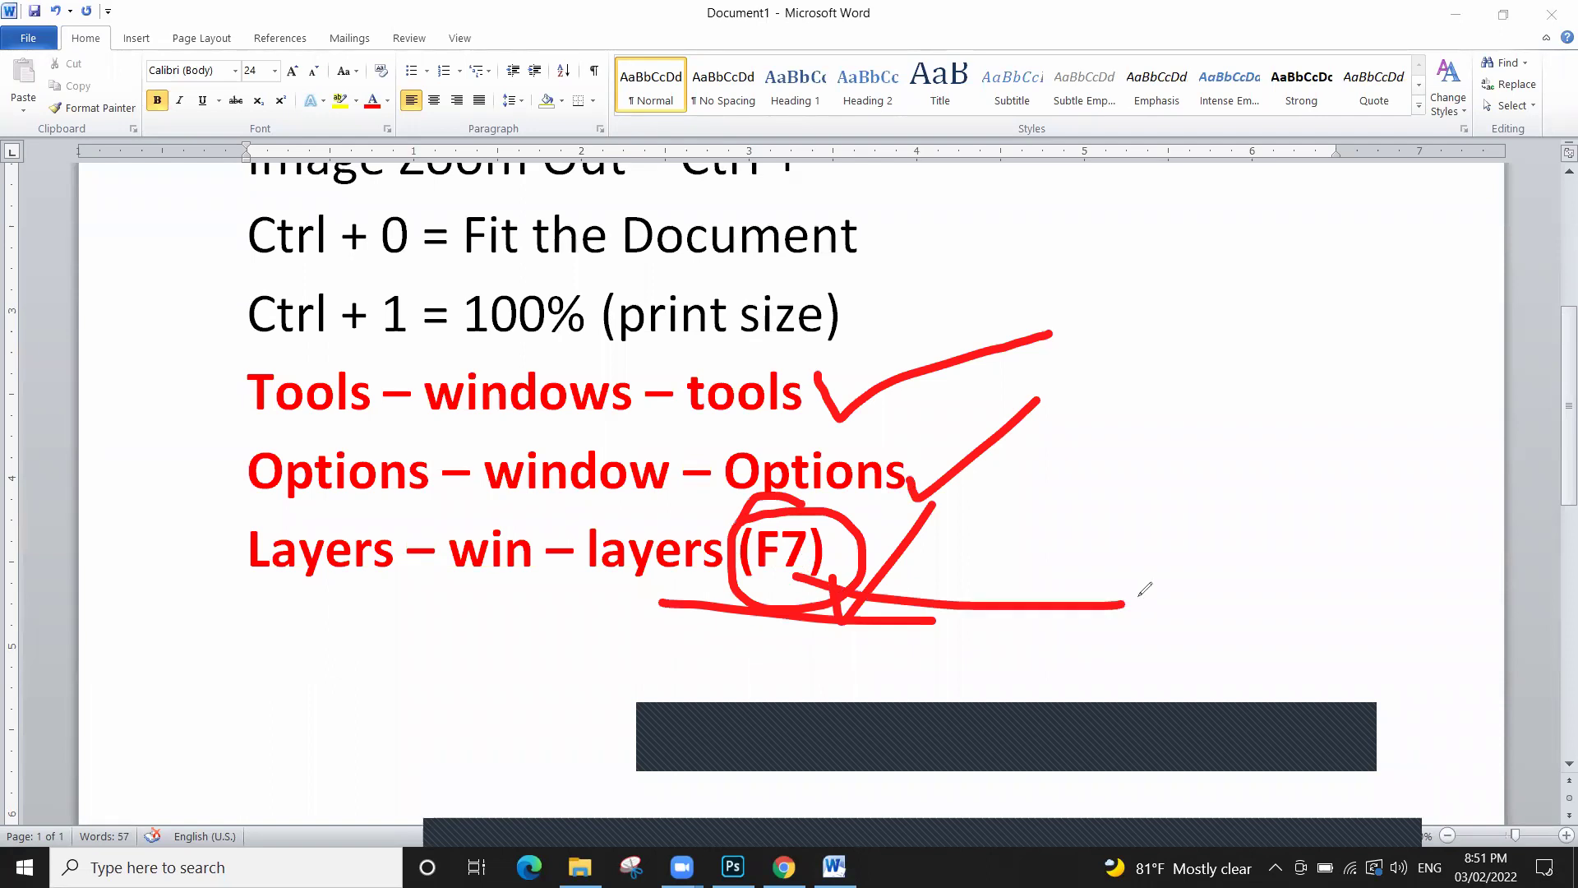
left_click_drag(1167, 523, 1250, 530)
left_click_drag(1183, 639, 1166, 526)
mouse_move(1174, 588)
left_mouse_down()
mouse_move(1253, 561)
mouse_move(1339, 615)
left_mouse_up()
left_click_drag(1371, 537, 1292, 590)
left_click_drag(1319, 438, 1437, 596)
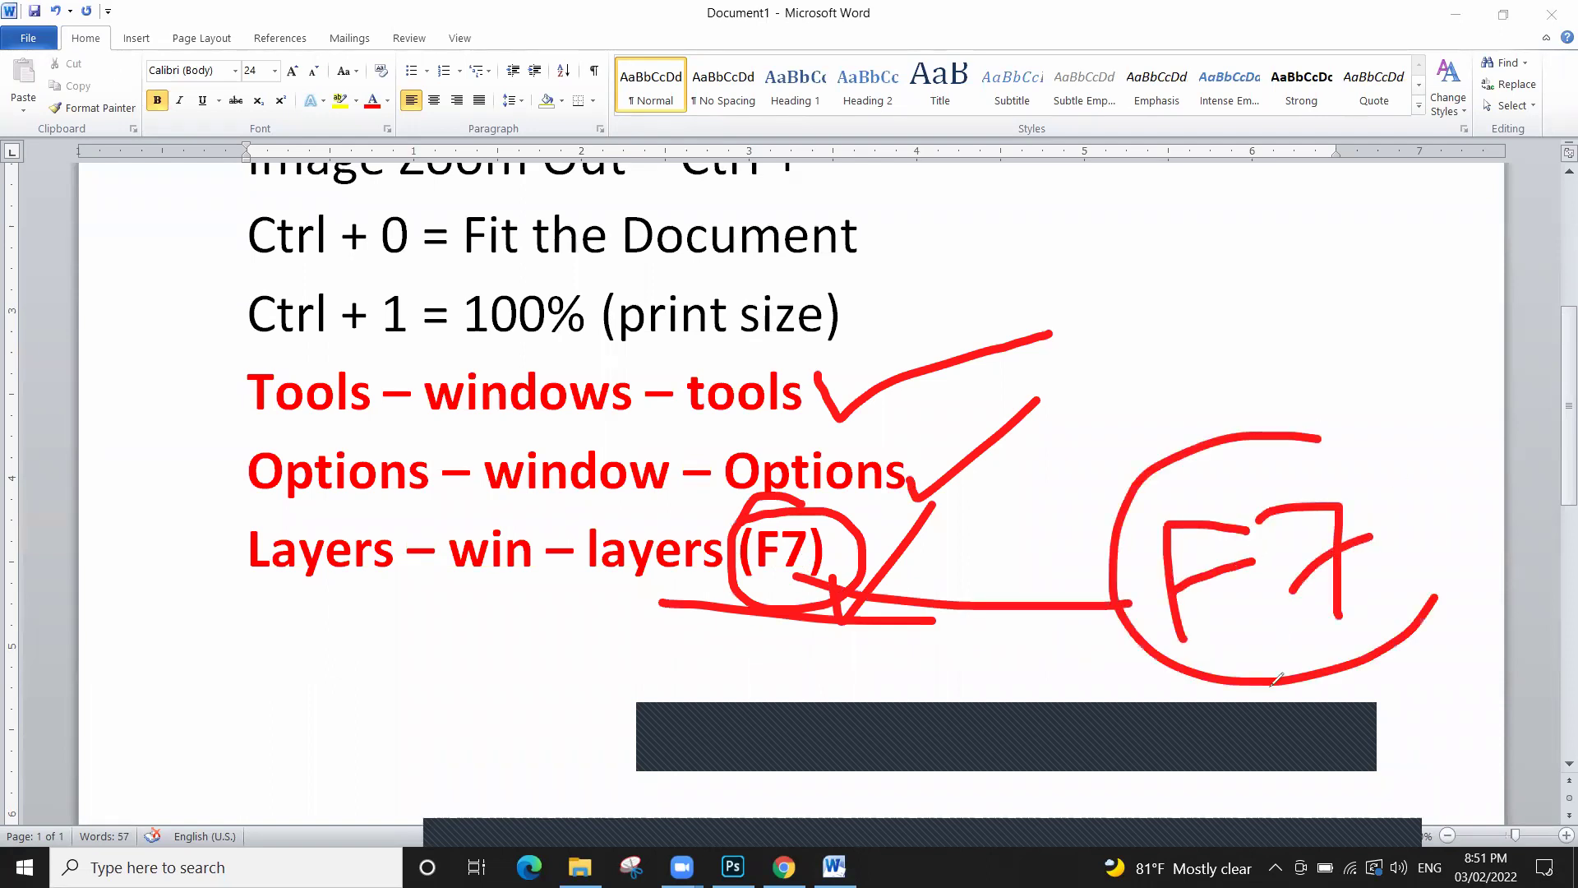
left_click(1358, 727)
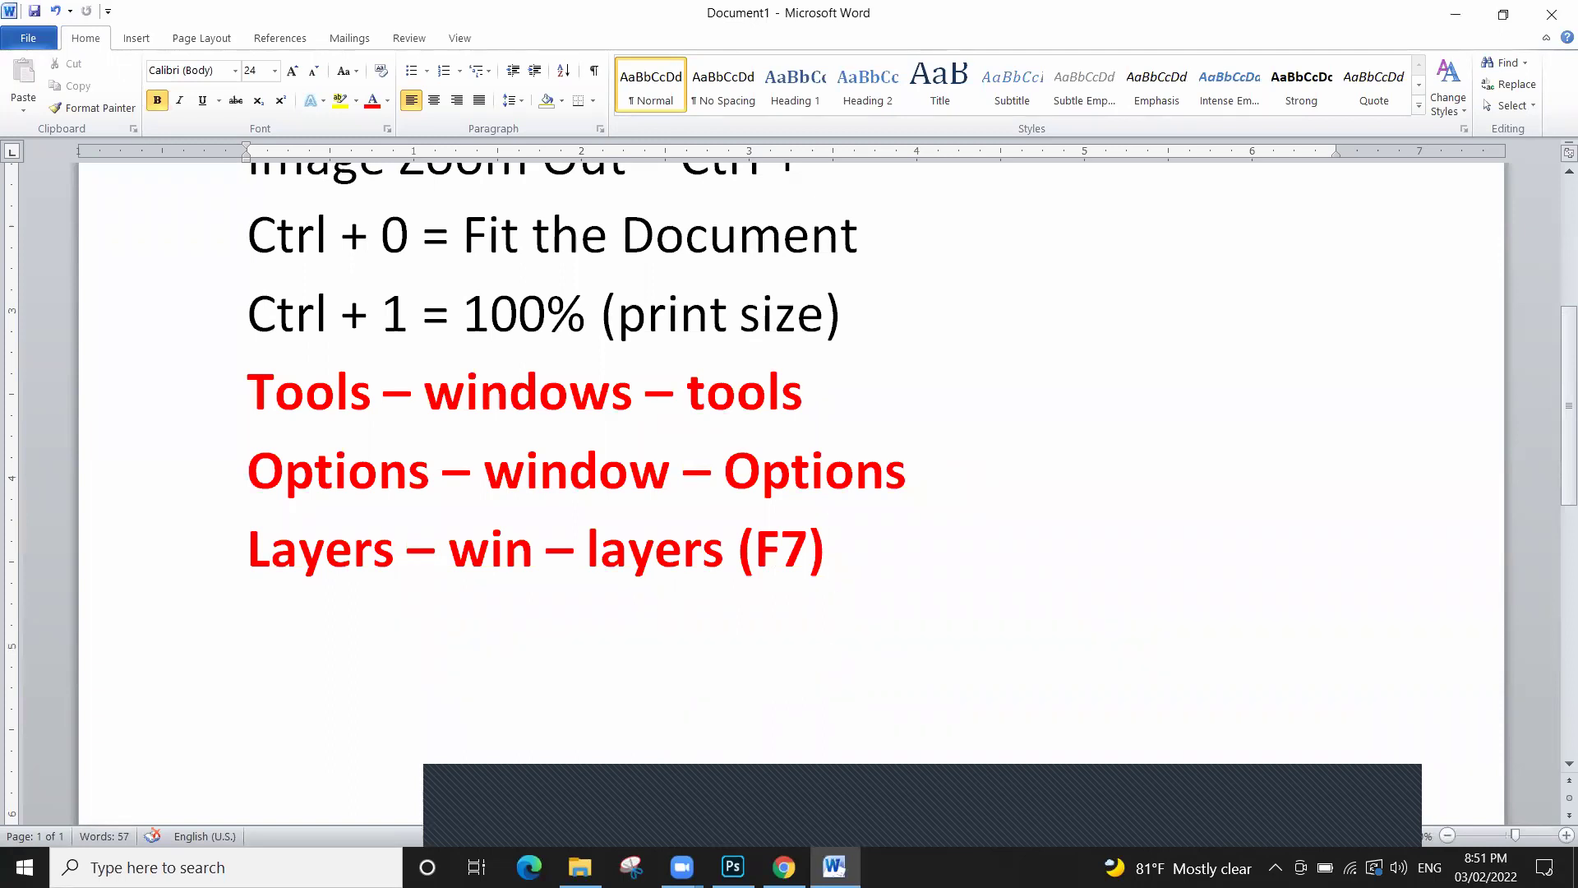
Switch to Photoshop and close 13.jpg without saving the changes
key("alt+Tab")
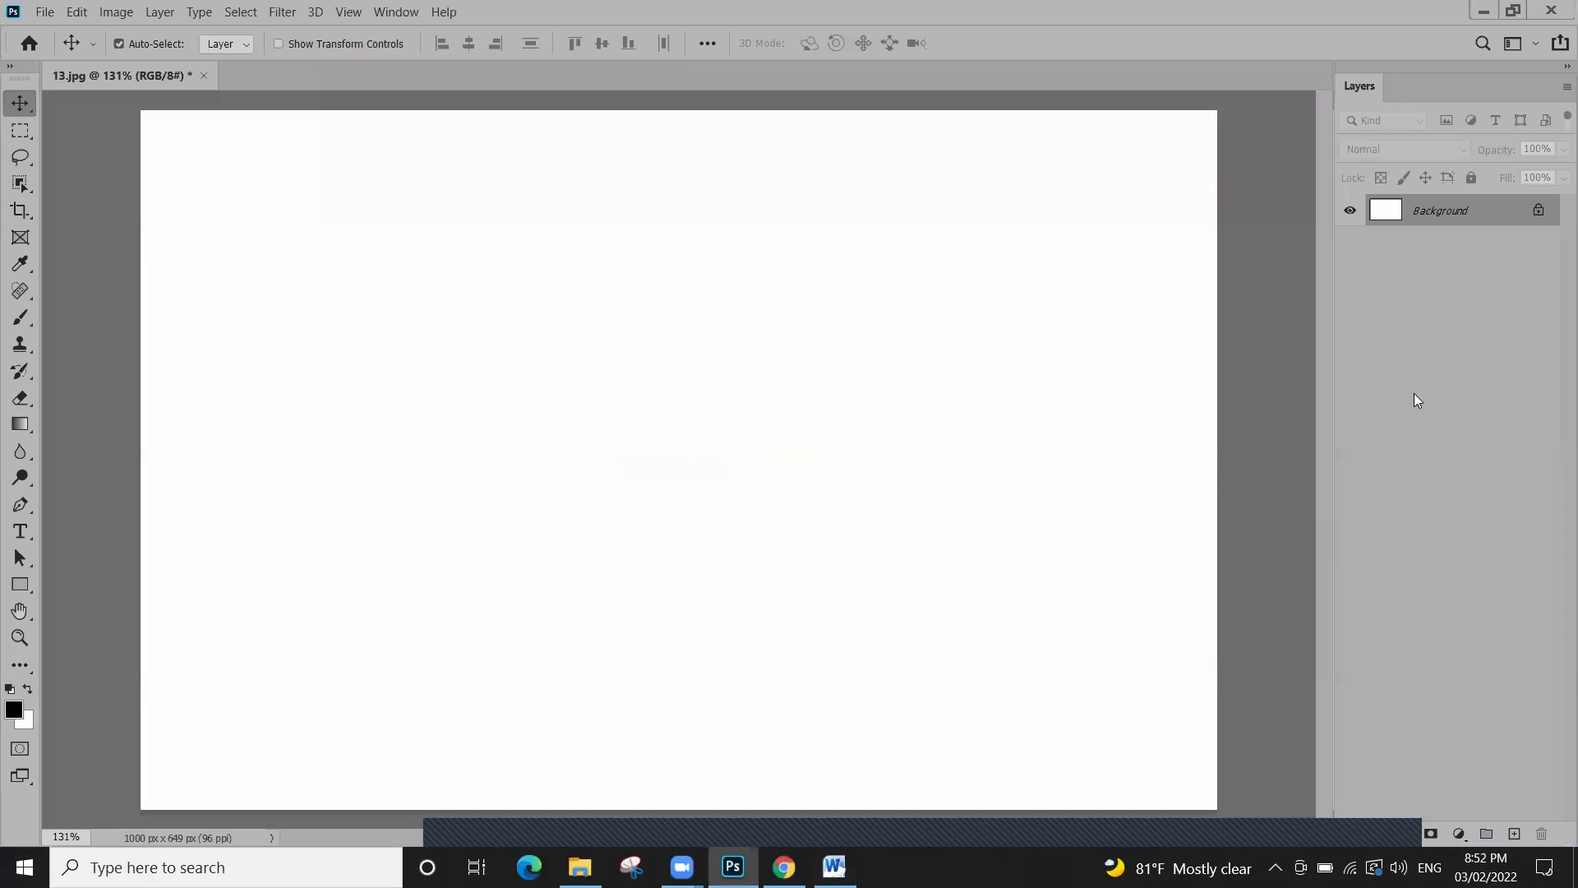
key("ctrl+w")
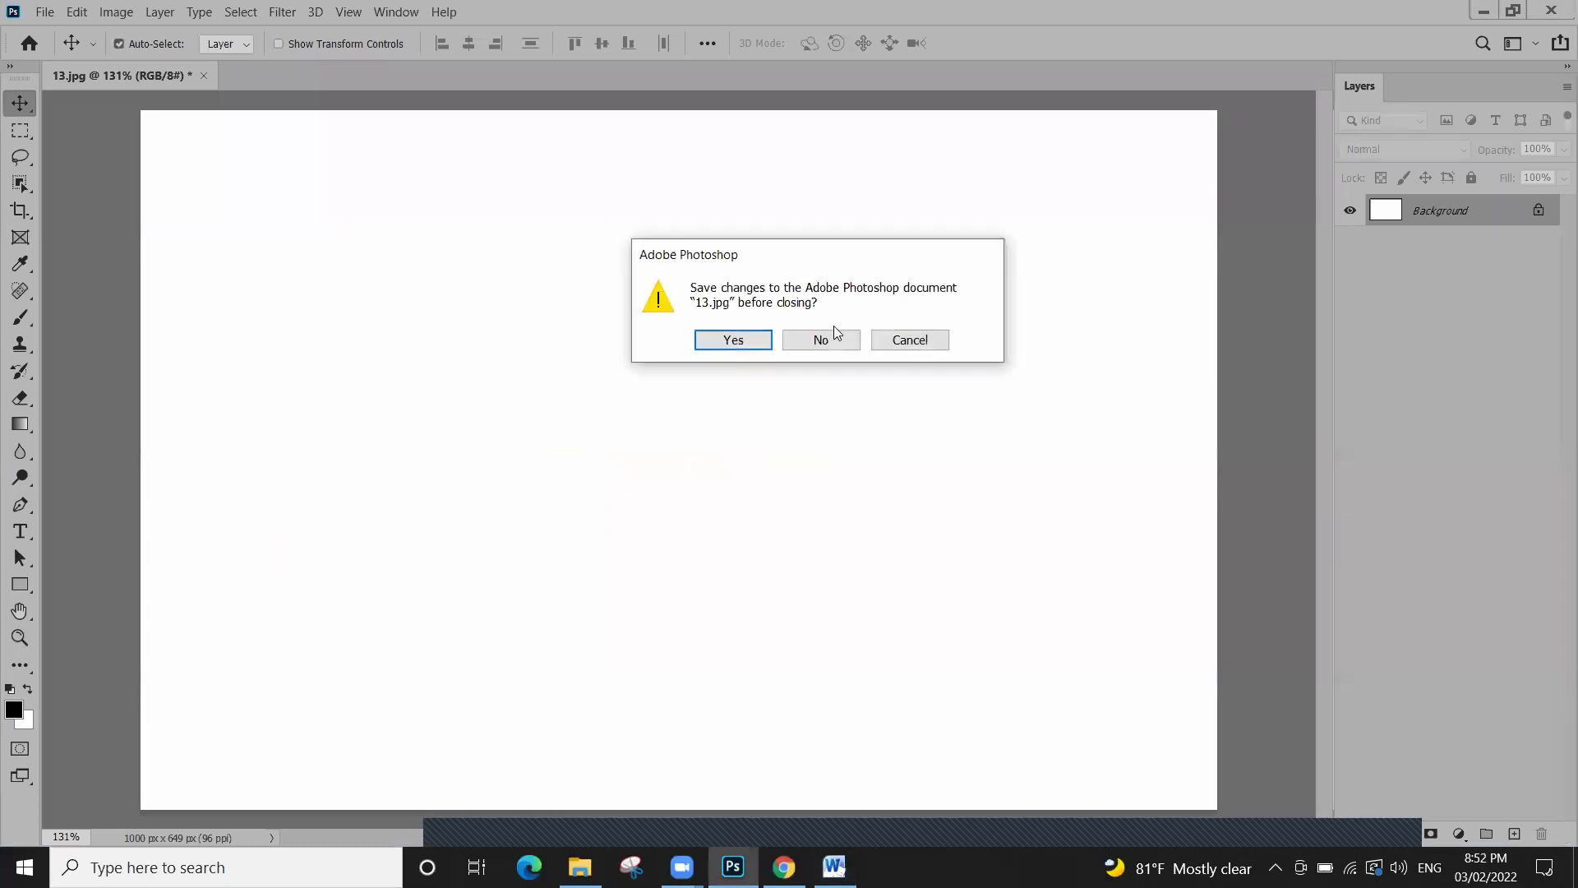
left_click(832, 347)
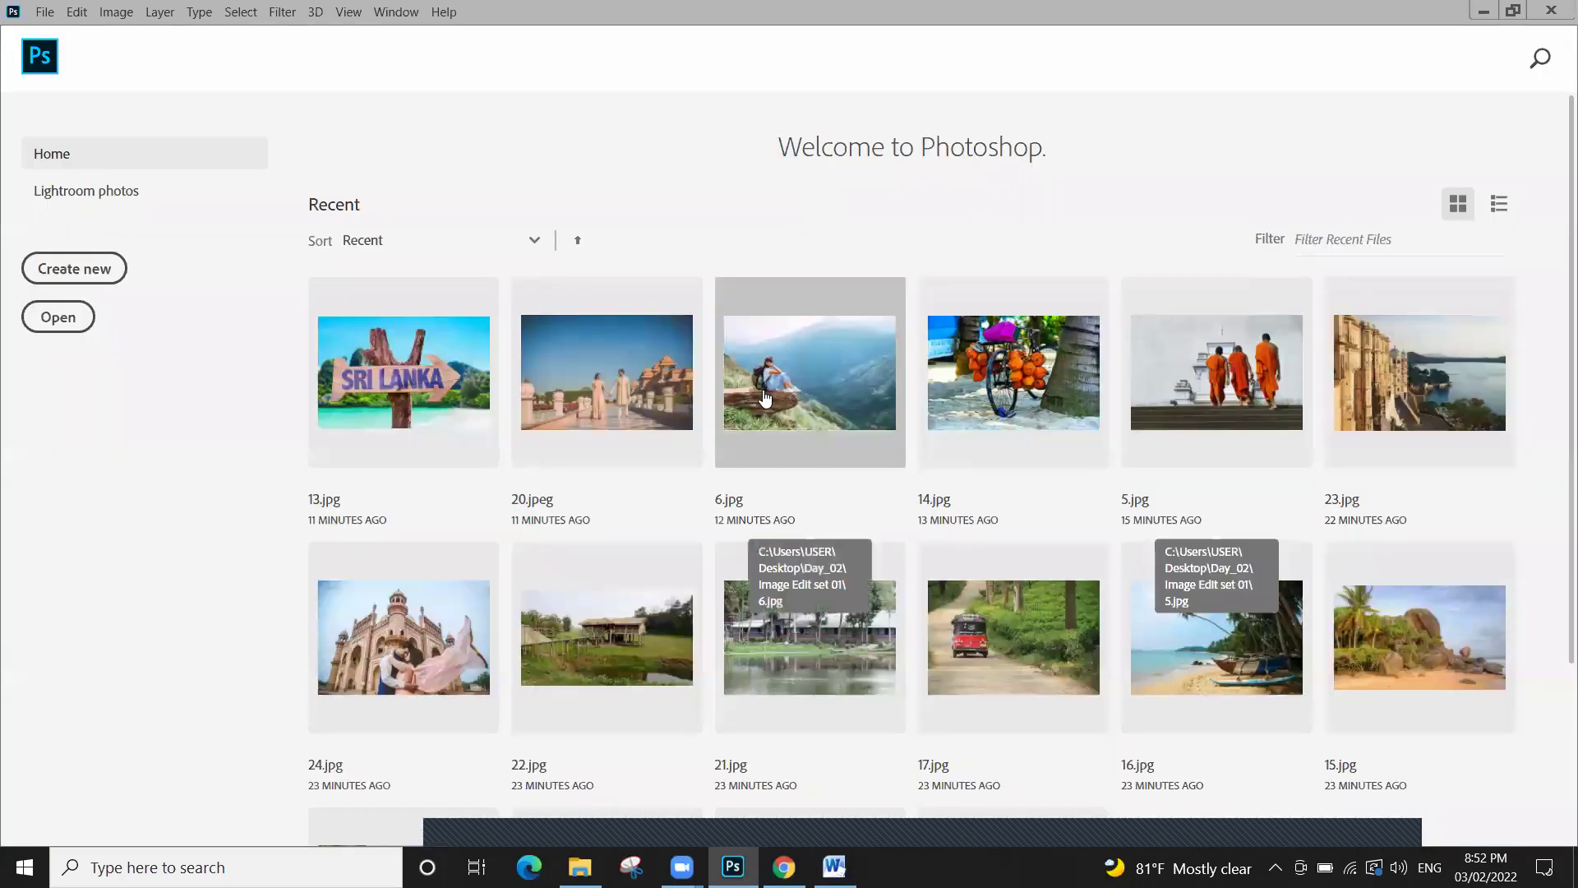
Show the desktop, open the Day_02 folder, and view the pictures in Image Edit set 01
left_click(1484, 13)
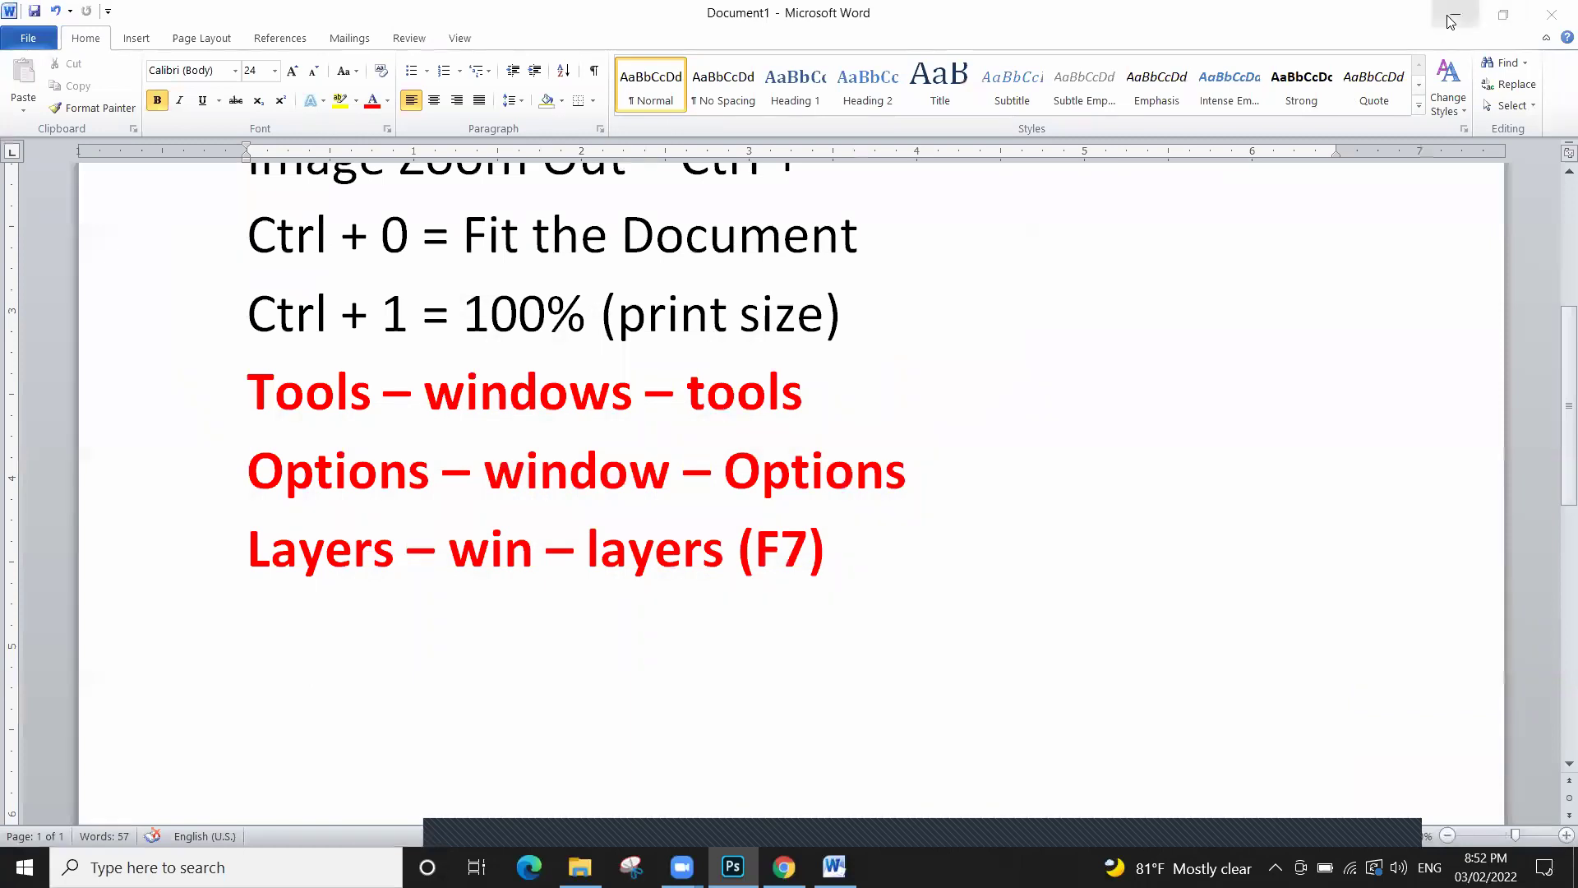
key("super+d")
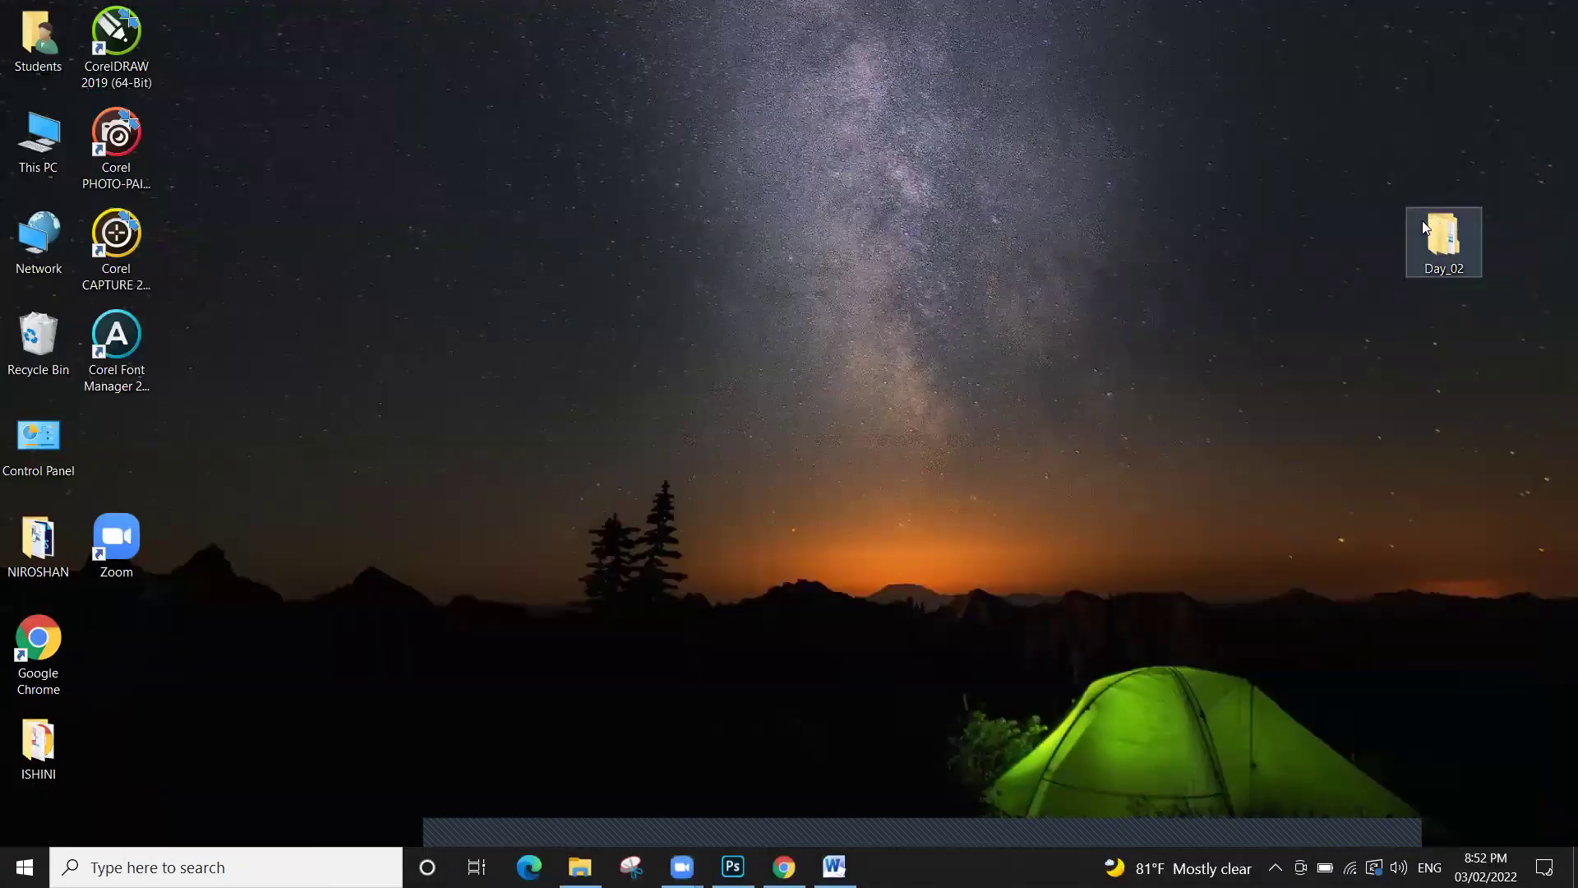
double_click(1405, 232)
left_click(336, 238)
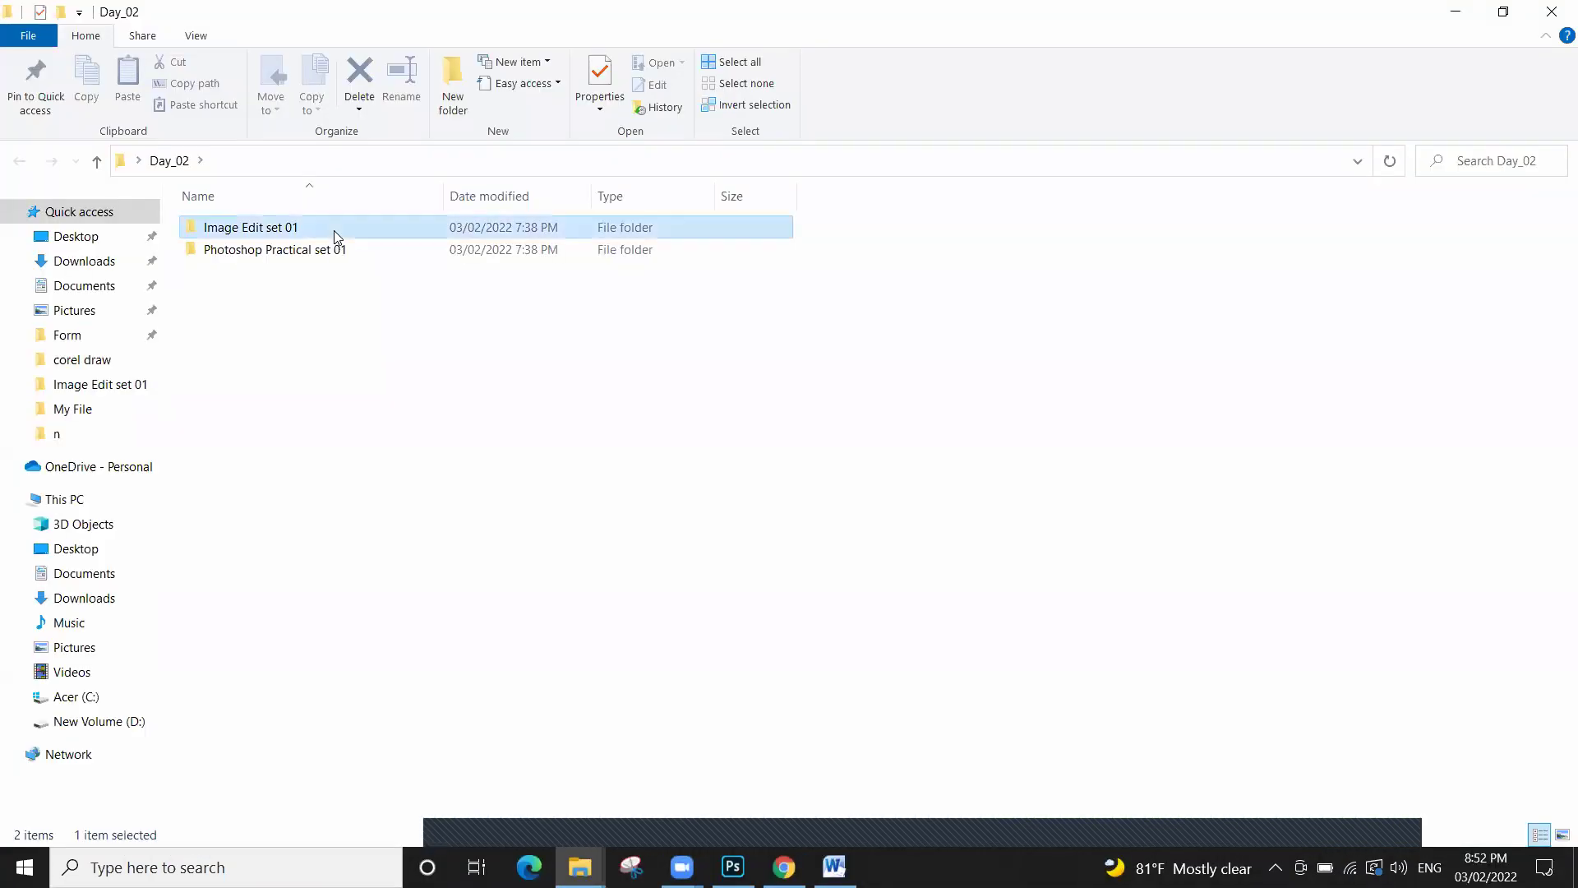
double_click(337, 236)
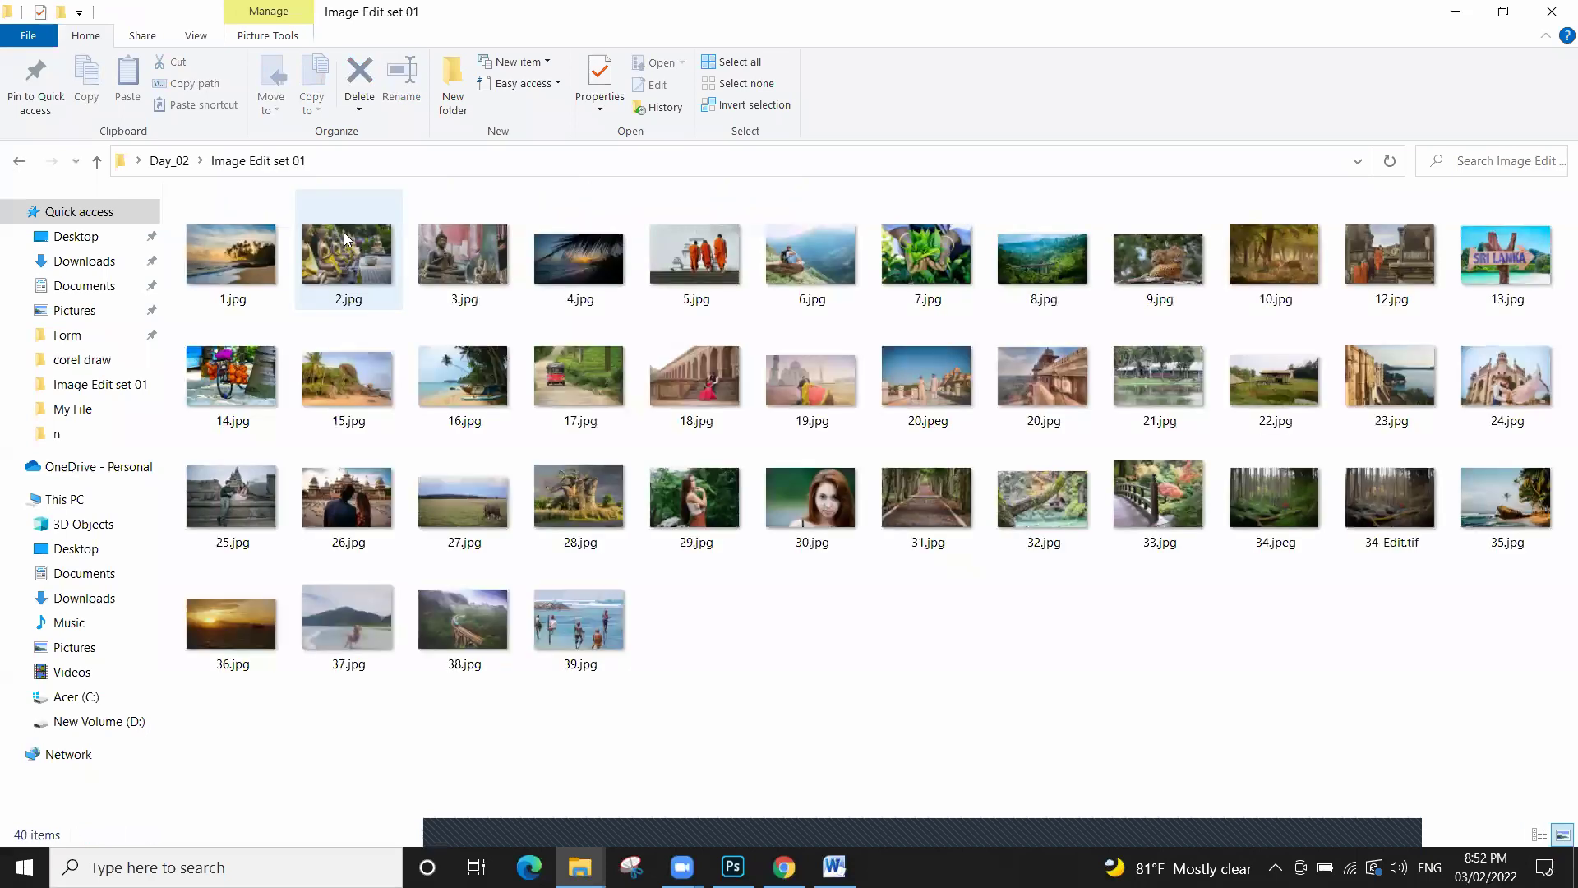
Go to the Photoshop Practical set 01 folder in Day_02, look into subfolder 9, and open subfolder 13
left_click(166, 162)
double_click(300, 262)
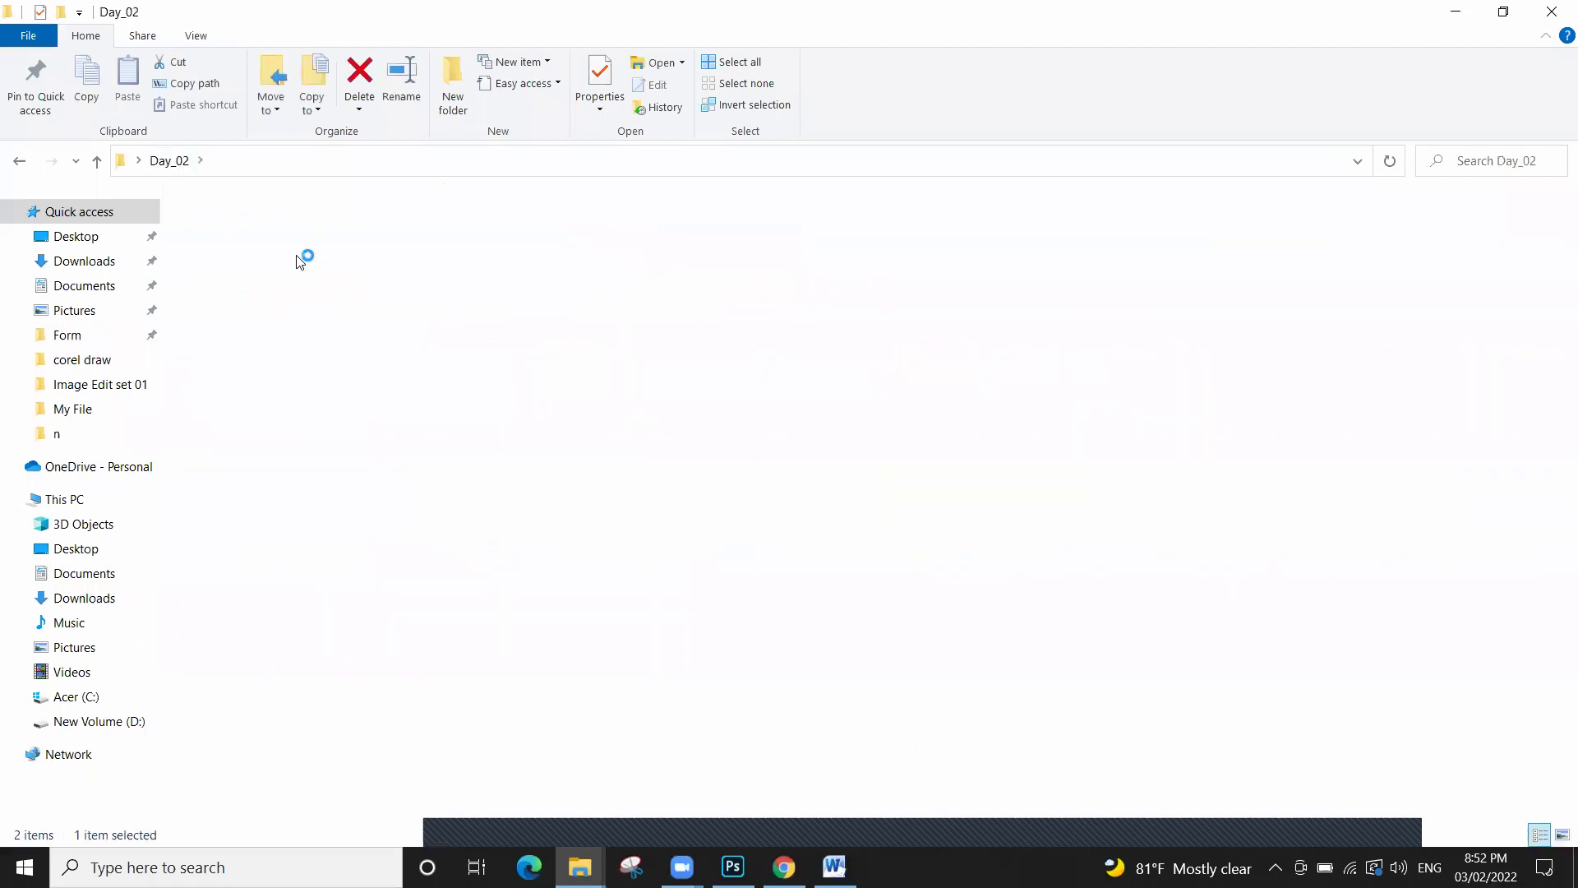
double_click(397, 403)
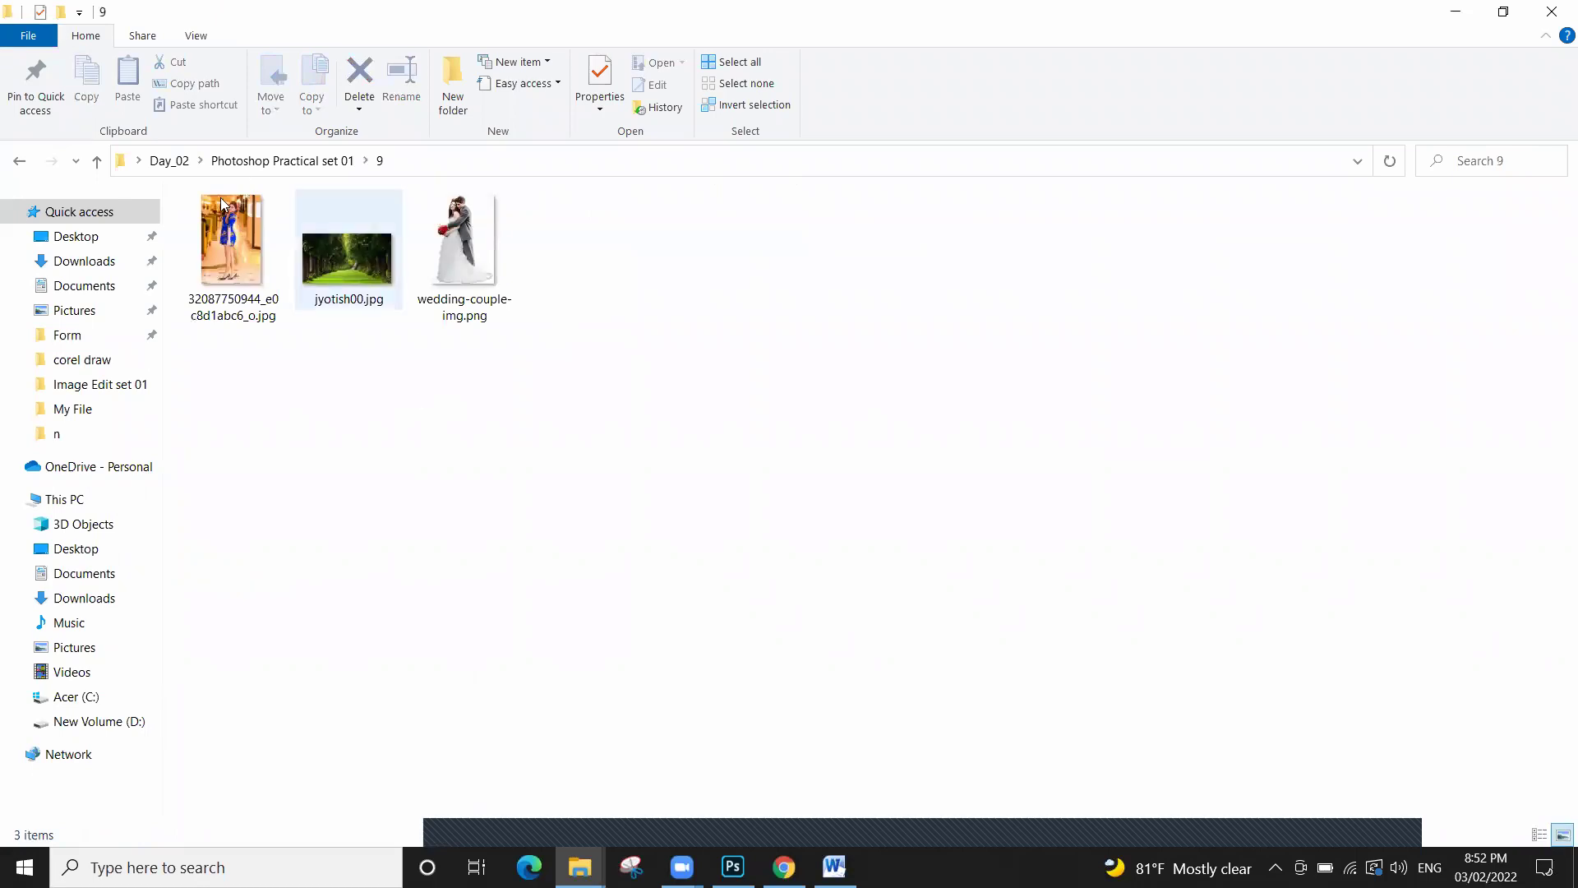
left_click(234, 164)
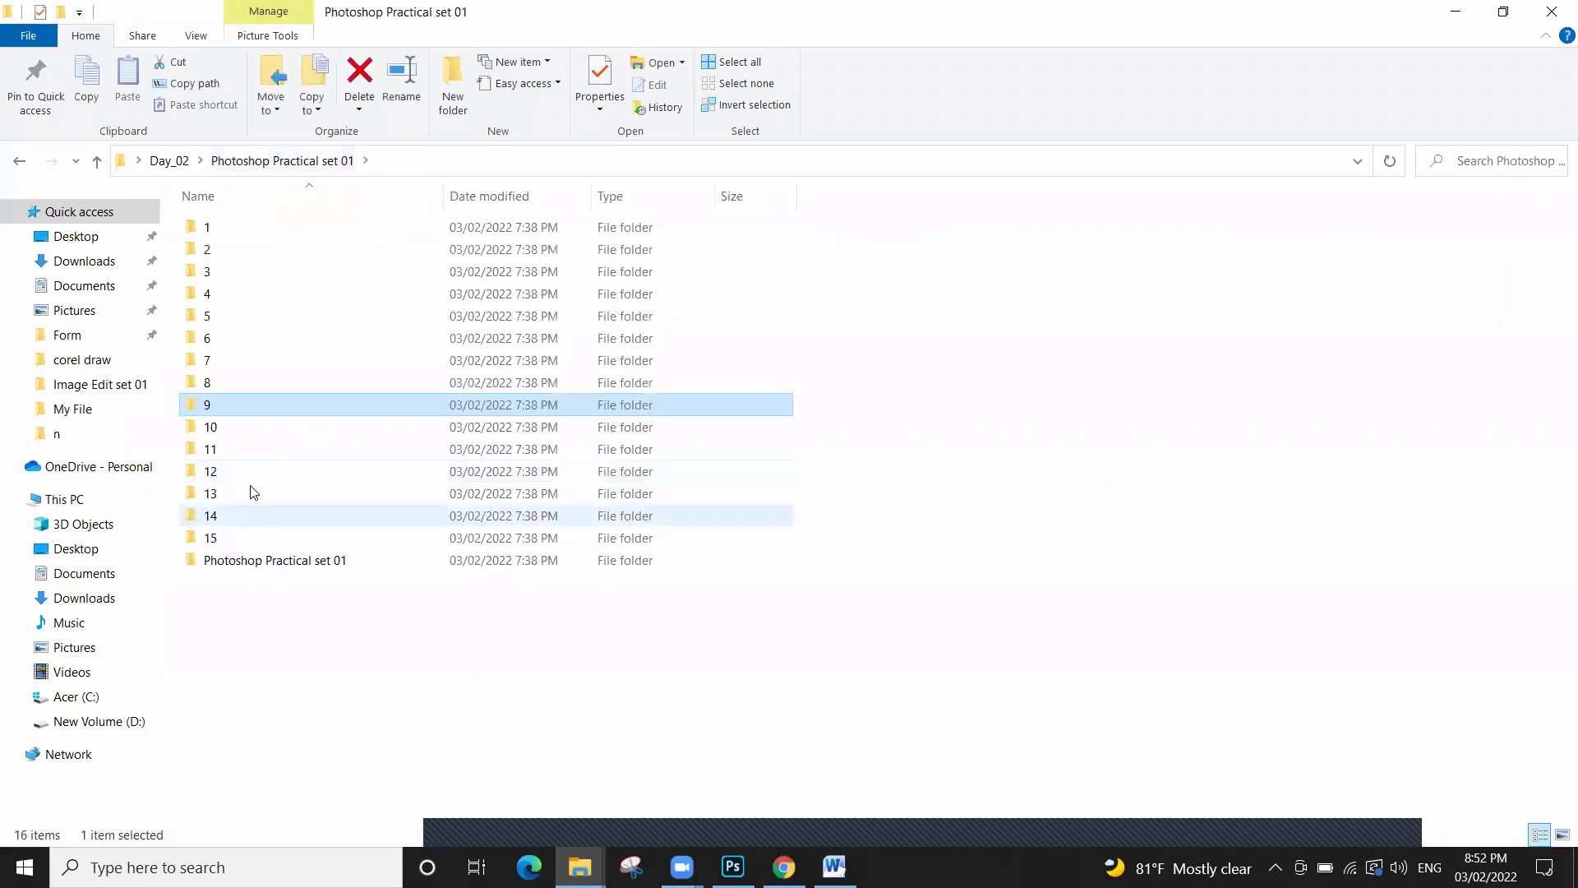
double_click(250, 487)
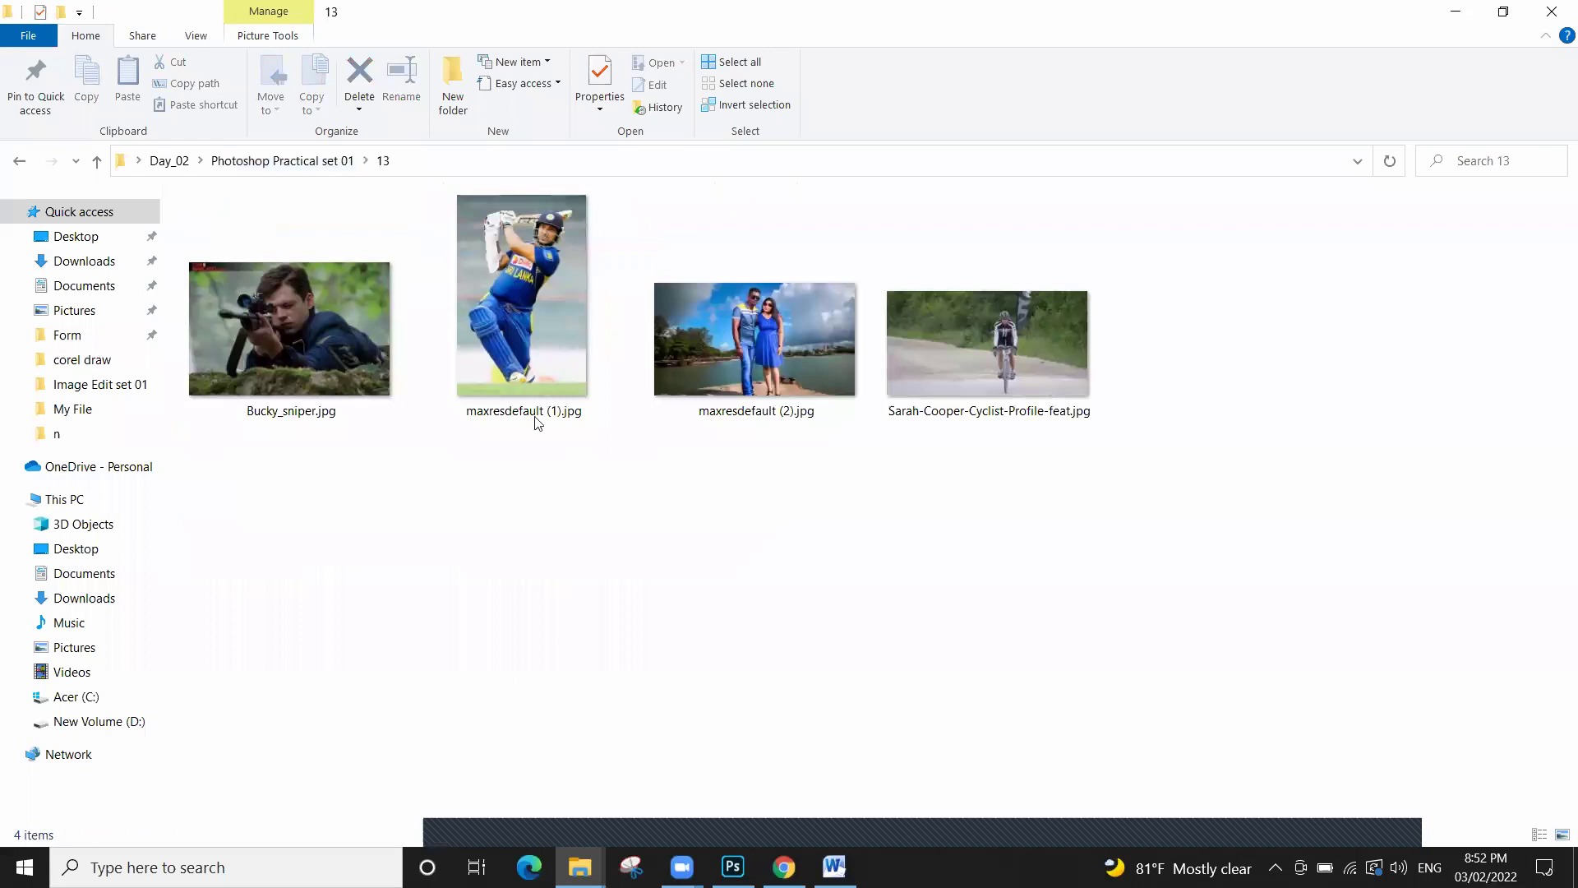
Open maxresdefault (2).jpg and the cyclist photo from folder 13 in Photoshop, and fit each image to the window
left_click_drag(753, 515, 709, 251)
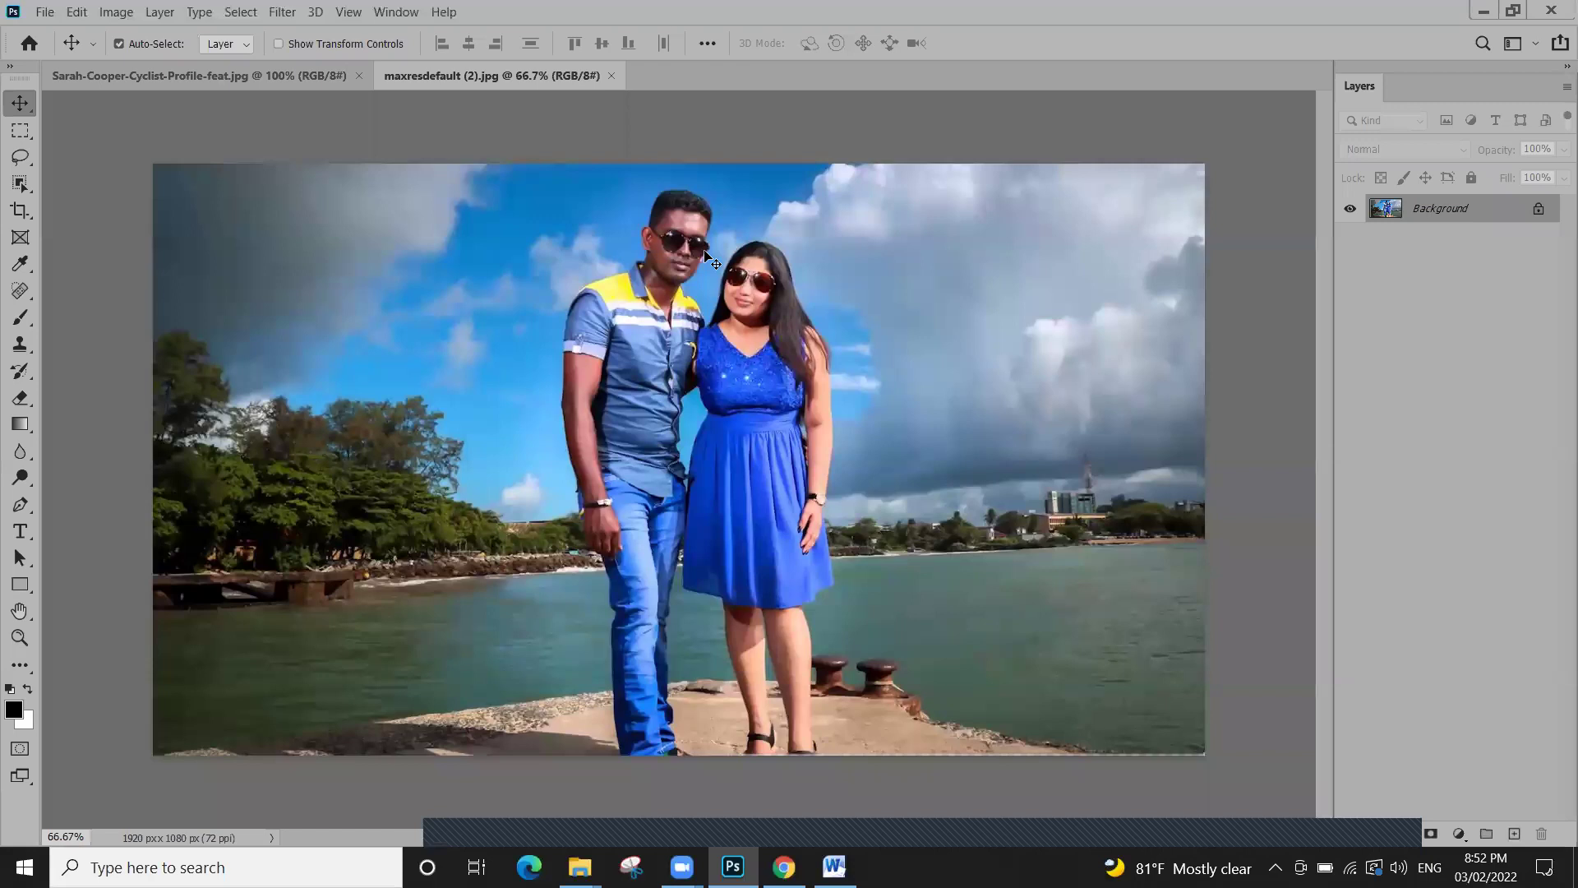
key("ctrl+0")
key("ctrl+Tab")
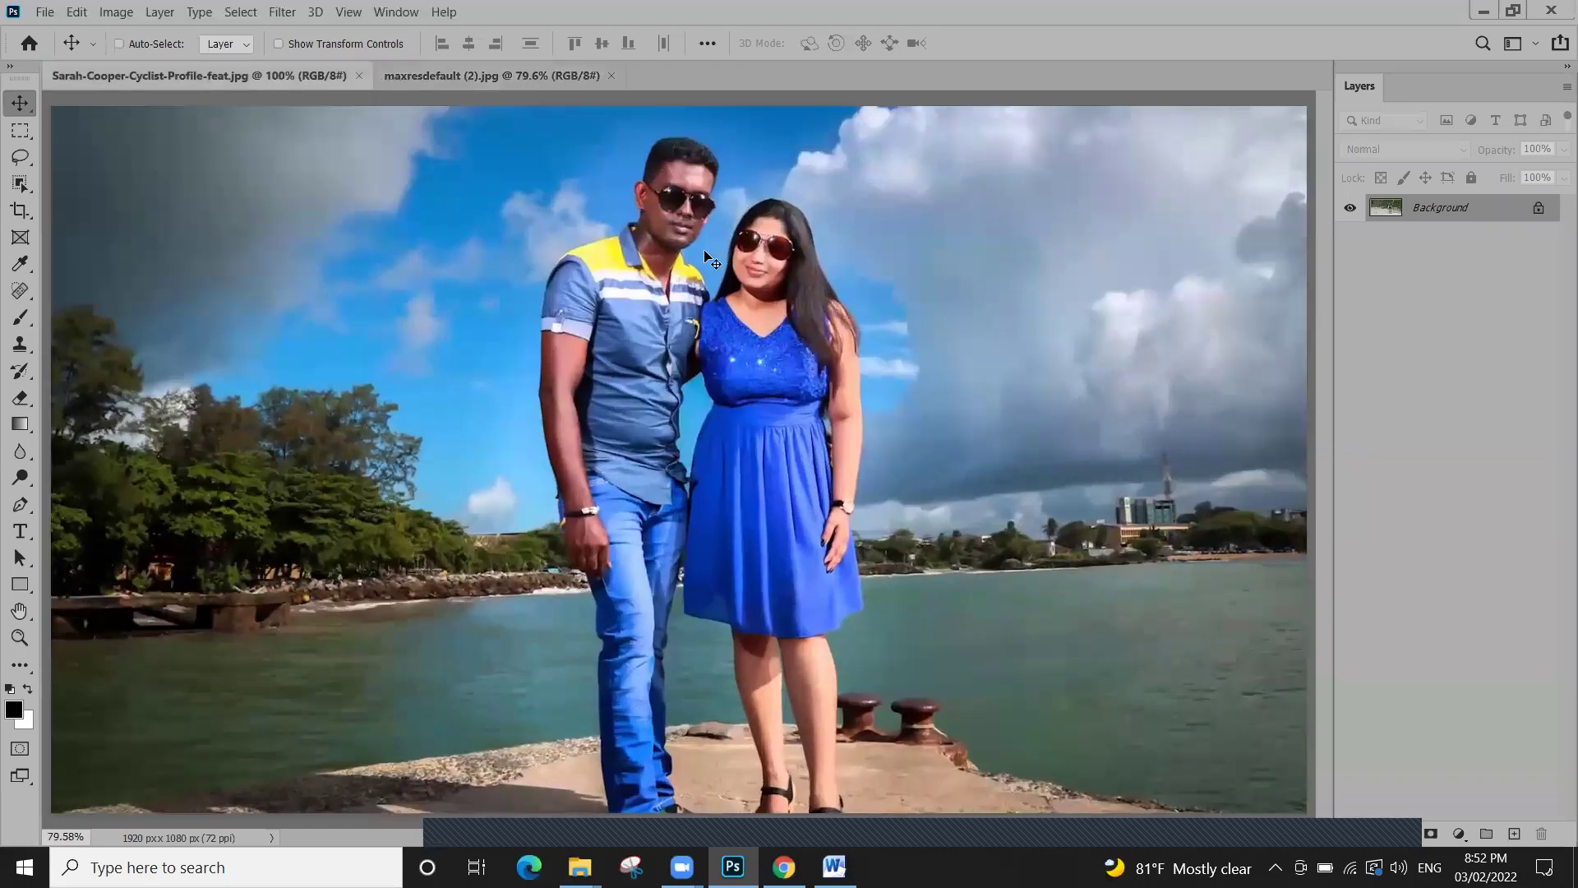
key("ctrl+0")
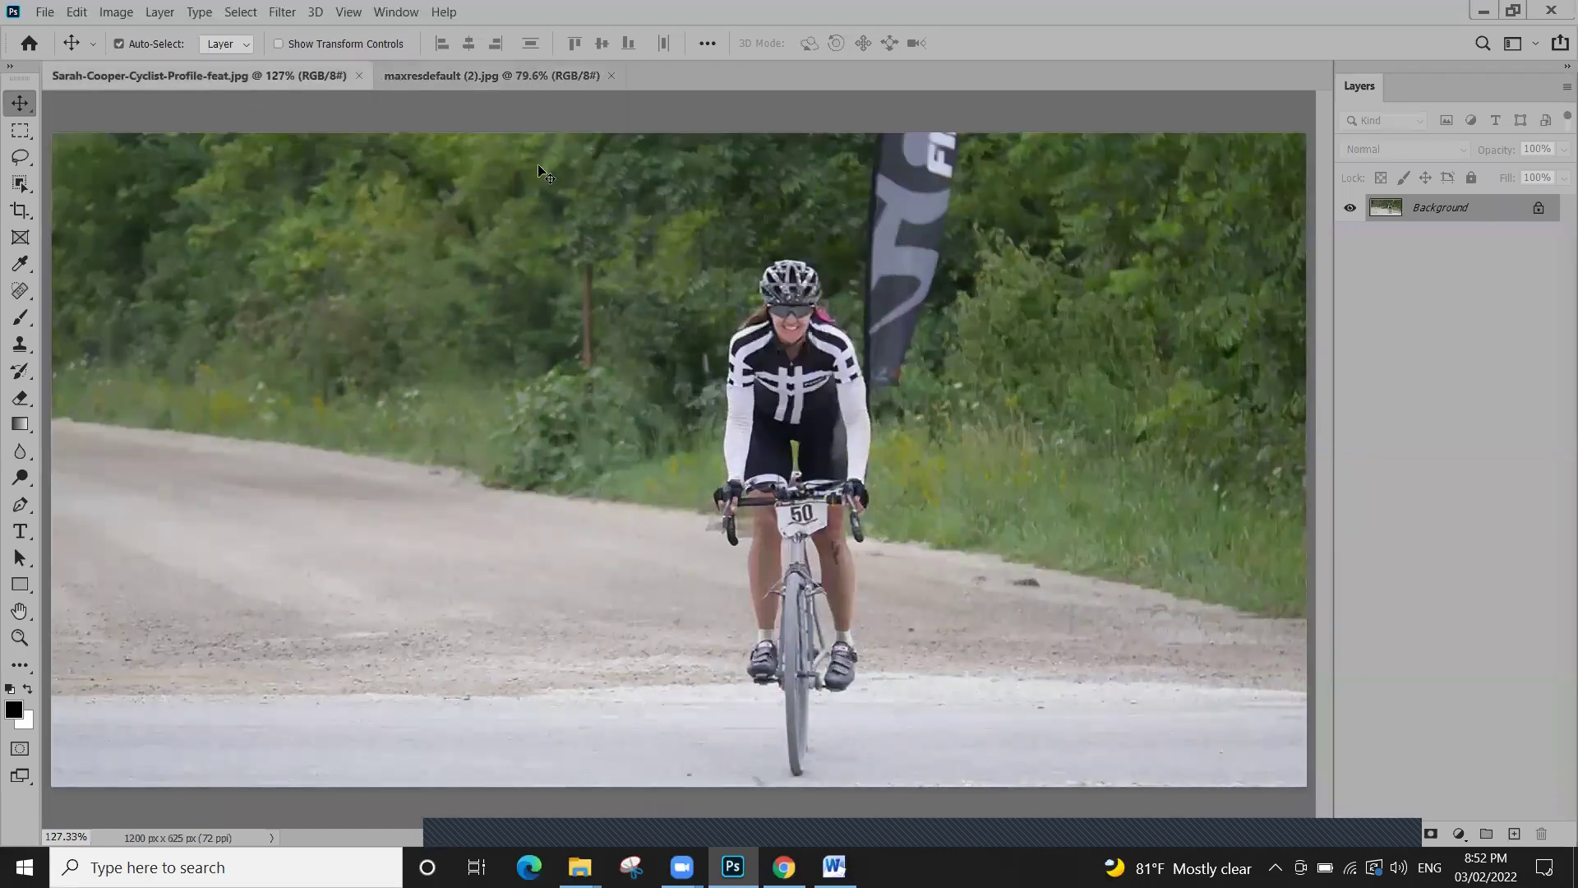
Close maxresdefault (2).jpg, open 15.jpg from the Image Edit set 01 folder, and fit it to the window
left_click(490, 72)
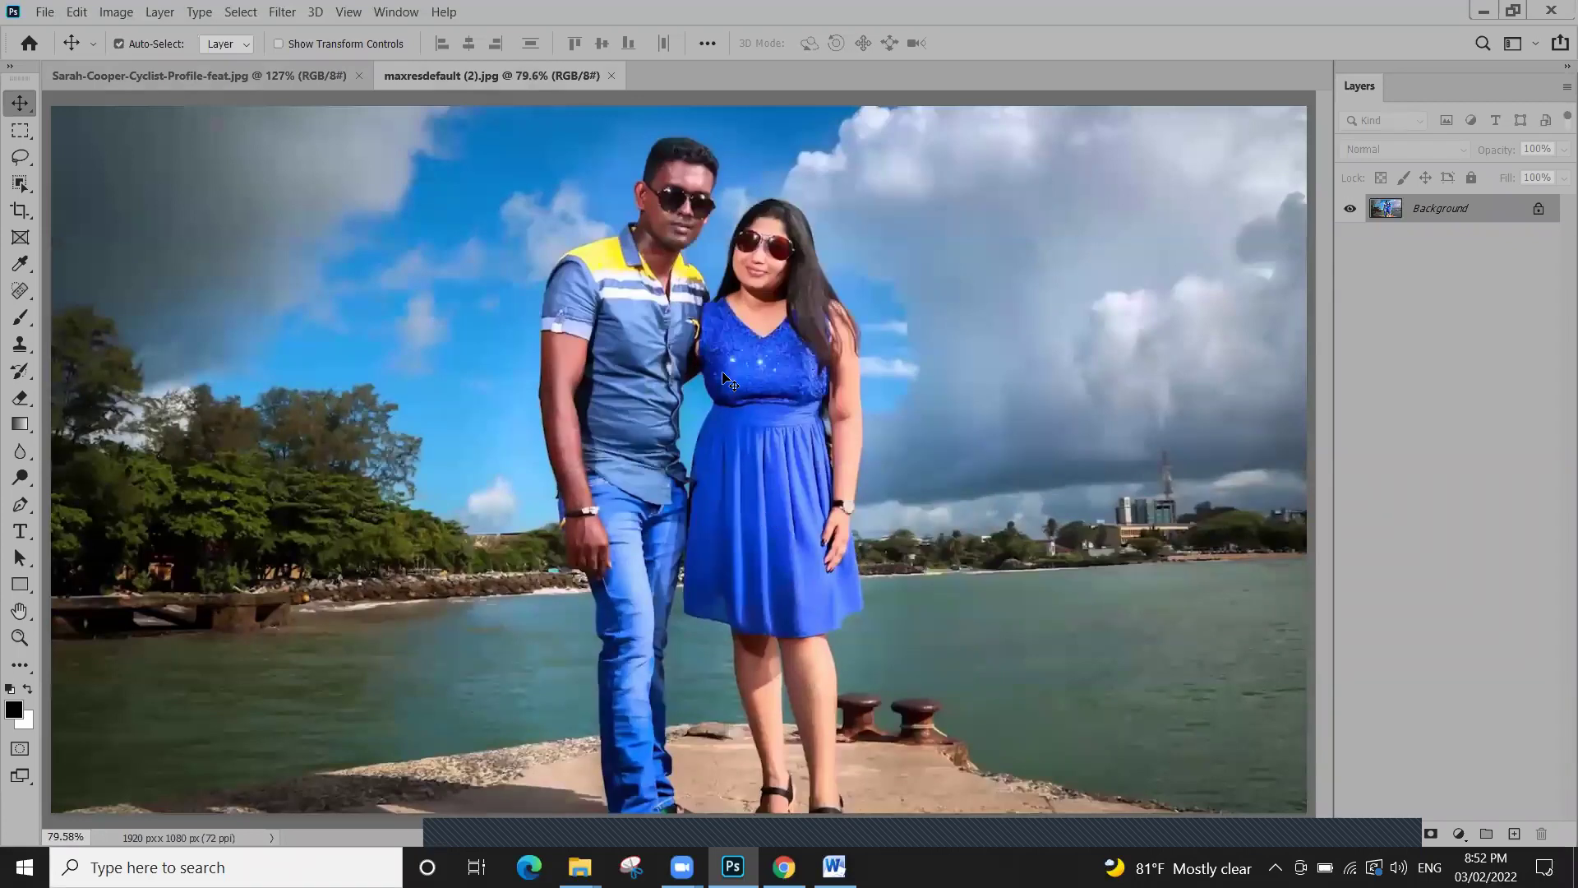
left_click(610, 75)
left_click(44, 12)
left_click(59, 51)
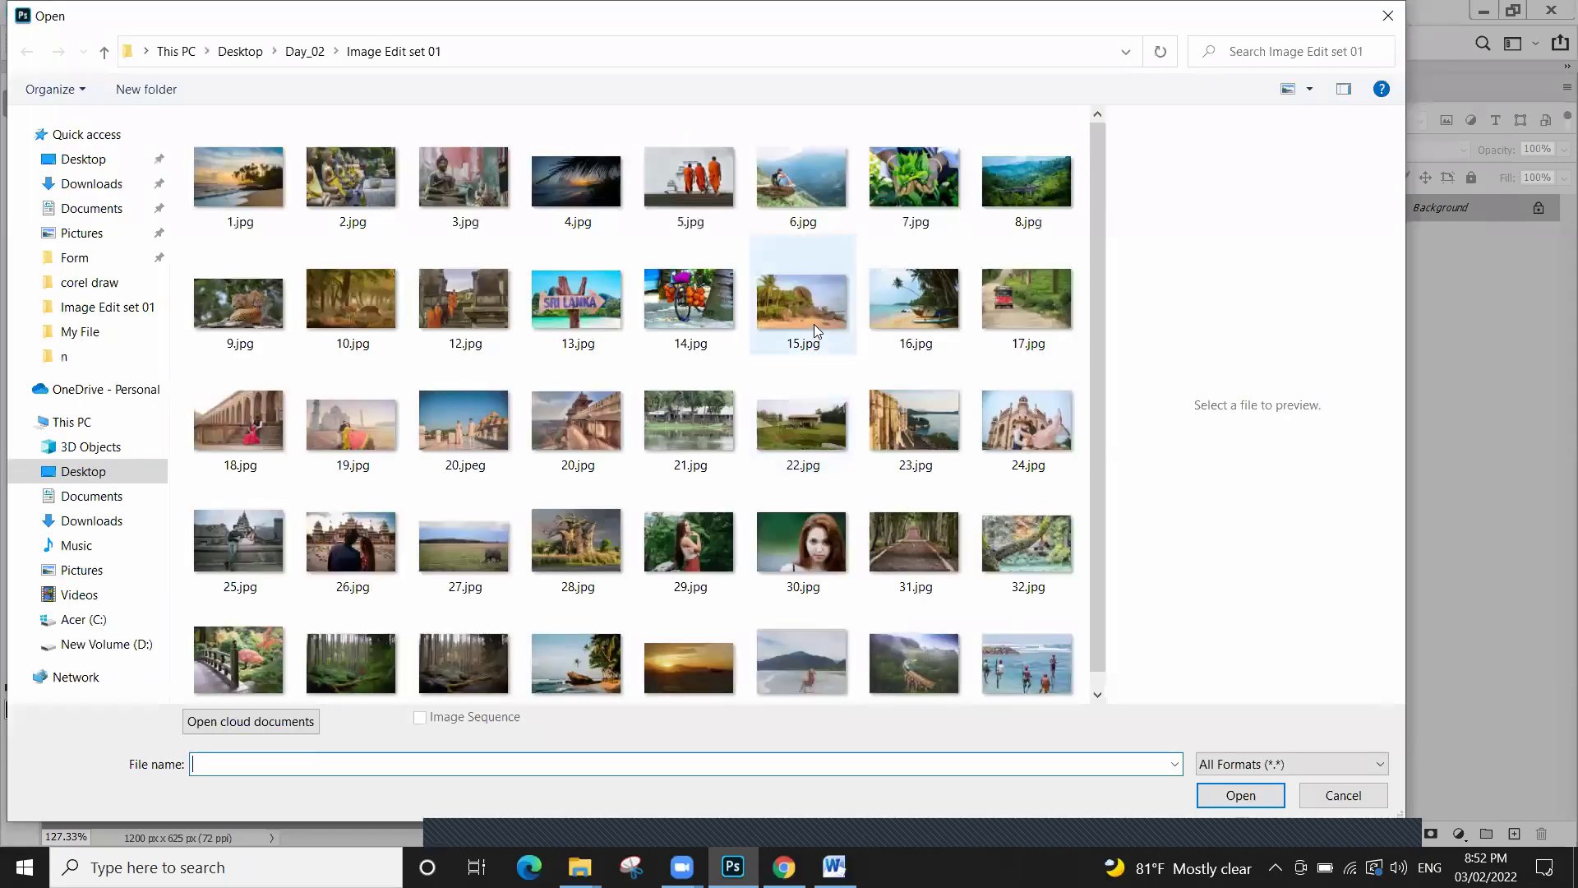
double_click(814, 325)
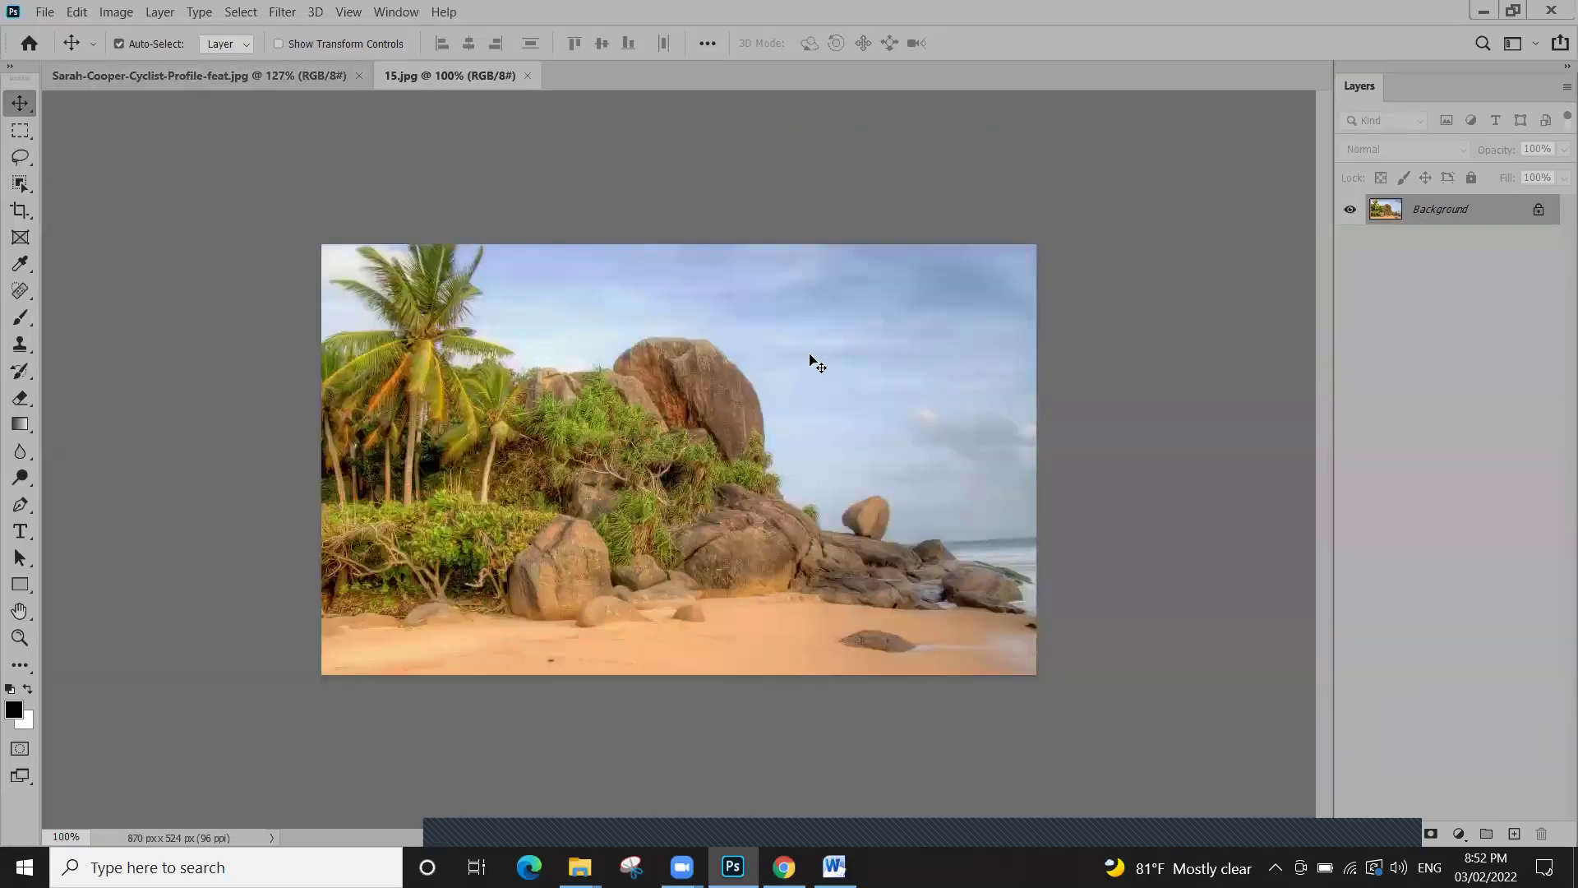
key("ctrl+0")
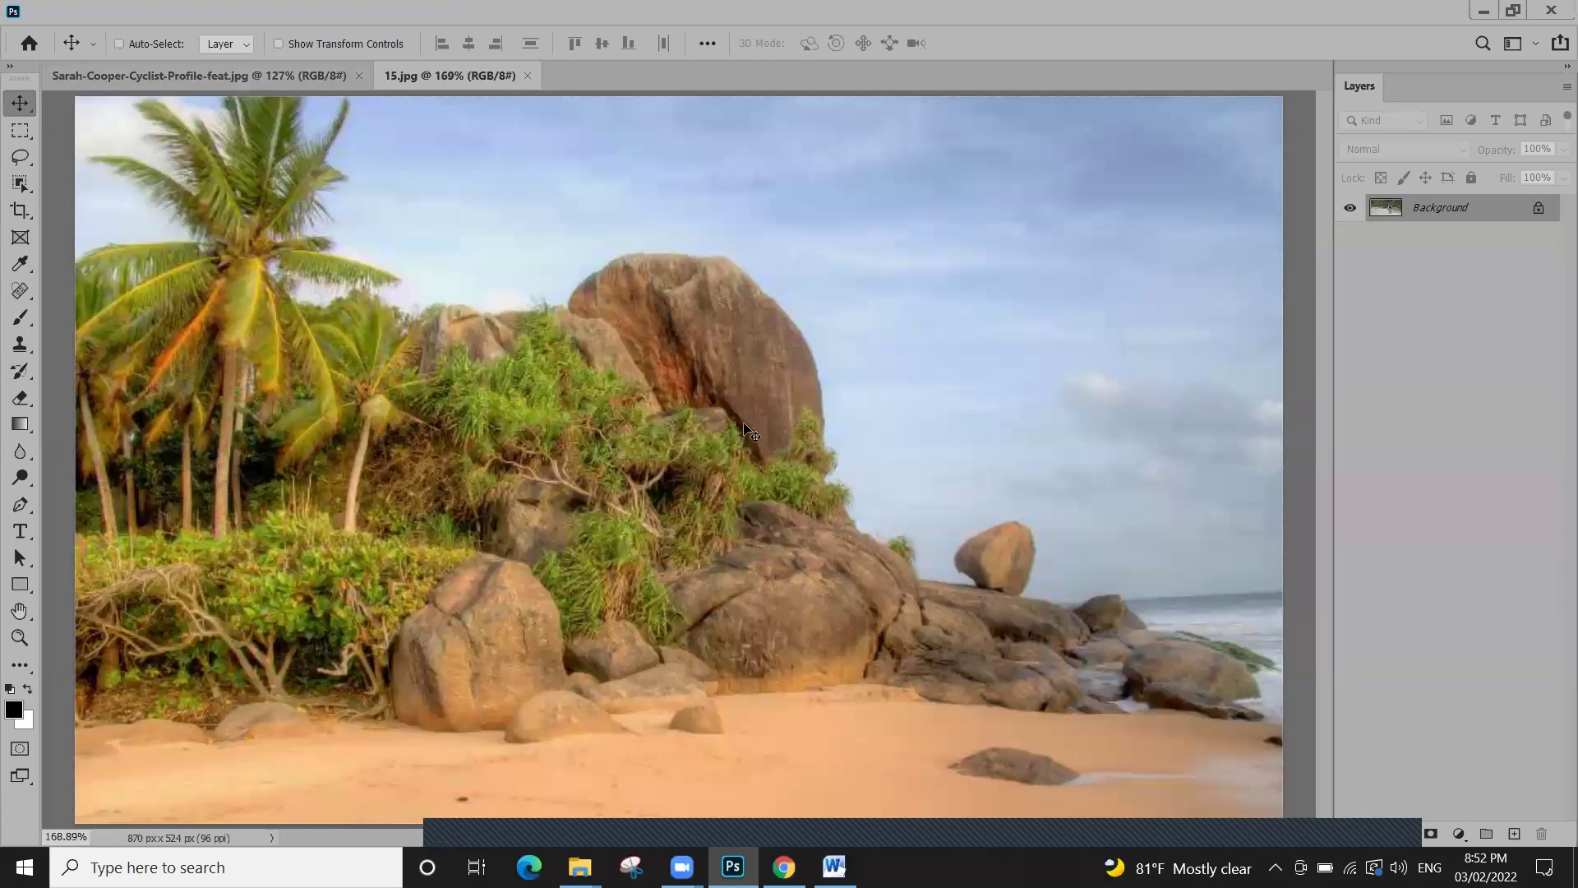
Compare the cyclist photo with 15.jpg and close the cyclist photo
key("ctrl+Tab")
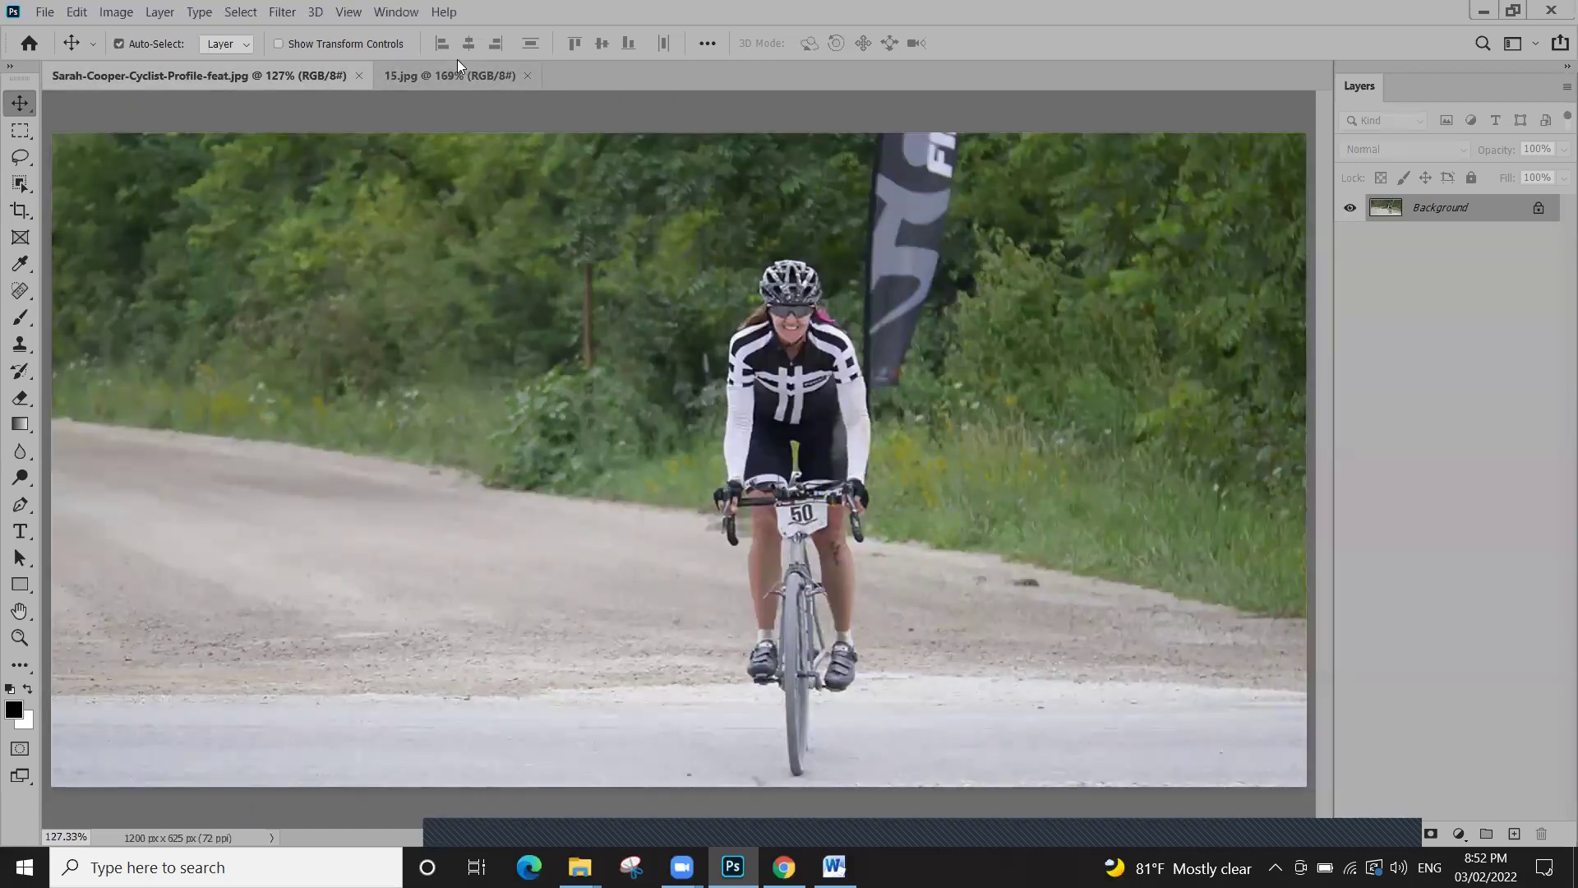
key("ctrl+Tab")
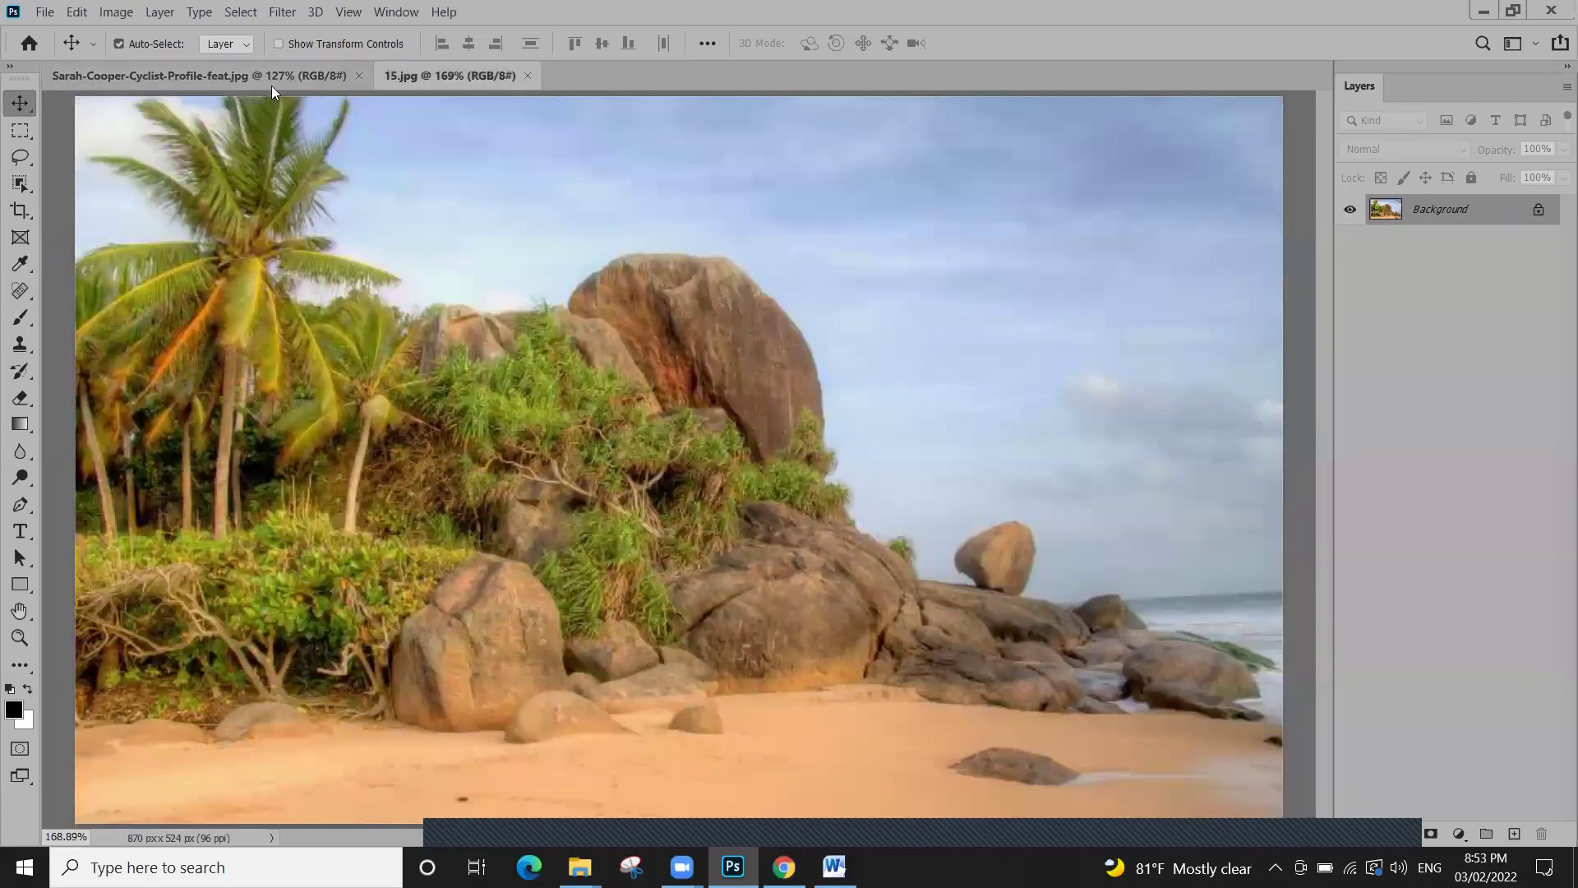
left_click(358, 86)
left_click(357, 74)
Open 6.jpg from the Image Edit set 01 folder and fit it to the window
left_click(46, 20)
left_click(53, 44)
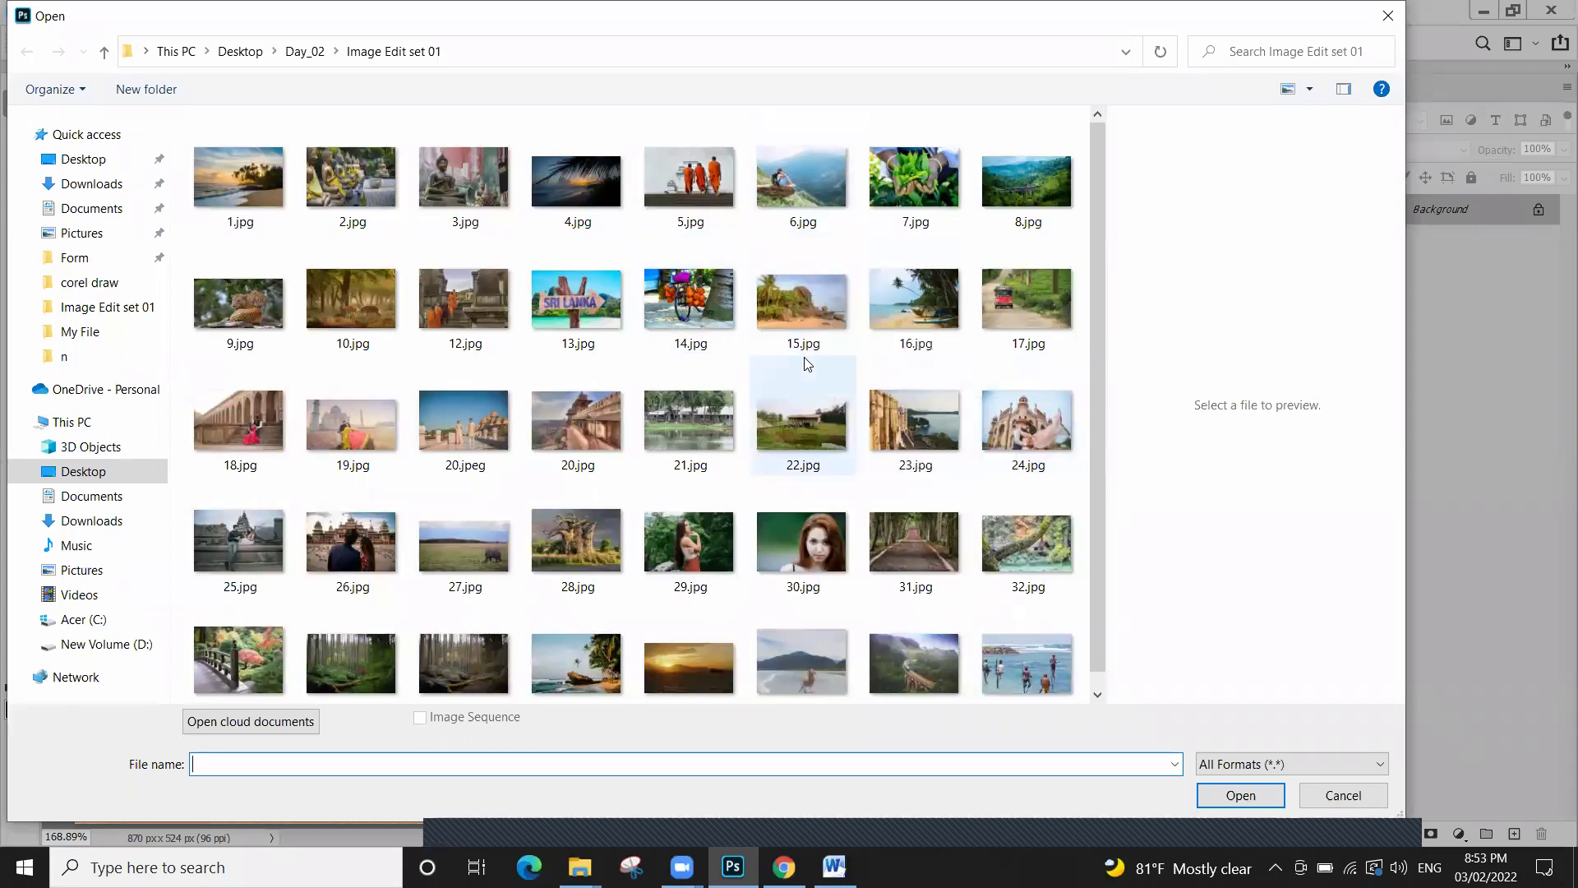
scroll(807, 364, "down", 1)
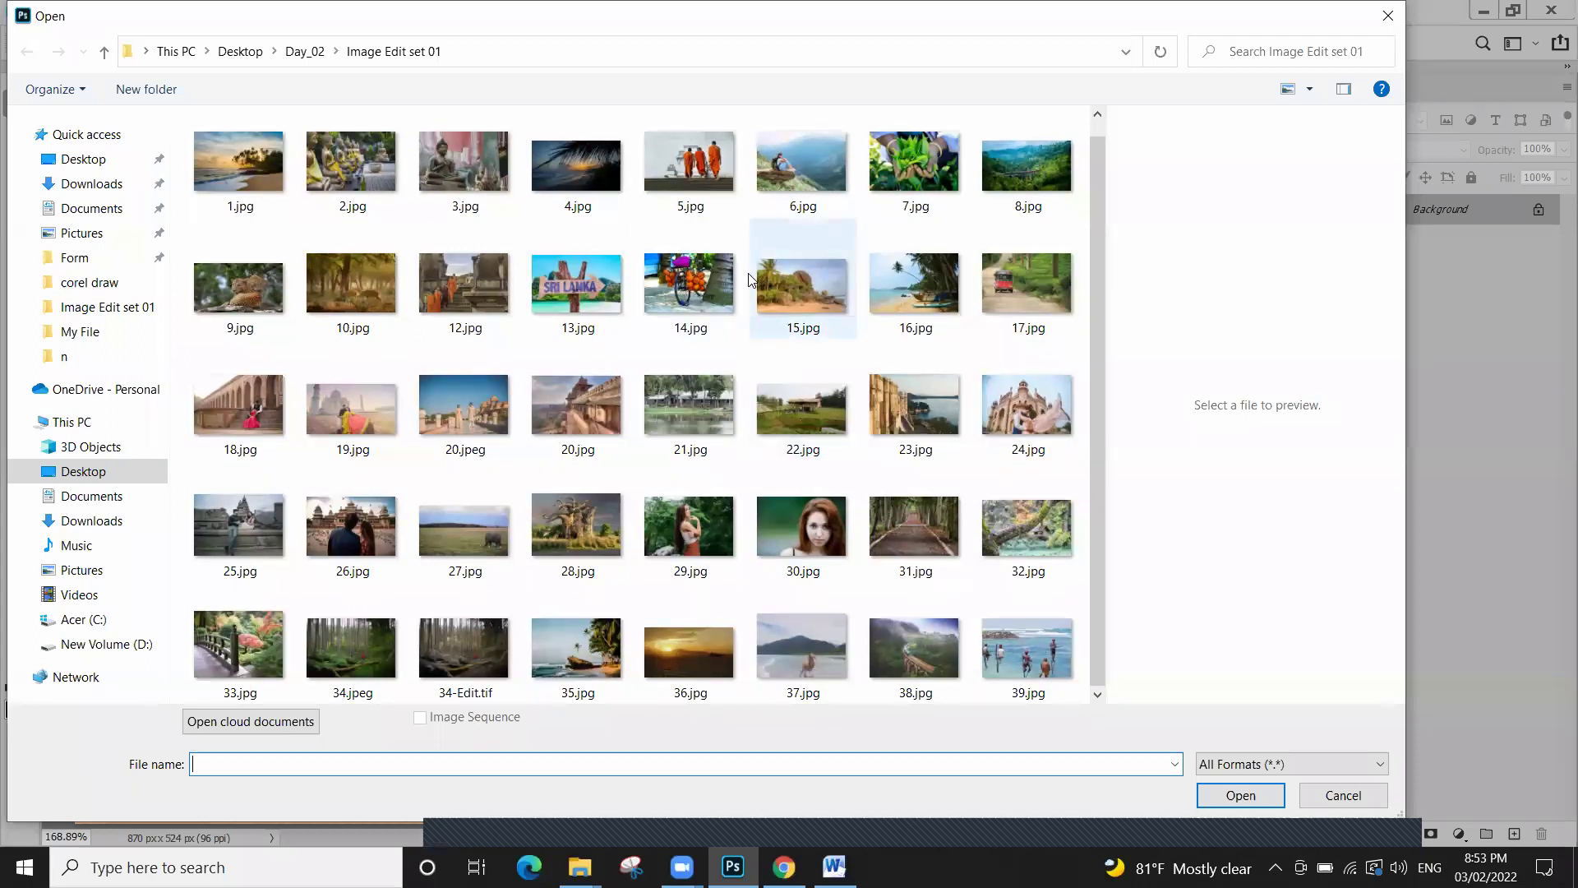
scroll(797, 185, "up", 1)
double_click(798, 189)
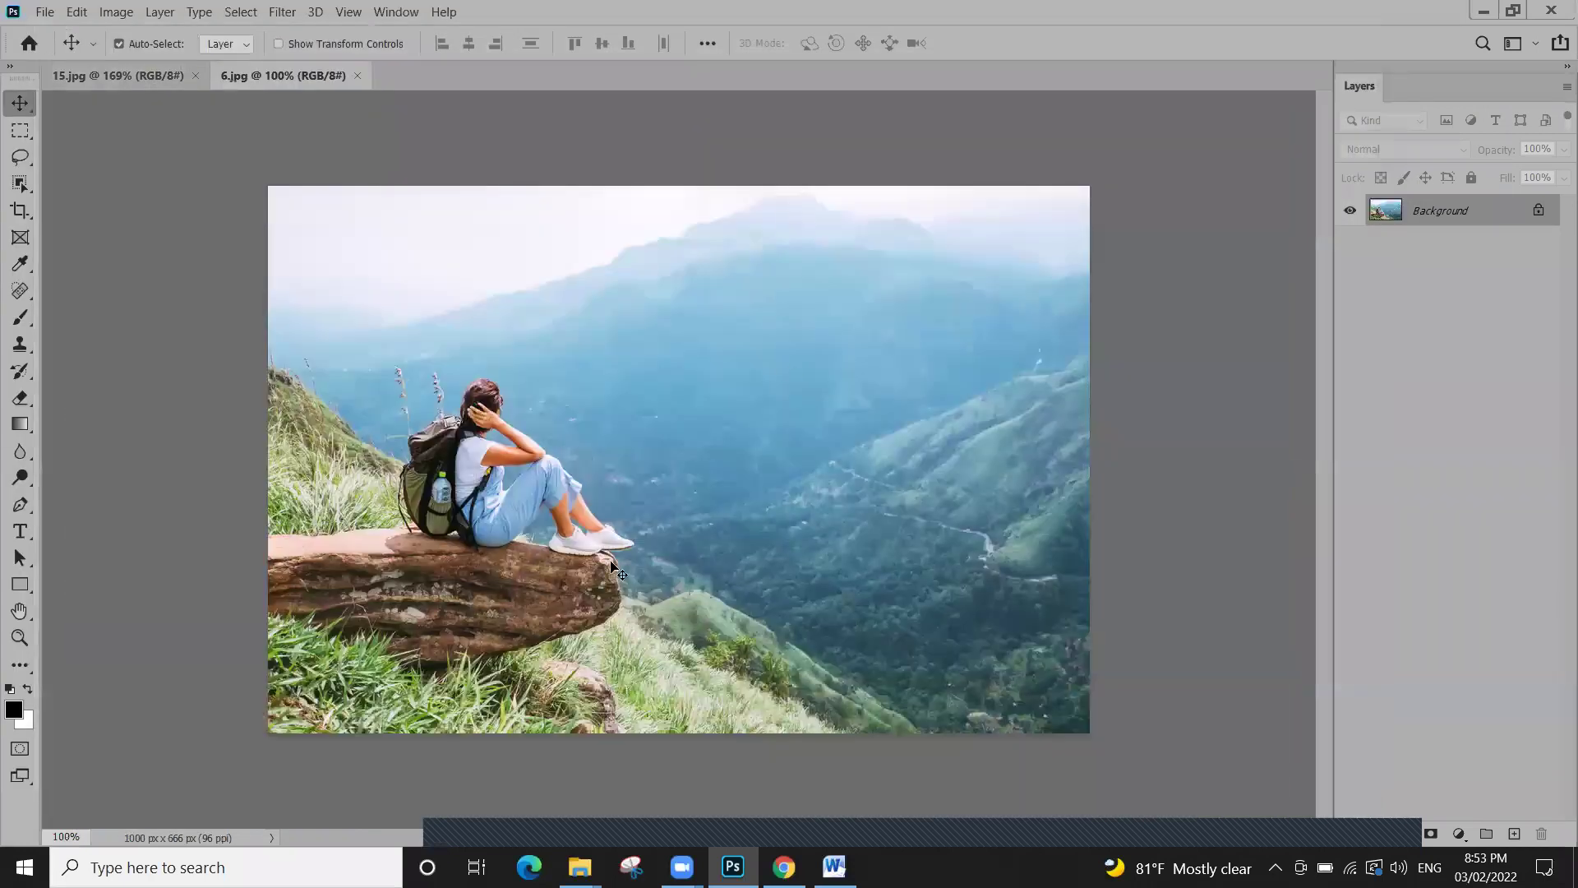
key("ctrl+plus")
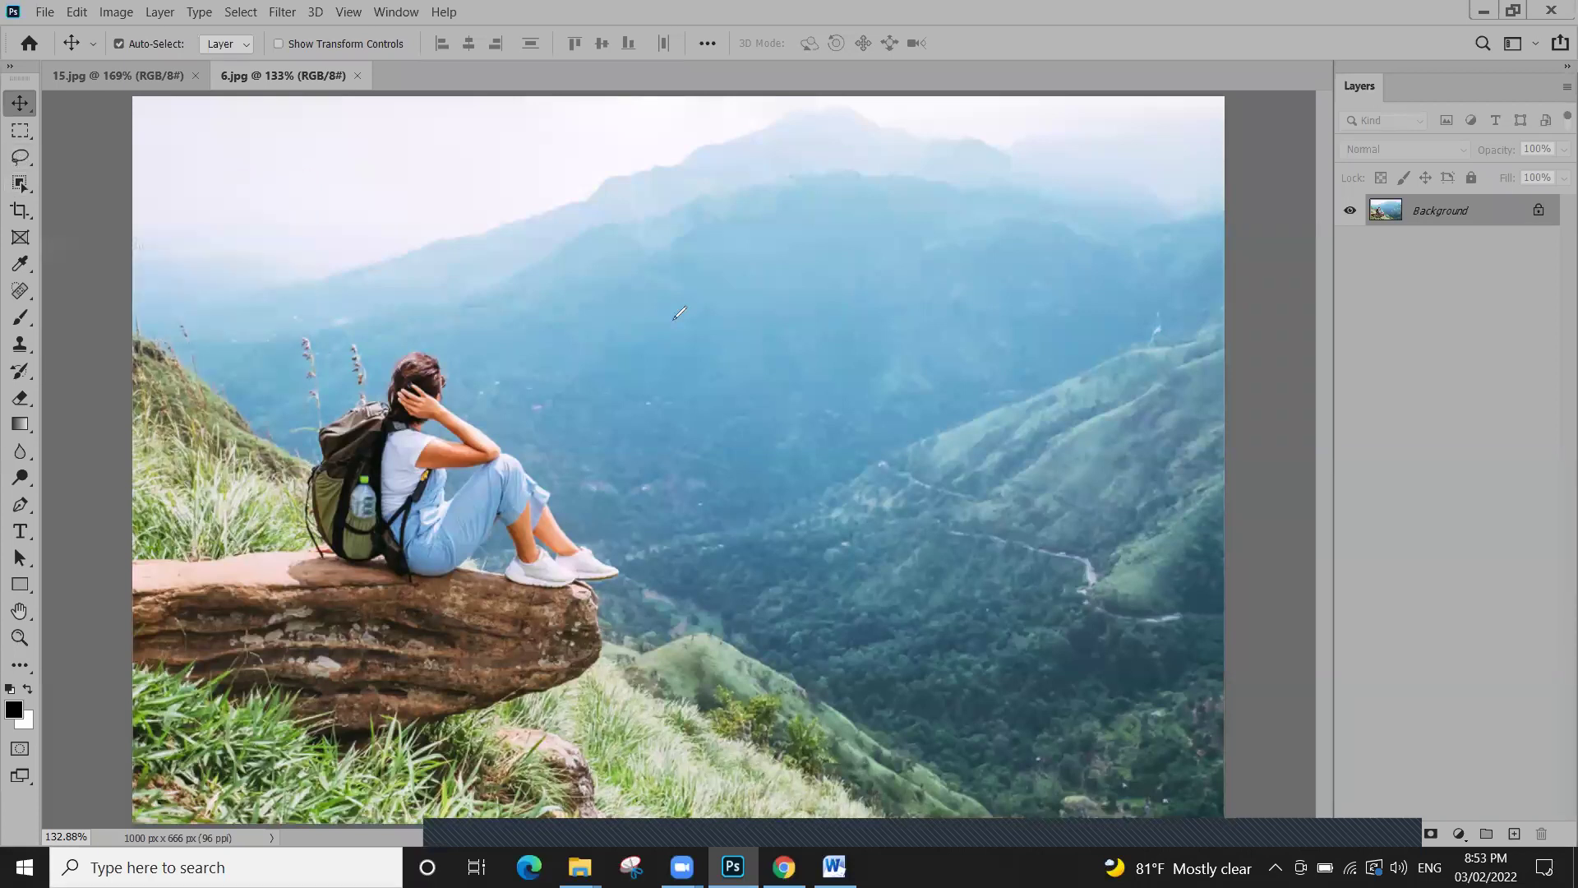
Sketch red annotations of a frame, circle and triangle over the valley, link them to the selection tools, and clear the drawings
mouse_move(718, 457)
left_mouse_down()
mouse_move(682, 493)
mouse_move(691, 462)
mouse_move(705, 469)
left_mouse_up()
mouse_move(972, 462)
left_mouse_down()
mouse_move(921, 533)
mouse_move(1004, 559)
mouse_move(916, 539)
mouse_move(974, 489)
mouse_move(970, 516)
left_mouse_up()
mouse_move(541, 185)
left_mouse_down()
mouse_move(1068, 411)
mouse_move(658, 612)
left_mouse_up()
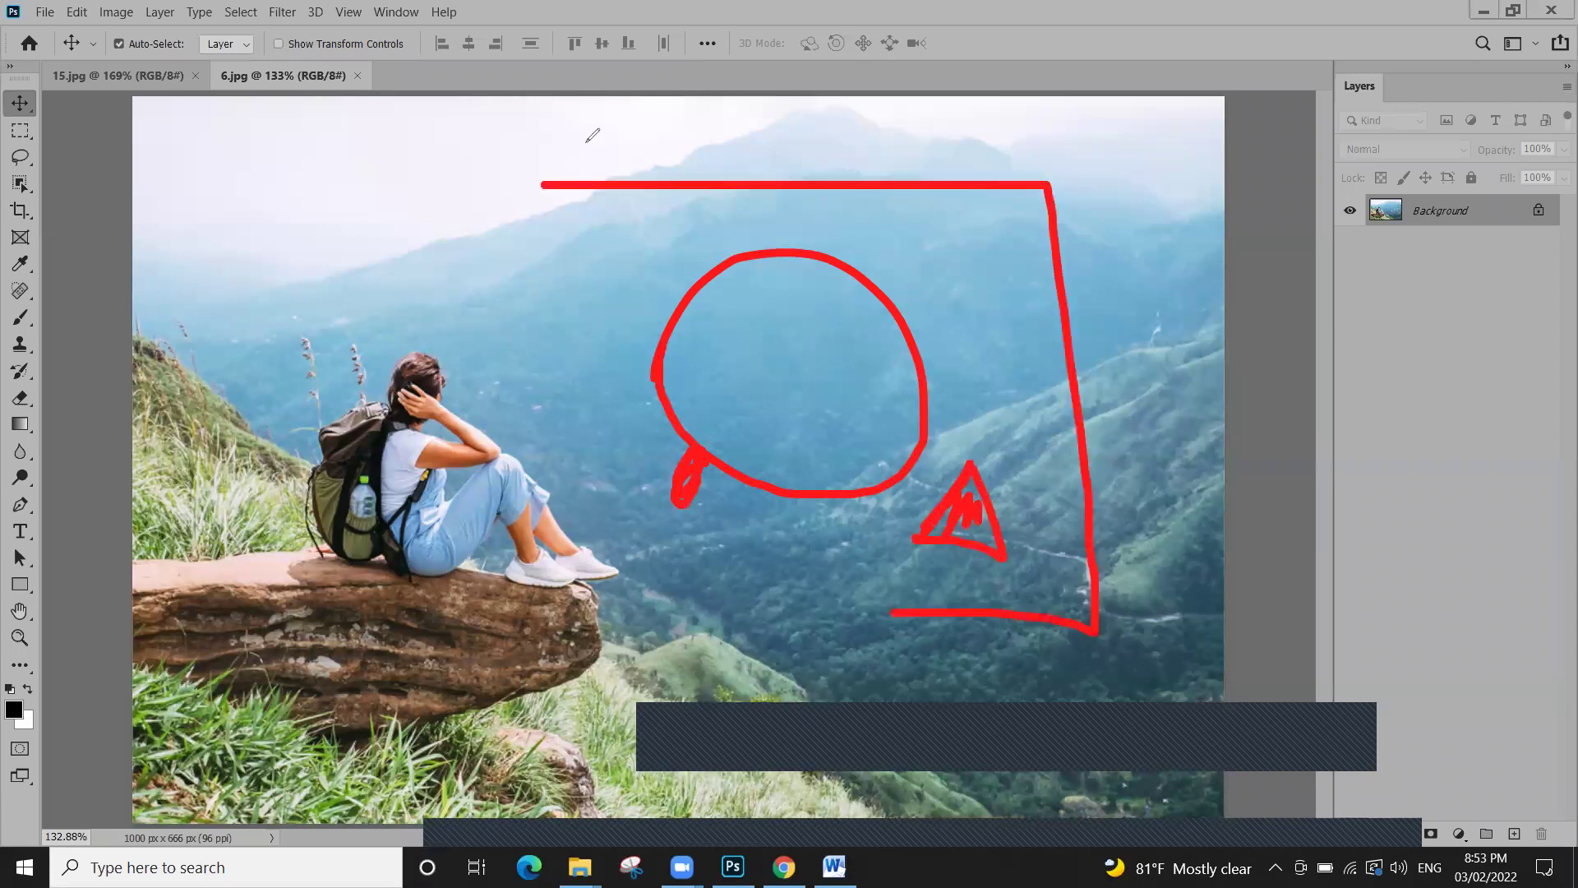
left_click_drag(585, 138, 646, 609)
mouse_move(561, 297)
left_mouse_down()
mouse_move(215, 256)
mouse_move(35, 167)
left_mouse_up()
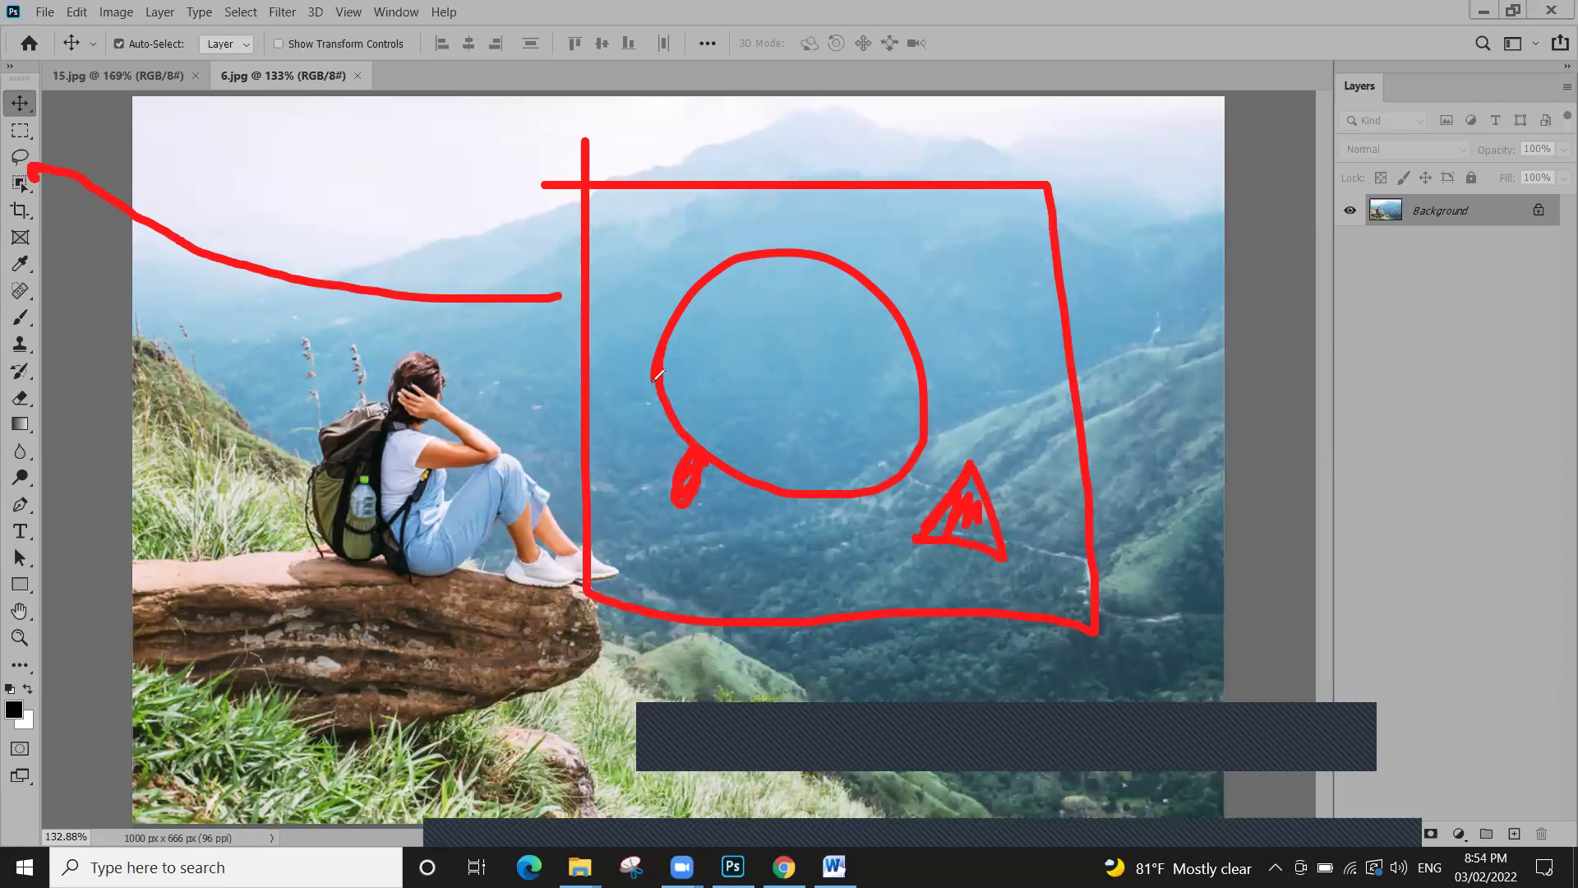
mouse_move(658, 354)
left_mouse_down()
mouse_move(670, 325)
mouse_move(707, 430)
left_mouse_up()
mouse_move(687, 333)
left_mouse_down()
mouse_move(744, 539)
mouse_move(668, 451)
left_mouse_up()
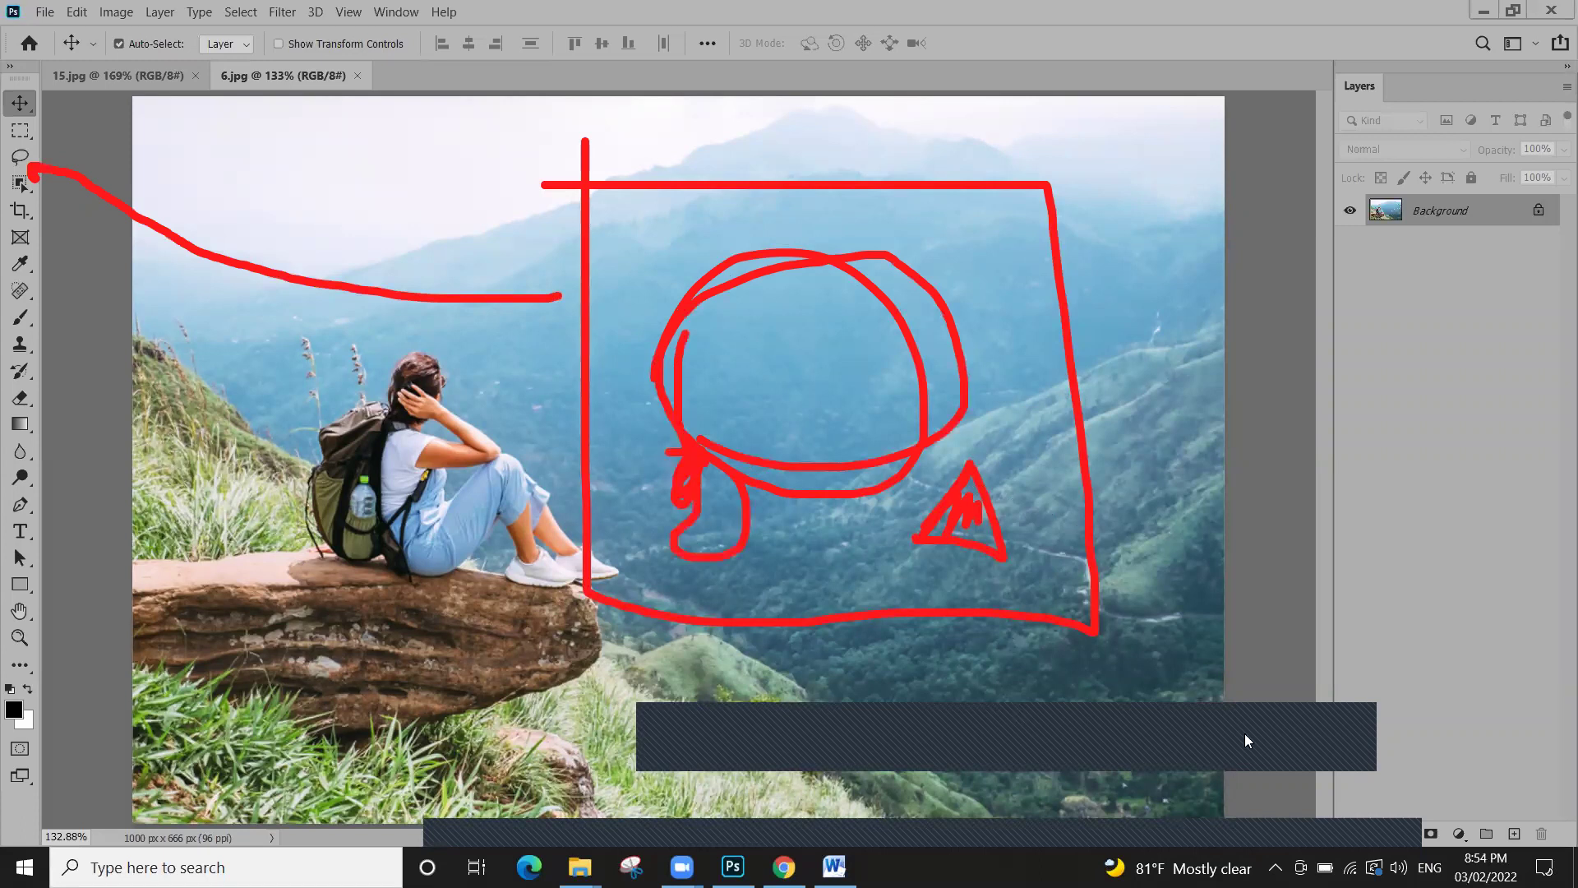
key("e")
Box the lasso and object selection tools in red, and annotate shapes, a frame and an arrow across the image
mouse_move(2, 194)
left_mouse_down()
mouse_move(11, 134)
mouse_move(434, 312)
left_mouse_up()
mouse_move(508, 258)
left_mouse_down()
mouse_move(896, 380)
mouse_move(581, 280)
mouse_move(670, 245)
left_mouse_up()
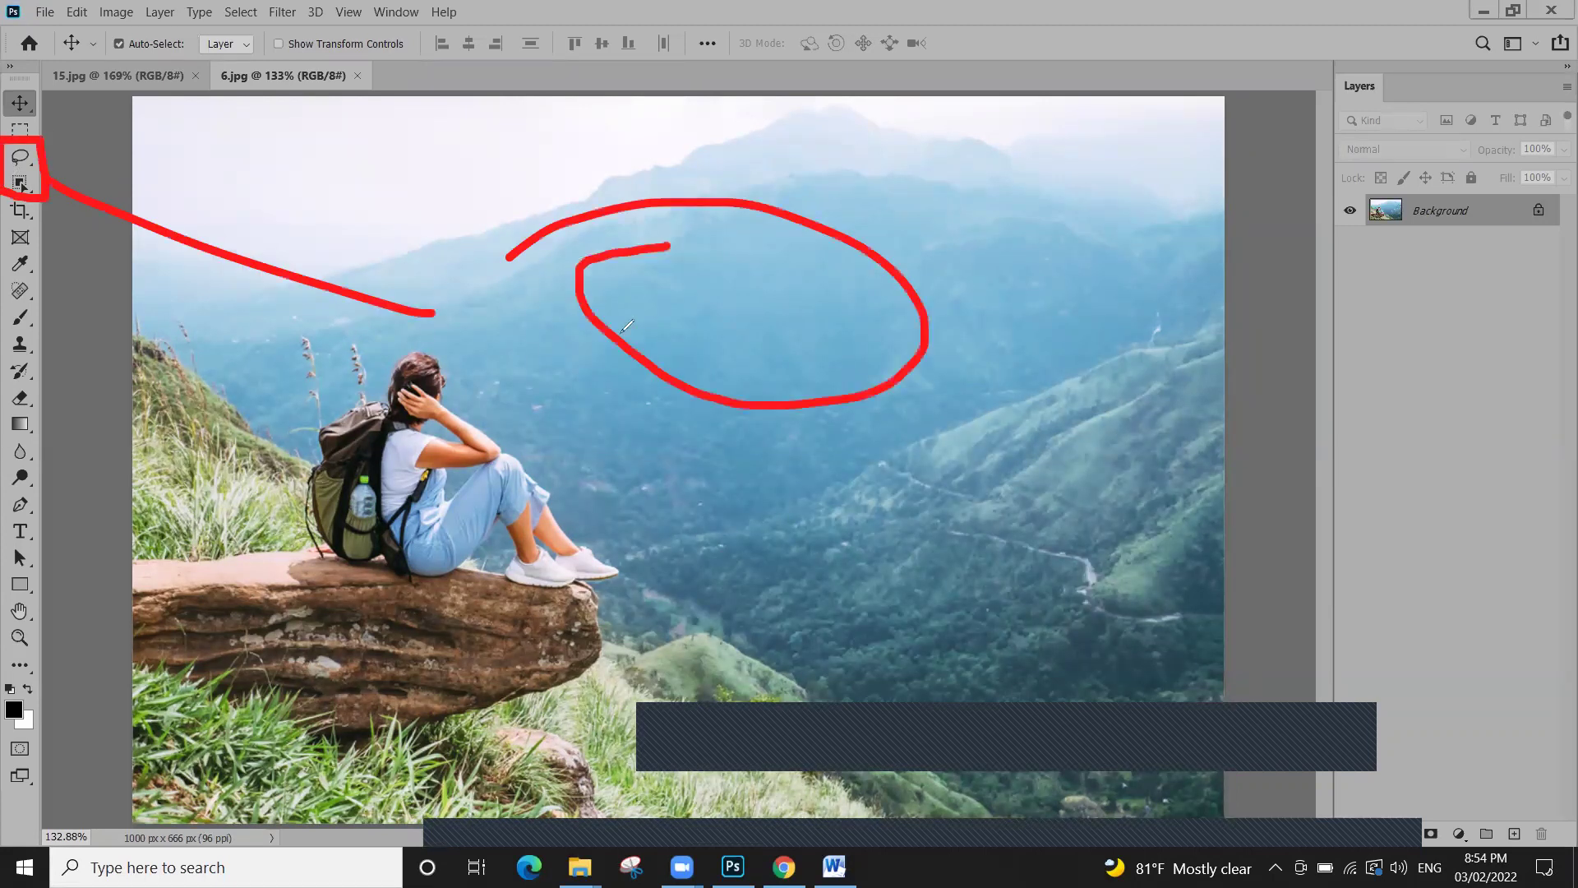
mouse_move(669, 355)
left_mouse_down()
mouse_move(580, 381)
mouse_move(628, 374)
left_mouse_up()
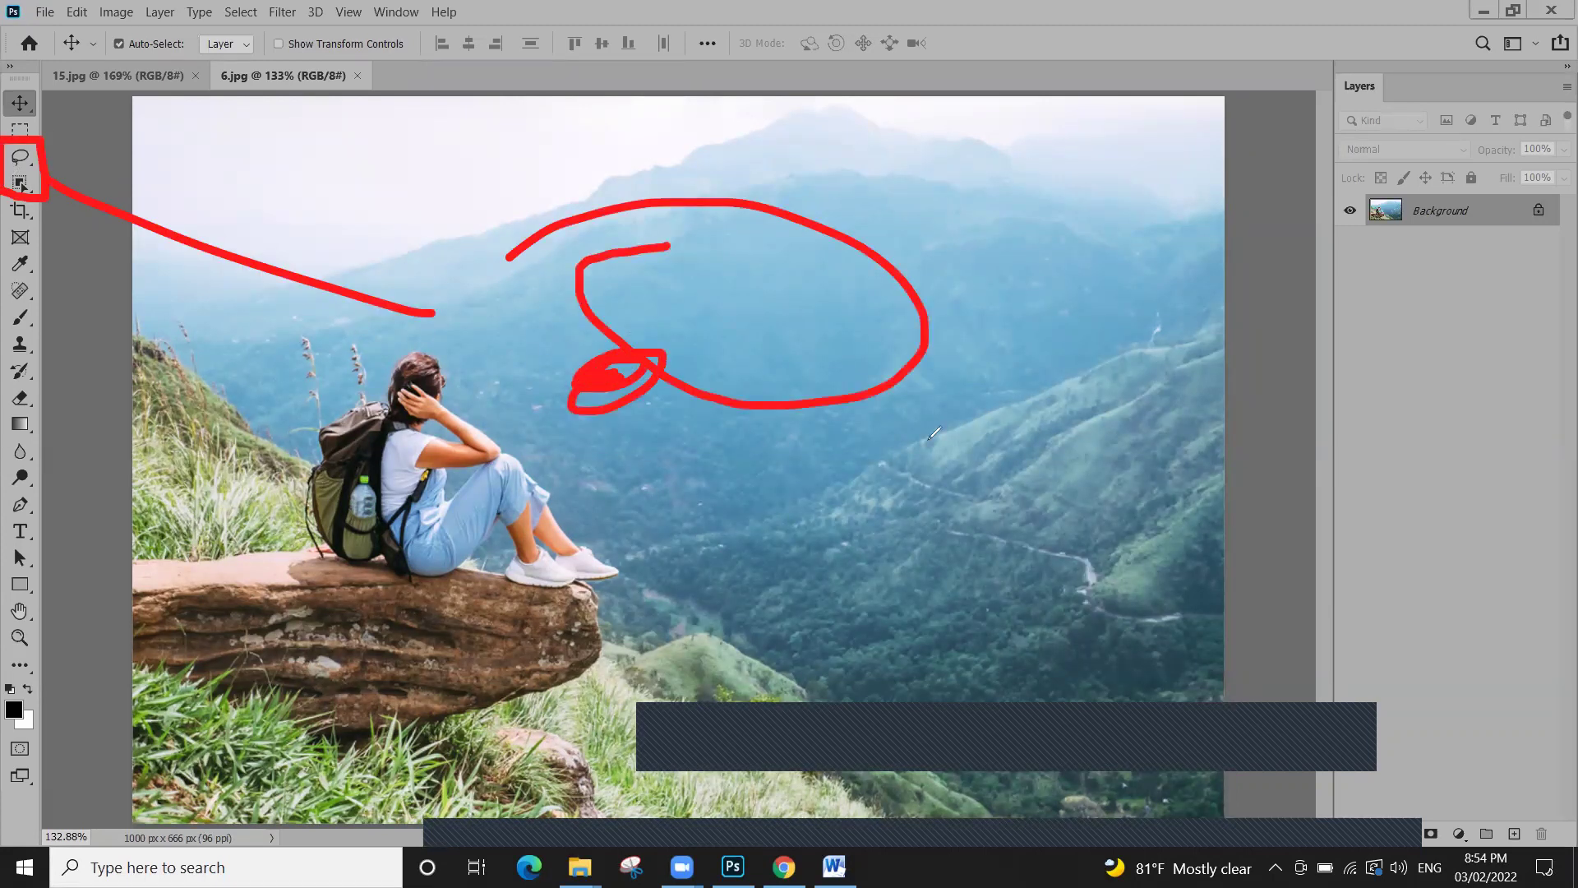
left_click_drag(973, 406, 820, 476)
mouse_move(912, 435)
left_mouse_down()
mouse_move(871, 469)
mouse_move(983, 432)
left_mouse_up()
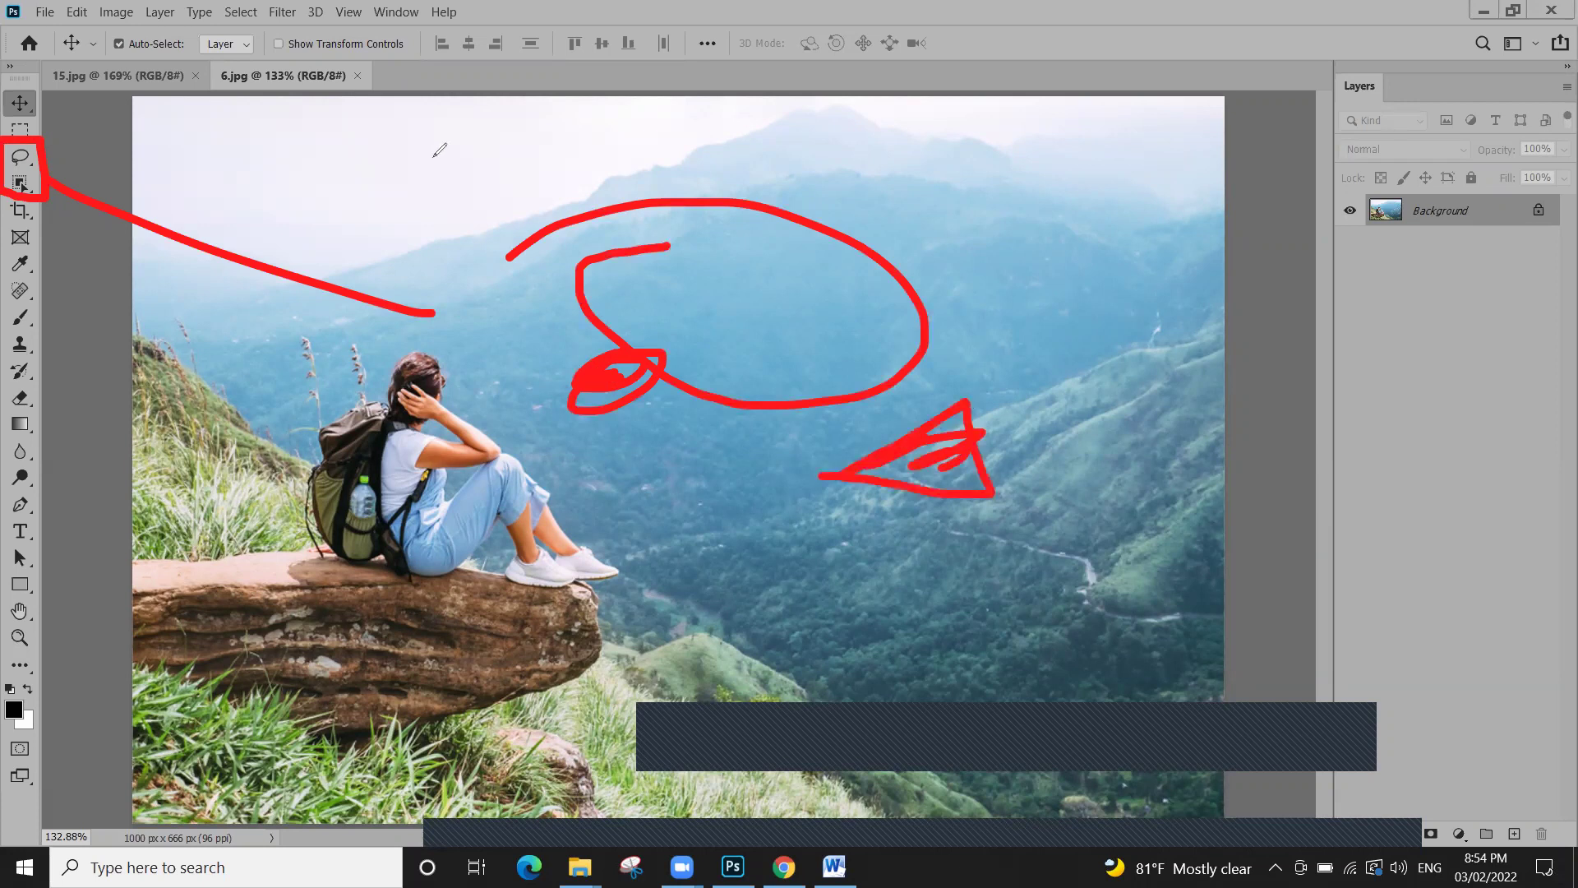
left_click_drag(431, 154, 752, 153)
mouse_move(1096, 546)
left_mouse_down()
mouse_move(632, 560)
mouse_move(539, 215)
left_mouse_up()
mouse_move(550, 264)
left_mouse_down()
mouse_move(625, 316)
mouse_move(775, 230)
left_mouse_up()
mouse_move(854, 423)
left_mouse_down()
mouse_move(1049, 489)
mouse_move(868, 562)
mouse_move(772, 405)
mouse_move(941, 385)
mouse_move(1054, 423)
mouse_move(1014, 547)
mouse_move(895, 544)
left_mouse_up()
mouse_move(928, 448)
left_mouse_down()
mouse_move(1387, 489)
mouse_move(1512, 370)
left_mouse_up()
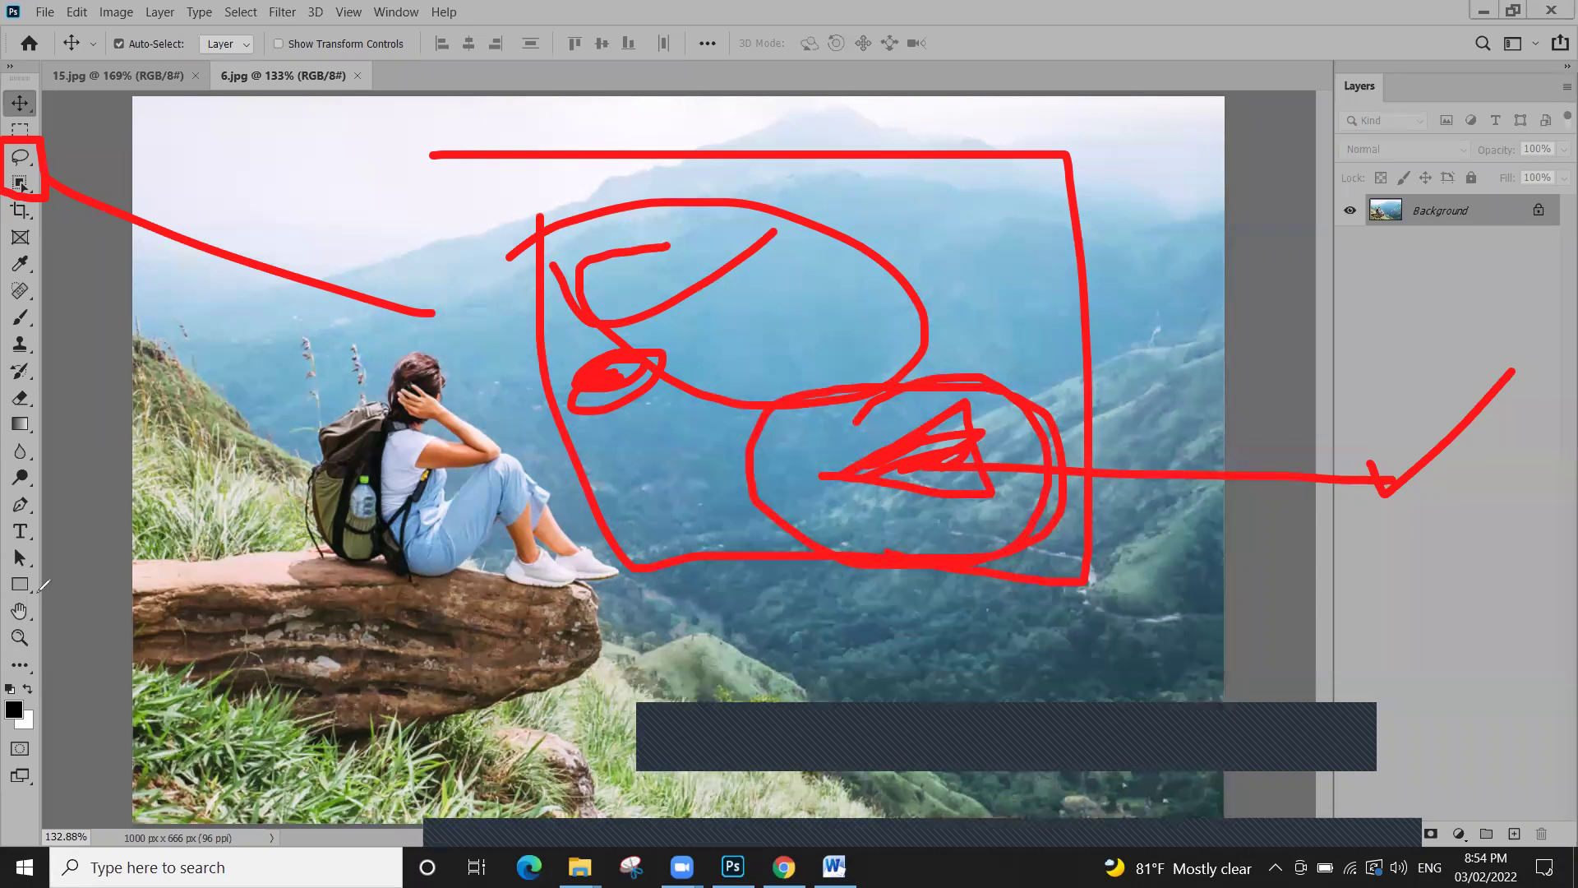
Add red annotation strokes beside the toolbox and over the Layers area, clear all drawings, and close the annotation controls
mouse_move(46, 492)
left_mouse_down()
mouse_move(50, 440)
mouse_move(32, 452)
mouse_move(155, 520)
left_mouse_up()
mouse_move(189, 580)
left_mouse_down()
mouse_move(226, 391)
mouse_move(349, 582)
mouse_move(273, 623)
mouse_move(215, 604)
left_mouse_up()
mouse_move(166, 374)
left_mouse_down()
mouse_move(408, 633)
mouse_move(191, 754)
mouse_move(182, 398)
left_mouse_up()
mouse_move(402, 675)
left_mouse_down()
mouse_move(349, 733)
mouse_move(378, 739)
mouse_move(393, 695)
mouse_move(402, 714)
mouse_move(877, 635)
mouse_move(1346, 600)
mouse_move(1395, 557)
mouse_move(1391, 492)
left_mouse_up()
left_click_drag(1398, 668, 1457, 666)
mouse_move(1483, 609)
left_mouse_down()
mouse_move(1480, 625)
mouse_move(1516, 575)
mouse_move(1550, 653)
left_mouse_up()
mouse_move(1412, 684)
left_mouse_down()
mouse_move(1420, 795)
mouse_move(1443, 709)
mouse_move(1473, 724)
mouse_move(1497, 708)
left_mouse_up()
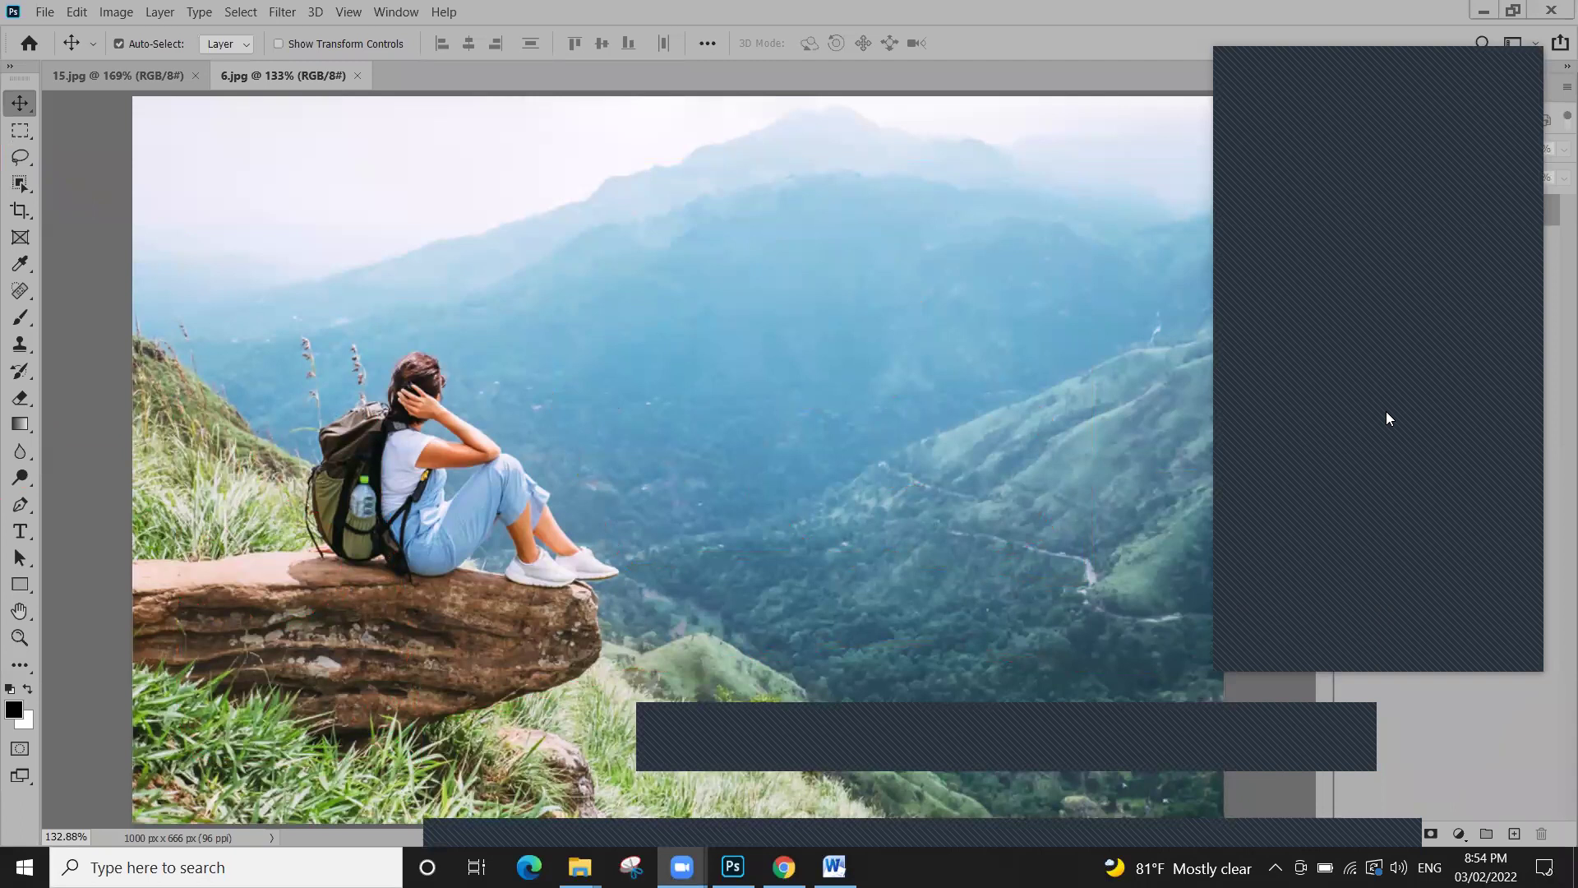
left_click(1466, 51)
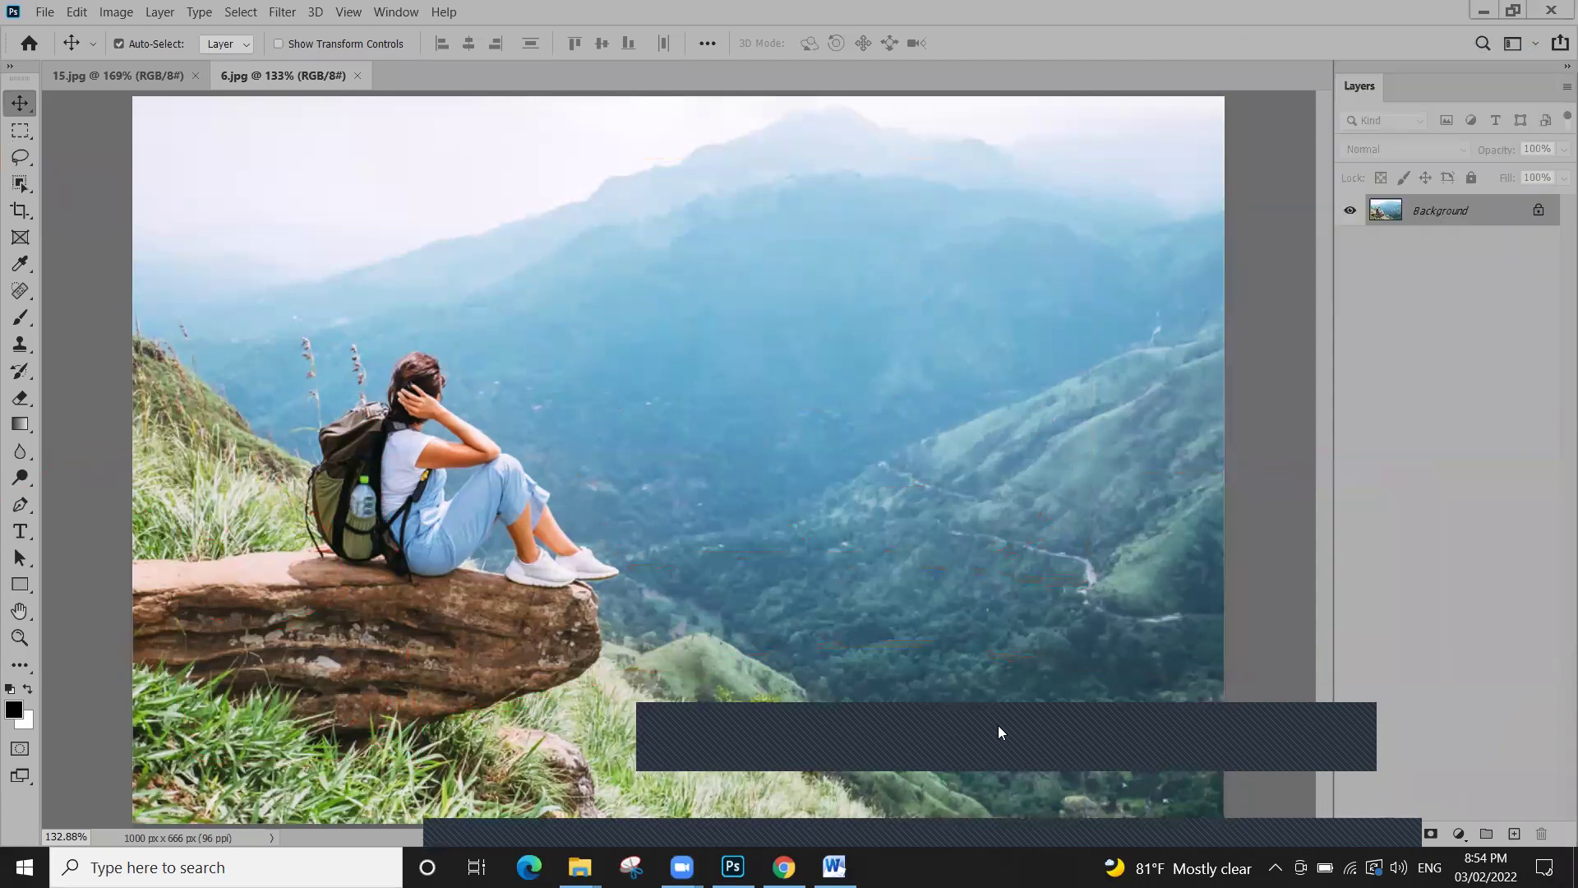
left_click(1365, 726)
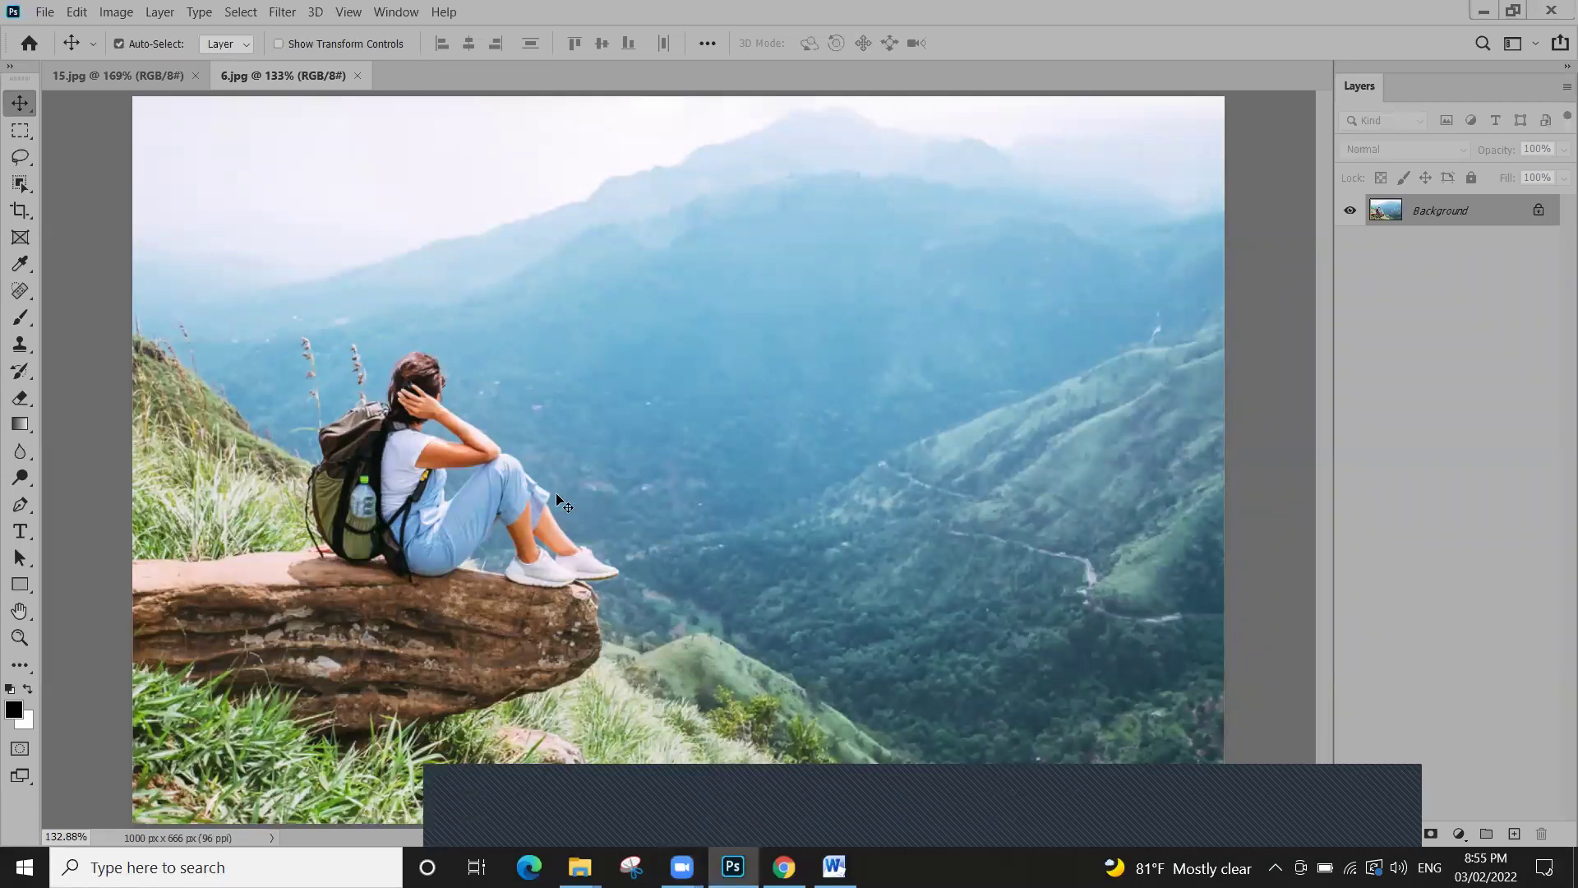
Look through the lasso, marquee, crop, eyedropper, stamp, history brush and object selection tools, and return to the Move tool
left_click(24, 167)
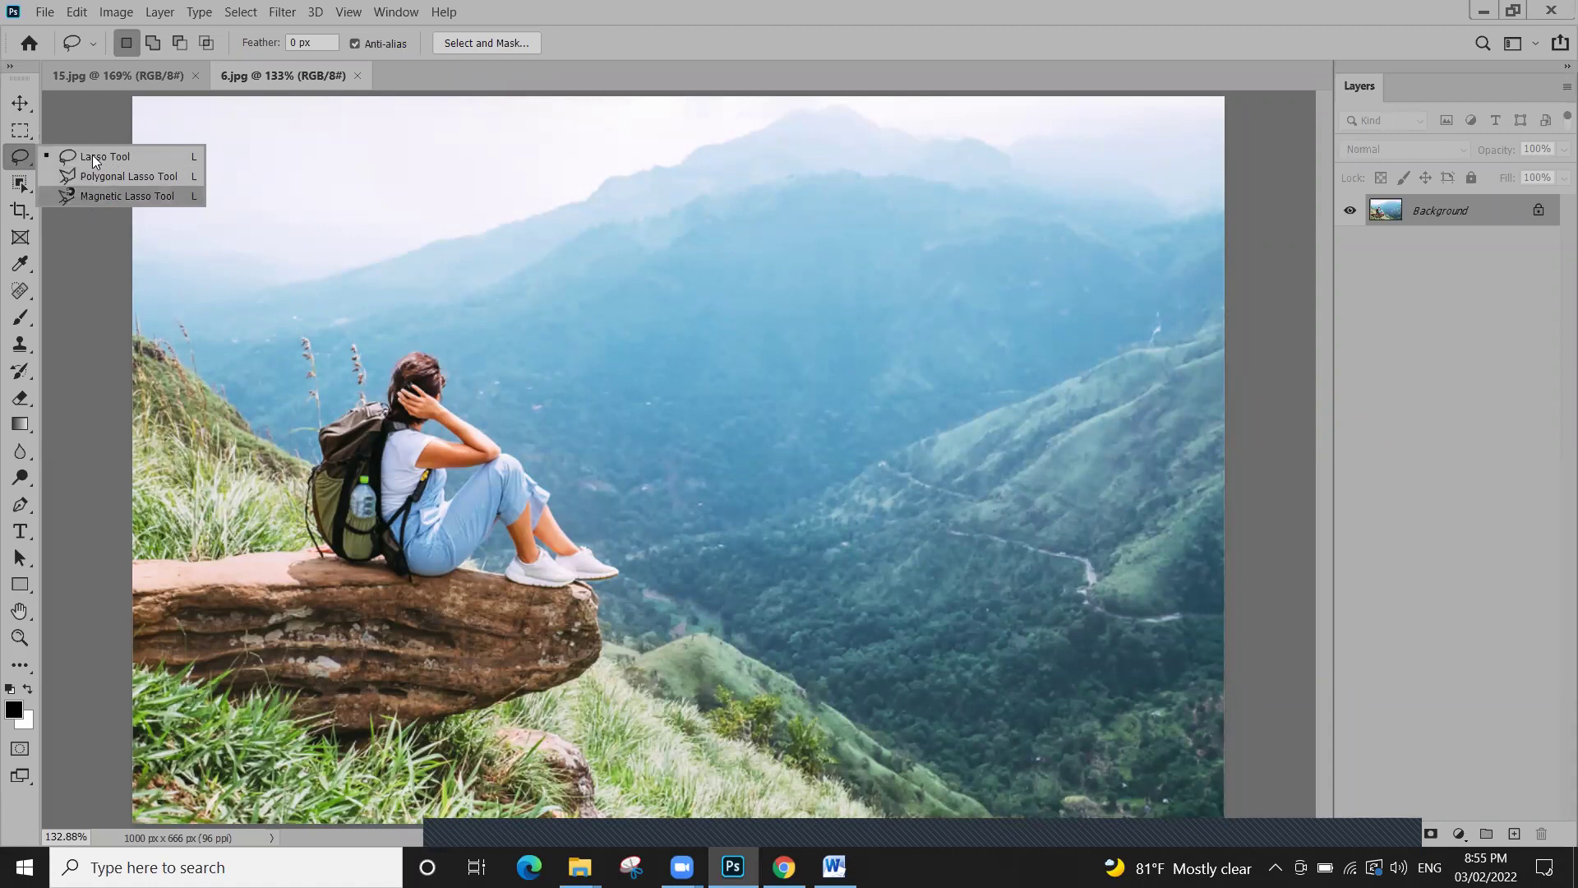
left_click(27, 132)
left_click(19, 156)
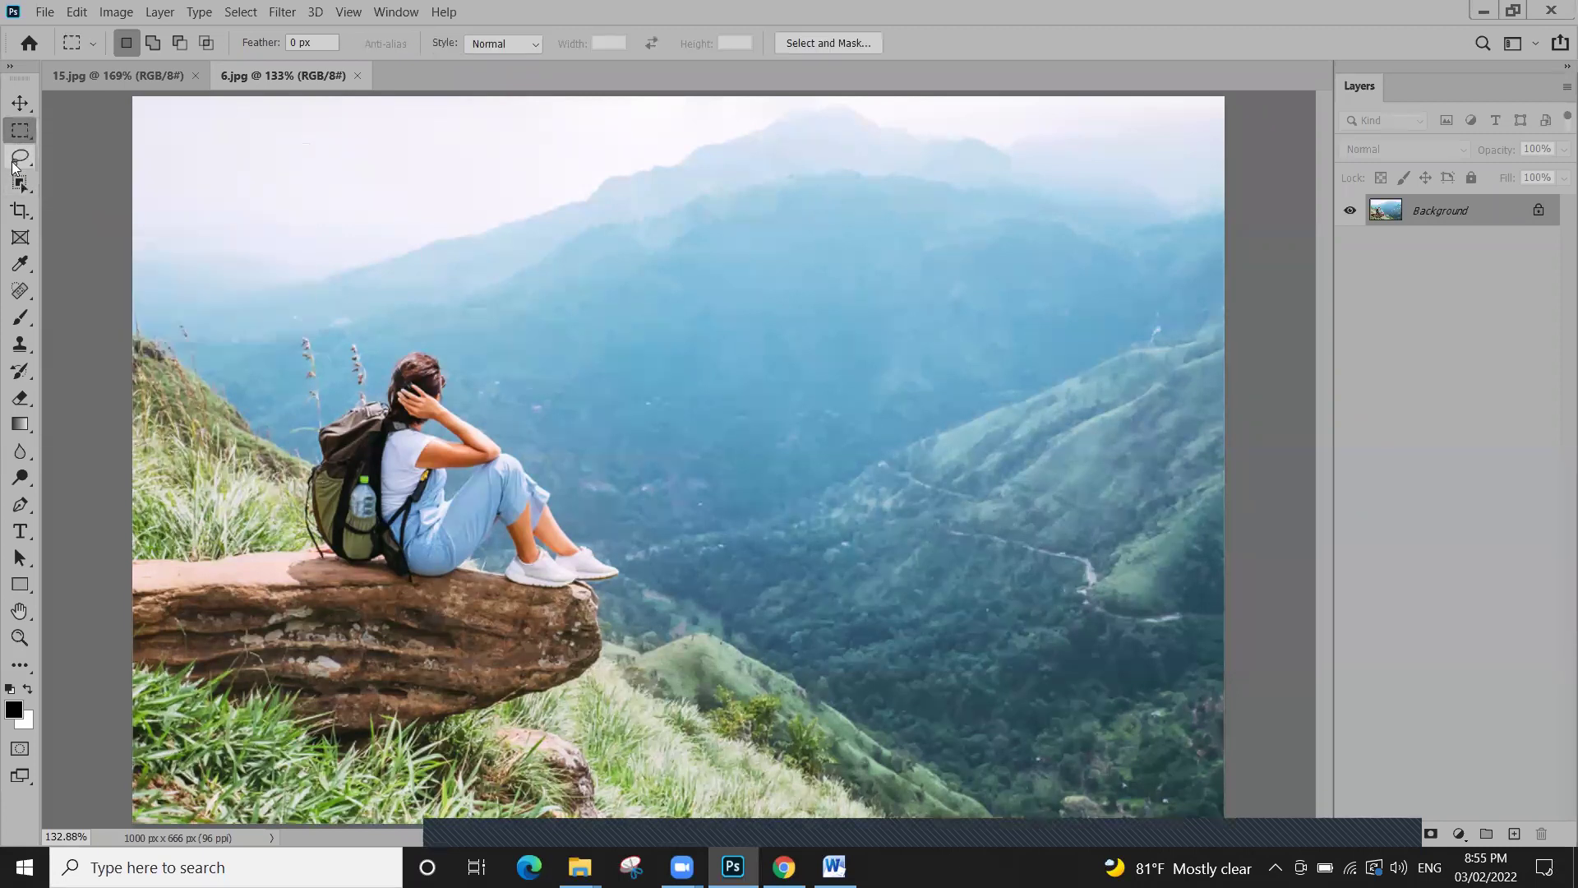
left_click(20, 210)
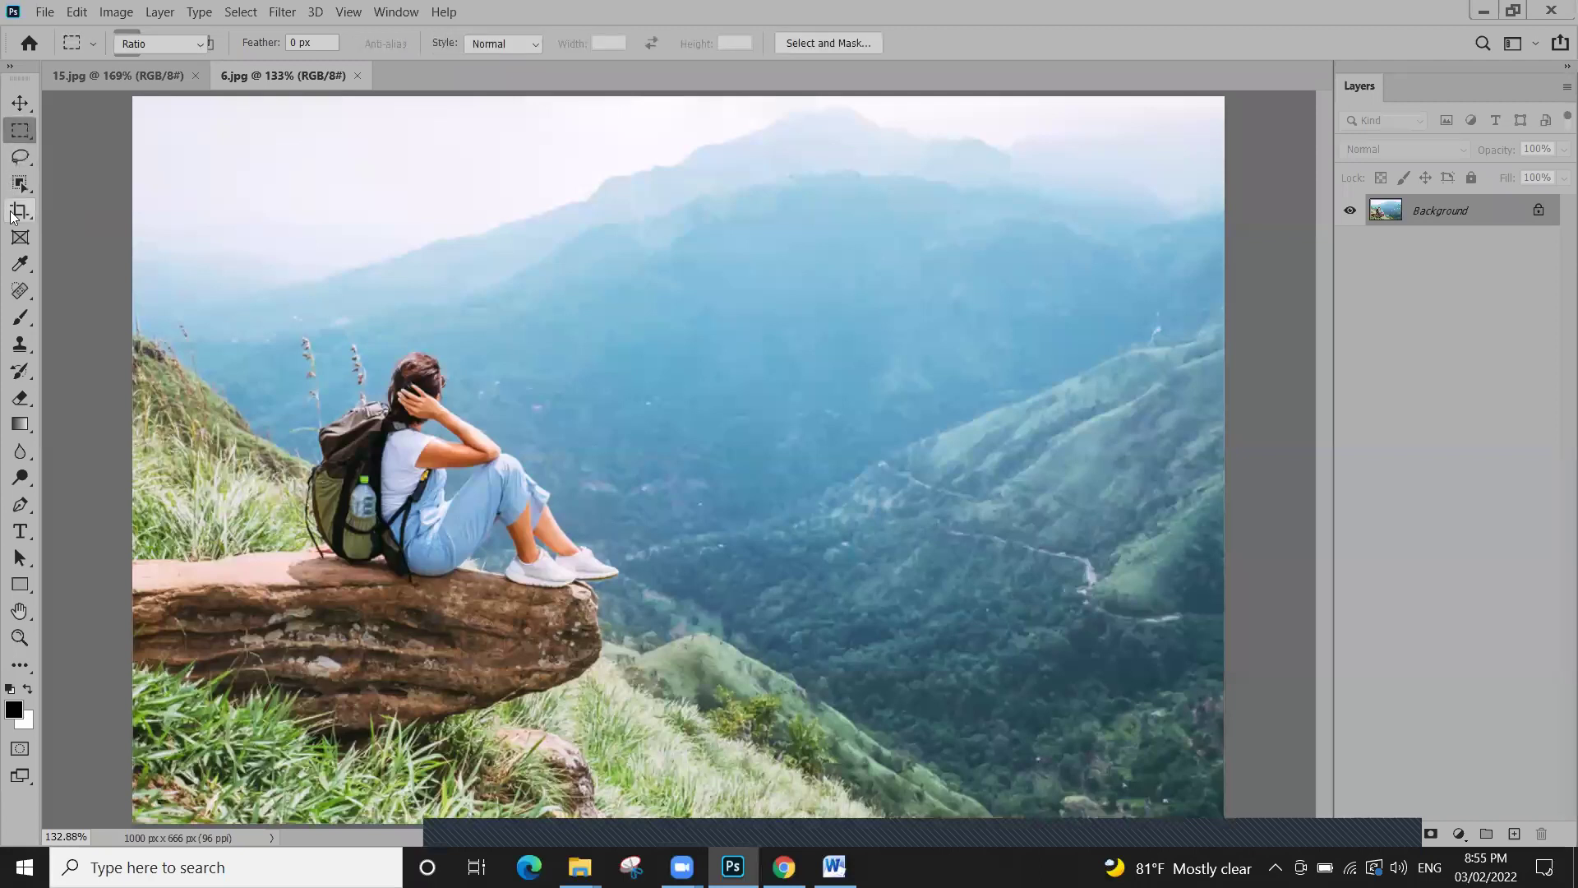
left_click(20, 263)
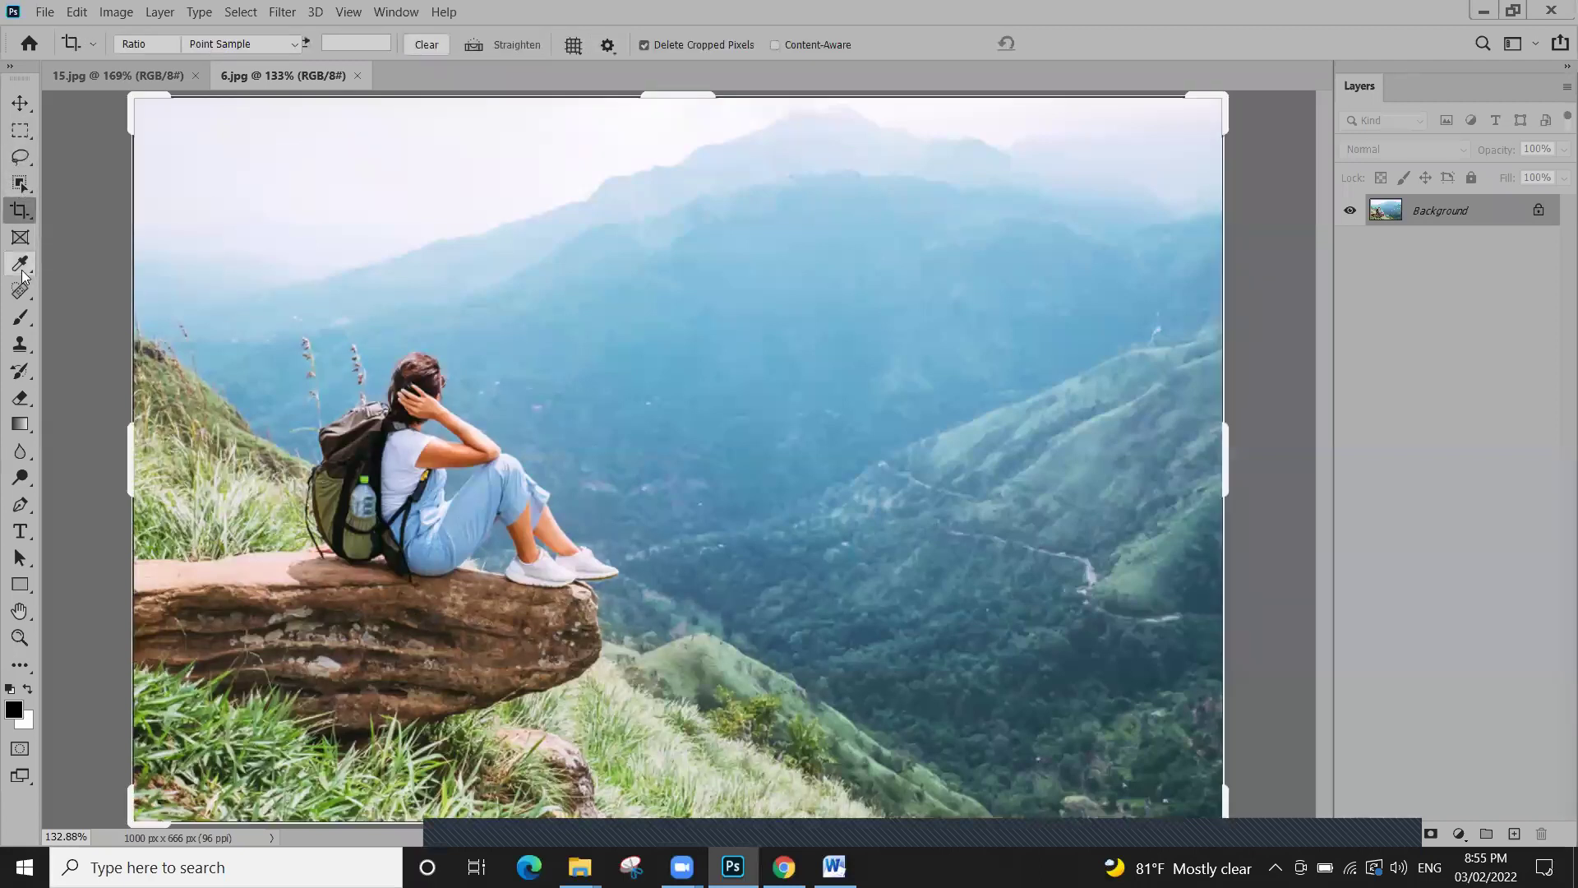
left_click(20, 344)
left_click(29, 371)
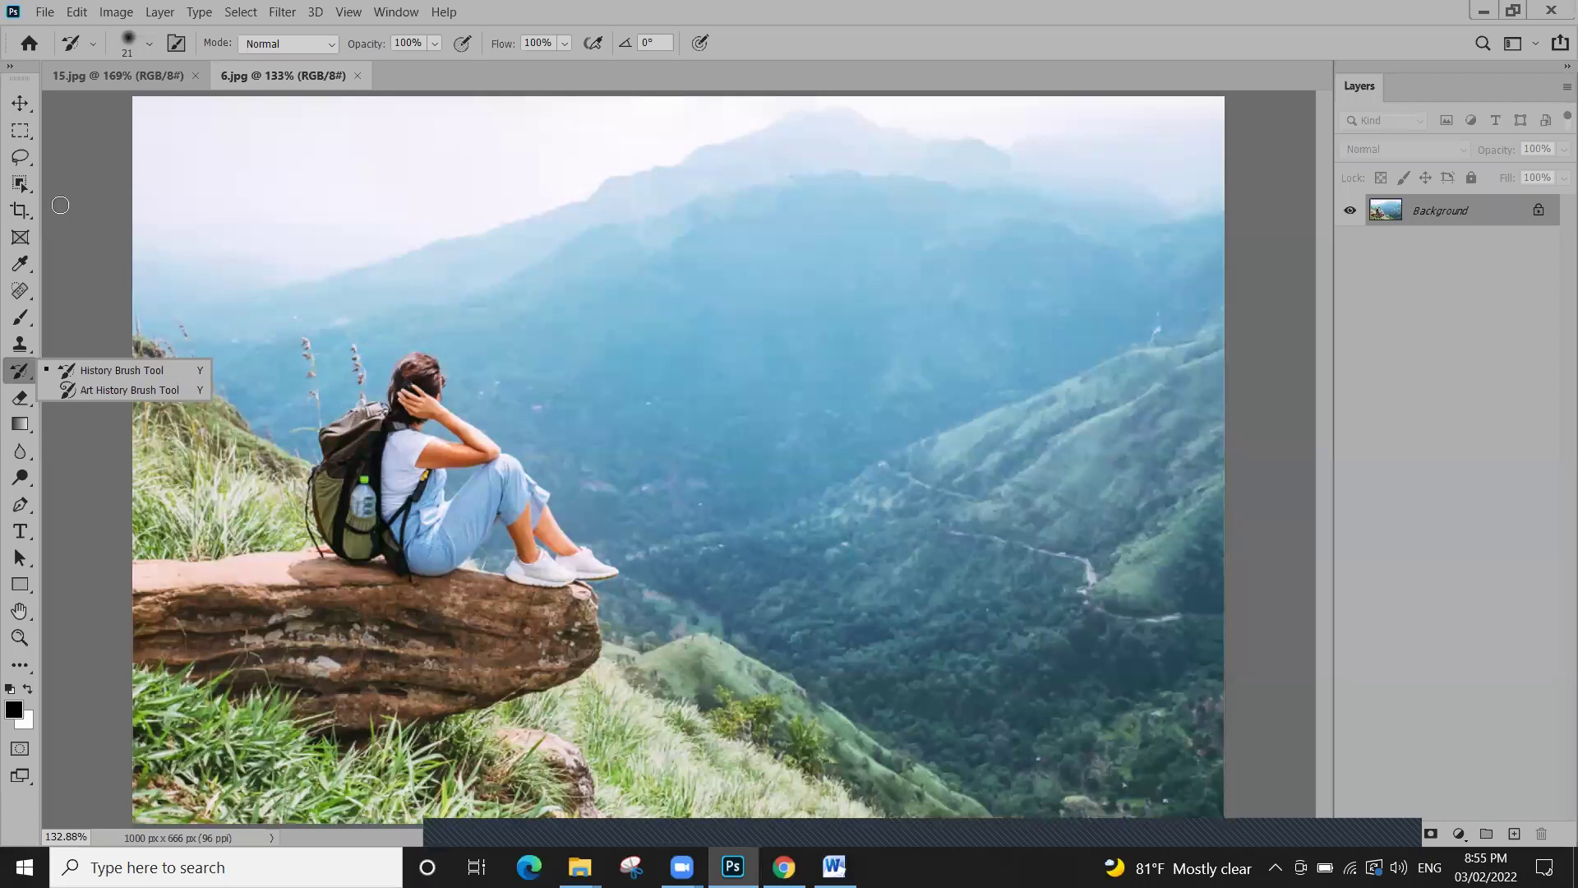
left_click(25, 189)
left_click(19, 211)
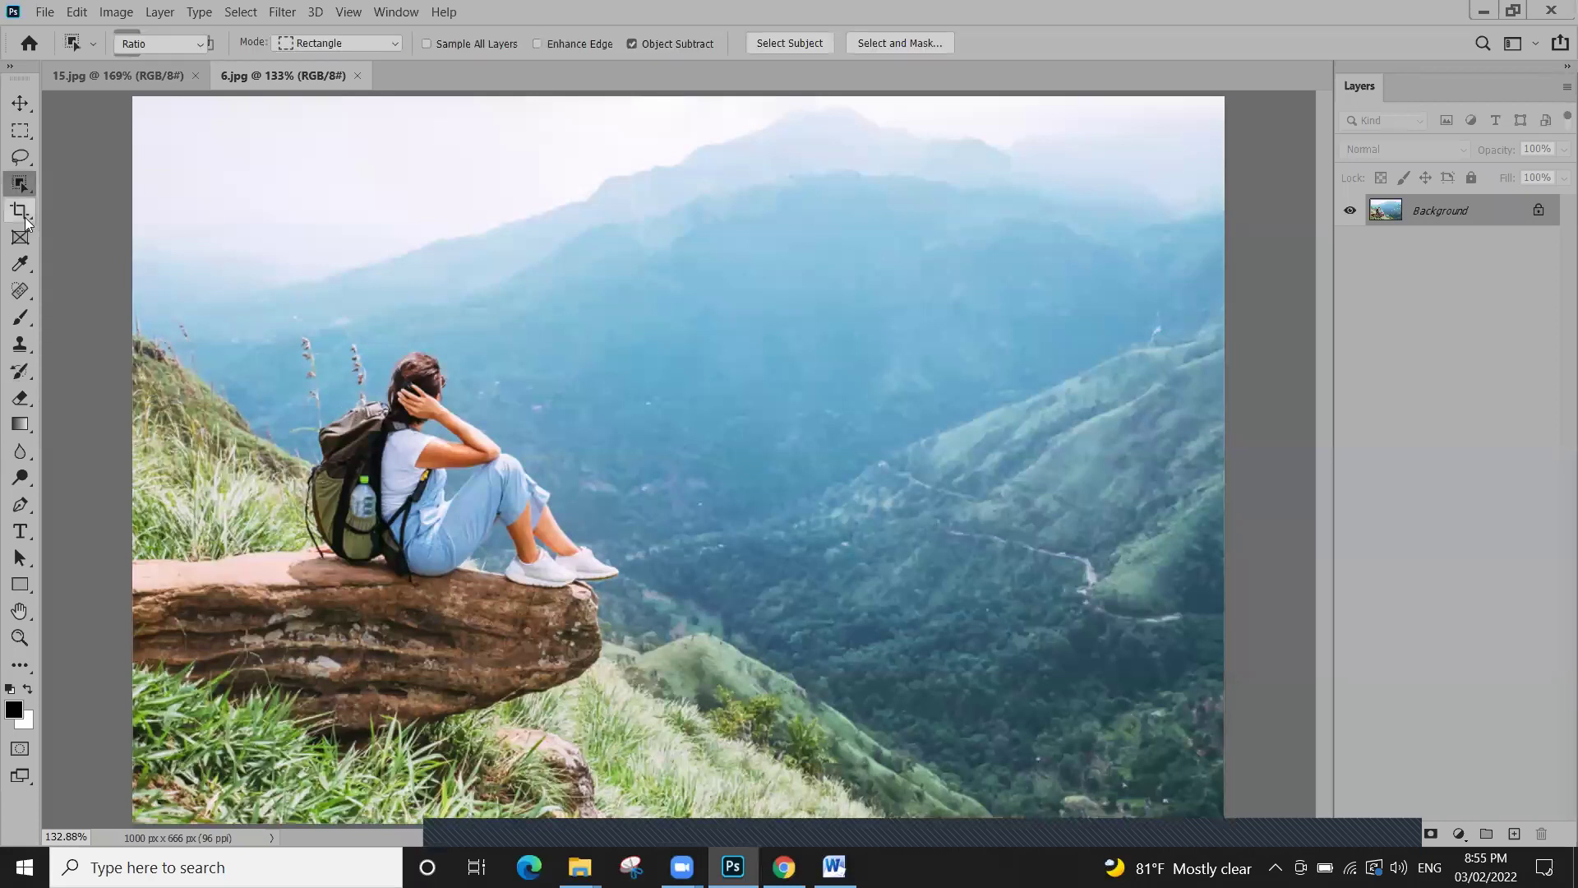
left_click(18, 107)
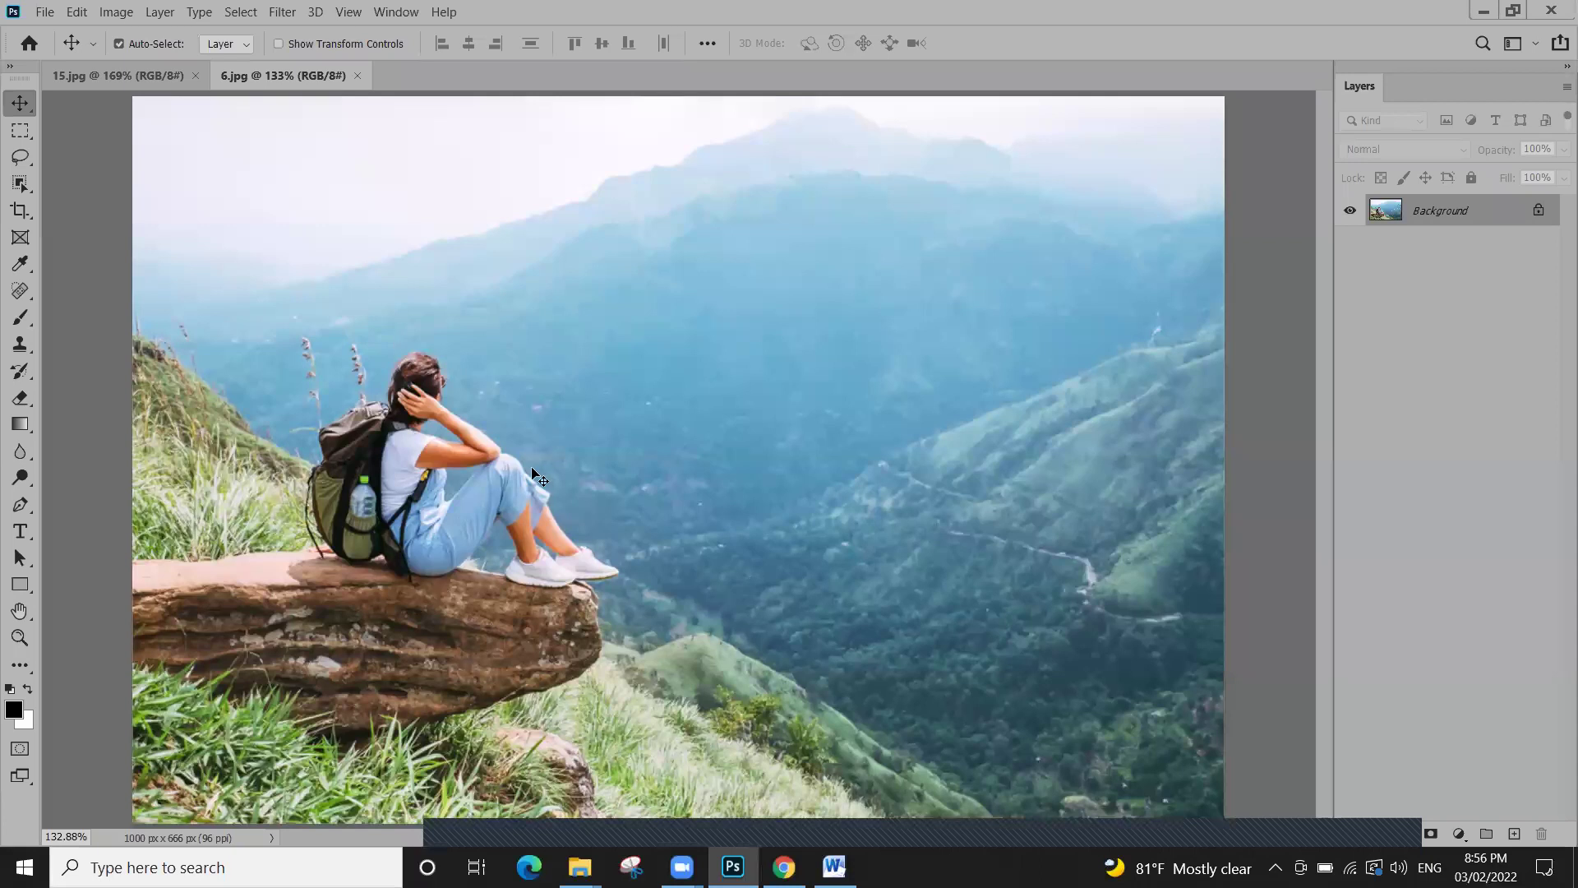
Switch between 15.jpg and 6.jpg to compare the two photos, ending on 6.jpg
left_click(131, 75)
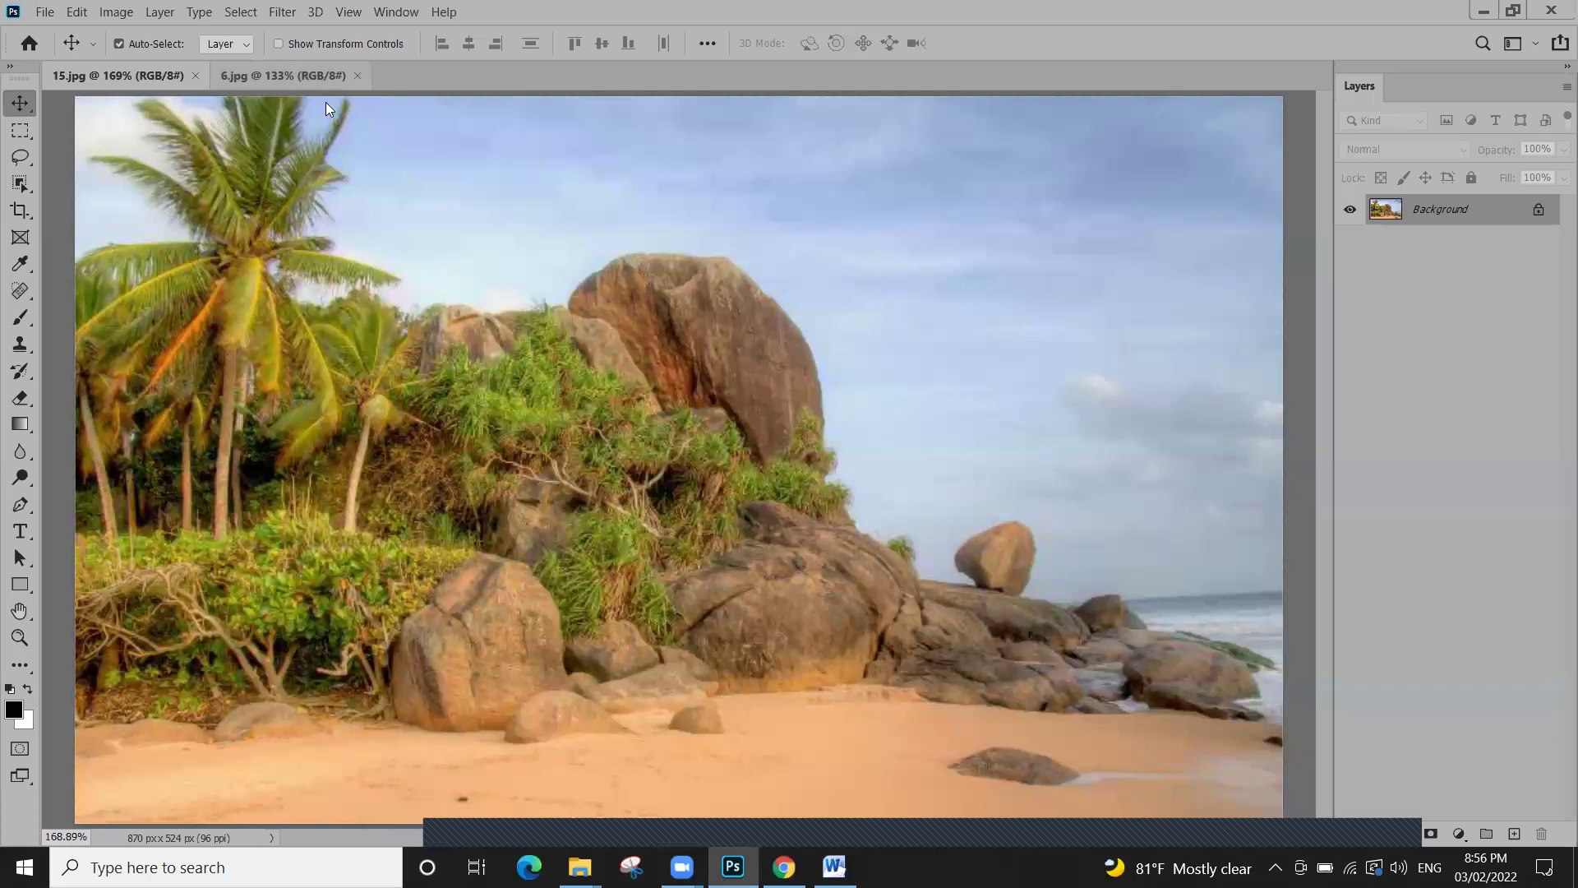
left_click(247, 75)
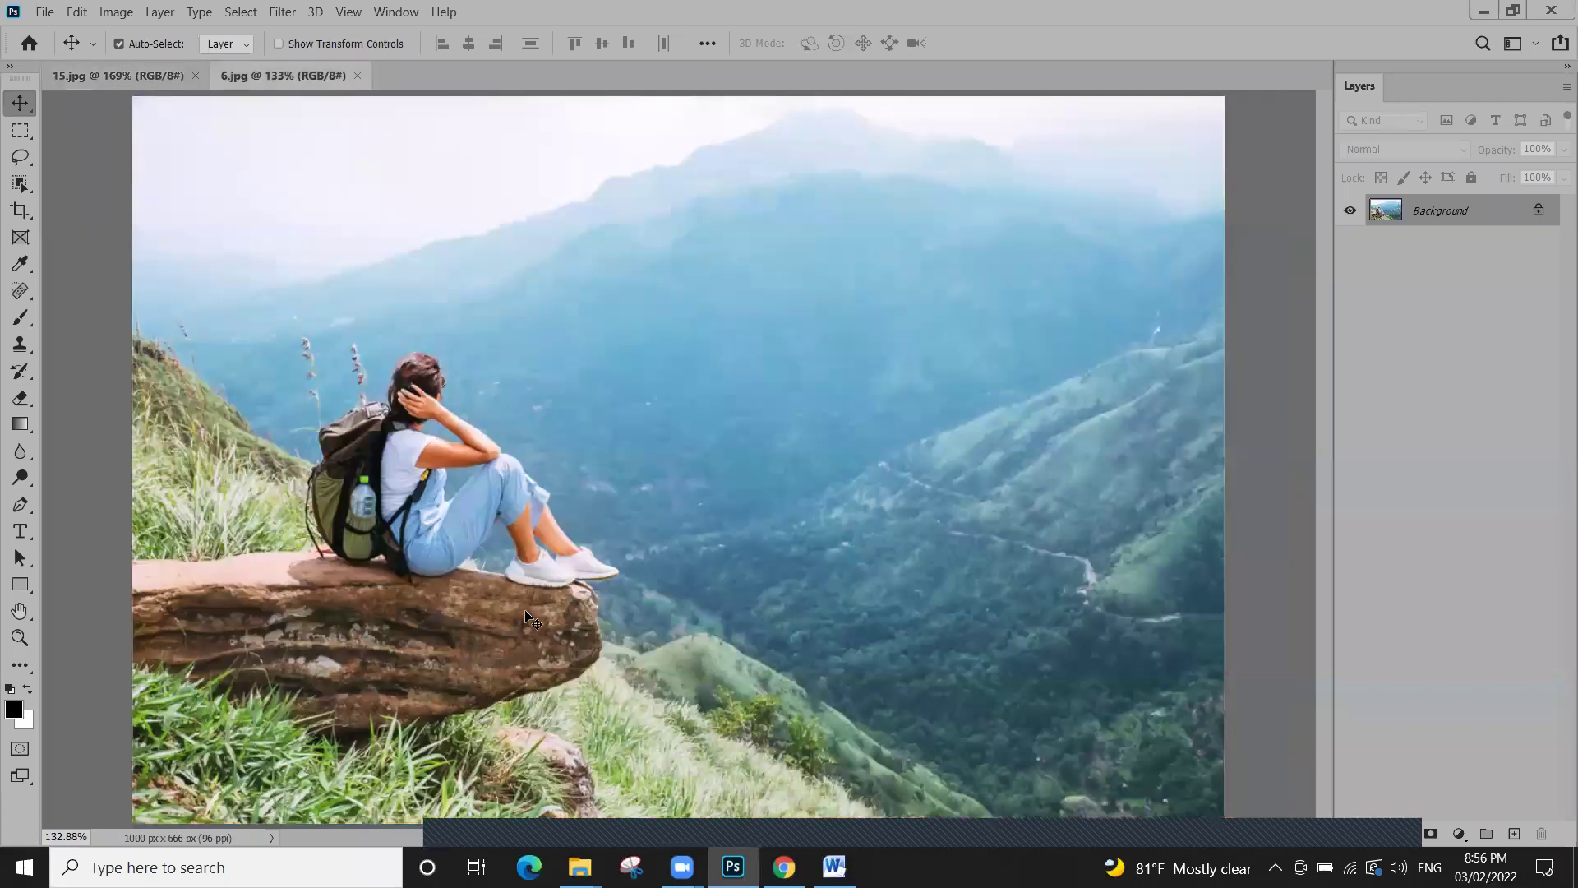
left_click(133, 82)
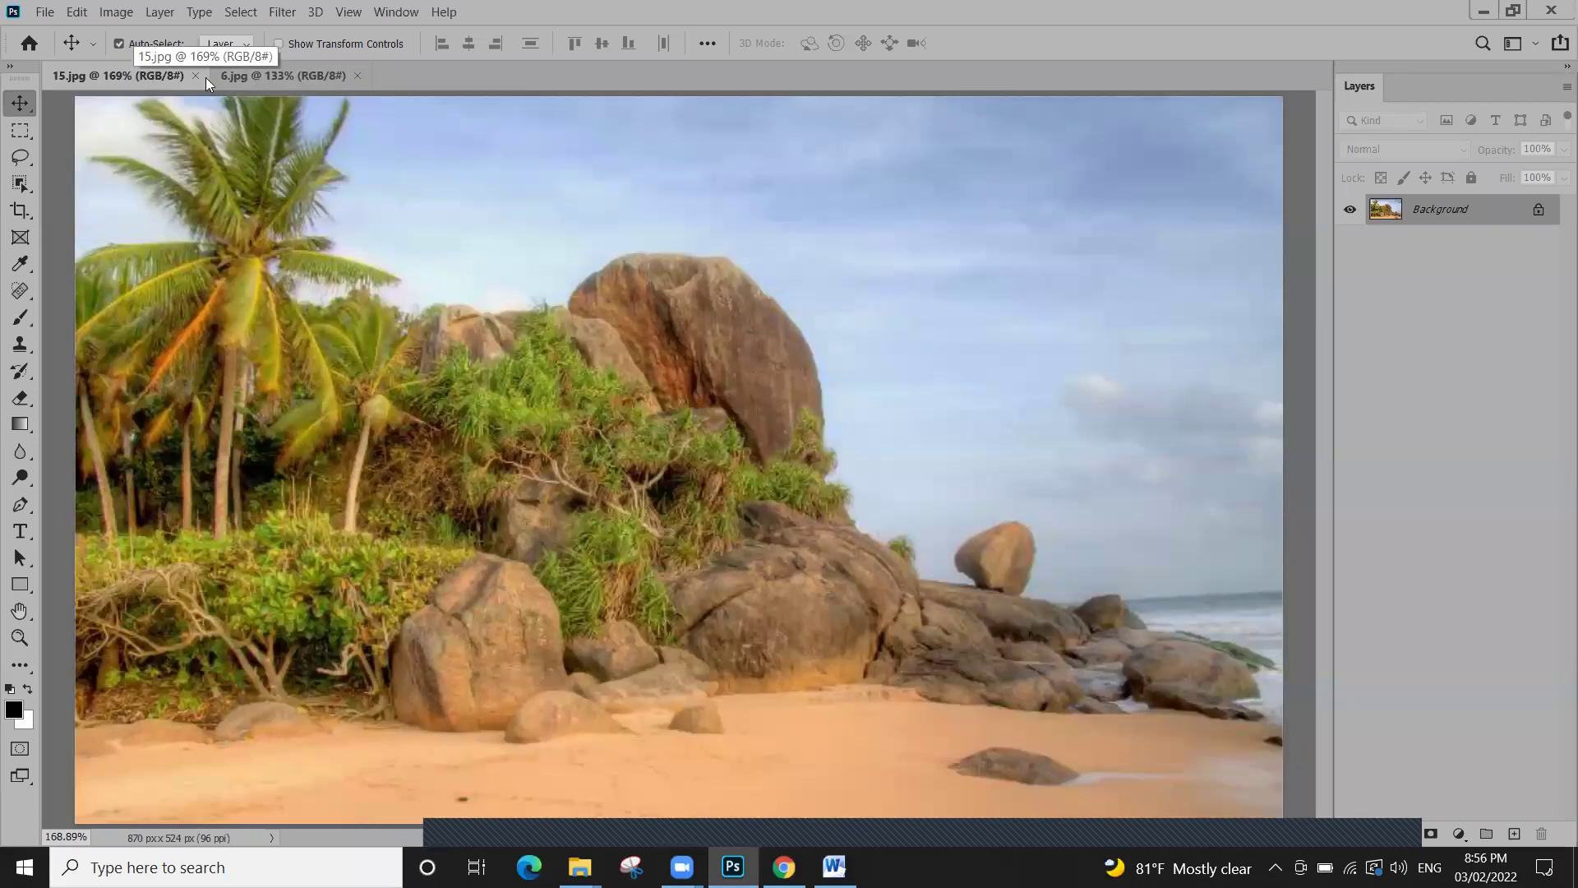
left_click(238, 79)
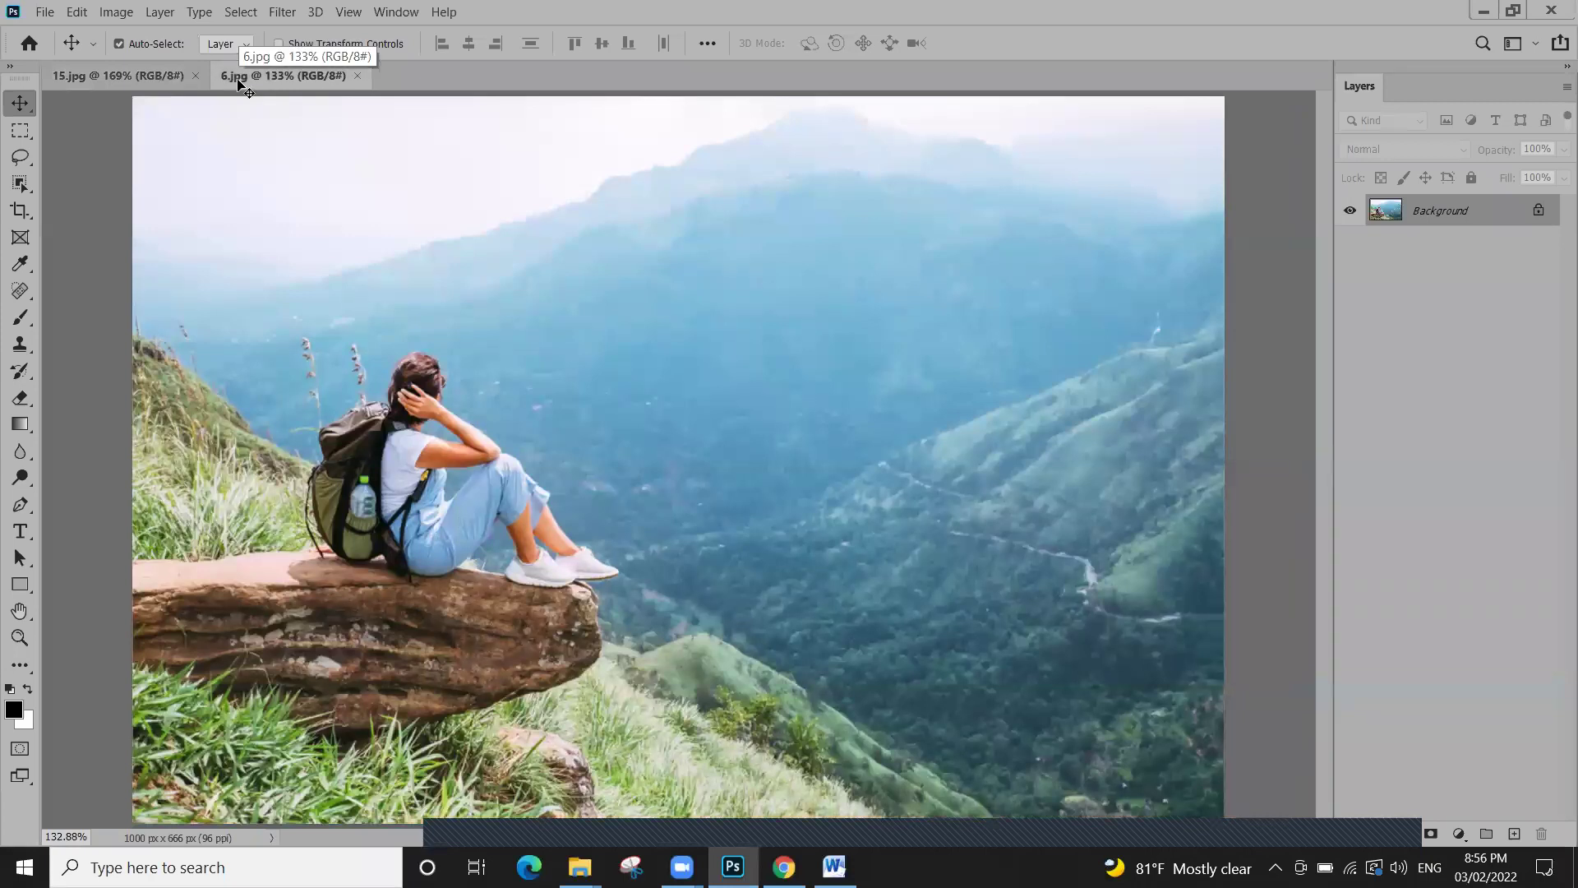
left_click(116, 85)
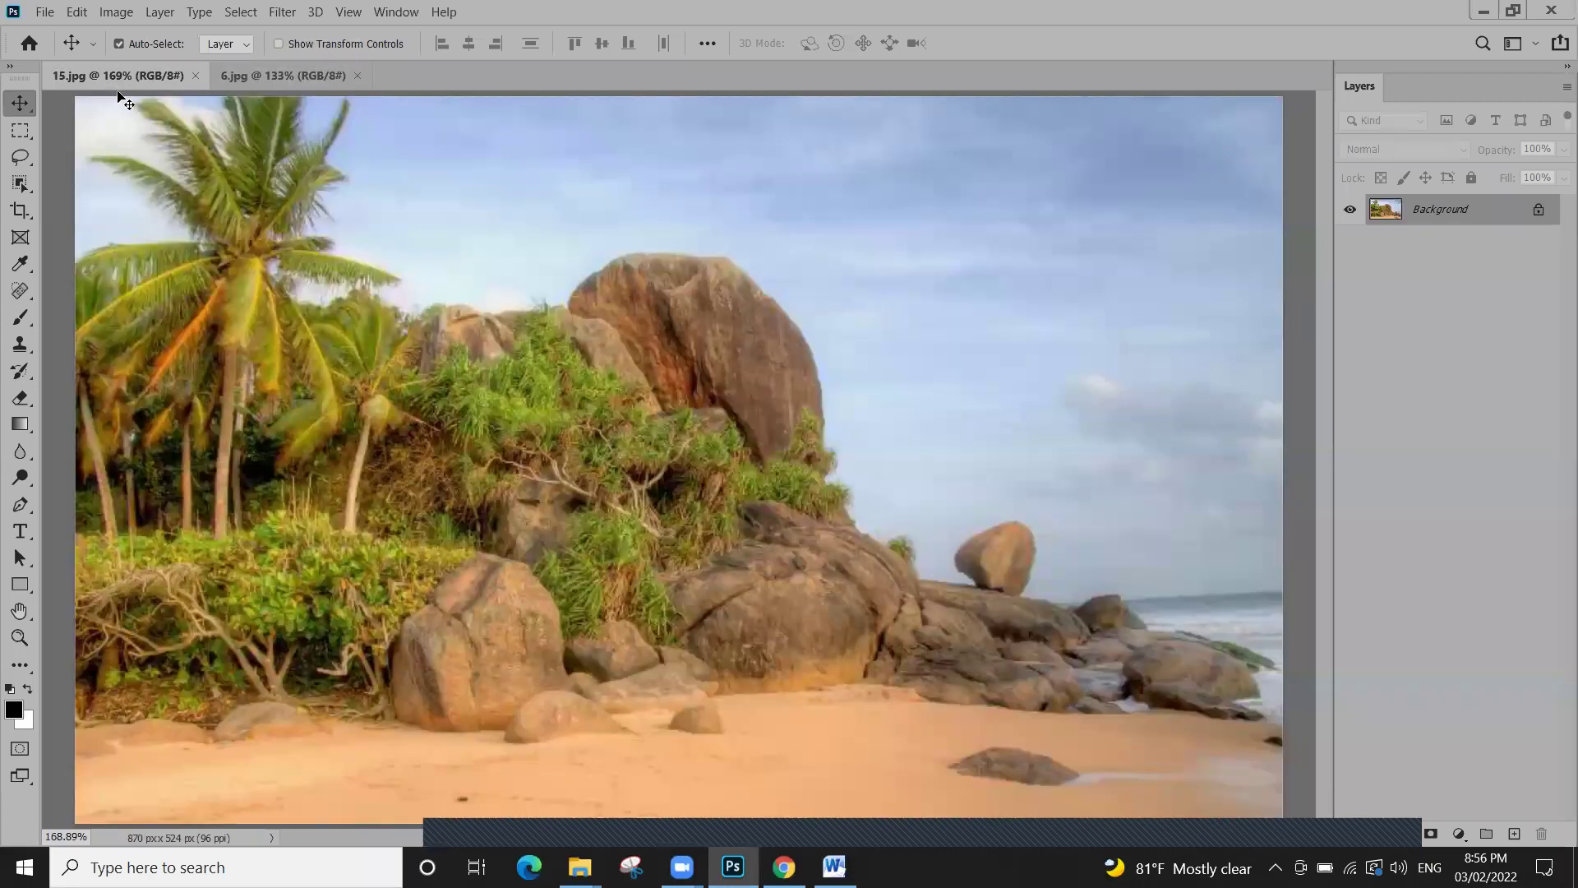
left_click(251, 78)
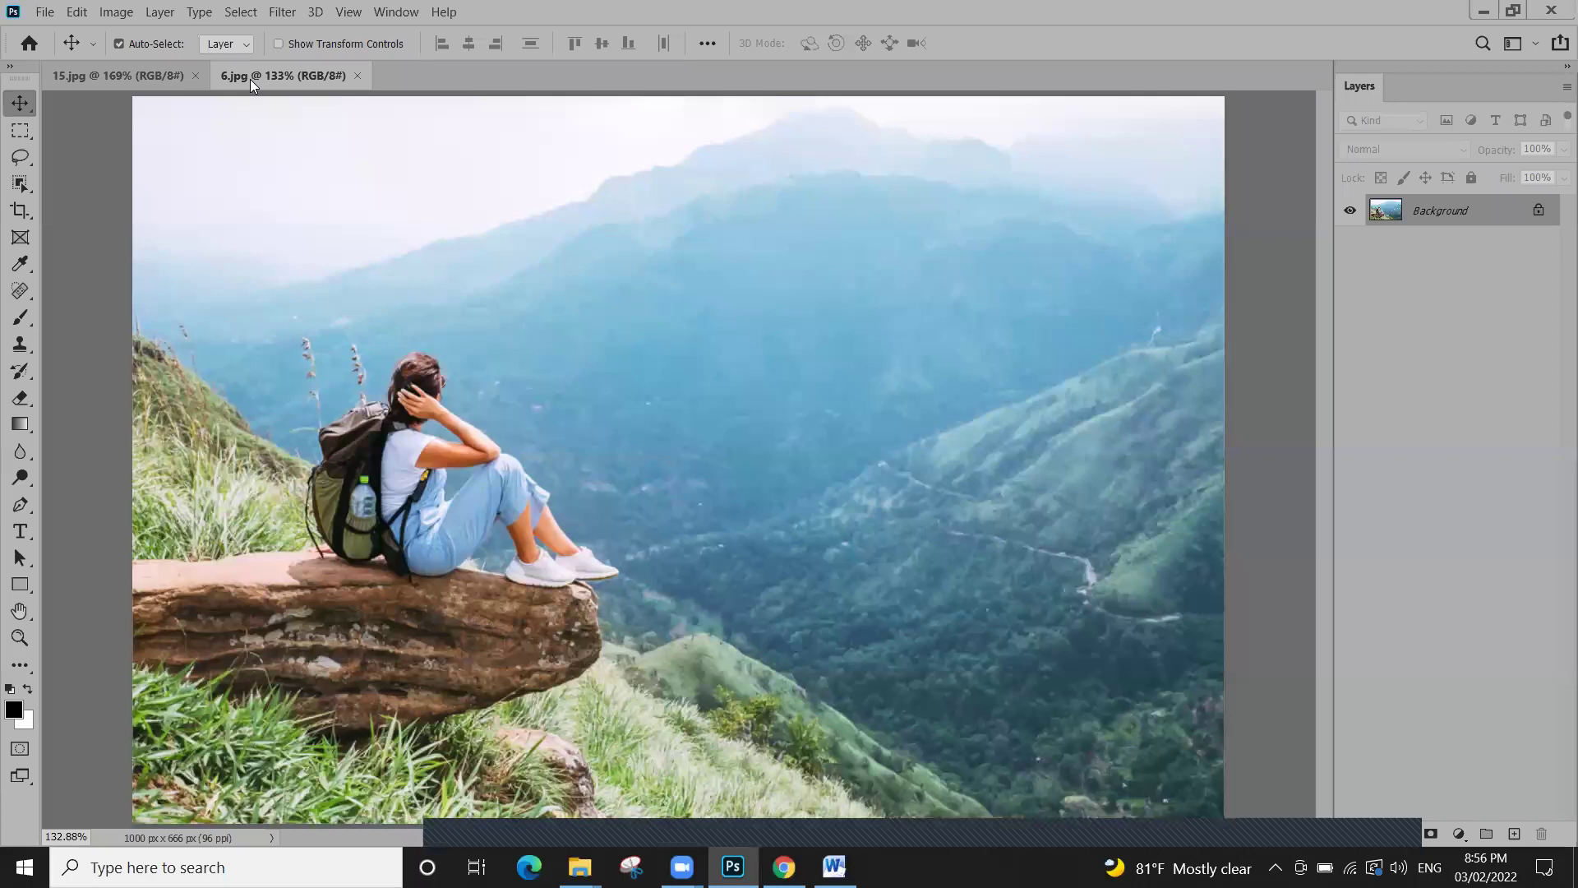
Select a rectangular area around the seated woman in 6.jpg with the Rectangular Marquee tool
left_click(21, 141)
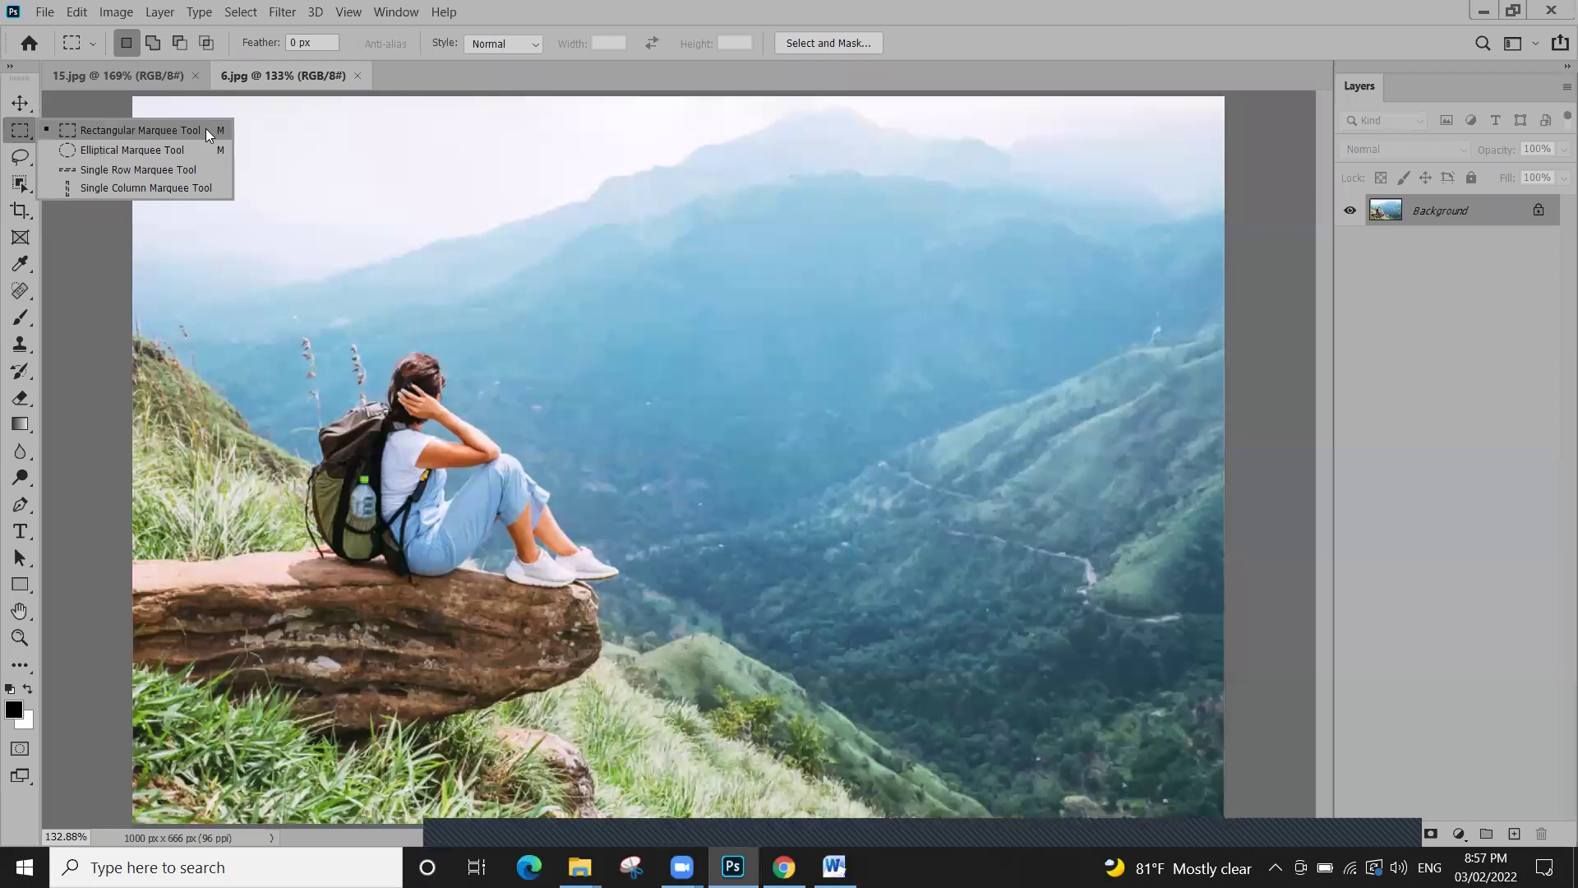
left_click(151, 131)
left_click_drag(243, 269, 700, 664)
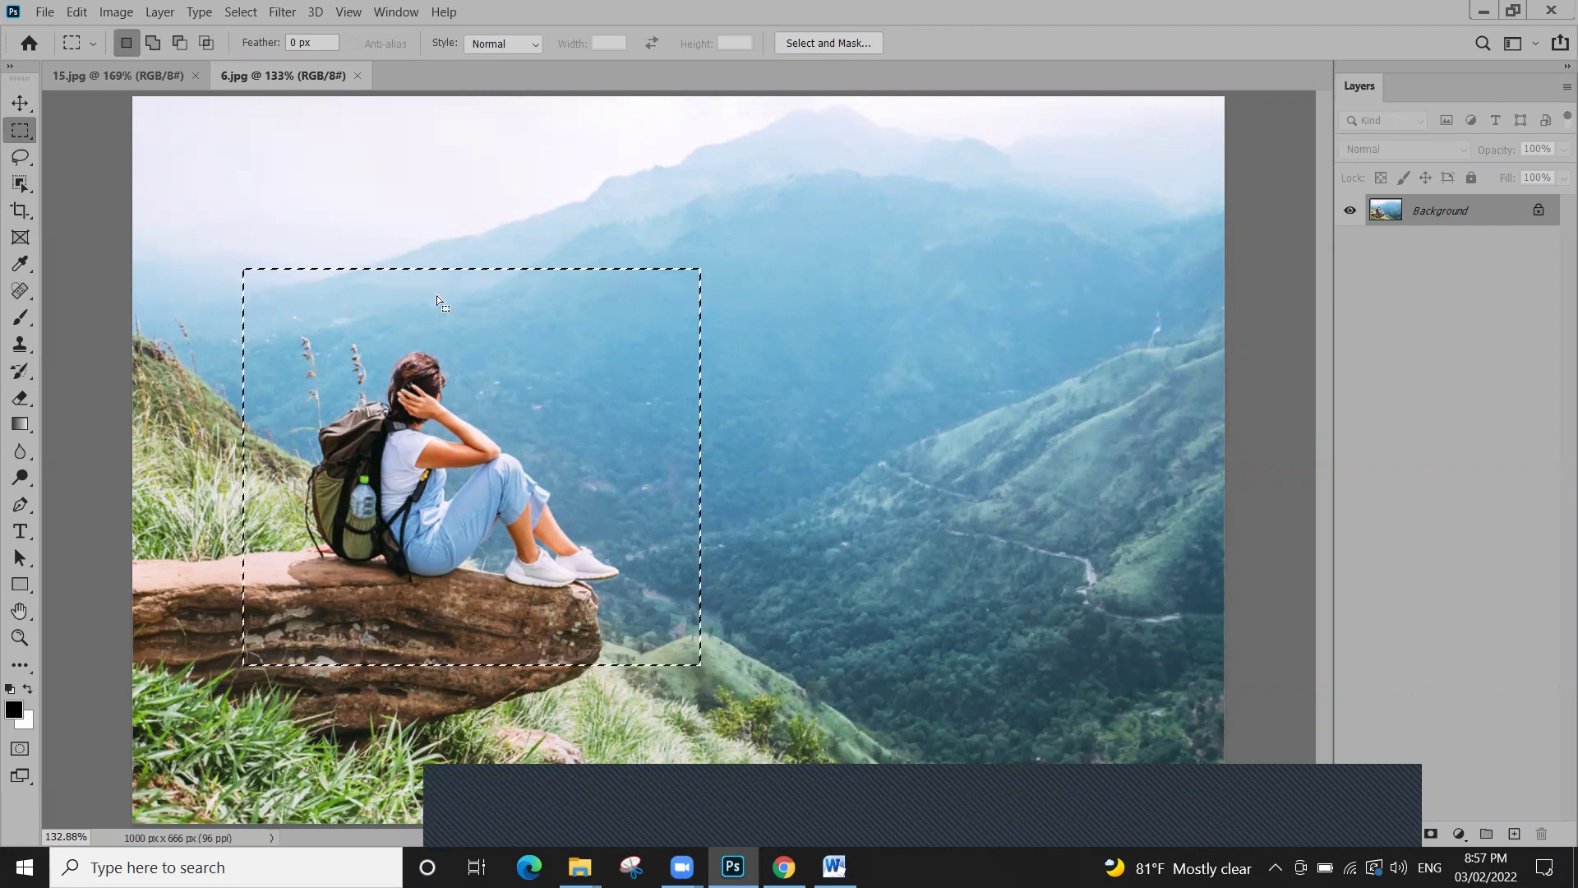
Clear the selection in 6.jpg and redraw a tighter rectangular marquee around the seated woman
left_click(535, 423)
left_click_drag(285, 282, 647, 683)
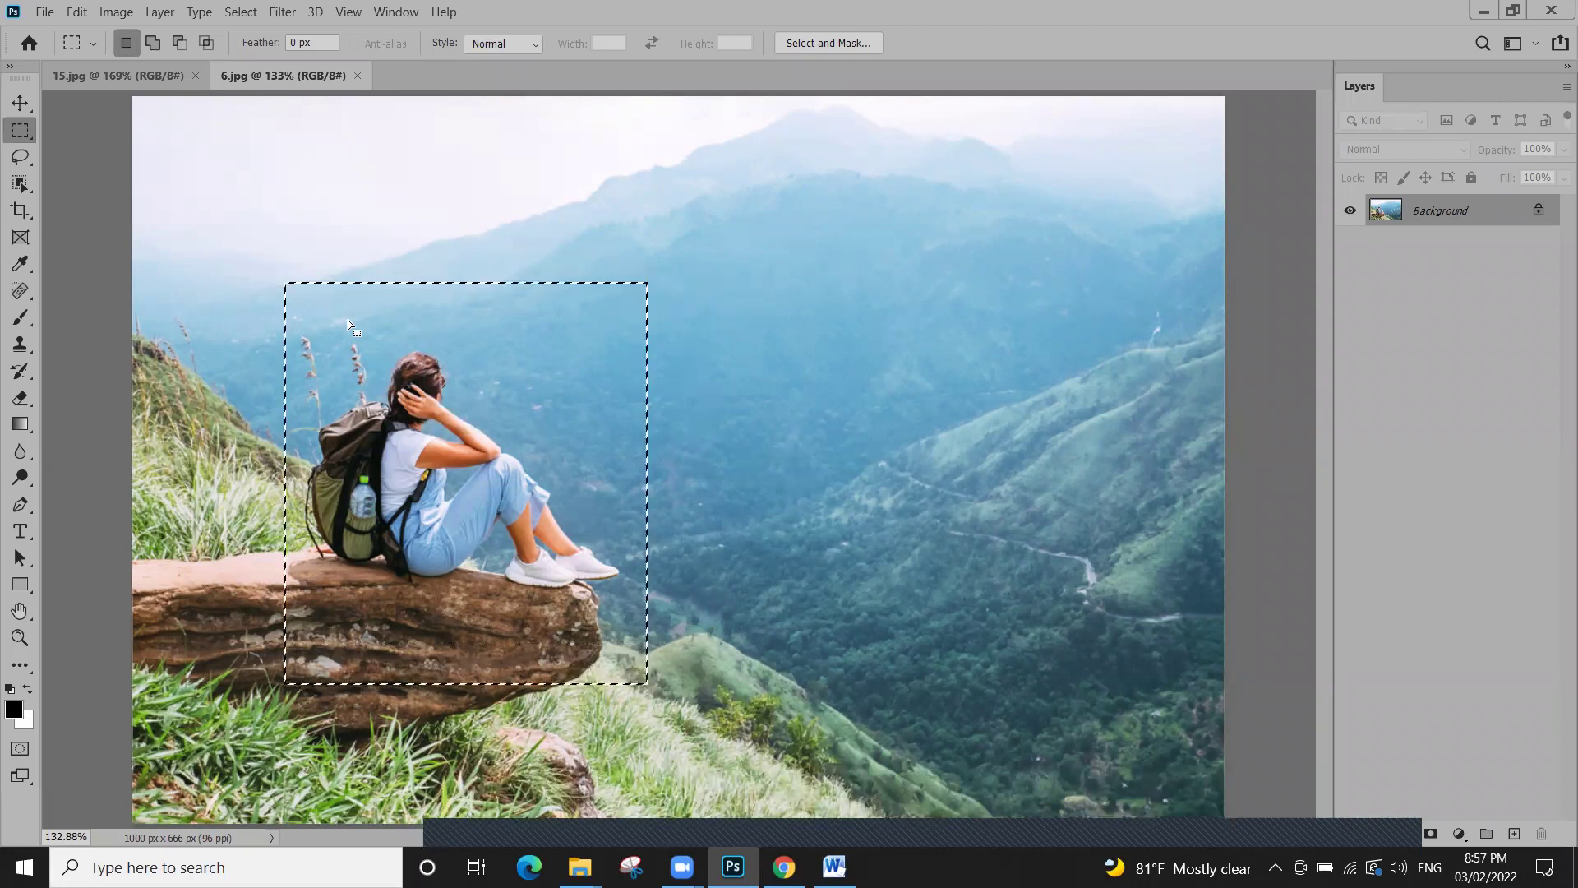
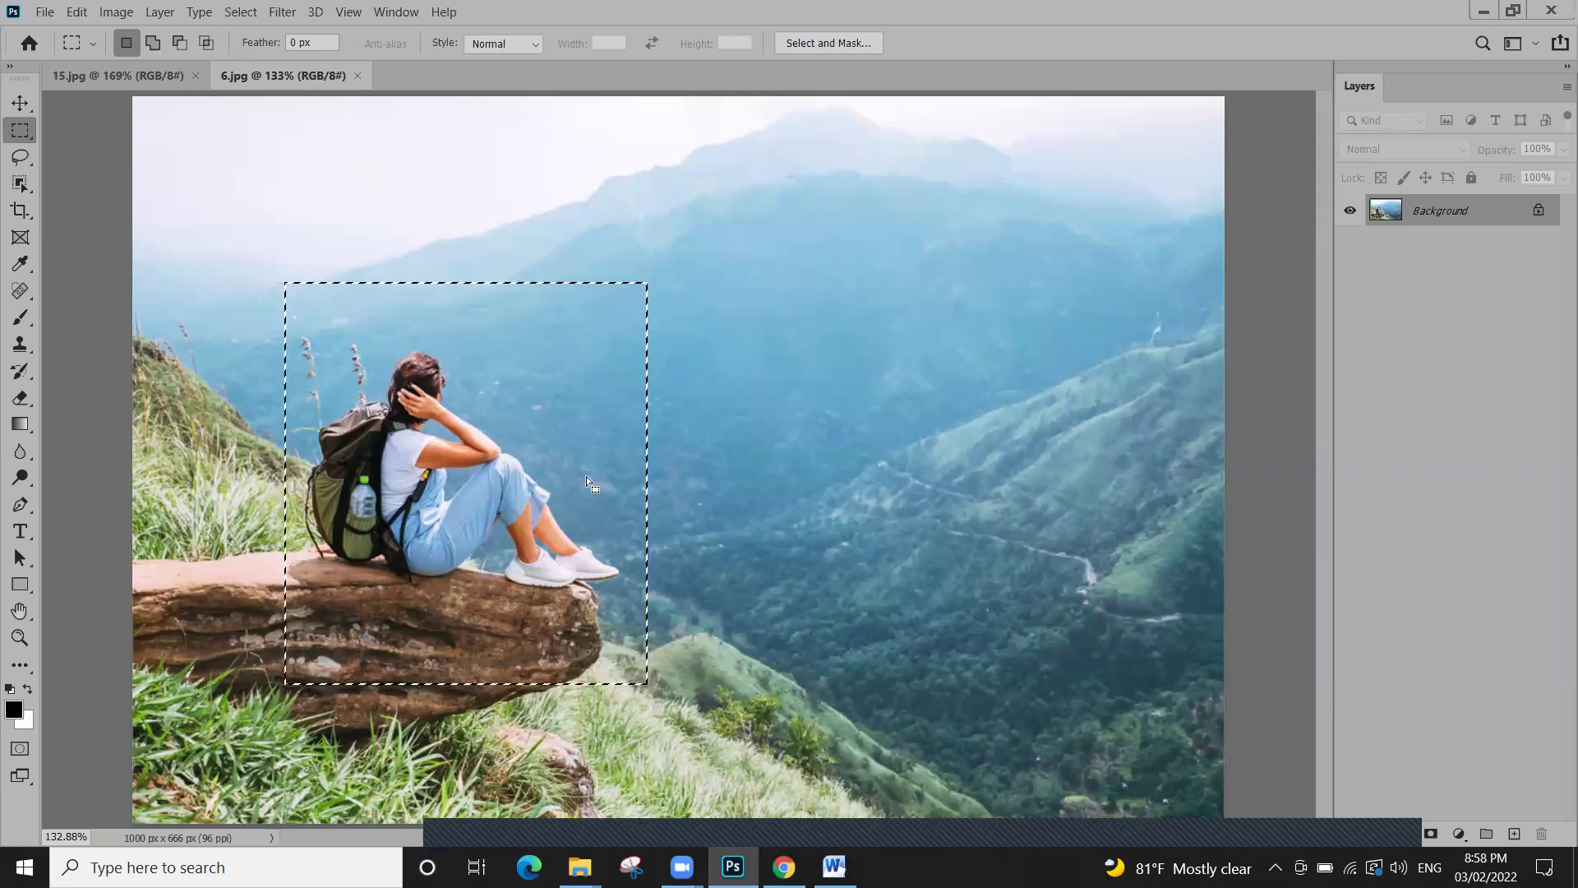
left_click(585, 476)
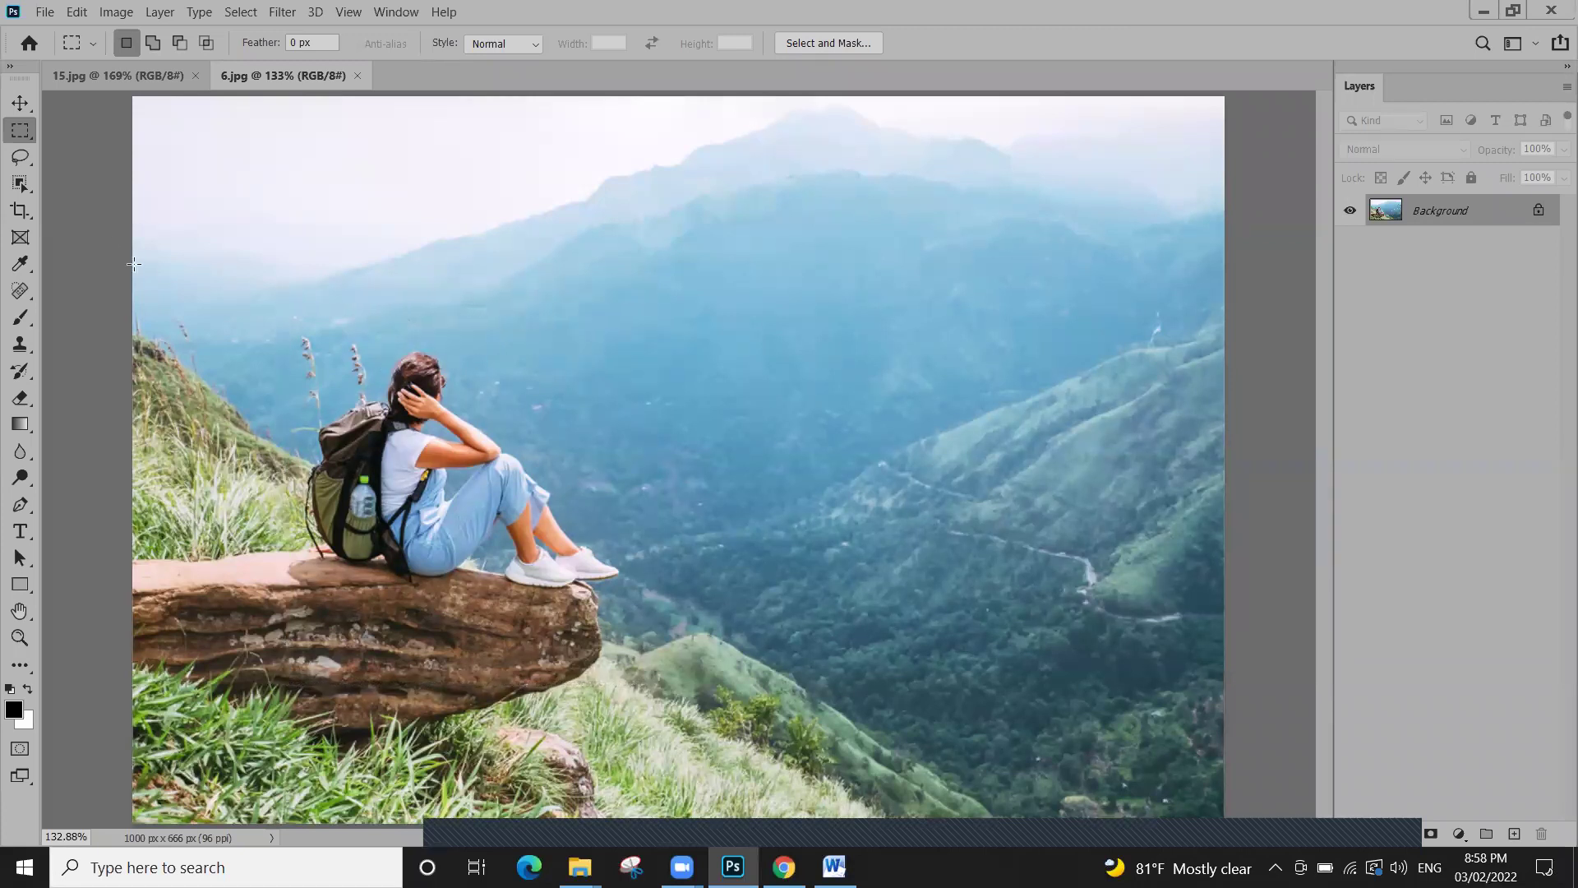
right_click(20, 130)
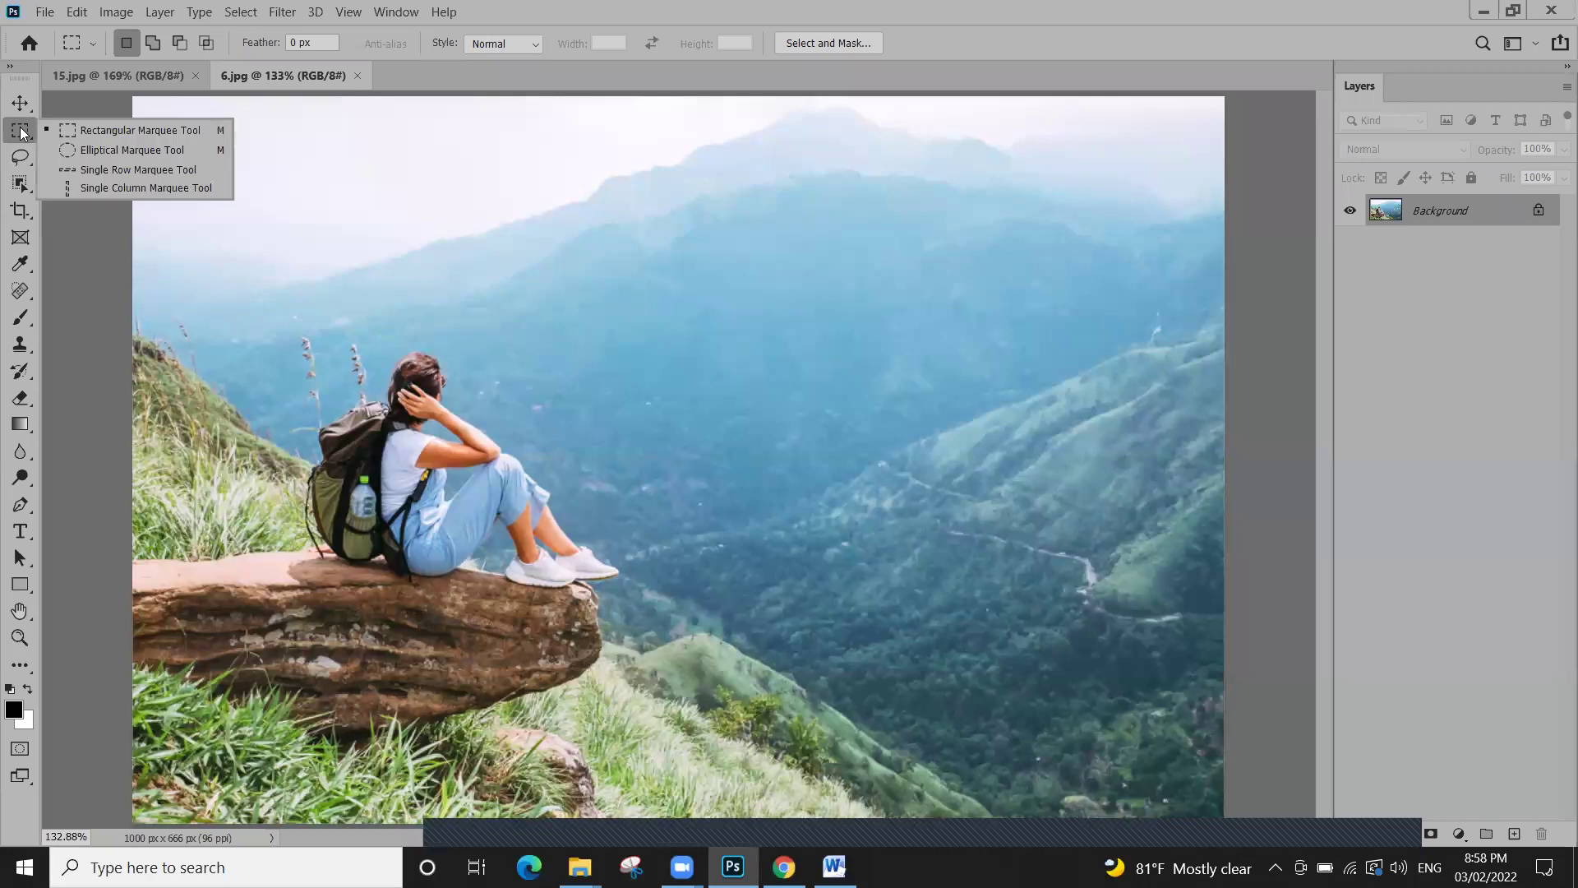
left_click(88, 131)
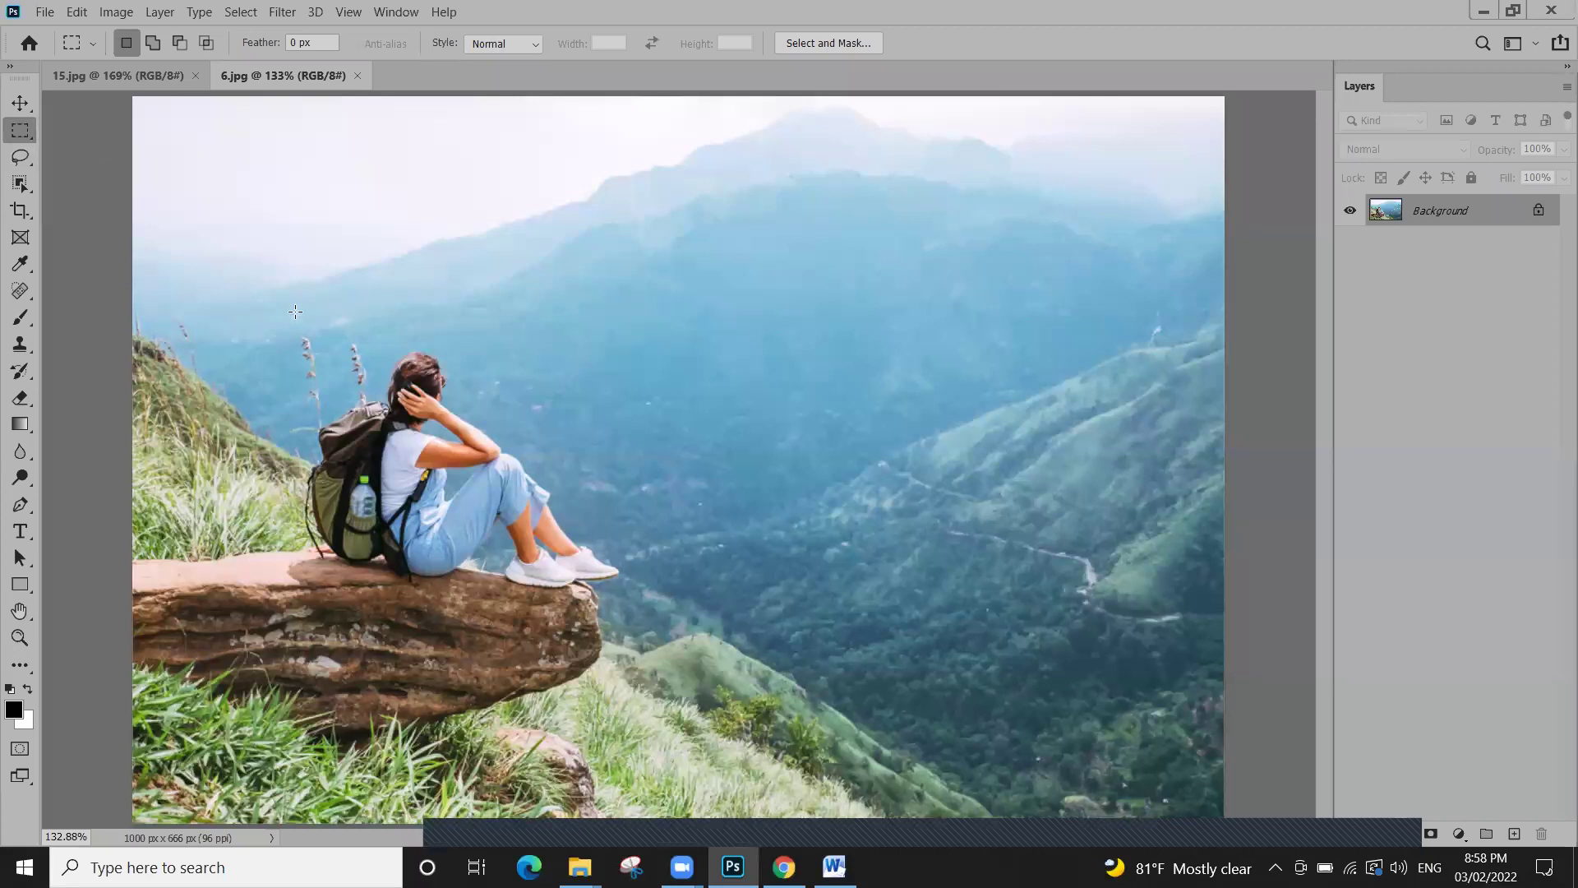
left_click_drag(284, 302, 639, 697)
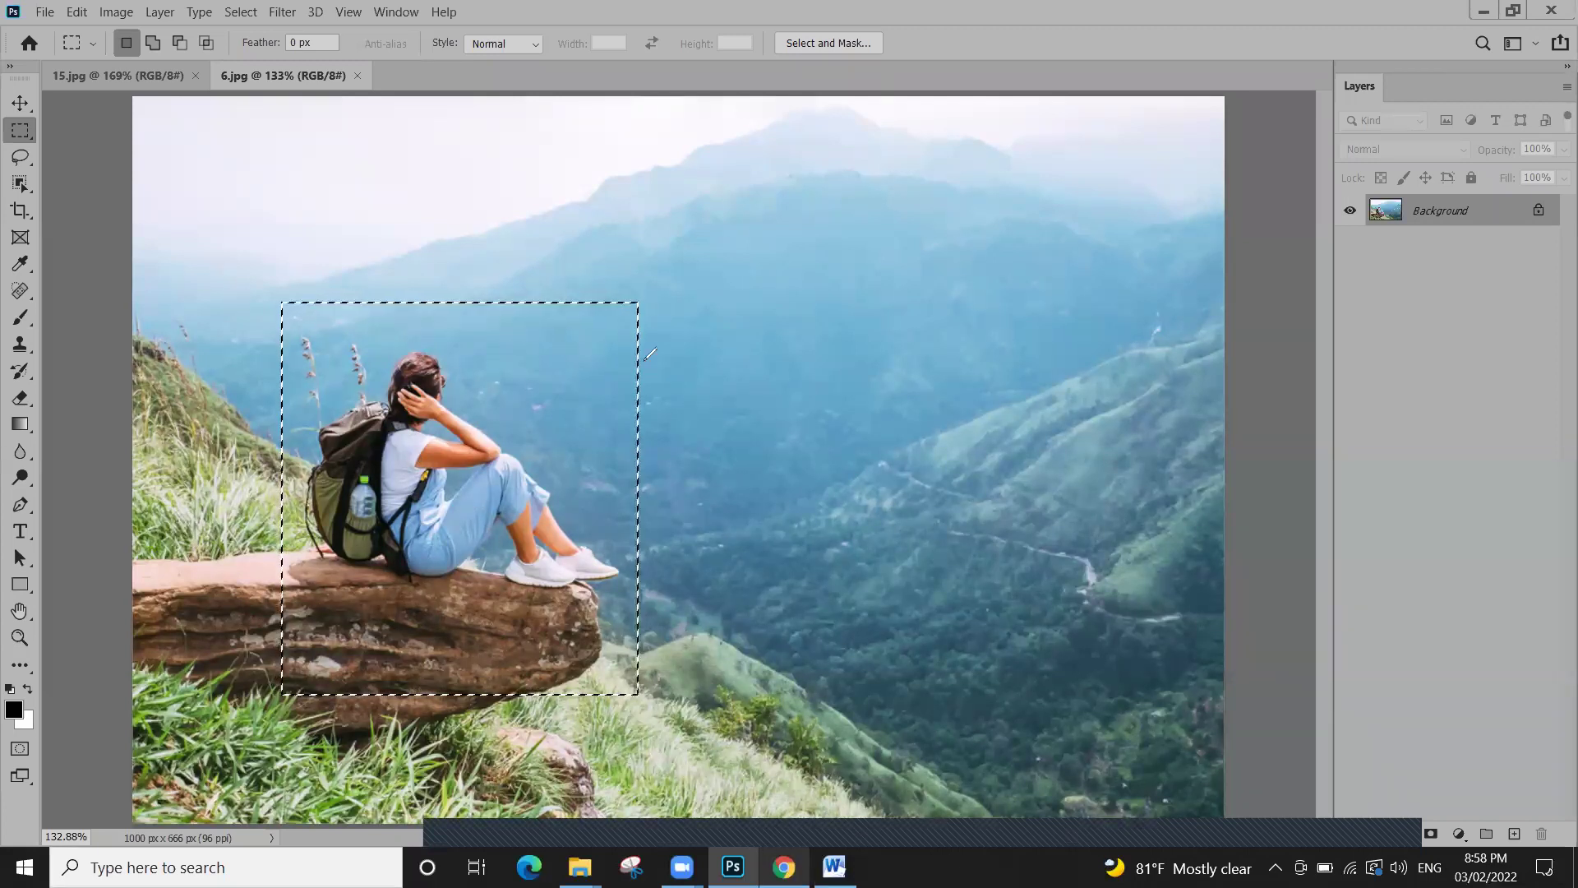
Annotate 6.jpg with a red dashed box around the woman, an arrow pointing to it and the handwritten word "Selections"
left_click_drag(456, 350, 601, 351)
mouse_move(649, 549)
left_mouse_down()
mouse_move(645, 637)
mouse_move(489, 639)
mouse_move(315, 604)
mouse_move(354, 343)
mouse_move(323, 383)
left_mouse_up()
left_click_drag(456, 637, 567, 641)
mouse_move(972, 475)
left_mouse_down()
mouse_move(689, 487)
mouse_move(613, 518)
mouse_move(692, 452)
left_mouse_up()
left_click_drag(957, 447, 898, 503)
left_click_drag(1027, 487, 1155, 492)
mouse_move(1161, 322)
left_mouse_down()
mouse_move(1165, 544)
mouse_move(1320, 494)
left_mouse_up()
left_click_drag(1330, 377, 1346, 542)
left_click_drag(1268, 514, 1315, 491)
left_click_drag(1366, 429, 1381, 563)
left_click_drag(1381, 493, 1508, 509)
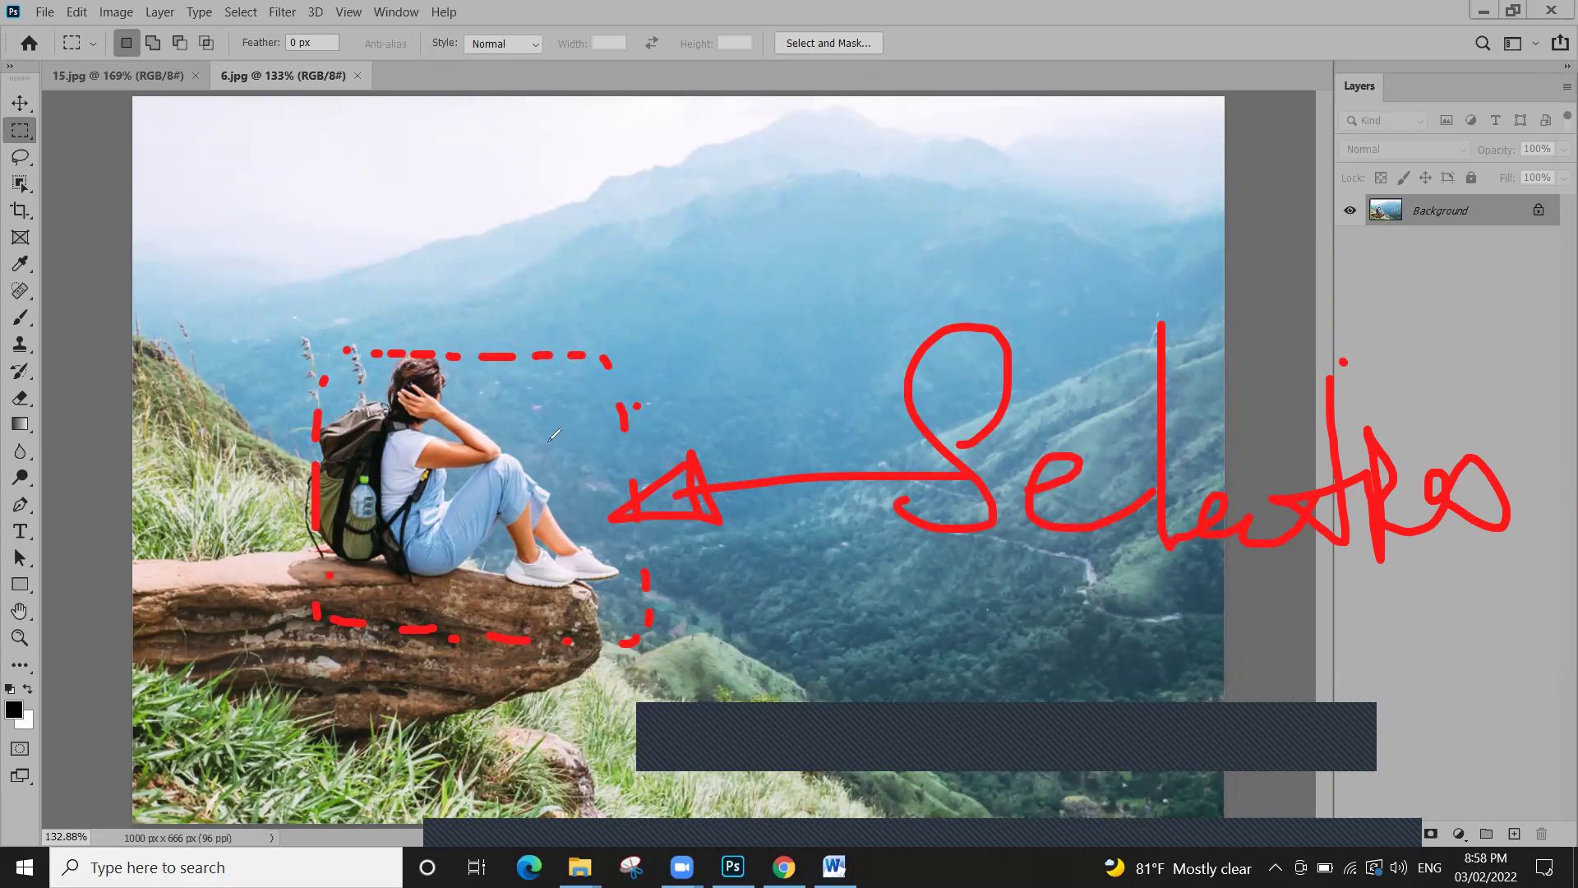
Draw a second dashed box over the mountains with an arrow and the label "Selections", and clear all annotations
mouse_move(616, 153)
left_mouse_down()
mouse_move(741, 153)
mouse_move(746, 311)
mouse_move(620, 314)
mouse_move(614, 162)
left_mouse_up()
mouse_move(961, 223)
left_mouse_down()
mouse_move(825, 203)
mouse_move(781, 218)
mouse_move(840, 239)
left_mouse_up()
mouse_move(1031, 184)
left_mouse_down()
mouse_move(1033, 249)
mouse_move(925, 250)
mouse_move(1150, 255)
mouse_move(1266, 157)
mouse_move(1303, 295)
mouse_move(1375, 279)
left_mouse_up()
left_click_drag(1287, 160, 1295, 176)
mouse_move(1436, 194)
left_mouse_down()
mouse_move(1413, 272)
mouse_move(1452, 278)
left_mouse_up()
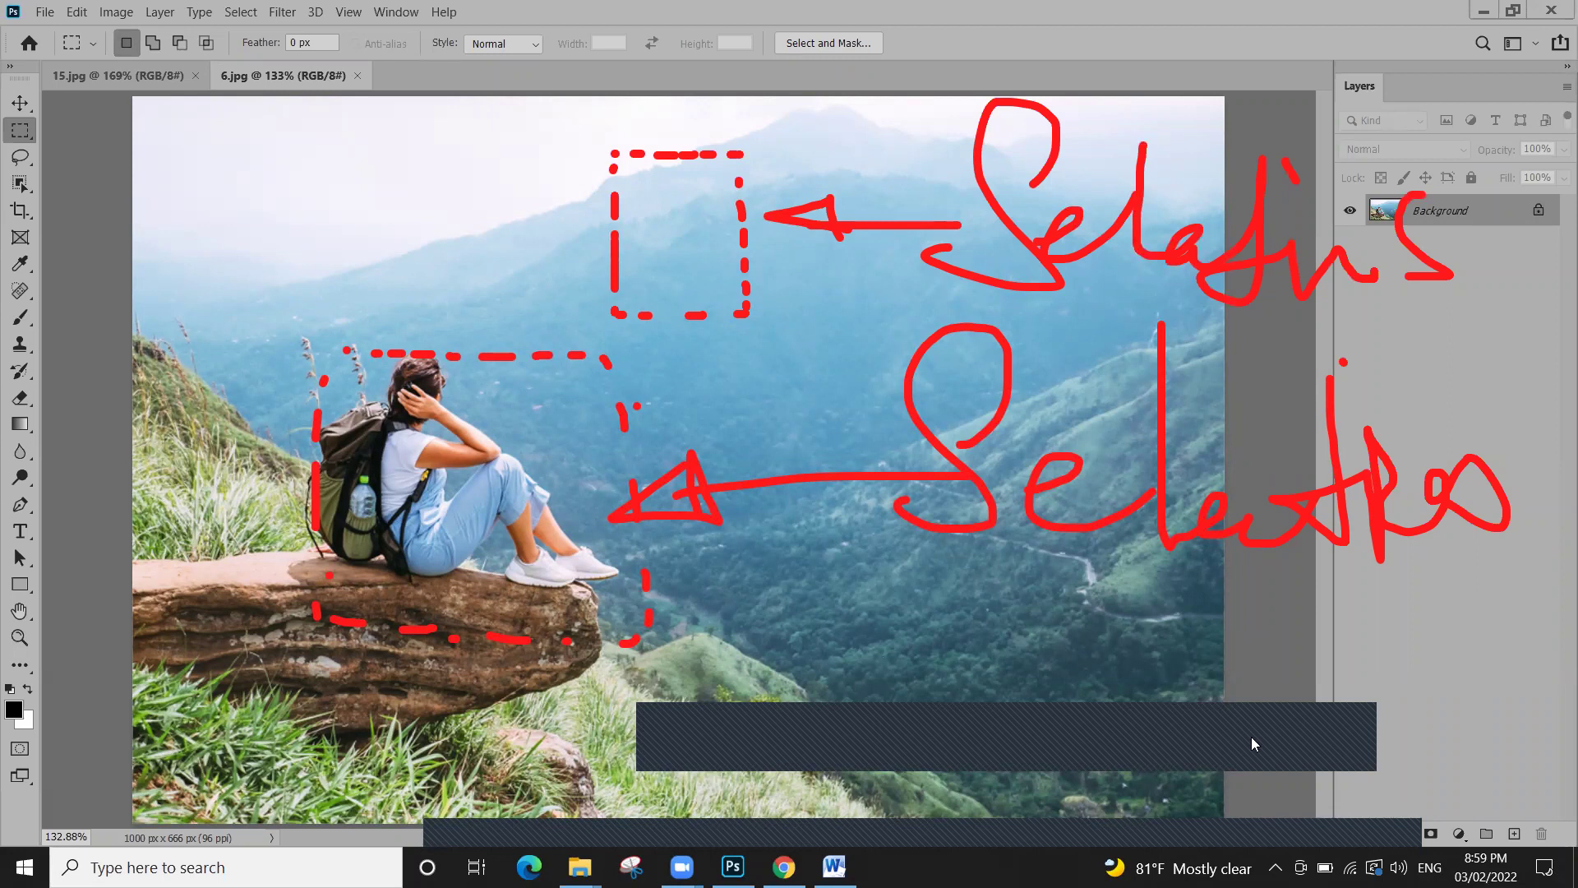
left_click(1365, 726)
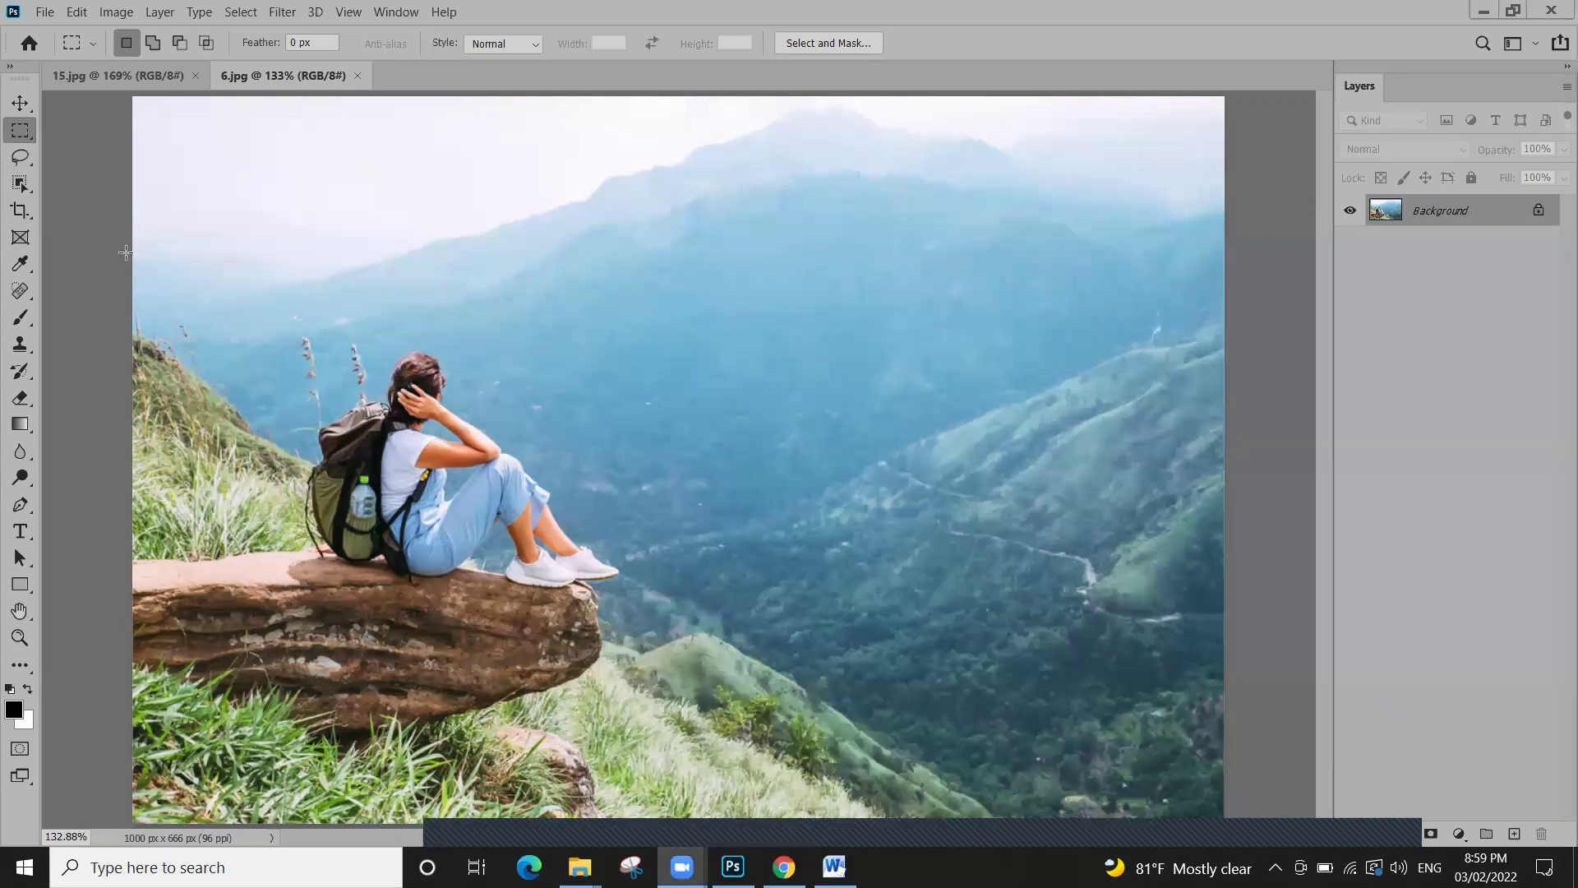
Marquee the seated woman in 6.jpg and switch back and forth between 15.jpg and 6.jpg, ending on 6.jpg
left_click_drag(282, 303, 638, 695)
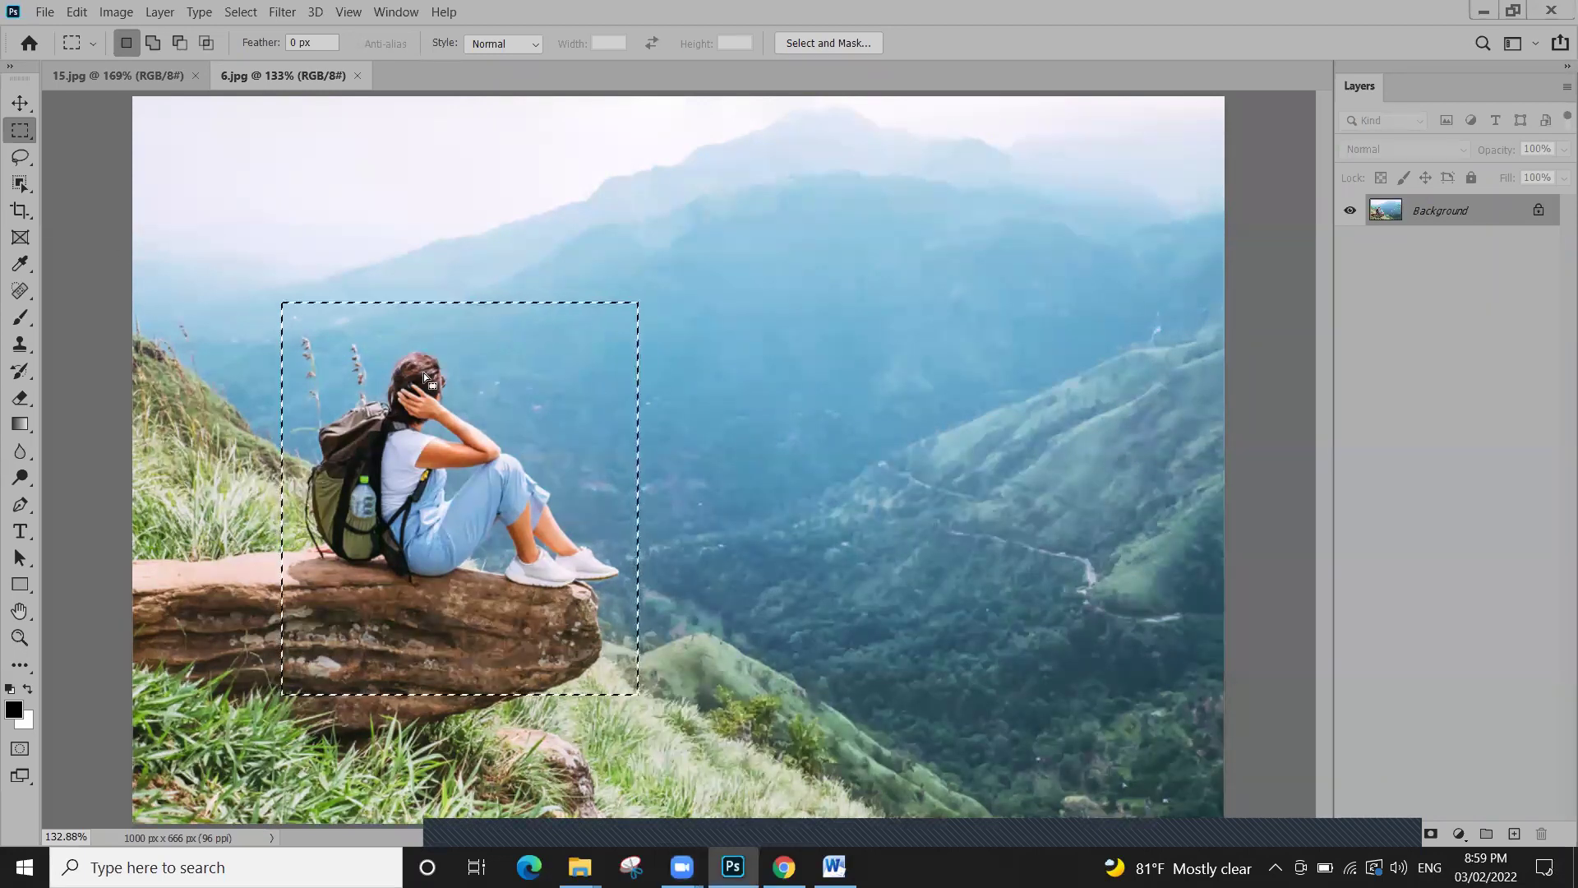
left_click(117, 77)
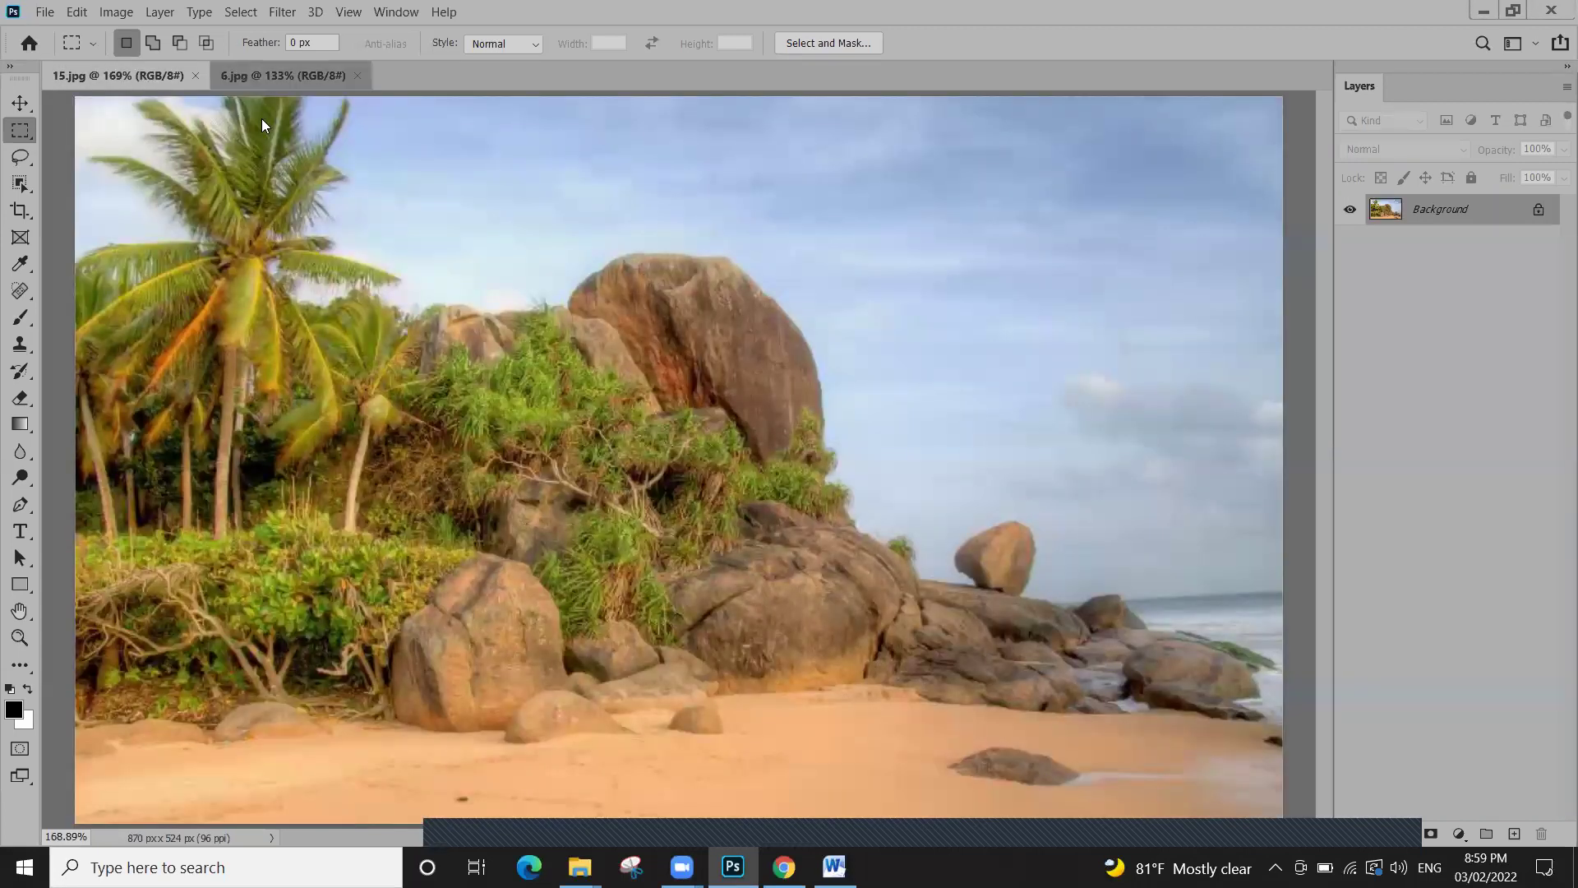
left_click(283, 76)
left_click(153, 82)
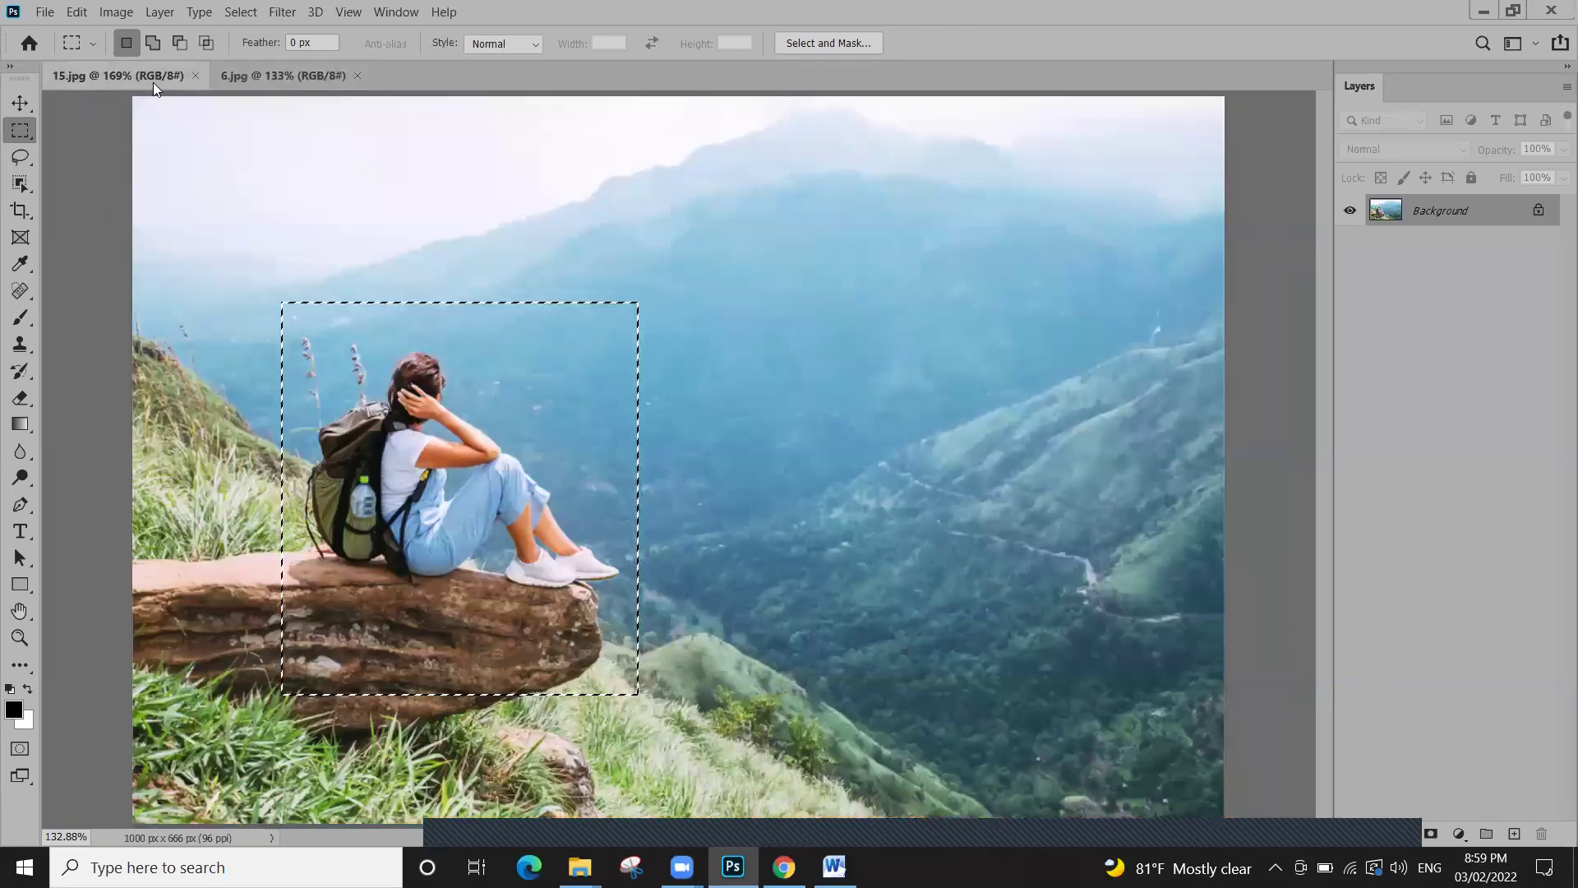
left_click(263, 76)
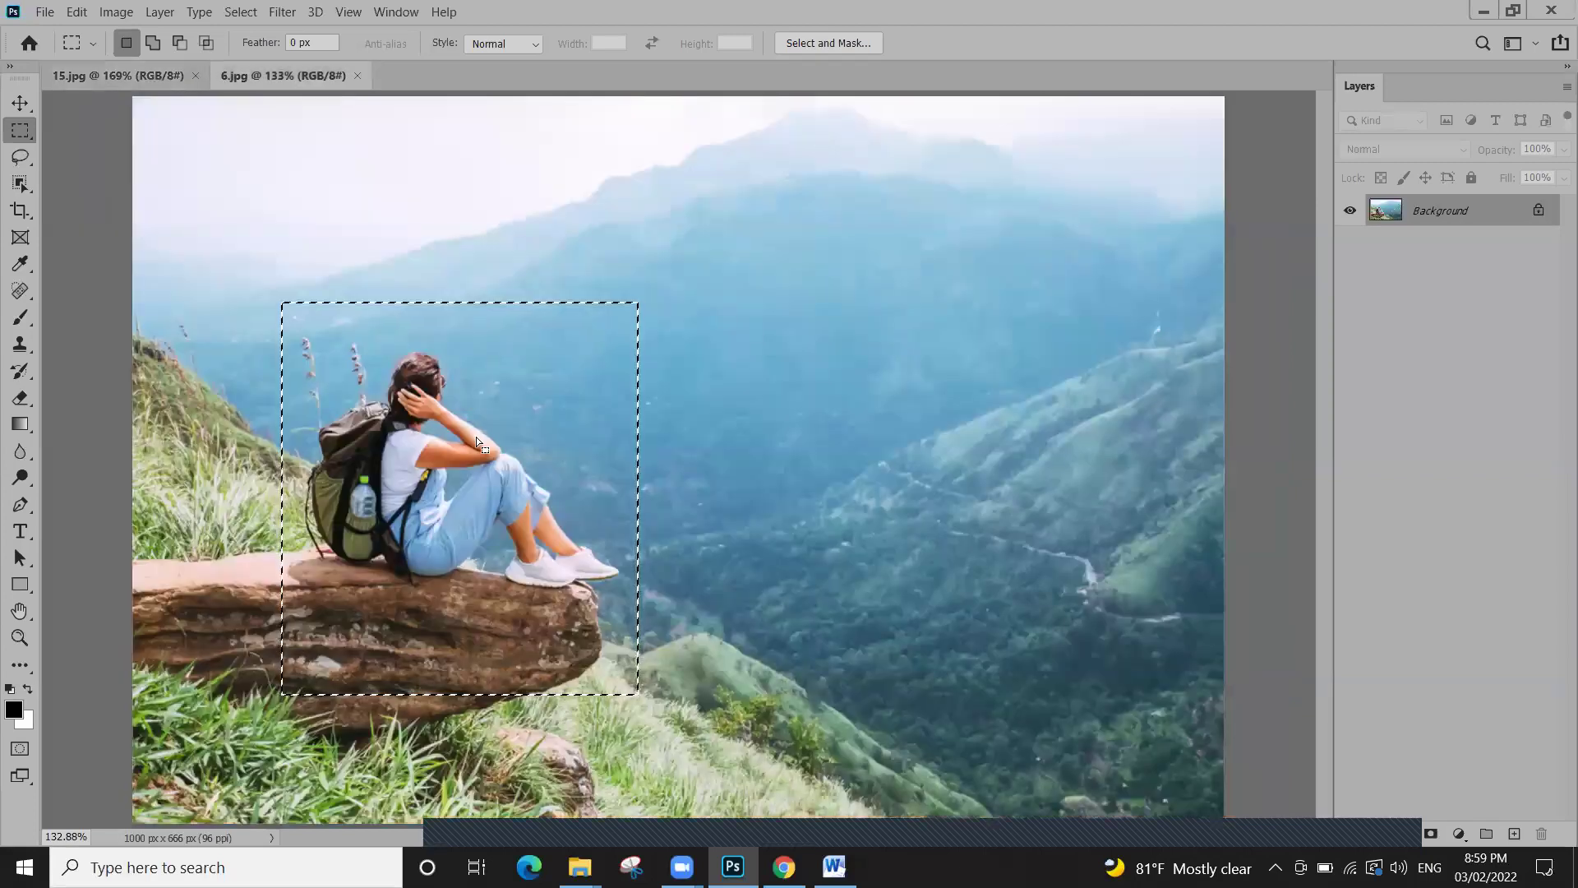
Replace the selection in 6.jpg with a new Rectangular Marquee area enclosing the woman and most of the rock
left_click(426, 424)
right_click(20, 129)
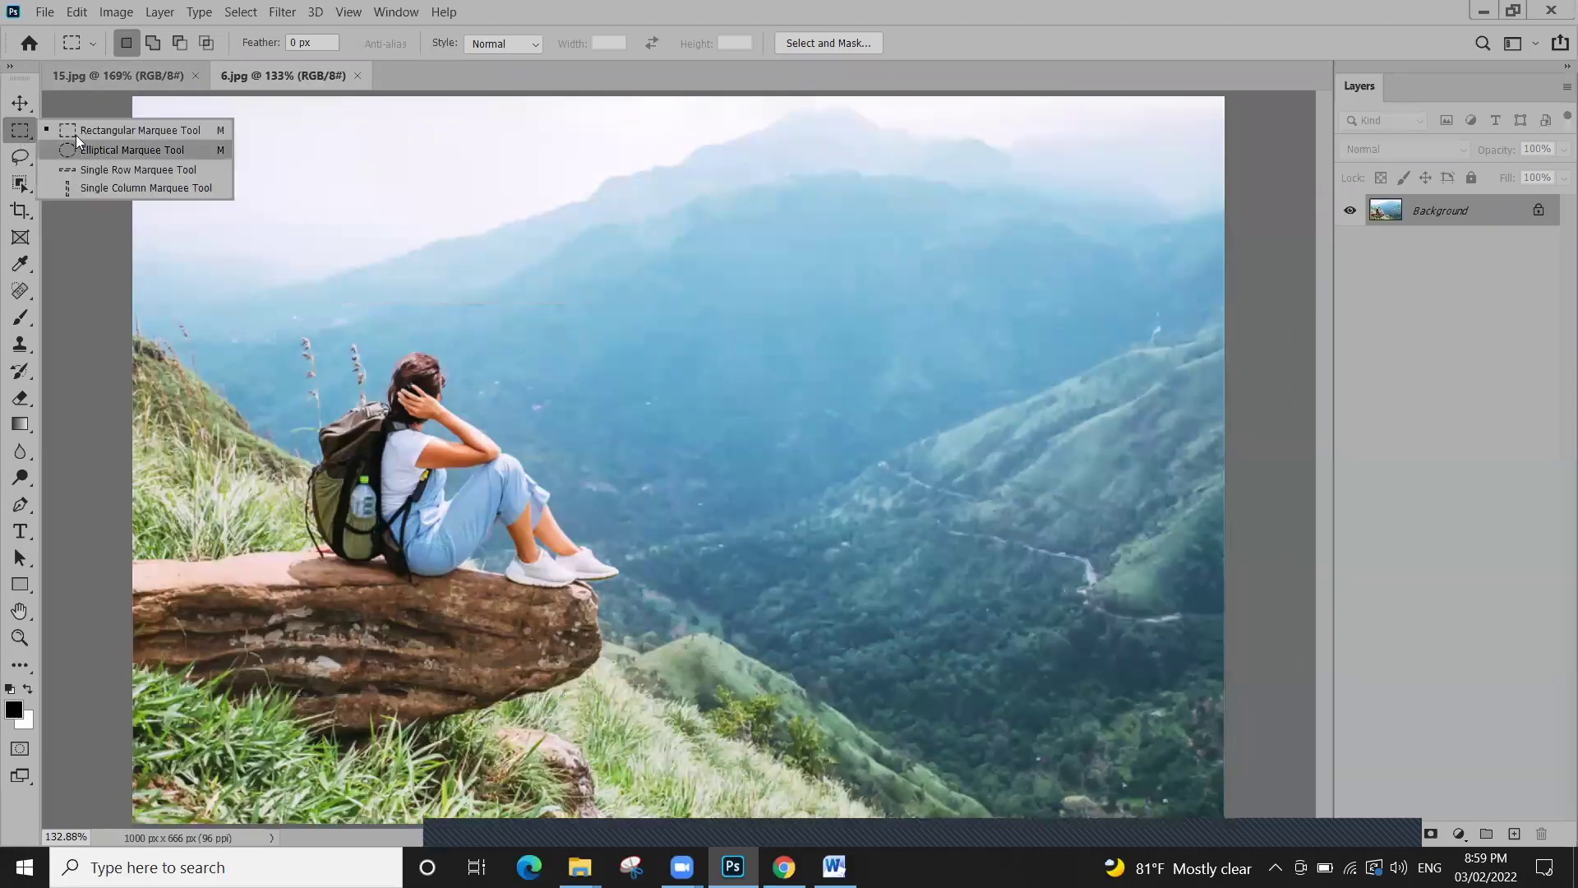
left_click(78, 133)
left_click_drag(267, 302, 630, 658)
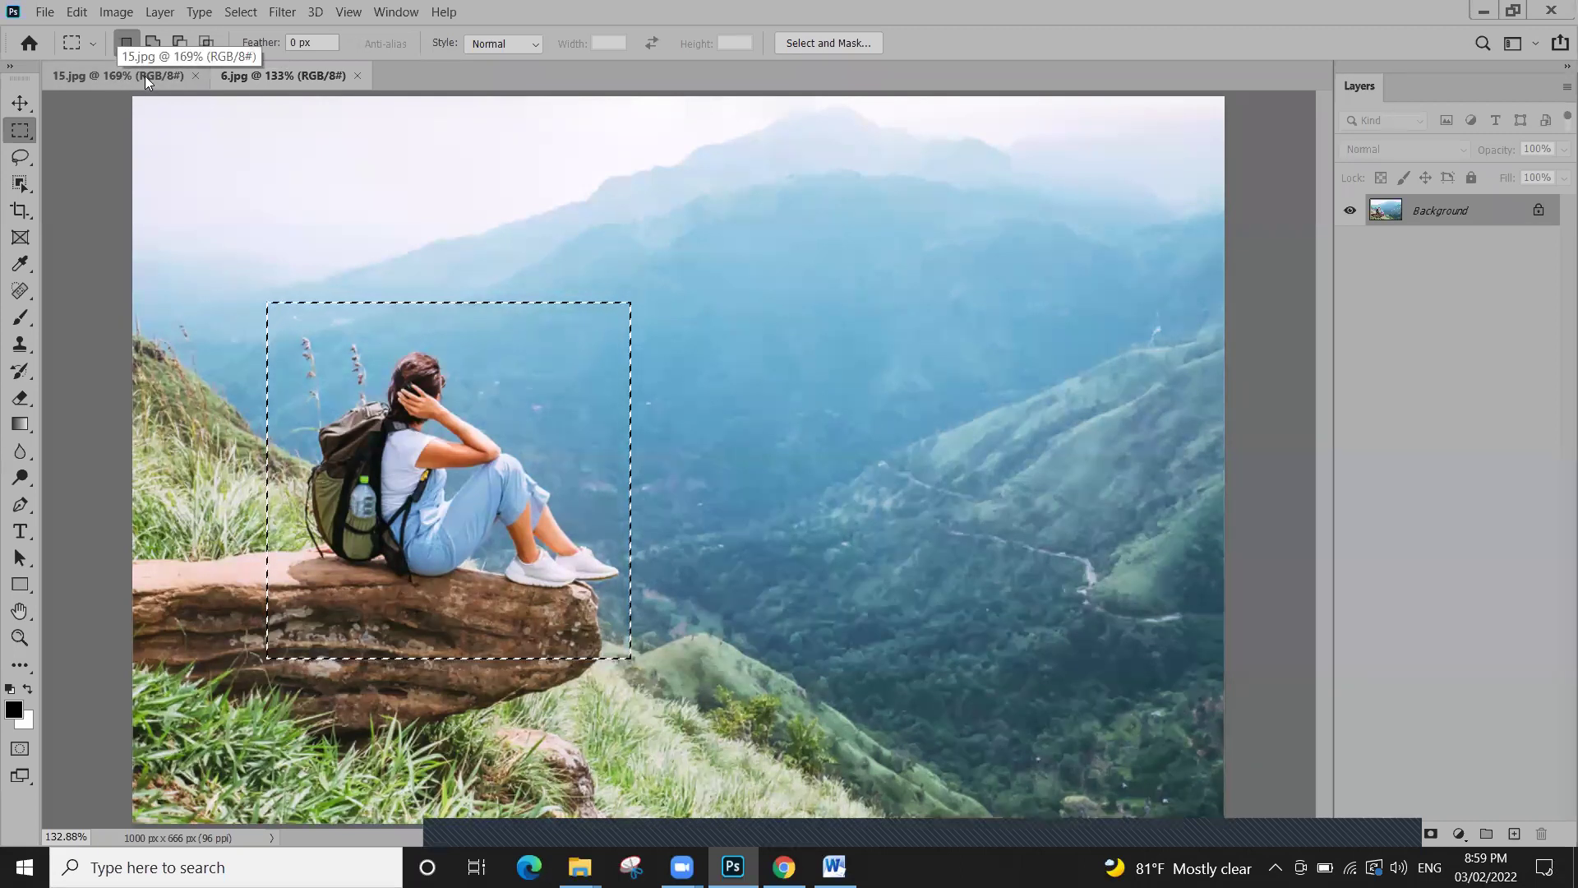
left_click(474, 380)
left_click_drag(290, 288, 569, 627)
left_click_drag(648, 672, 680, 691)
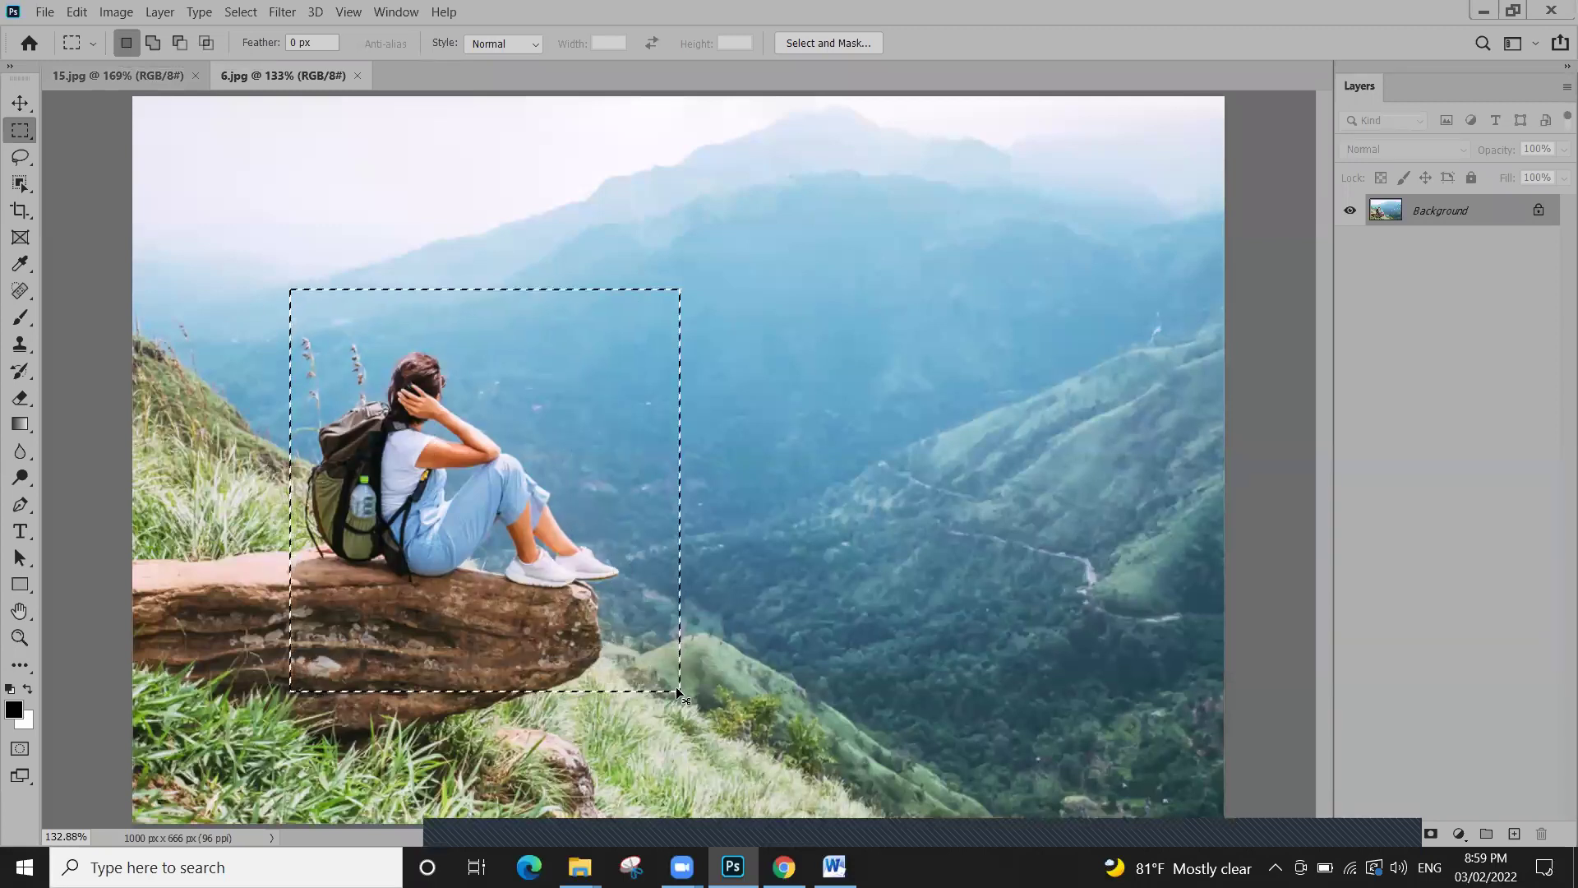
Paste the copied area into 15.jpg as a new layer, move it over the palm trees and return to 6.jpg
left_click(150, 76)
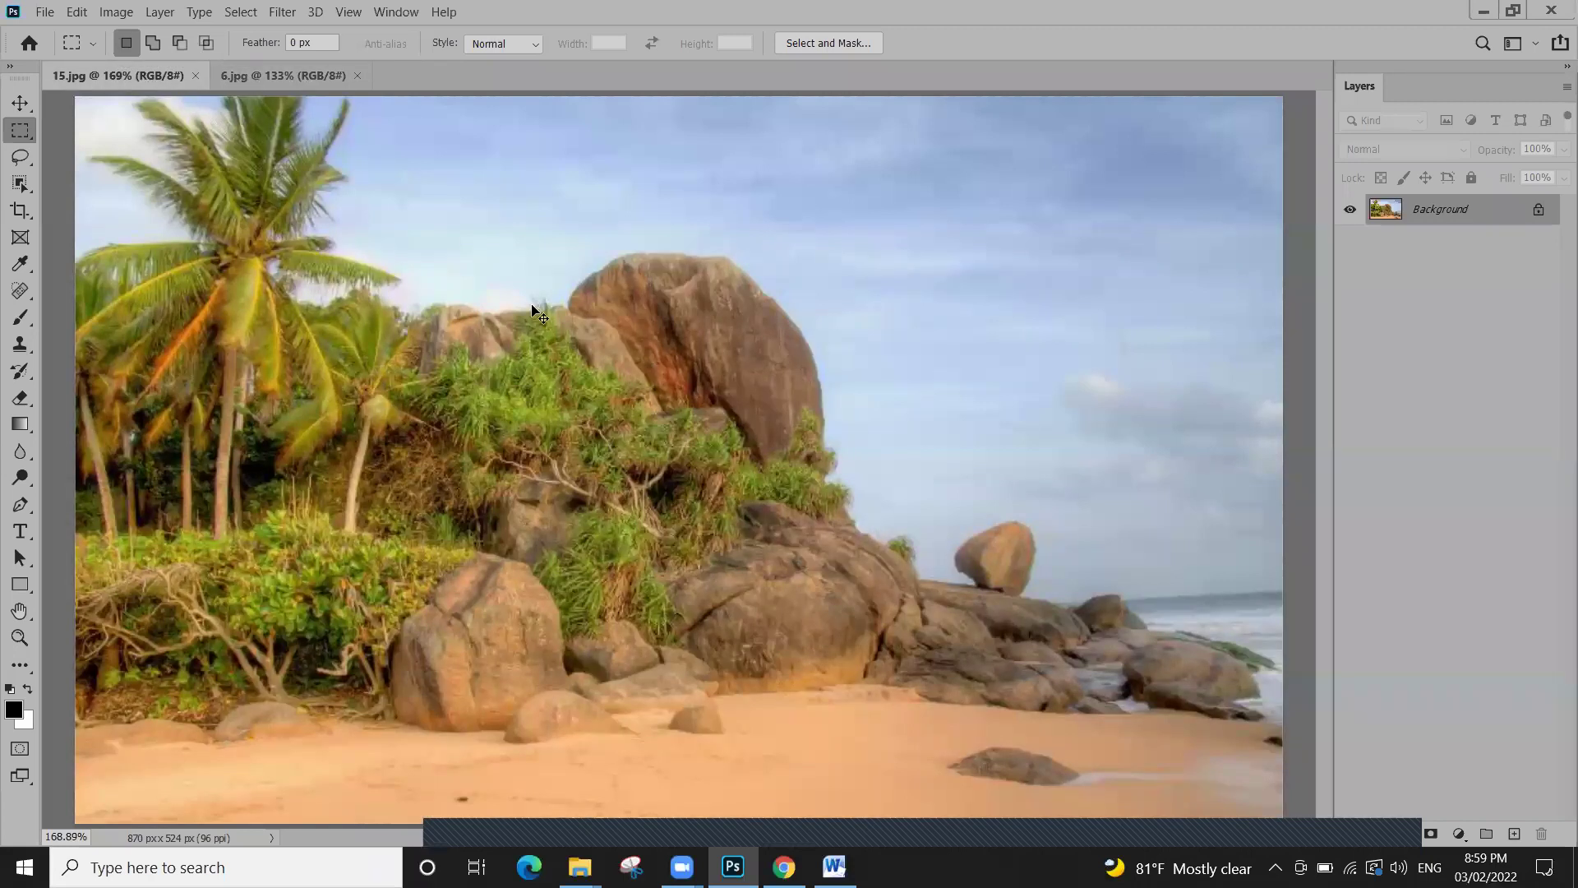
key("ctrl+v")
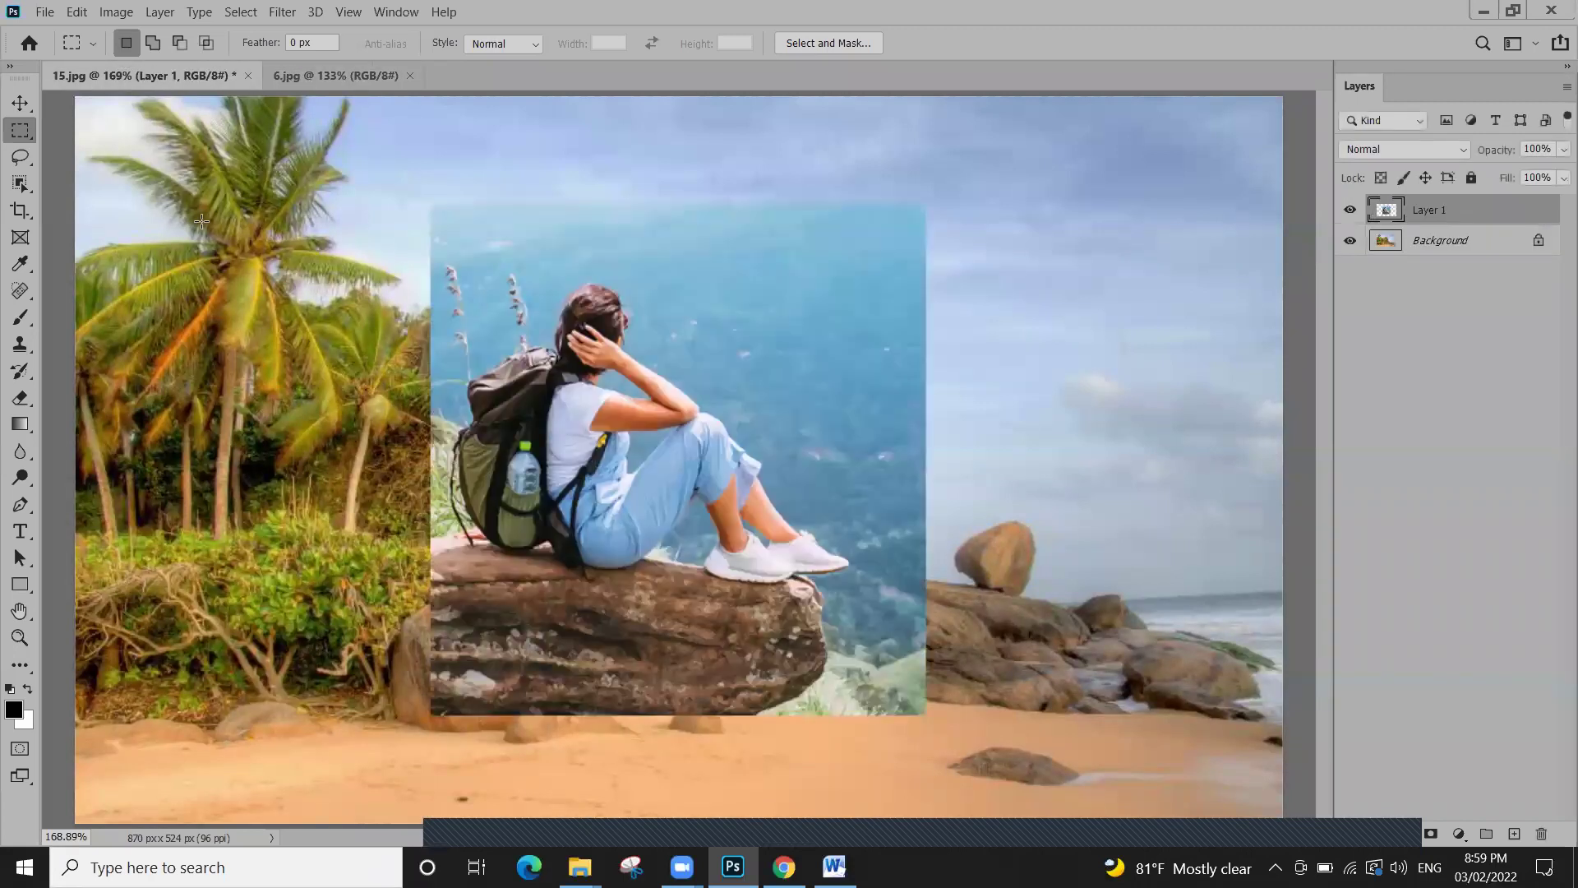
key("v")
left_click_drag(702, 439, 337, 508)
left_click(340, 75)
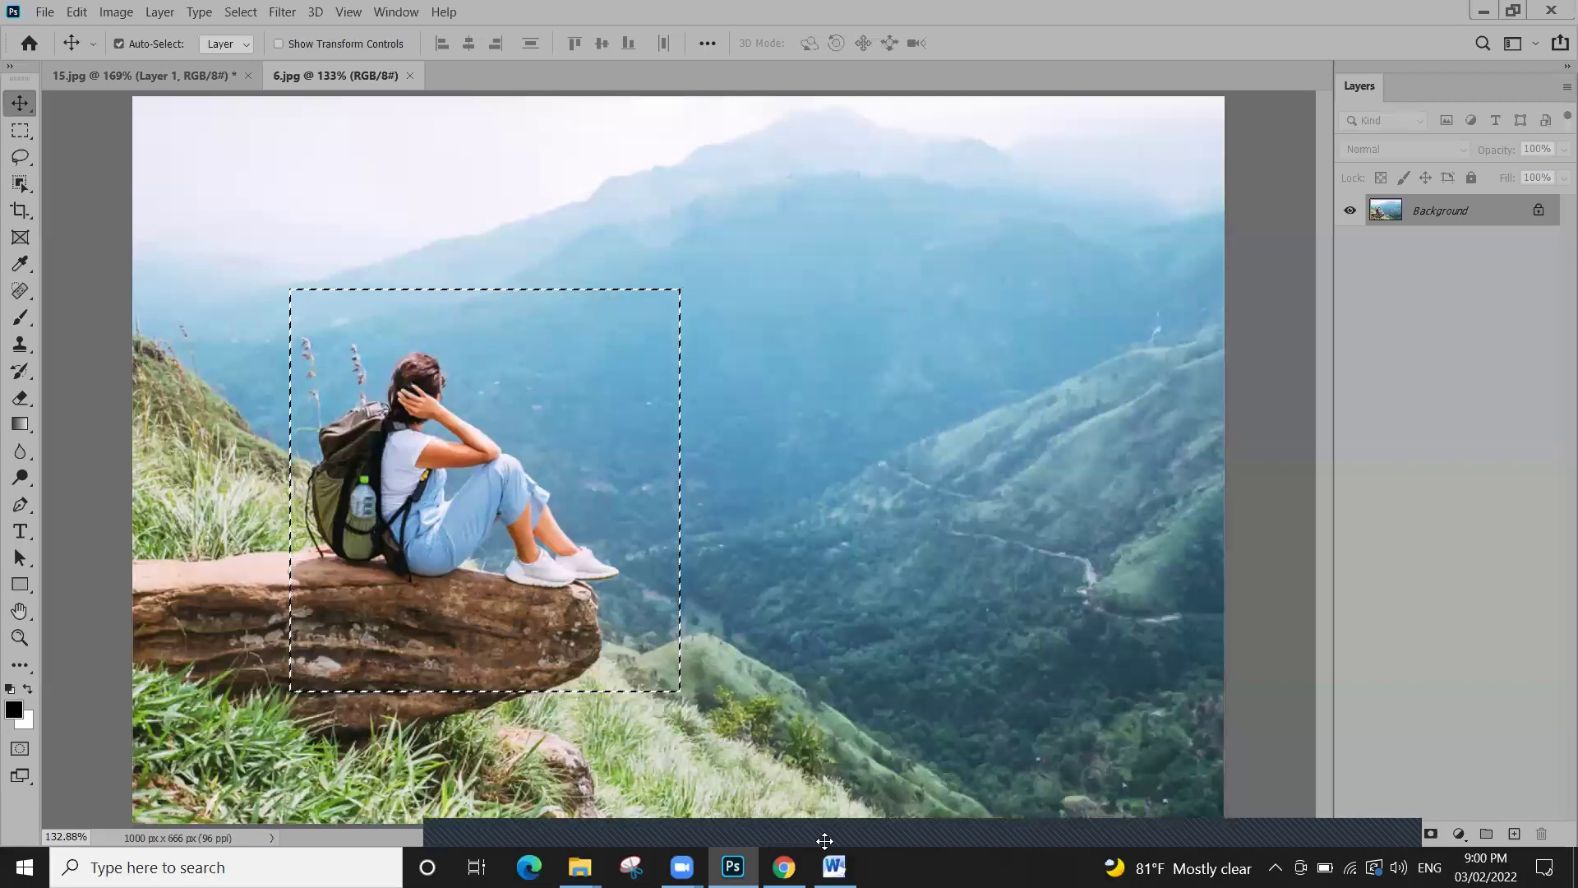
Switch to the Word notes and give the empty last line a purple, non-bold font, undoing the trial bullet formatting
key("alt+Tab")
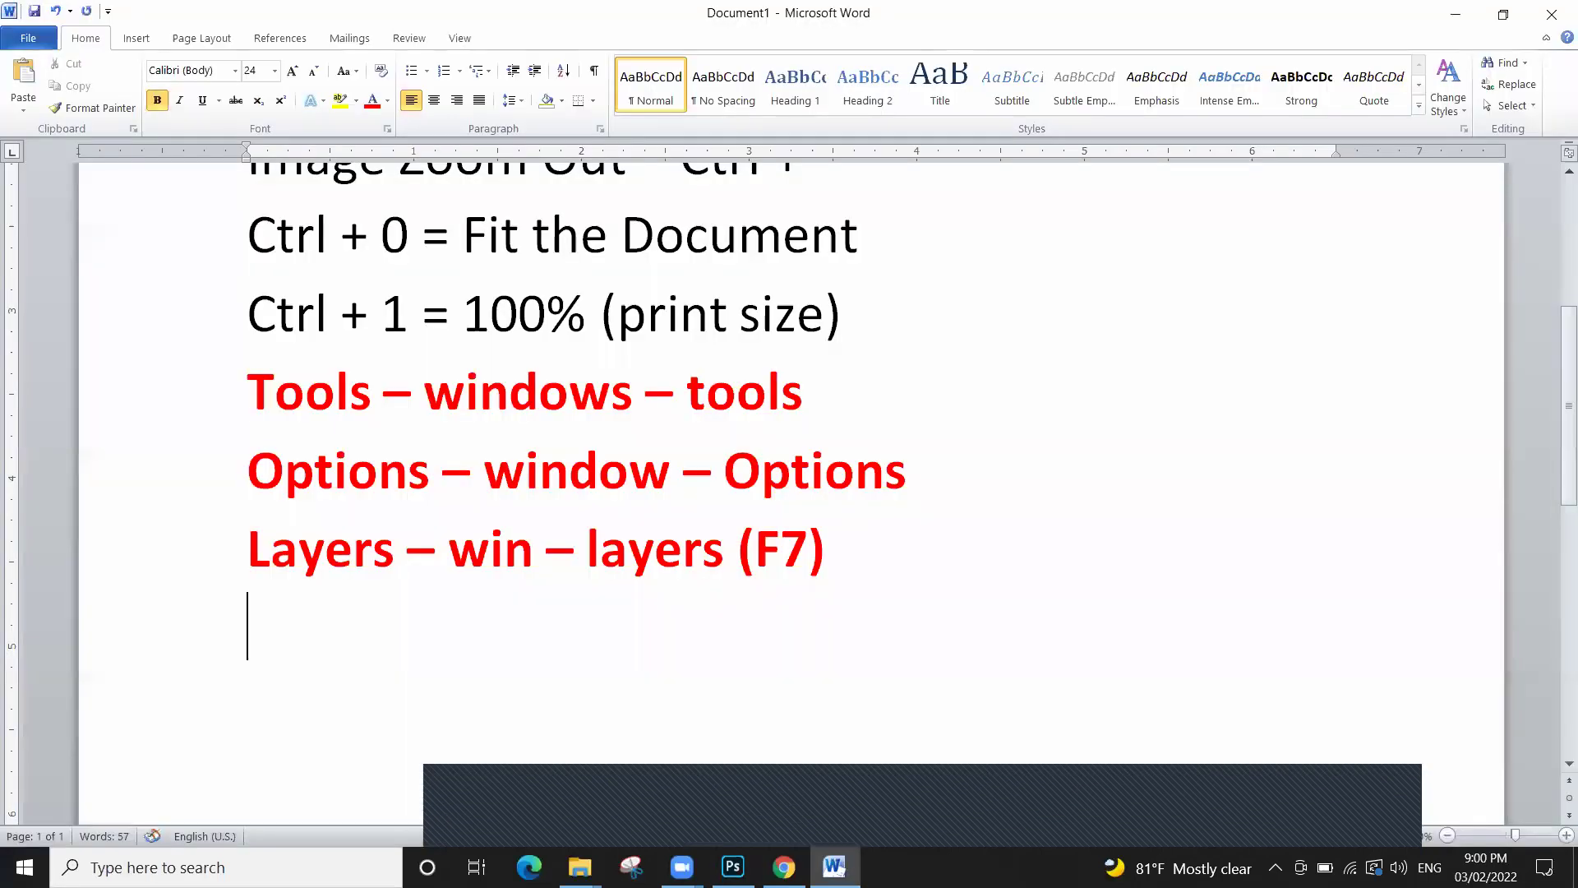
left_click(387, 101)
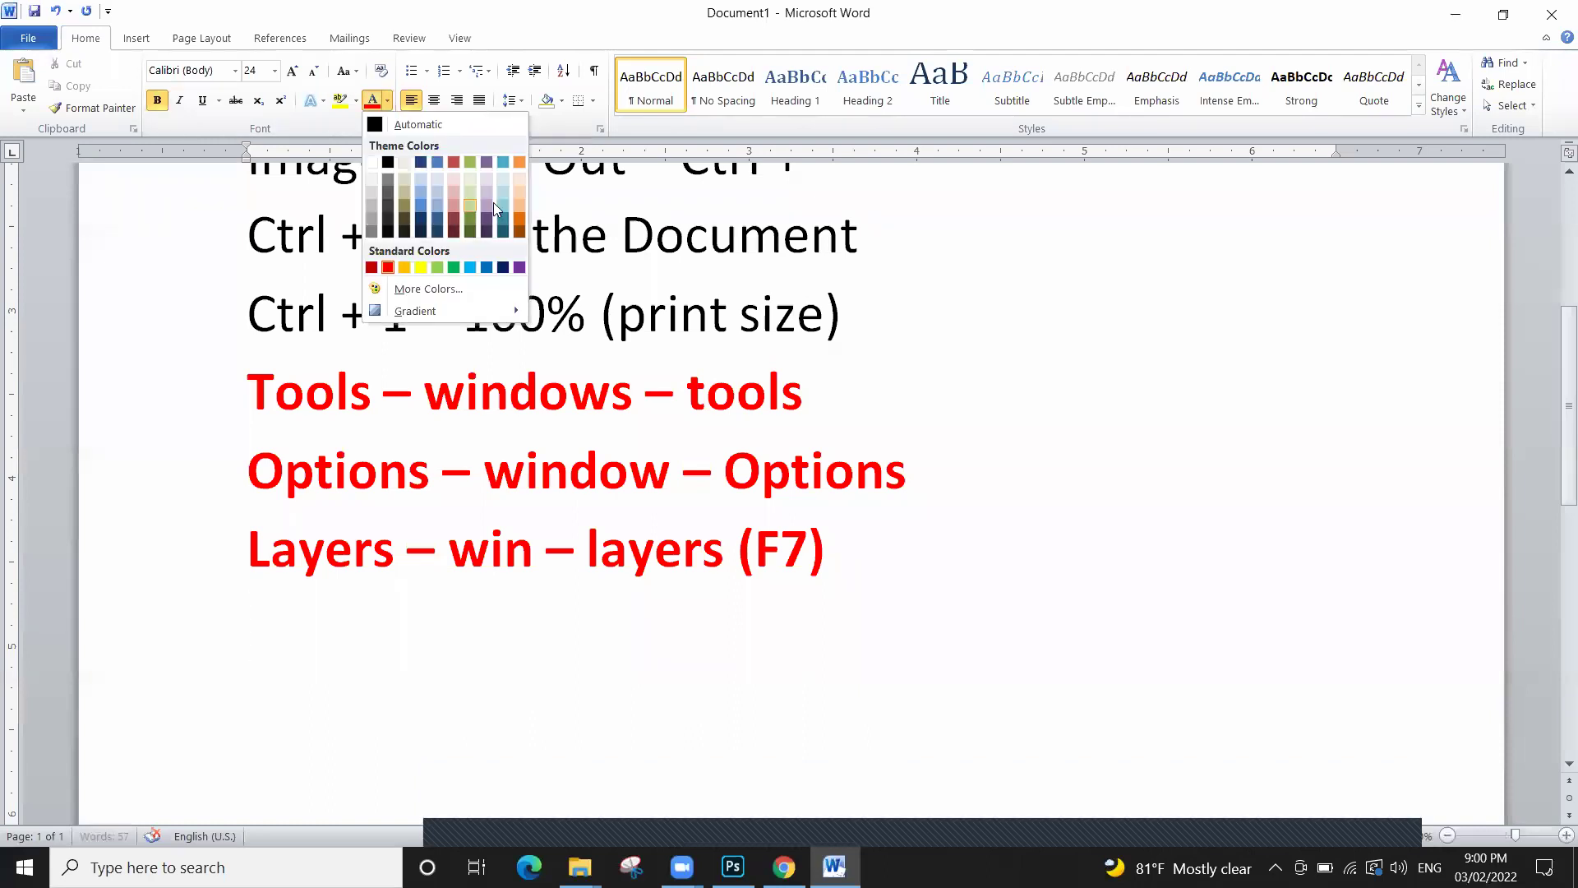
left_click(484, 211)
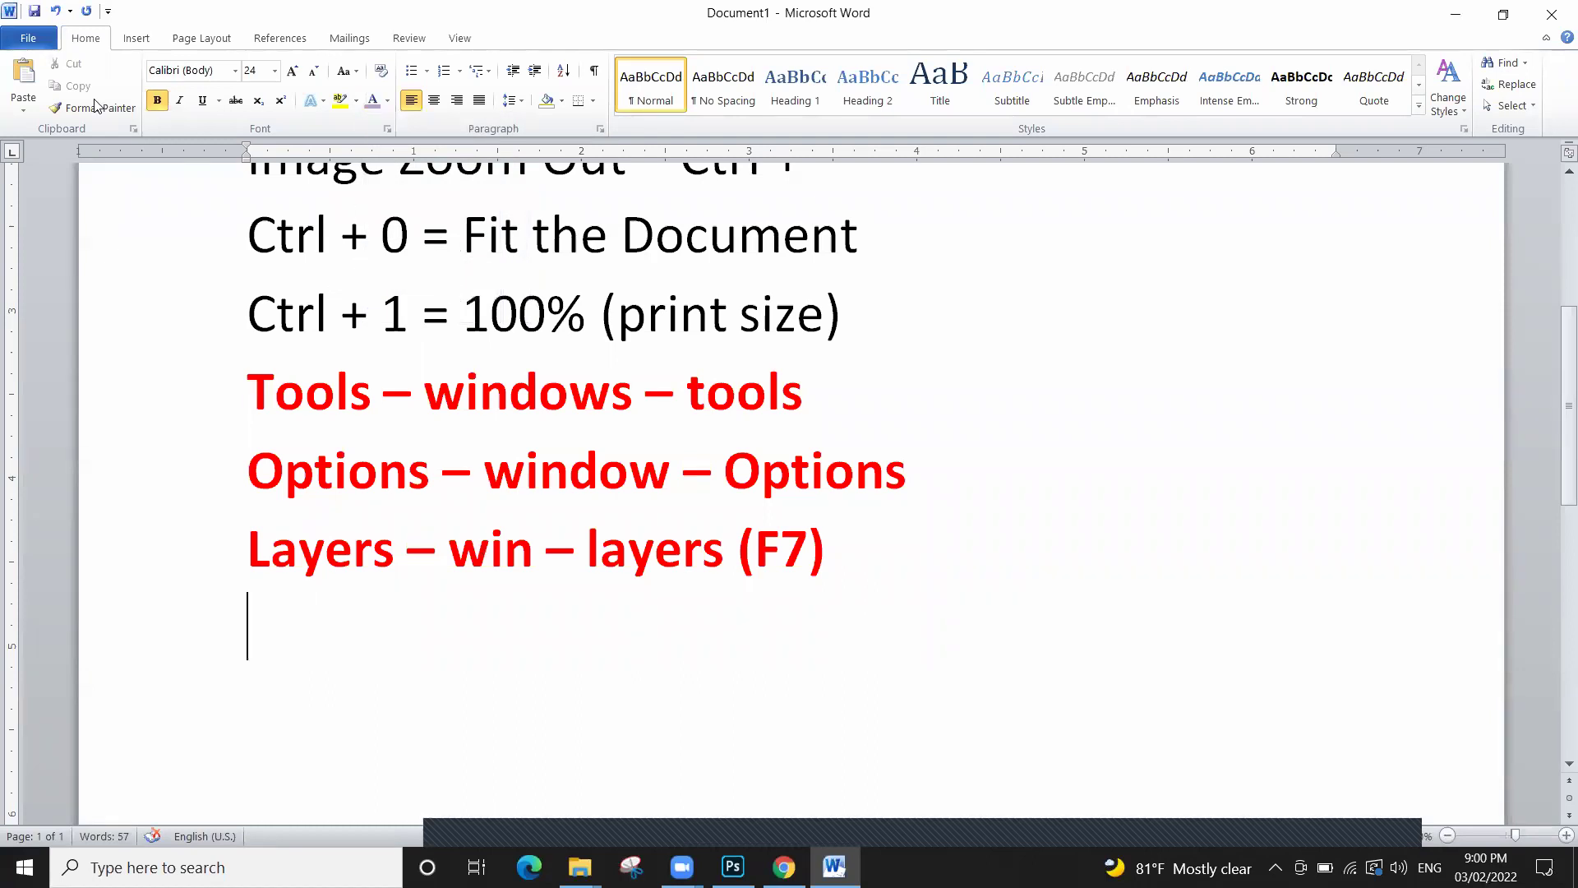
left_click(157, 99)
left_click(409, 72)
key("ctrl+z")
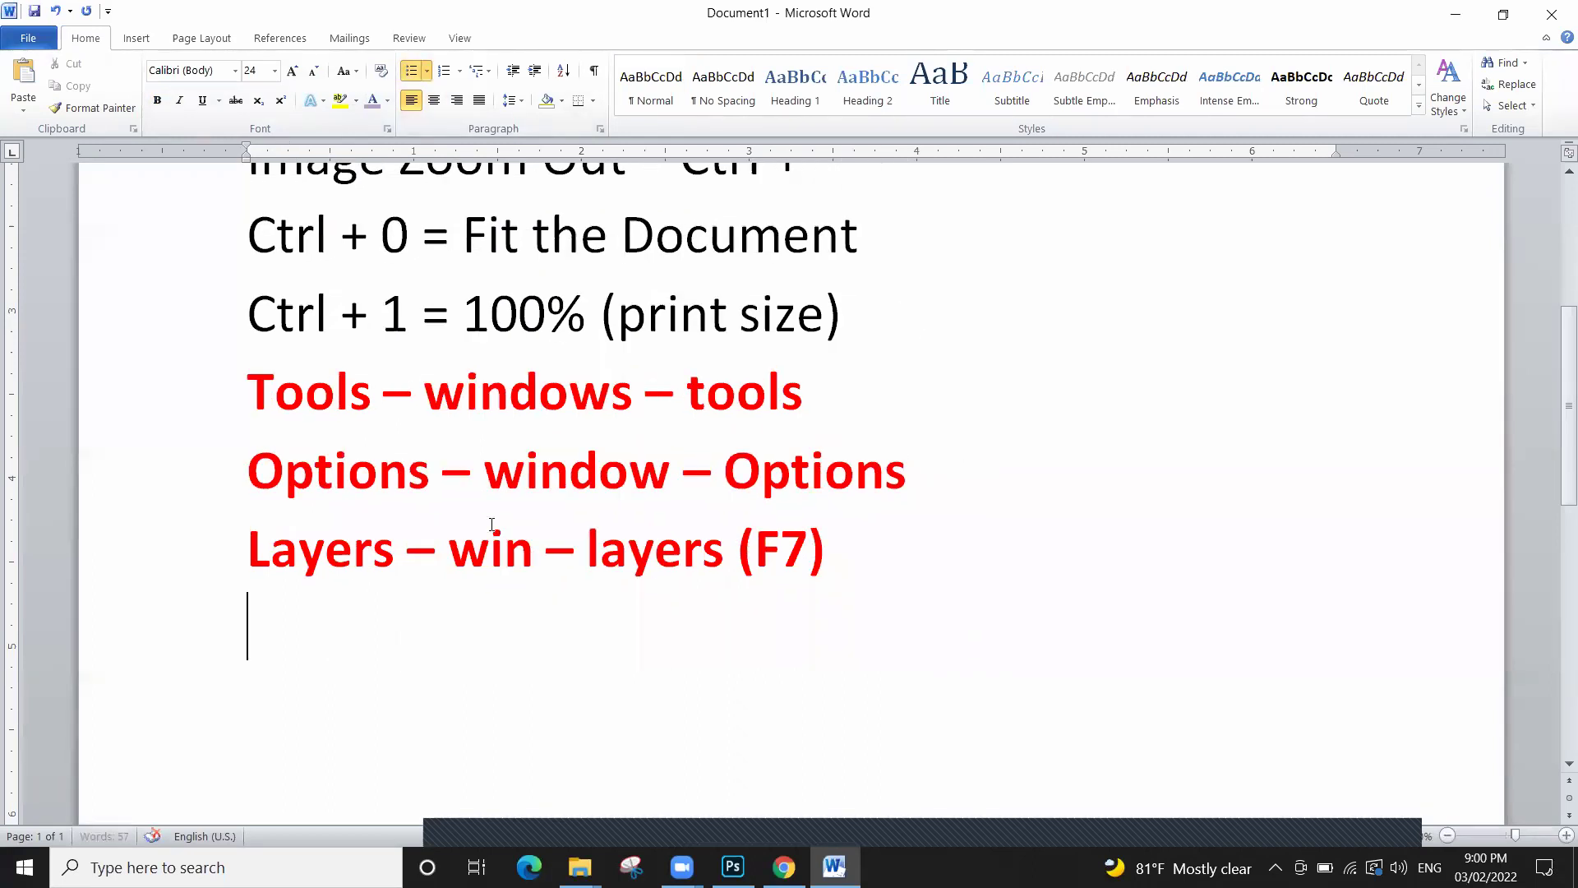
key("ctrl+z")
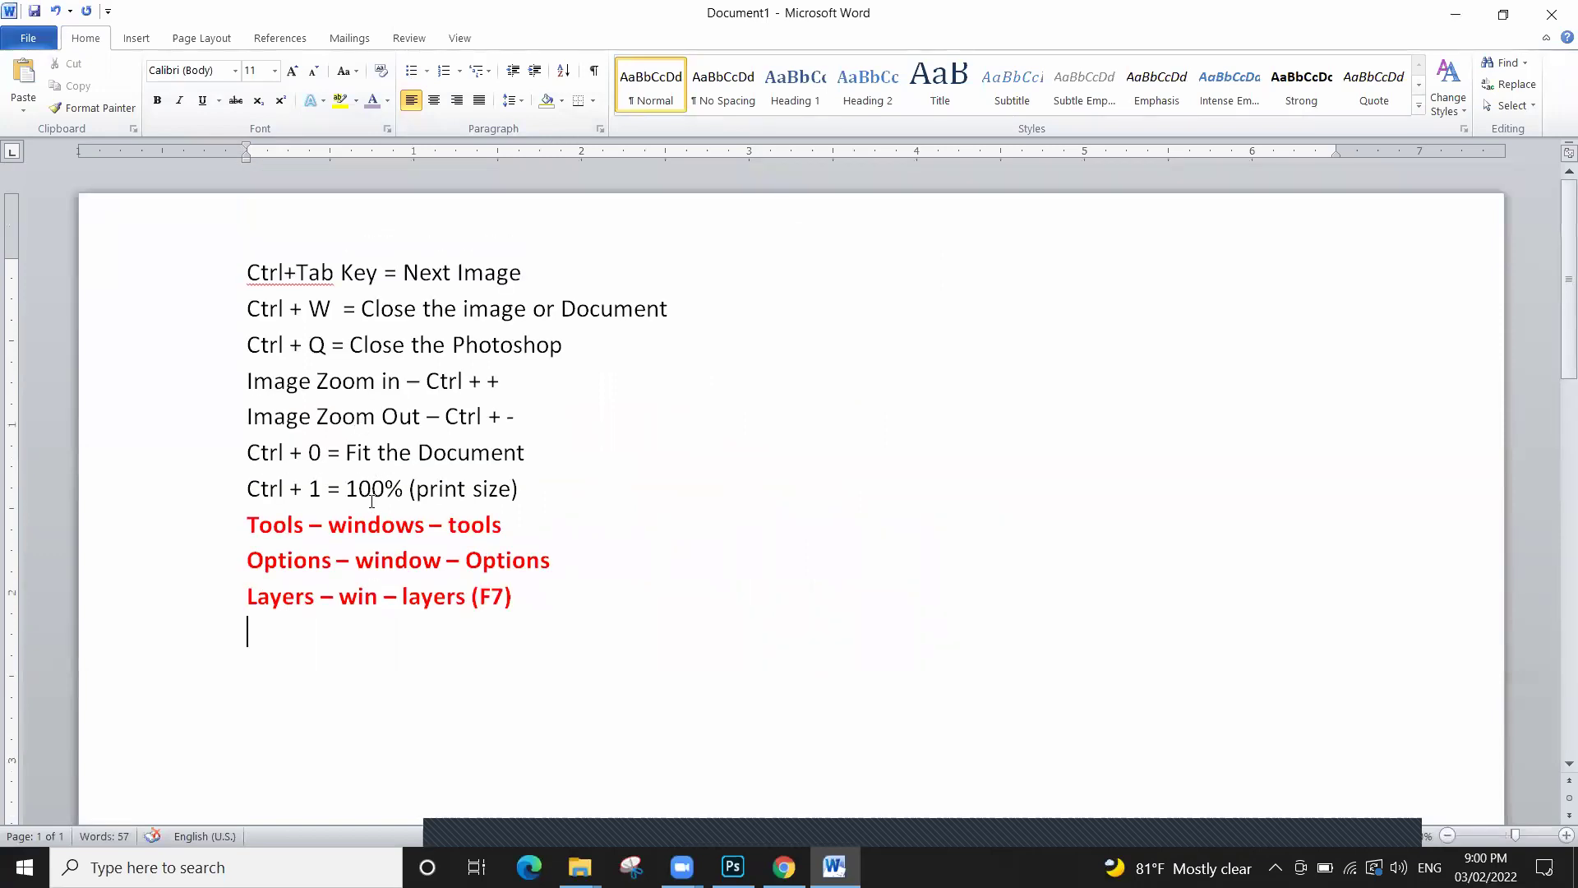
Add blank space below the "Layers – win – layers (F7)" line and start a numbered list
scroll(376, 469, "up", 1)
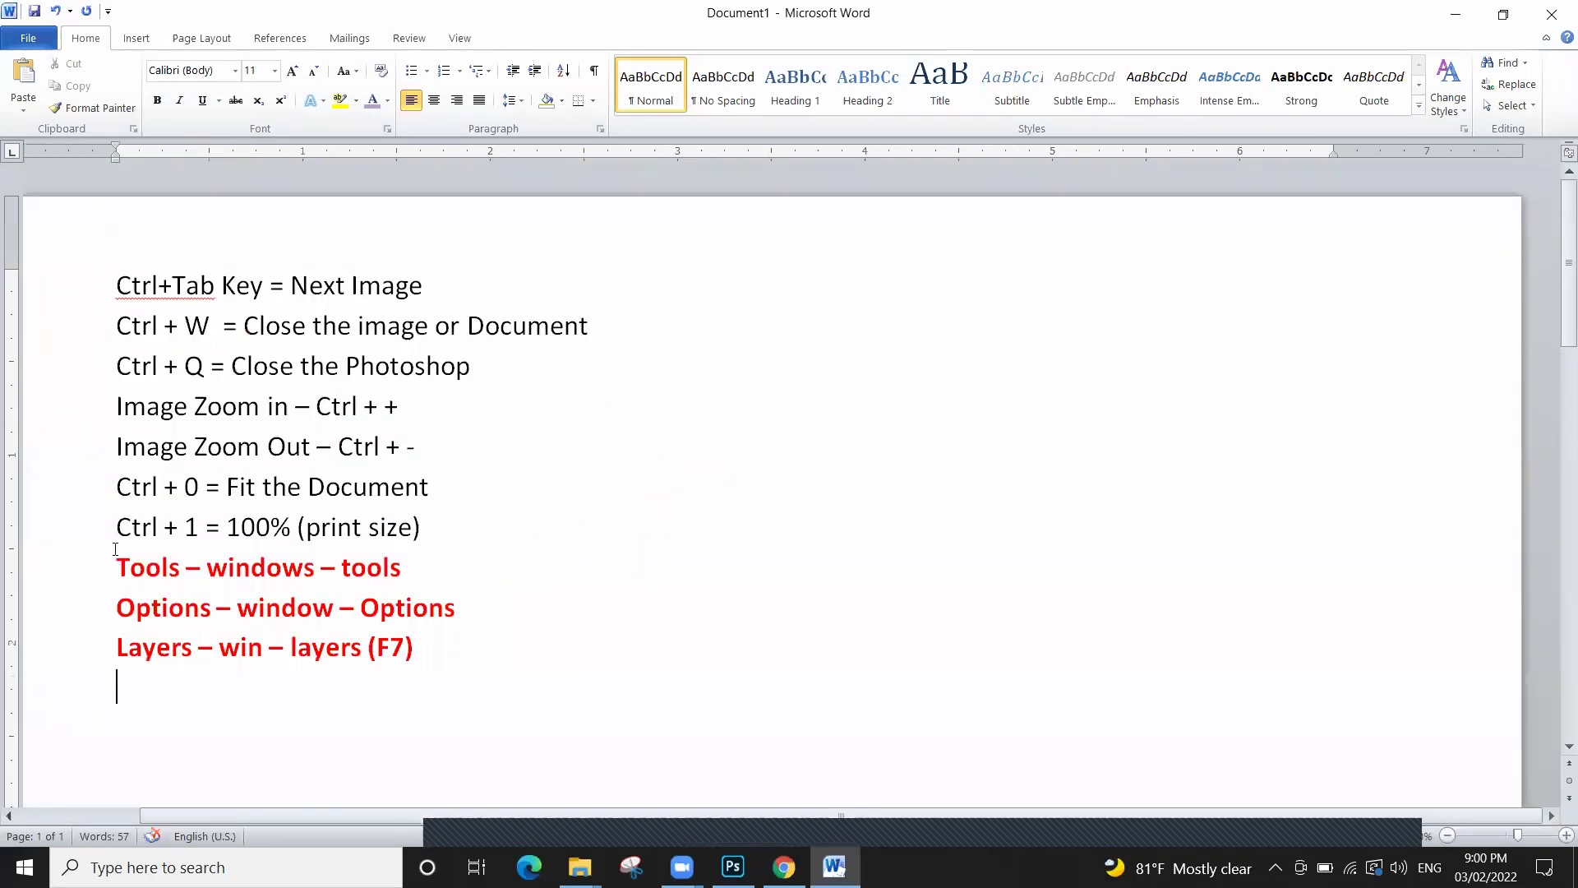
scroll(141, 701, "up", 1)
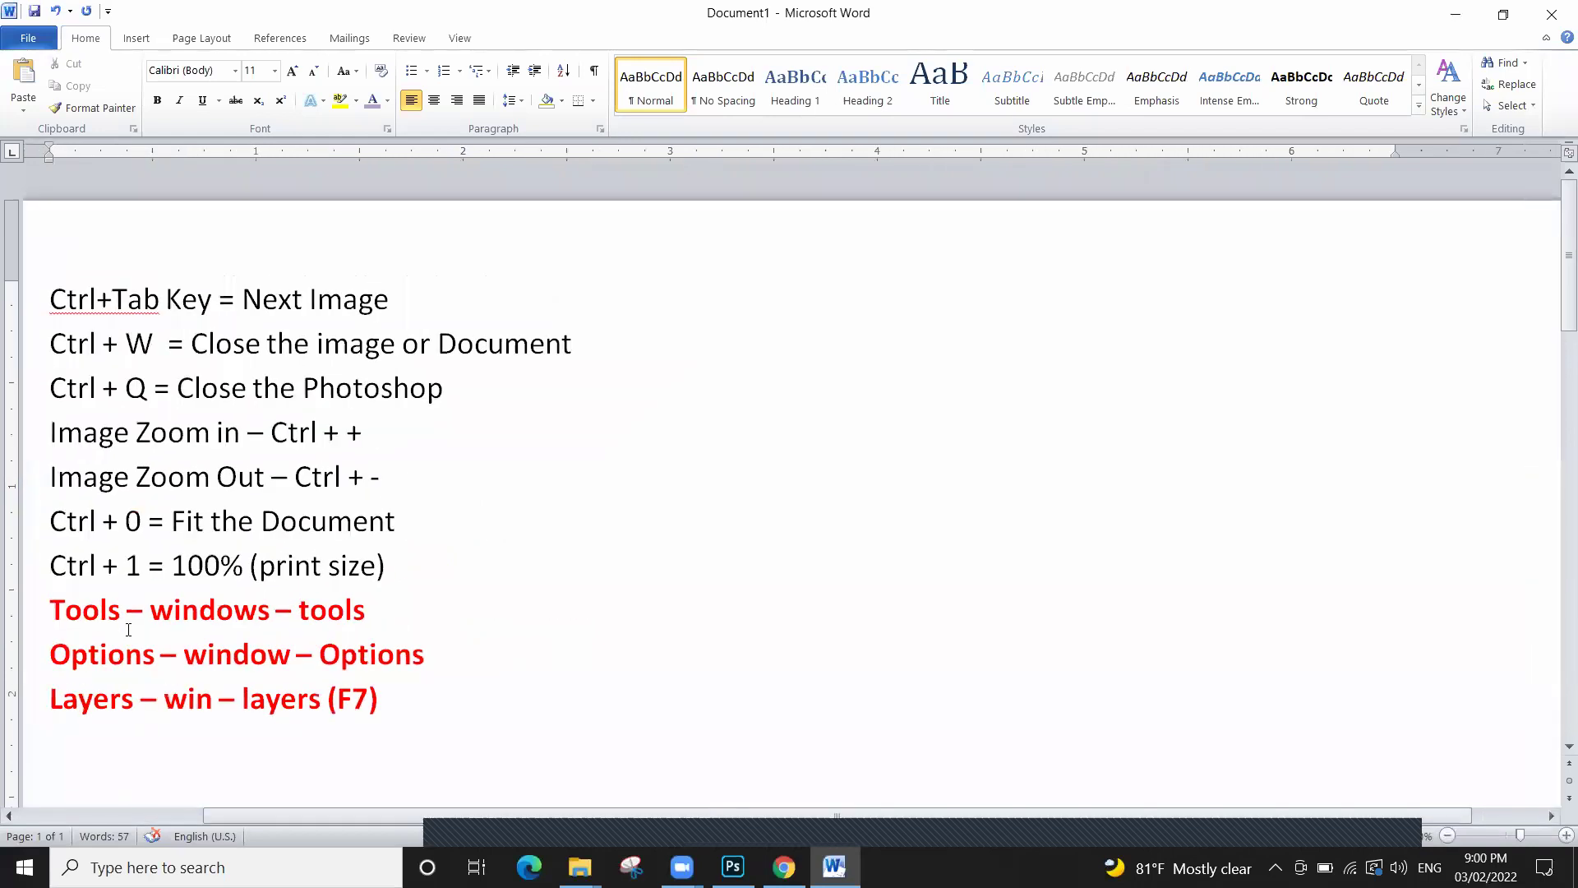
scroll(73, 485, "down", 2)
scroll(73, 486, "down", 2)
left_click_drag(539, 815, 356, 814)
scroll(253, 550, "up", 3)
key("Return")
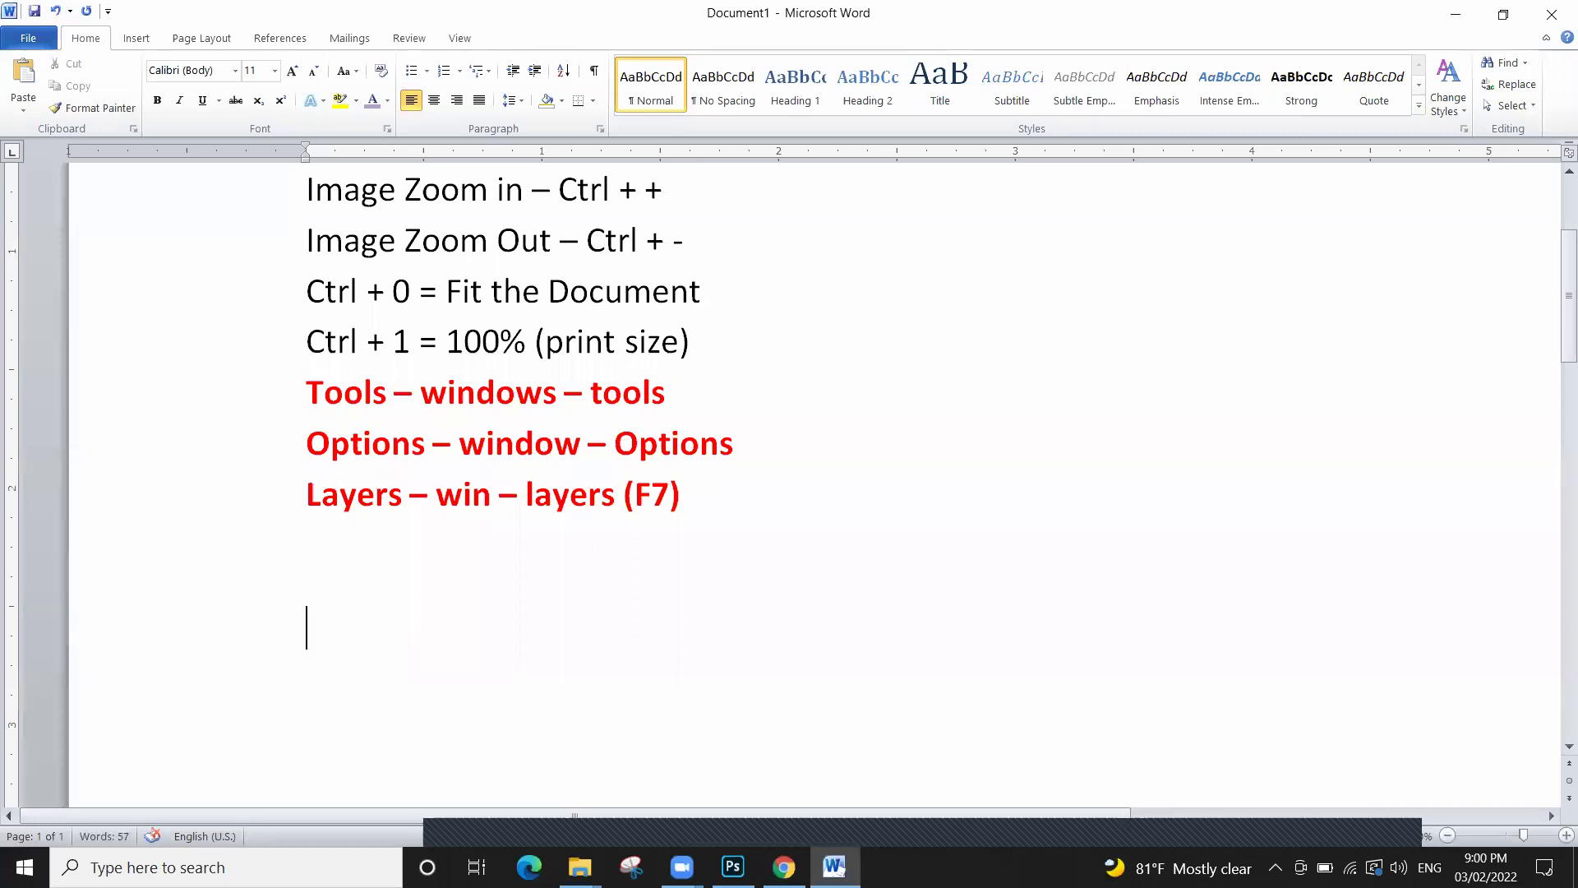
type("1.")
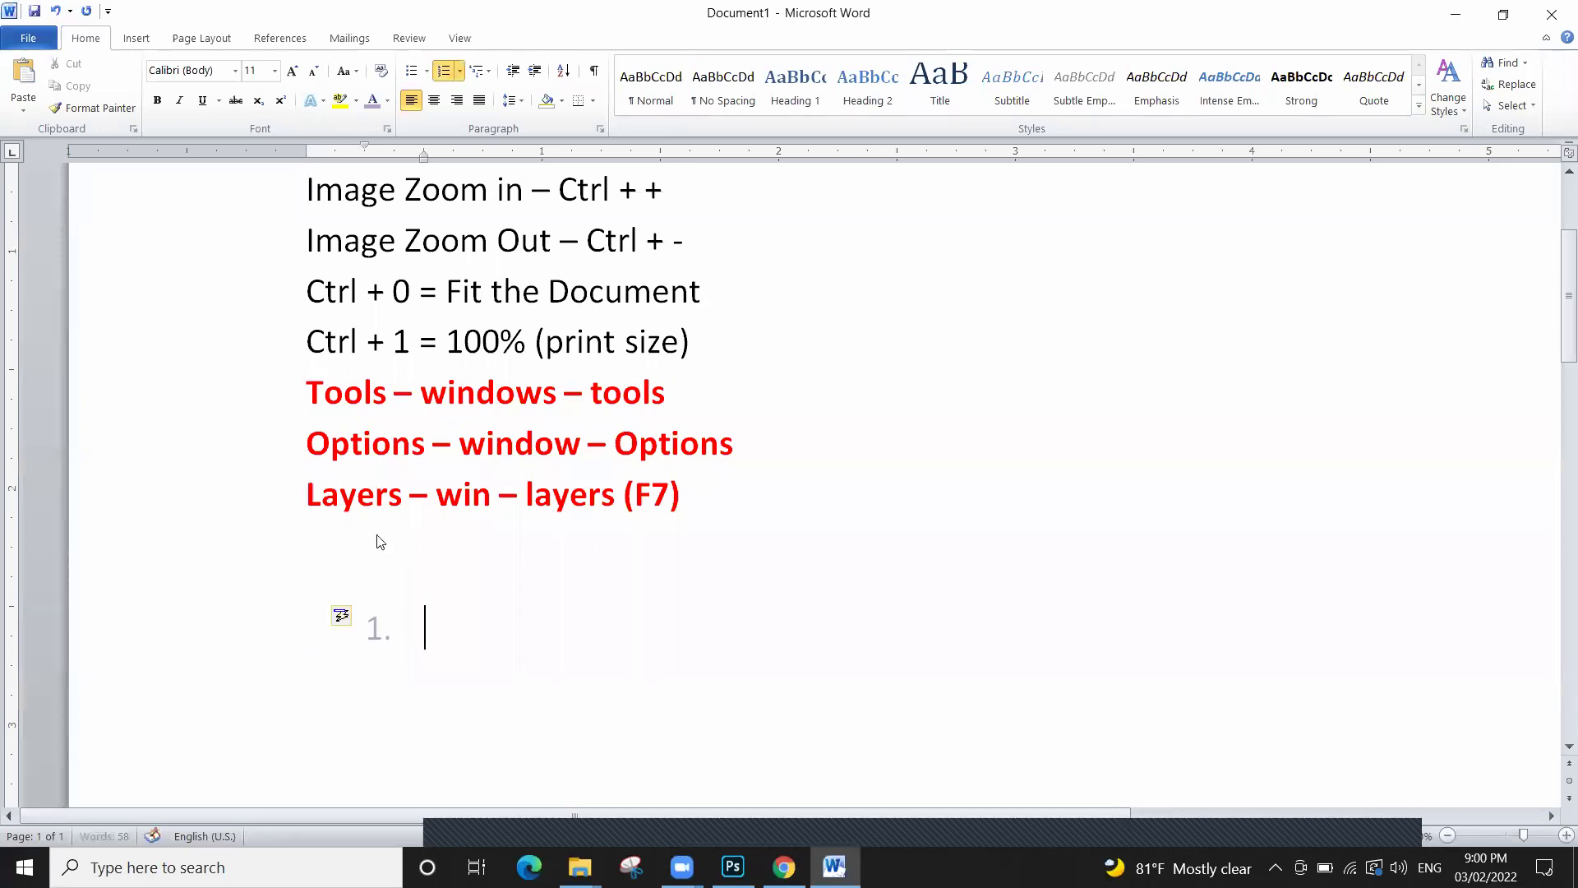
Set the font color to green and enter "Open the image" as the first list item
left_click(386, 109)
left_click(454, 266)
type("OPe")
key("BackSpace")
key("BackSpace")
type("pen the image")
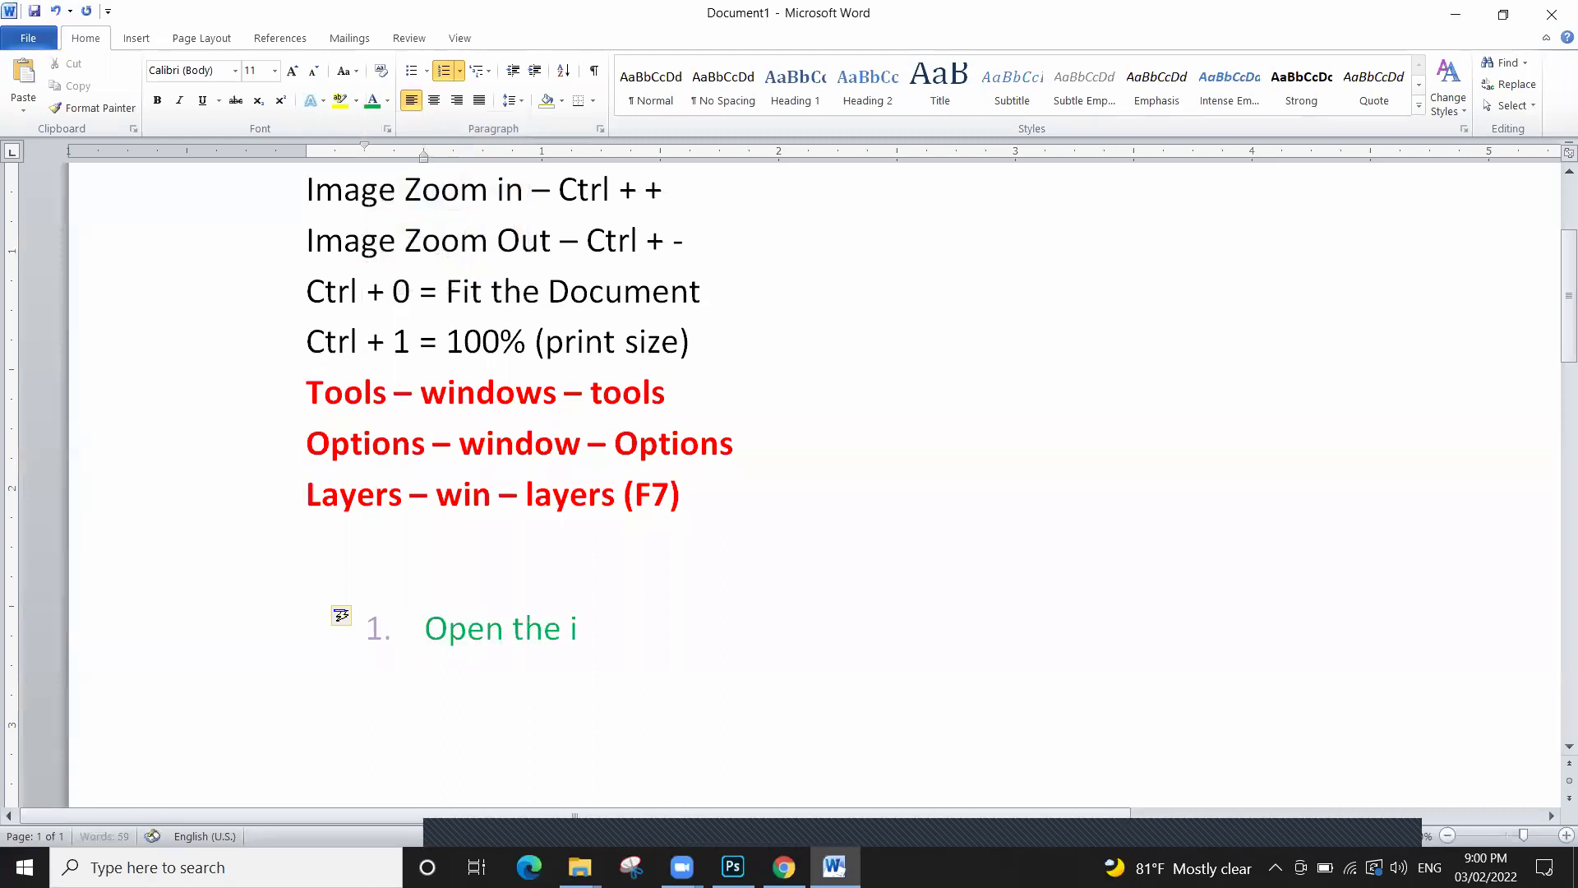
key("Return")
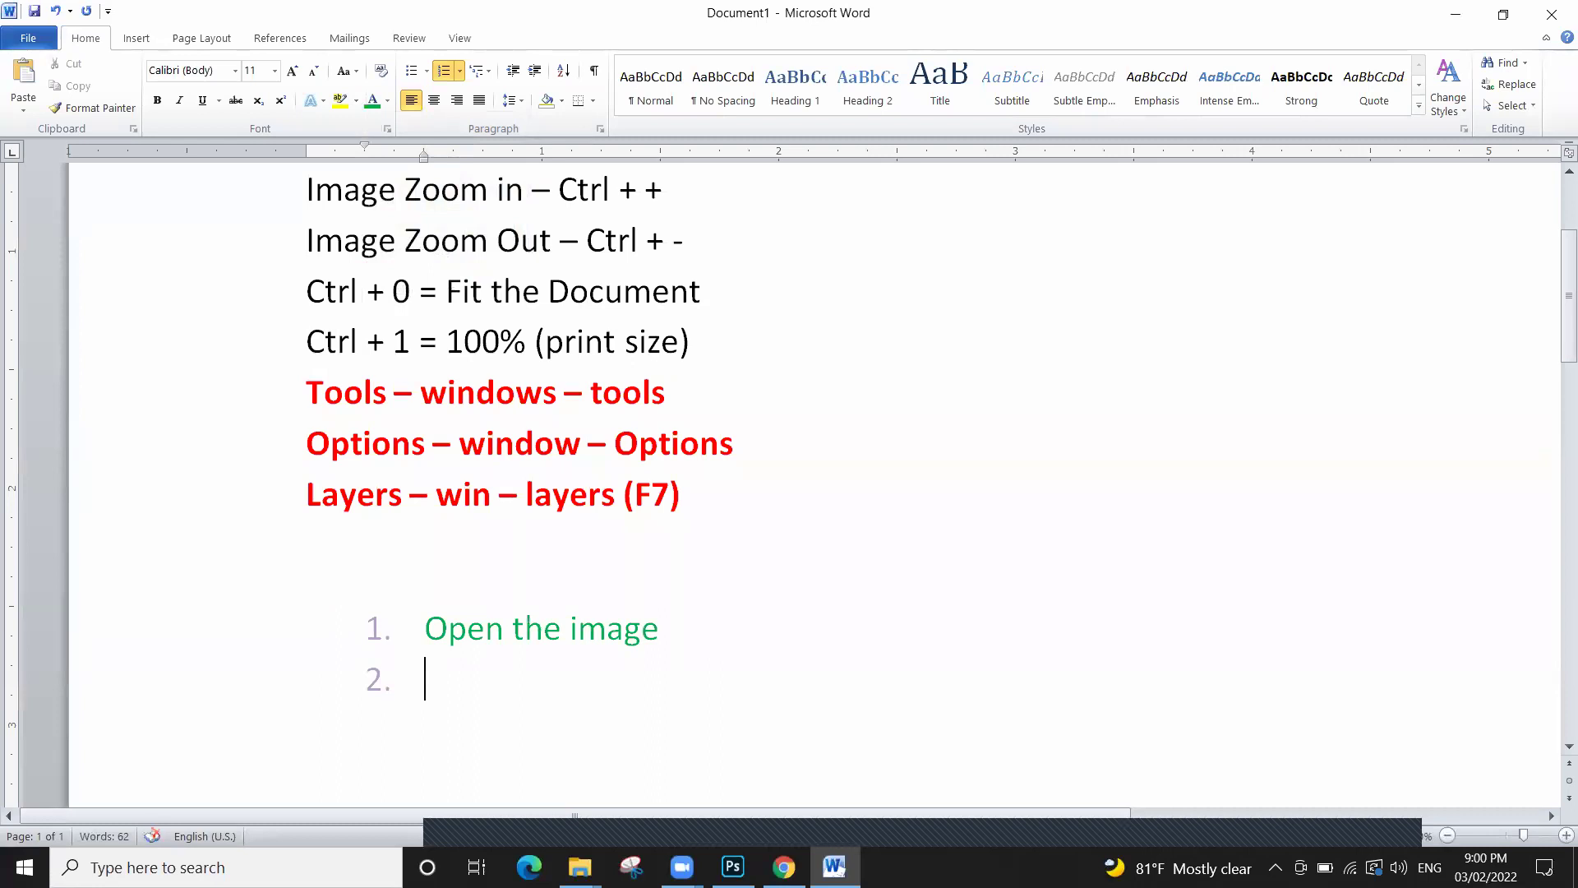
Enter "Select the aria ( Selection)" as the second list item
type("Selec")
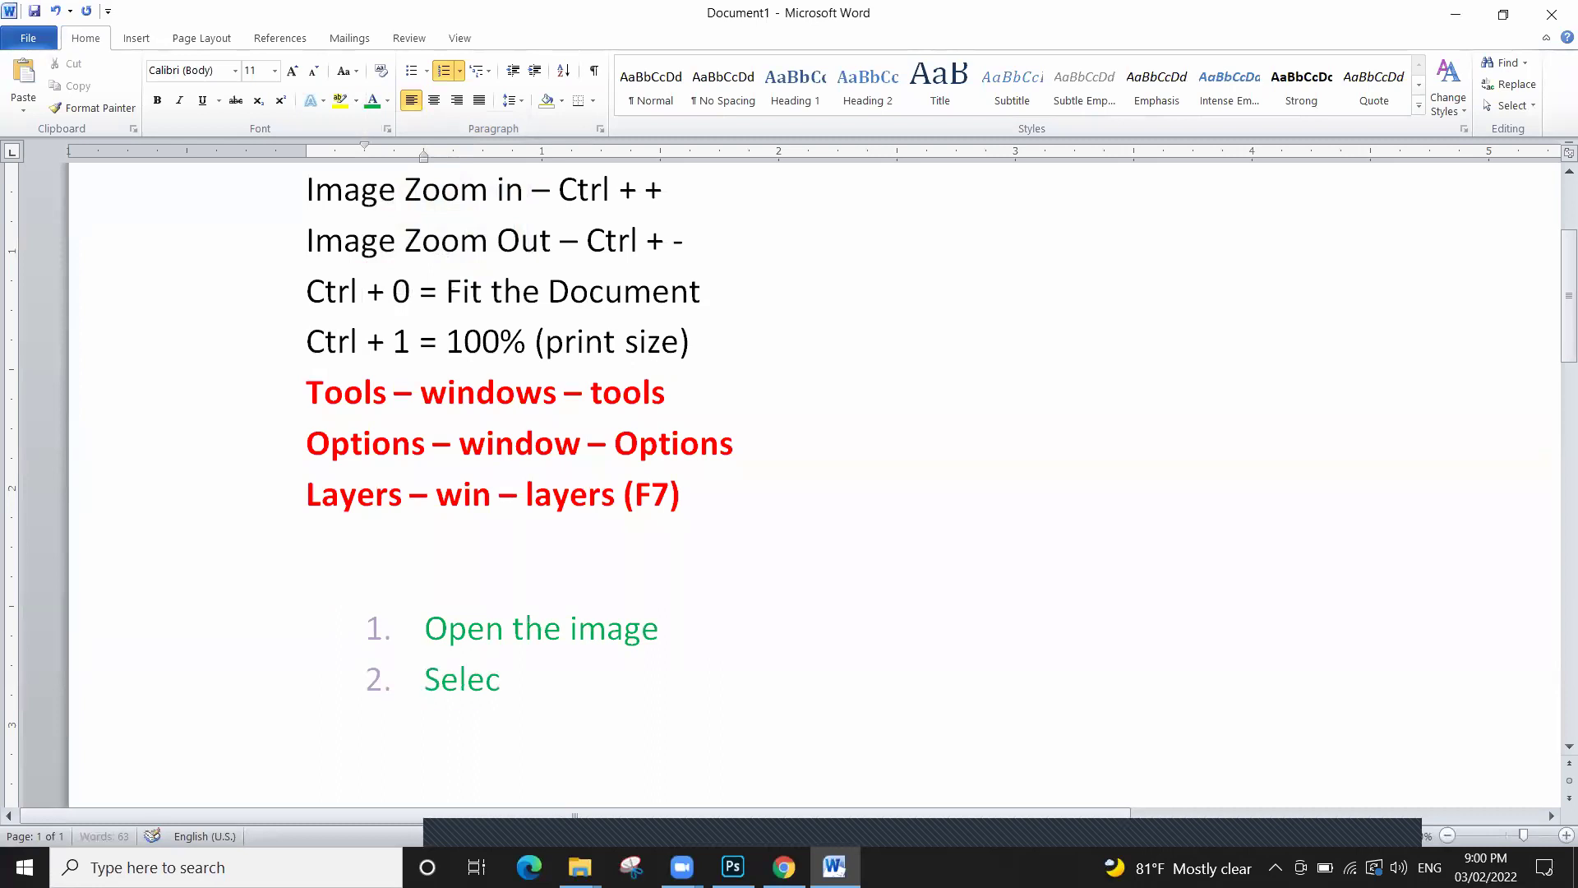
type("t the aria")
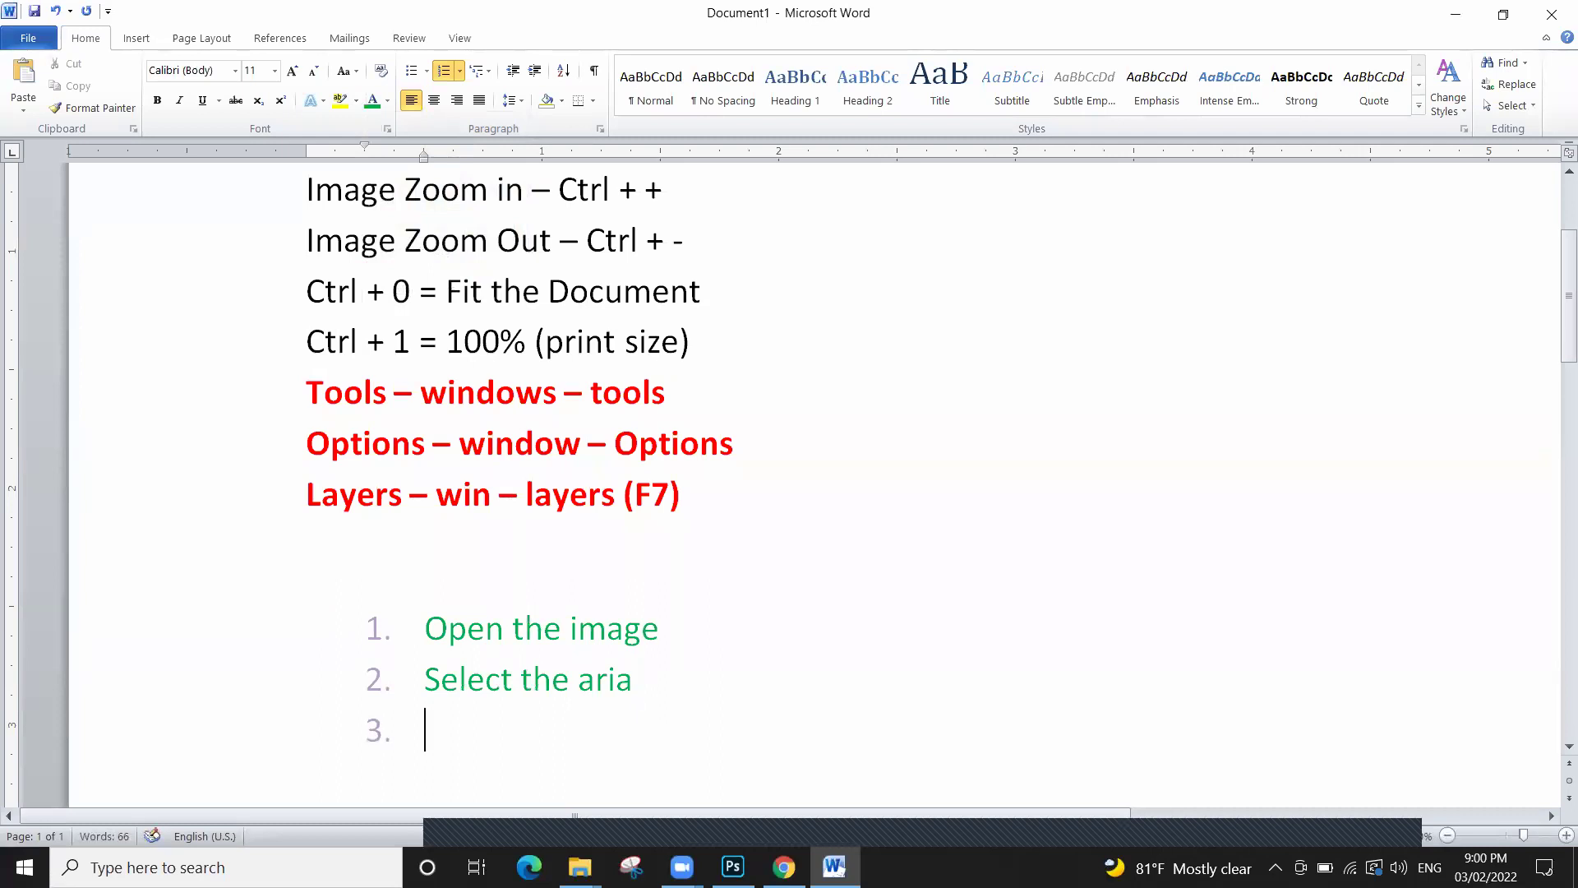
scroll(492, 618, "down", 2)
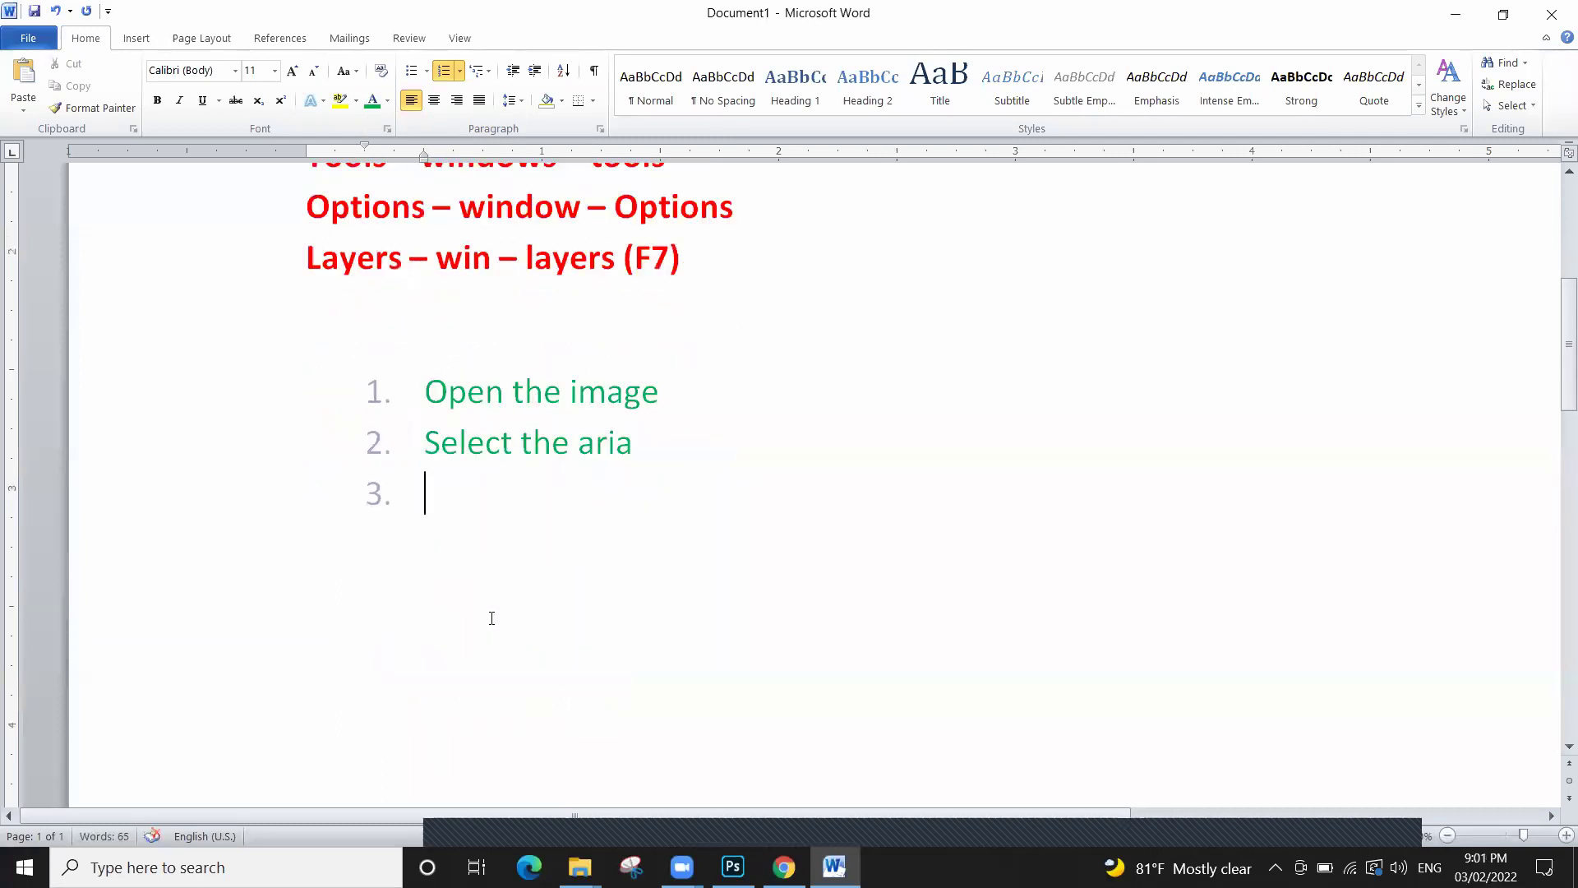
type("(")
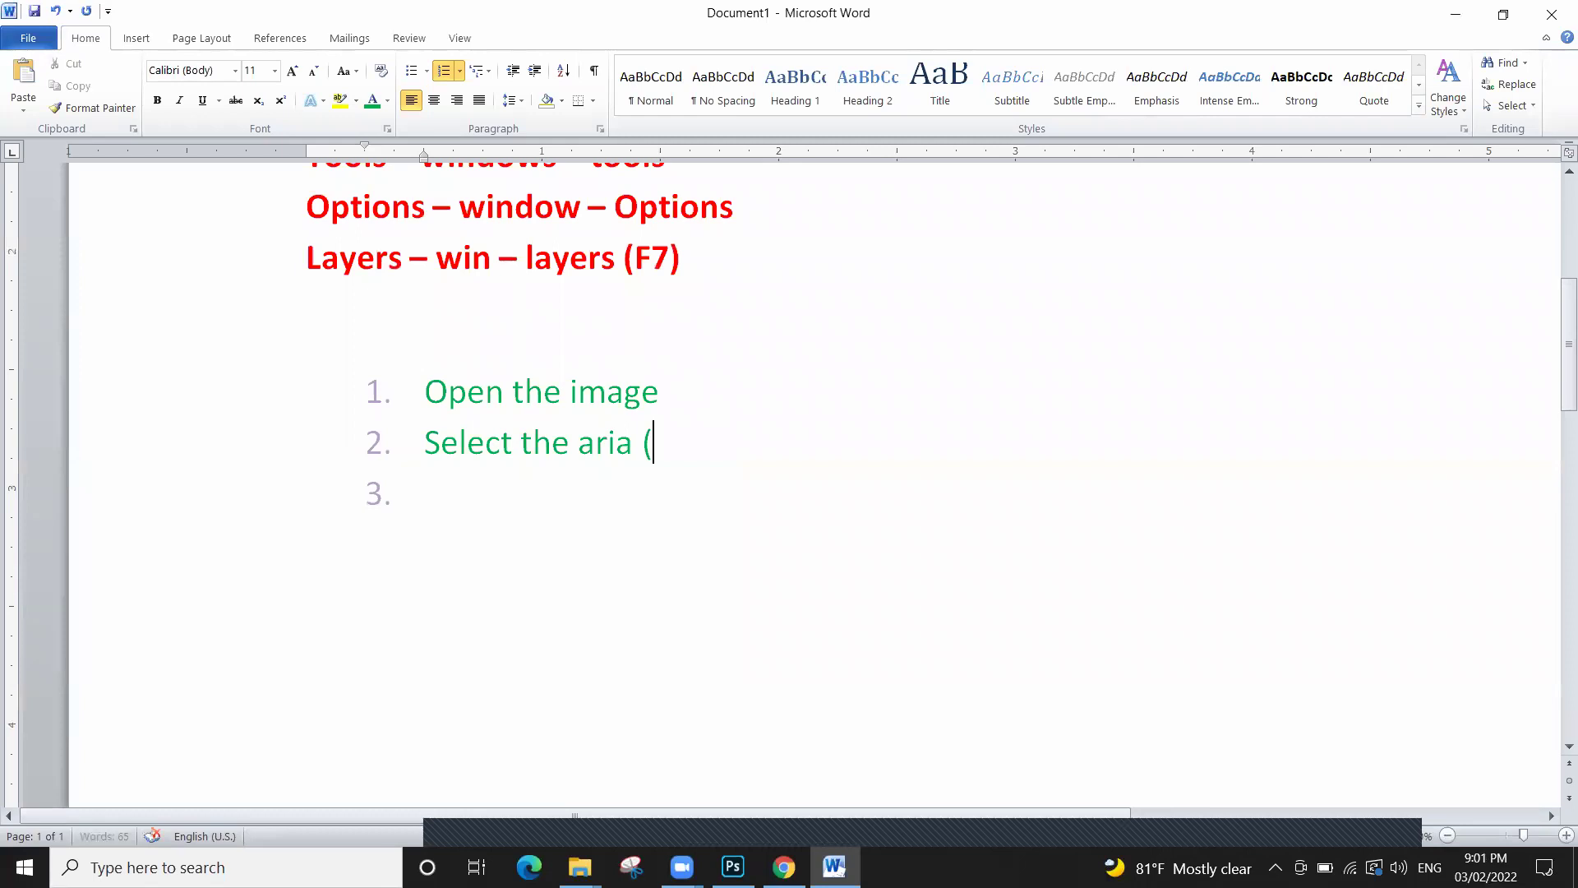
type(" Selection)")
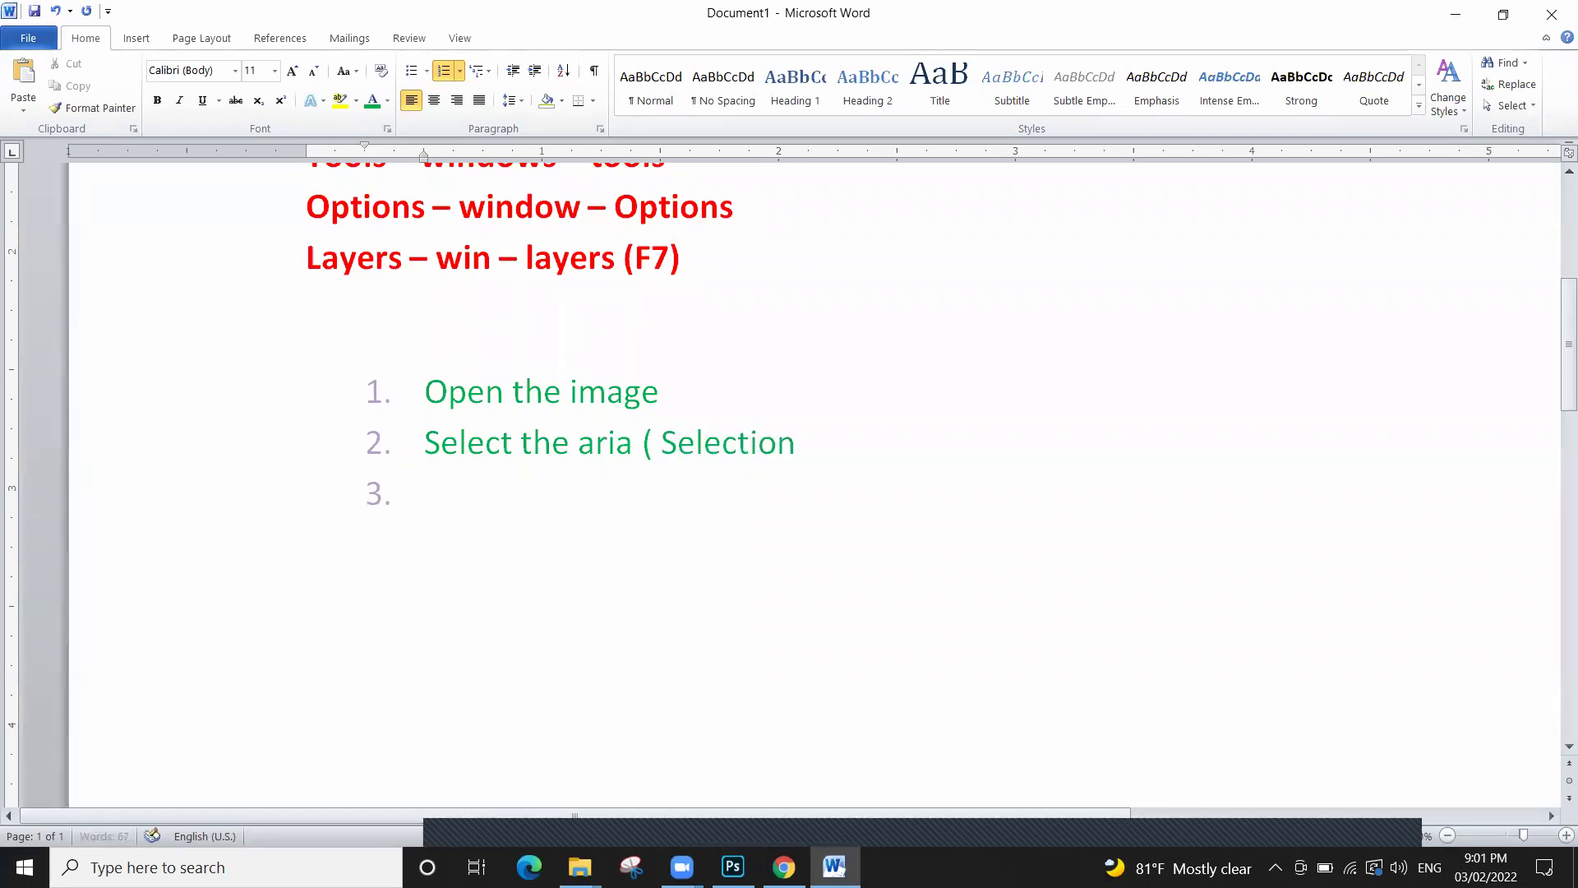
Enter "Ctrl + C" as the third list item and make all three items green and bold
left_click(426, 493)
type("Ctrl + C")
left_click_drag(439, 409, 534, 501)
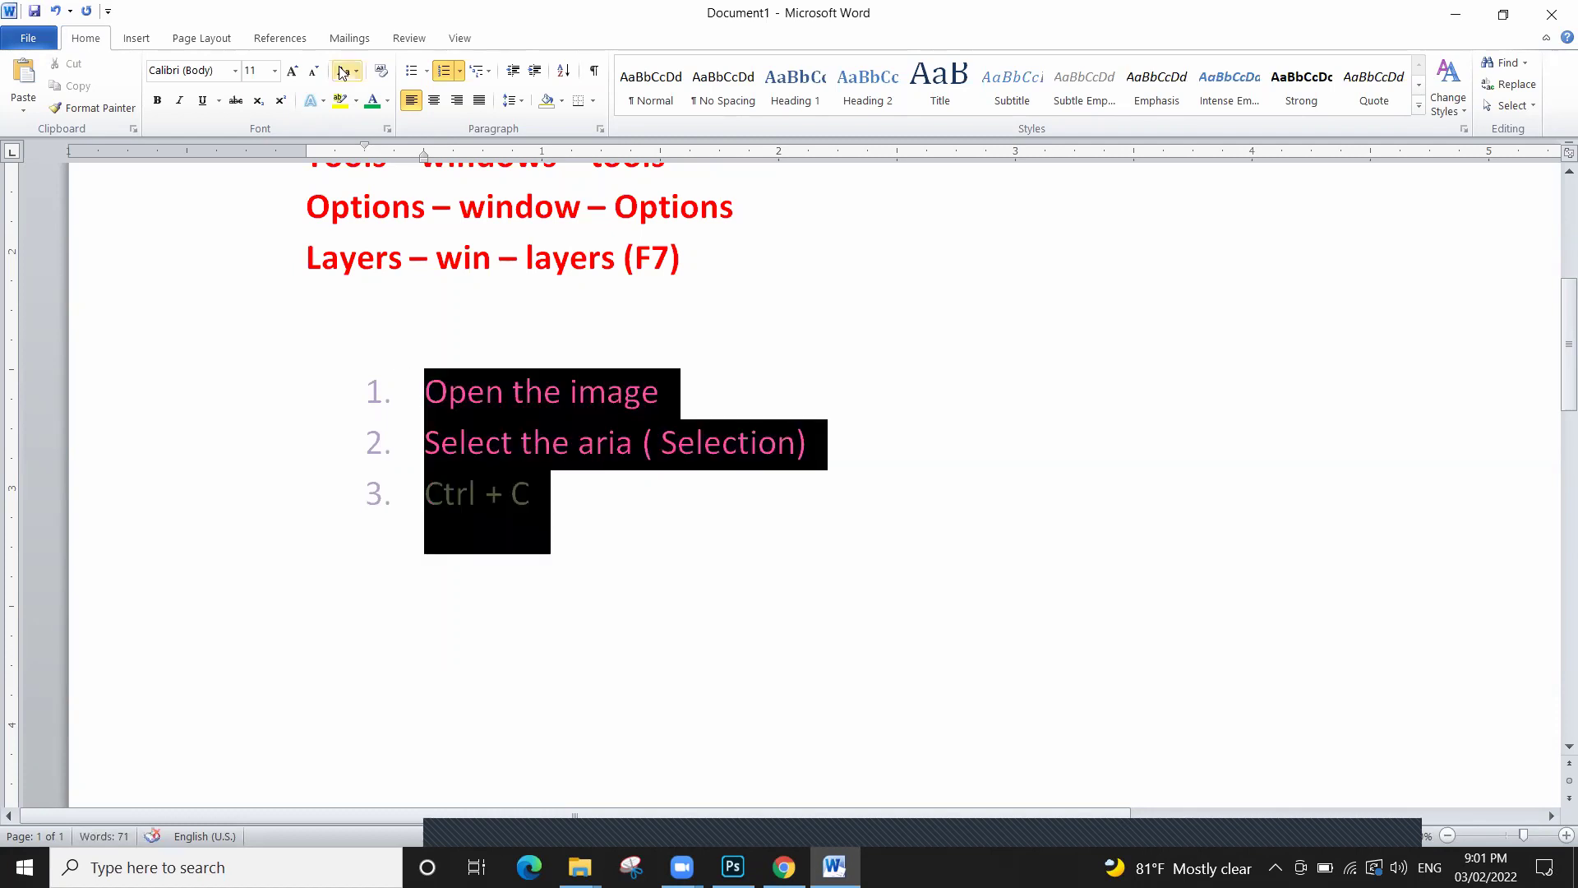
left_click(387, 100)
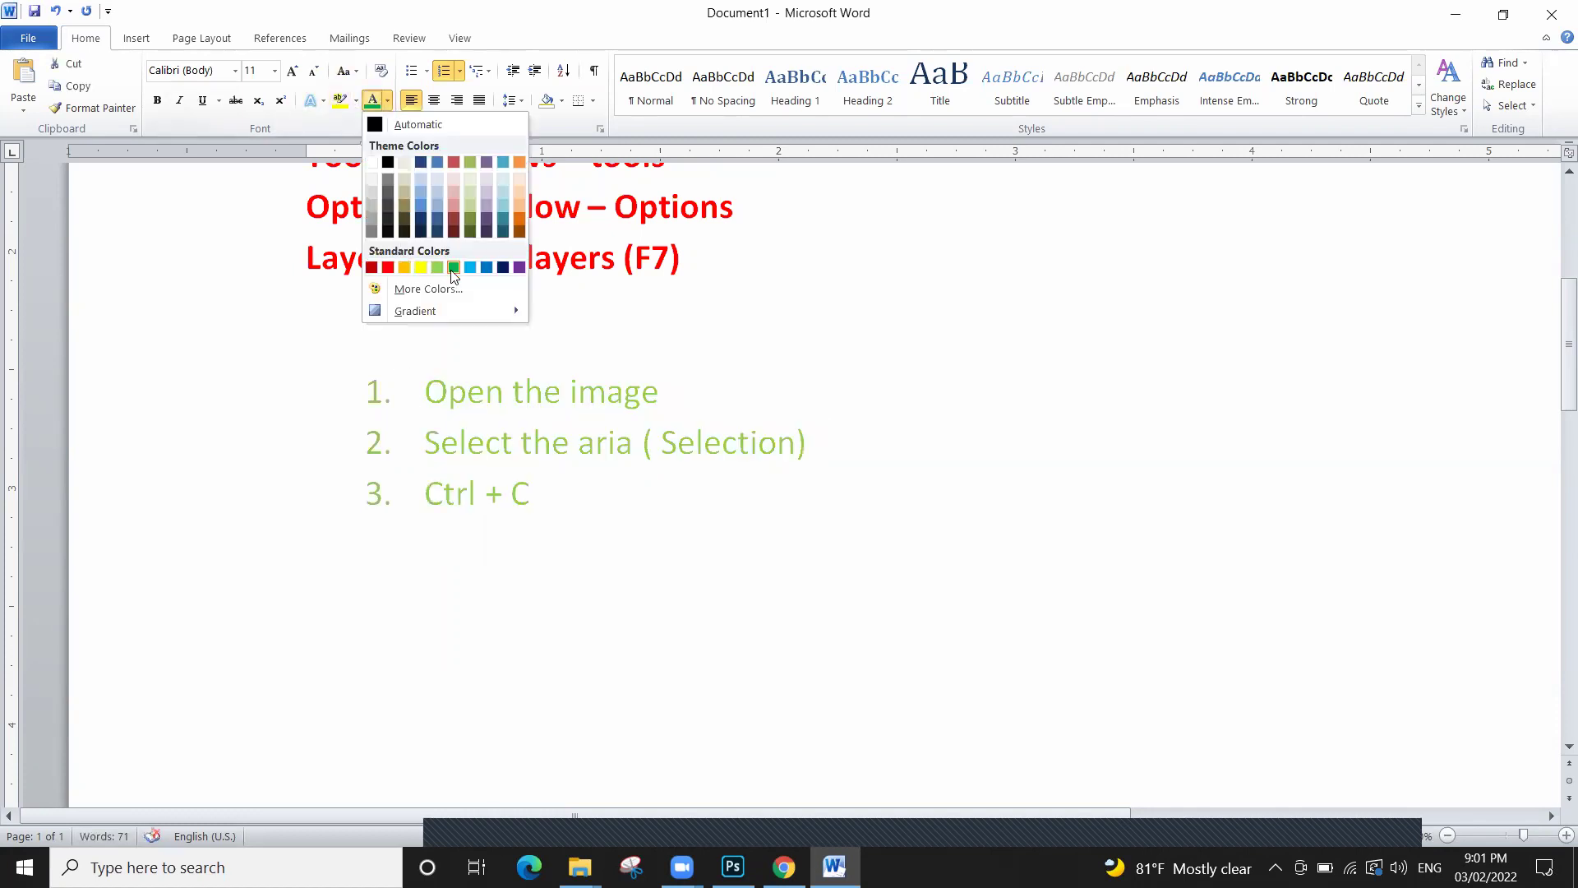
left_click(453, 268)
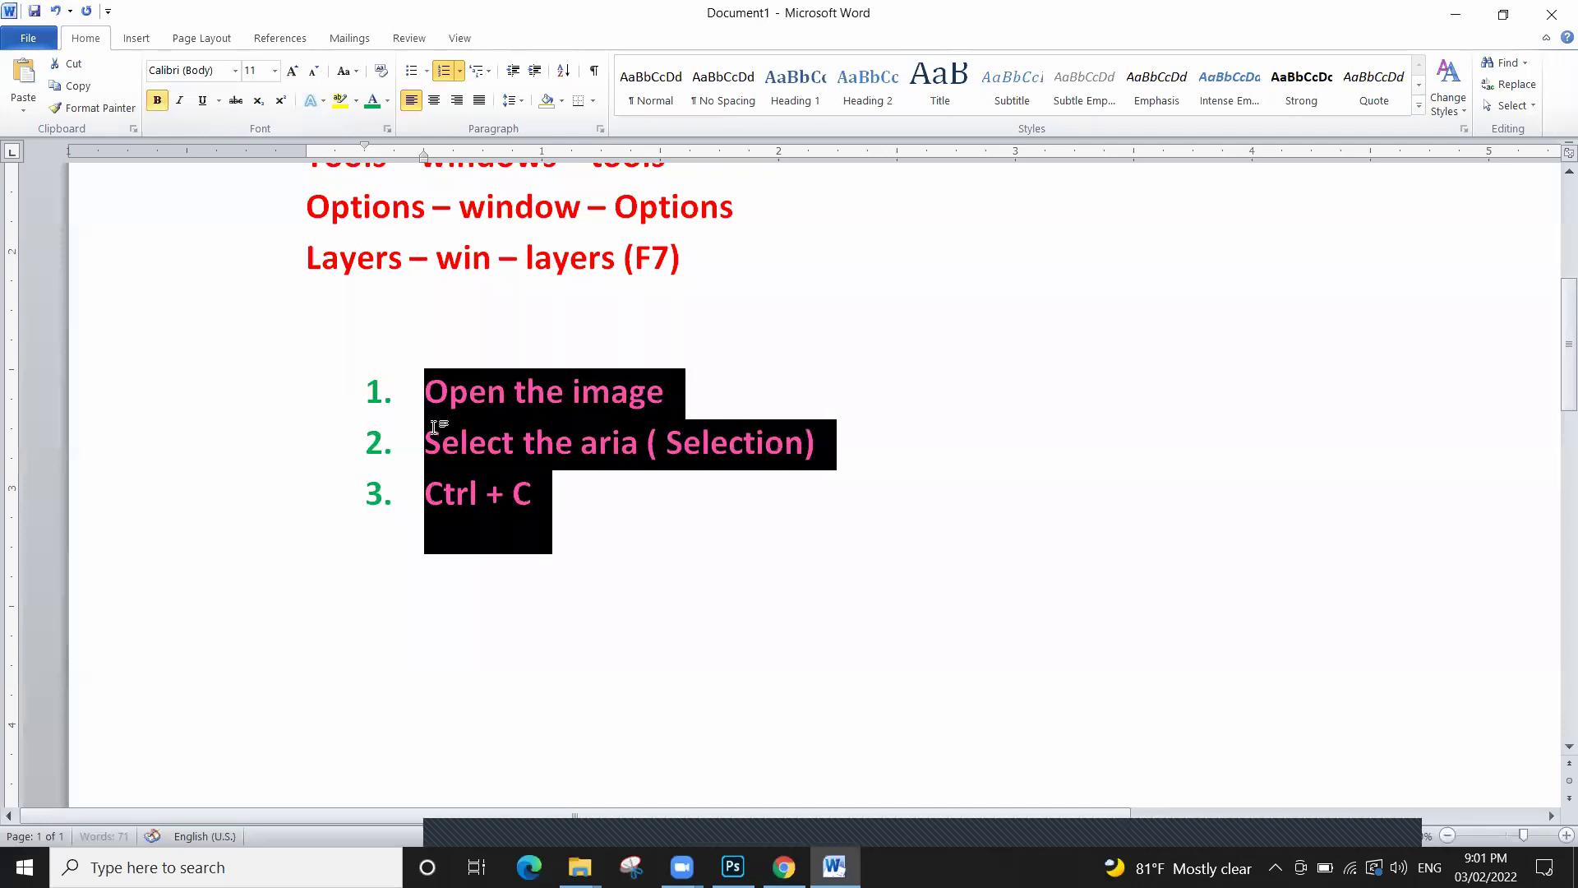
scroll(394, 507, "up", 2)
Add "Go to the next image (Ctrl+Tab key)" as the fourth list item
left_click(341, 494)
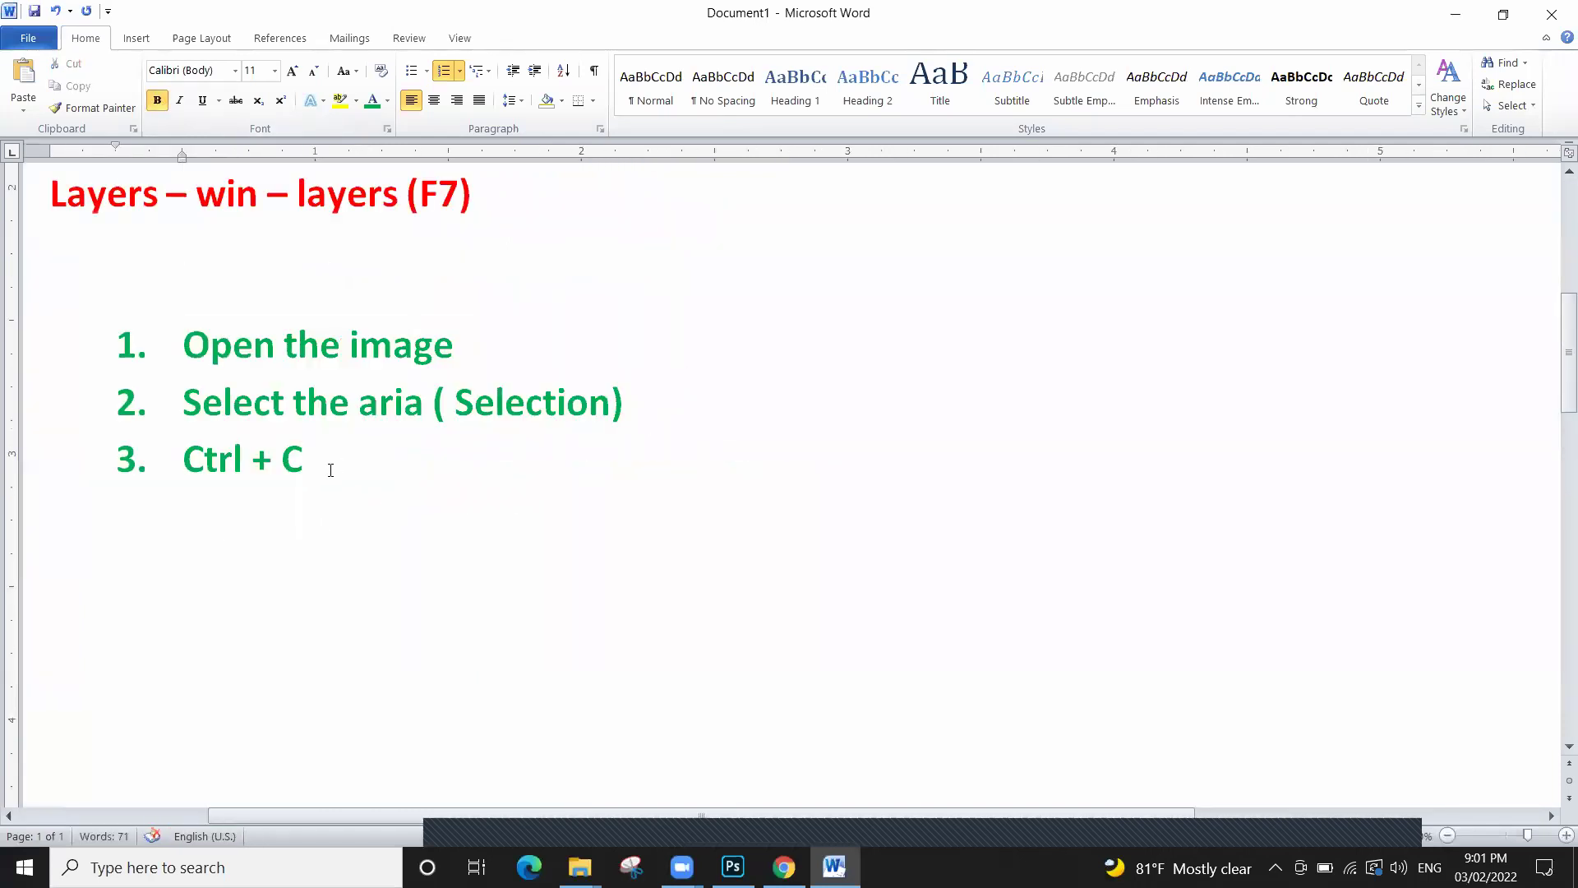
key("Return")
type("go th")
key("BackSpace")
type("o the ne")
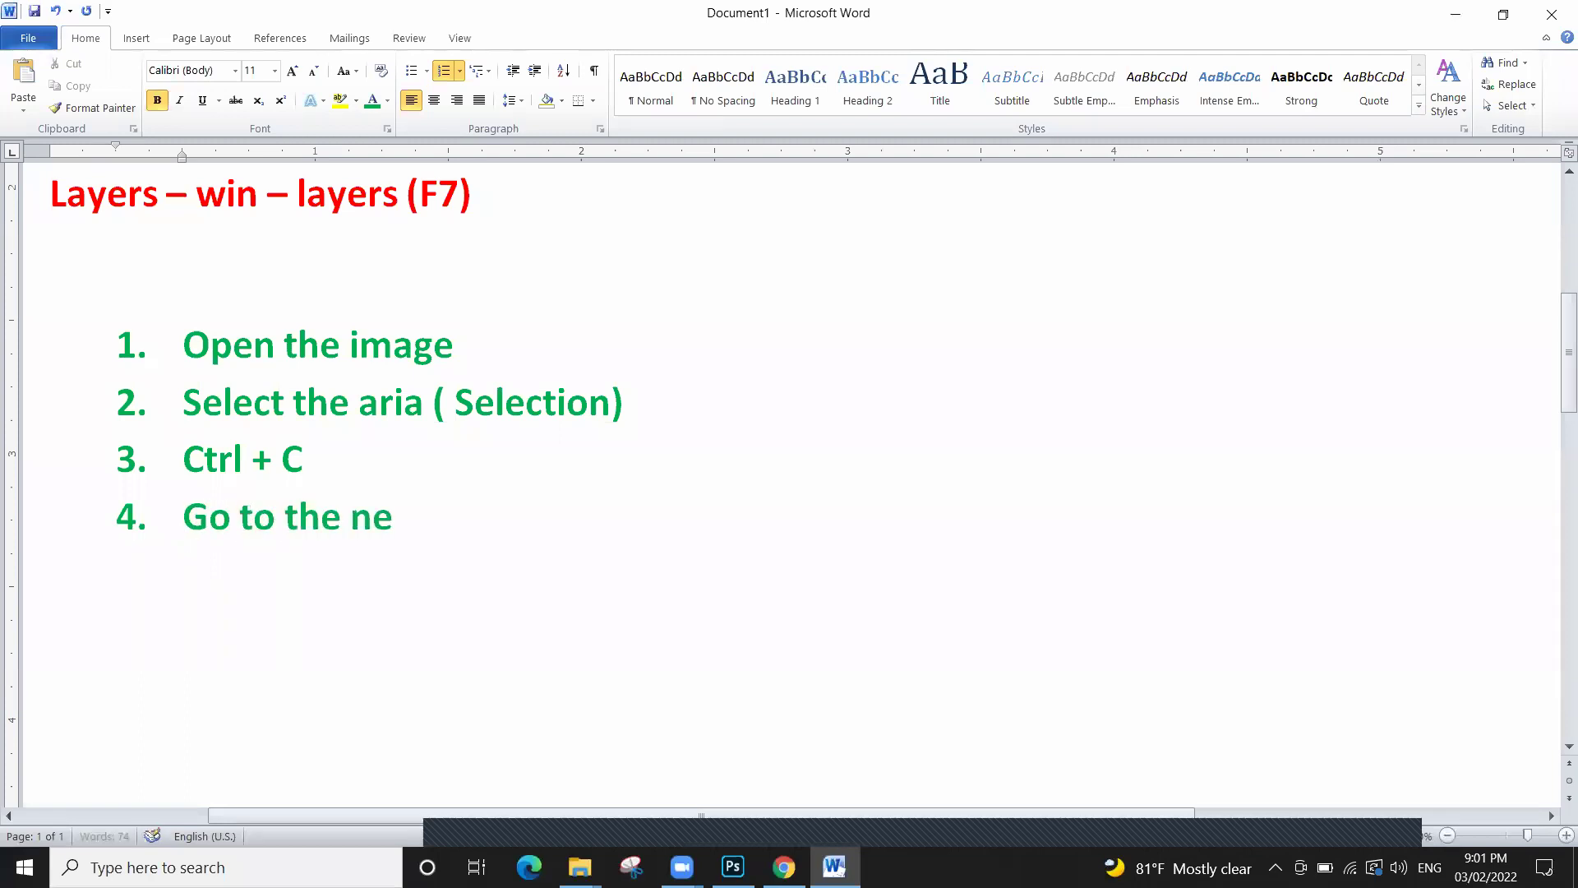
type("xt image")
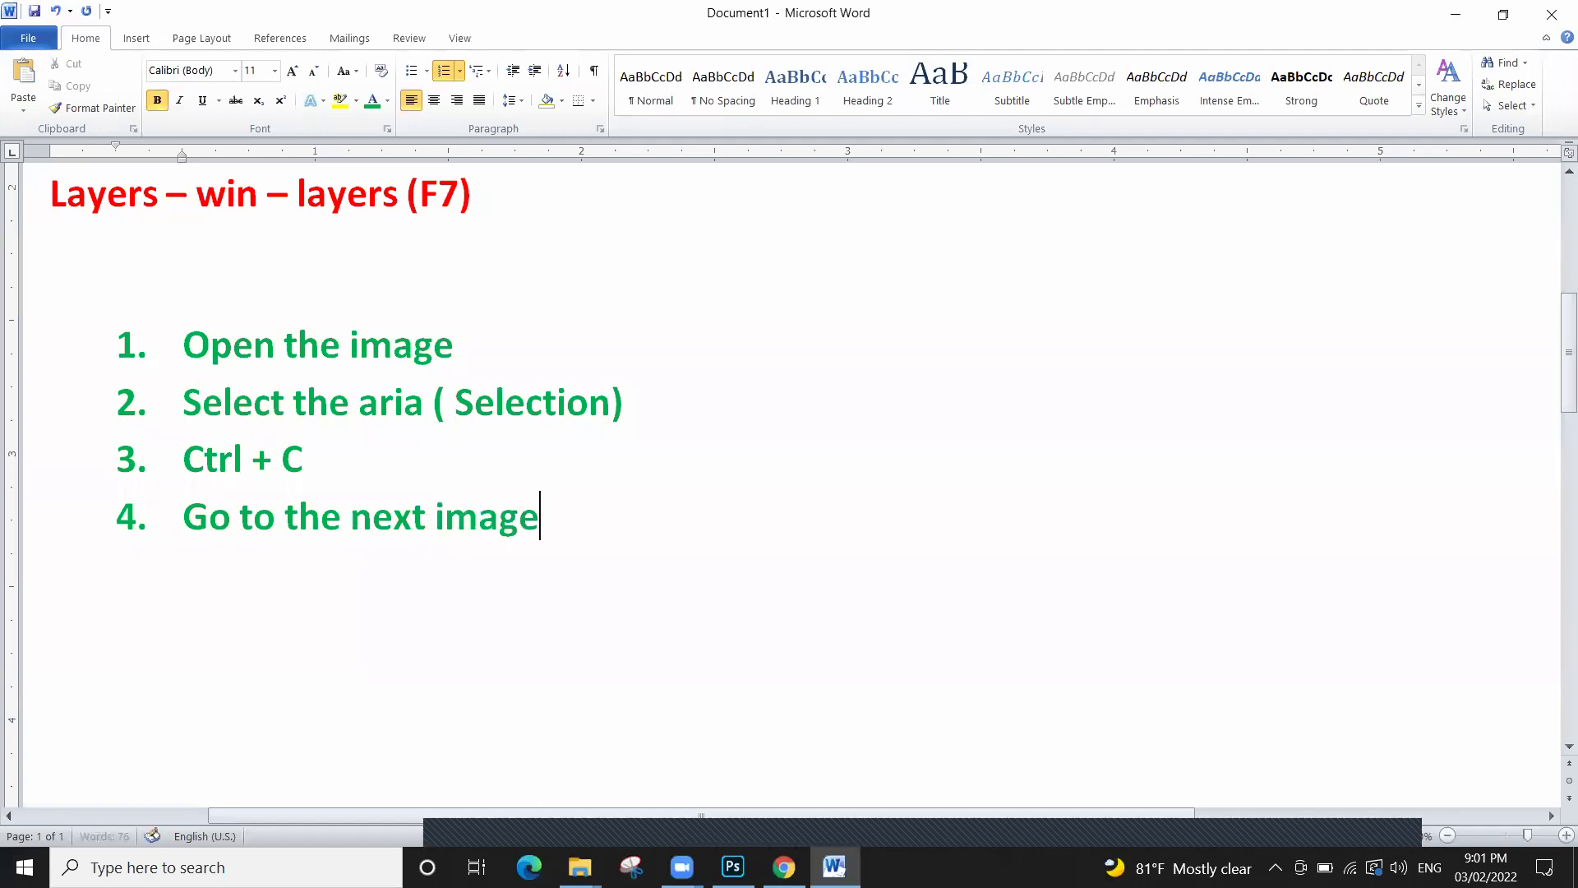
type(" (Ctel")
key("BackSpace")
key("BackSpace")
type("rl+")
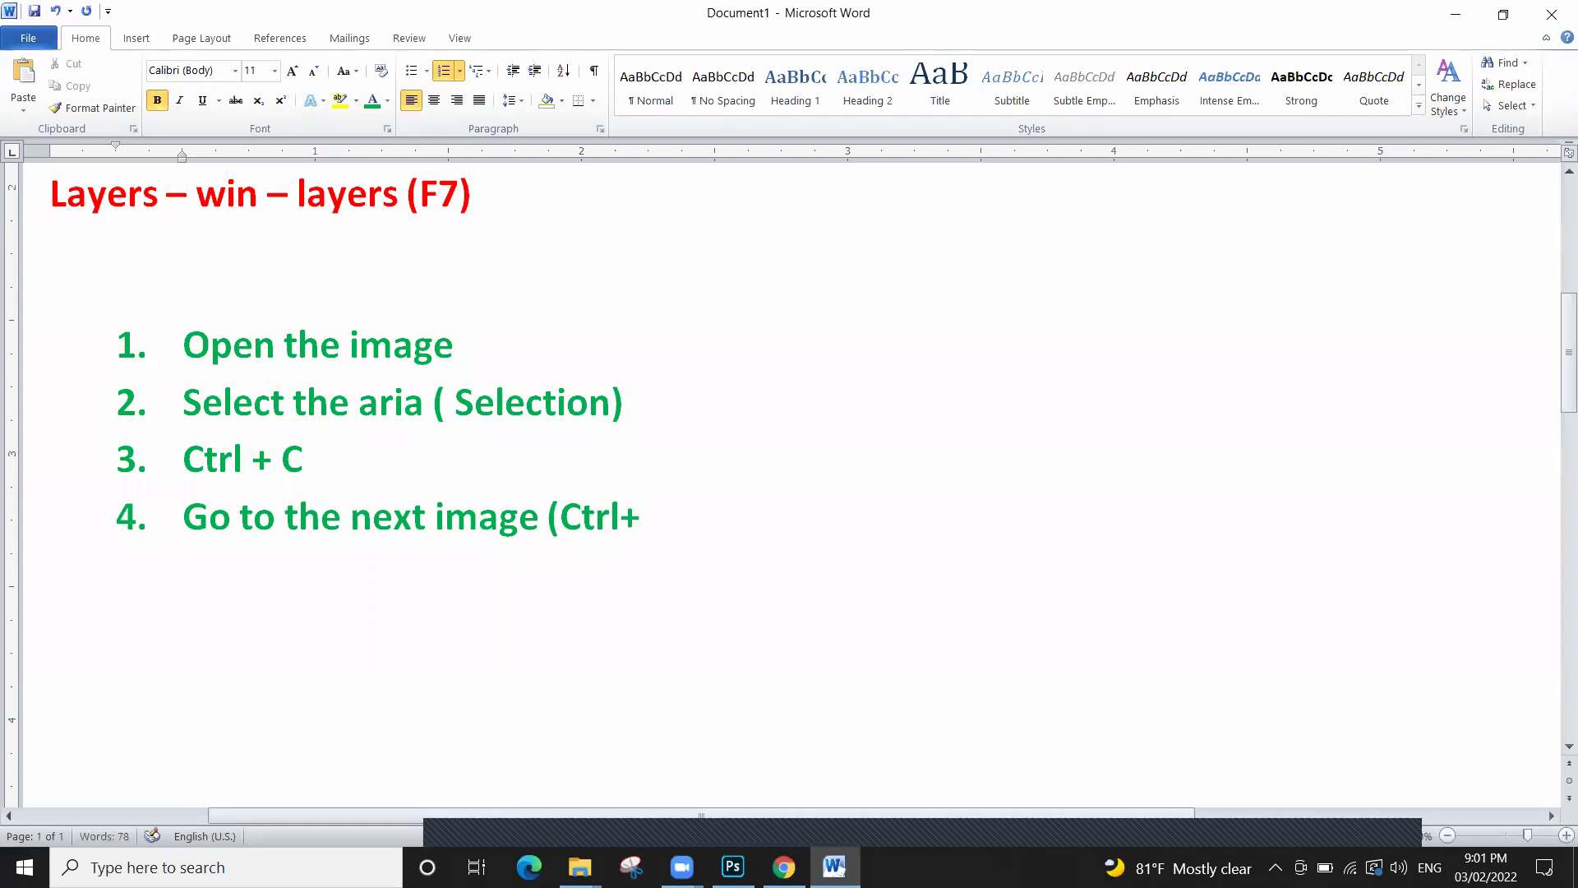
type("Tab key)")
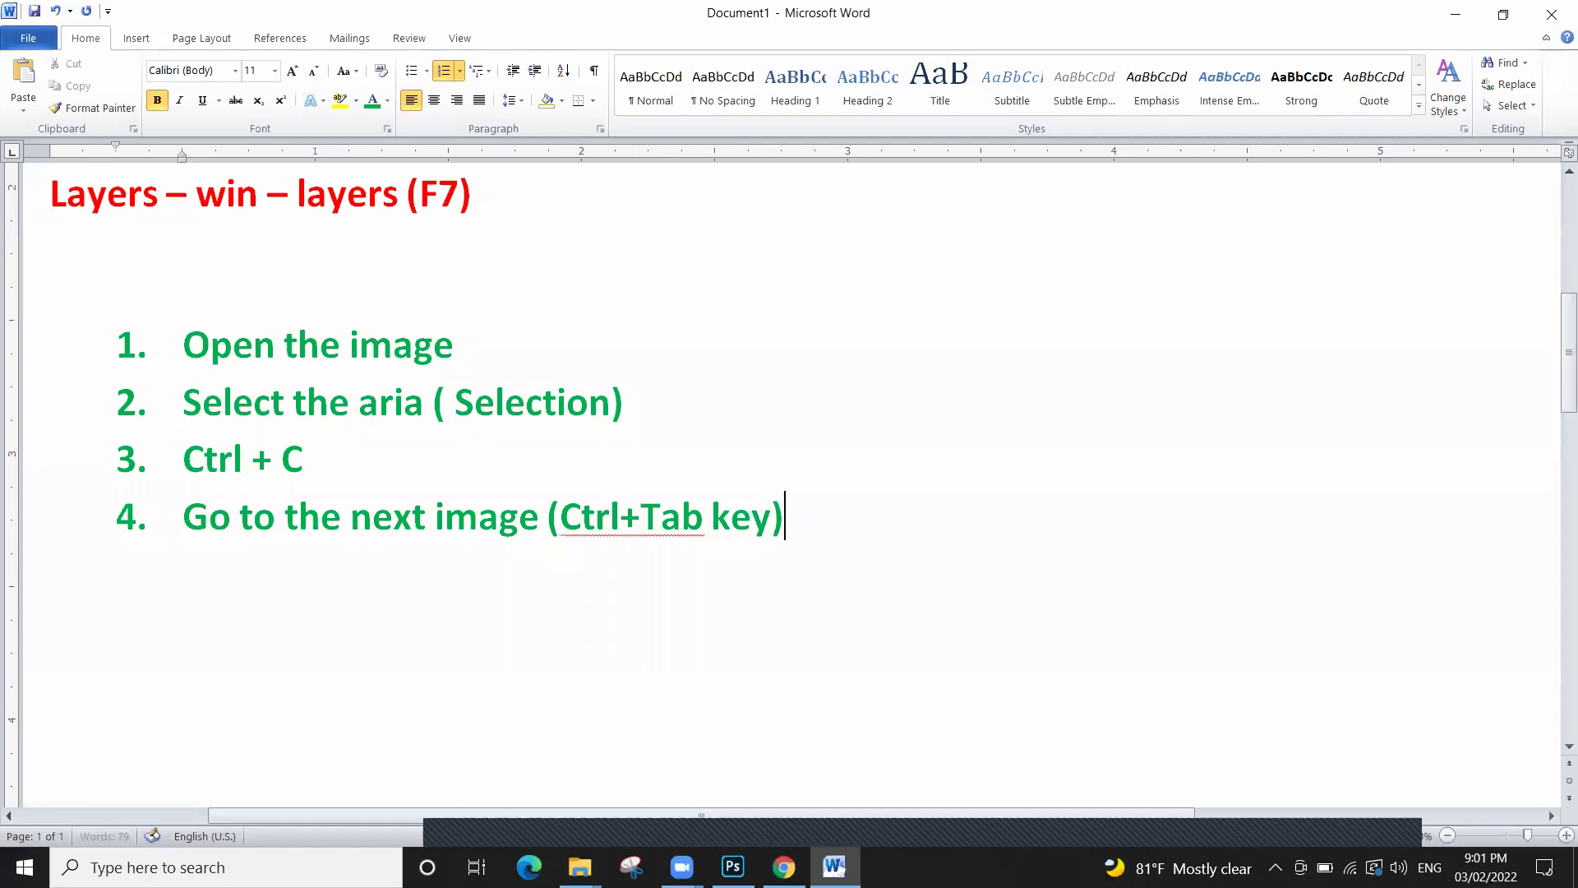
Add "Ctrl + V" as the fifth list item
key("Return")
type("Ctrl + V")
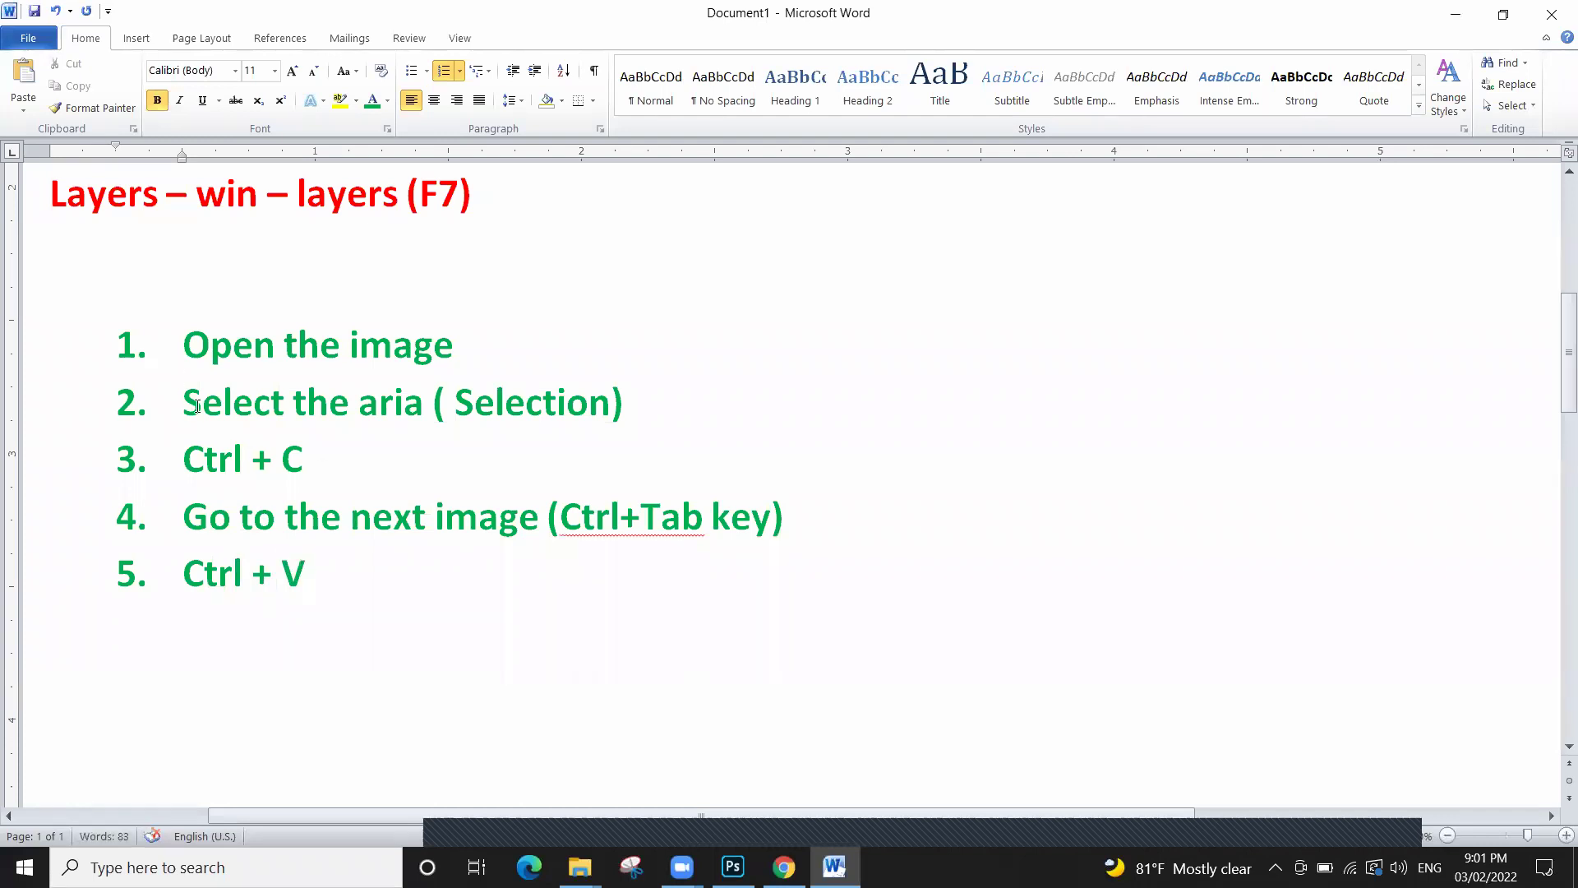
left_click_drag(182, 345, 437, 632)
left_click(437, 631)
Draw a red brace beside the five list items and handwrite "Step 1" next to it, circling the number
mouse_move(552, 297)
left_mouse_down()
mouse_move(662, 659)
mouse_move(548, 639)
left_mouse_up()
mouse_move(950, 360)
left_mouse_down()
mouse_move(891, 352)
mouse_move(968, 503)
left_mouse_up()
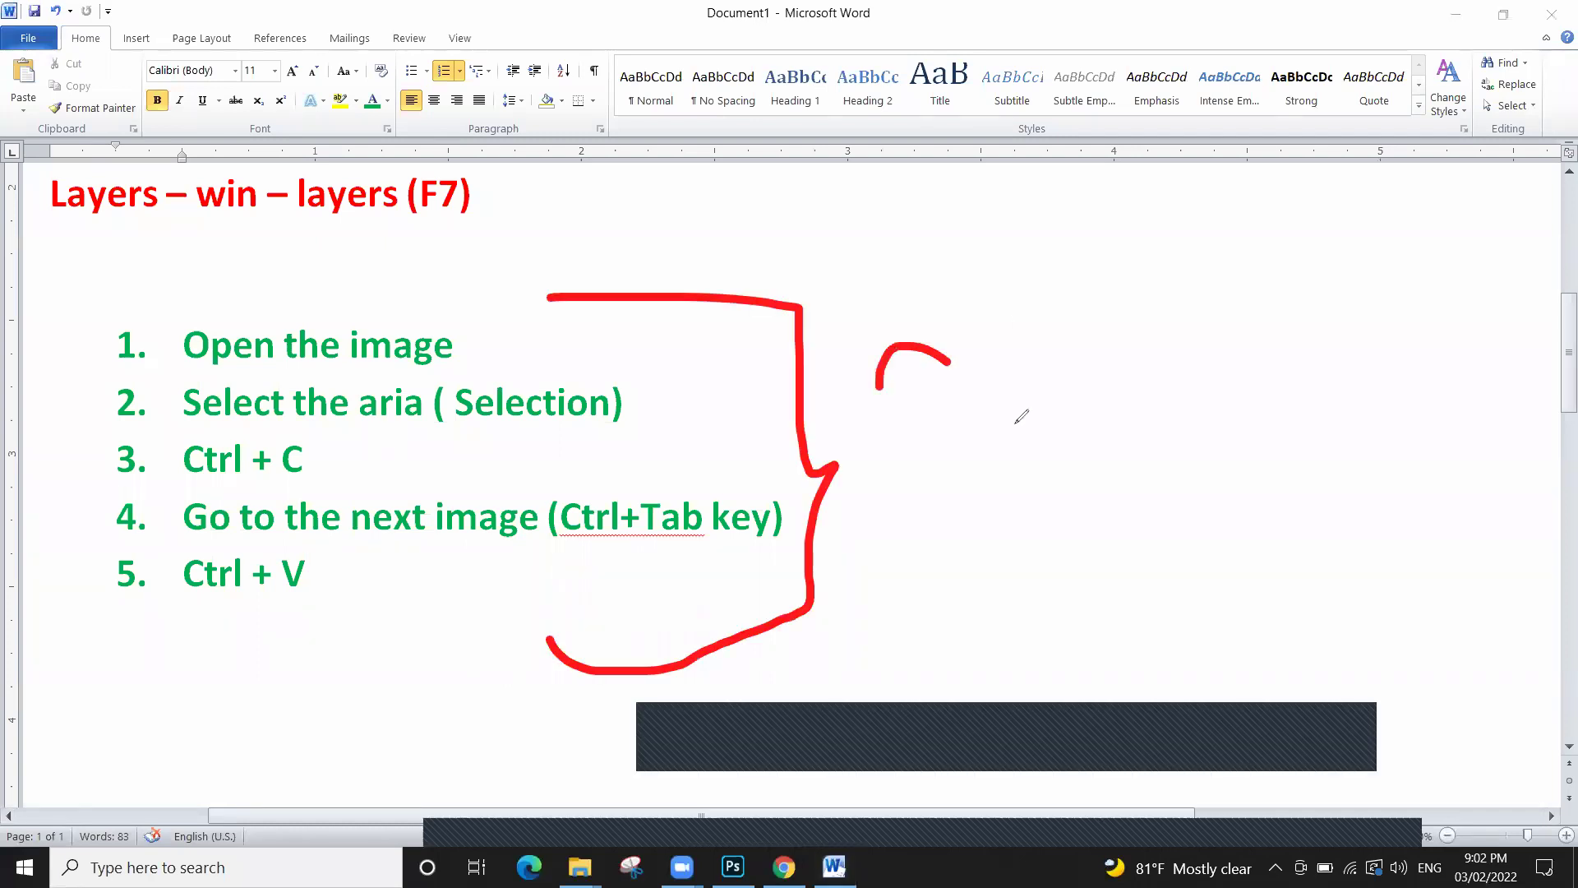
left_click_drag(881, 471, 980, 501)
left_click_drag(997, 327, 1027, 507)
left_click_drag(989, 456, 1040, 427)
mouse_move(1073, 444)
left_mouse_down()
mouse_move(1171, 465)
mouse_move(1217, 600)
left_mouse_up()
left_click_drag(1180, 421, 1196, 475)
left_click_drag(1350, 367, 1369, 431)
left_click_drag(1319, 325, 1292, 354)
mouse_move(1447, 439)
left_mouse_down()
mouse_move(1388, 302)
mouse_move(1351, 300)
mouse_move(1301, 357)
left_mouse_up()
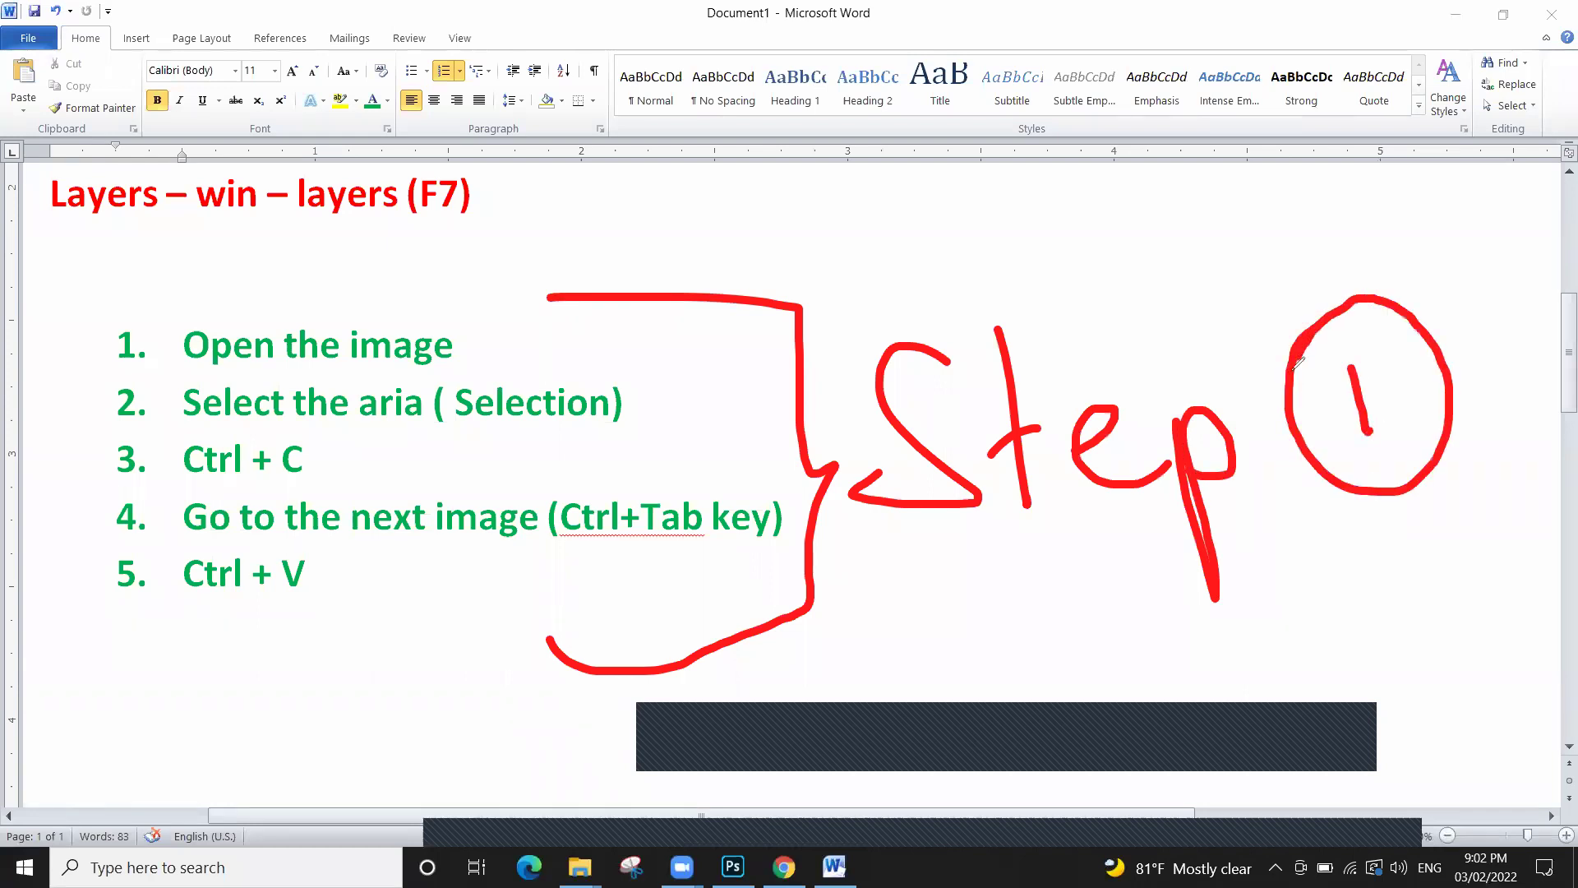
Underline each of the five list items in red and draw a box around "(Ctrl+Tab key)"
left_click_drag(554, 638, 636, 644)
left_click_drag(238, 358, 552, 359)
left_click_drag(322, 426, 388, 427)
left_click_drag(191, 484, 425, 476)
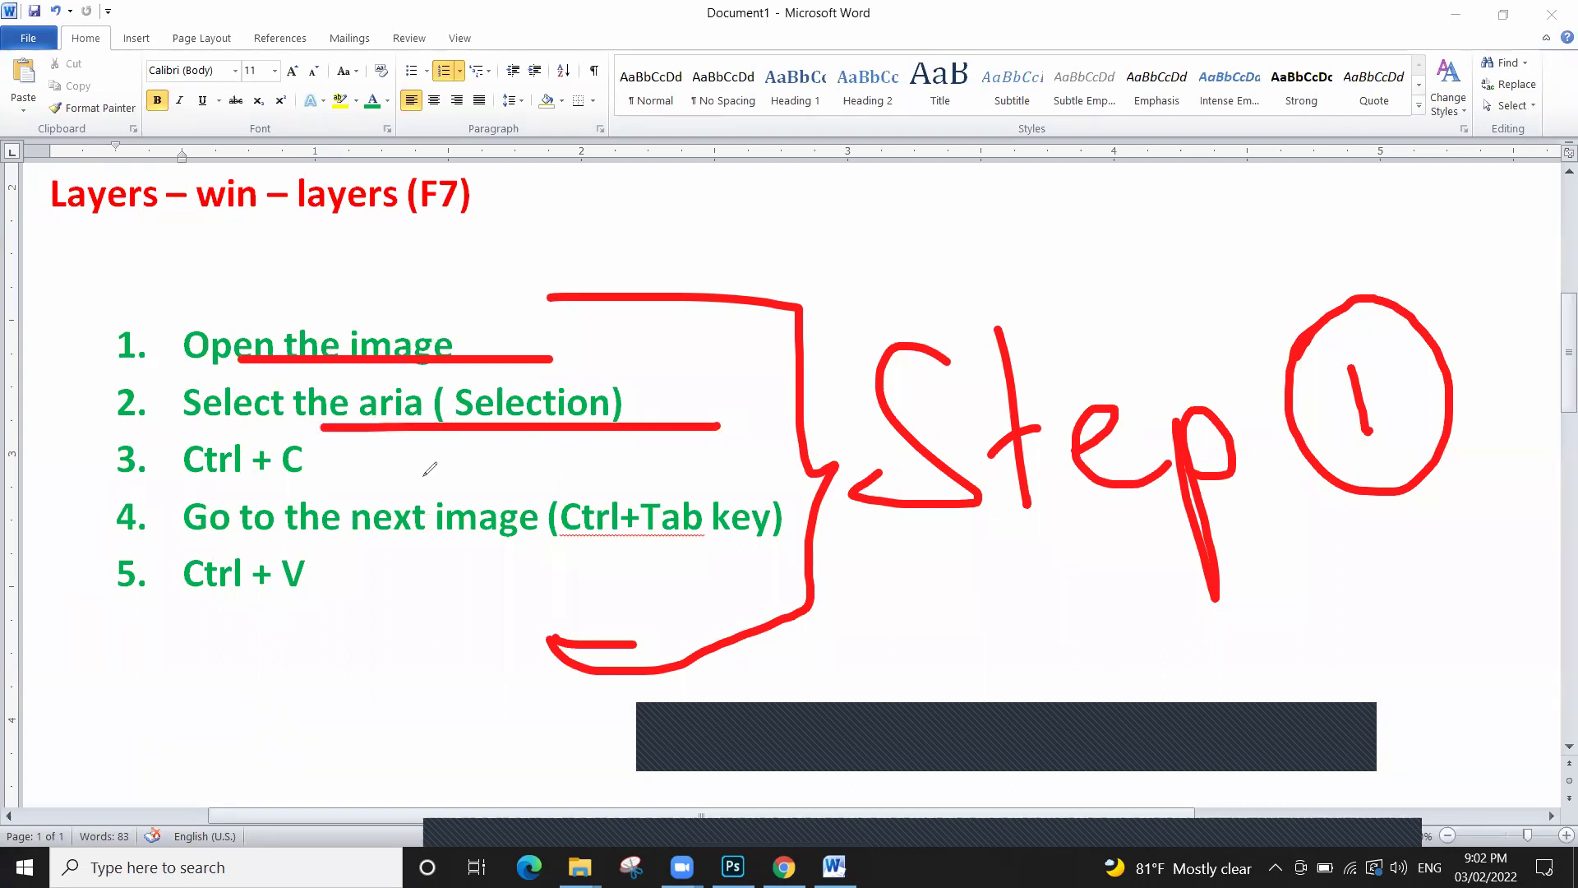
left_click_drag(365, 534, 821, 535)
mouse_move(532, 482)
left_mouse_down()
mouse_move(801, 476)
mouse_move(725, 552)
mouse_move(539, 543)
mouse_move(799, 479)
left_mouse_up()
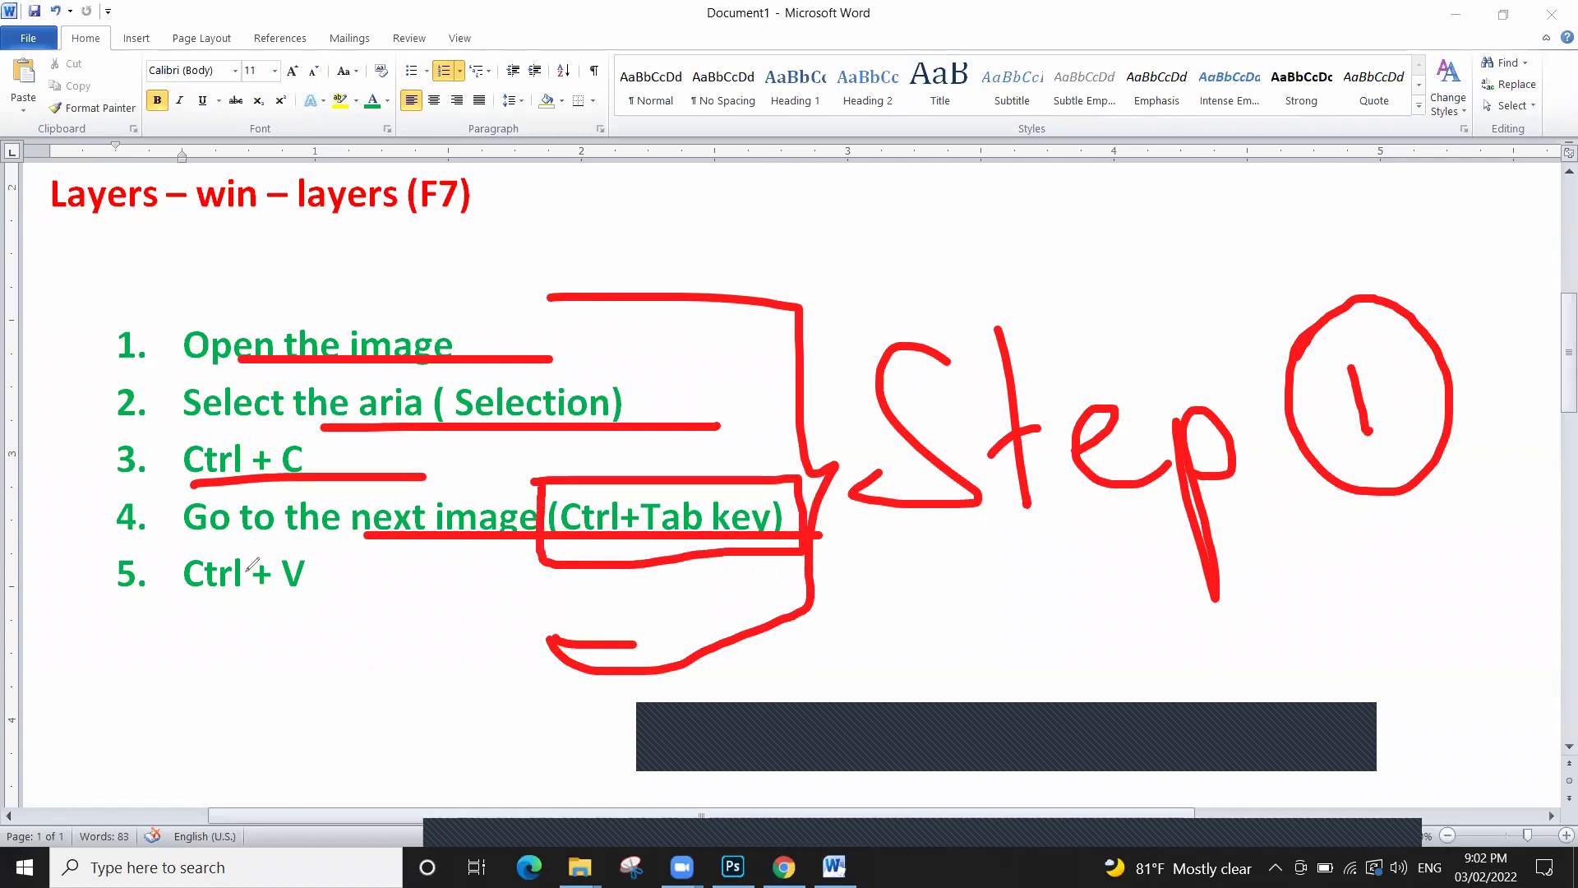
left_click_drag(165, 602, 382, 627)
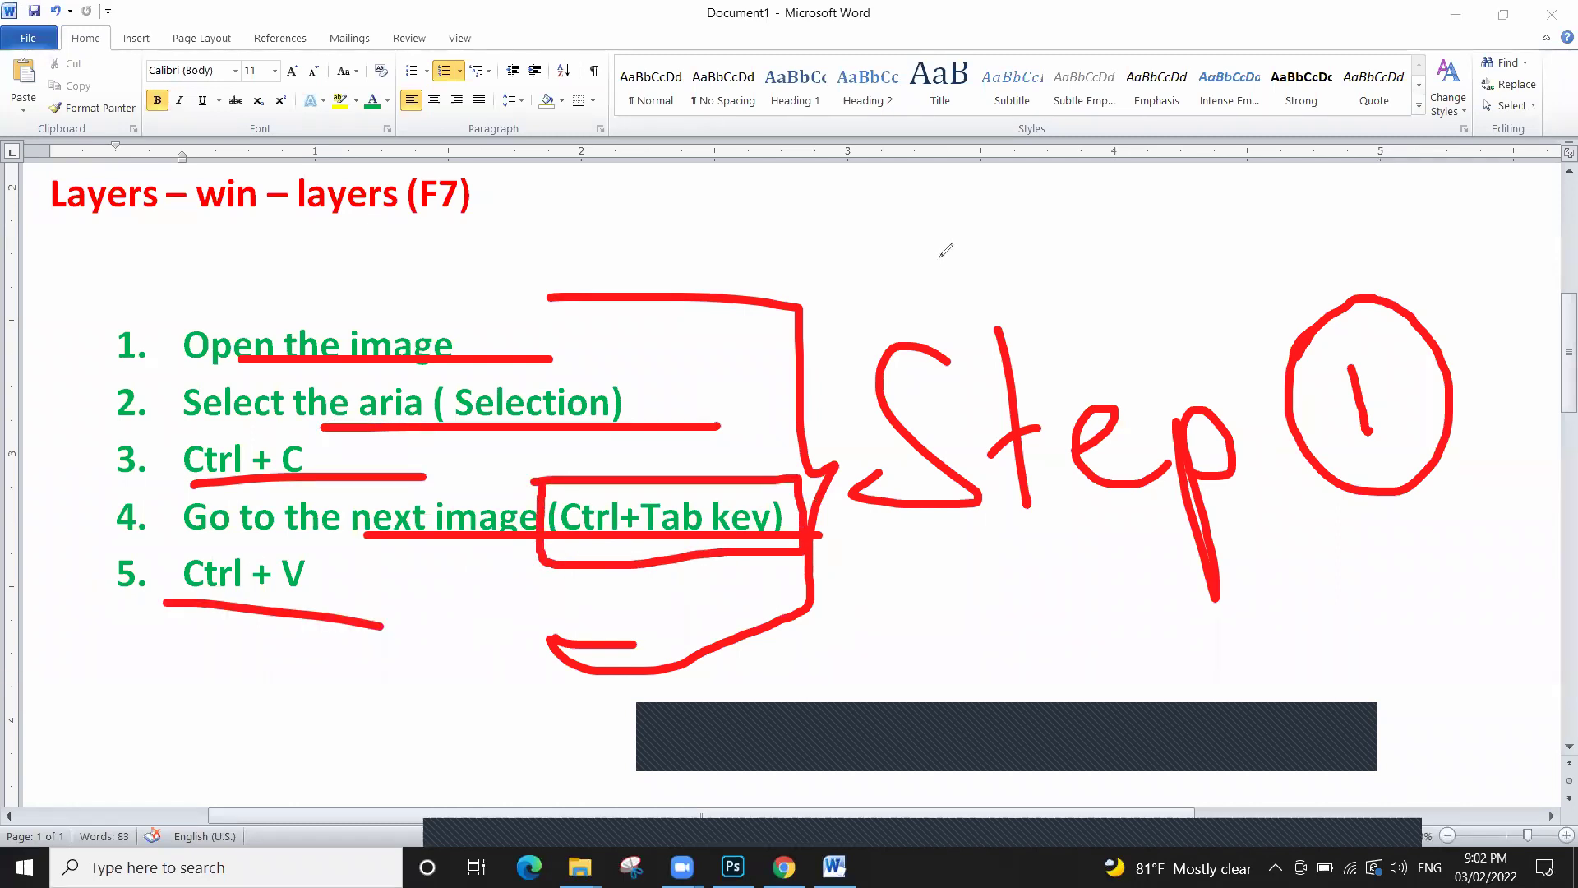
Sketch a red rectangle with a small rounded shape inside it above the "Step 1" note, and clear all annotations
left_click_drag(1266, 142, 825, 142)
mouse_move(1266, 141)
left_mouse_down()
mouse_move(1265, 272)
mouse_move(1065, 272)
mouse_move(847, 119)
left_mouse_up()
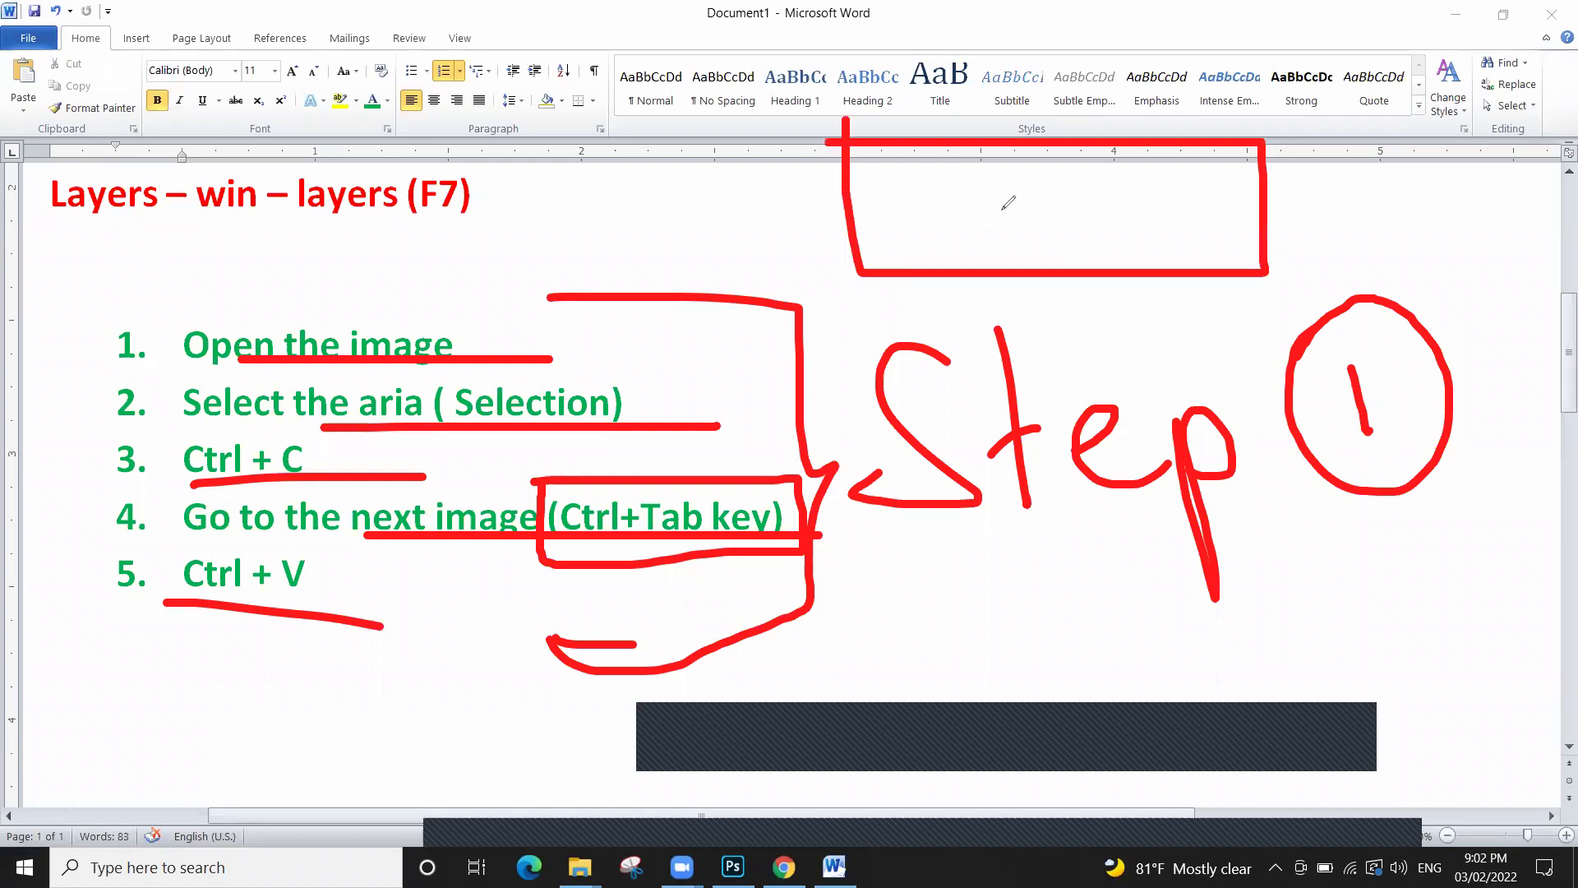
left_click(922, 189)
left_click_drag(952, 190, 985, 190)
left_click_drag(997, 188, 978, 171)
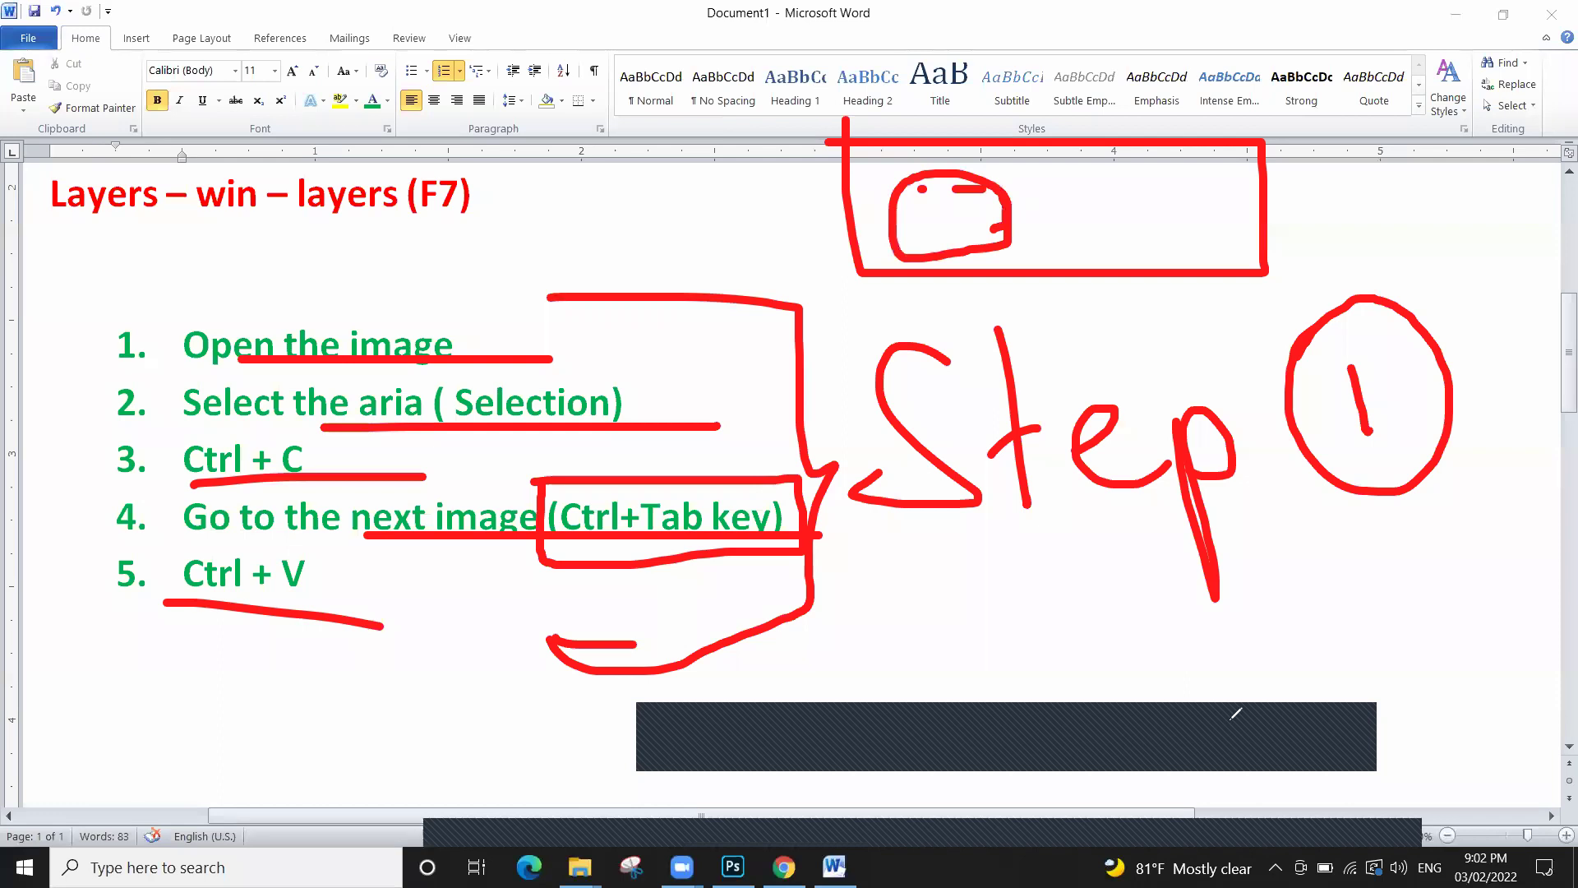
left_click(1271, 761)
left_click(969, 742)
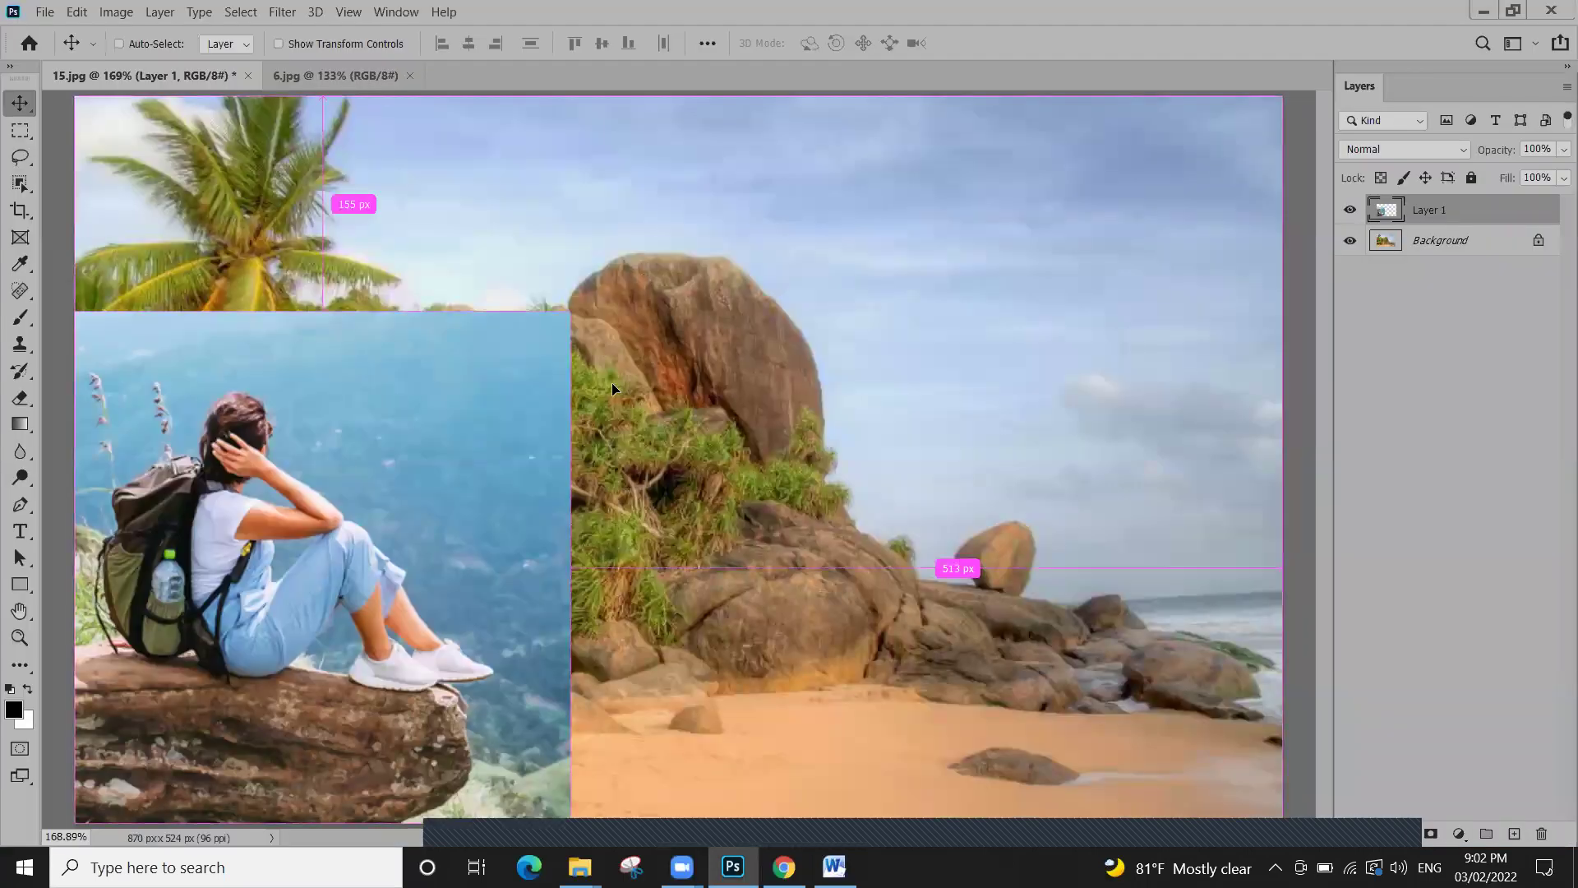
Switch to Photoshop and undo the changes in 15.jpg until the pasted Layer 1 is removed
left_click_drag(181, 510, 514, 390)
key("ctrl+z")
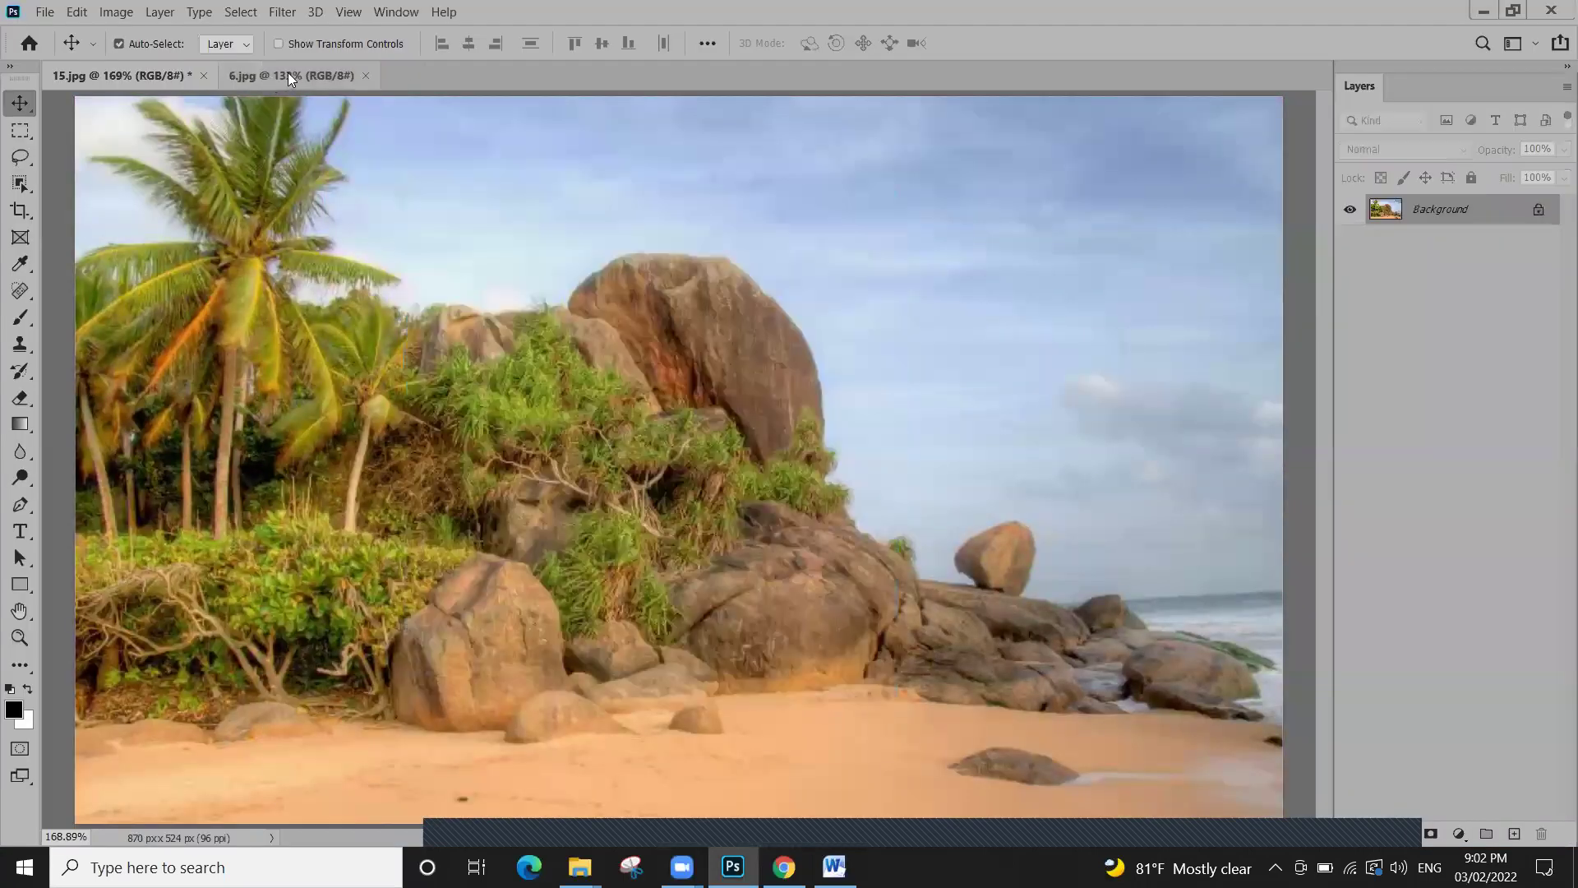
Switch to 6.jpg and select a rectangular area around the seated woman with the Rectangular Marquee Tool
key("ctrl+Tab")
key("ctrl")
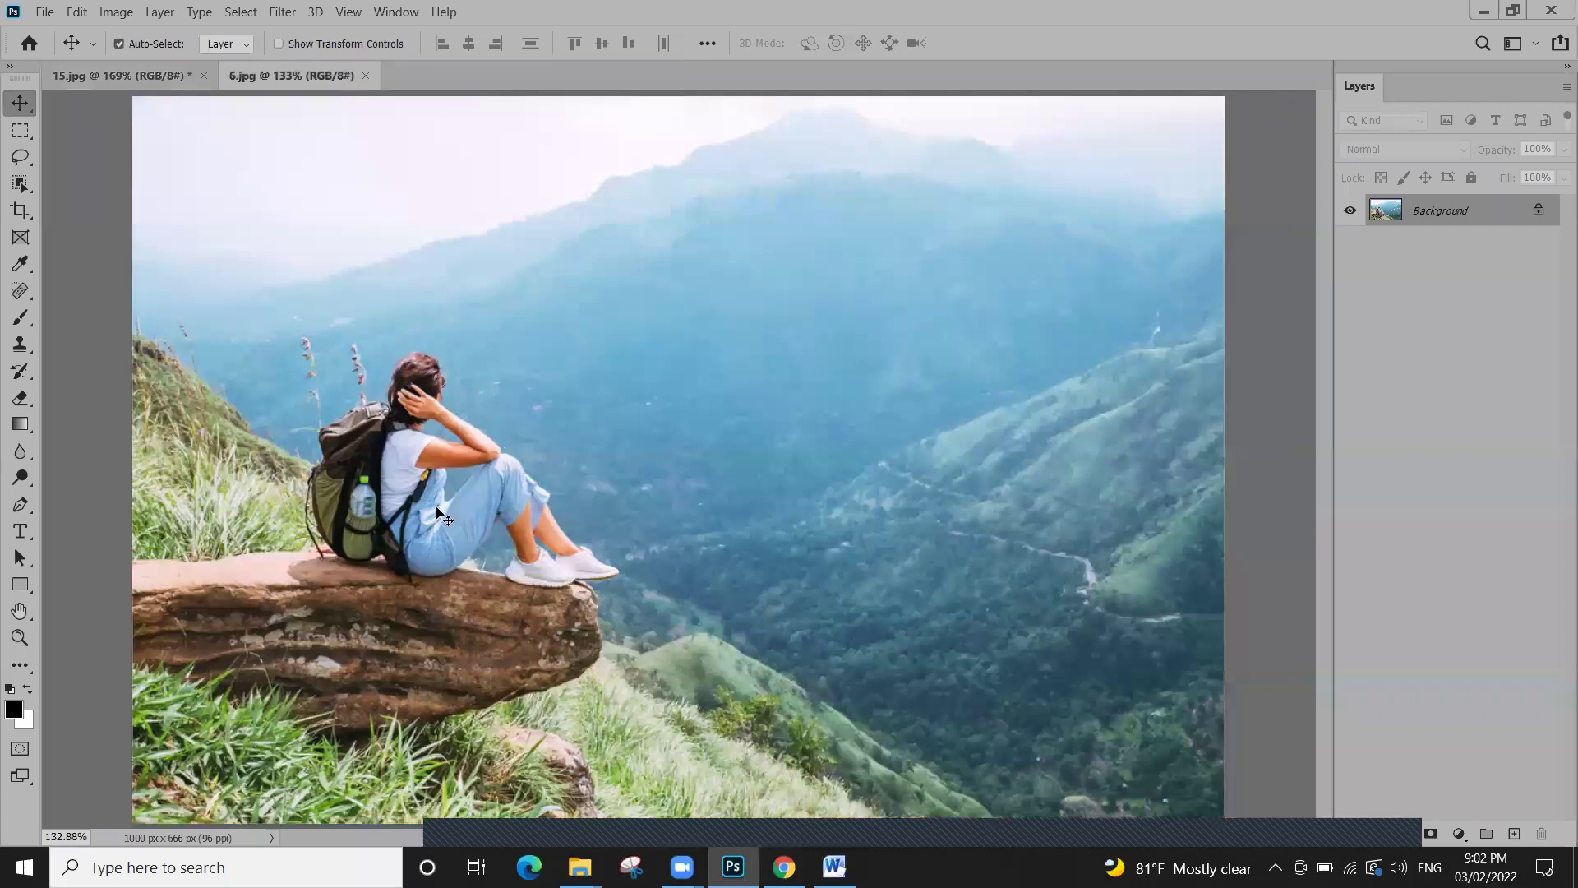
left_click(18, 131)
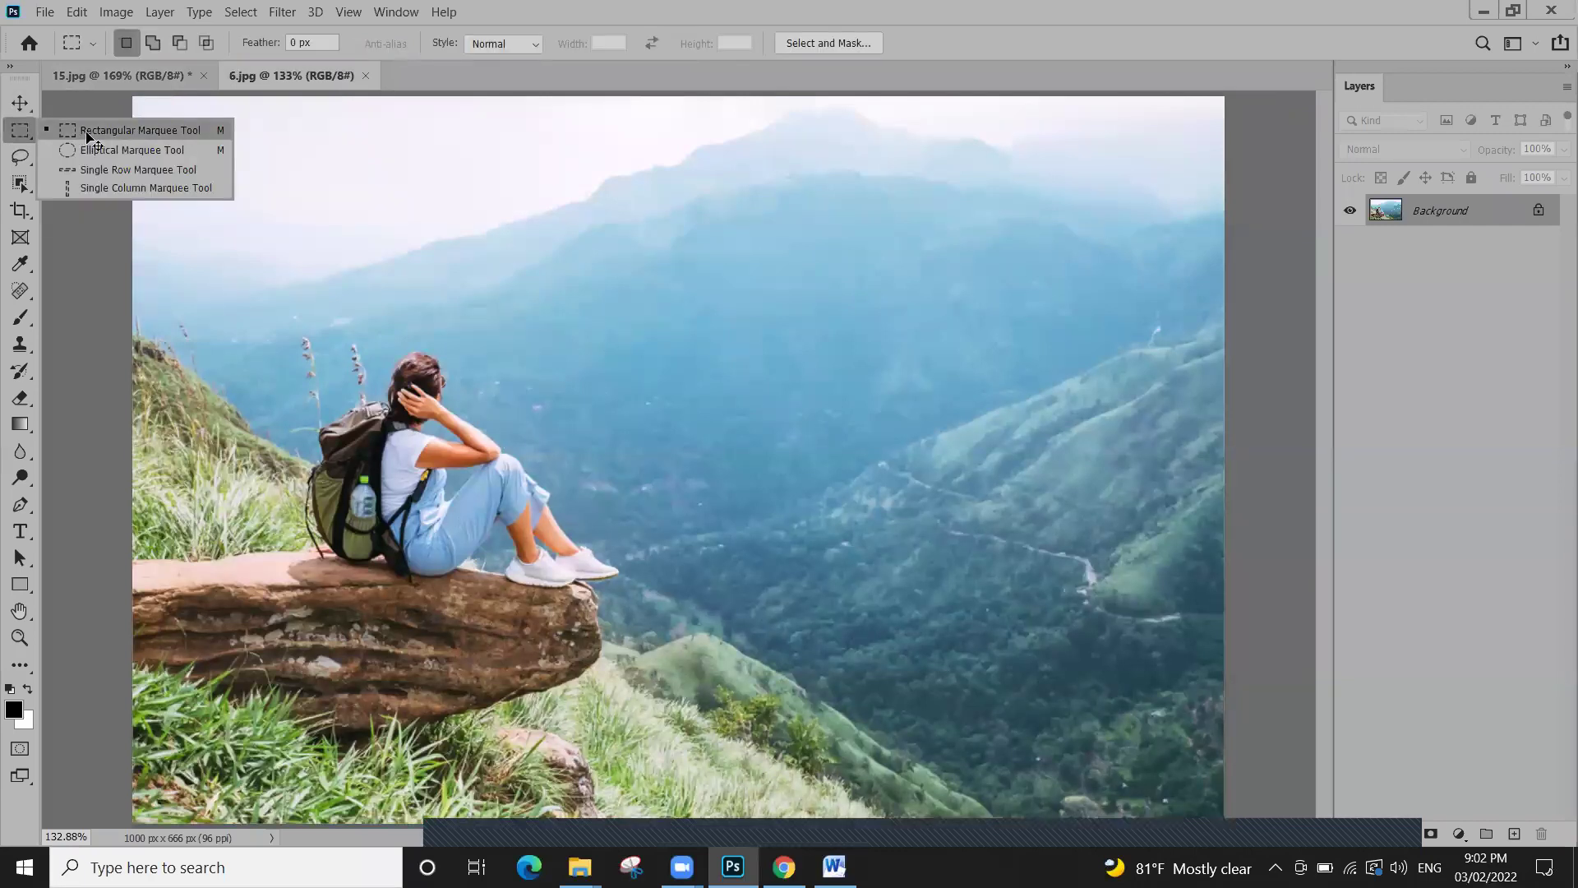
left_click(90, 138)
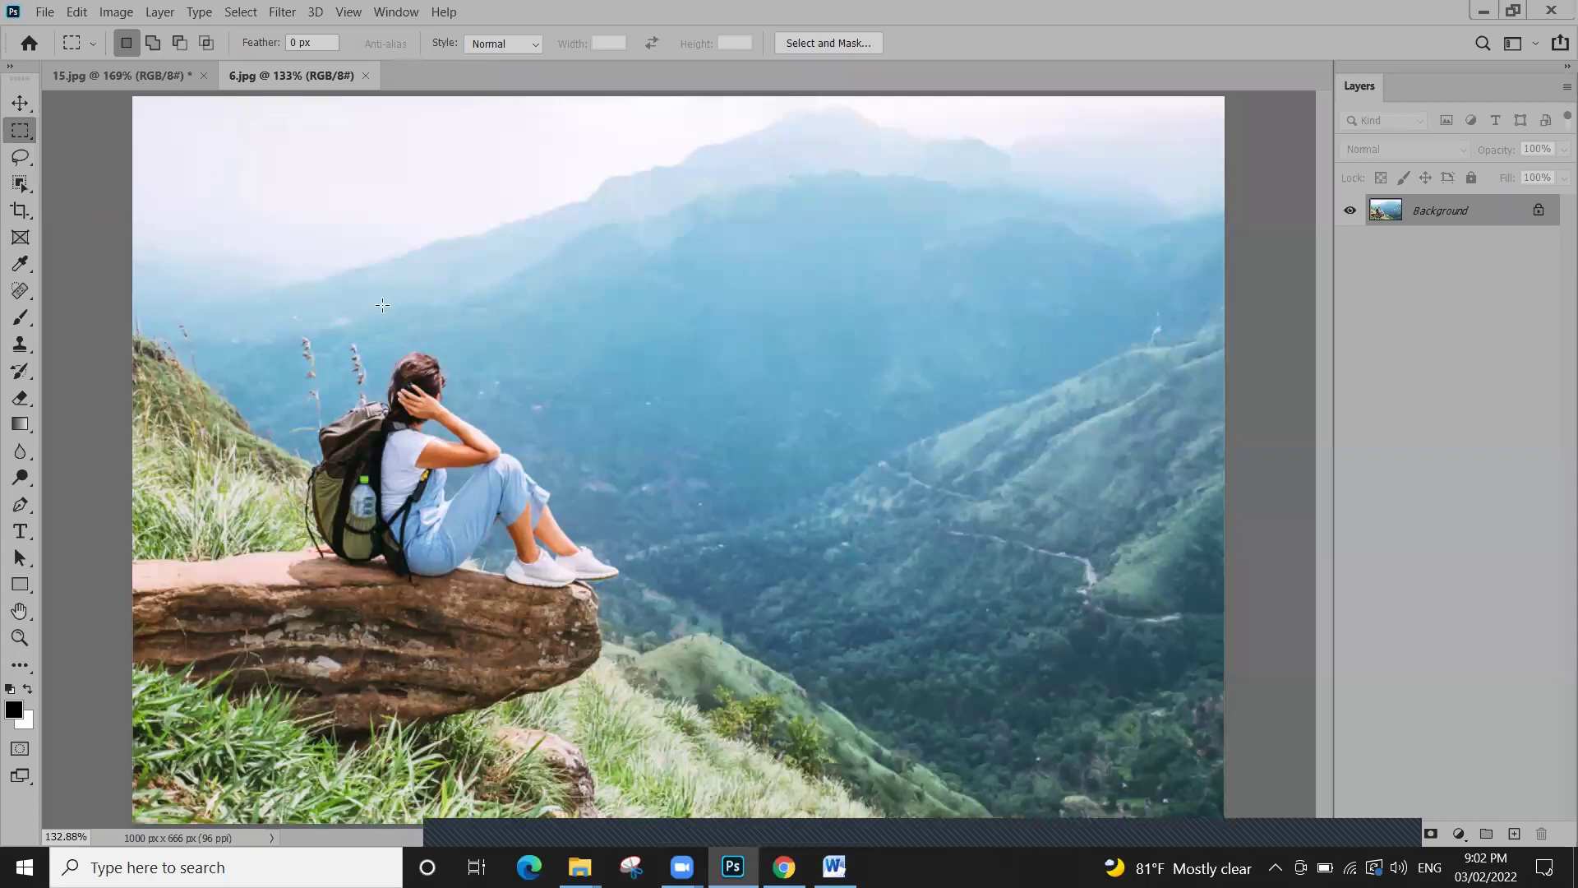
left_click_drag(395, 293, 651, 655)
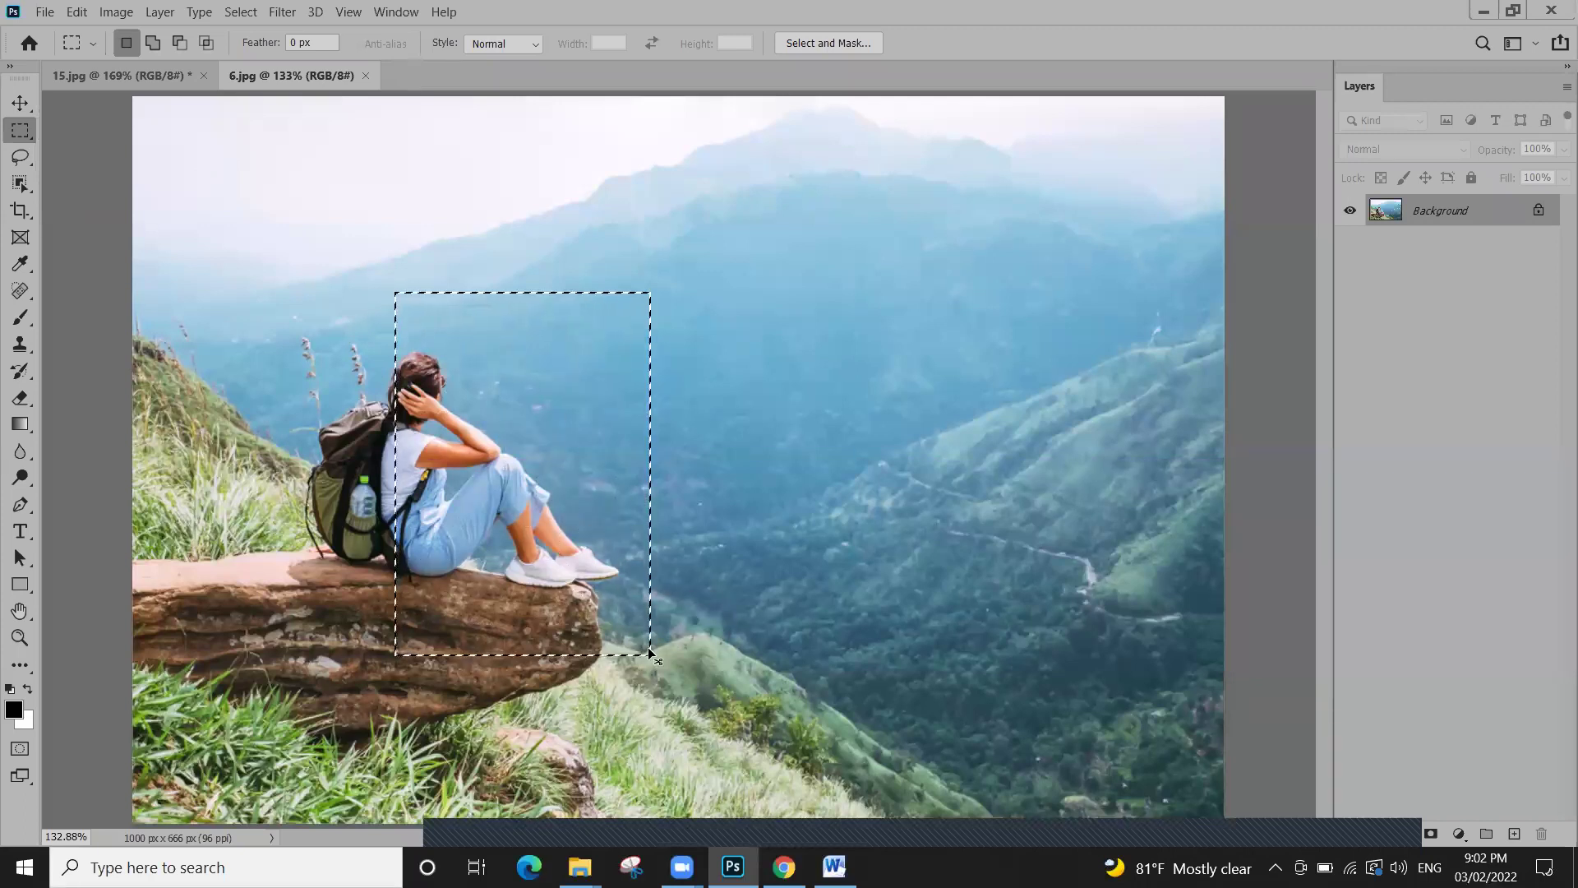
Paste the copied area of 6.jpg into 15.jpg, shift it slightly, and undo the paste
left_click(171, 78)
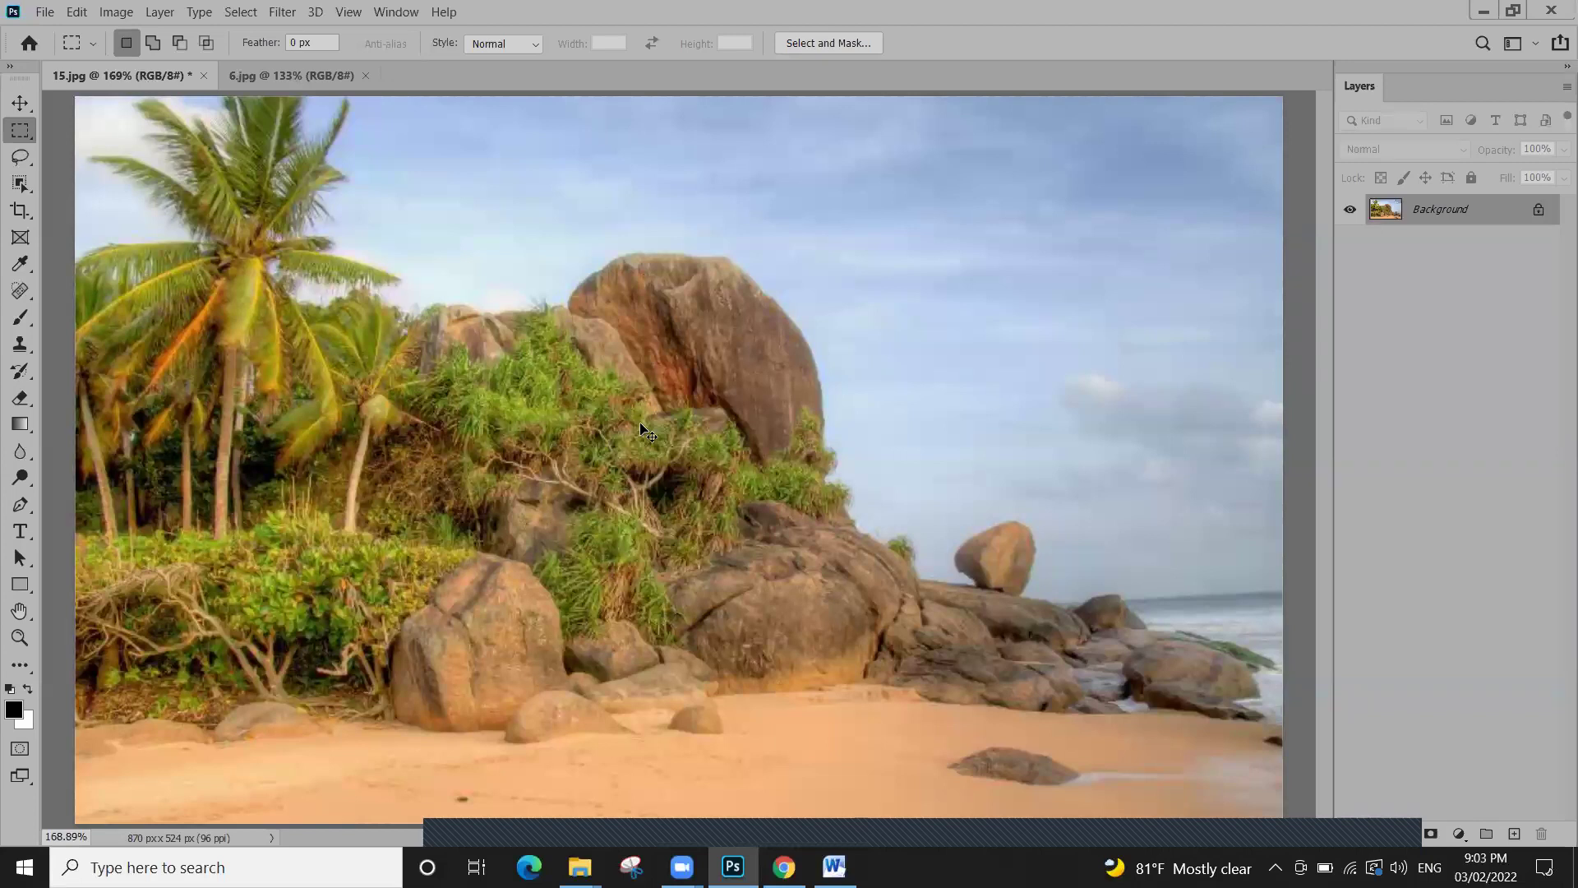
key("ctrl+v")
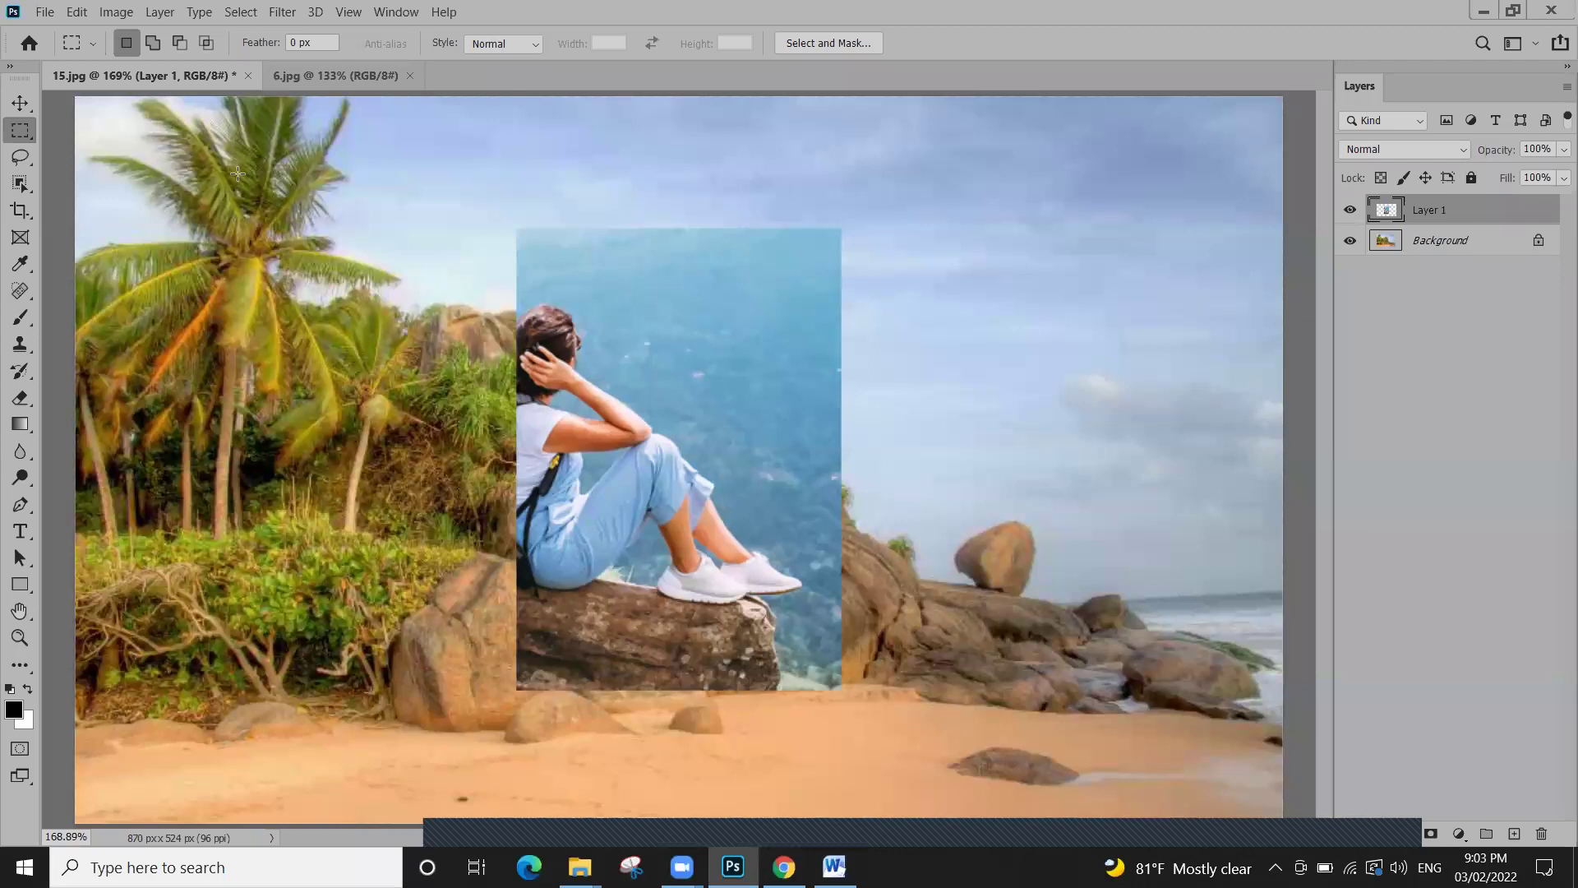
left_click(20, 103)
left_click_drag(704, 382, 646, 389)
key("ctrl+e")
key("ctrl+z")
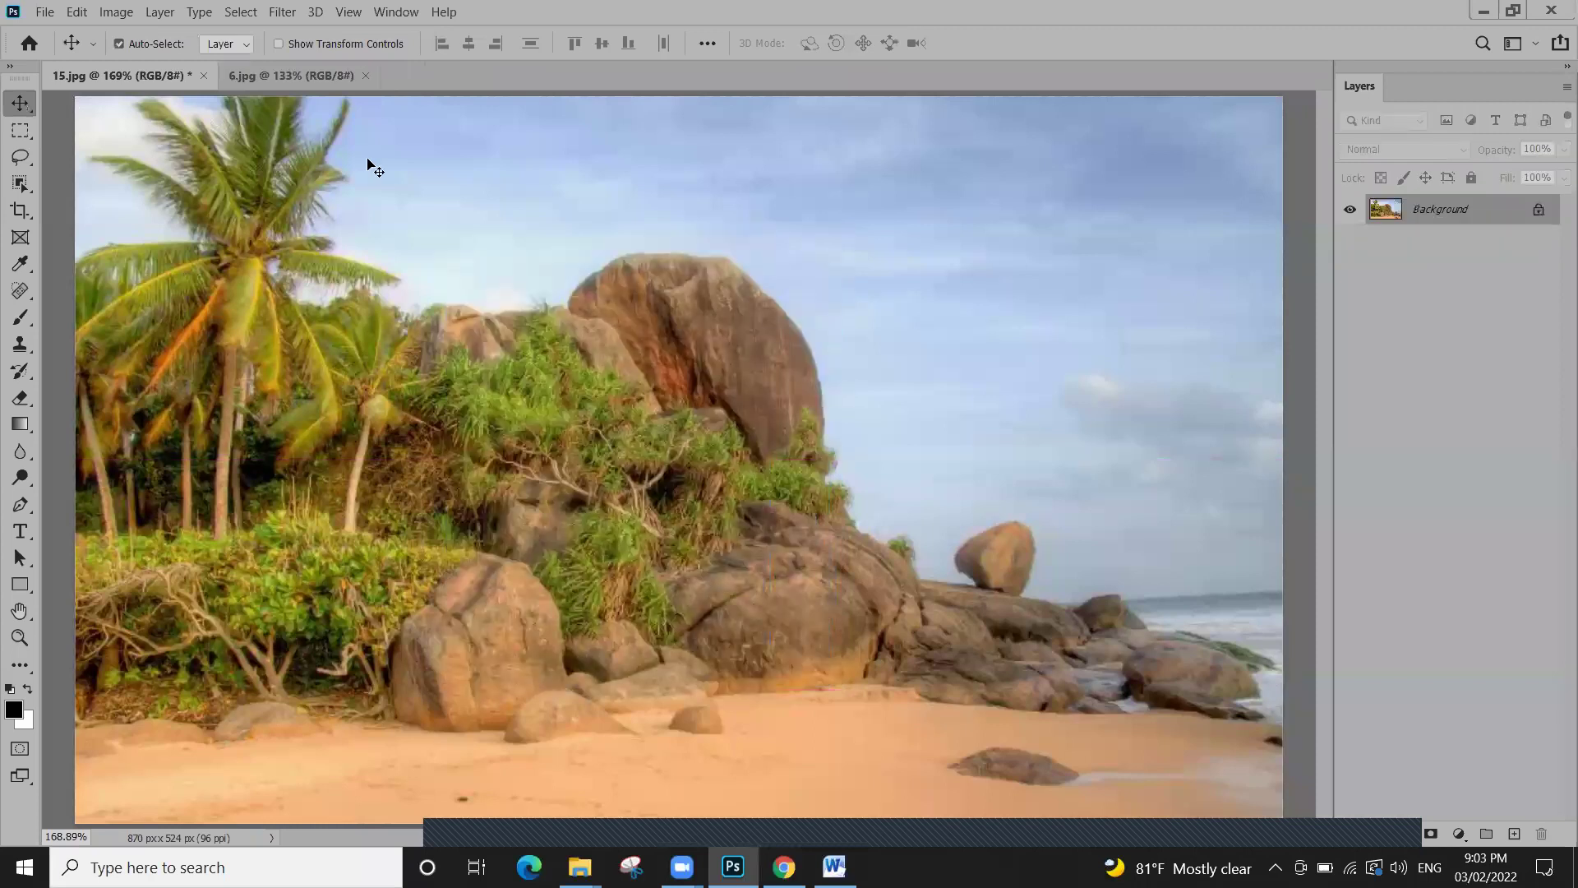
In 6.jpg, make a new rectangular marquee selection covering the woman's legs and the valley beside her
left_click(289, 75)
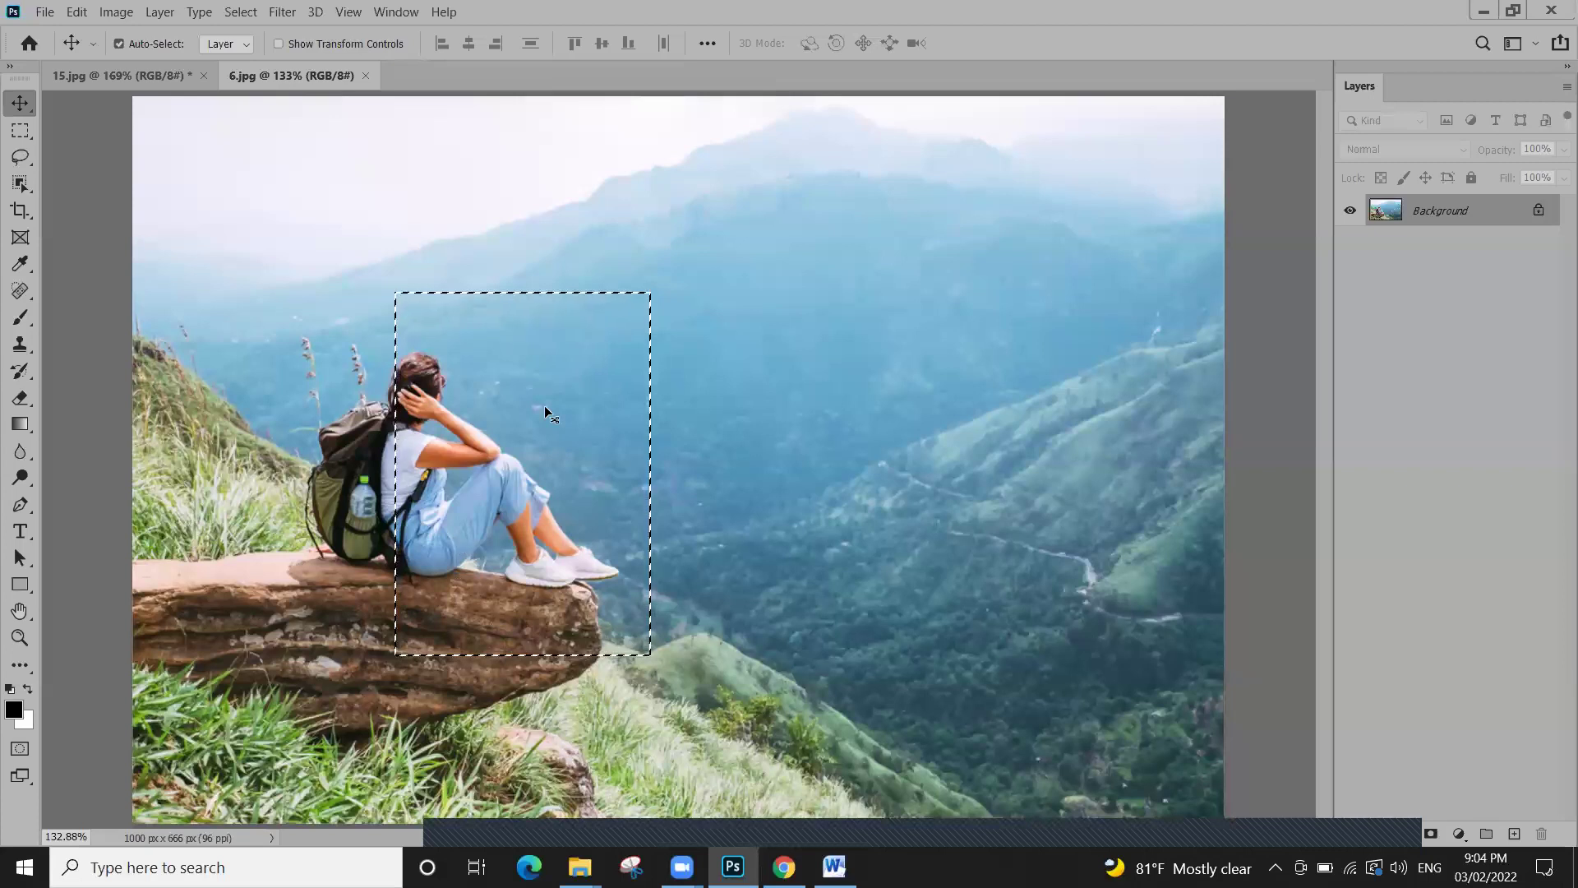
left_click(26, 138)
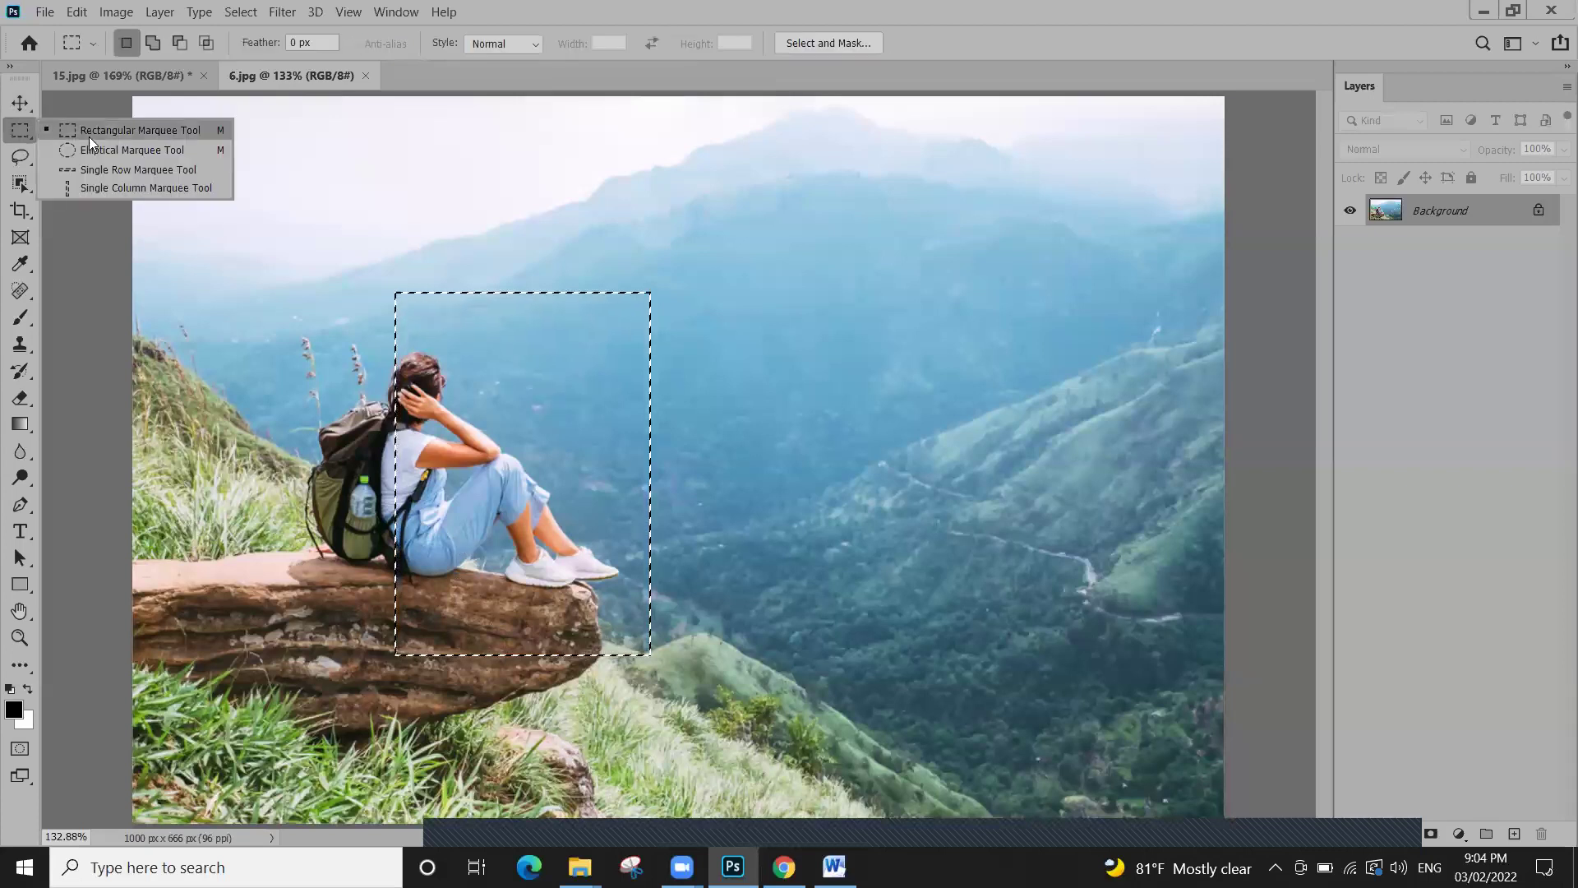
left_click(91, 134)
left_click(26, 138)
left_click(90, 132)
left_click_drag(891, 270, 482, 594)
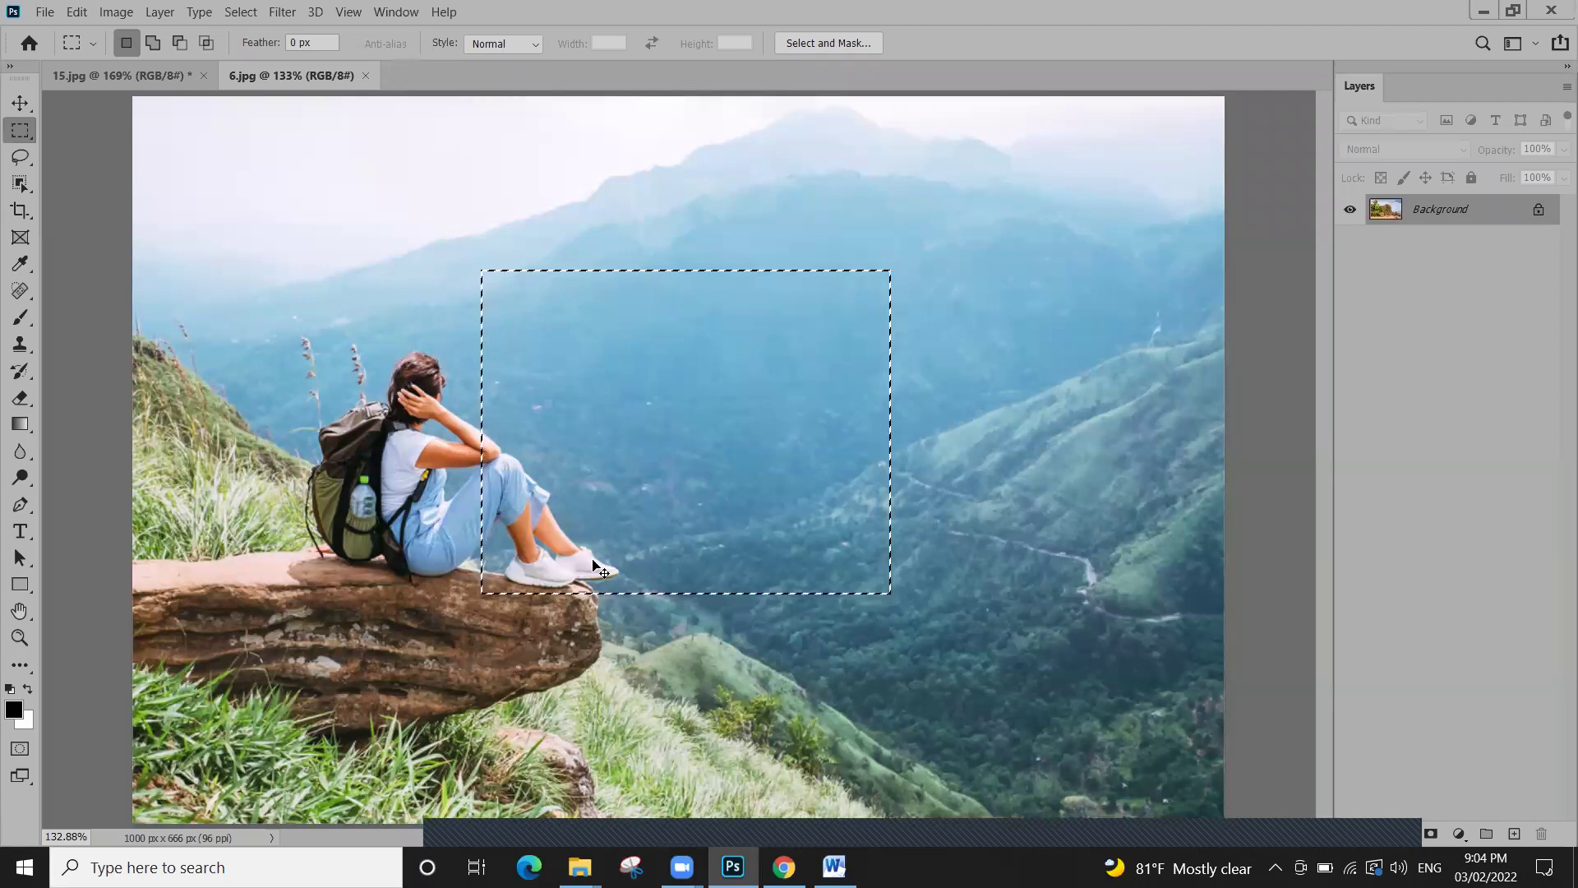
Paste the copied image of the woman into 15.jpg and move it over the palm trees and bushes
key("ctrl+Tab")
key("ctrl+v")
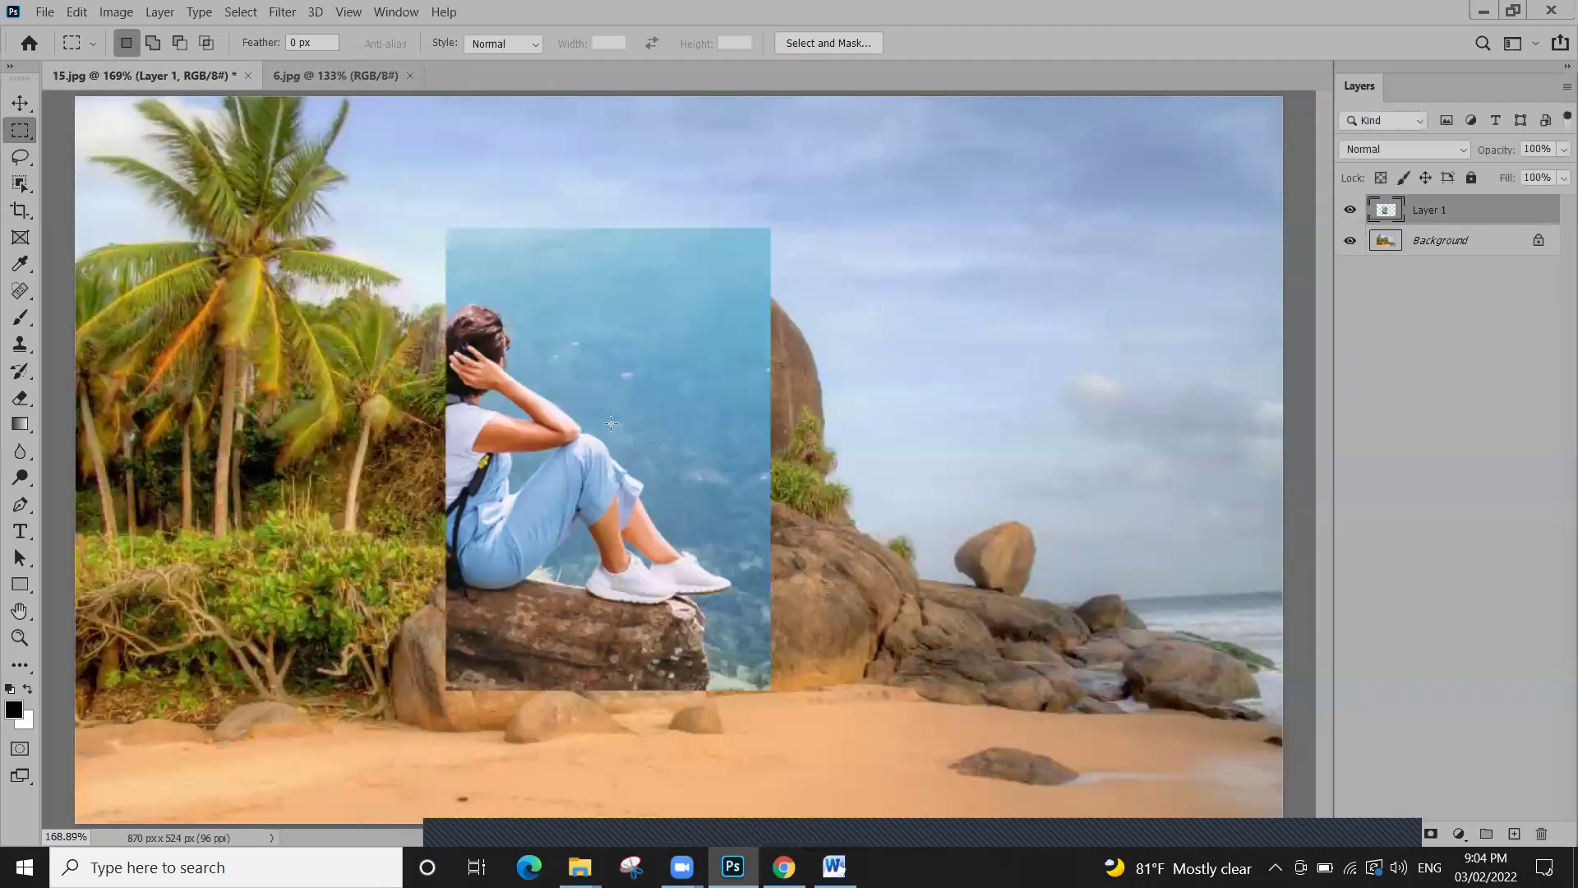
left_click(23, 105)
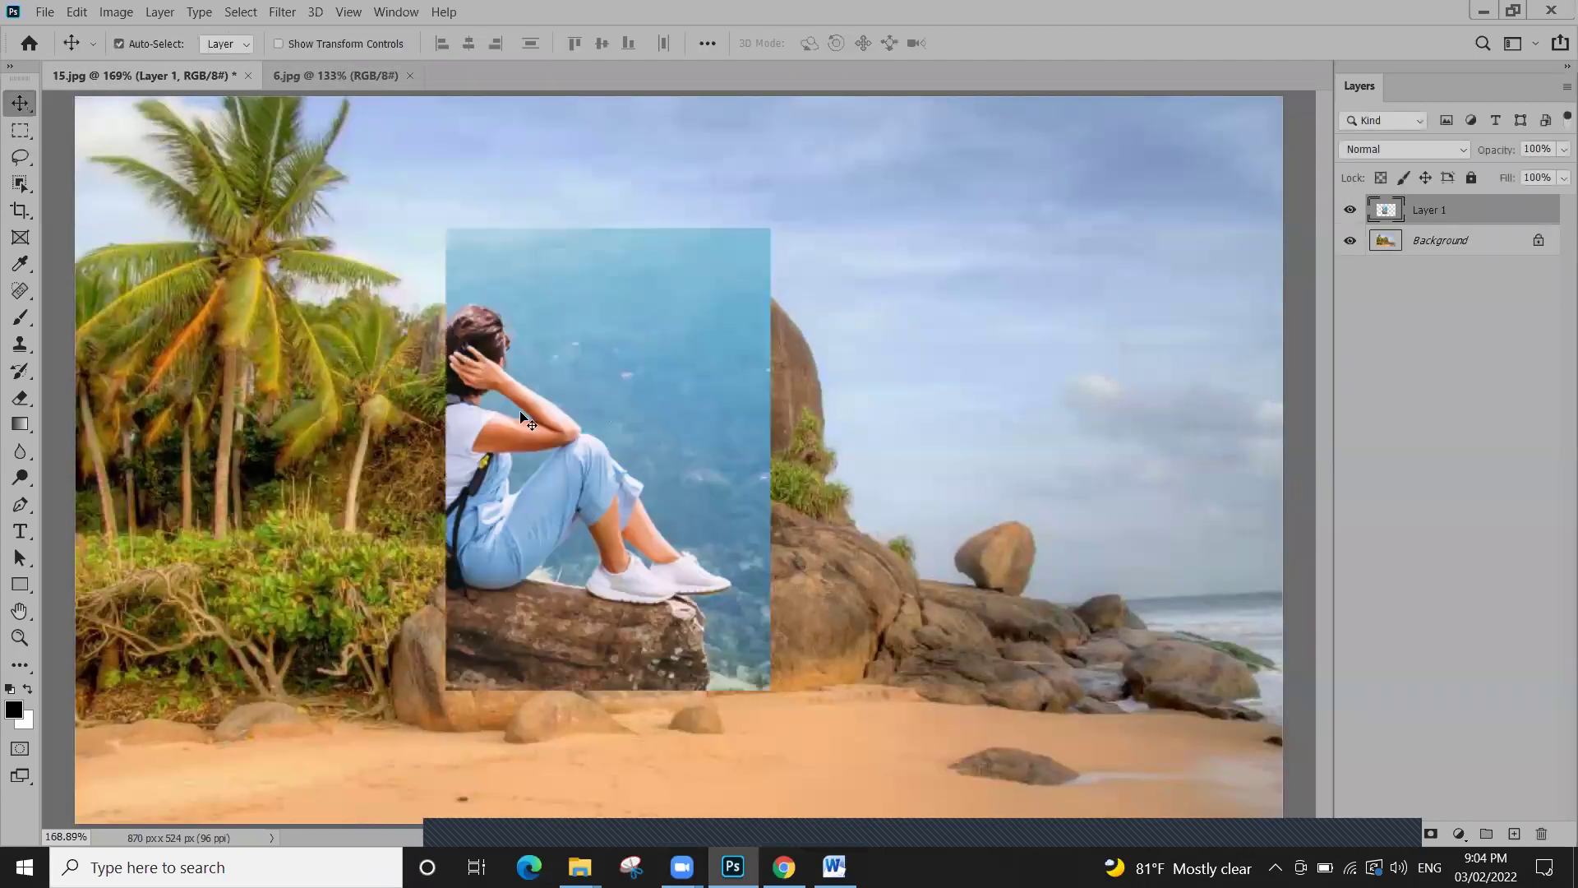
left_click_drag(652, 444, 444, 470)
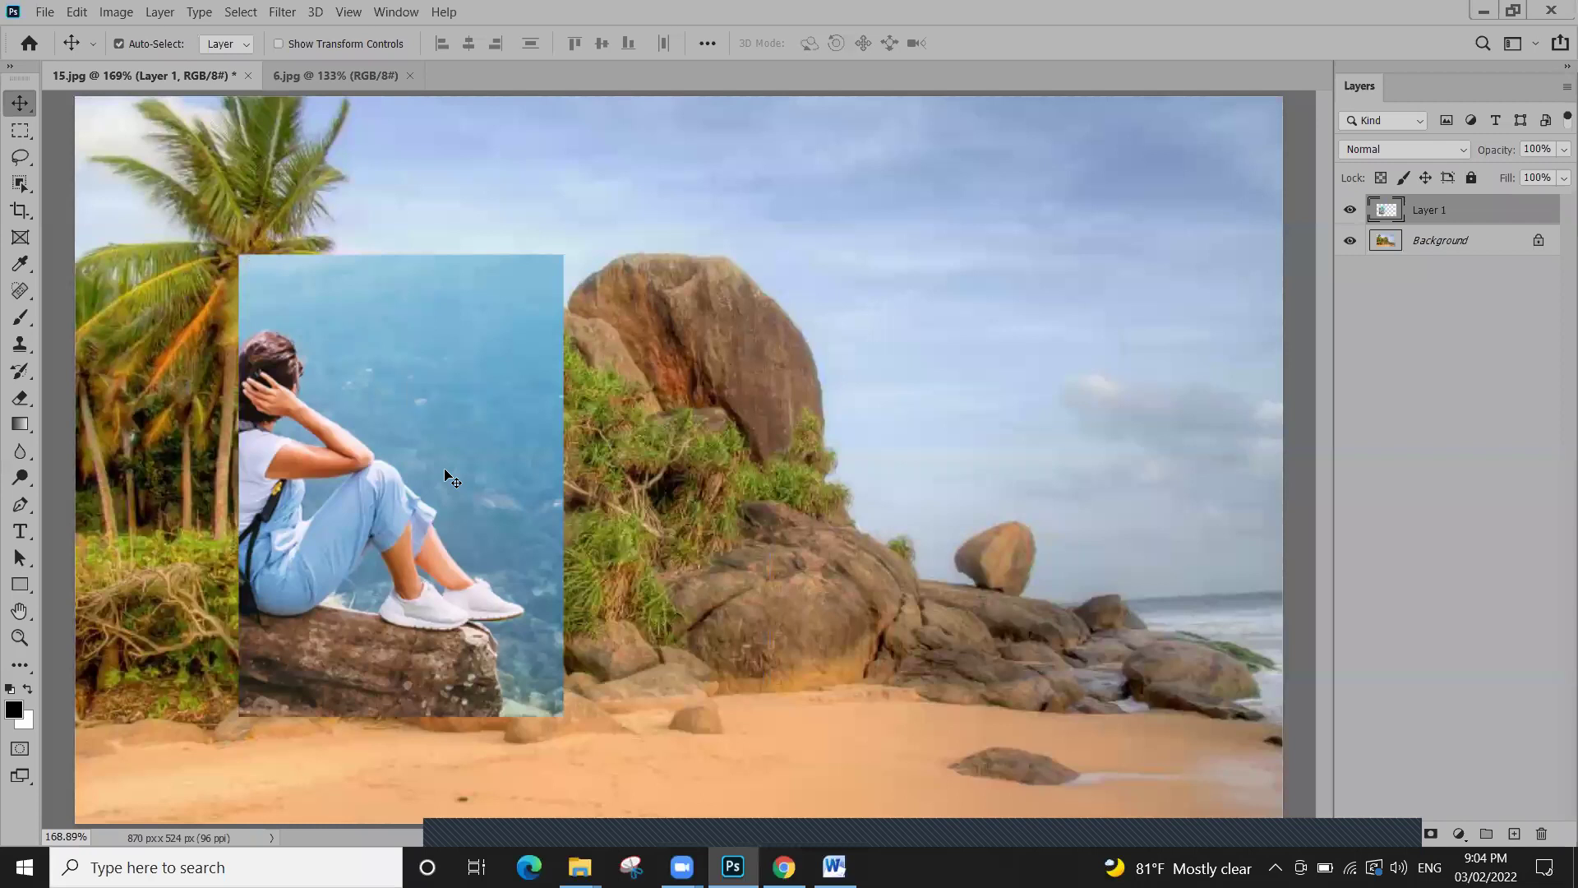
Open 17.jpg from the Image Edit set 01 folder
left_click(386, 76)
left_click(44, 12)
left_click(51, 45)
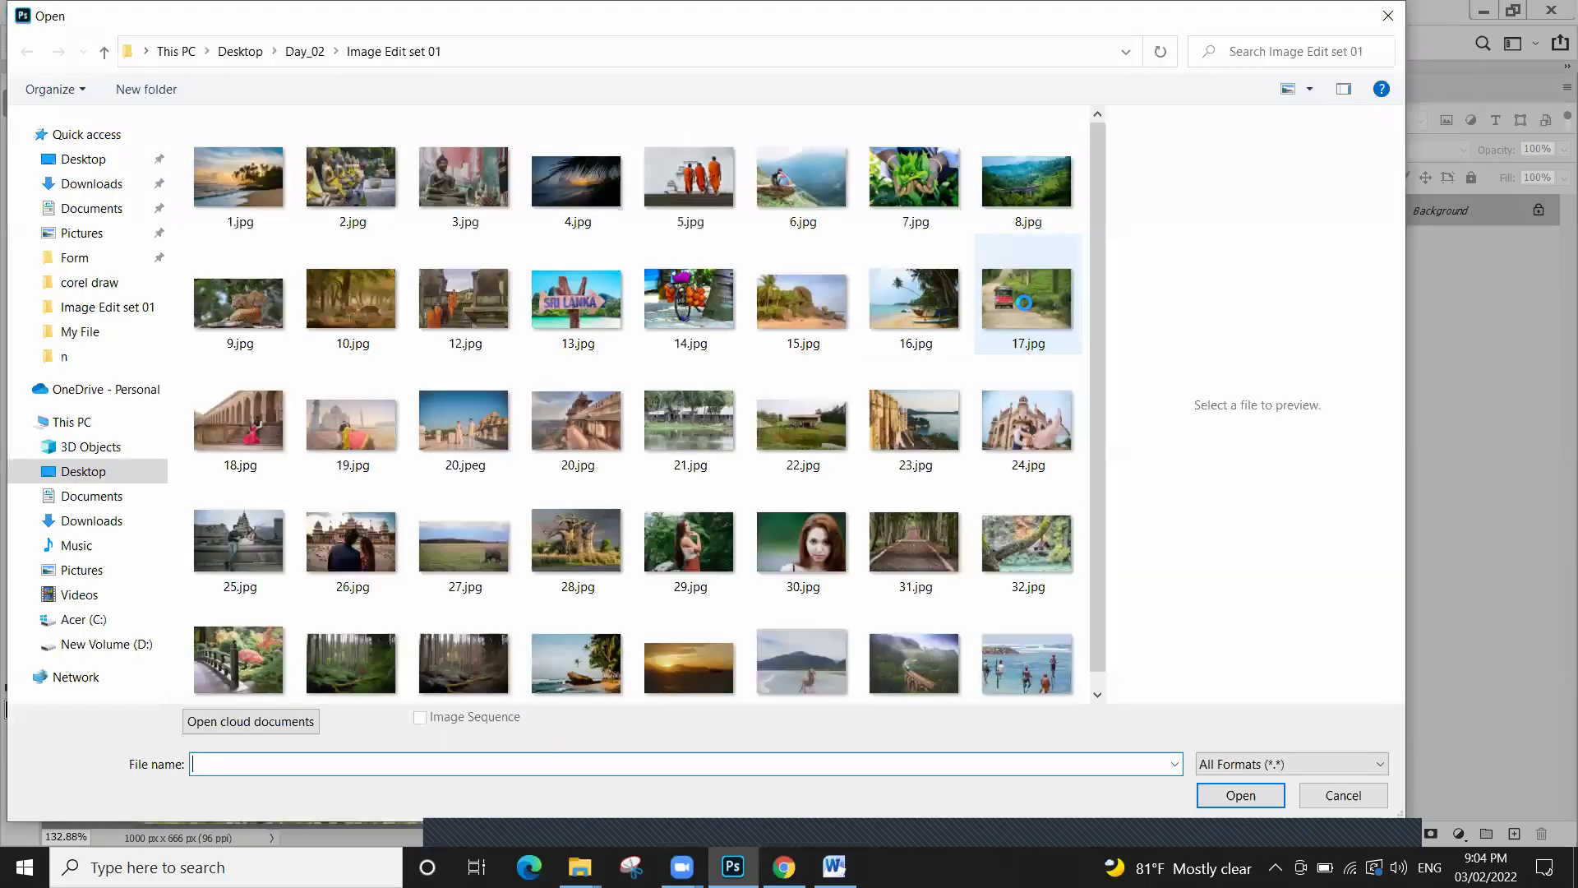
double_click(1023, 301)
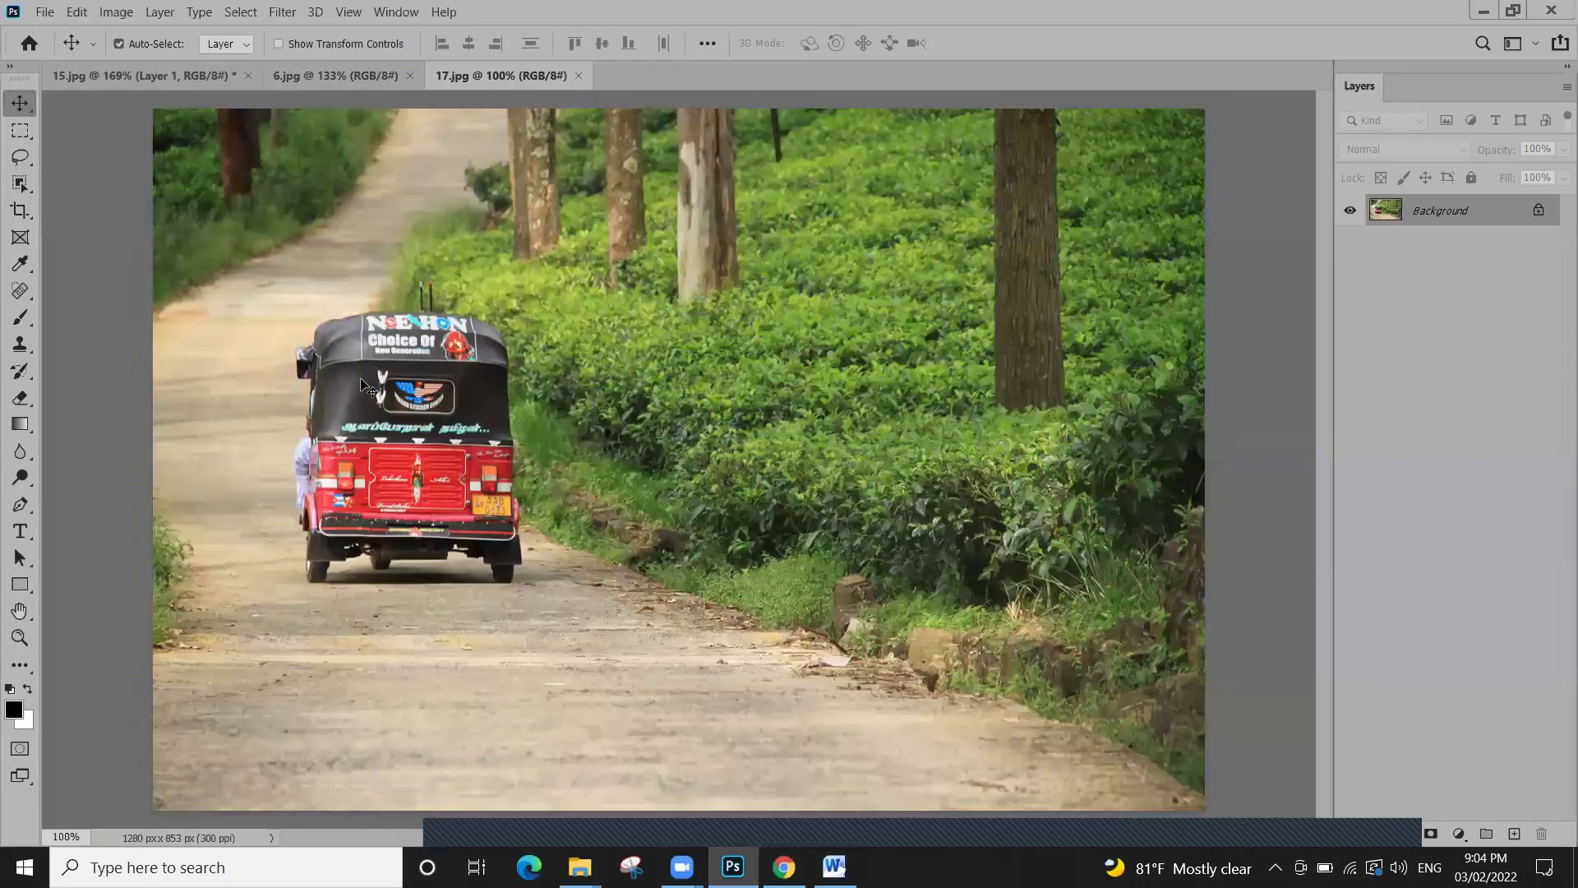
Select a rectangular area around the three-wheeler in 17.jpg and paste a copy of it into 15.jpg
left_click_drag(153, 211, 586, 624)
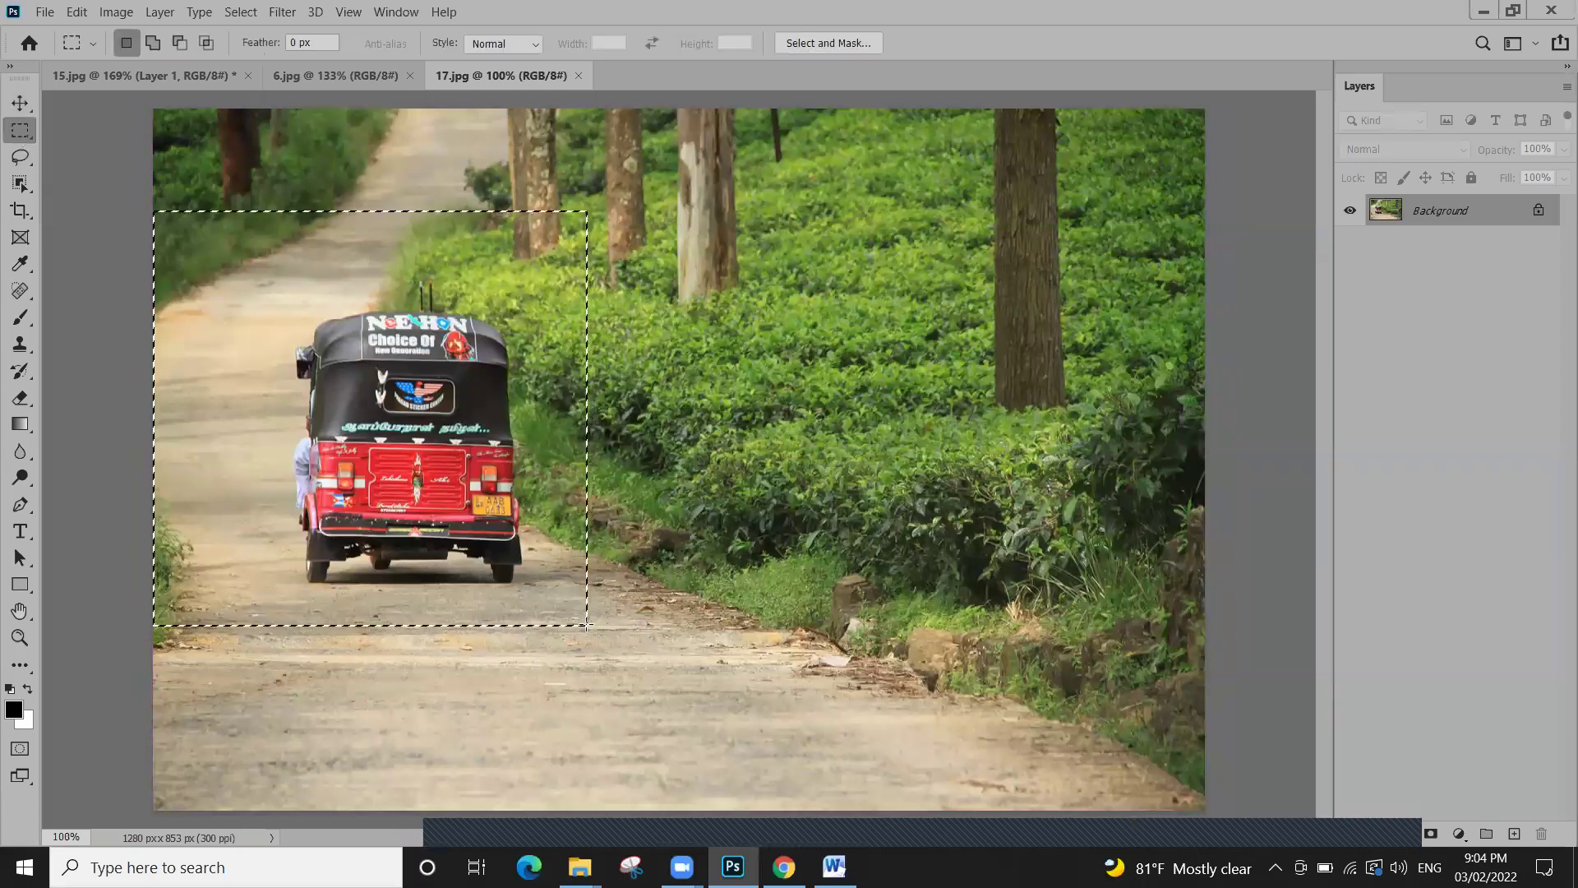
left_click(158, 75)
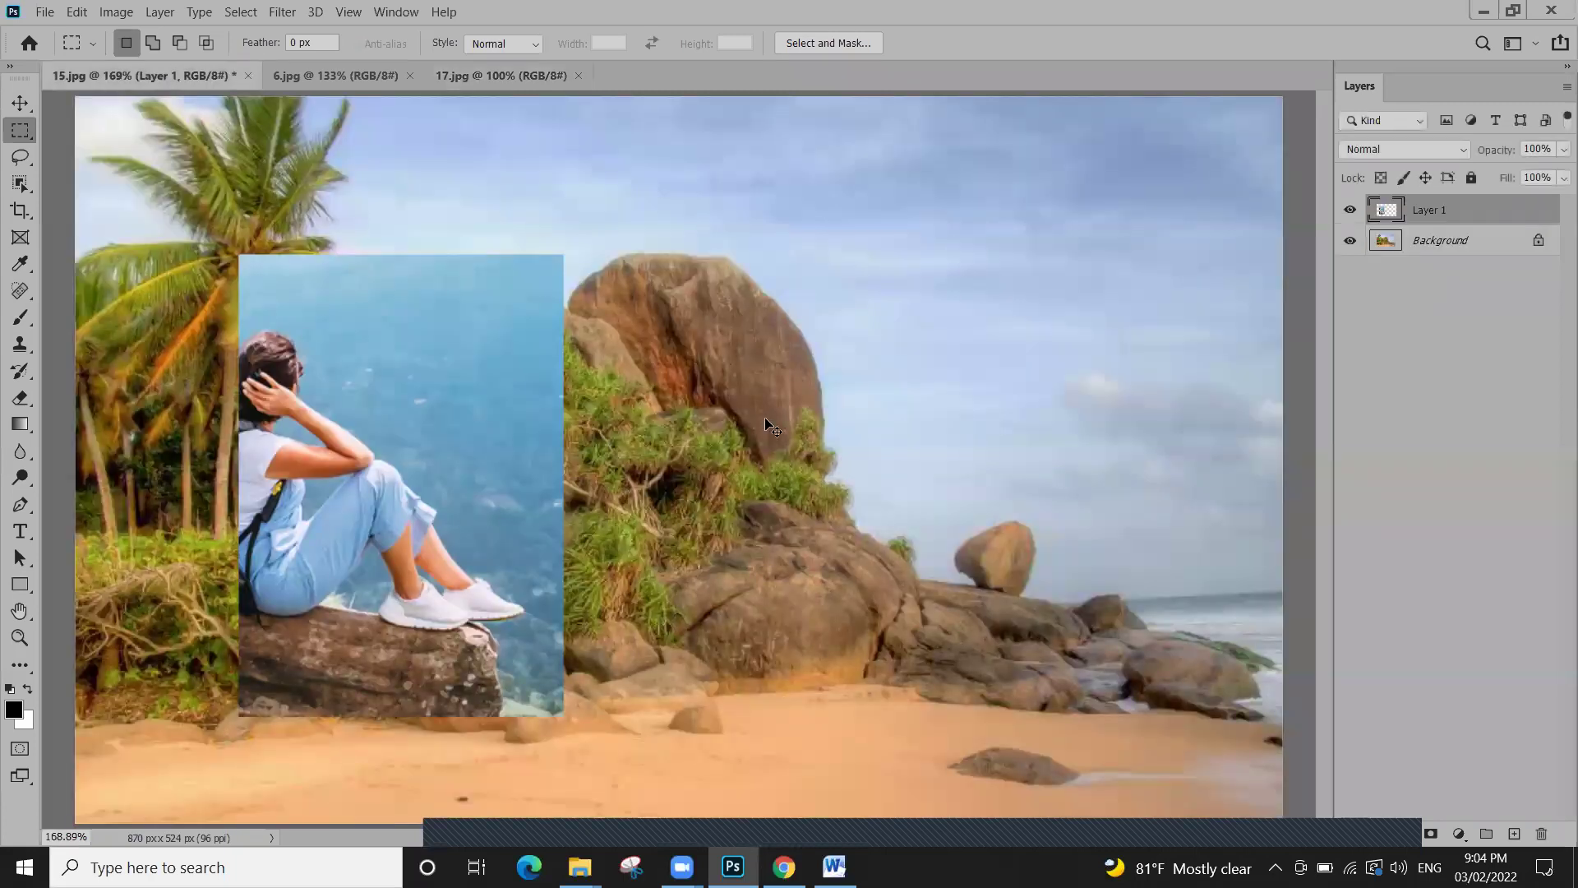
key("ctrl+v")
Arrange the pasted pictures in 15.jpg, placing the three-wheeler over the rocks and sea and the woman over the palm trees
left_click(19, 103)
left_click_drag(738, 508, 1145, 653)
left_click_drag(452, 447, 344, 500)
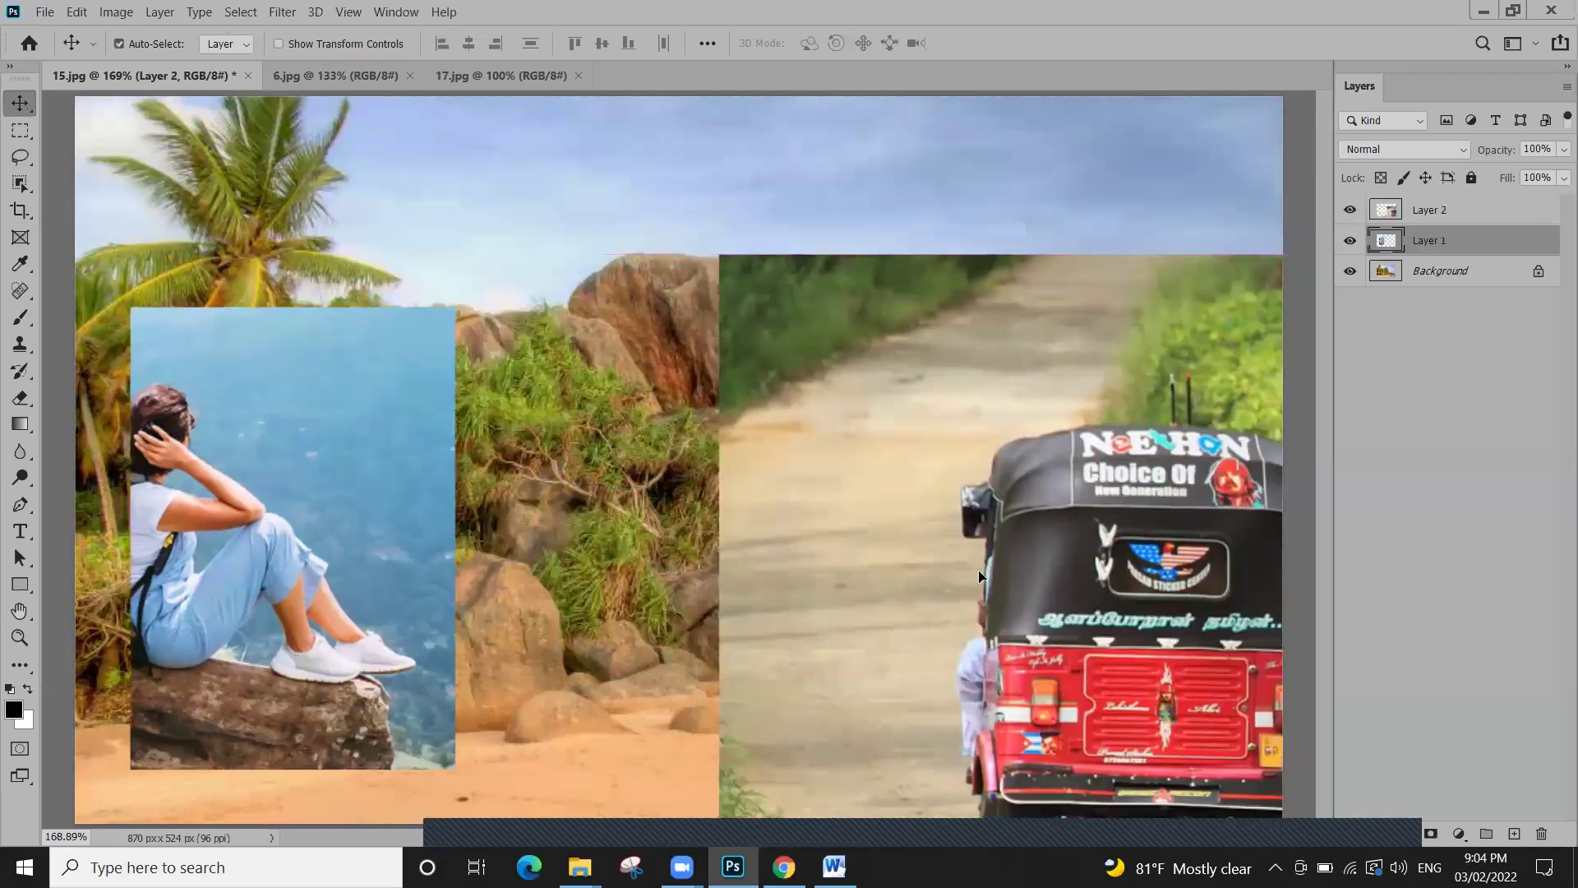
left_click_drag(1042, 580, 979, 569)
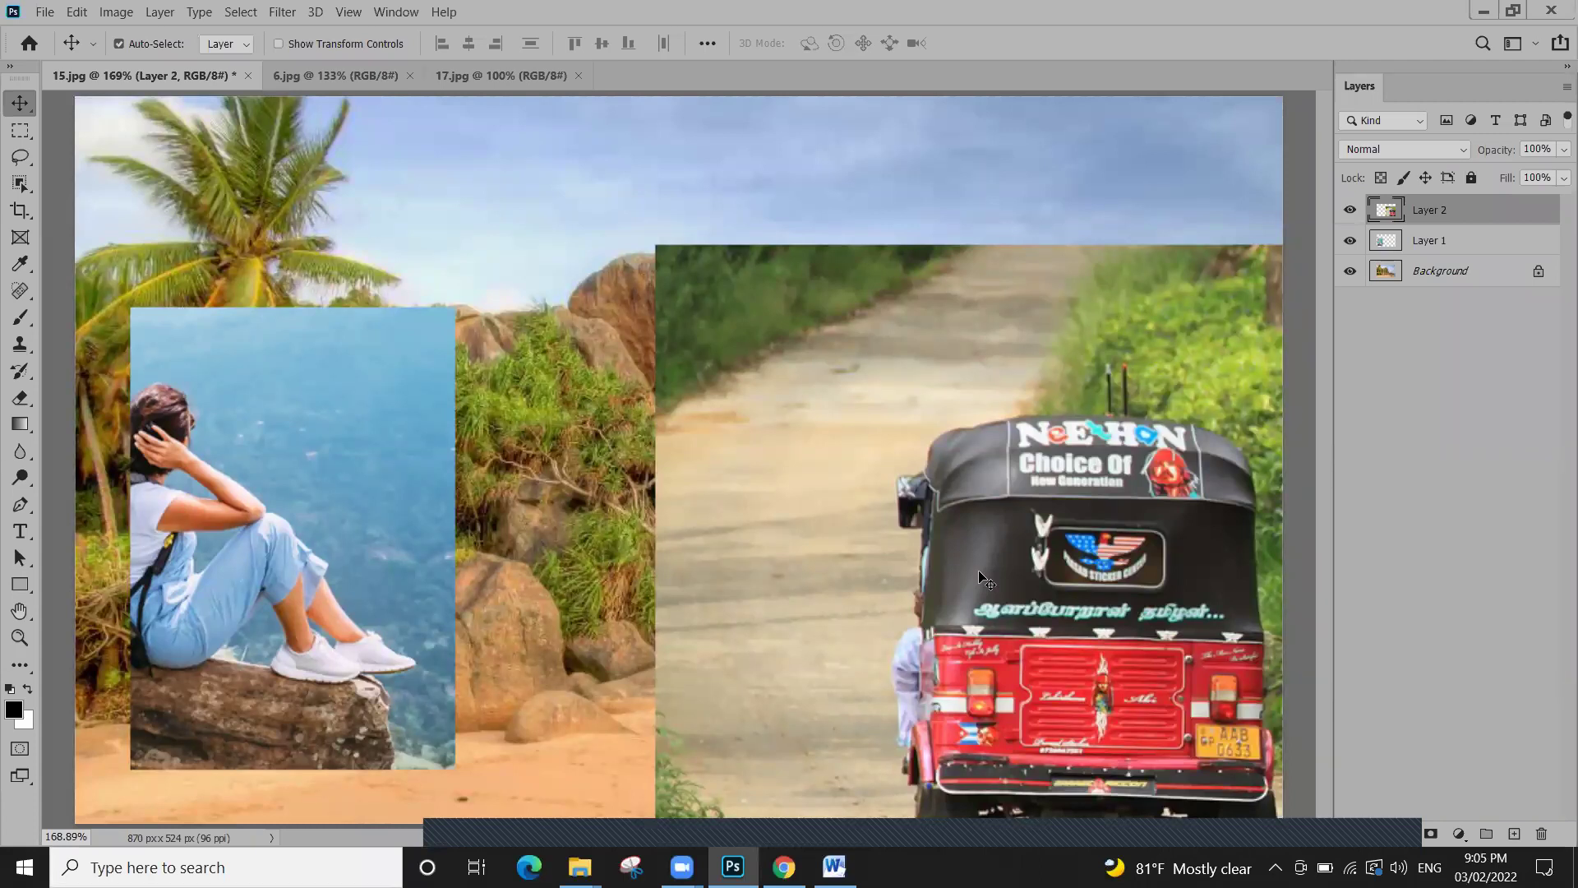
Remove both pasted pictures from 15.jpg so that only the beach background is left
left_click(384, 74)
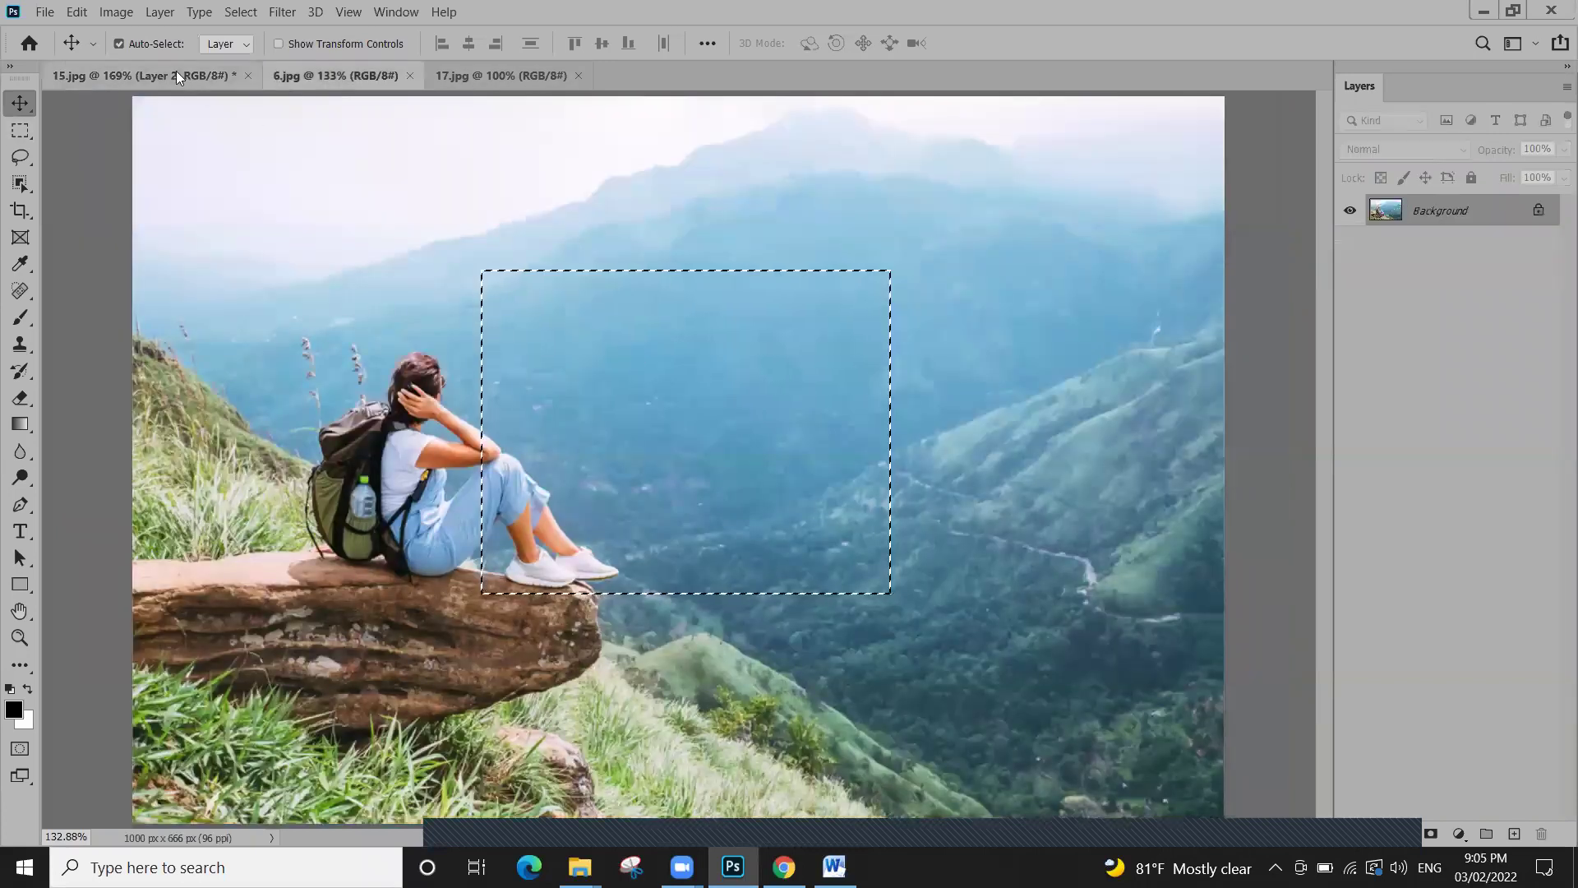
left_click(176, 74)
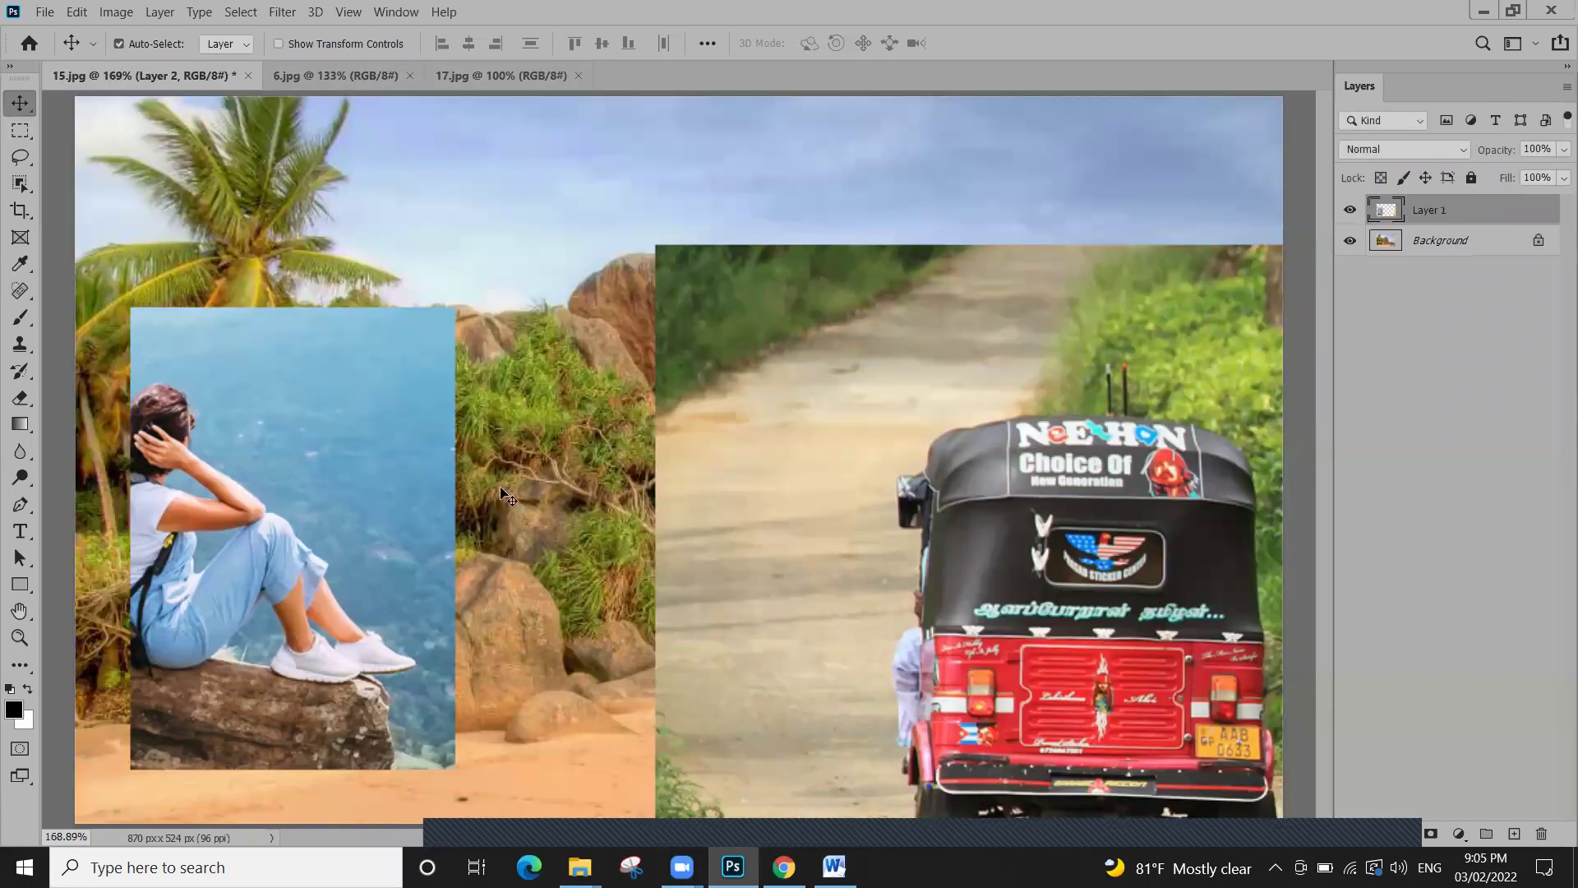
key("ctrl+z")
key("ctrl+z")
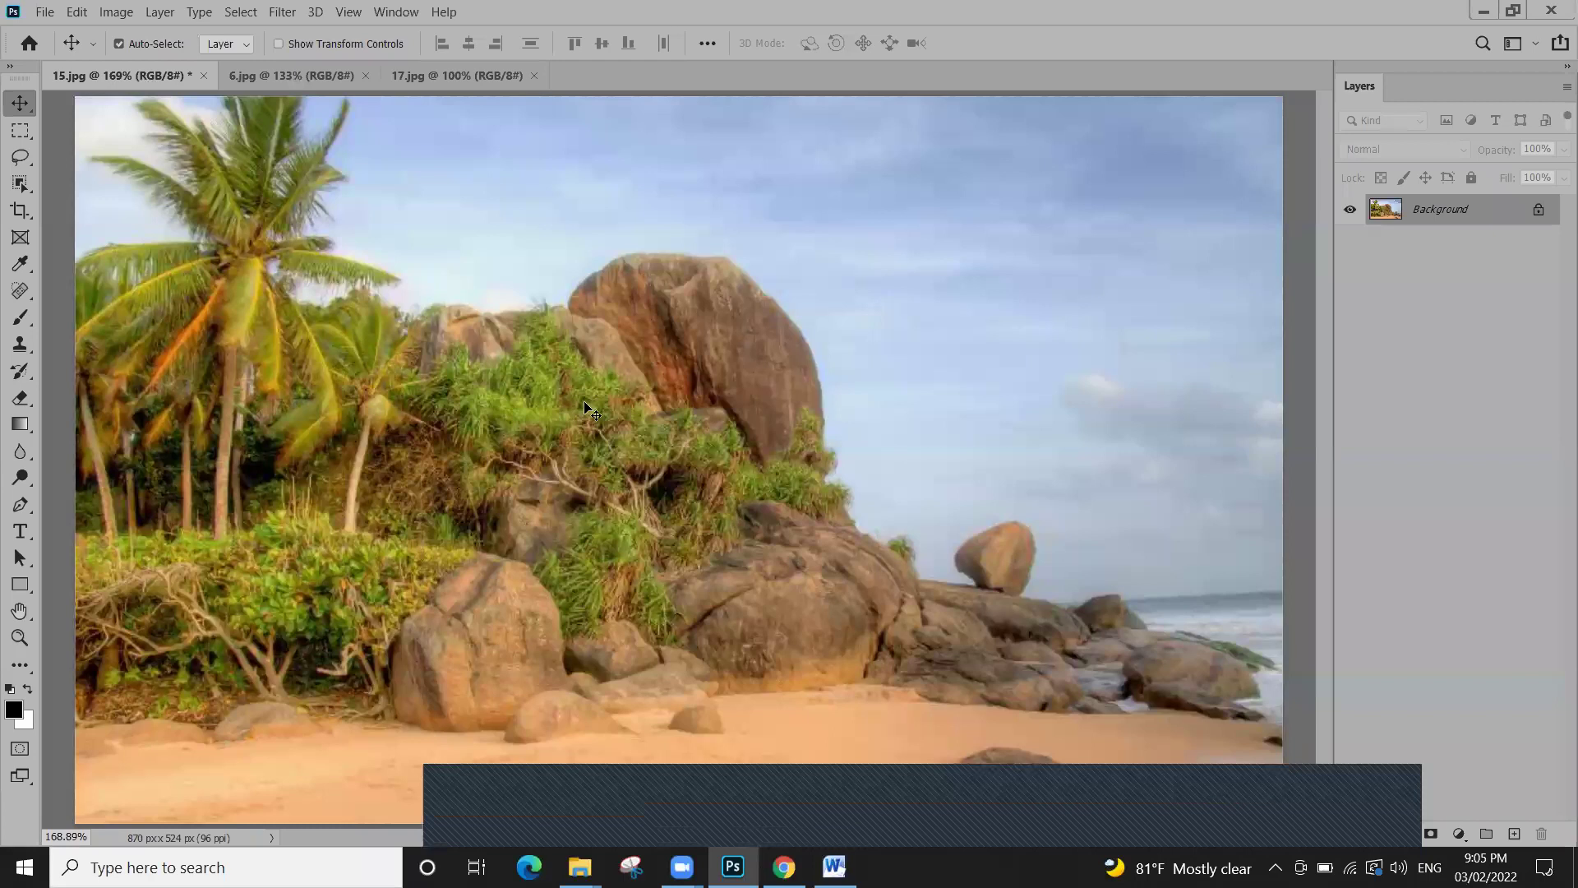
In 6.jpg, replace the selection with a narrower rectangular marquee over the woman's knees and the valley
left_click(316, 74)
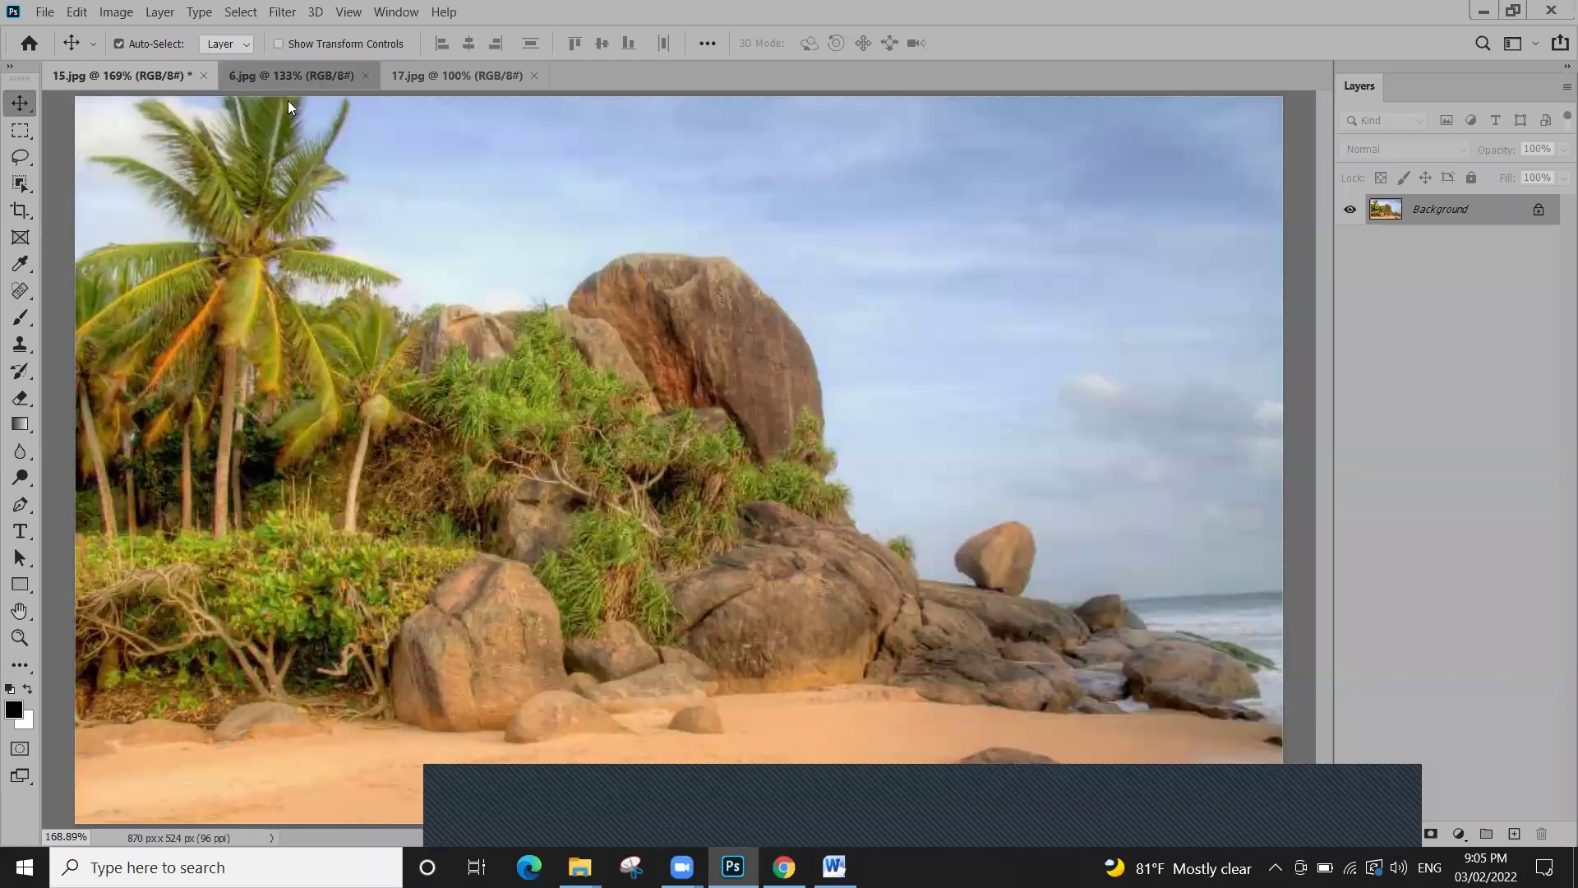
left_click(20, 130)
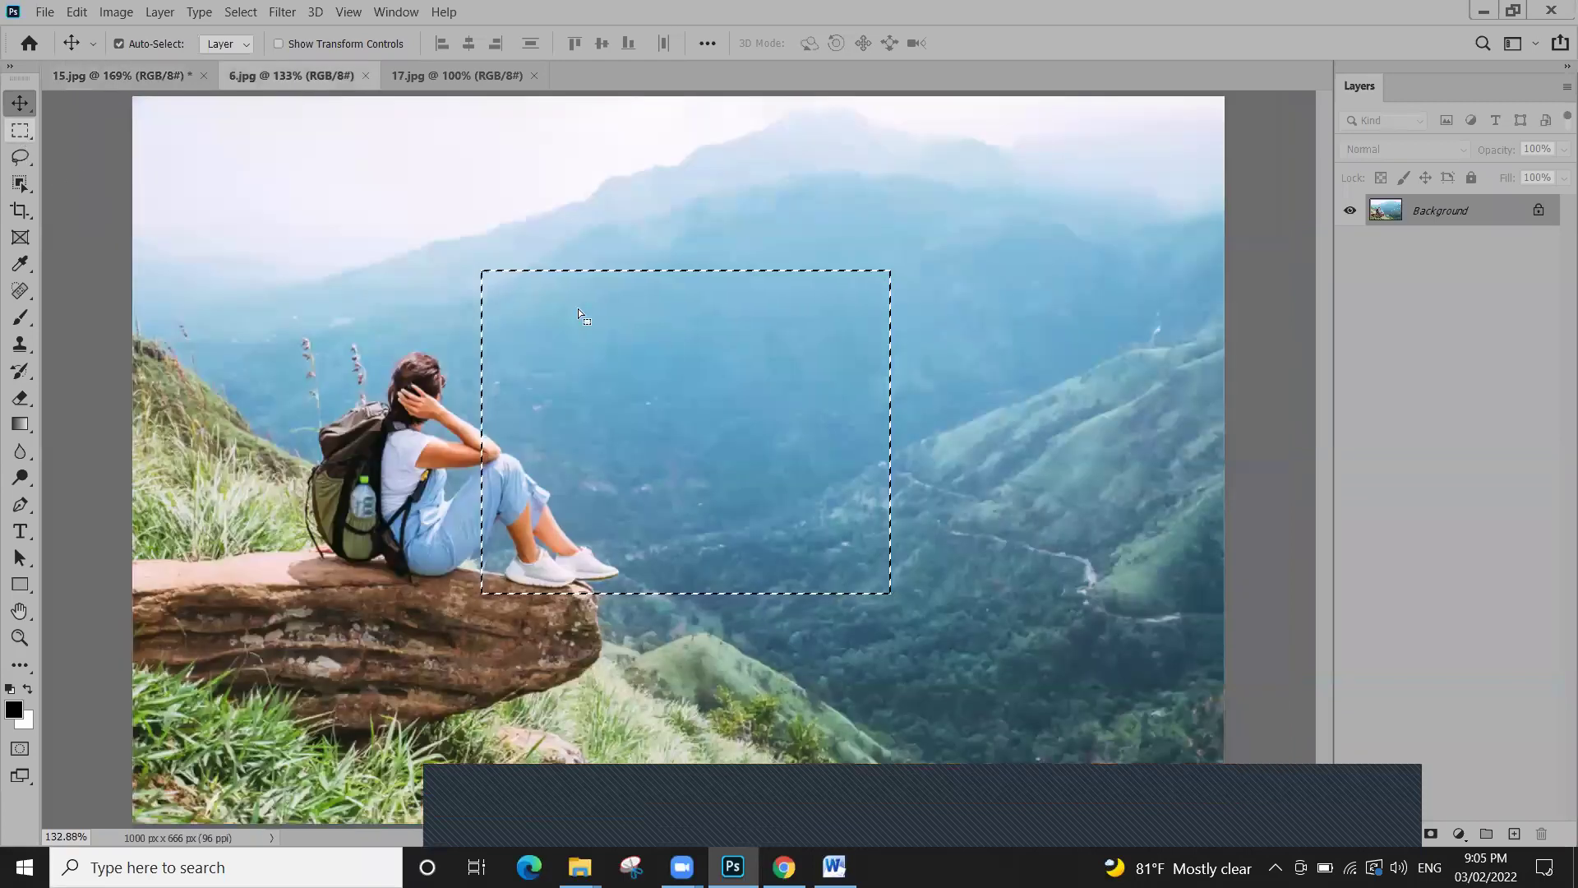
left_click_drag(507, 229, 771, 550)
left_click_drag(25, 141, 99, 130)
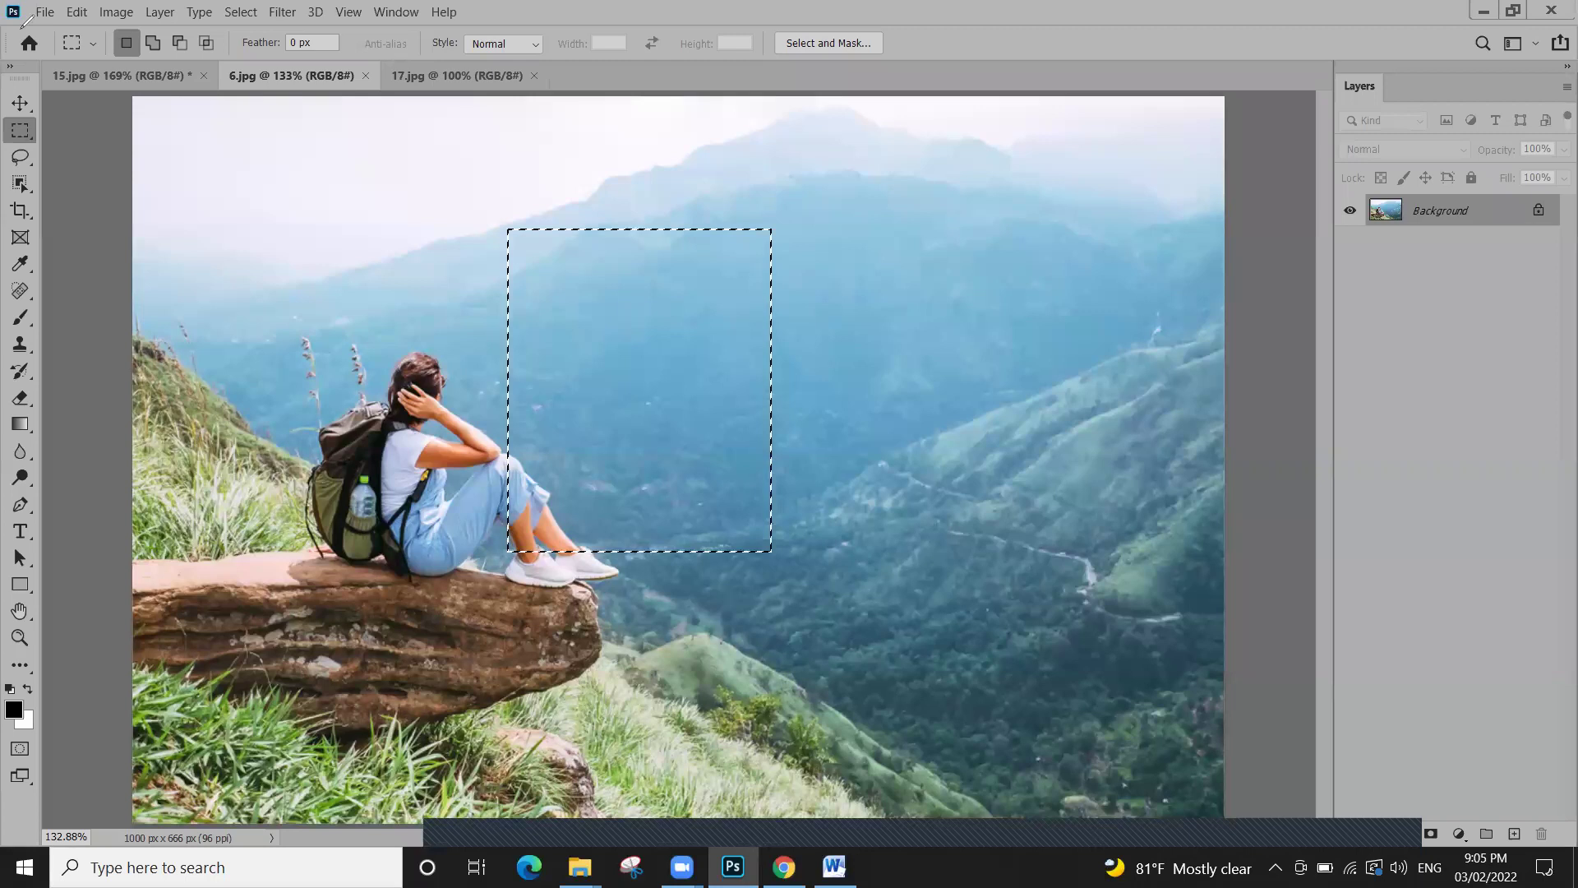
left_click_drag(277, 123, 279, 78)
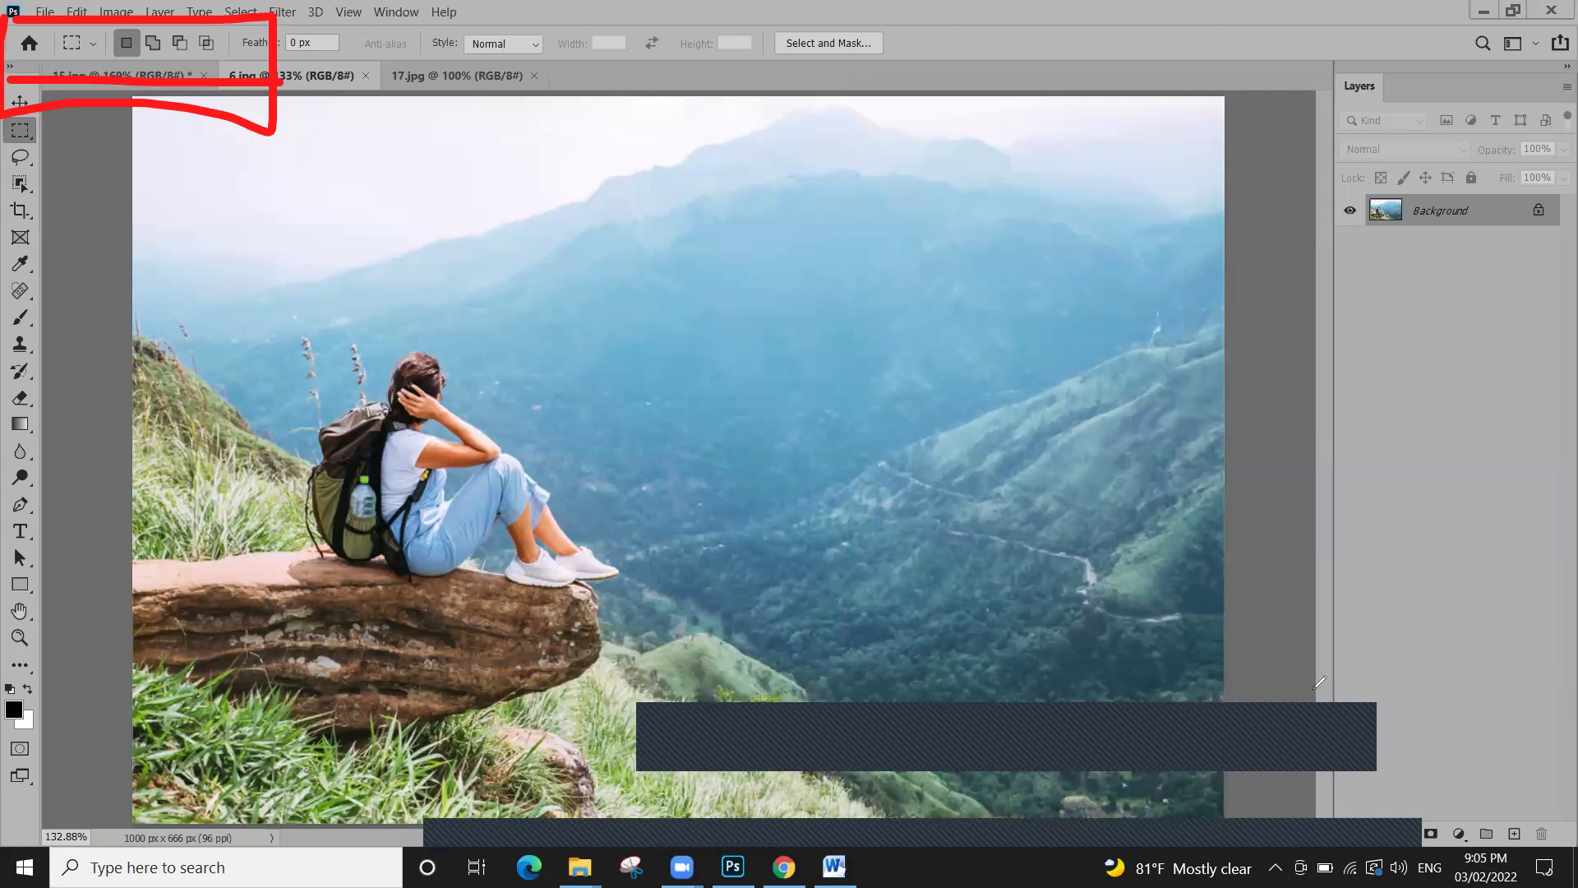
left_click(1261, 771)
left_click(1362, 718)
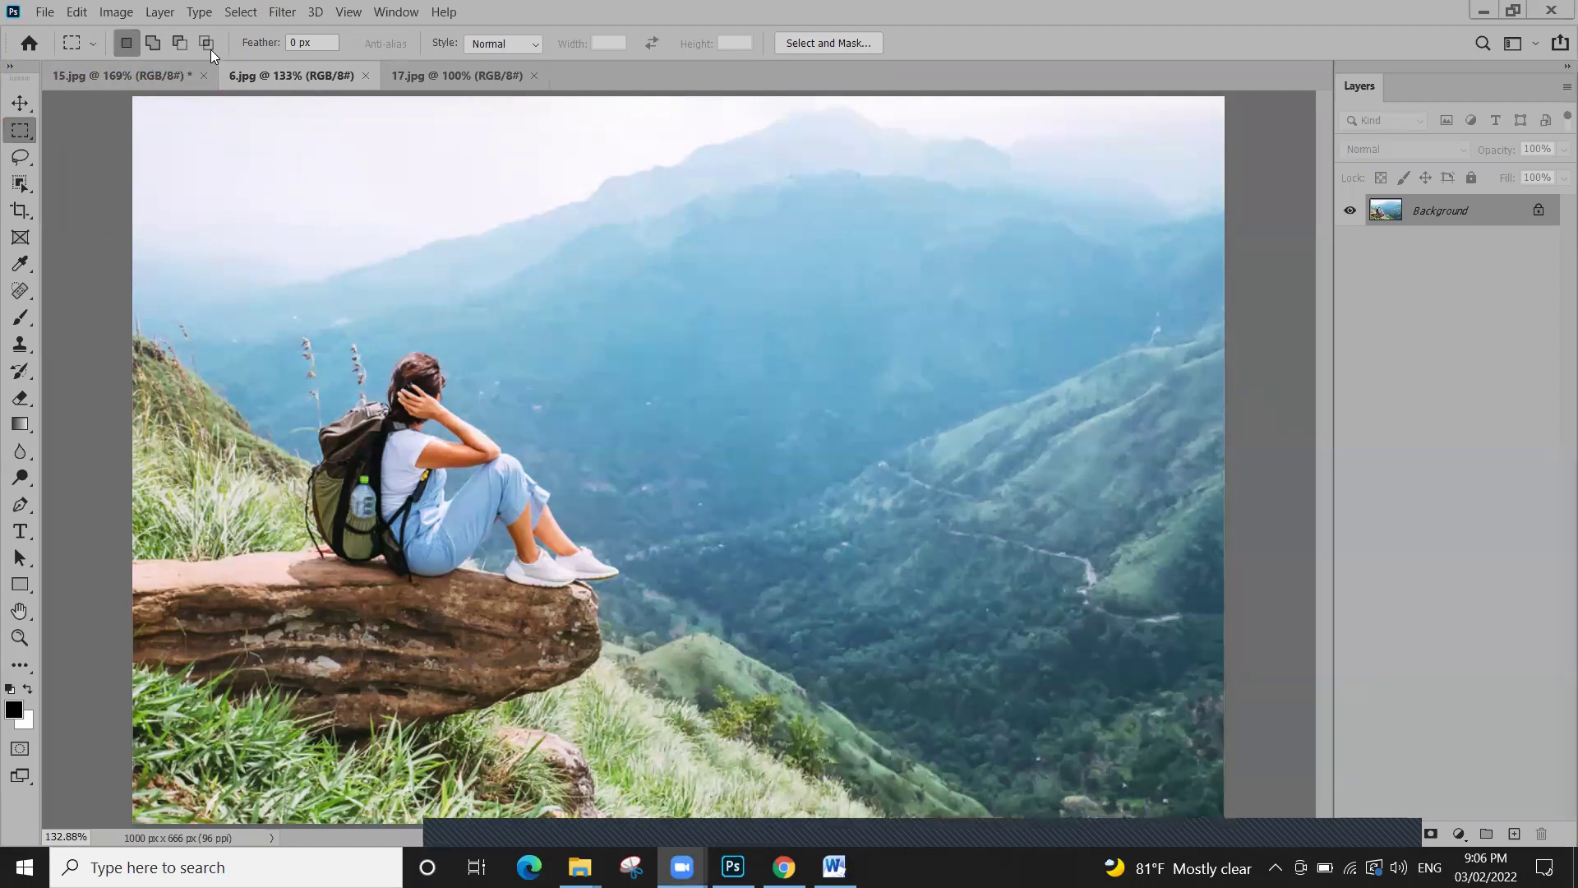
Draw rectangular marquees over the valley in 6.jpg, each replacing the previous one, and clear the selection
left_click_drag(504, 229, 772, 550)
left_click(572, 333)
left_click_drag(650, 266, 971, 607)
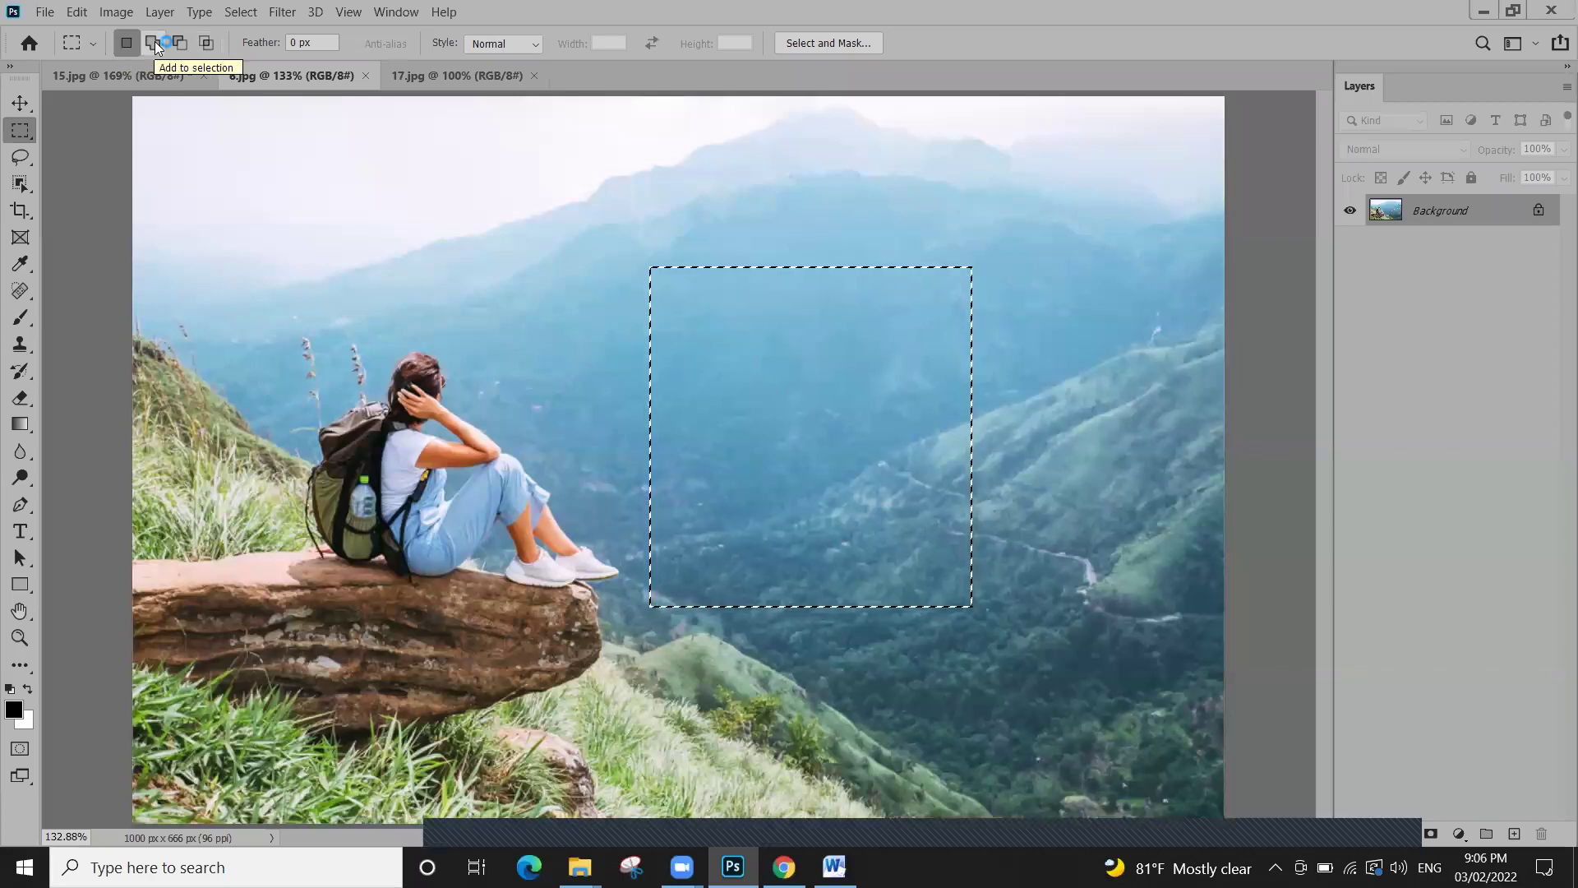
key("ctrl+d")
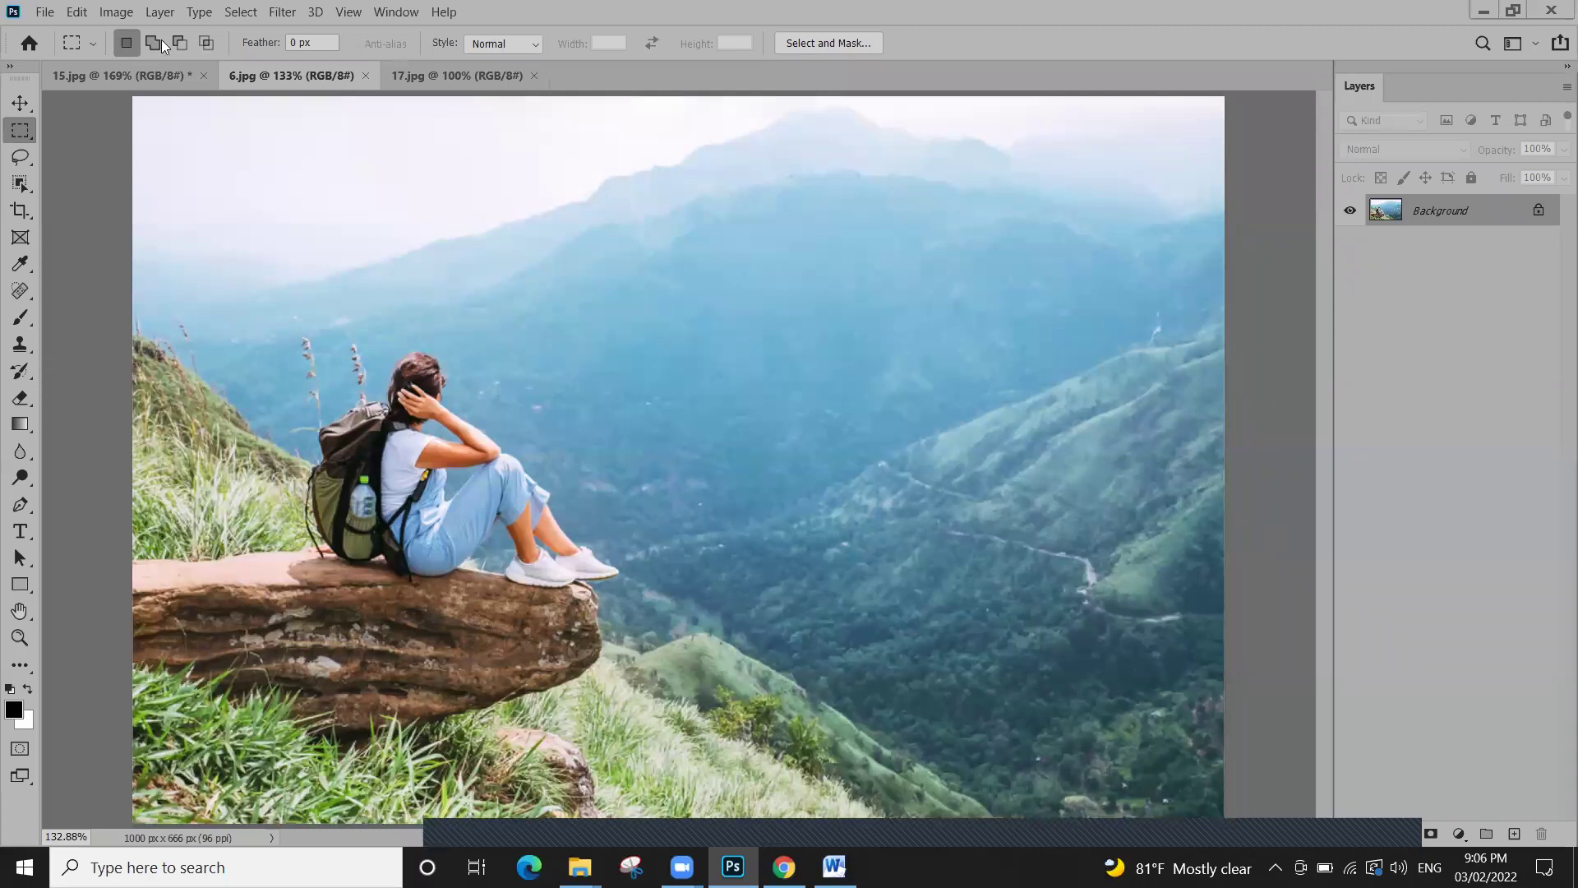
Draw a series of rectangular marquees across 6.jpg in New selection mode, ending with one around the seated woman
left_click_drag(650, 266, 973, 607)
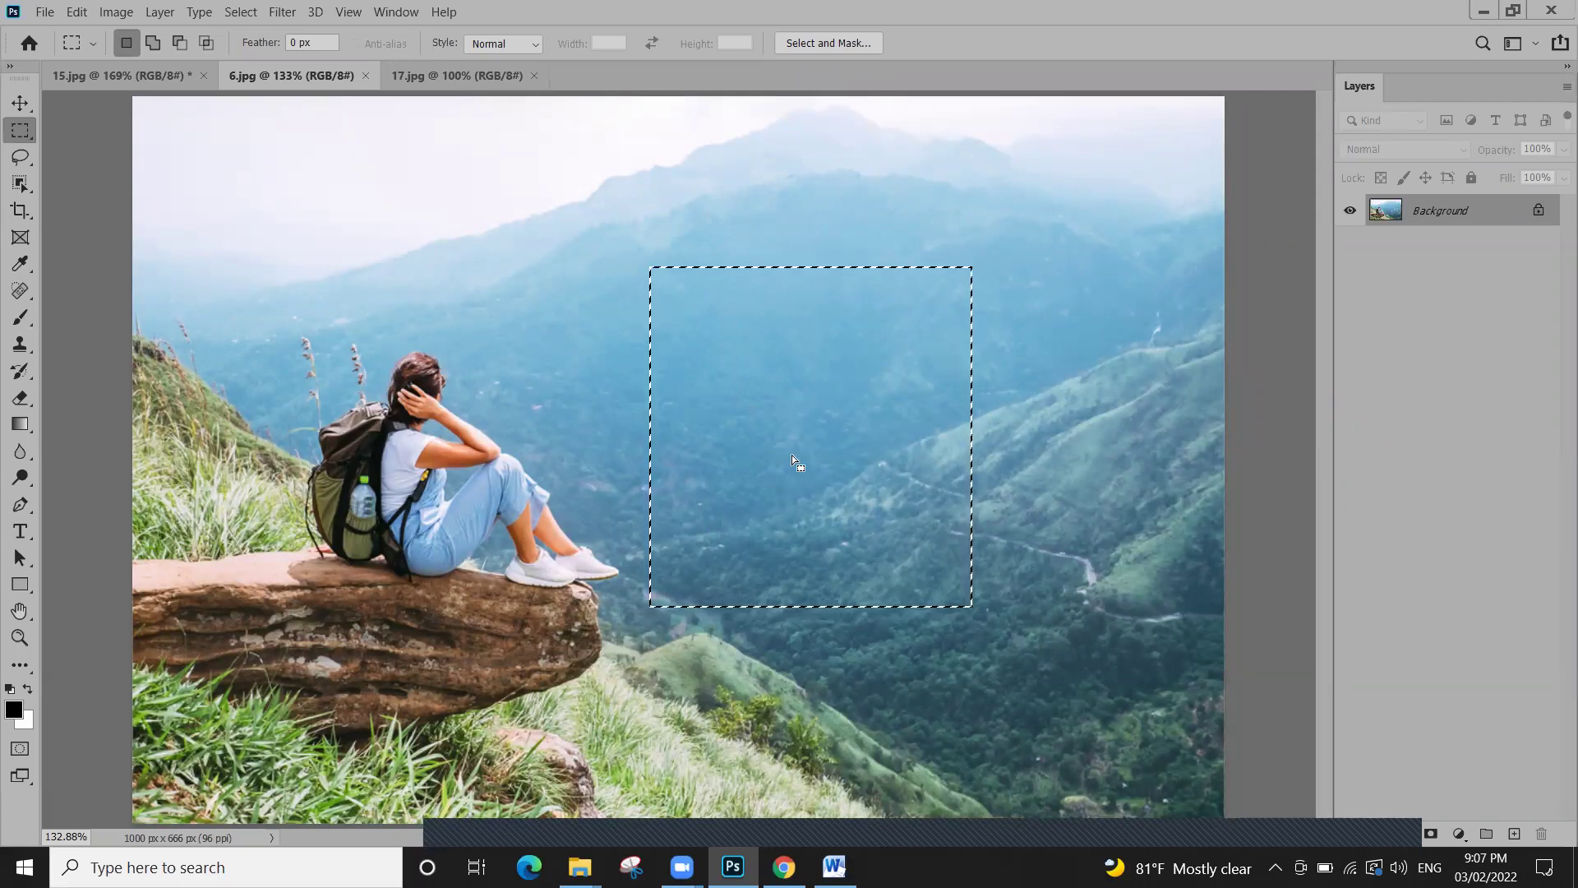
left_click_drag(1069, 203, 749, 516)
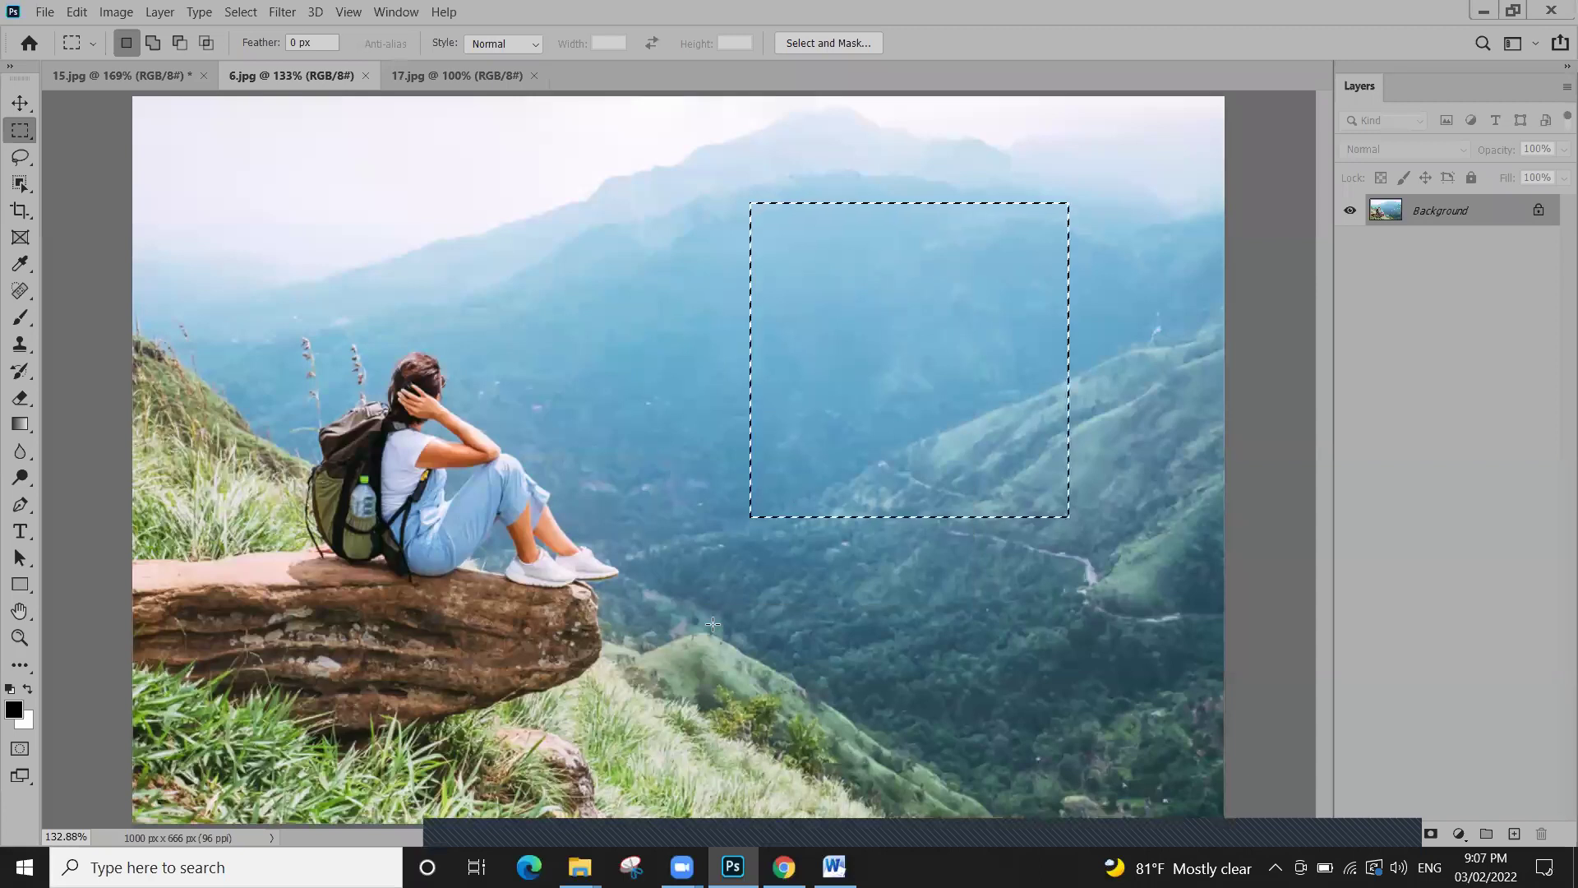
left_click_drag(303, 256, 609, 581)
left_click_drag(1049, 722, 853, 345)
left_click_drag(227, 170, 530, 575)
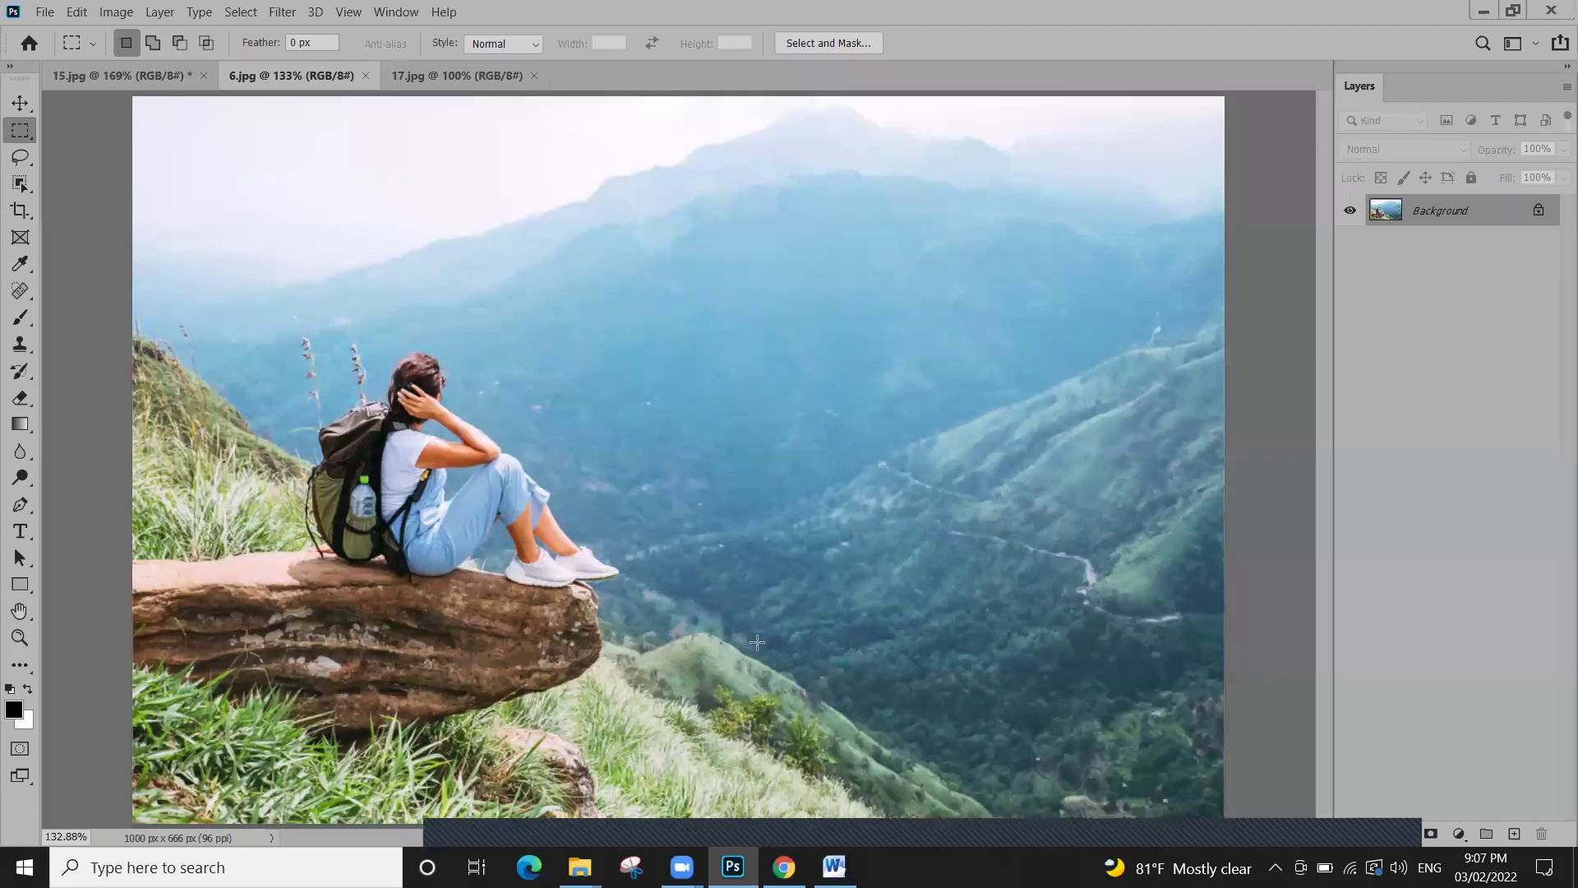
left_click_drag(1086, 603, 790, 244)
left_click(816, 609)
left_click_drag(427, 316, 816, 609)
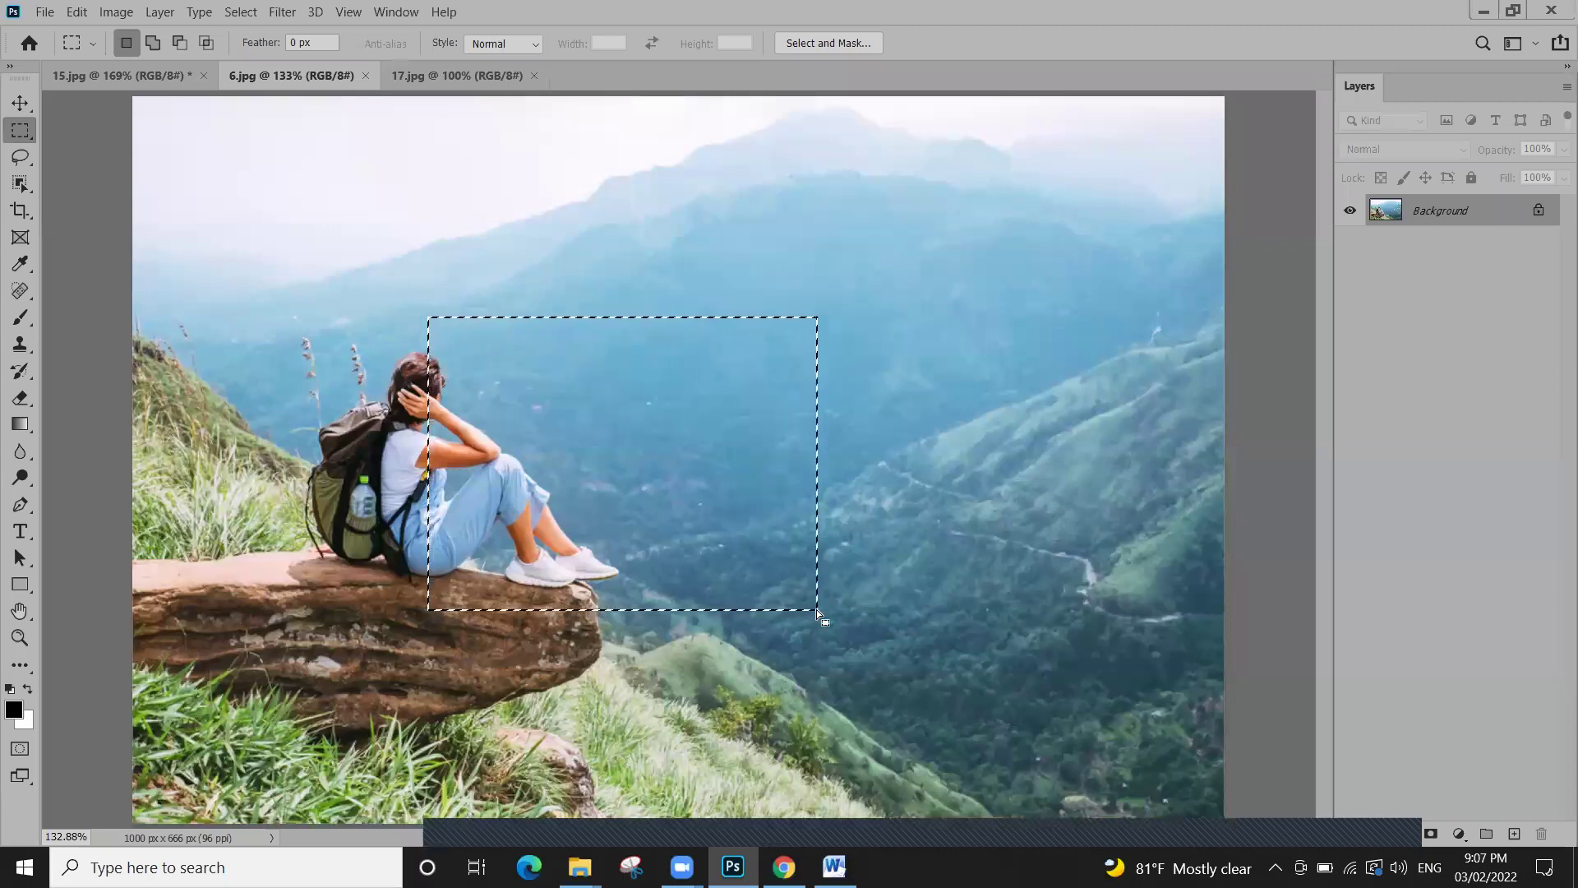
left_click_drag(1146, 147, 880, 440)
left_click_drag(620, 613, 300, 290)
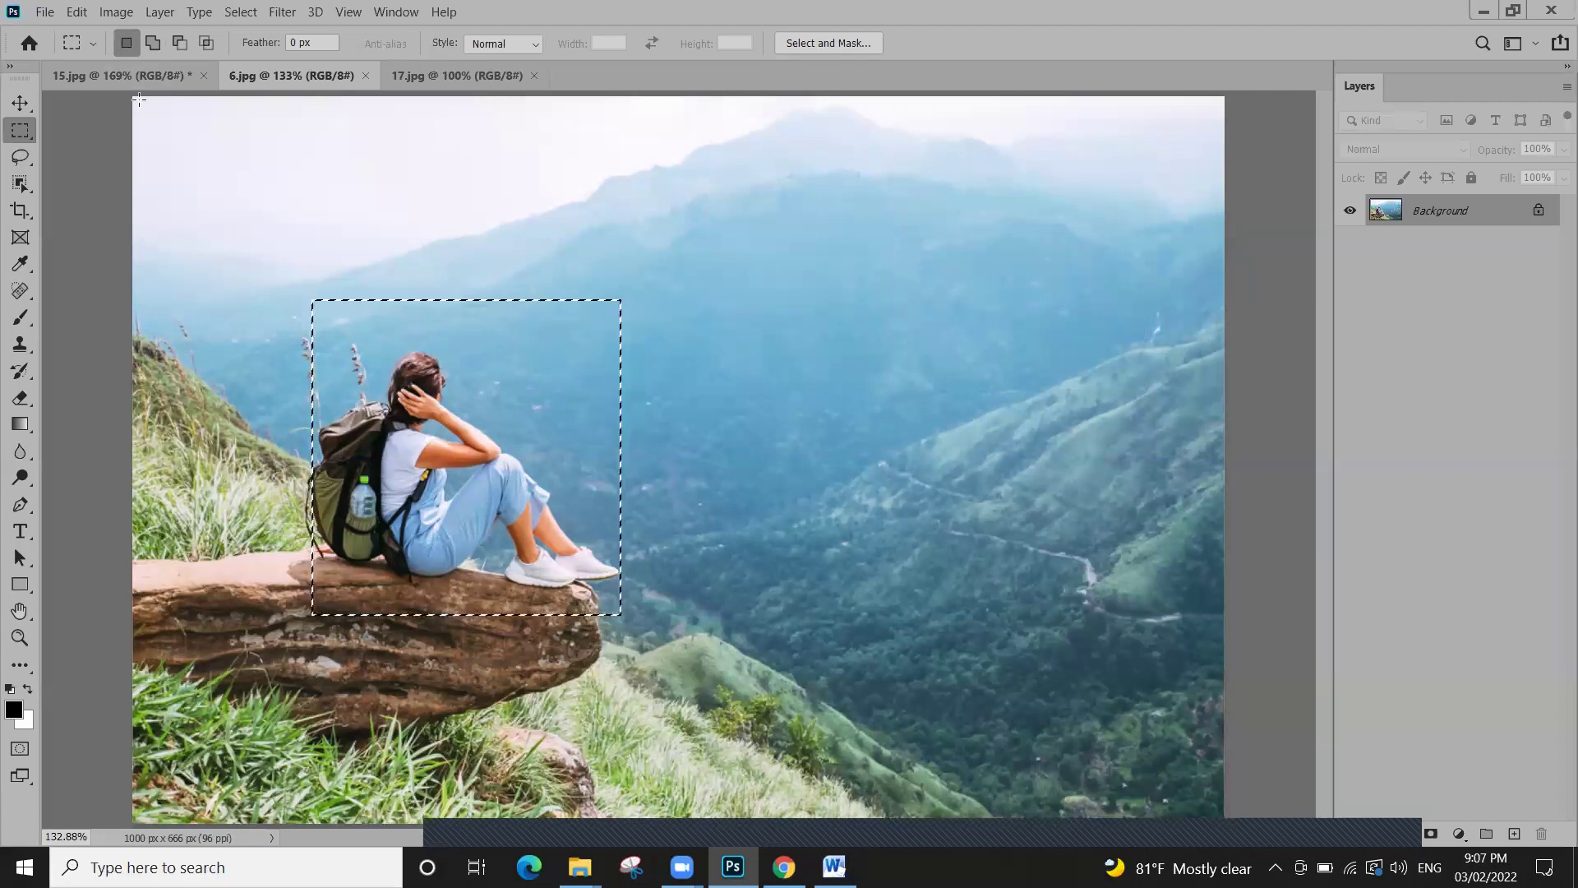
Extend the marquee around the woman in Add to selection mode with several small rectangles overlapping its upper and side edges
left_click(152, 46)
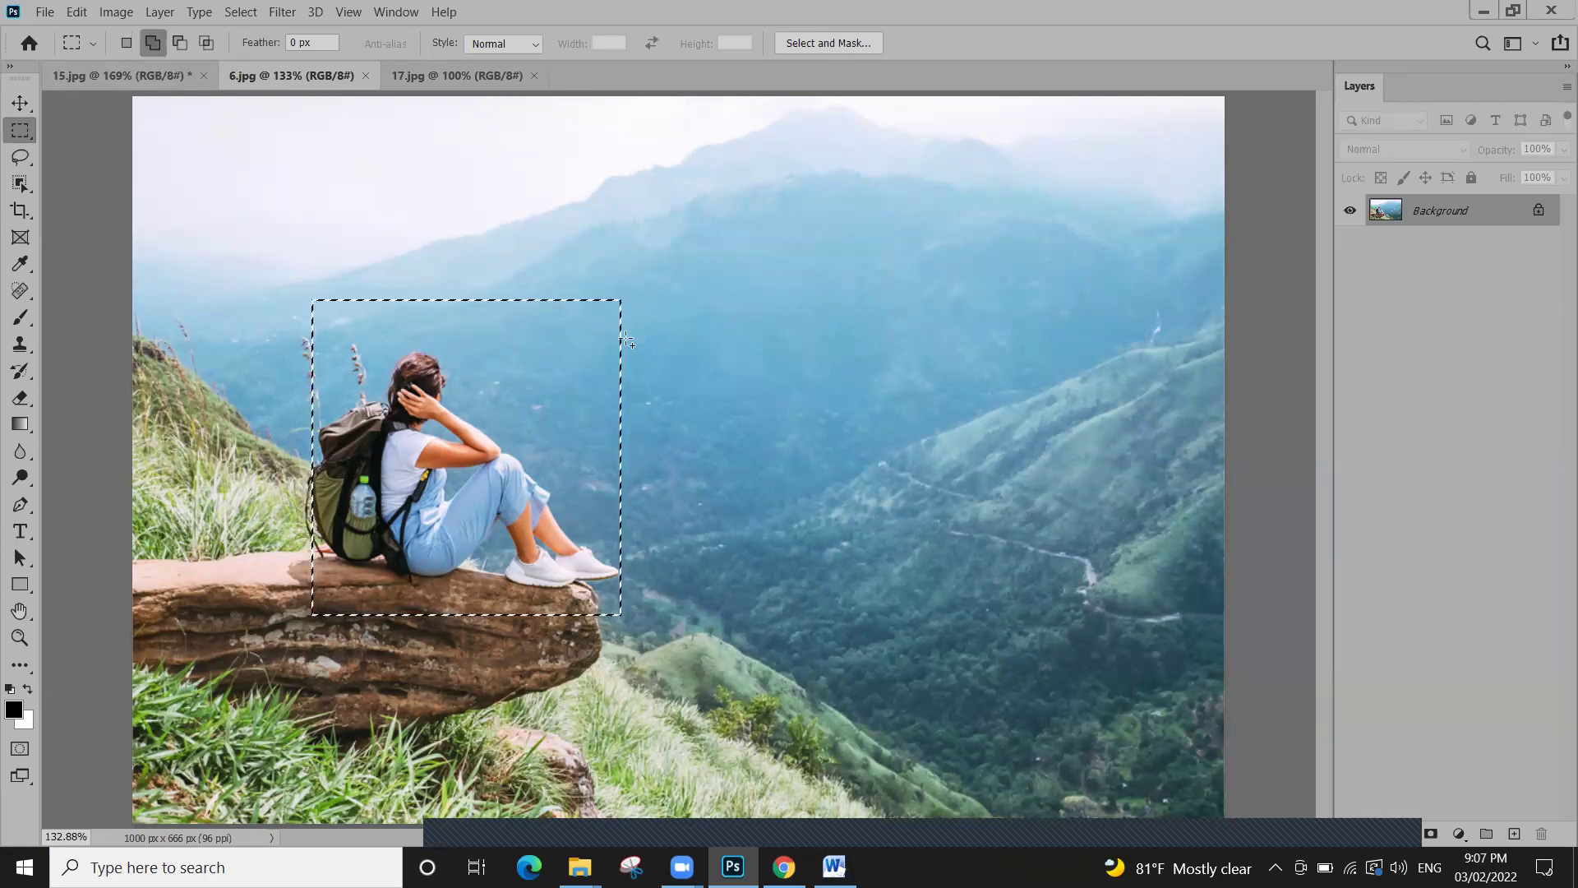
left_click_drag(584, 273, 658, 371)
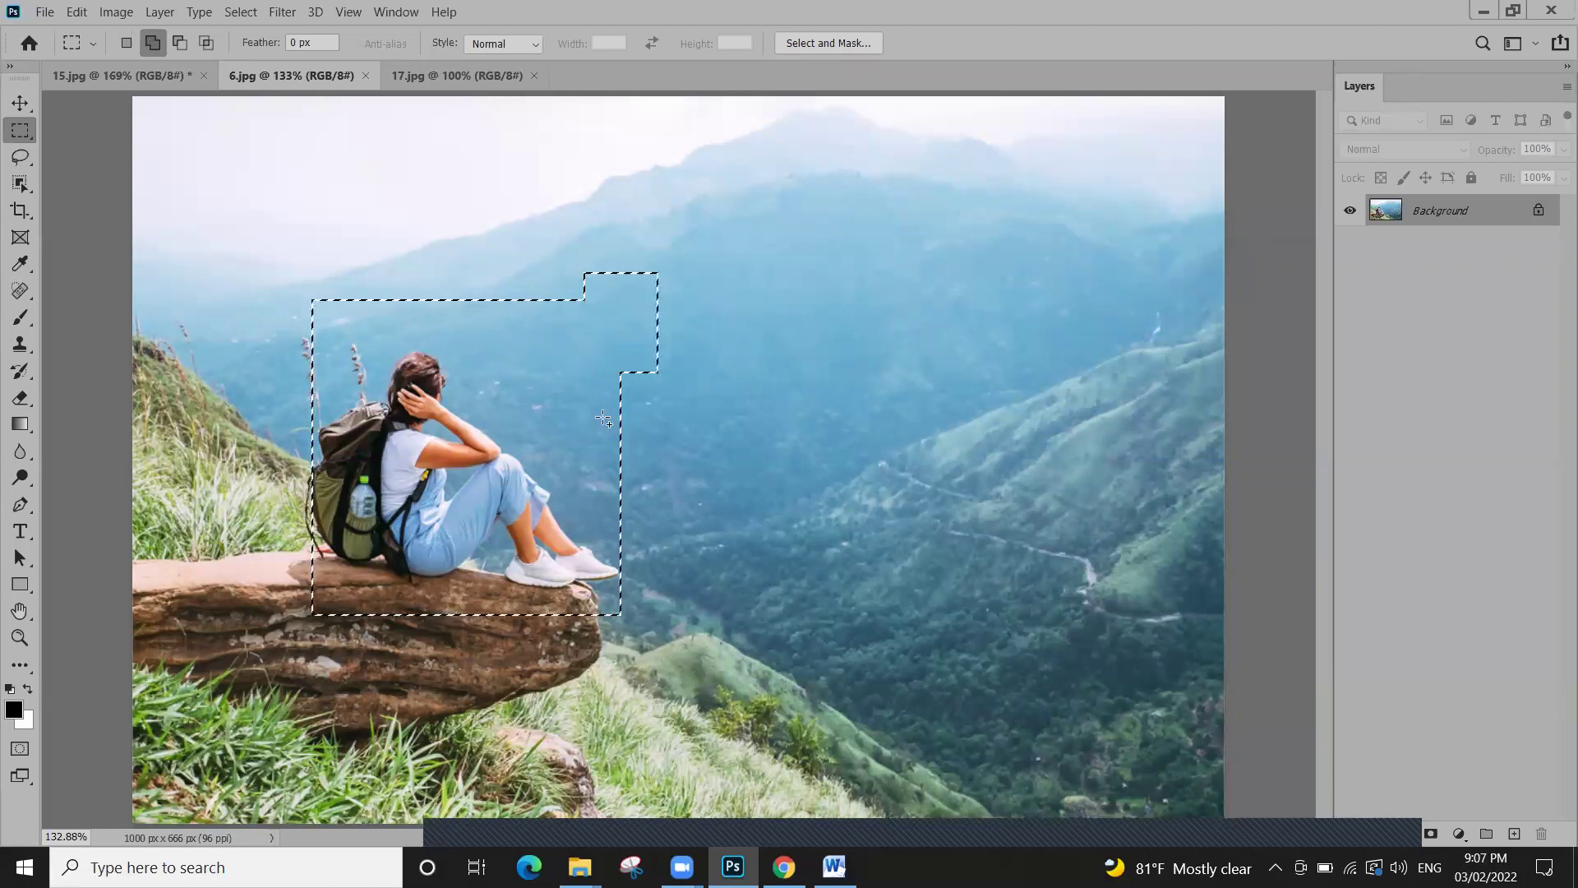
left_click_drag(715, 448, 787, 462)
left_click_drag(727, 334, 789, 444)
left_click_drag(658, 332, 757, 417)
left_click_drag(425, 225, 543, 300)
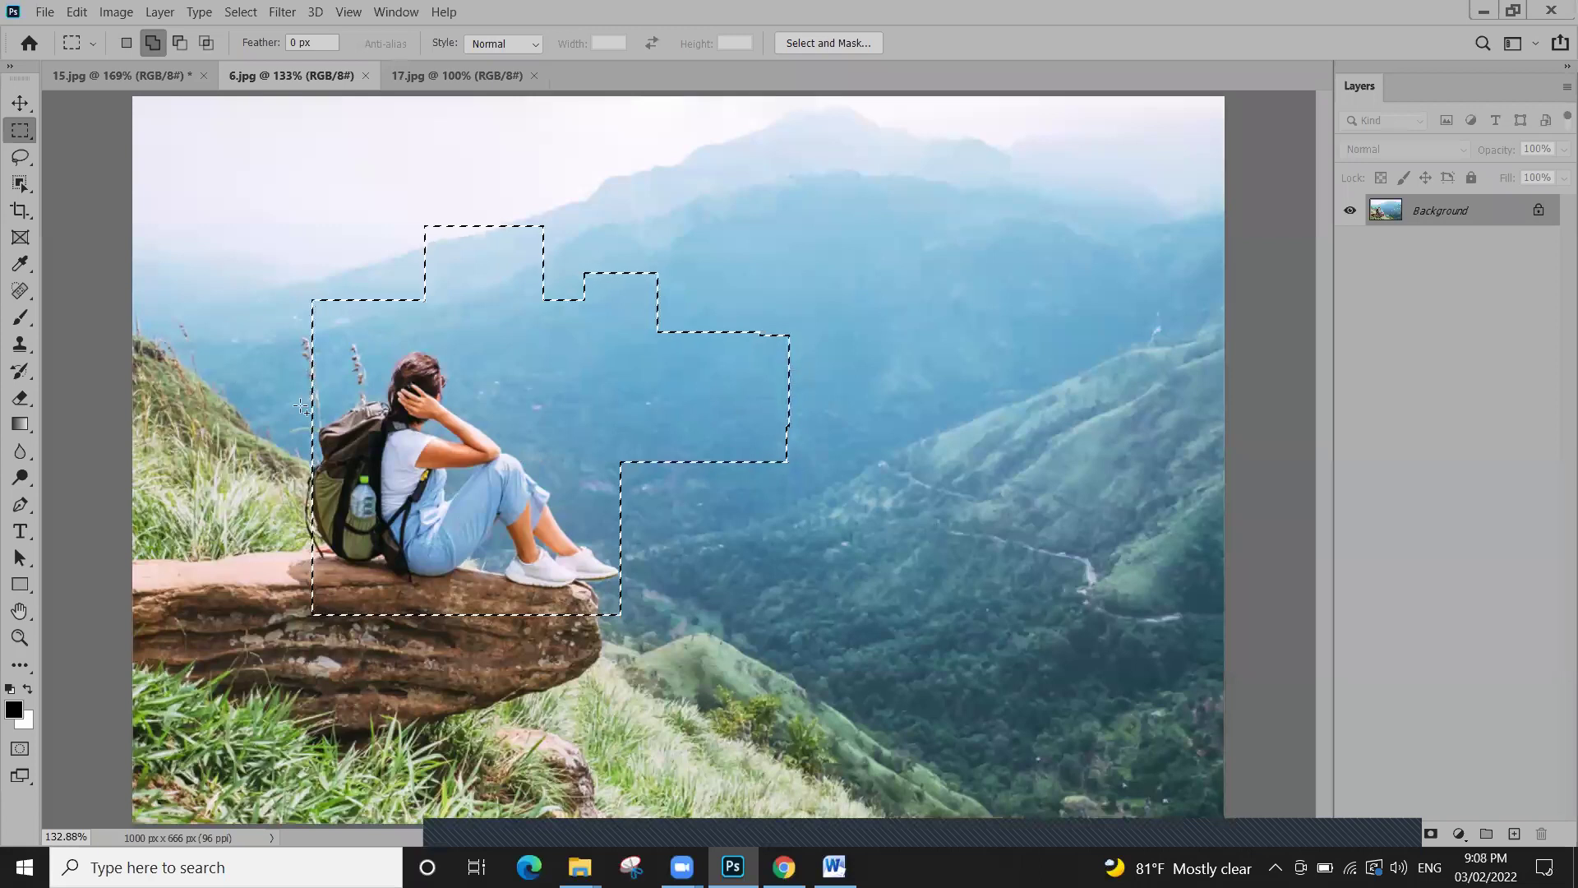
left_click_drag(232, 369, 312, 469)
left_click_drag(760, 591, 621, 530)
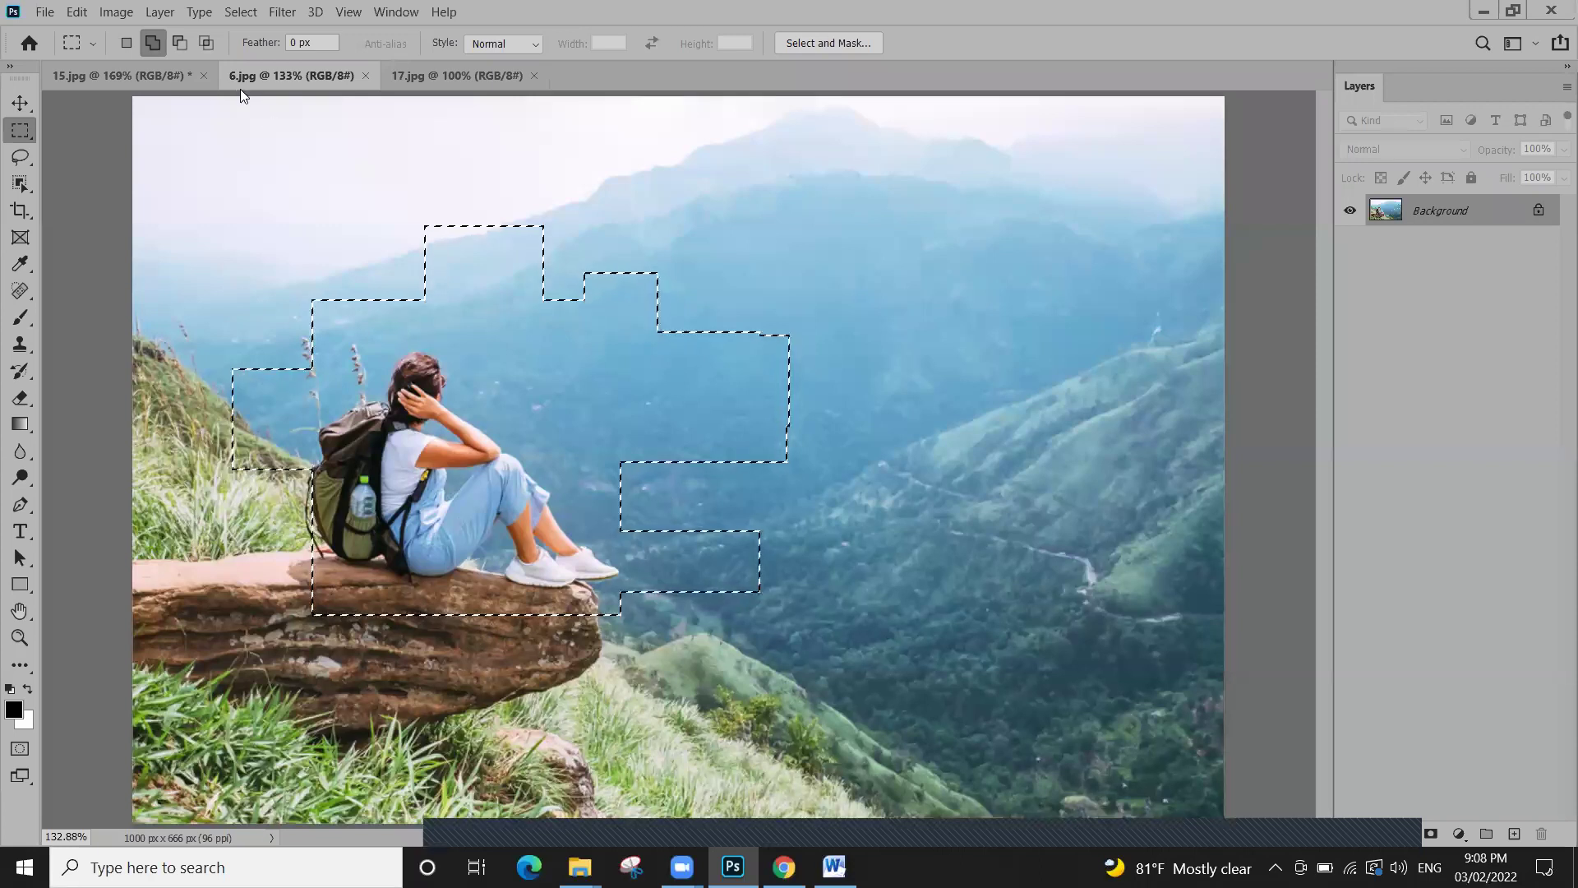
Paste the stepped selection of the woman into 17.jpg and move it over the tea bushes and tree trunks
left_click(430, 72)
left_click(507, 316)
key("ctrl+v")
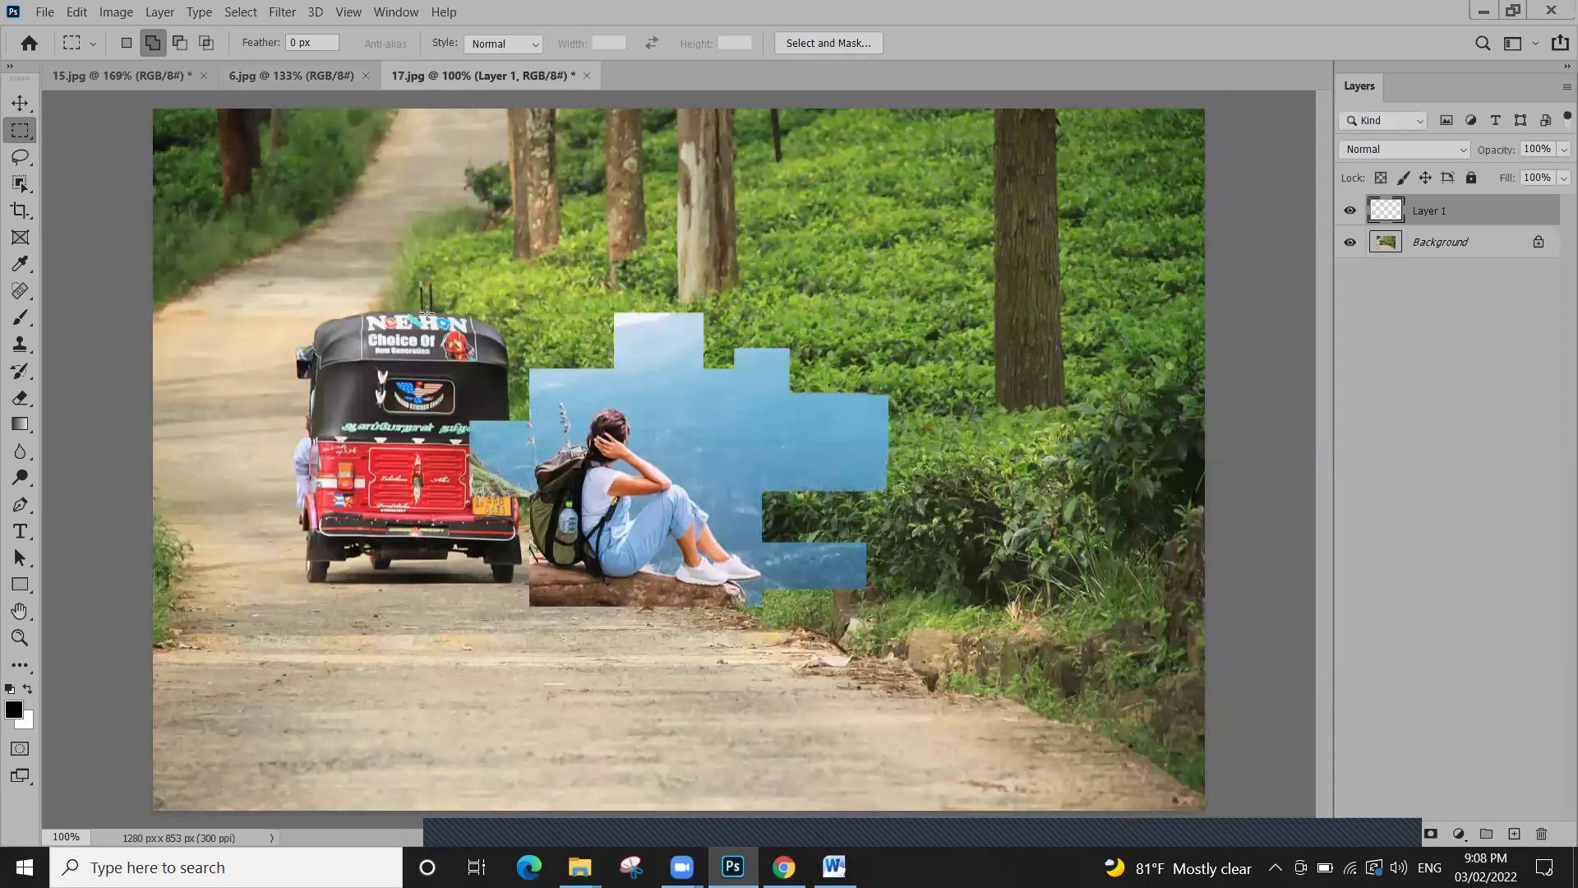
left_click(20, 103)
left_click_drag(636, 438, 831, 308)
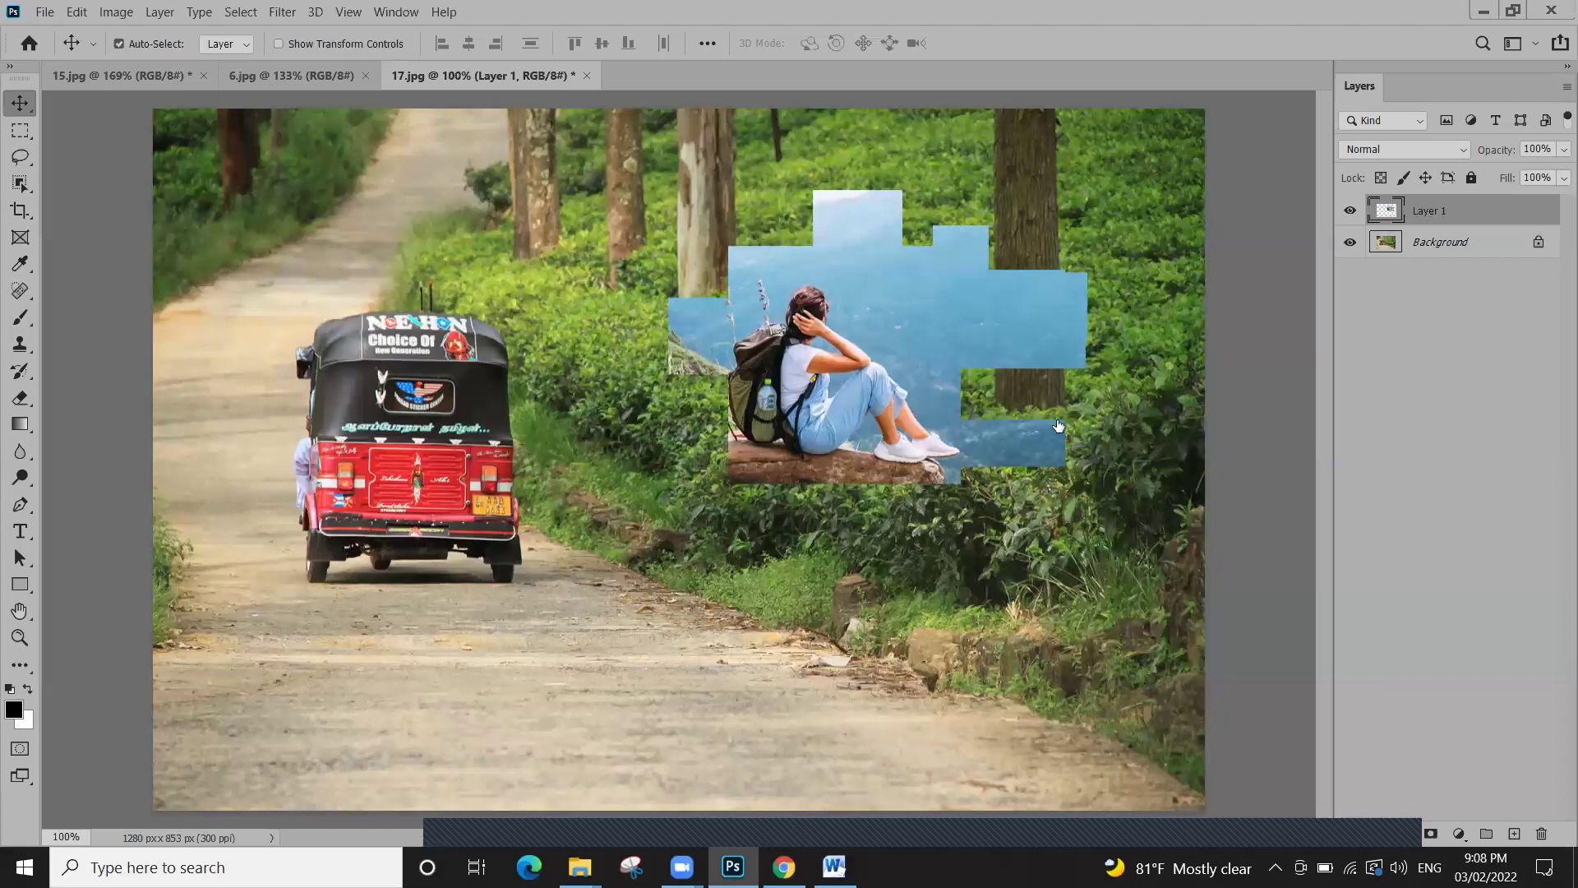
Give the pasted cutout in 17.jpg a Stroke layer style, 2 px wide, positioned inside, in white (ffffff)
double_click(970, 414)
mouse_move(661, 105)
left_mouse_down()
mouse_move(1381, 166)
mouse_move(1405, 290)
left_mouse_up()
left_click(1185, 331)
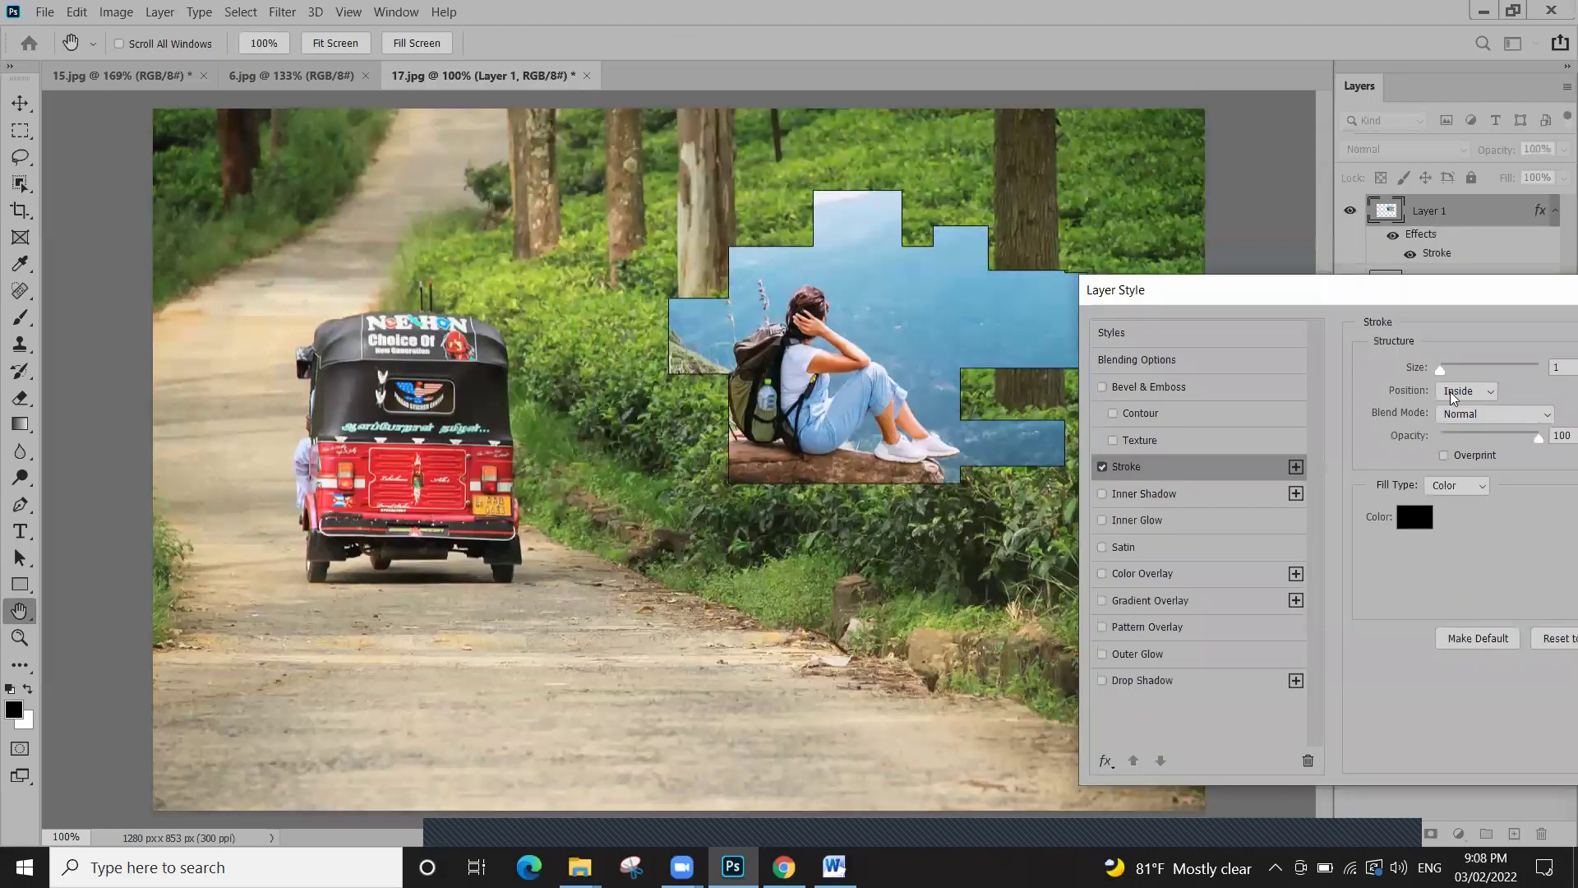
left_click_drag(1440, 368, 1441, 369)
left_click(1412, 518)
type("ffffff")
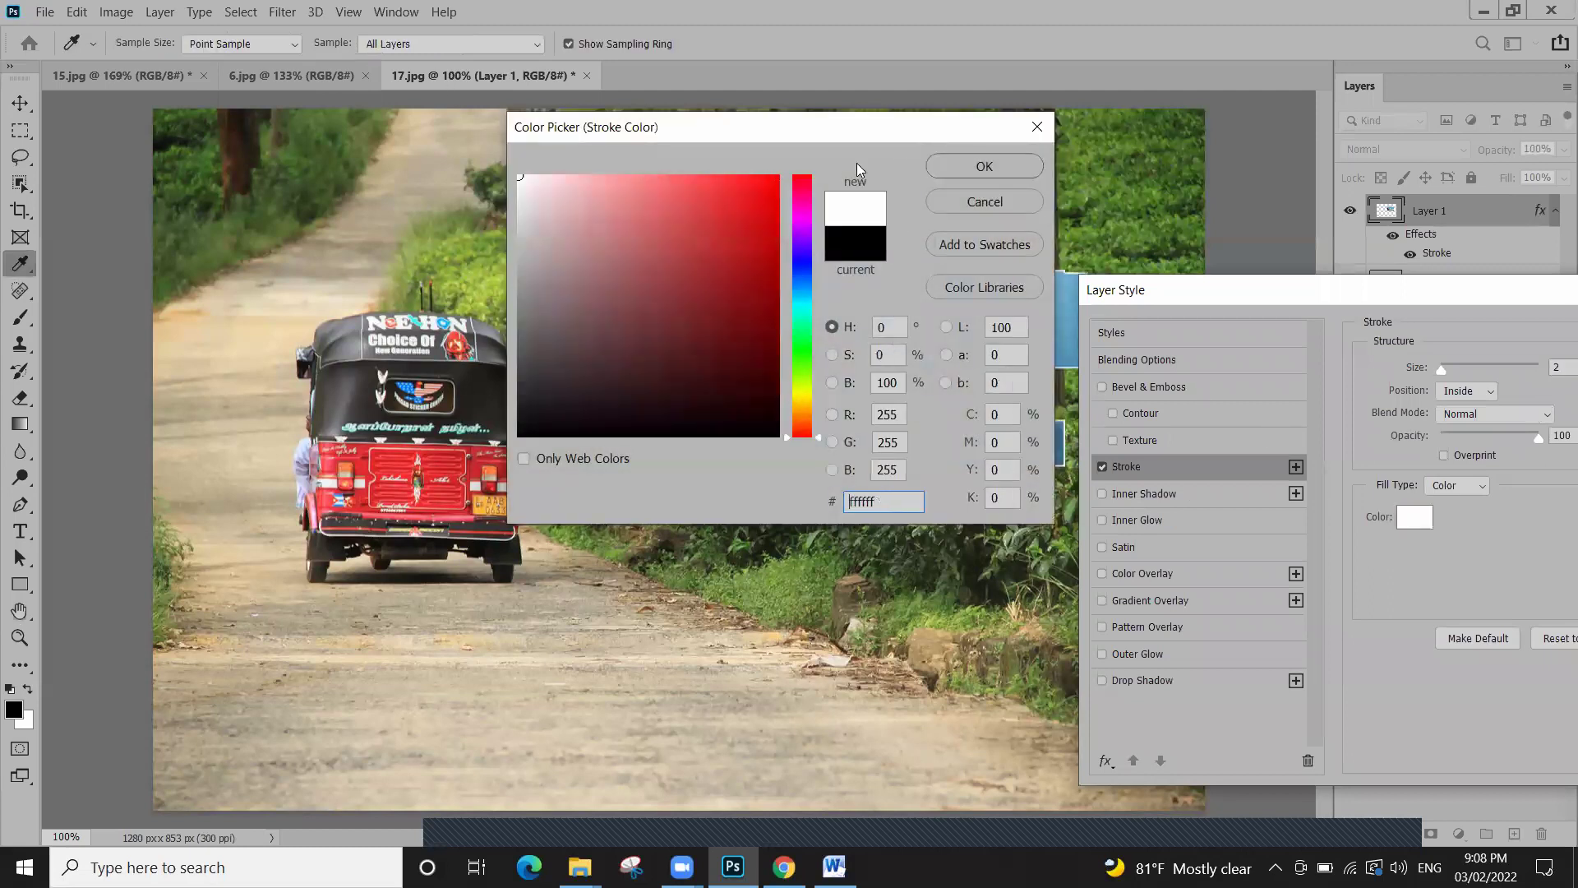
left_click(983, 166)
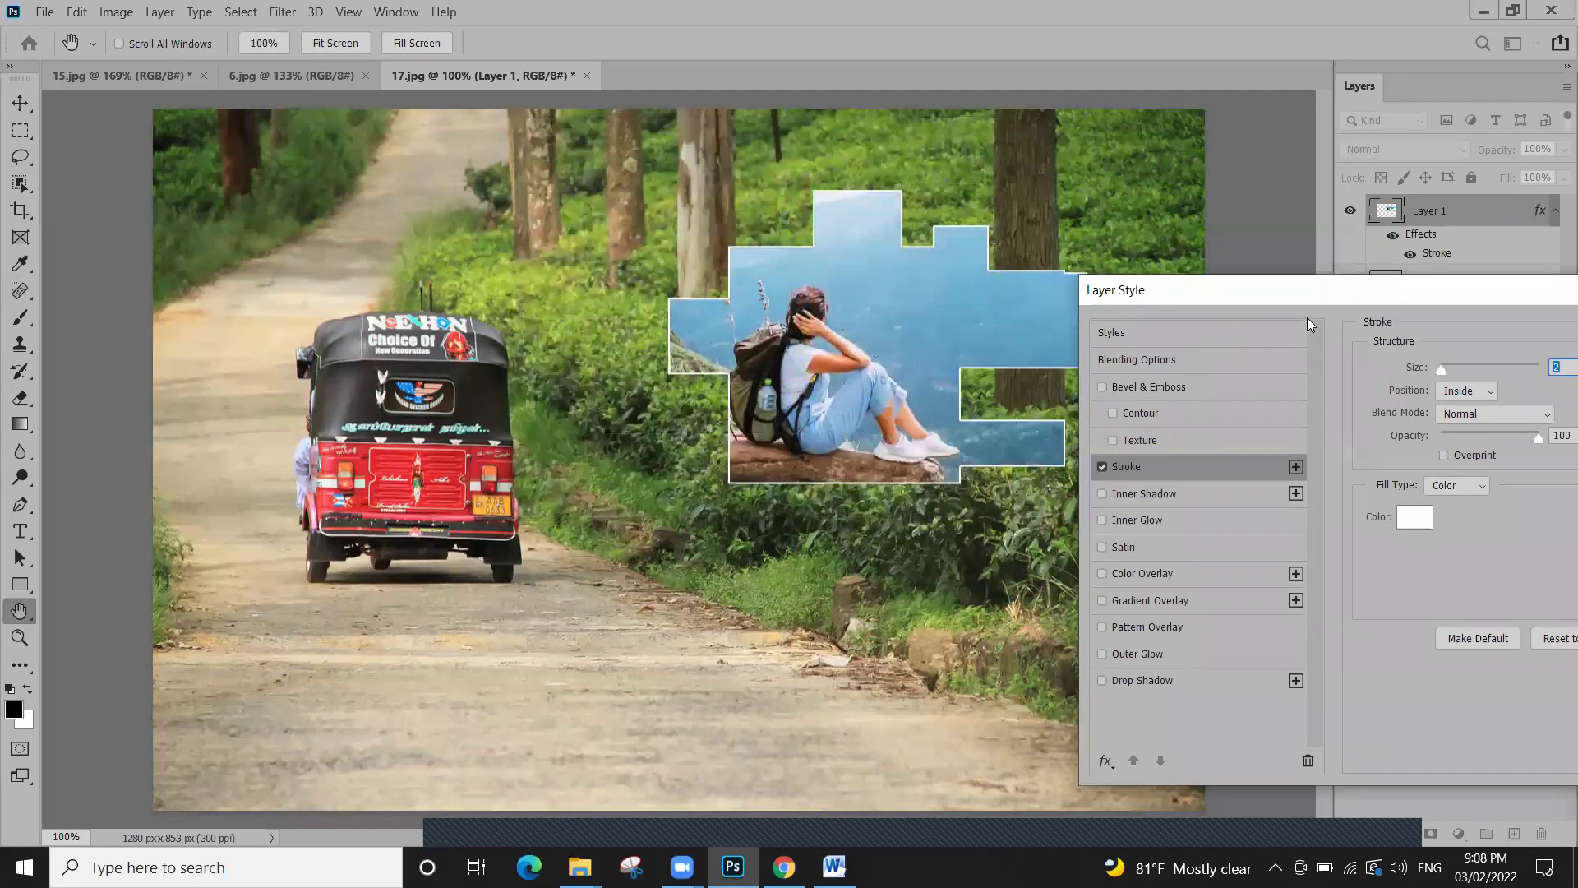
left_click_drag(1298, 291, 957, 442)
left_click(1411, 488)
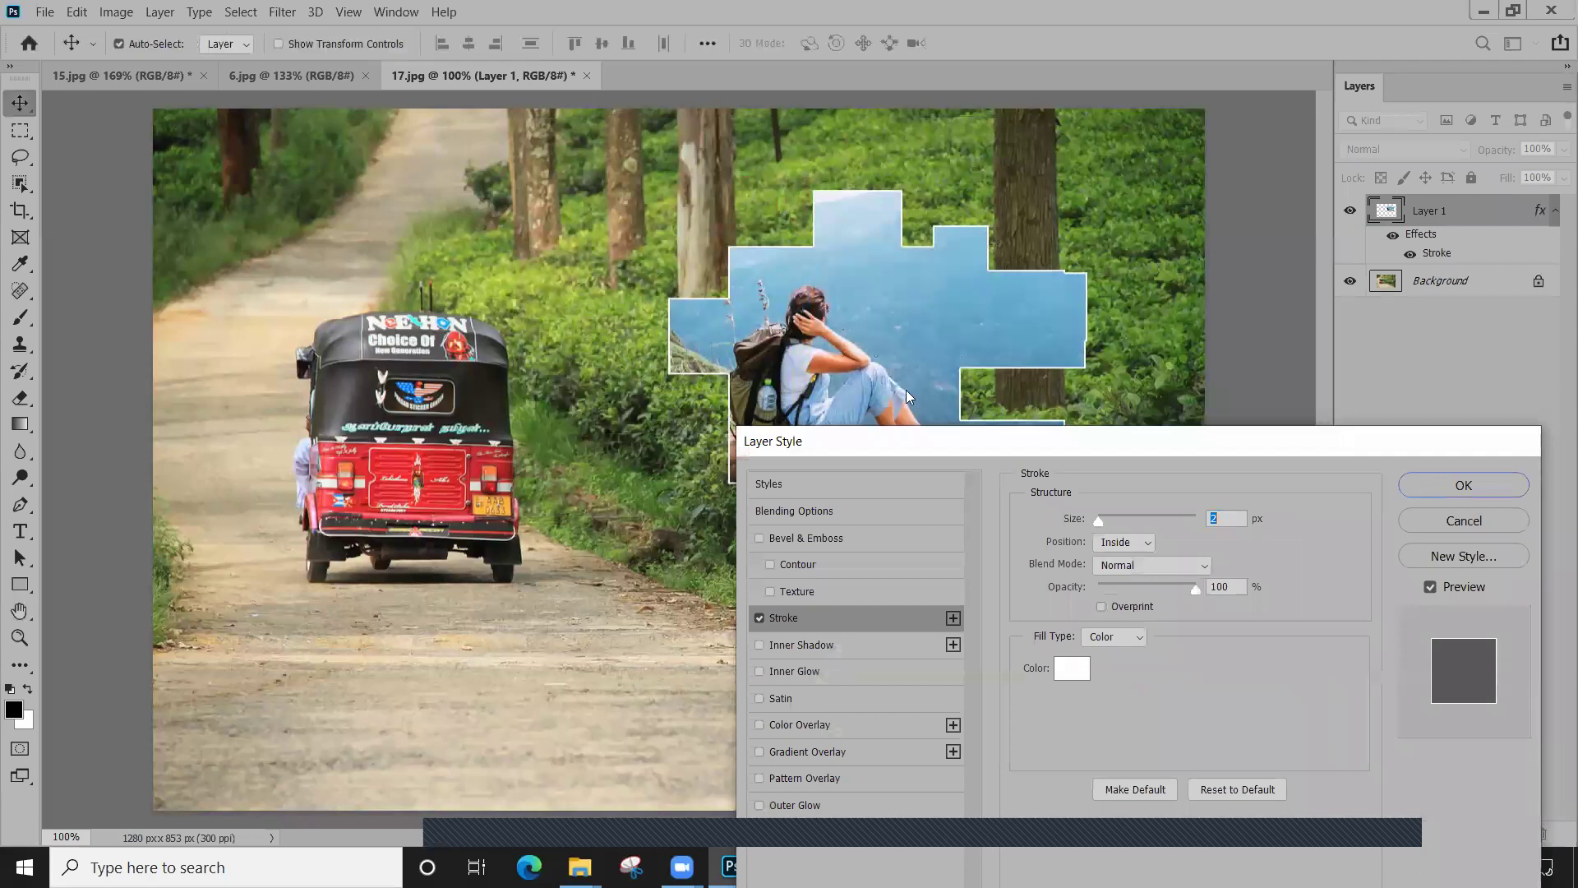
Shift the outlined cutout of the woman slightly lower over the tea bushes and delete it from 17.jpg
left_click_drag(836, 375, 861, 433)
key("Delete")
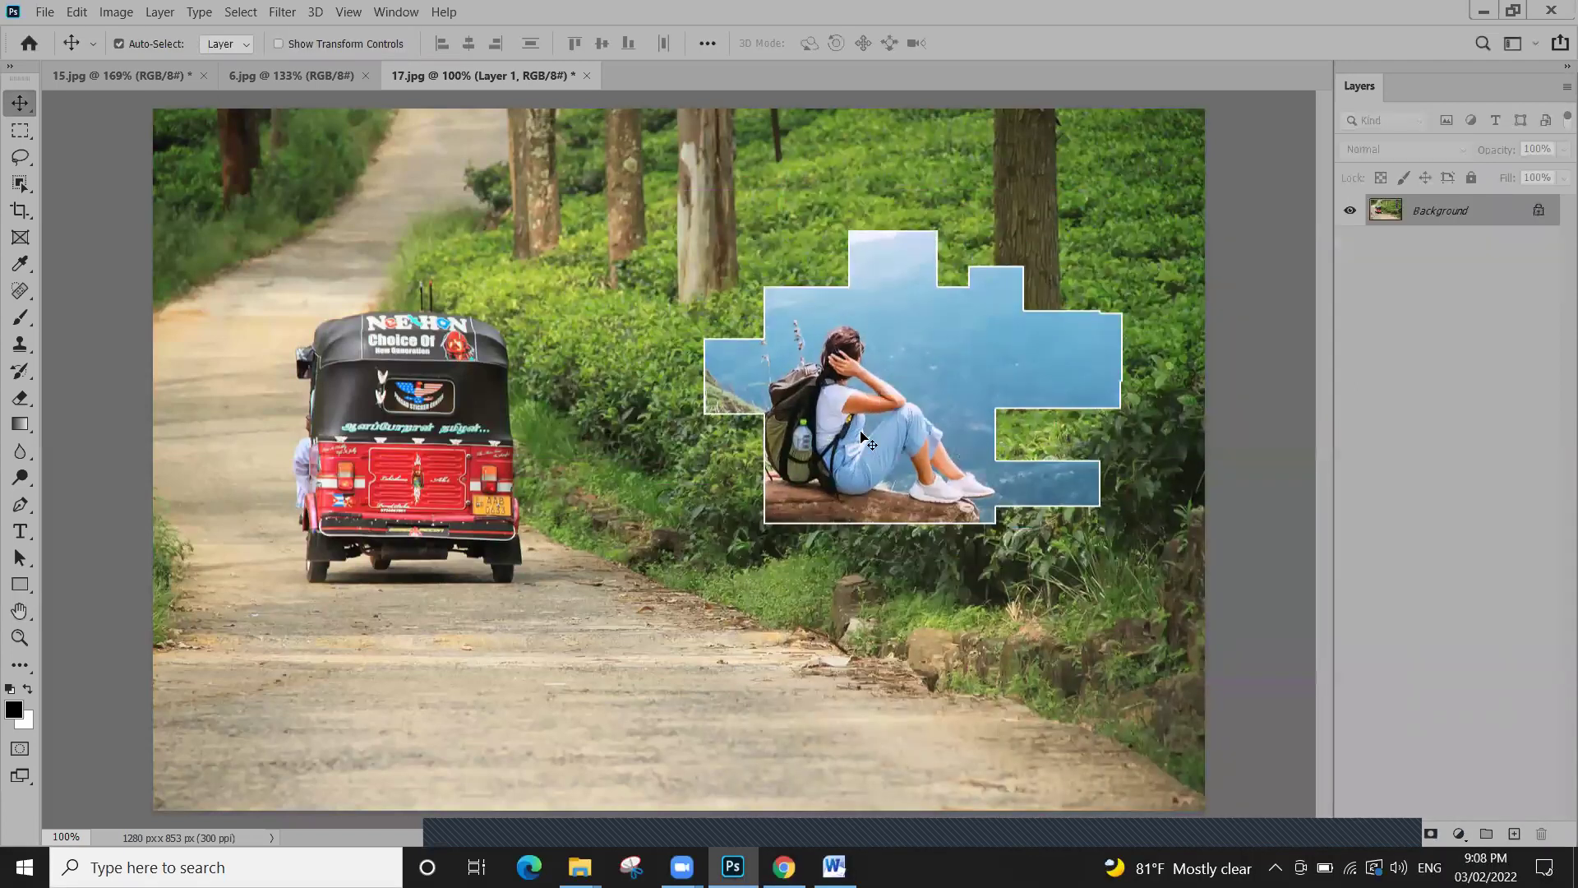
In 6.jpg, cut rectangular areas out of the stepped marquee beside, above and across the woman using Subtract from selection
left_click(338, 78)
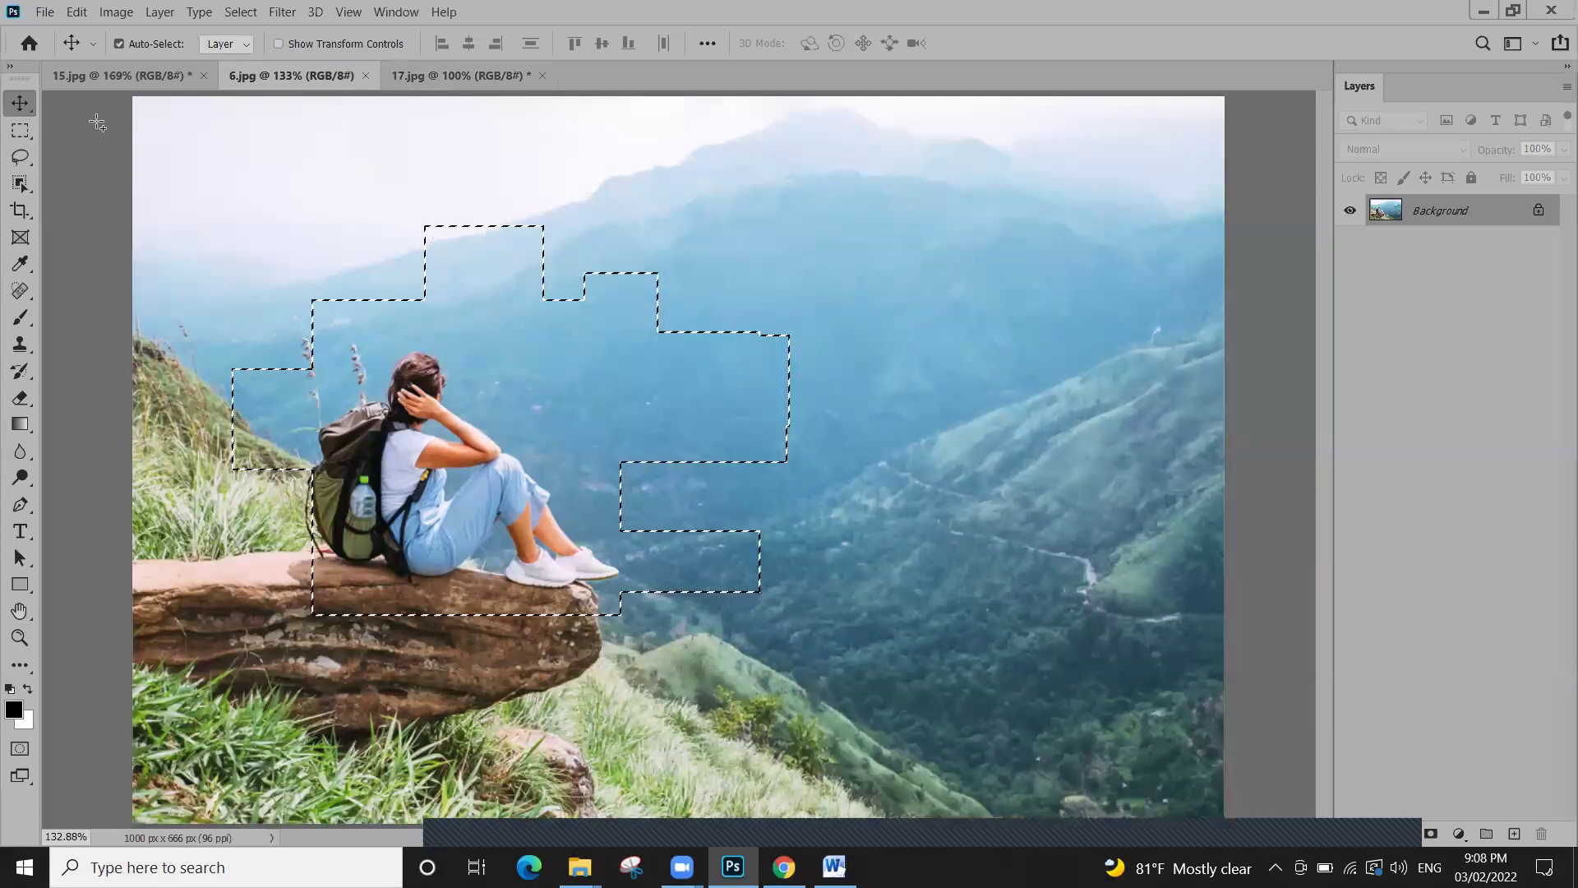
key("m")
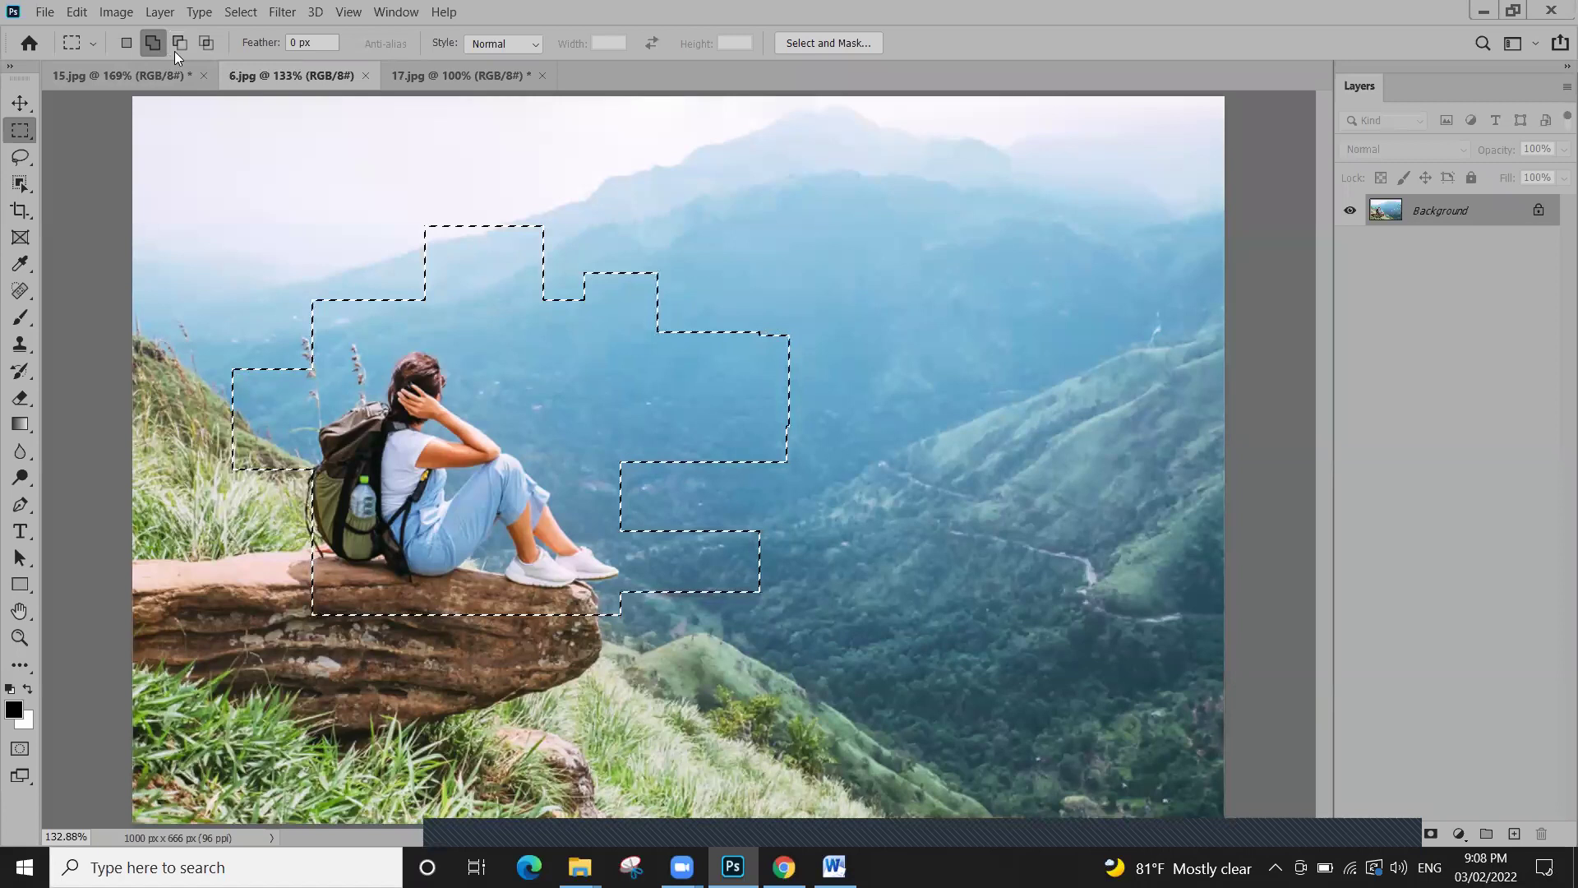
left_click(180, 44)
left_click_drag(667, 235, 849, 625)
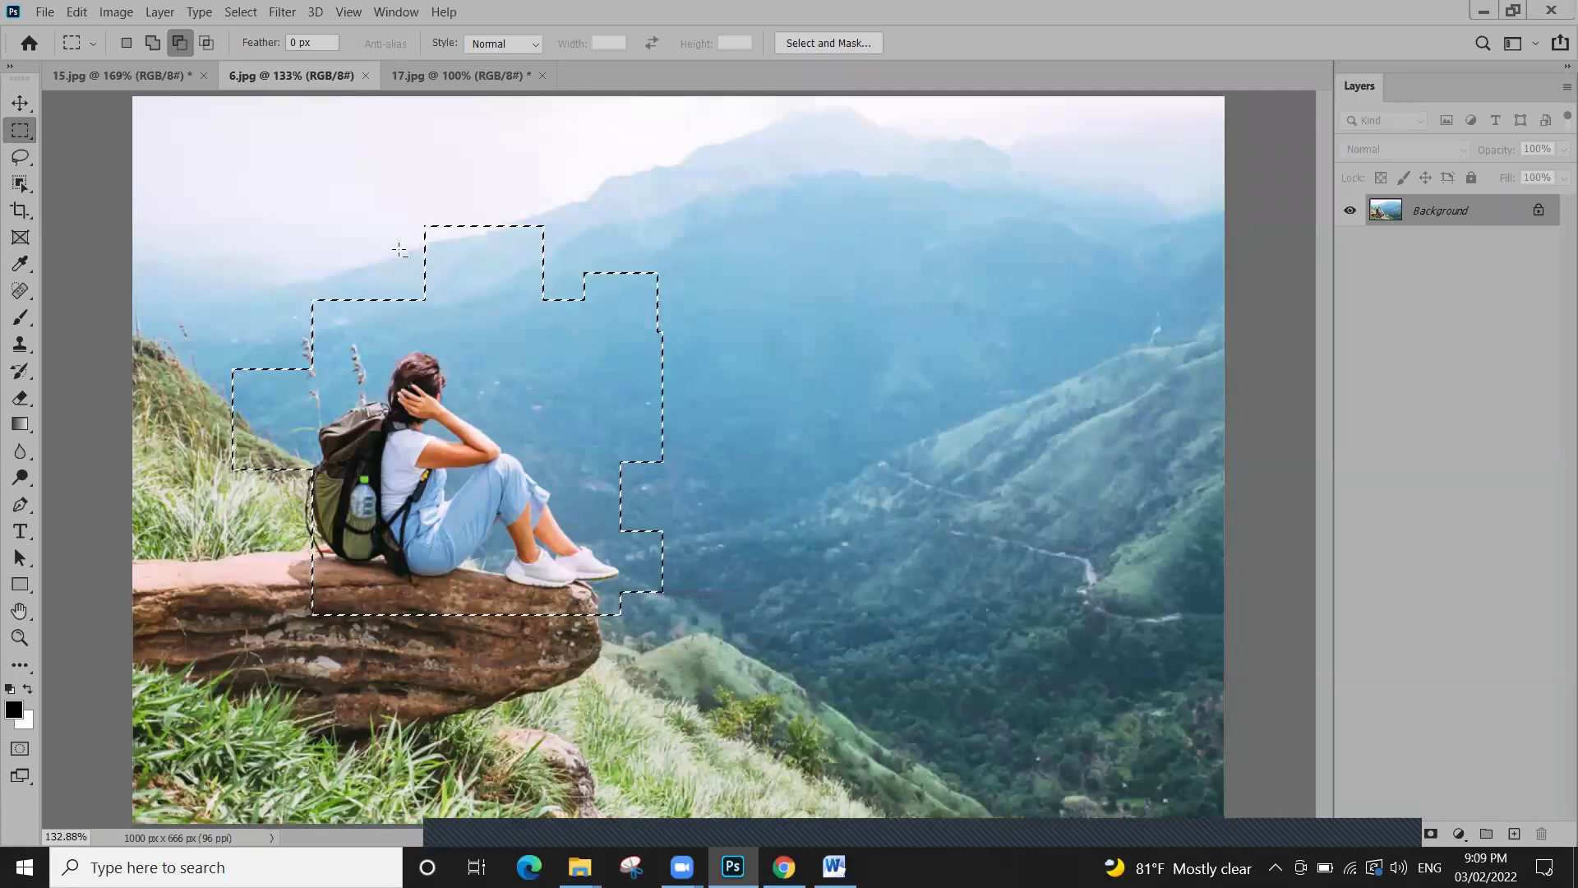
left_click_drag(283, 184, 784, 332)
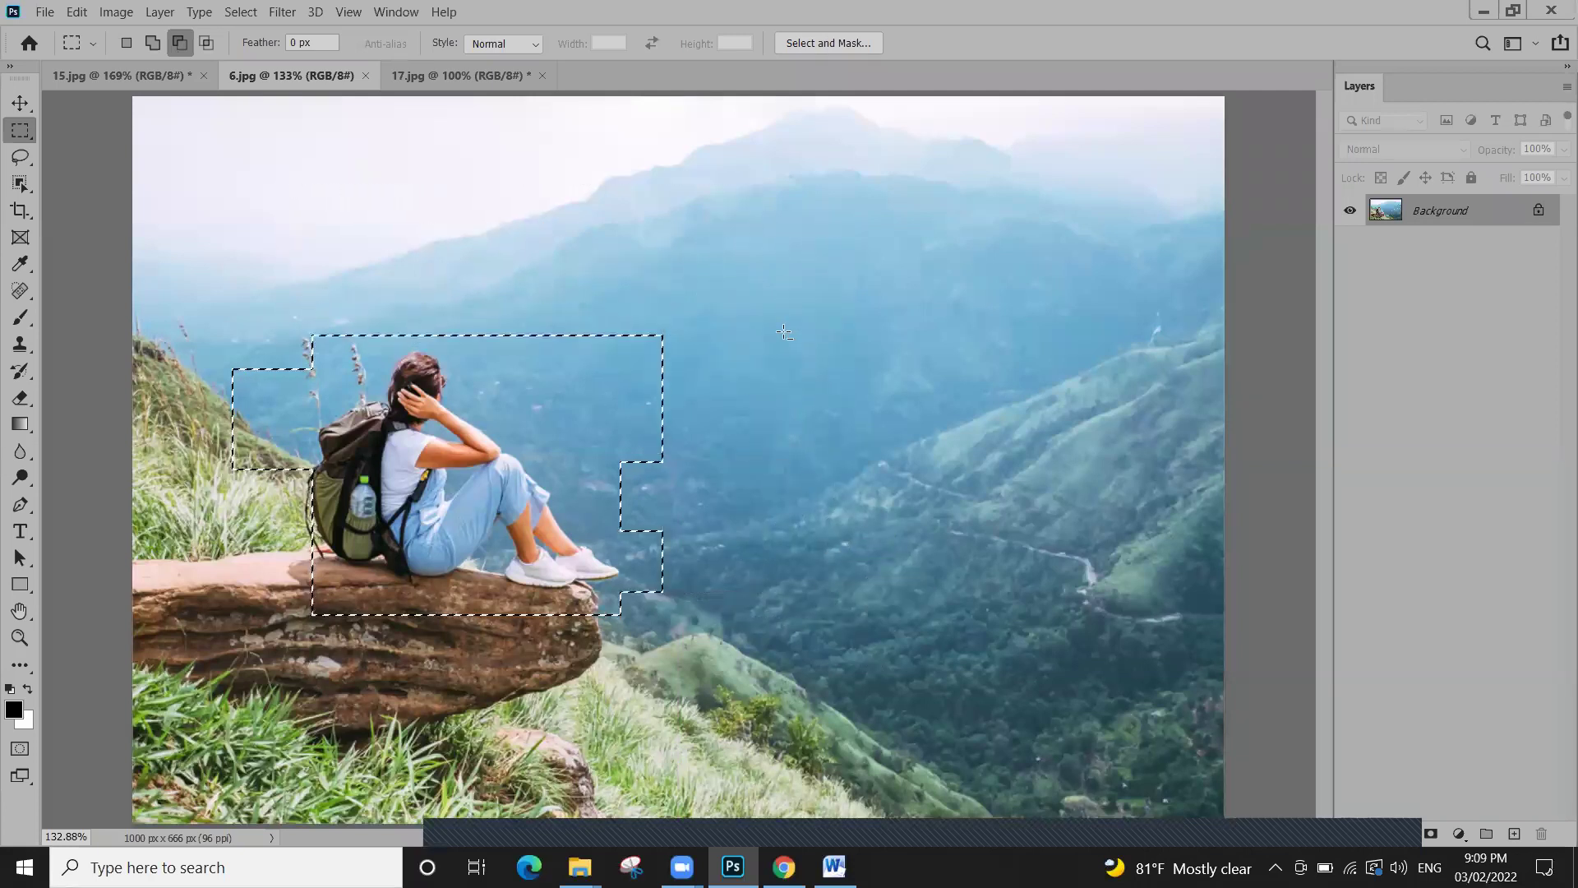
left_click_drag(218, 352, 582, 498)
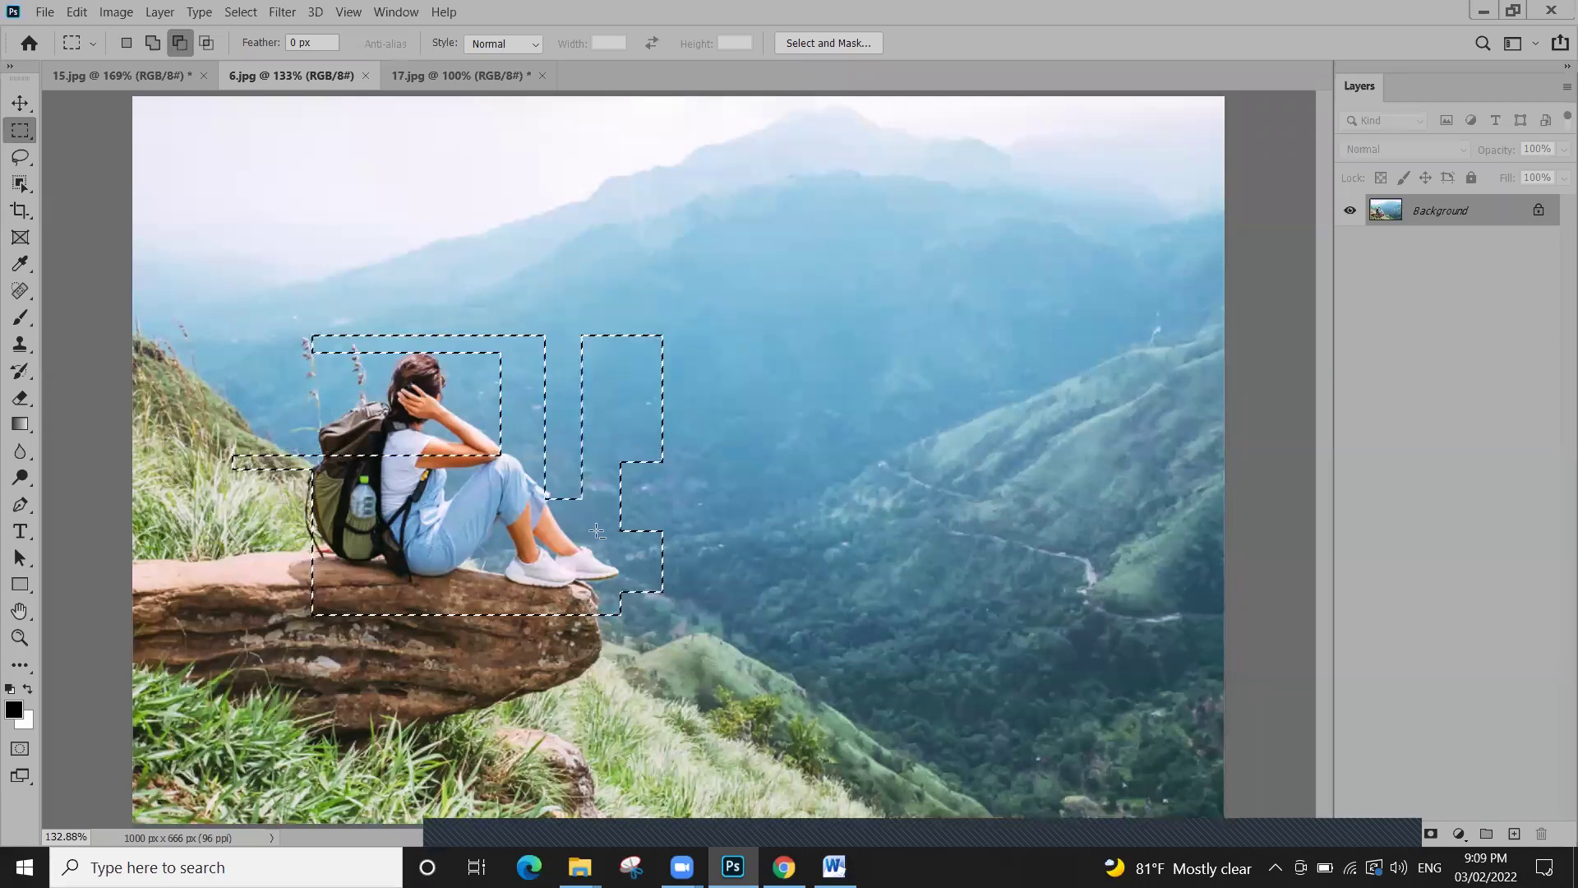
Cut three more rectangles from the selection in 6.jpg: across the woman's lower legs, inside the block beside her, and across her backpack
left_click_drag(693, 547, 351, 587)
left_click_drag(612, 352, 634, 433)
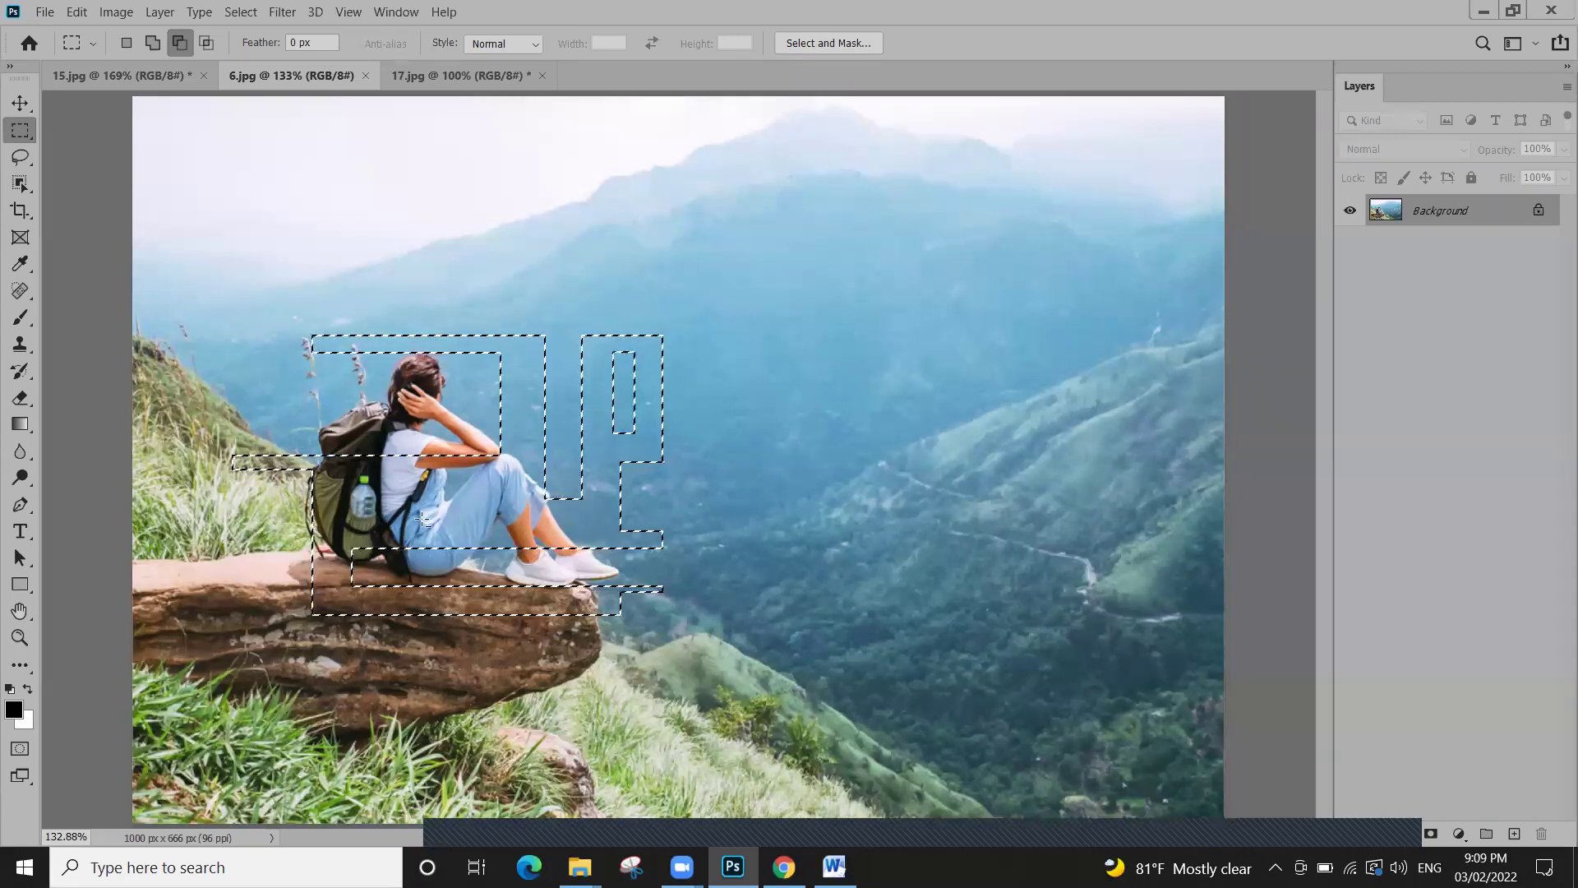
left_click_drag(333, 494, 550, 530)
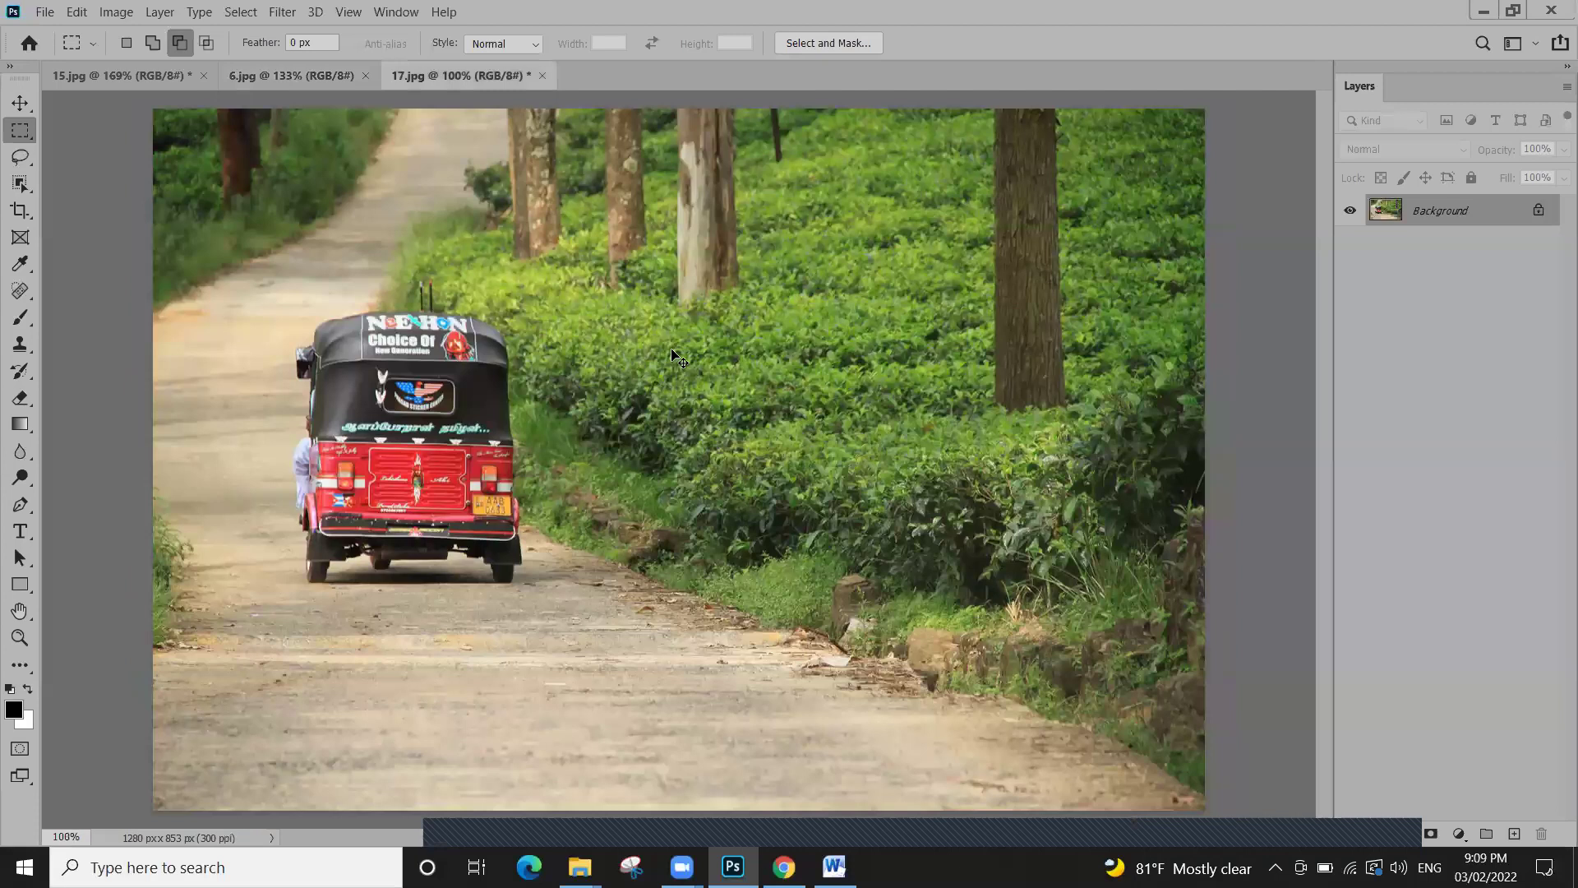
Paste the cut-out selection into 17.jpg, move it down over the road beside the tuk-tuk, and delete it
key("ctrl+shift+alt+n")
key("ctrl+v")
key("v")
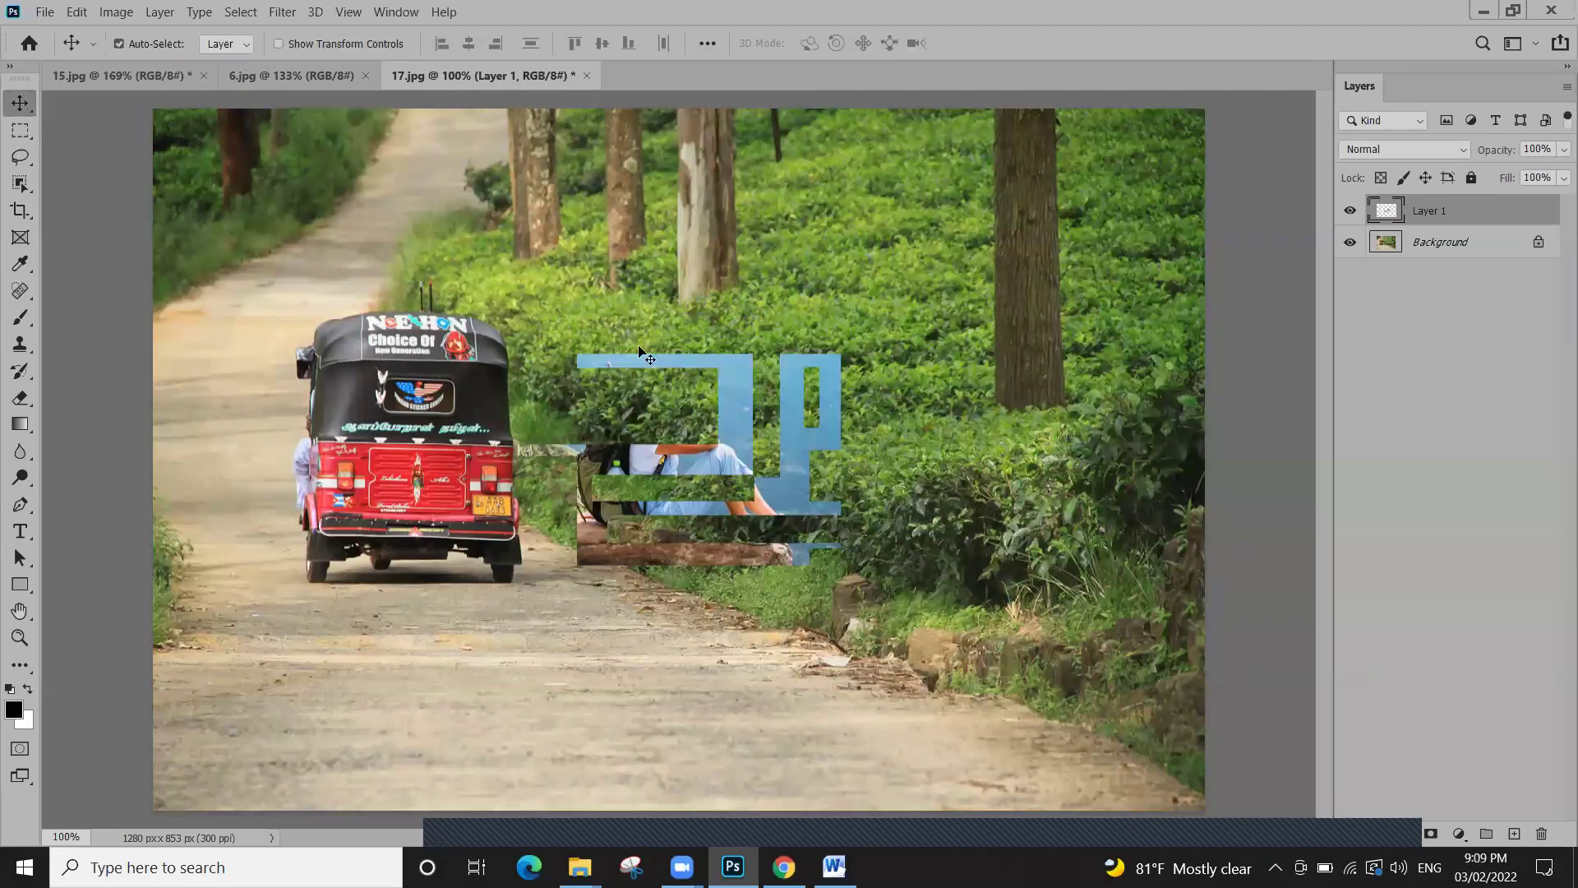
left_click_drag(734, 409, 602, 664)
left_click_drag(739, 645, 764, 594)
key("Delete")
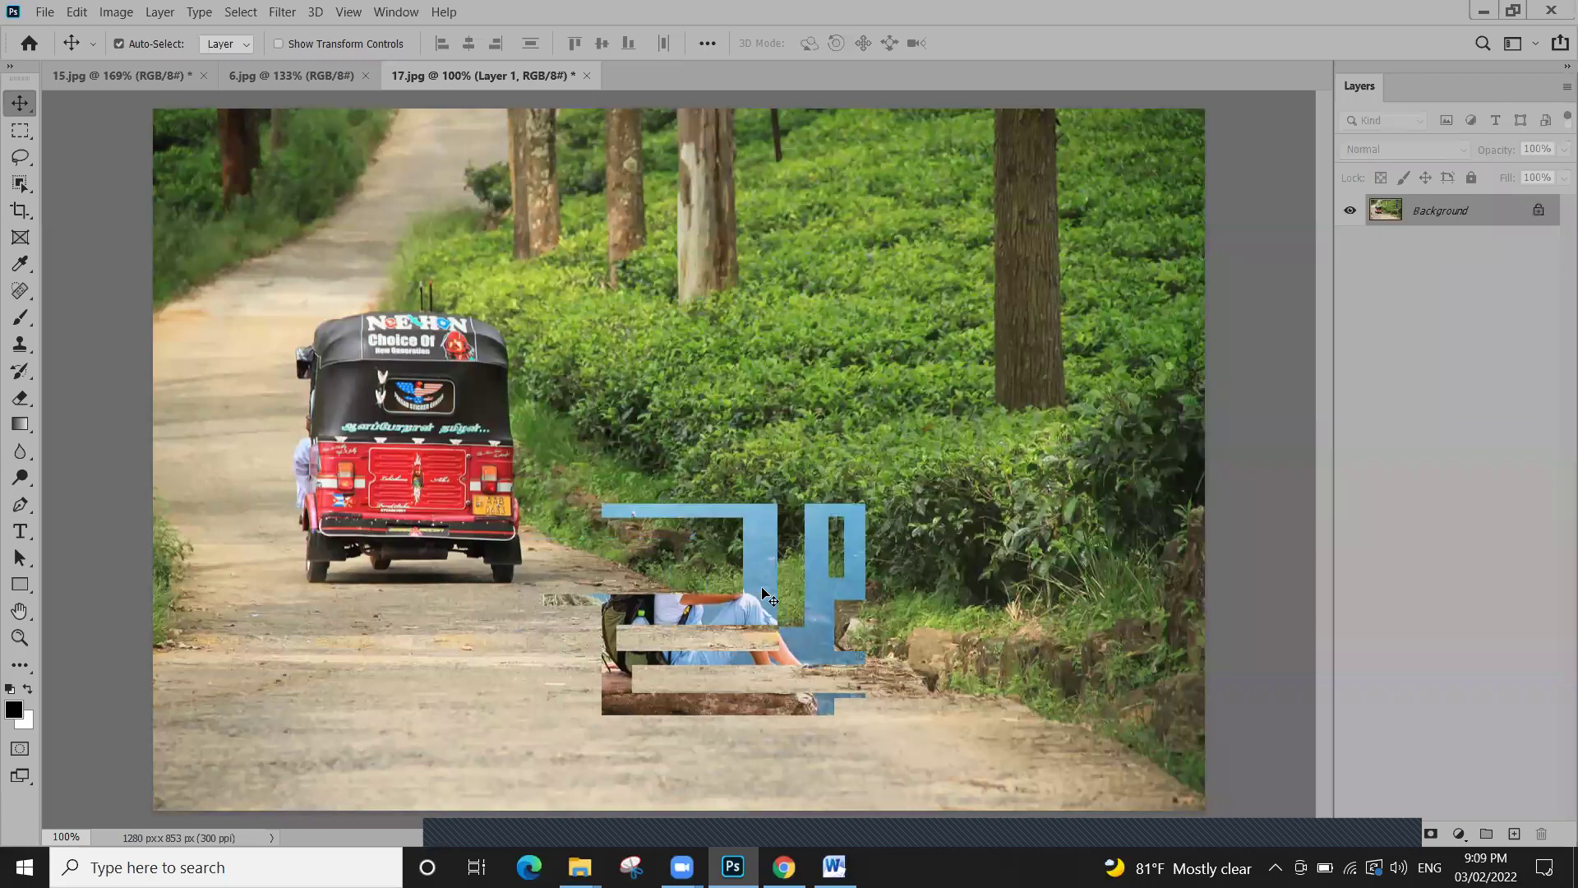
Clear the selection in 6.jpg and draw a large rectangular marquee over the valley beyond the woman's feet
left_click(309, 76)
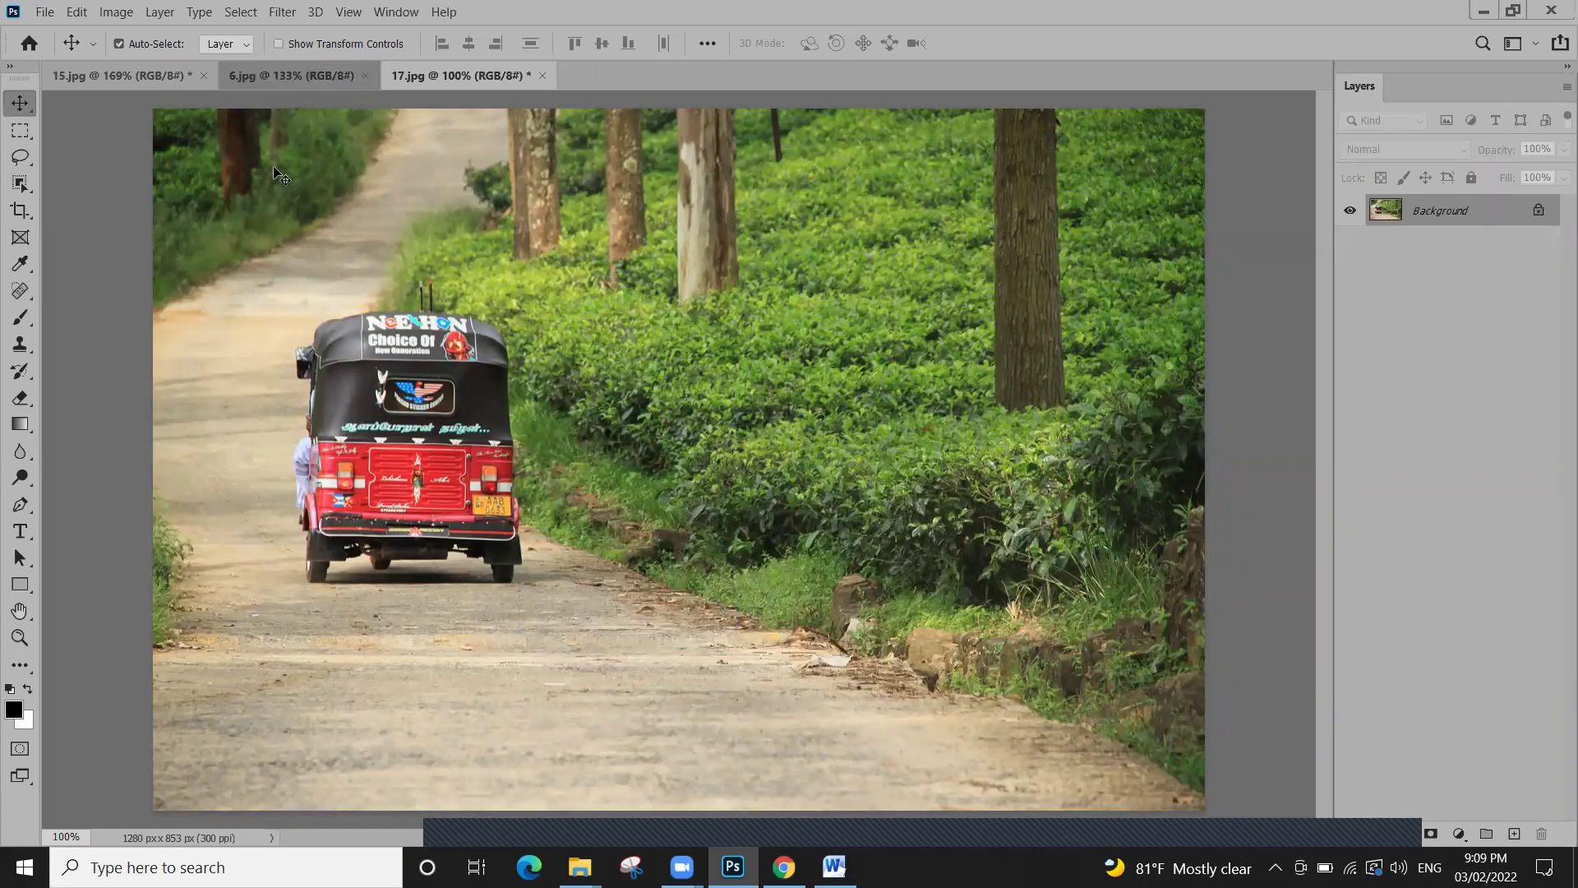
key("ctrl+d")
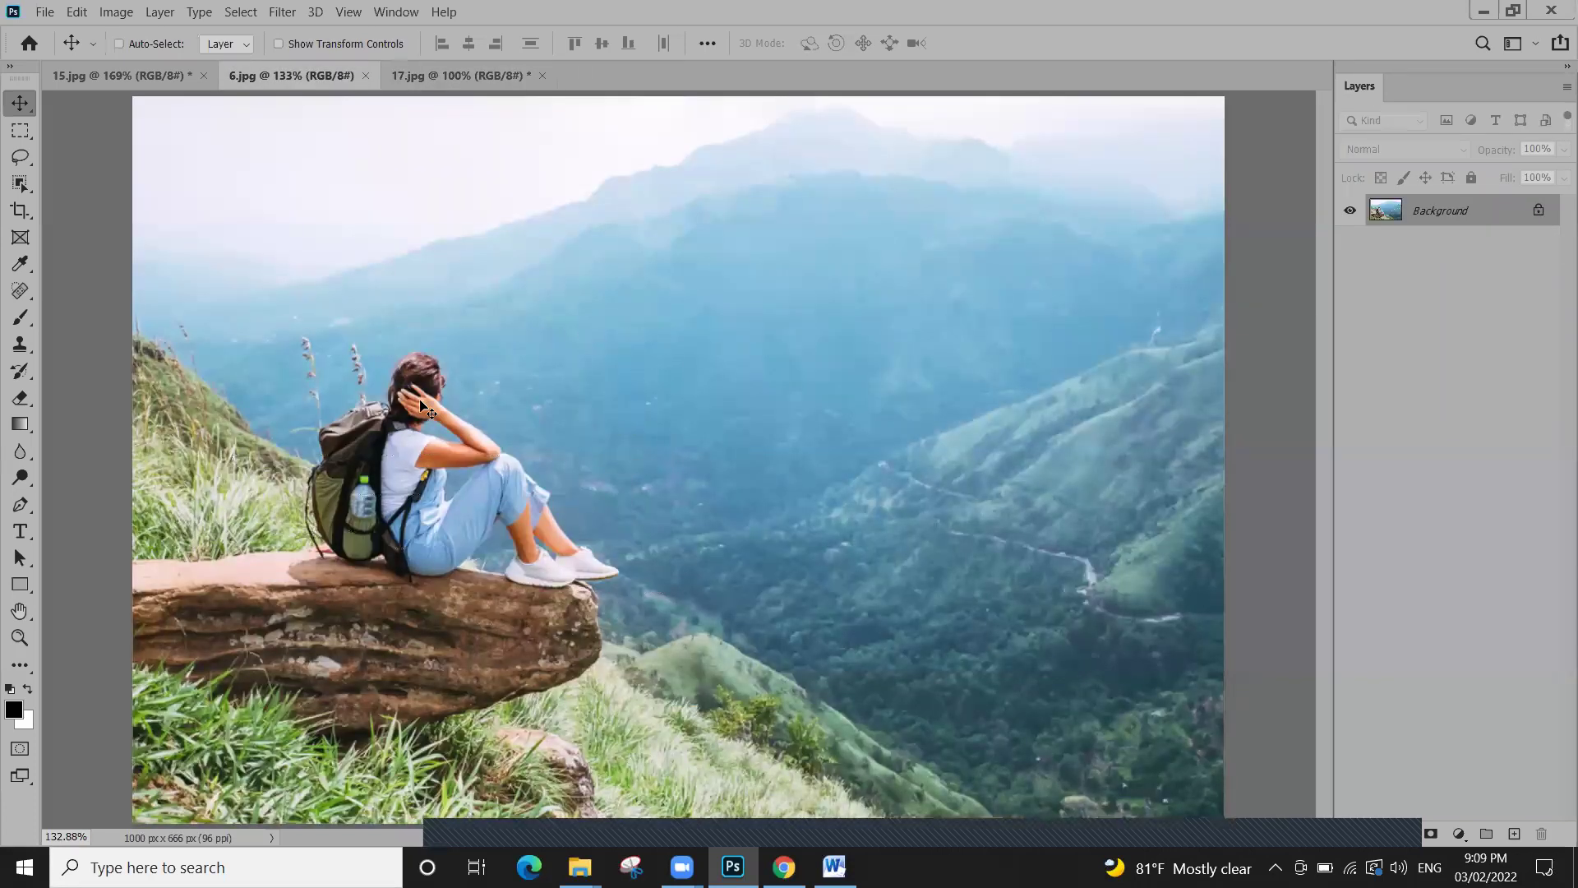
left_click(21, 129)
left_click_drag(581, 254, 1003, 705)
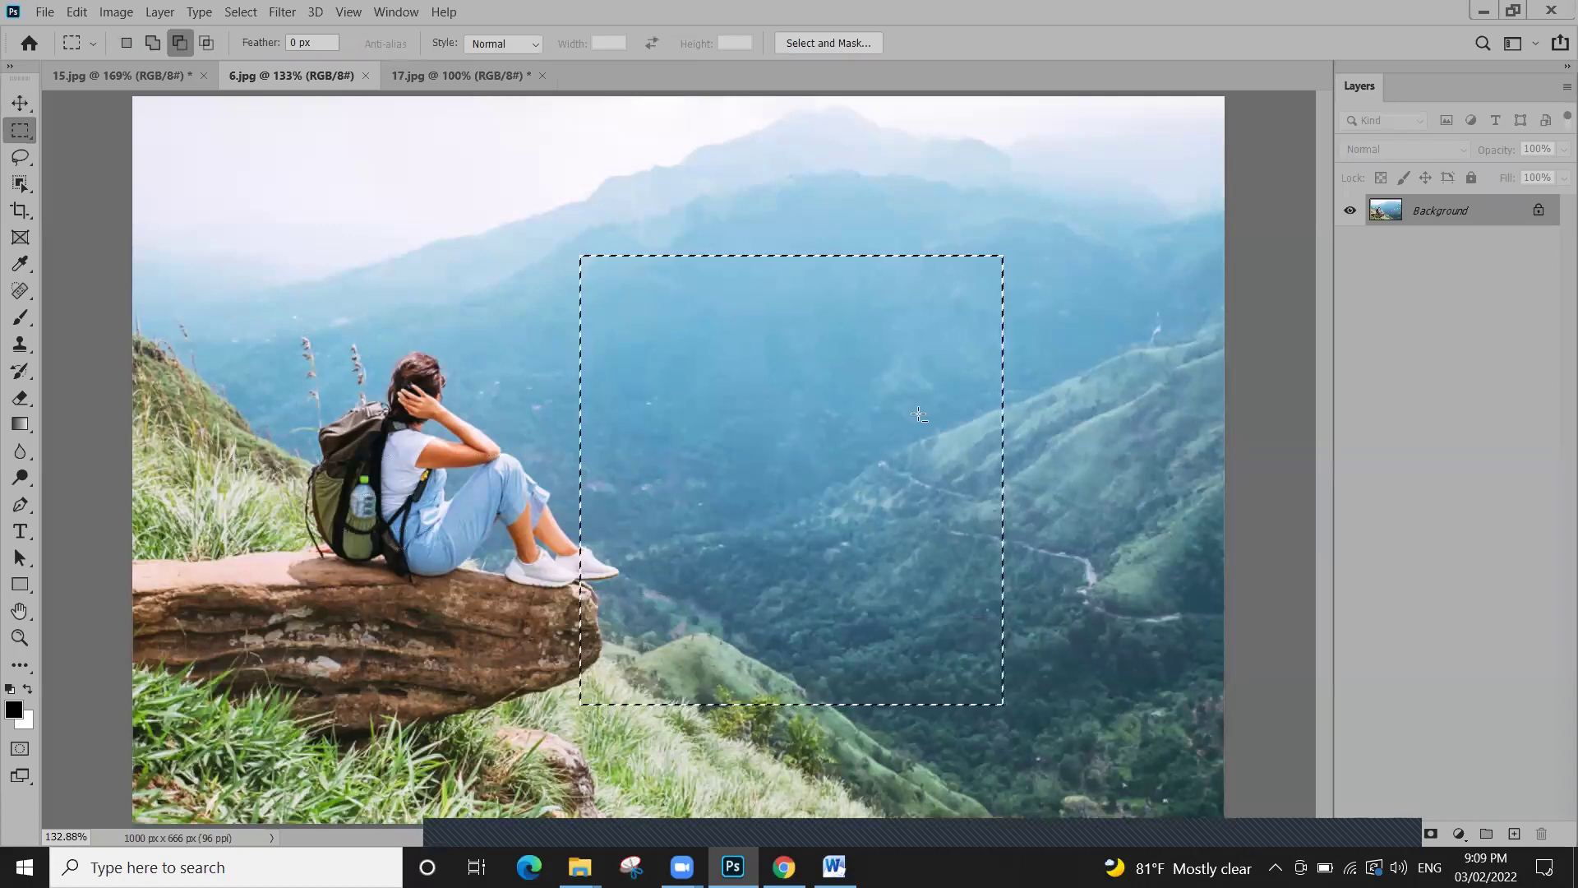
left_click(180, 43)
mouse_move(493, 485)
left_mouse_down()
mouse_move(727, 271)
mouse_move(543, 222)
left_mouse_up()
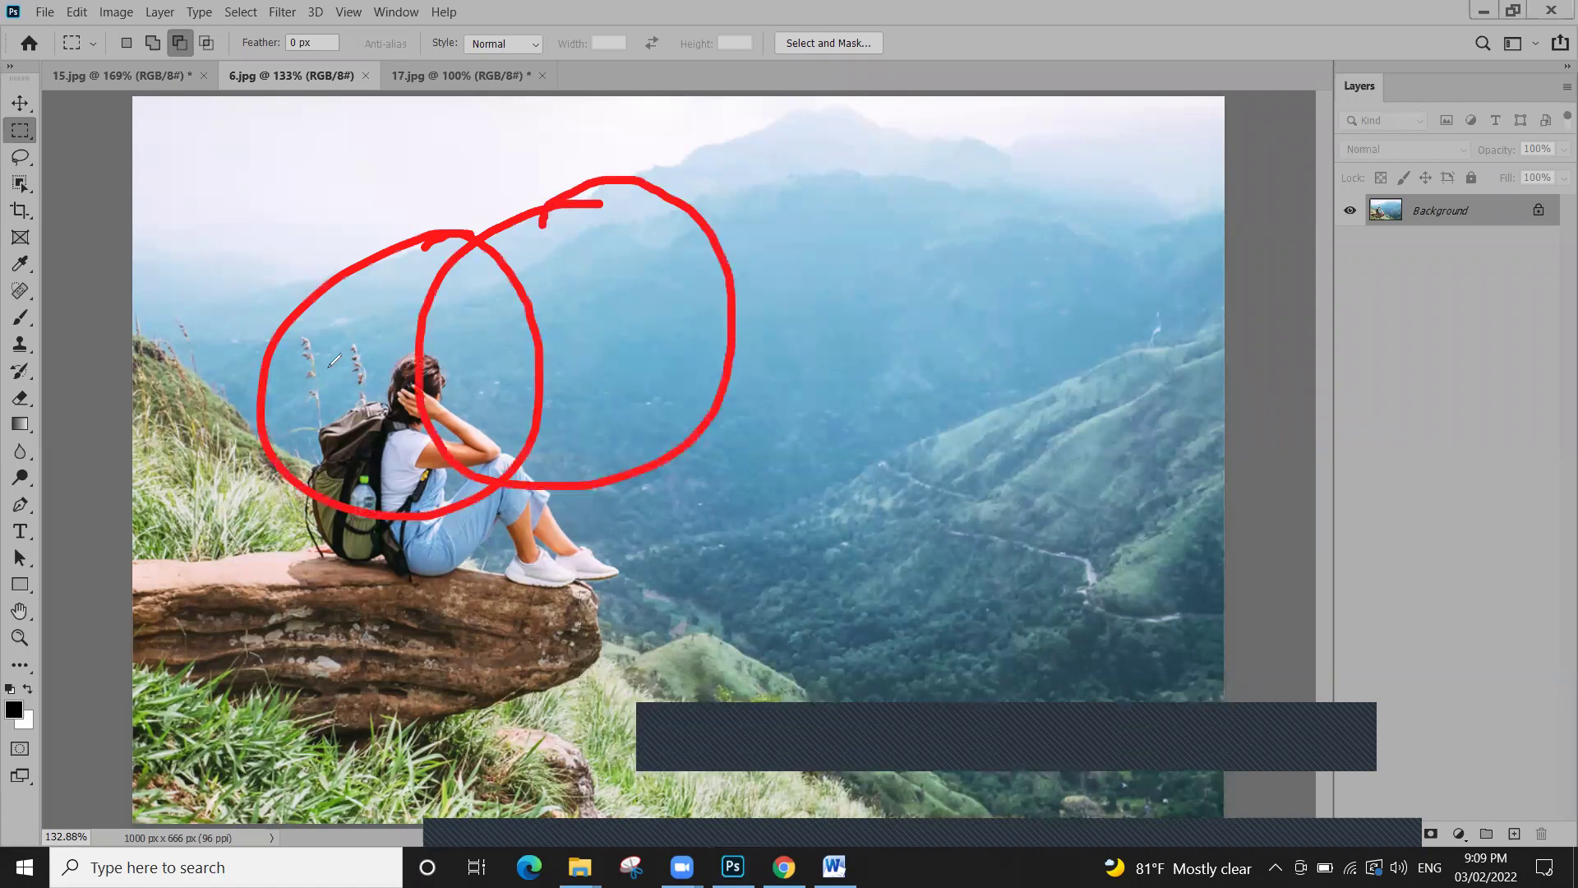
left_click_drag(312, 358, 205, 234)
mouse_move(137, 149)
left_mouse_down()
mouse_move(171, 212)
mouse_move(189, 189)
left_mouse_up()
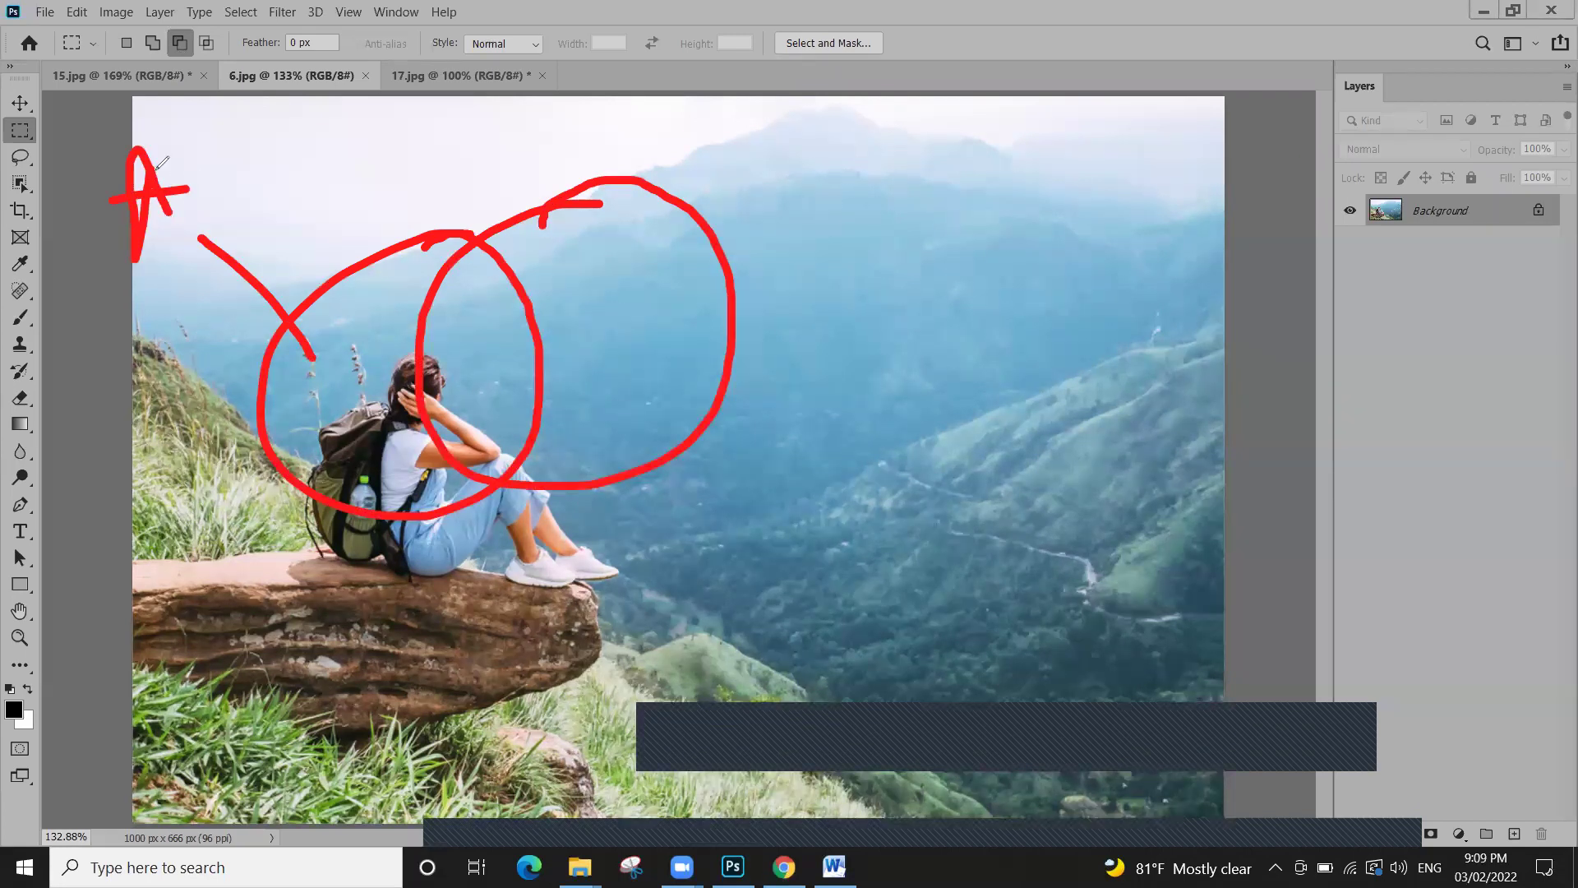
left_click_drag(638, 261, 959, 264)
left_click_drag(941, 177, 958, 315)
mouse_move(941, 164)
left_mouse_down()
mouse_move(952, 220)
mouse_move(933, 281)
left_mouse_up()
mouse_move(458, 355)
left_mouse_down()
mouse_move(466, 499)
mouse_move(894, 565)
left_mouse_up()
left_click_drag(874, 637, 932, 604)
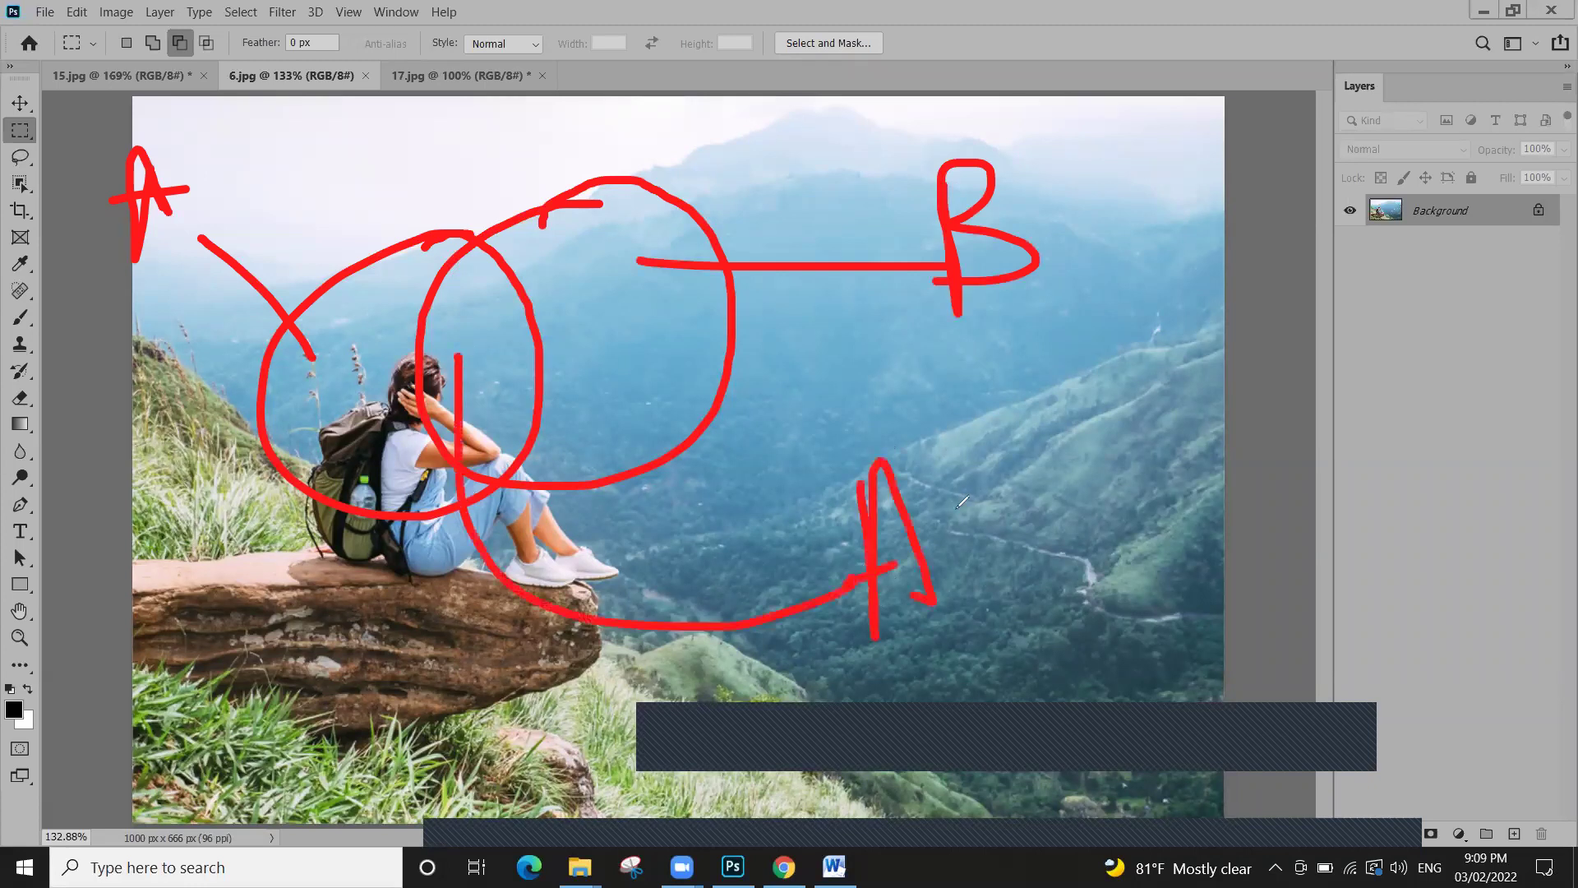
left_click_drag(953, 448, 961, 579)
left_click_drag(946, 452, 946, 559)
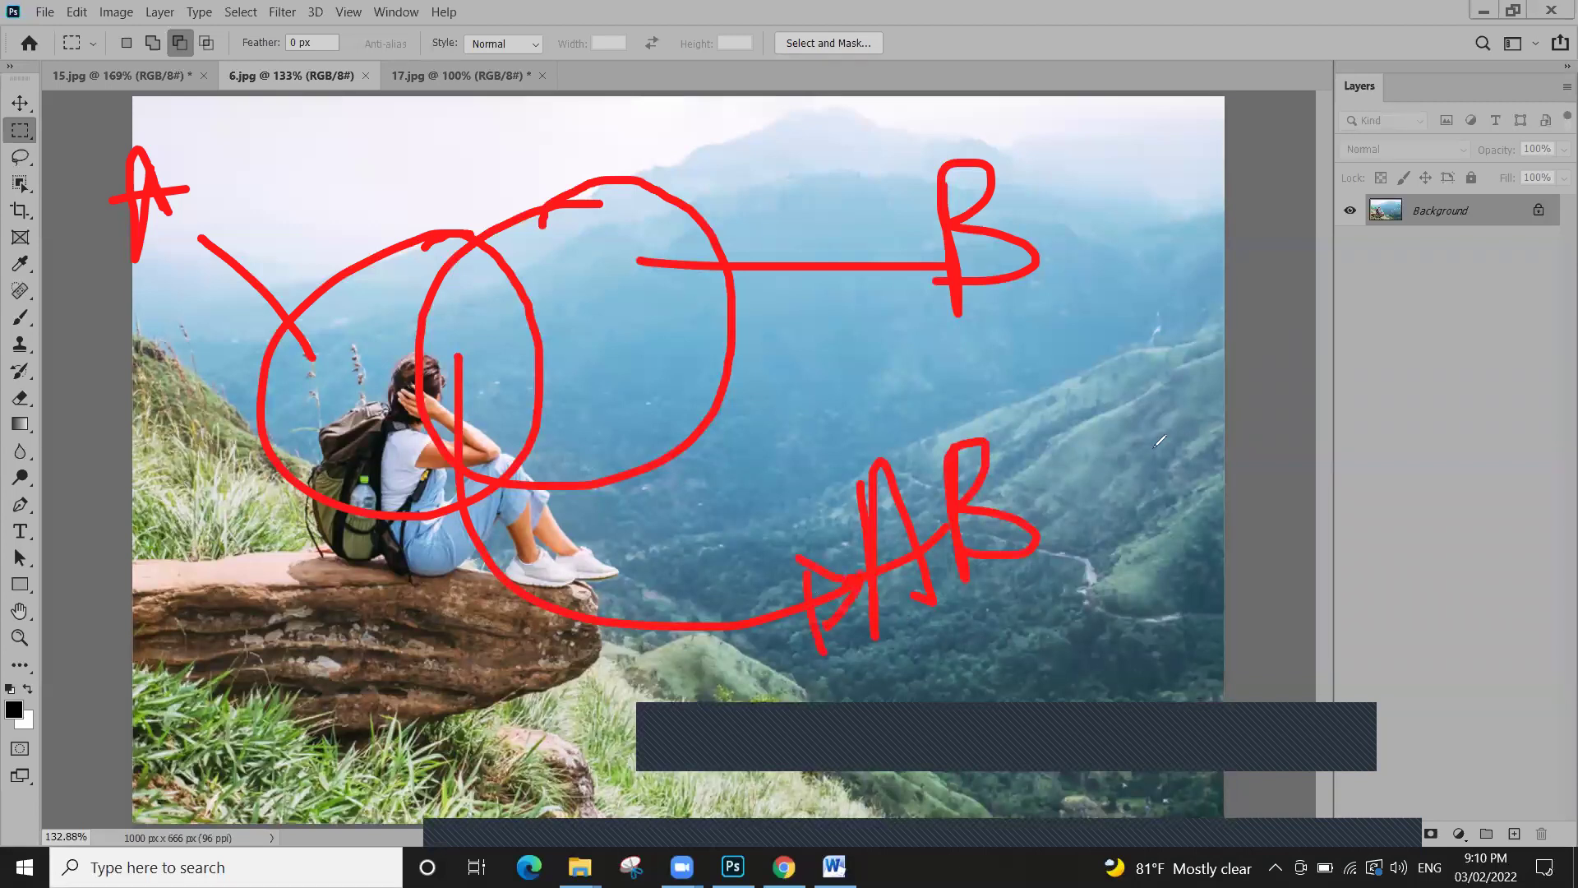
left_click_drag(1145, 509, 1218, 509)
left_click_drag(1227, 362, 1239, 485)
mouse_move(1222, 370)
left_mouse_down()
mouse_move(1292, 456)
mouse_move(1224, 480)
left_mouse_up()
mouse_move(1285, 282)
left_mouse_down()
mouse_move(1482, 397)
mouse_move(1361, 344)
left_mouse_up()
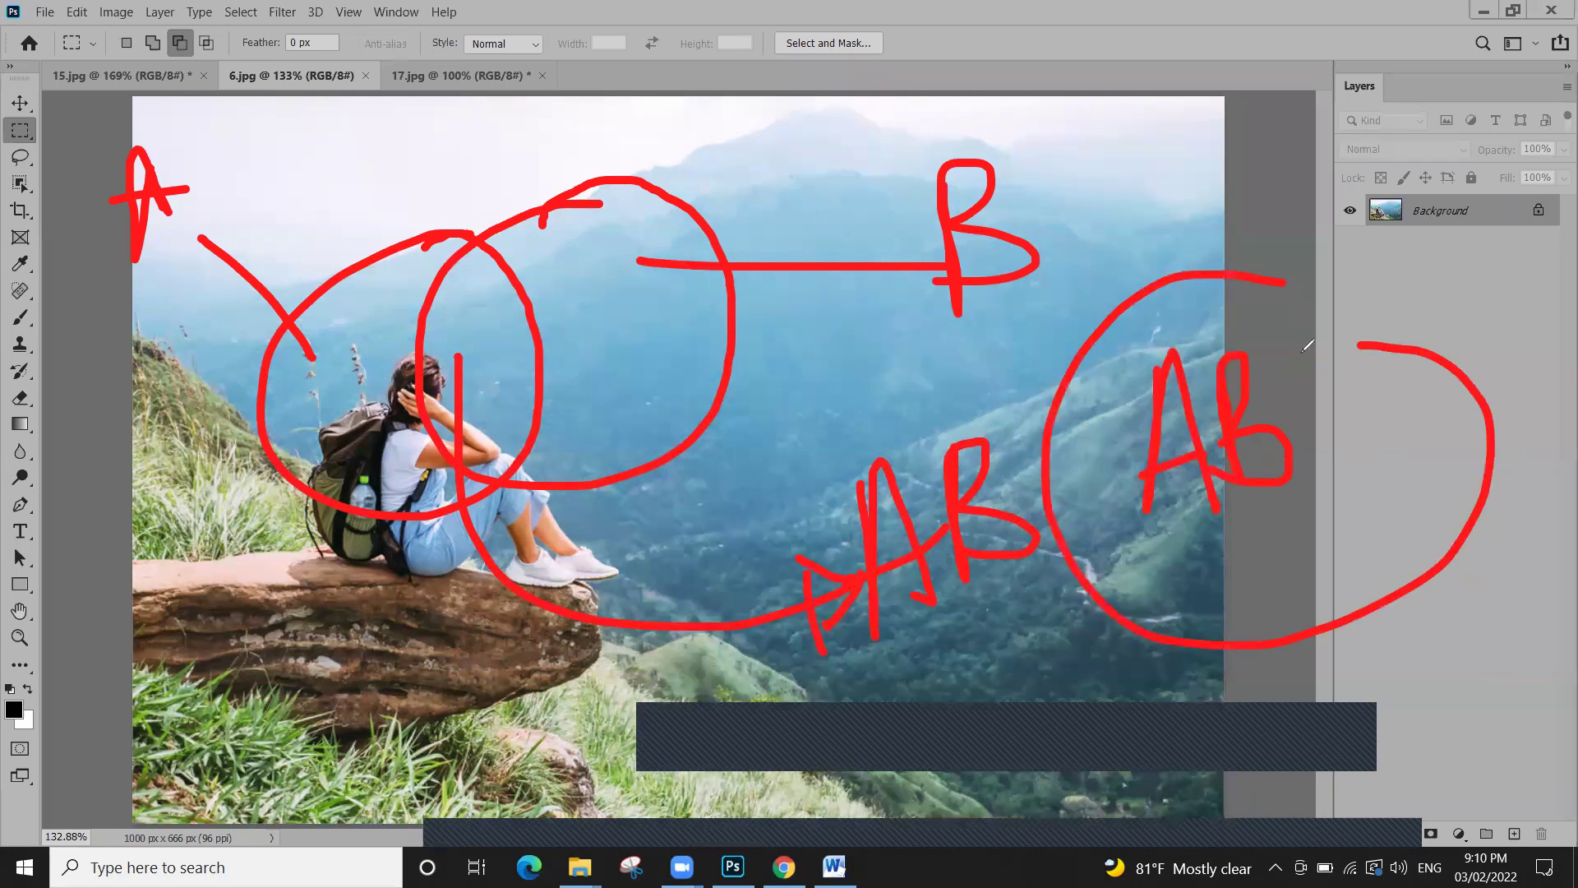
left_click_drag(1356, 452, 1529, 355)
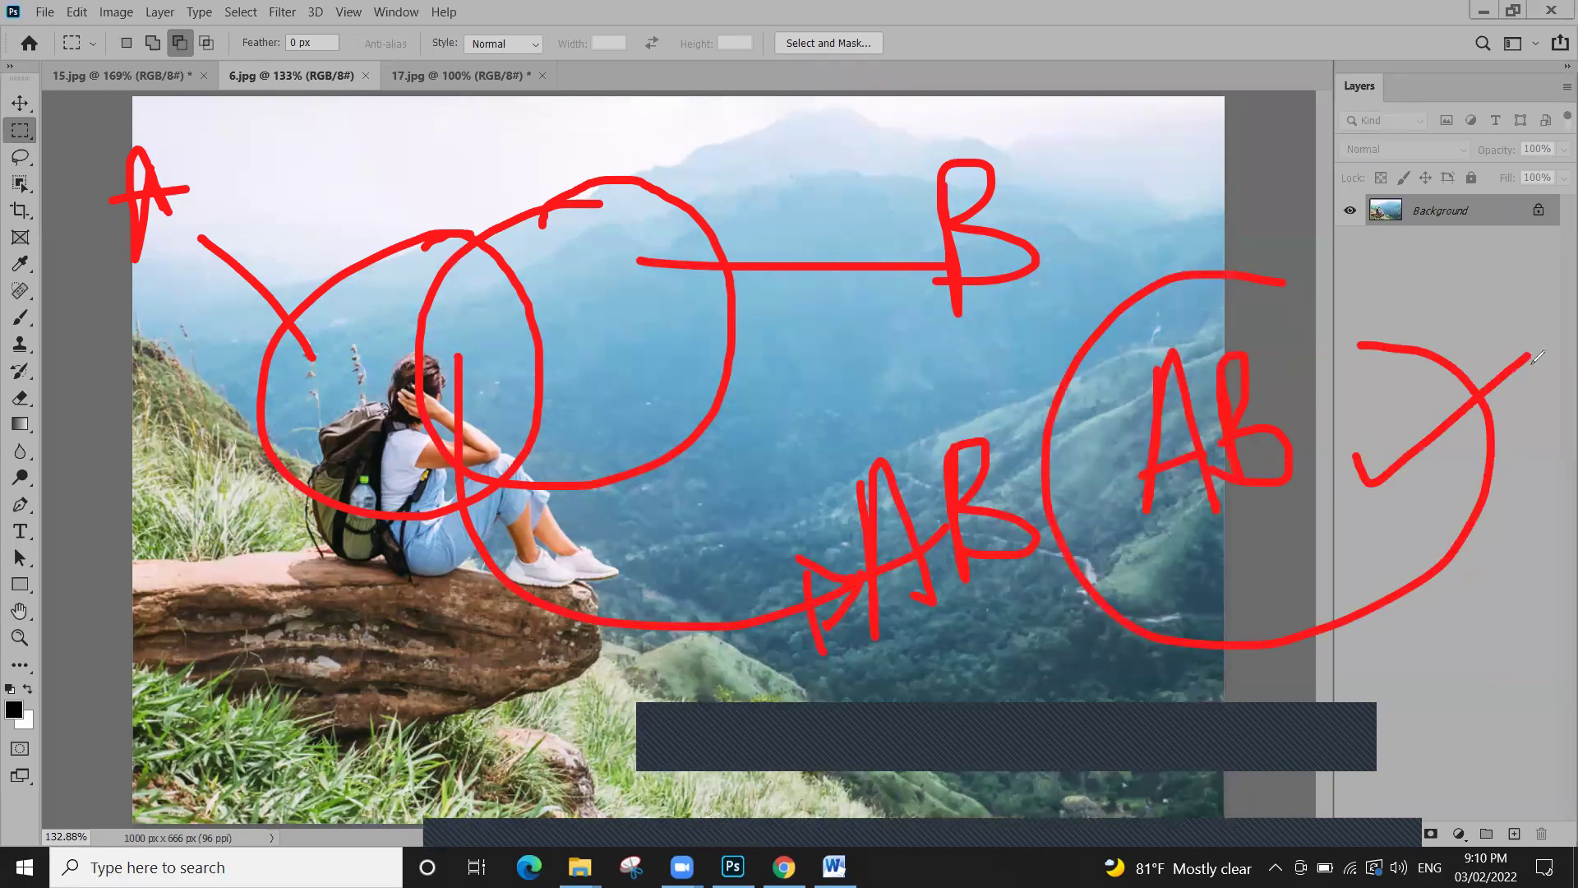
mouse_move(1183, 314)
left_mouse_down()
mouse_move(1175, 497)
mouse_move(1013, 436)
left_mouse_up()
left_click(452, 327)
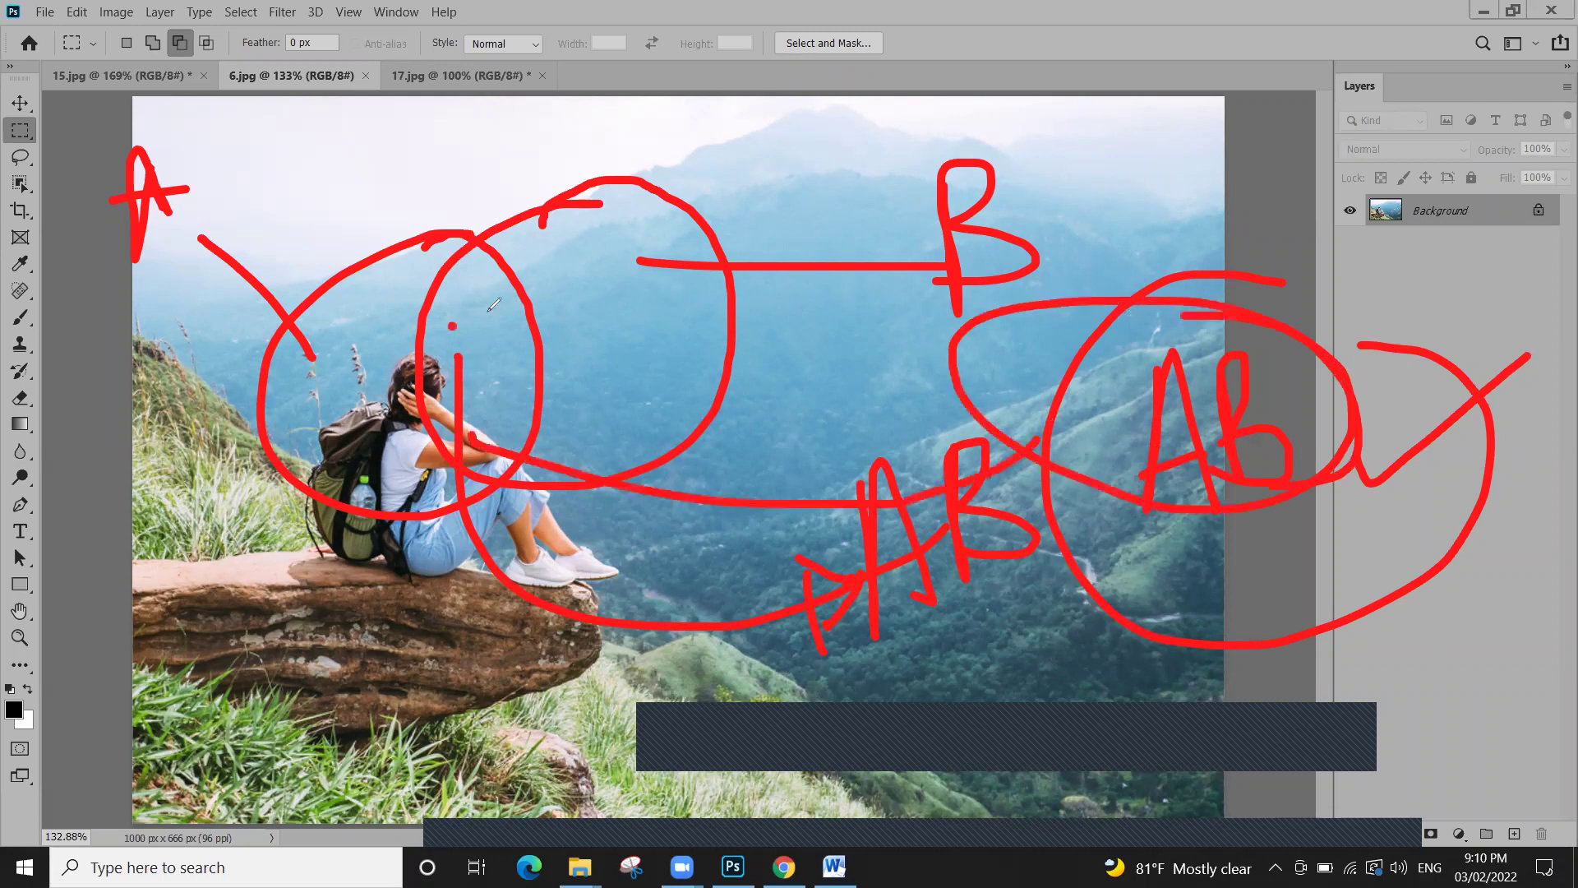
left_click_drag(494, 305, 497, 407)
left_click(1264, 761)
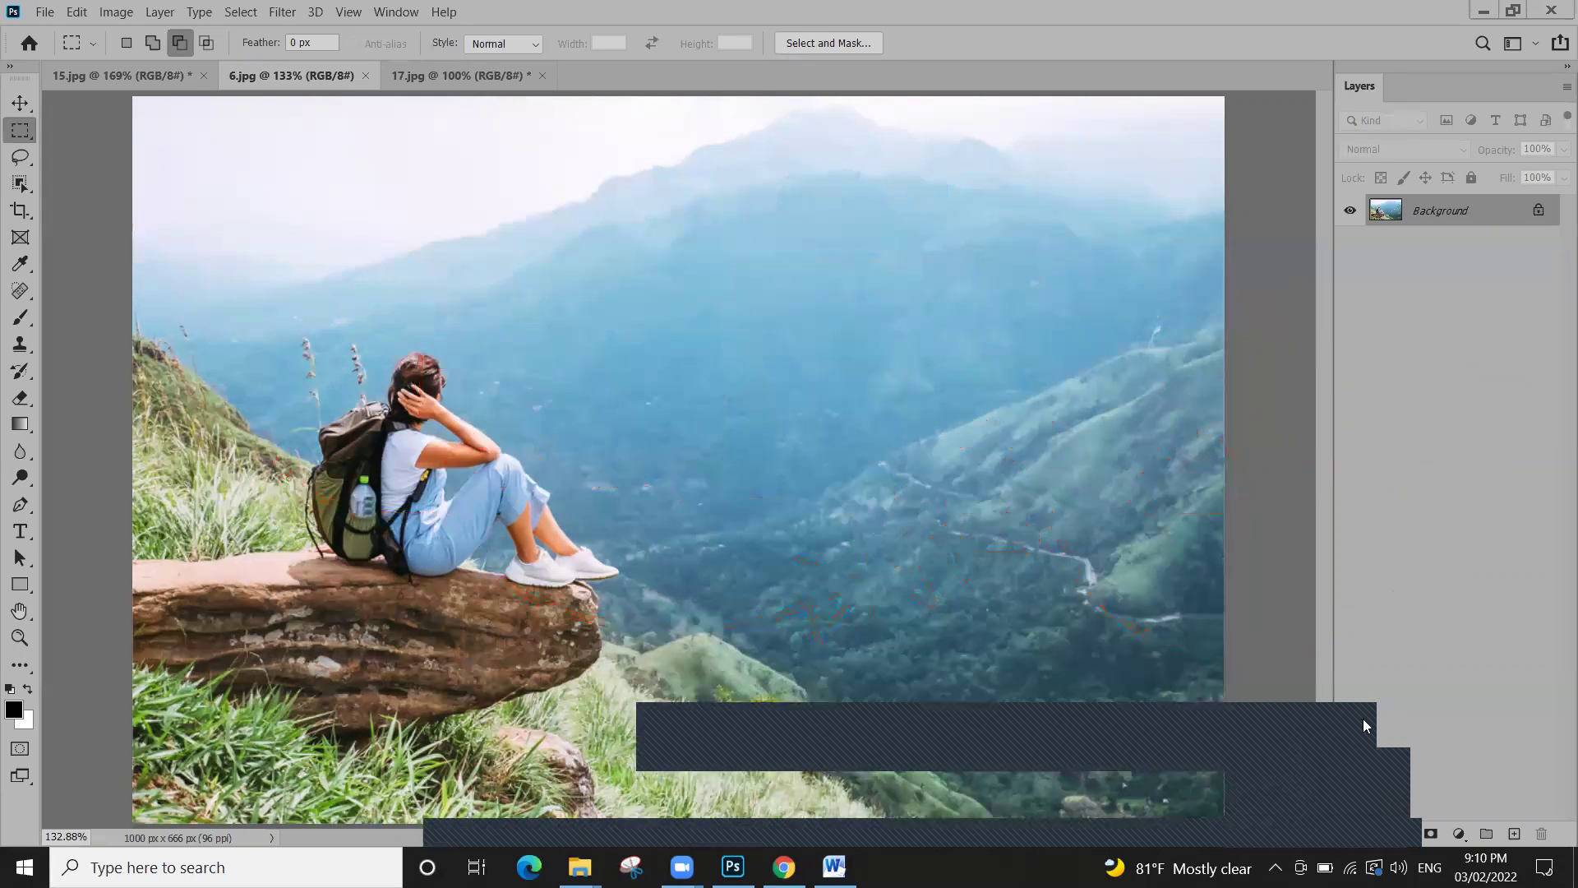
left_click(1363, 719)
Replace the selection in 6.jpg with a wide rectangular marquee over the mountains, using New selection mode
left_click(22, 138)
left_click(126, 43)
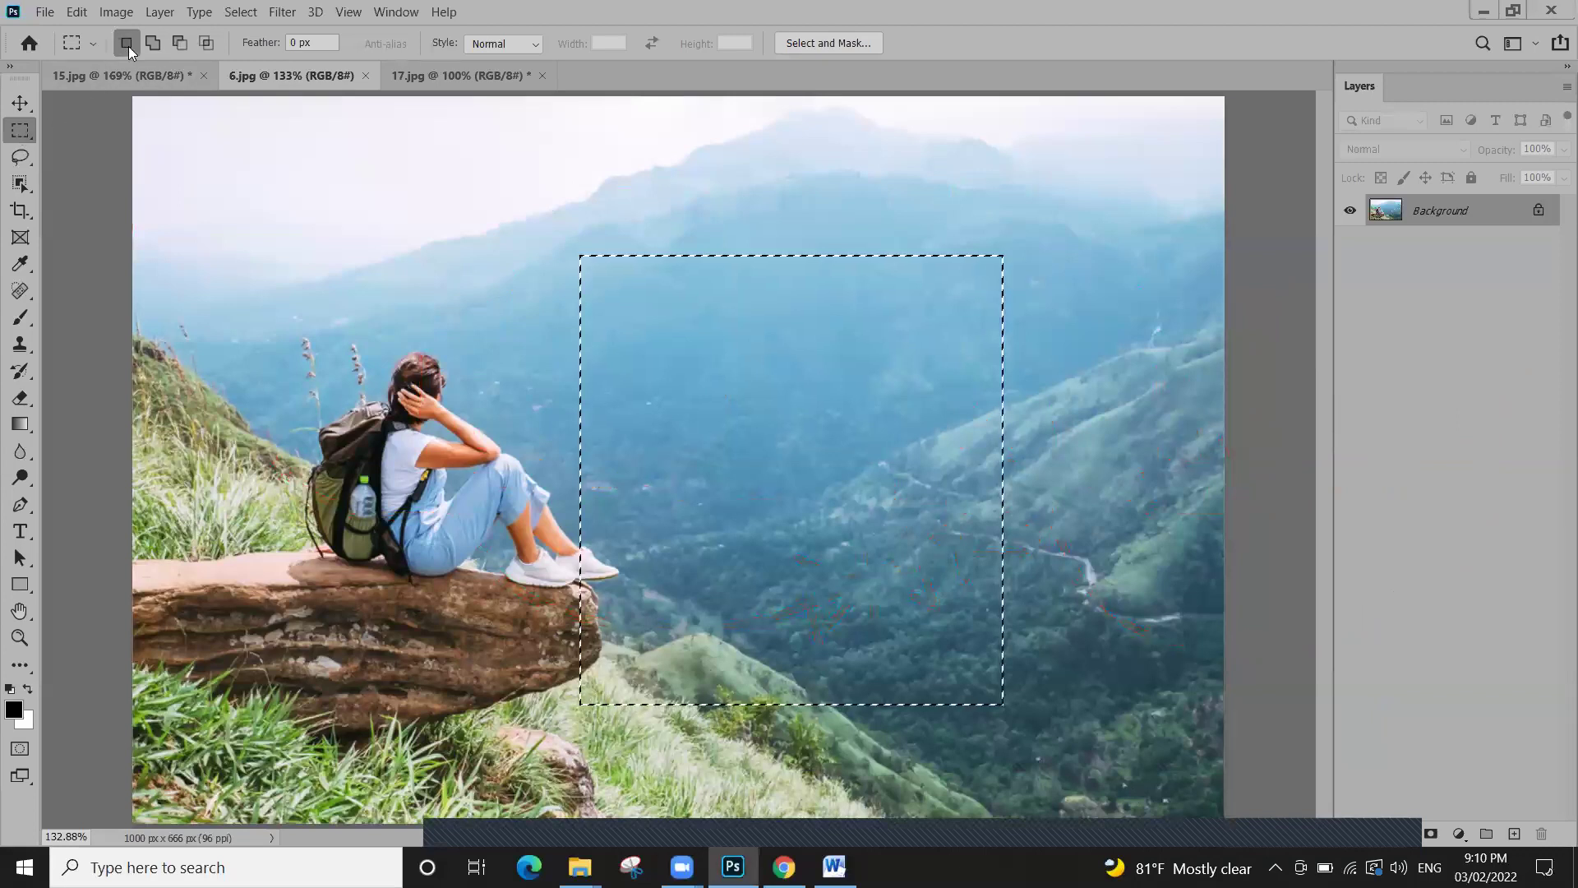
left_click(492, 392)
left_click_drag(485, 264, 893, 436)
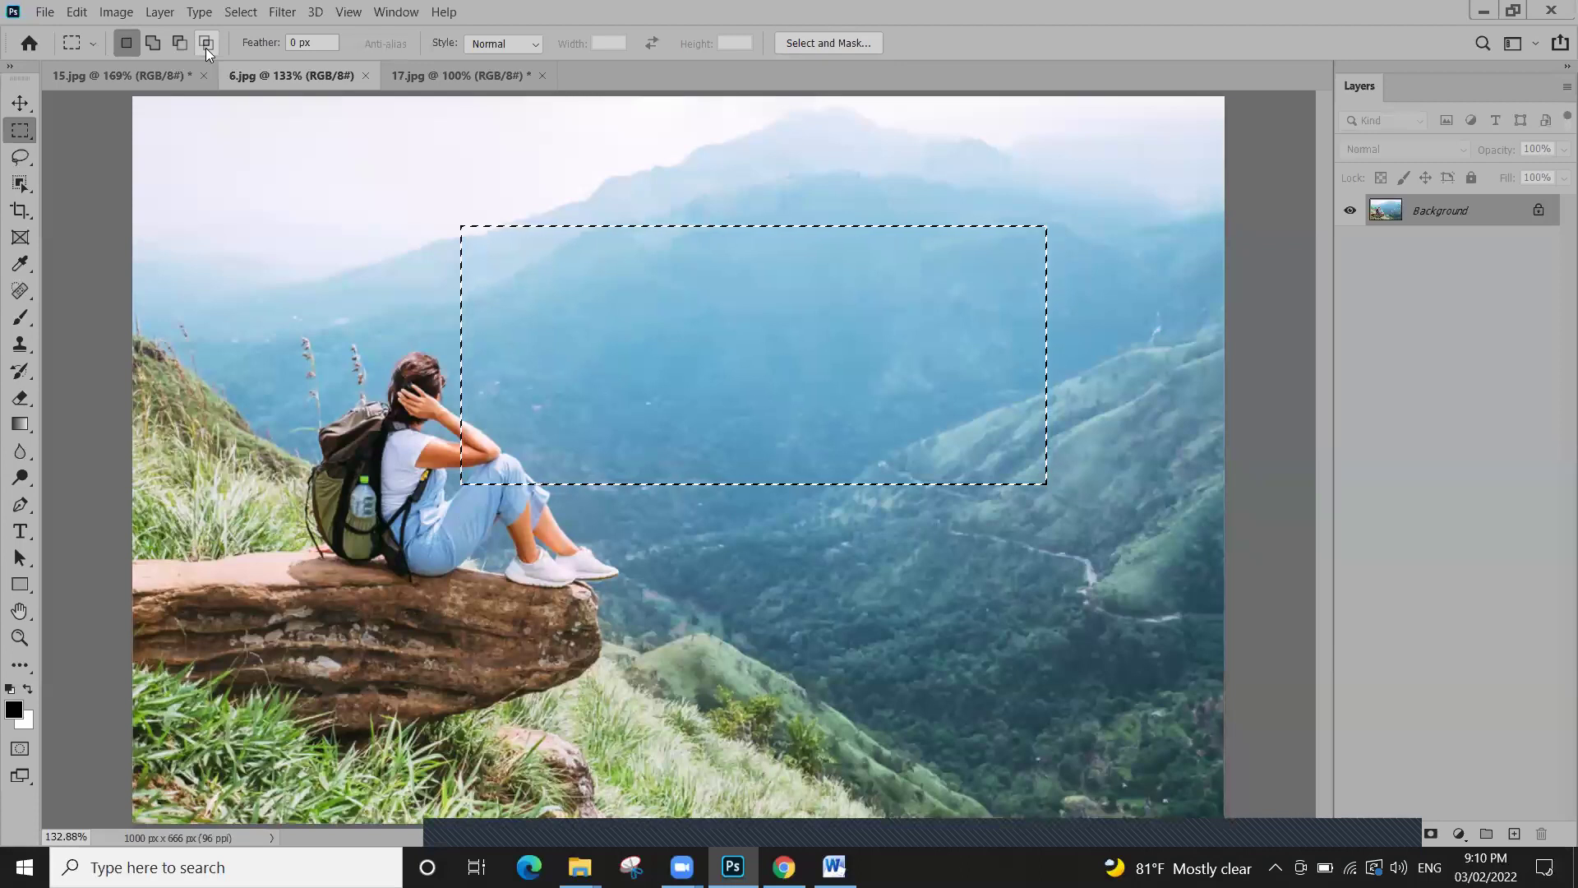
Reduce the wide marquee to a small rectangle over the mountains by crossing it with successive rectangles in Intersect with selection mode
left_click(206, 44)
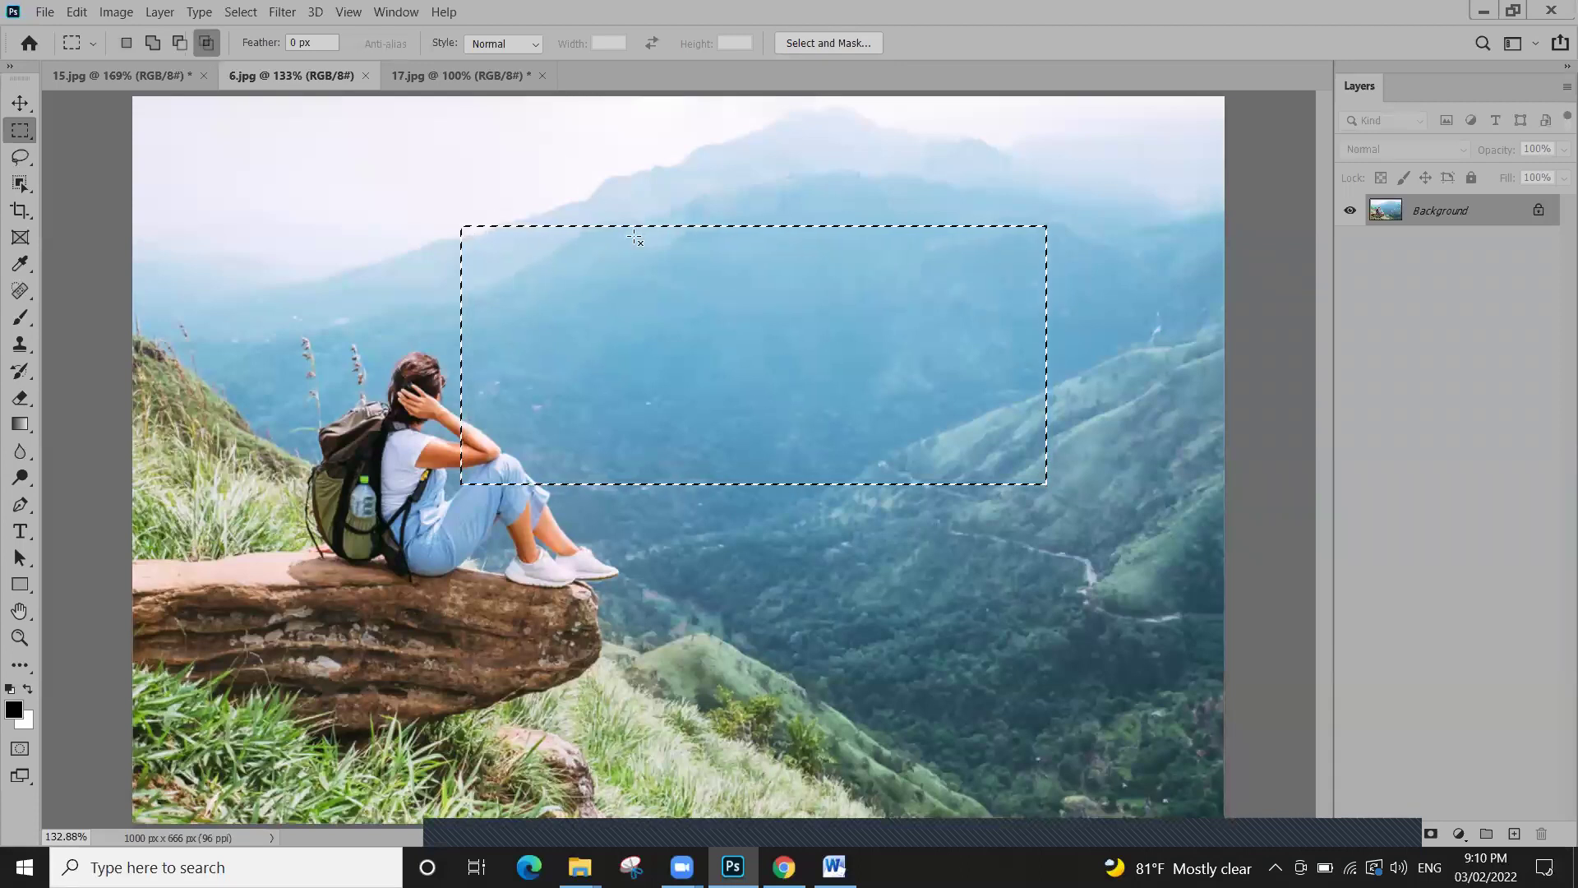
left_click_drag(642, 149, 925, 690)
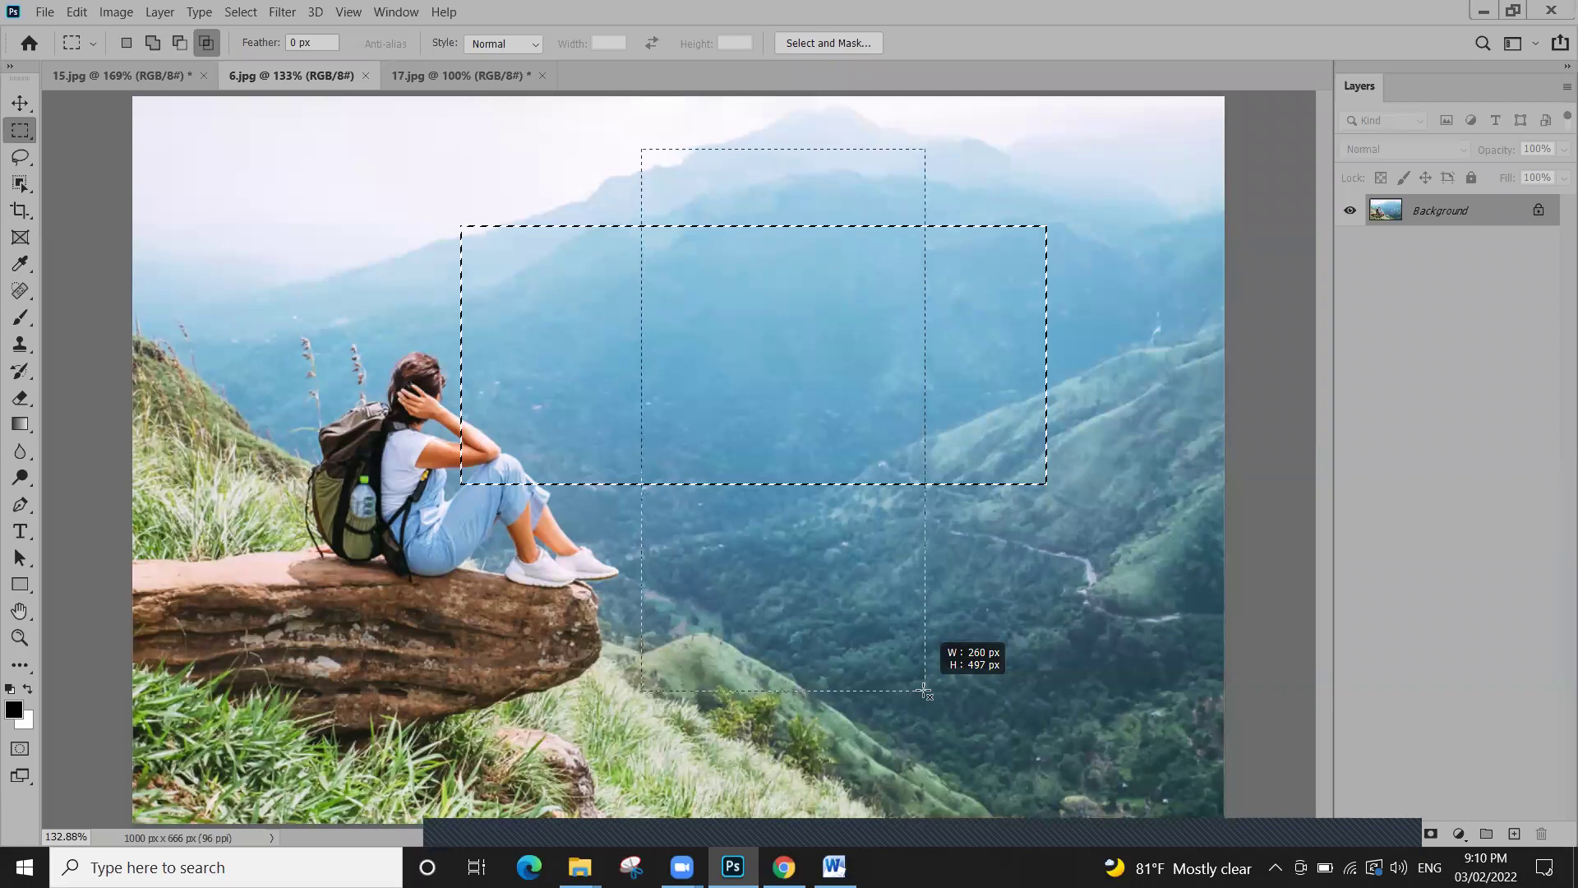
left_click_drag(924, 690, 924, 691)
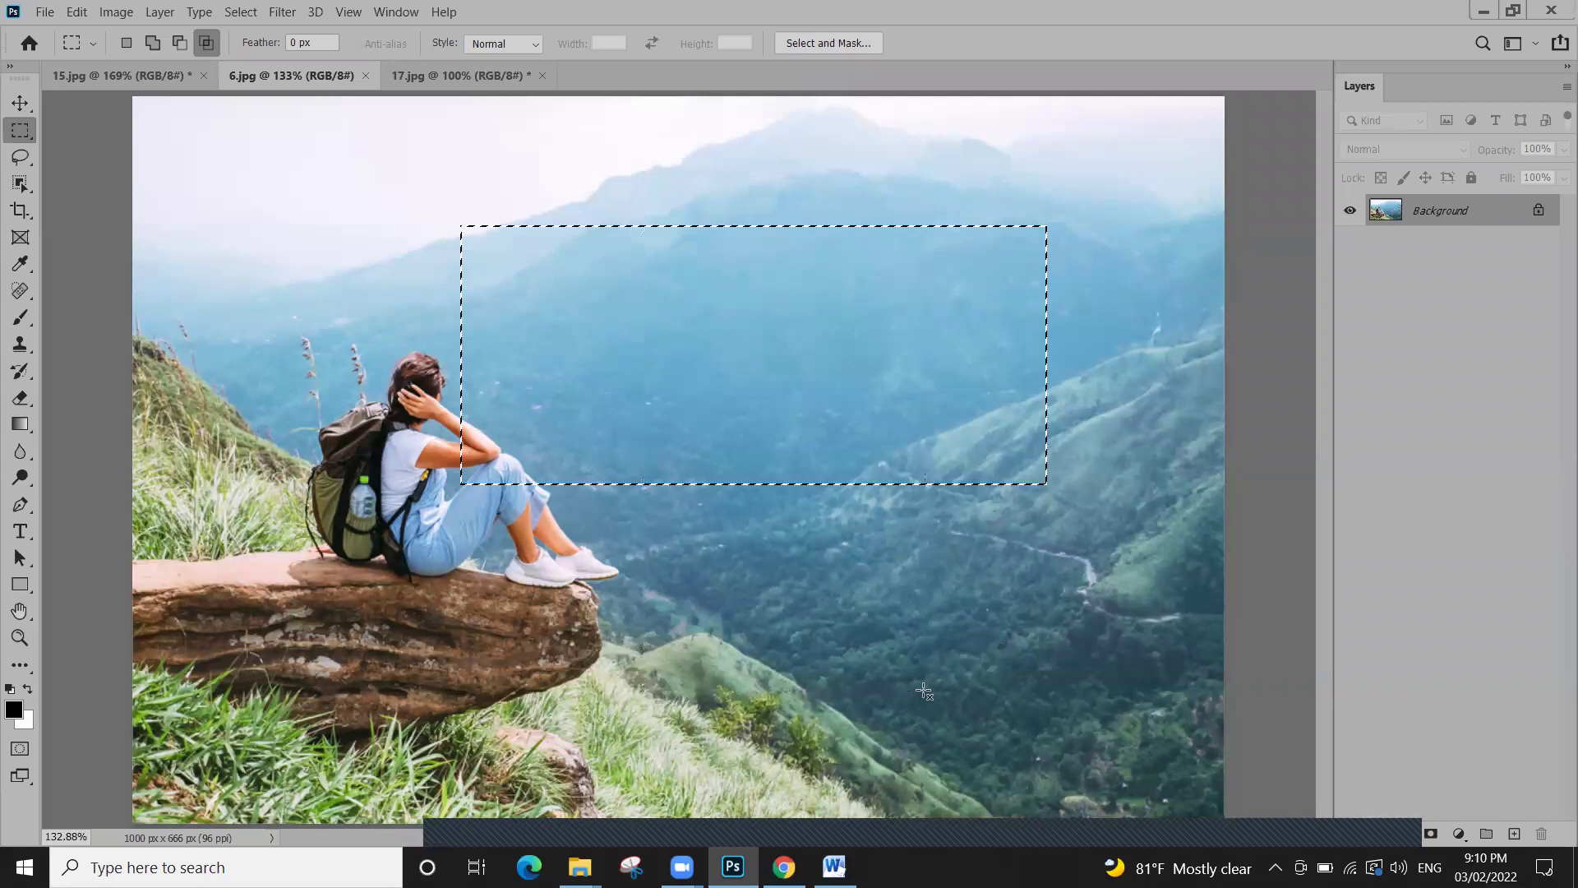
left_click_drag(548, 263, 1051, 388)
left_click_drag(732, 181, 861, 477)
left_click_drag(667, 285, 951, 327)
left_click_drag(749, 229, 822, 433)
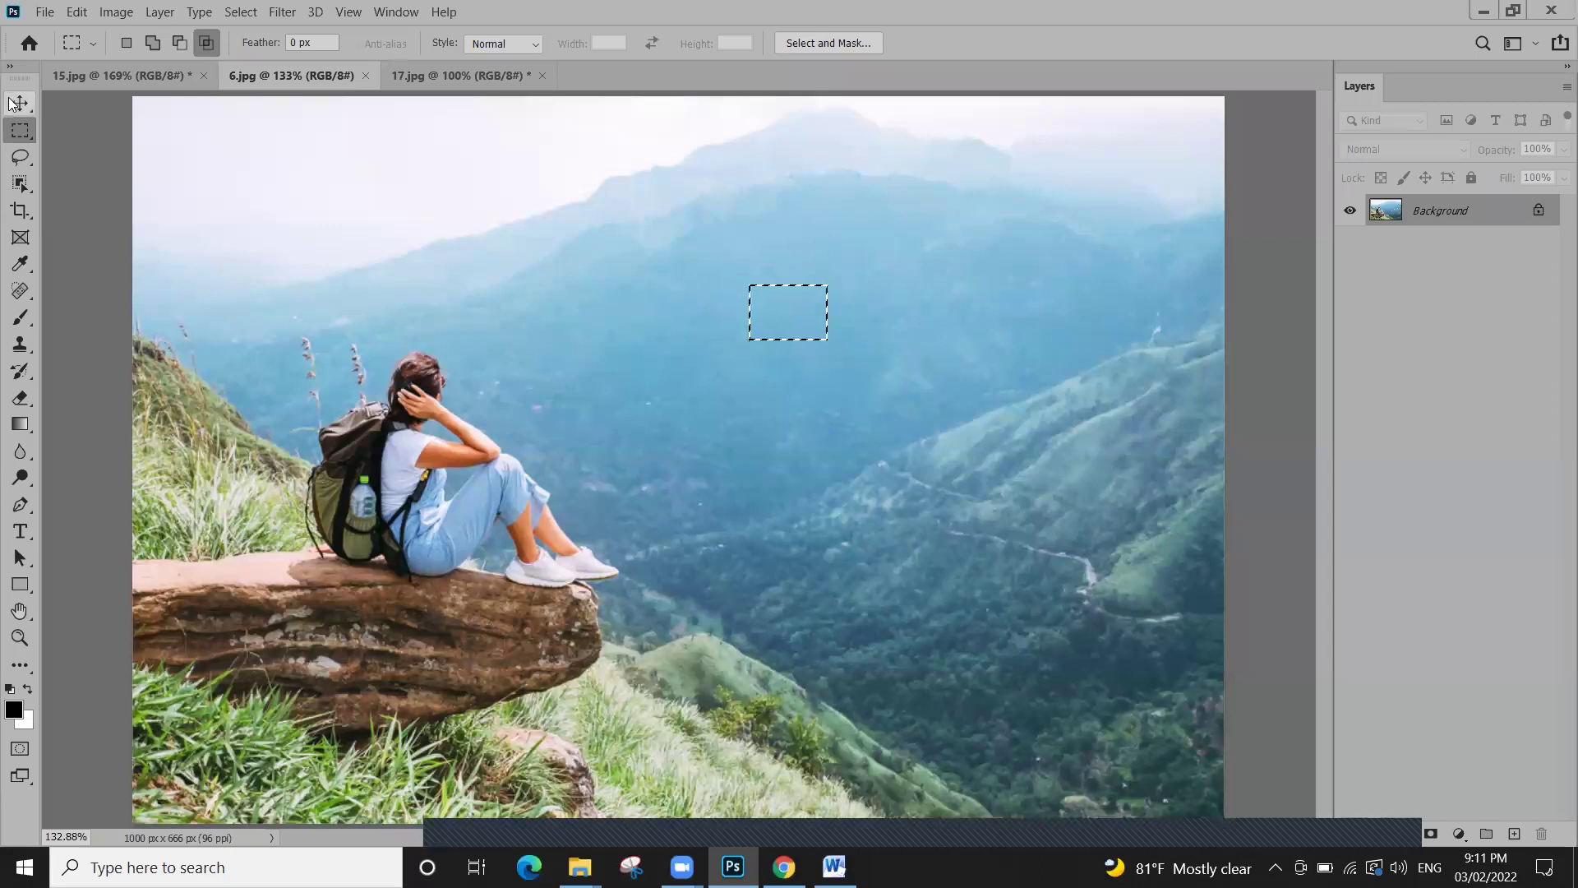
Draw a new rectangular marquee from the woman across the valley and add two blocks along its valley-side edge
left_click(126, 43)
left_click(506, 254)
left_click_drag(867, 570, 869, 573)
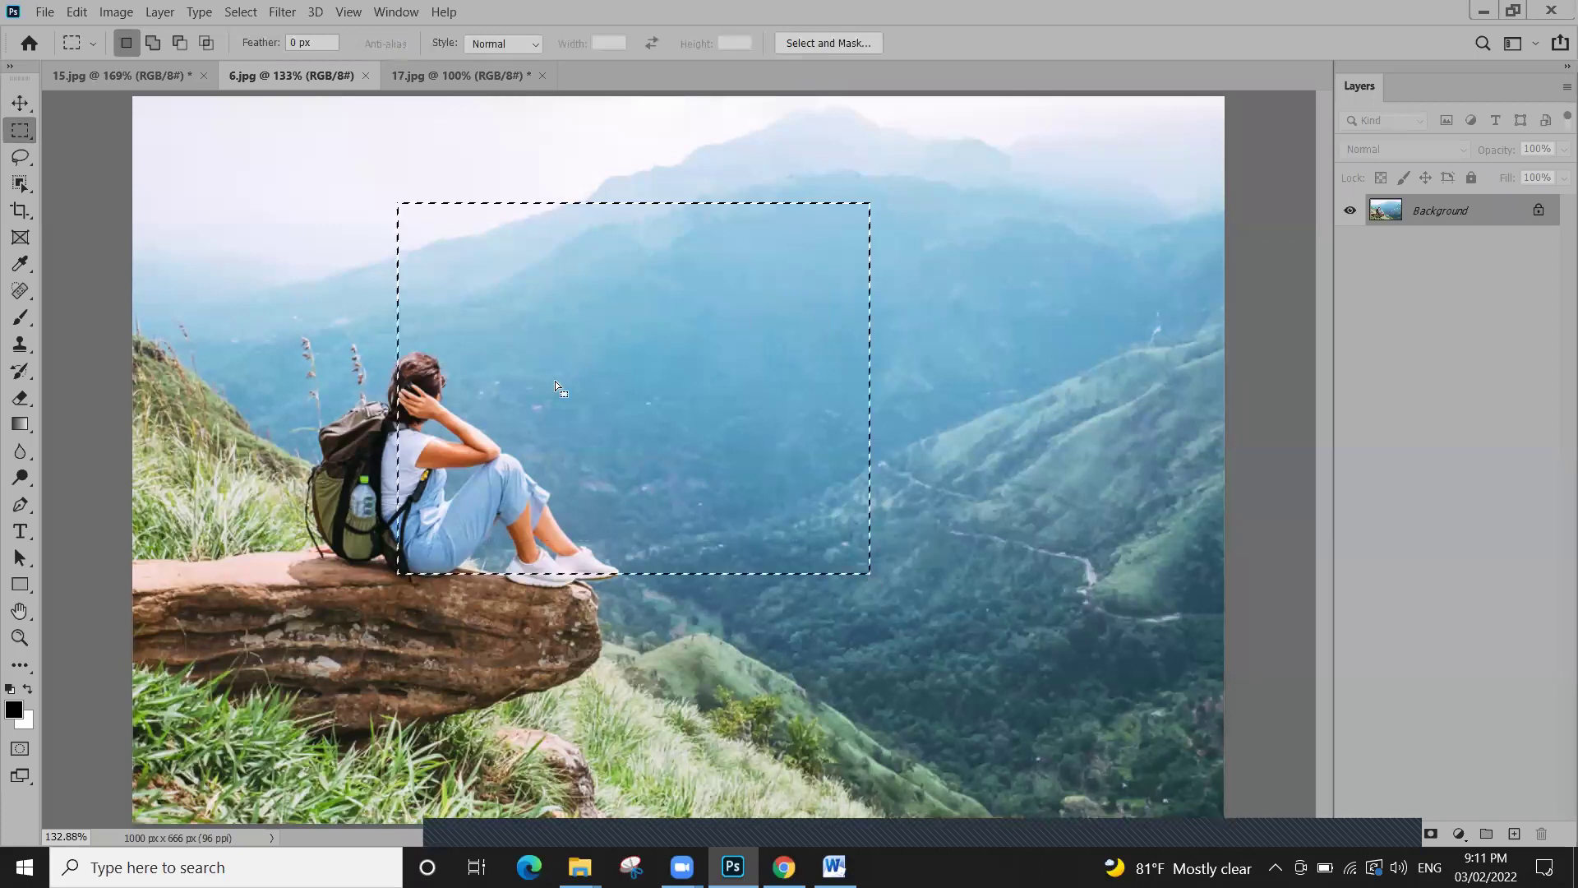
left_click(152, 43)
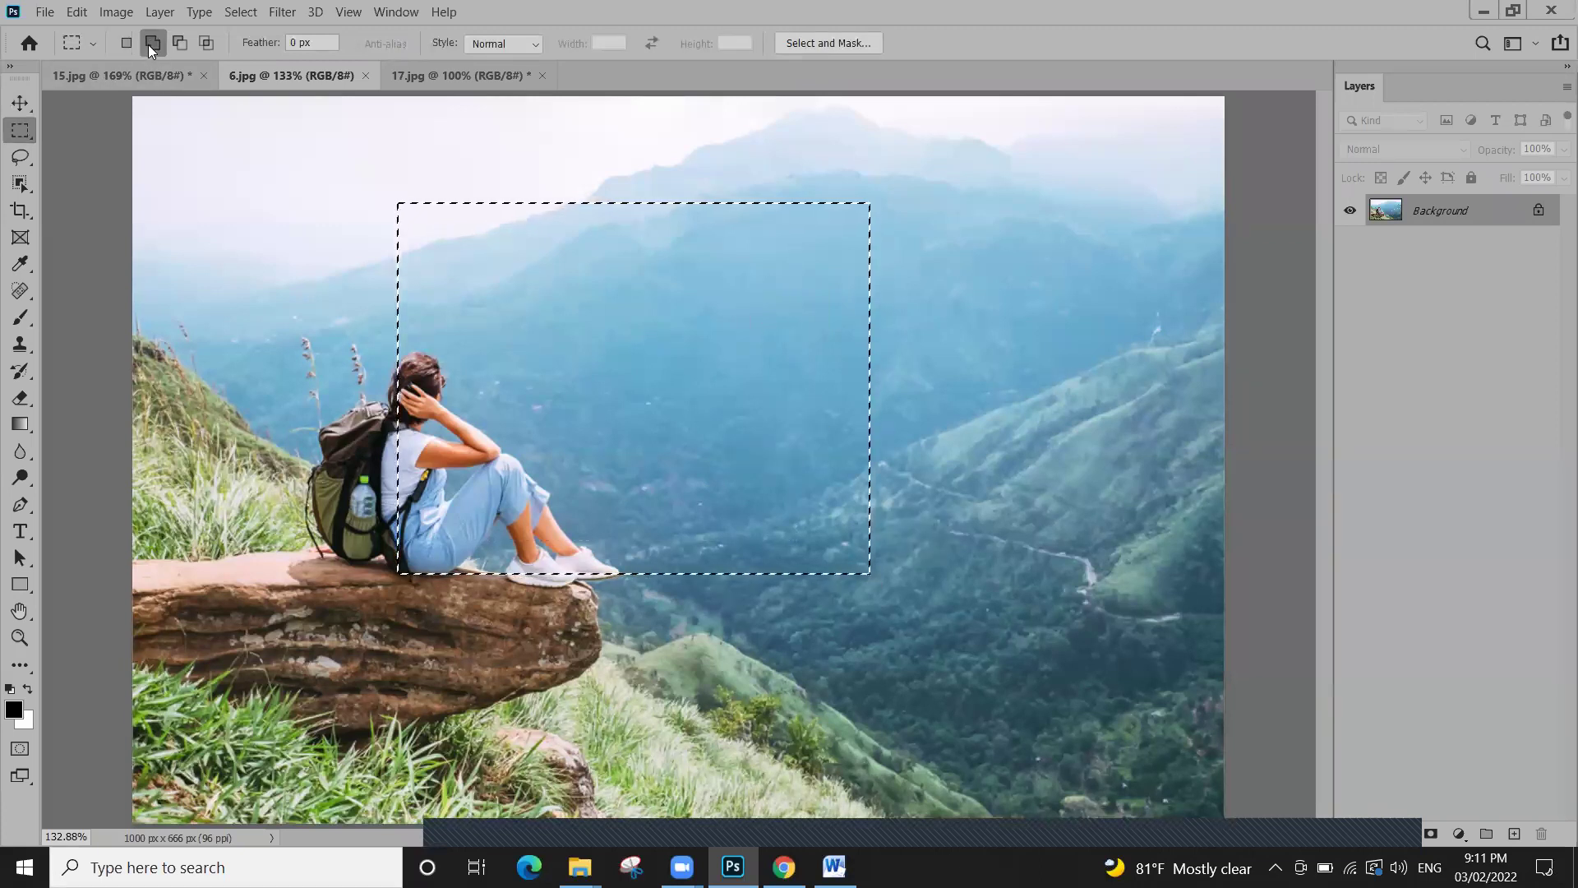
left_click_drag(870, 279, 1042, 382)
left_click_drag(870, 429, 1041, 557)
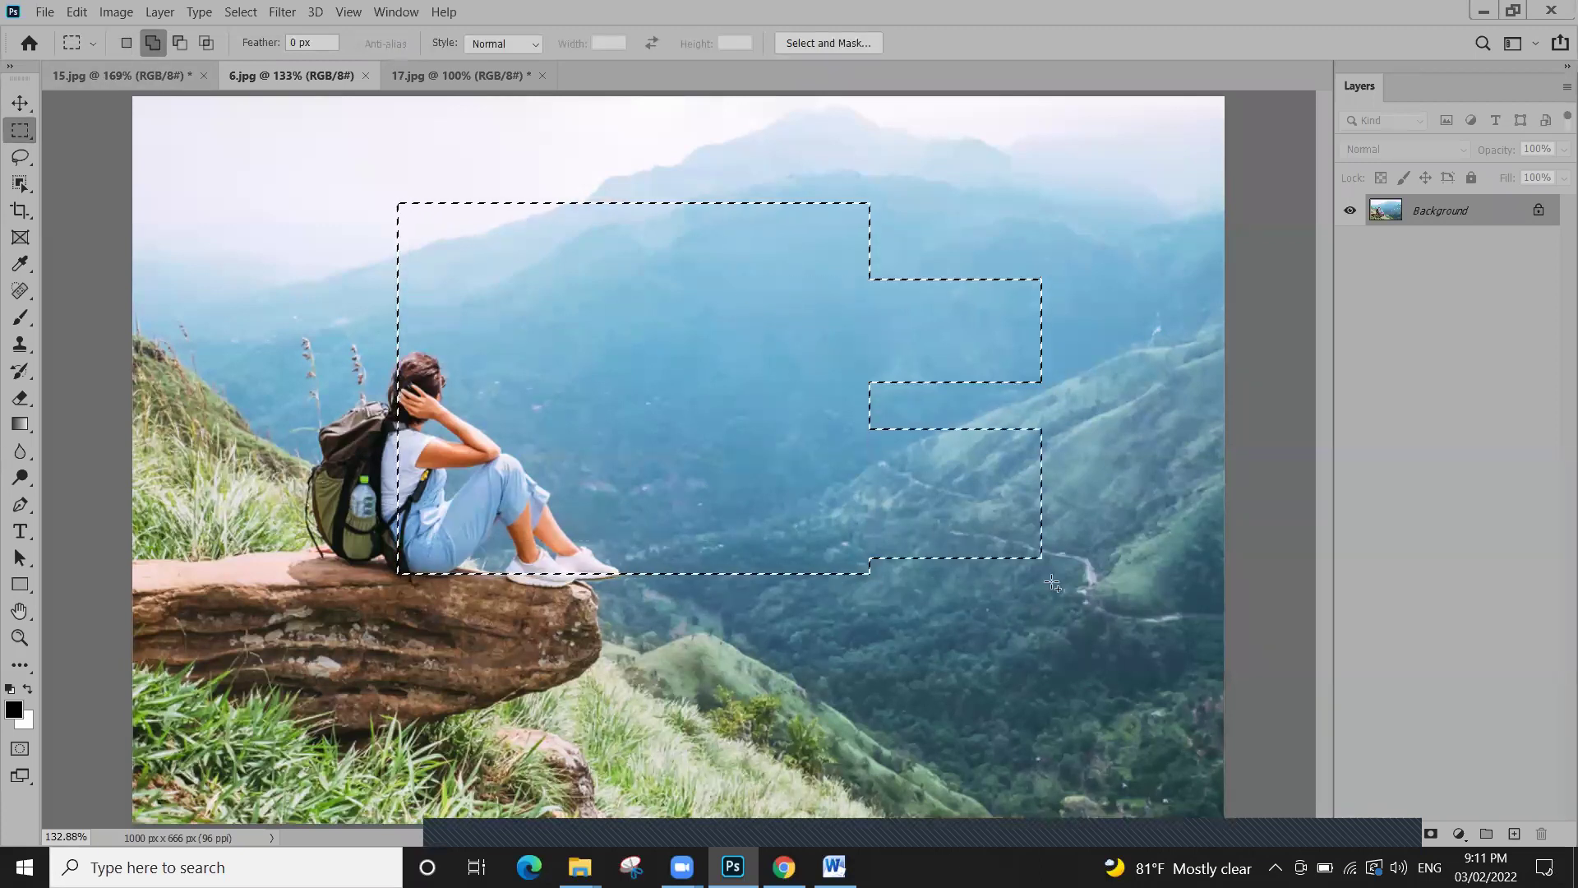
Subtract the valley-side part of the selection, intersect the rest with a thin strip above the woman's head, and clear it
left_click(180, 44)
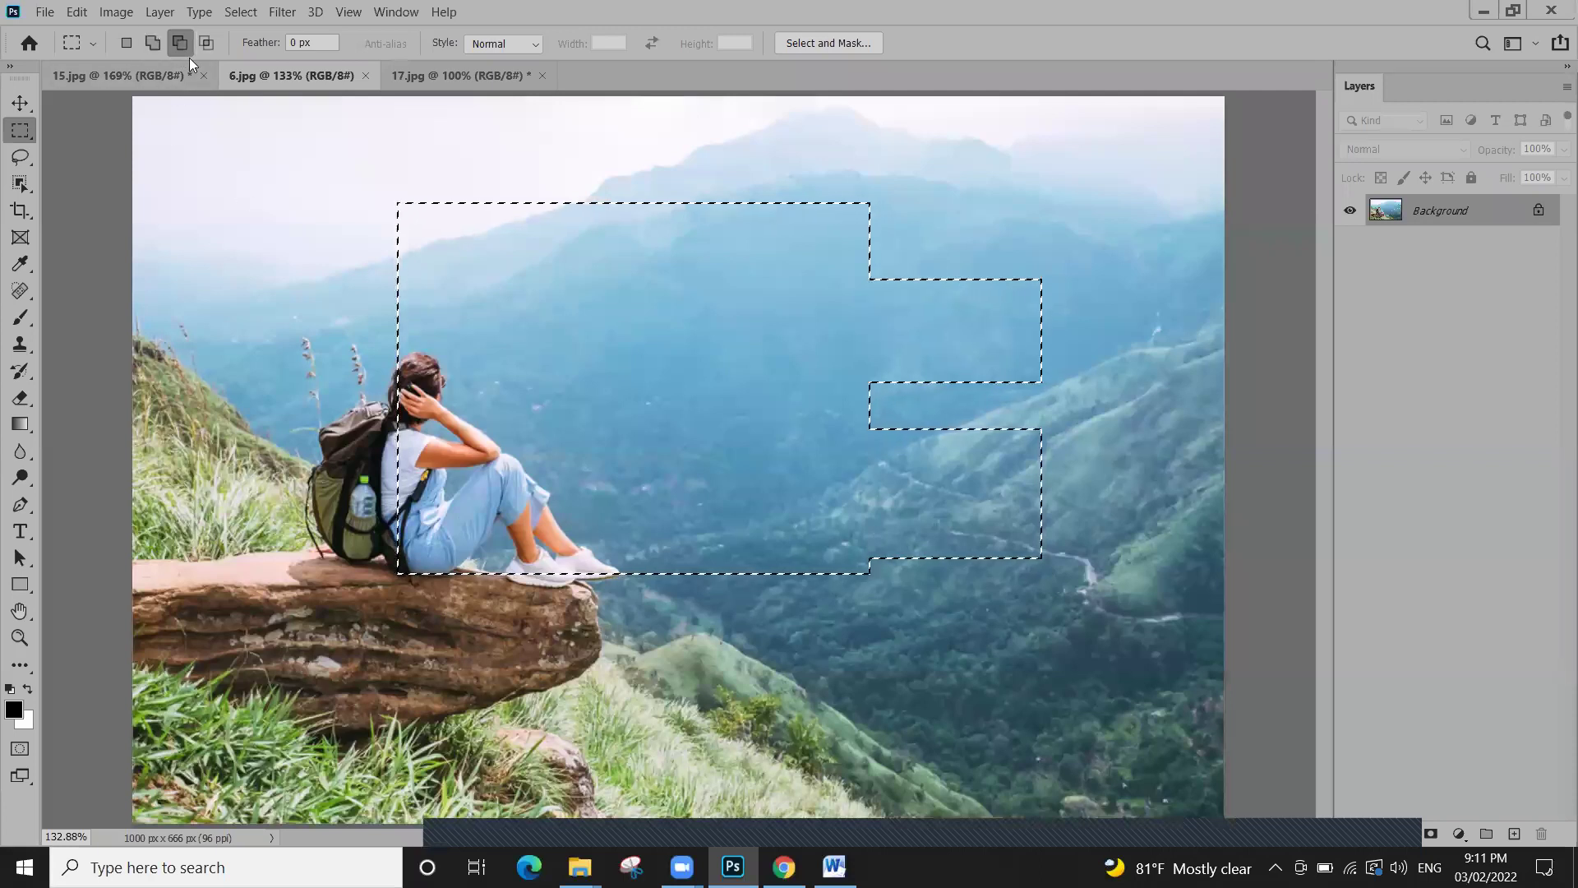
left_click_drag(750, 140, 1151, 703)
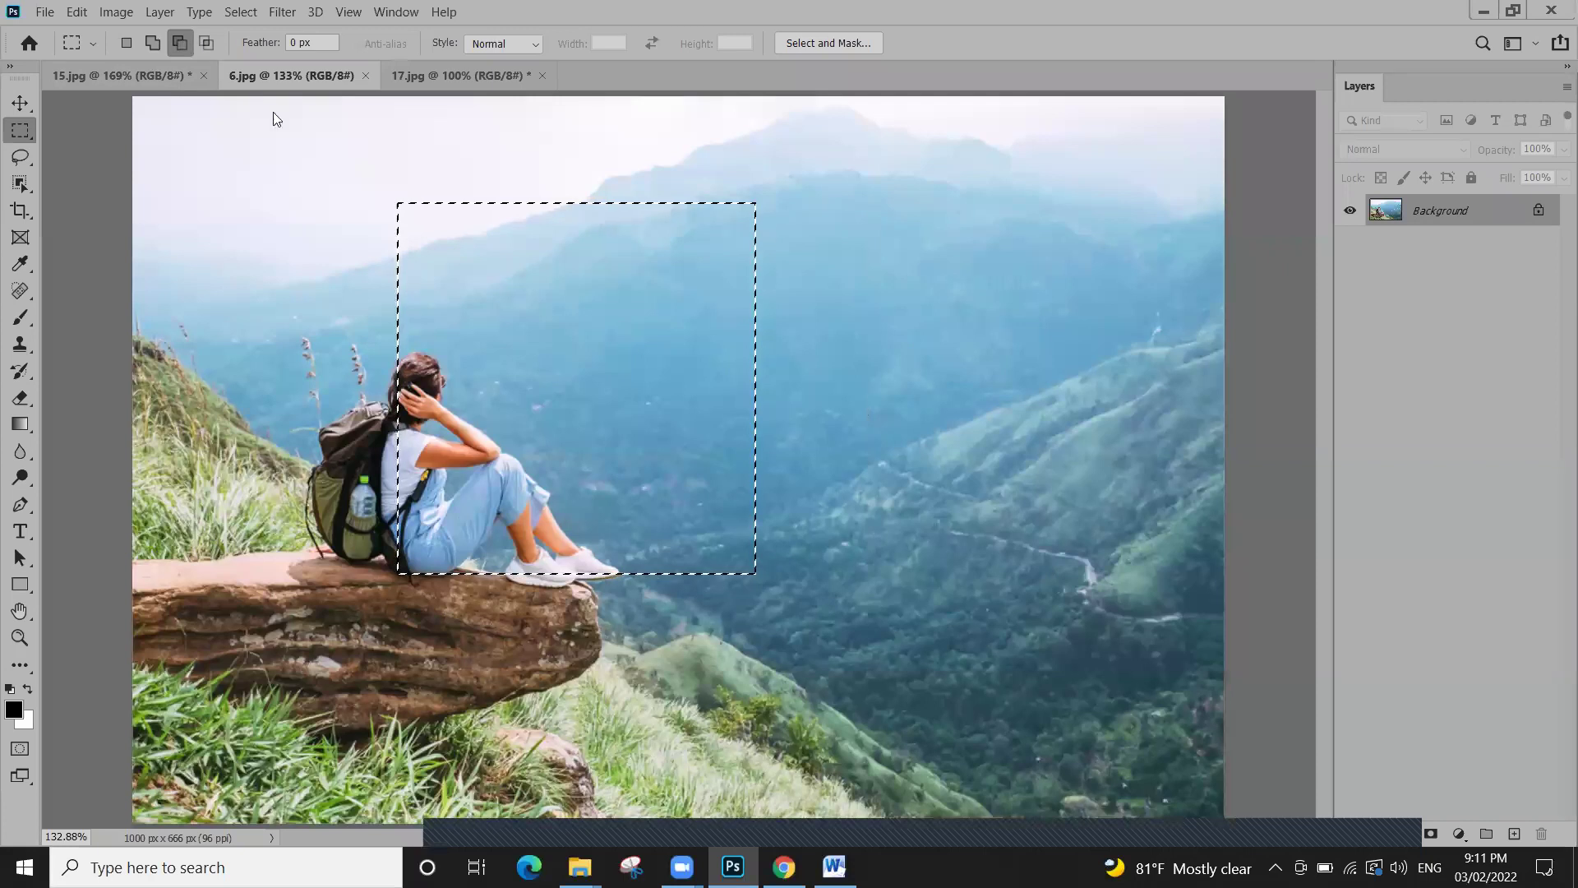
left_click_drag(312, 273, 919, 323)
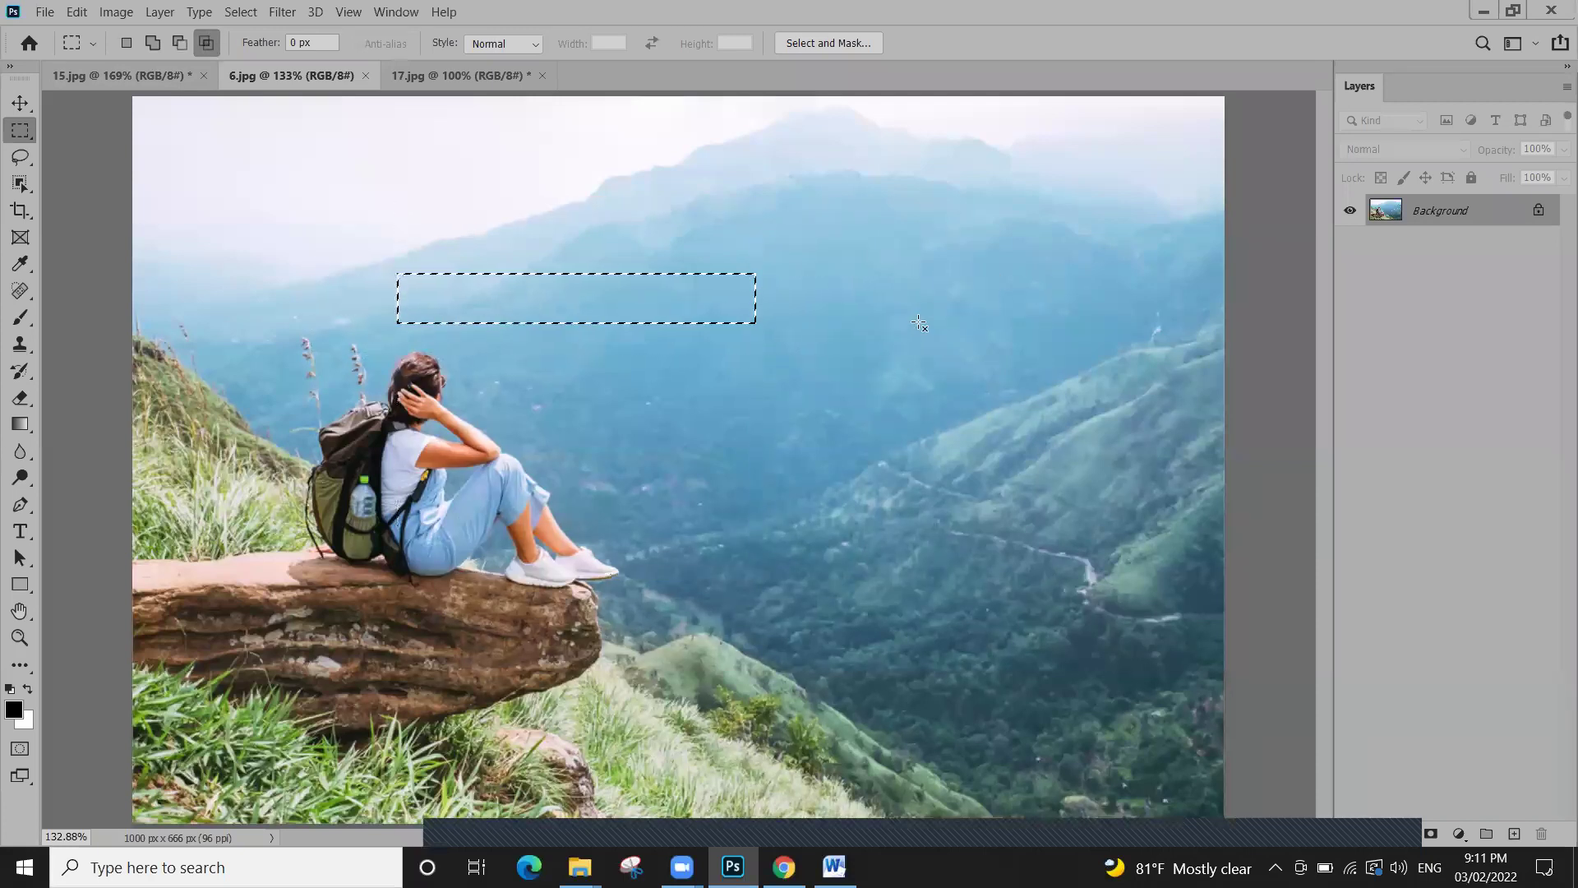
left_click(919, 325)
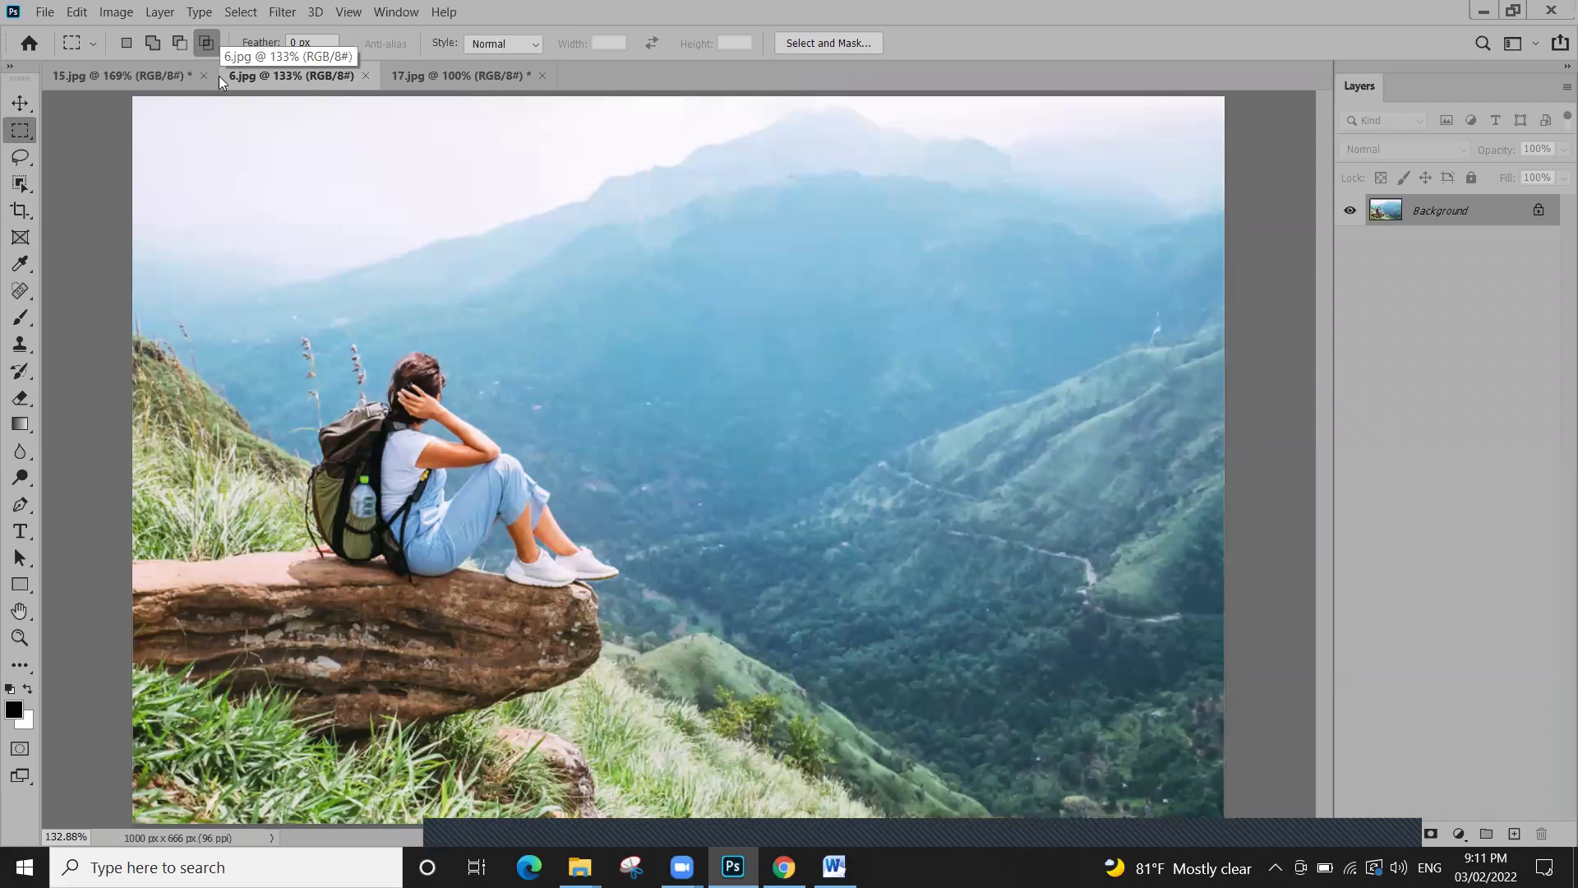
Draw a rectangular marquee in 6.jpg with the Rectangular Marquee tool, over the valley from the woman's shoes outward
right_click(25, 135)
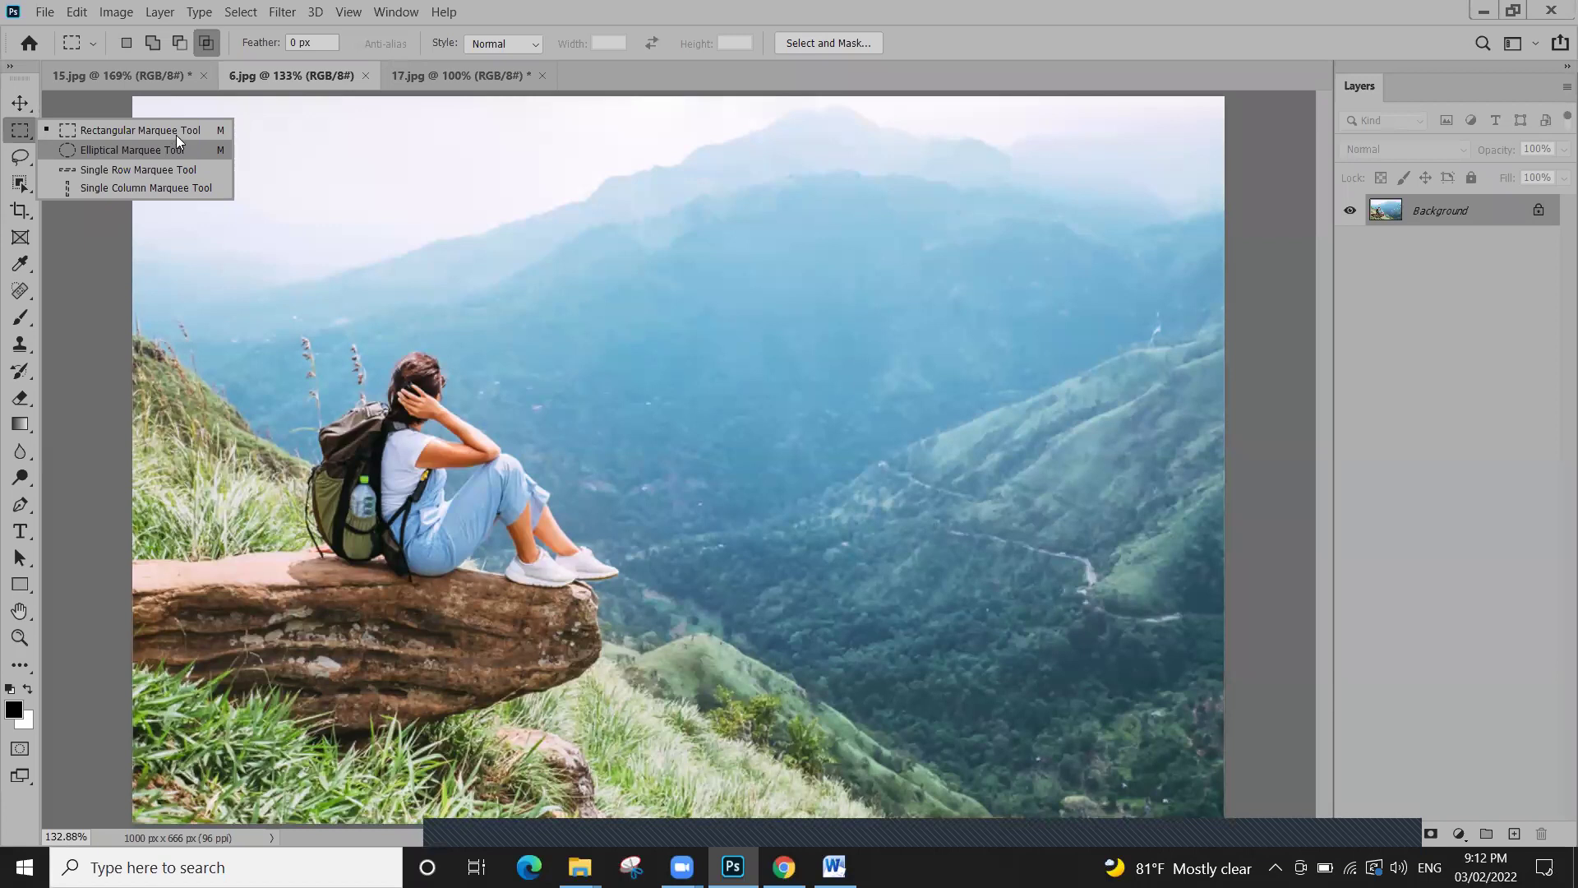
left_click(177, 131)
left_click_drag(578, 248, 893, 598)
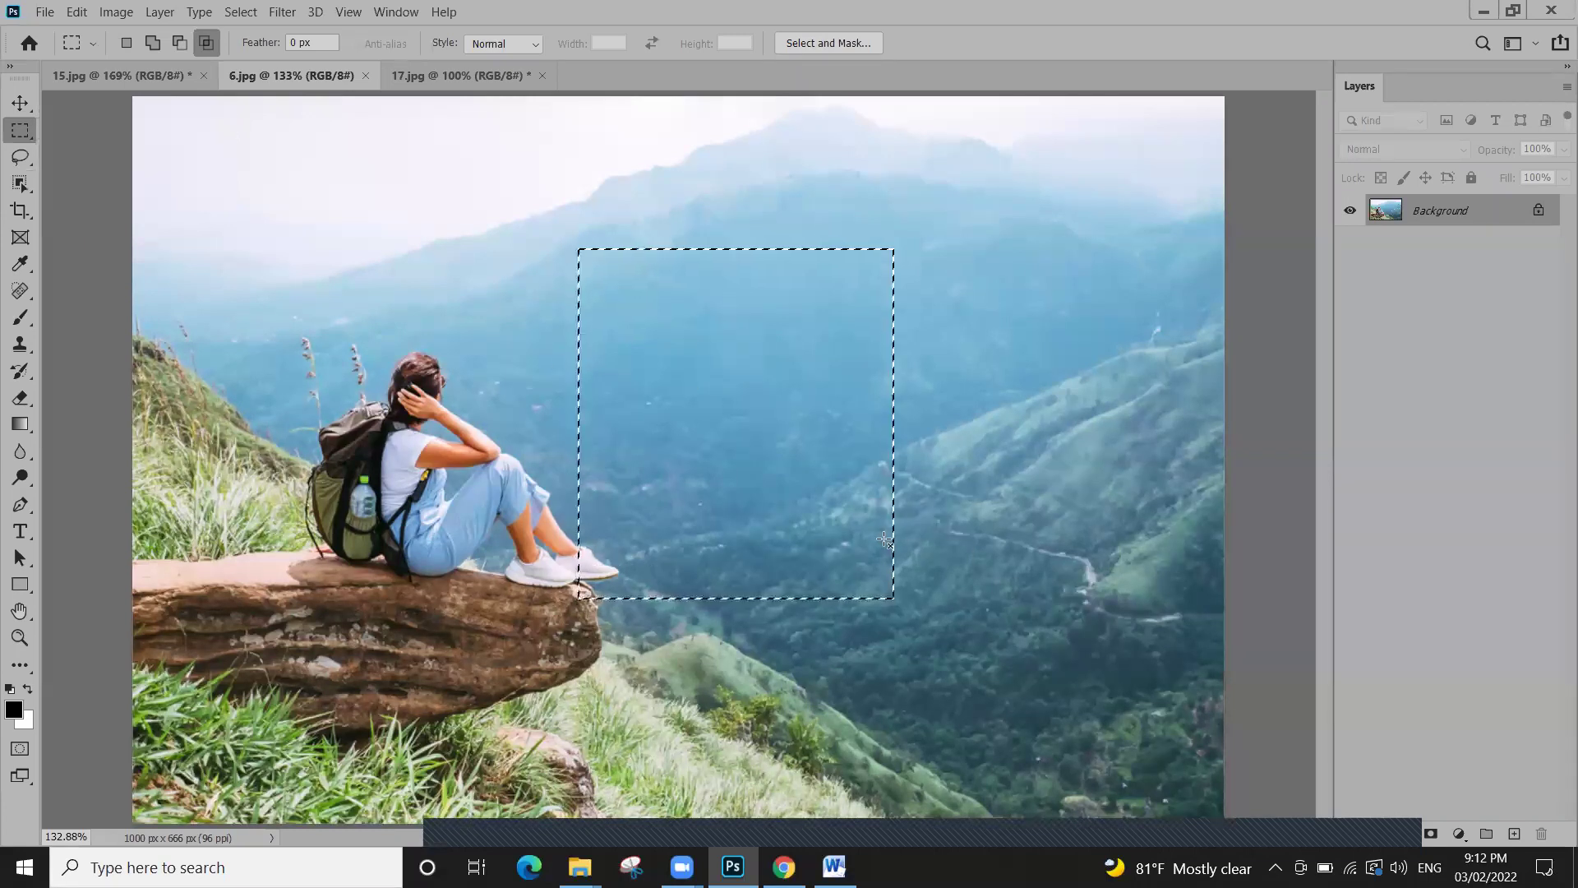
Paste the copied valley rectangle into 17.jpg and move it over the tea bushes below the large tree trunk
left_click(488, 74)
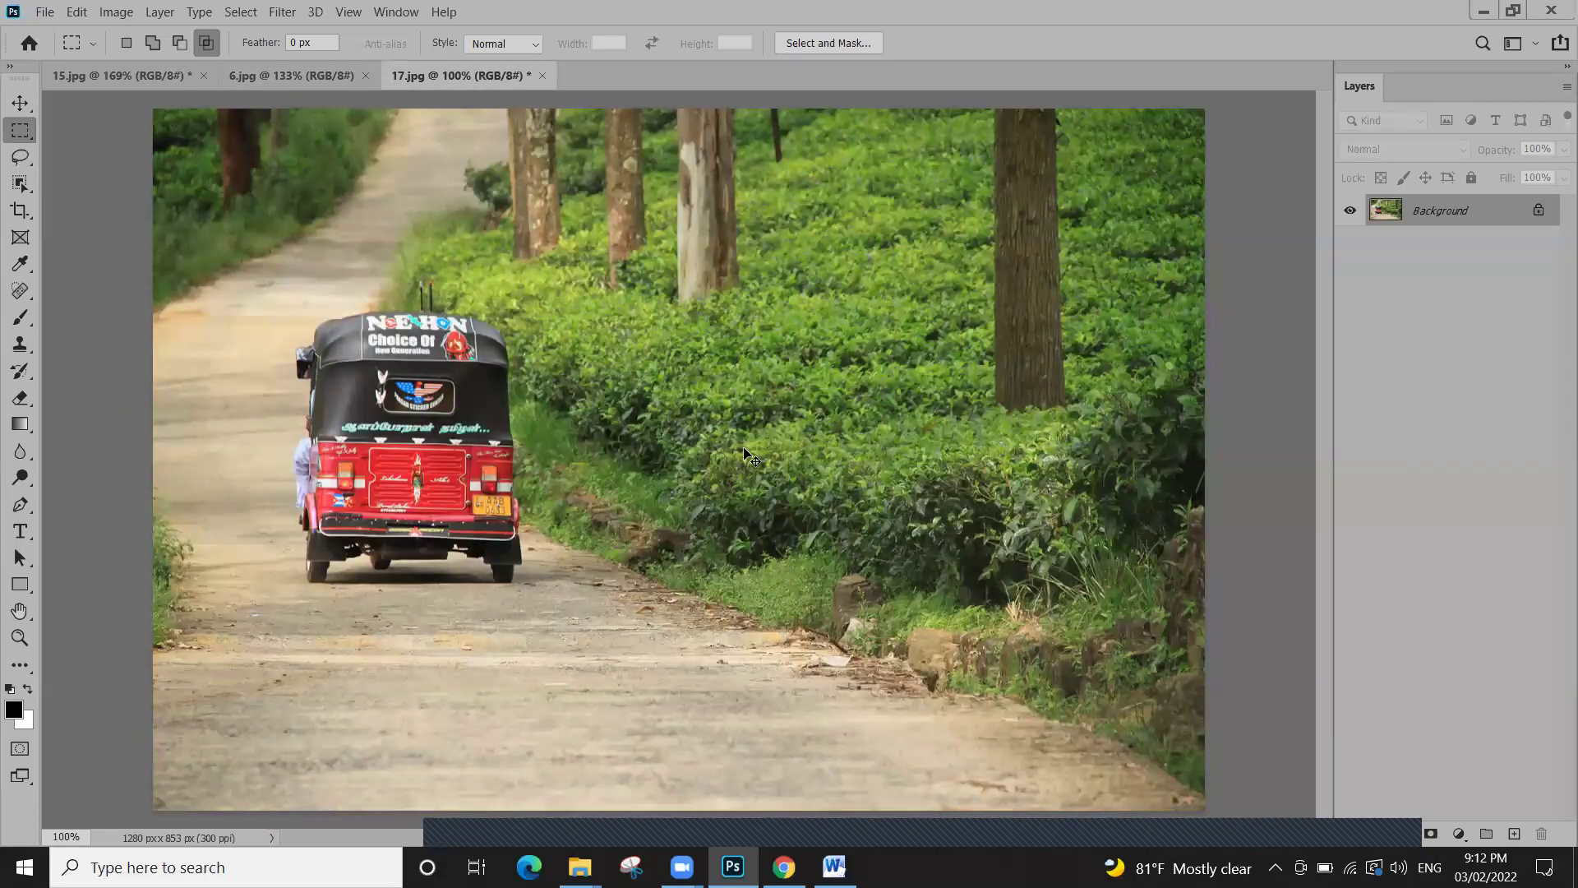
key("ctrl+v")
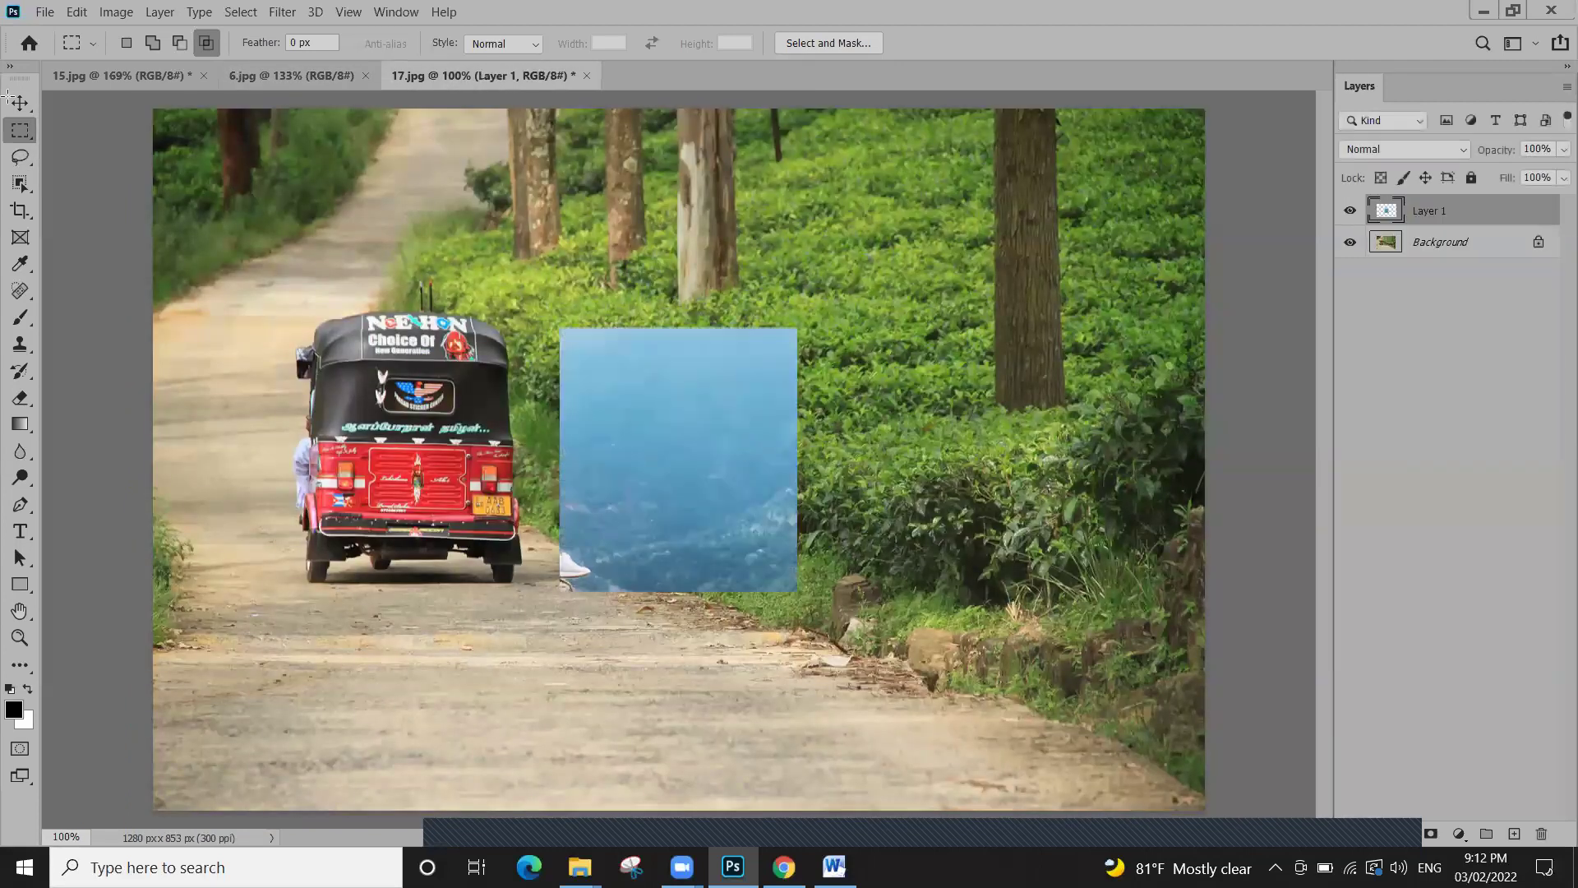
key("v")
left_click_drag(751, 470, 1131, 415)
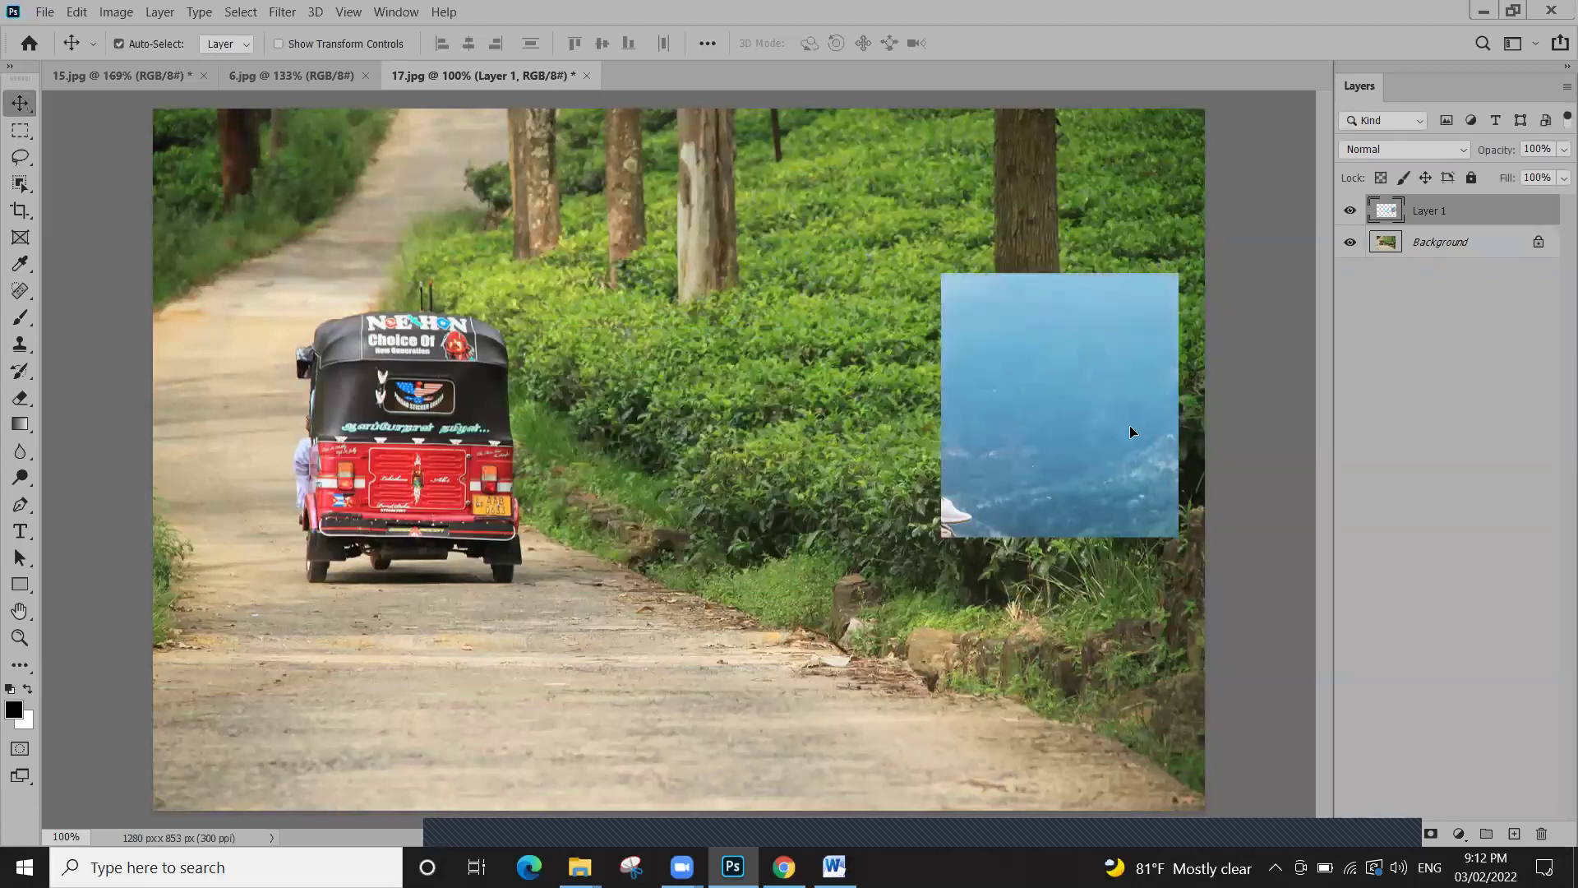
Return to 6.jpg and clear its rectangular selection
left_click(330, 72)
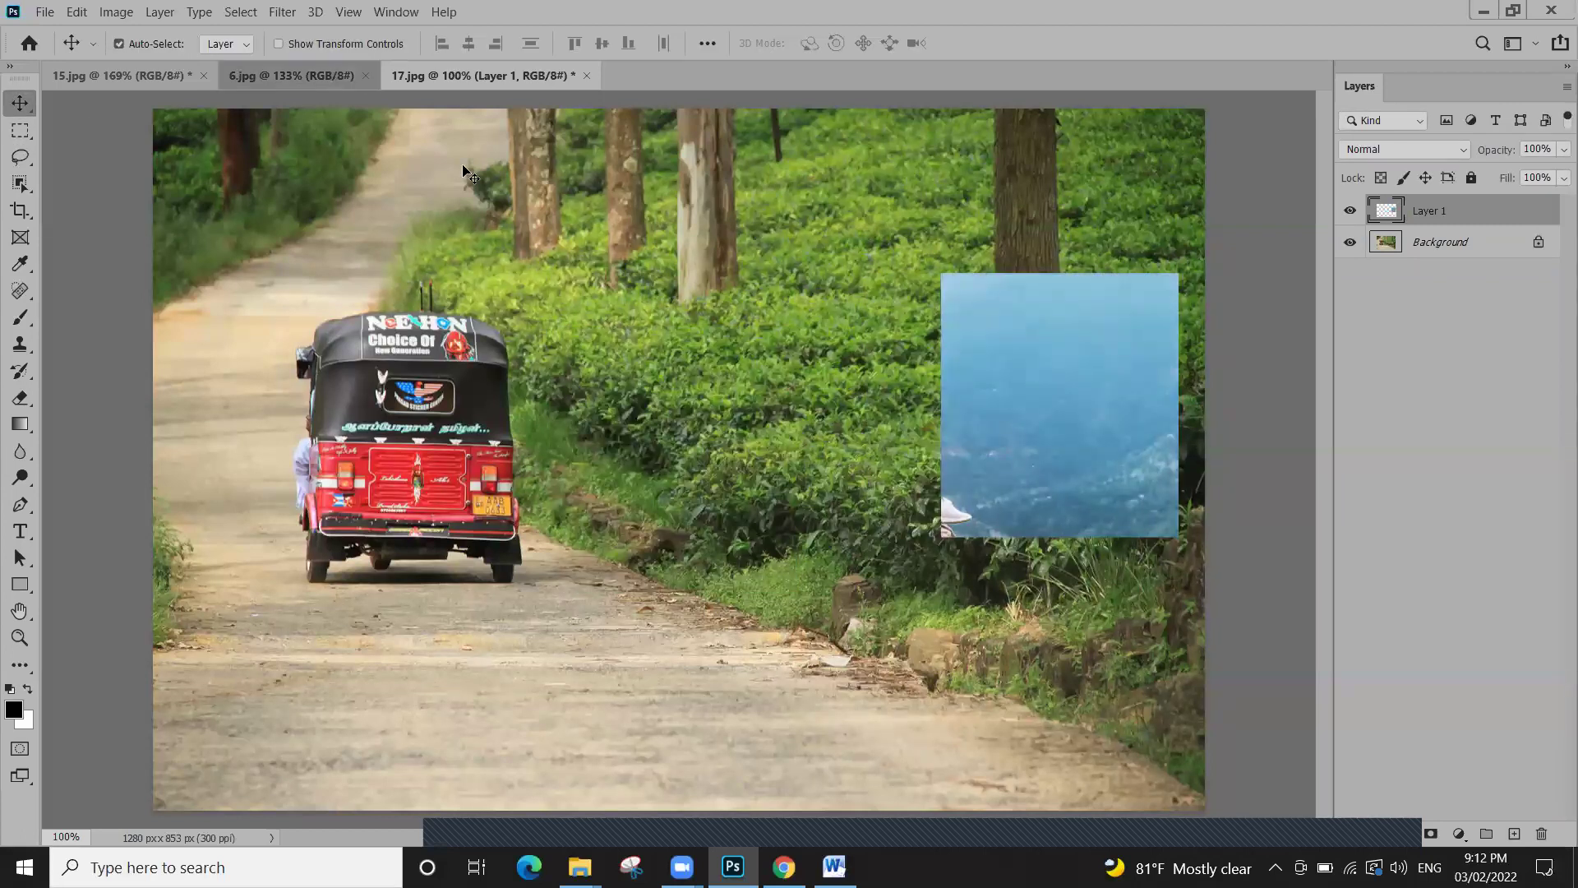
key("ctrl+d")
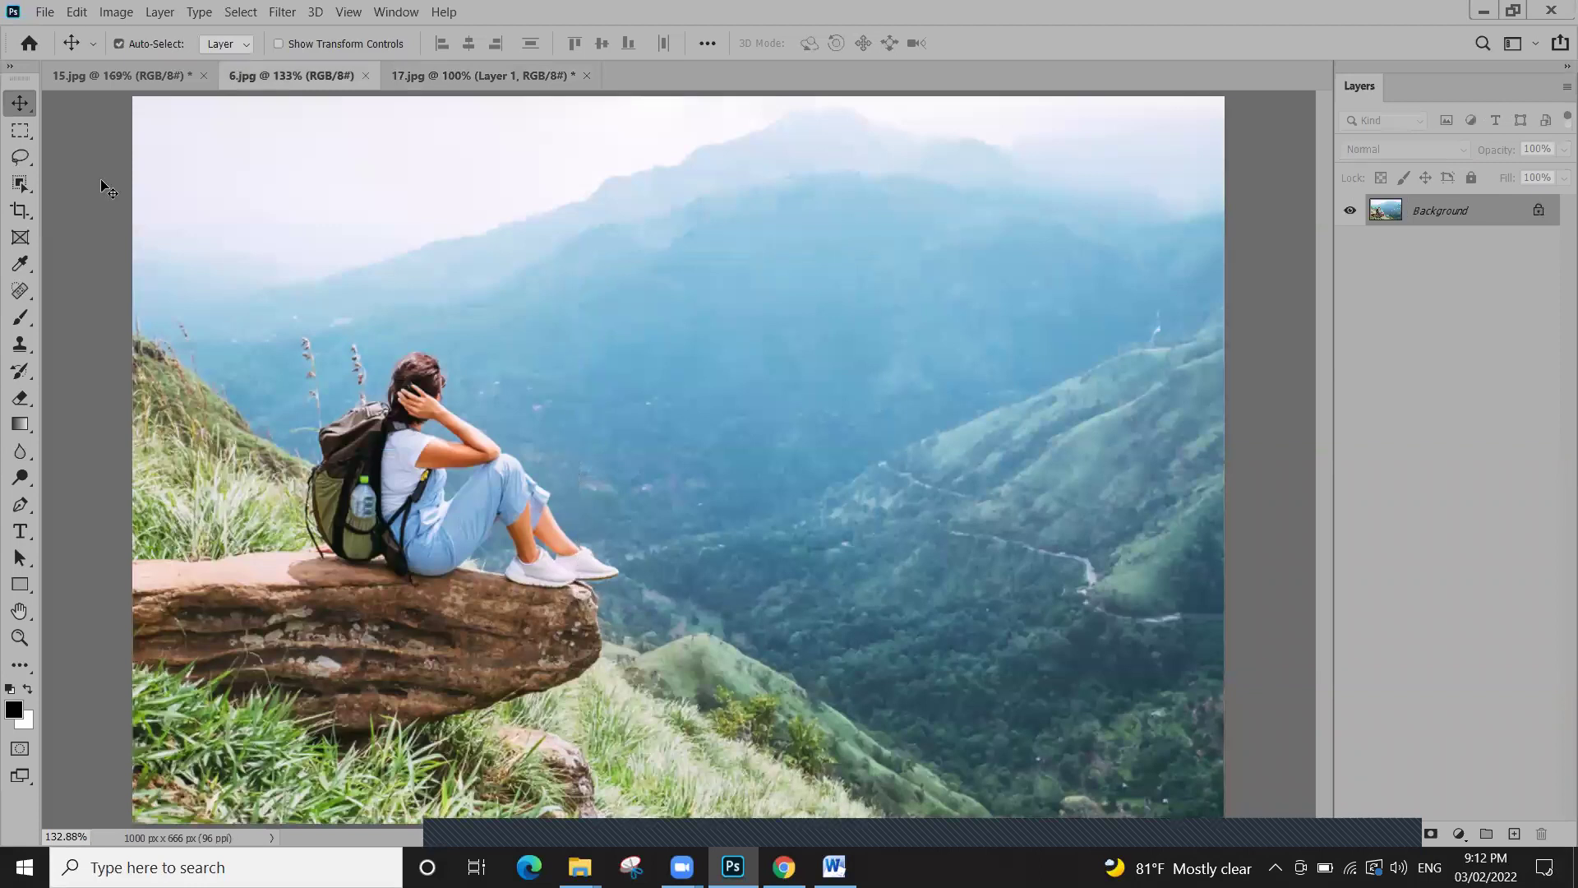
Draw an elliptical marquee around the seated woman in 6.jpg with the Elliptical Marquee tool in New Selection mode
left_click(20, 132)
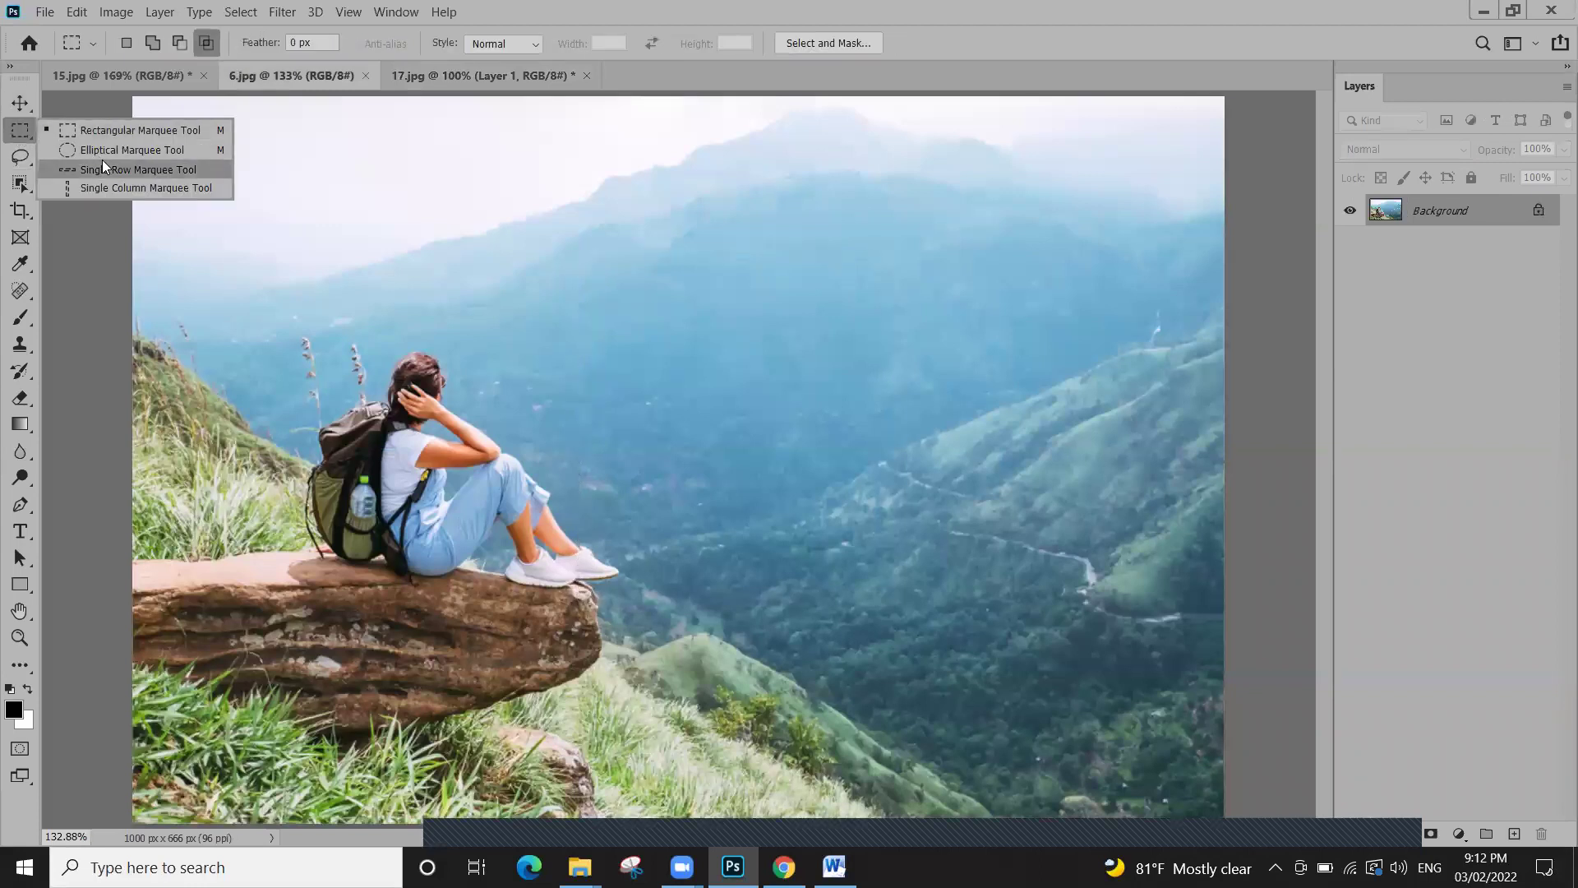
left_click(82, 150)
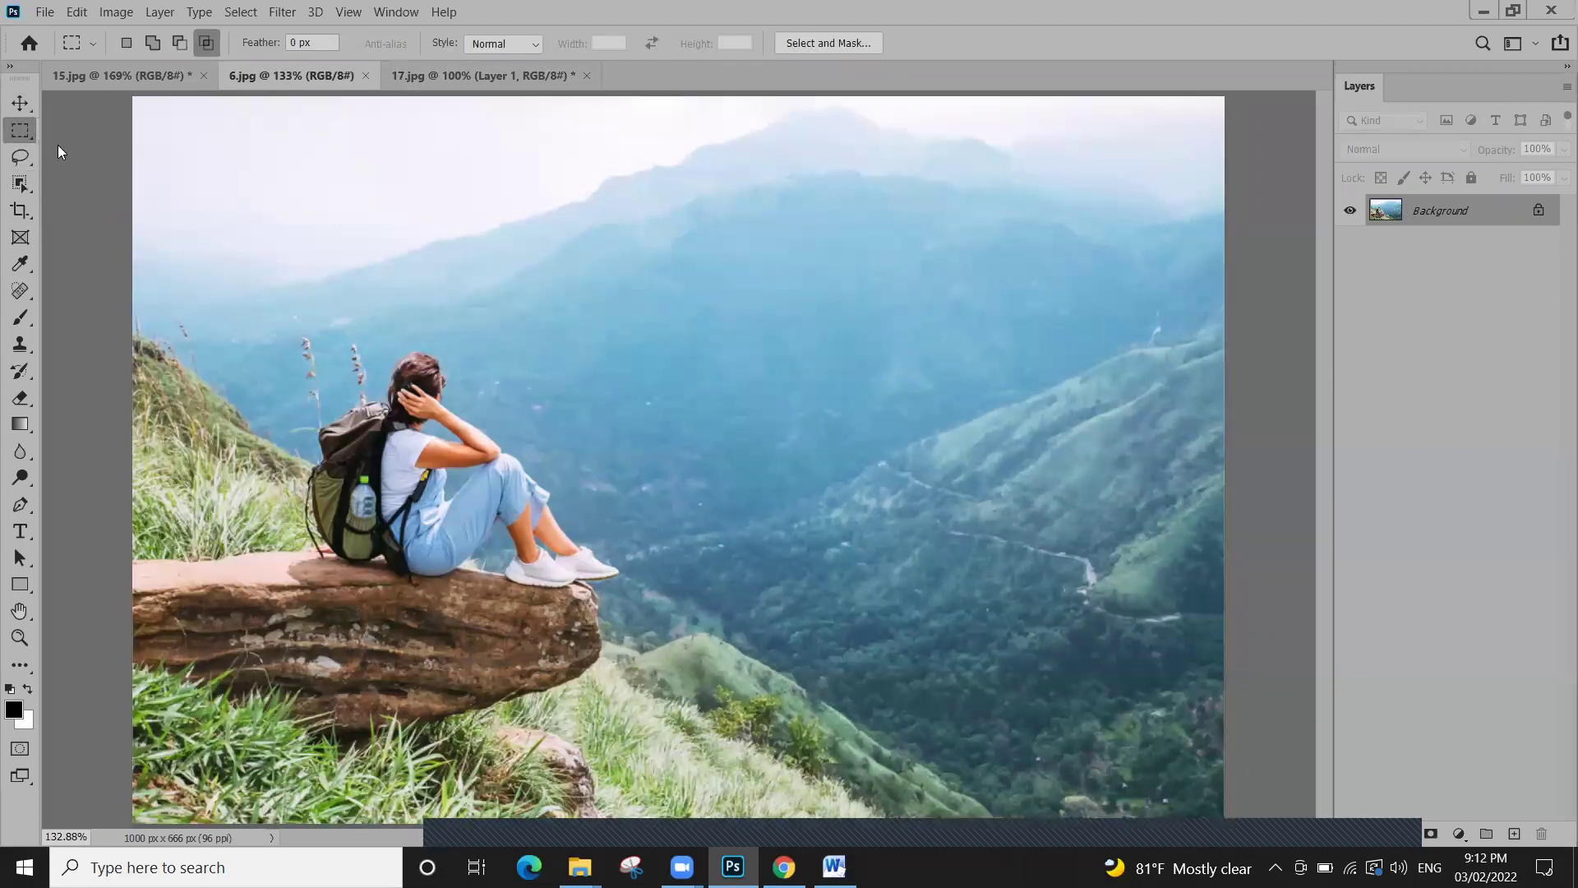
left_click(20, 130)
left_click(74, 151)
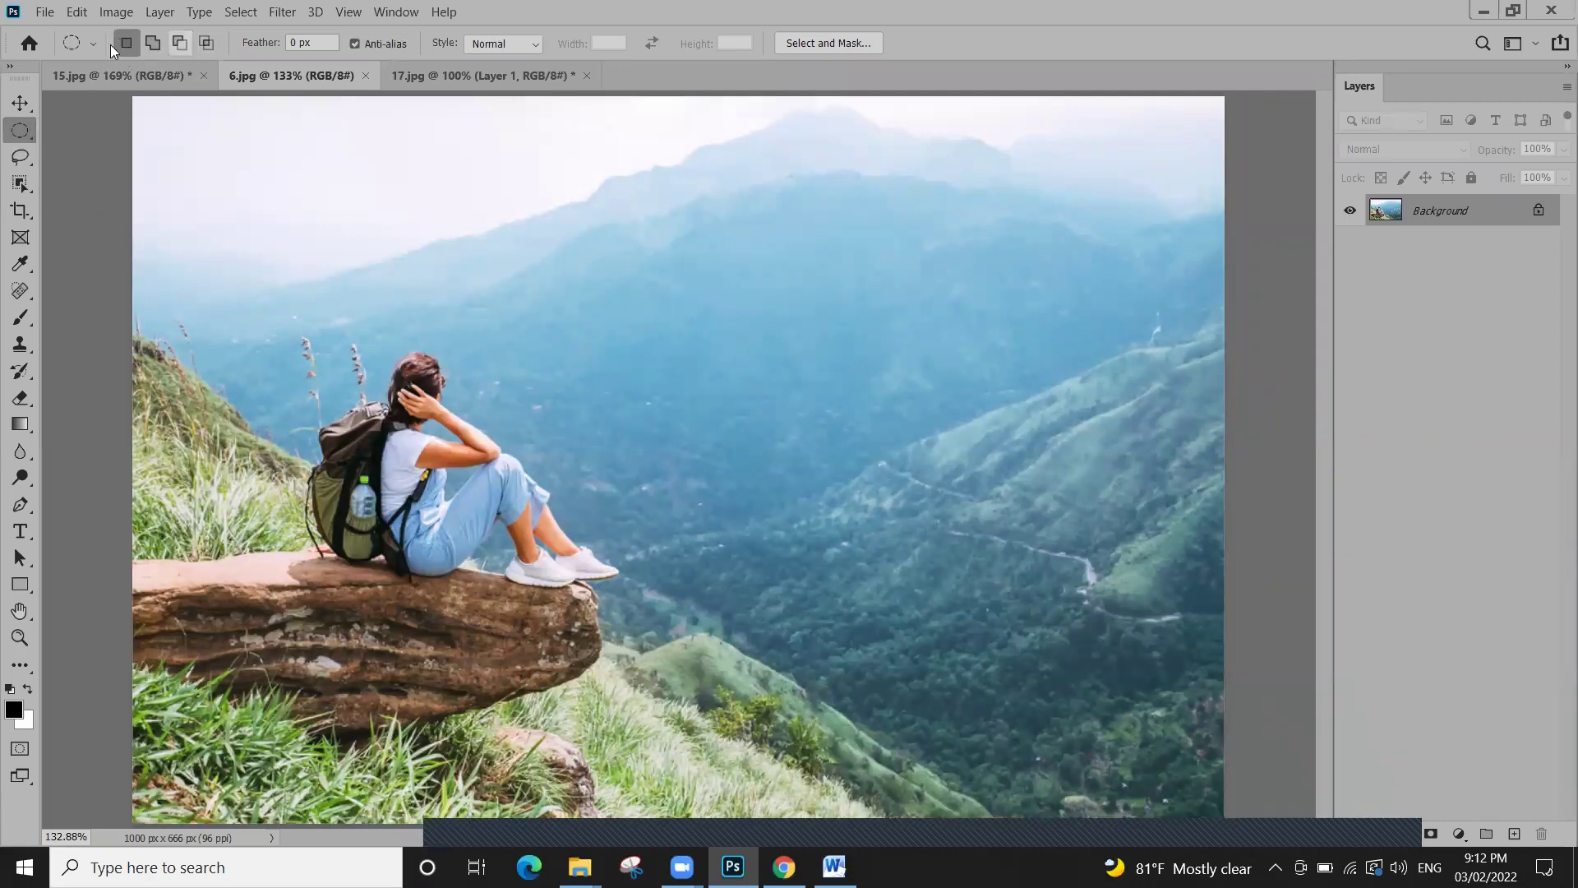
left_click(19, 130)
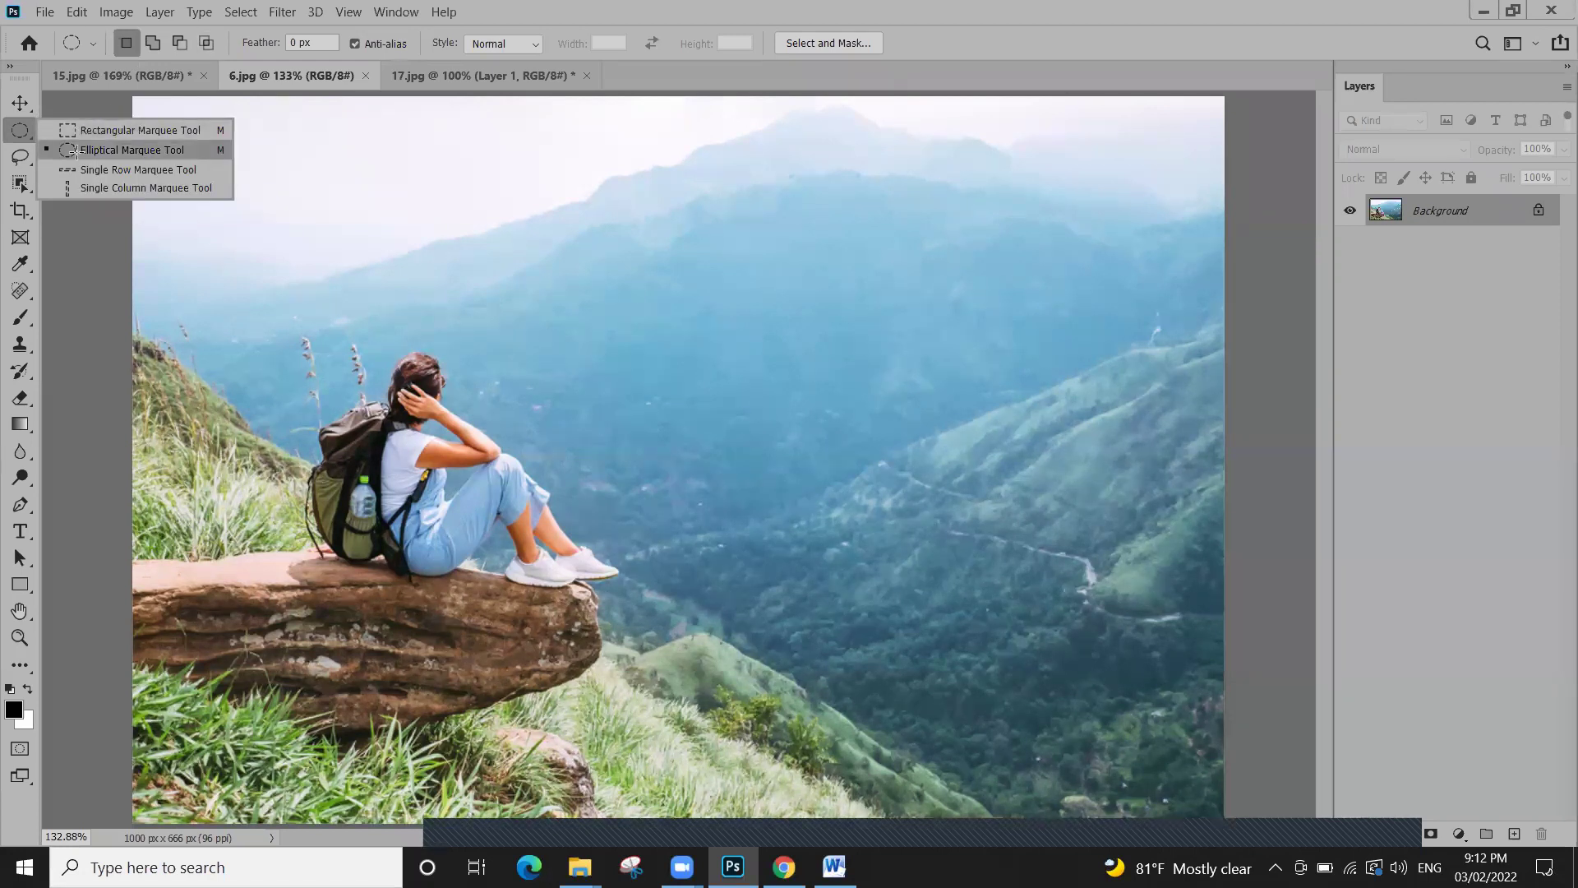
left_click(74, 151)
left_click_drag(233, 264, 639, 728)
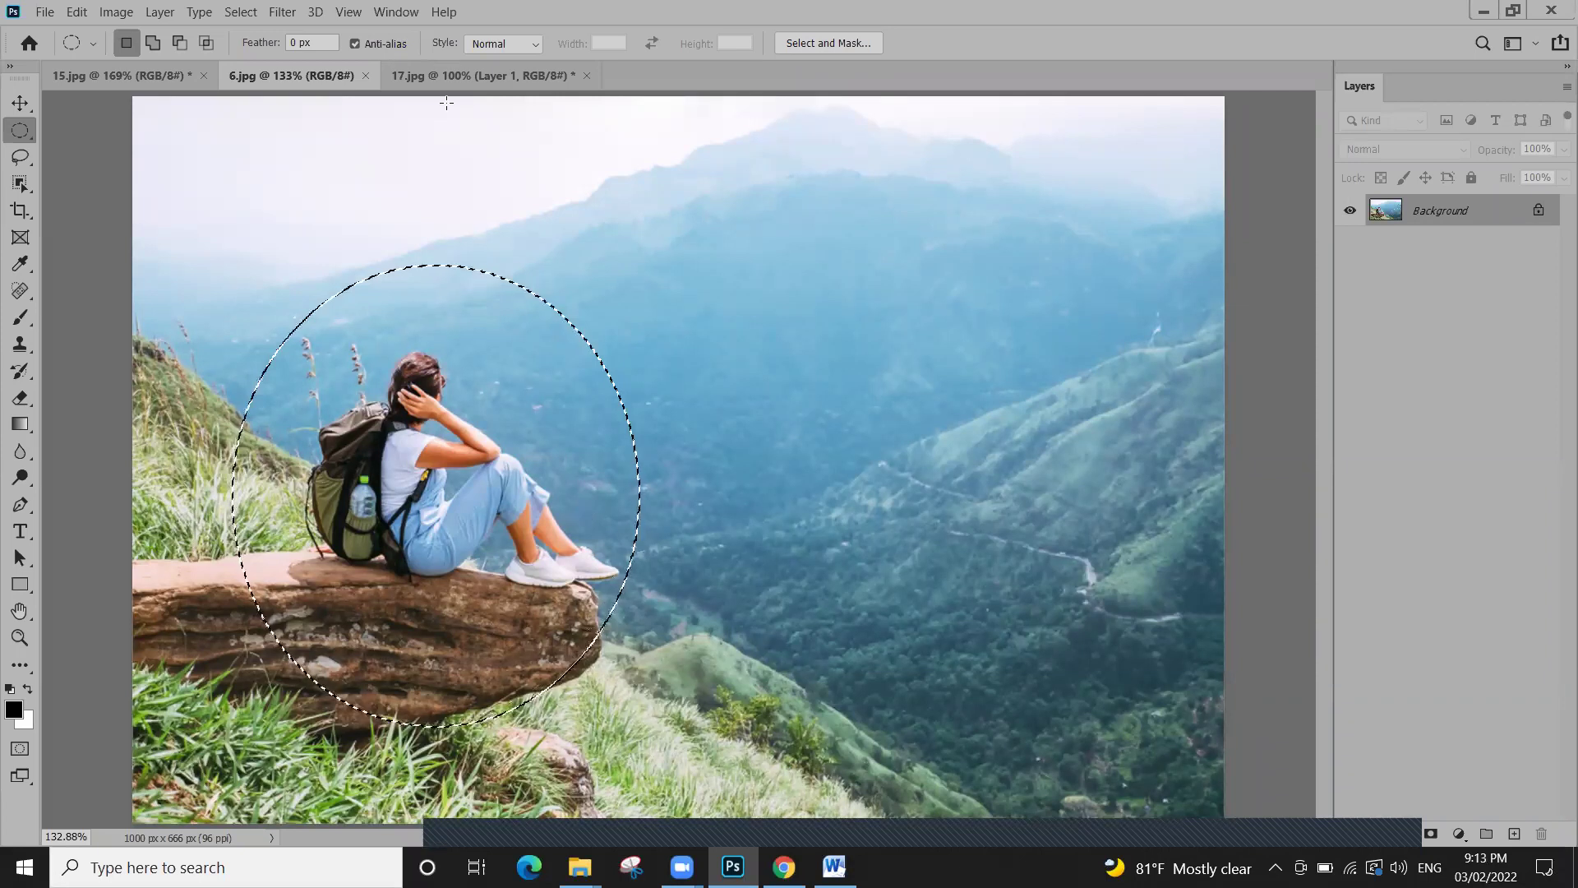
Paste the copied ellipse of the woman into 15.jpg, check 17.jpg and return to 6.jpg
left_click(160, 74)
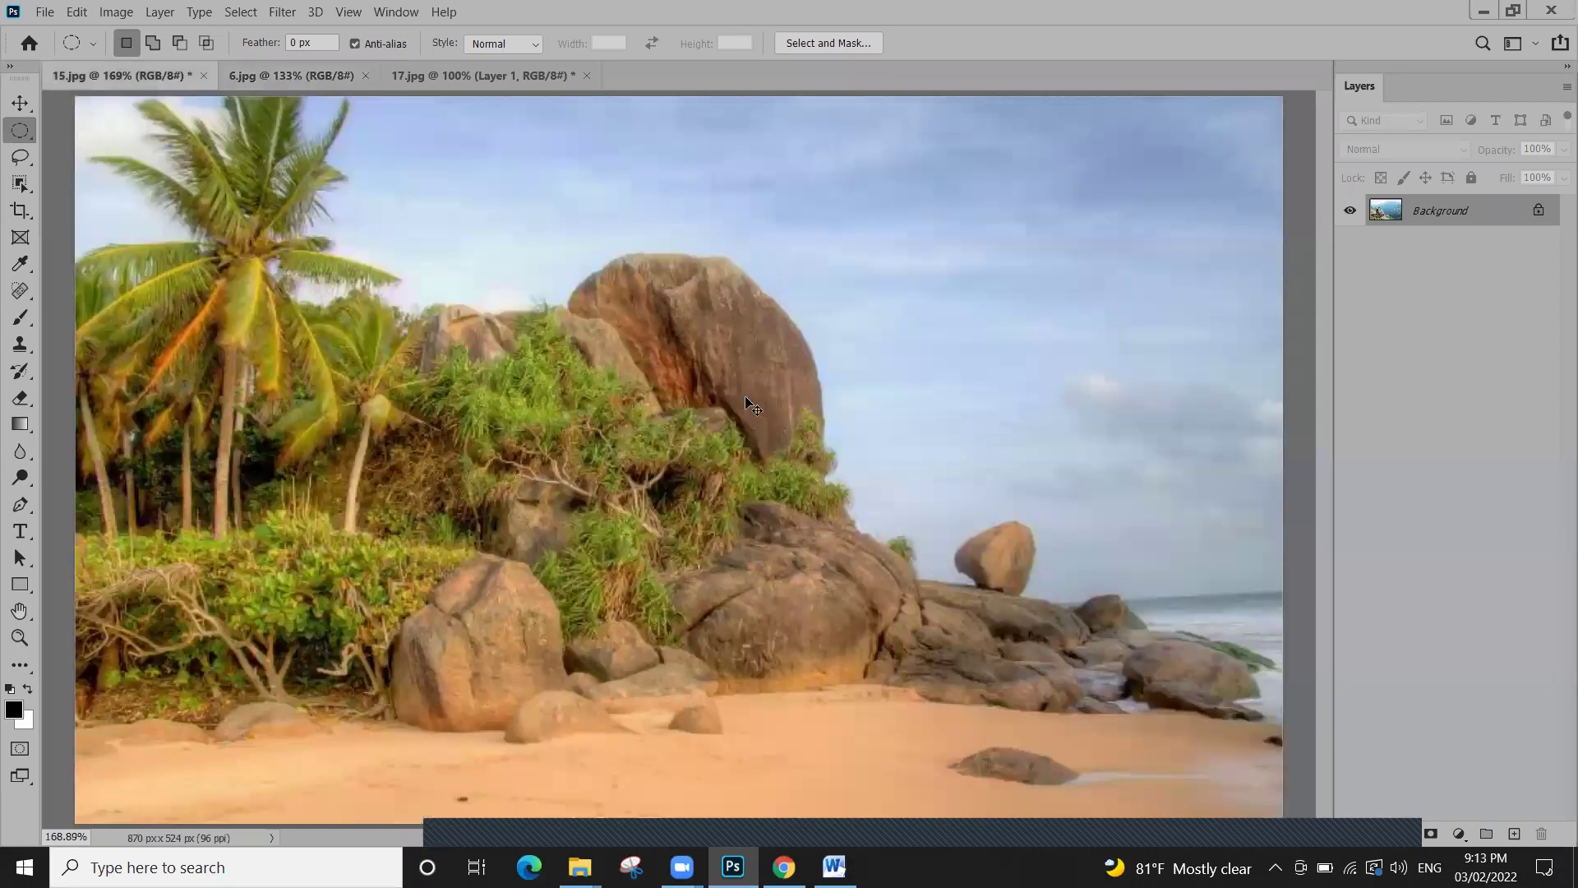
key("ctrl+v")
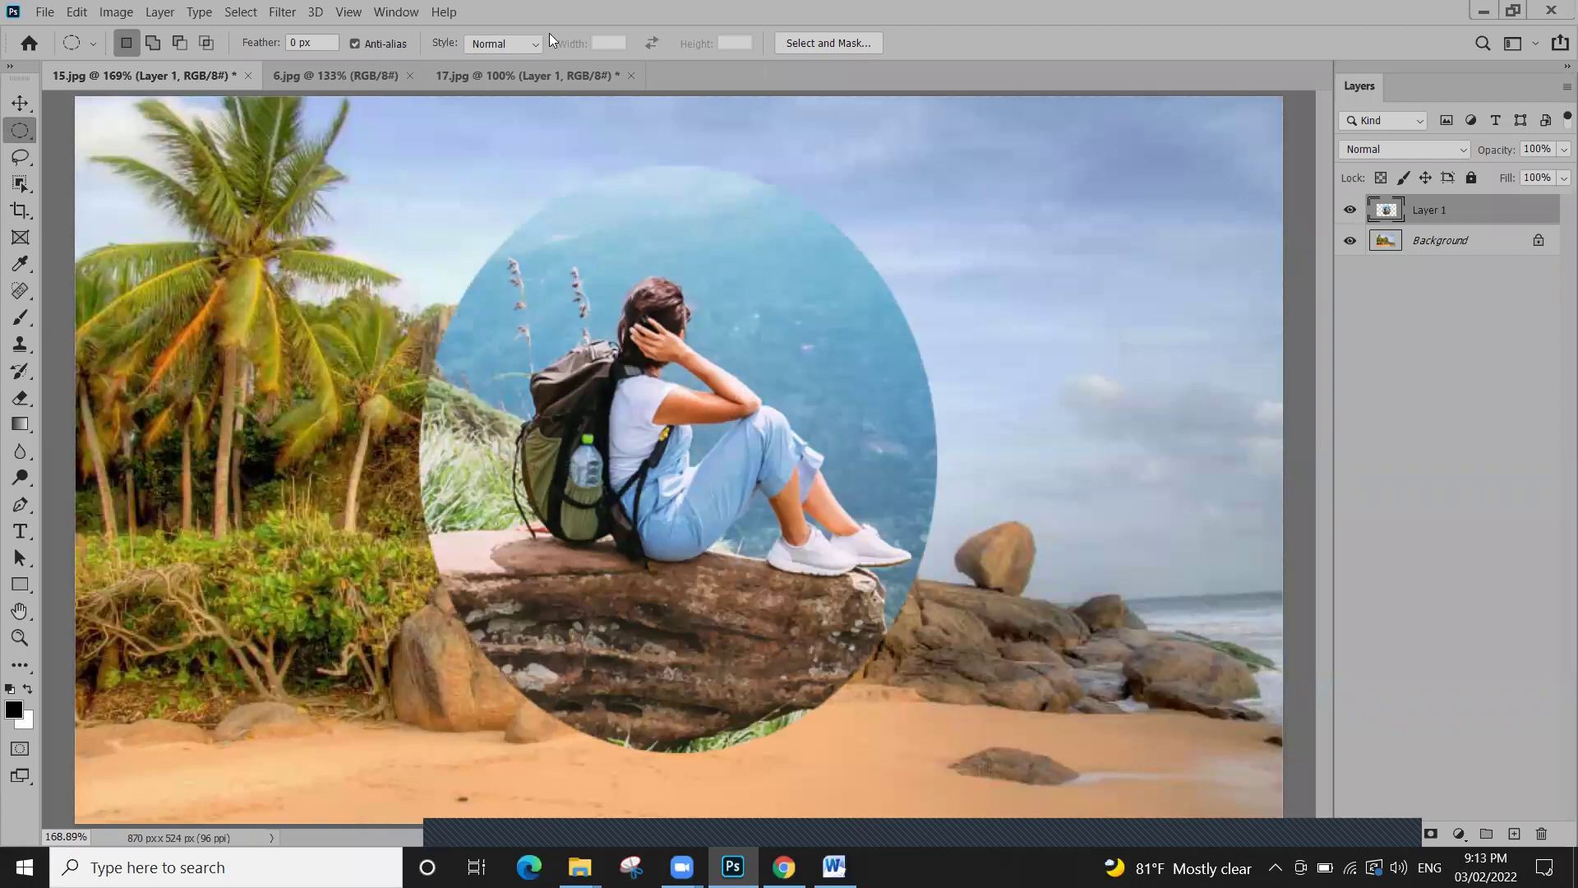
left_click(535, 73)
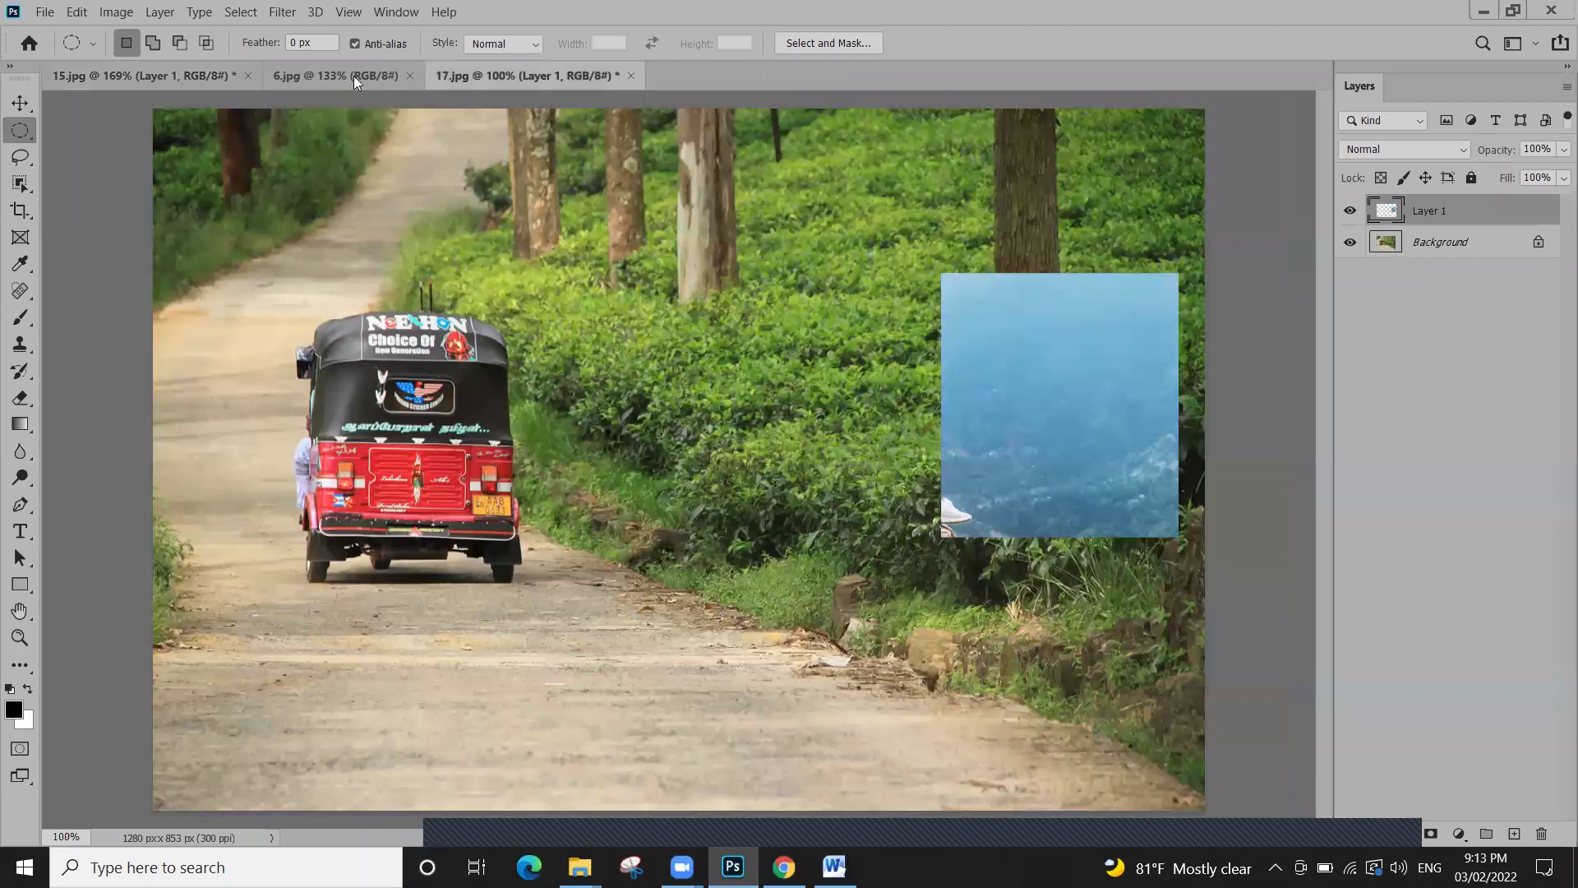
left_click(336, 75)
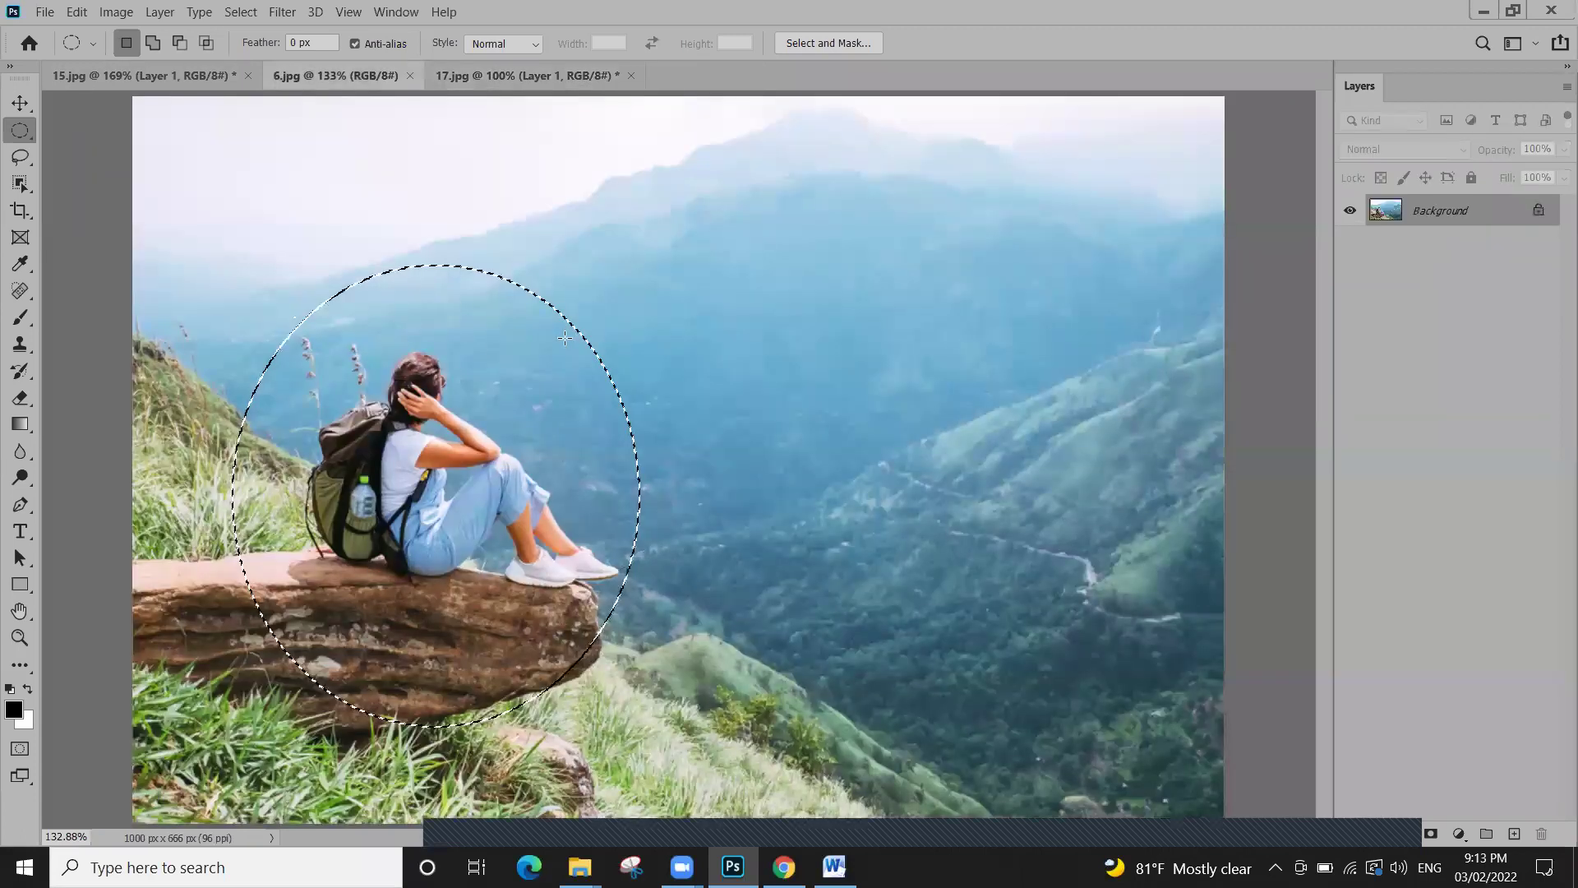
Clear the ellipse in 6.jpg and draw a taller, narrower elliptical marquee around the woman and her backpack
key("ctrl+d")
scroll(329, 321, "up", 3)
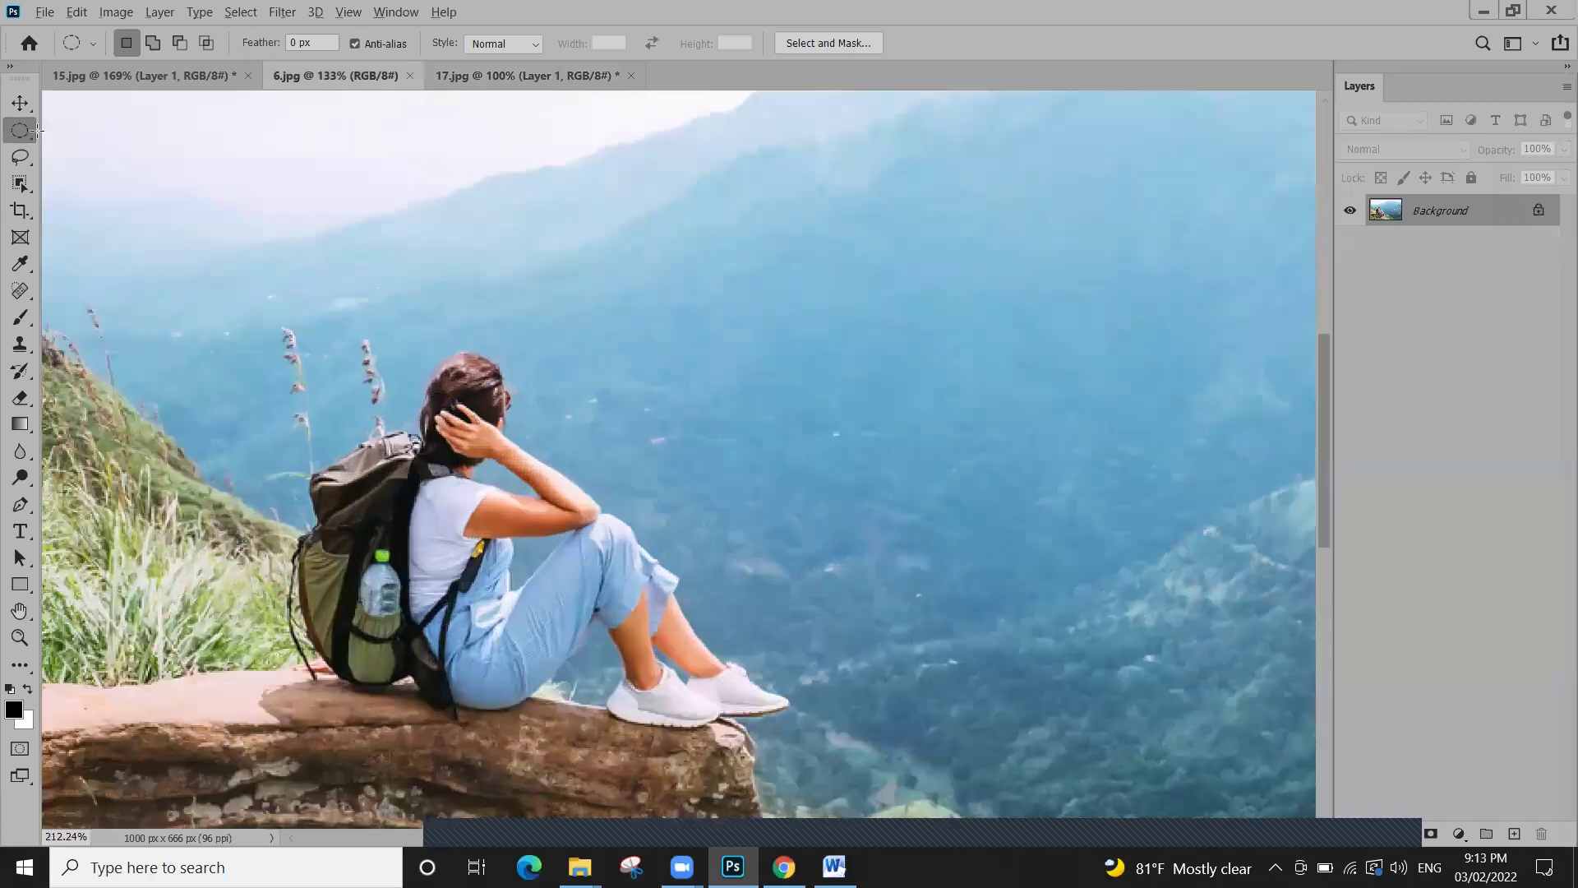
scroll(695, 681, "down", 3)
scroll(696, 681, "left", 2)
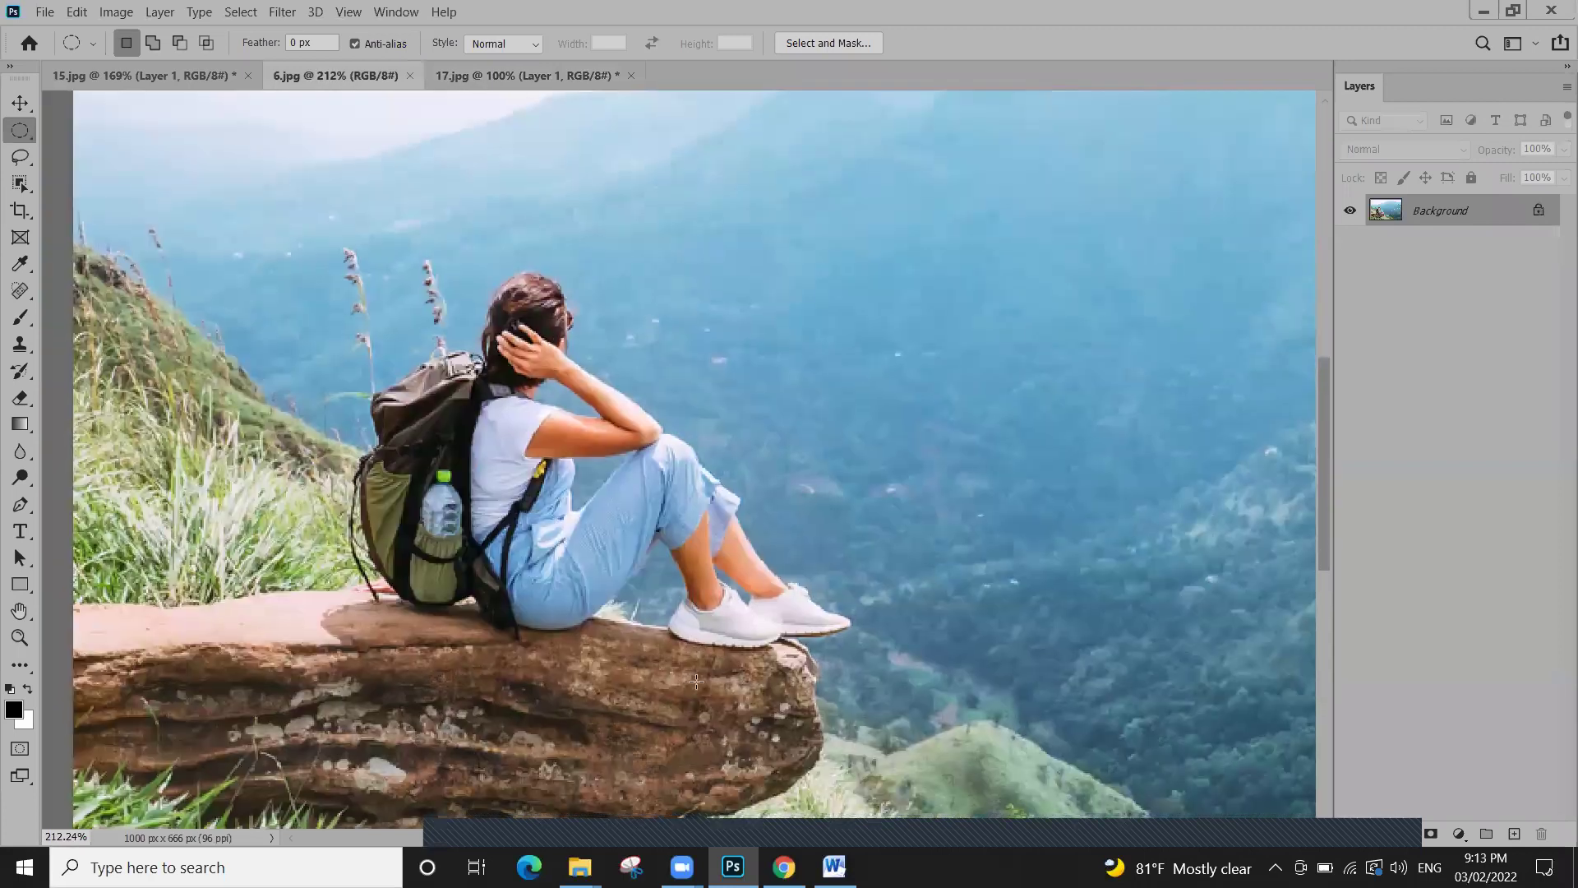
left_click_drag(301, 145, 727, 726)
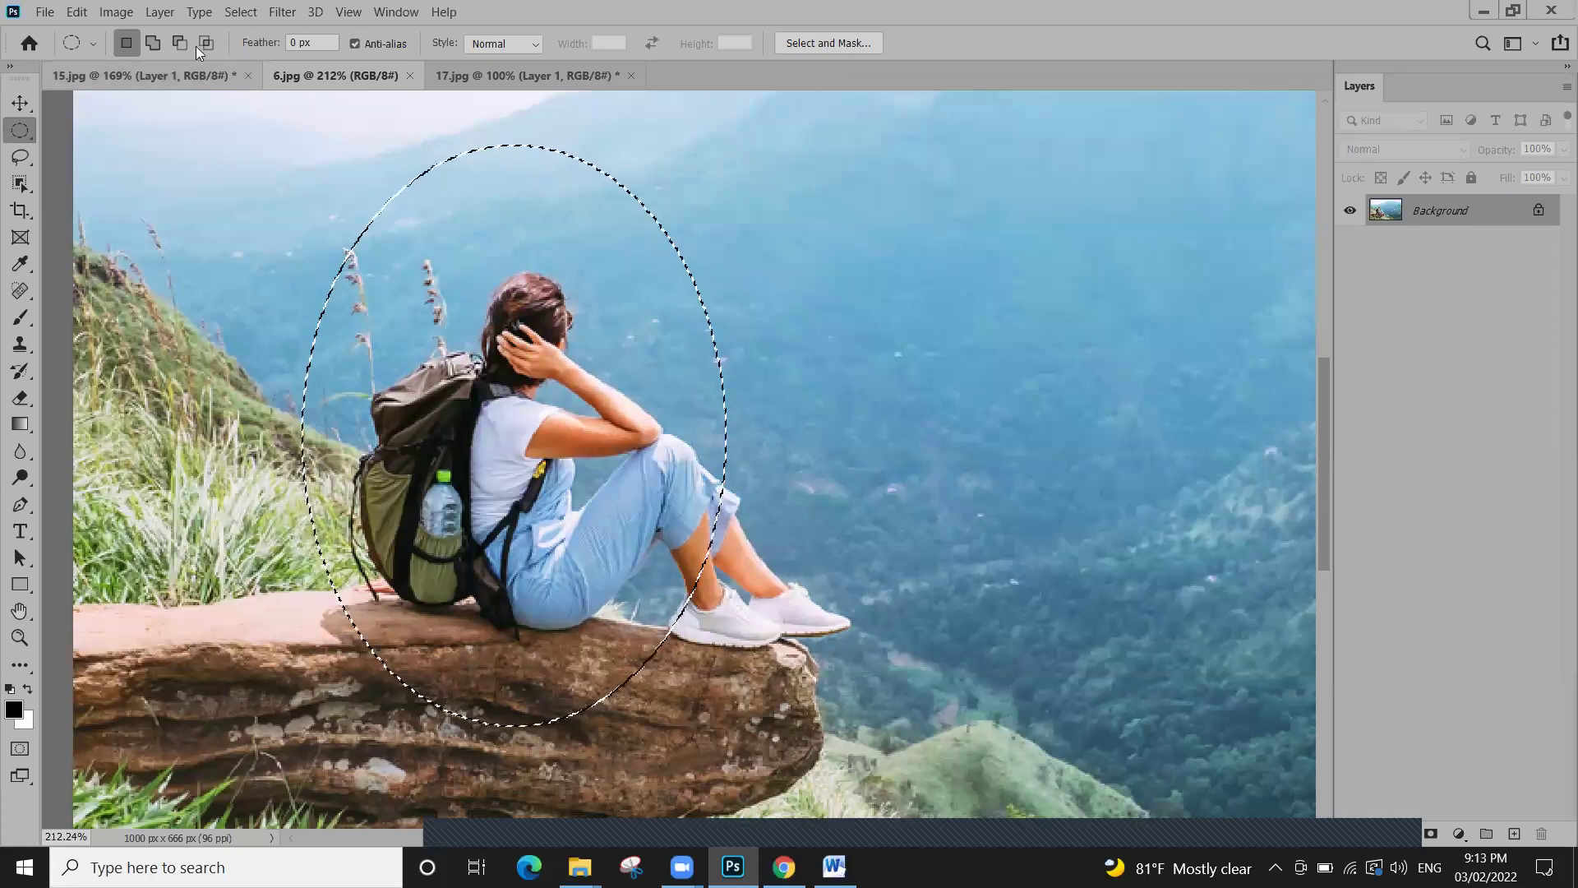
Paste the narrower ellipse into 15.jpg, hide the earlier pasted Layer 1, and move the new cutout over the rocks beside the large boulder
left_click(173, 73)
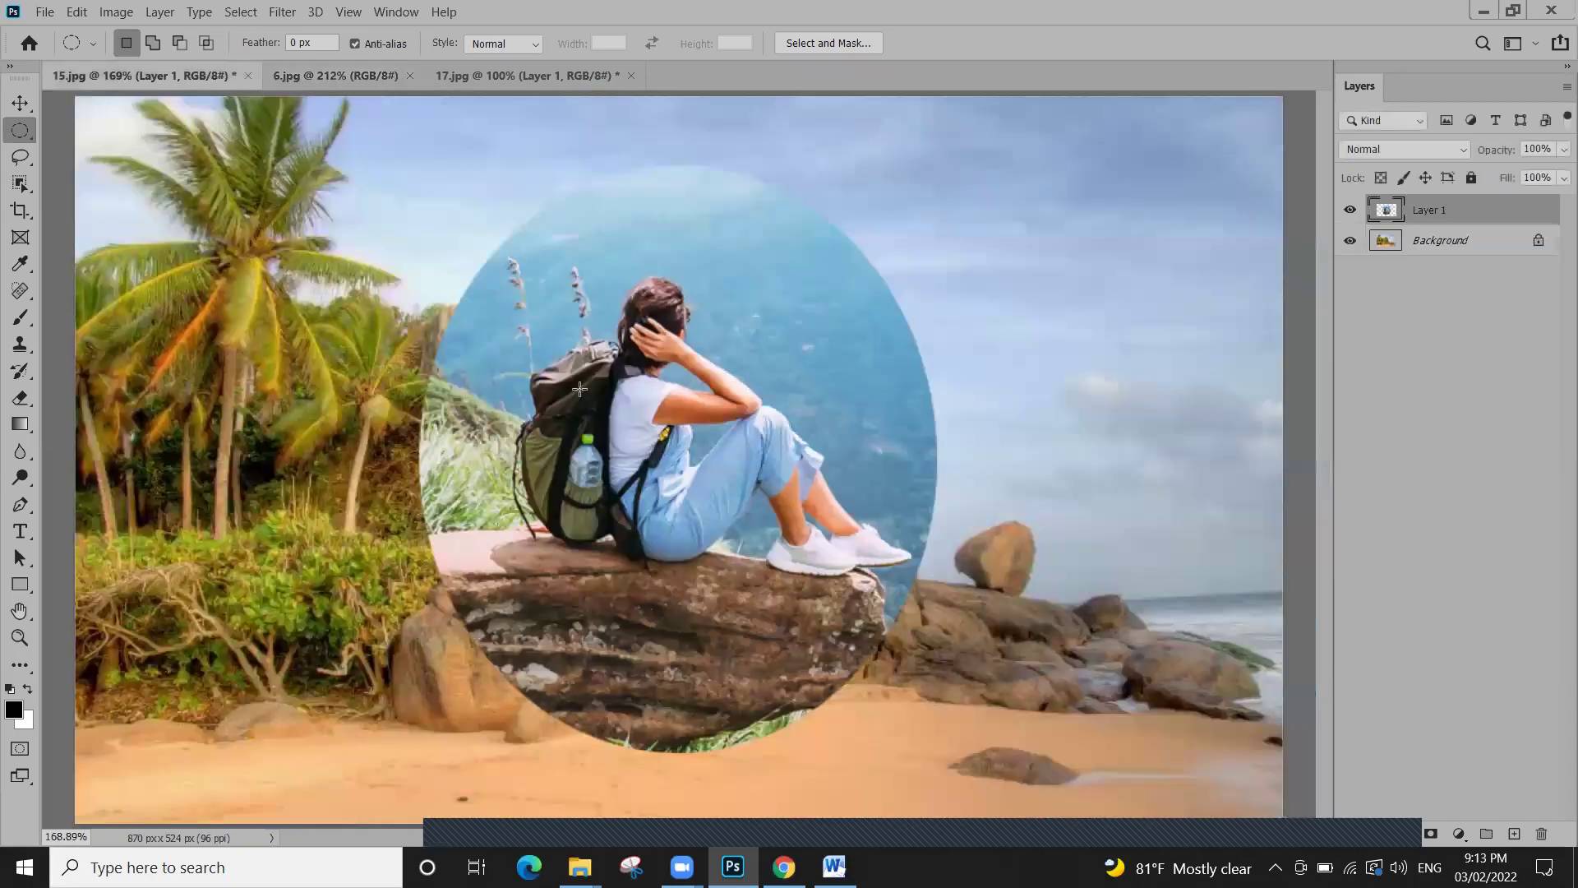
key("ctrl+v")
left_click(1350, 240)
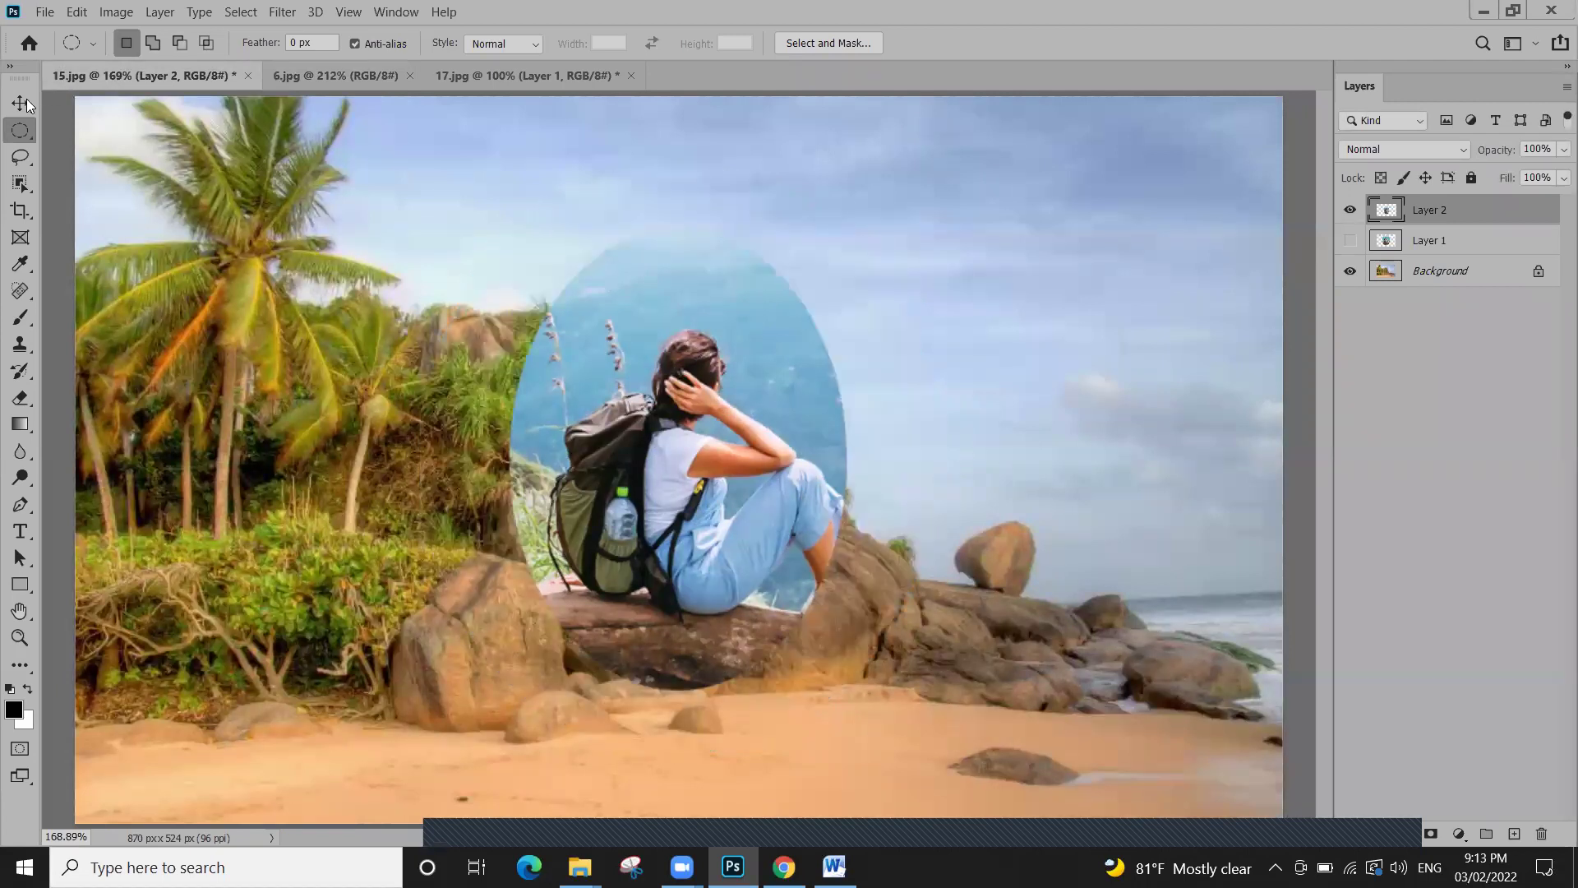
left_click(19, 103)
left_click_drag(822, 486, 828, 409)
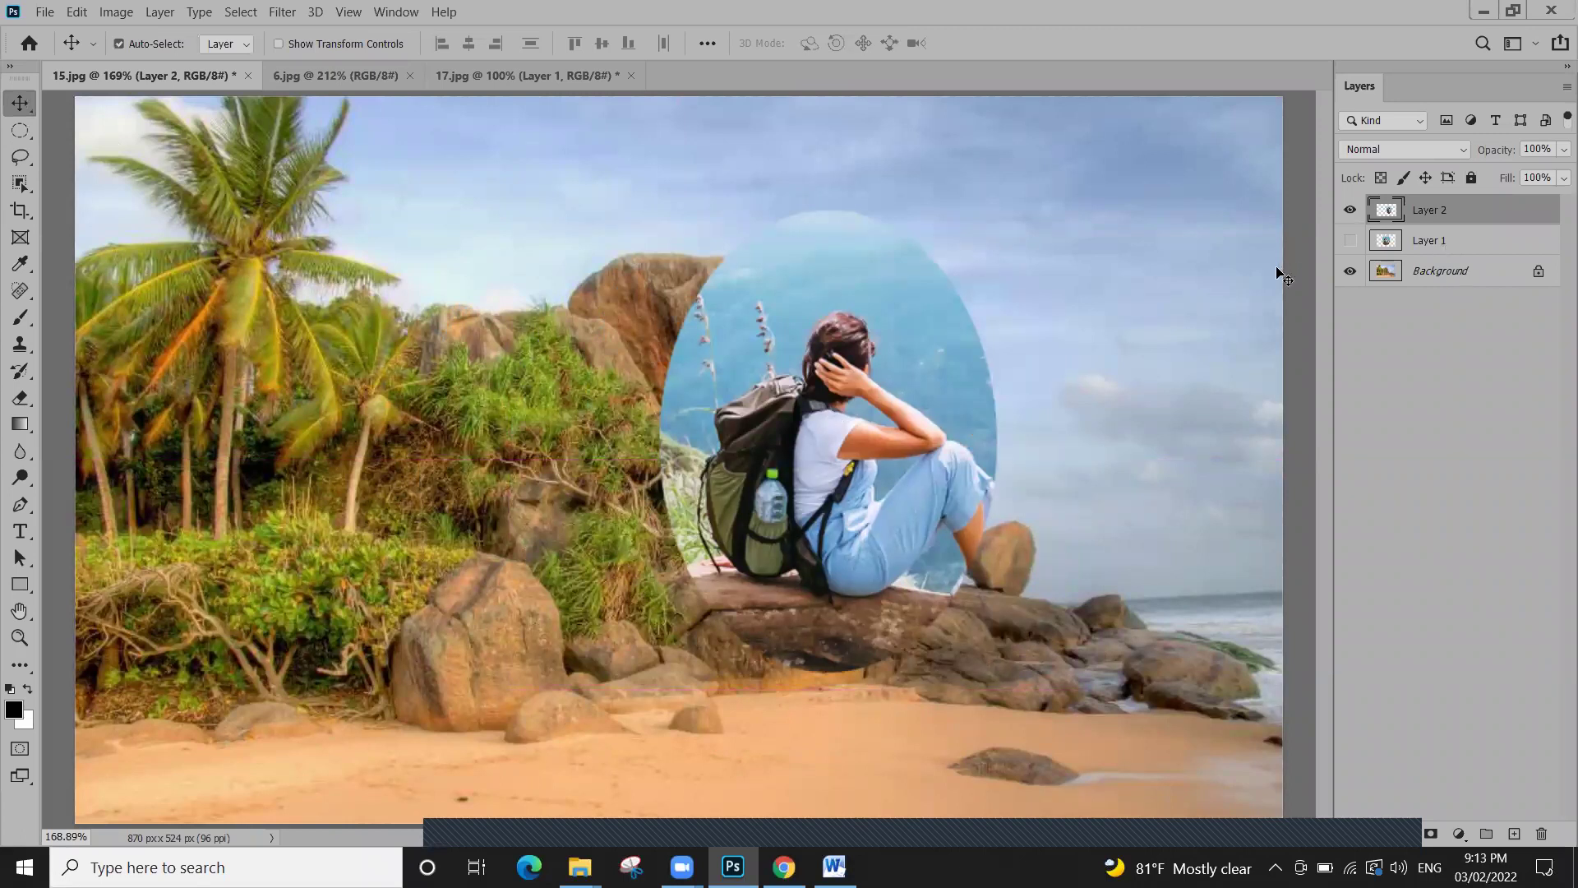
Delete both pasted ellipse layers from 15.jpg and the pasted valley rectangle layer from 17.jpg
key("Delete")
key("Delete")
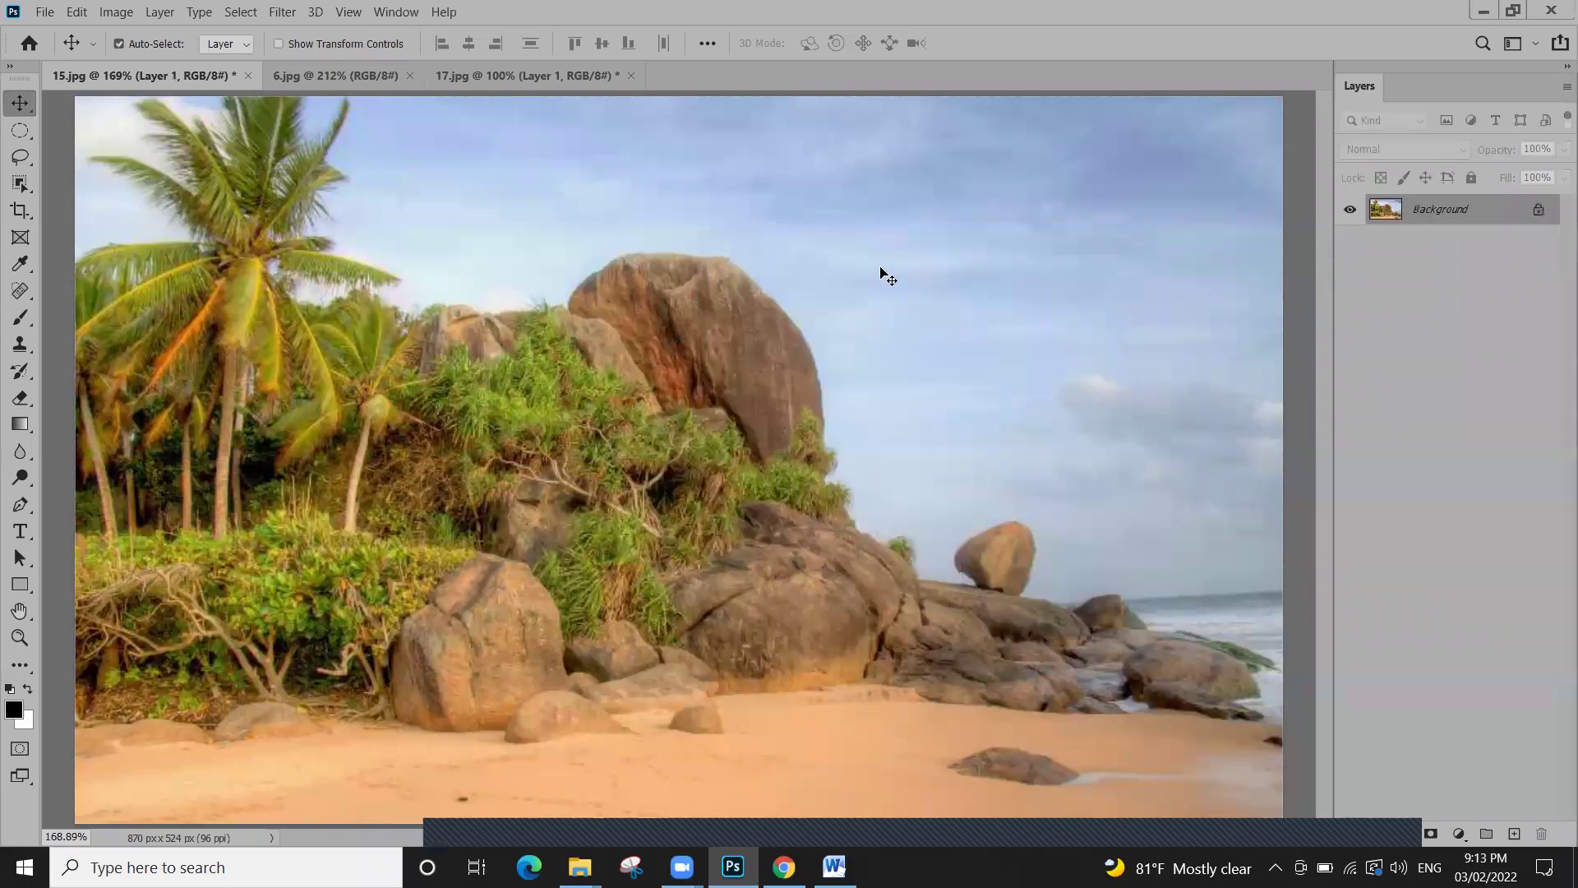
left_click(454, 82)
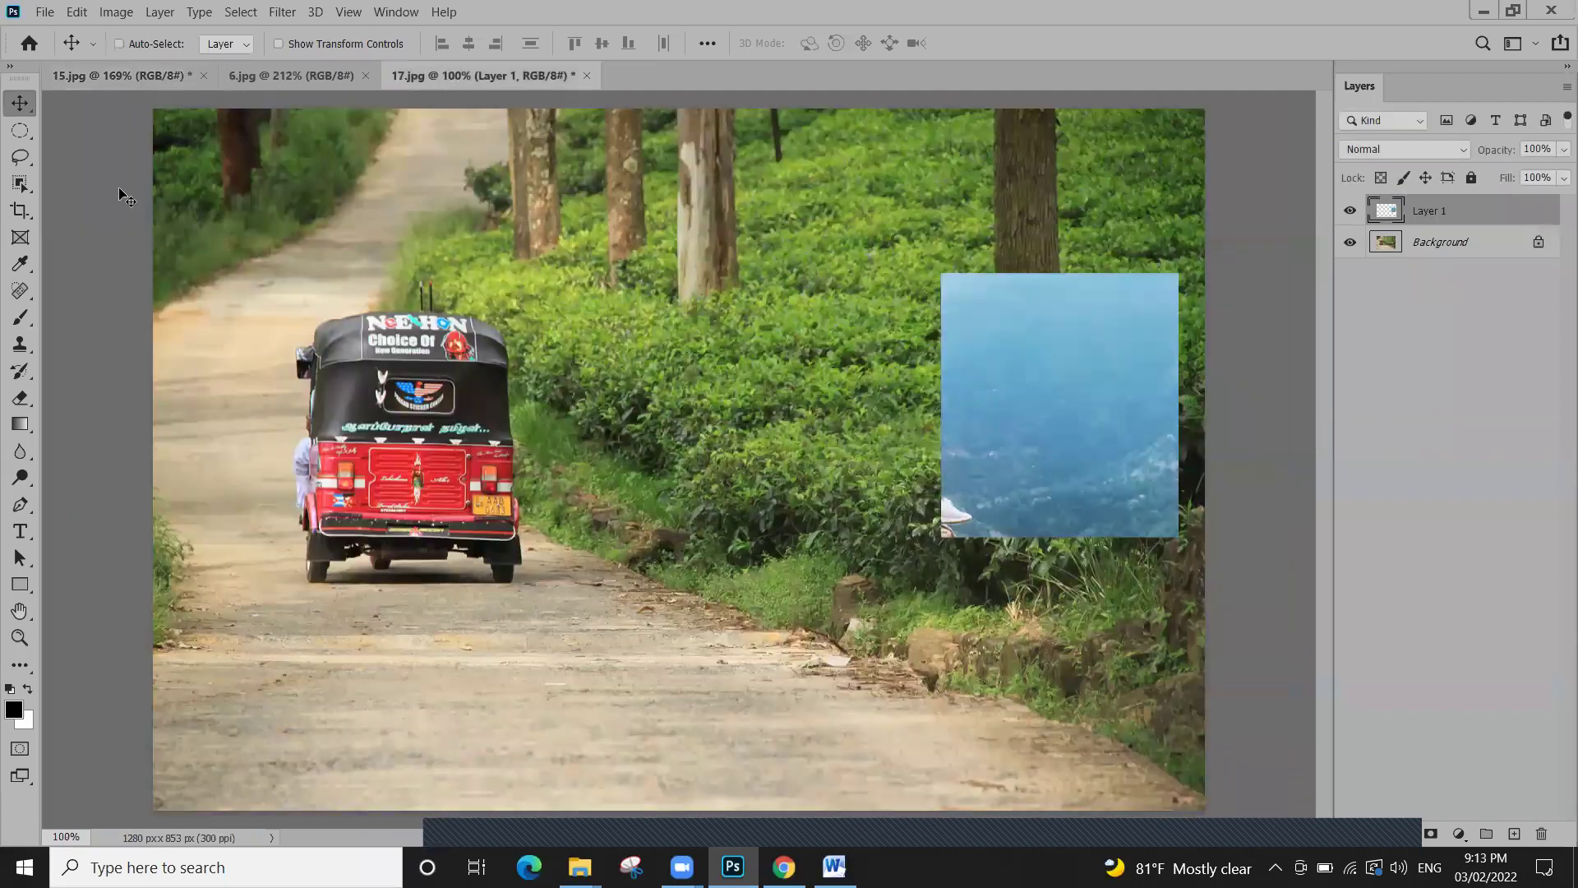
key("Delete")
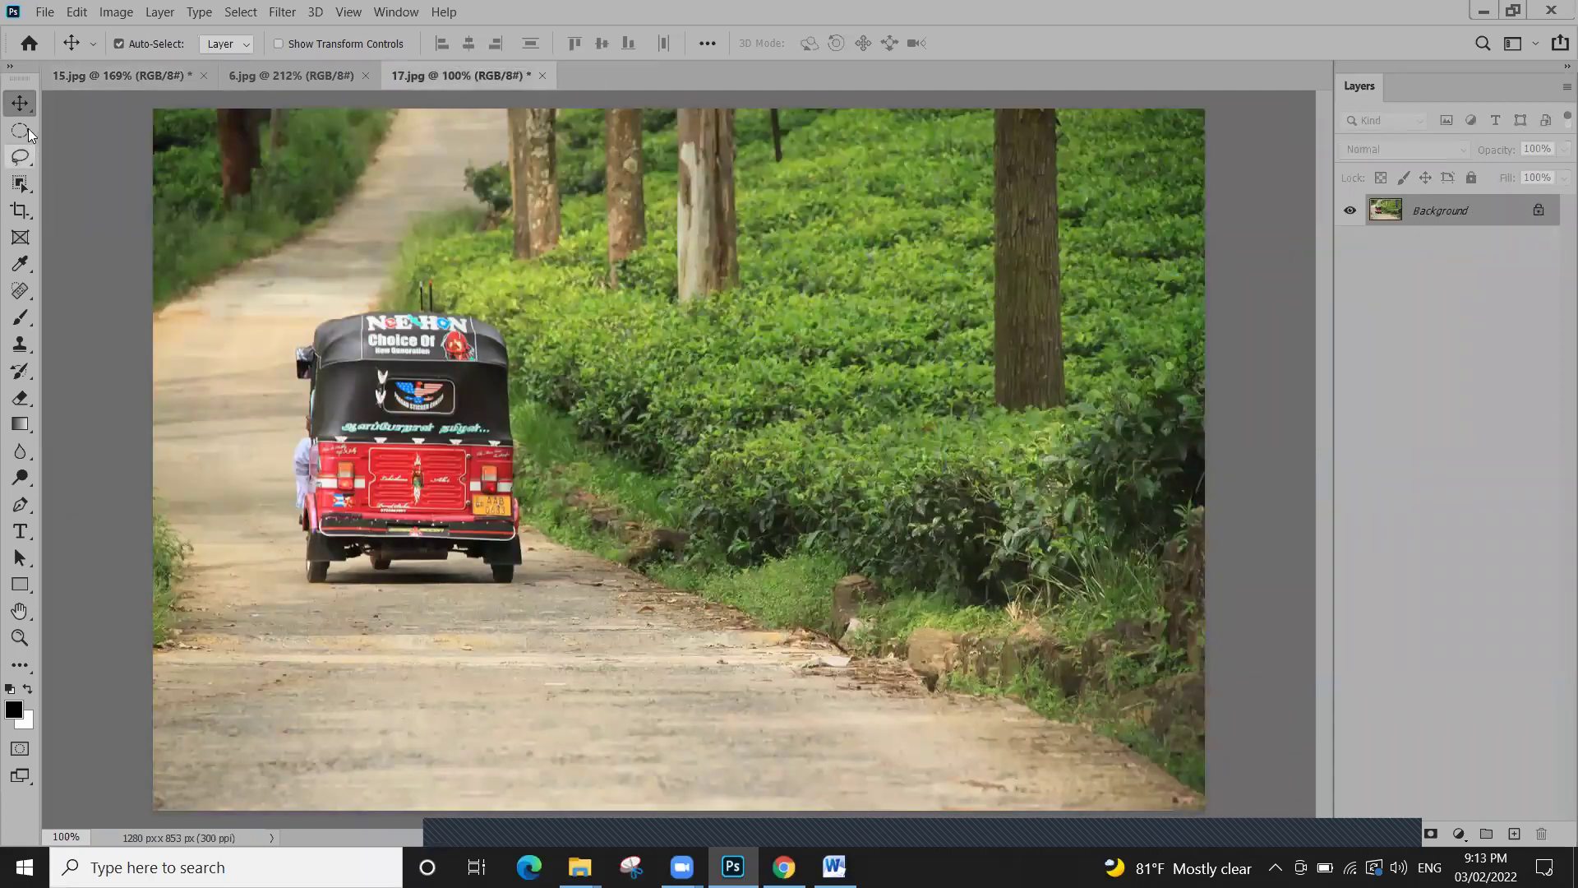
Draw an elliptical selection around the red auto rickshaw in 17.jpg and clear it
left_click(20, 156)
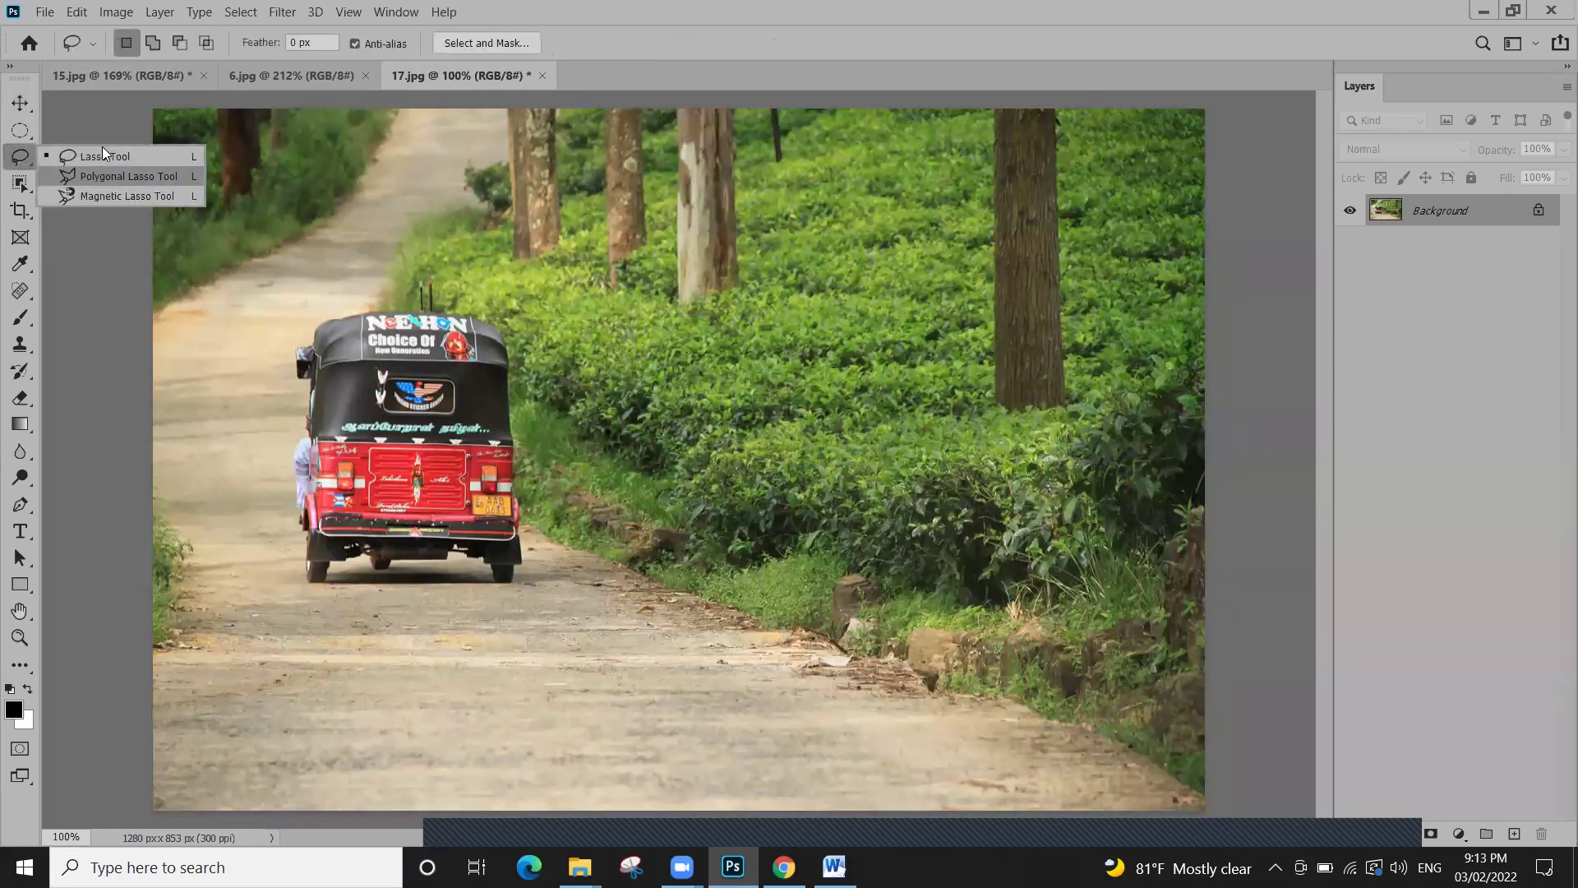
left_click(20, 130)
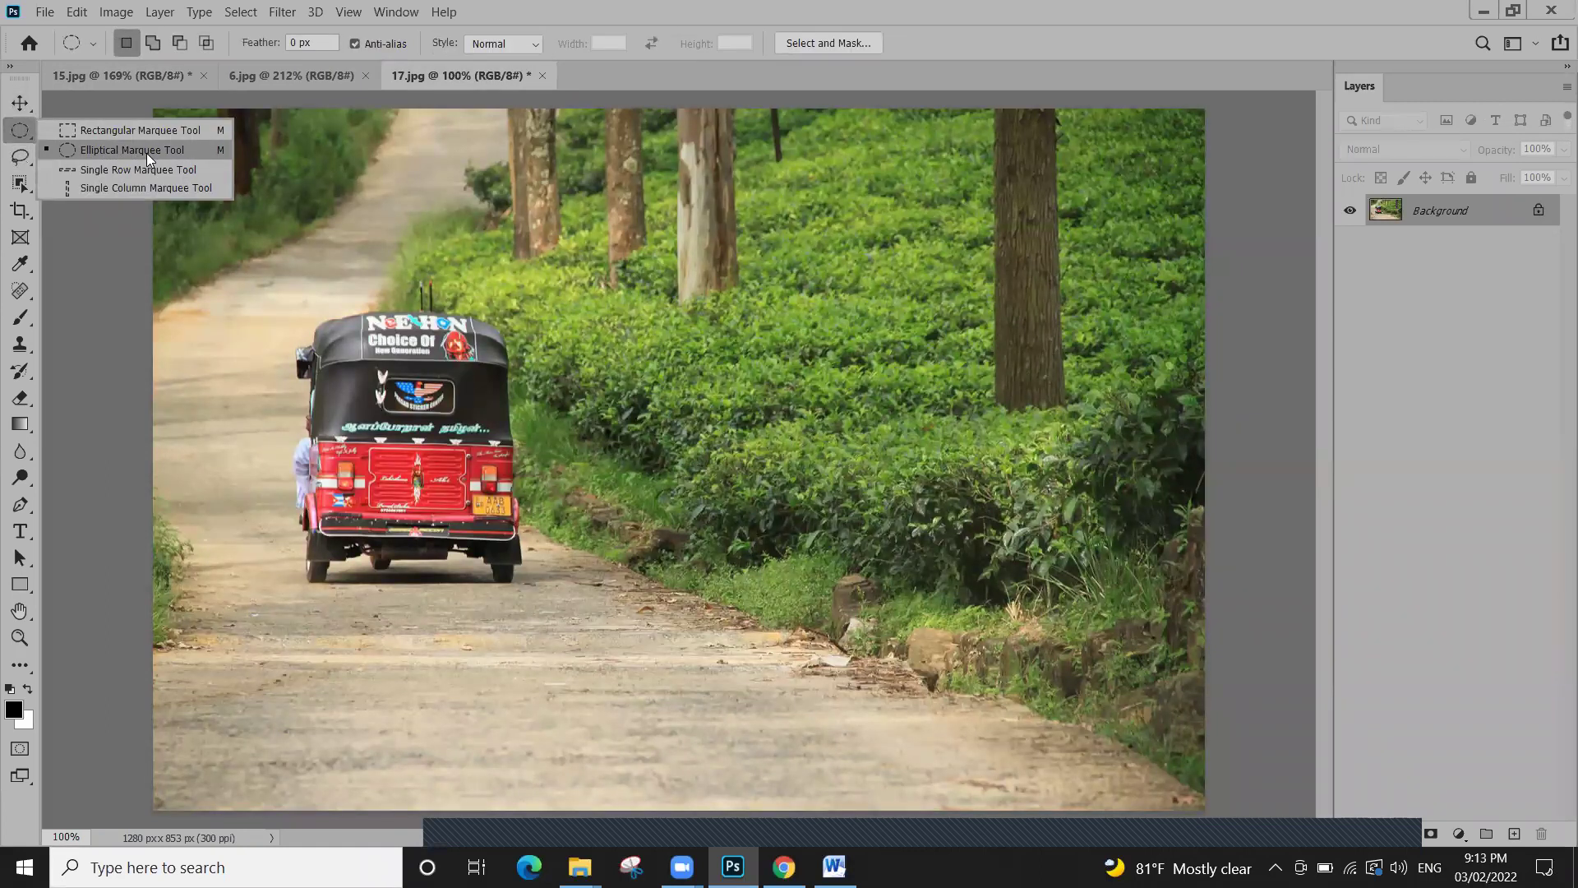
left_click(146, 153)
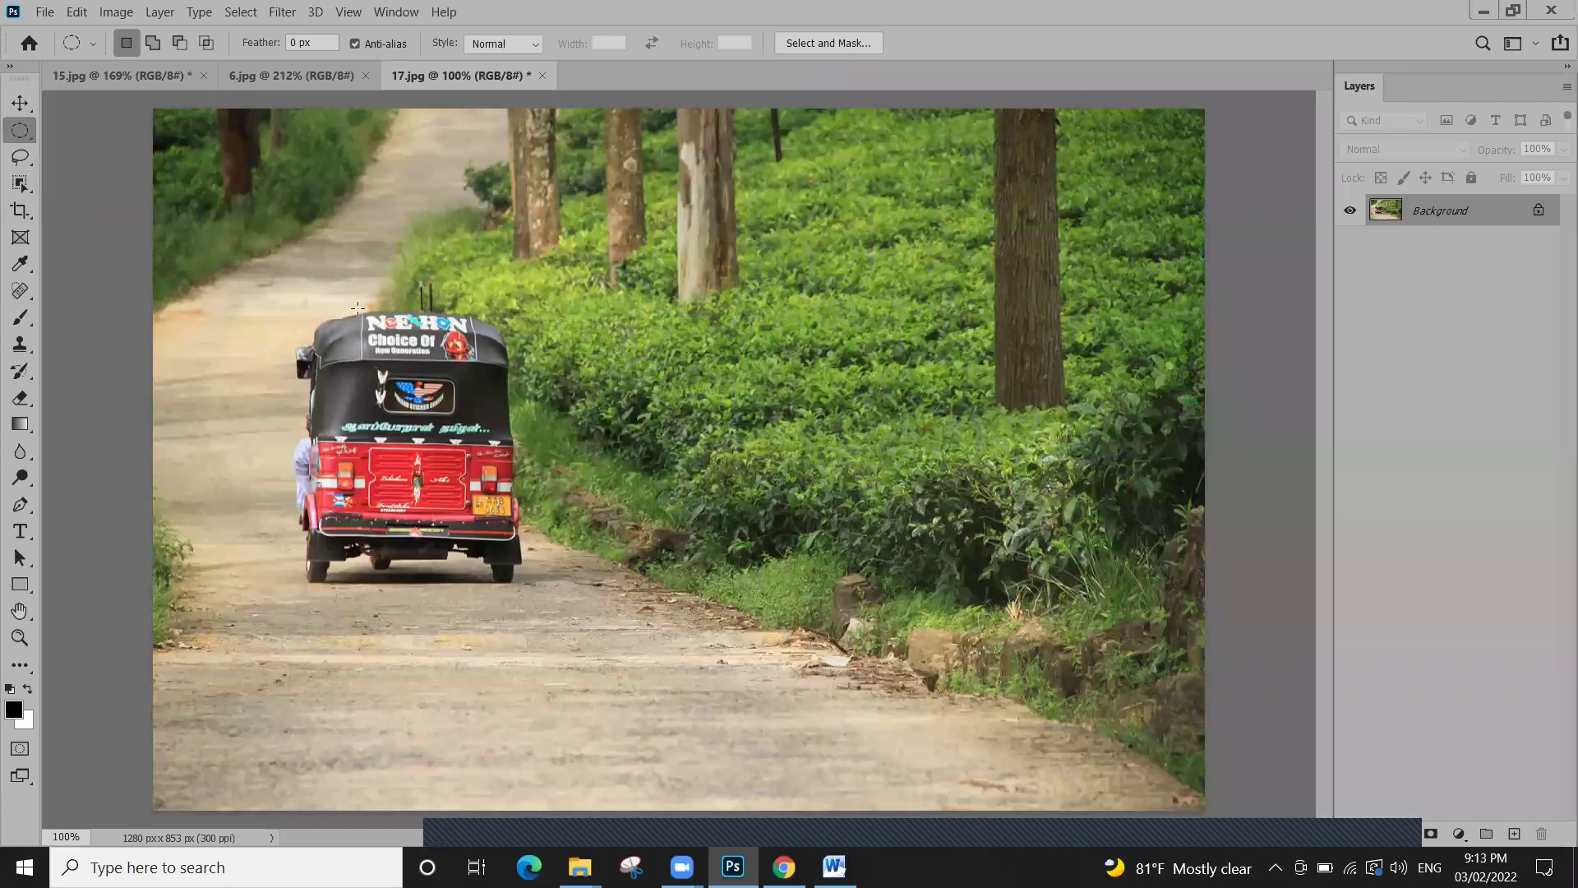
left_click_drag(253, 262, 633, 666)
left_click(635, 670)
Return to 6.jpg and add three overlapping ellipses to the elliptical selection on the woman's valley side
key("ctrl+Tab")
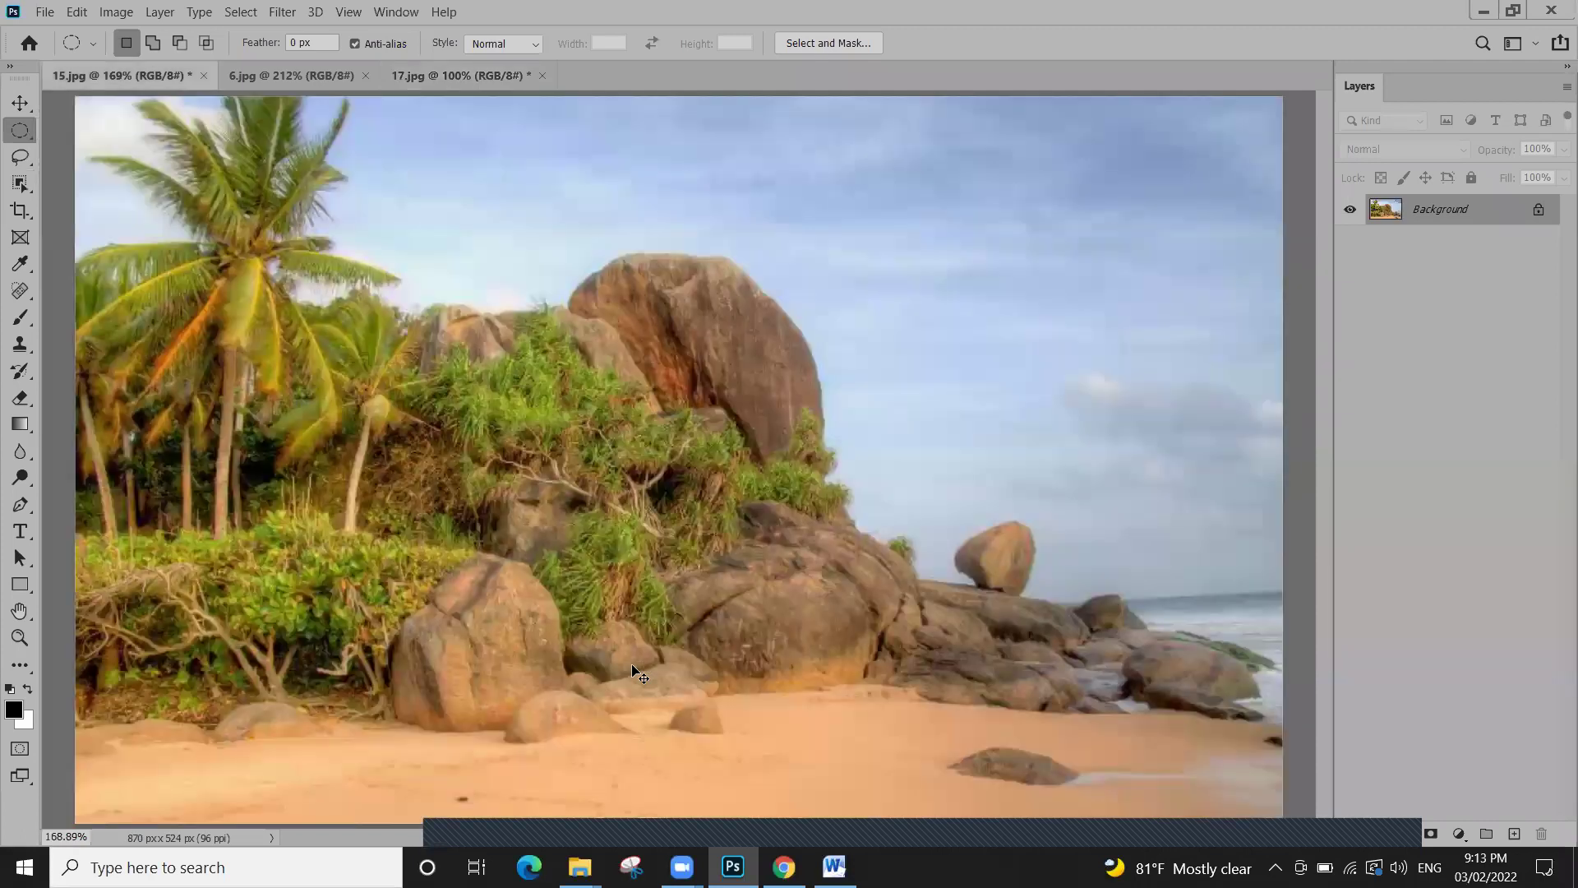
key("ctrl+Tab")
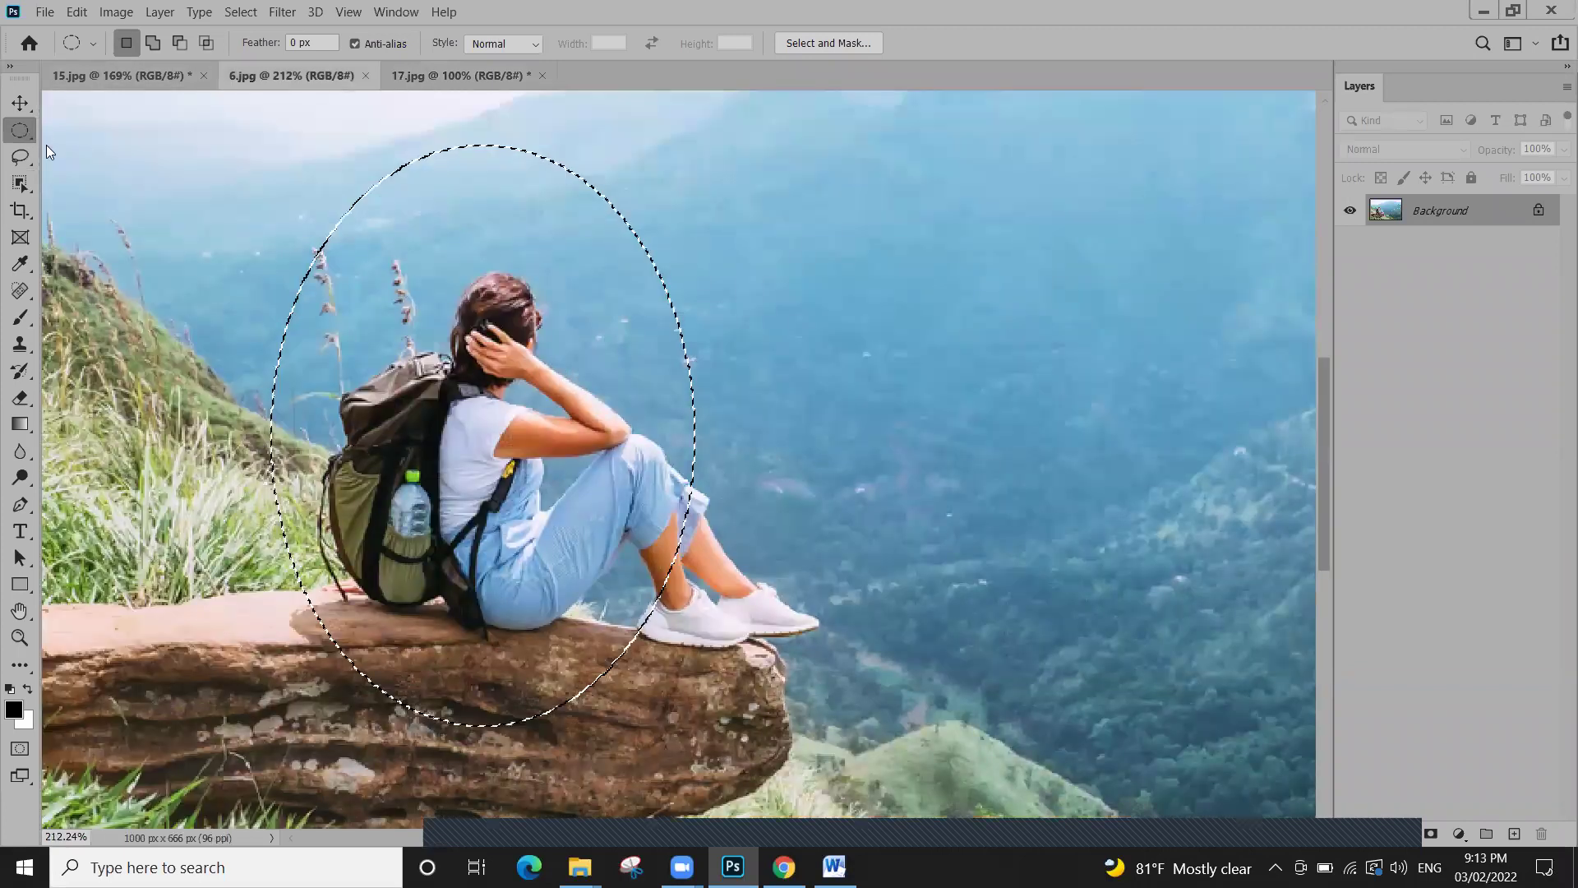
scroll(128, 46, "up", 2)
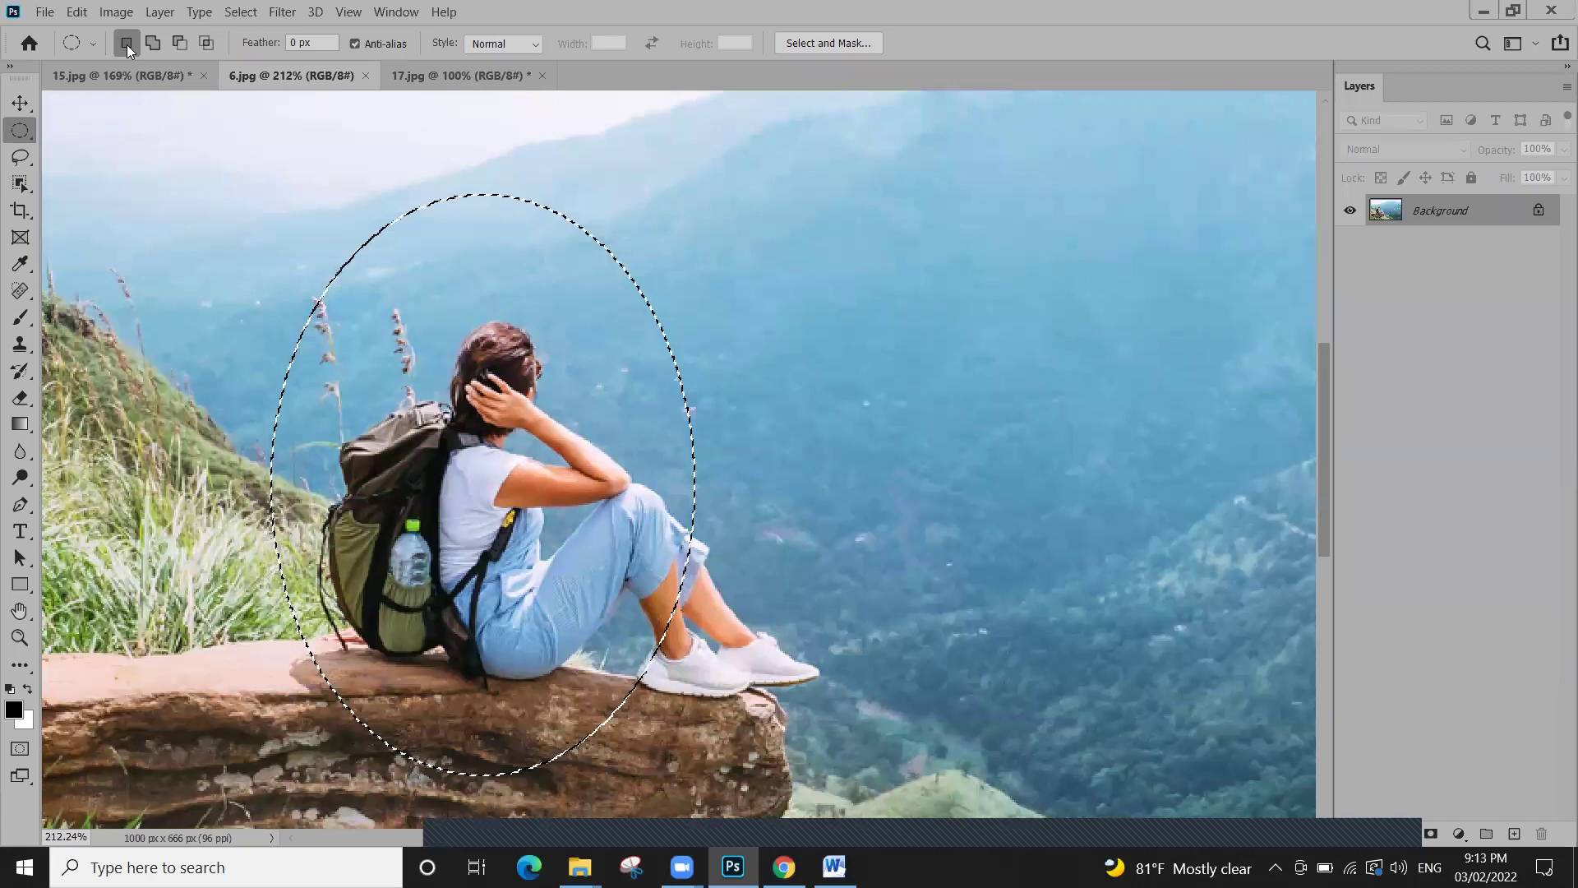
right_click(20, 130)
left_click(124, 149)
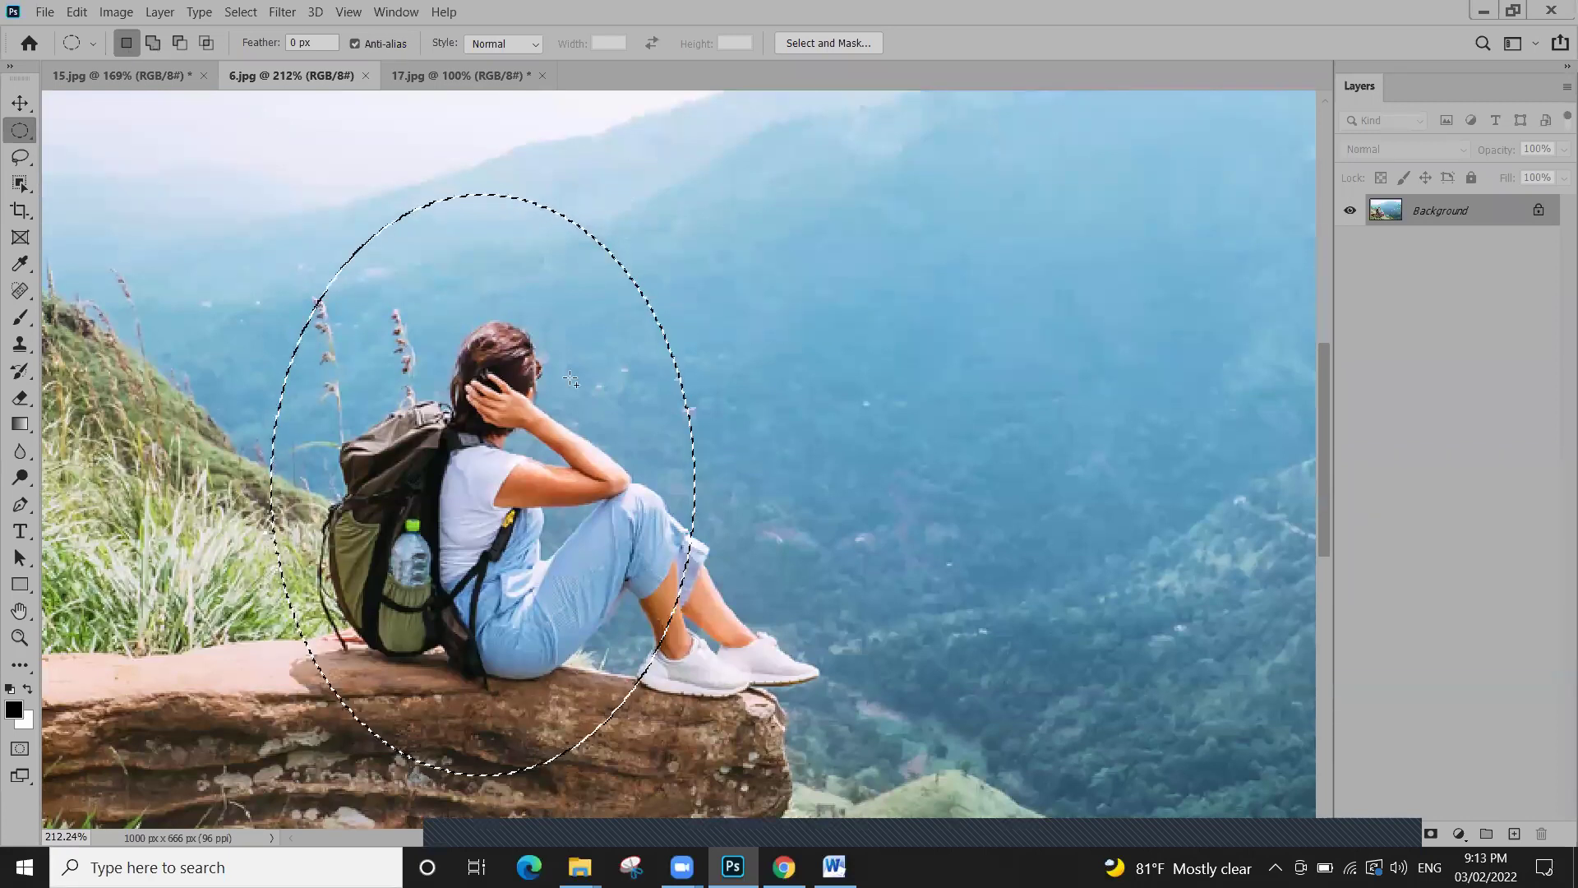
key("shift")
left_click_drag(540, 413, 726, 196)
left_click_drag(822, 474, 491, 585)
left_click_drag(822, 280, 587, 534)
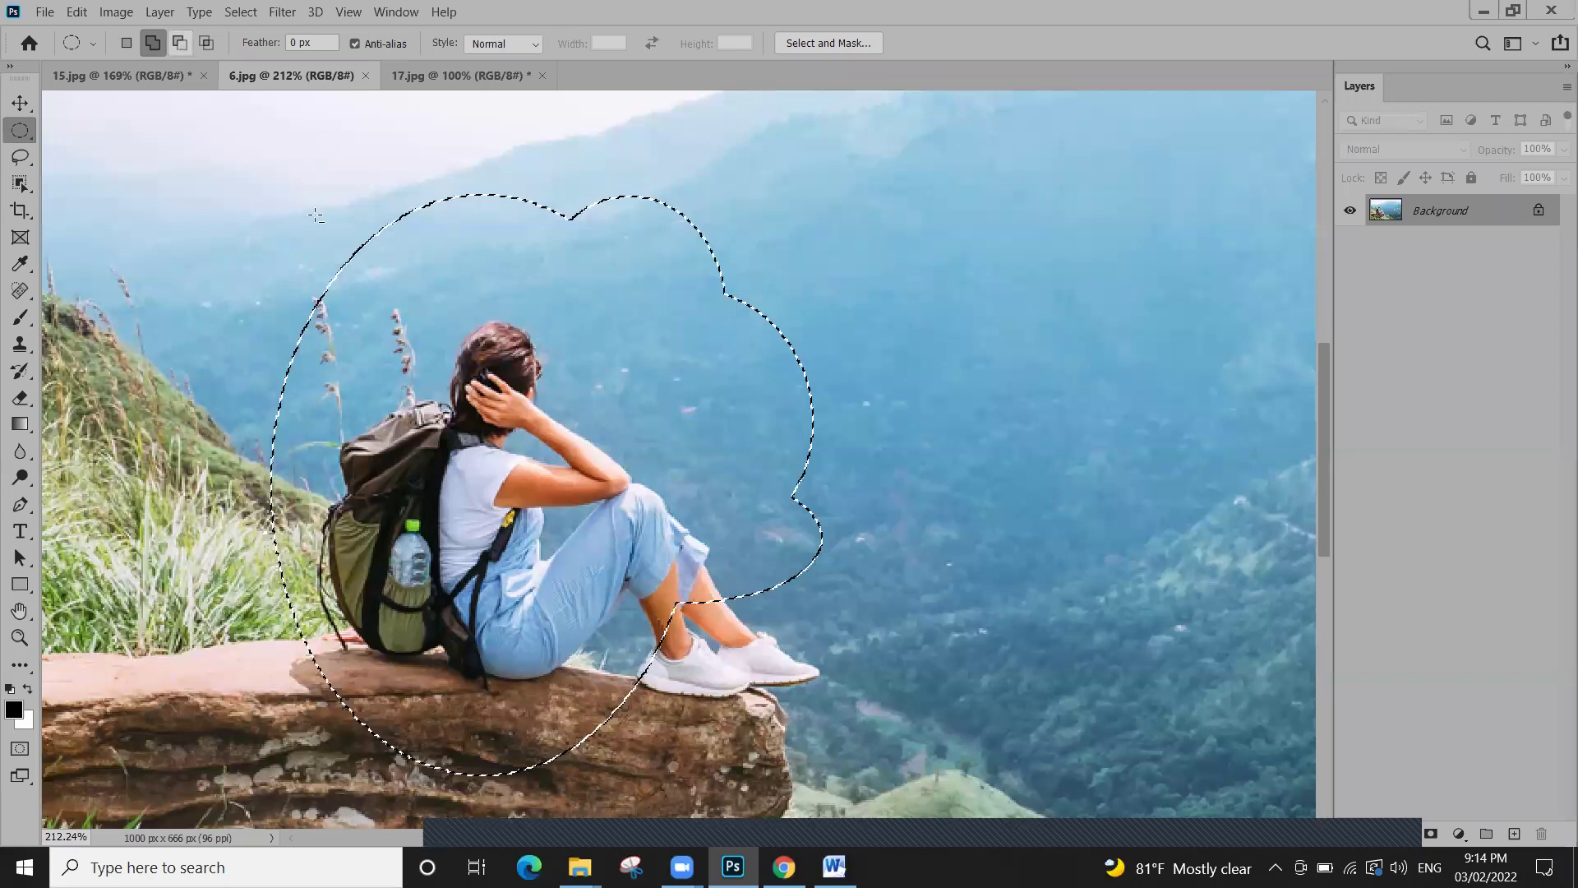
Subtract an ellipse from each side of the selection, intersect the rest with an ellipse over the woman's upper body, and clear it
left_click_drag(114, 175, 481, 653)
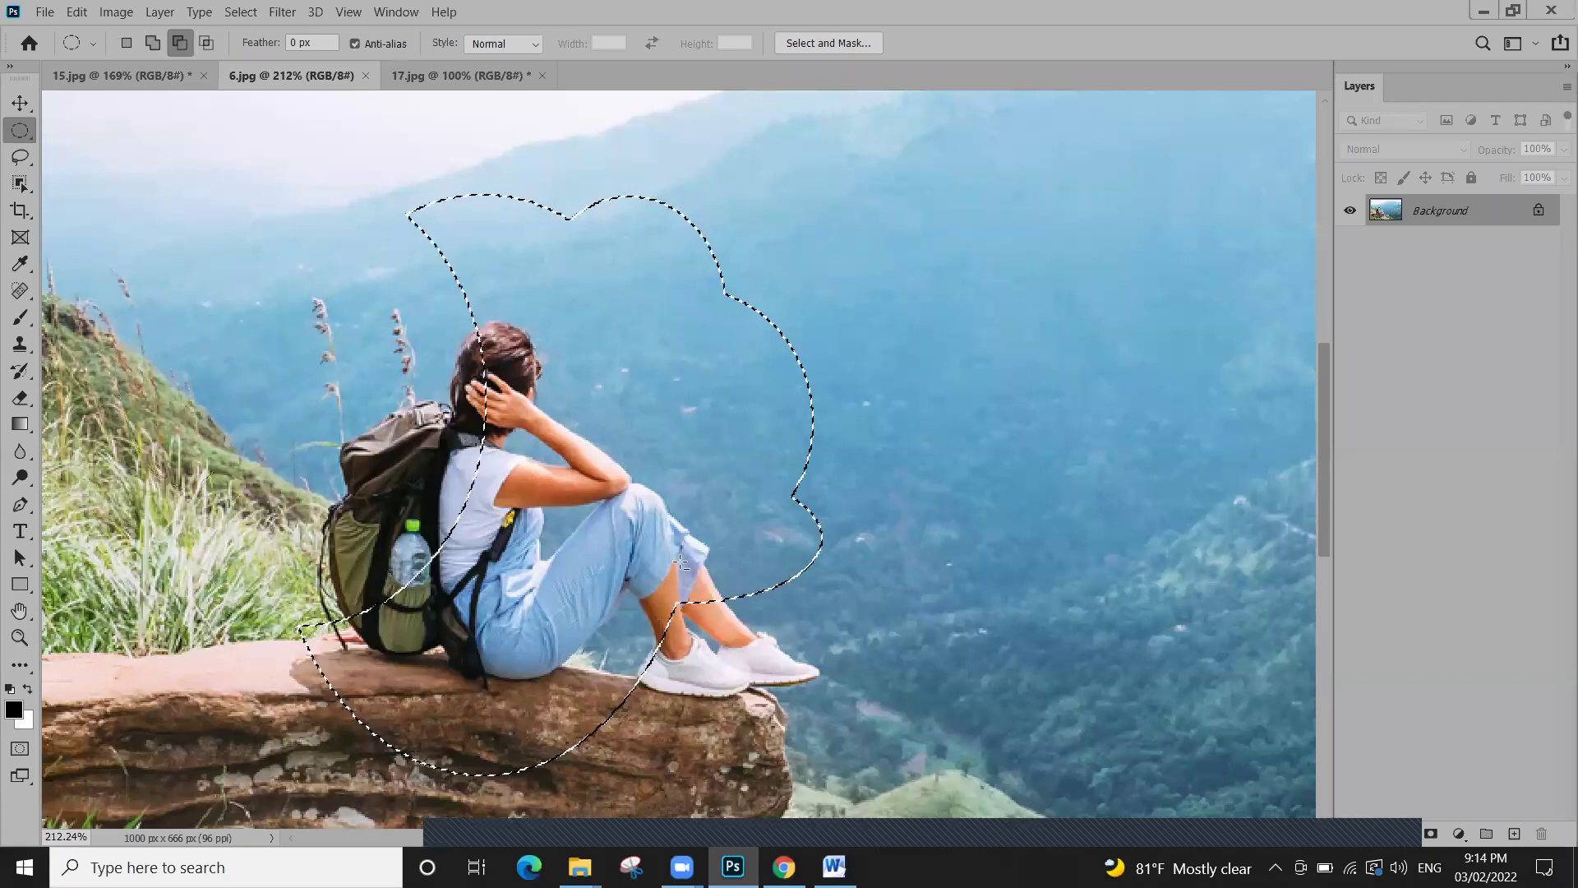
left_click_drag(939, 224, 596, 535)
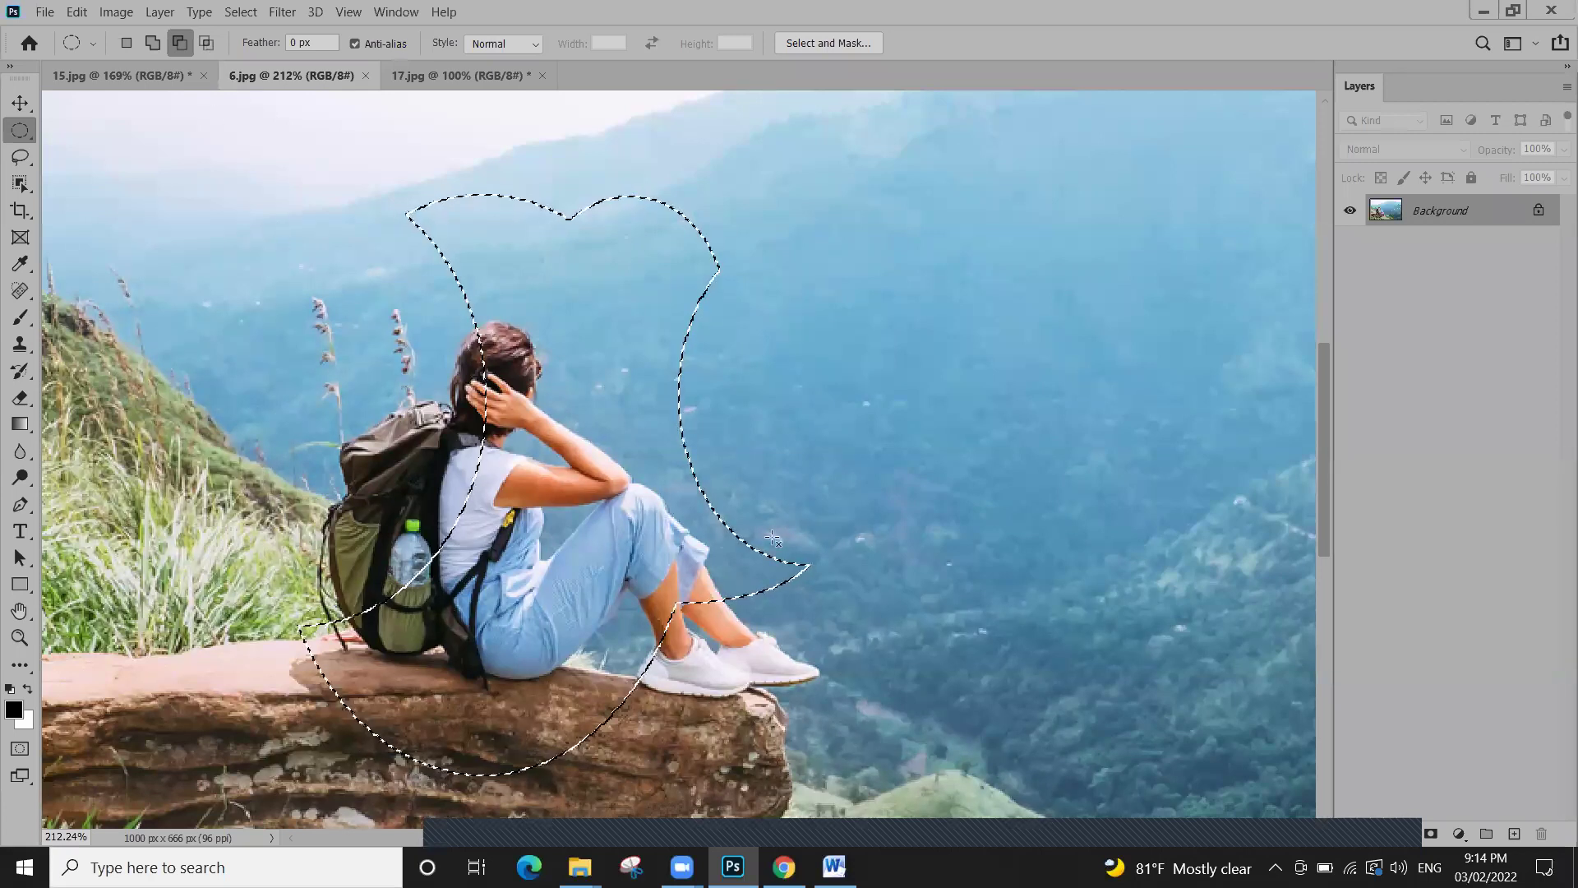
scroll(808, 569, "down", 1)
left_click_drag(808, 569, 580, 388)
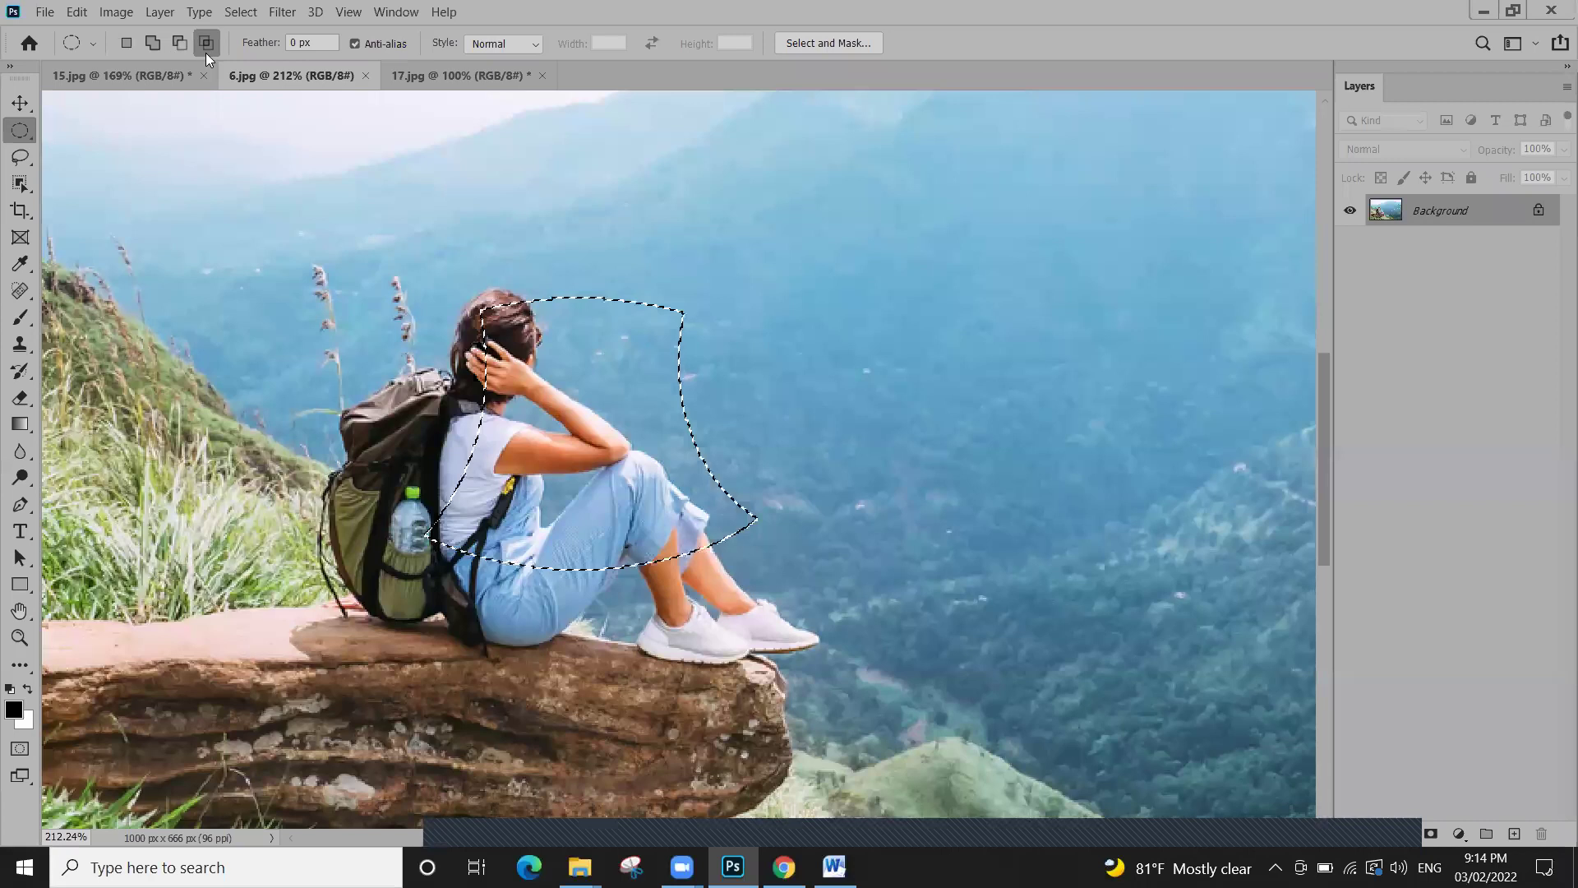
key("ctrl+d")
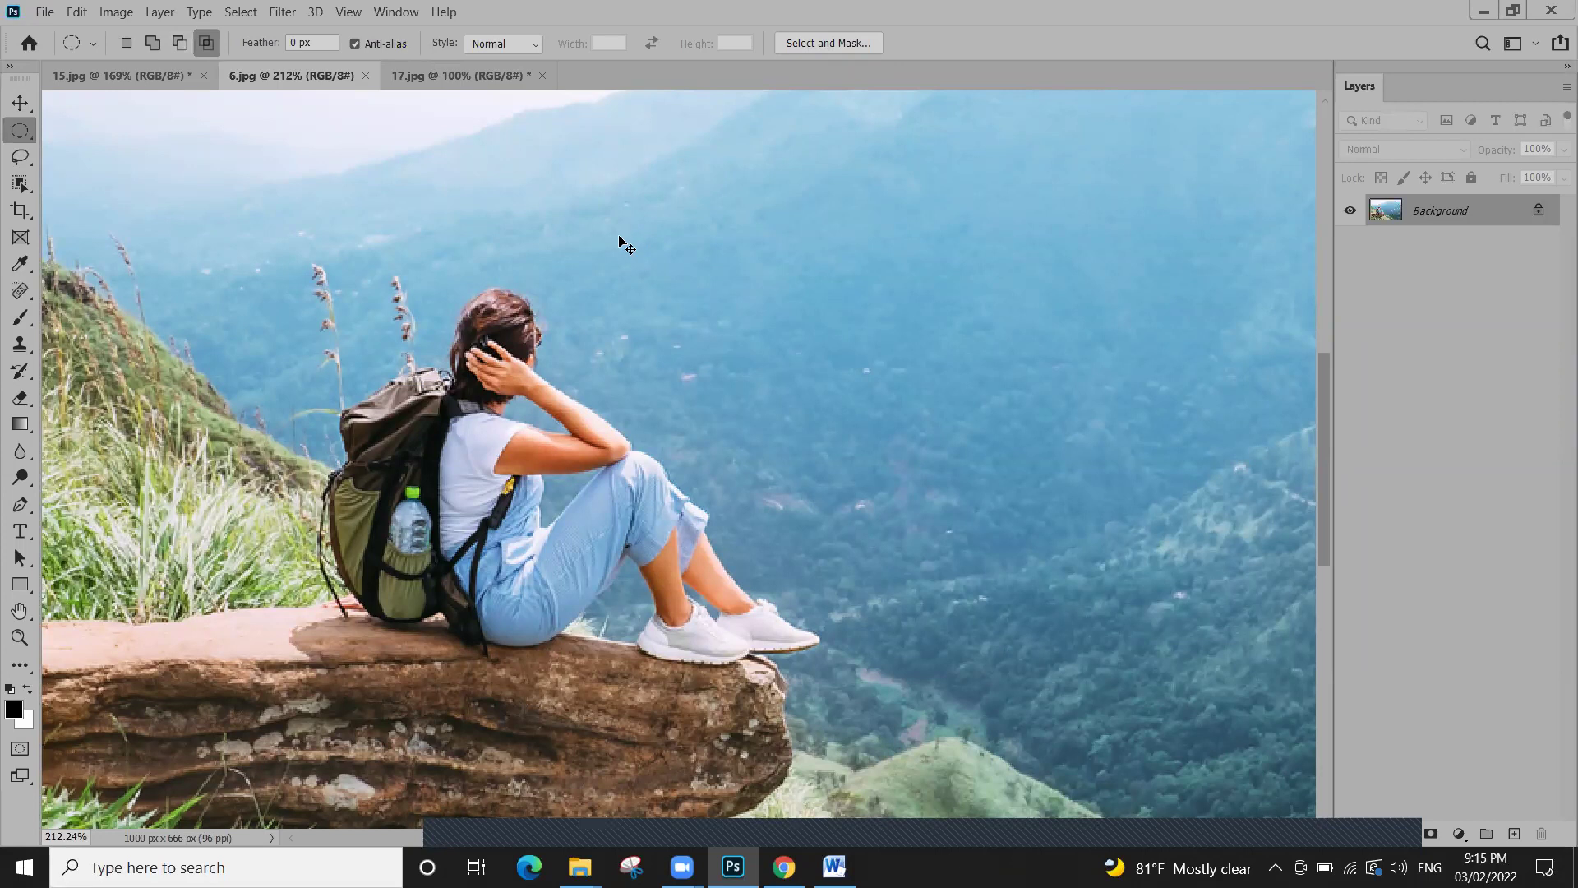
Close 6.jpg and 15.jpg without saving the changes
key("ctrl+w")
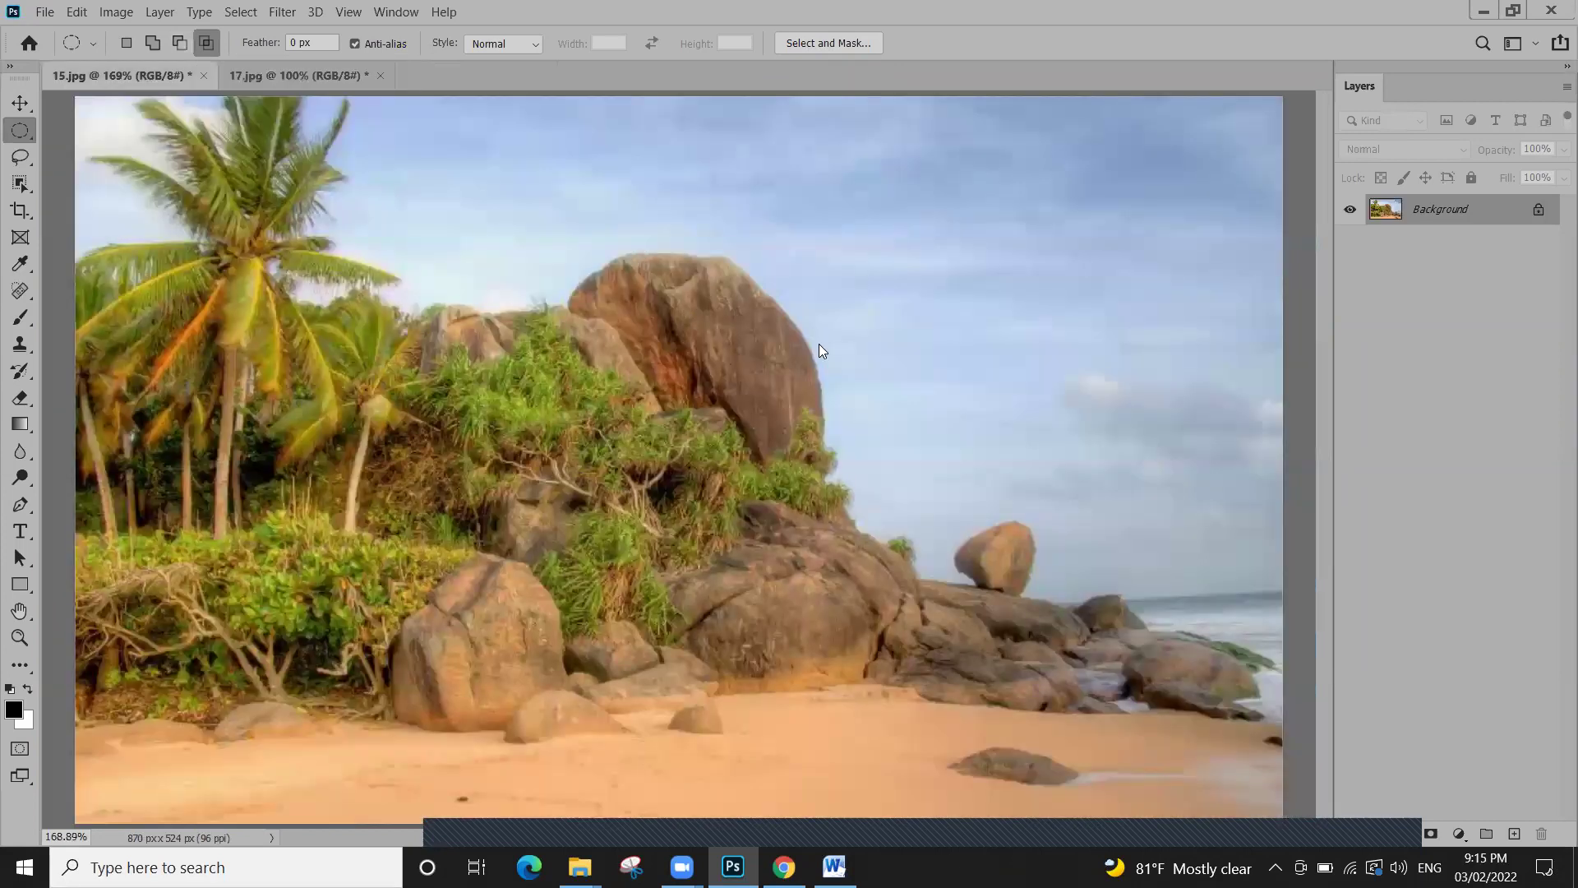
key("ctrl+w")
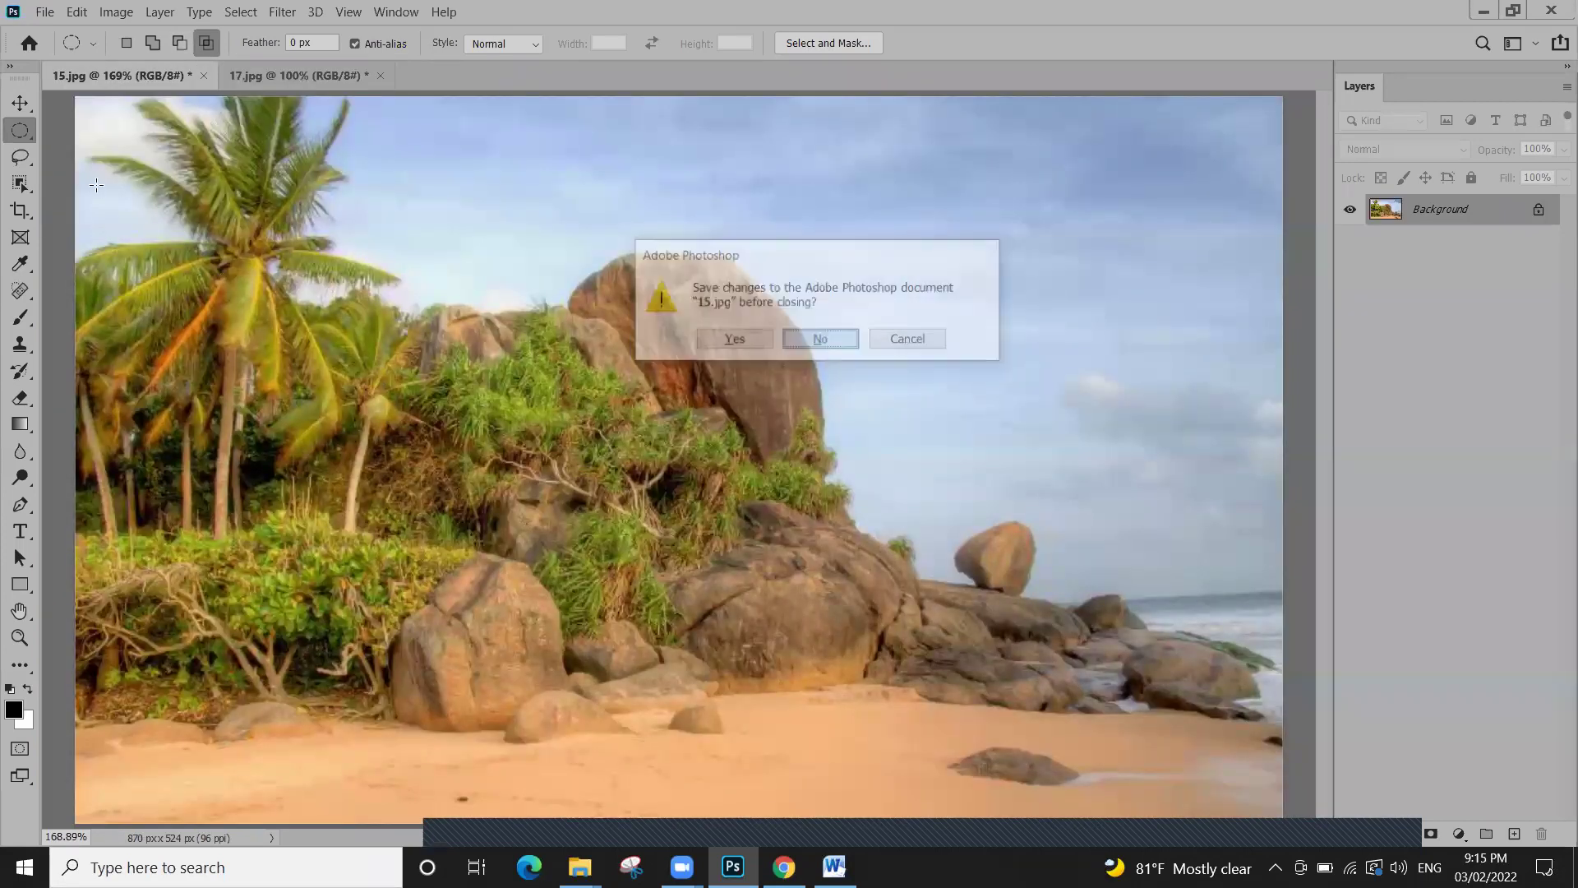
key("n")
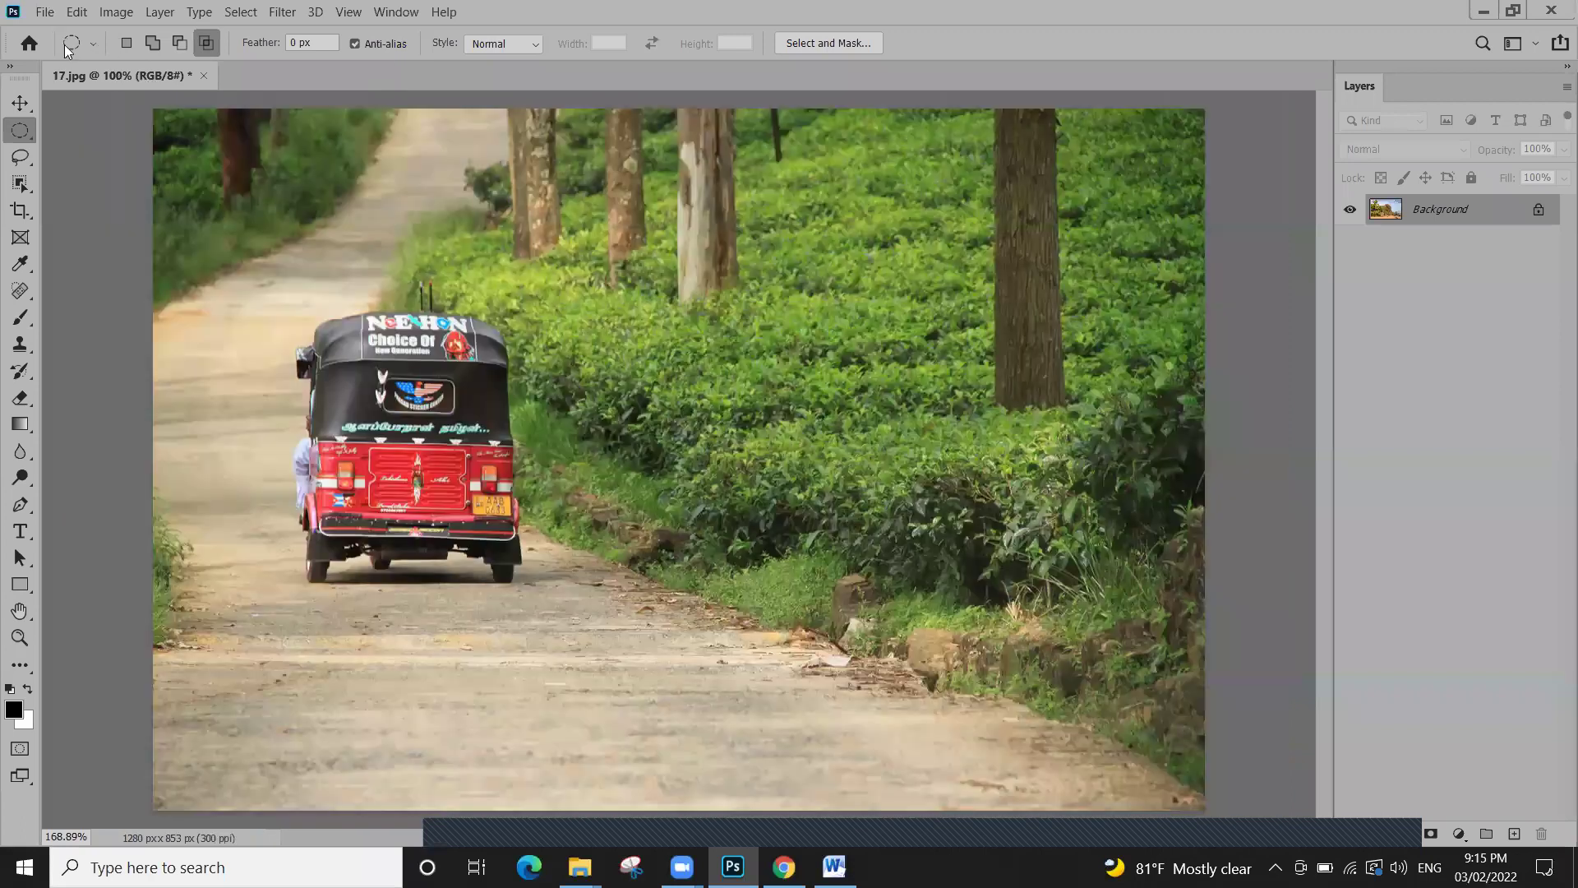
Open 6.jpg, 13.jpg, 14.jpg and 15.jpg together from the Image Edit set 01 folder and fit them to the window
key("alt+f")
key("Escape")
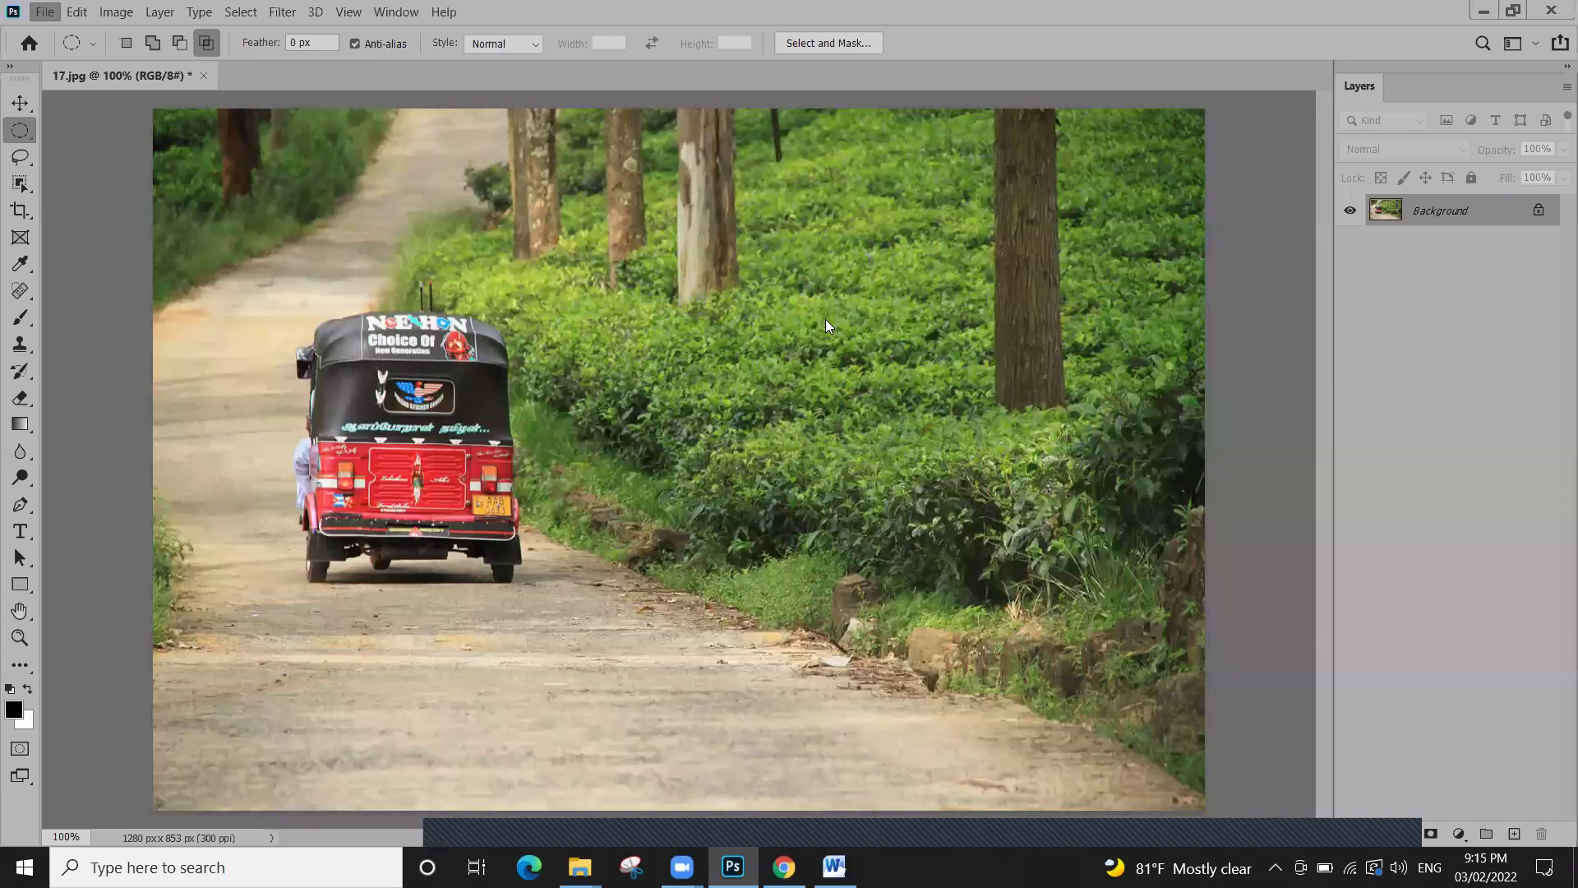
key("ctrl+o")
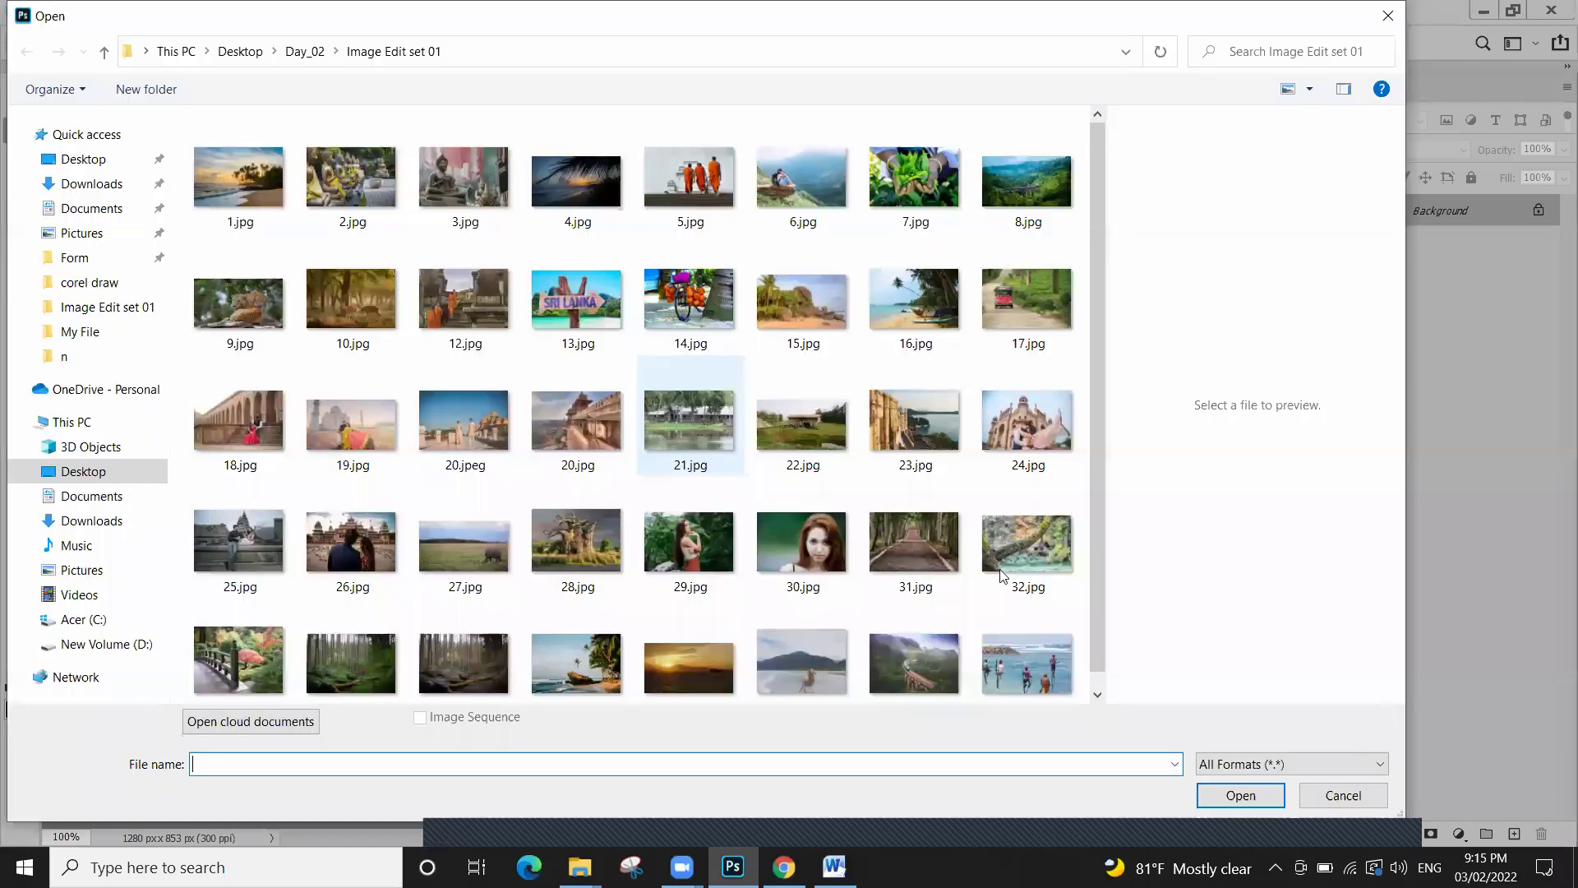
left_click(673, 318)
left_click(801, 300, "shift")
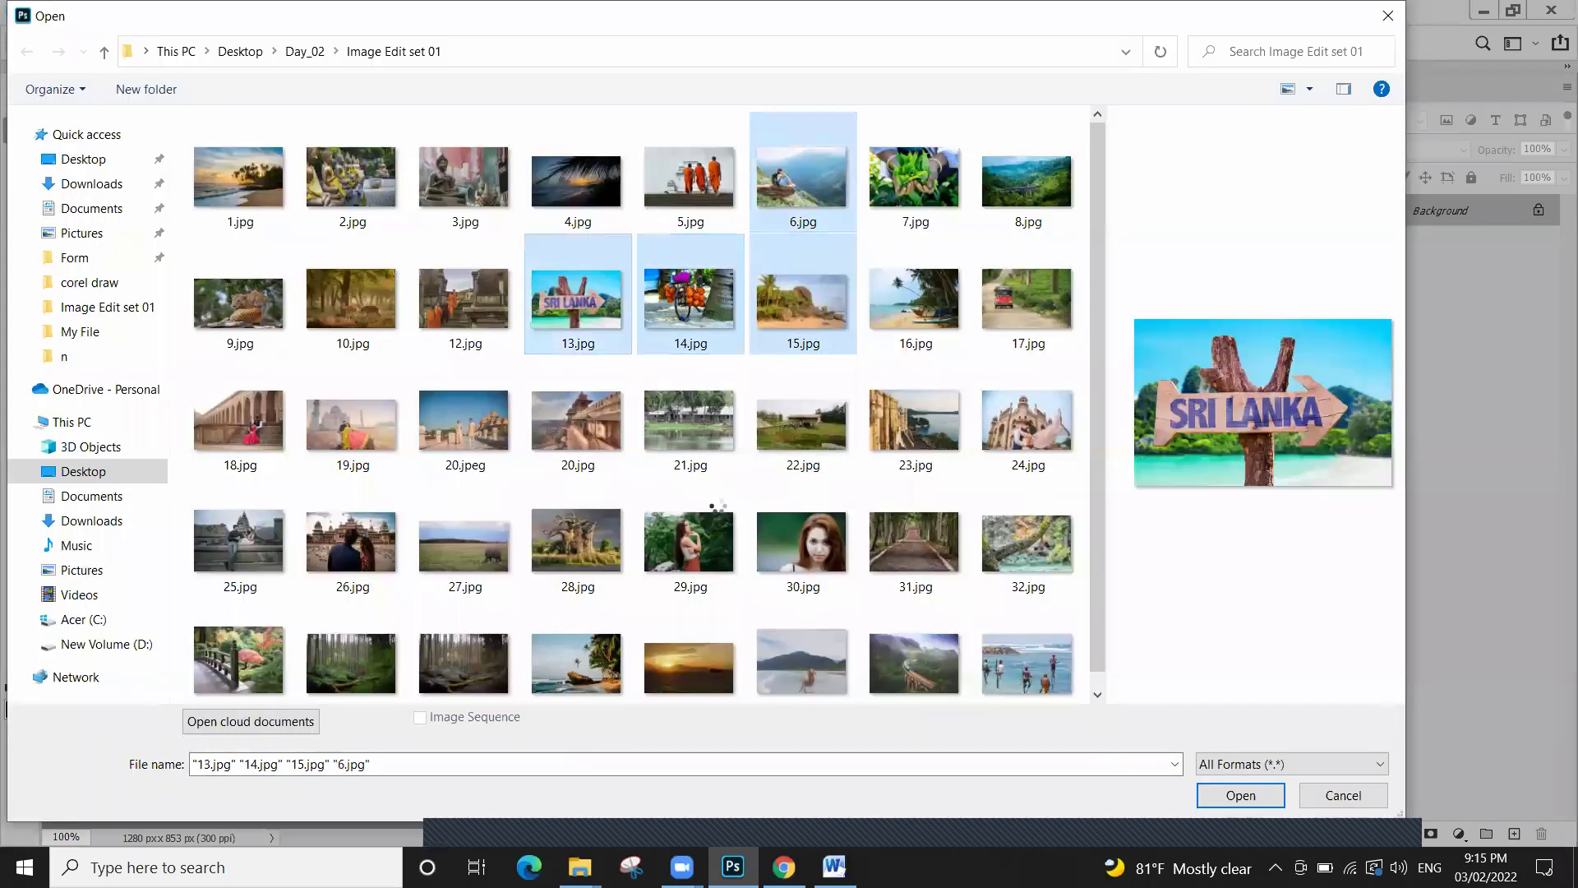
key("Return")
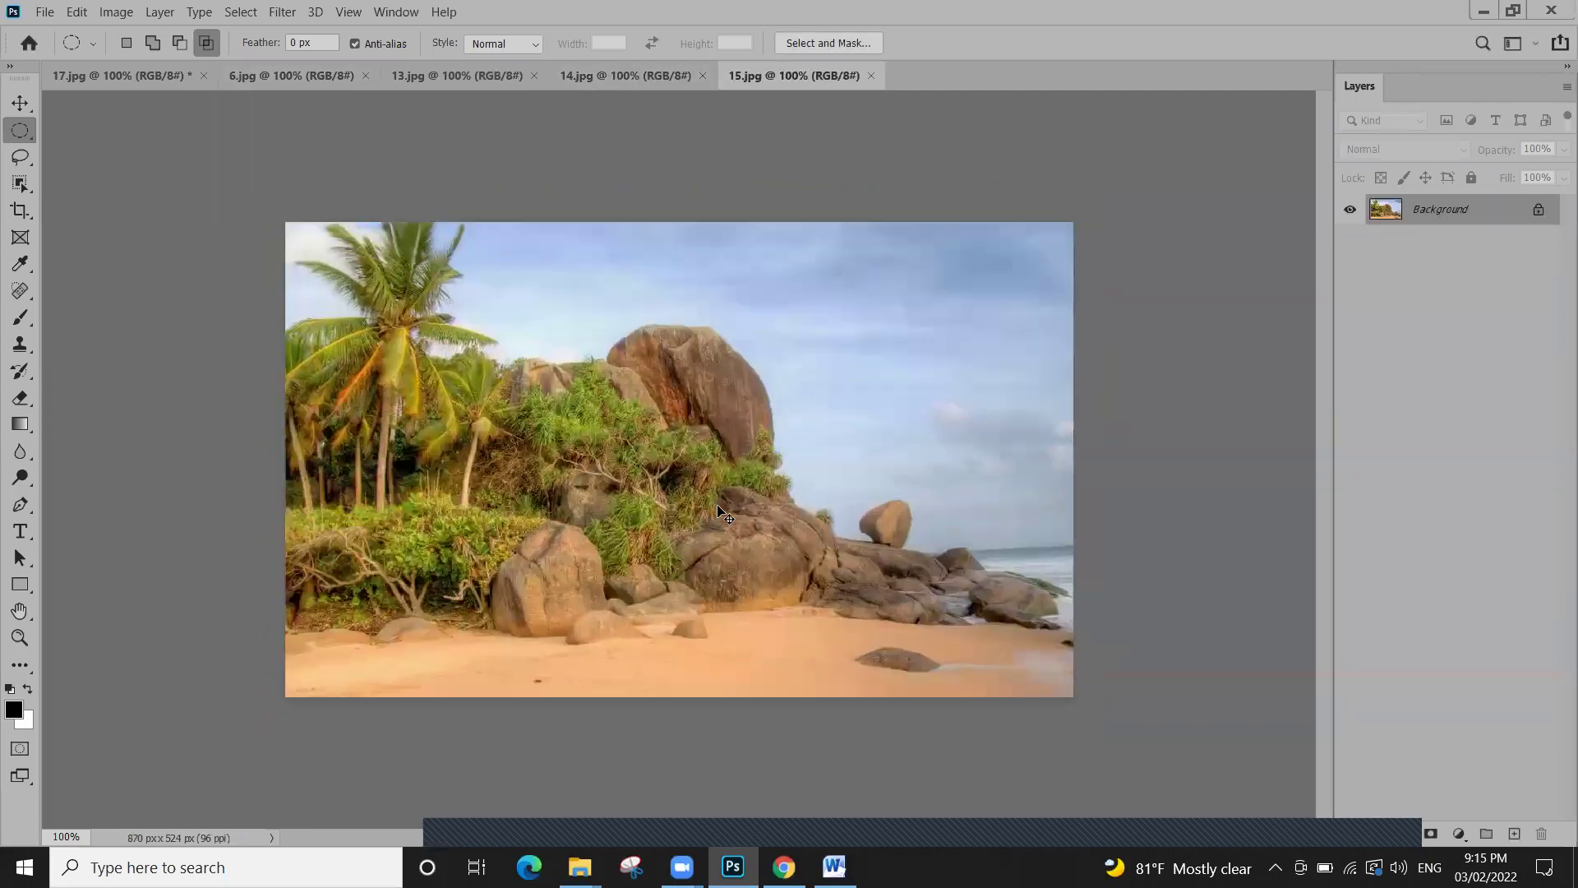
key("ctrl+0")
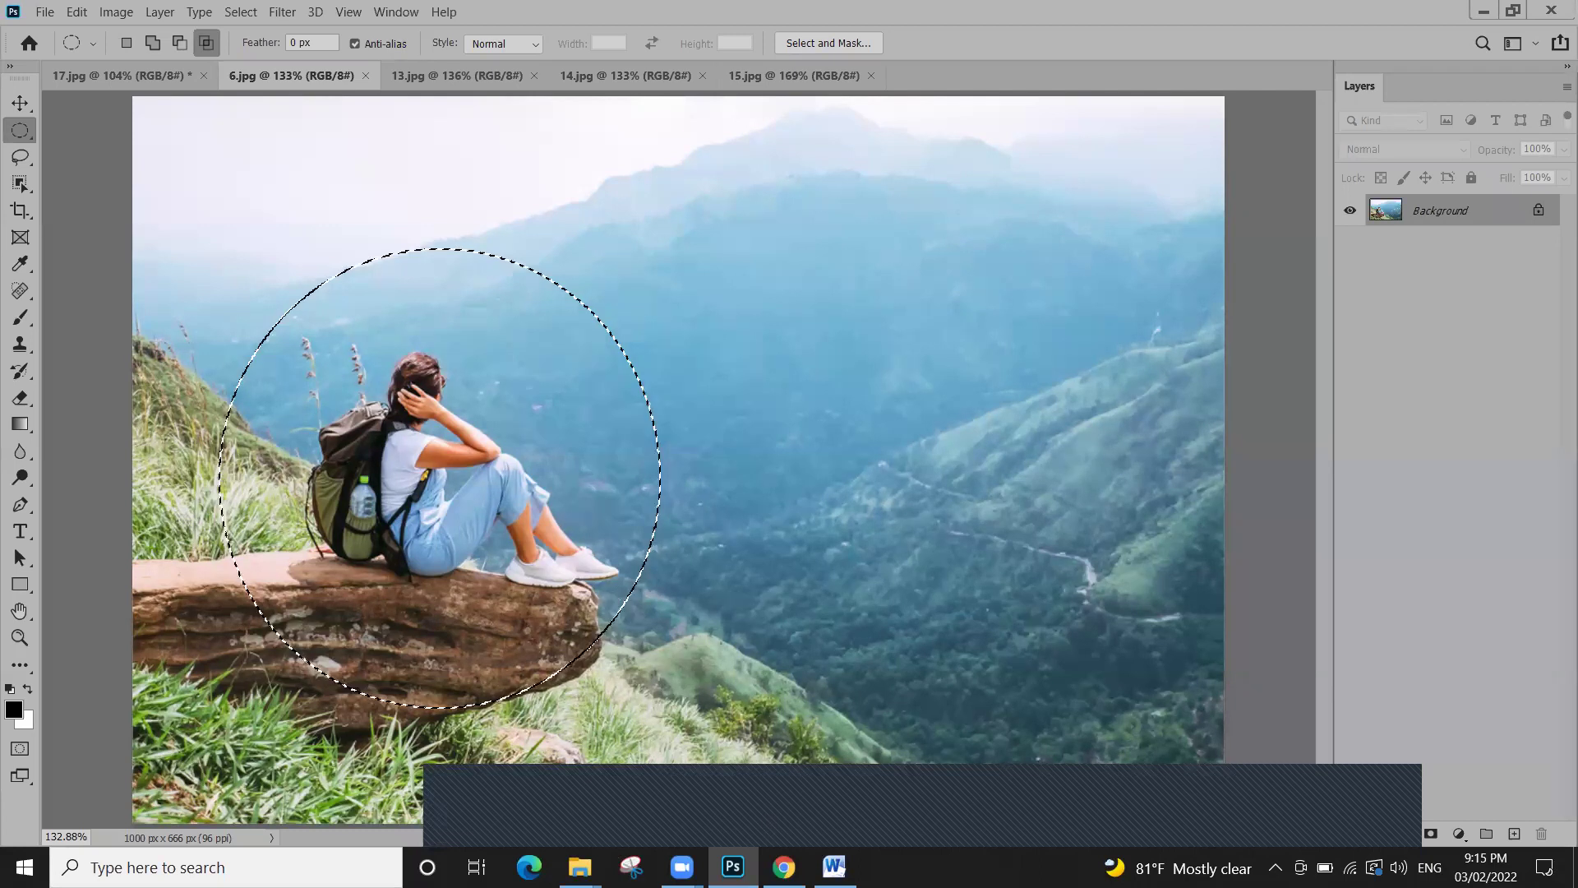
Switch to the Word notes, add the line "selection _ remove" below the numbered list, and set its font size to 14
left_click(833, 867)
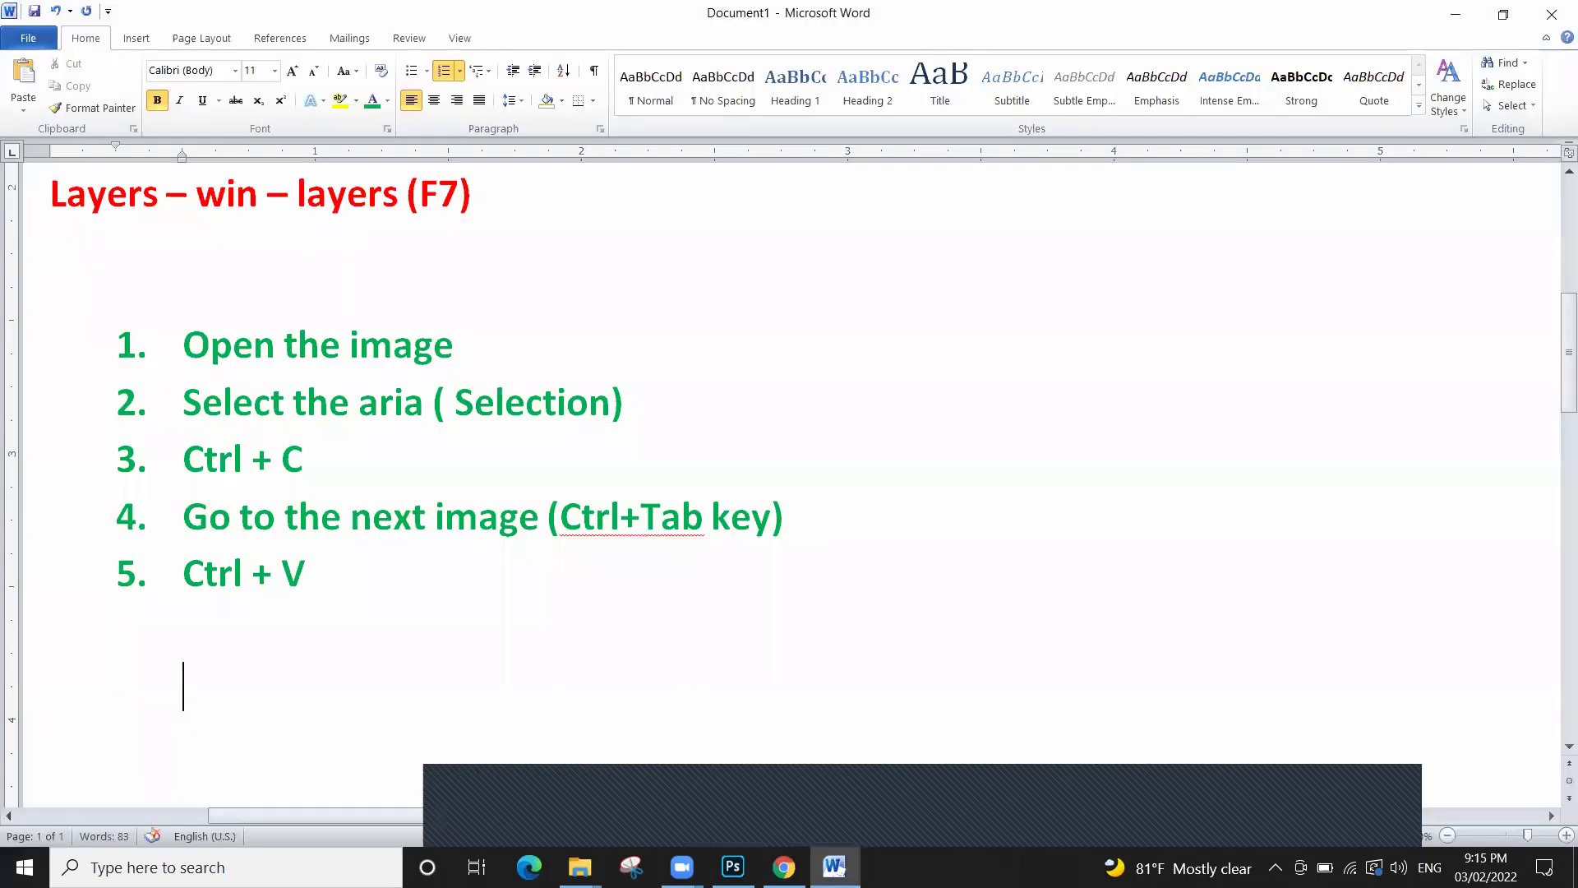
type("sele")
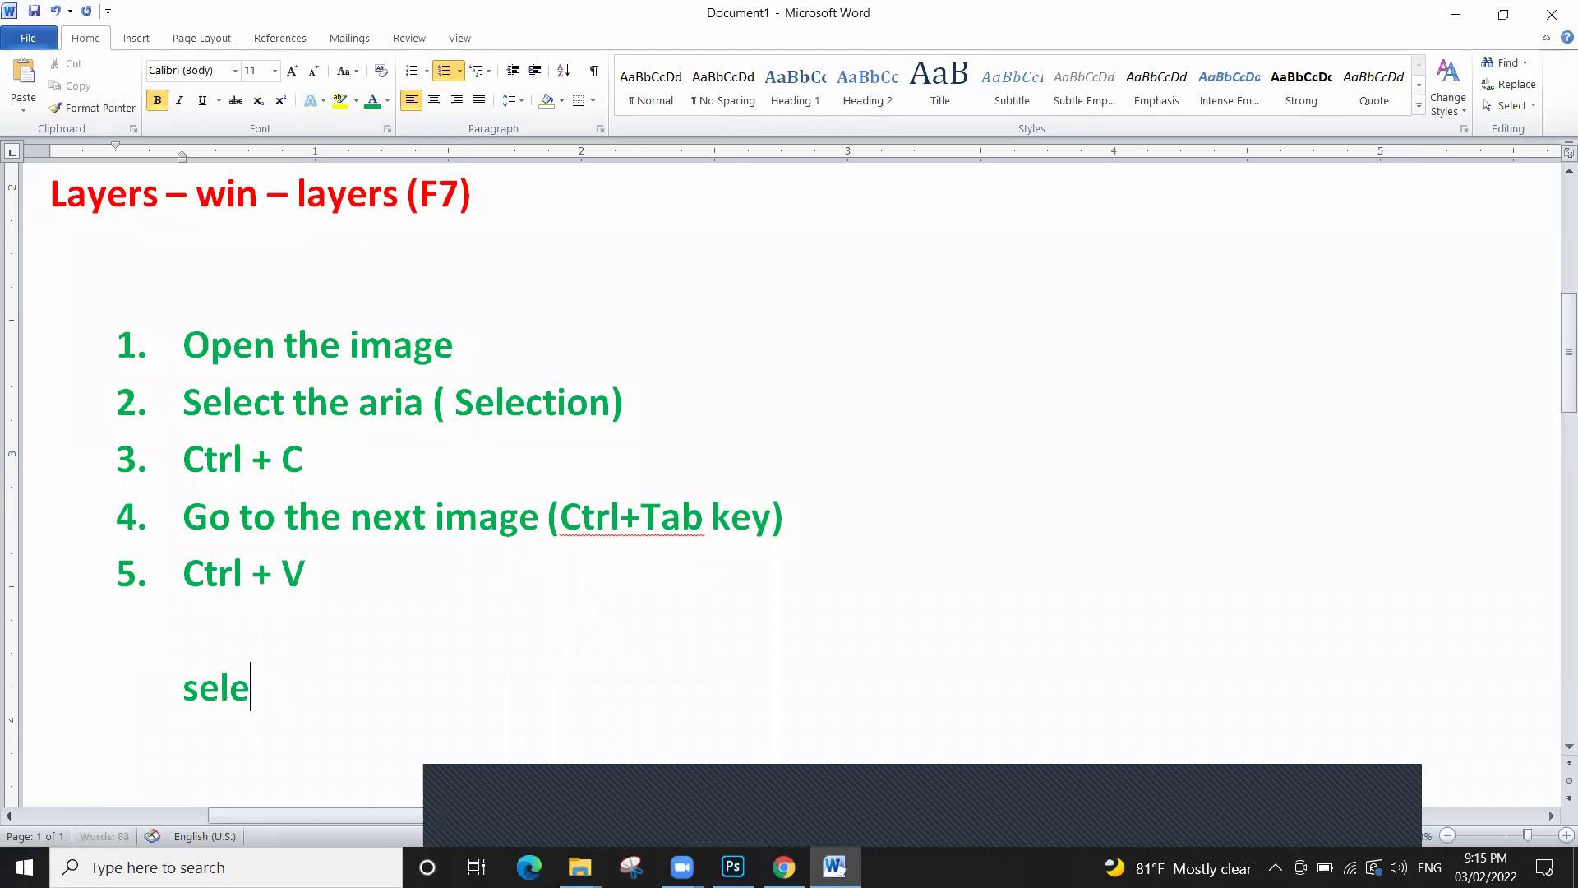
type("ction _ ")
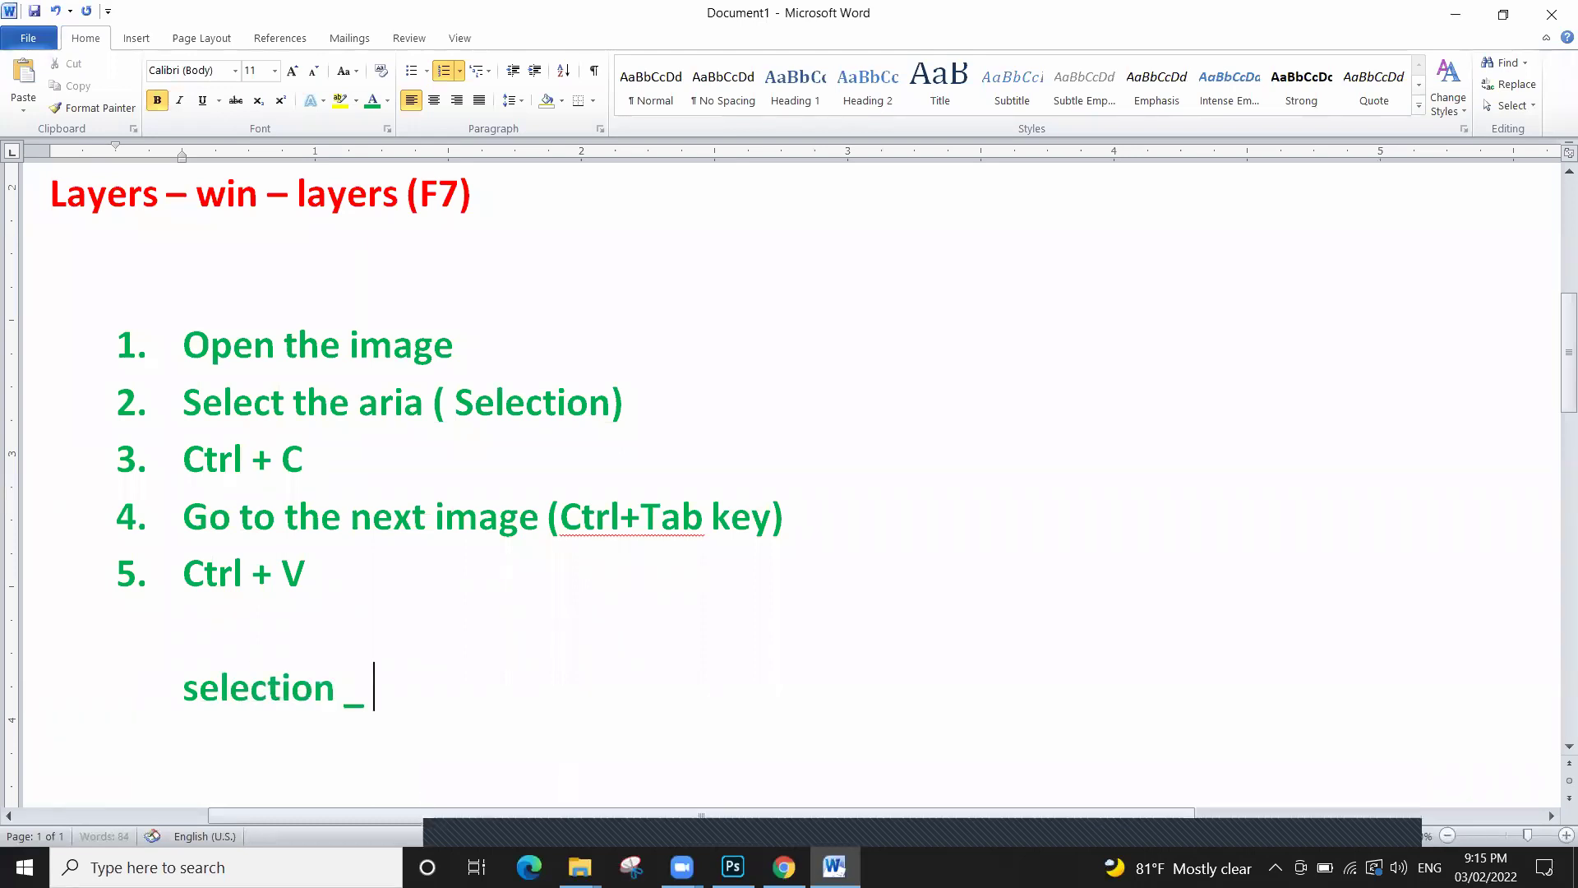
type("remove")
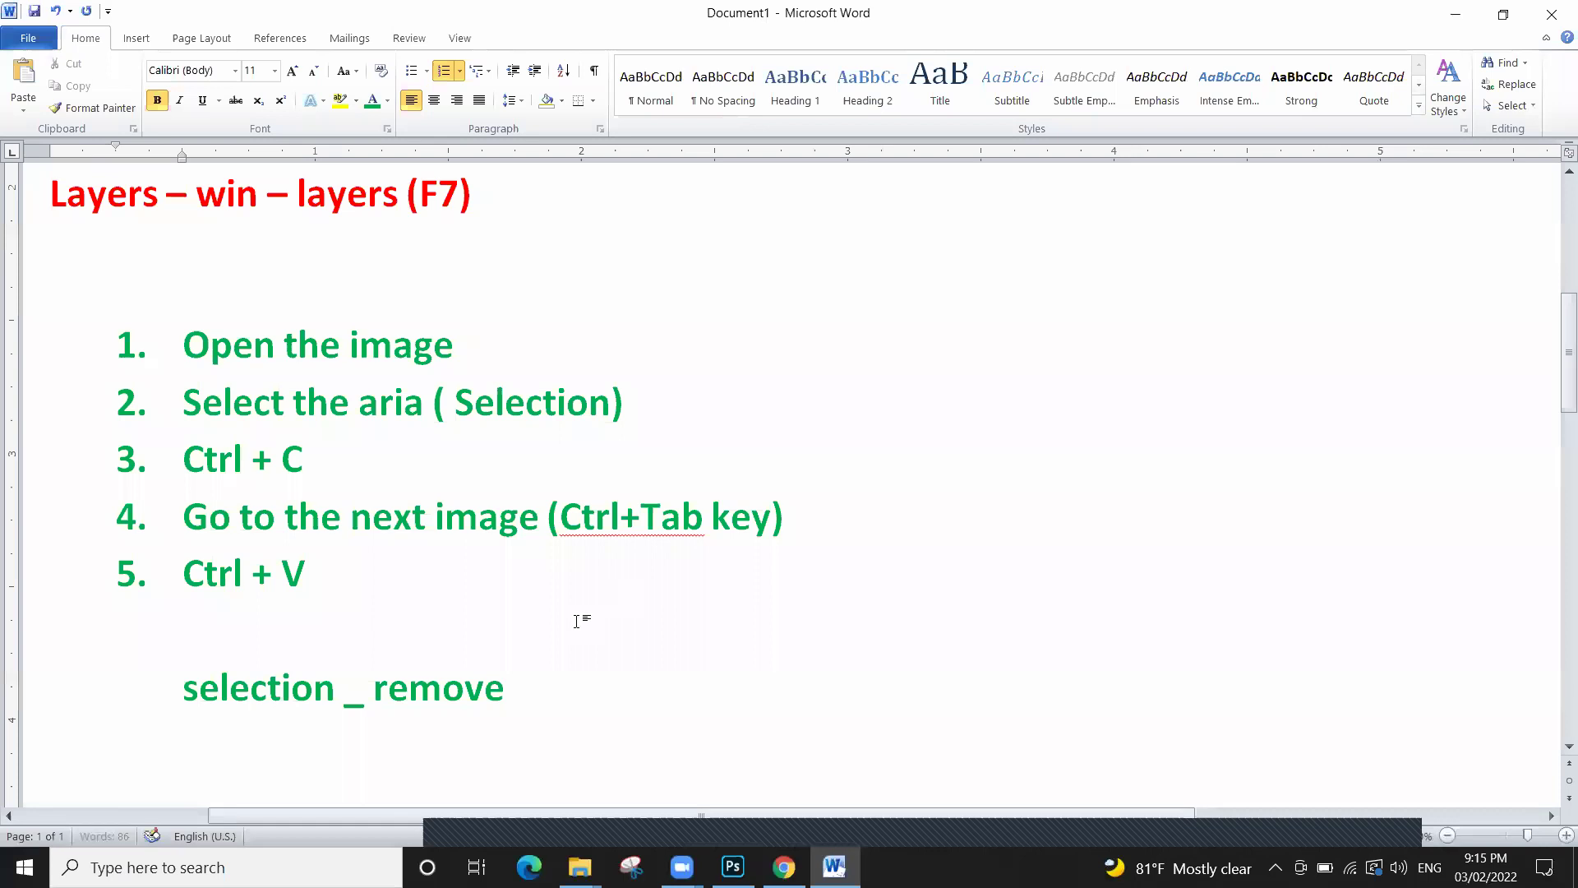
scroll(377, 509, "down", 2)
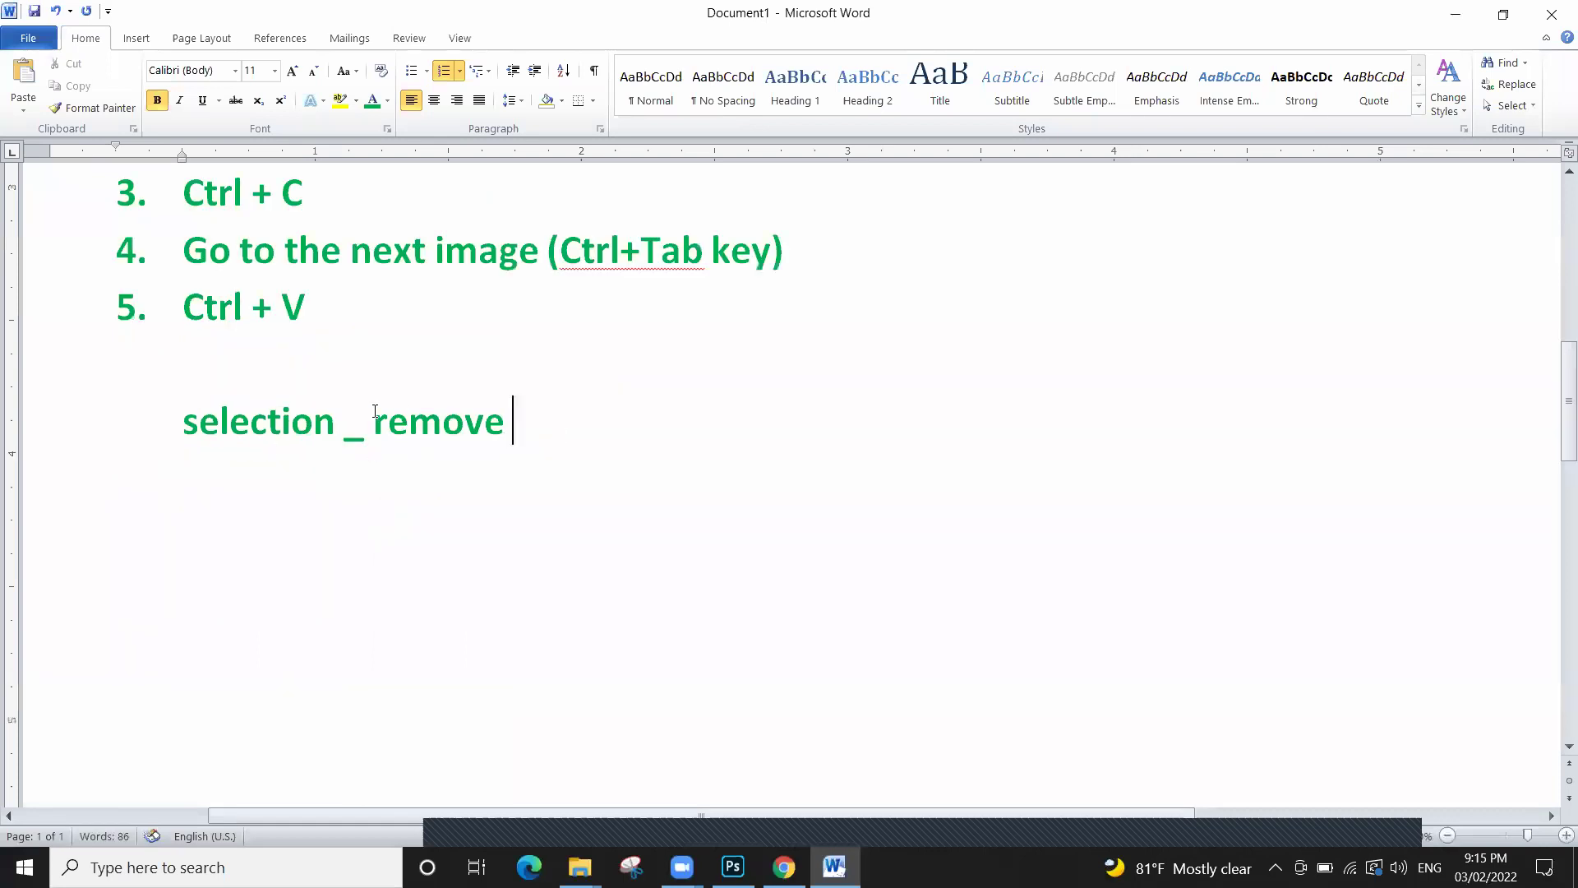
left_click(178, 415)
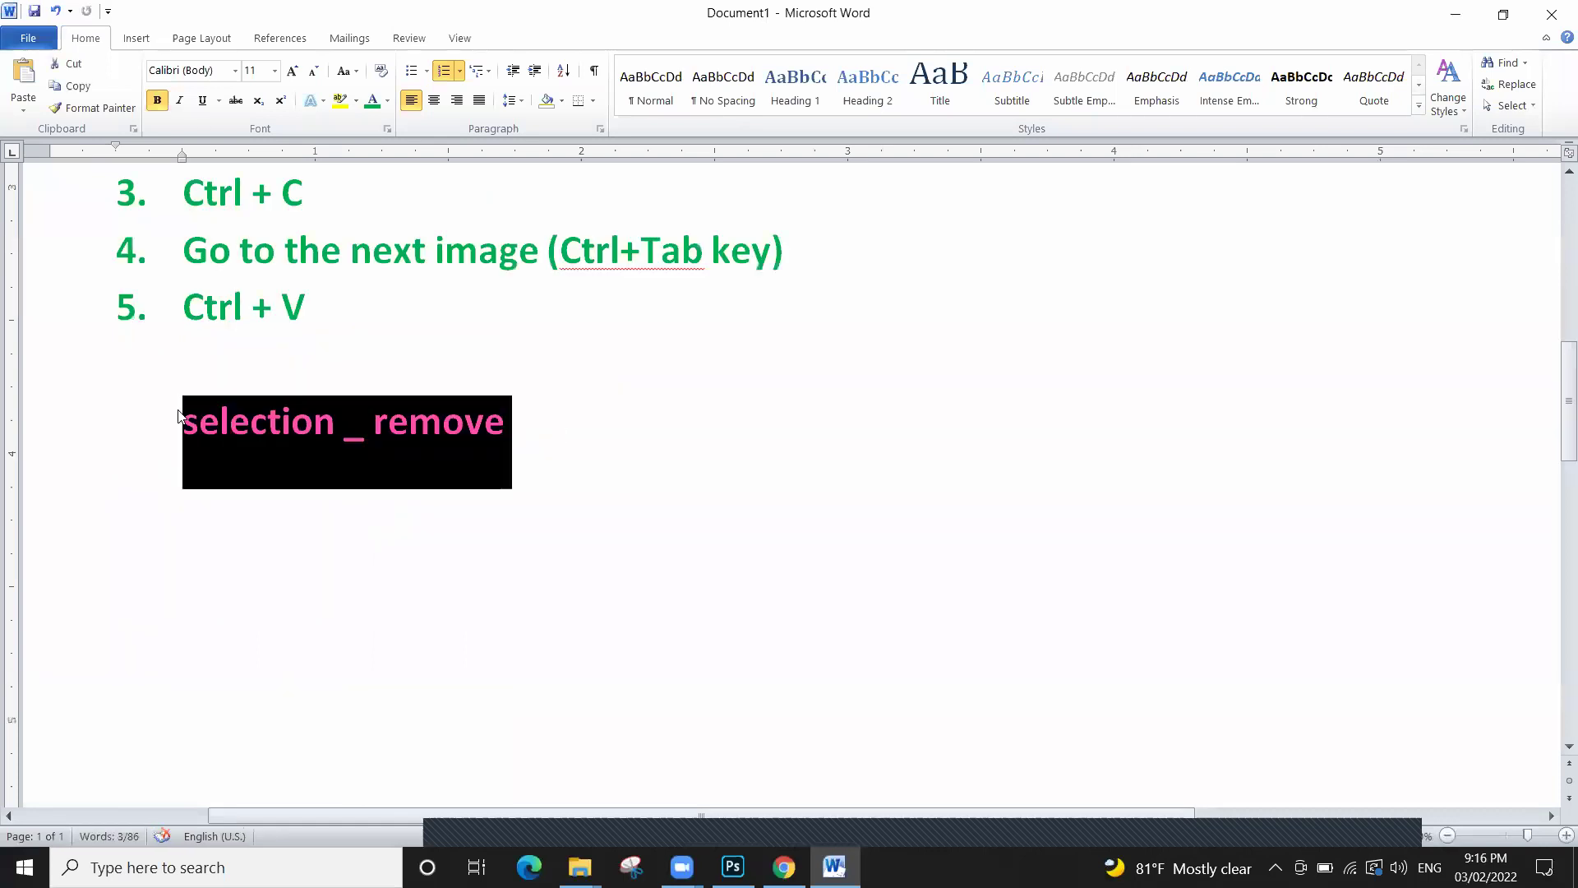
key("ctrl+shift+period")
left_click(627, 436)
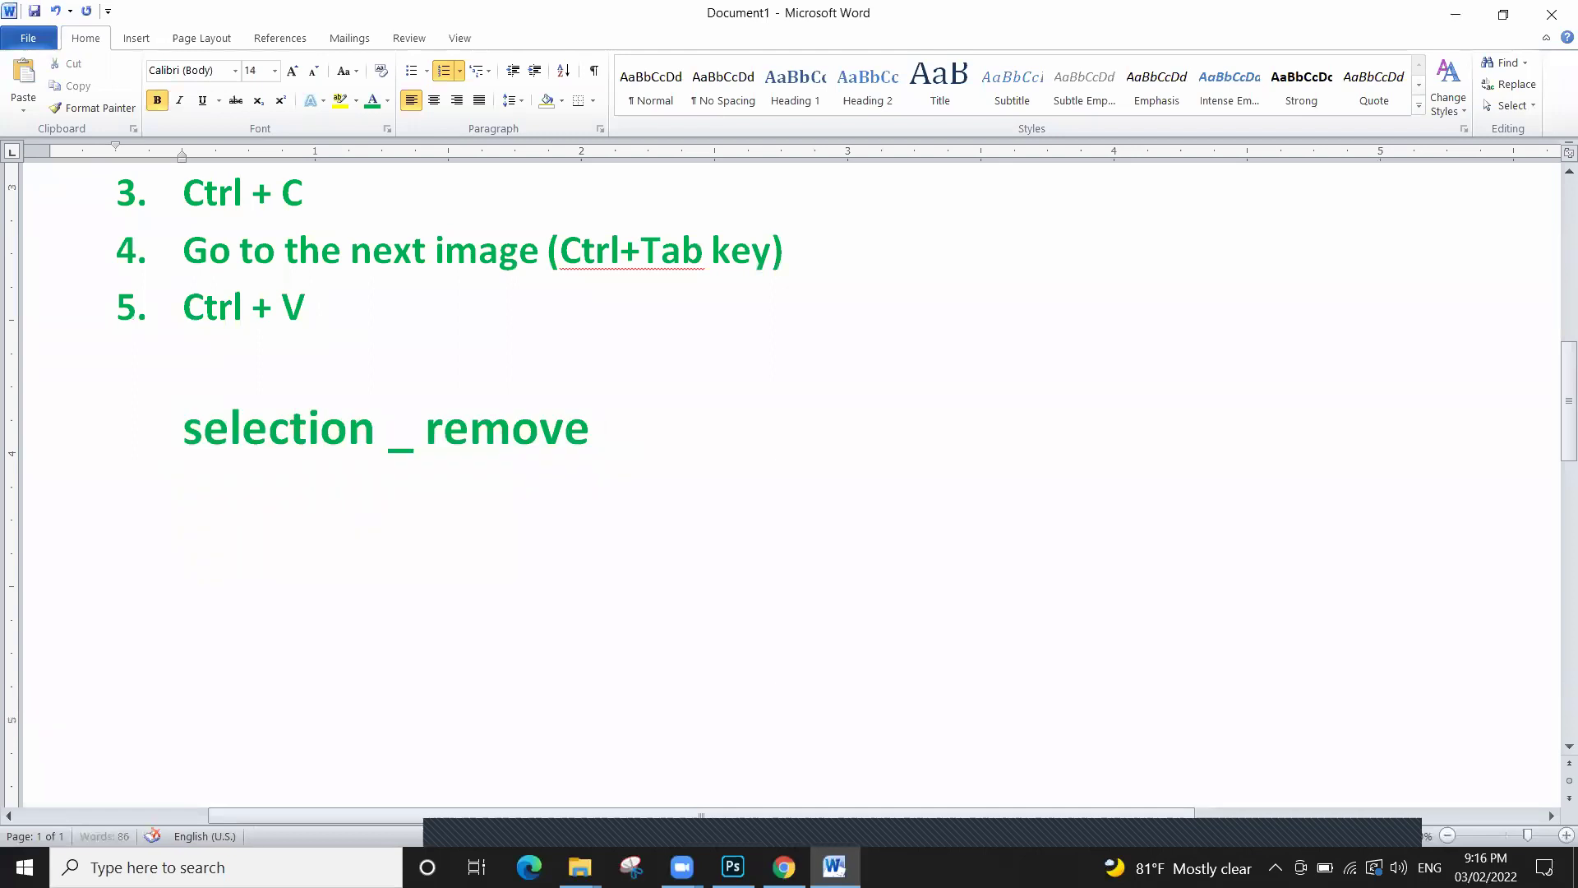
Add the lines "1. Select – Deselect" and "2. Ctrl + D" below the "selection _ remove" heading
key("Return")
type("1. Select - Deselect")
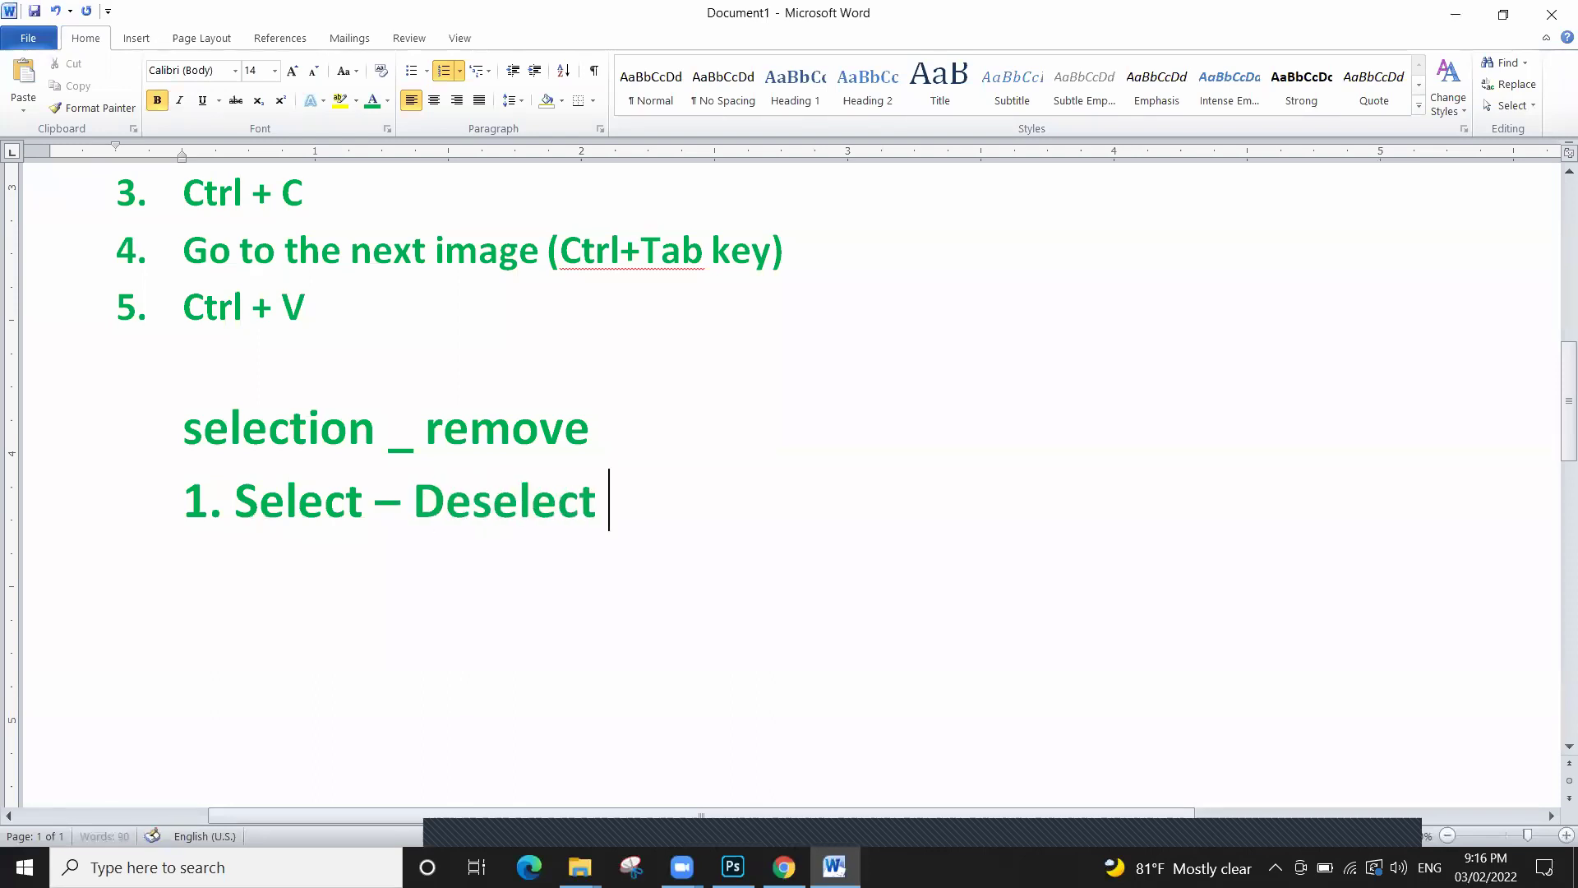
key("Return")
key("Tab")
key("BackSpace")
key("BackSpace")
key("BackSpace")
key("BackSpace")
key("Return")
type("2. Ctrl +")
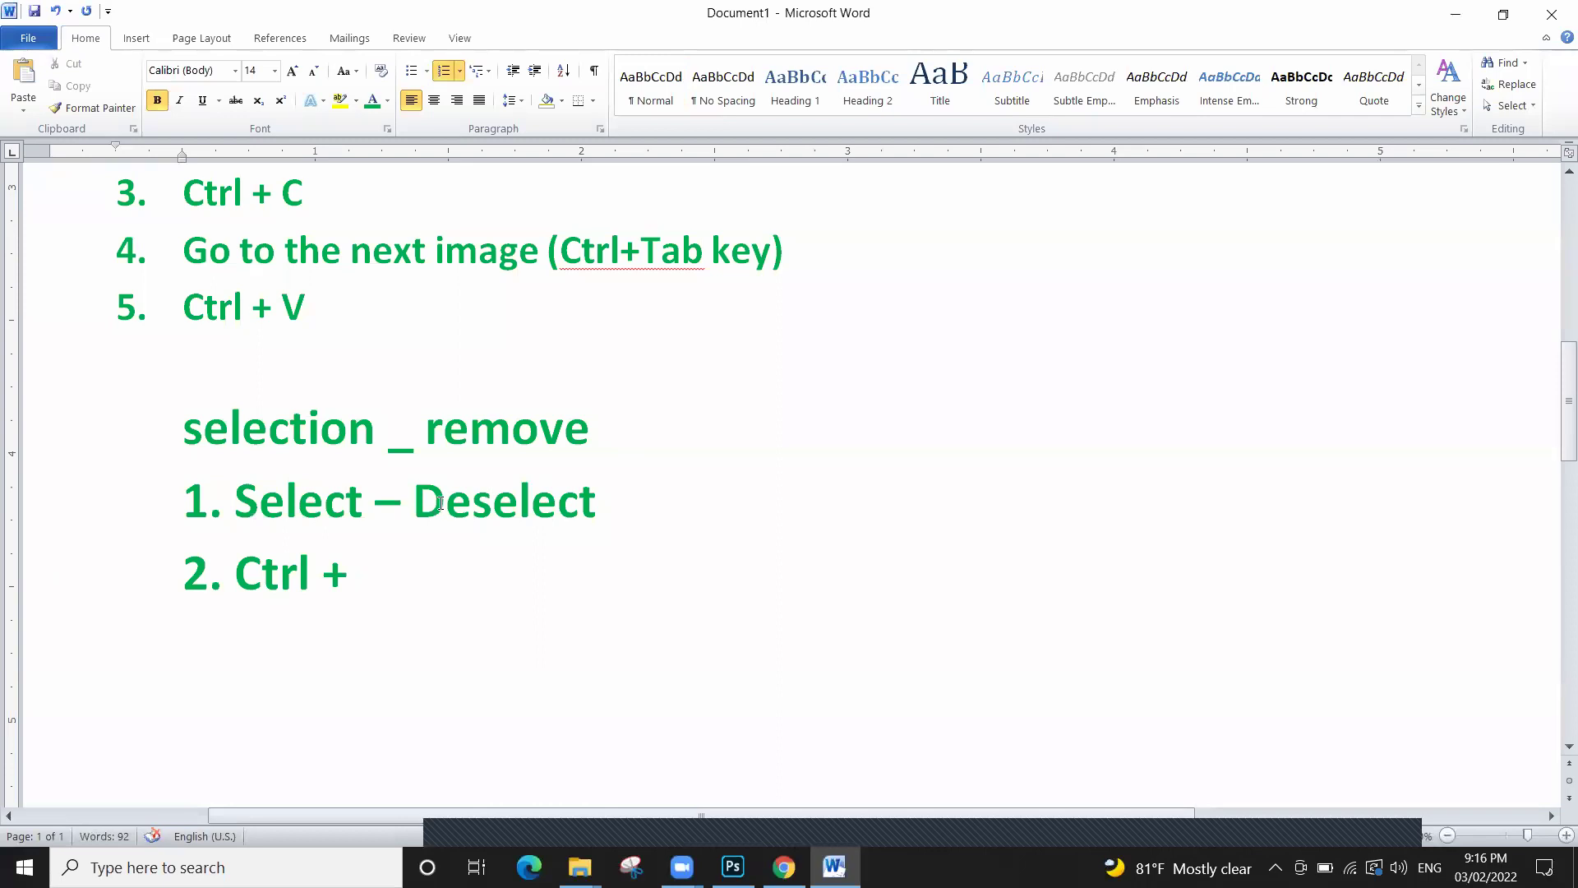
left_click_drag(441, 503, 413, 503)
left_click(387, 559)
type("D")
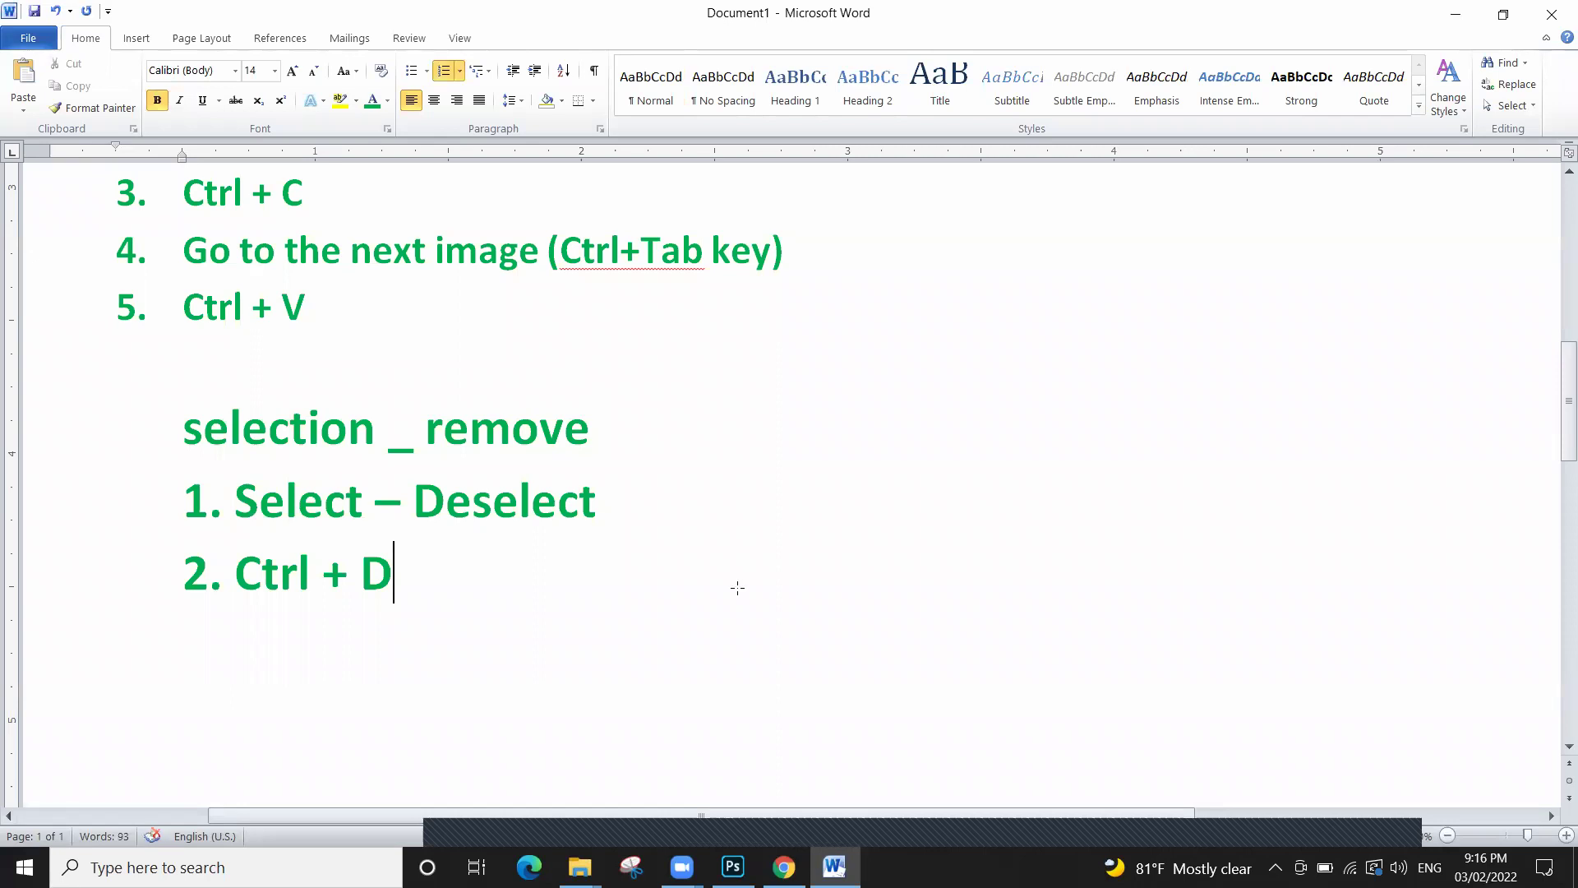
Return to Photoshop, deselect the ellipse in 6.jpg, and draw and deselect another ellipse over the valley beside the woman
key("alt+Tab")
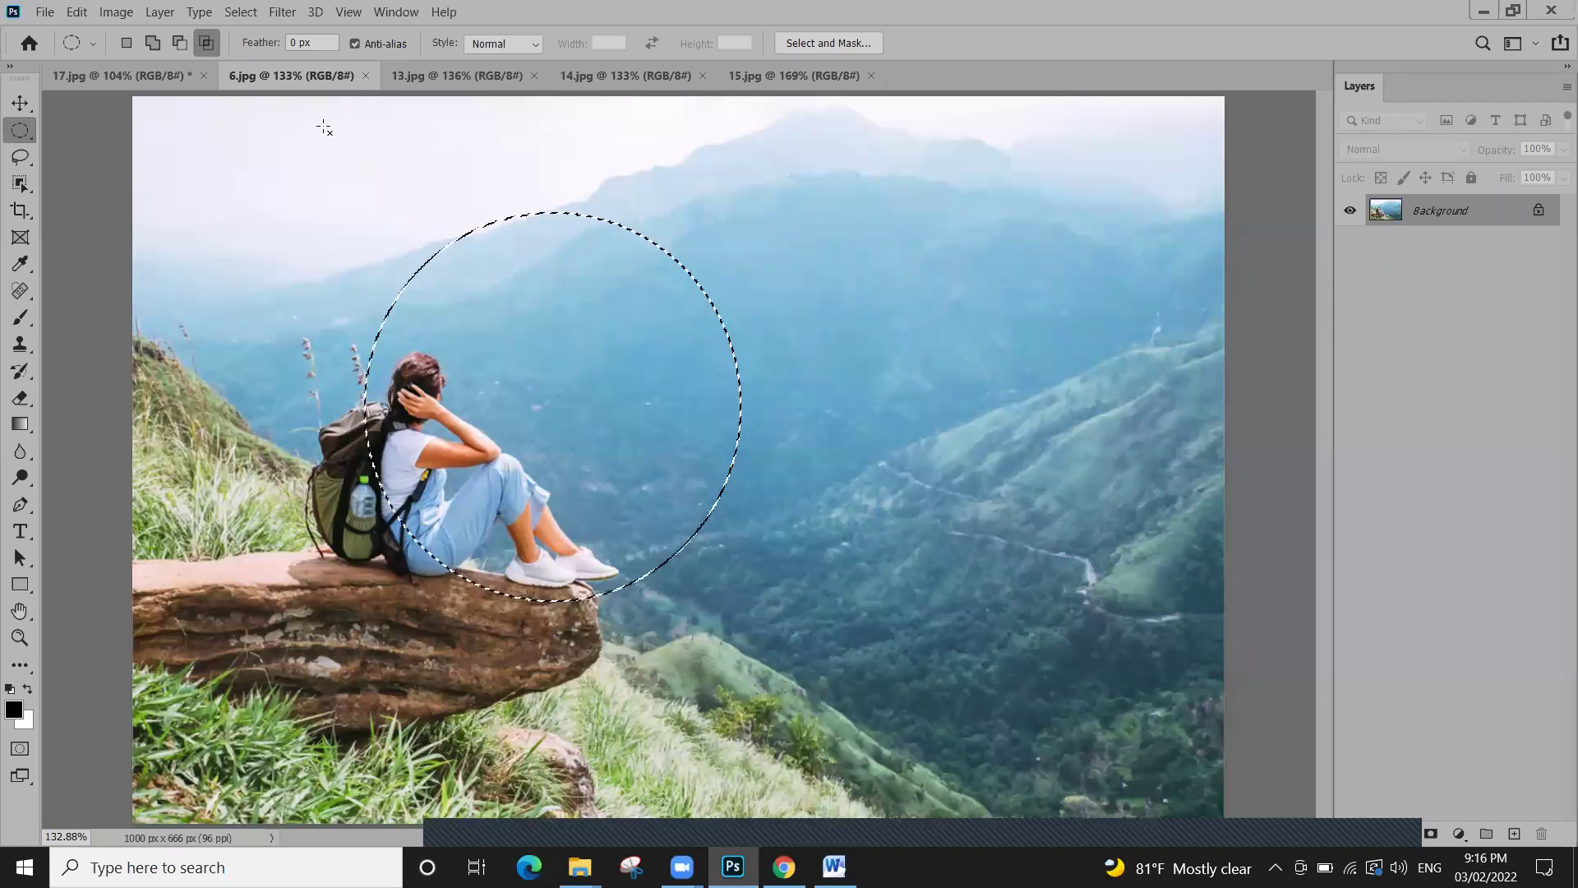
left_click(244, 16)
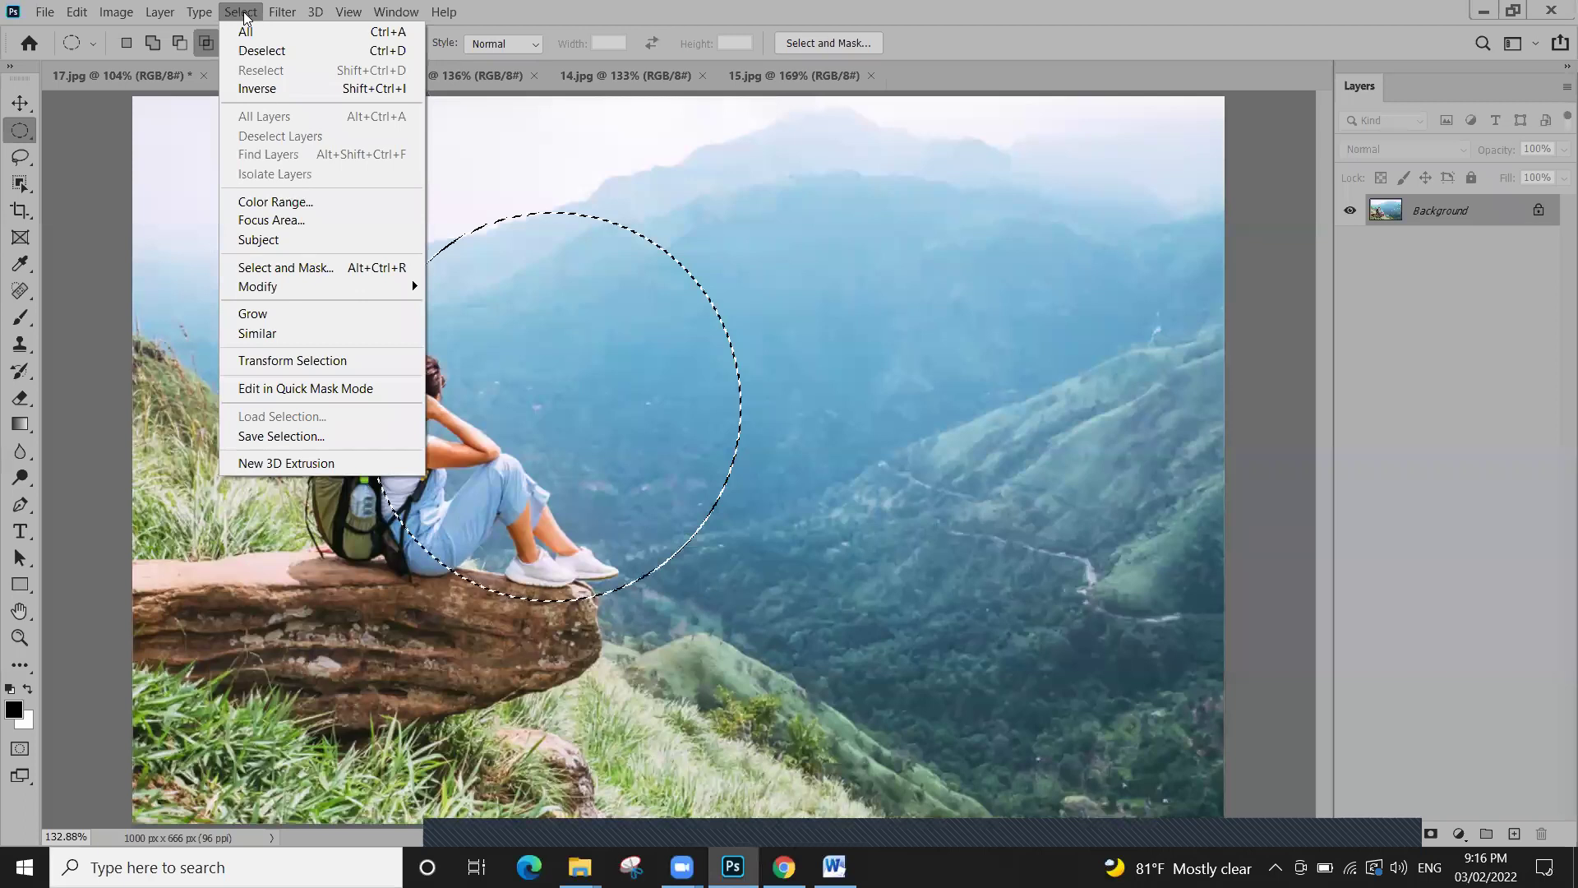
left_click(279, 50)
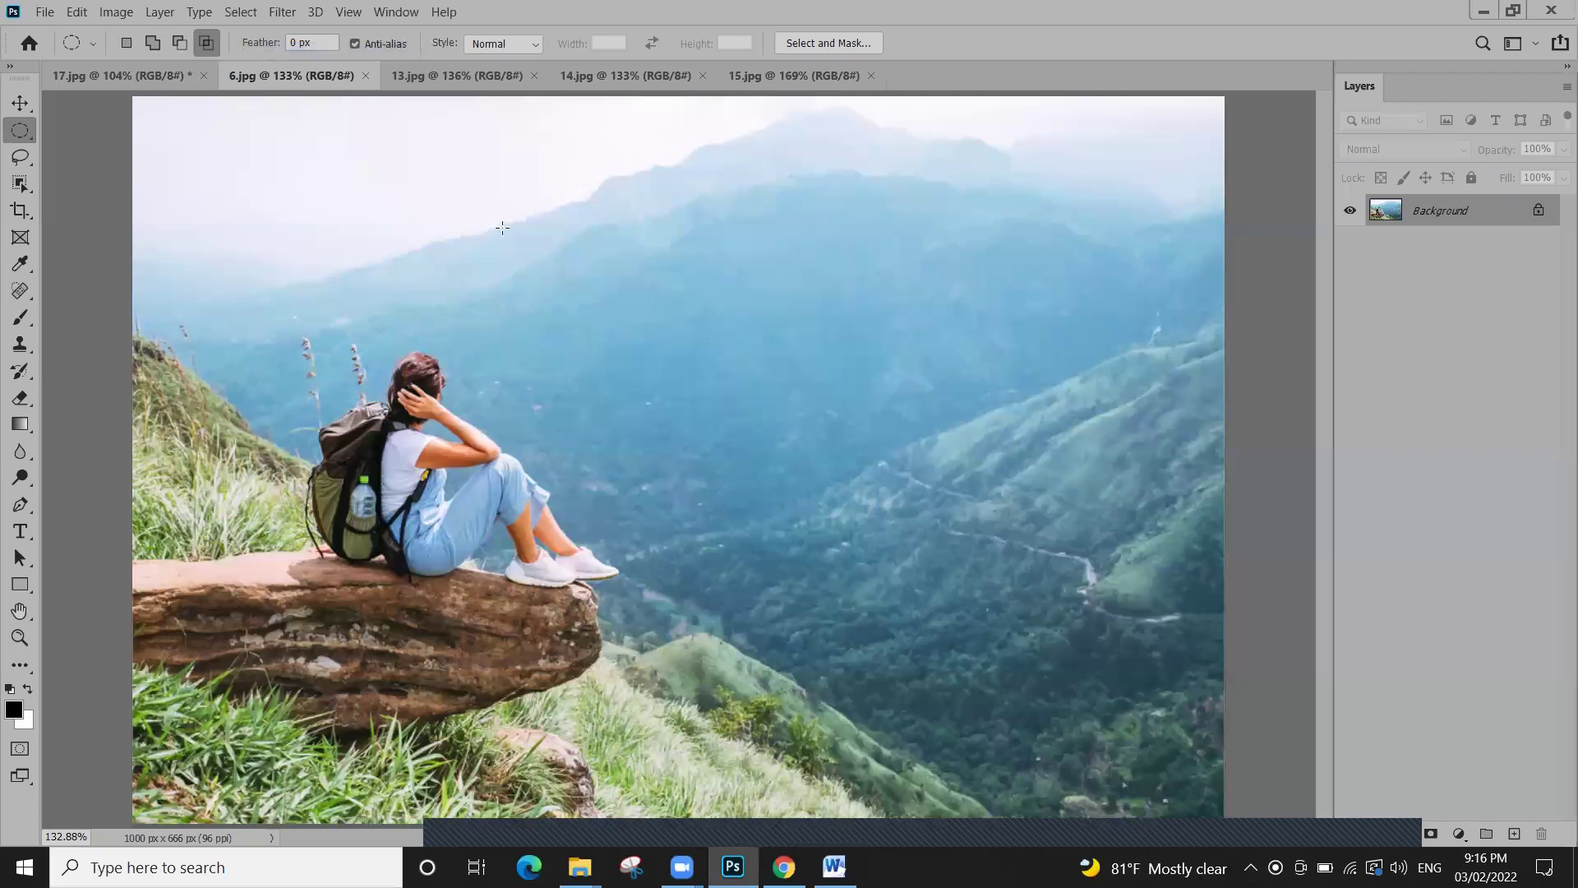
left_click_drag(688, 464, 906, 623)
left_click(240, 12)
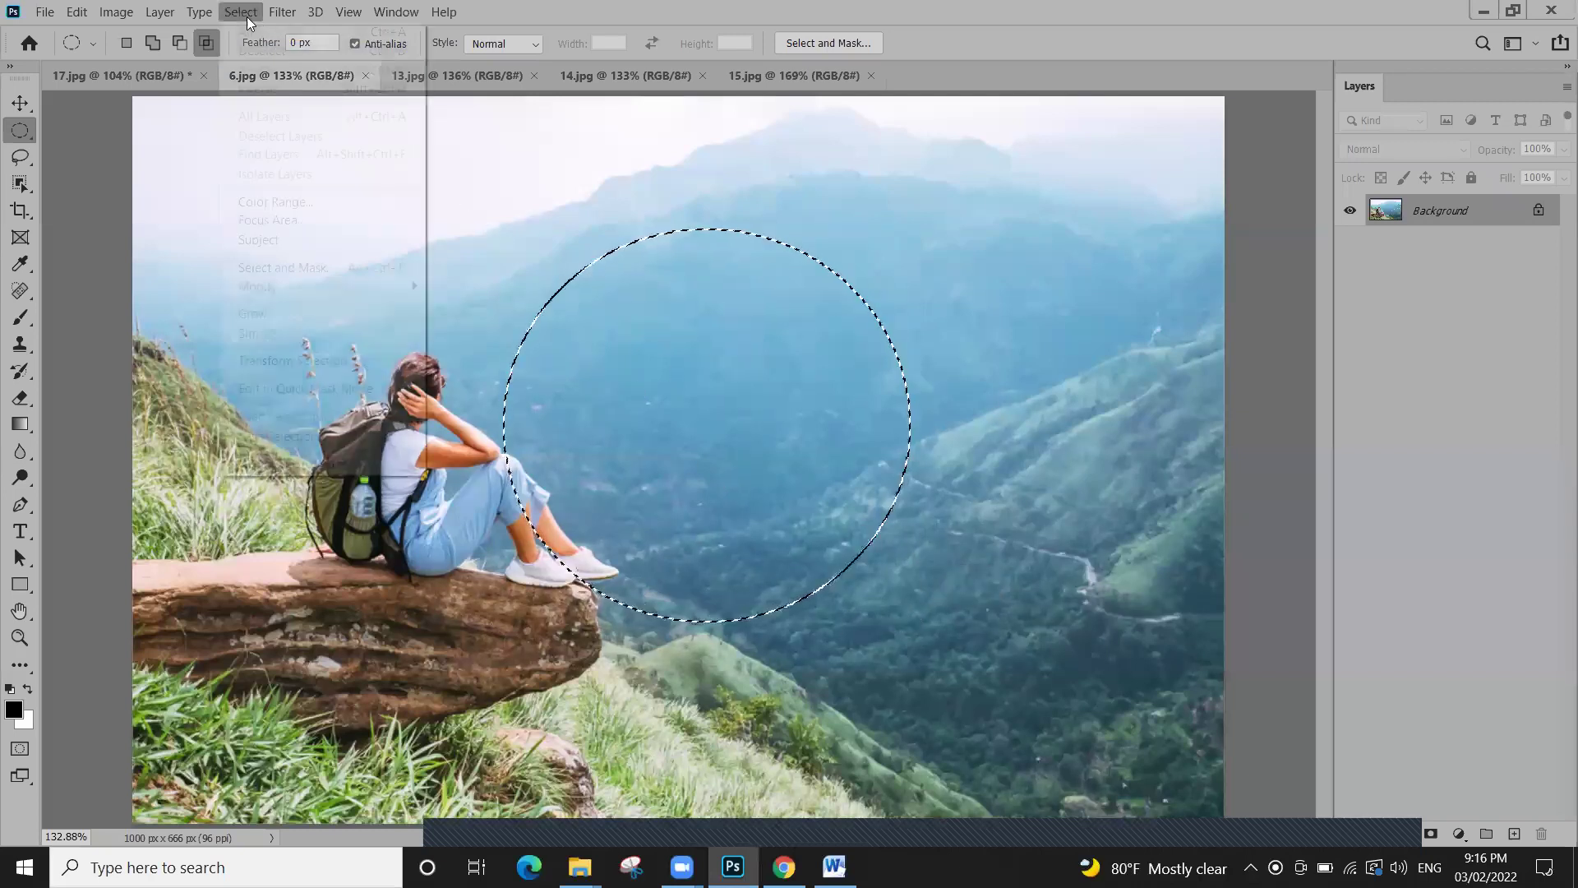
left_click(262, 50)
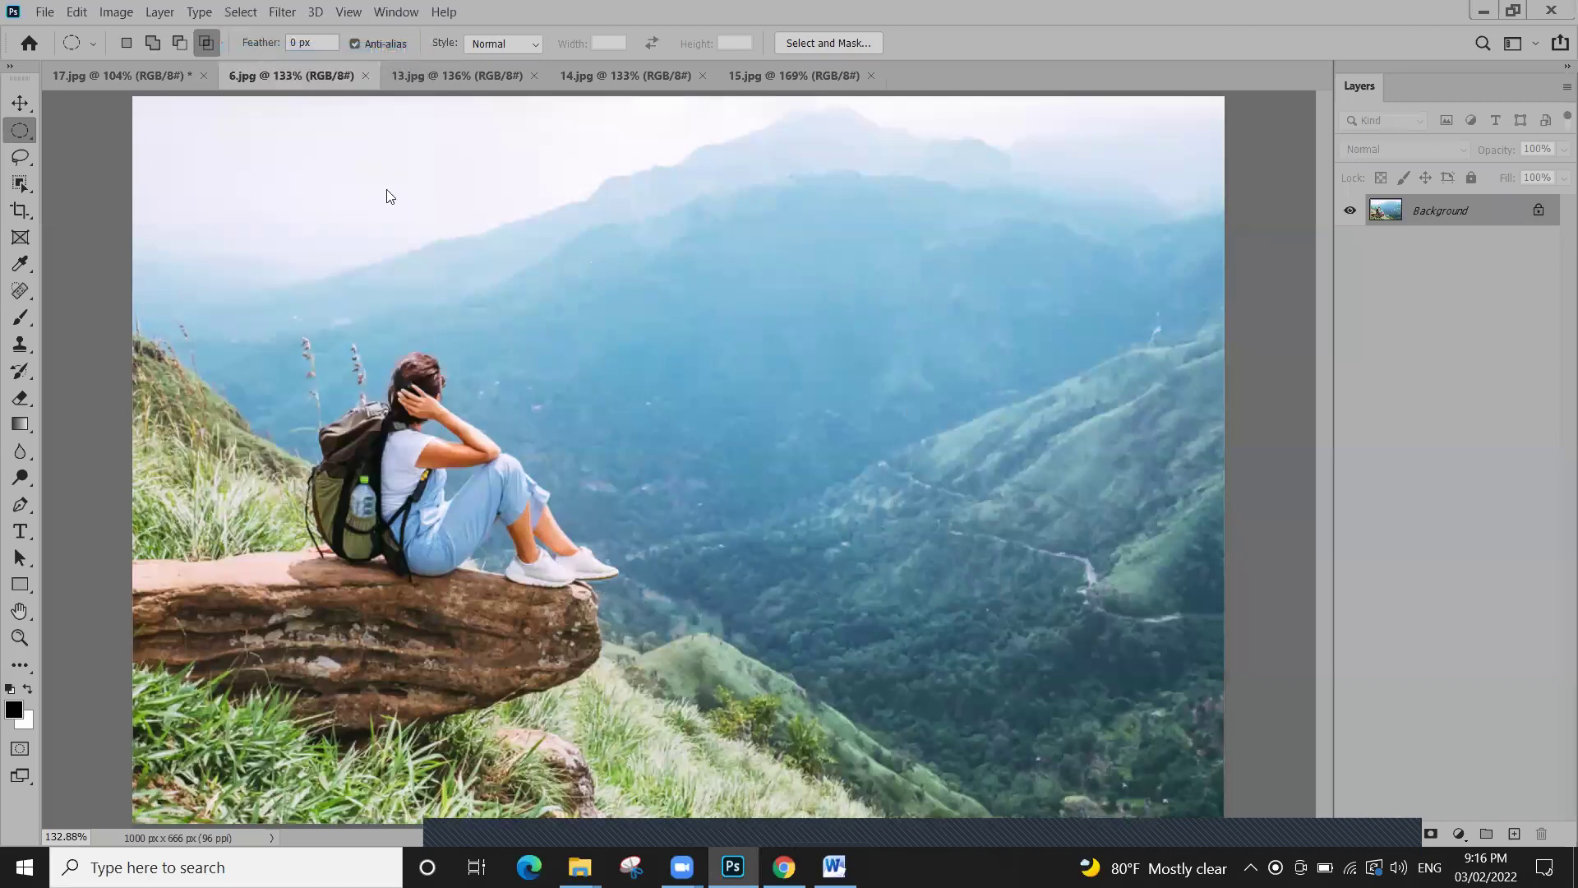
Draw an elliptical selection over the valley reaching the winding road in 6.jpg and clear it
left_click_drag(559, 273, 972, 642)
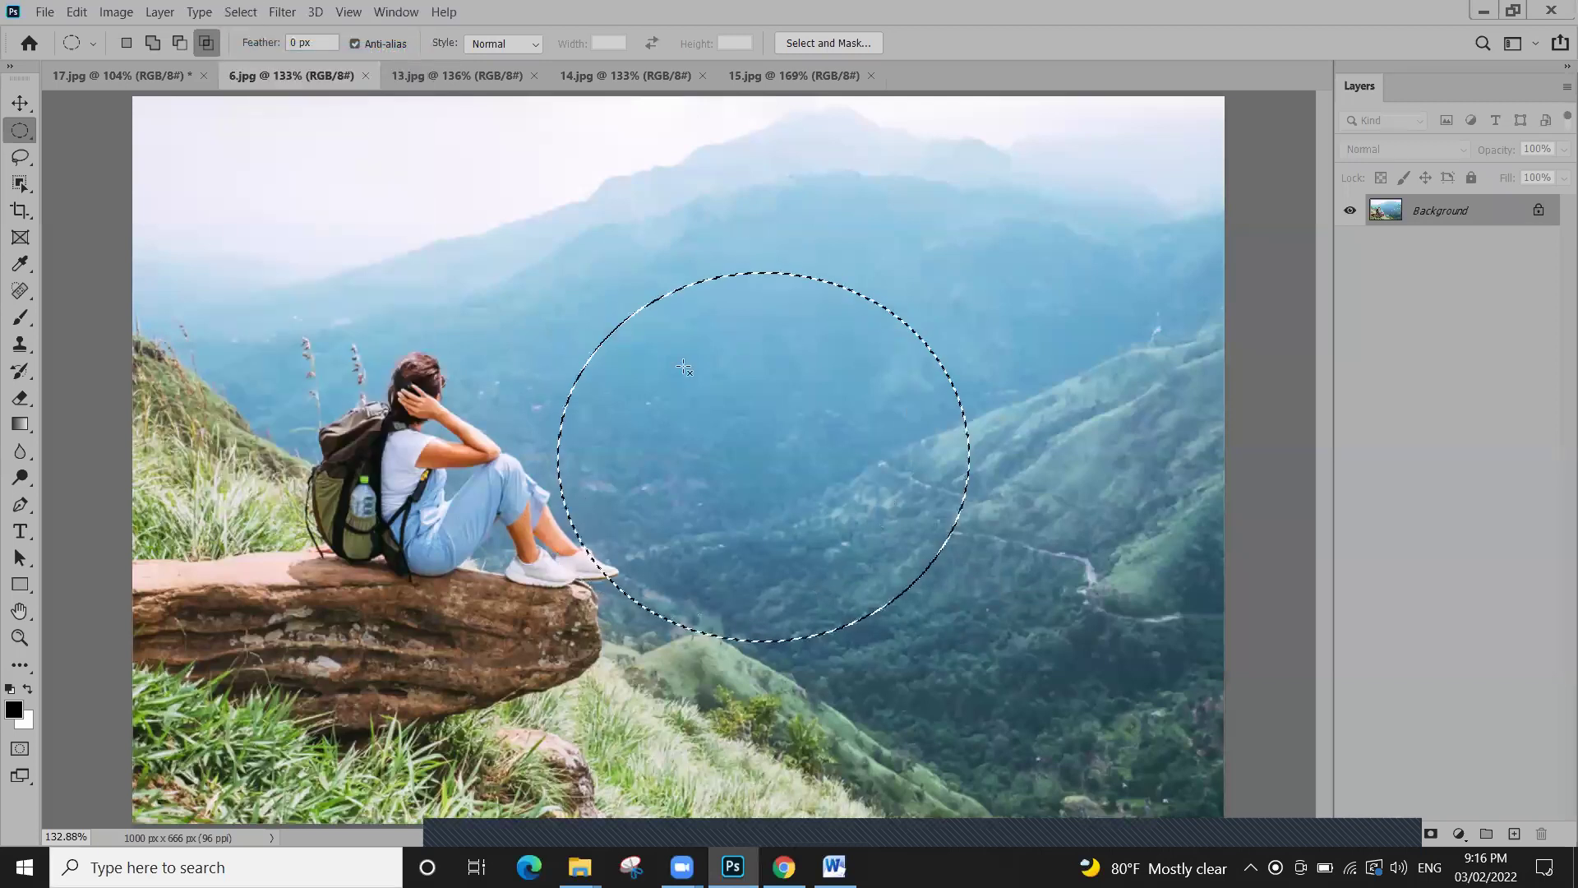
left_click(240, 11)
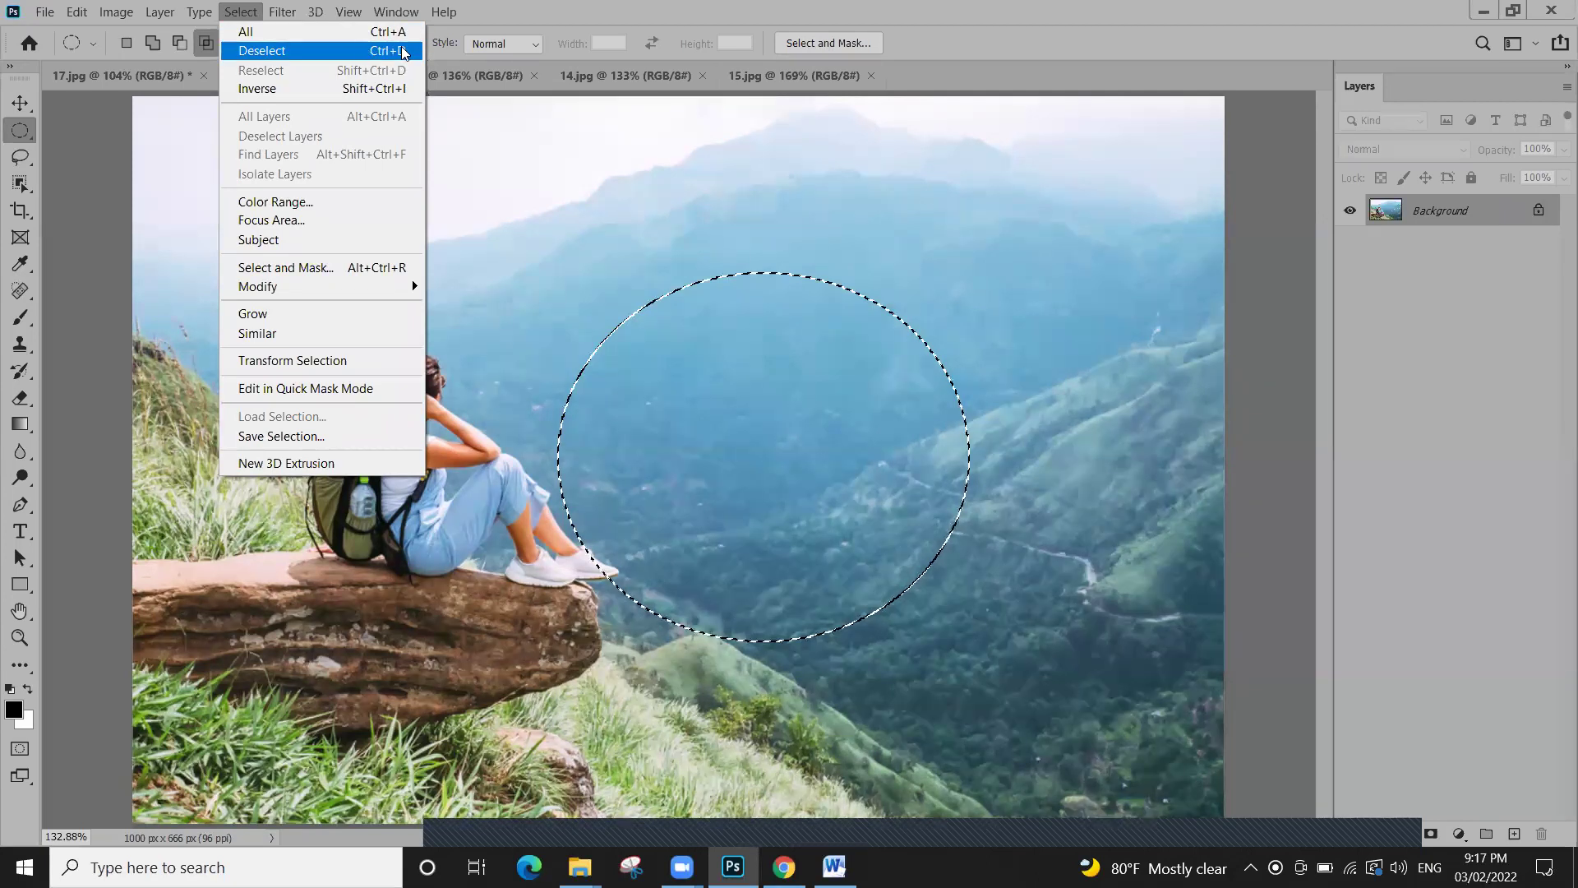
left_click(812, 382)
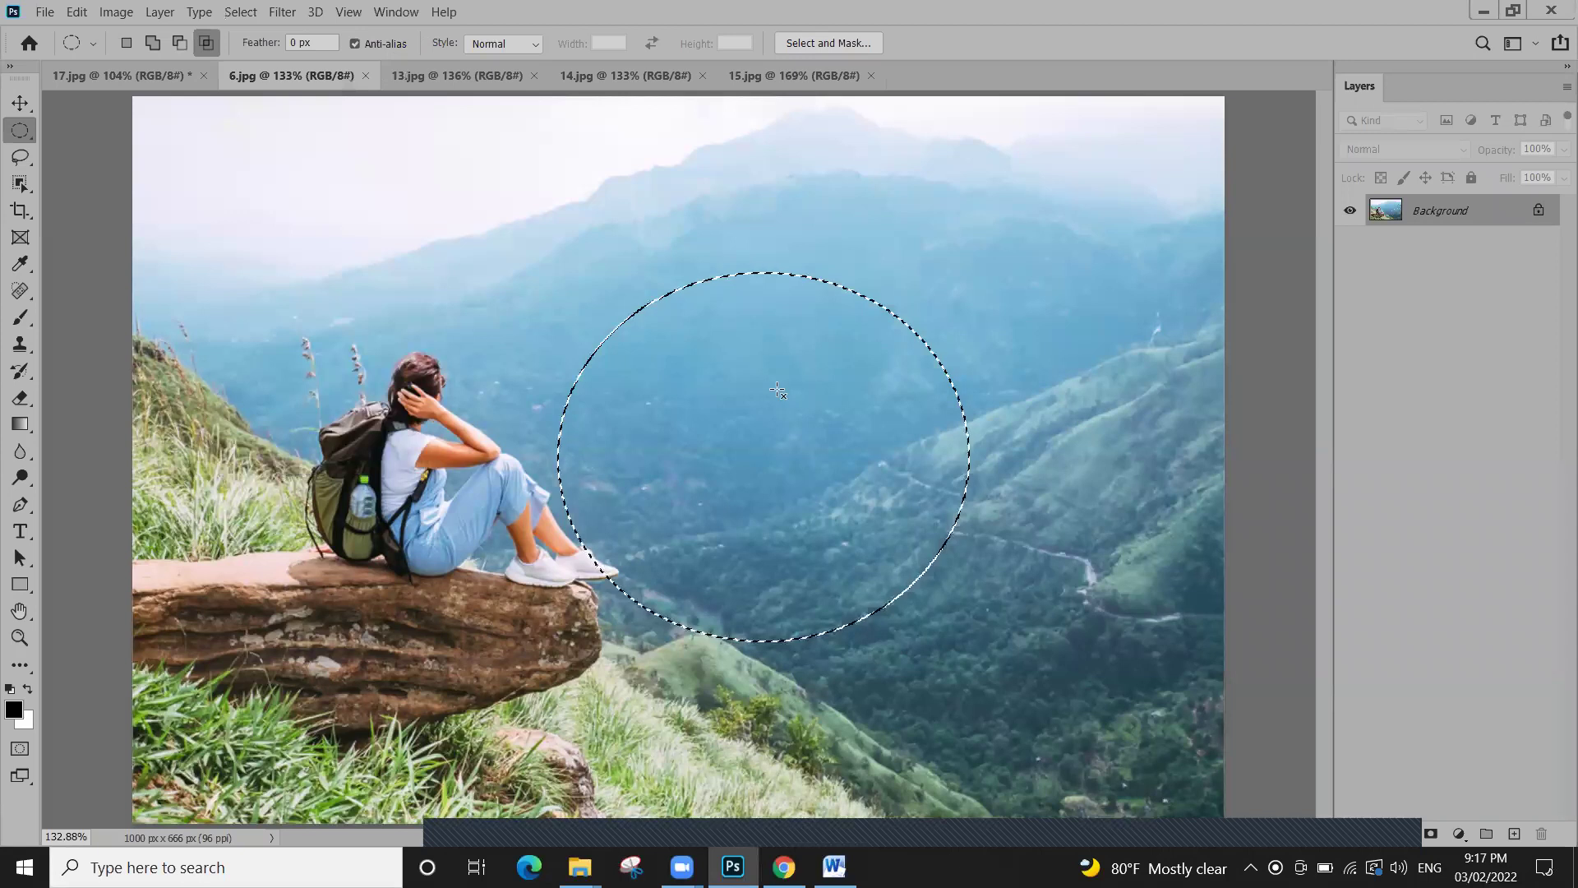
left_click(776, 387)
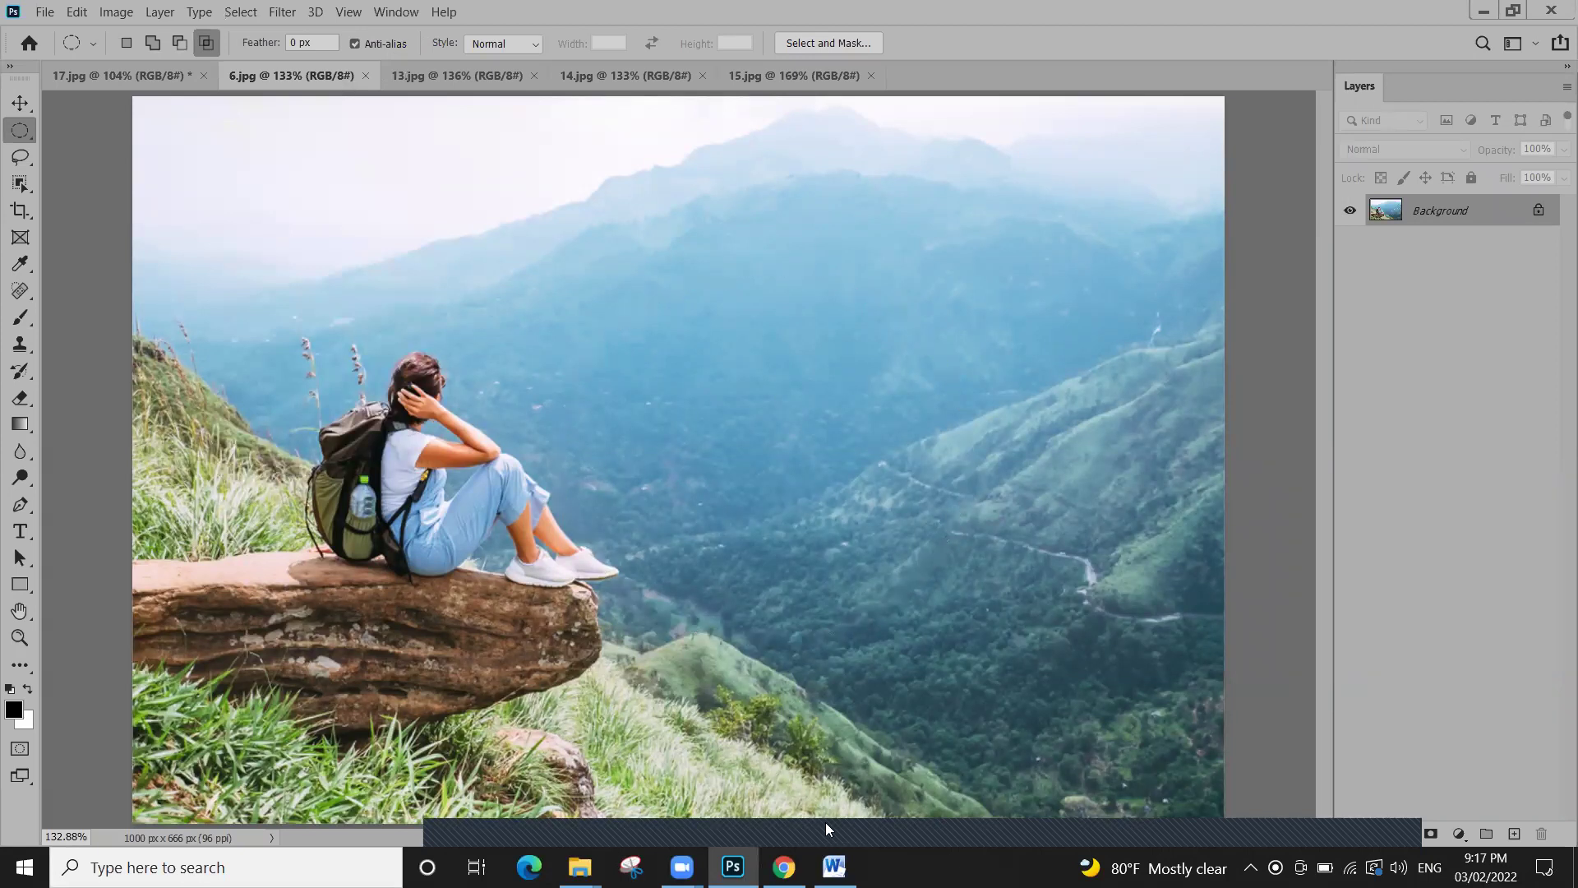
Switch to the Word notes, start a new unnumbered paragraph below "2. Ctrl + D", and set its font colour to red
key("alt+Tab")
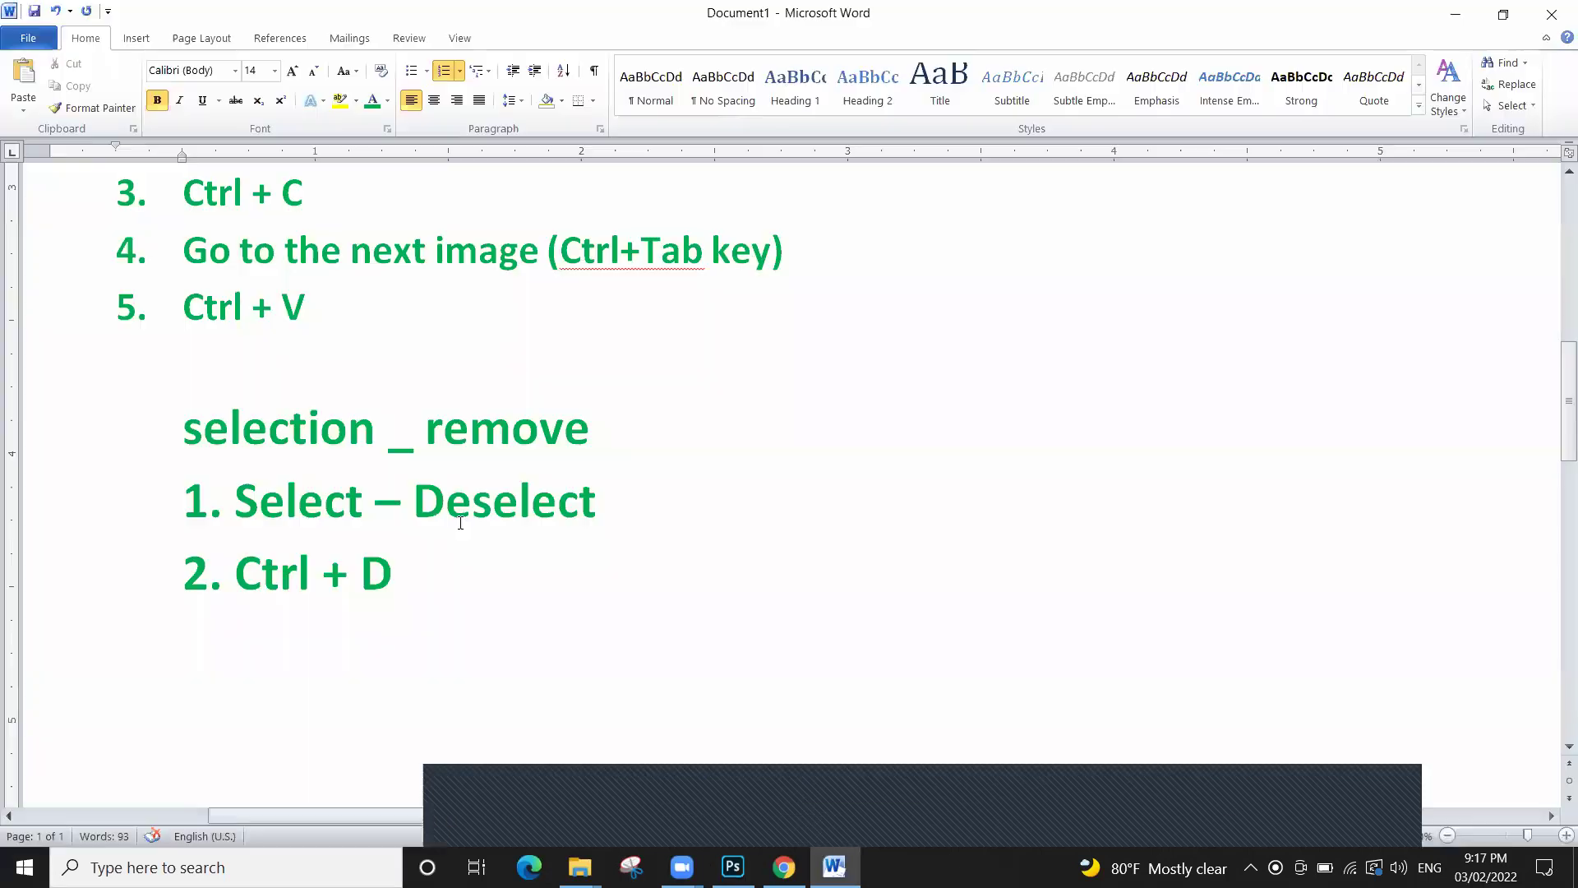
key("Return")
key("Return")
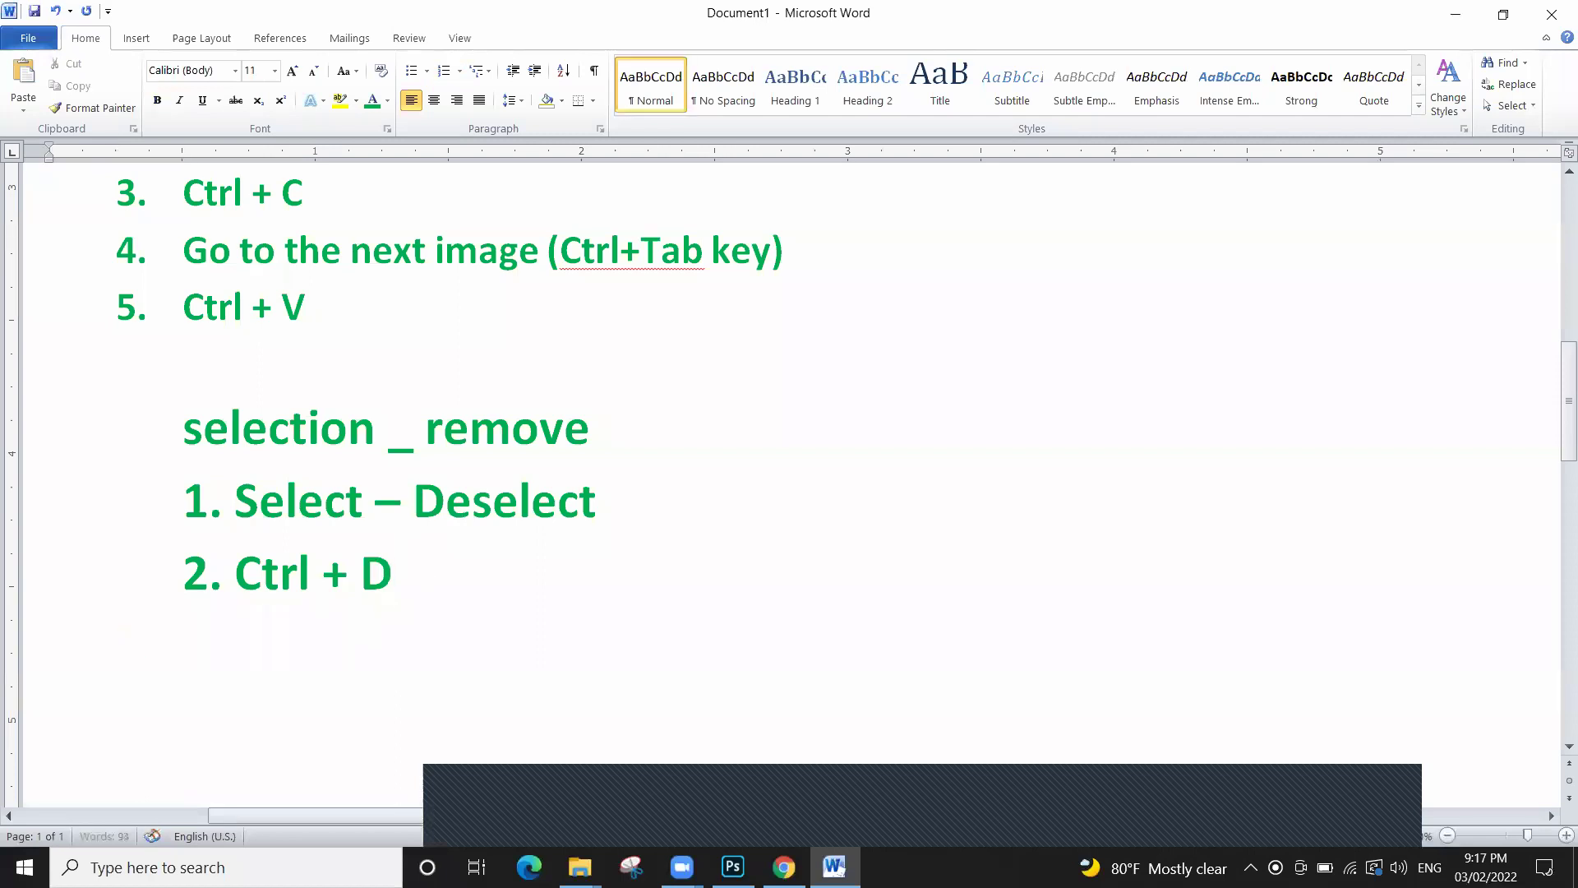
left_click(388, 101)
left_click(389, 259)
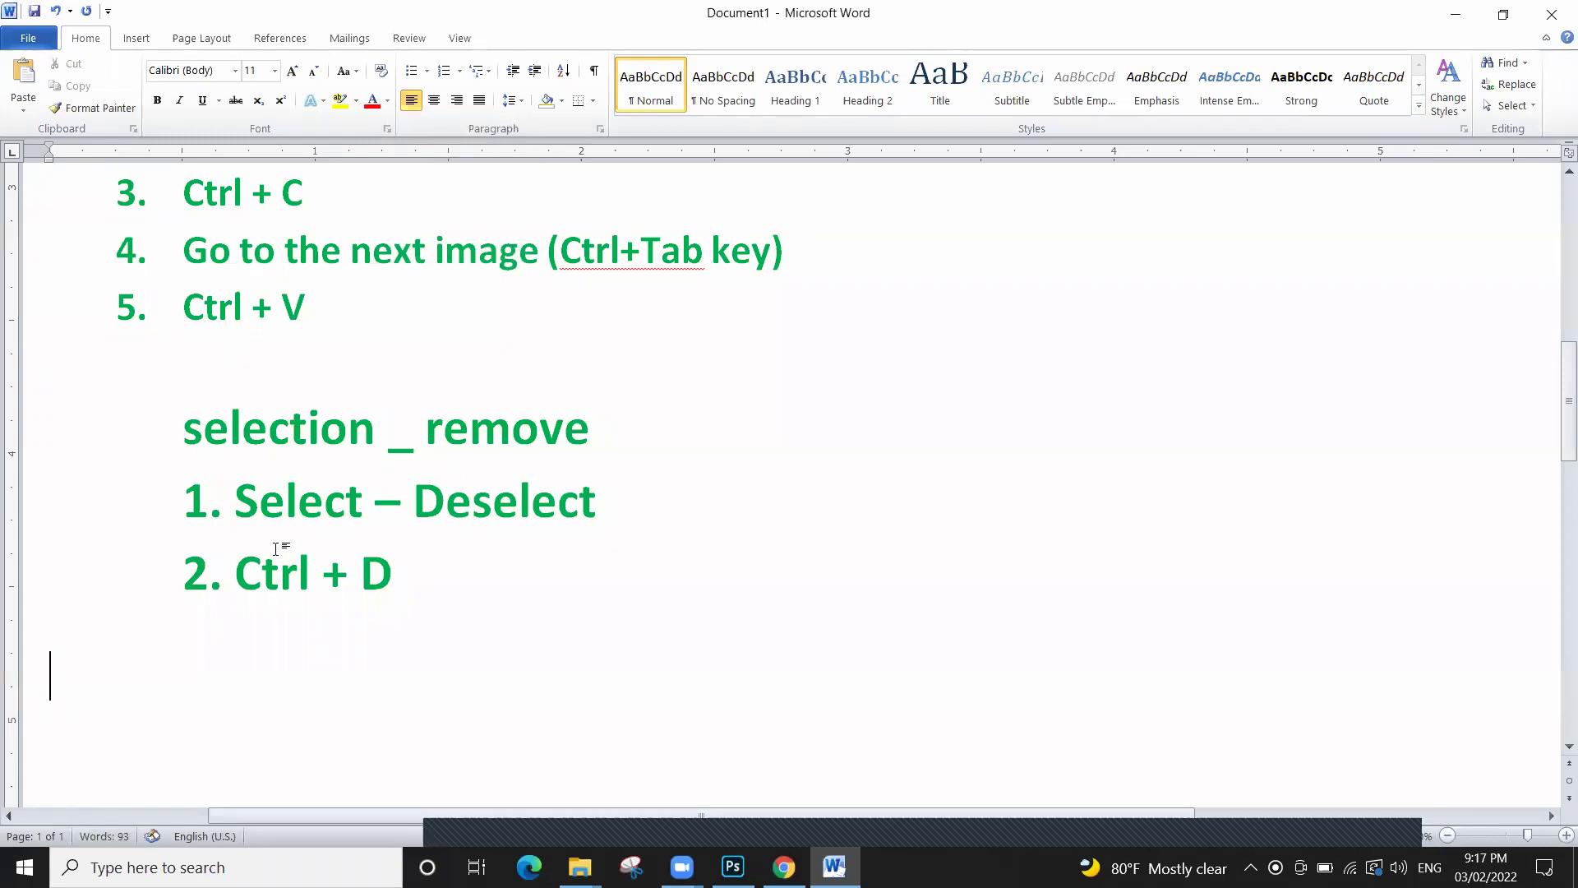
scroll(347, 492, "down", 3)
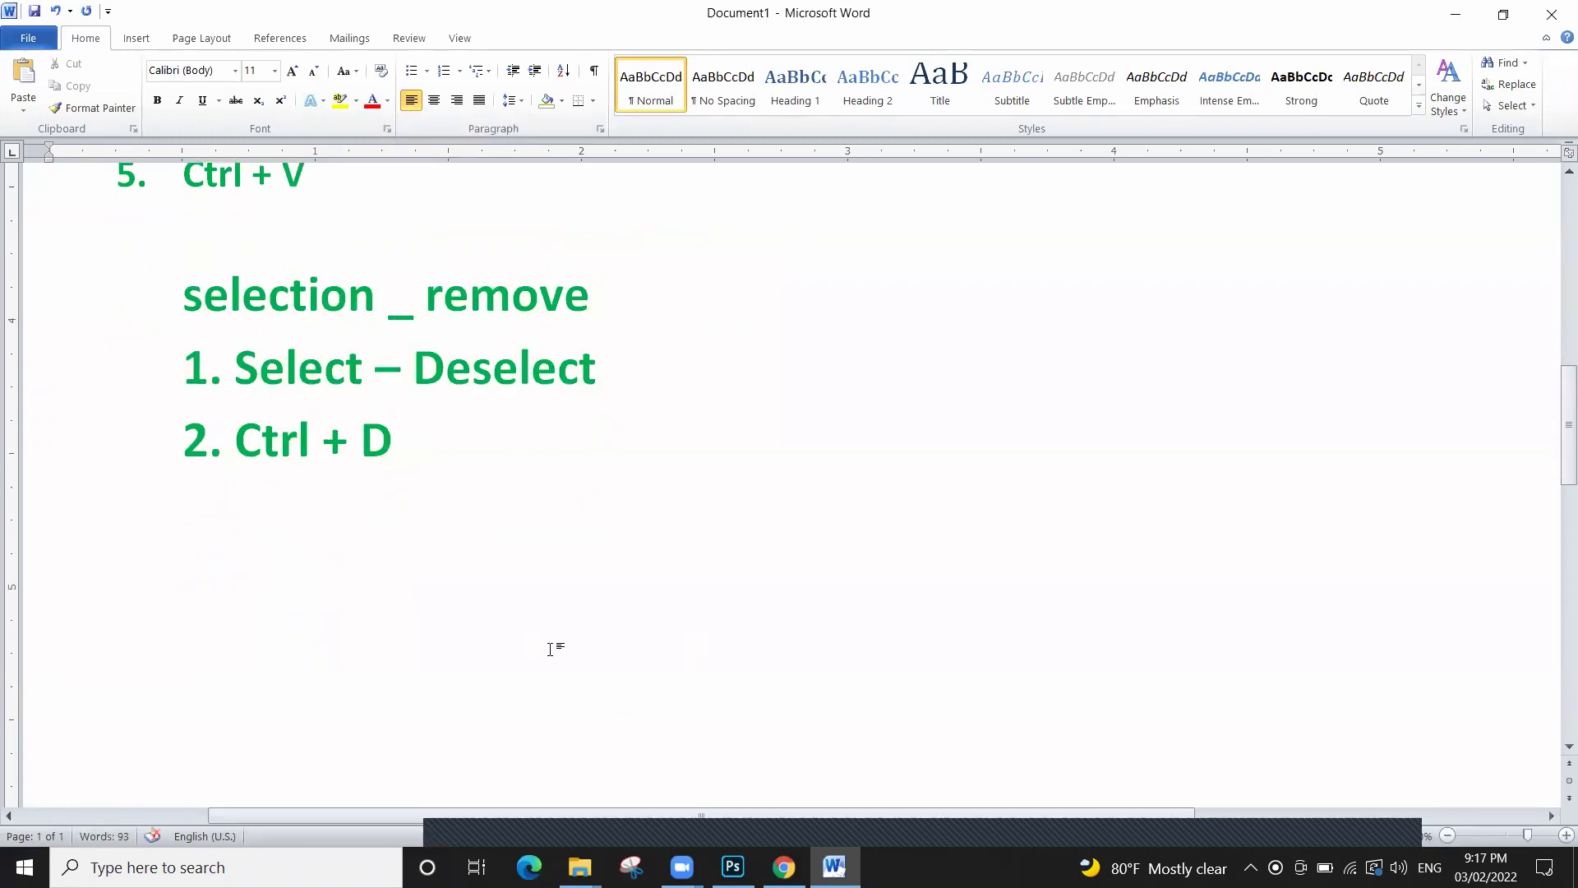
Return to Photoshop, mark the selection modes and the Feather option with red on-screen annotations, and clear the annotations
left_click(732, 864)
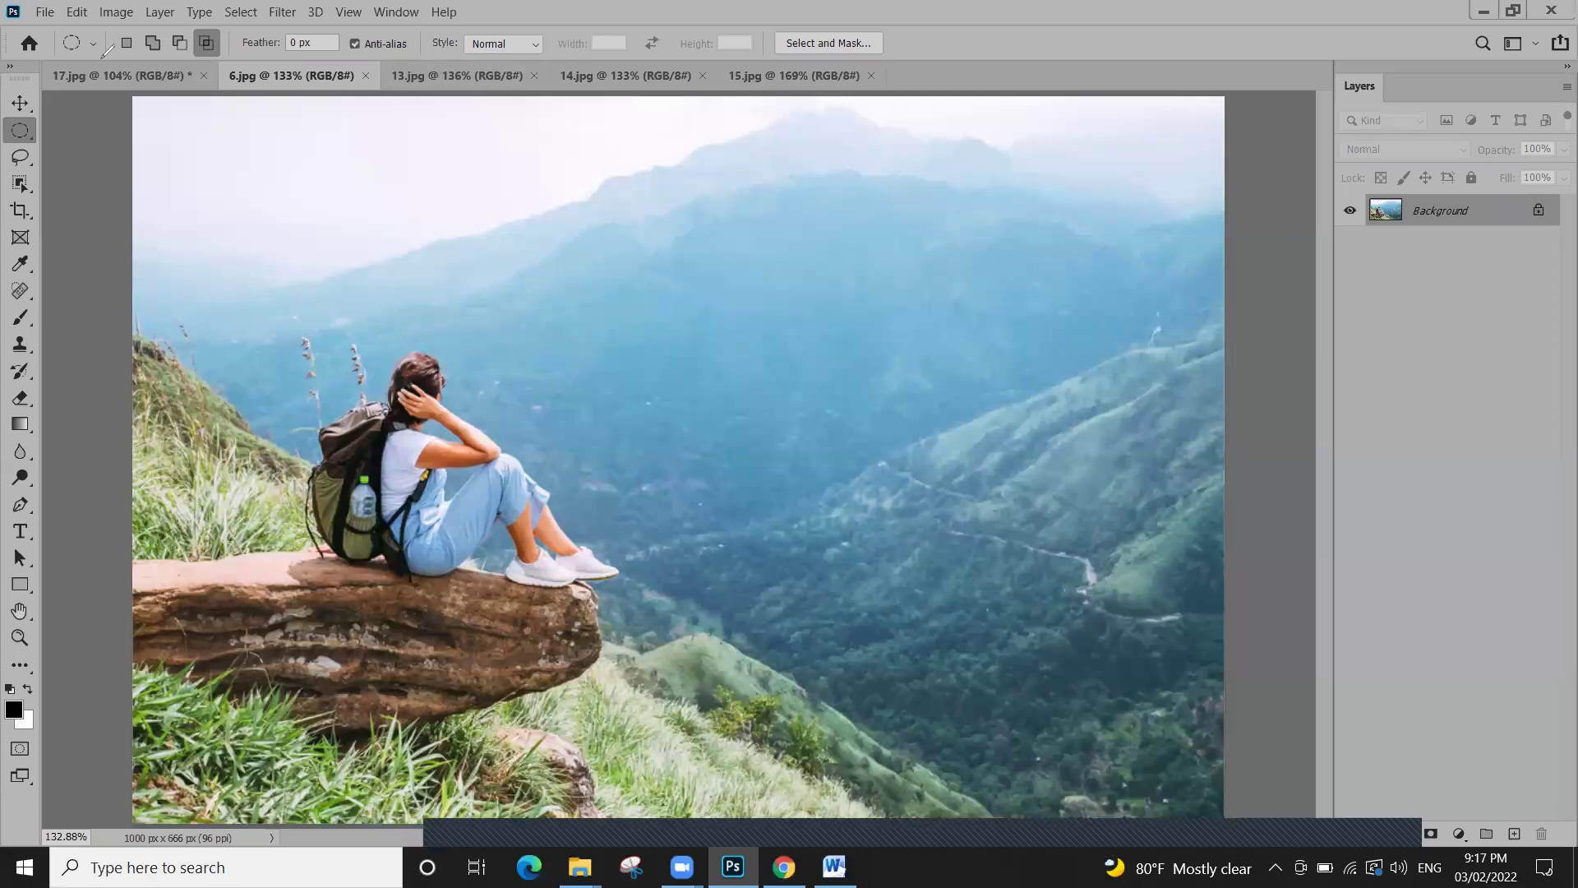
mouse_move(233, 21)
left_mouse_down()
mouse_move(296, 23)
mouse_move(246, 92)
mouse_move(232, 28)
mouse_move(355, 63)
left_mouse_up()
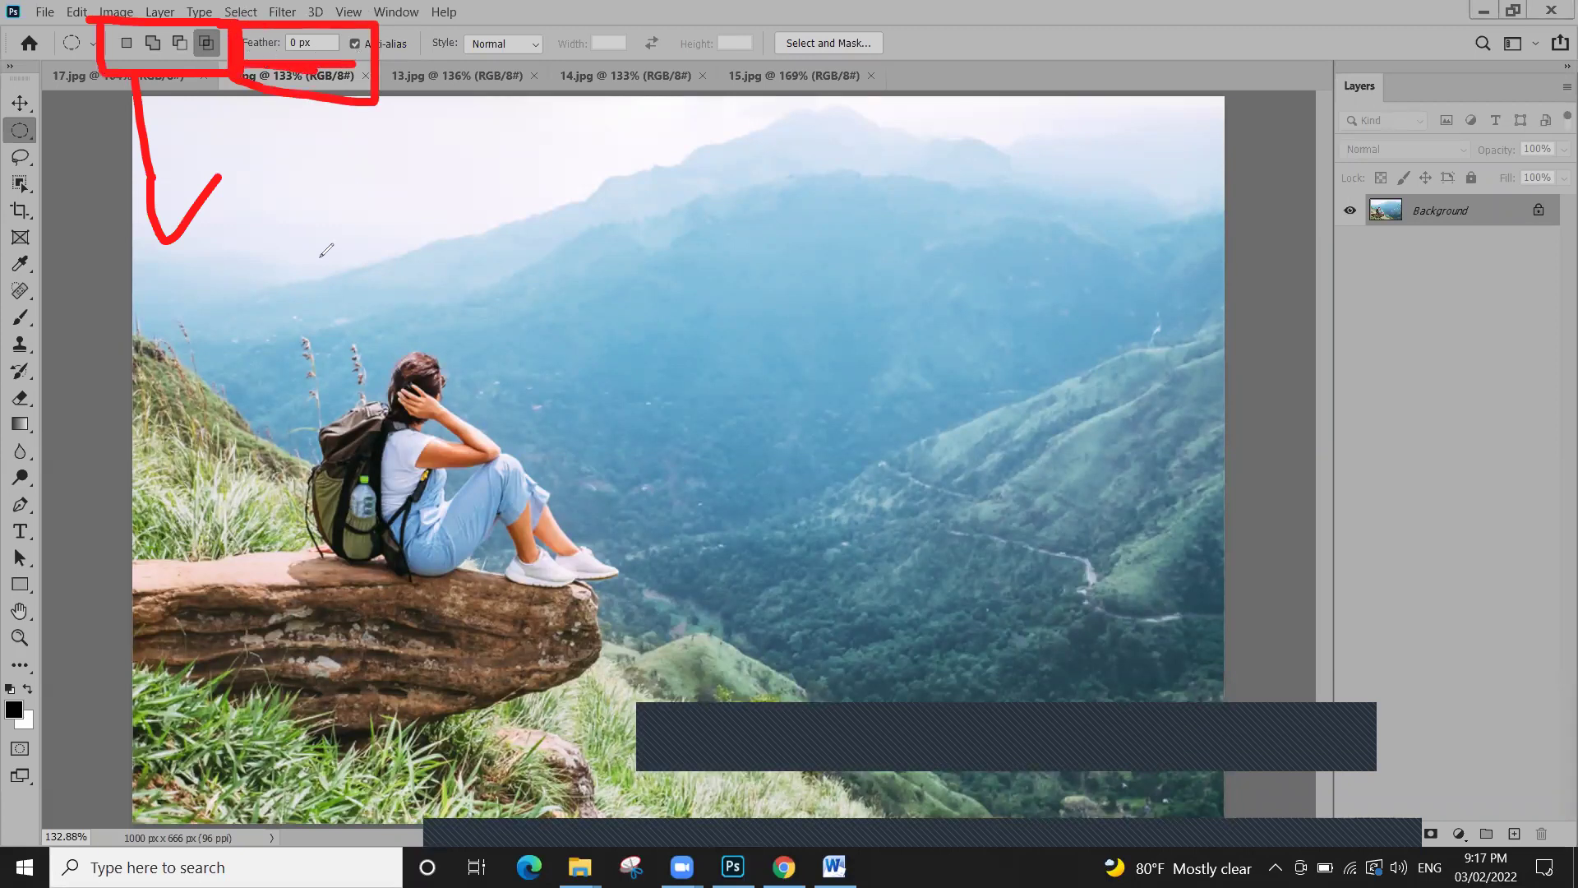
left_click_drag(314, 105, 345, 145)
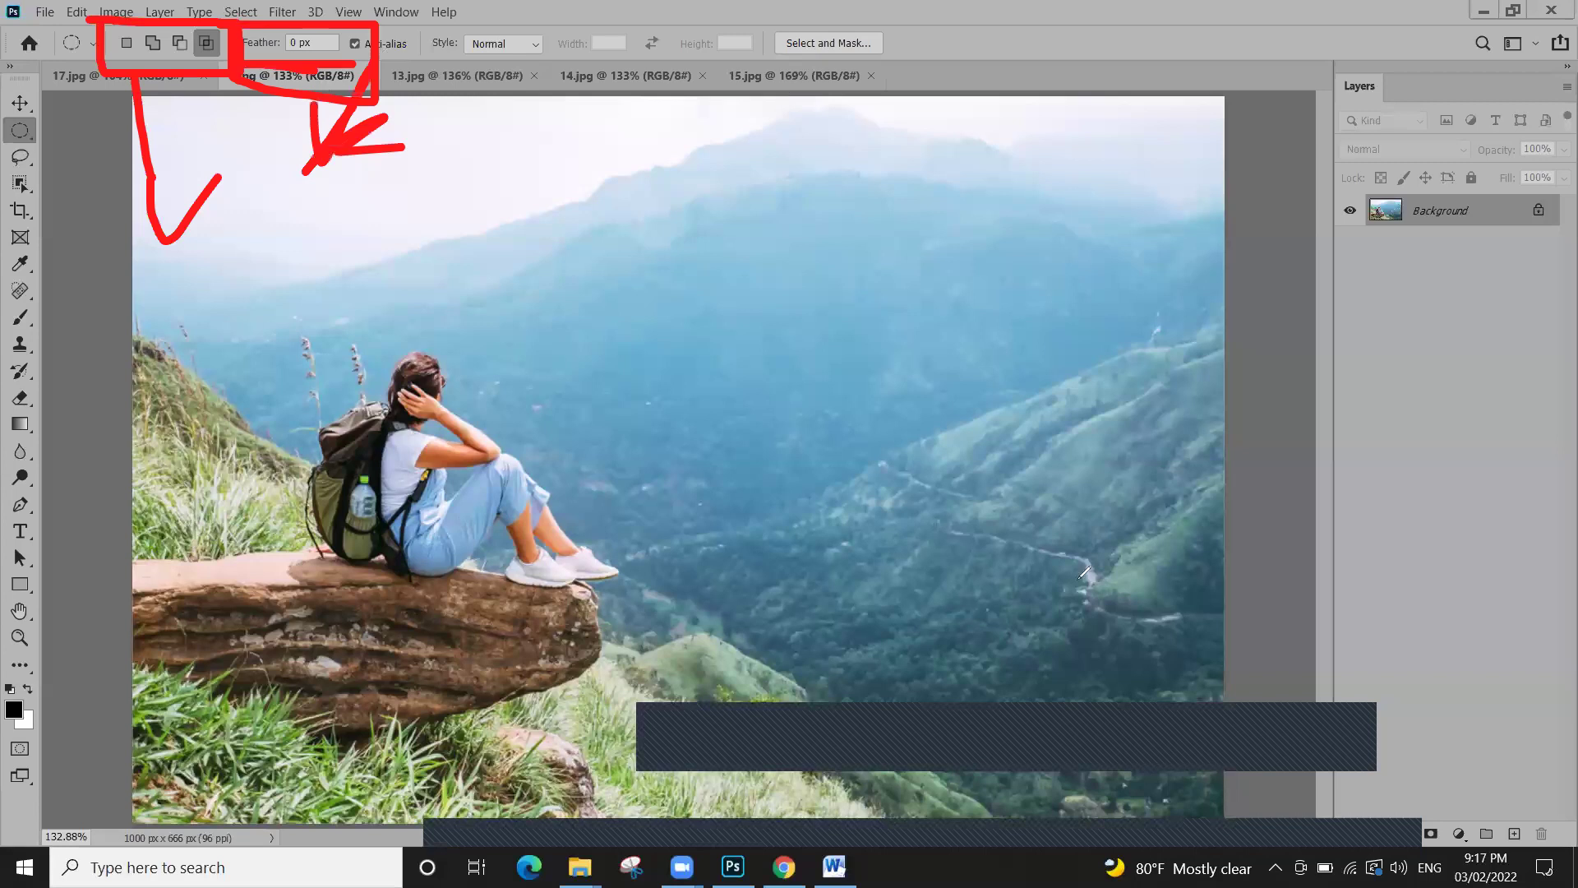
key("Escape")
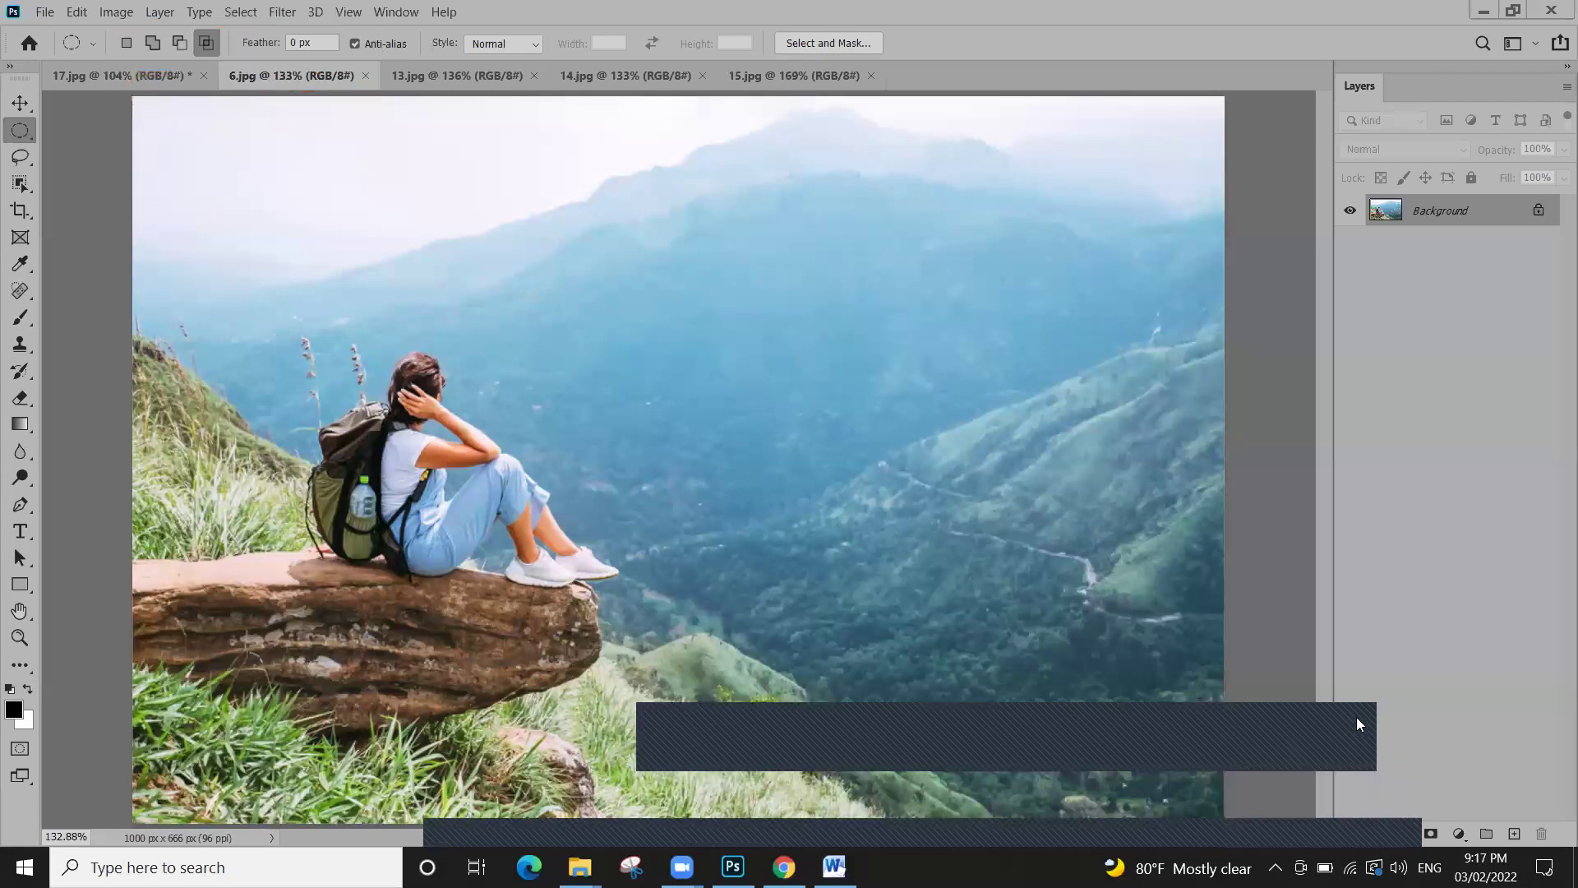
left_click(1356, 717)
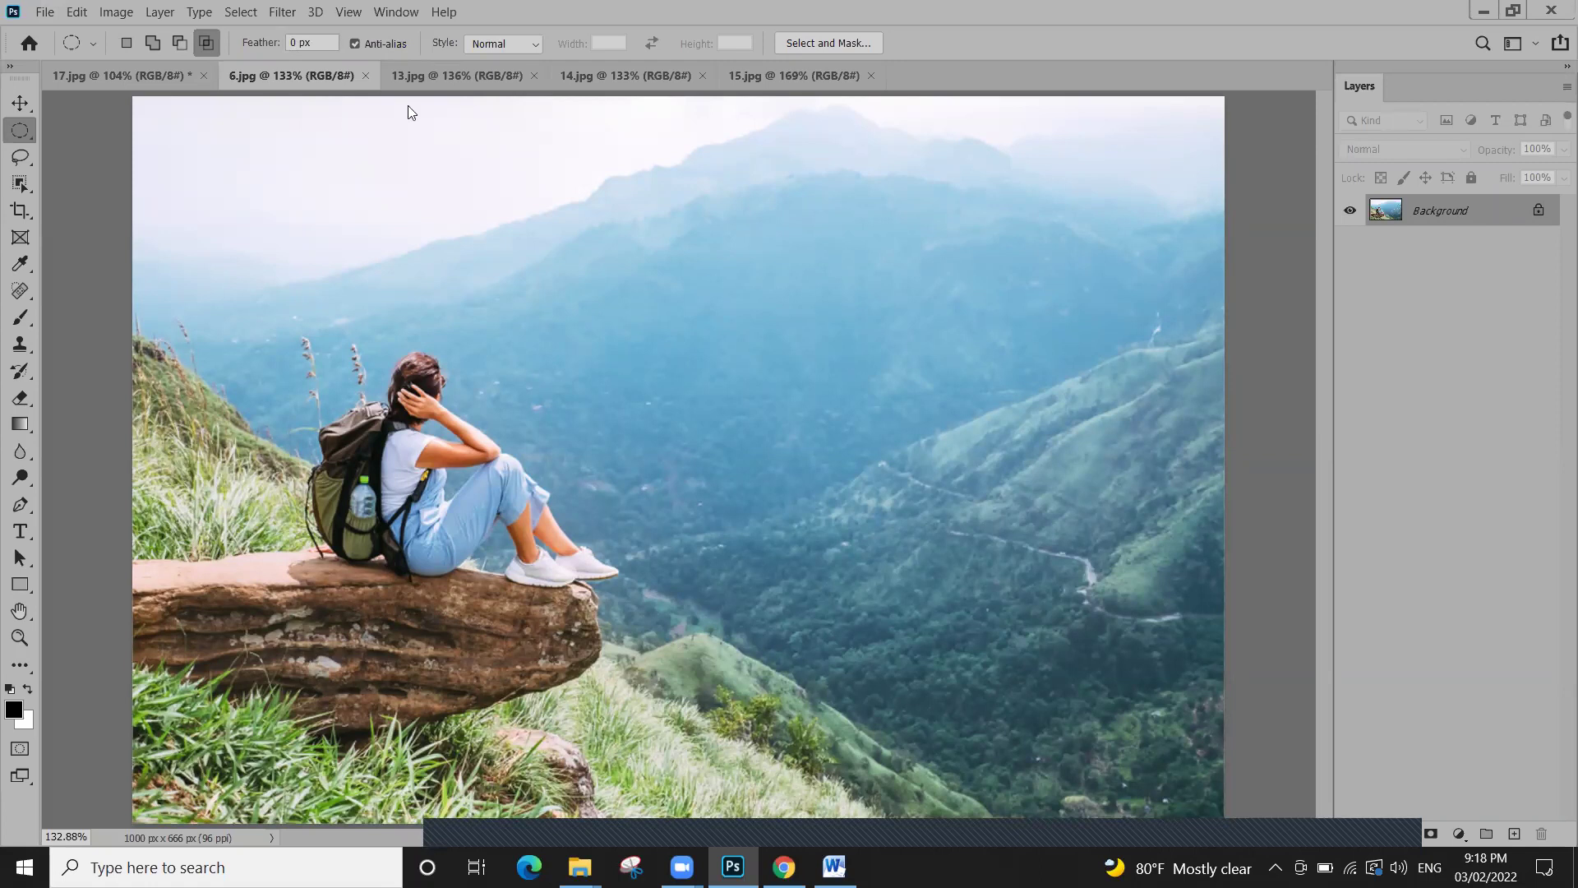
Make a circular selection around the seated woman in 6.jpg and paste a copy of it into 17.jpg
left_click_drag(464, 448, 621, 623)
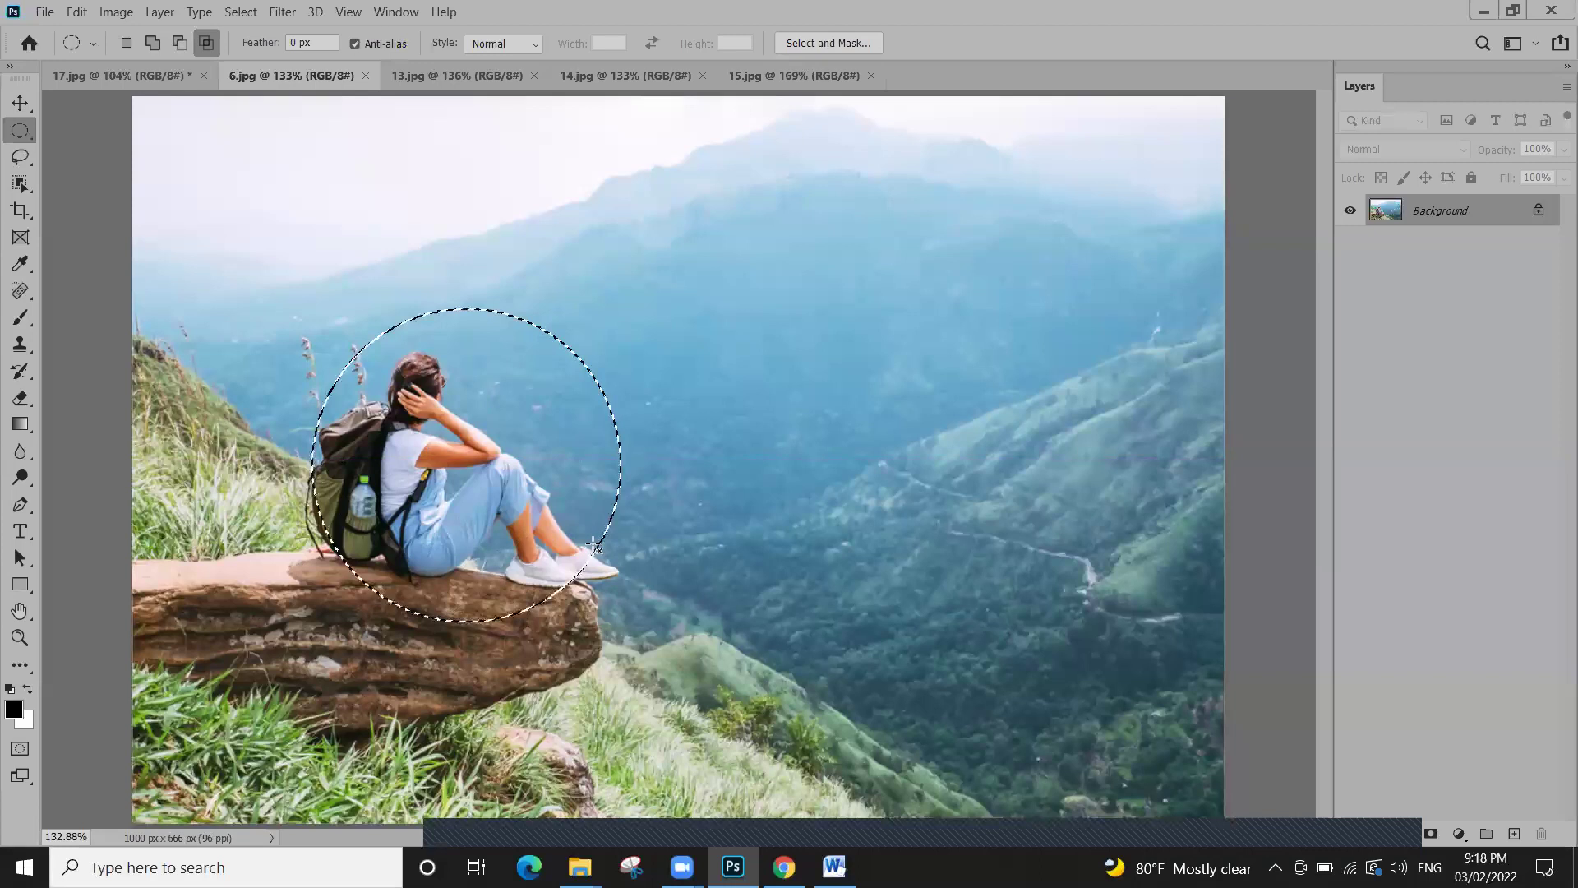
left_click(152, 72)
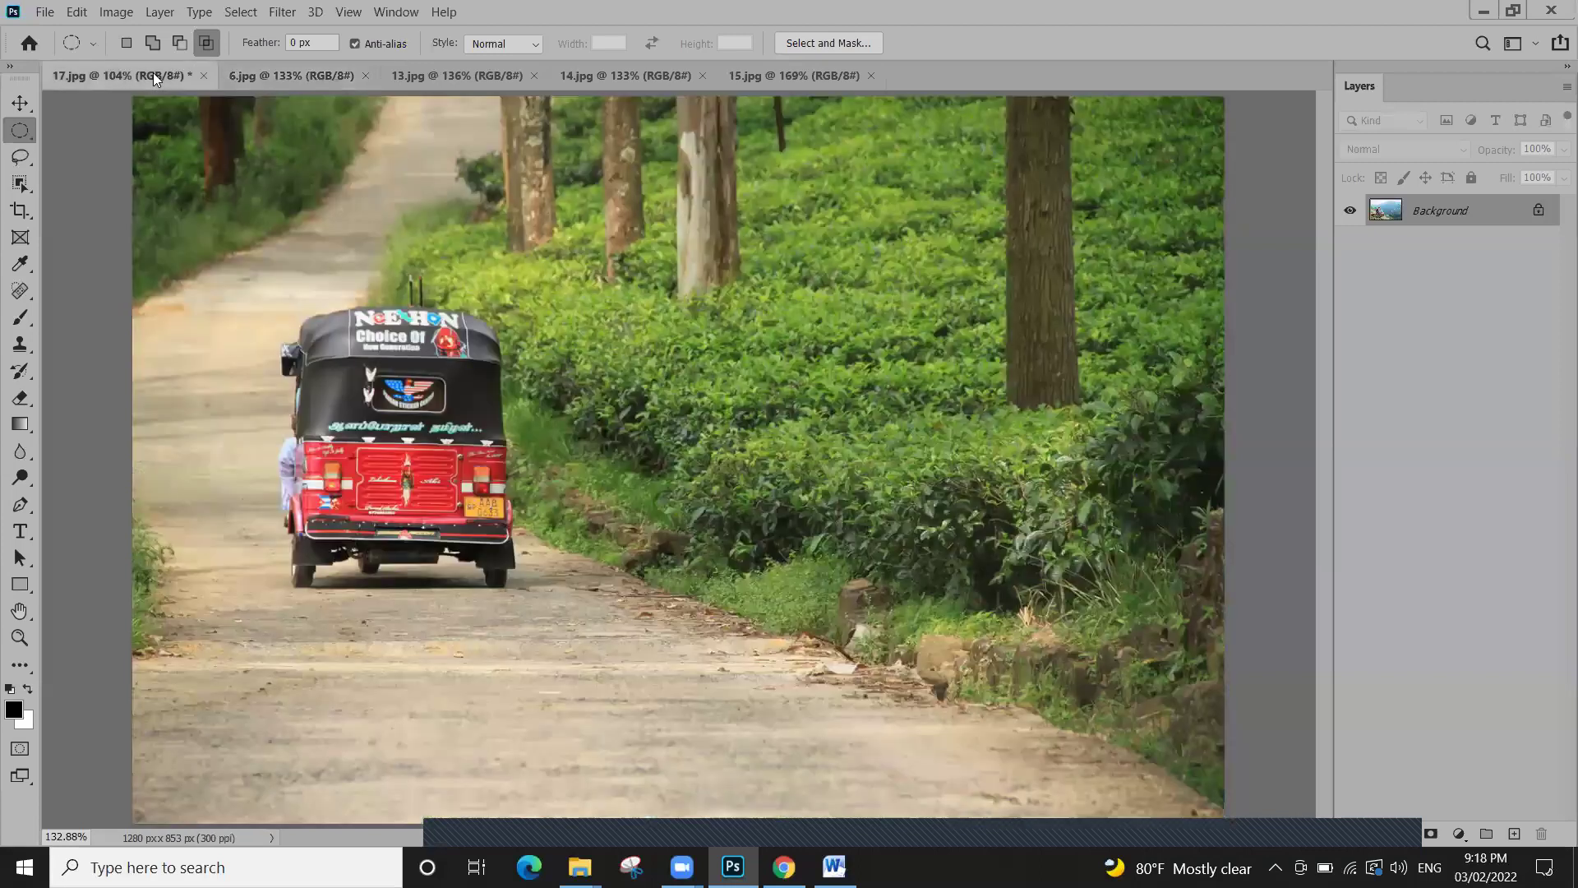
key("ctrl+v")
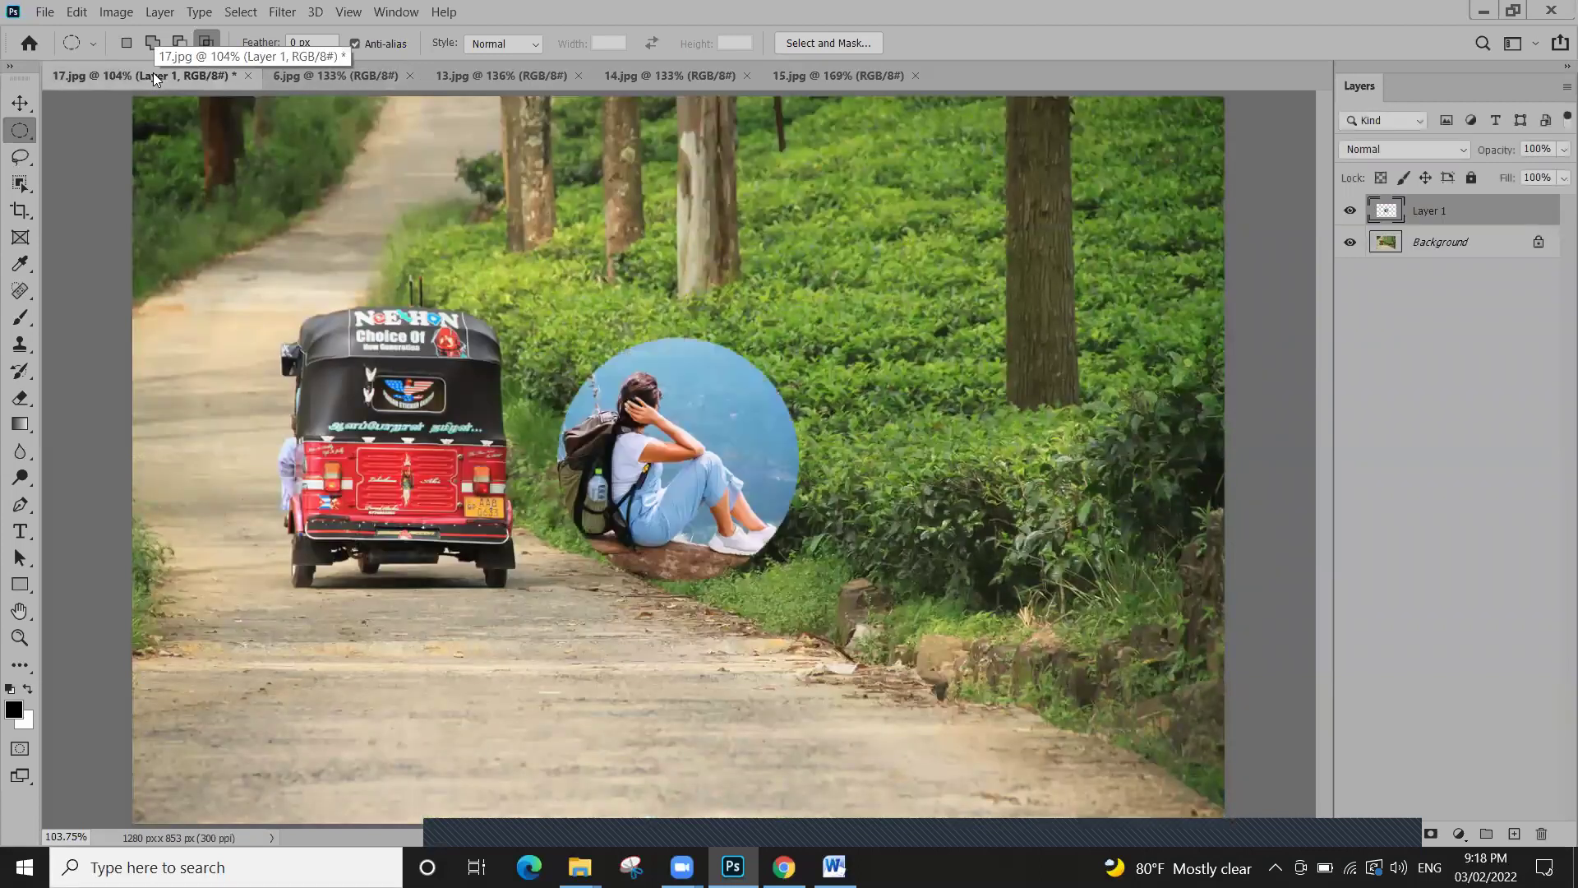
Move the pasted circle with the Move tool onto the road just below and left of the three-wheeler
key("v")
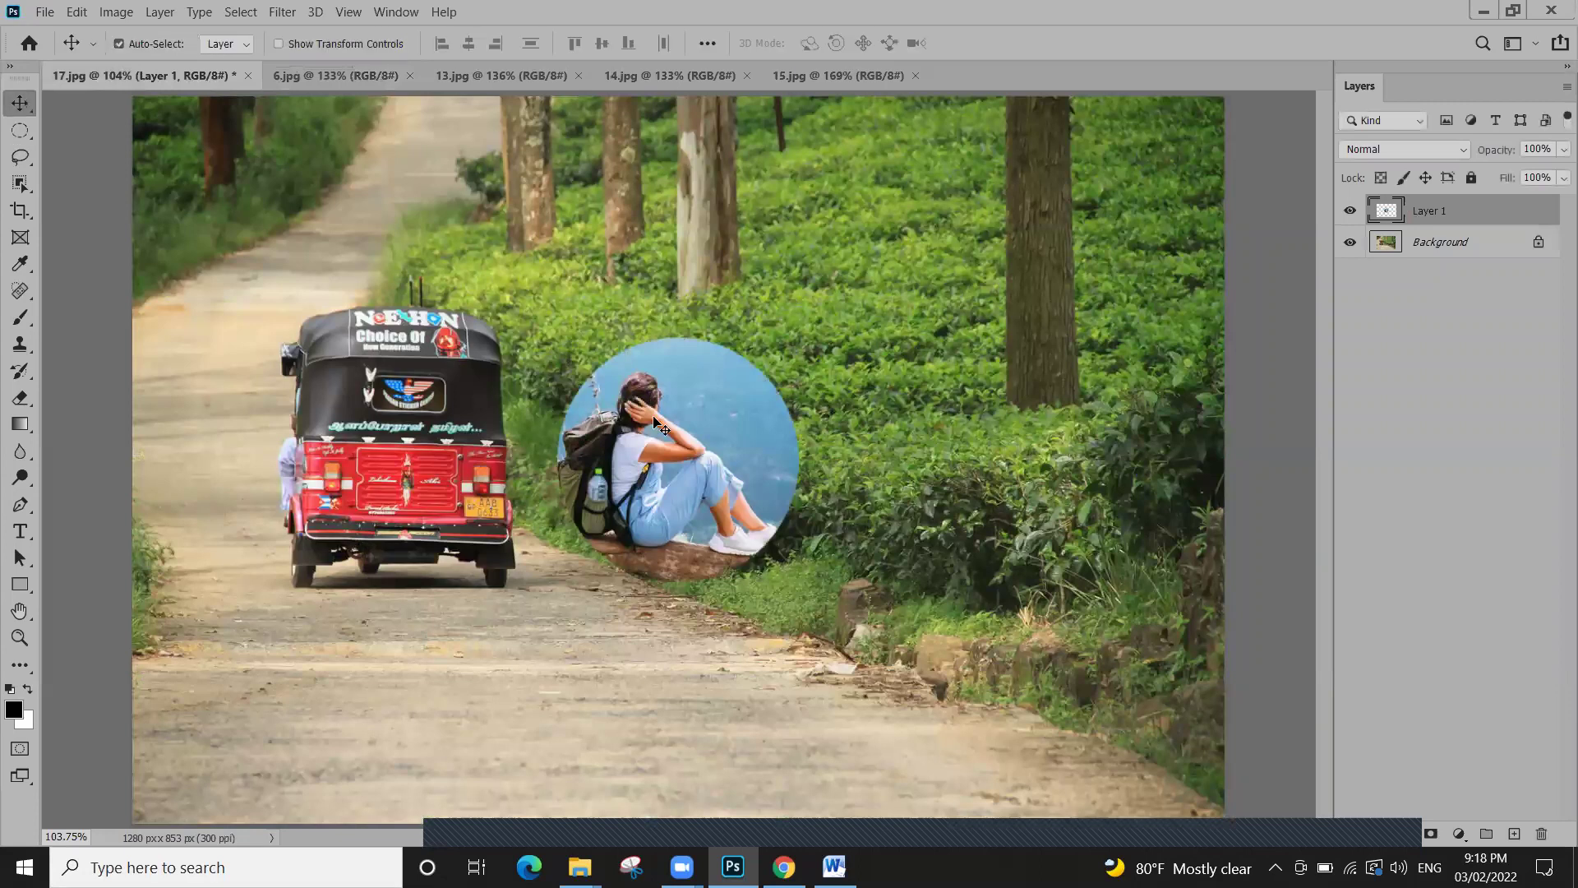
left_click_drag(661, 428, 303, 537)
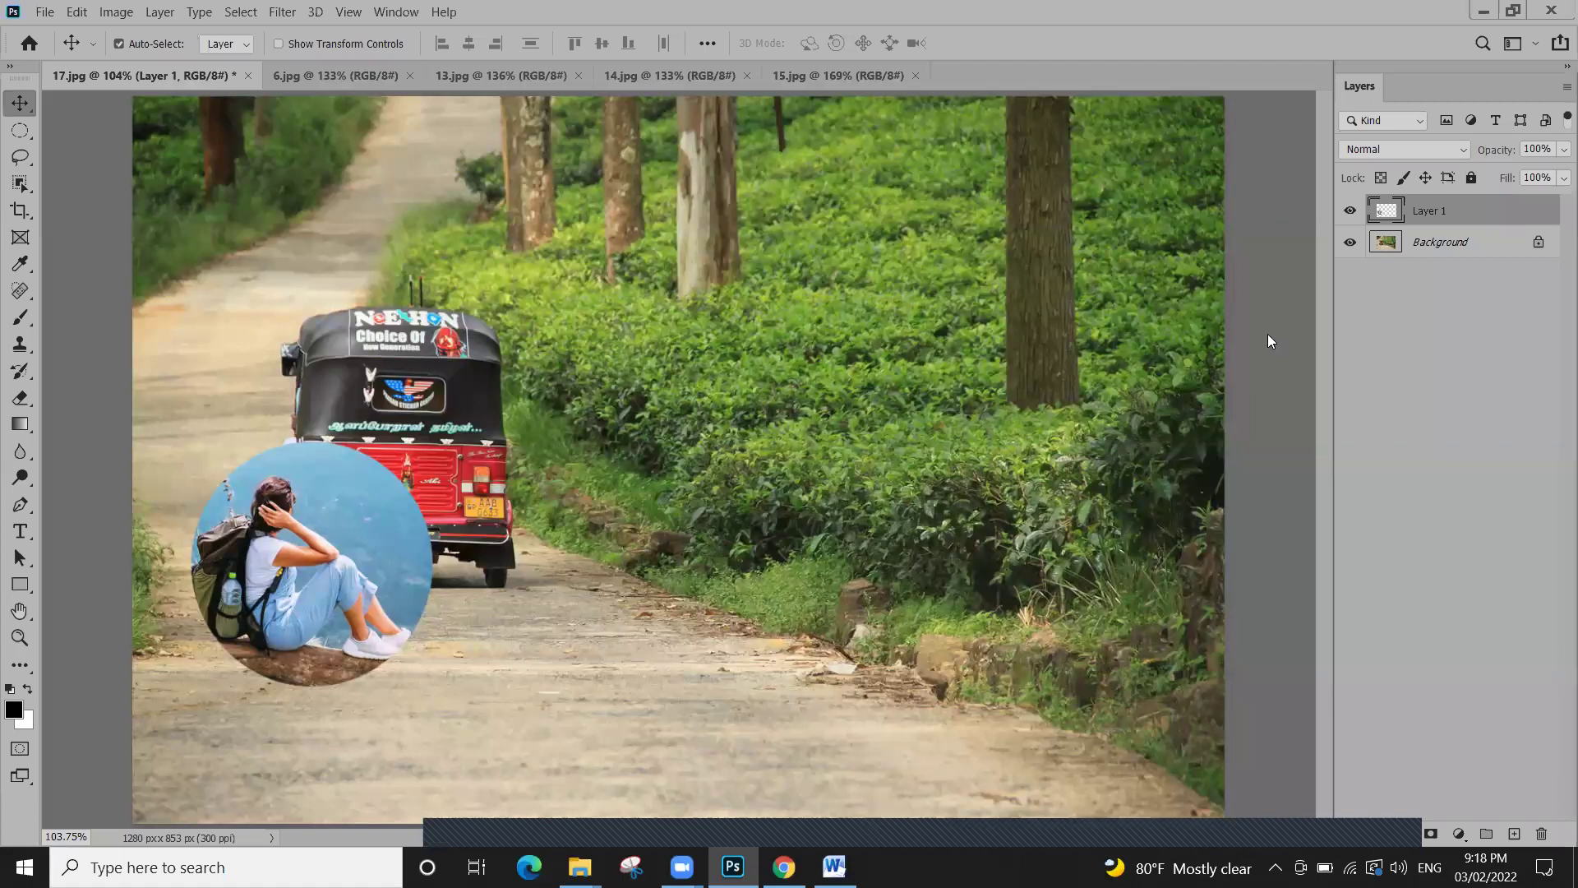
key("ctrl+z")
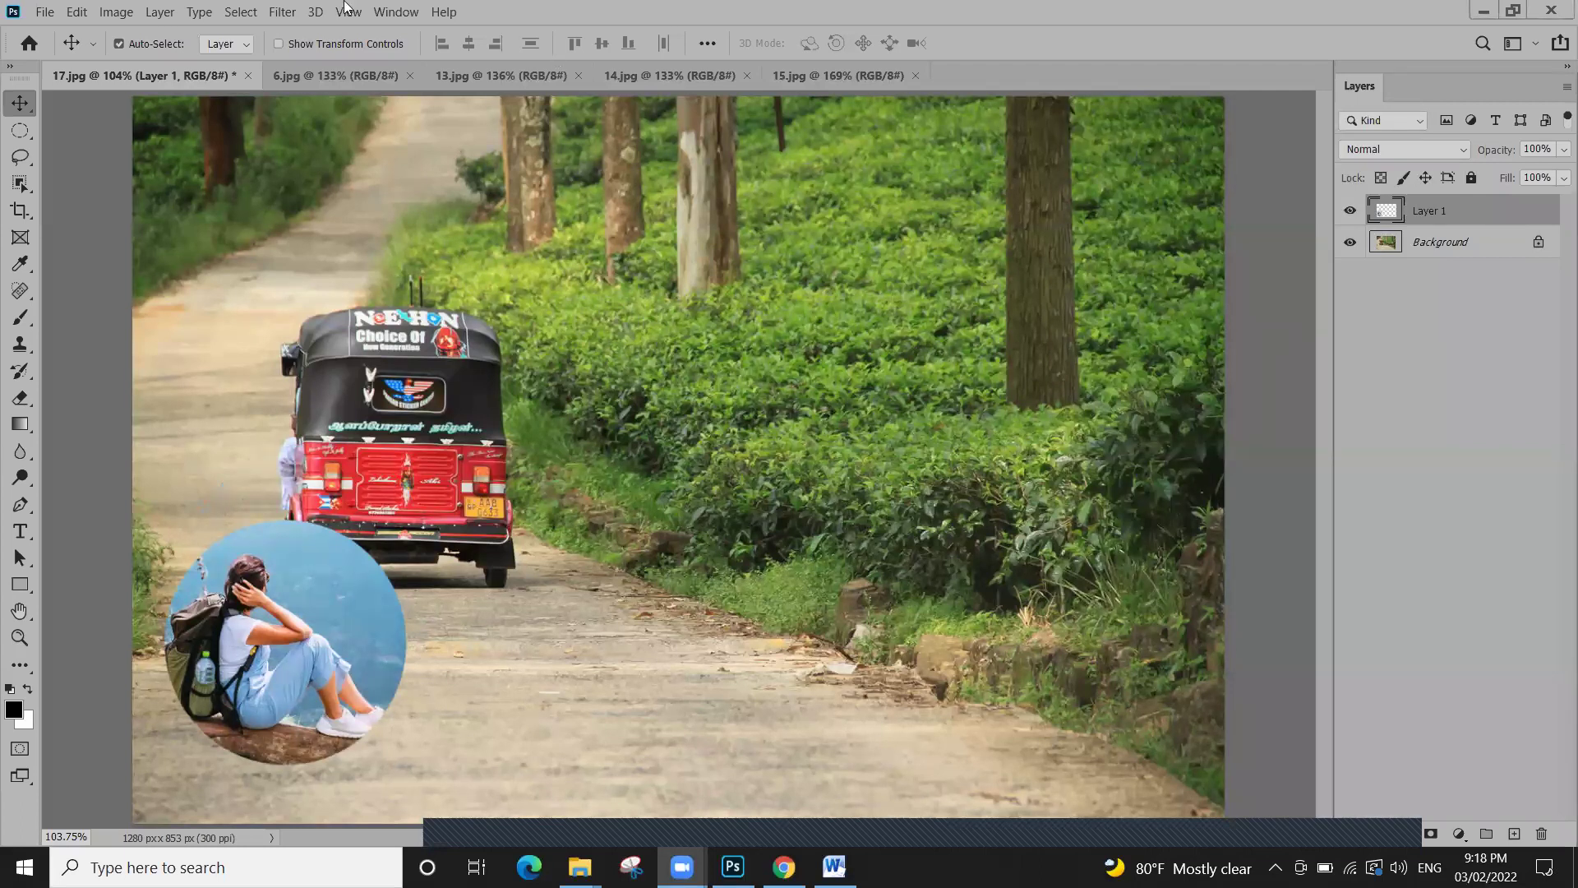
Activate the Lasso tool and switch from 17.jpg back to 6.jpg
left_click(251, 13)
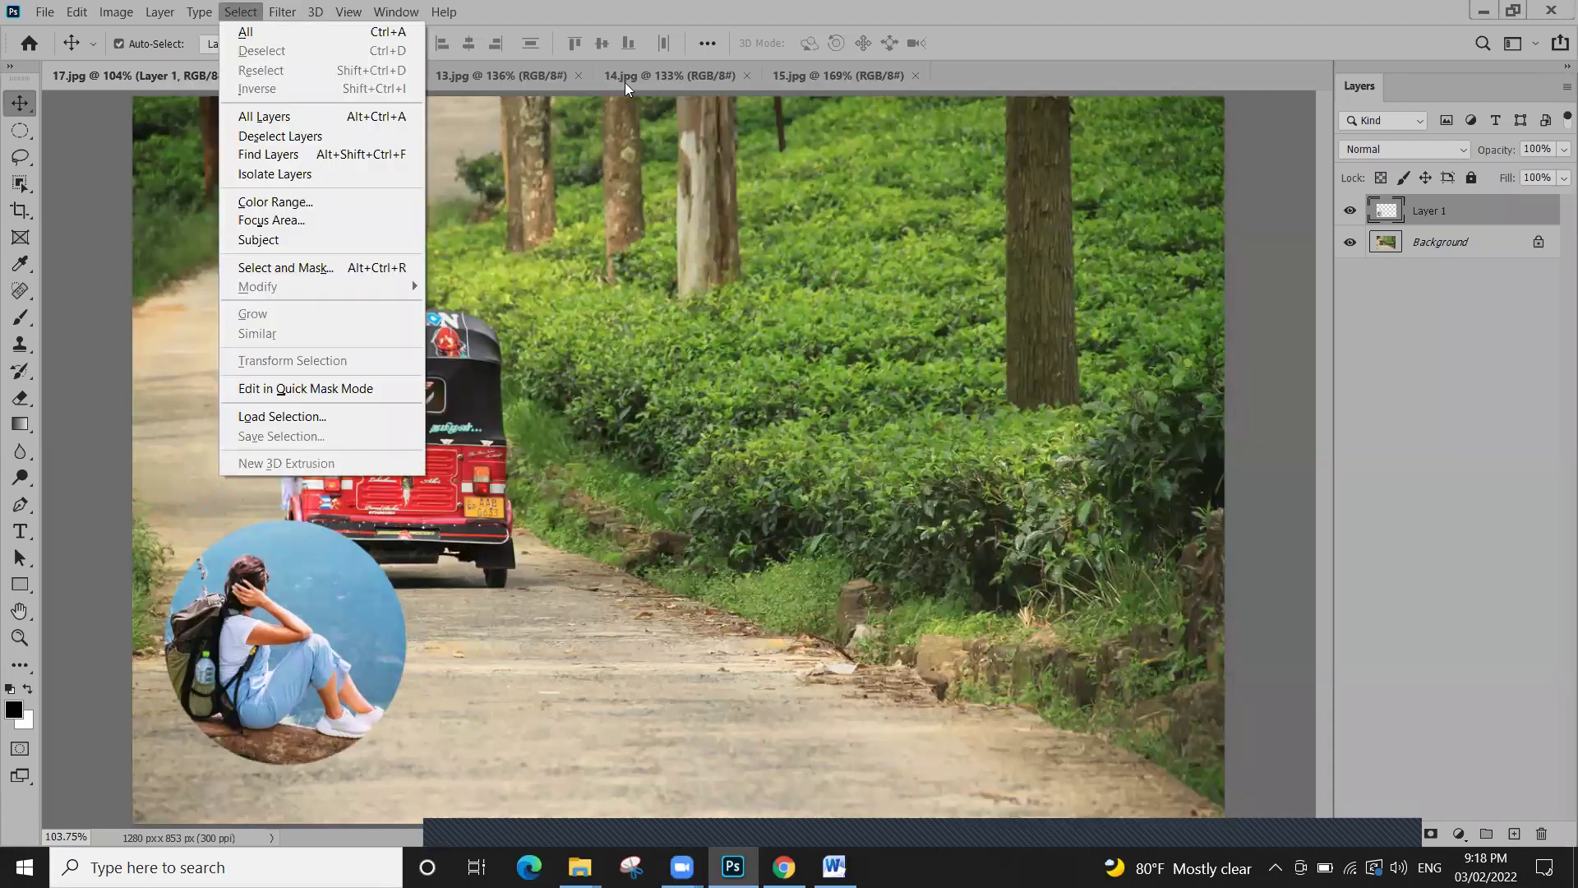
left_click(365, 72)
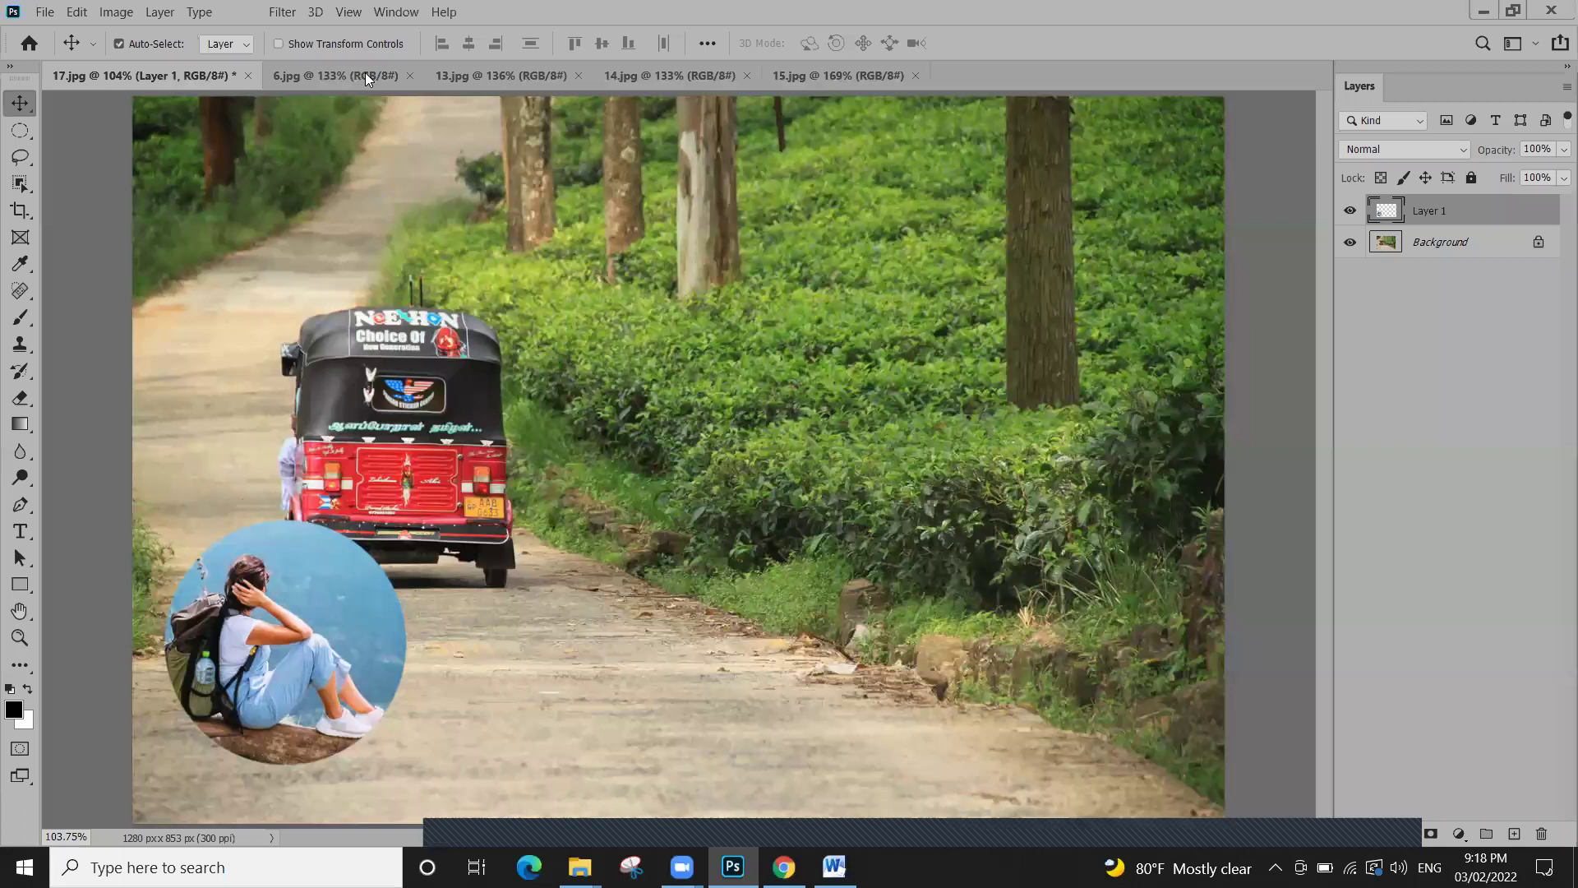
key("ctrl+Tab")
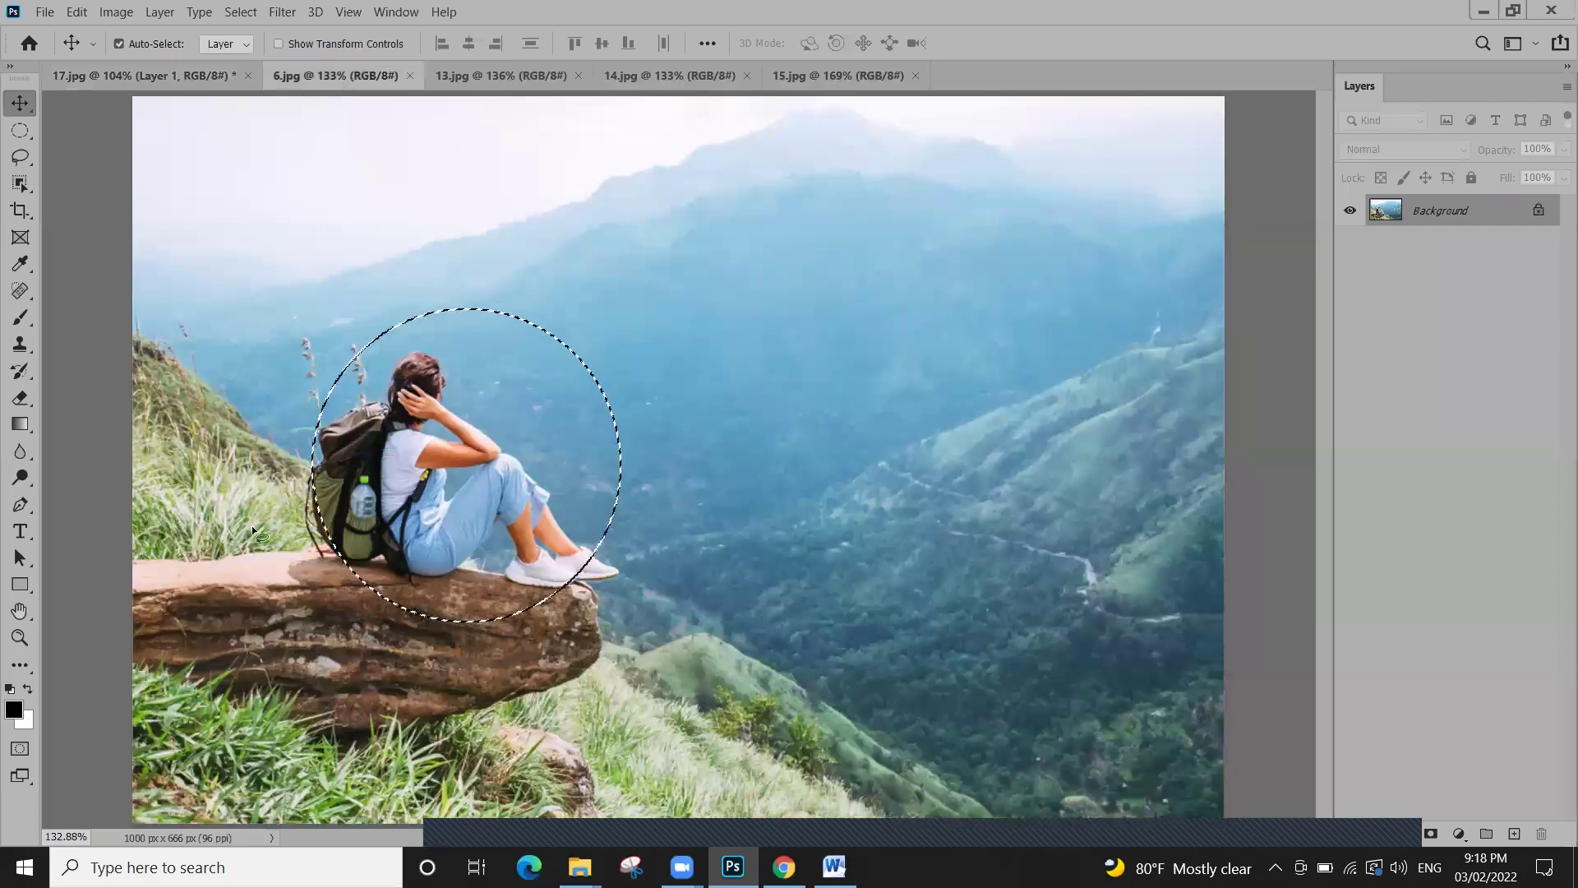
key("l")
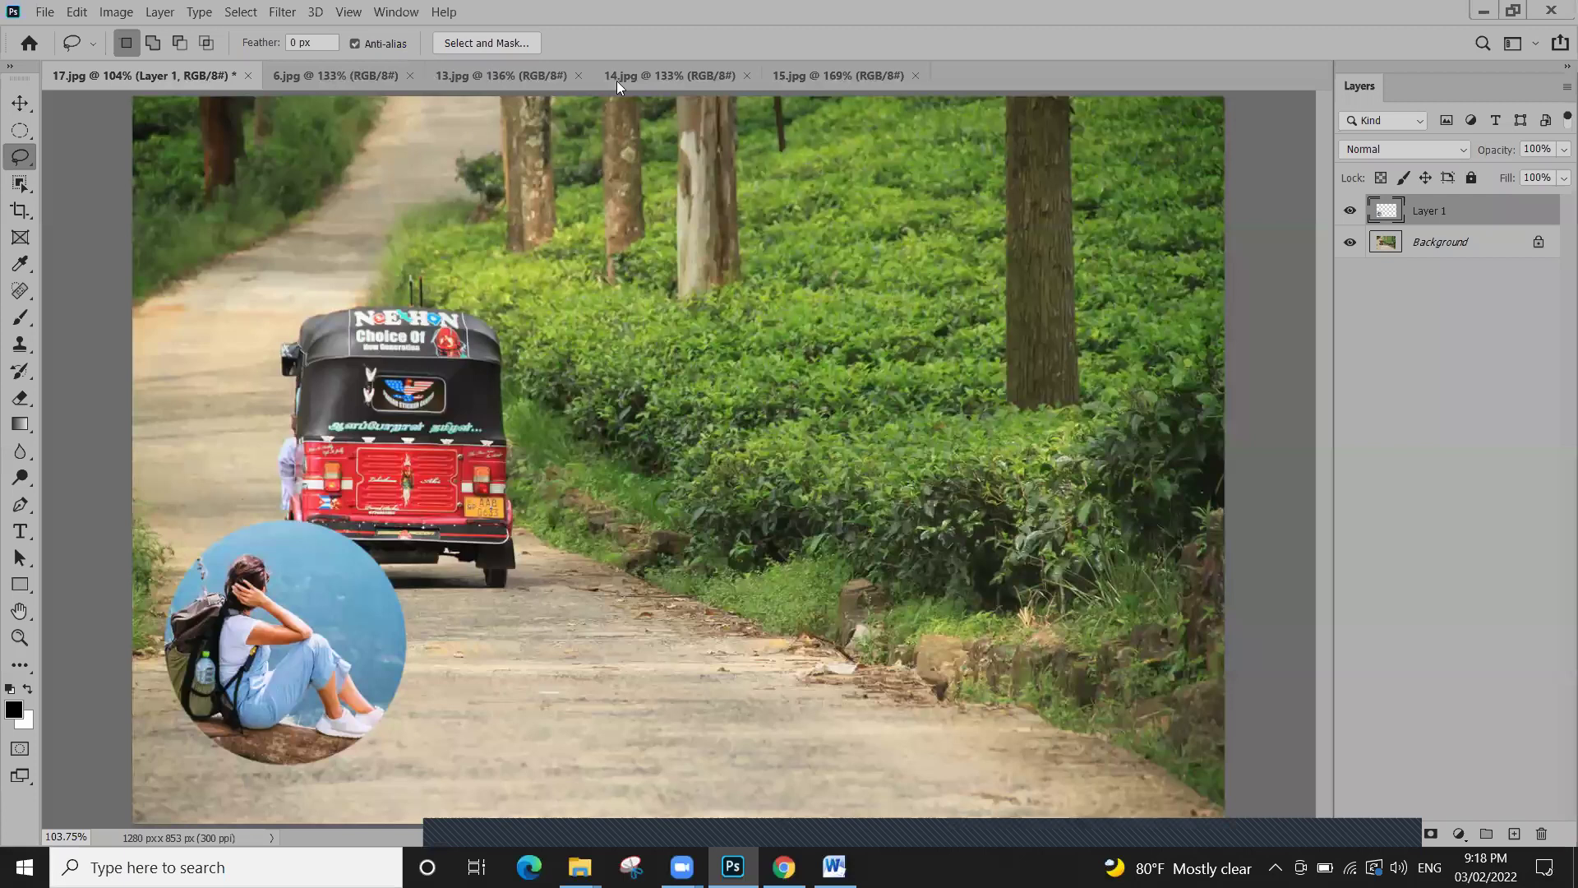
key("ctrl+Tab")
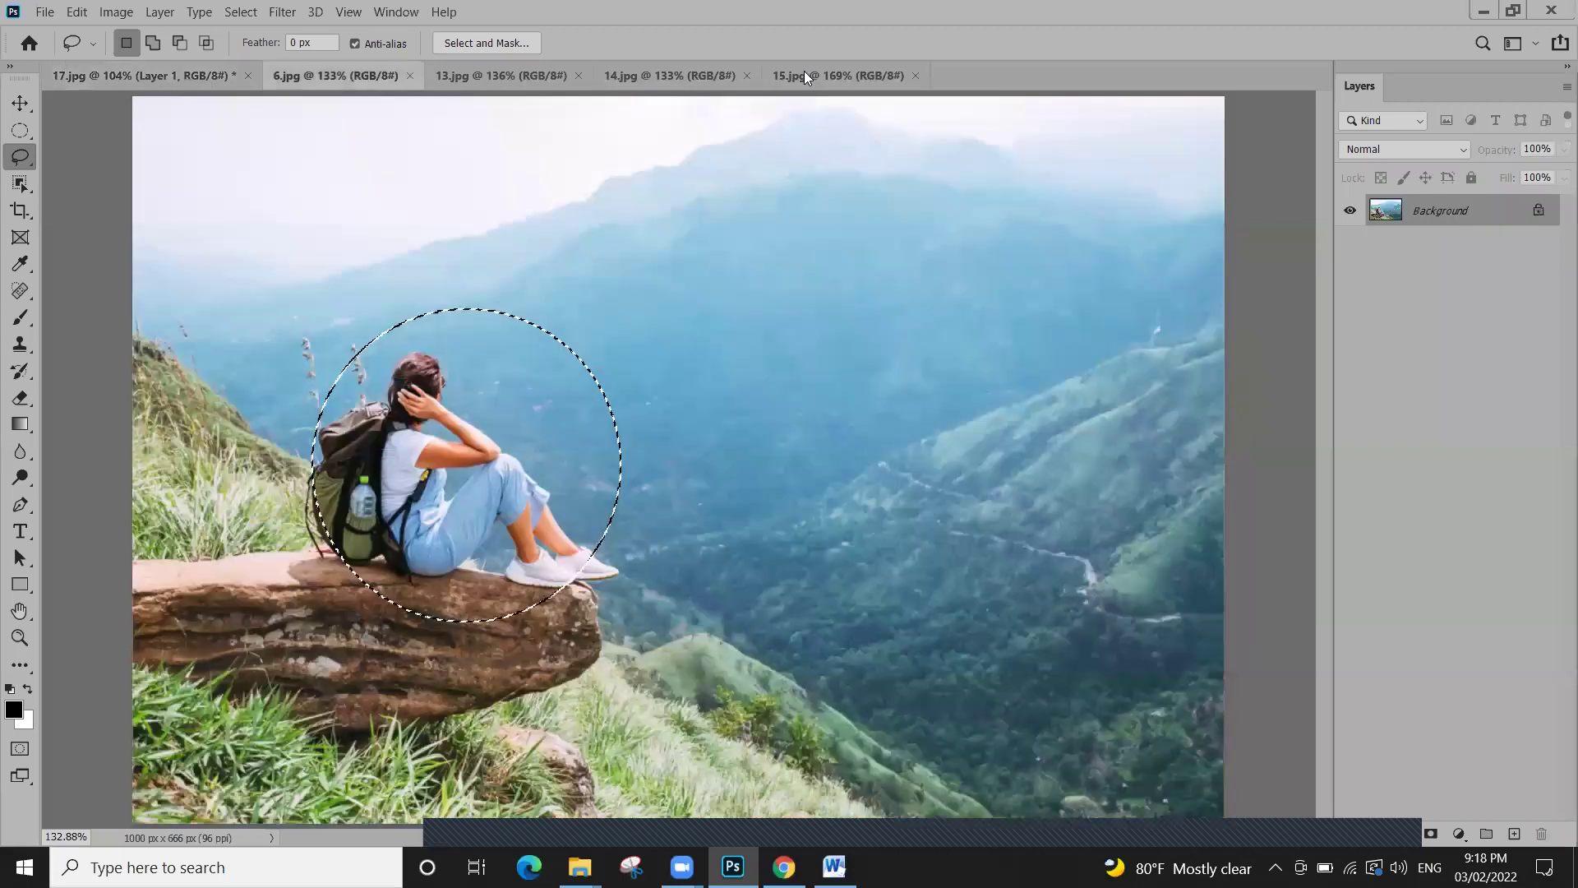
Return to 17.jpg and place the circular cut-out of the seated woman over the tea bushes right of the road
key("ctrl+Tab")
key("ctrl+Tab")
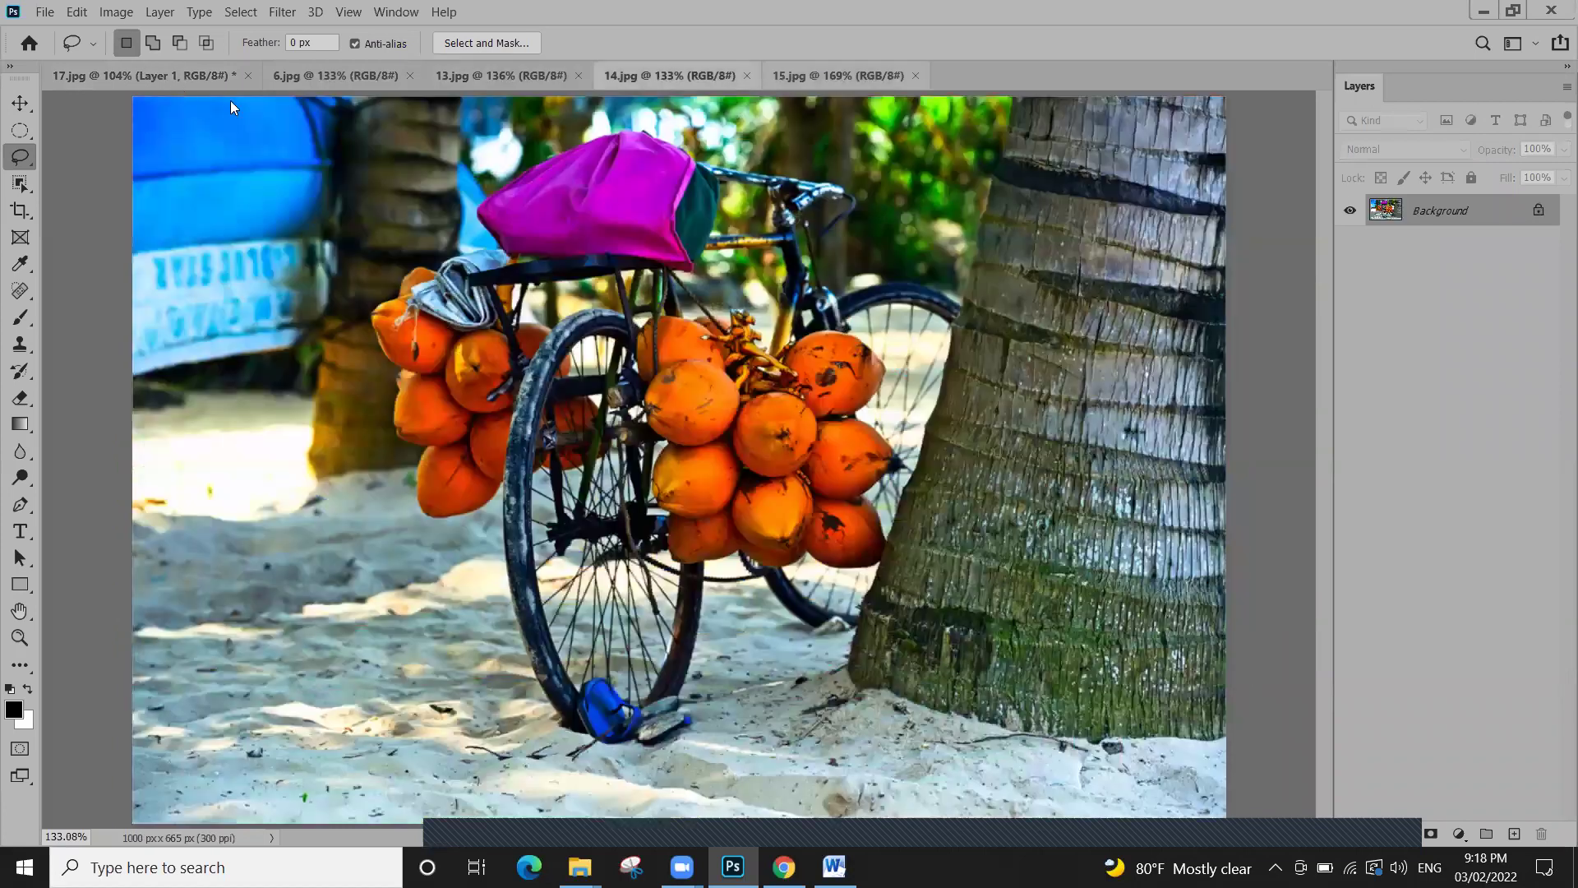
key("ctrl+Tab")
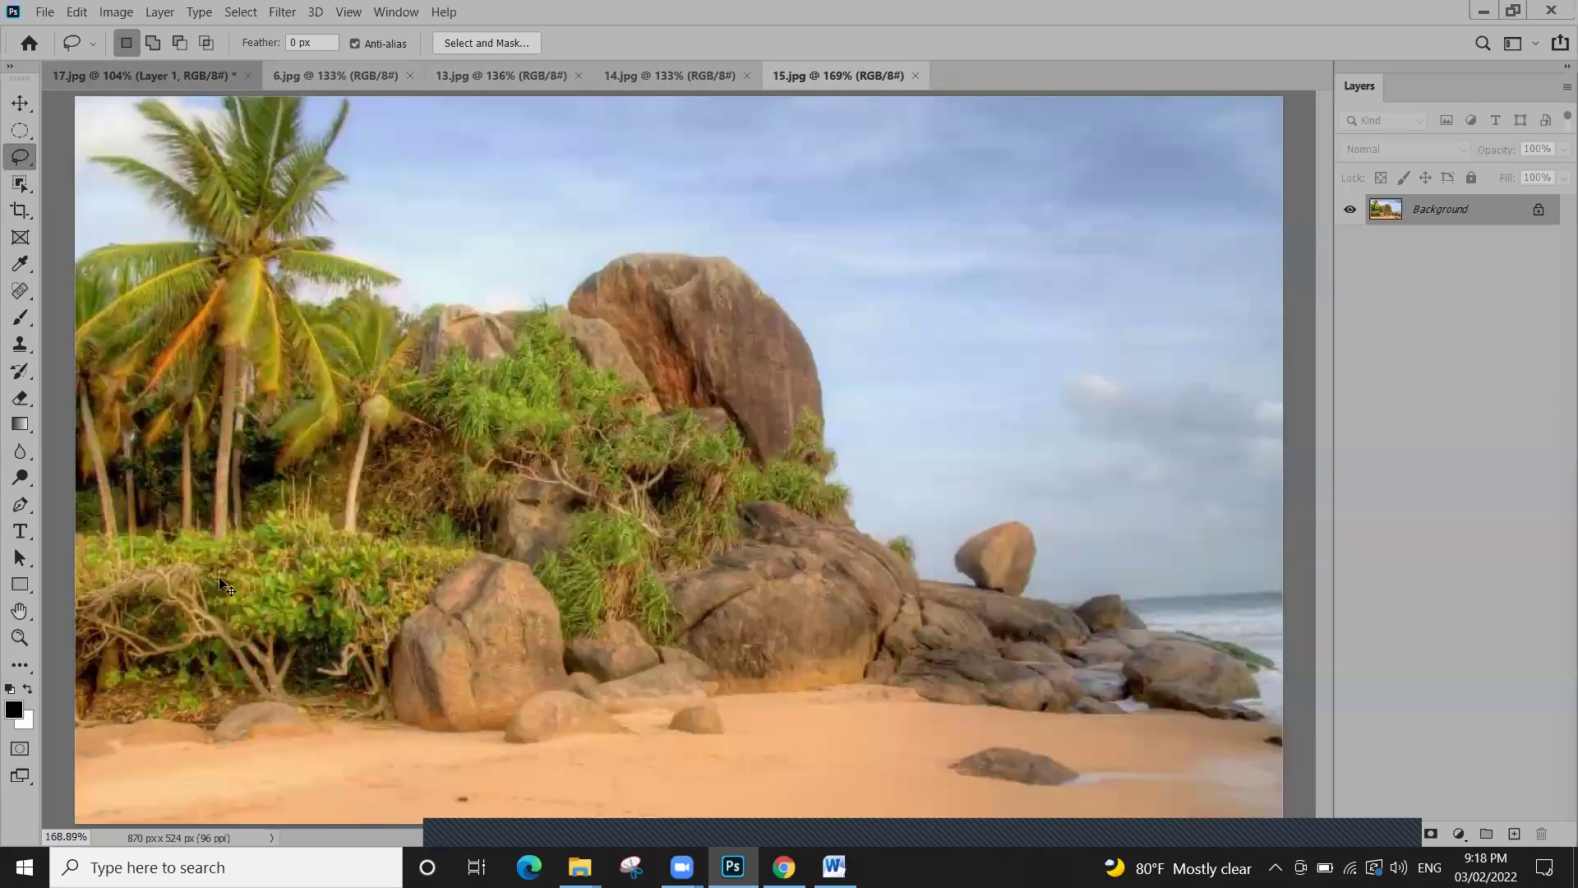
key("ctrl+Tab")
key("v")
mouse_move(354, 635)
left_mouse_down()
mouse_move(1128, 323)
mouse_move(1106, 333)
mouse_move(1105, 415)
left_mouse_up()
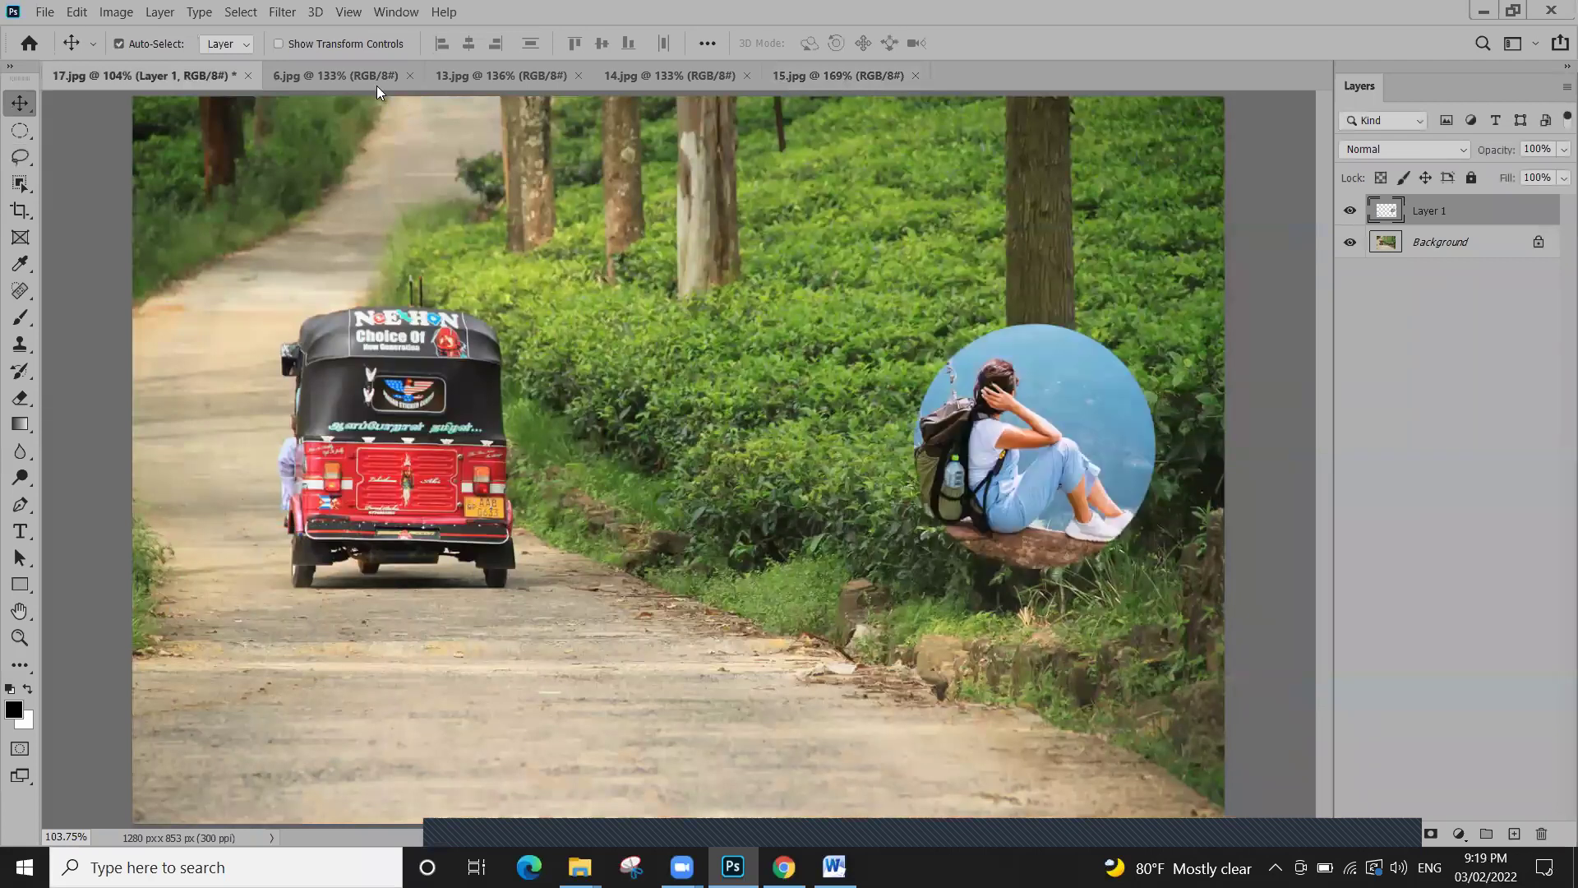
In 6.jpg, select the seated woman with the Elliptical Marquee tool using a 10 px feather
key("ctrl+Tab")
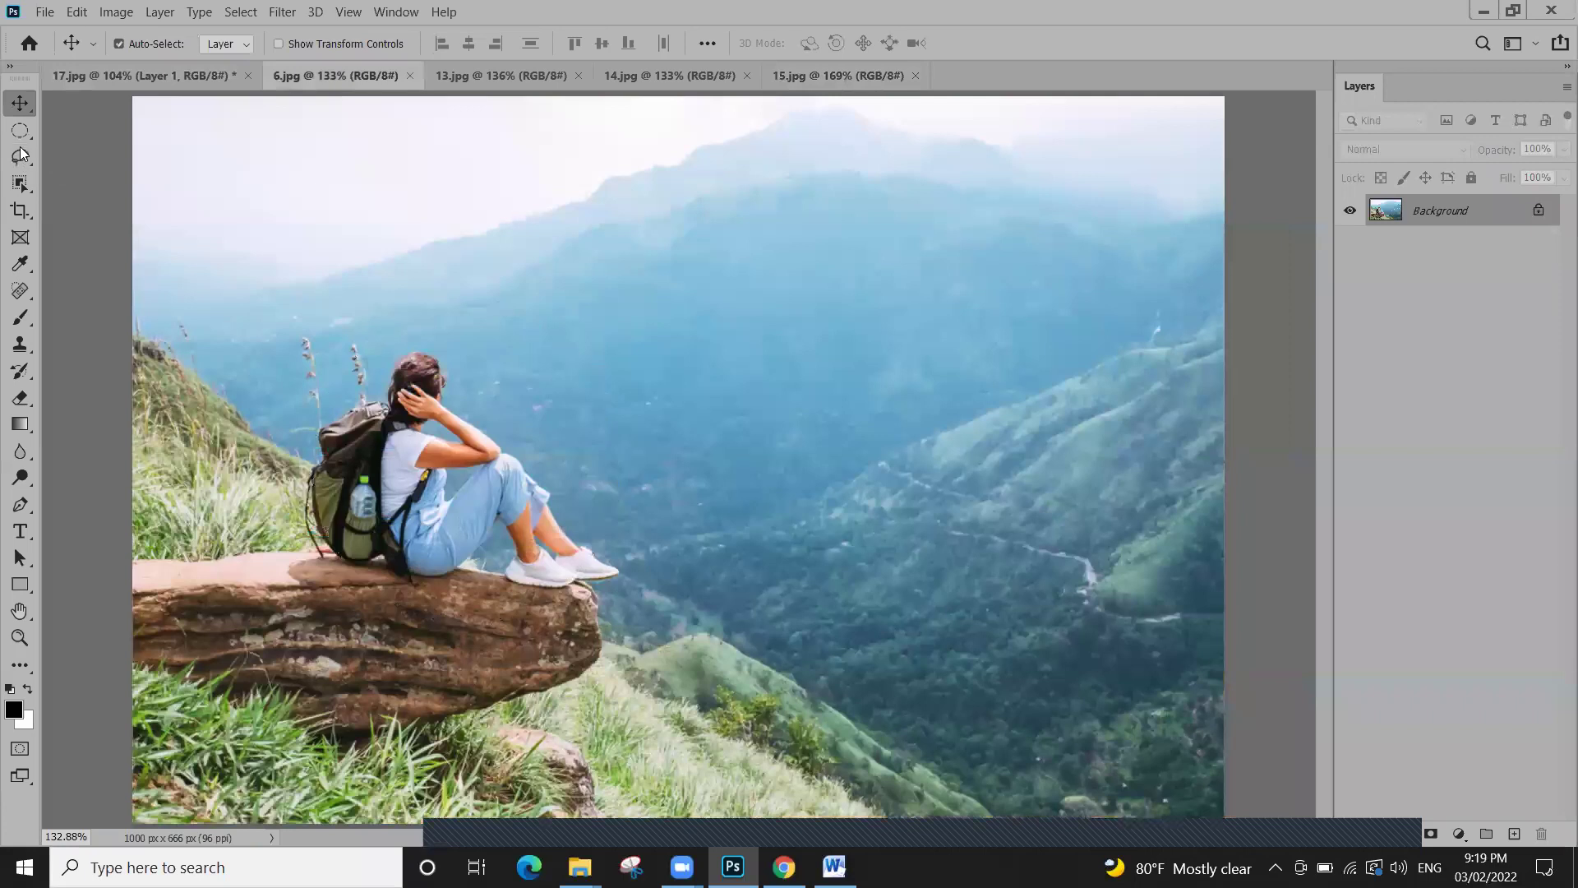
left_click(21, 140)
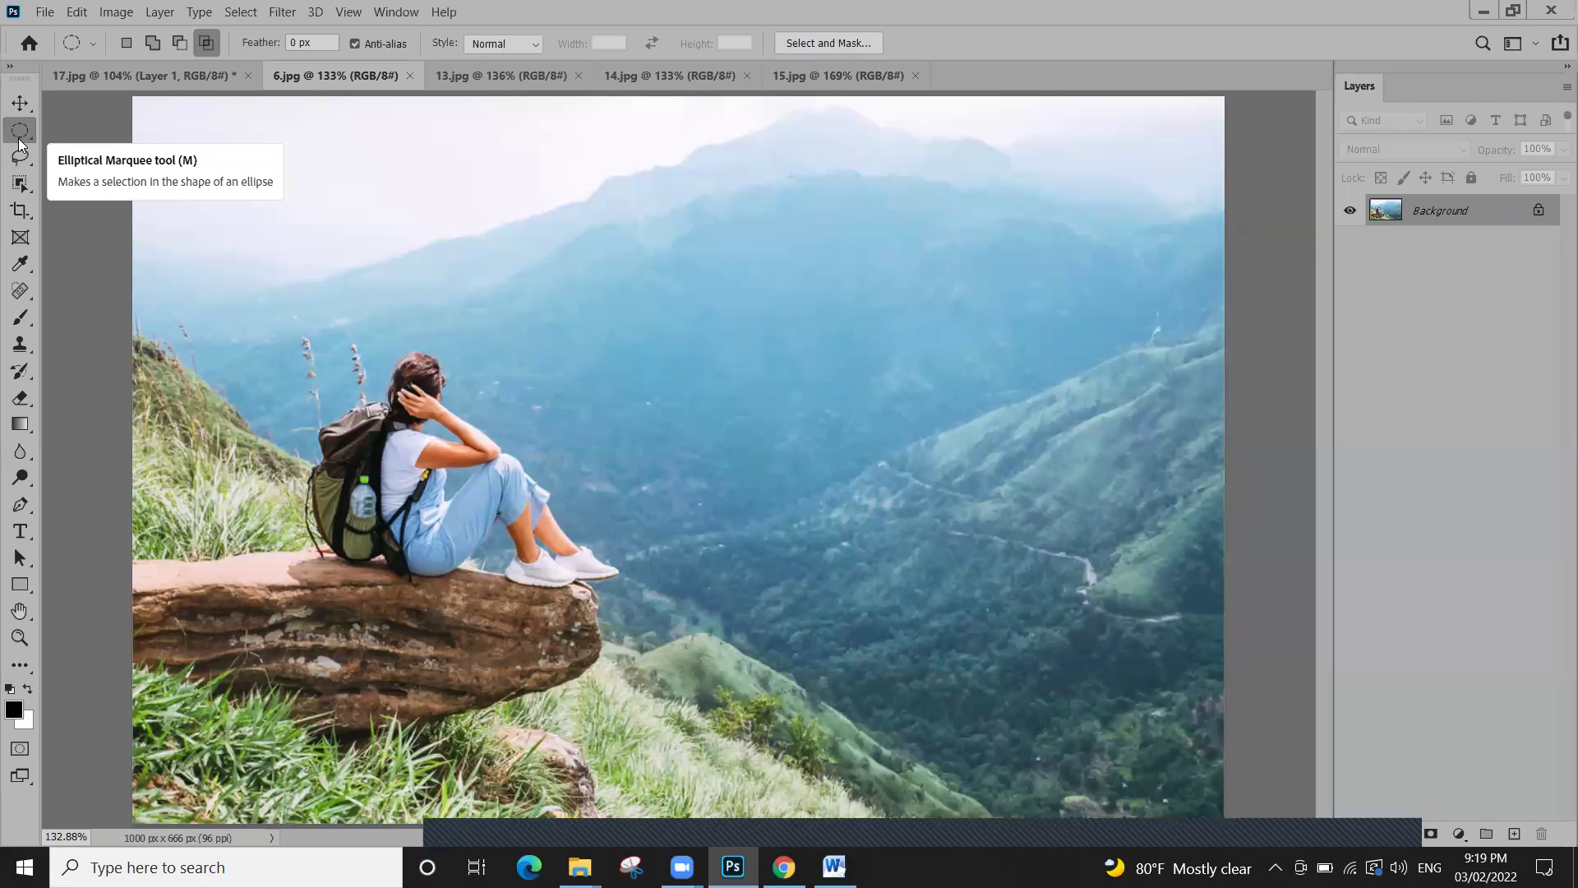
left_click_drag(21, 144, 95, 149)
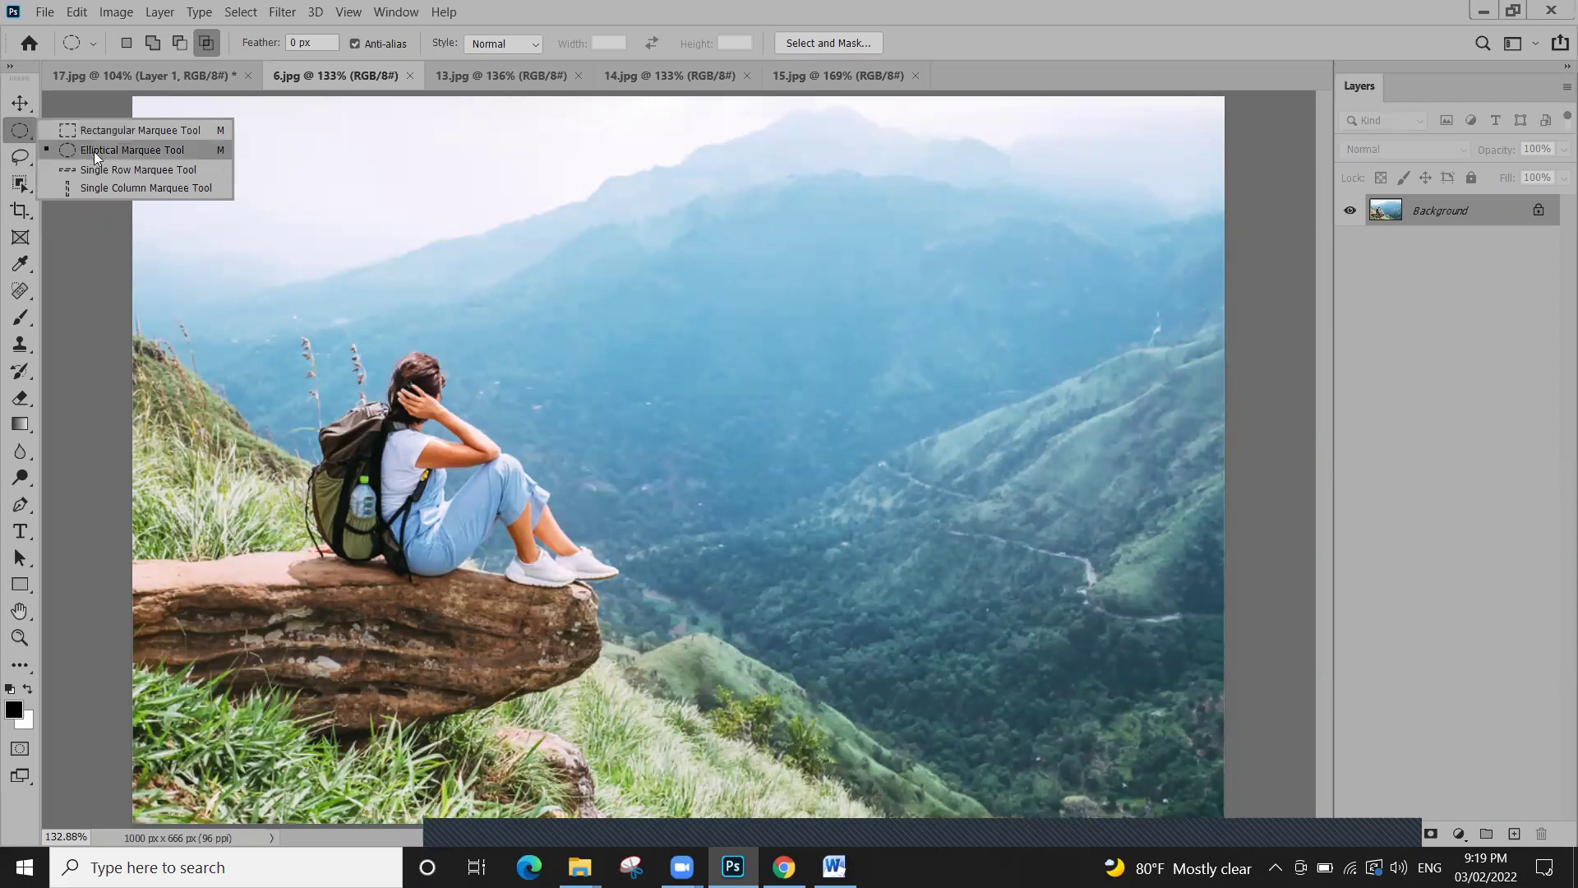
left_click(94, 152)
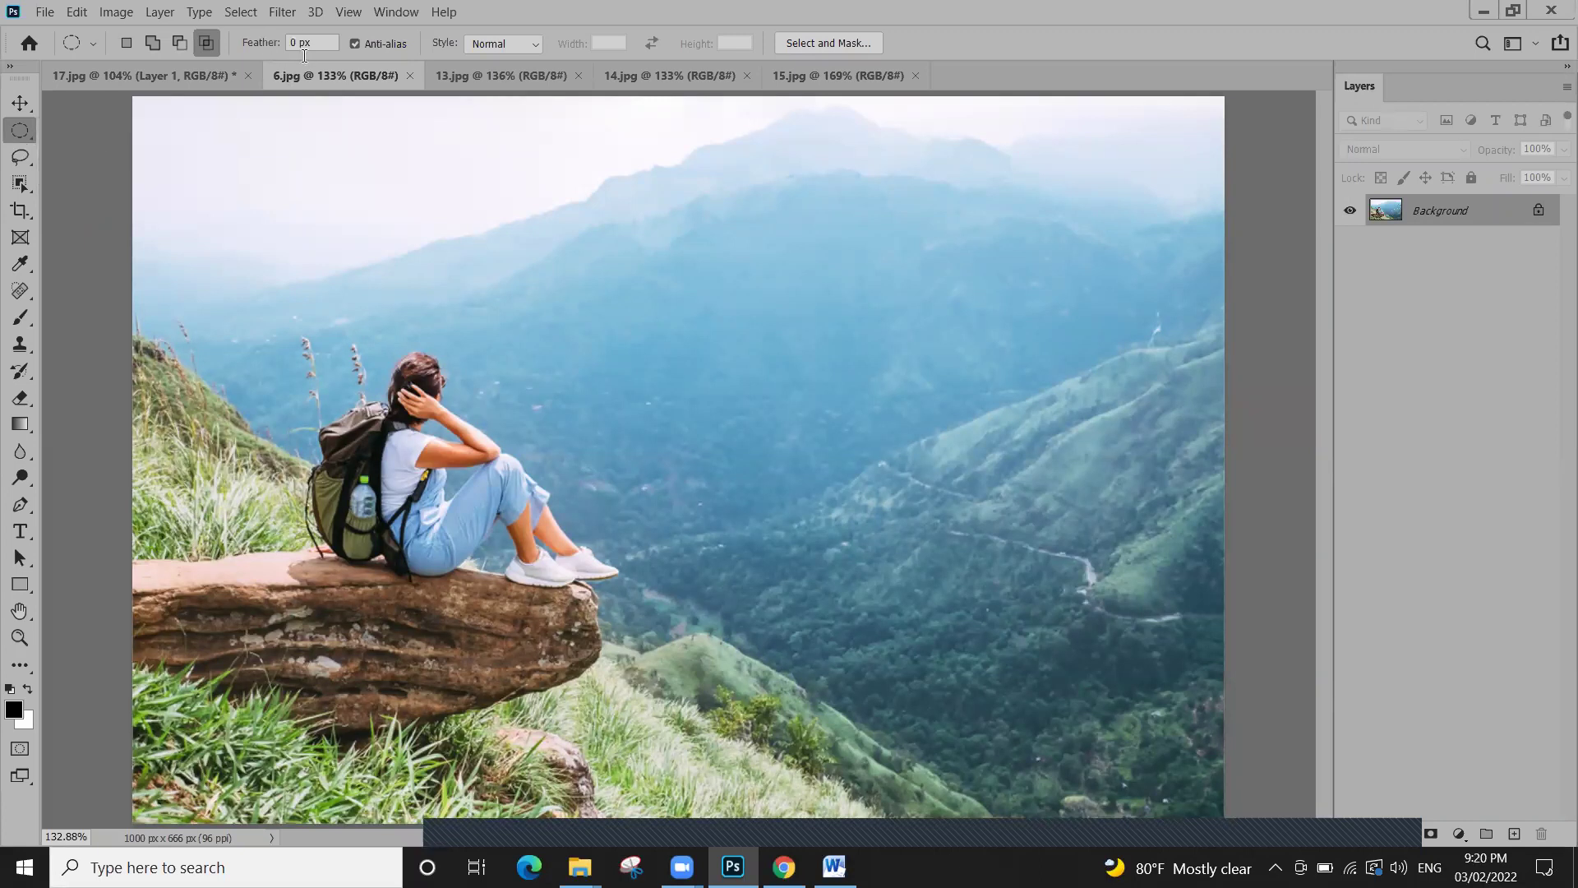
left_click(204, 82)
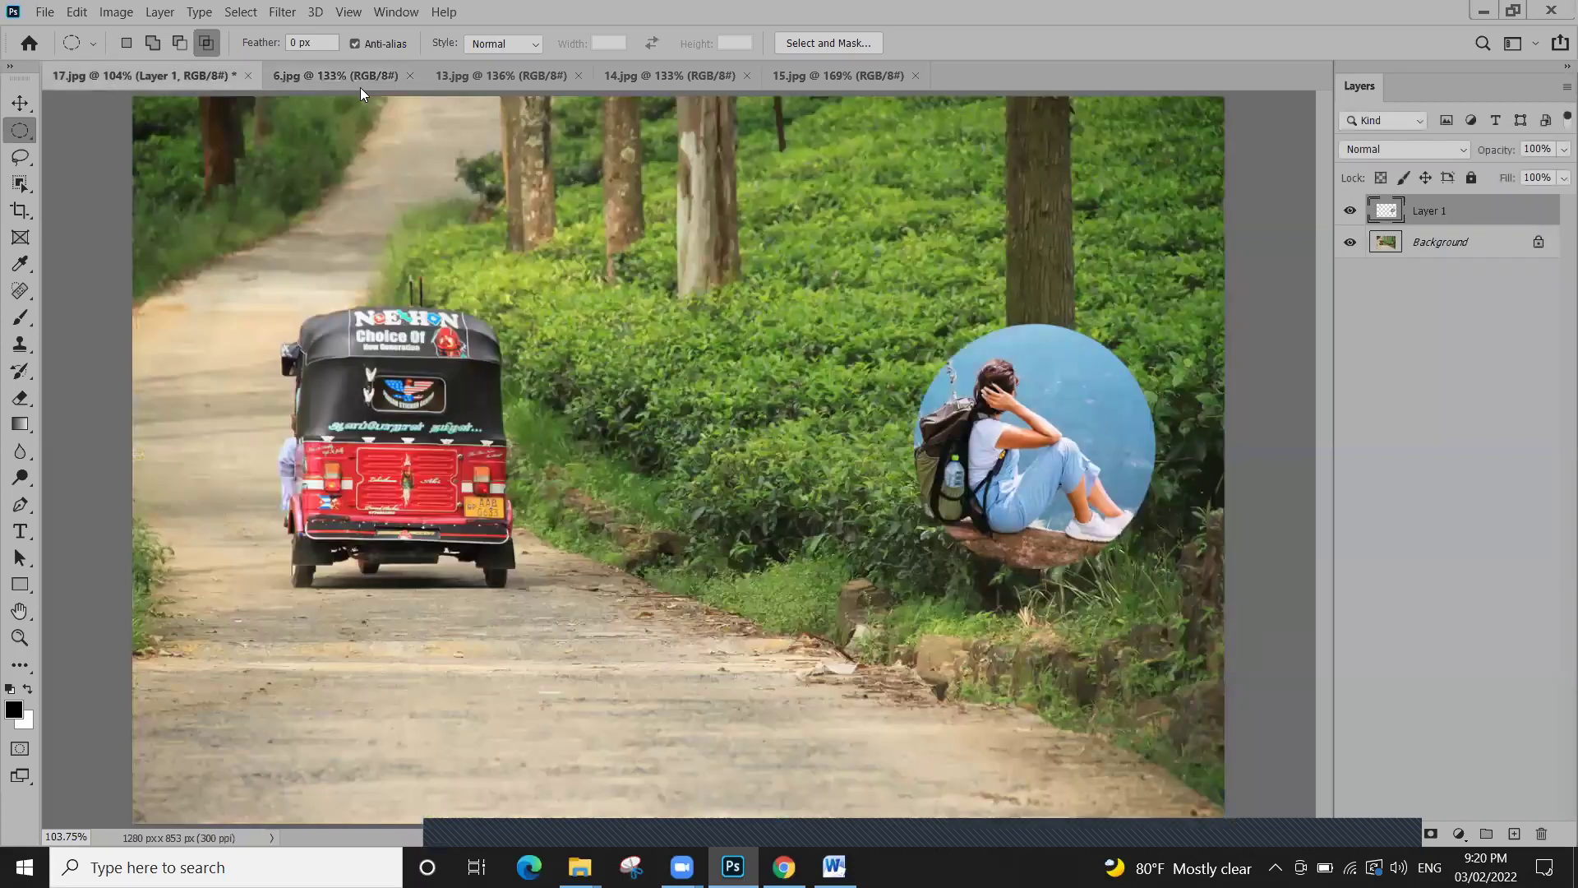
left_click(314, 75)
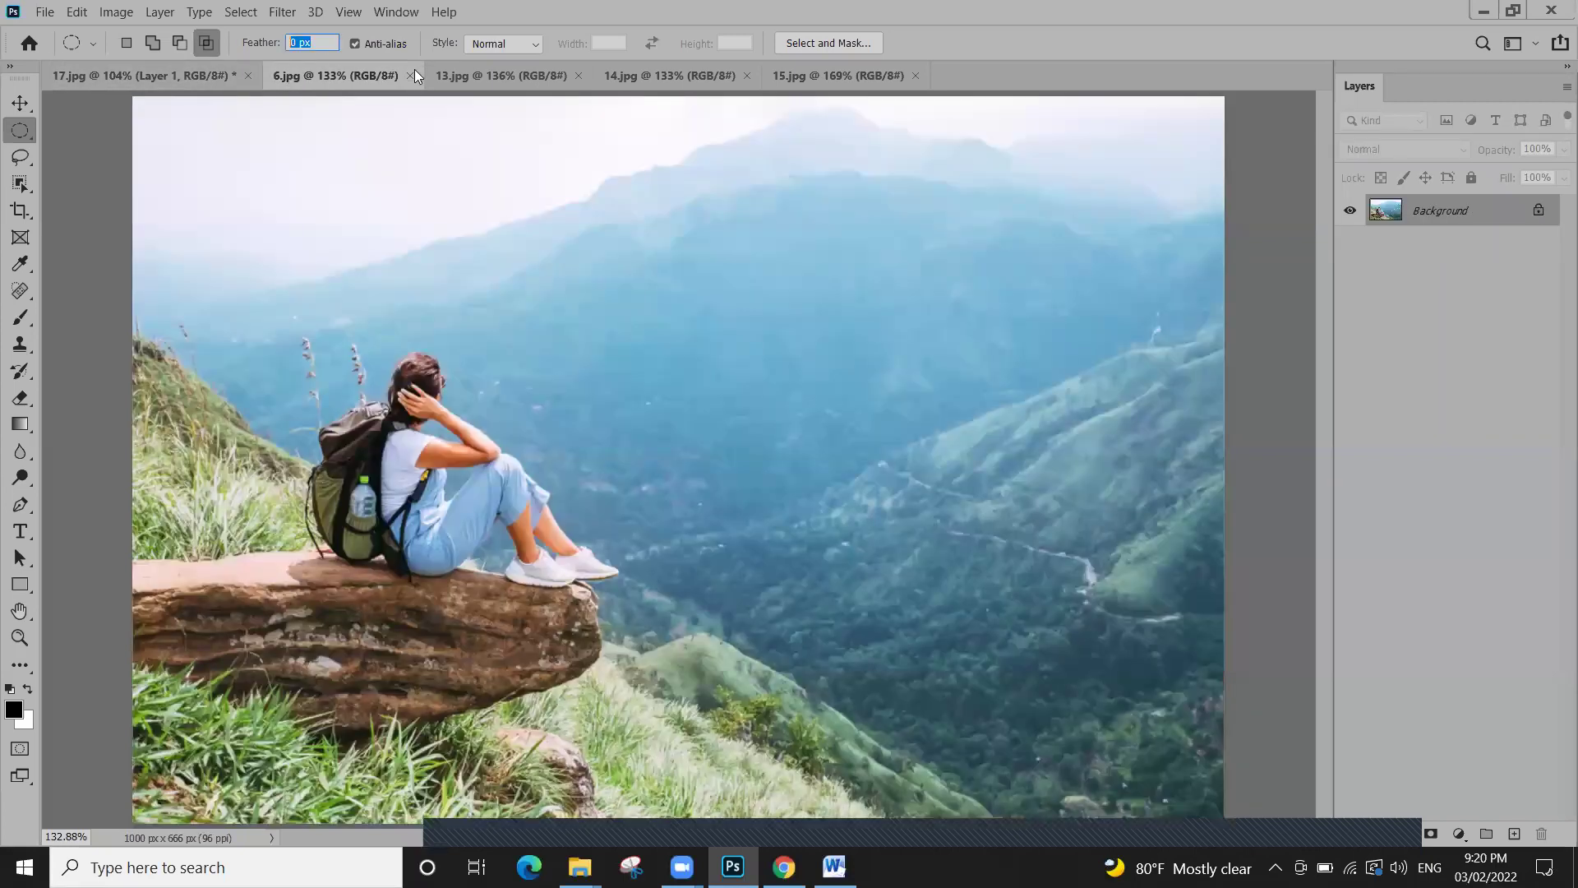
type("10")
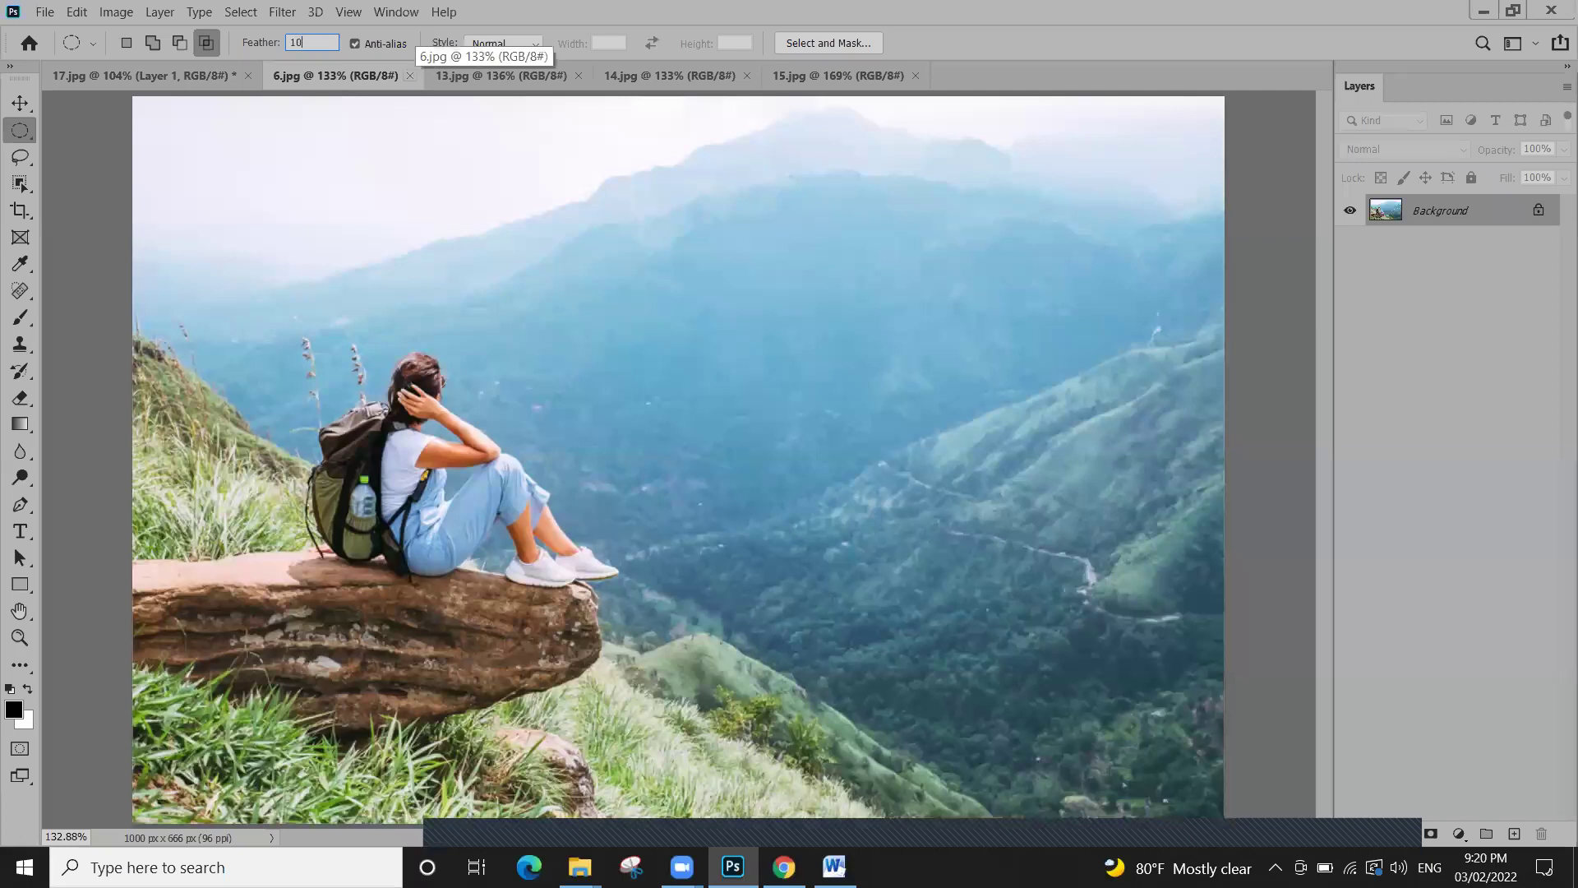
key("Return")
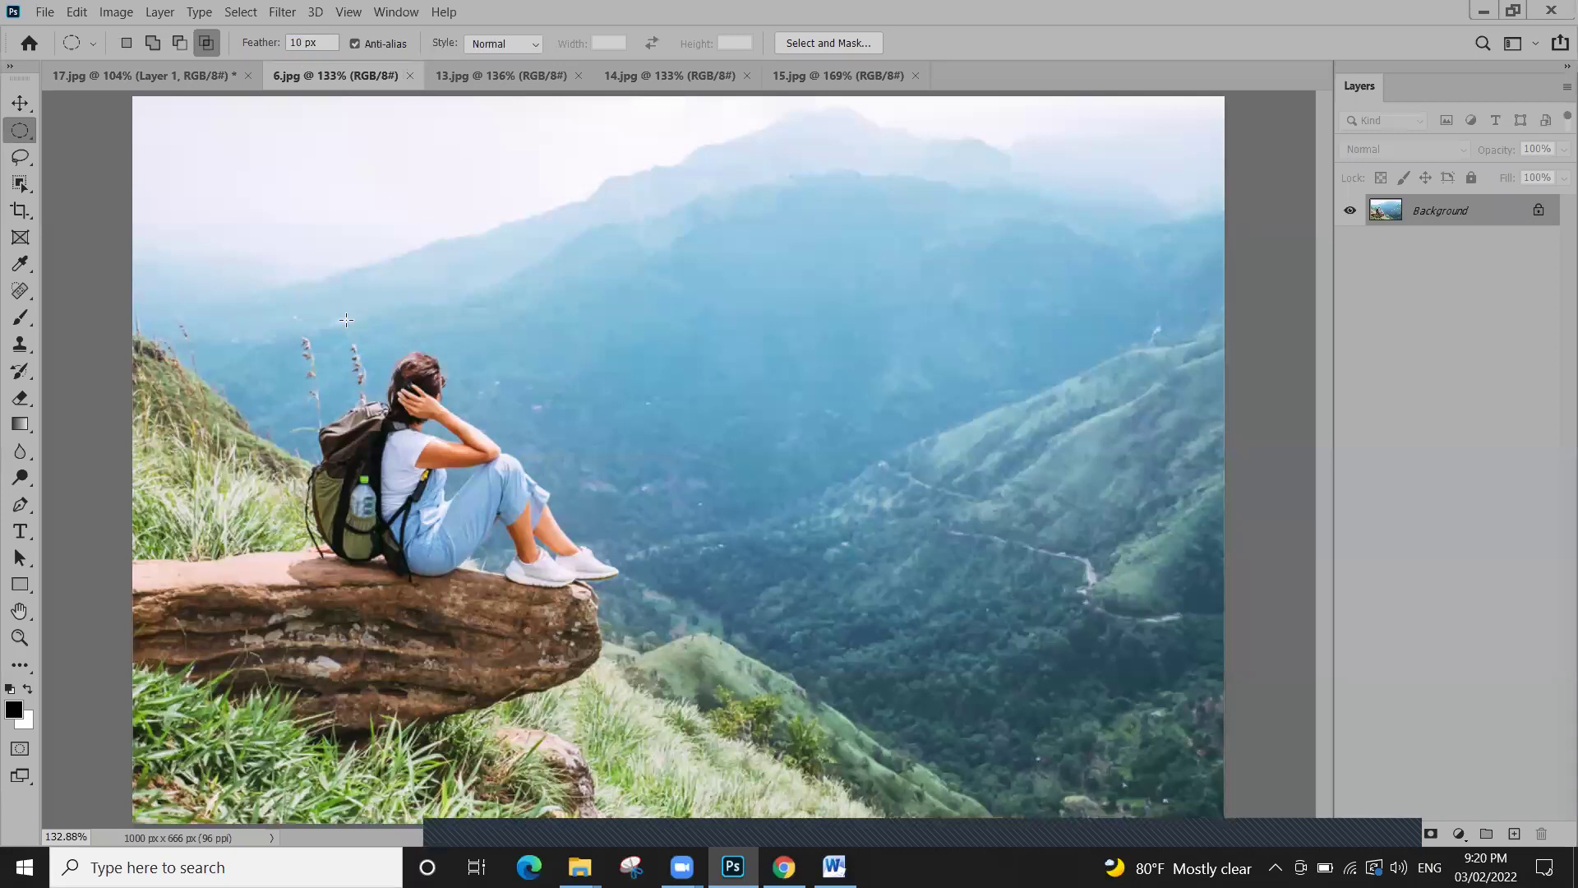
left_click_drag(306, 310, 634, 656)
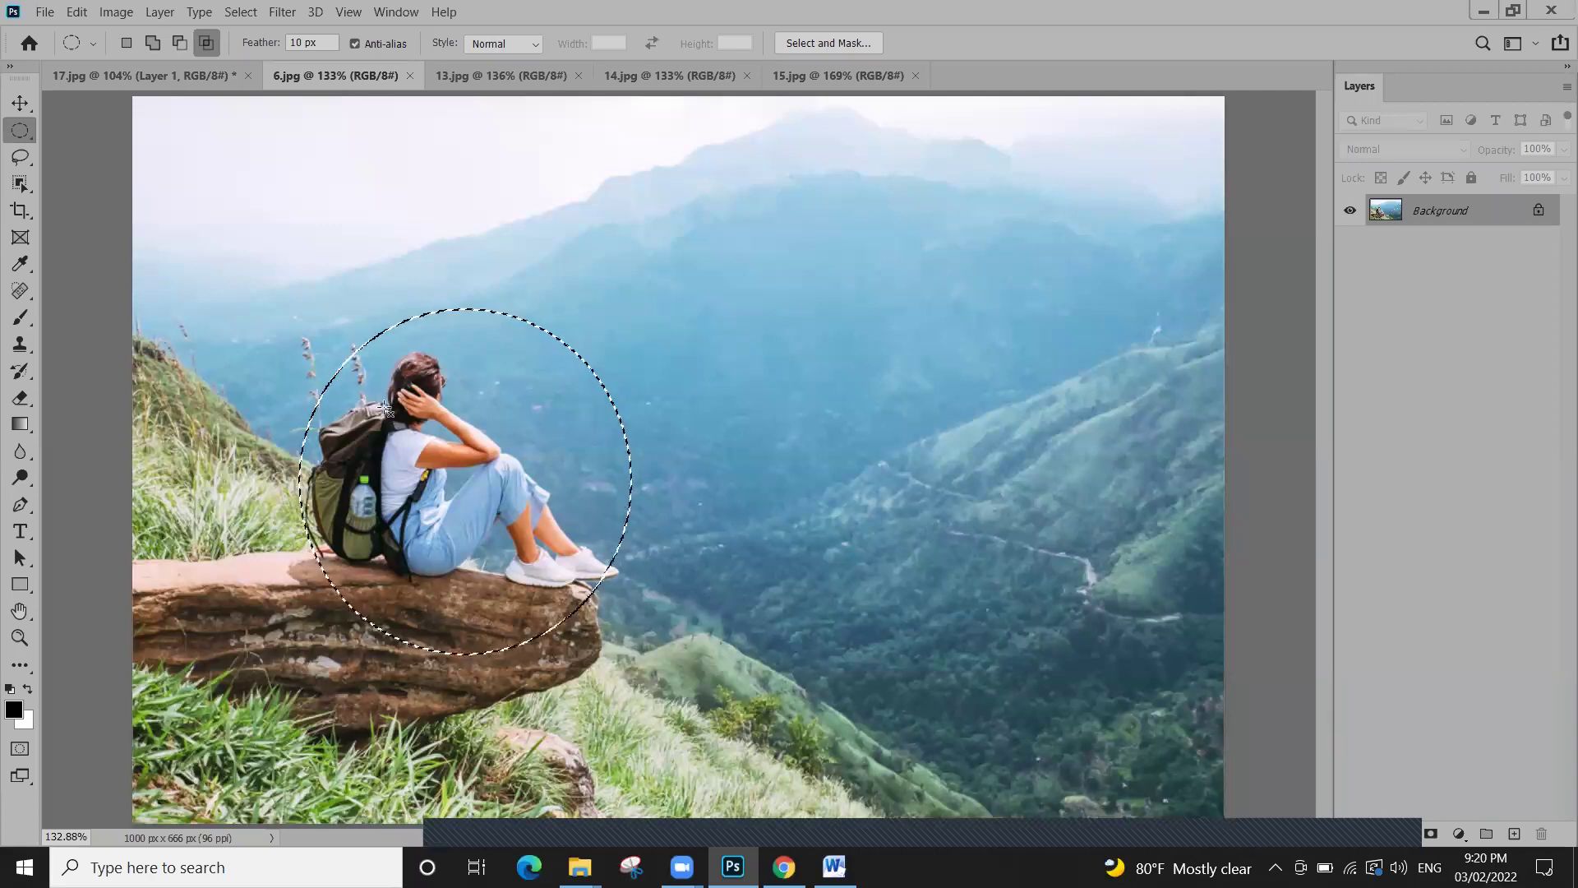
Copy the 10 px feathered selection and paste it into 17.jpg
key("ctrl+c")
left_click(150, 78)
key("ctrl+v")
Arrange the feathered and hard-edged cut-outs side by side across the upper right of the tea plantation
left_click(20, 103)
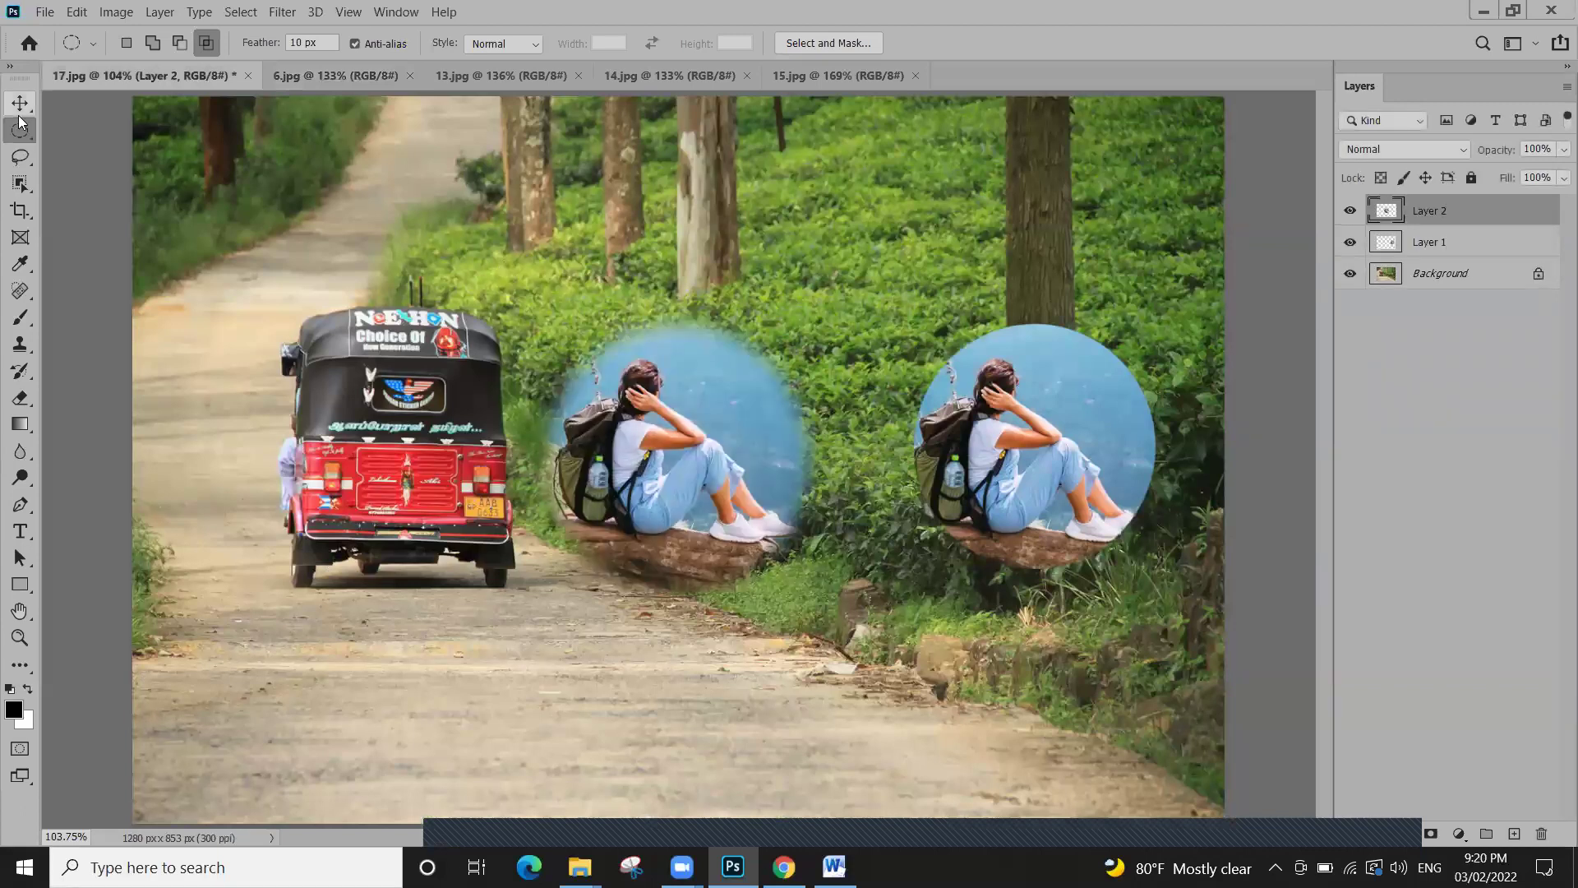
left_click_drag(711, 458, 824, 283)
left_click_drag(1051, 431, 1124, 280)
left_click_drag(831, 286, 864, 270)
left_click_drag(851, 382, 851, 384)
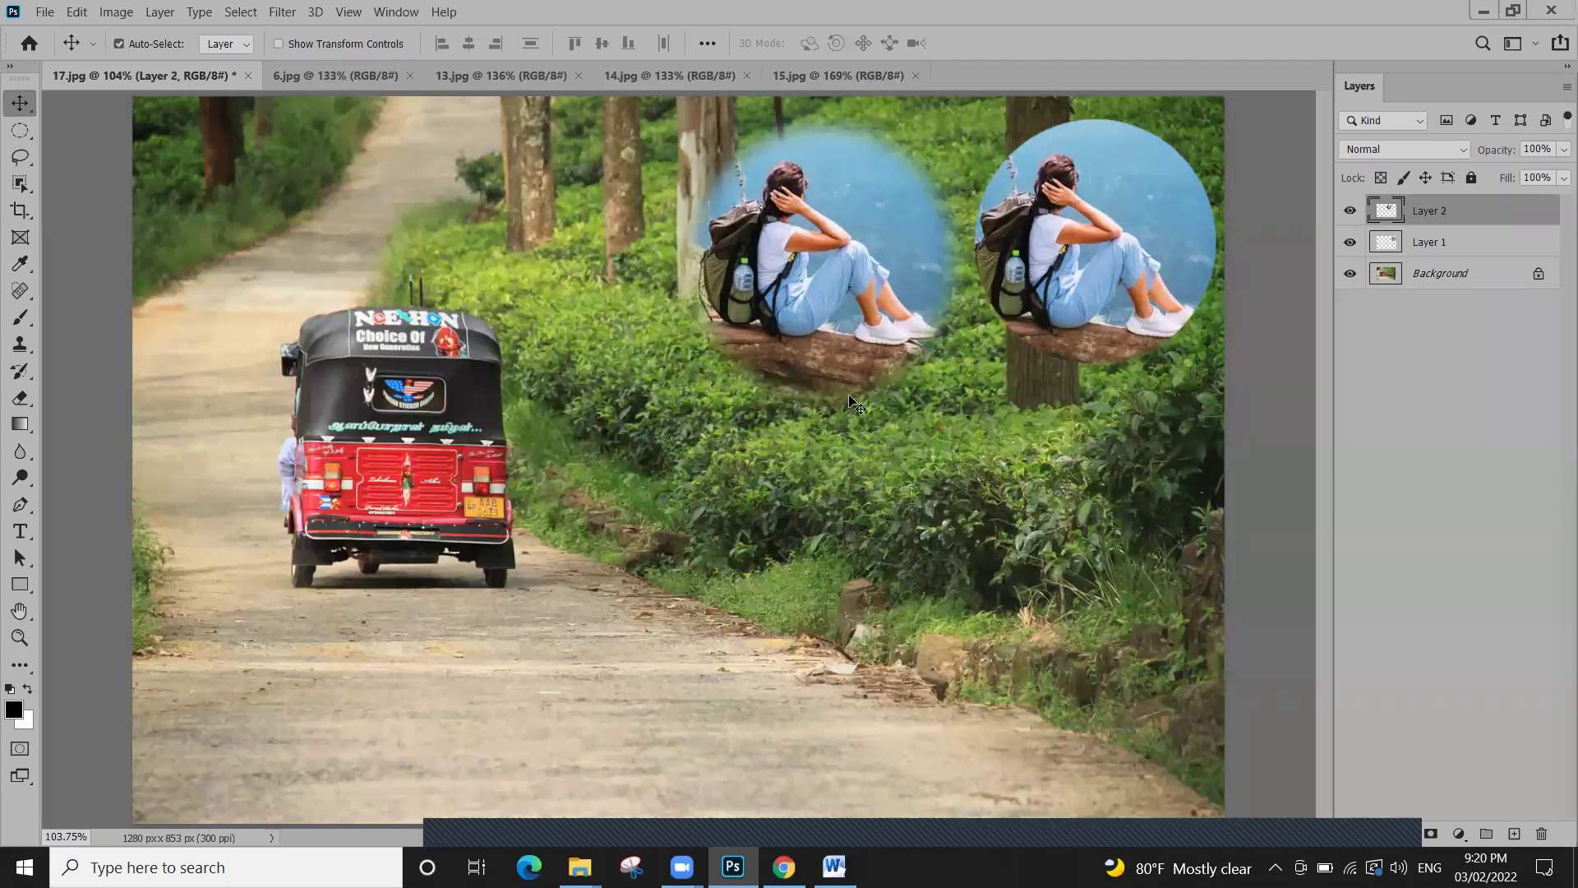
Move the 10 px feathered cut-out to the lower right of the photo, beneath the hard-edged one
key("z")
mouse_move(900, 337)
left_mouse_down()
mouse_move(945, 340)
mouse_move(912, 345)
left_mouse_up()
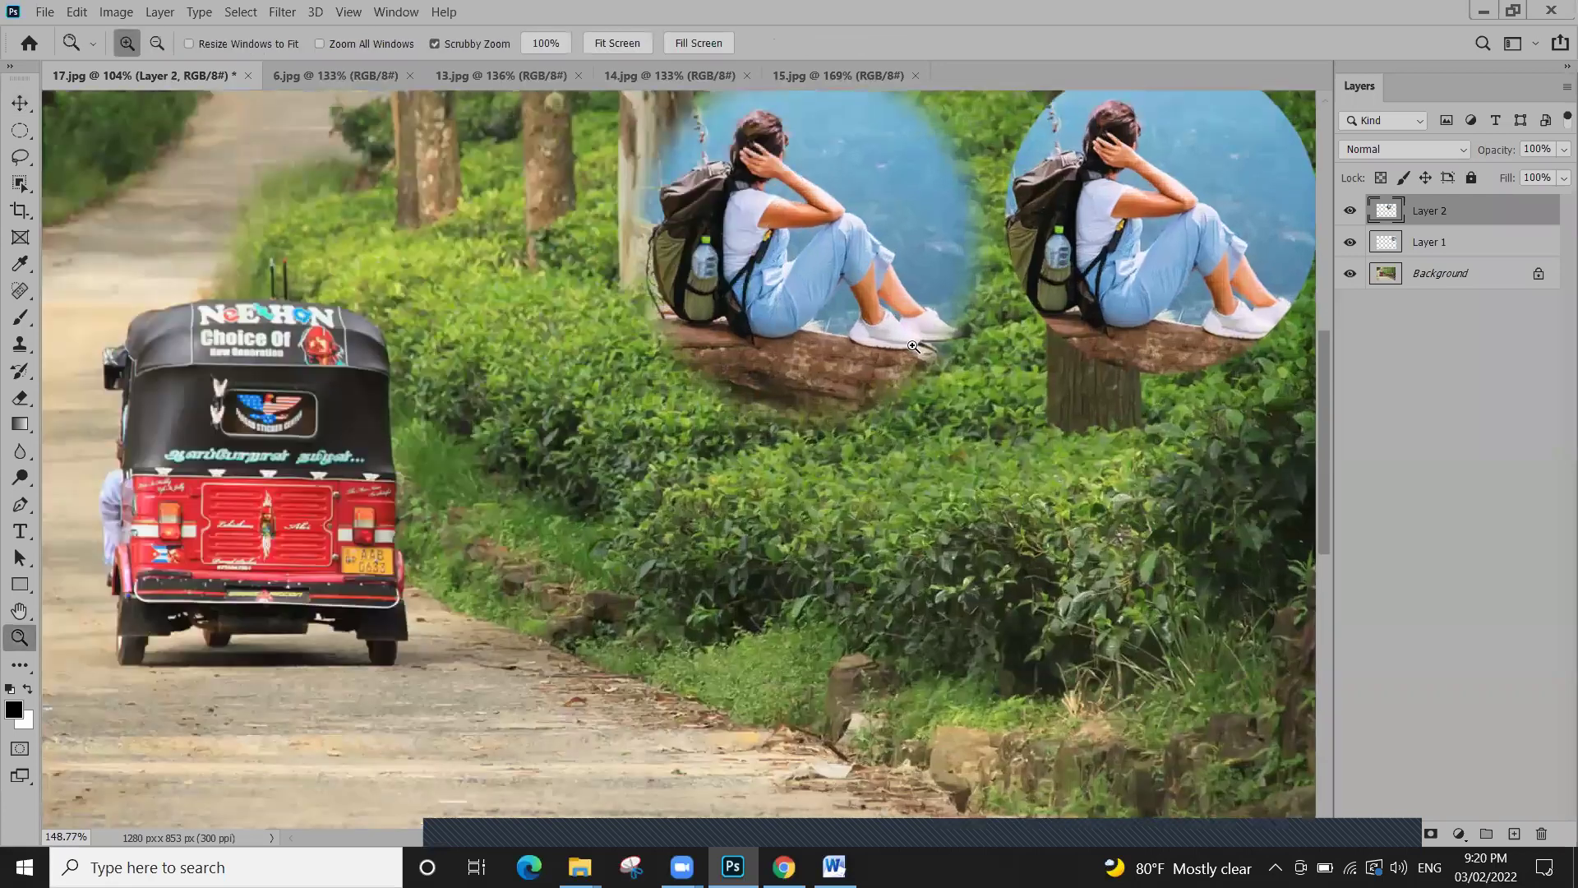
left_click_drag(772, 461, 618, 565)
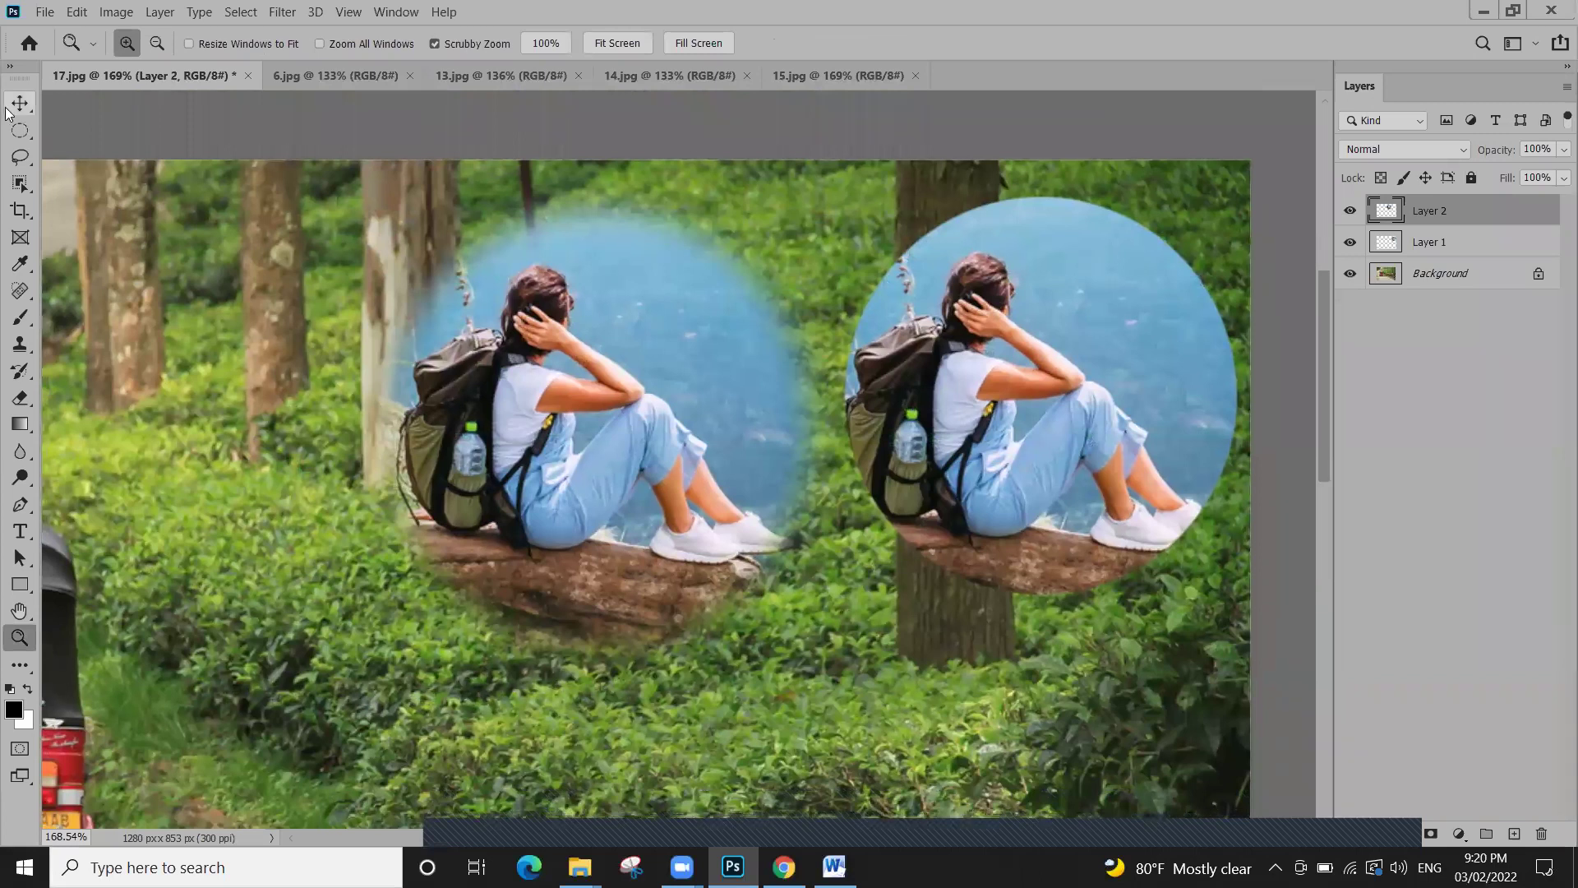
left_click(6, 109)
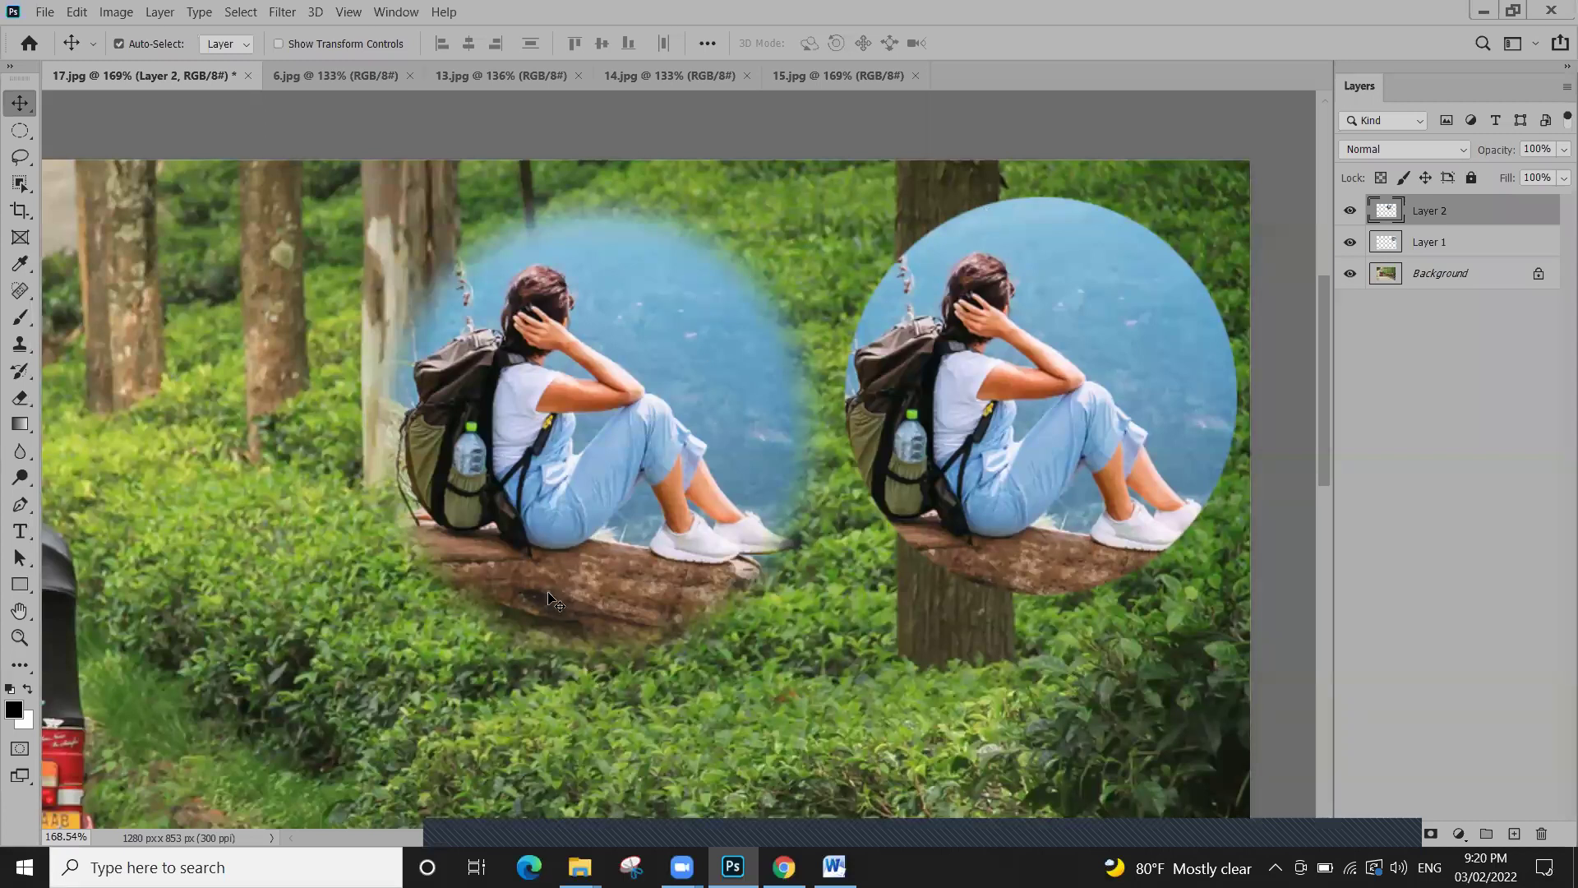
scroll(548, 592, "down", 1)
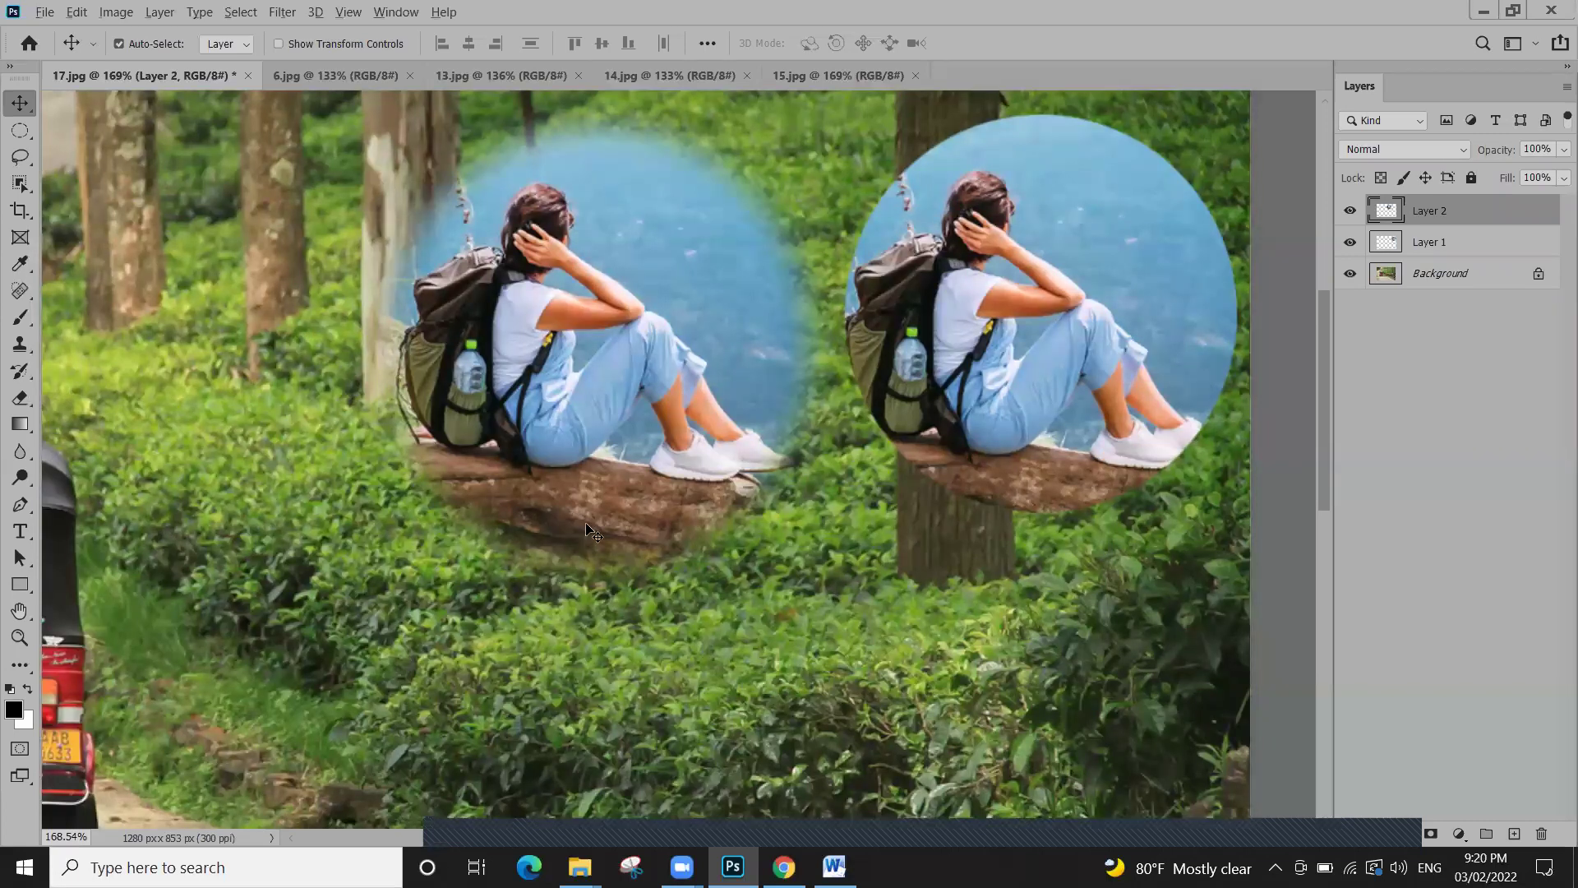
scroll(585, 535, "down", 3)
scroll(898, 252, "up", 1)
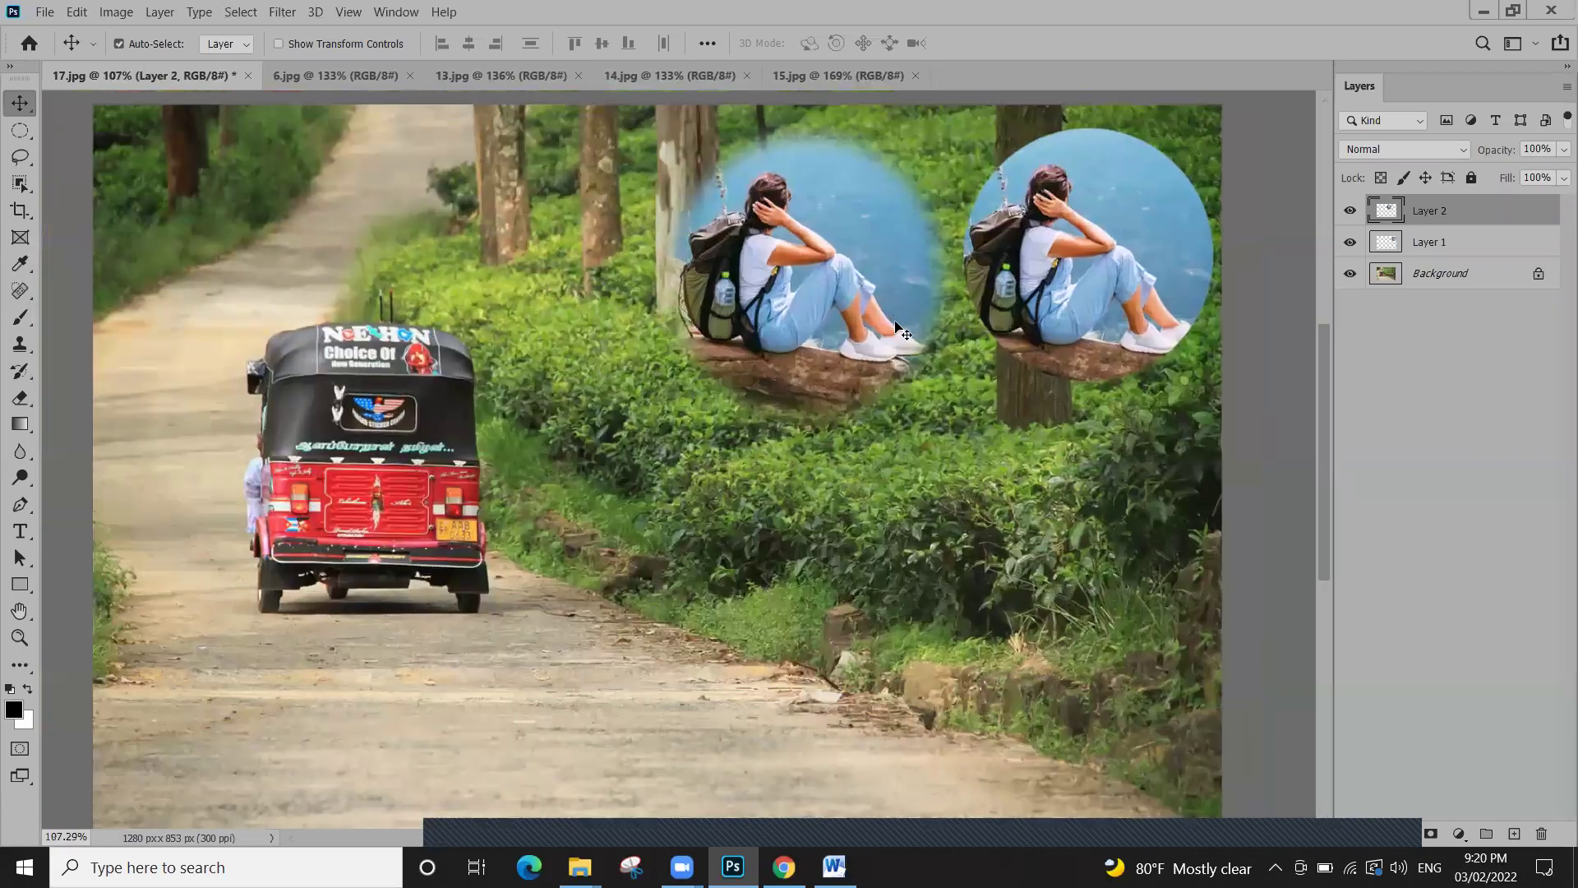
left_click_drag(900, 324, 1217, 789)
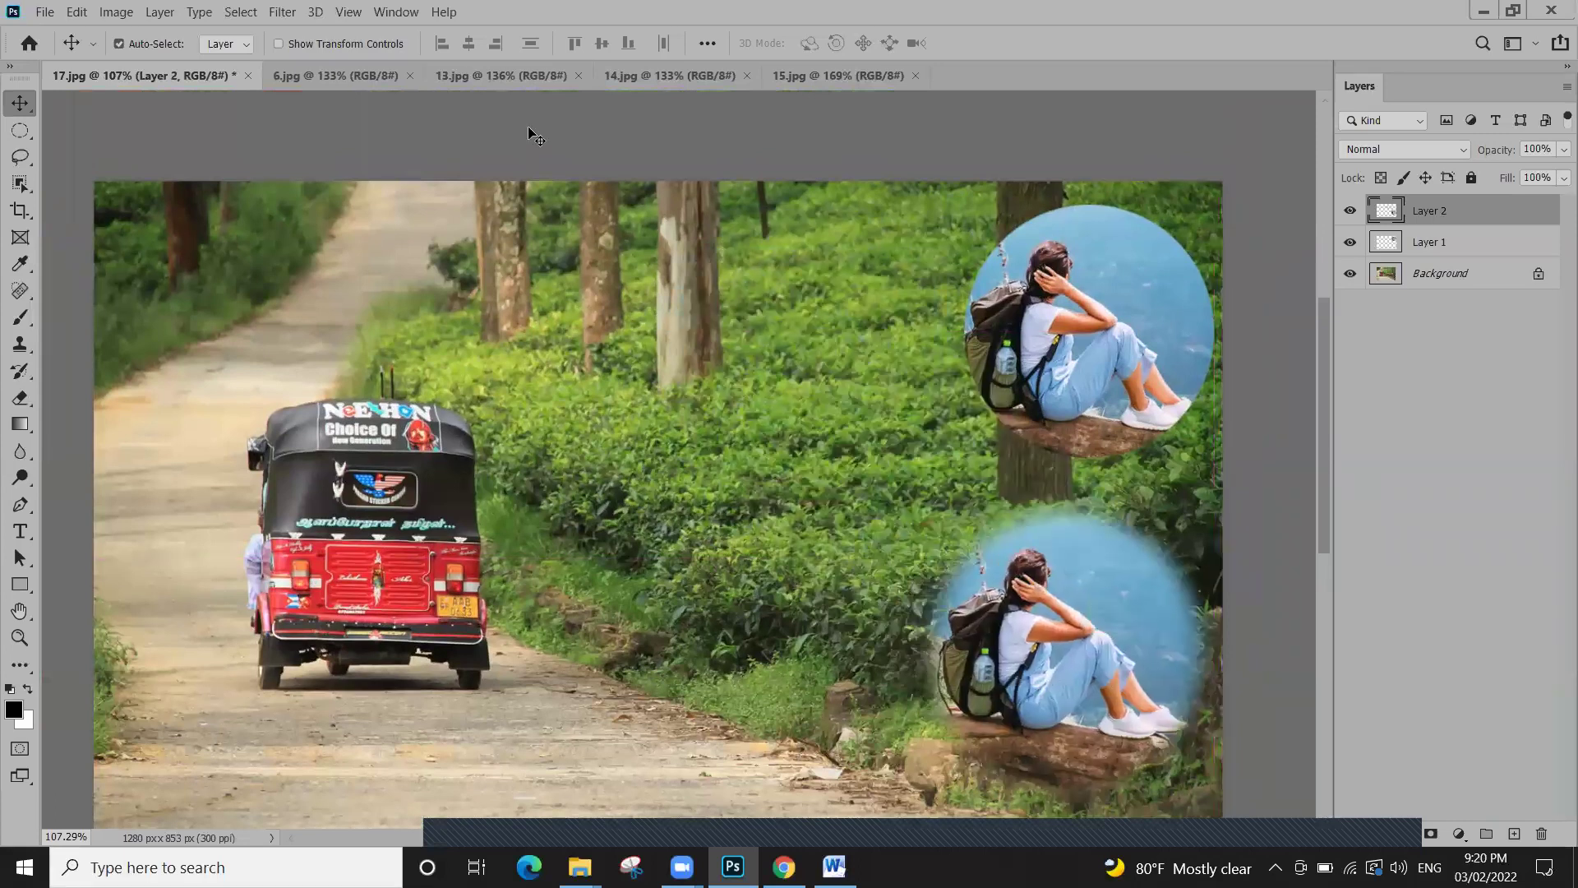
In 6.jpg, clear the old selection and draw an elliptical selection around the seated woman with a 25 px feather
left_click(322, 76)
key("ctrl+d")
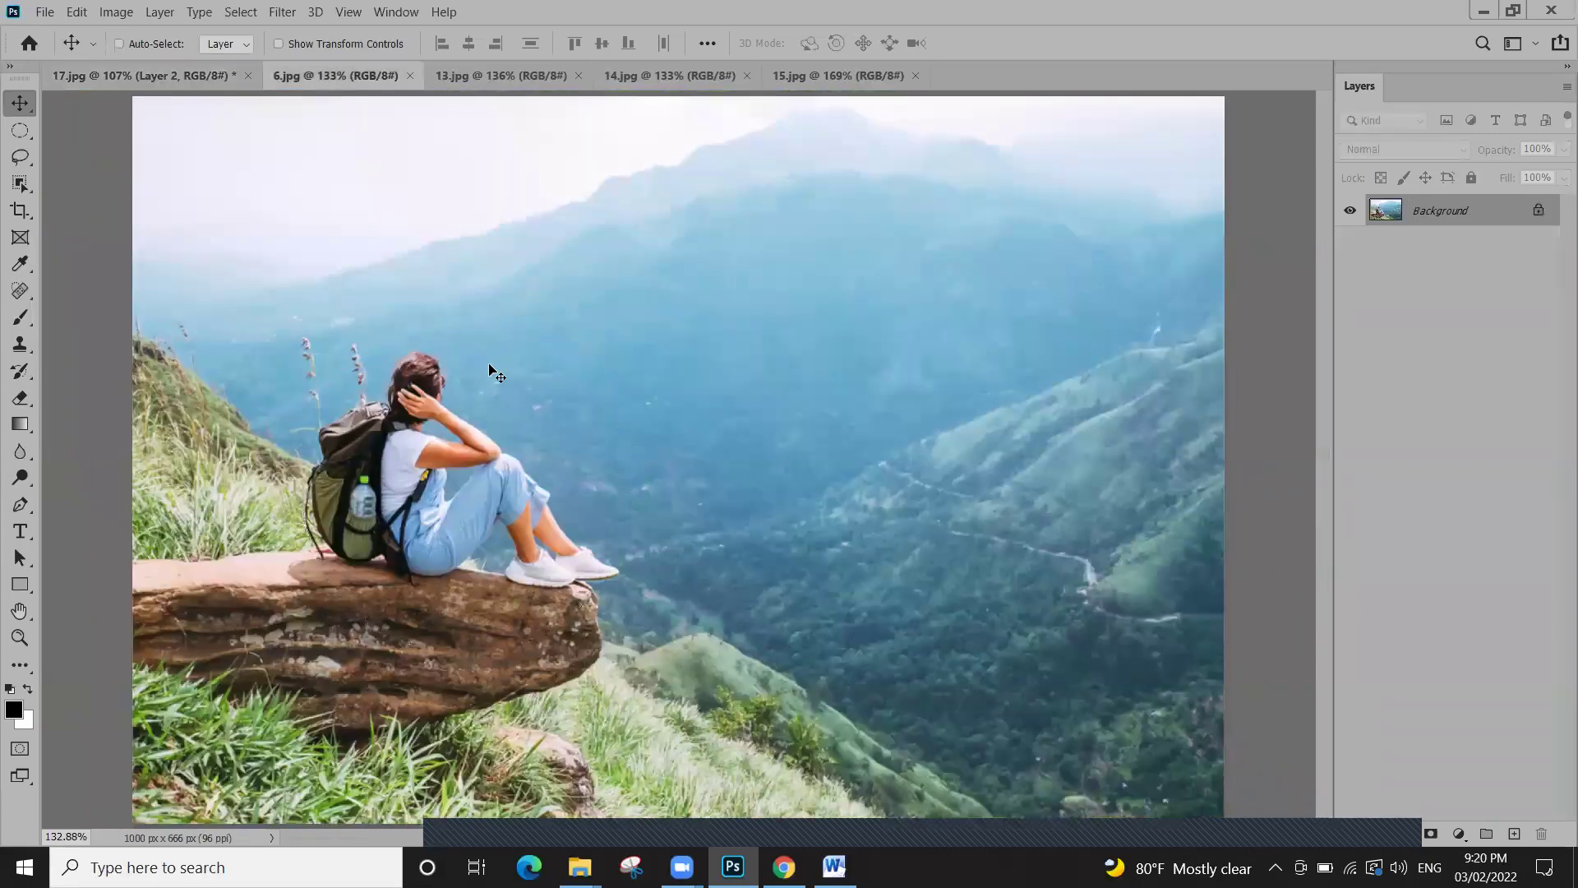
left_click(20, 132)
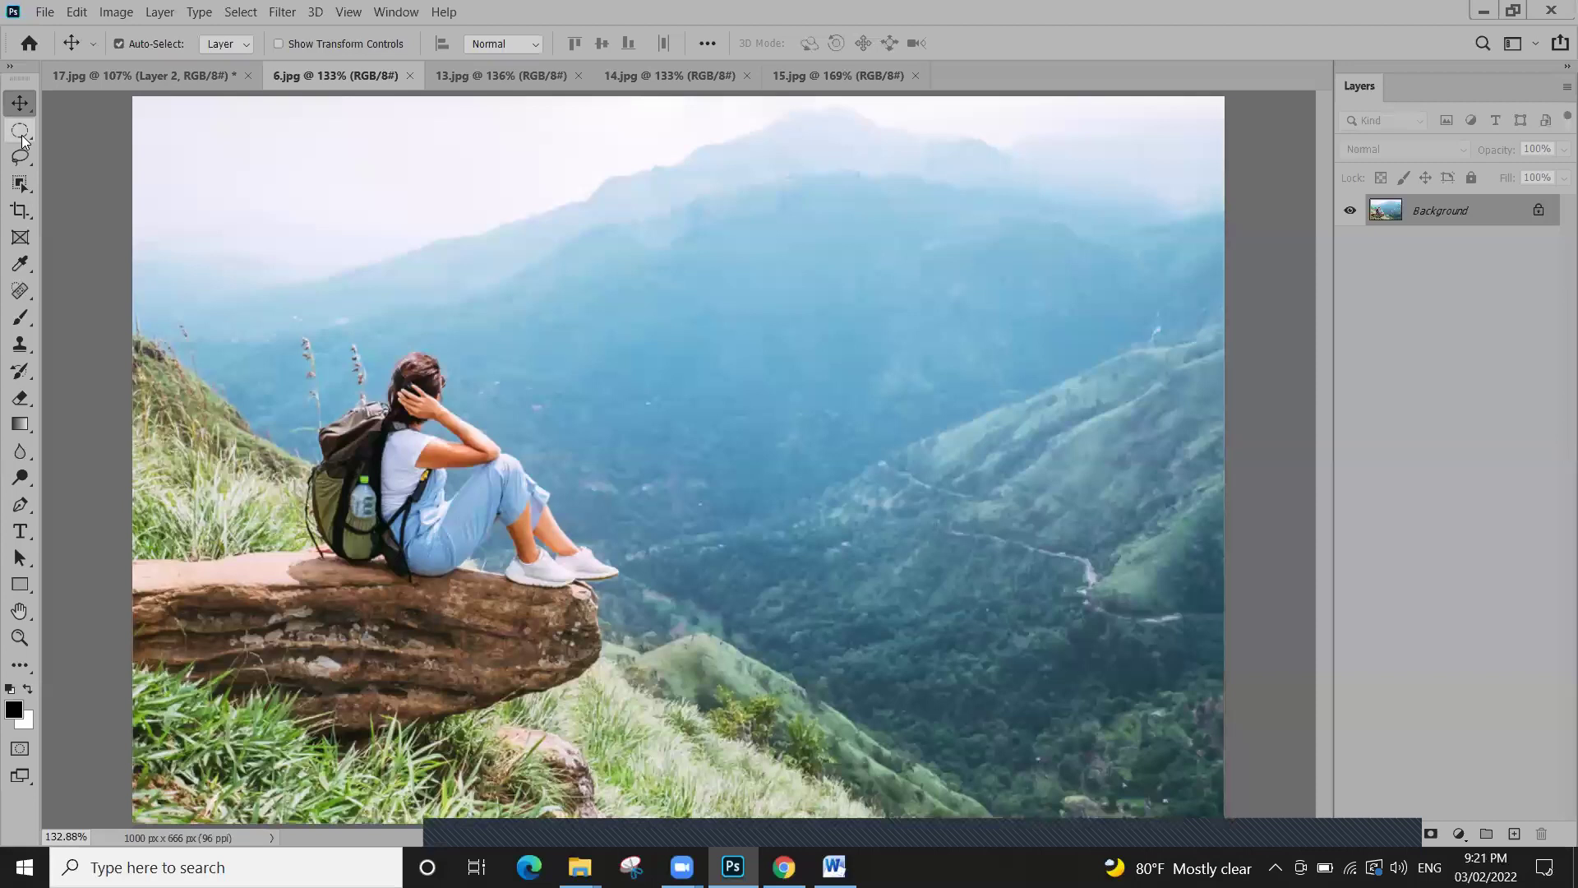
left_click(321, 43)
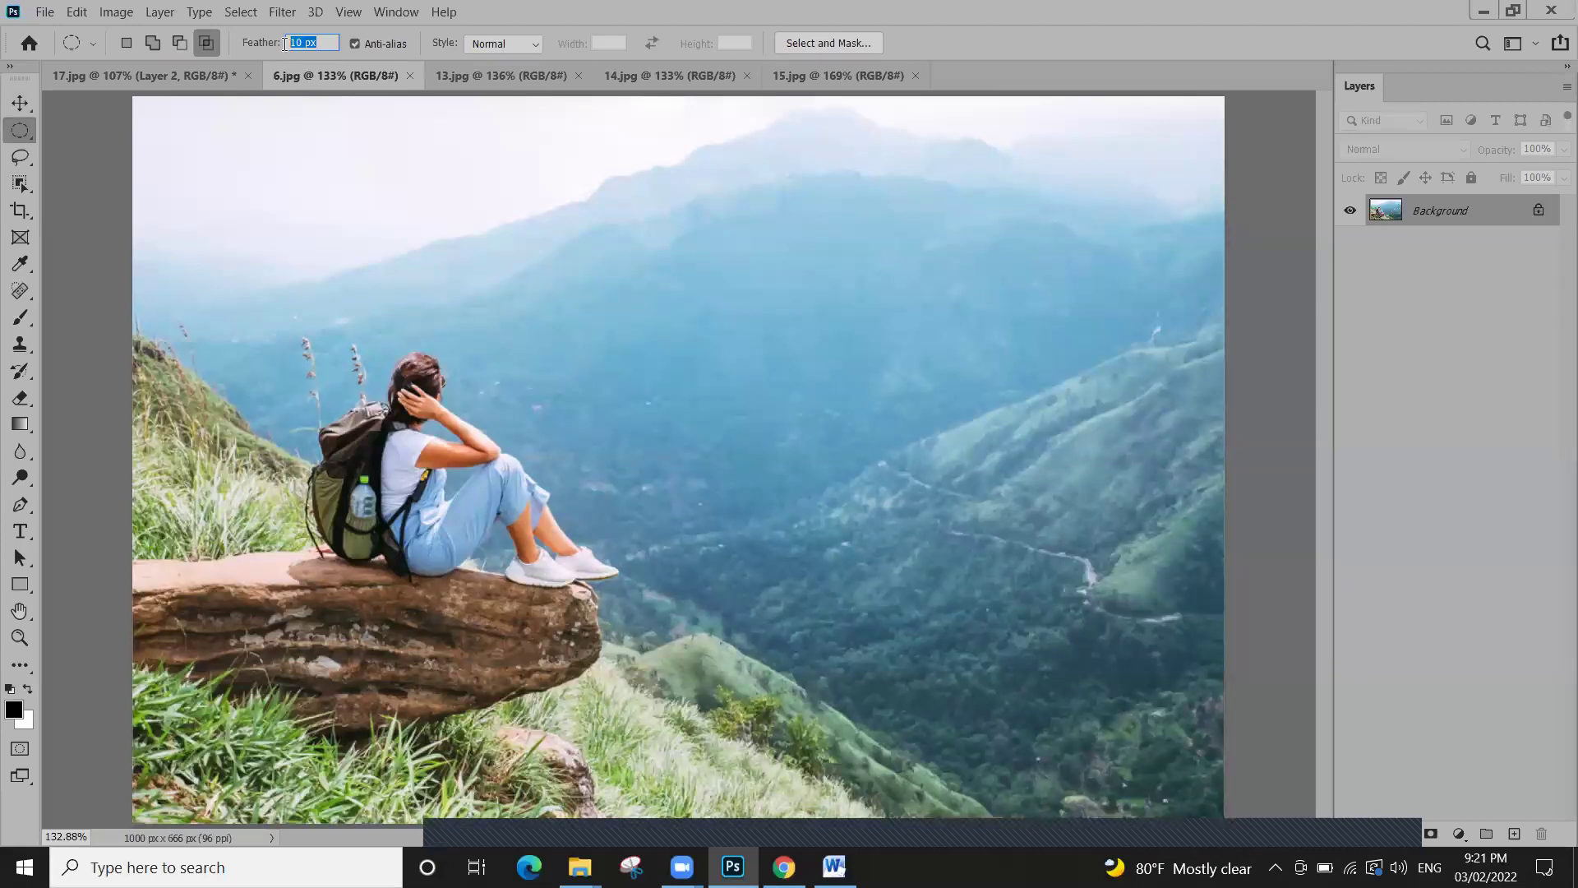
type("25")
key("Return")
left_click_drag(284, 325, 526, 585)
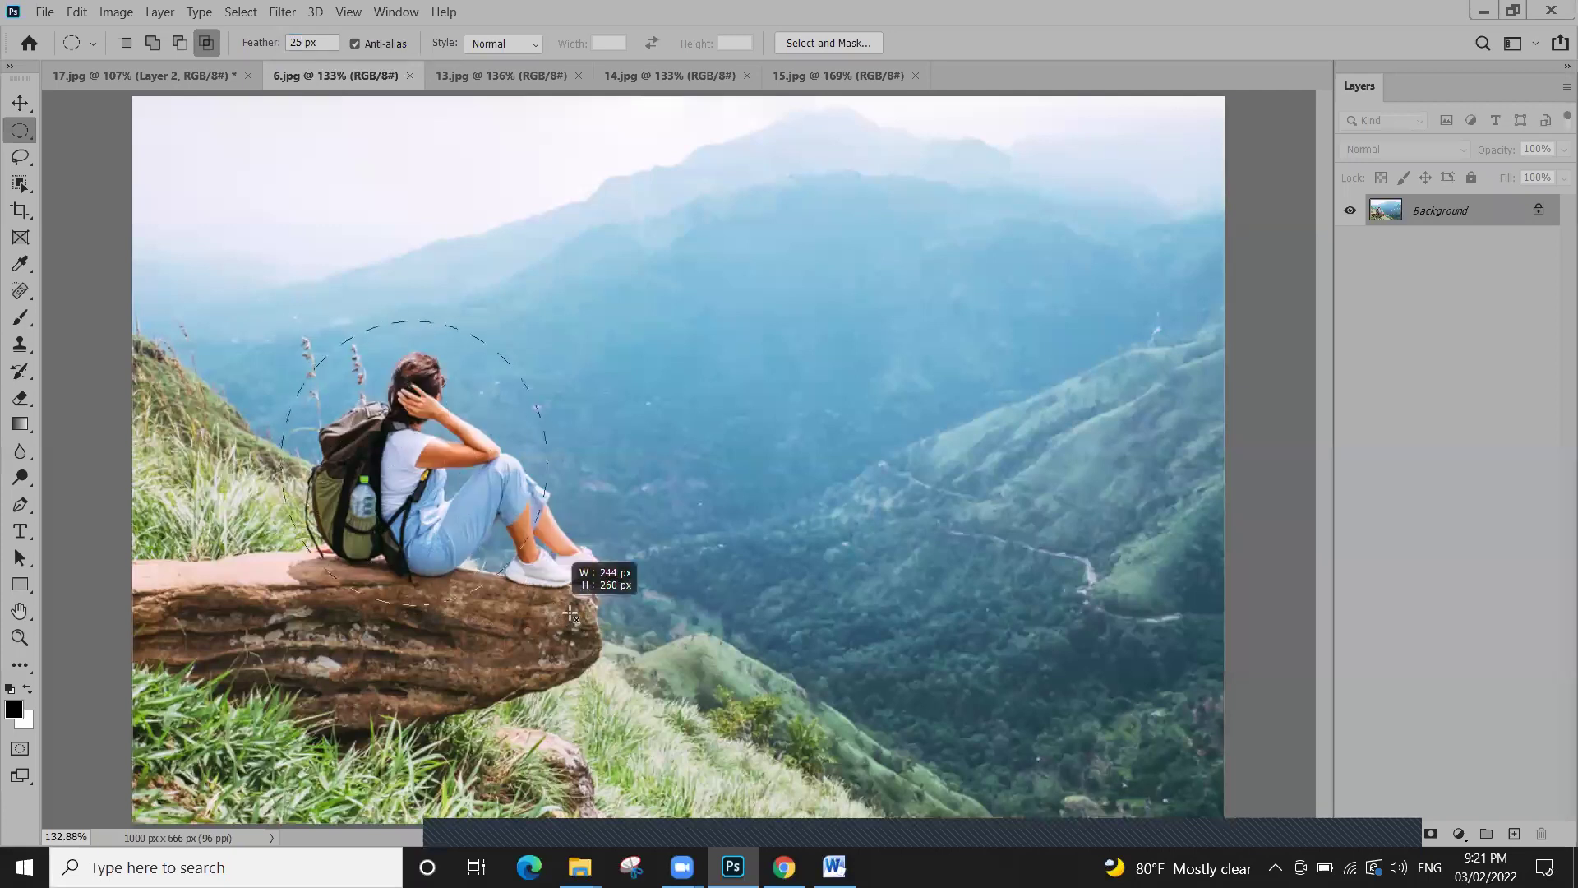
left_click_drag(570, 613, 570, 614)
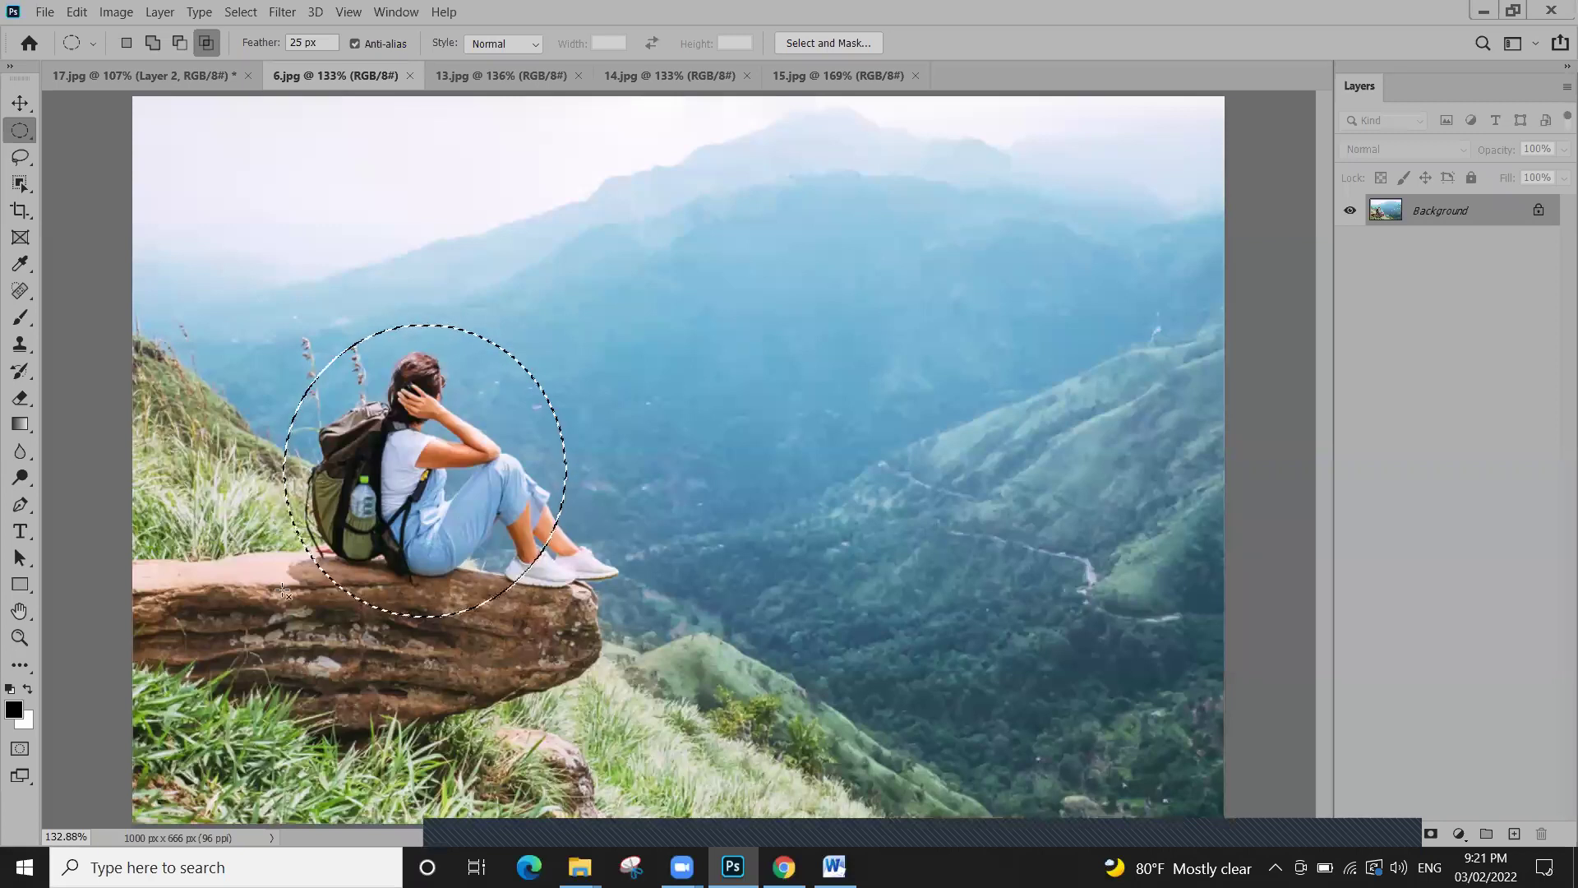
Use the Move tool to shift the 25 px feathered selection into the upper-left sky of 6.jpg
left_click(22, 104)
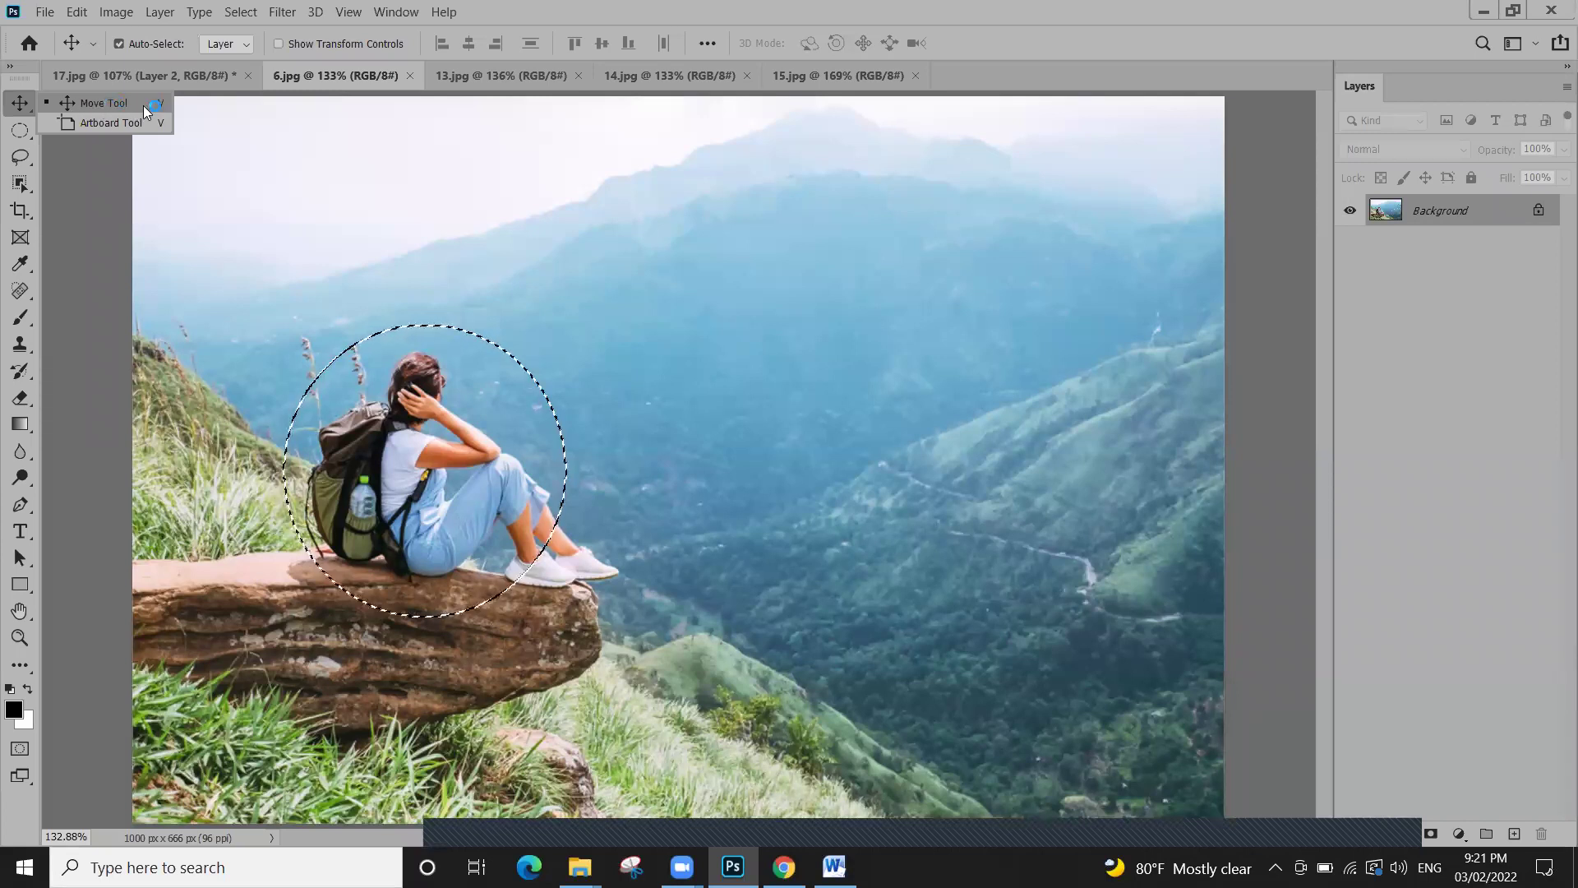
left_click(121, 104)
key("ctrl+d")
key("ctrl+z")
right_click(19, 104)
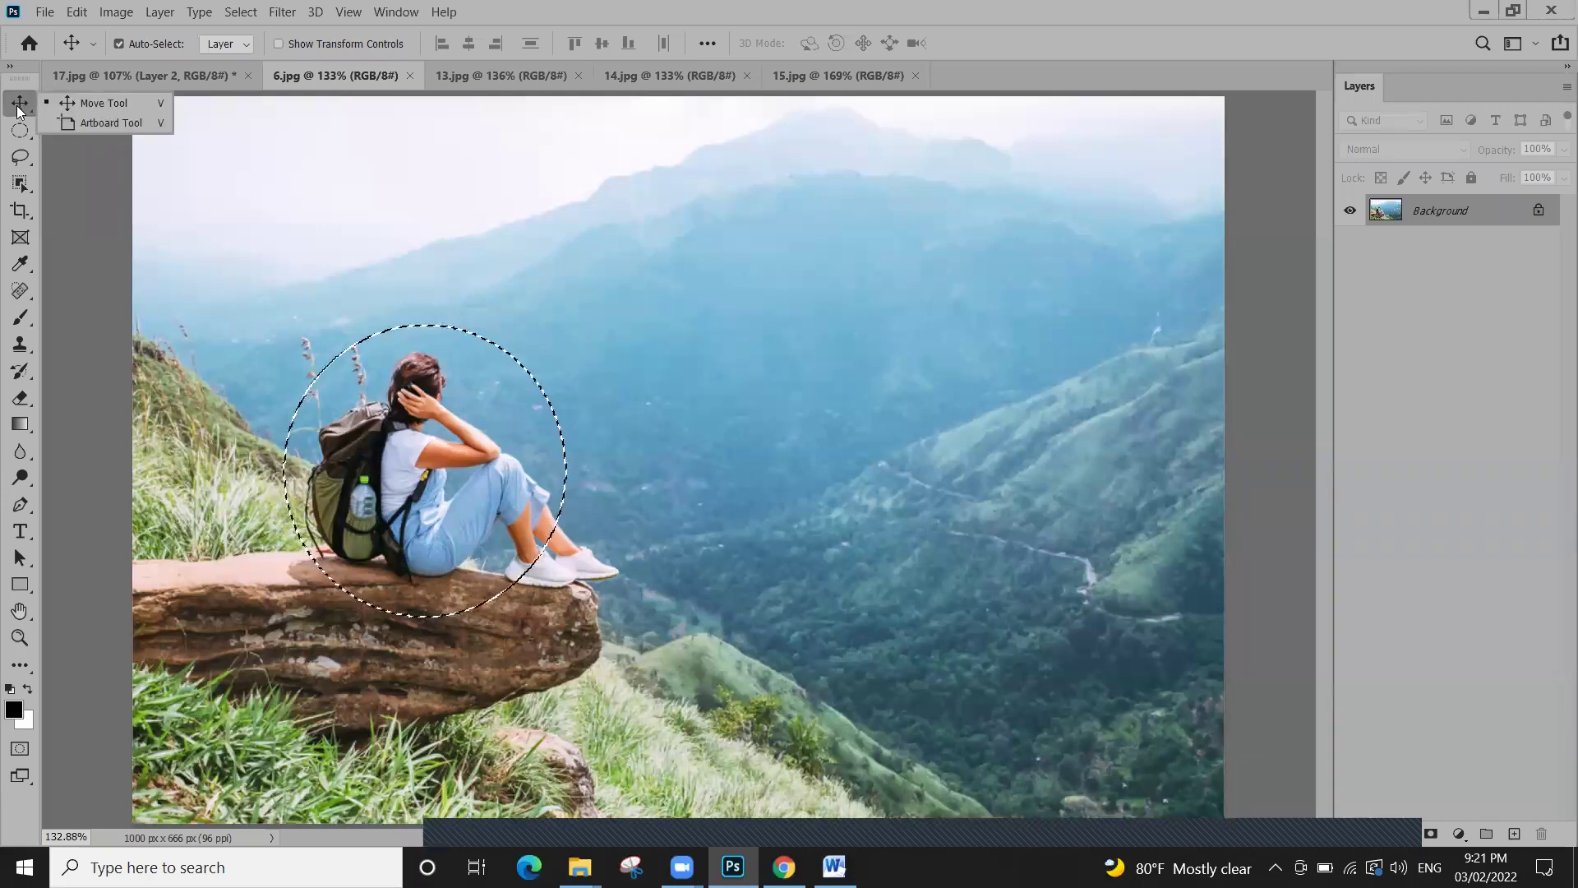
left_click(83, 102)
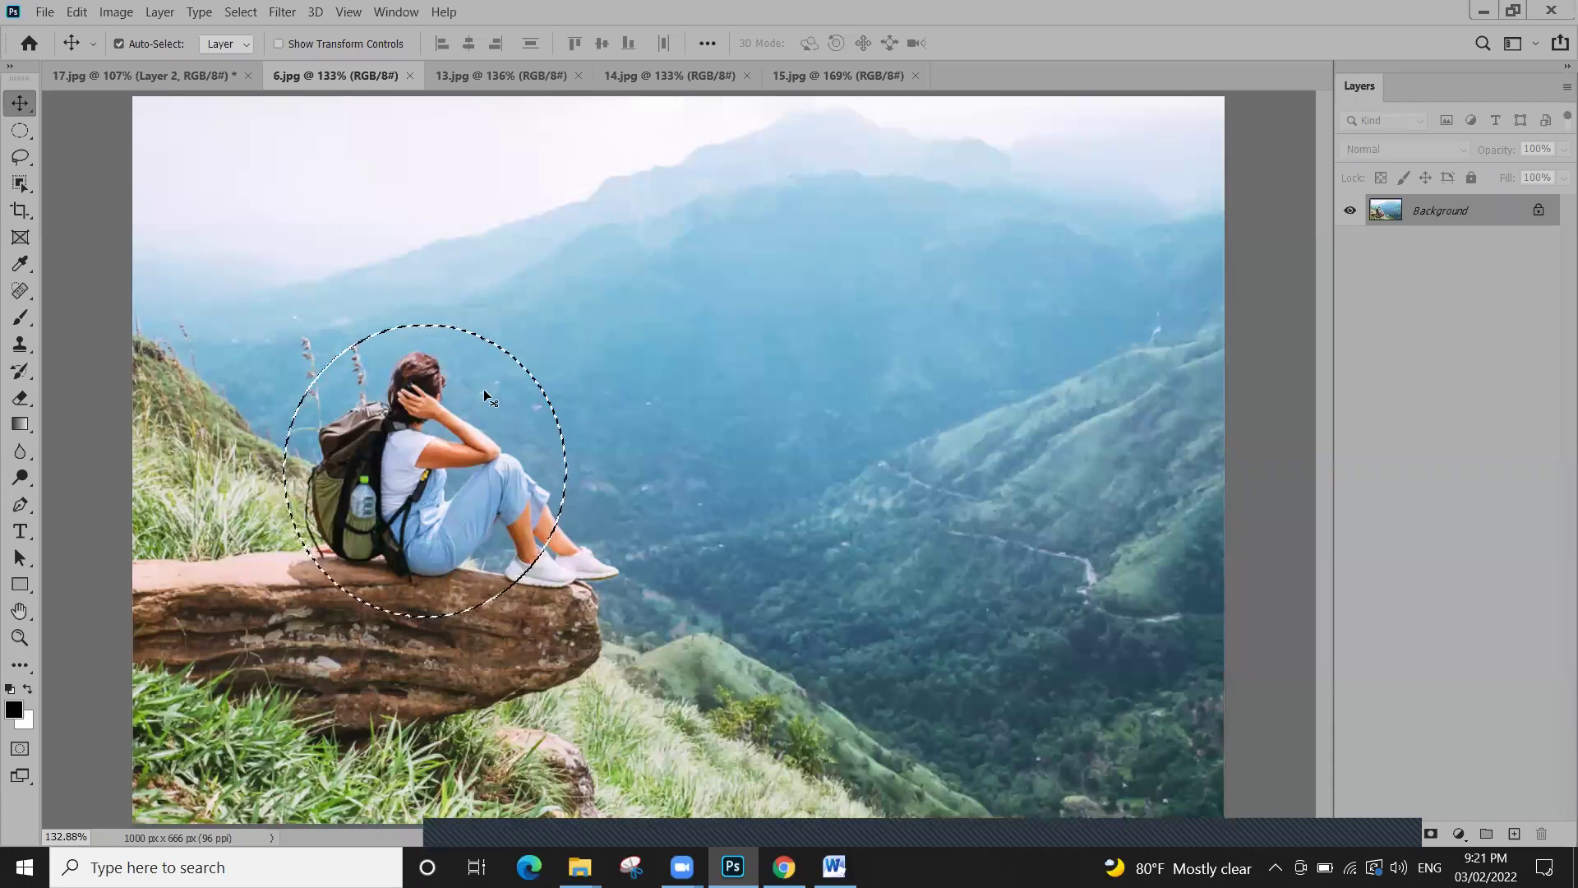
mouse_move(530, 378)
left_mouse_down()
mouse_move(655, 393)
mouse_move(652, 309)
mouse_move(622, 329)
mouse_move(667, 419)
mouse_move(459, 231)
mouse_move(427, 261)
mouse_move(422, 361)
mouse_move(447, 441)
mouse_move(530, 407)
mouse_move(556, 356)
mouse_move(444, 296)
mouse_move(423, 314)
mouse_move(321, 257)
left_mouse_up()
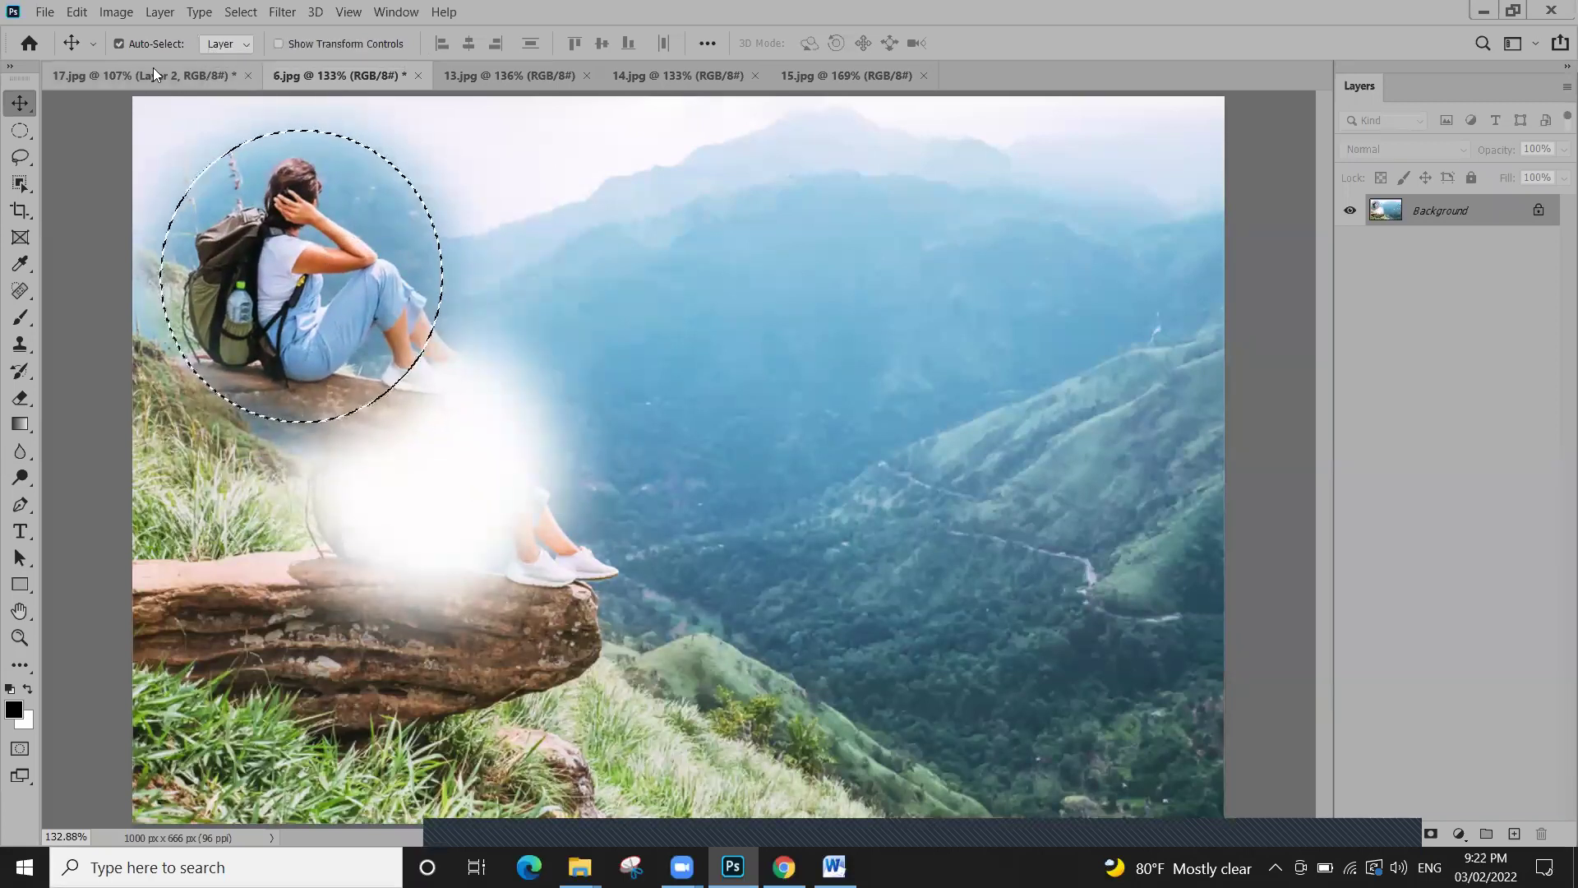
Transfer the 25 px feathered selection from 6.jpg into 17.jpg, placing it on the road beside the bushes
left_click_drag(269, 222, 200, 82)
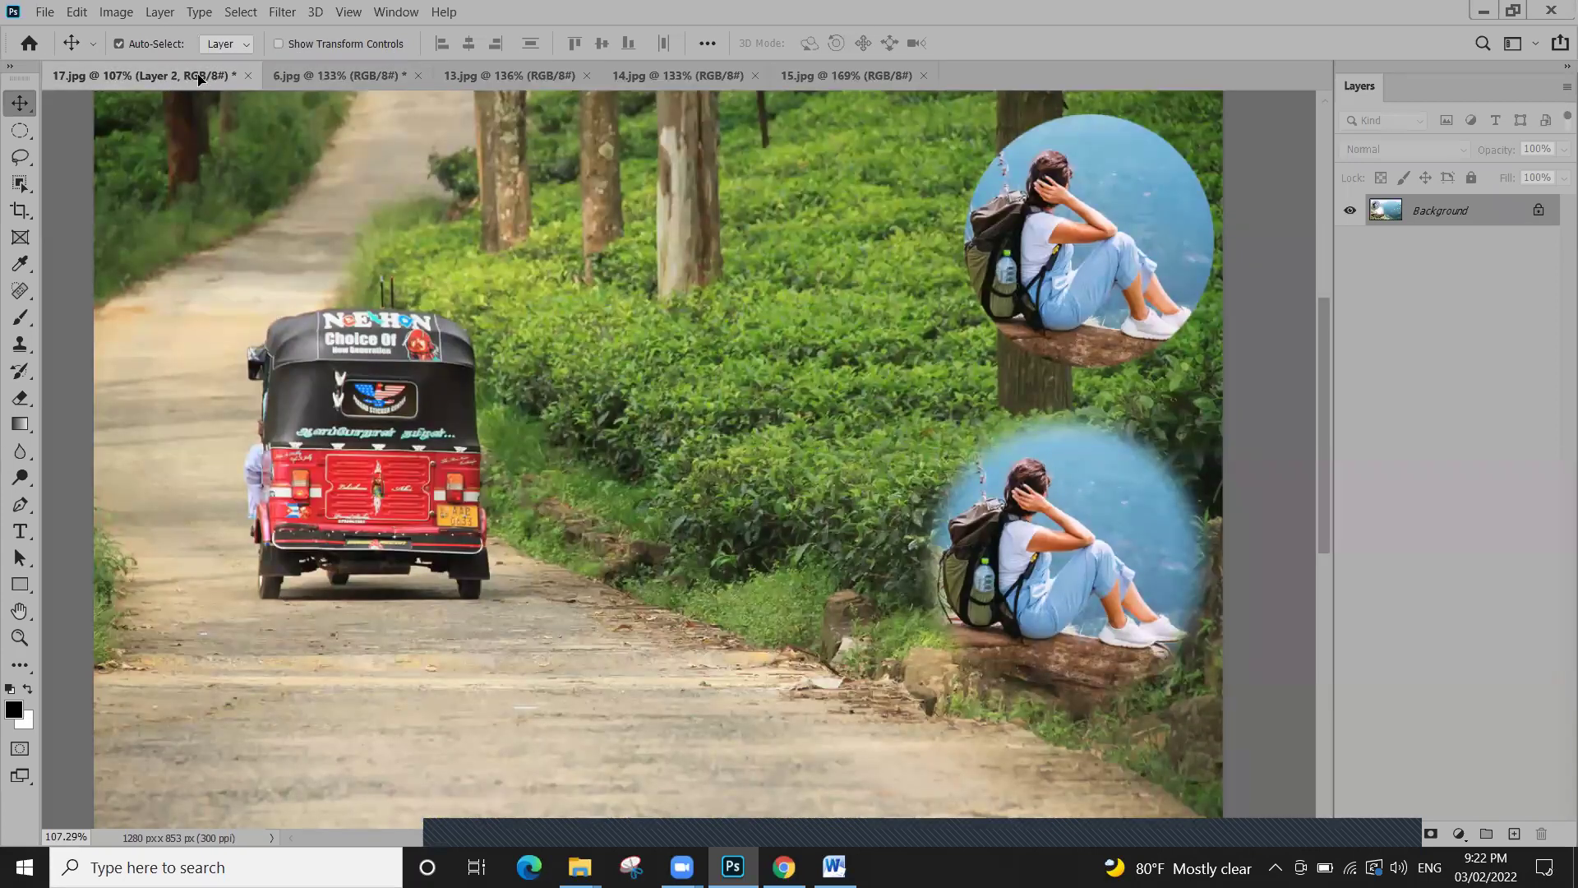
left_click_drag(197, 76, 246, 138)
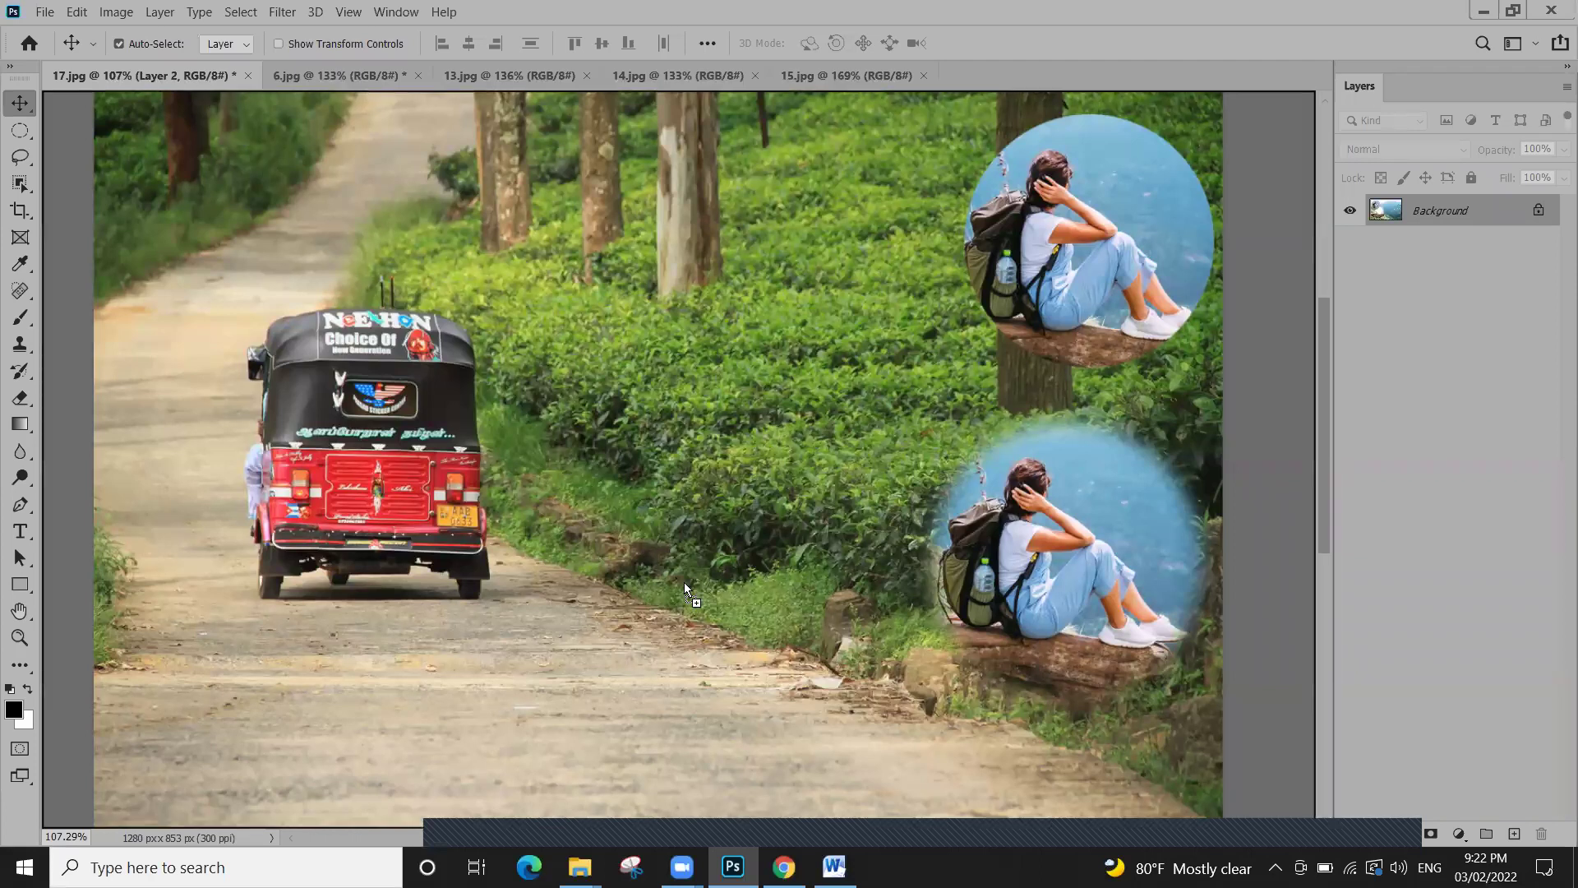
left_click_drag(716, 613, 718, 615)
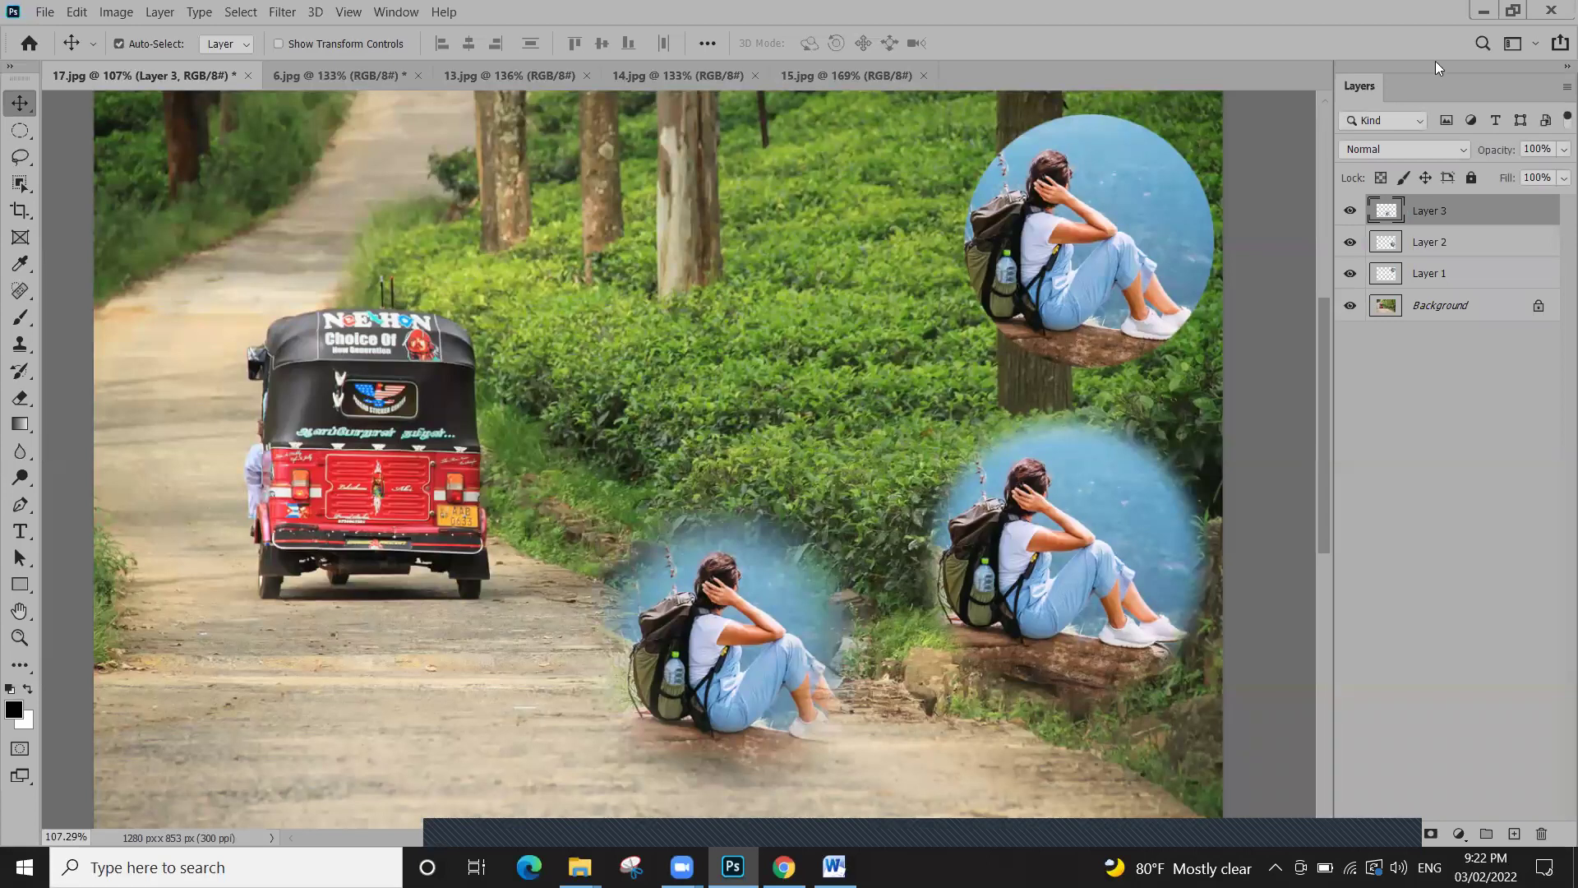
Rearrange the three cut-outs, with the 25 px feathered one at the roadside next to the tuk-tuk and the others along the right edge
left_click_drag(728, 602, 775, 328)
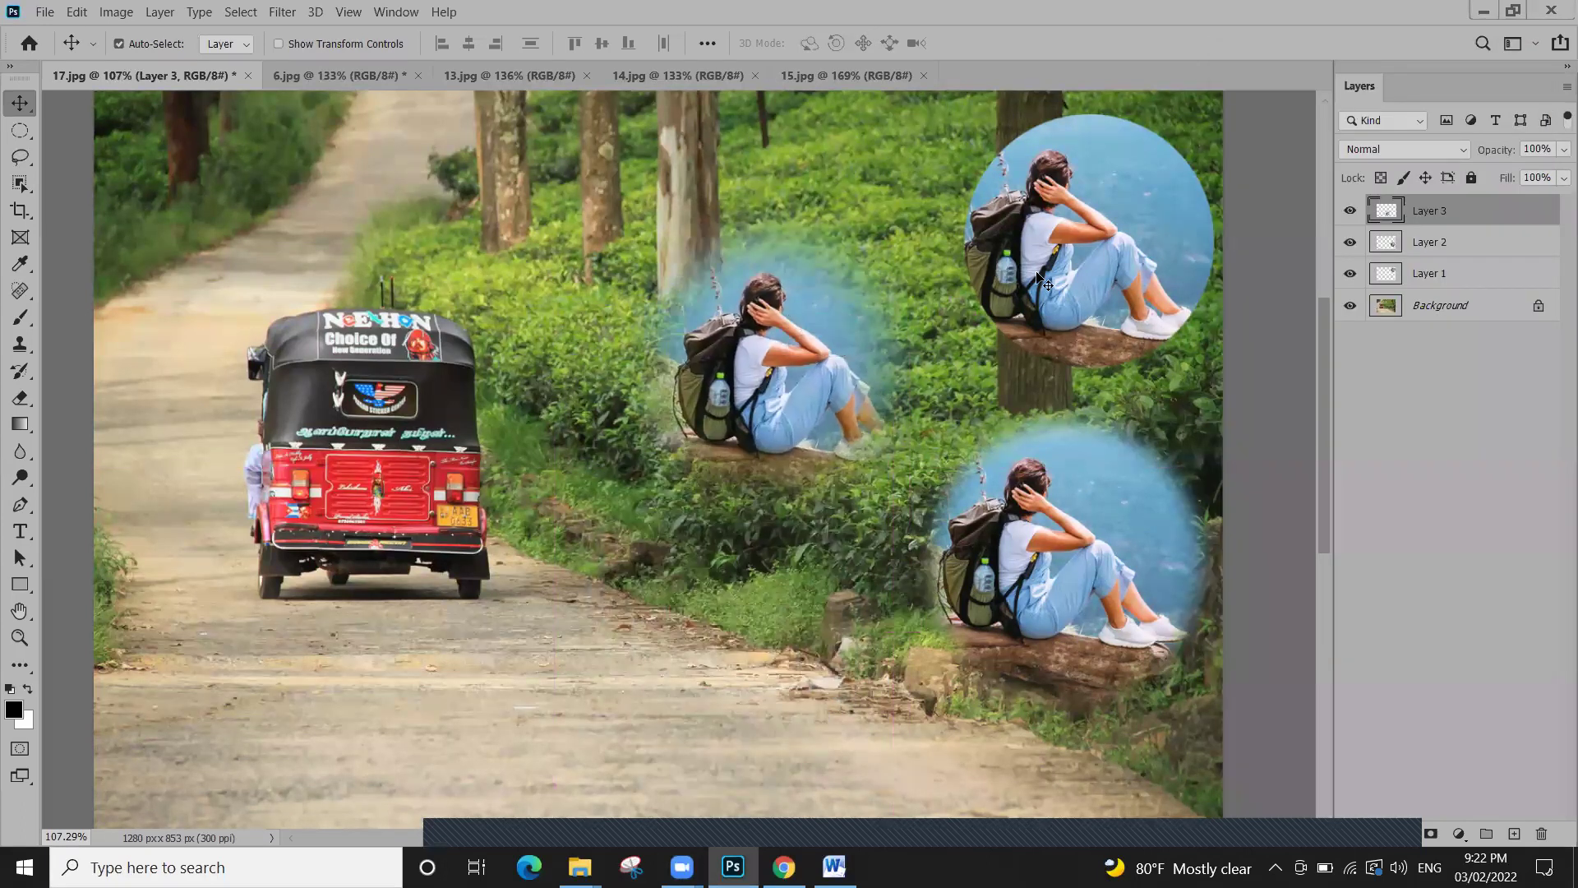
left_click_drag(1056, 247, 1056, 224)
left_click(1127, 517)
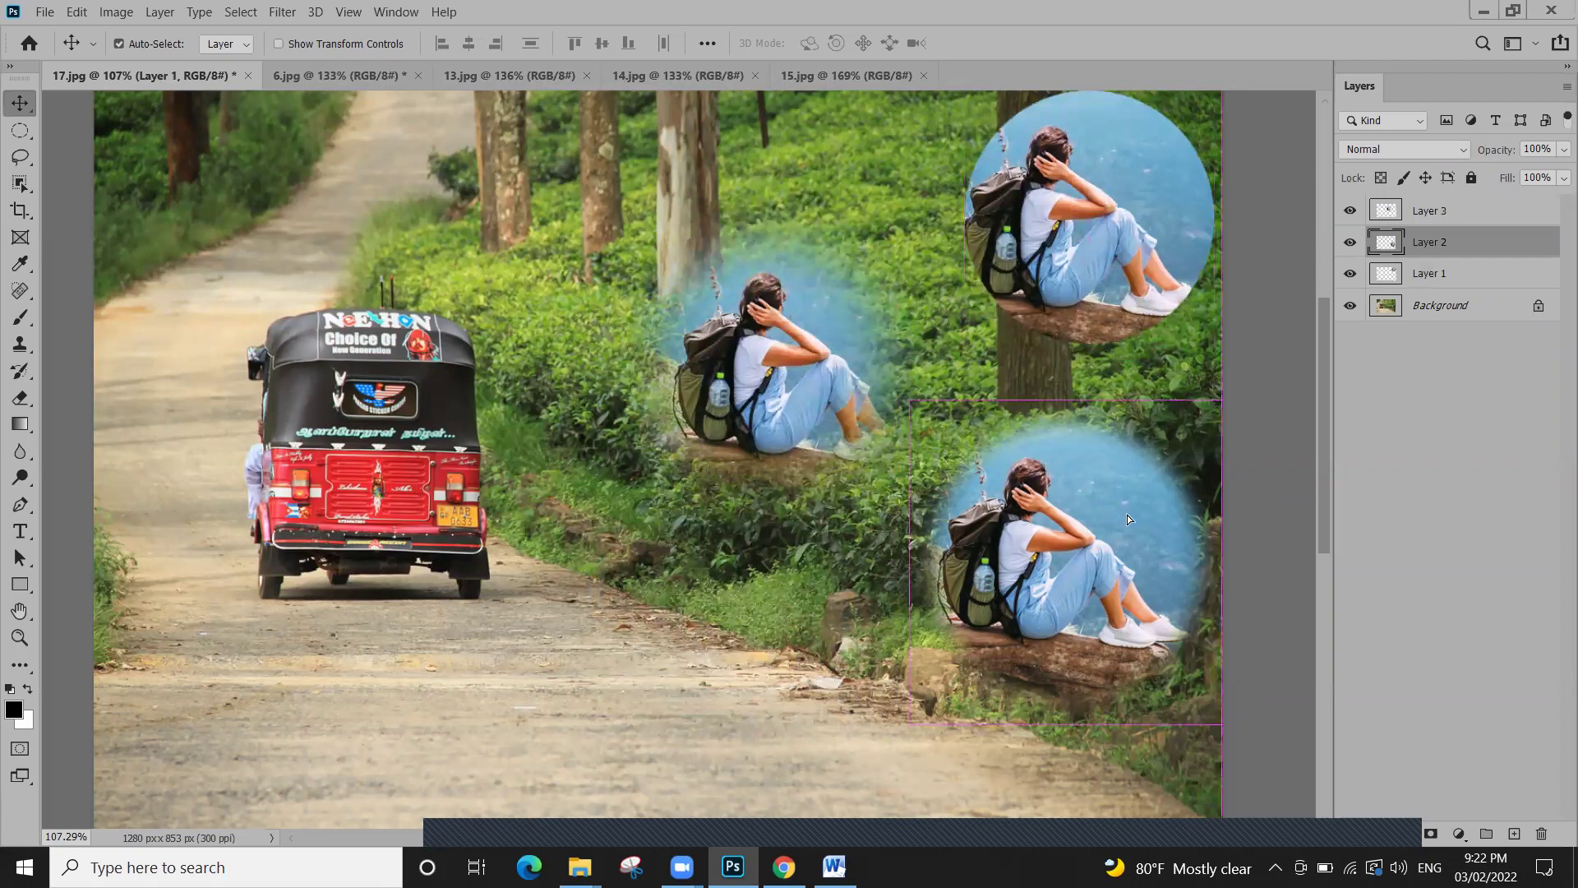
left_click_drag(1127, 514, 1137, 510)
left_click_drag(781, 372, 781, 416)
left_click_drag(388, 703, 710, 490)
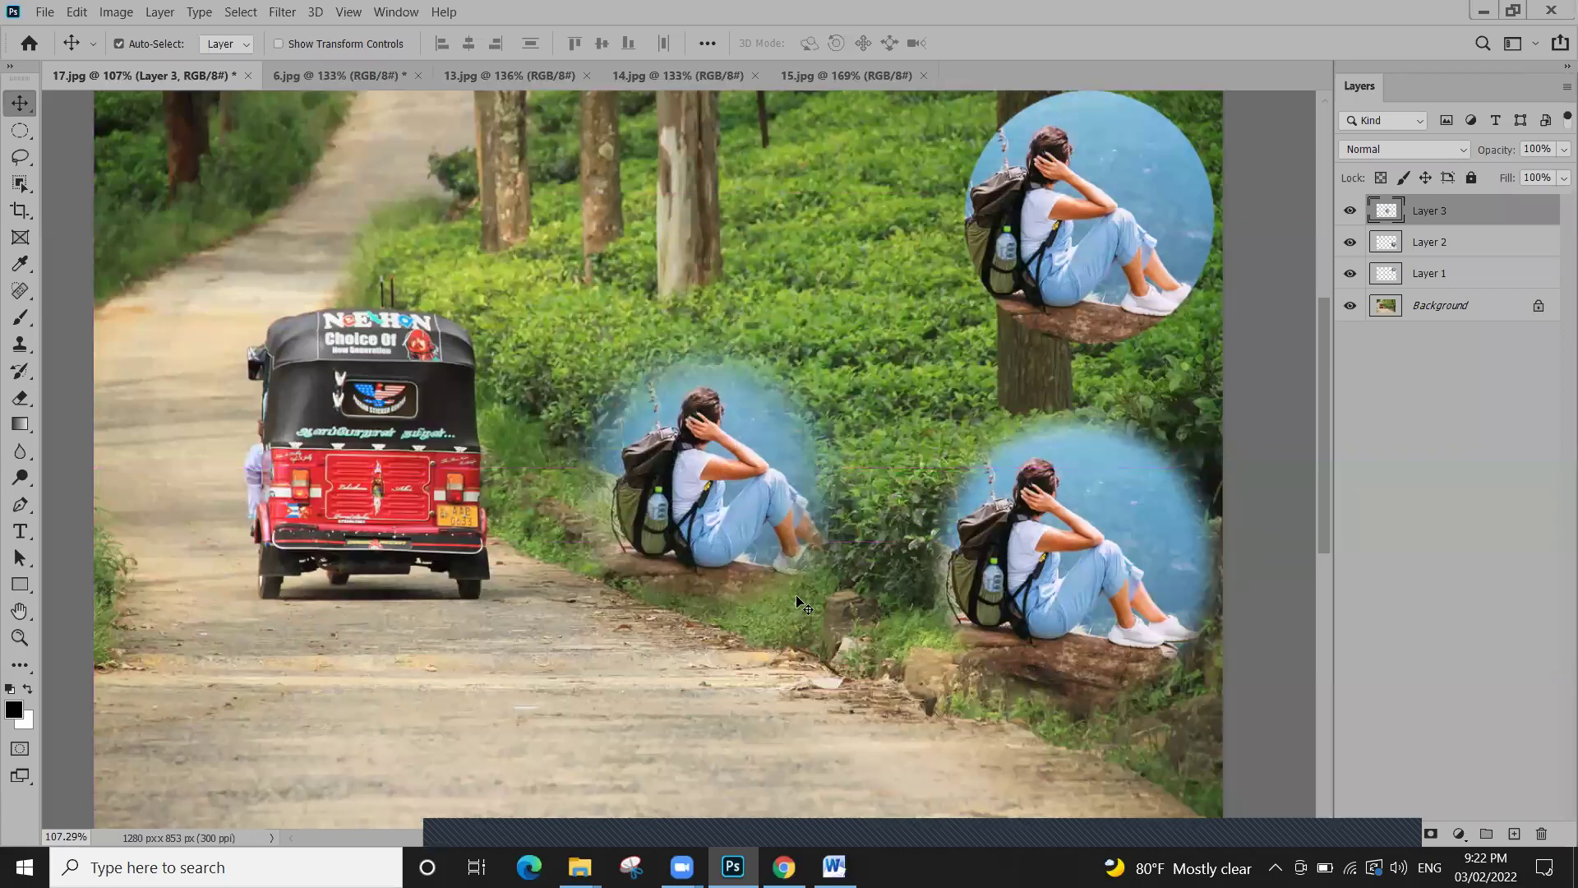
Nudge the 25 px feathered cut-out at the roadside, and hide and reshow the three cut-out layers to compare their edges
left_click_drag(717, 546, 725, 539)
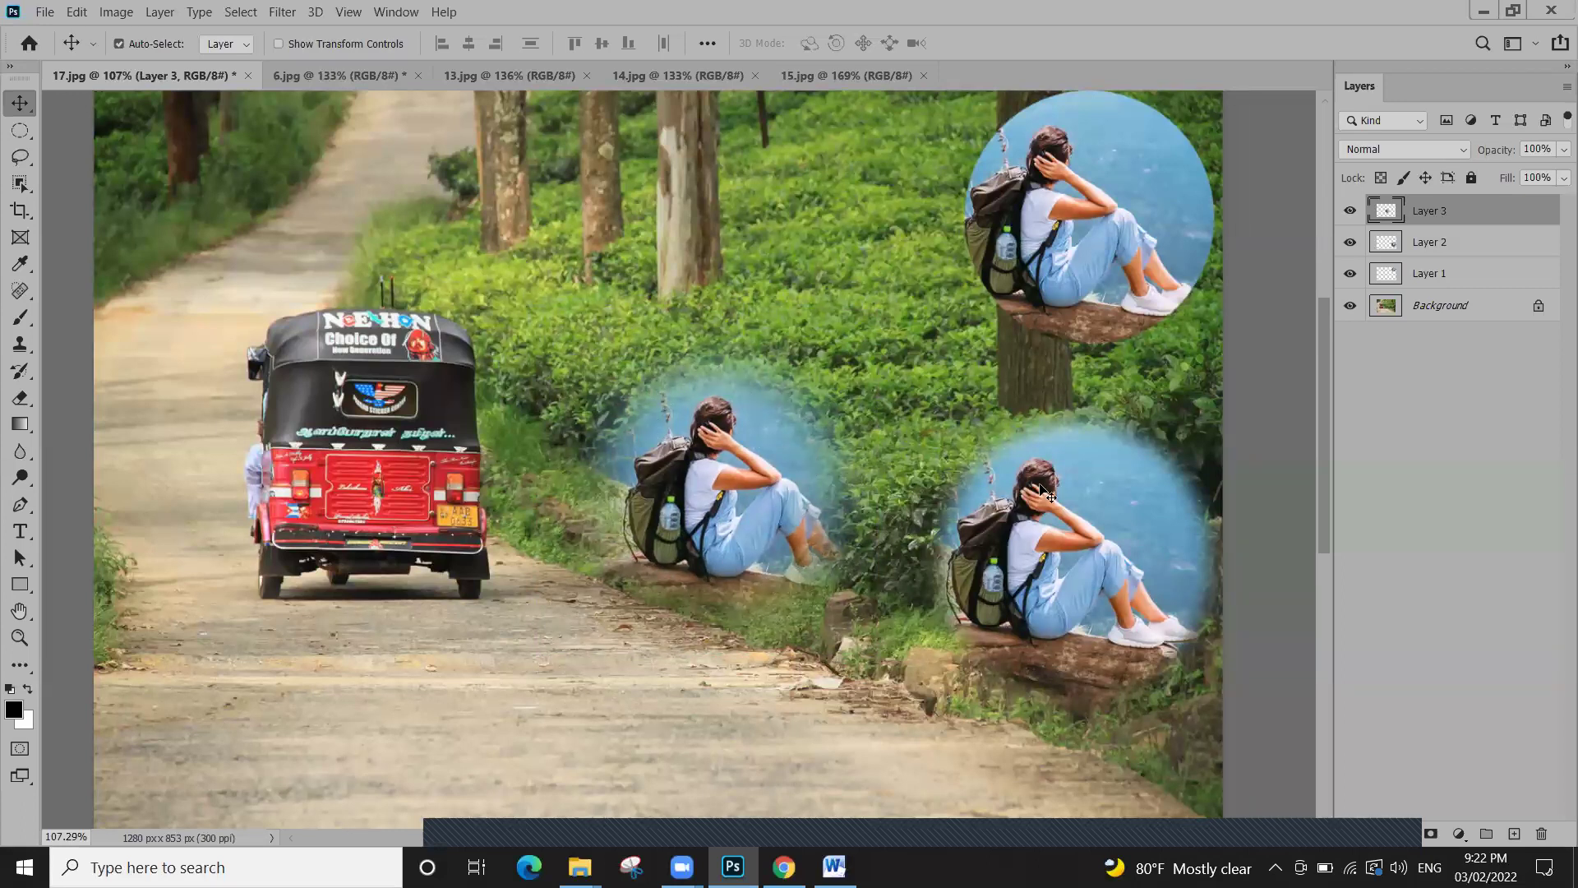
left_click(1004, 541)
left_click(1350, 242)
left_click(1350, 273)
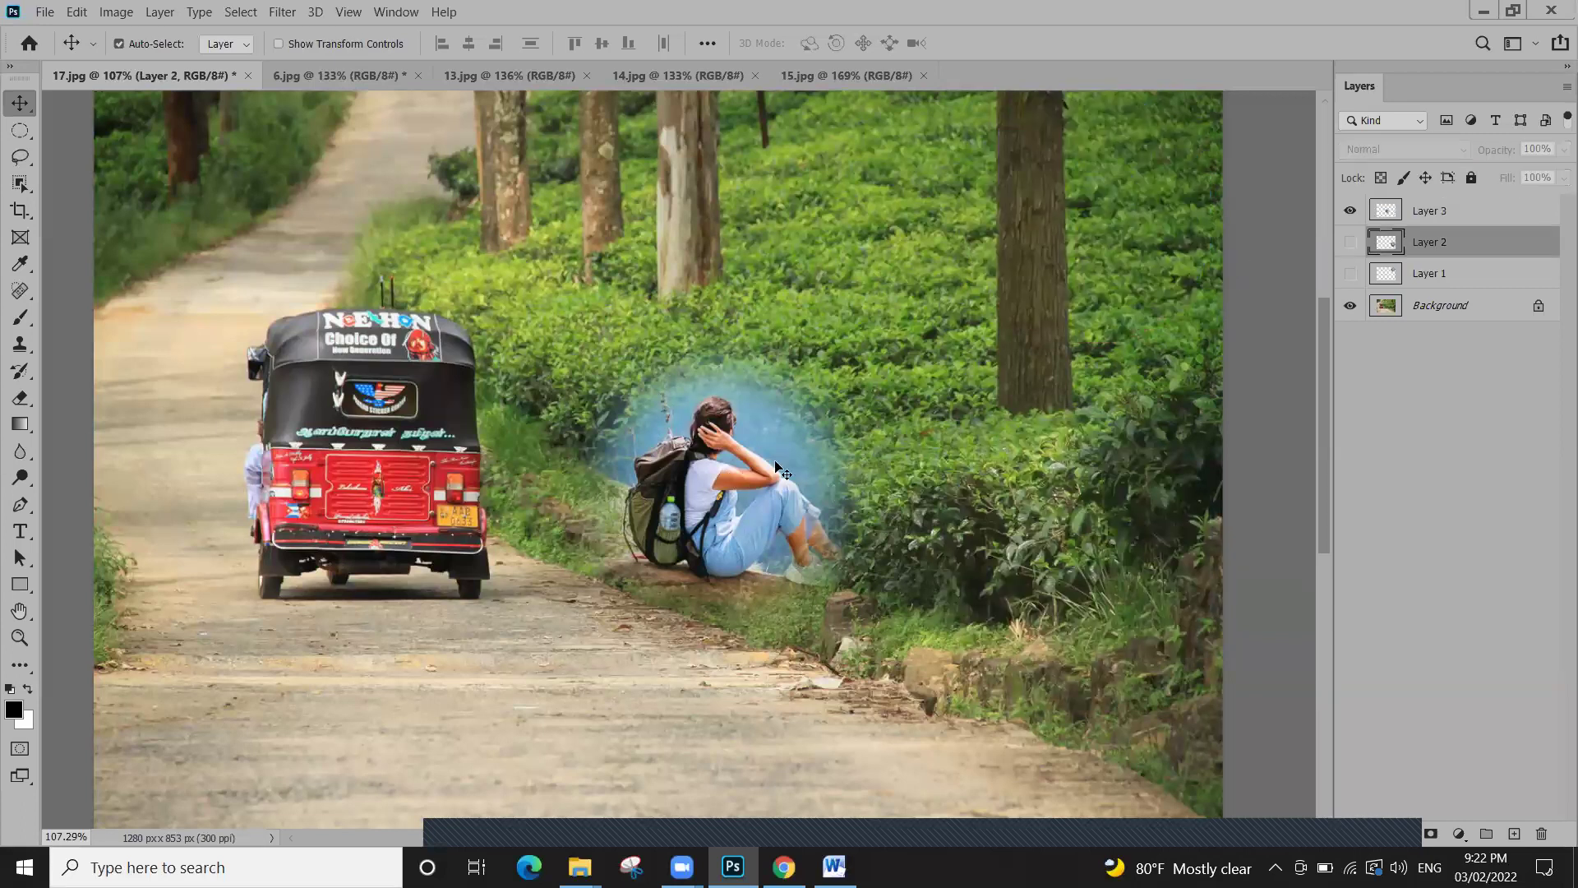
left_click(1350, 273)
left_click(1350, 210)
left_click(1349, 242)
left_click(1349, 211)
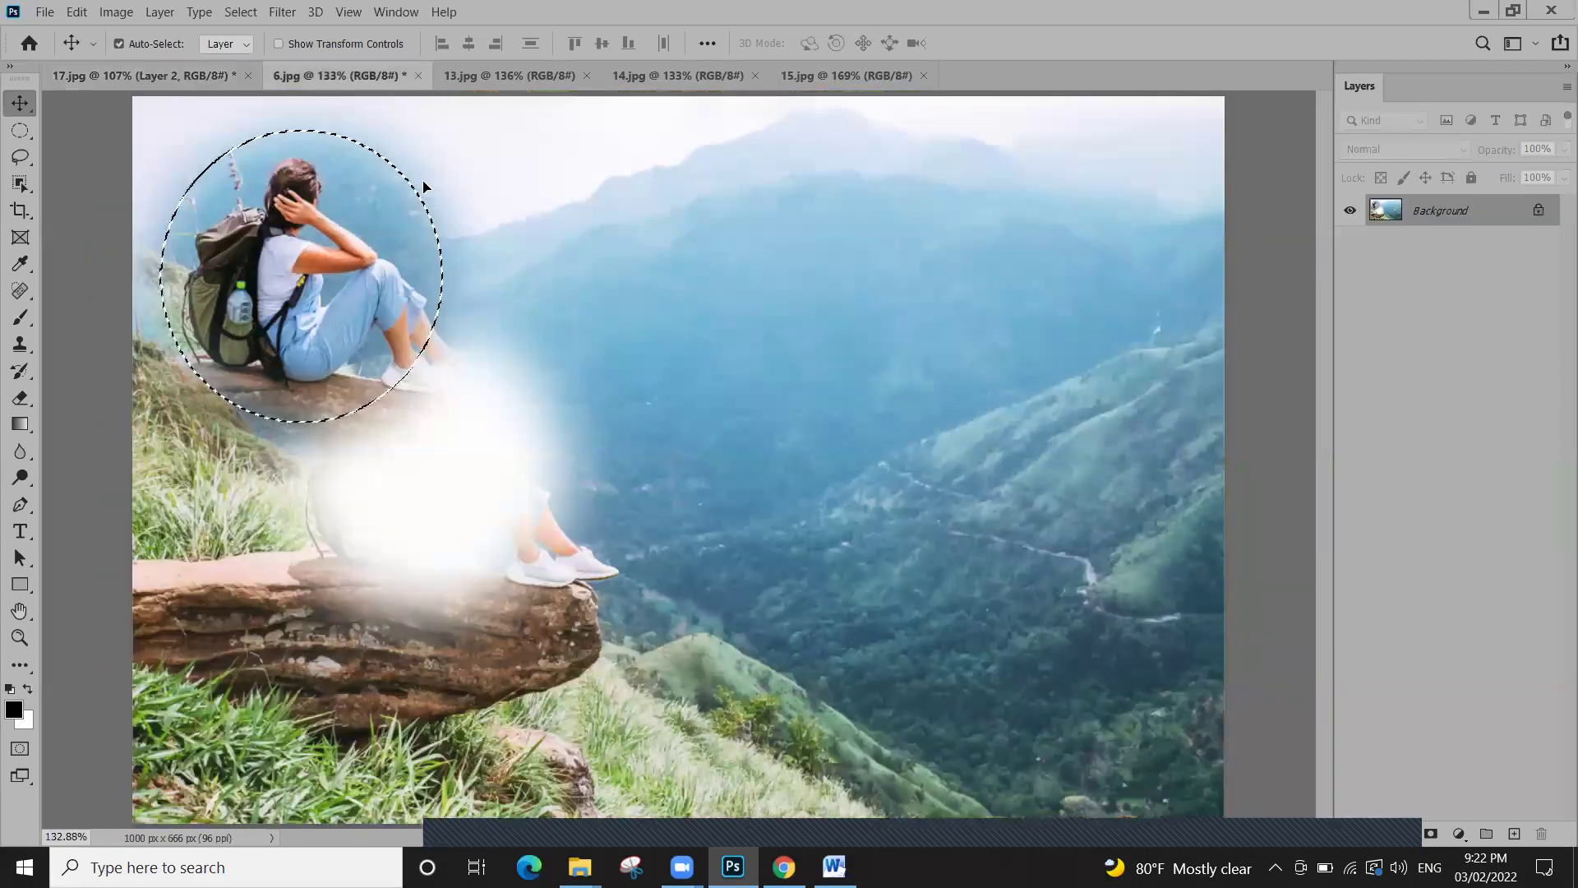
In 6.jpg, clear the old selection and draw an elliptical selection around the seated woman with a 40 px feather
key("ctrl+d")
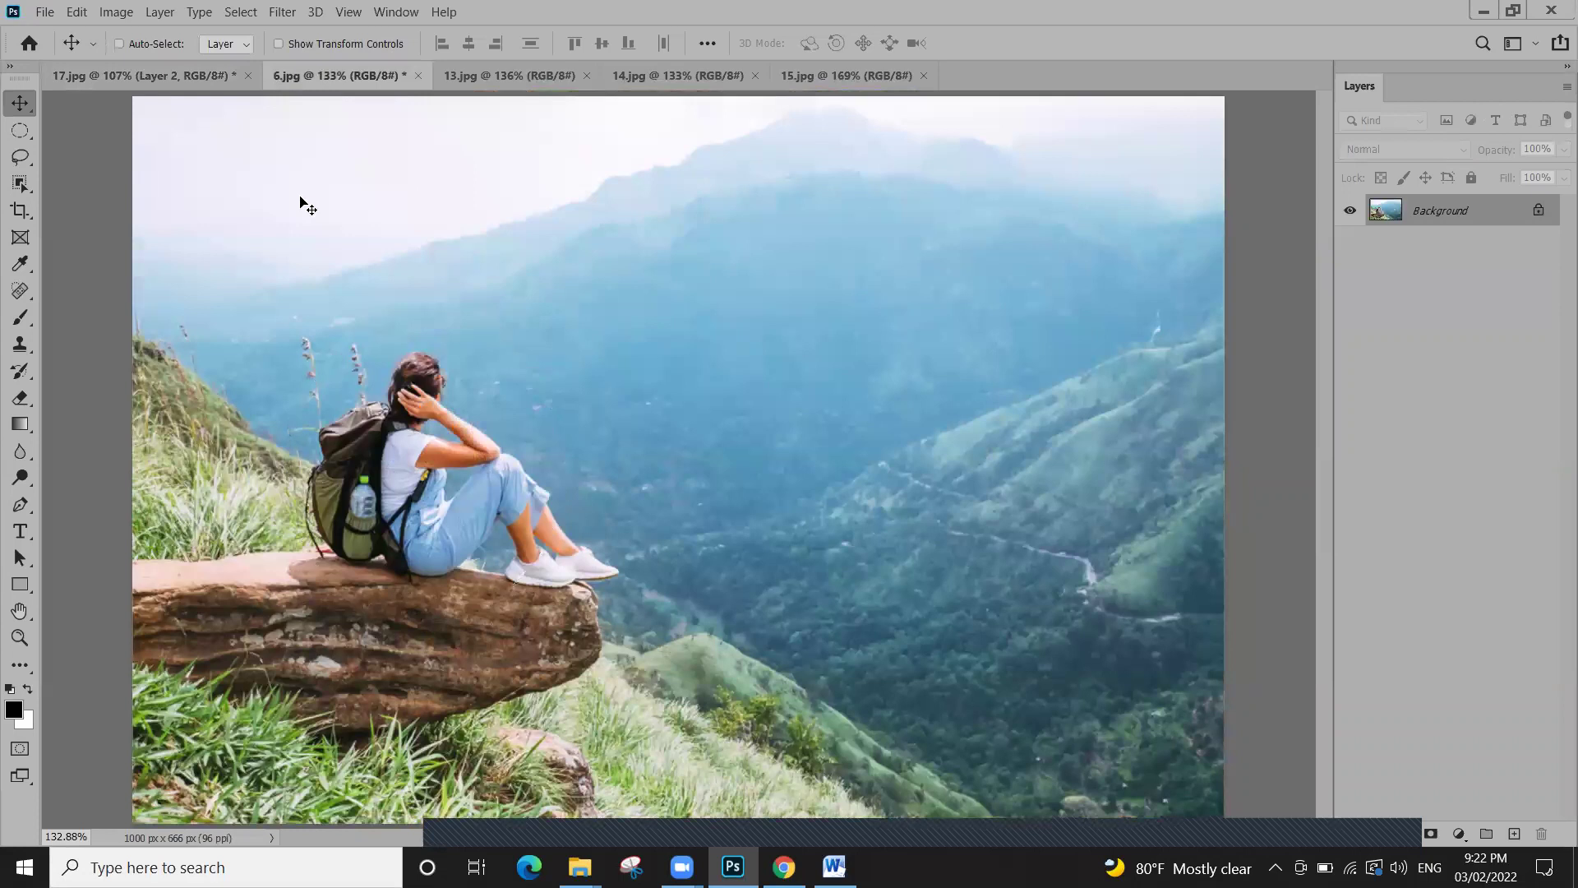
left_click(19, 156)
left_click(20, 130)
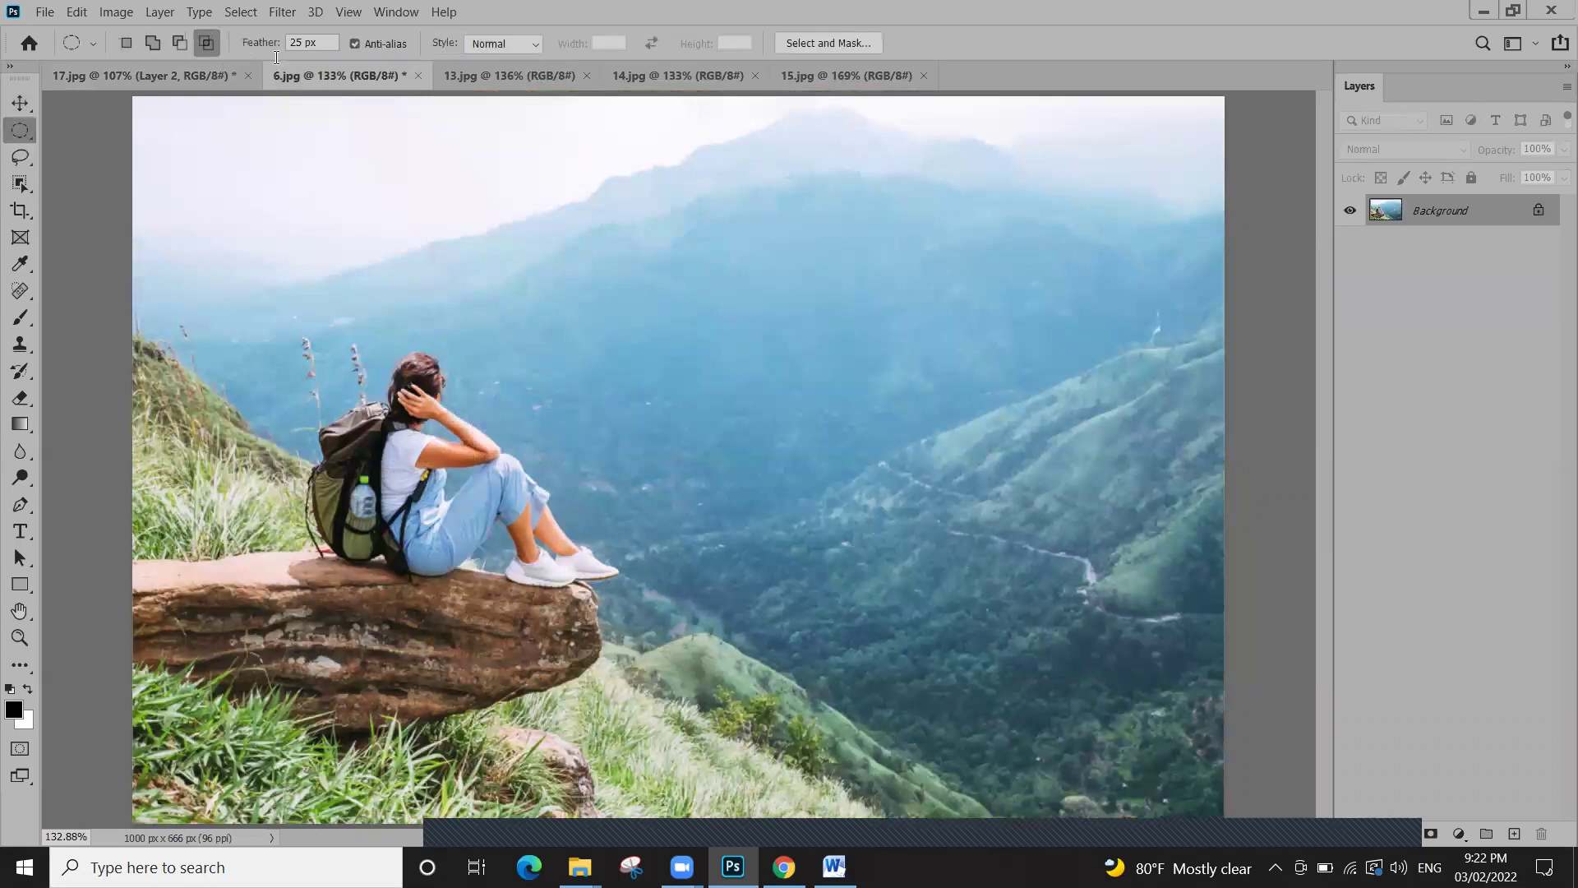
left_click(295, 45)
type("40")
key("Return")
left_click_drag(287, 315, 580, 622)
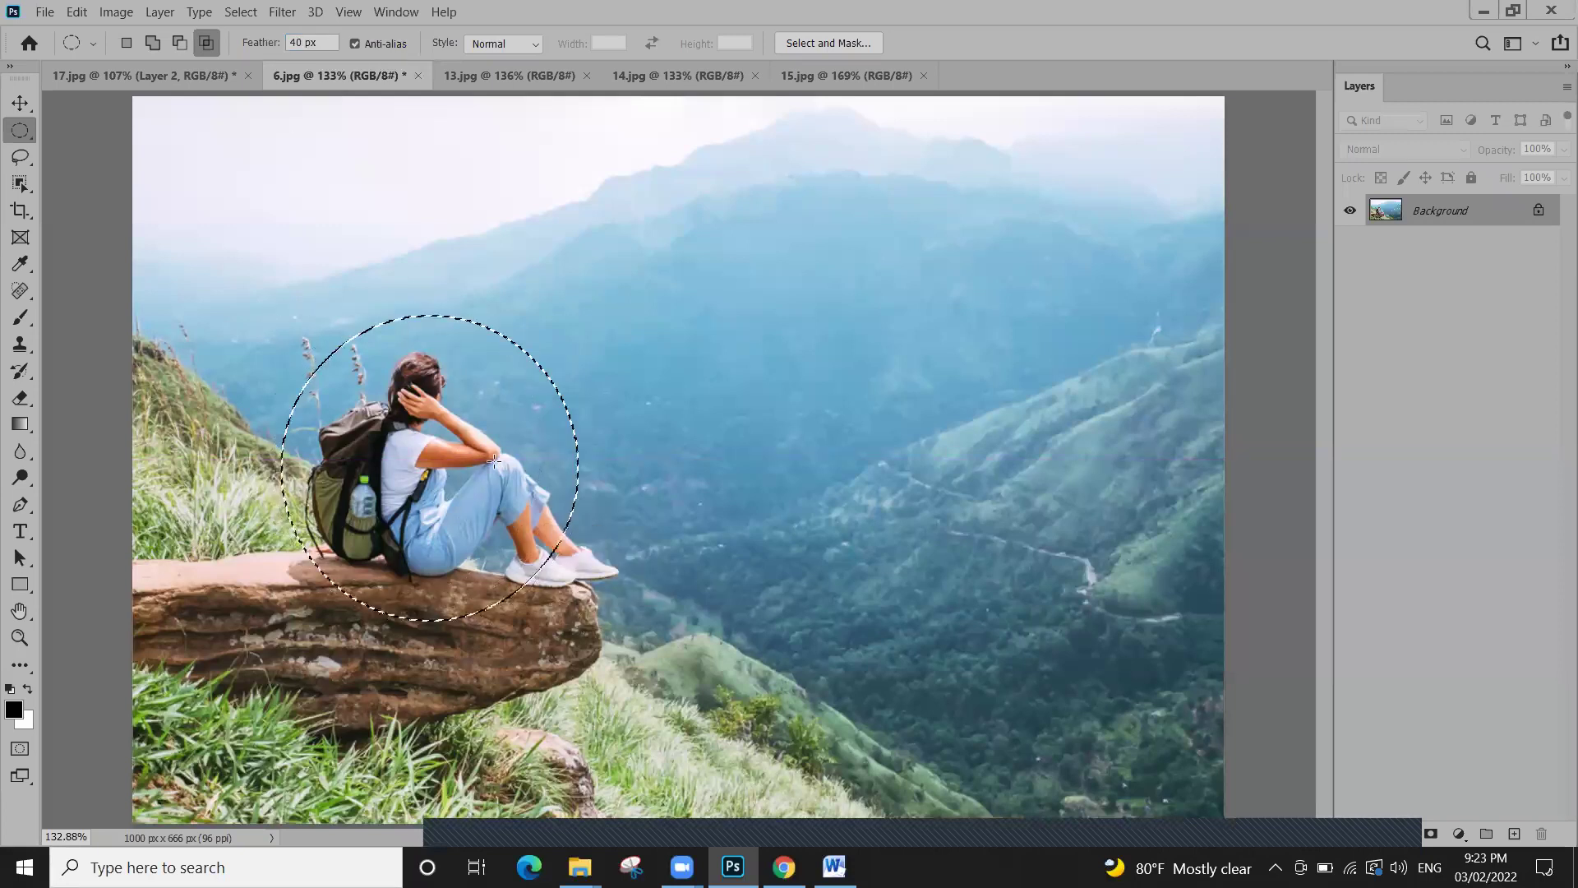
Transfer the 40 px feathered selection from 6.jpg into 17.jpg and place it beside the tuk-tuk
left_click(18, 103)
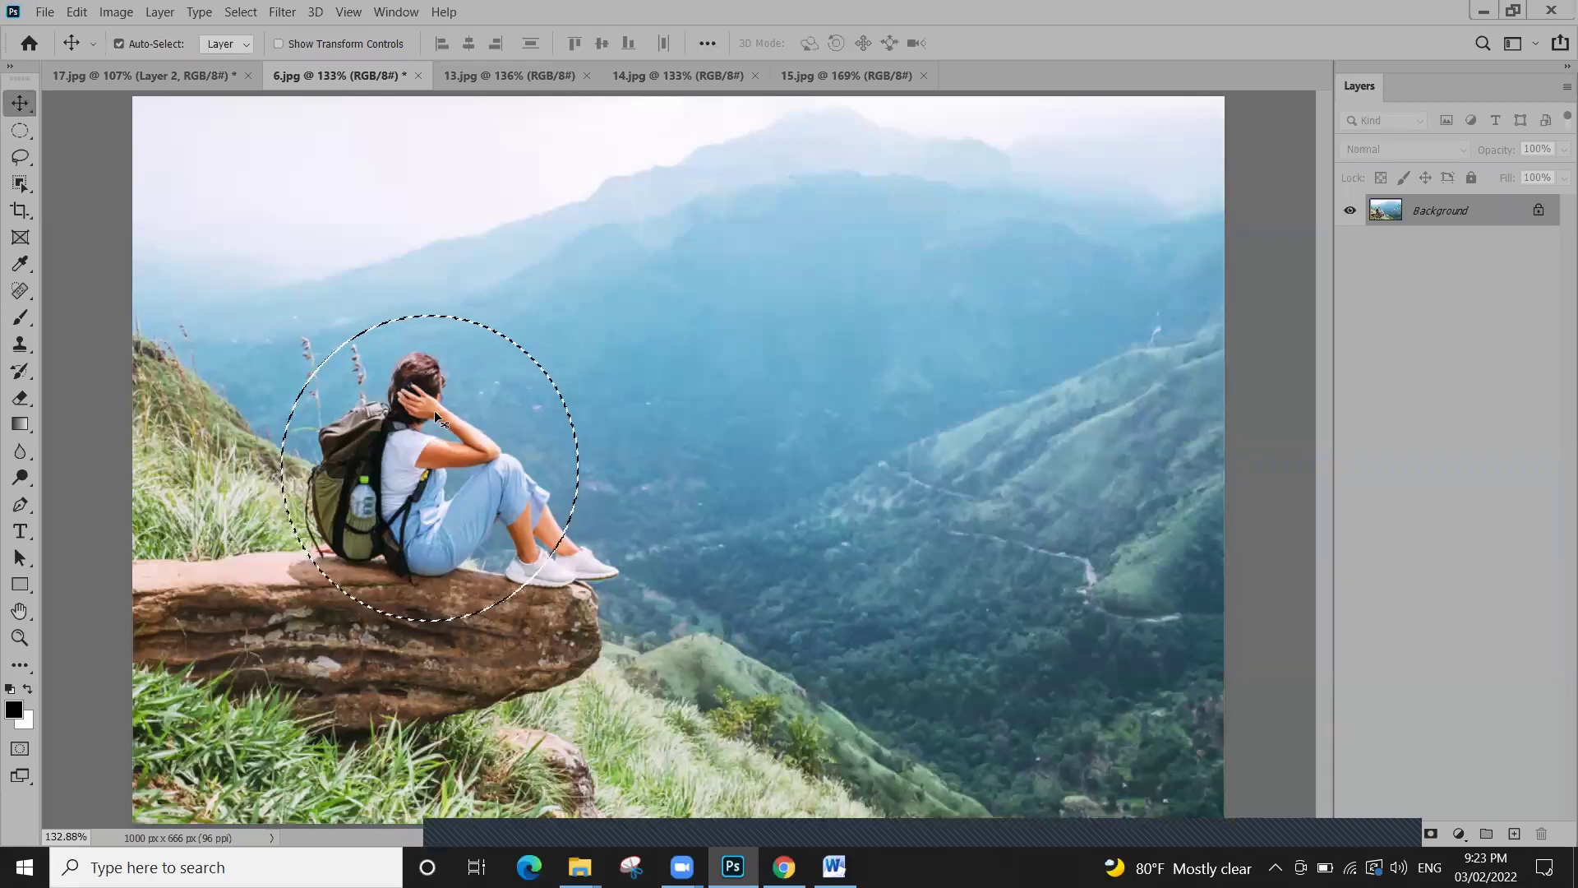
left_click_drag(427, 384, 193, 29)
left_click_drag(717, 339, 663, 217)
left_click_drag(880, 321, 584, 387)
Spread the four cut-outs diagonally down the roadside, with the 40 px one nearest the tuk-tuk and the Layer 2 one at the lower-right corner
left_click(956, 564)
left_click_drag(957, 564, 1208, 760)
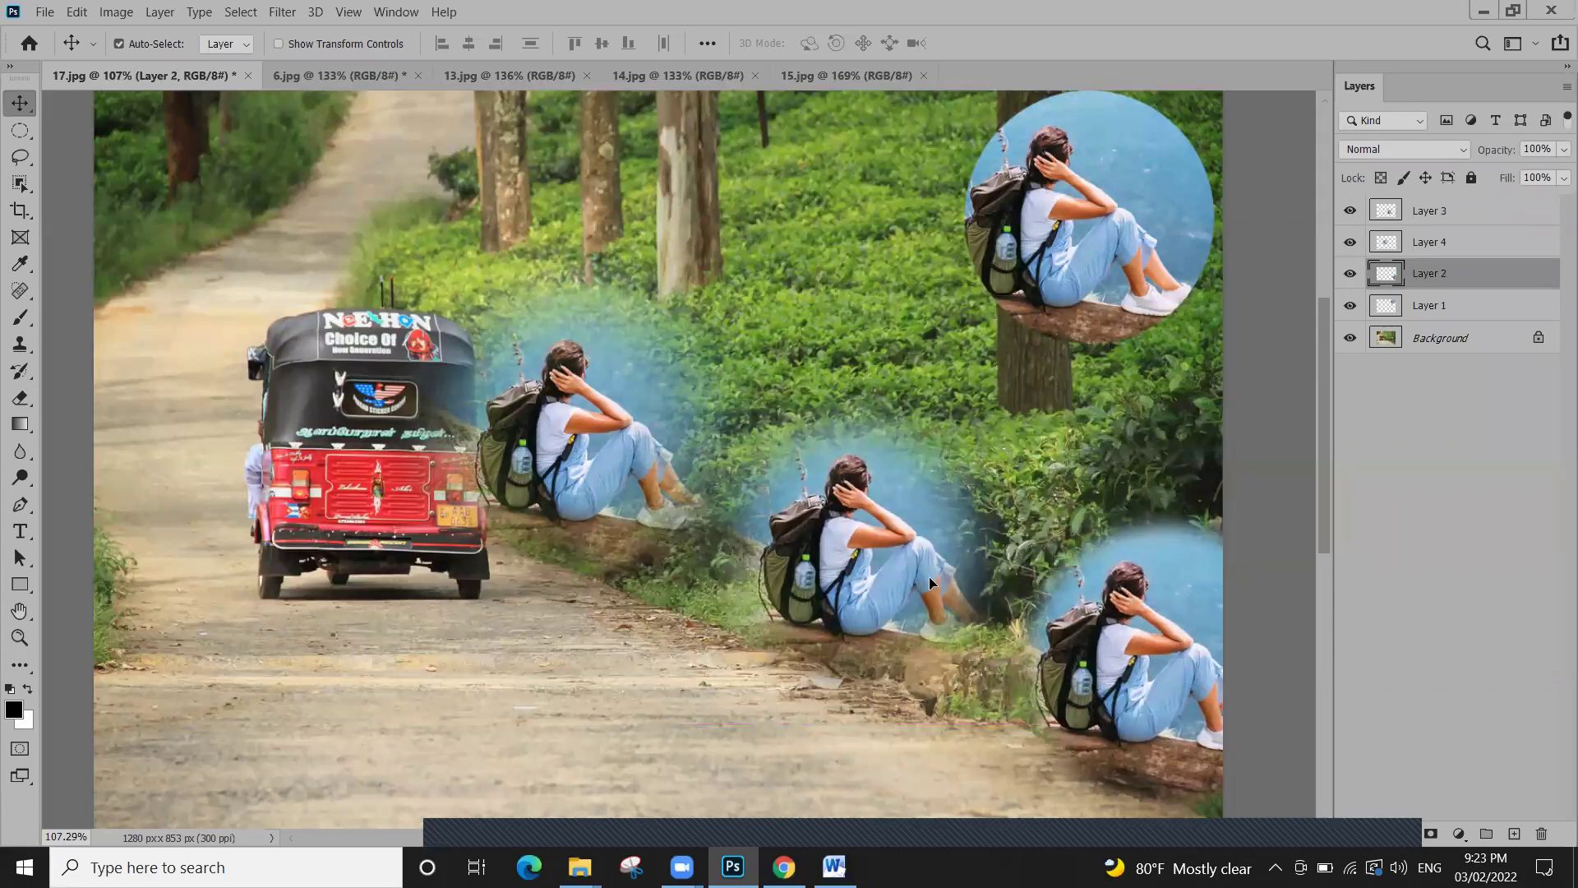
left_click_drag(639, 449, 728, 487)
left_click_drag(980, 268, 930, 303)
left_click(1175, 645)
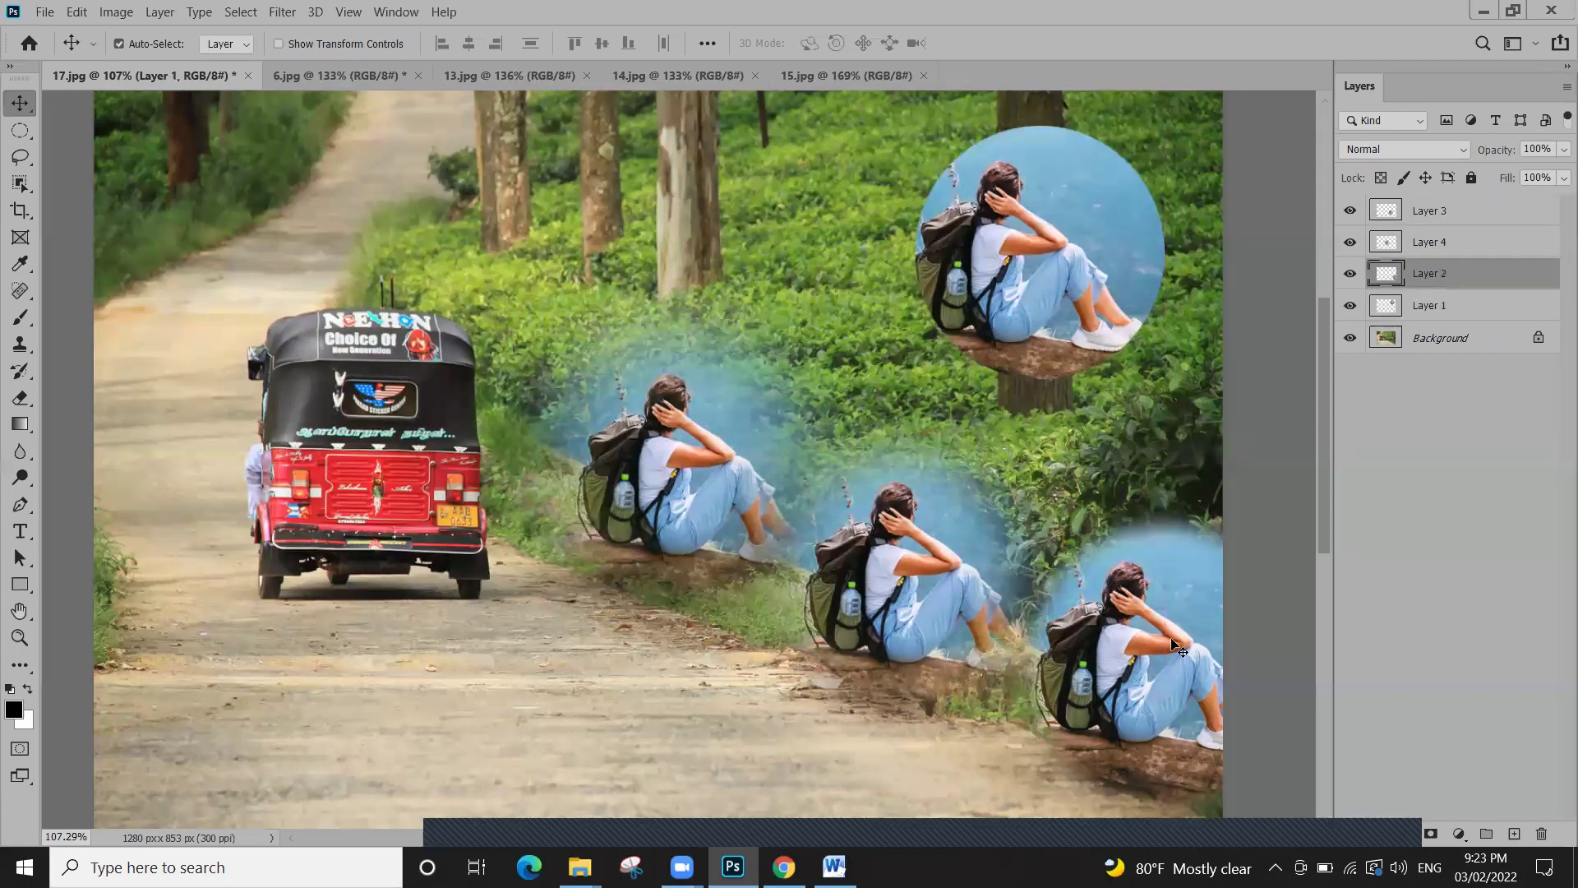
left_click(947, 569)
left_click(715, 443)
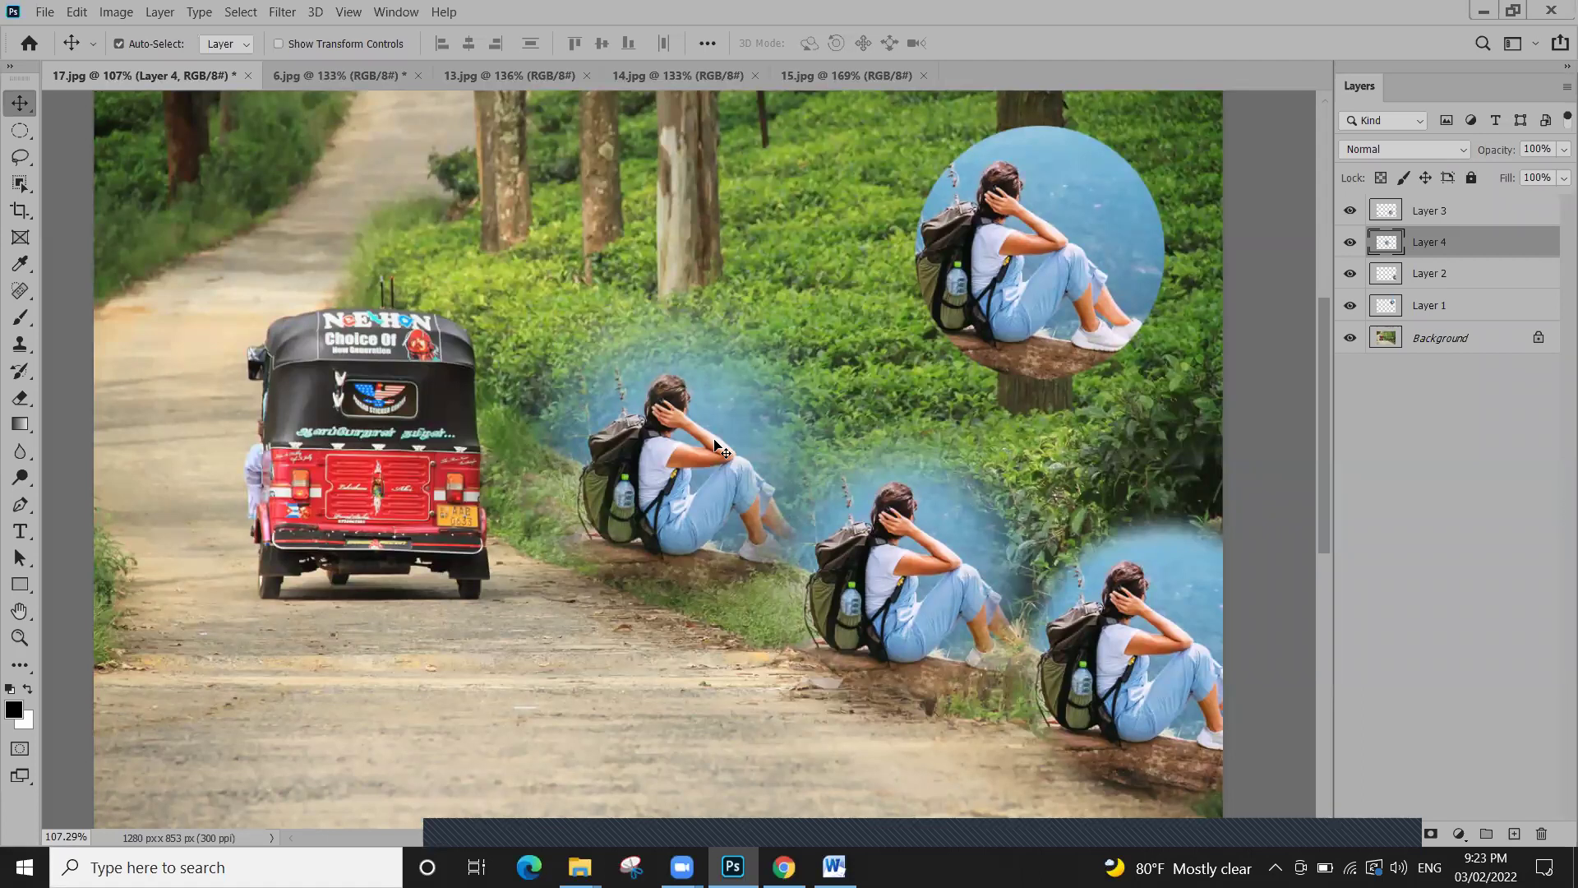
Compare the edge softness of the four cut-outs up close, and nudge the lower-right one slightly inward
scroll(978, 333, "up", 1)
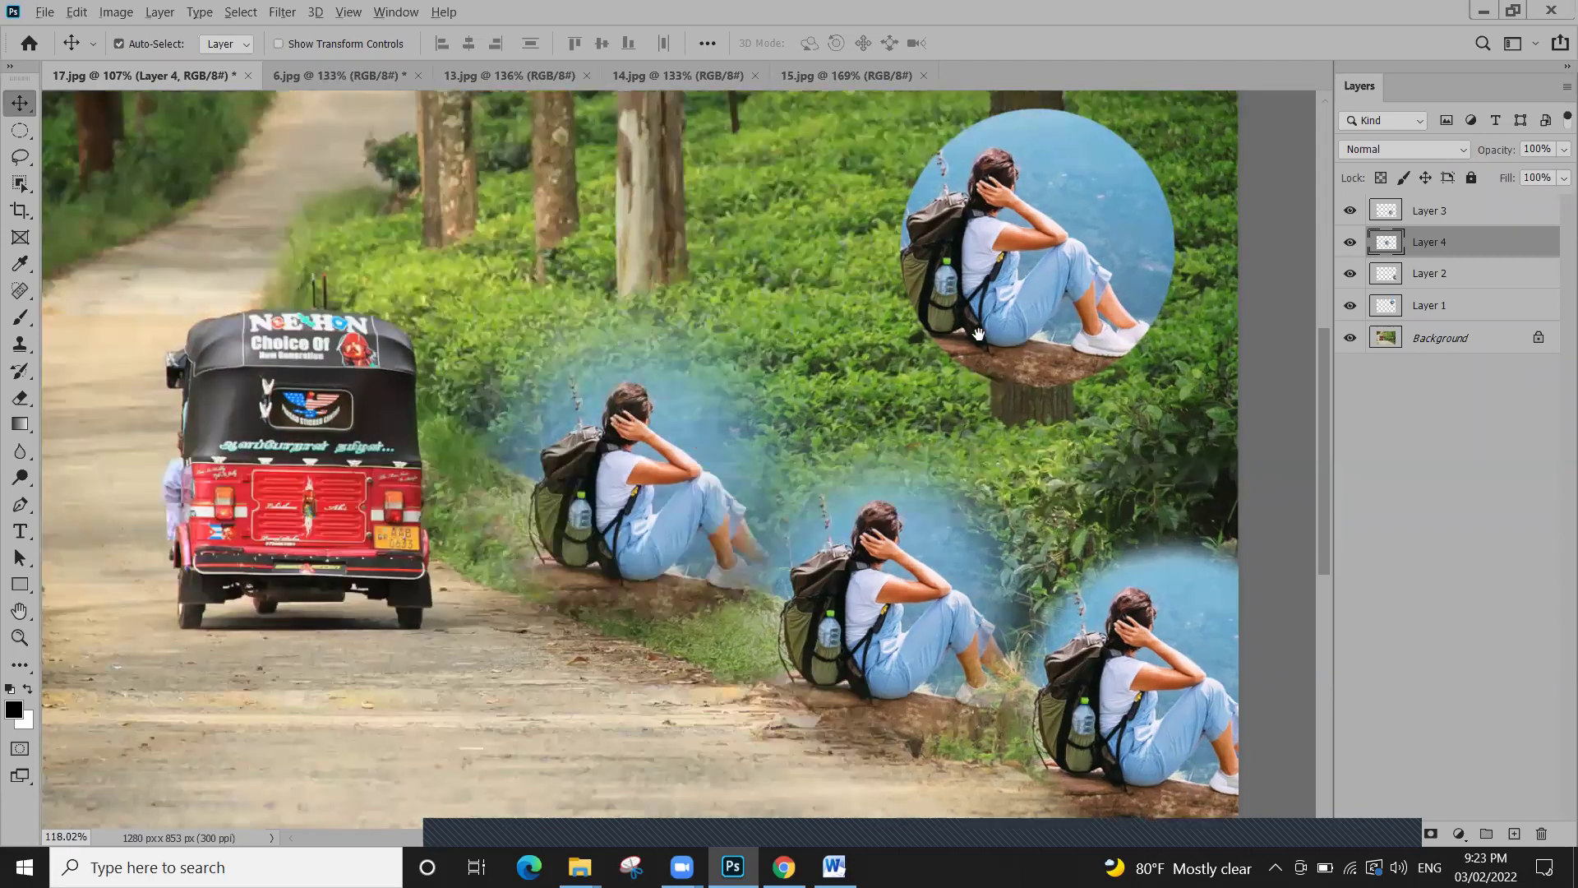
scroll(978, 333, "up", 4)
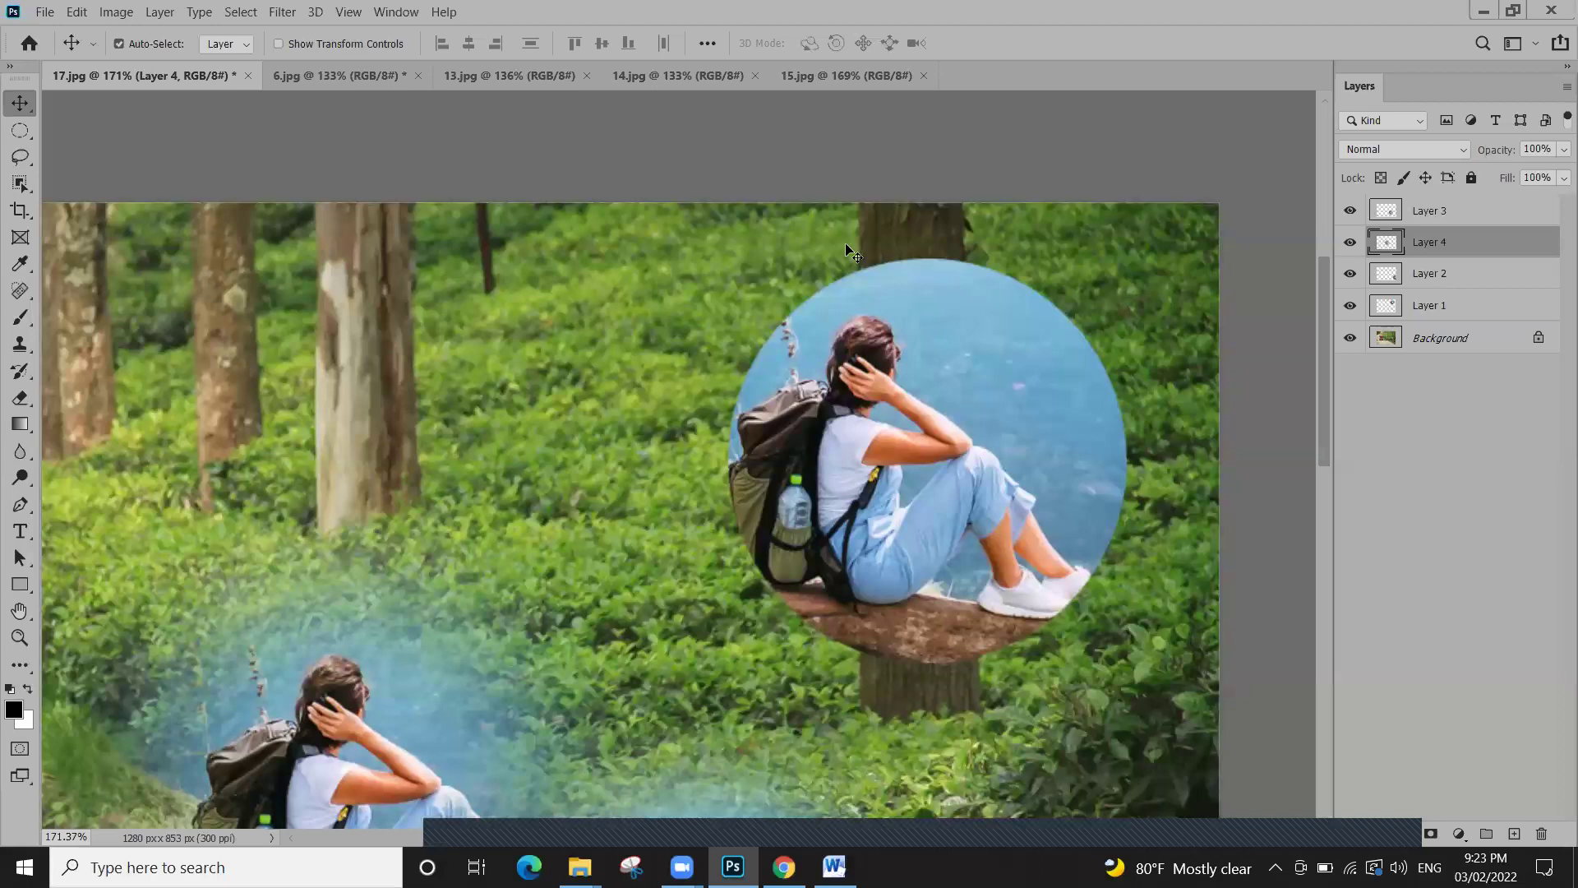
scroll(540, 618, "down", 2)
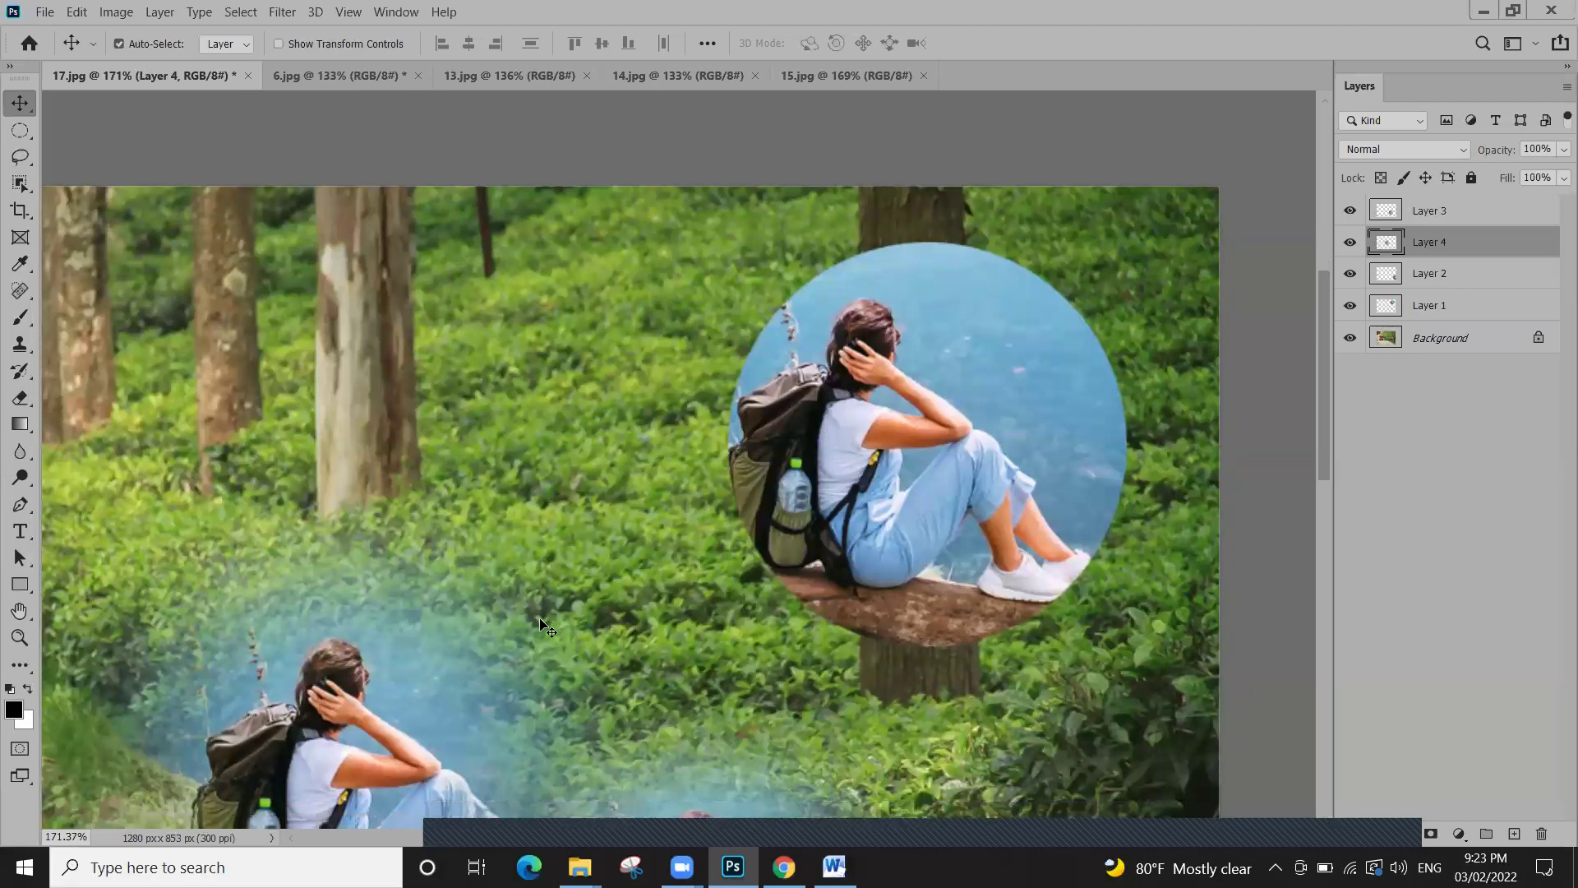
scroll(540, 625, "down", 3)
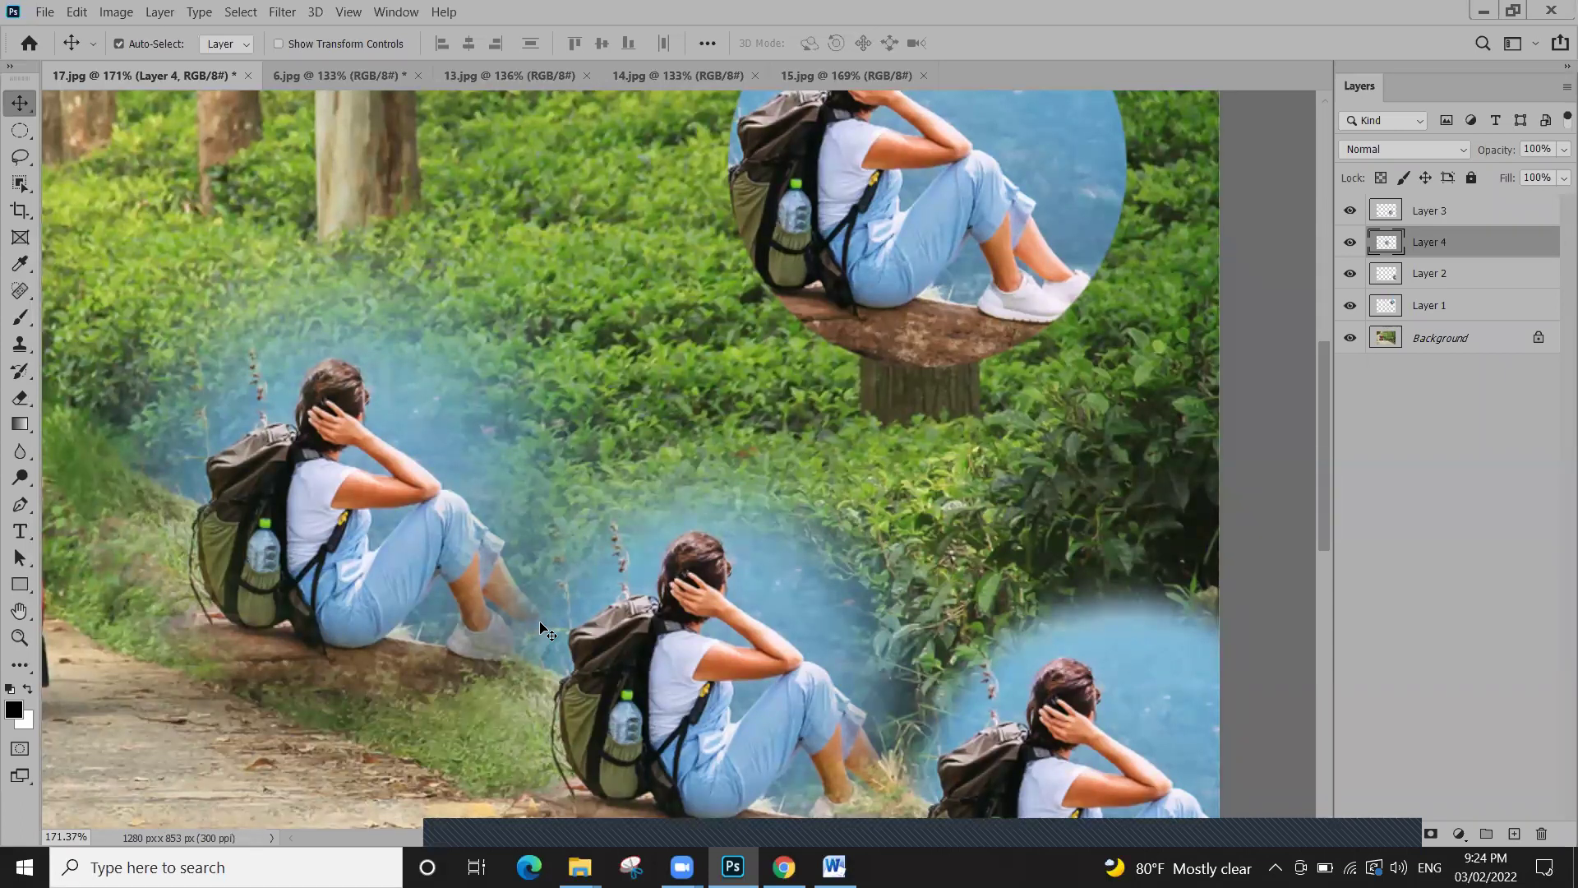
scroll(543, 632, "up", 5)
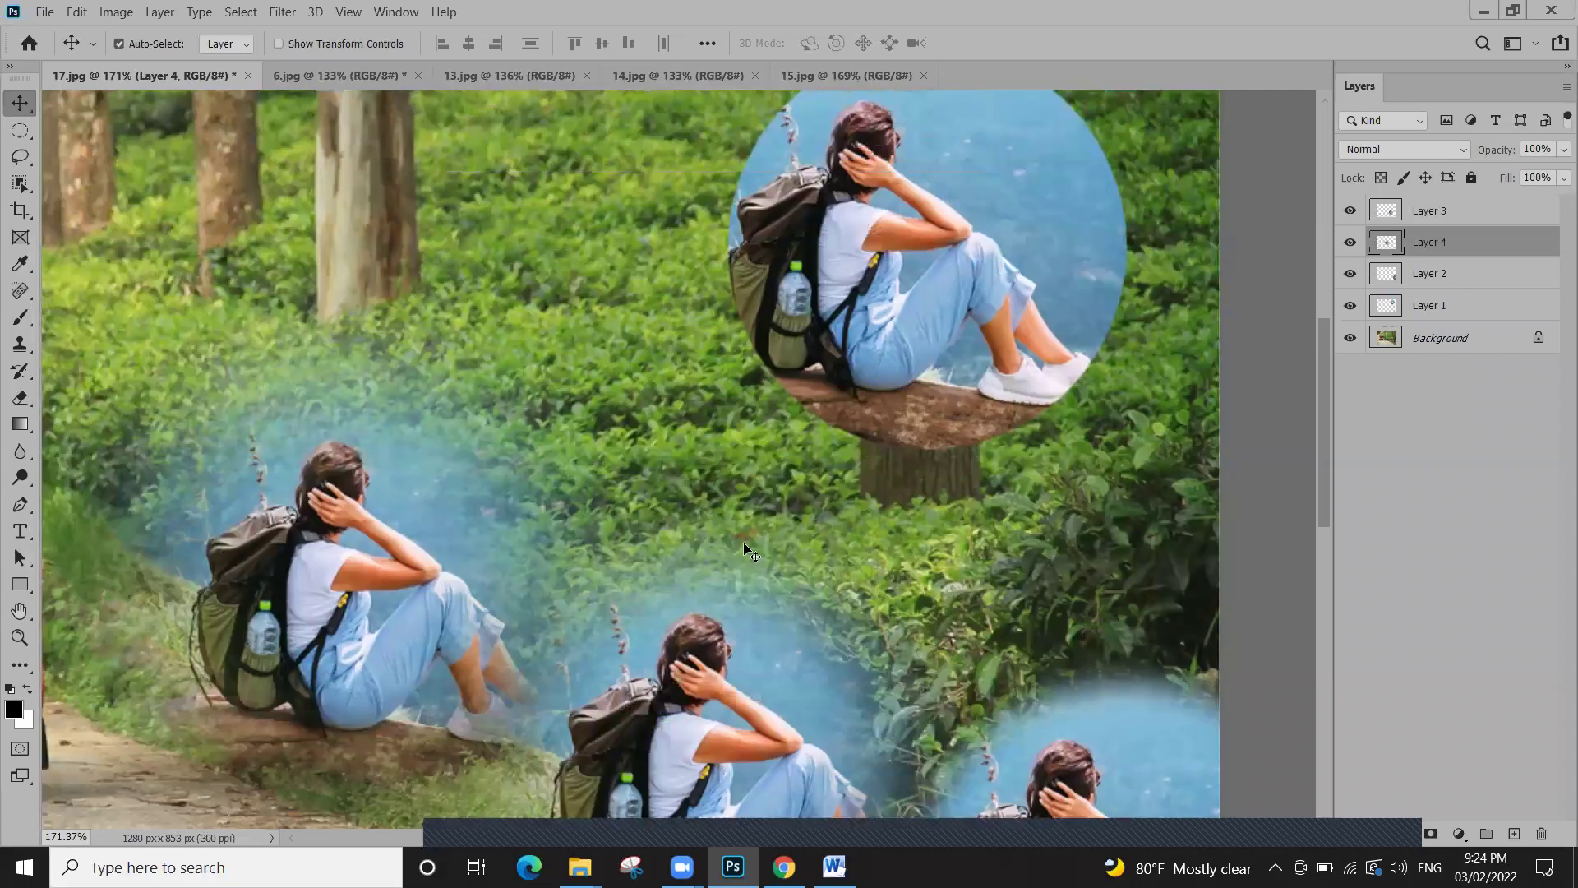
scroll(767, 465, "down", 6)
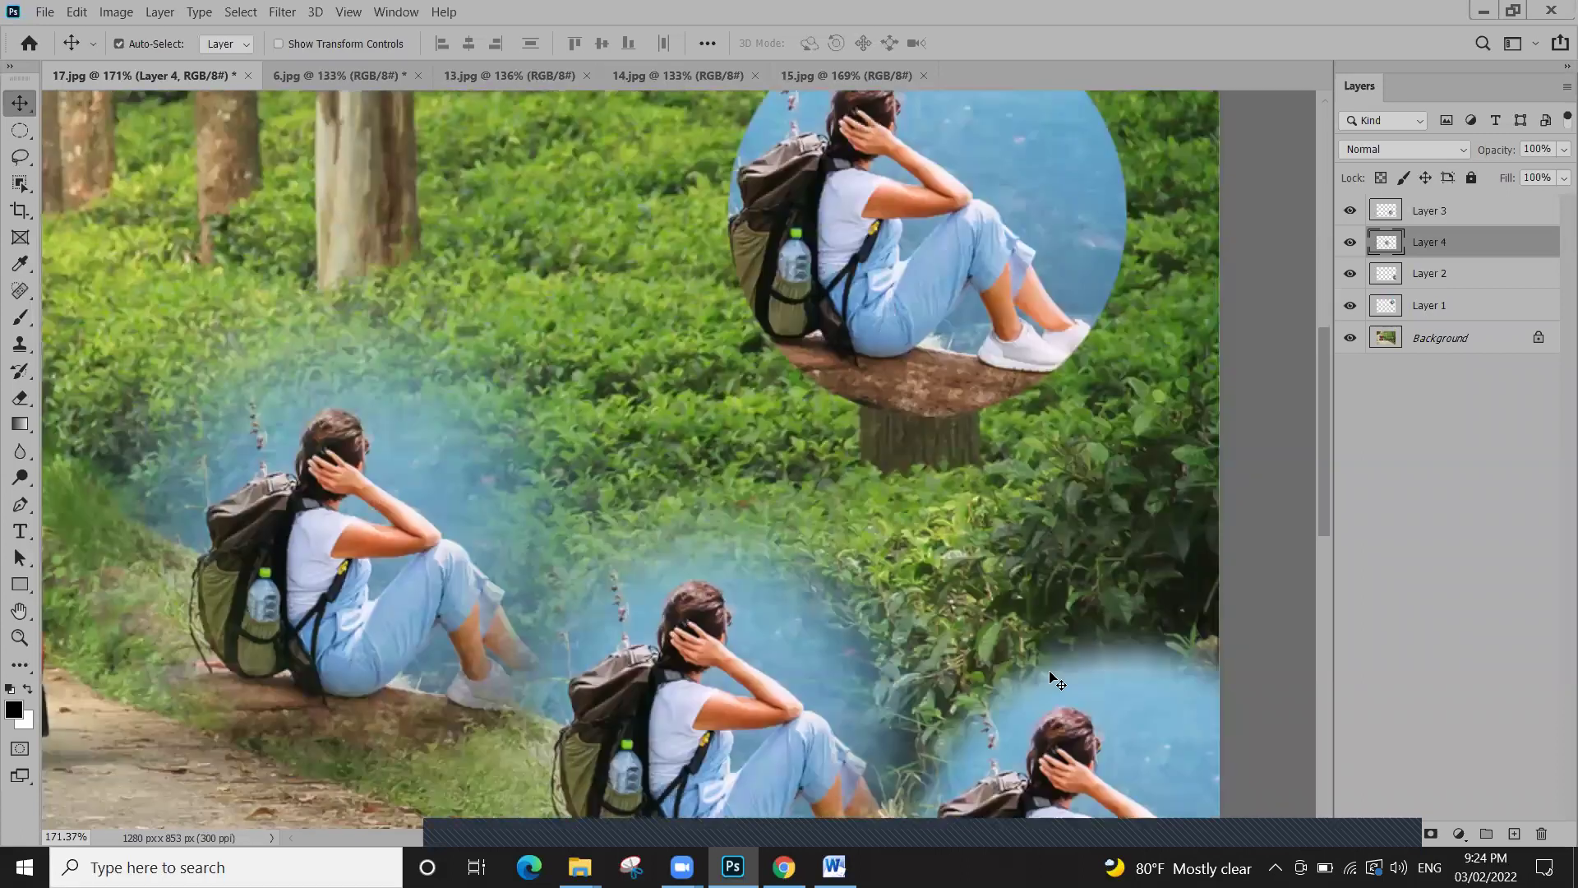
left_click(605, 265)
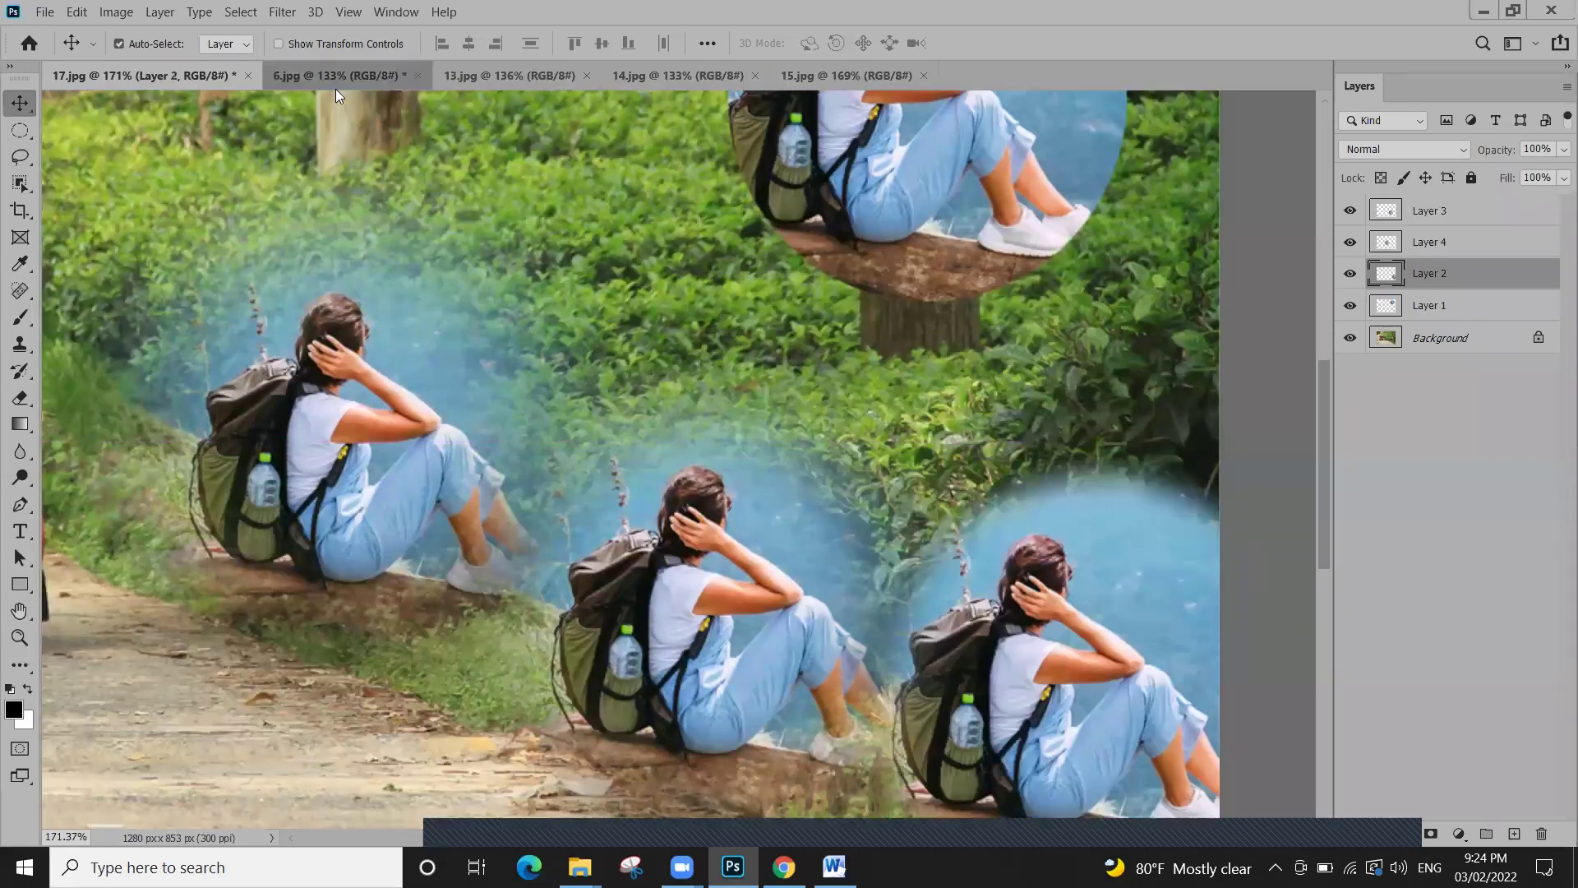
In 6.jpg, activate the Elliptical Marquee tool and view the 40 px feathered selection around the woman's head up close
key("ctrl+Tab")
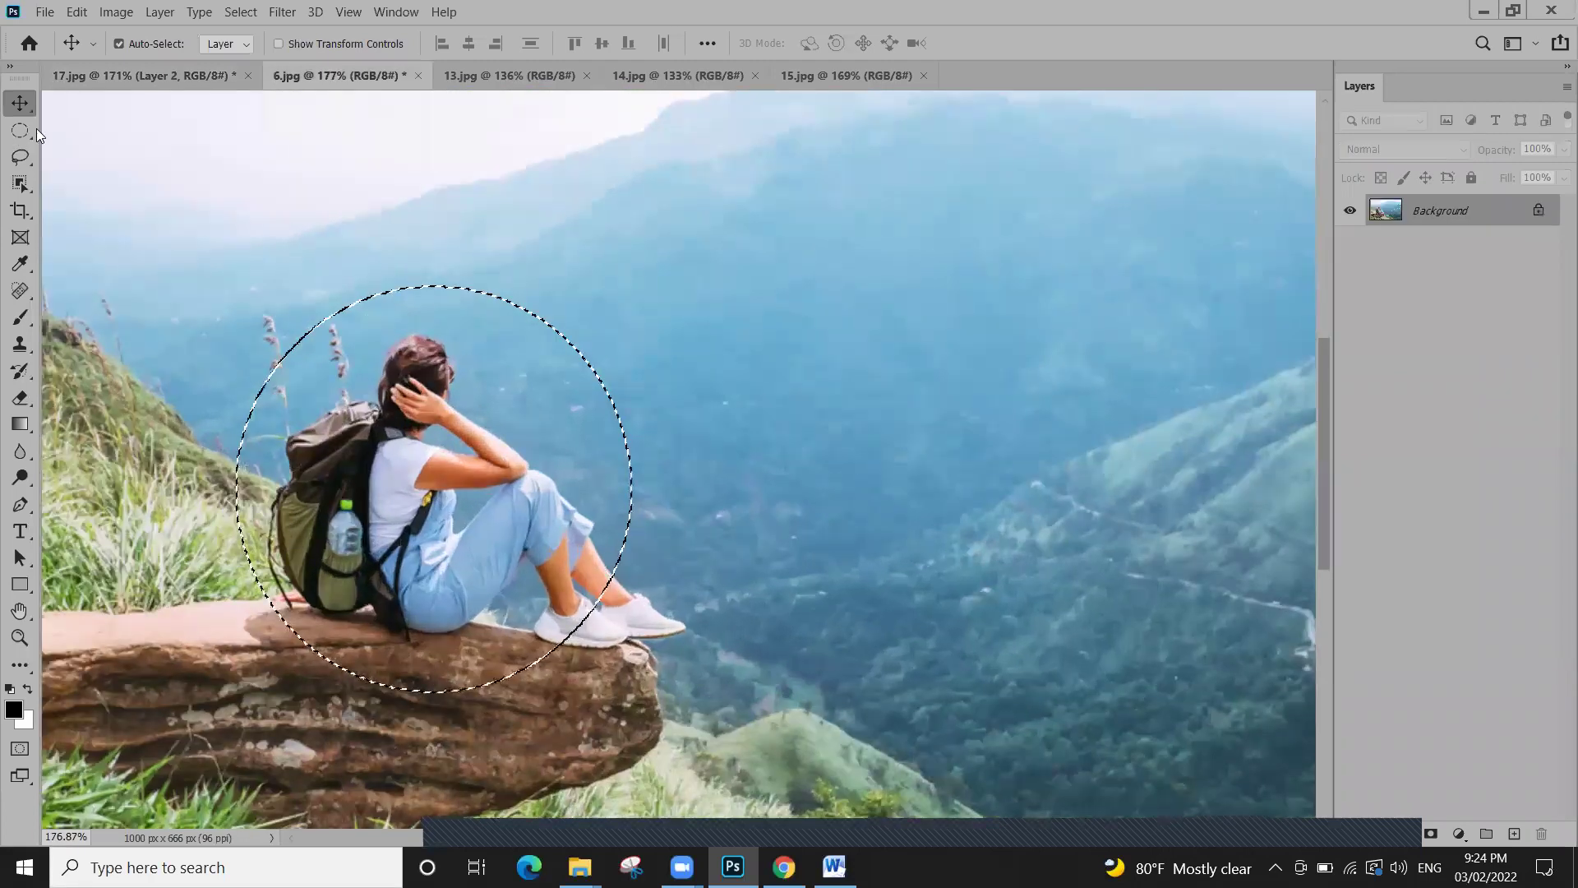
left_click(33, 129)
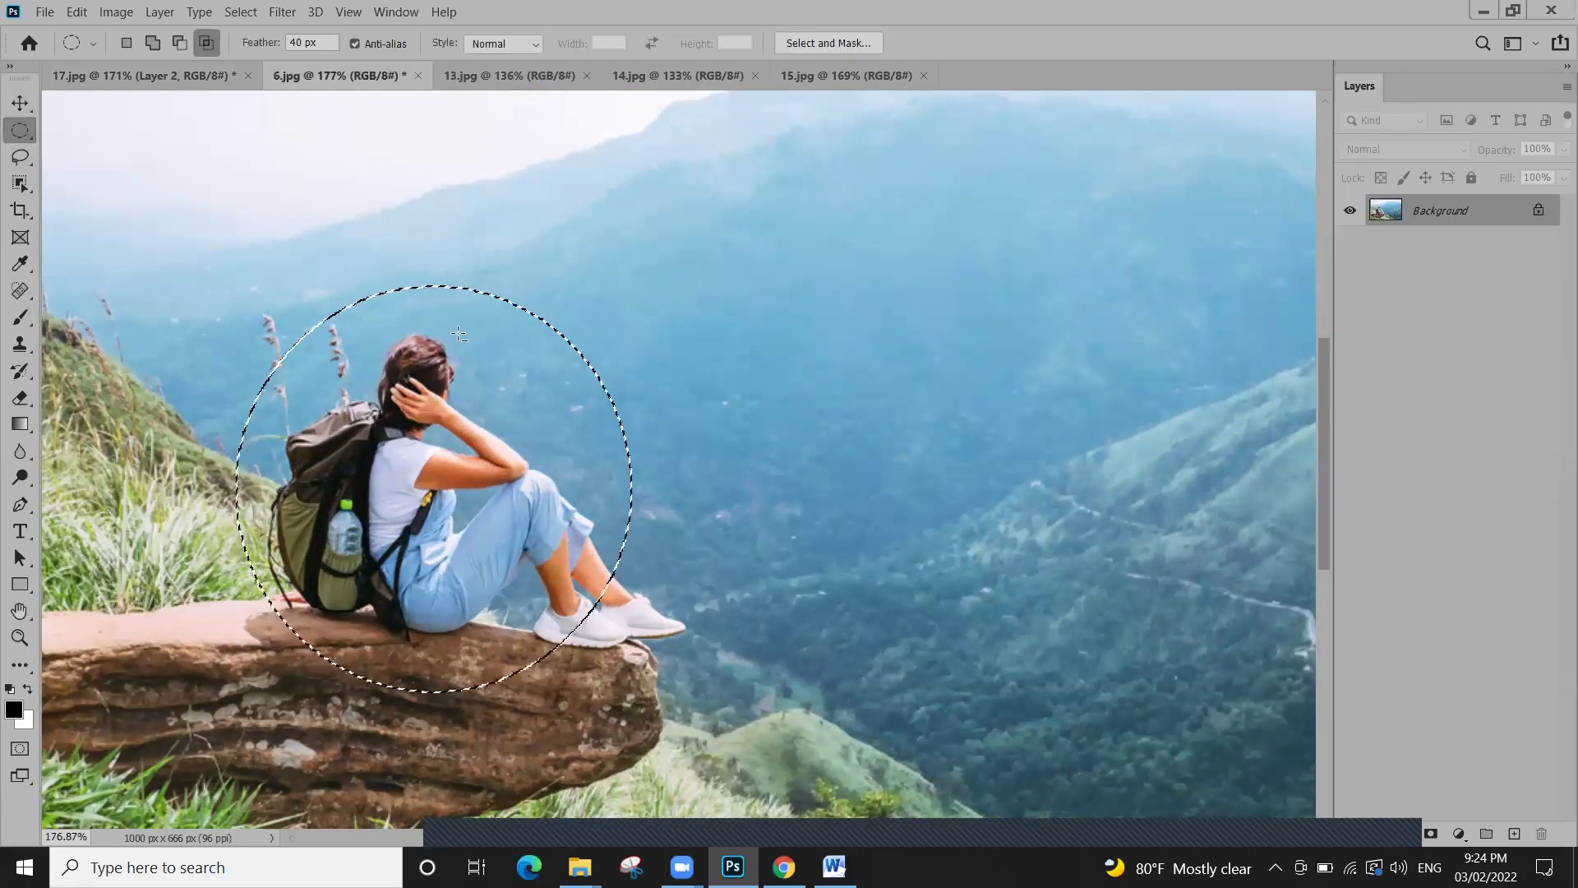
scroll(328, 42, "up", 5)
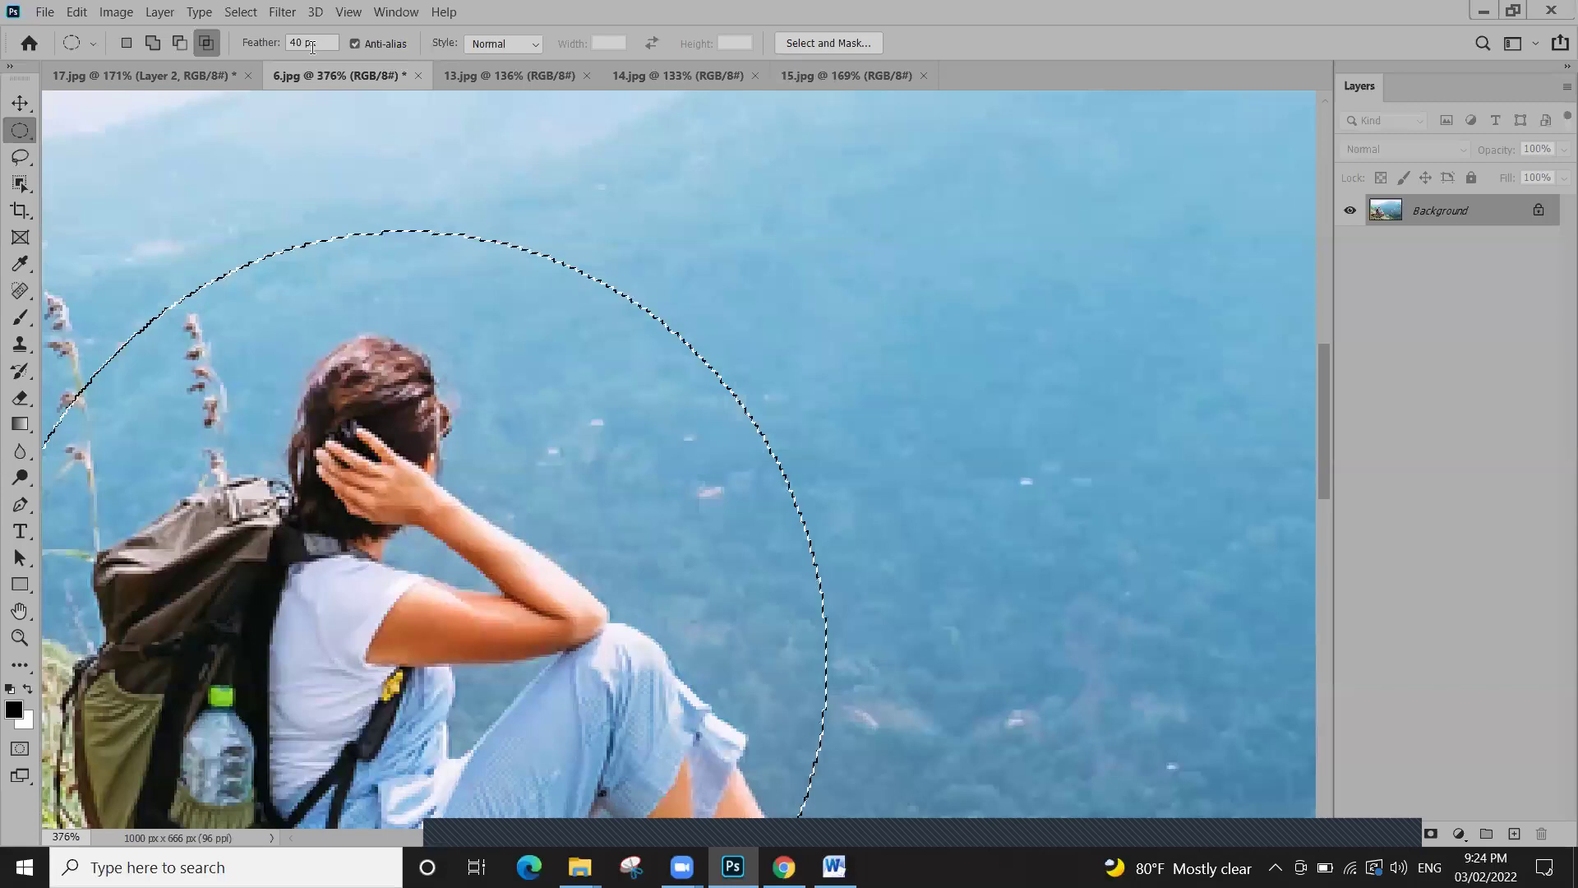
left_click_drag(545, 253, 553, 335)
left_click(552, 335)
key("super")
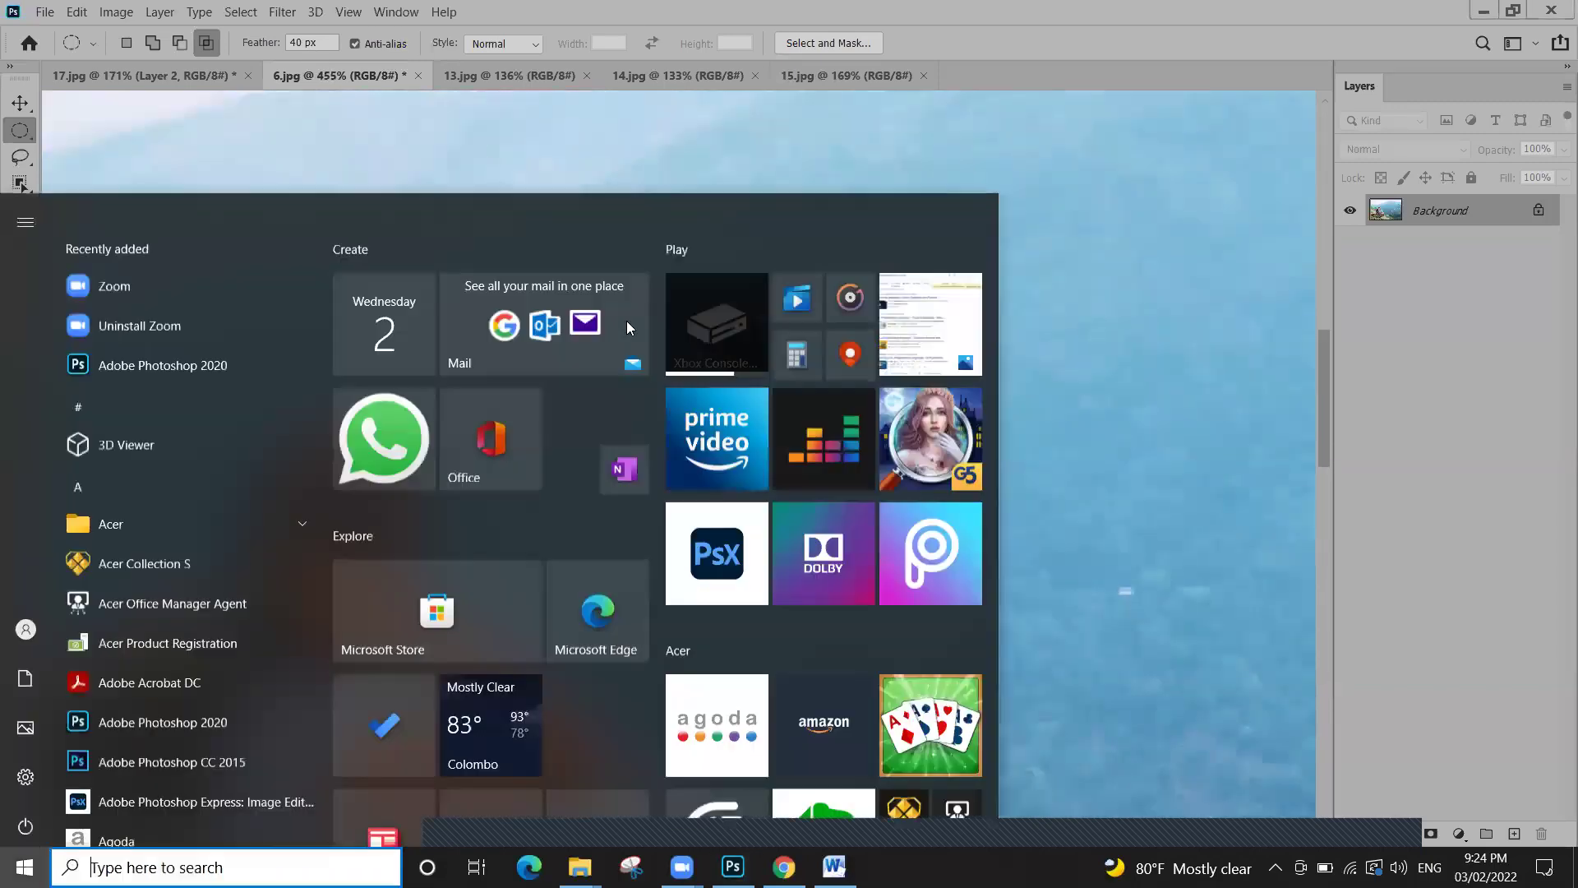
key("Escape")
key("ctrl+z")
Examine the selection boundary above the woman's head at pixel level
scroll(638, 331, "up", 3)
scroll(638, 332, "up", 15)
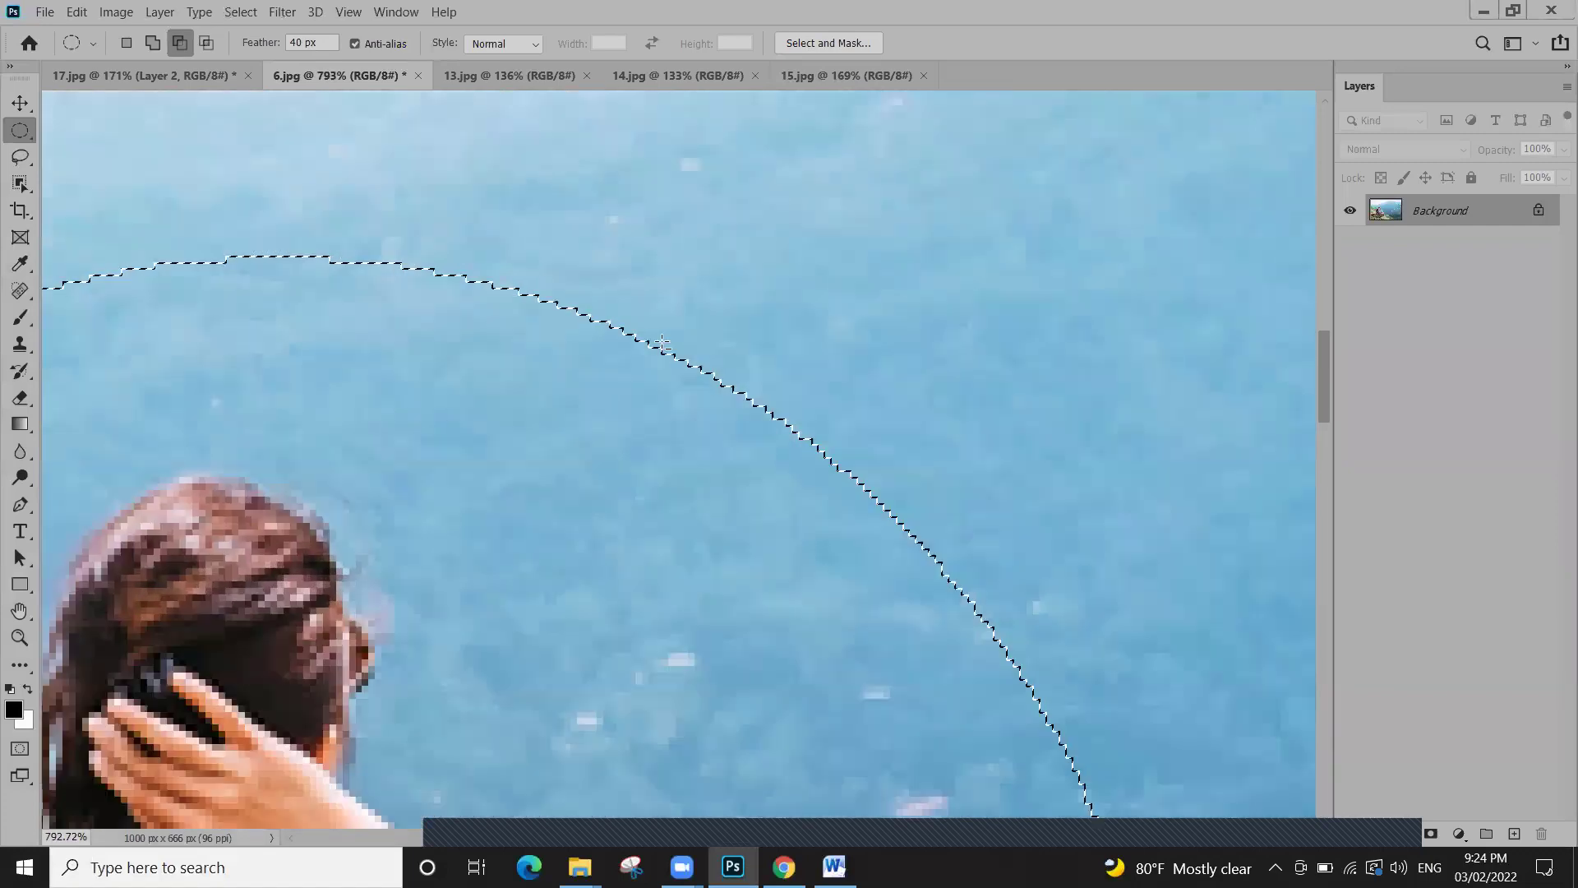
scroll(609, 379, "up", 1)
scroll(695, 402, "down", 1)
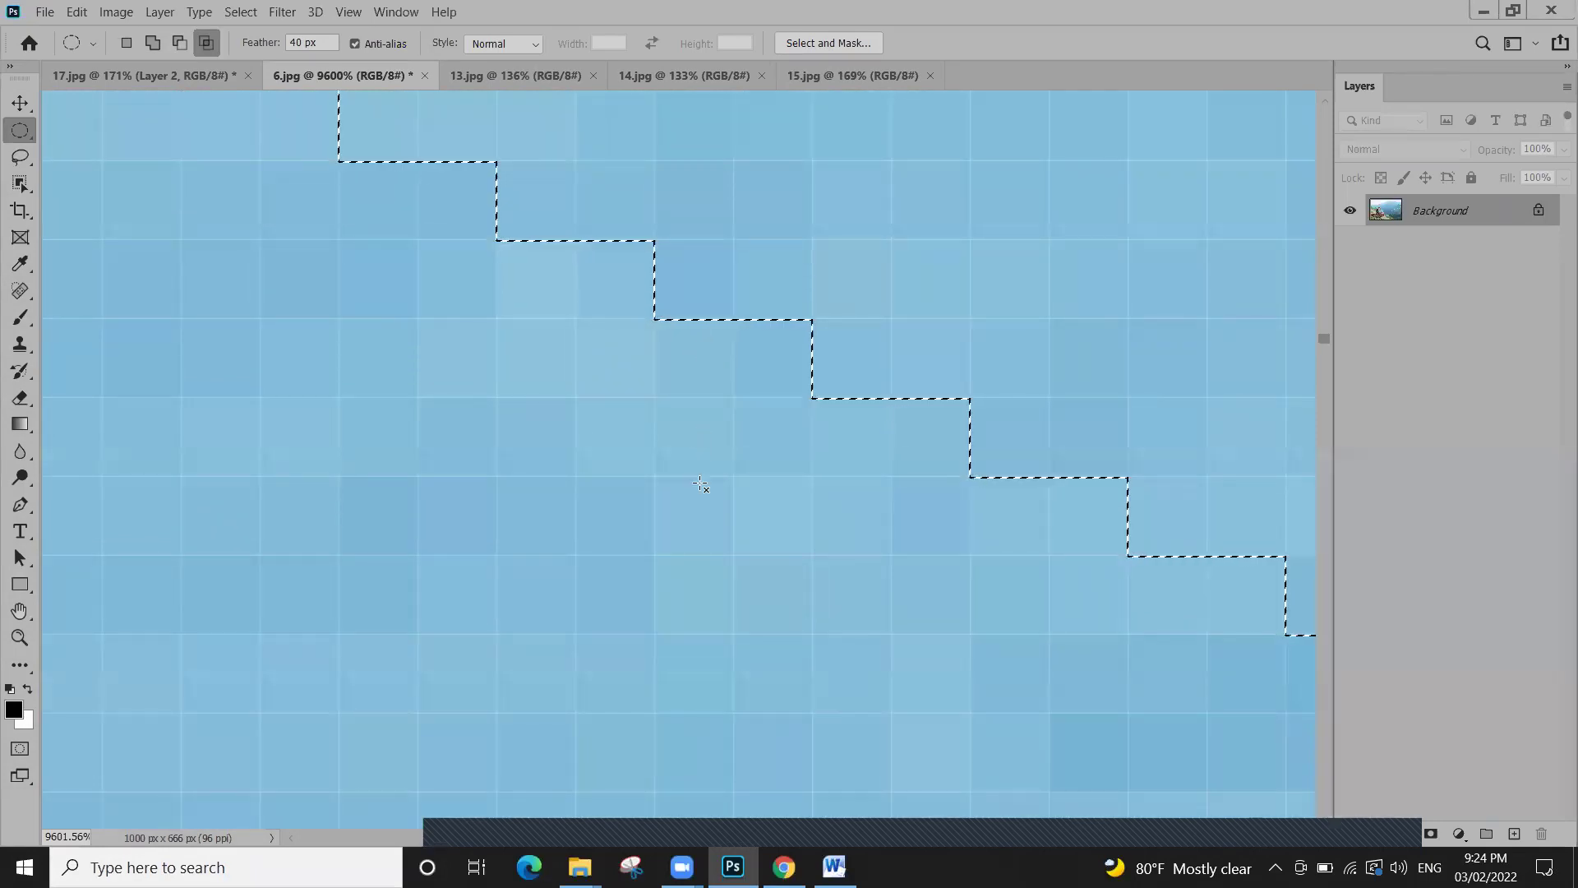
scroll(681, 468, "down", 5)
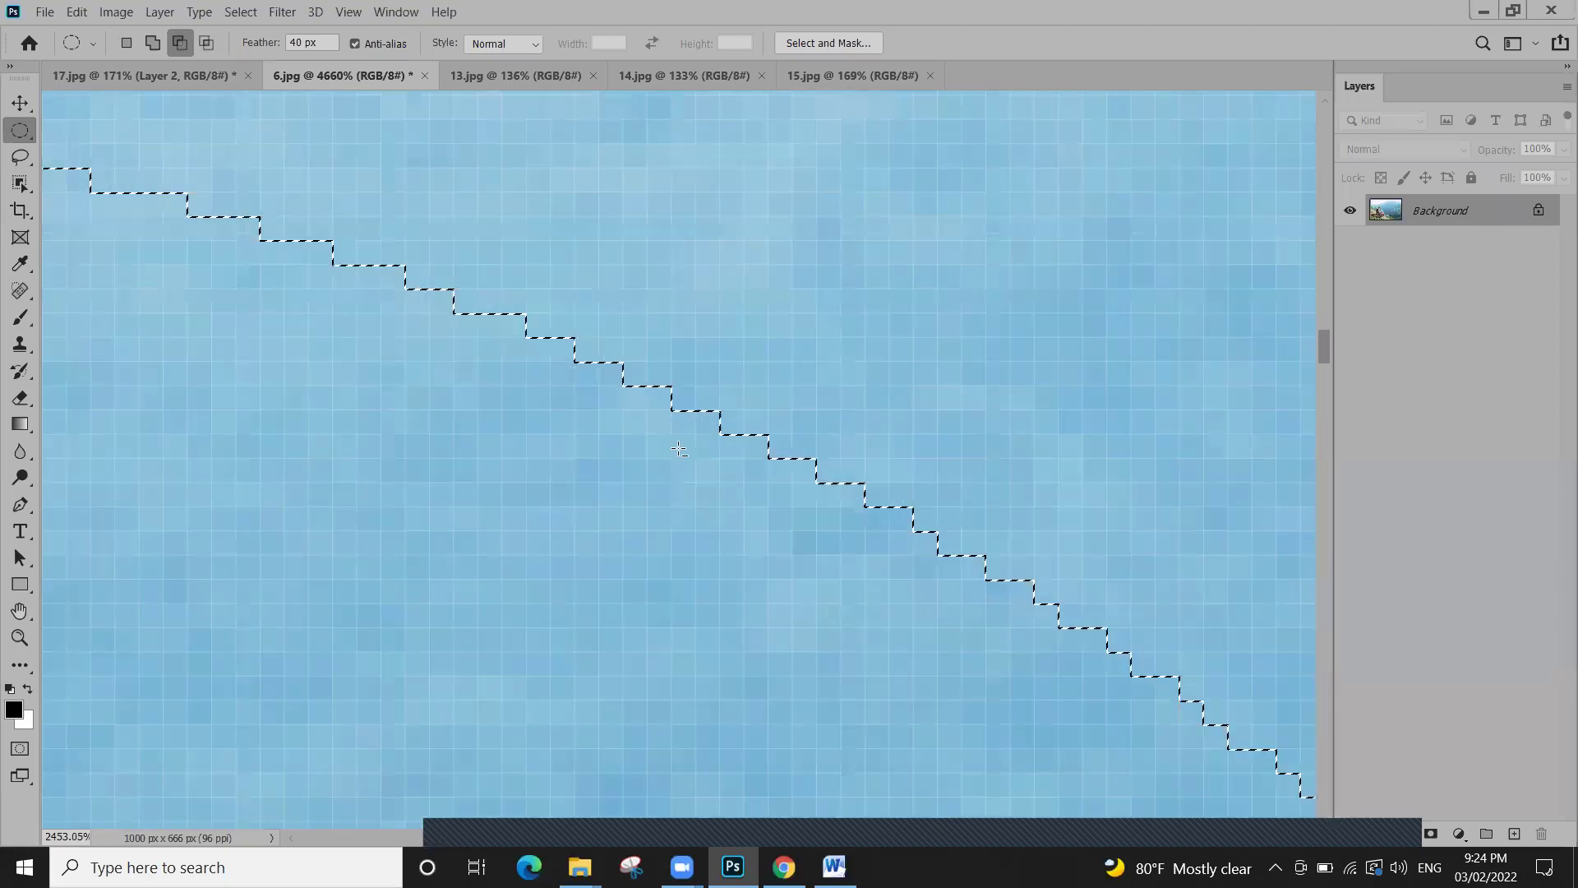
scroll(679, 449, "down", 10)
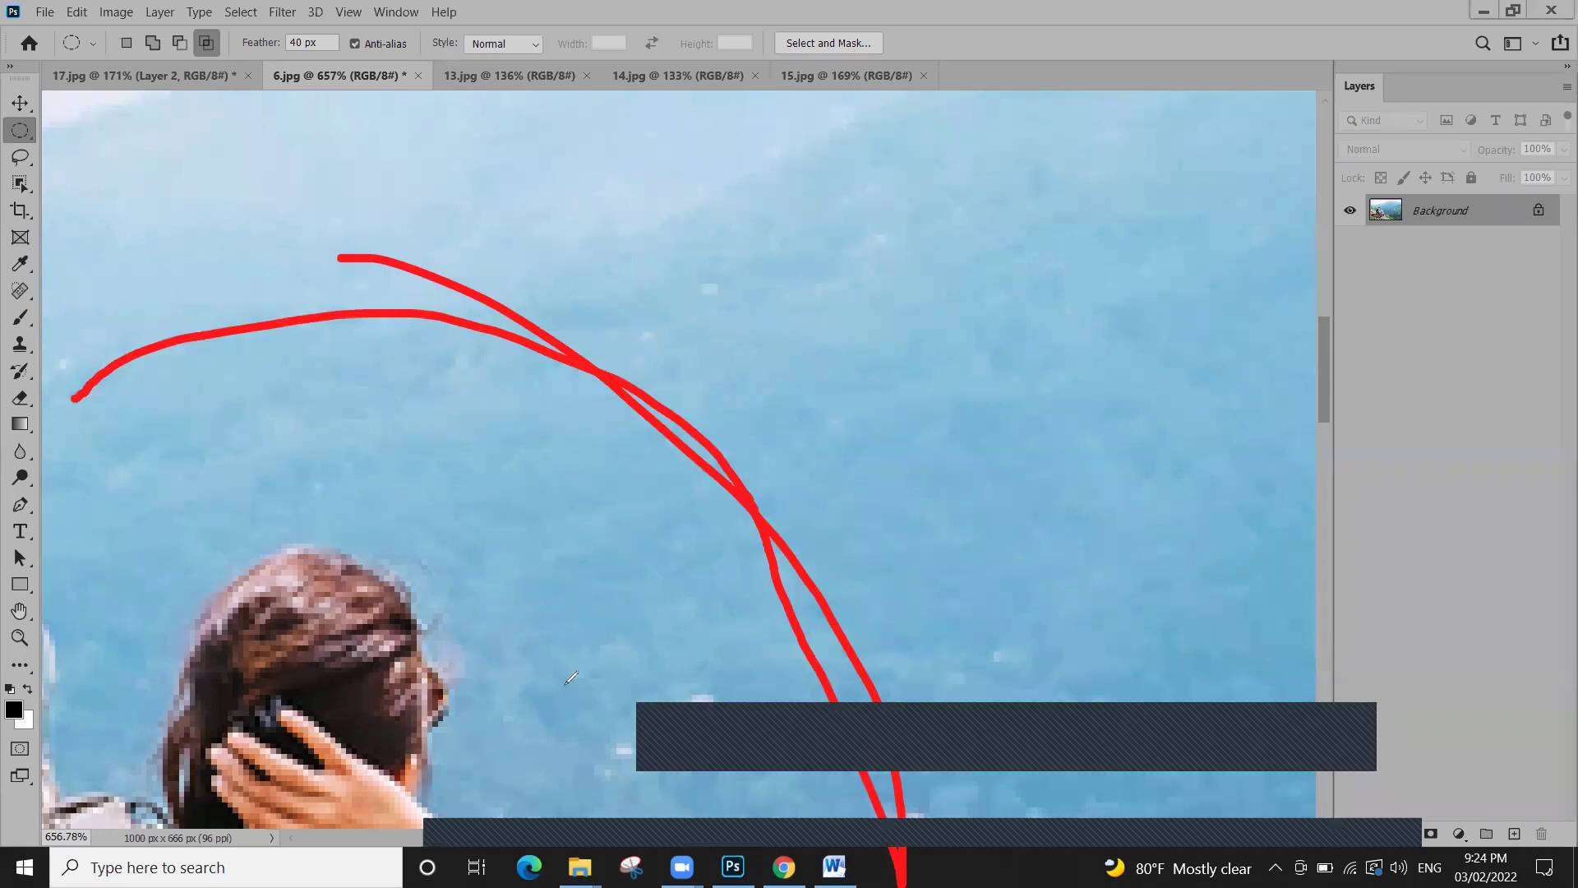
Annotate the feather zone on screen with a dashed line and hatching between the inner and outer red curves
left_click(436, 554)
left_click_drag(470, 513, 625, 409)
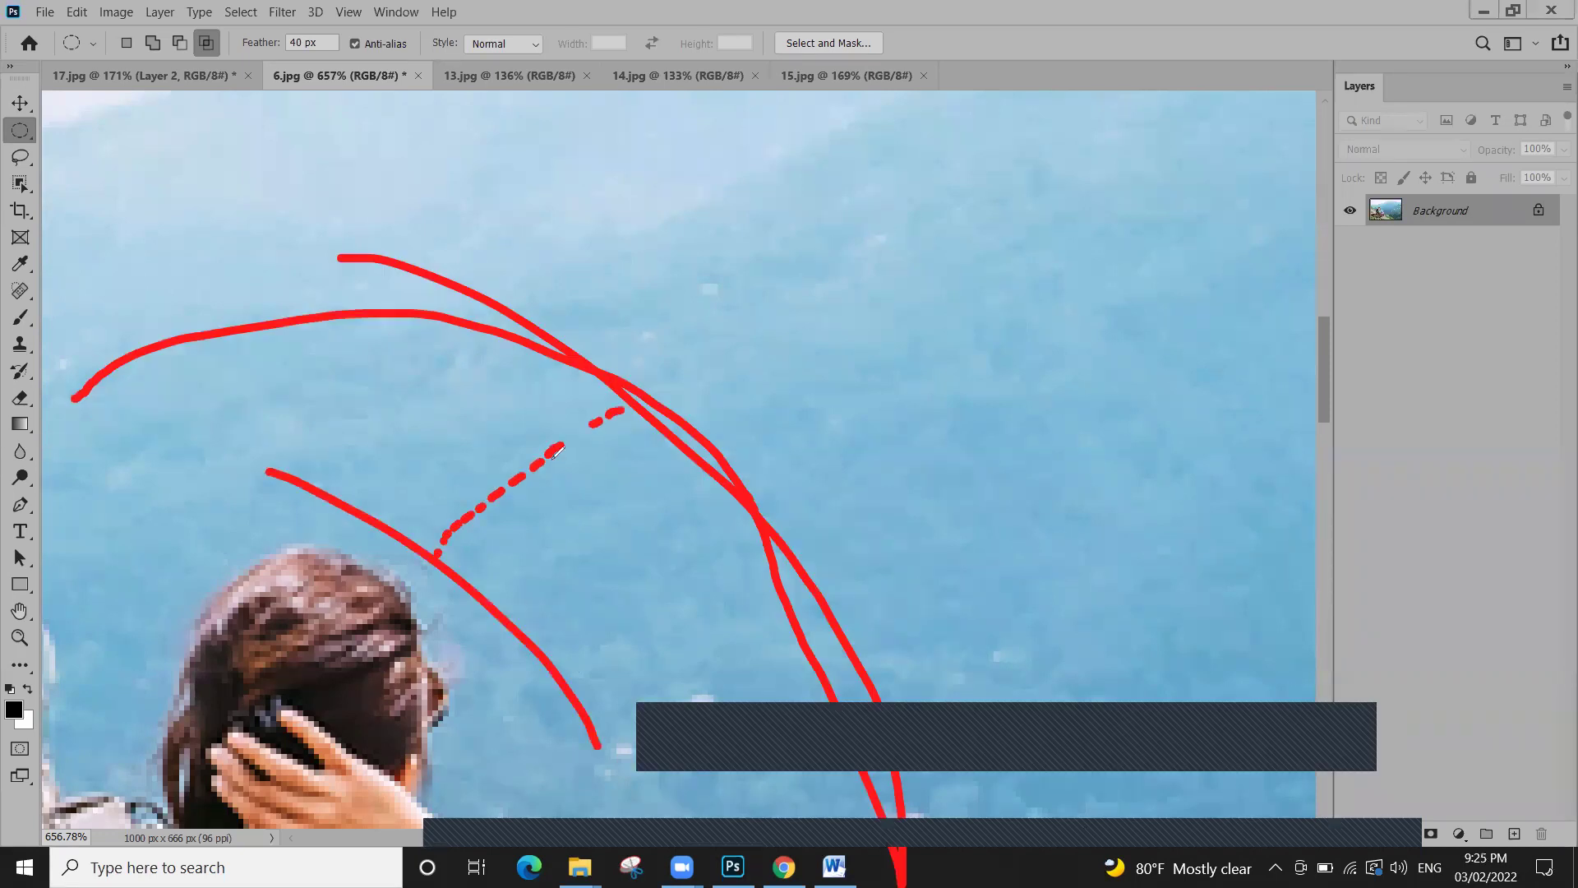
left_click(435, 552)
mouse_move(438, 546)
left_mouse_down()
mouse_move(443, 529)
mouse_move(527, 509)
mouse_move(671, 522)
left_mouse_up()
mouse_move(585, 388)
left_mouse_down()
mouse_move(670, 448)
mouse_move(600, 402)
mouse_move(641, 436)
mouse_move(631, 405)
left_mouse_up()
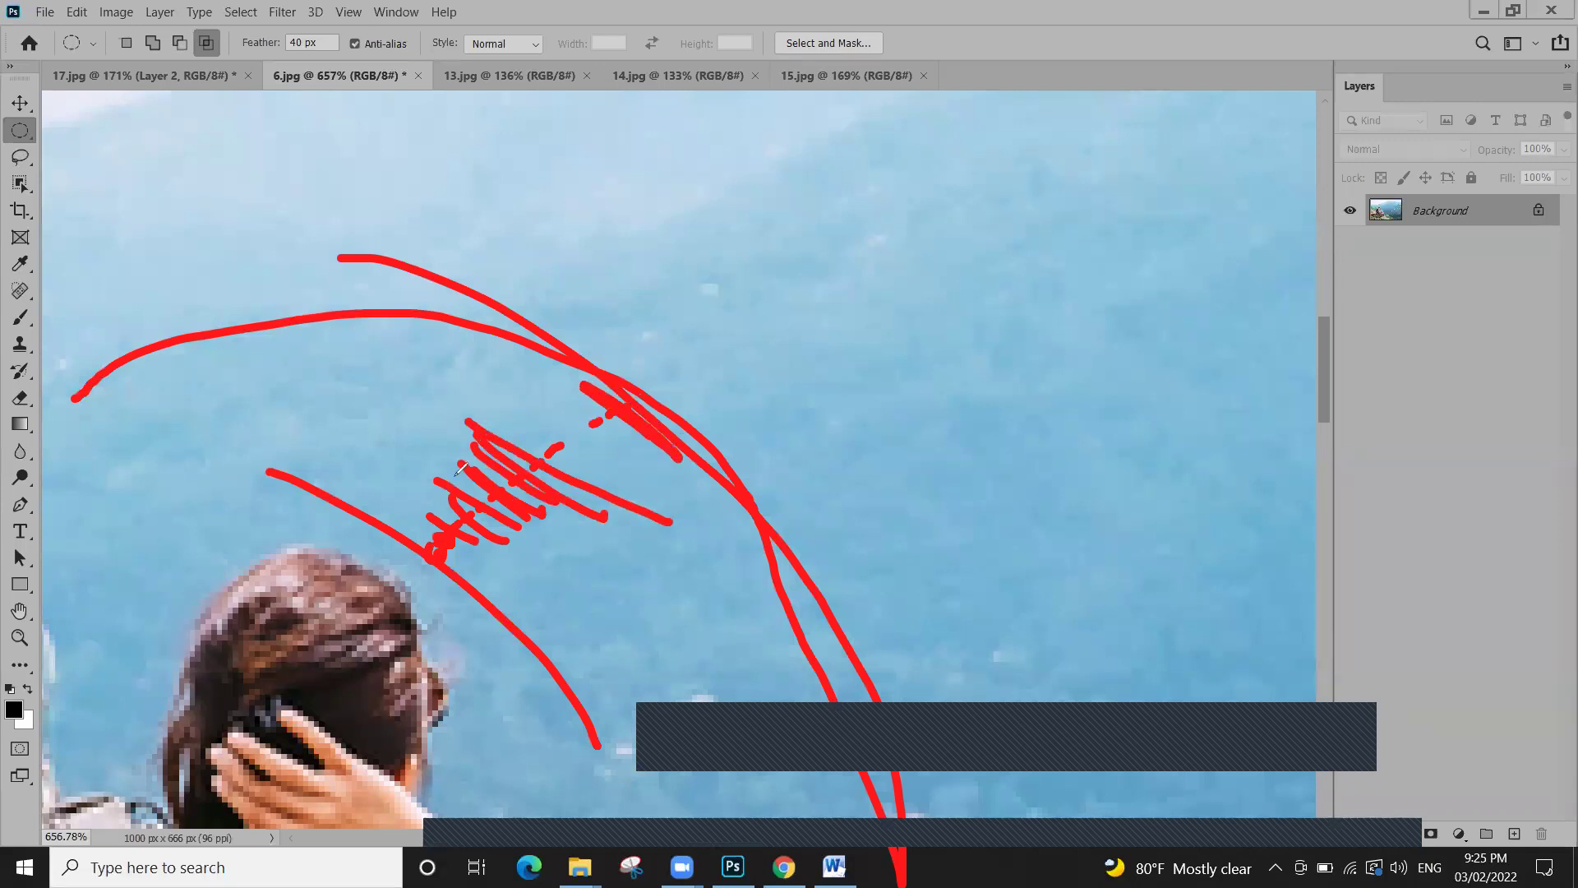
Add a leader line from the annotated feather zone and handwrite the underlined label "40px" beside it
mouse_move(392, 506)
left_mouse_down()
mouse_move(621, 375)
mouse_move(435, 518)
left_mouse_up()
left_click_drag(684, 401, 896, 291)
mouse_move(913, 358)
left_mouse_down()
mouse_move(890, 287)
mouse_move(890, 403)
left_mouse_up()
mouse_move(932, 309)
left_mouse_down()
mouse_move(911, 328)
mouse_move(931, 305)
mouse_move(999, 485)
left_mouse_up()
left_click_drag(996, 294, 954, 374)
left_click_drag(1062, 311, 1149, 355)
left_click_drag(908, 418, 1181, 418)
Extend the hatching strokes across the feather band, and clear all the red annotations from the screen
left_click_drag(917, 481, 621, 555)
mouse_move(768, 563)
left_mouse_down()
mouse_move(610, 630)
mouse_move(473, 606)
left_mouse_up()
left_click_drag(666, 492, 439, 614)
left_click_drag(715, 526, 489, 604)
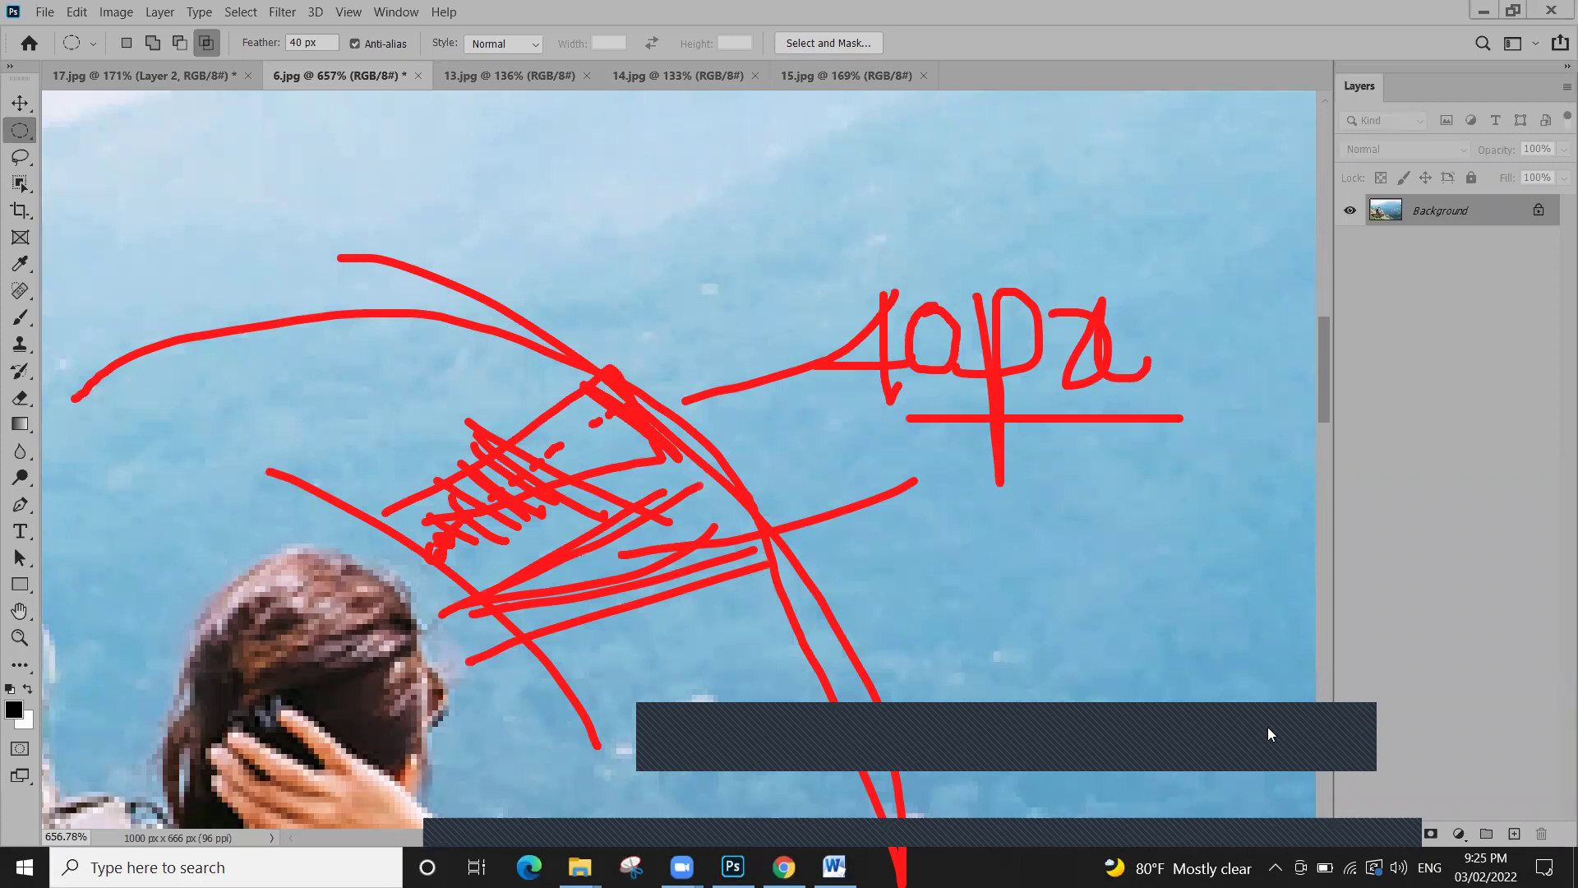
left_click(1284, 757)
left_click(1367, 723)
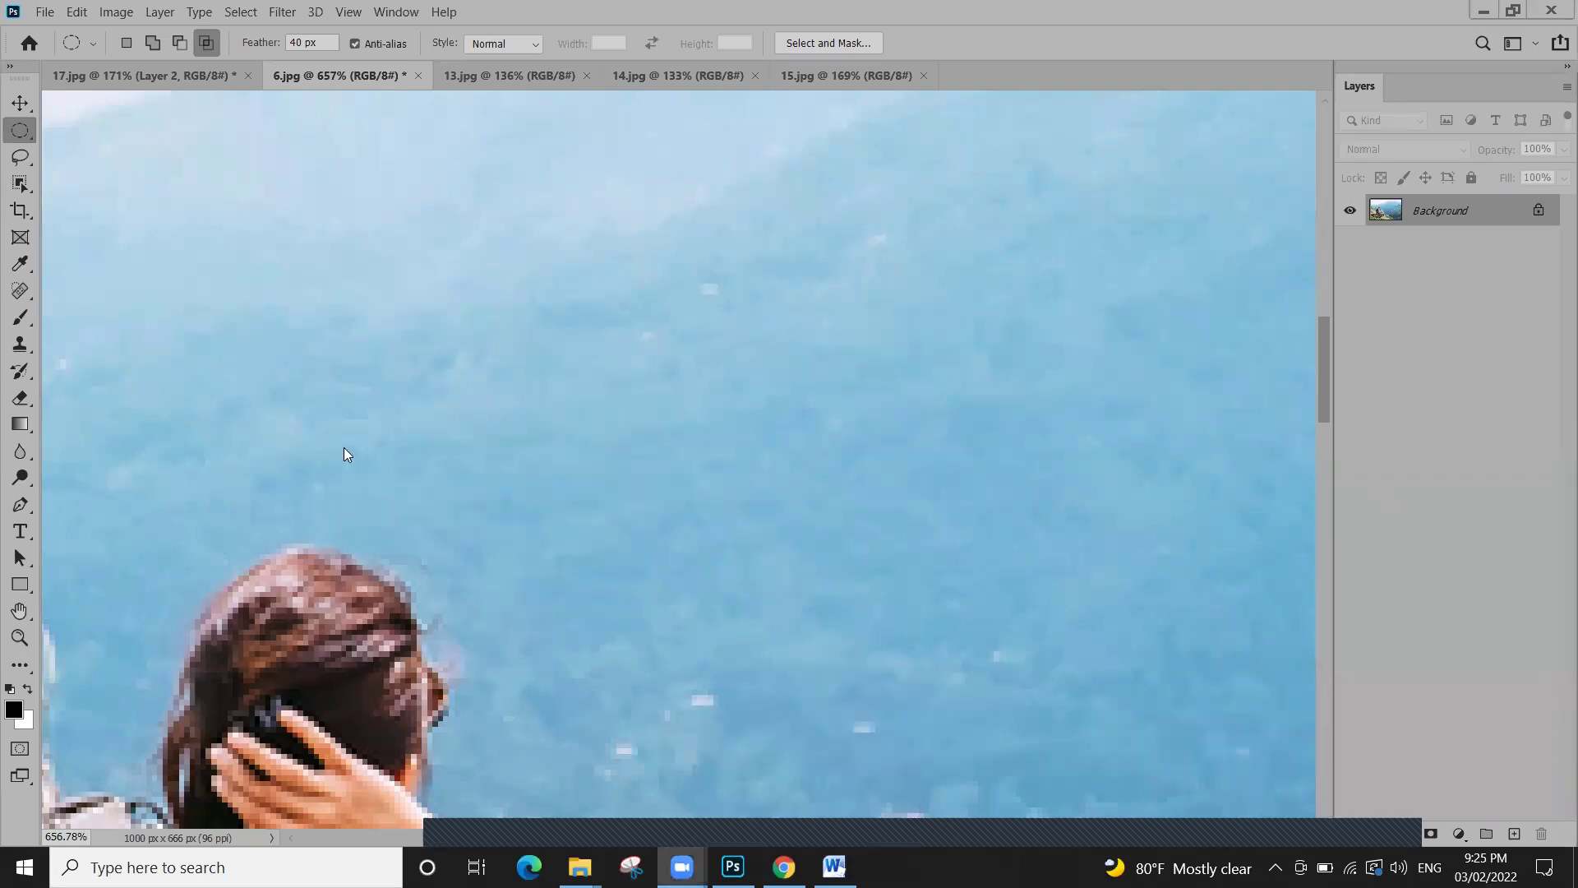
In 17.jpg, move the sharp-edged circular cut-out off the tree trunk so it overlaps the middle feathered cut-out from behind
left_click(166, 79)
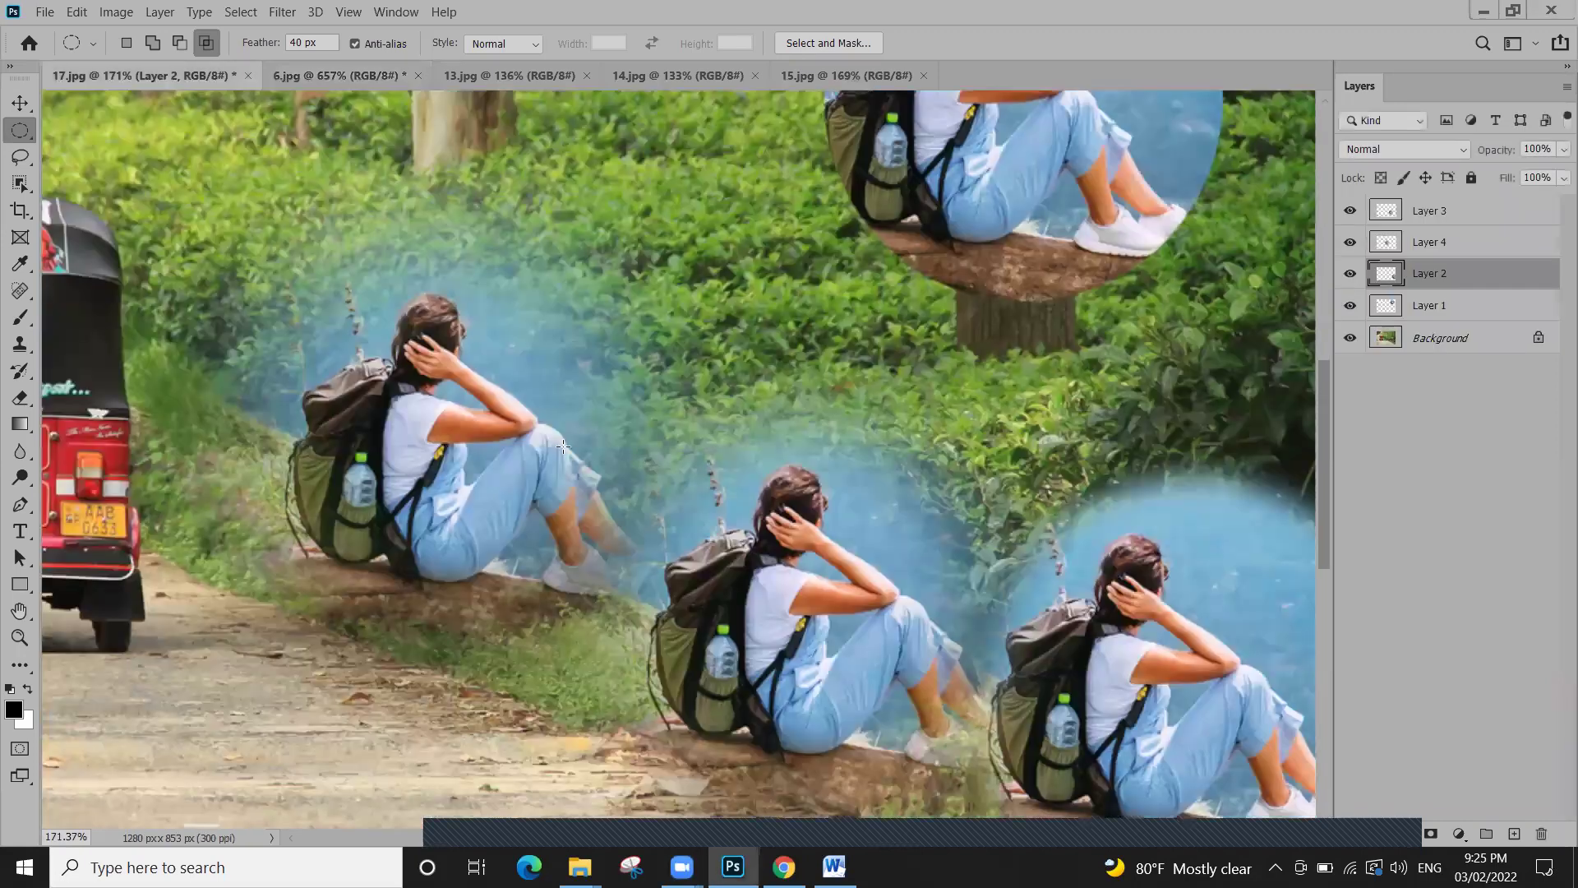
scroll(563, 398, "up", 3)
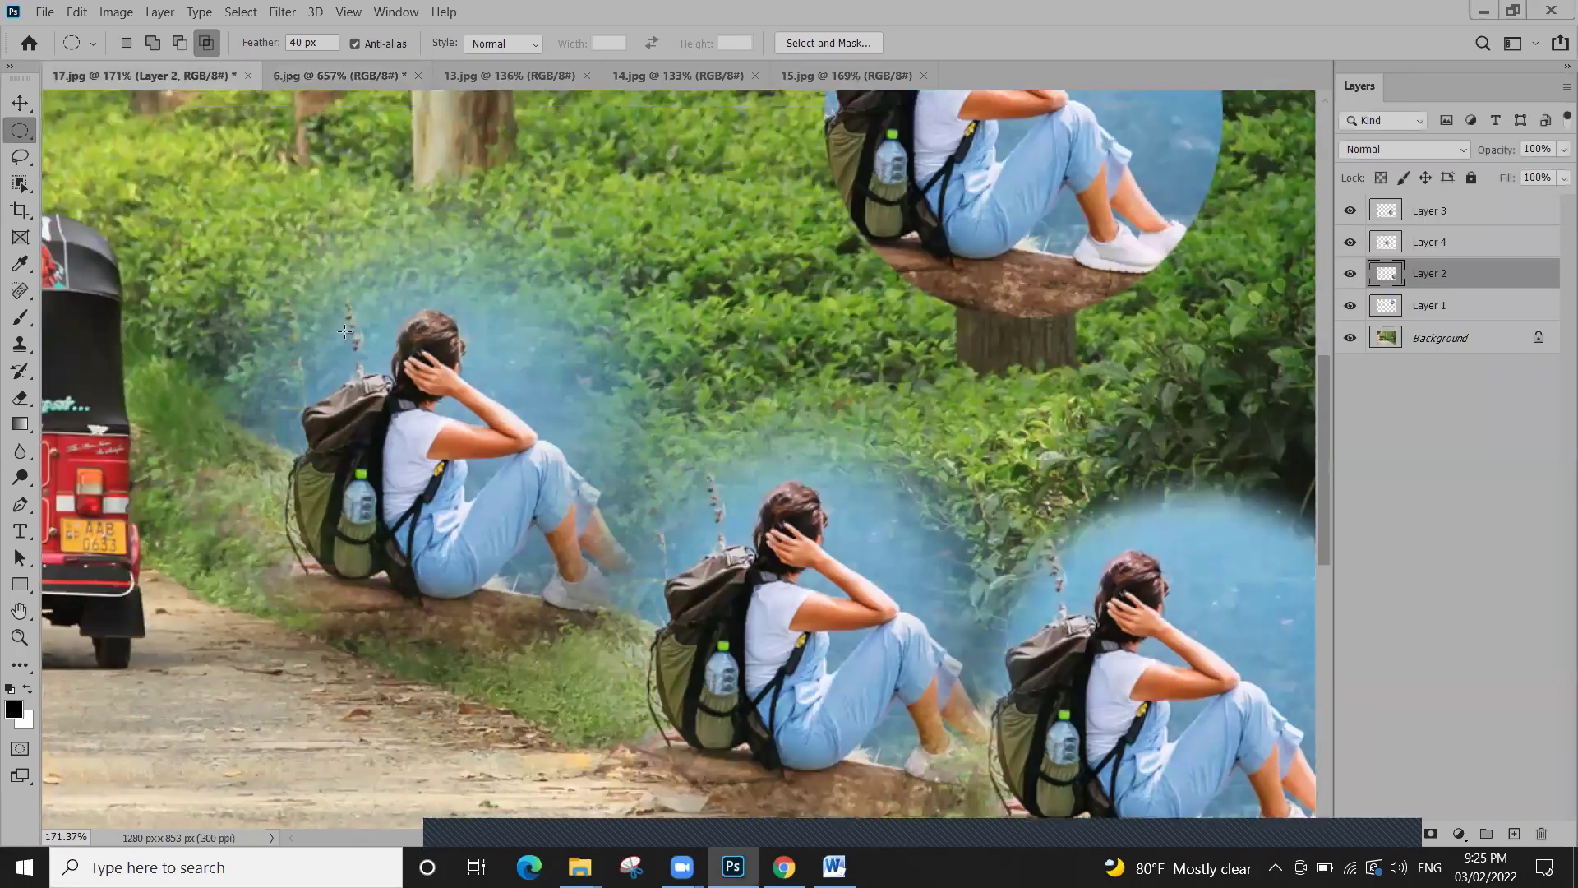
key("v")
left_click(951, 386)
left_click_drag(952, 385, 901, 533)
left_click_drag(1111, 328, 956, 303)
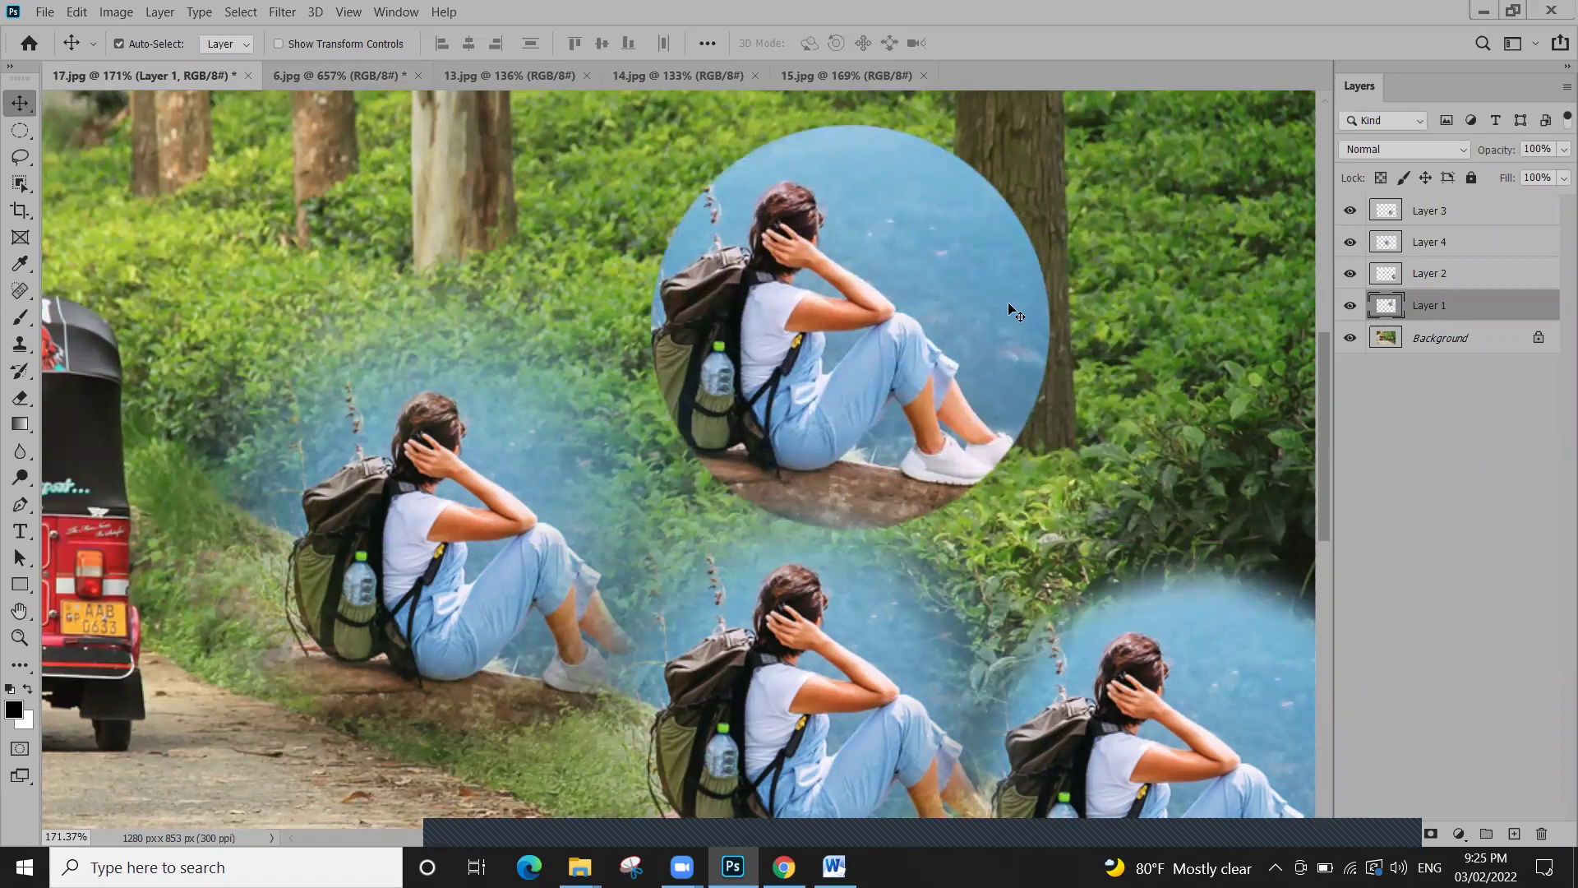
left_click_drag(920, 313, 870, 568)
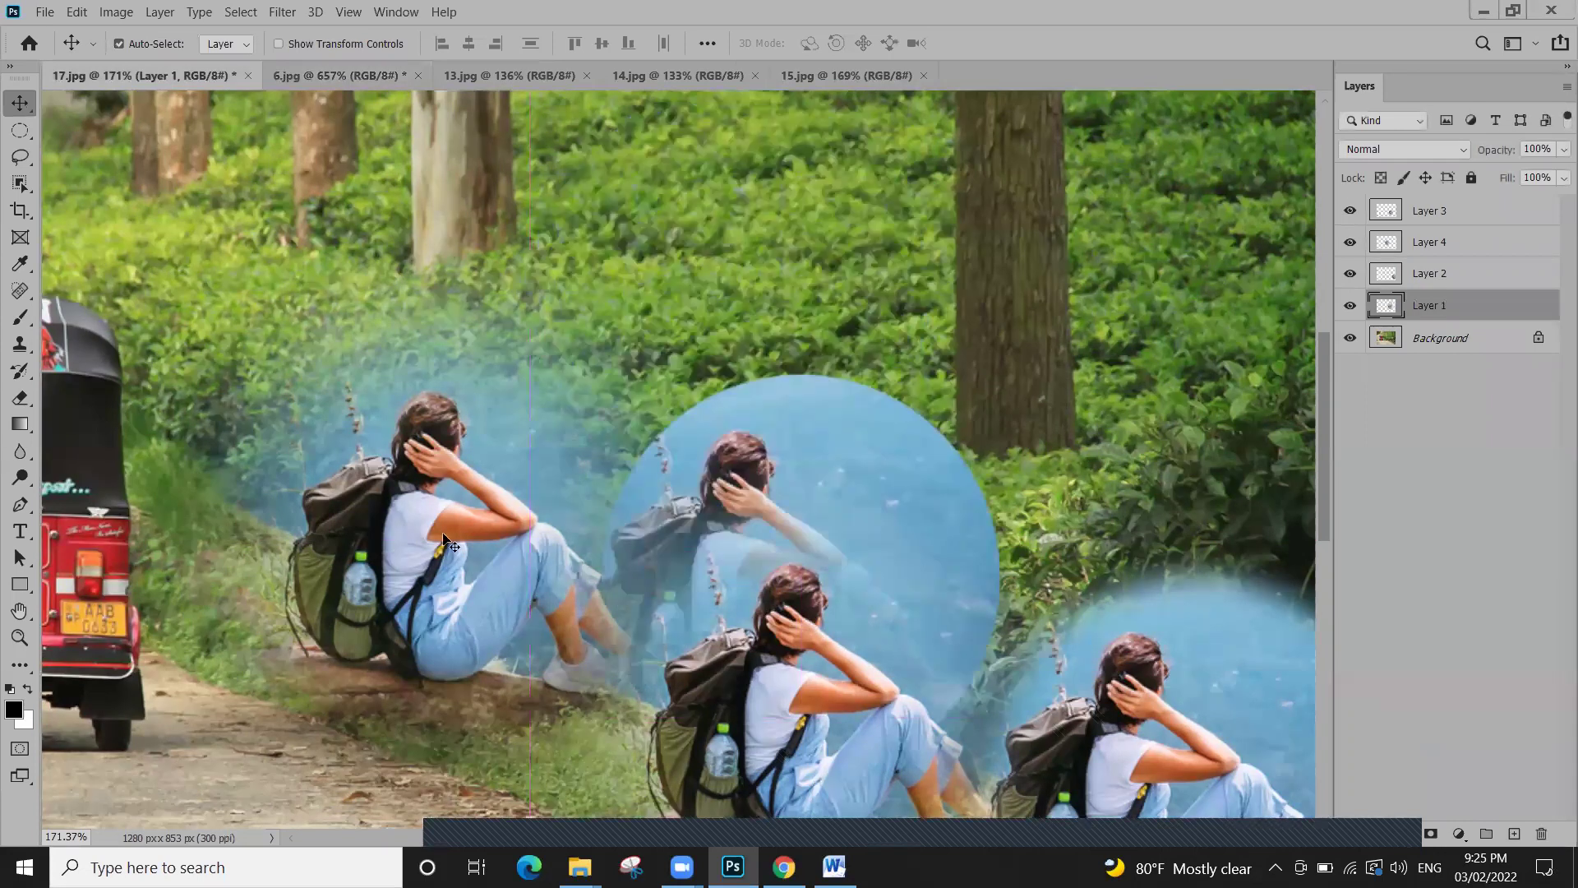
Reposition the 40 px and sharp-edged cut-outs over the tea bushes, placing the sharp-edged circle back in front of the large tree trunk
left_click_drag(435, 514, 491, 374)
left_click_drag(712, 304, 830, 313)
left_click_drag(915, 266, 438, 406)
left_click_drag(891, 427, 751, 543)
left_click(832, 405)
left_click_drag(831, 407, 965, 245)
Shift the middle feathered cut-out toward the road and settle the 40 px cut-out on the verge beside the tuk-tuk
scroll(629, 703, "down", 2)
left_click_drag(629, 703, 674, 608)
left_click_drag(419, 296, 501, 329)
scroll(370, 141, "up", 2)
scroll(367, 139, "up", 1)
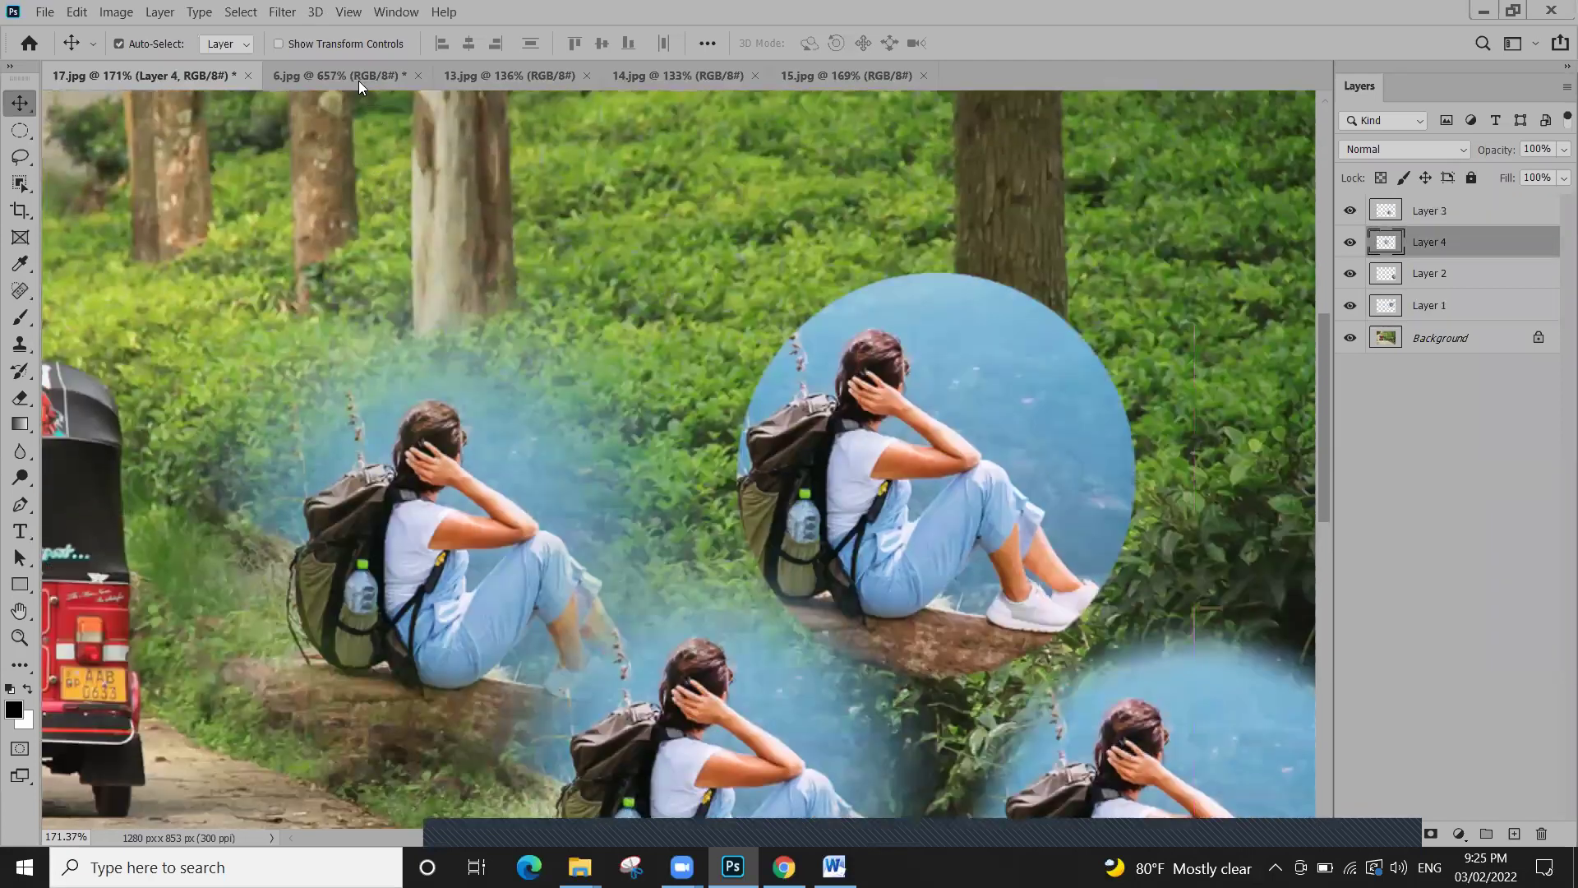
scroll(763, 327, "down", 5)
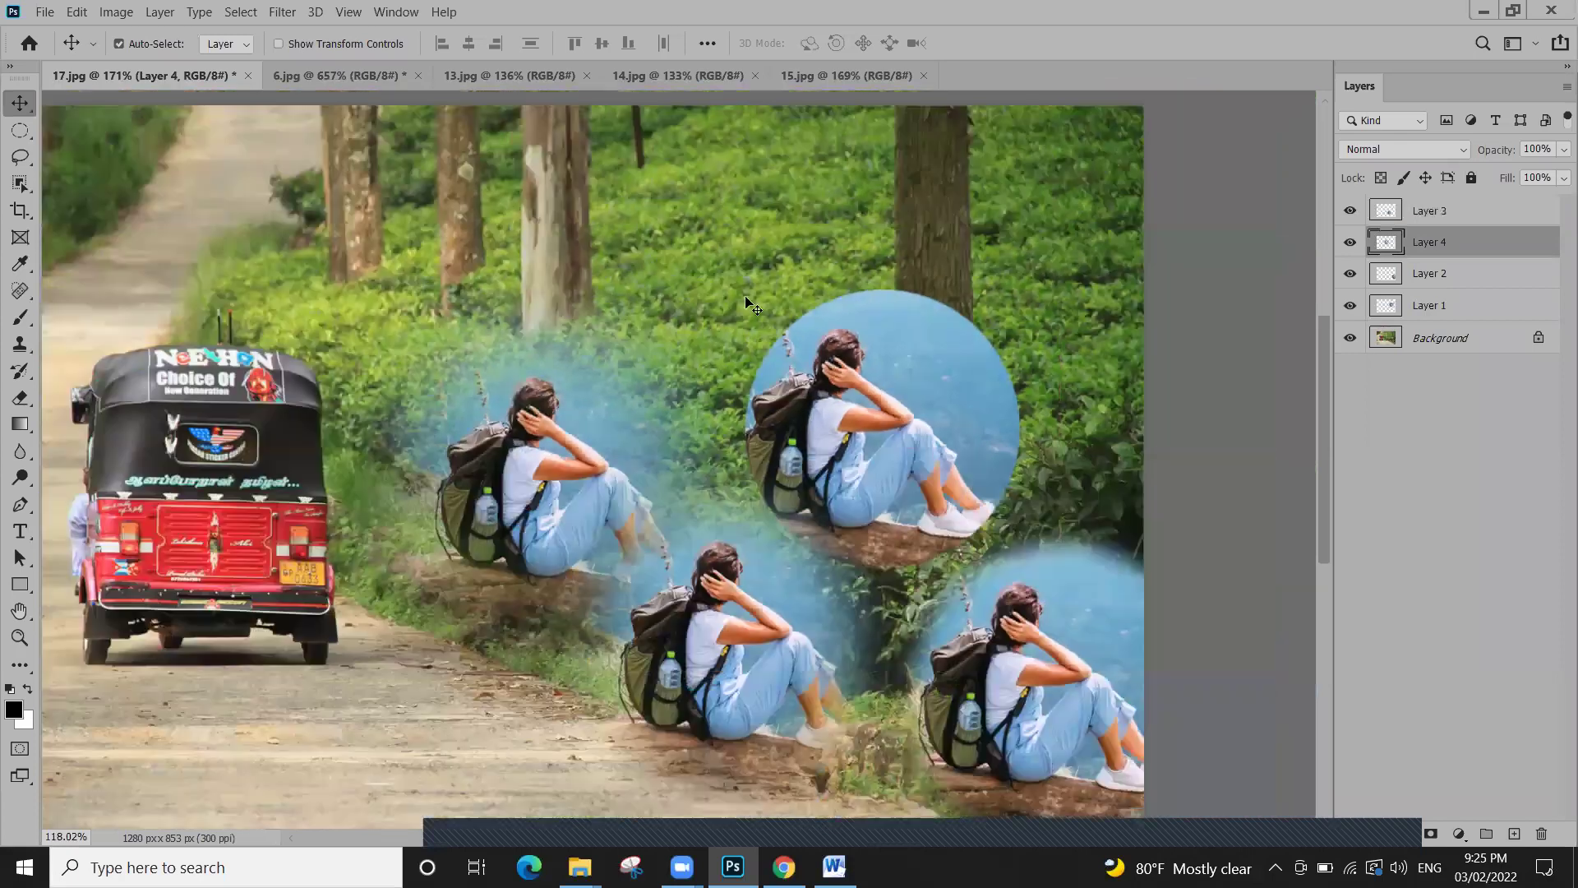
Switch to 6.jpg, clear its selection, and set the Elliptical Marquee feather to 0 px
left_click(397, 82)
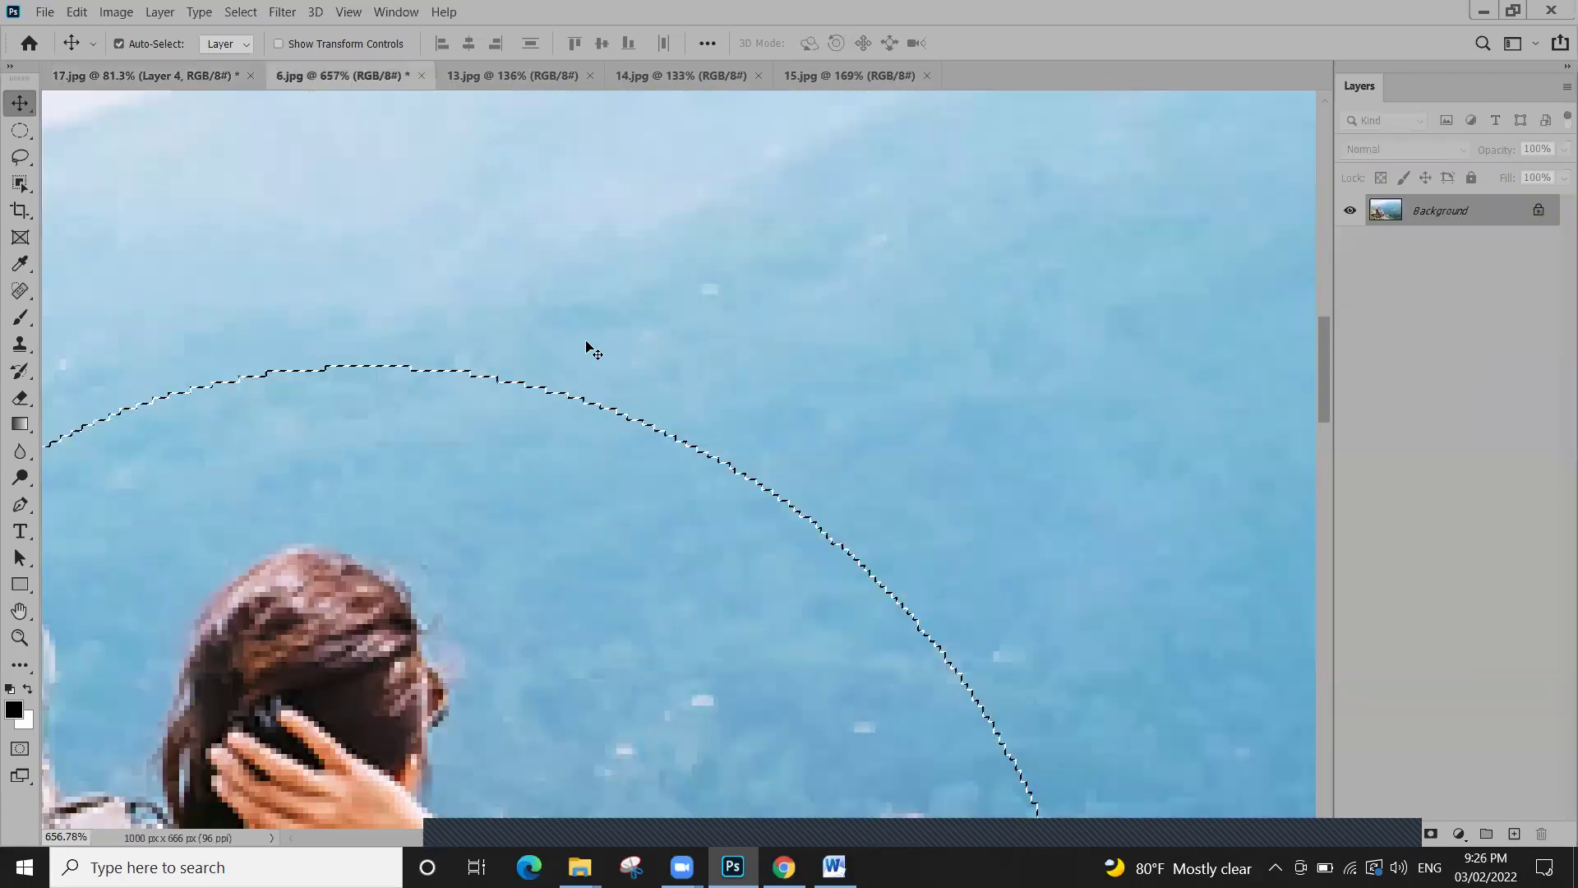
key("ctrl+0")
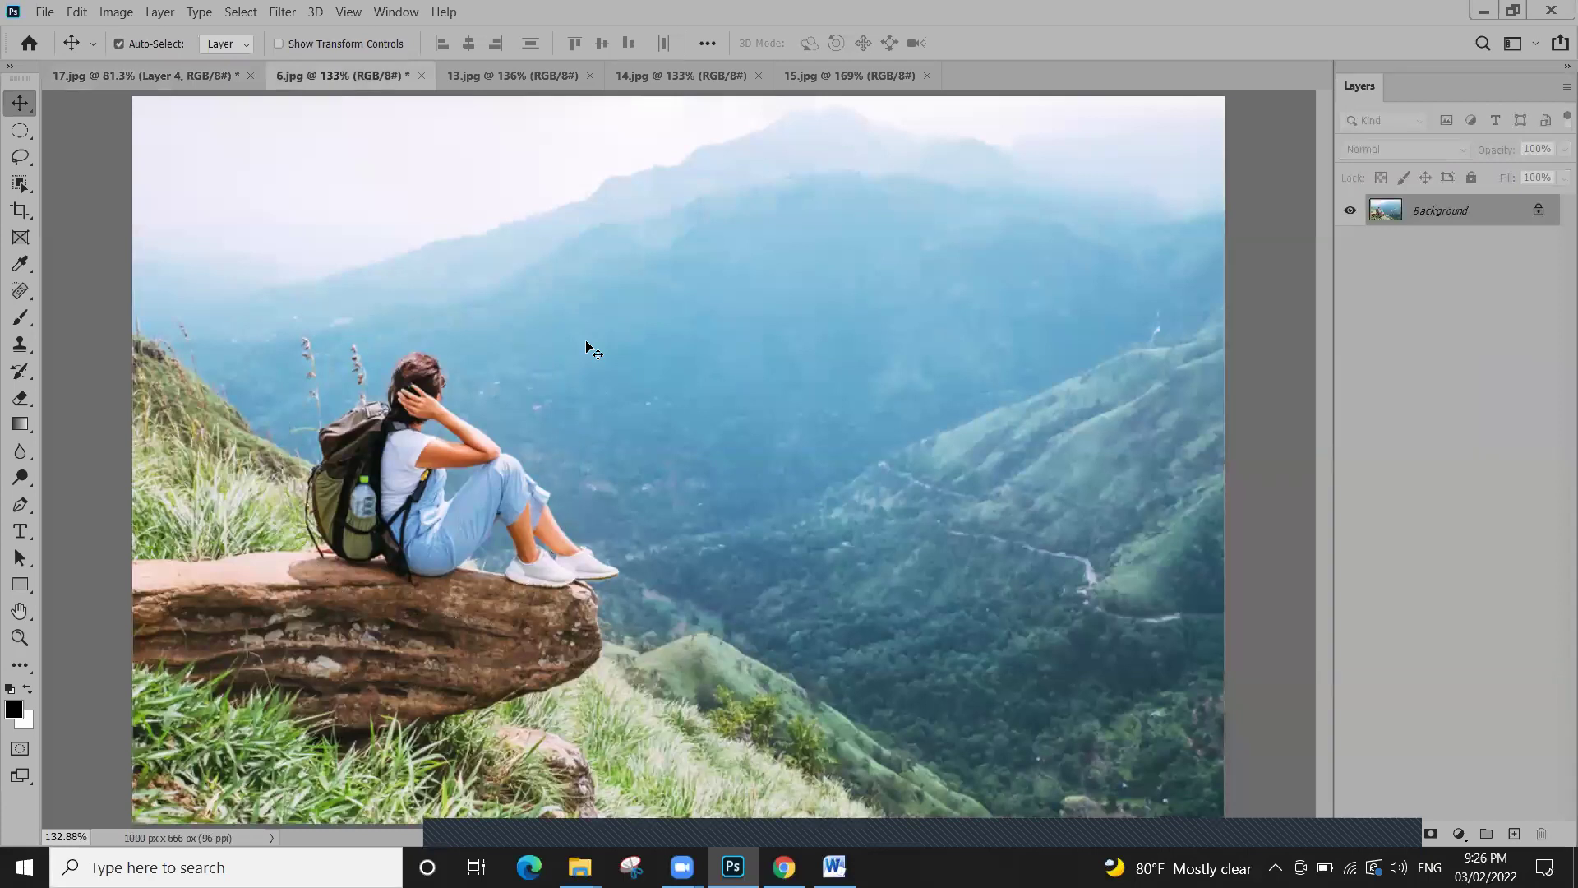
left_click(13, 135)
left_click_drag(329, 40, 225, 38)
type("0")
key("Return")
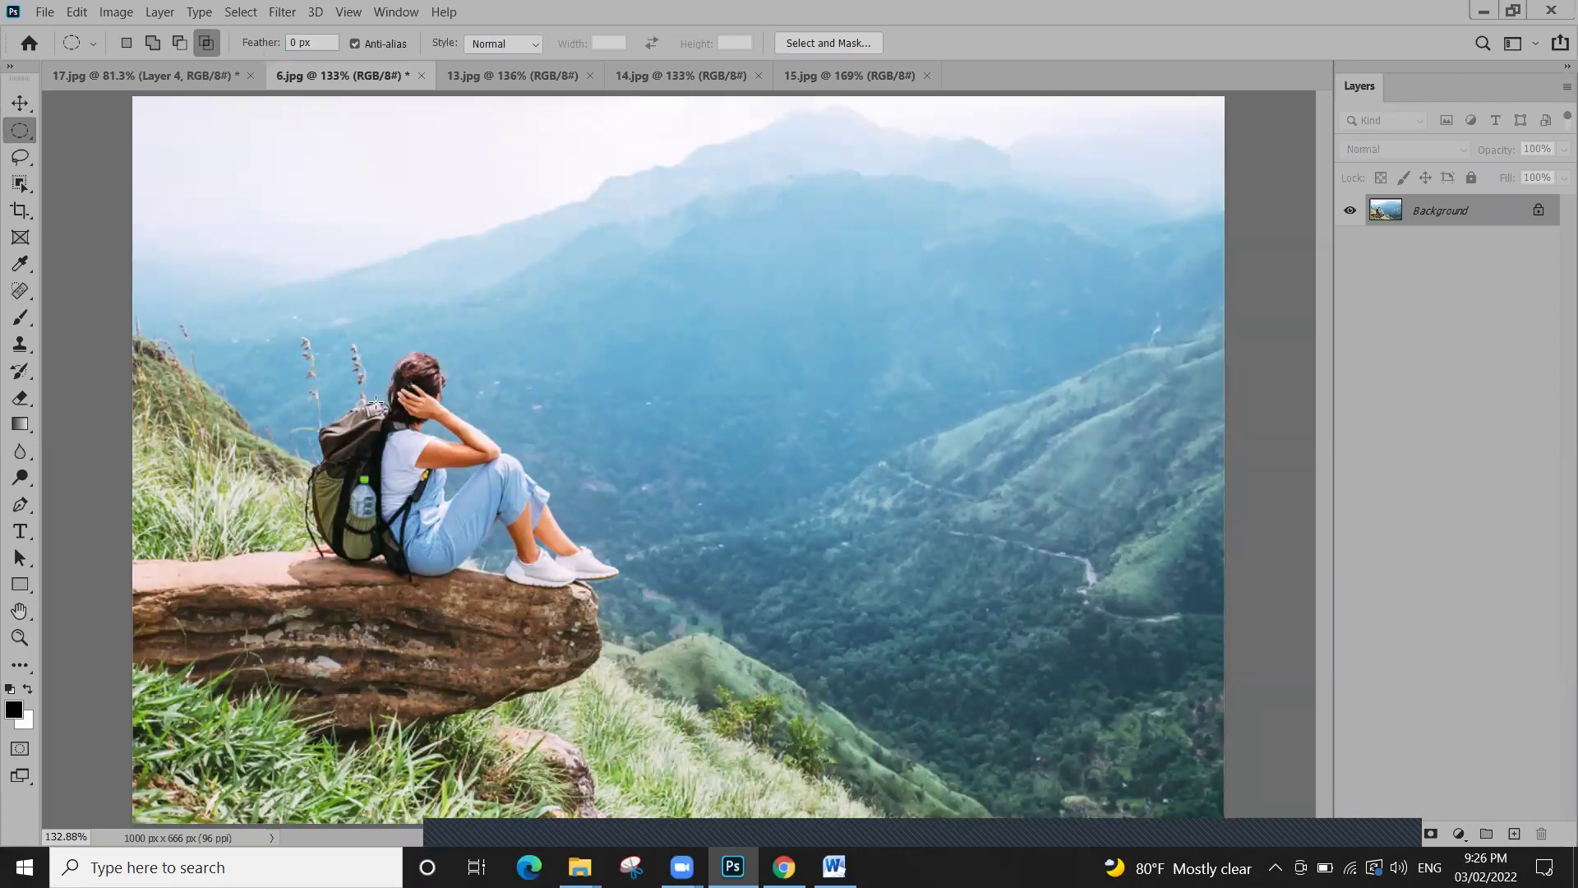
Draw a sharp-edged circular selection around the seated woman and her backpack in 6.jpg
scroll(387, 386, "up", 5)
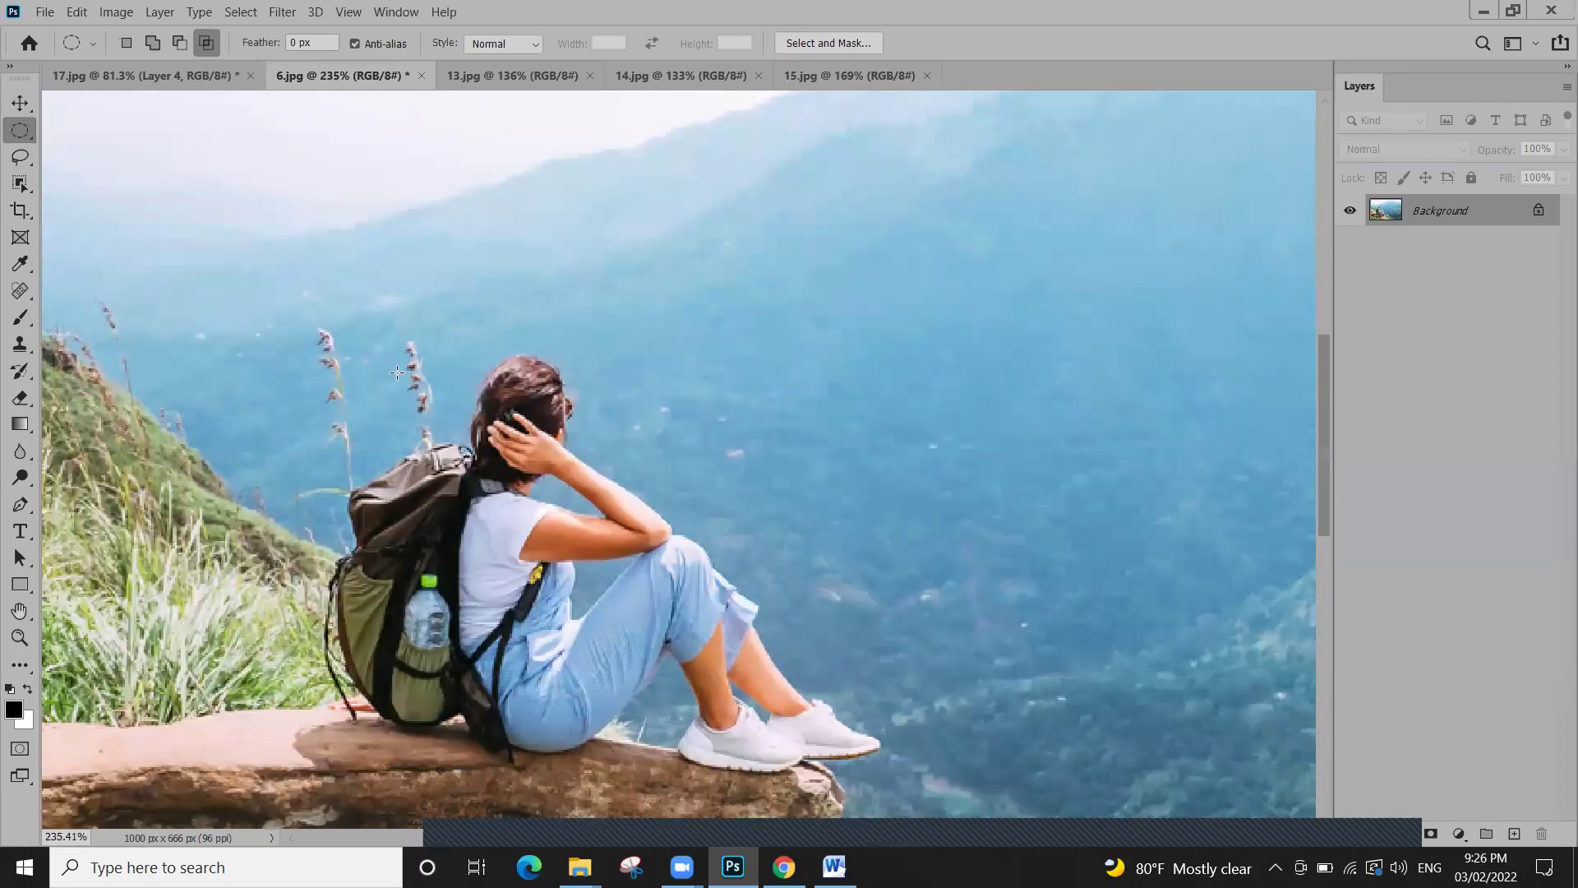
scroll(397, 373, "down", 2)
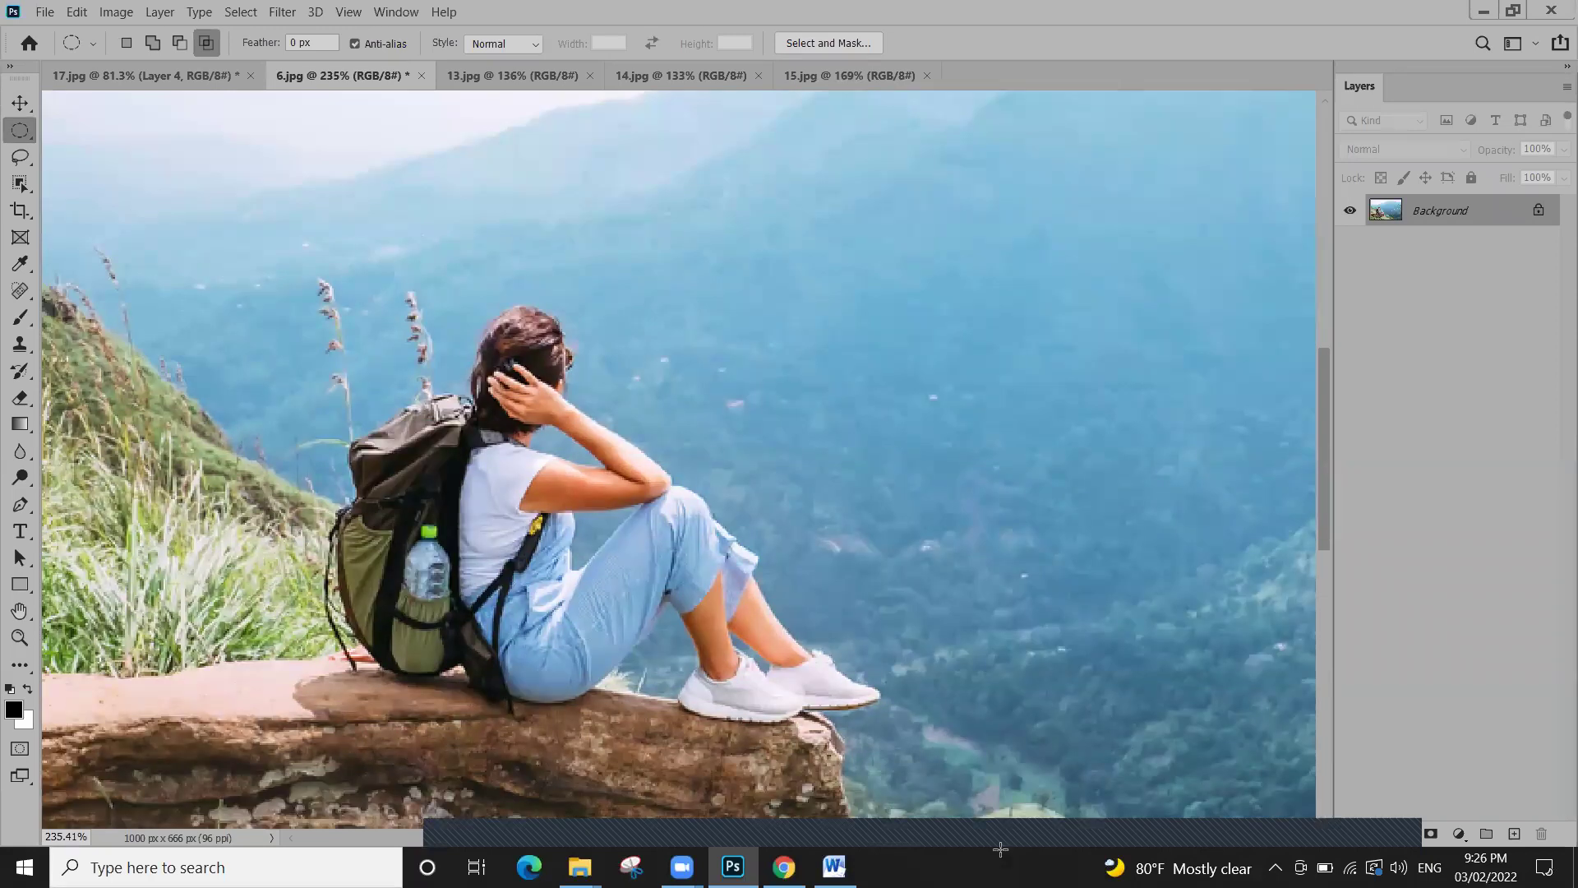
left_click_drag(400, 384, 796, 747)
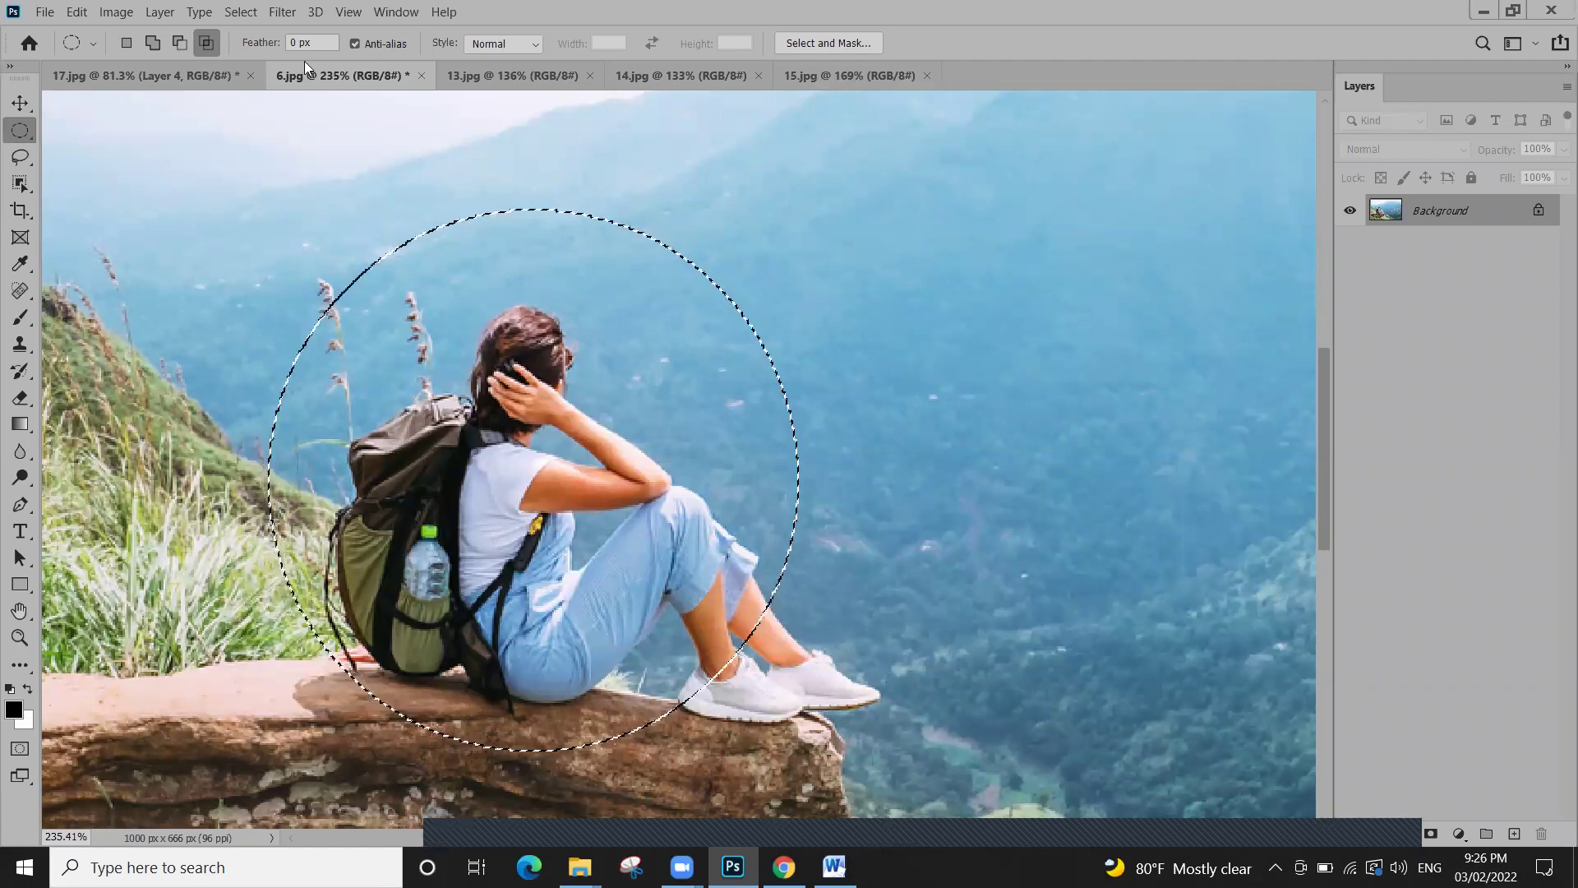
With the circular selection still active, set the Elliptical Marquee feather to 50 px
left_click(312, 41)
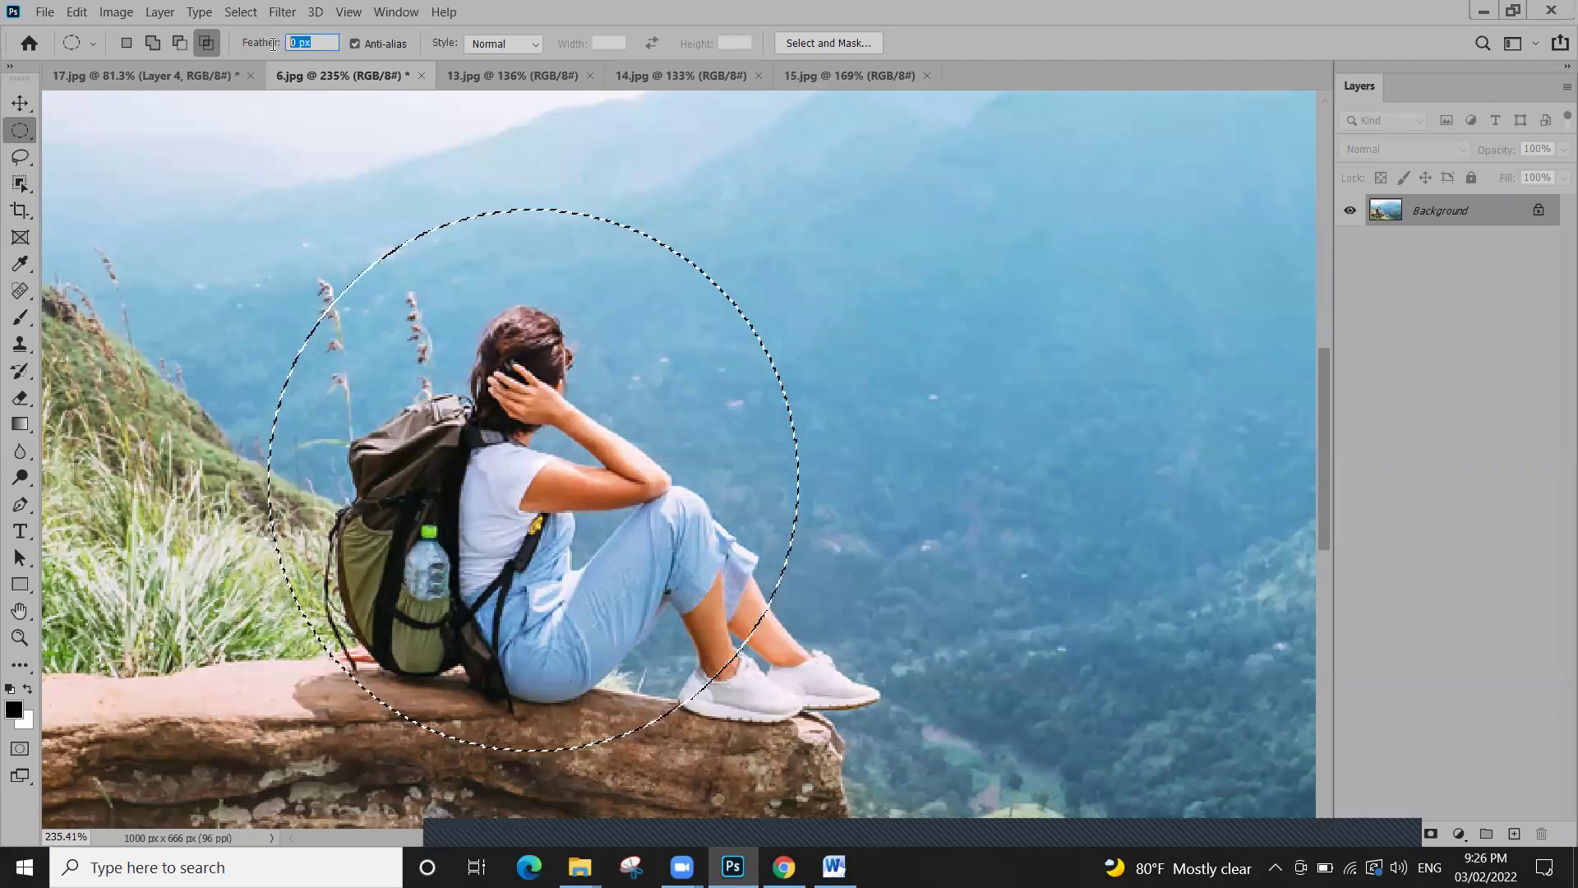
left_click_drag(312, 41, 289, 43)
type("5")
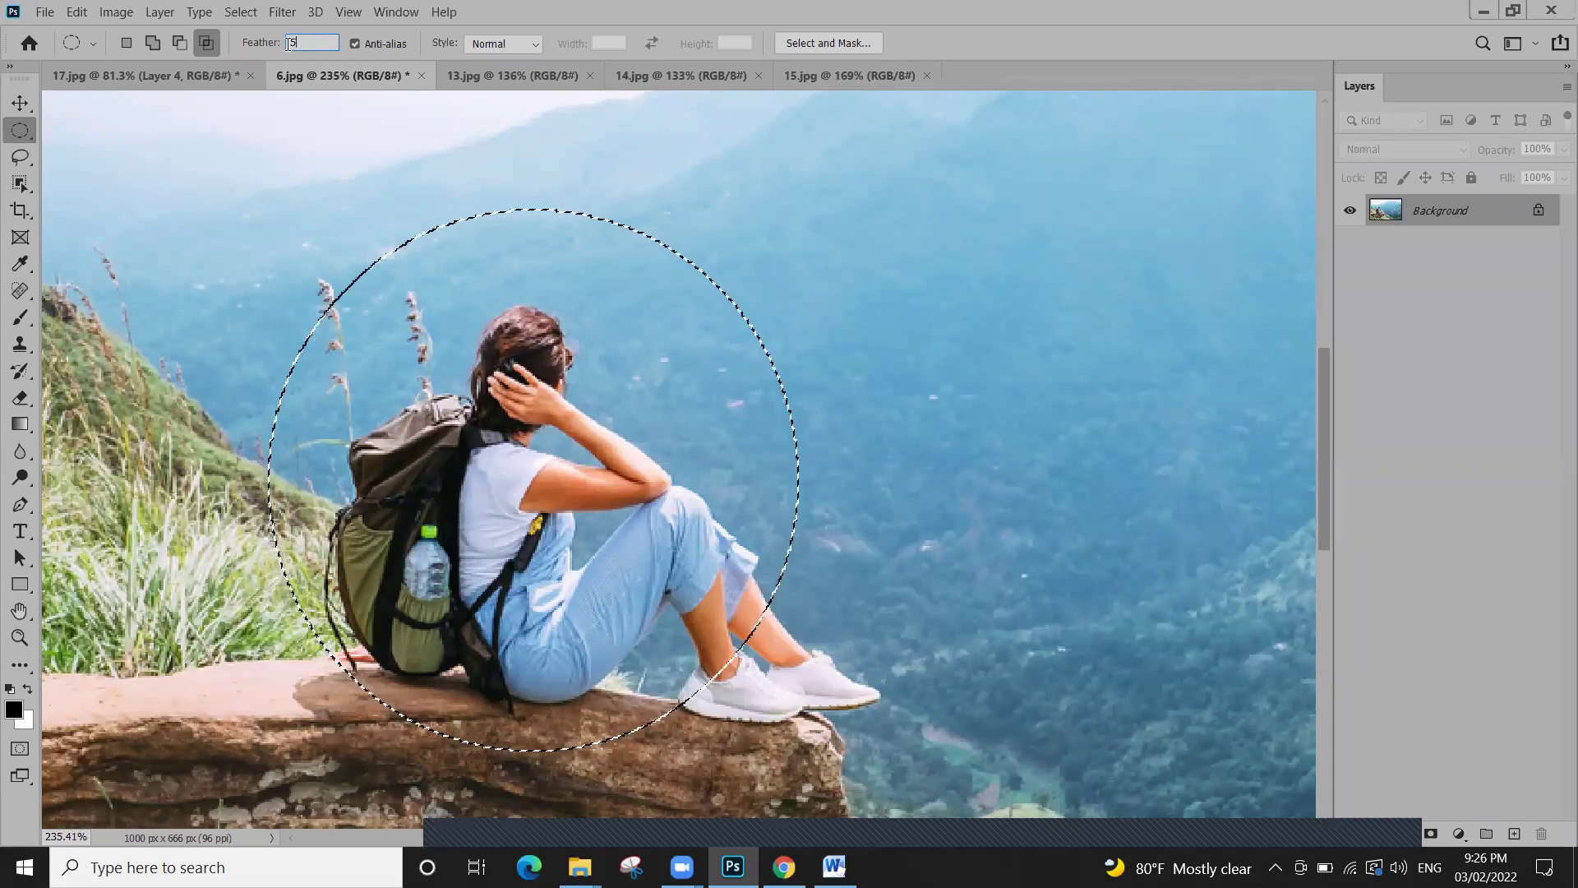
type("0")
key("Return")
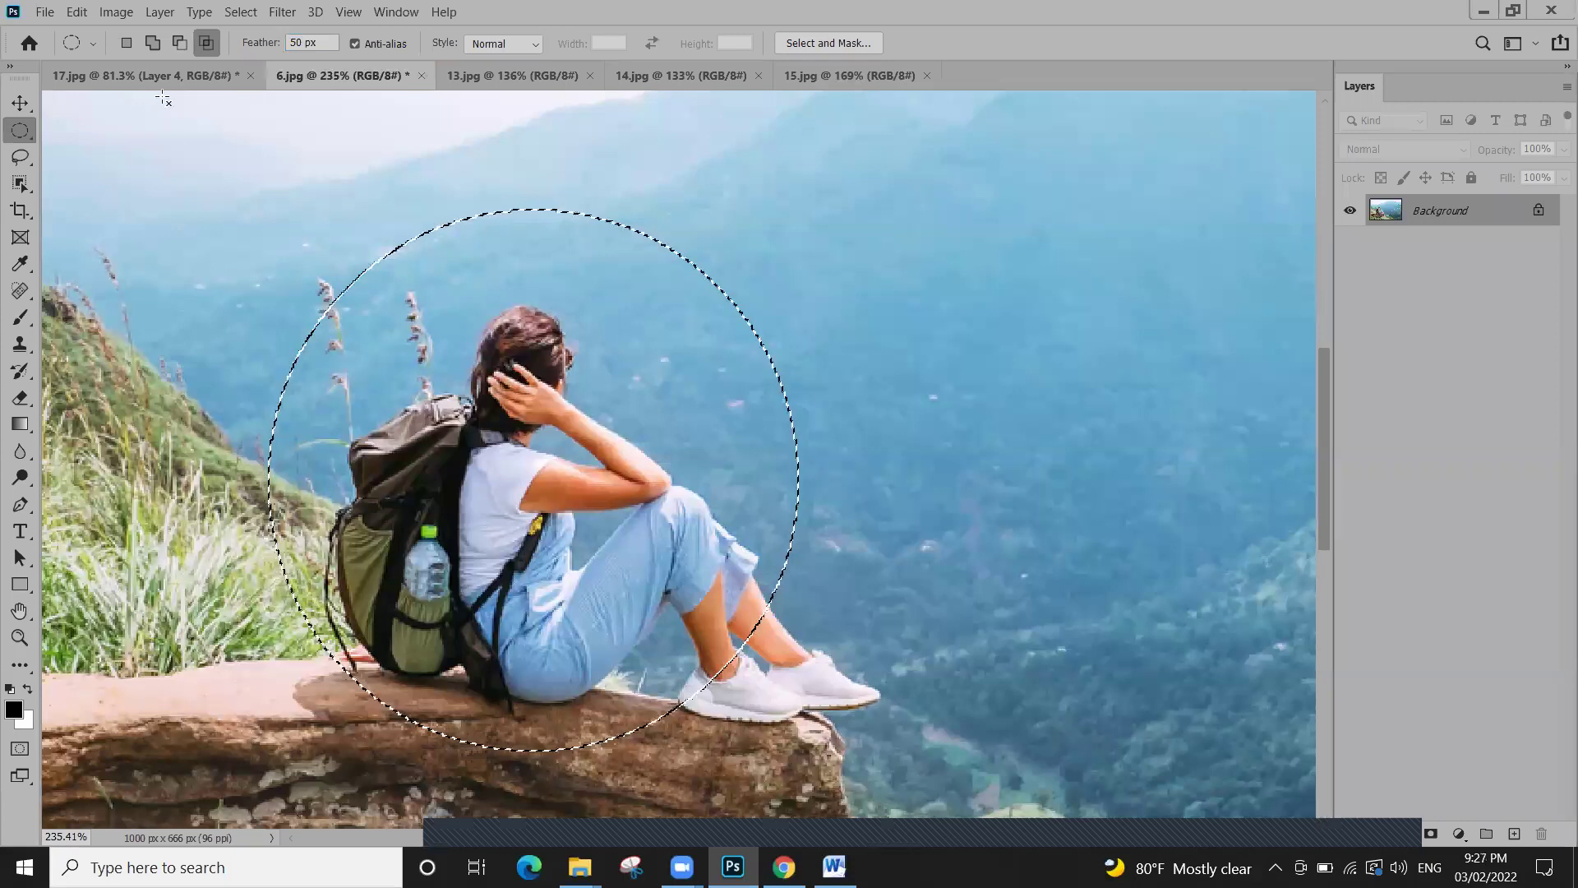
Bring the selected circle into 17.jpg and position the cut-out between the tuk-tuk and the feathered cut-out on the verge
left_click(214, 81)
key("ctrl+v")
key("v")
left_click_drag(699, 444, 496, 302)
key("z")
left_click_drag(388, 271, 592, 271)
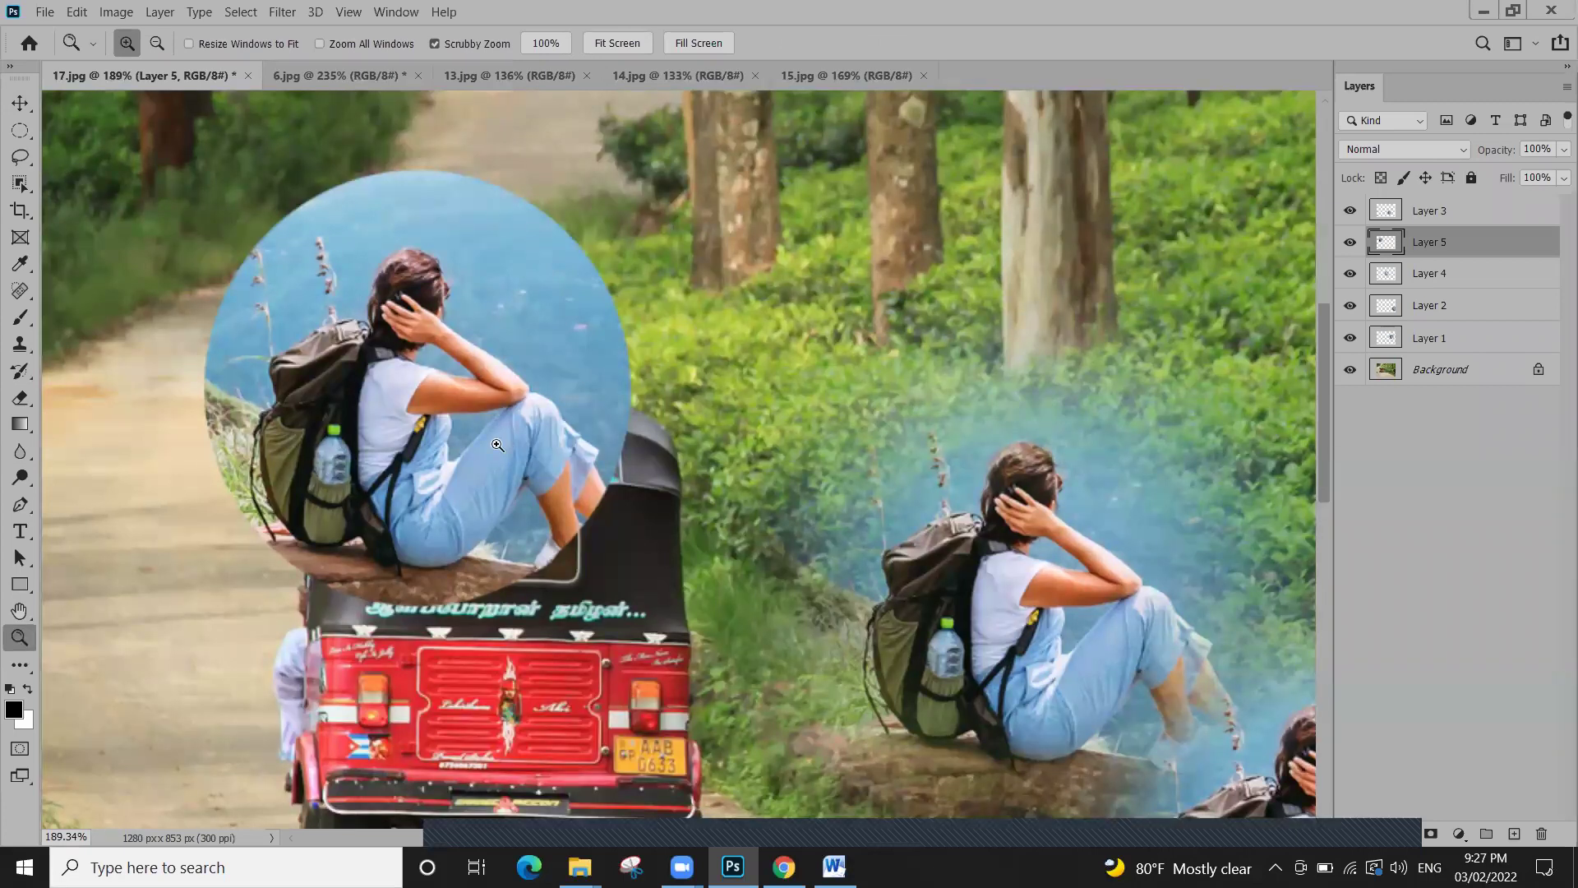
key("v")
left_click_drag(521, 383, 826, 485)
Return to 6.jpg and reset the Elliptical Marquee feather to 0 px
left_click(351, 69)
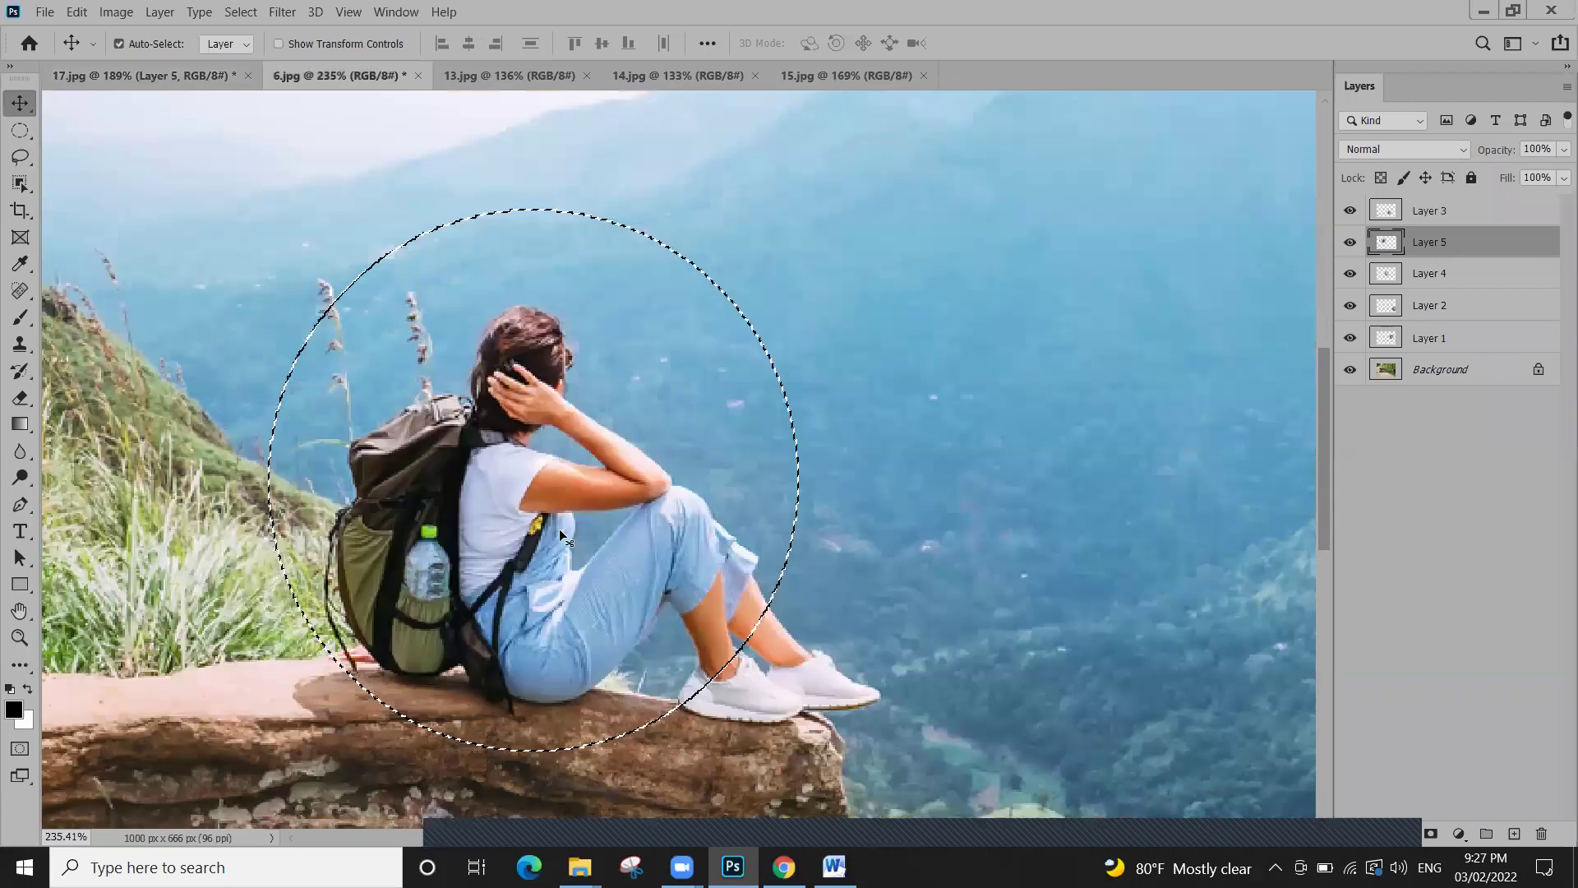
left_click(19, 130)
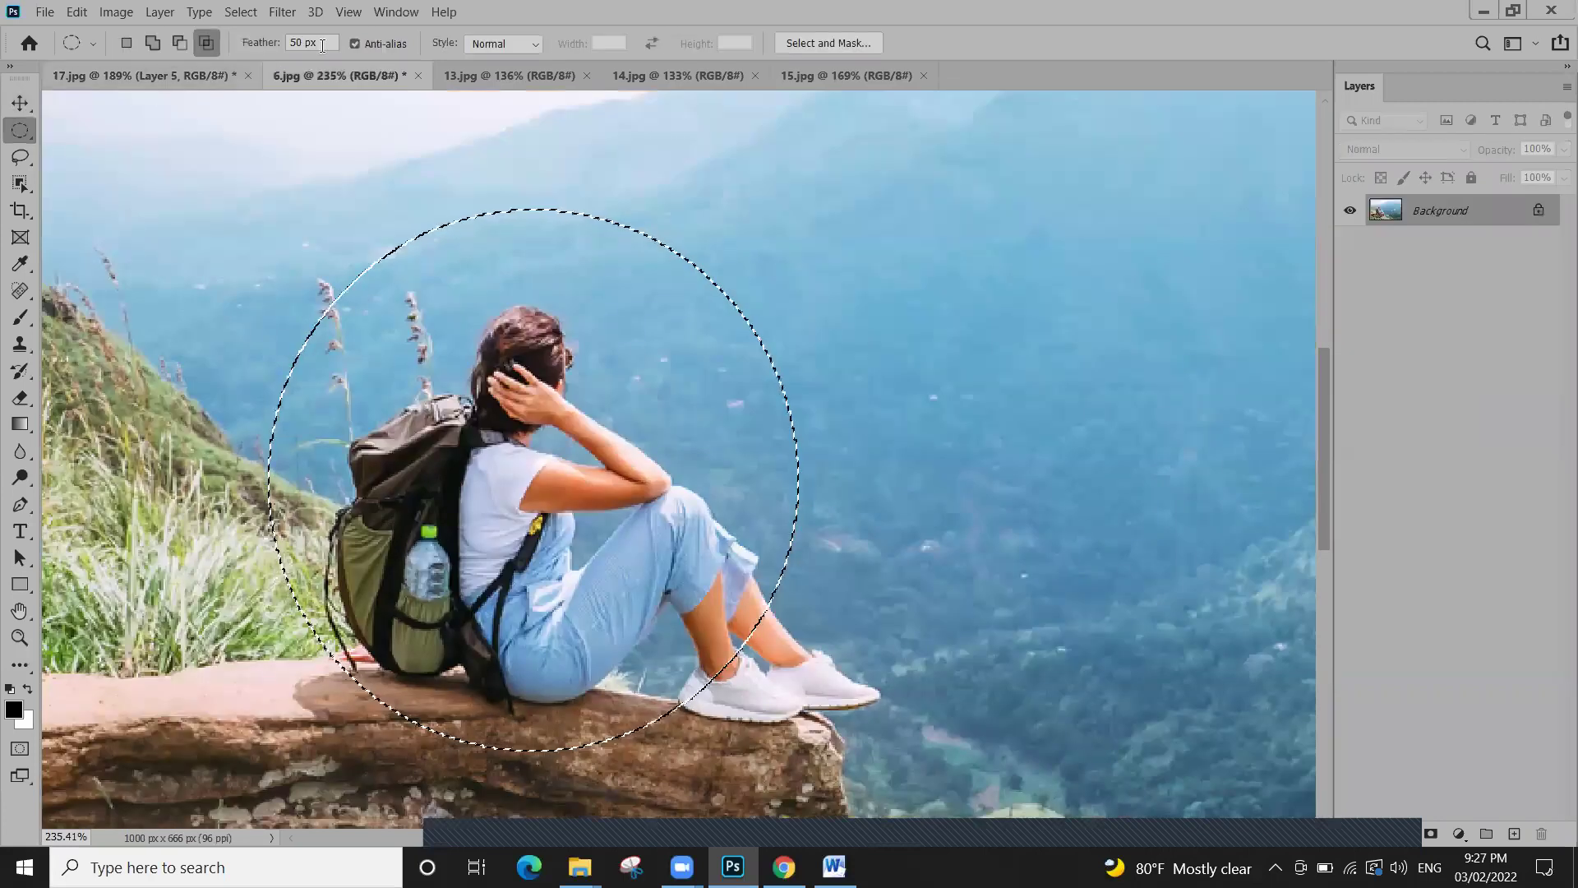
left_click_drag(251, 36, 215, 32)
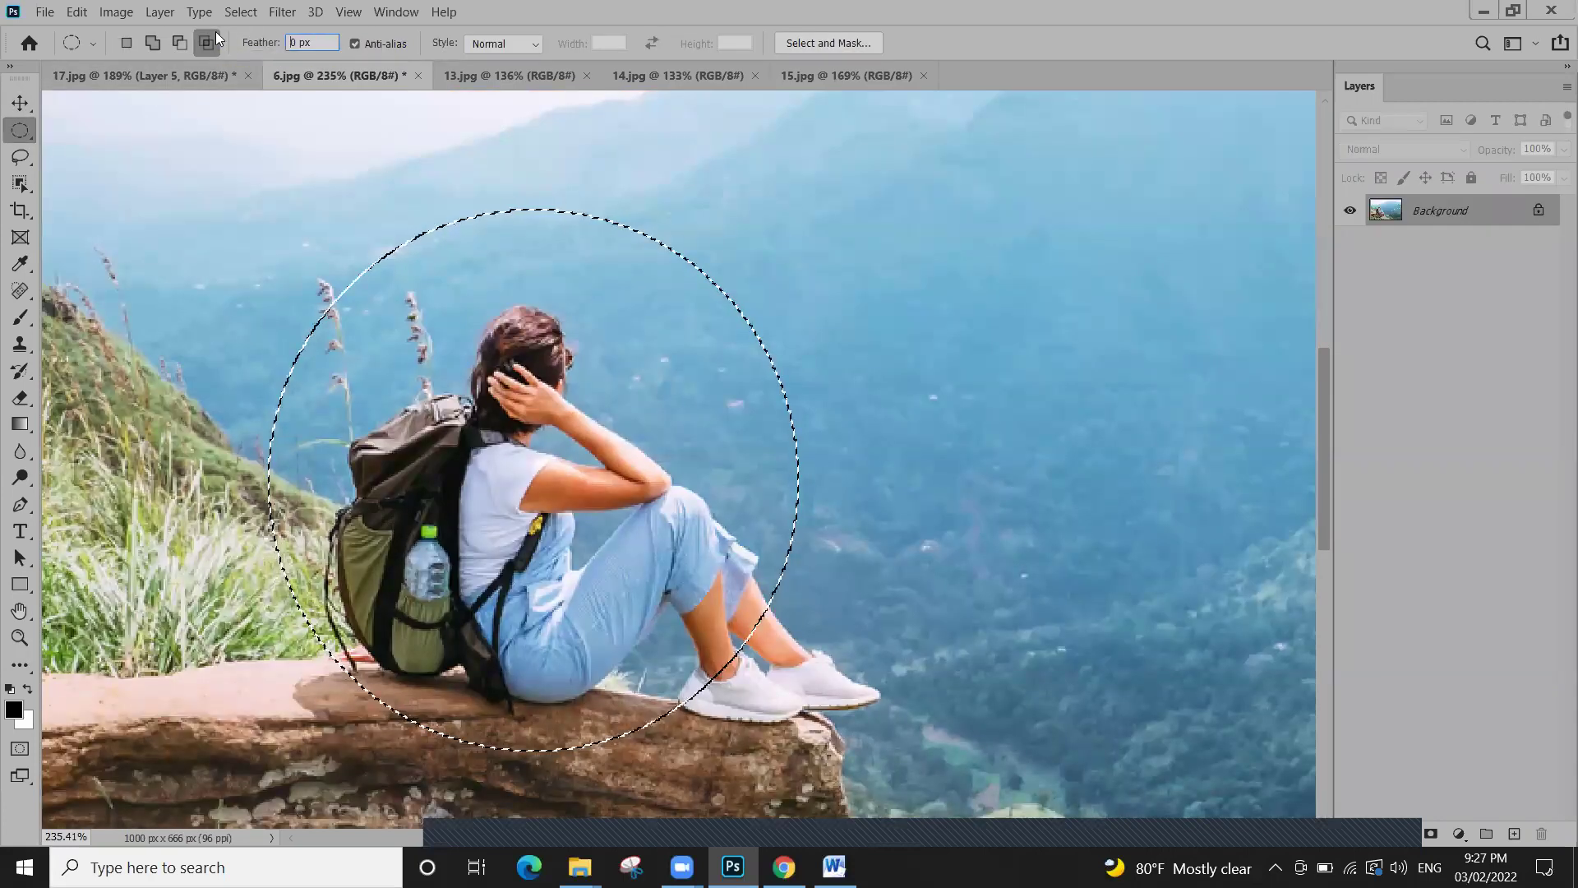
scroll(524, 488, "down", 1)
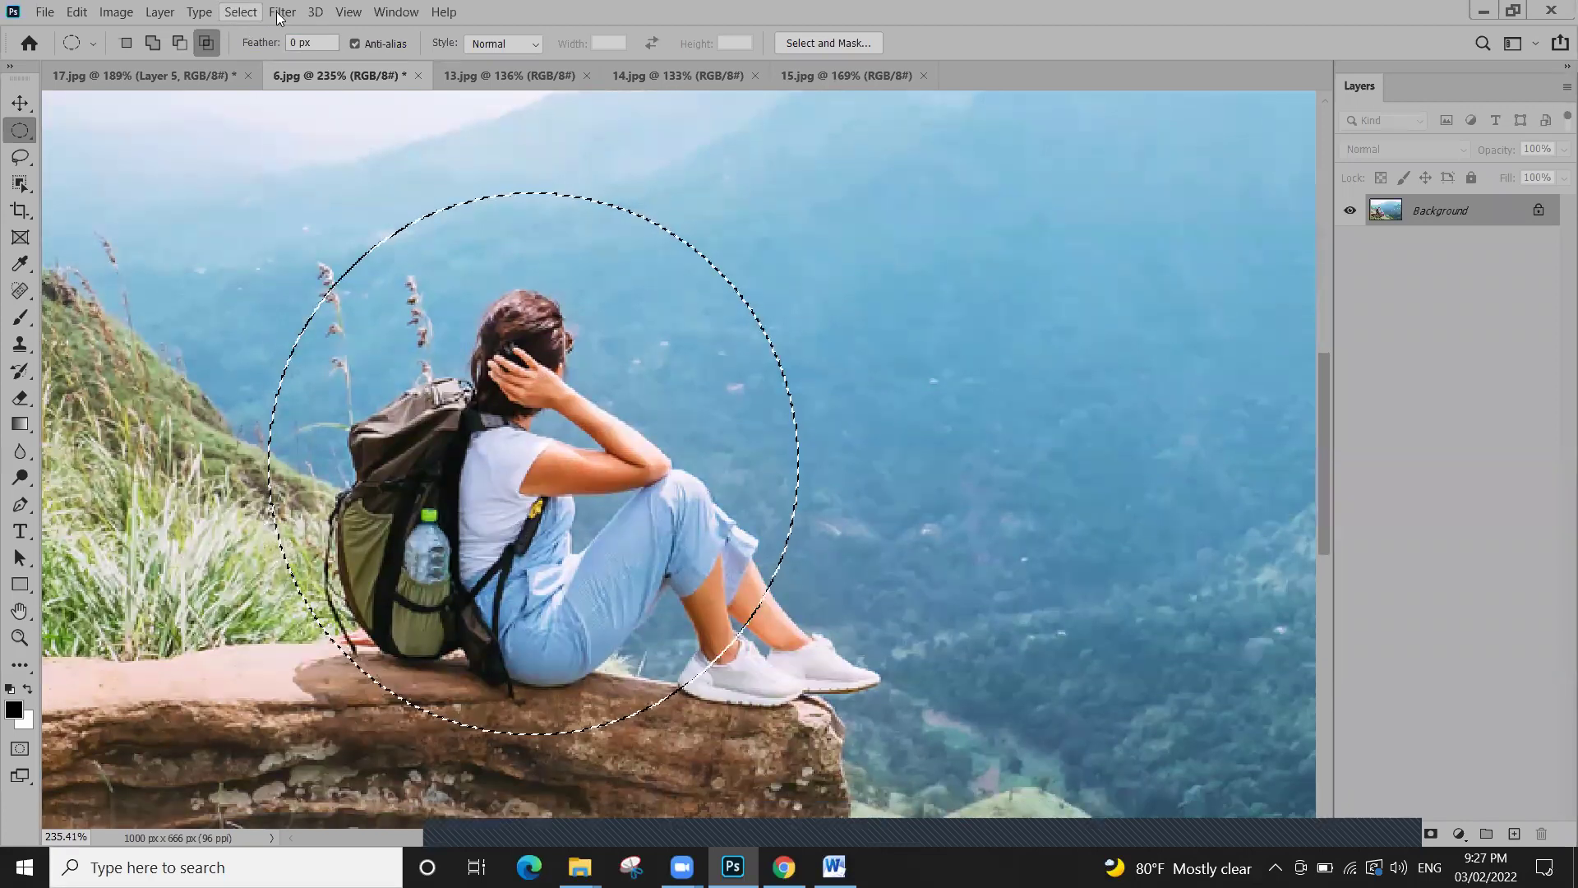
Feather the existing circular selection around the woman with the Modify Feather command, using a 25-pixel radius
left_click(237, 12)
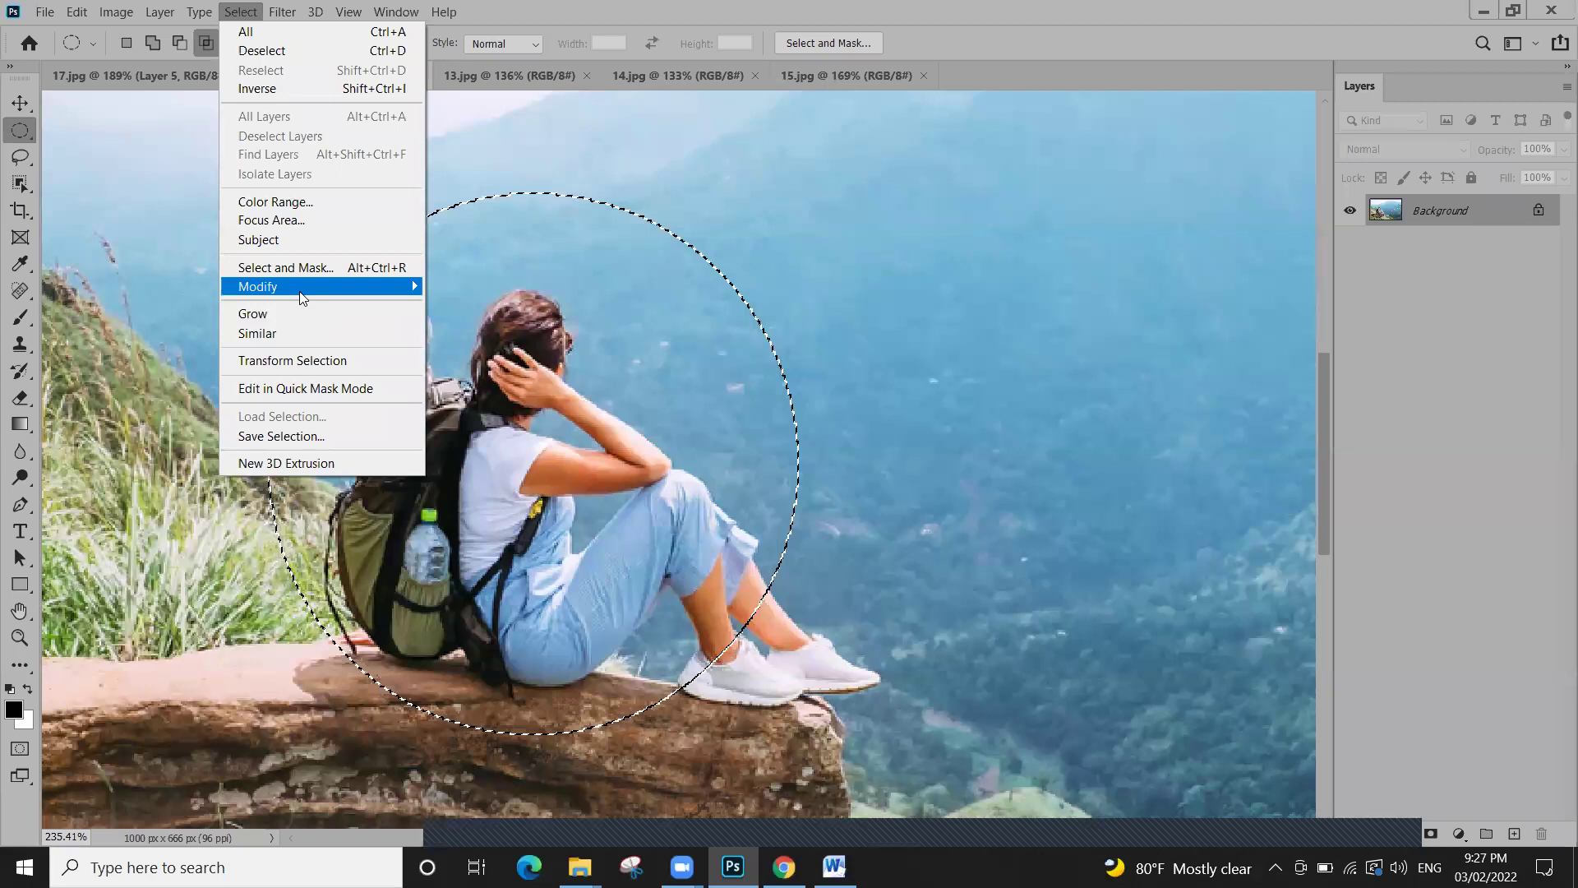
mouse_move(345, 286)
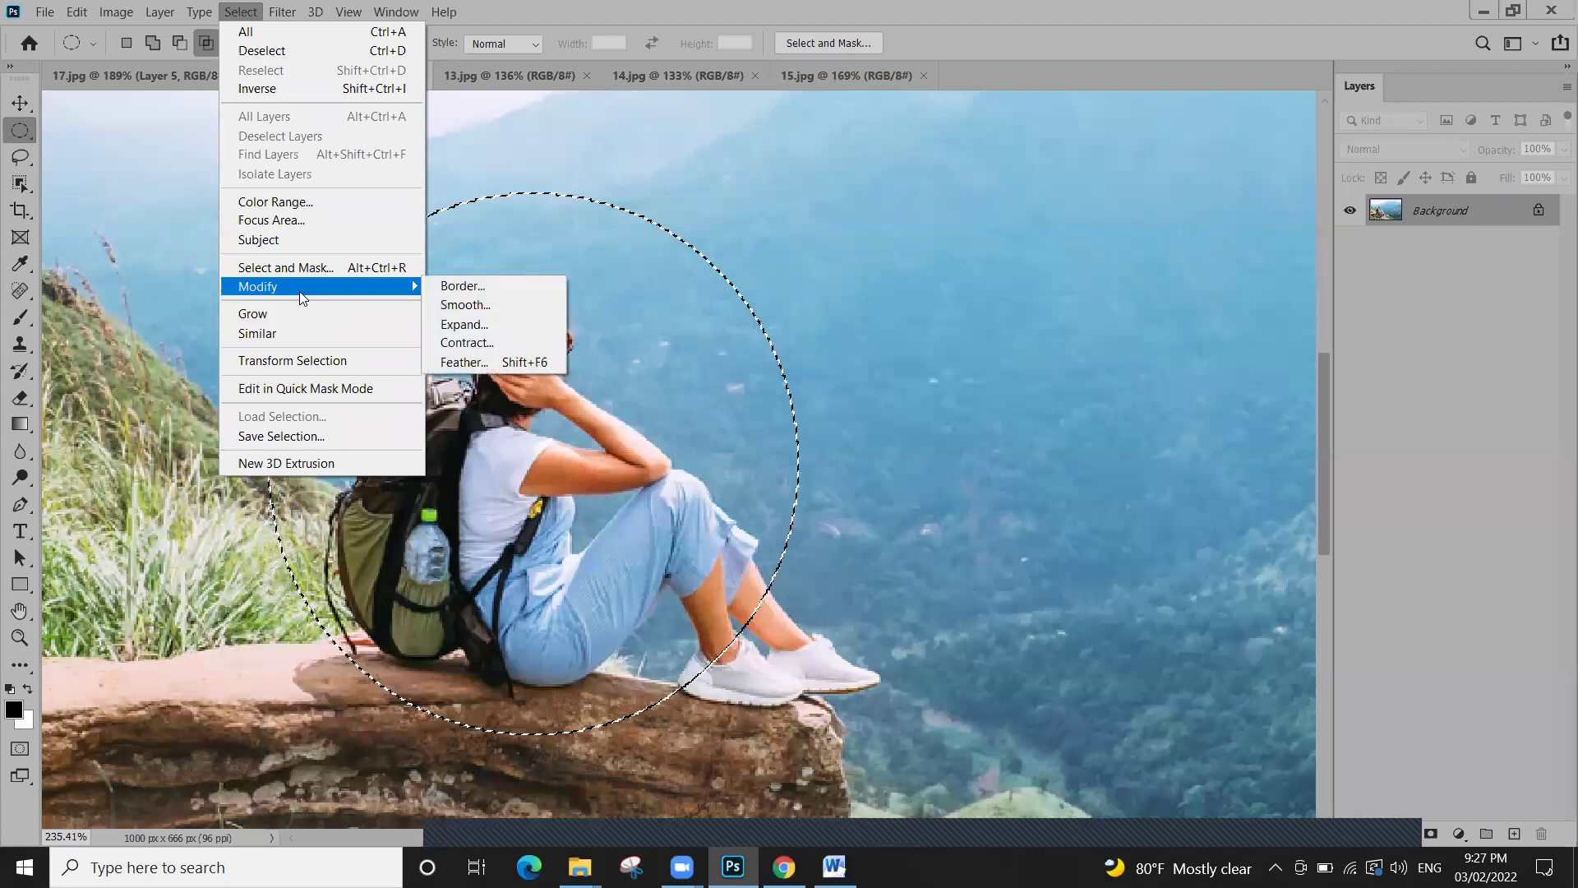
left_click(501, 362)
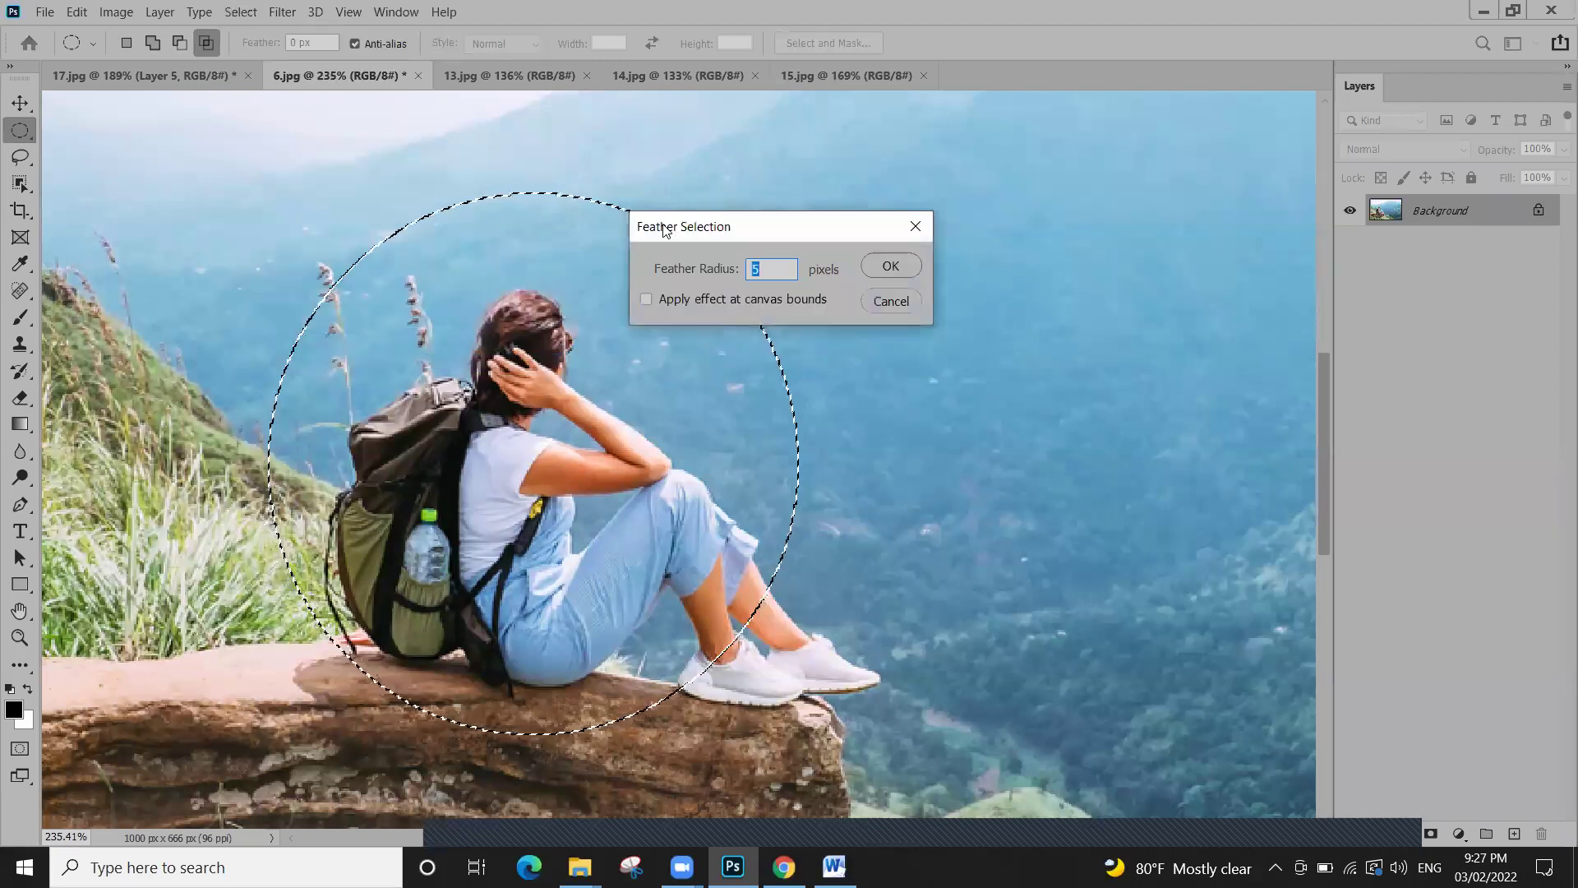
left_click_drag(697, 224, 849, 257)
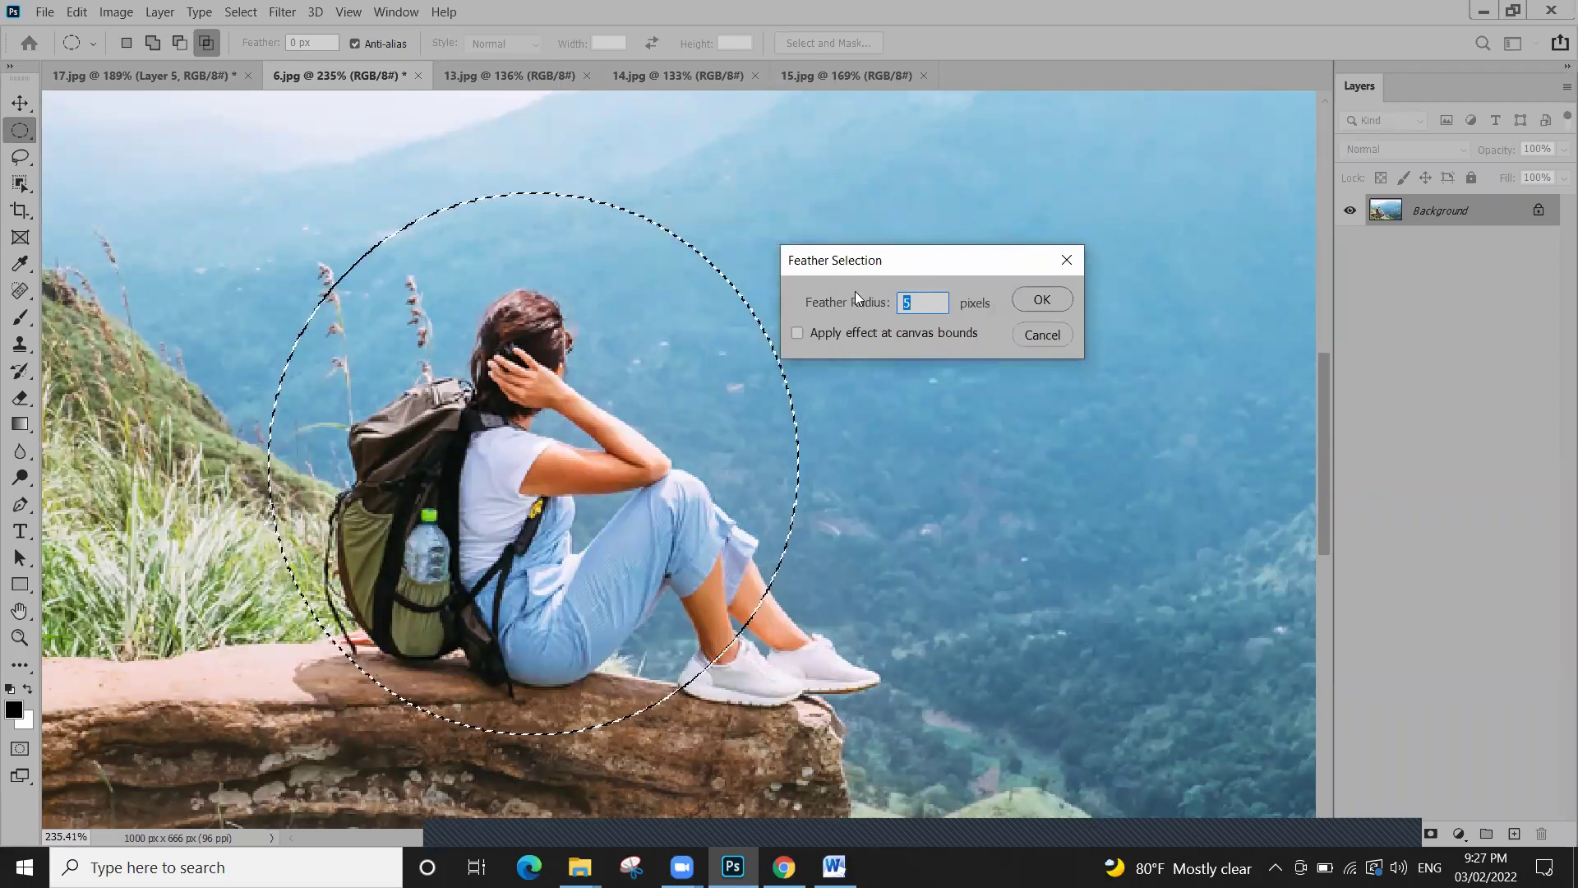
left_click(917, 306)
double_click(898, 303)
type("25")
left_click(1037, 300)
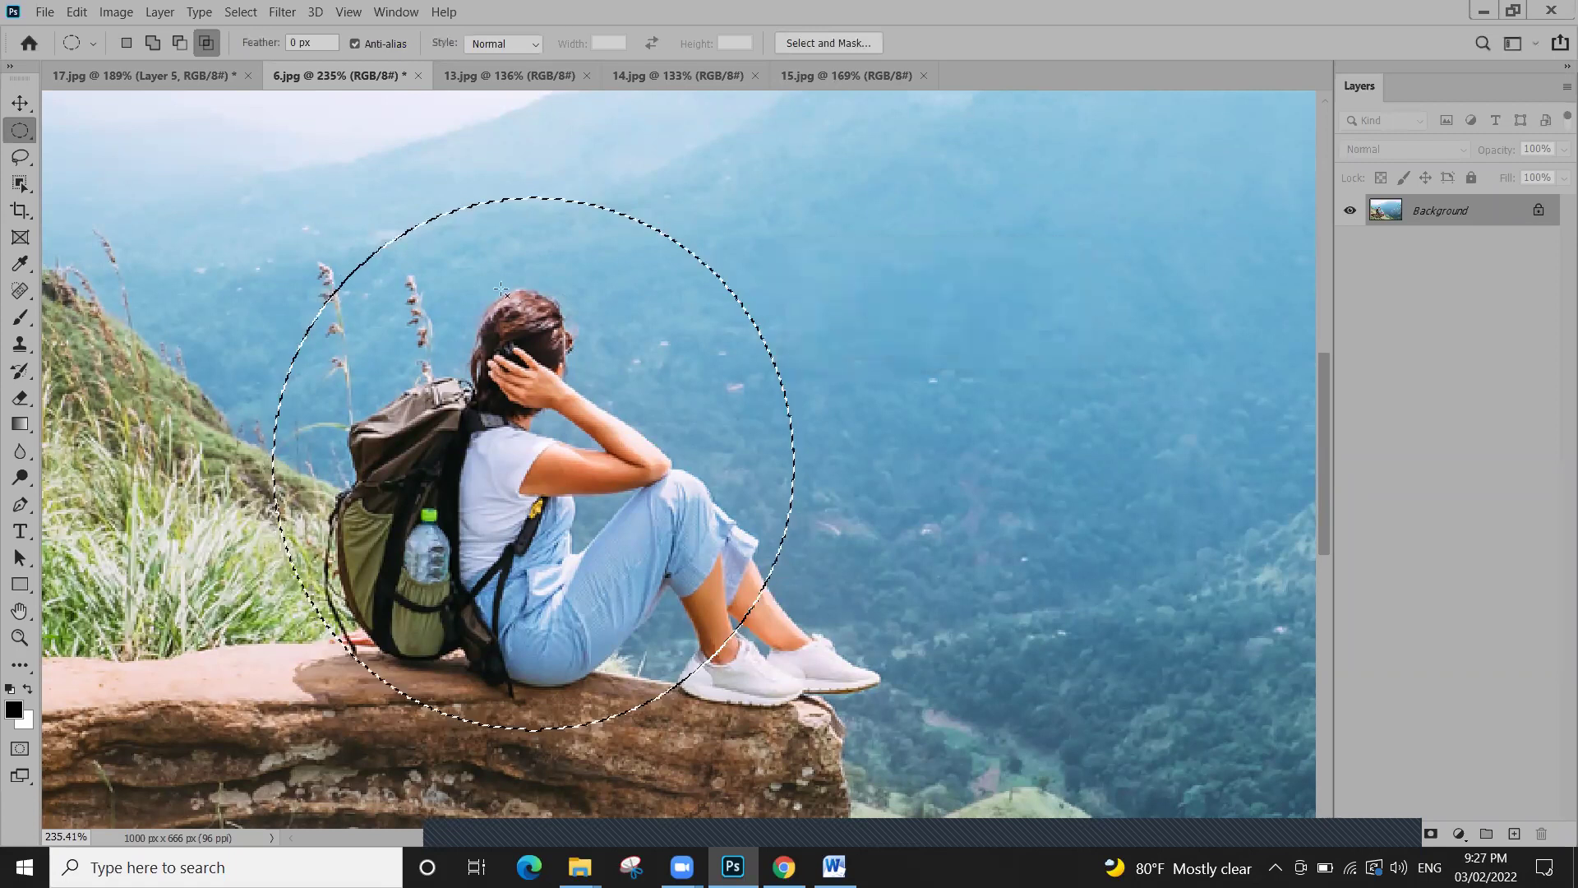
Move the 25-pixel feathered cut-out into 17.jpg over the tuk-tuk's roof, with the sharp-edged circle over the tea bushes for comparison
left_click(20, 103)
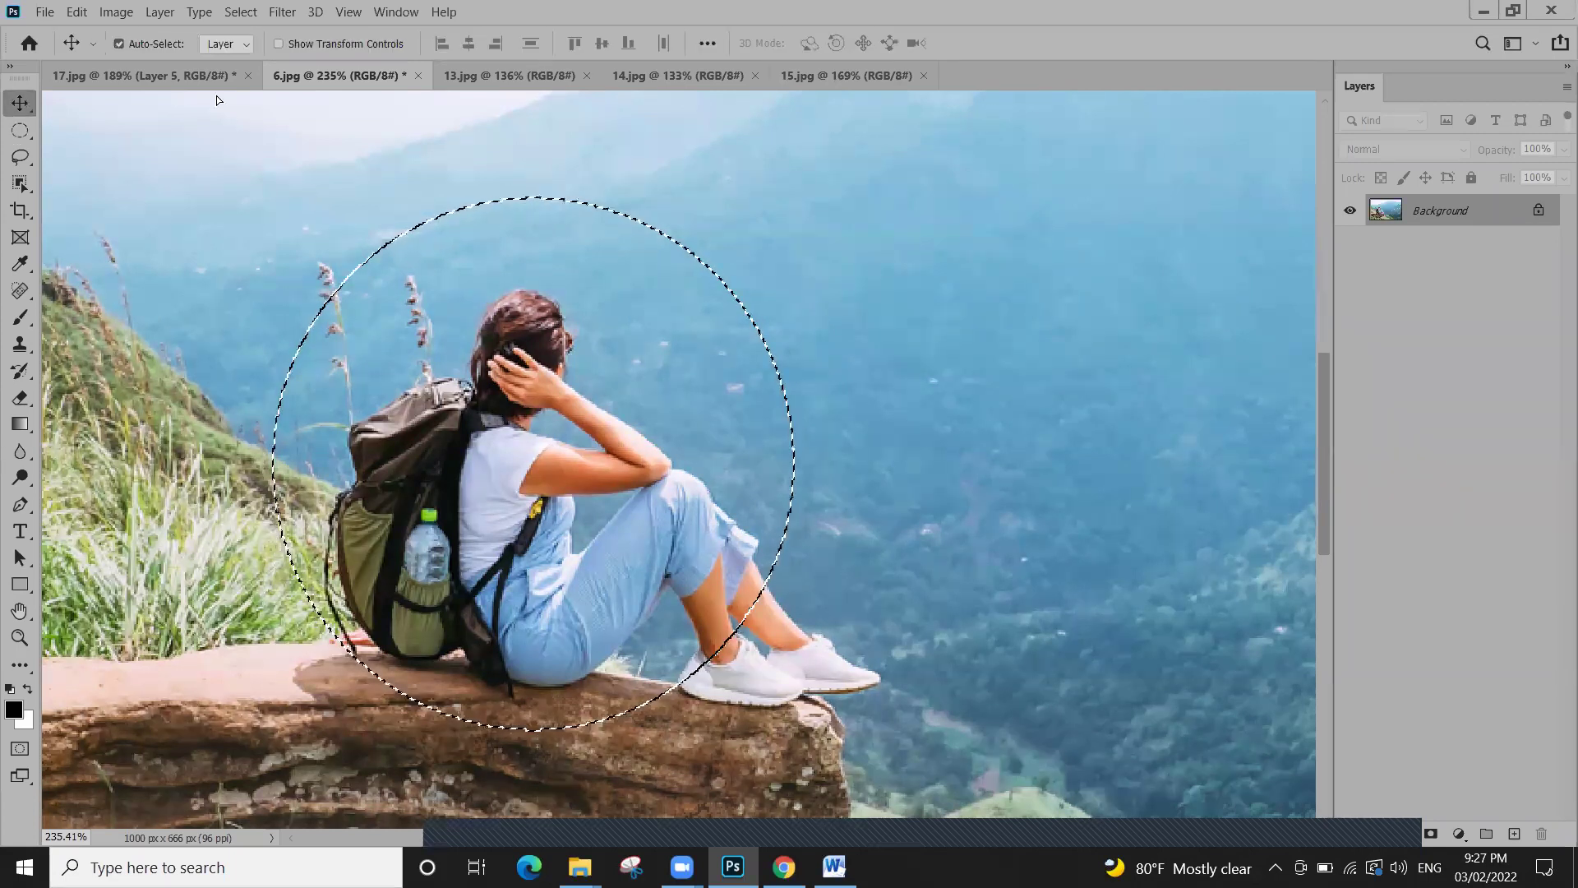
left_click_drag(257, 104, 205, 80)
key("shift+Left")
key("shift+Left")
key("shift+Left")
key("shift+Left")
key("shift+Left")
key("shift+Up")
key("shift+Up")
key("shift+Up")
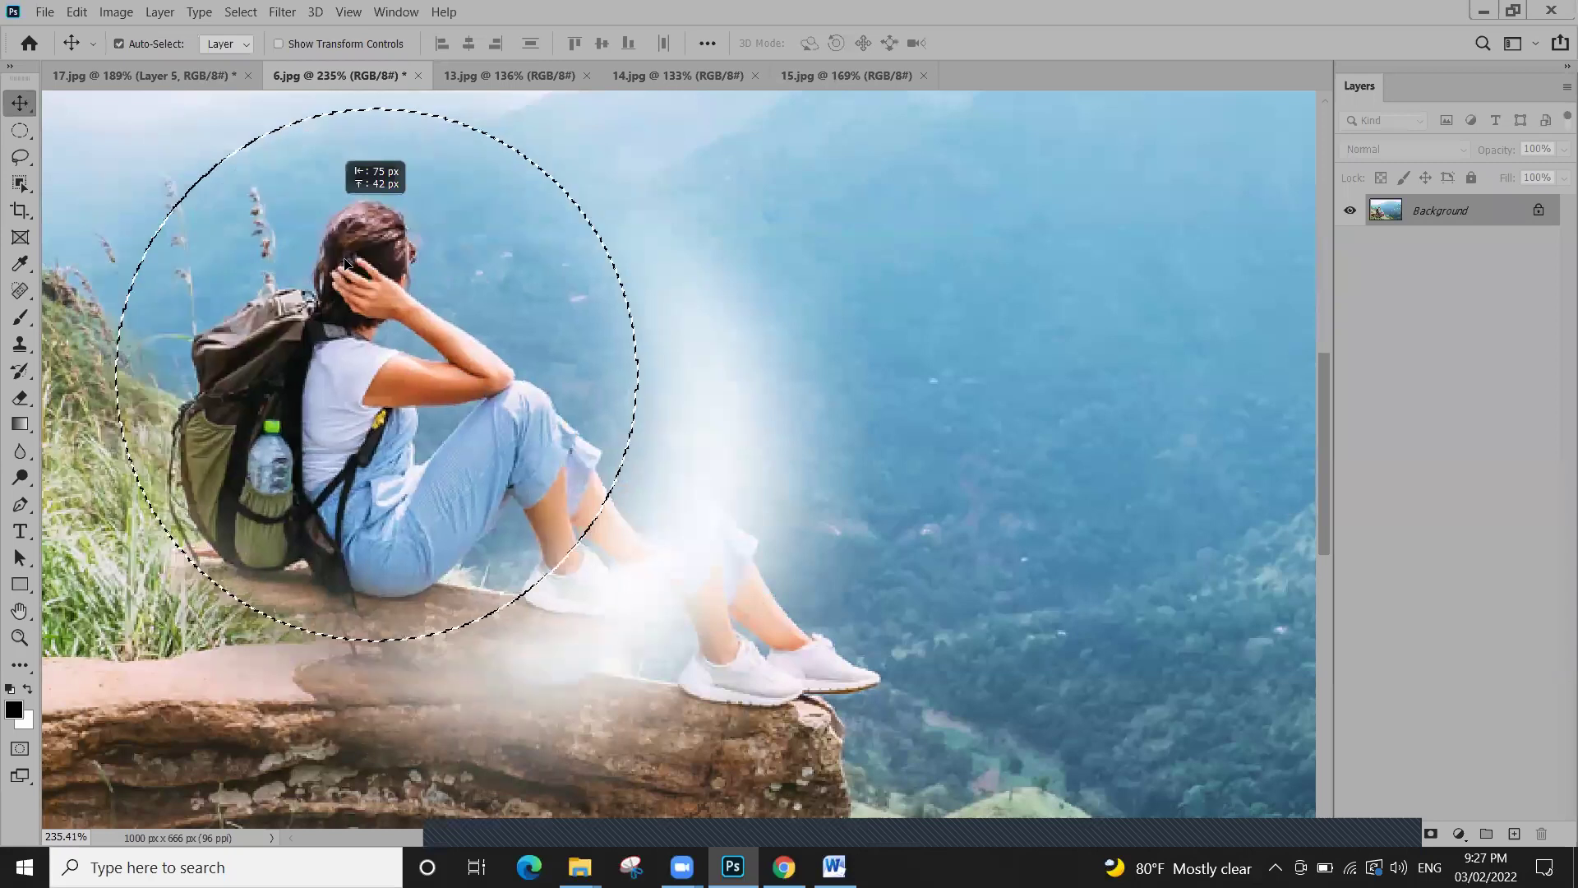
key("shift+Left")
key("shift+Left")
key("shift+Up")
key("shift+Up")
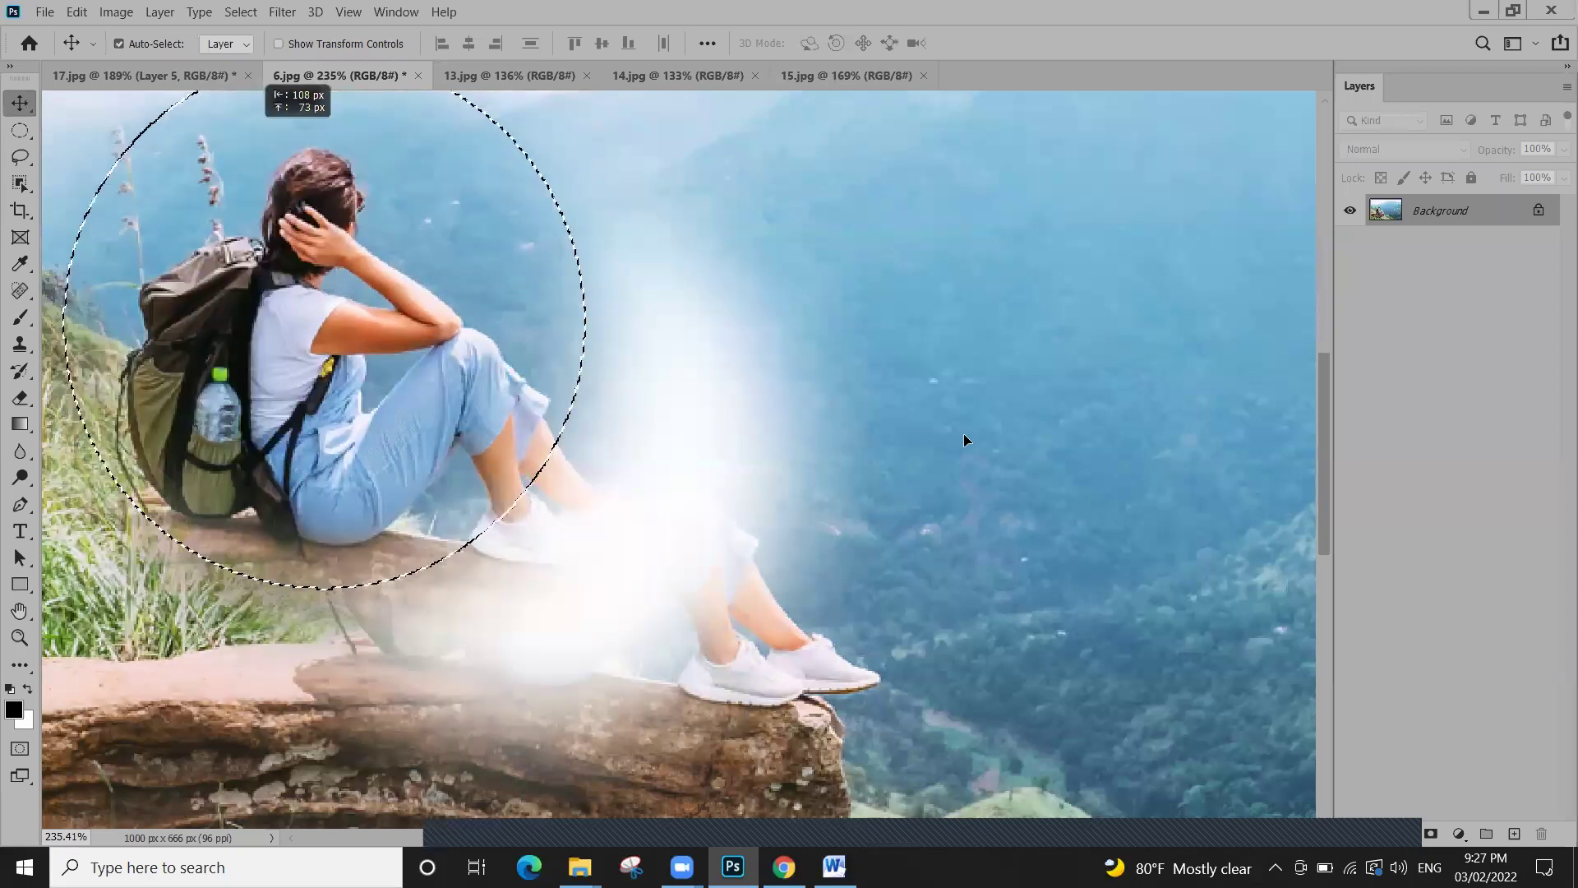
key("shift+Left")
key("shift+Left")
key("shift+Up")
key("shift+Up")
key("ctrl+shift+Tab")
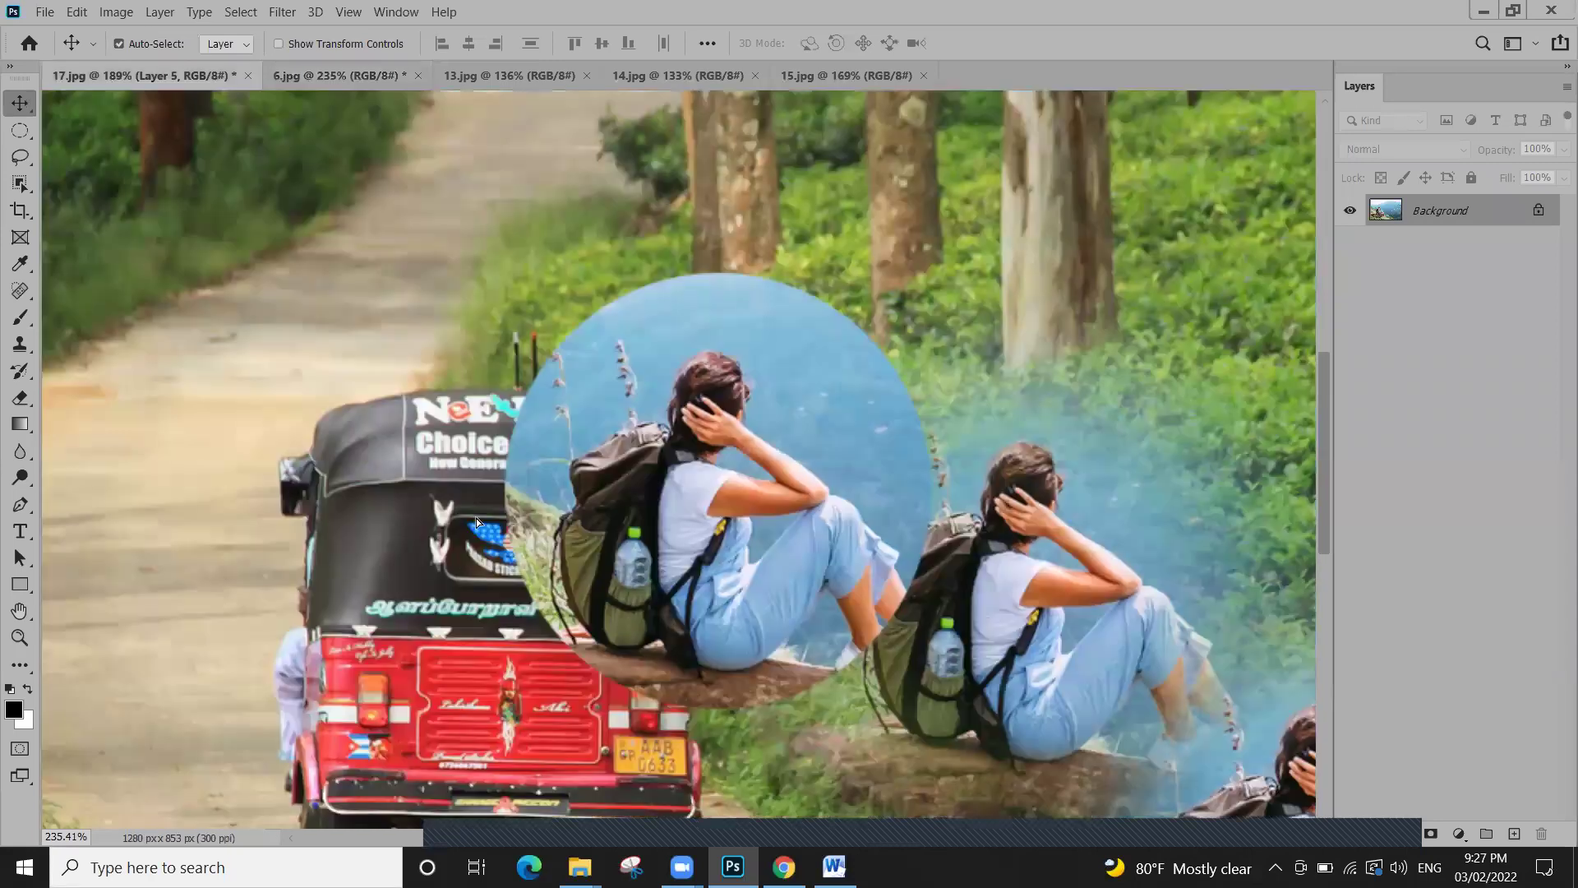
key("ctrl+v")
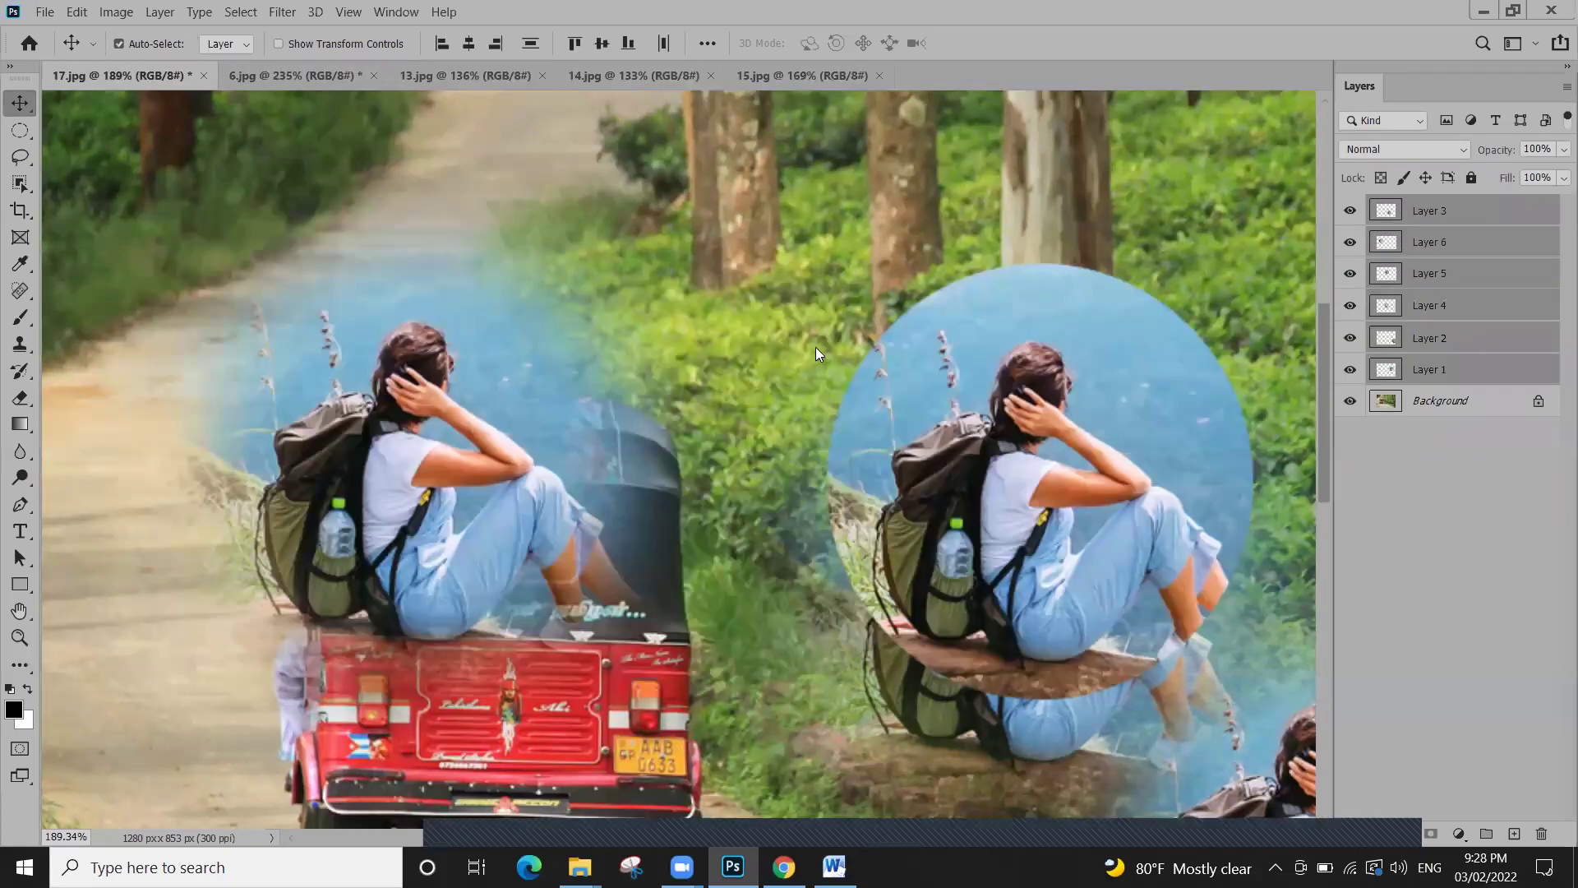
Close all the open images, discarding the changes to 6.jpg
key("Delete")
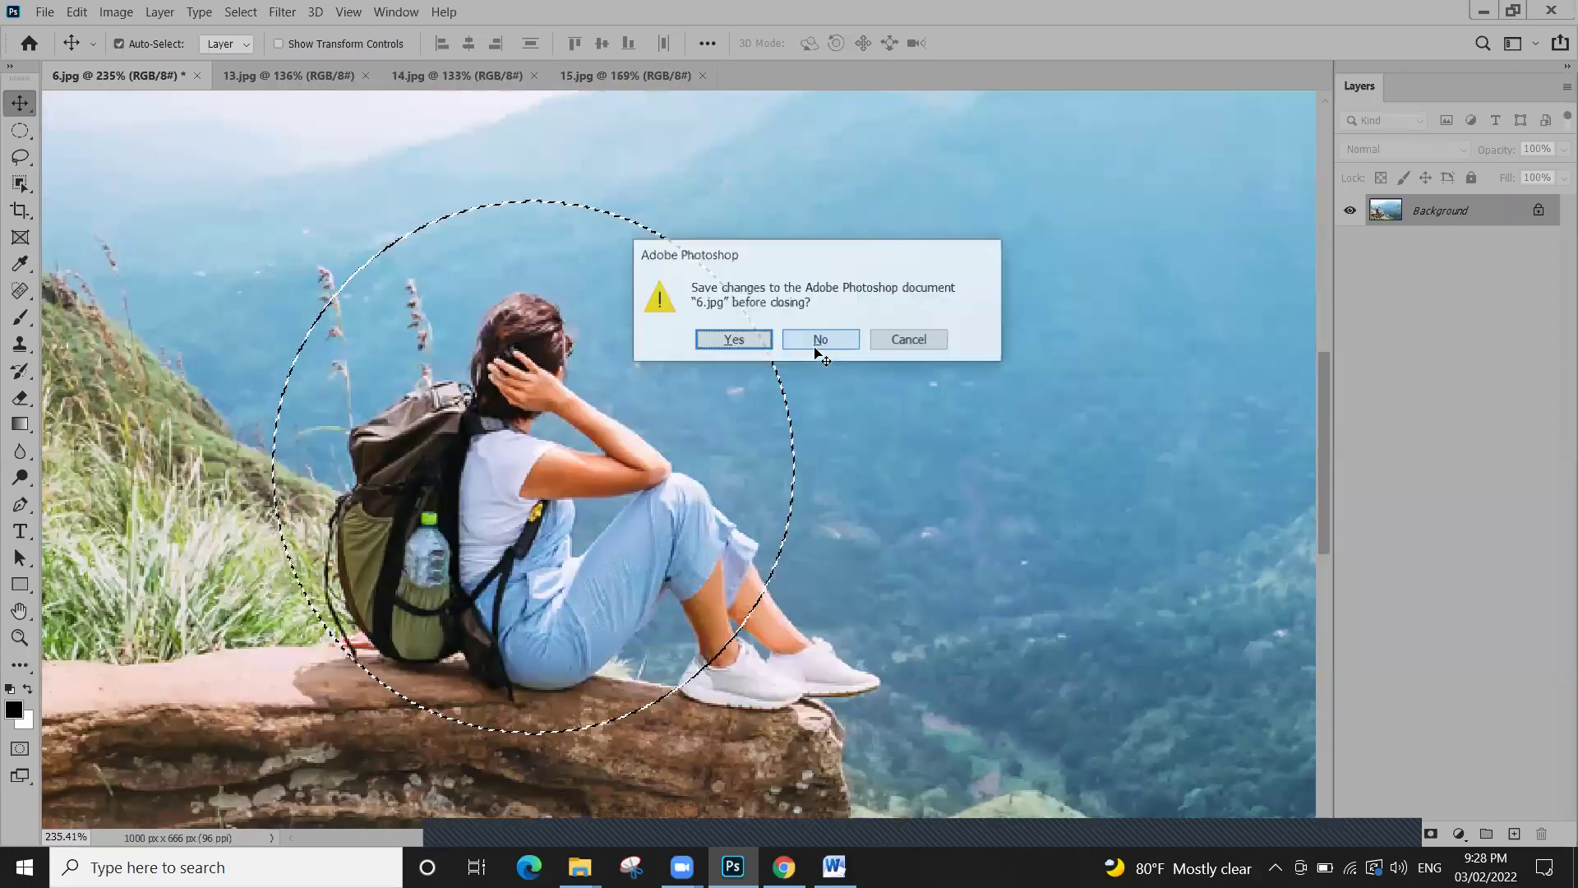
left_click(819, 339)
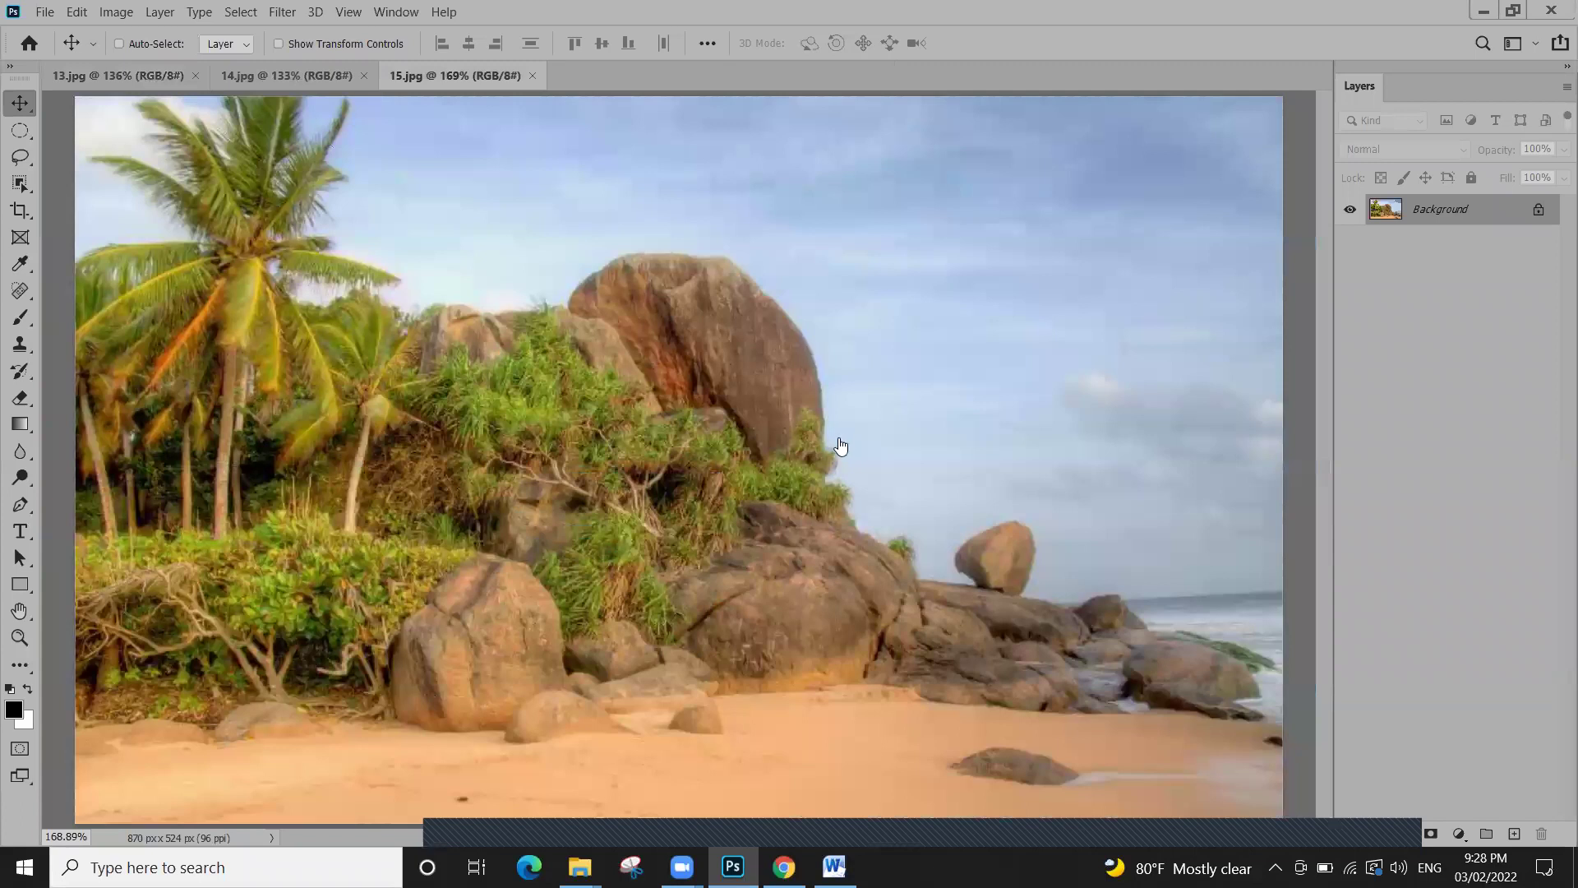
key("ctrl+w")
key("ctrl+w")
key("ctrl+w")
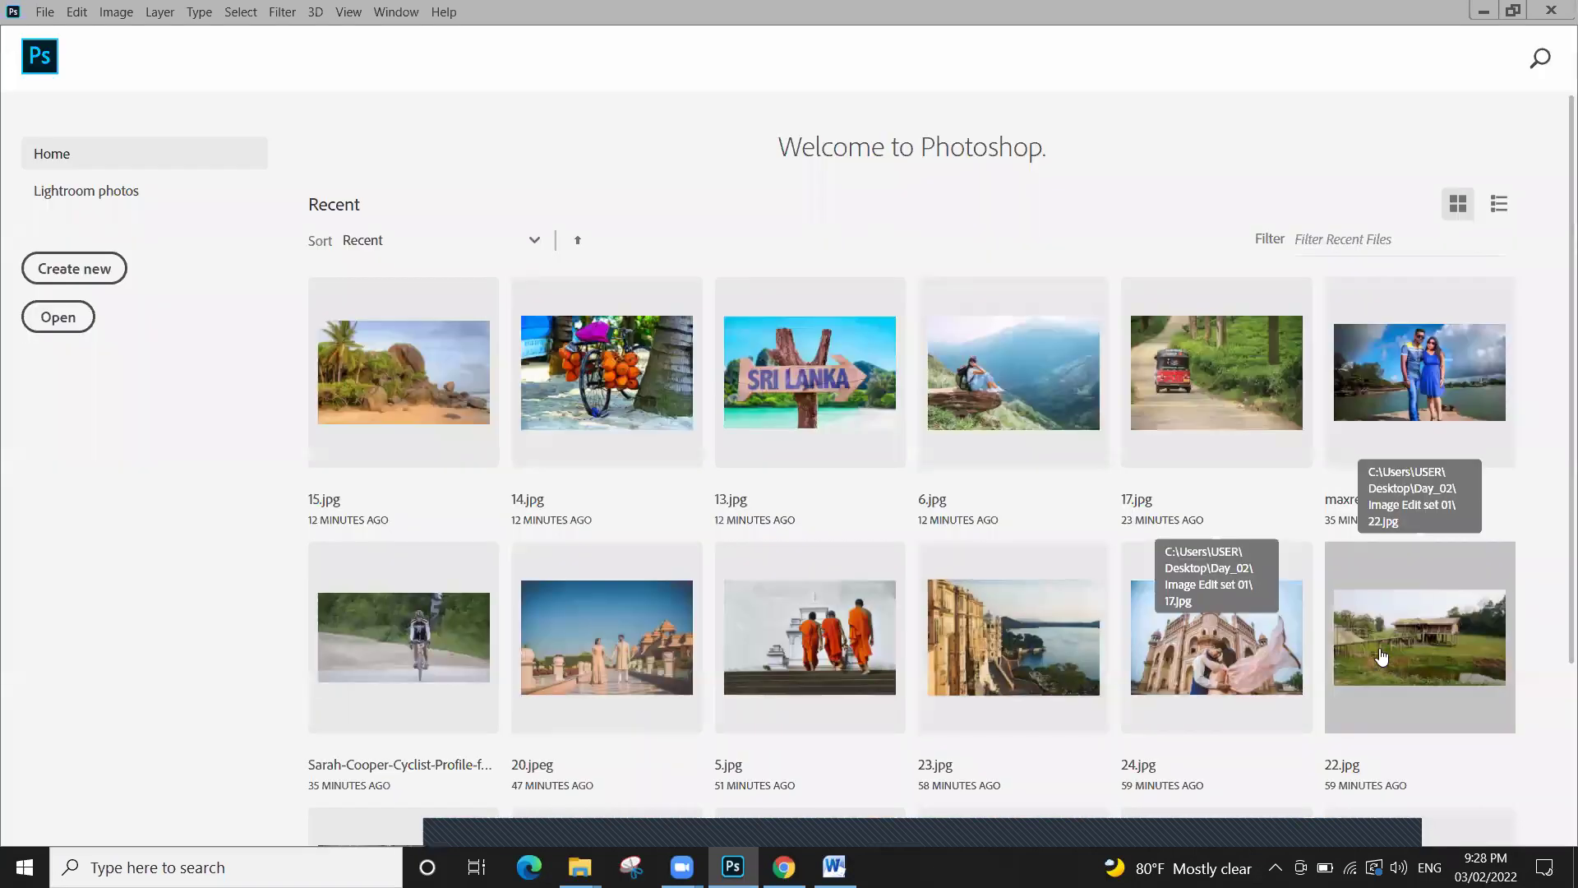
Open 34.jpeg and 8.jpg together from the Image Edit set 01 folder
left_click(51, 13)
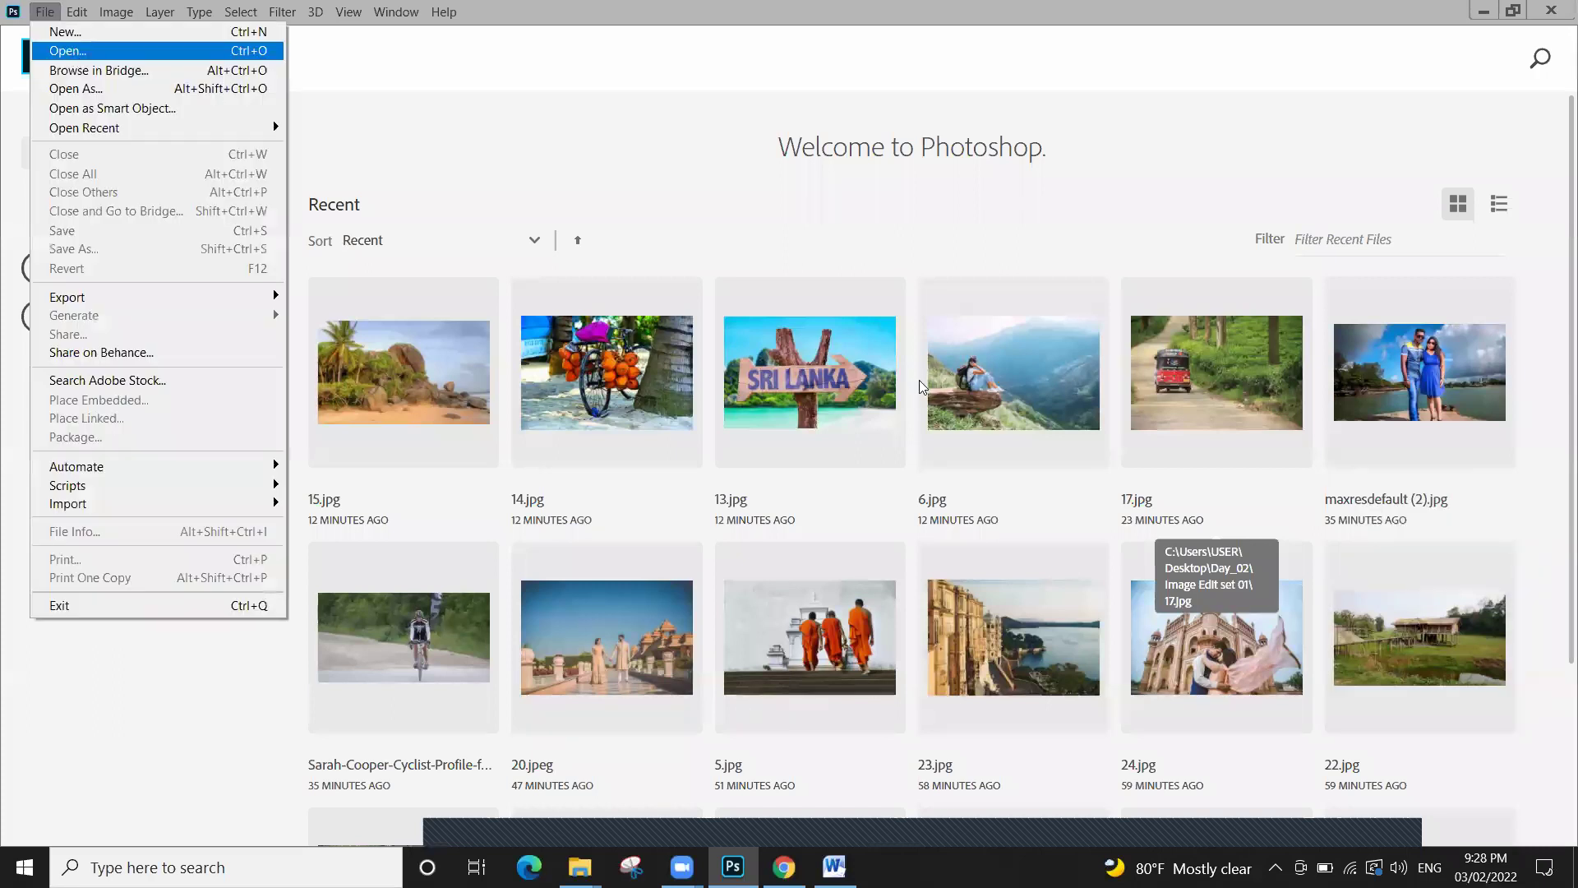
key("Return")
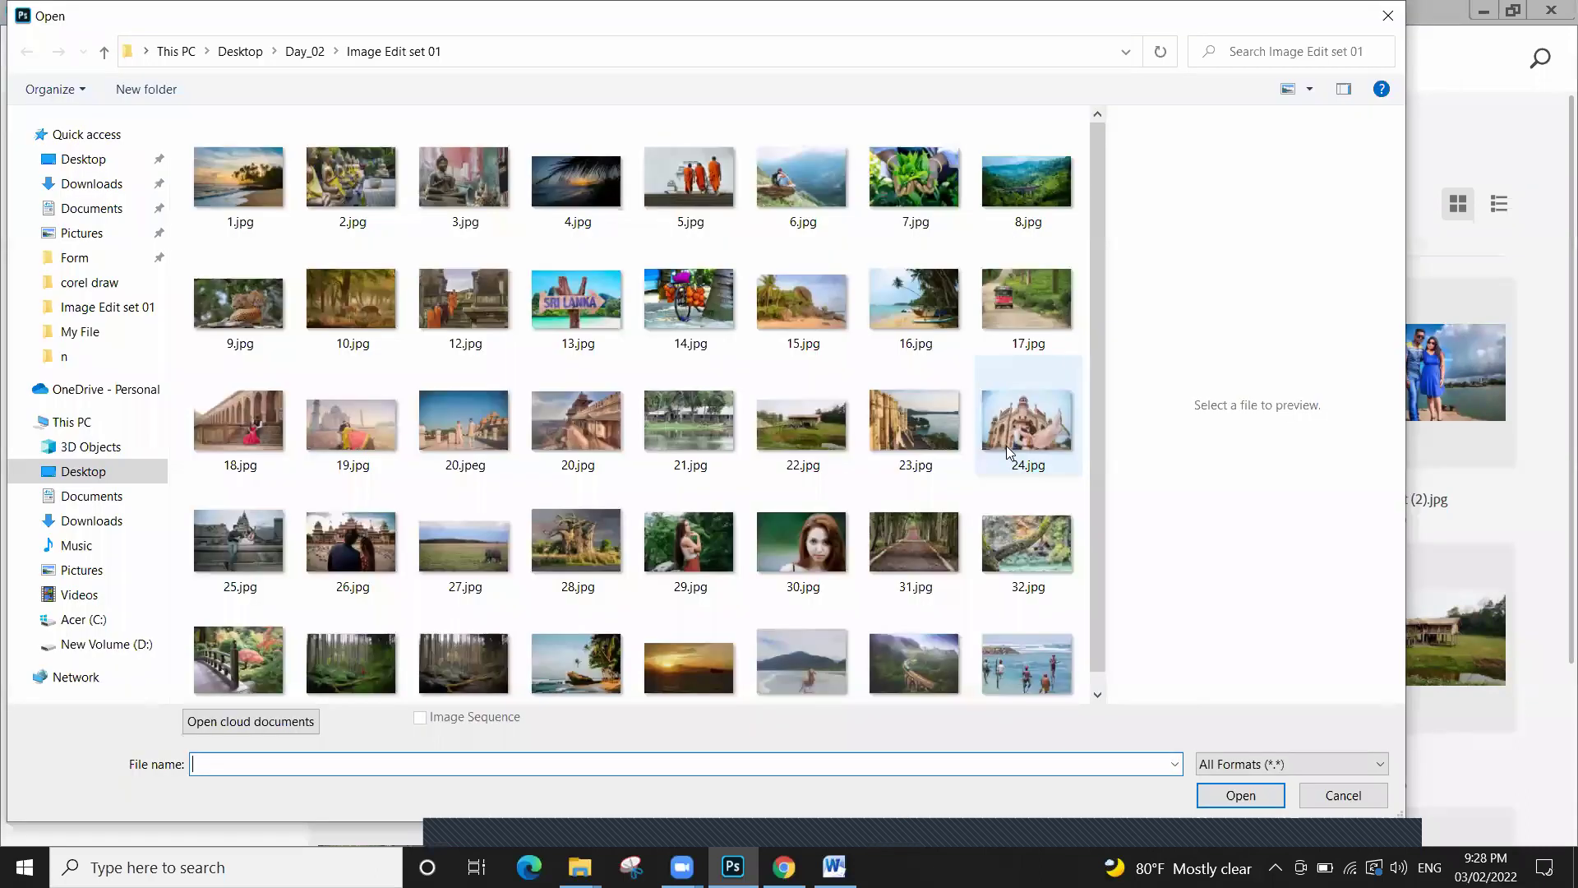
scroll(622, 473, "down", 1)
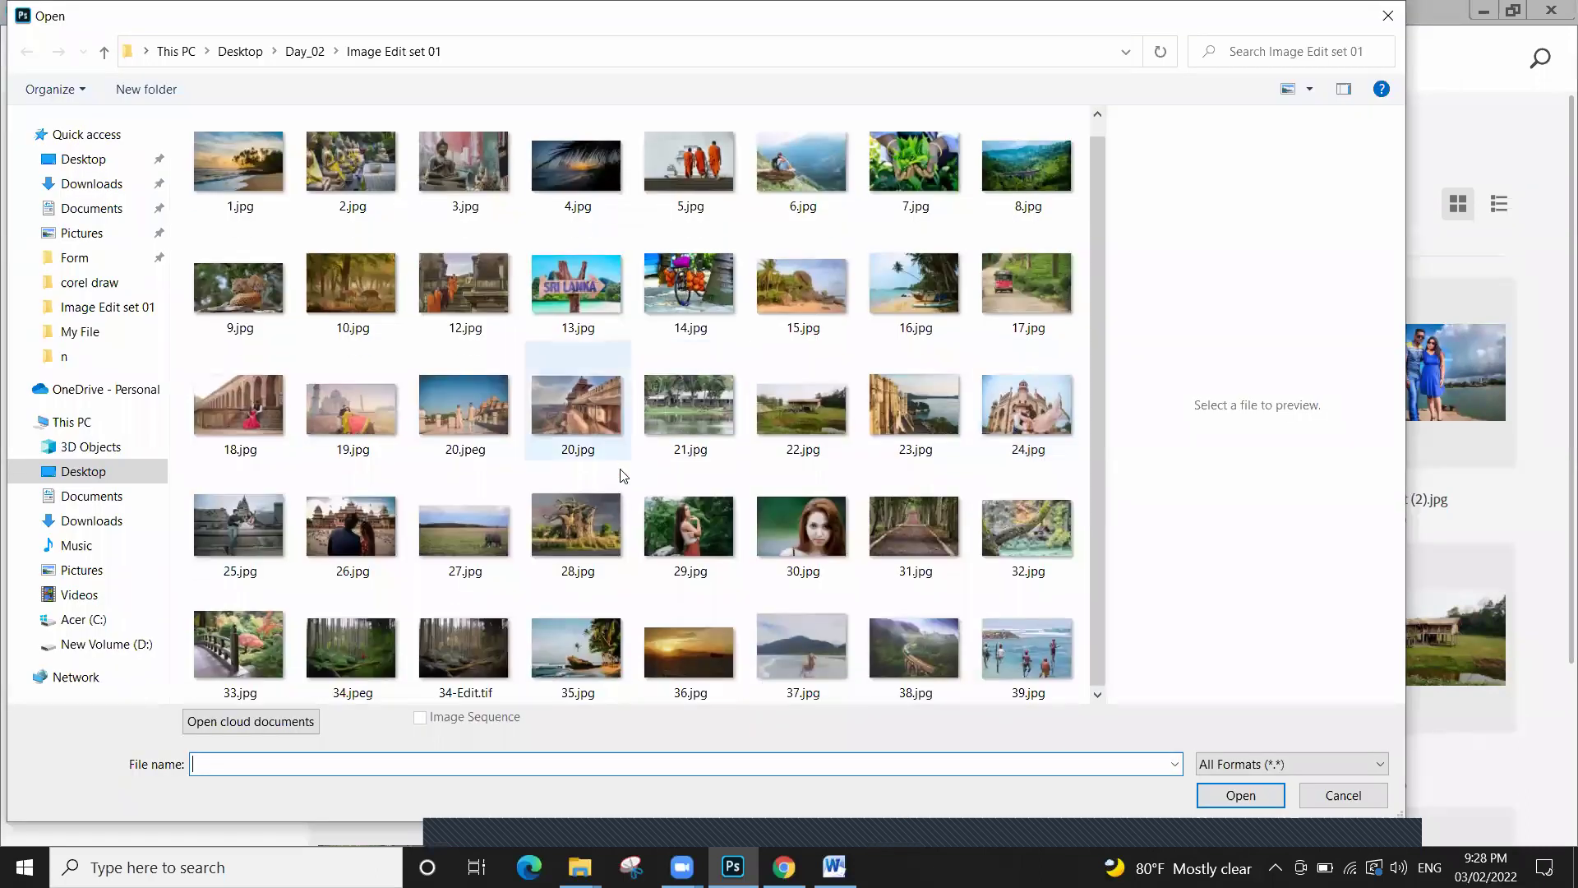
left_click(353, 661)
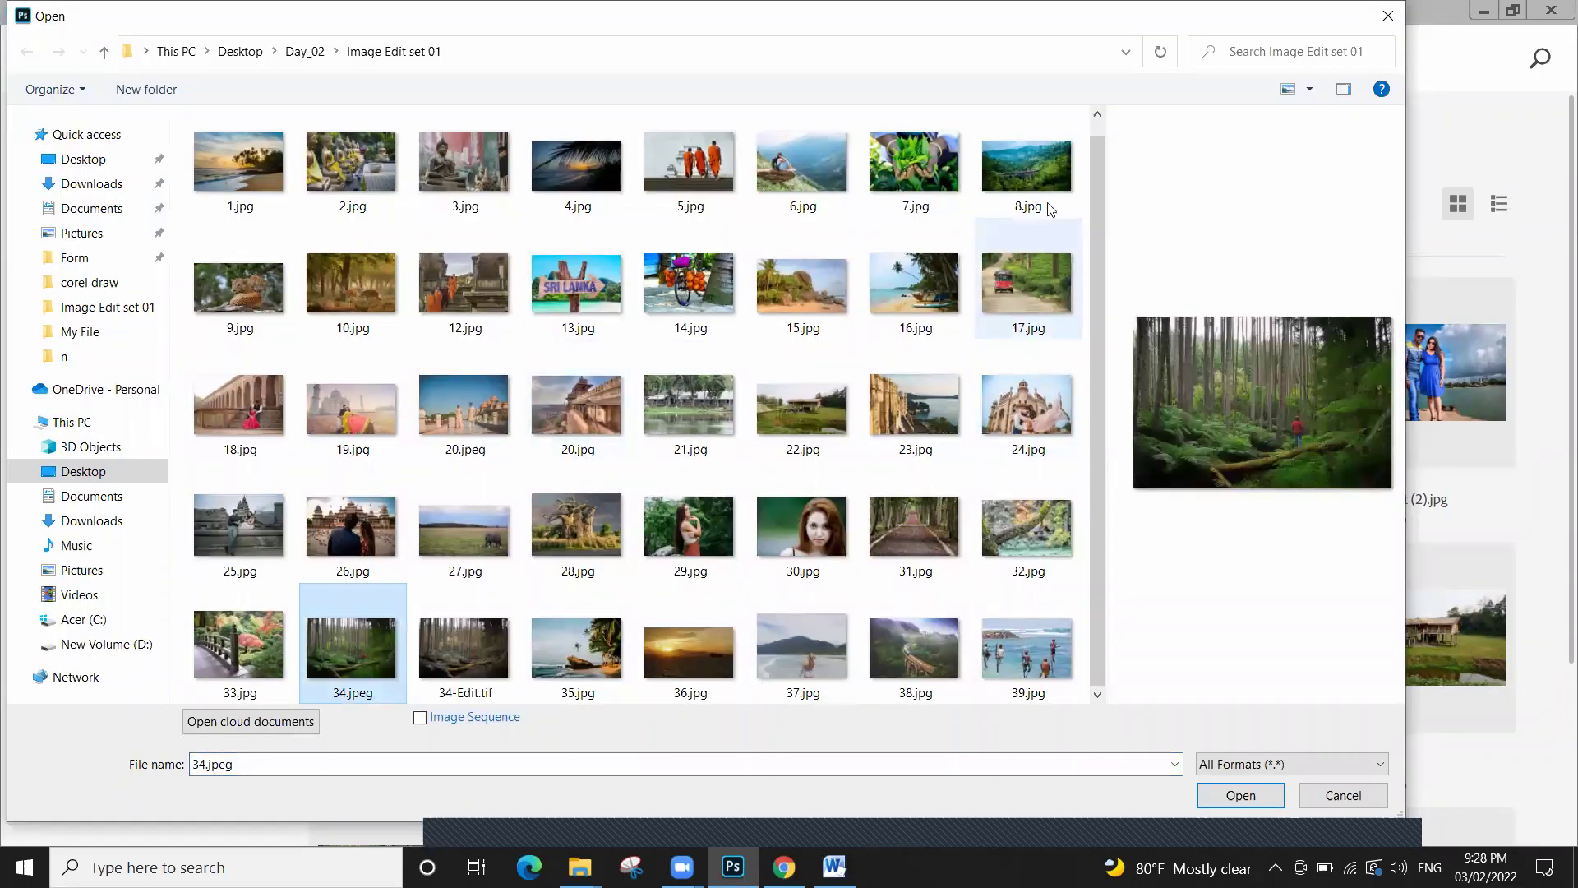
left_click(1049, 205, "ctrl")
left_click(1241, 795)
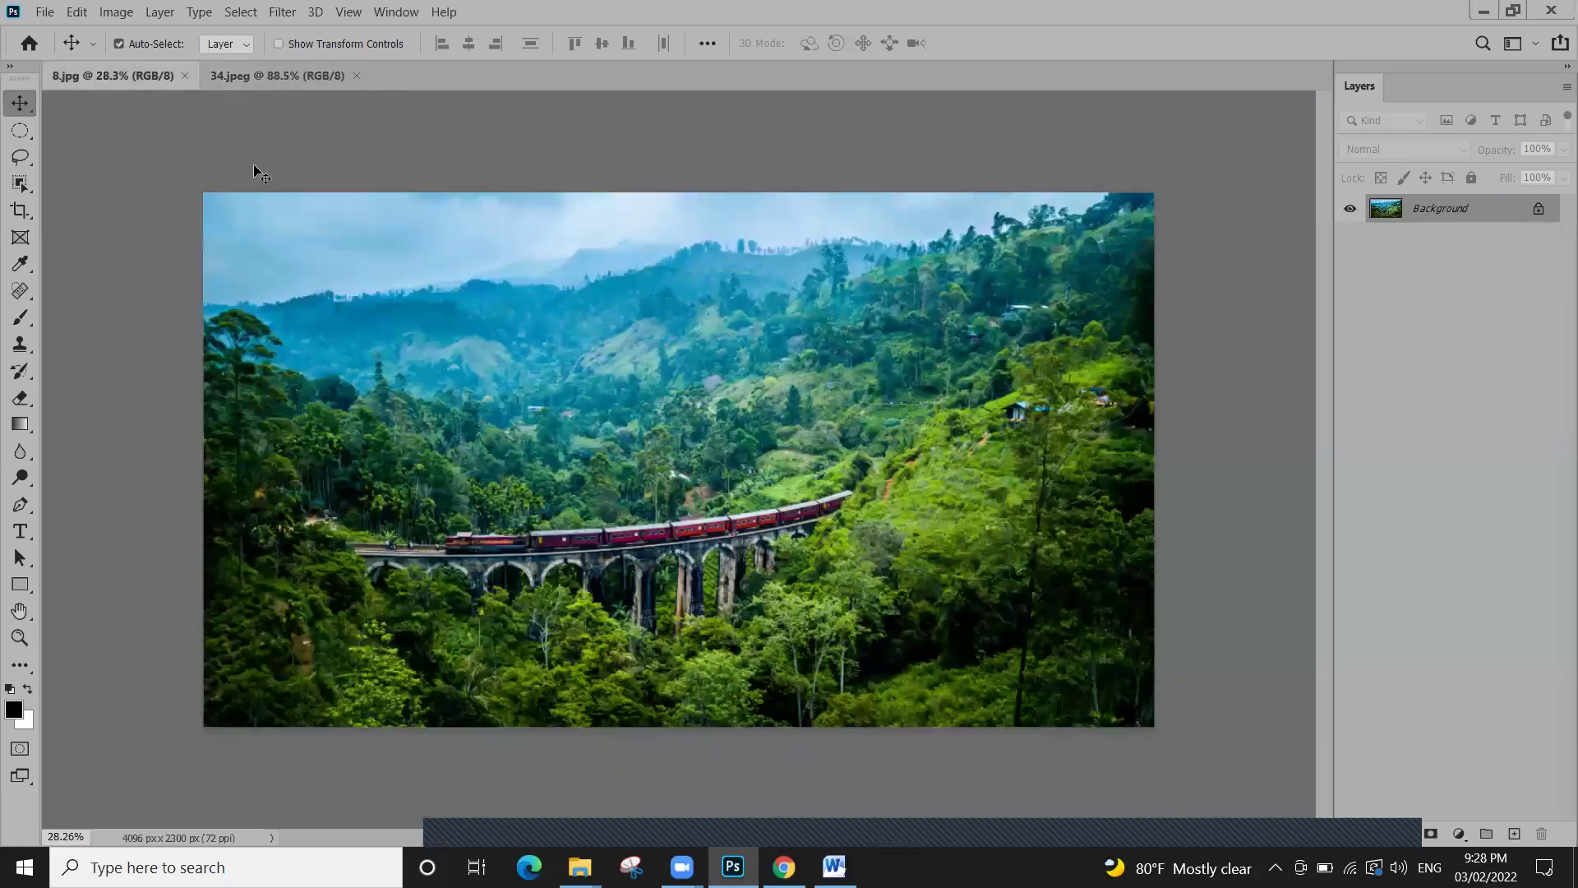
Select the train viaduct in 8.jpg with a 50 px feathered ellipse and bring the cut-out into 34.jpeg
left_click(19, 131)
left_click_drag(167, 184, 718, 774)
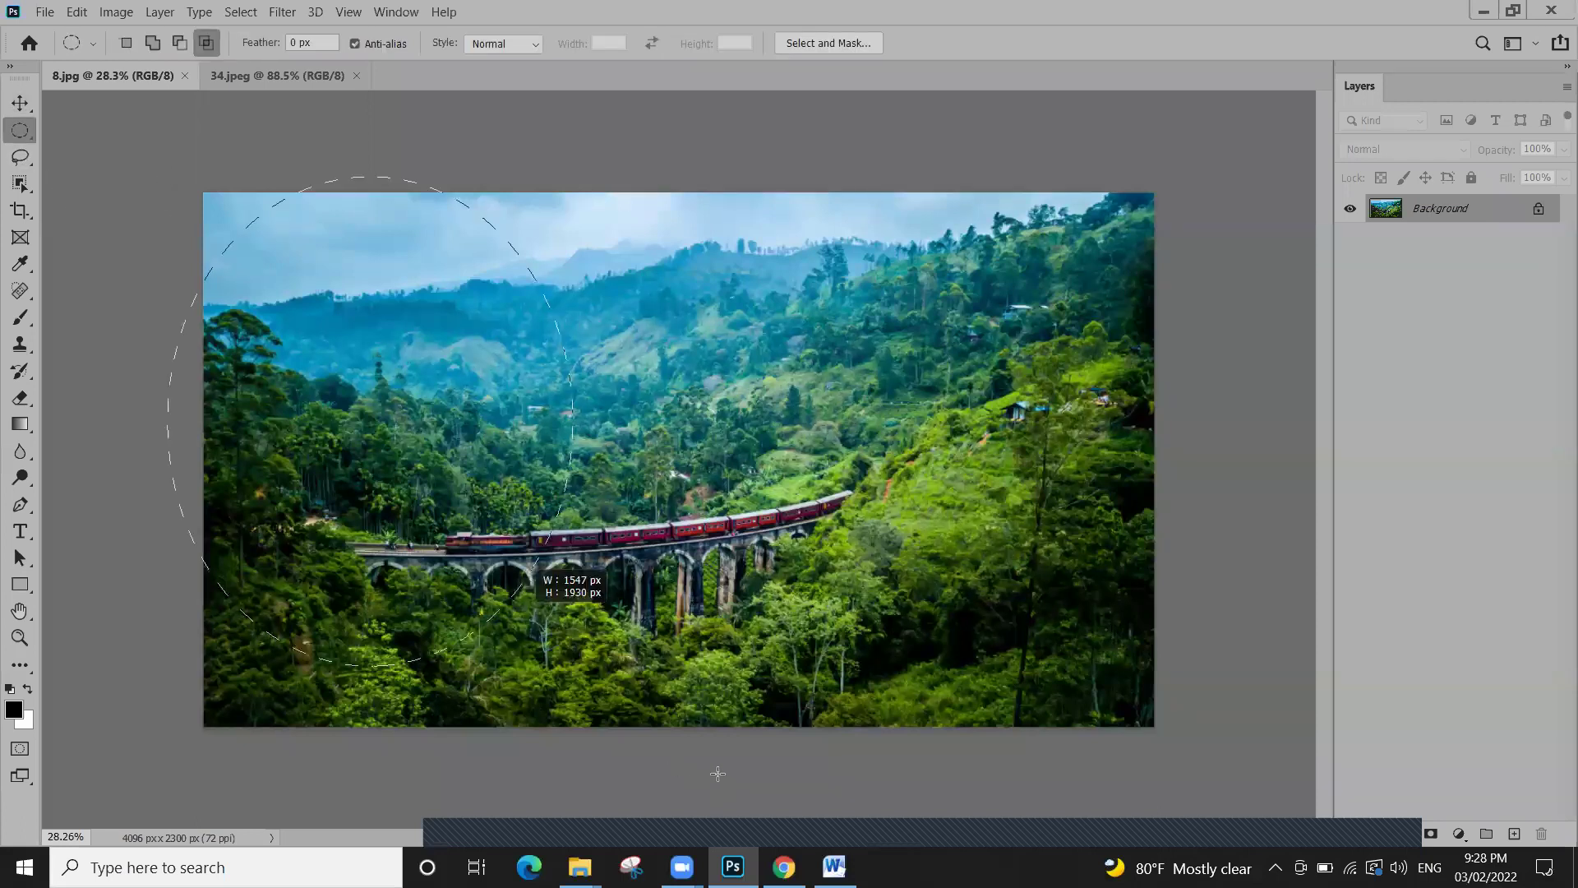
left_click(317, 148)
type("50")
left_click_drag(271, 246, 905, 721)
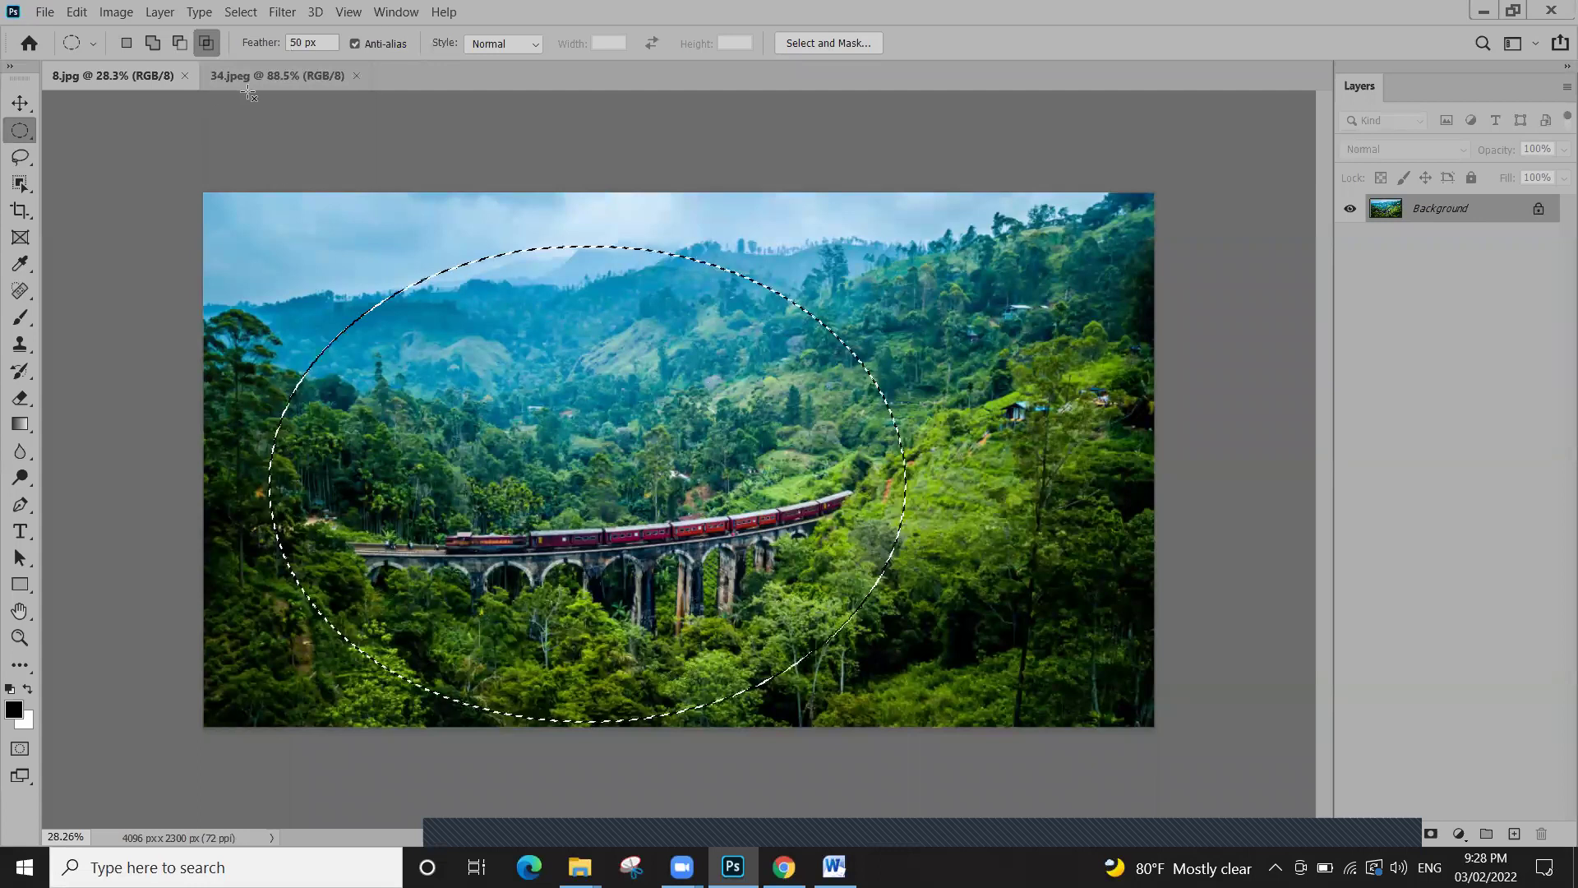
key("ctrl+d")
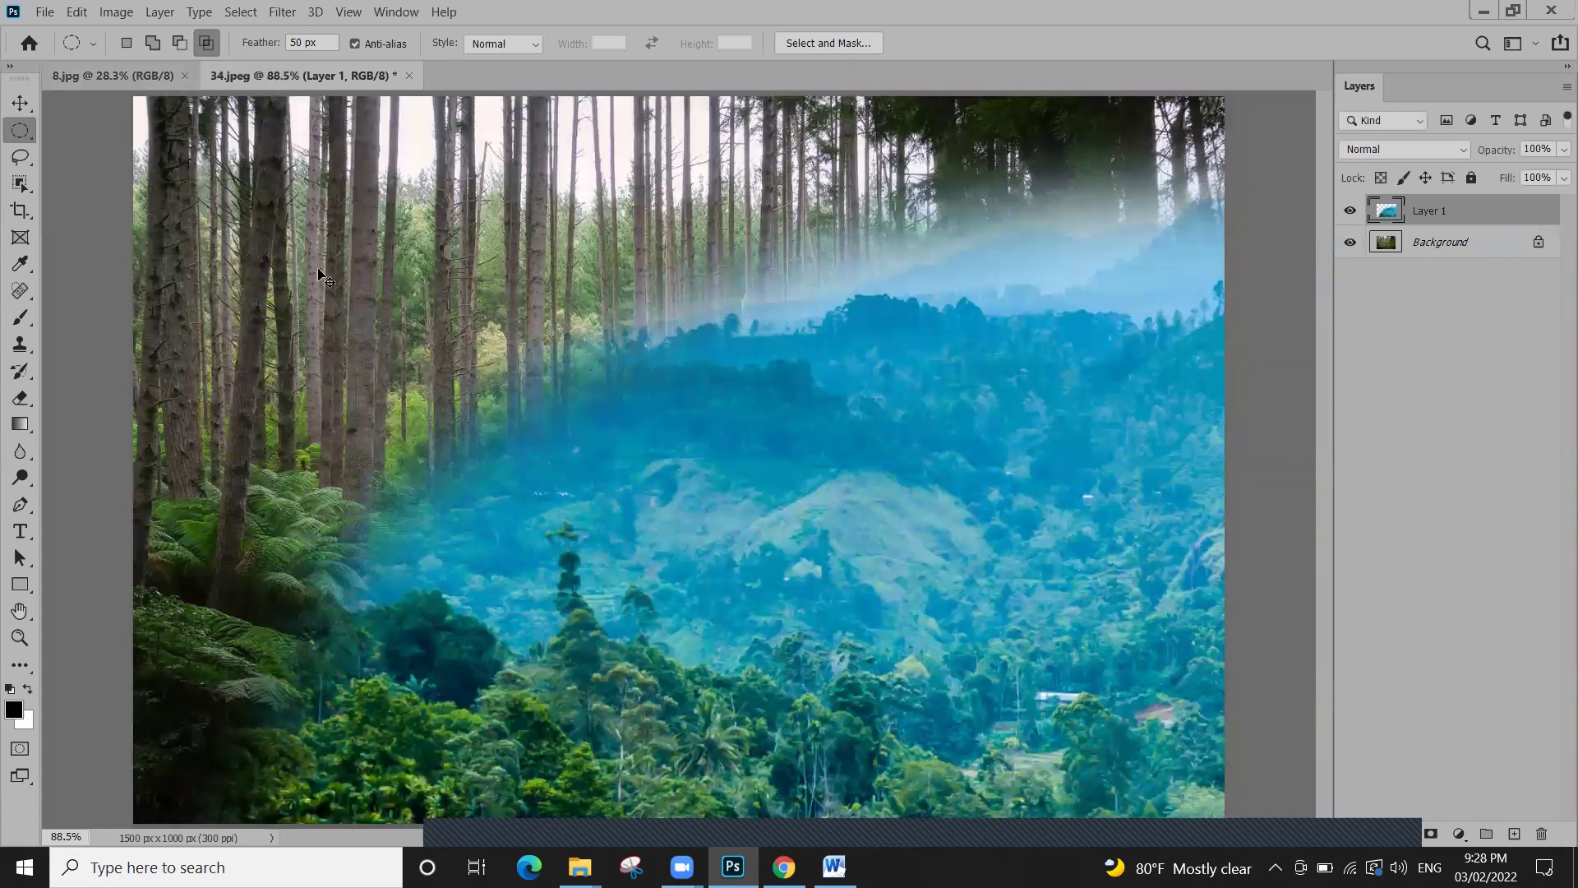
Scale the 50 px feathered train cut-out to about 38% and place it over the forest's lower-left area
left_click_drag(507, 535, 918, 390)
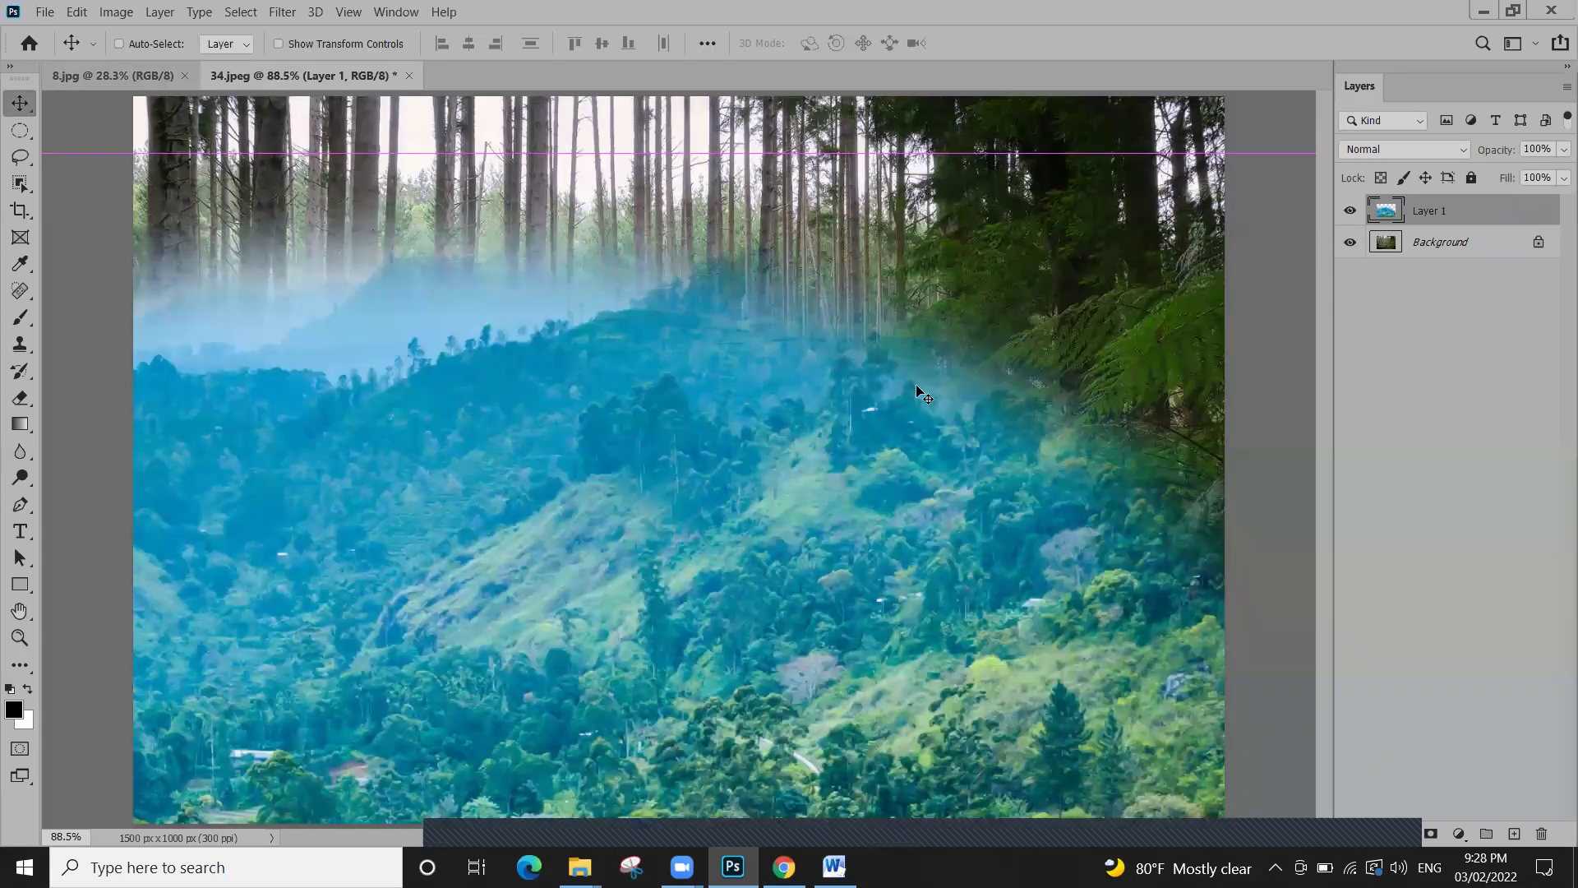
key("ctrl+t")
key("ctrl+0")
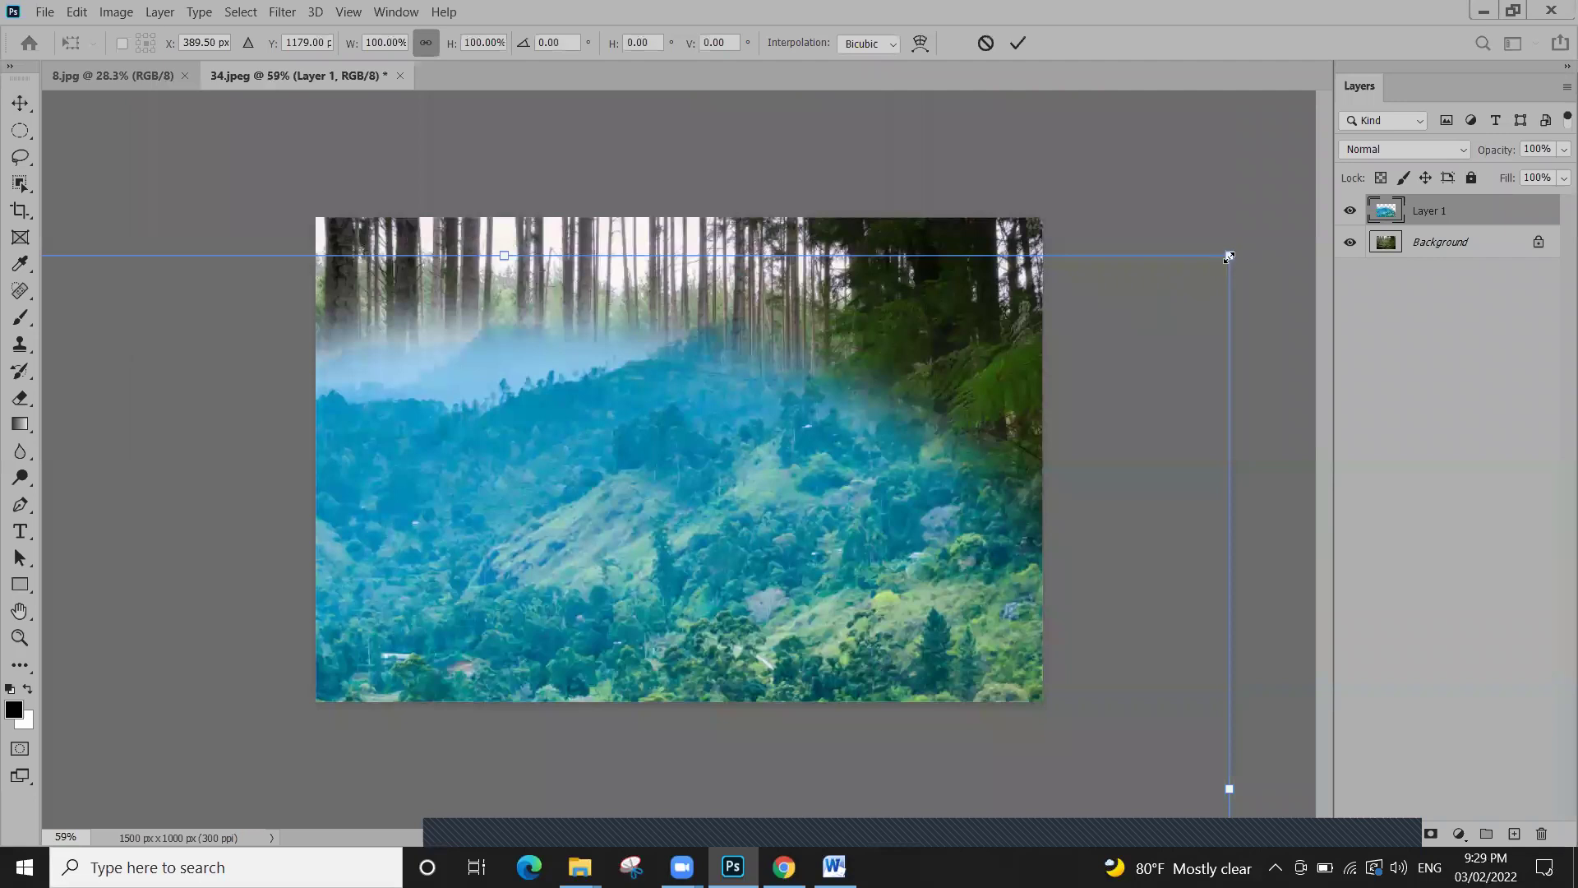
left_click_drag(967, 353, 413, 754)
left_click_drag(689, 450, 755, 370)
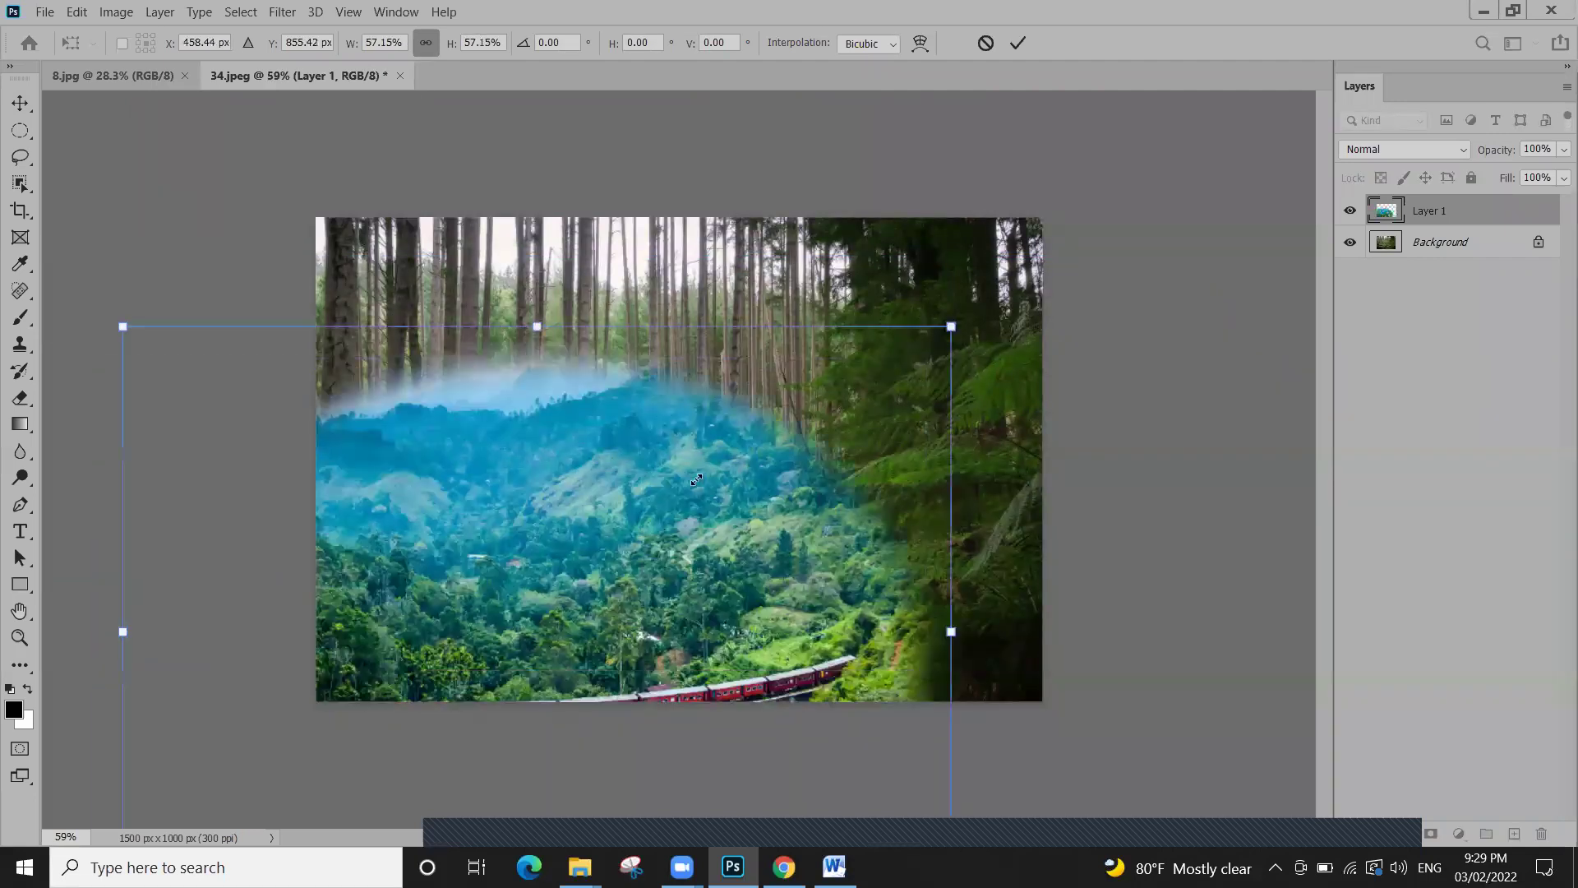
left_click_drag(697, 479, 664, 441)
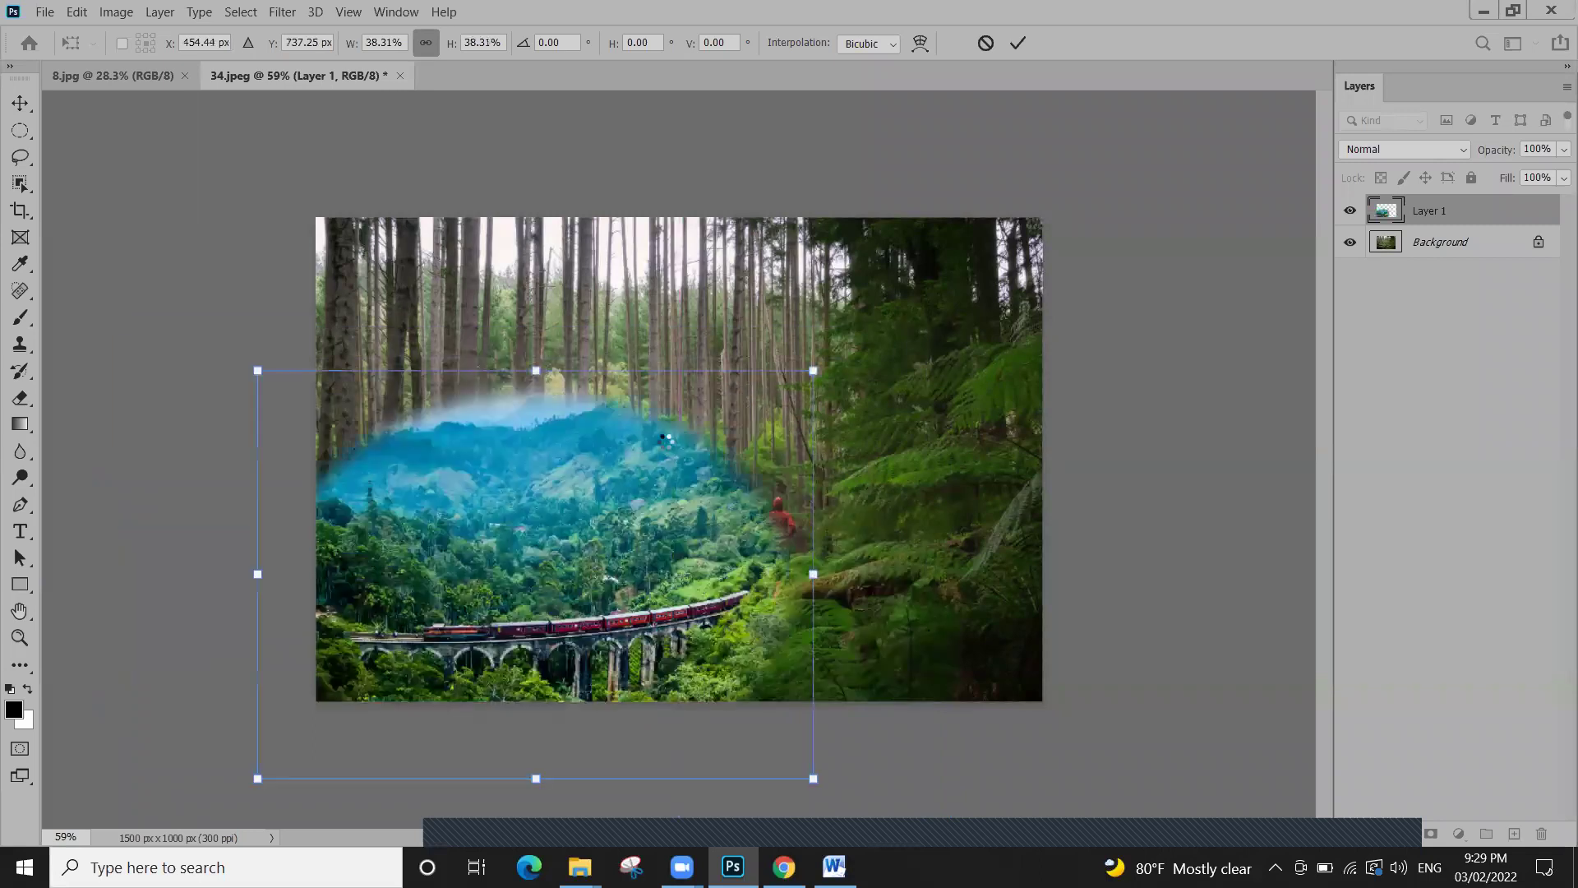
key("Return")
Delete the scaled cut-out from 34.jpeg and reselect the train viaduct in 8.jpg with a 200 px feathered ellipse
key("Delete")
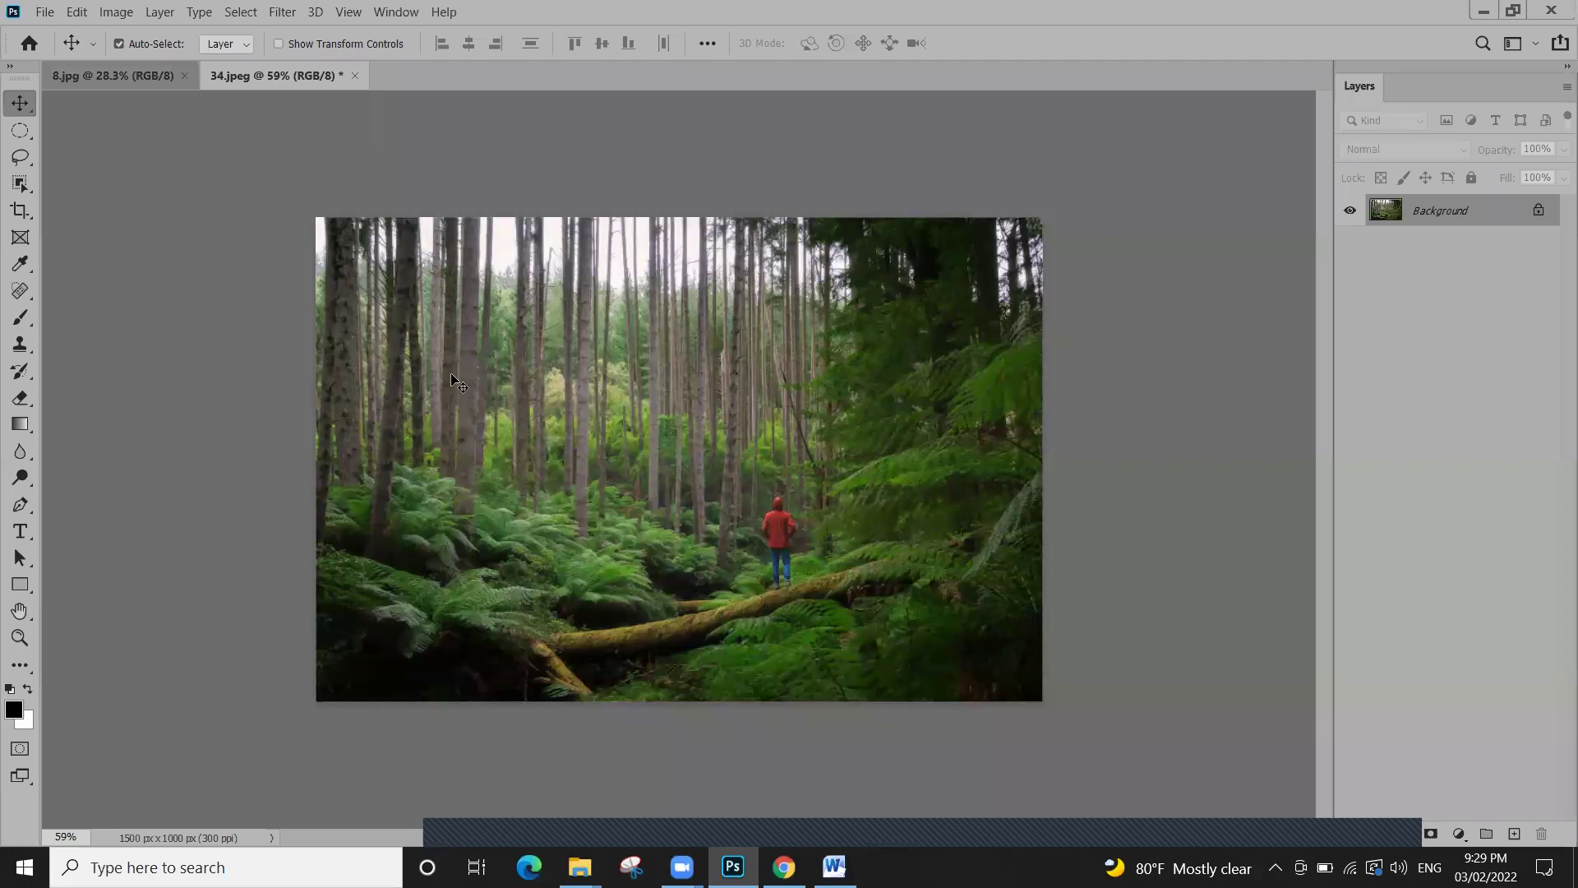
key("ctrl+Tab")
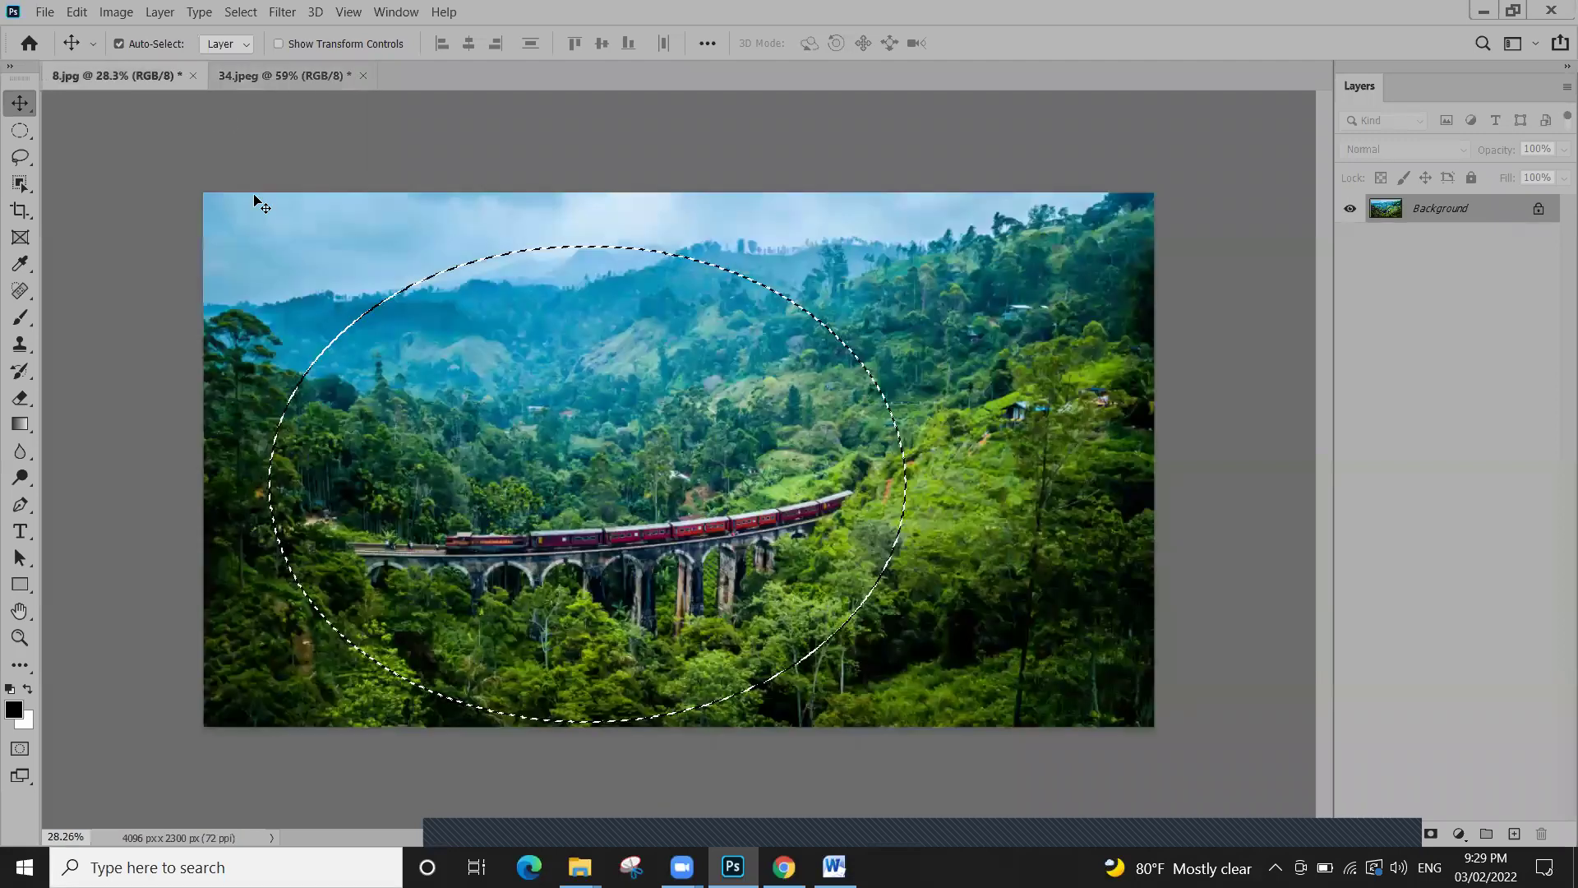
key("ctrl+d")
left_click(33, 127)
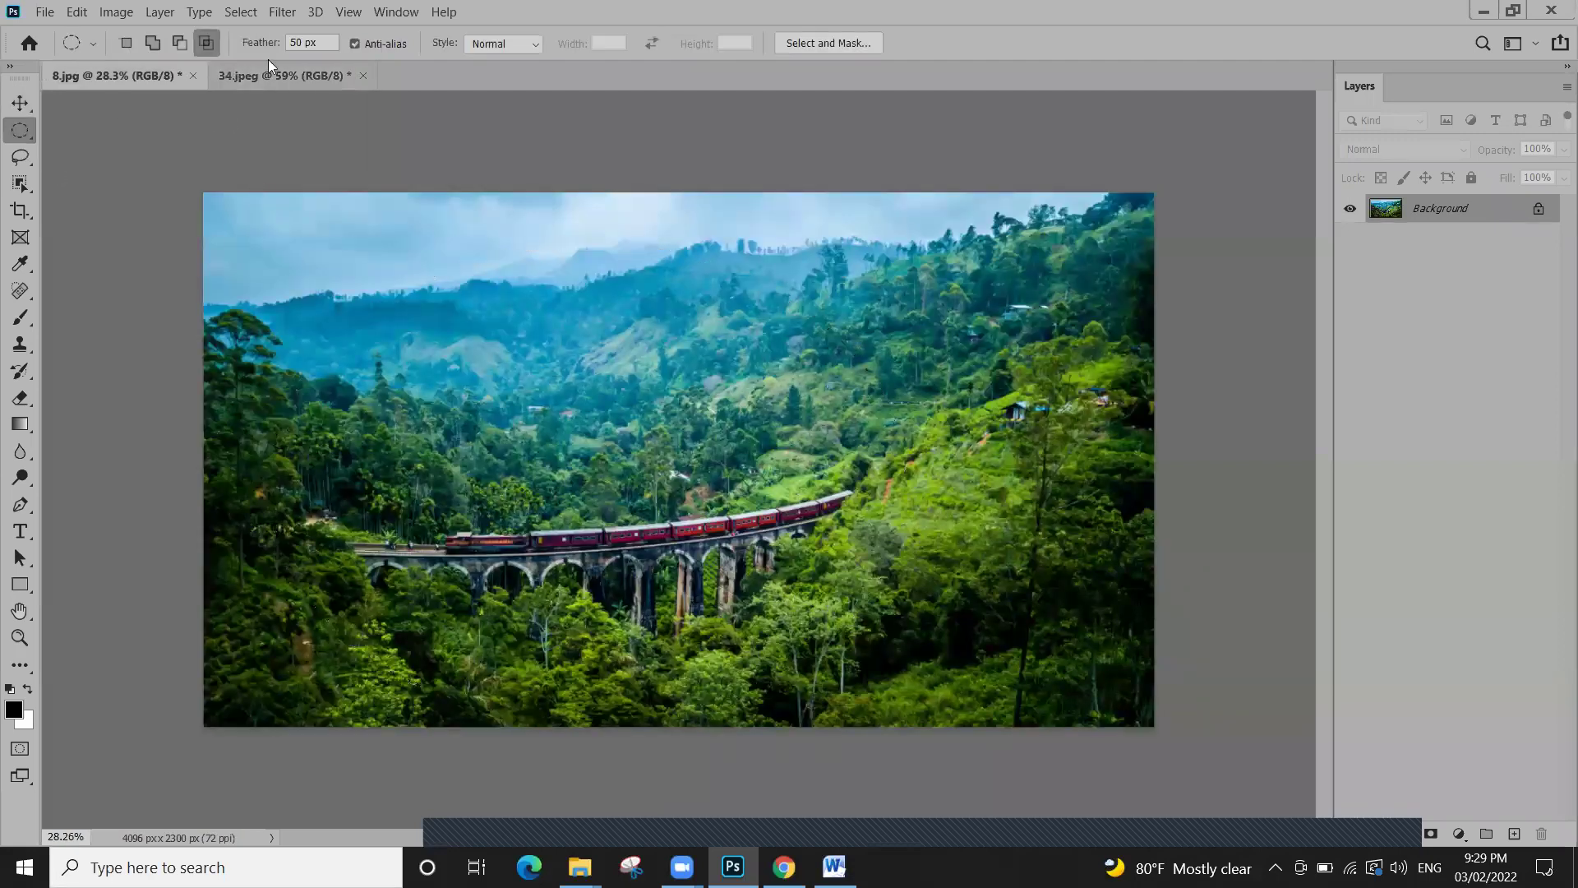
left_click(252, 41)
type("200")
left_click_drag(221, 240, 963, 692)
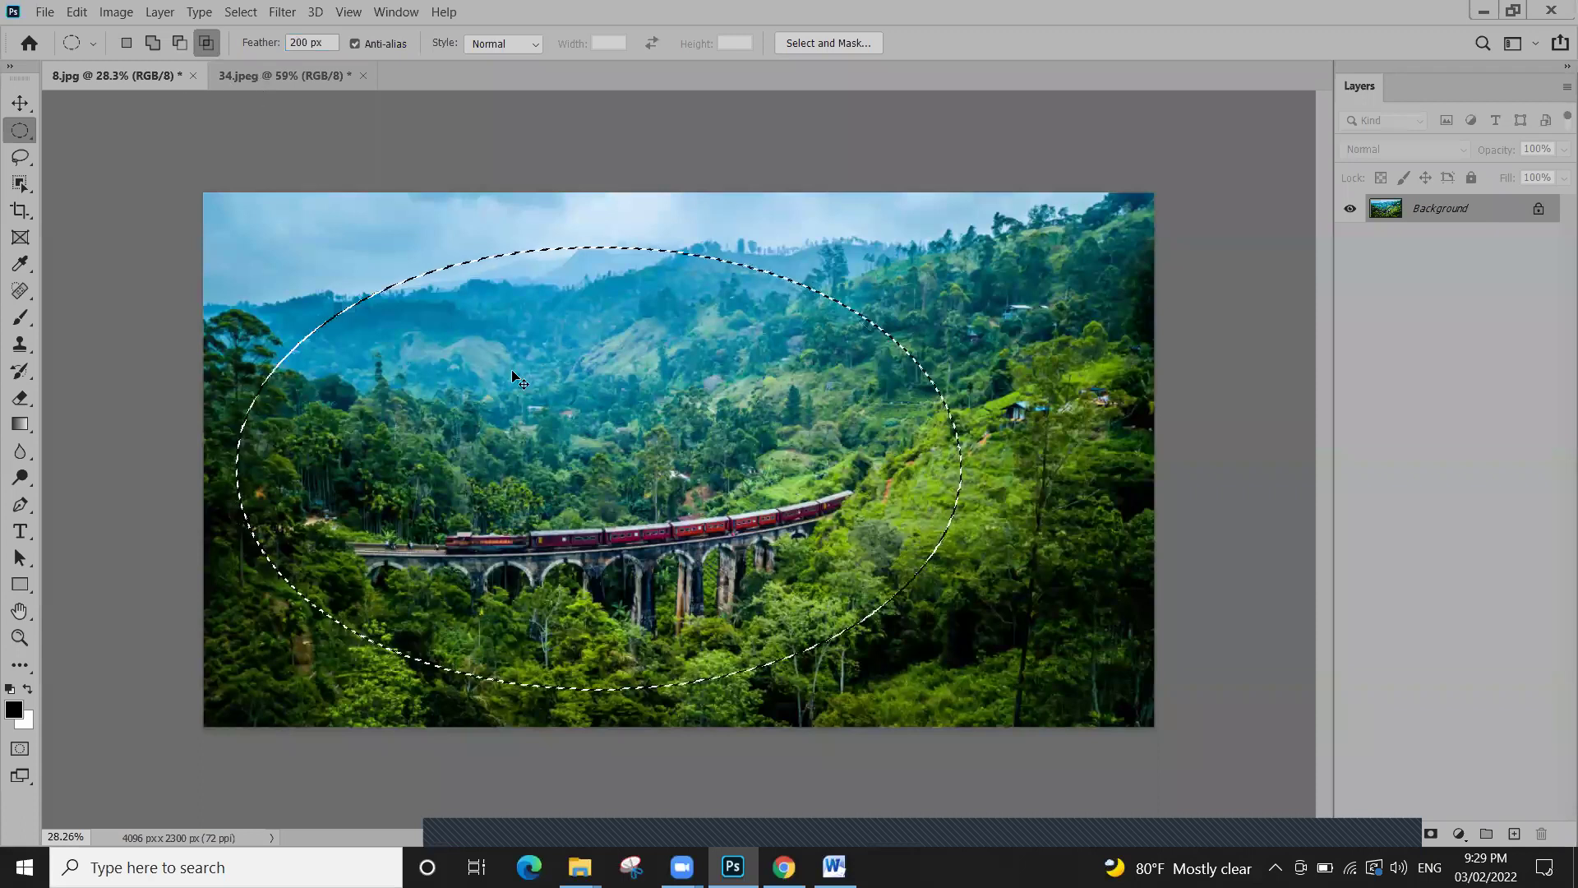
Bring the 200 px feathered cut-out into 34.jpeg and shift it over the left part of the forest
key("ctrl+Tab")
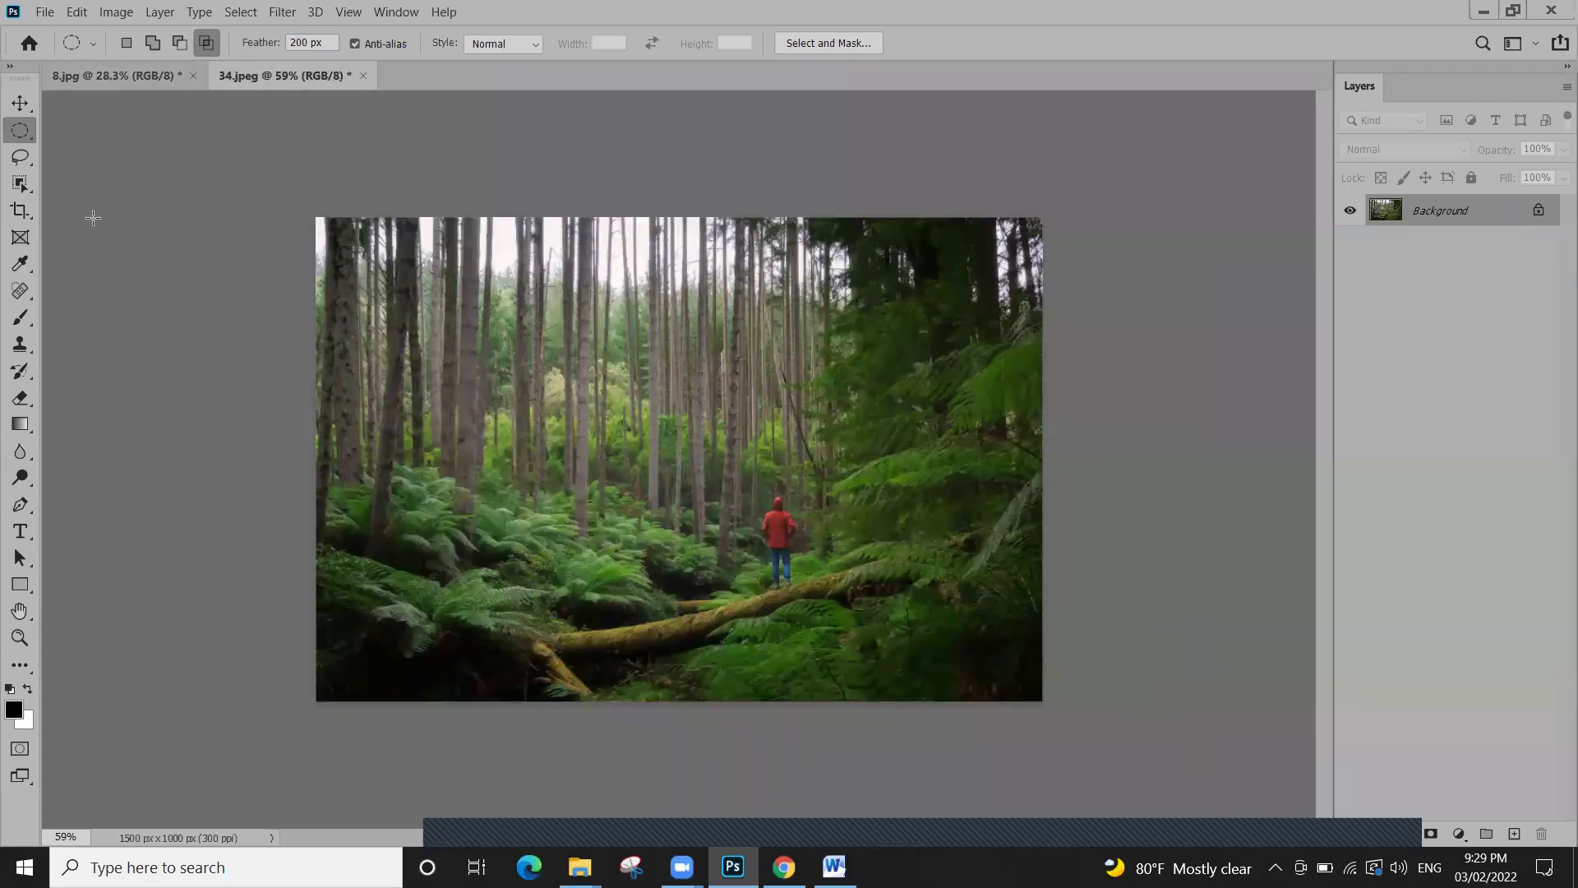
key("ctrl+v")
left_click_drag(561, 544, 705, 590)
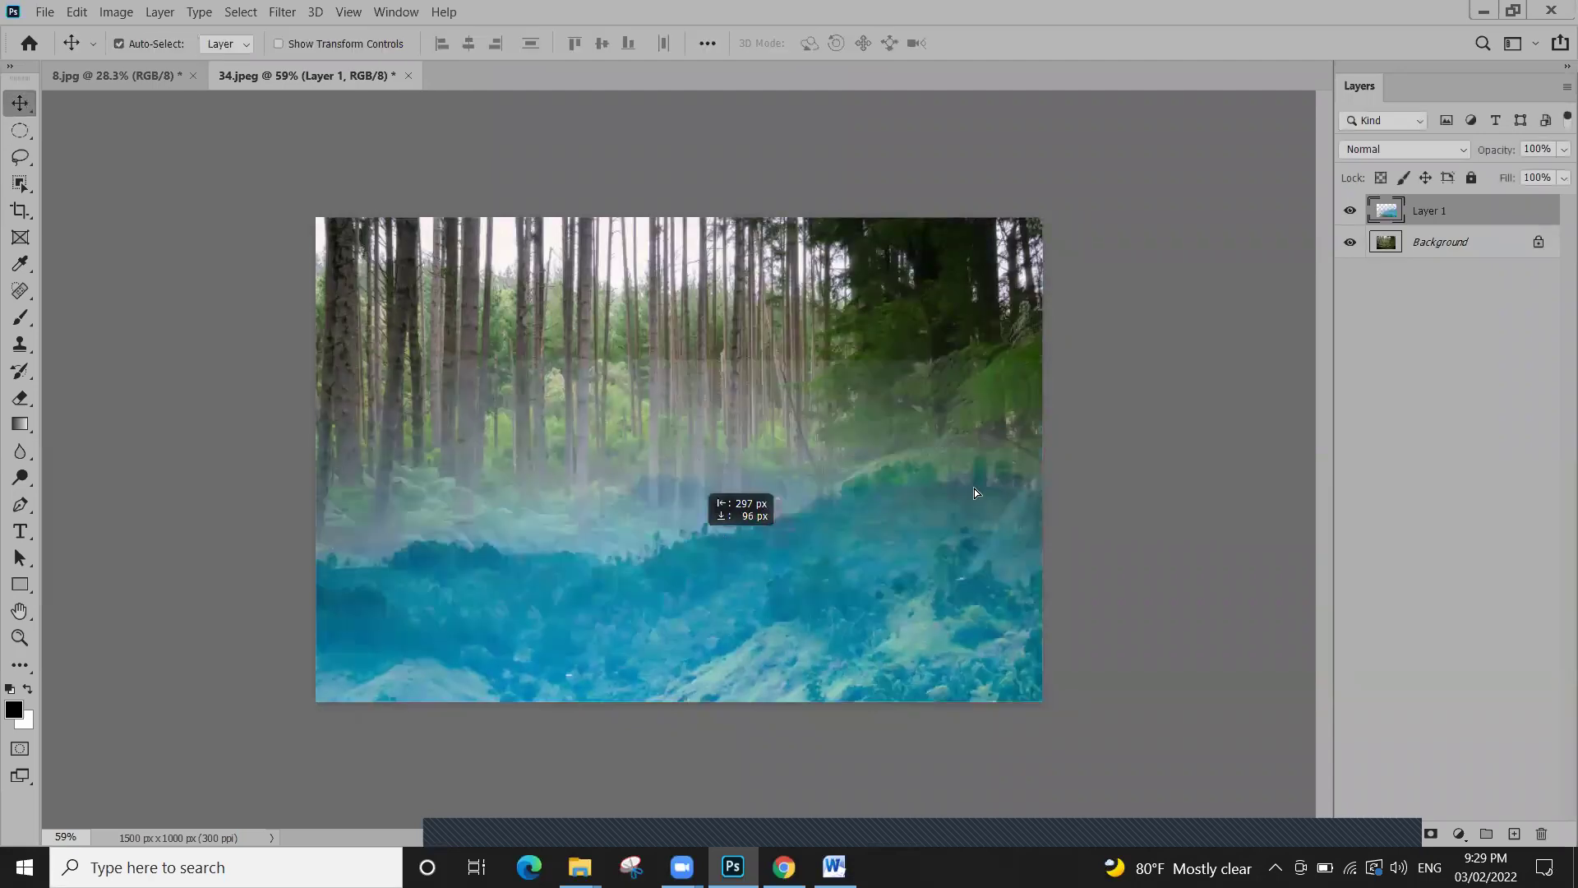
left_click_drag(534, 464, 717, 559)
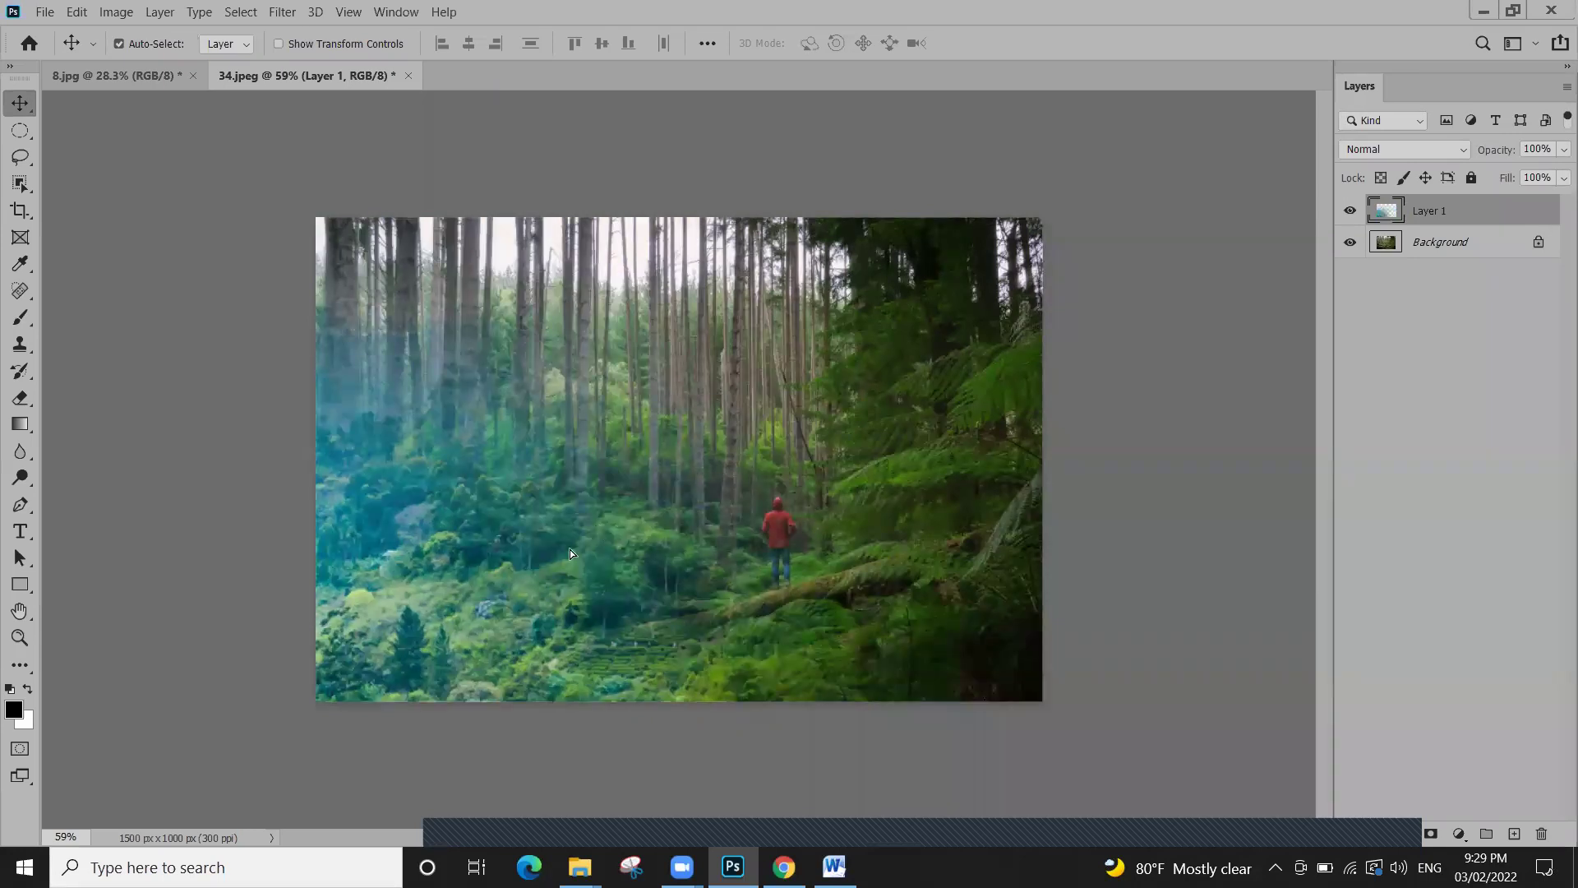
left_click_drag(549, 500, 505, 457)
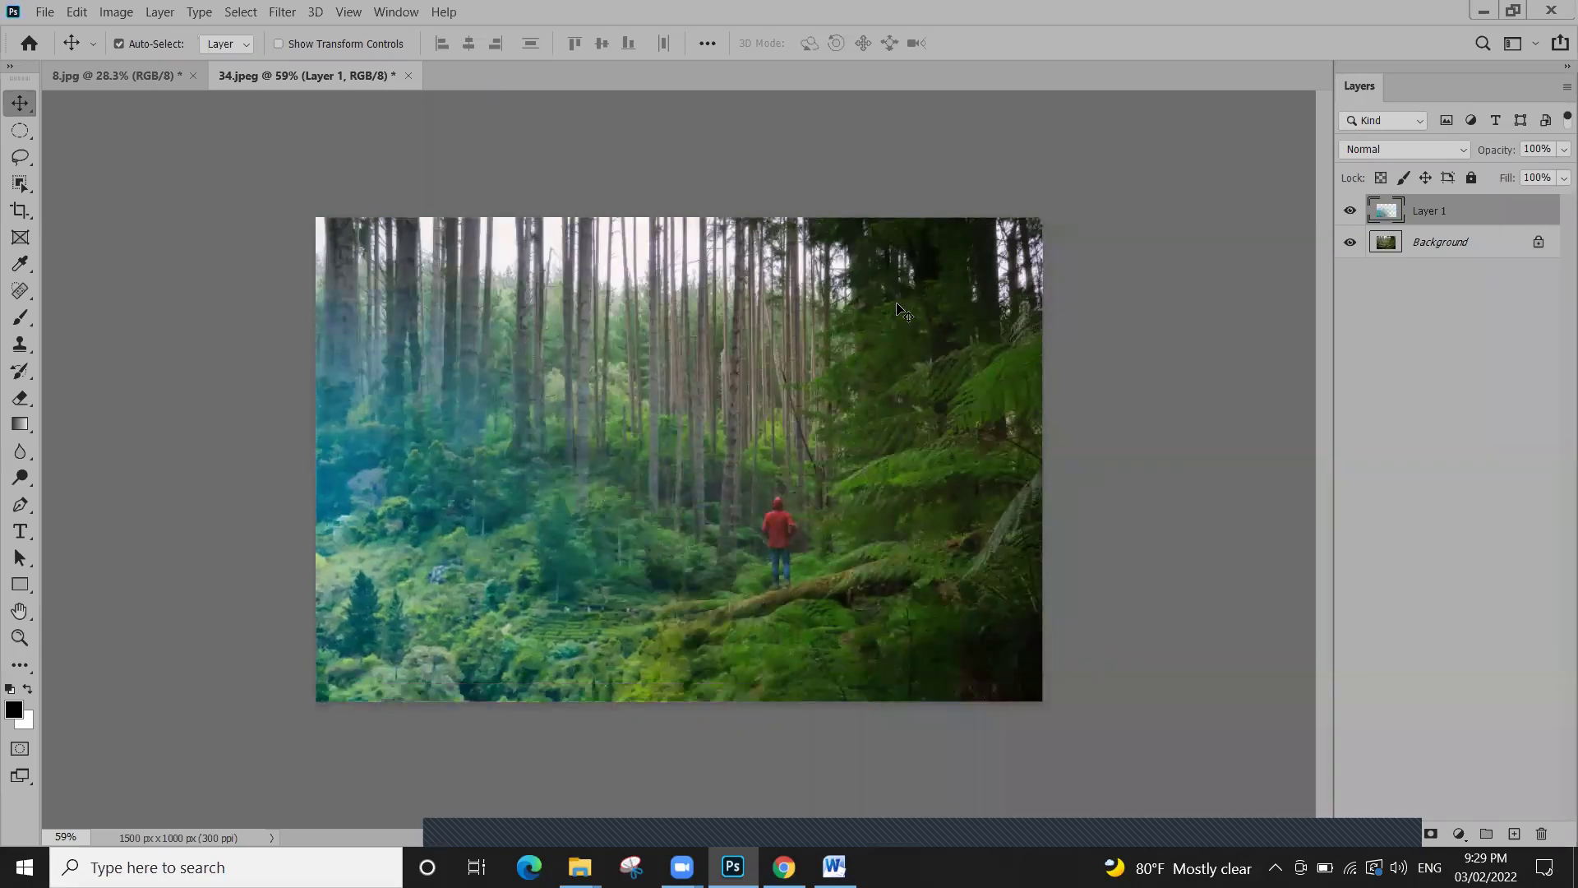
Scale the cut-out to about 42% width and 37% height so the train viaduct fits in the forest
key("ctrl+t")
left_click_drag(962, 169, 434, 520)
left_click_drag(626, 436, 627, 441)
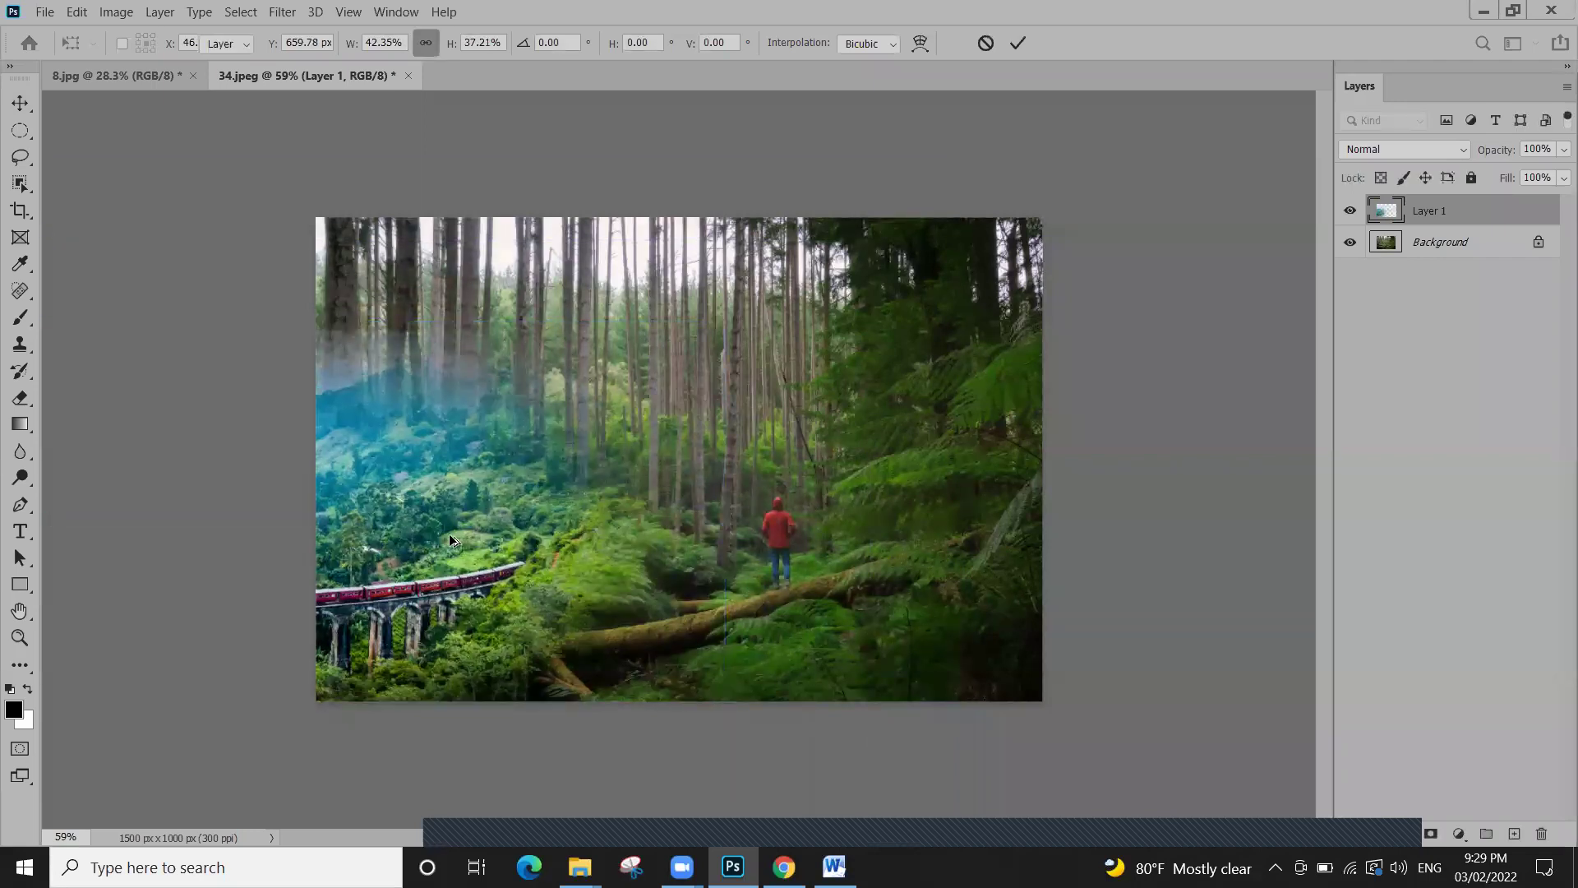
key("Return")
Try the cut-out at different places in the forest and settle the viaduct along the photo's lower-left edge
key("ctrl+plus")
left_click_drag(395, 413, 390, 207)
key("ctrl+minus")
left_click_drag(381, 276, 954, 601)
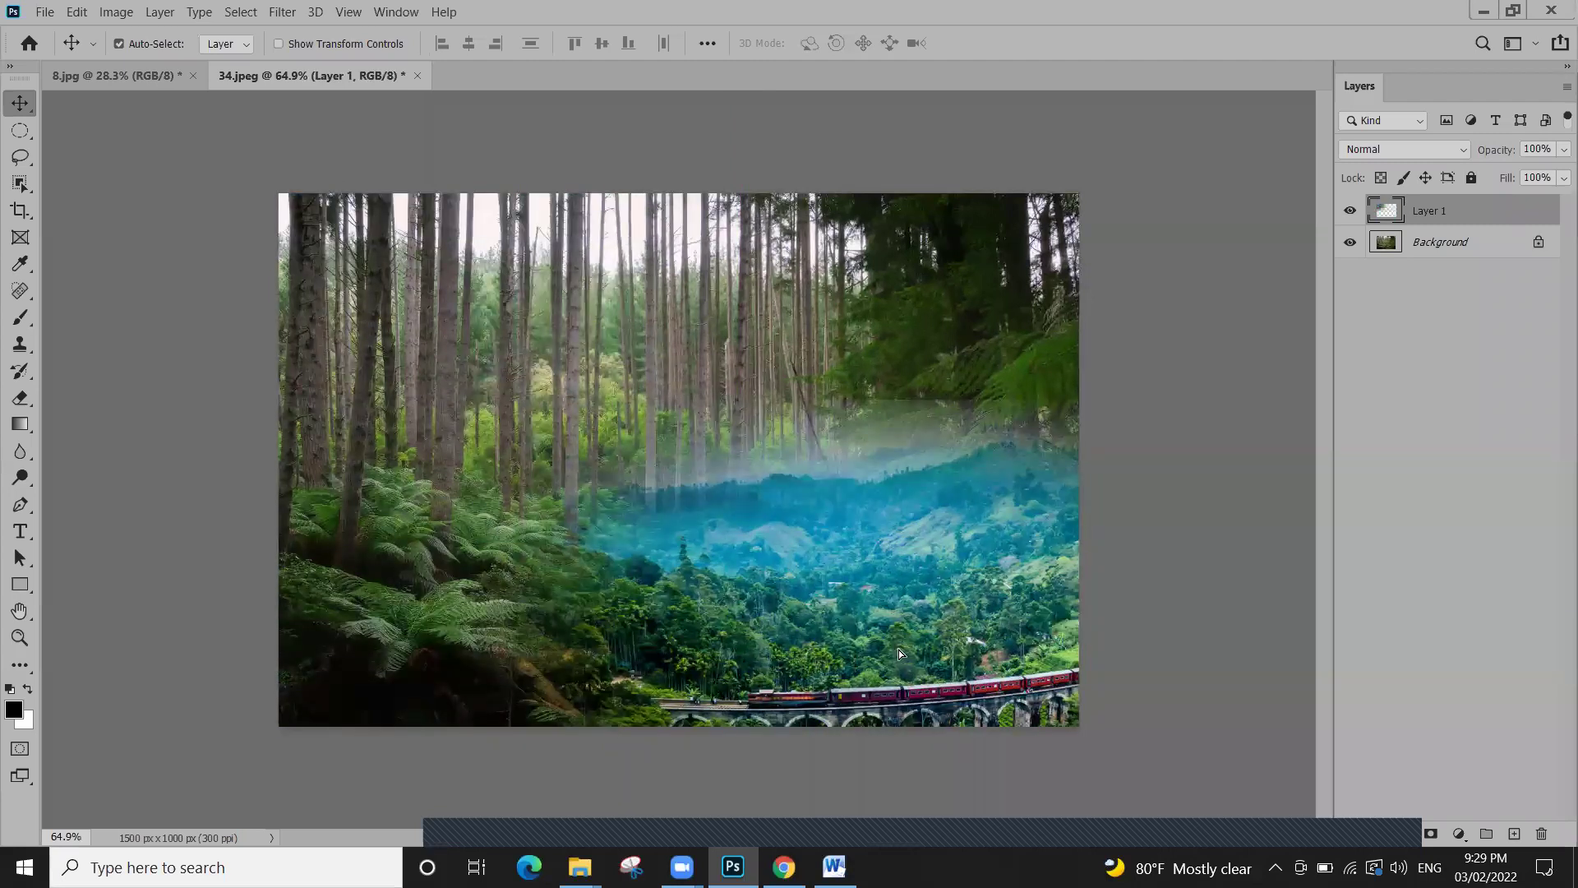
left_click_drag(871, 493, 907, 530)
left_click_drag(693, 559, 733, 602)
left_click_drag(335, 640, 390, 547)
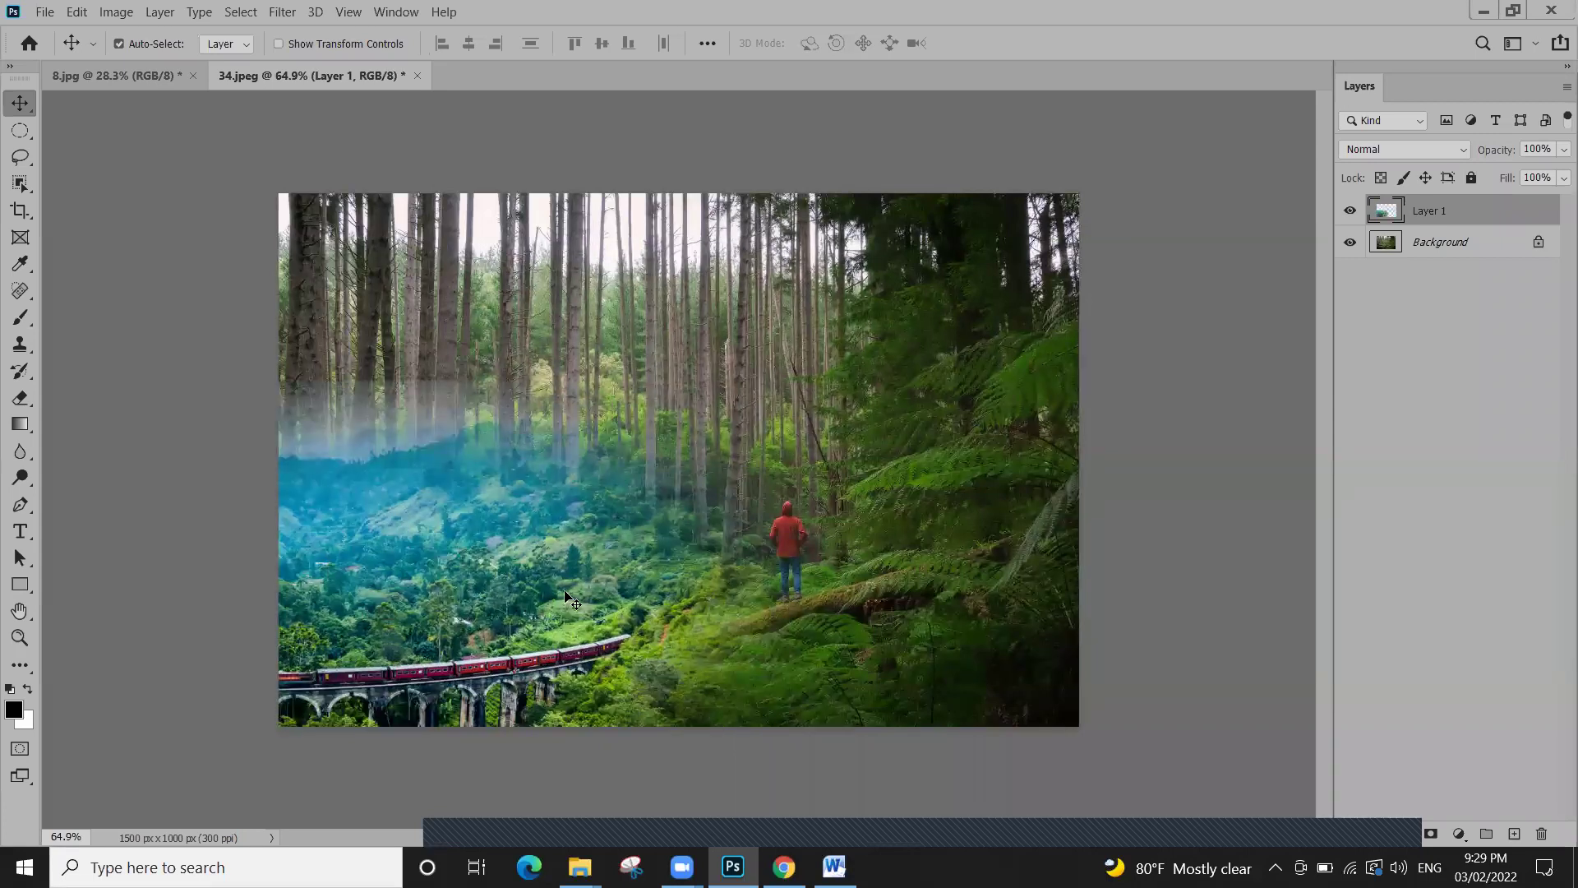
Erase the blue hills and haze above the train with a soft 430 px eraser to blend the cut-out into the forest
key("e")
right_click(387, 422, "alt")
right_click(384, 426, "alt")
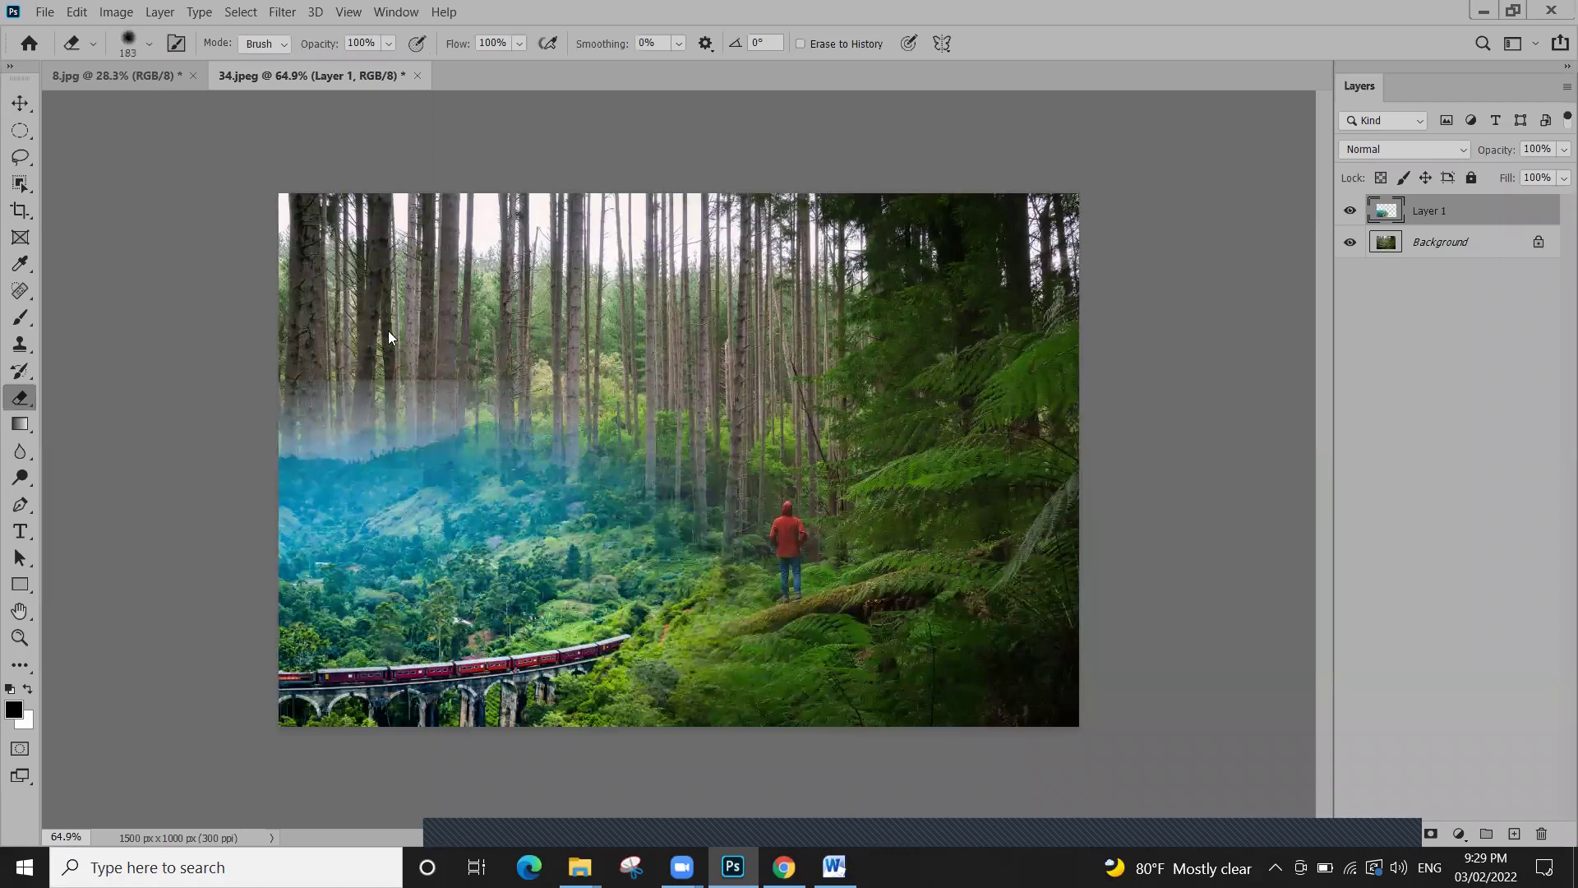
left_click_drag(345, 350, 903, 355)
mouse_move(304, 485)
left_mouse_down()
mouse_move(329, 526)
mouse_move(159, 510)
left_mouse_up()
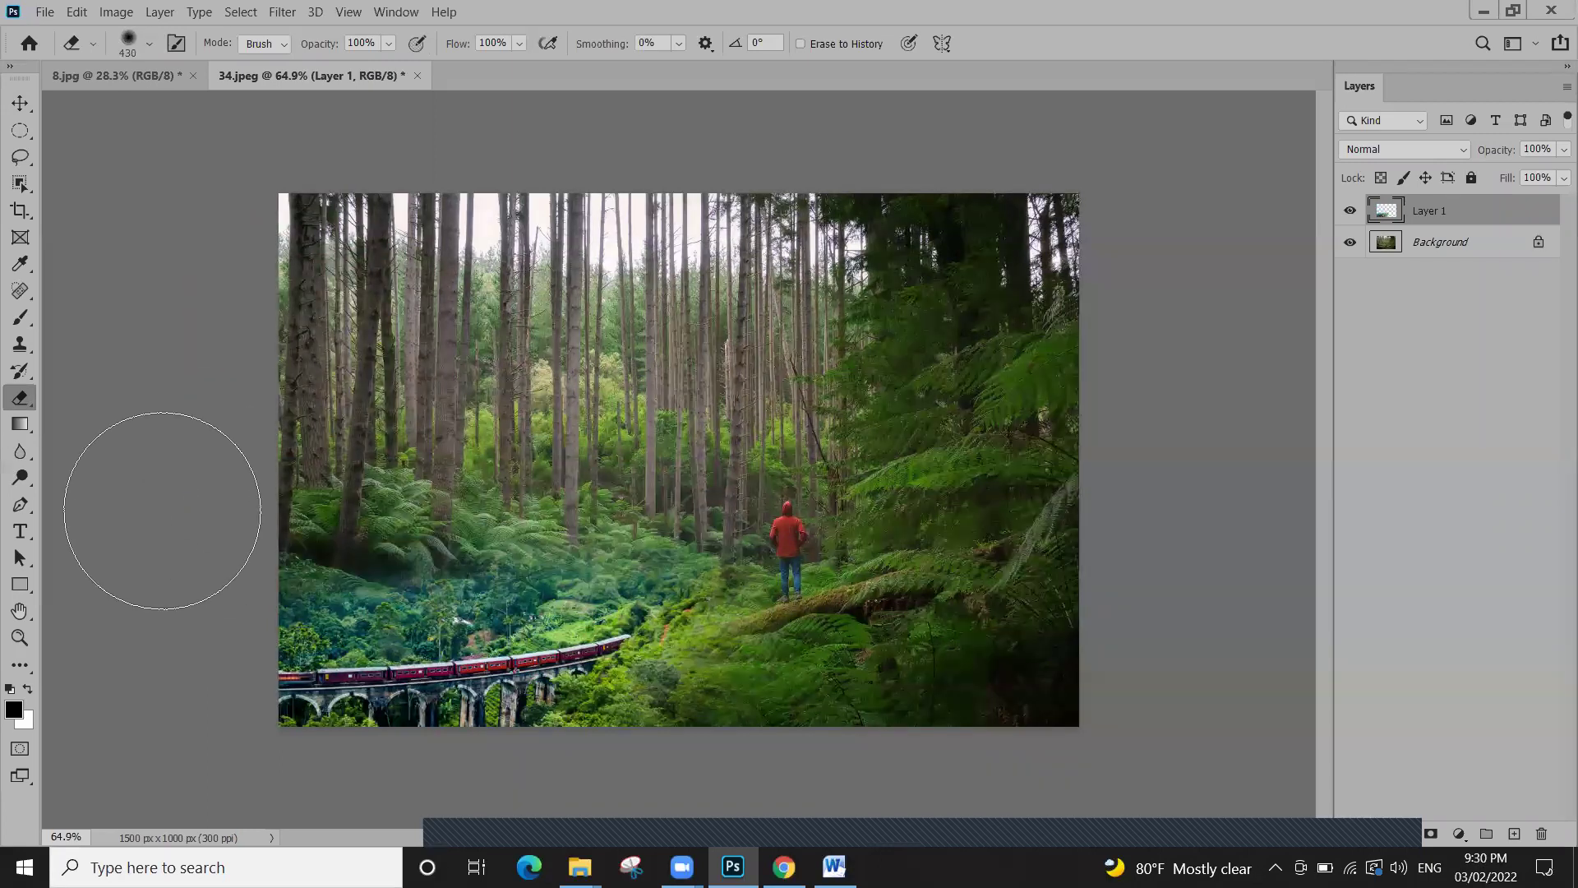
left_click_drag(378, 587, 543, 623)
Enlarge the erased train cut-out to about 127% and raise it so the viaduct's arches show
left_click(20, 103)
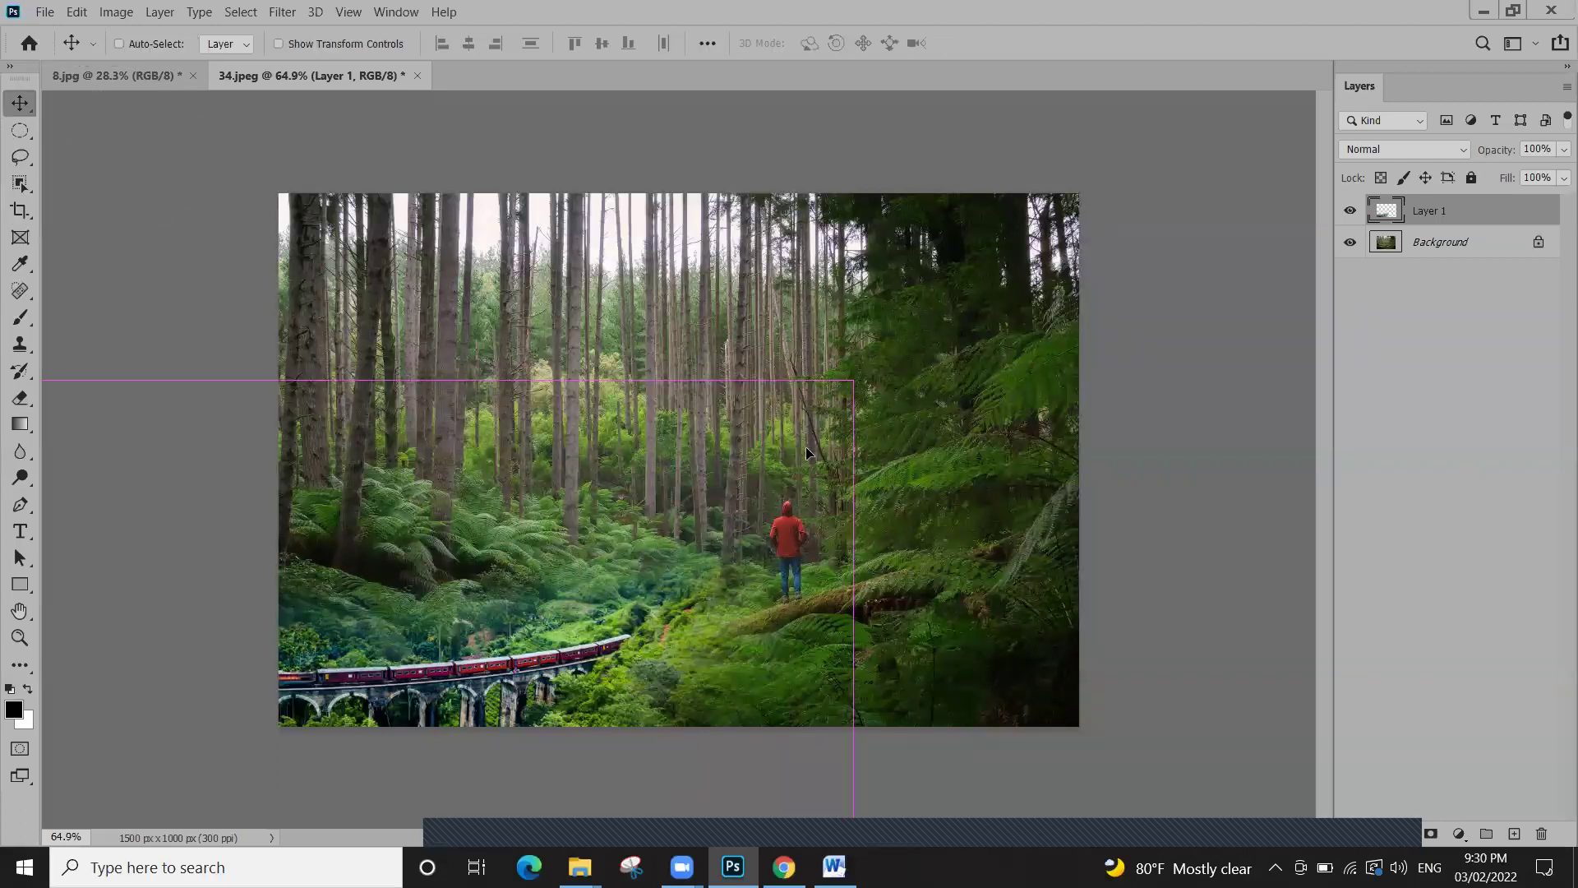
key("ctrl+t")
left_click_drag(853, 379, 987, 293)
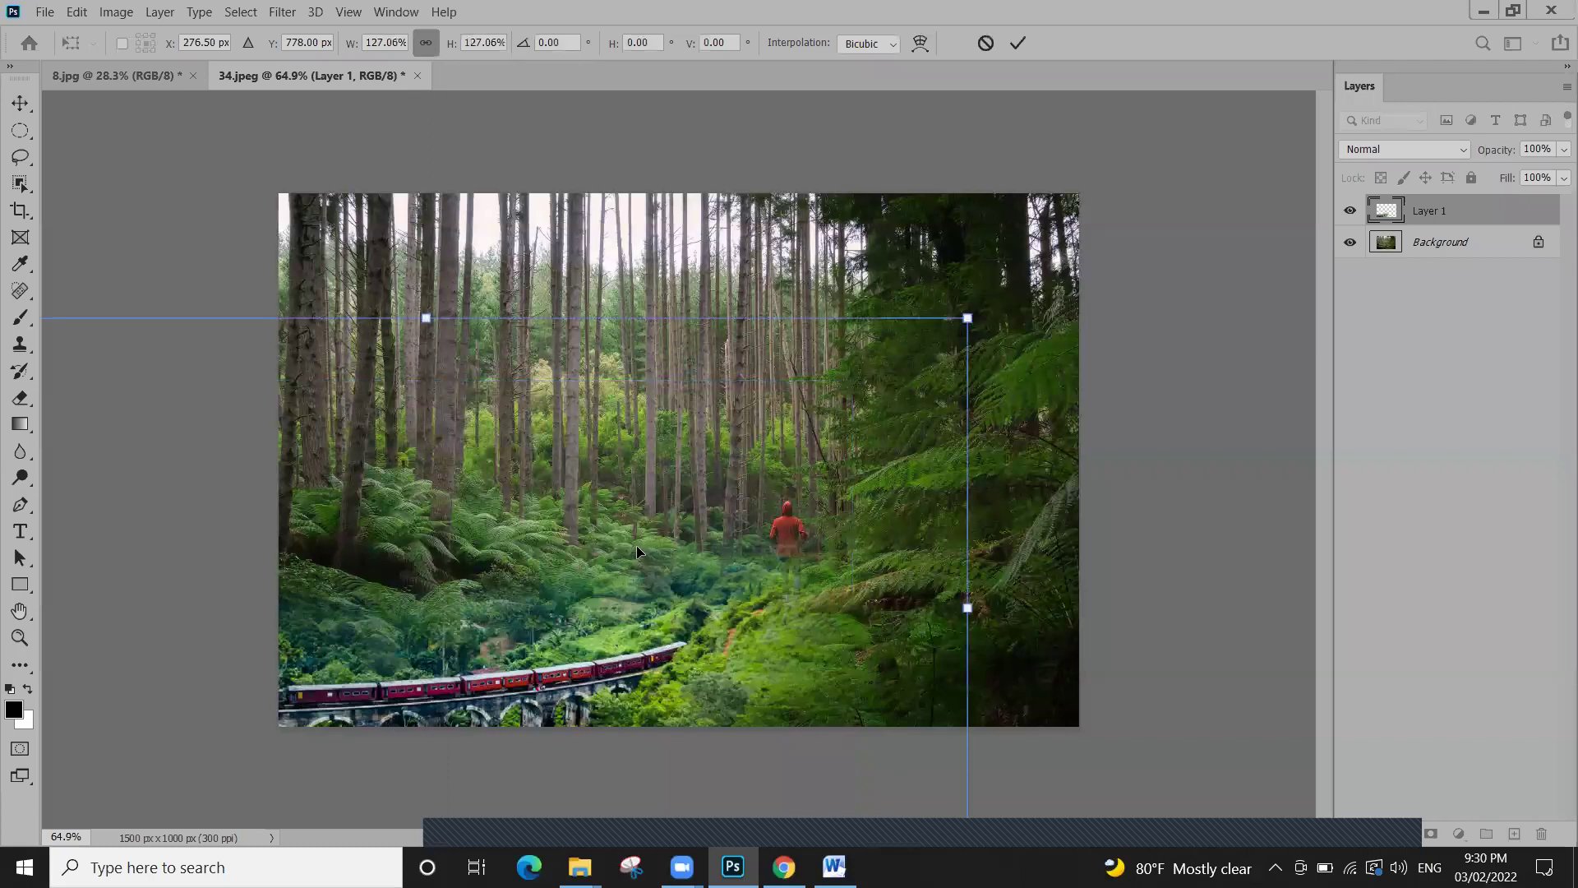
left_click_drag(620, 505, 657, 463)
key("Return")
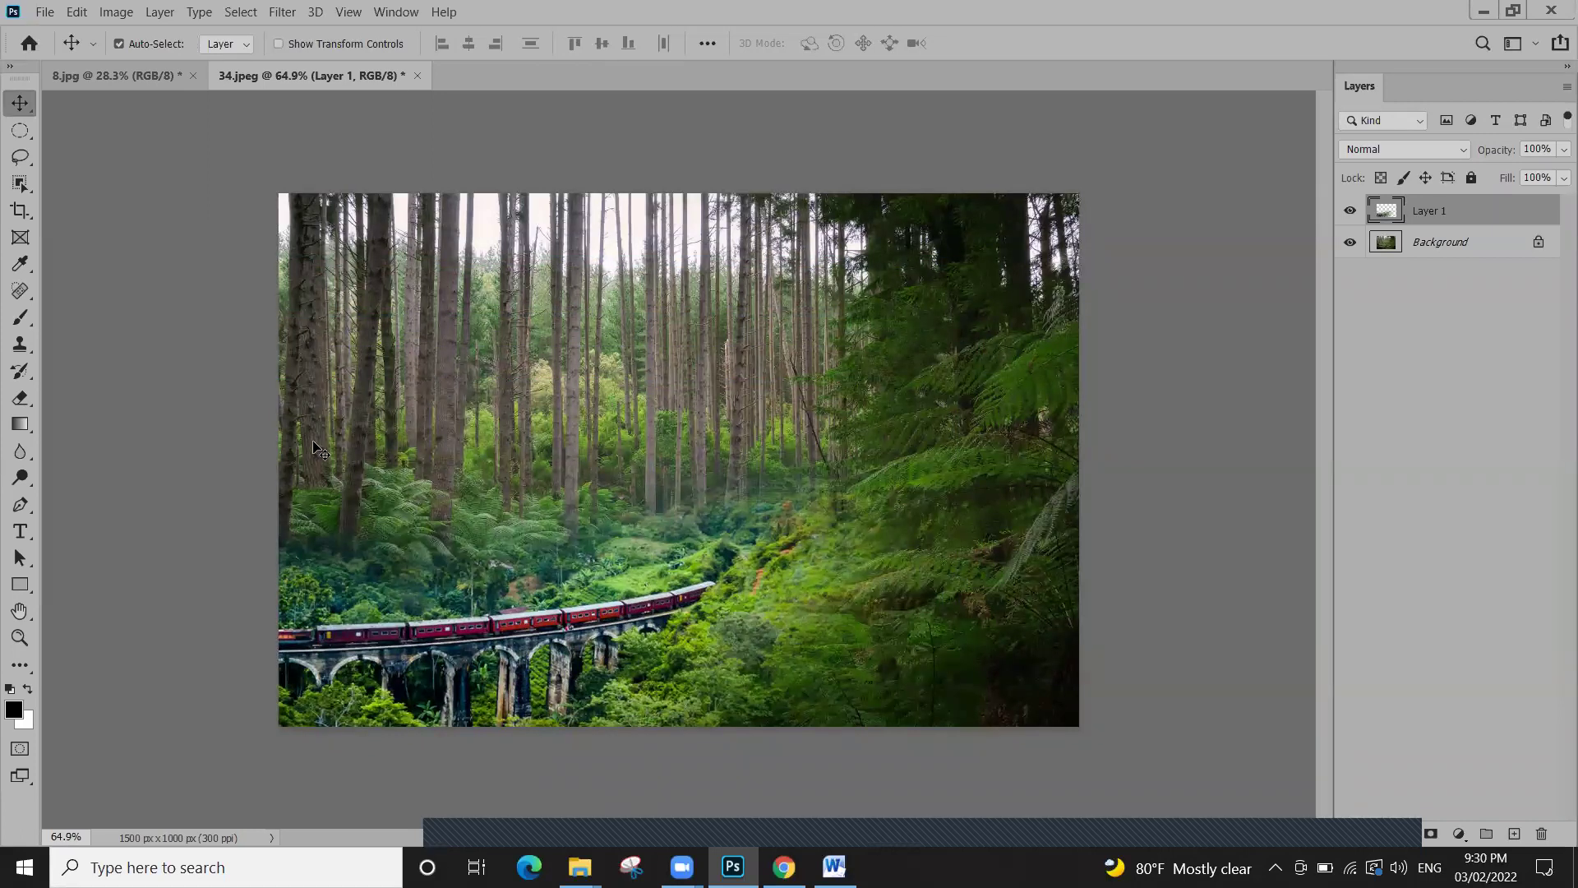
Check in 8.jpg whether selection Modify is available without a selection and with a small ellipse drawn, and clear the selection
left_click(123, 75)
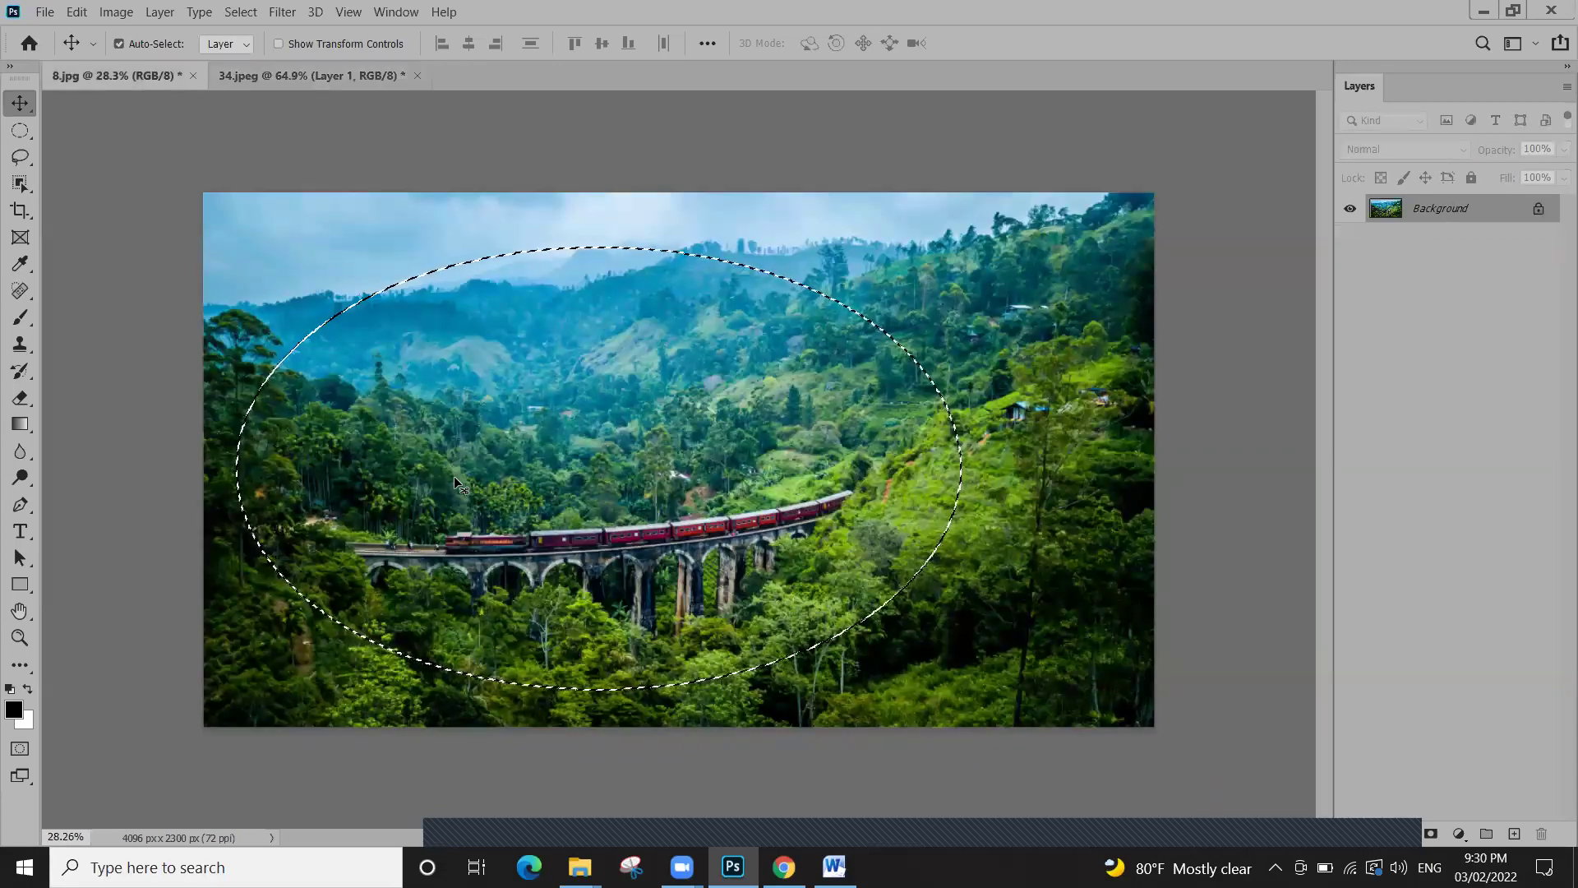
key("ctrl+d")
key("m")
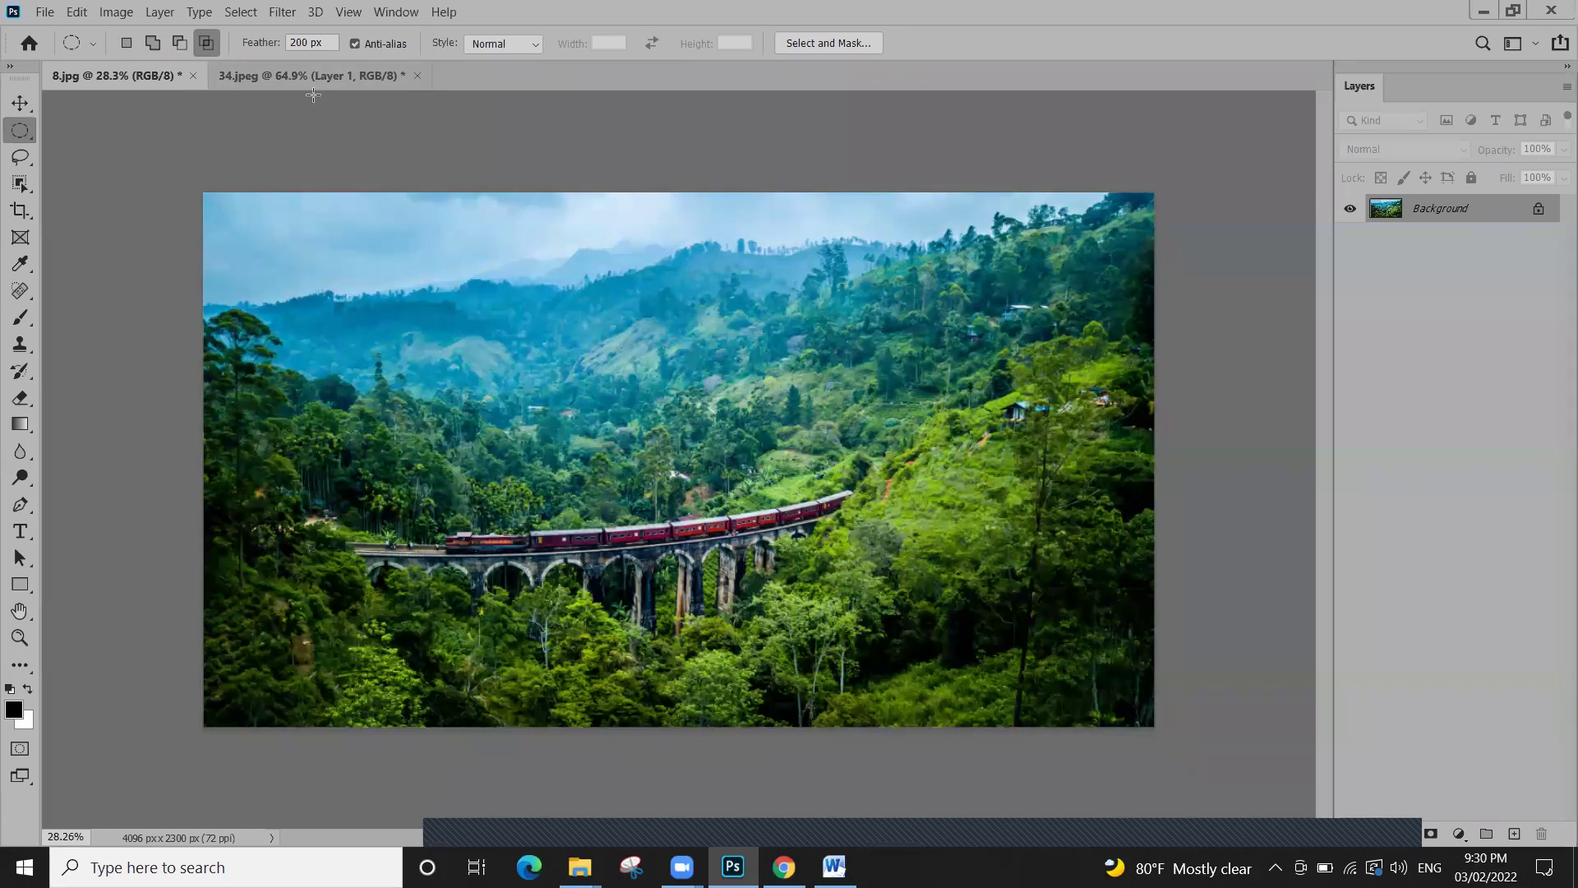
left_click(240, 11)
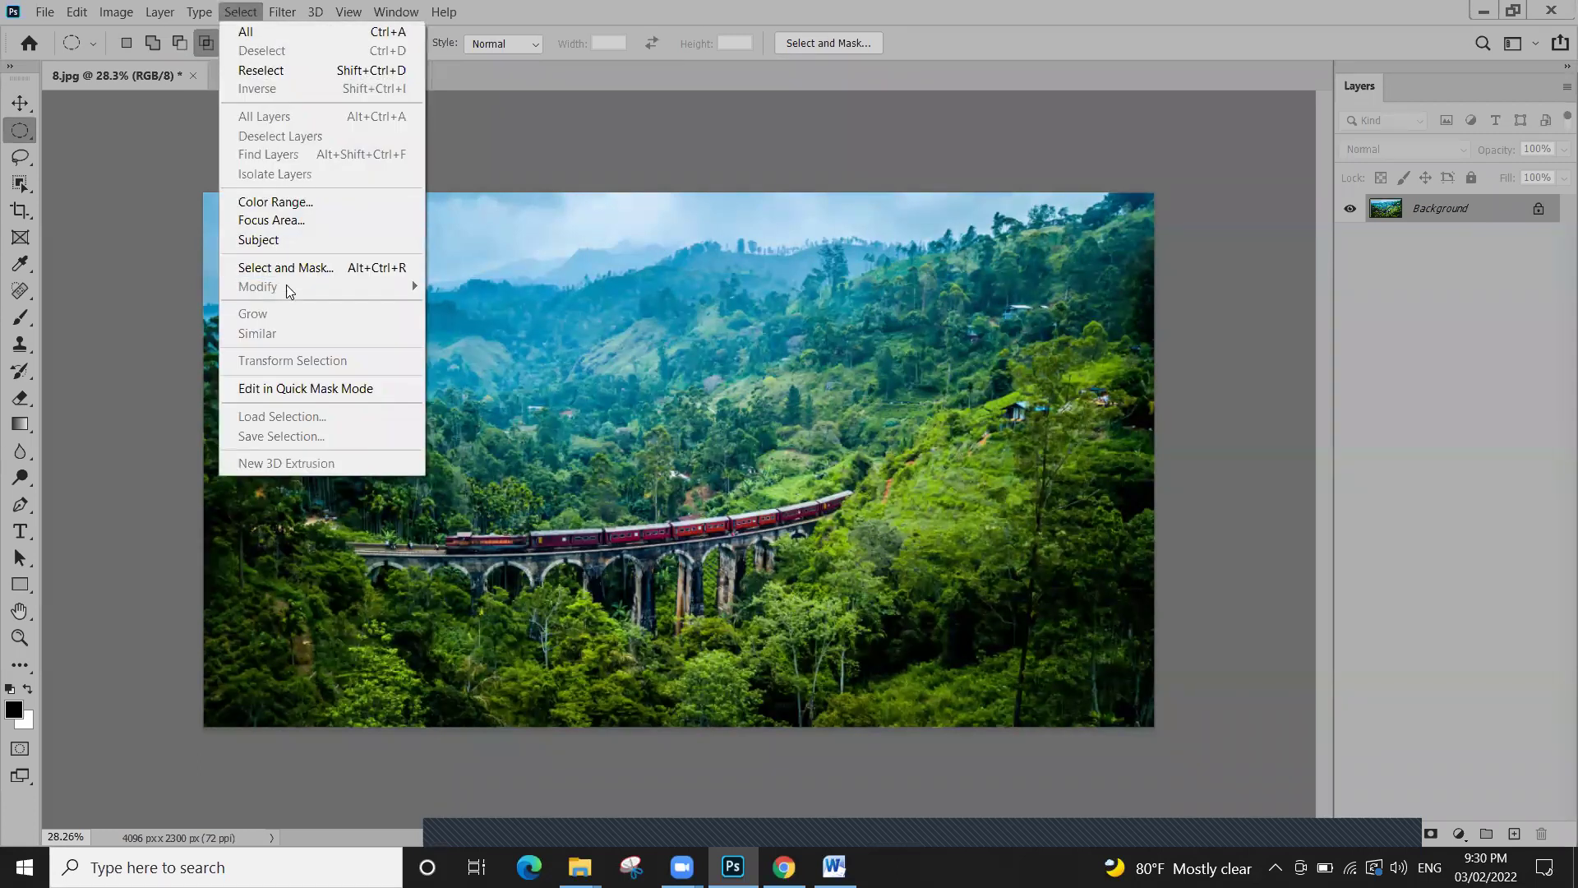
left_click_drag(562, 382, 638, 459)
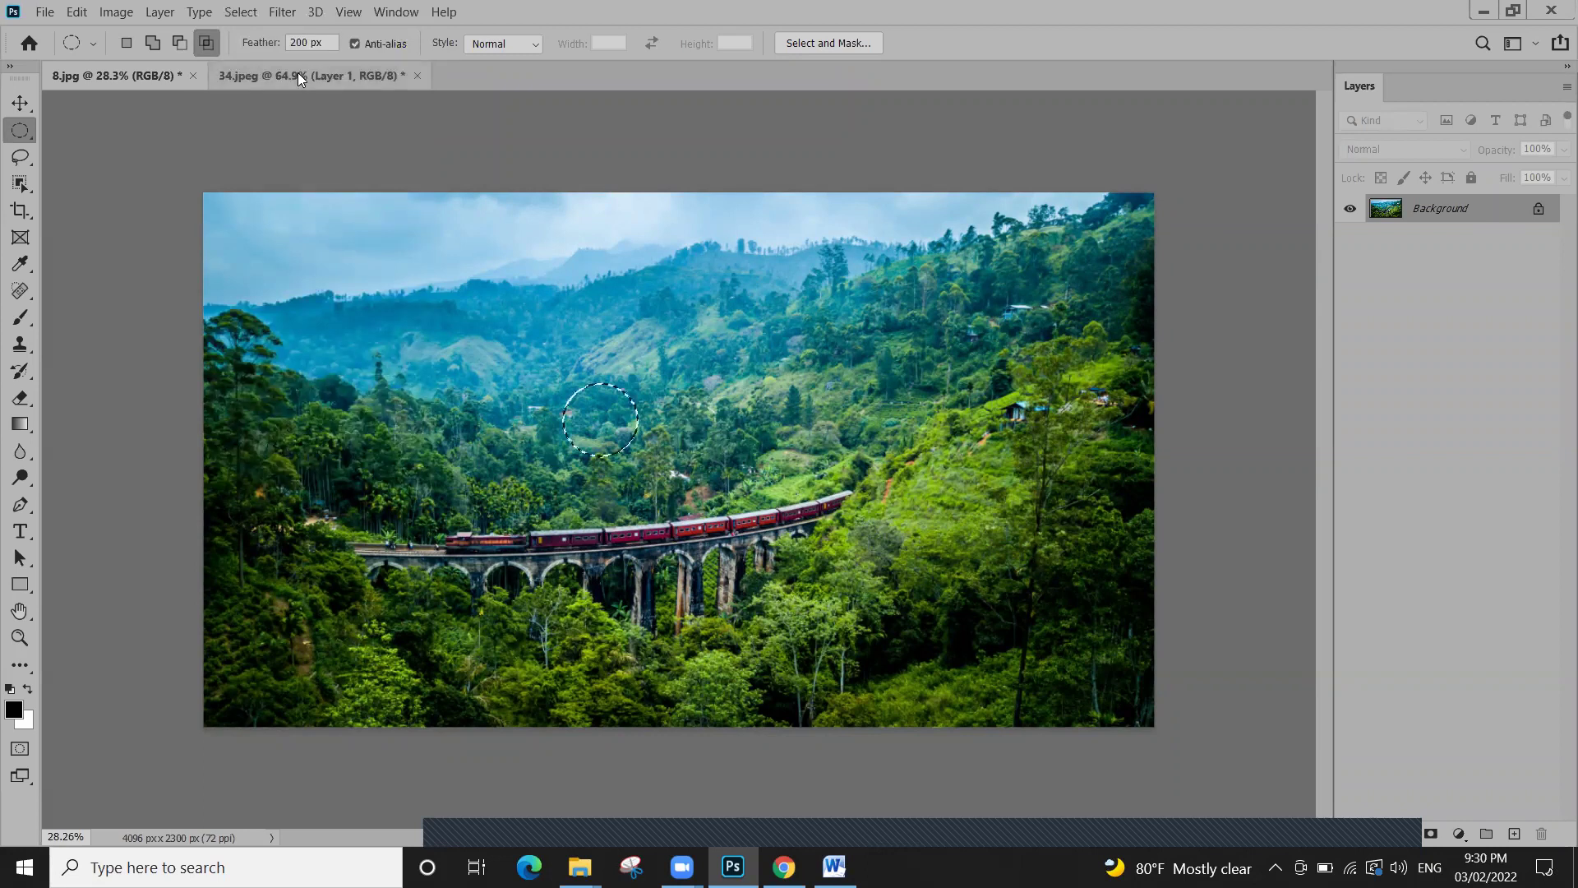
left_click(241, 12)
mouse_move(334, 282)
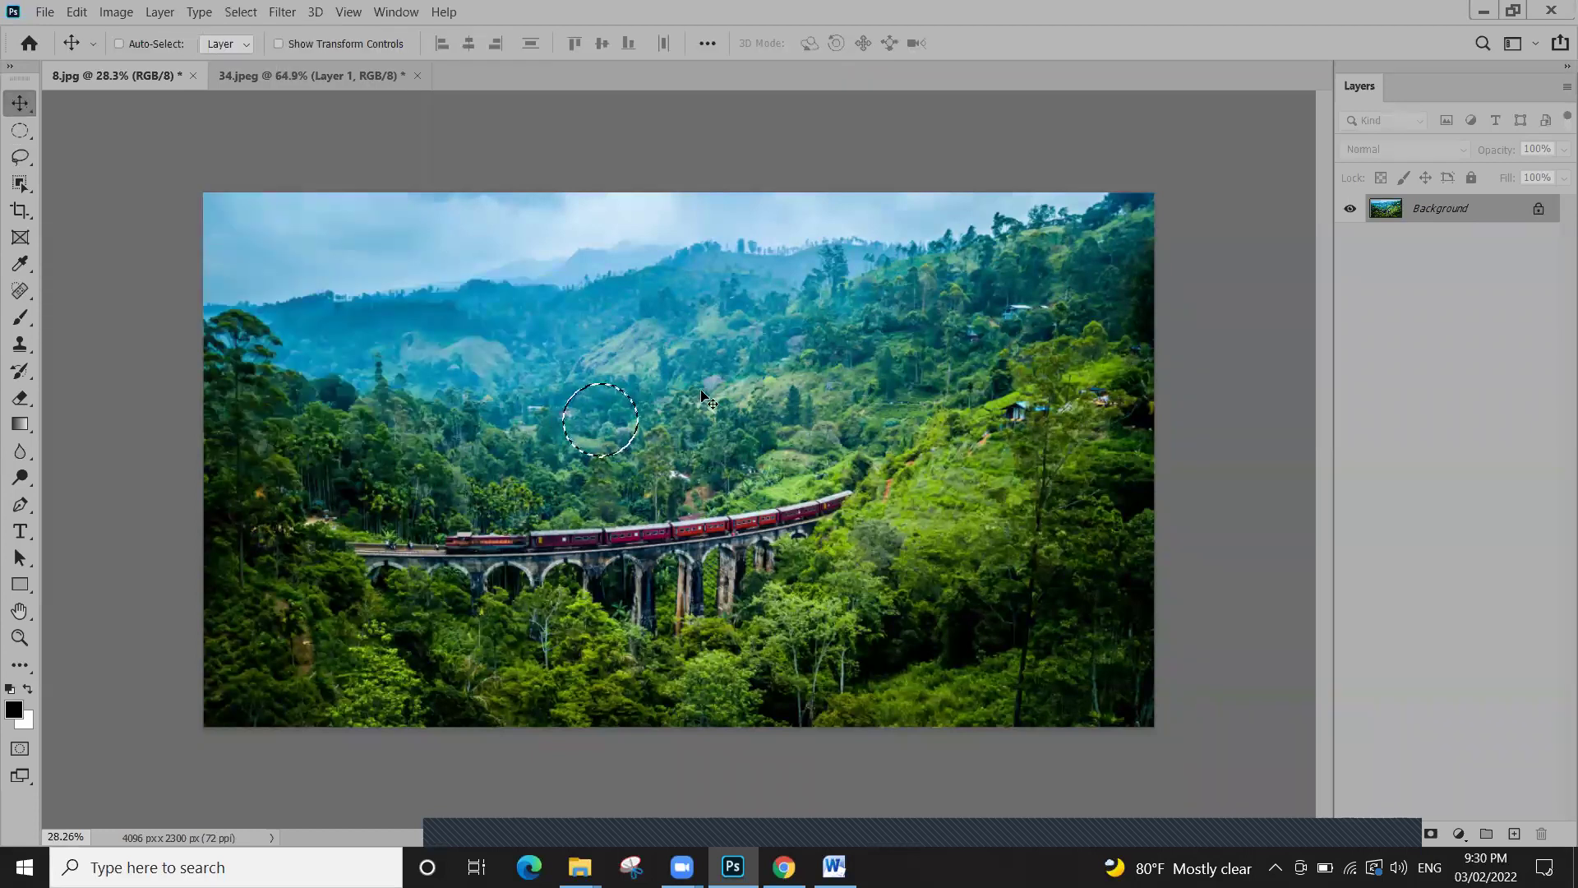
key("ctrl+d")
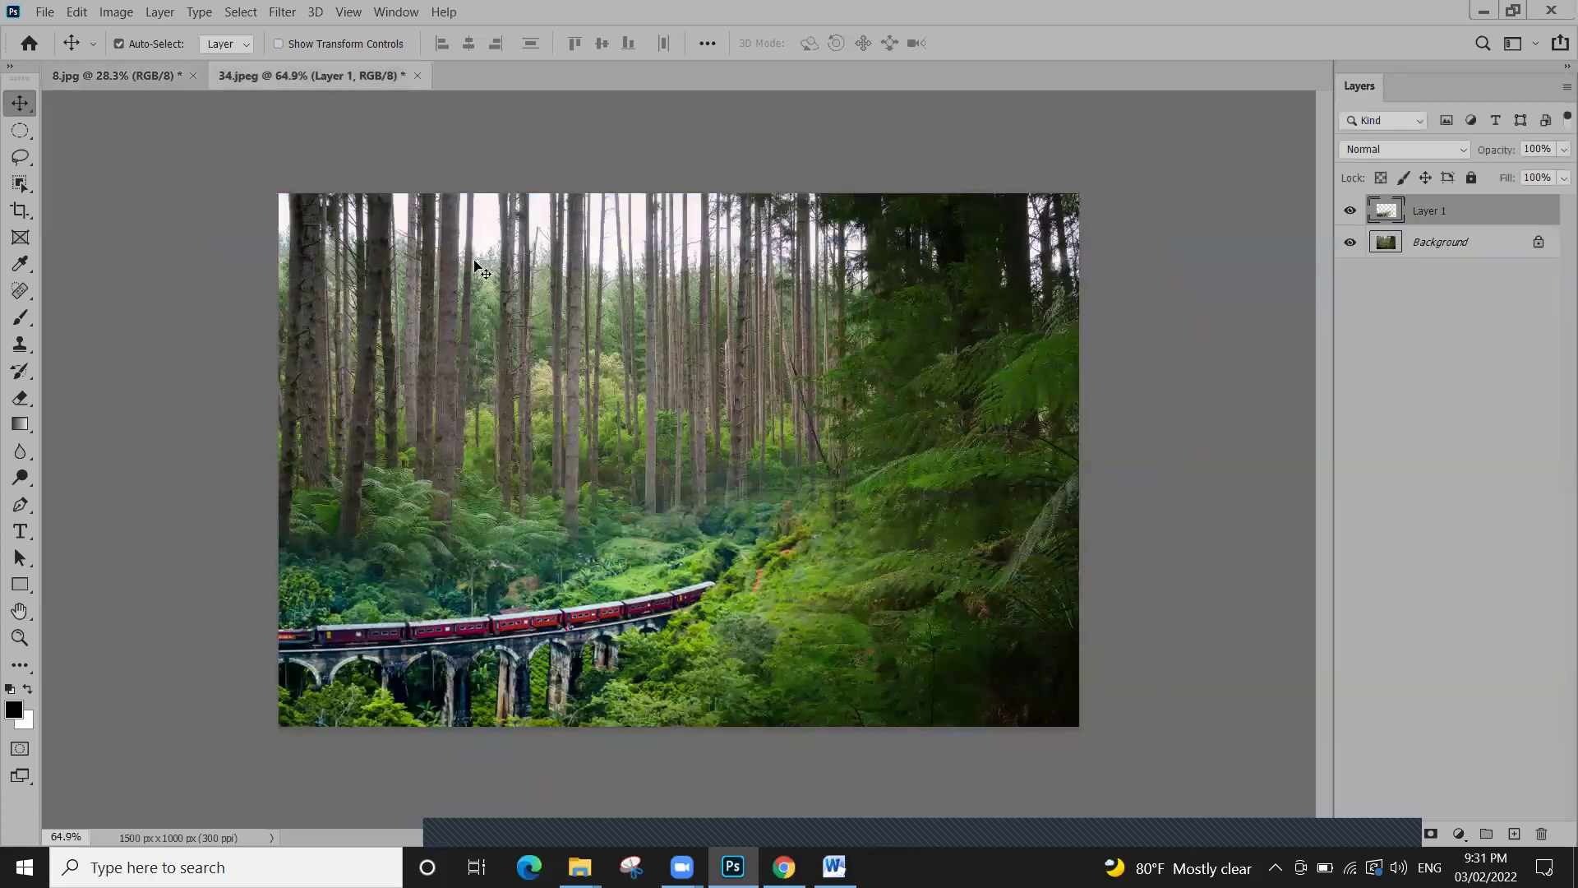
Close 34.jpeg and 8.jpg, discarding the changes to both
left_click_drag(475, 262, 775, 353)
key("ctrl+w")
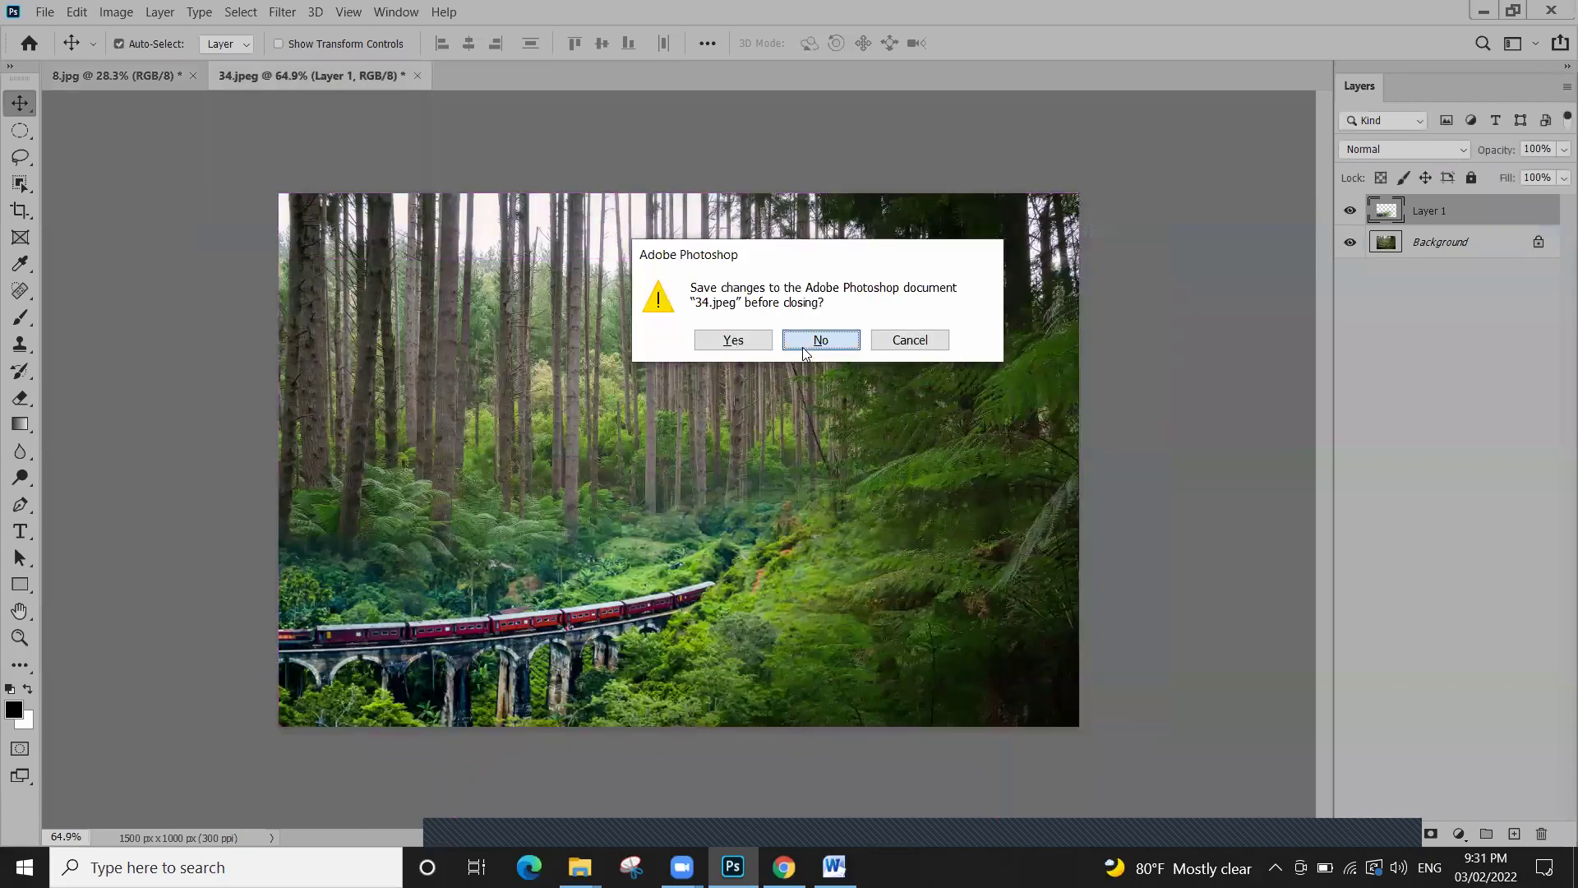
left_click(803, 347)
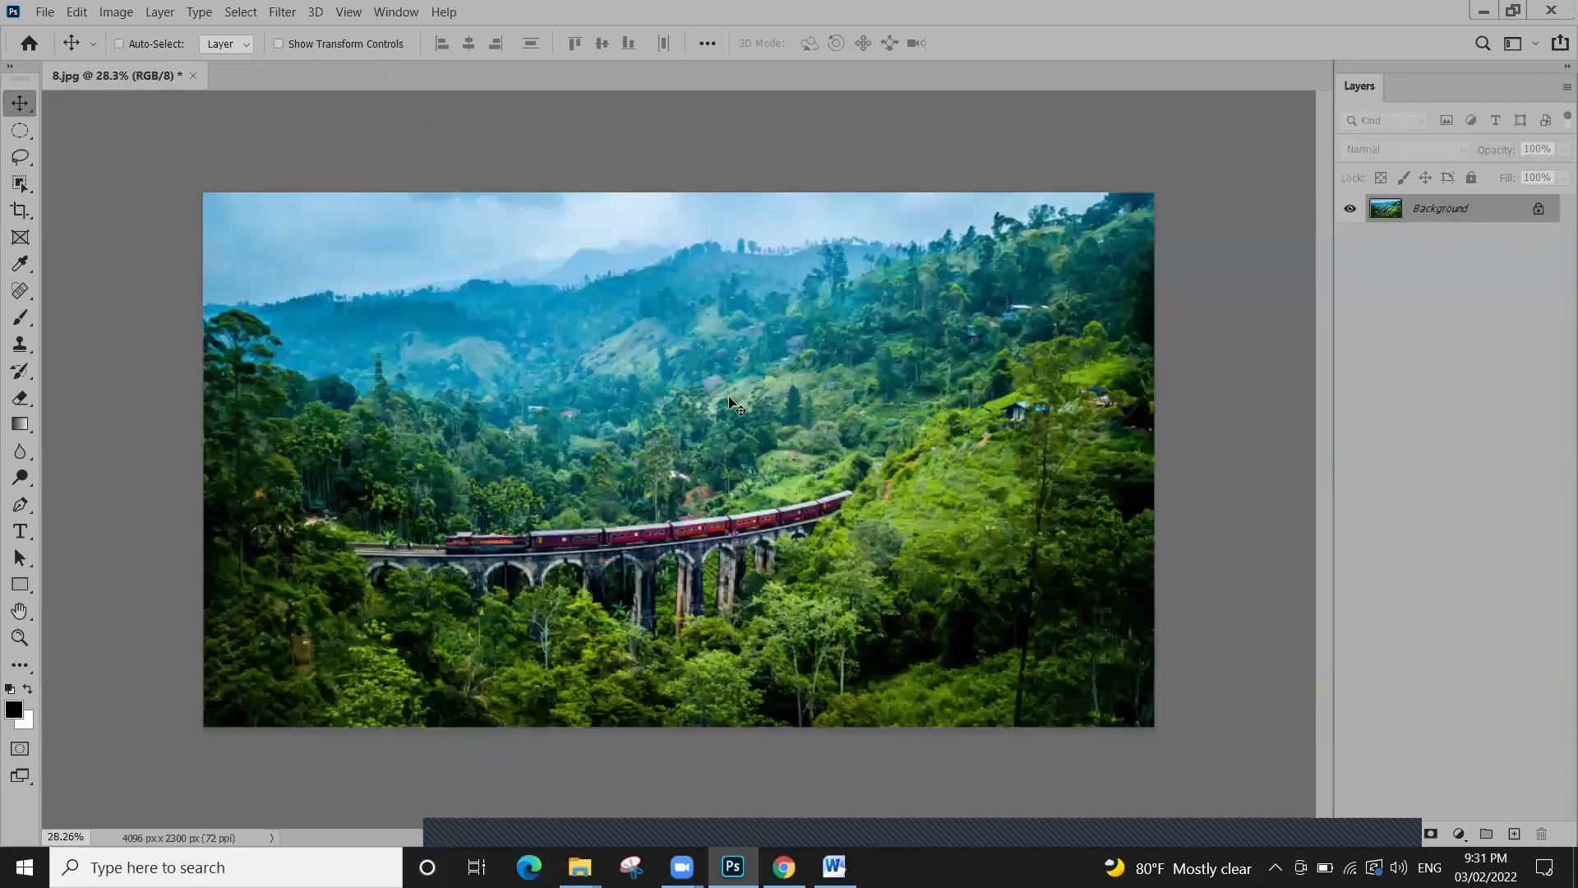
key("ctrl+w")
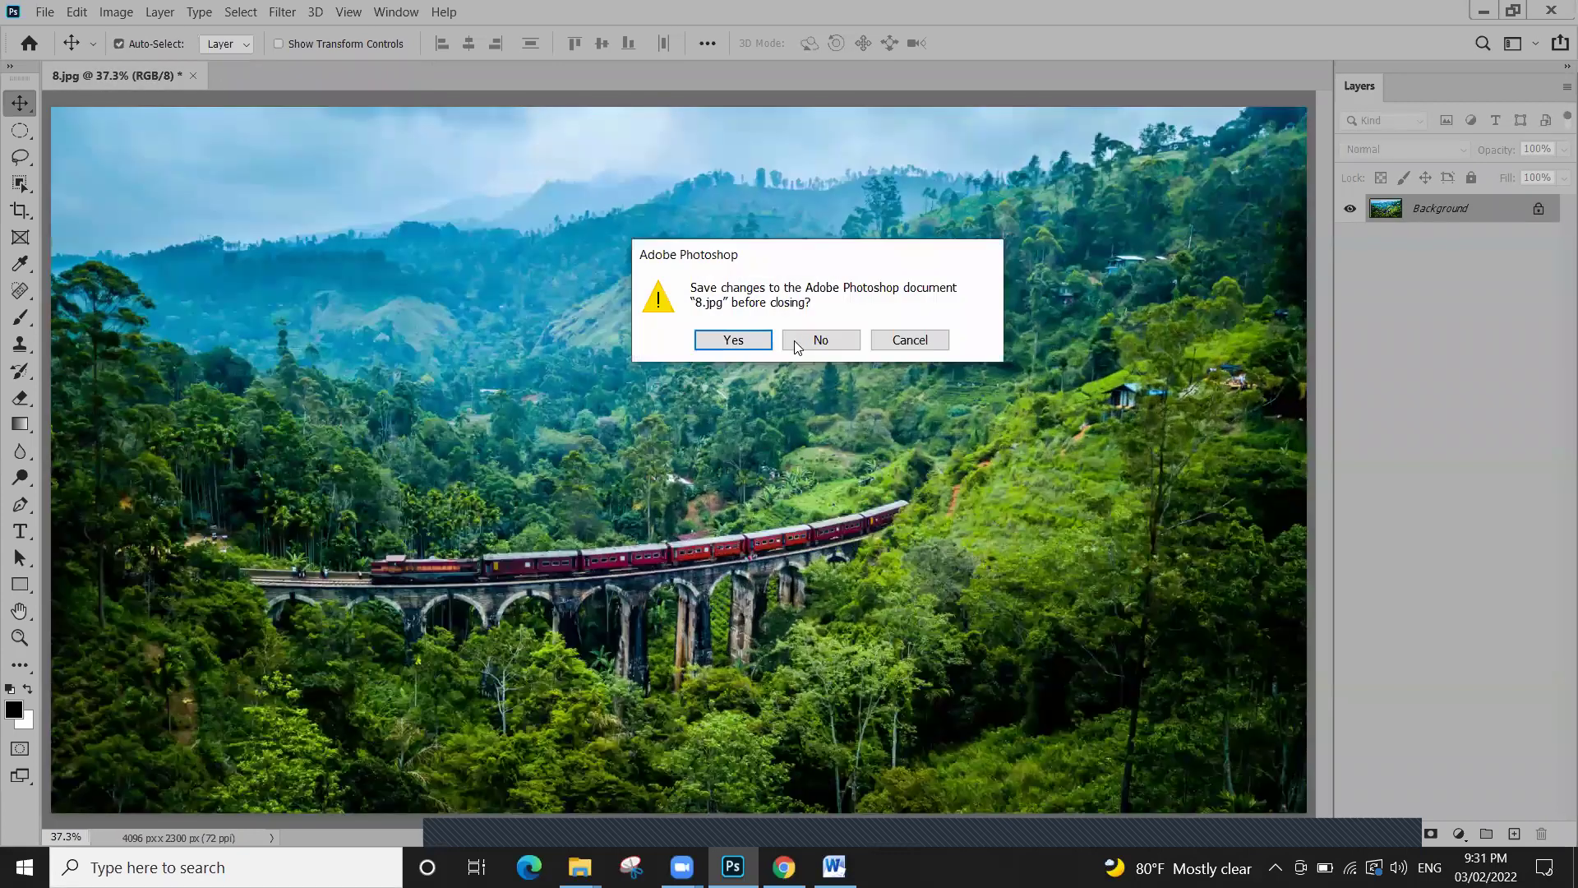
left_click(804, 342)
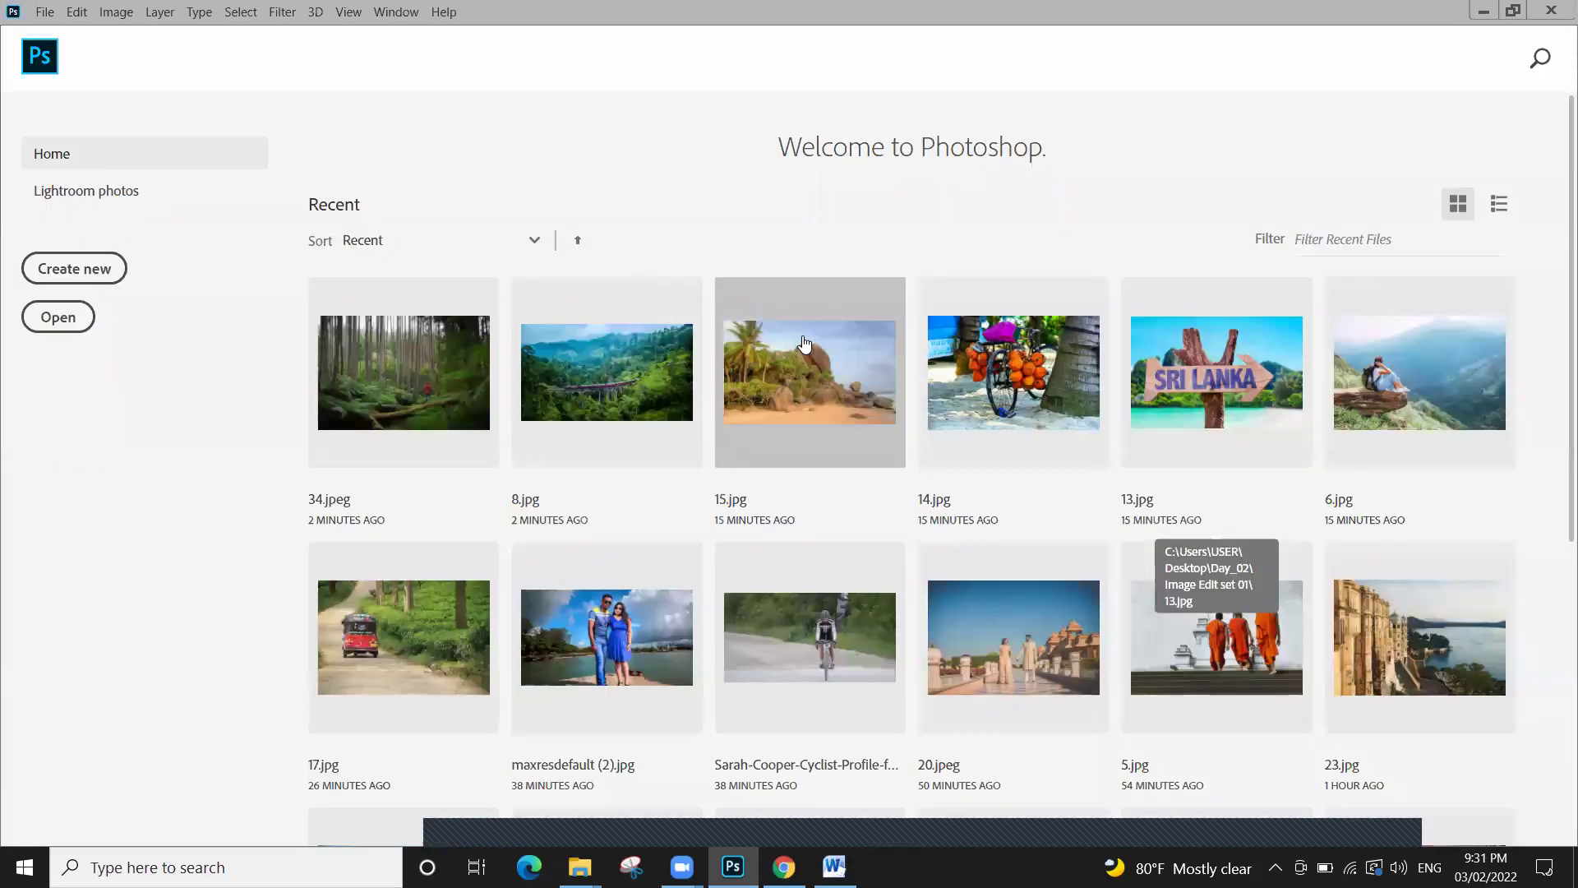
Open 17.jpg from the recent files and Homepage-preshoot2.jpg from folder 8 of Photoshop Practical set 01, and compare the two photos
left_click(425, 628)
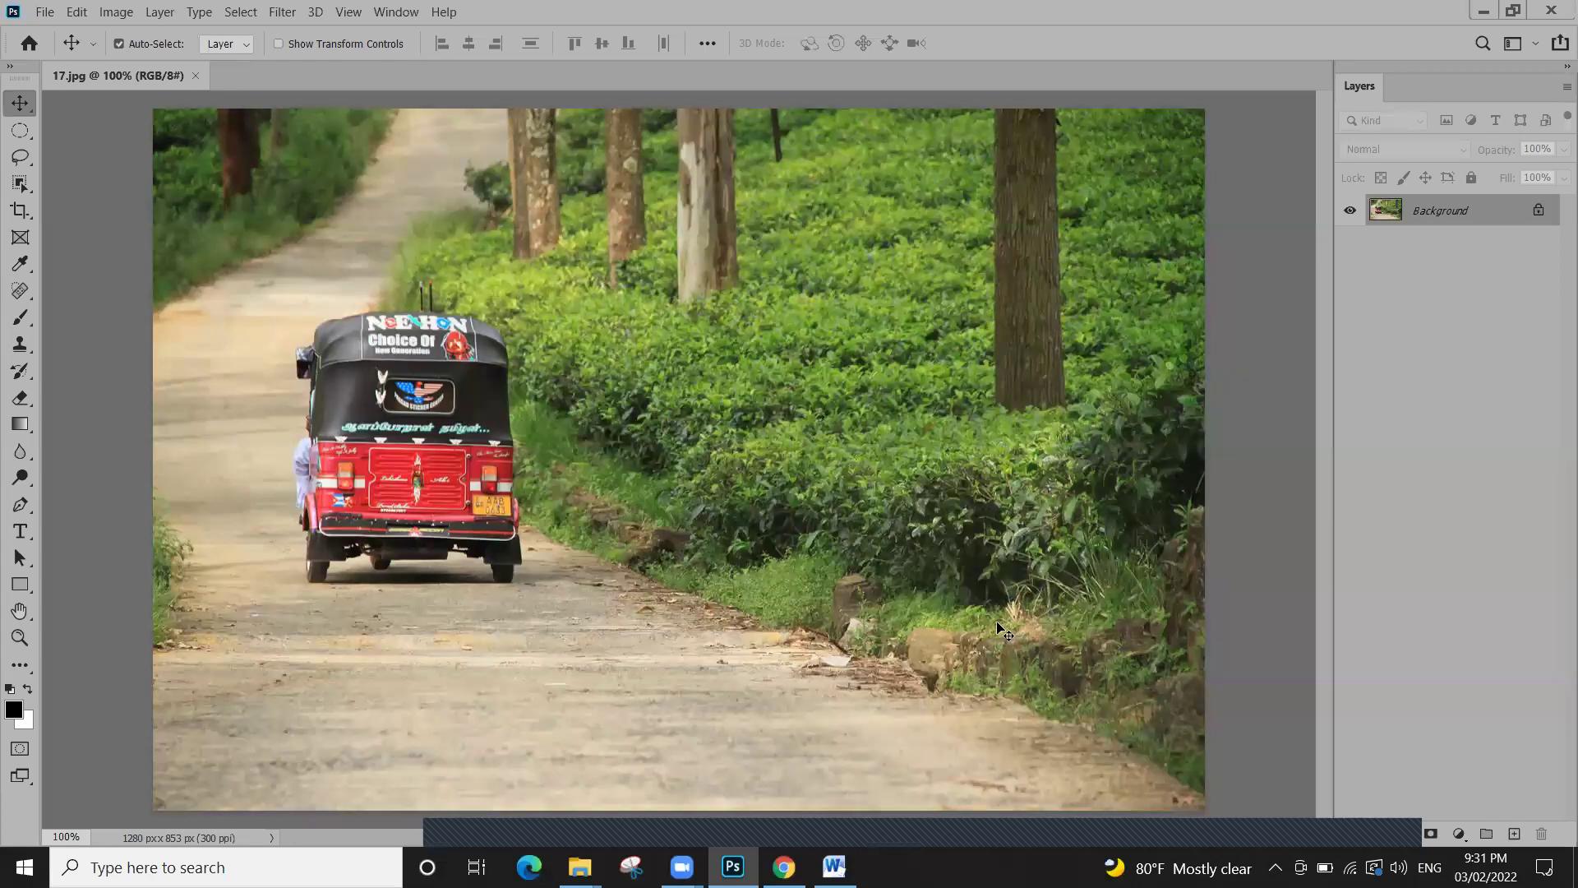
left_click(44, 11)
left_click(60, 52)
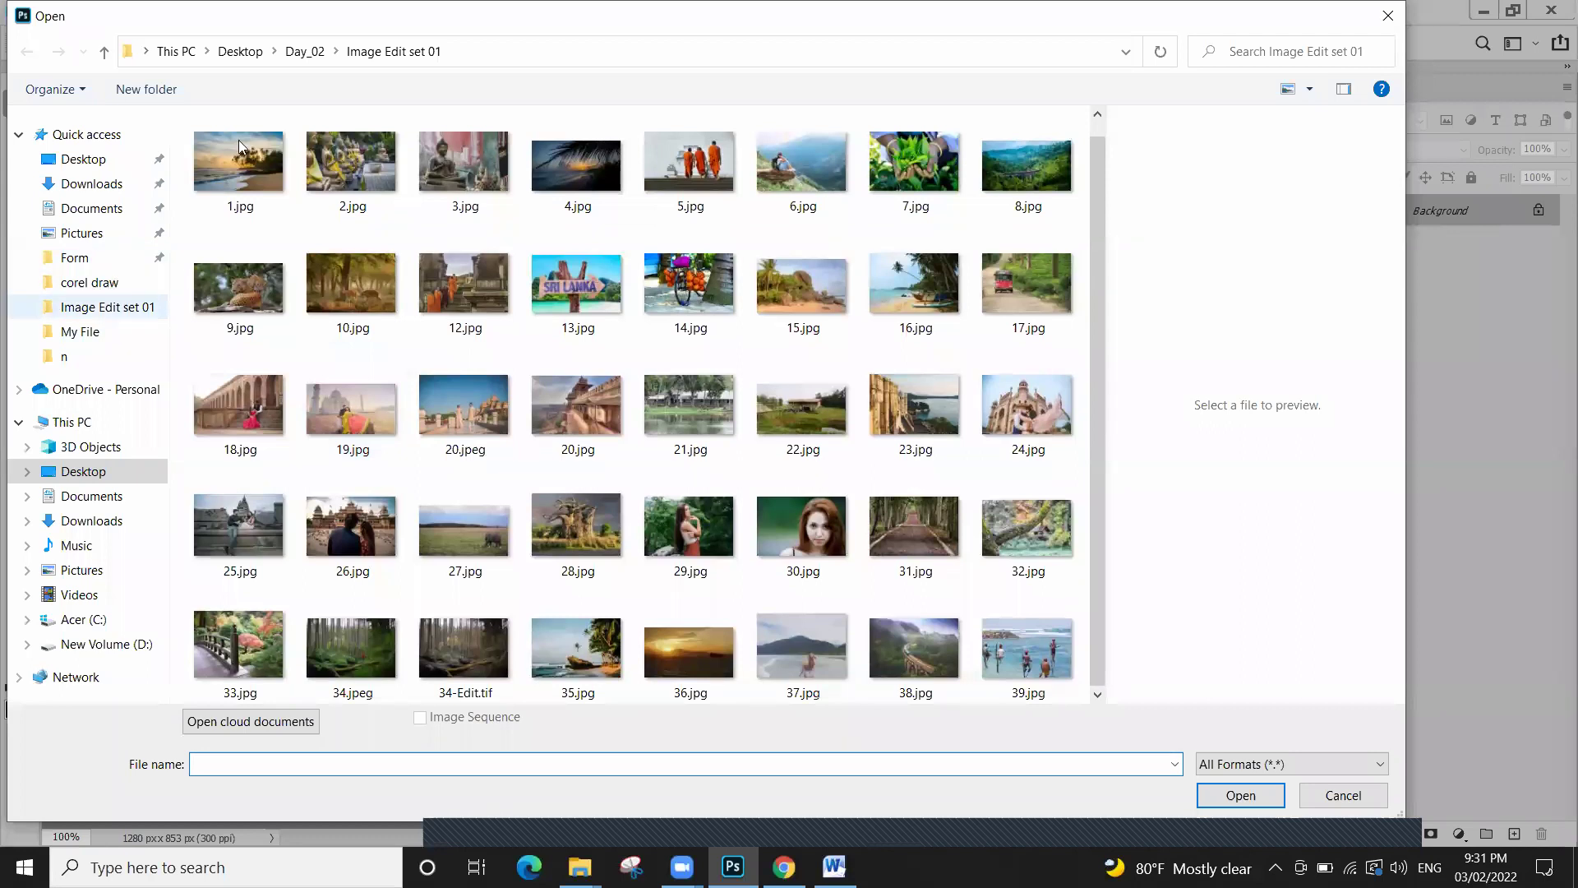
left_click(313, 53)
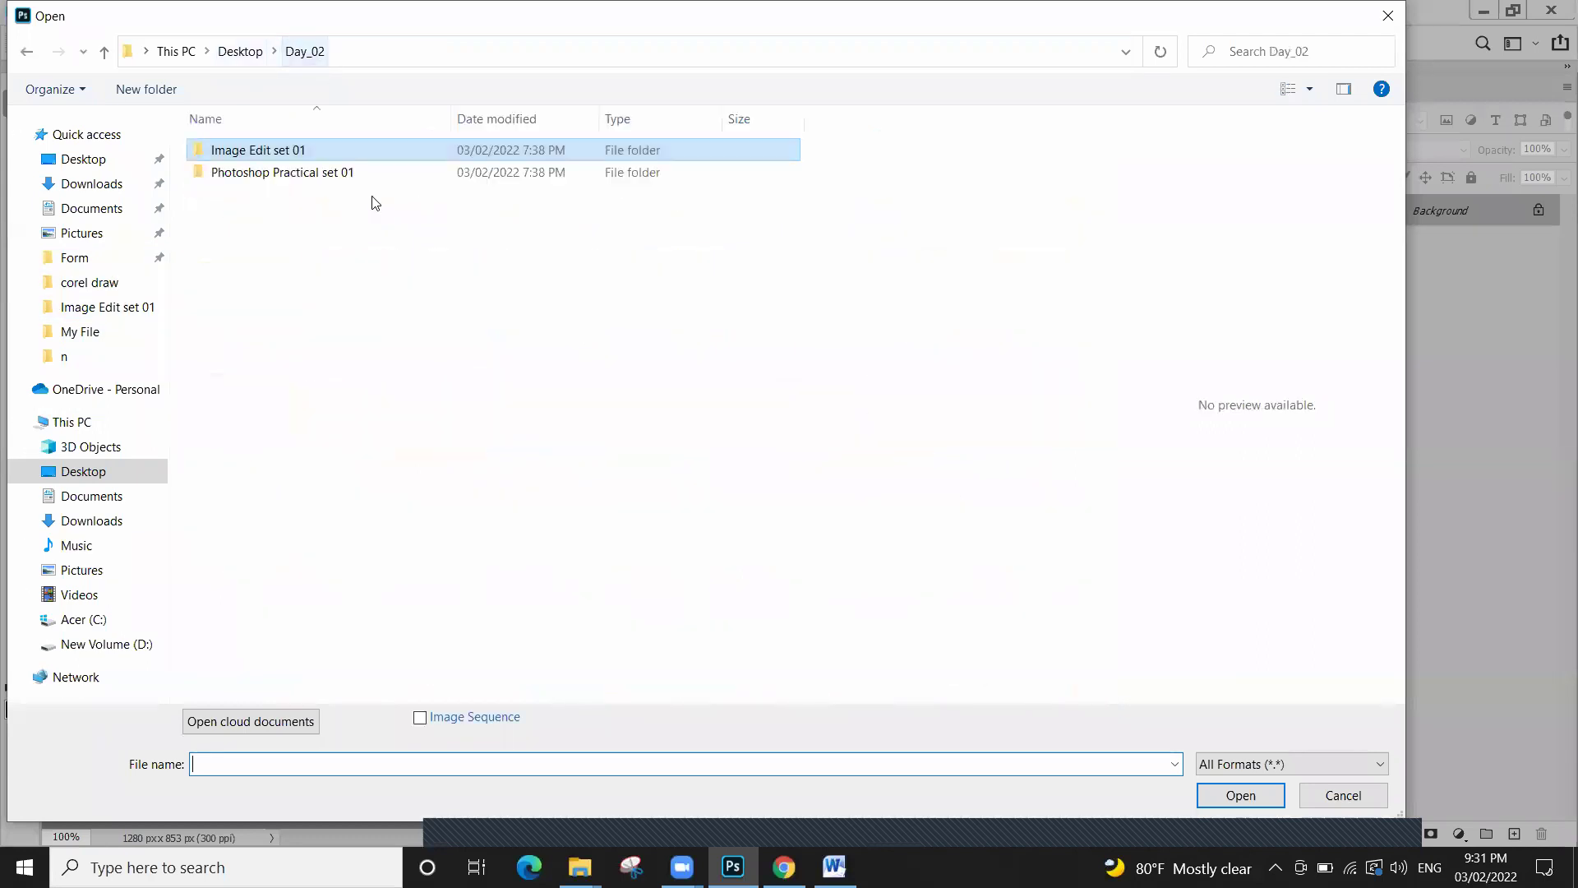
double_click(323, 173)
double_click(329, 309)
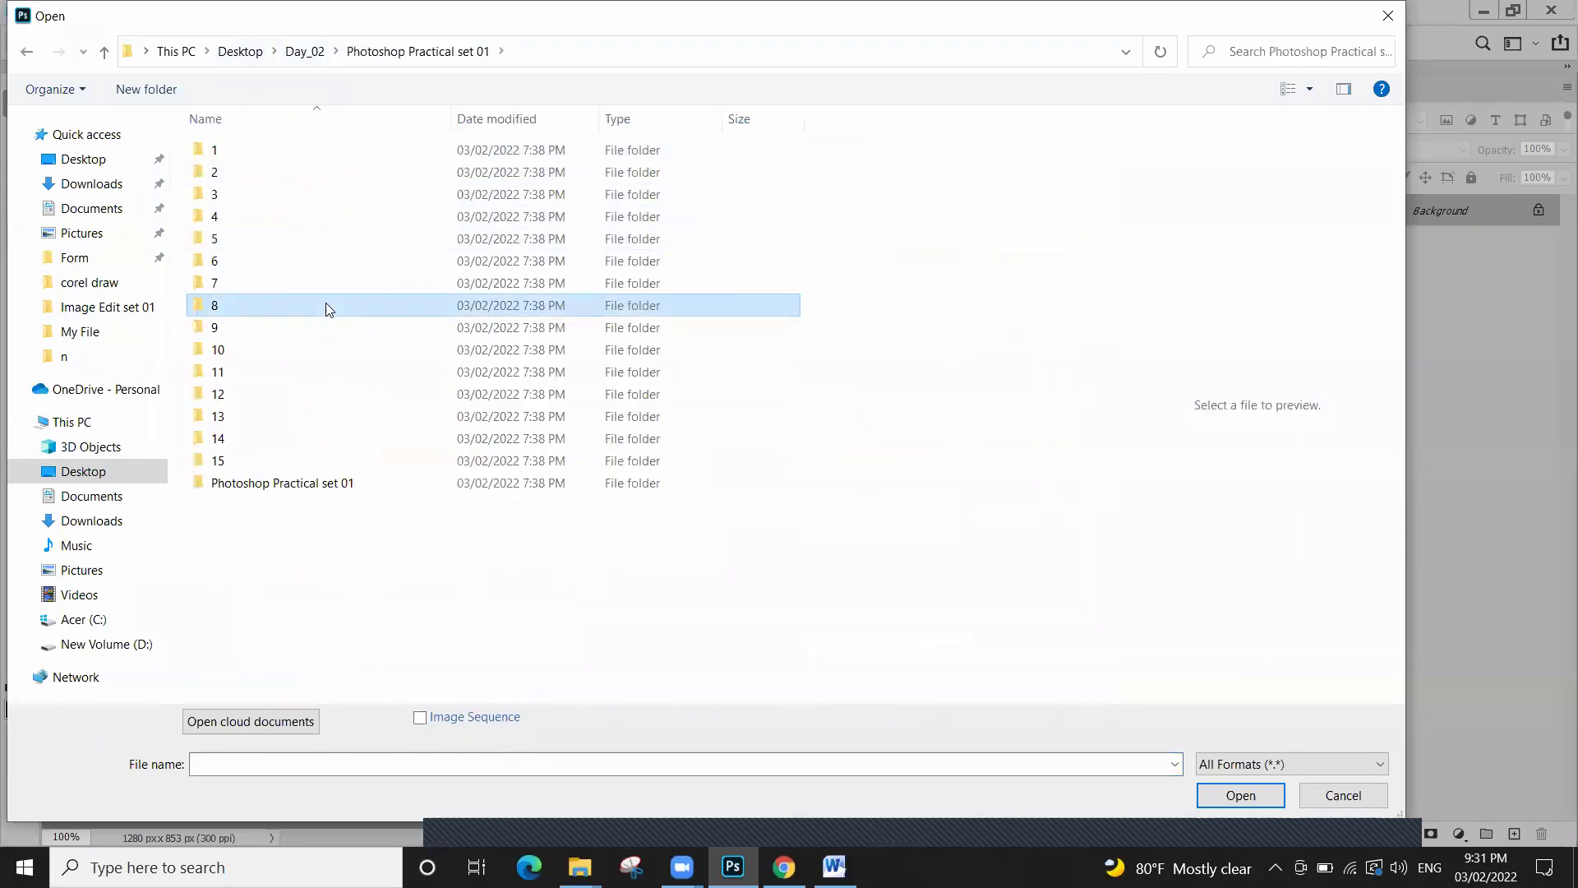
scroll(329, 369, "up", 4)
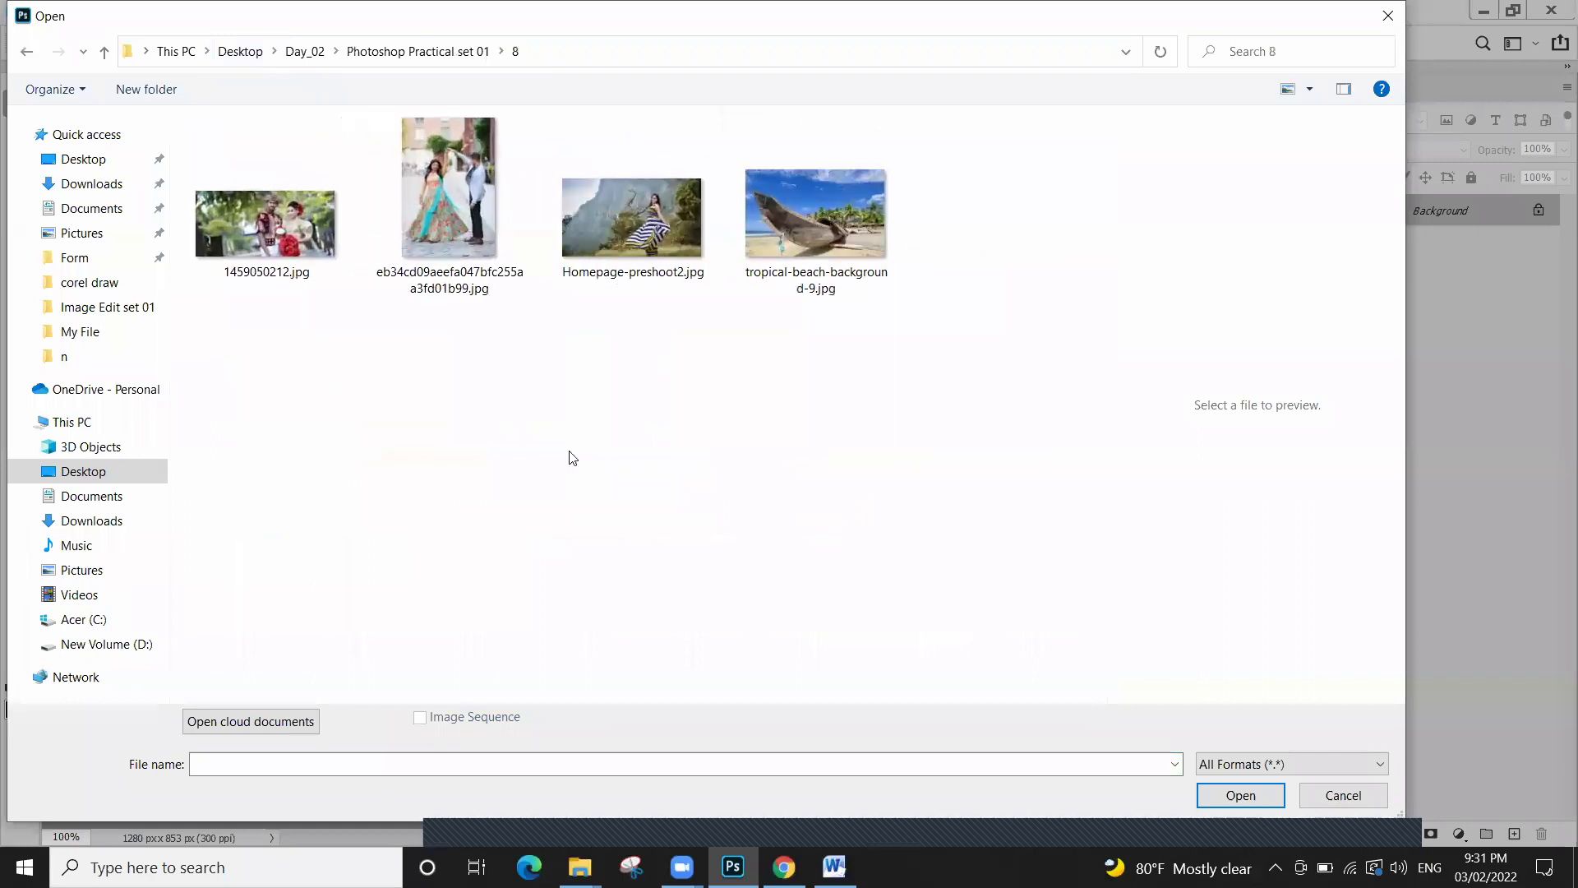
double_click(651, 238)
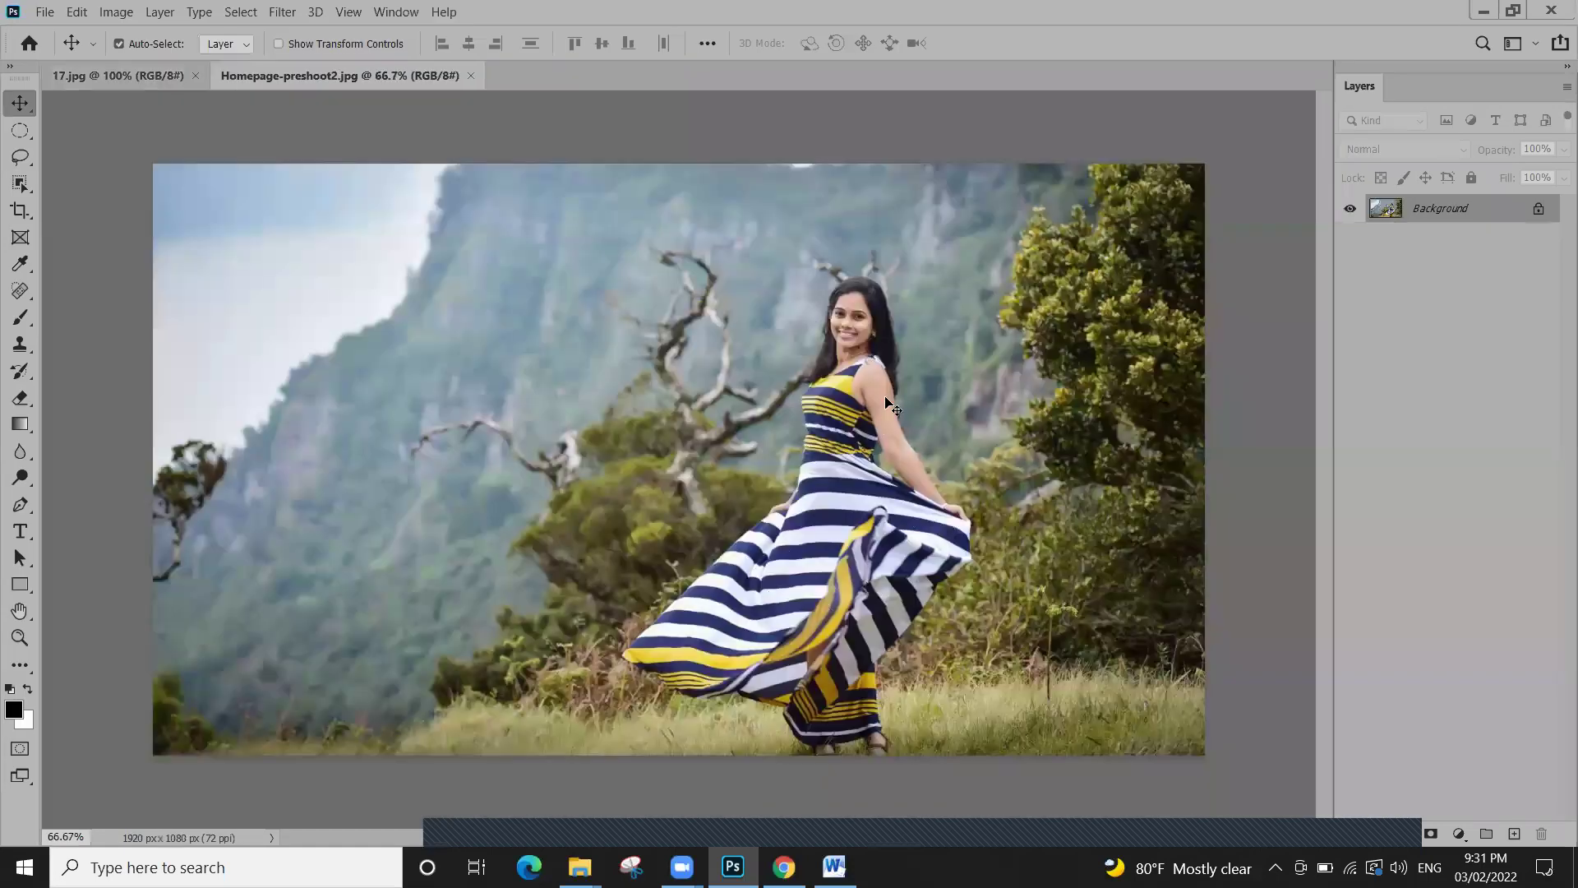
scroll(886, 402, "up", 4)
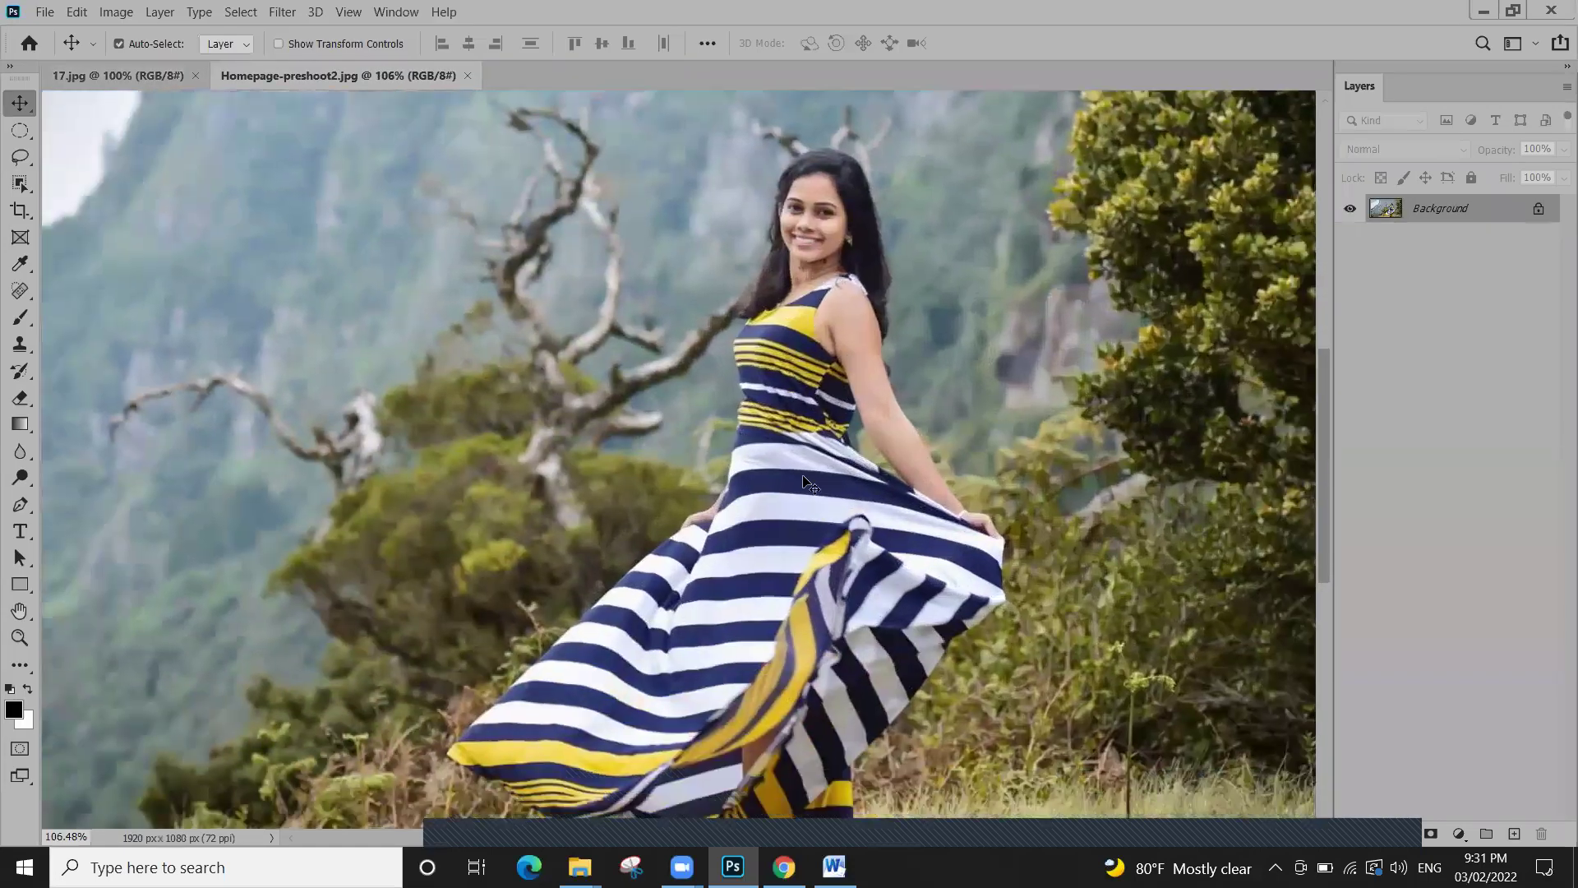
left_click(132, 76)
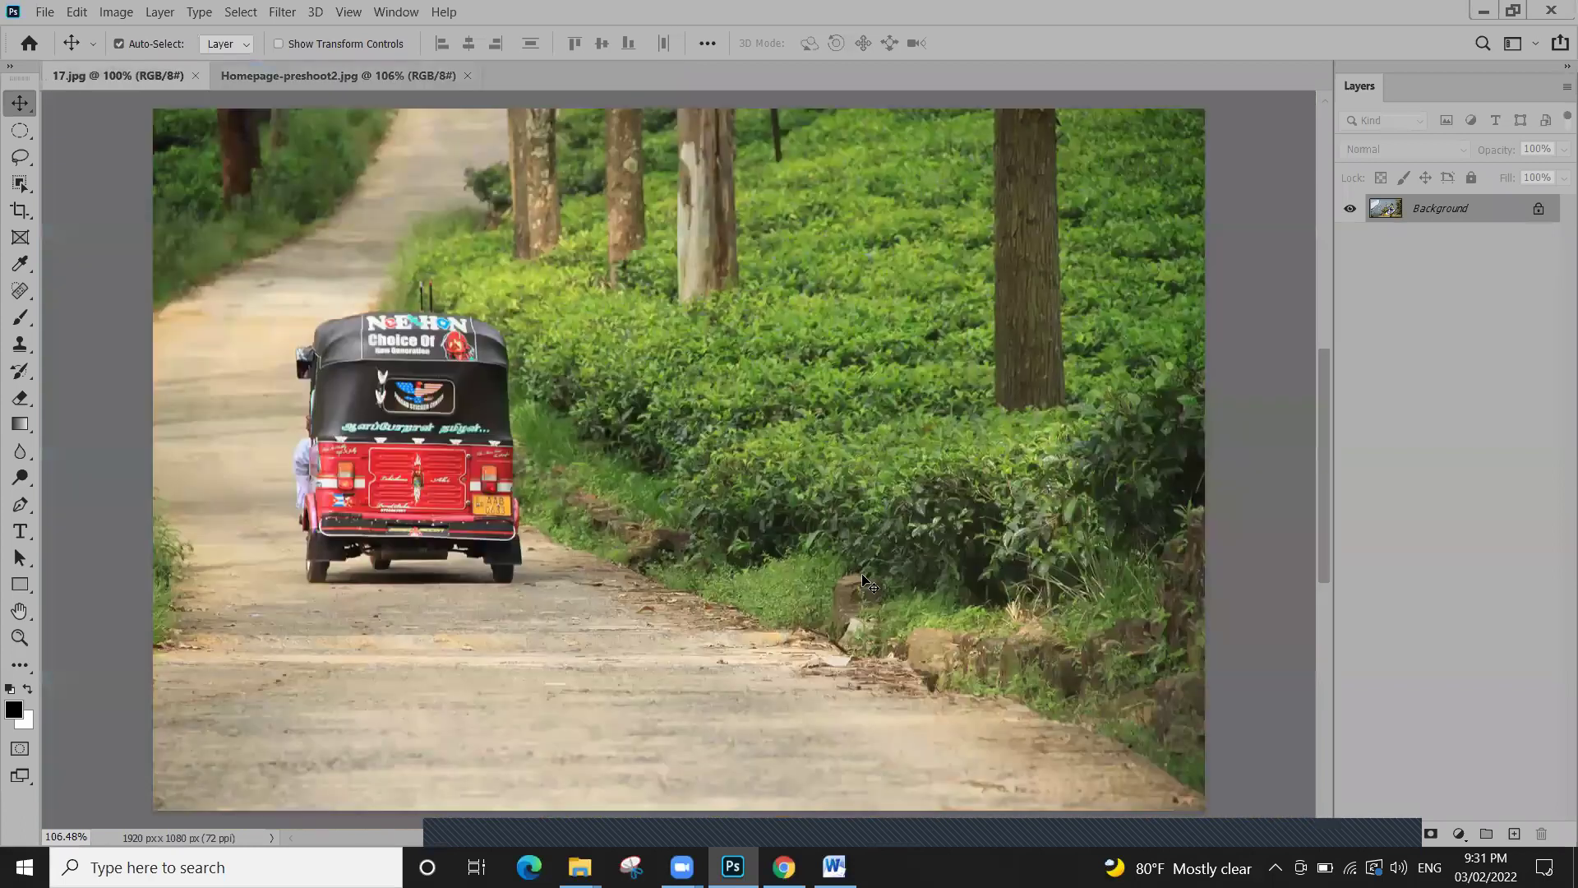
left_click(356, 75)
scroll(744, 383, "down", 3)
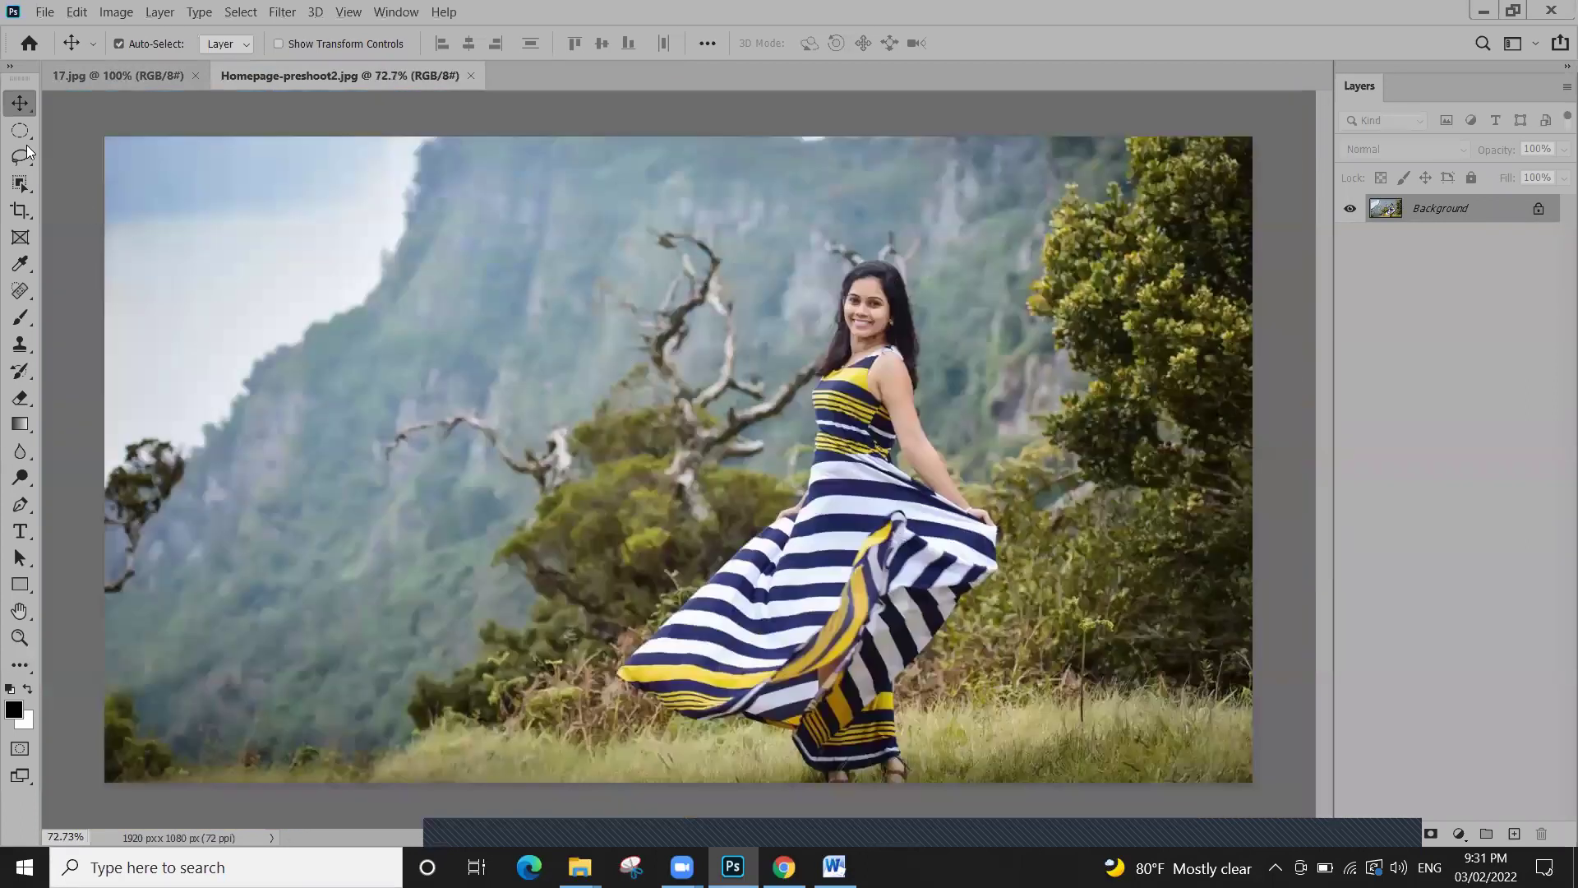
Try an elliptical selection near the woman with a 200 px feather, and set the feather to 0 px
left_click(20, 130)
left_click_drag(662, 185, 777, 382)
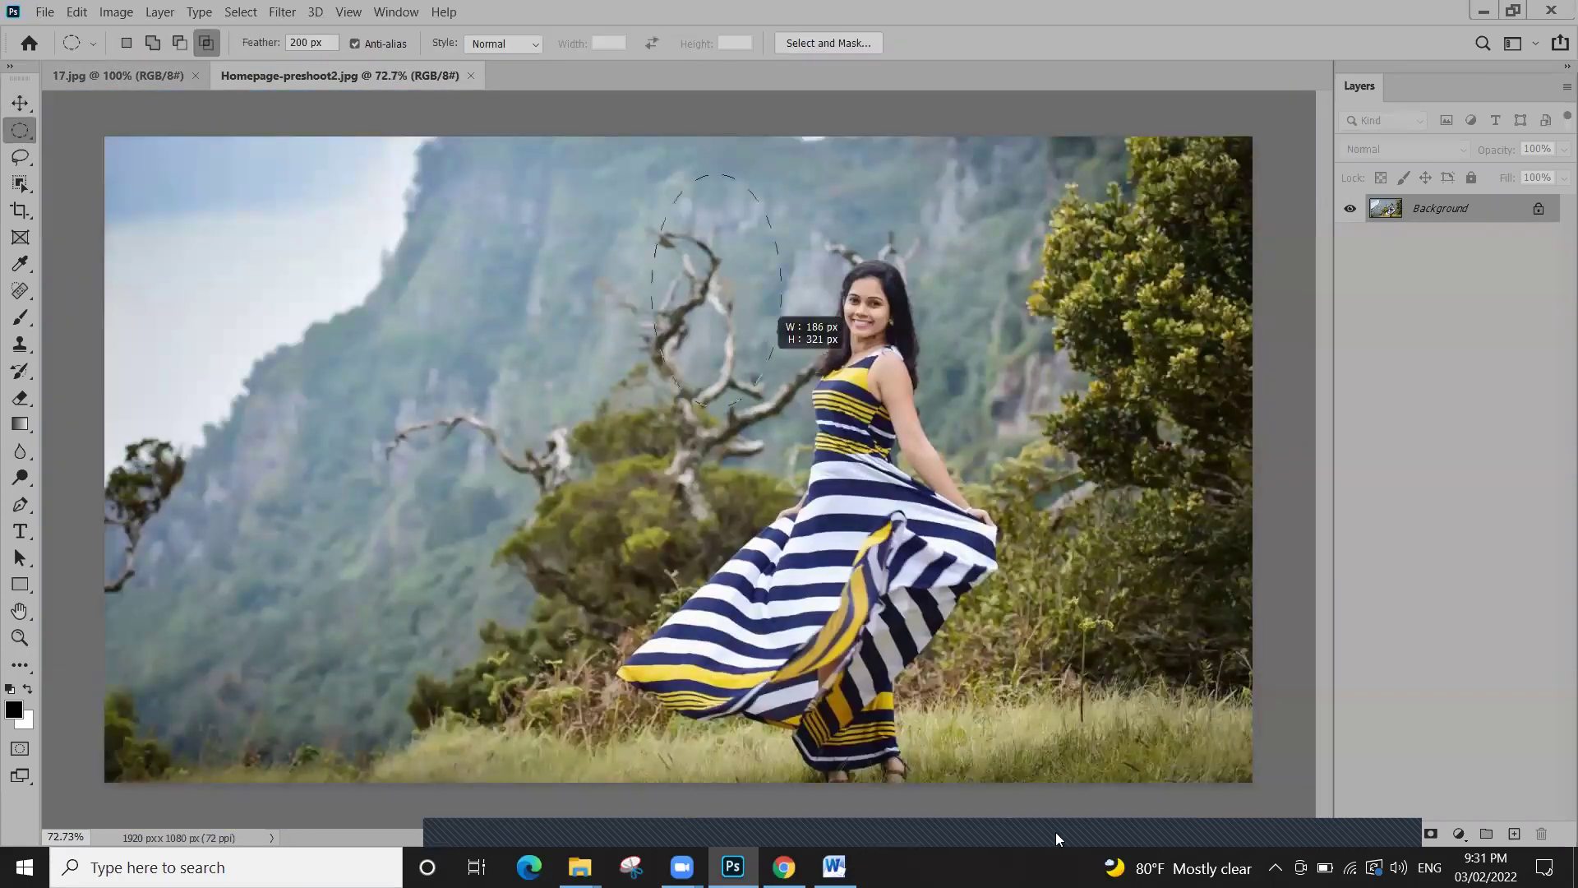
left_click_drag(933, 686, 808, 292)
left_click(807, 338)
double_click(320, 42)
type("0")
key("Return")
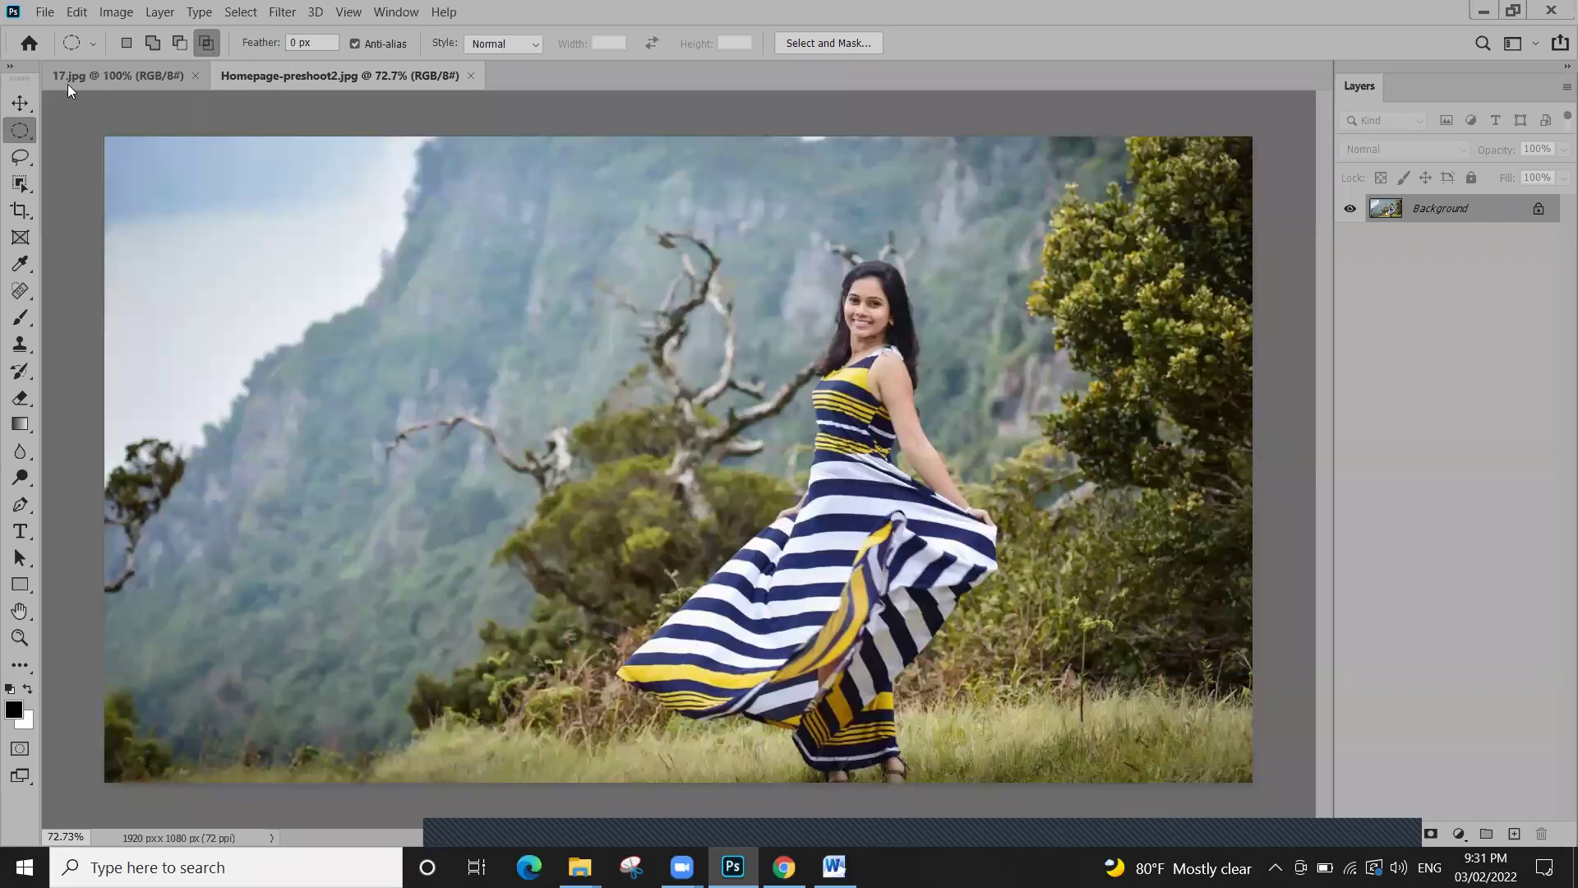
Select the woman with the Rectangular Marquee in new-selection mode, from above her head to the photo's lower edge
right_click(20, 130)
left_click(59, 132)
left_click_drag(632, 154, 1024, 781)
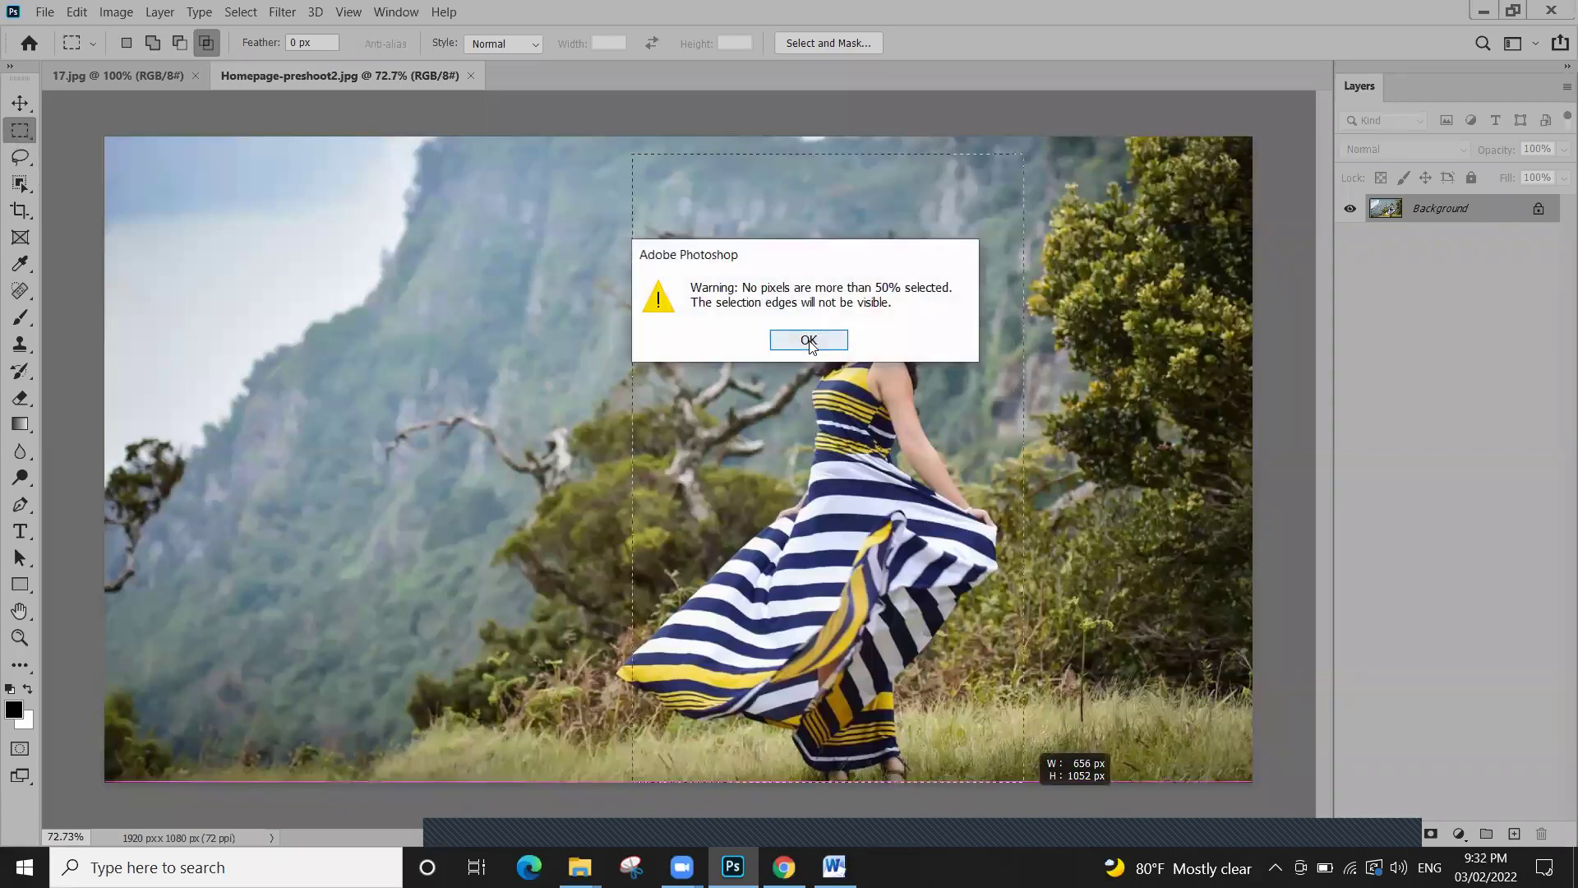
left_click(809, 341)
left_click(125, 43)
left_click_drag(975, 814, 675, 171)
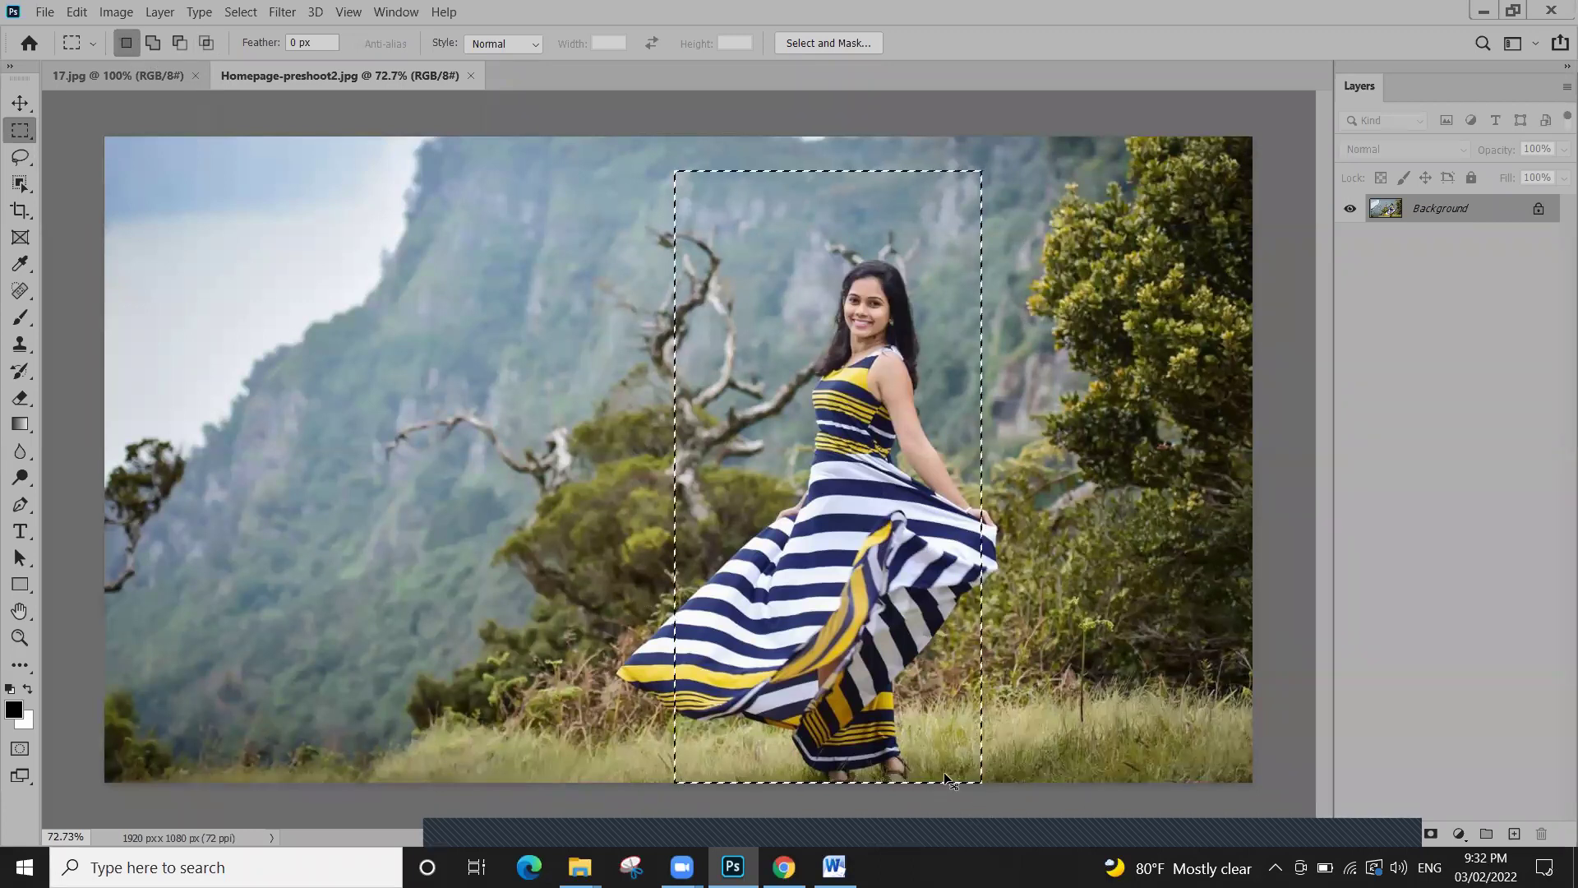
Paste the rectangular cut-out of the woman into 17.jpg and move it beside the red three-wheeler
left_click(92, 75)
key("ctrl+v")
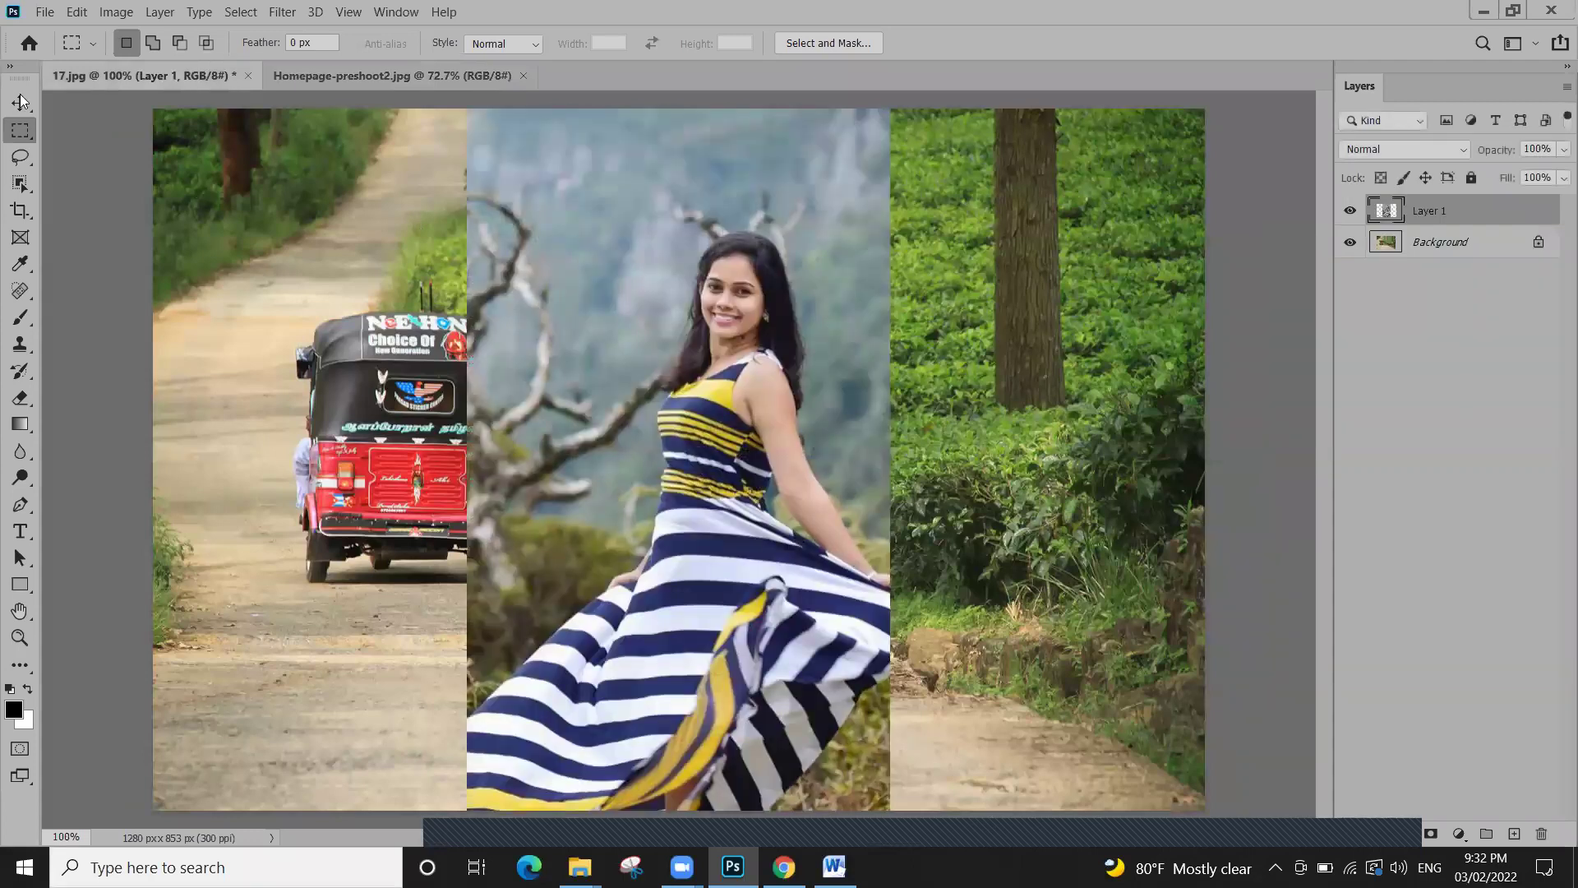
left_click(20, 102)
left_click_drag(723, 307, 732, 544)
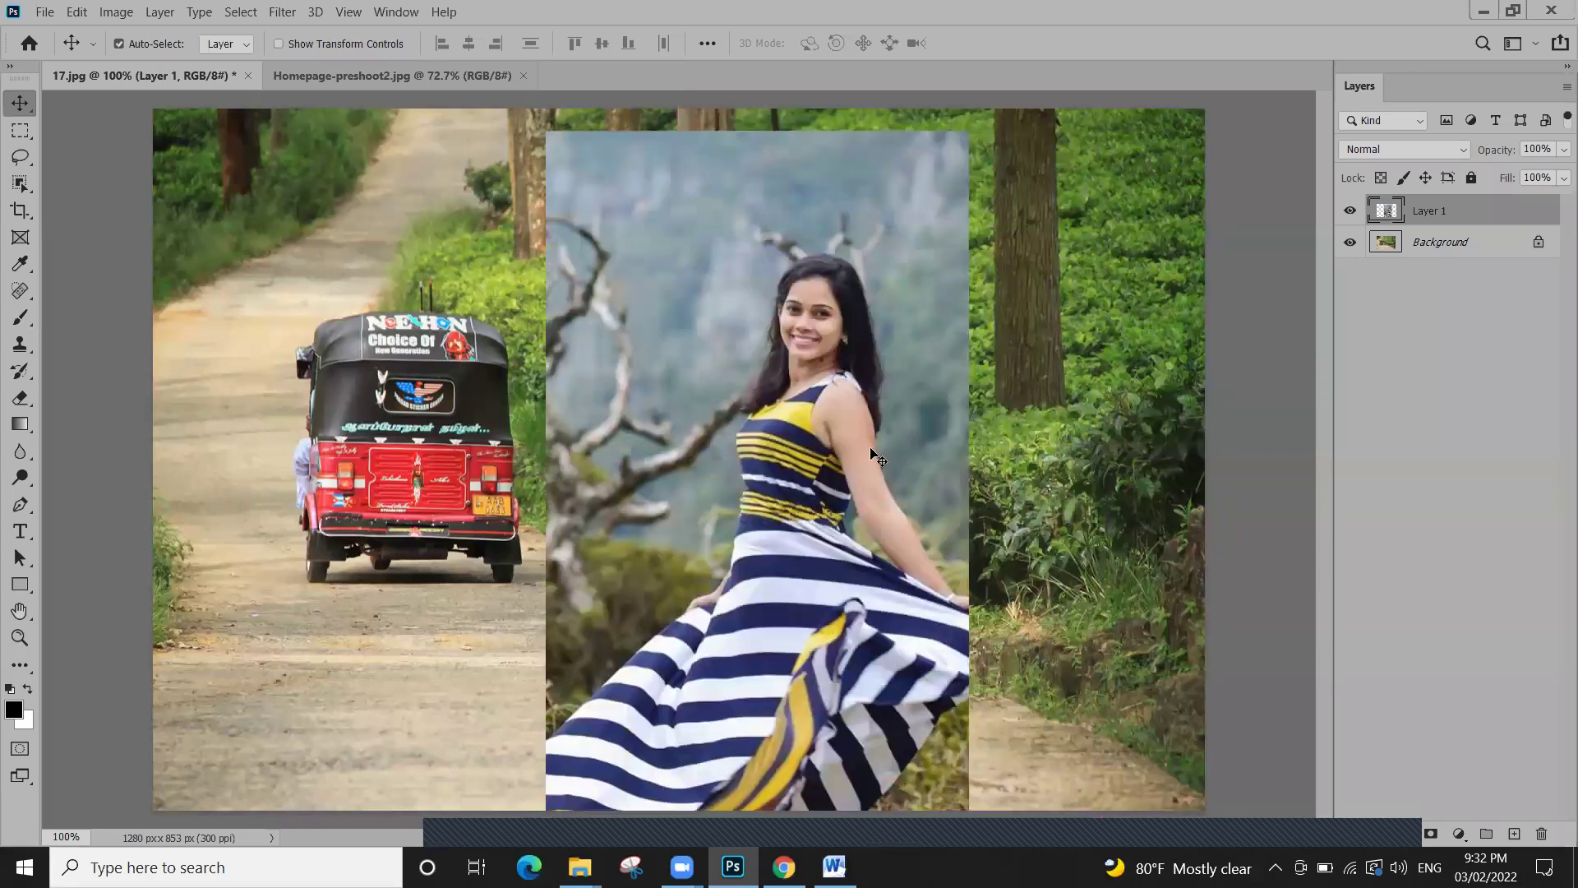
Delete the pasted rectangular cut-out from 17.jpg and clear the selection in Homepage-preshoot2.jpg
key("Delete")
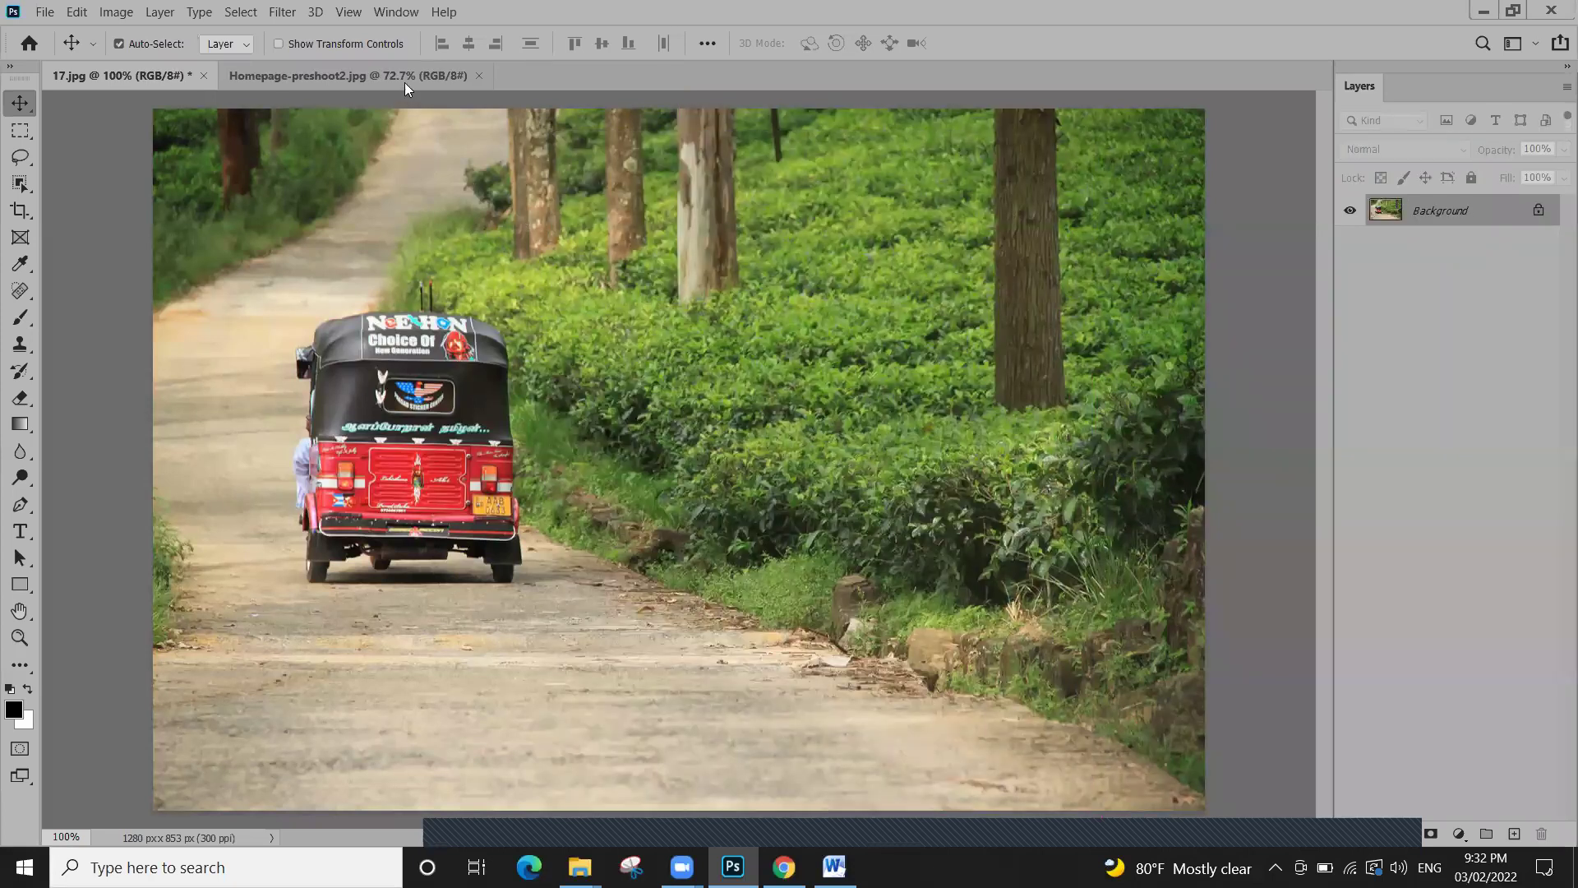
left_click(409, 79)
key("ctrl+d")
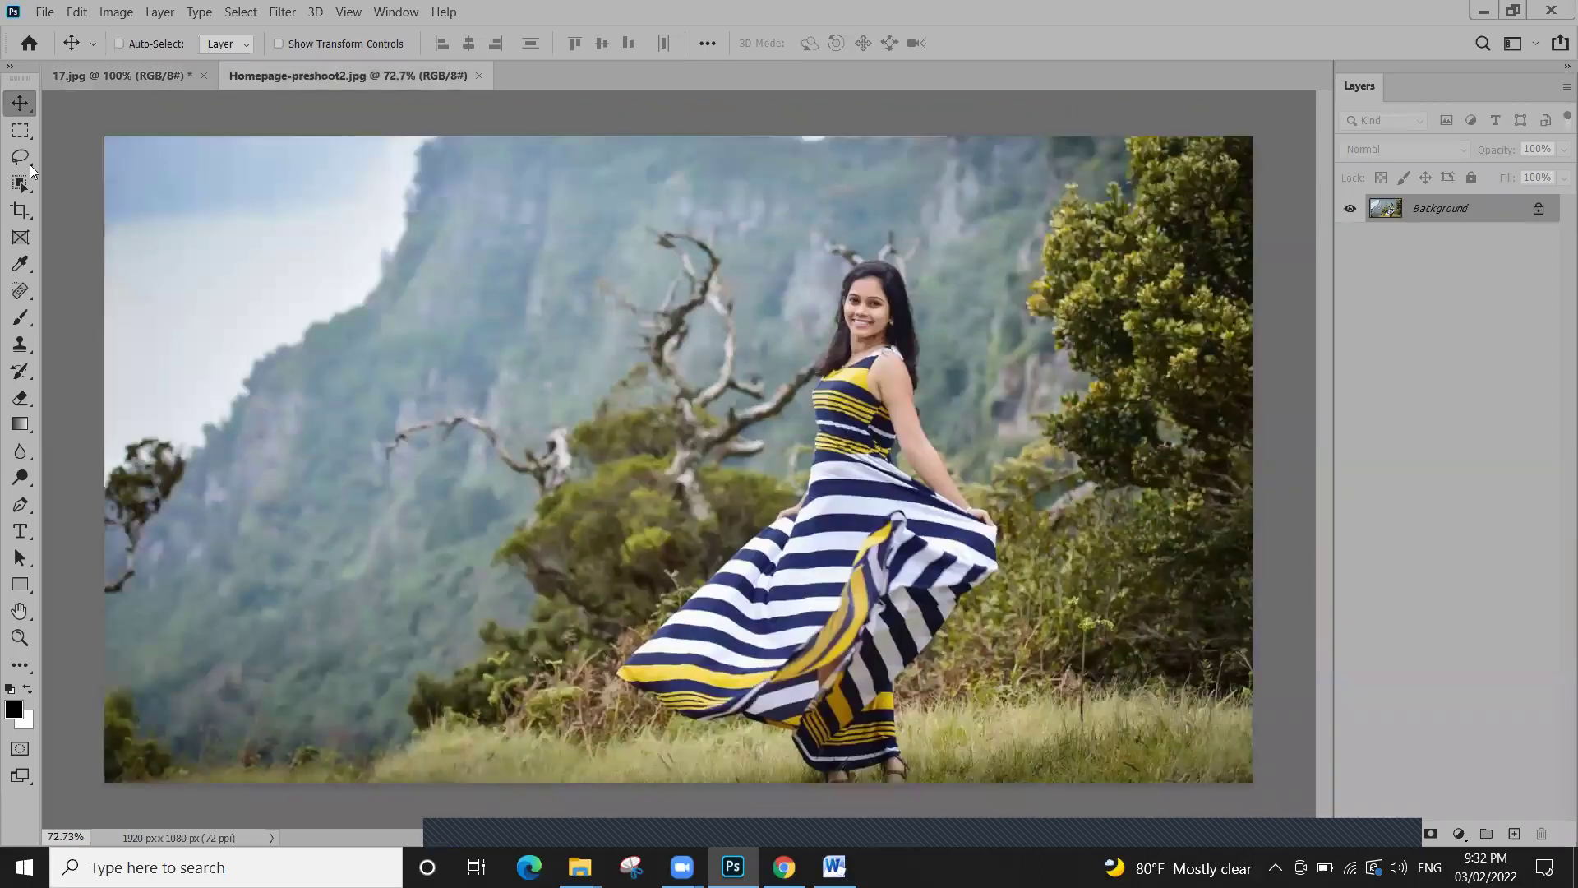
Review the marquee and lasso tool variants and activate the freehand Lasso tool
left_click(18, 132)
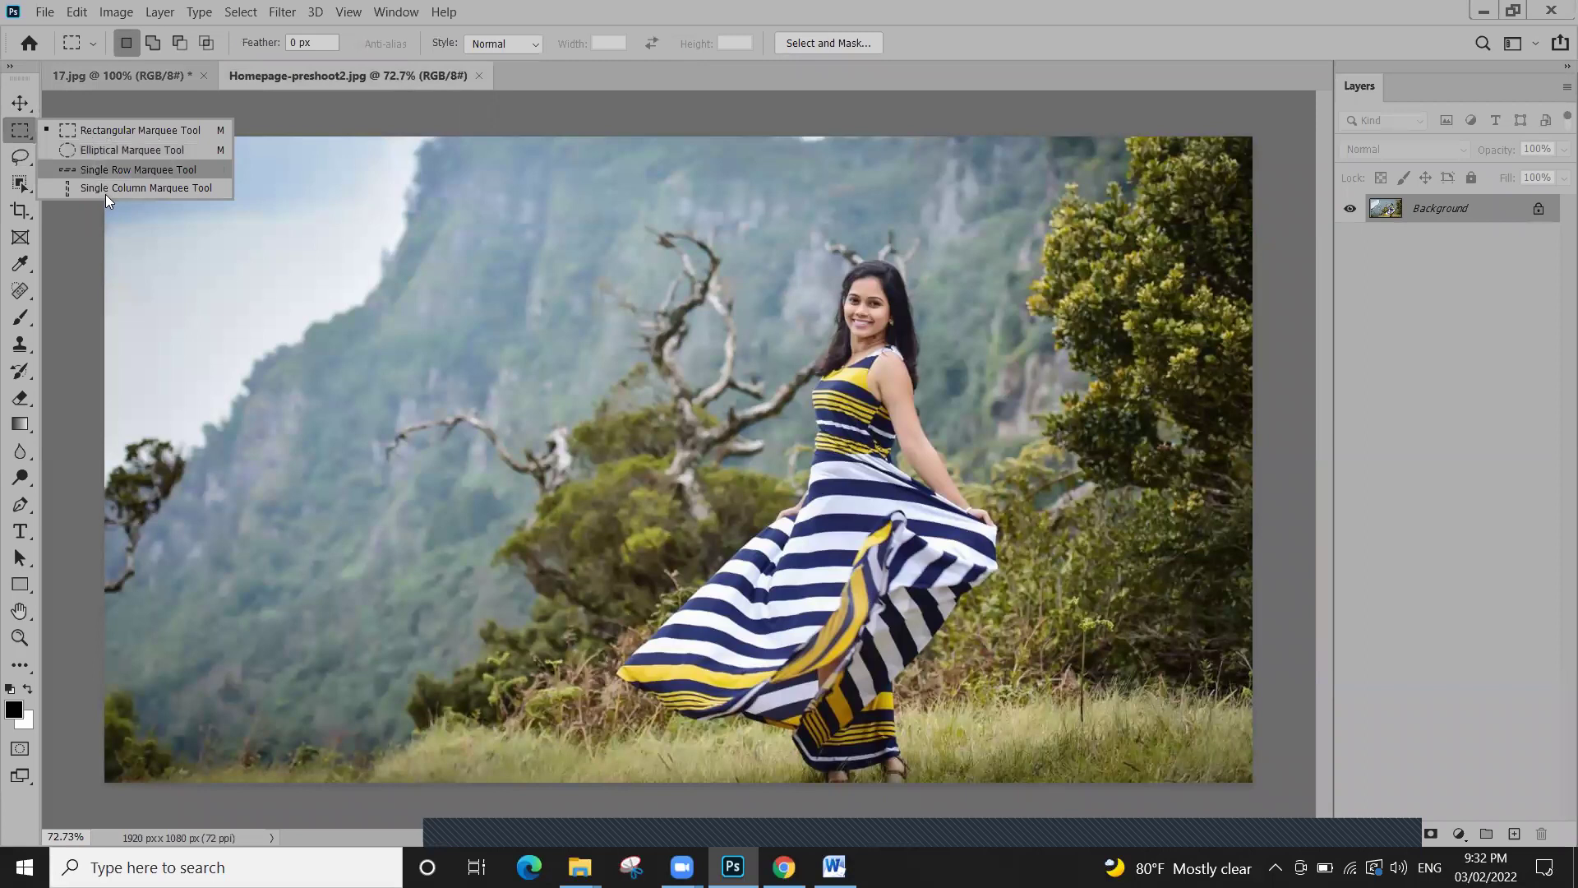
left_click(20, 156)
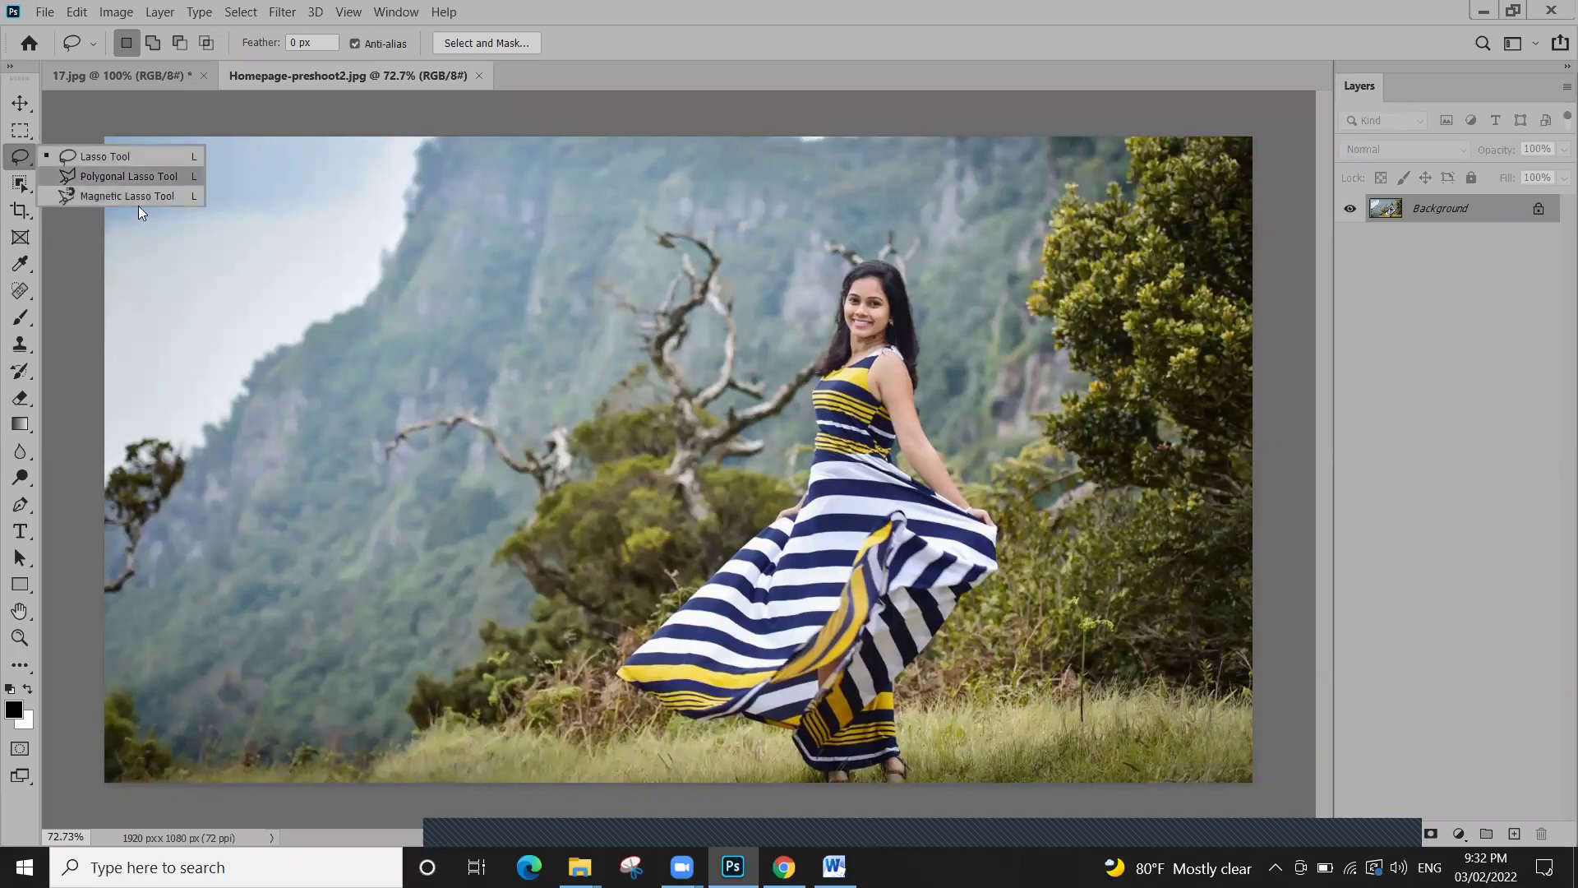
left_click(130, 159)
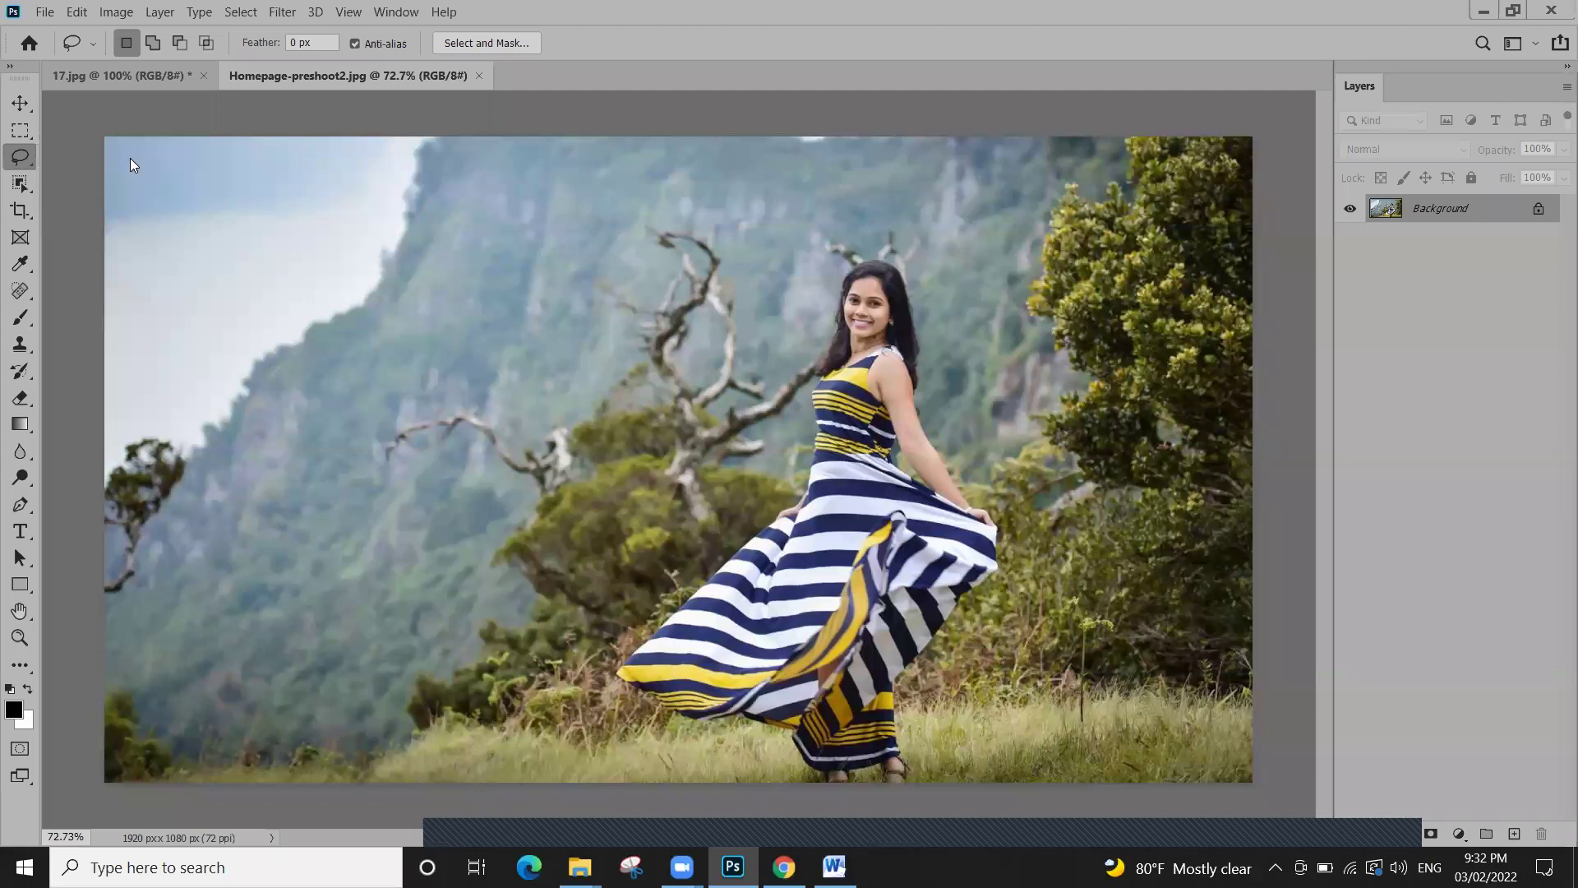
Examine the woman's outline at about 314% magnification, from her hair to her skirt and back to her face
scroll(855, 296, "up", 5)
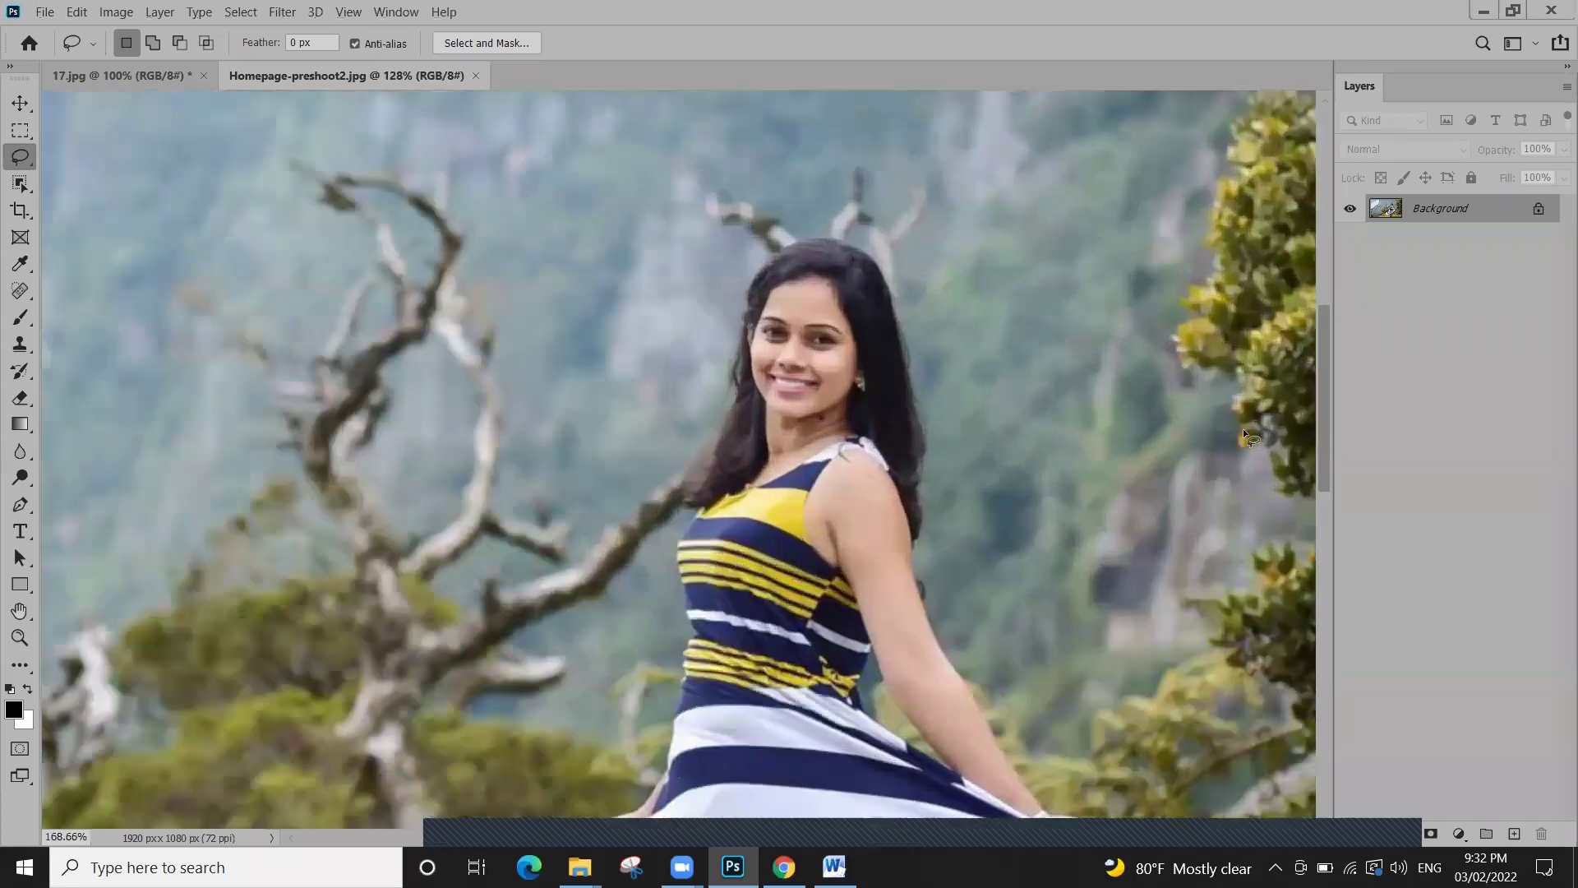
scroll(984, 423, "up", 5)
scroll(985, 422, "down", 1)
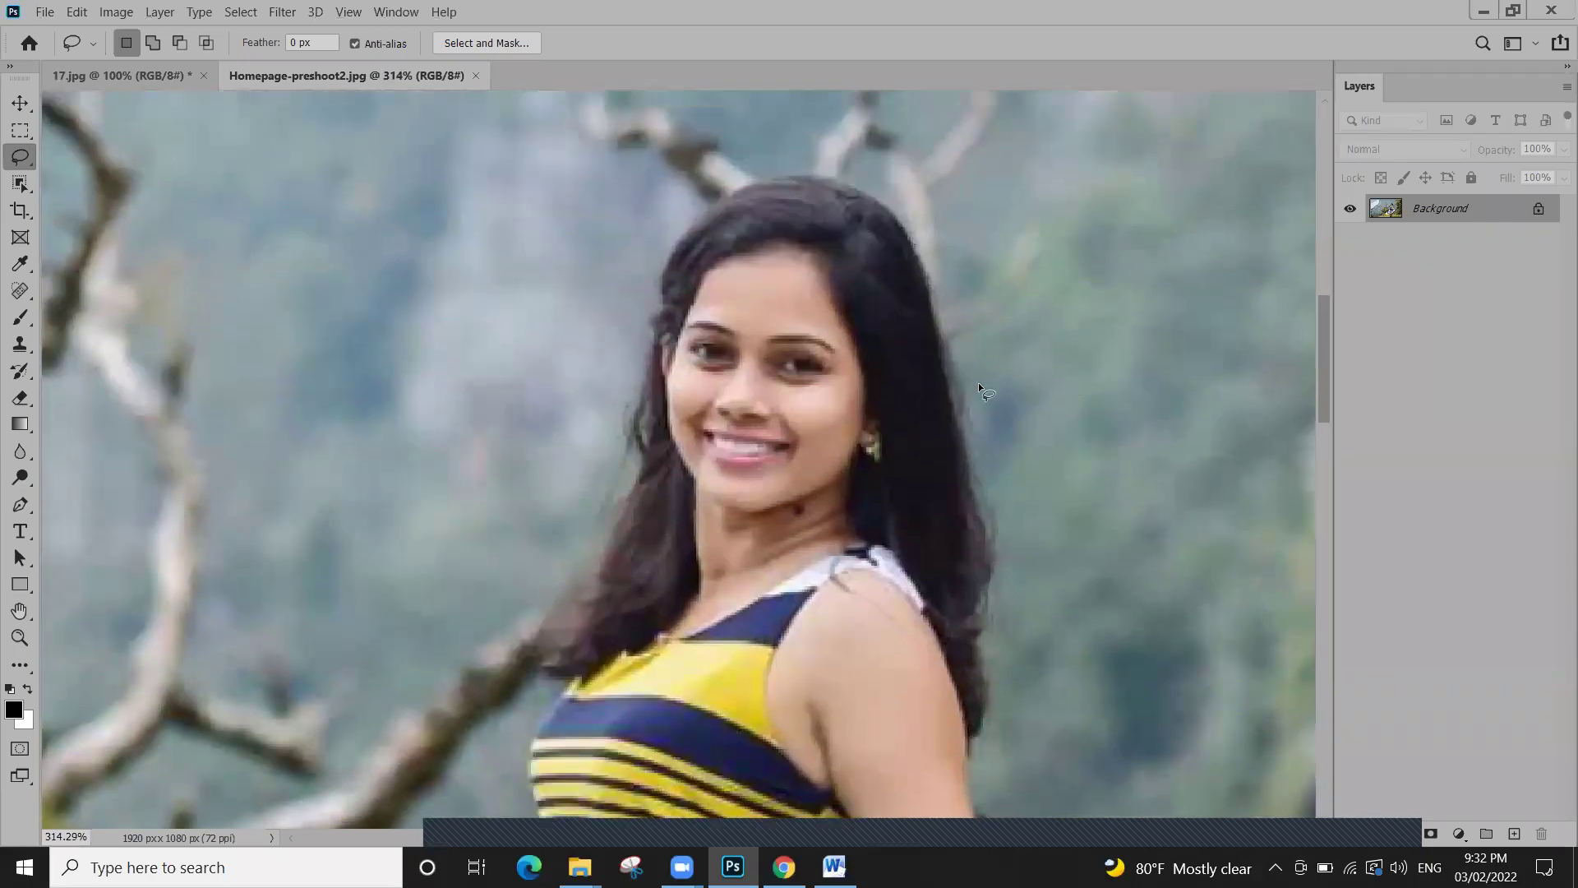
scroll(1262, 372, "down", 2)
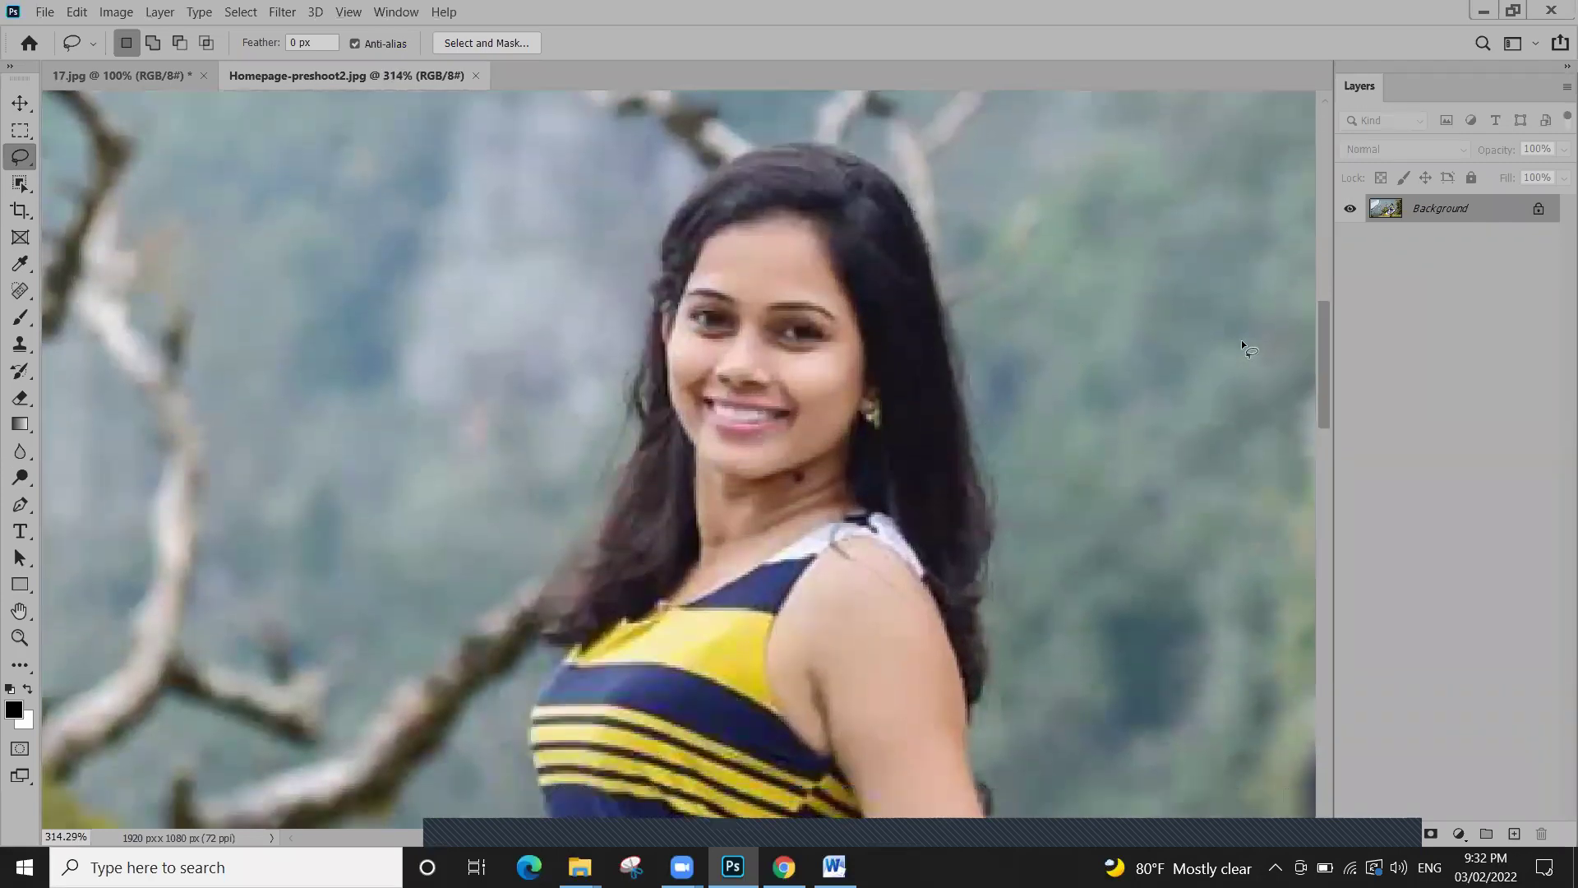
left_click_drag(1318, 386, 1323, 295)
left_click(1315, 439)
left_click(1317, 462)
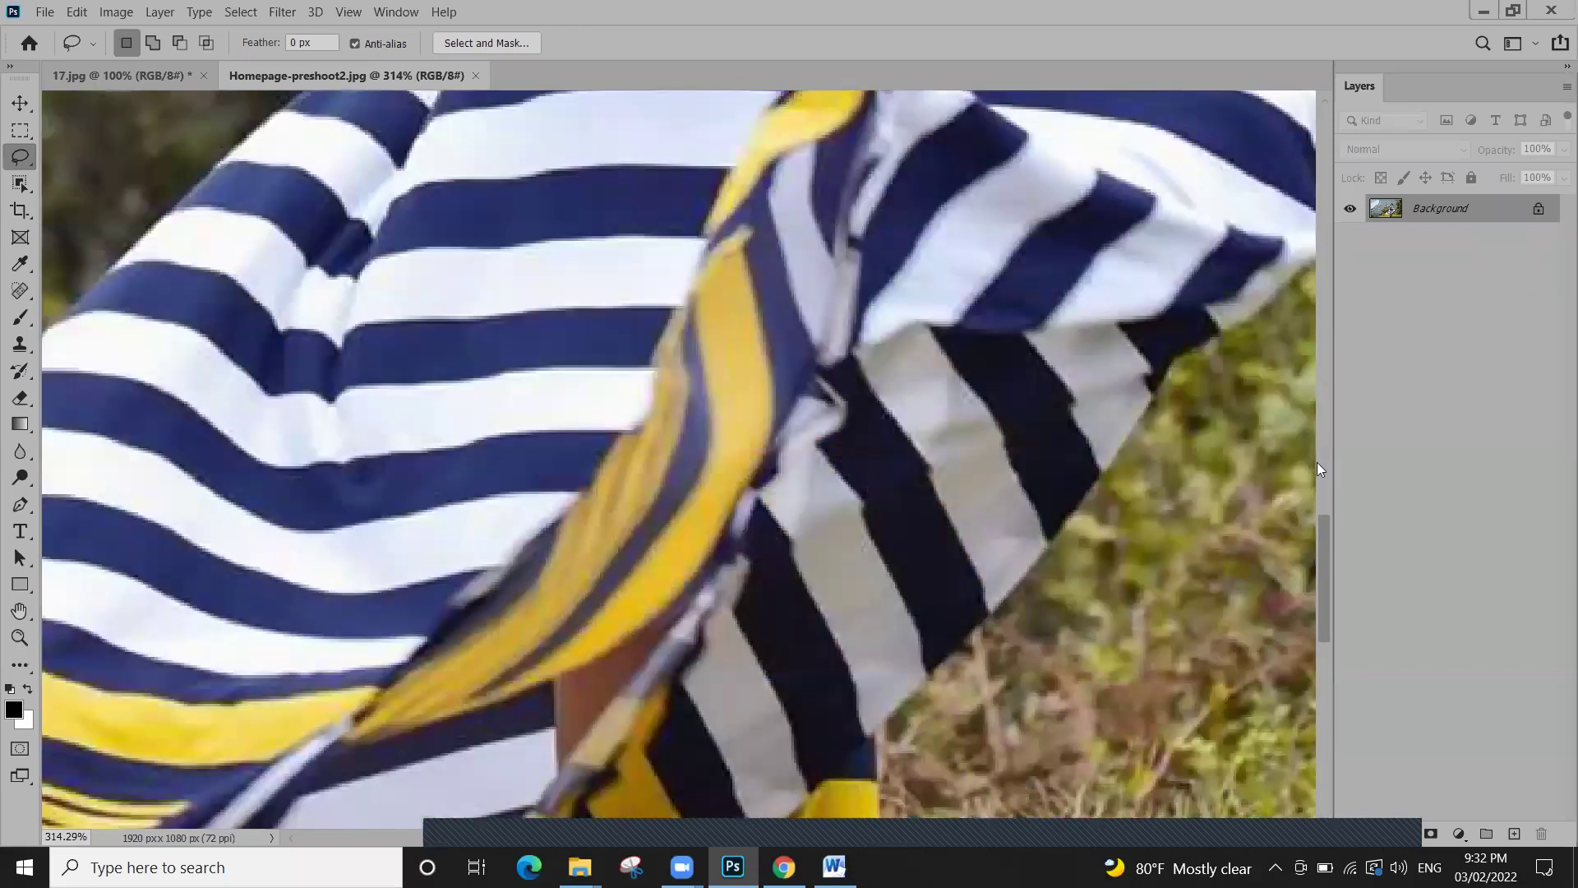
left_click(1317, 367)
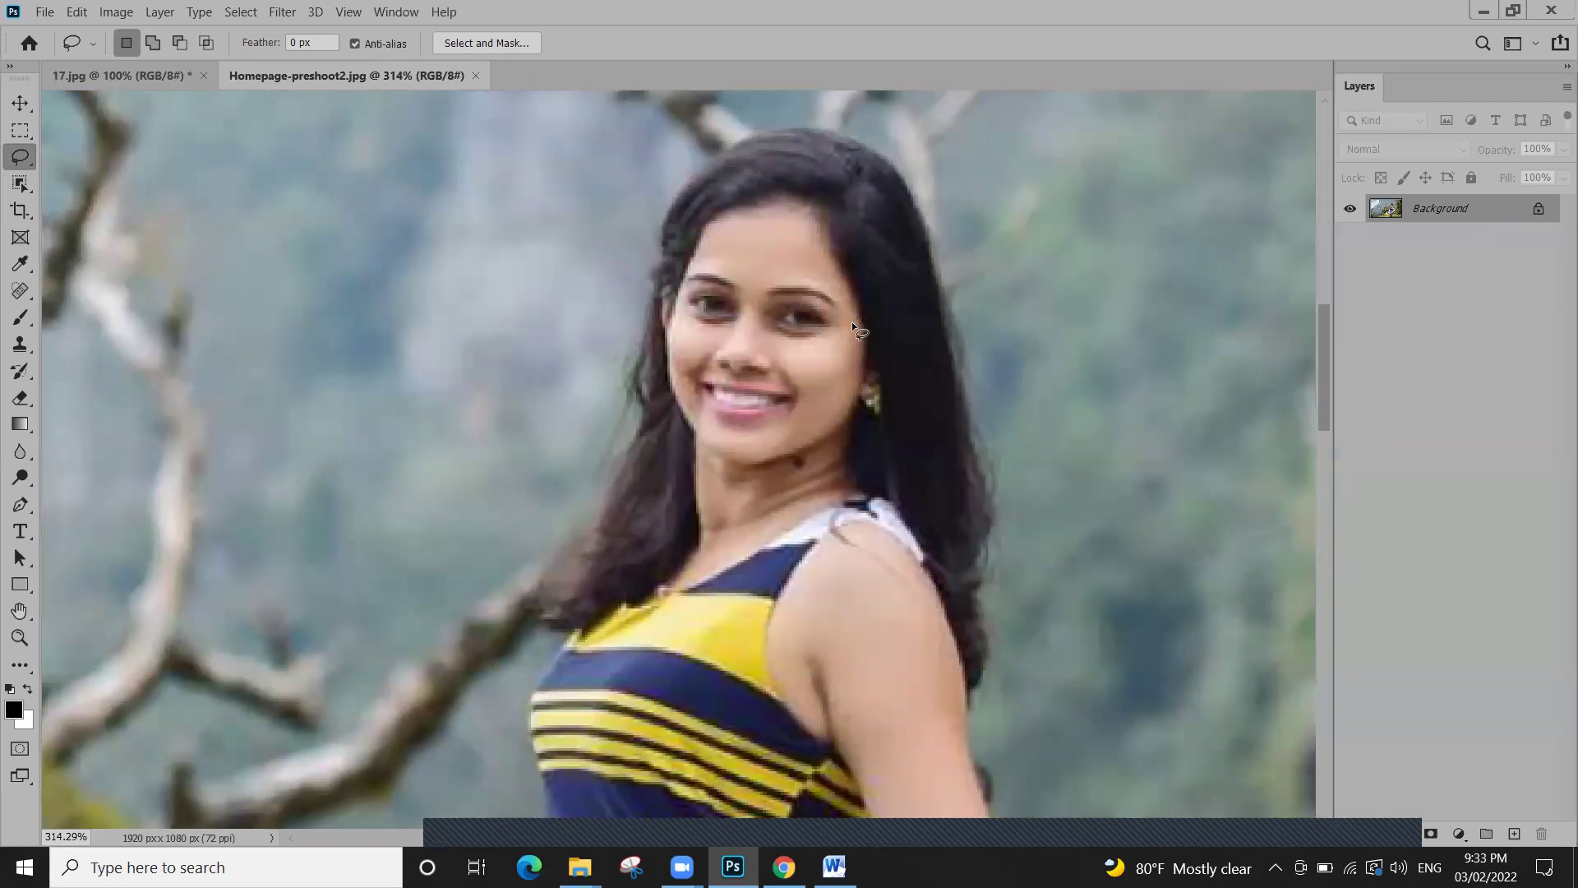
key("space")
left_click_drag(856, 318, 490, 475)
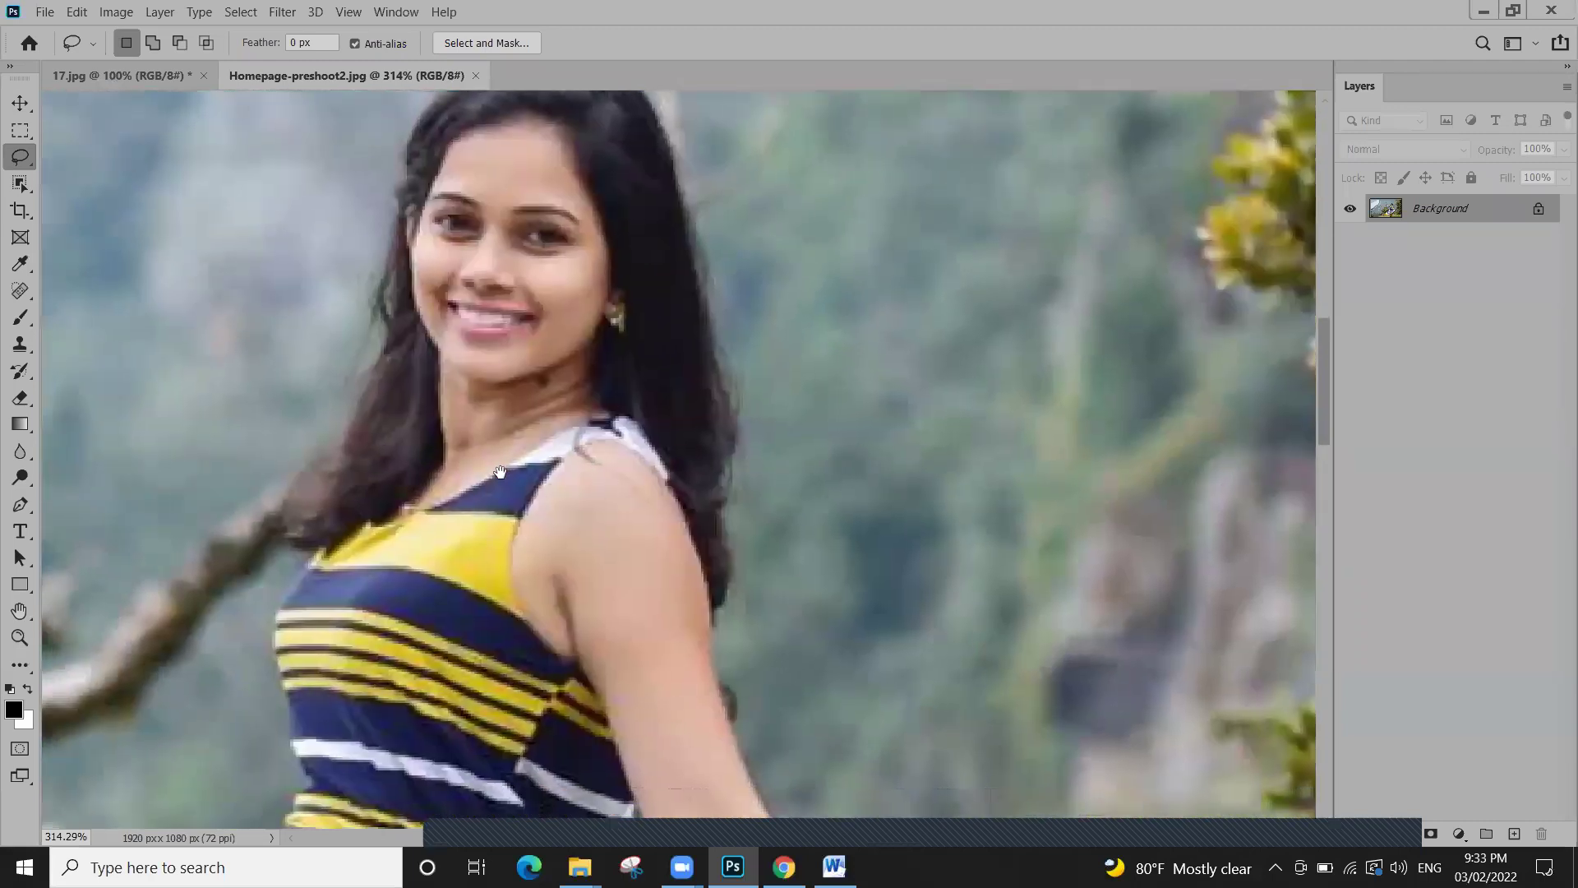
left_click_drag(510, 241, 542, 377)
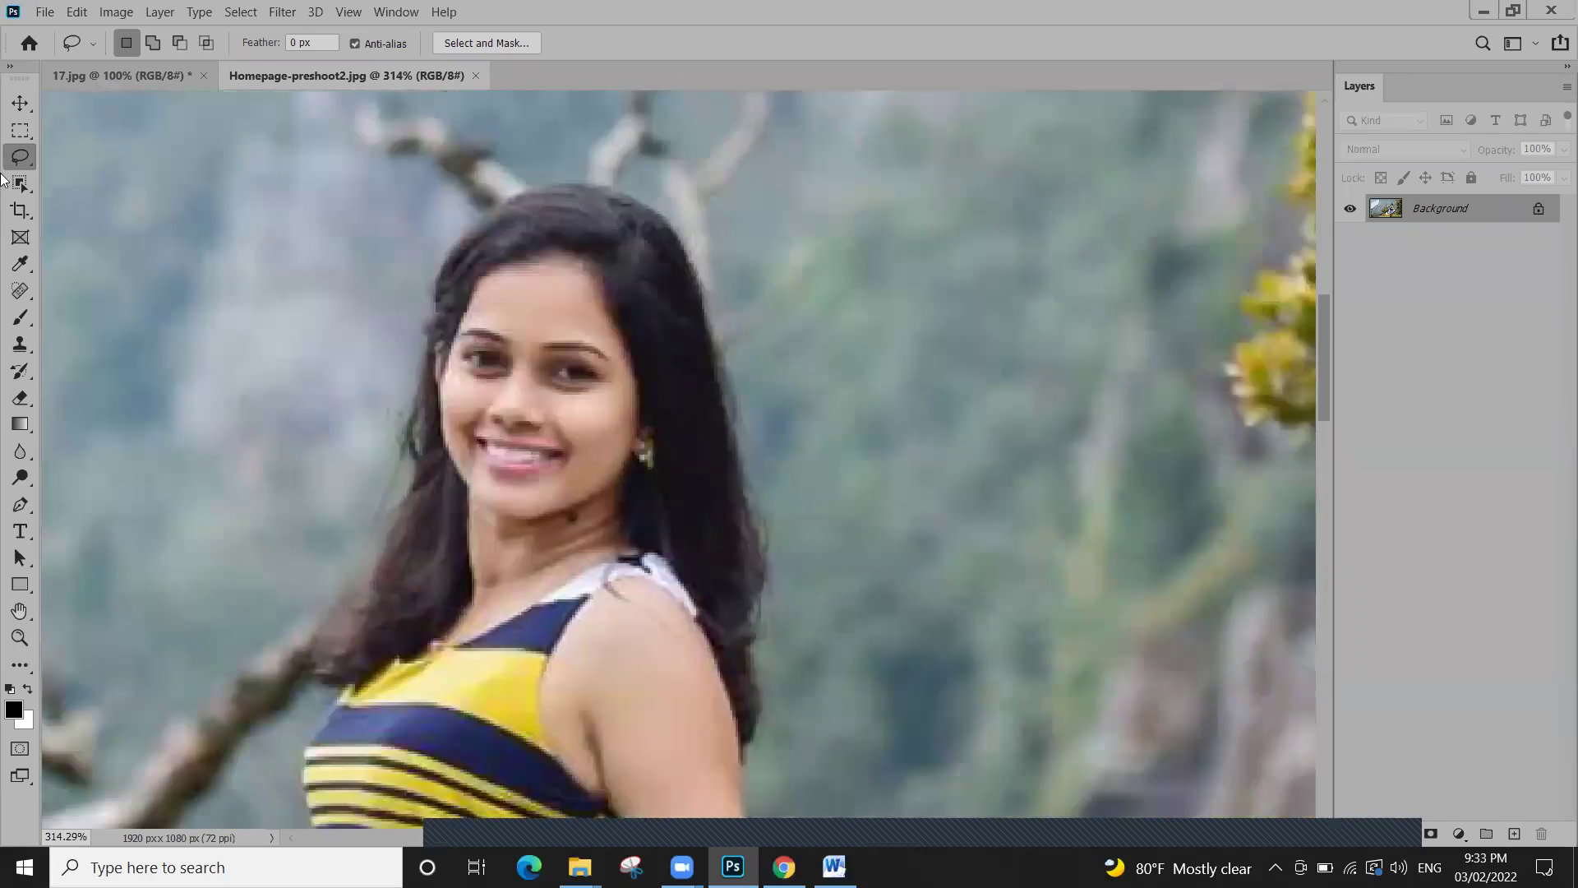
Outline the woman's head, hair and shoulders with a freehand Lasso selection at 0 px feather
right_click(22, 158)
left_click(64, 160)
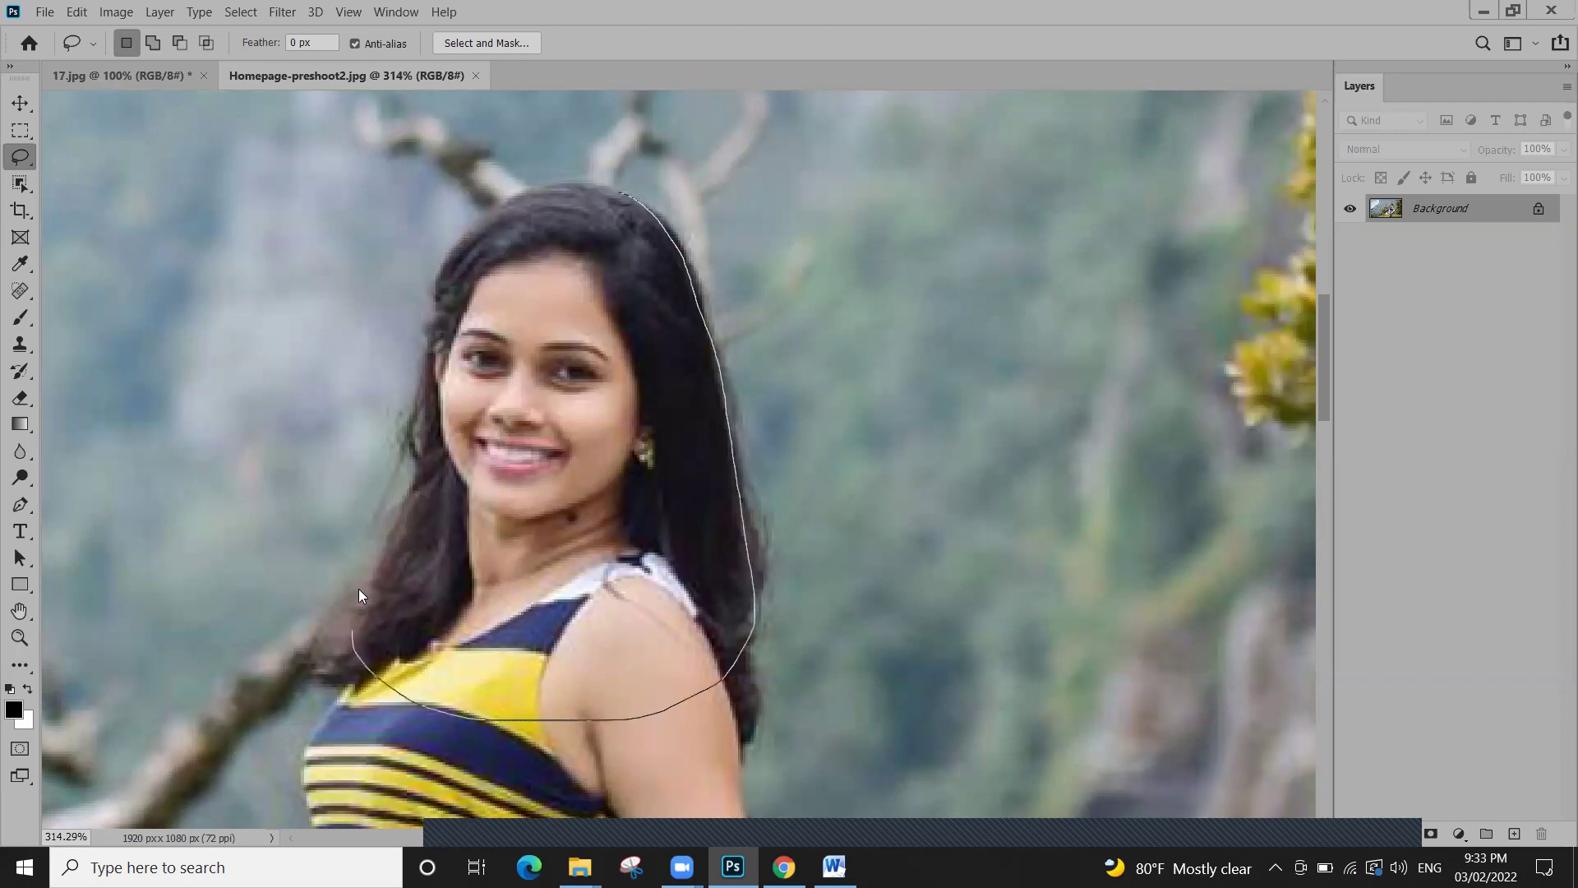
left_click_drag(413, 399, 439, 271)
left_click_drag(633, 197, 640, 200)
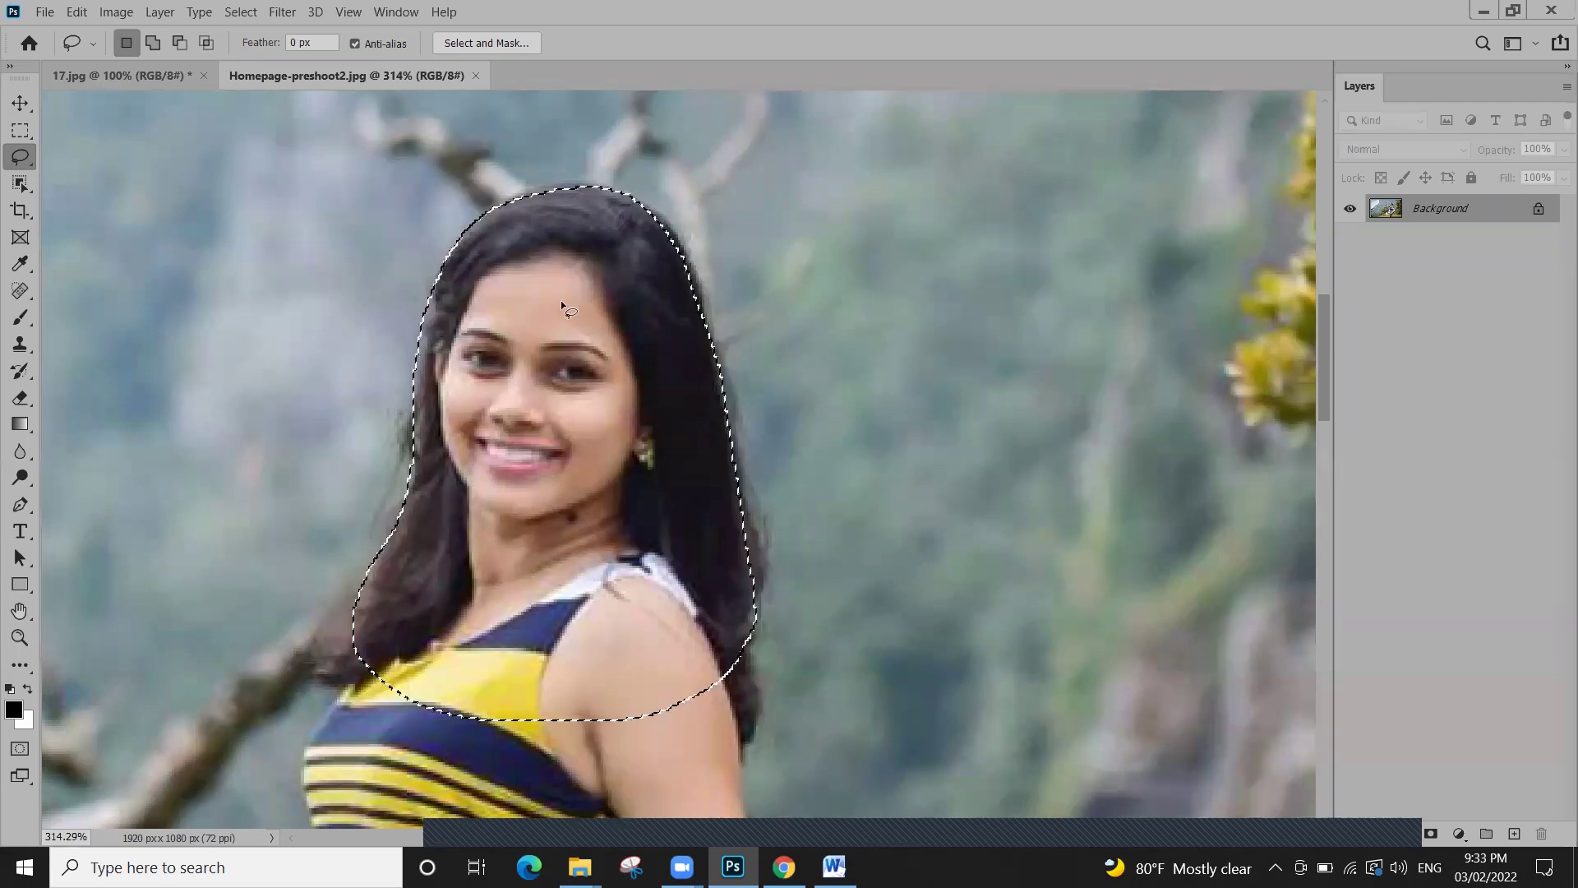
scroll(561, 299, "down", 3)
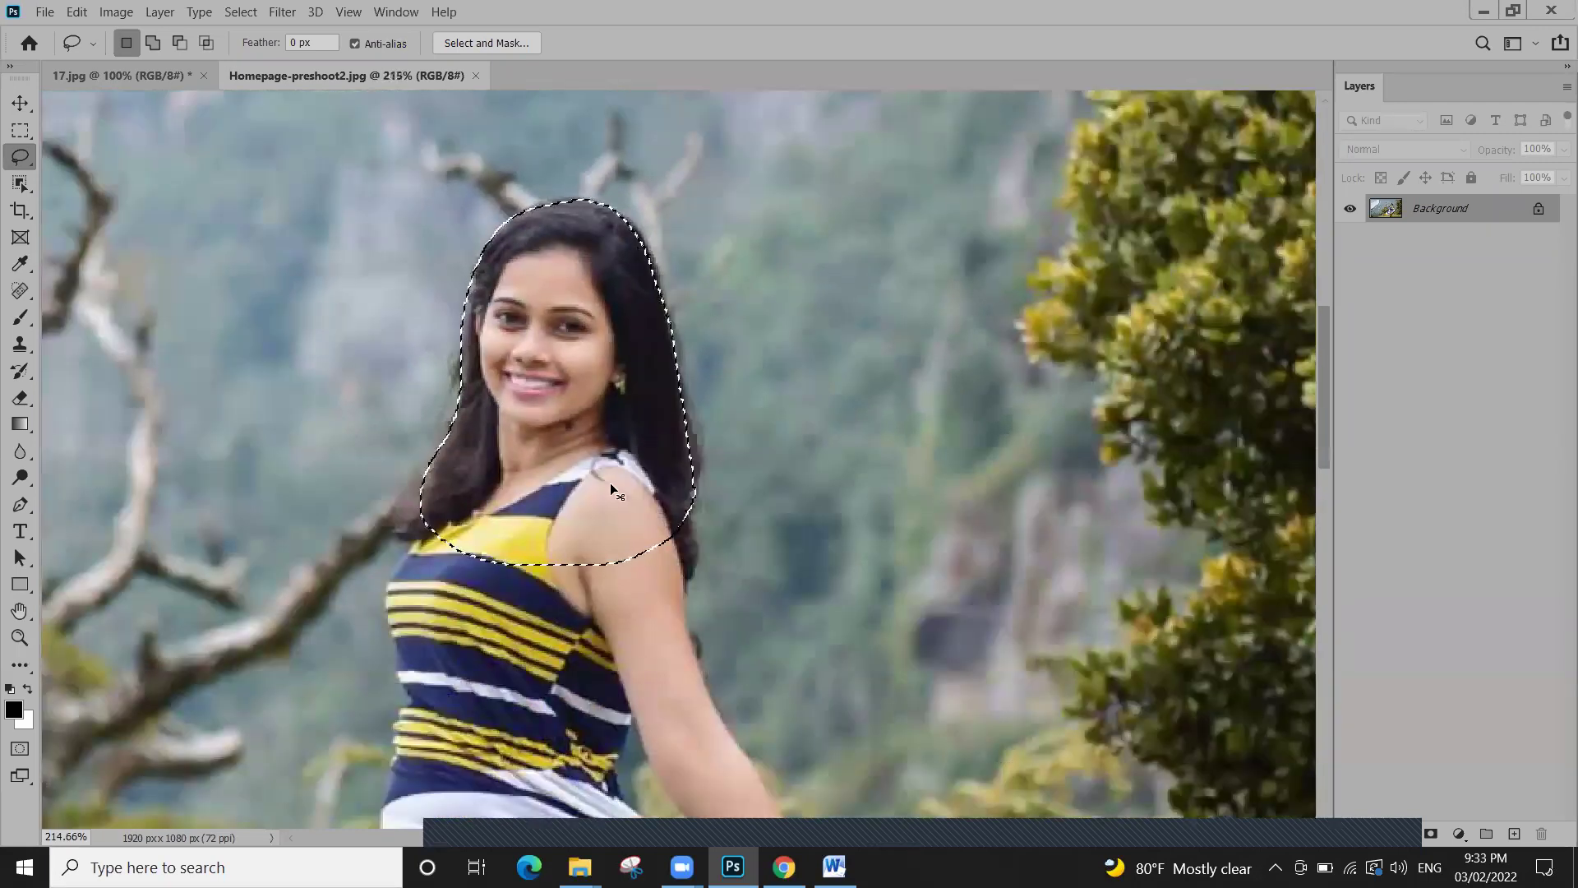
Paste the lassoed head-and-shoulders cut-out into 17.jpg and place it just above the stones at the roadside
left_click(128, 74)
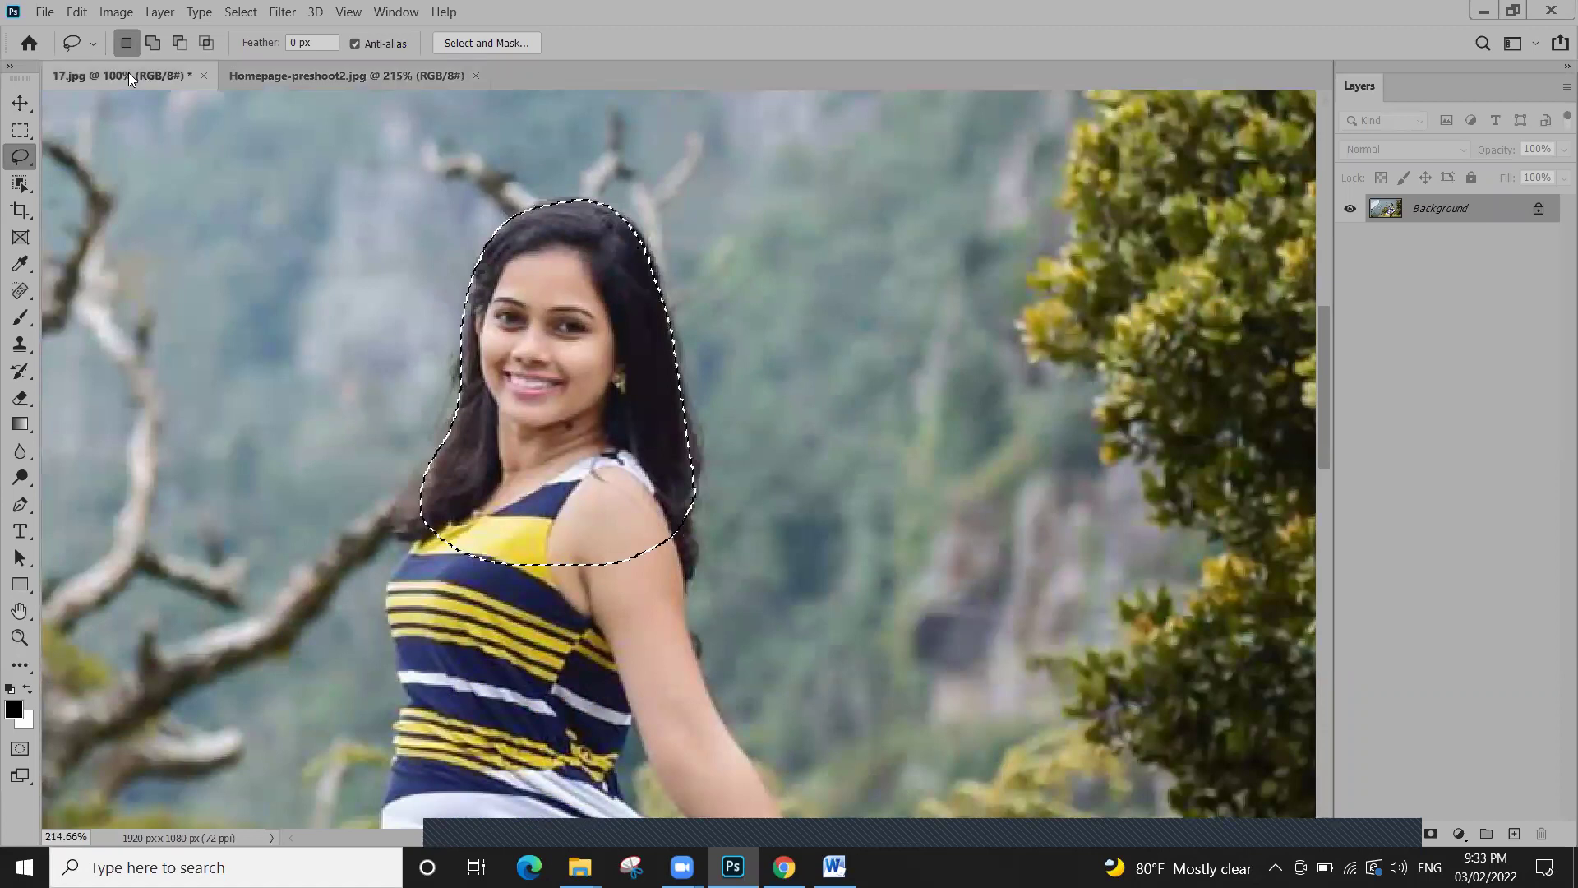
key("ctrl+v")
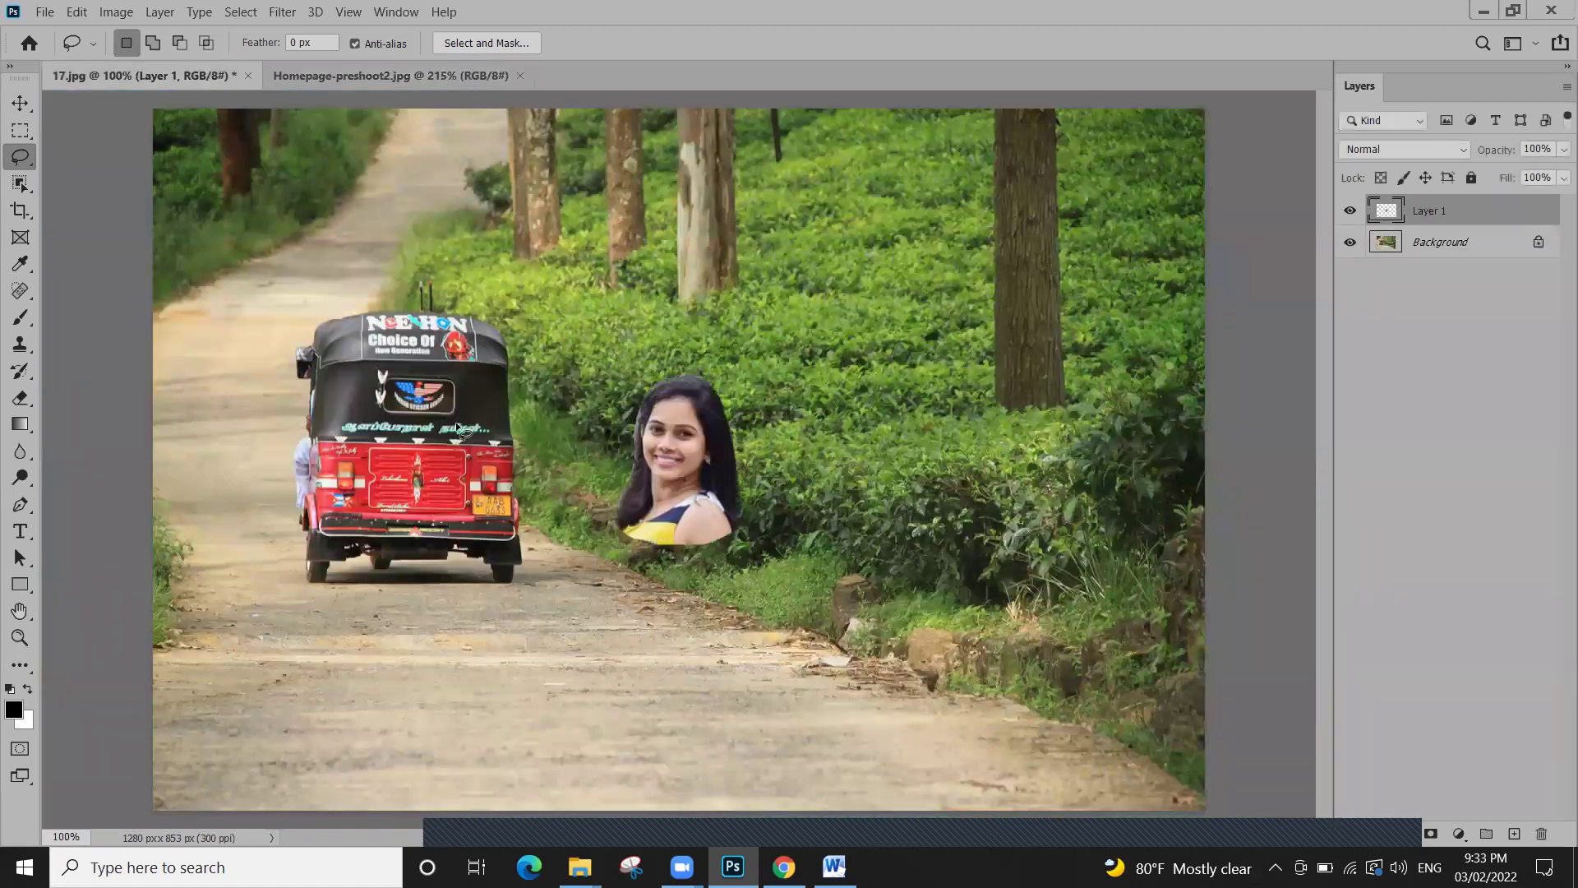
left_click(21, 103)
left_click_drag(674, 480, 911, 437)
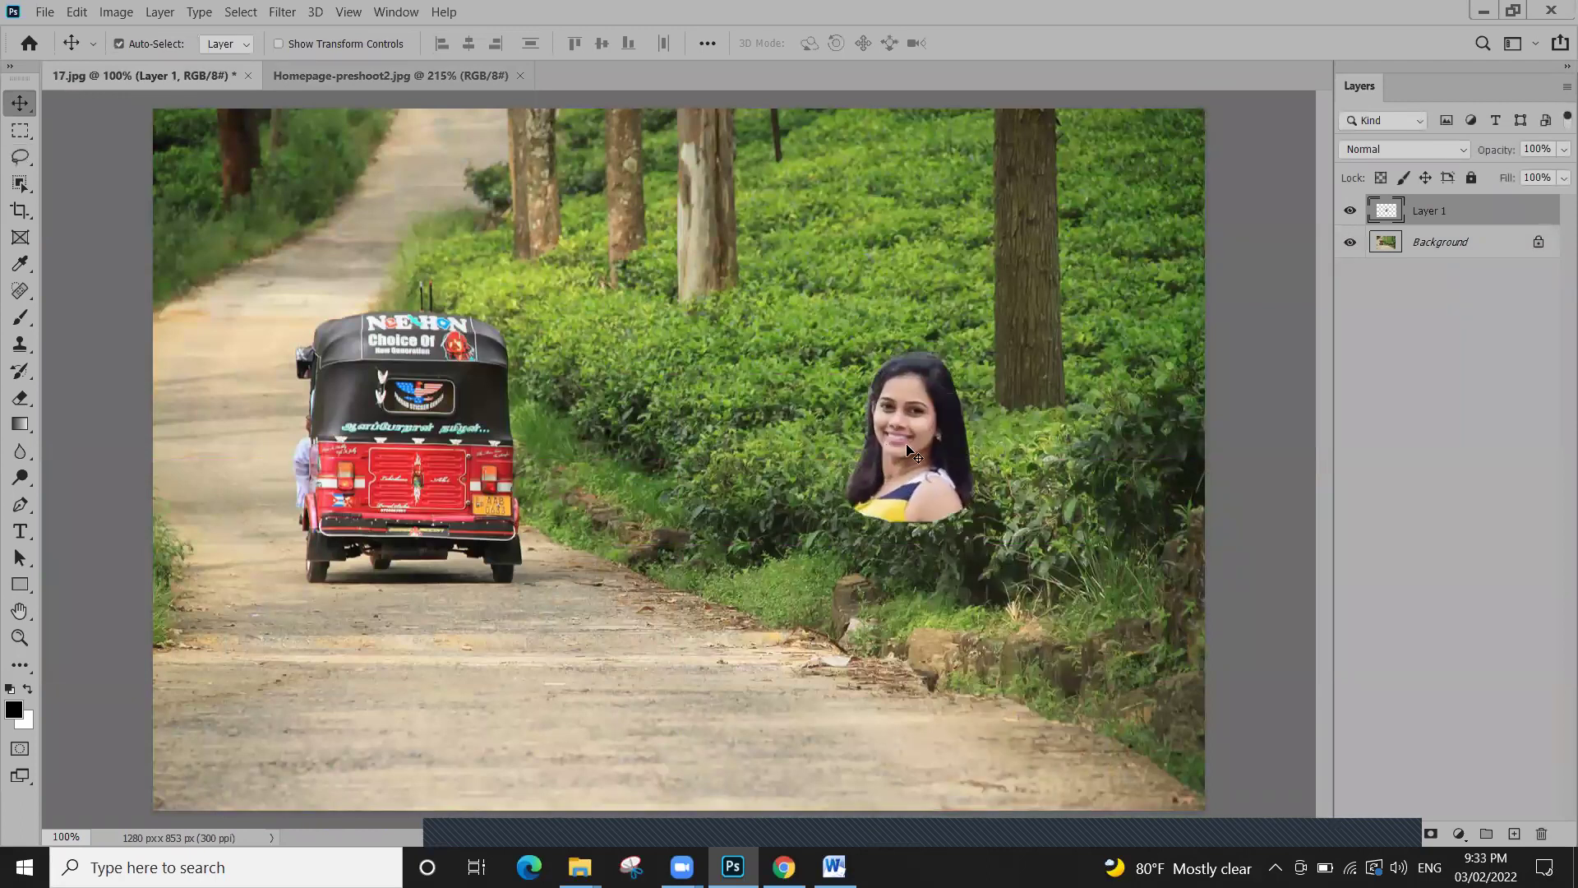
scroll(908, 446, "up", 1)
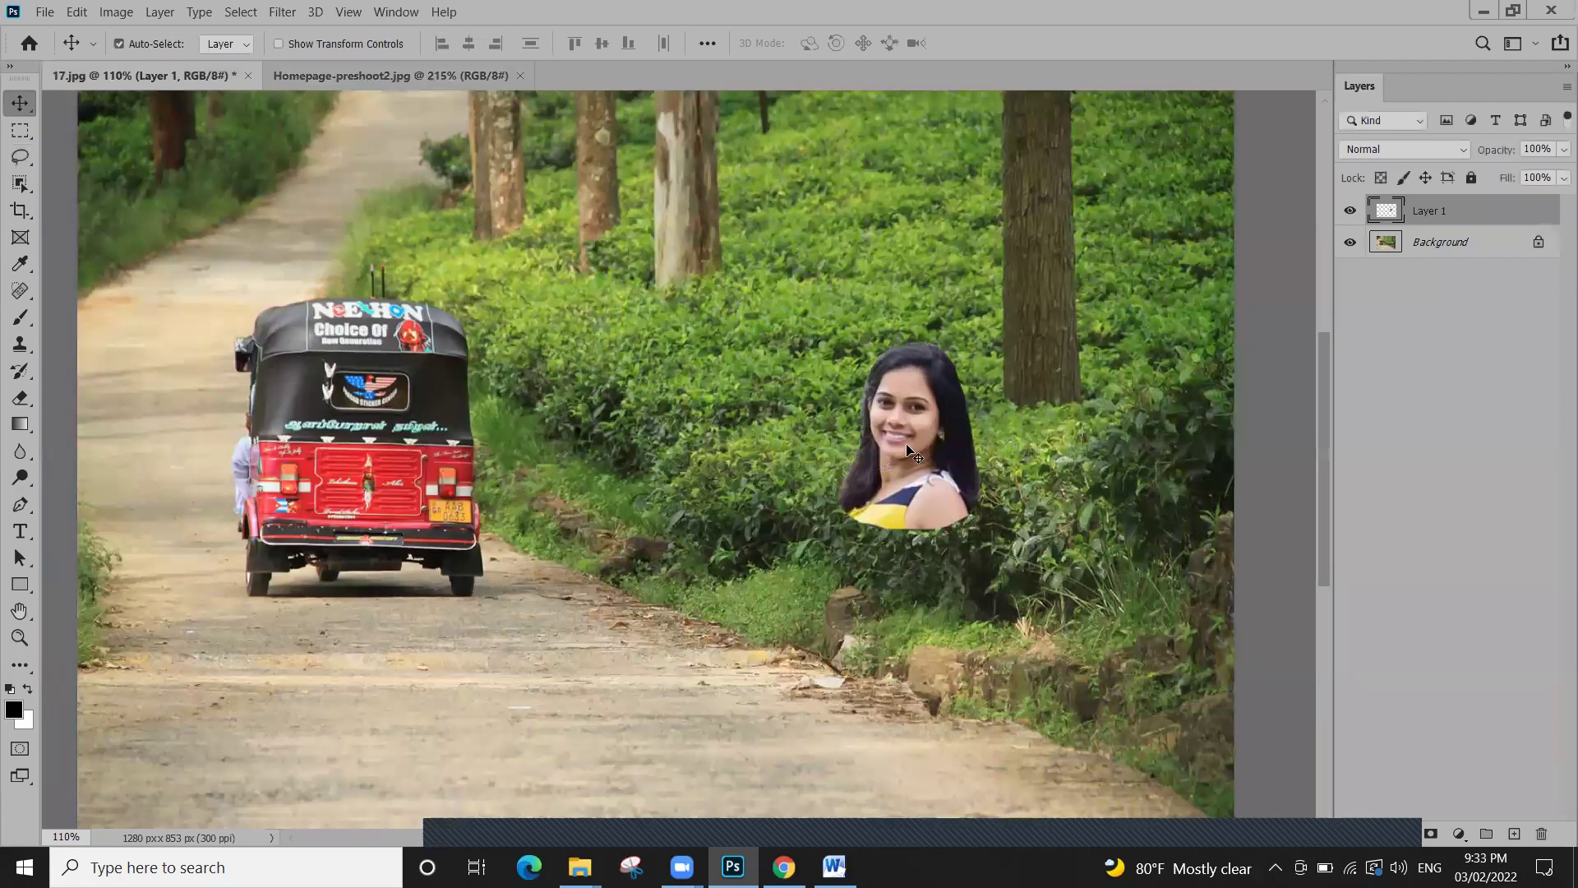
scroll(912, 448, "up", 1)
scroll(929, 452, "down", 1)
left_click_drag(927, 454, 995, 578)
left_click_drag(1060, 621, 1060, 621)
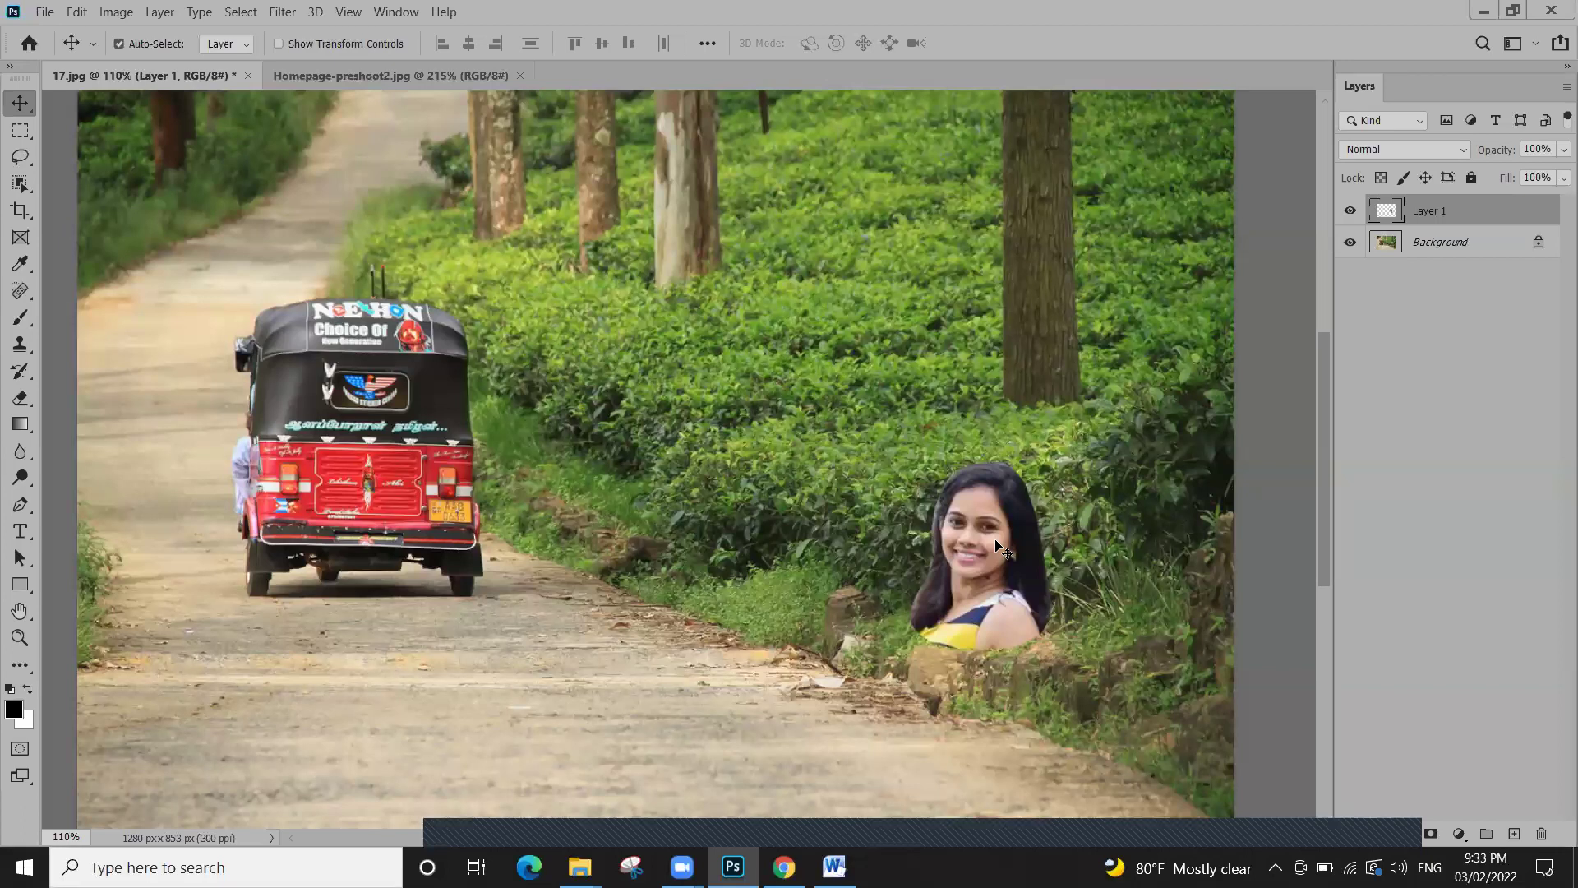
Delete the pasted cut-out layer from 17.jpg and return to Homepage-preshoot2.jpg with the Lasso tool active
key("Delete")
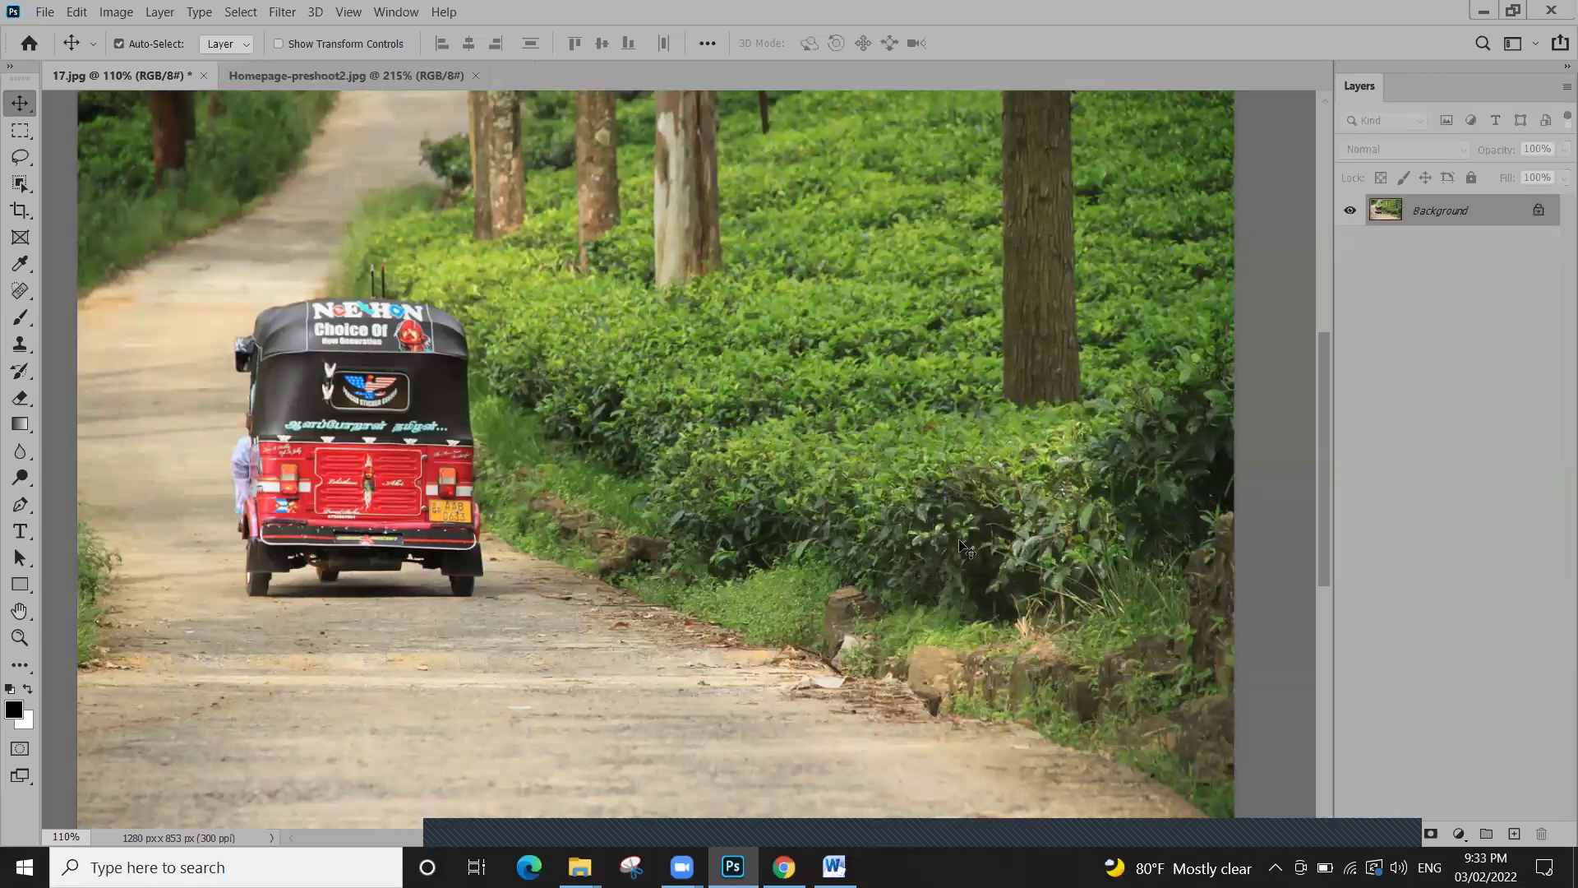
left_click(355, 85)
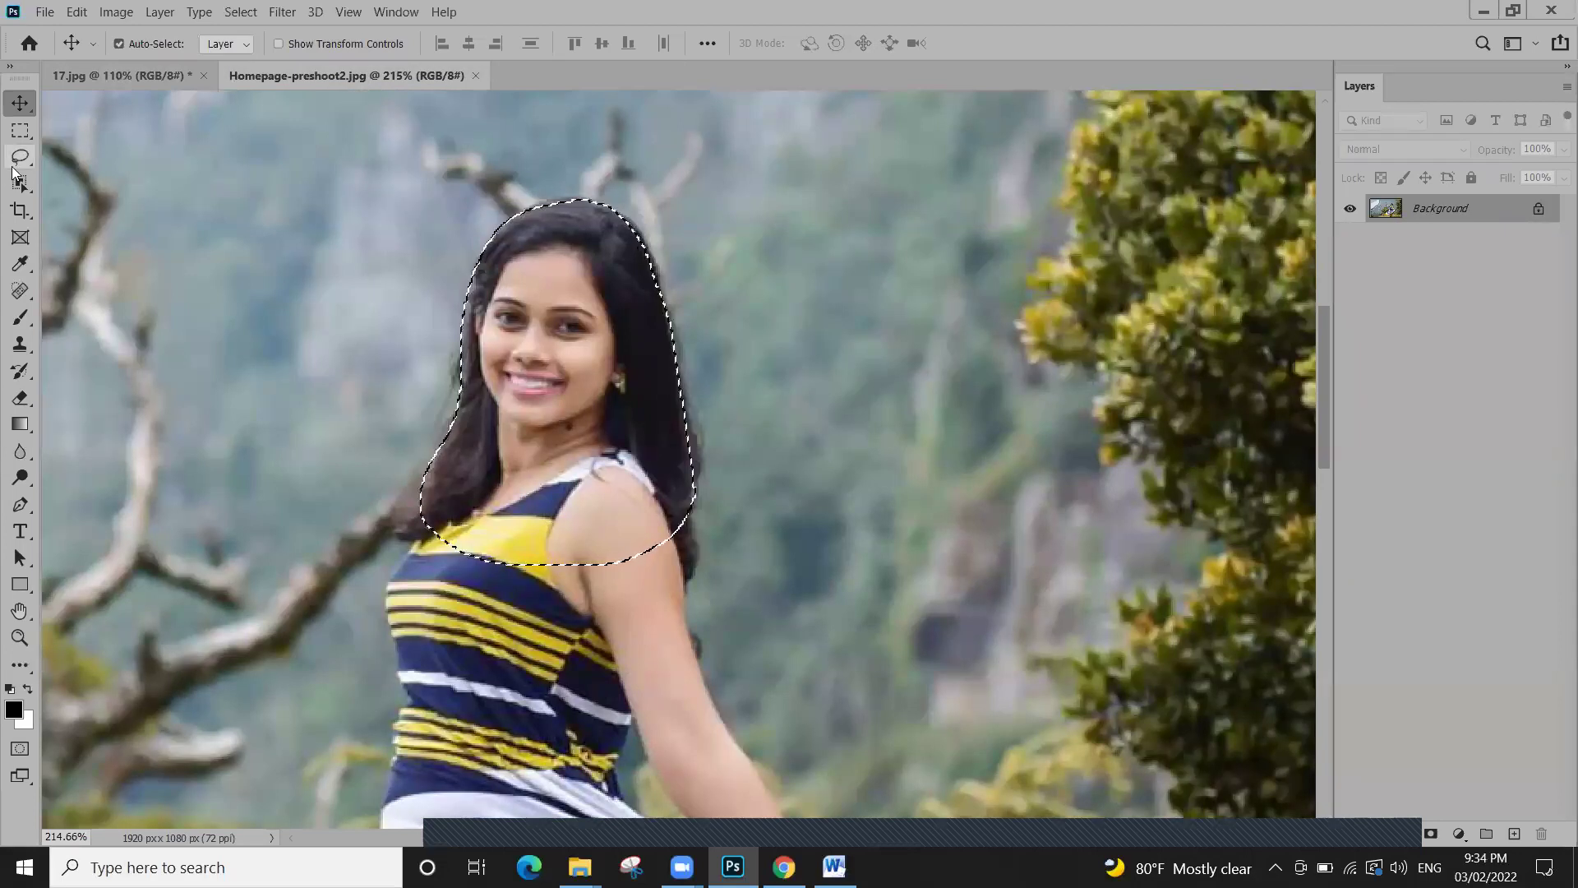
left_click(18, 160)
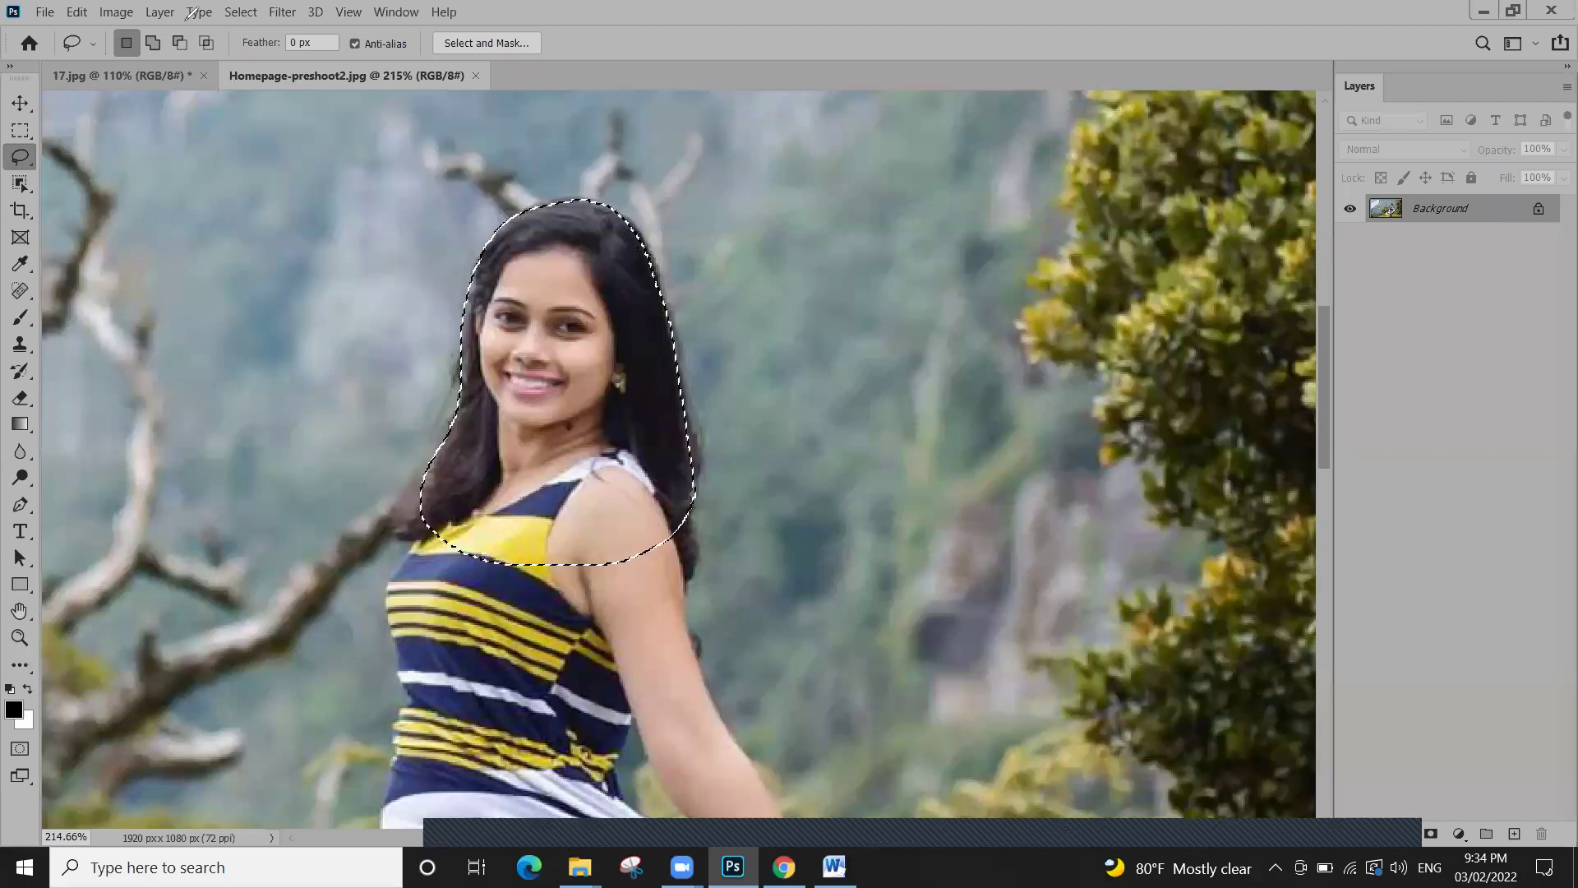
left_click(96, 94)
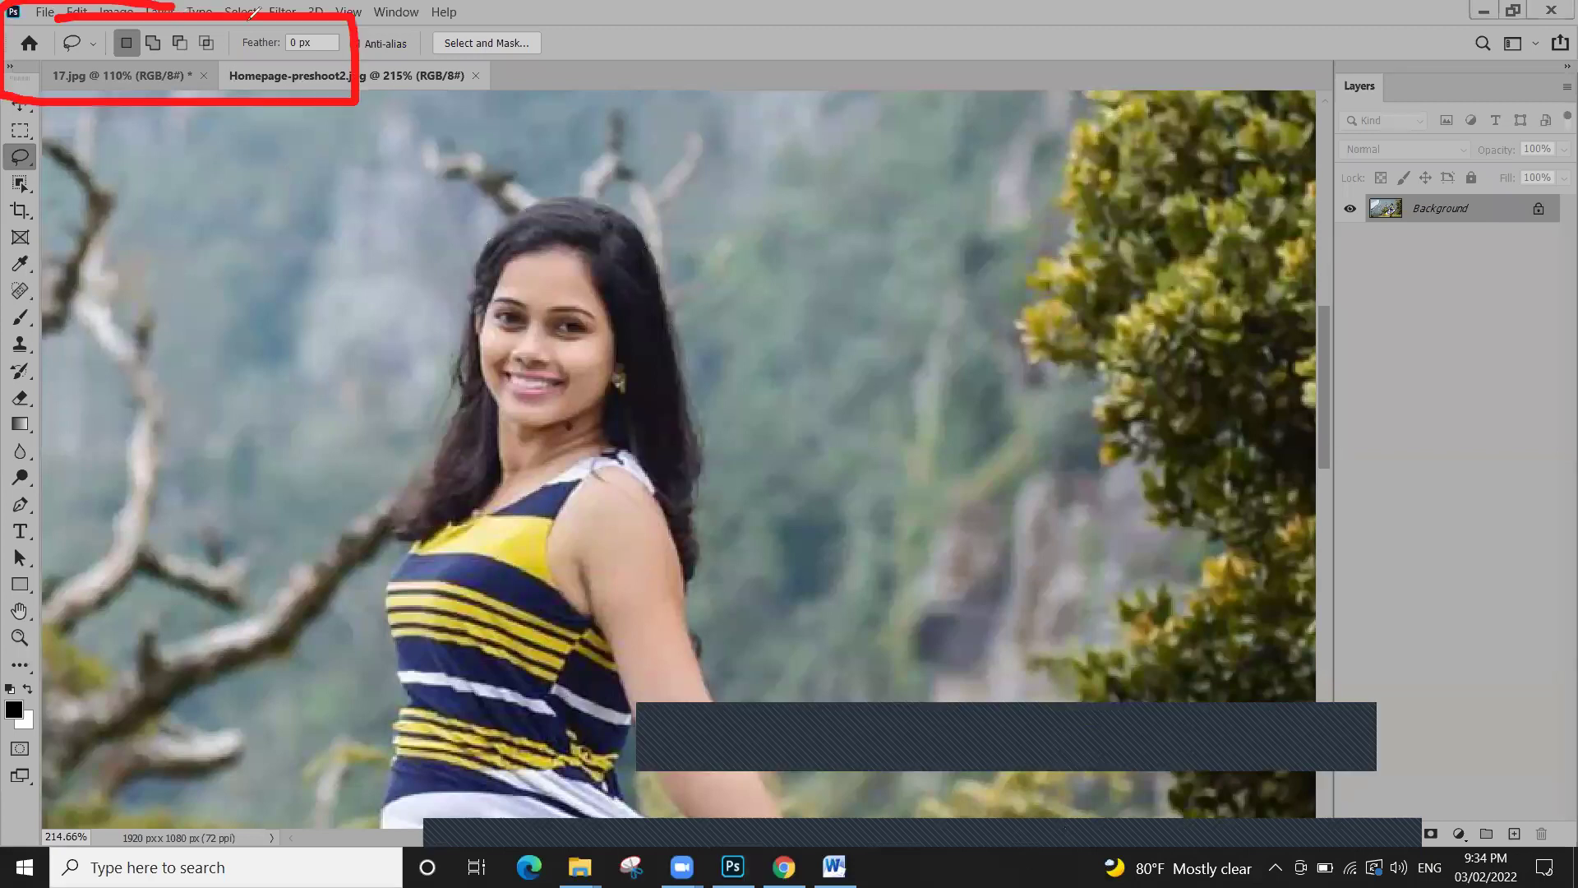
mouse_move(237, 12)
left_mouse_down()
mouse_move(225, 101)
mouse_move(234, 57)
mouse_move(328, 58)
left_mouse_up()
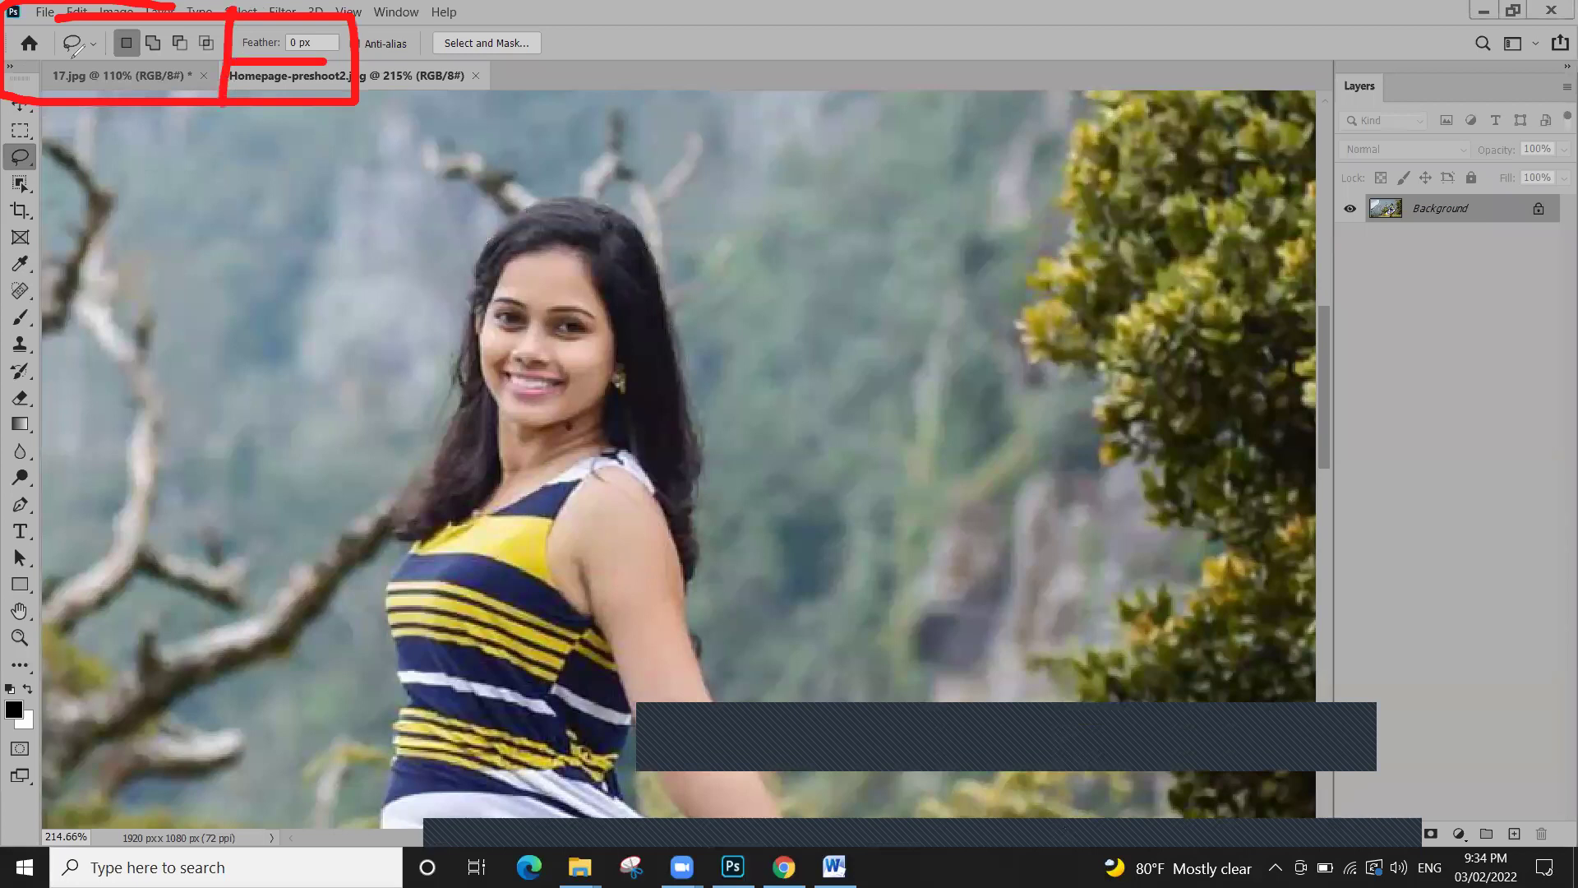
mouse_move(228, 13)
left_mouse_down()
mouse_move(56, 33)
mouse_move(130, 62)
left_mouse_up()
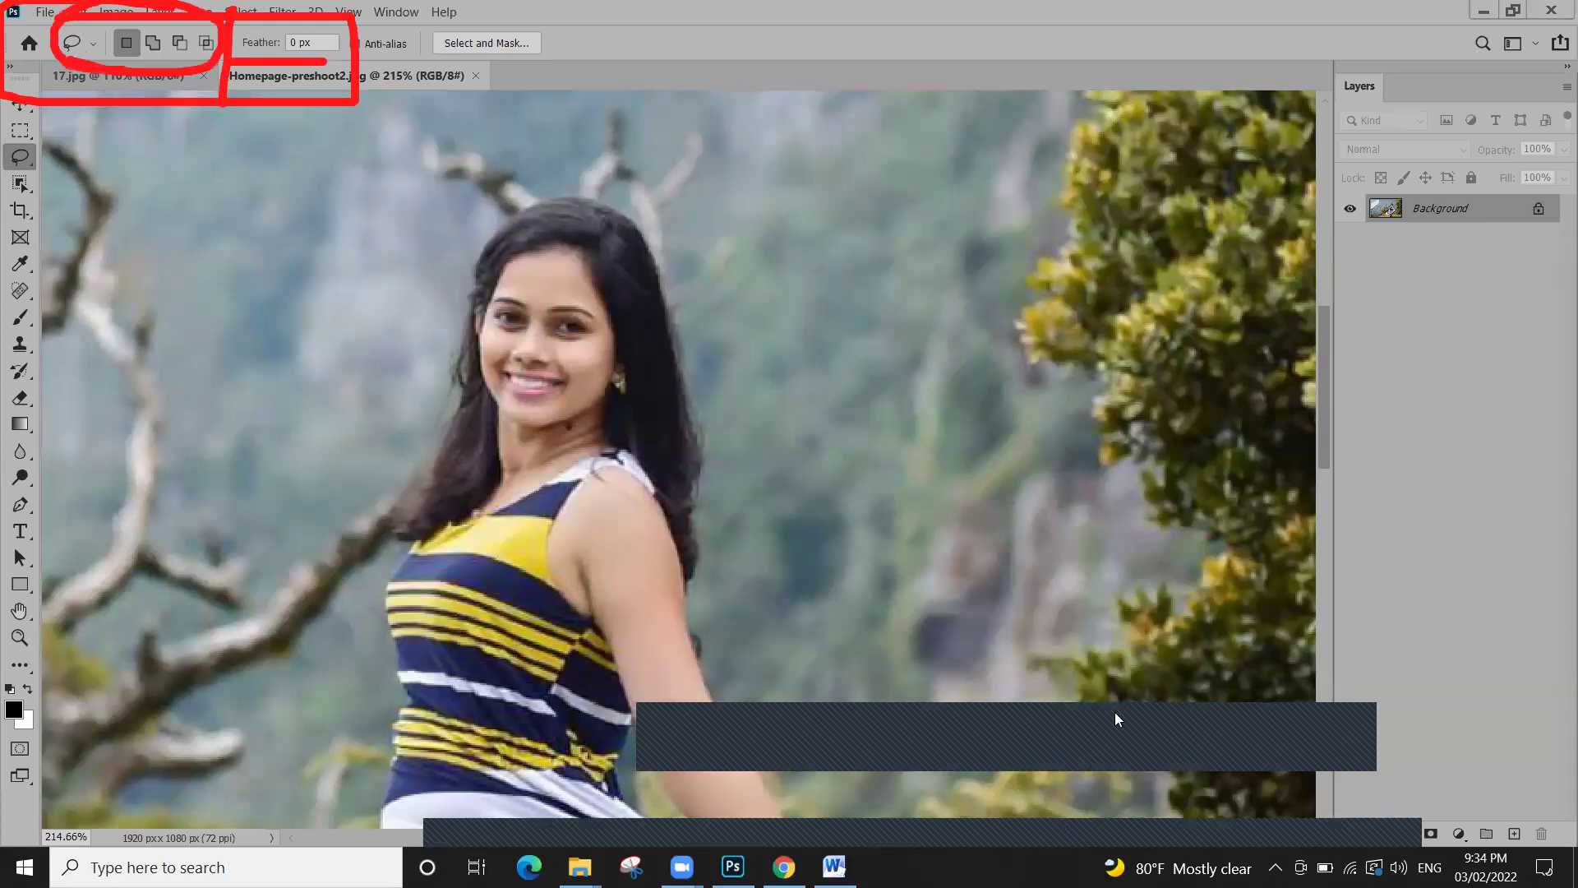
left_click(1361, 719)
Extend the head-and-shoulders selection over the woman's torso down to the waist, using the Lasso in add mode
scroll(595, 393, "down", 1)
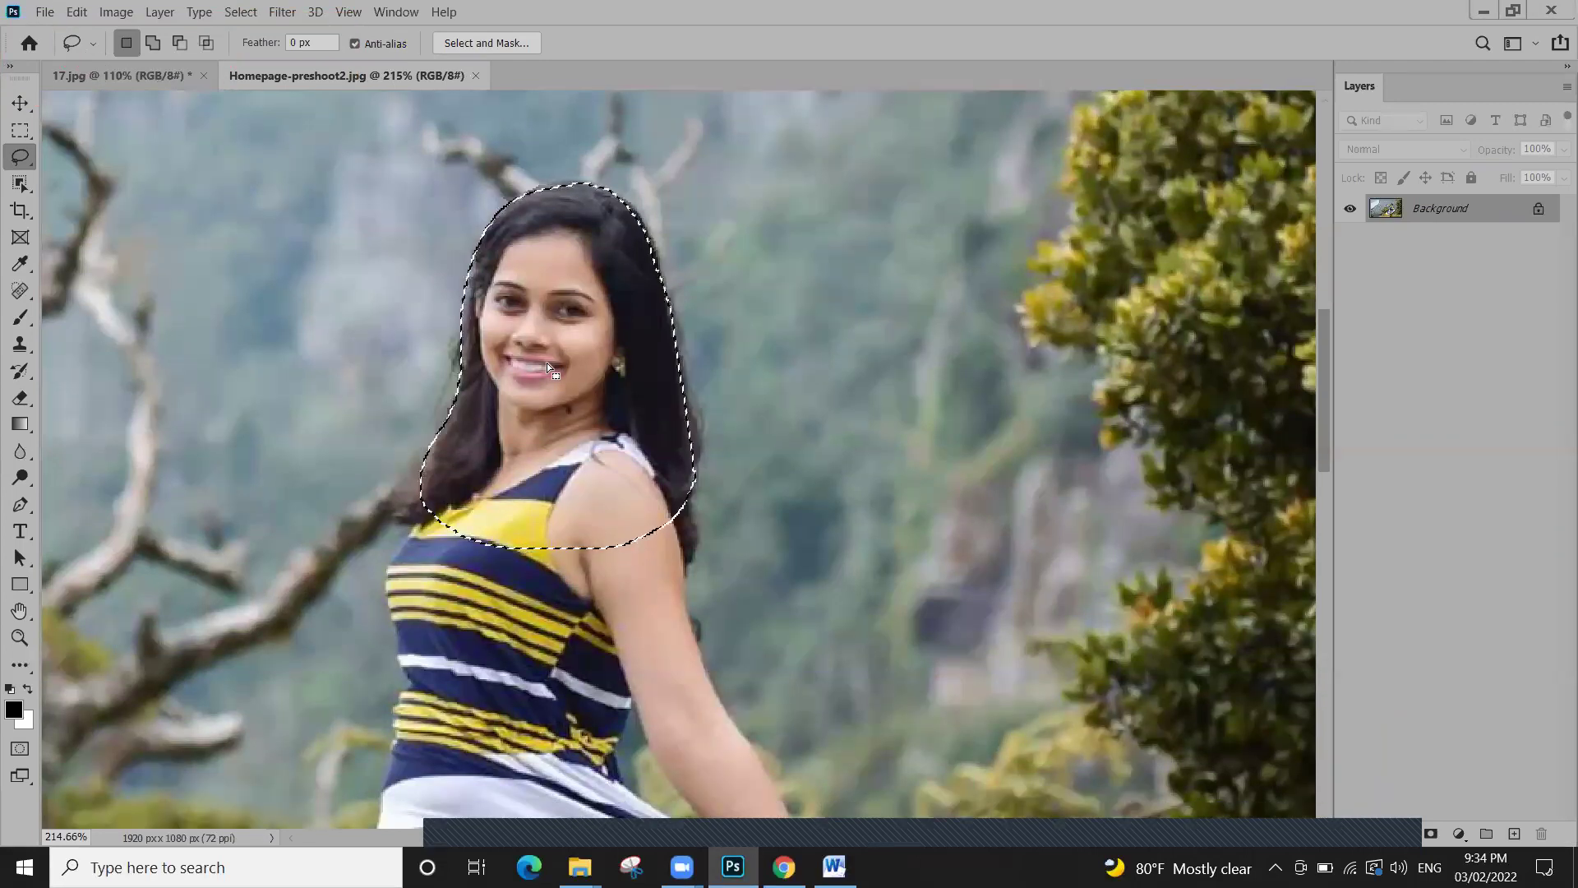
left_click(155, 42)
scroll(486, 413, "down", 2)
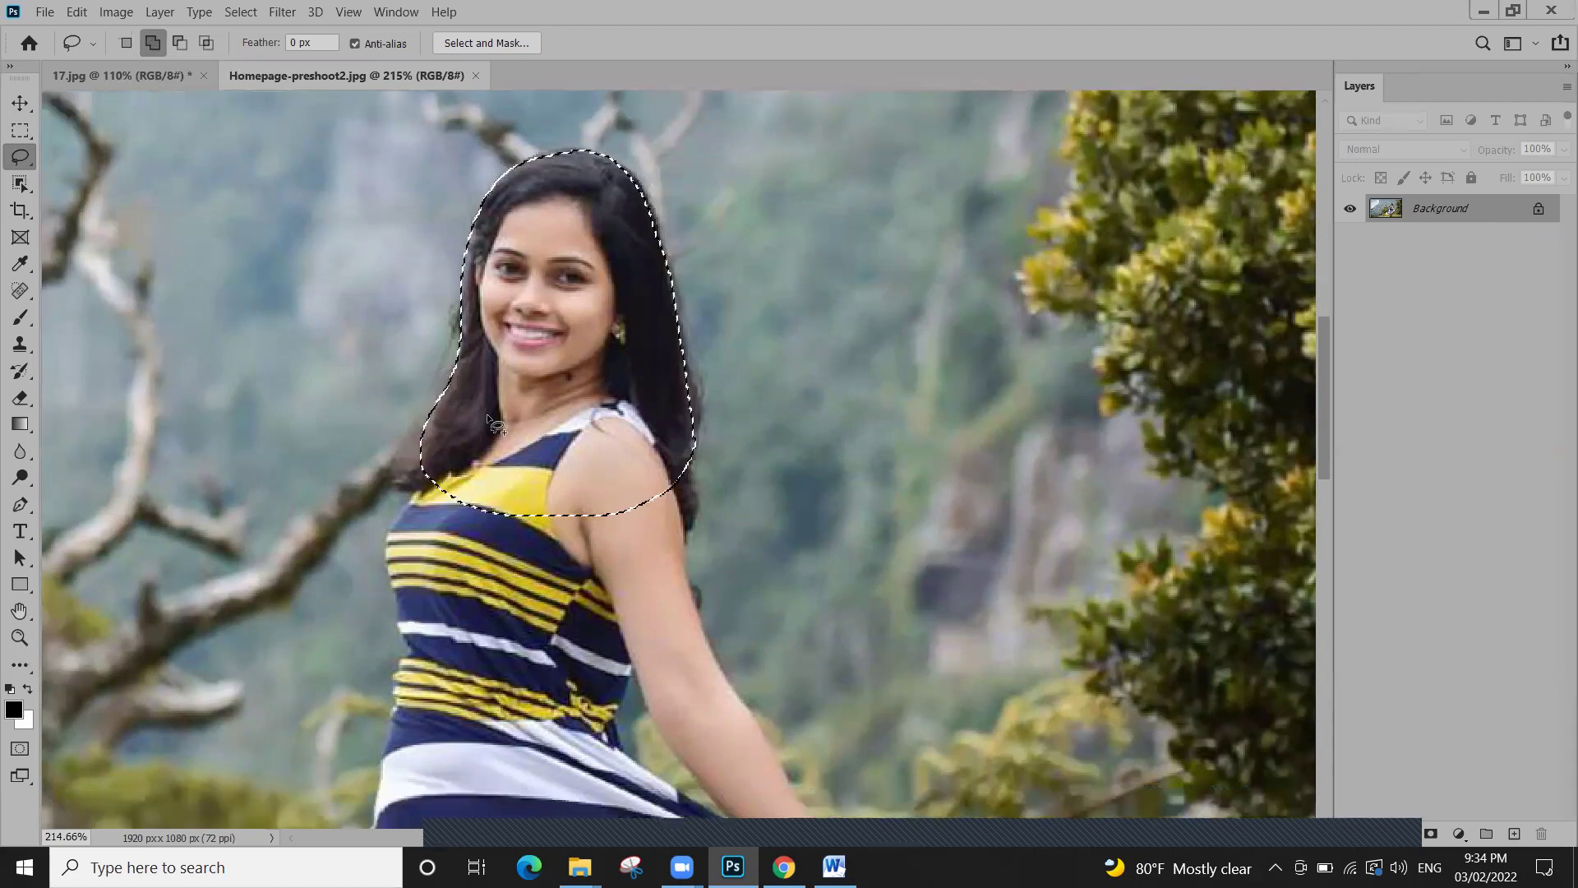
scroll(486, 413, "down", 1)
mouse_move(485, 428)
left_mouse_down()
mouse_move(431, 414)
mouse_move(401, 491)
left_mouse_up()
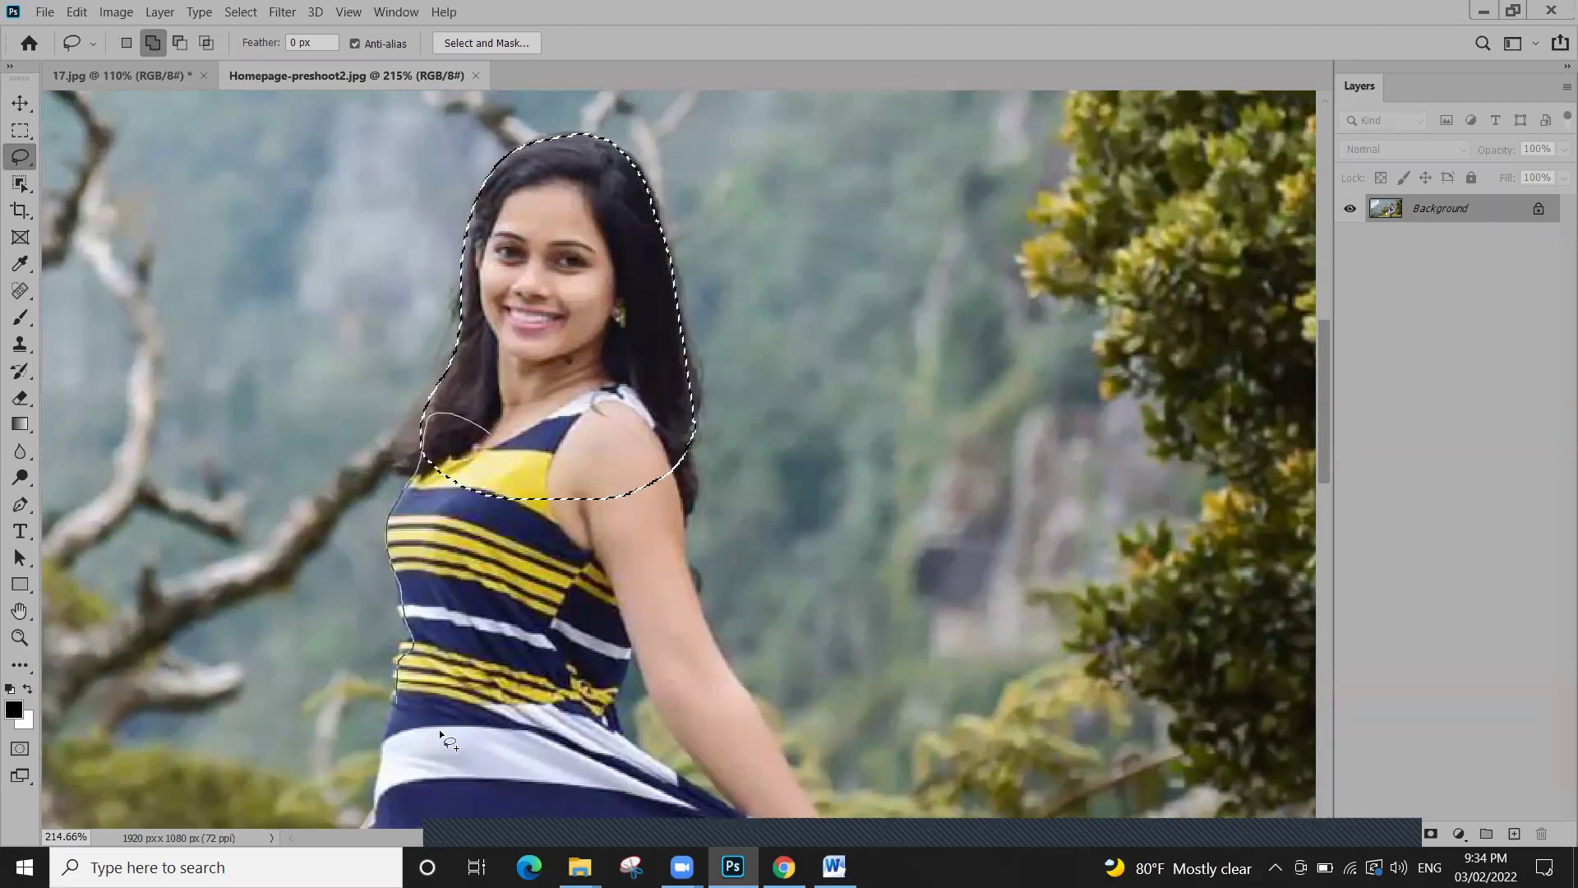
left_click_drag(591, 510, 592, 501)
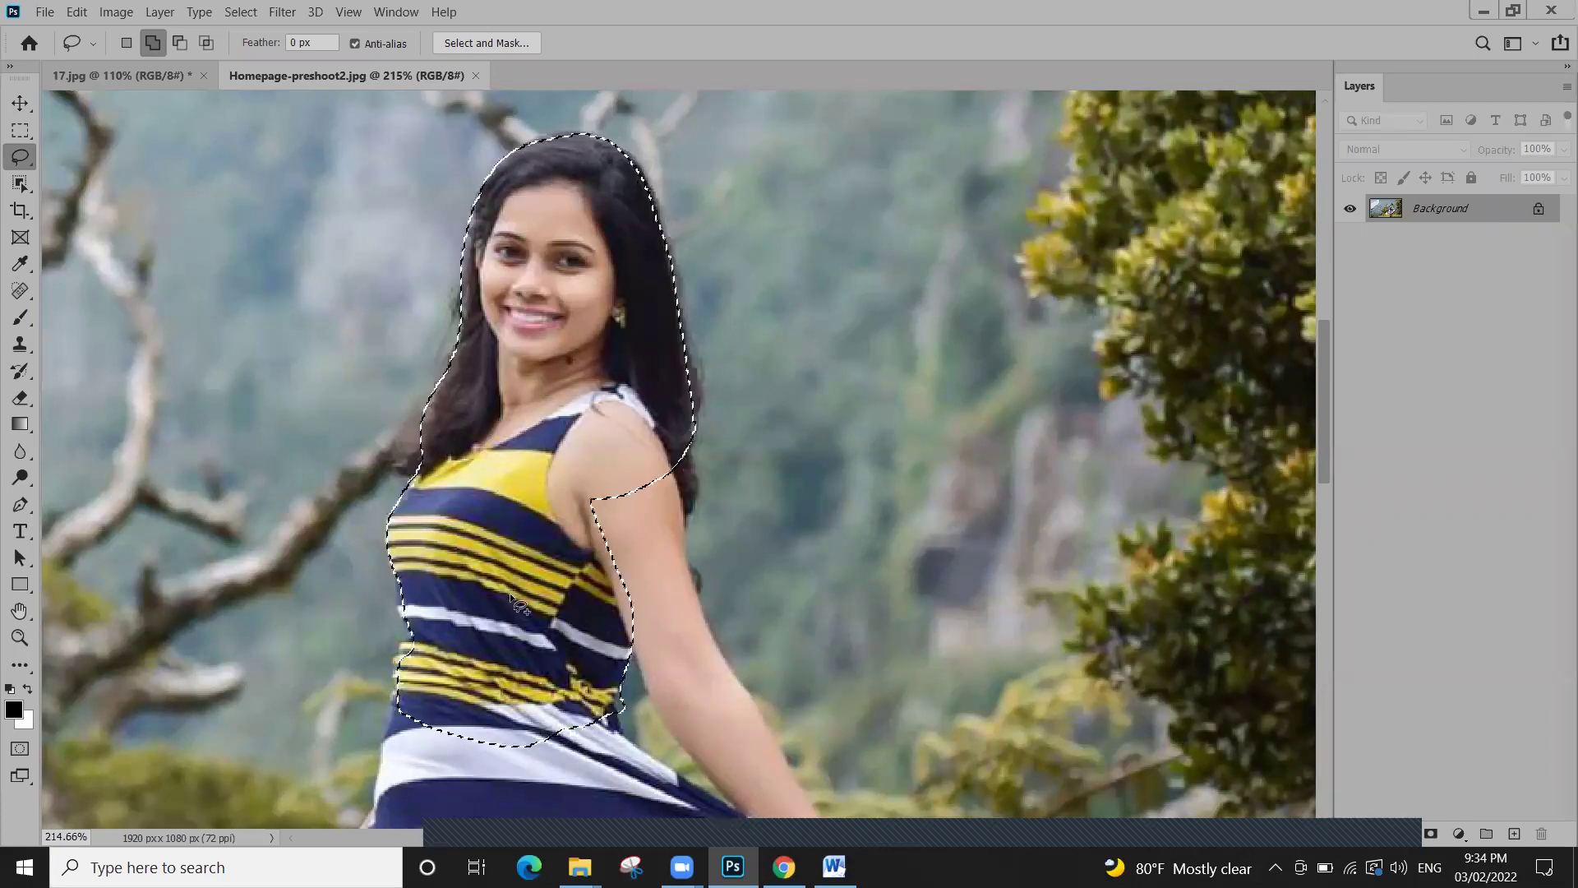
Add the woman's outstretched arm, from the shoulder to the mid-forearm, to the Lasso selection
left_click_drag(492, 536, 445, 464)
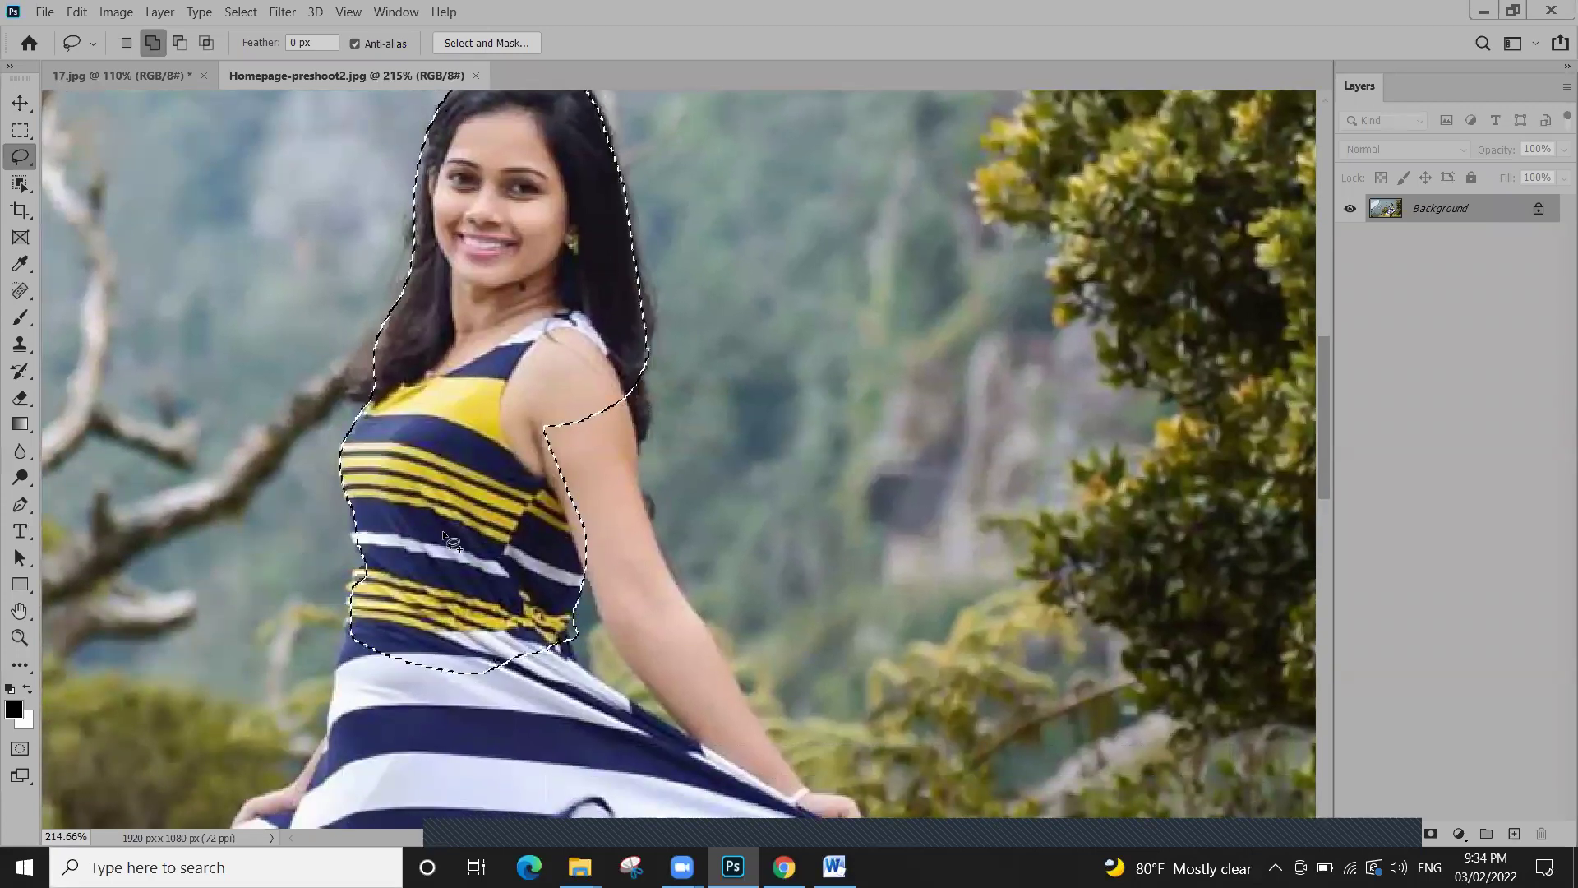
left_click_drag(677, 584, 630, 535)
left_click_drag(549, 275, 577, 355)
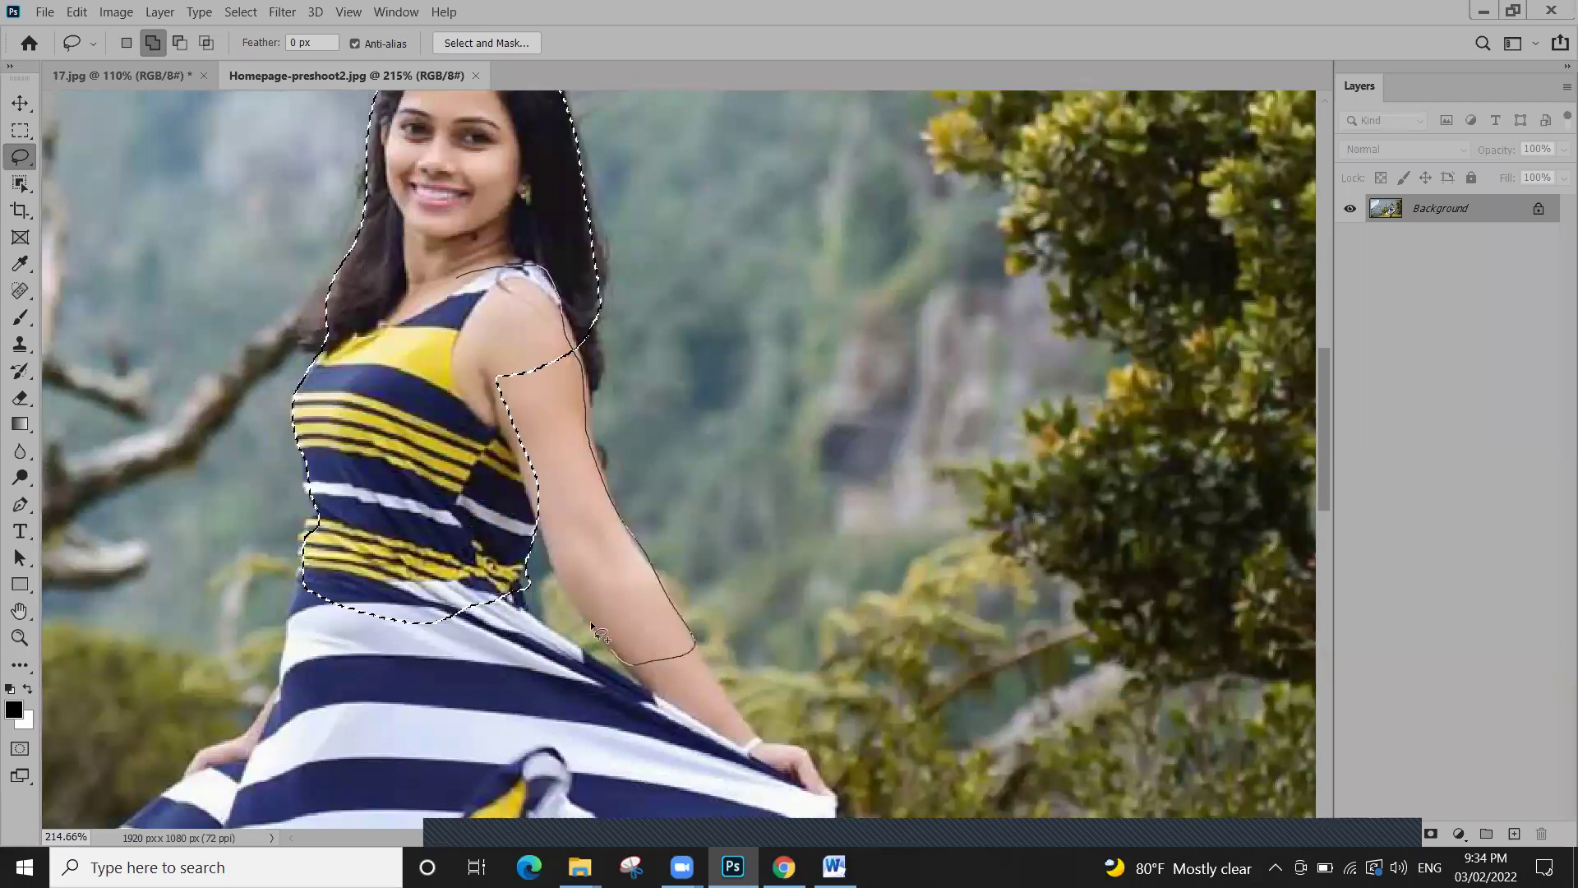
left_click_drag(503, 384, 474, 269)
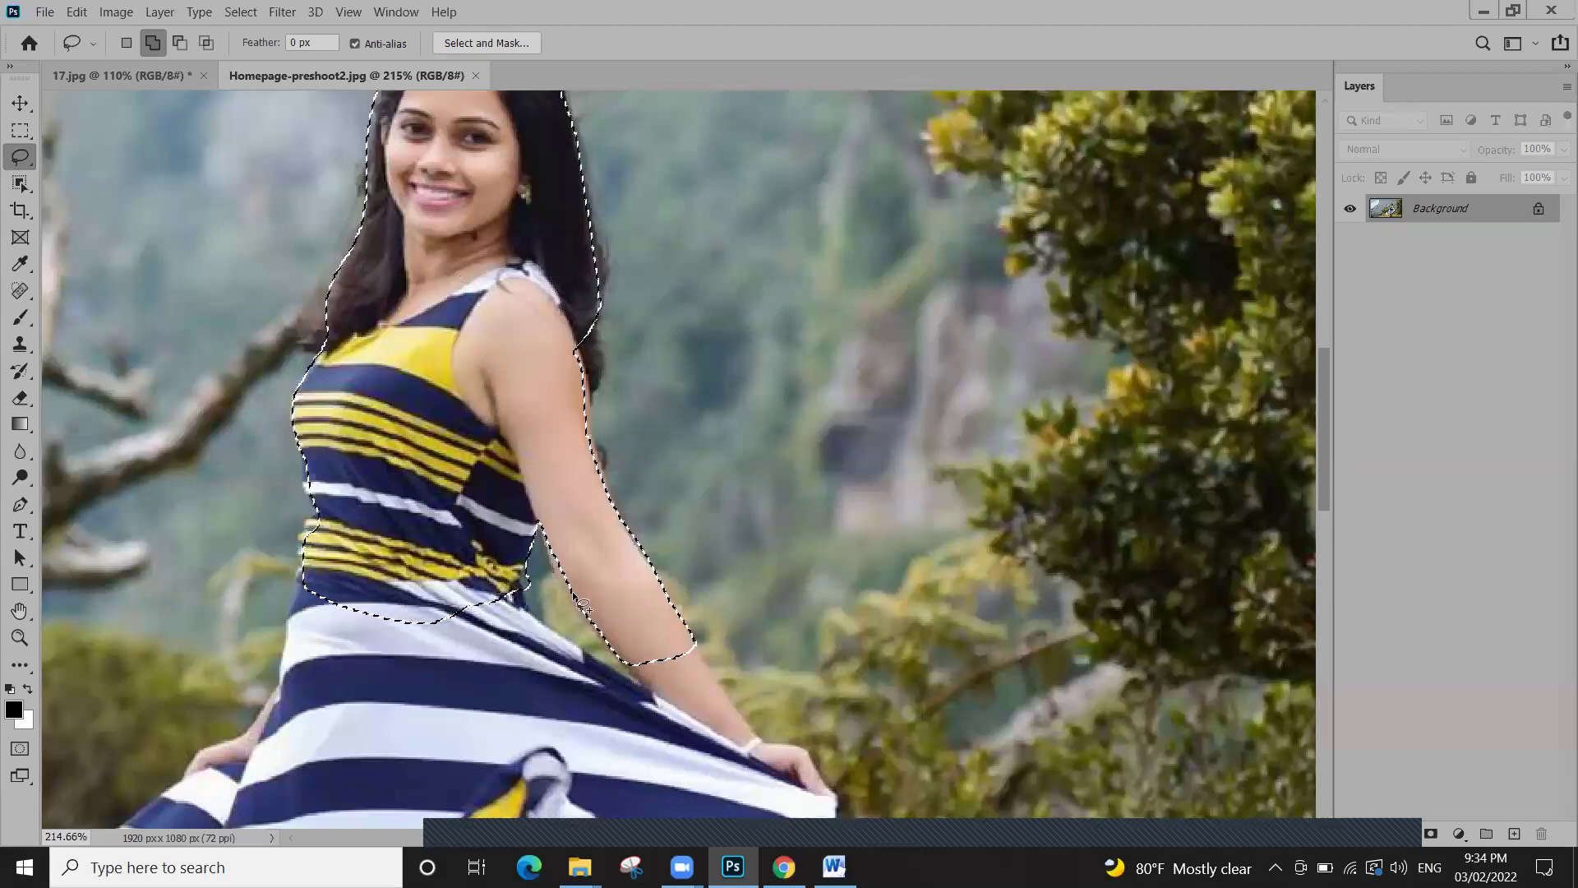
Lasso a patch of background beside the forearm into the selection and remove it in subtract mode along the arm's edge
mouse_move(623, 518)
left_mouse_down()
mouse_move(715, 490)
mouse_move(724, 561)
mouse_move(643, 546)
mouse_move(695, 632)
mouse_move(730, 568)
mouse_move(707, 569)
left_mouse_up()
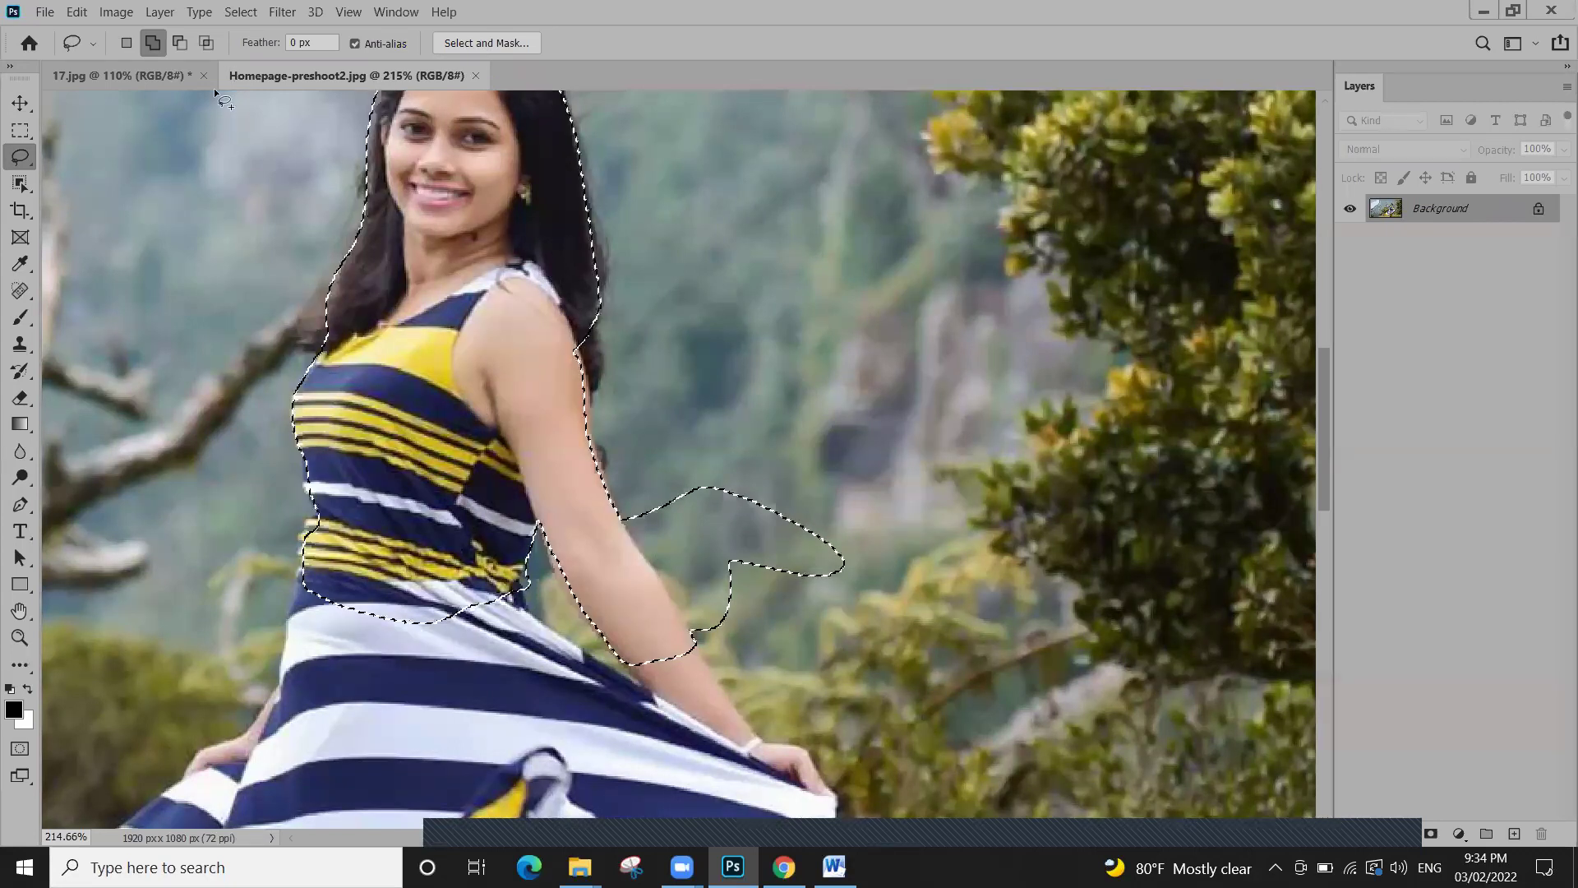
left_click(183, 46)
mouse_move(770, 373)
left_mouse_down()
mouse_move(663, 411)
mouse_move(629, 475)
left_mouse_up()
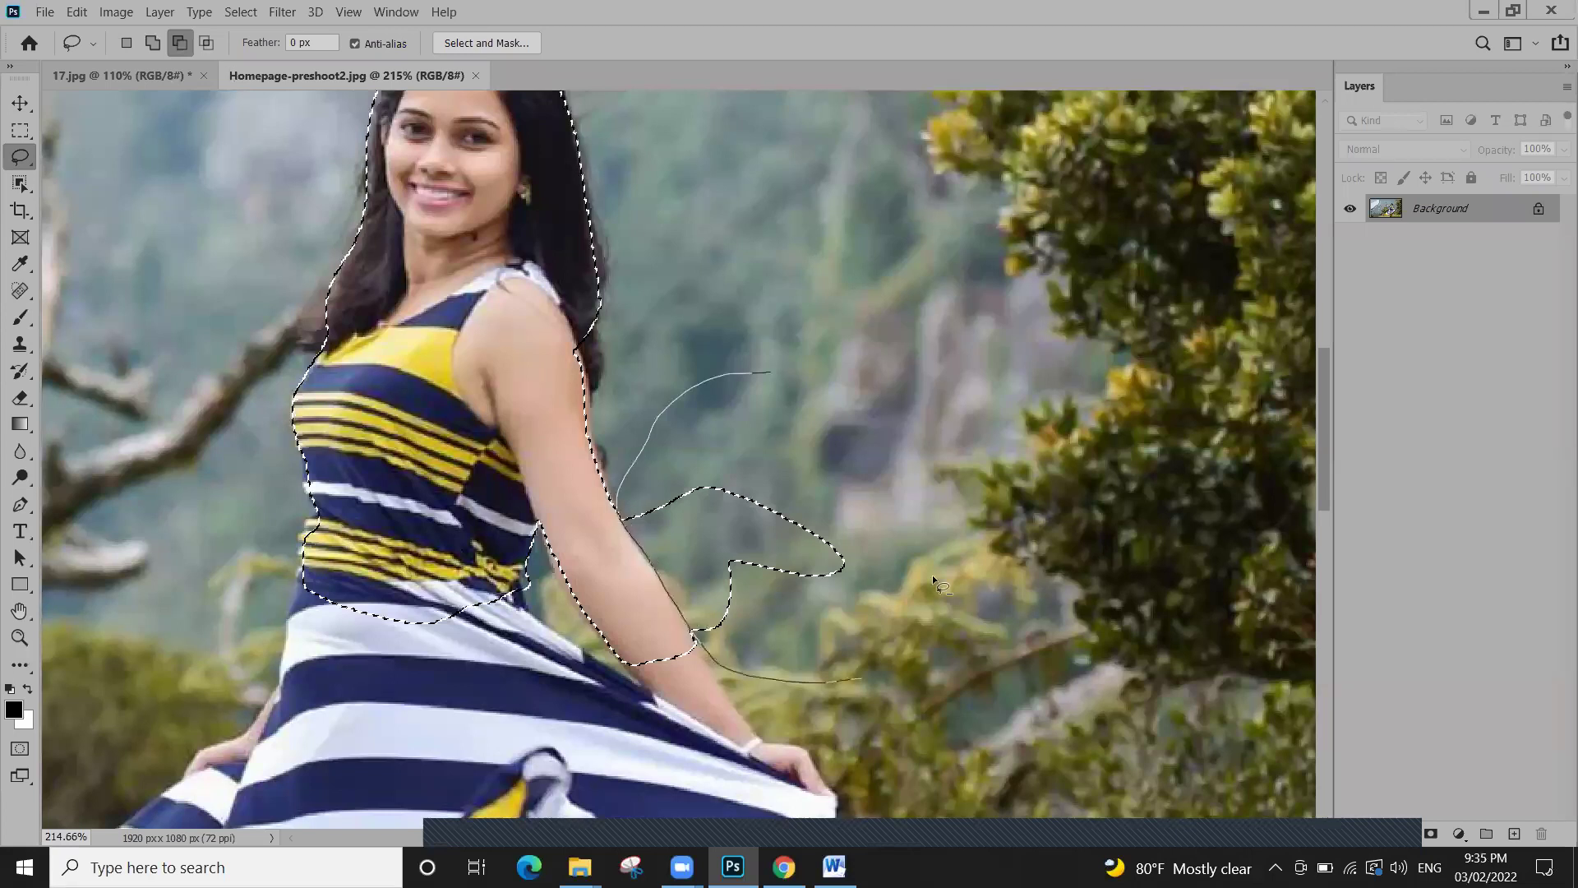
left_click_drag(844, 457, 840, 455)
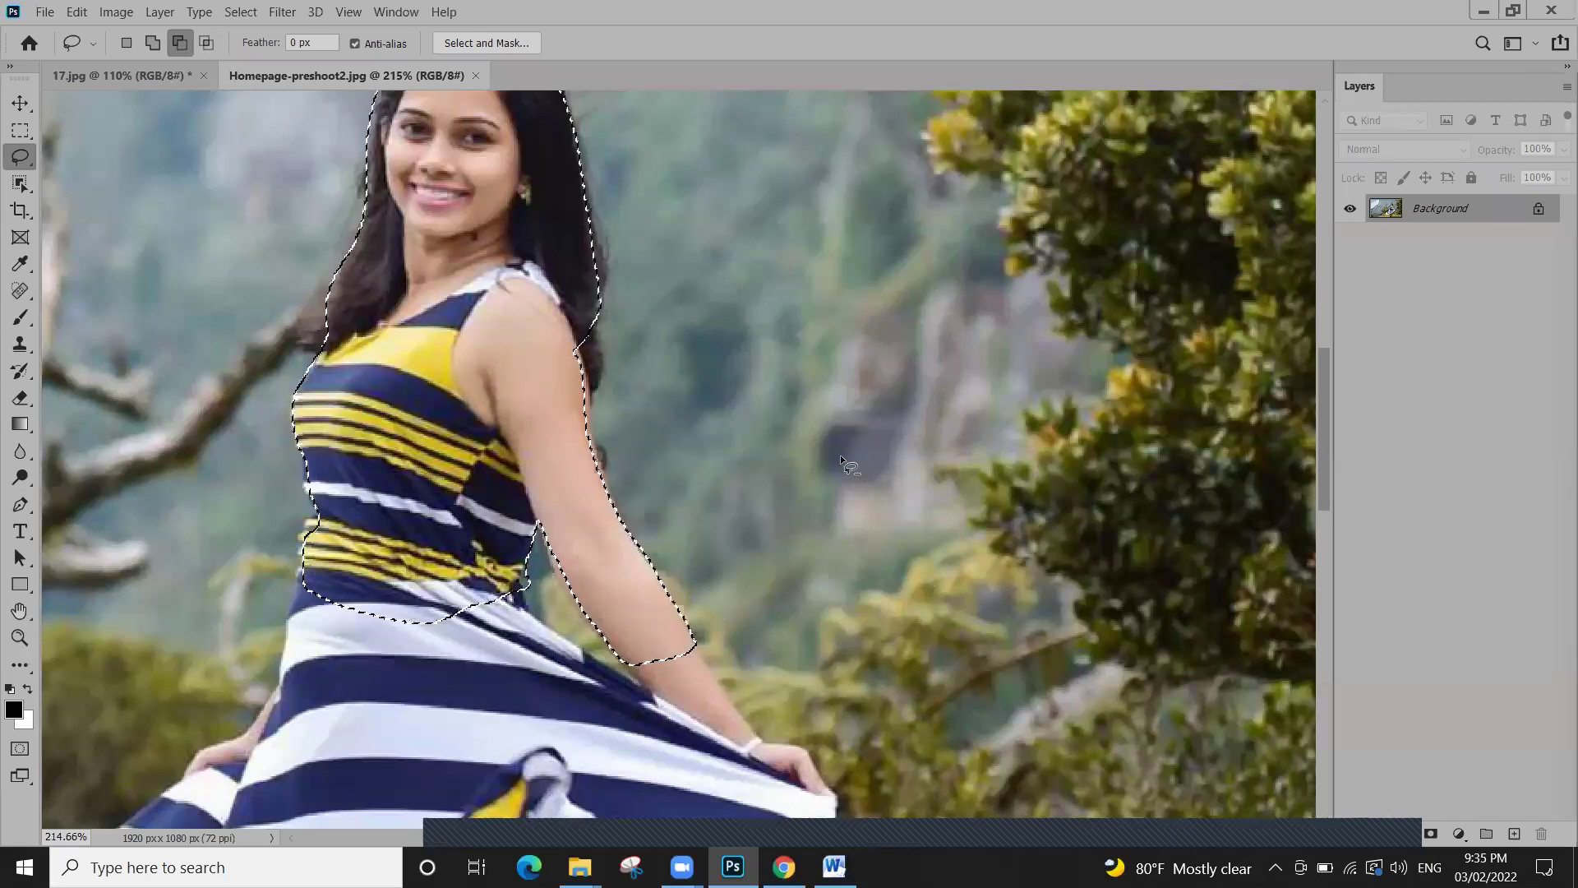
Add the missed hair ends on both sides of the woman's shoulders to the selection in add mode
scroll(659, 447, "up", 4)
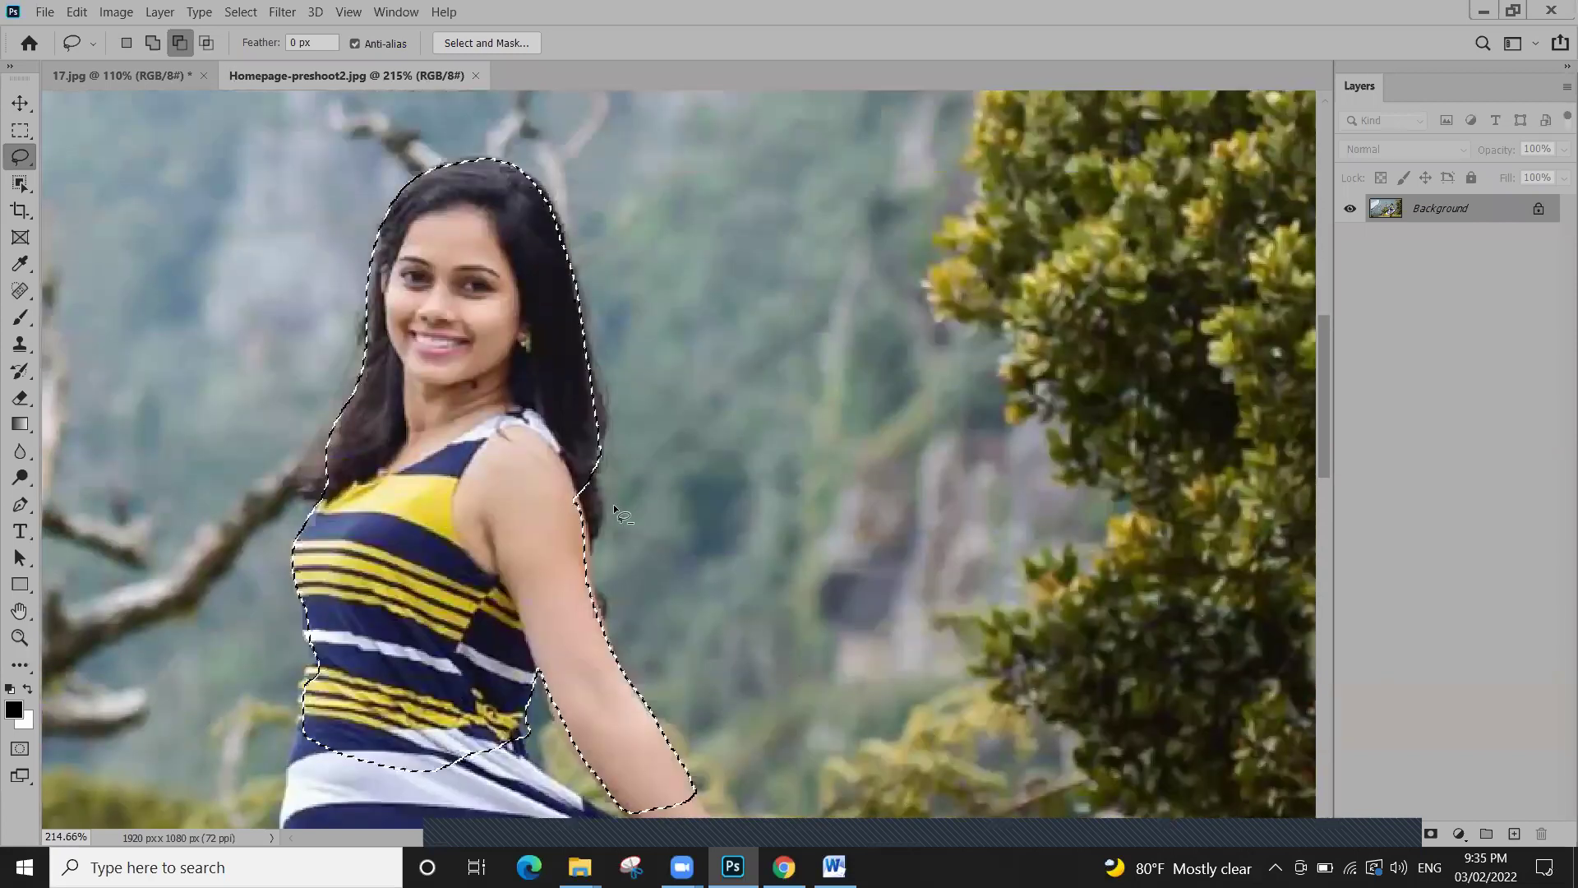
left_click(152, 43)
mouse_move(555, 435)
left_mouse_down()
mouse_move(600, 519)
mouse_move(546, 515)
left_mouse_up()
left_click_drag(579, 369, 609, 418)
left_click_drag(498, 475, 498, 477)
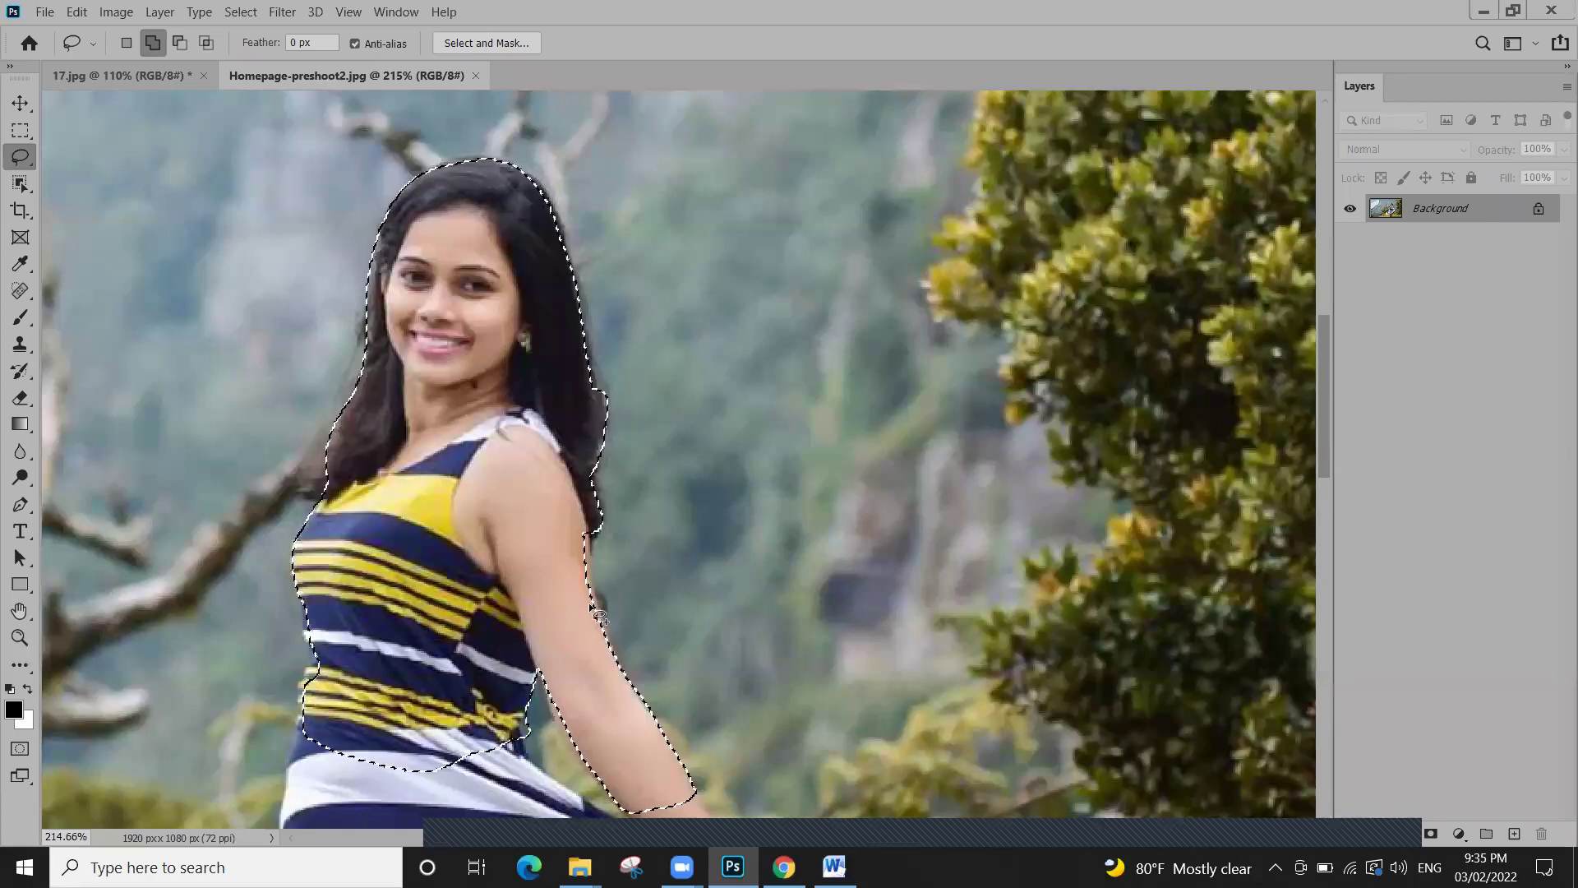
left_click_drag(370, 389, 327, 447)
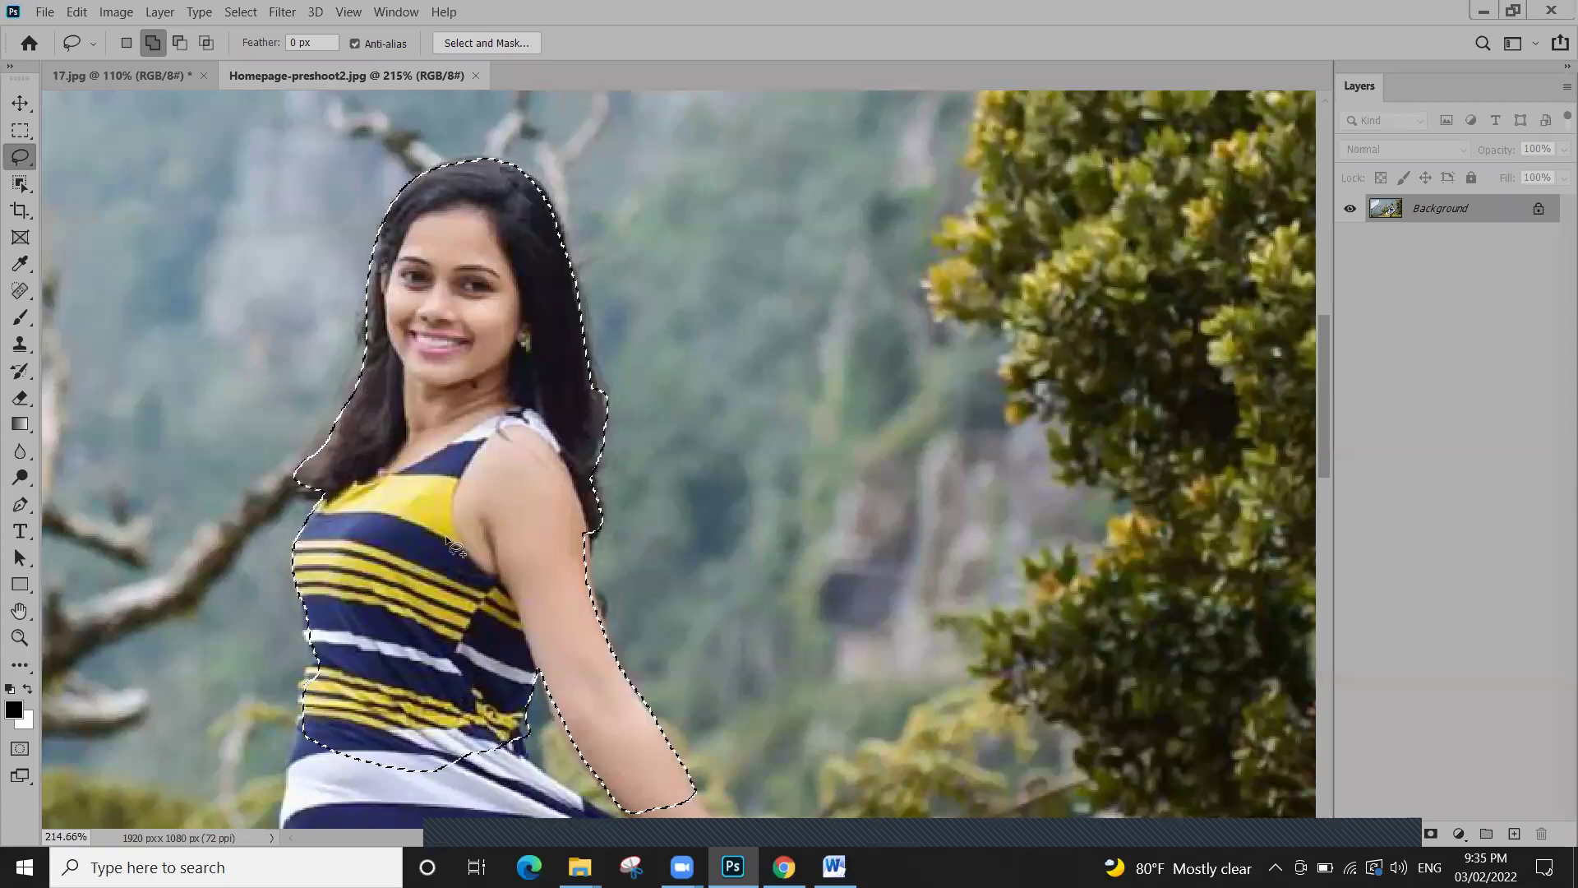
Extend the selection from the waist over the upper skirt, following its outer edges from one hand to the other wrist
scroll(503, 466, "down", 5)
scroll(506, 462, "down", 3)
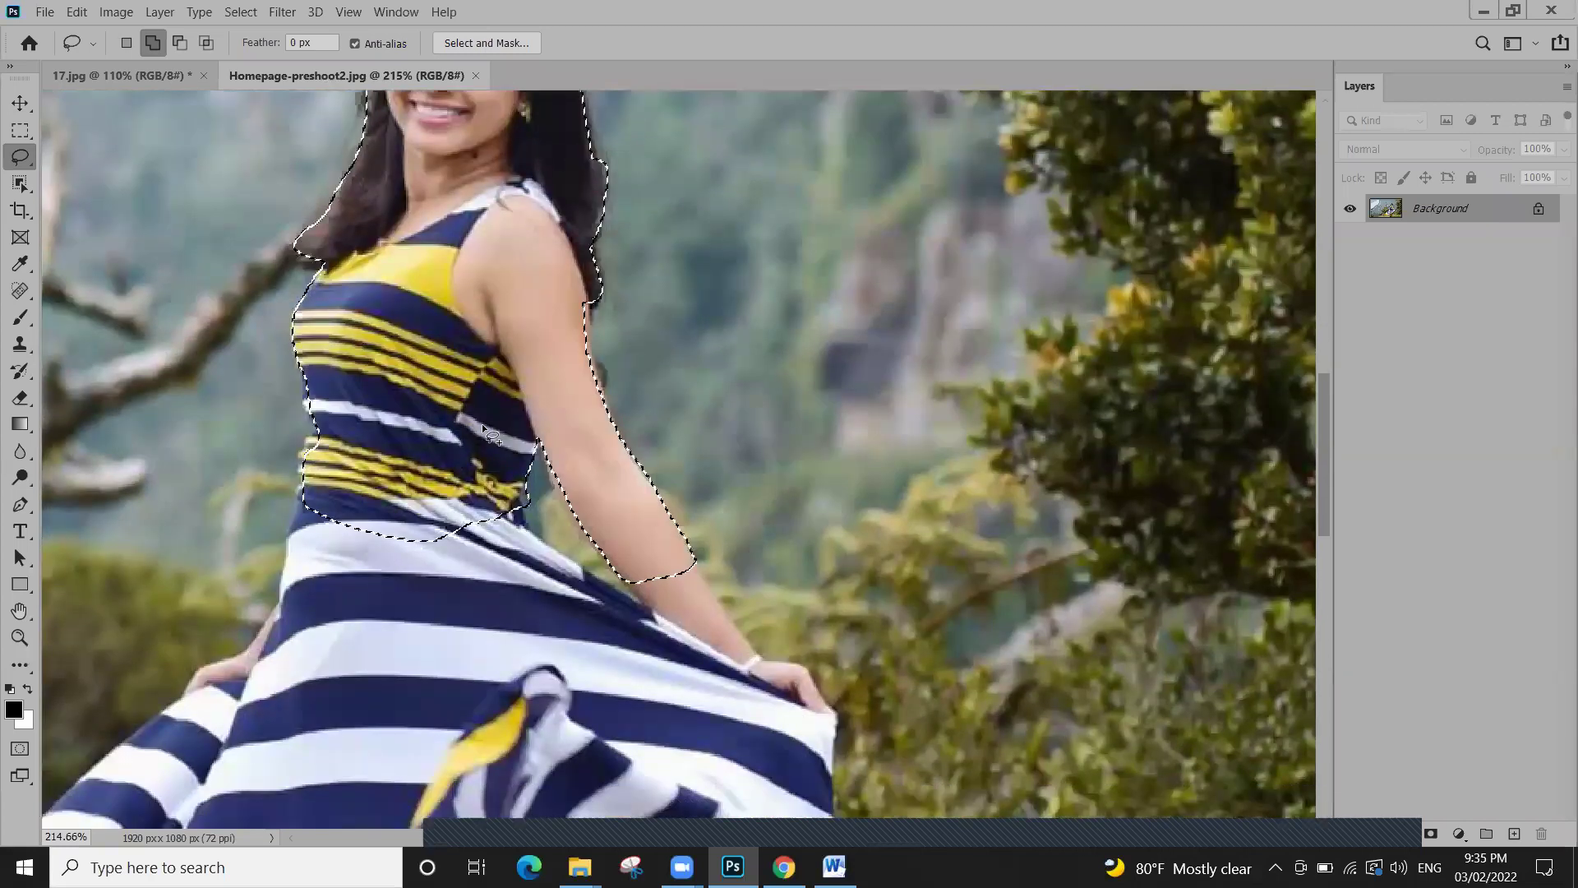
scroll(549, 283, "left", 5)
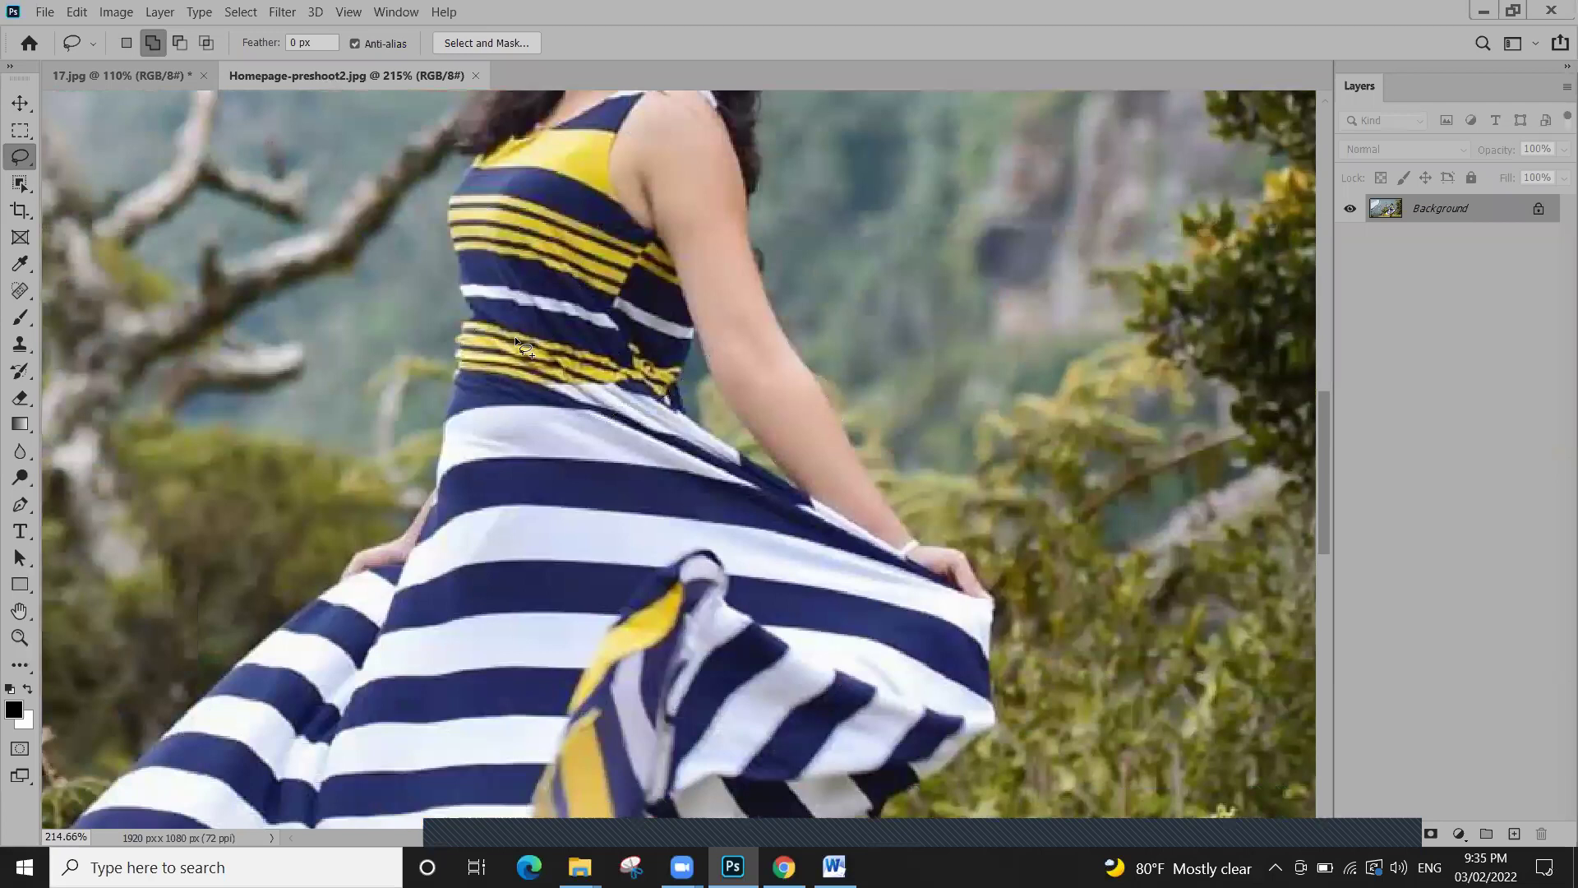
left_click_drag(544, 286, 510, 385)
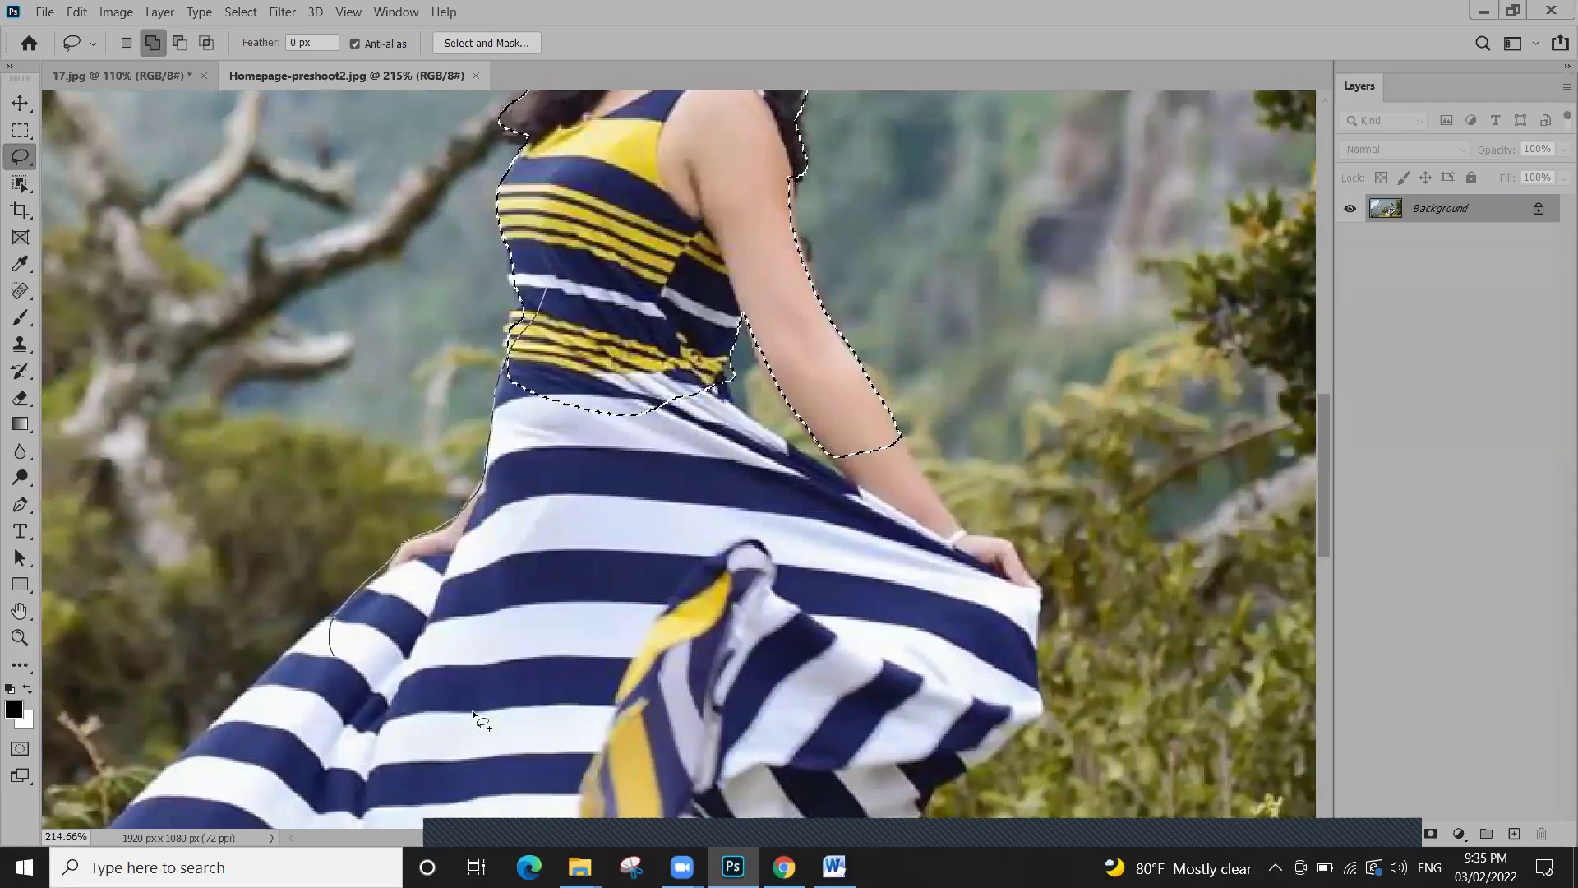
left_click_drag(697, 324, 709, 331)
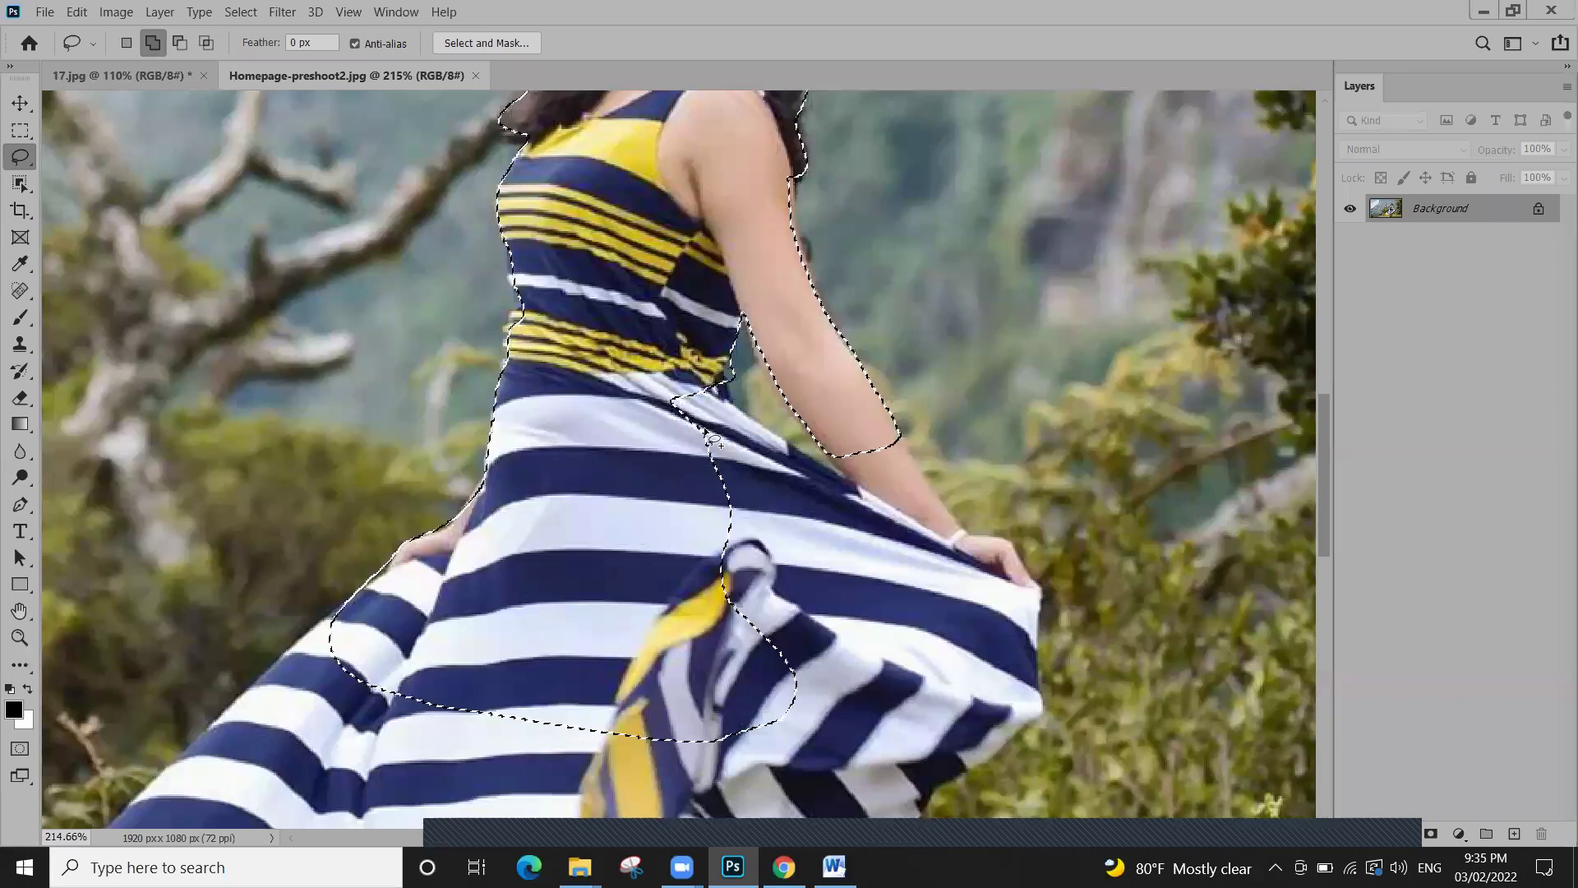
mouse_move(625, 609)
left_mouse_down()
mouse_move(765, 596)
mouse_move(806, 469)
left_mouse_up()
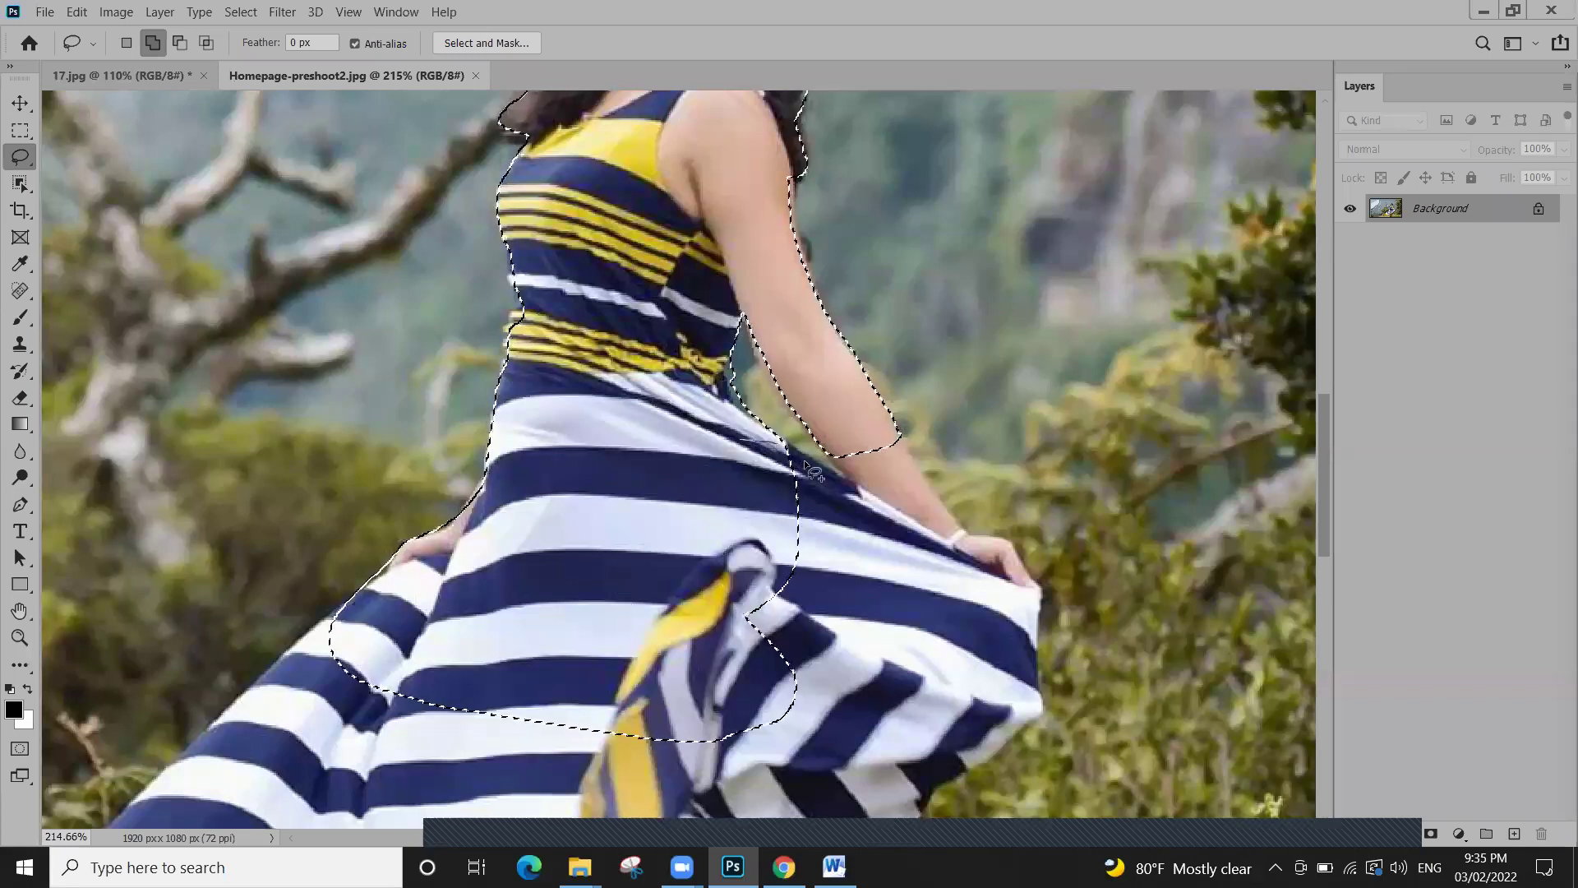
left_click_drag(587, 640, 588, 641)
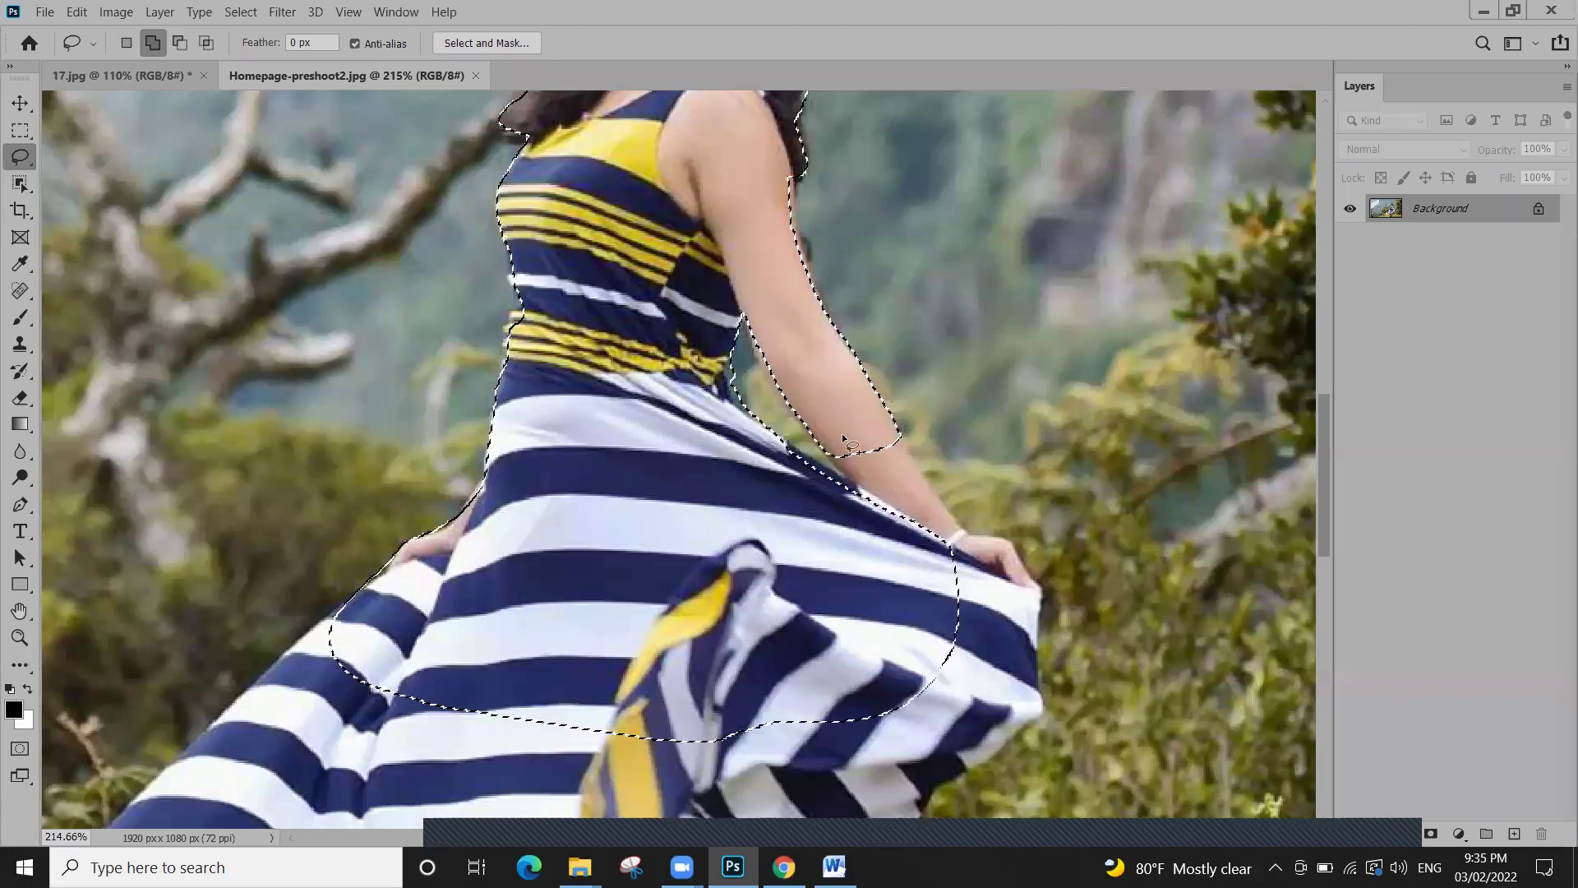
Add the rest of the outstretched forearm down to the bracelet to the selection
left_click_drag(827, 420, 851, 494)
left_click_drag(851, 493, 896, 536)
left_click_drag(915, 461, 900, 436)
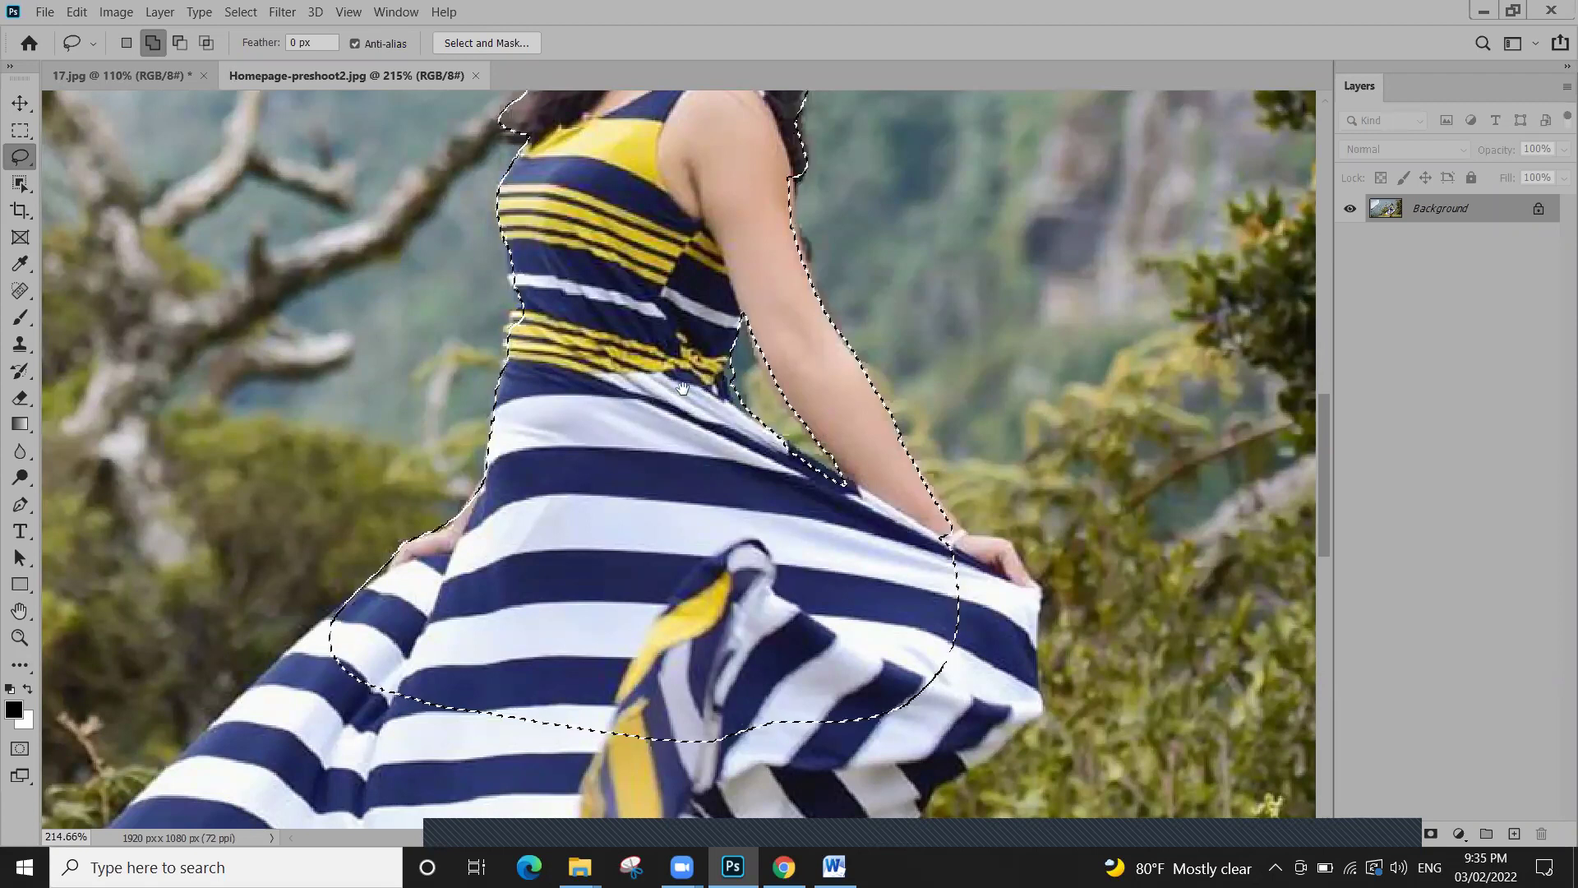
Add the skirt's outer edge below the bracelet hand to the selection and subtract the foliage caught beyond the fabric
left_click_drag(682, 388, 594, 277)
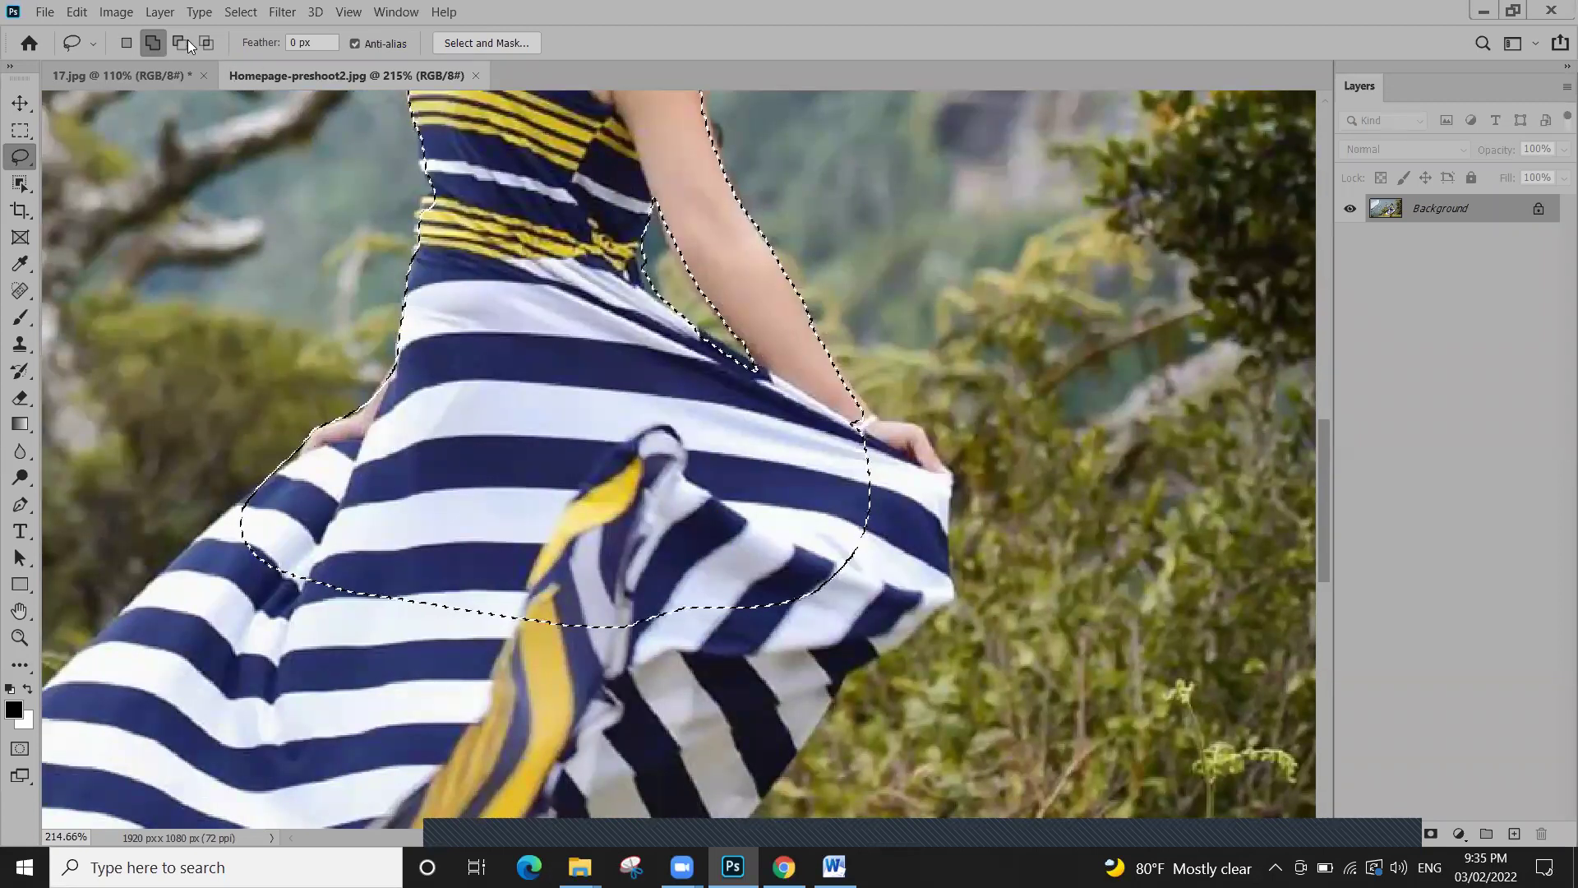
mouse_move(864, 448)
left_mouse_down()
mouse_move(1060, 518)
mouse_move(834, 575)
left_mouse_up()
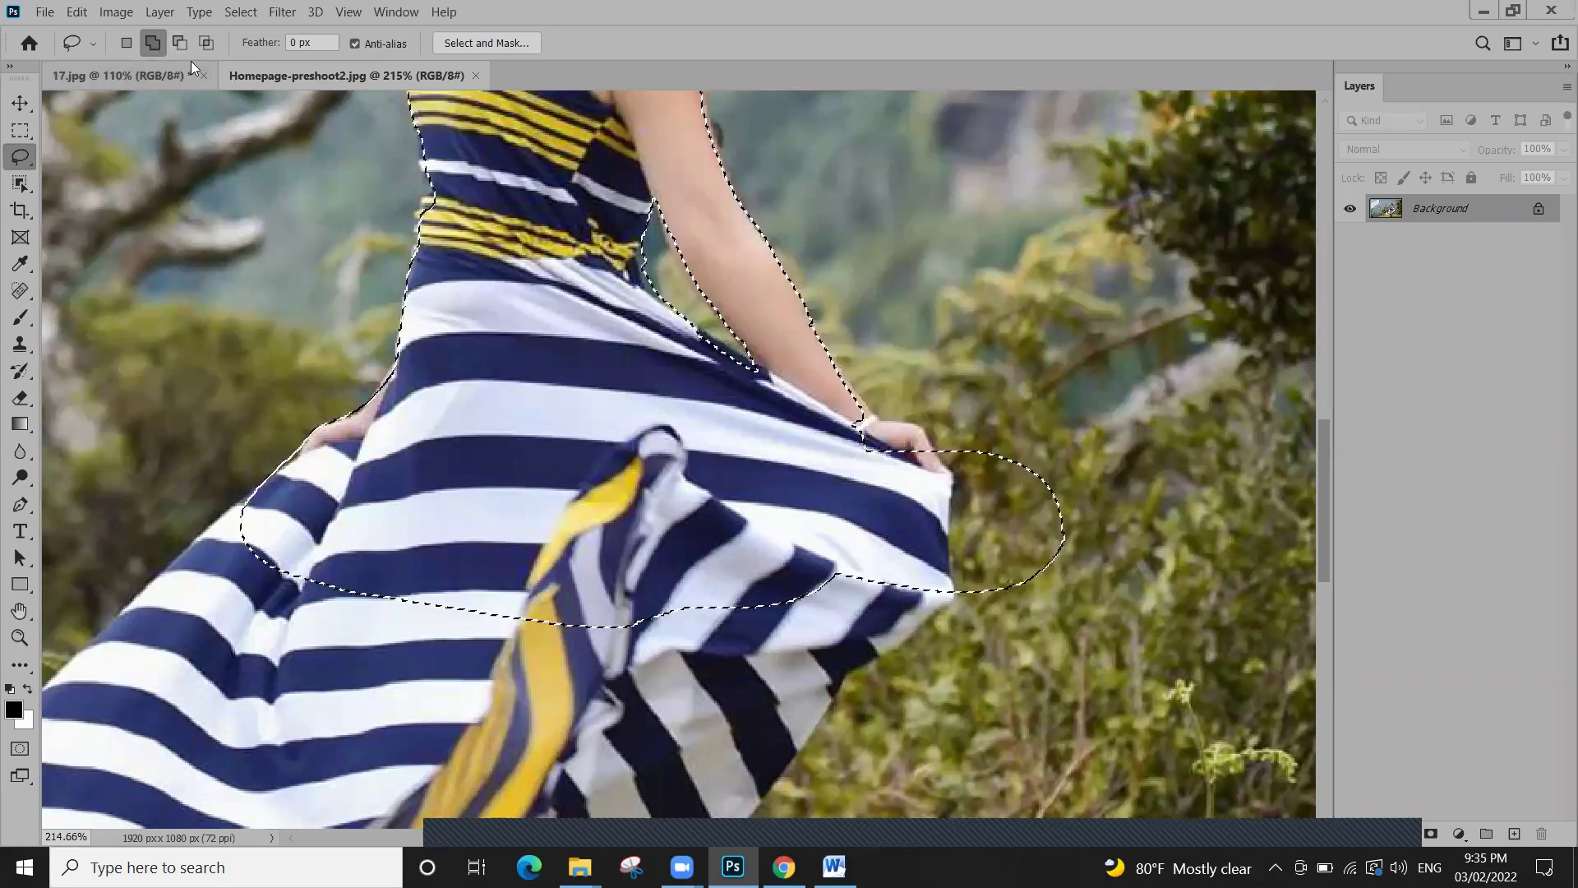
left_click(179, 43)
left_click_drag(927, 327, 940, 519)
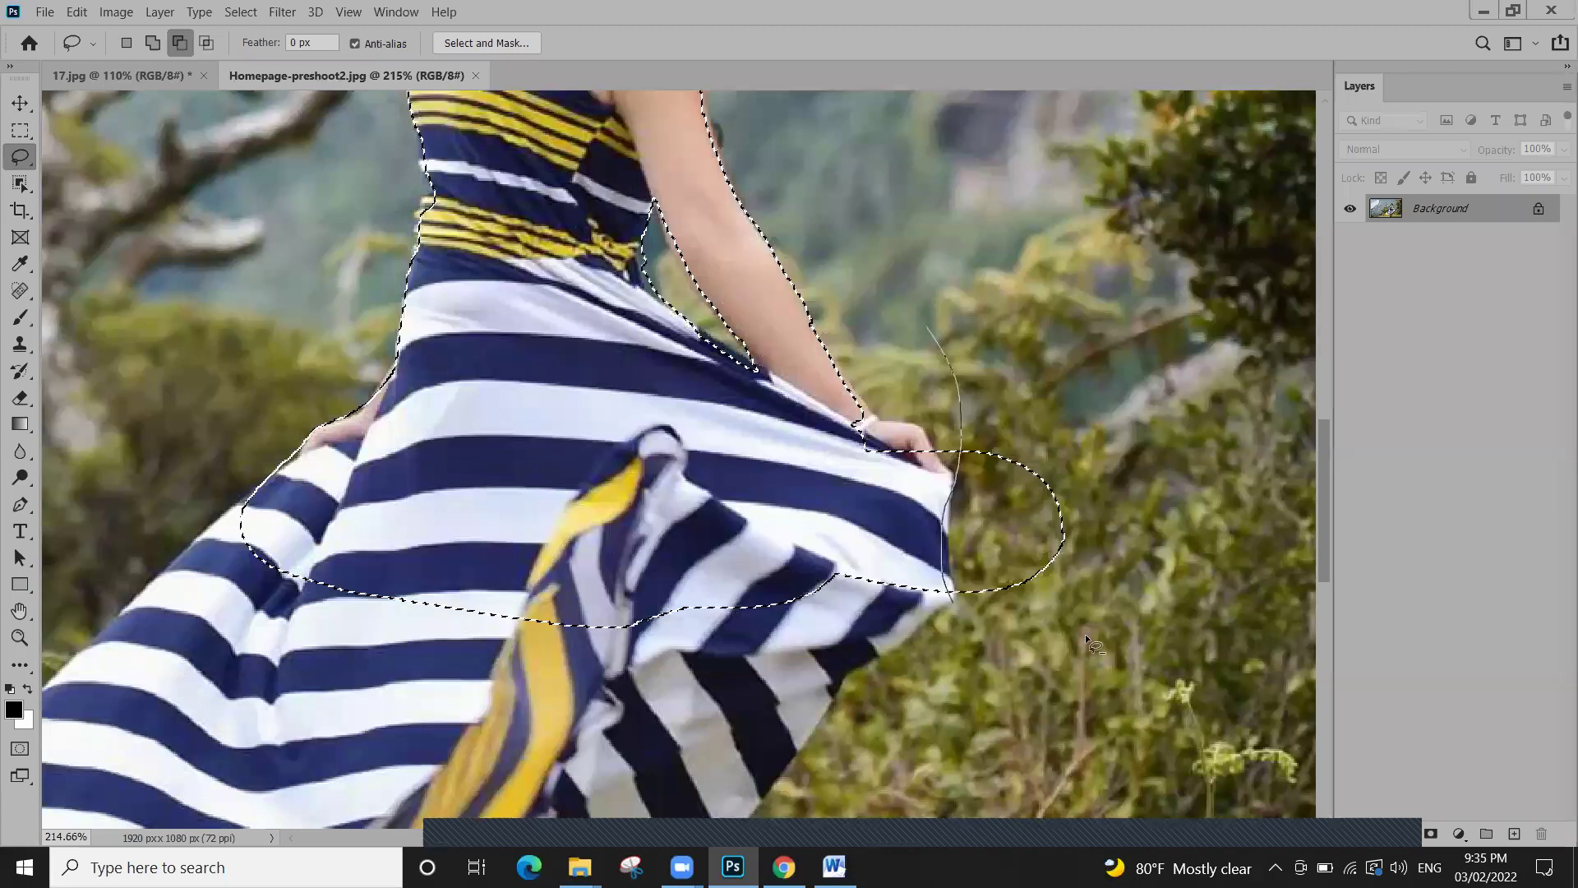
left_click_drag(947, 342, 947, 342)
left_click_drag(958, 450, 927, 512)
Add the skirt's lower folds and a foliage patch beyond the bracelet hand to the selection, and subtract that patch along the fabric edge
left_click(152, 43)
mouse_move(703, 452)
left_mouse_down()
mouse_move(941, 443)
mouse_move(1143, 483)
mouse_move(814, 525)
left_mouse_up()
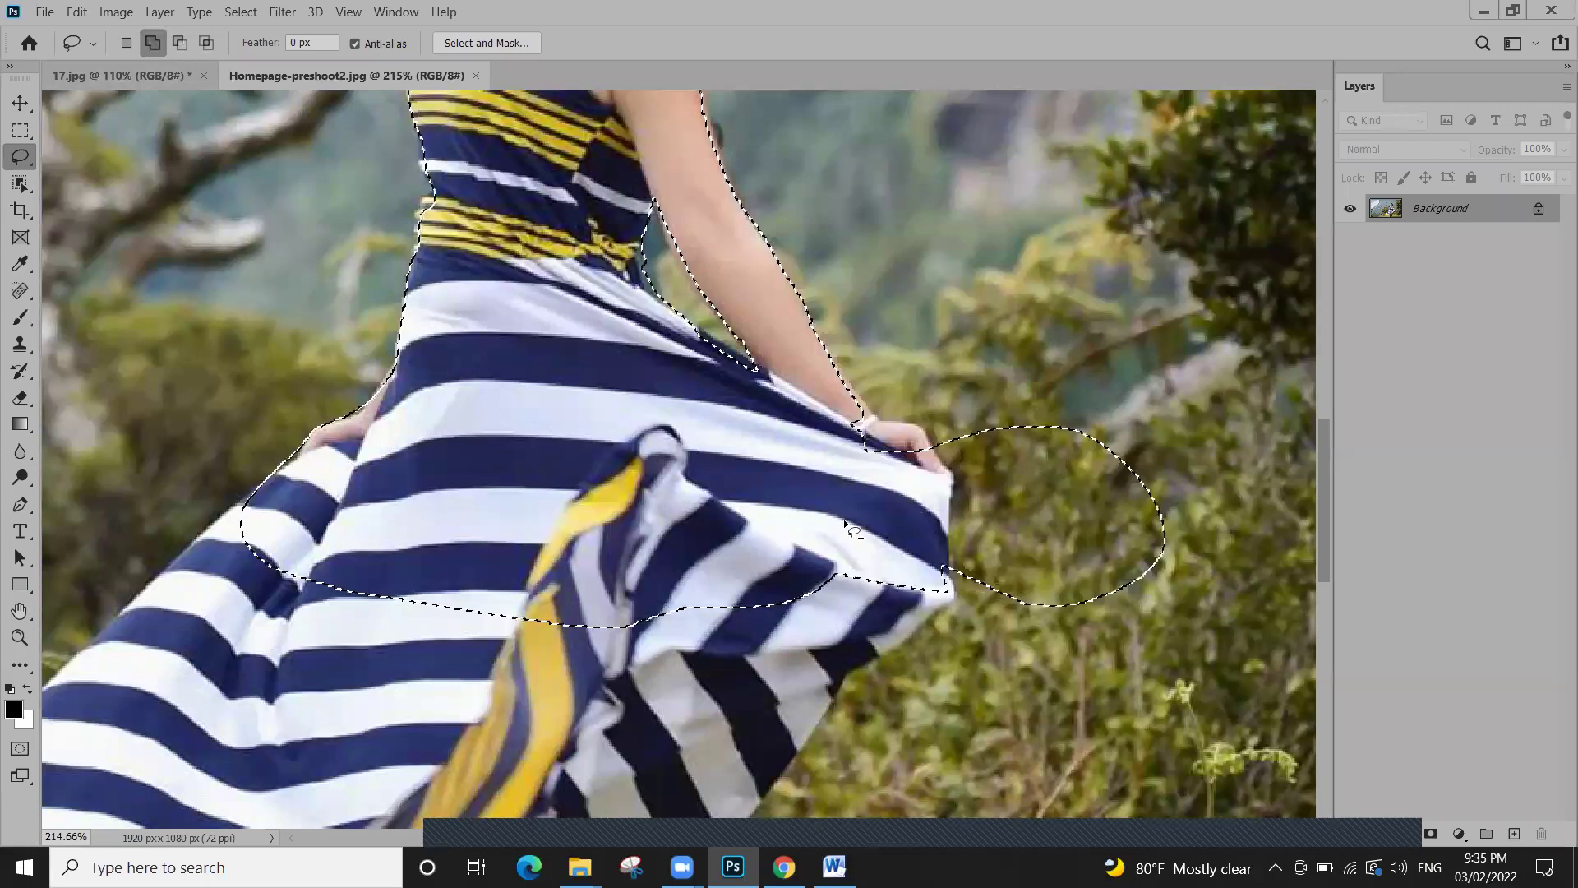
left_click_drag(763, 466, 641, 427)
mouse_move(840, 539)
left_mouse_down()
mouse_move(602, 753)
mouse_move(439, 585)
left_mouse_up()
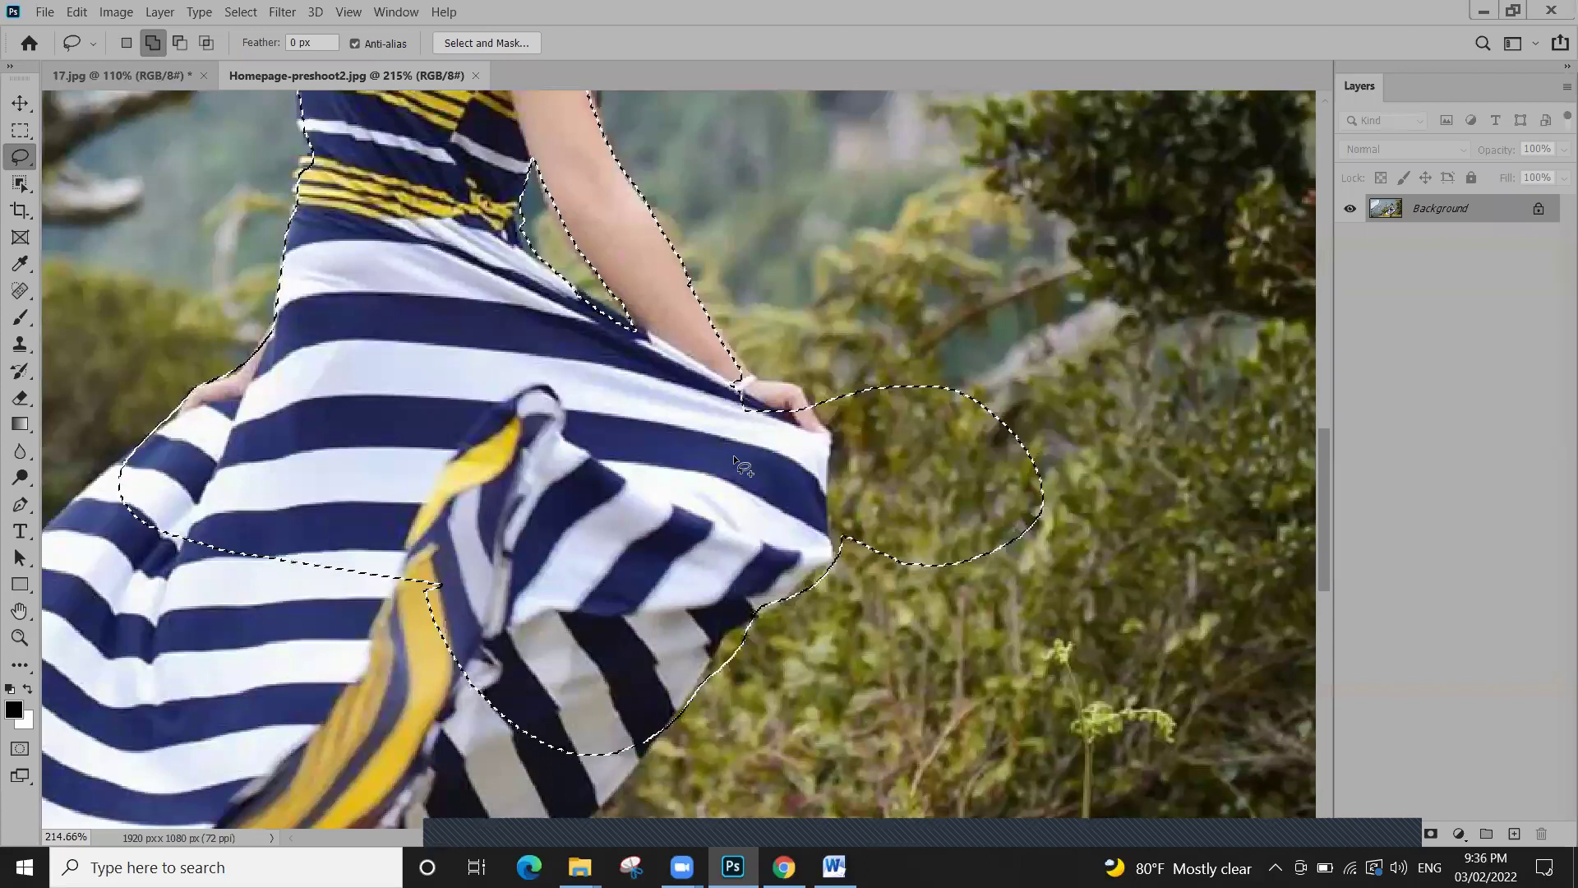
key("alt")
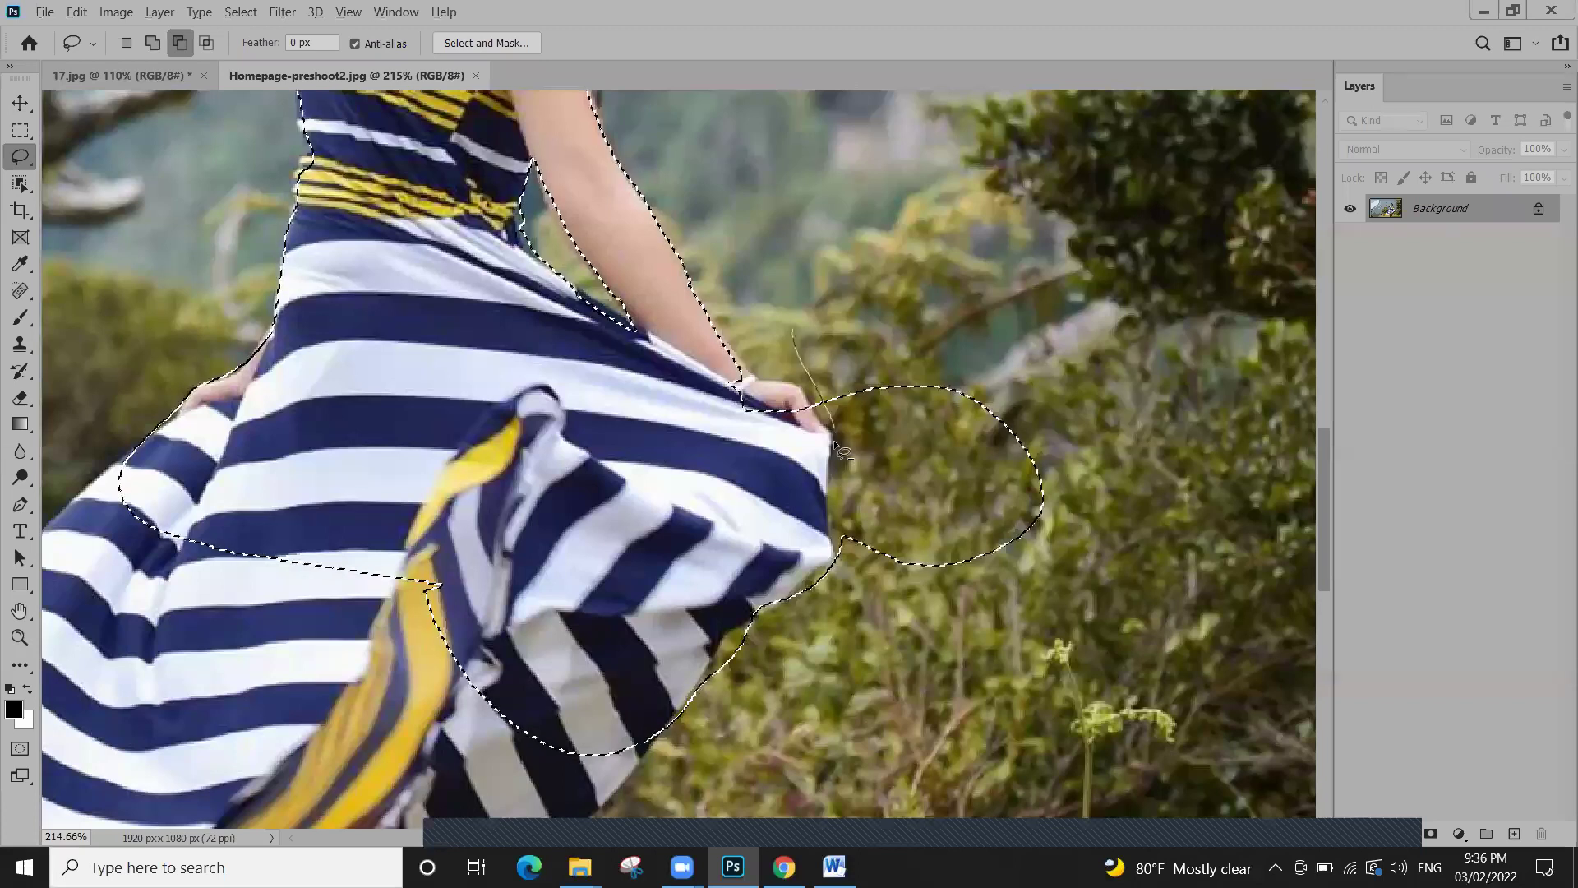
left_click_drag(993, 352, 960, 351)
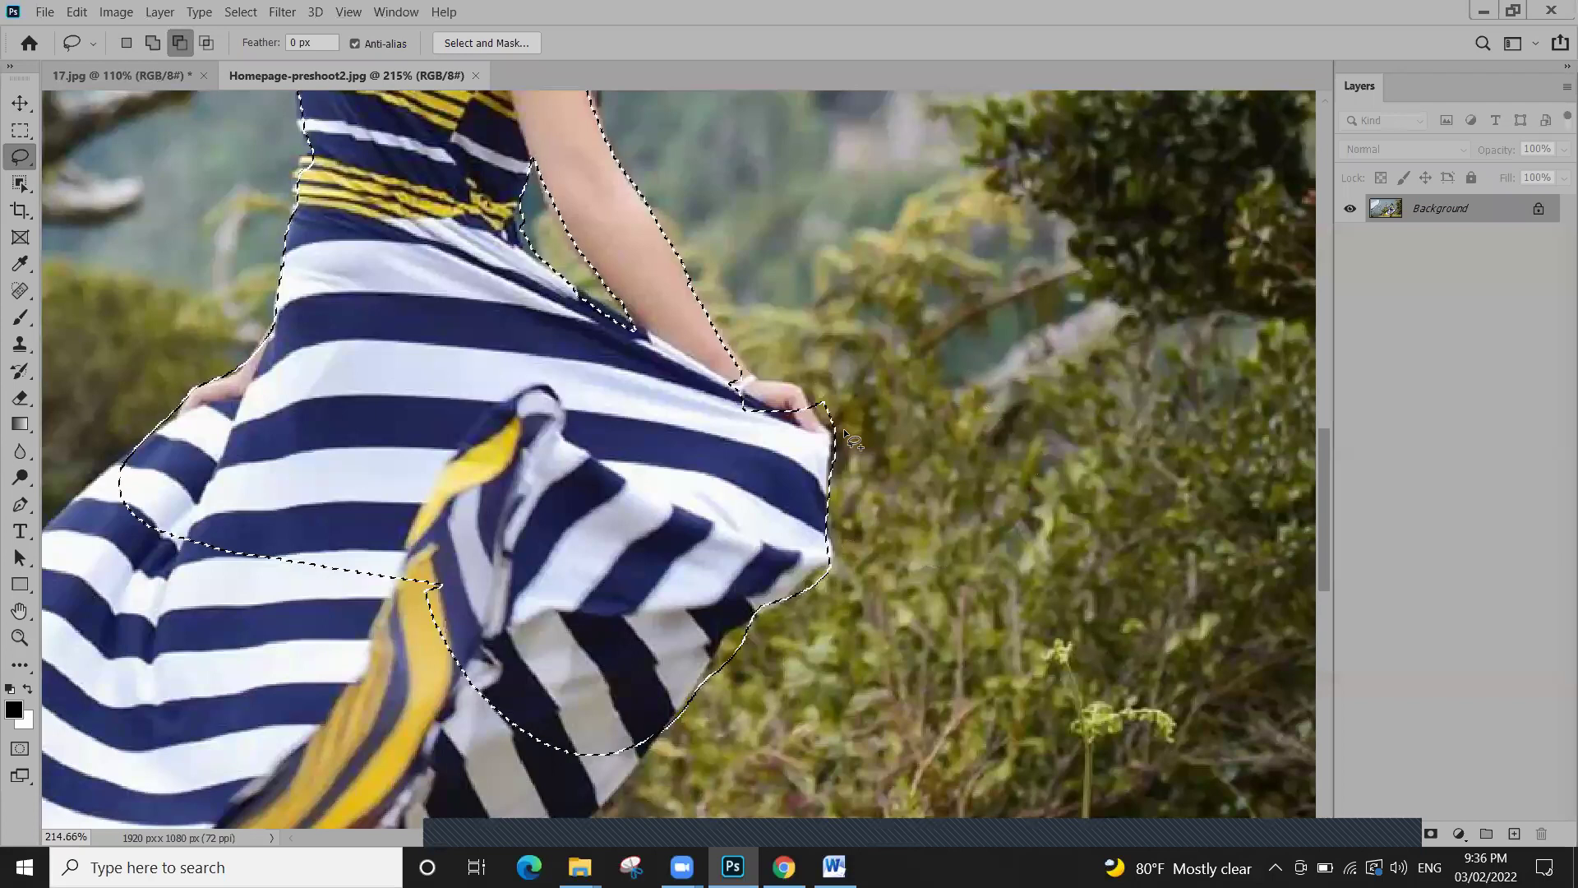
Add another foliage patch beside the skirt with the Lasso's temporary add mode and trim it off with temporary subtract mode
key("shift")
left_click_drag(789, 425, 1004, 475)
left_click_drag(746, 477, 747, 477)
key("alt")
left_click_drag(790, 350, 830, 428)
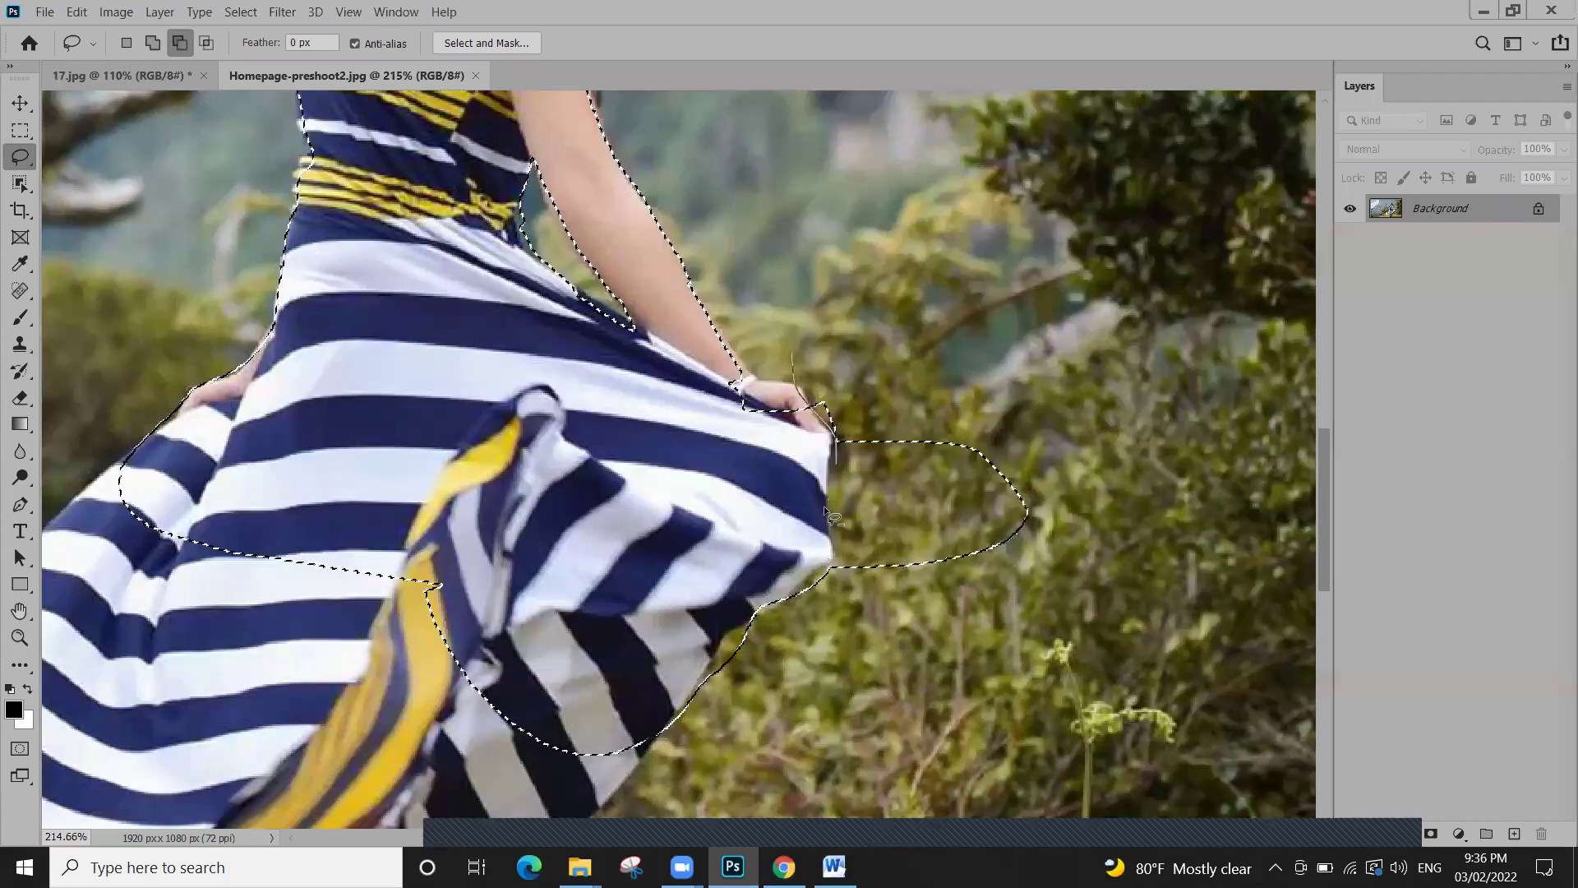
left_click_drag(1022, 383, 1009, 383)
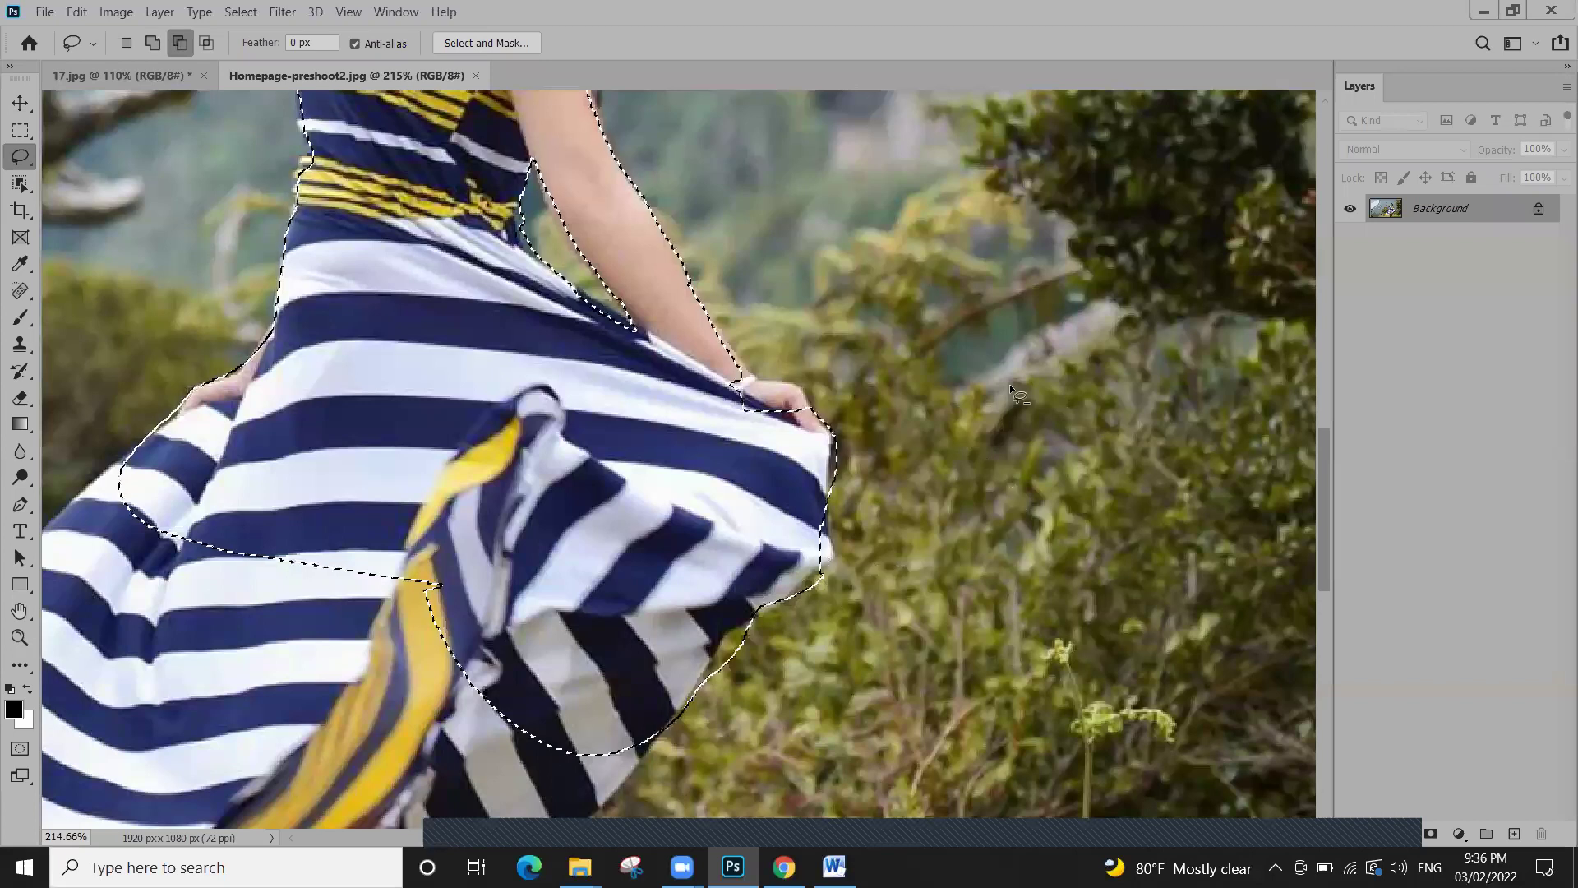
Add the skirt's lower panels and outer edge below the bracelet hand, down toward the front hem, to the Lasso selection
key("shift")
mouse_move(734, 362)
left_mouse_down()
mouse_move(744, 384)
mouse_move(830, 427)
mouse_move(667, 450)
left_mouse_up()
scroll(904, 247, "down", 3)
scroll(904, 247, "left", 2)
key("alt")
mouse_move(956, 210)
left_mouse_down()
mouse_move(937, 283)
mouse_move(939, 220)
mouse_move(921, 298)
mouse_move(929, 382)
mouse_move(820, 461)
mouse_move(822, 441)
left_mouse_up()
key("alt")
key("alt")
left_click_drag(825, 517, 826, 518)
scroll(919, 283, "down", 5)
scroll(919, 283, "left", 3)
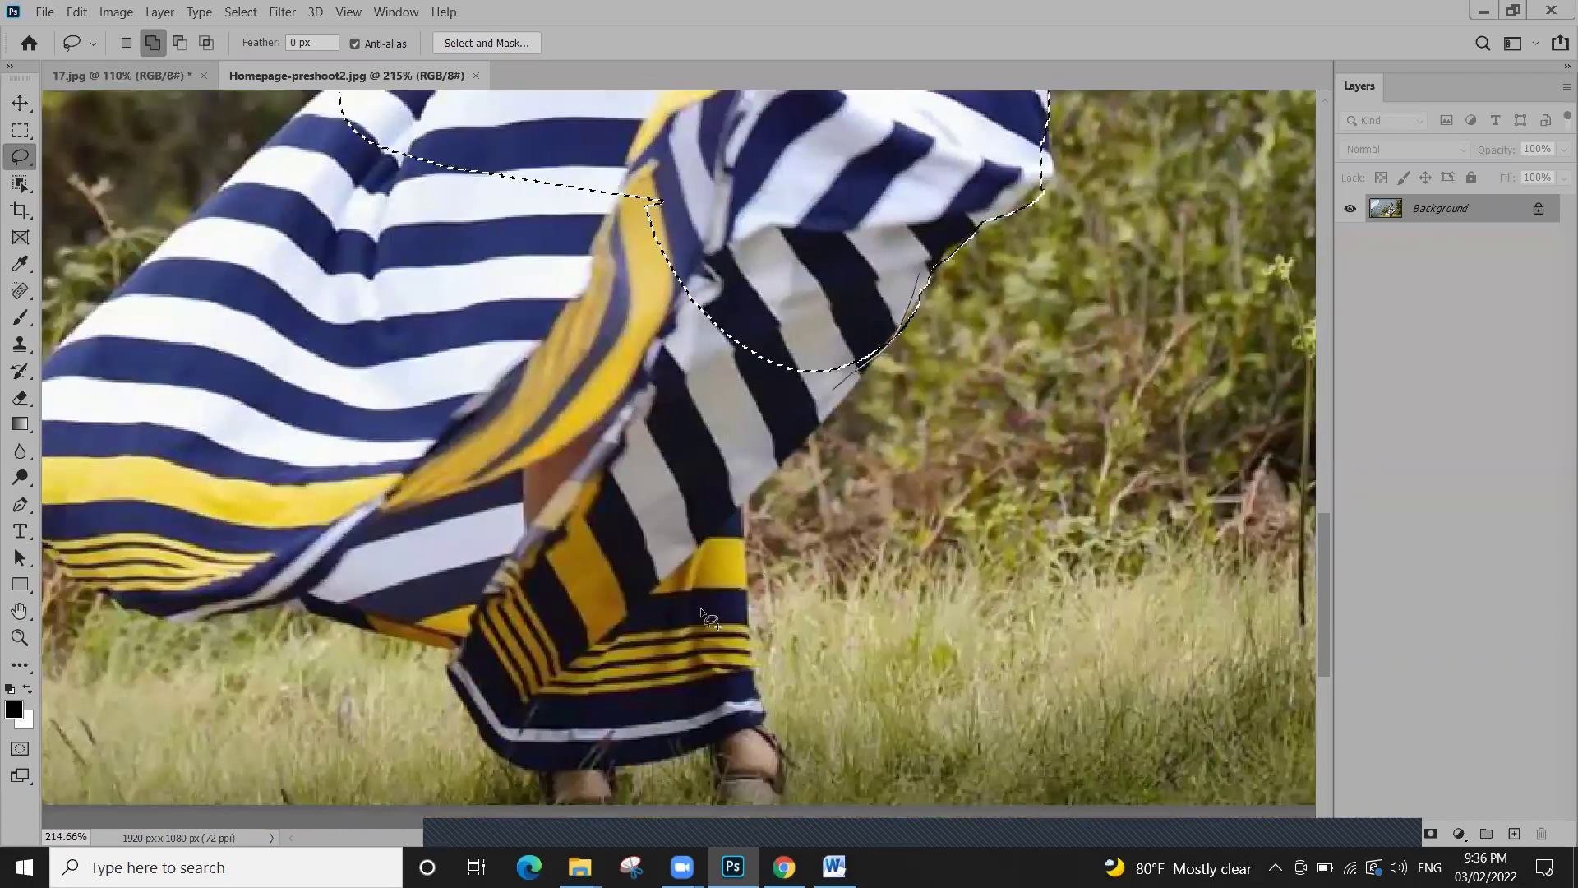
mouse_move(700, 608)
left_mouse_down()
mouse_move(402, 527)
mouse_move(282, 329)
mouse_move(509, 247)
left_mouse_up()
Add the skirt's trailing edge below the rear hand, down to about the middle of the flared side, to the selection
scroll(647, 367, "up", 3)
scroll(646, 367, "left", 3)
scroll(647, 368, "up", 1)
scroll(647, 367, "left", 2)
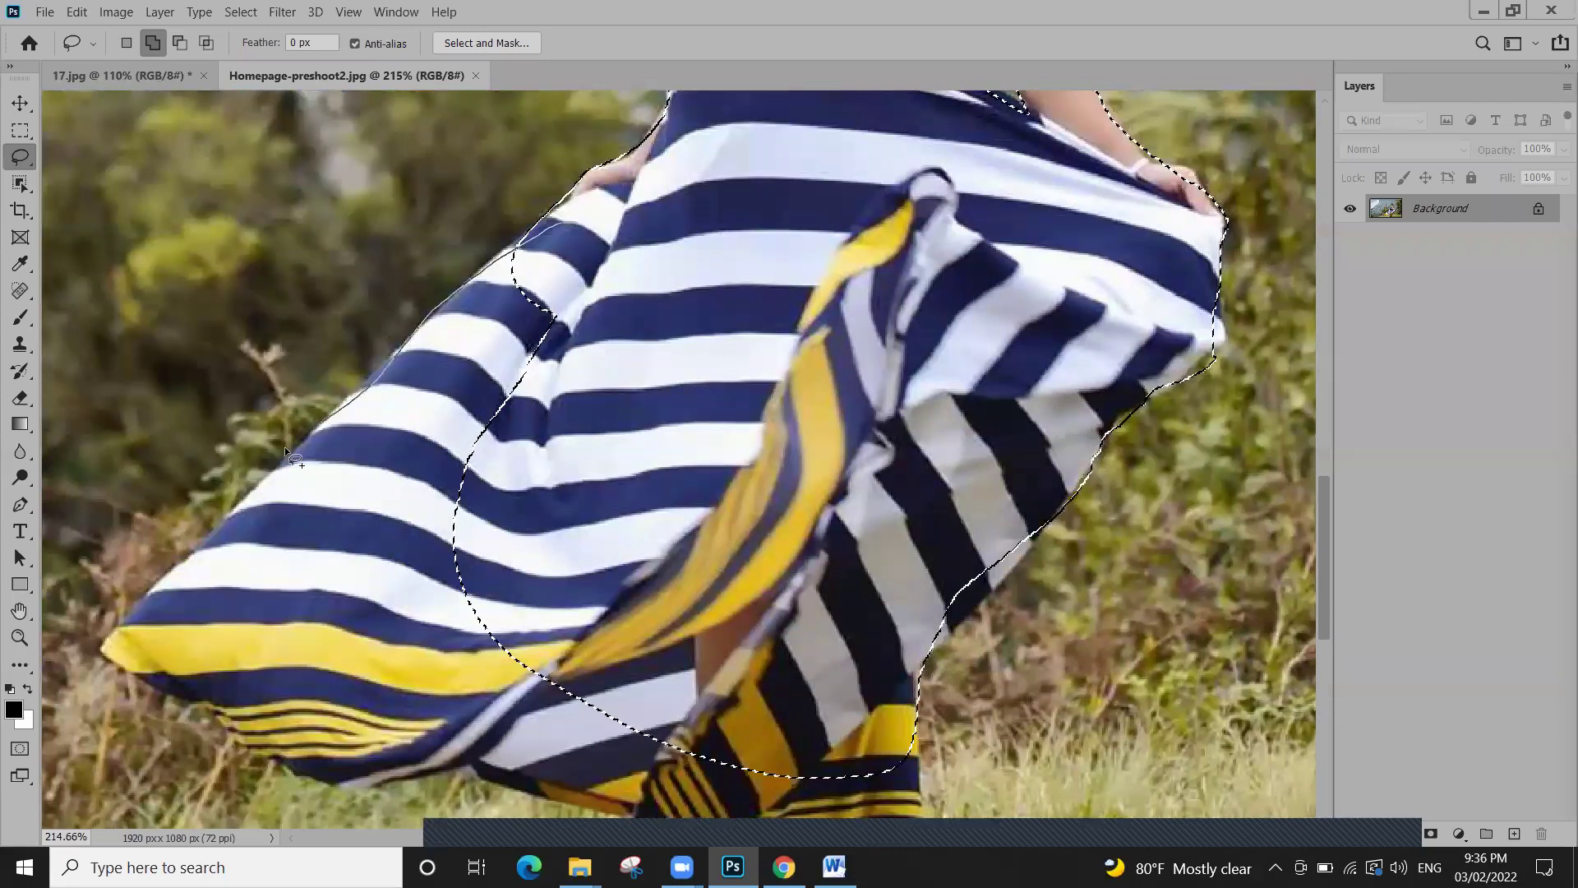
left_click_drag(672, 506, 626, 480)
scroll(622, 370, "down", 3)
scroll(622, 370, "left", 3)
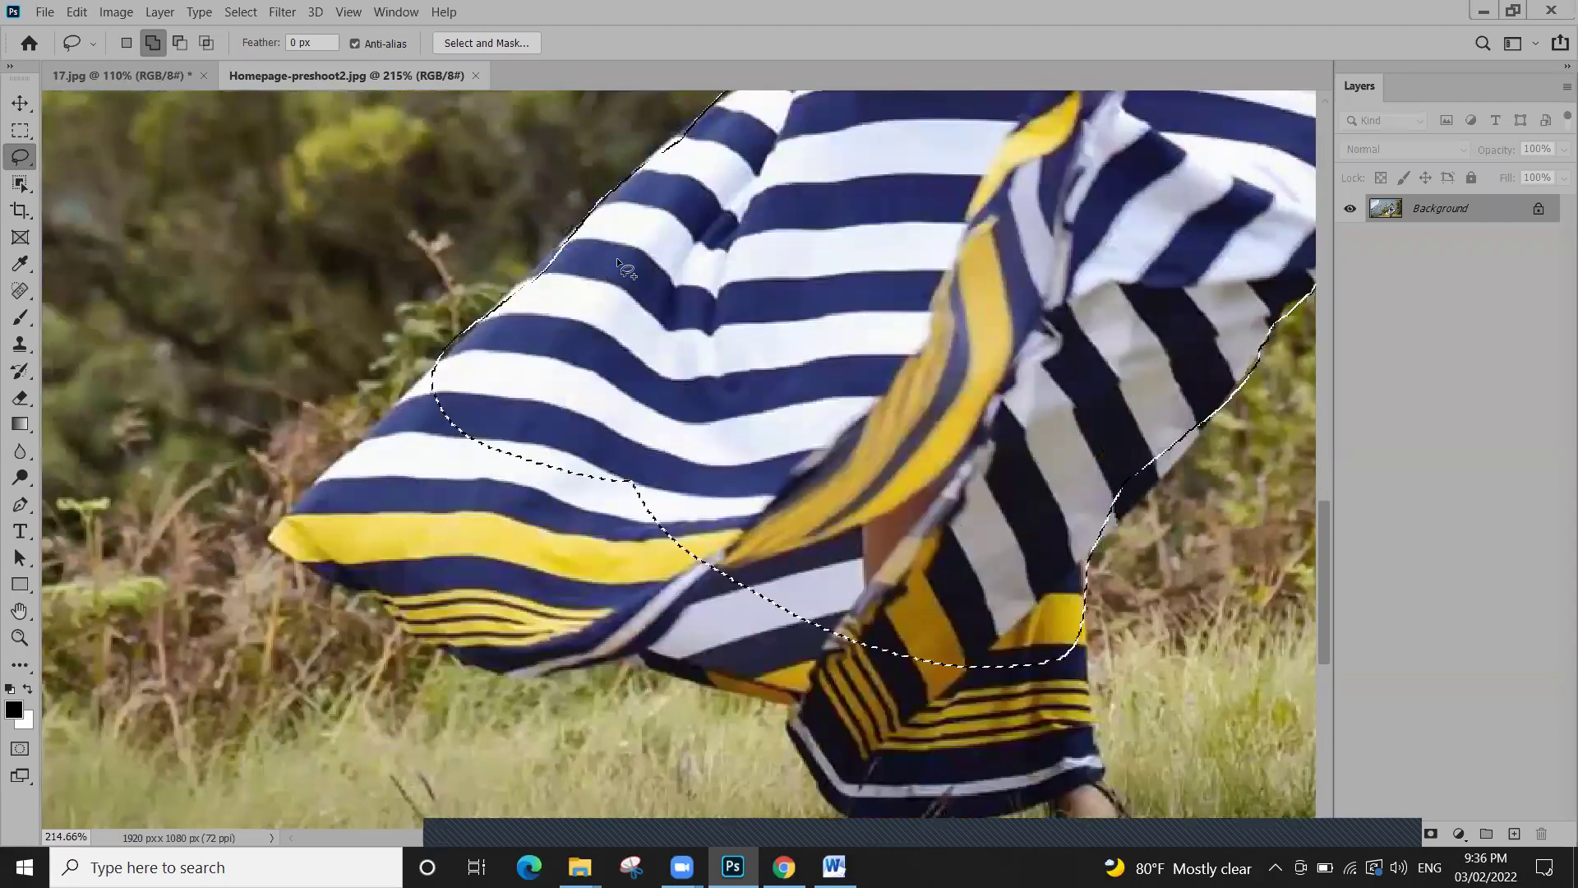
Add the rest of the flared skirt around its yellow-striped tip and along the lower hem to the selection
left_click_drag(584, 227, 538, 259)
mouse_move(539, 387)
left_mouse_down()
mouse_move(455, 302)
mouse_move(482, 318)
mouse_move(462, 351)
left_mouse_up()
left_click_drag(306, 383, 312, 385)
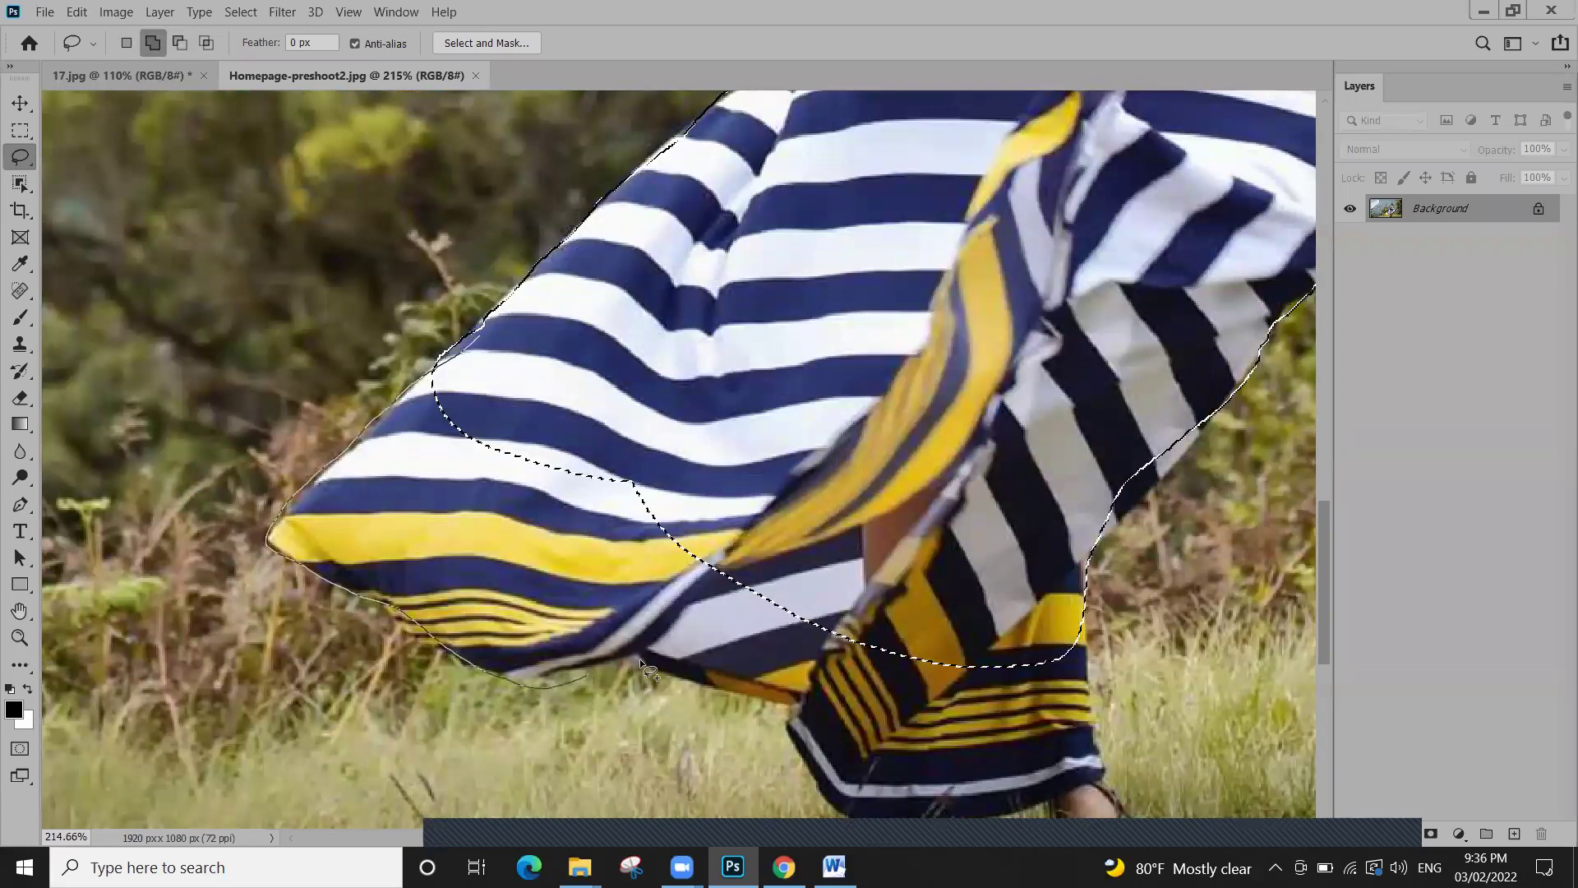
left_click_drag(820, 363, 901, 505)
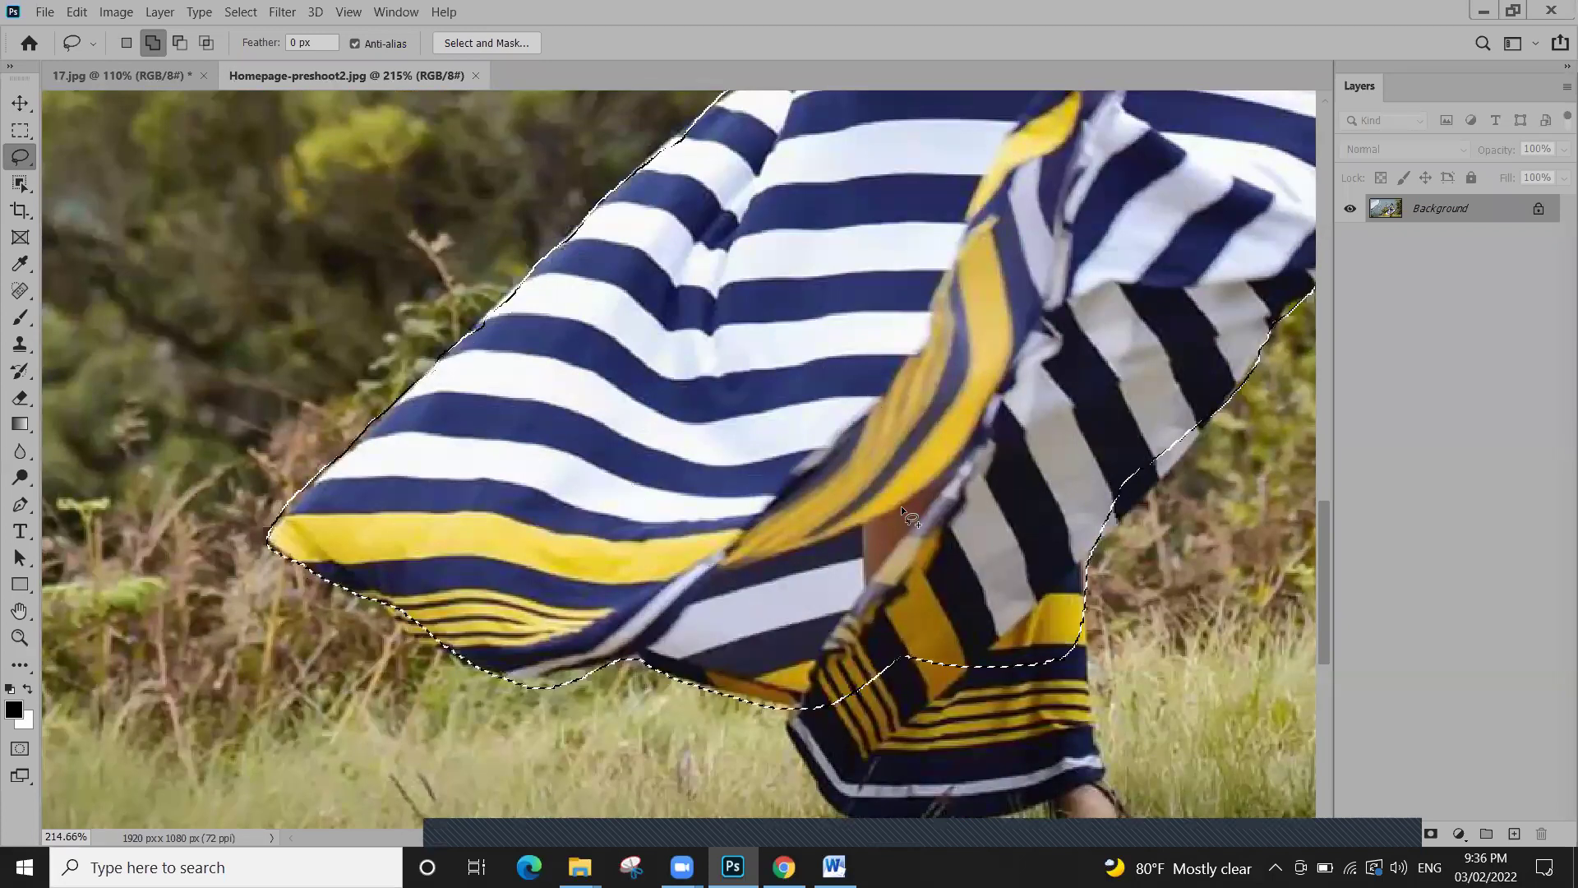
Add the front hem and both sandalled feet down to the photo's bottom edge to the selection
scroll(740, 371, "down", 5)
left_click_drag(740, 372, 699, 430)
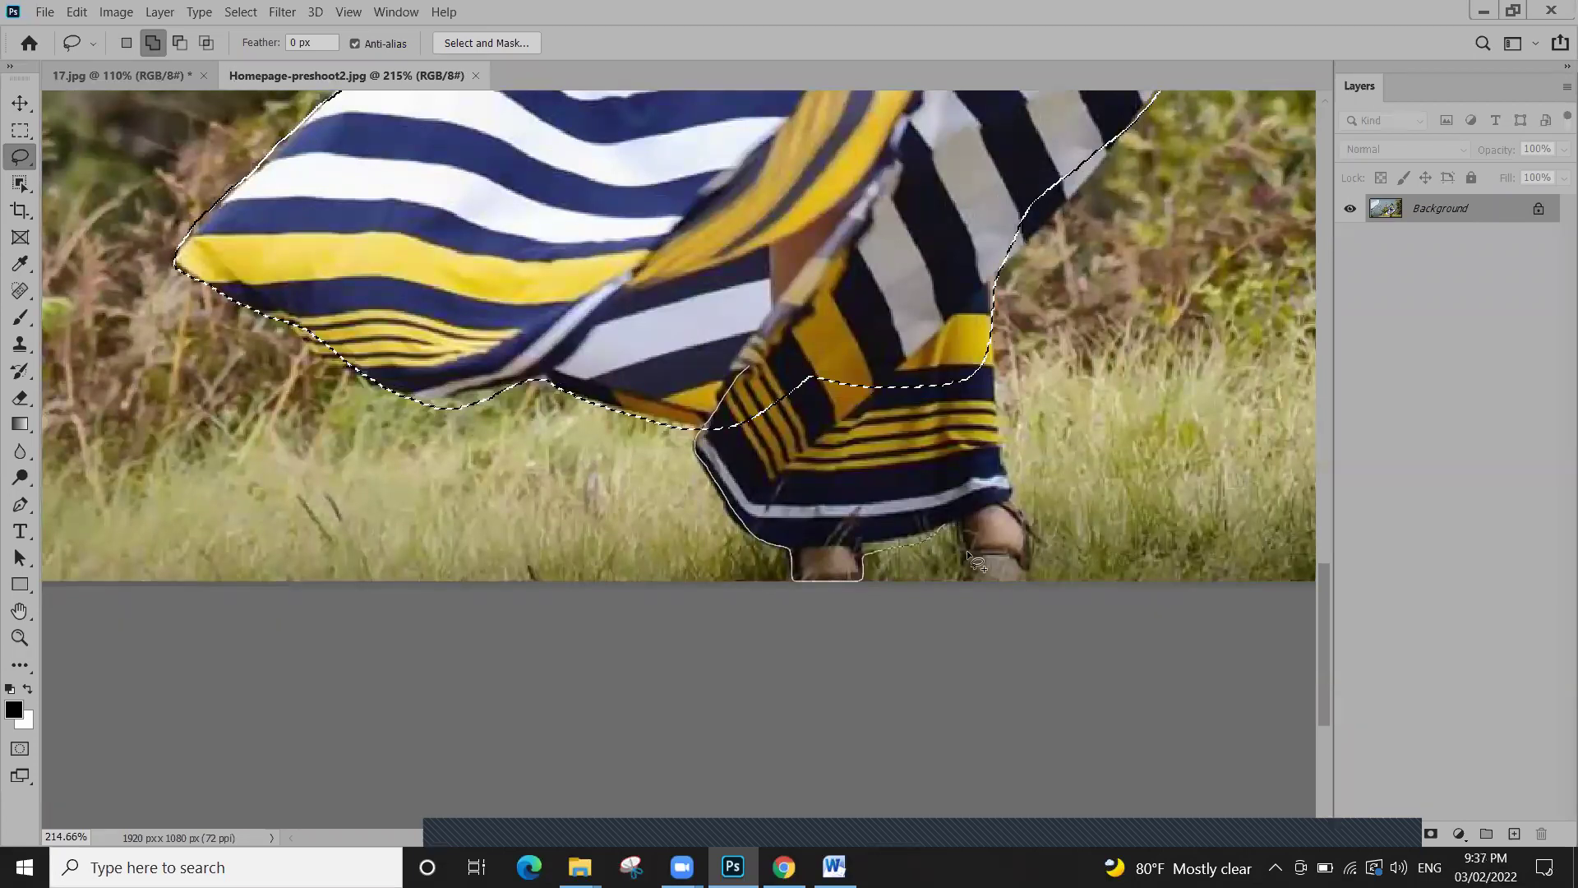
left_click_drag(997, 262, 985, 215)
scroll(910, 314, "up", 1)
scroll(911, 314, "down", 2)
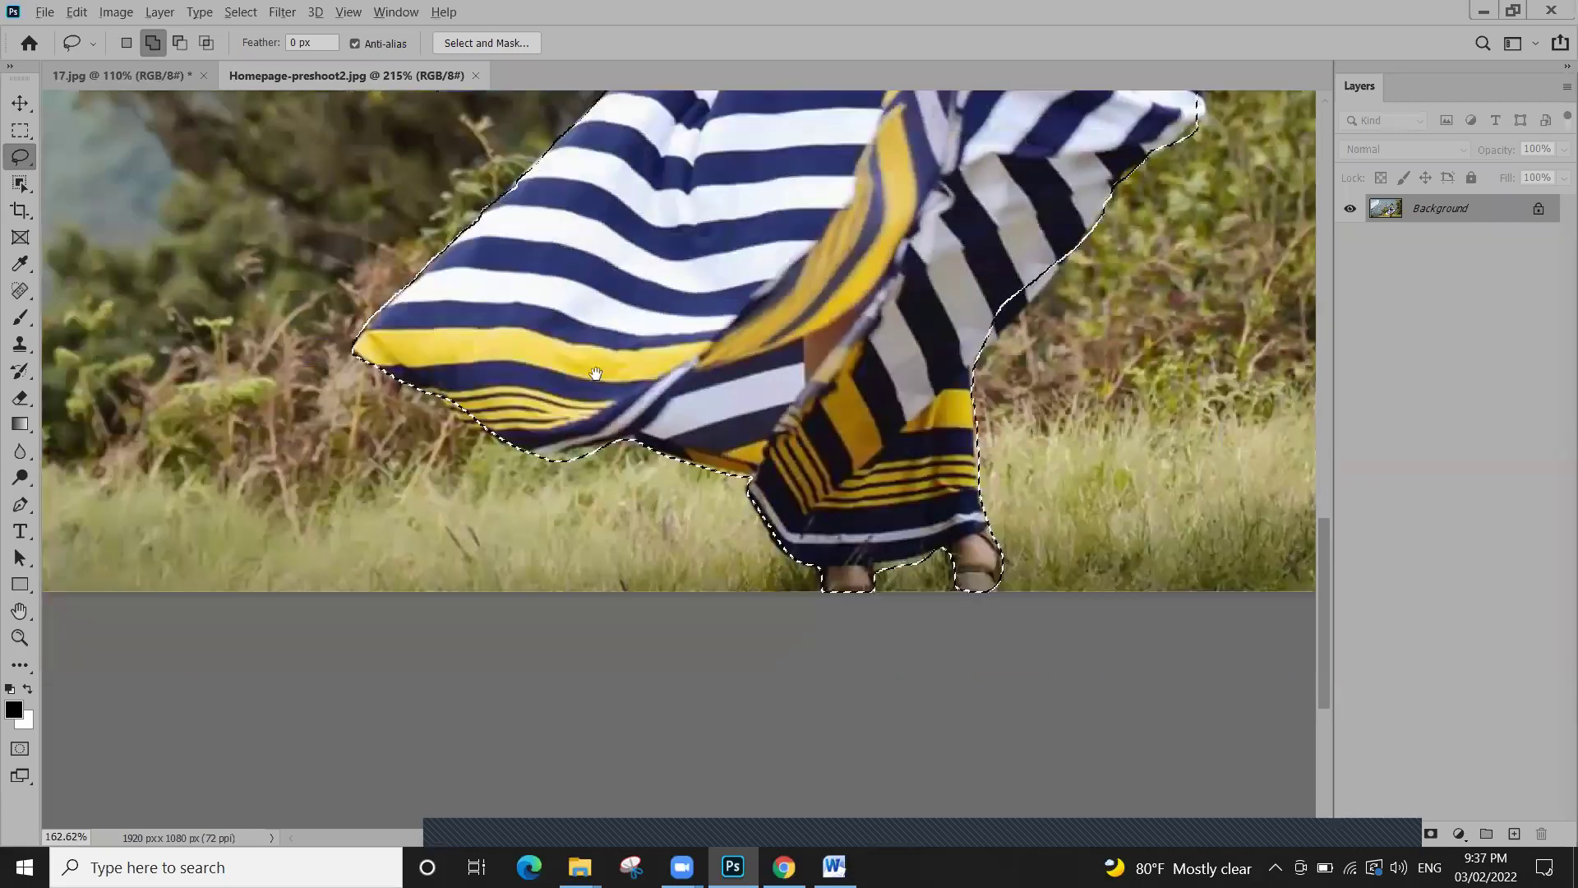
Subtract the foliage strip caught along the skirt's outer edge above the feet from the selection
scroll(733, 338, "up", 2)
scroll(740, 329, "right", 4)
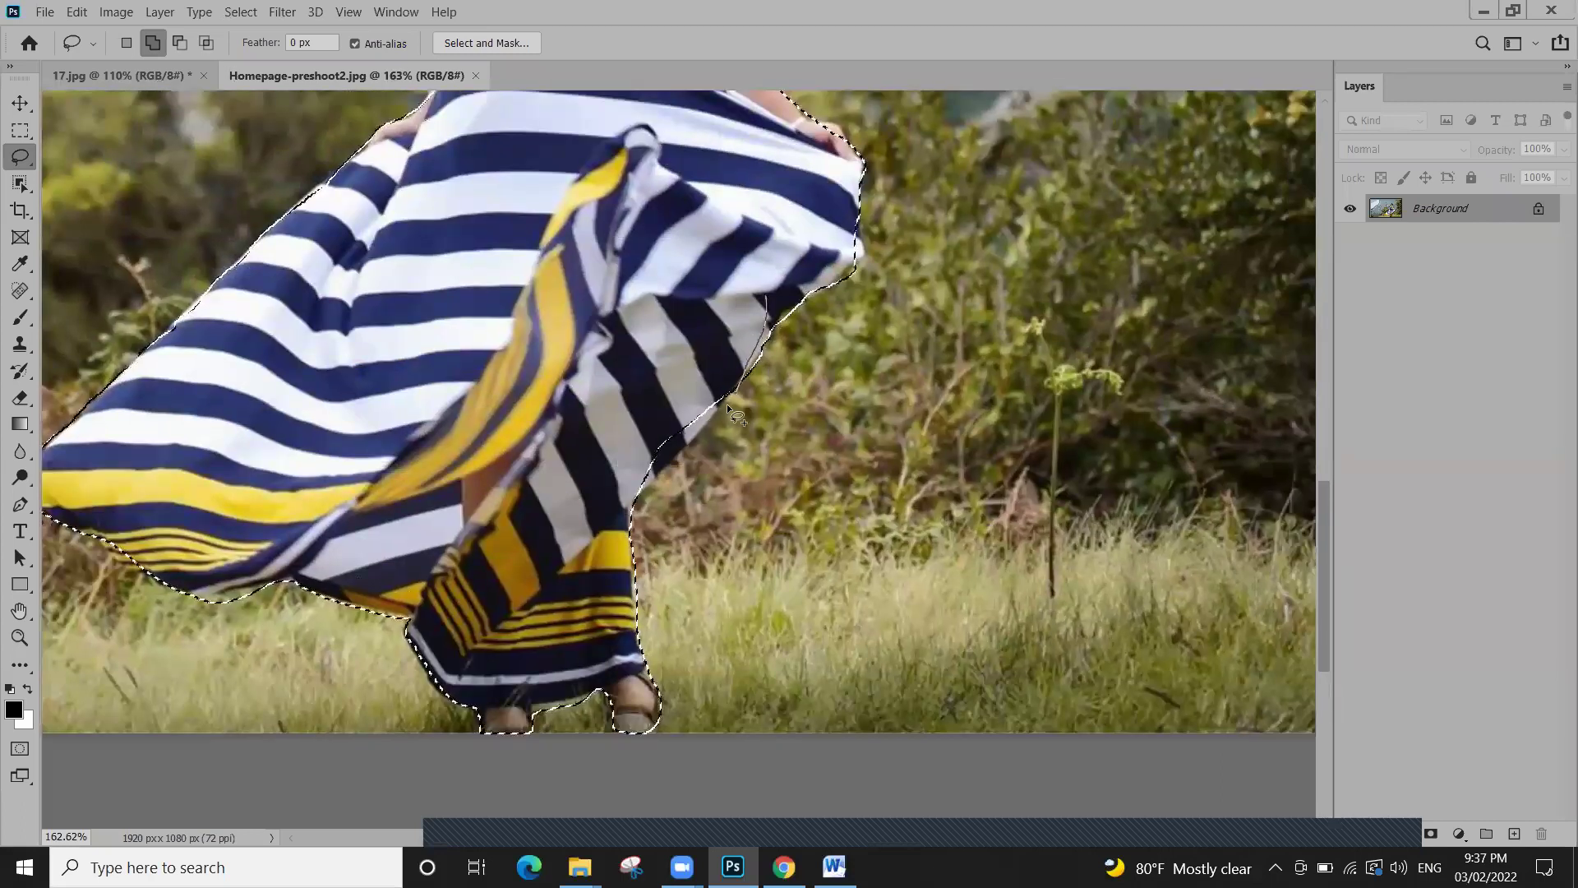
left_click_drag(516, 491, 519, 493)
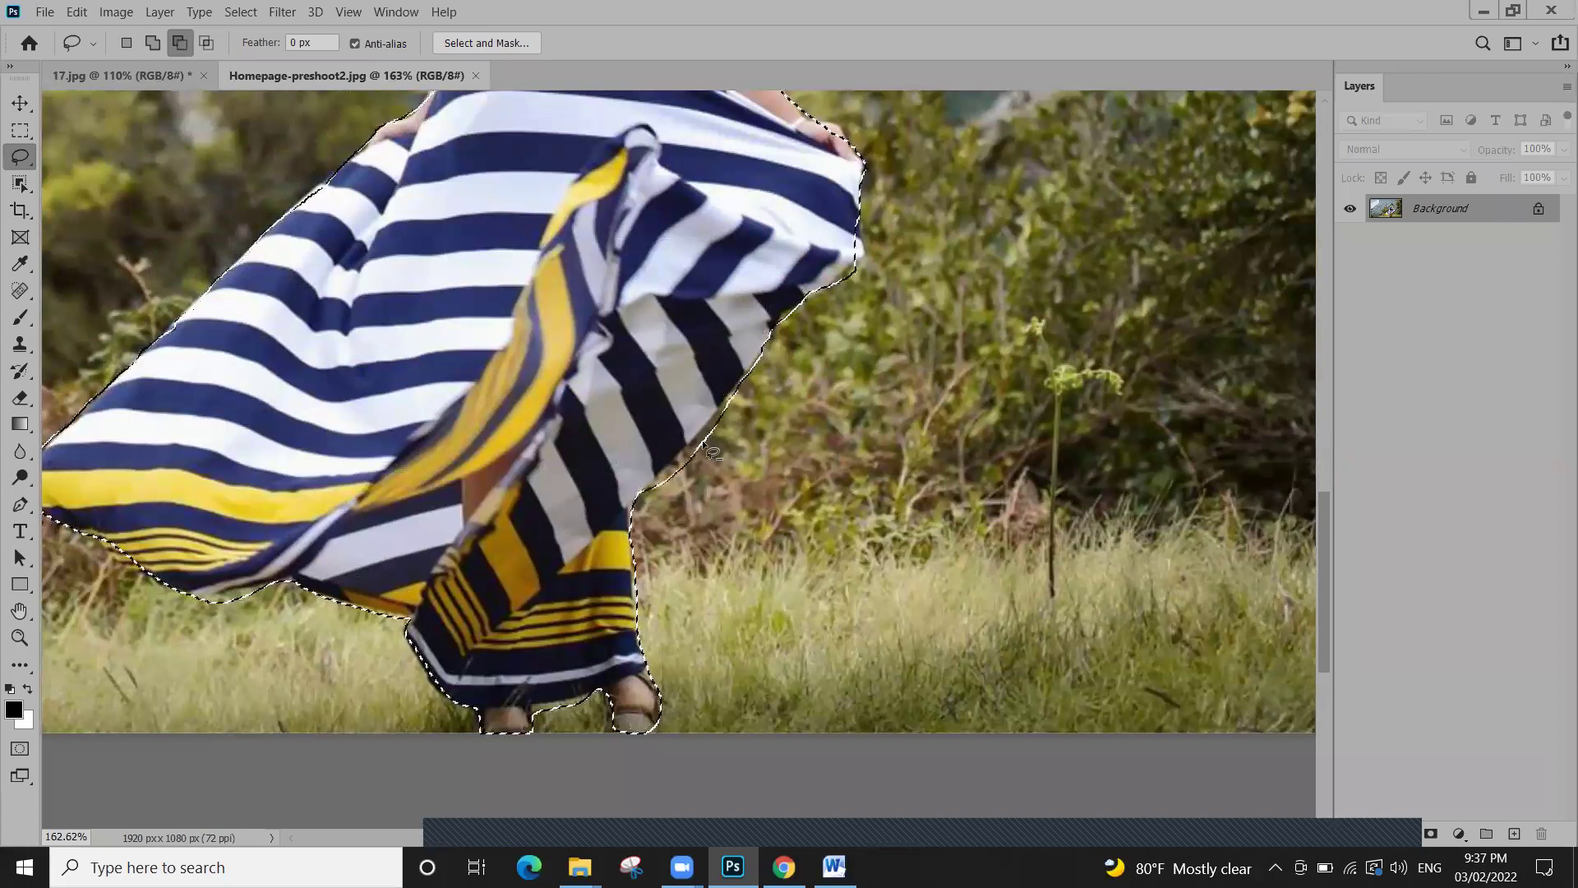
scroll(684, 485, "up", 3)
scroll(836, 334, "up", 1)
left_click_drag(835, 336, 778, 374)
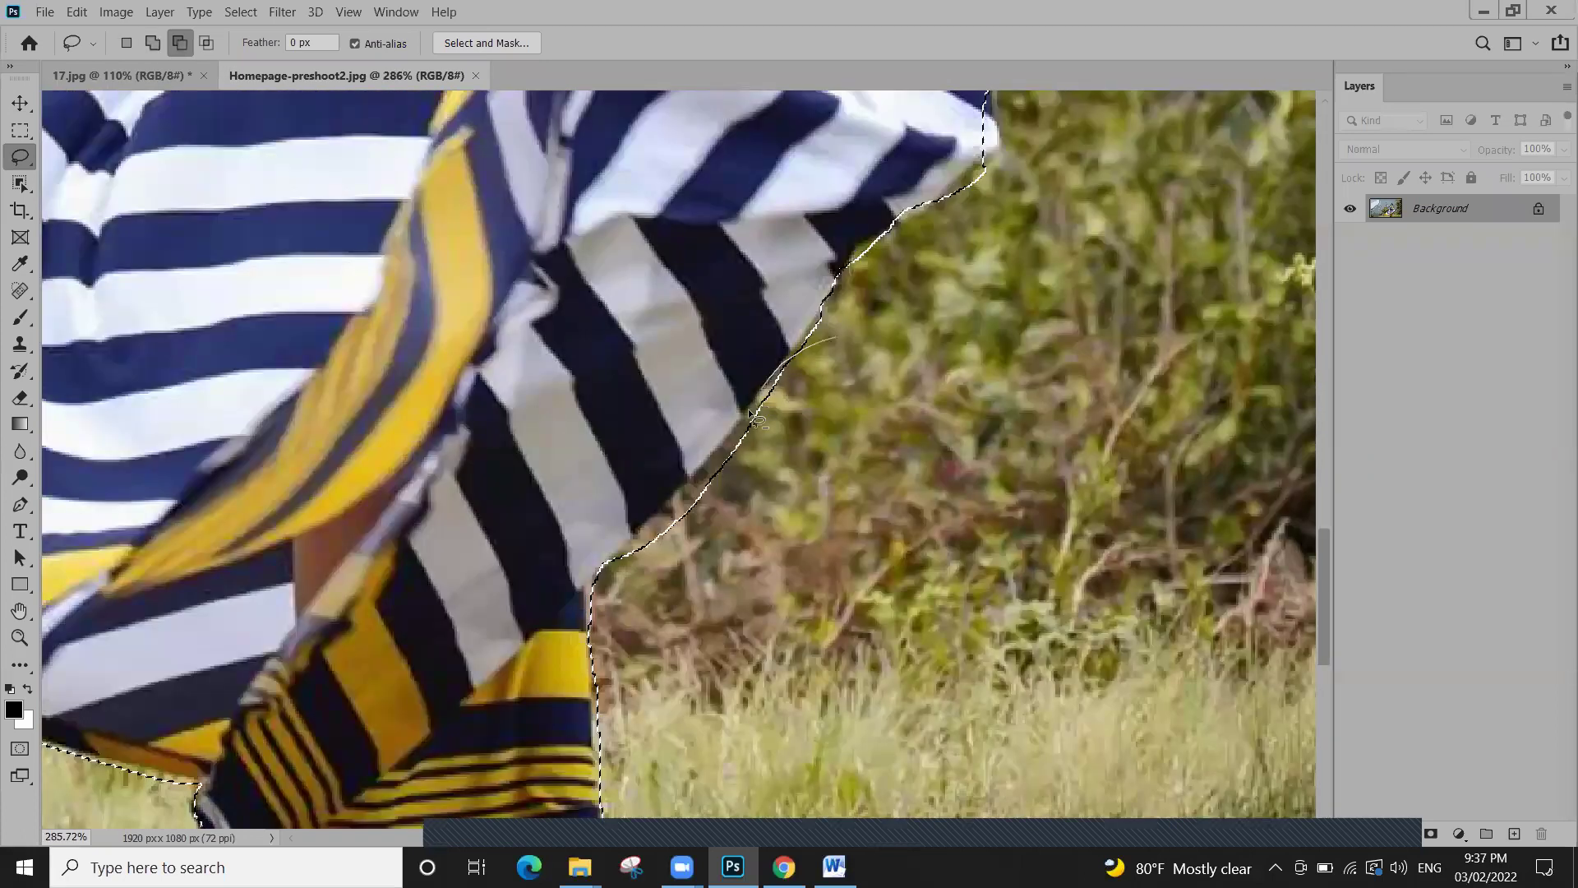
left_click_drag(724, 660, 723, 660)
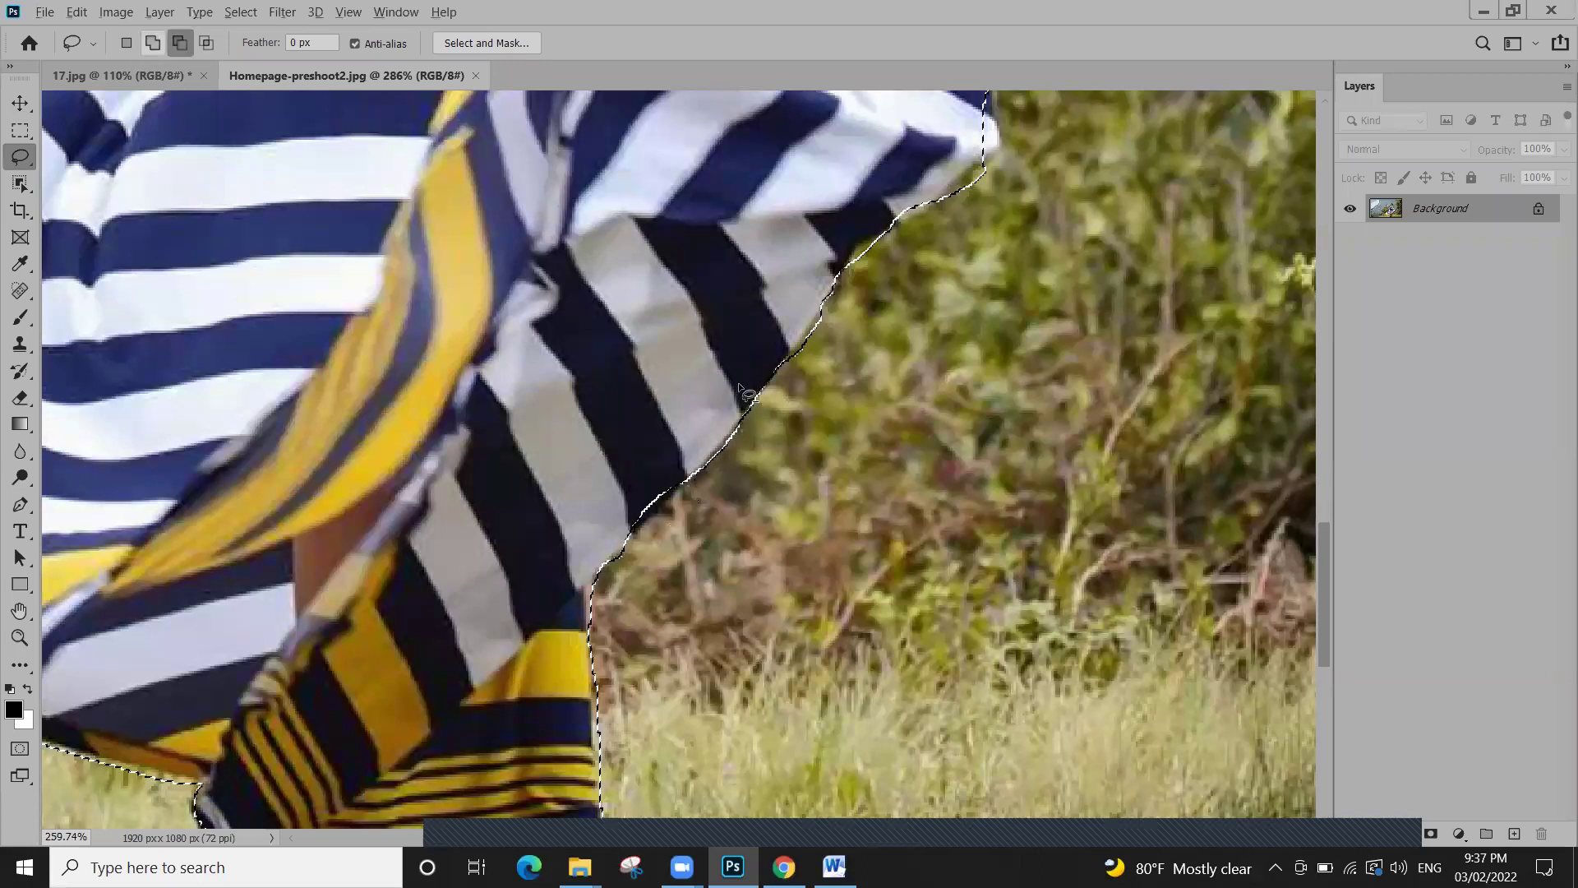
scroll(744, 393, "down", 6)
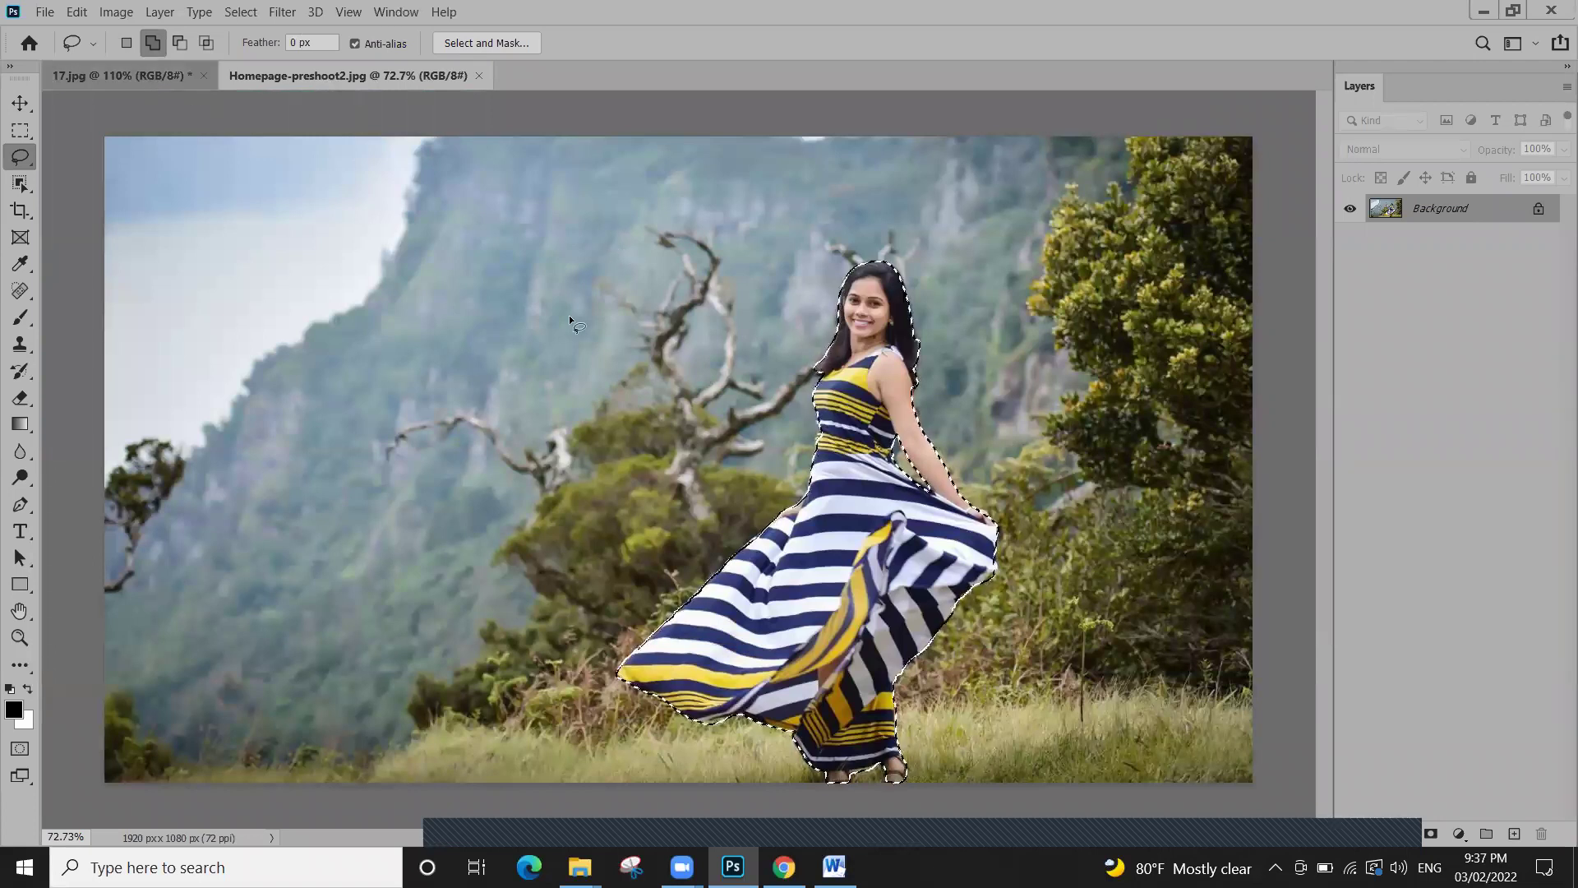
Paste the selected woman onto a new layer in 17.jpg and place her on the road beside the red auto rickshaw
key("ctrl+Tab")
key("ctrl+shift+alt+n")
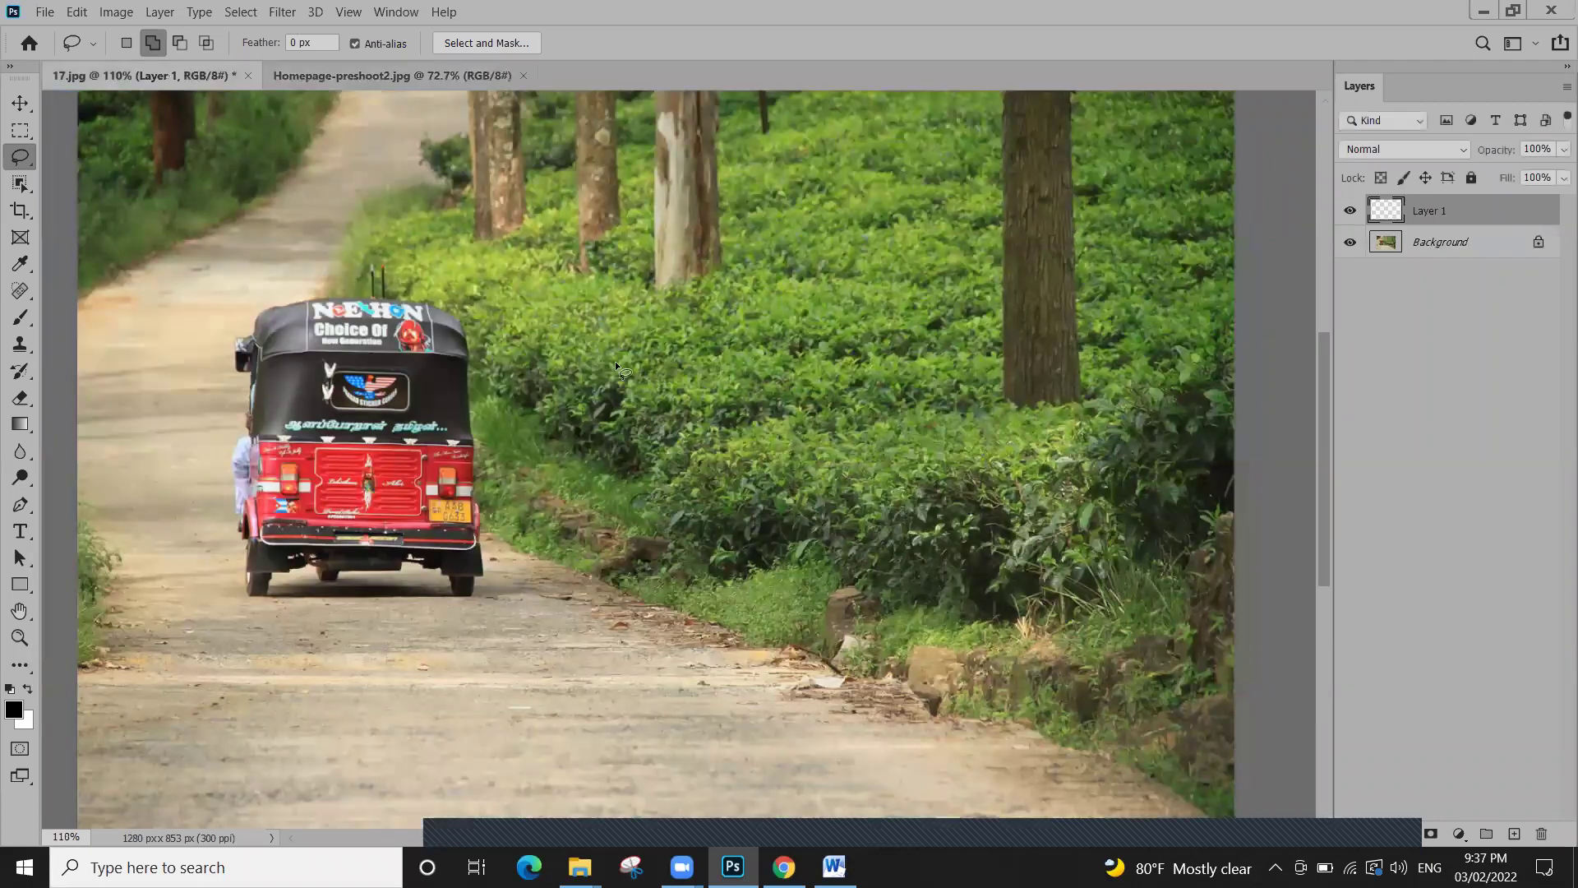
key("ctrl+v")
left_click(16, 102)
left_click_drag(776, 506, 995, 372)
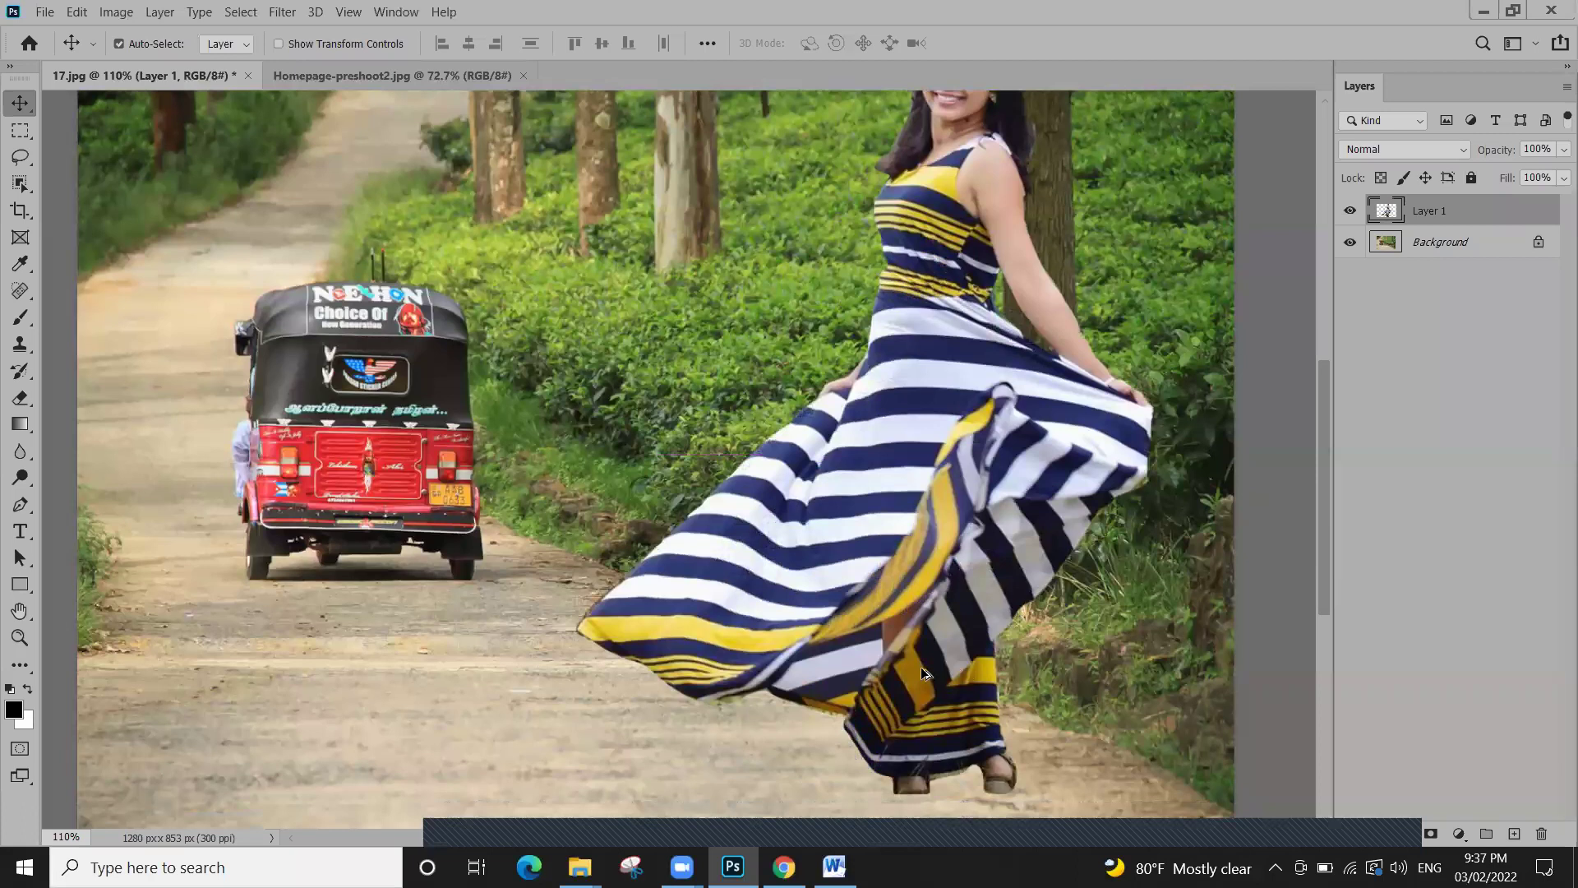
Check the cutout's edges around the hem, skirt and hair, and shift the woman toward the hedge side of the road
scroll(921, 670, "up", 10)
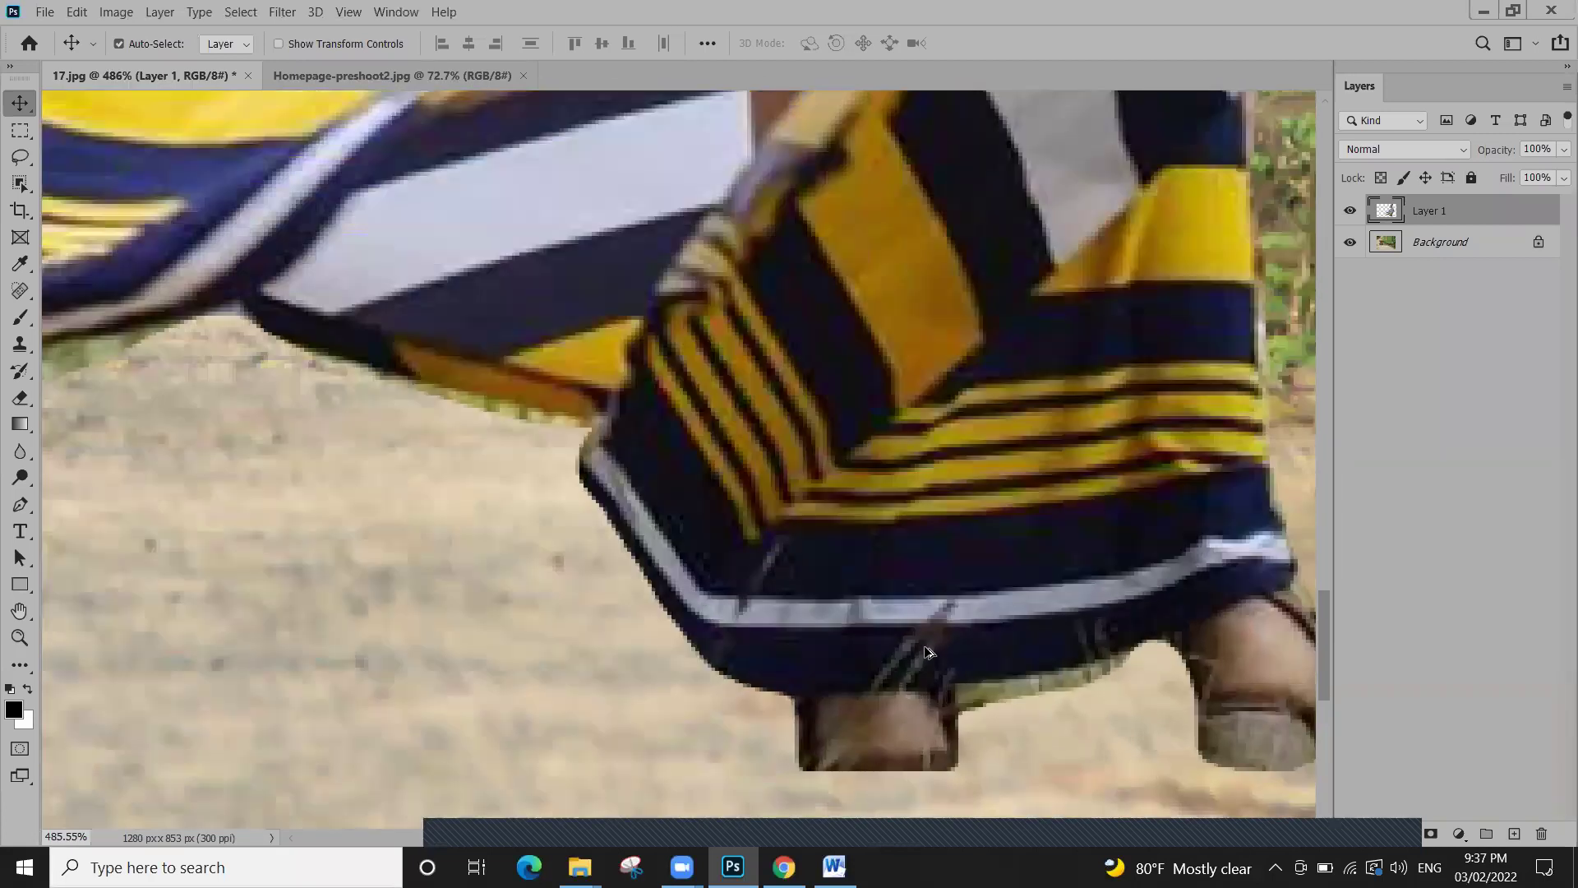
scroll(927, 652, "down", 5)
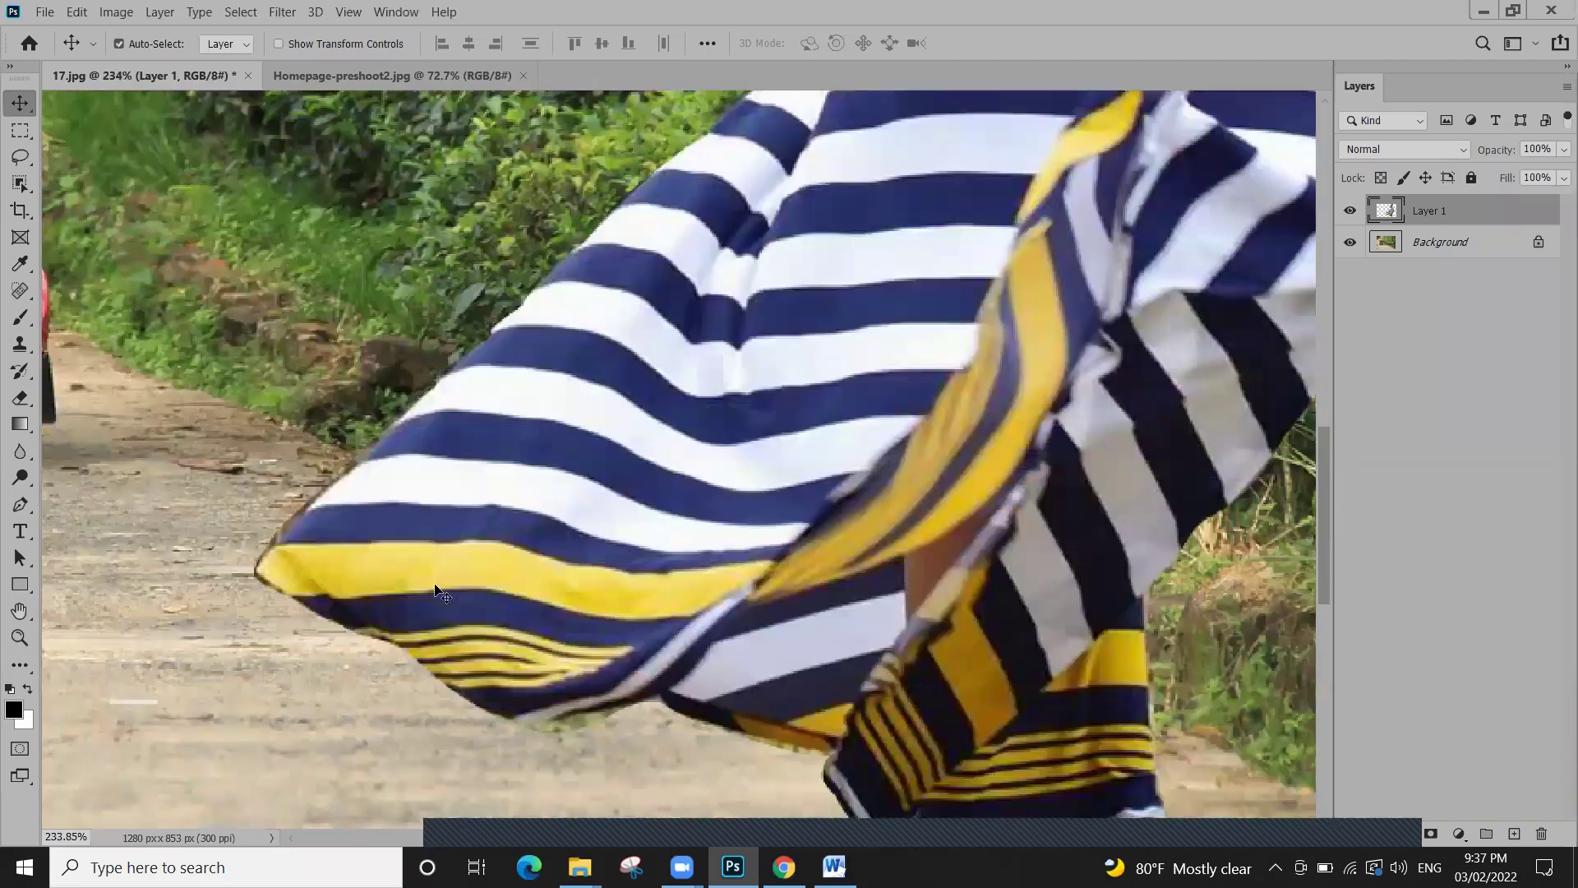
left_click_drag(836, 328, 902, 551)
left_click_drag(809, 471, 948, 657)
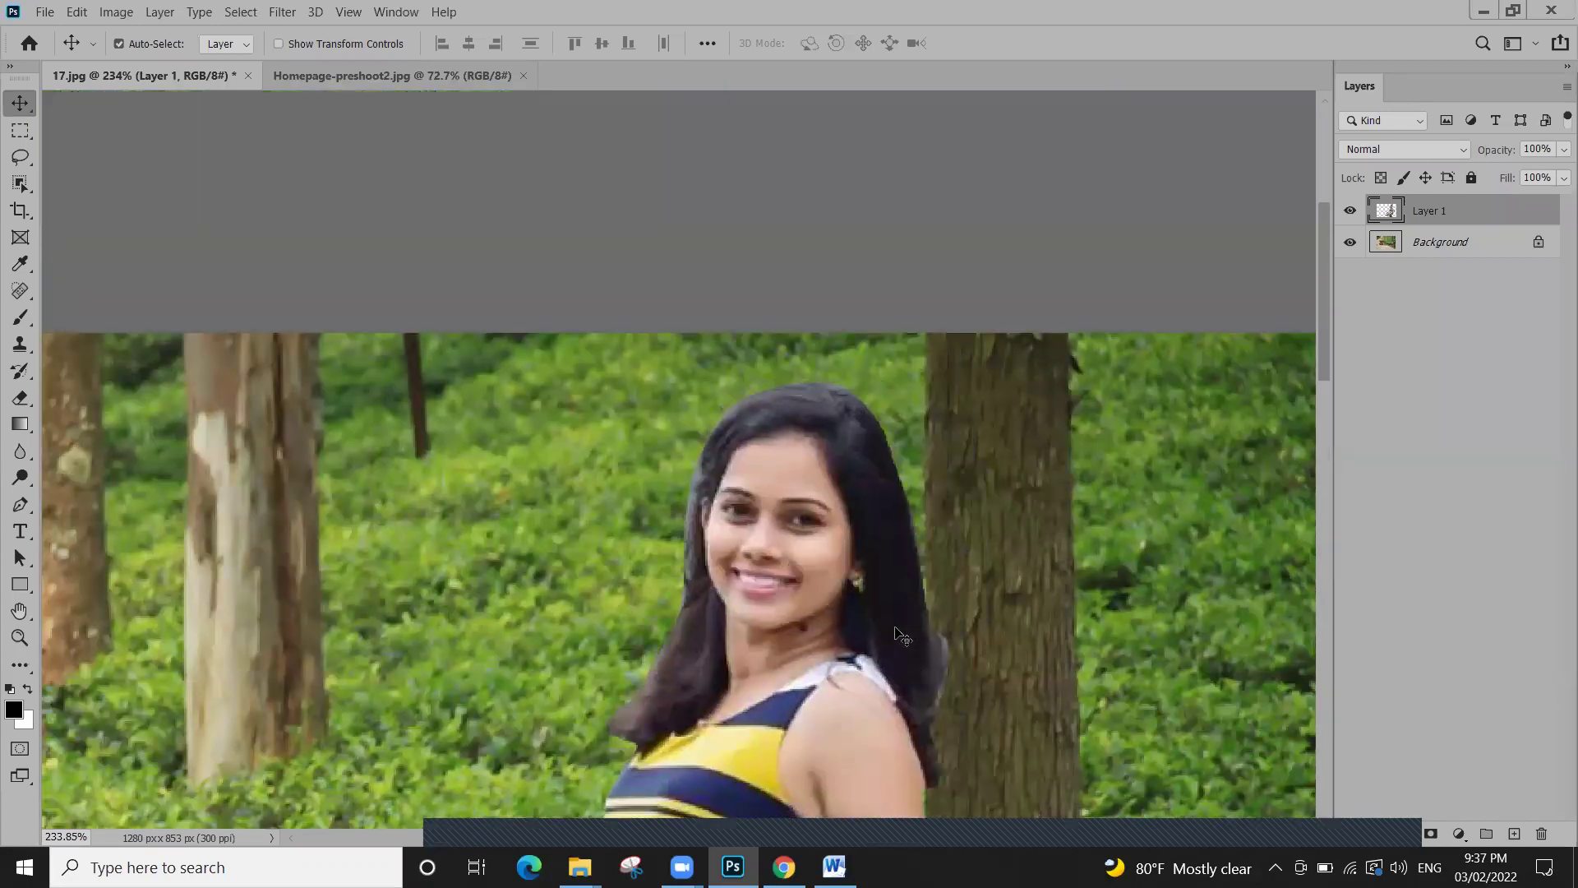
scroll(898, 609, "down", 3)
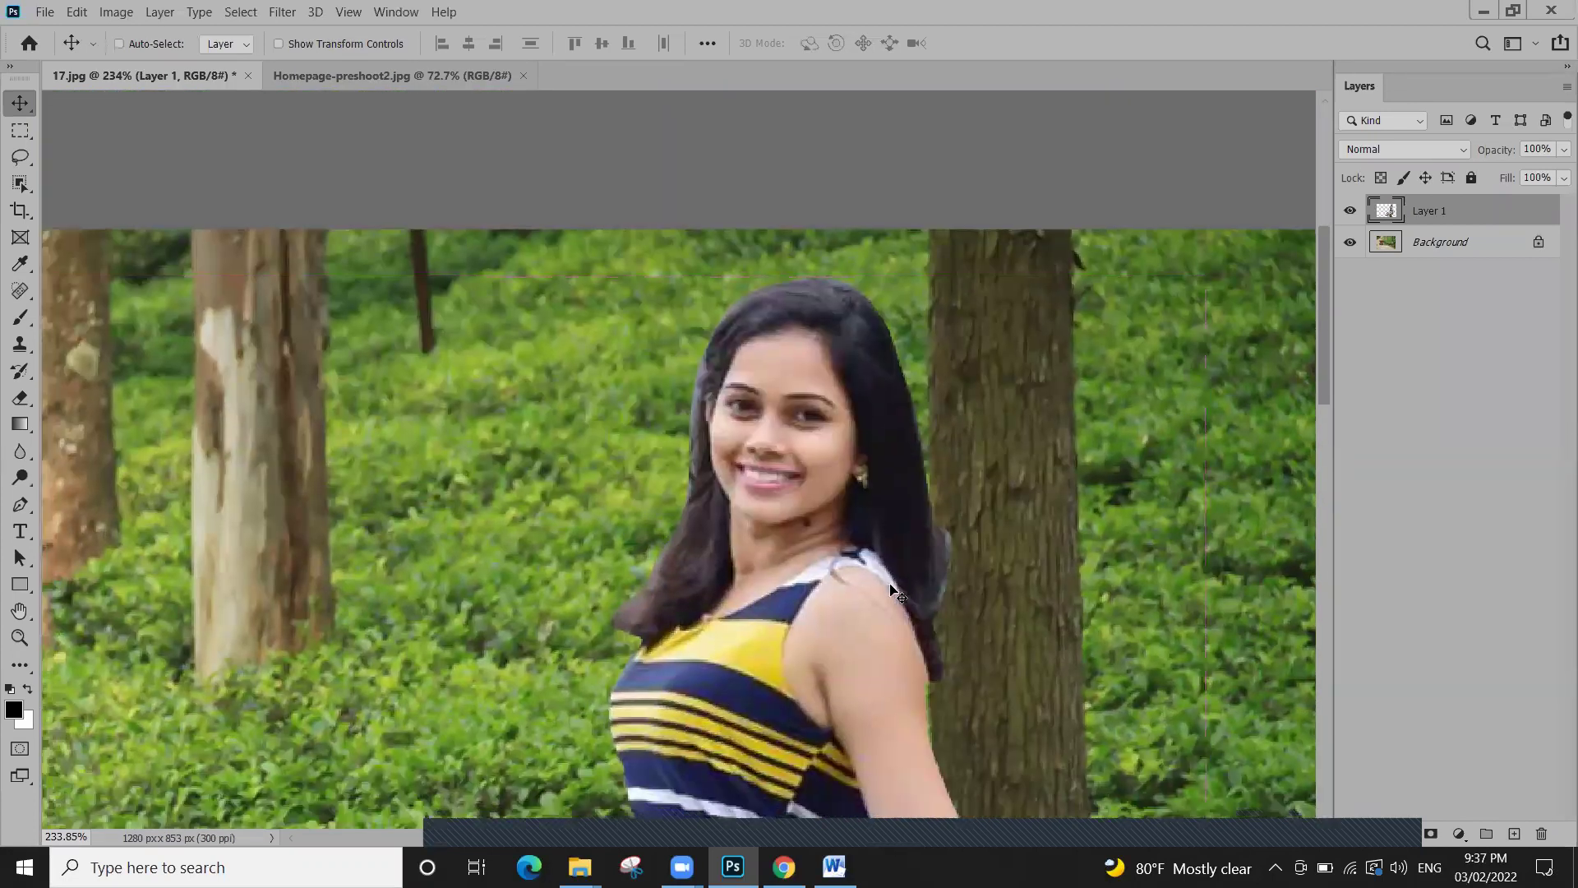
key("ctrl+0")
left_click_drag(901, 506, 890, 593)
left_click_drag(929, 497, 843, 418)
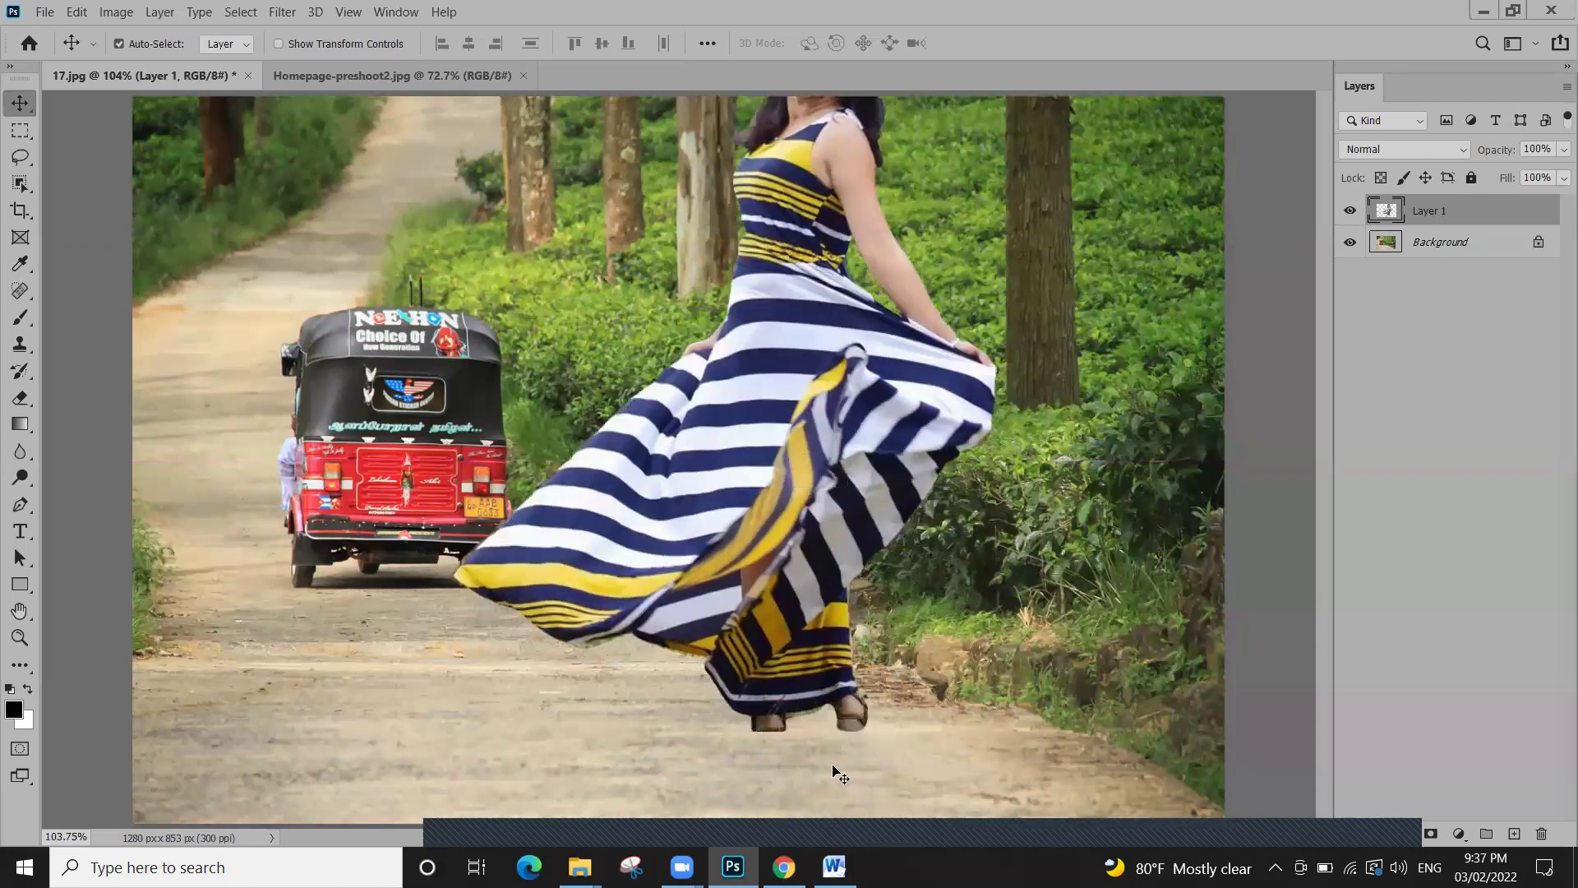
left_click_drag(779, 539, 1045, 540)
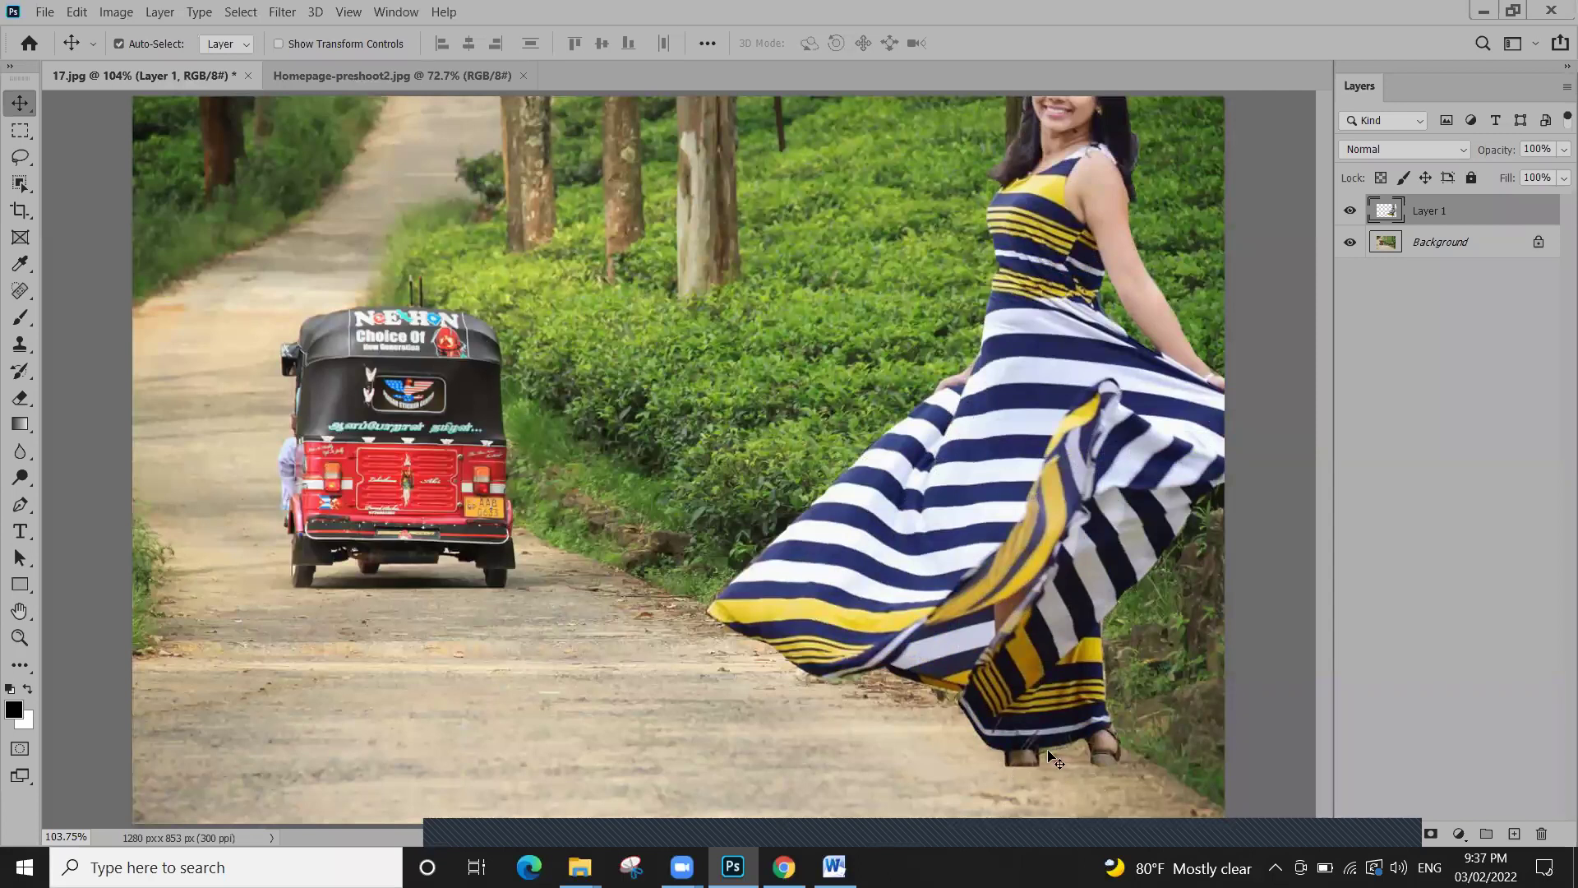
Reposition the woman so her feet meet the photo's bottom edge and her whole head fits inside the frame
key("z")
left_click_drag(1091, 749, 203, 233)
key("v")
left_click_drag(768, 406, 460, 353)
scroll(569, 475, "down", 3)
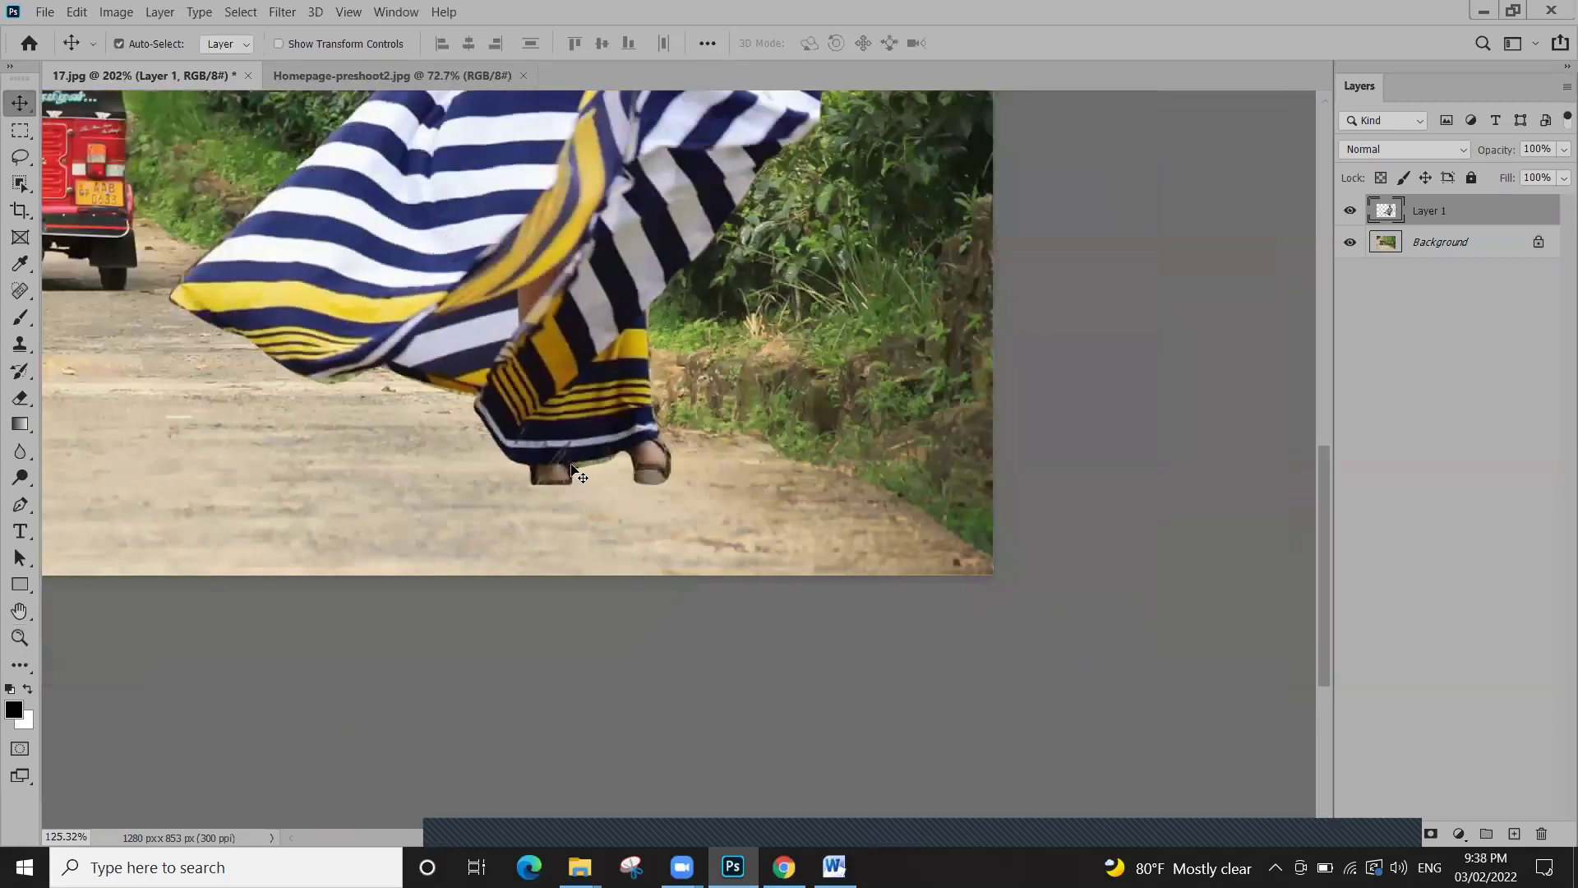
scroll(536, 418, "down", 1)
left_click_drag(531, 422, 532, 526)
left_click_drag(546, 448, 575, 536)
left_click_drag(670, 612, 667, 610)
scroll(629, 596, "up", 1)
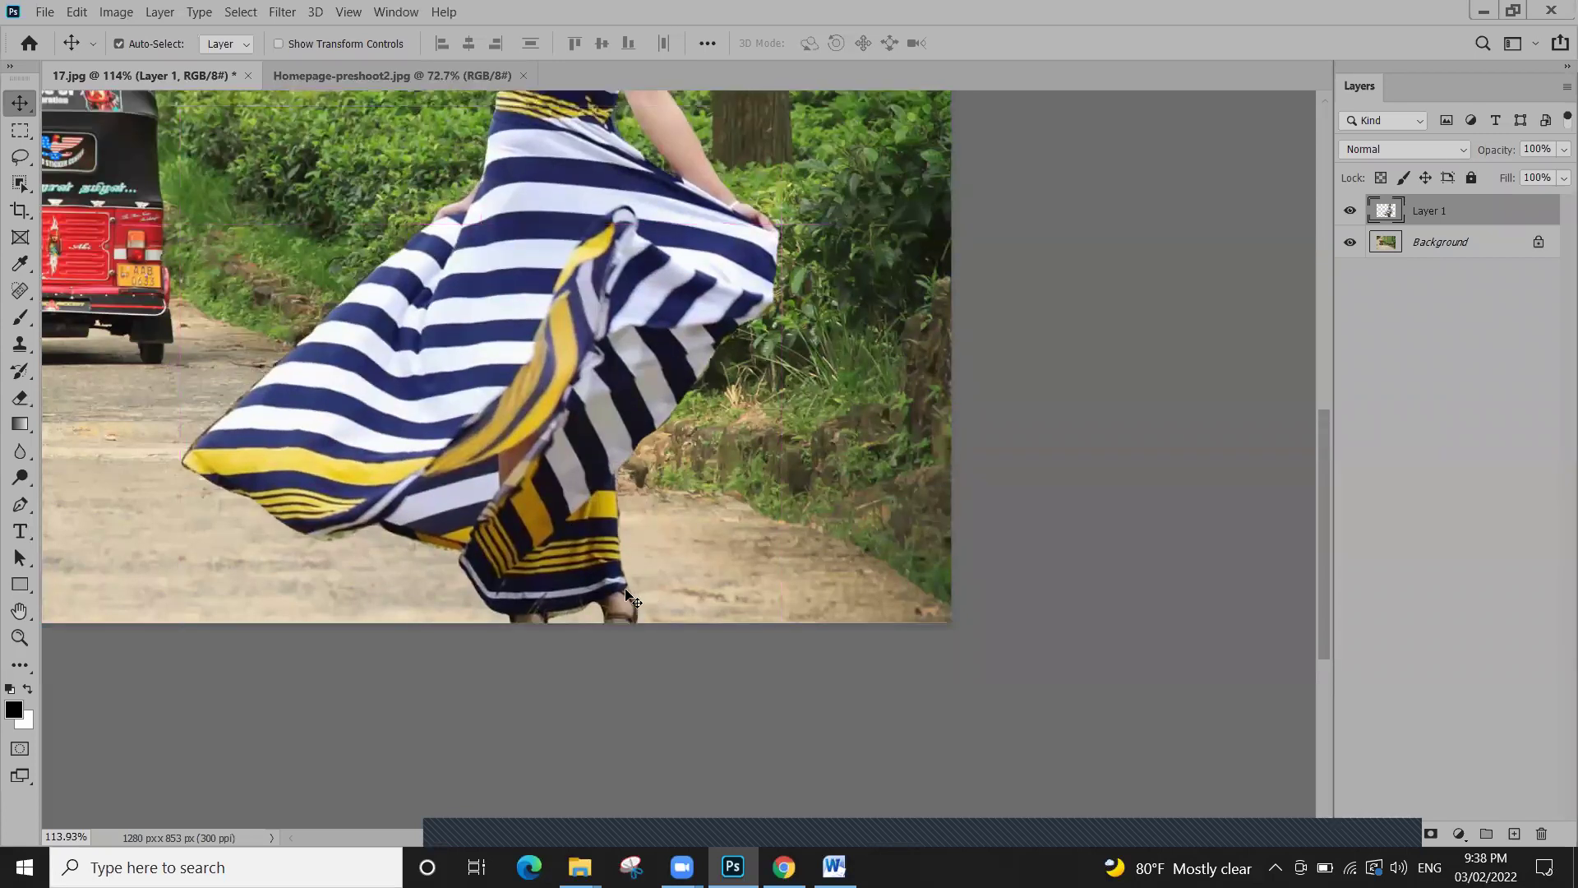
scroll(629, 596, "up", 2)
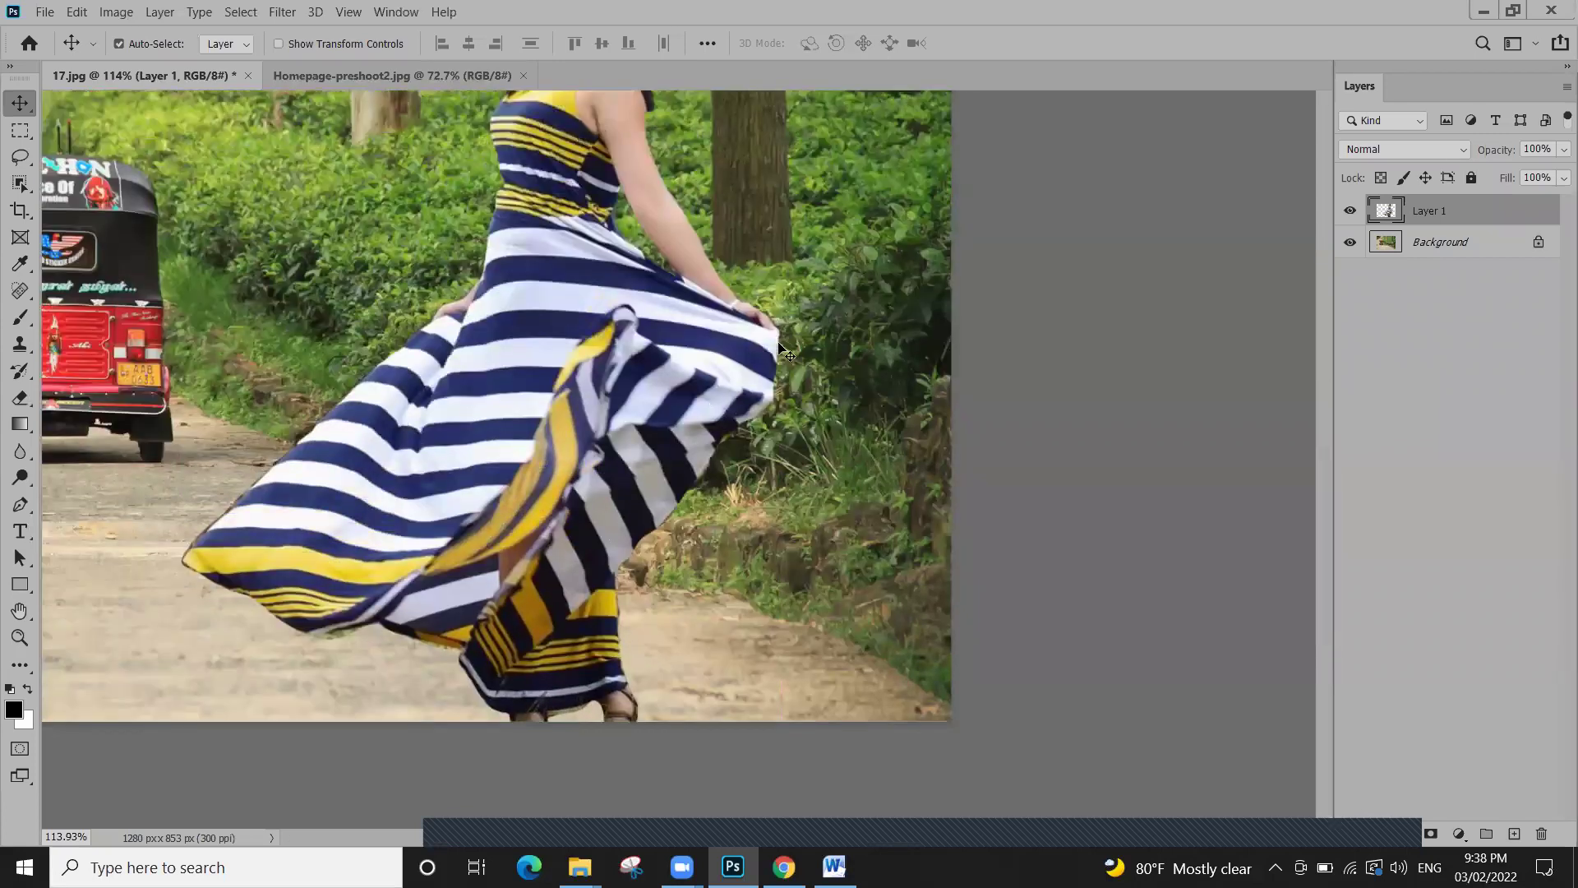
scroll(712, 403, "down", 3)
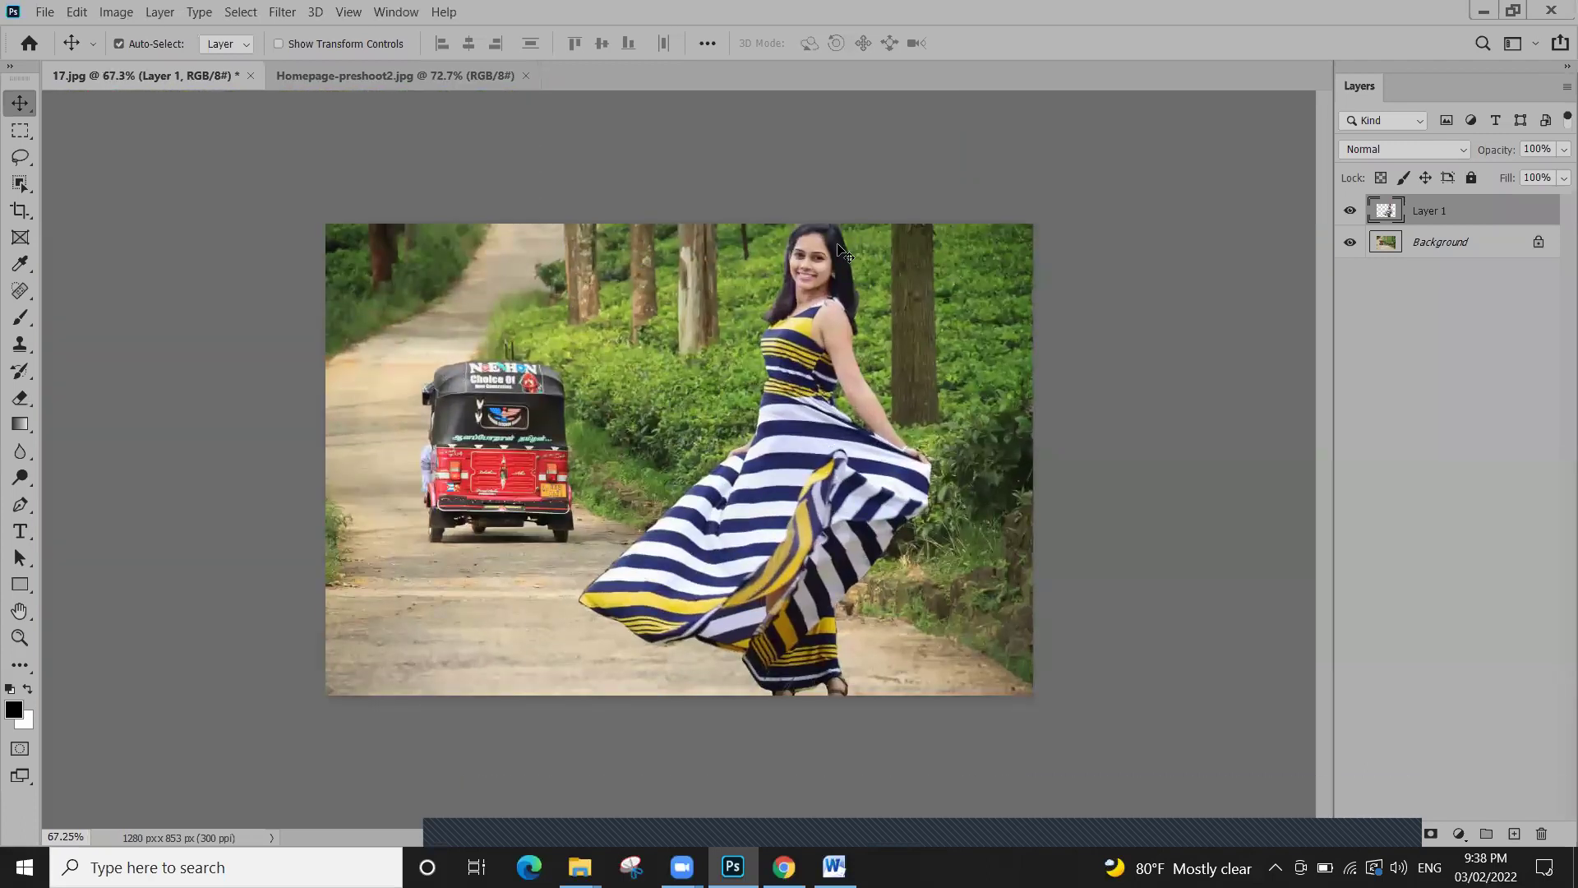
key("ctrl+plus")
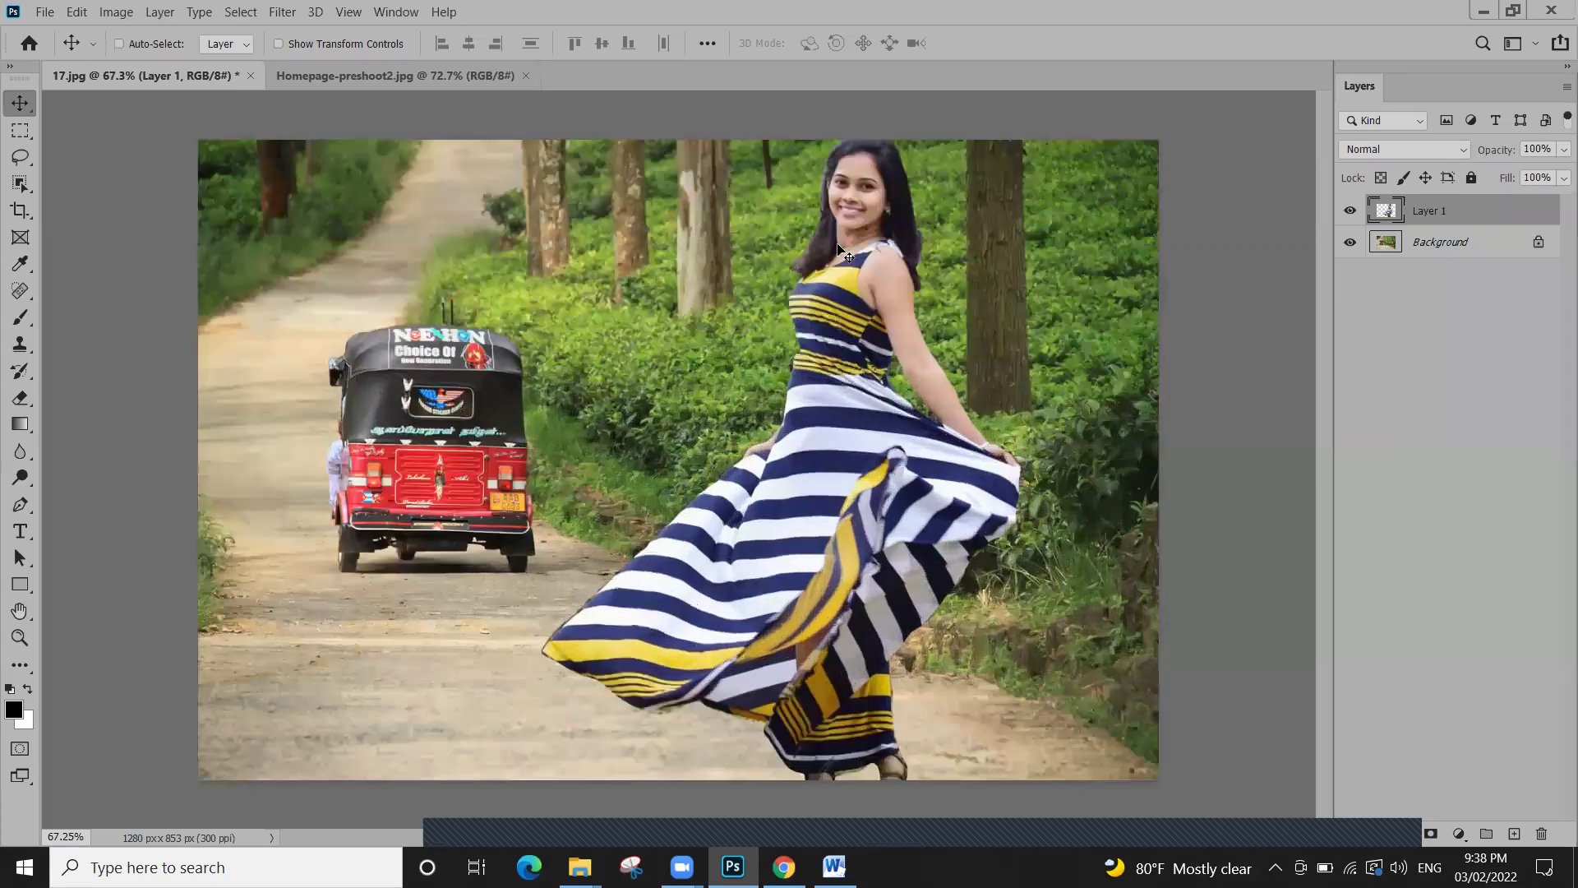
key("ctrl+0")
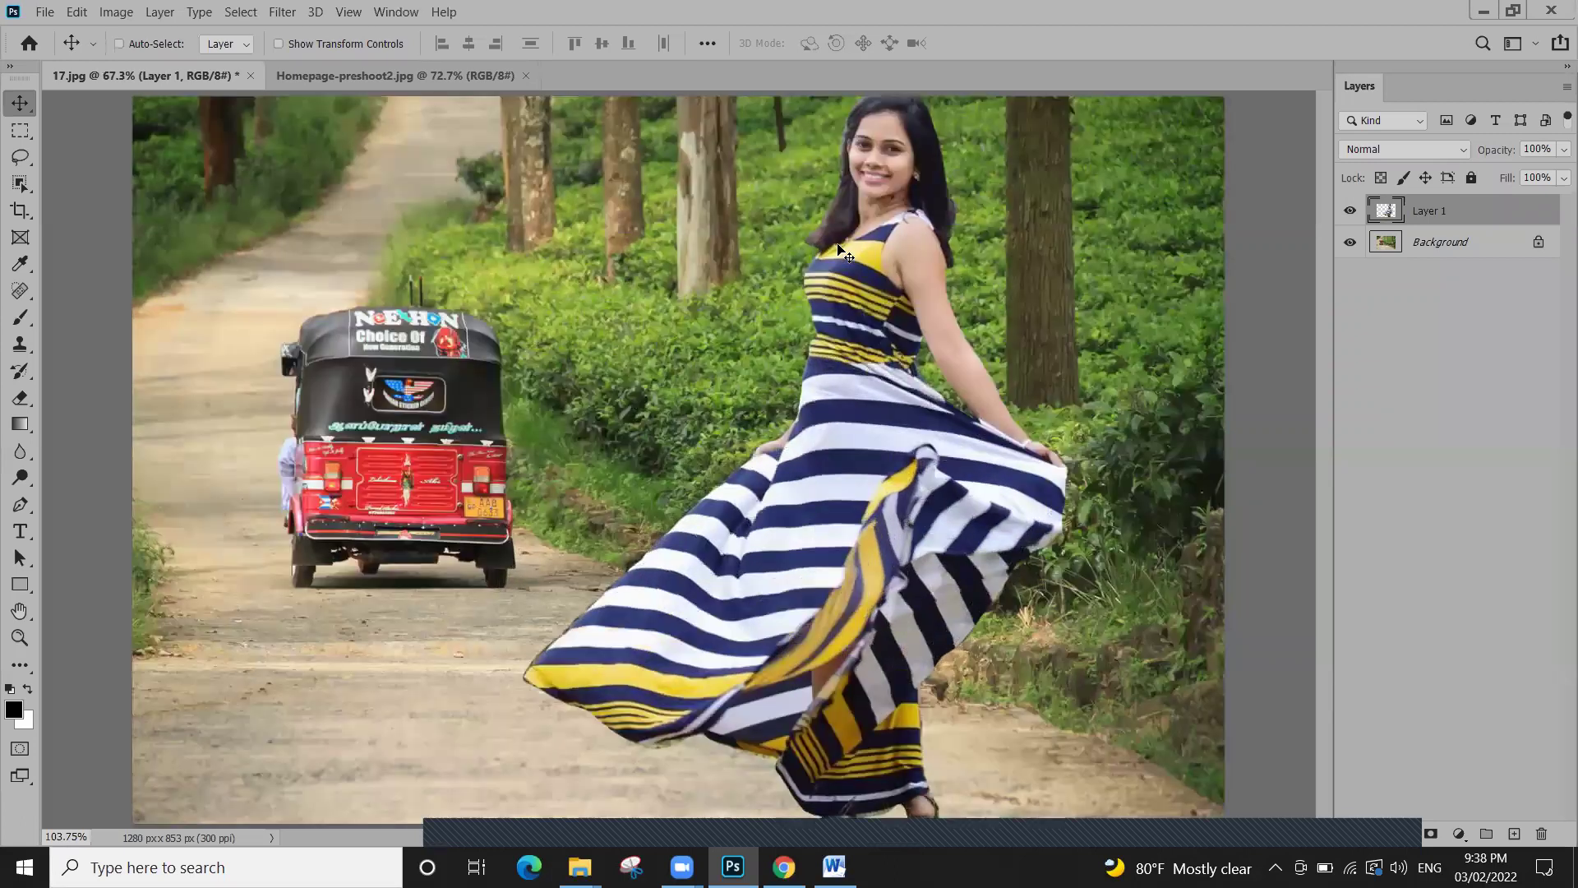
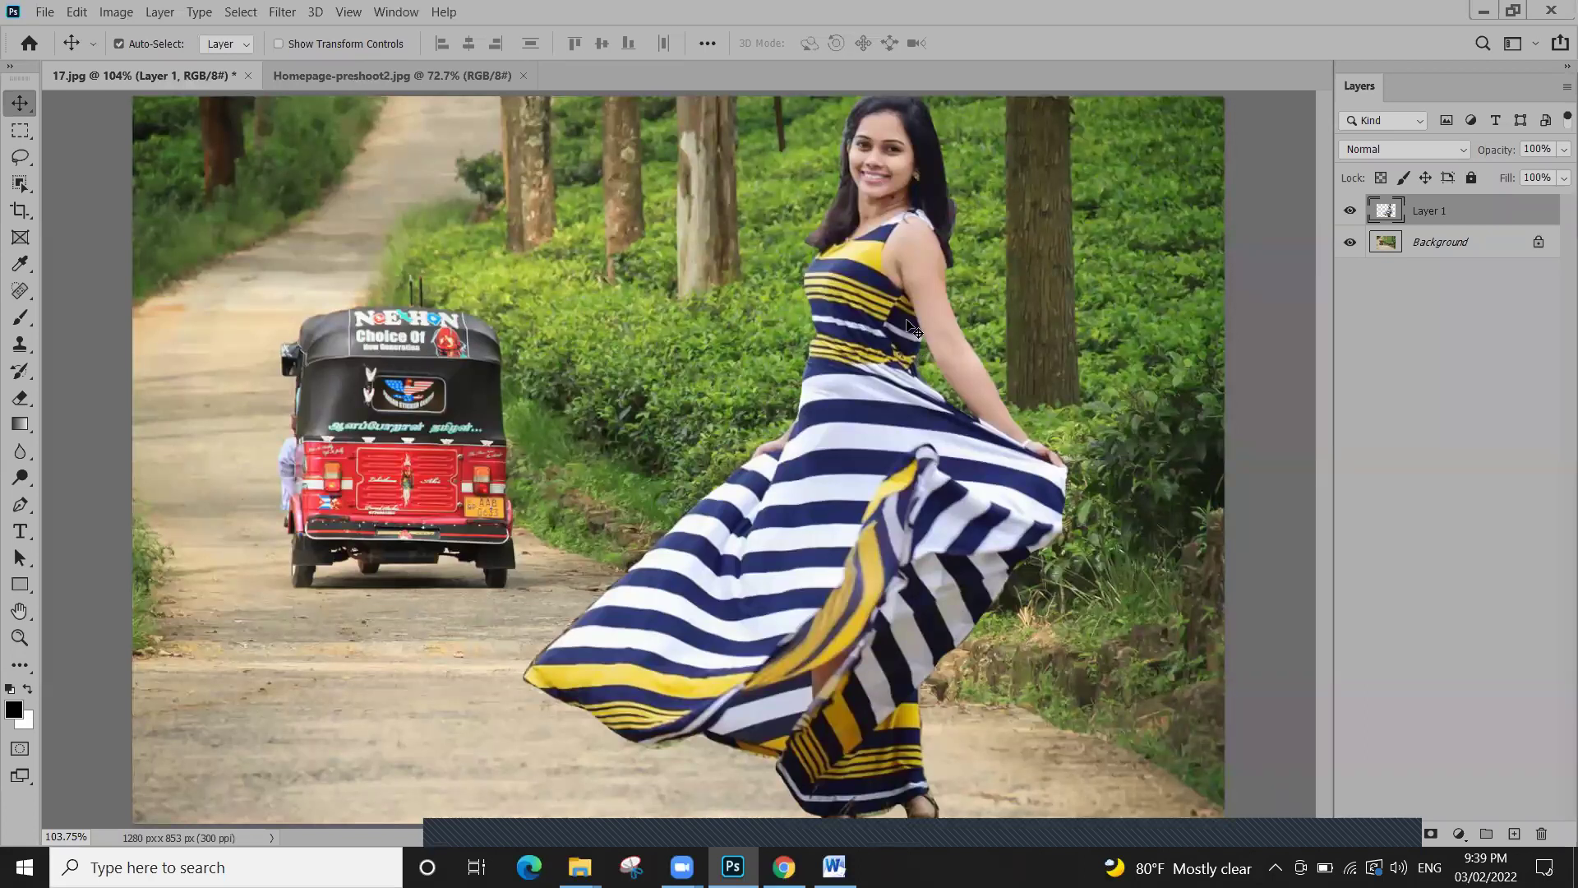
Undo the woman's placement in 17.jpg back to only the Background layer
left_click_drag(878, 470, 809, 492)
key("ctrl+z")
key("ctrl+z")
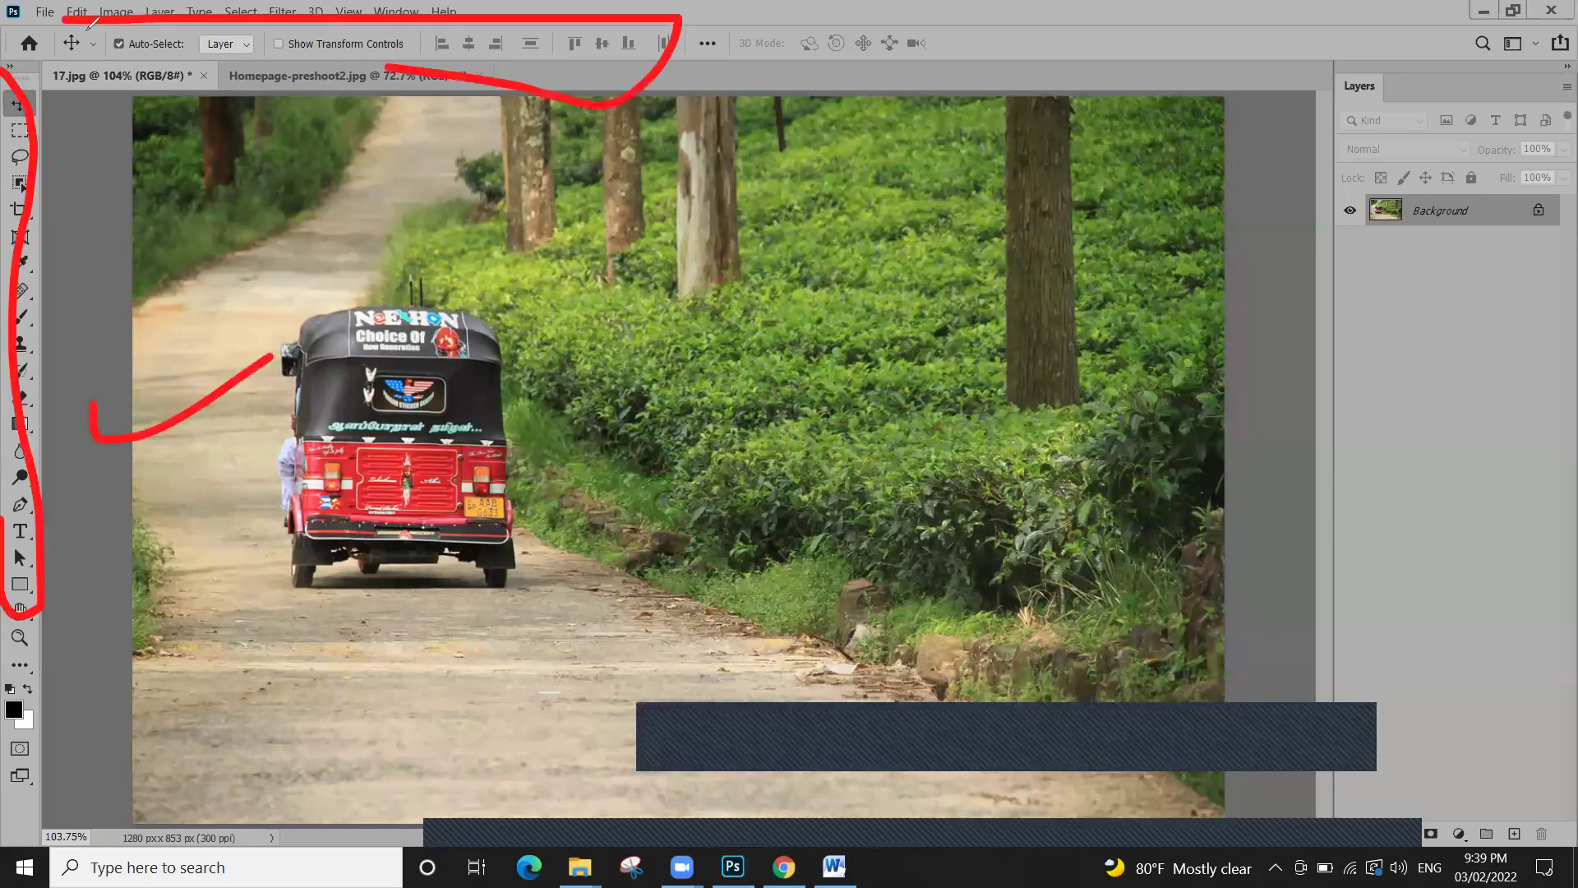
mouse_move(1575, 64)
left_mouse_down()
mouse_move(1325, 263)
mouse_move(1562, 884)
mouse_move(1530, 154)
left_mouse_up()
left_click_drag(1386, 360, 1437, 442)
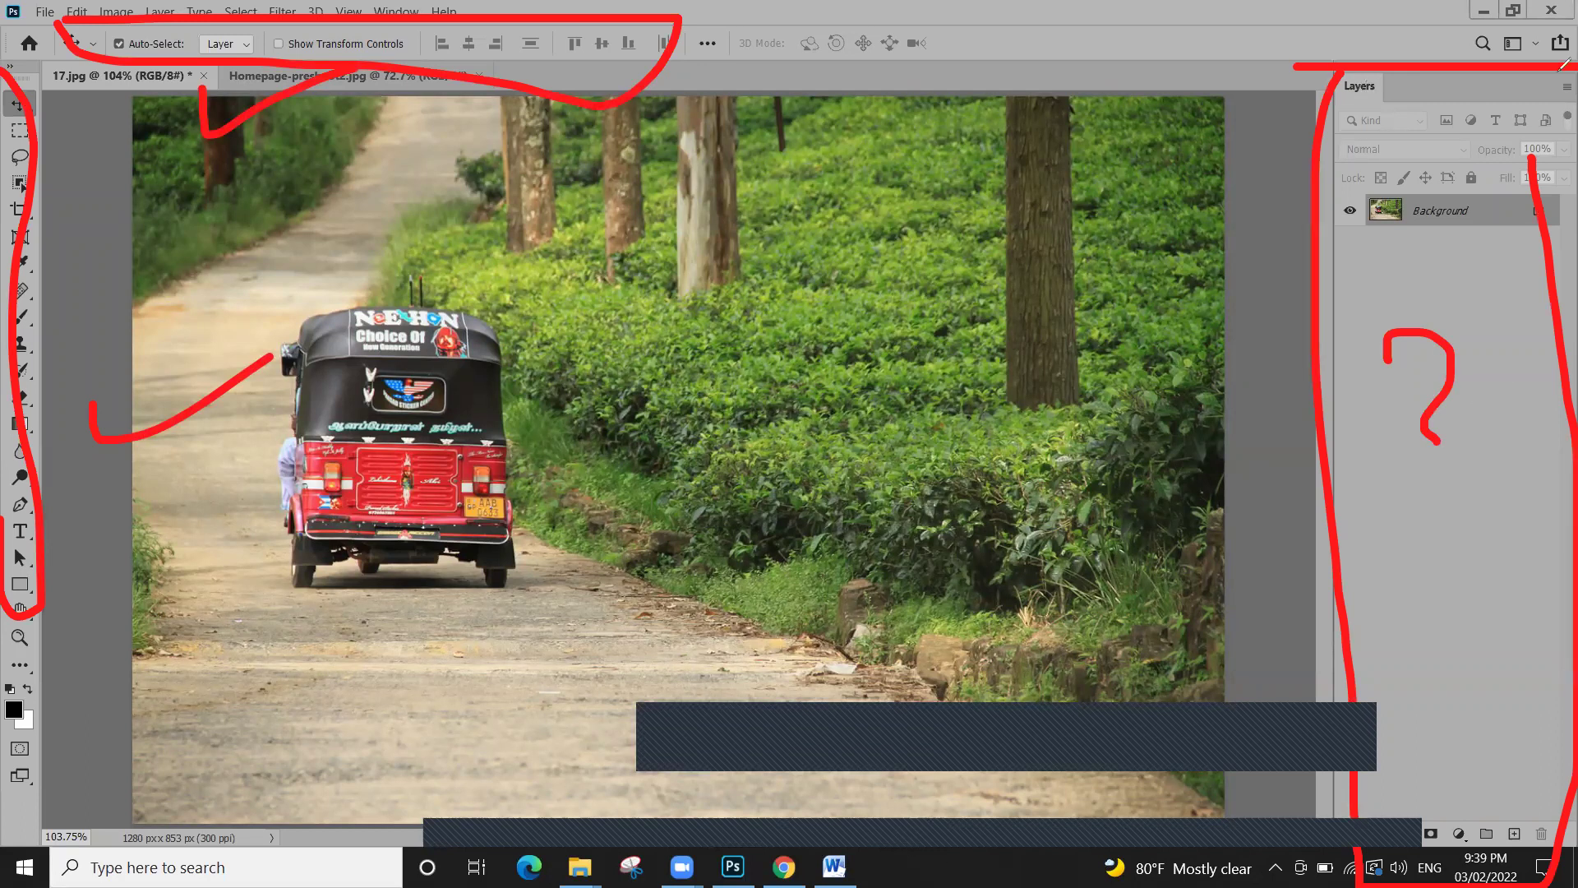
left_click_drag(1325, 79, 1342, 516)
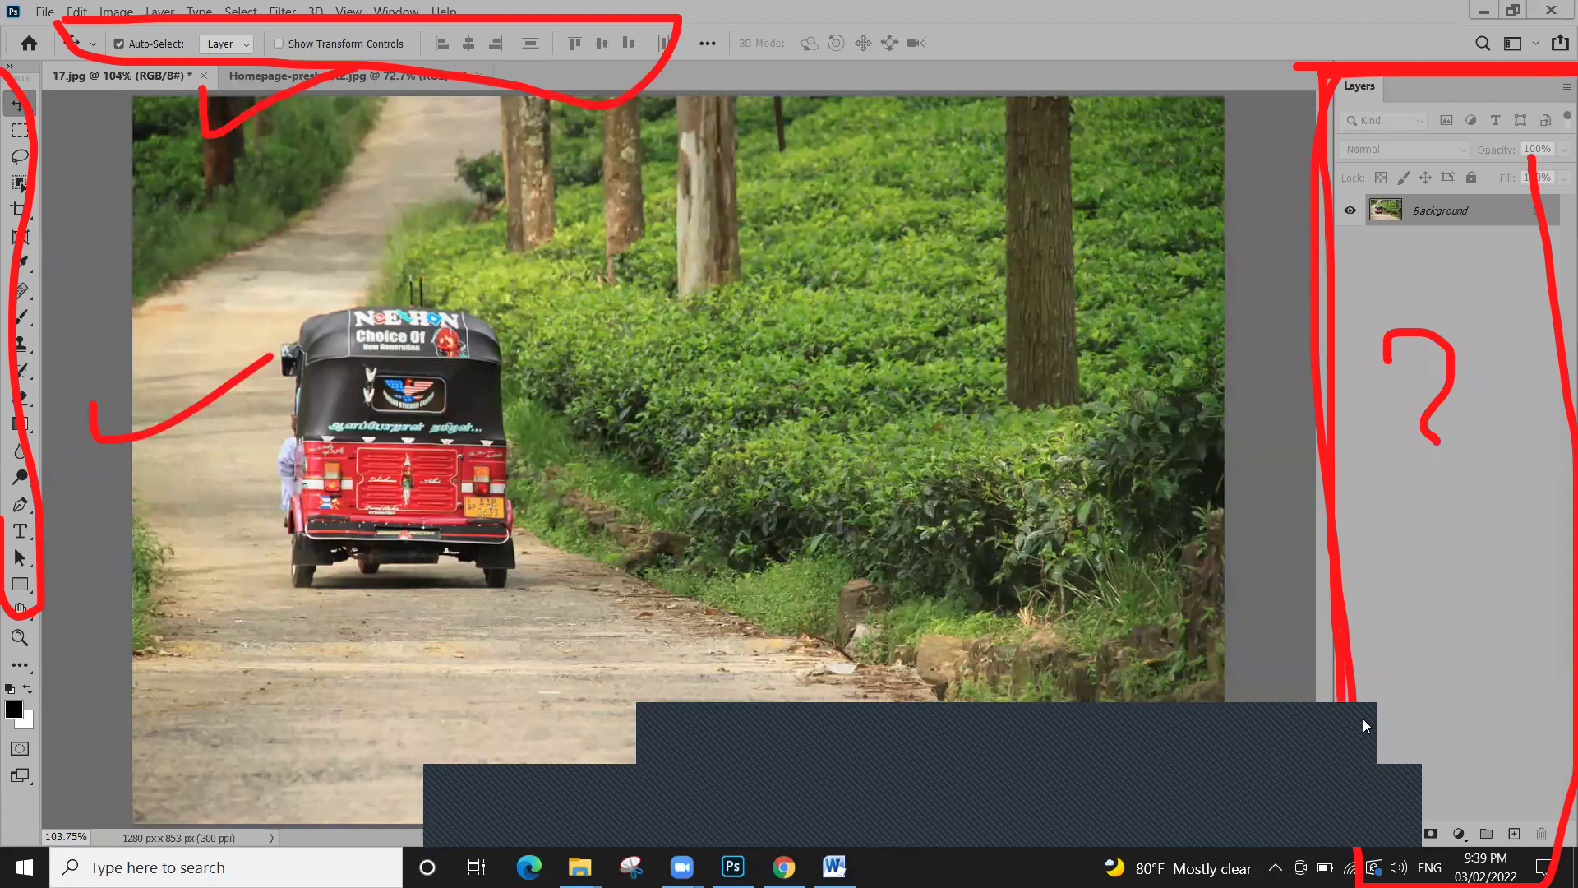
key("Escape")
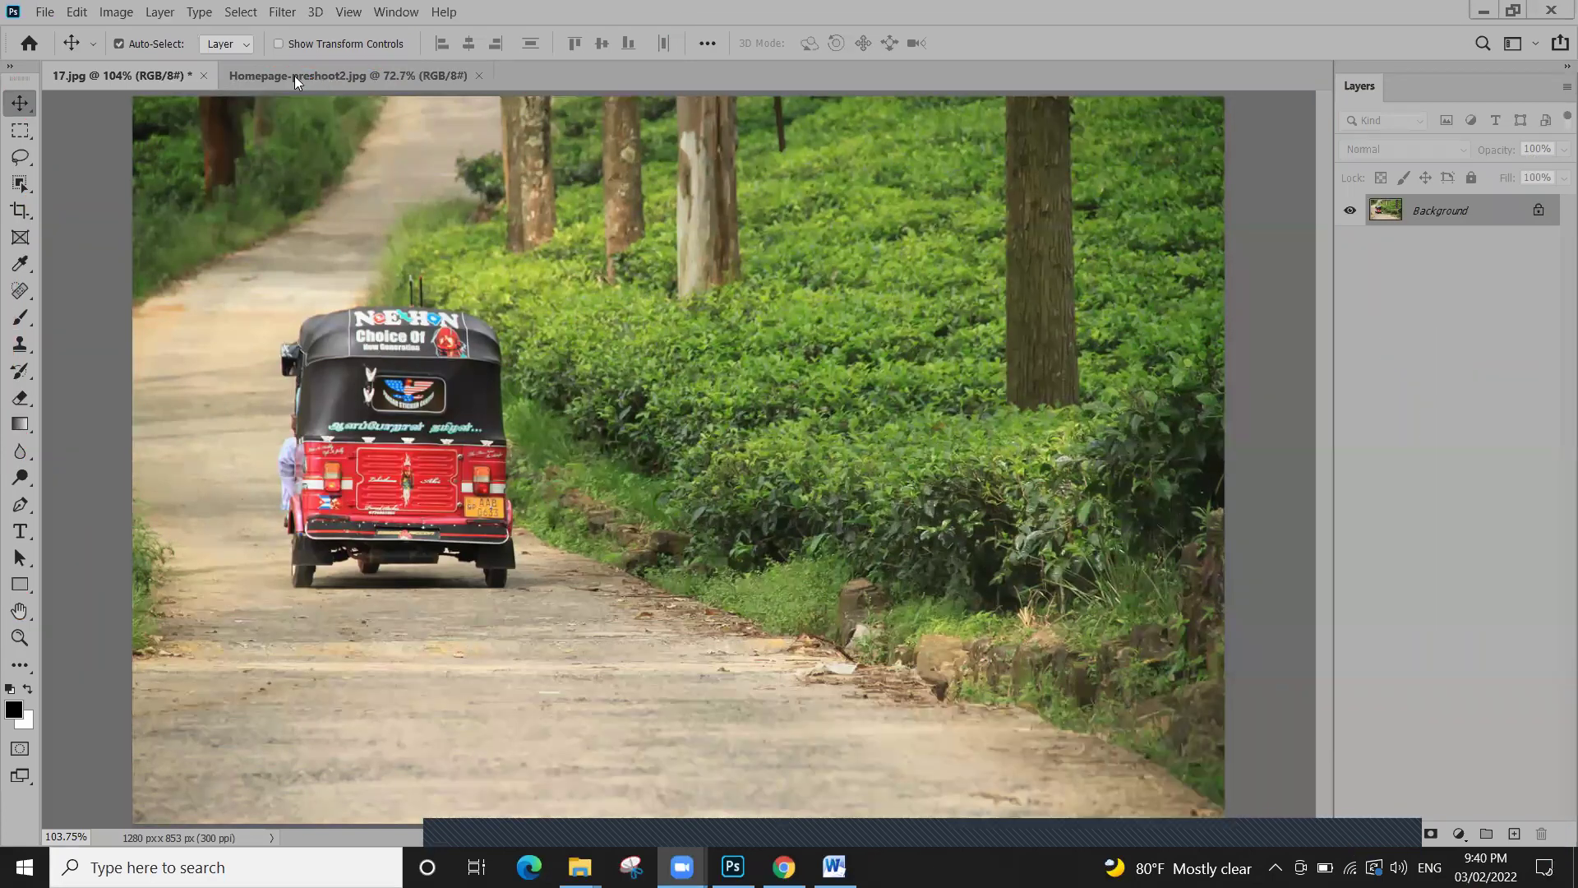
Open the photo of the dancing couple, eb34cd09aeefa047bfc255aa3fd01b99.jpg, as another document
key("ctrl+Tab")
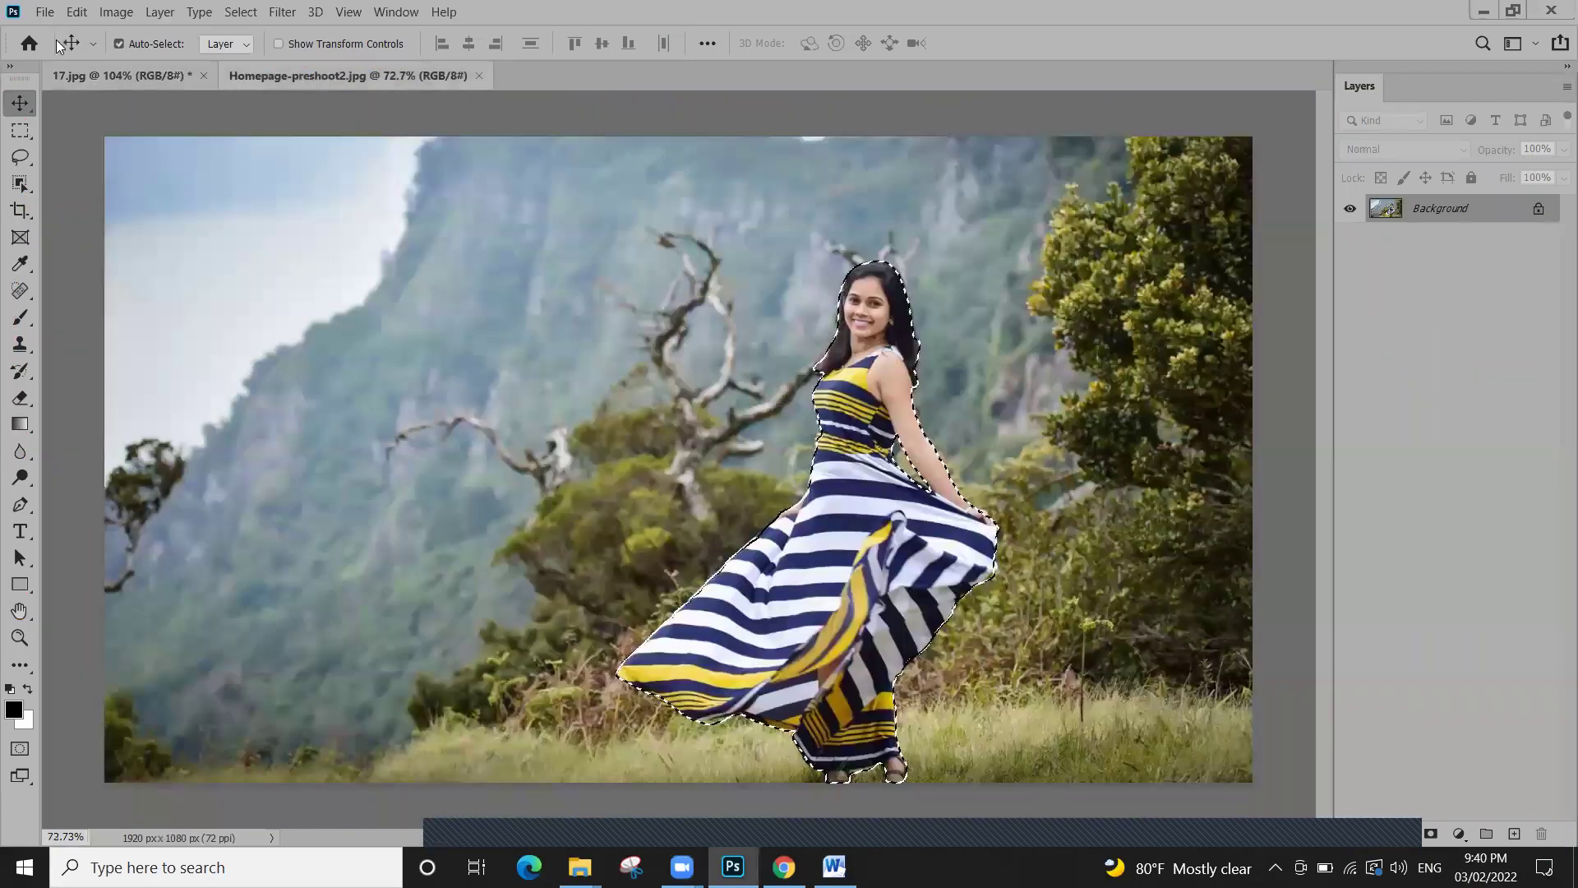
key("alt+f")
key("Escape")
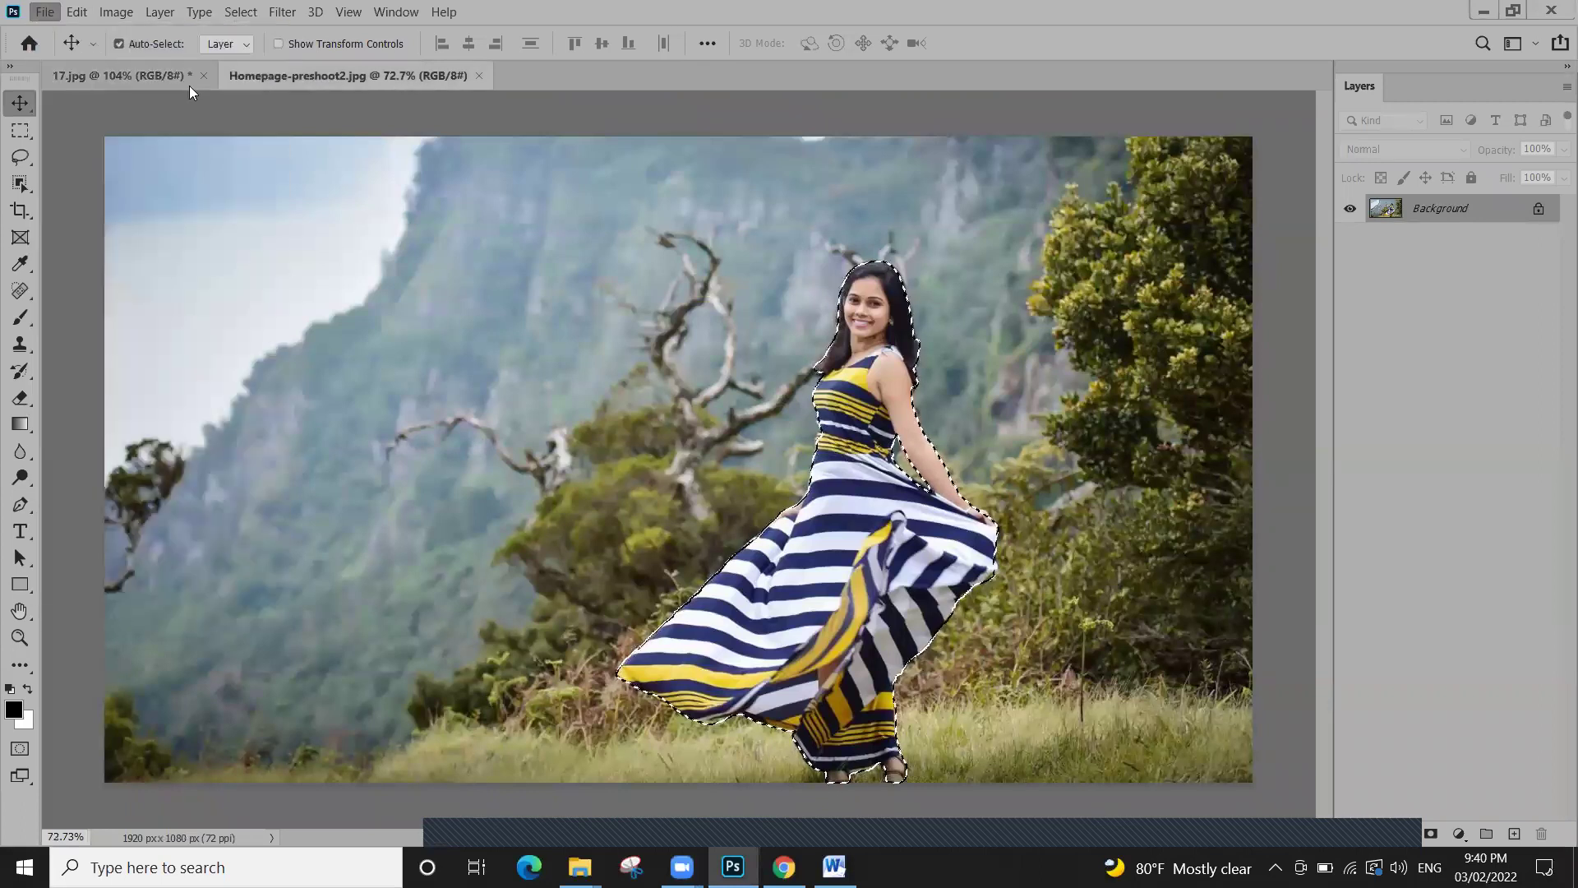
key("ctrl+o")
left_click(442, 194)
key("Return")
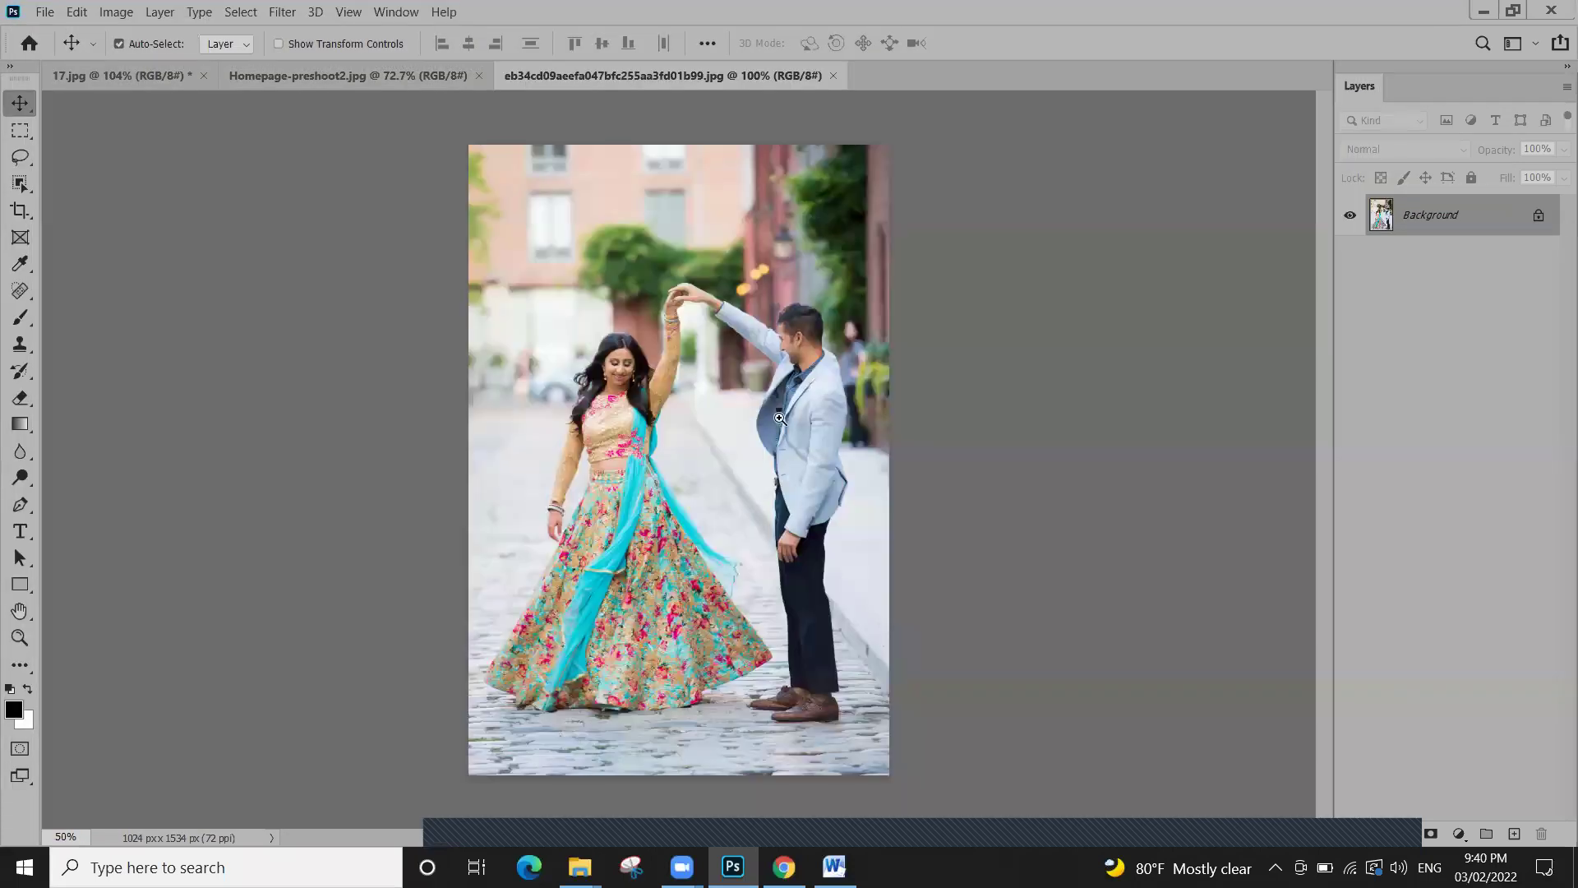
key("z")
left_click_drag(779, 418, 1401, 230)
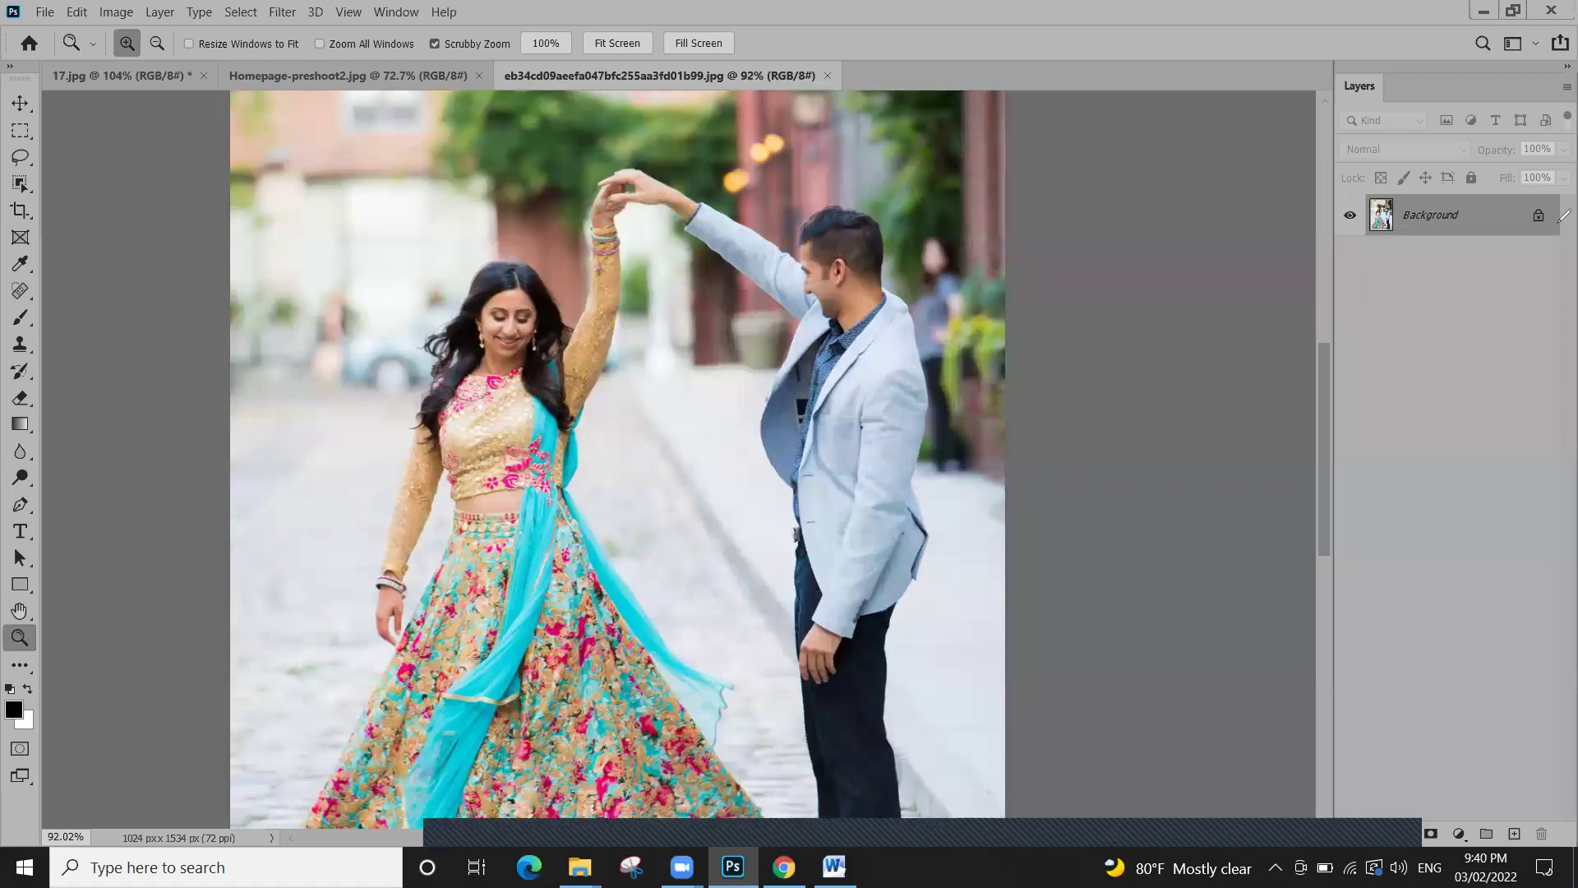
Paste the selected woman from Homepage-preshoot2.jpg into 17.jpg as a new layer above the Background
left_click_drag(1565, 215, 1525, 399)
left_click(333, 78)
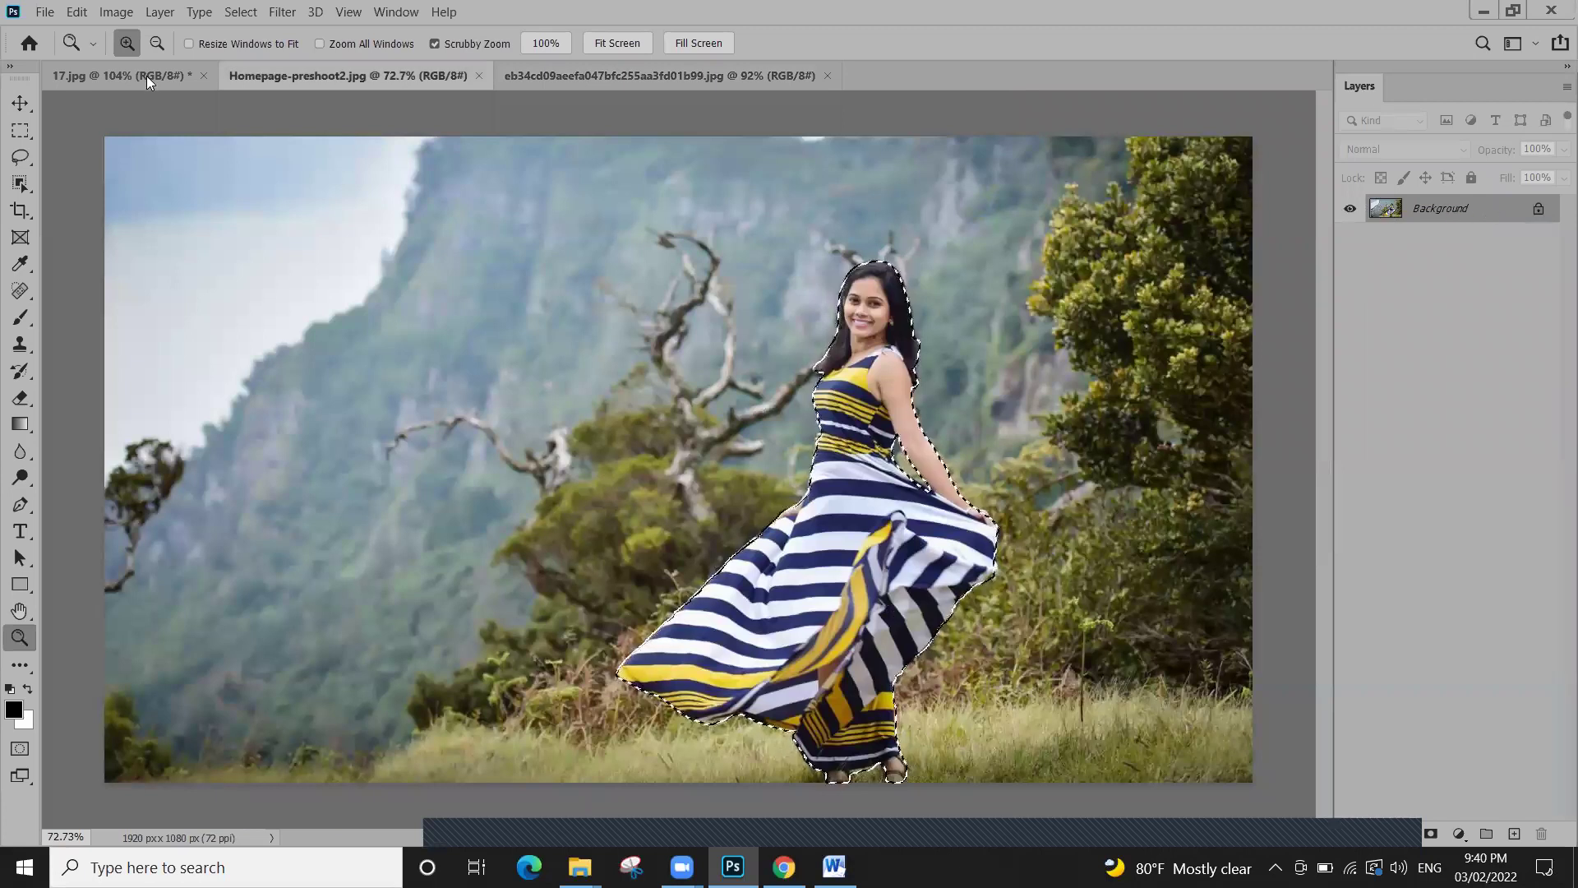
key("ctrl+shift+Tab")
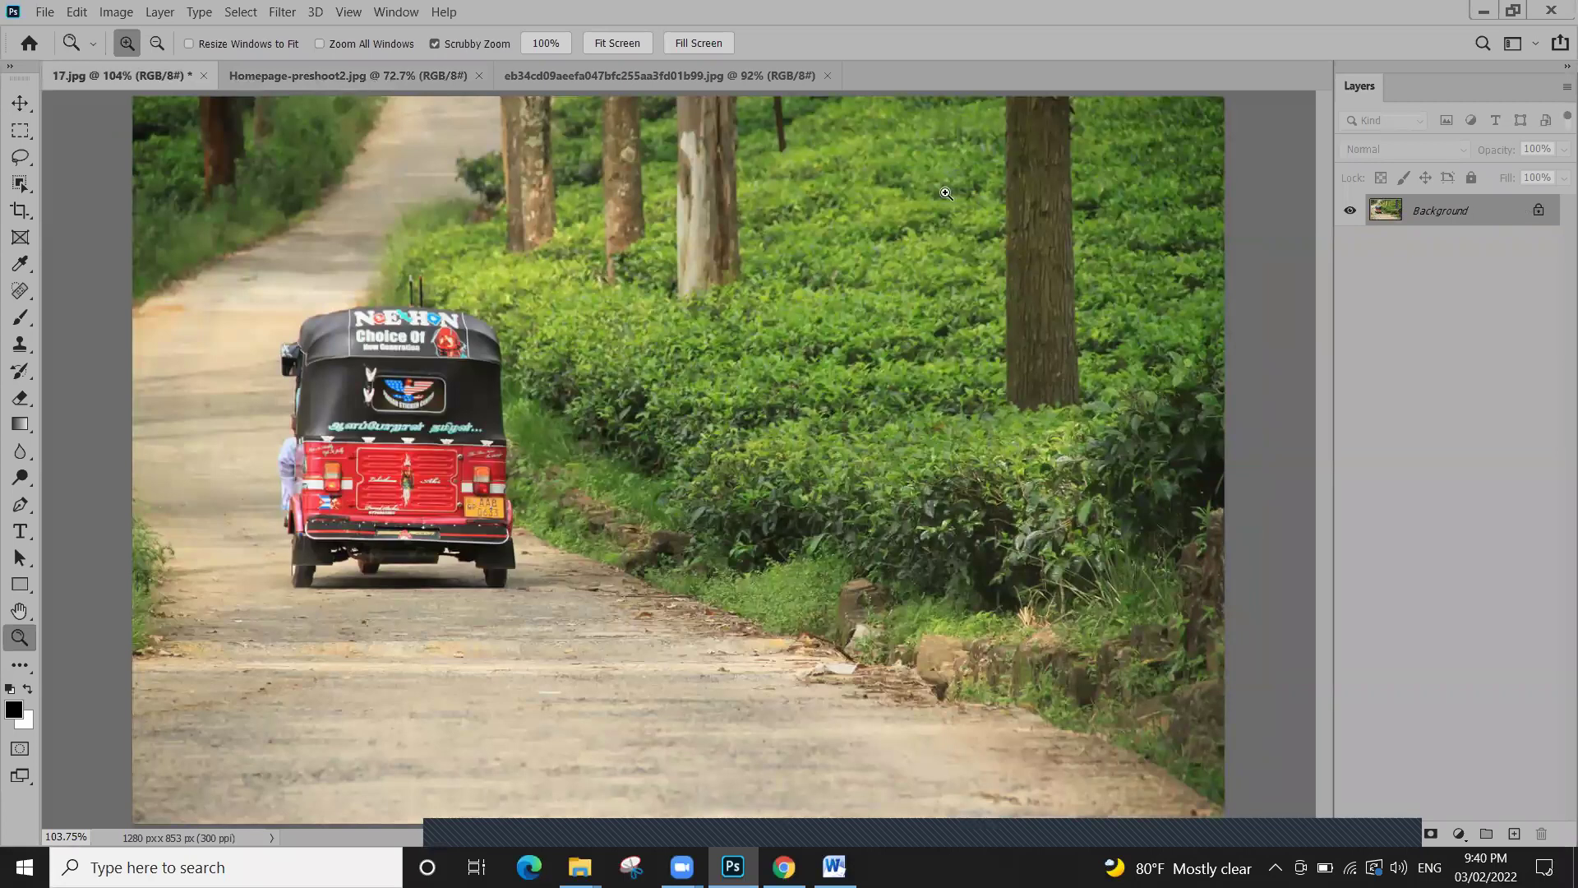
left_click(348, 76)
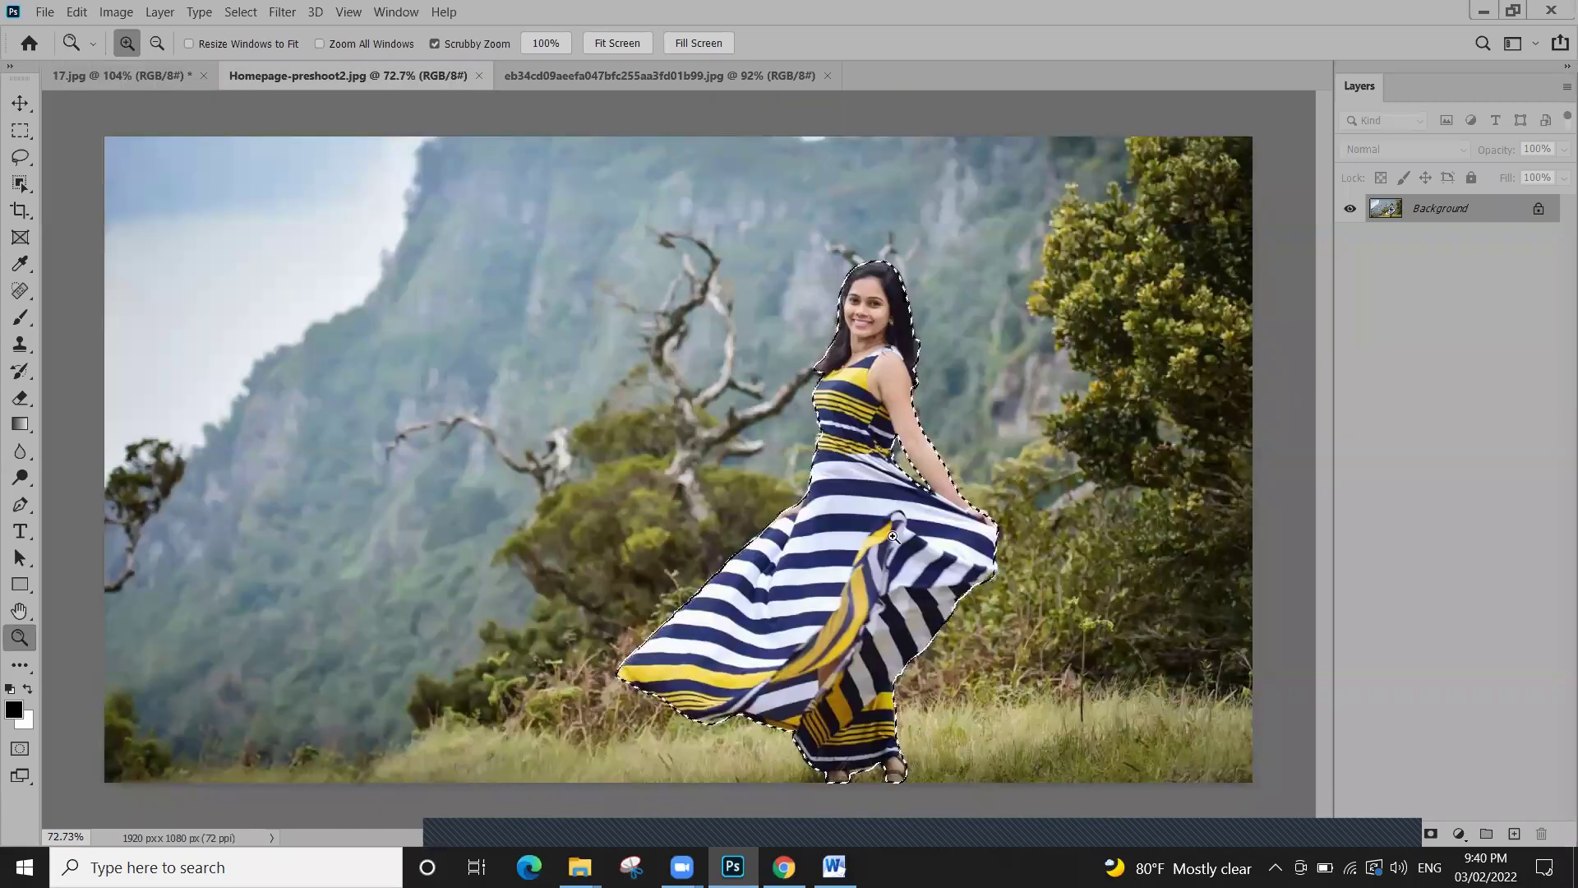
key("v")
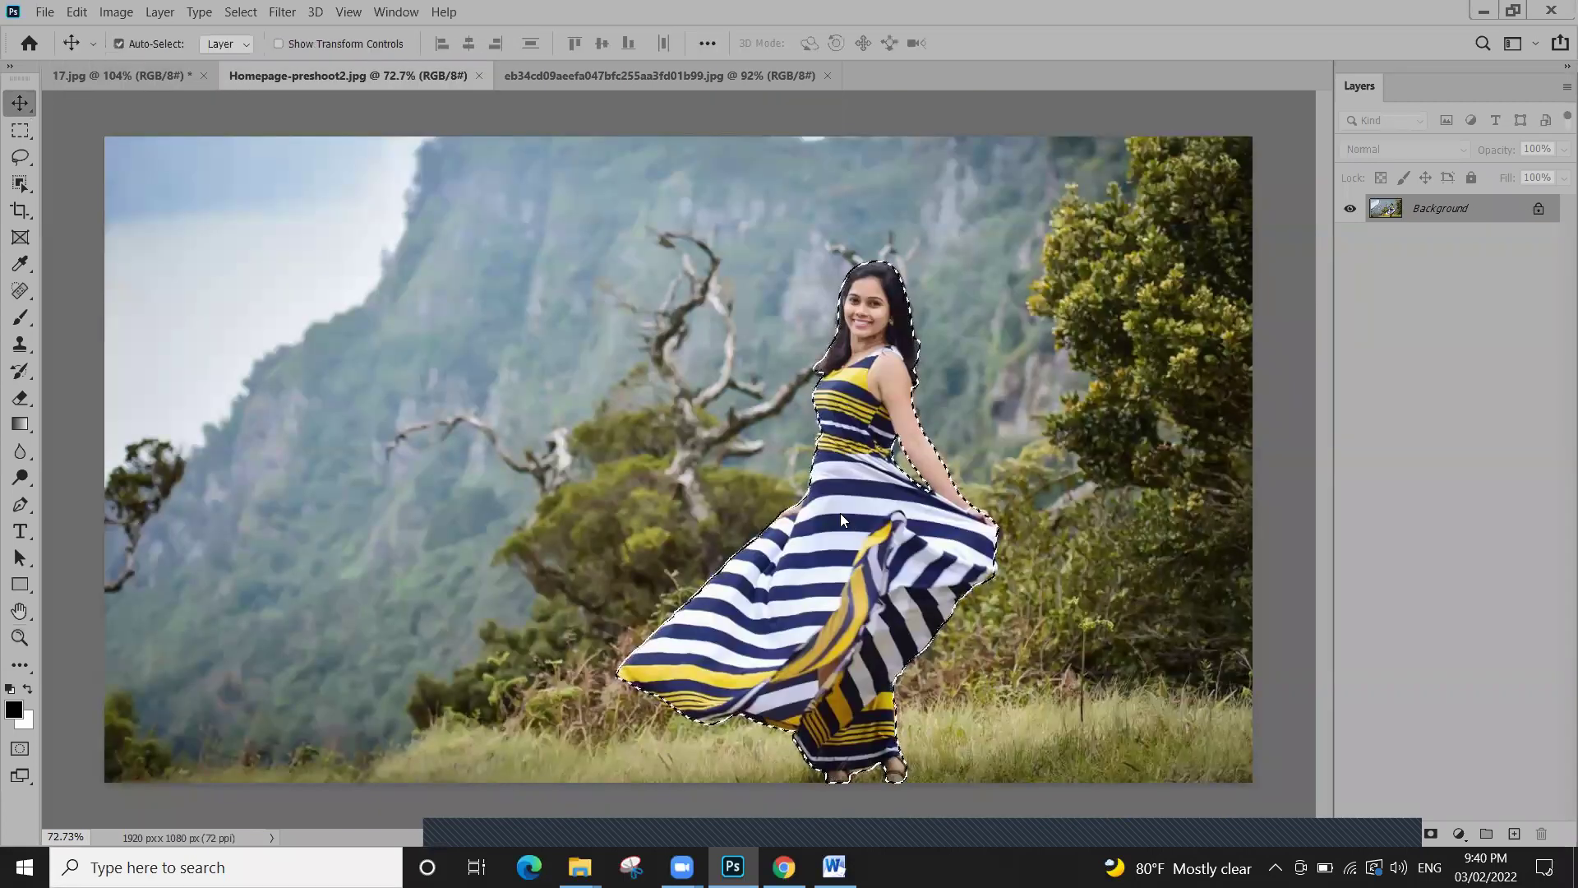
left_click(149, 74)
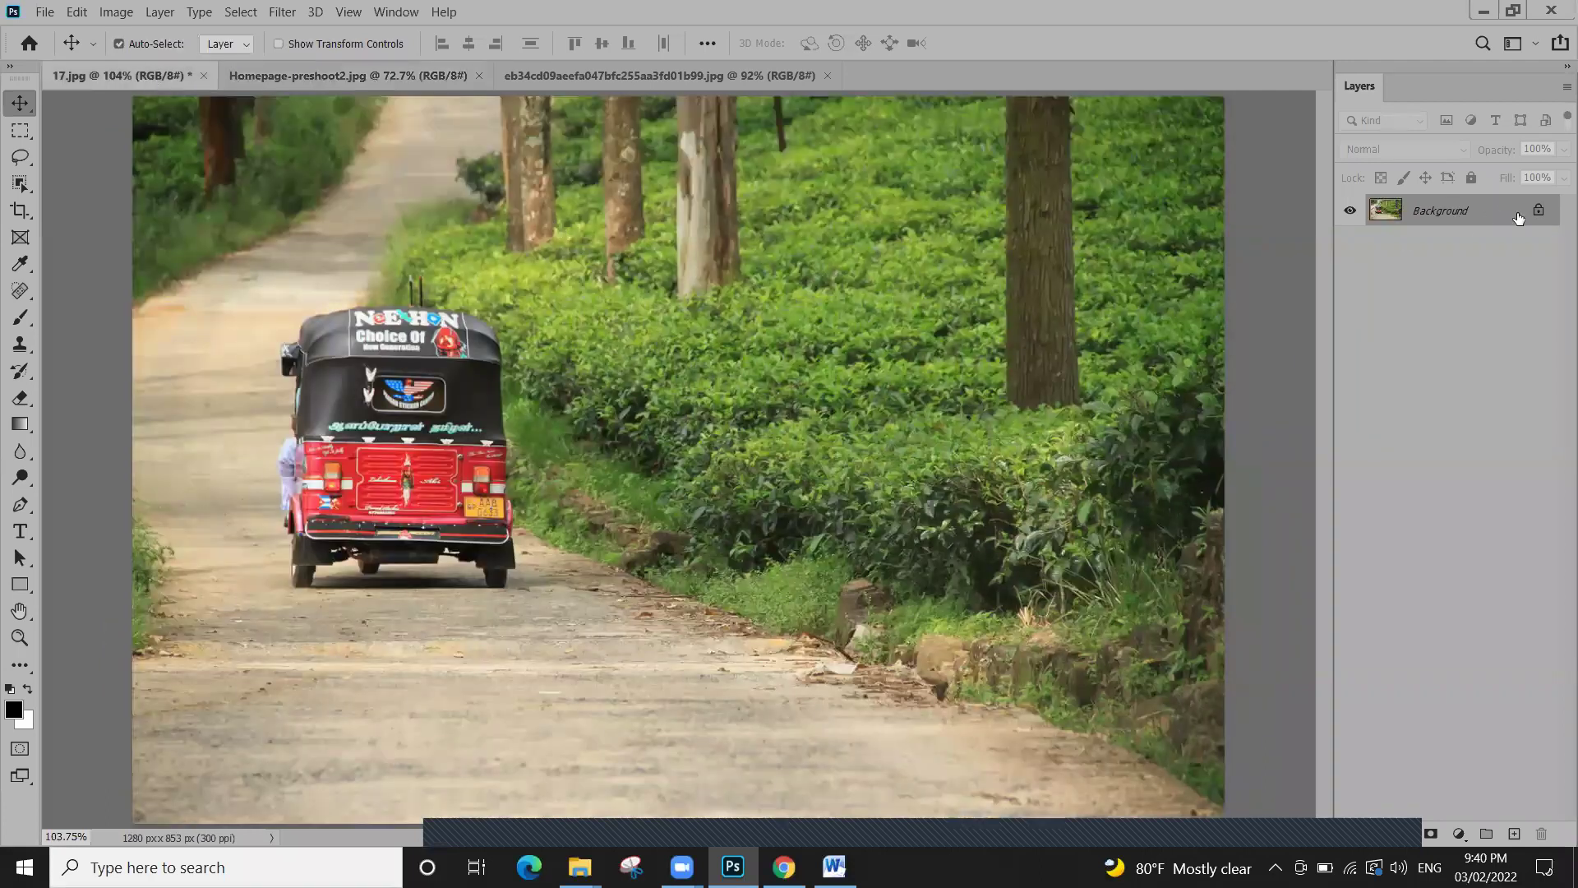
key("ctrl+v")
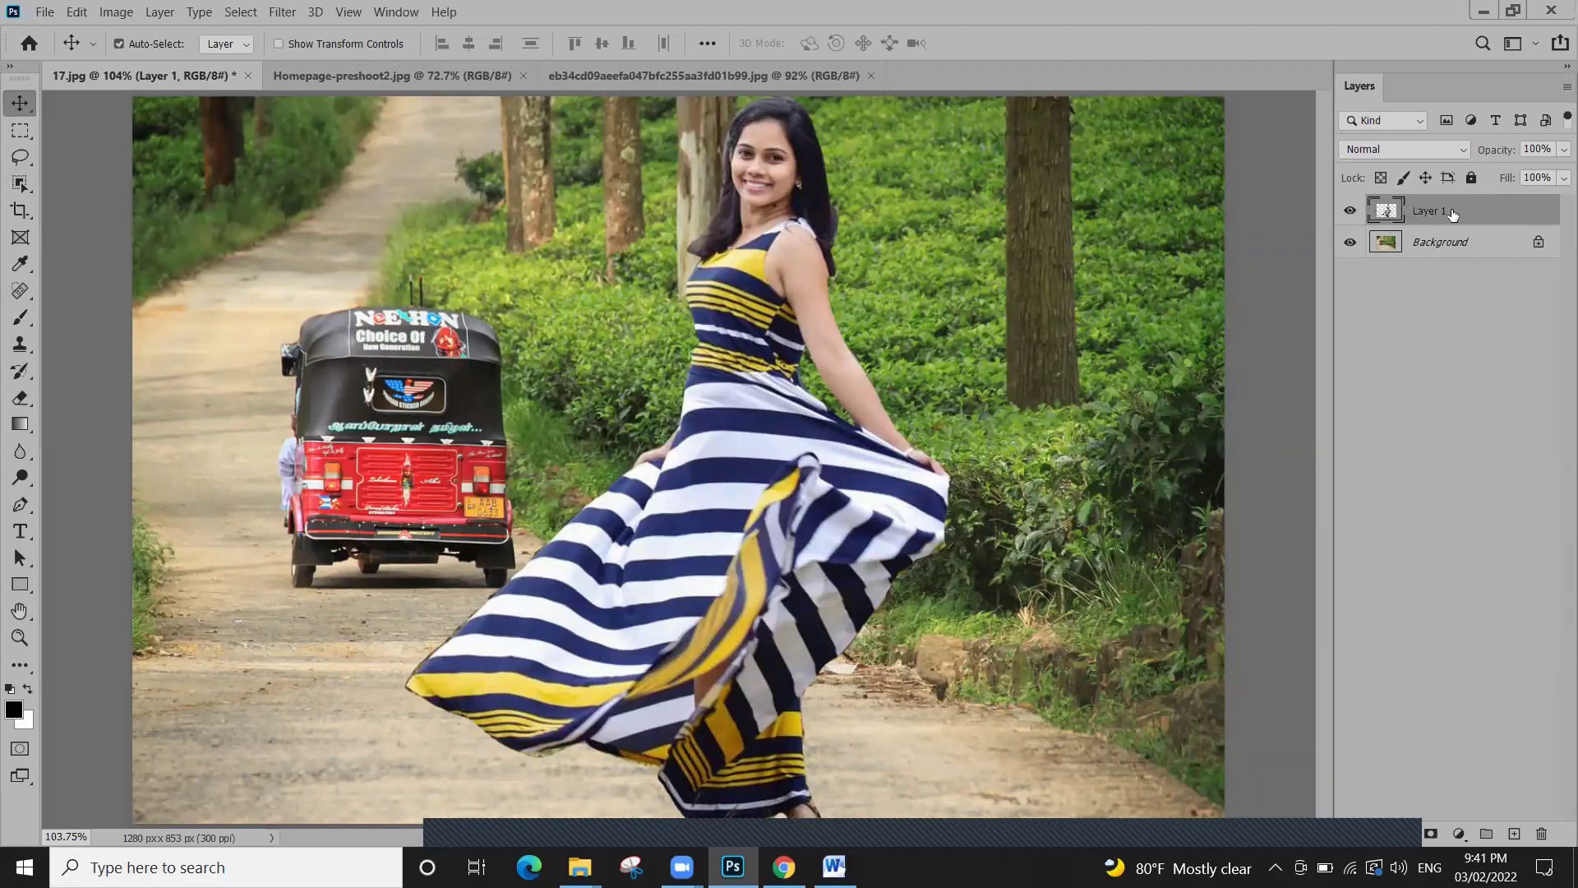
Alternate the active layer between the Background and Layer 1, ending on Layer 1
left_click(1443, 249)
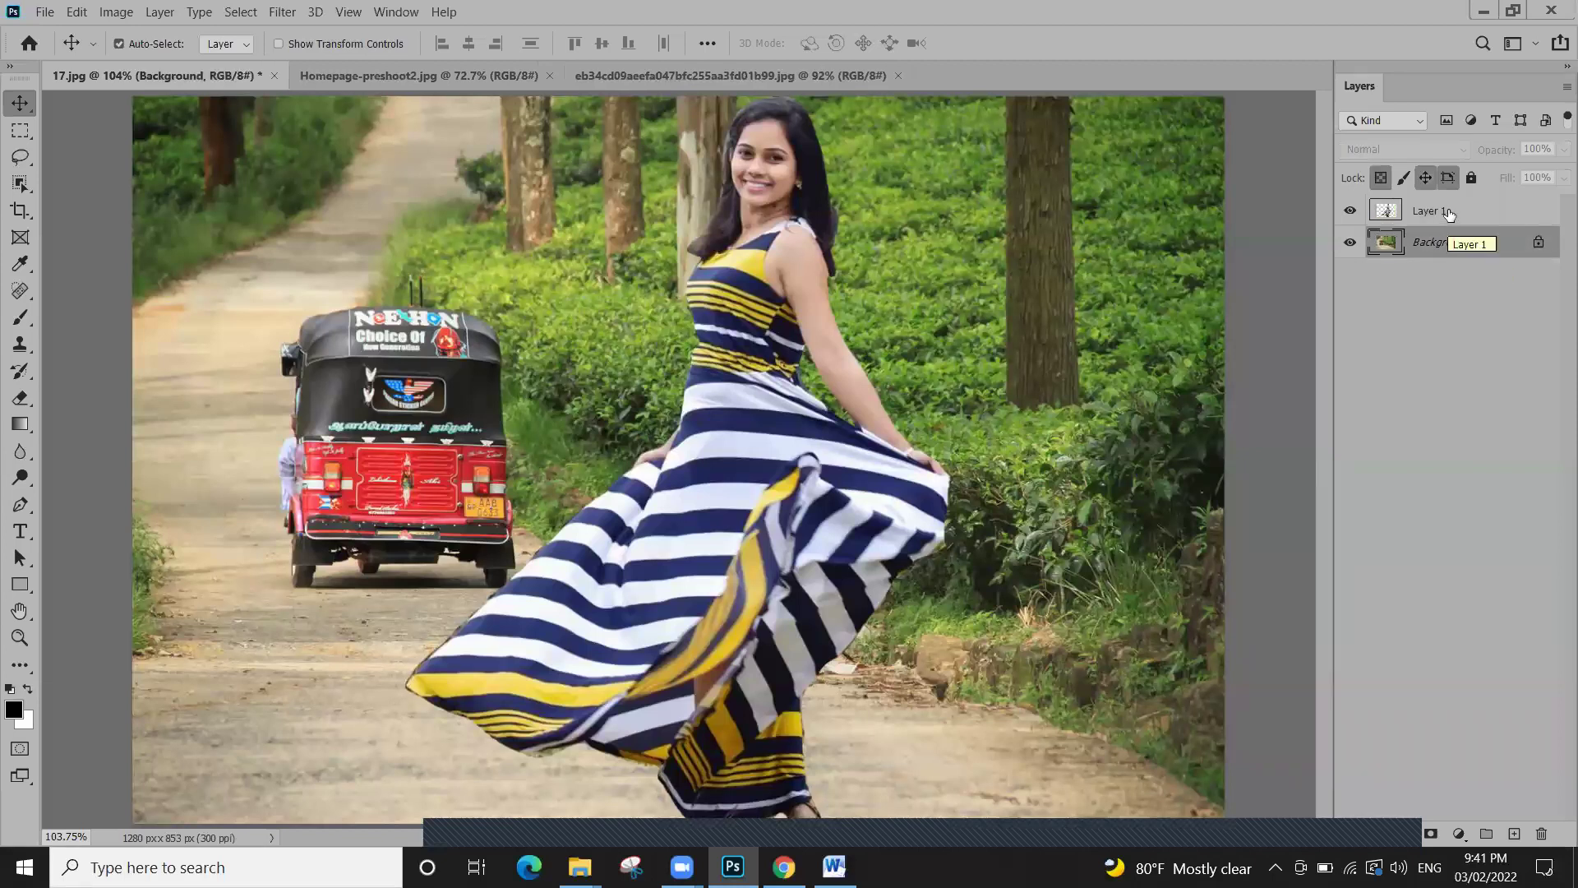
left_click(1448, 212)
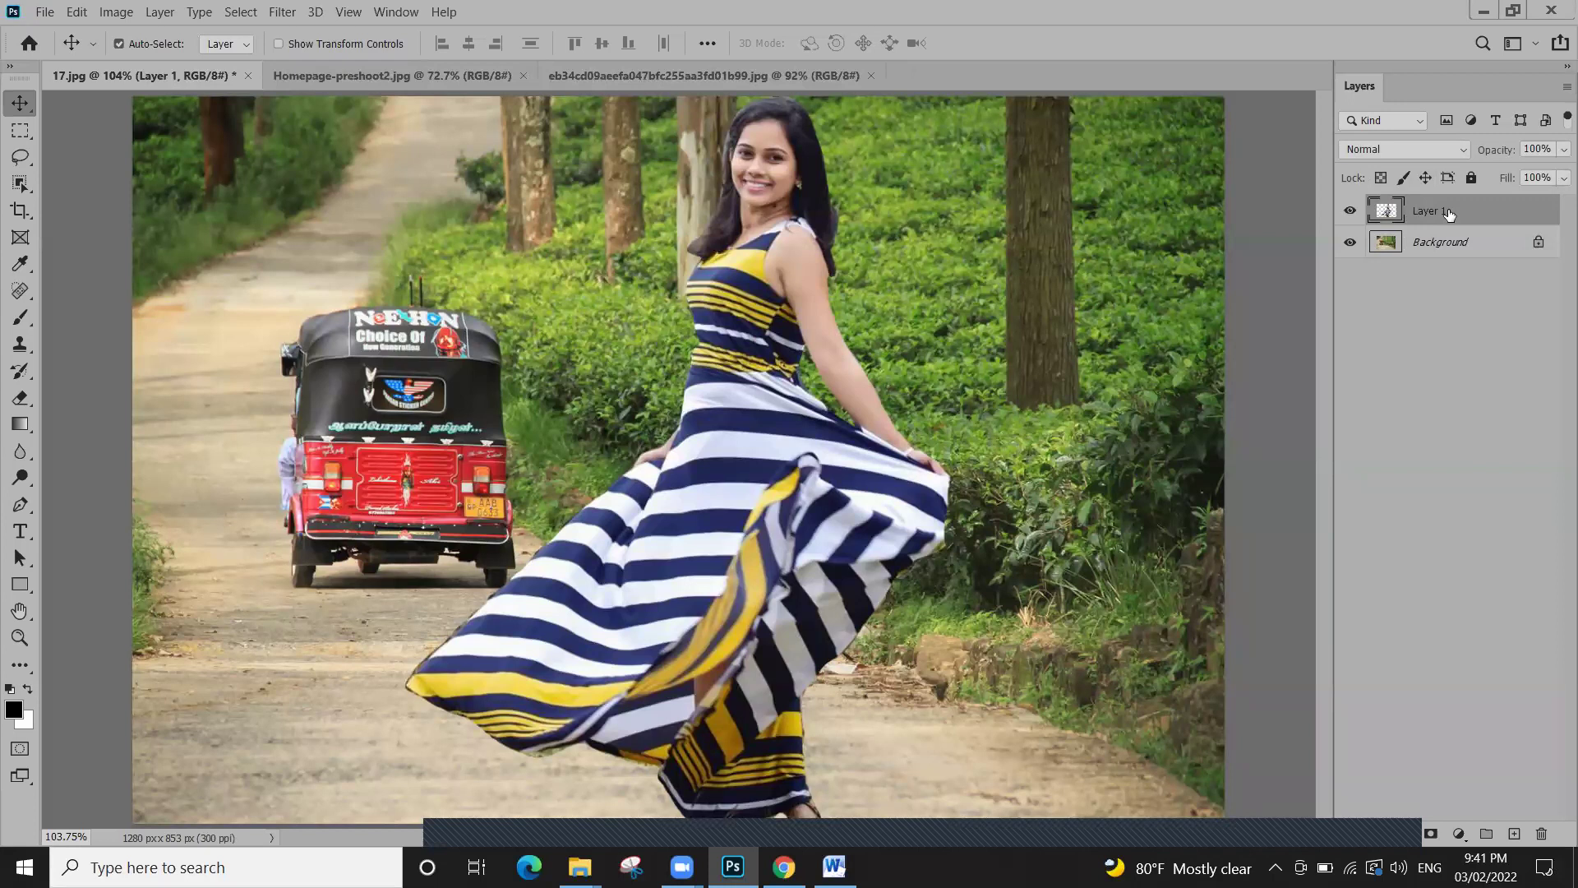
left_click(1437, 247)
left_click(1440, 216)
Select the woman's layer directly in the photo using the Move tool with Auto-Select set to Layer
left_click(123, 103)
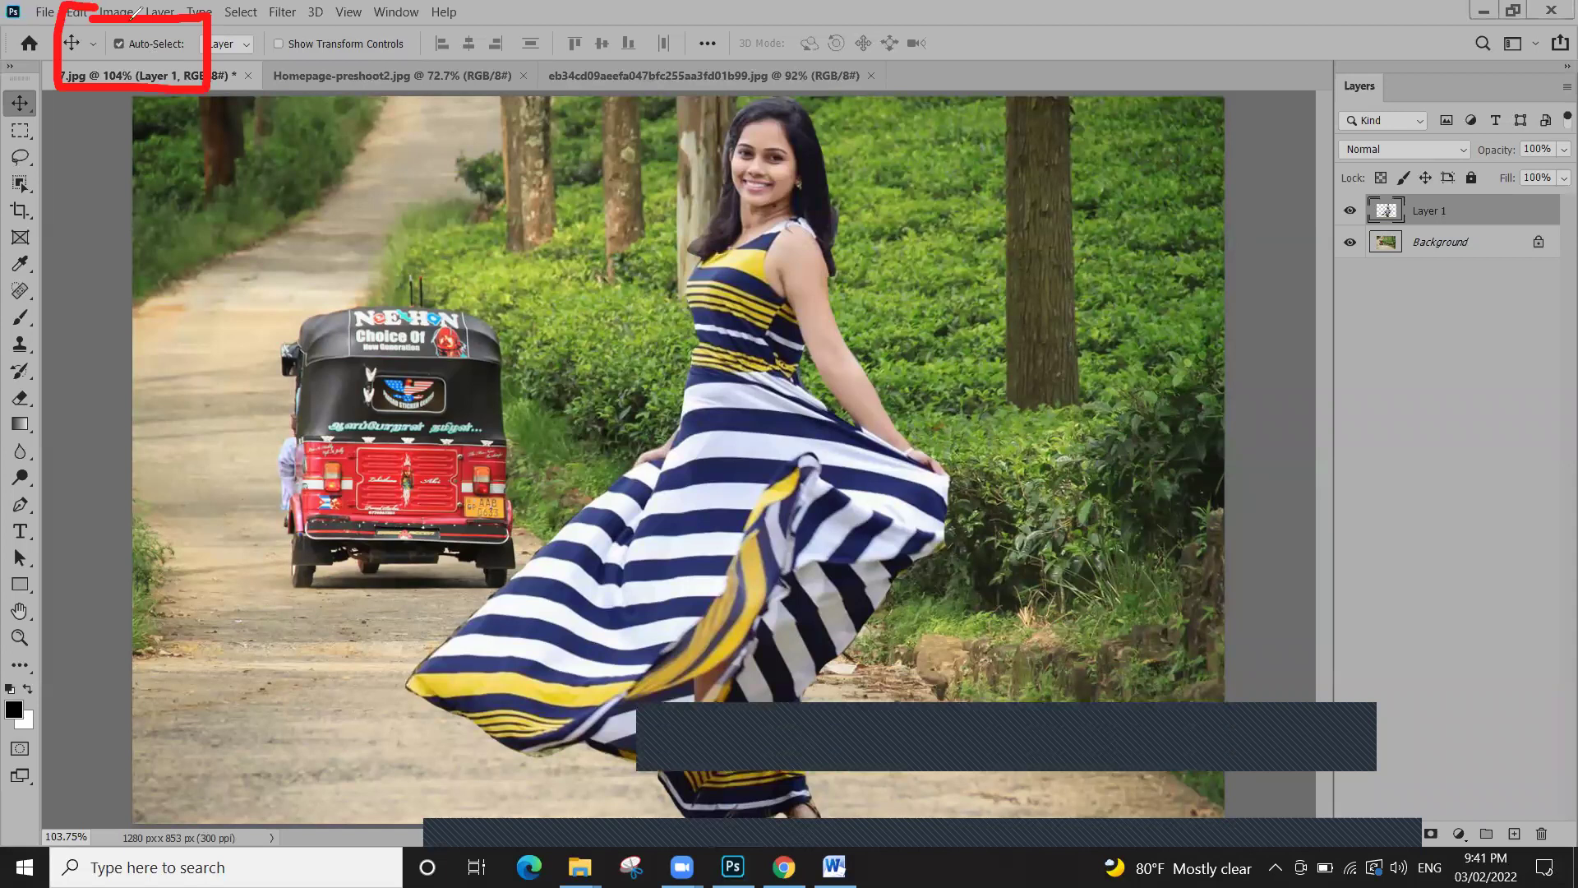
mouse_move(87, 54)
left_mouse_down()
mouse_move(19, 82)
mouse_move(49, 110)
mouse_move(23, 85)
mouse_move(182, 58)
left_mouse_up()
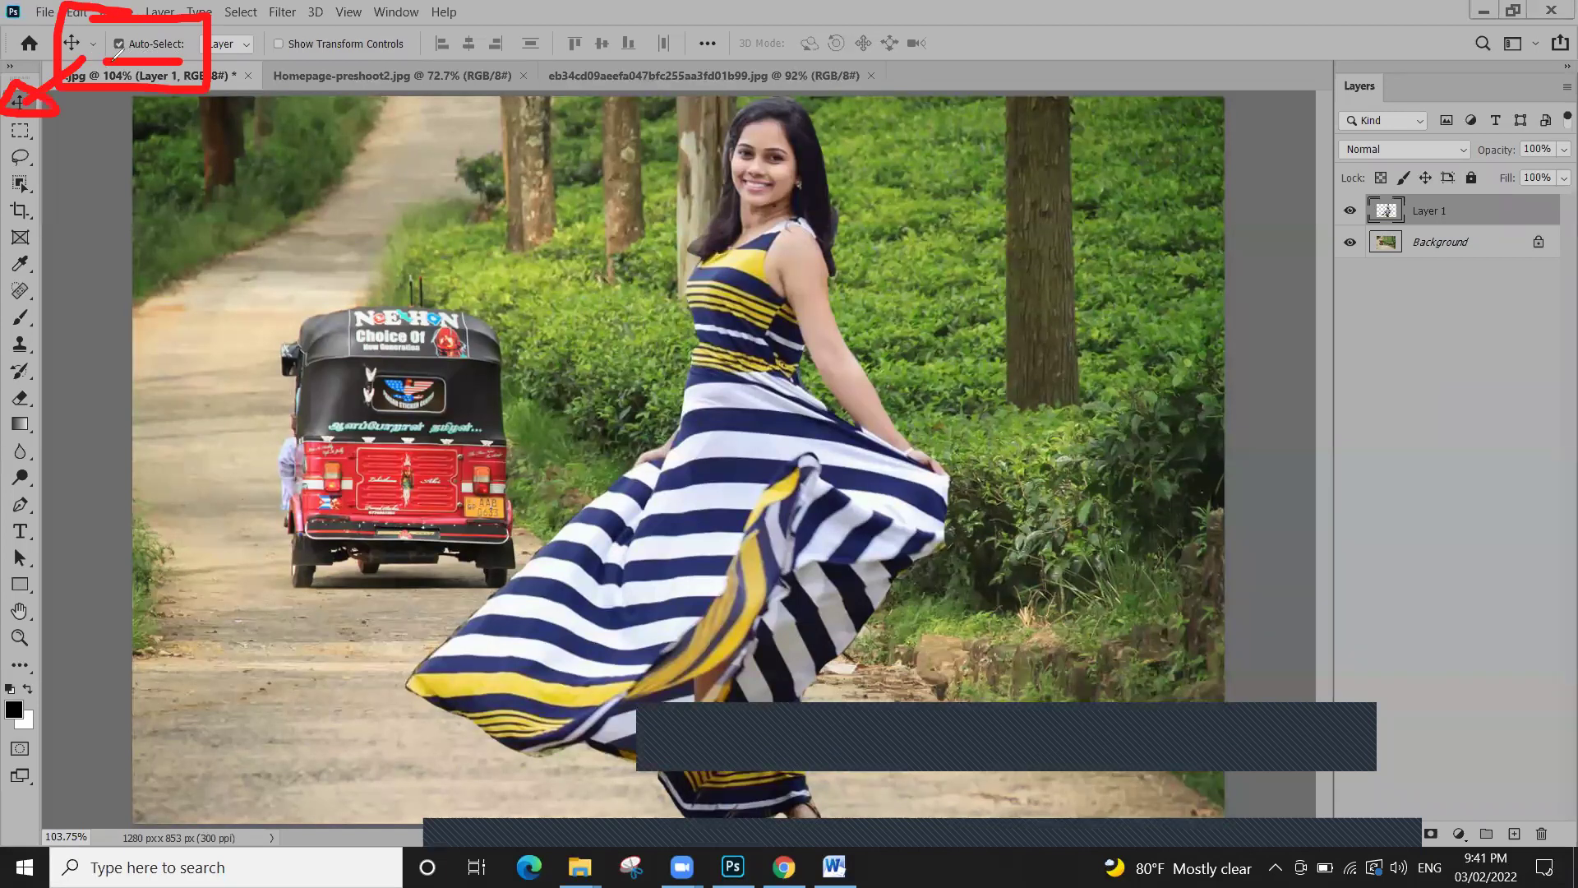
left_click(119, 43)
left_click(1348, 733)
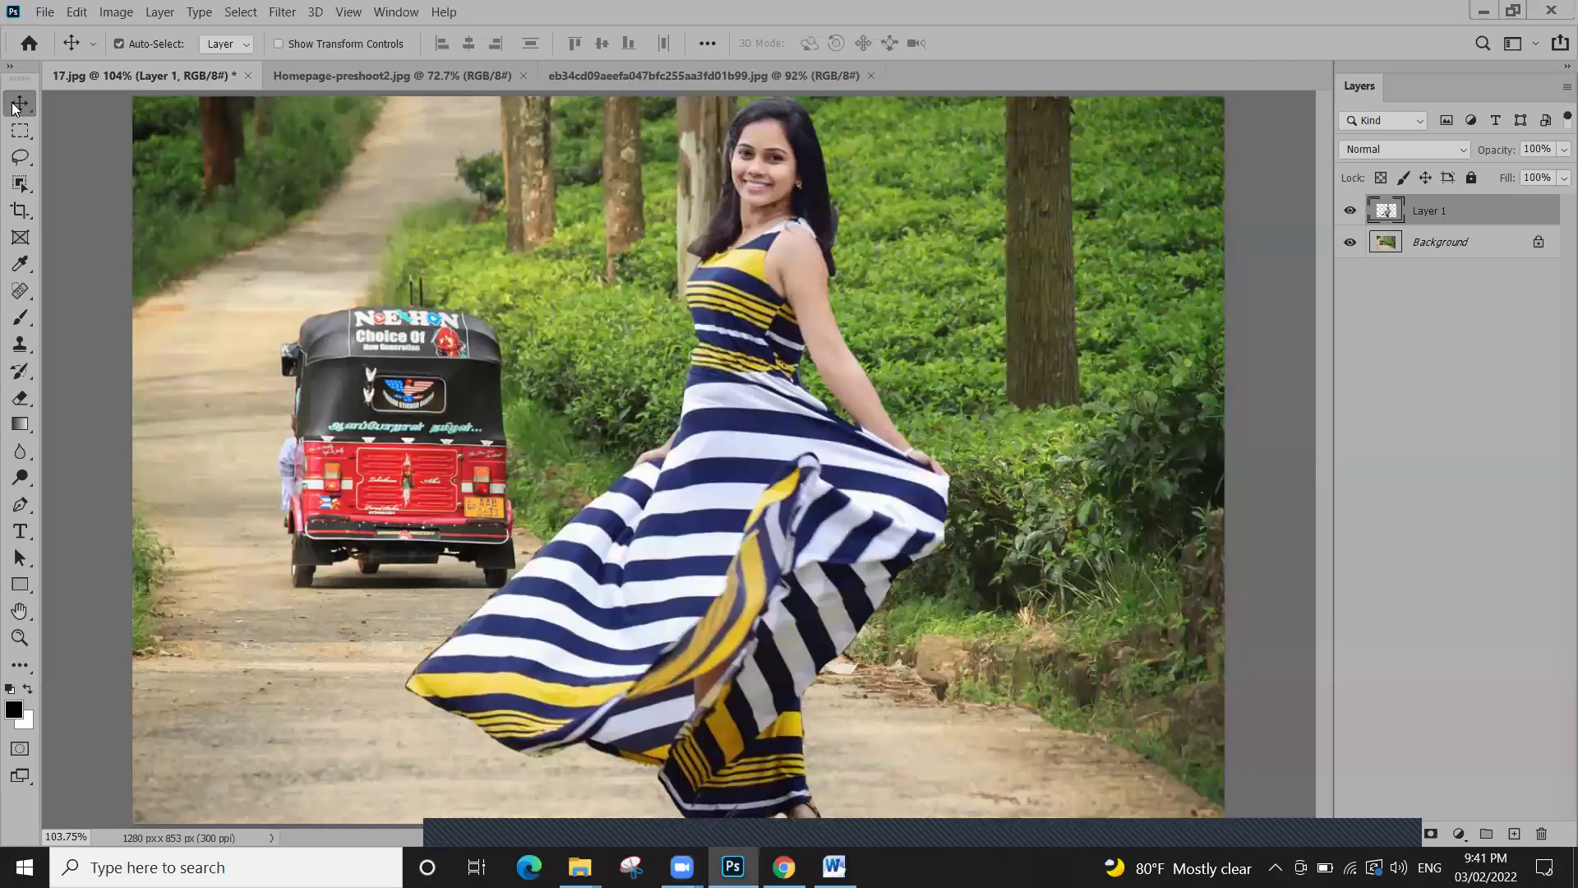
left_click(716, 423)
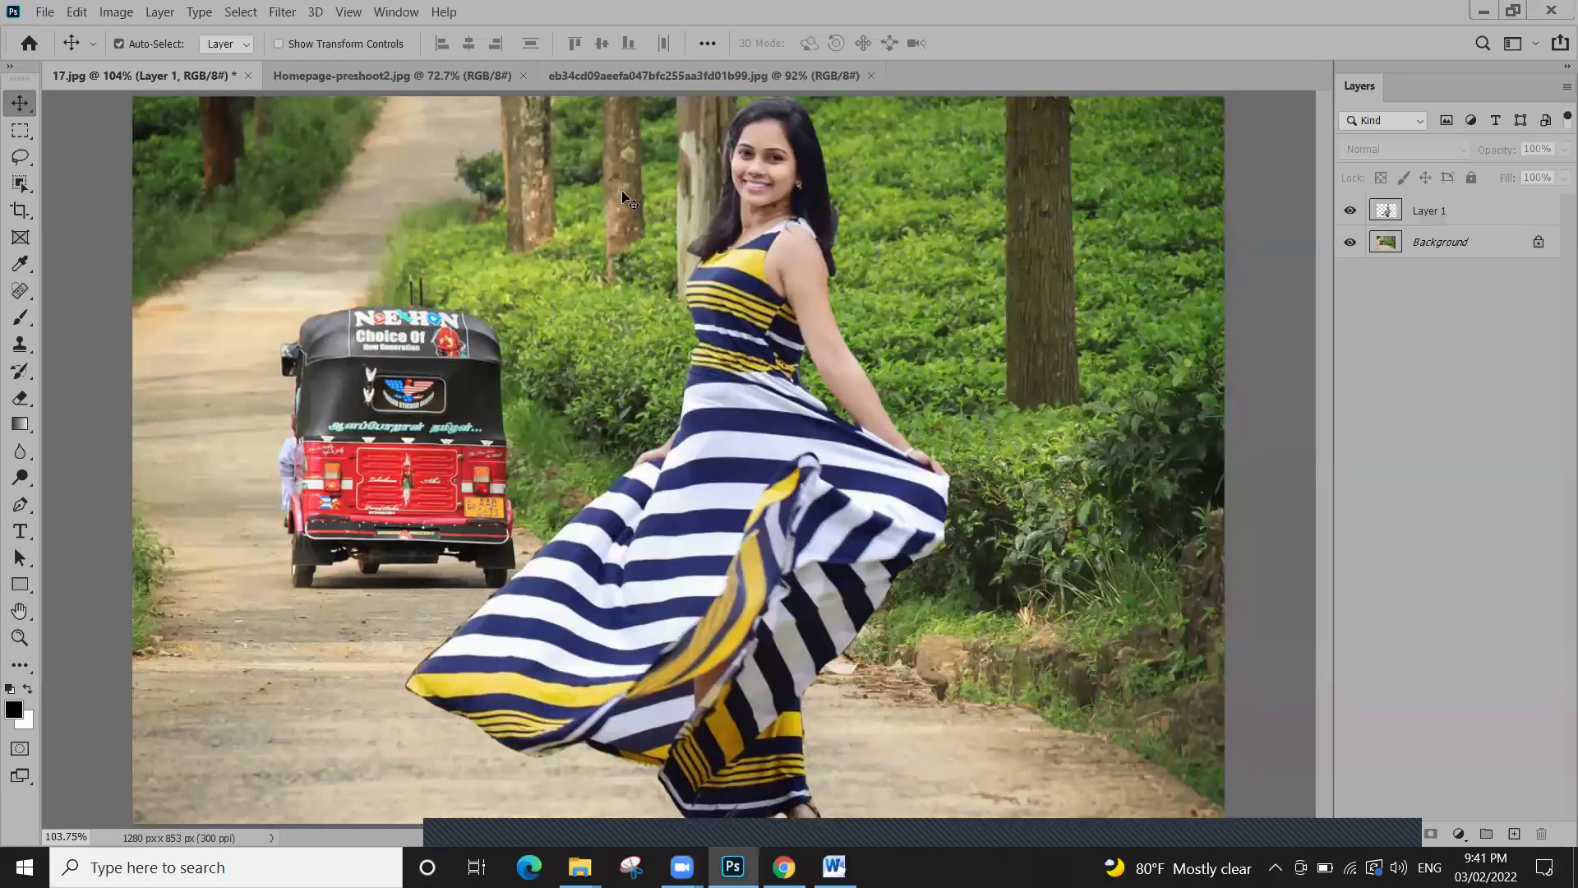
left_click(772, 388)
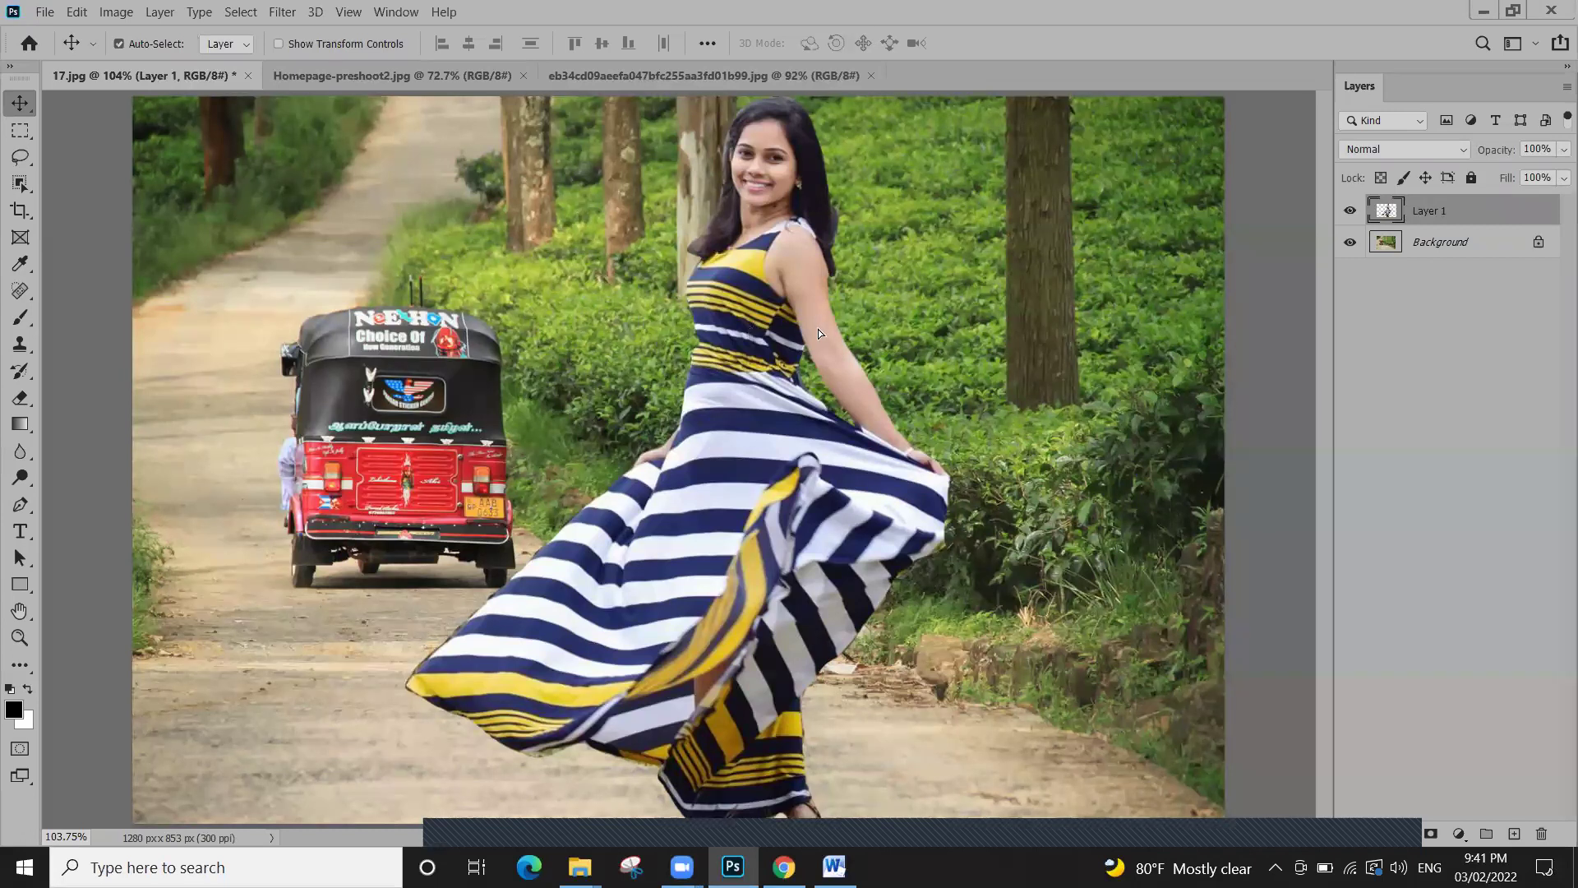
Move the woman toward the hedge side of the road and slightly upward so her feet fit inside the photo
key("shift+Right")
key("shift+Right")
key("shift+Right")
key("shift+Right")
key("shift+Right")
key("shift+Right")
key("shift+Right")
key("shift+Right")
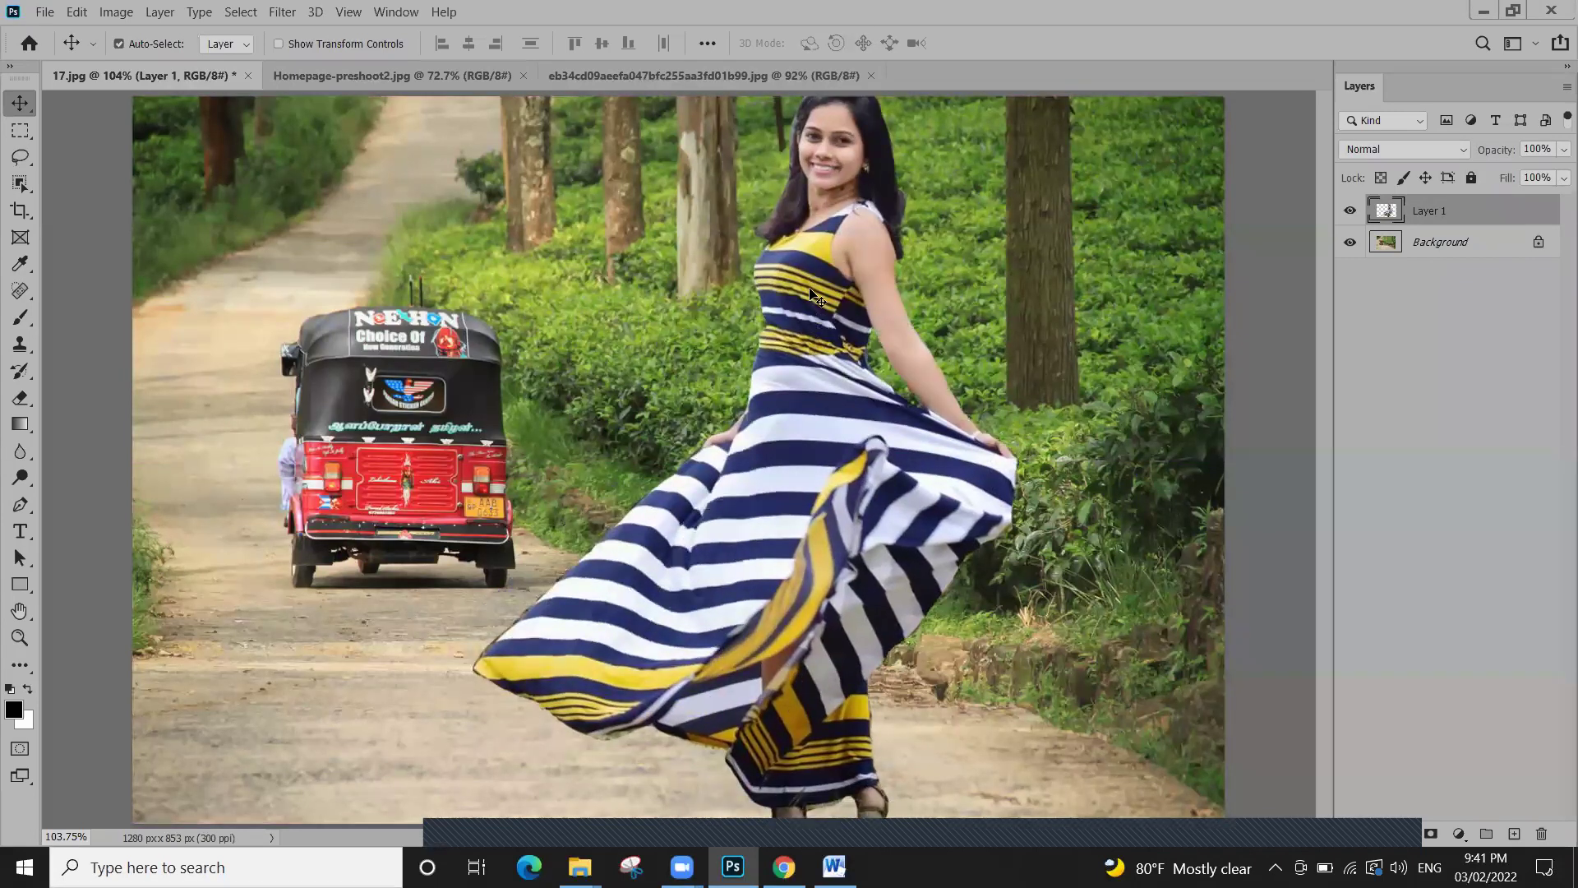
scroll(822, 303, "down", 2)
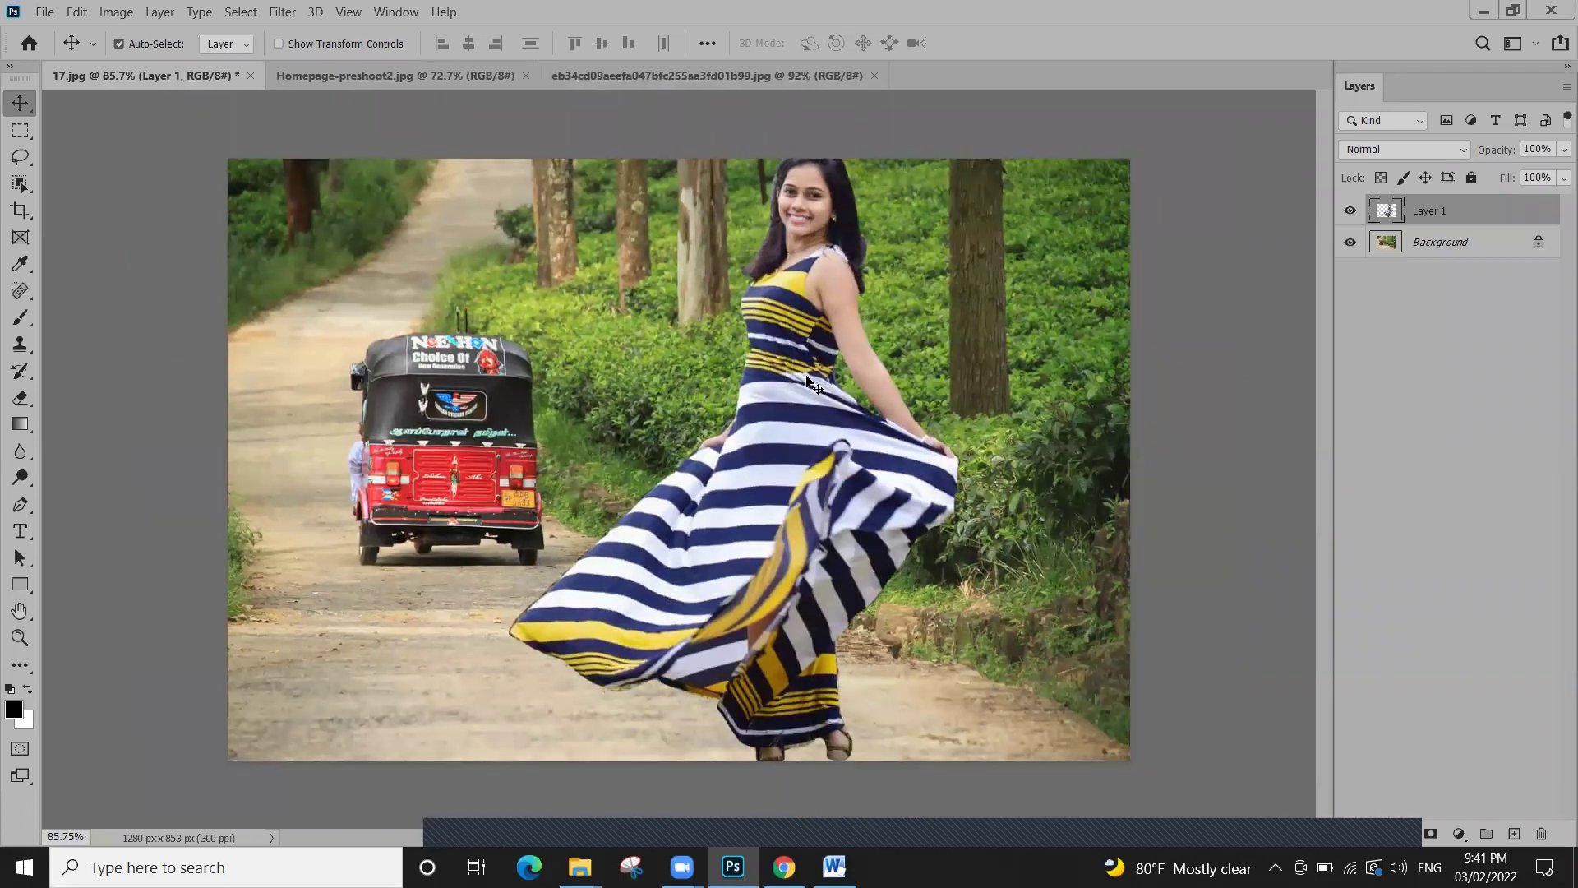
Switch to the Word notes and write the heading "Layer – Scale" below the deselect notes
left_click(77, 13)
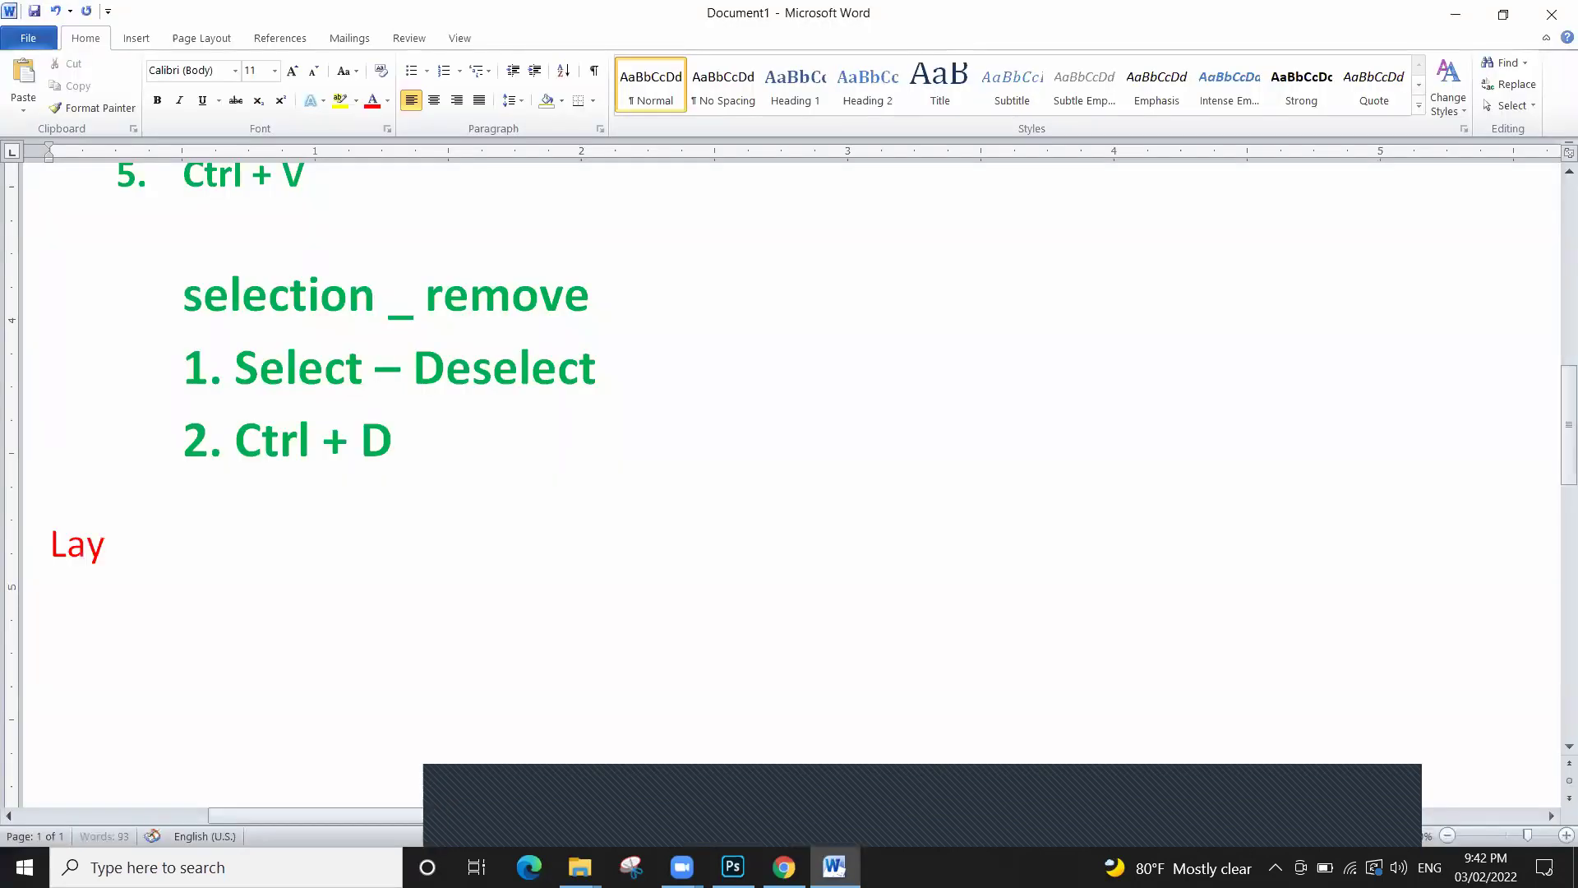
type("er -")
type(" Scale")
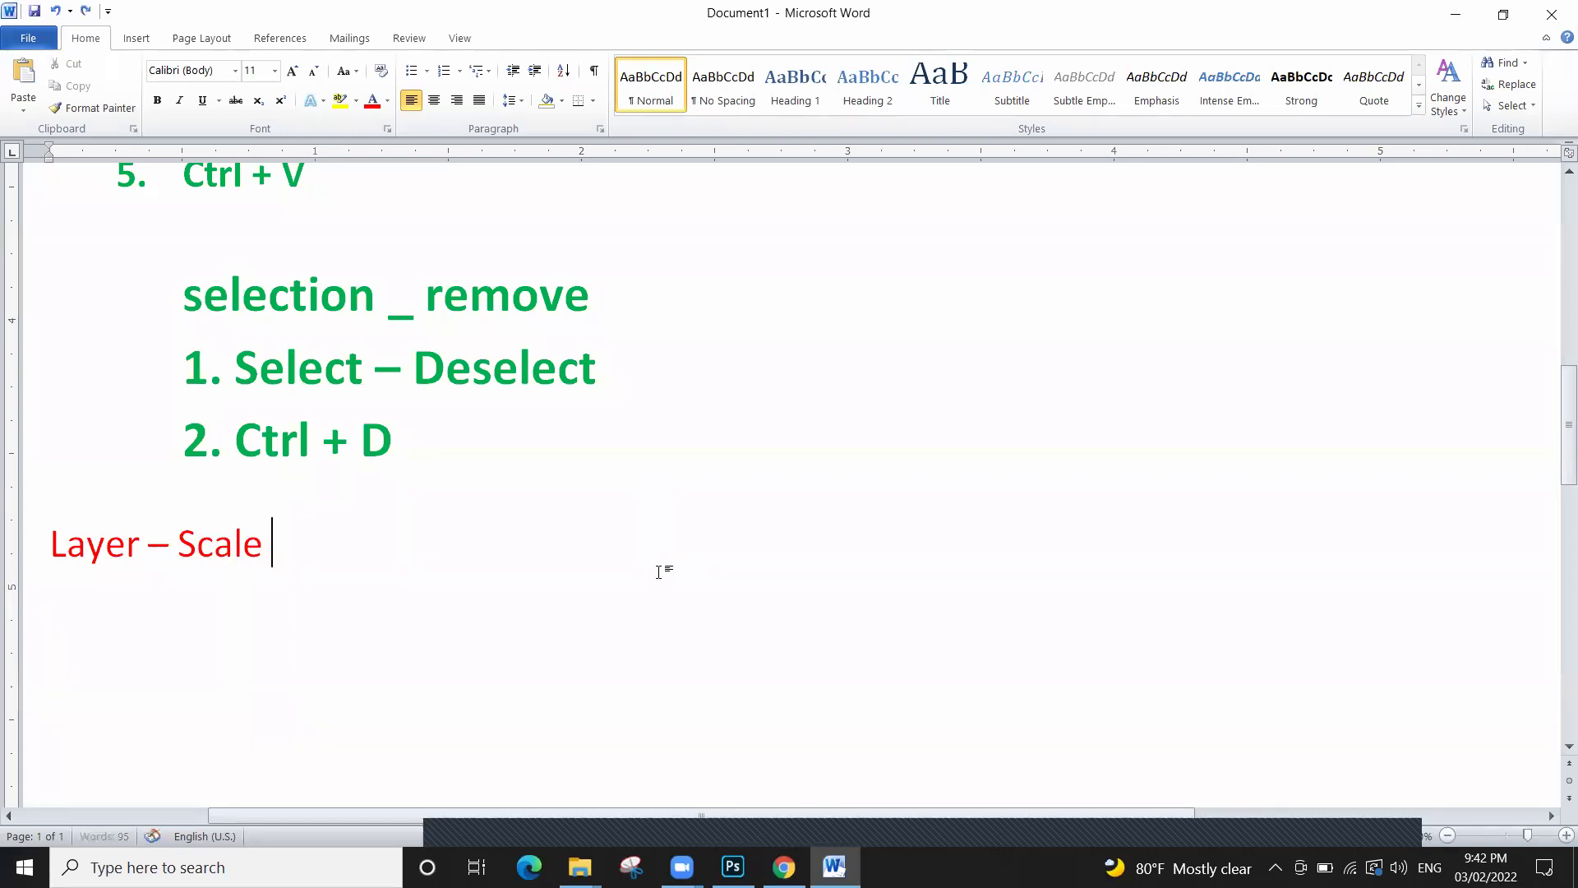
Add the line "1. Edit – free transform or Ctrl + T" under the Layer – Scale heading
key("Return")
type("1. Edit - free ")
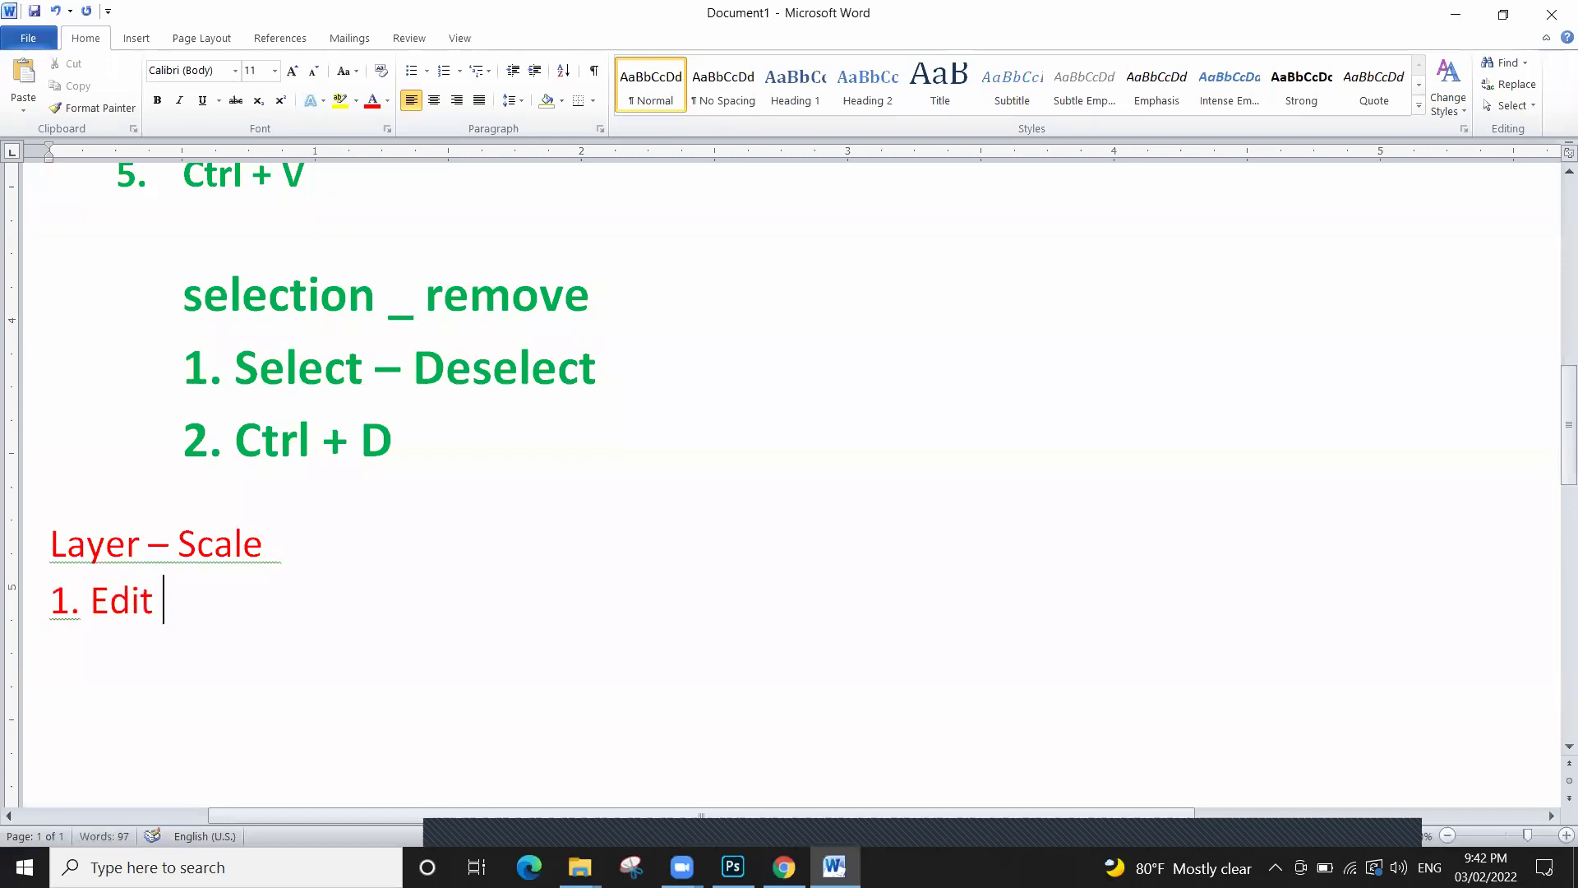
type("tr")
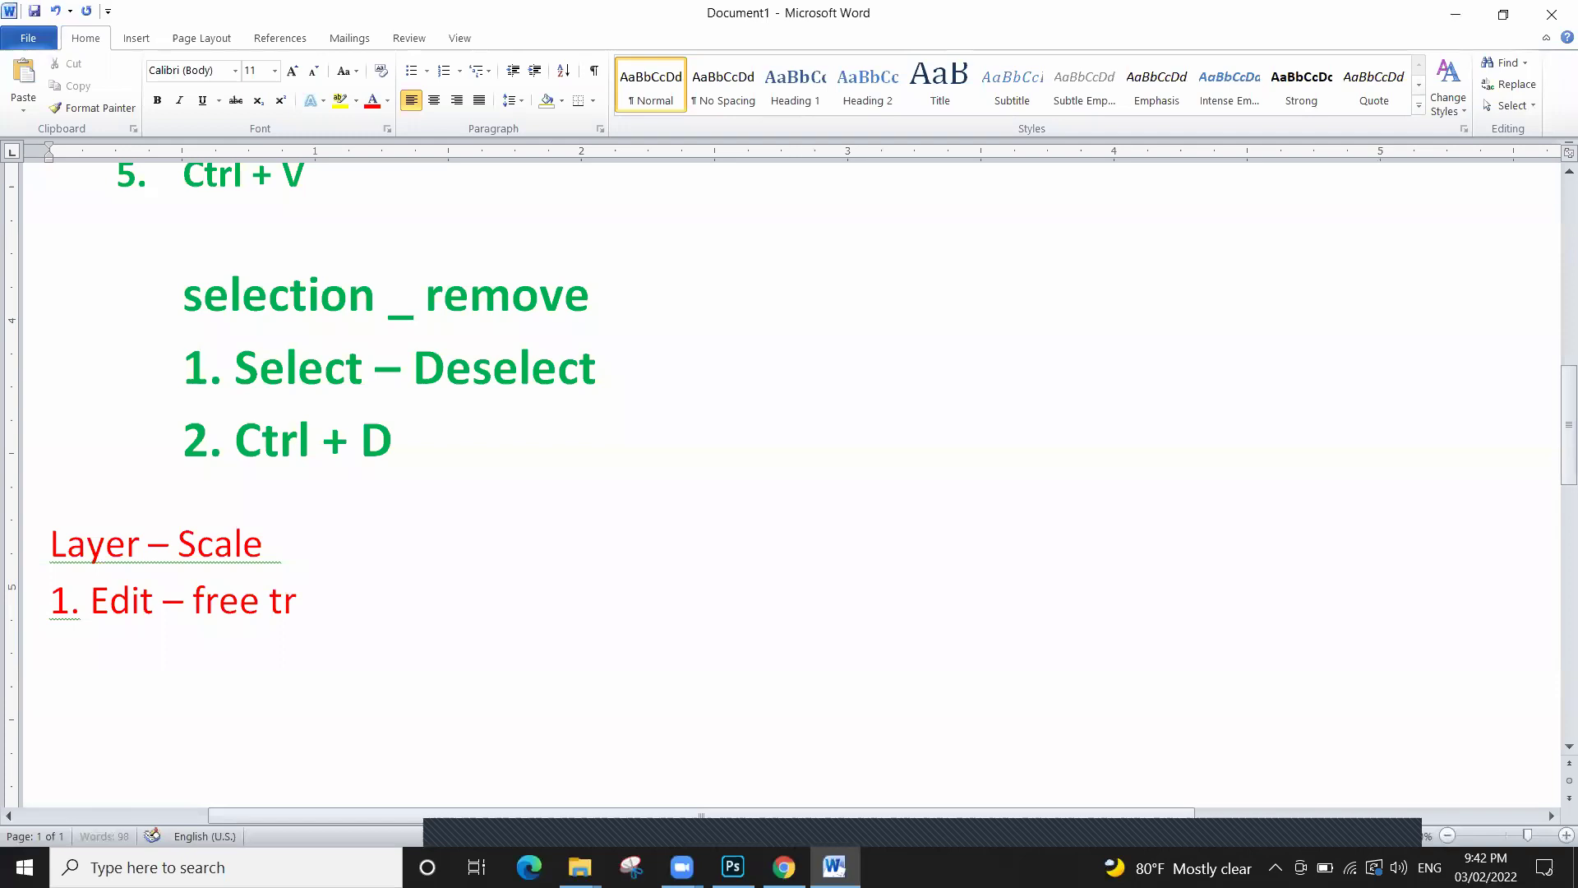
type("ansforma")
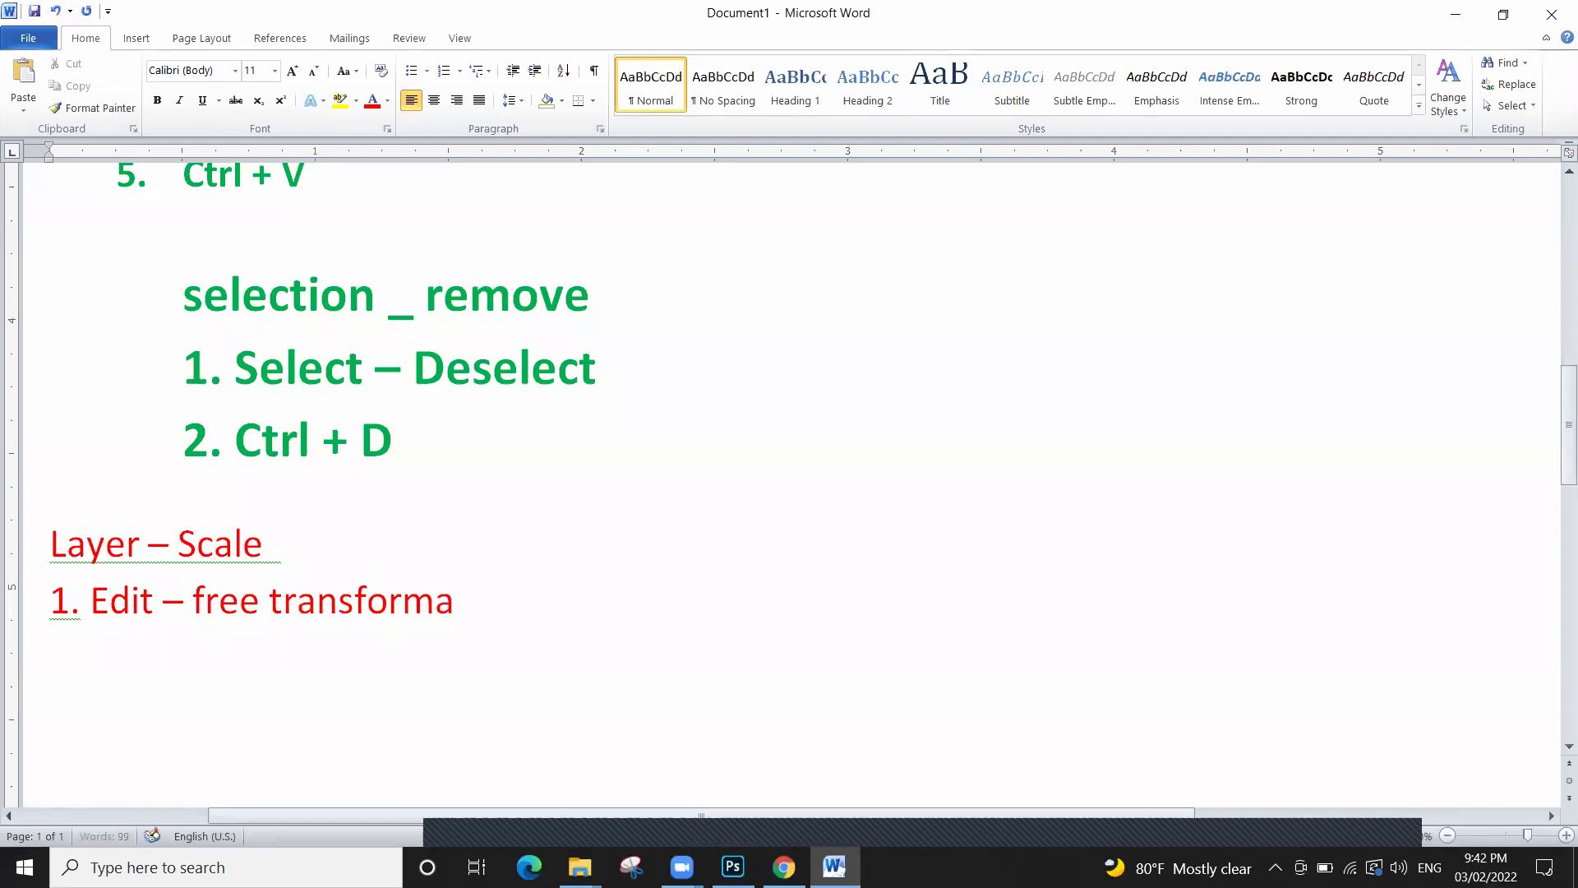
key("BackSpace")
key("Return")
key("BackSpace")
type("or  Ctrl + T")
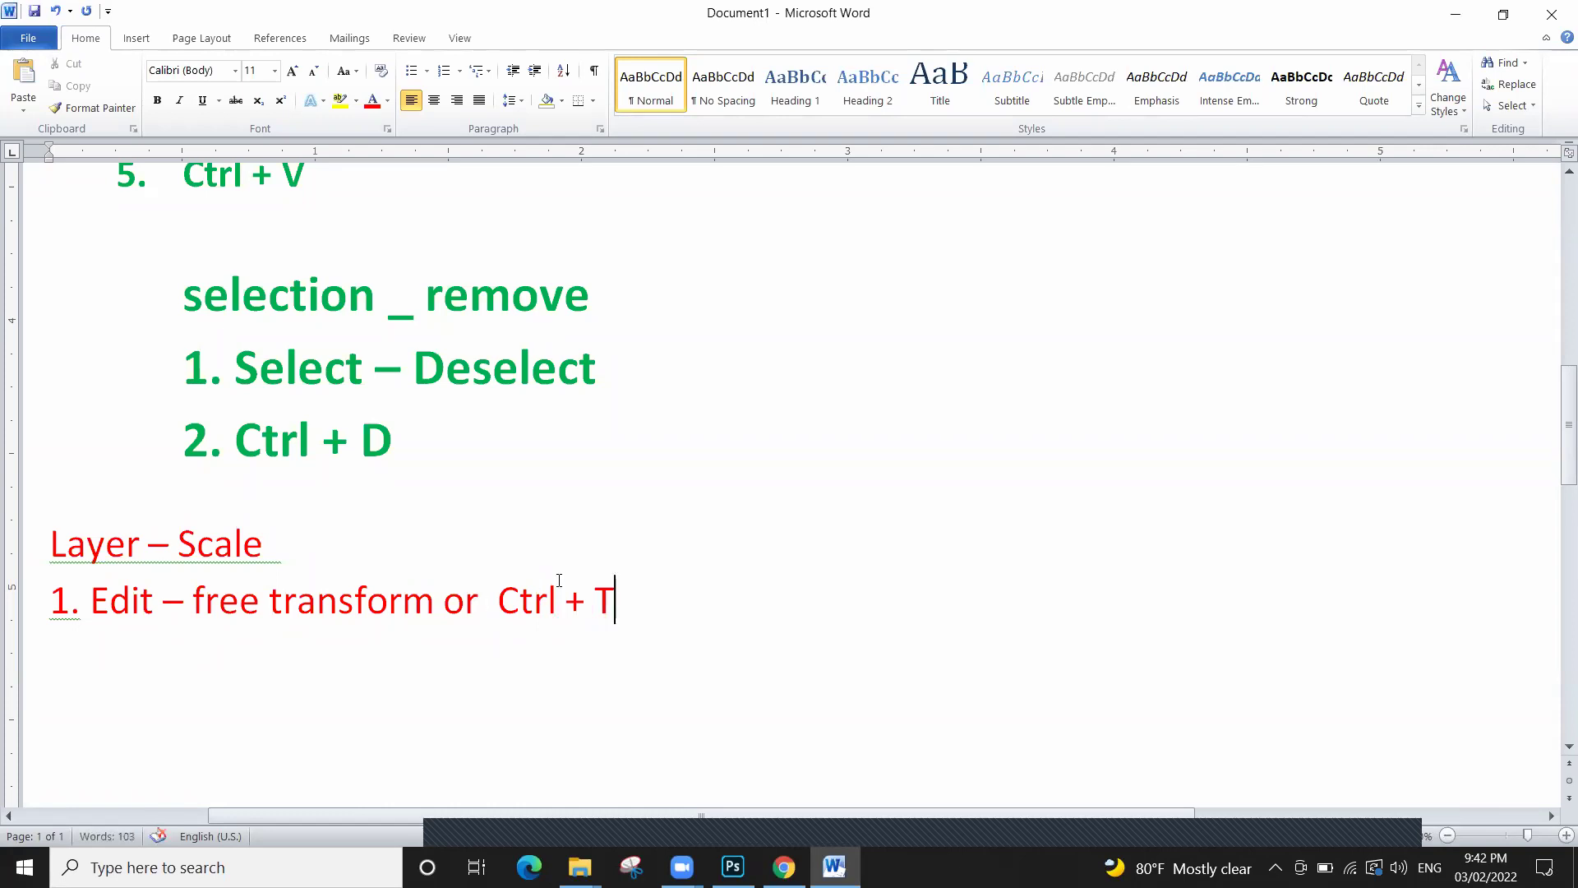
Back in Photoshop, shrink the woman proportionally to 68.13% with Free Transform and place her at the hedge side, feet at the bottom edge
key("alt+Tab")
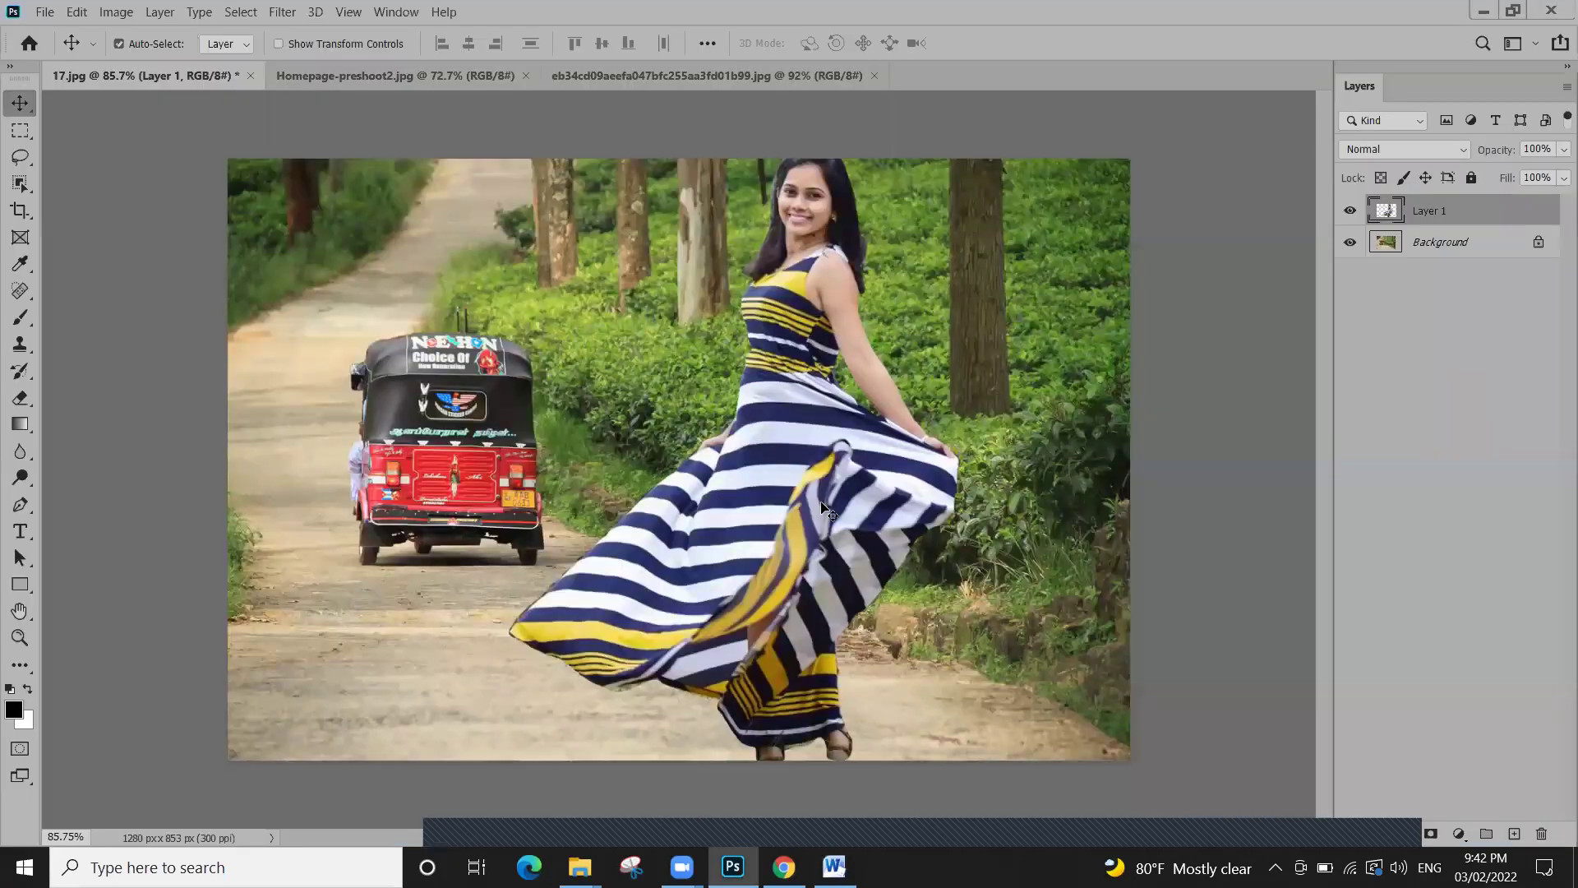
left_click(77, 12)
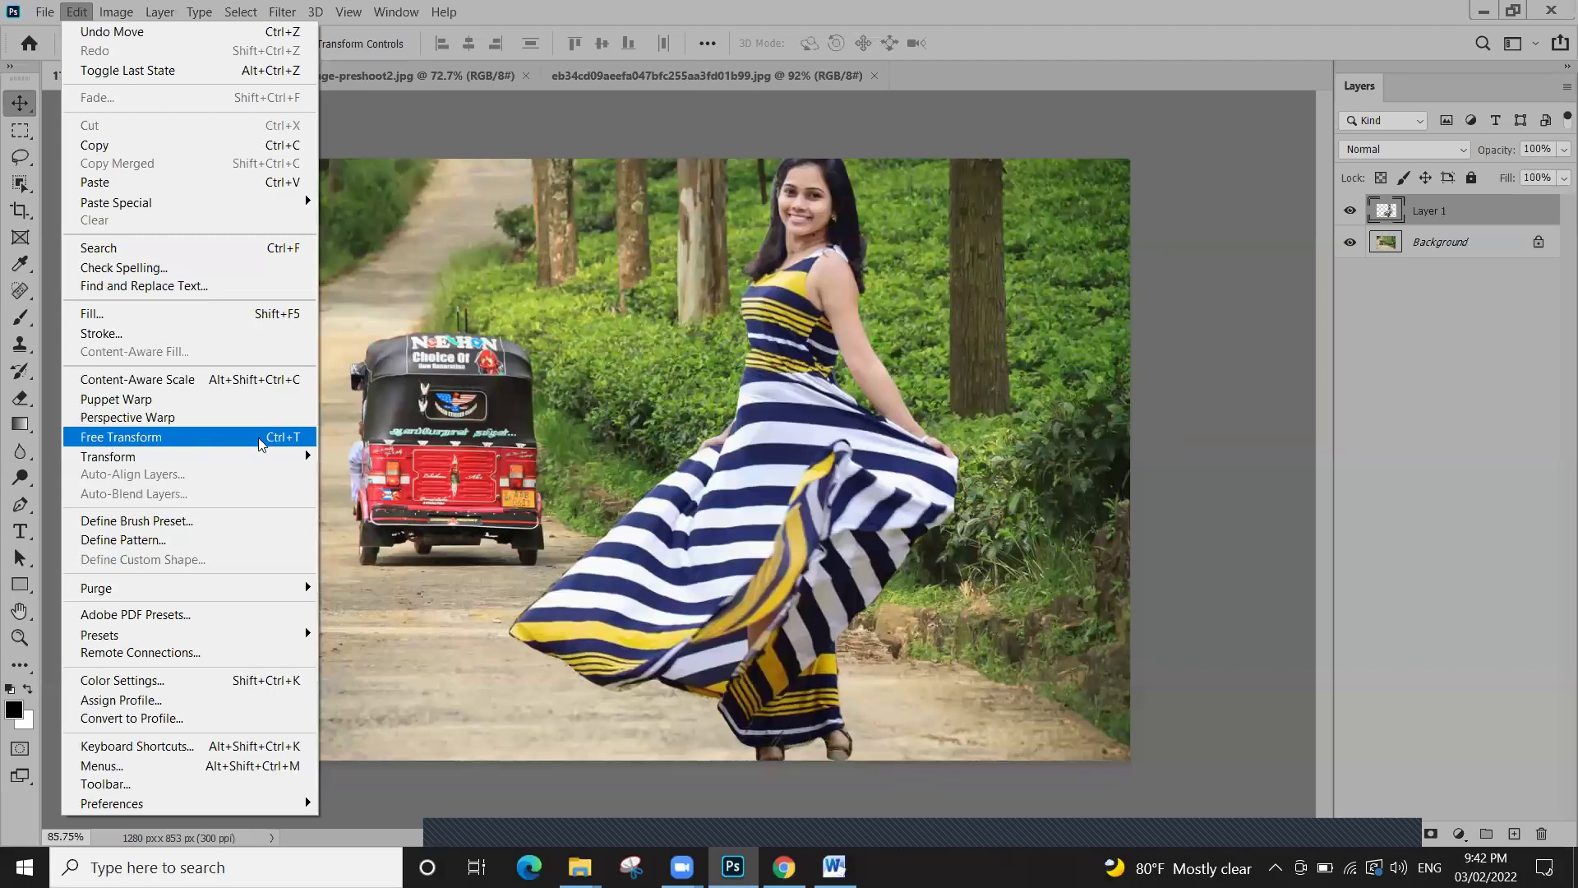
left_click(856, 534)
key("ctrl+t")
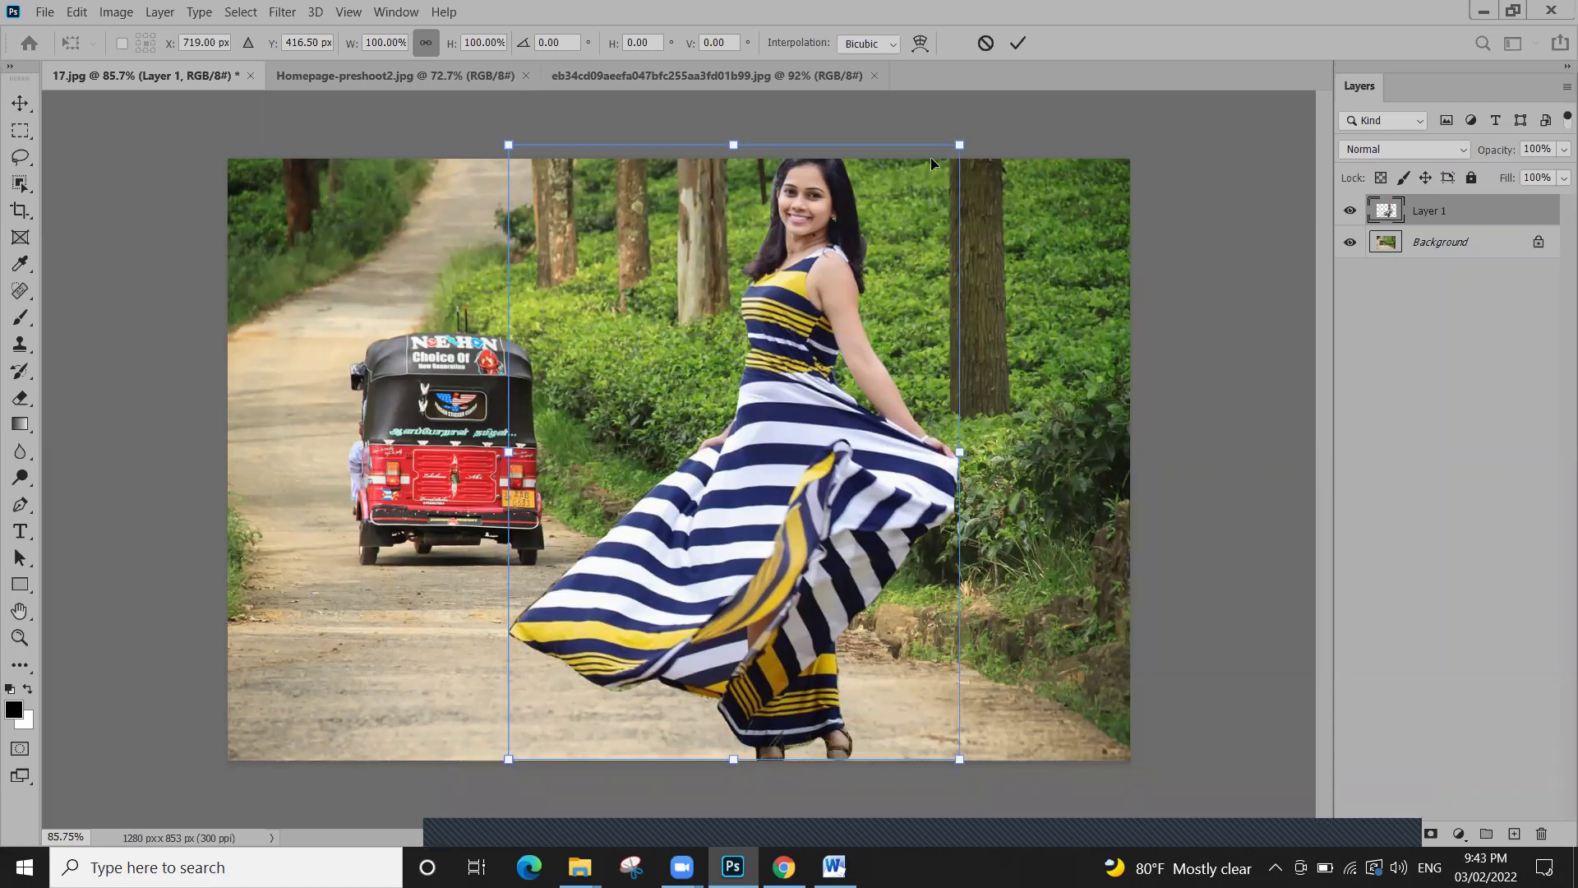
left_click_drag(961, 142, 922, 363)
left_click_drag(825, 415, 985, 343)
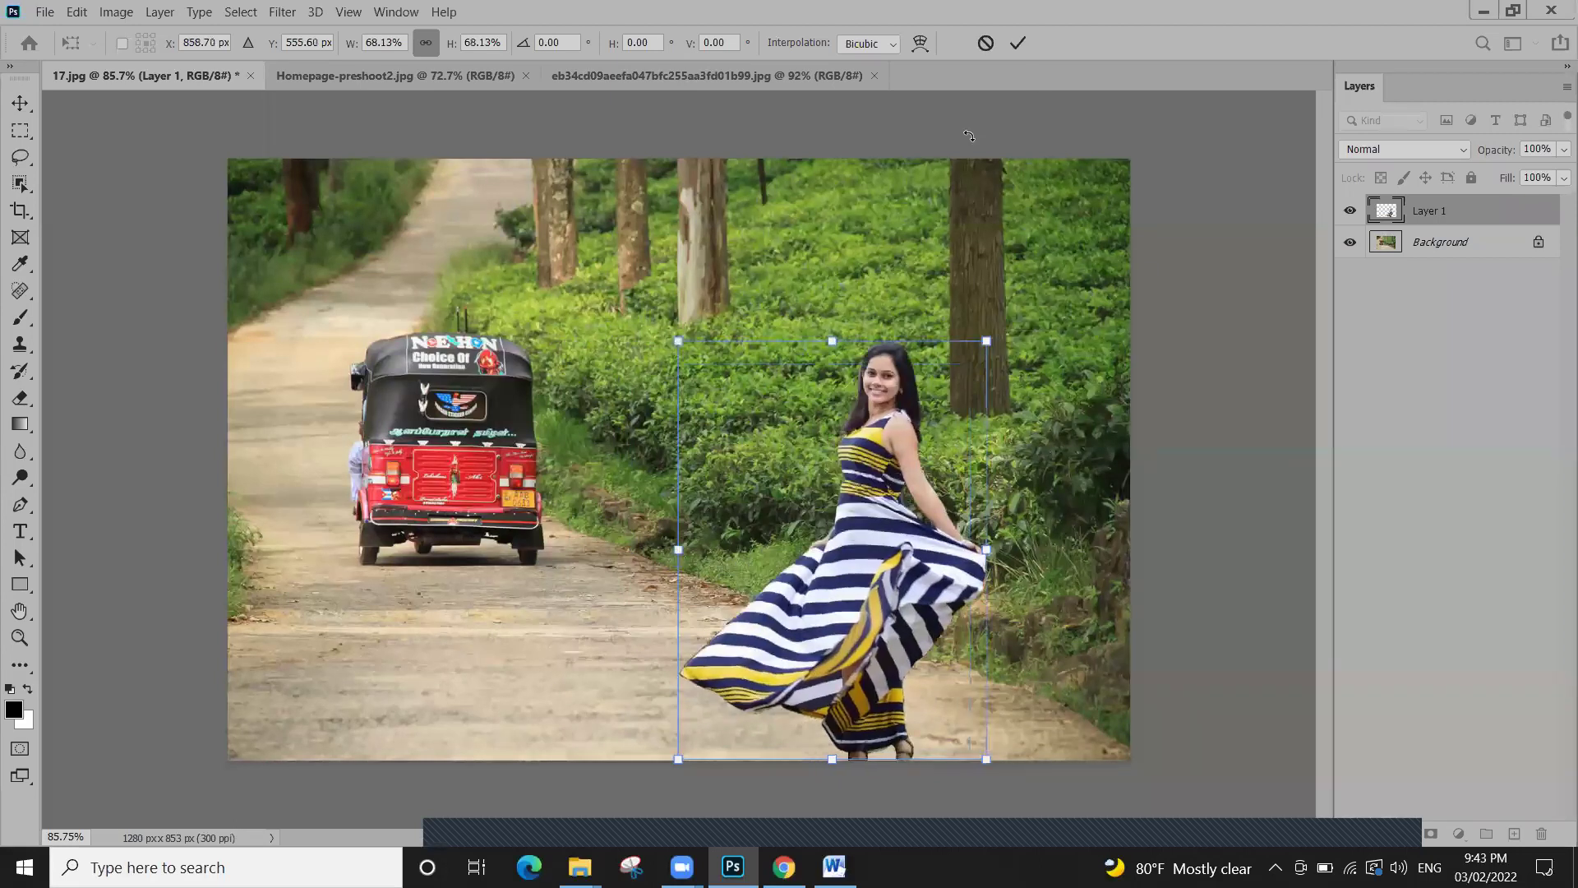
double_click(855, 433)
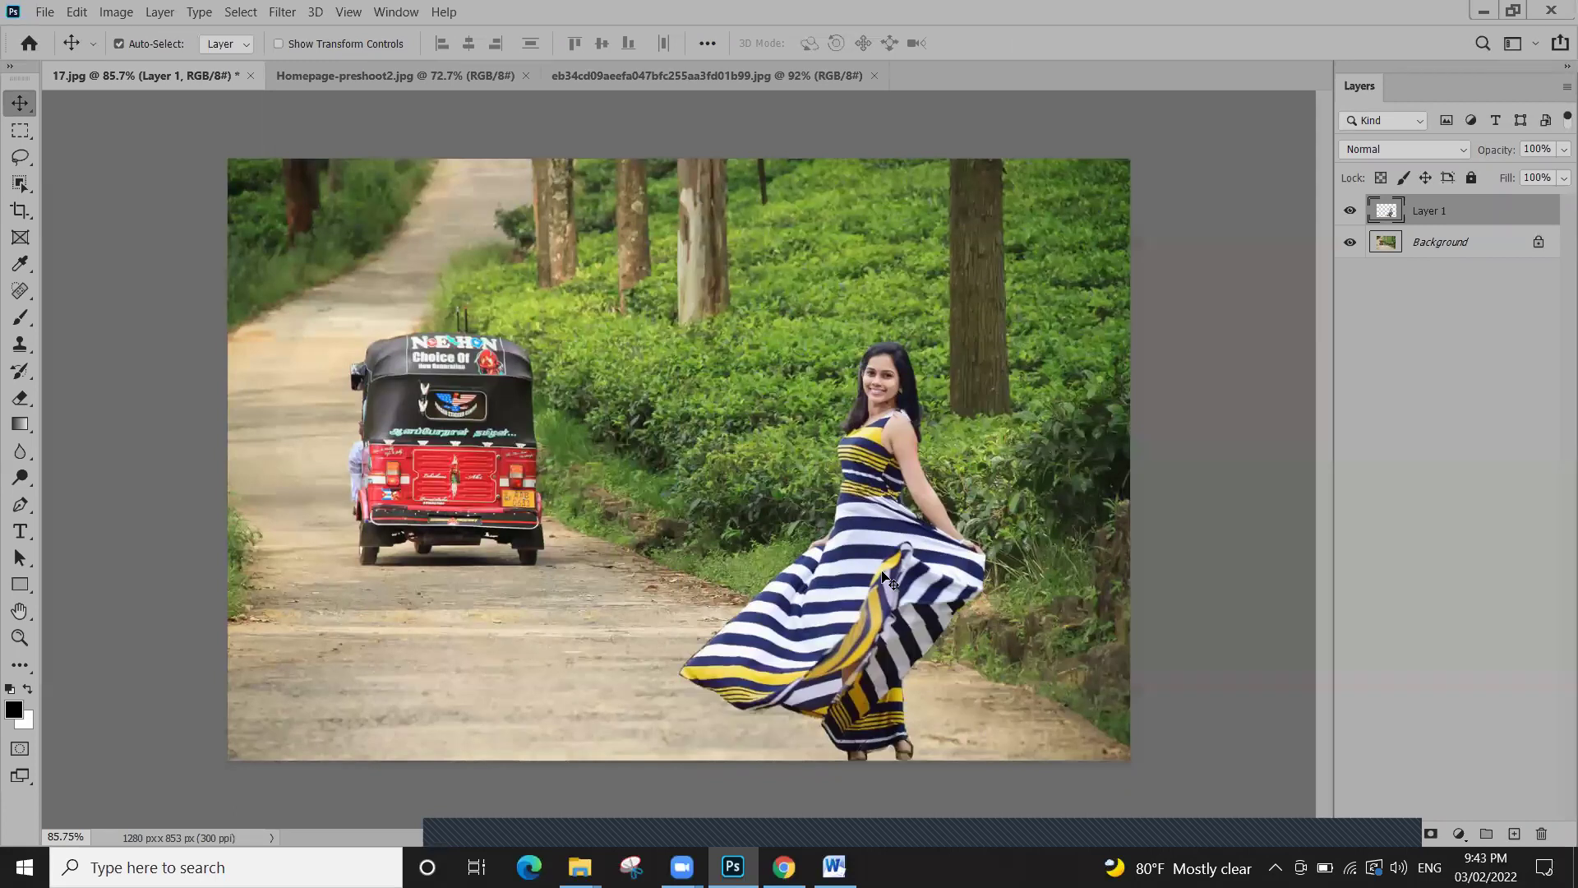
Enlarge the woman slightly to 104.36% with Free Transform, keeping her feet at the photo's bottom edge
left_click(76, 12)
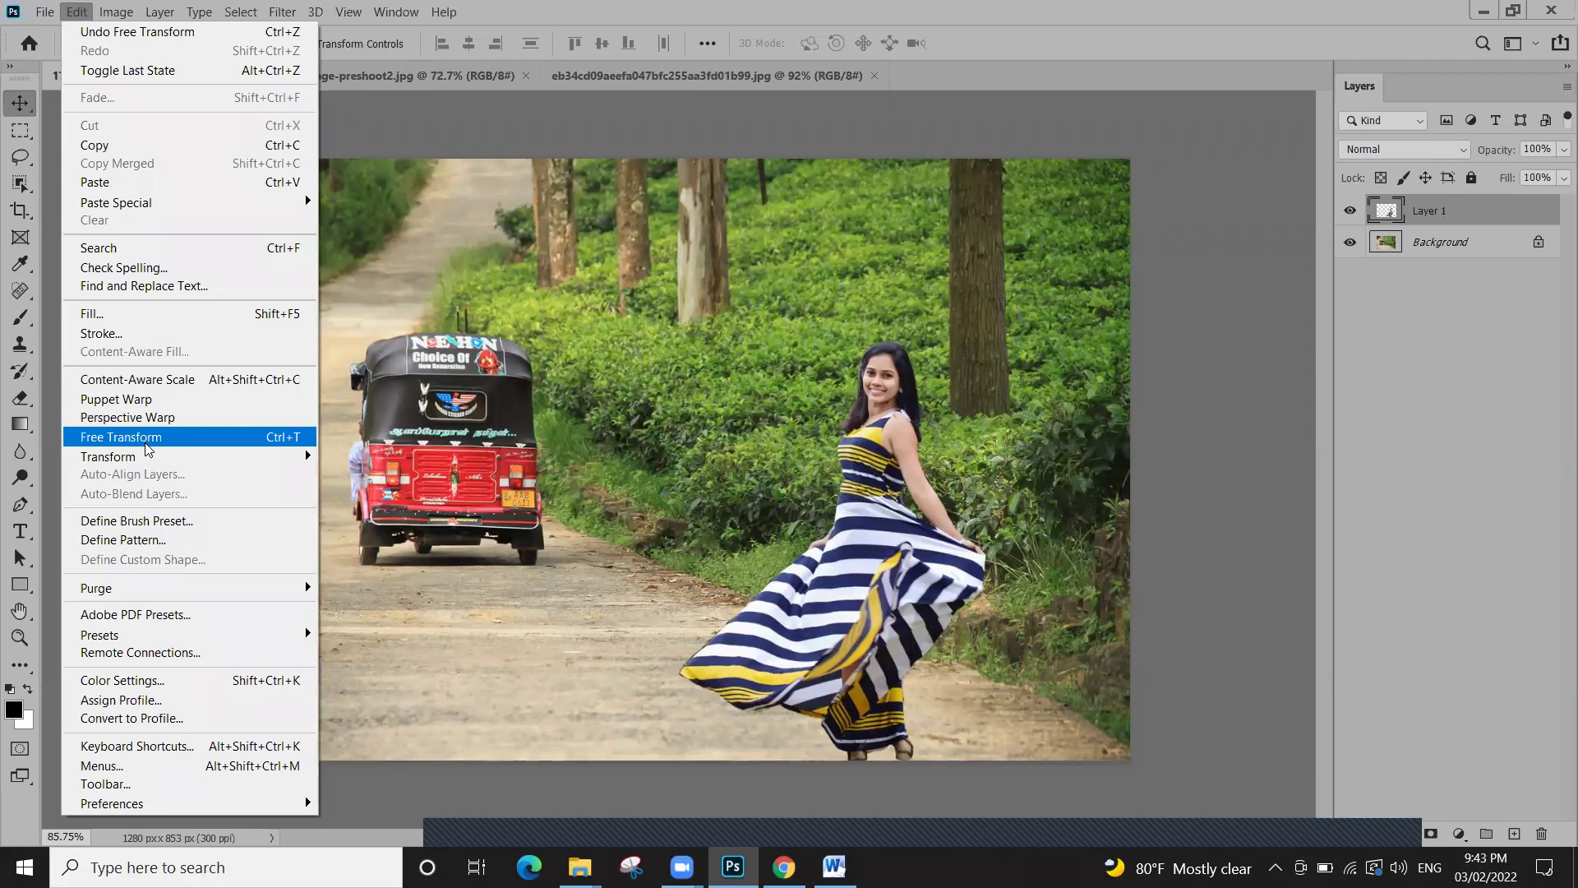
left_click(886, 615)
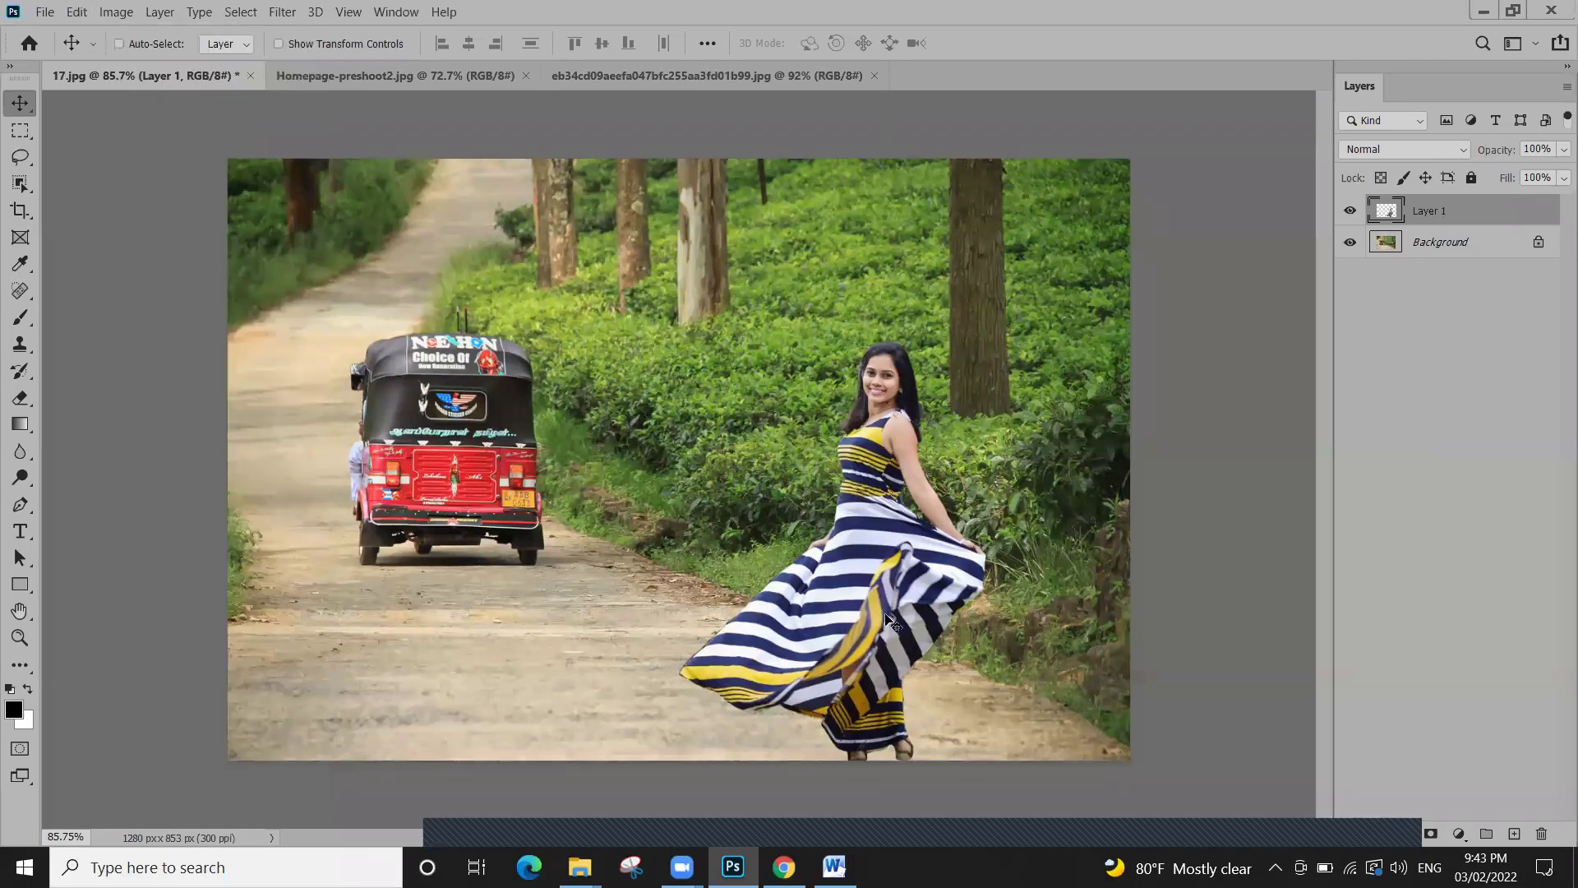
key("ctrl+t")
left_click_drag(670, 338, 921, 523)
left_click_drag(841, 570, 655, 325)
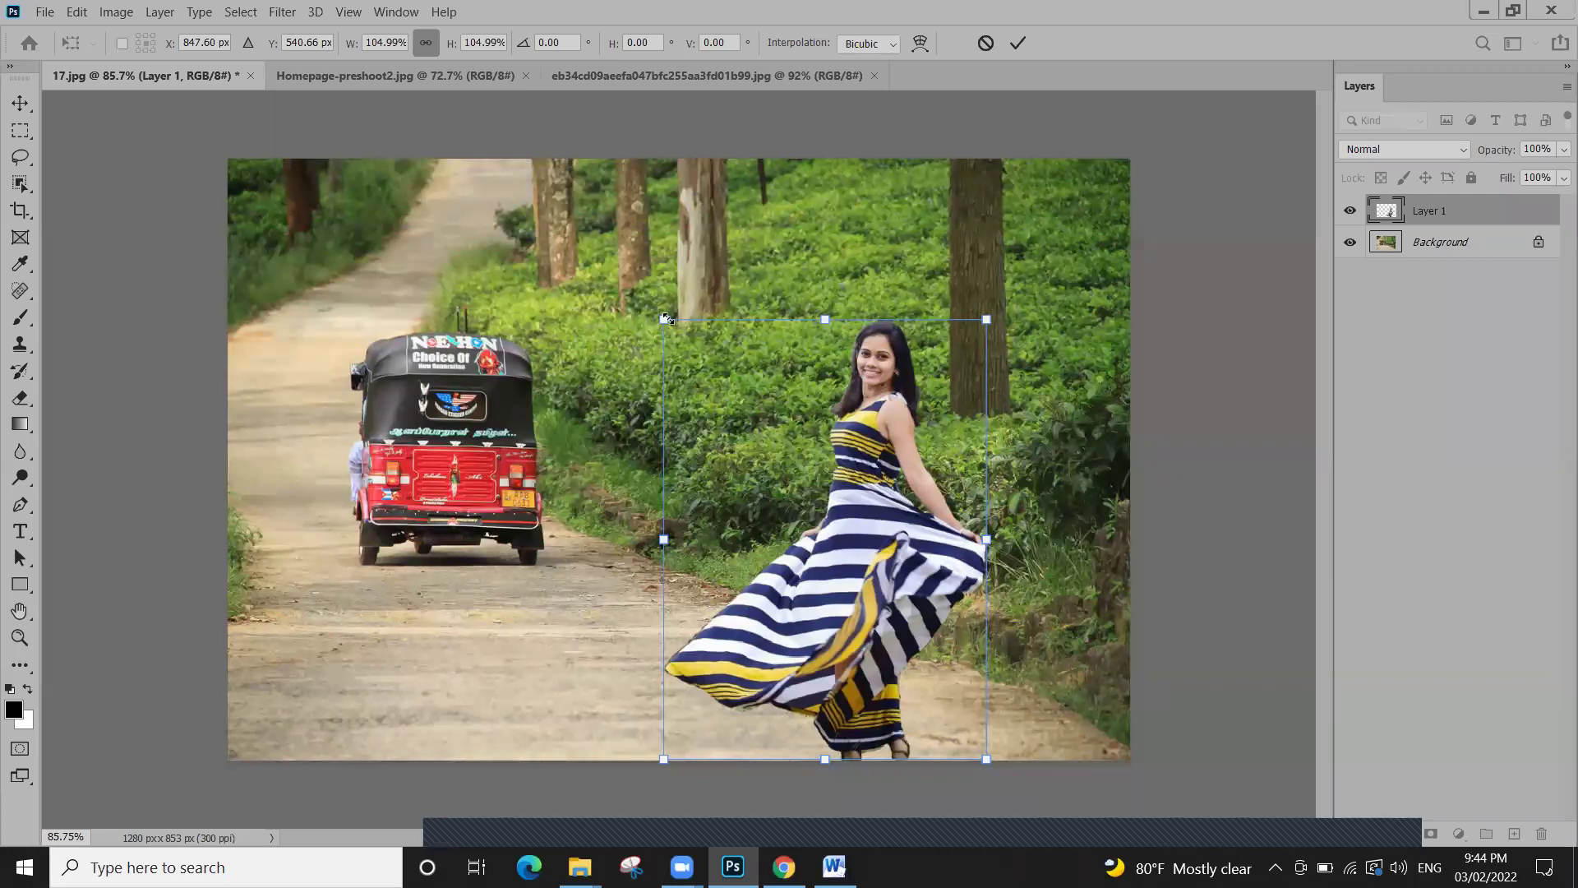
mouse_move(655, 310)
left_mouse_down()
mouse_move(635, 299)
mouse_move(666, 322)
left_mouse_up()
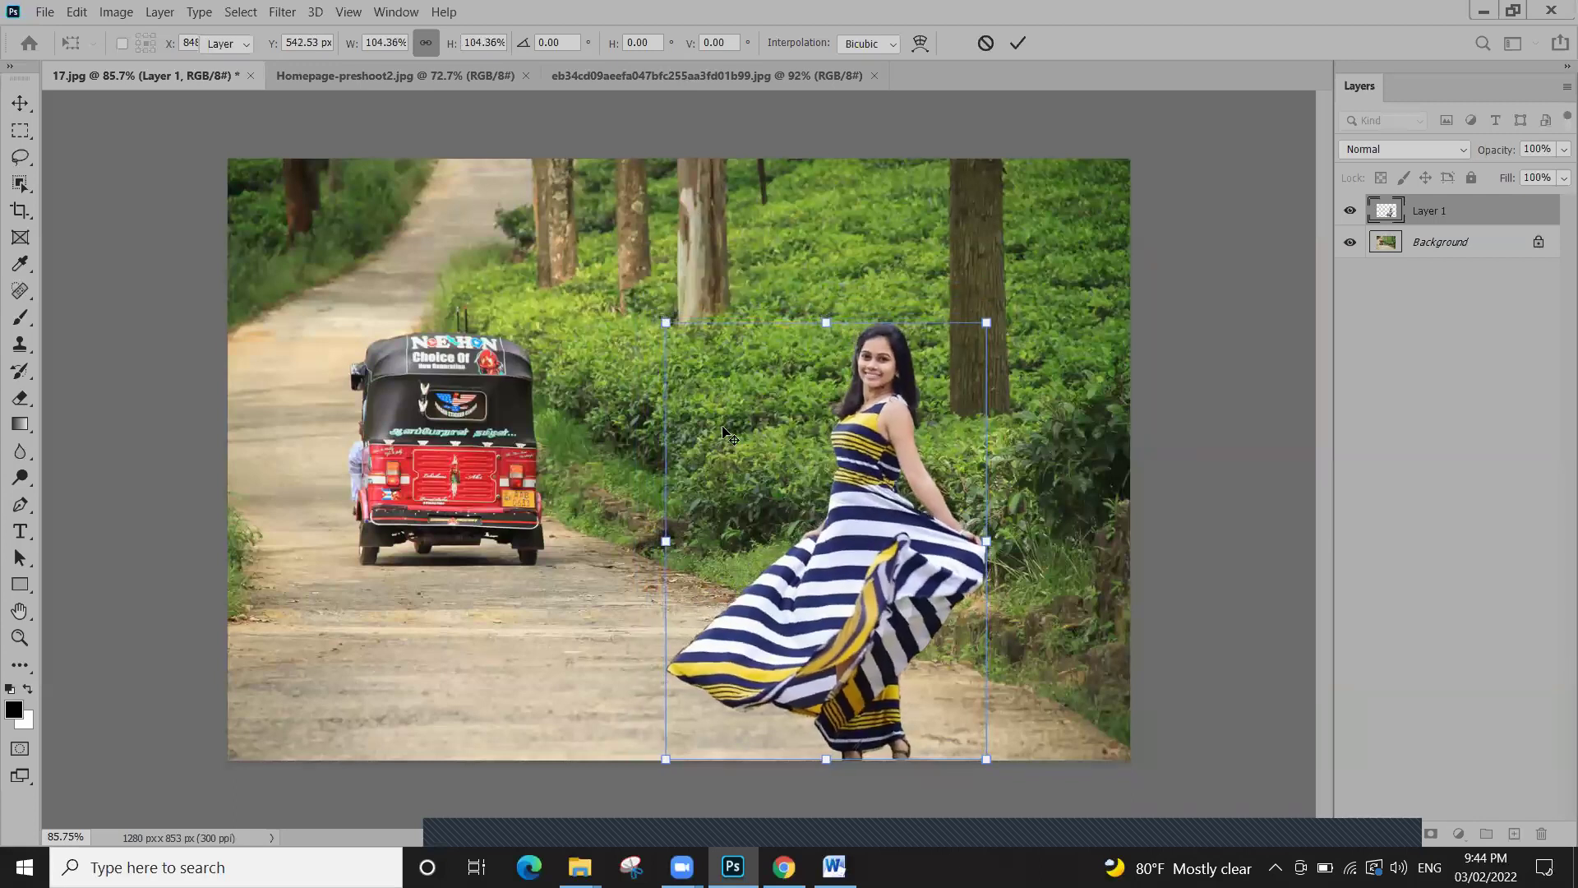
key("Return")
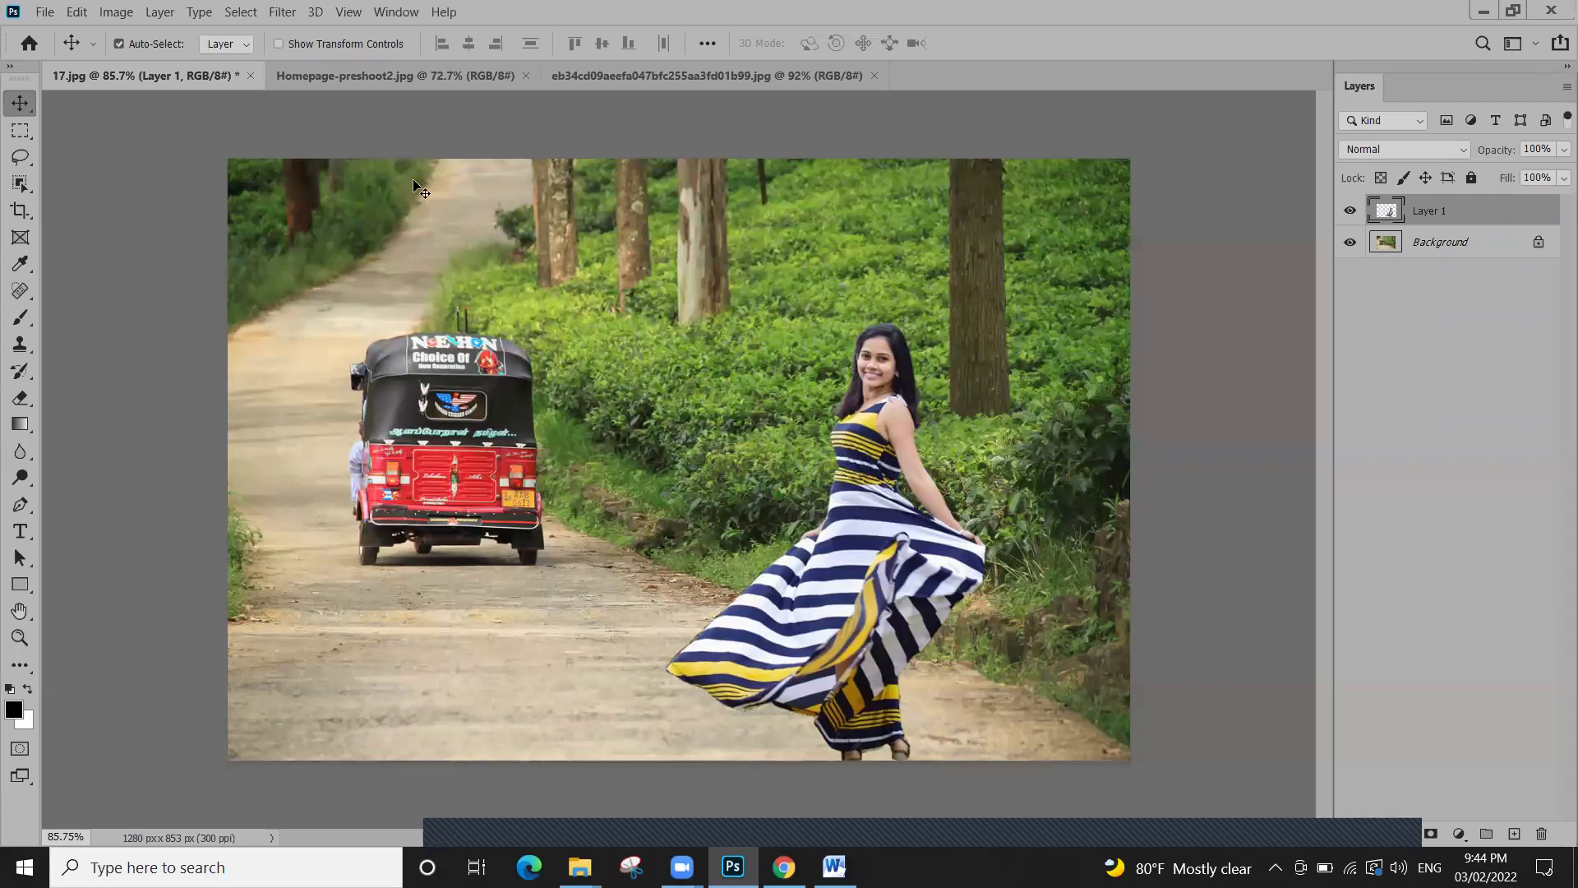
Review where the Free Transform command is found and examine the cutout edges around the woman's hem and feet up close
left_click(78, 13)
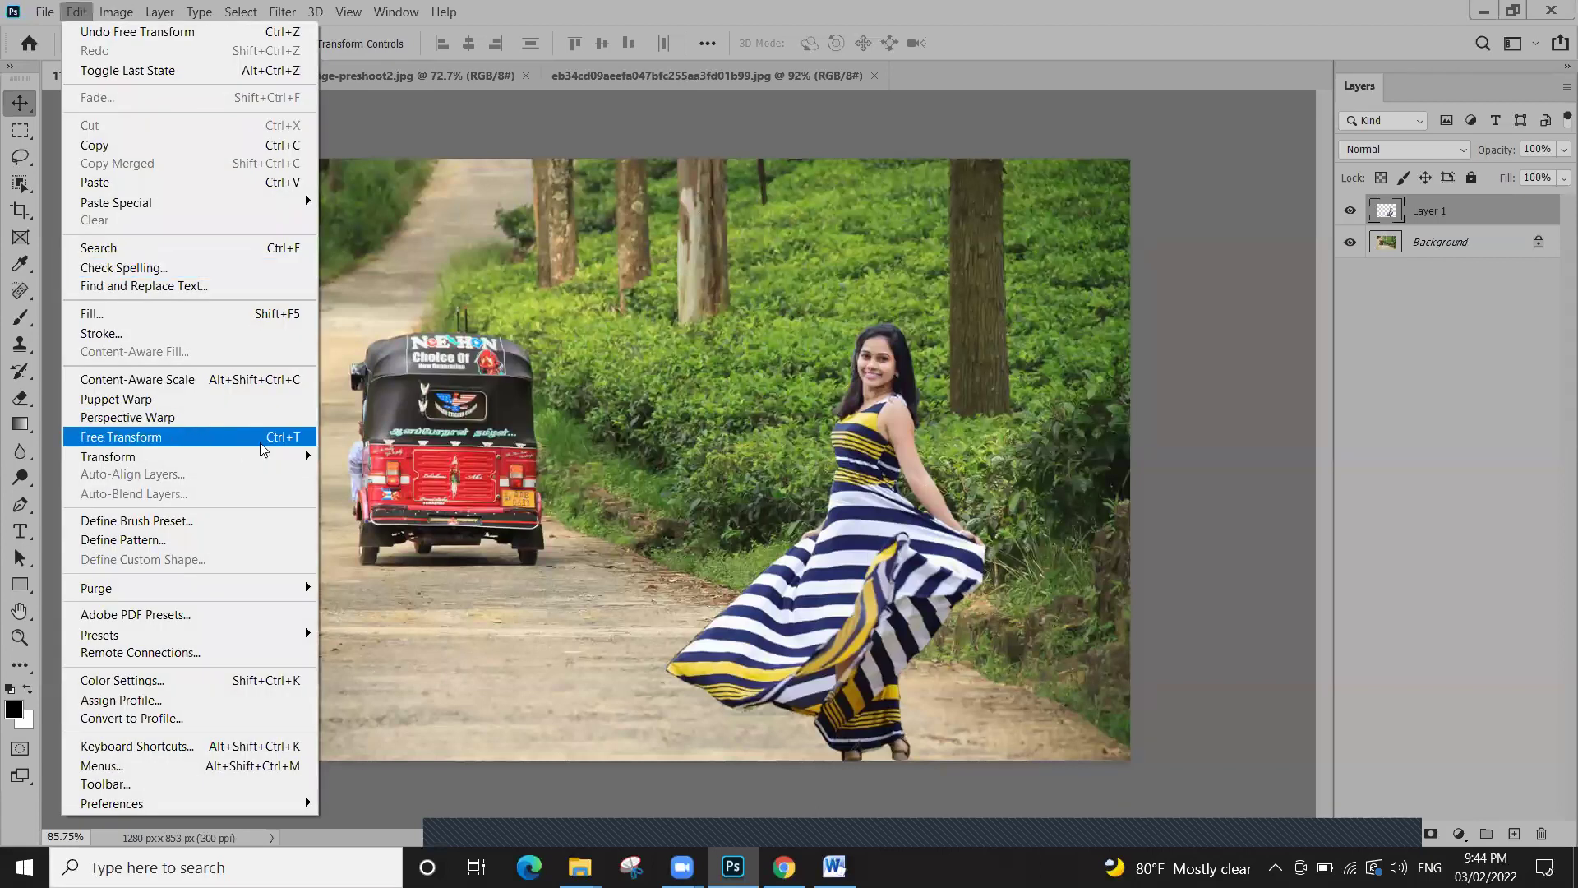
key("Escape")
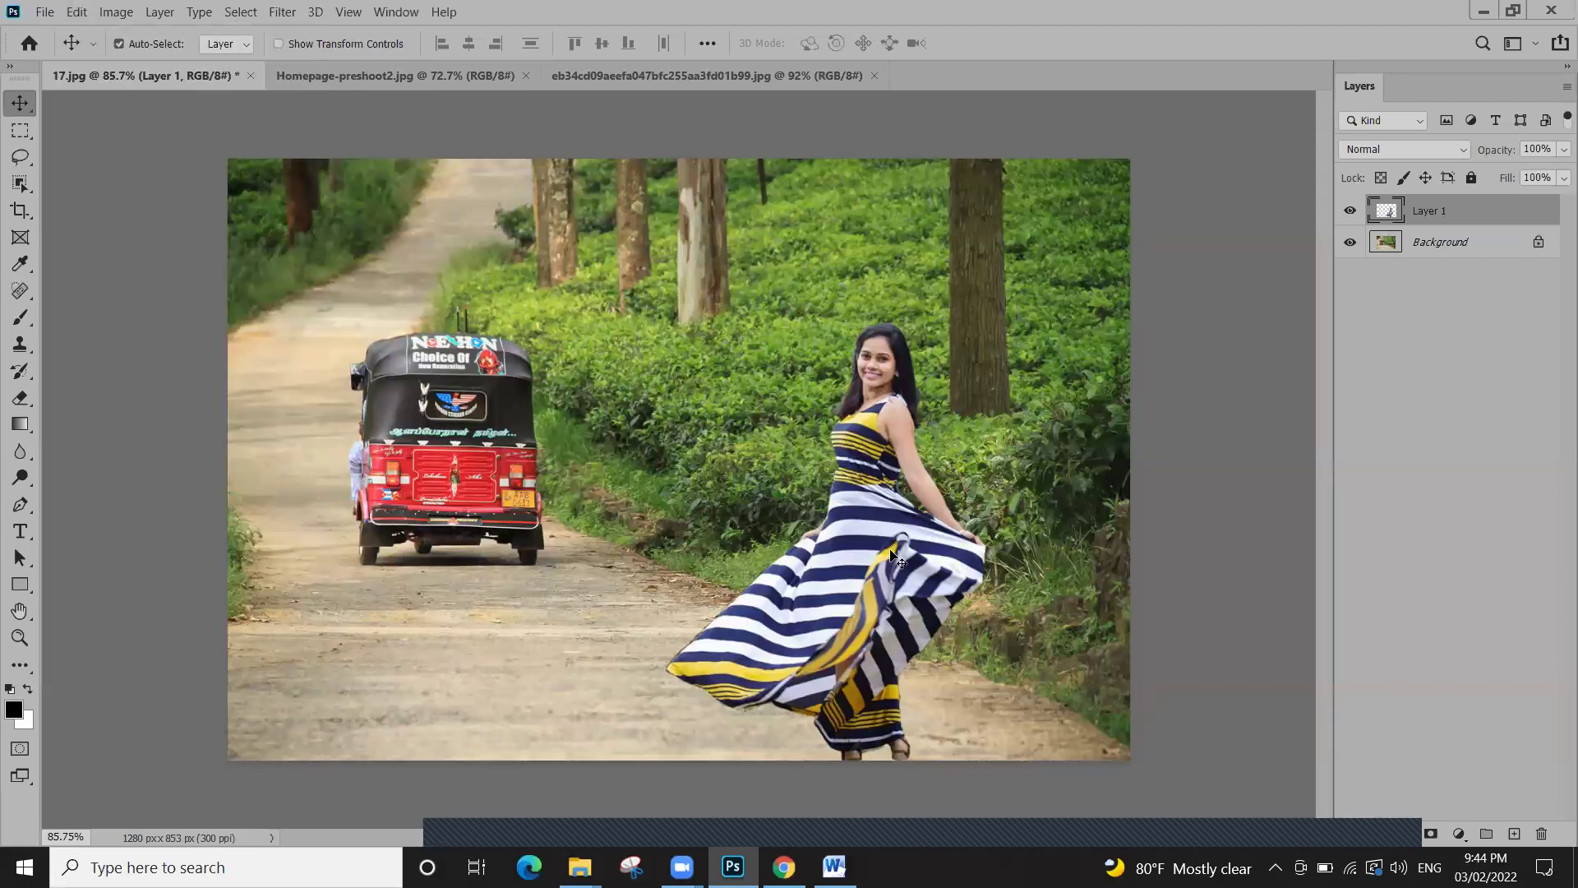
left_click(427, 81)
scroll(899, 667, "up", 4)
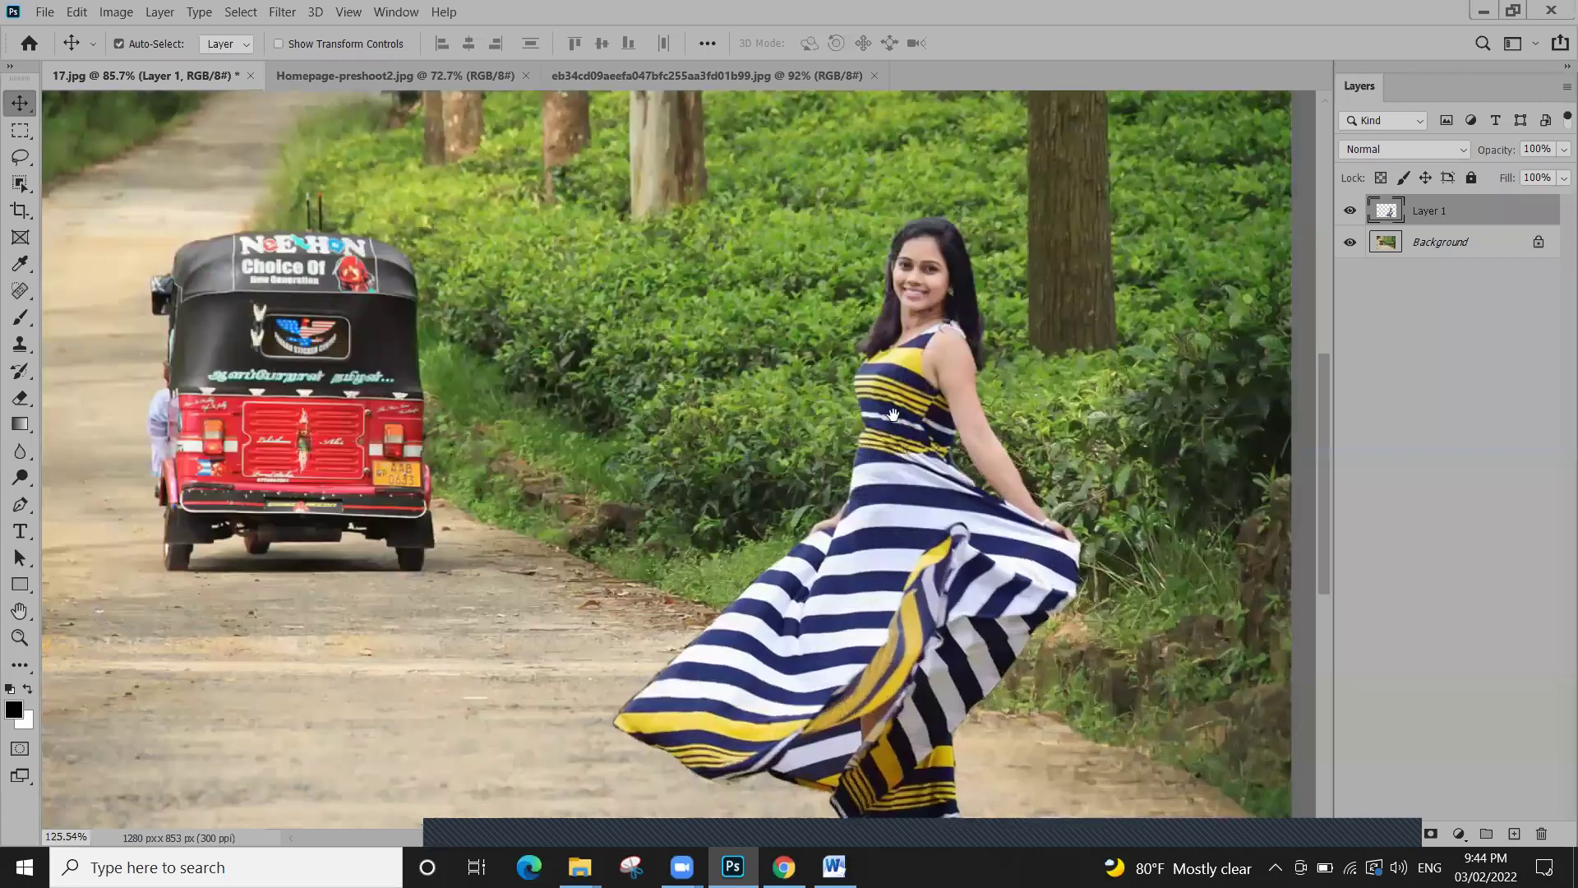
scroll(871, 604, "up", 5)
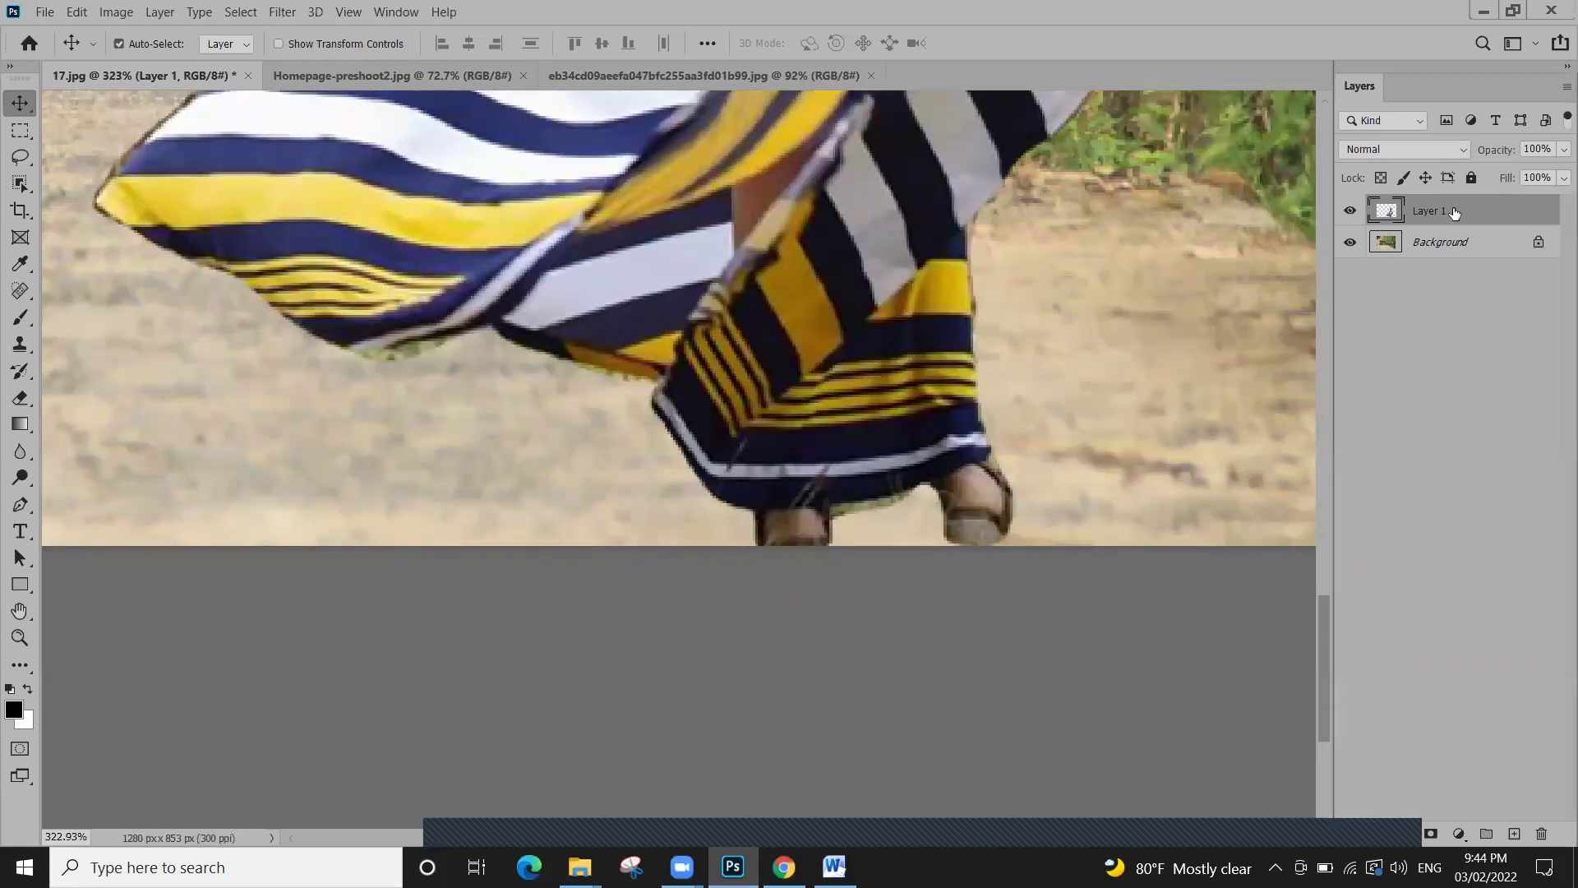
Outline the green fringe under the lowest fold of the flying skirt with the Lasso Tool, delete it and deselect
scroll(920, 460, "up", 3)
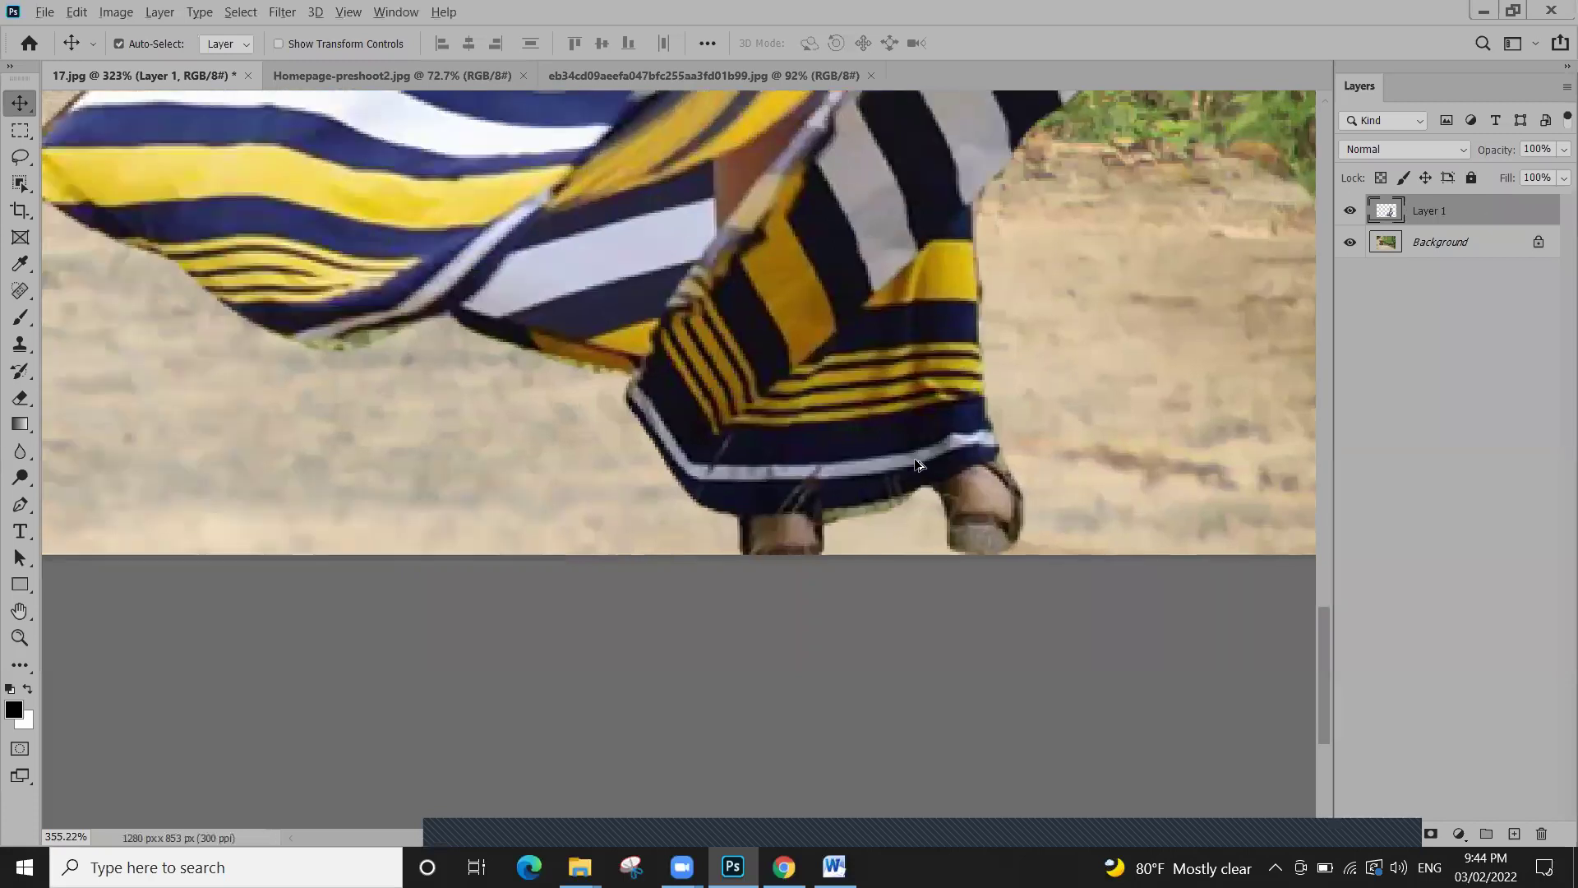
left_click(20, 157)
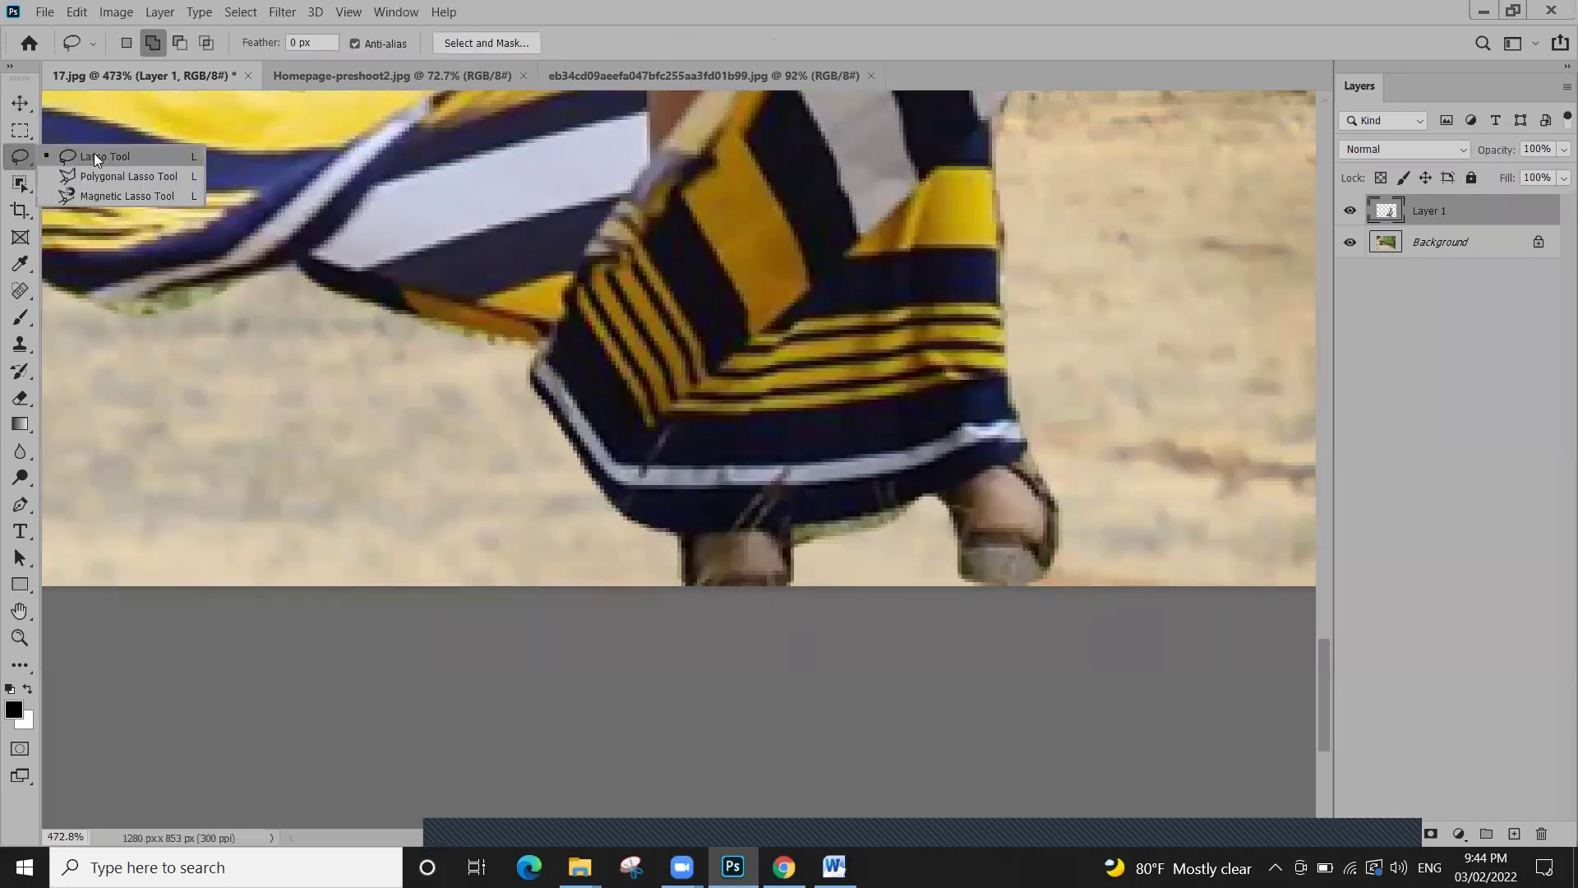
left_click(93, 156)
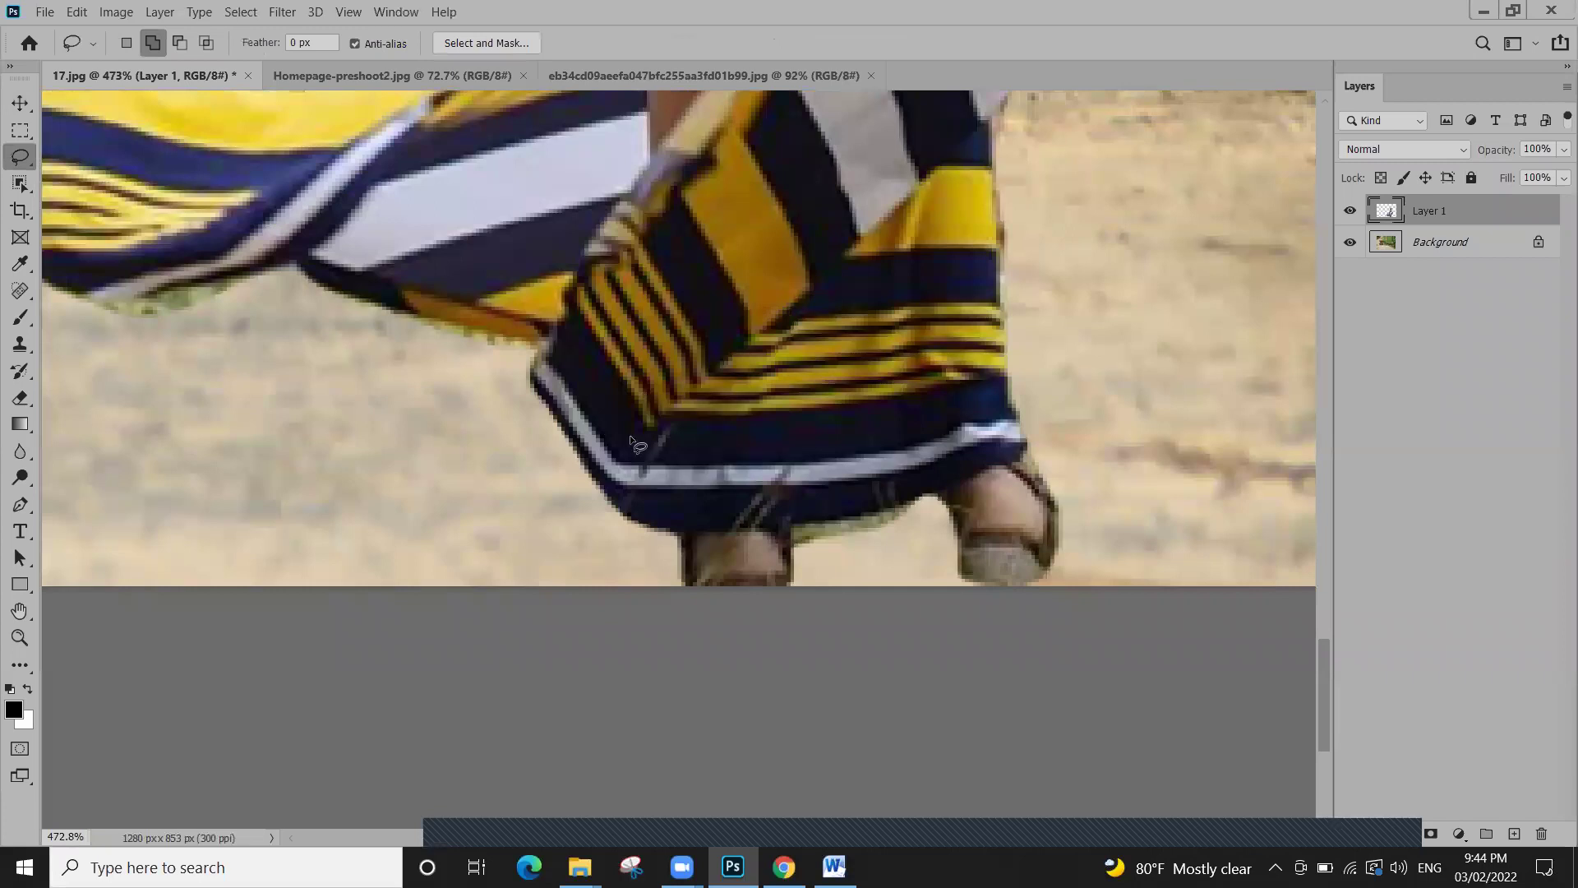
left_click_drag(359, 358, 476, 395)
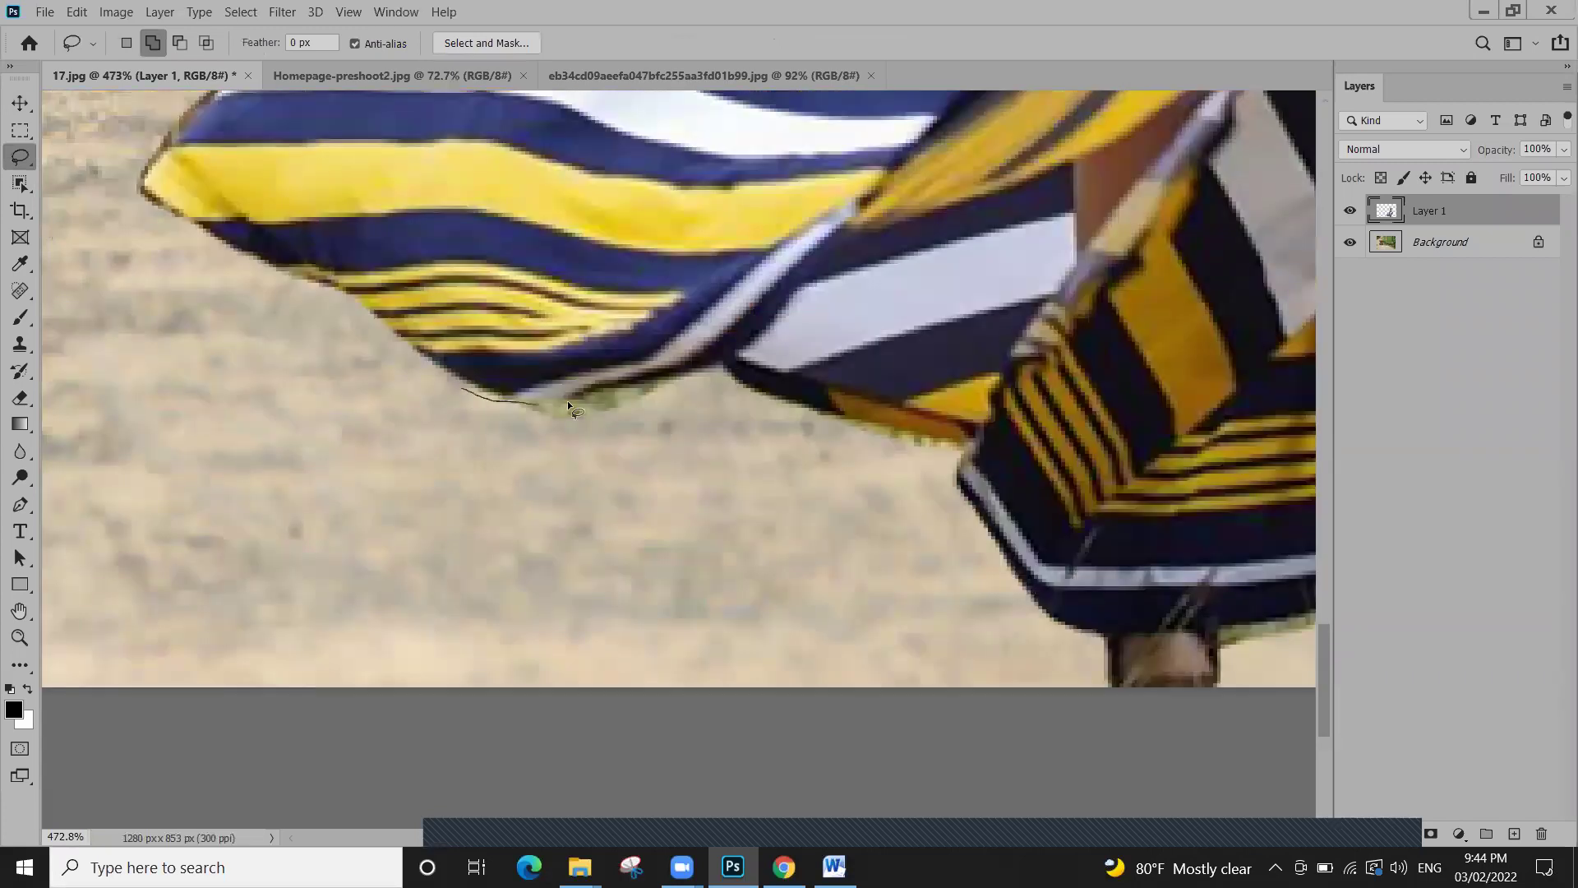
mouse_move(736, 411)
left_mouse_down()
mouse_move(685, 513)
mouse_move(461, 500)
mouse_move(428, 457)
left_mouse_up()
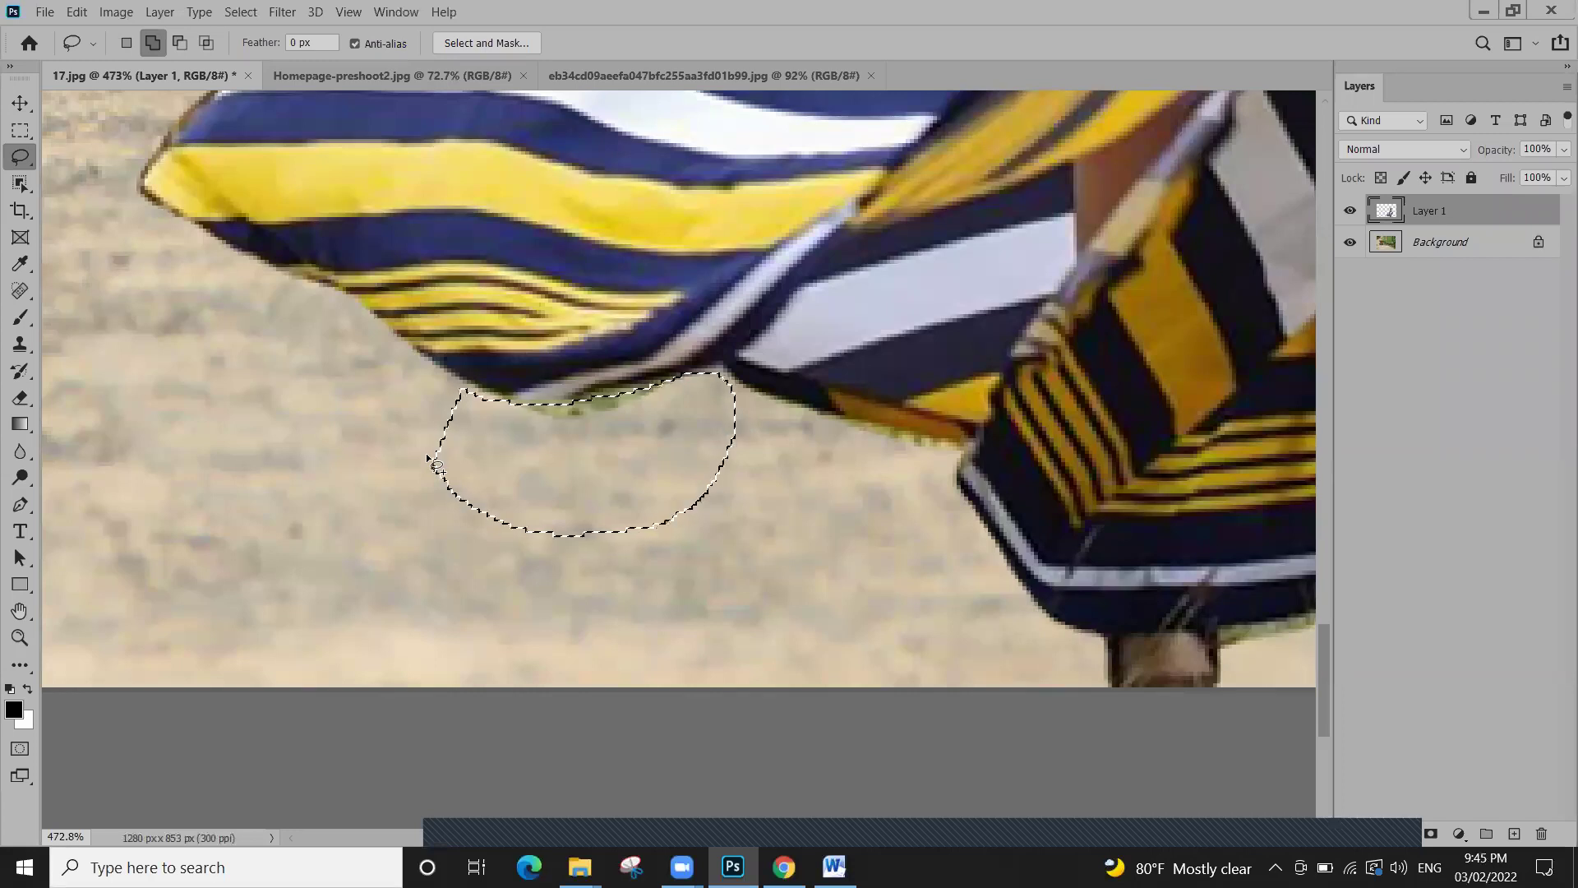
key("ctrl+d")
Lasso and delete the leftover background beneath the dark and orange fold between the flying skirt and the hem, then deselect
left_click_drag(652, 370, 710, 477)
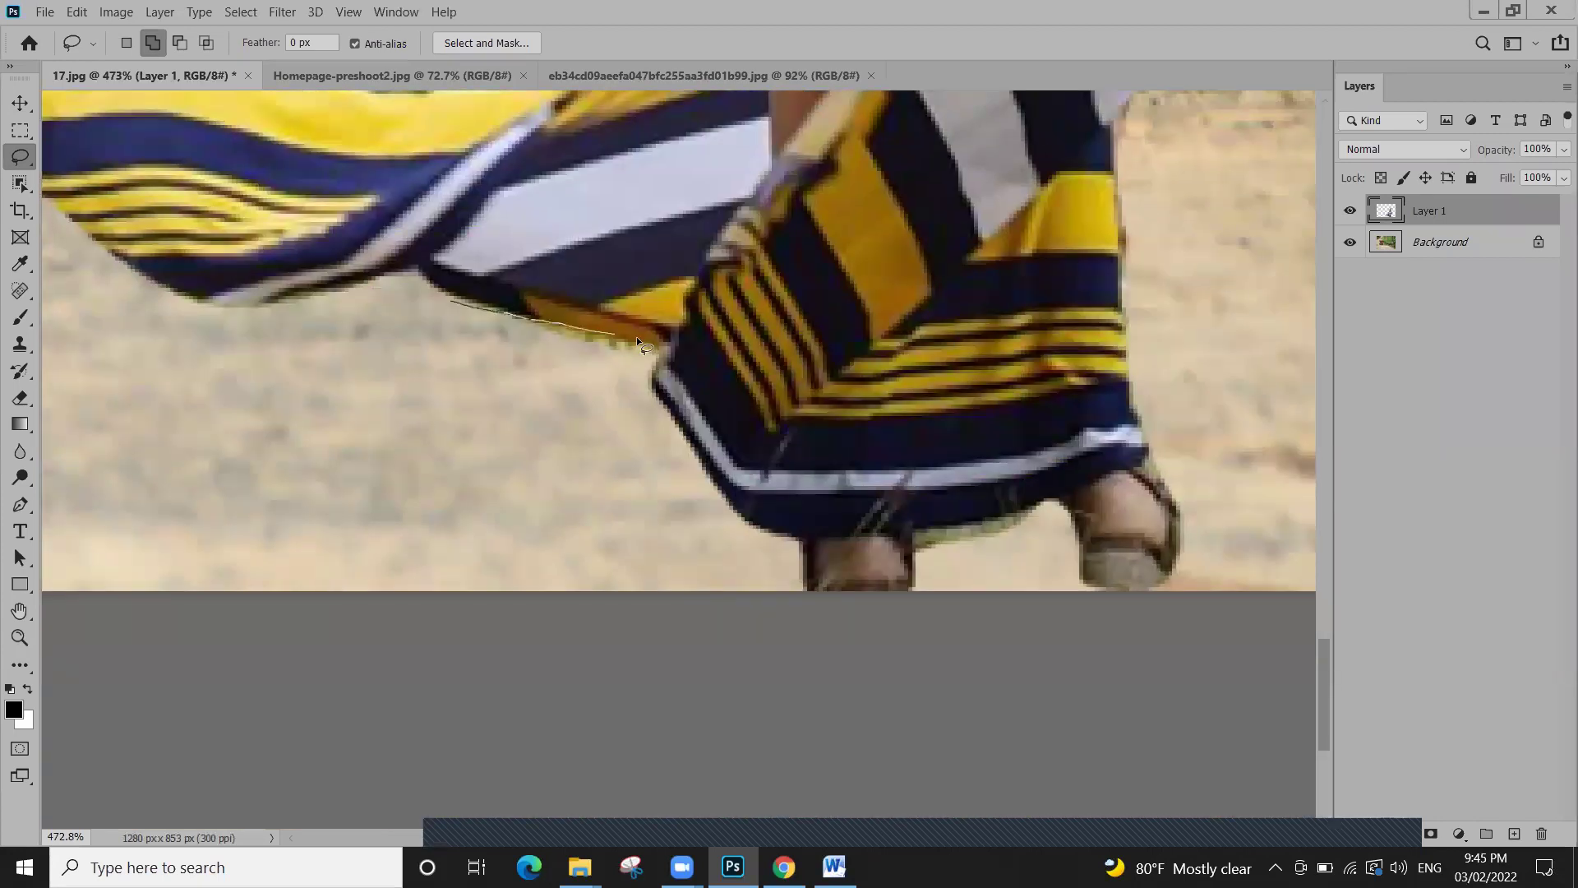
mouse_move(655, 357)
left_mouse_down()
mouse_move(568, 433)
mouse_move(406, 389)
left_mouse_up()
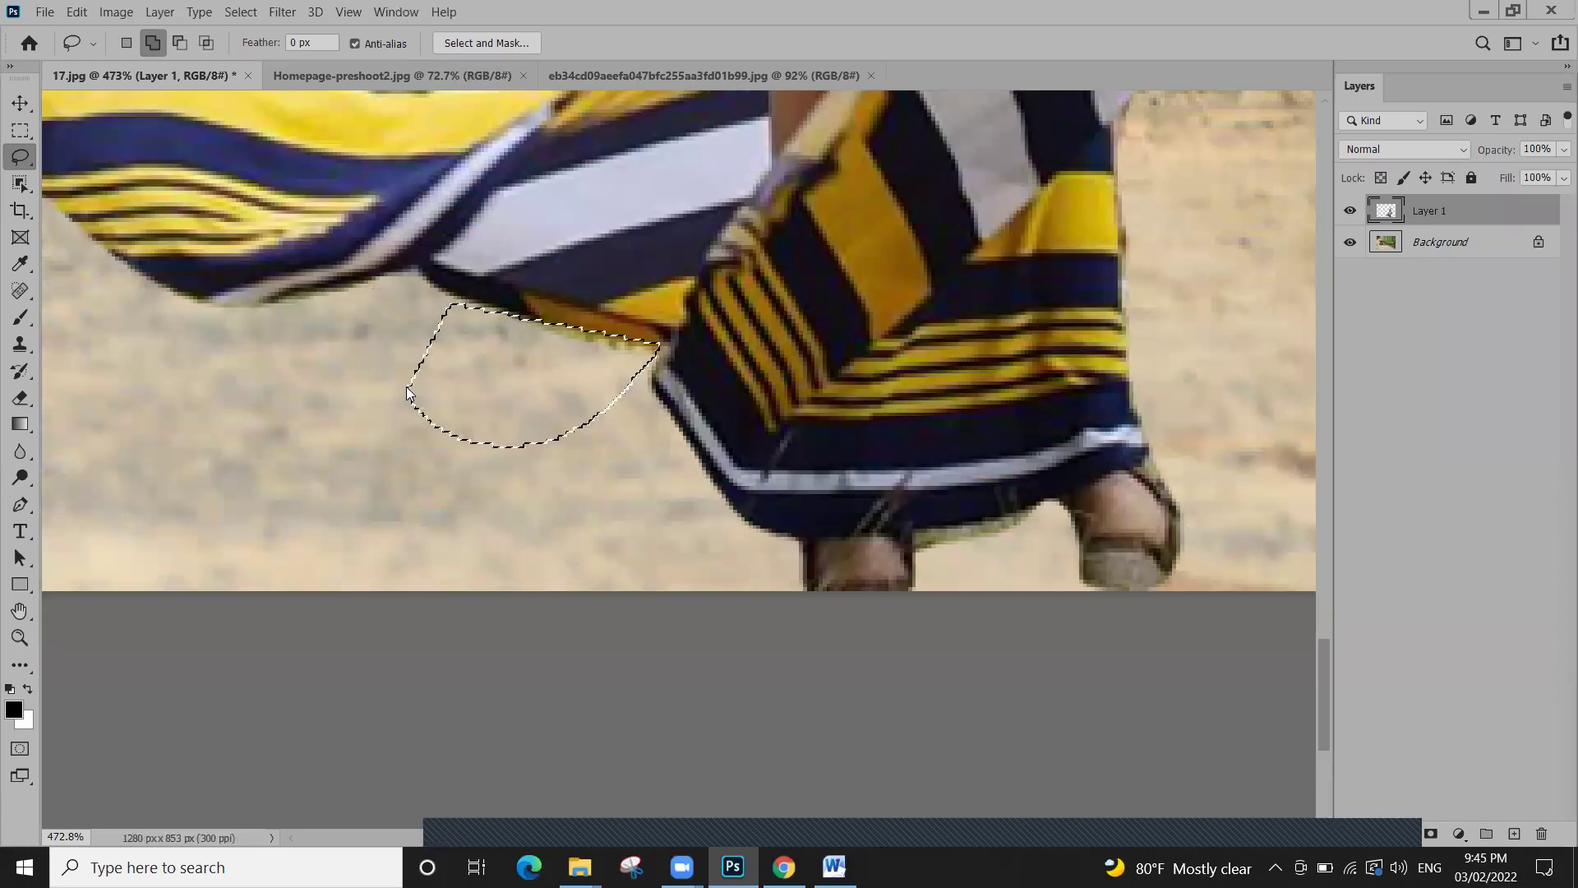
key("ctrl+d")
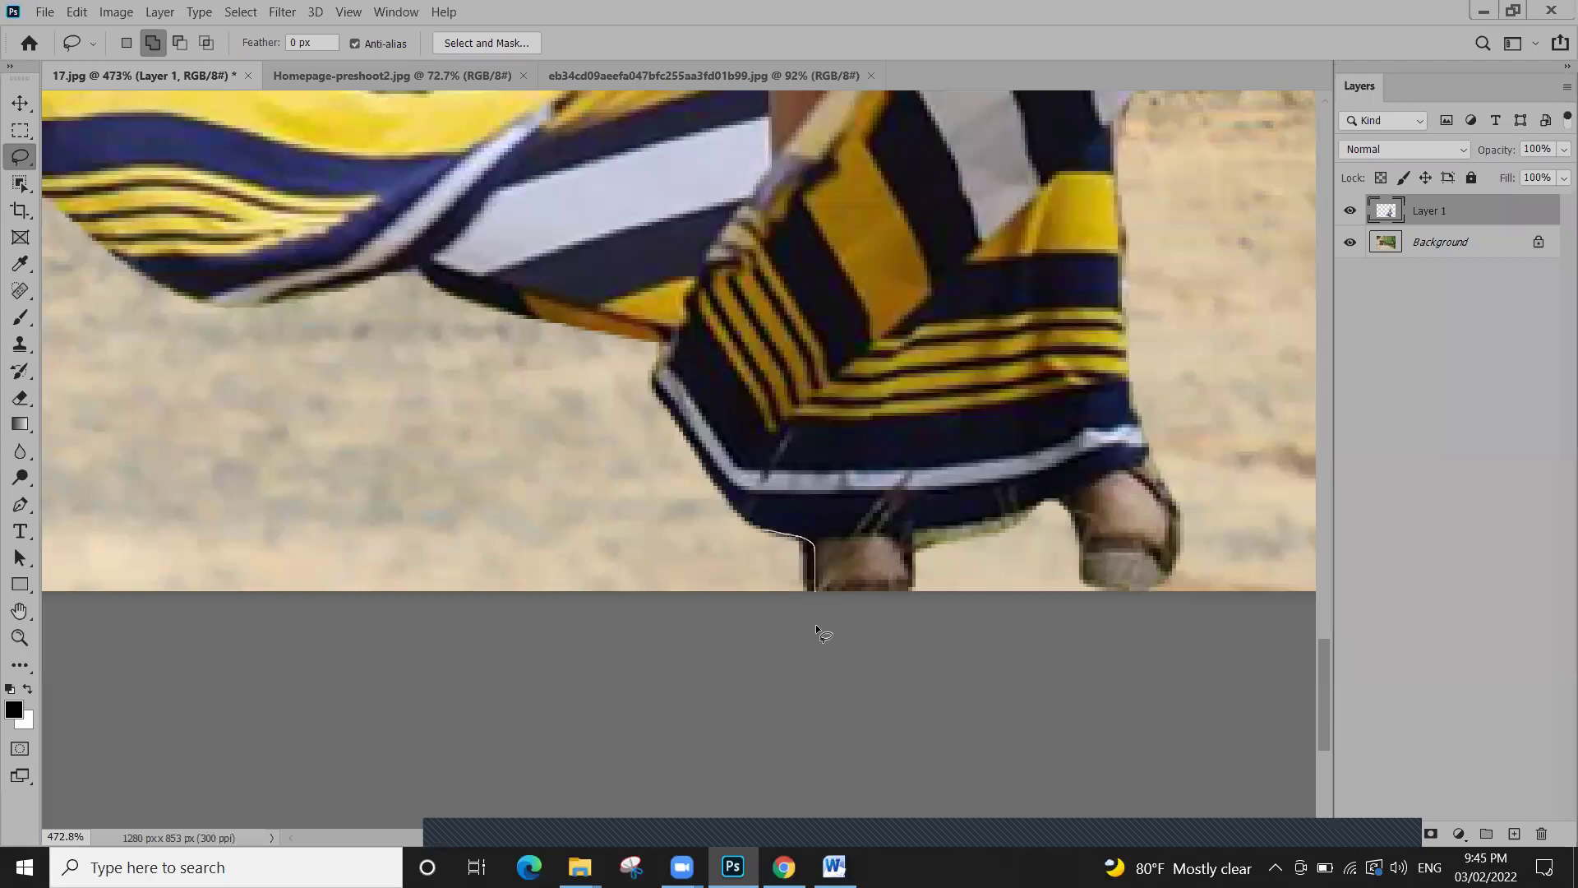
Trim the leftover background beside the cropped foot and under the hem between both feet using lasso selections, then deselect
left_click_drag(679, 607, 682, 605)
mouse_move(910, 591)
left_mouse_down()
mouse_move(924, 525)
mouse_move(1063, 497)
mouse_move(1078, 561)
left_mouse_up()
left_click_drag(927, 634, 927, 634)
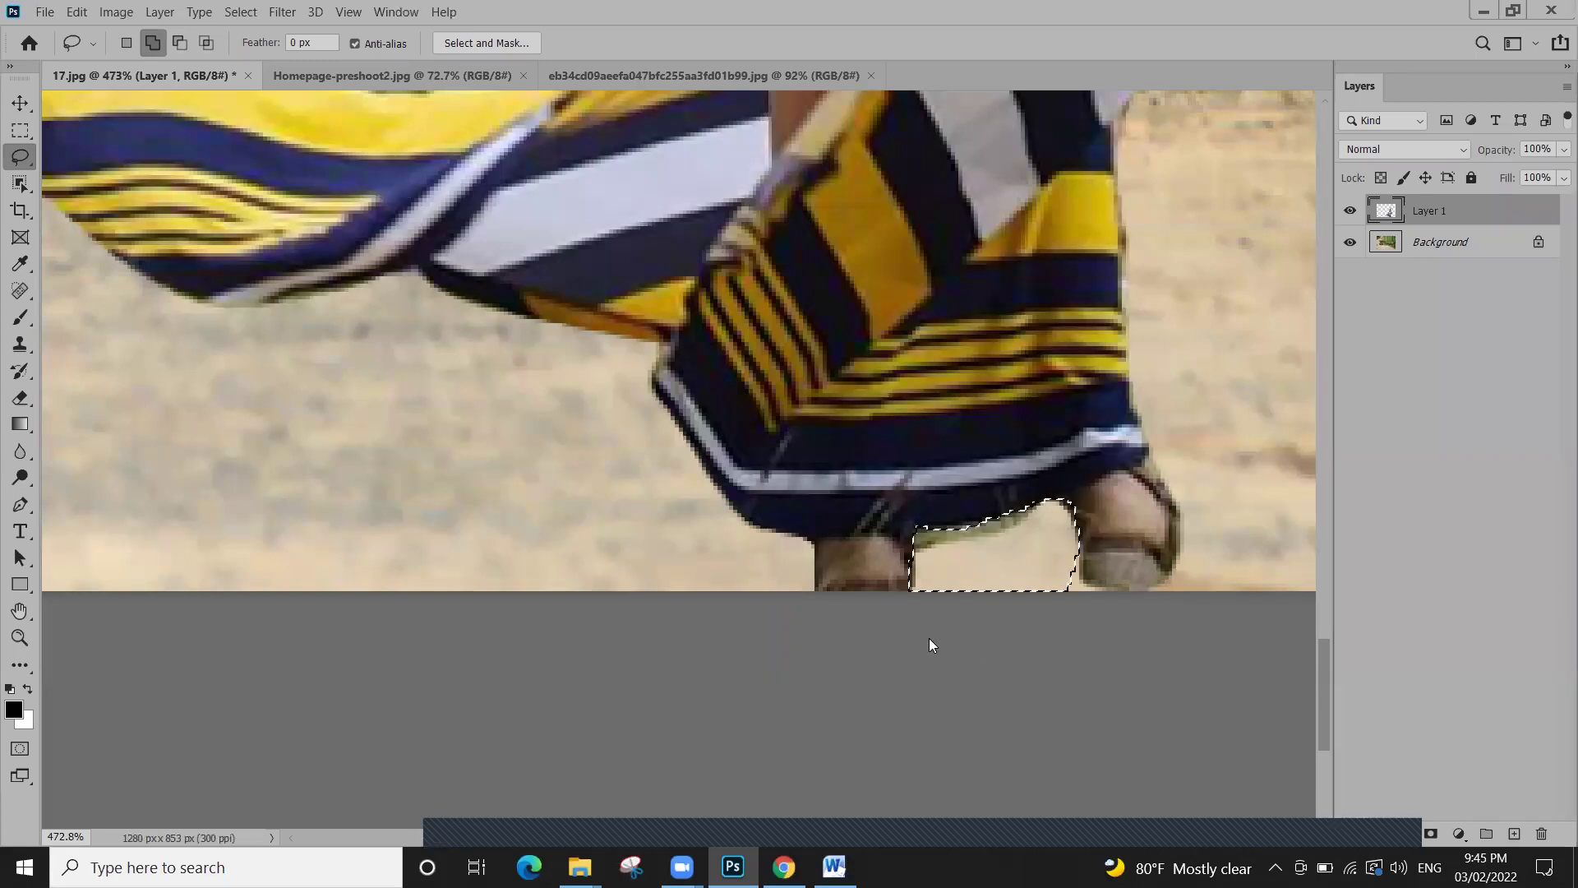
key("ctrl+d")
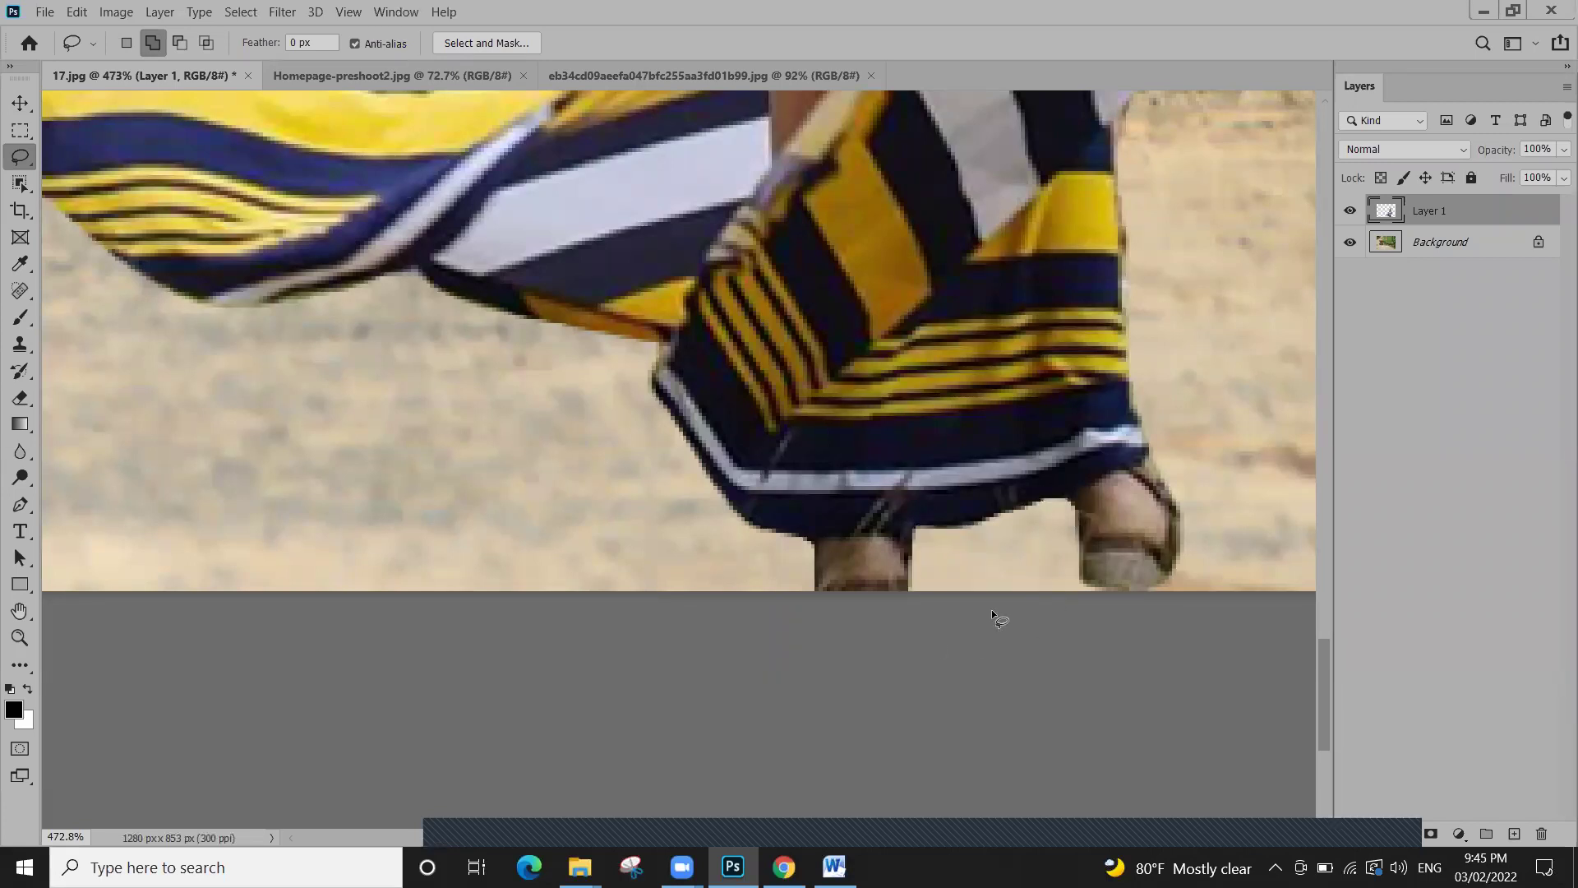
Lasso and delete the dark leftover patch beside the woman's long hair near her shoulder, then deselect
left_click_drag(952, 309, 931, 523)
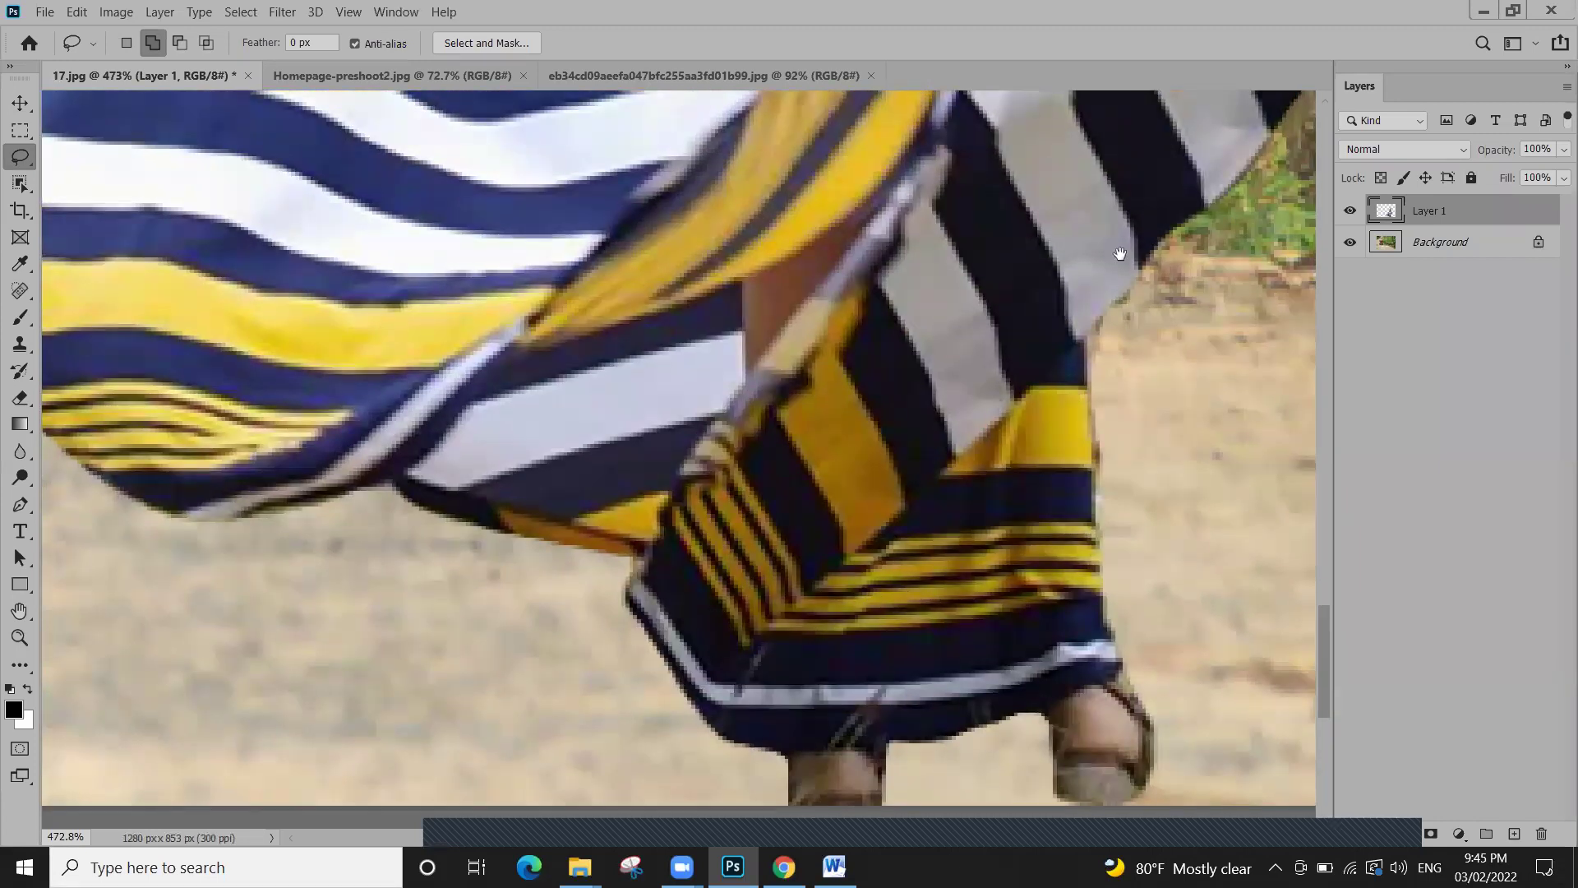
left_click_drag(1120, 254, 909, 515)
left_click_drag(912, 247, 1014, 537)
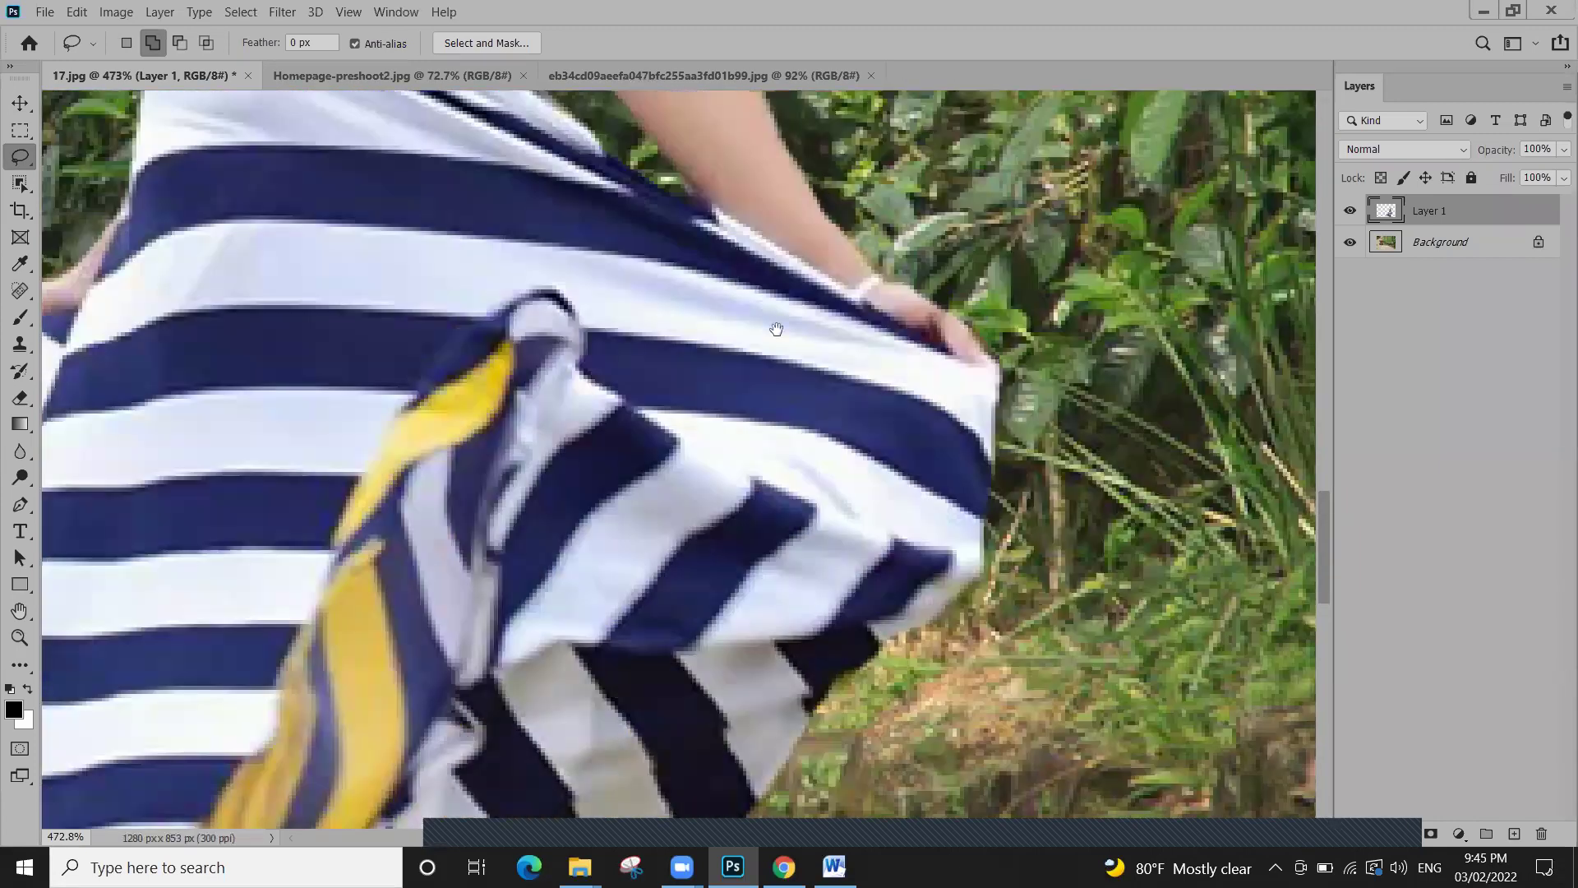
left_click_drag(776, 324, 954, 585)
left_click_drag(849, 234, 909, 788)
mouse_move(984, 419)
left_mouse_down()
mouse_move(1002, 576)
mouse_move(1130, 481)
left_mouse_up()
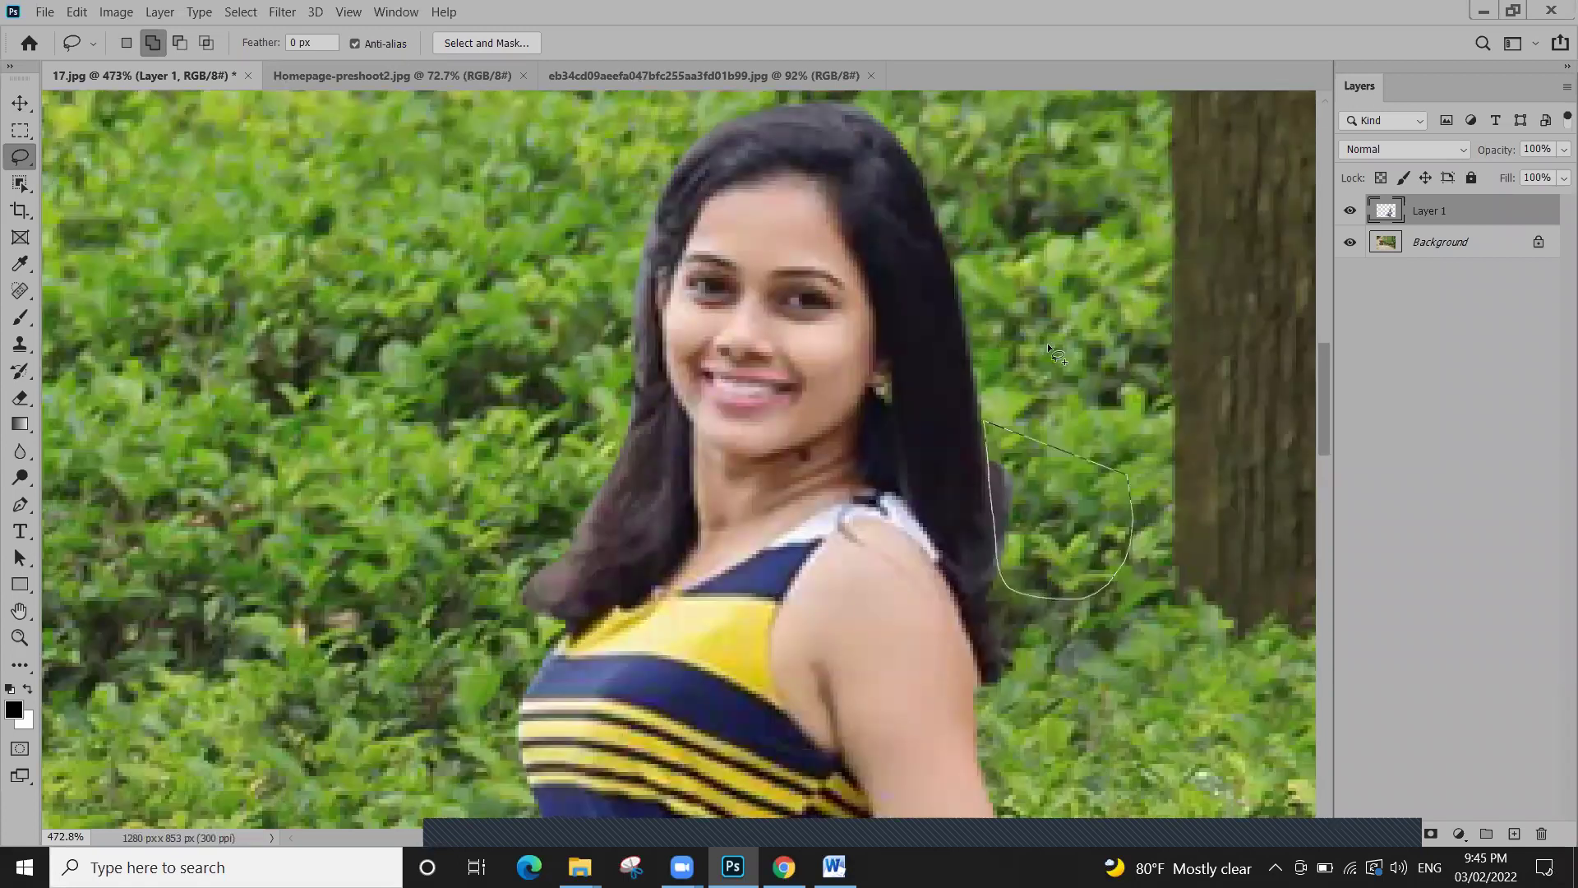
left_click(1054, 353)
Try to trim the whole sloping outer edge of the skirt with one large lasso selection, then undo the deletion and deselect
scroll(886, 325, "down", 1)
scroll(852, 508, "down", 3)
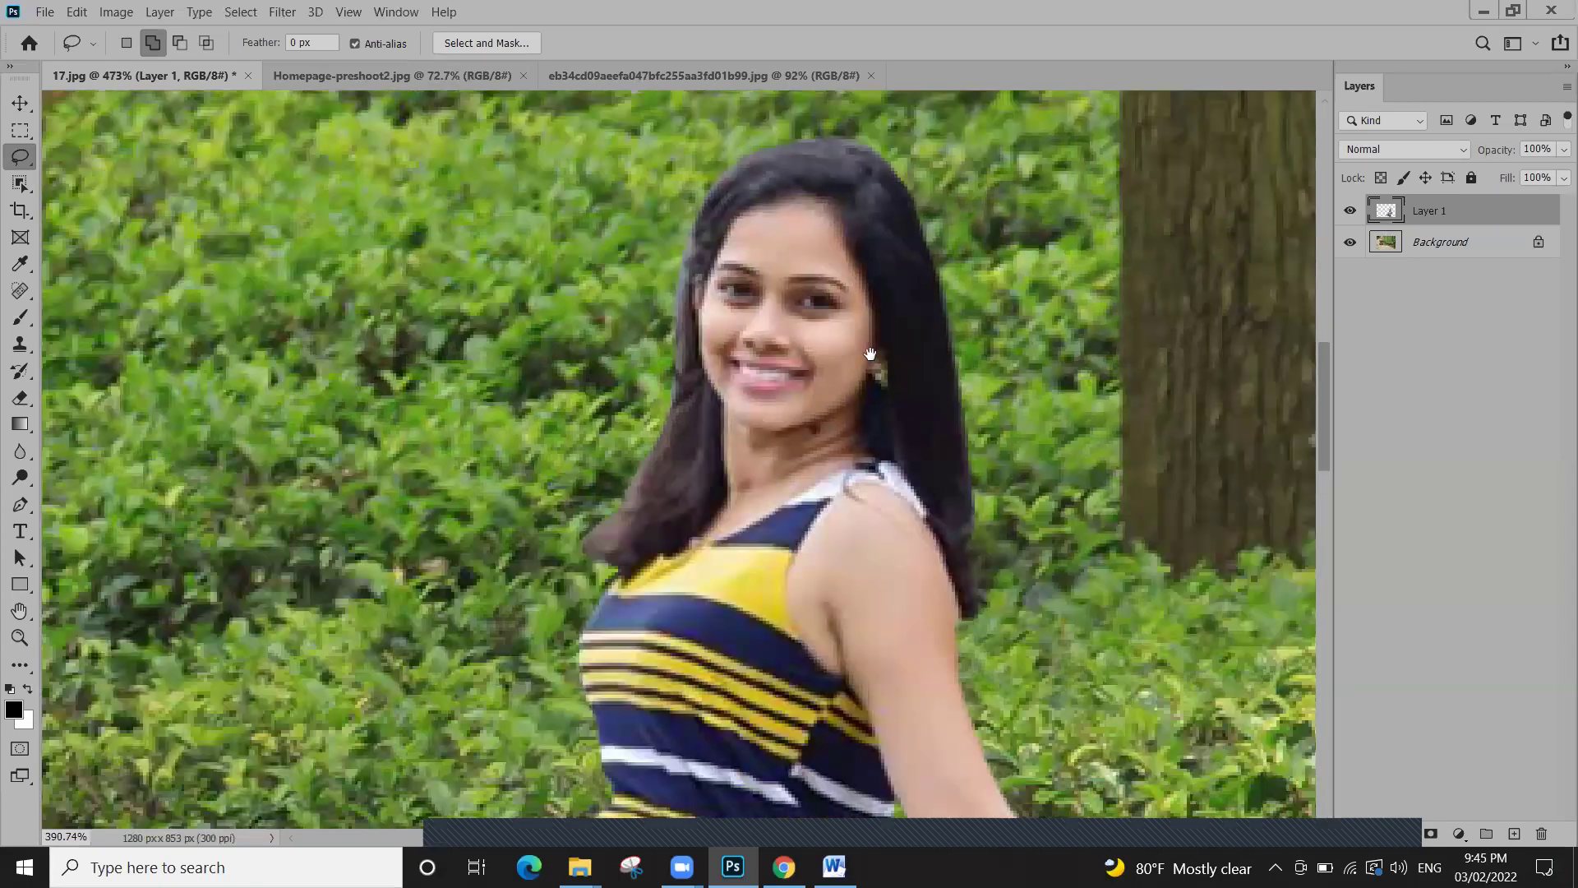
scroll(444, 579, "down", 5)
scroll(445, 579, "up", 2)
left_click_drag(444, 579, 761, 346)
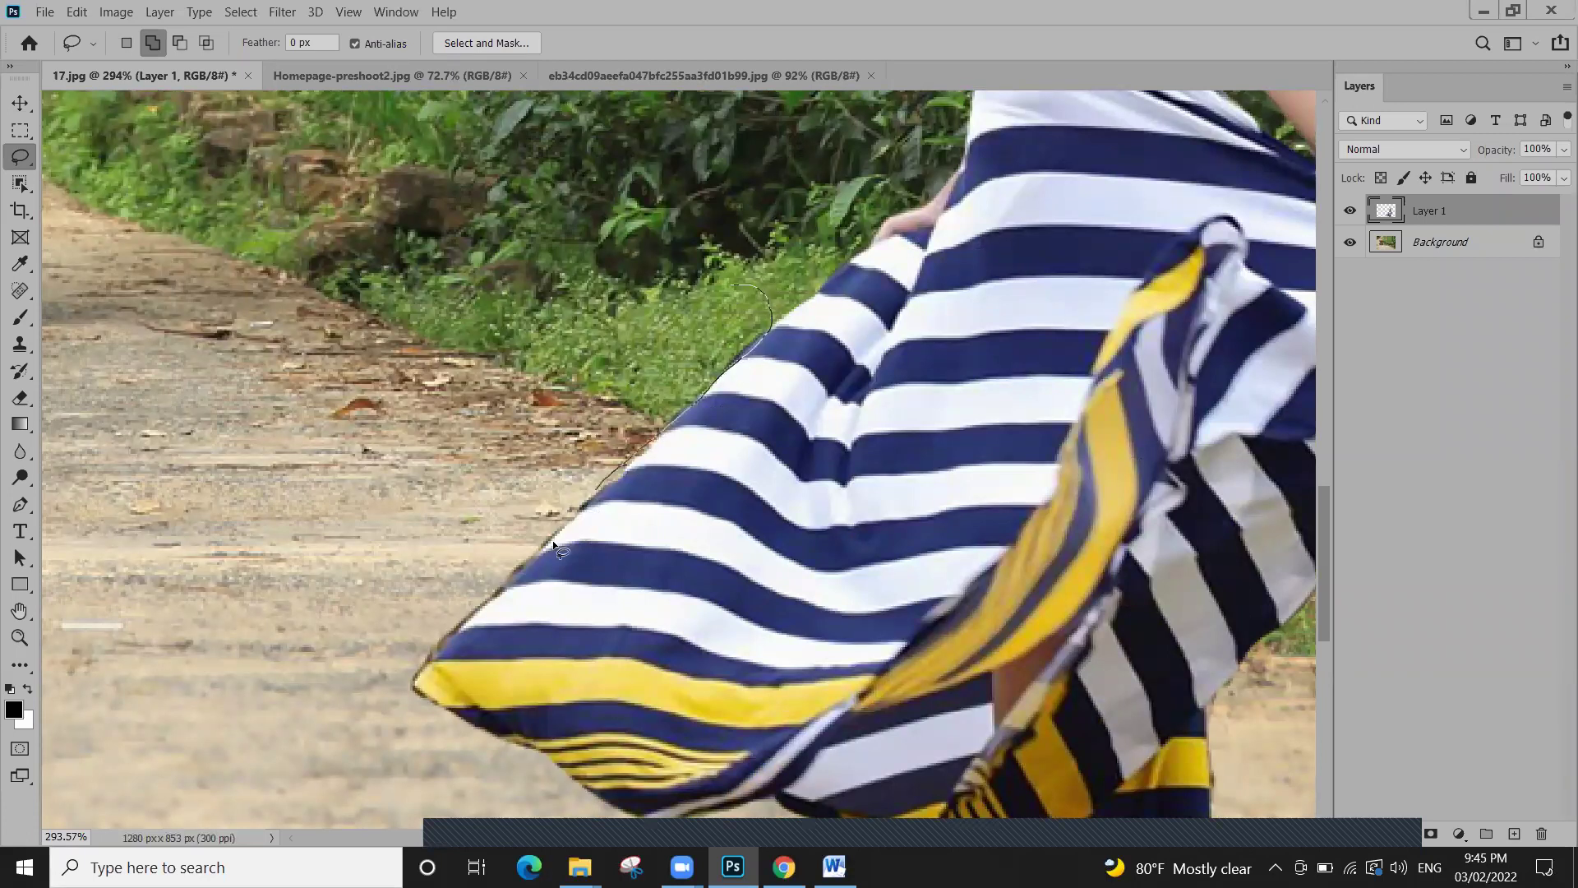
left_click_drag(306, 485, 452, 359)
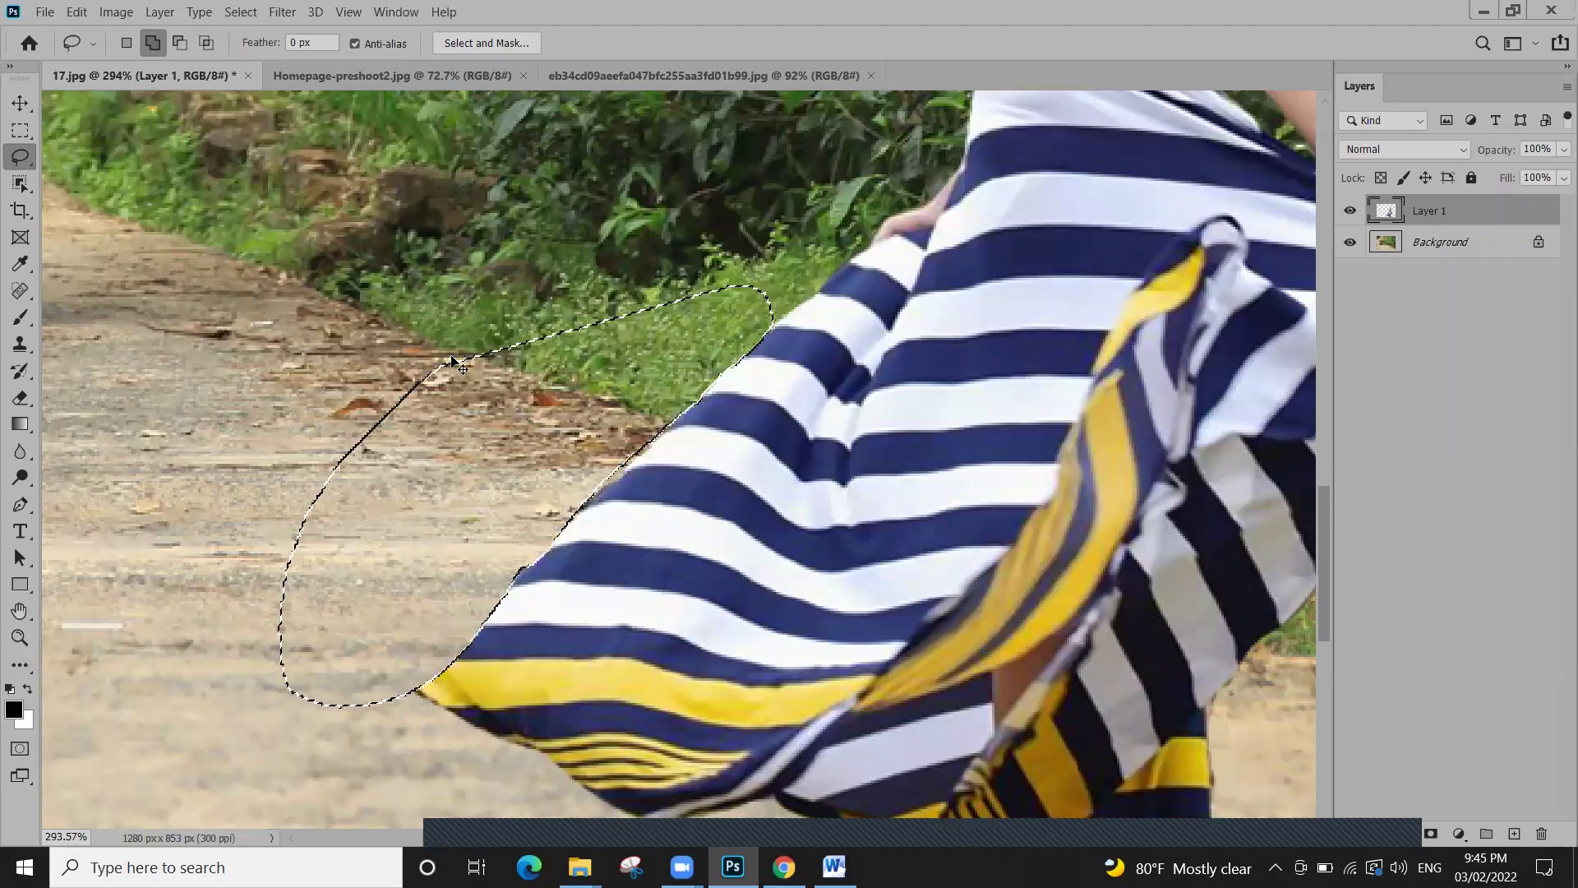
left_click(469, 364)
key("ctrl+z")
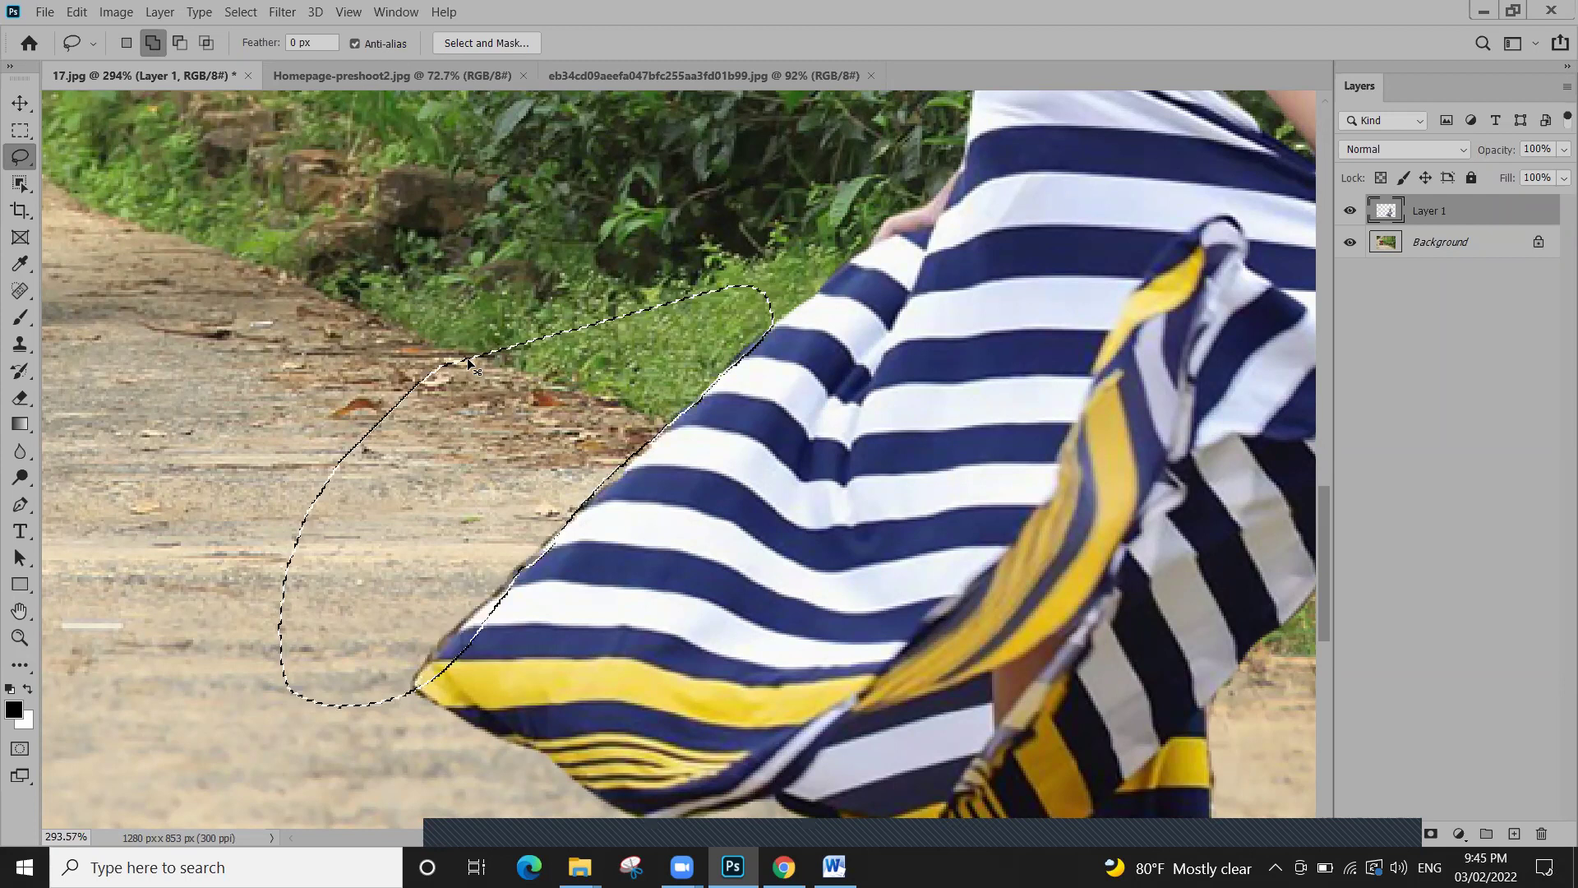
left_click(396, 569)
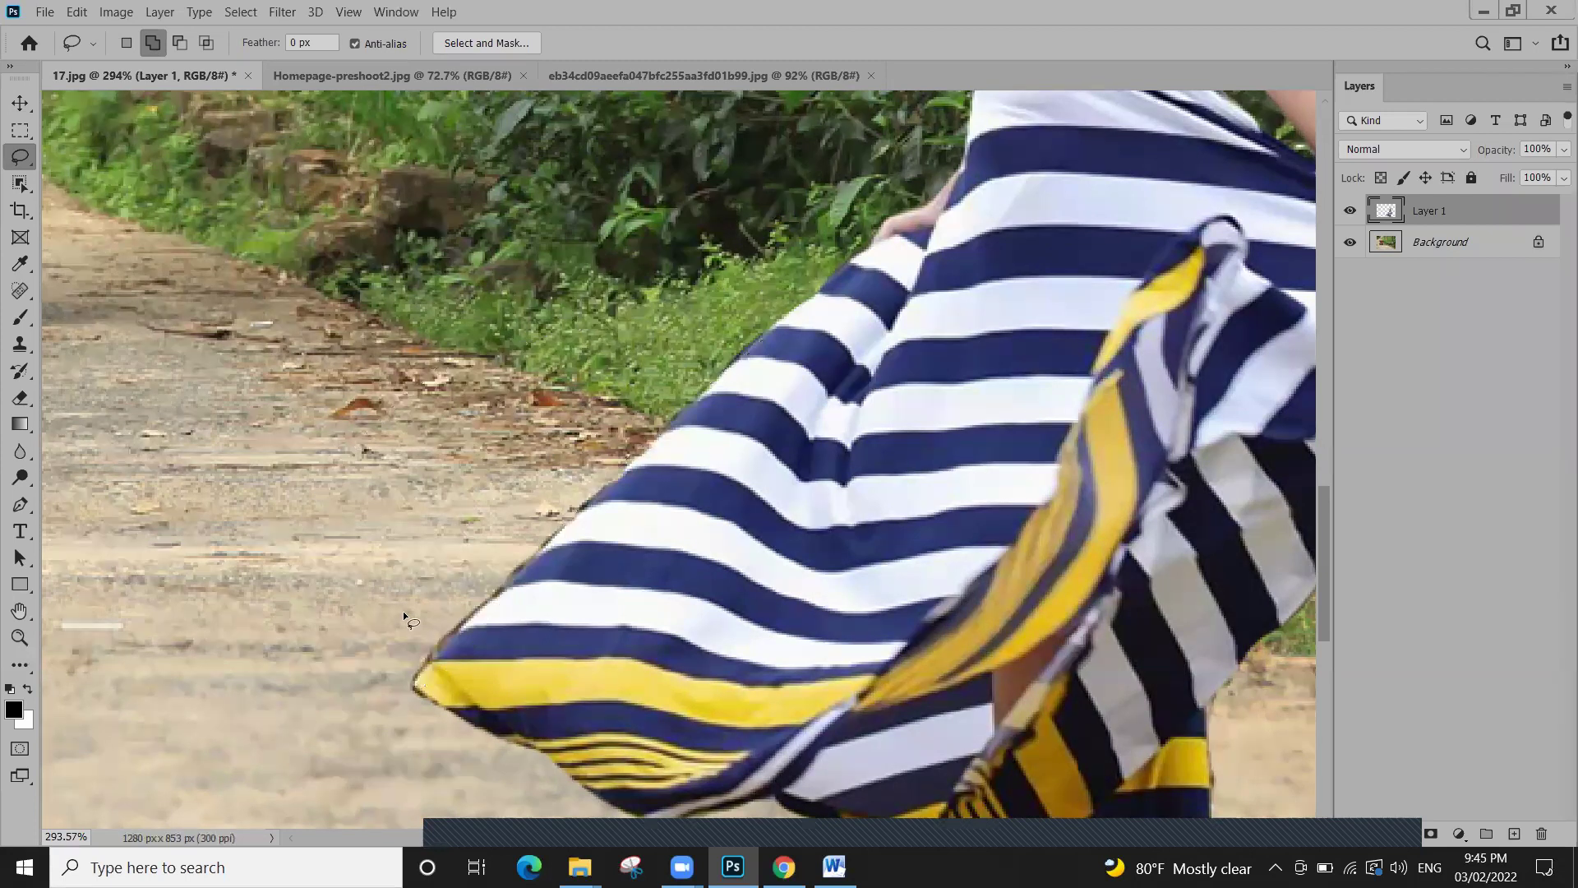
Lasso and delete the dark fringe along the skirt's outer edge just above its yellow tip, then deselect
scroll(407, 611, "up", 3)
mouse_move(627, 318)
left_mouse_down()
mouse_move(693, 322)
mouse_move(704, 365)
mouse_move(666, 411)
left_mouse_up()
mouse_move(548, 526)
left_mouse_down()
mouse_move(509, 575)
mouse_move(398, 637)
mouse_move(387, 448)
left_mouse_up()
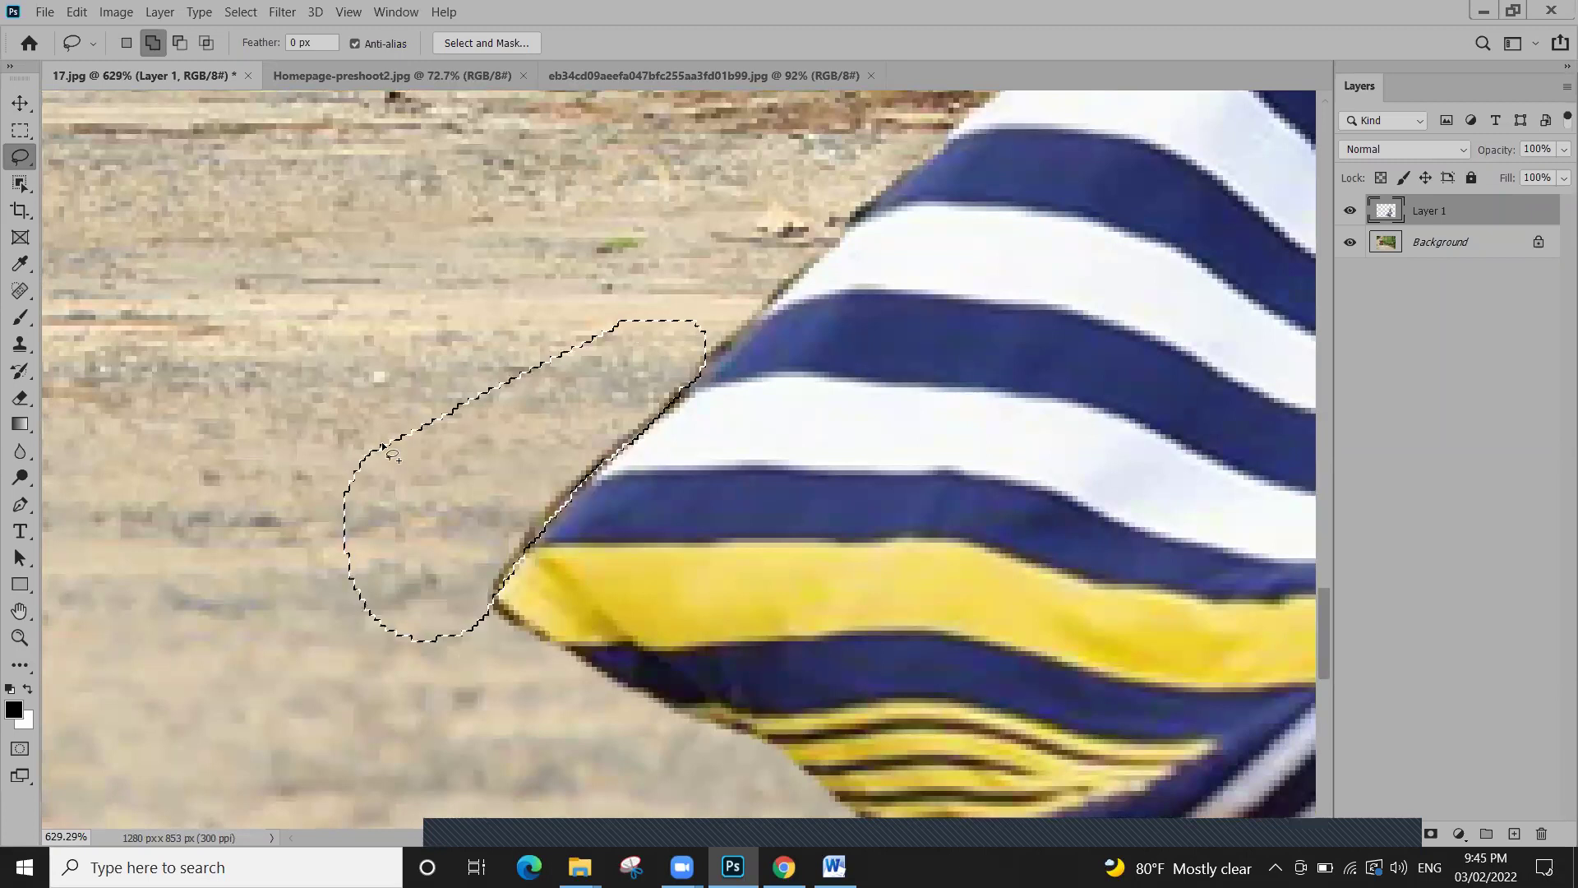
key("ctrl+d")
Lasso and delete the dark fringe farther up the skirt's sloping outer edge against the road, then deselect
mouse_move(867, 296)
left_mouse_down()
mouse_move(689, 585)
mouse_move(611, 585)
mouse_move(611, 478)
mouse_move(595, 454)
left_mouse_up()
left_click_drag(574, 404, 727, 394)
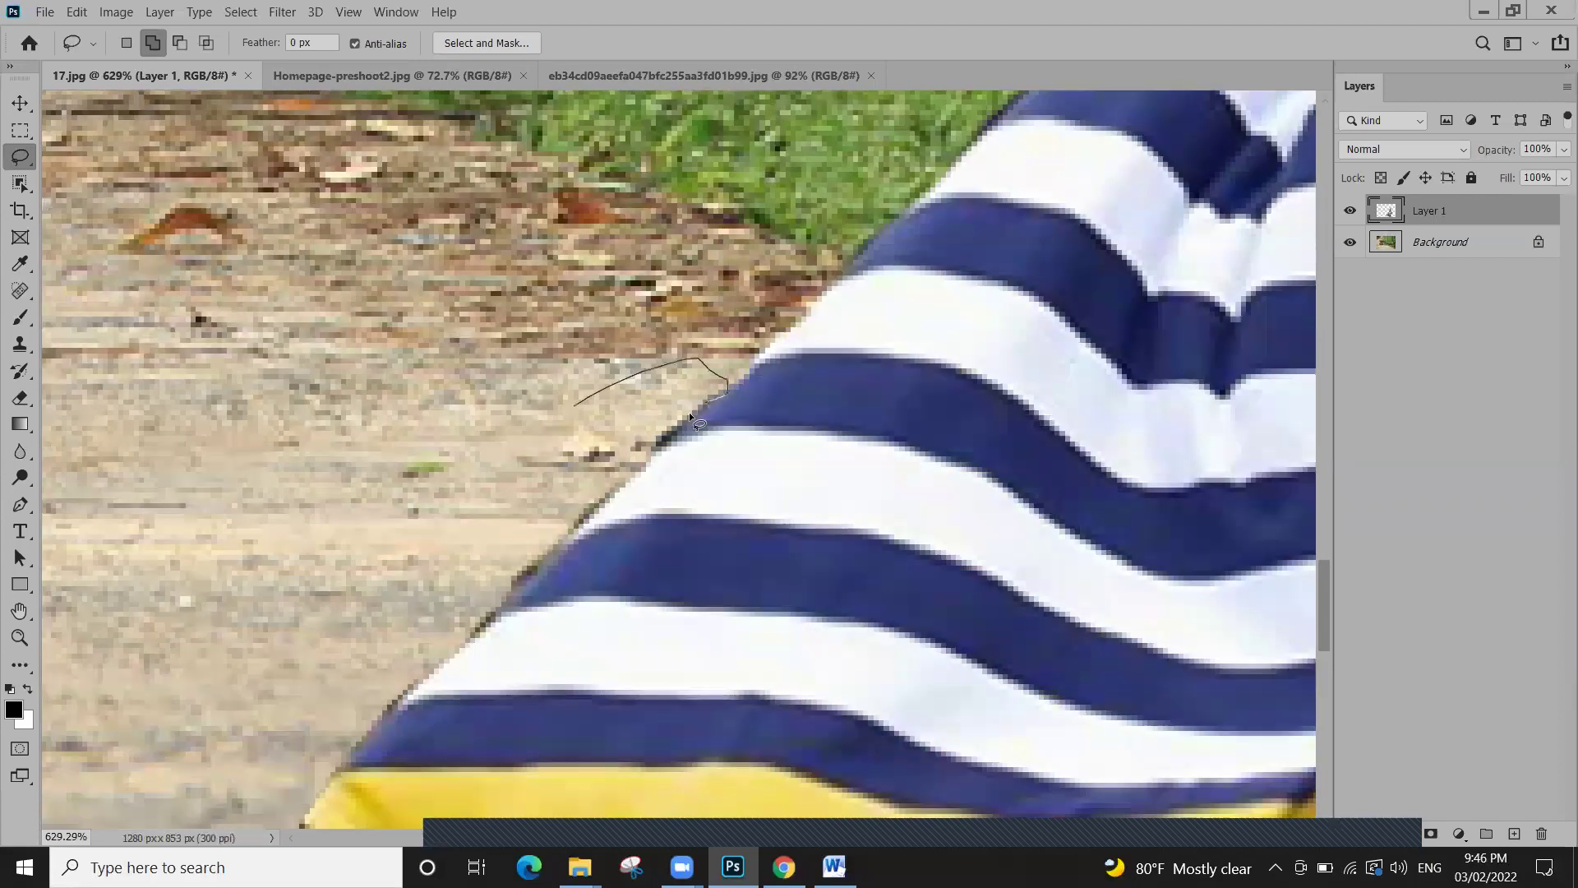
left_click_drag(592, 508, 515, 605)
key("Escape")
left_click_drag(498, 442, 711, 359)
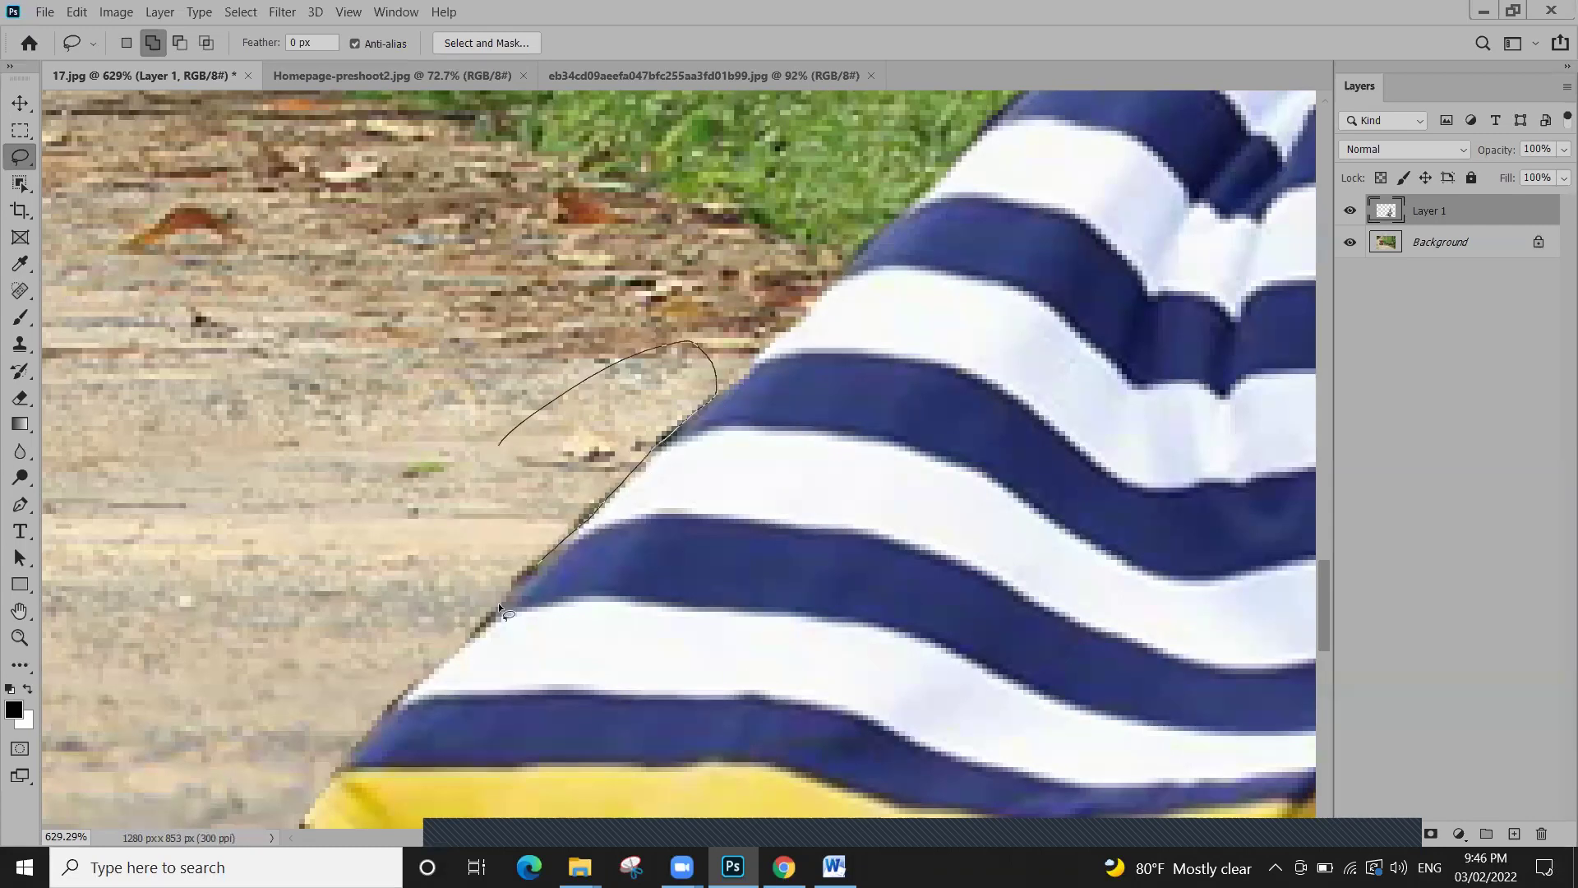
left_click_drag(291, 614, 316, 487)
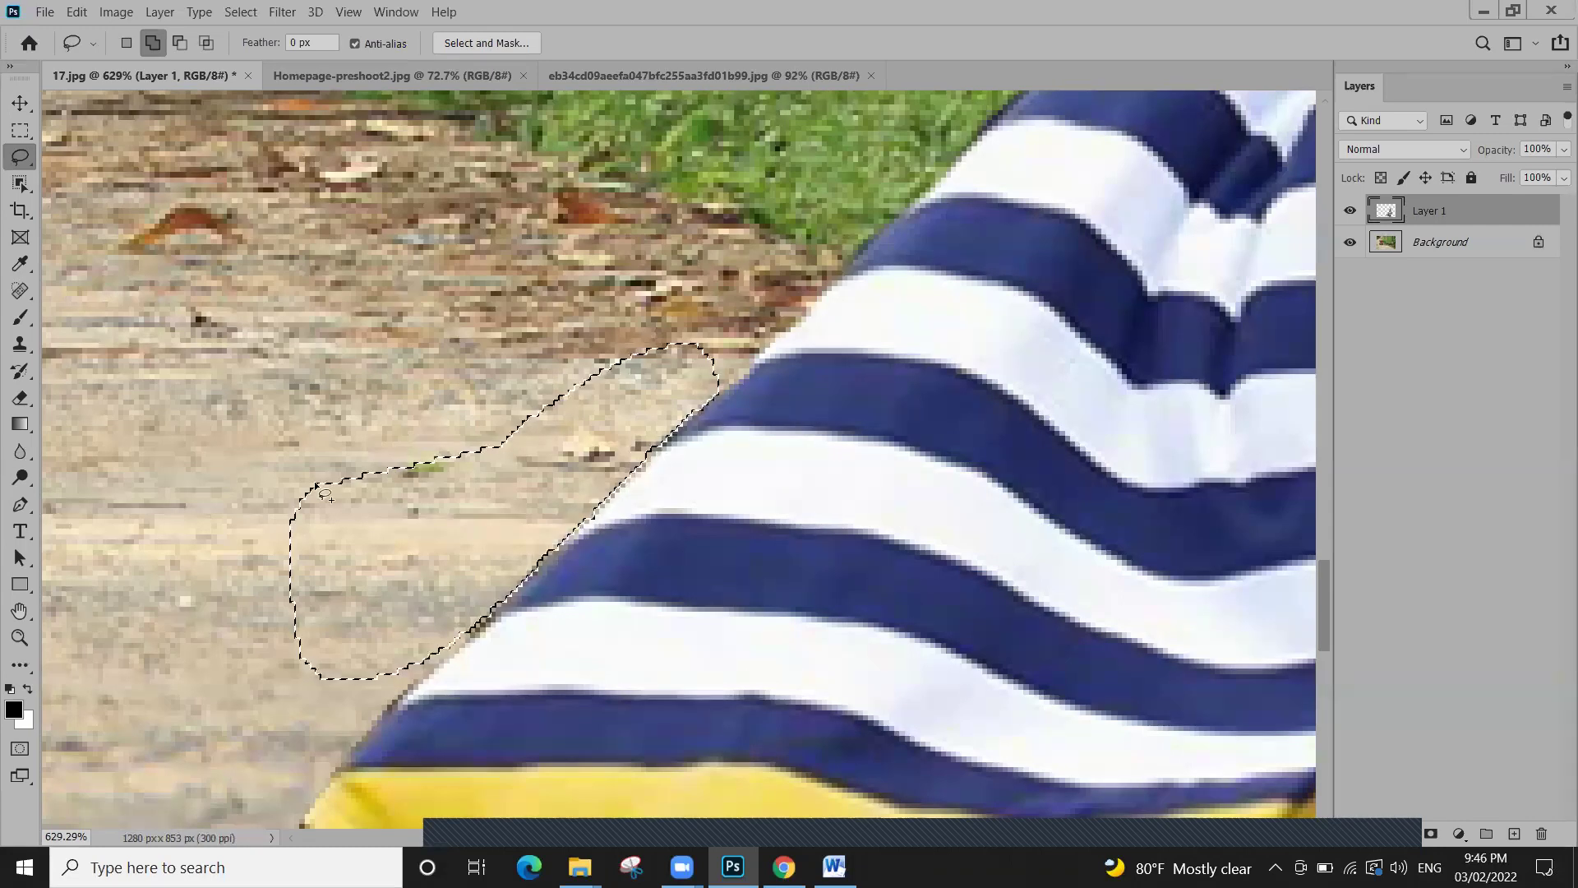
key("ctrl+d")
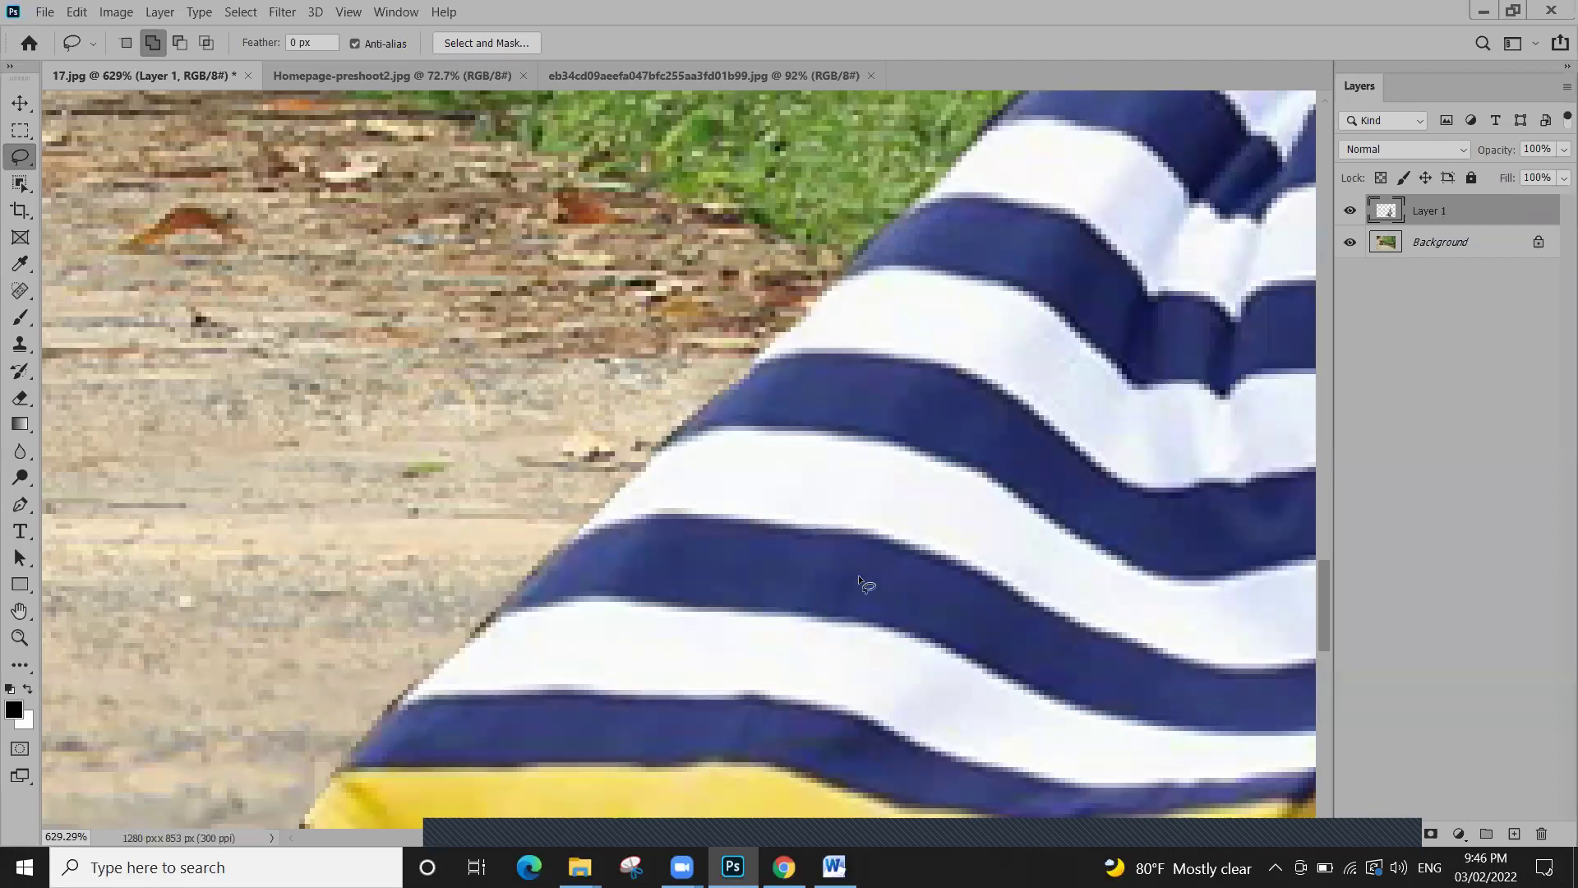
Fit the whole photo in view, review the Lasso Tool's variants and switch back to the Move tool
key("ctrl+0")
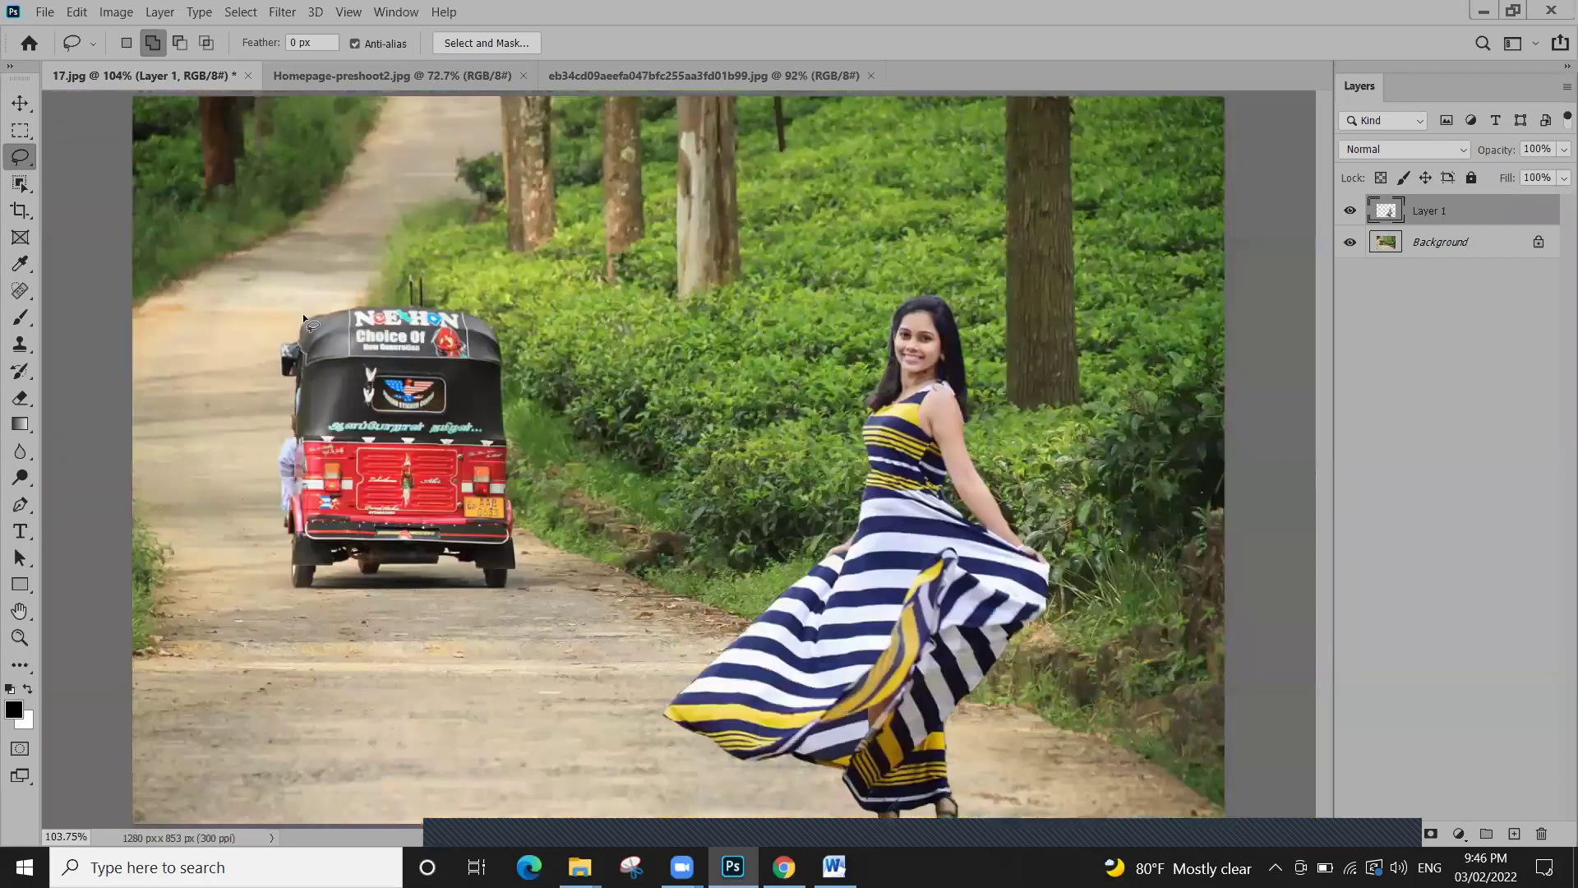
right_click(23, 164)
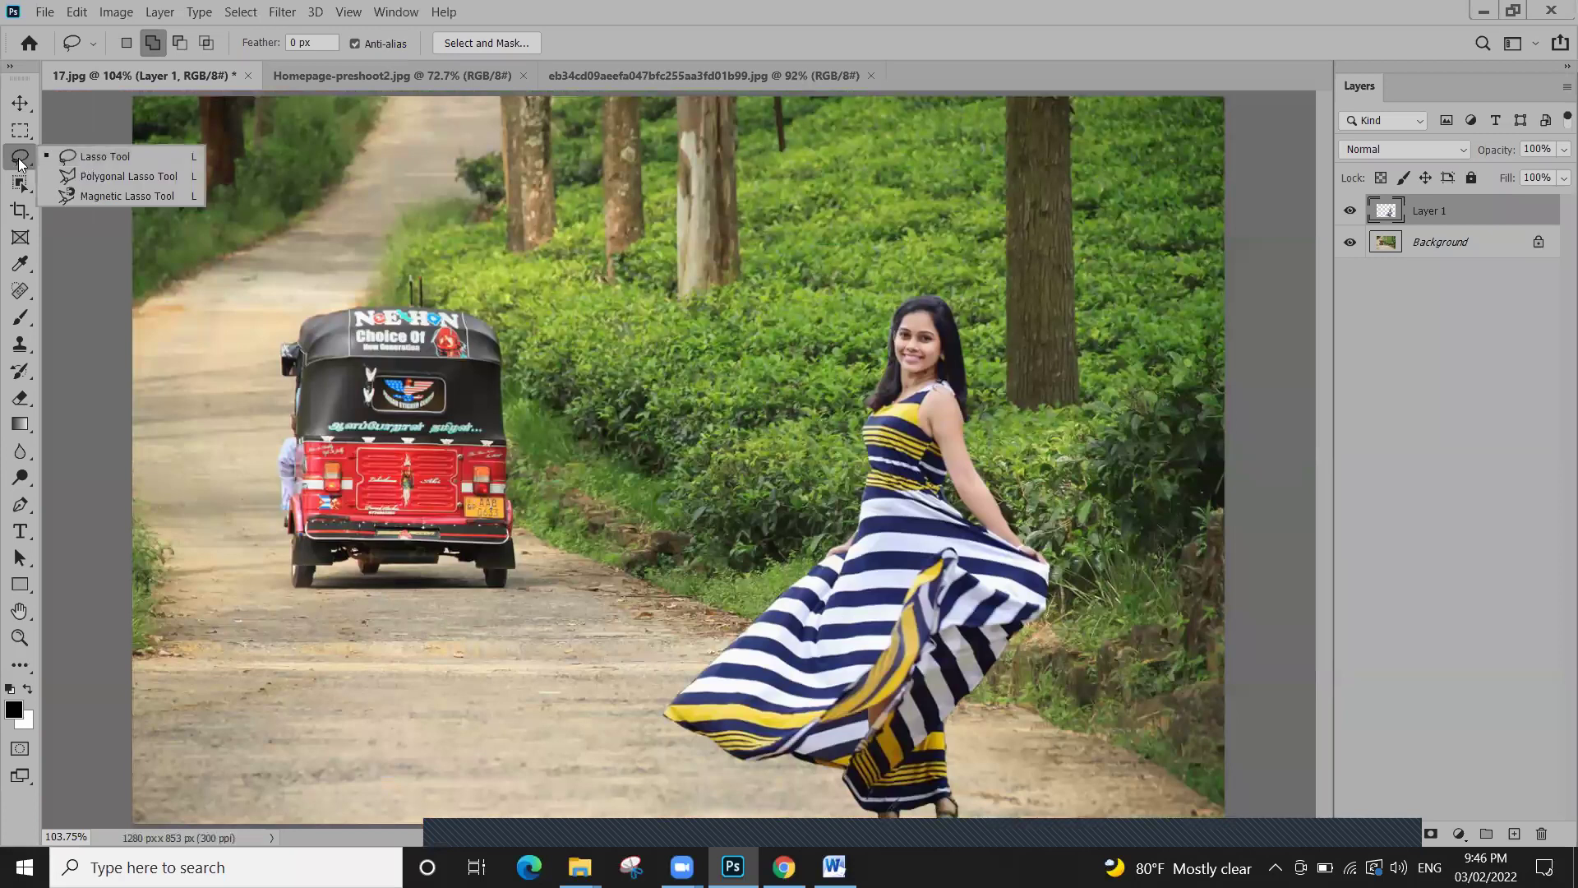
left_click(84, 160)
left_click(16, 104)
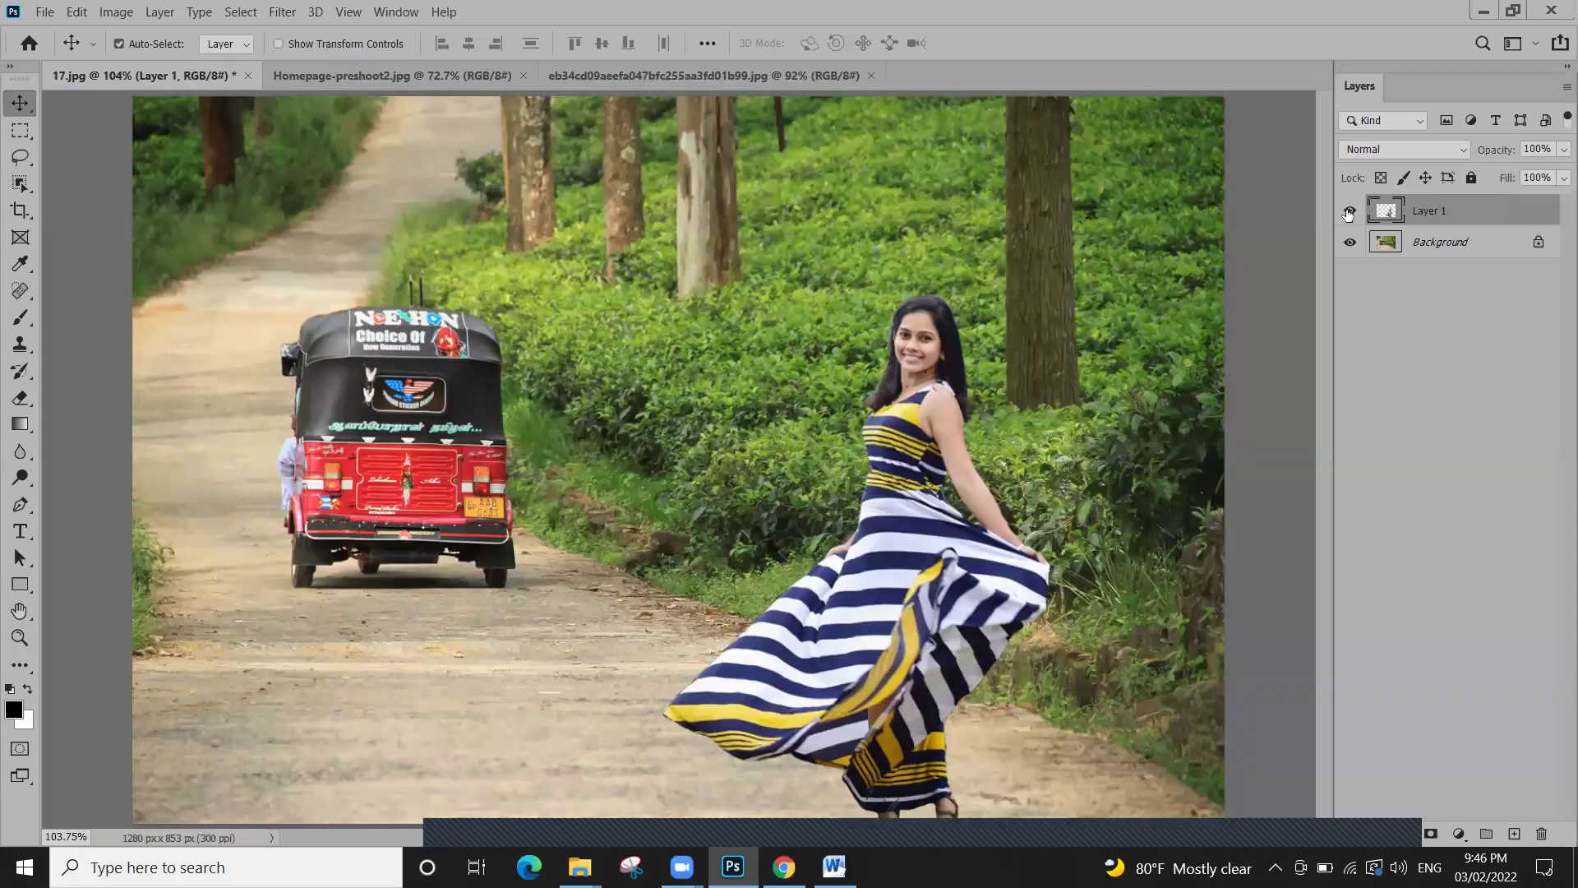
Compare the road photo with and without the woman by repeatedly hiding and showing Layer 1
left_click(1349, 213)
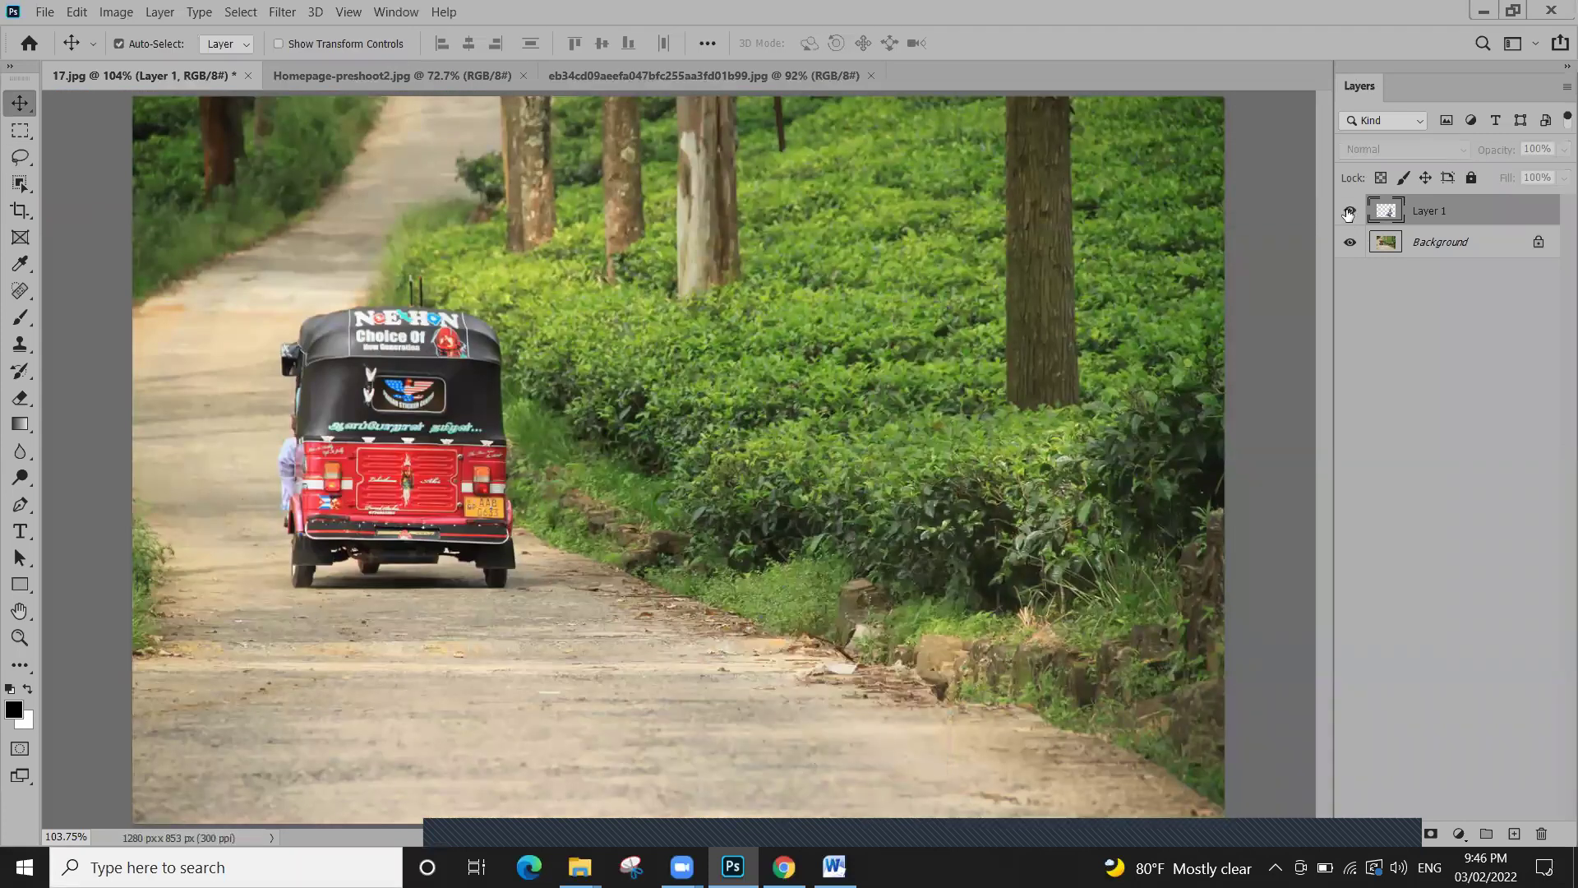
left_click(1349, 213)
left_click(1349, 213)
left_click(1349, 213)
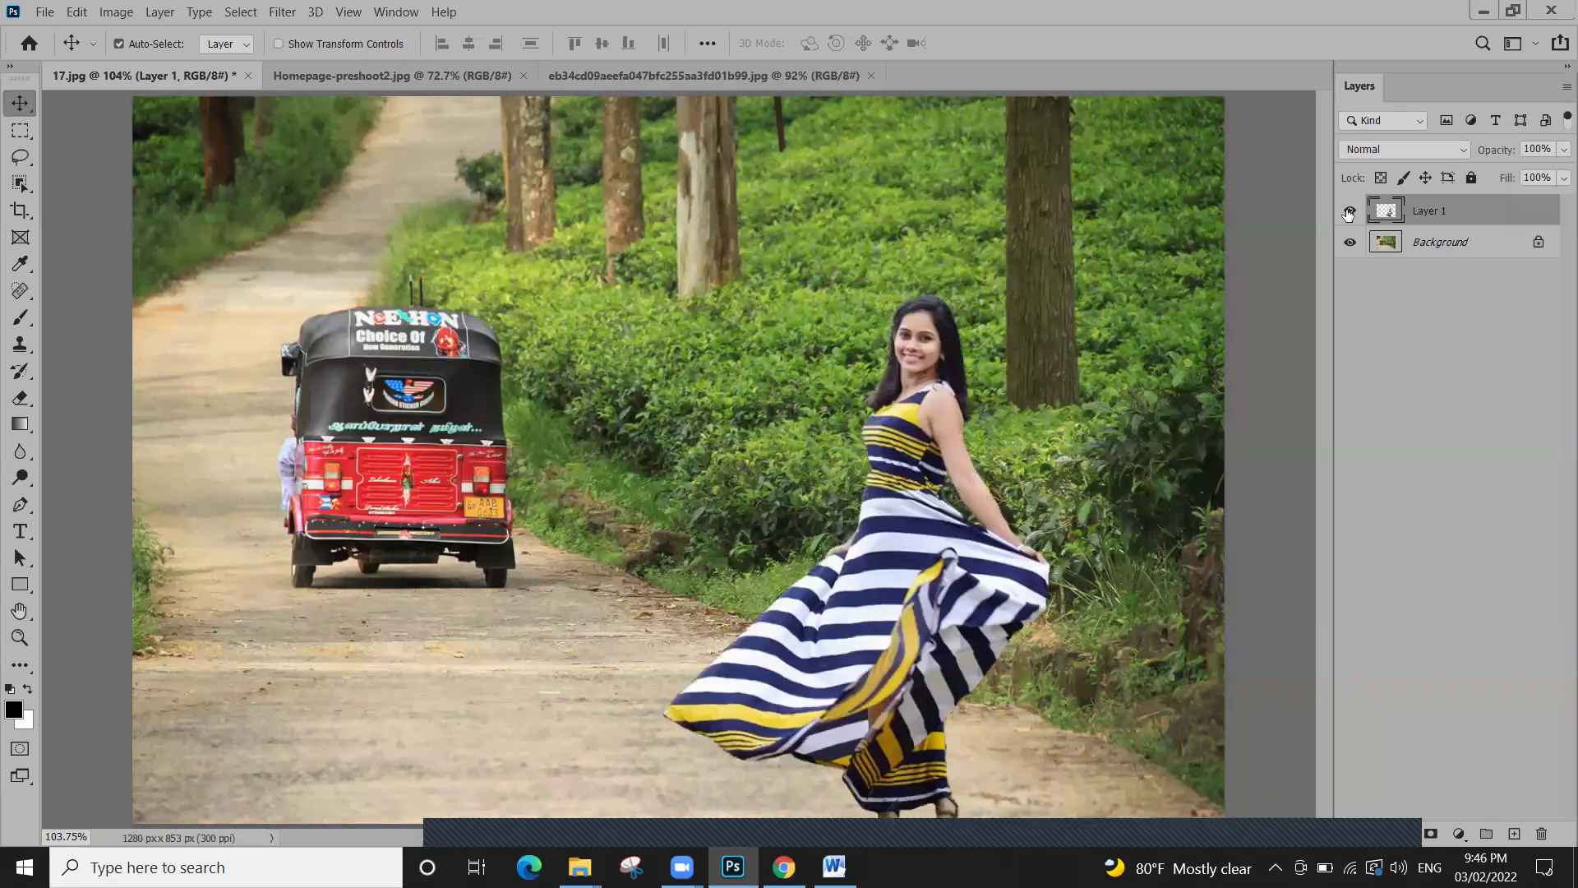
left_click(1349, 213)
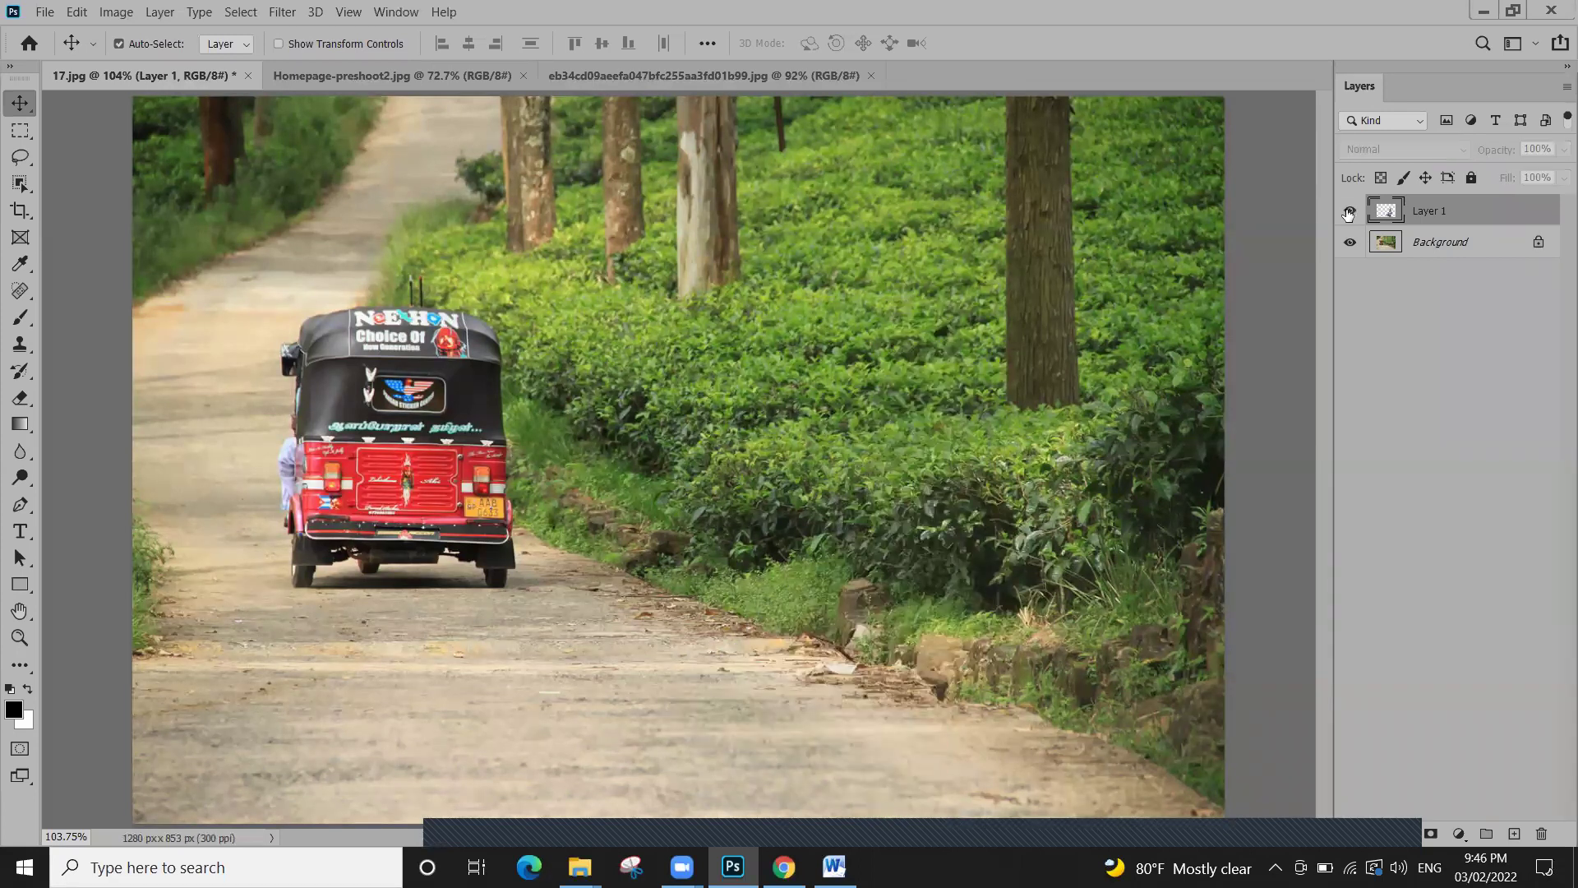
left_click(1348, 213)
left_click(1349, 213)
left_click(1349, 213)
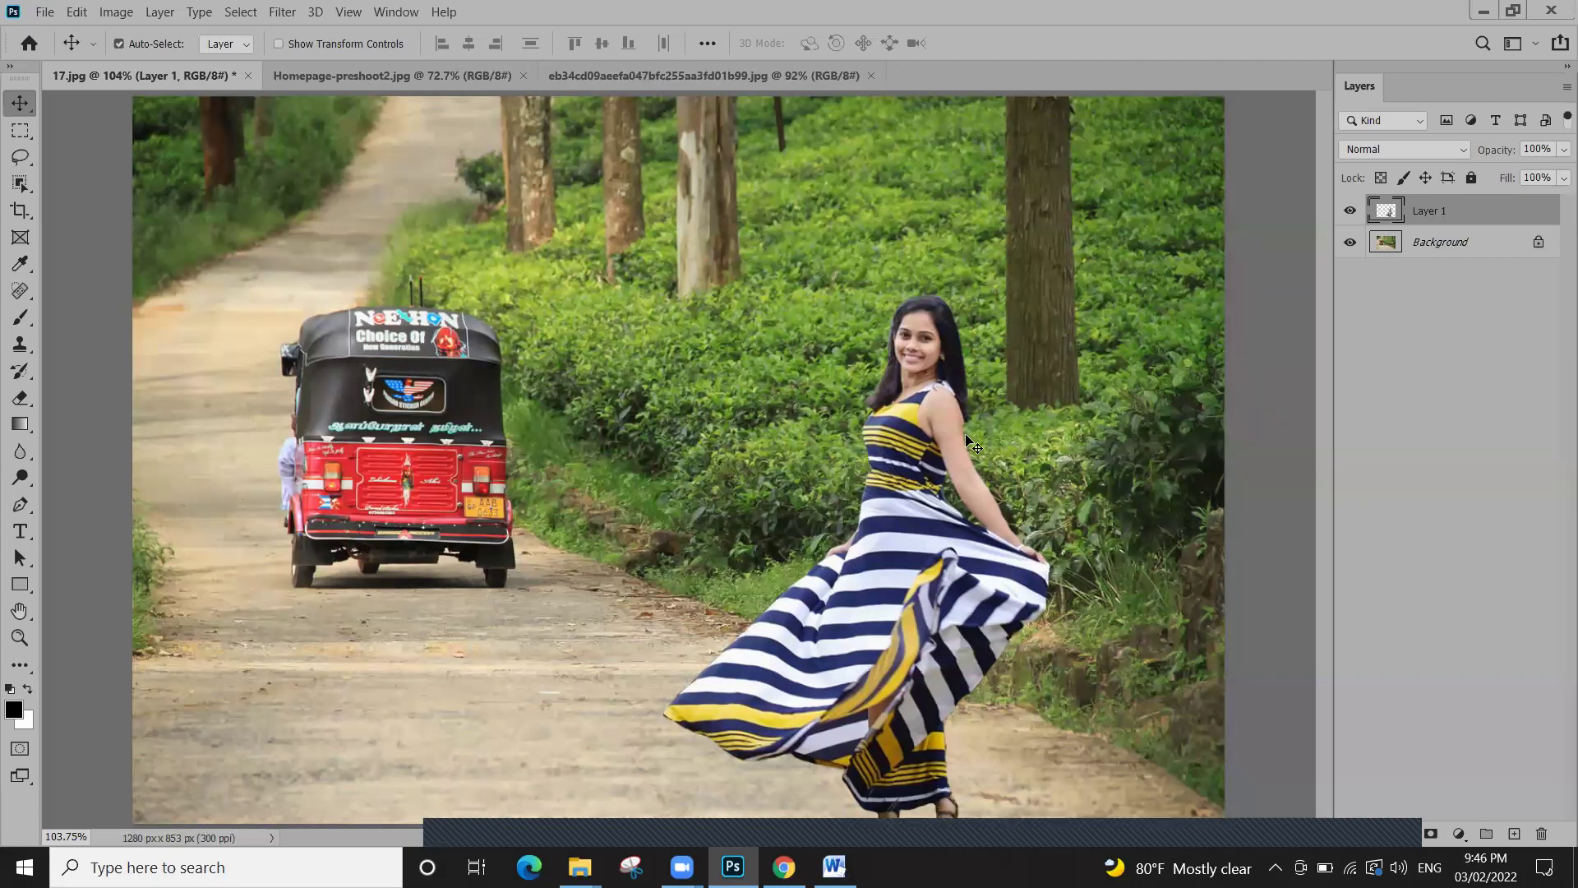
Look over the two other open images, Homepage-preshoot2.jpg and the dancing couple's photo, and close both, leaving only 17.jpg open
left_click(456, 74)
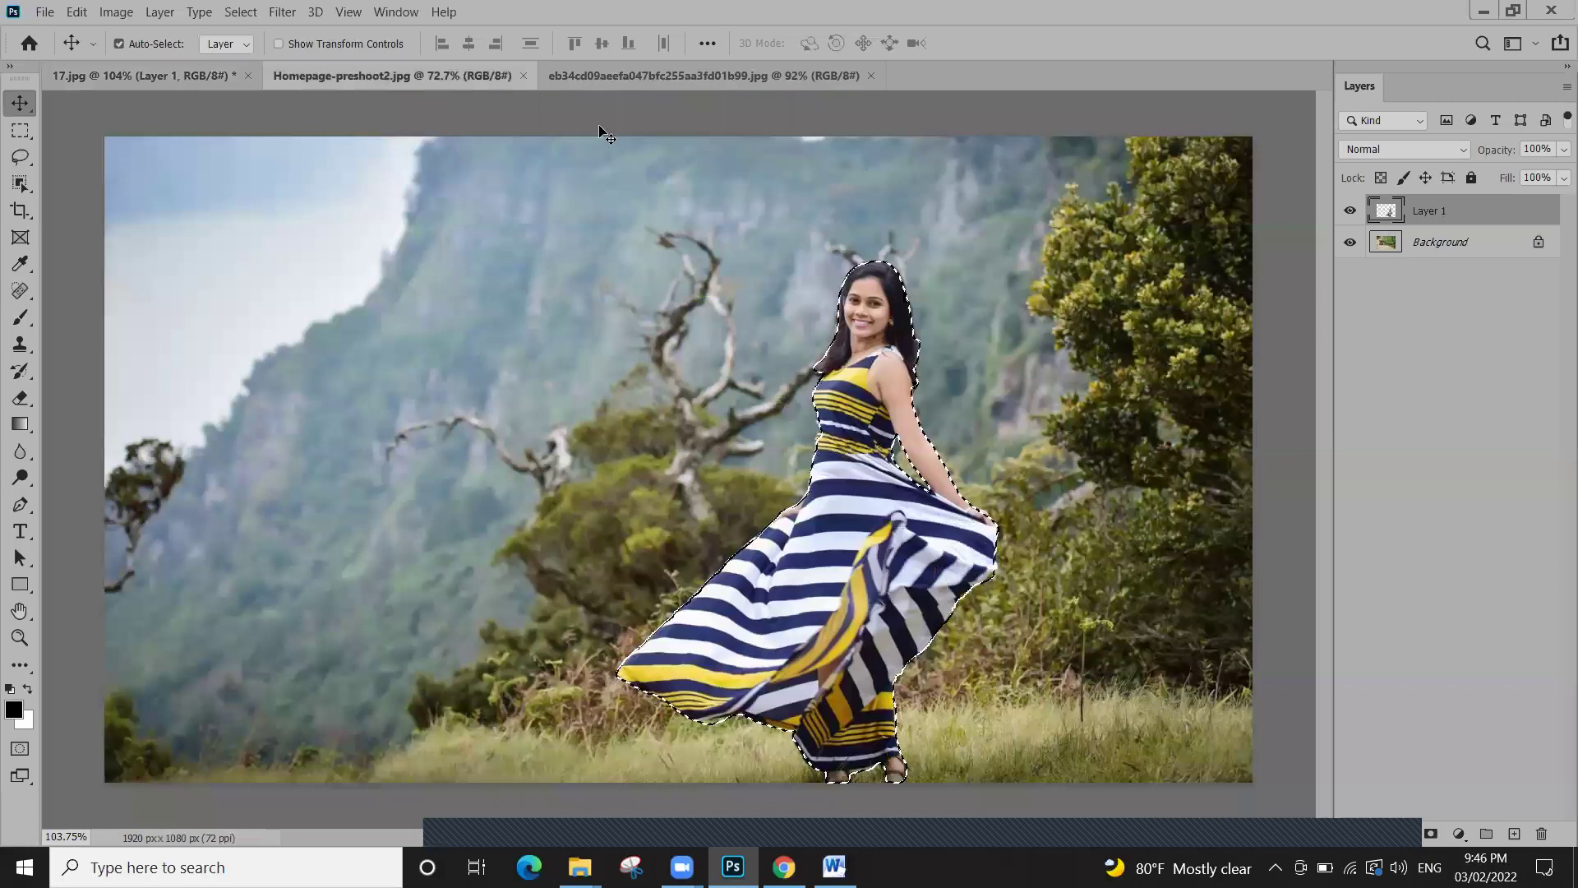
left_click(676, 84)
scroll(654, 174, "down", 3)
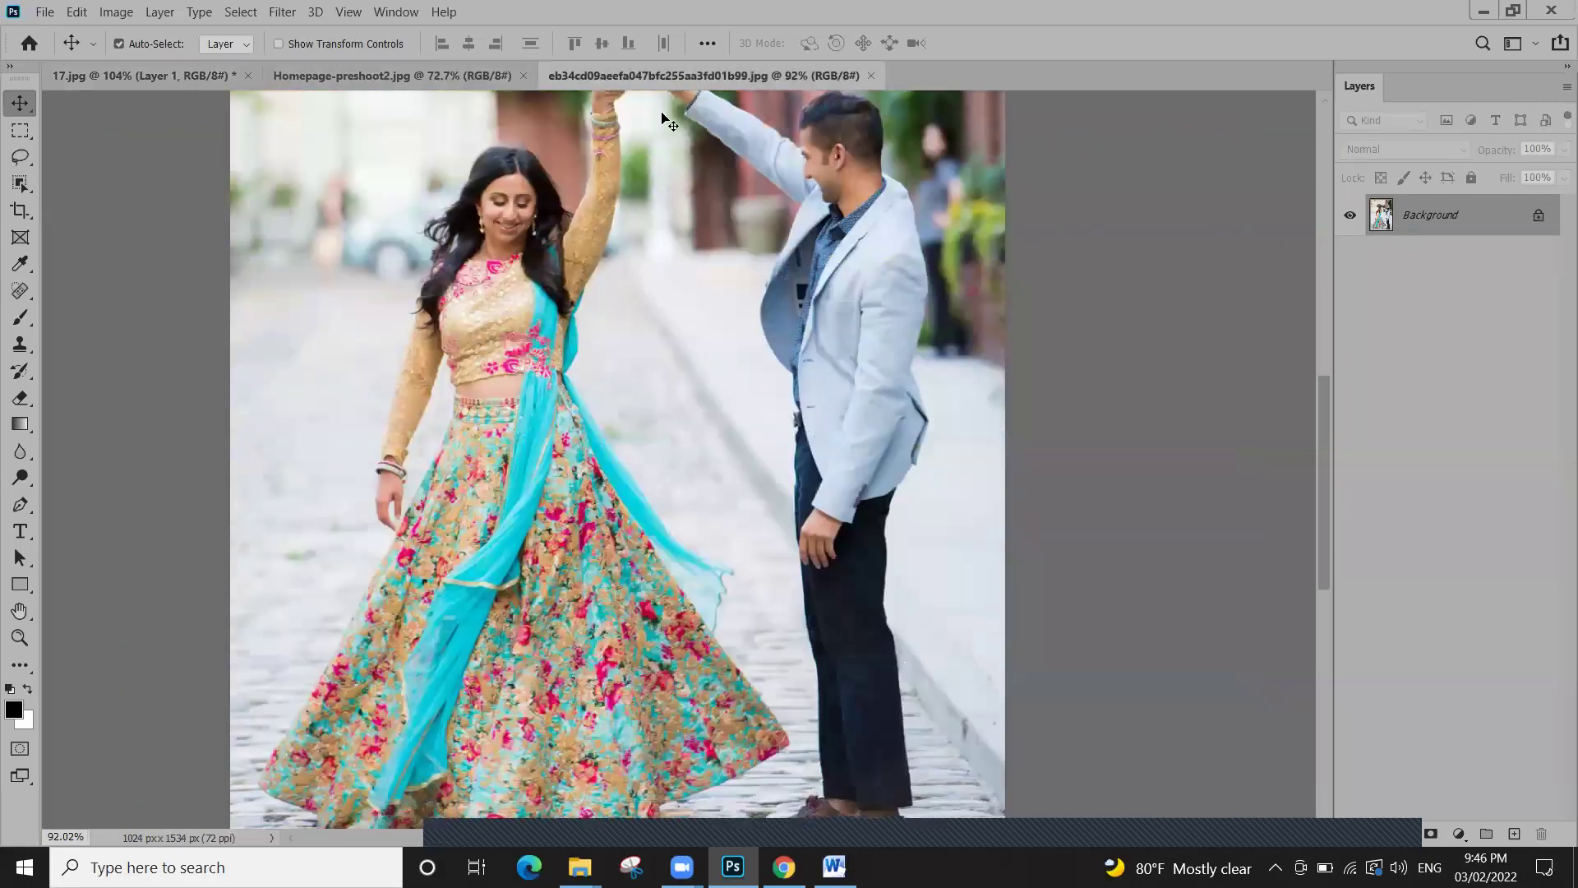
scroll(414, 73, "up", 2)
left_click(523, 76)
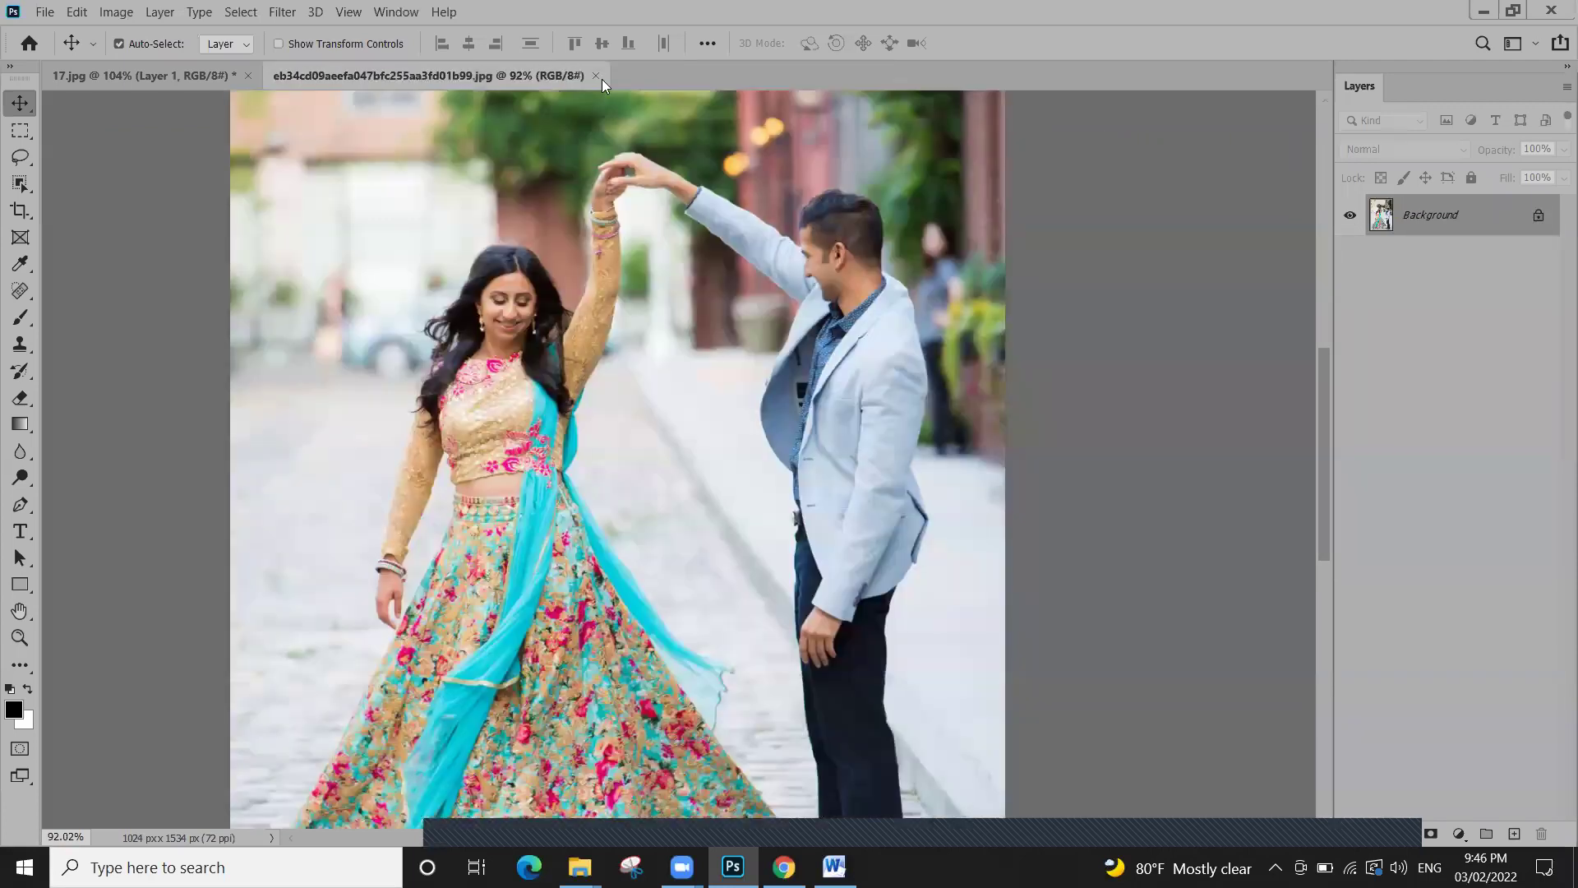
left_click(596, 76)
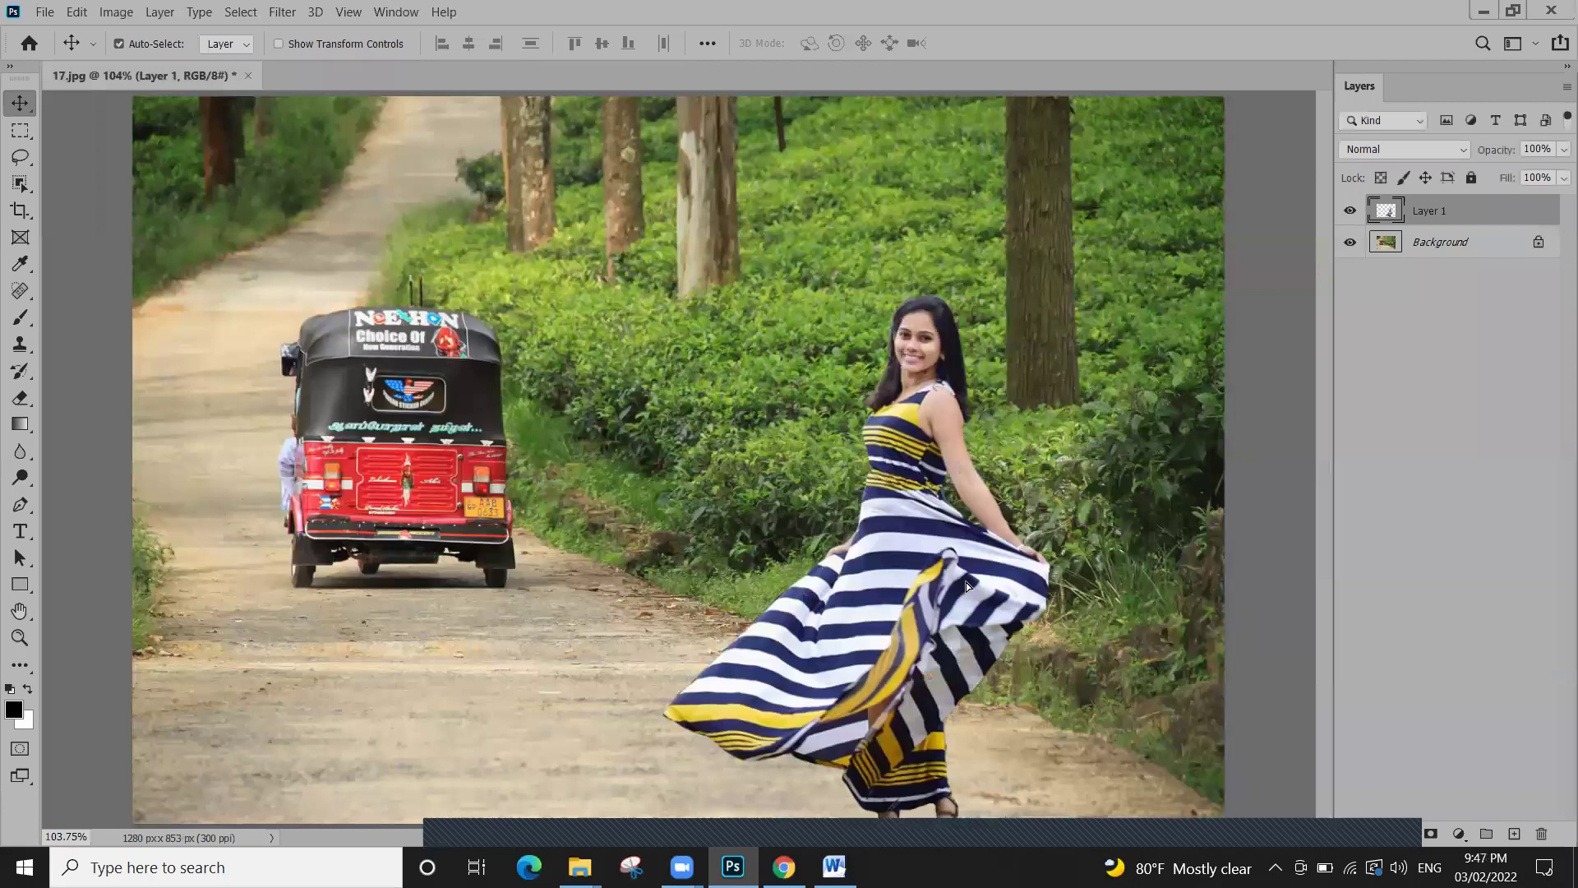
Move the woman's layer sideways, away from the vehicle, until she overlaps the large tree trunk
left_click_drag(965, 582, 1042, 585)
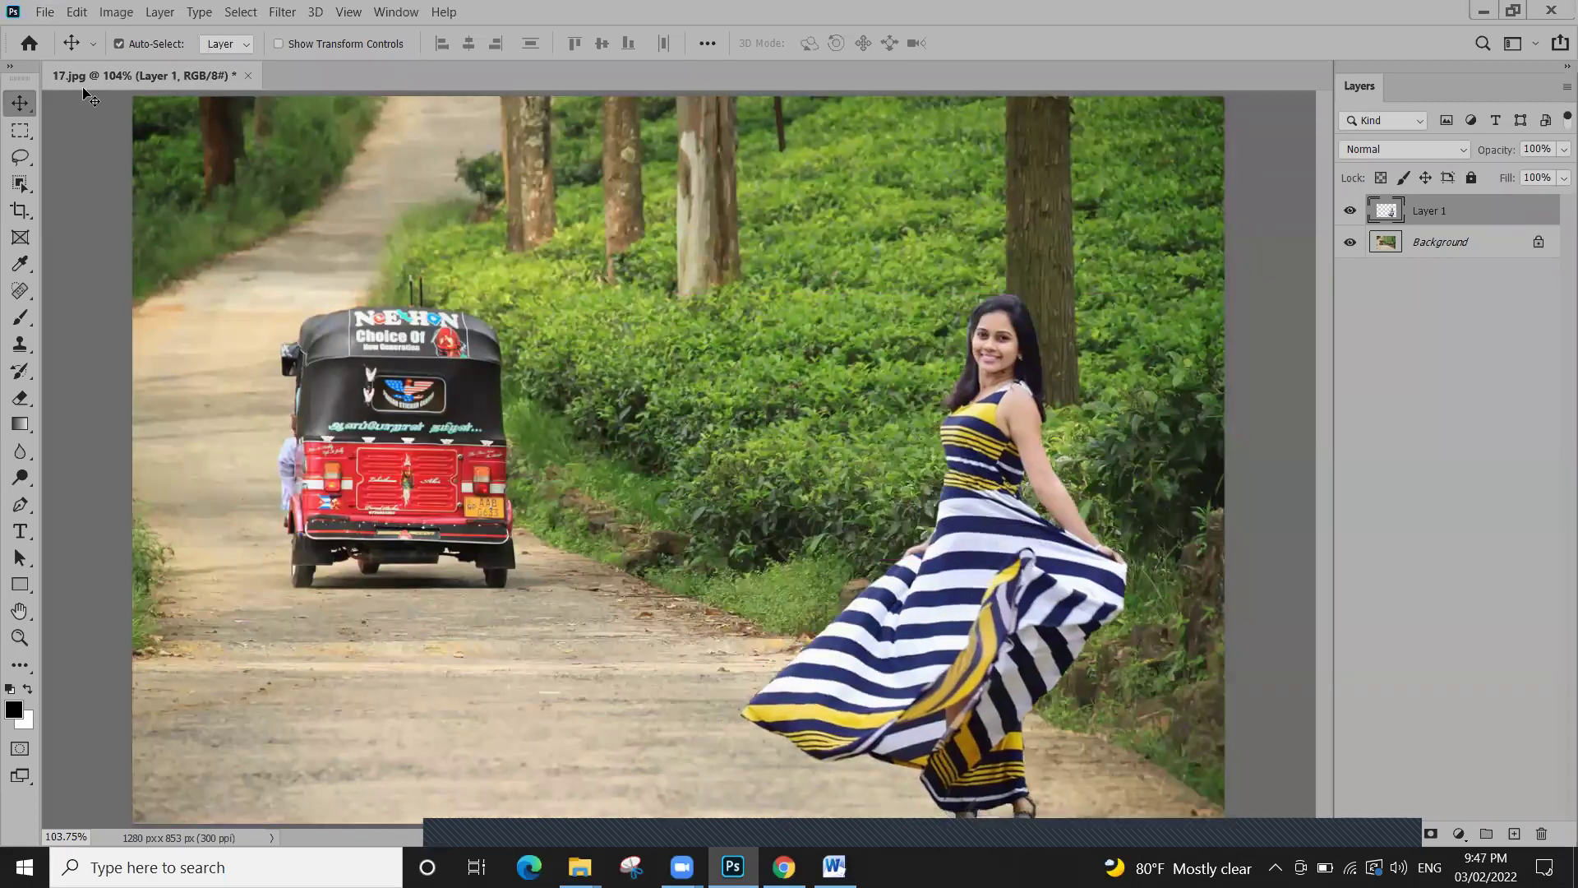
Look through folders 12 and 14 of Photoshop Practical set 01 for another photo to cut out
left_click(44, 12)
key("Escape")
key("ctrl+o")
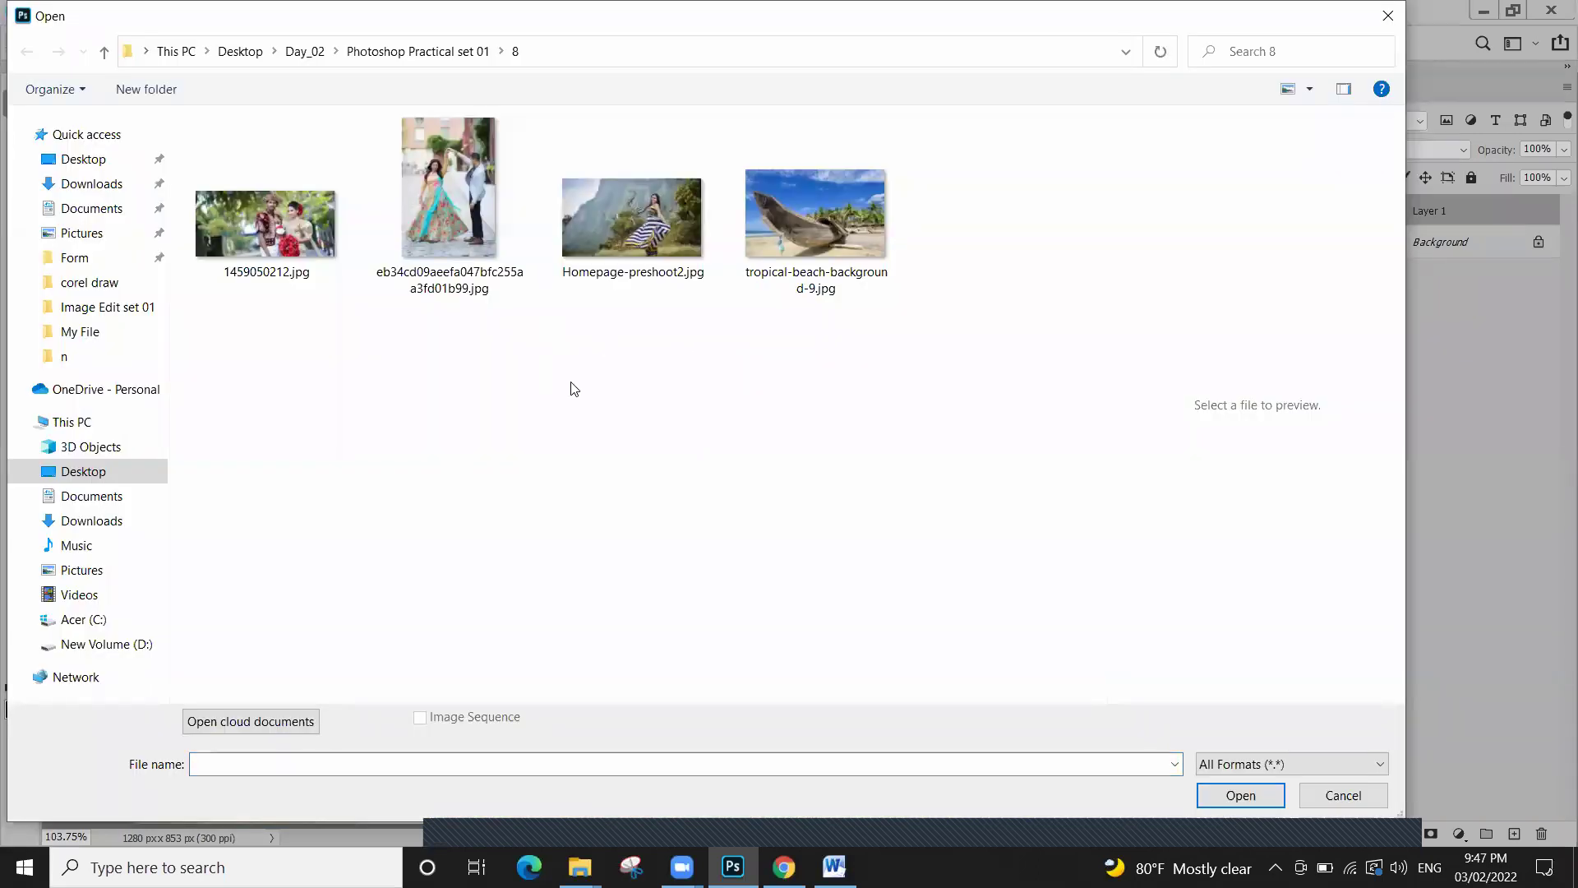
key("alt+Up")
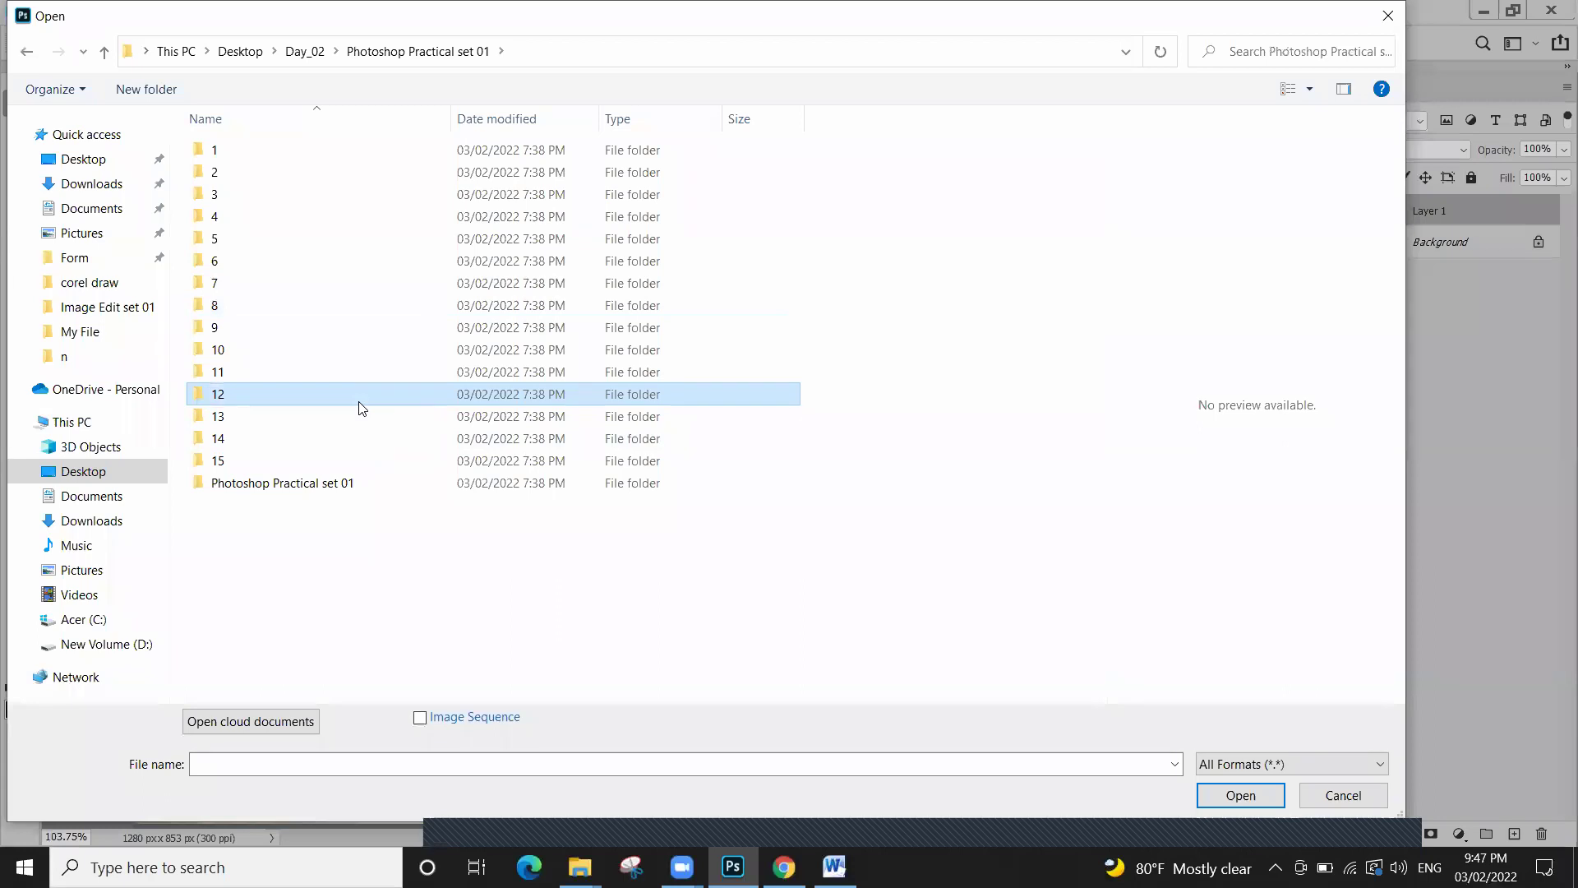
double_click(361, 403)
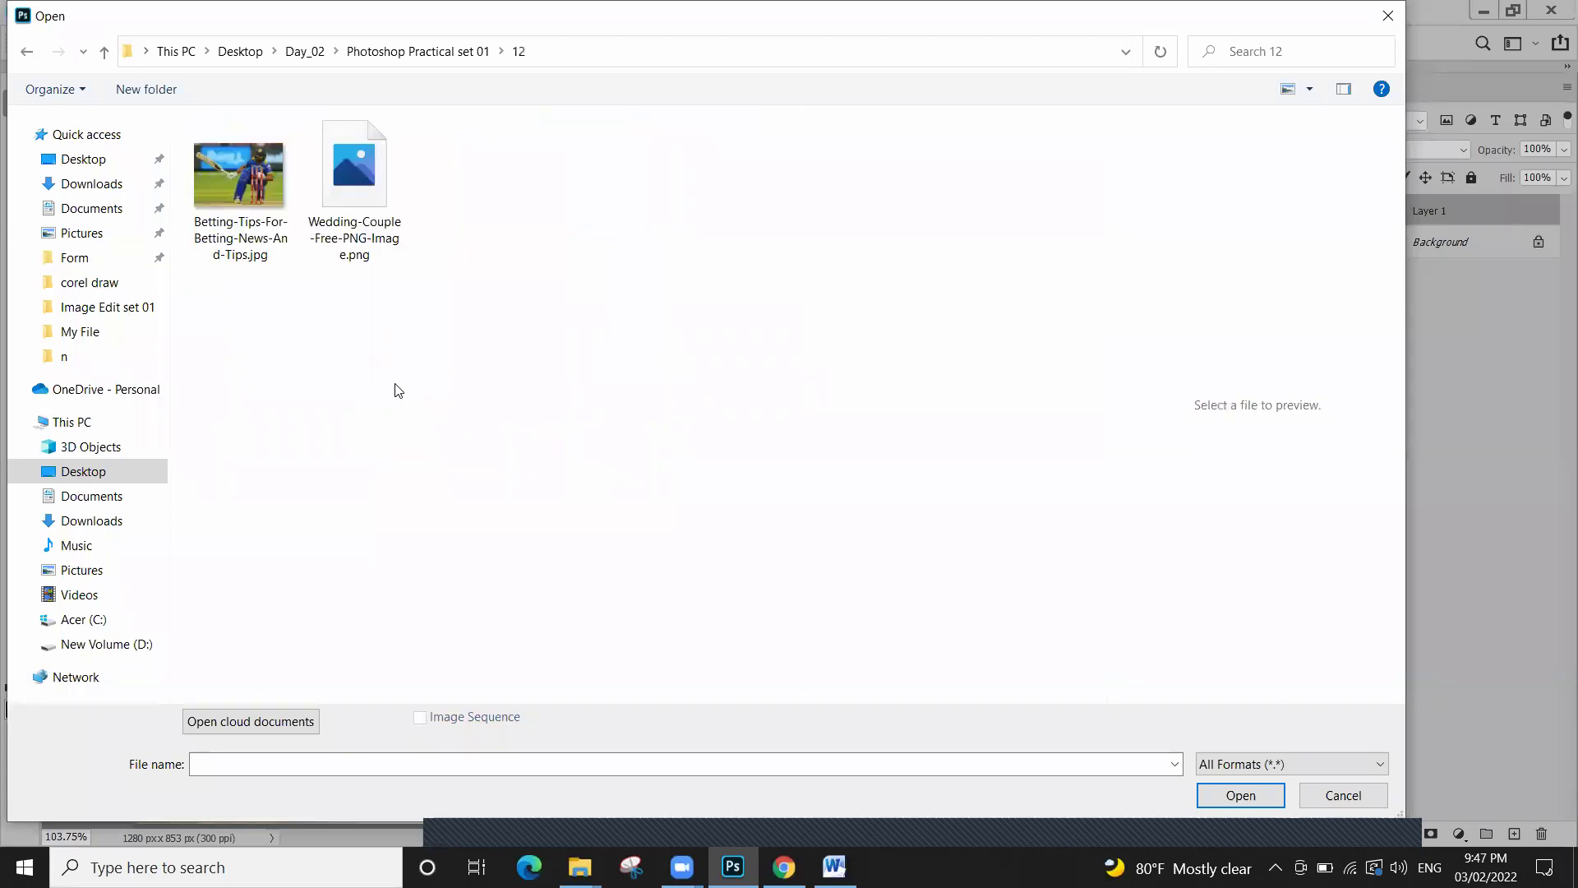
key("alt+Up")
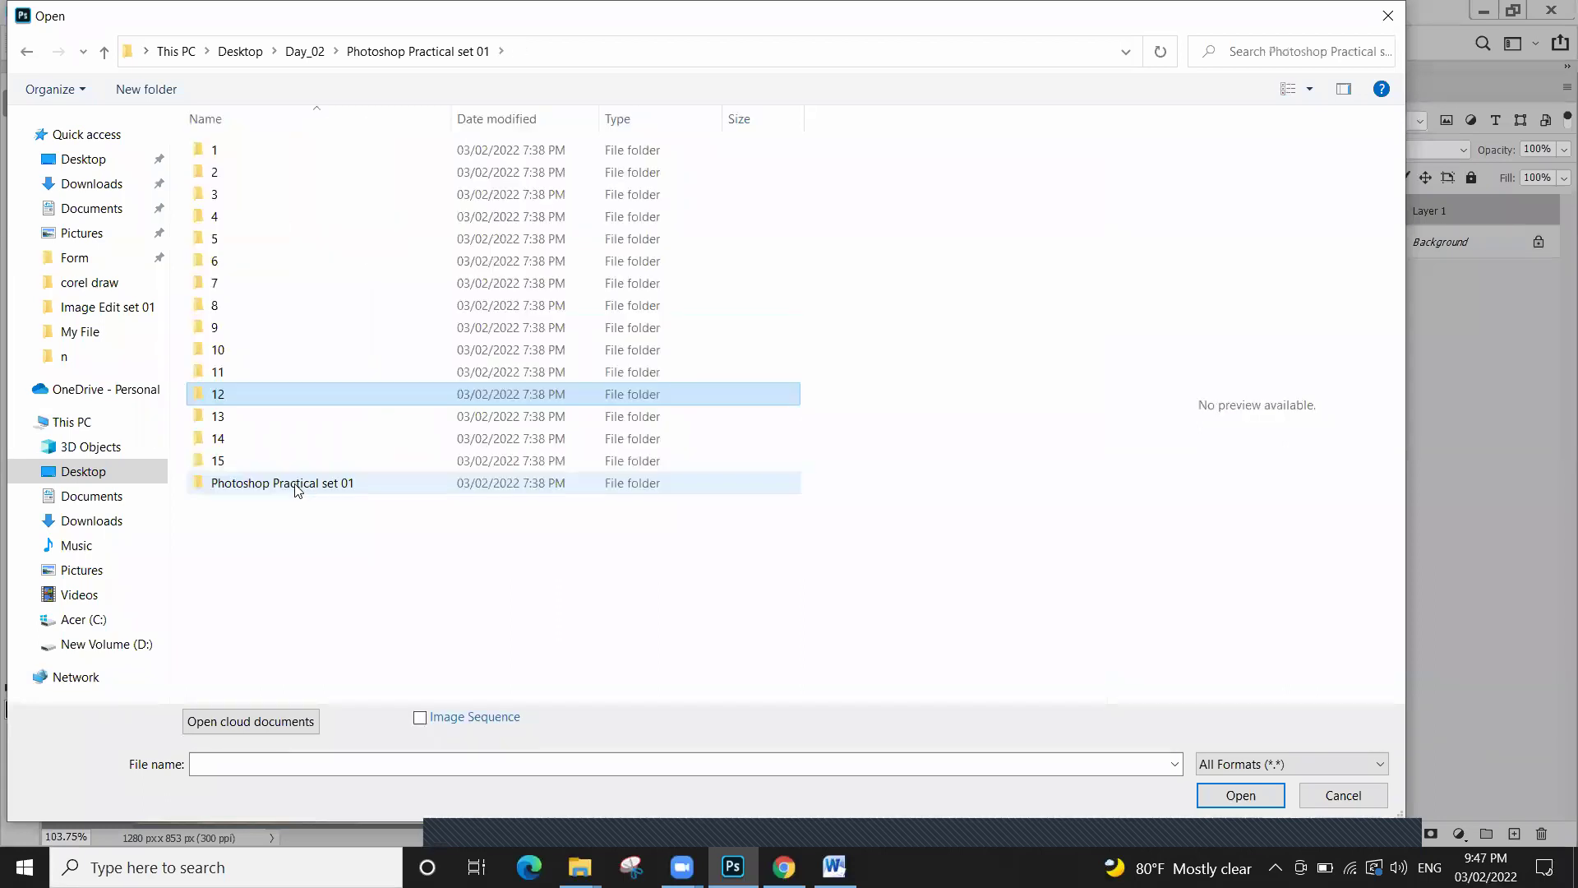
double_click(272, 444)
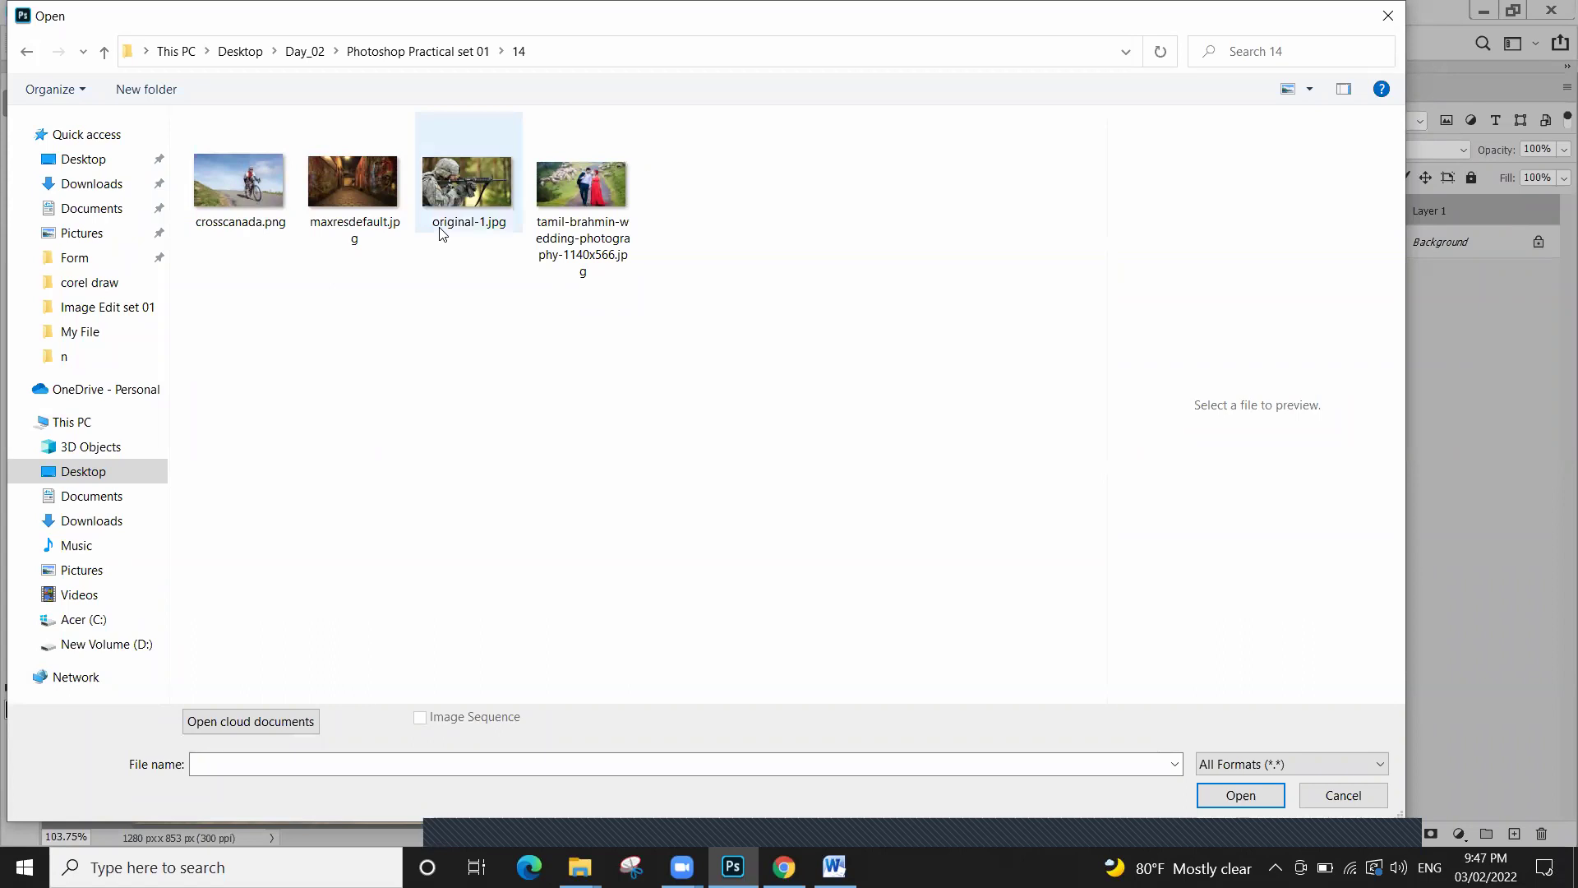
Open the photo of the couple with the guitar from folder 7, and close it to return to 17.jpg
key("BackSpace")
left_click(263, 283)
double_click(263, 283)
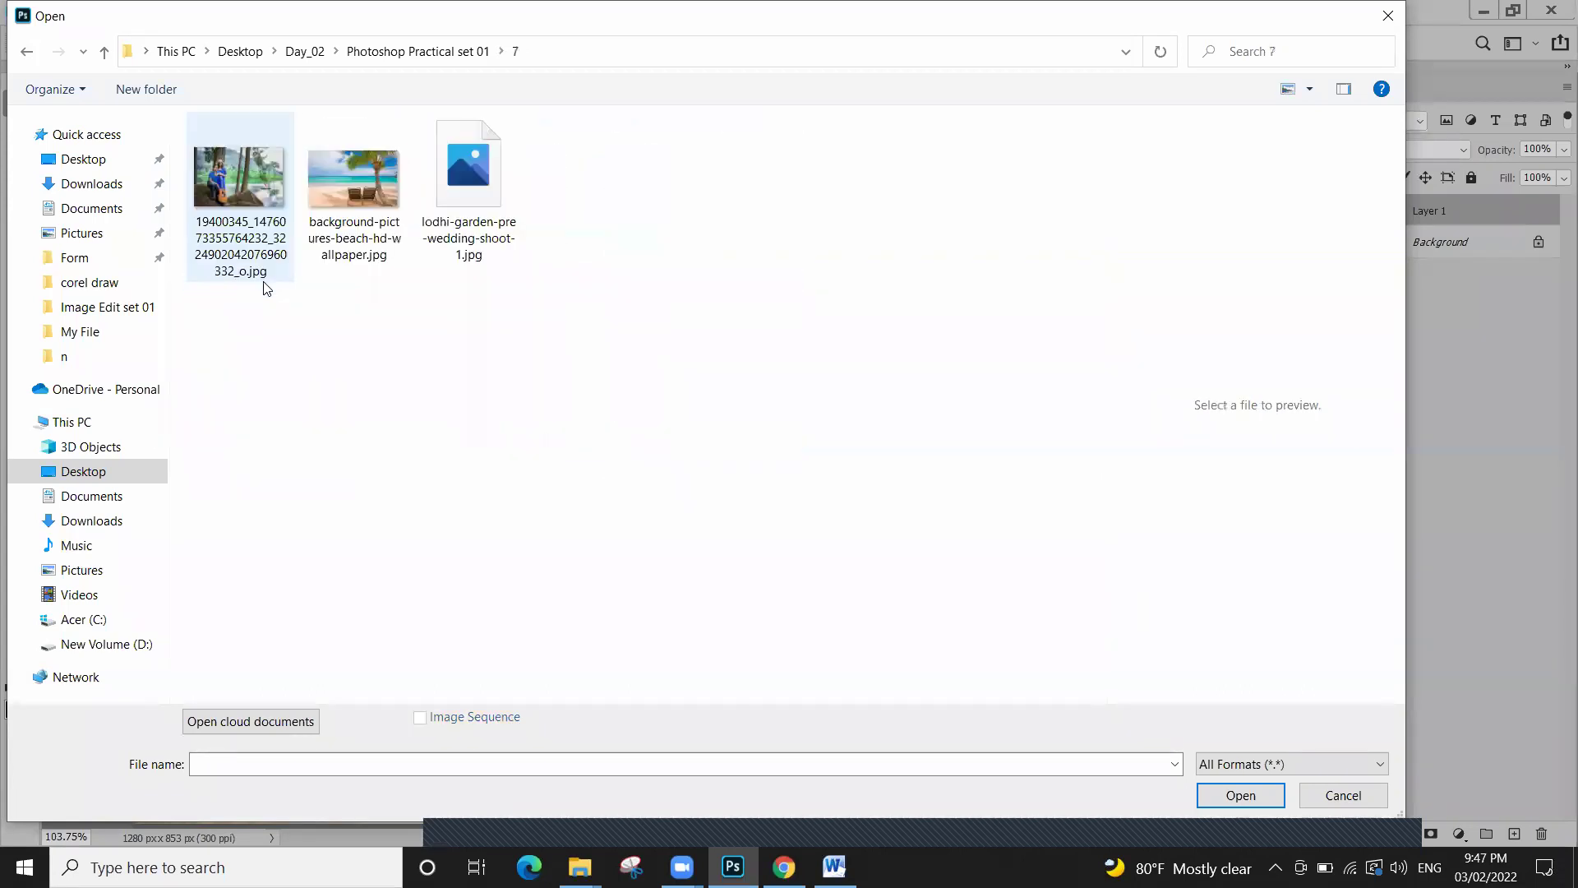
double_click(253, 192)
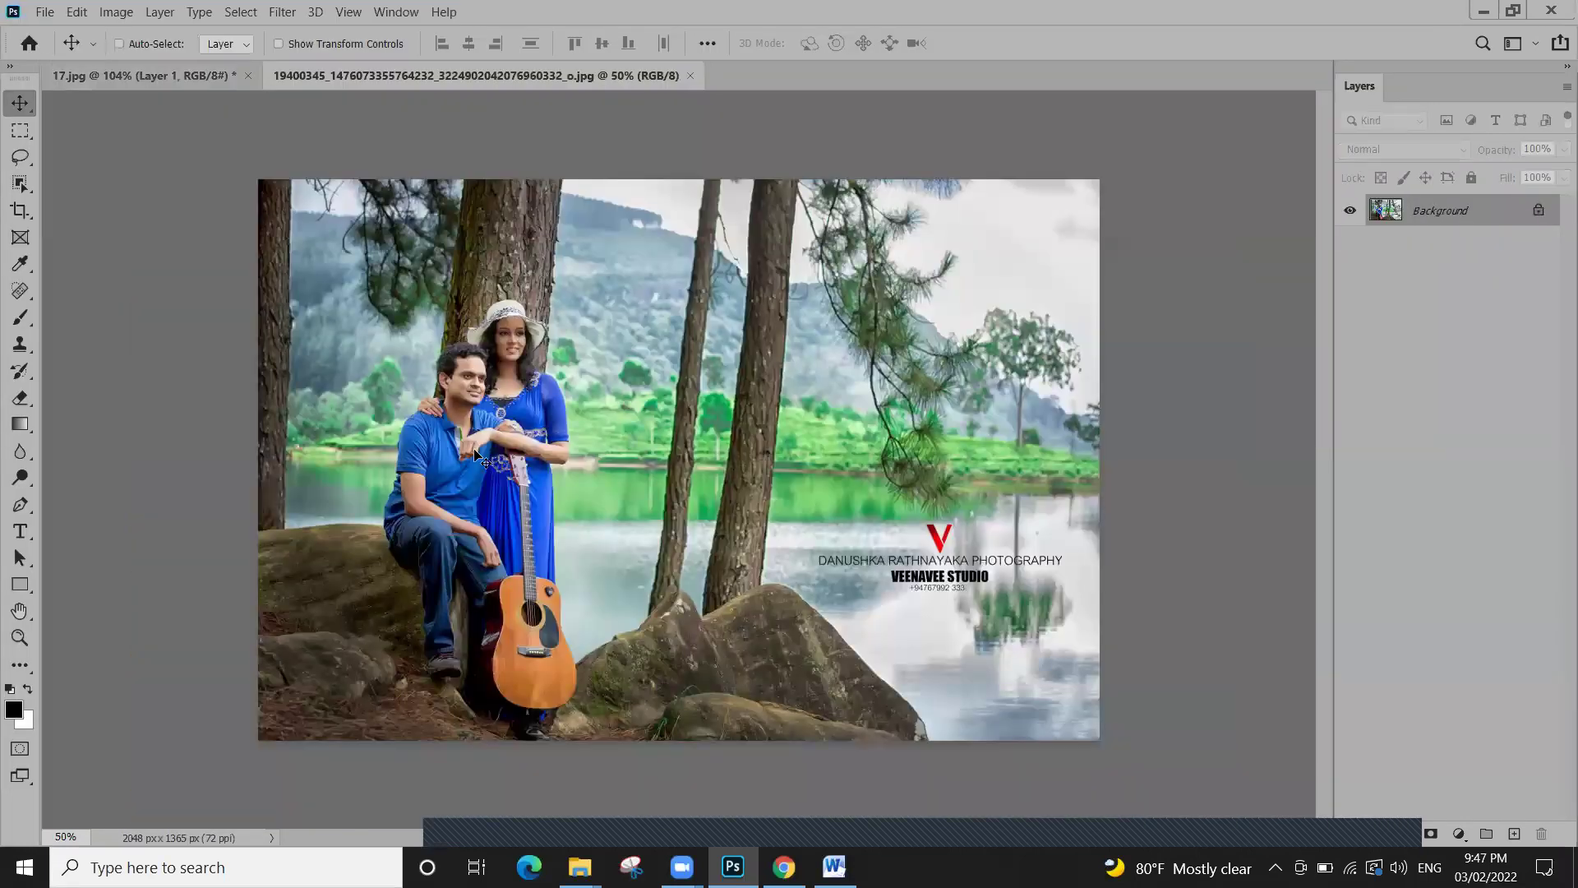
left_click(124, 76)
Open the wedding pre-shoot photo of the couple standing back to back from folder 3 of Photoshop Practical set 01
left_click(46, 13)
left_click(56, 48)
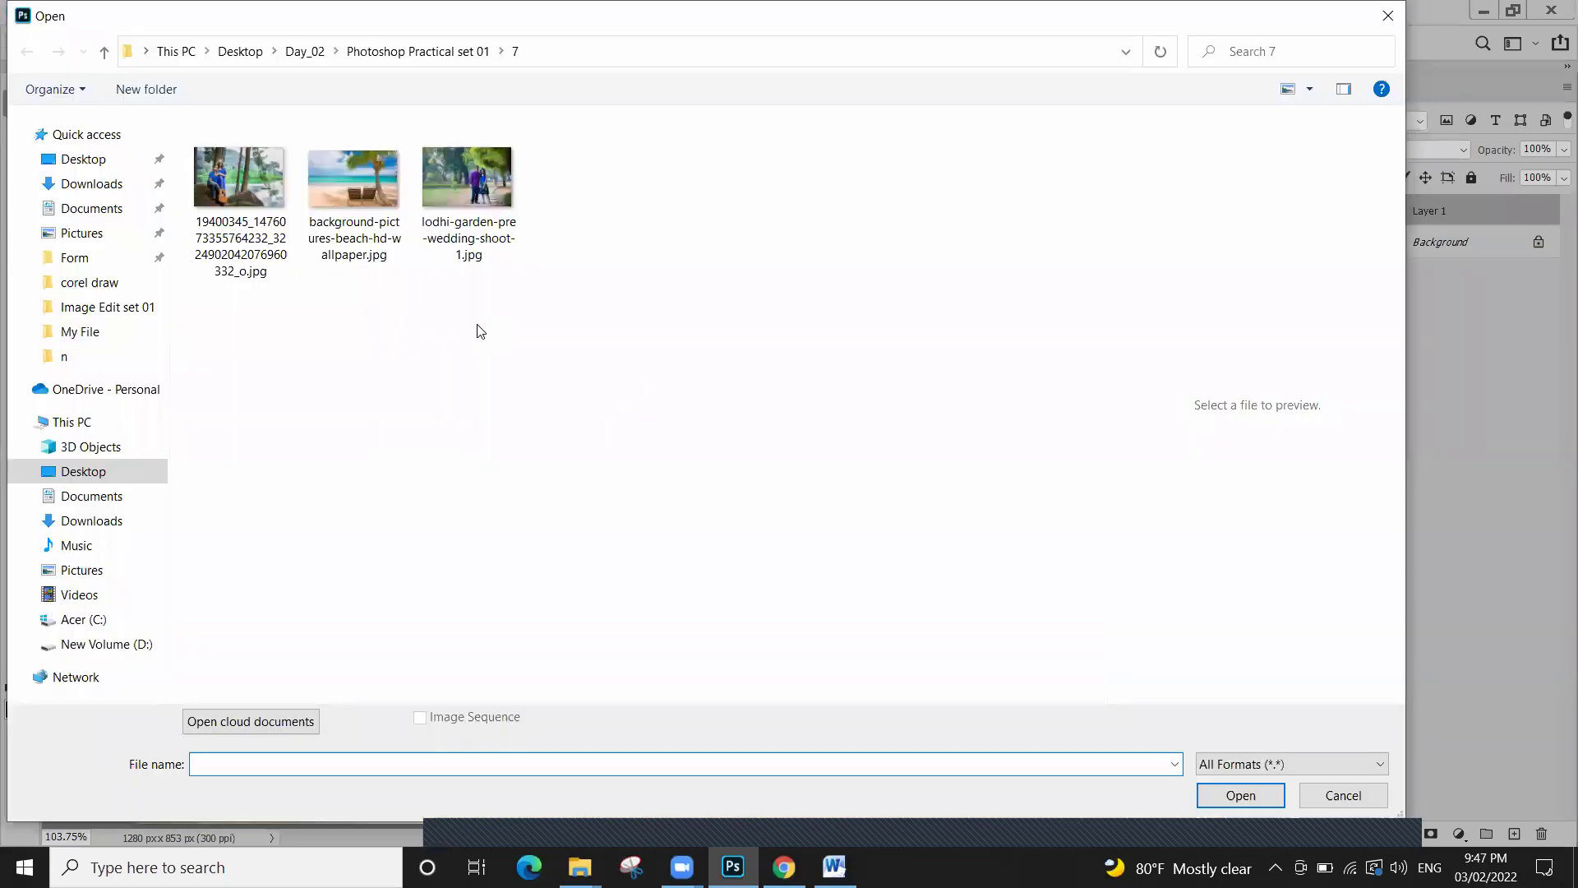
left_click(299, 51)
left_click(280, 173)
double_click(280, 175)
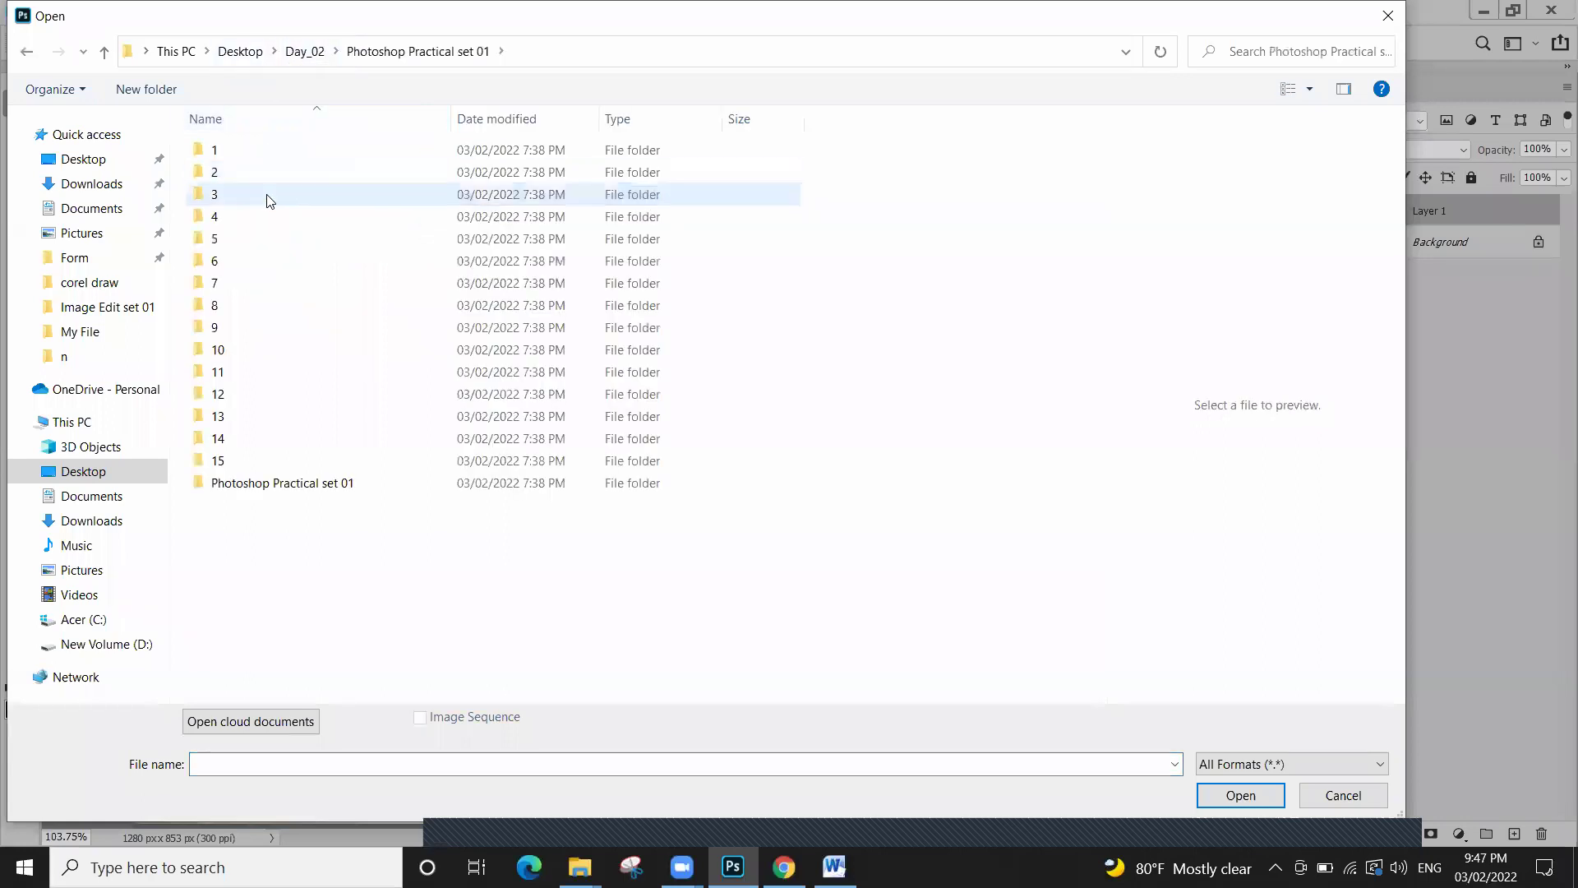
double_click(266, 196)
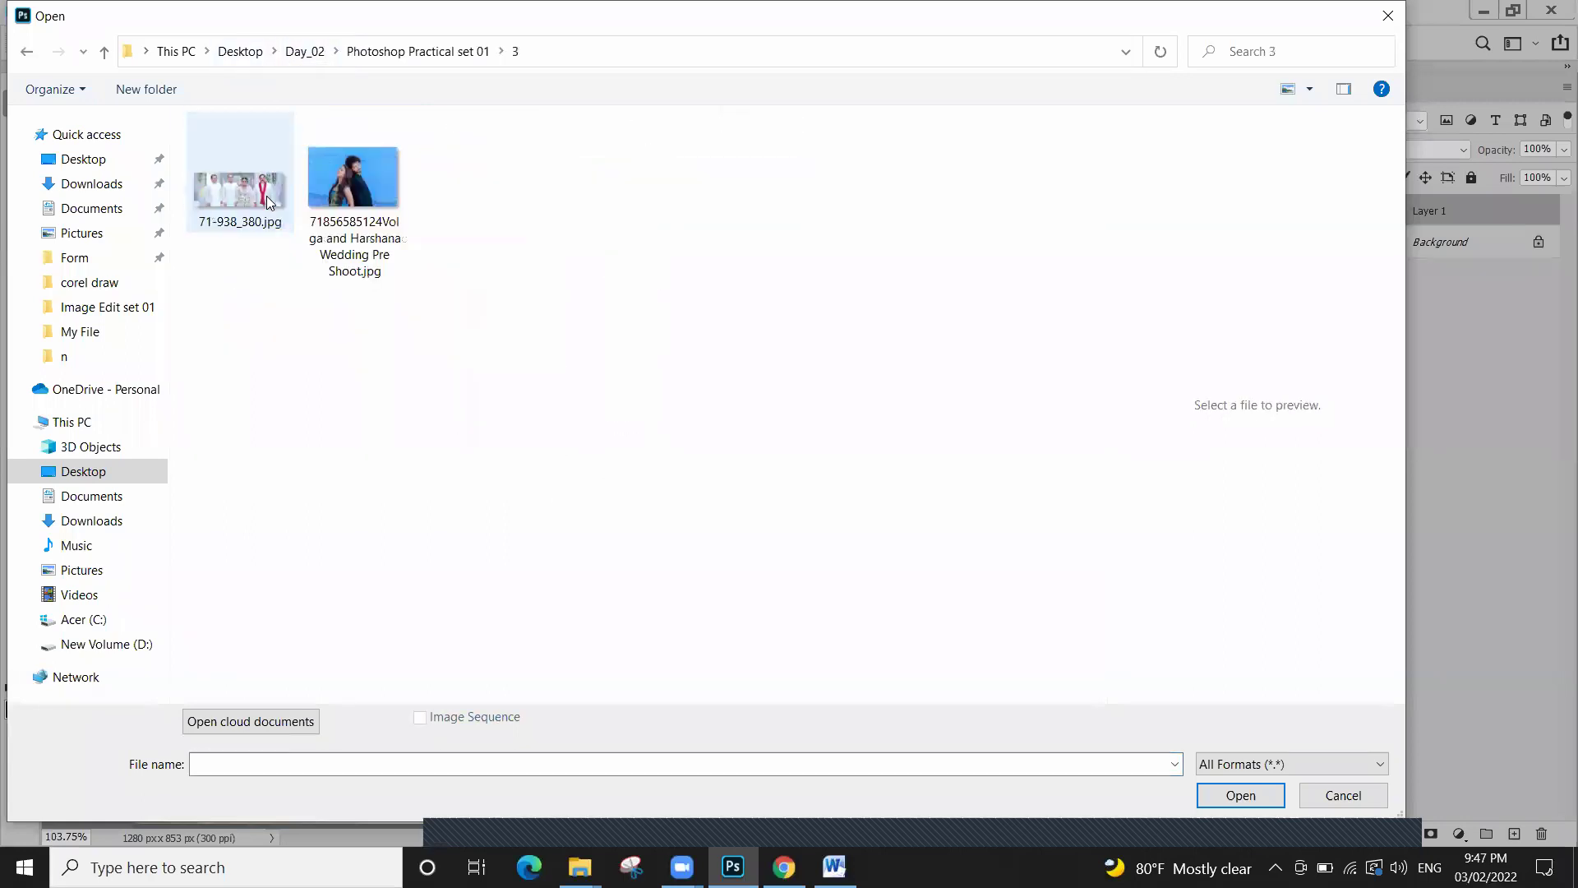
left_click(351, 208)
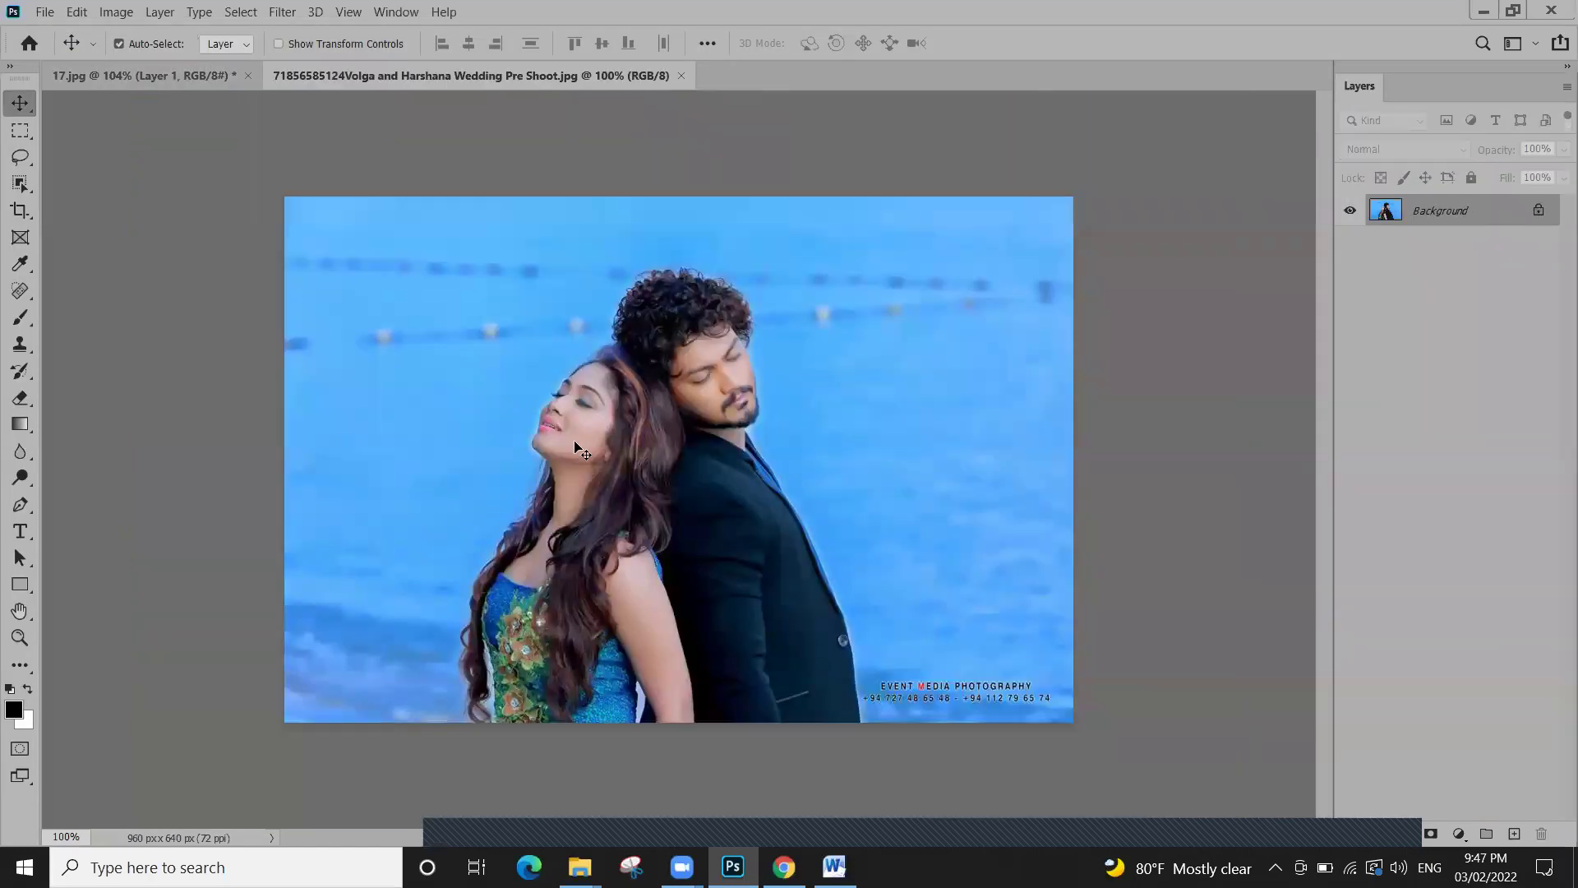
In 17.jpg, move the woman's layer sideways past the large tree trunk, and return to the couple's photo
mouse_move(685, 419)
left_mouse_down()
mouse_move(649, 417)
mouse_move(235, 141)
mouse_move(176, 77)
mouse_move(475, 375)
left_mouse_up()
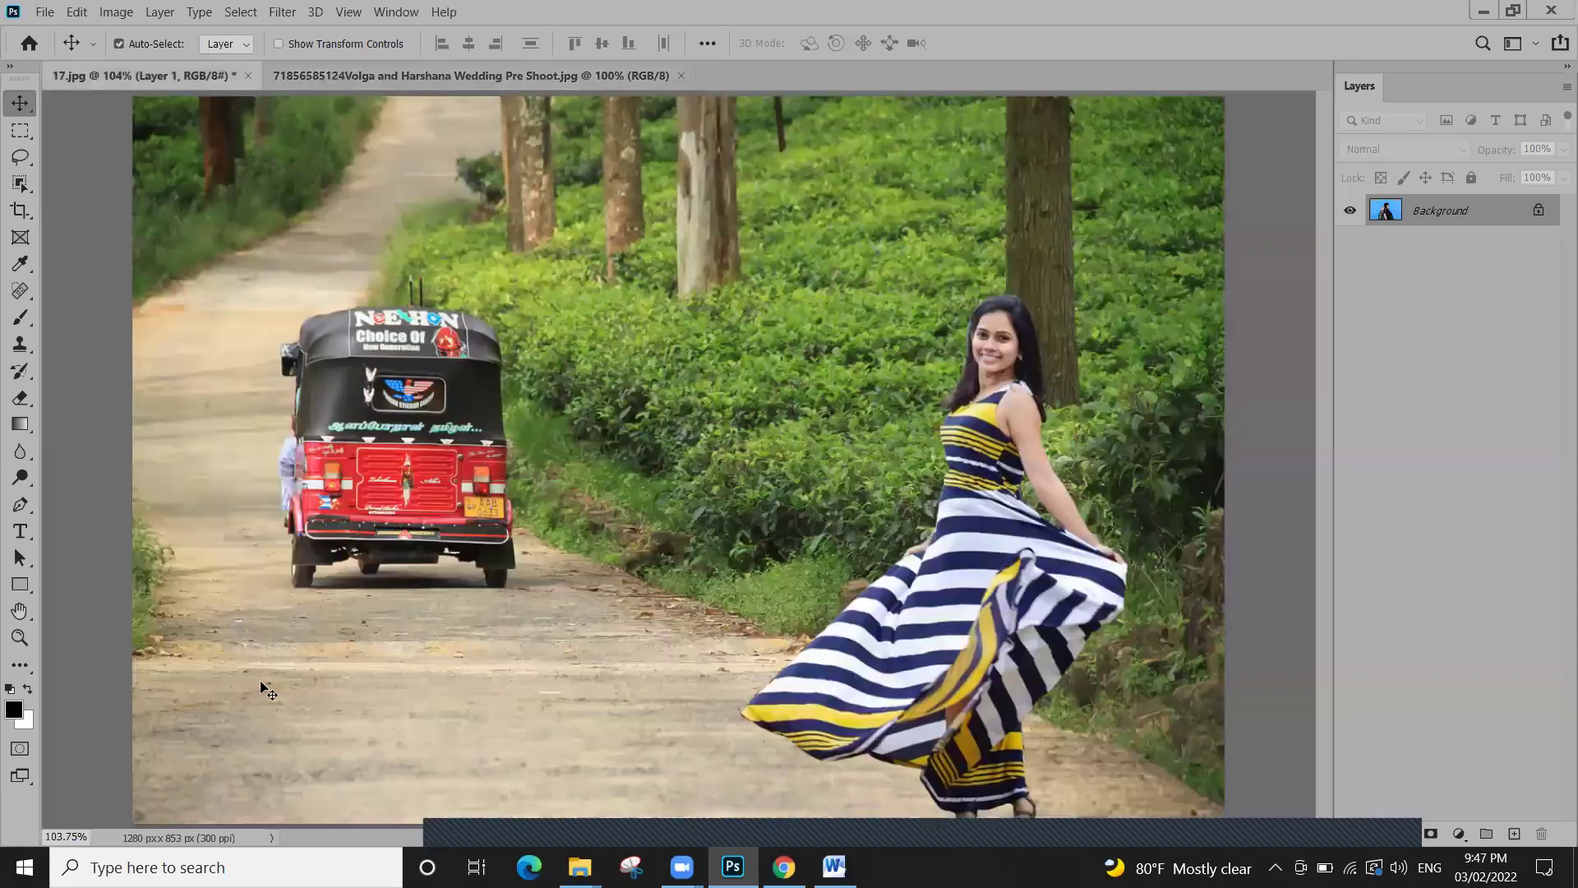
left_click_drag(980, 609, 1052, 609)
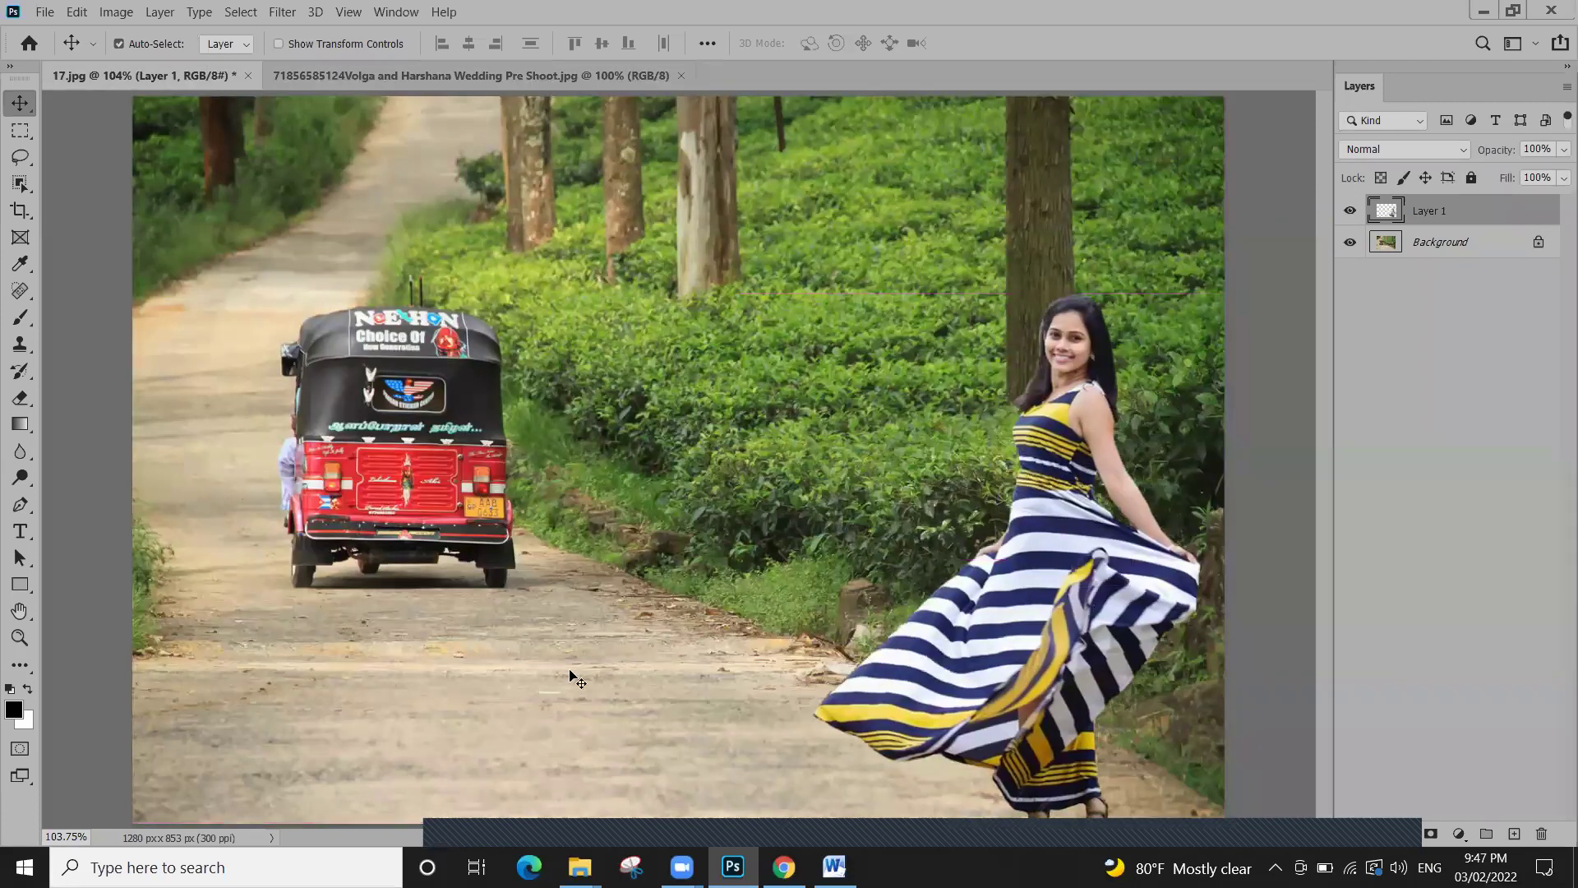
left_click(502, 81)
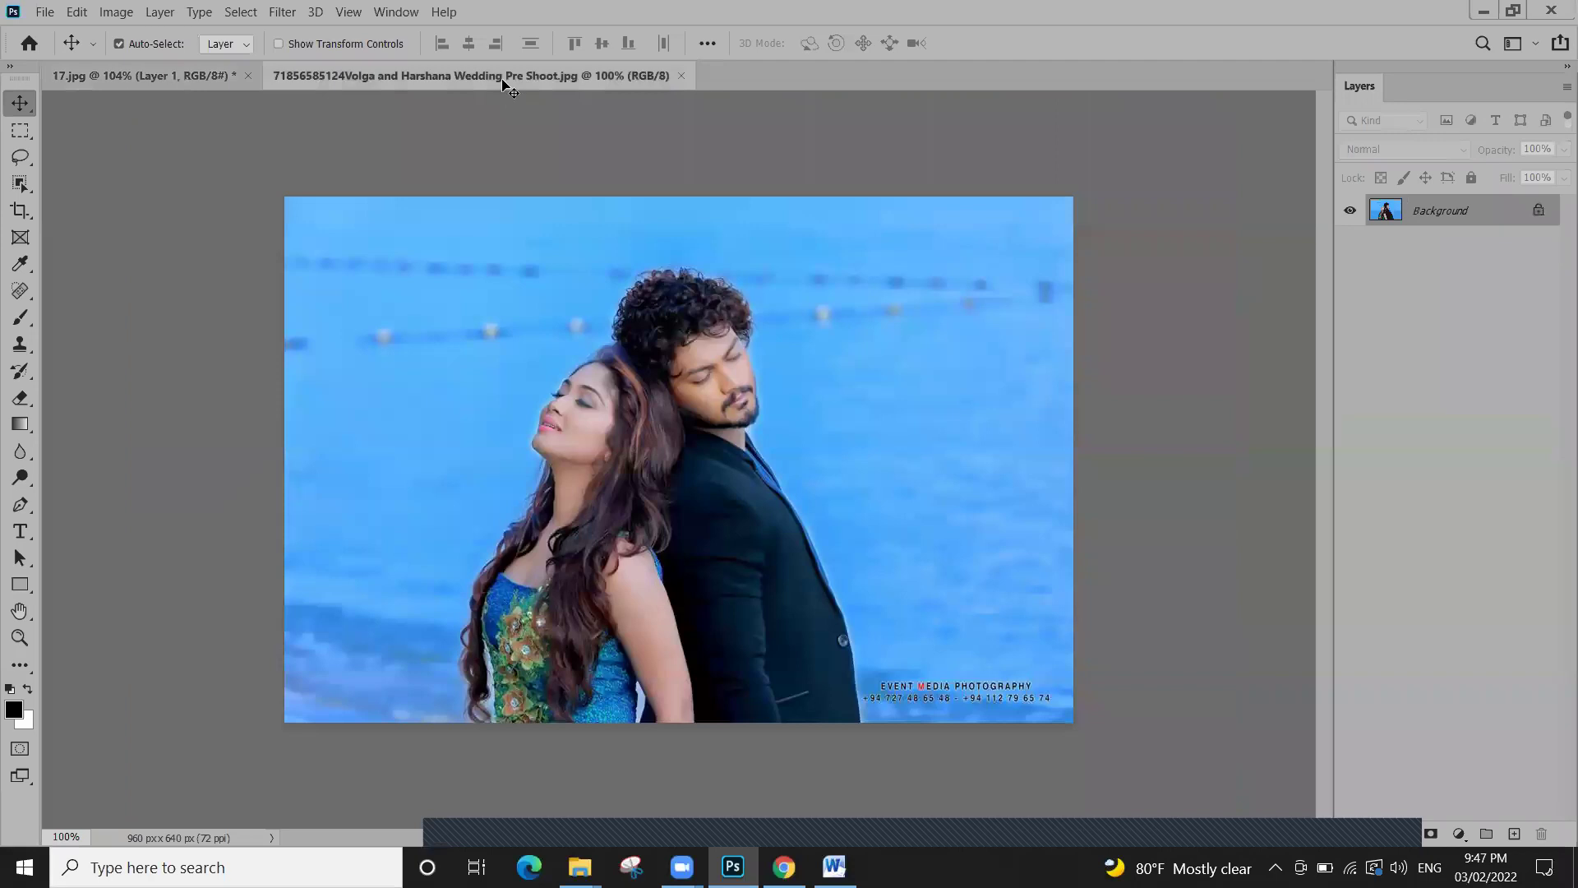
scroll(638, 378, "up", 4)
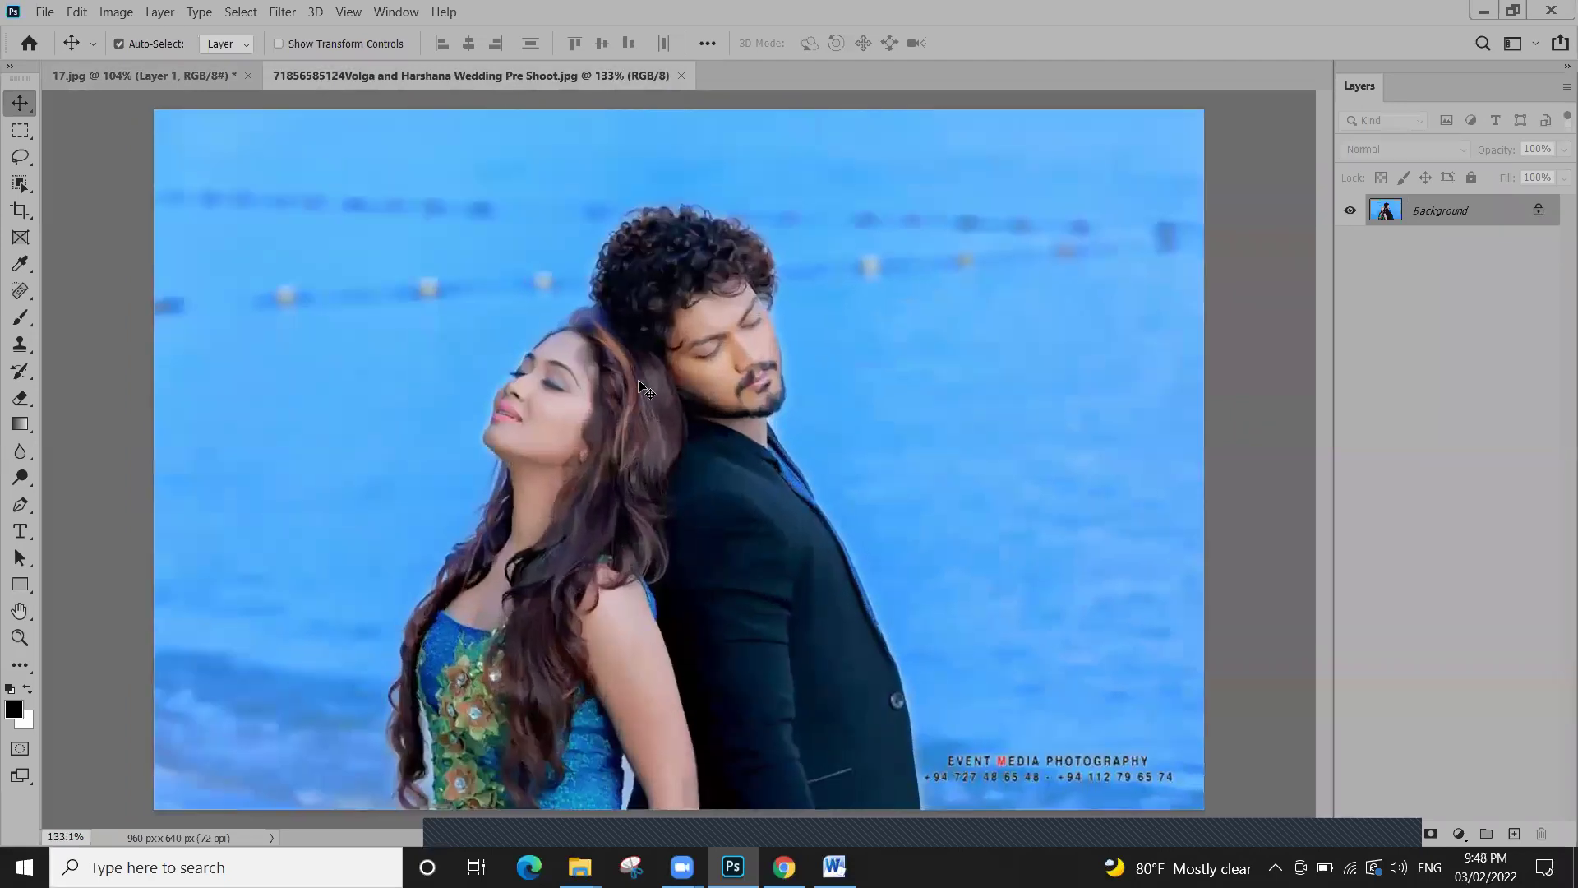
scroll(655, 367, "down", 1)
Try building up a freehand Lasso selection over the couple's bodies by adding several loops, and deselect it
left_click(29, 161)
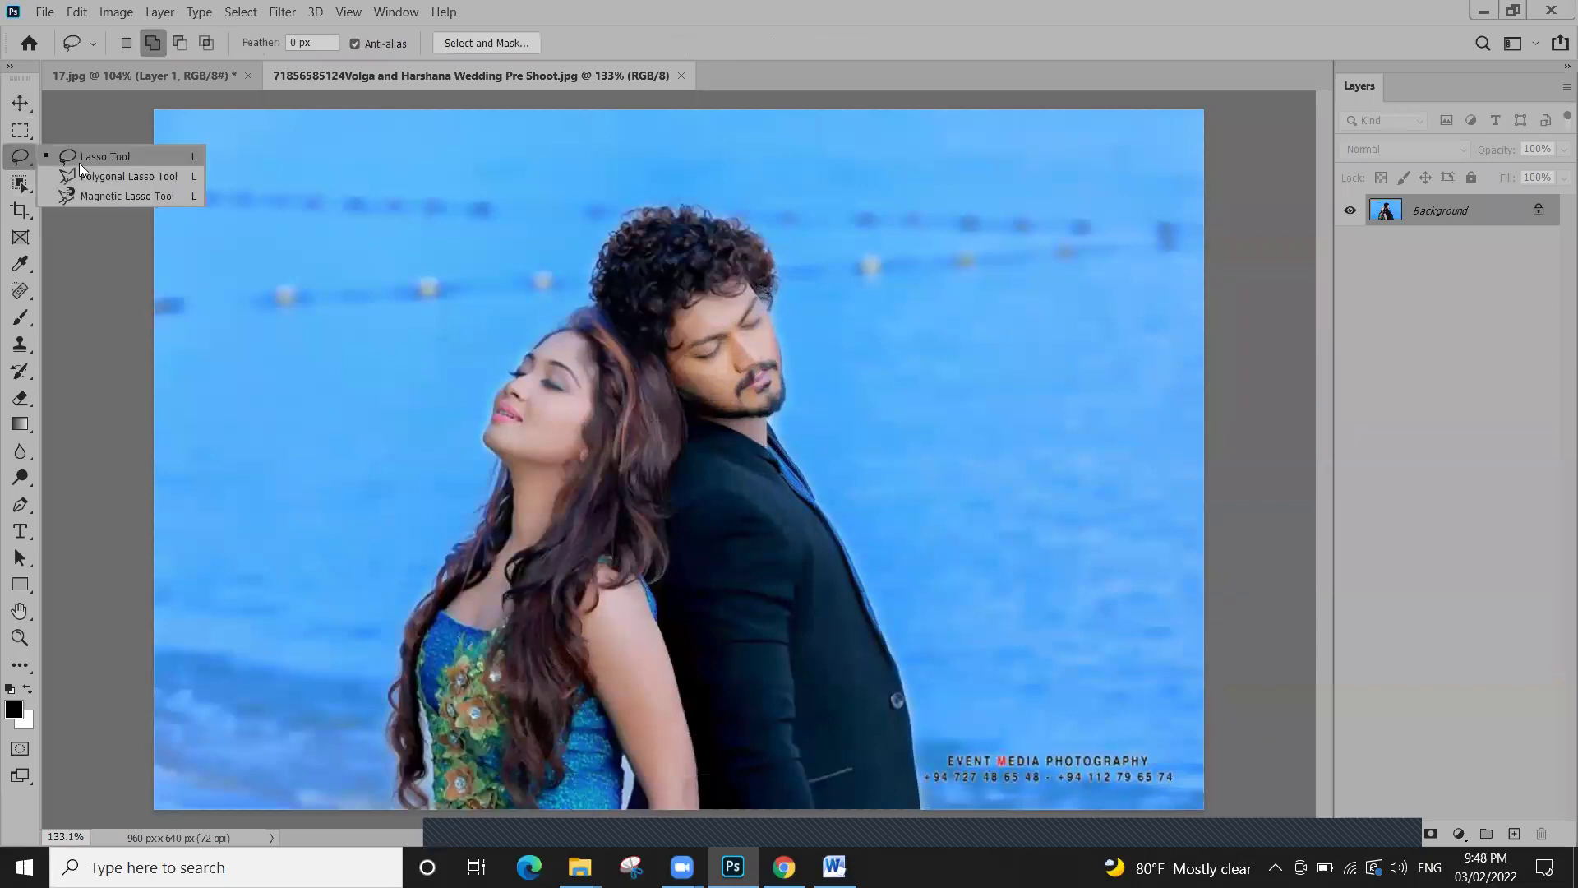
left_click(81, 161)
mouse_move(549, 451)
left_mouse_down()
mouse_move(742, 453)
mouse_move(794, 630)
mouse_move(567, 681)
mouse_move(577, 437)
left_mouse_up()
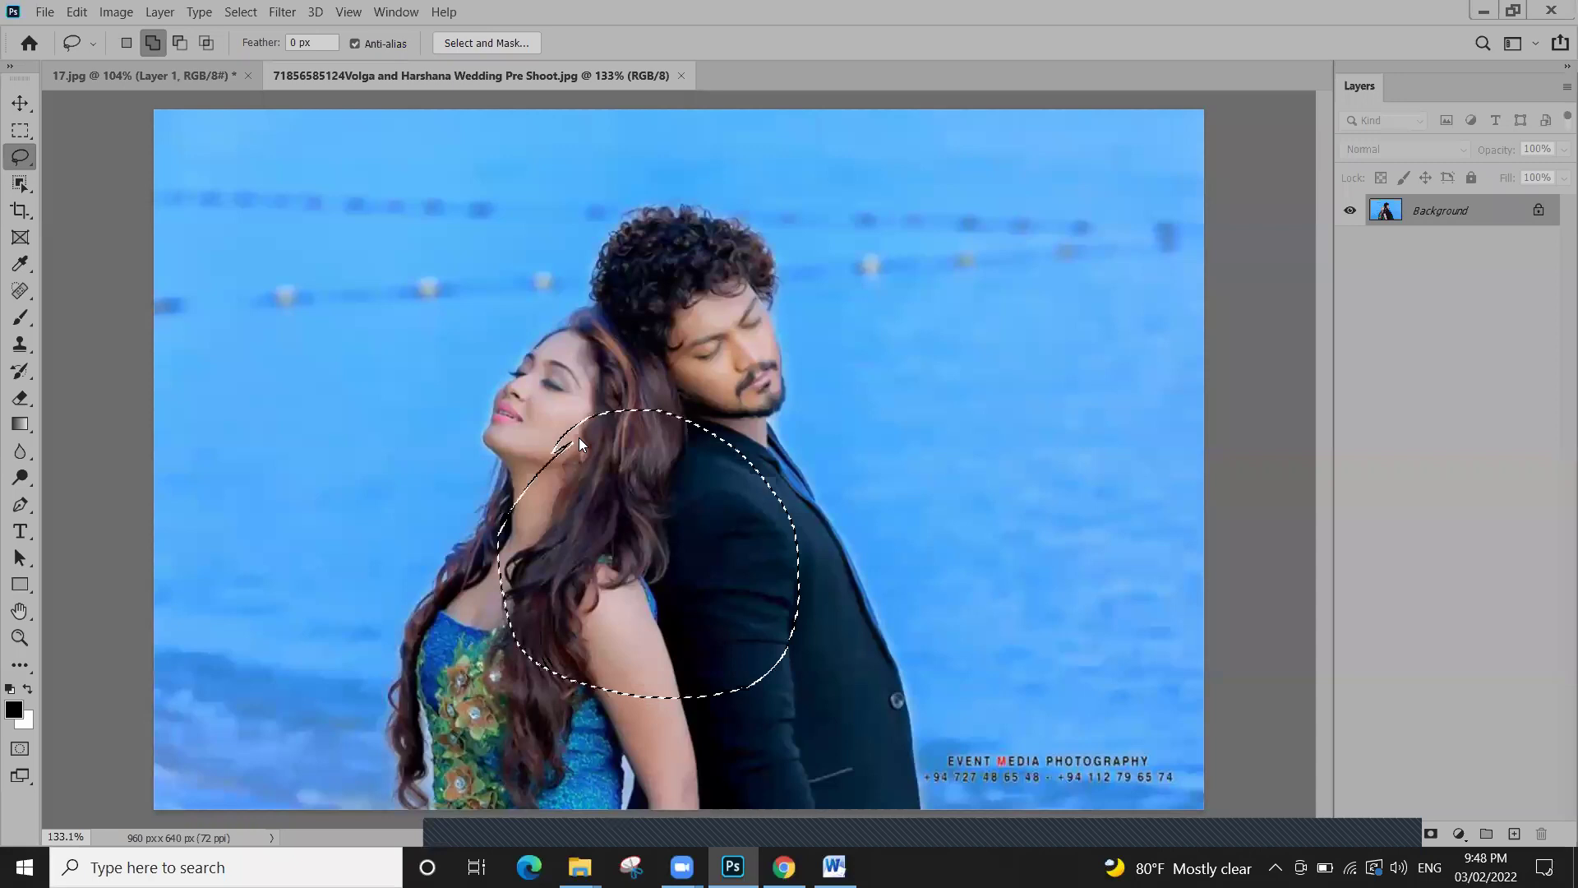
mouse_move(760, 460)
left_mouse_down()
mouse_move(804, 502)
mouse_move(796, 637)
left_mouse_up()
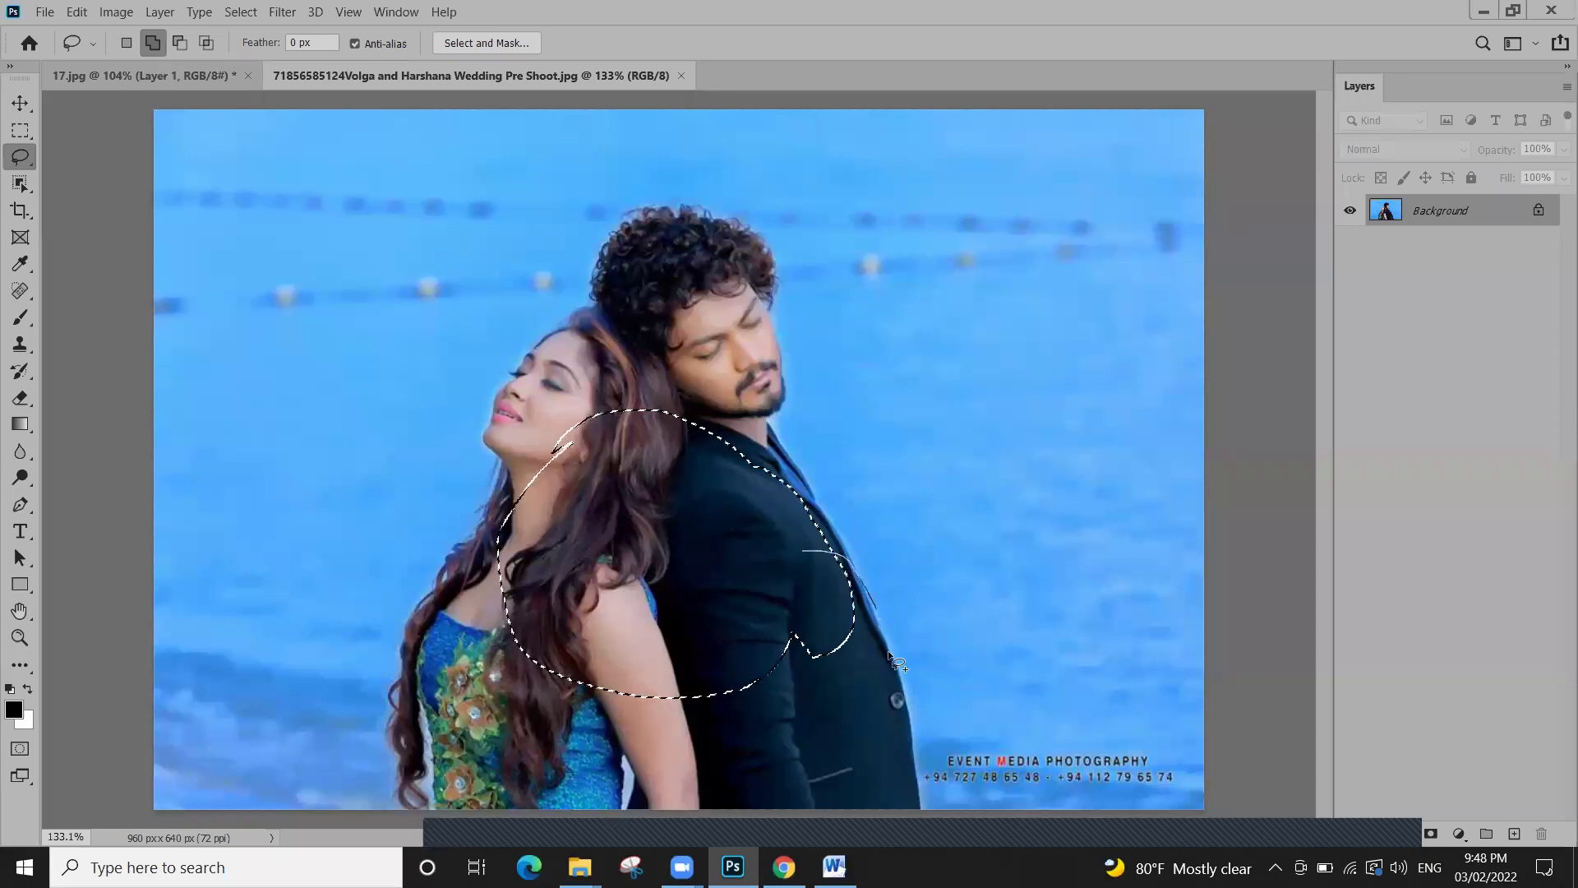
left_click_drag(808, 650, 900, 699)
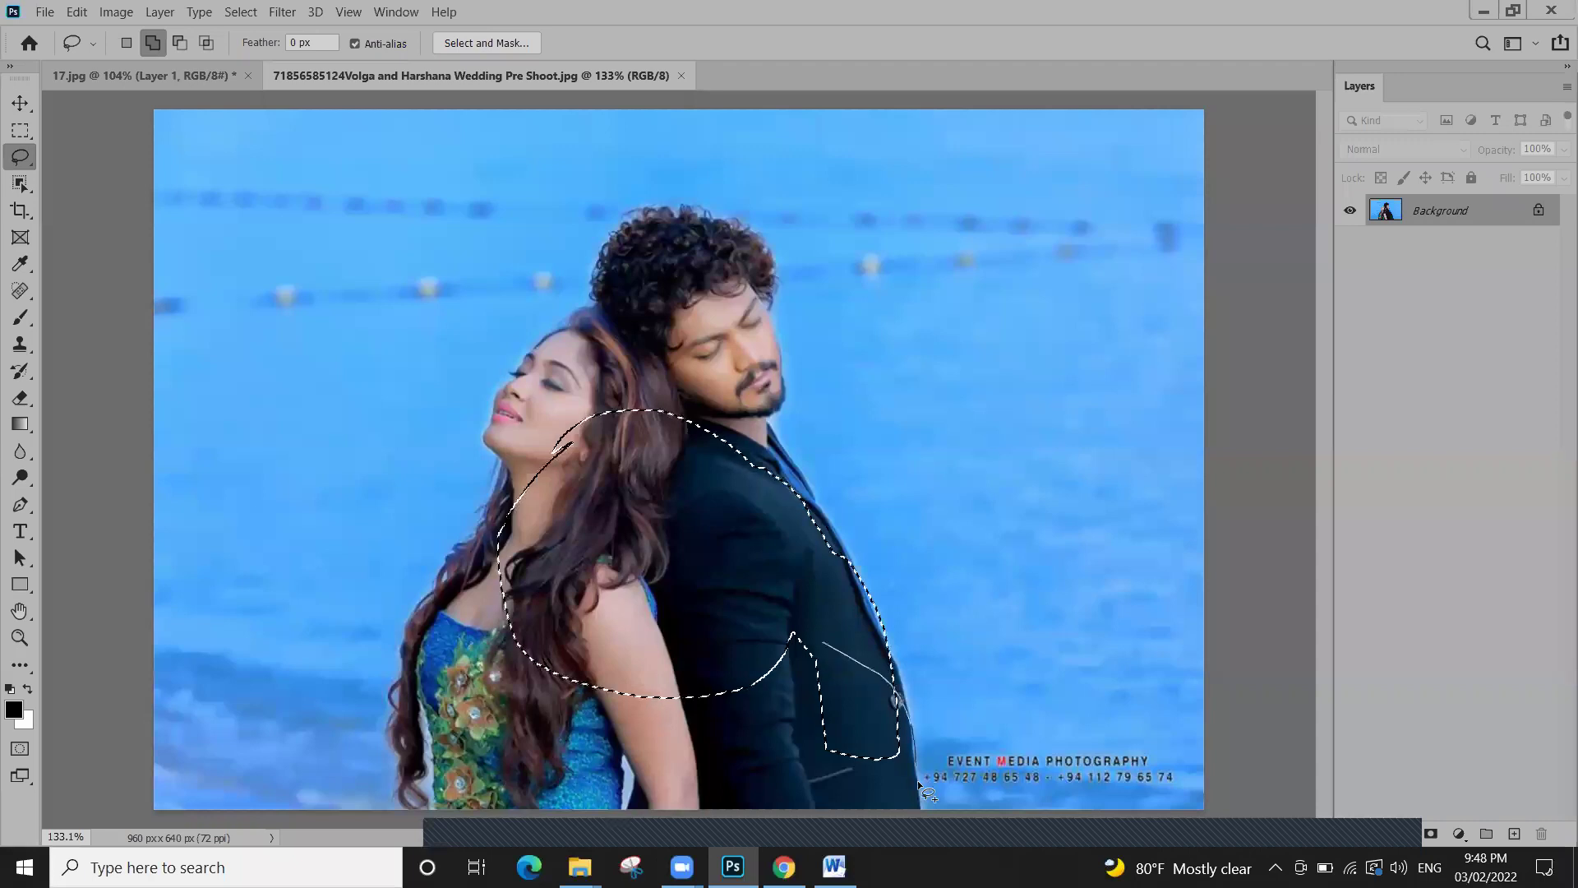
mouse_move(745, 807)
left_mouse_down()
mouse_move(658, 803)
mouse_move(596, 690)
left_mouse_up()
mouse_move(639, 624)
left_mouse_down()
mouse_move(686, 835)
mouse_move(810, 839)
left_mouse_up()
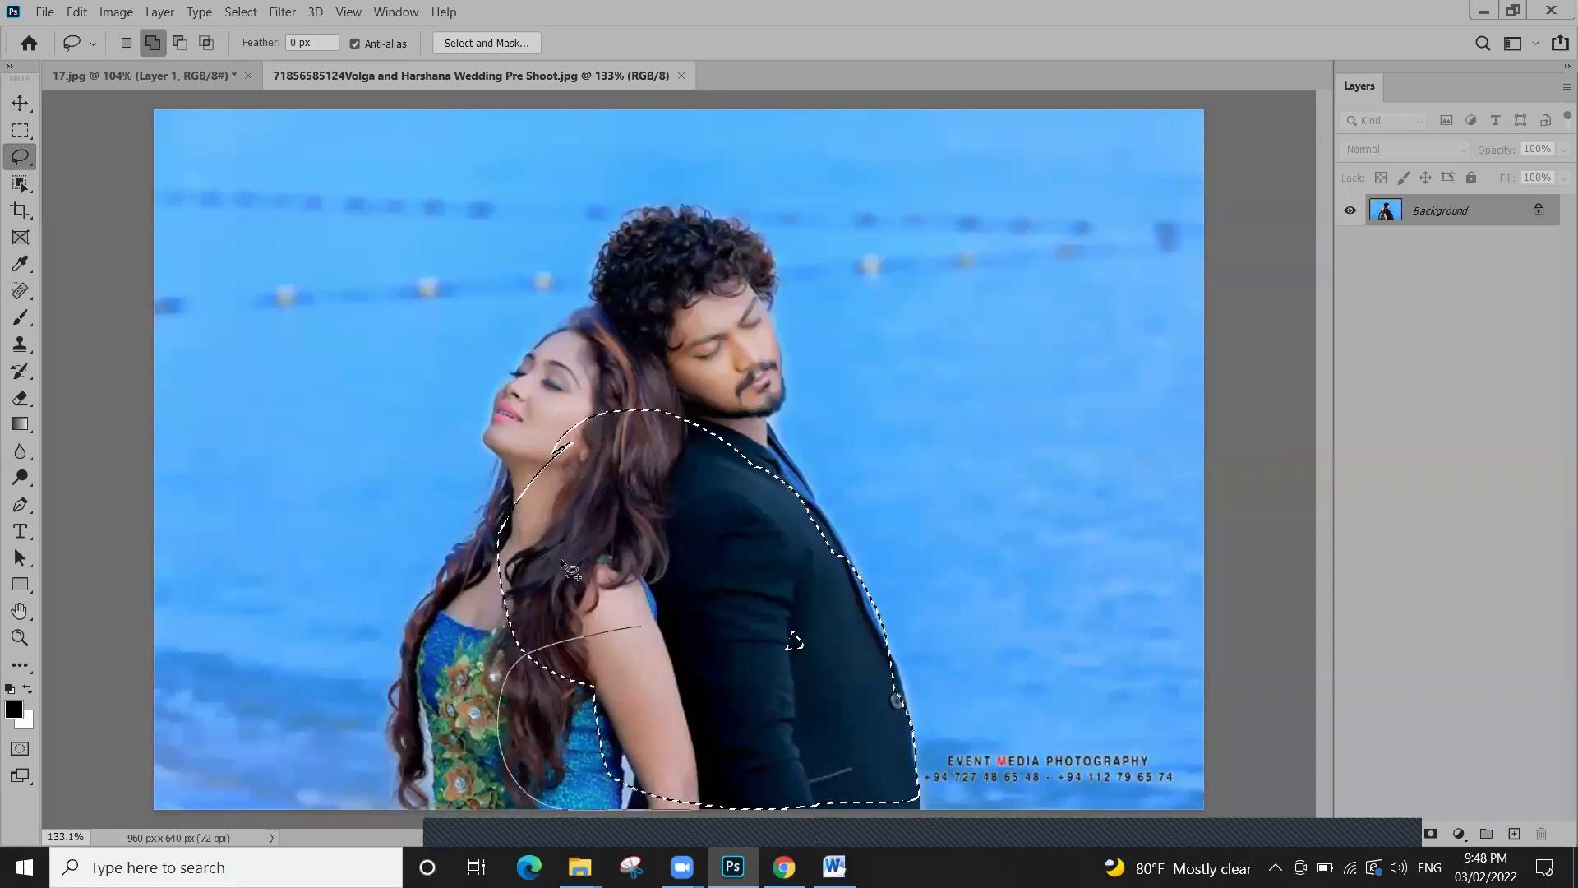
left_click_drag(561, 559, 582, 649)
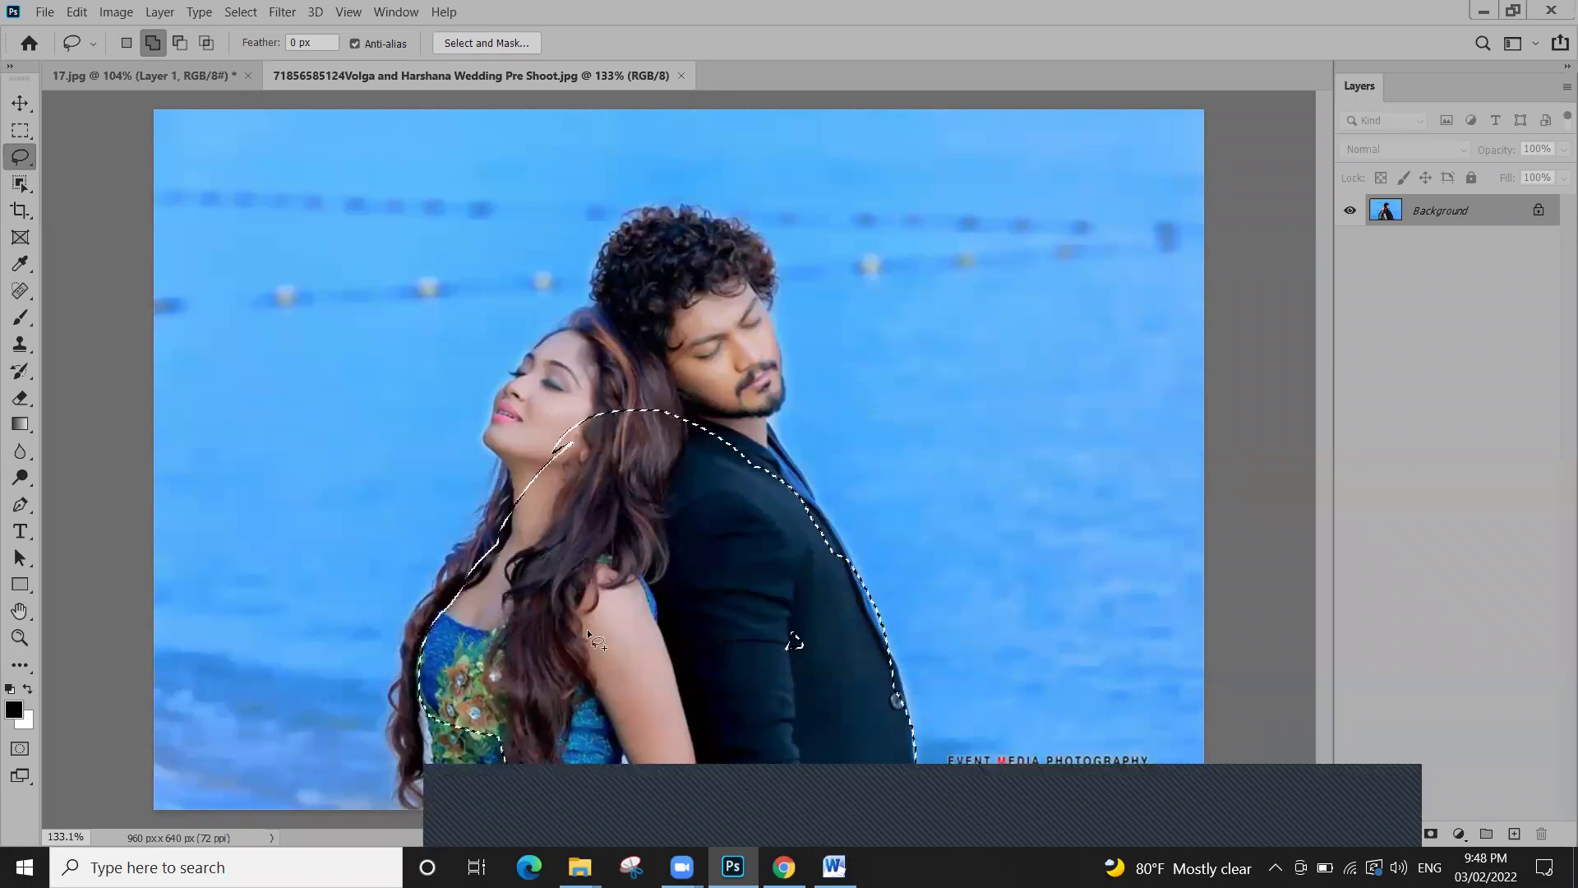
key("ctrl+d")
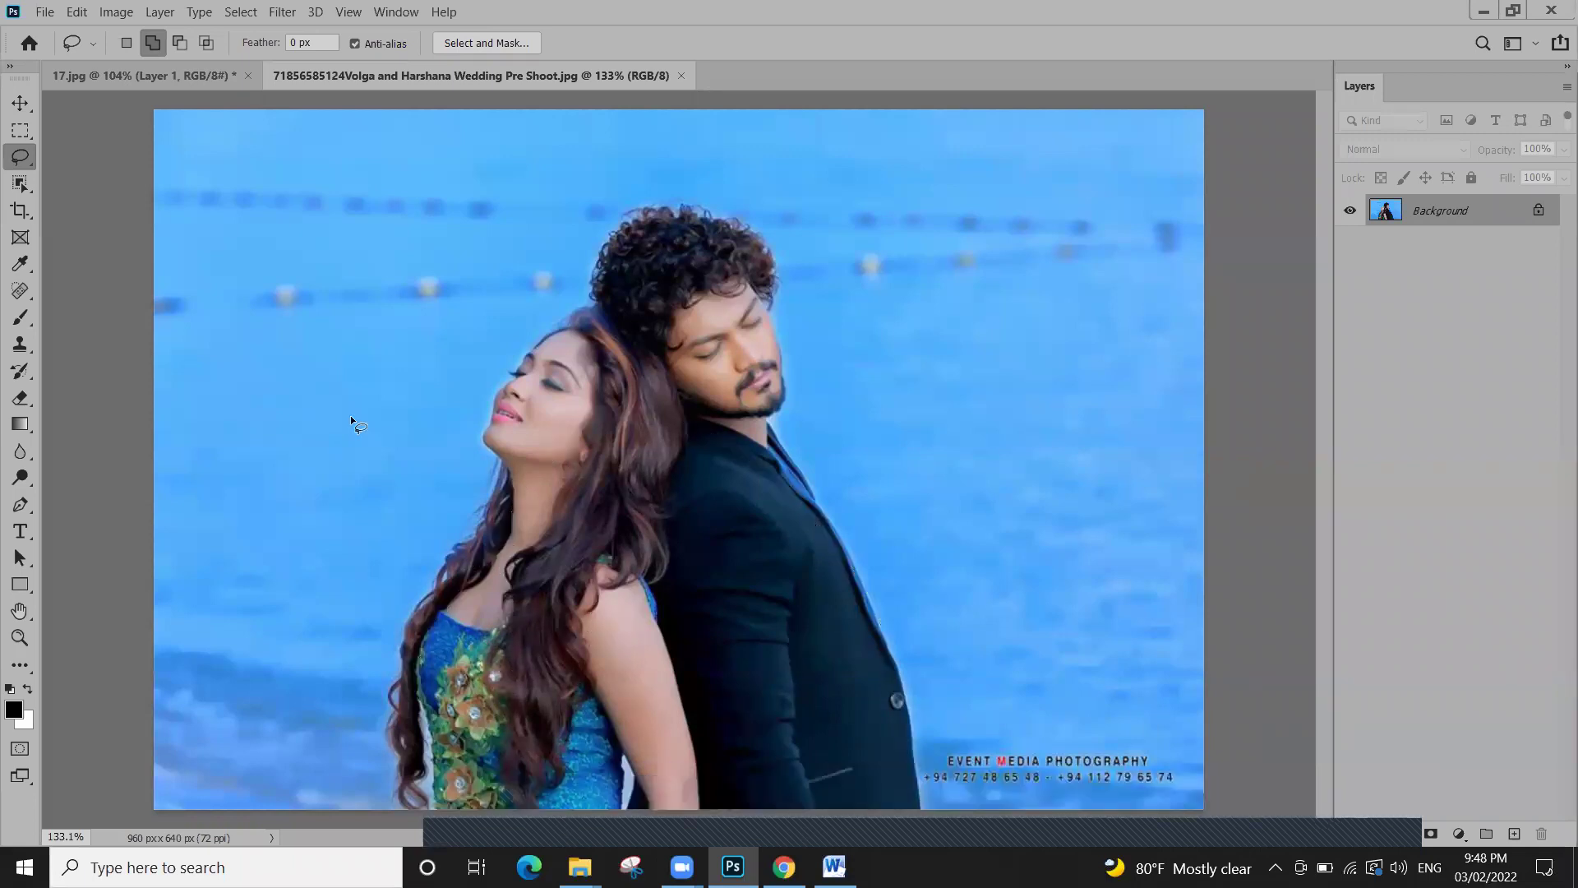
Start a Polygonal Lasso outline below the man's chin and trace it along his collar and upper jacket edge
right_click(26, 160)
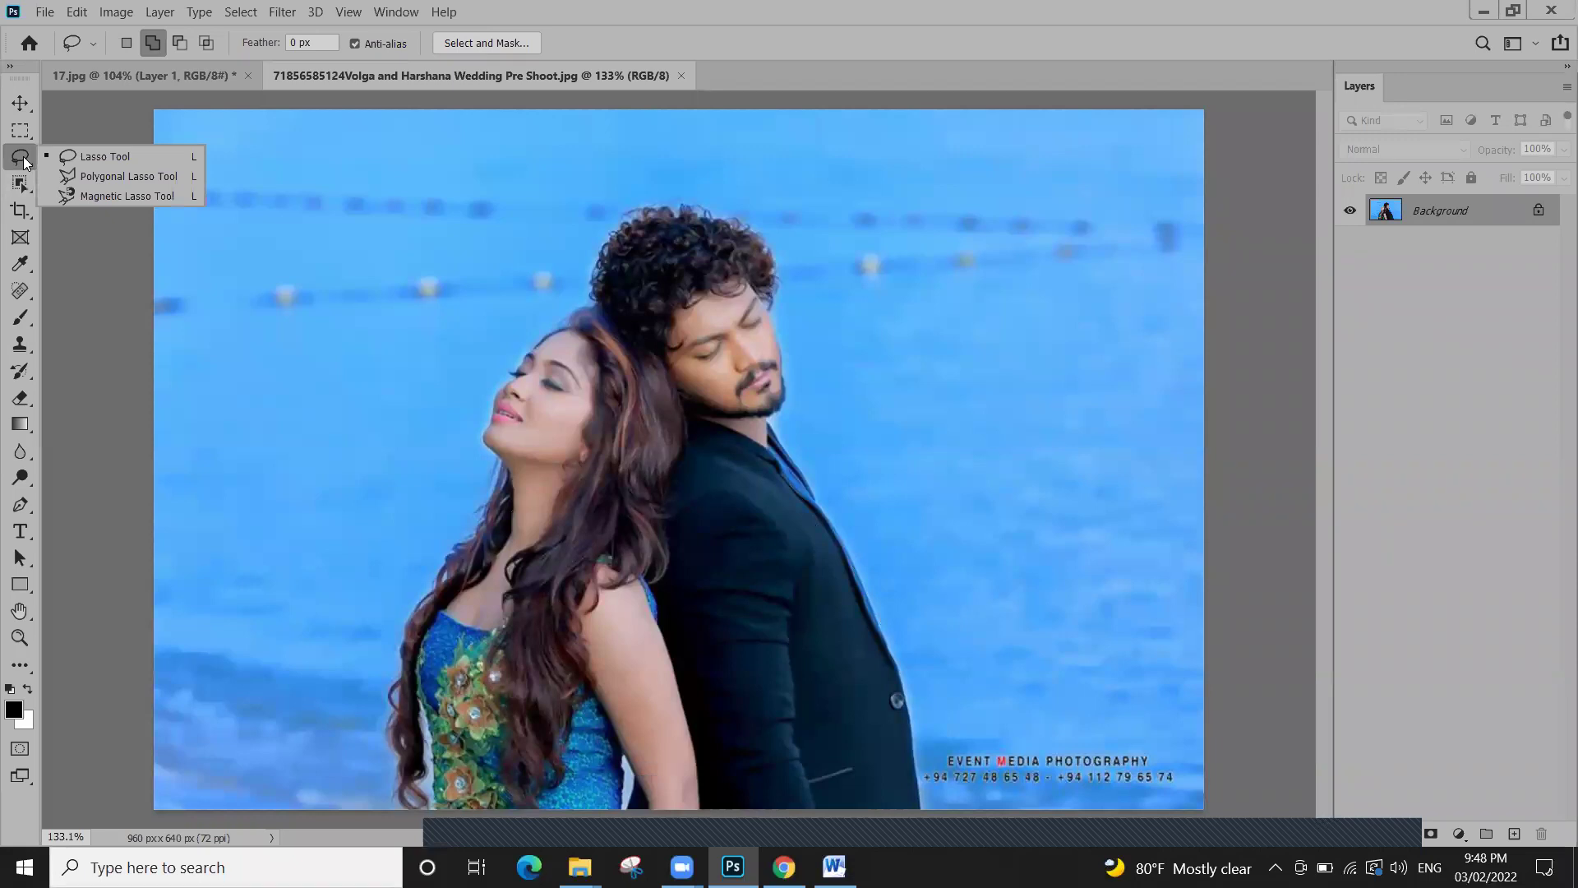
left_click(102, 175)
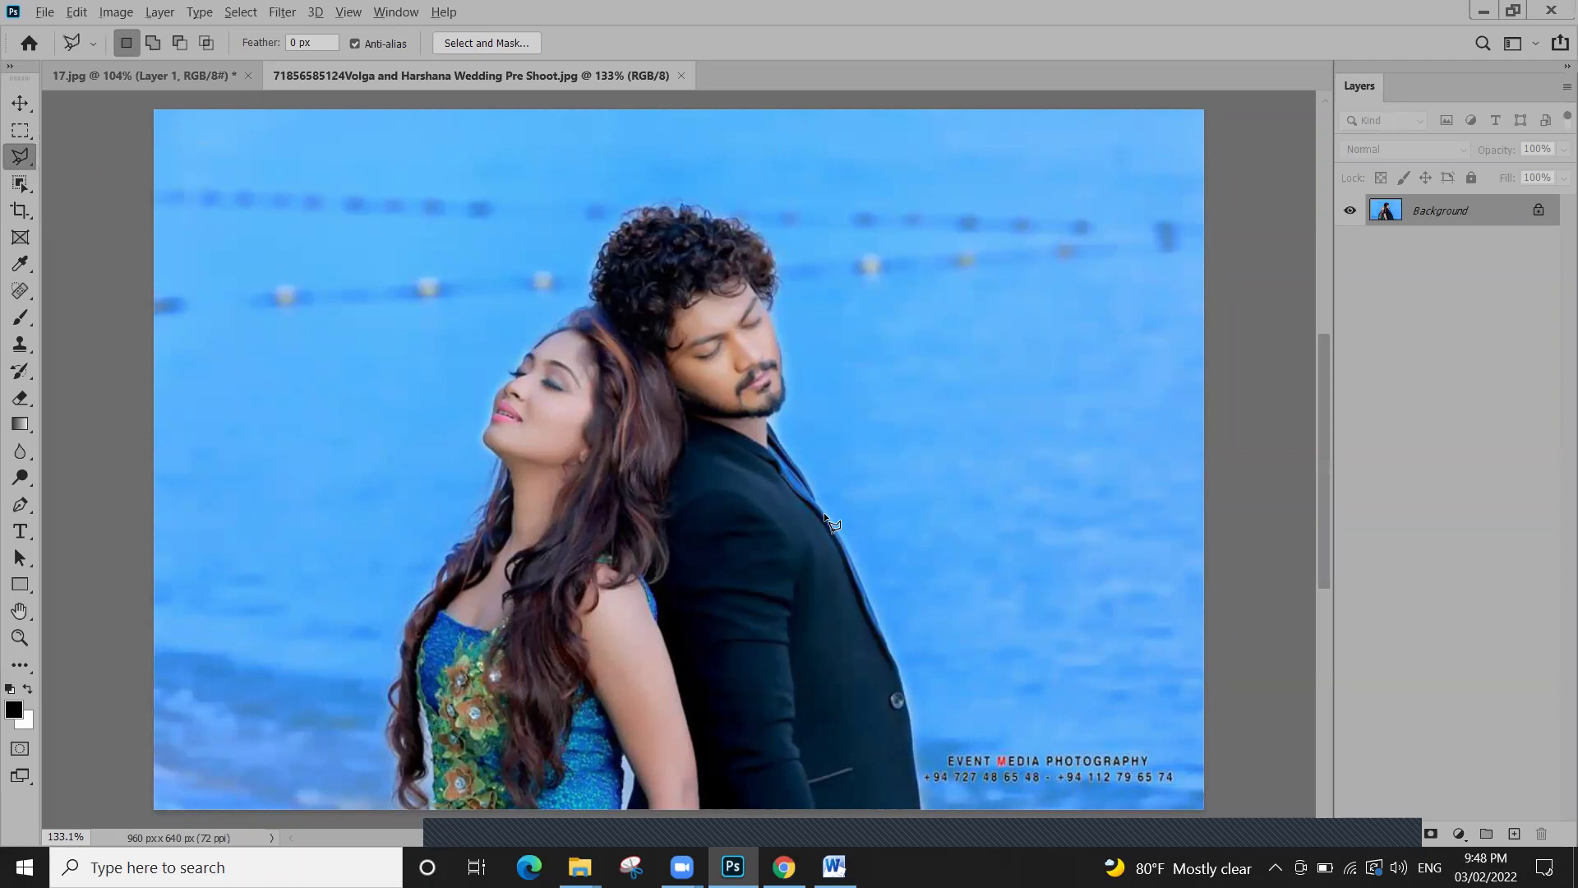
scroll(831, 522, "up", 5)
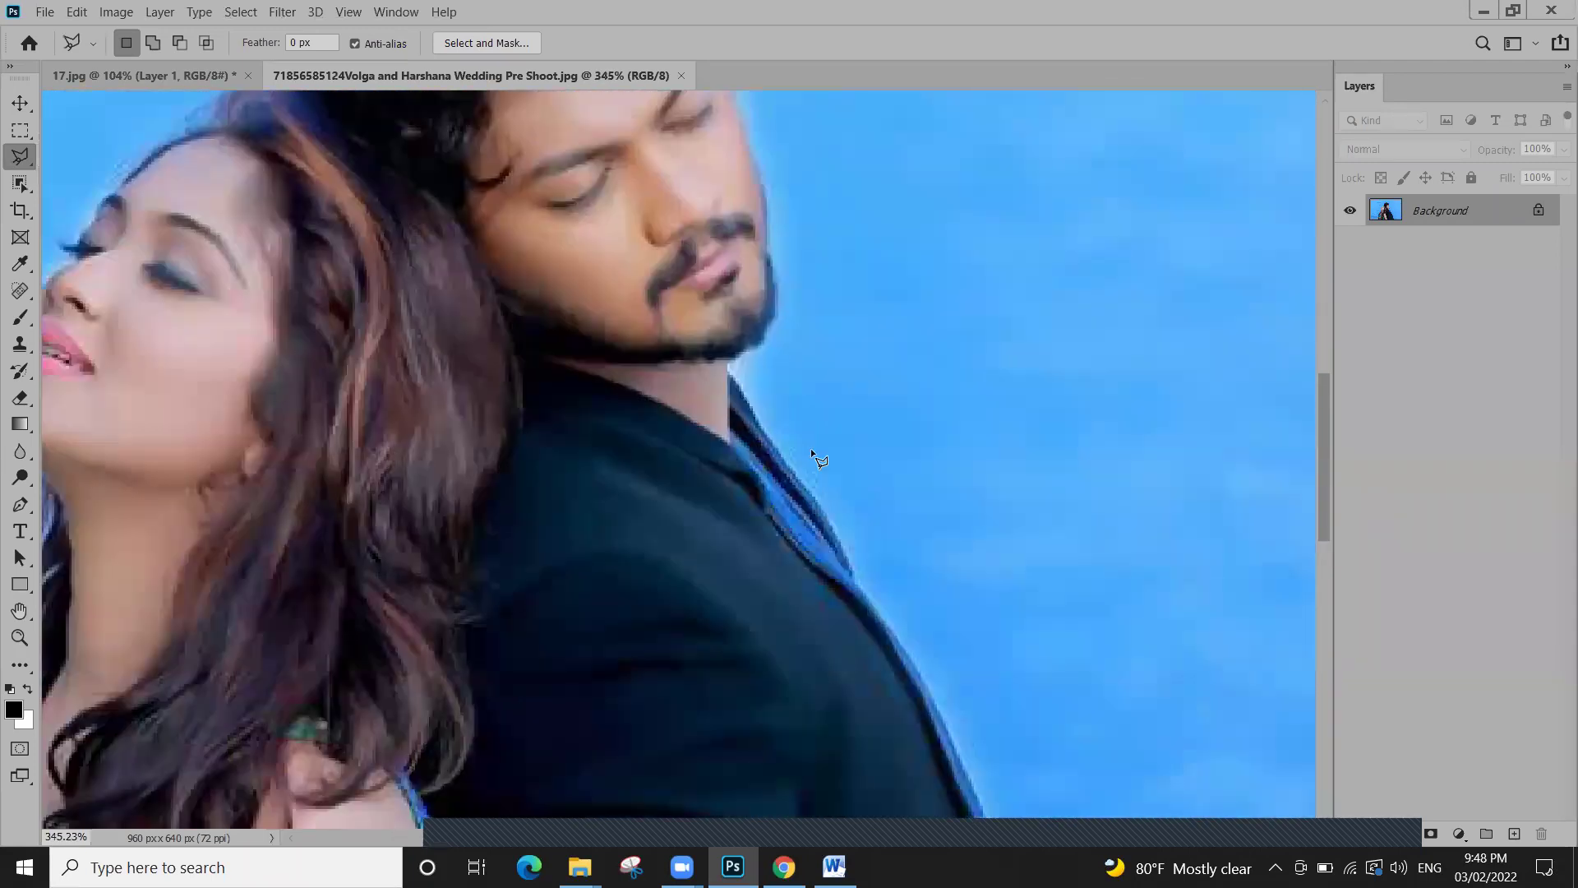
left_click(730, 368)
left_click(757, 412)
left_click(756, 411)
left_click(787, 461)
left_click_drag(867, 584, 760, 337)
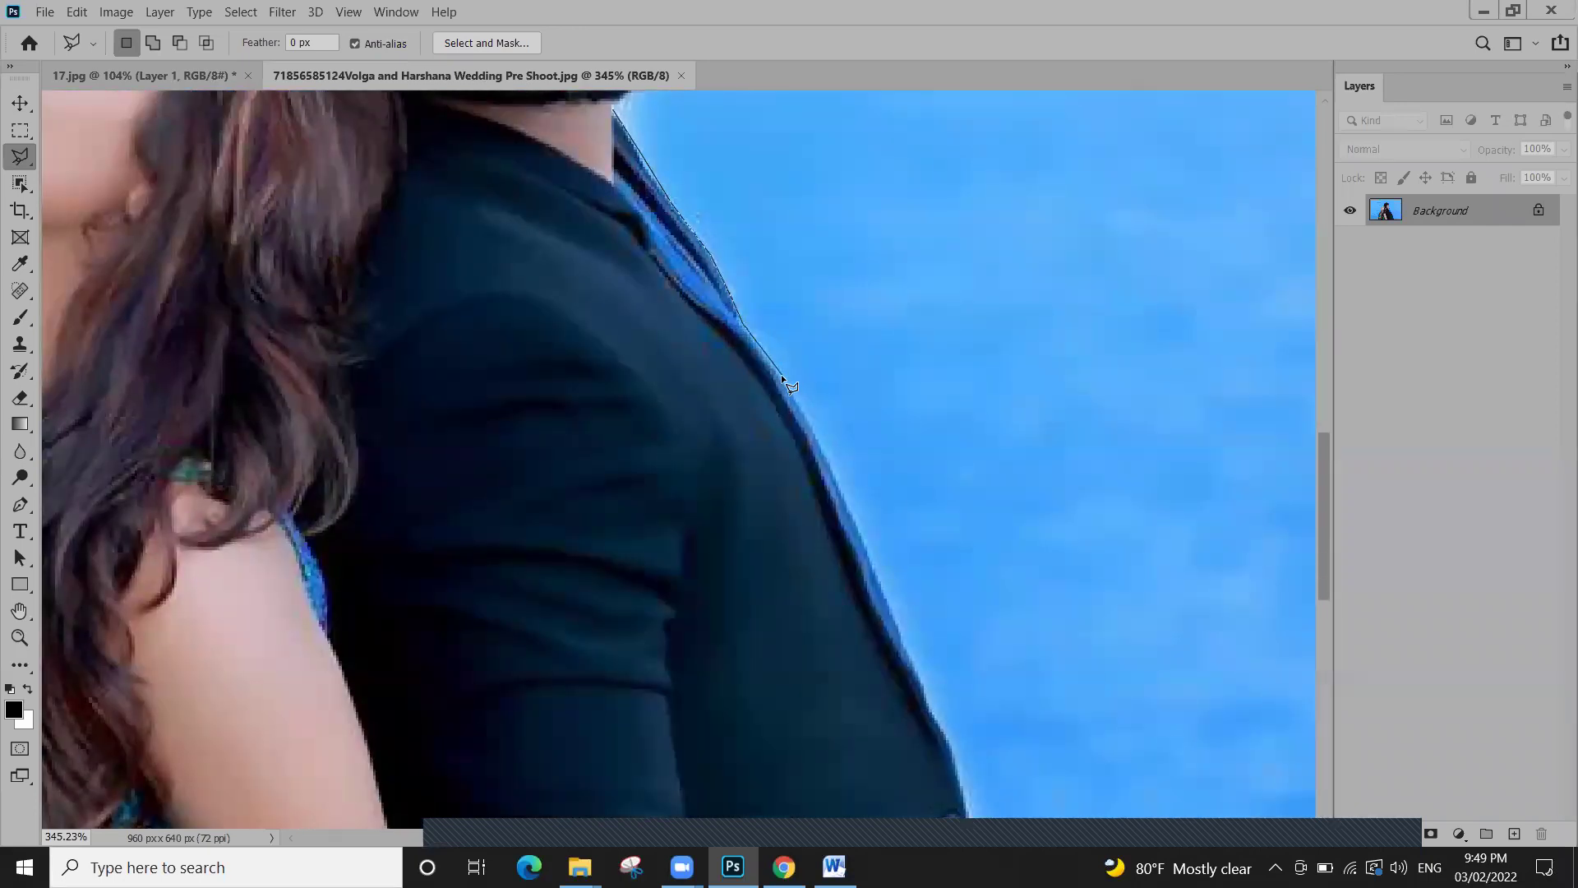
Continue the outline down the jacket front past the button and along the photo's lower edge to the woman's hair
left_click(820, 457)
scroll(855, 356, "down", 5)
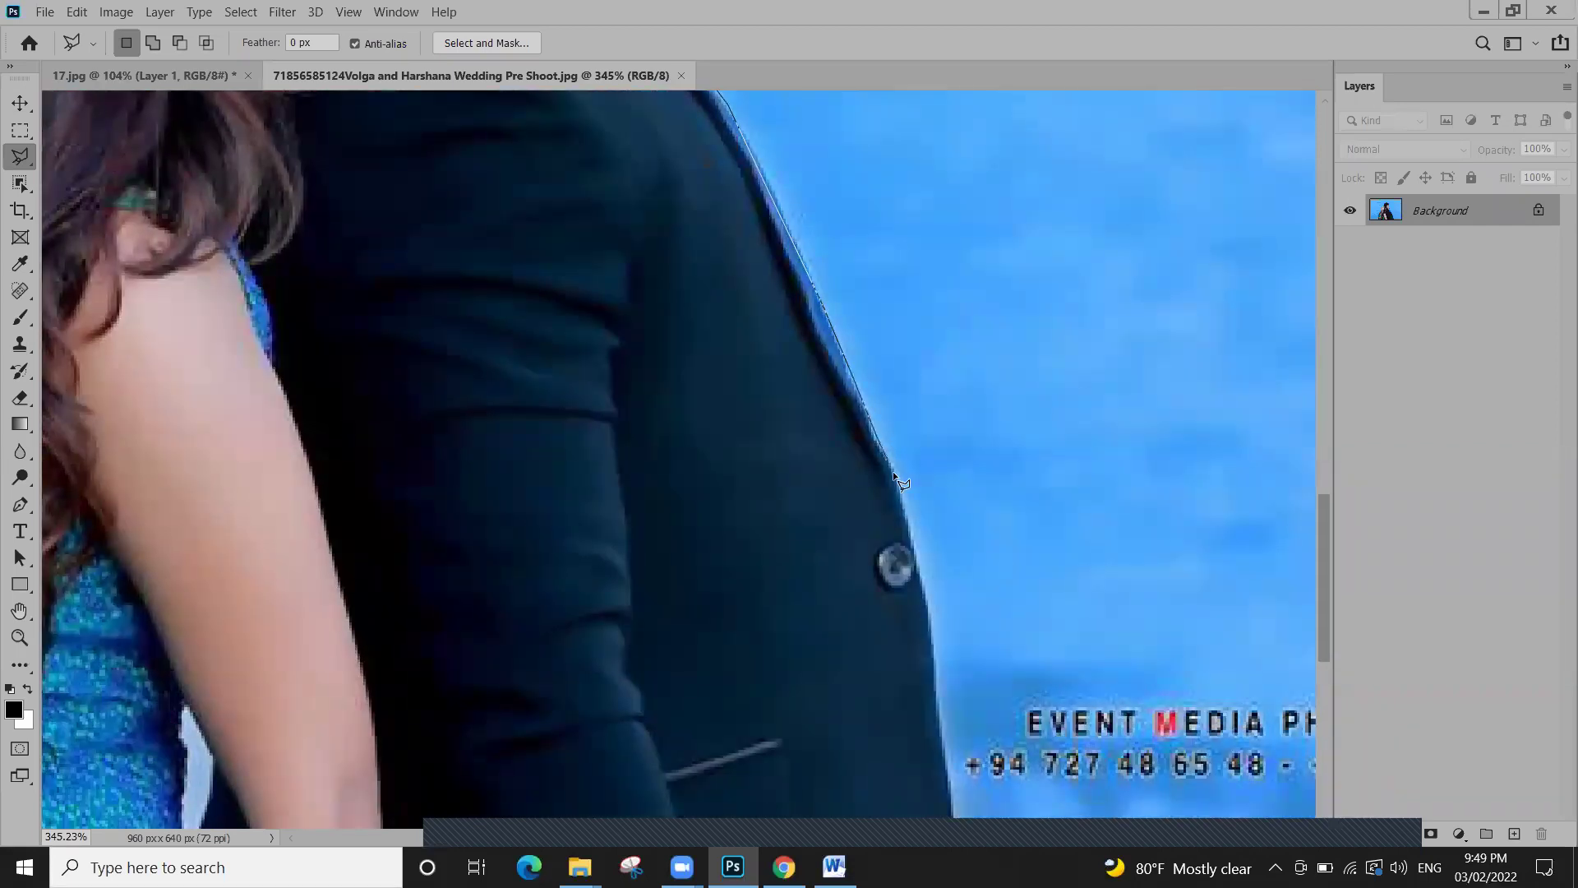
scroll(894, 324, "down", 3)
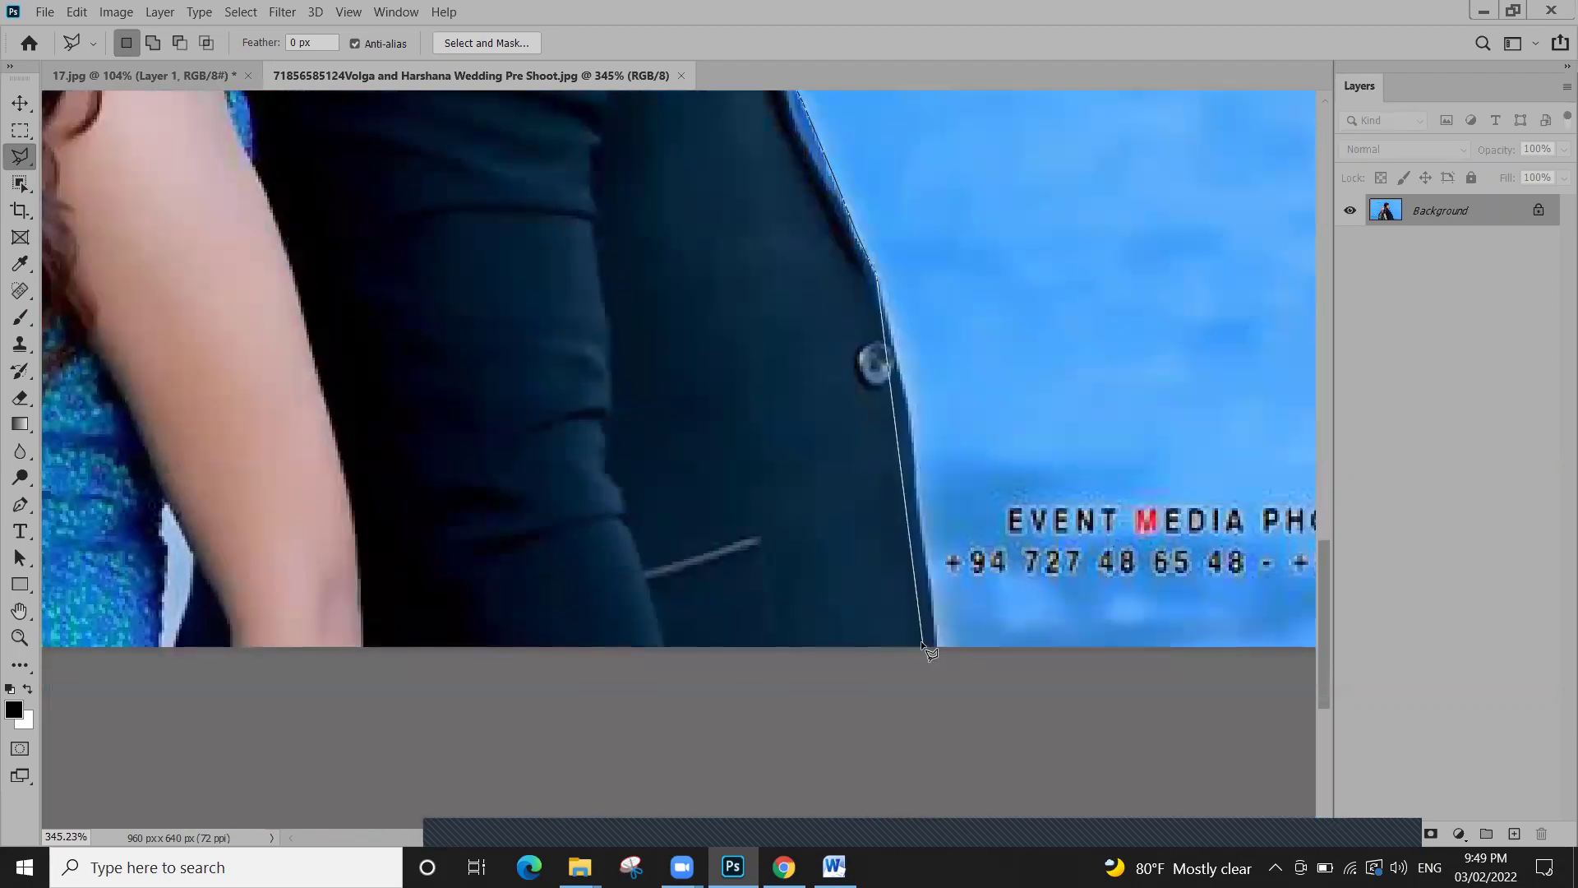
key("BackSpace")
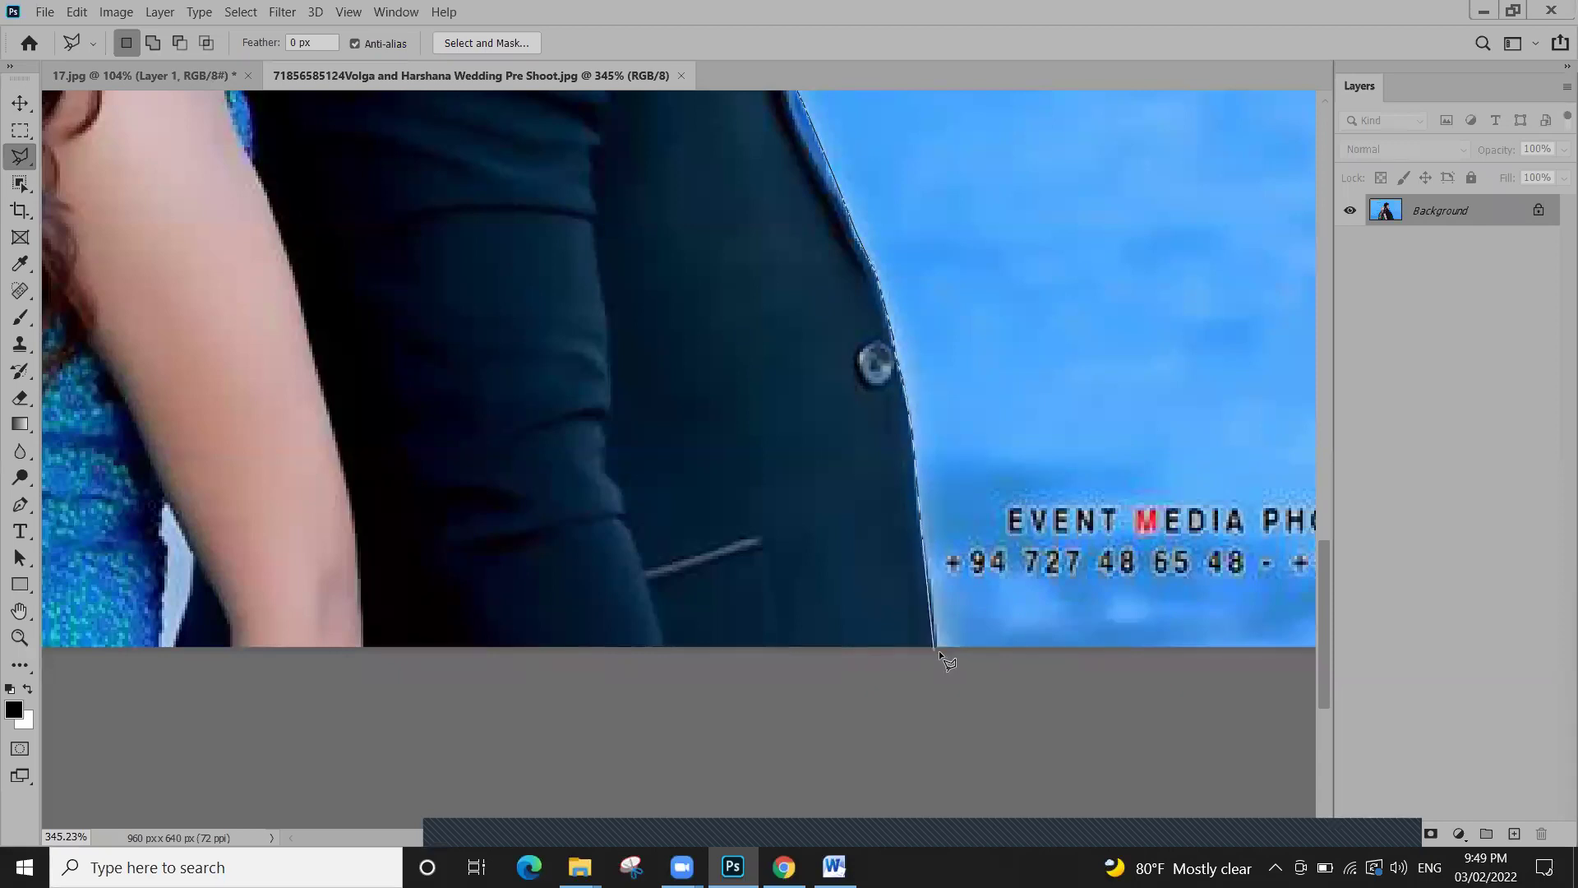
scroll(939, 649, "left", 5)
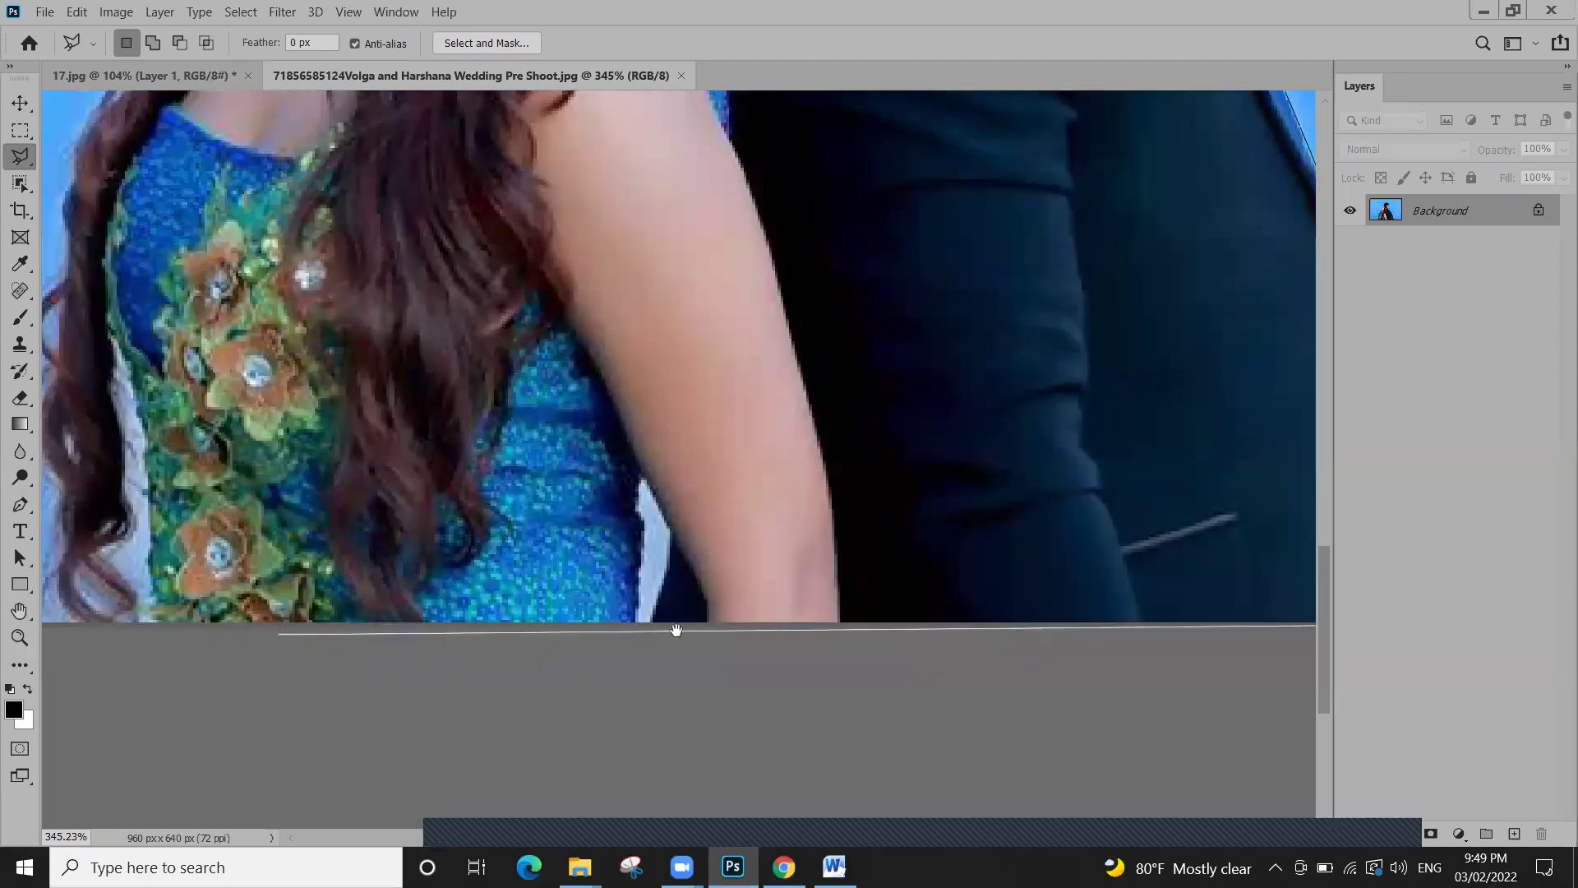
scroll(517, 614, "left", 5)
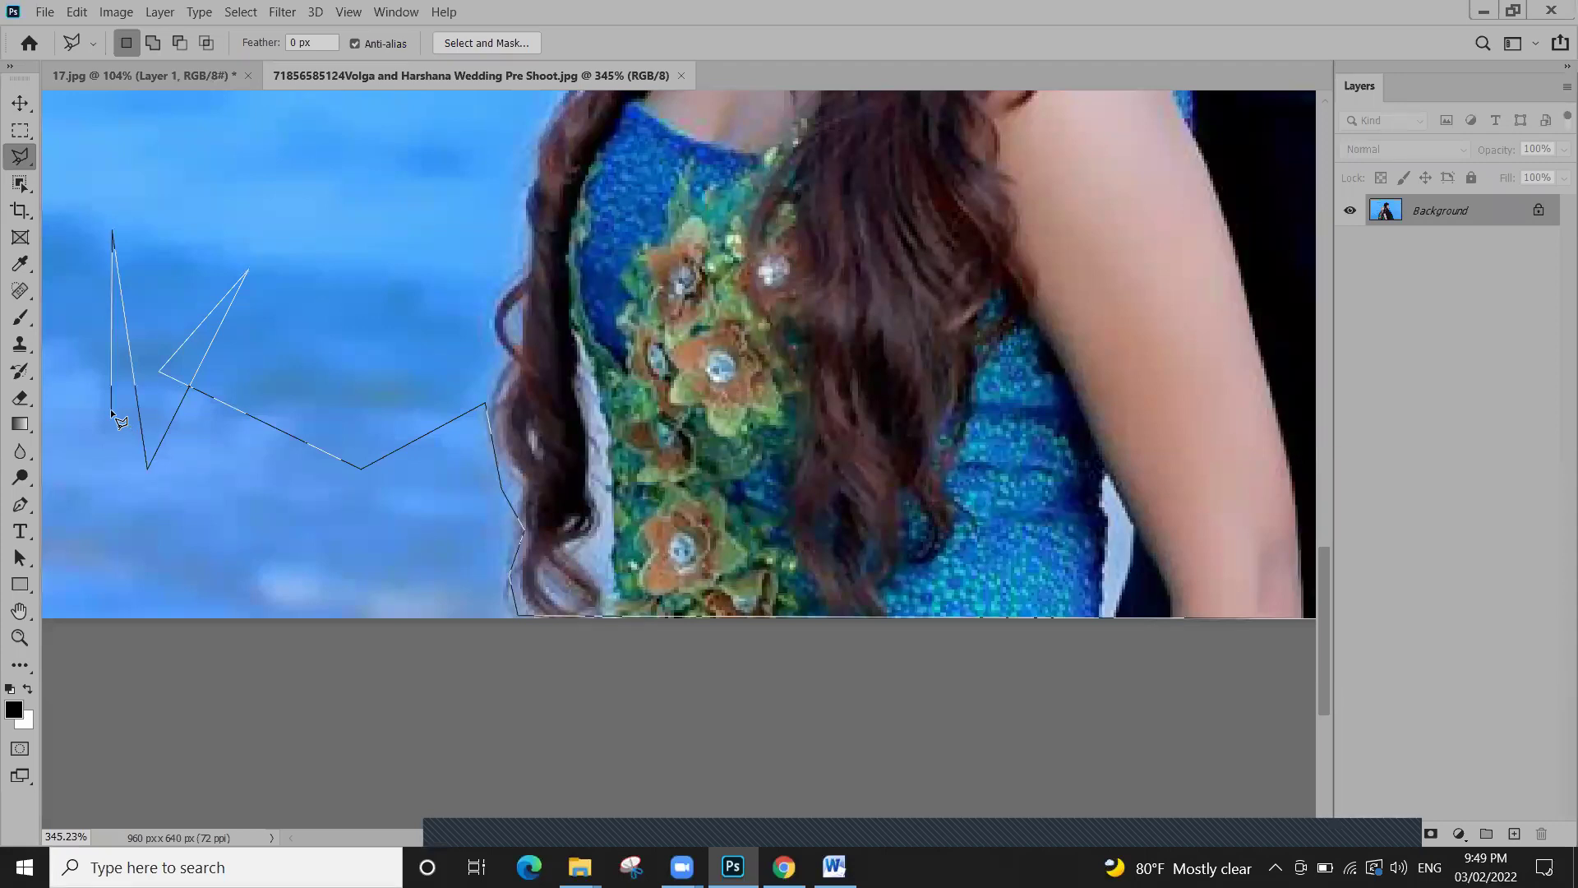
Remove the stray outline points over the water, back to where the woman's hair meets the photo's lower edge
key("BackSpace")
key("BackSpace")
key("BackSpace")
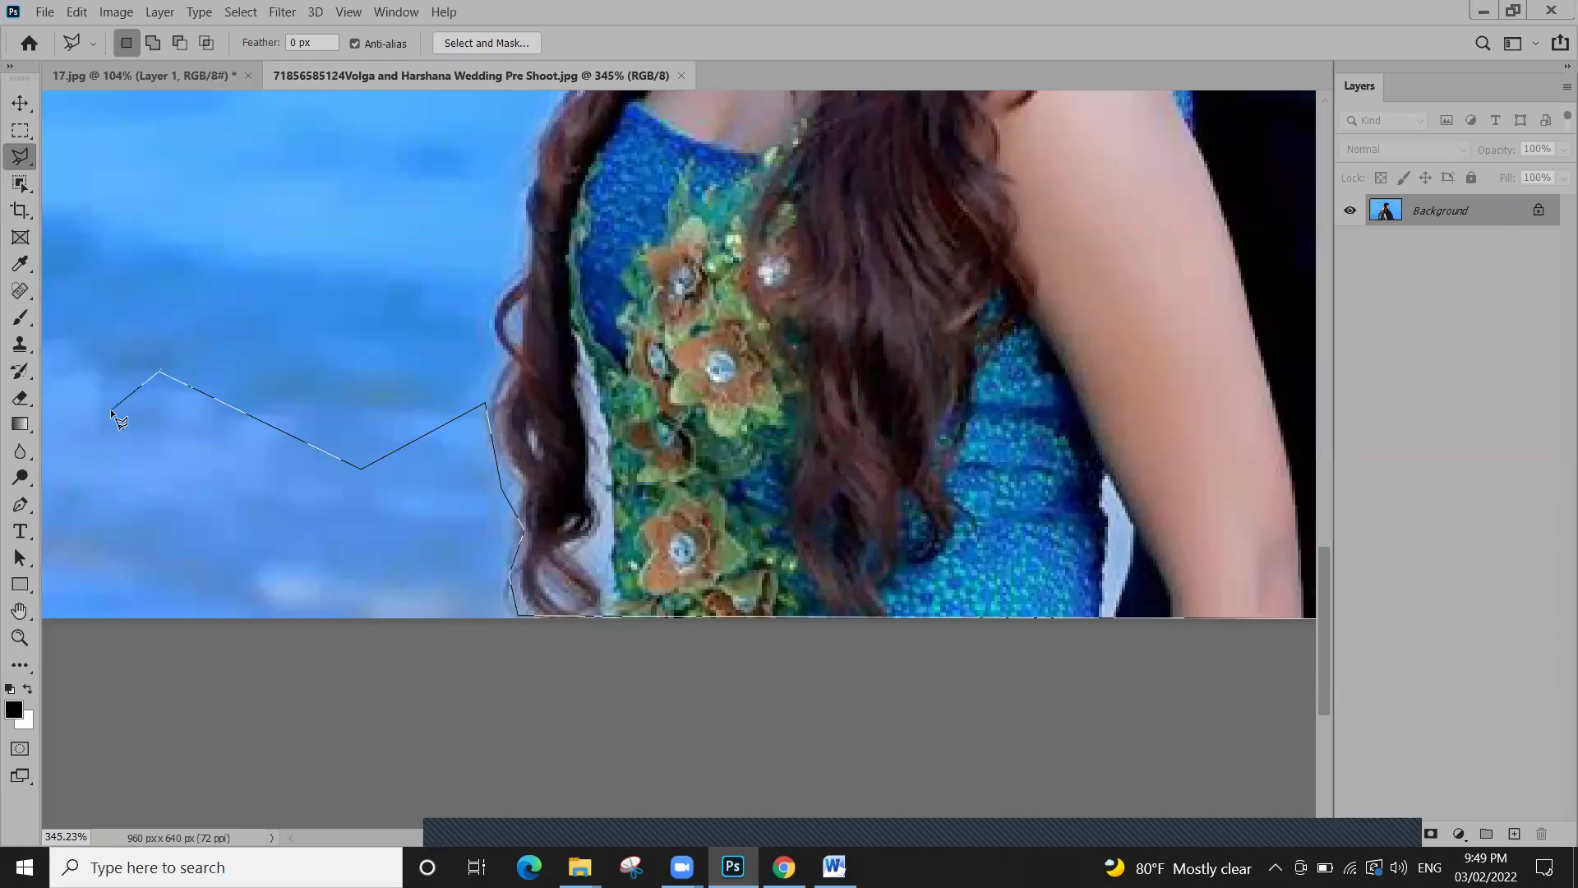
key("BackSpace")
key("BackSpace")
key("BackSpace")
key("BackSpace")
key("BackSpace")
key("BackSpace")
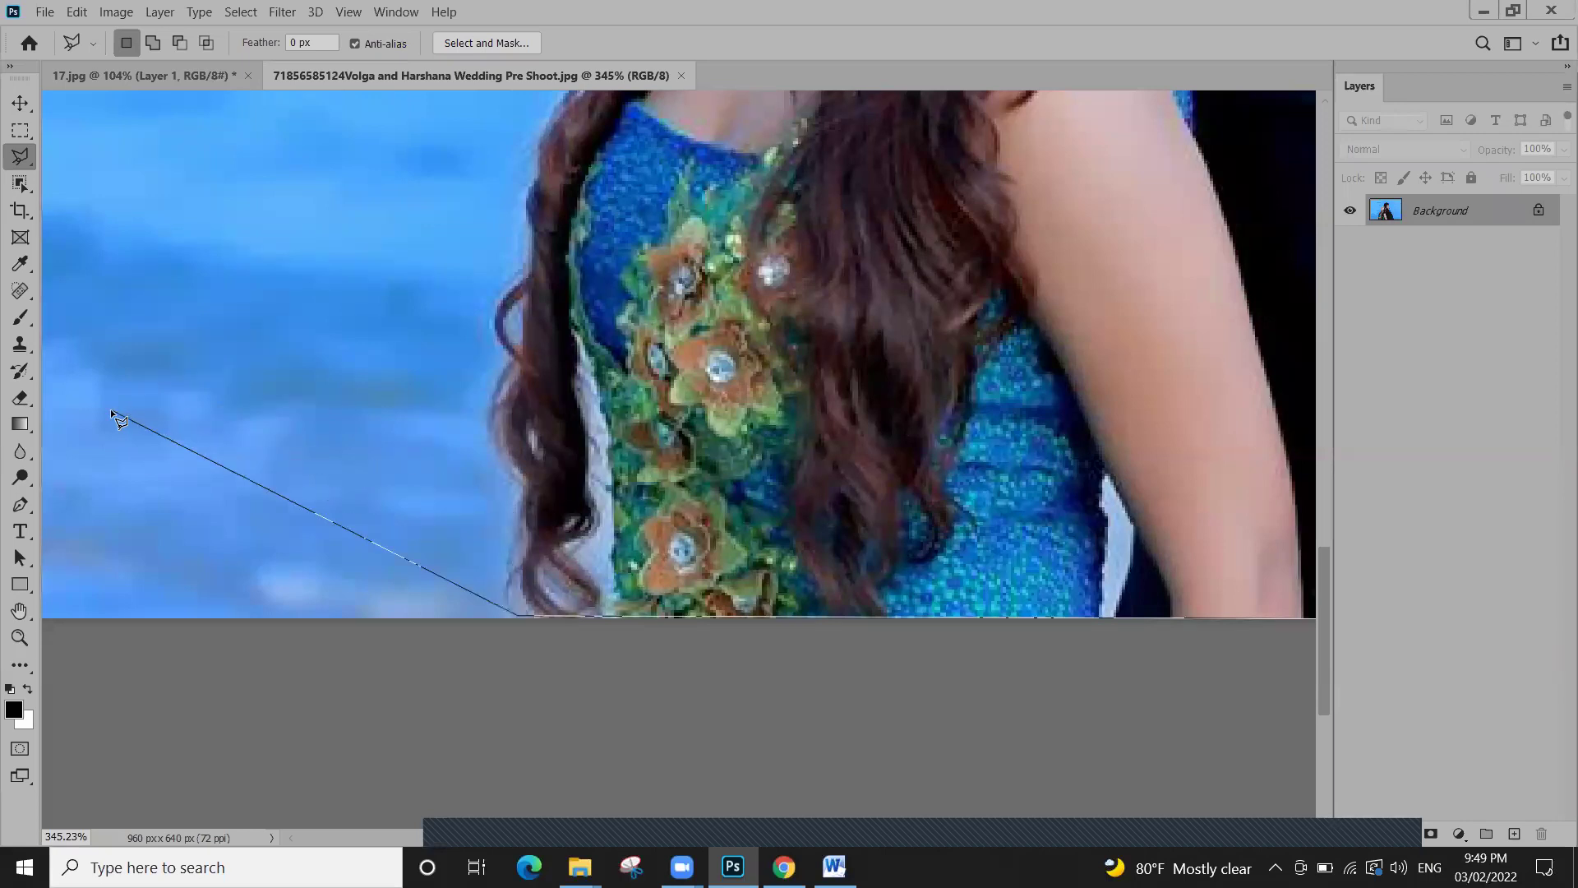
key("BackSpace")
key("BackSpace")
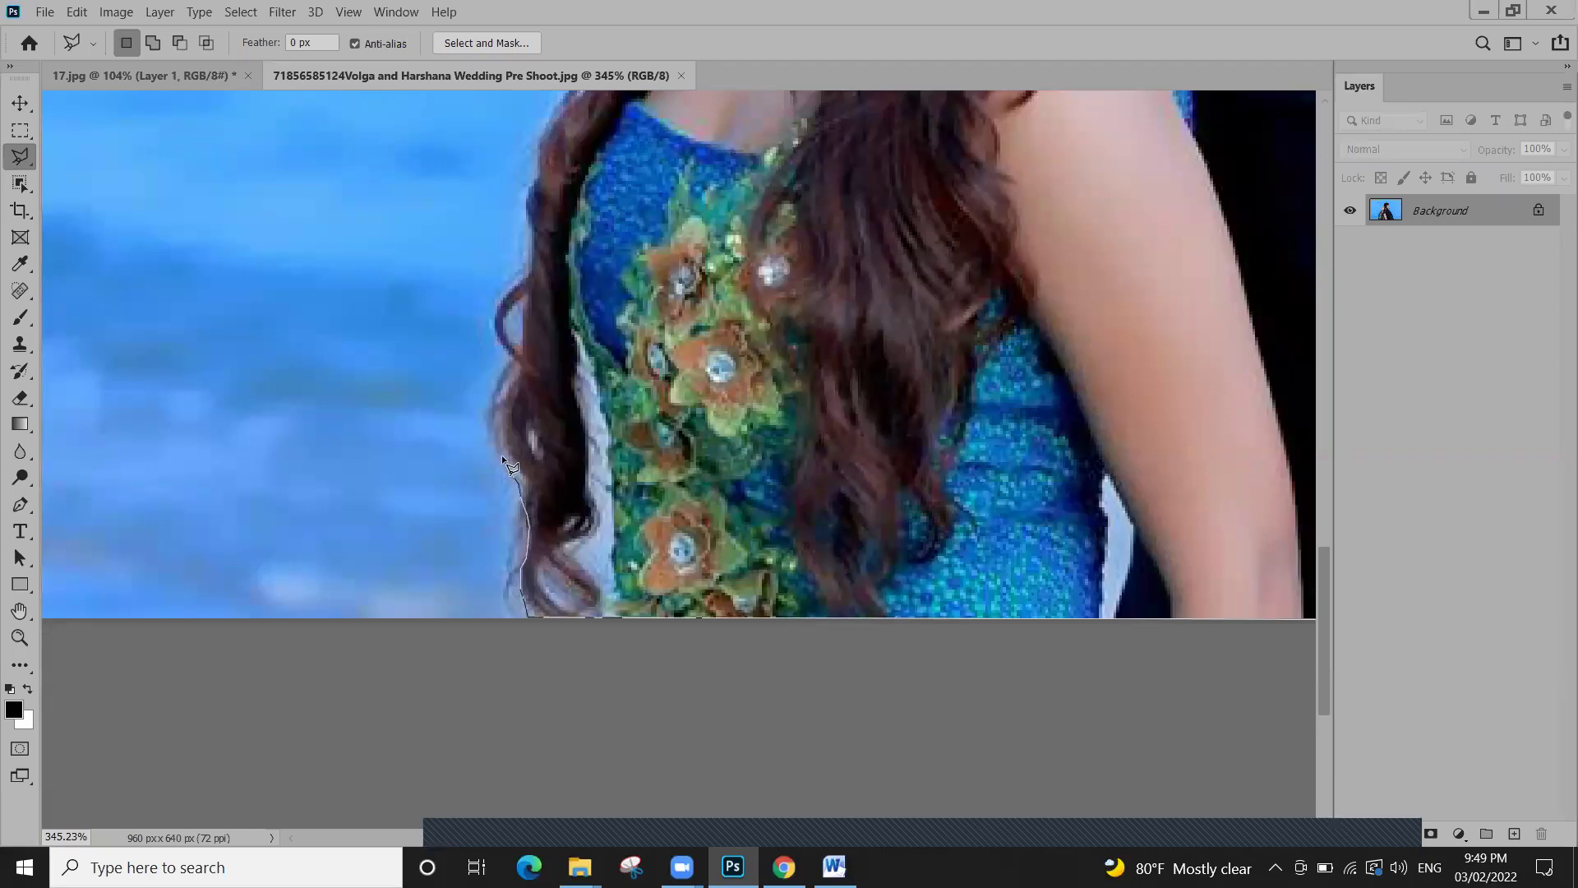
Trace the outline up the outer edge of the woman's hair and neck to her chin
left_click(497, 318)
scroll(526, 415, "up", 3)
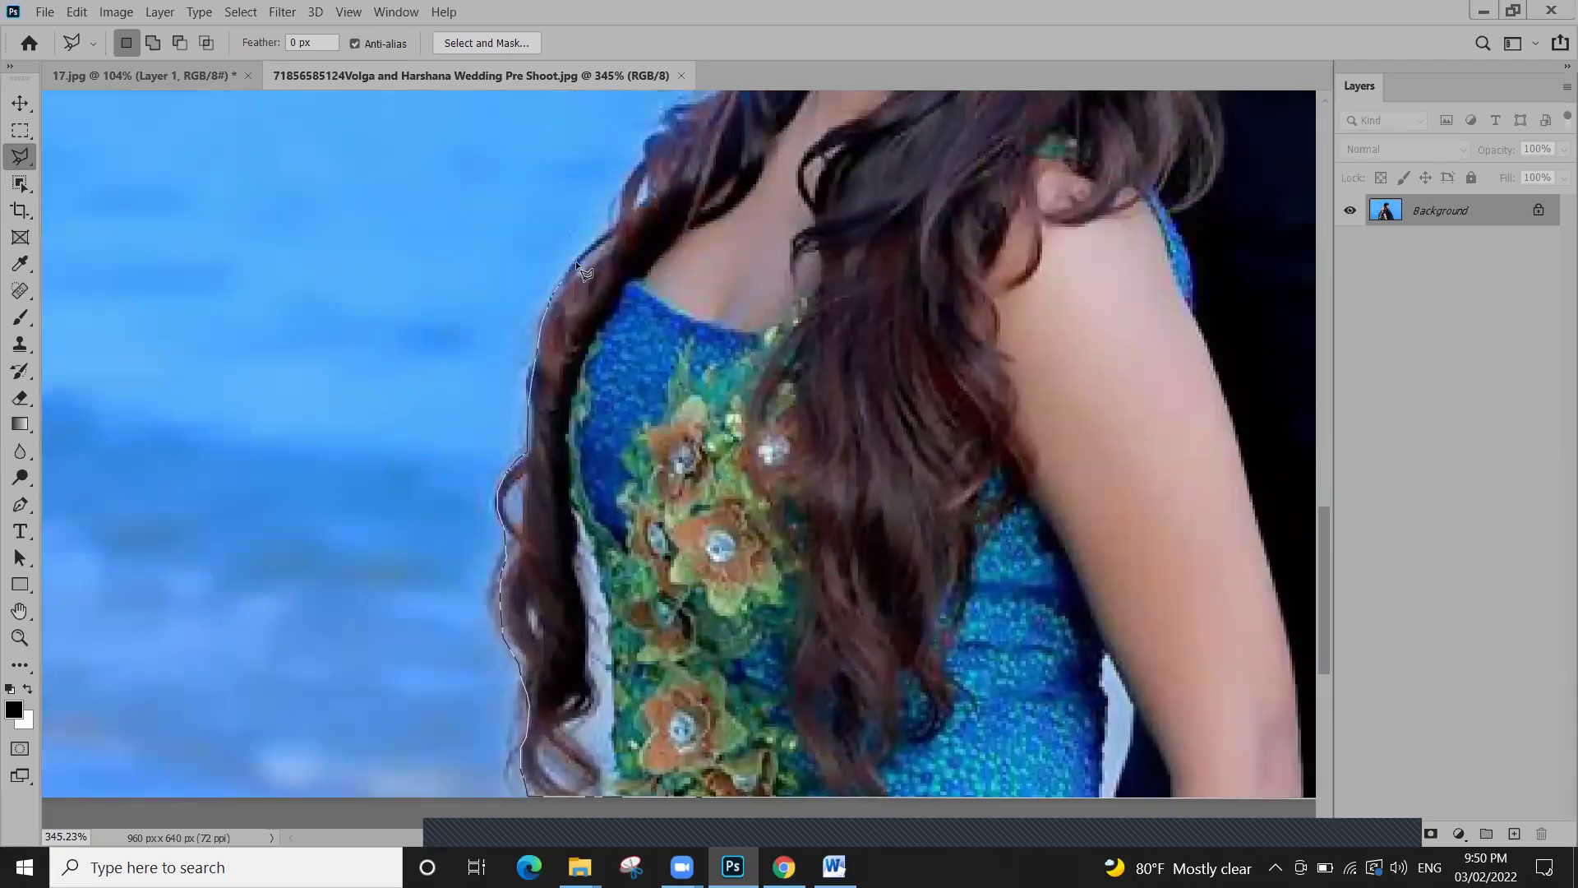
scroll(538, 542, "up", 6)
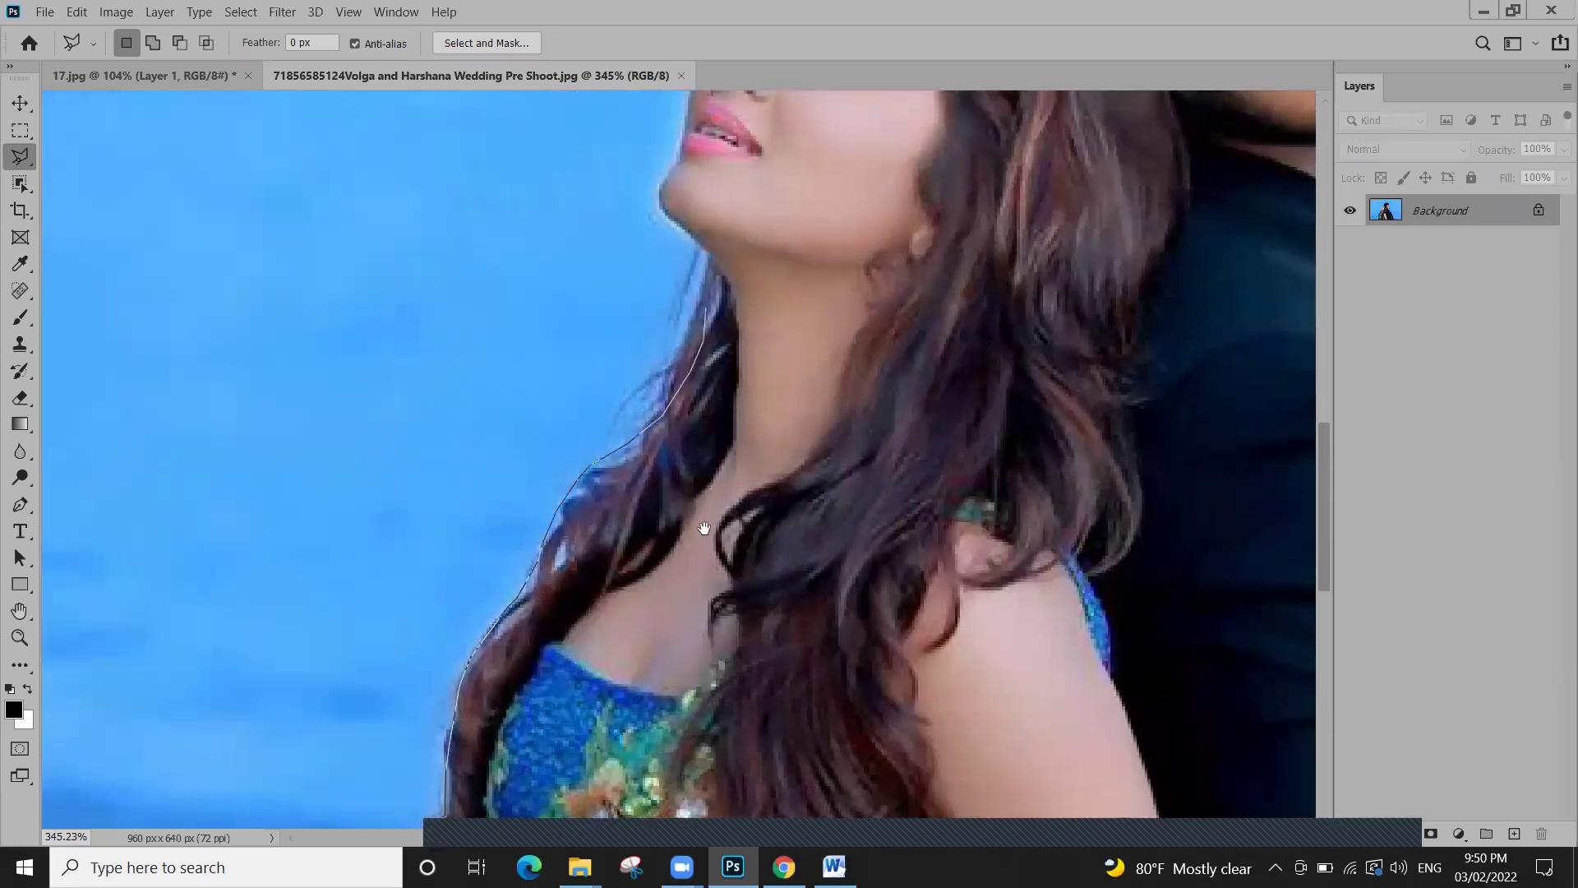
scroll(707, 505, "up", 4)
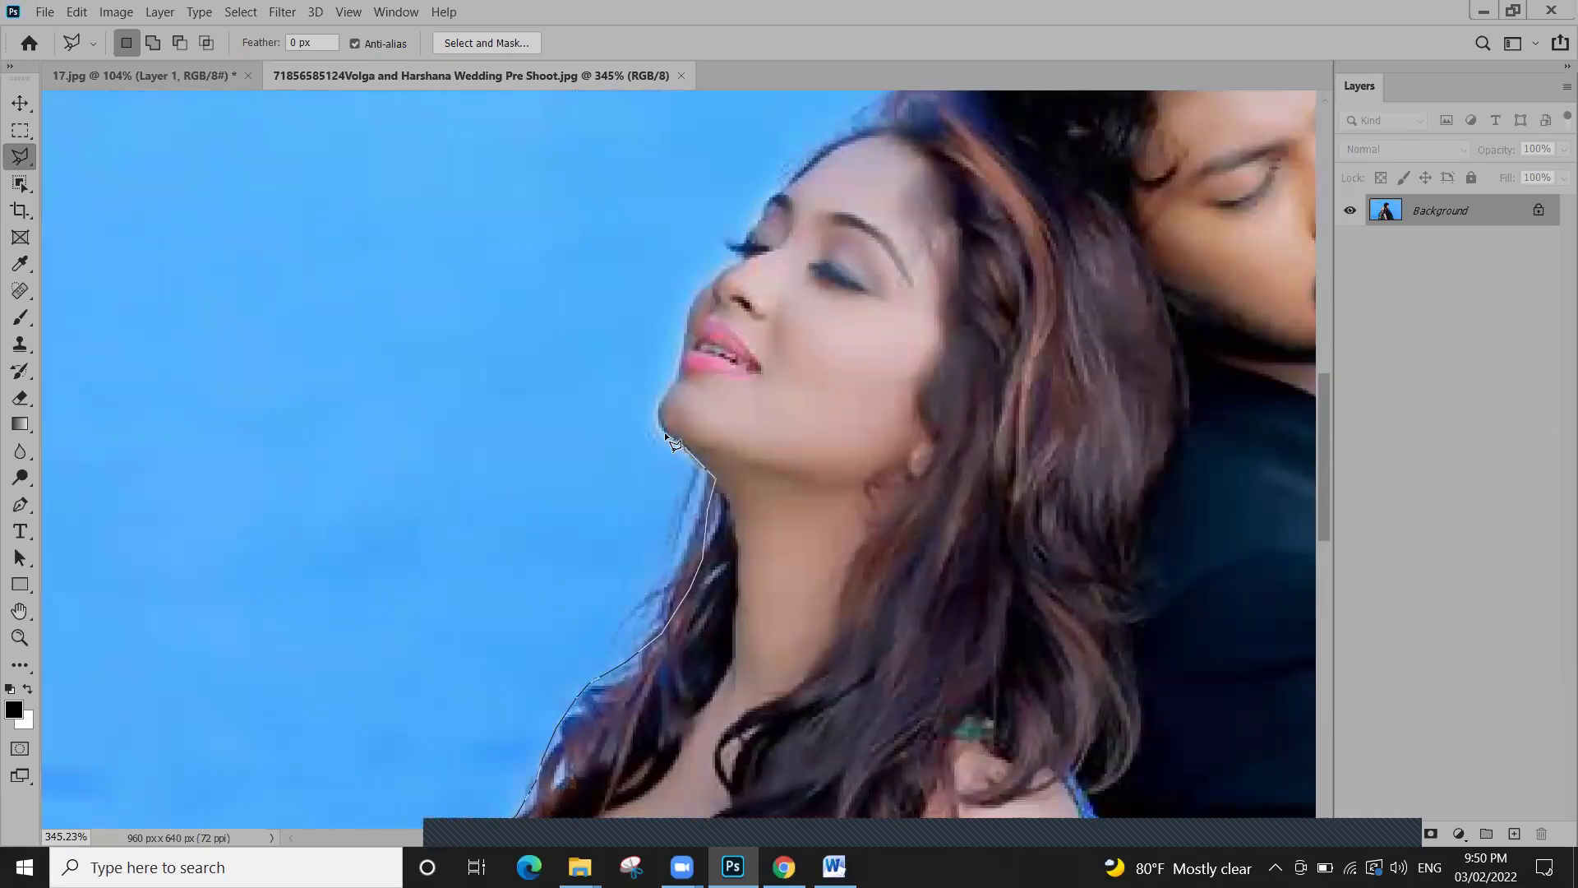
Remove the outline points from the chin back to the hair beside her shoulder, and retrace that edge up to the chin
left_click(502, 271)
key("BackSpace")
key("BackSpace")
key("BackSpace")
key("BackSpace")
key("BackSpace")
key("BackSpace")
key("BackSpace")
key("BackSpace")
key("BackSpace")
key("BackSpace")
key("BackSpace")
scroll(636, 337, "down", 4)
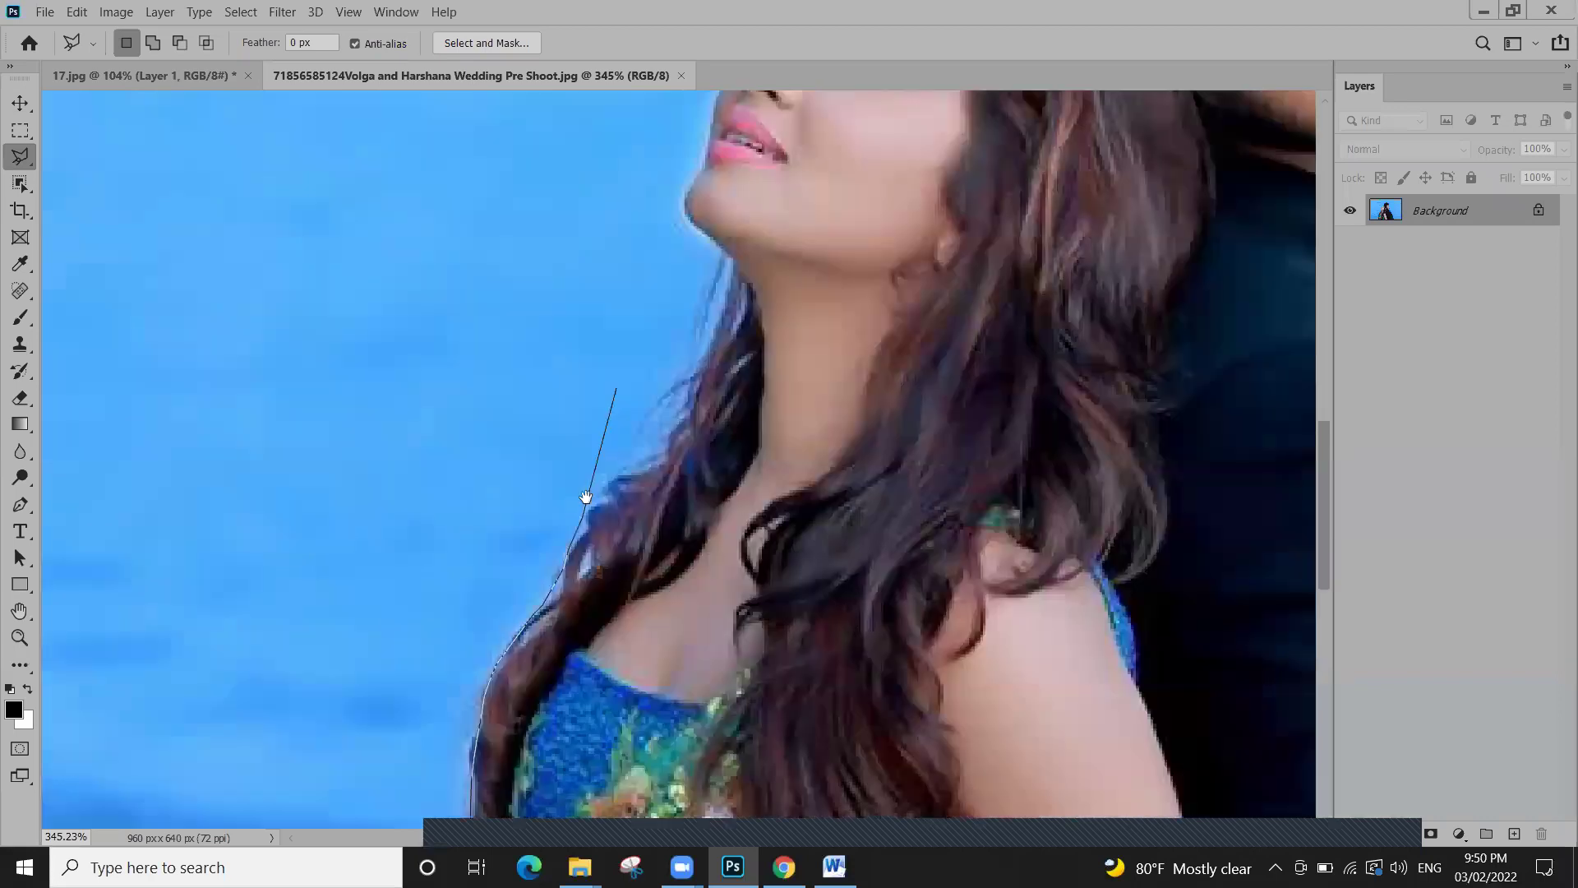
scroll(582, 567, "up", 4)
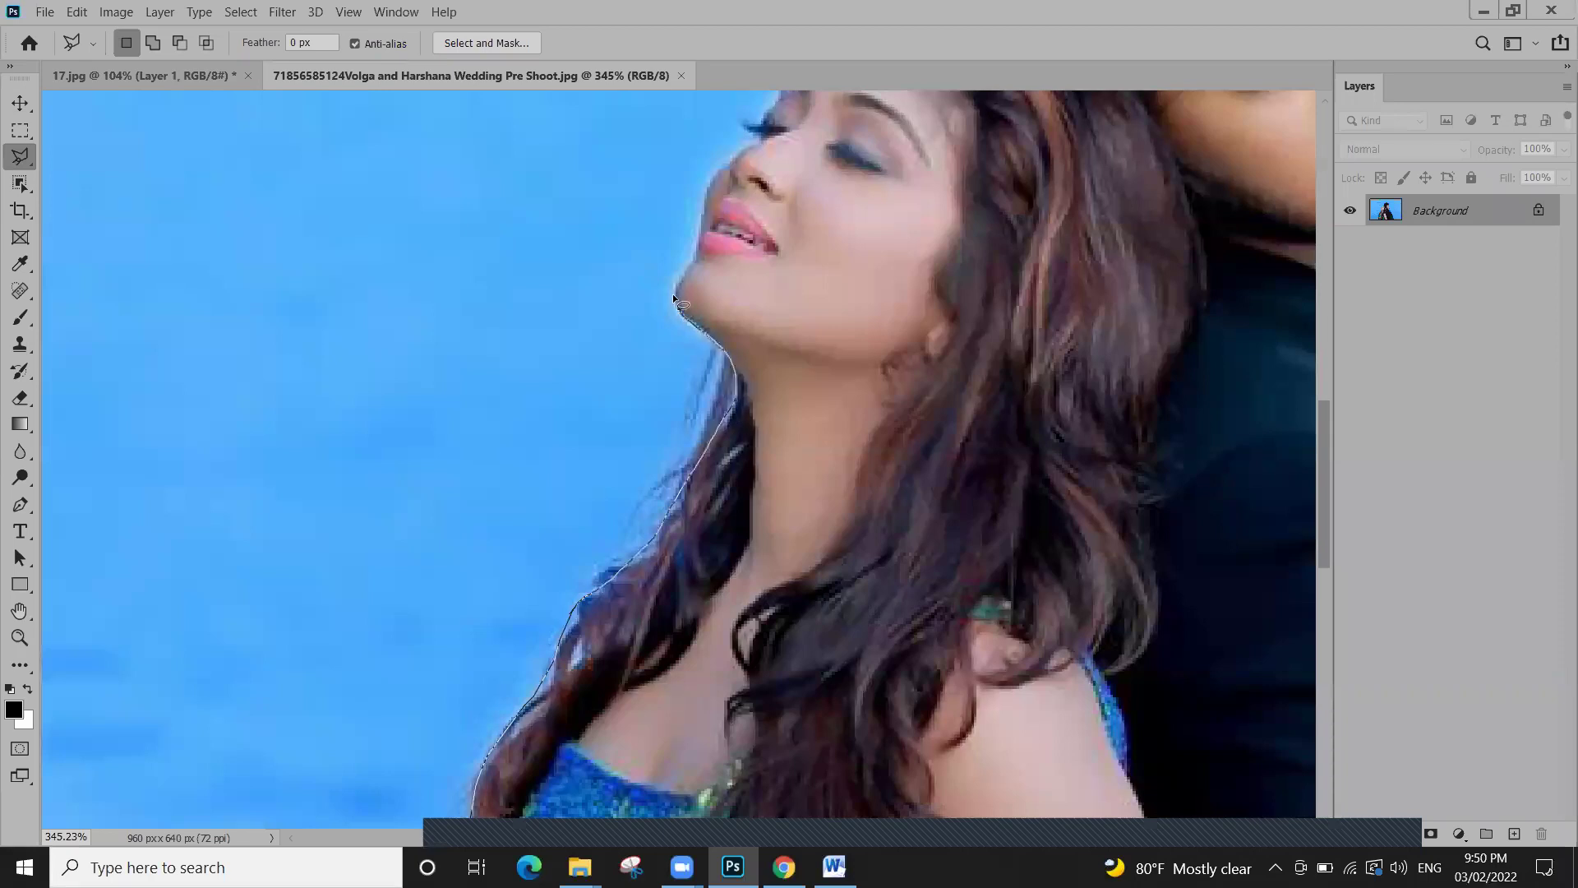
Finish tracing the polygonal lasso outline around the woman's face and the man's head, closing the selection around the couple
mouse_move(684, 268)
left_mouse_down()
mouse_move(652, 540)
mouse_move(638, 540)
left_mouse_up()
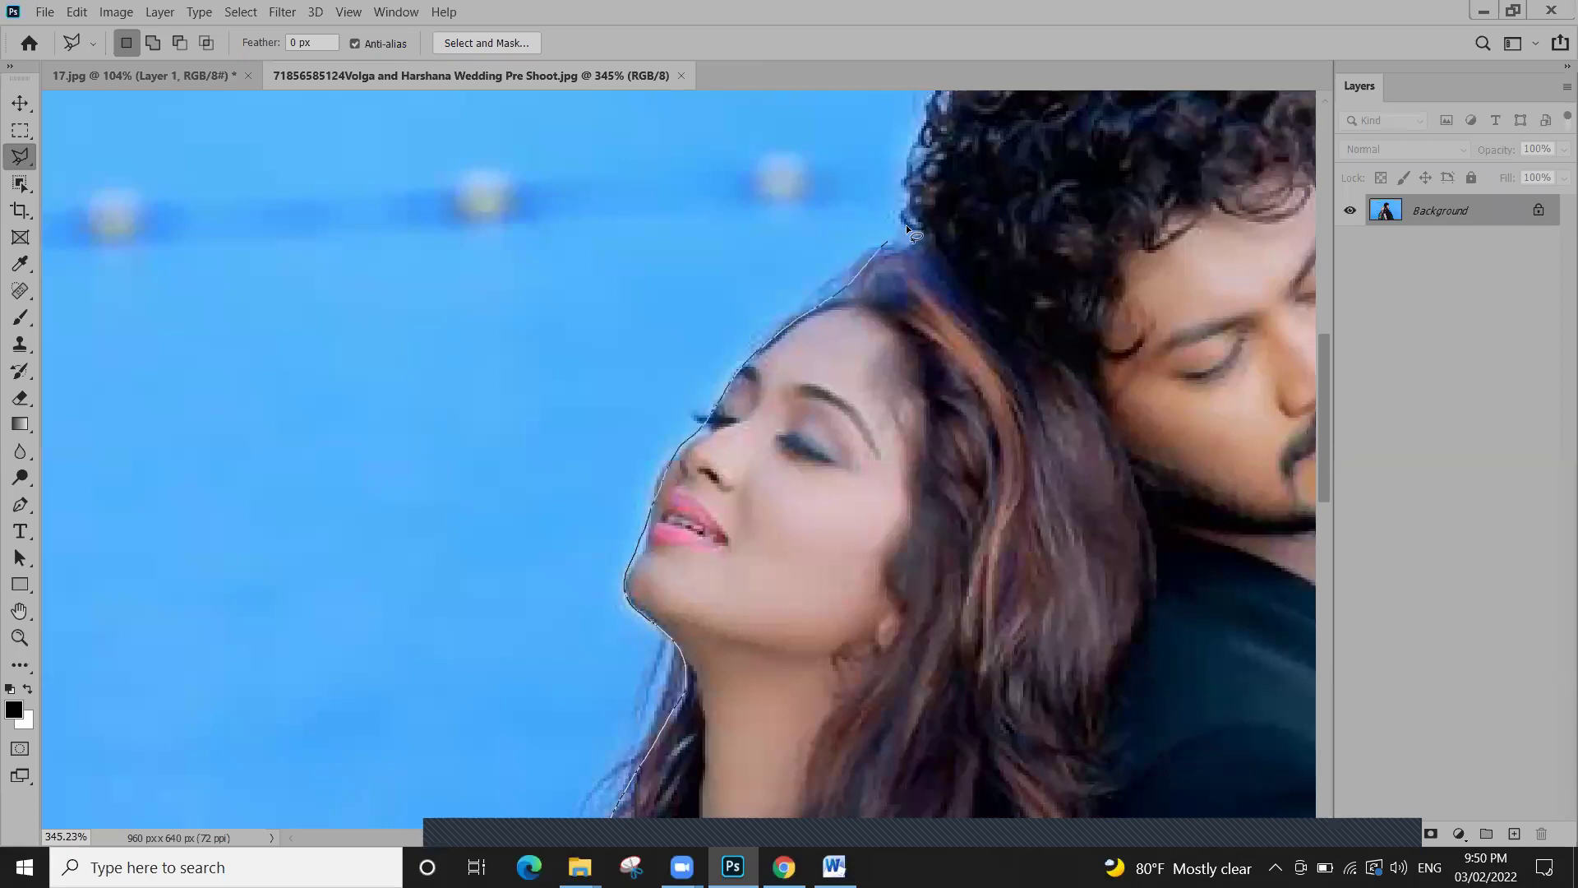
mouse_move(912, 220)
left_mouse_down()
mouse_move(658, 732)
mouse_move(649, 668)
mouse_move(688, 503)
left_mouse_up()
left_click_drag(735, 445, 853, 421)
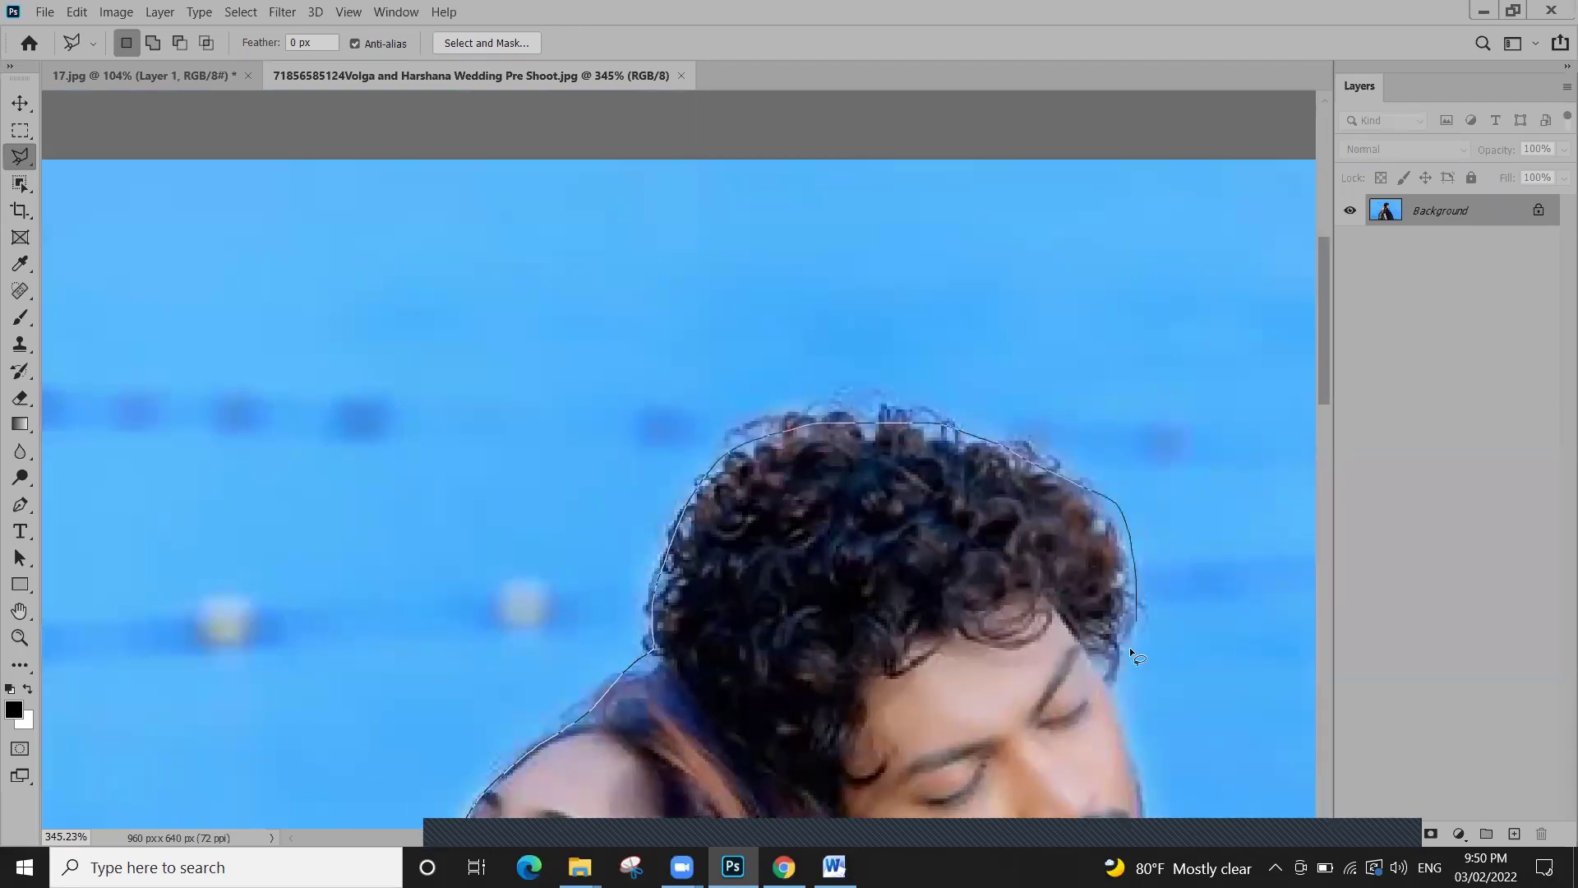
mouse_move(1108, 662)
left_mouse_down()
mouse_move(943, 371)
mouse_move(1147, 399)
mouse_move(1140, 457)
mouse_move(980, 461)
left_mouse_up()
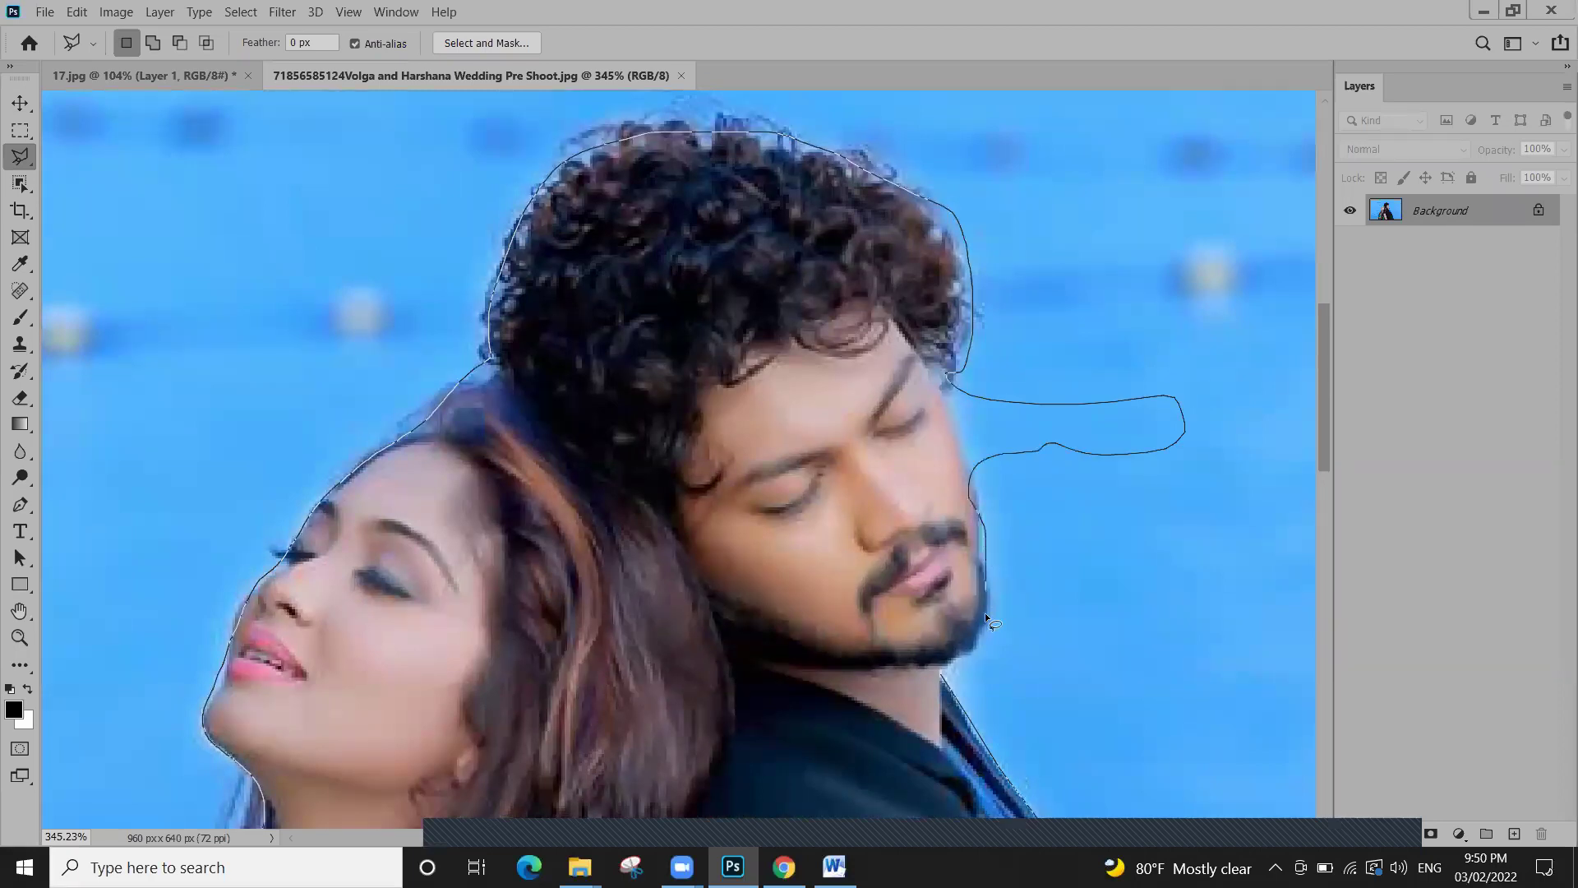
left_click_drag(940, 669, 907, 729)
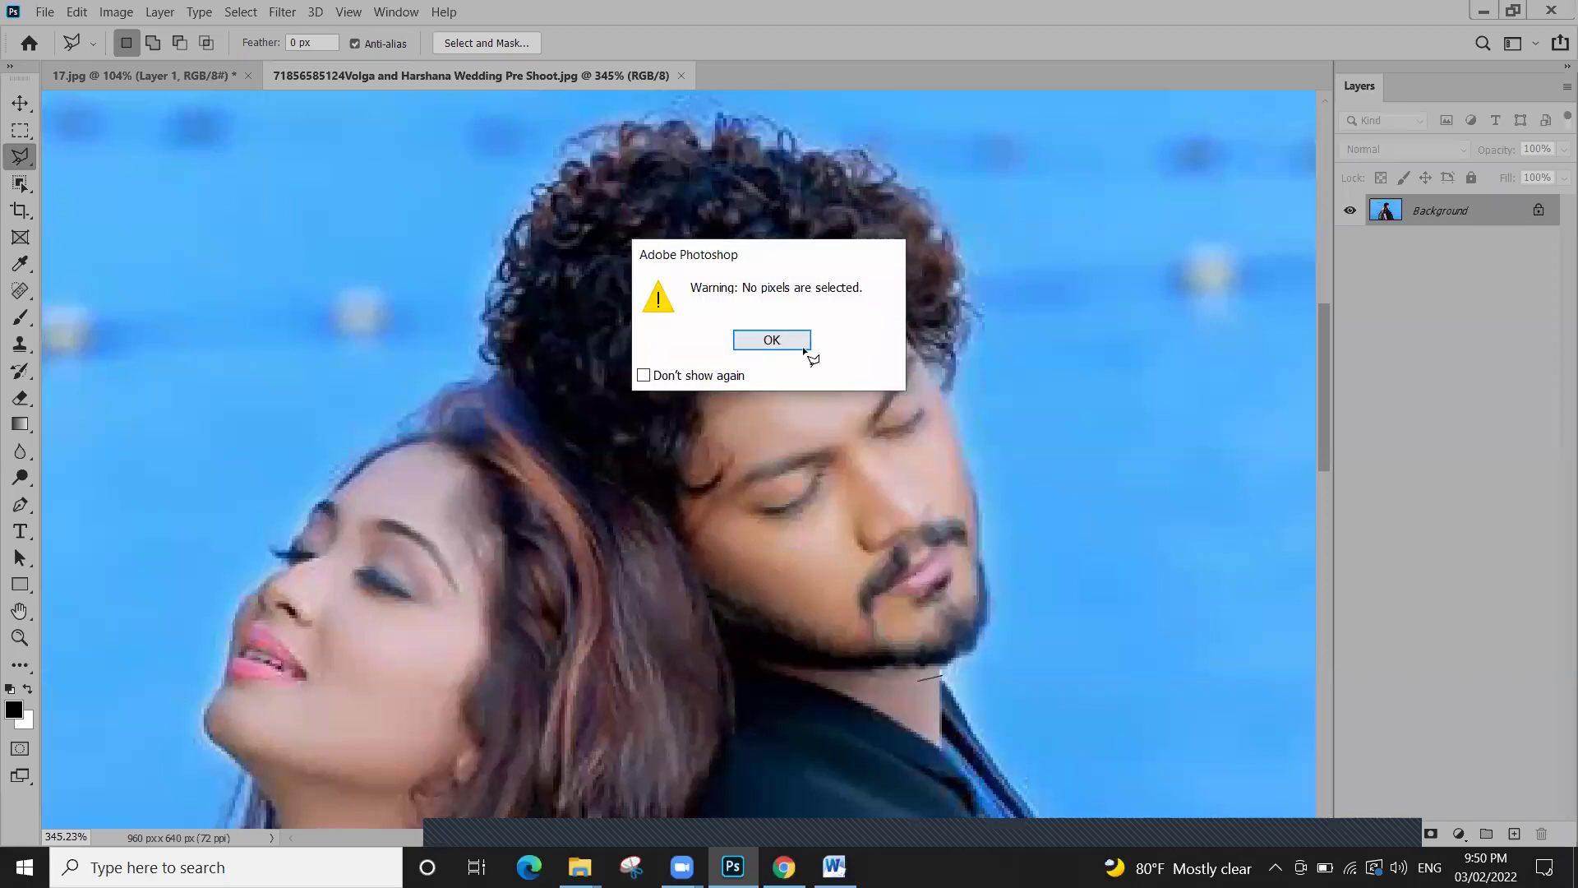
left_click(799, 342)
Subtract the stray bulge of blue background beside the man's forehead from the selection with the Polygonal Lasso, following his face edge
scroll(796, 480, "down", 5, "alt")
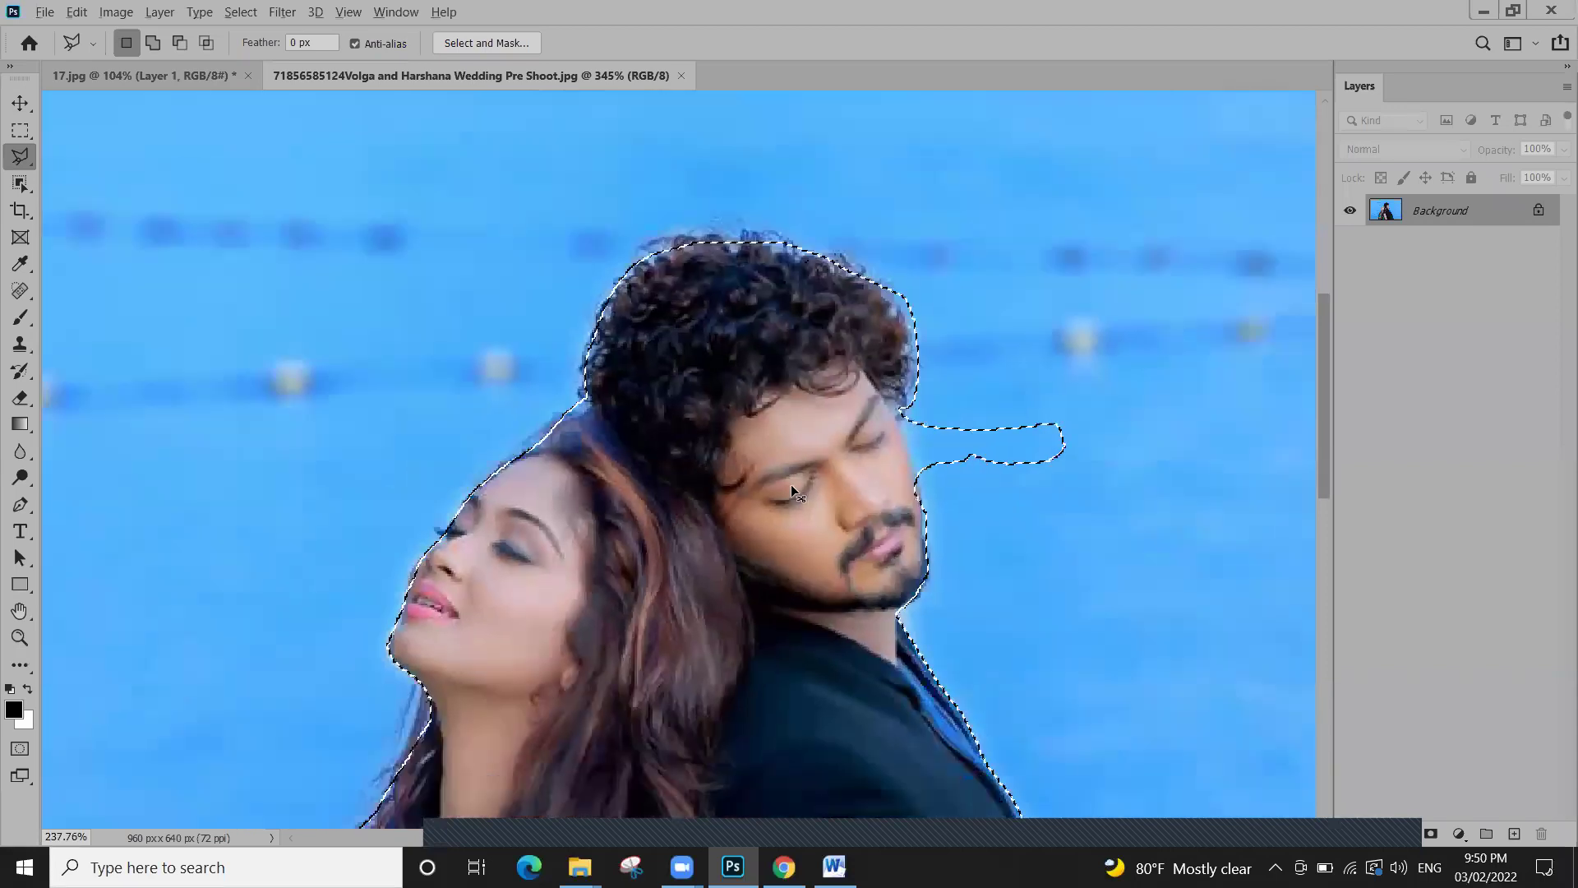
scroll(795, 497, "down", 3)
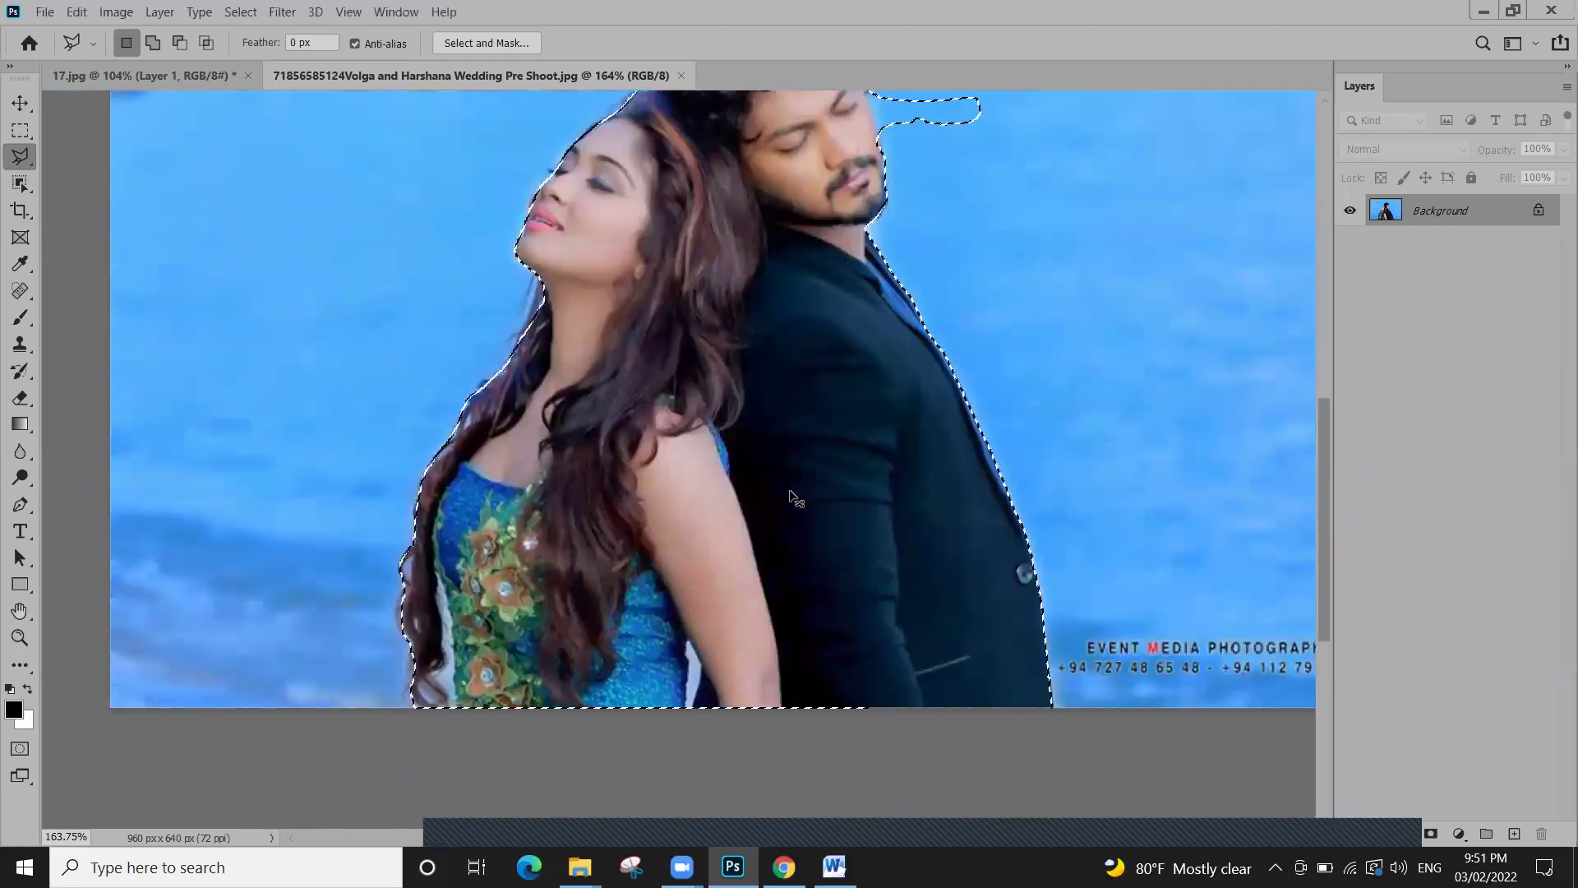
scroll(795, 498, "up", 2)
scroll(793, 493, "up", 6, "alt")
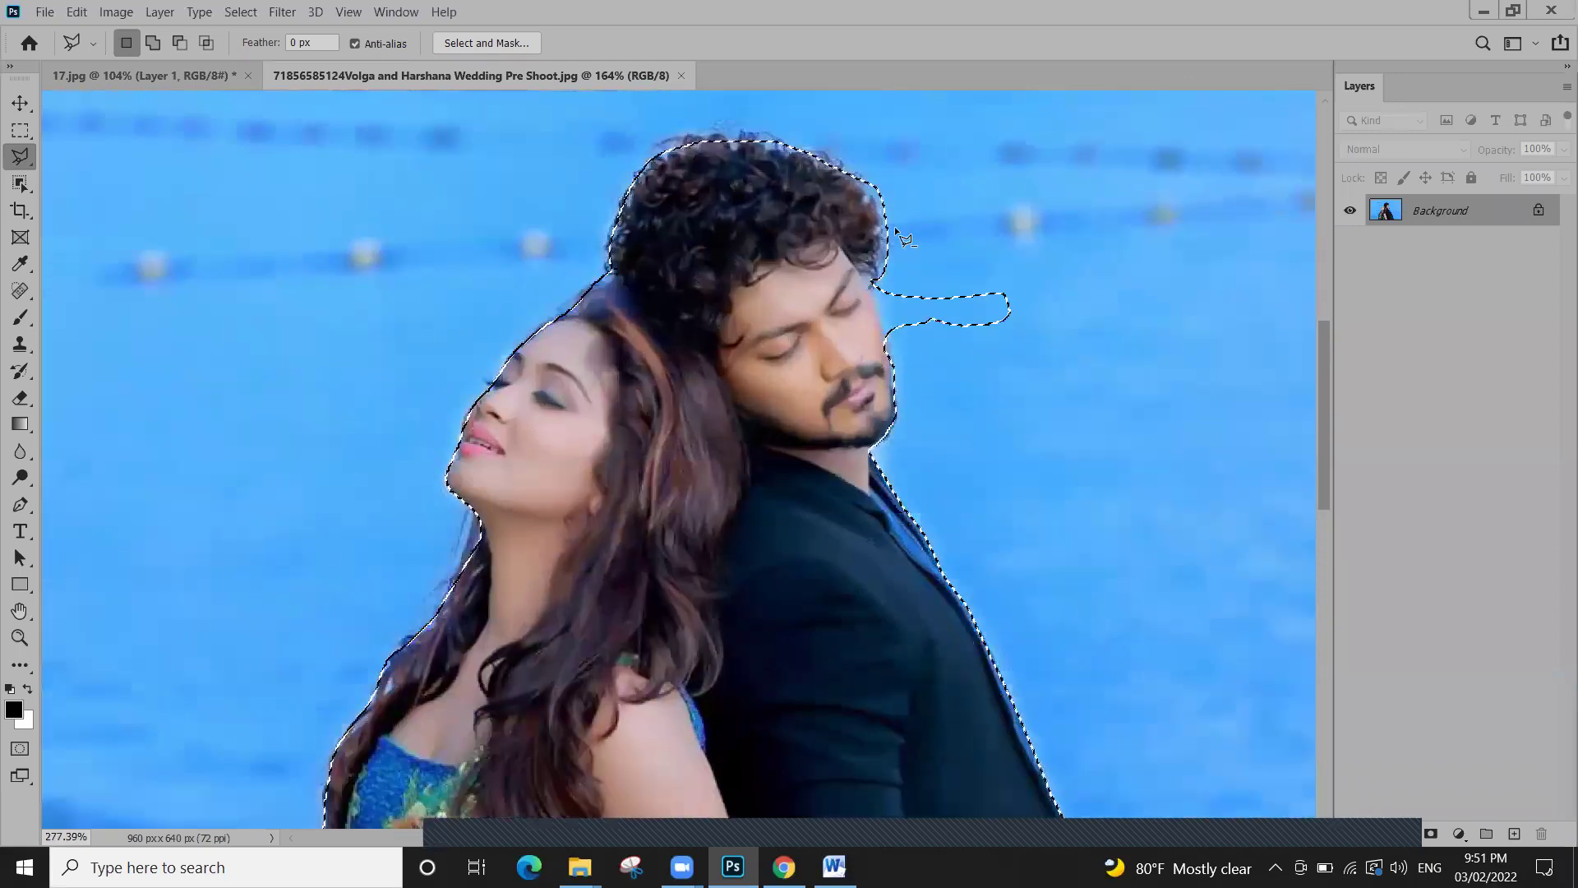
scroll(962, 361, "up", 3, "alt")
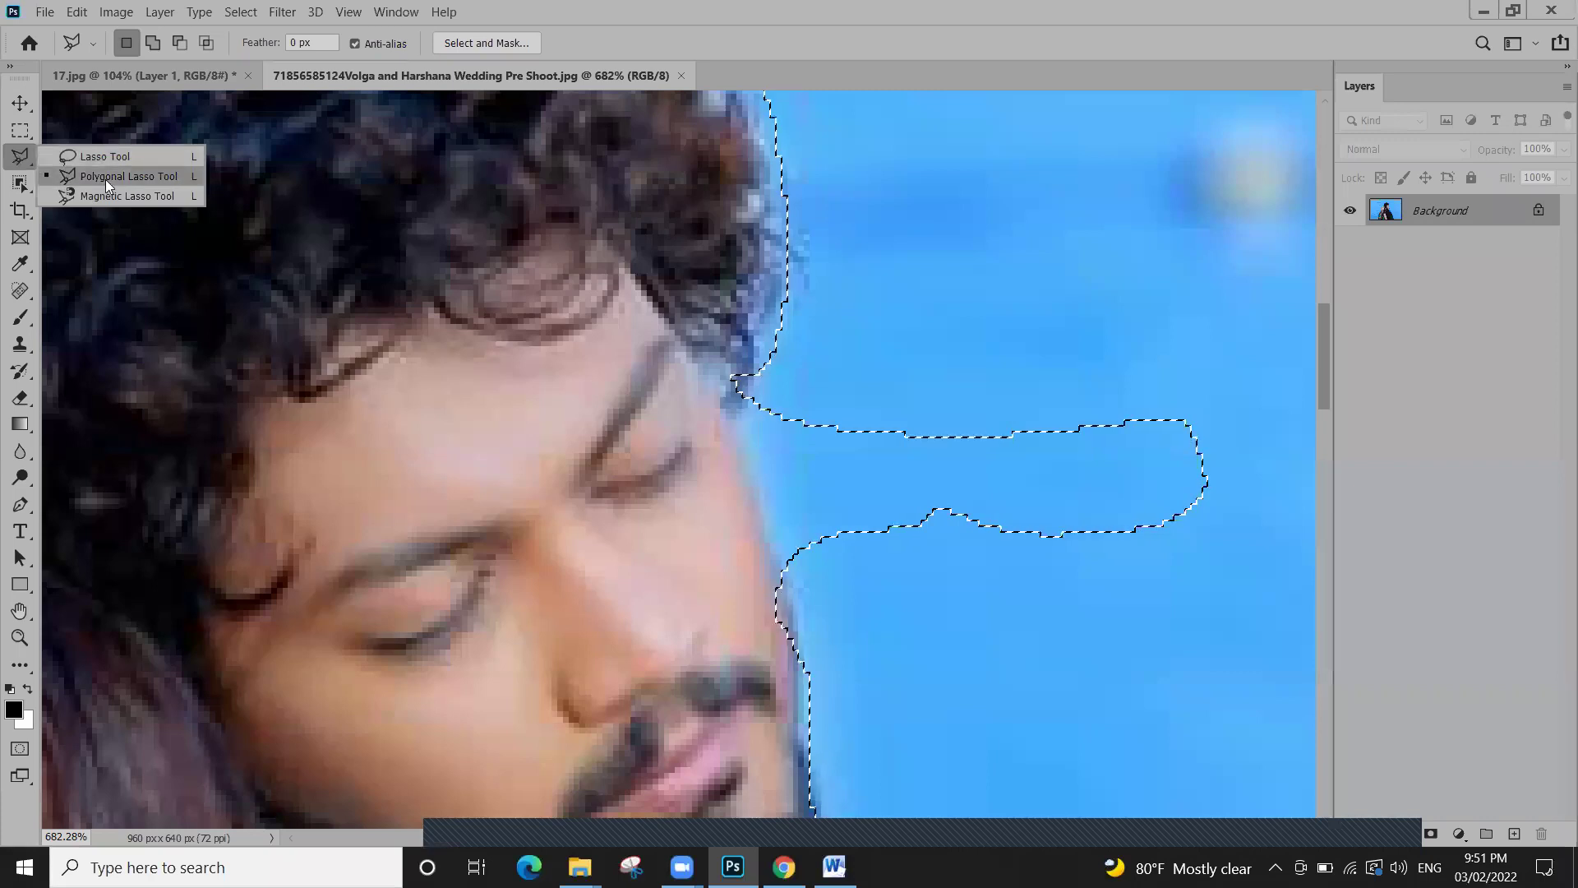
left_click(105, 179)
left_click(179, 46)
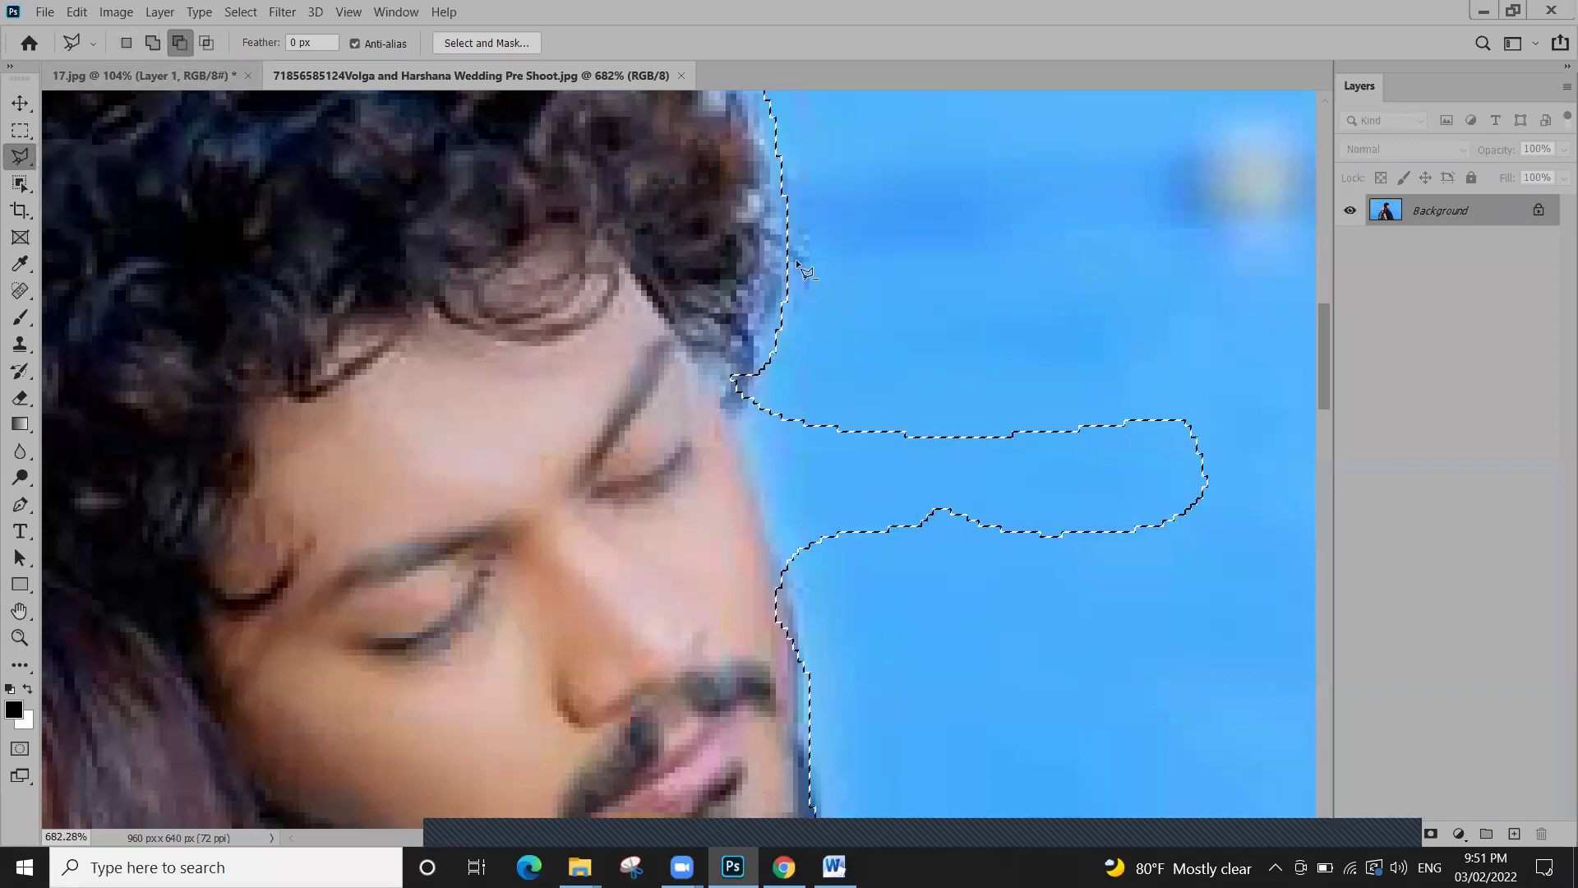
right_click(29, 161)
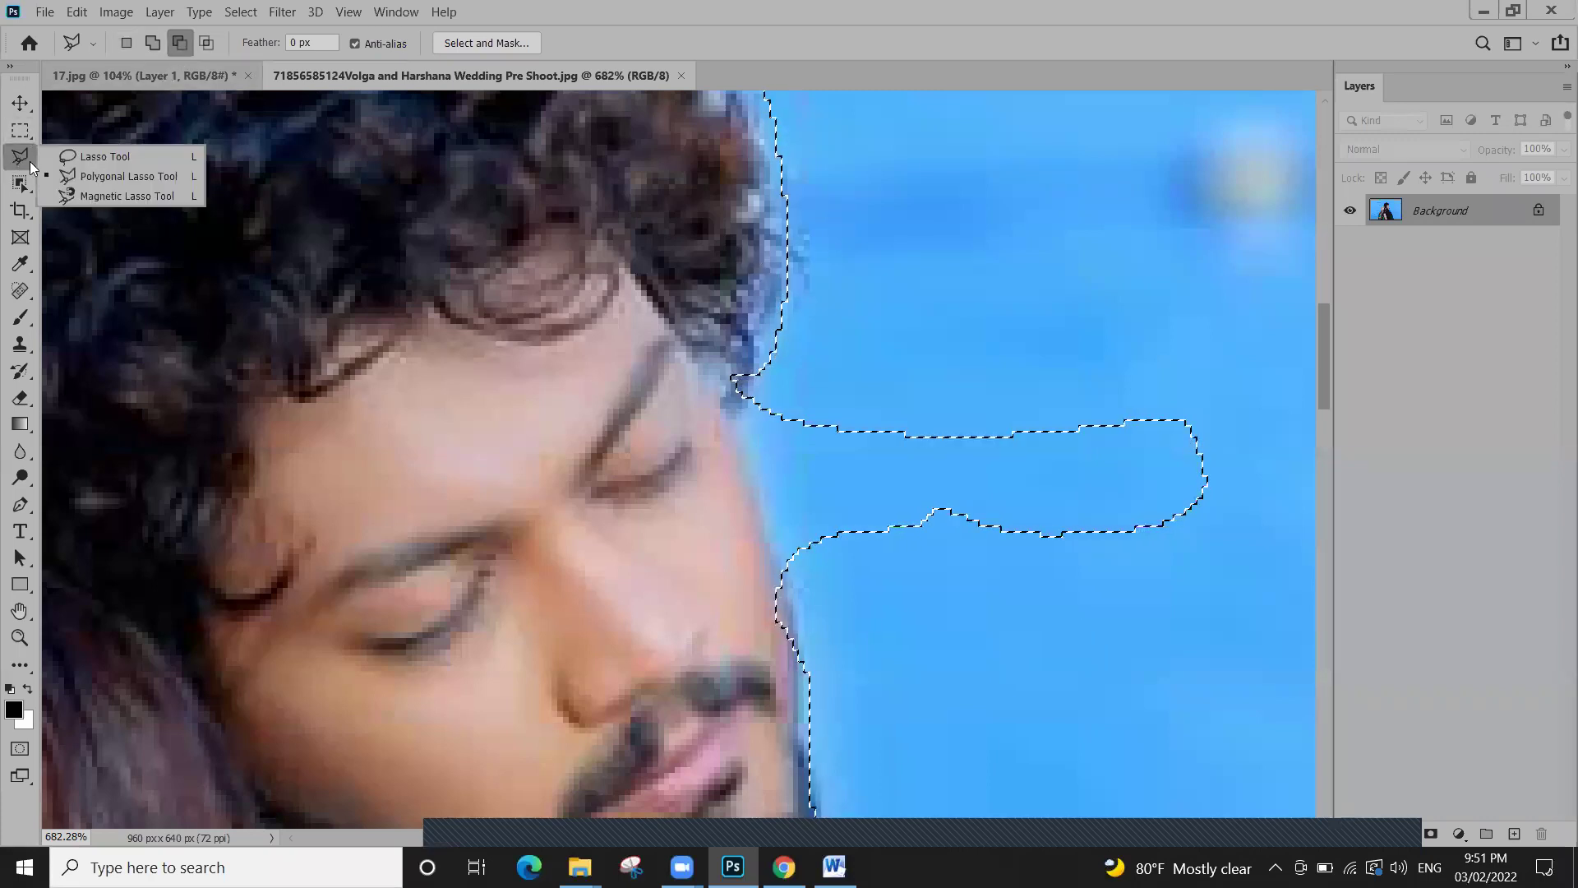
left_click(83, 180)
left_click(878, 190)
left_click(781, 239)
left_click(743, 355)
left_click(732, 377)
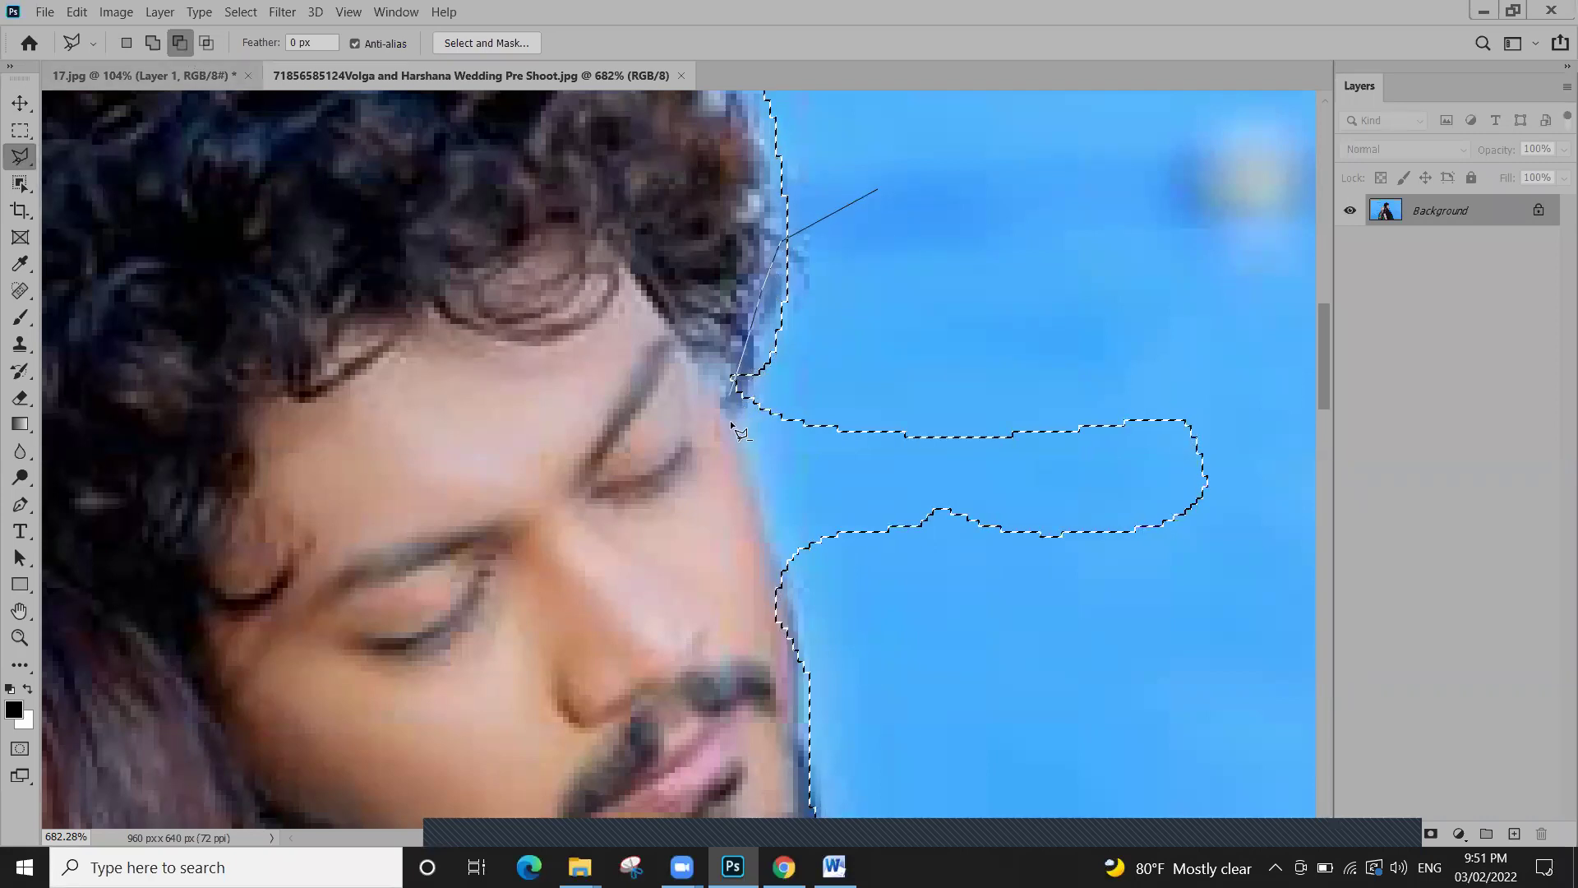
left_click(741, 451)
left_click(763, 514)
left_click(982, 678)
left_click(1239, 705)
double_click(1282, 520)
scroll(1081, 465, "down", 1)
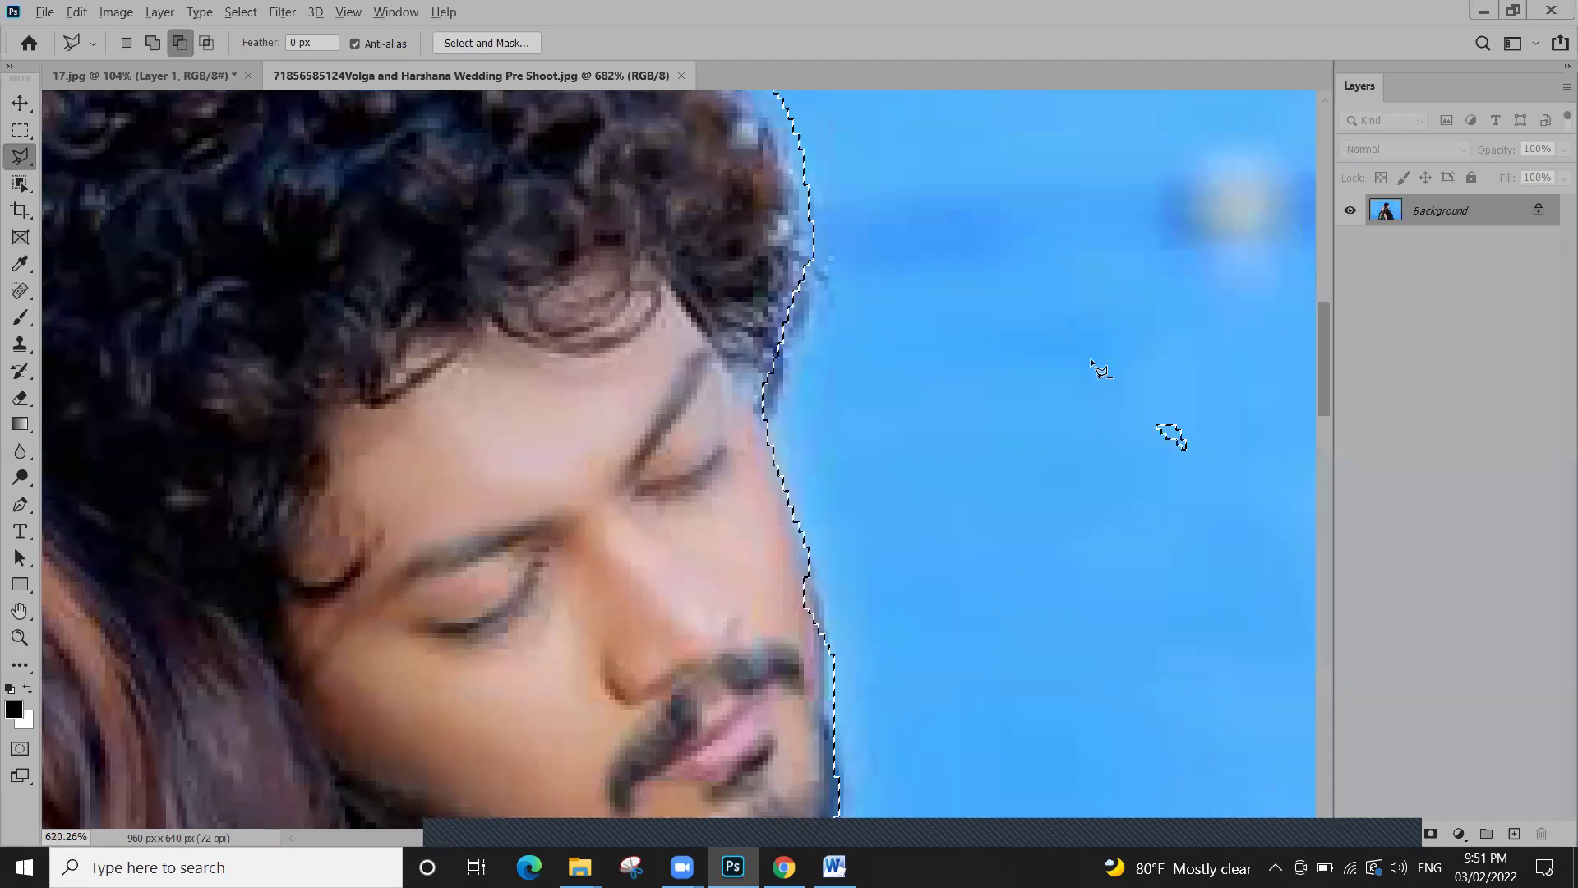
Trim the thin strip of background outside the man's curly hair, above his forehead side, from the selection
scroll(1092, 362, "down", 3)
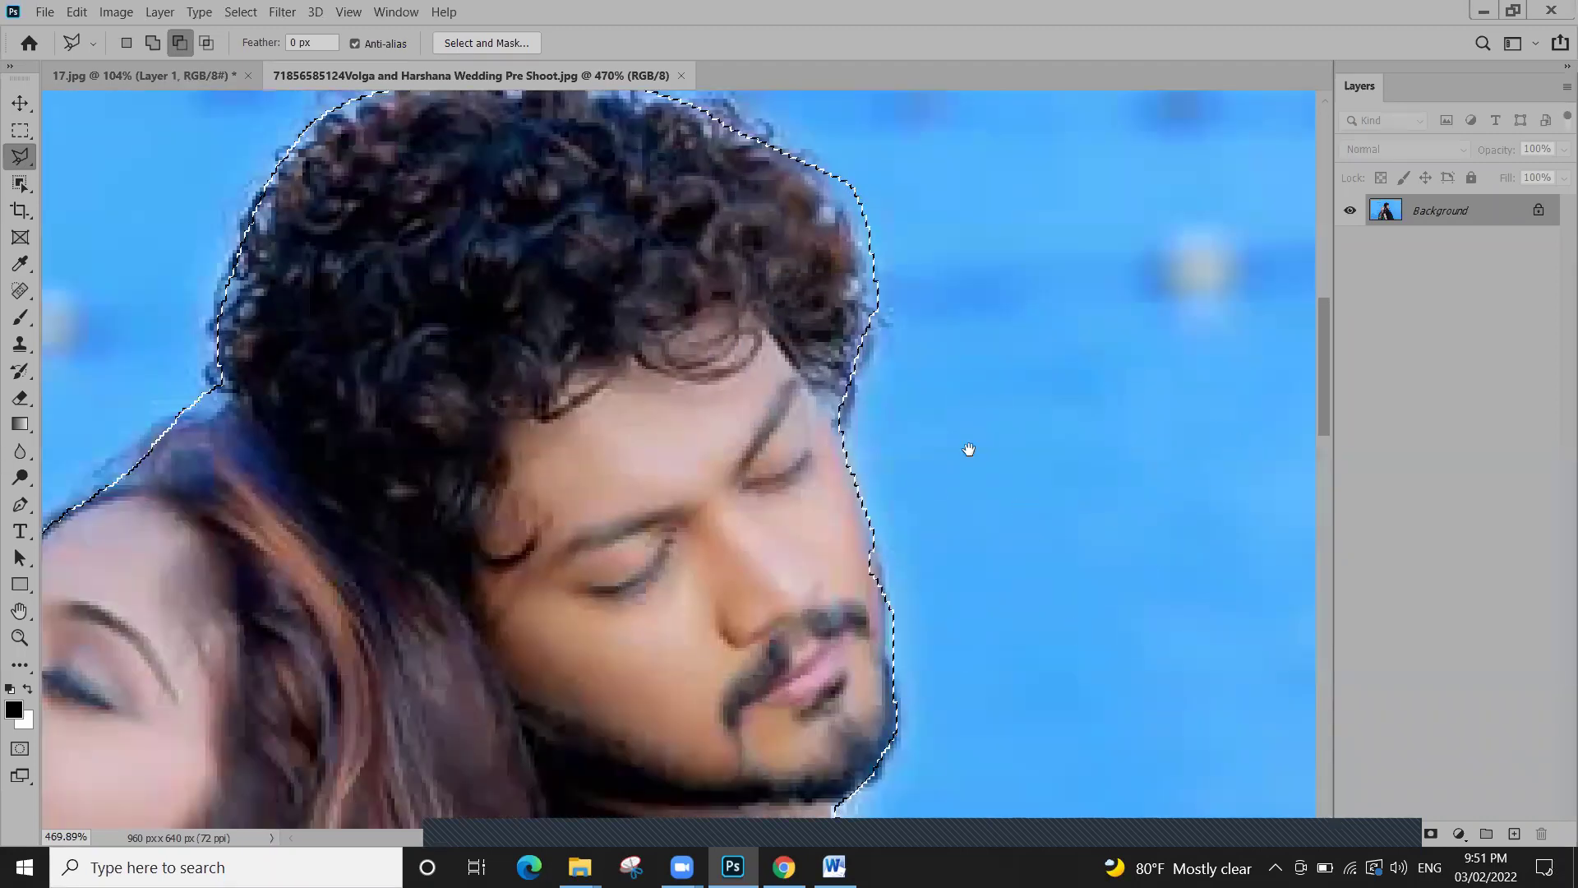
left_click_drag(969, 450, 1078, 598)
left_click(915, 245)
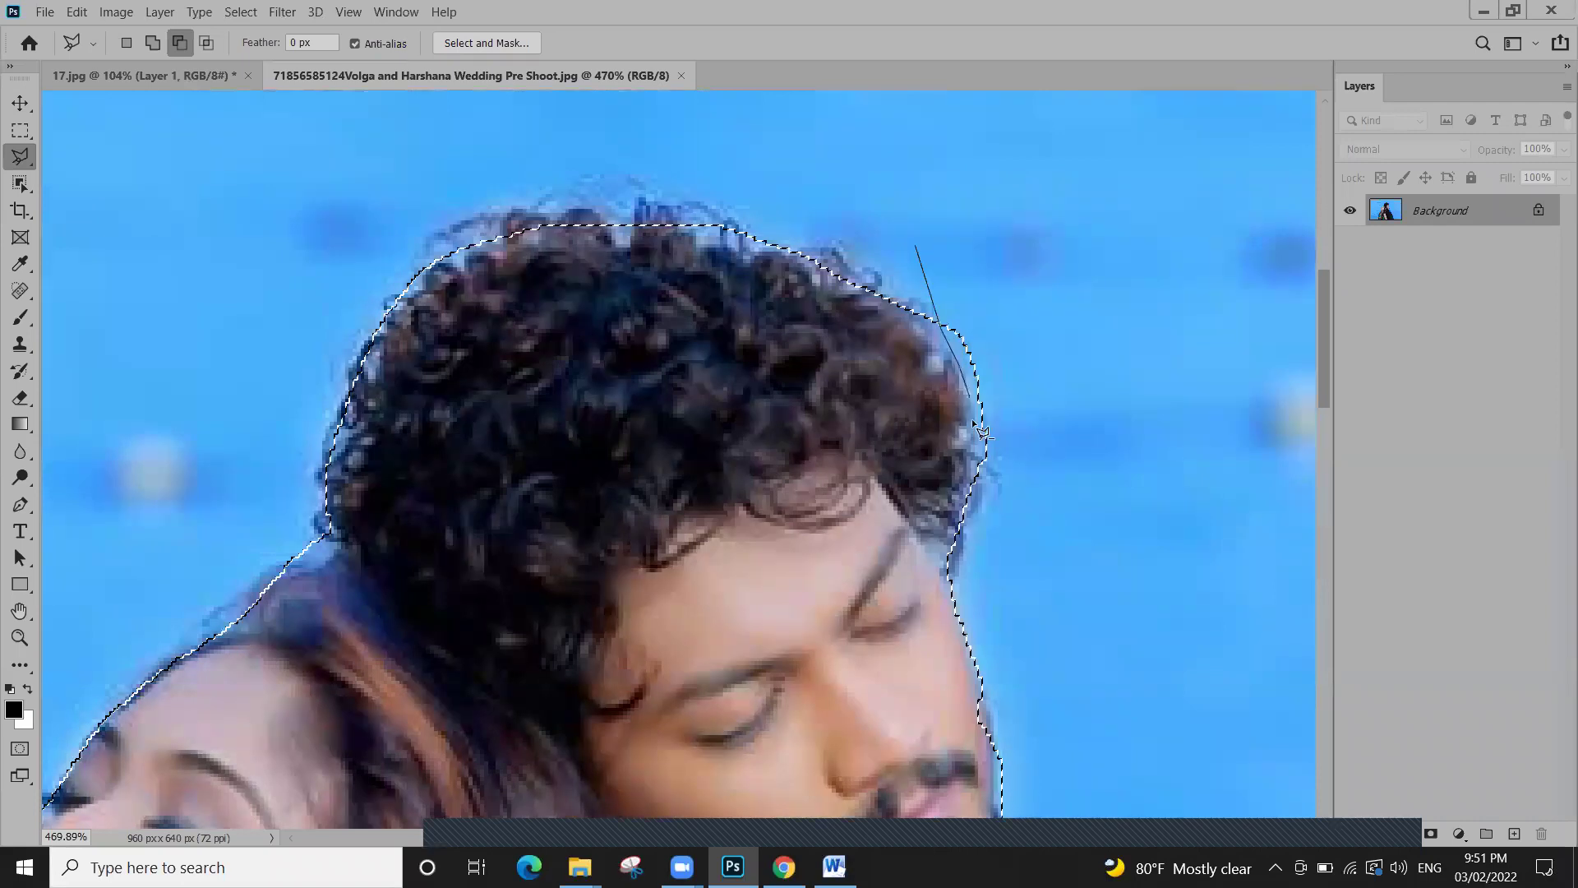
left_click(994, 527)
double_click(1116, 524)
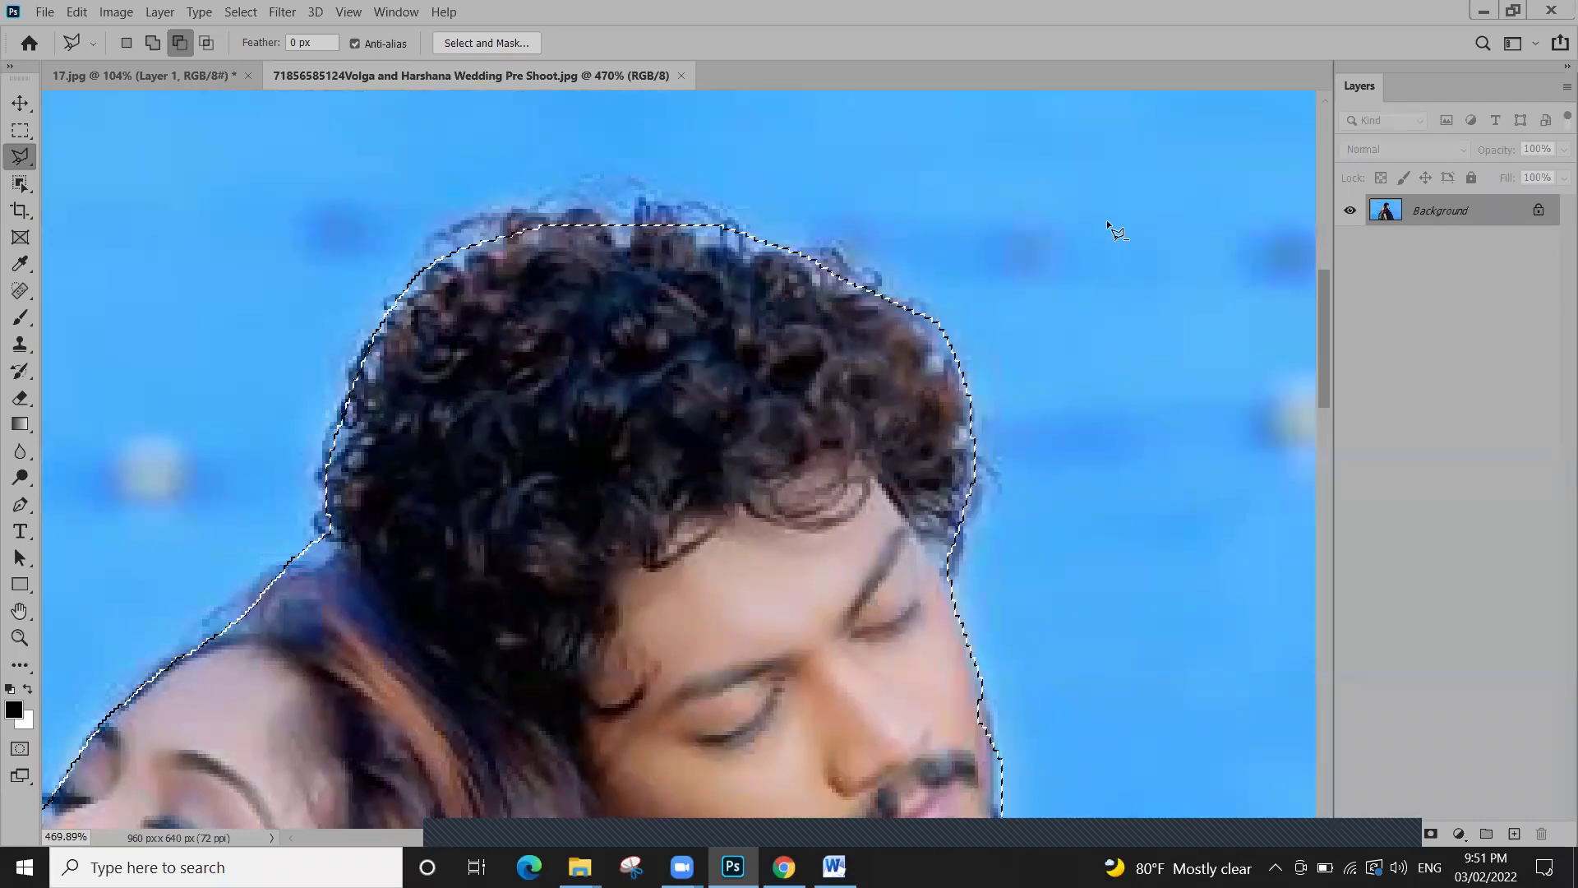
Add the woman's protruding eyelashes to the selection with a small polygonal lasso outline
left_click(682, 181)
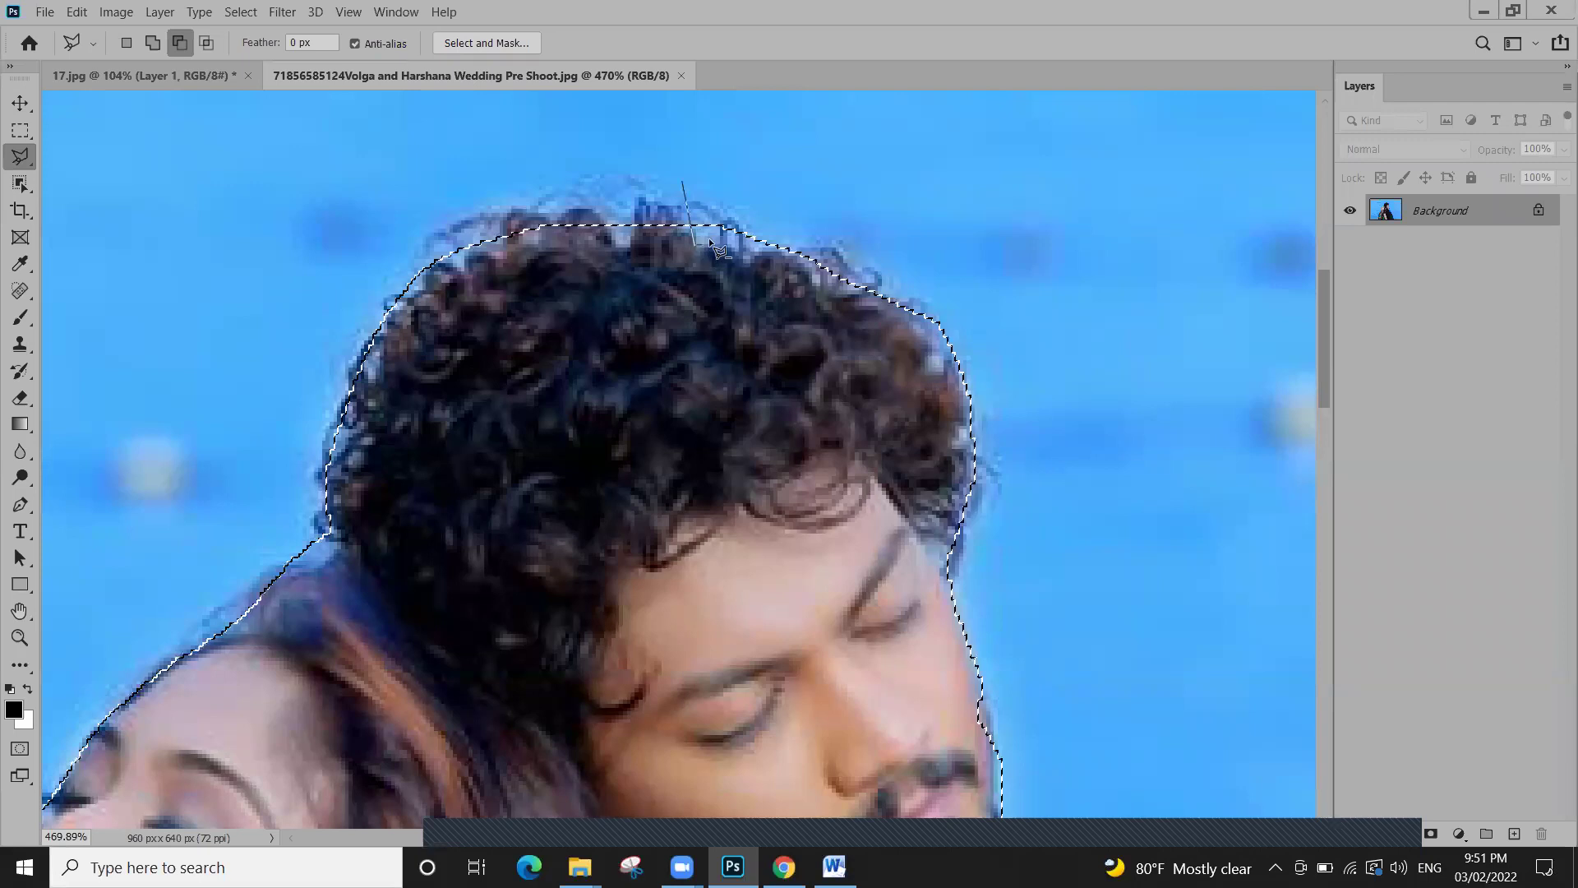
left_click_drag(649, 334, 922, 177)
left_click_drag(530, 519, 599, 377)
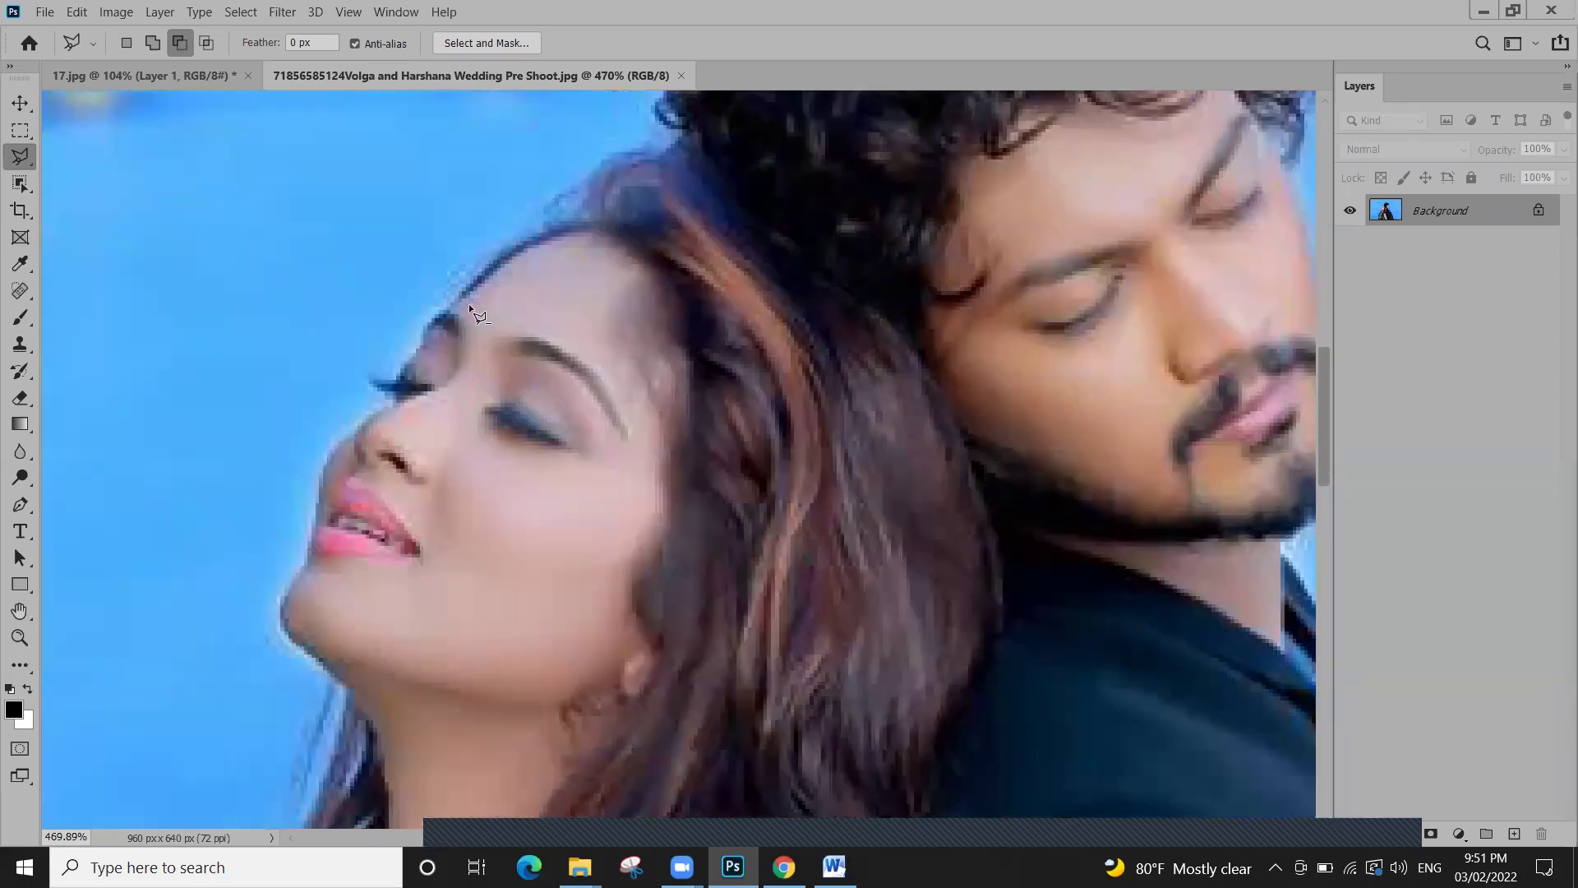
scroll(471, 309, "up", 1)
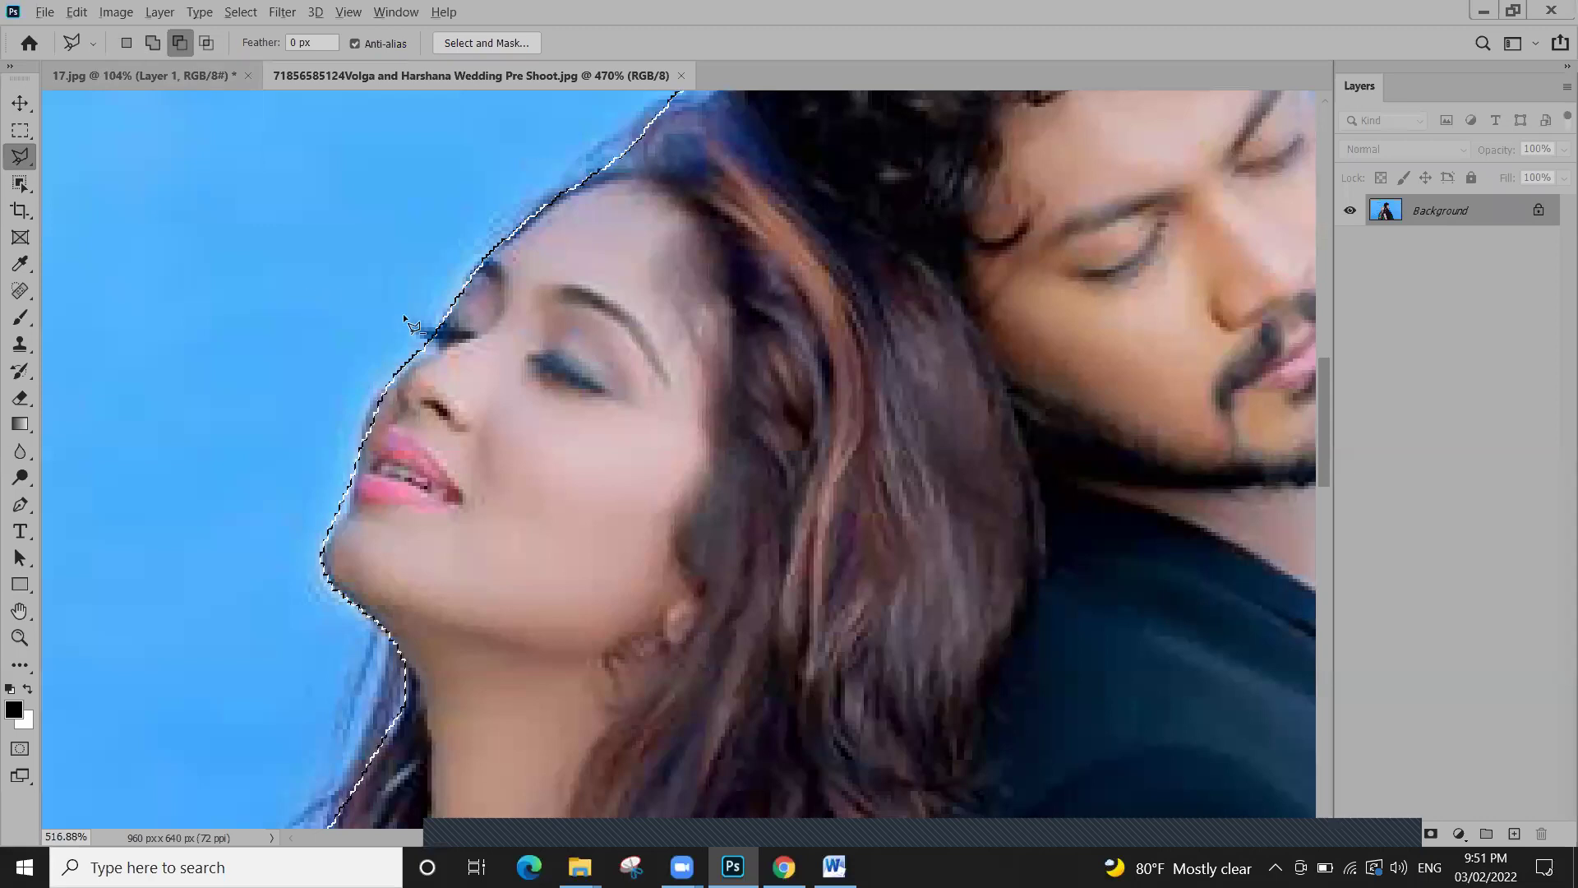
scroll(403, 313, "up", 2)
left_click(483, 335)
double_click(526, 374)
key("alt")
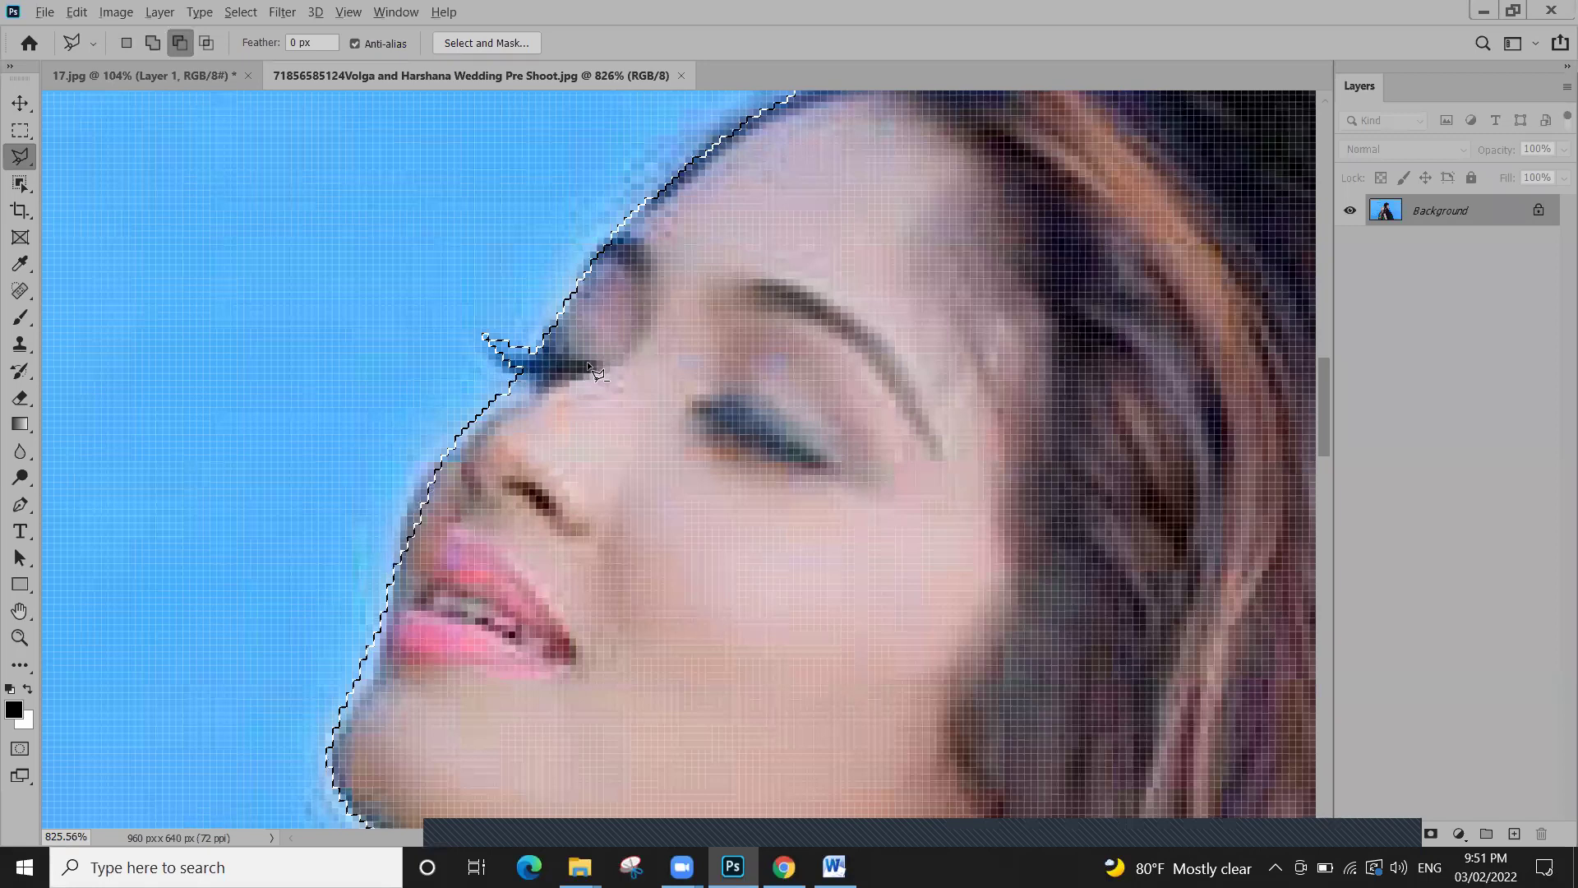
Copy the selected couple and paste it into the 17.jpg document
scroll(588, 365, "down", 6)
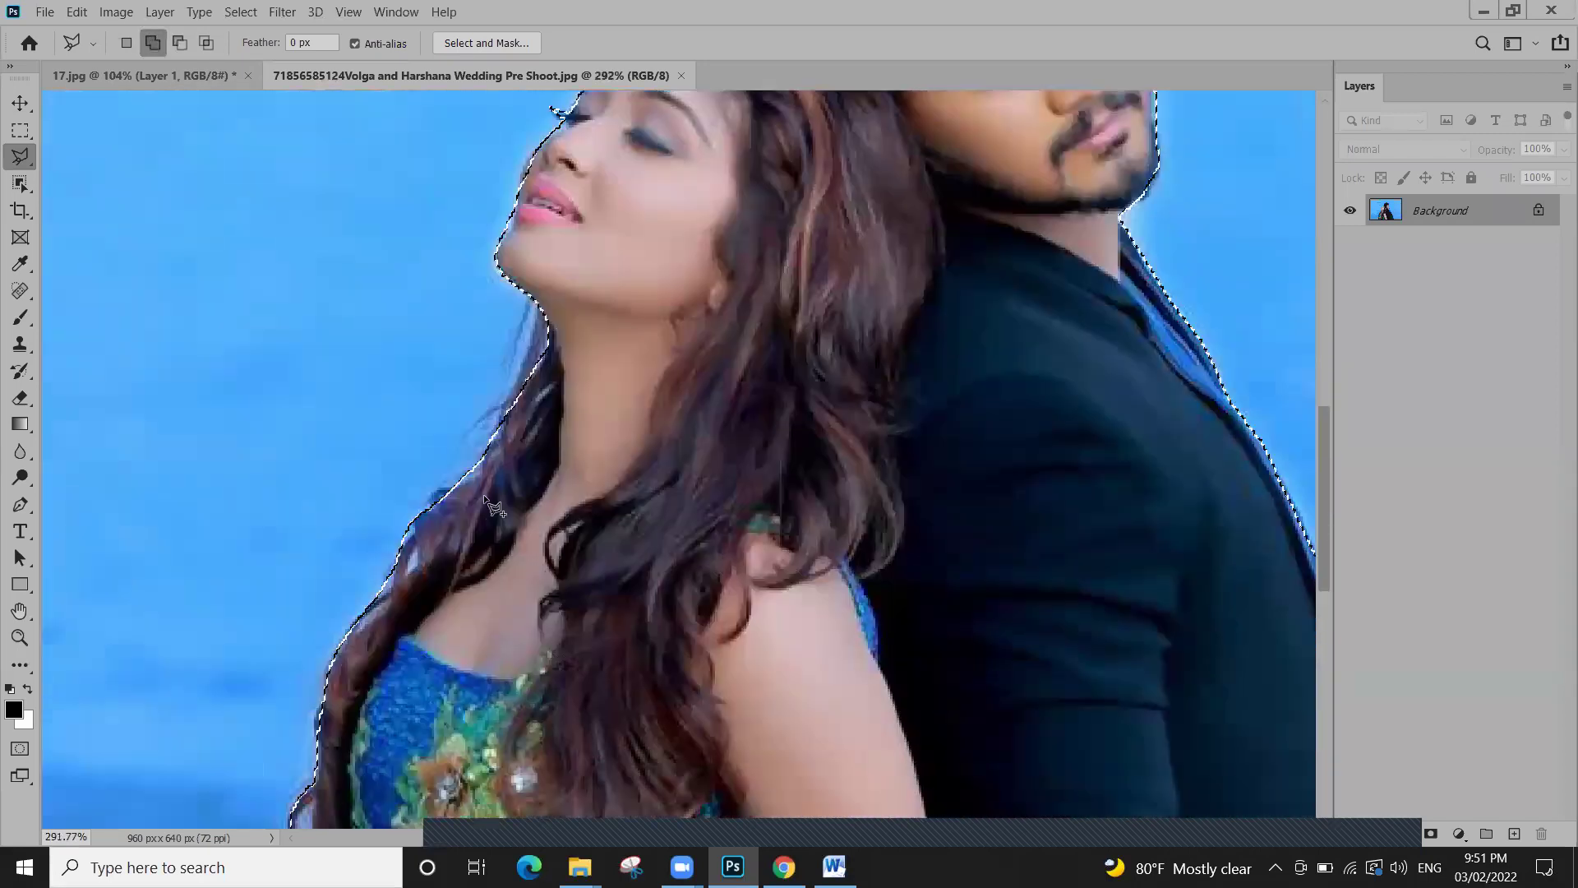
left_click_drag(493, 505, 566, 249)
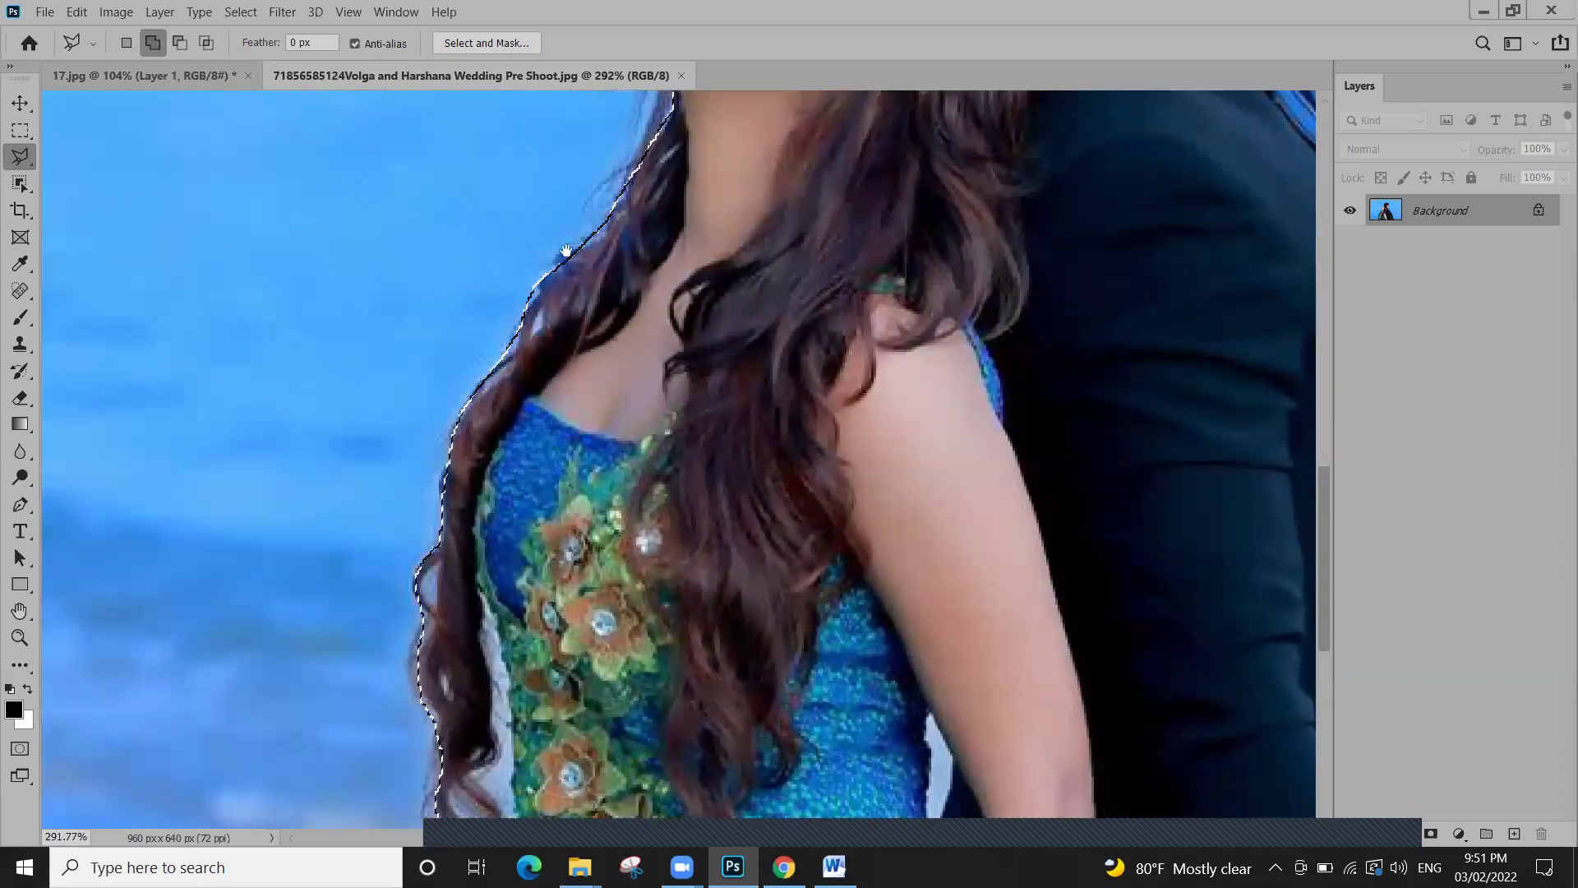
scroll(732, 501, "down", 3)
scroll(715, 481, "right", 3)
scroll(715, 481, "up", 1)
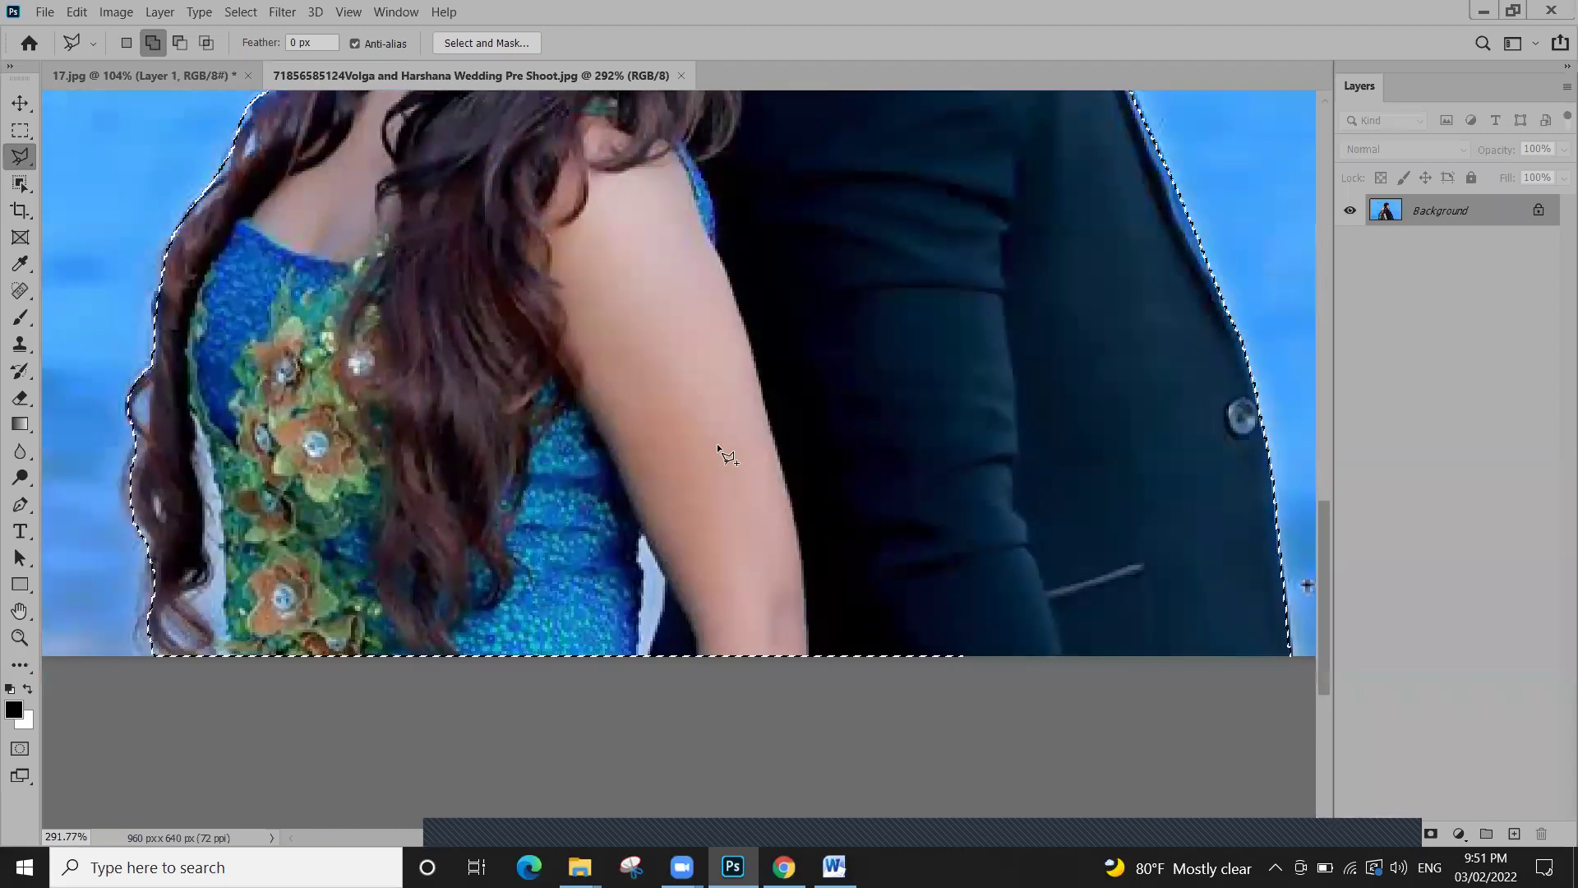
scroll(727, 439, "down", 5)
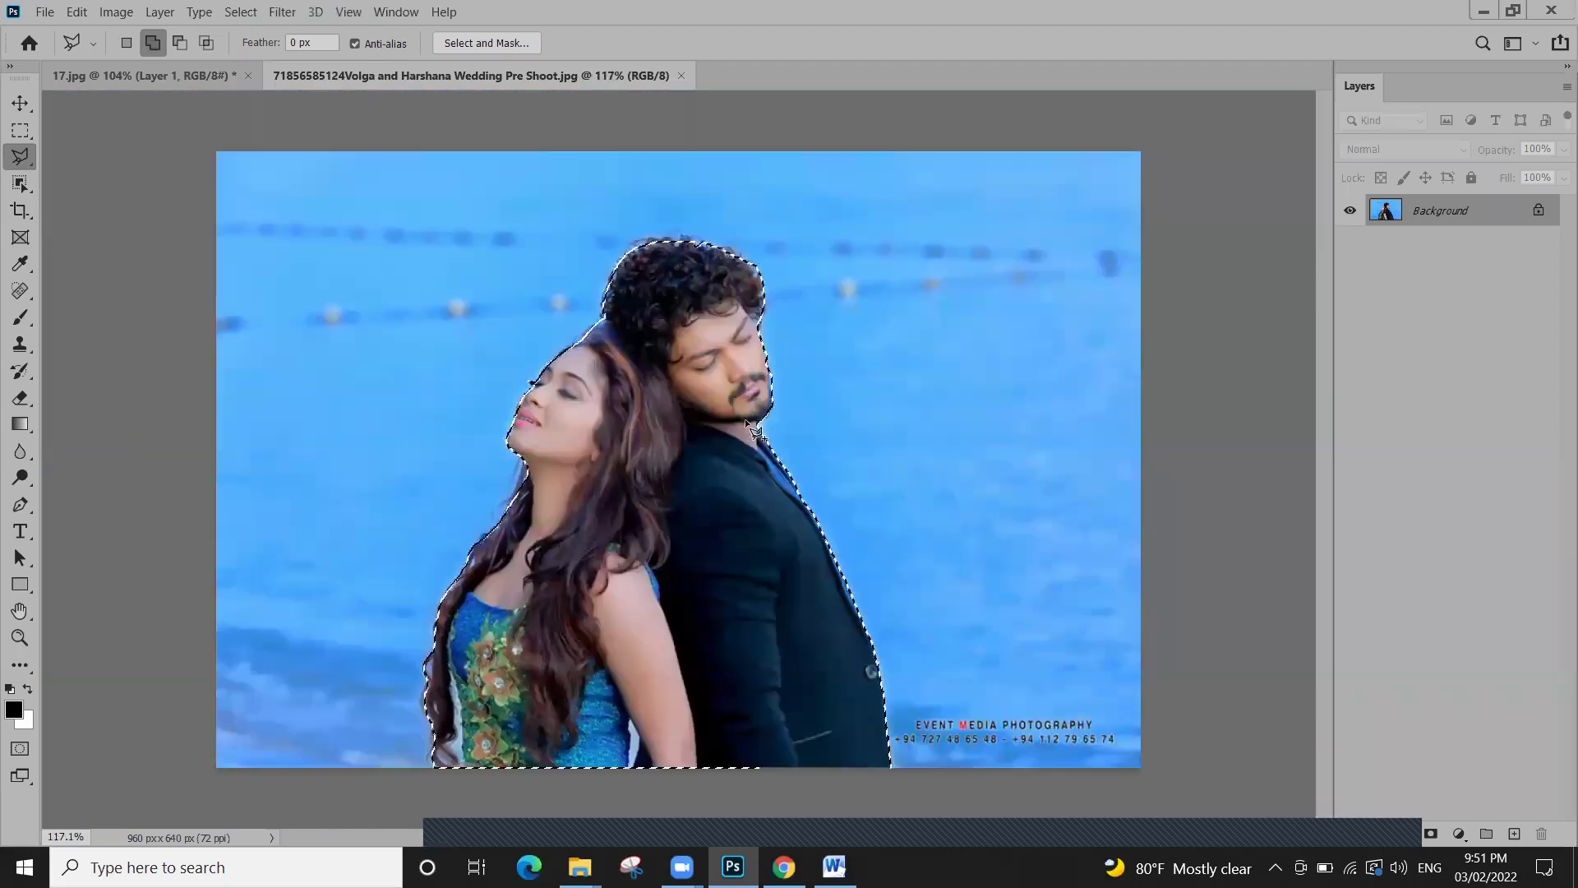
left_click(180, 80)
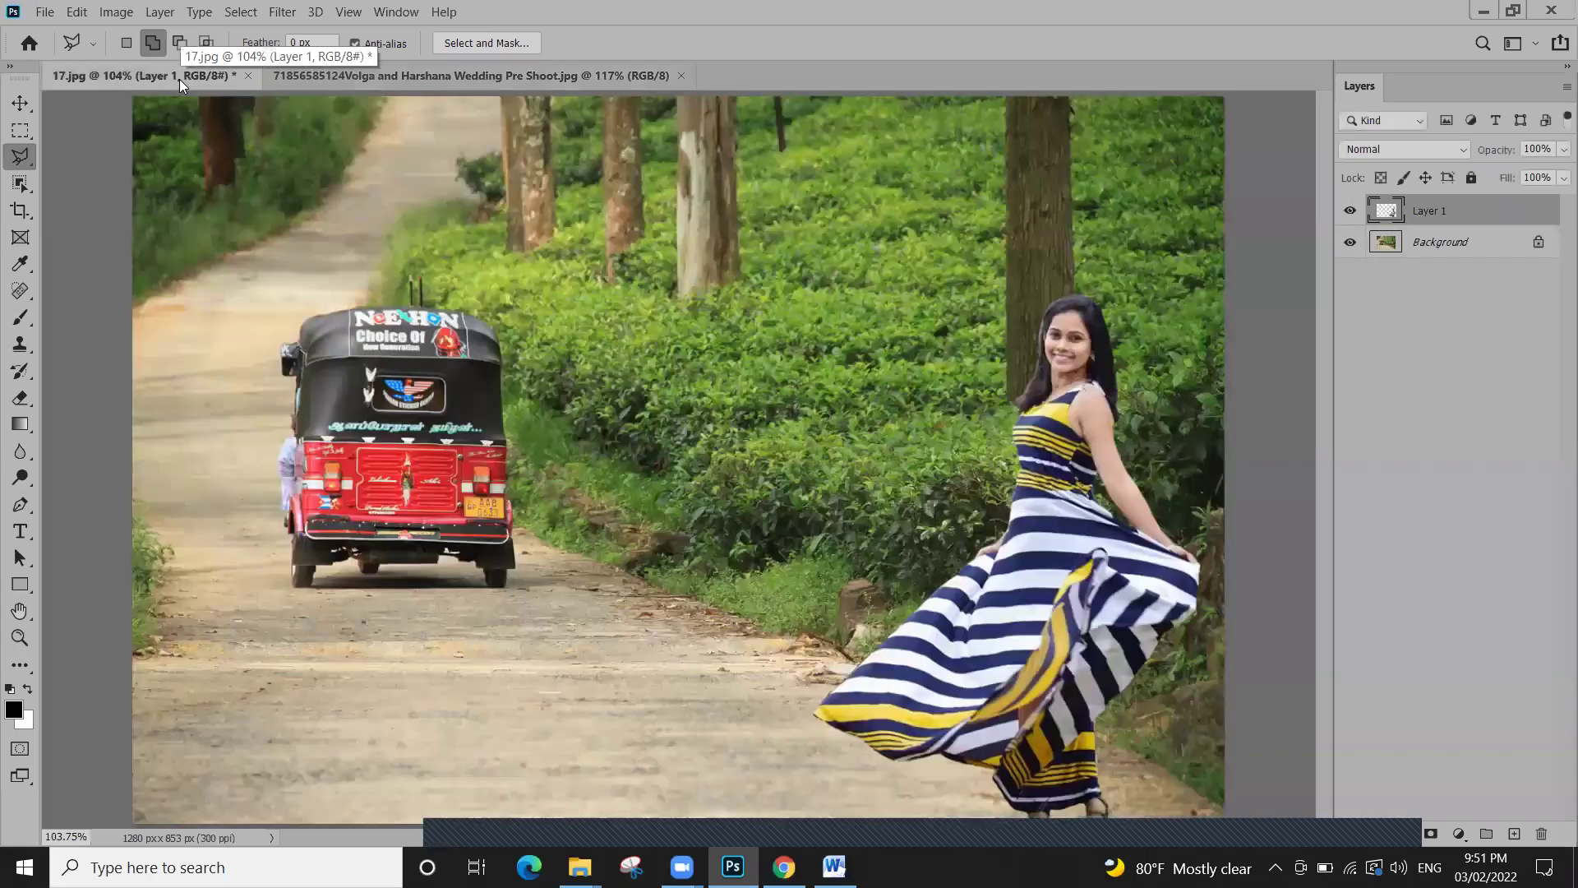
key("ctrl+v")
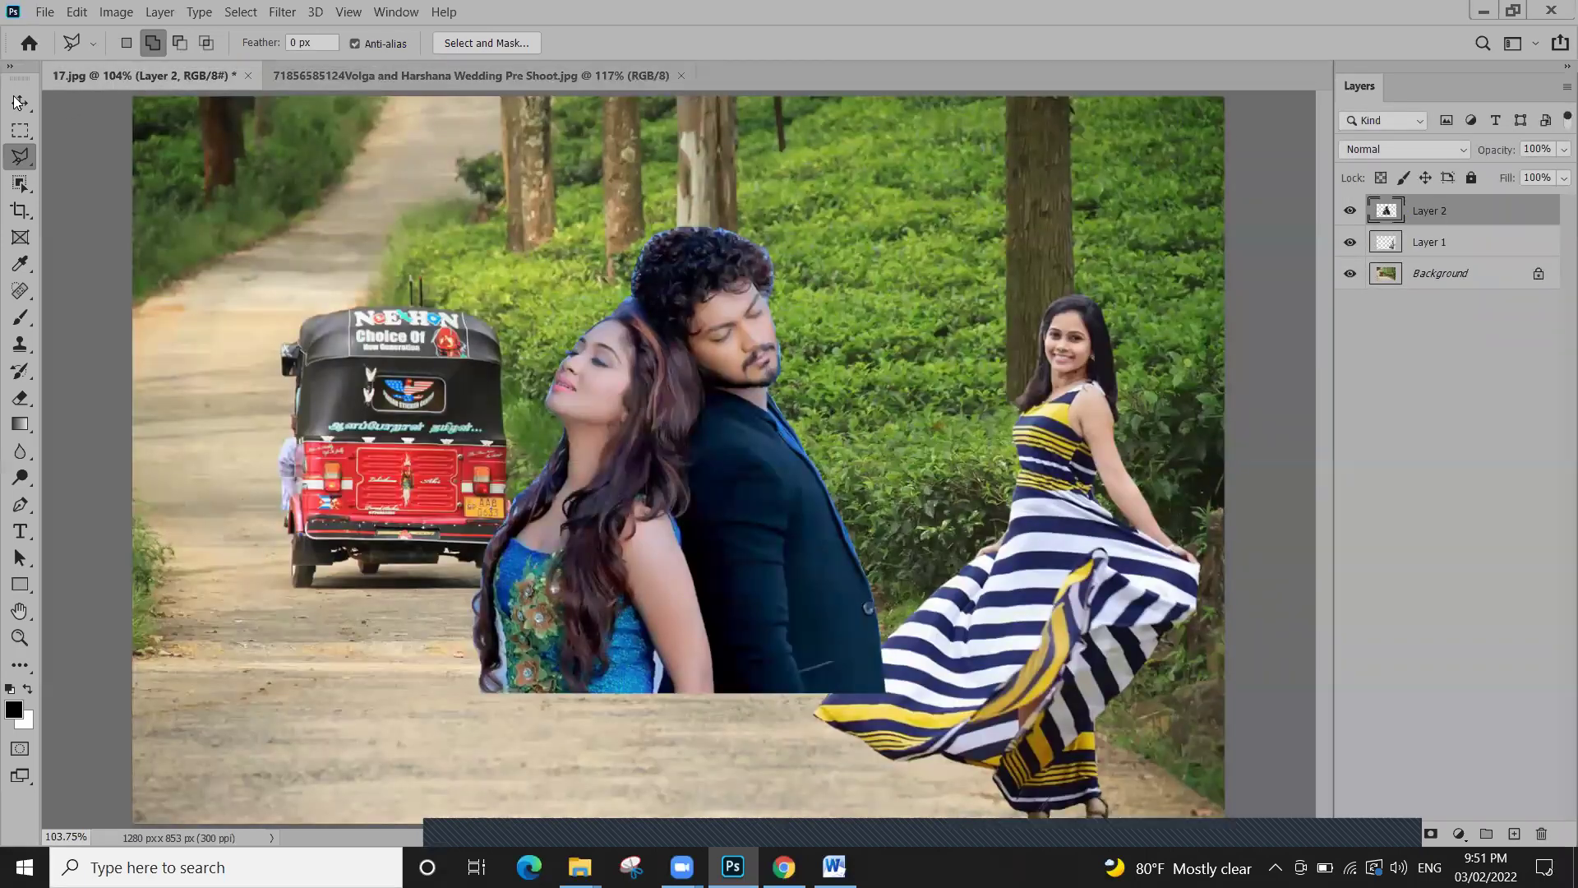
Scale the pasted couple to about 87% and place it in the lower-left corner of the image, in front of the auto-rickshaw
key("v")
scroll(695, 247, "up", 3)
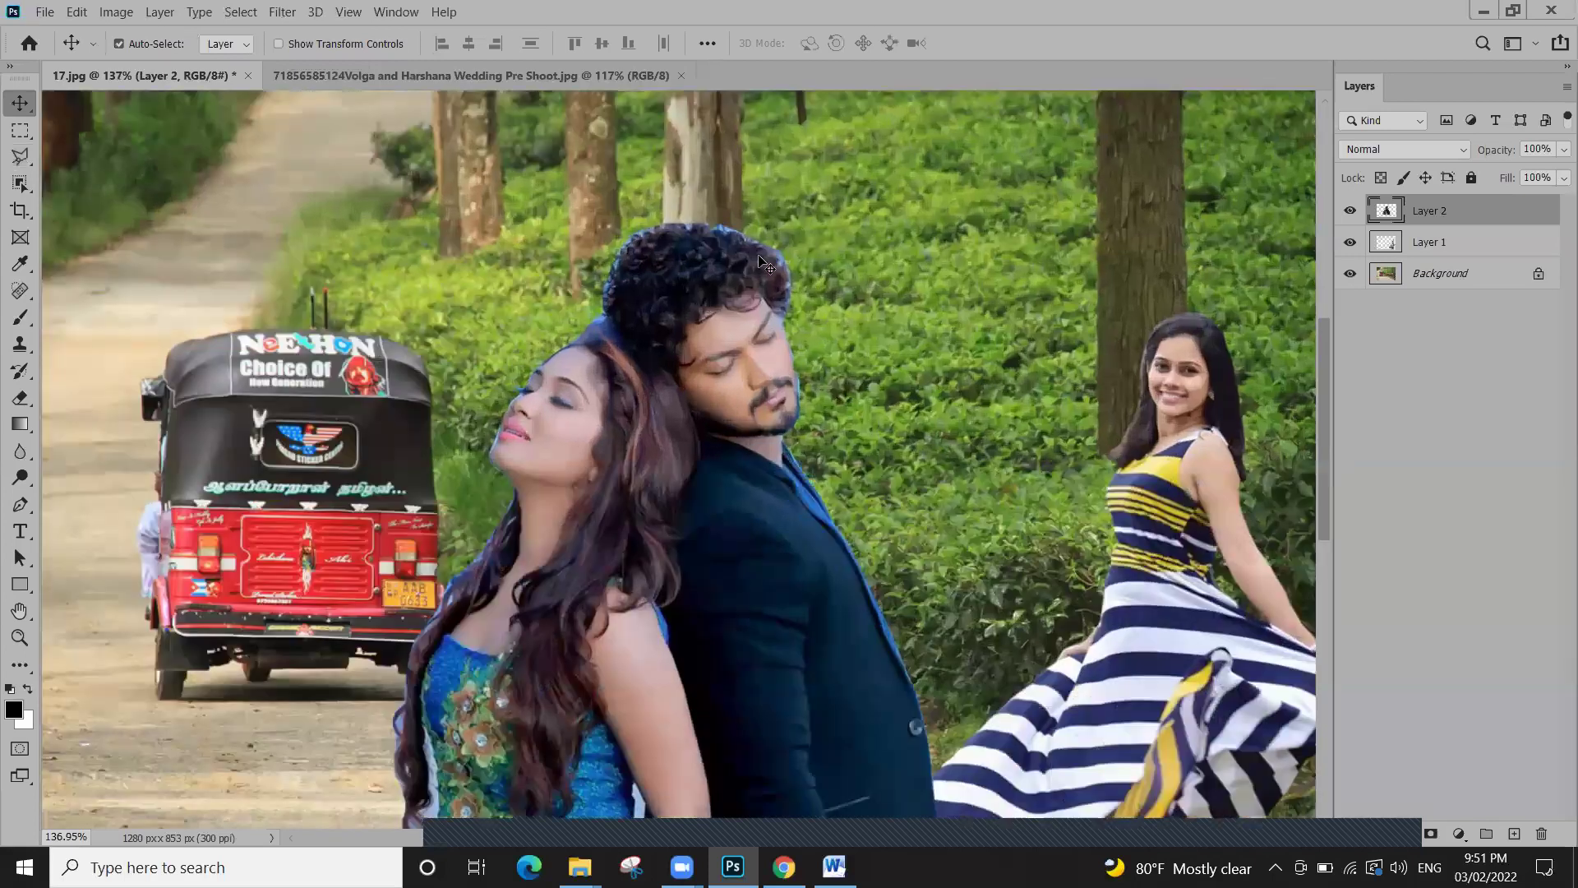
scroll(582, 362, "down", 3)
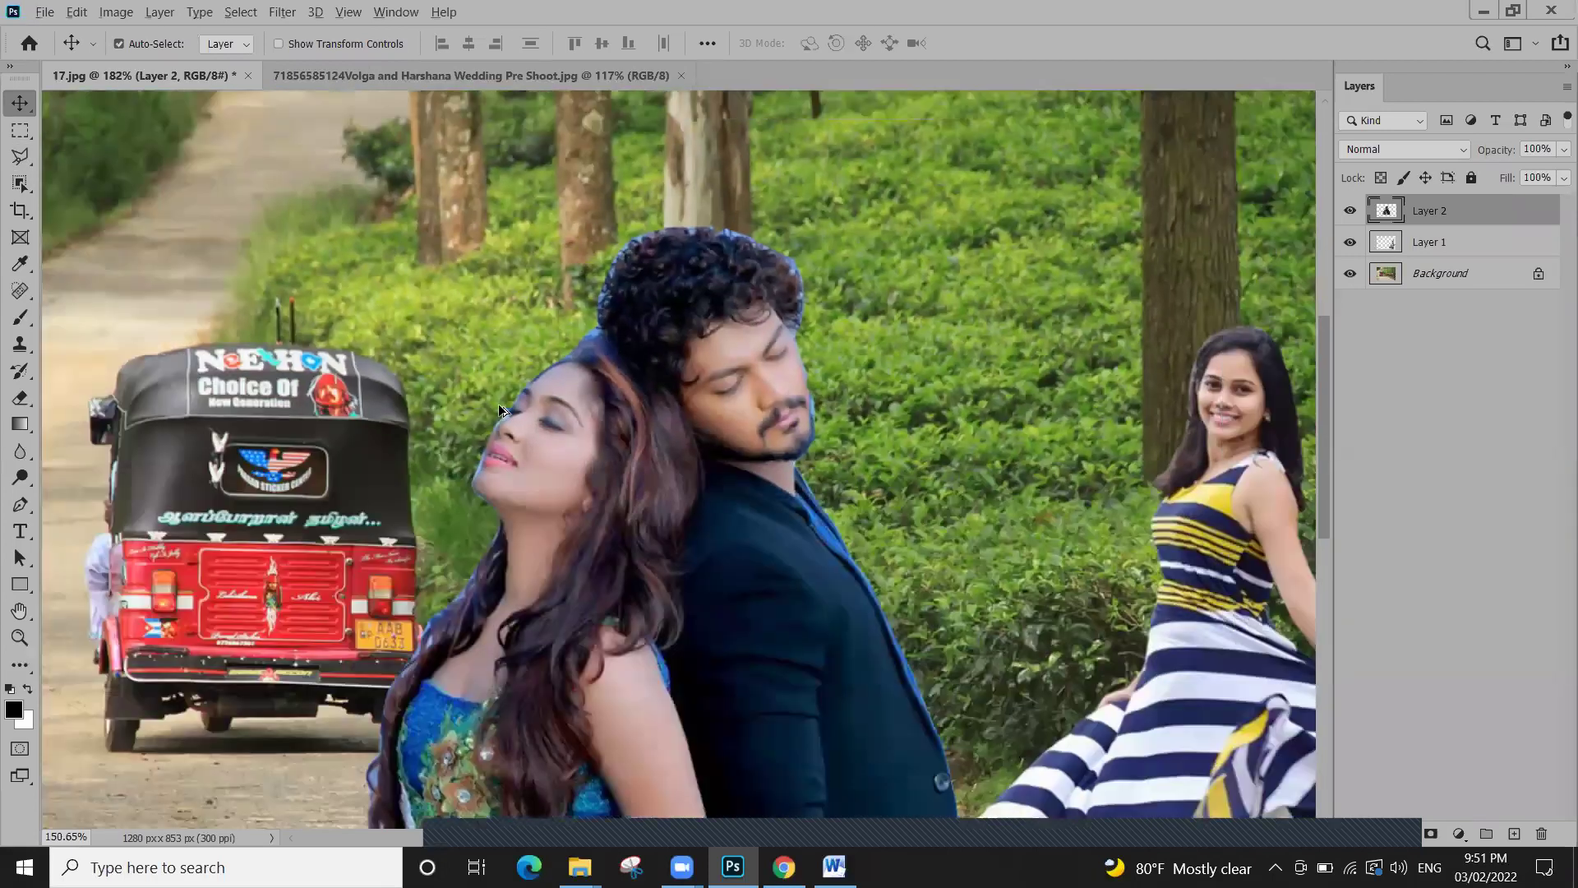
scroll(553, 444, "up", 1)
scroll(554, 443, "up", 1)
scroll(589, 417, "down", 3)
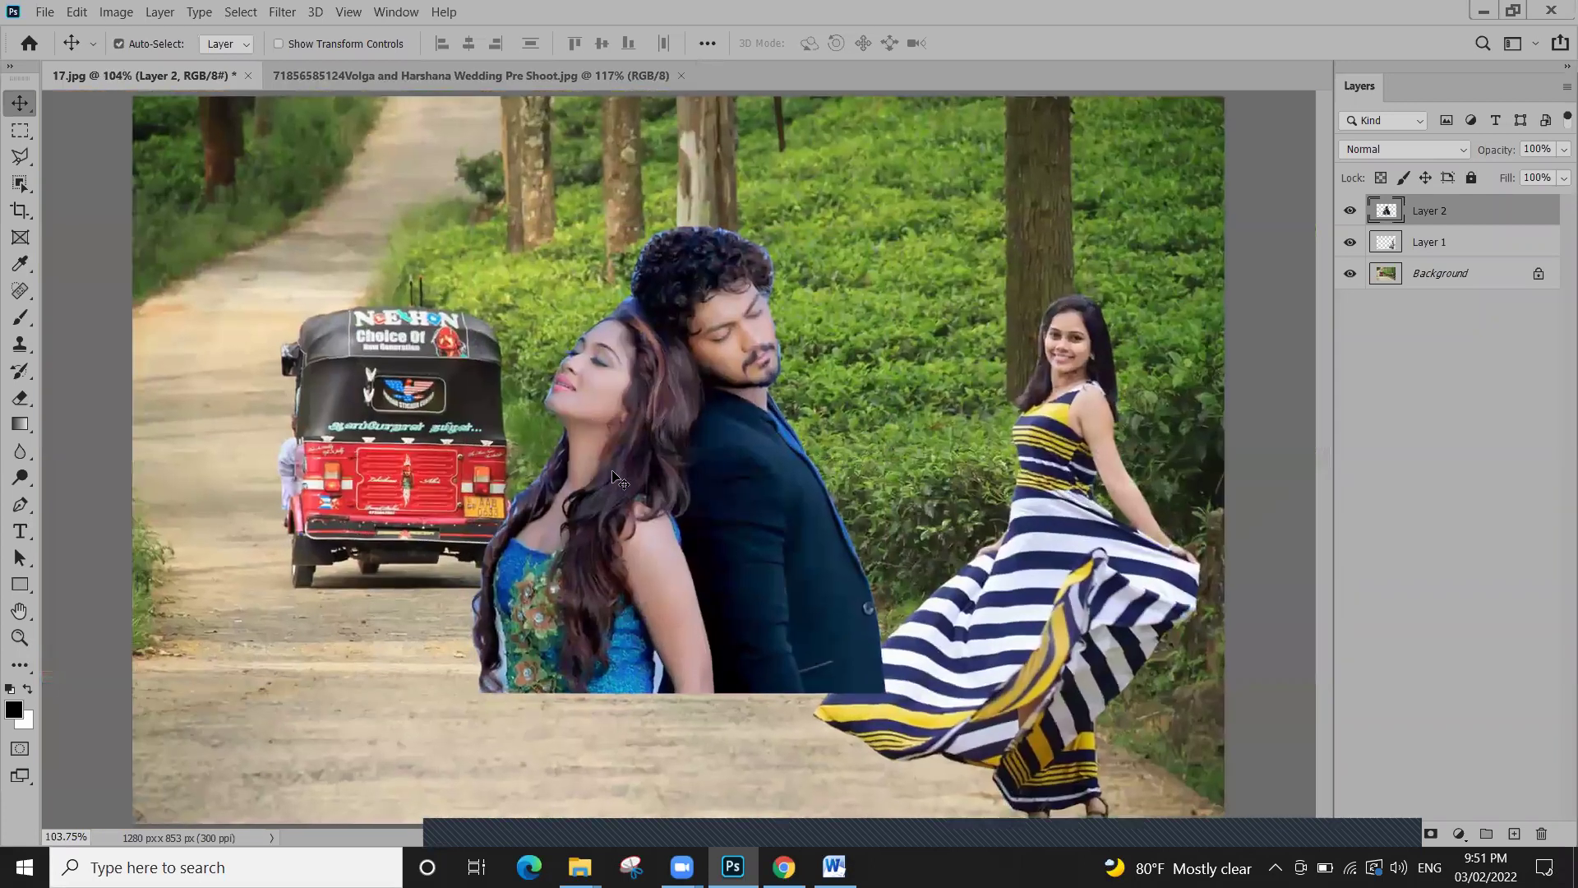
left_click_drag(644, 471, 594, 609)
key("ctrl+t")
left_click_drag(745, 356, 534, 530)
left_click_drag(363, 614, 162, 639)
left_click_drag(392, 552, 507, 468)
left_click_drag(319, 586, 343, 561)
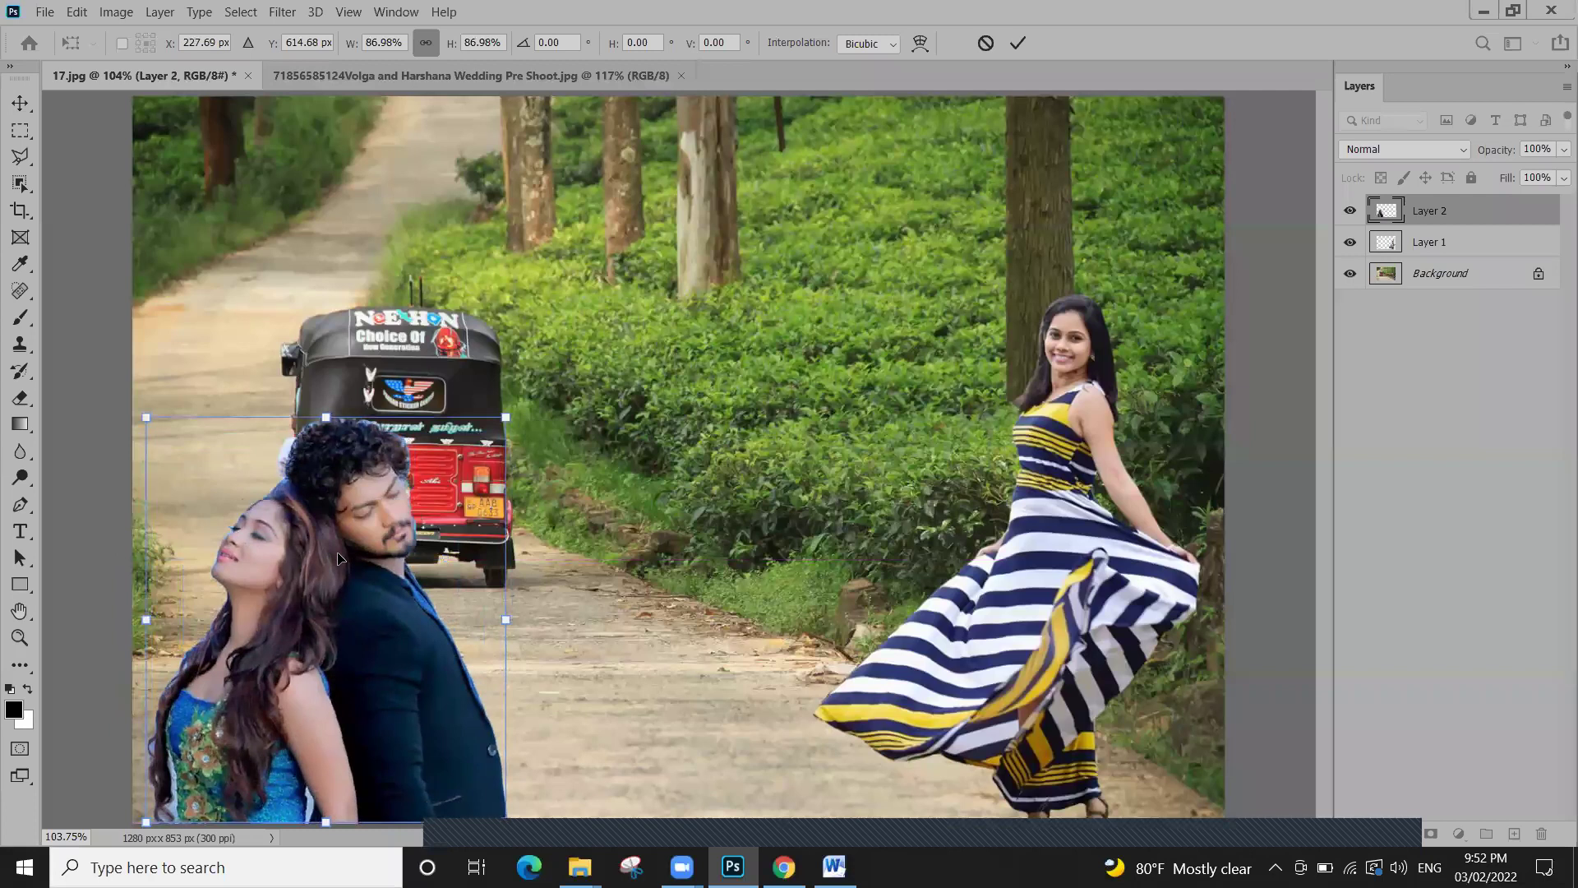
key("Return")
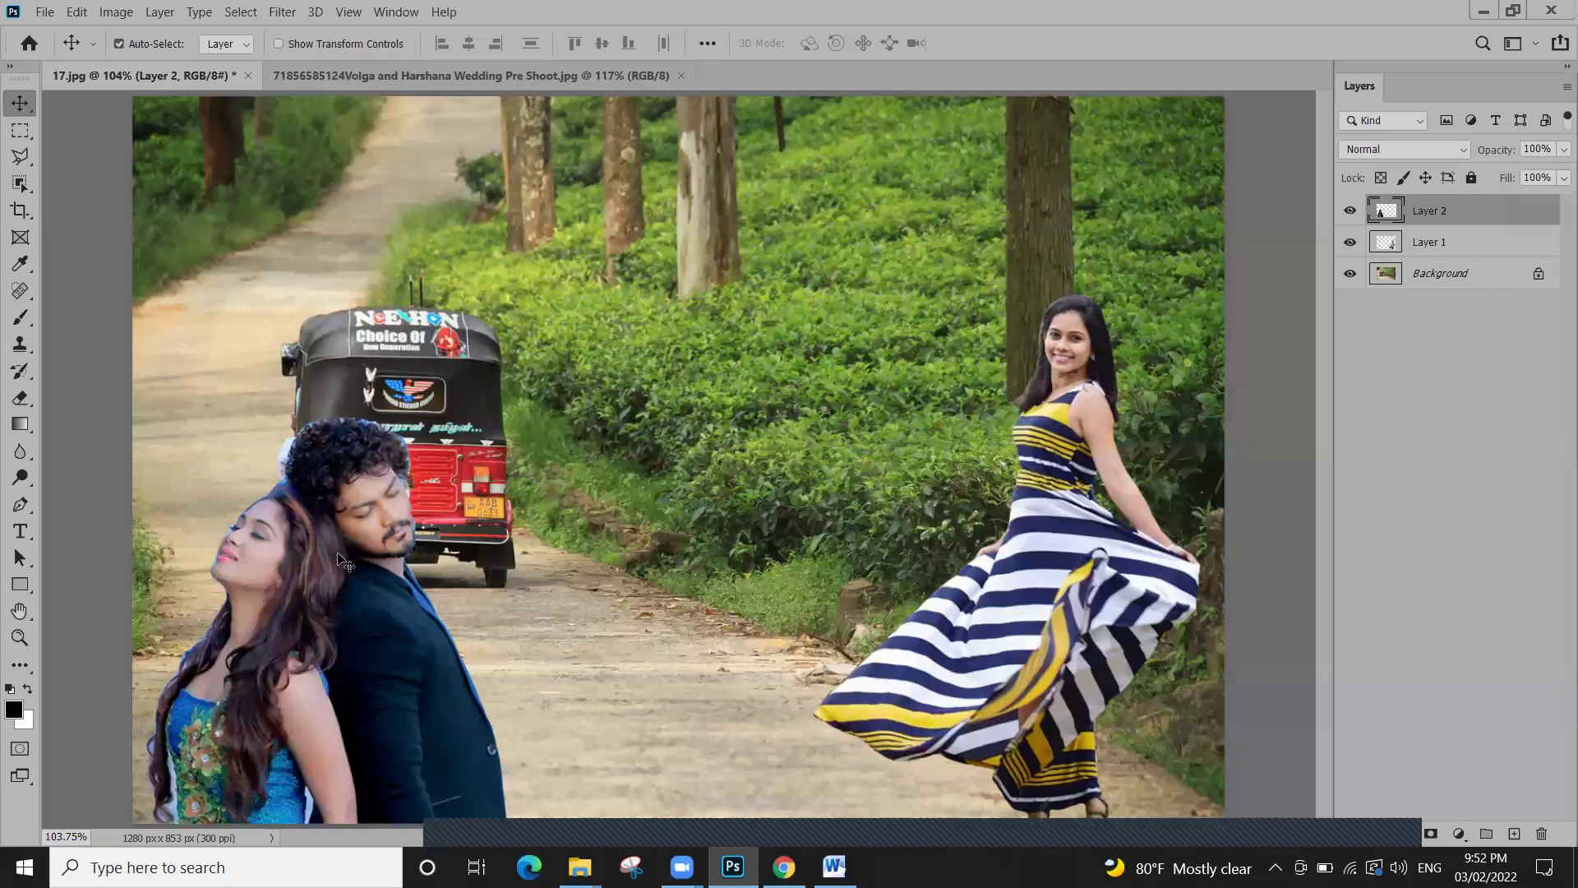
Try stretching the couple to about 114% width and 142% height
key("ctrl+t")
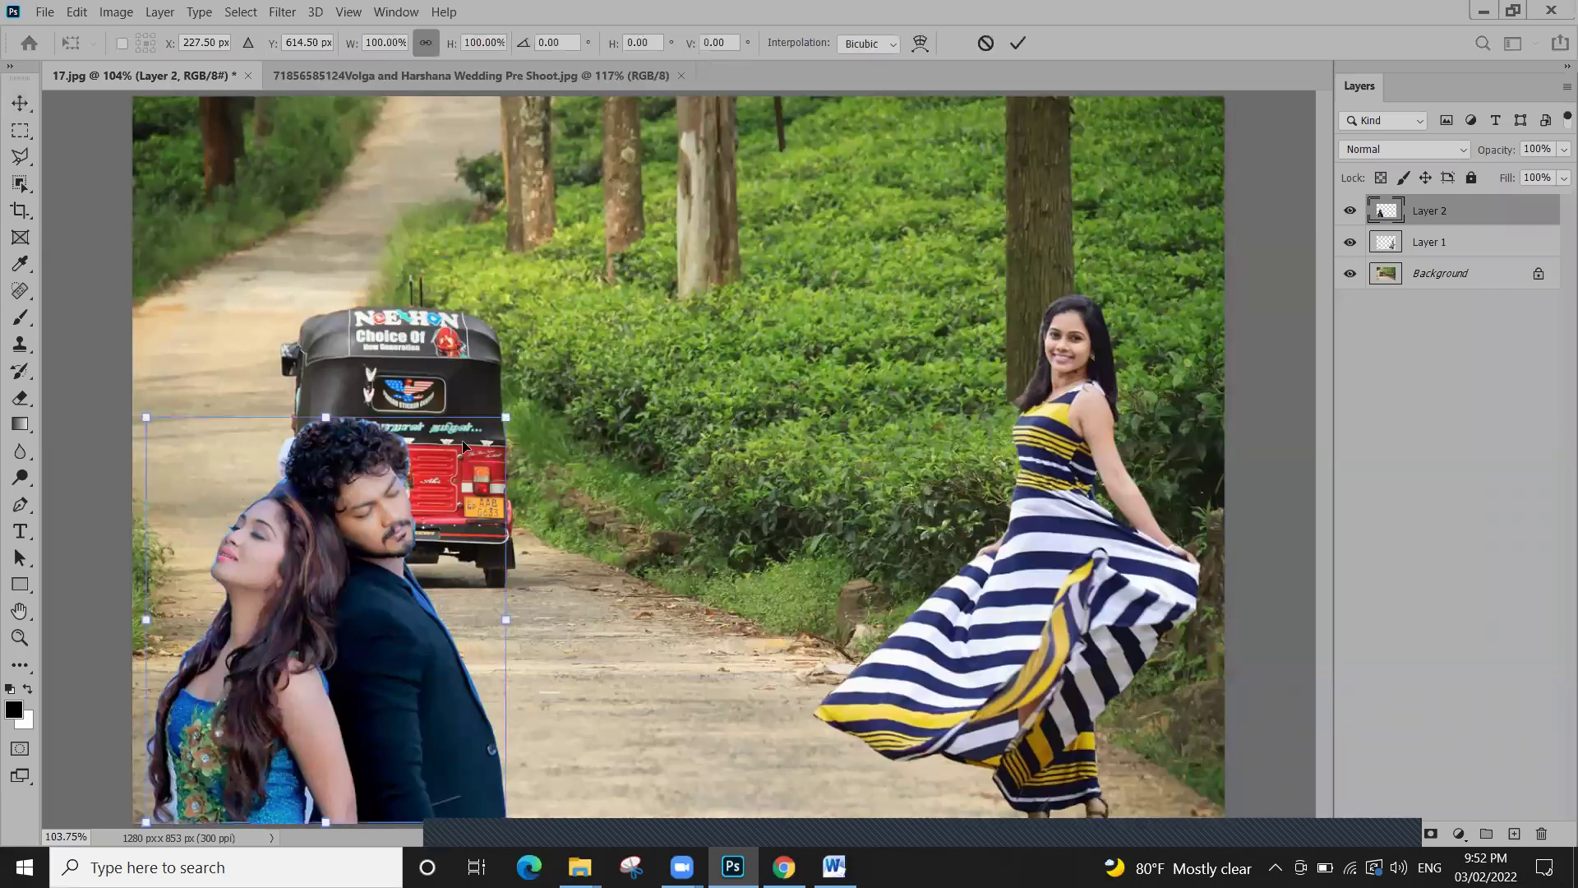
left_click_drag(510, 417, 560, 245)
key("Return")
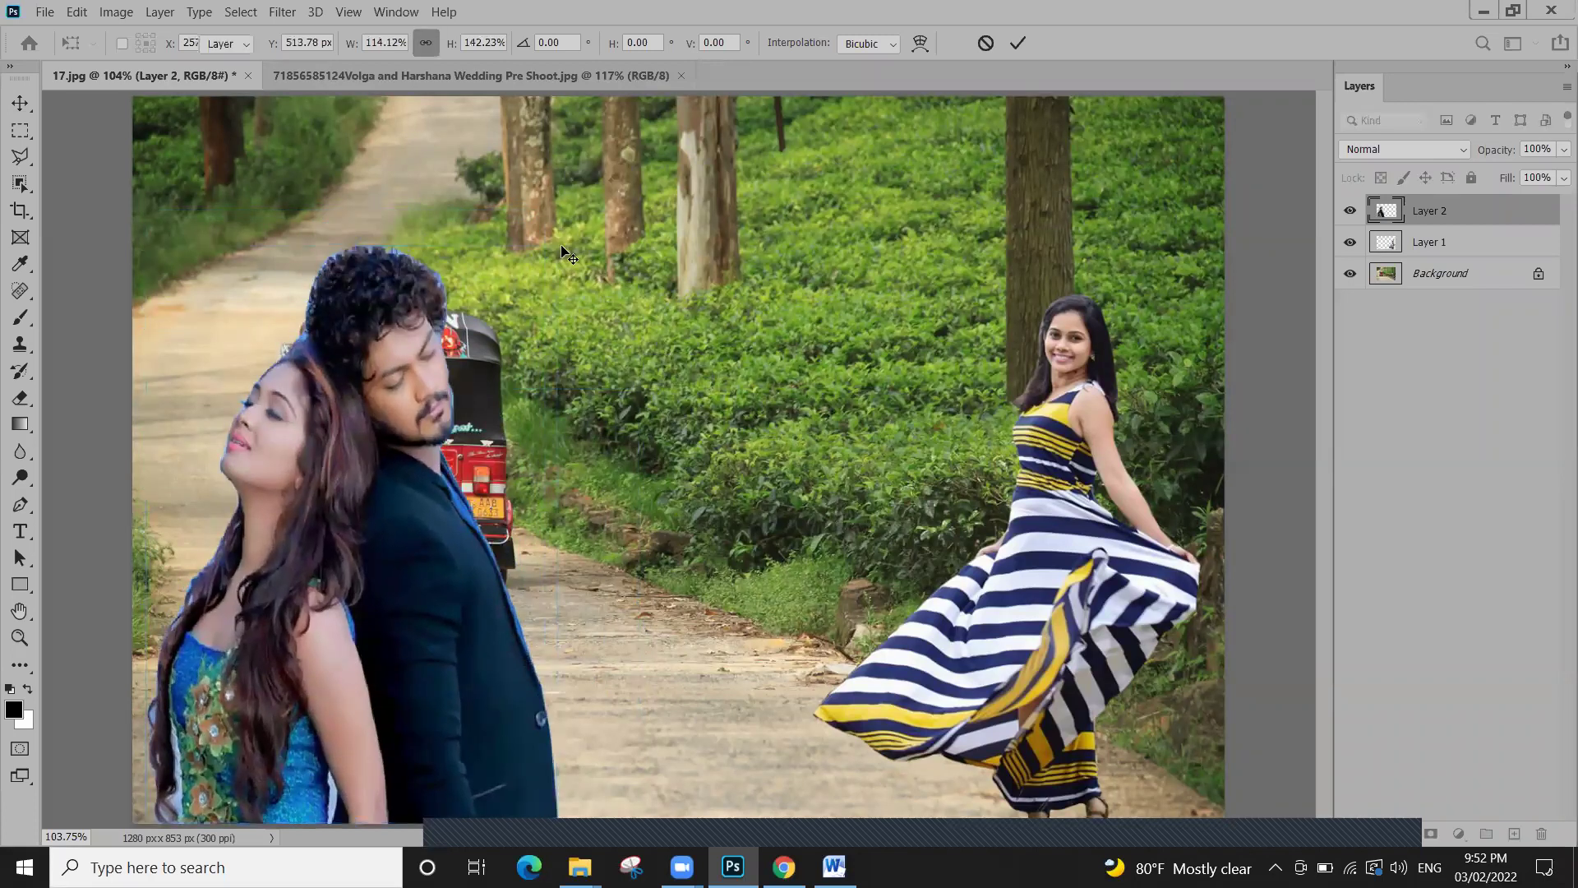
key("ctrl+z")
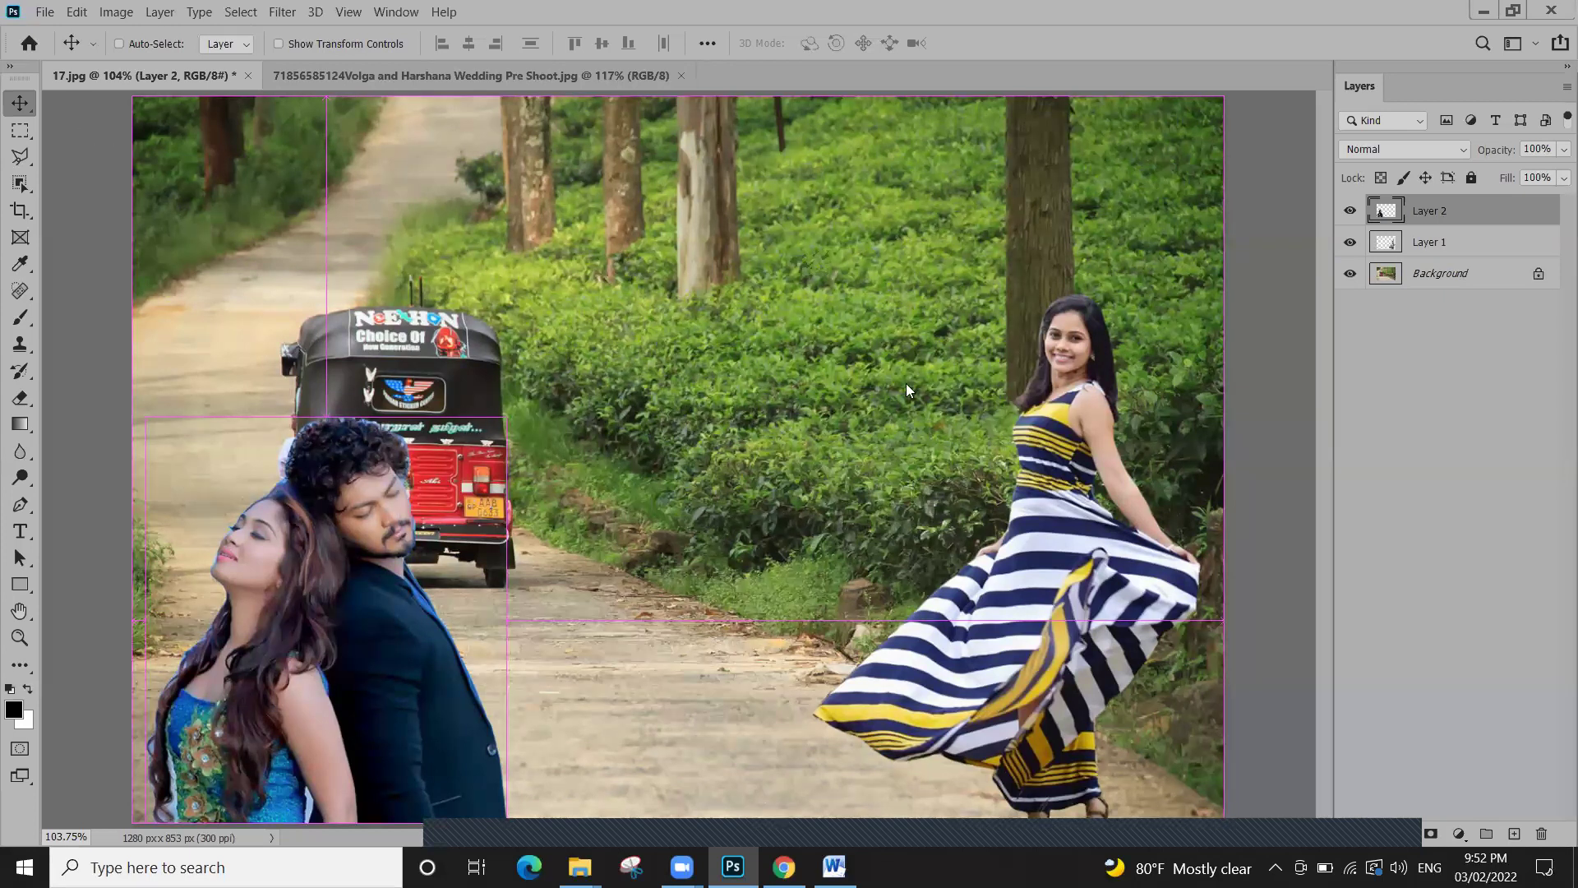
key("alt+Tab")
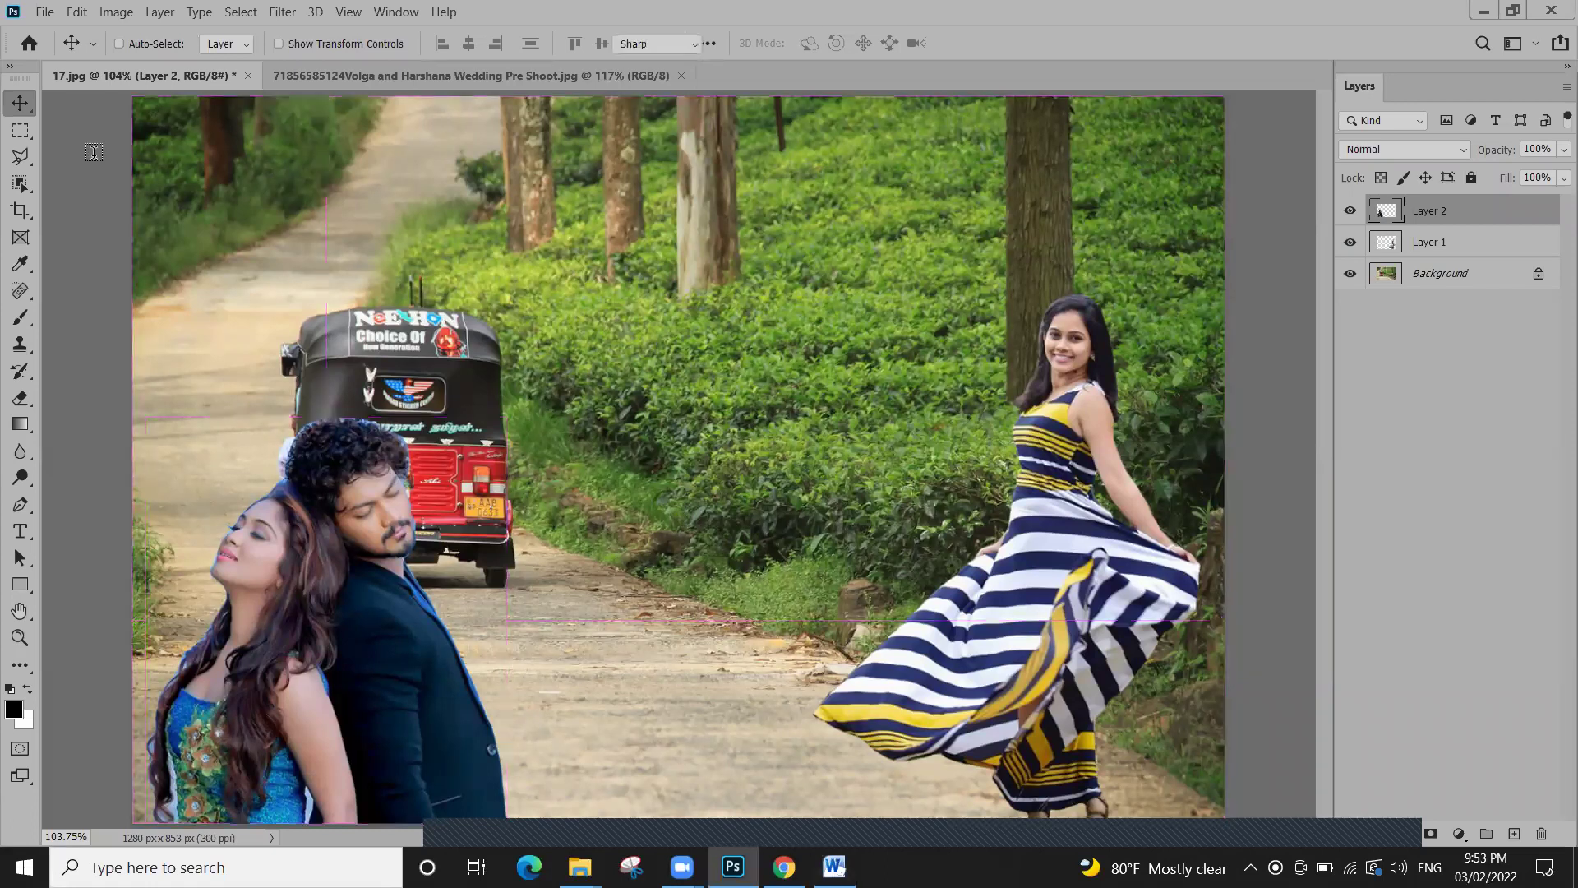
left_click(13, 542)
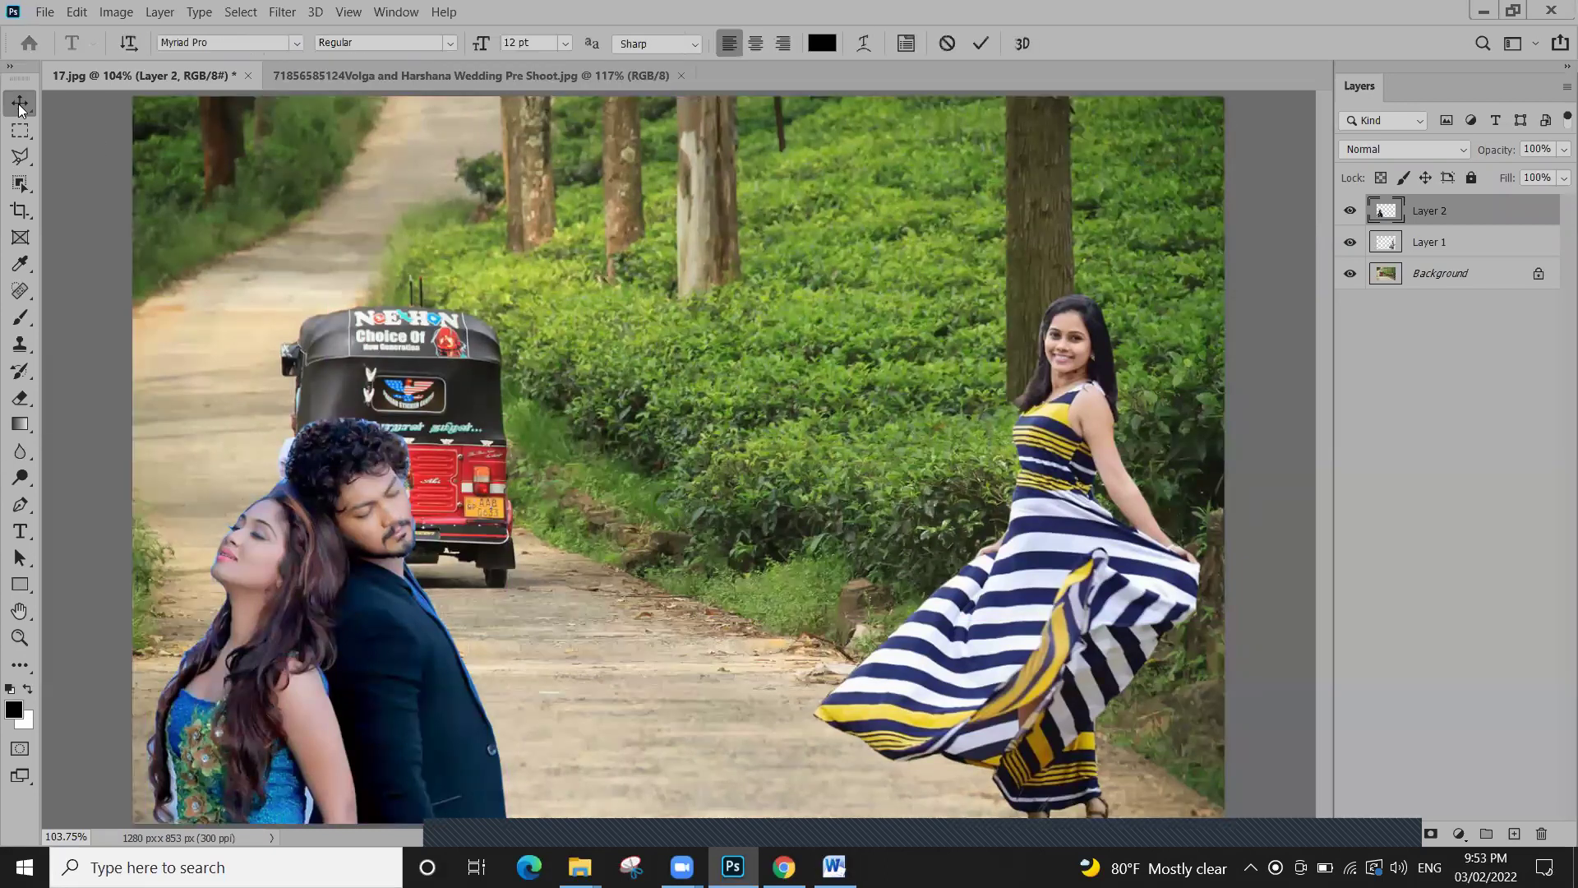
left_click(322, 575)
right_click(19, 103)
left_click(76, 100)
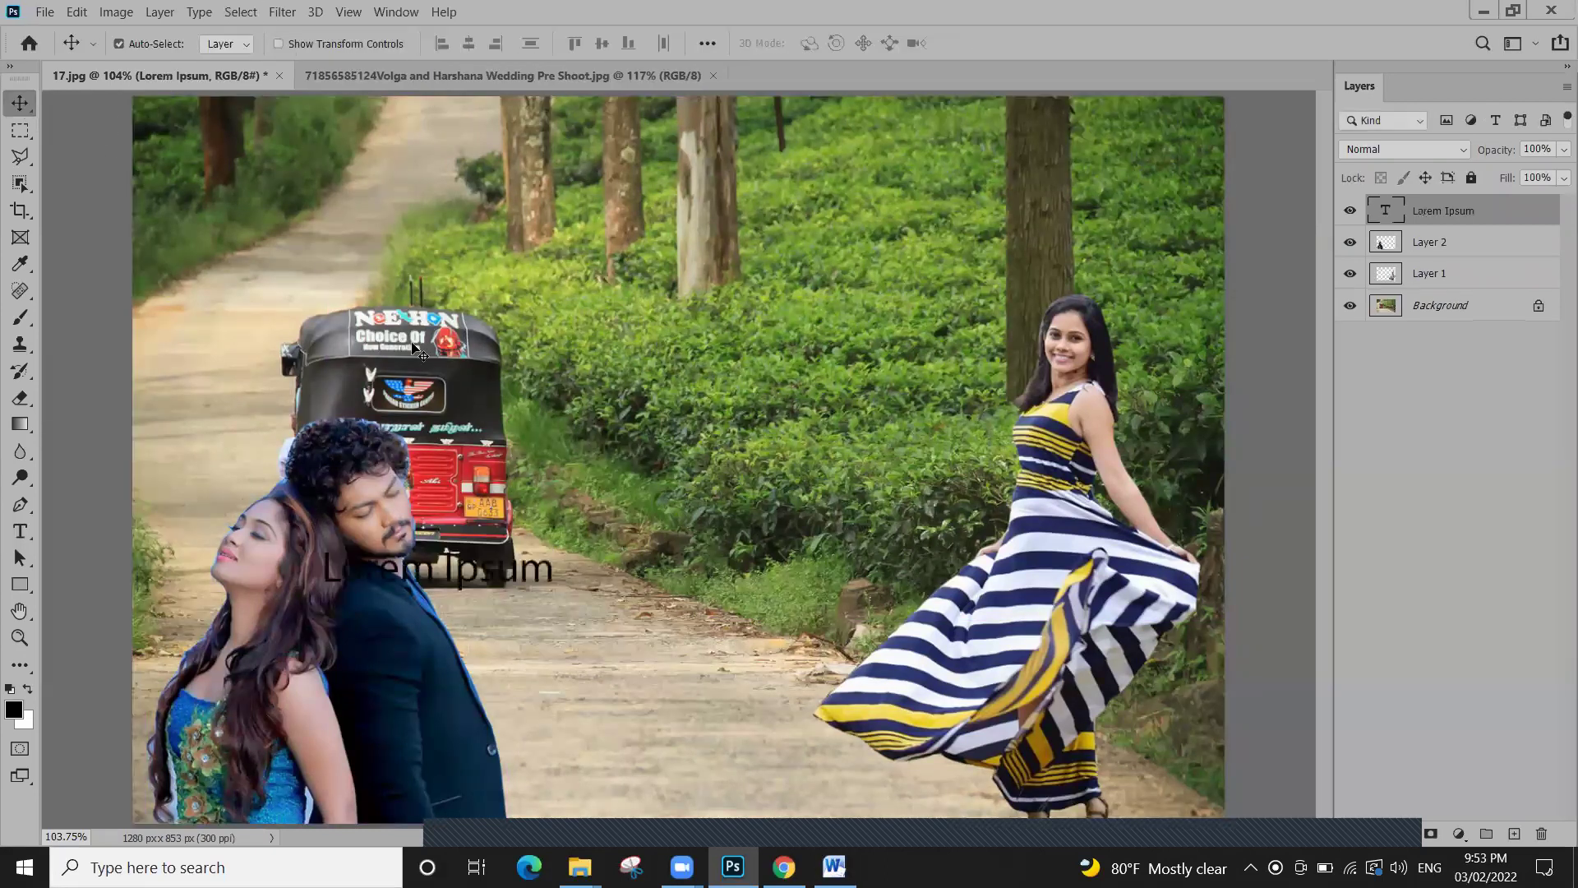
key("Delete")
Try enlarging the couple proportionally until they nearly reach the woman in the striped dress, and undo the scaling
key("ctrl+t")
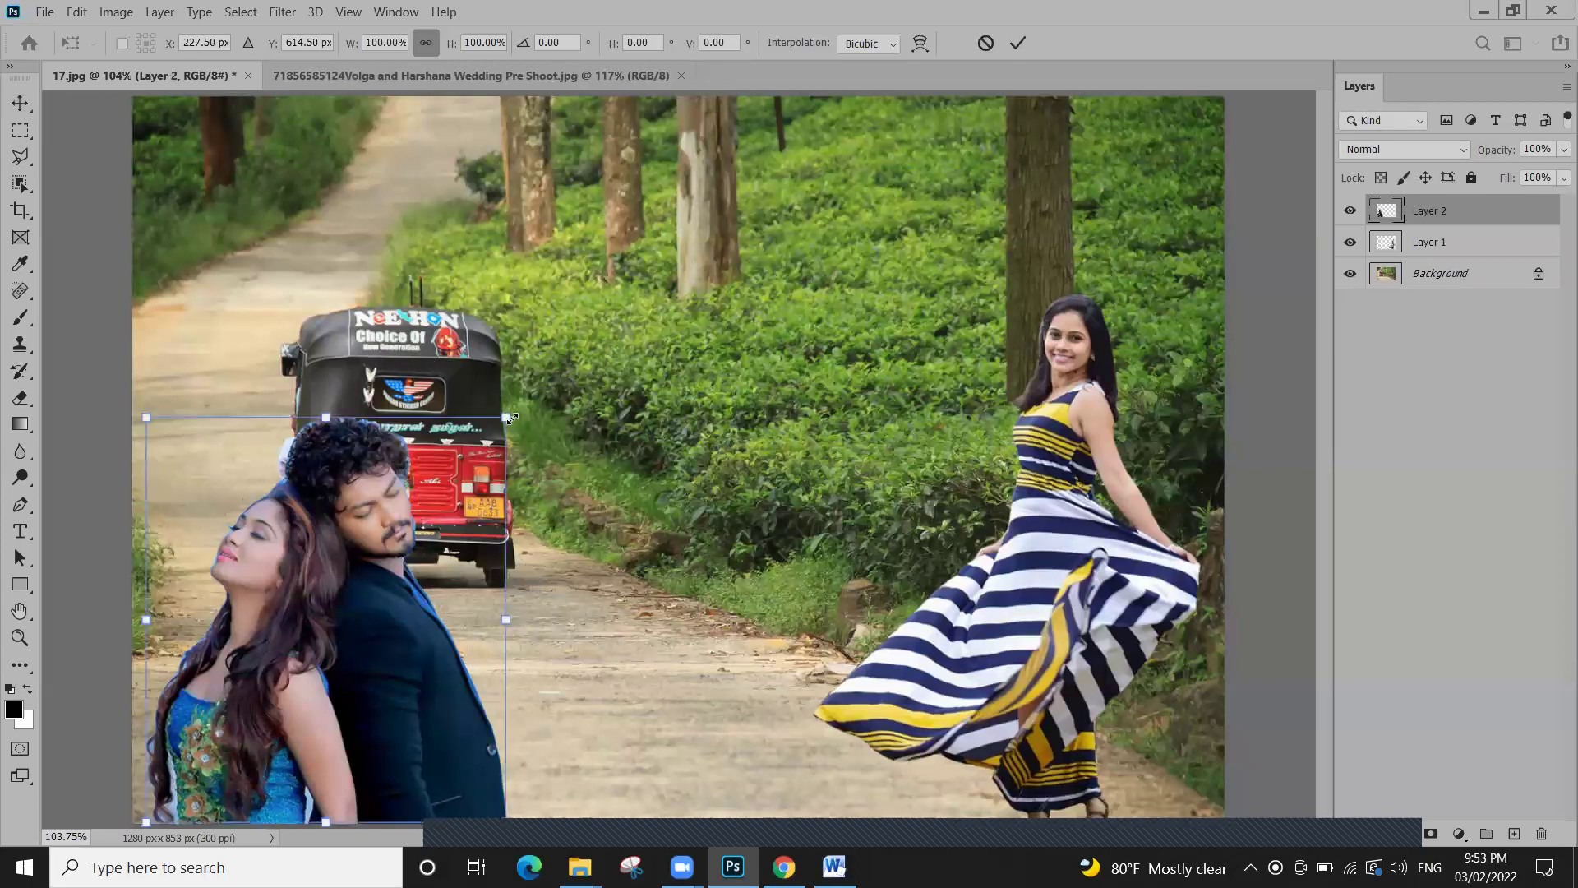
left_click_drag(505, 417, 877, 177)
key("Return")
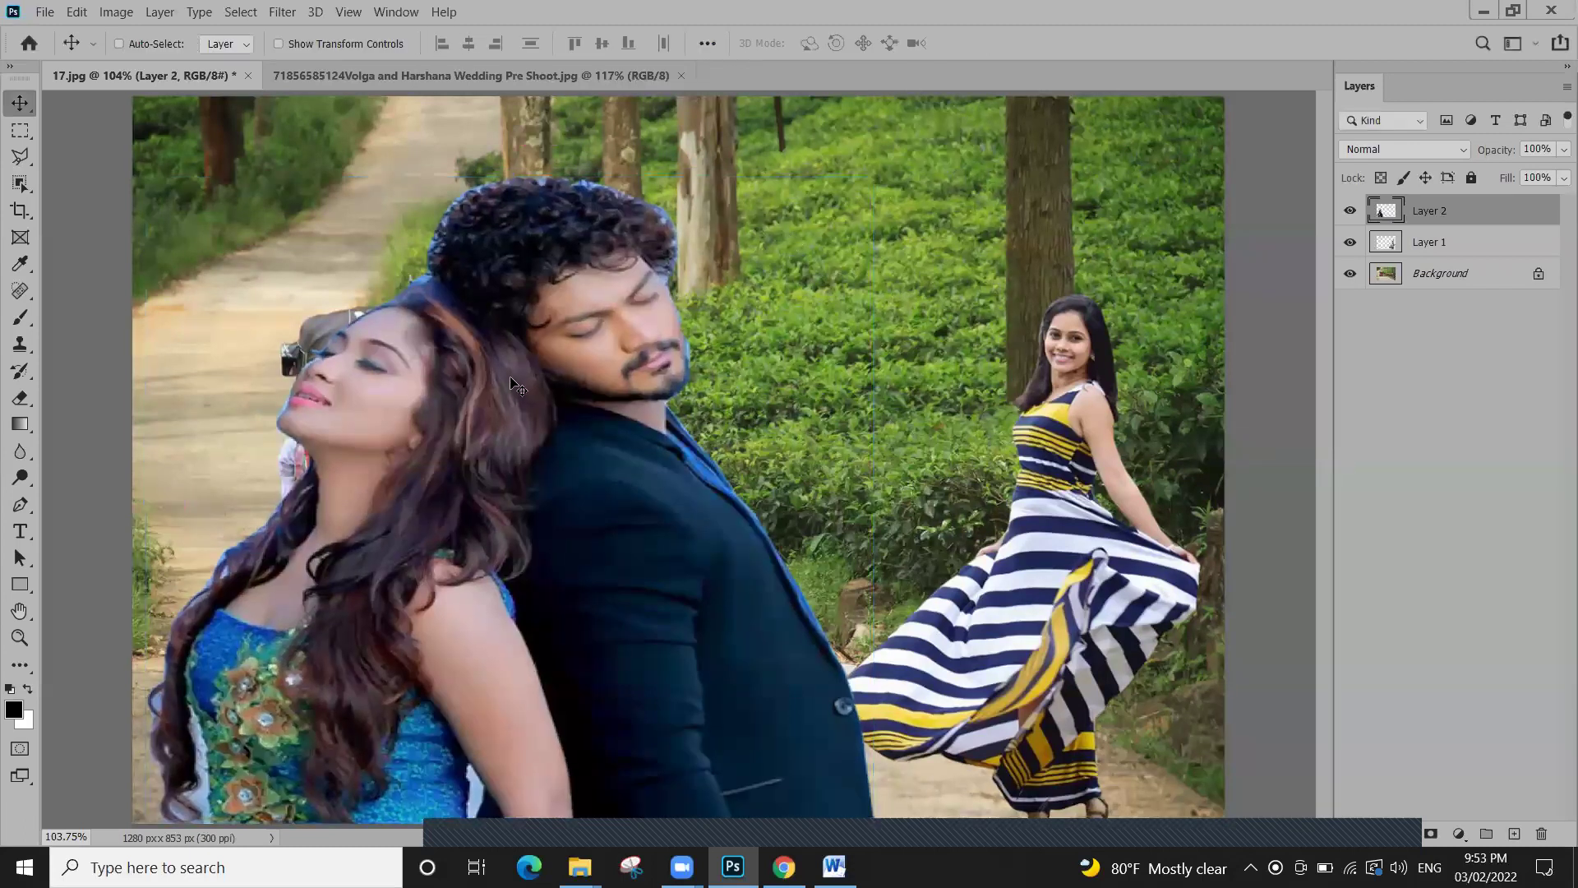
key("ctrl+z")
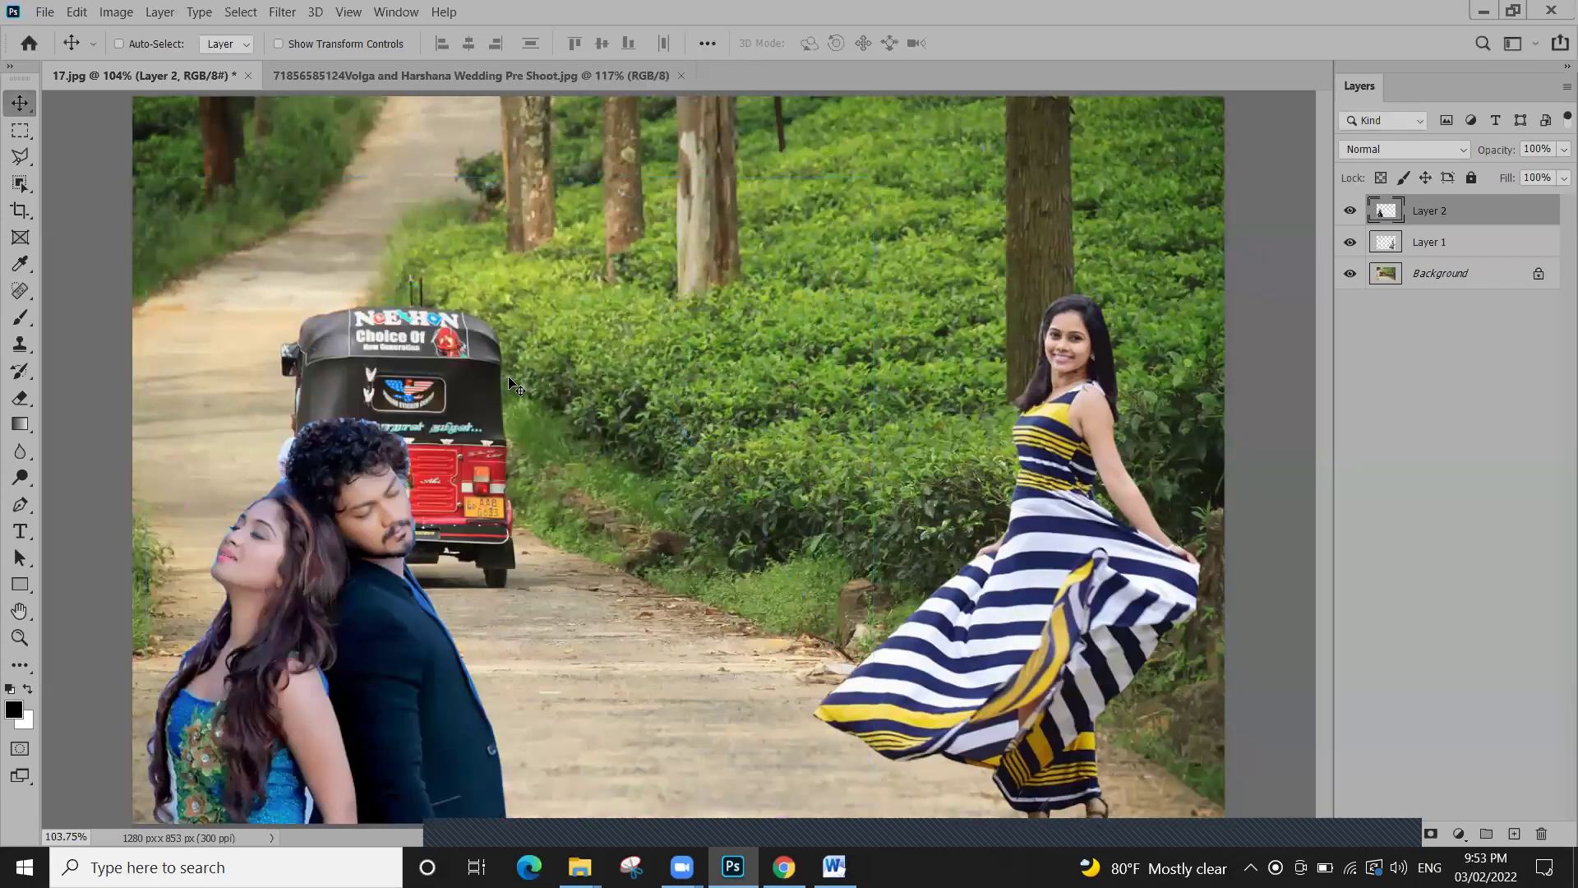
Try scaling the couple down proportionally to about 83%, and cancel the transform
key("ctrl+t")
left_click_drag(517, 387, 442, 475)
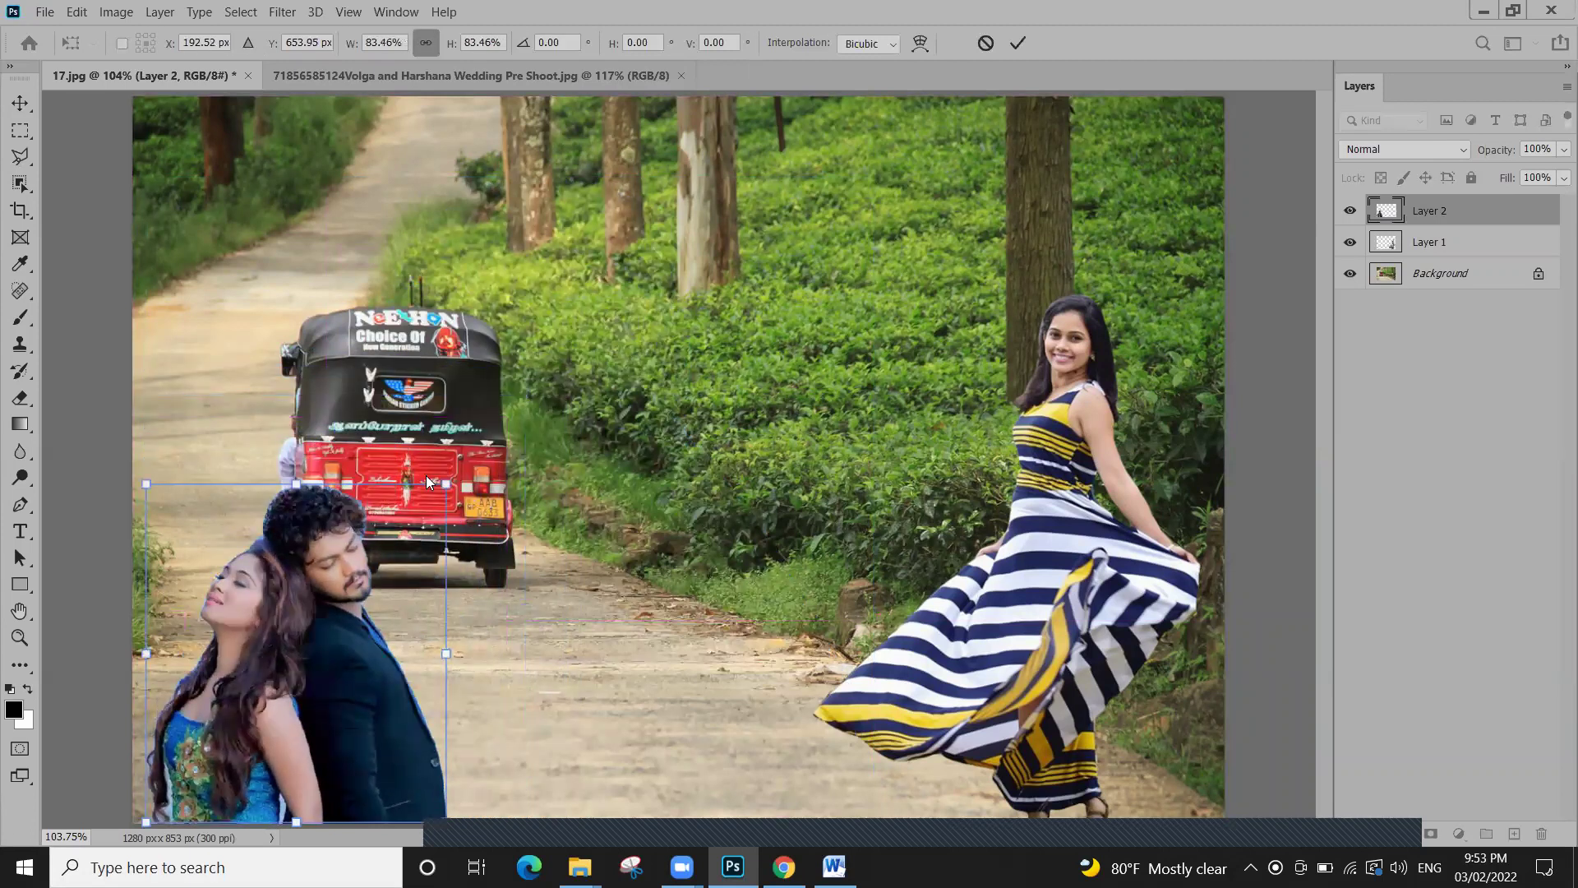
key("Escape")
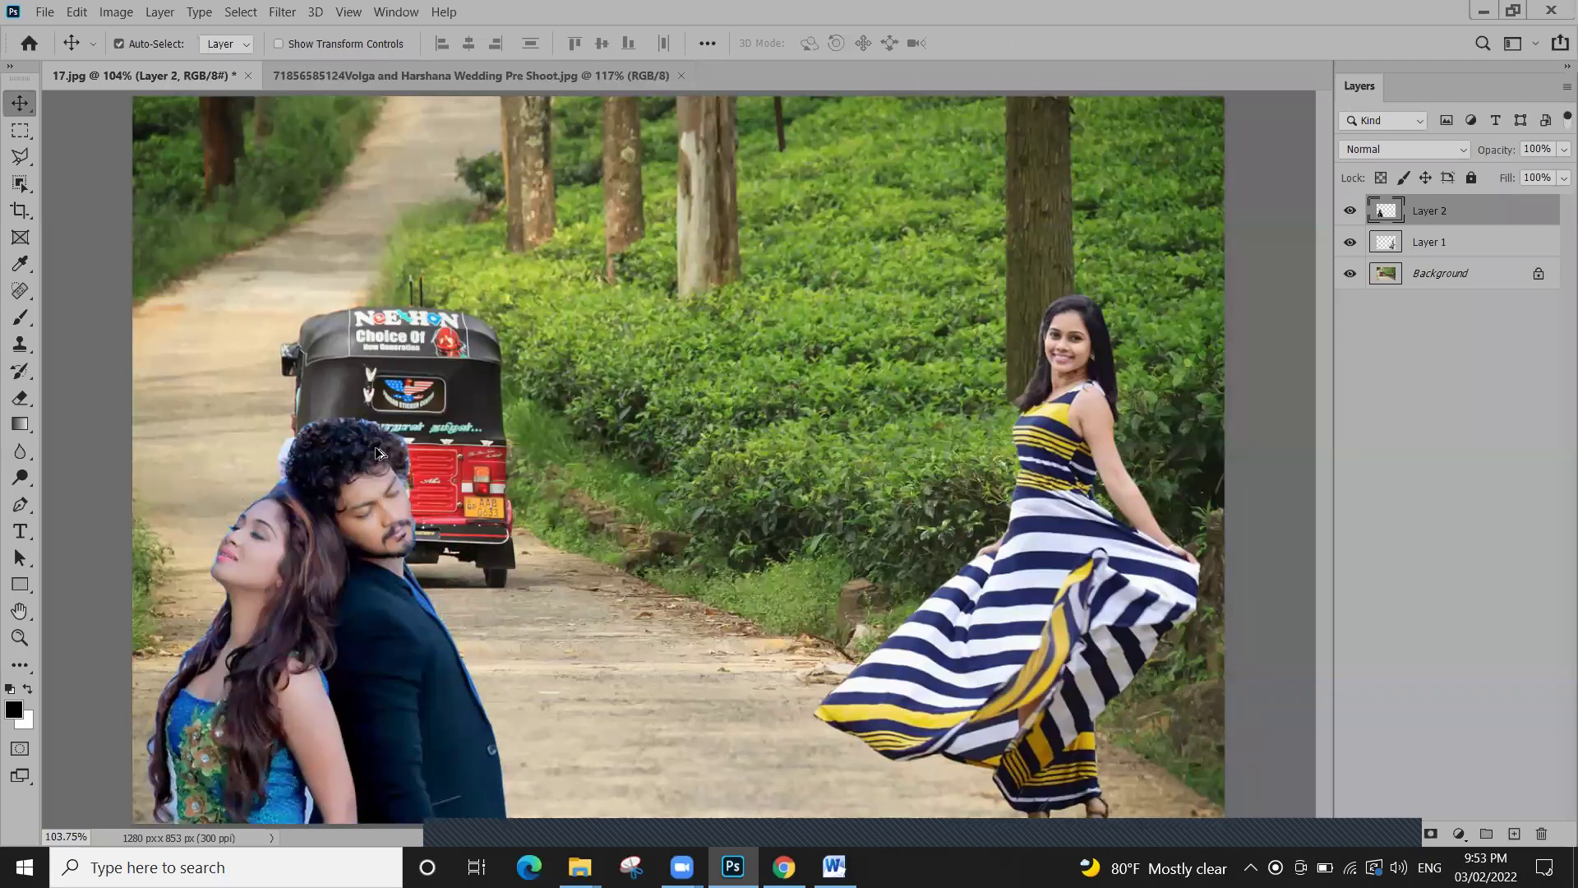
Examine the cut-out edges of the pasted couple up close, from the man's hair down to the jacket and the woman's dress
scroll(380, 452, "up", 5)
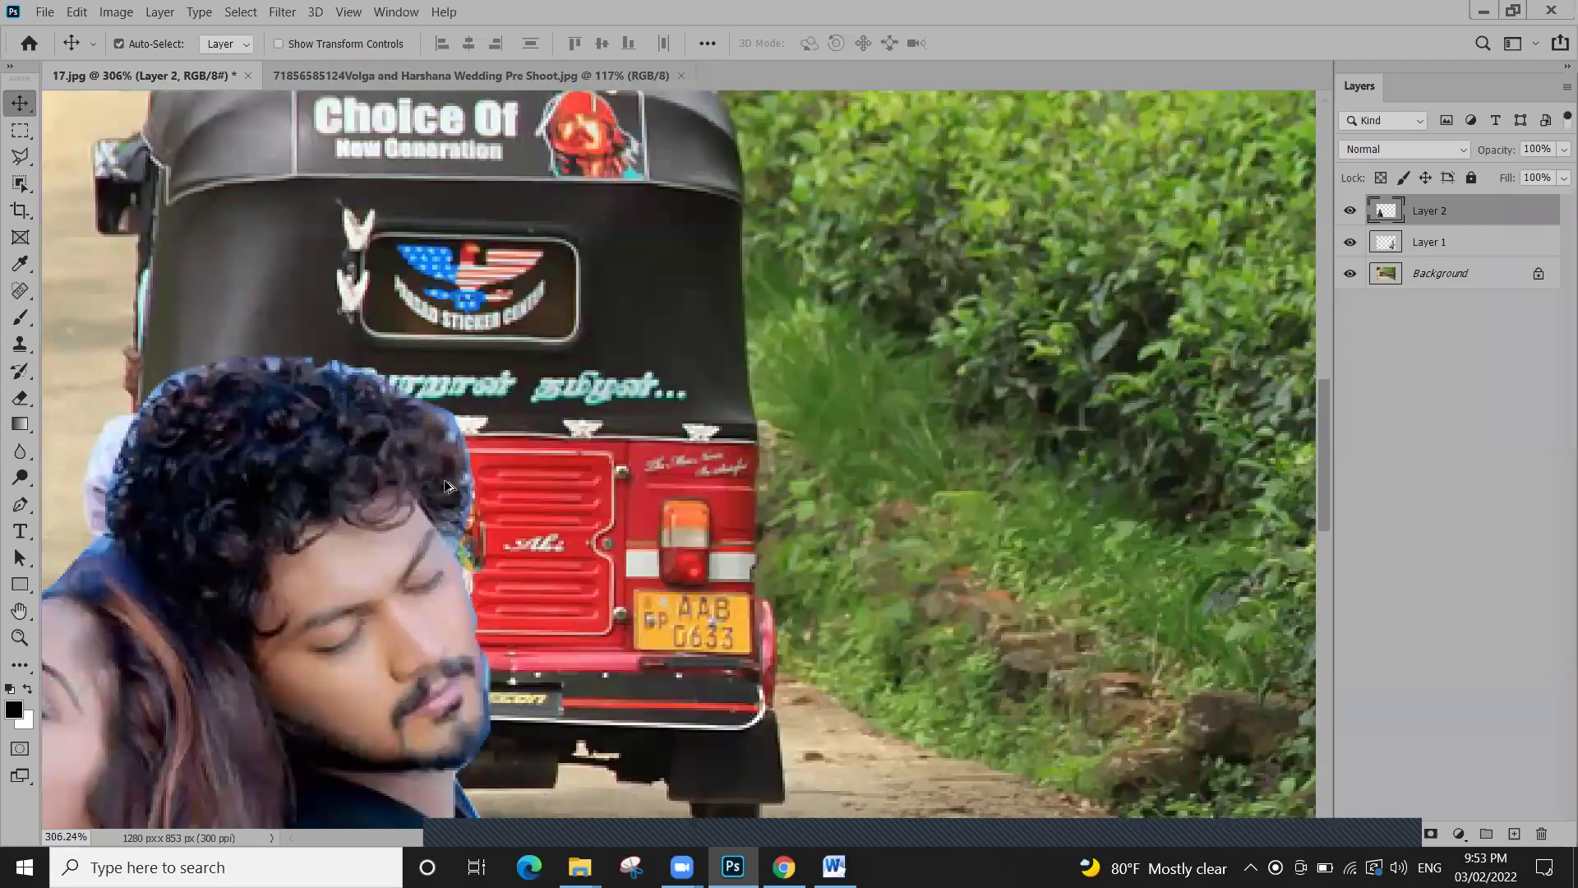
scroll(519, 457, "down", 2)
scroll(535, 460, "down", 3)
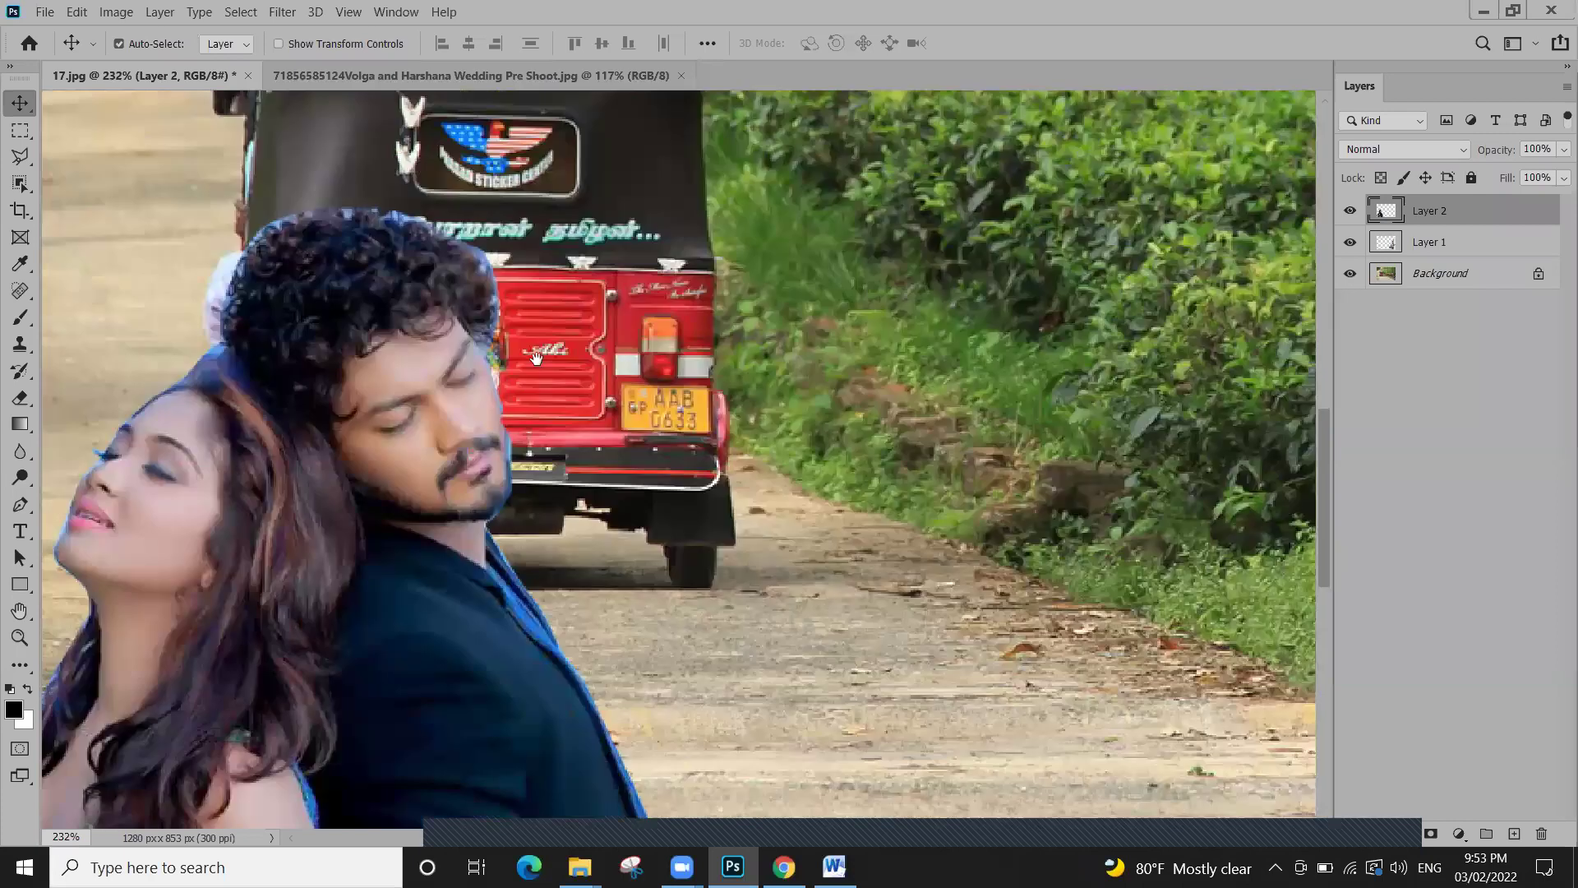
scroll(623, 668, "down", 2)
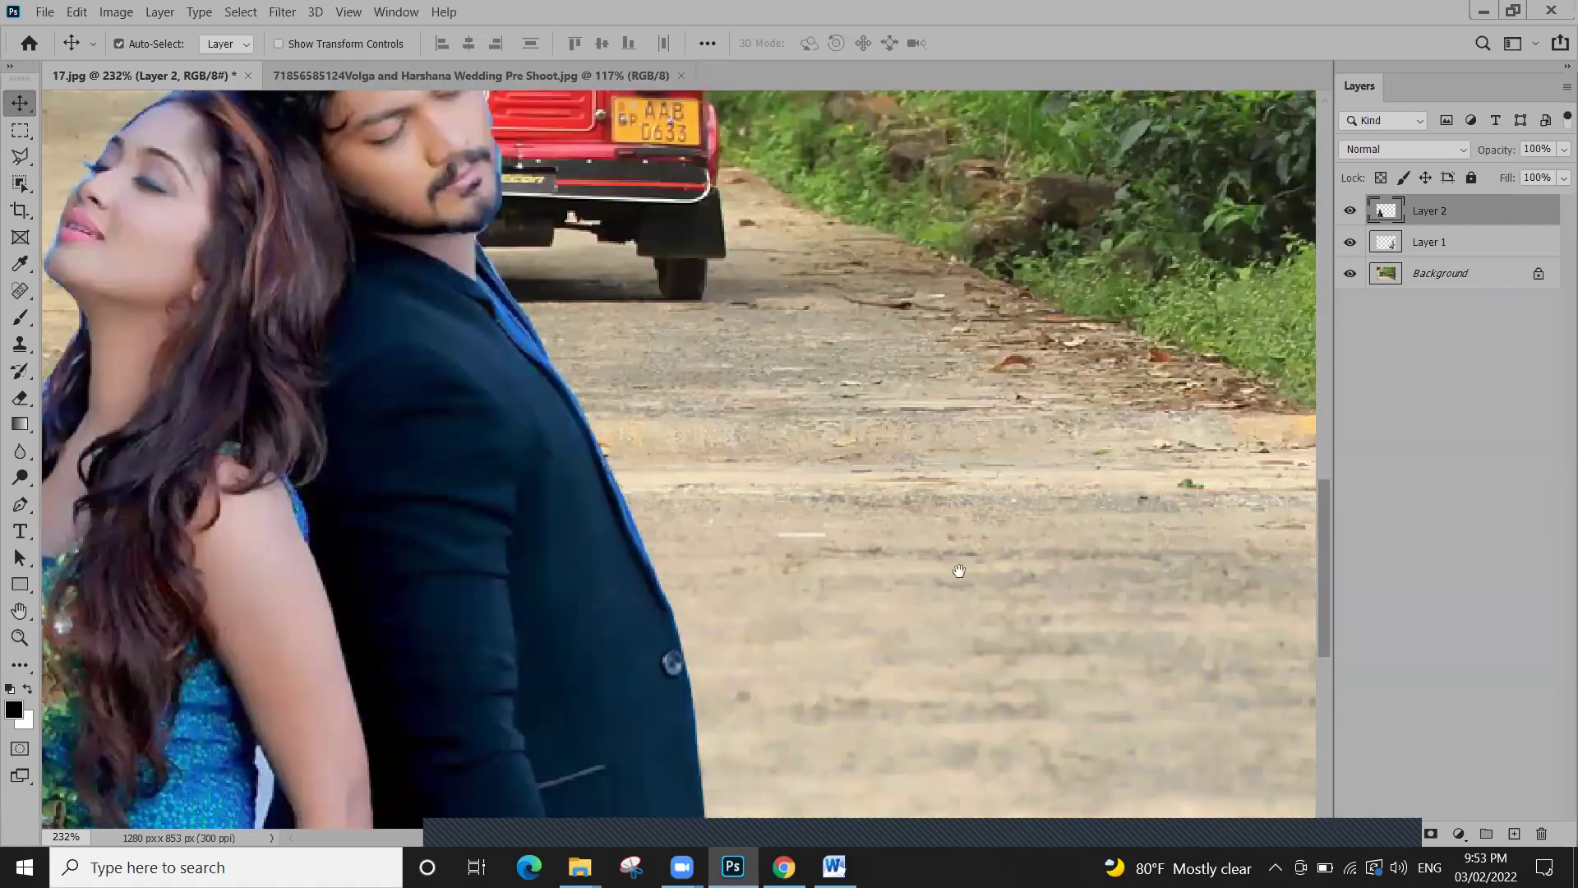
scroll(332, 671, "left", 4)
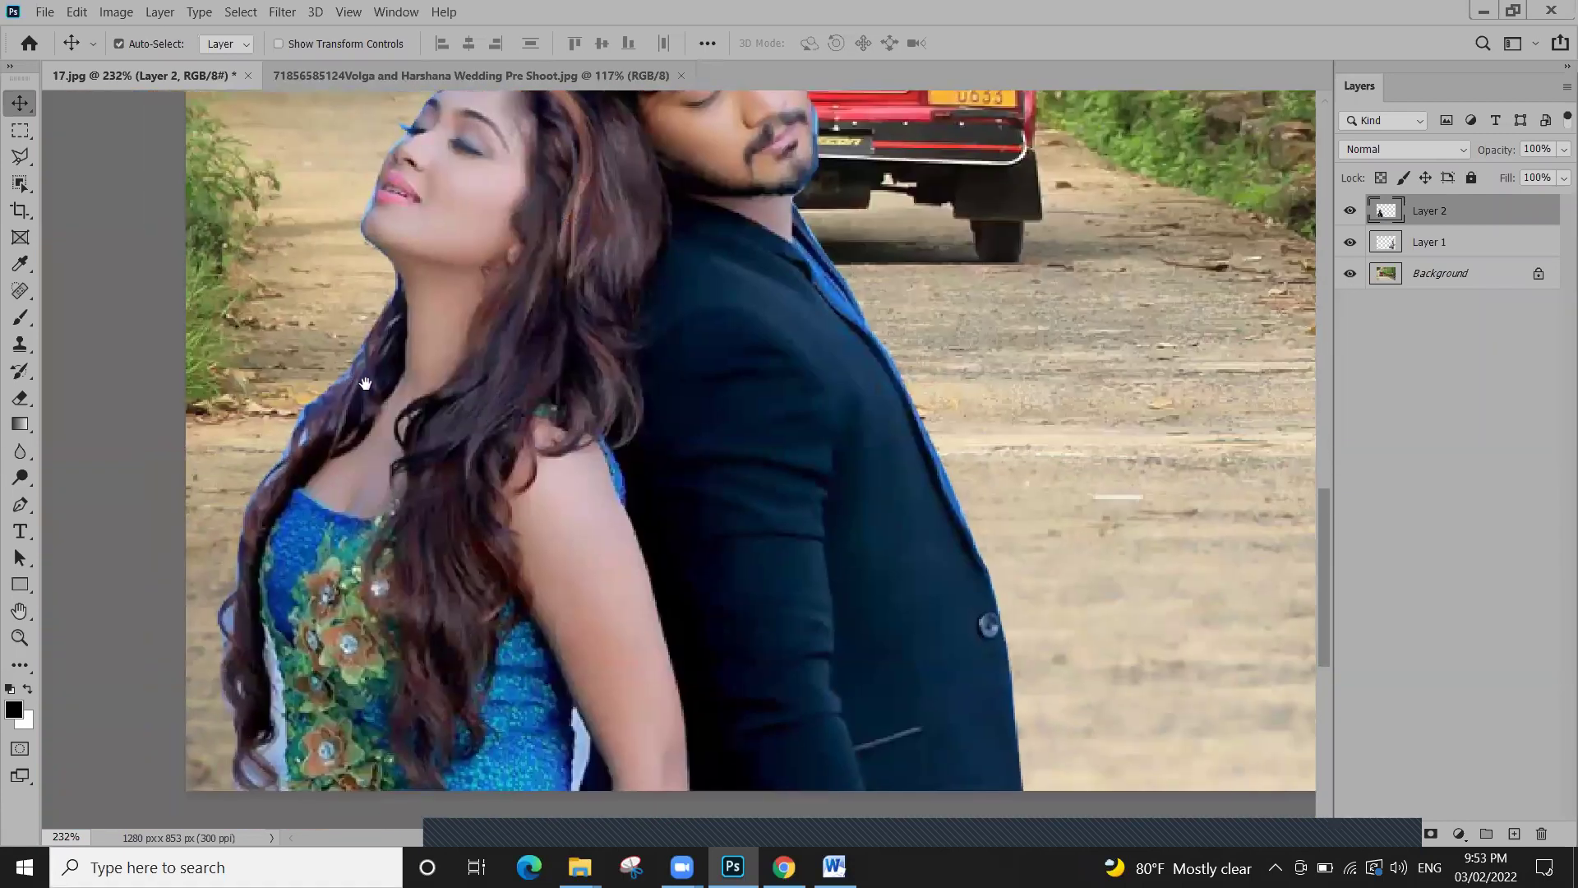
scroll(349, 378, "up", 3)
scroll(349, 378, "right", 1)
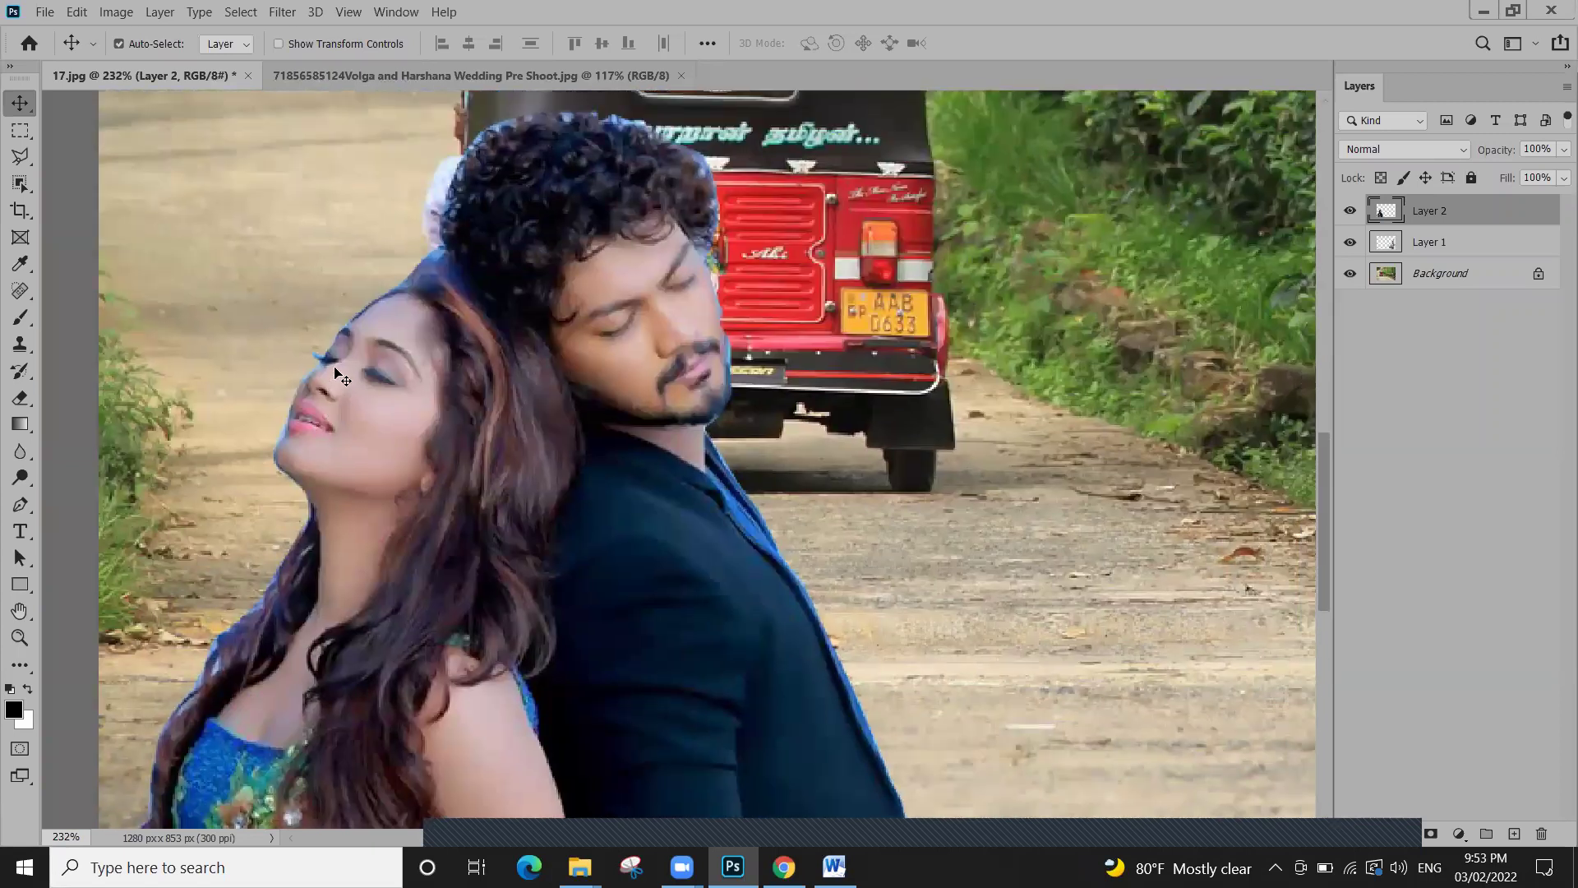
scroll(458, 321, "down", 5)
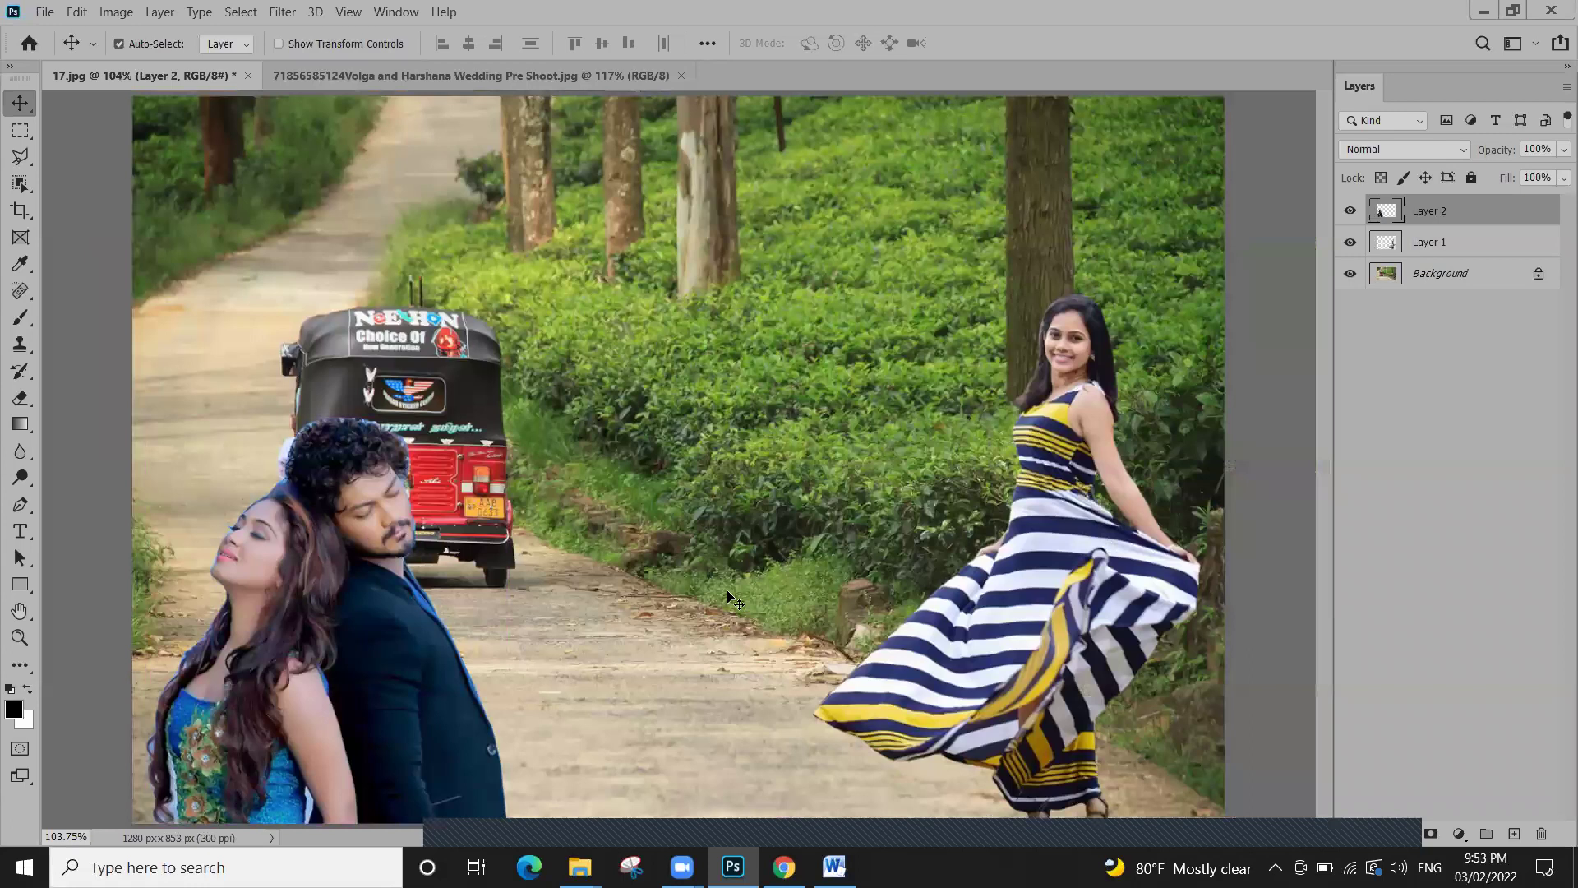
Toggle the visibility of Layer 2 and Layer 1 to compare the composite with and without the pasted people
left_click(1350, 216)
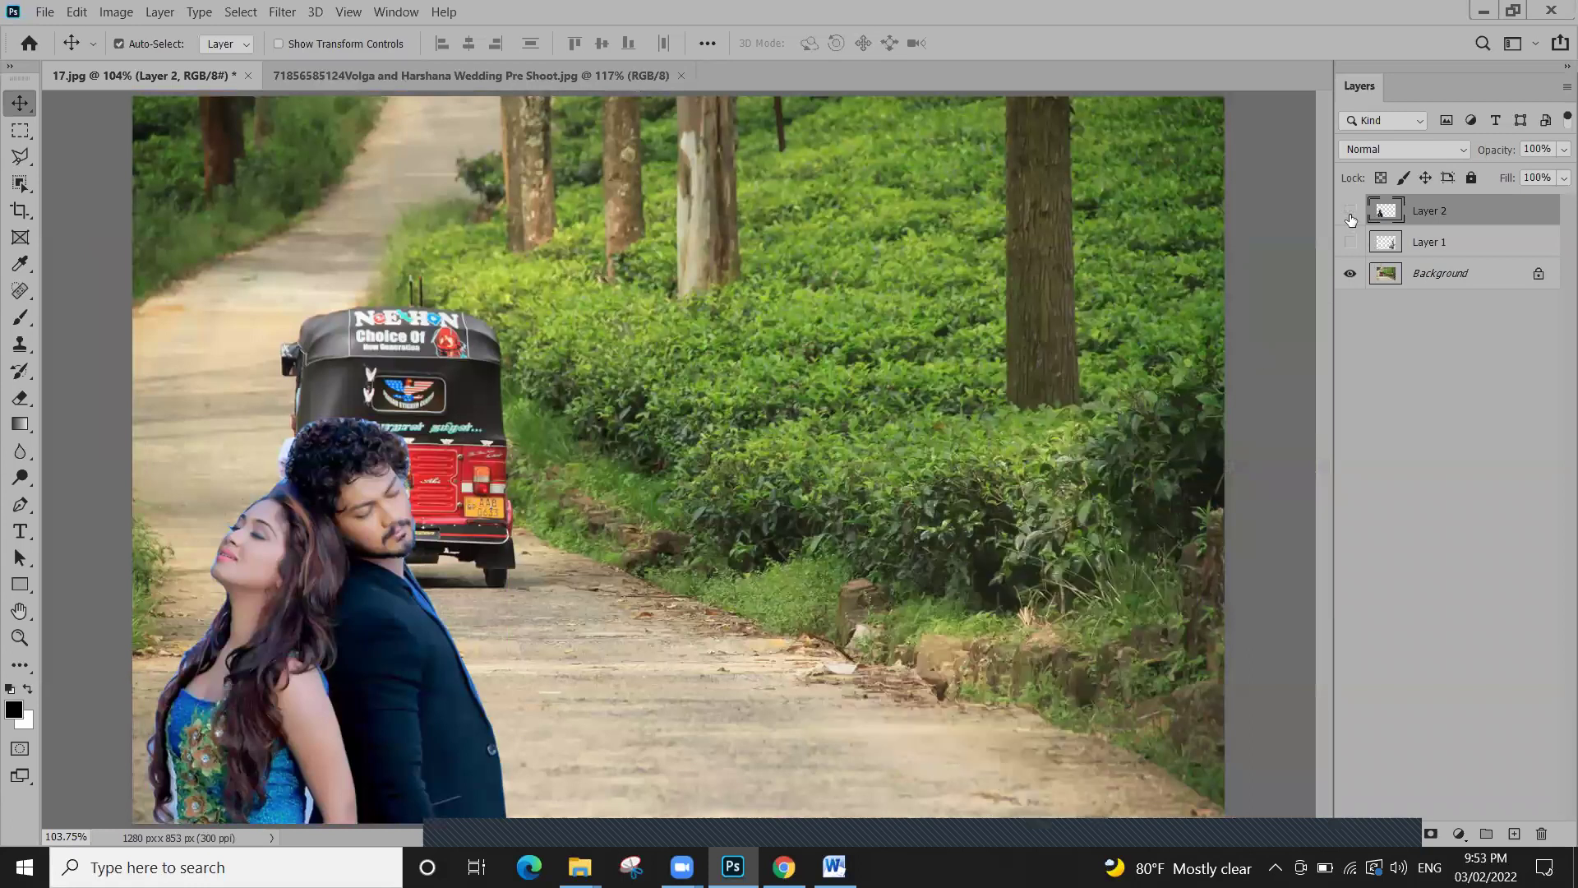
left_click(1350, 214)
left_click(1351, 243)
left_click(1351, 243)
left_click(1351, 212)
left_click(1350, 212)
left_click(1352, 243)
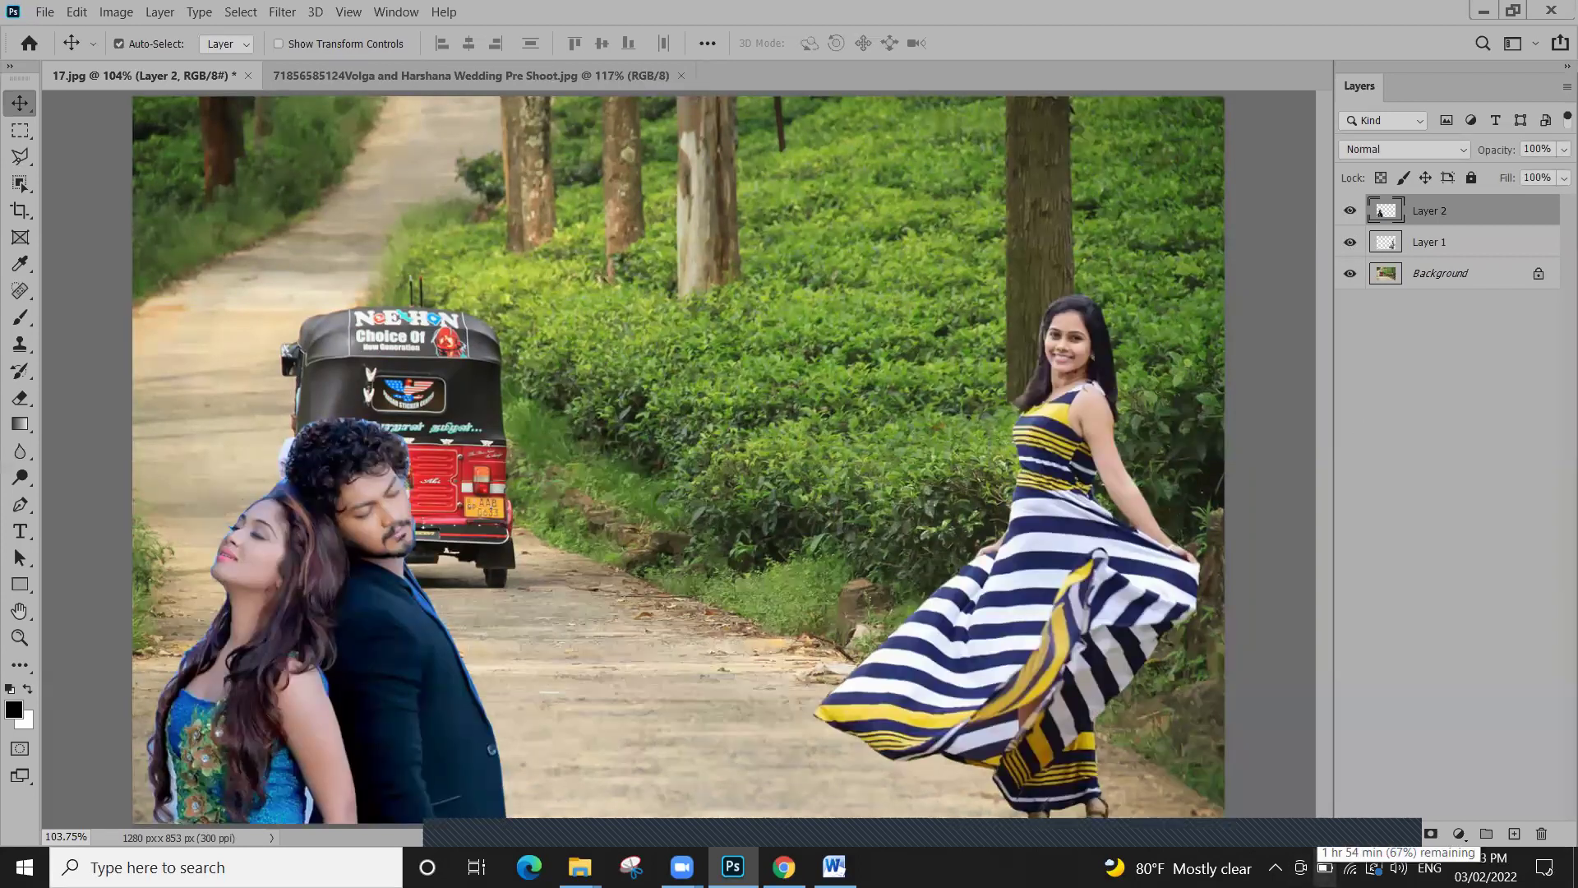
left_click(1351, 242)
left_click(1350, 243)
left_click(1350, 211)
left_click(1350, 213)
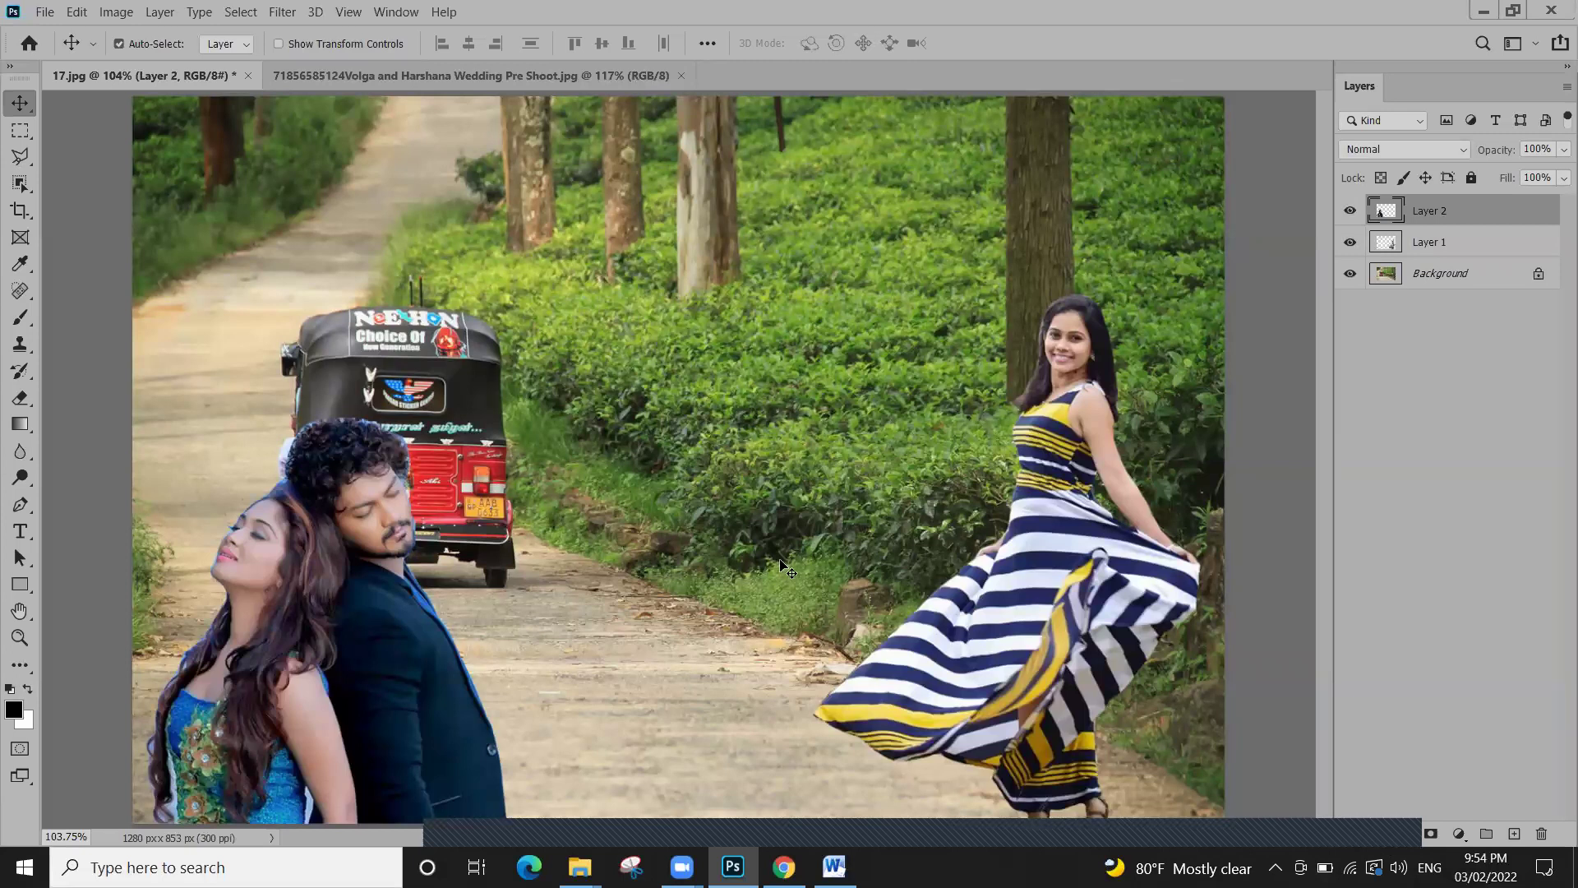
Close the couple's wedding pre-shoot photo, leaving the 17.jpg composite open
left_click(447, 76)
key("ctrl+w")
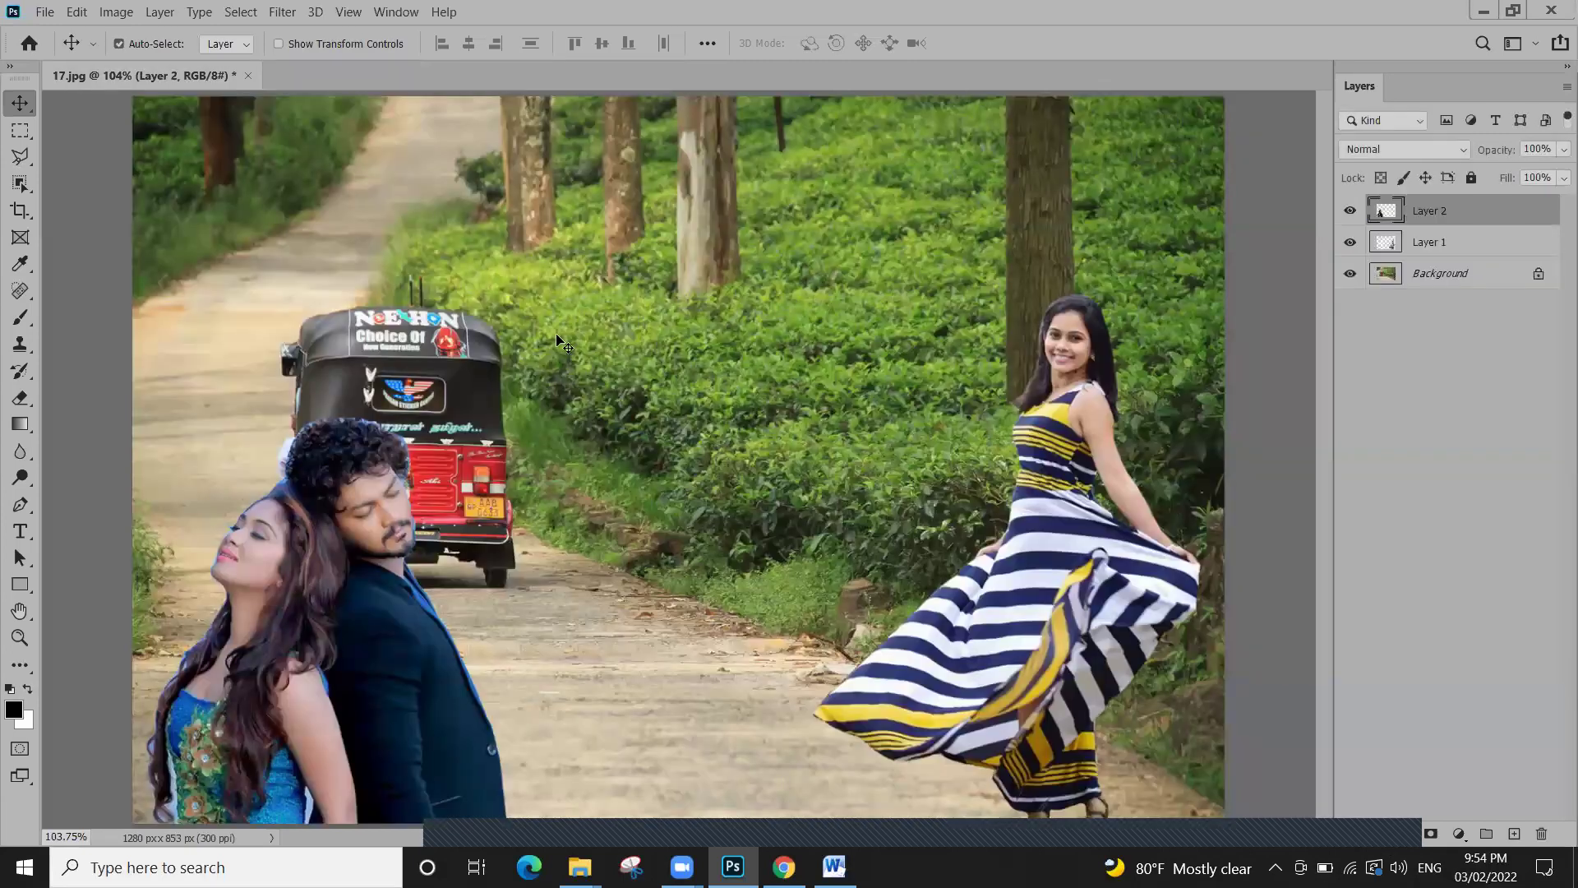
left_click(20, 131)
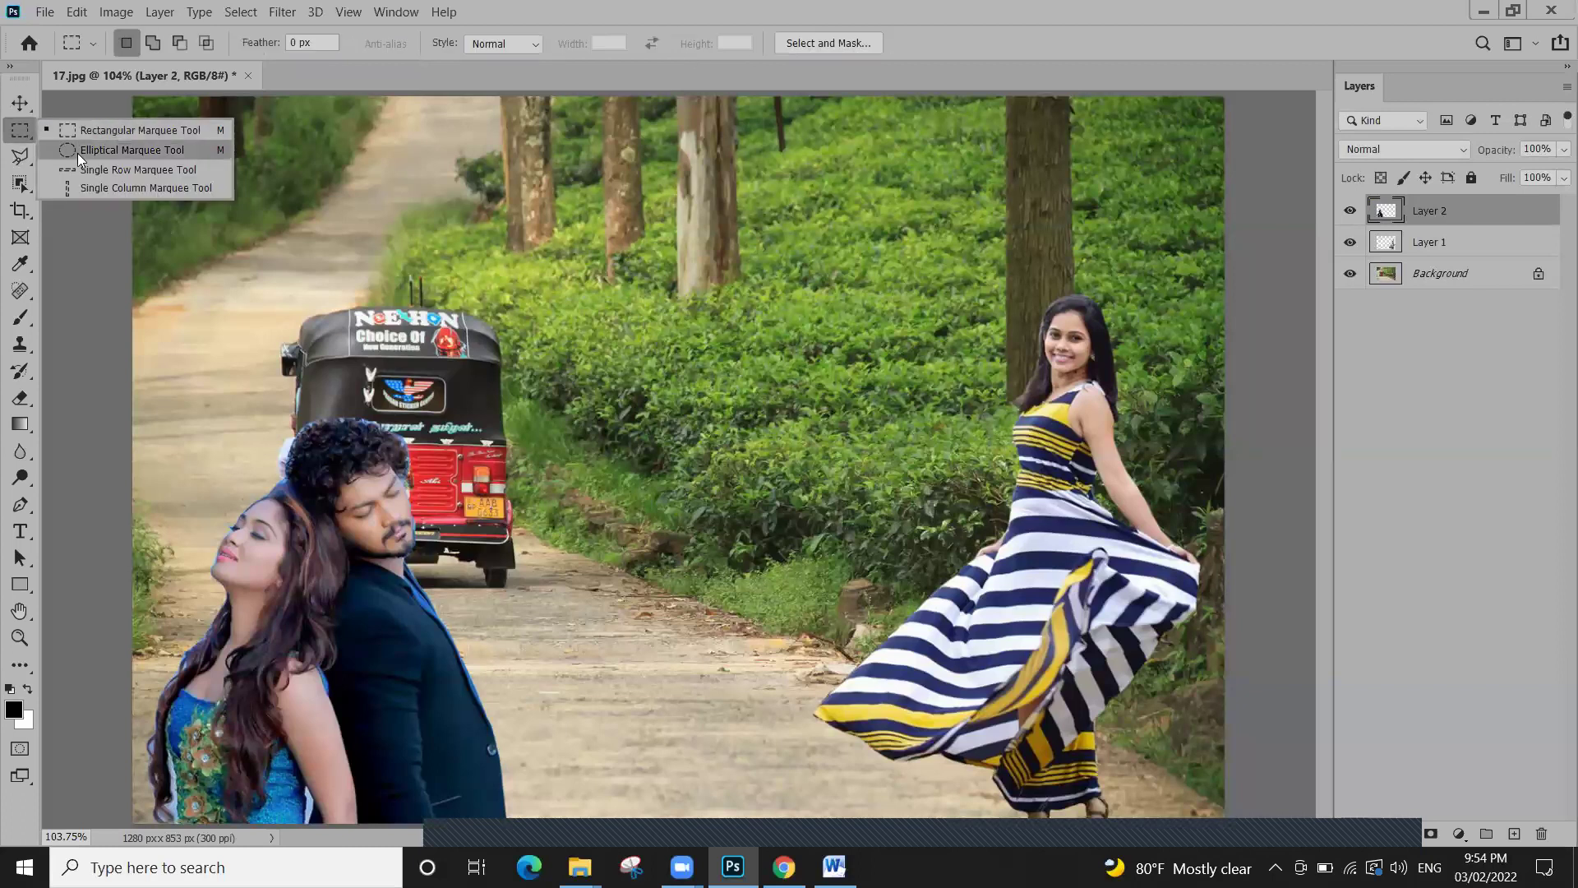
left_click(21, 156)
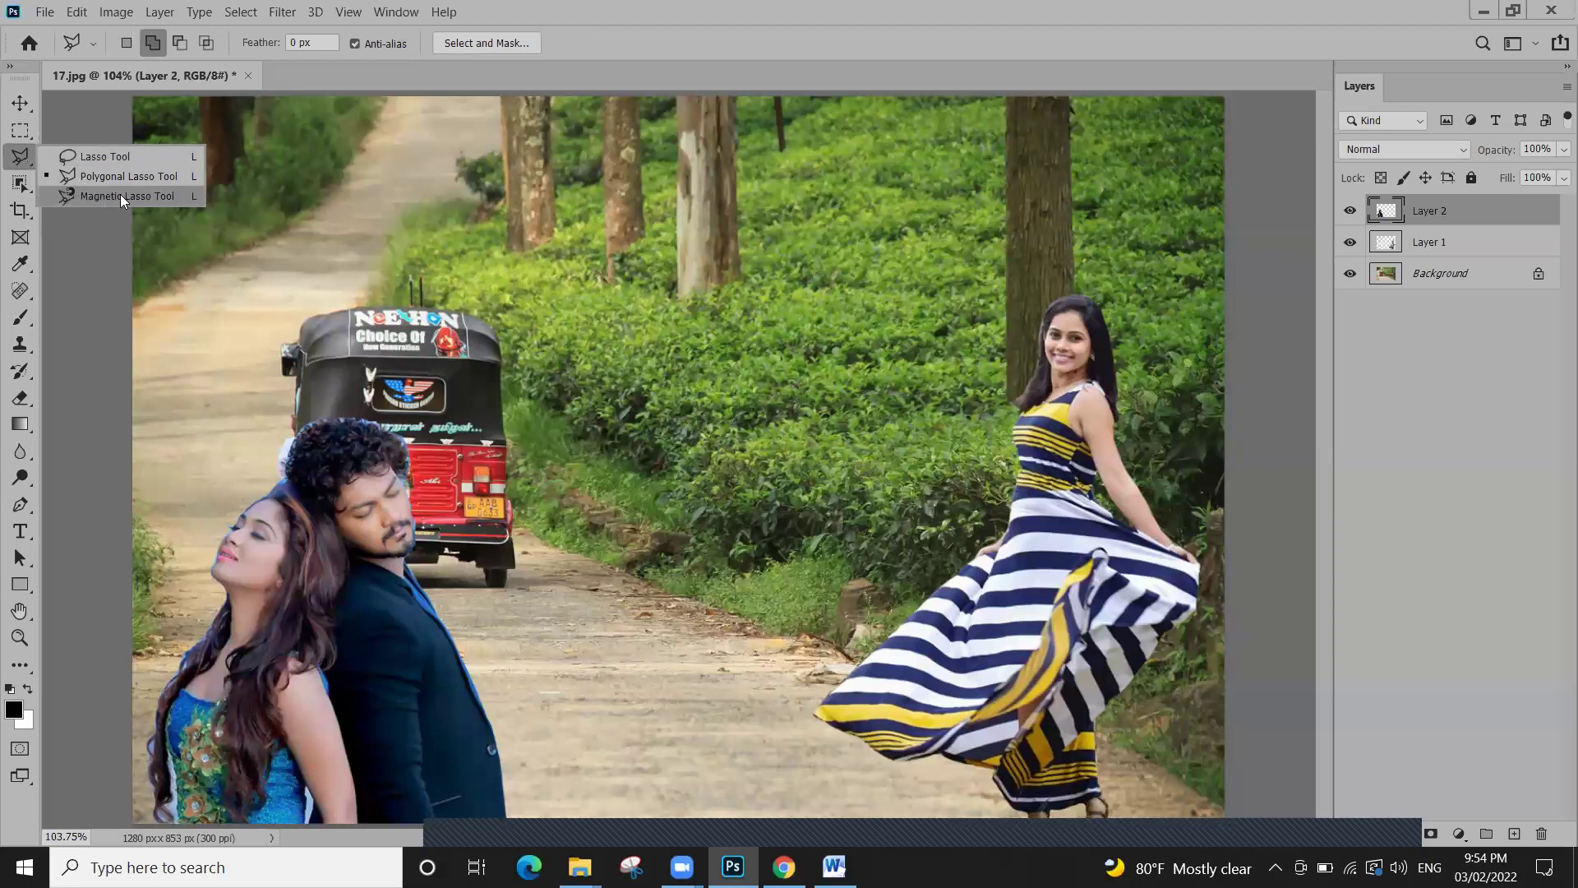
left_click(20, 103)
Open the elephant photo SG9A8359.jpg from folder 15 of Photoshop Practical set 01, and close it again
left_click(49, 15)
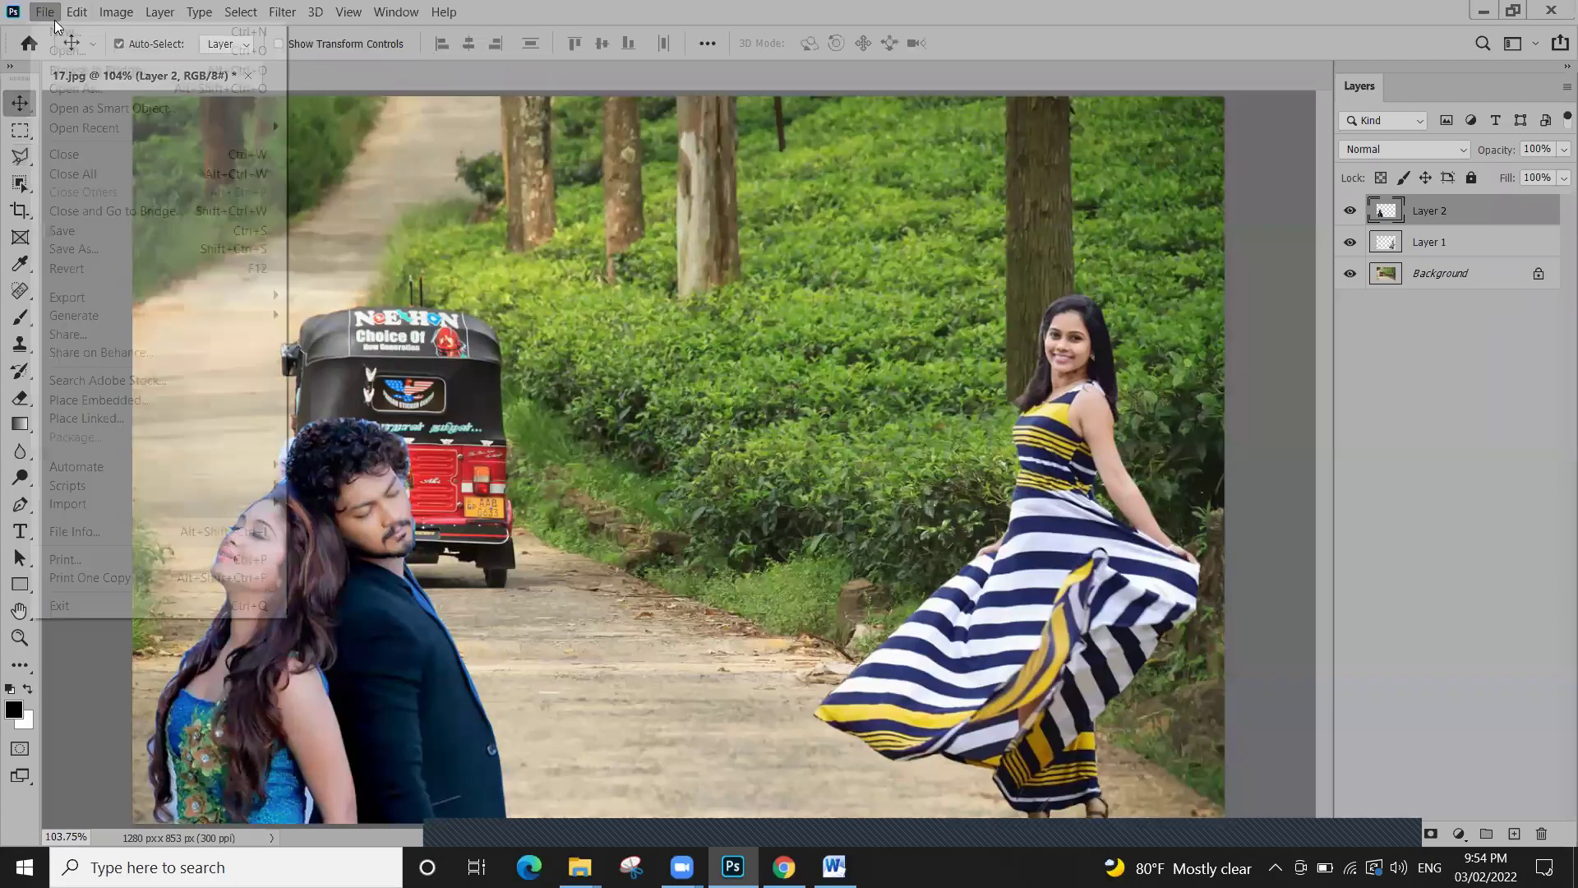
left_click(74, 50)
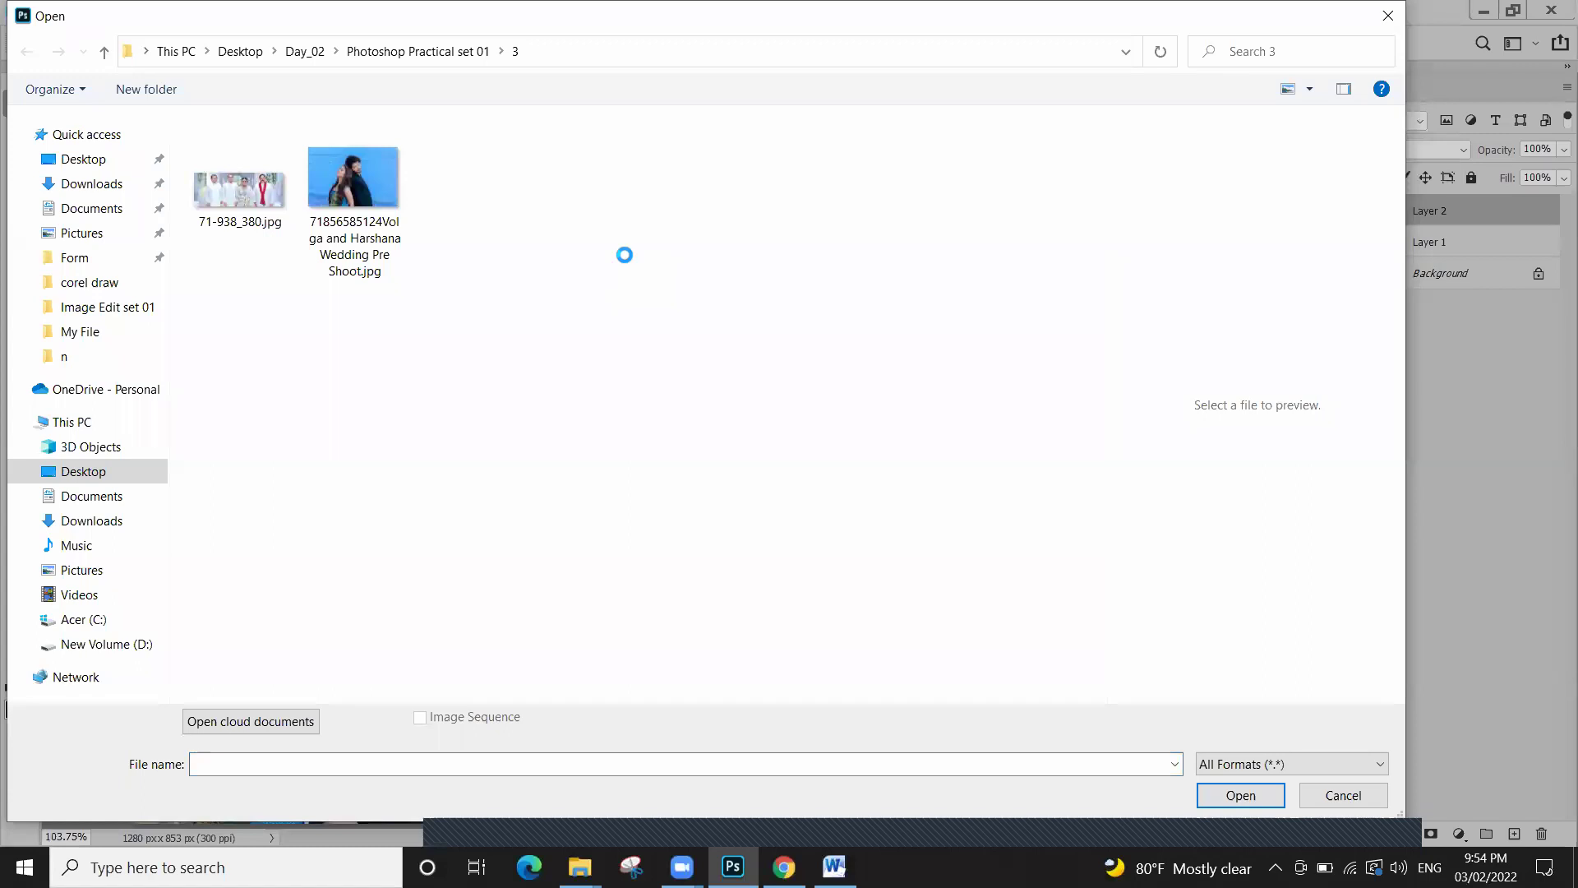
key("alt+Up")
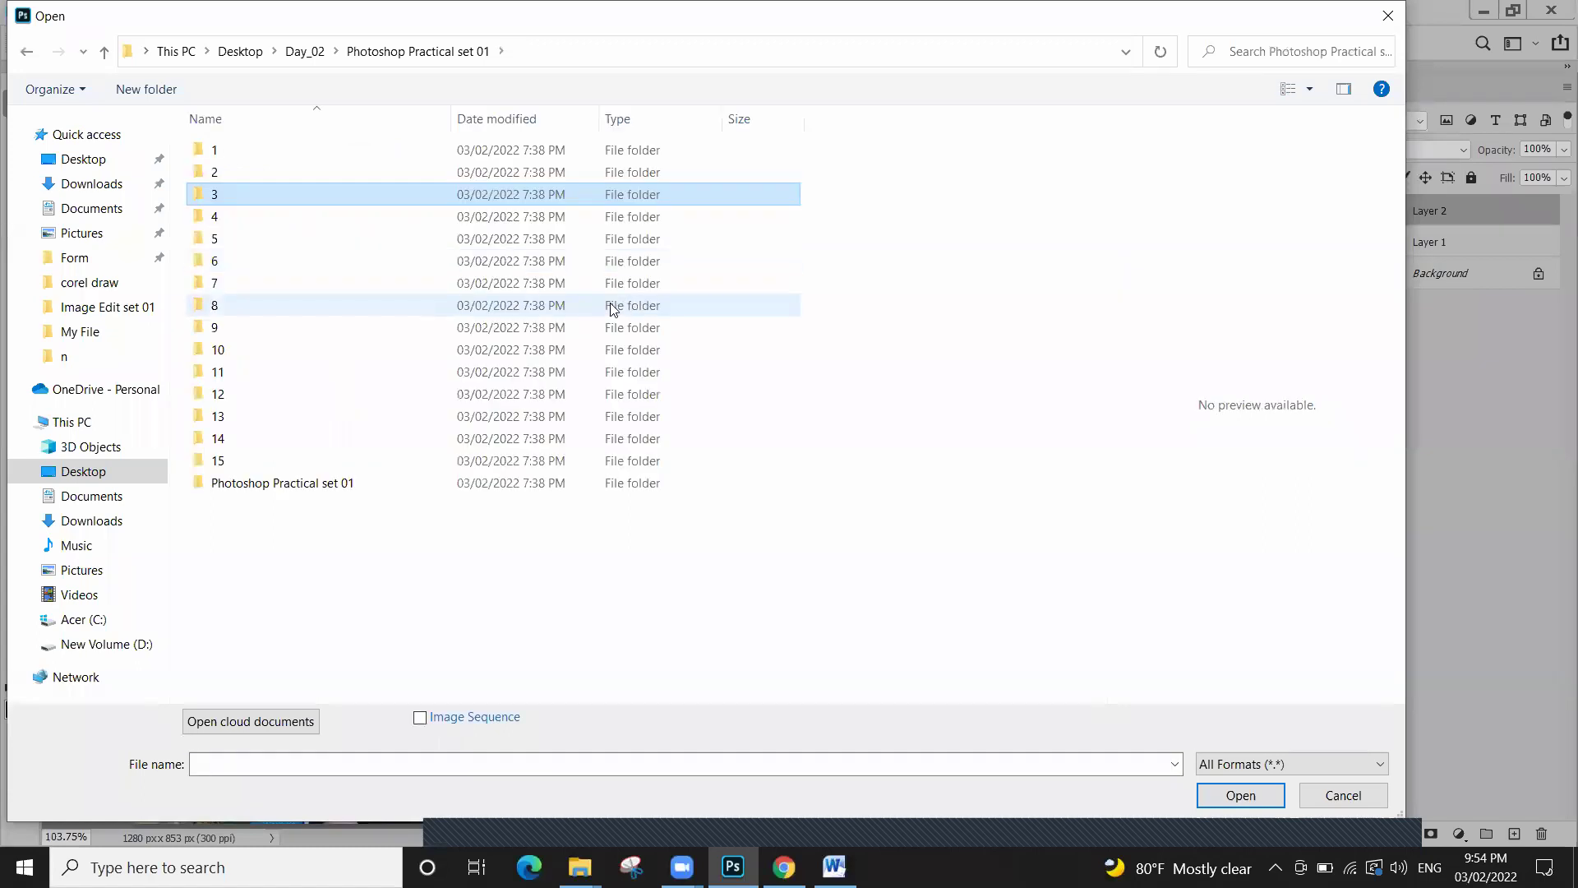
double_click(425, 374)
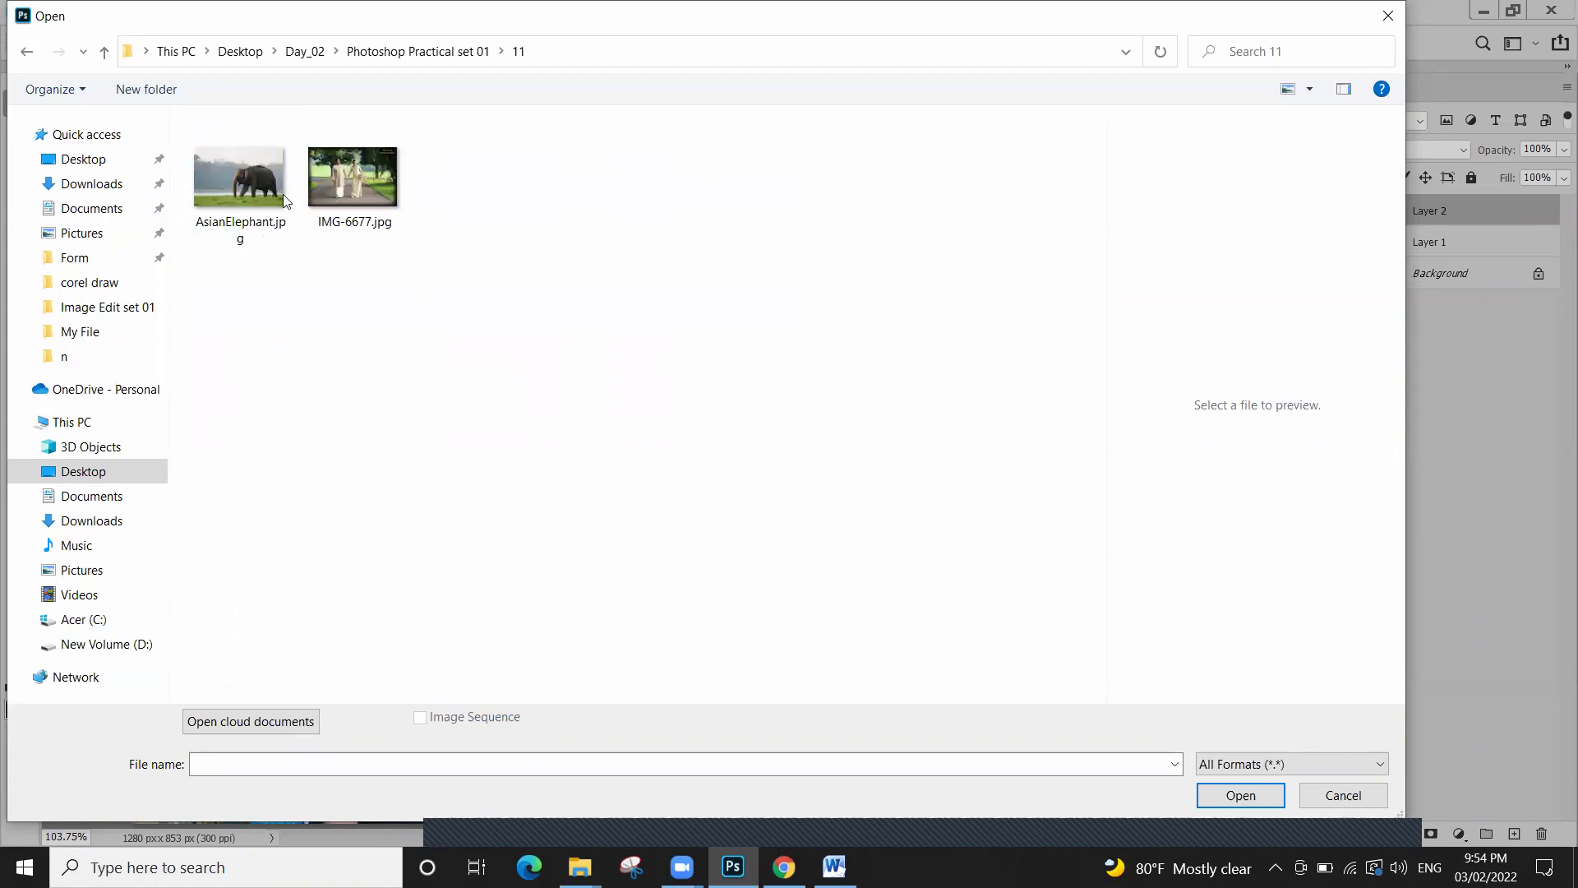
left_click(319, 51)
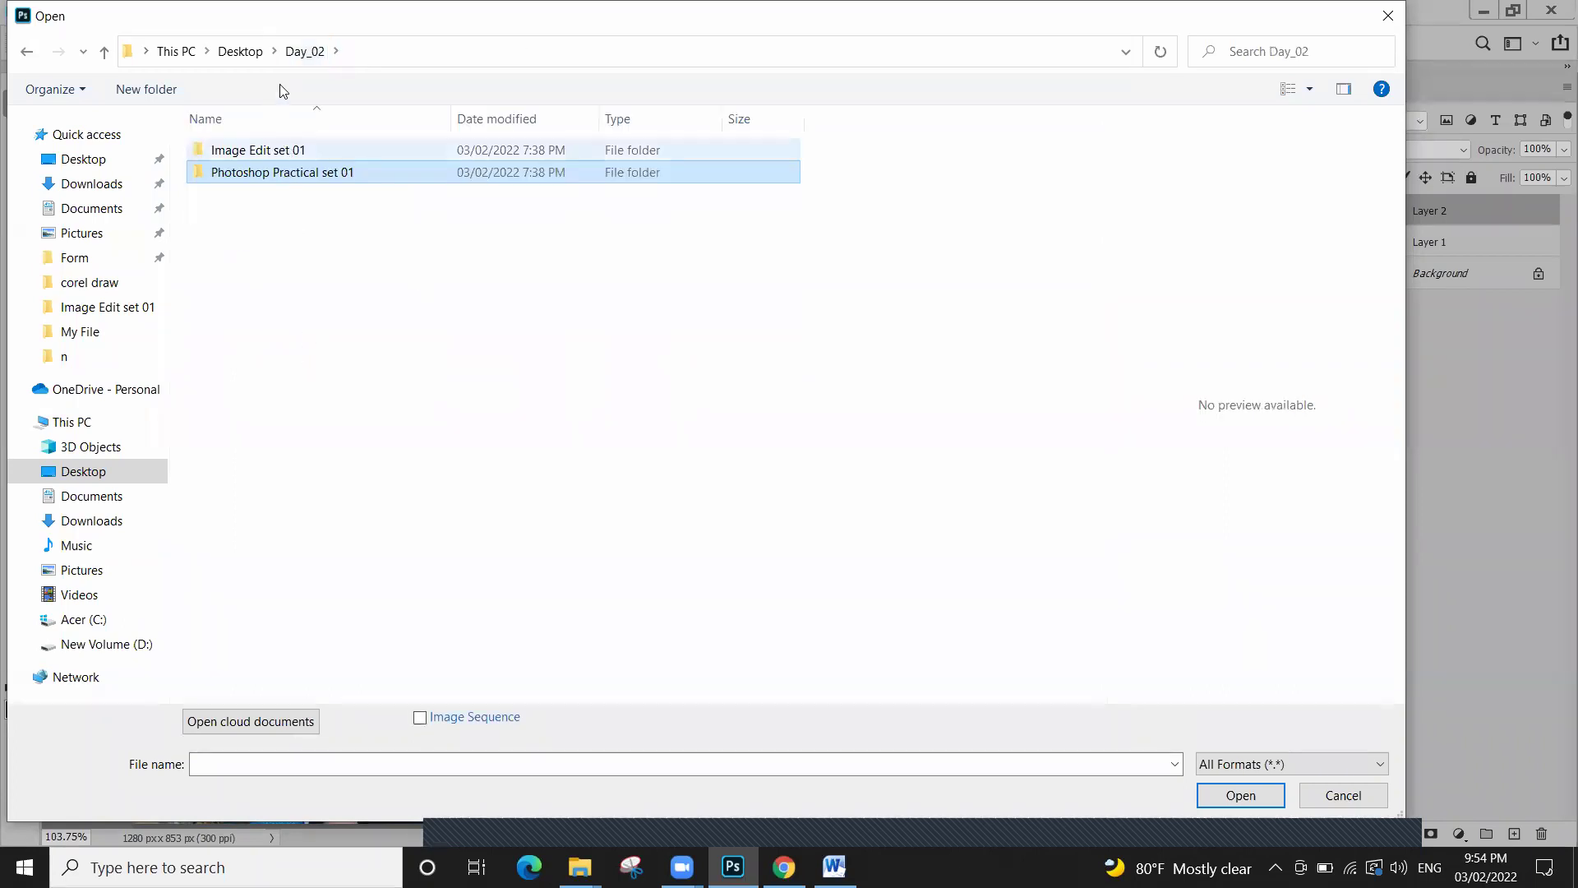
double_click(275, 174)
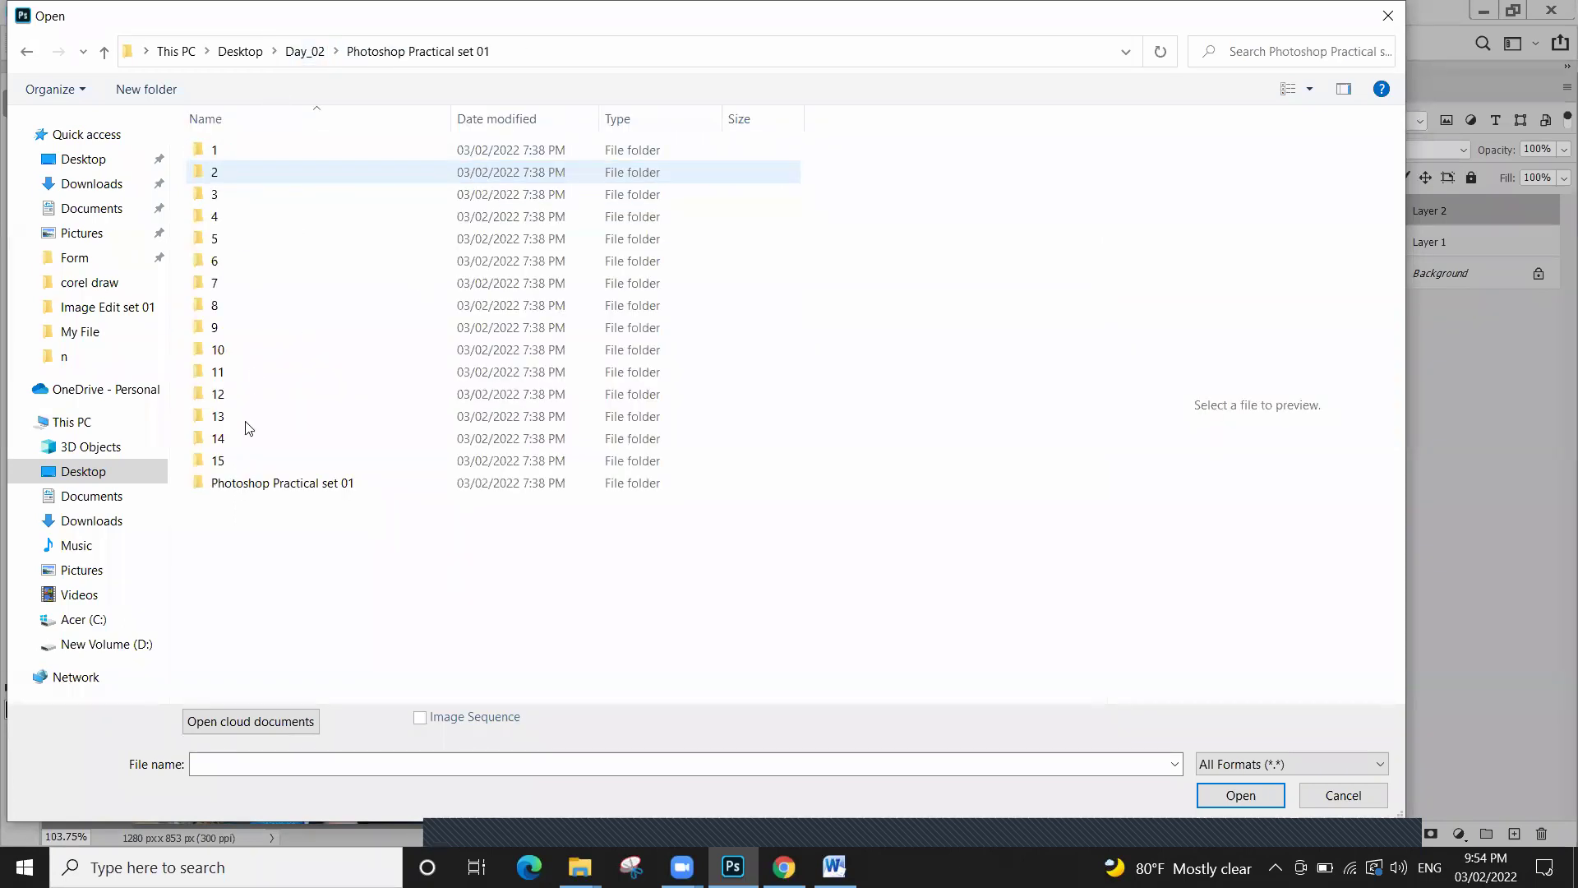
double_click(243, 463)
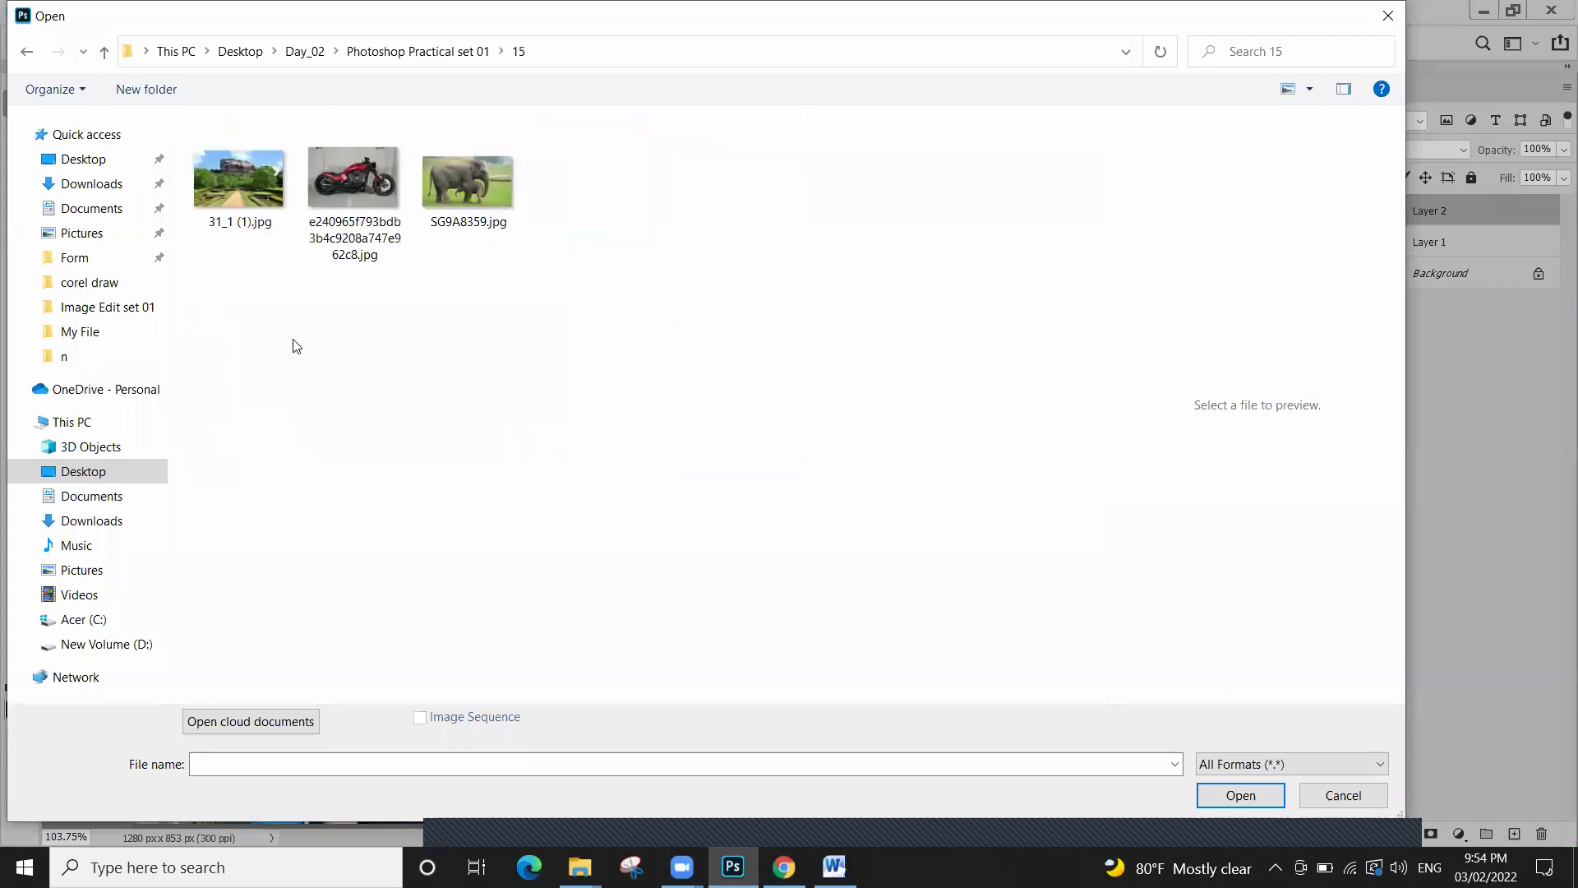
double_click(488, 184)
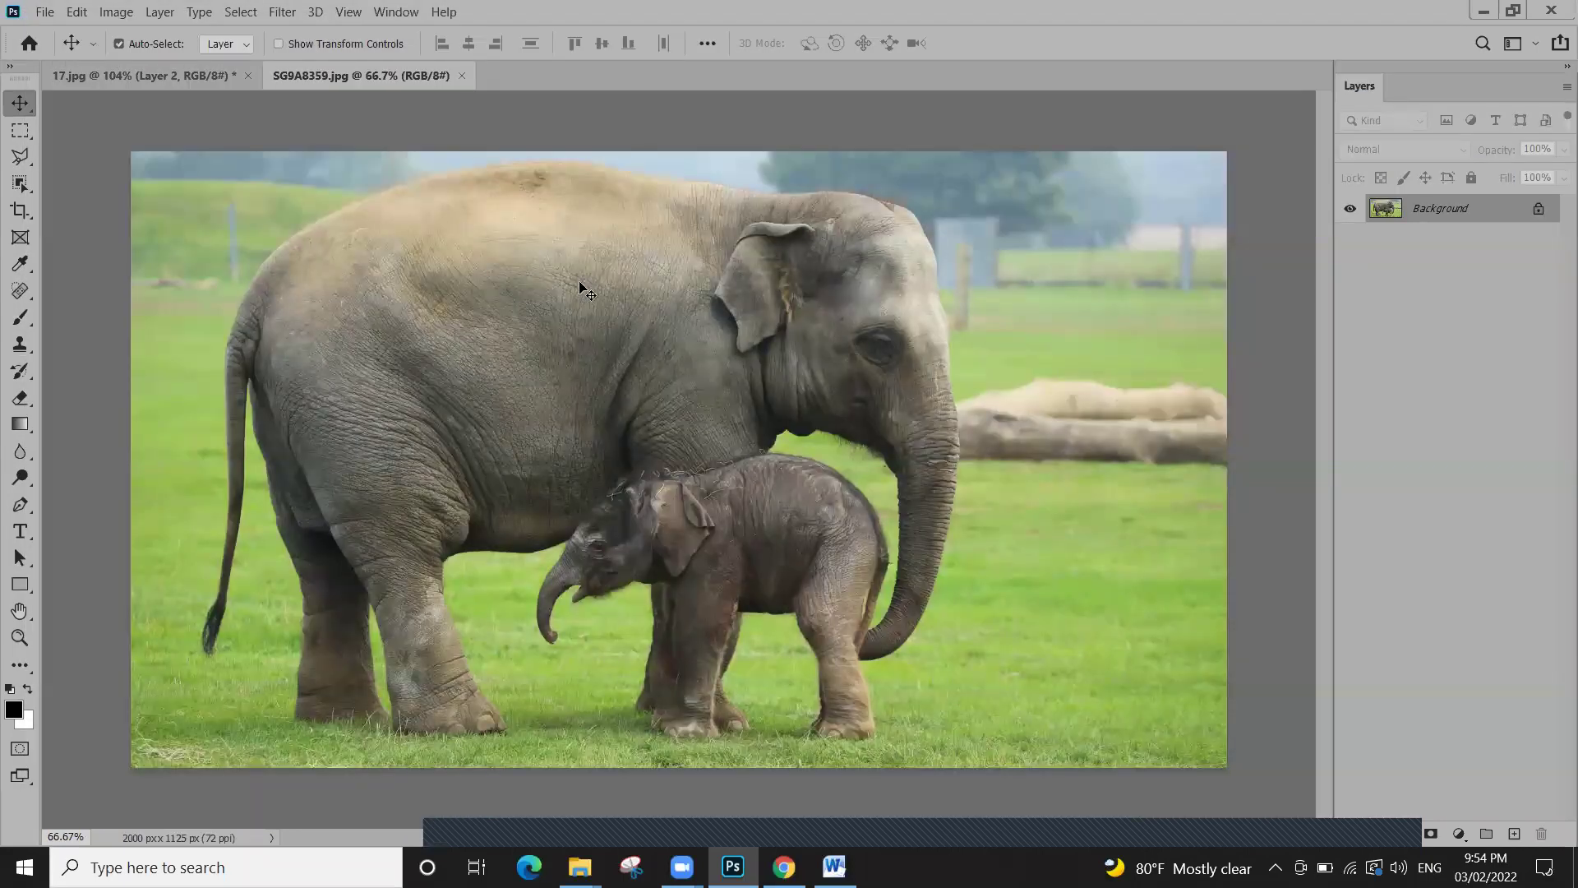
key("ctrl+w")
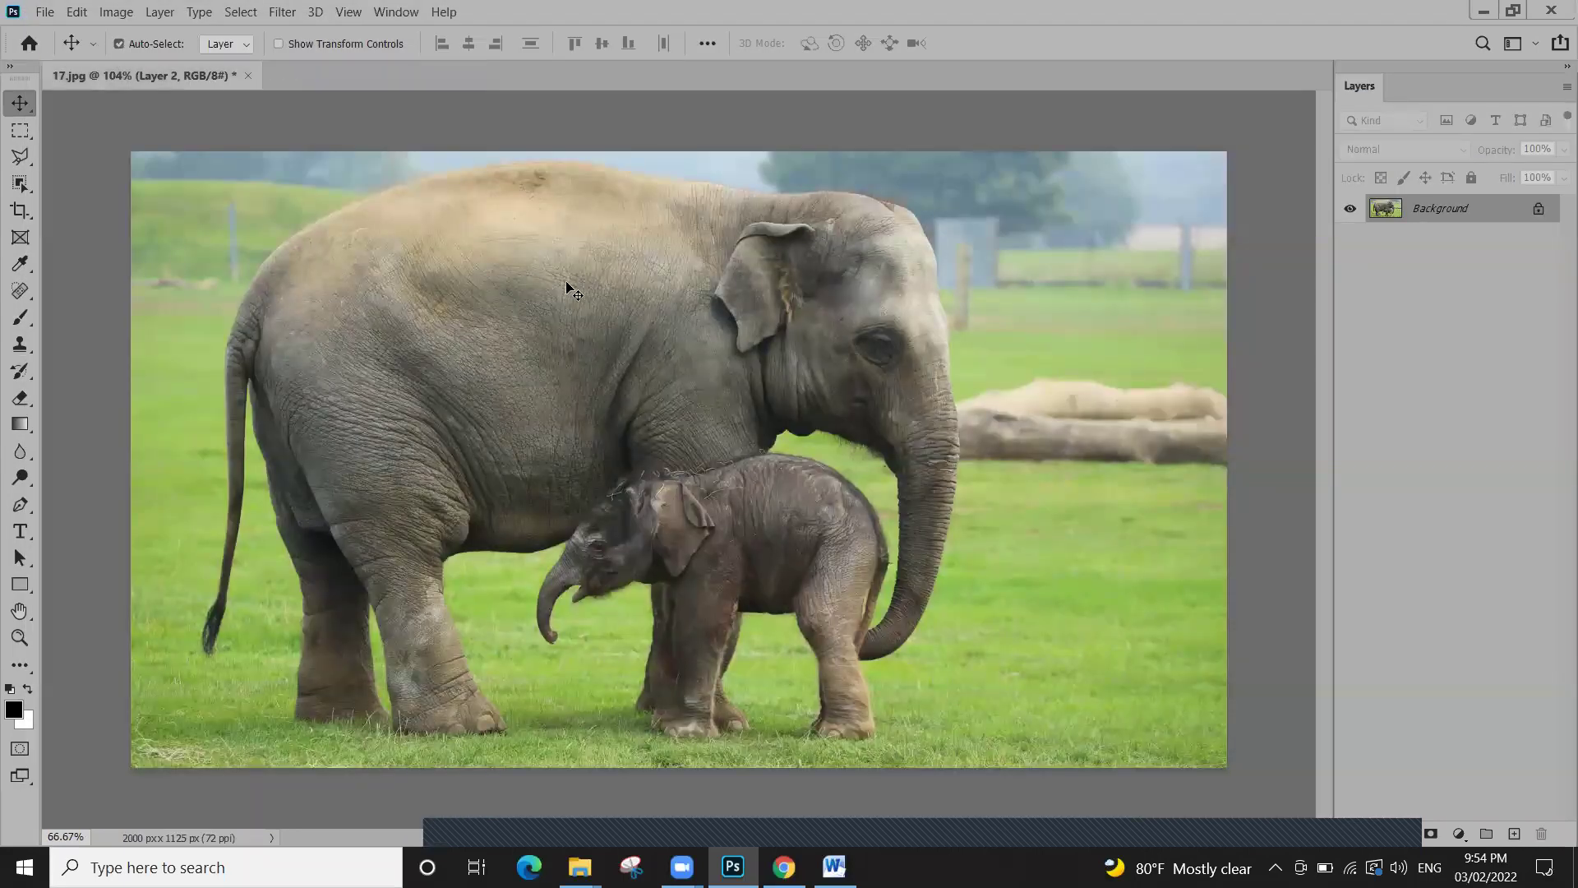
Open the bridal couple photo 1459050212.jpg from folder 8 of Photoshop Practical set 01
left_click(41, 11)
key("Escape")
key("ctrl+o")
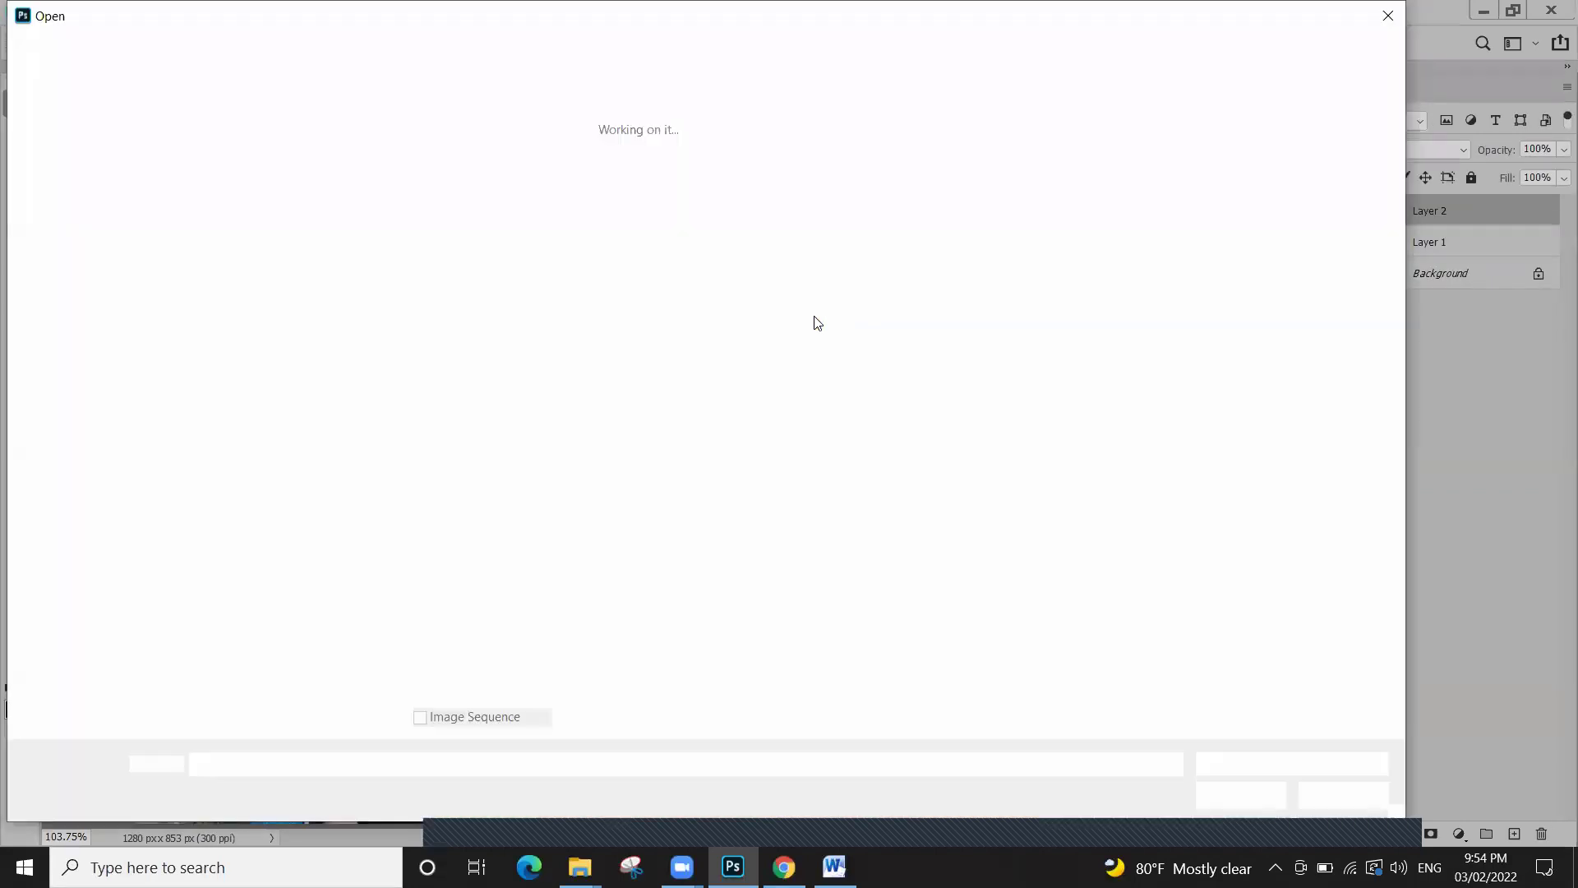
key("alt+Up")
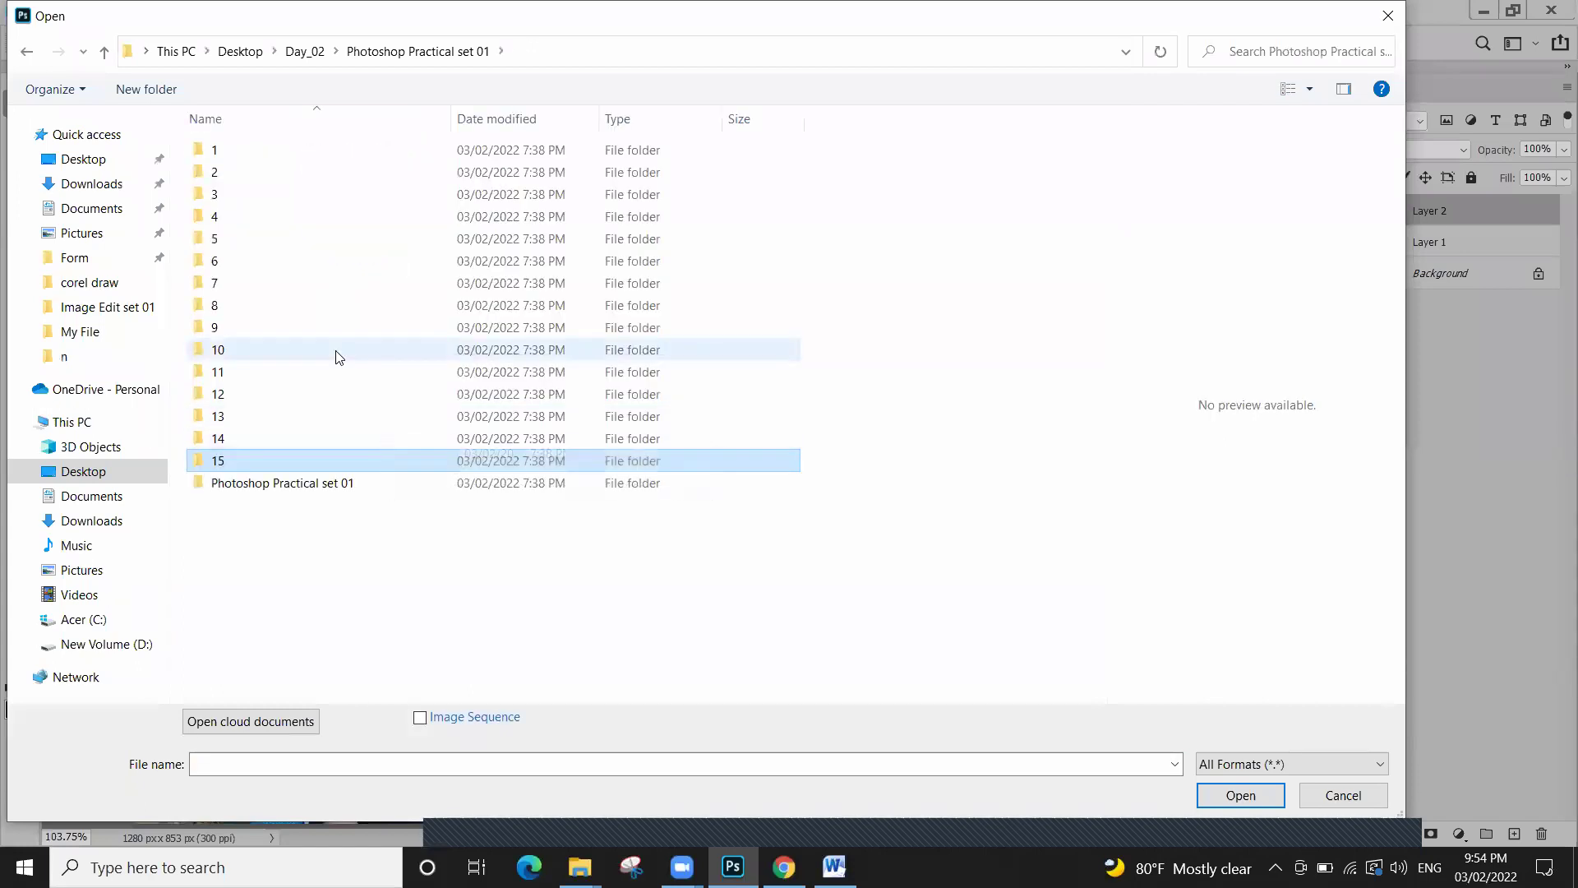
left_click(334, 308)
double_click(335, 310)
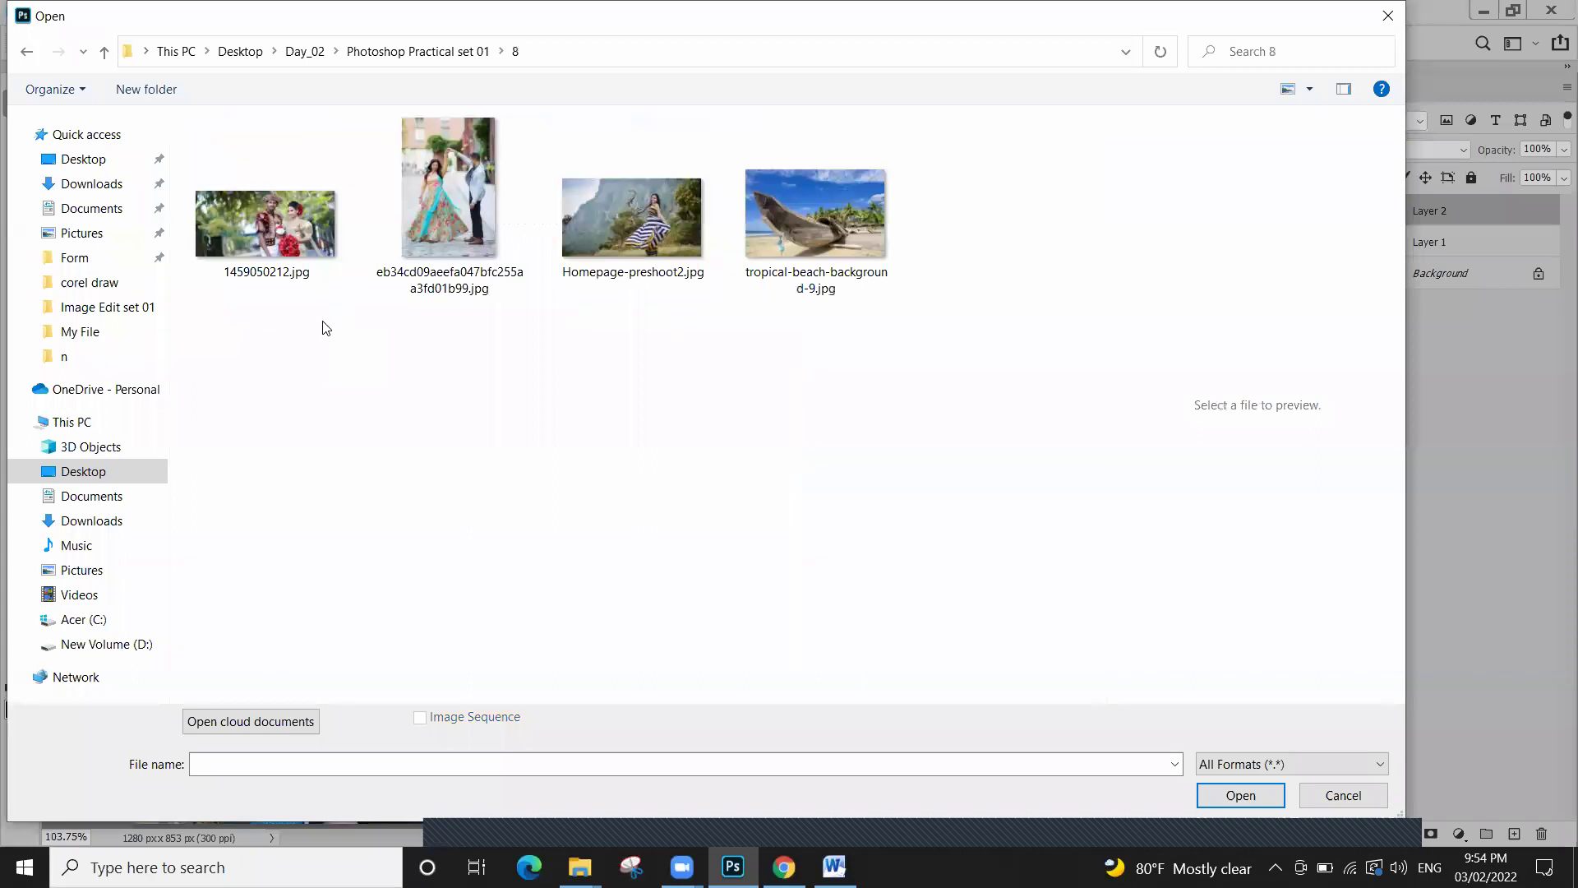
double_click(284, 217)
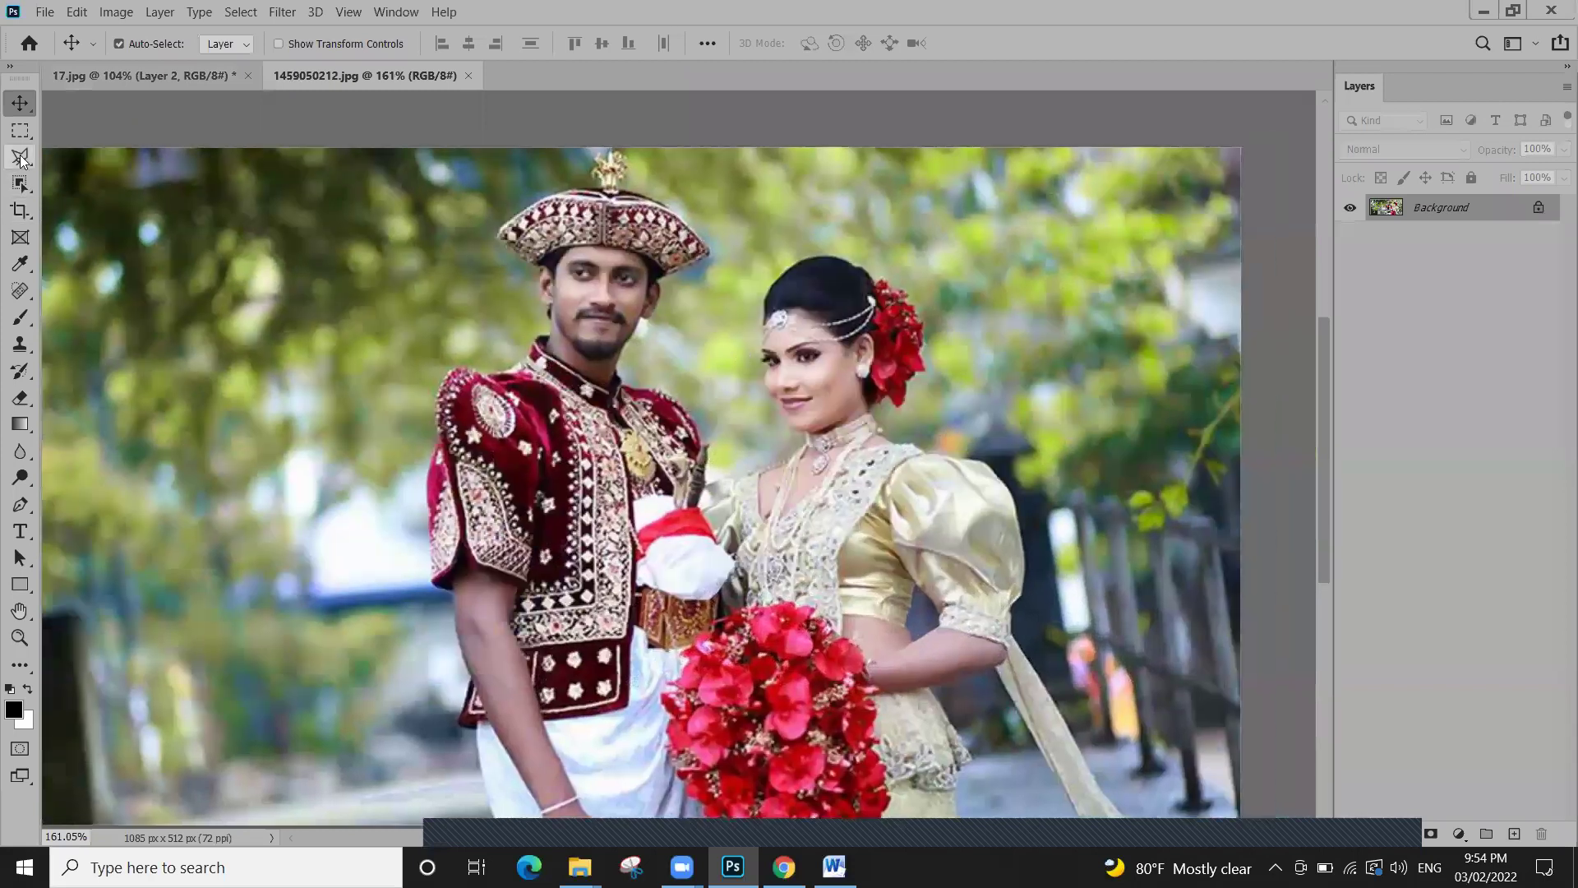
Activate the Magnetic Lasso Tool for cutting out the bridal couple
left_click_drag(21, 158, 80, 193)
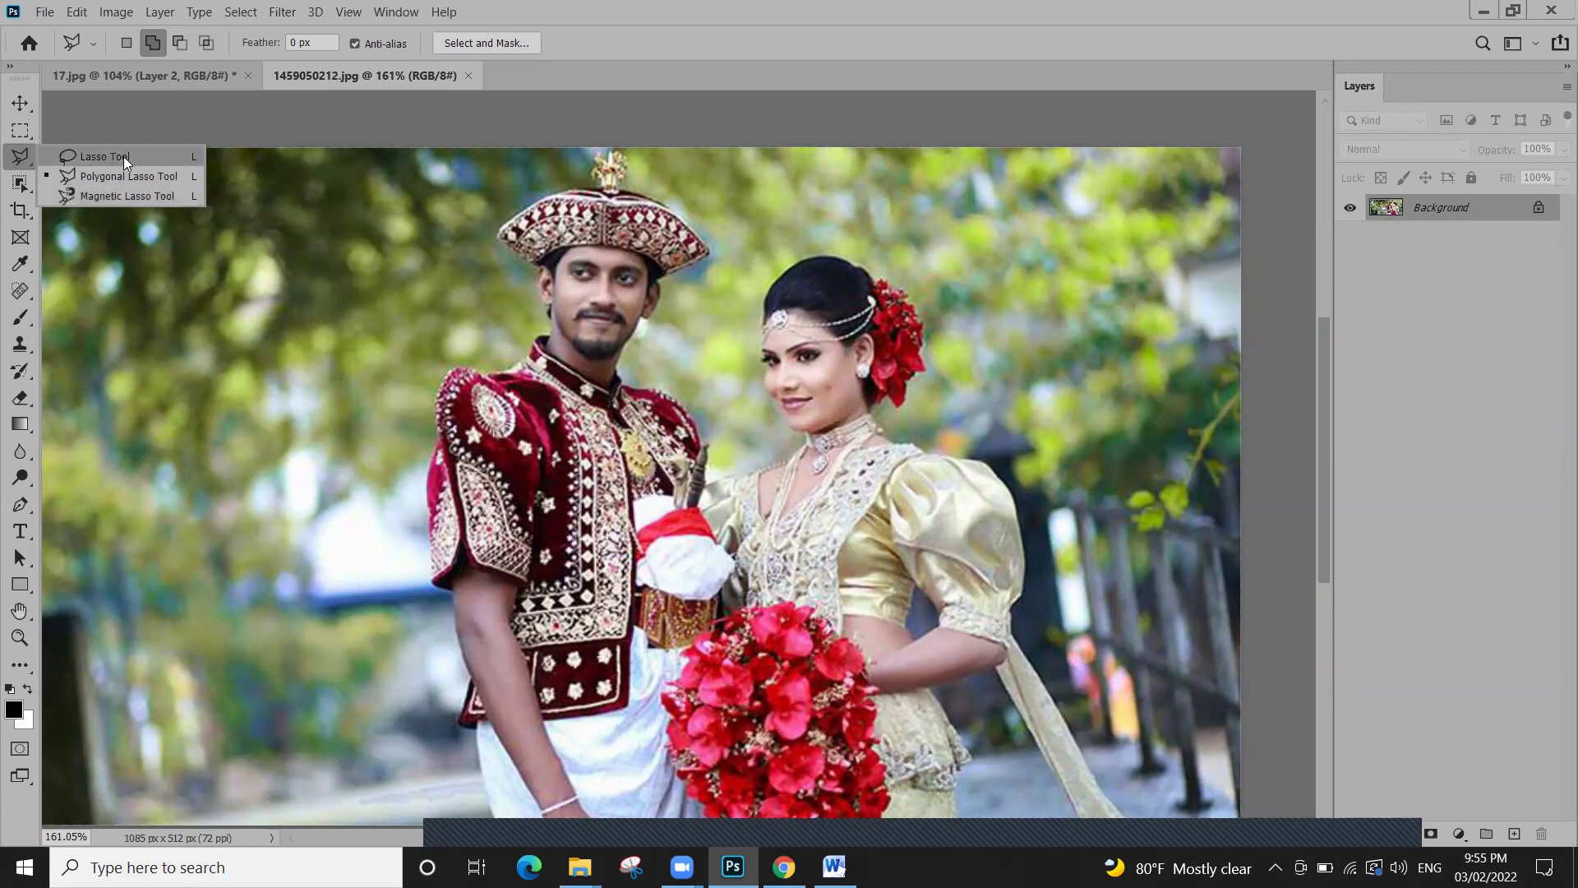
left_click(155, 194)
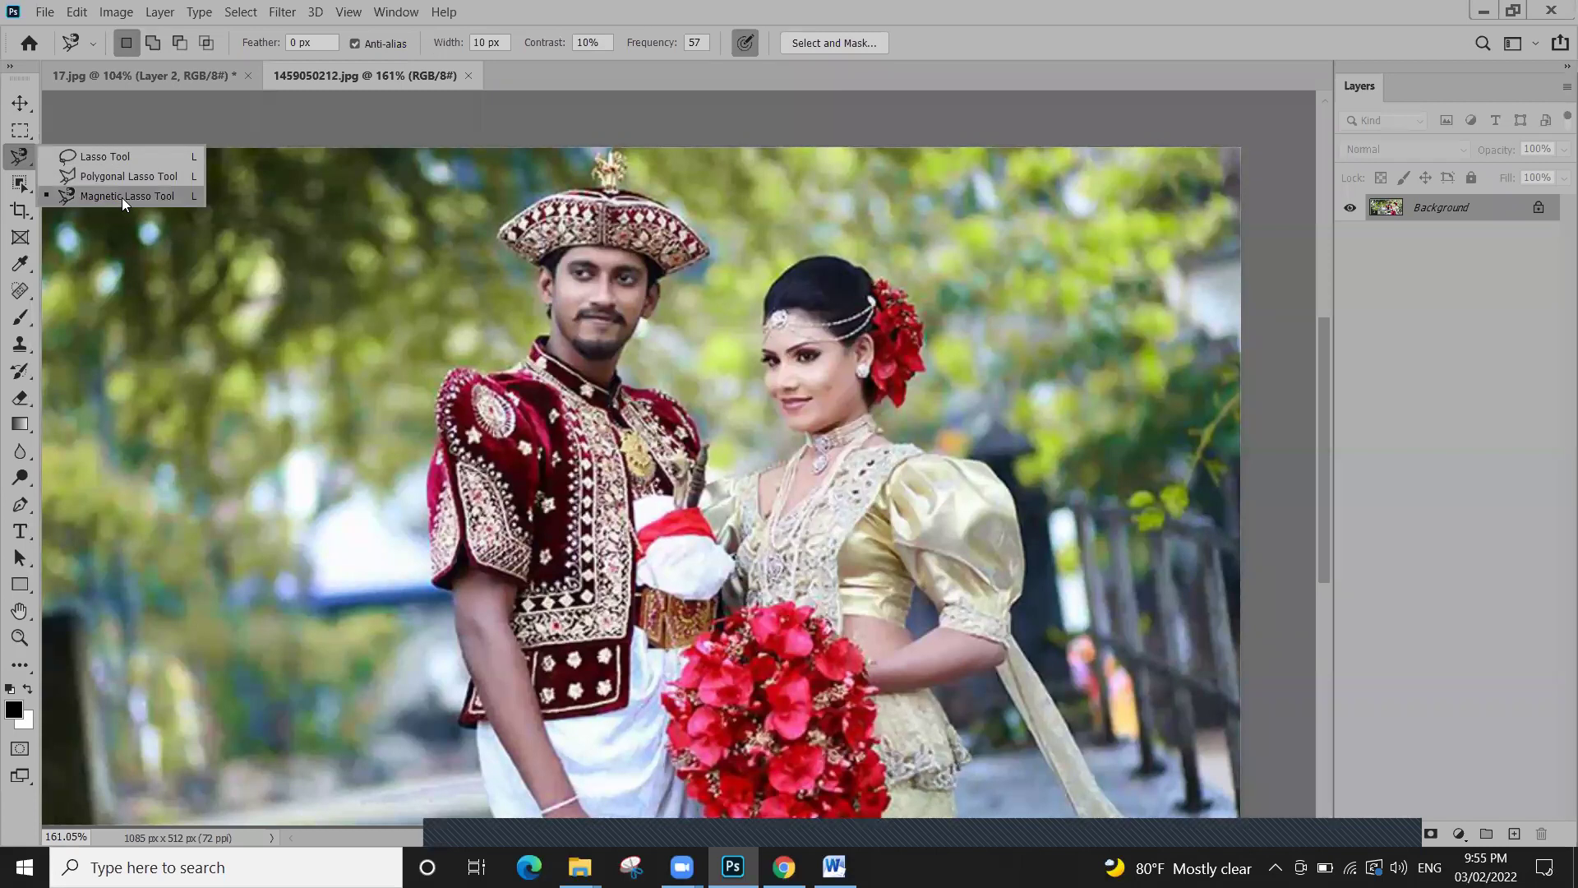
left_click(122, 198)
Try tracing the bride's outline from her hair around the red flowers, neck and shoulder down the puffed sleeve
scroll(137, 221, "down", 1)
scroll(634, 628, "down", 2)
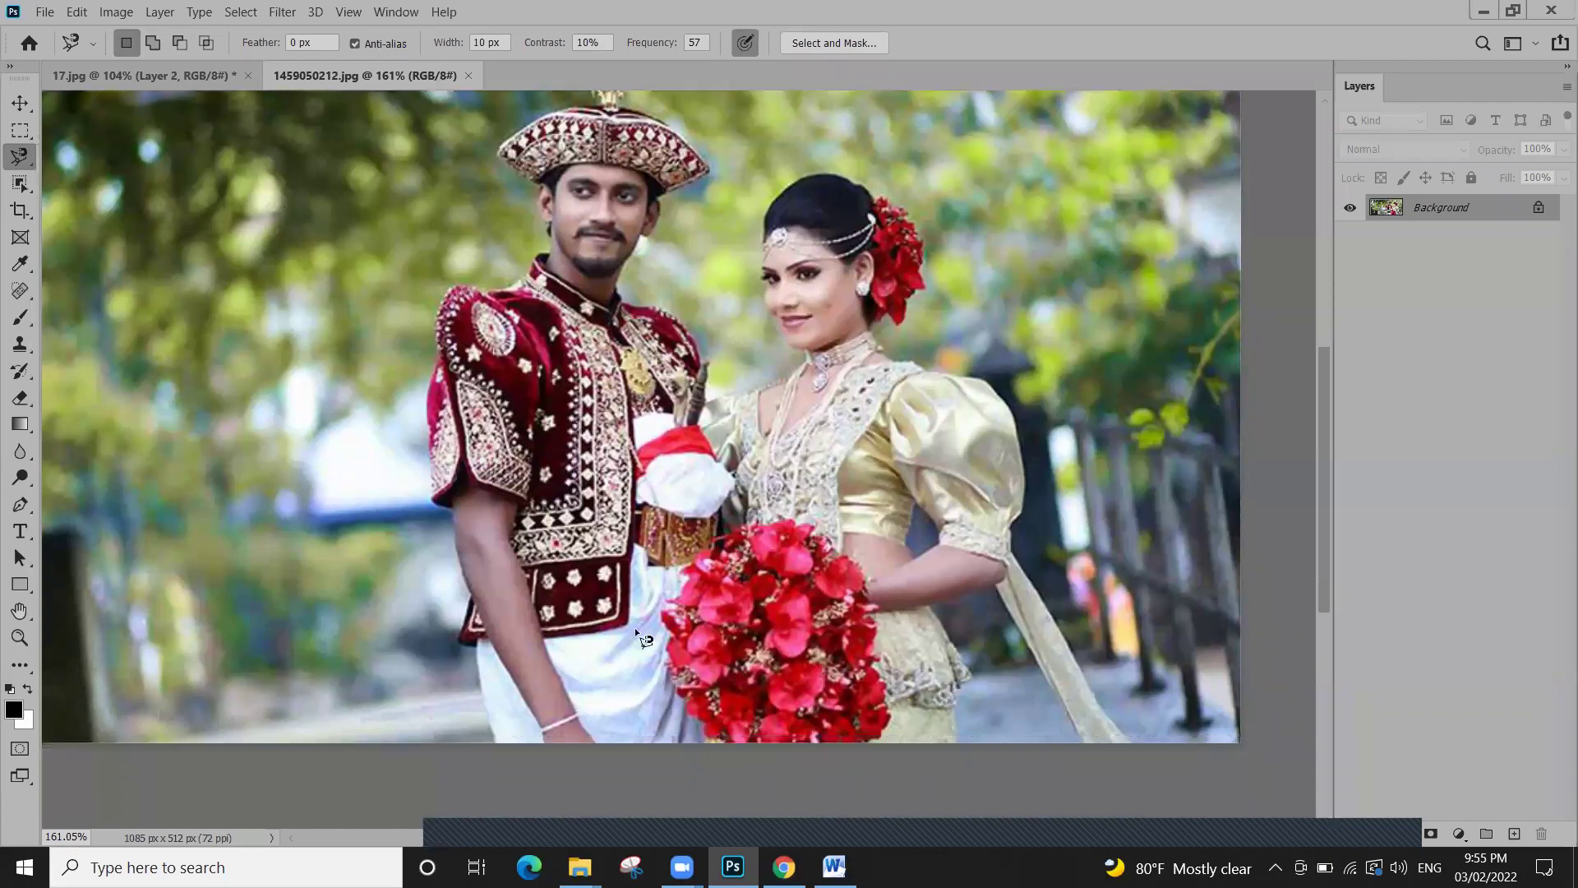
scroll(631, 631, "up", 4)
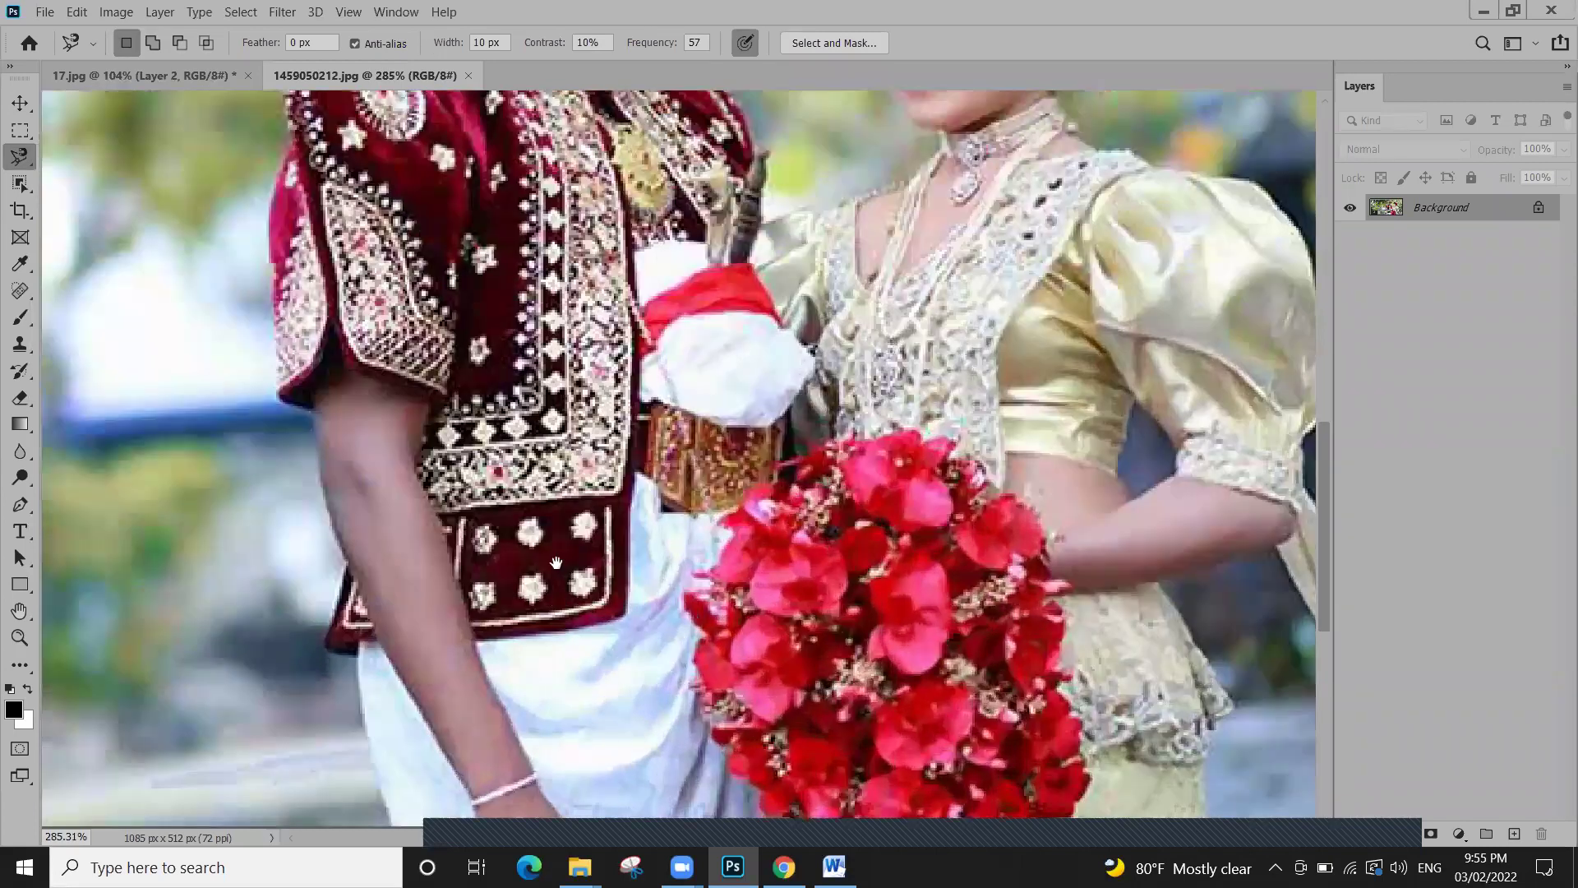
scroll(558, 562, "up", 3)
scroll(551, 462, "up", 1)
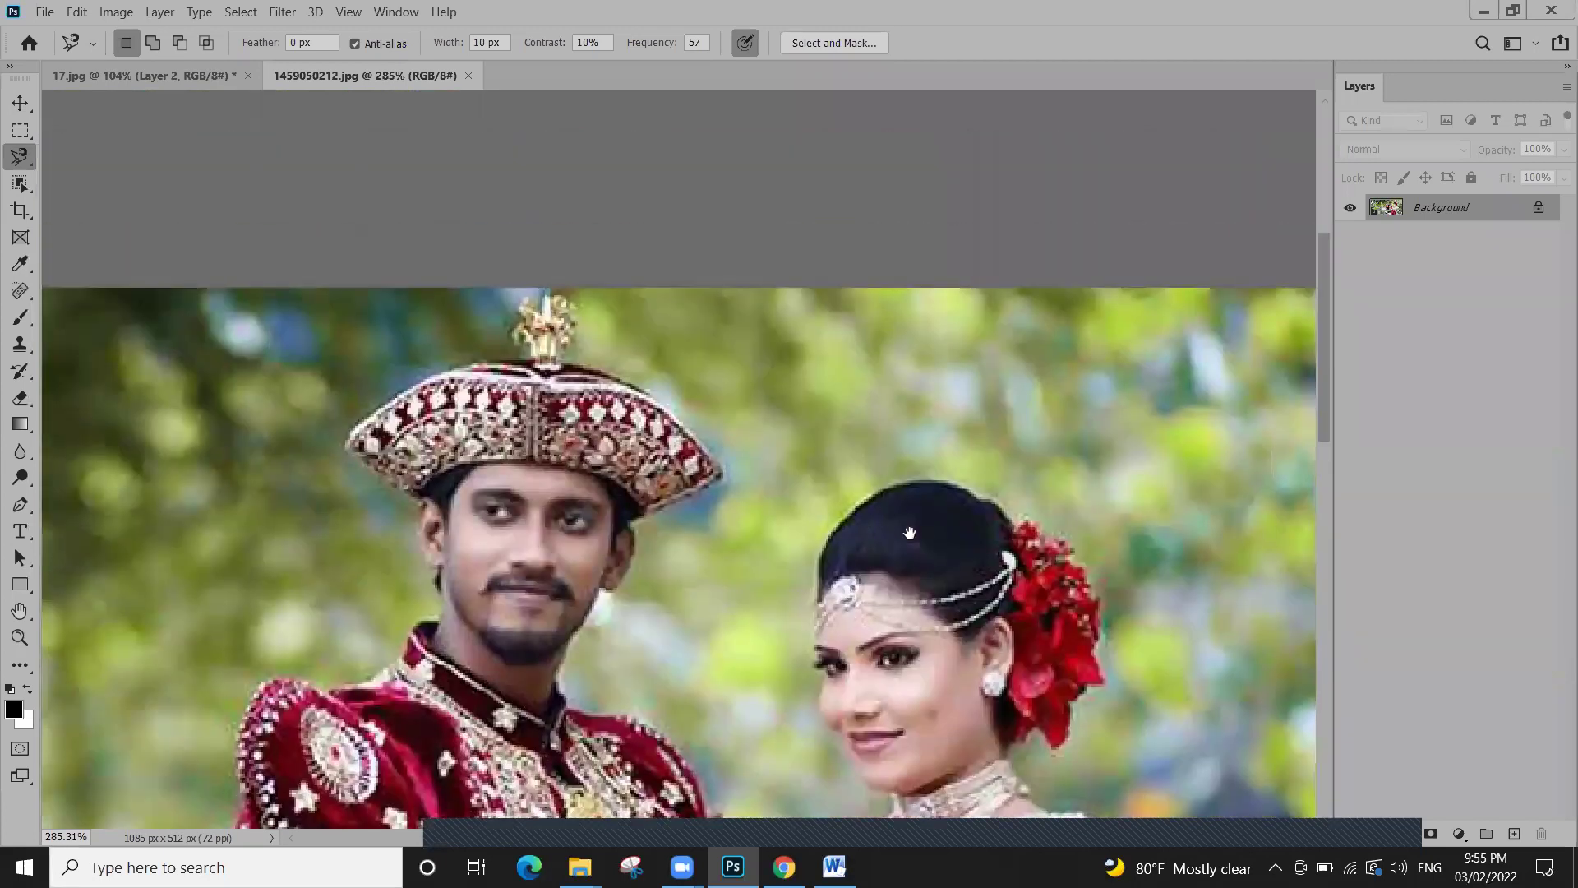
scroll(655, 486, "right", 3)
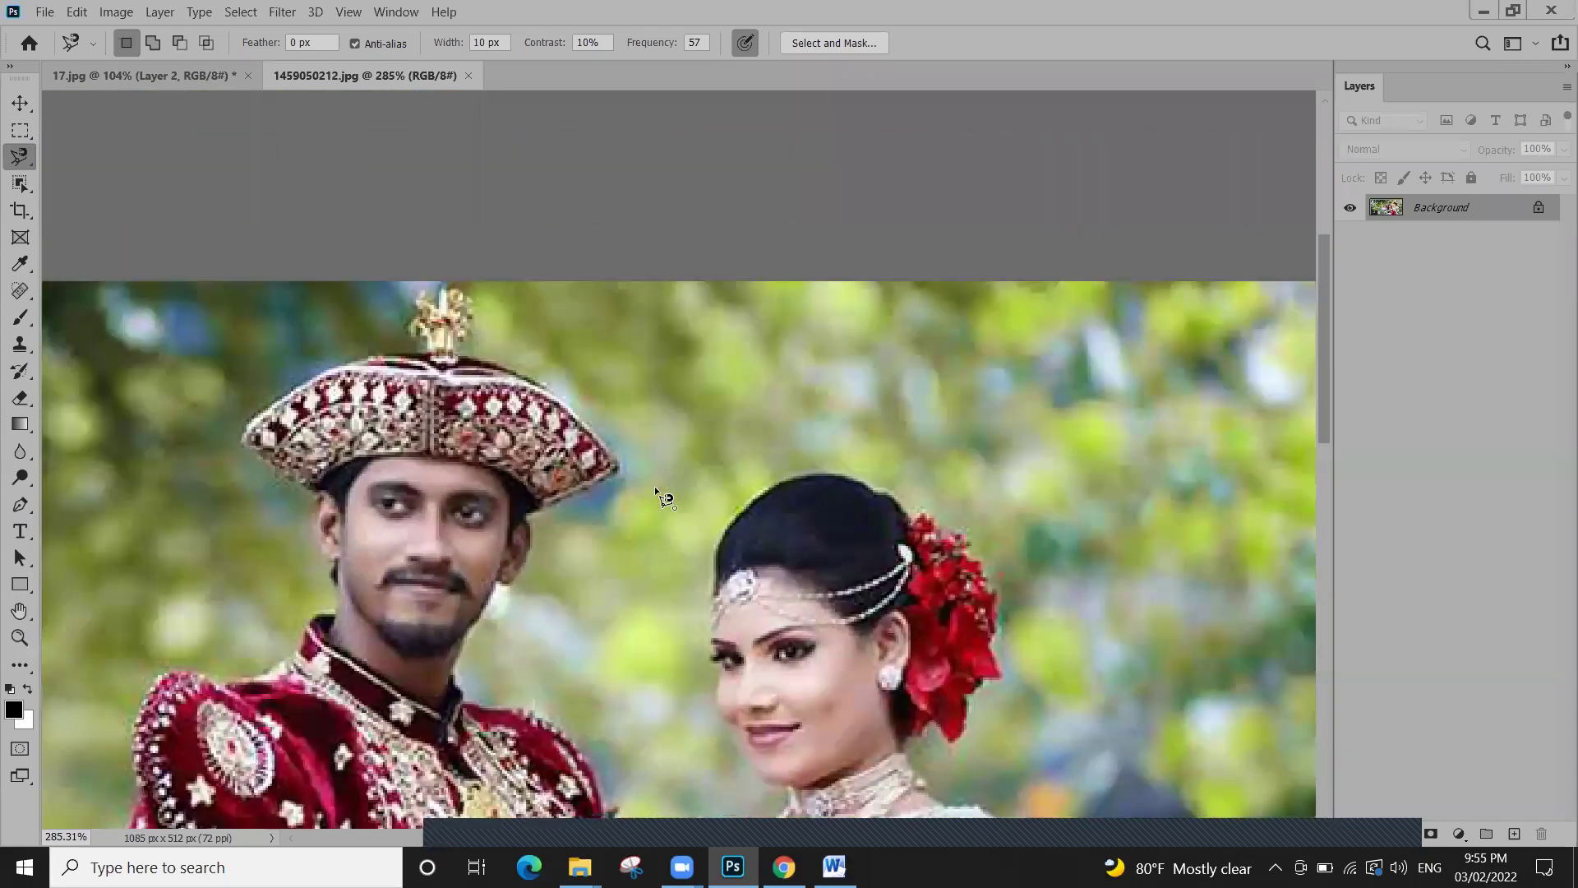
scroll(654, 486, "down", 1)
left_click(653, 486)
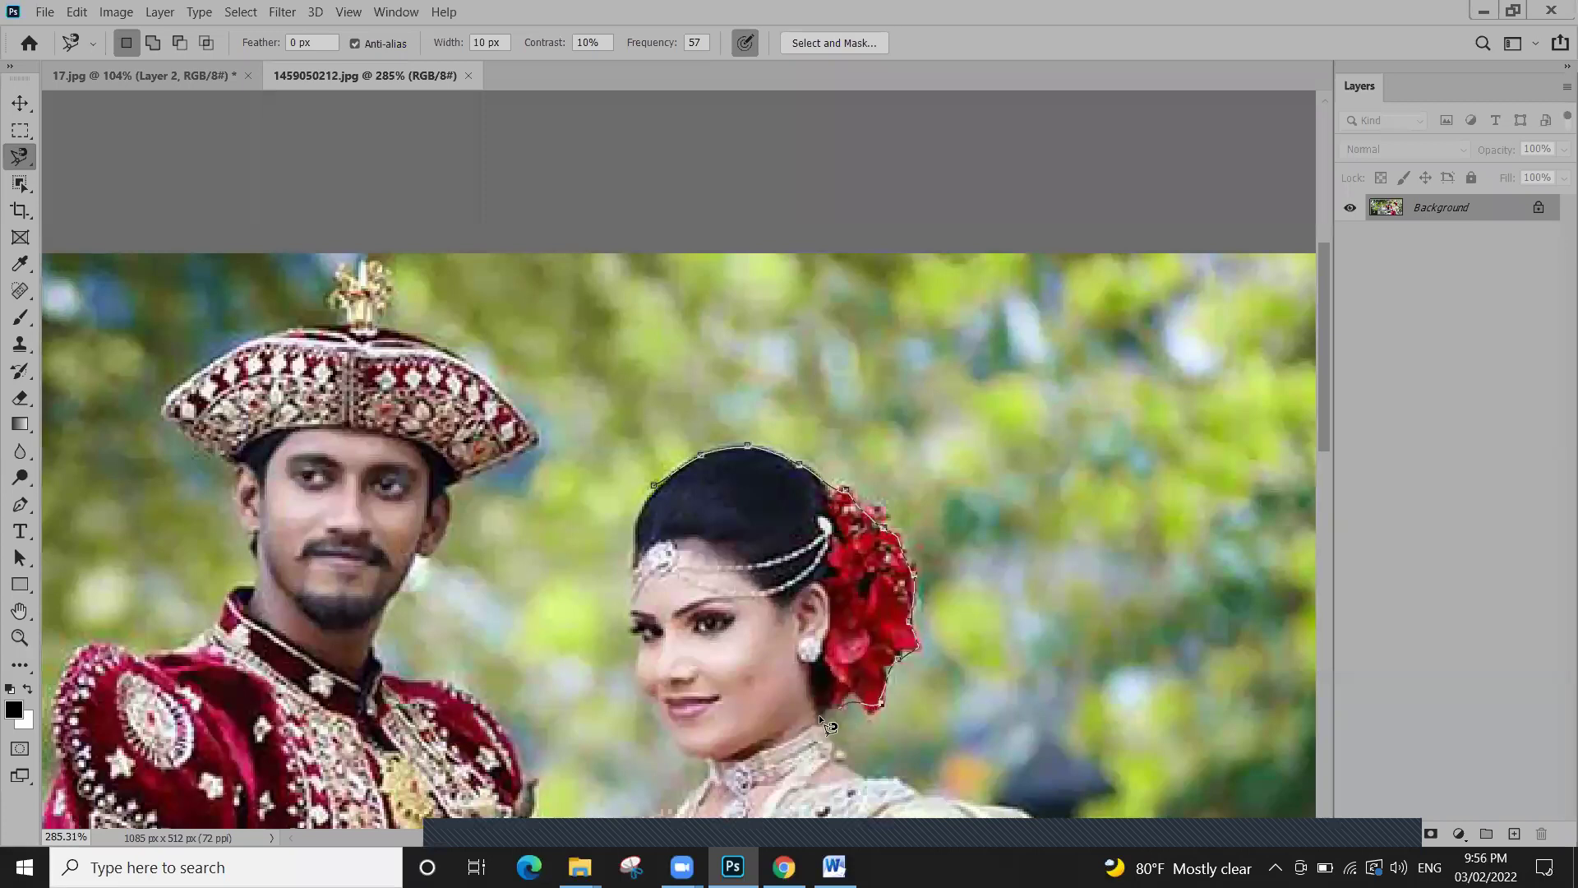
scroll(700, 451, "down", 5)
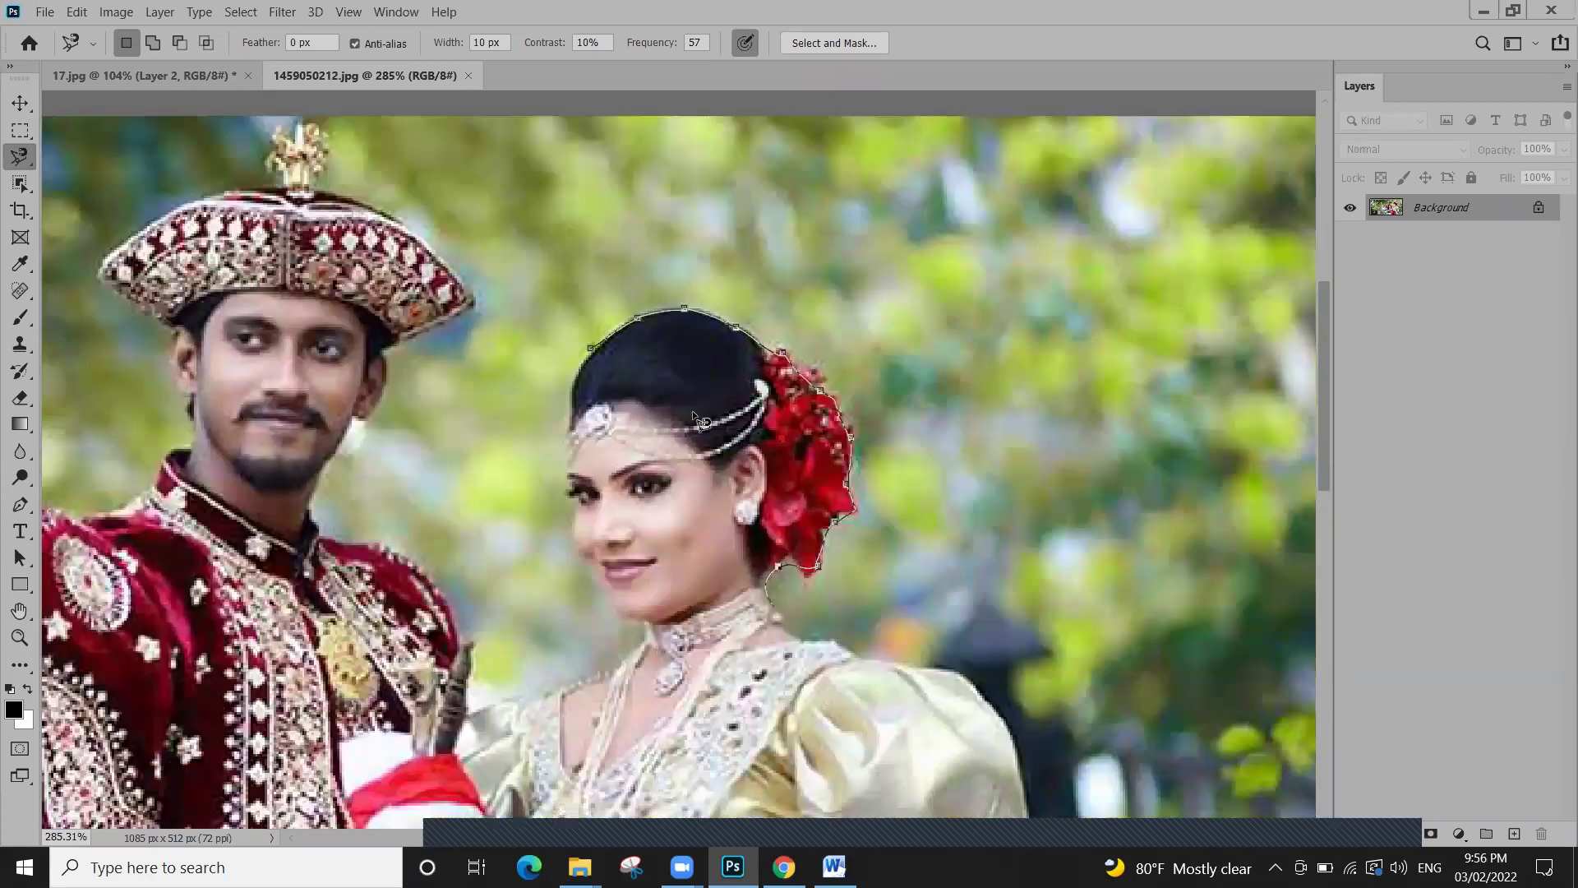
scroll(701, 421, "down", 5)
scroll(700, 421, "right", 2)
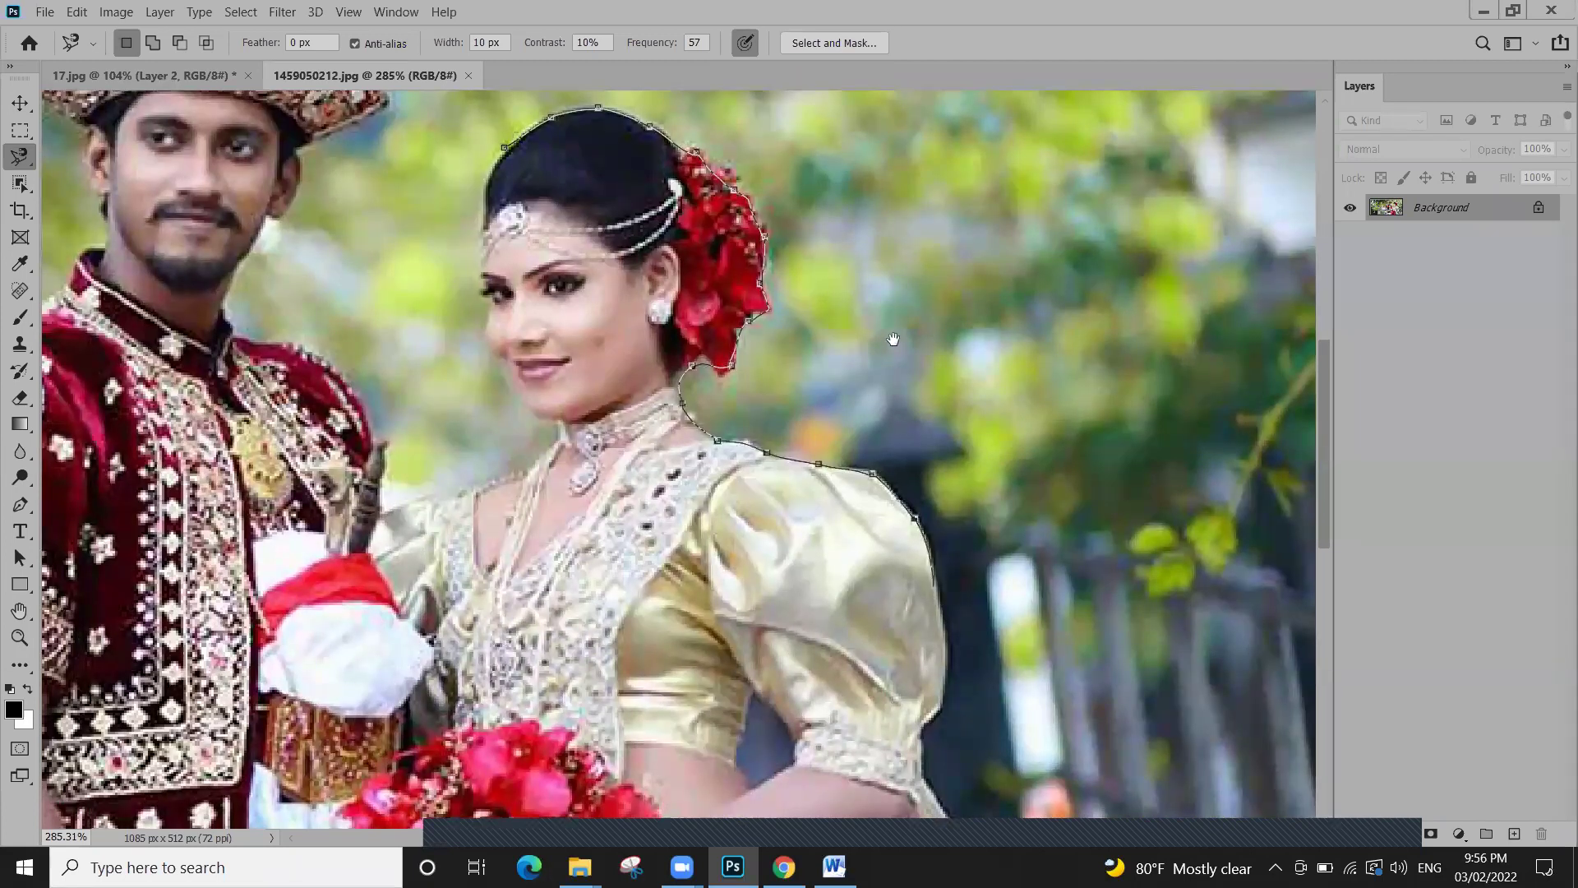
scroll(905, 444, "down", 6)
scroll(904, 444, "right", 1)
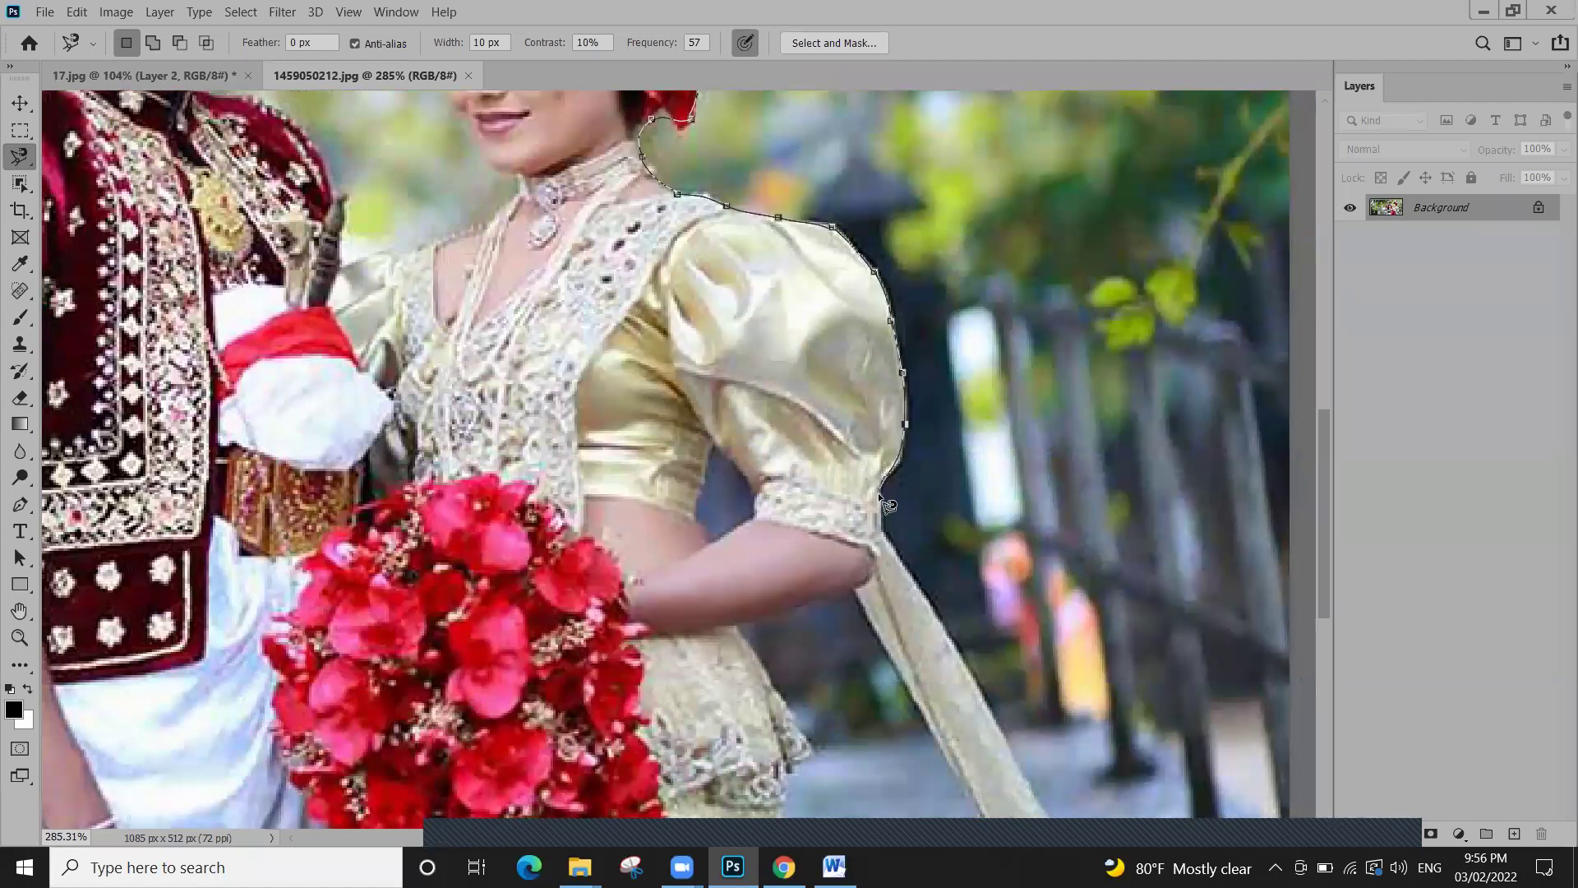
Continue the trial outline around the hanging sash and lower dress, close it into a selection, and deselect it
left_click_drag(878, 522, 810, 342)
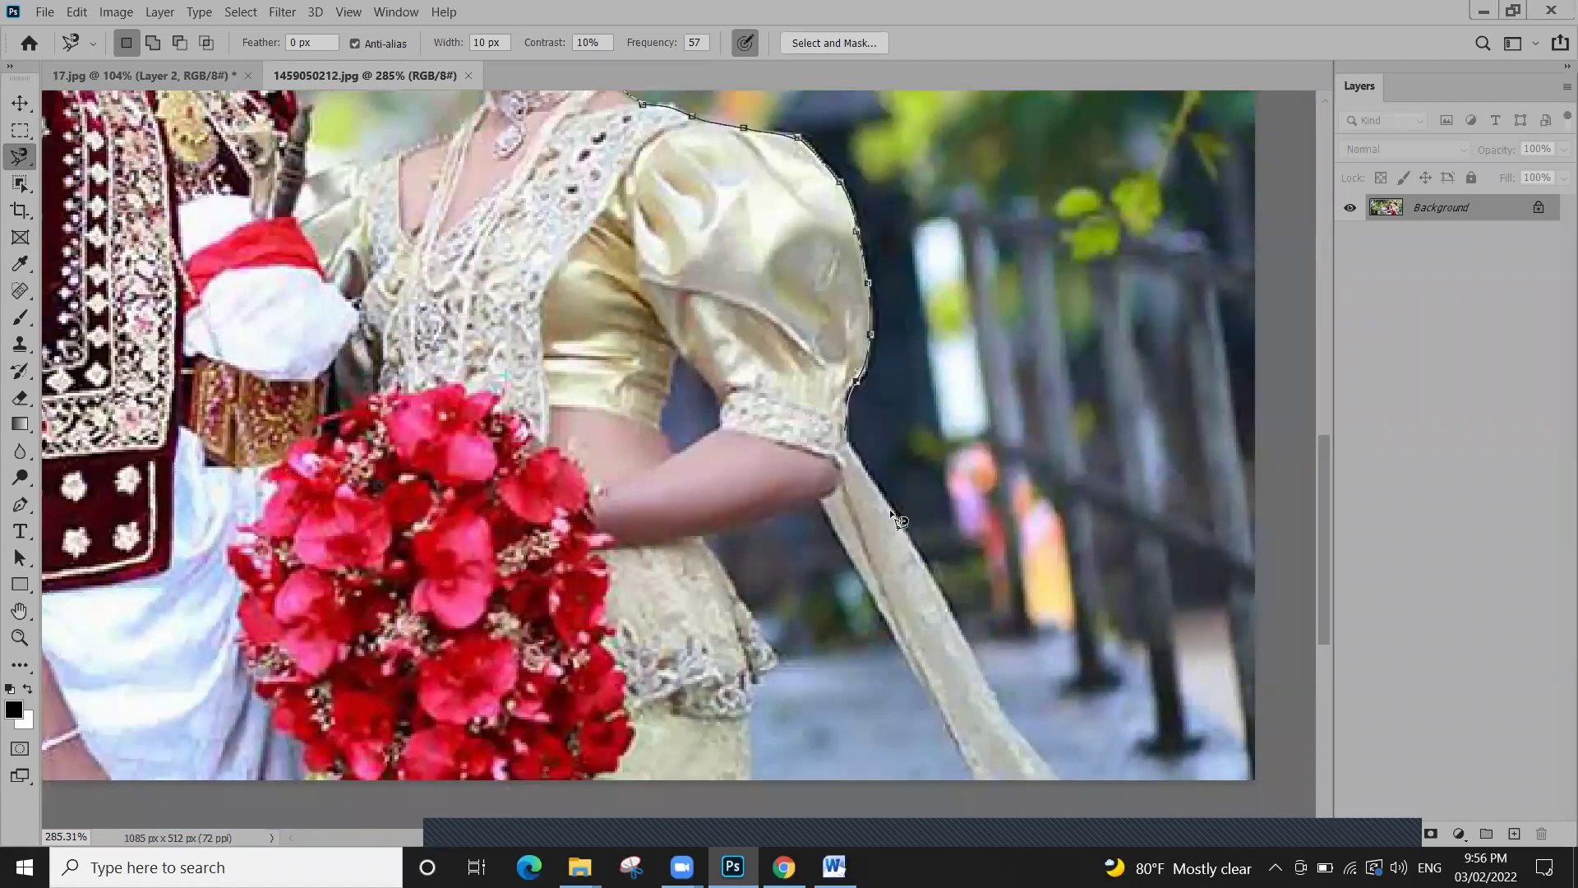
mouse_move(933, 568)
left_mouse_down()
mouse_move(999, 707)
mouse_move(1059, 779)
mouse_move(1019, 780)
left_mouse_up()
left_click(1058, 778)
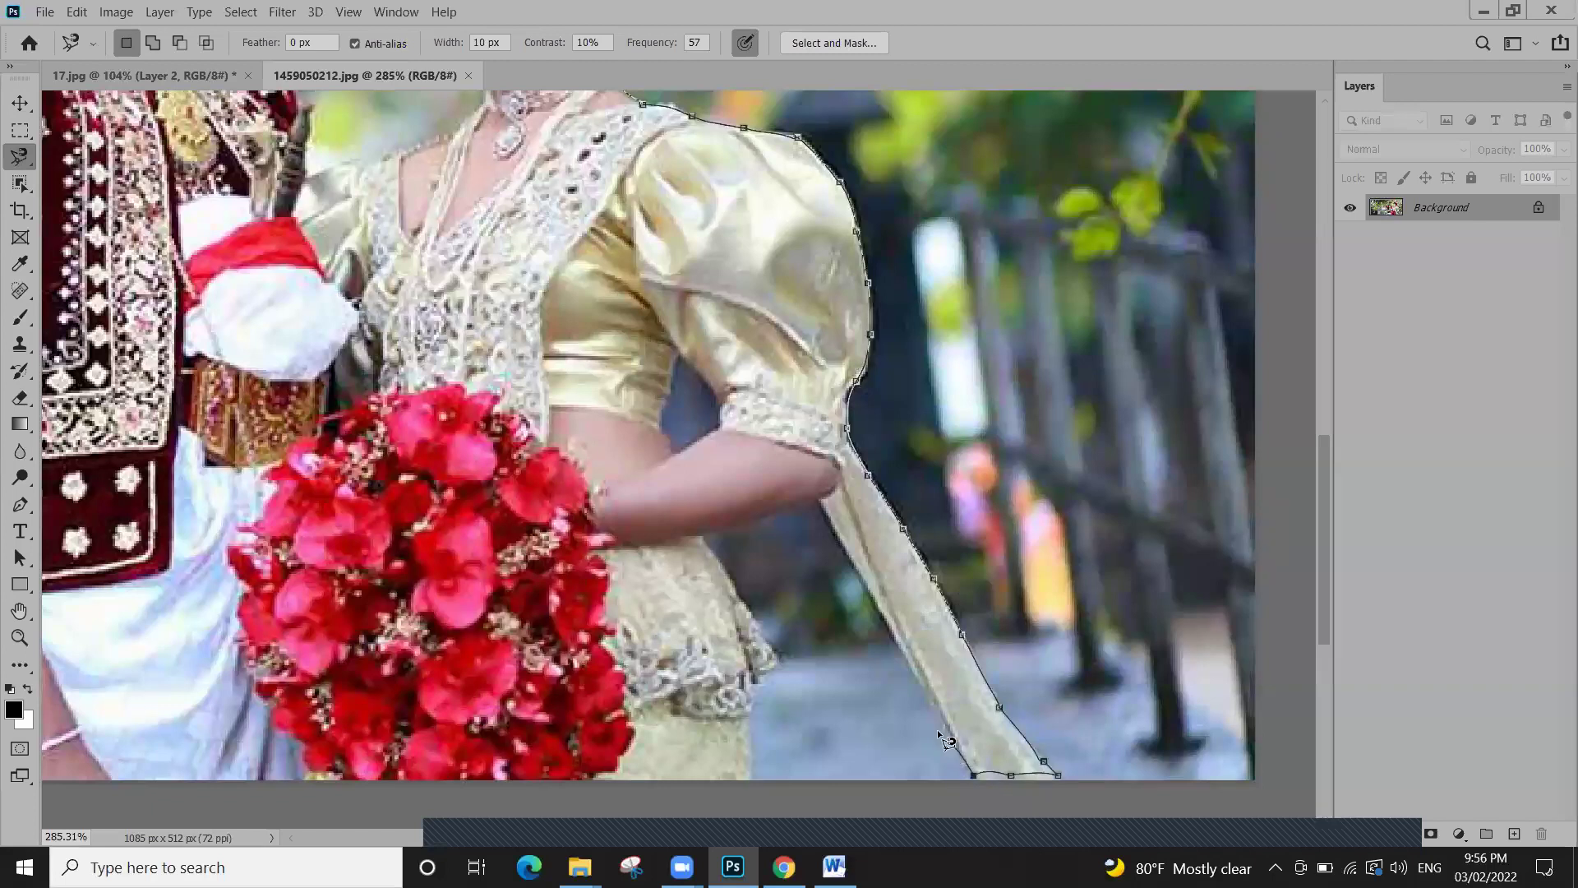
mouse_move(900, 652)
left_mouse_down()
mouse_move(807, 497)
mouse_move(756, 511)
mouse_move(736, 580)
mouse_move(777, 666)
mouse_move(750, 779)
mouse_move(306, 686)
mouse_move(323, 627)
mouse_move(49, 267)
left_mouse_up()
key("Return")
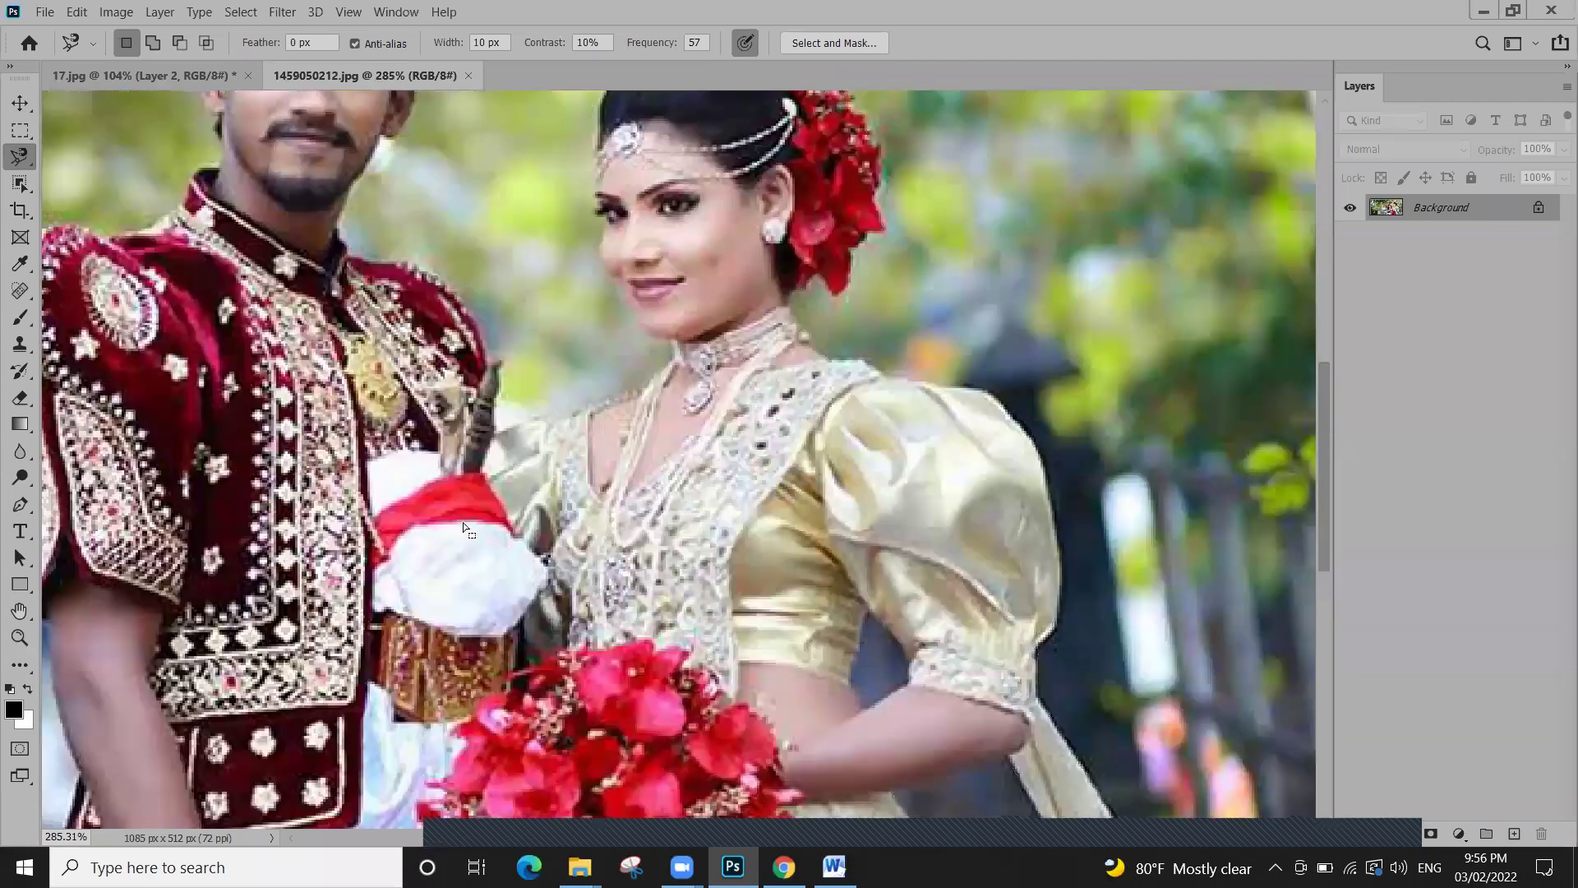
scroll(769, 664, "down", 5)
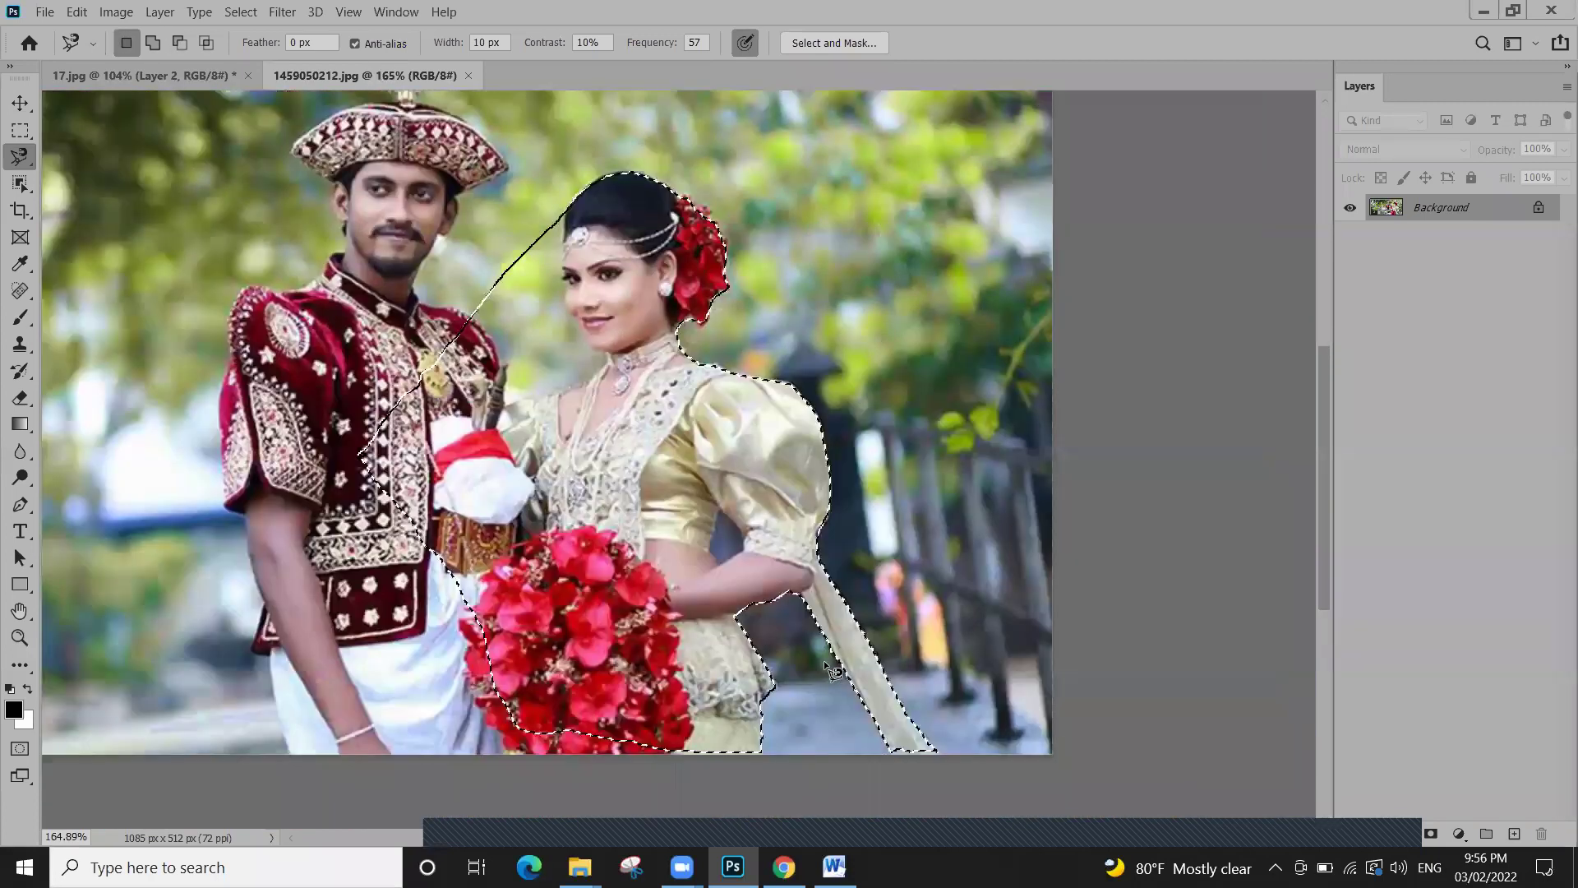
key("ctrl+d")
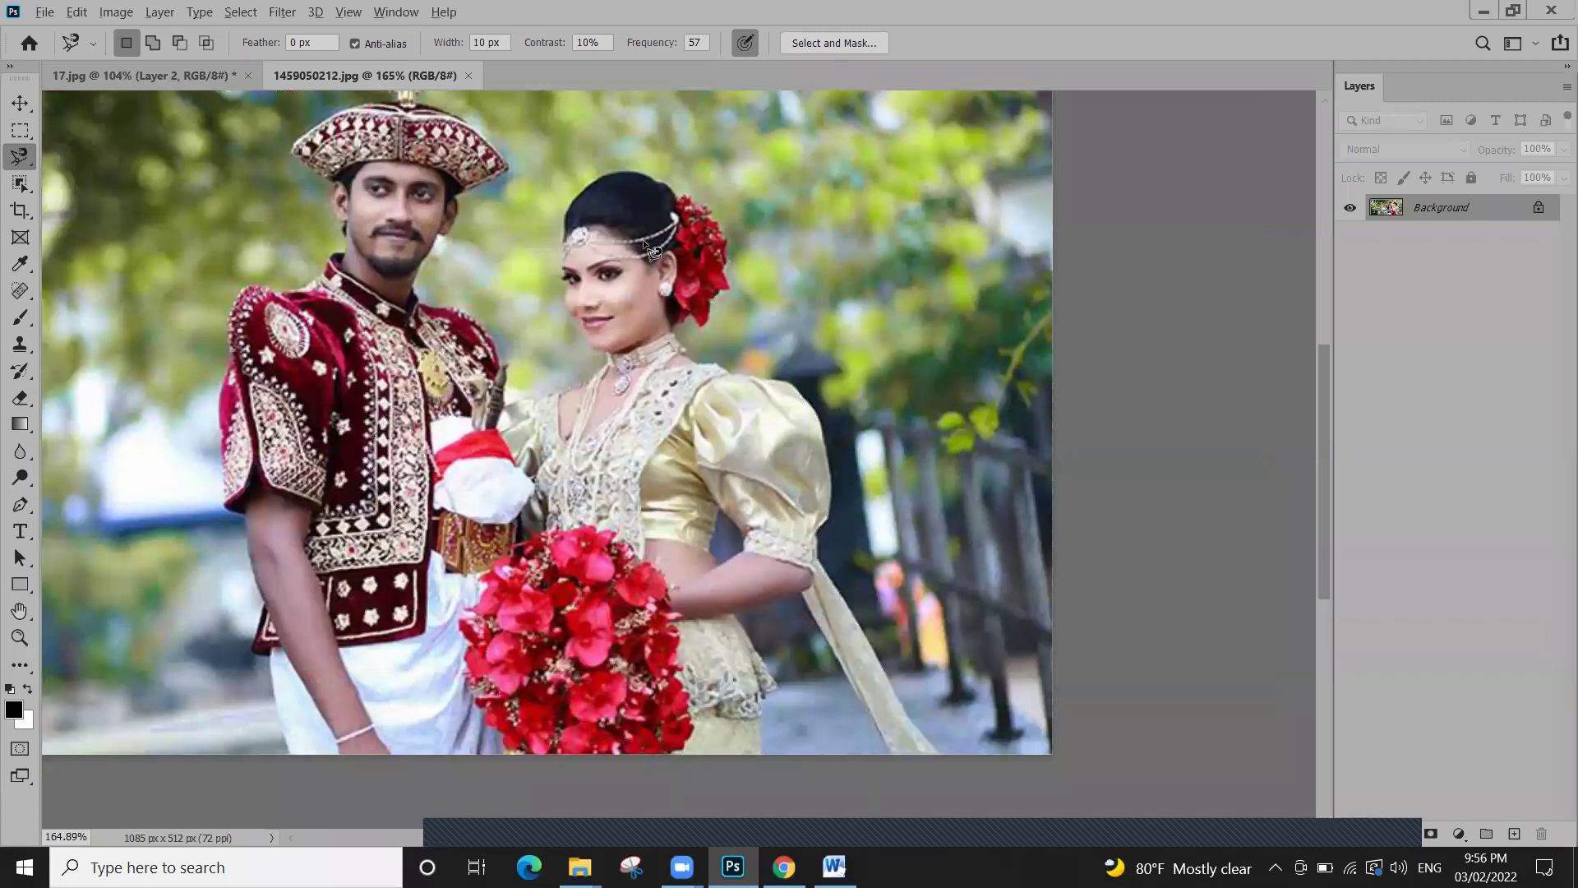
scroll(695, 272, "up", 4)
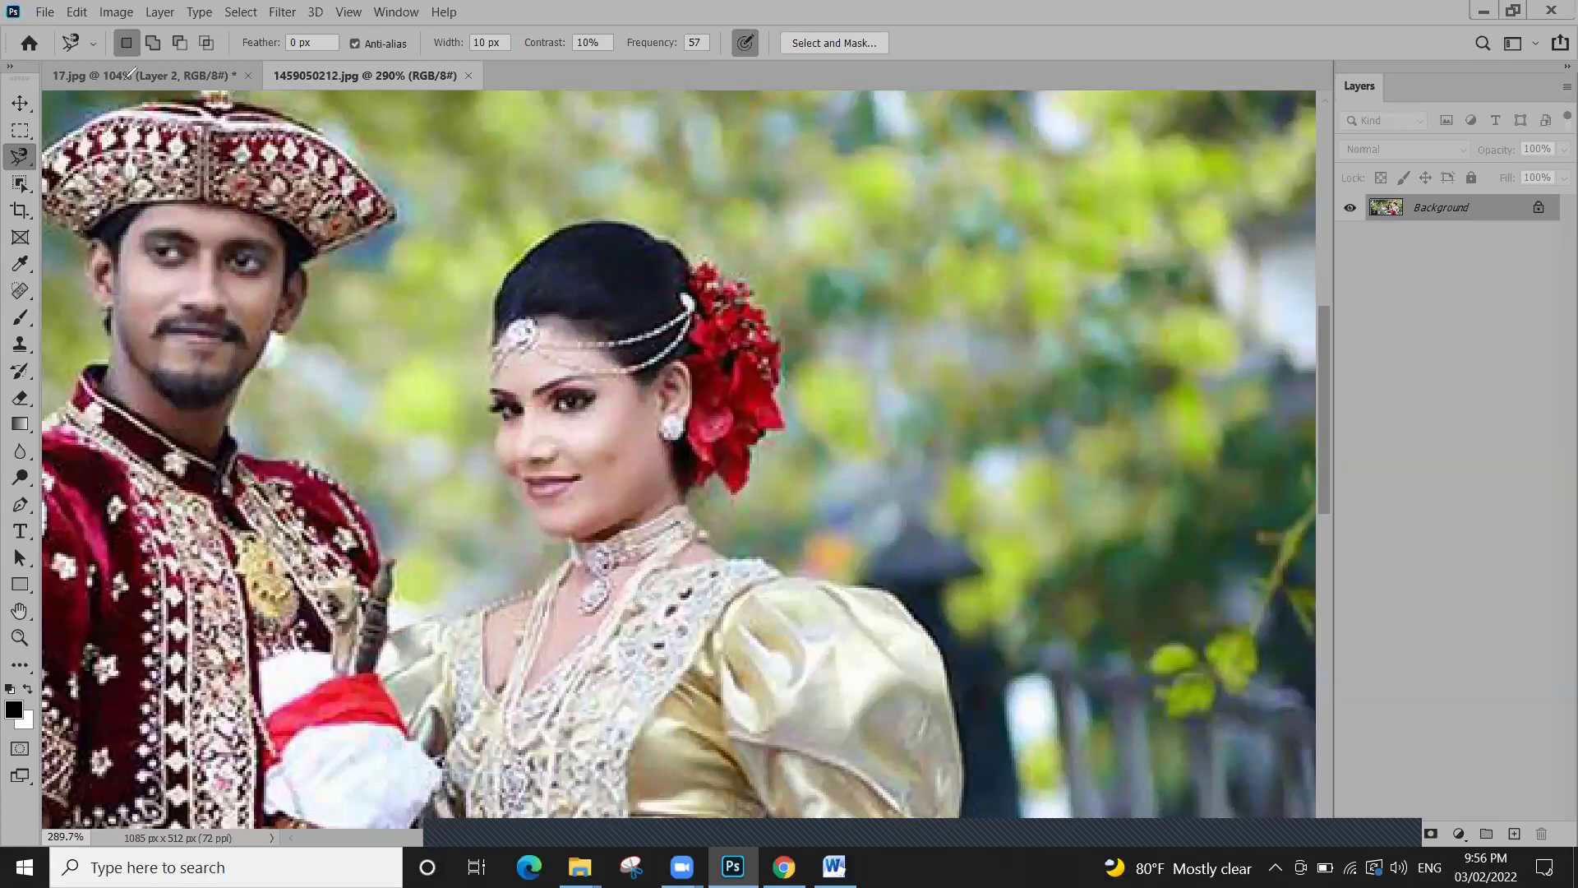
left_click_drag(132, 72, 201, 185)
left_click_drag(271, 8, 209, 74)
left_click_drag(301, 205, 395, 197)
mouse_move(612, 13)
left_mouse_down()
mouse_move(776, 20)
mouse_move(668, 106)
mouse_move(608, 64)
mouse_move(615, 16)
left_mouse_up()
left_click_drag(617, 87, 740, 76)
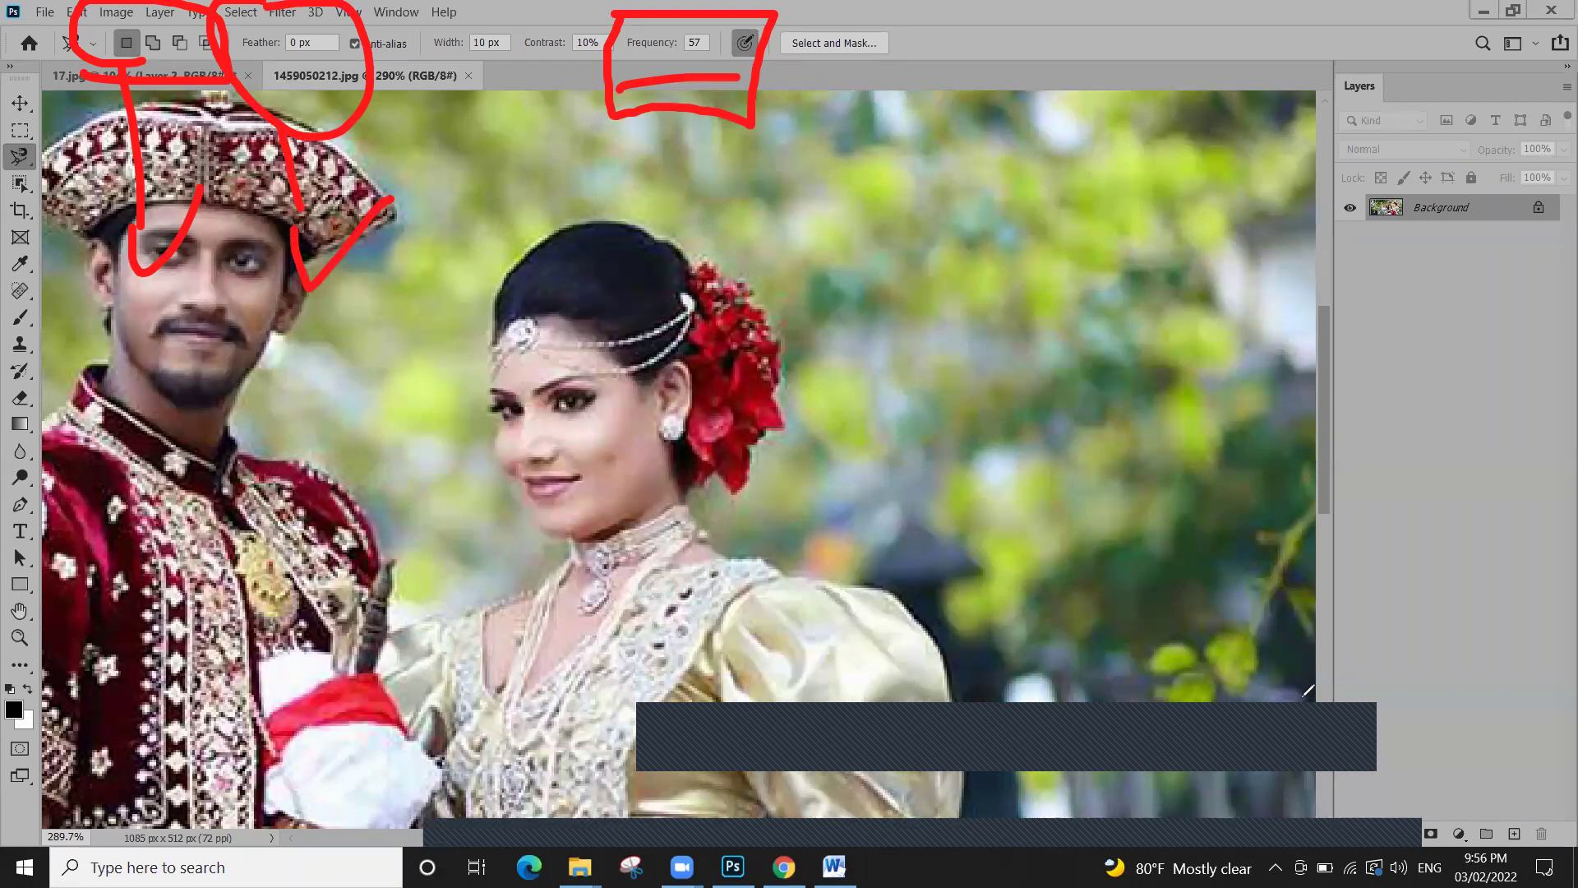
key("Escape")
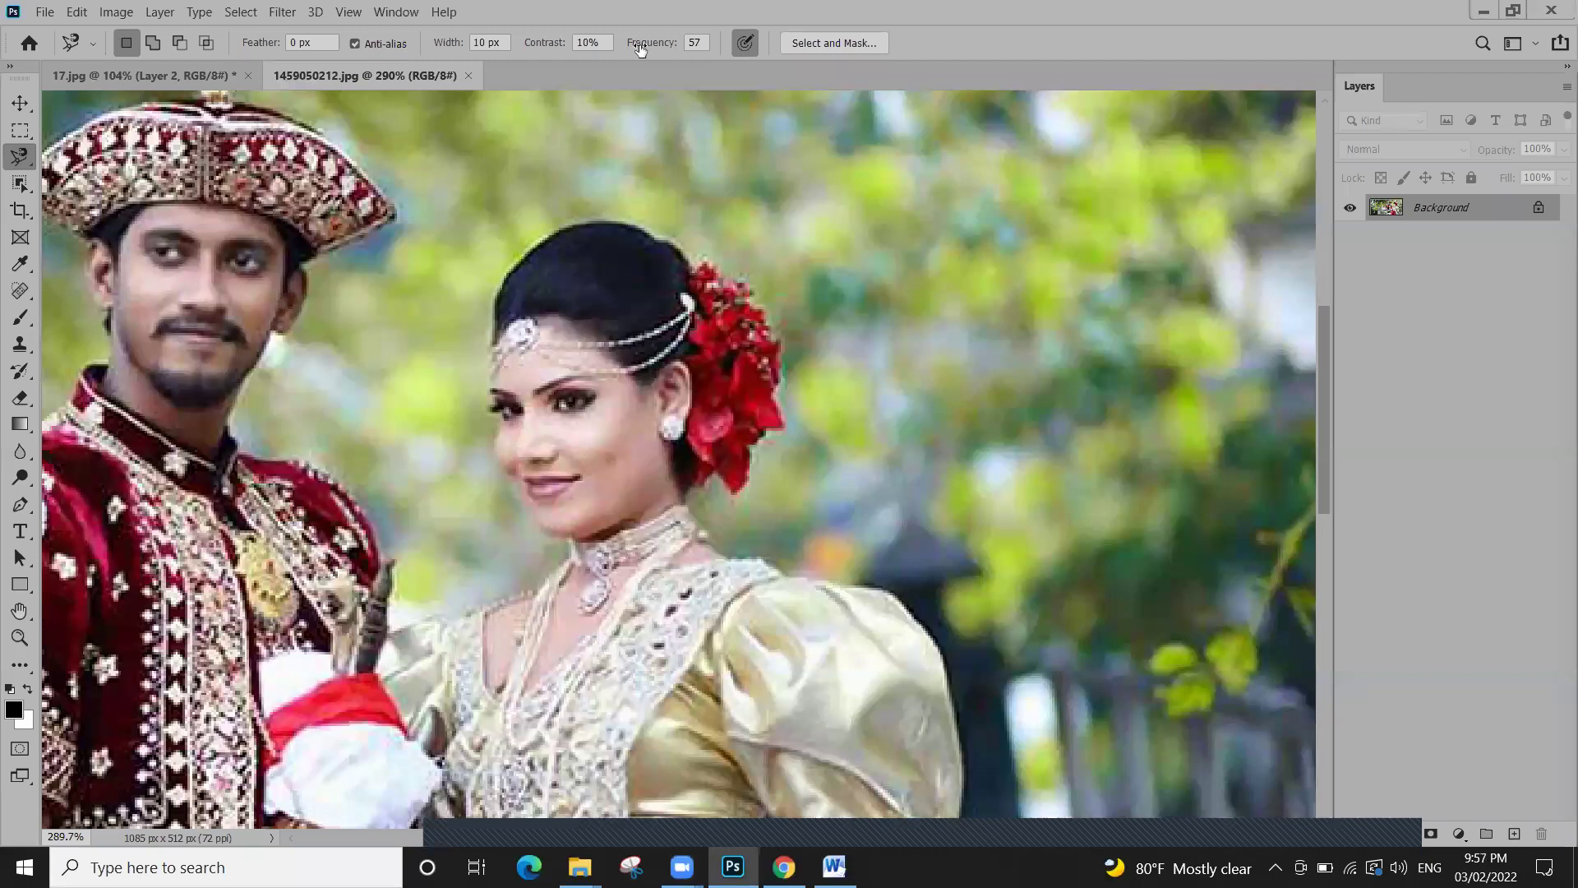
Set the Magnetic Lasso's frequency to 100
left_click_drag(639, 50, 410, 47)
left_click_drag(653, 49, 963, 89)
left_click(623, 46)
Trace the bride's outline from her hair around the red flowers, neck and shoulder down the outer puffed sleeve
scroll(647, 231, "up", 2)
scroll(512, 232, "down", 2)
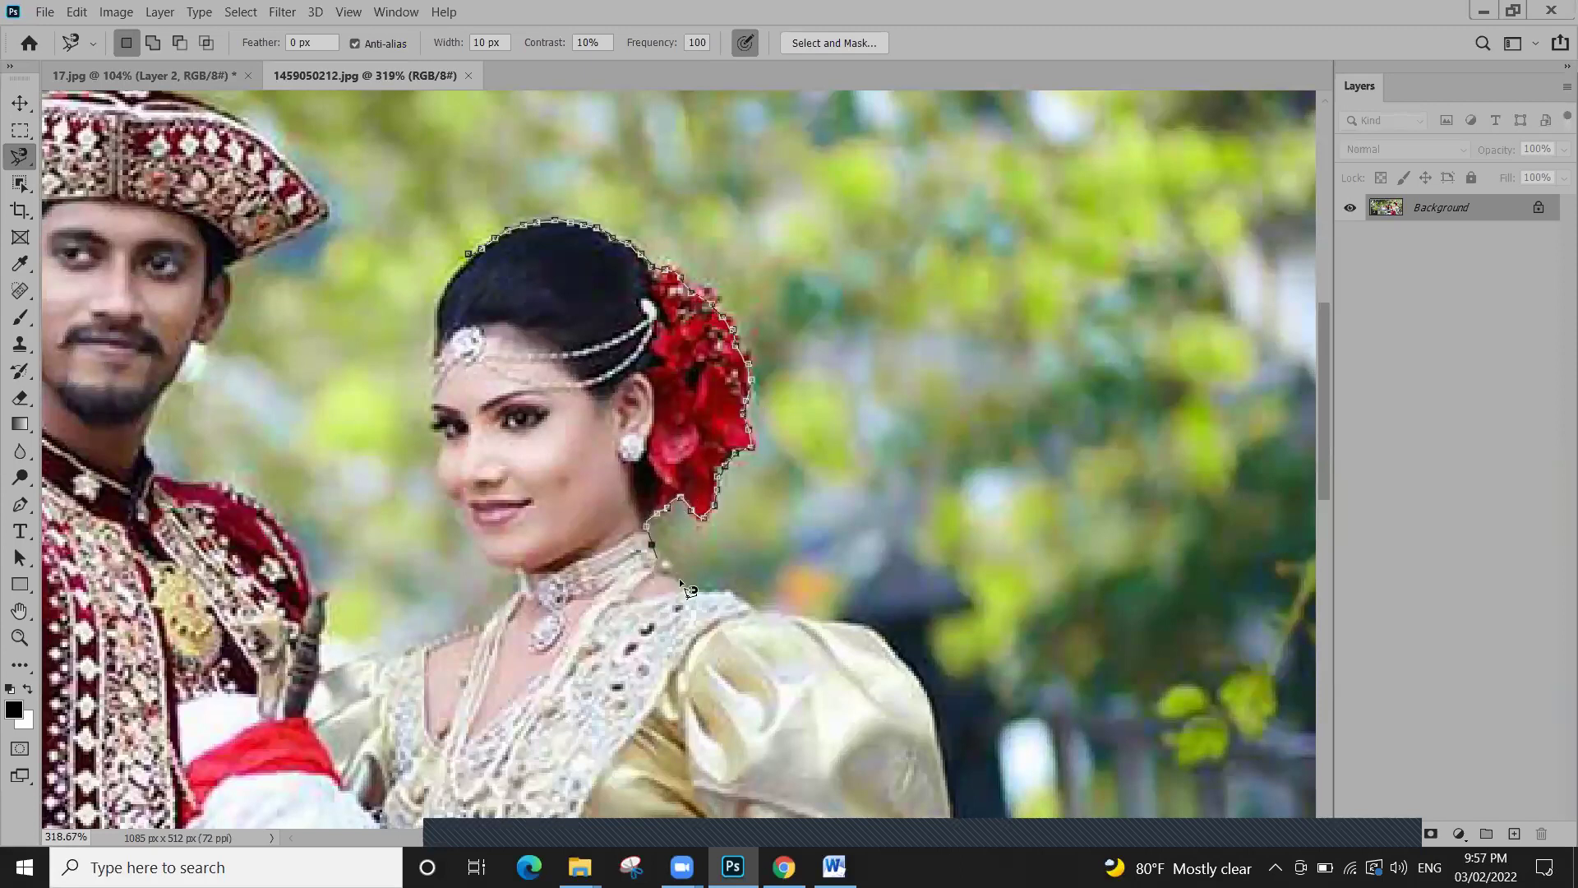
left_click_drag(846, 633, 719, 400)
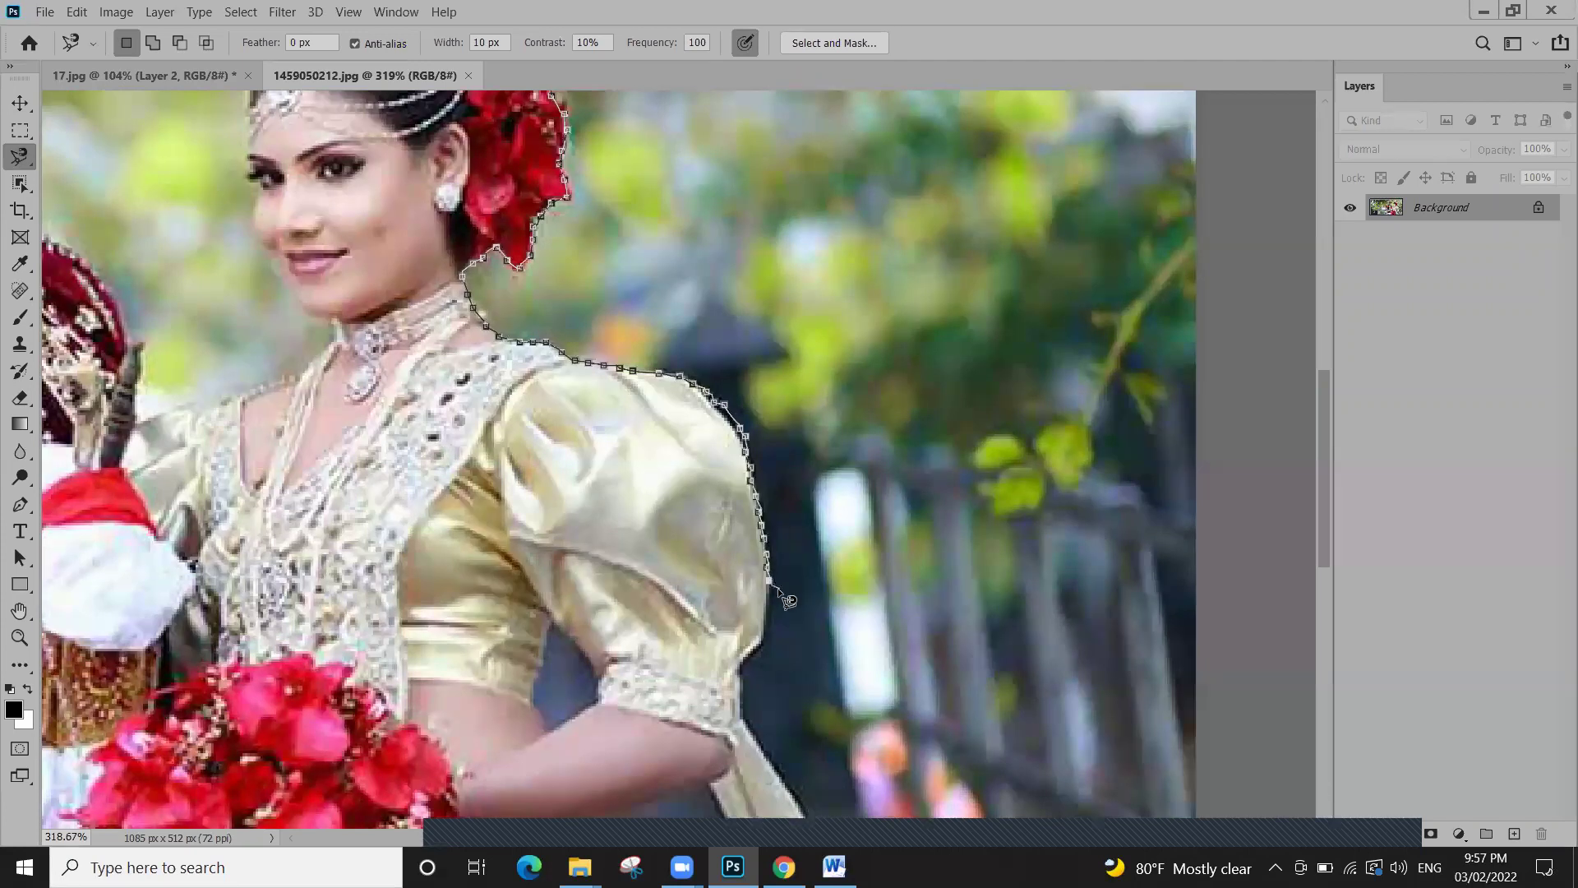
scroll(777, 614, "down", 3)
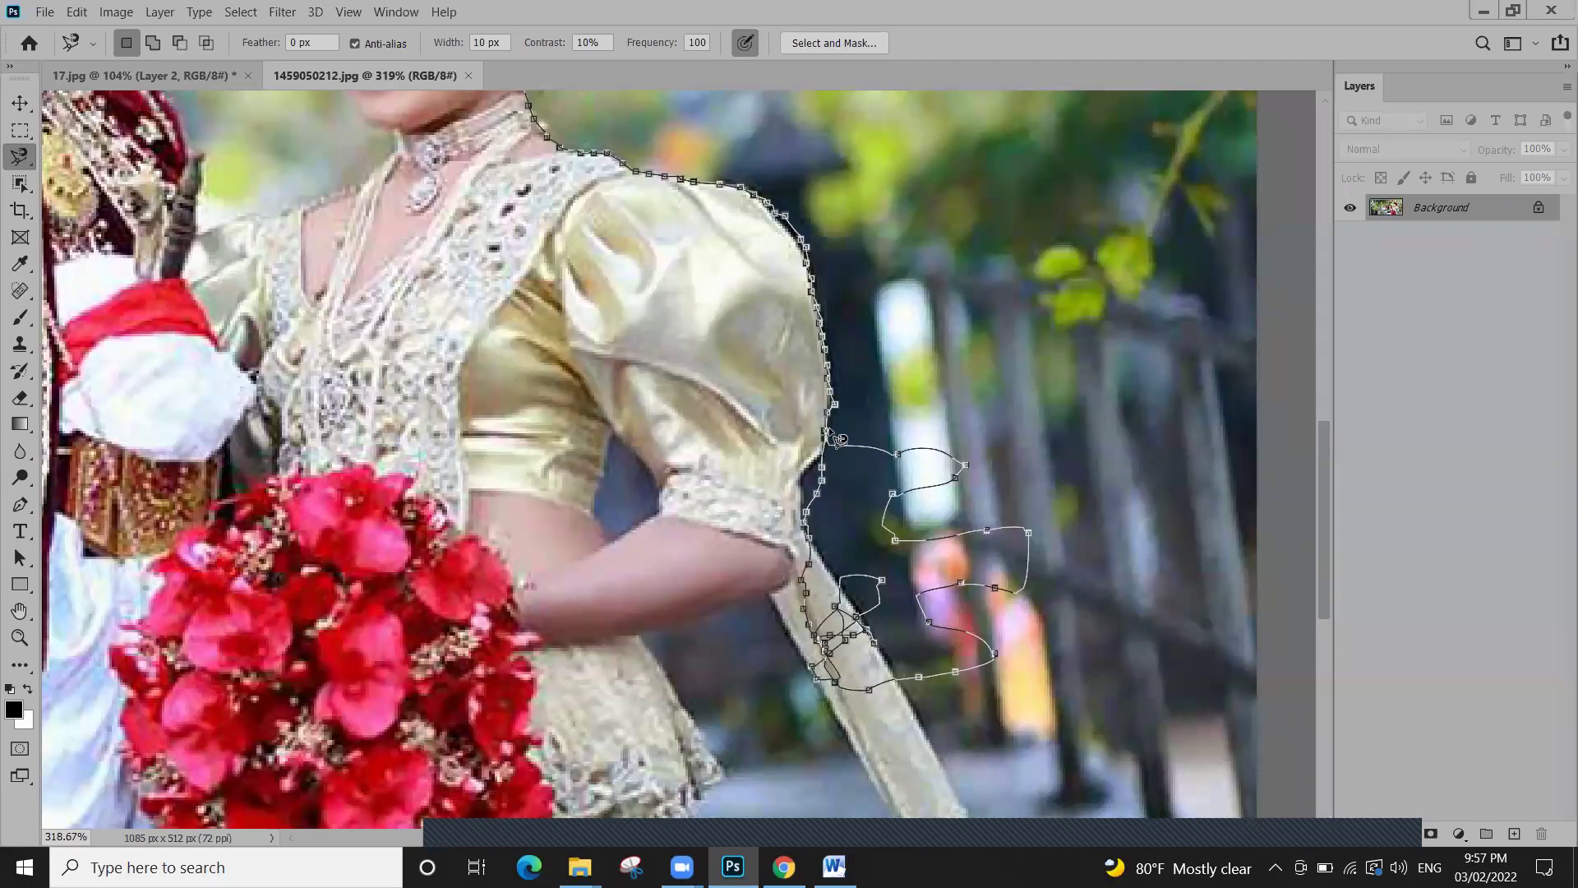
Remove the stray anchor points over the railing and sash, back to the lower edge of the bride's puffed sleeve
key("BackSpace")
key("BackSpace")
key("BackSpace")
key("BackSpace")
key("BackSpace")
key("BackSpace")
key("BackSpace")
key("BackSpace")
key("BackSpace")
key("BackSpace")
key("BackSpace")
key("BackSpace")
key("BackSpace")
key("BackSpace")
key("BackSpace")
key("BackSpace")
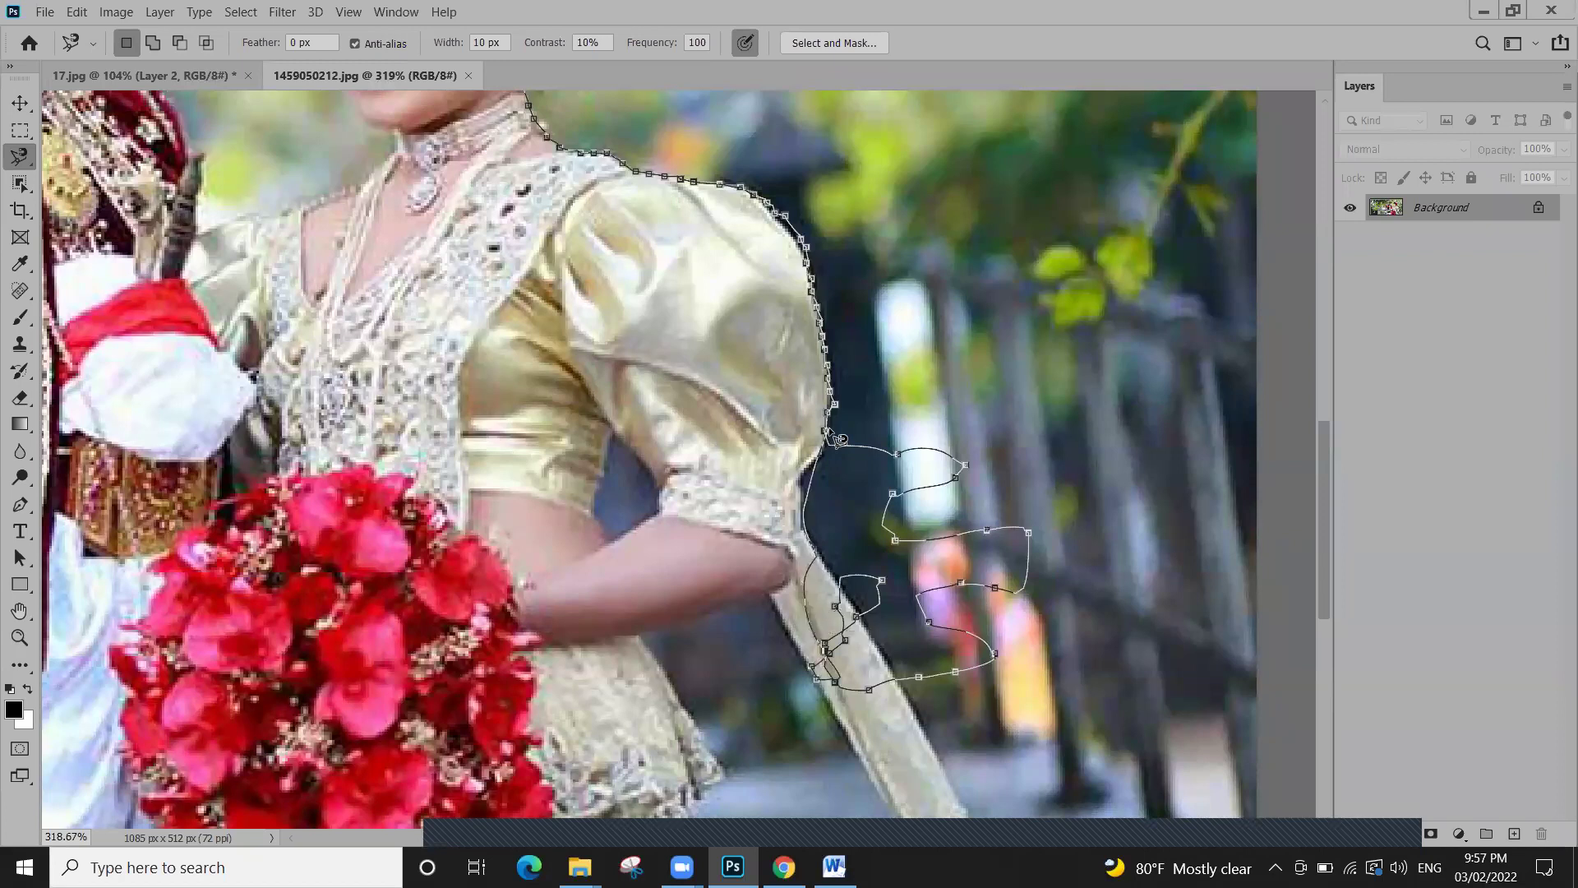
key("BackSpace")
key("BackSpace")
key("BackSpace")
key("BackSpace")
key("BackSpace")
key("BackSpace")
key("BackSpace")
key("BackSpace")
key("BackSpace")
key("BackSpace")
key("BackSpace")
key("BackSpace")
key("BackSpace")
key("BackSpace")
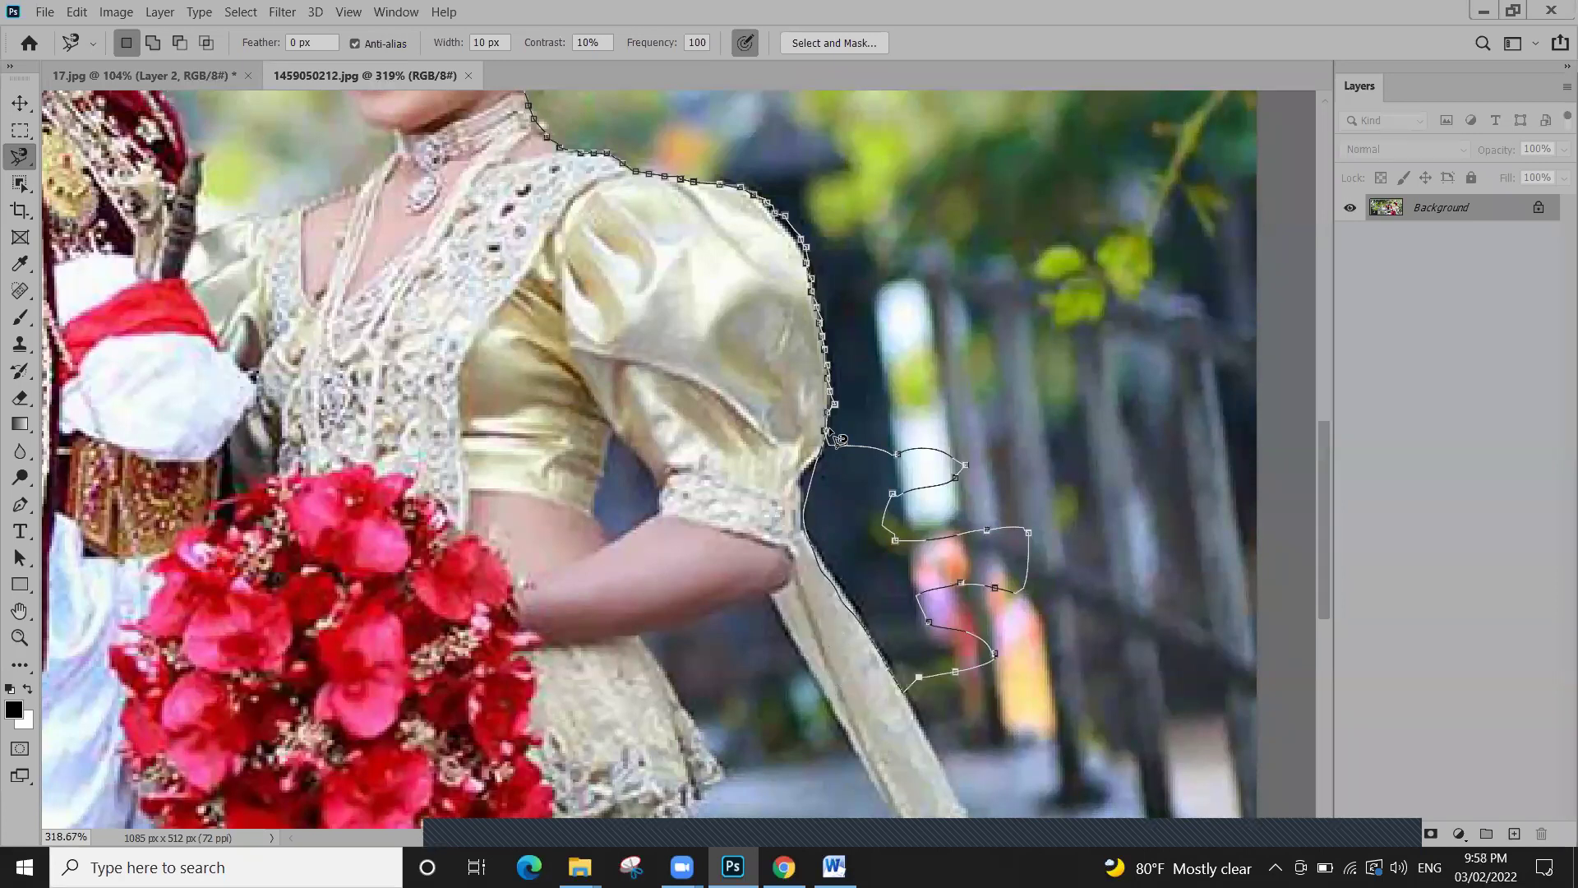
key("BackSpace")
key("BackSpace")
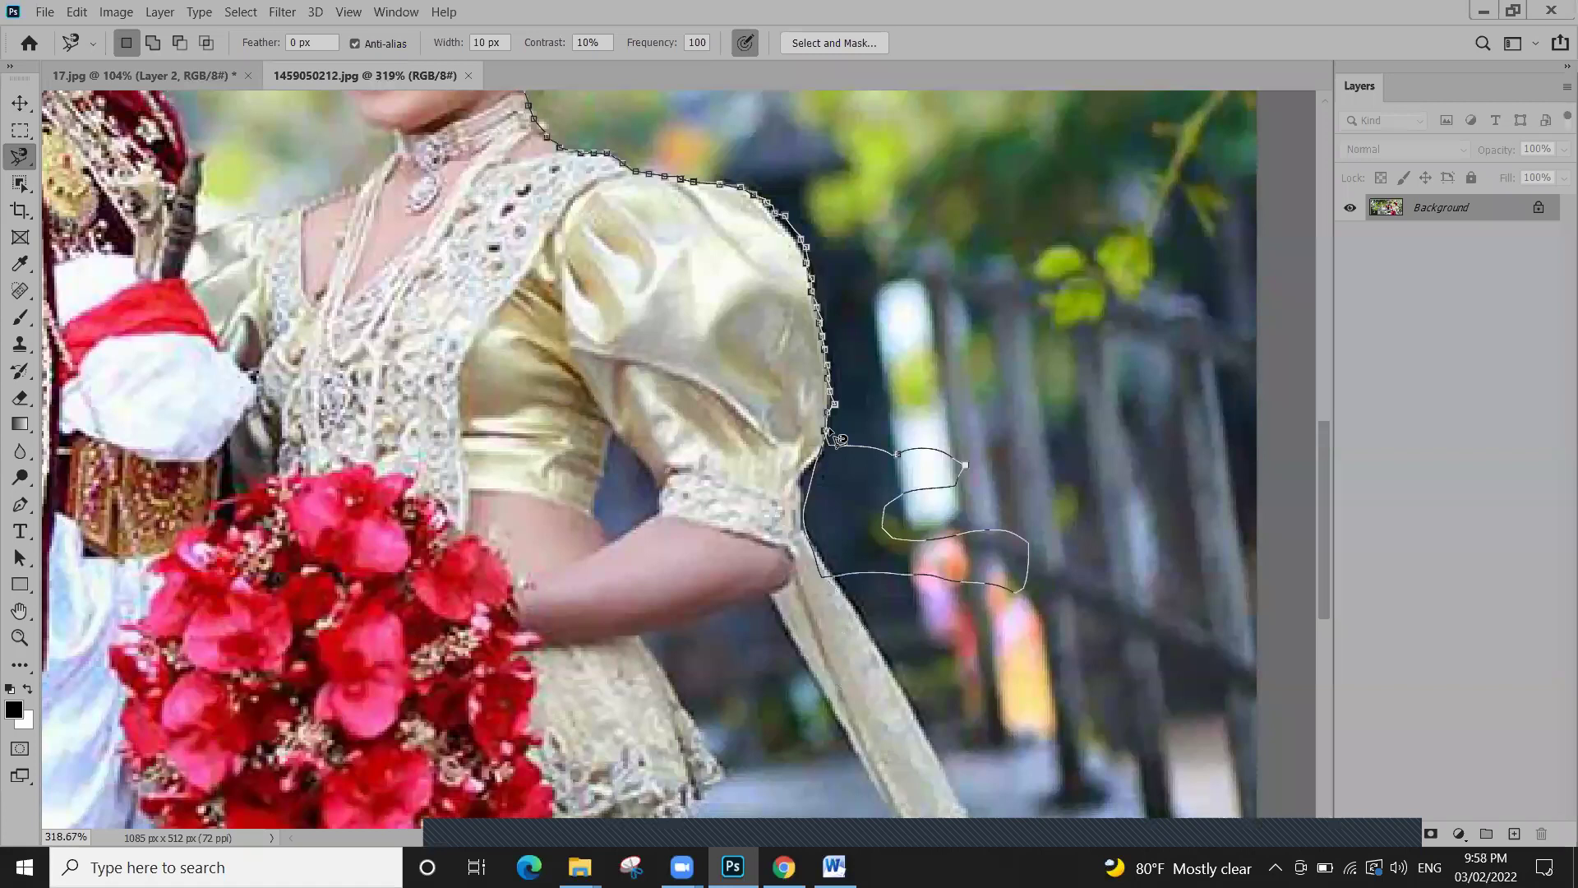
key("BackSpace")
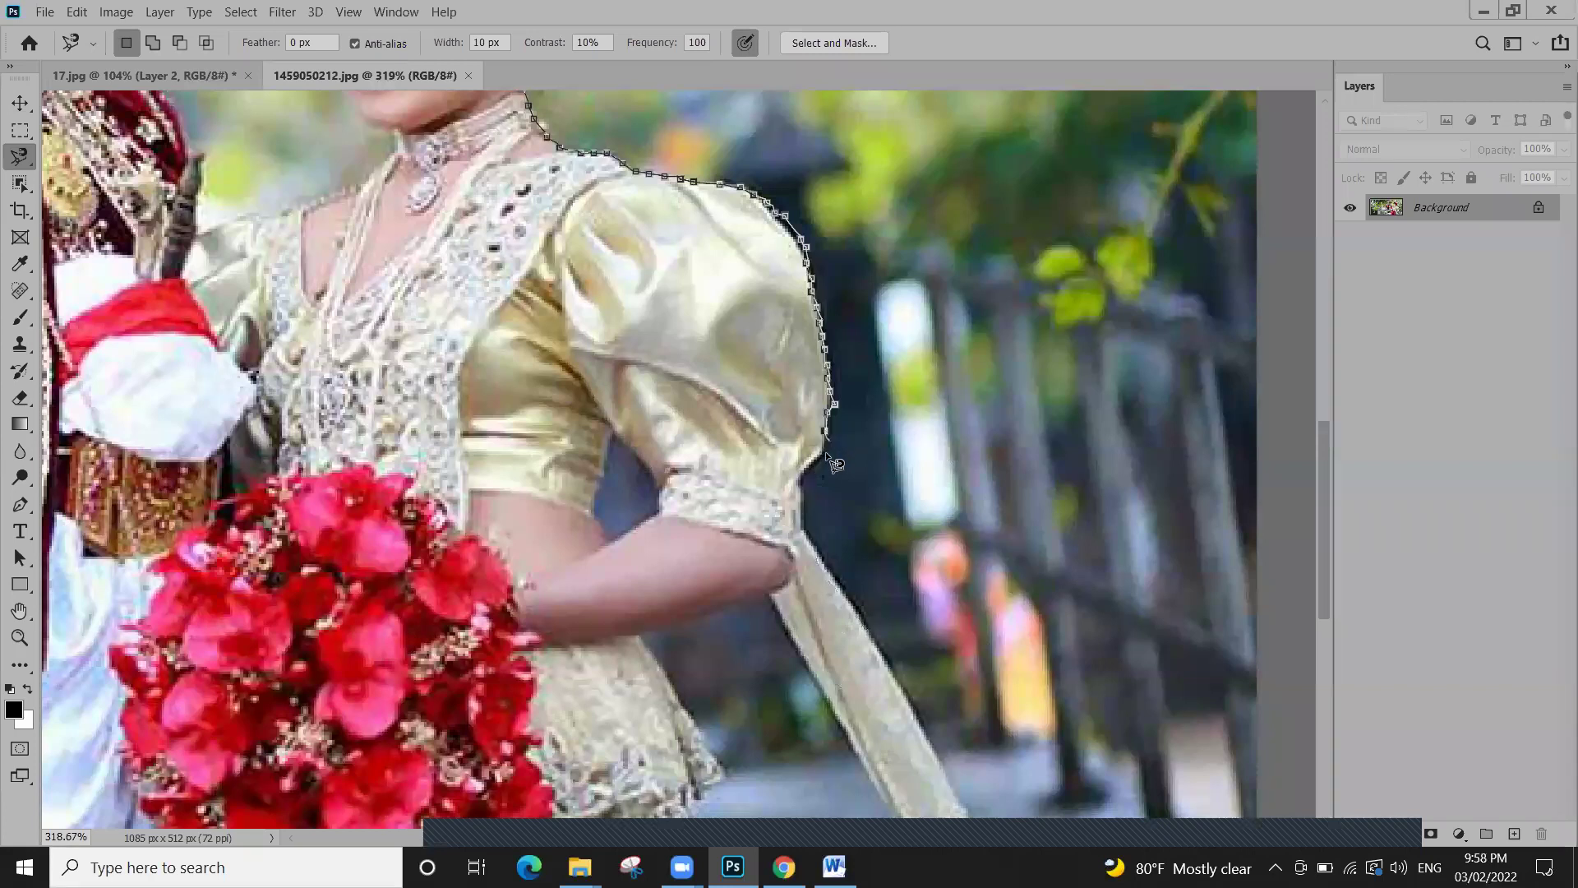
left_click(1076, 571)
left_click(757, 578)
key("BackSpace")
key("BackSpace")
key("BackSpace")
key("BackSpace")
key("BackSpace")
key("BackSpace")
Continue the outline around the bride's hanging sash and along the photo's lower edge to the groom's white cloth
left_click_drag(787, 493, 704, 347)
left_click_drag(807, 502, 804, 460)
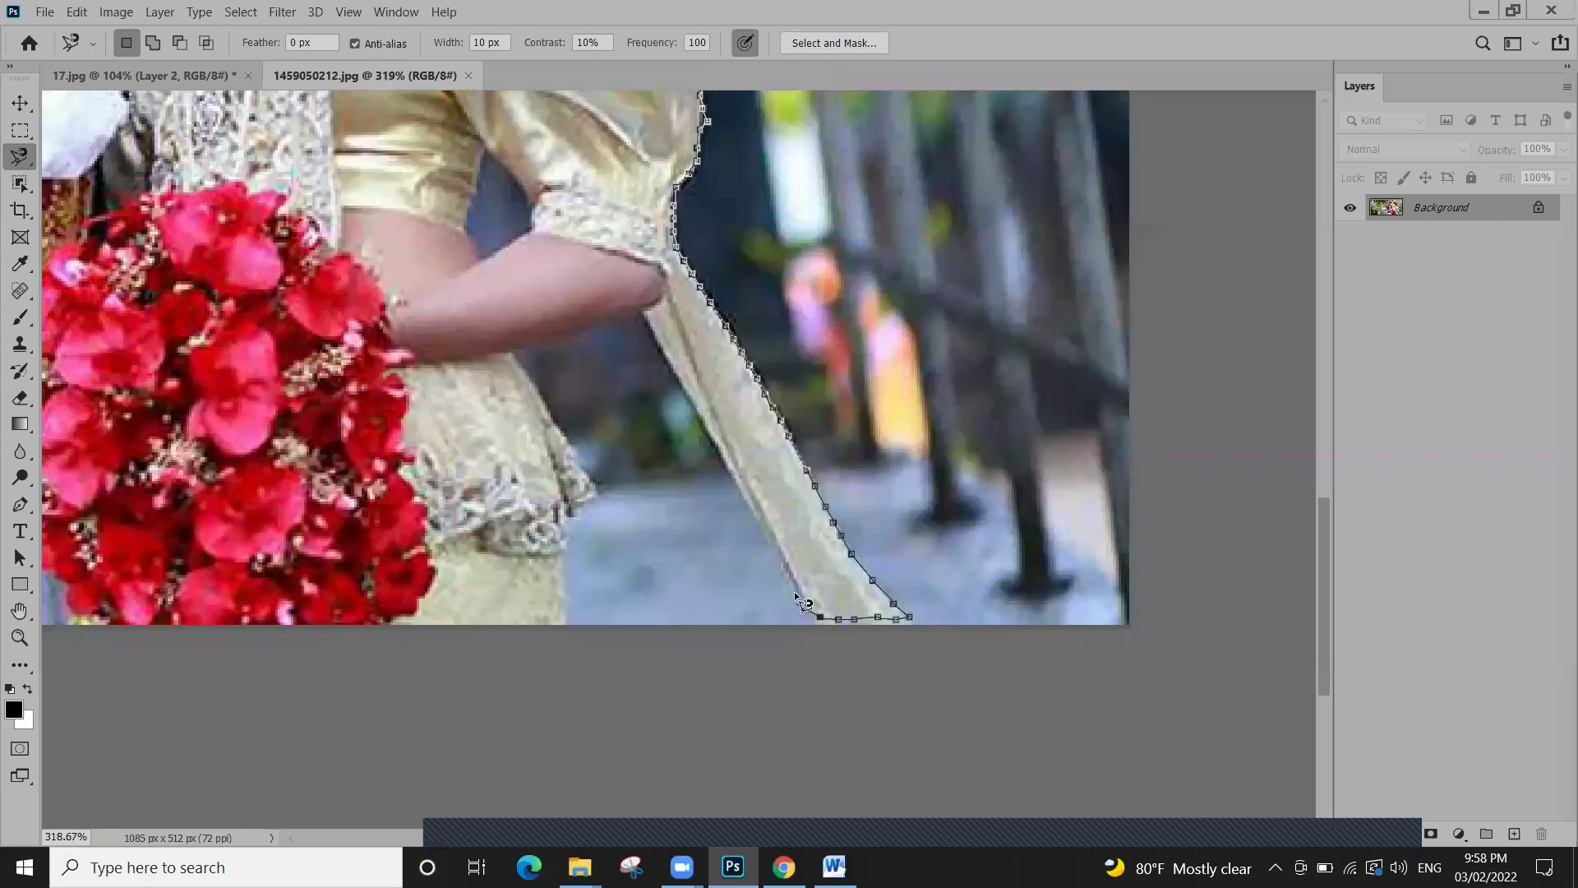
left_click_drag(650, 320, 825, 458)
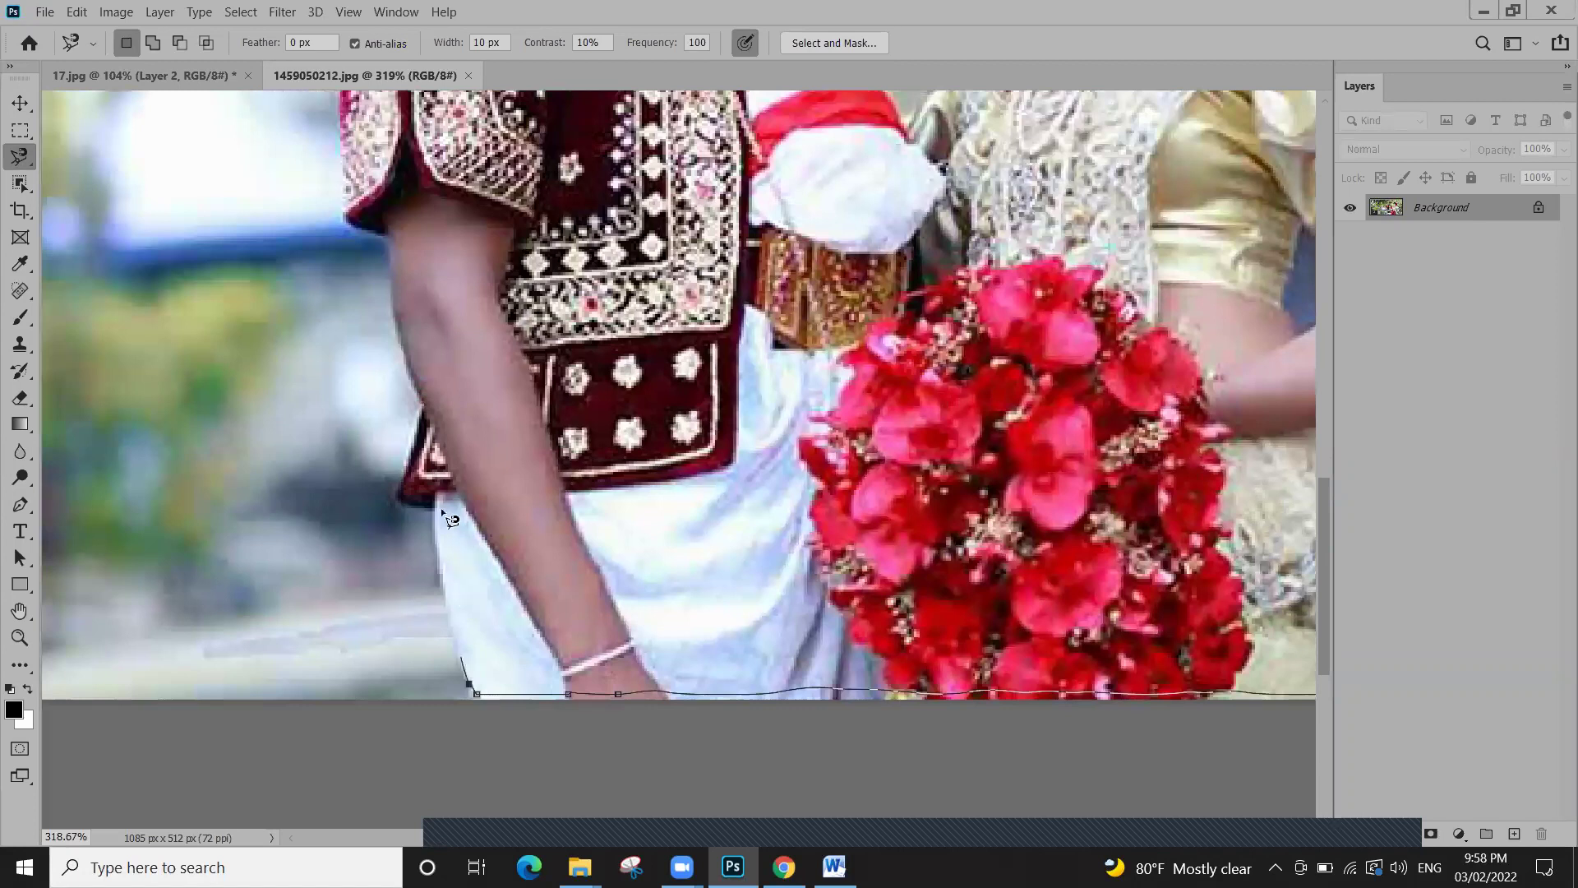
Extend the outline up the groom's white cloth, jacket hem and bare arm, and along his outer sleeve
key("space")
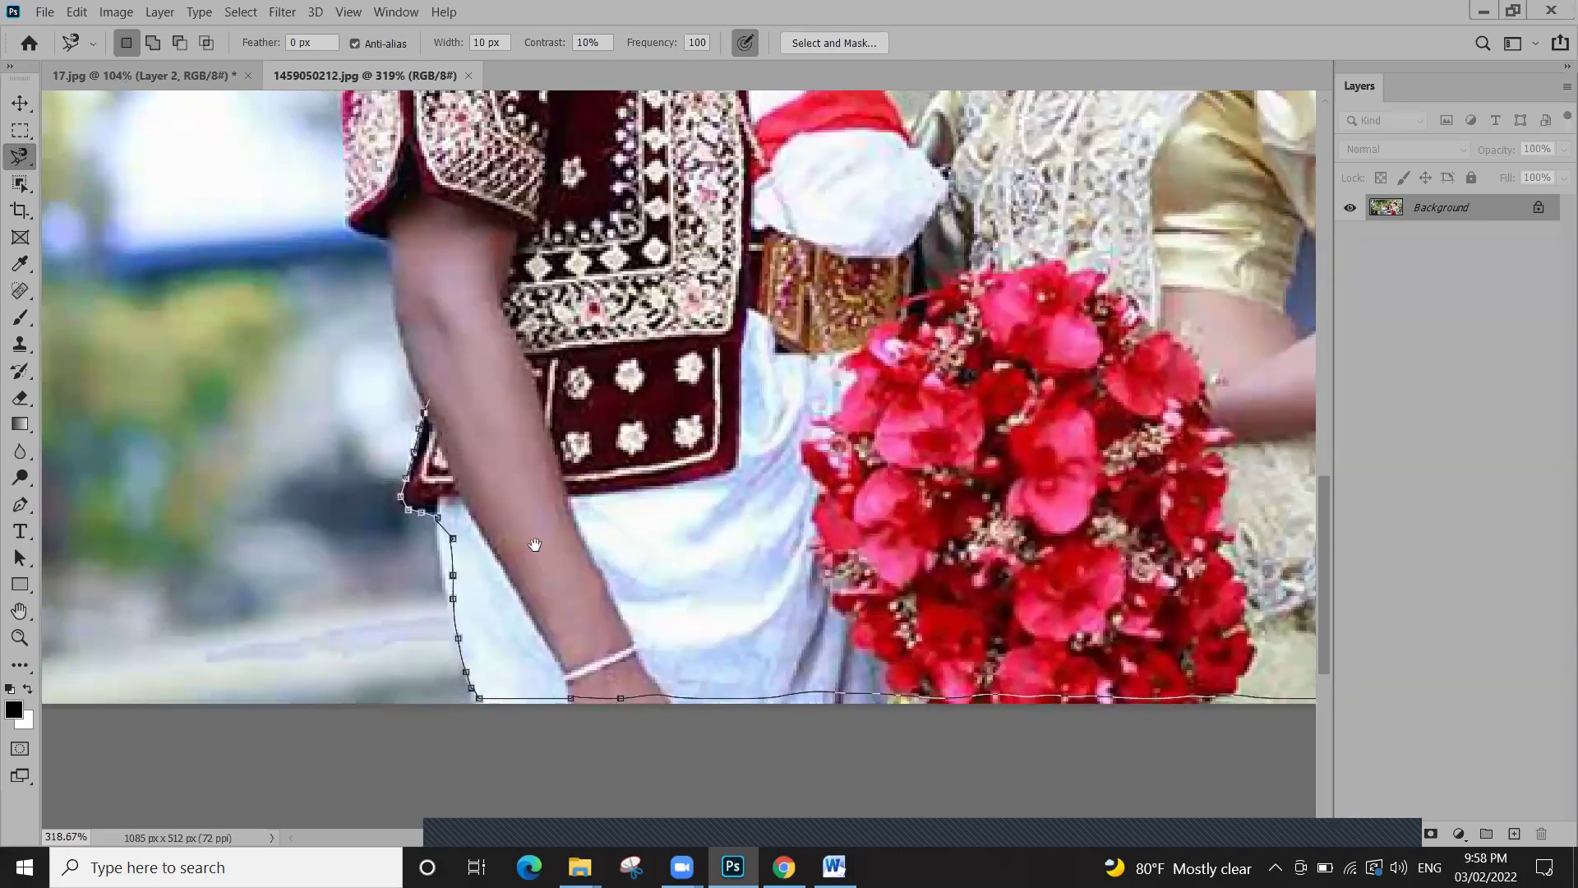
left_click_drag(534, 545, 641, 687)
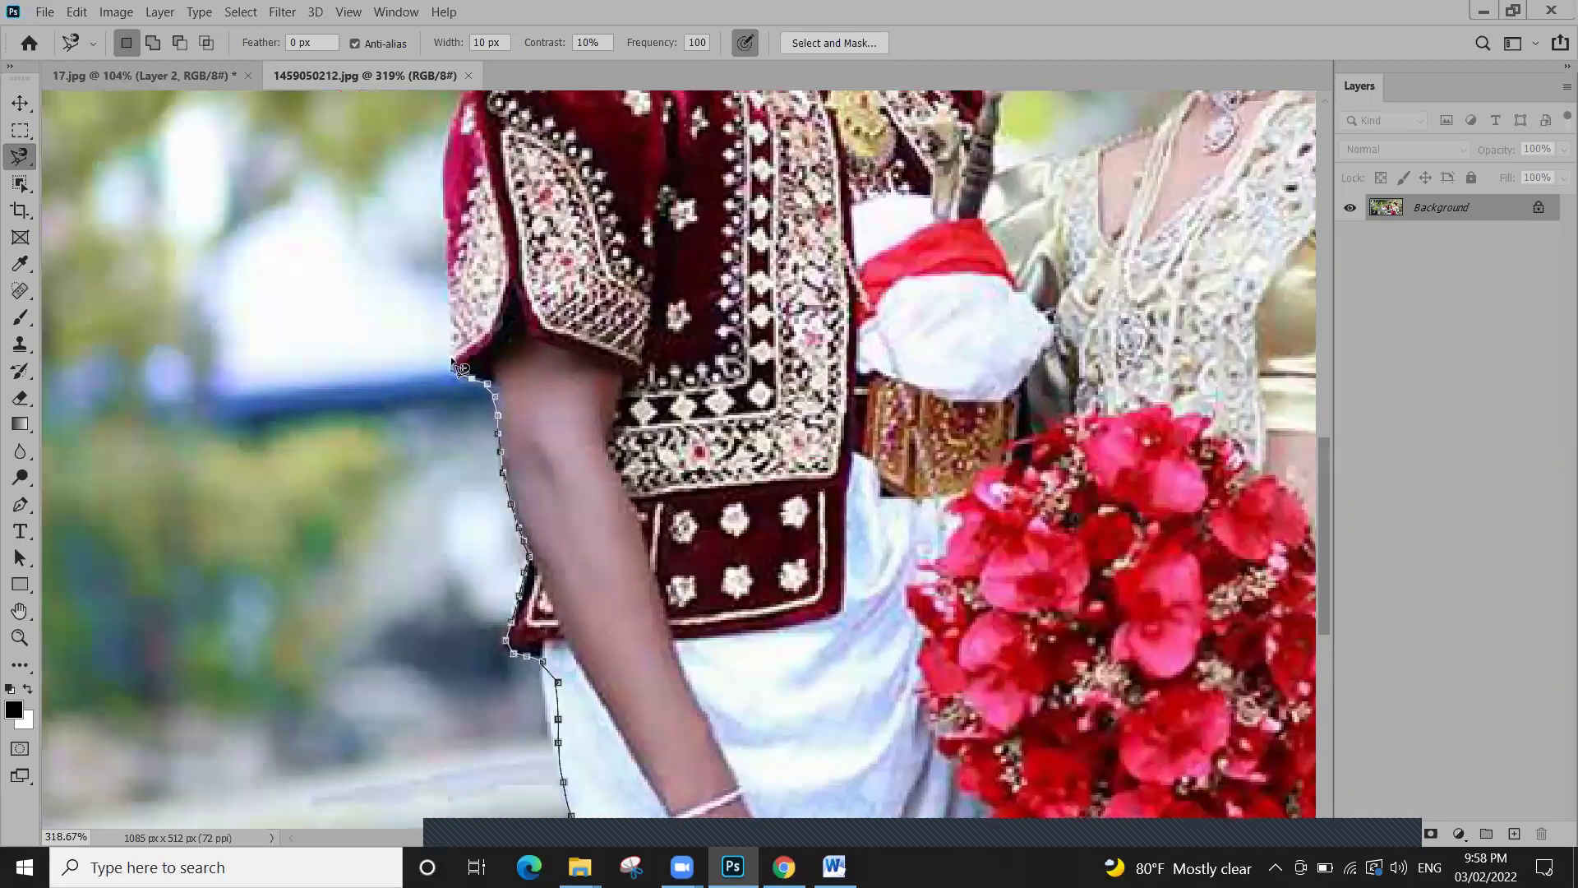
left_click_drag(460, 367, 473, 409)
left_click_drag(485, 231, 534, 423)
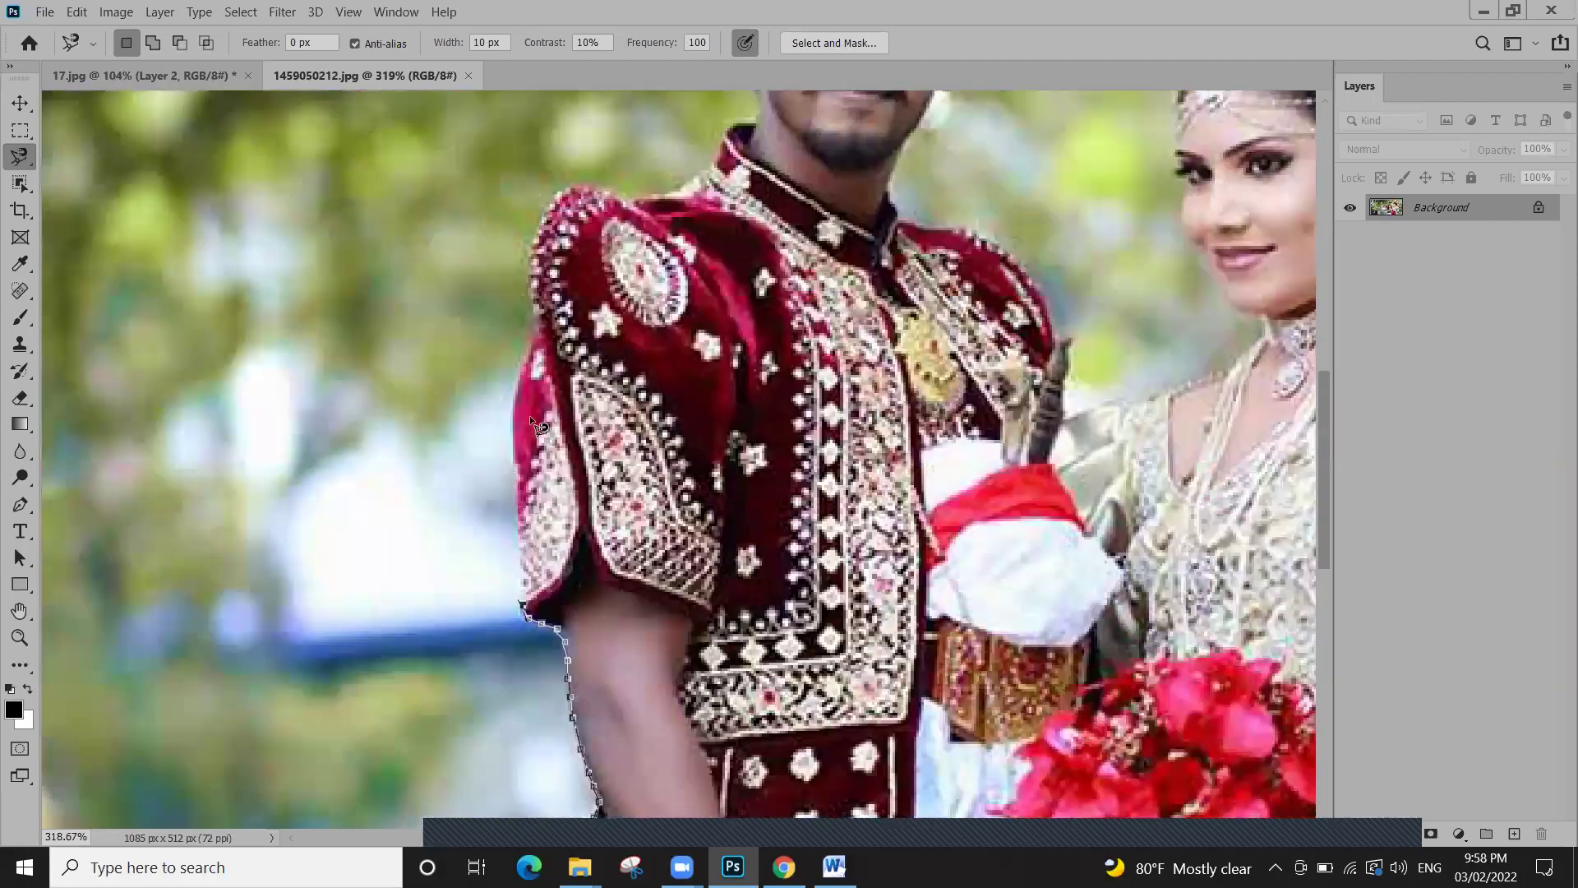
left_click_drag(527, 533, 533, 552)
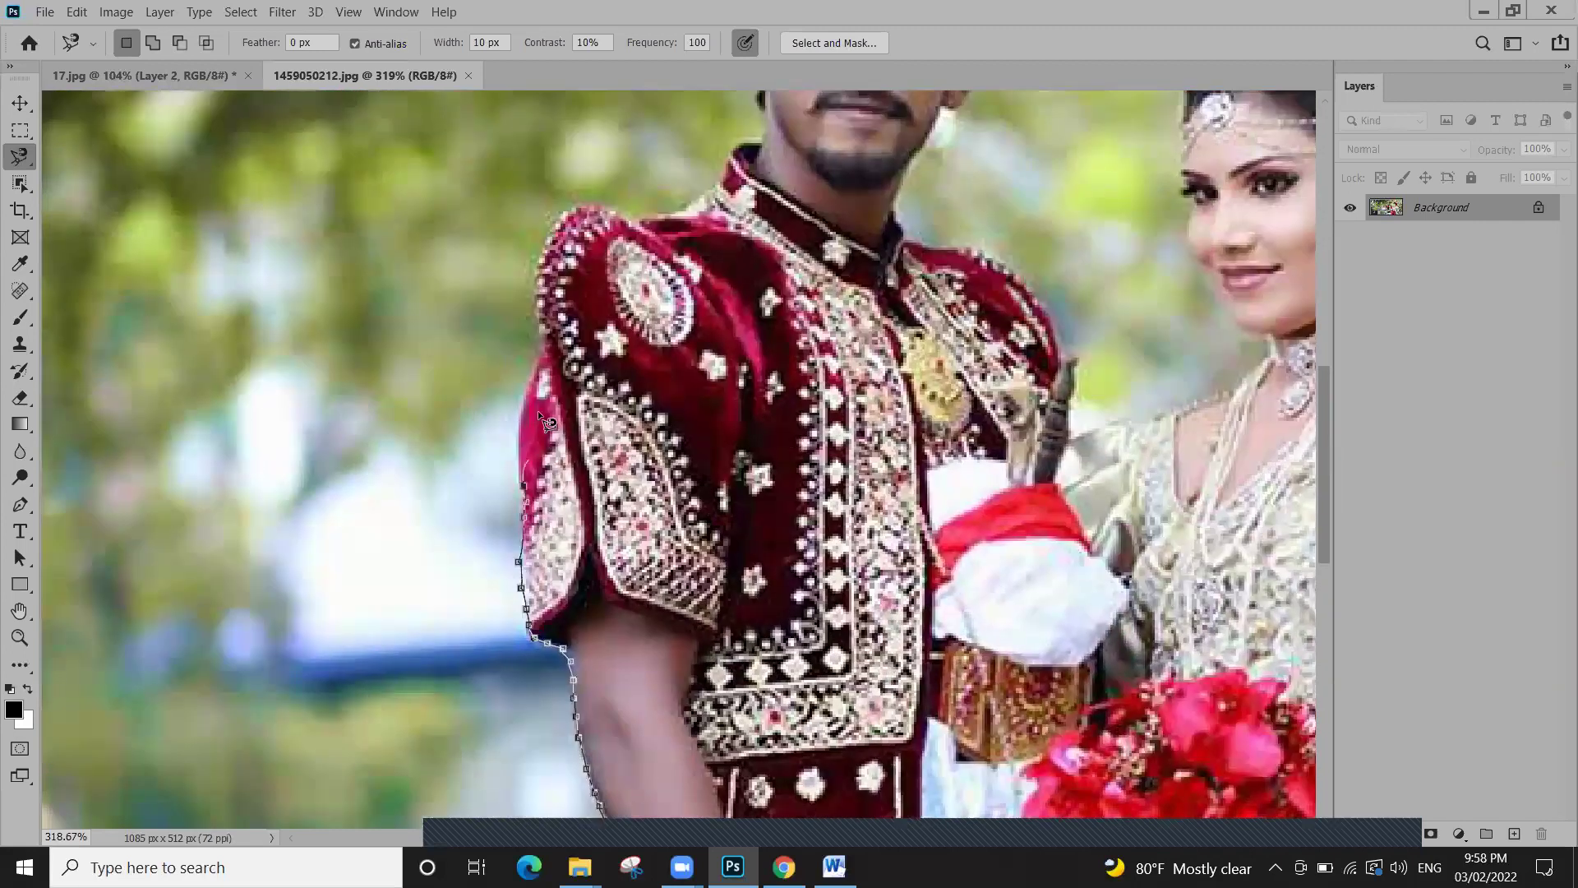
mouse_move(695, 411)
left_mouse_down()
mouse_move(698, 543)
mouse_move(739, 582)
left_mouse_up()
Trace over the groom's shoulder and collar, up his face, and around the crowned hat to his other ear
scroll(779, 474, "up", 3)
left_click_drag(745, 368, 726, 330)
mouse_move(656, 276)
left_mouse_down()
mouse_move(631, 502)
mouse_move(853, 415)
mouse_move(827, 388)
mouse_move(835, 346)
mouse_move(888, 424)
mouse_move(969, 446)
left_mouse_up()
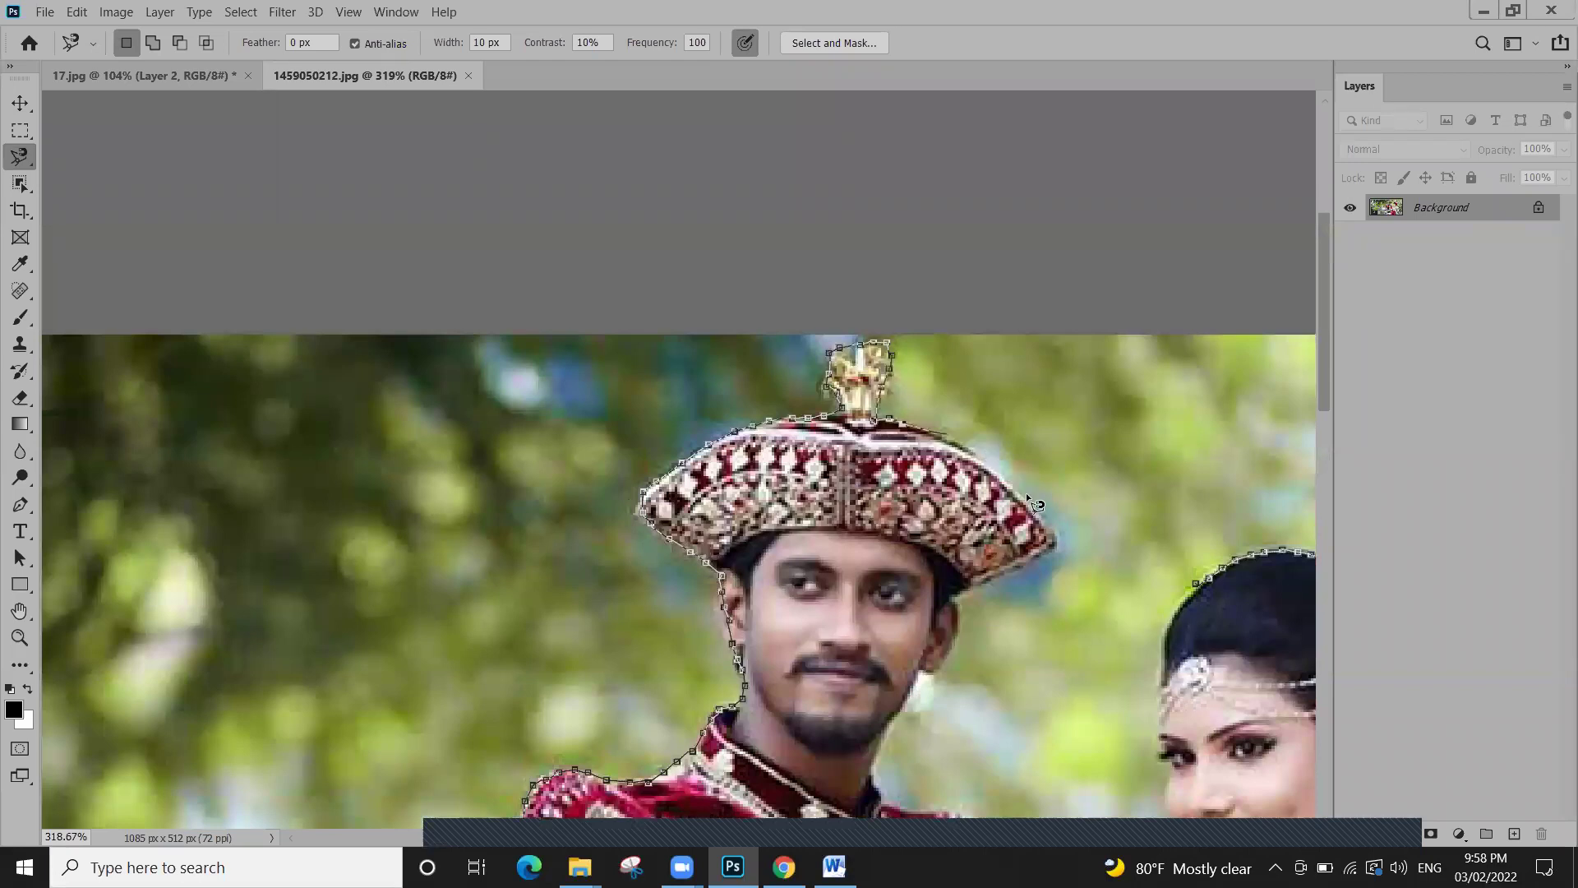
mouse_move(1060, 547)
left_mouse_down()
mouse_move(988, 386)
mouse_move(887, 449)
mouse_move(901, 461)
mouse_move(891, 522)
left_mouse_up()
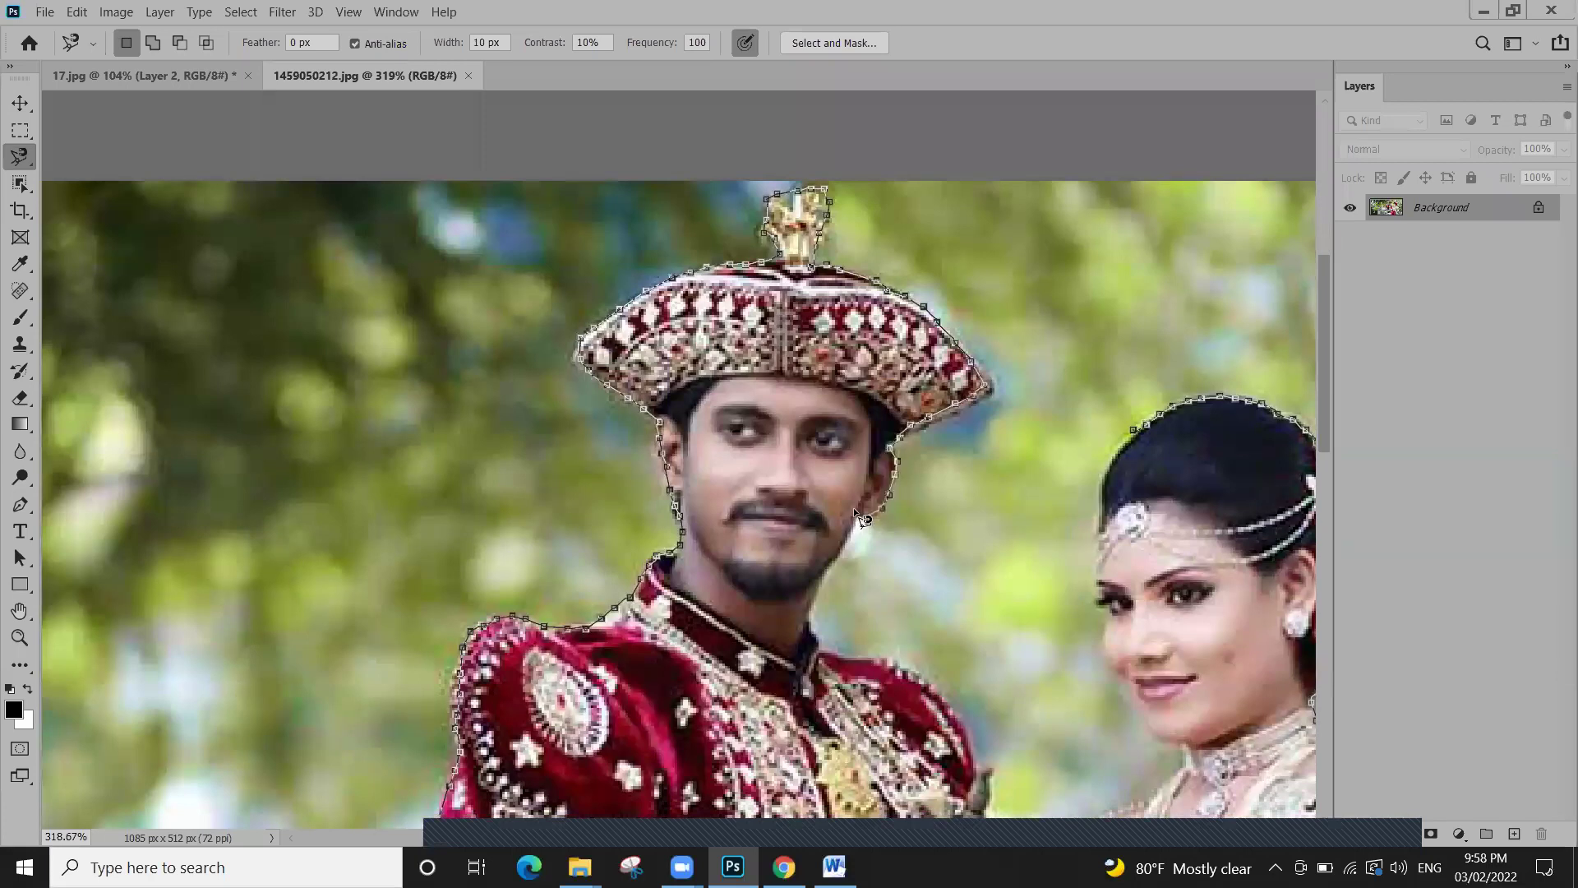
Trace the groom's jaw, neck and inner shoulder, then the bride's shoulder, chin and face, and close the outline at her hair
mouse_move(822, 610)
left_mouse_down()
mouse_move(798, 449)
mouse_move(821, 484)
mouse_move(861, 483)
mouse_move(923, 514)
mouse_move(956, 564)
mouse_move(873, 424)
left_mouse_up()
left_click_drag(887, 524, 991, 497)
left_click_drag(1066, 459, 1028, 377)
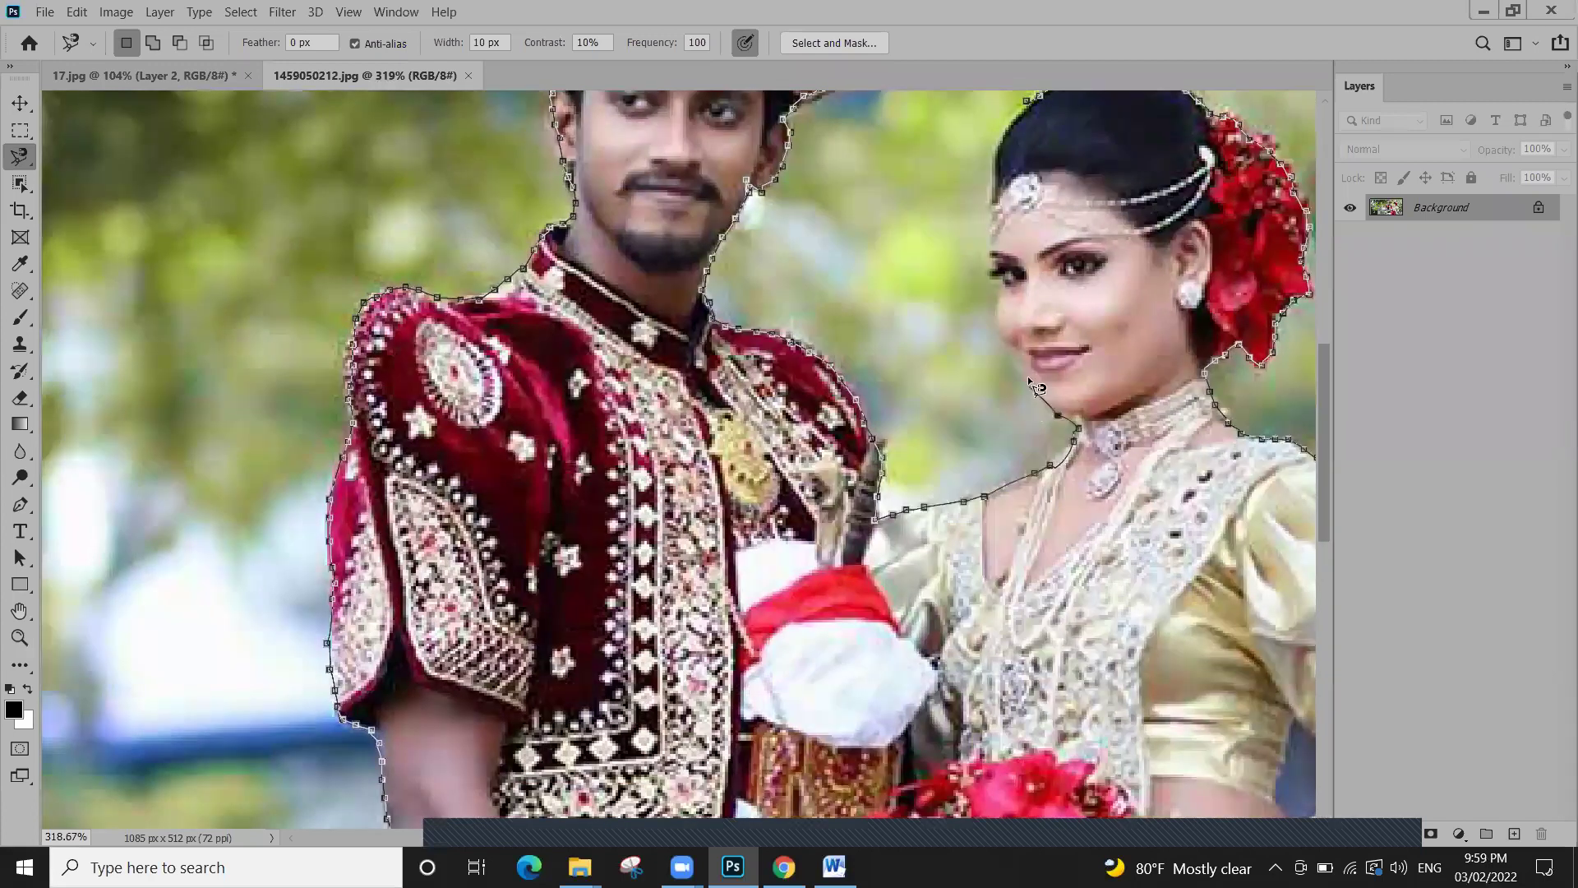
scroll(1002, 288, "up", 3)
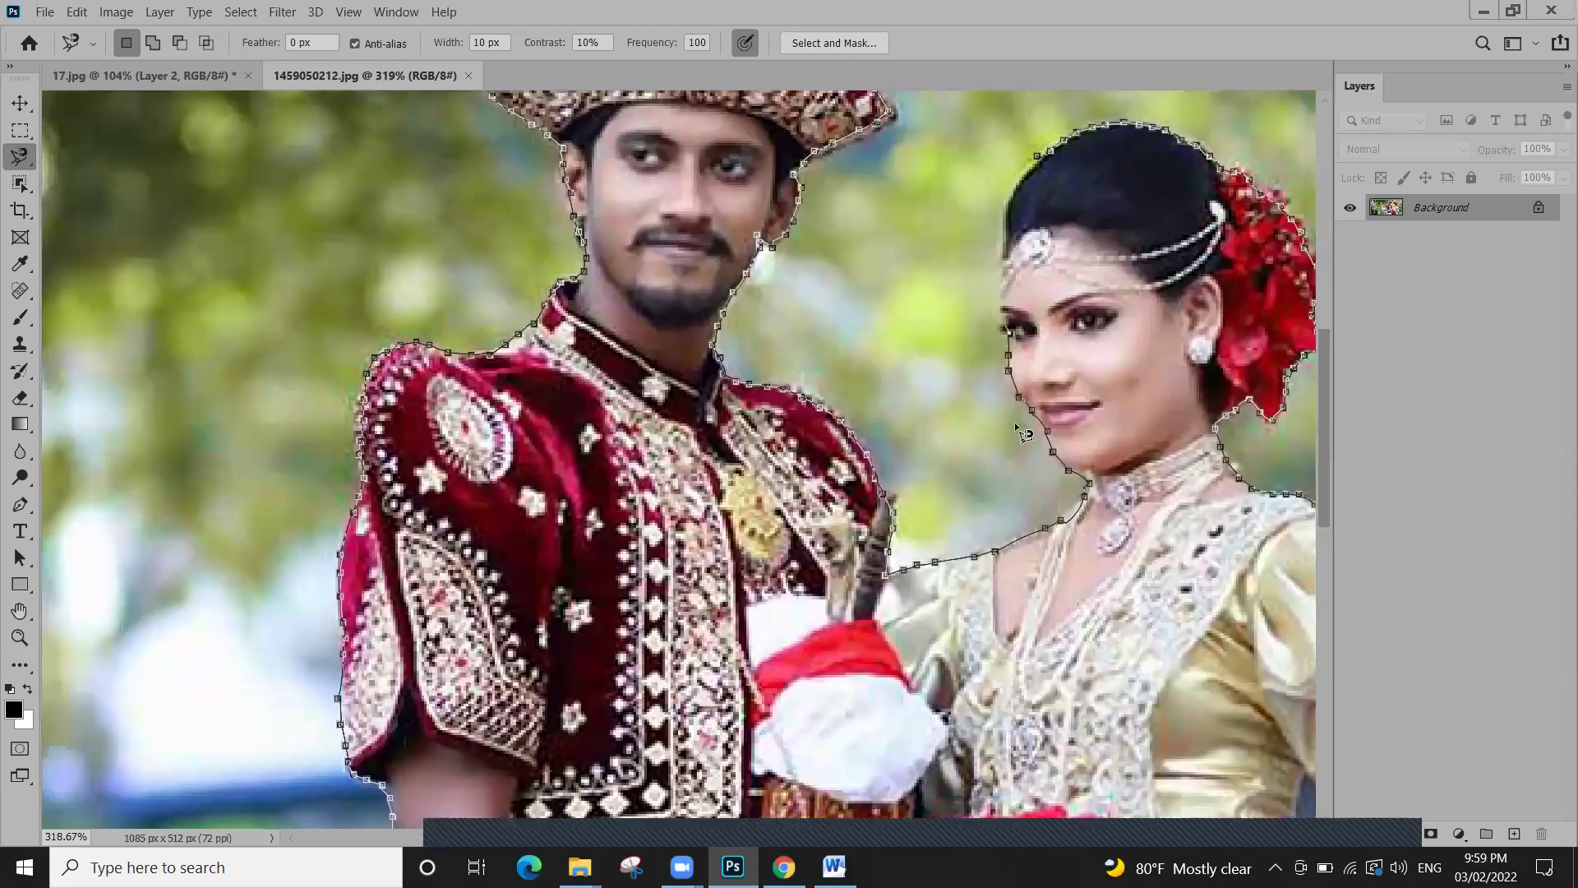
left_click(1022, 327)
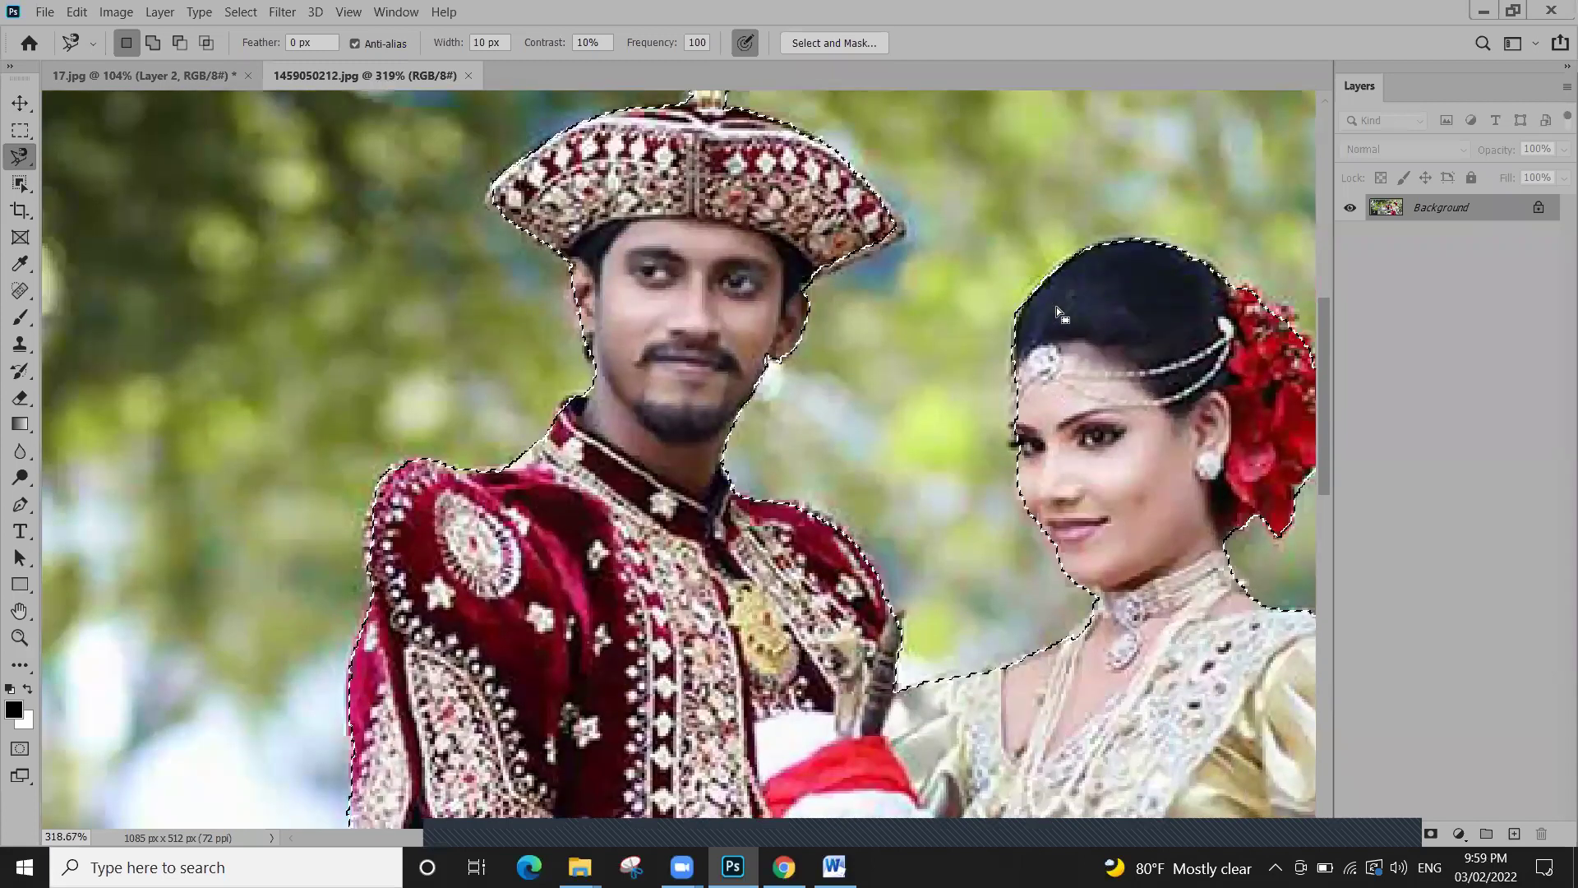
scroll(1029, 440, "down", 5)
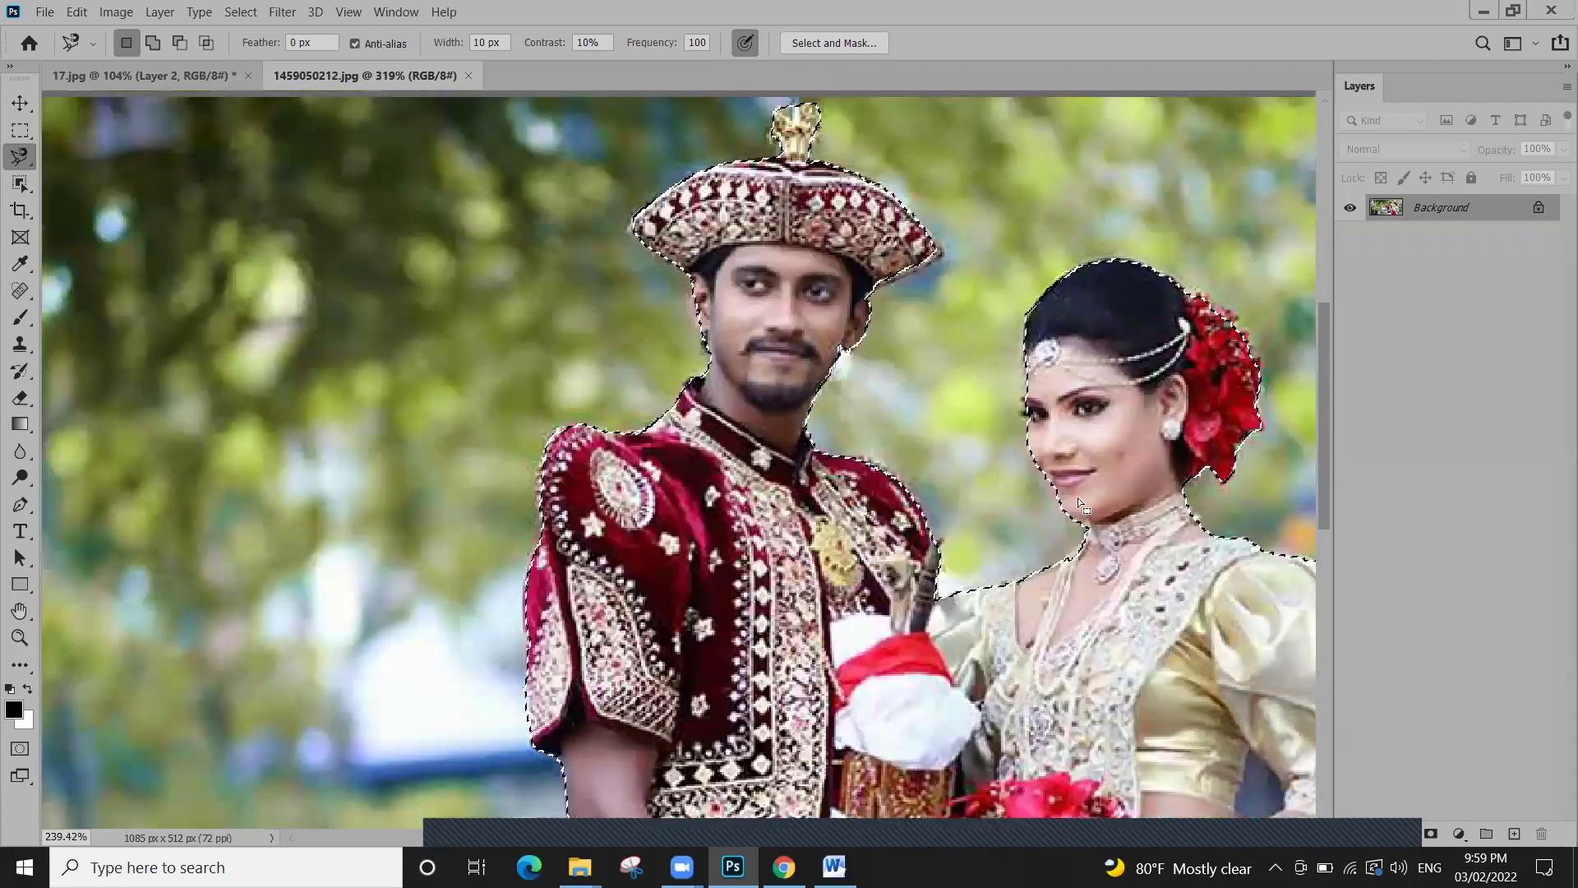
scroll(811, 485, "down", 2)
left_click_drag(811, 485, 677, 402)
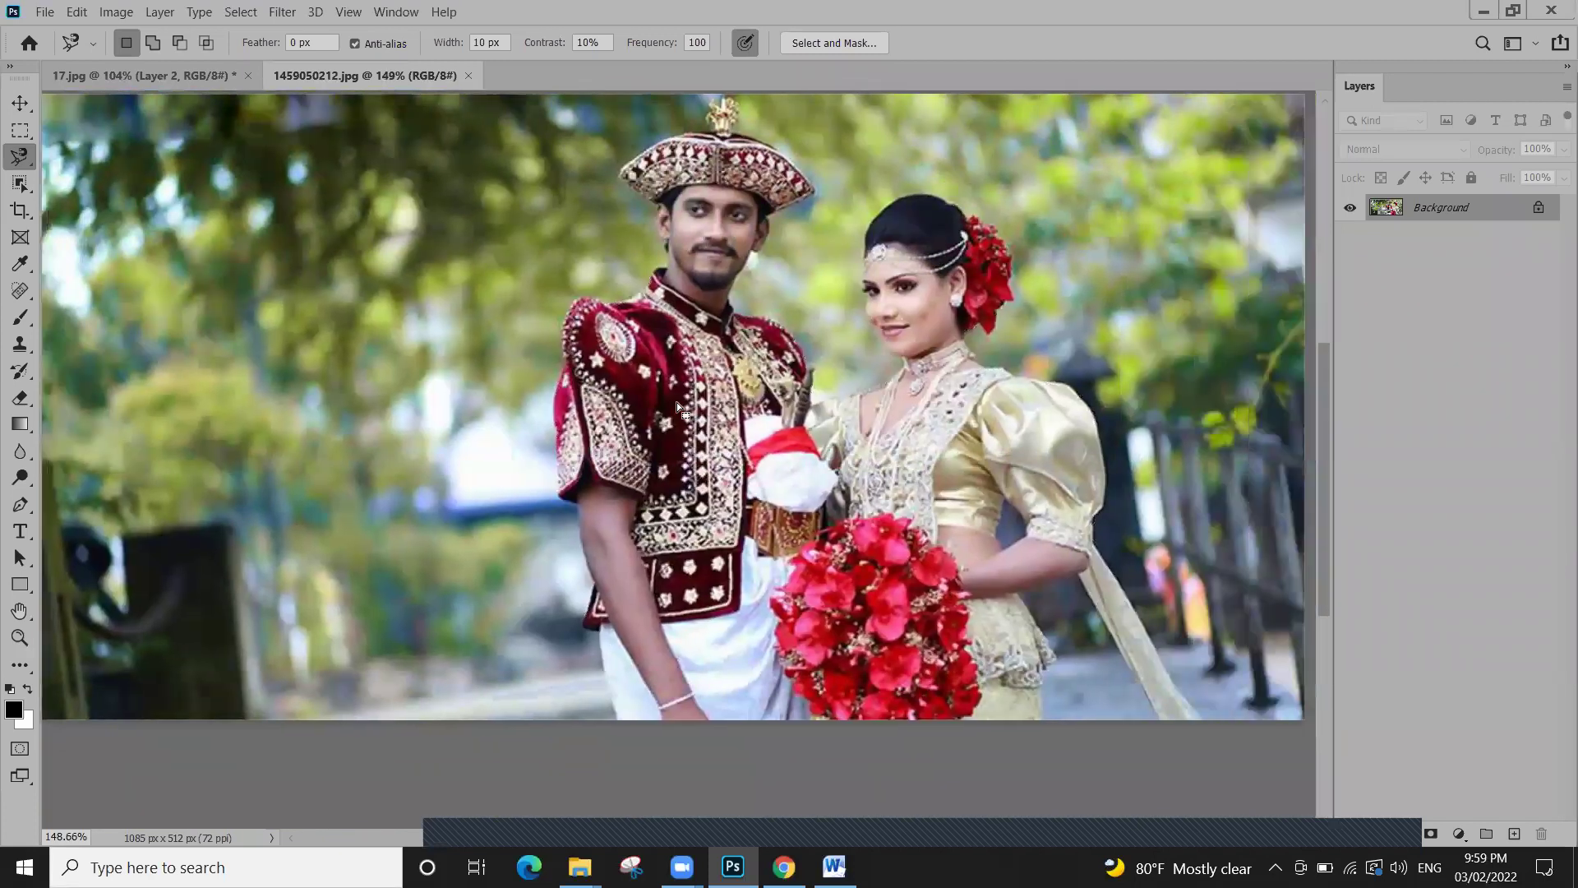
scroll(337, 314, "down", 1)
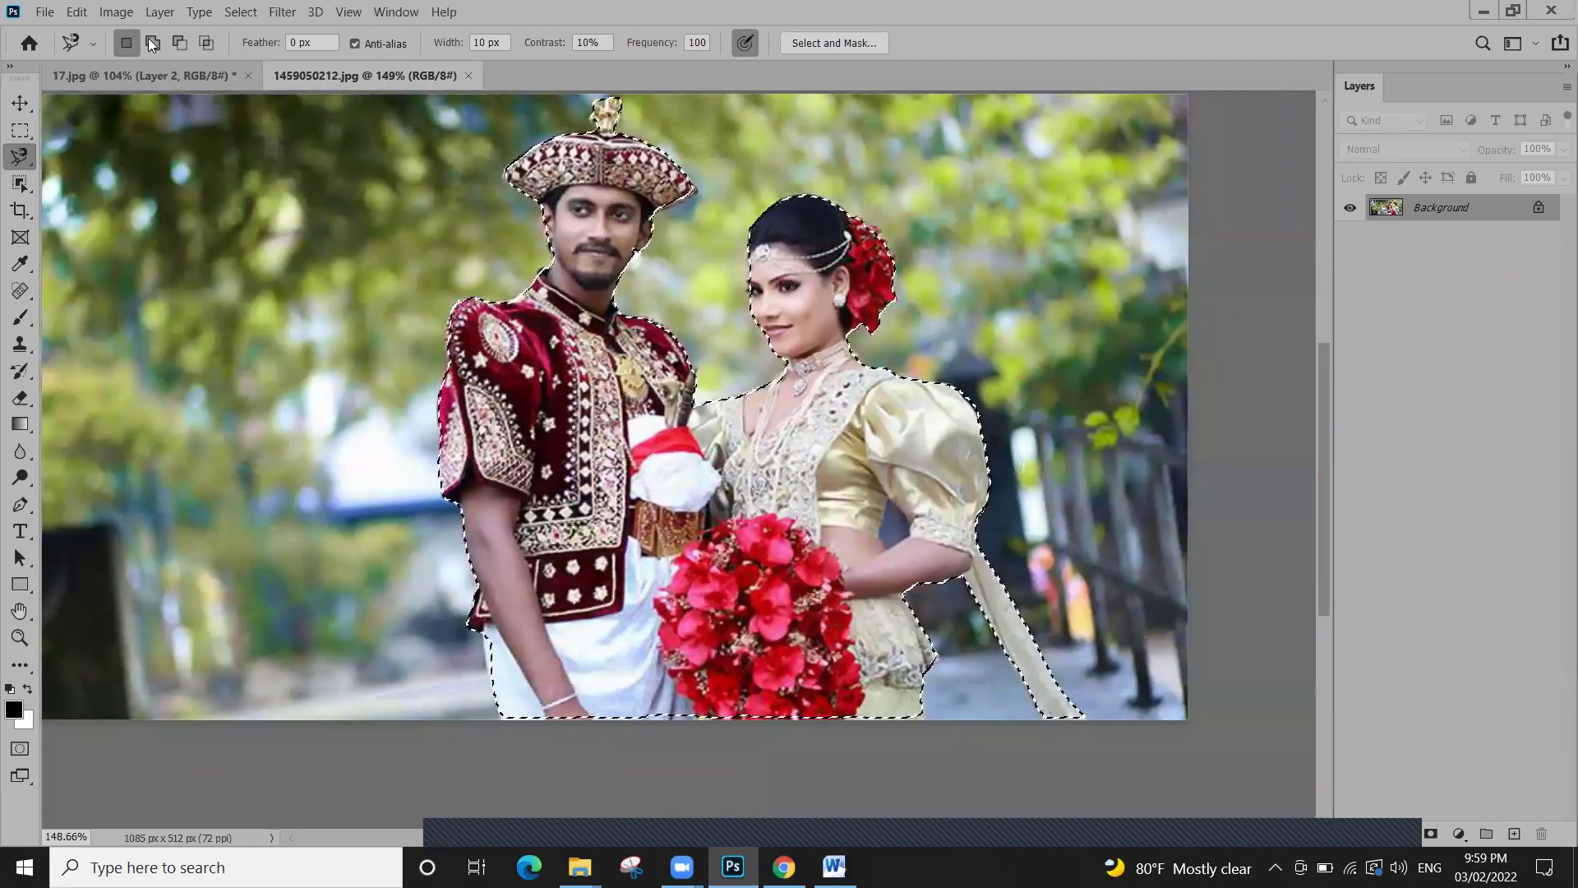
left_click(179, 43)
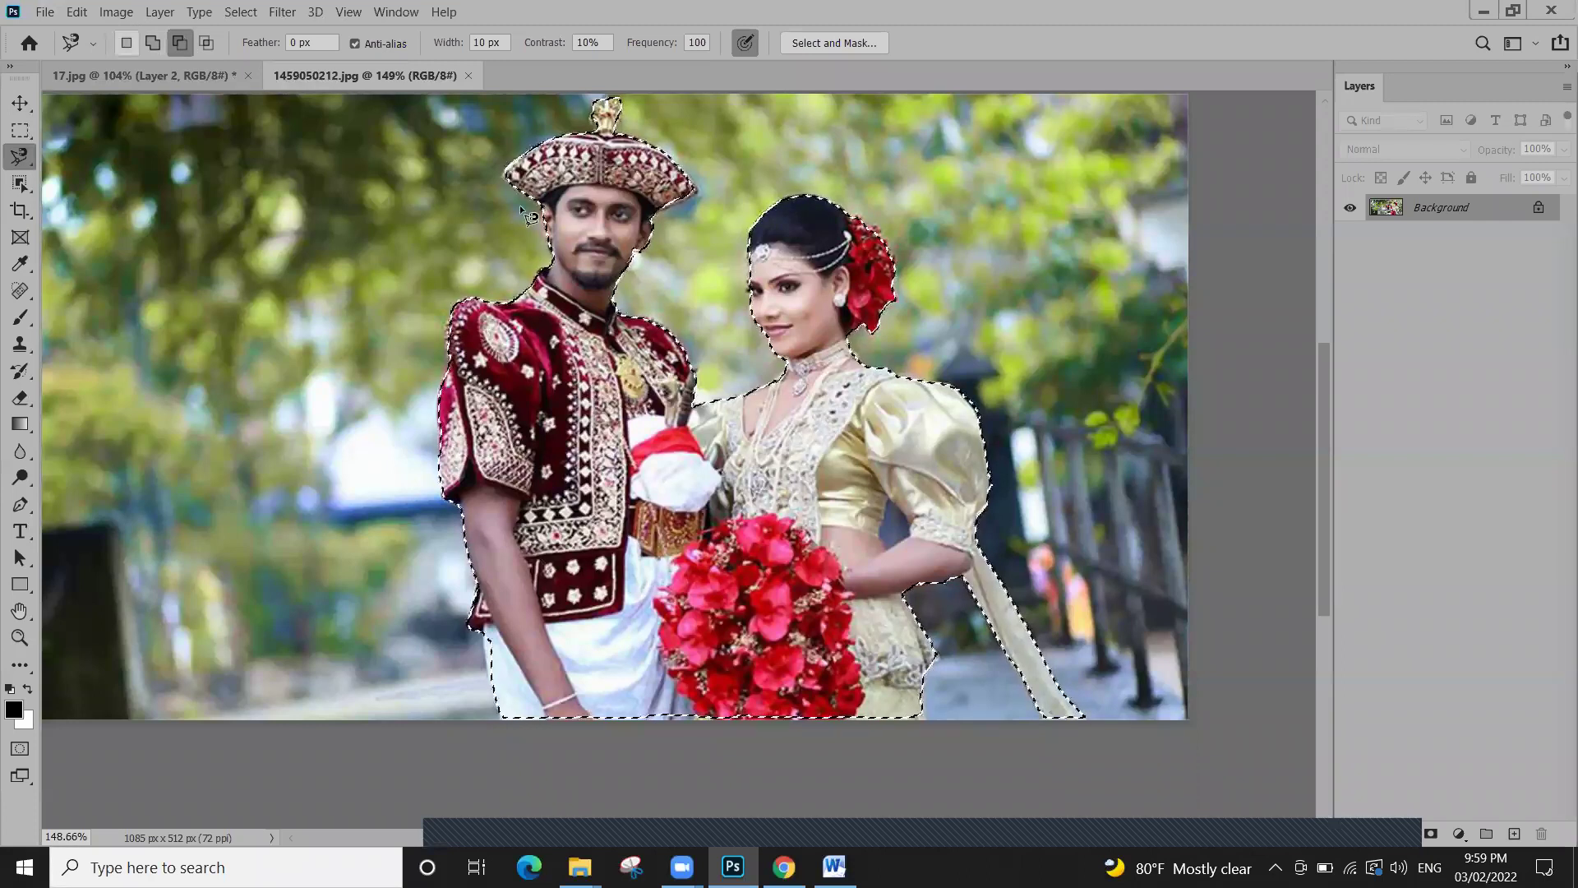
scroll(628, 221, "up", 3)
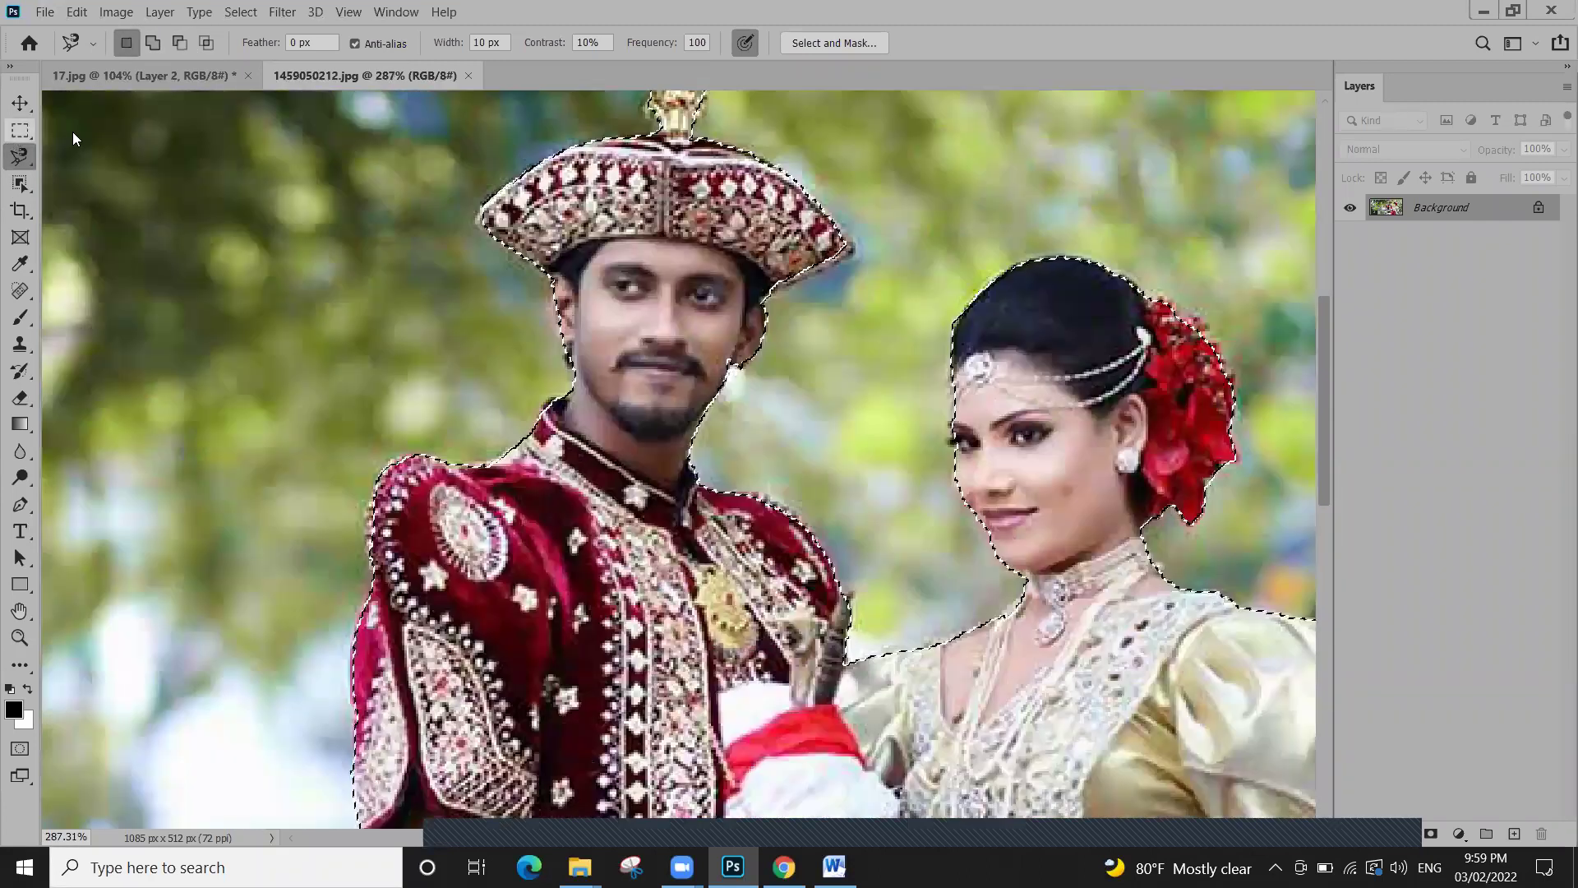
left_click(20, 130)
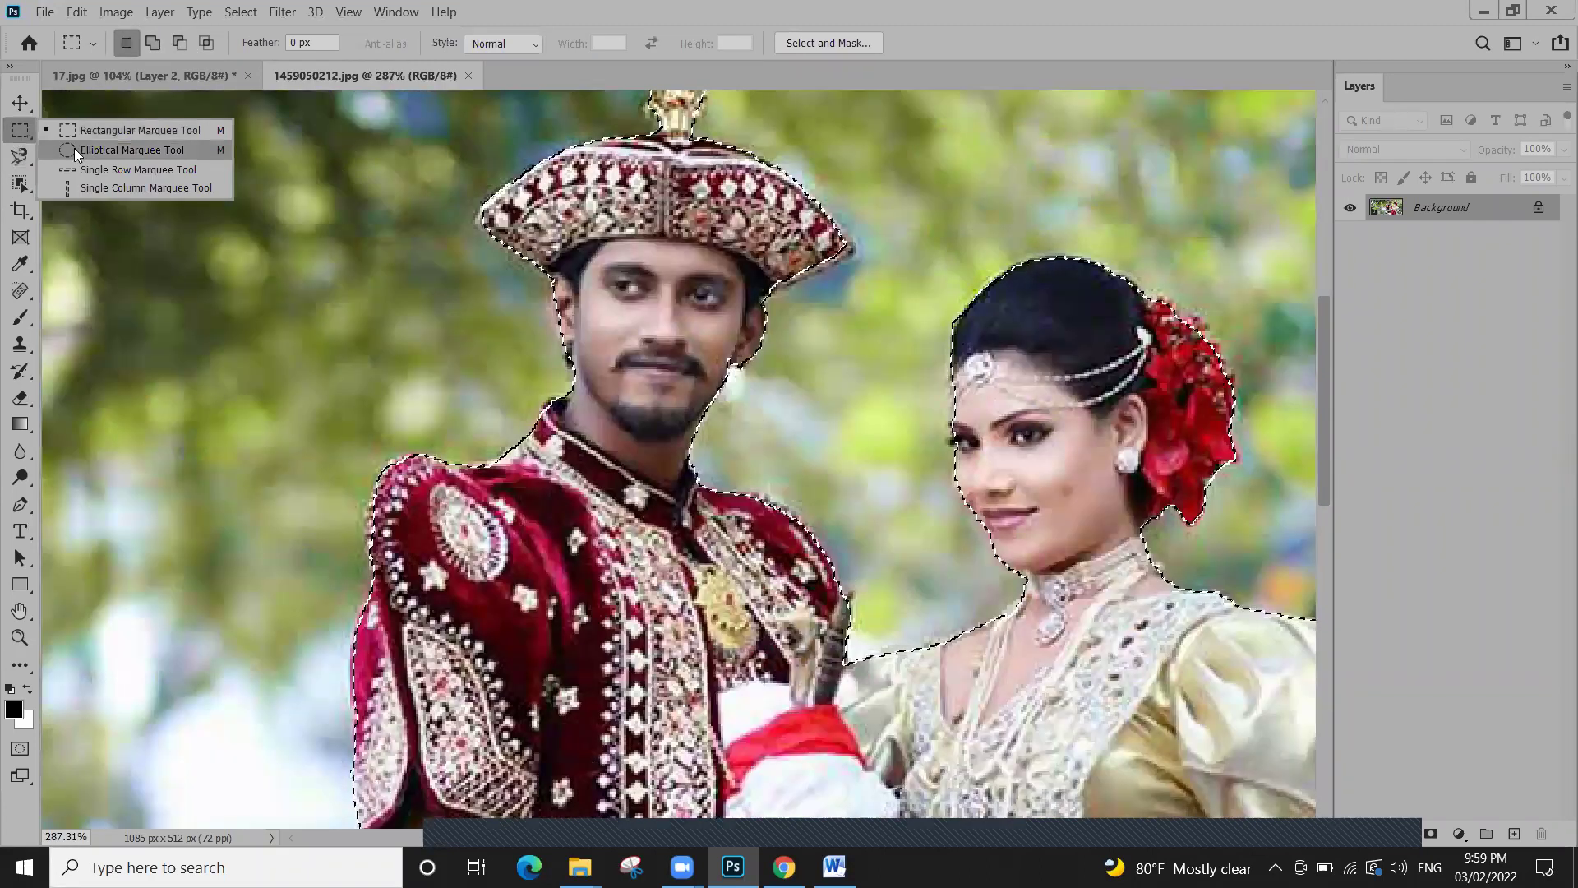
Add a freehand loop of background beside the groom's outer shoulder to the selection with the Lasso tool
left_click(21, 156)
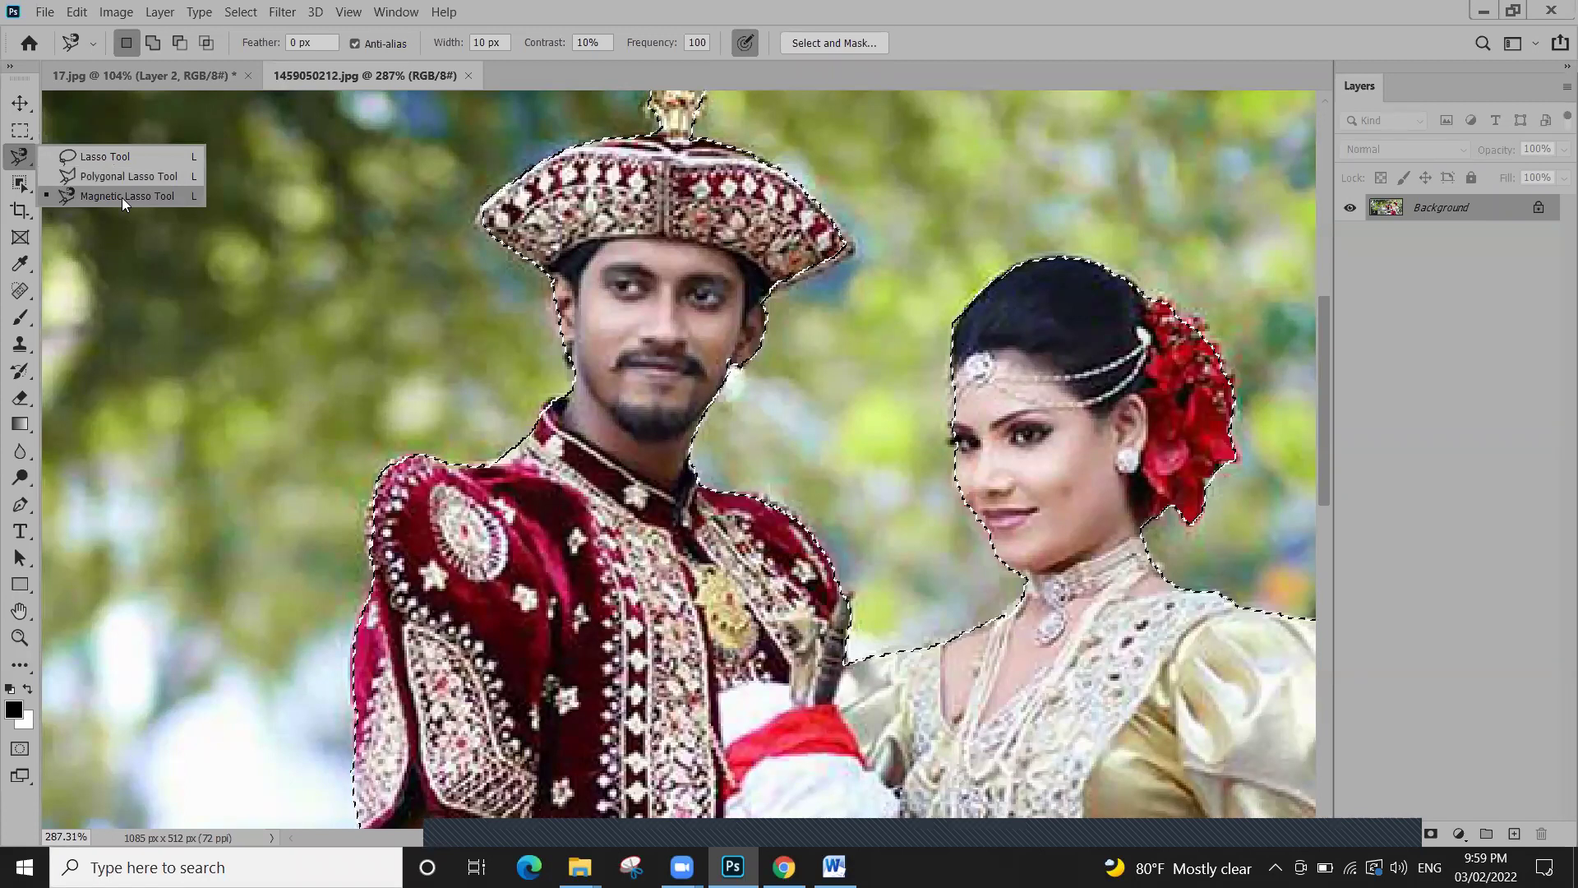
left_click(138, 158)
left_click(152, 42)
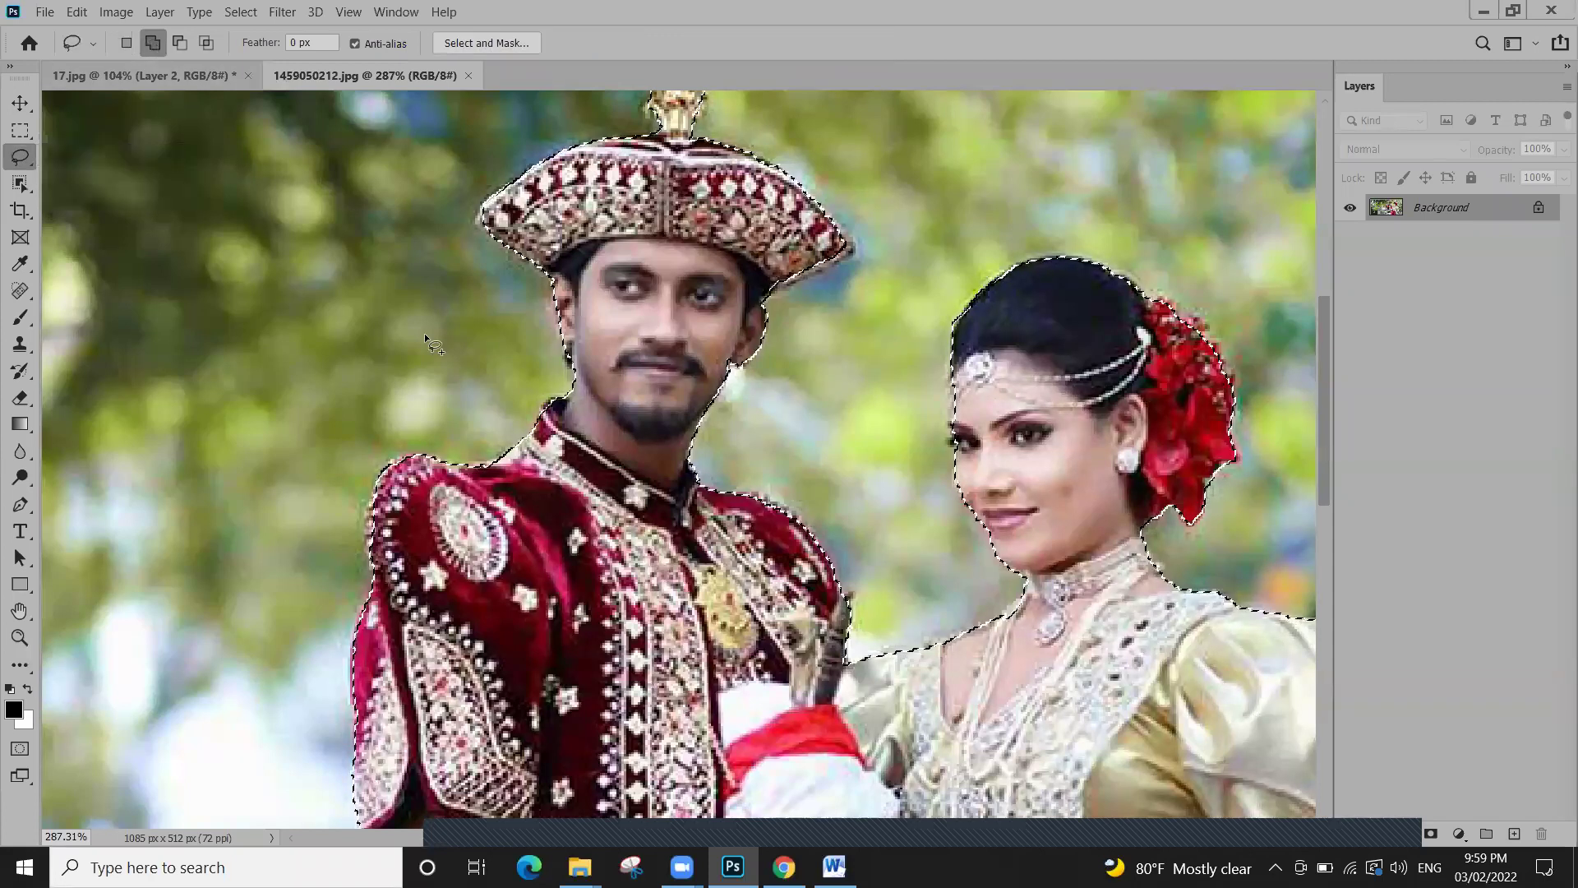
mouse_move(526, 421)
left_mouse_down()
mouse_move(318, 405)
mouse_move(515, 559)
mouse_move(551, 537)
mouse_move(338, 574)
mouse_move(366, 547)
left_mouse_up()
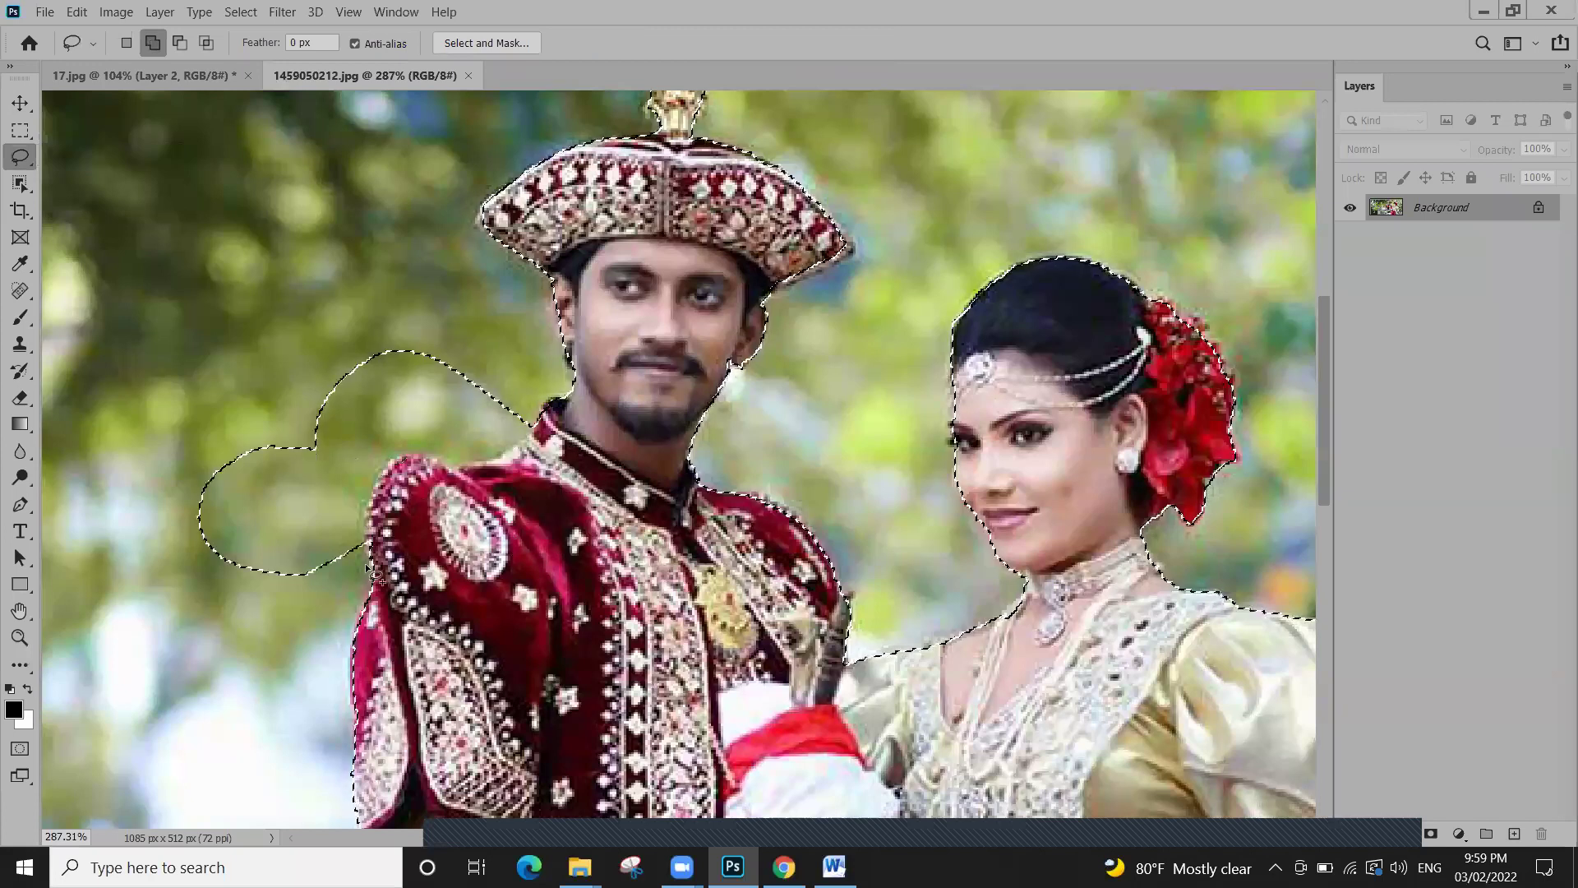
Subtract the extra background loop beside the groom's shoulder from the selection with the Lasso tool
left_click(179, 43)
mouse_move(239, 134)
left_mouse_down()
mouse_move(516, 382)
mouse_move(515, 452)
left_mouse_up()
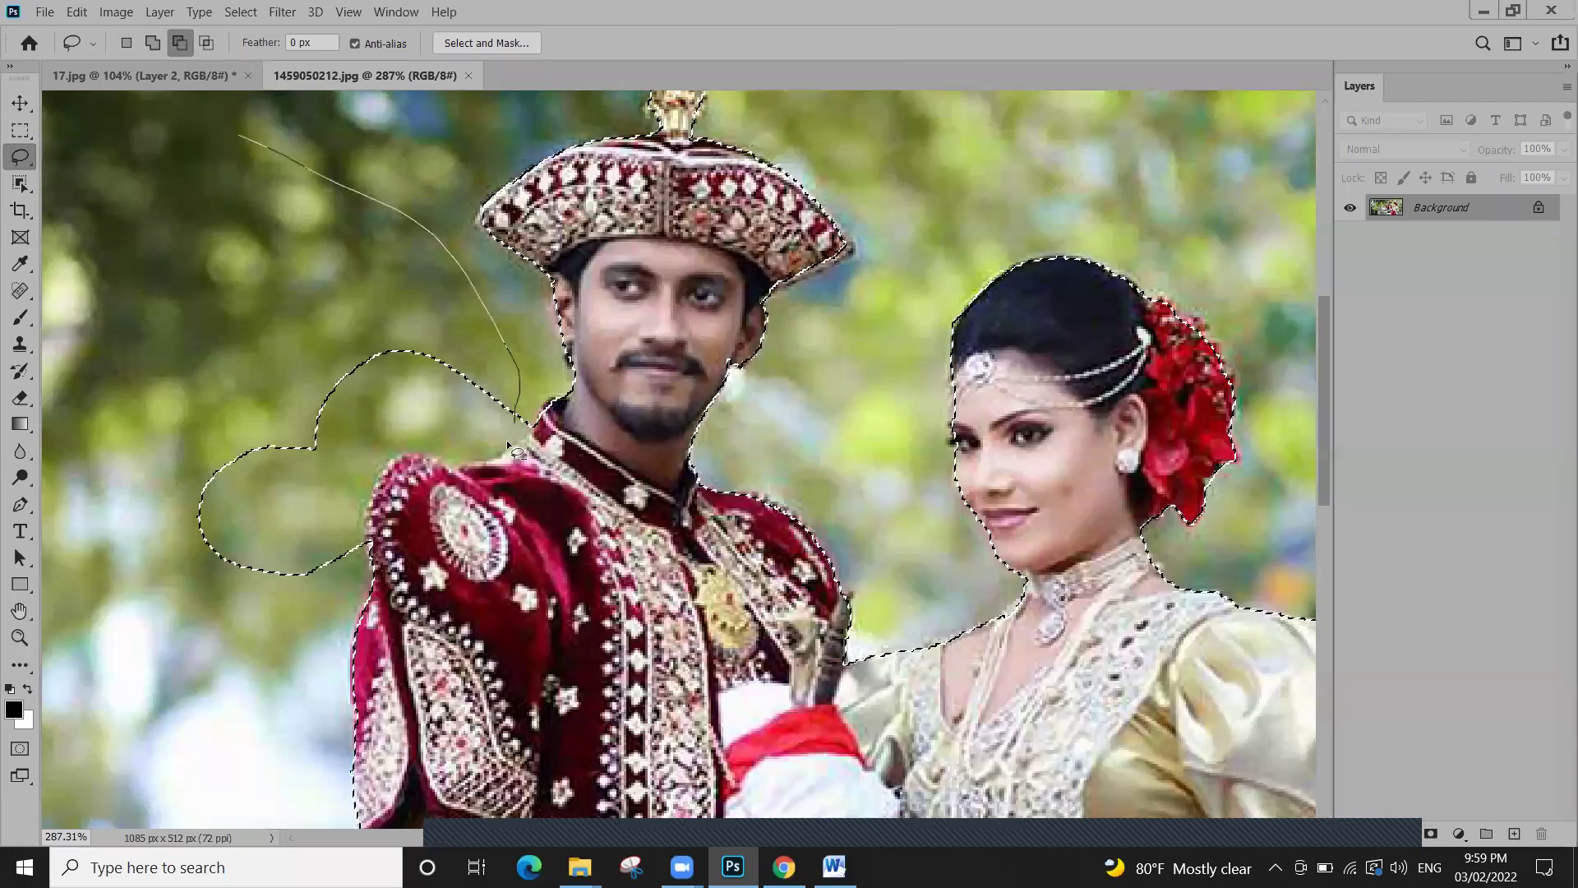
mouse_move(398, 460)
left_mouse_down()
mouse_move(367, 514)
mouse_move(168, 627)
mouse_move(143, 450)
left_mouse_up()
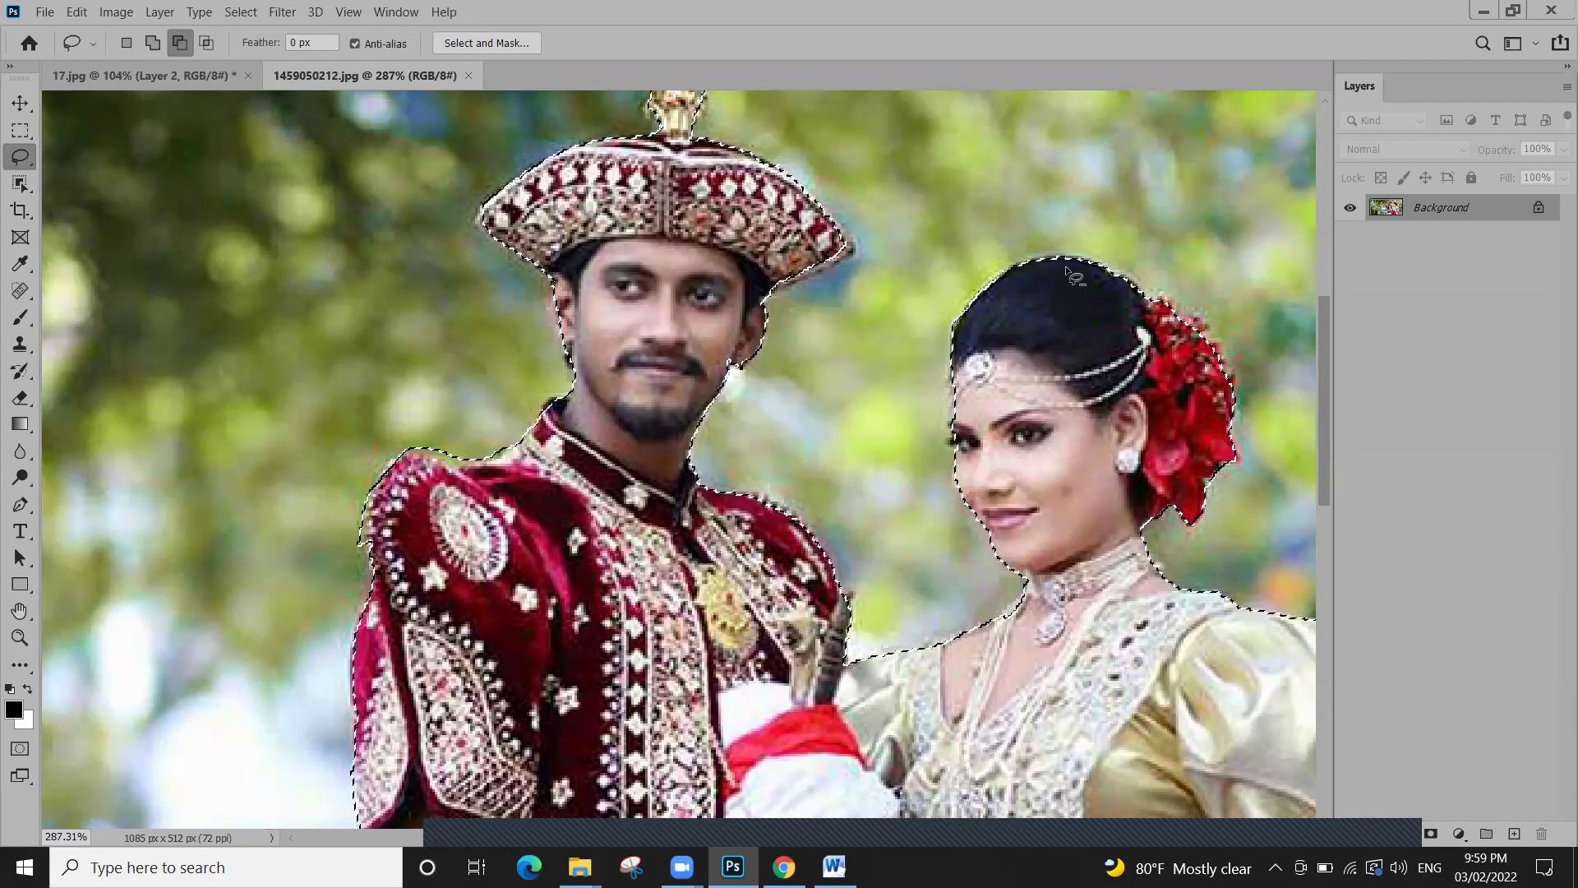
Add the missed strip along the outer edge of the groom's white cloth to the selection with the Lasso tool
scroll(604, 312, "up", 3)
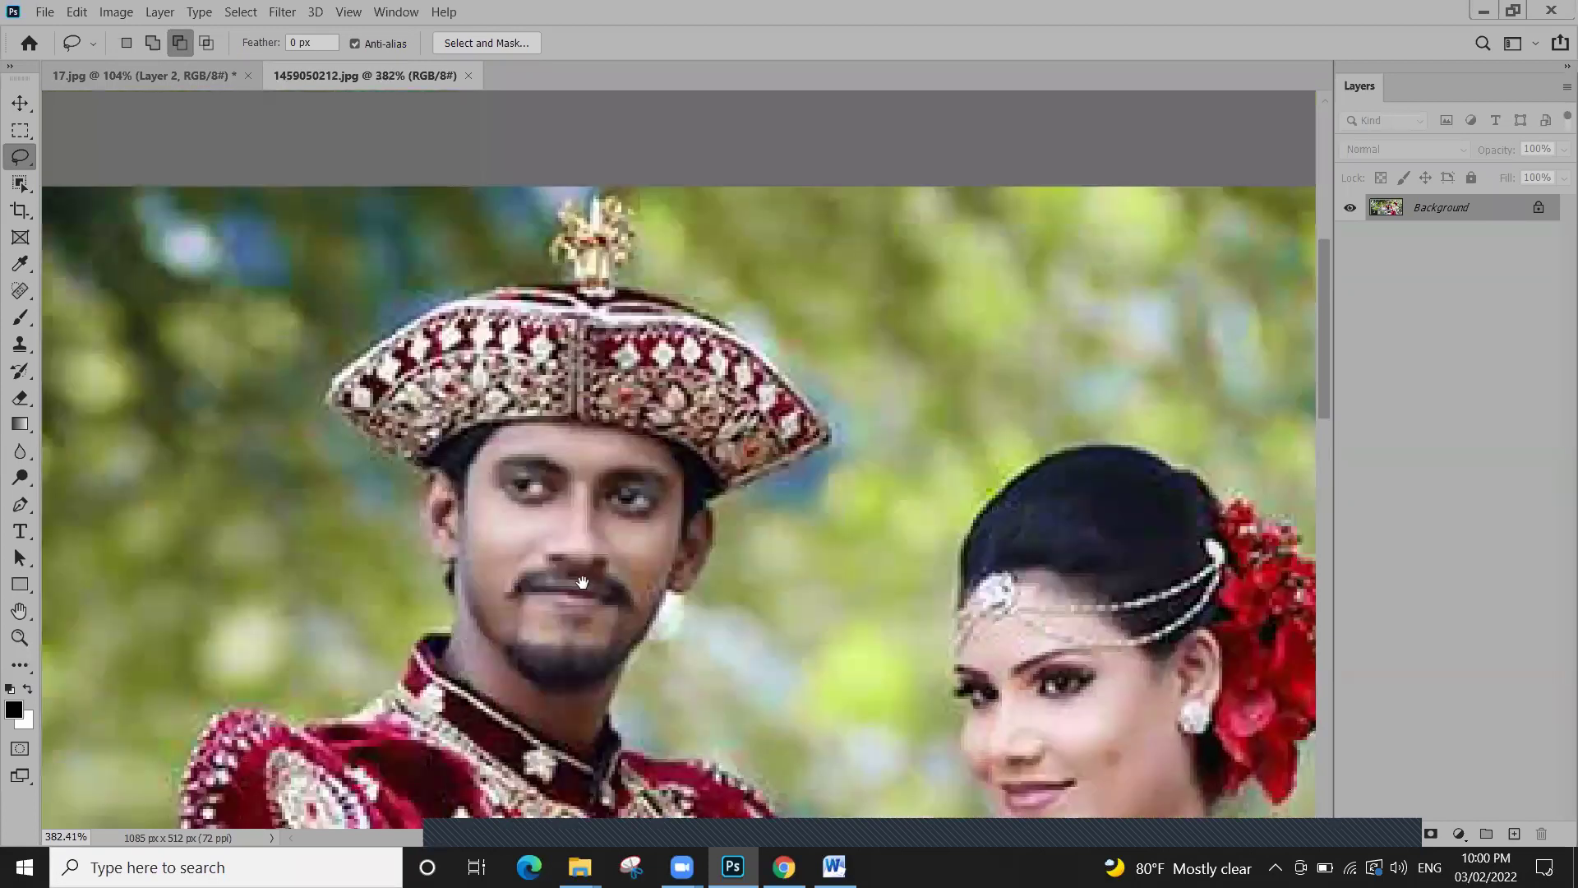
scroll(538, 475, "down", 3)
left_click_drag(539, 305, 513, 274)
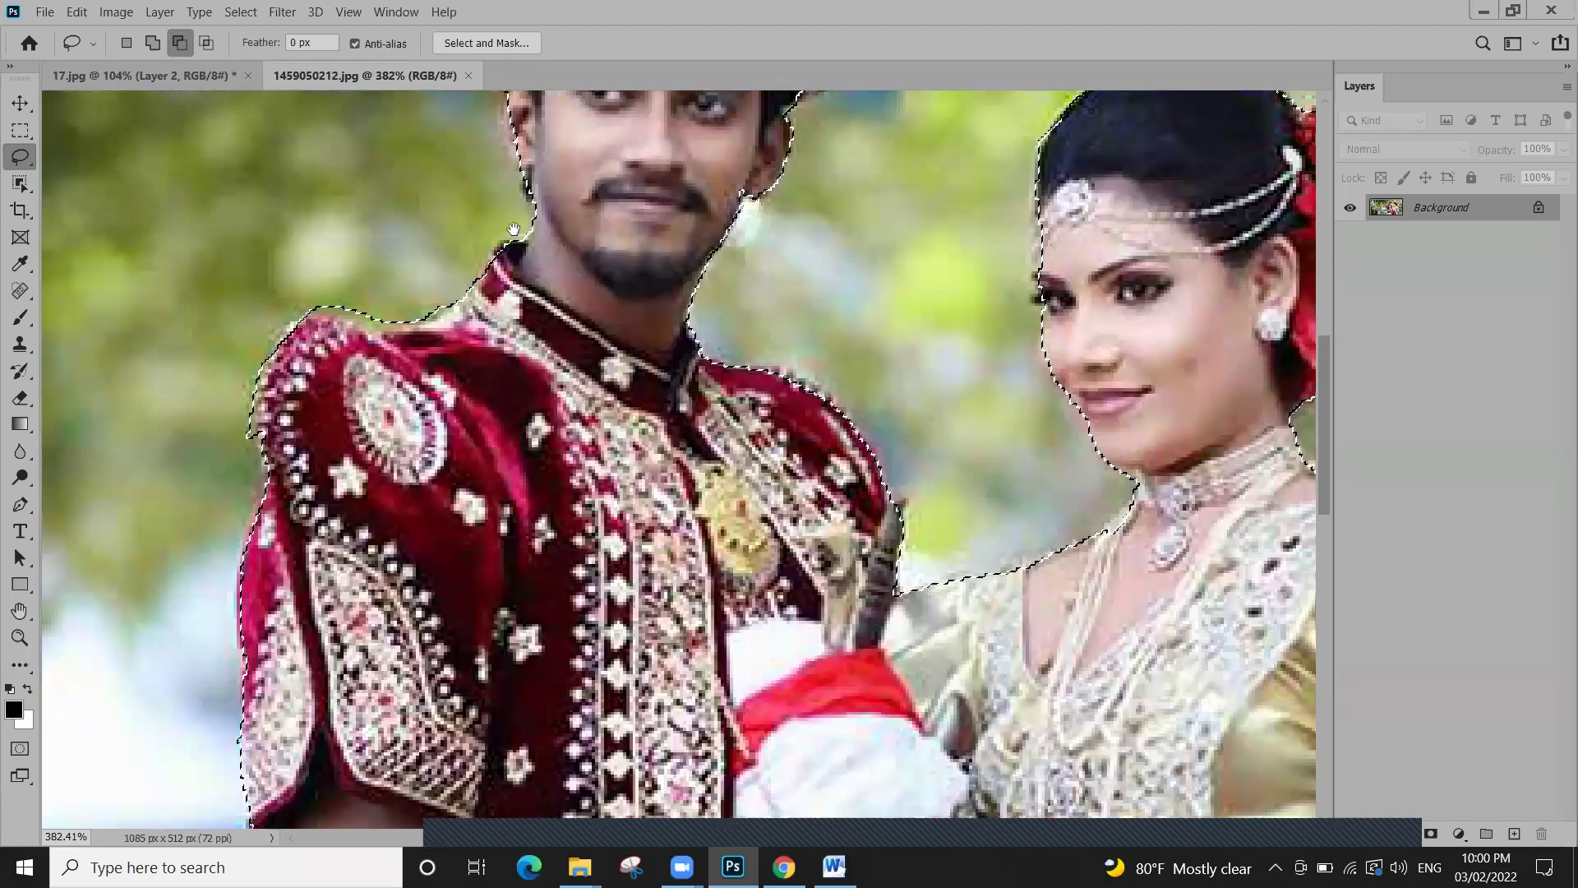
scroll(507, 321, "down", 8)
scroll(500, 332, "down", 3)
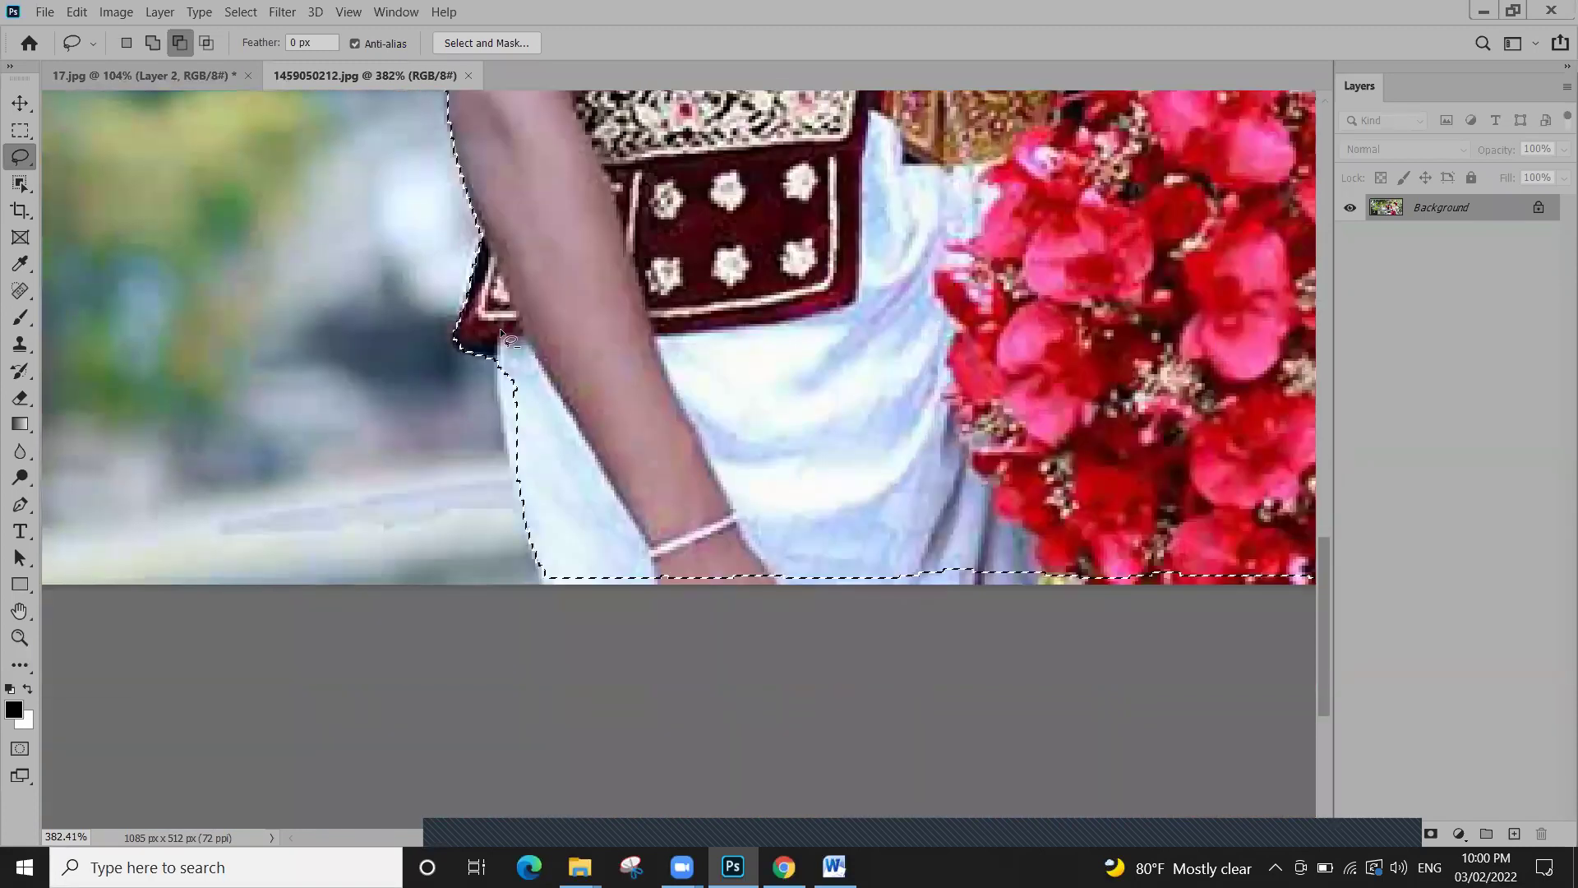
left_click(153, 42)
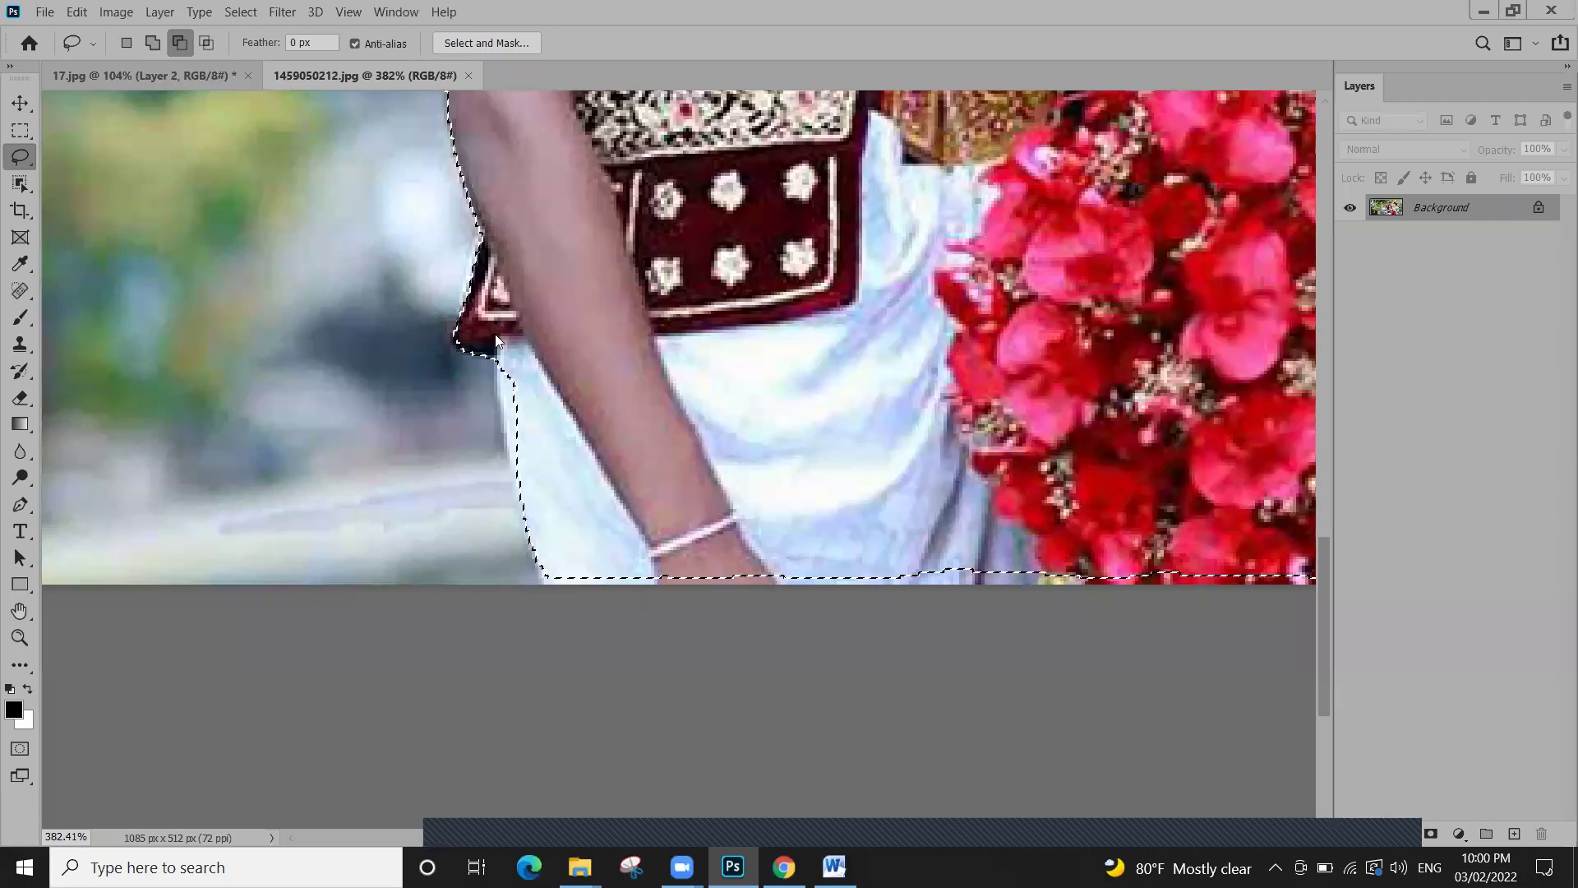
left_click_drag(506, 442, 509, 455)
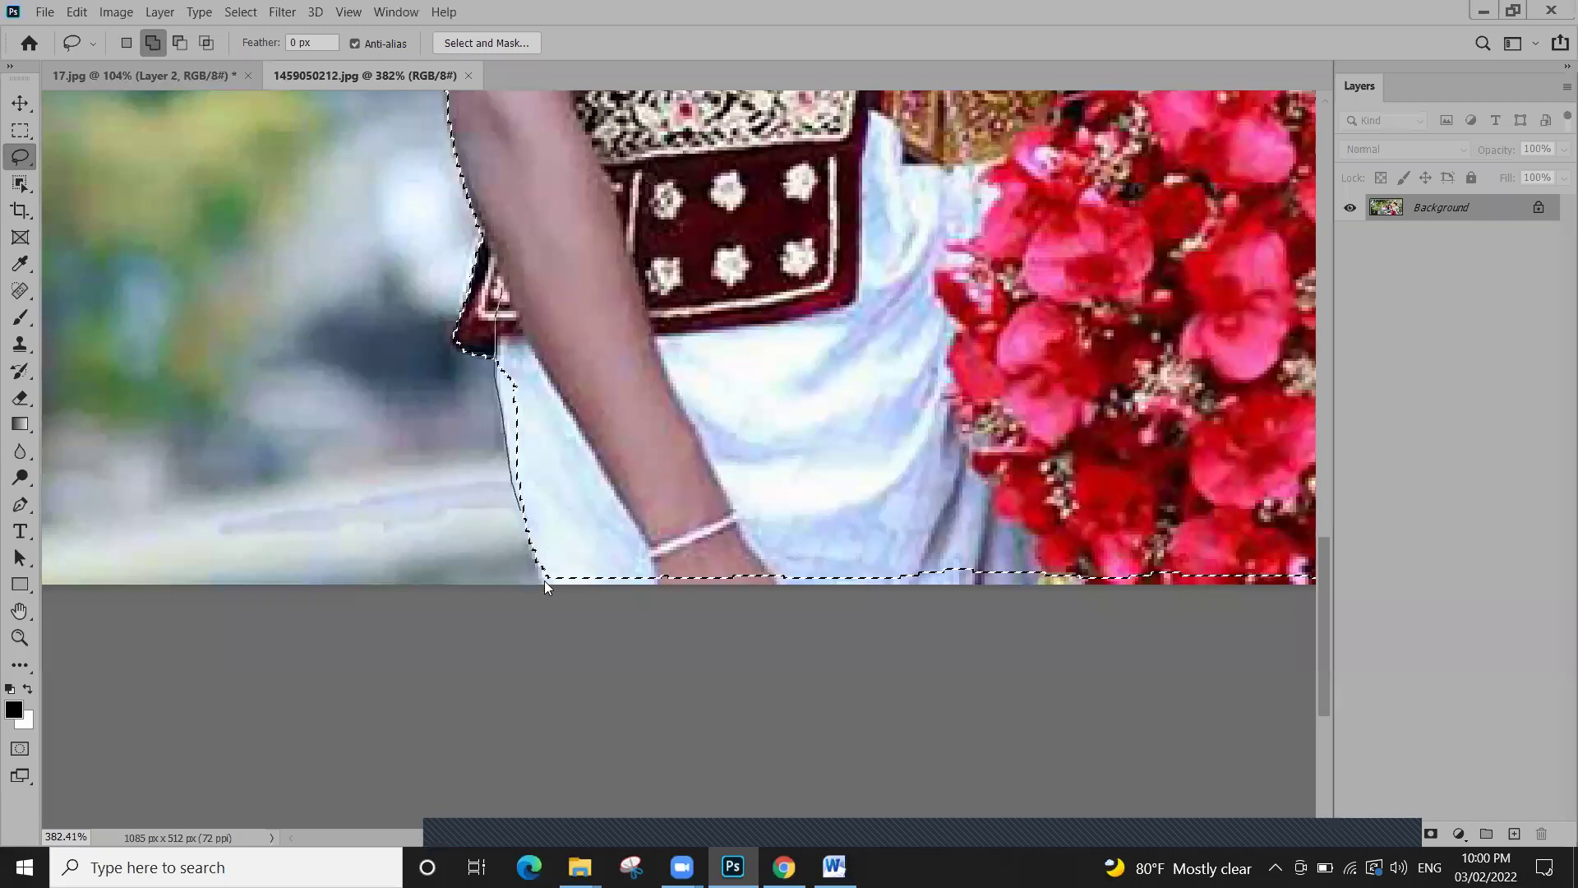
Add the missed strips at the photo's lower edge under the cloth, bouquet, skirt and sash to the selection
left_click_drag(796, 641, 894, 617)
left_click_drag(880, 371, 391, 375)
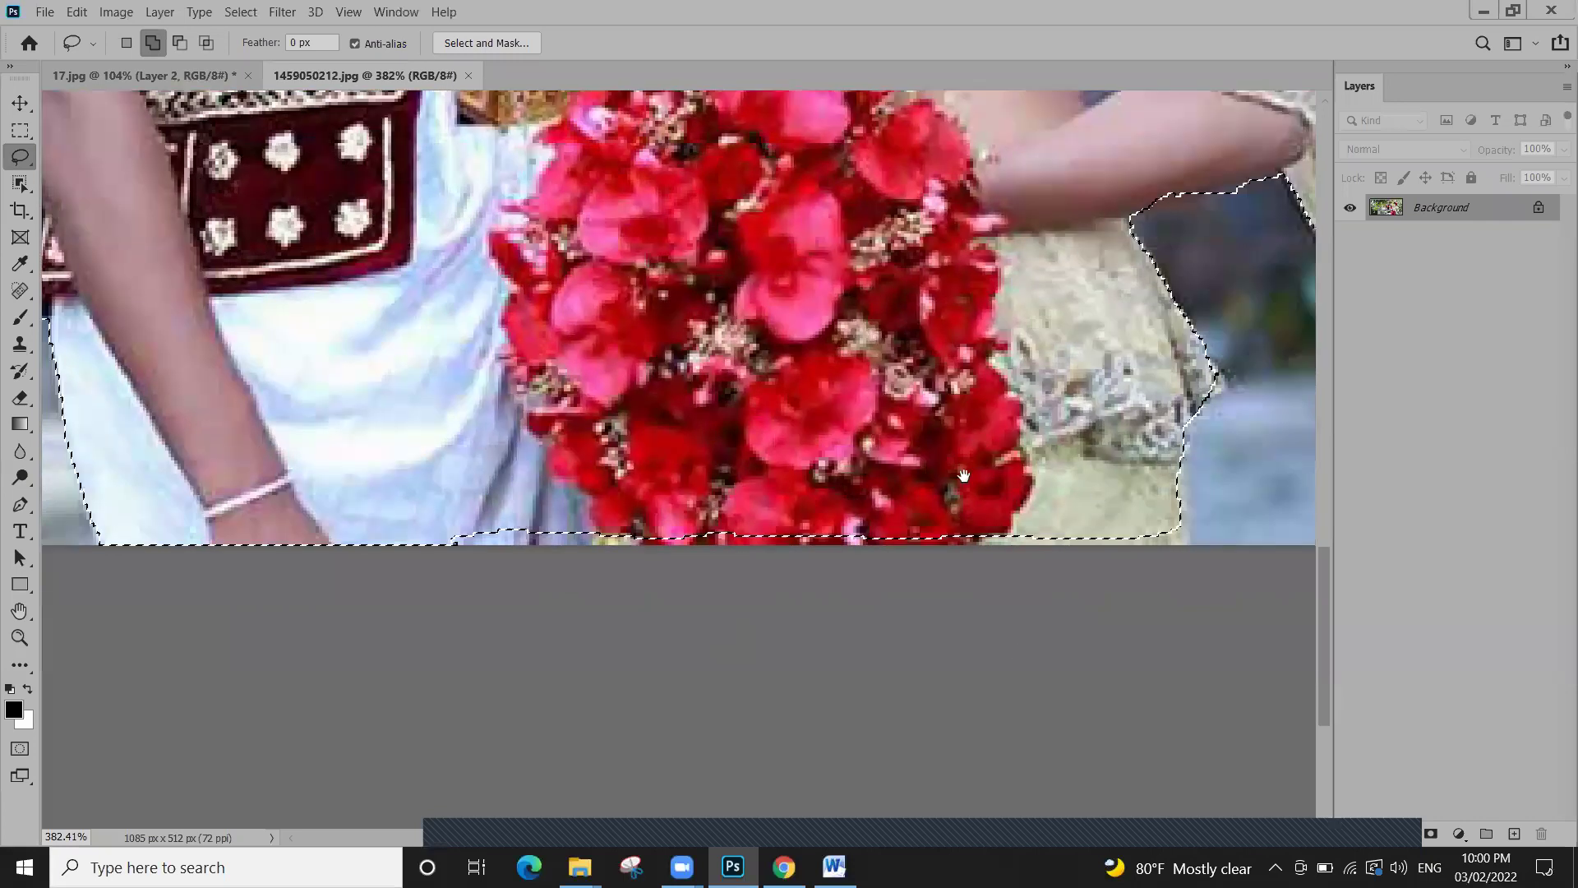
left_click_drag(830, 390, 373, 311)
left_click_drag(812, 490, 803, 383)
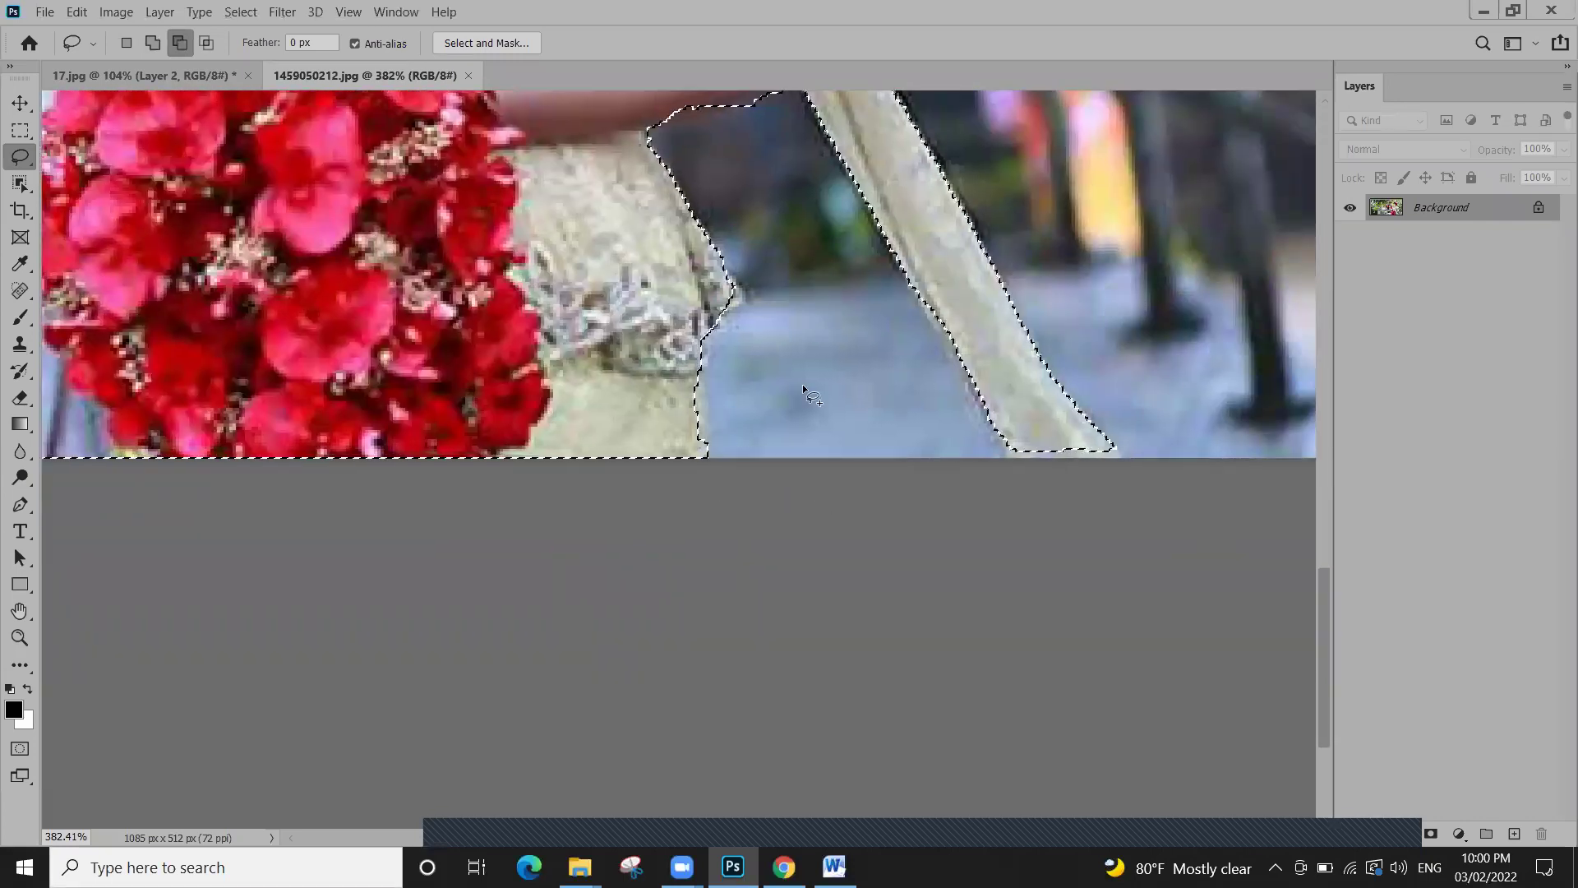
mouse_move(1059, 403)
left_mouse_down()
mouse_move(1120, 451)
mouse_move(1016, 469)
mouse_move(1009, 450)
left_mouse_up()
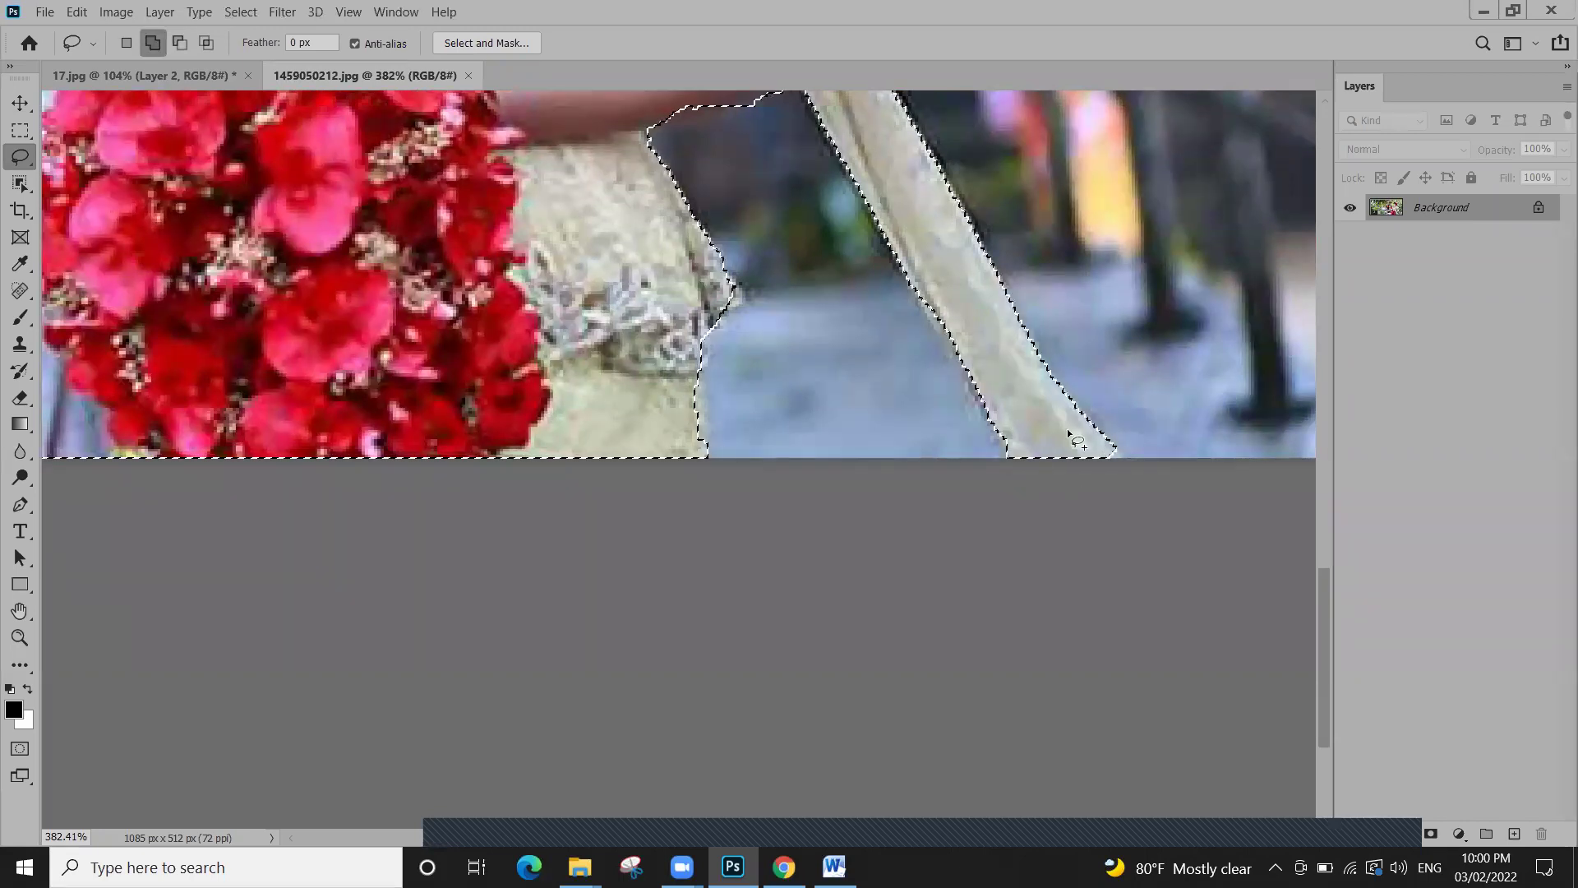
Check the selection outline around the bride's arm, puffed sleeve, face and hair flowers
left_click_drag(746, 276, 889, 526)
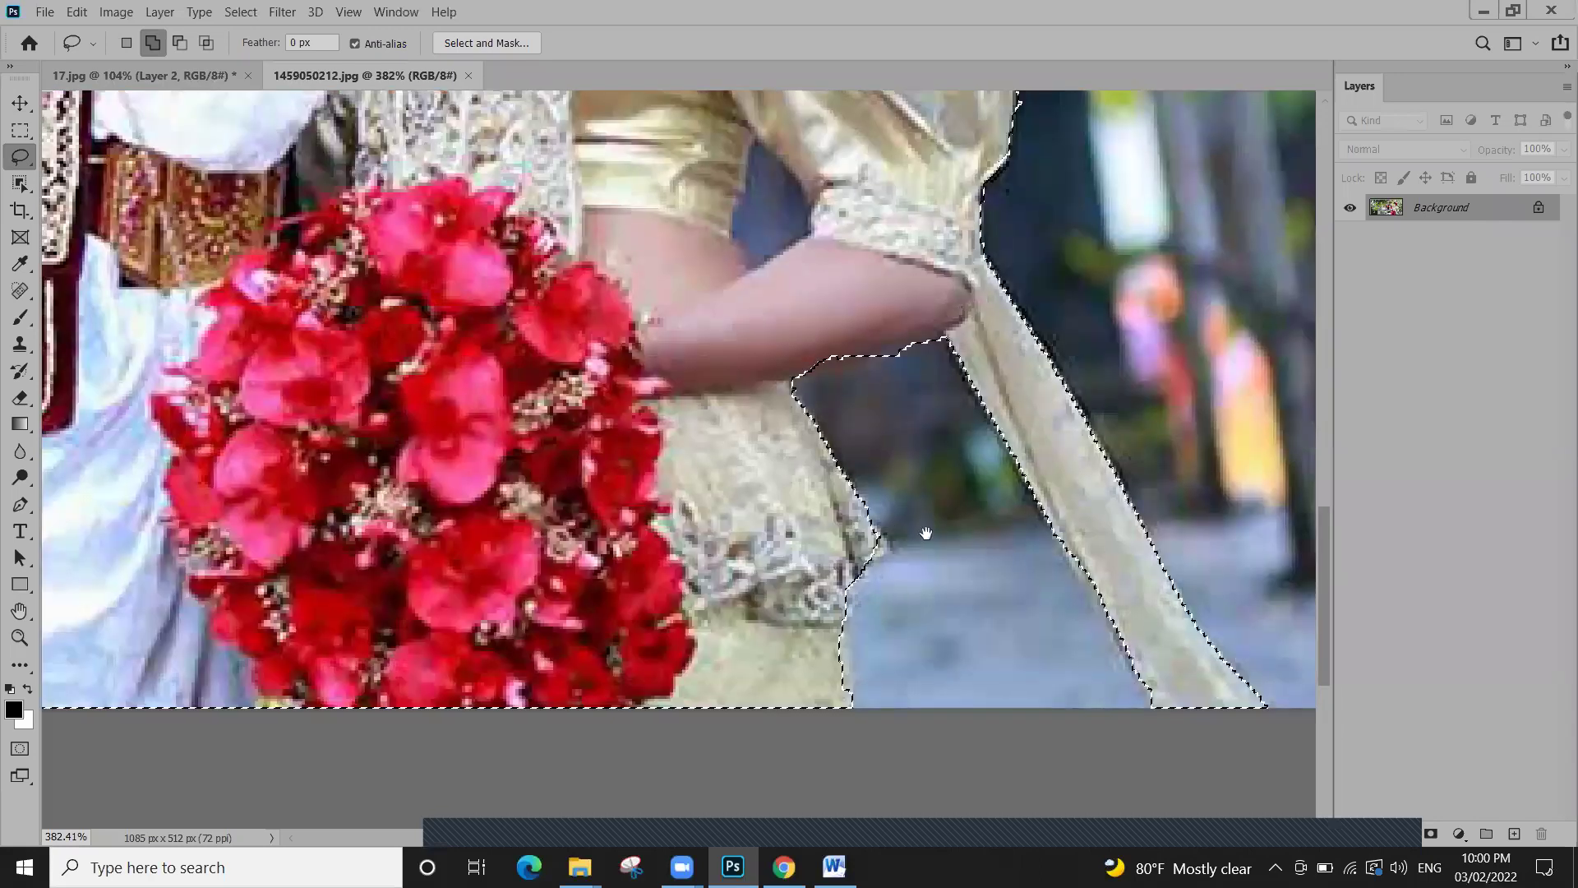
scroll(904, 141, "up", 3)
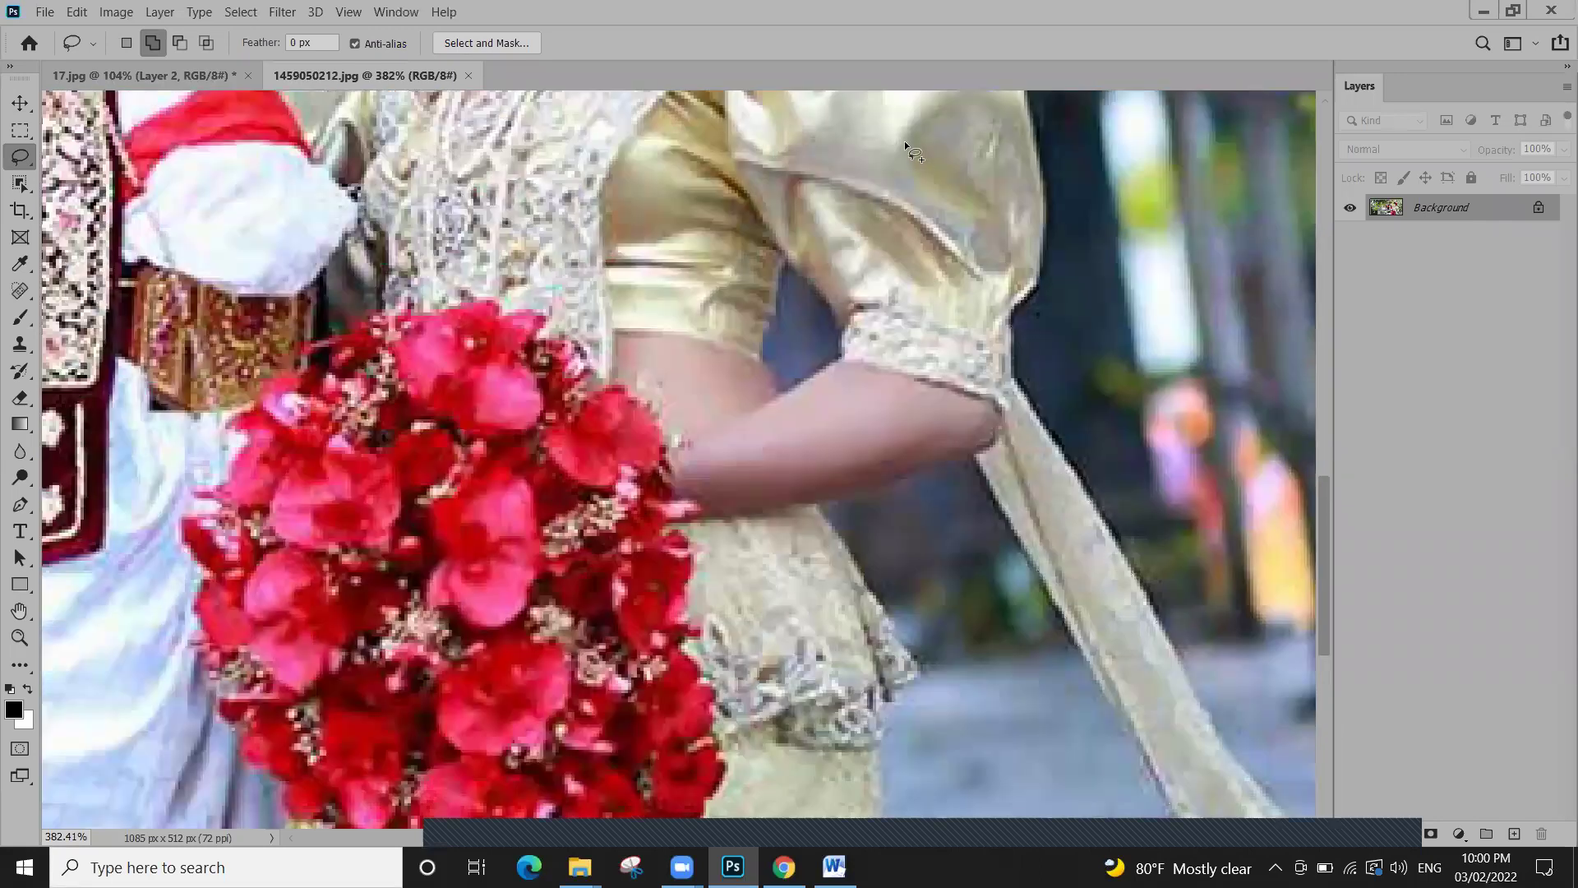
key("ctrl+d")
scroll(1143, 587, "up", 4)
key("ctrl+z")
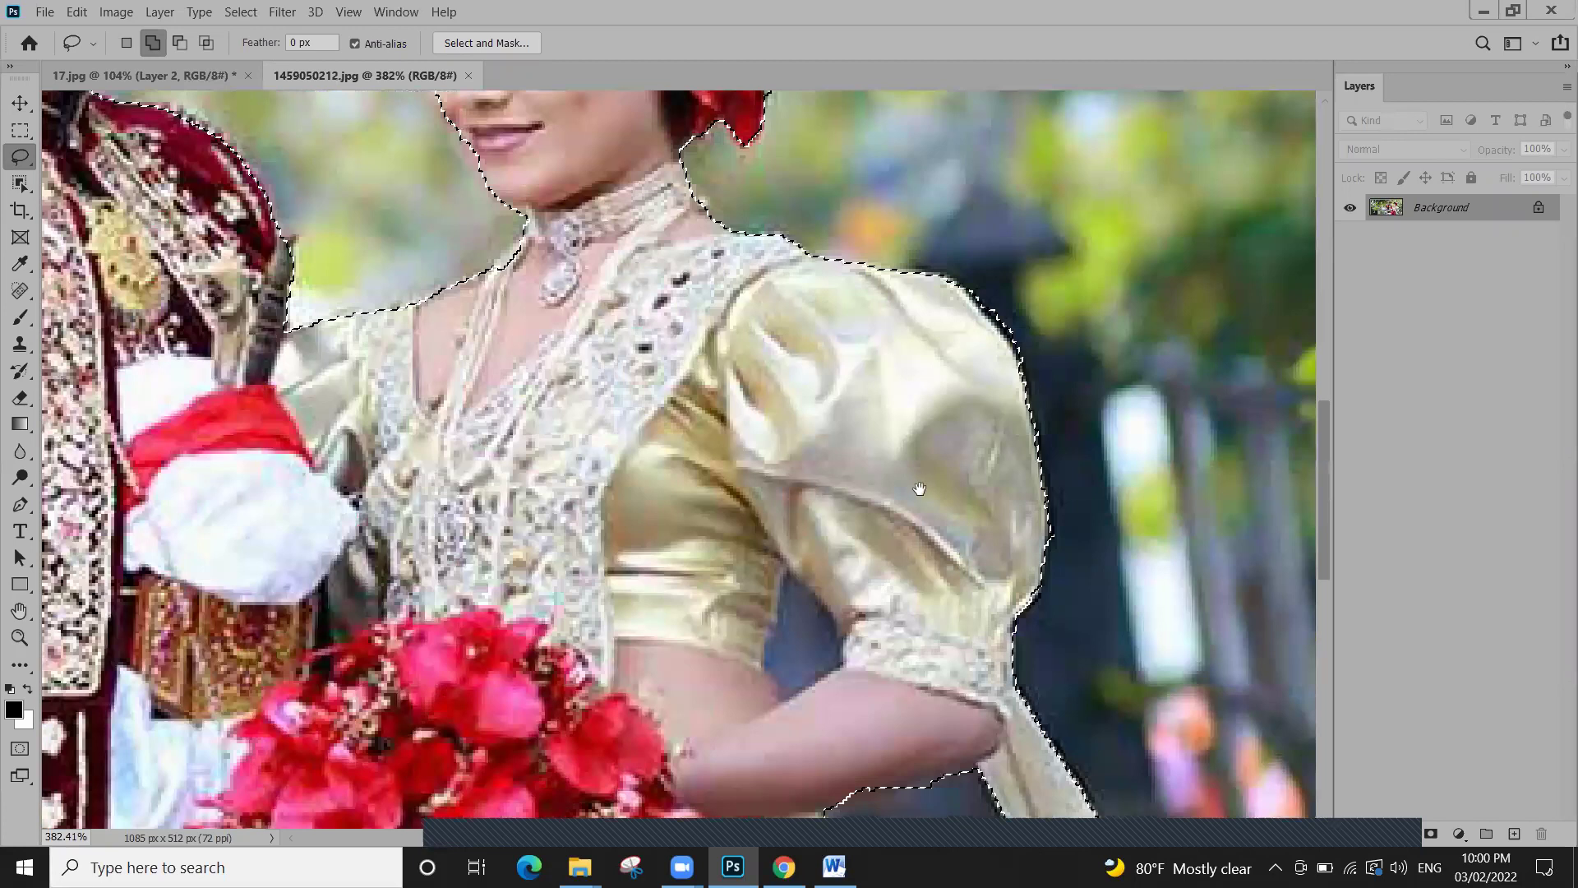
scroll(866, 481, "up", 3)
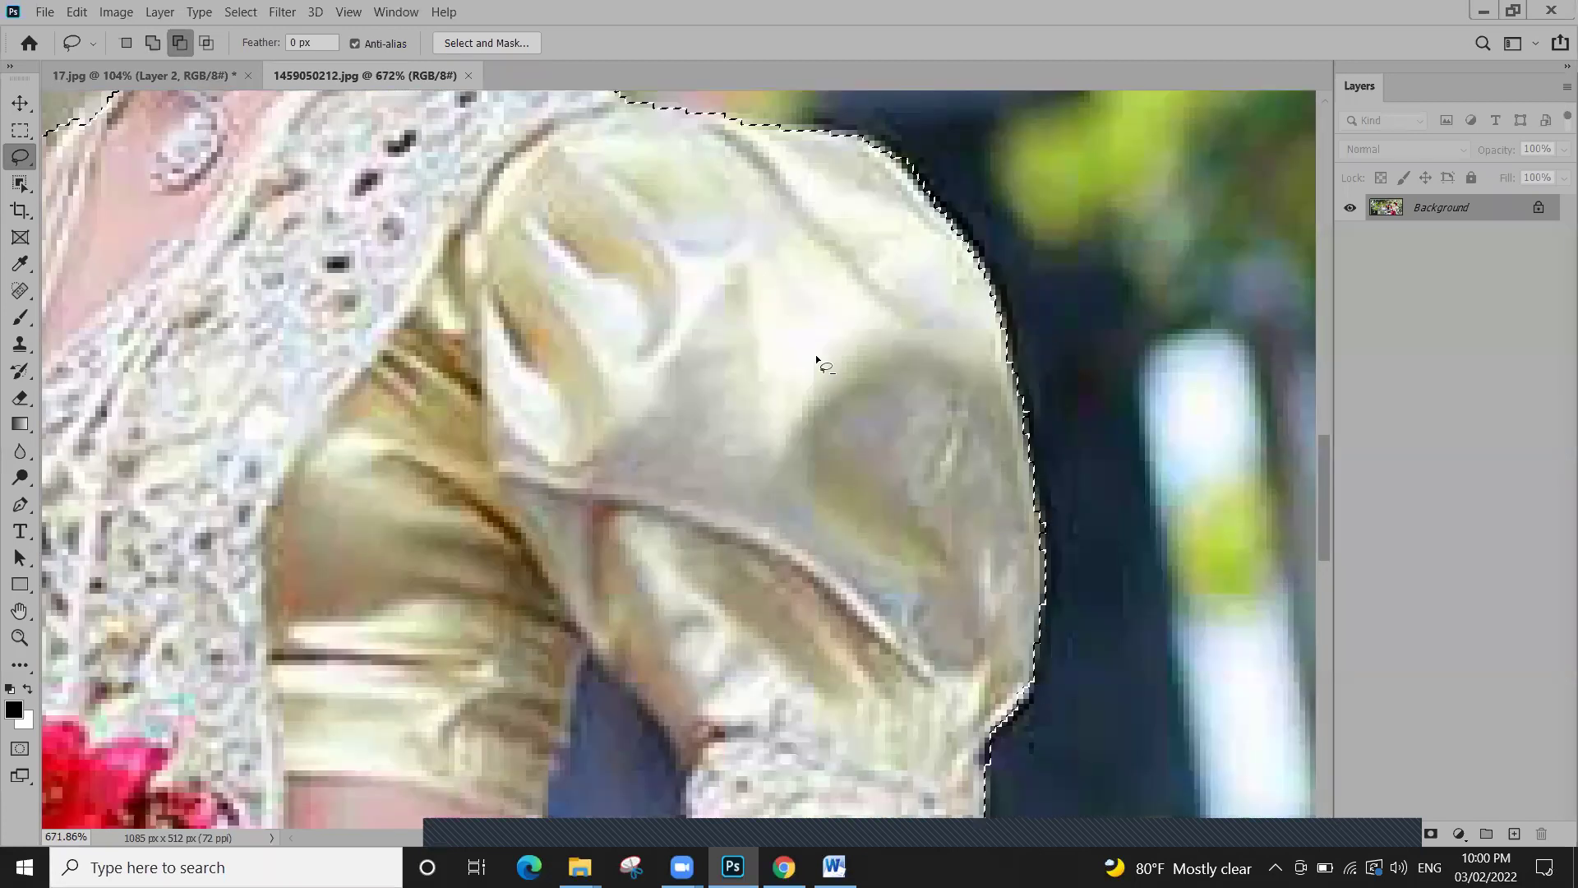
scroll(812, 353, "down", 3)
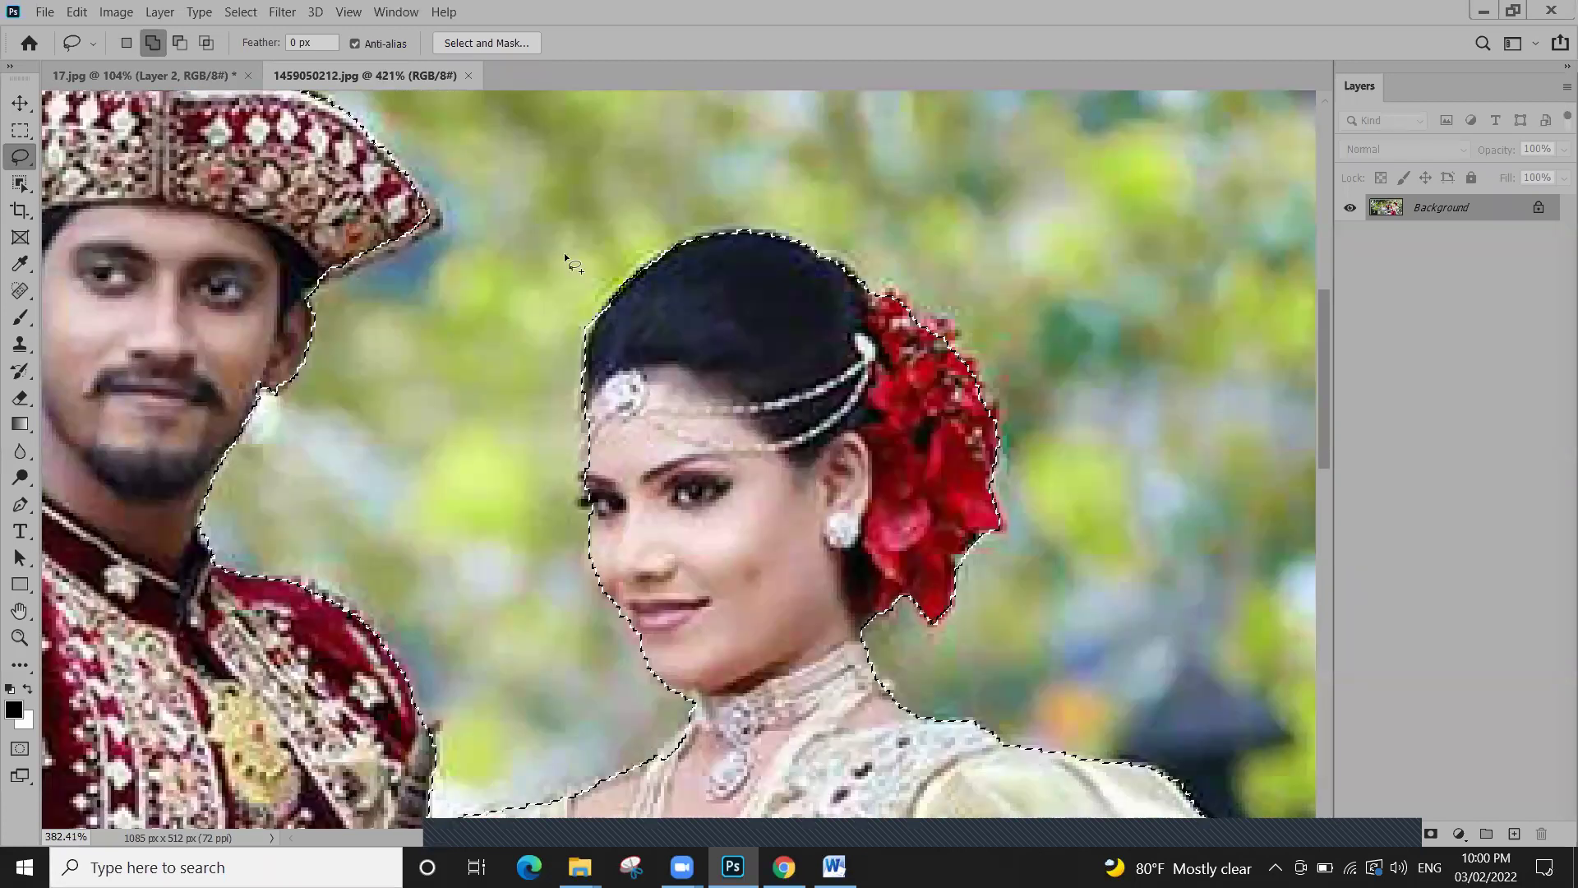
Copy the selected bridal couple and paste it into 17.jpg as a new layer
key("ctrl+0")
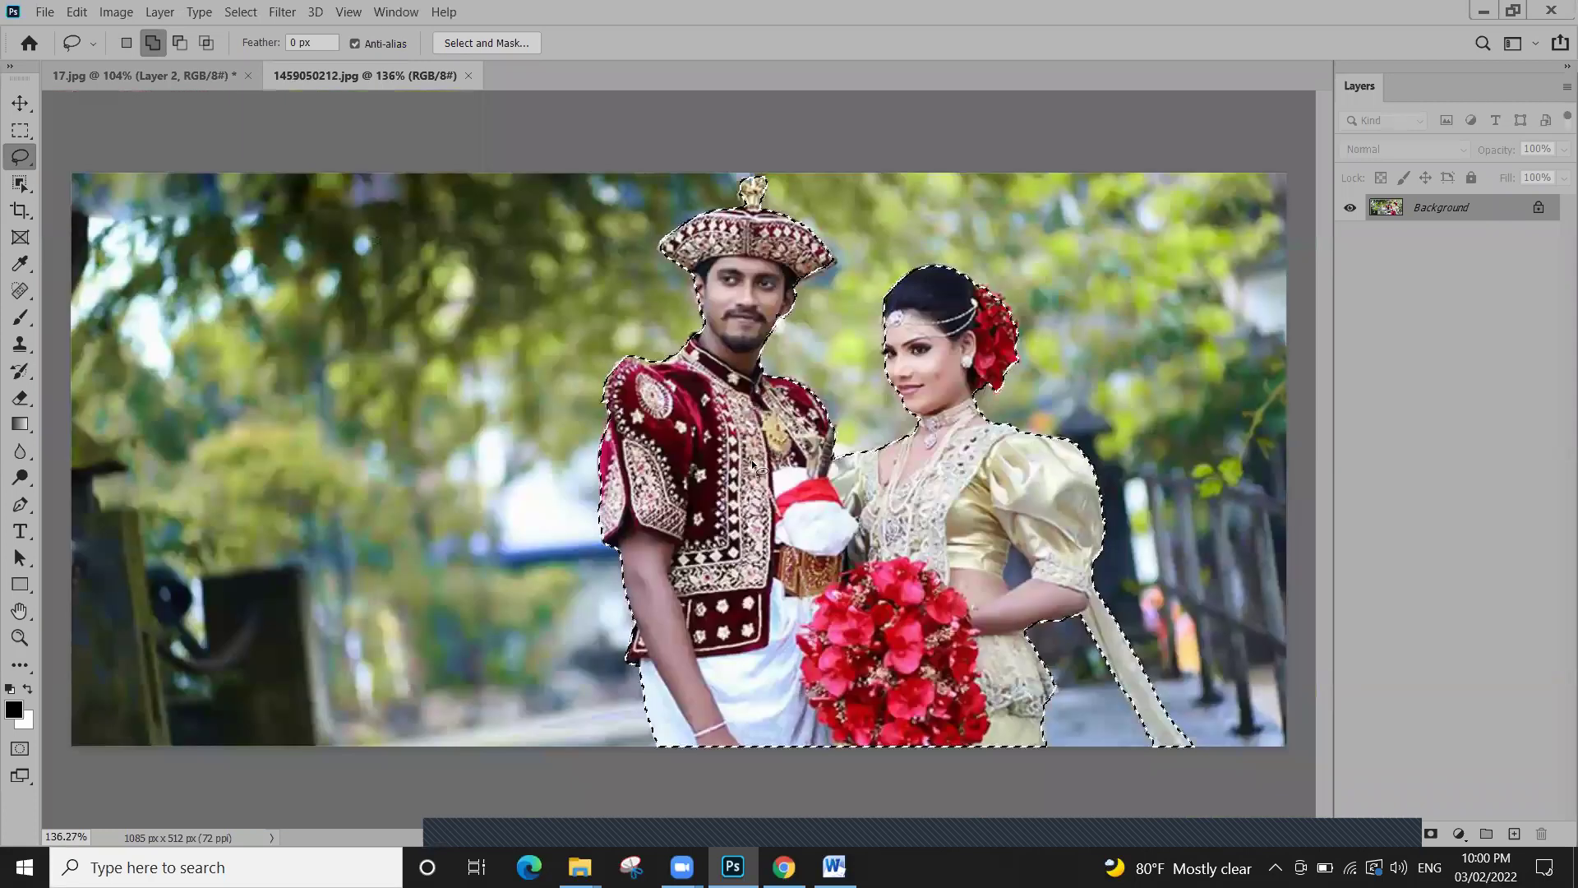
left_click(144, 74)
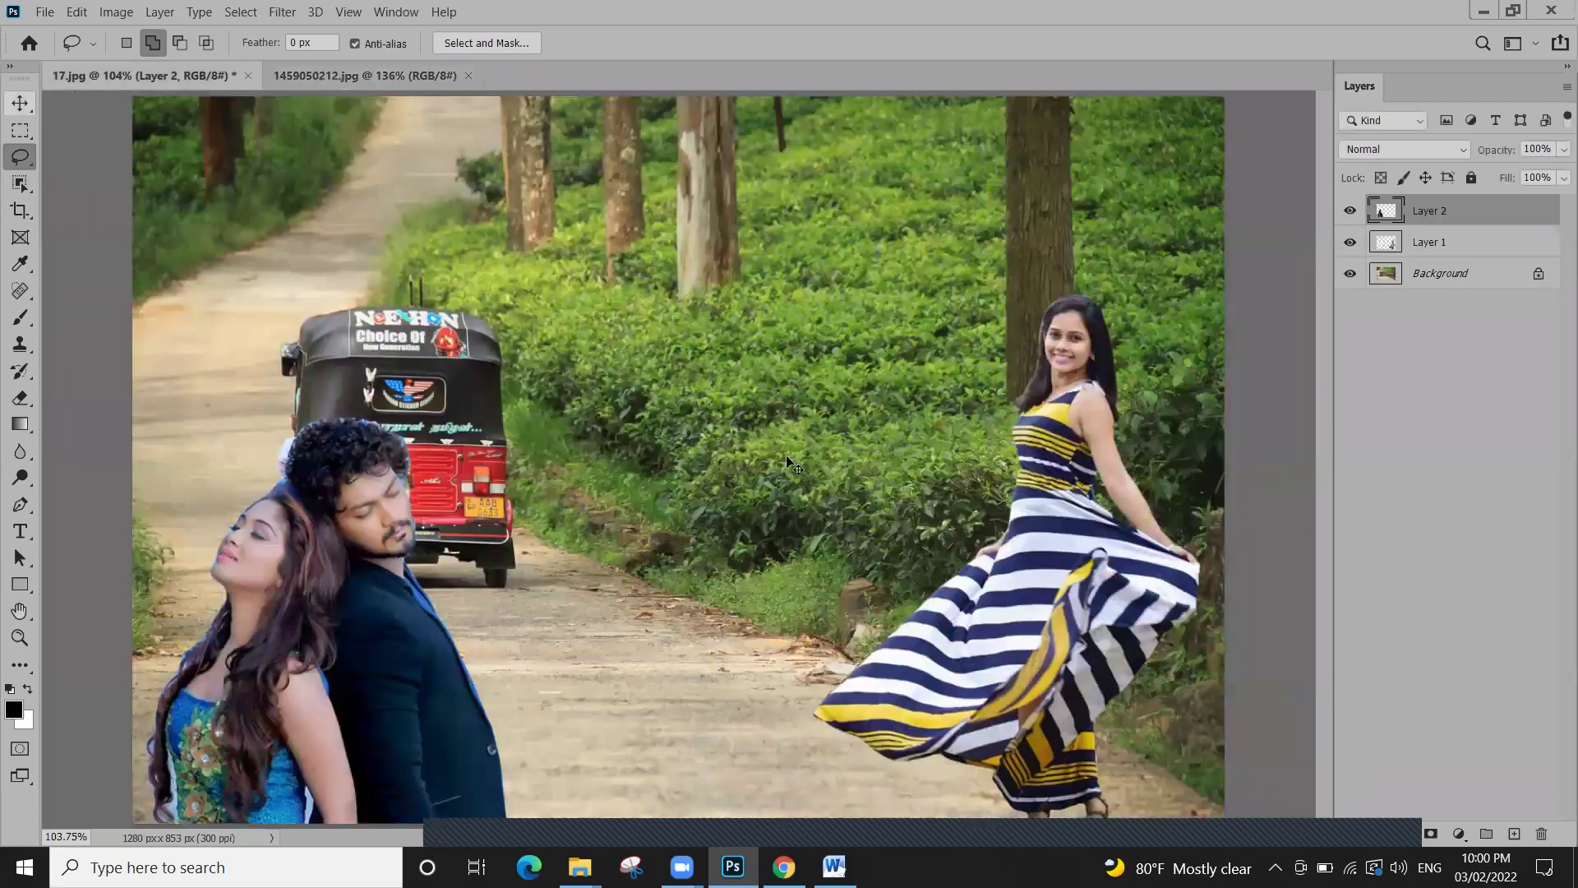
key("v")
key("ctrl+v")
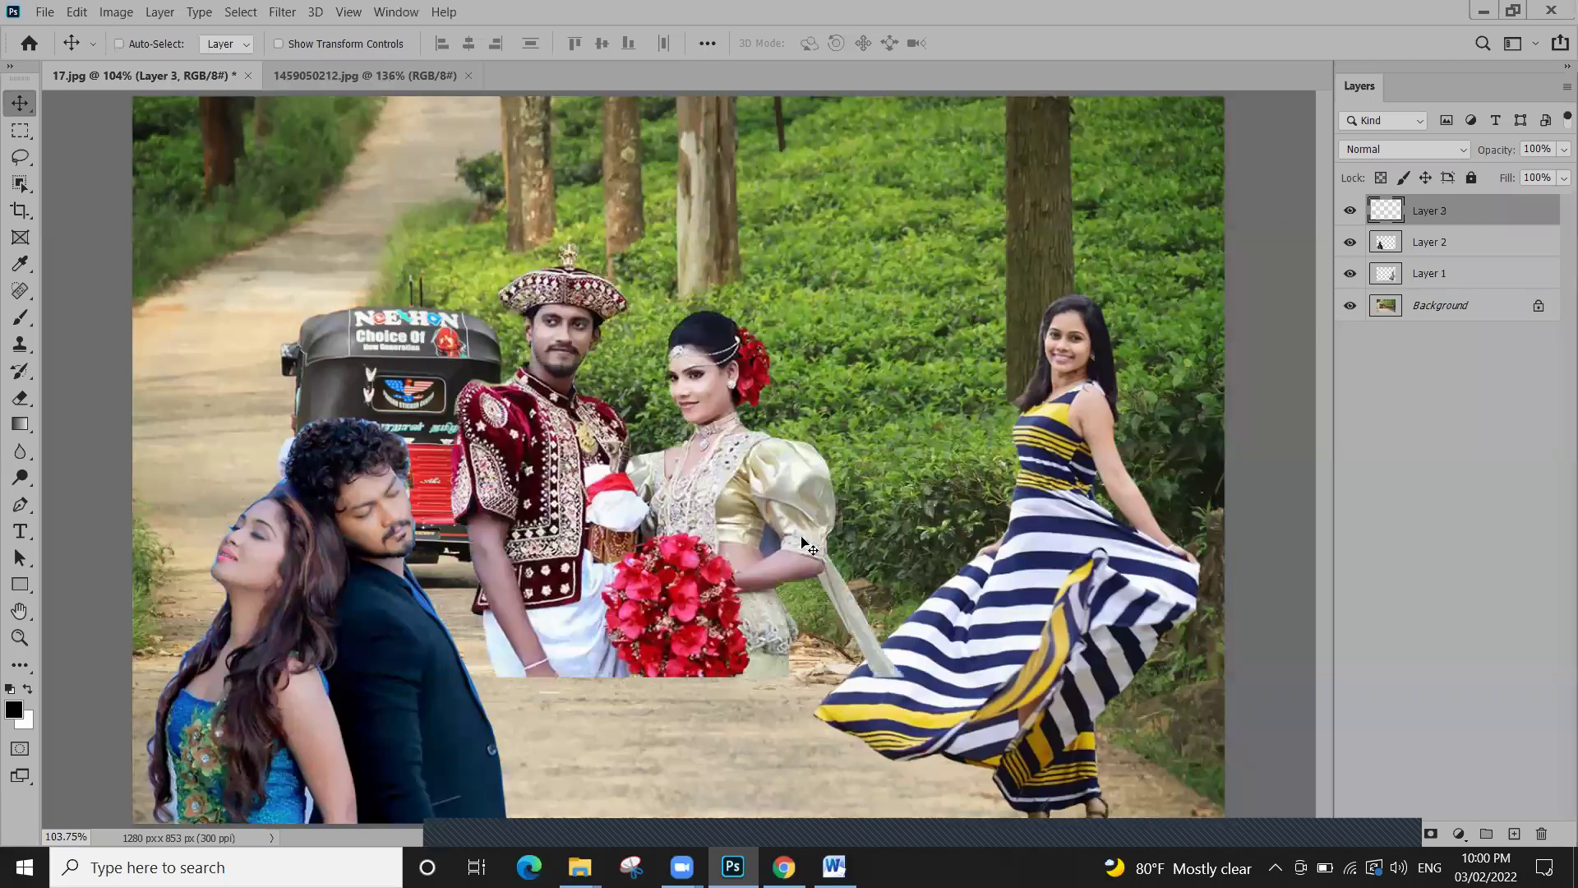
Move the bridal couple down to the photo's lower edge and shift the woman in the striped dress toward its right edge
key("ctrl")
left_click_drag(769, 444, 766, 577)
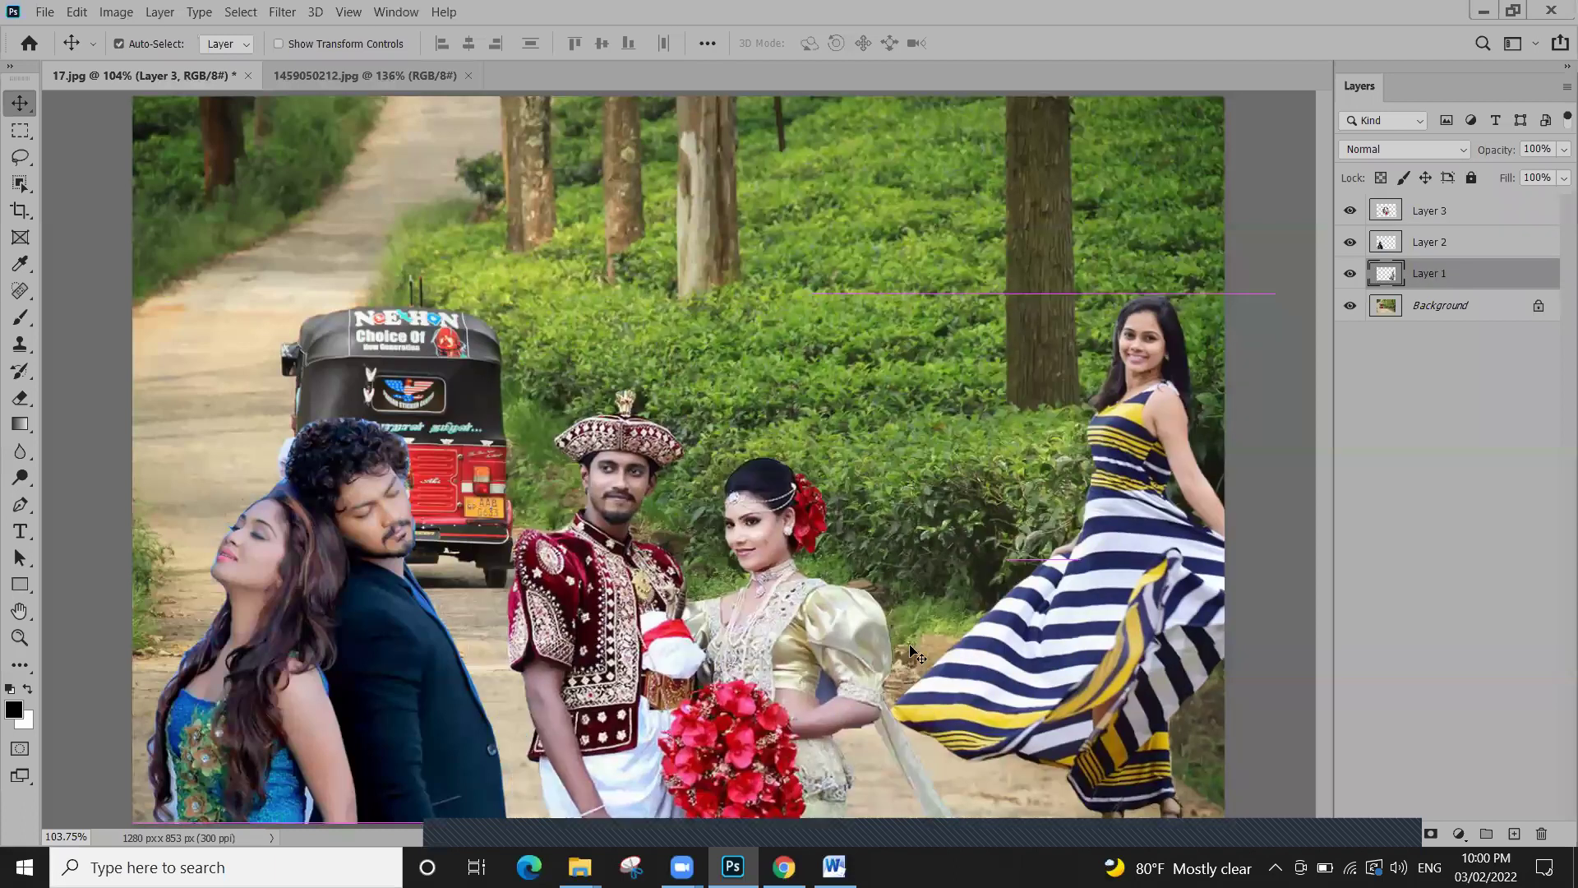
scroll(912, 653, "down", 2)
Enlarge the bridal couple slightly with Free Transform, keeping it between the embracing couple and the woman in the striped dress
left_click(865, 646)
key("ctrl+0")
key("ctrl+t")
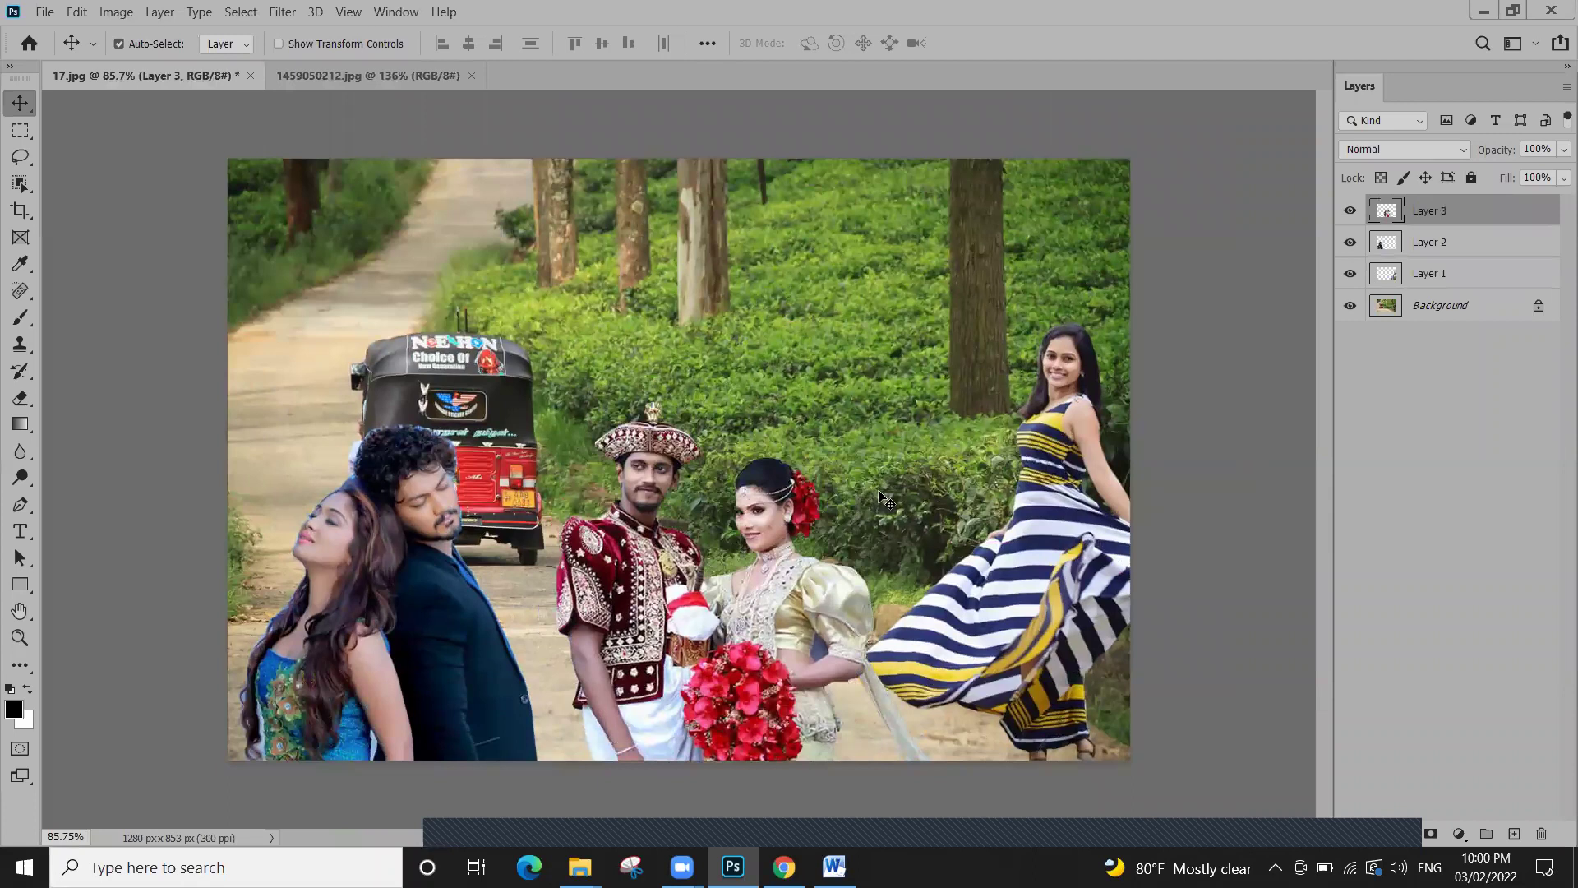
left_click_drag(1078, 254, 917, 346)
key("Return")
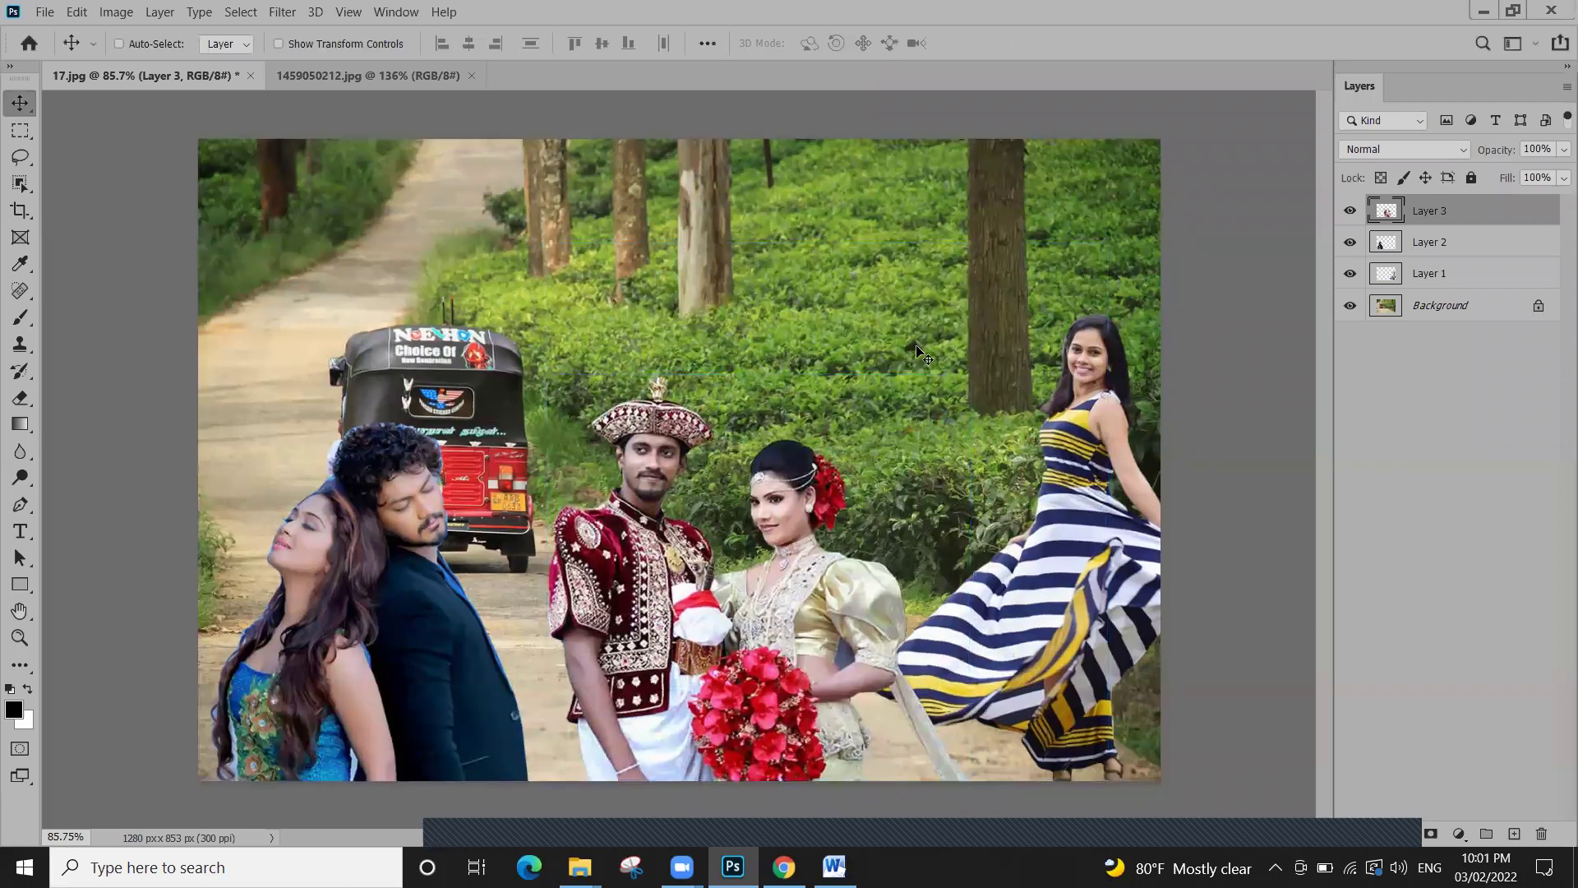
key("ctrl+plus")
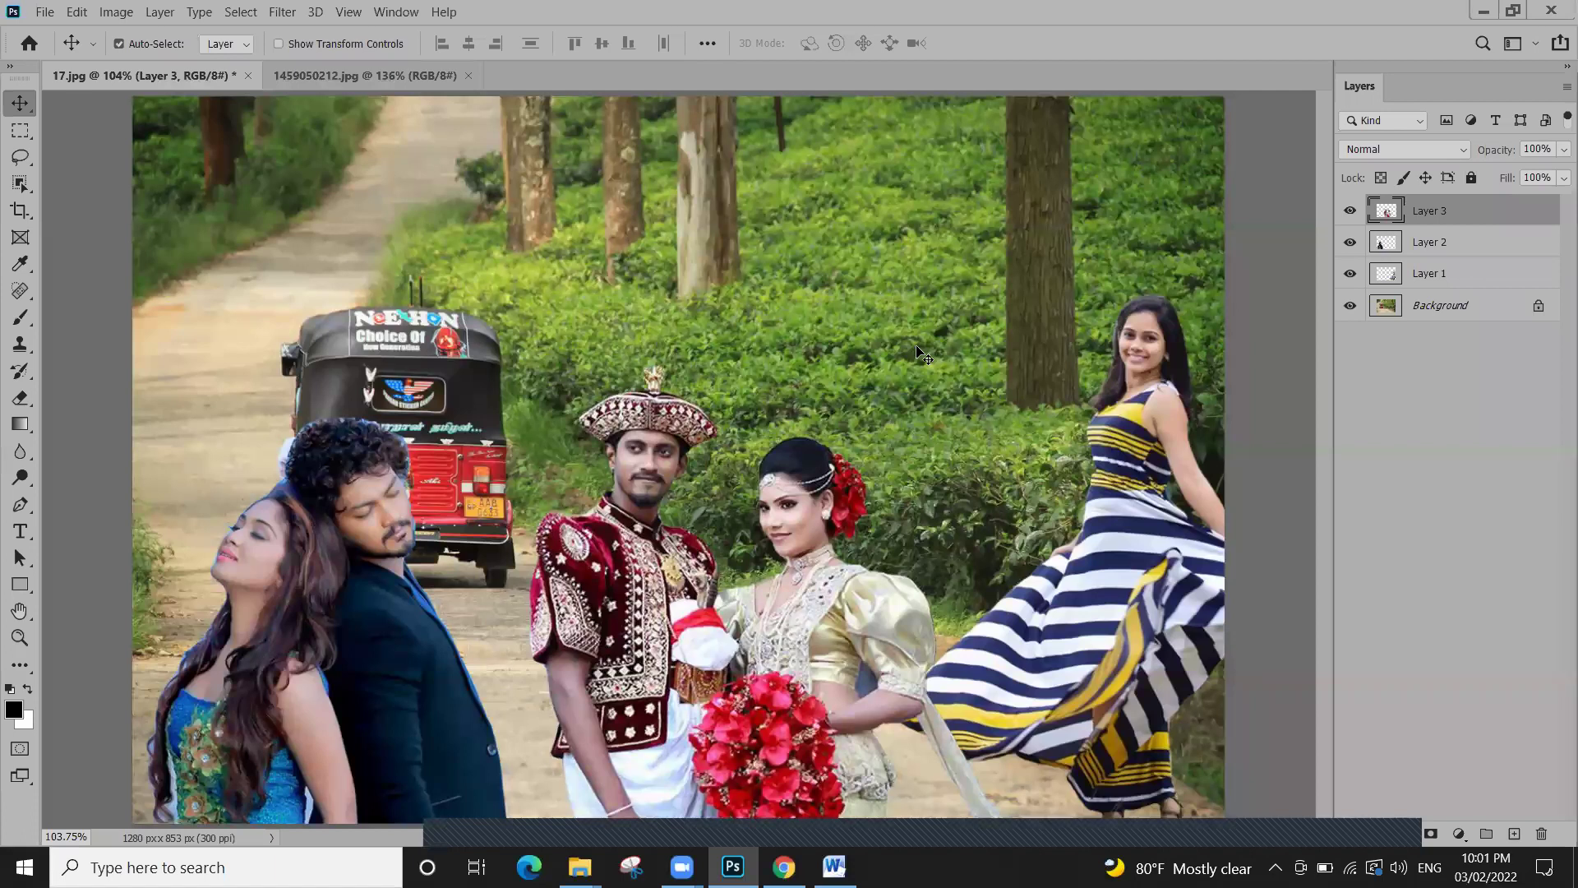
mouse_move(20, 129)
left_mouse_down()
mouse_move(77, 129)
mouse_move(79, 153)
mouse_move(108, 130)
left_mouse_up()
mouse_move(20, 156)
left_mouse_down()
mouse_move(63, 157)
mouse_move(72, 197)
mouse_move(72, 168)
mouse_move(69, 187)
mouse_move(125, 225)
mouse_move(117, 209)
left_mouse_up()
mouse_move(20, 156)
left_mouse_down()
mouse_move(105, 180)
mouse_move(98, 158)
mouse_move(23, 161)
mouse_move(69, 161)
left_mouse_up()
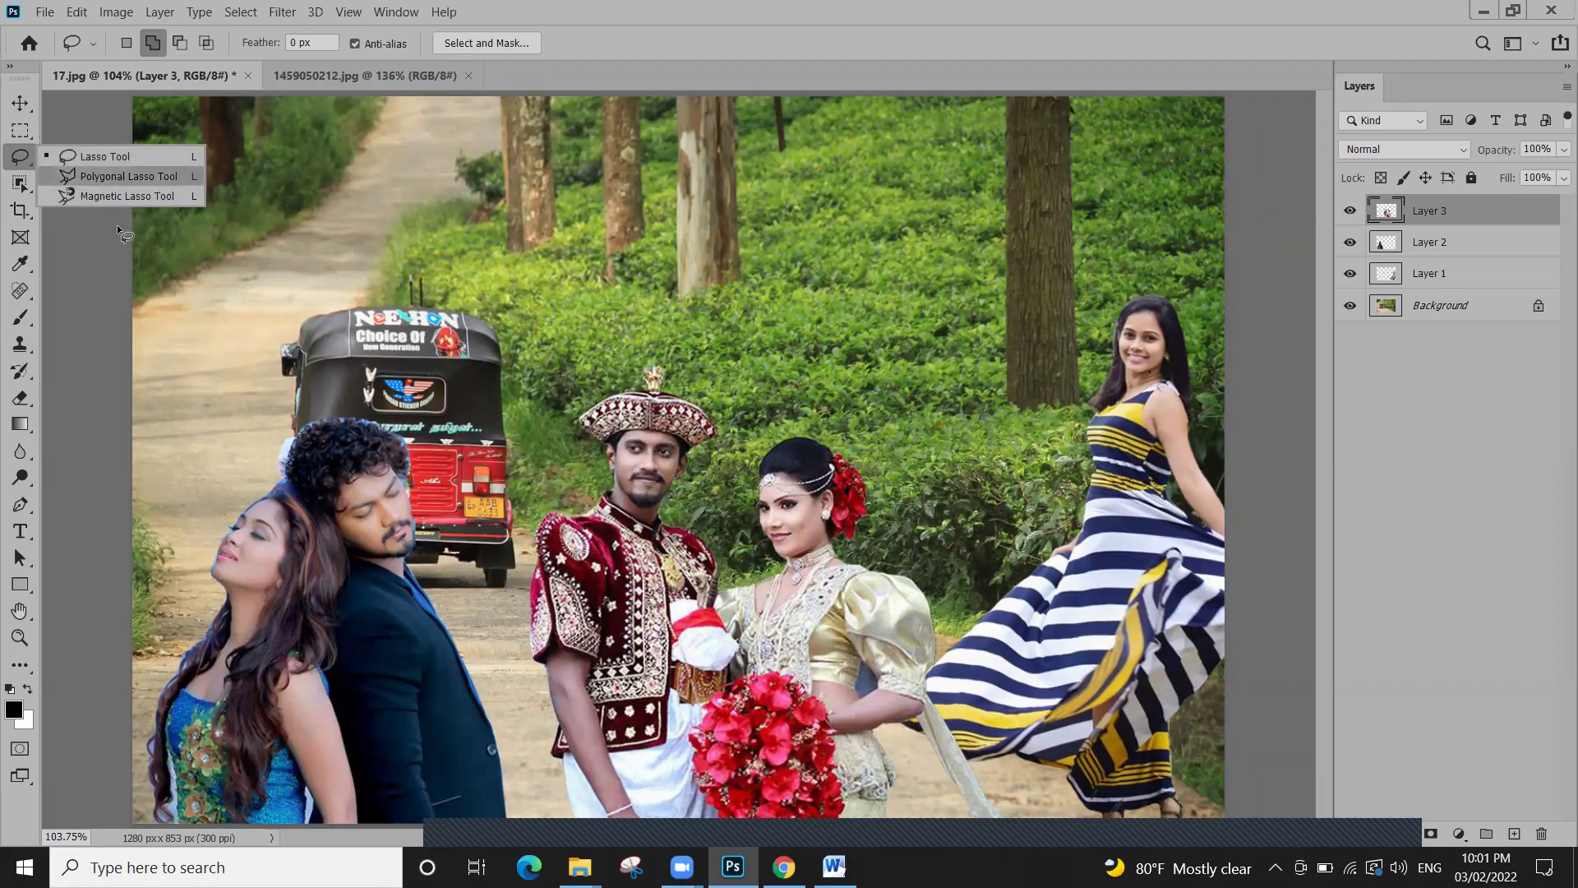
Switch to File Explorer and show the subfolders of Photoshop Practical set 01 as large picture thumbnails
left_click(1484, 11)
left_click(1459, 16)
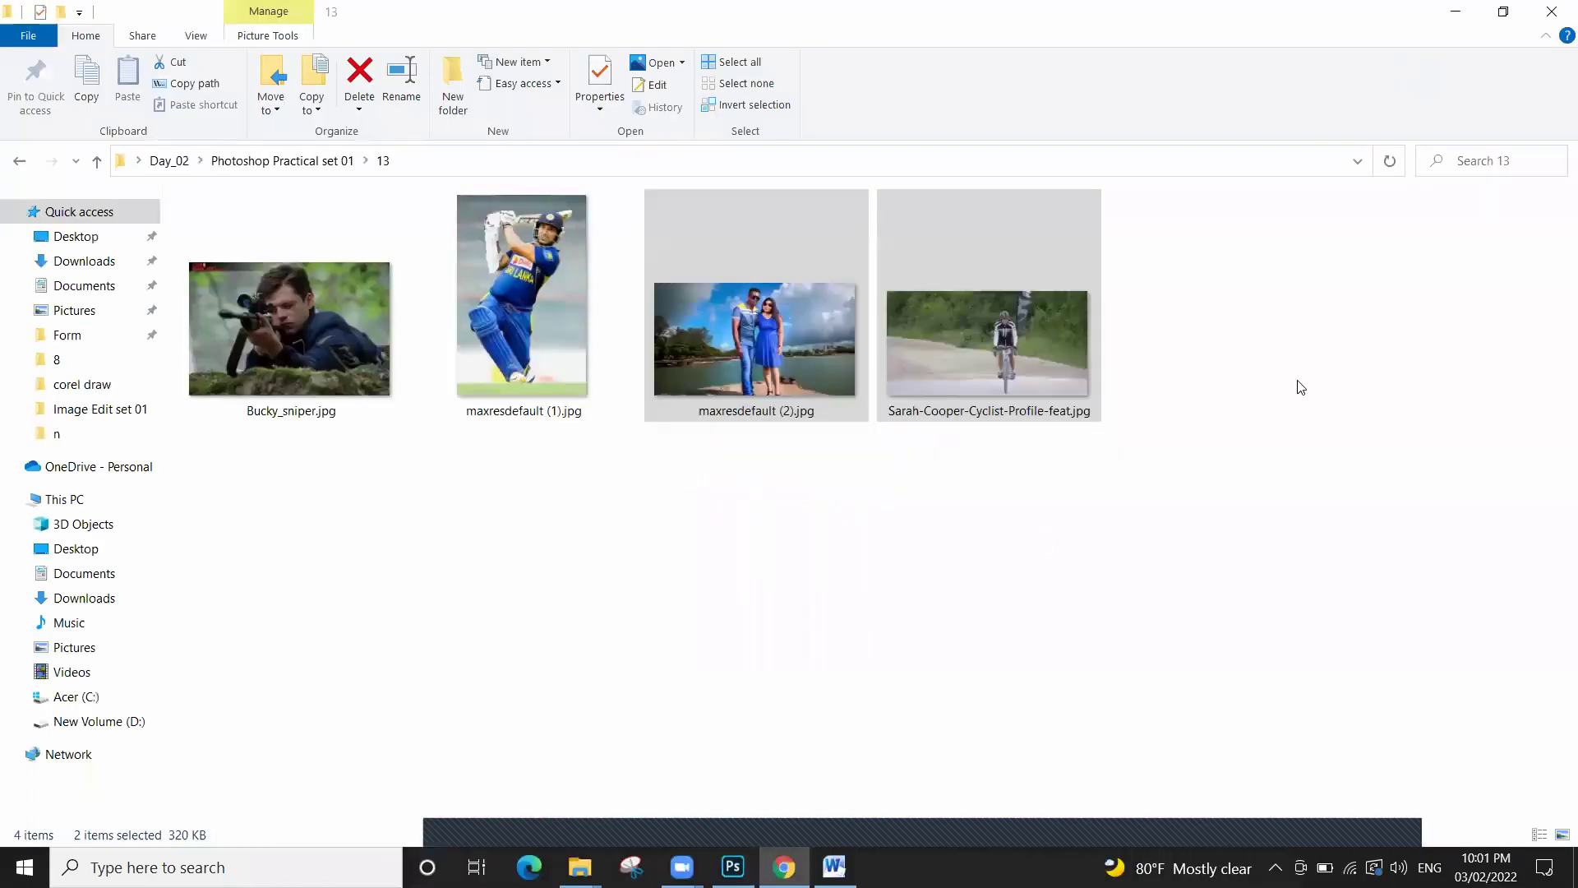
key("BackSpace")
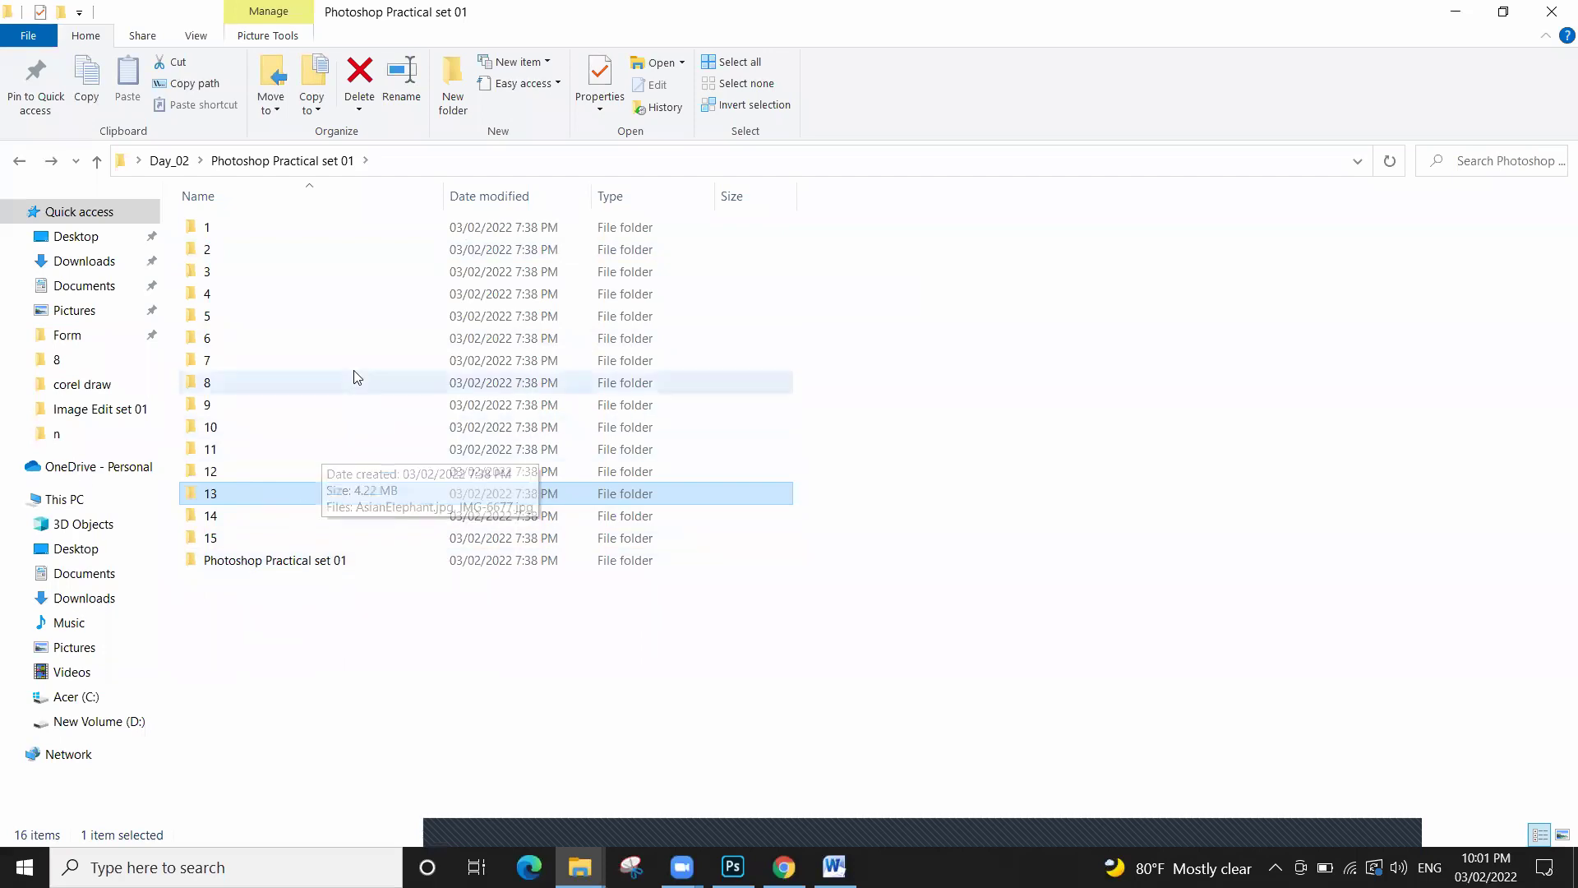
key("ctrl+shift+4")
key("ctrl+shift+2")
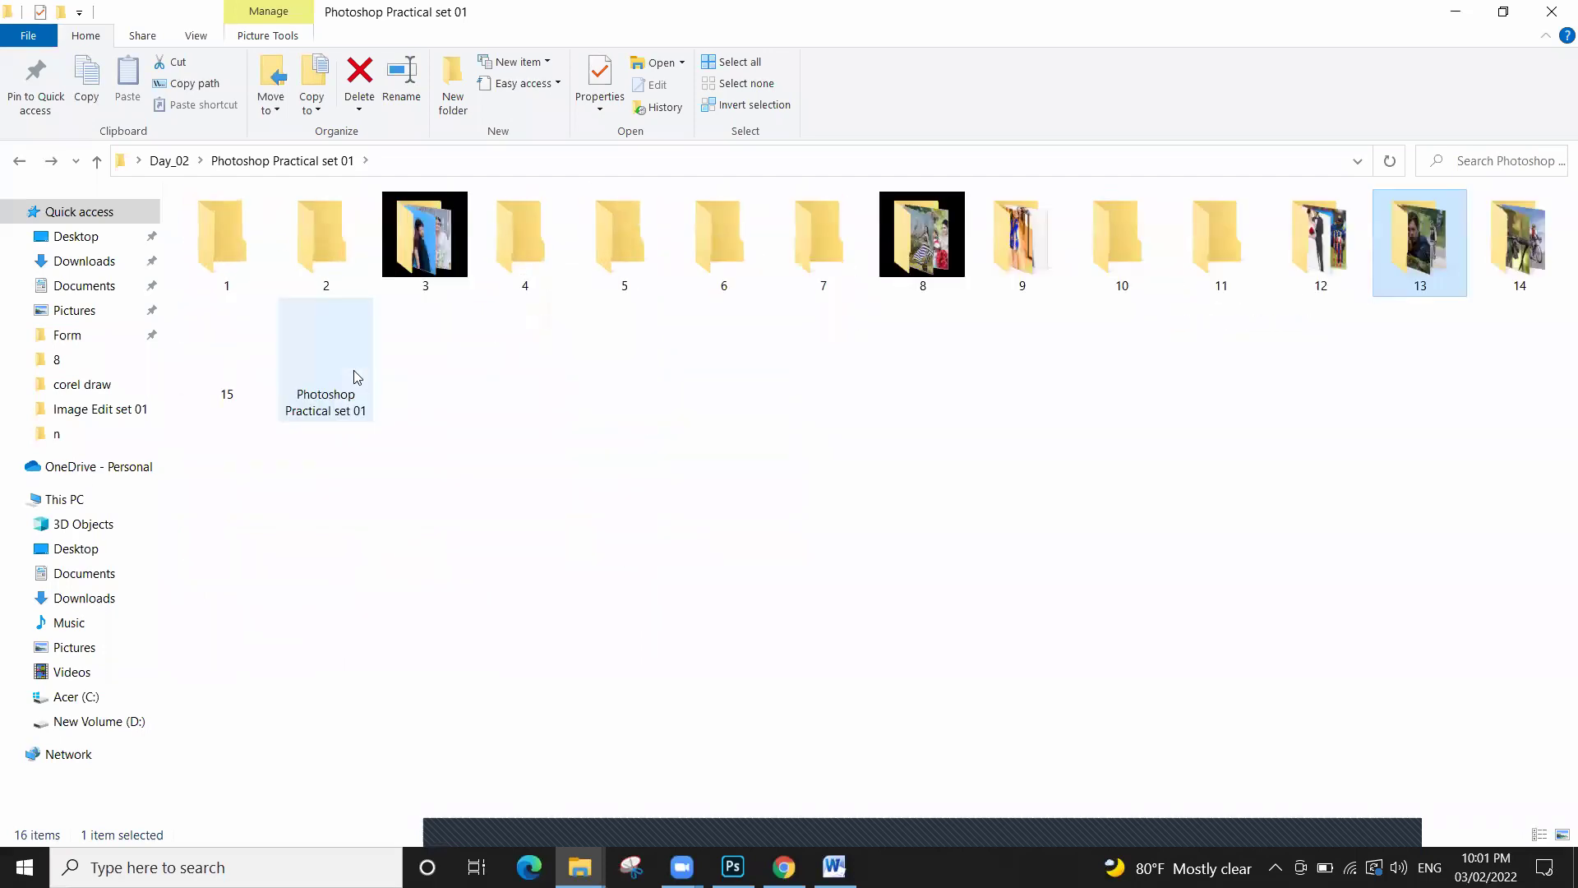
scroll(354, 370, "up", 4, "ctrl")
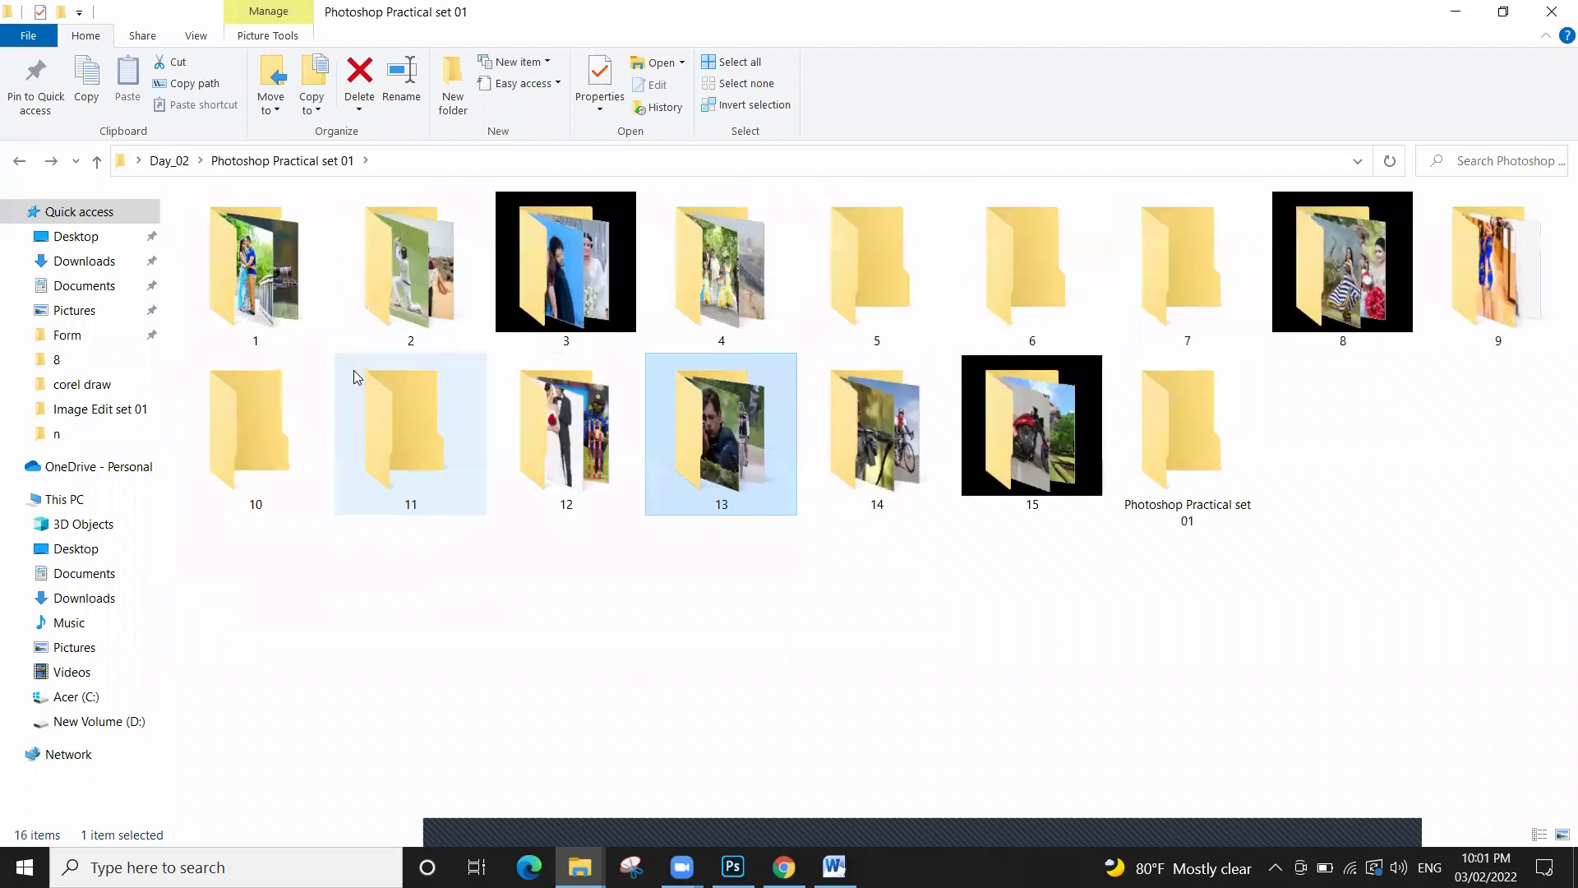
scroll(301, 309, "up", 2, "ctrl")
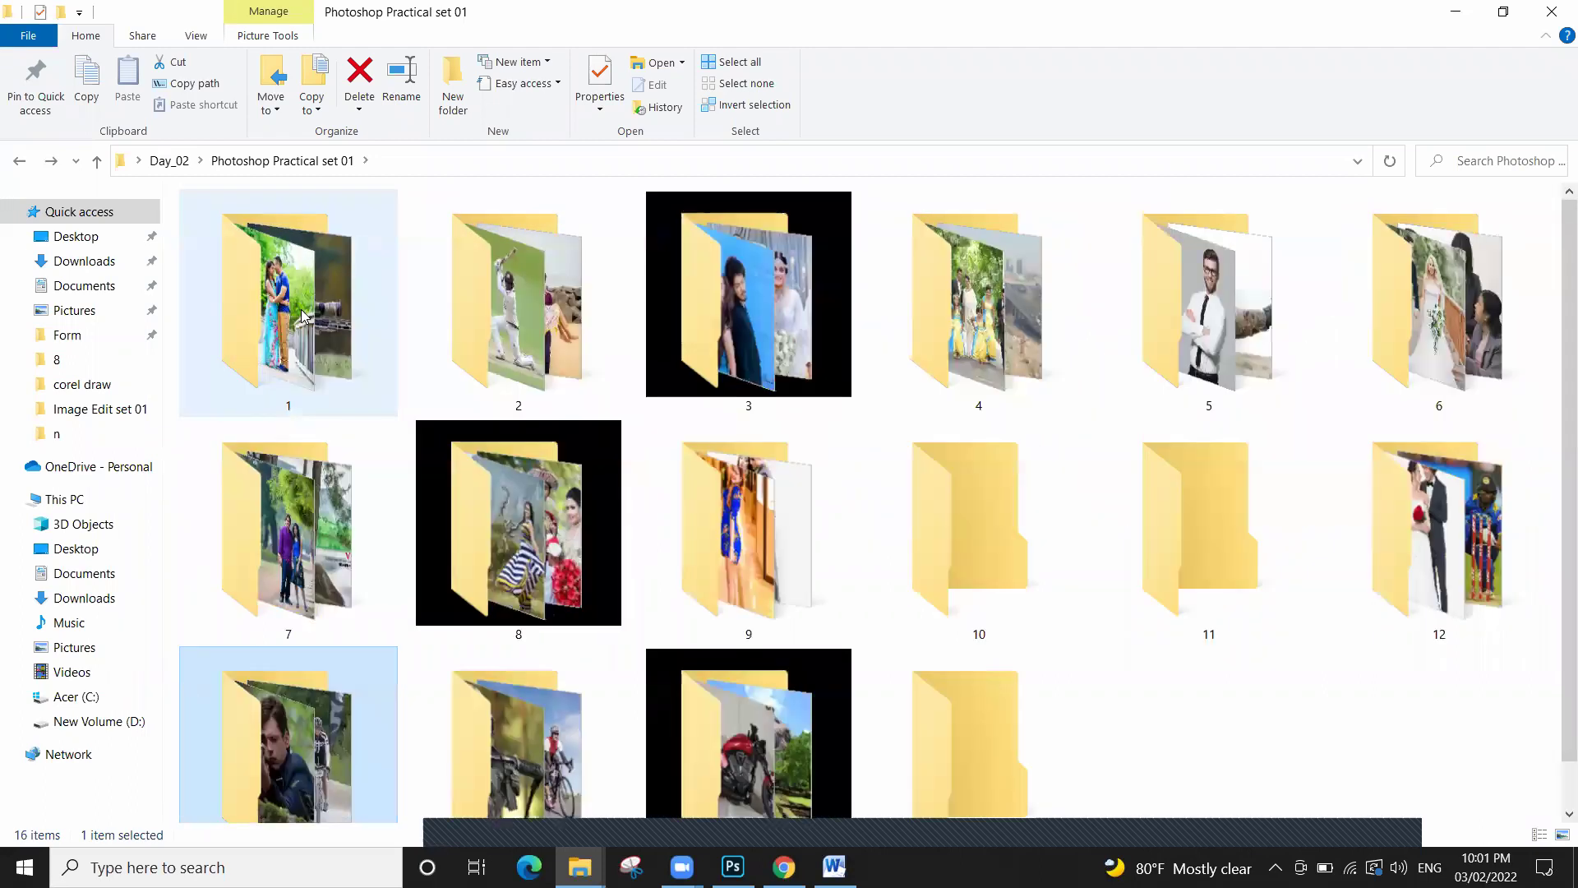
Examine the enlarged source photos in practice folders 1 and 7 of Photoshop Practical set 01
double_click(301, 309)
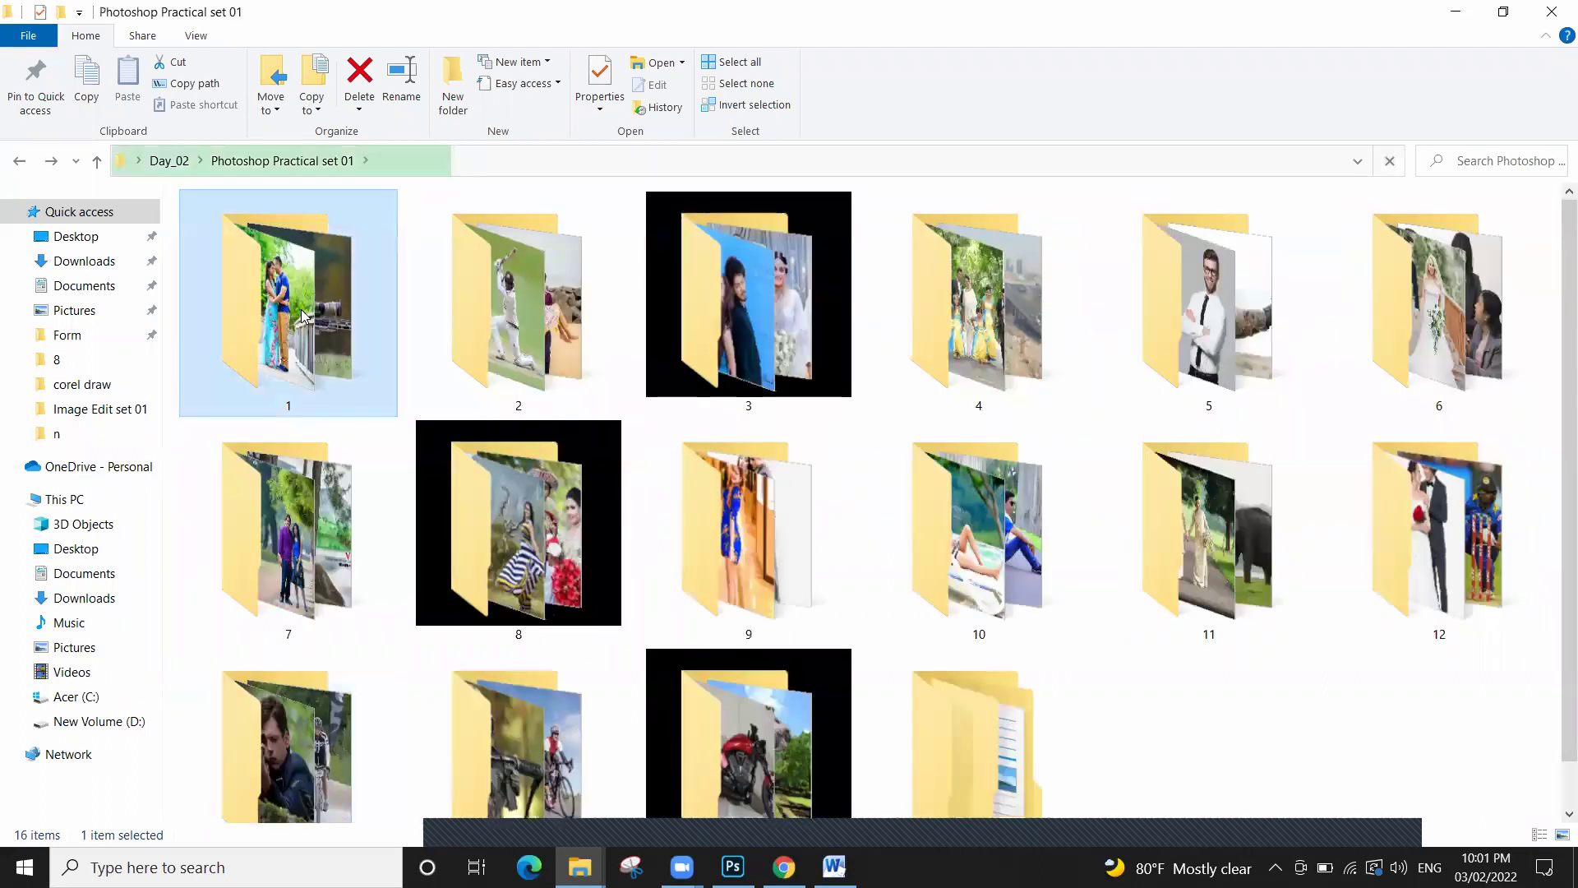
scroll(452, 320, "up", 3, "ctrl")
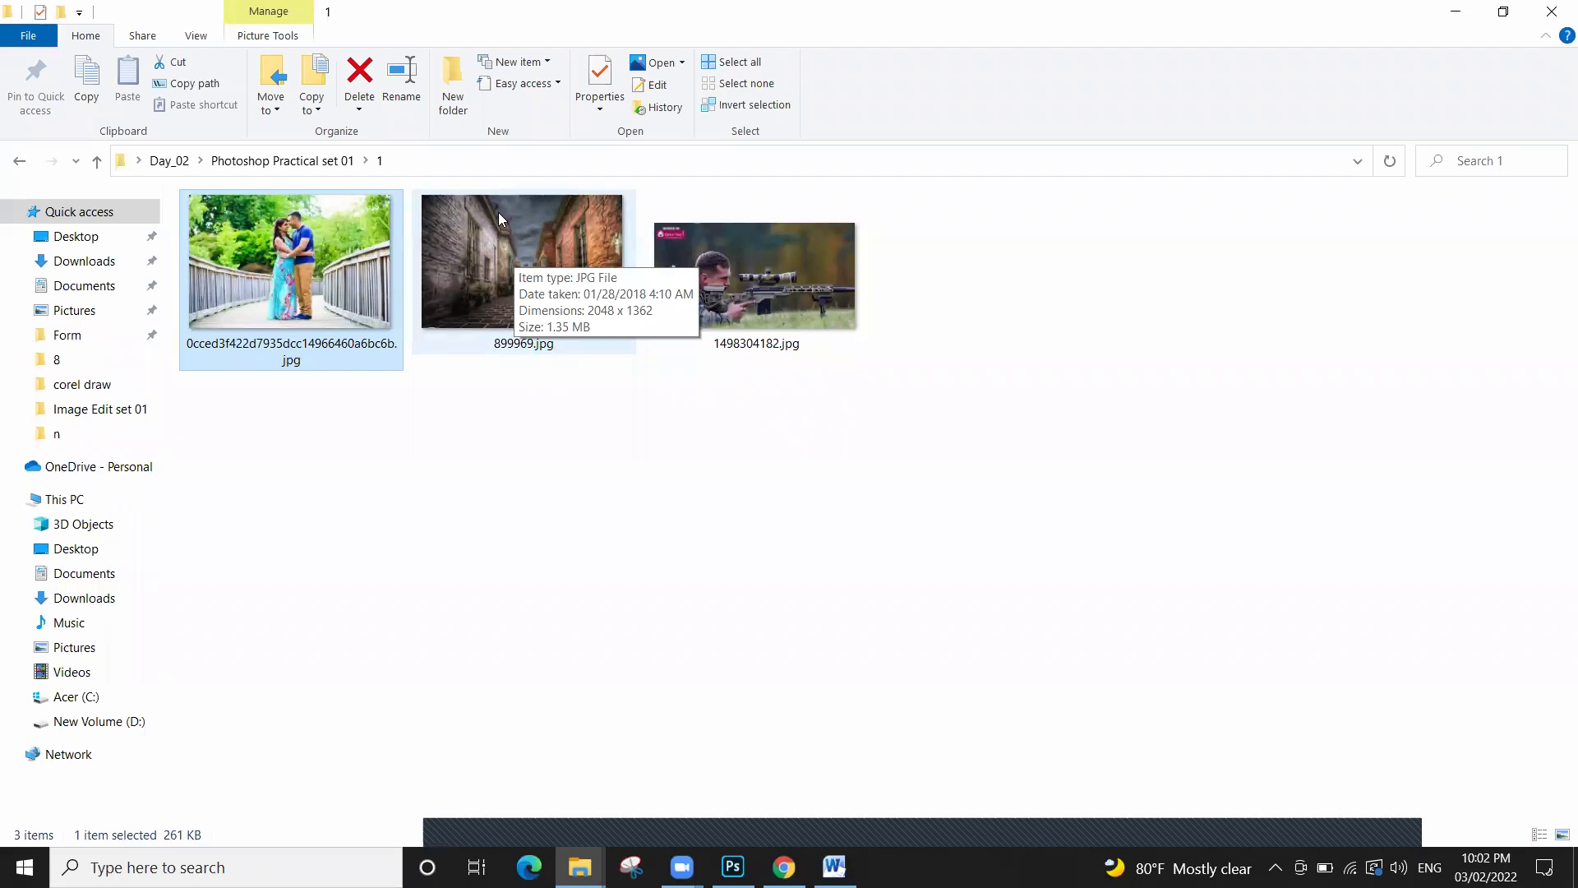
key("F5")
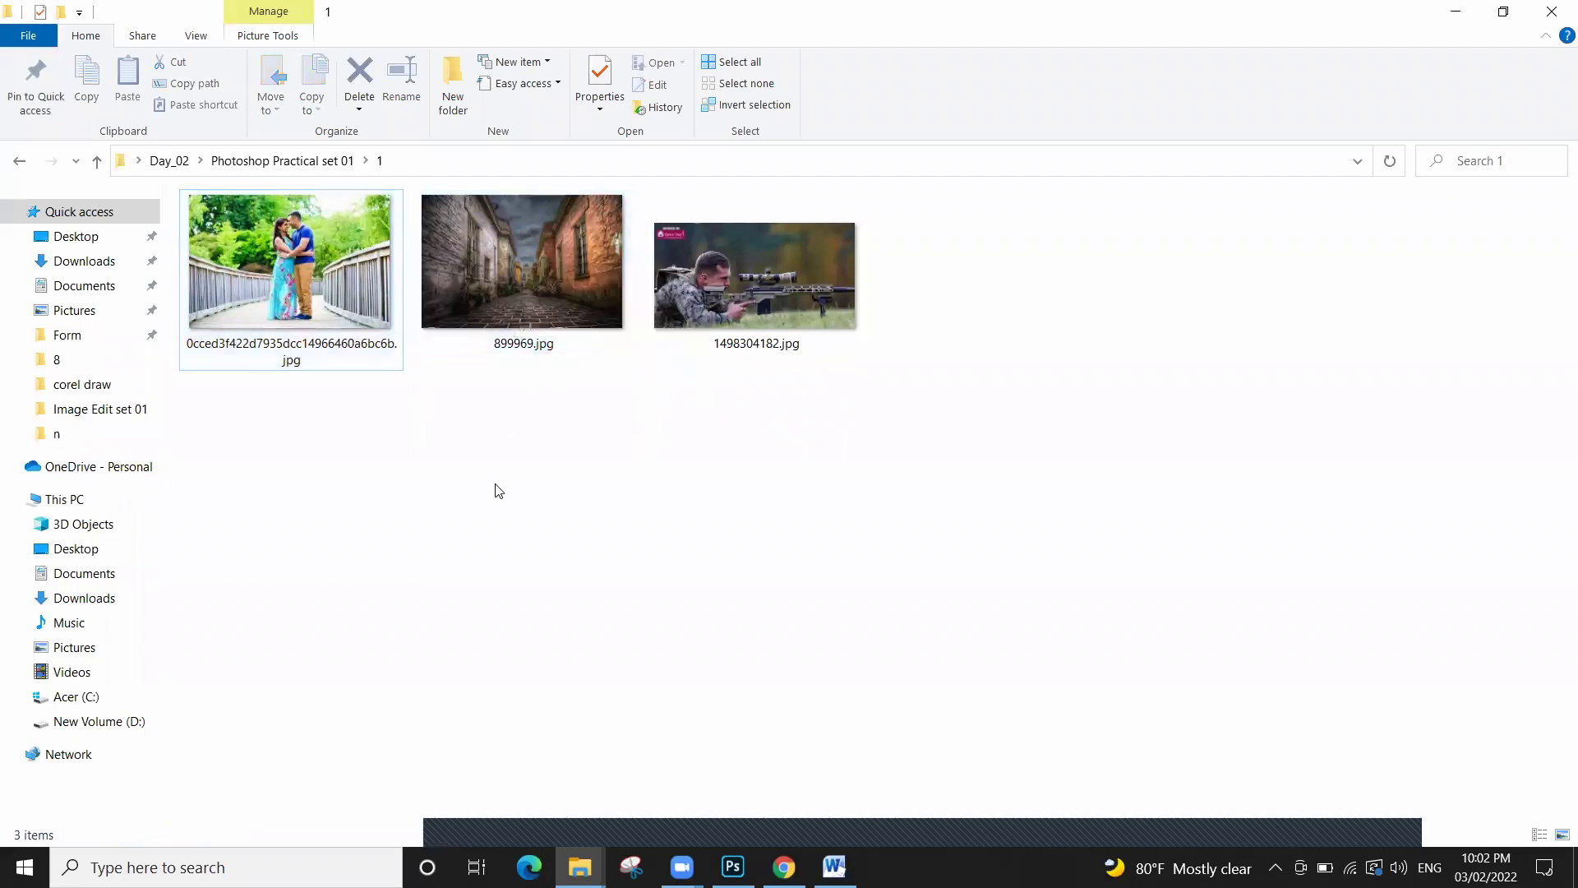
key("alt+Left")
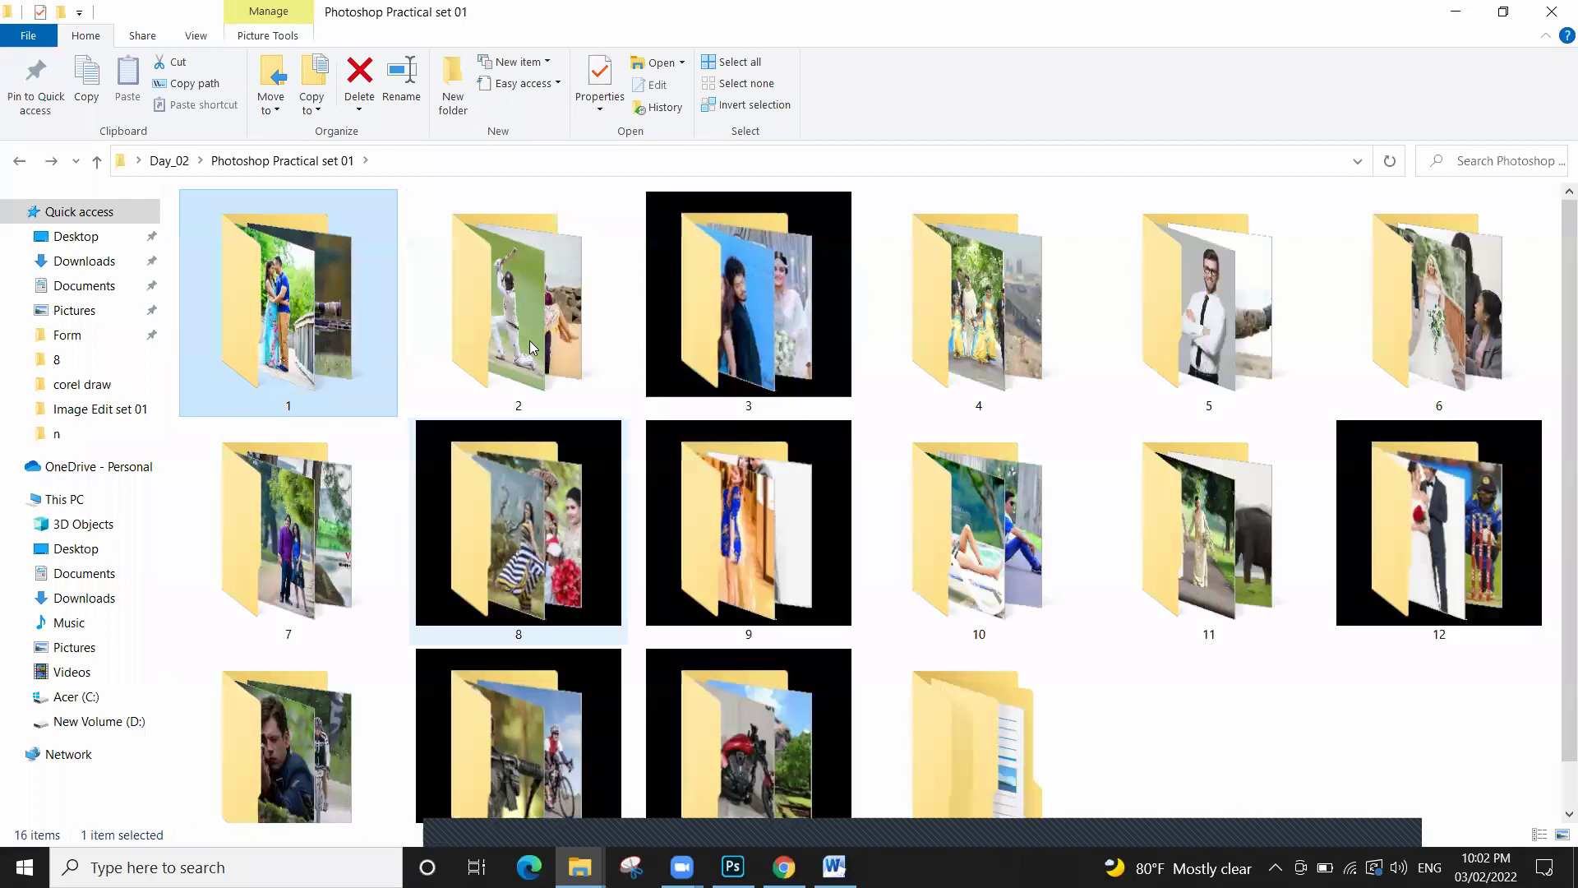
double_click(279, 576)
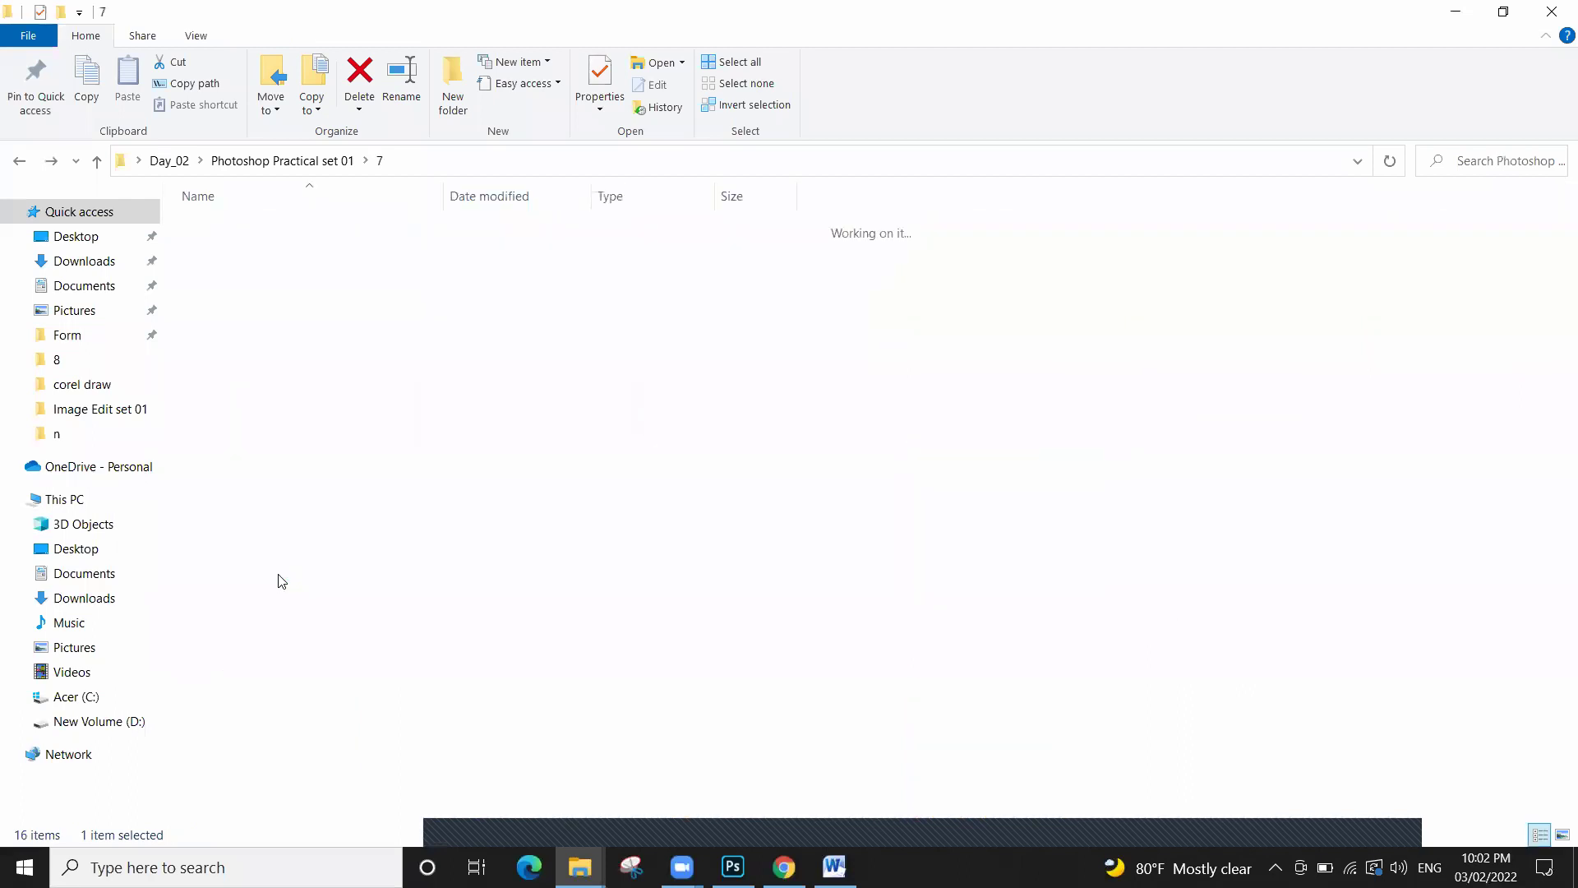
scroll(444, 423, "up", 3, "ctrl")
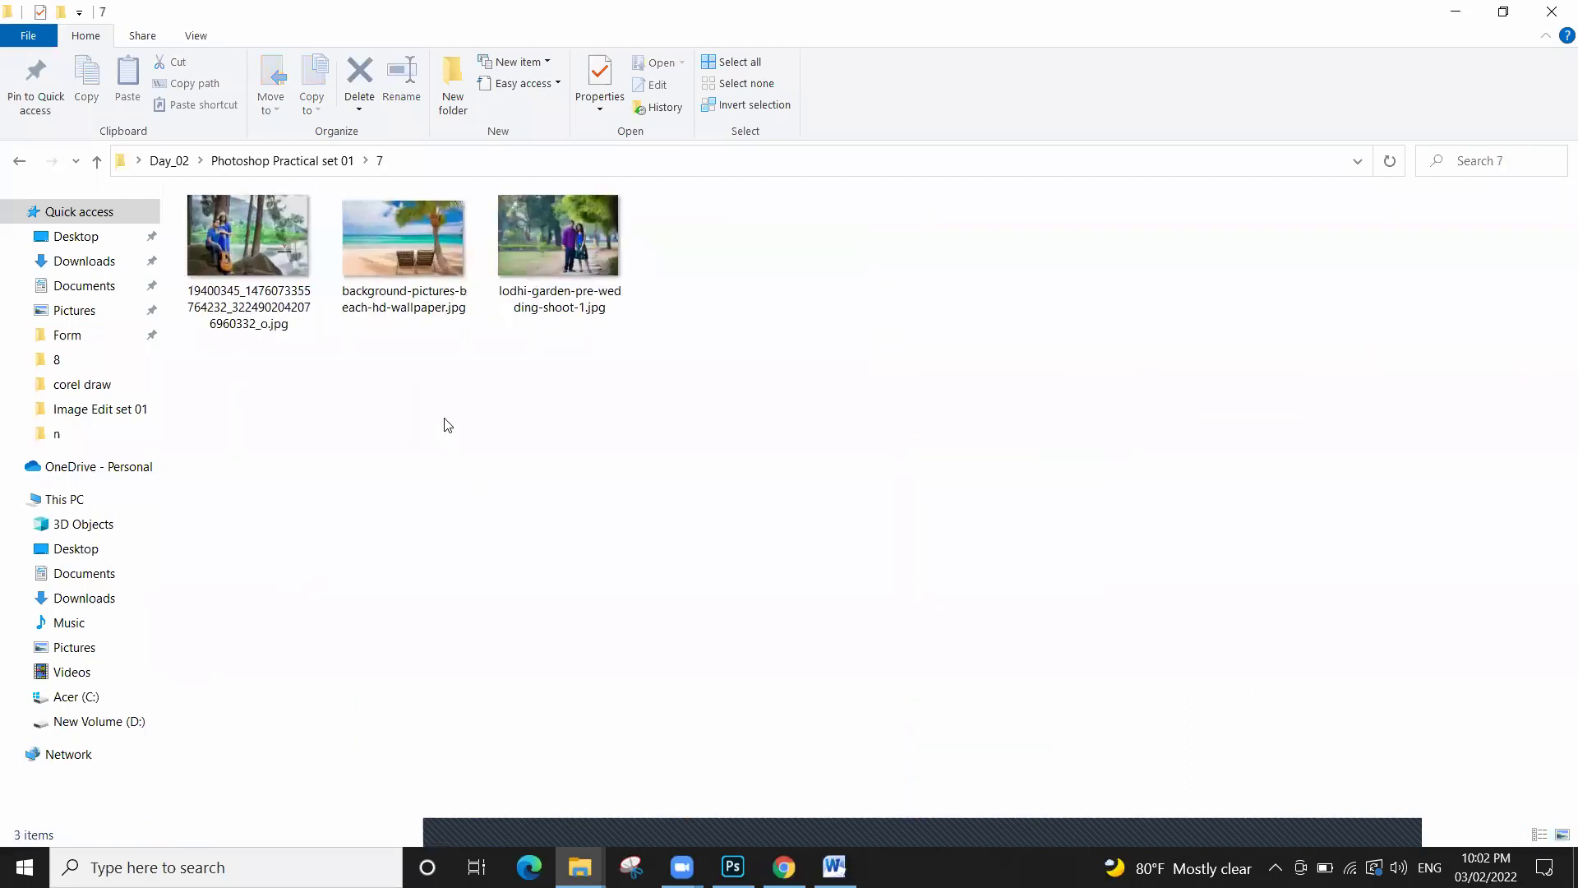
scroll(445, 424, "up", 2, "ctrl")
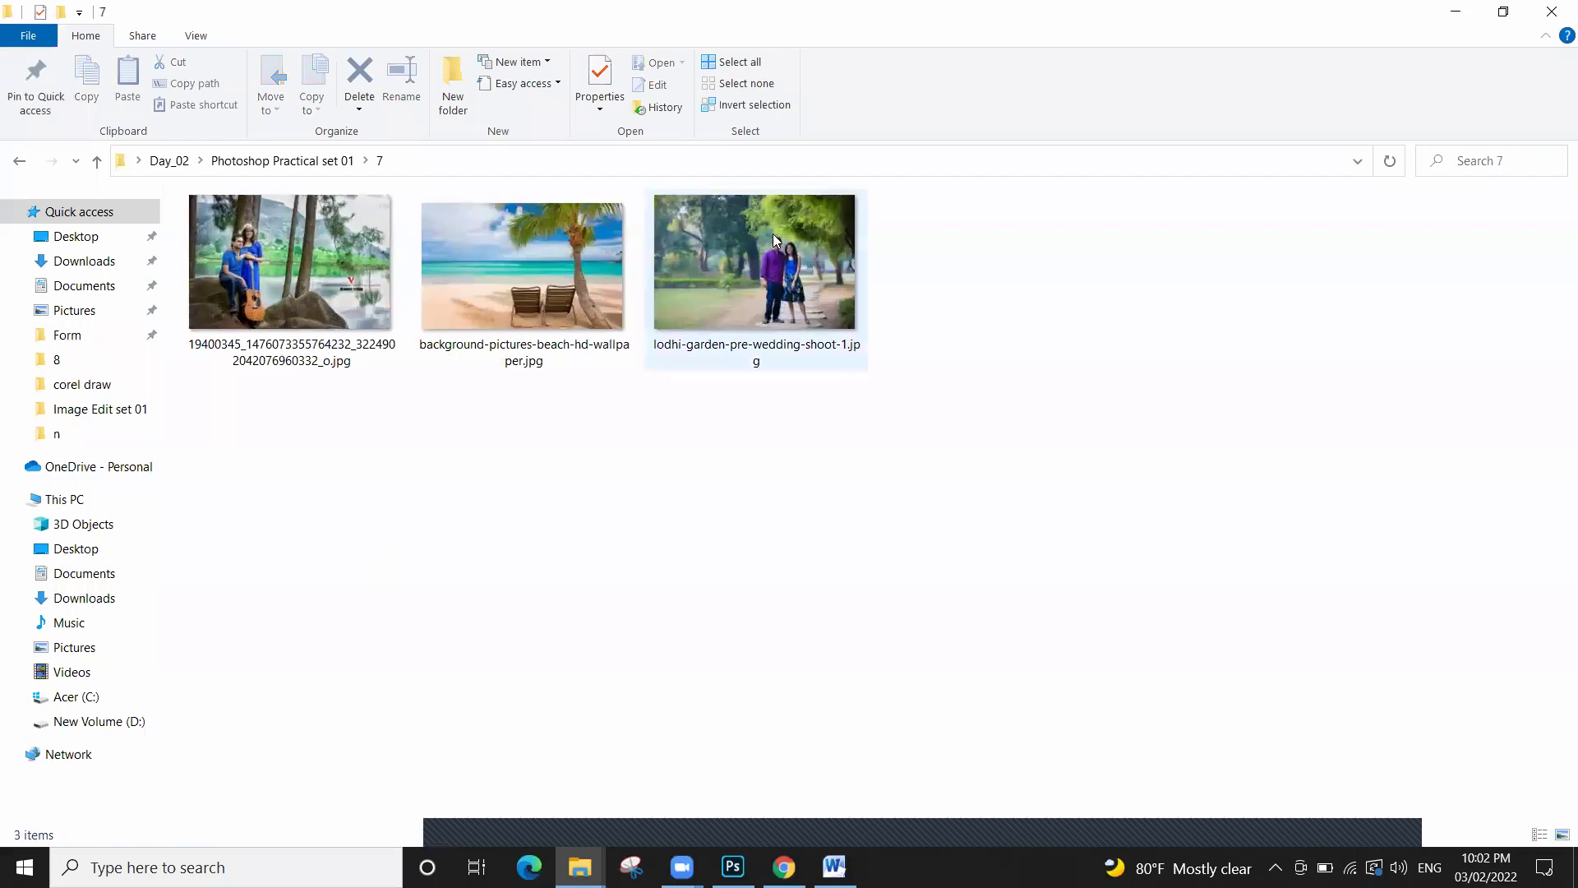
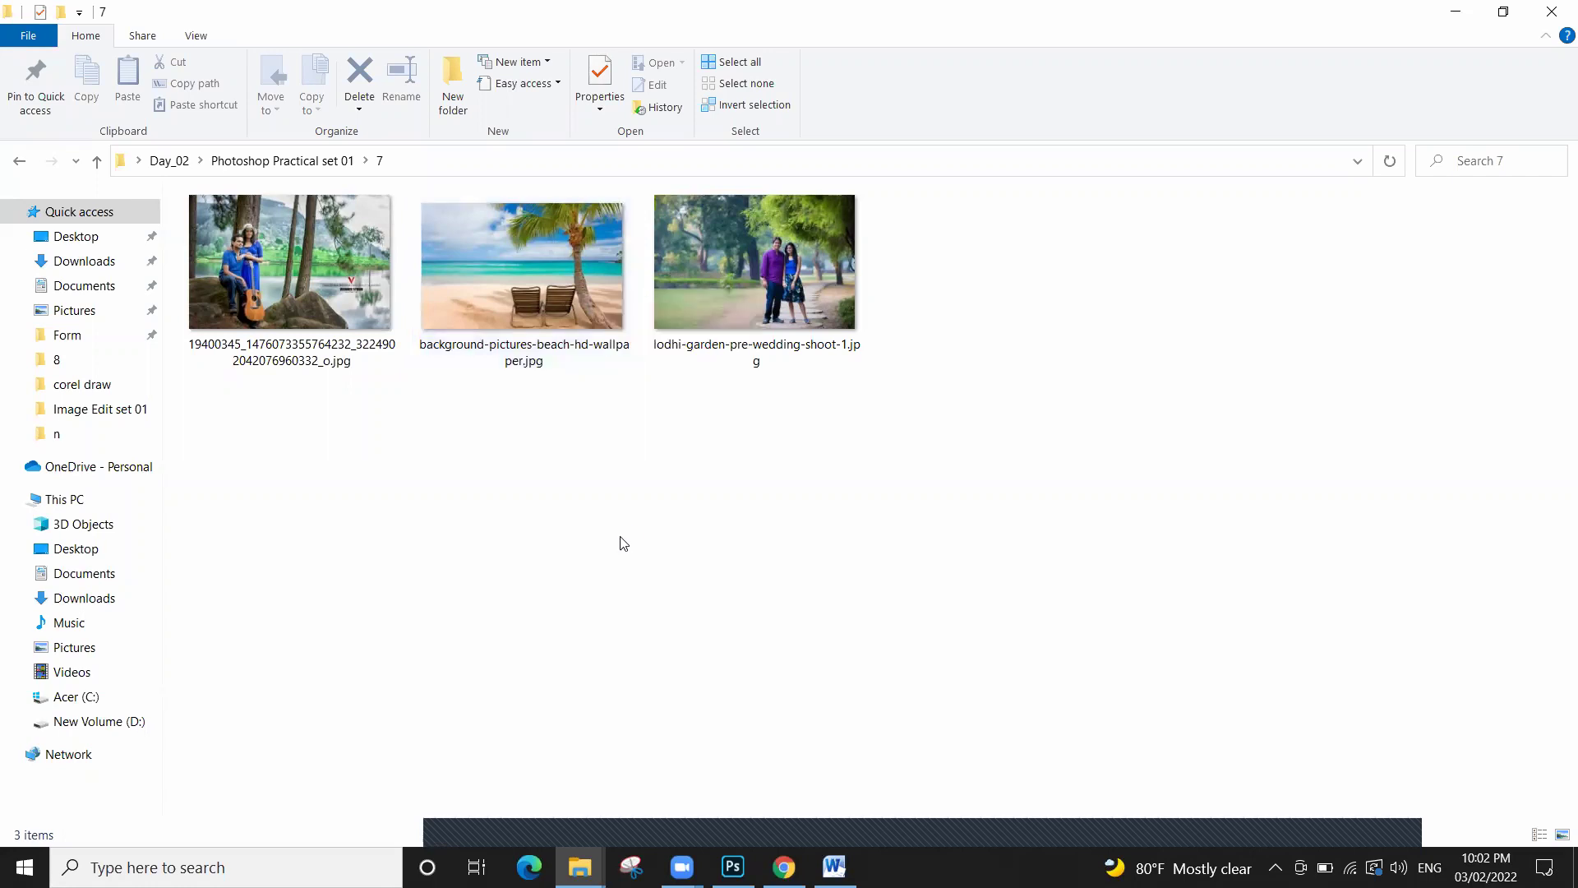
key("BackSpace")
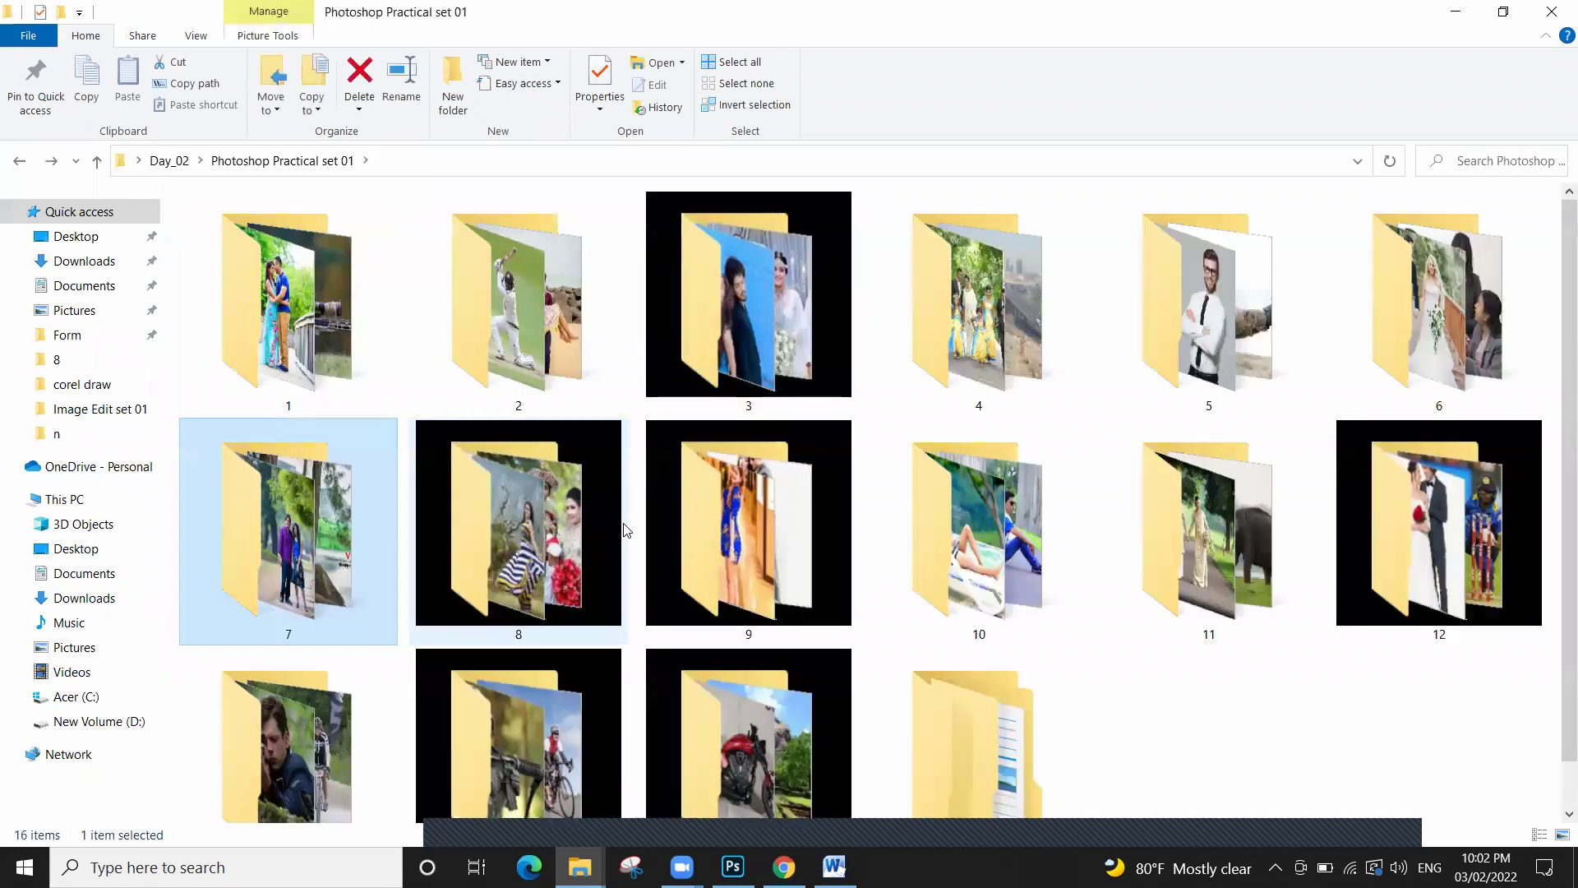
Examine the enlarged photos in practice folder 8, including tropical-beach-background-9.jpg and Homepage-preshoot2.jpg, and return to the parent folder
scroll(624, 529, "down", 1)
double_click(491, 458)
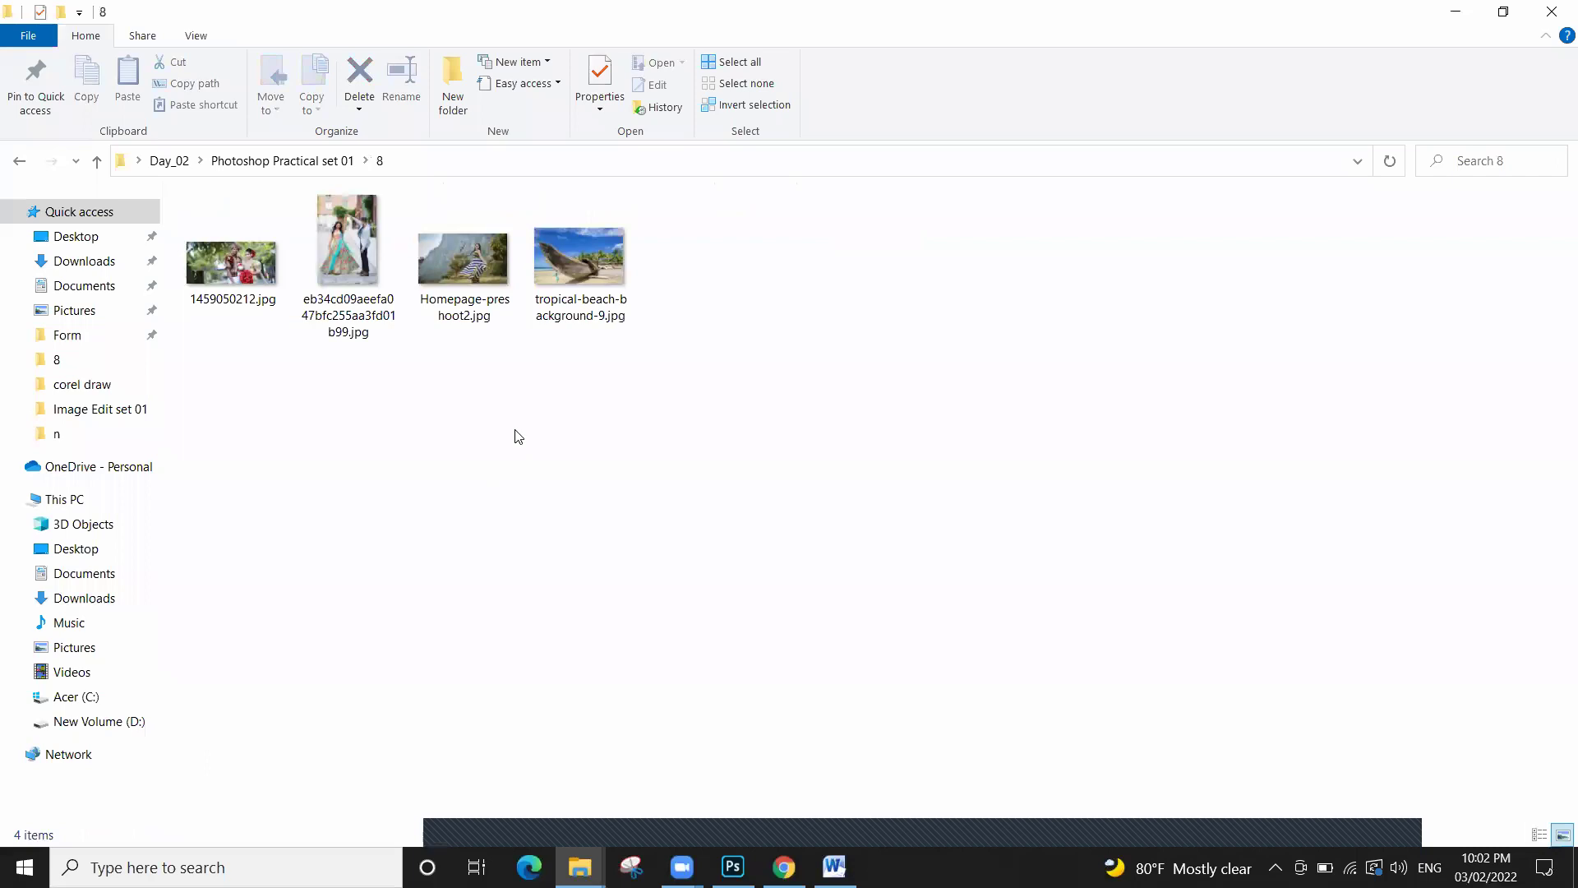
scroll(520, 391, "up", 5, "ctrl")
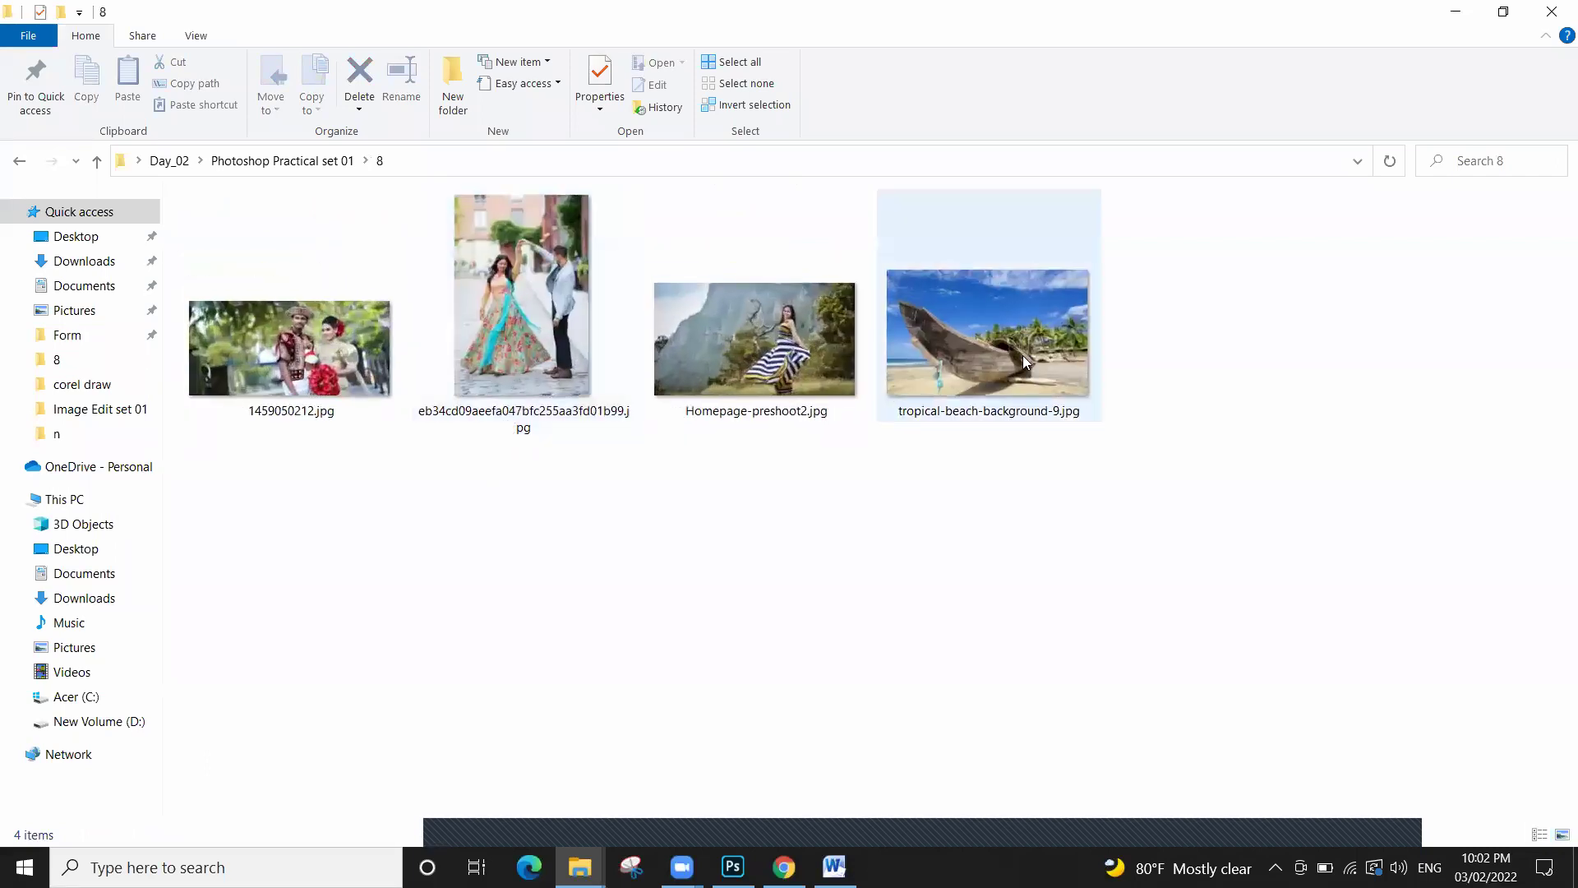
left_click(1022, 355)
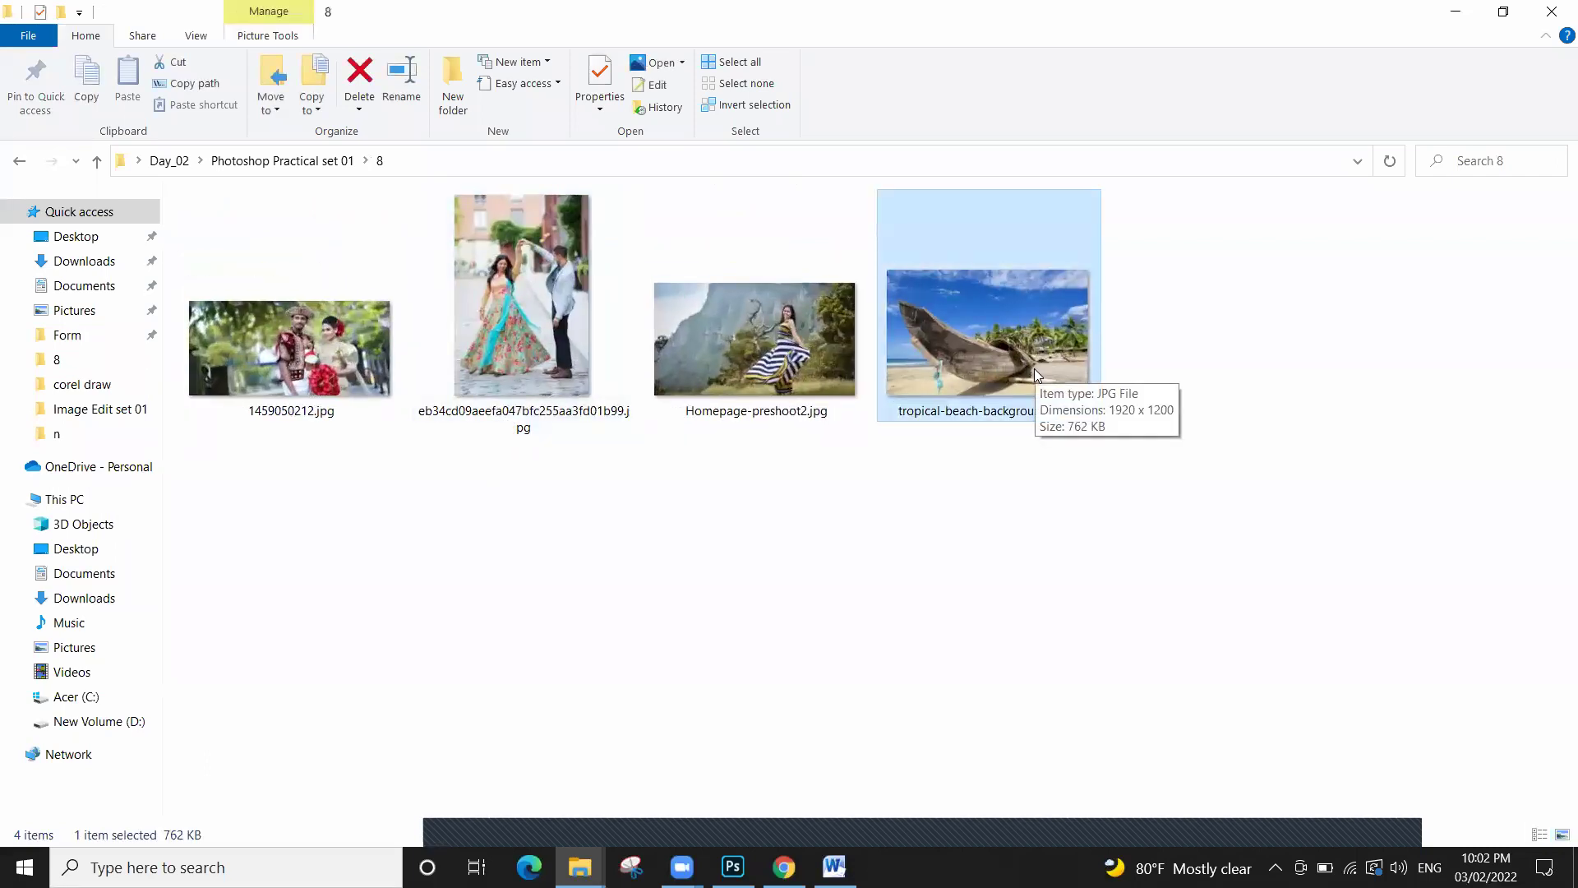
left_click(816, 350)
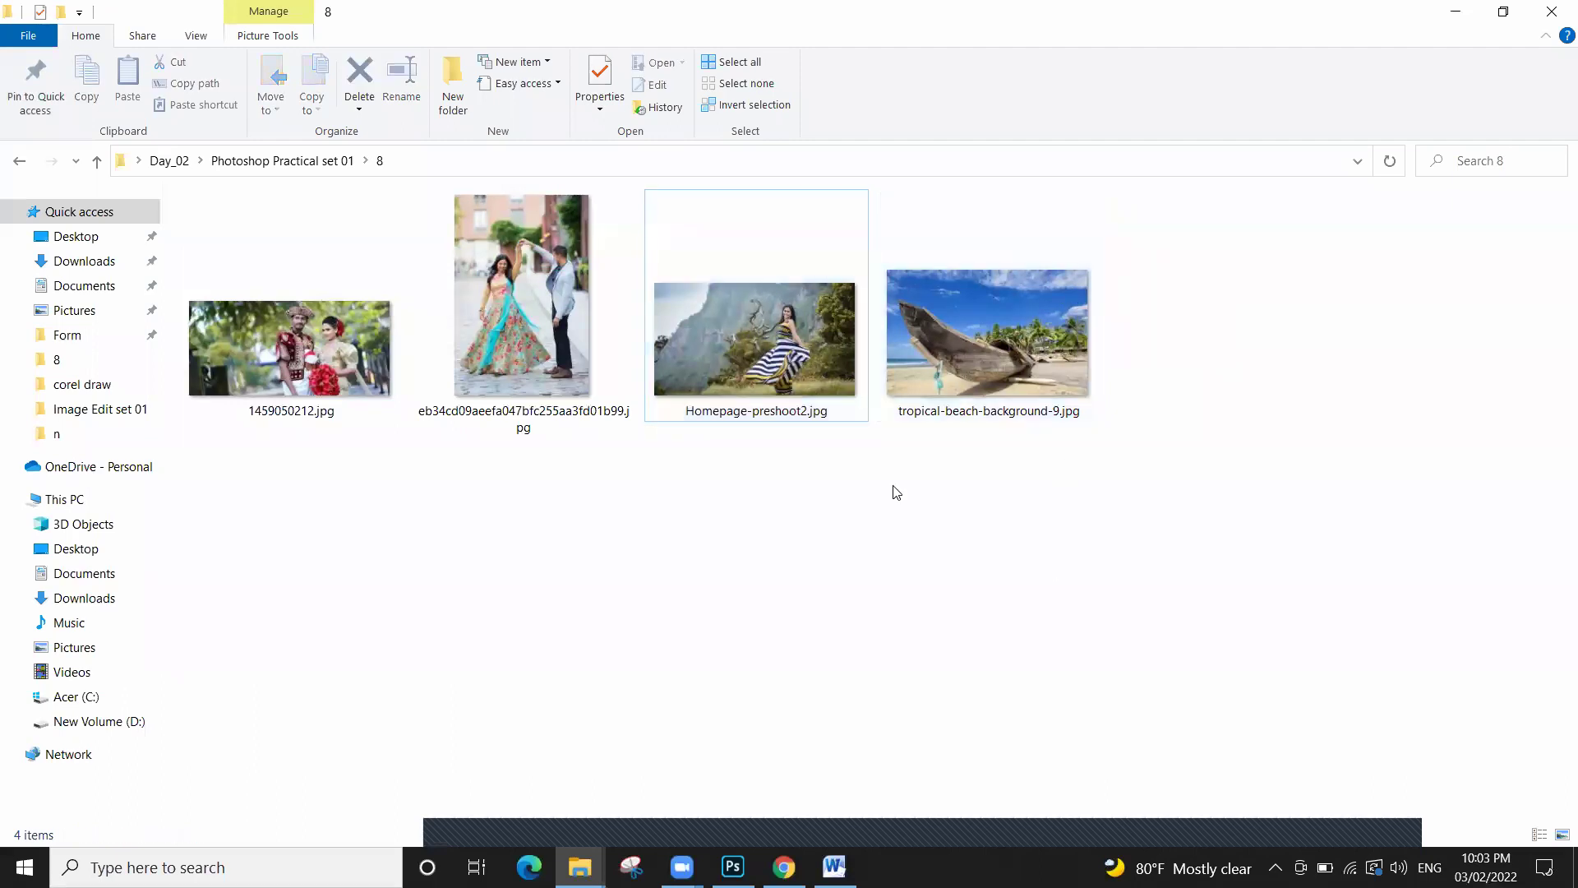
scroll(751, 412, "down", 1)
left_click(750, 414)
key("BackSpace")
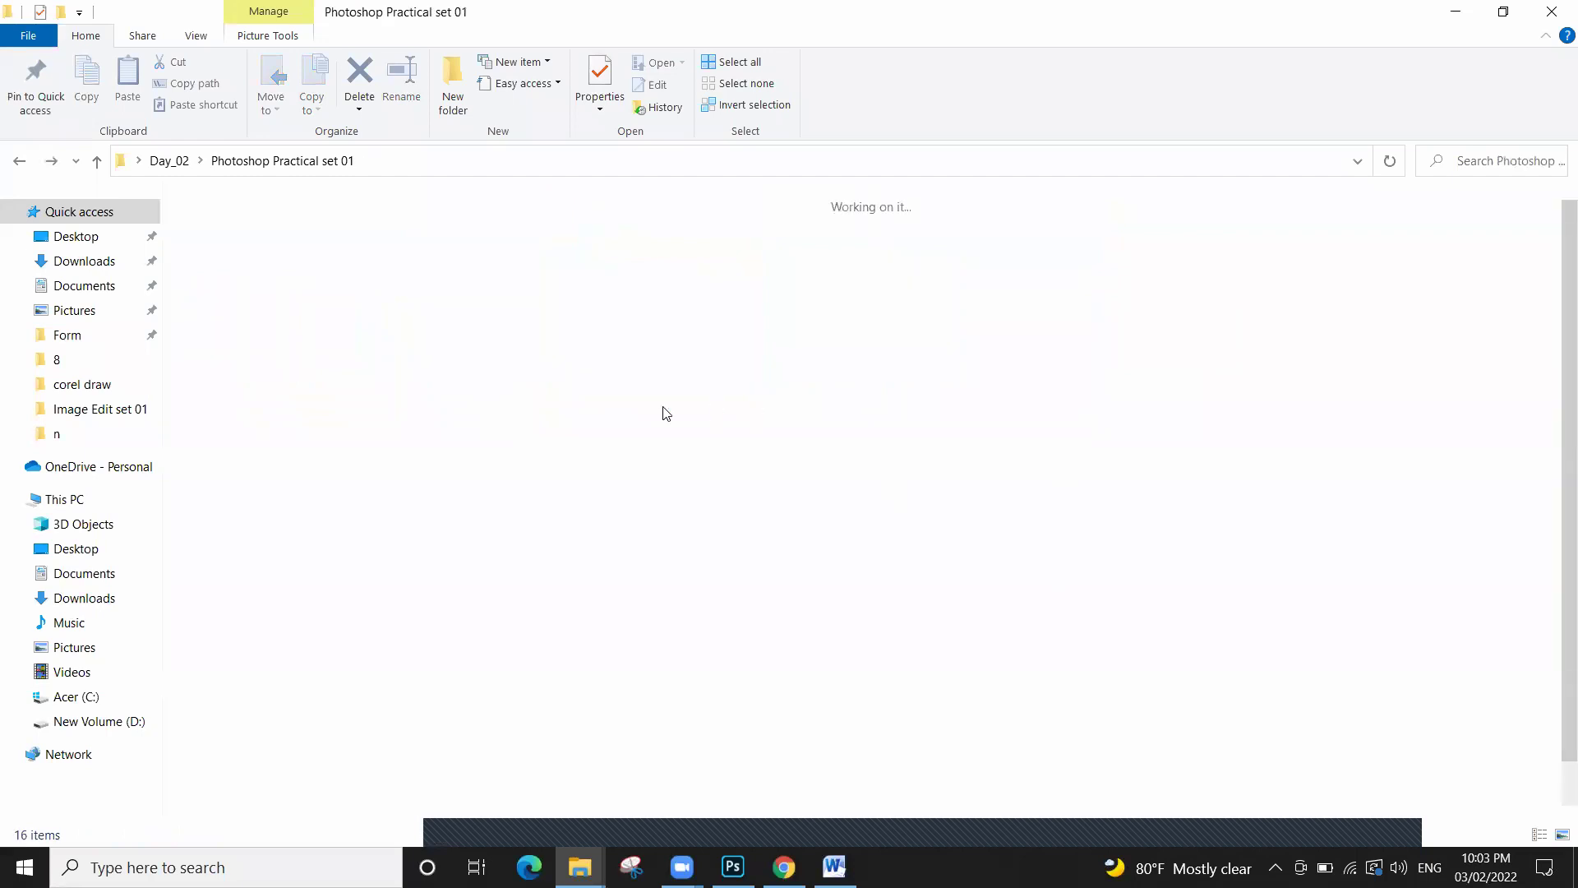
Open practice folder 13 from Photoshop Practical set 01
scroll(860, 450, "down", 1)
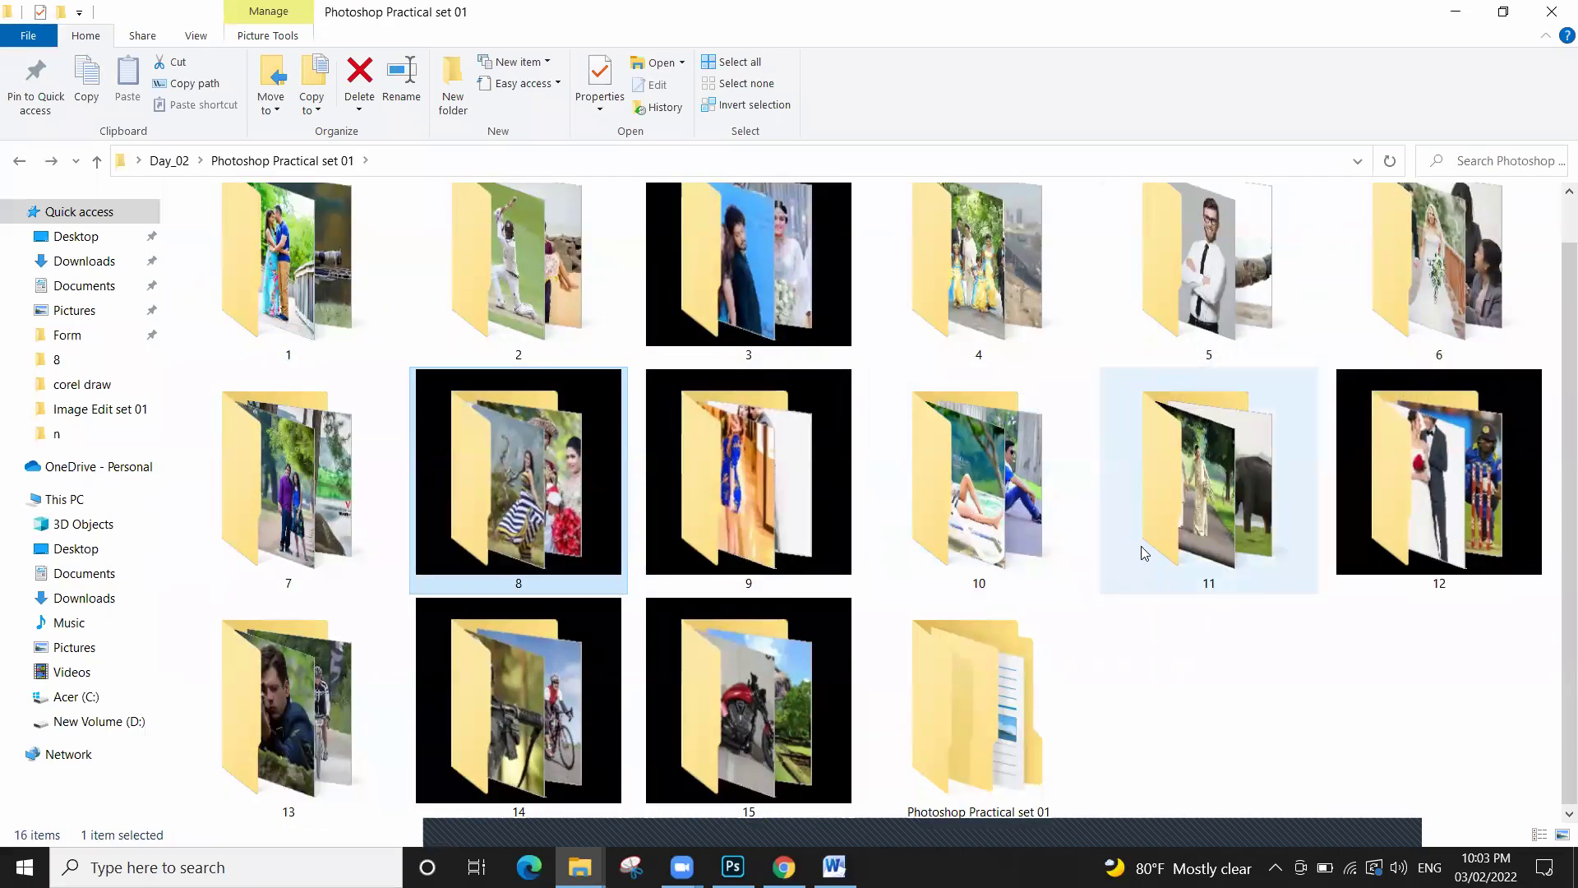
left_click(321, 676)
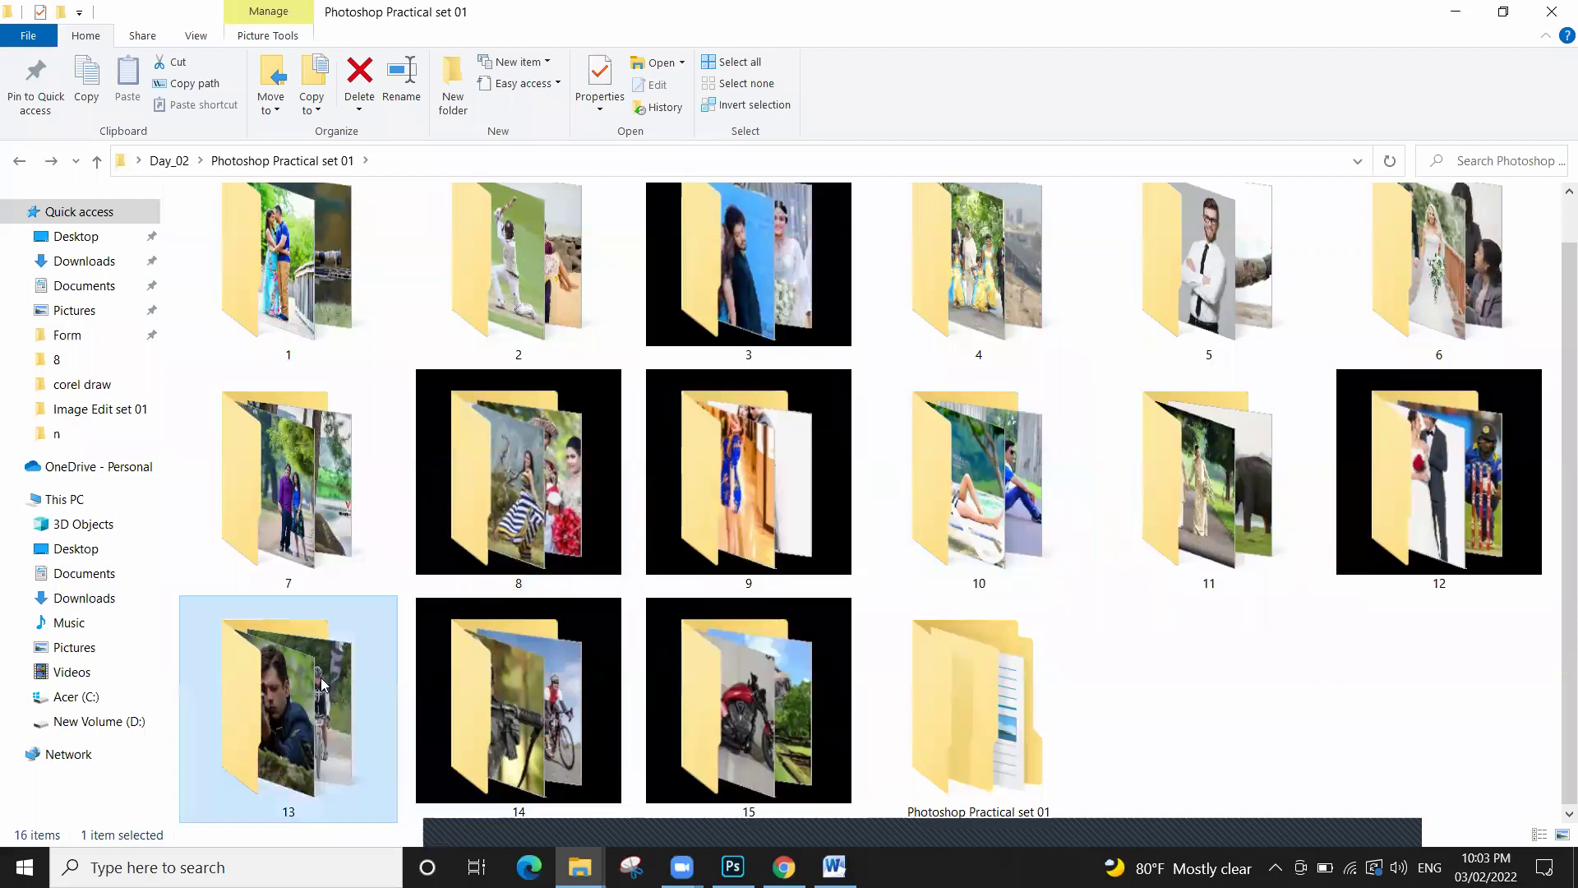
double_click(343, 645)
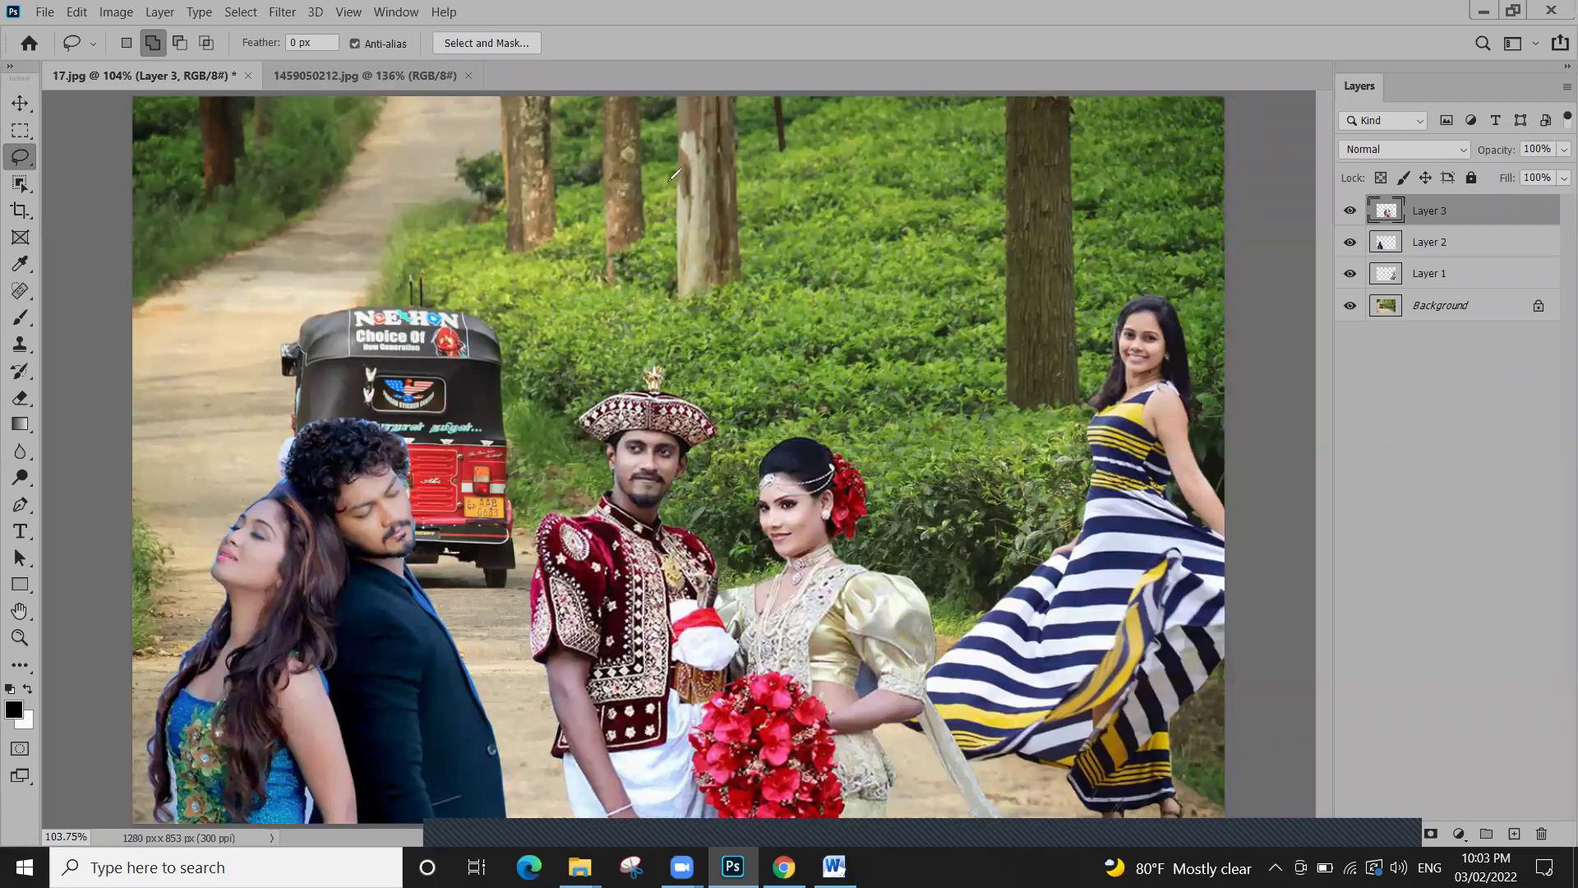
left_click_drag(646, 302, 658, 476)
mouse_move(789, 300)
left_mouse_down()
mouse_move(1011, 411)
mouse_move(1101, 411)
left_mouse_up()
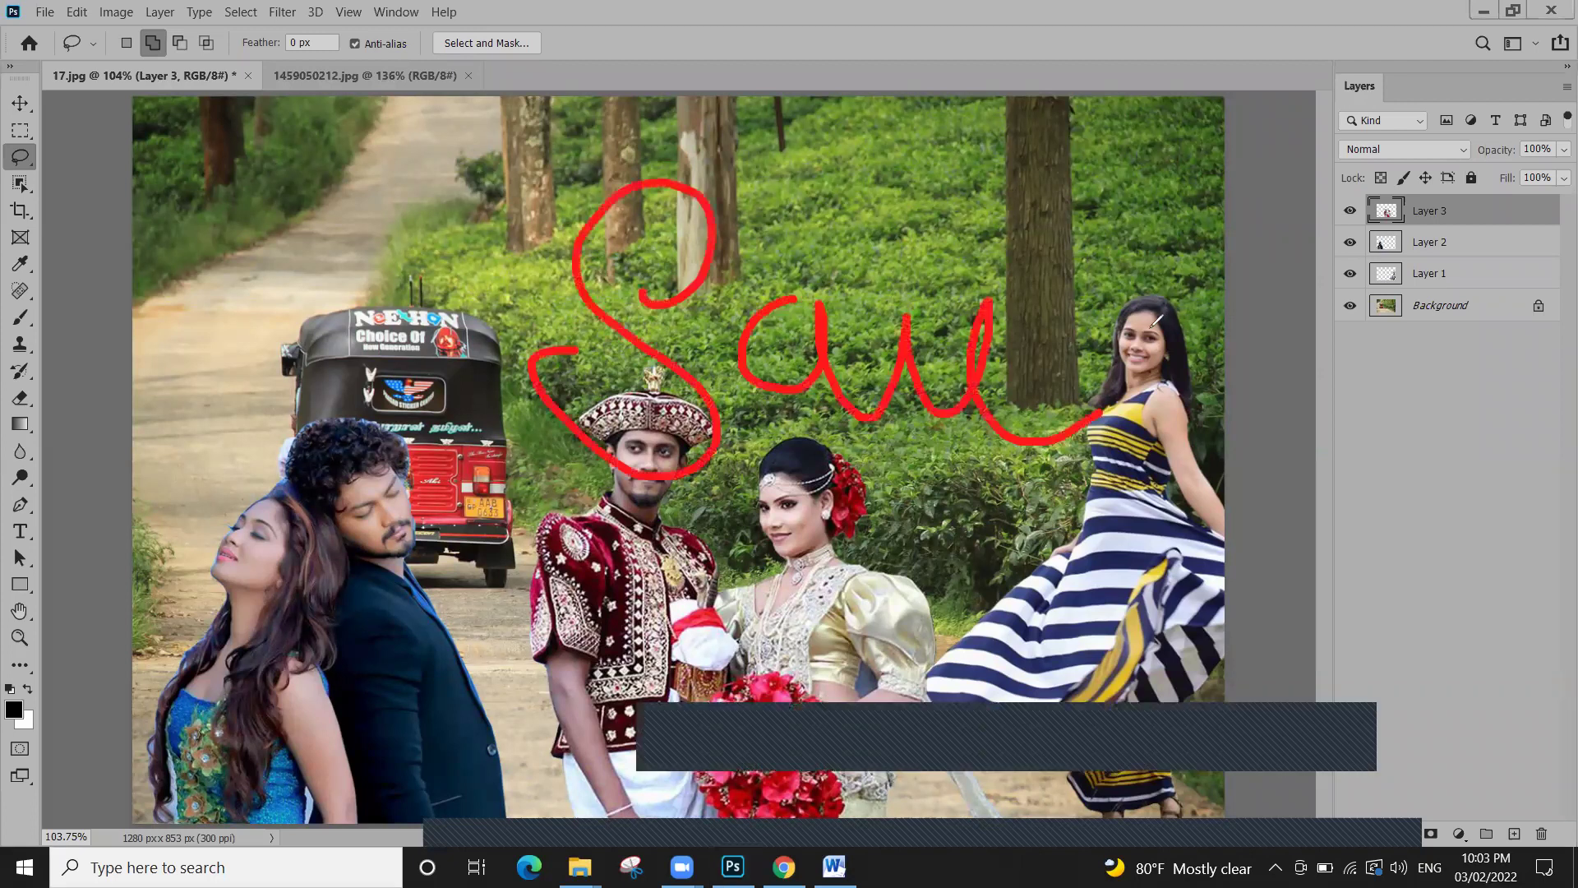
left_click_drag(559, 508, 1104, 548)
mouse_move(1200, 437)
left_mouse_down()
mouse_move(1138, 203)
mouse_move(996, 131)
mouse_move(695, 131)
mouse_move(471, 194)
mouse_move(534, 476)
mouse_move(582, 498)
left_mouse_up()
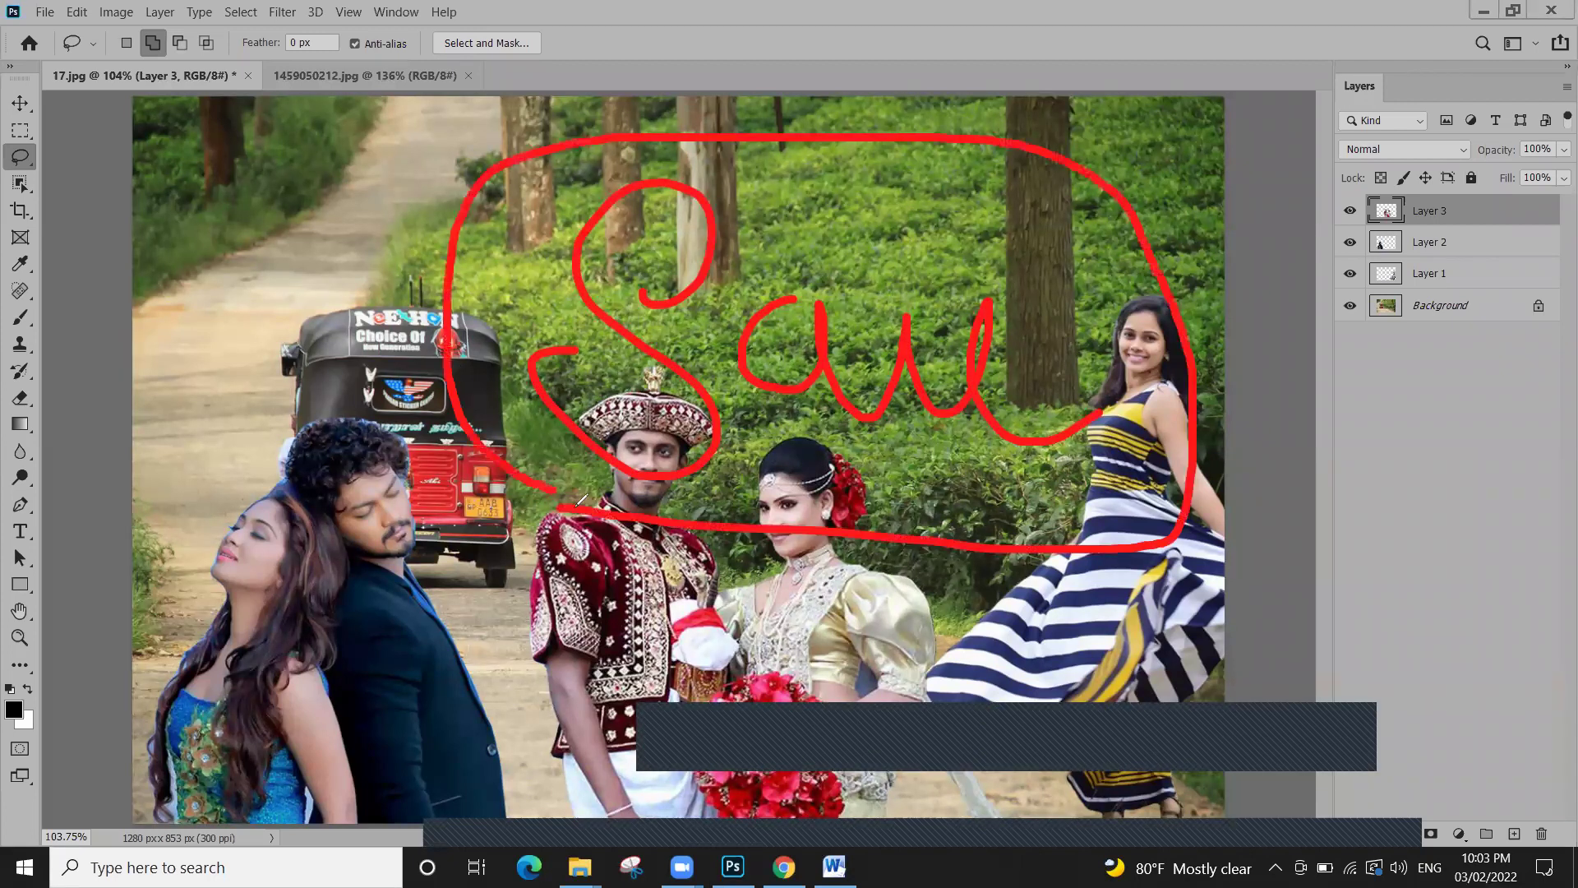
mouse_move(1361, 393)
left_mouse_down()
mouse_move(1348, 462)
mouse_move(1284, 485)
left_mouse_up()
mouse_move(1398, 438)
left_mouse_down()
mouse_move(1451, 478)
mouse_move(1466, 429)
mouse_move(1502, 422)
mouse_move(1544, 496)
left_mouse_up()
left_click_drag(1345, 531, 1577, 520)
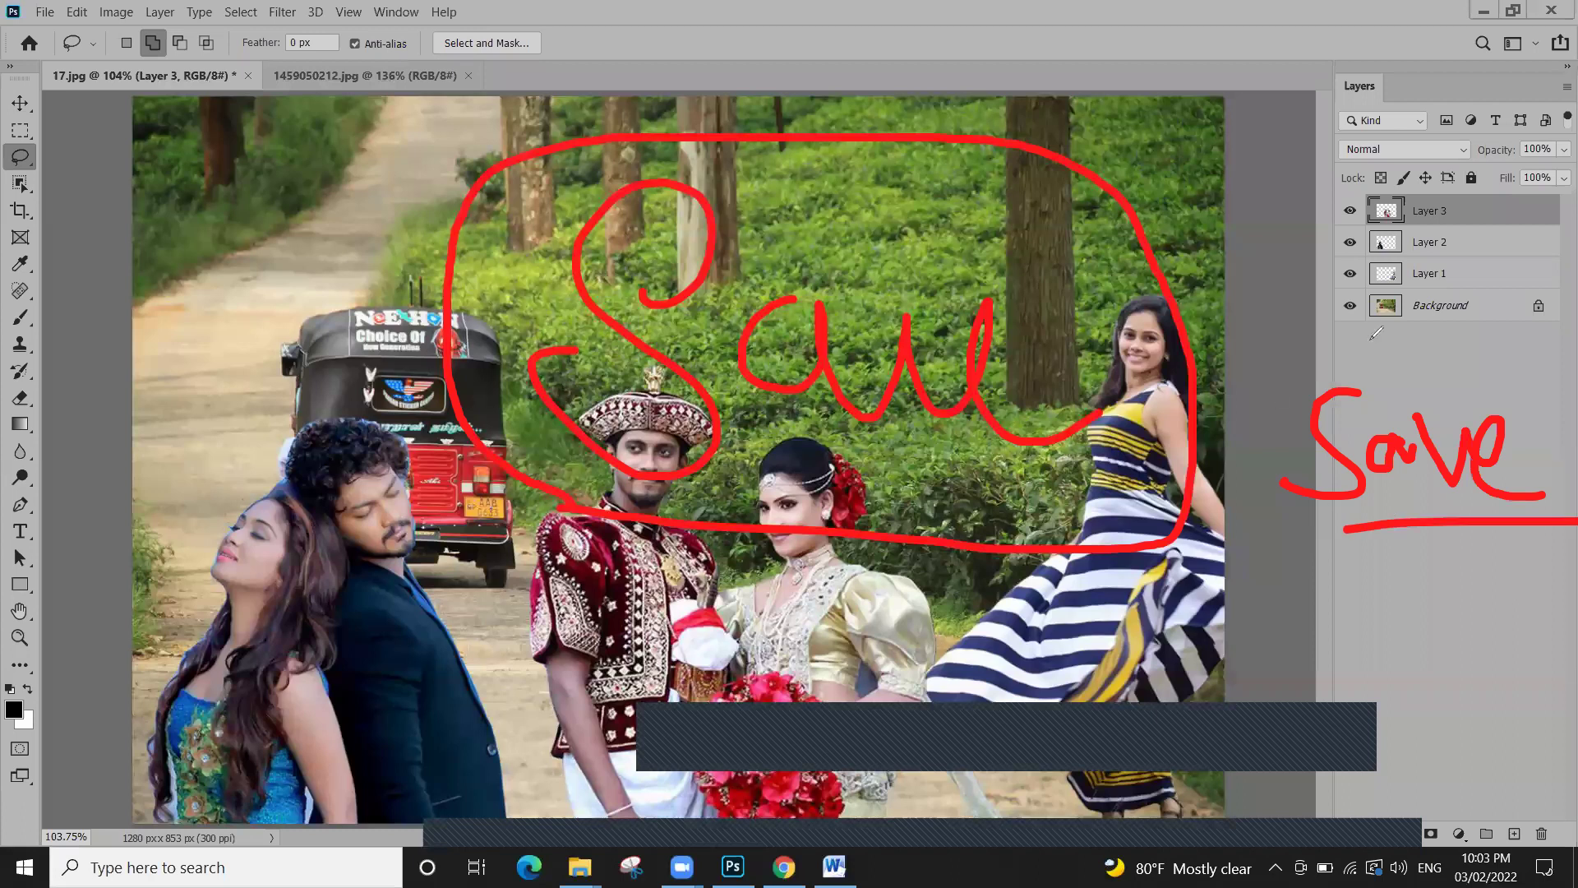
left_click_drag(1444, 328, 1296, 339)
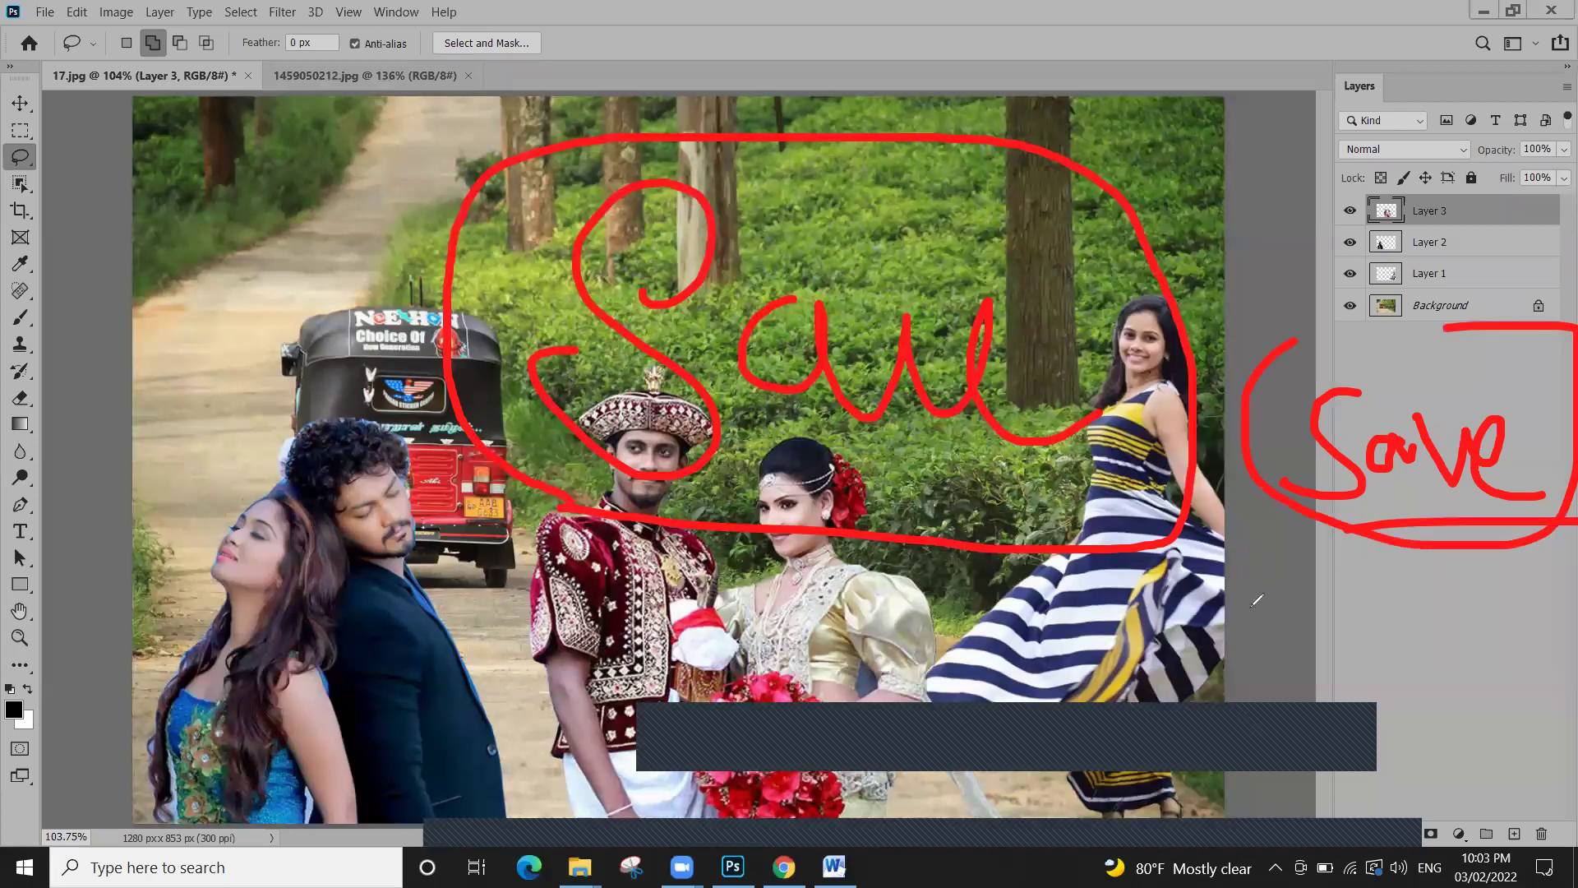
key("e")
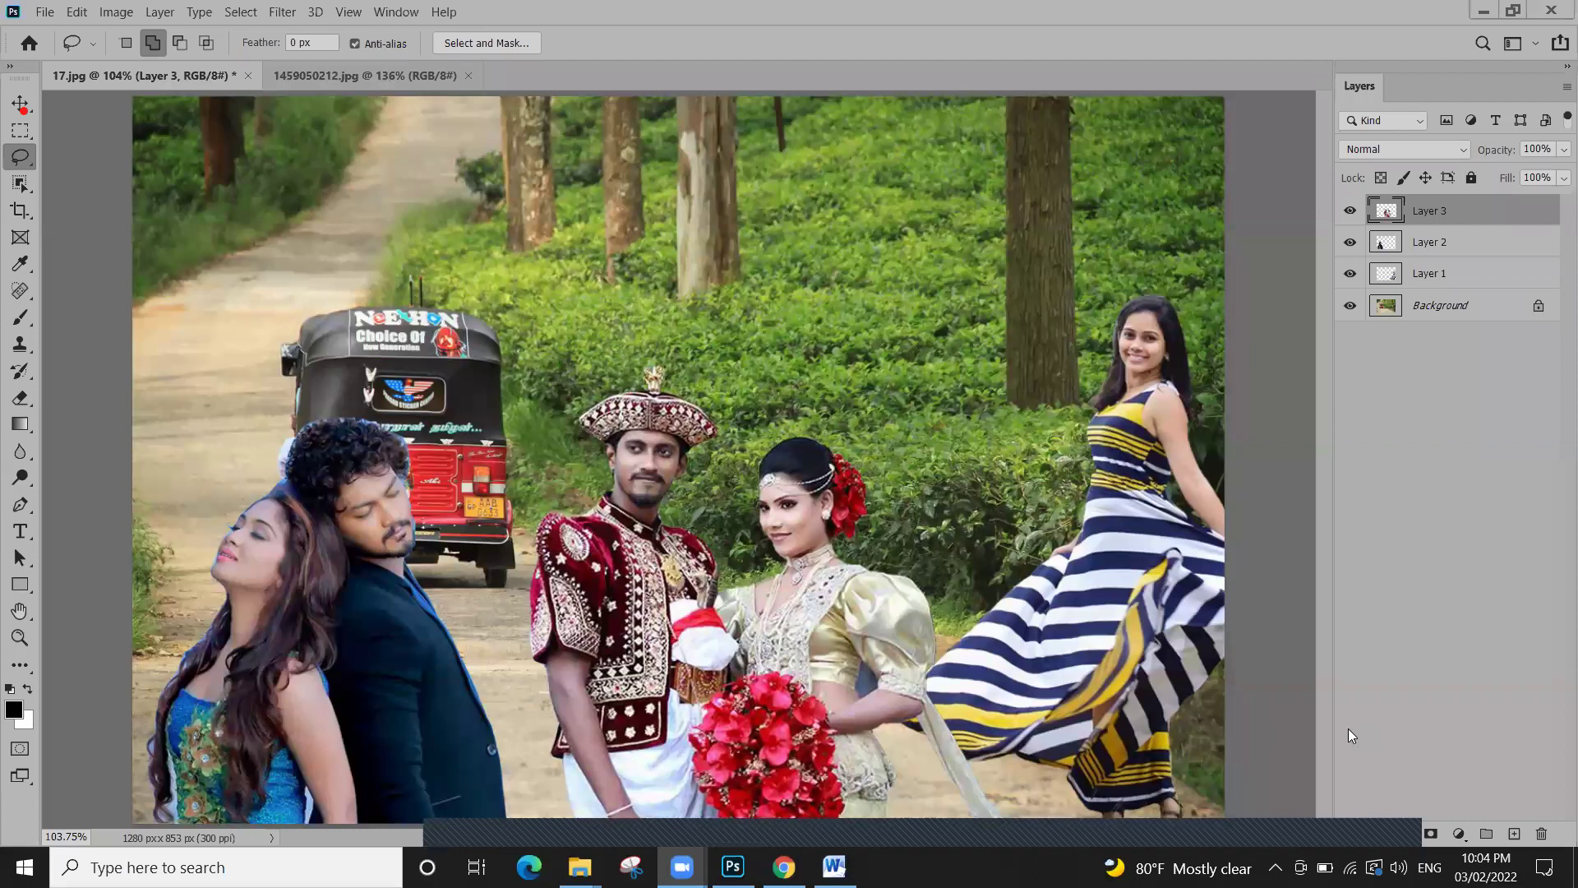
Activate the Move tool in place of the Lasso tool for 17.jpg
left_click(268, 286)
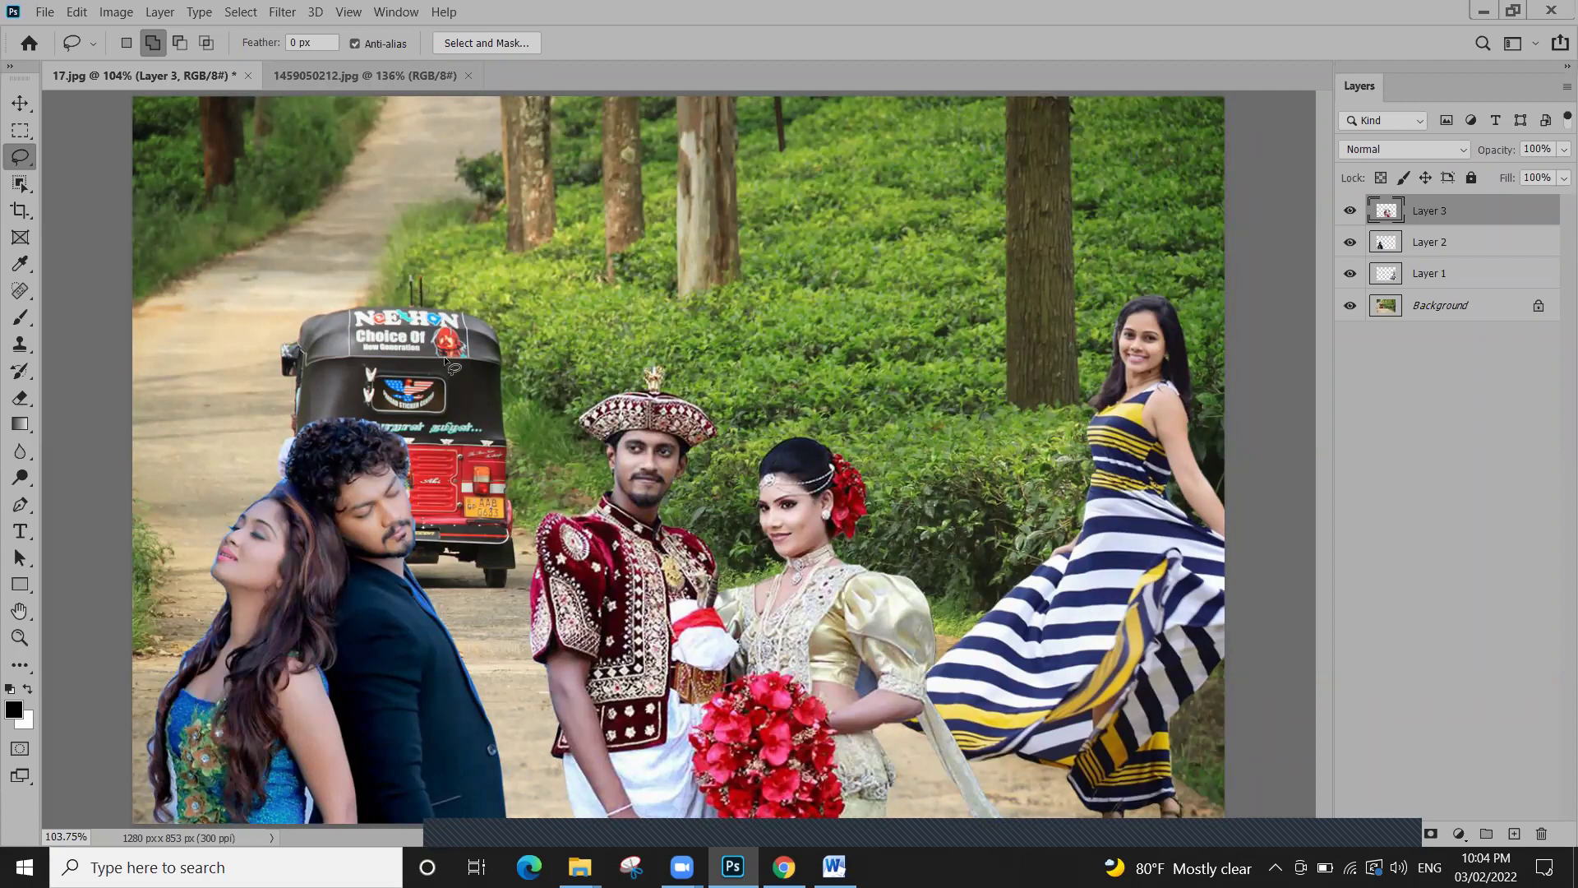
left_click(20, 103)
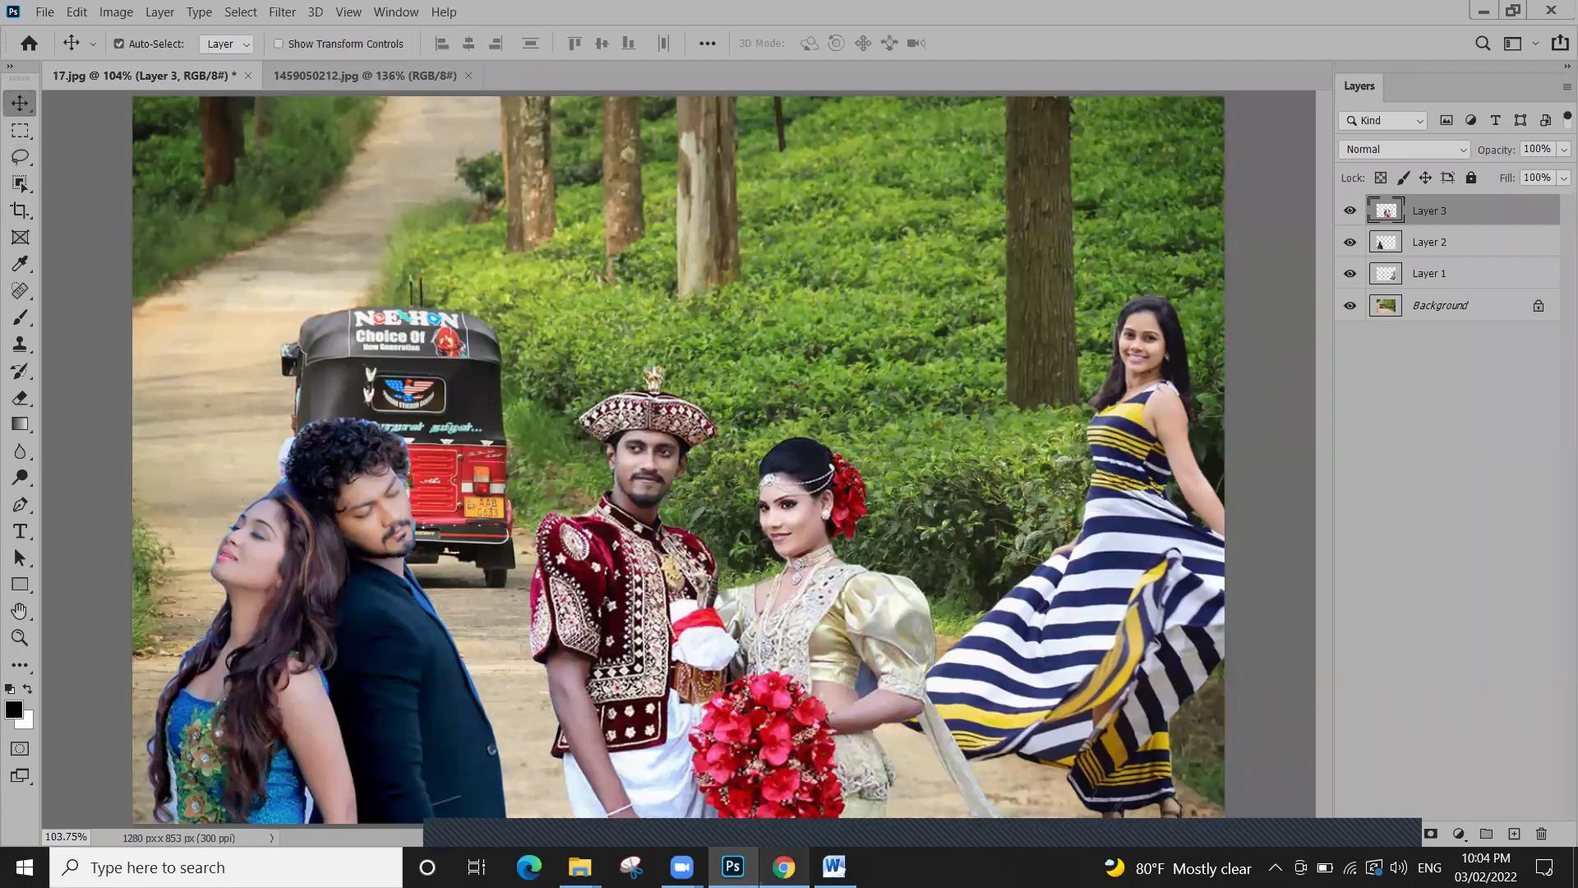
Switch to the Word notes and add the heading "Save file formats" below the free transform note
key("alt+Tab")
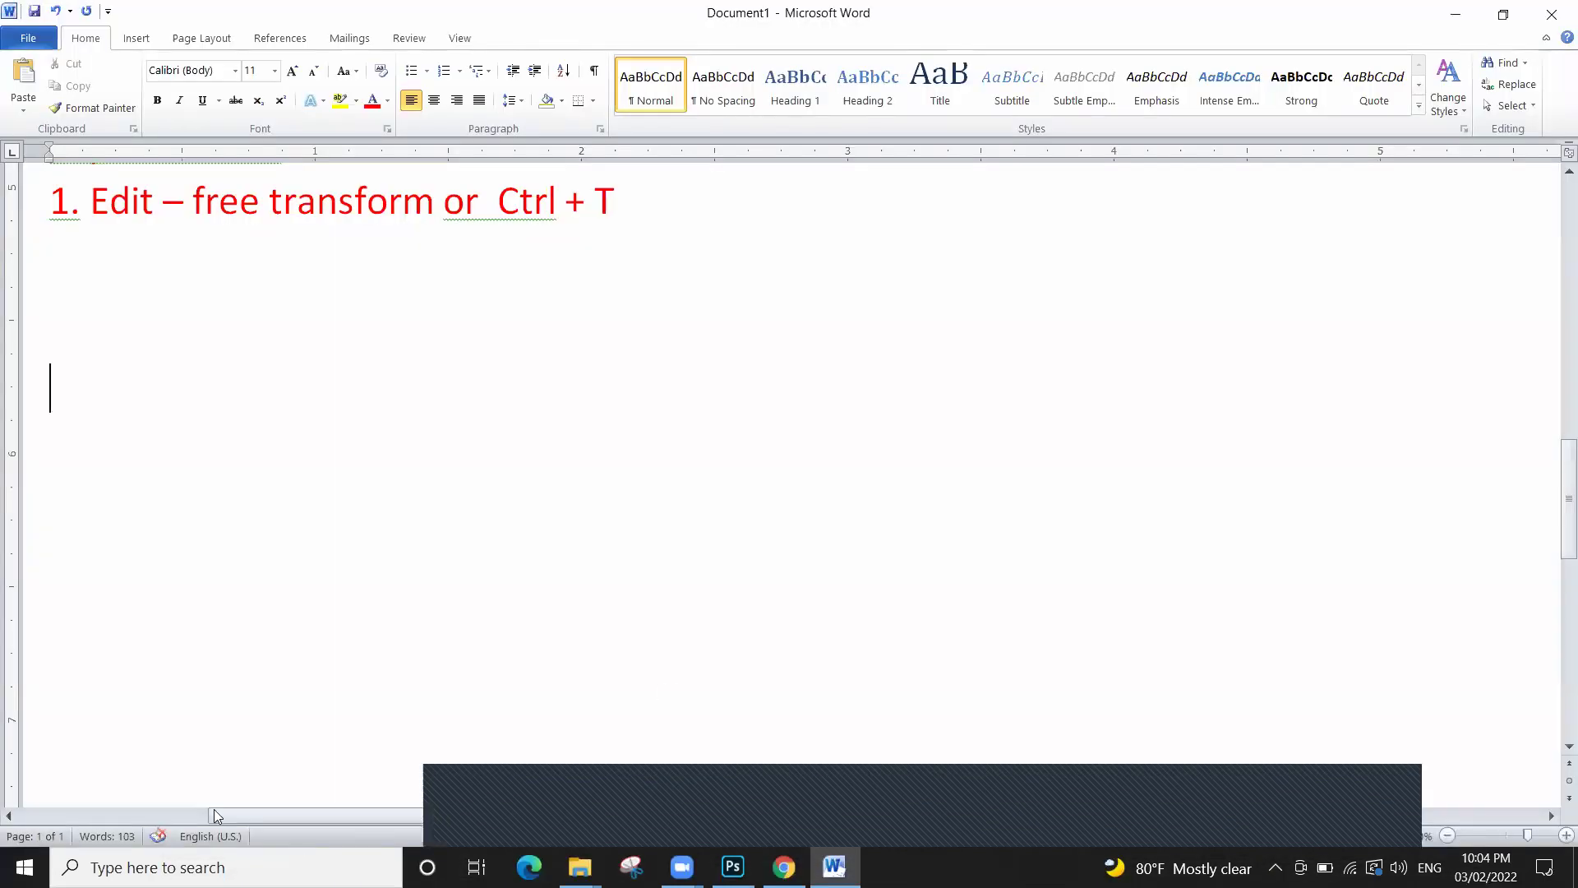
type("Save fi")
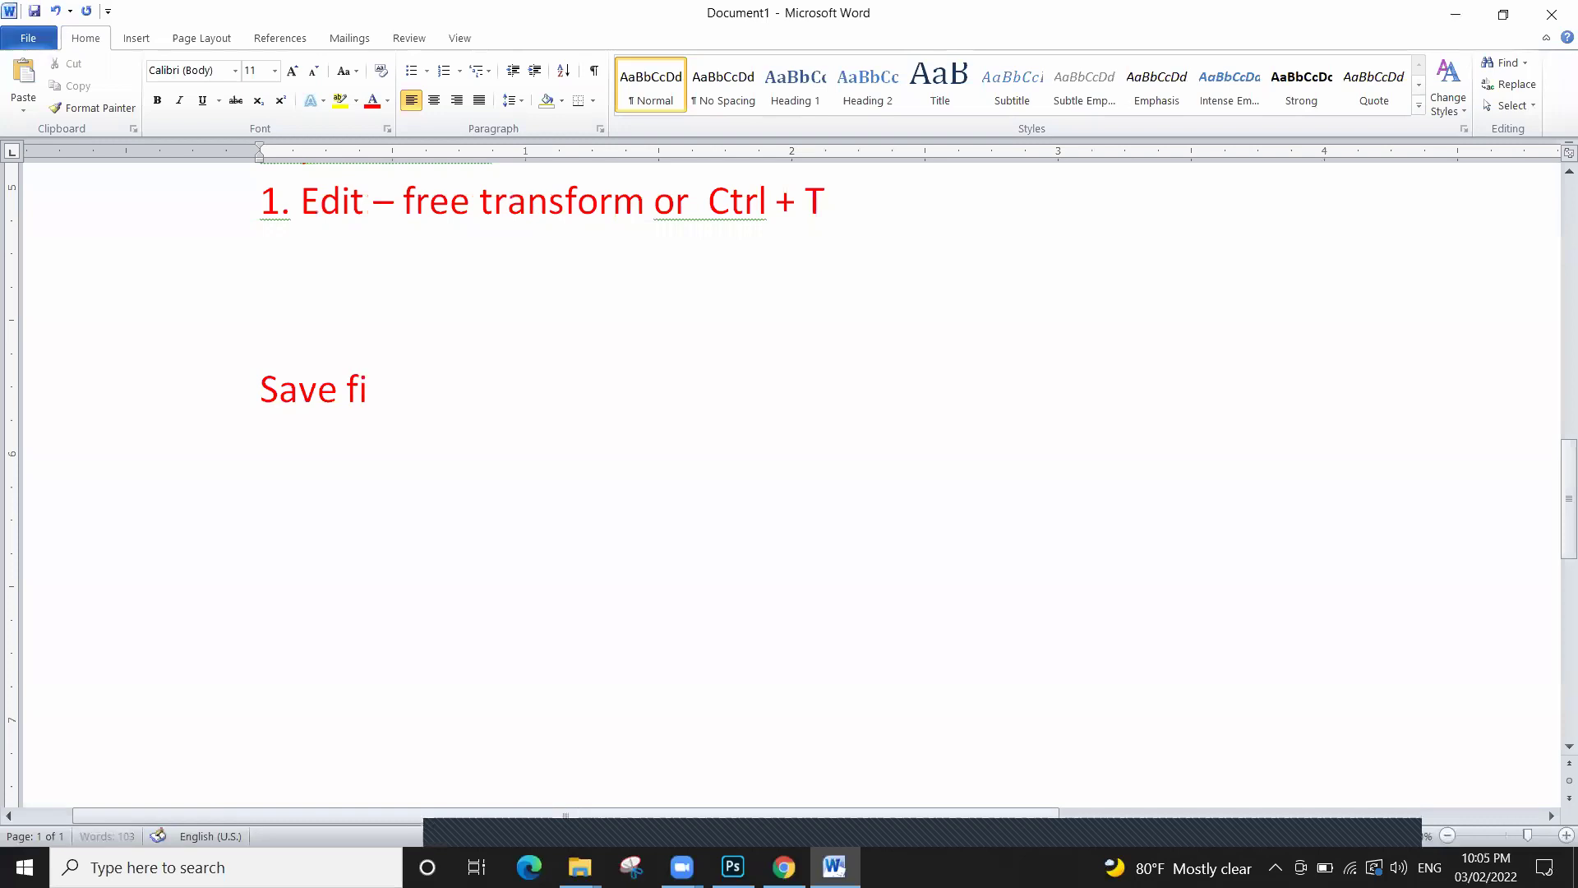
type("le formats")
key("Return")
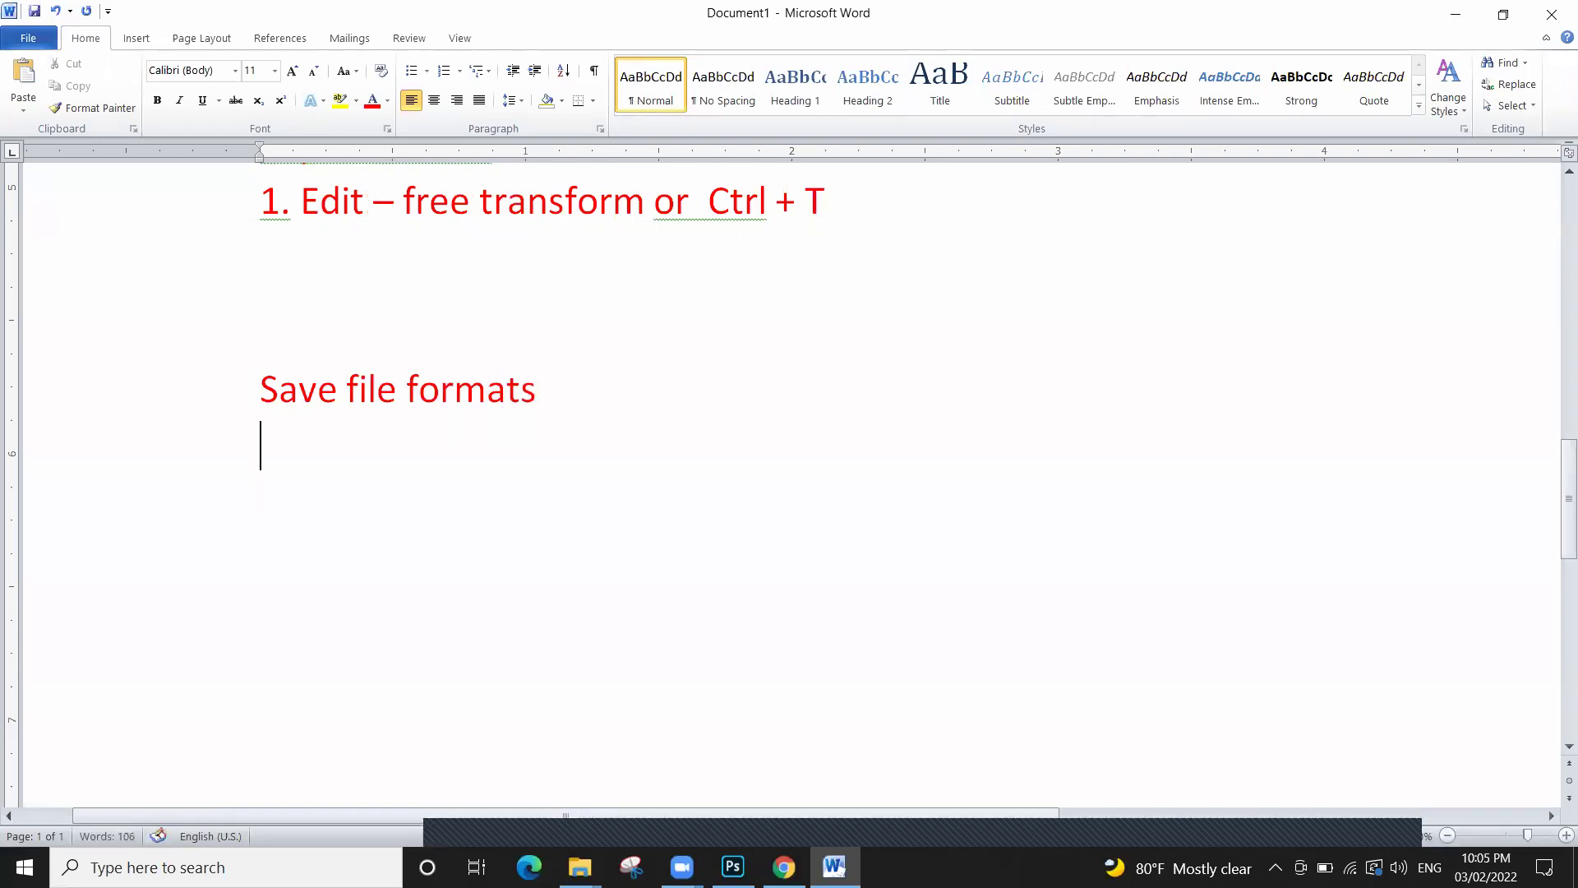
Add the first list entry "1. PSD file – Photoshop File" under the "Save file formats" heading
type("1. PSD fi")
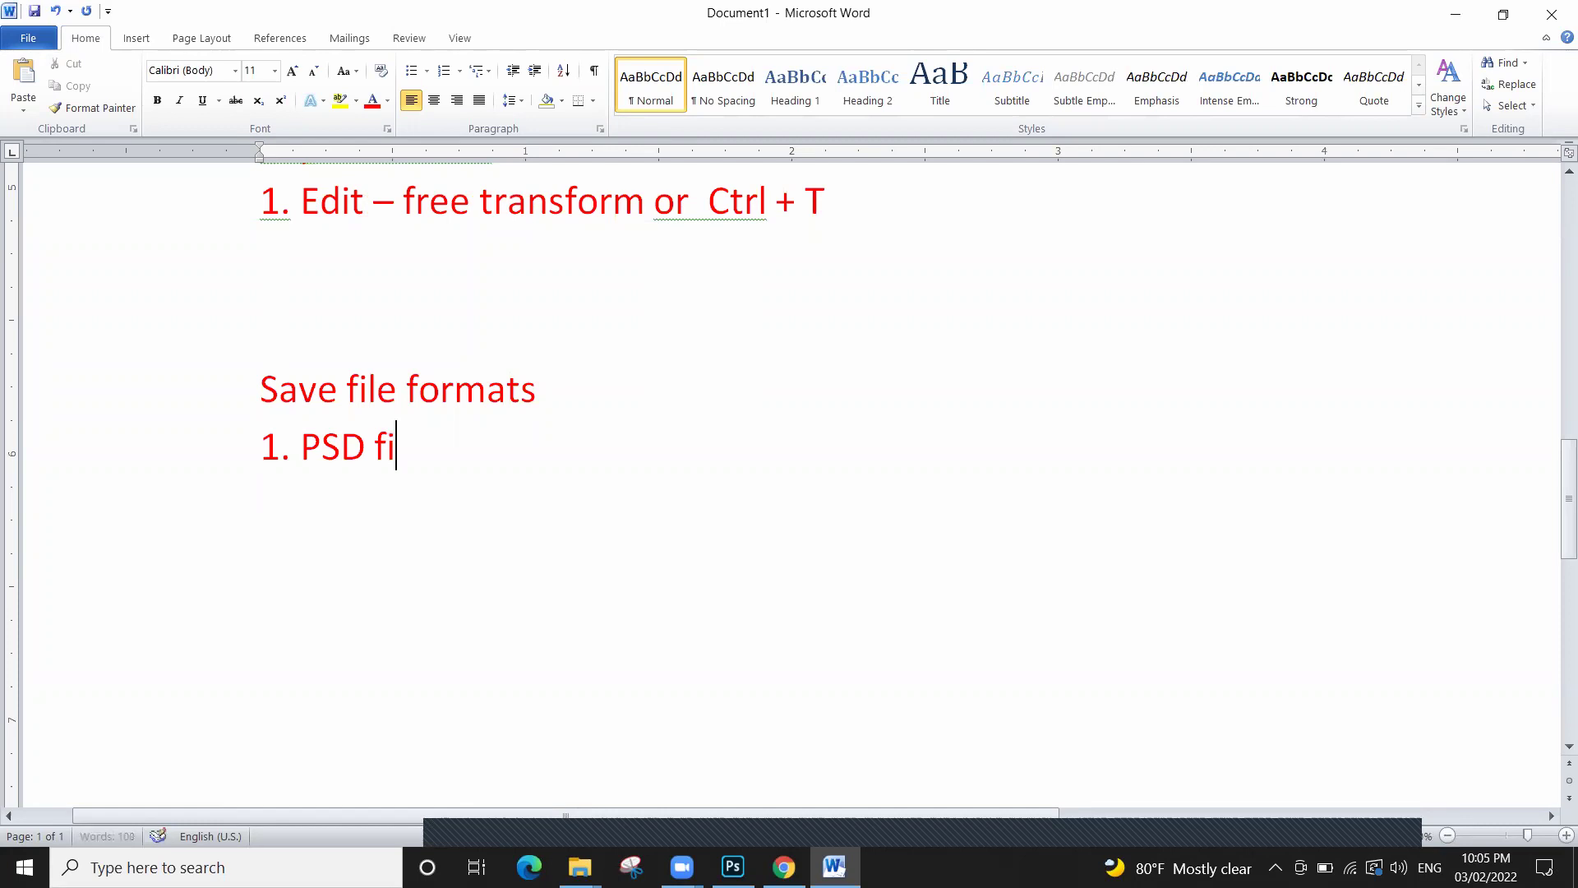
type("le - Photosg")
key("BackSpace")
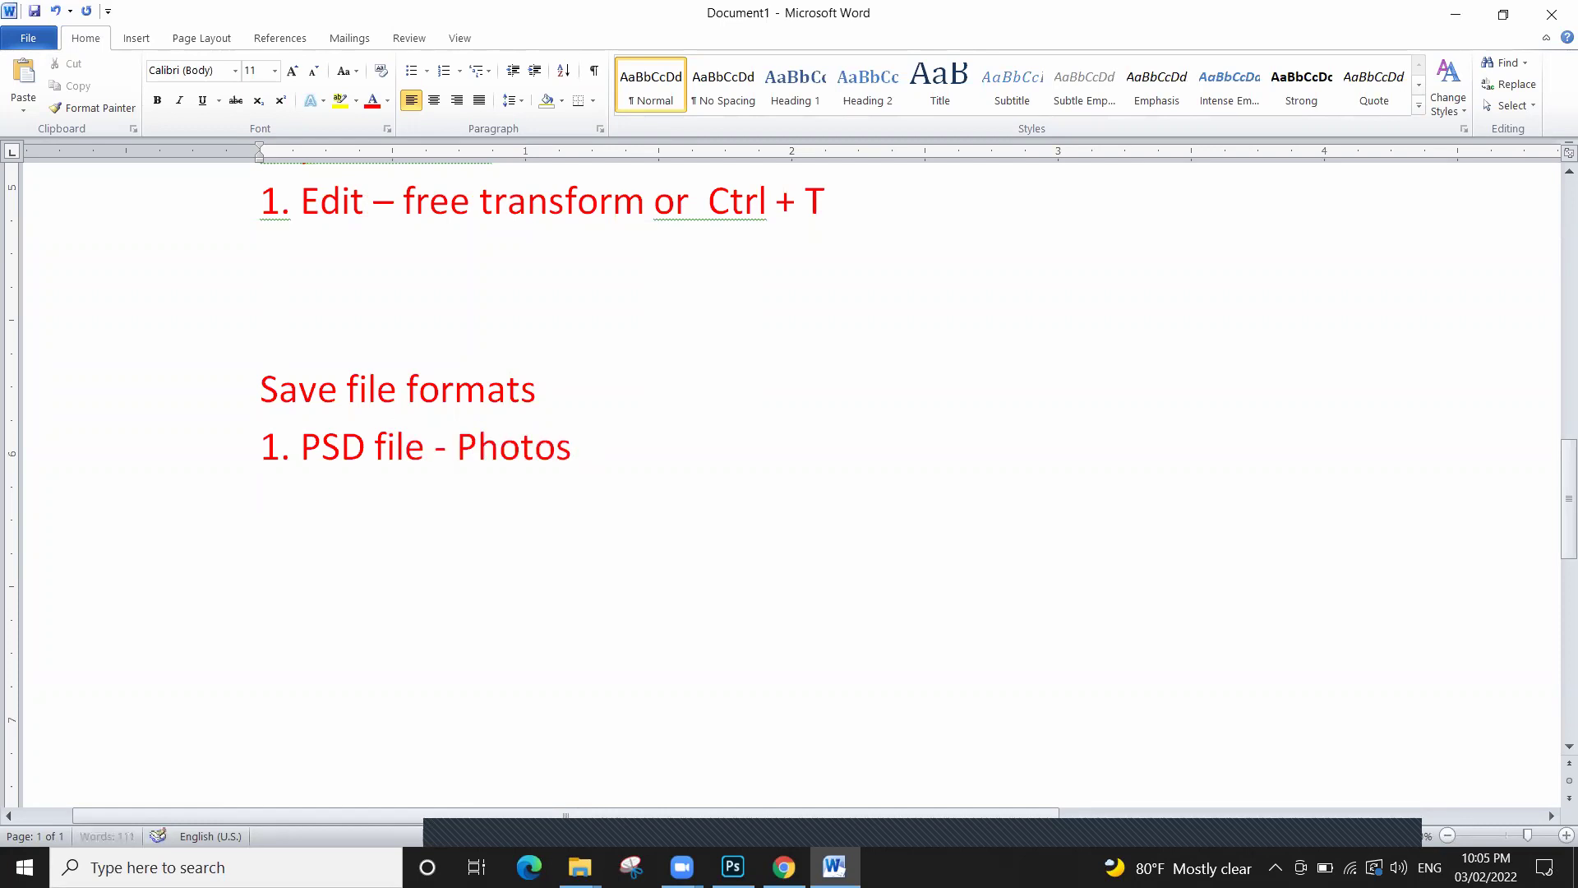
type("hop File")
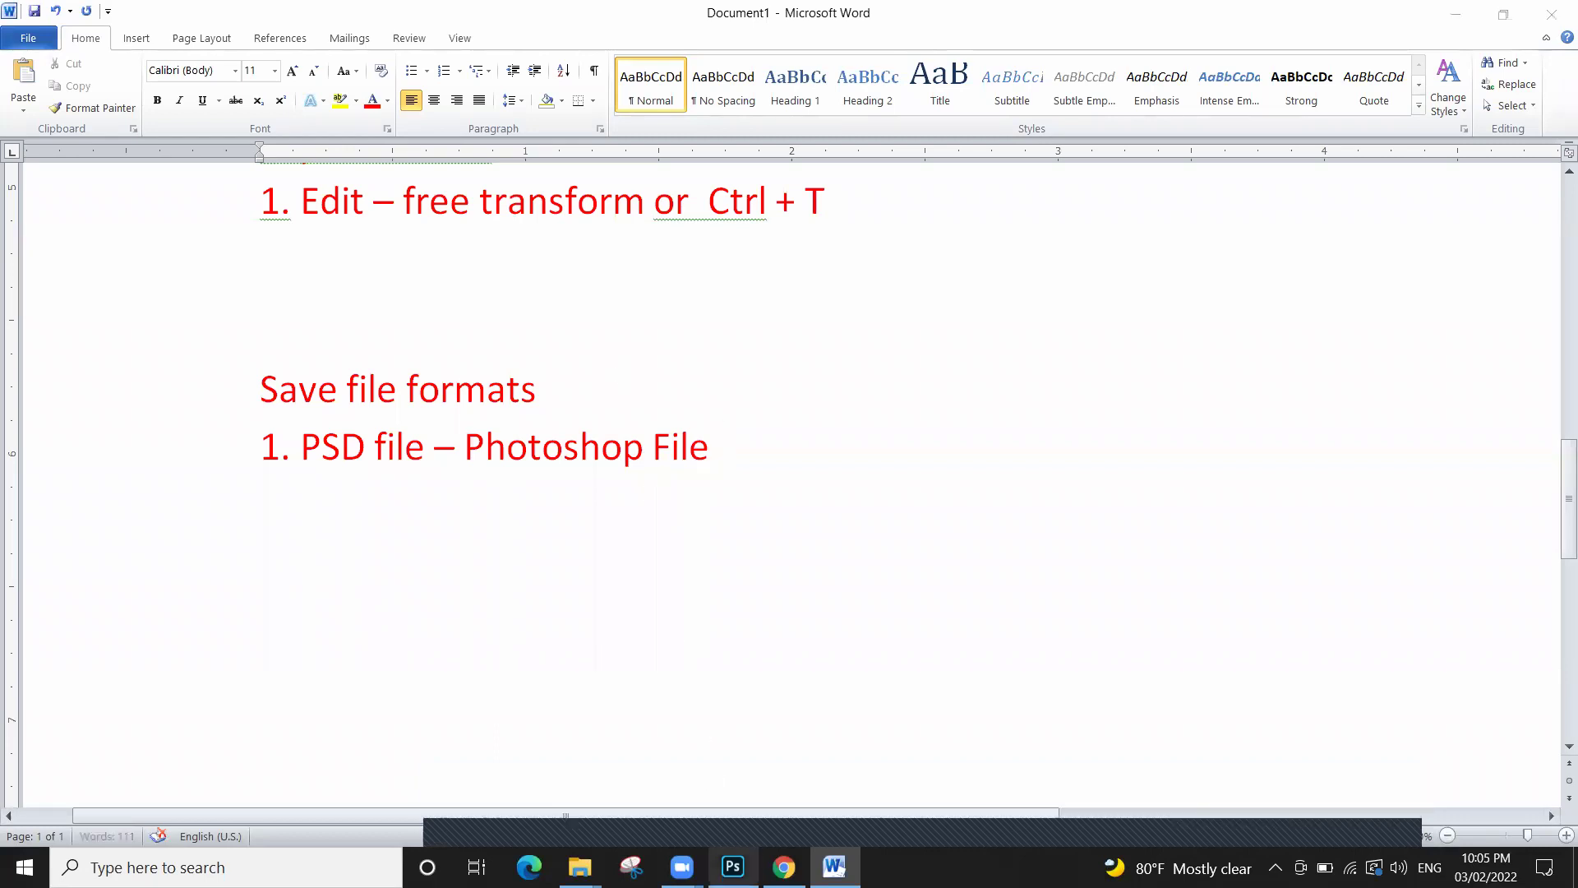
Switch to Photoshop and start saving the 17.jpg composite on the computer, with the cloud-or-computer prompt set to Don't show again
left_click(733, 867)
left_click(47, 20)
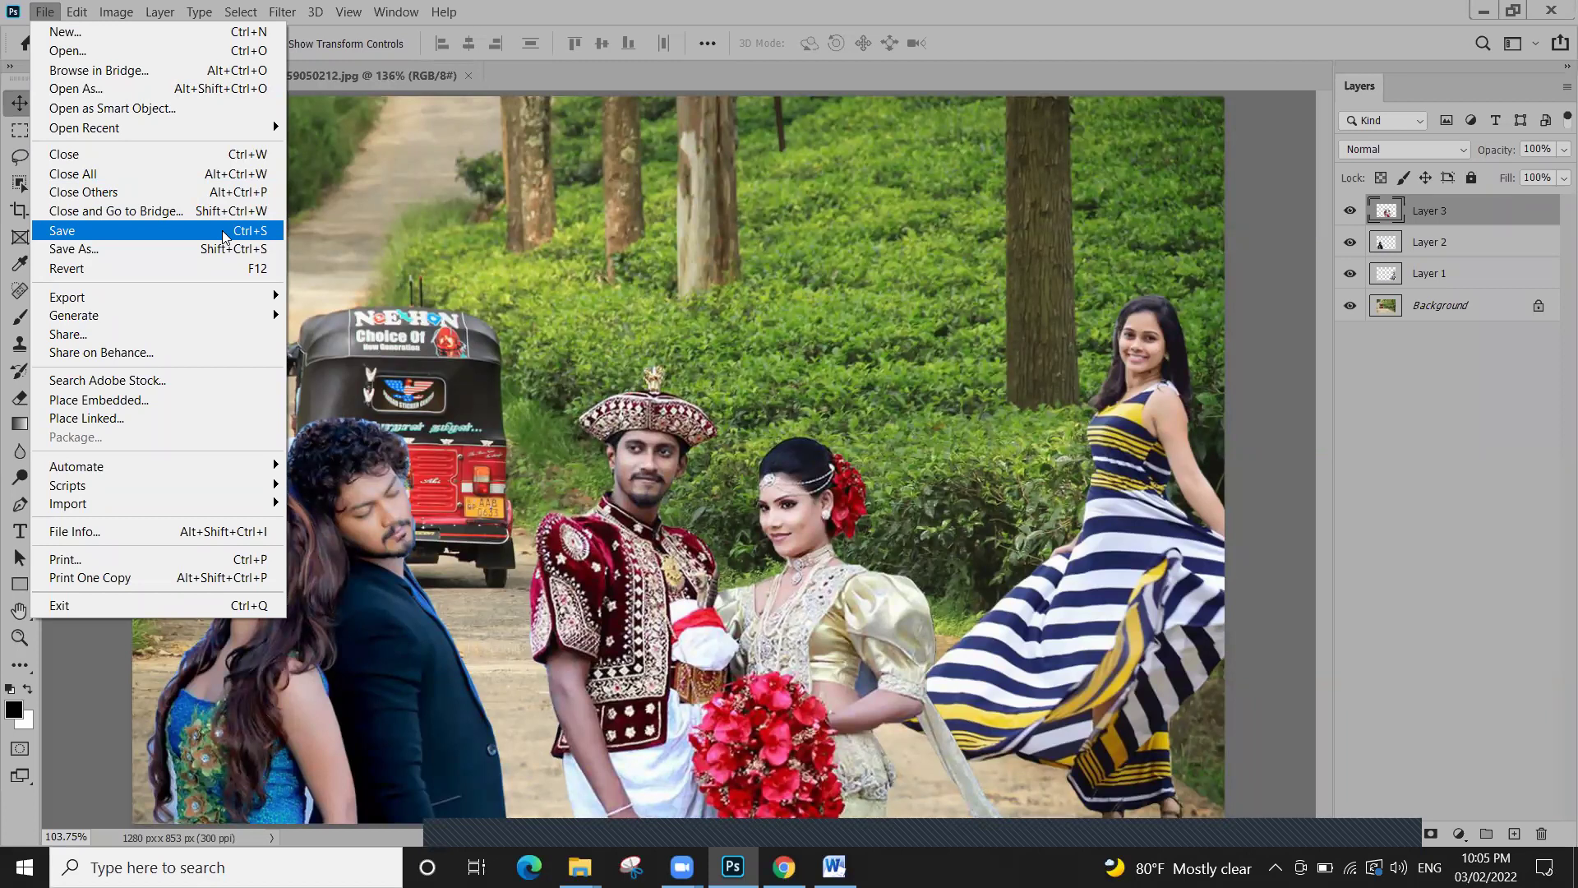
left_click(196, 235)
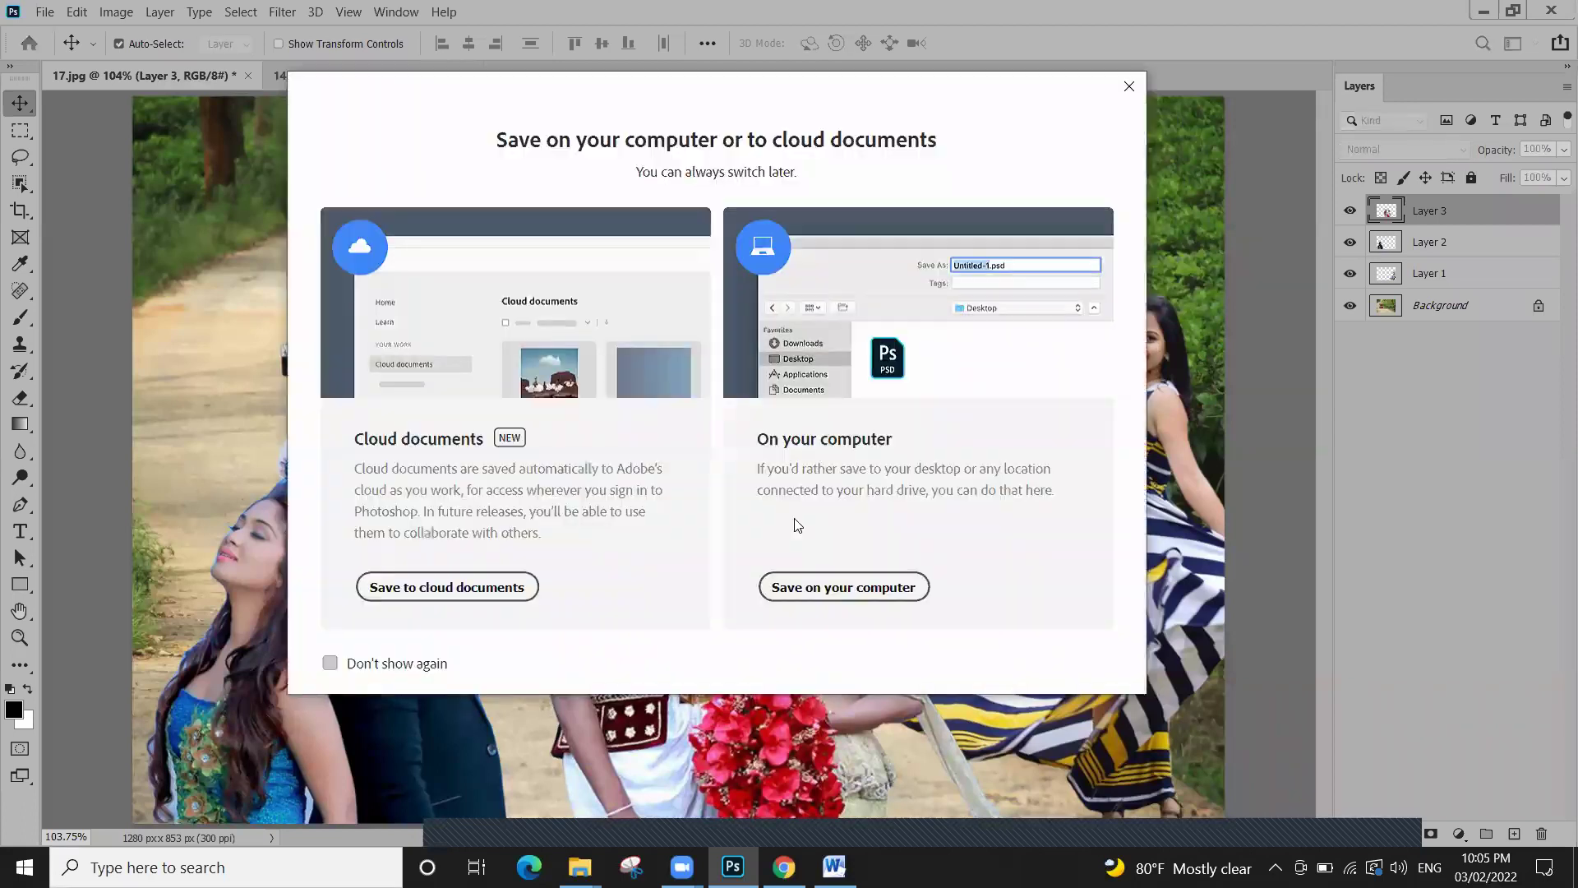
left_click(330, 664)
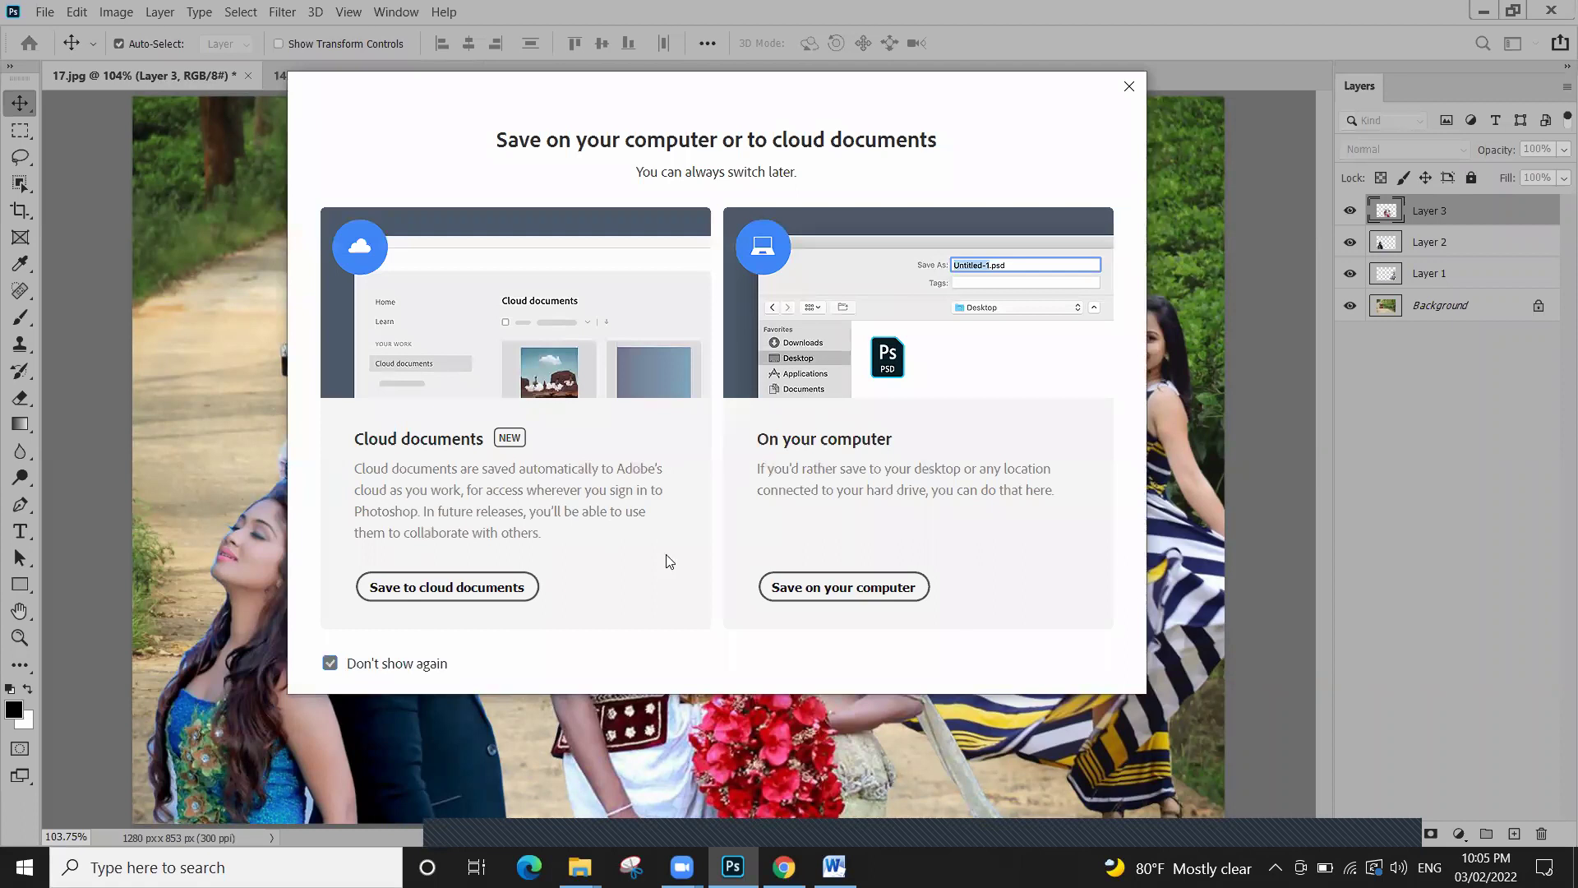
left_click(853, 592)
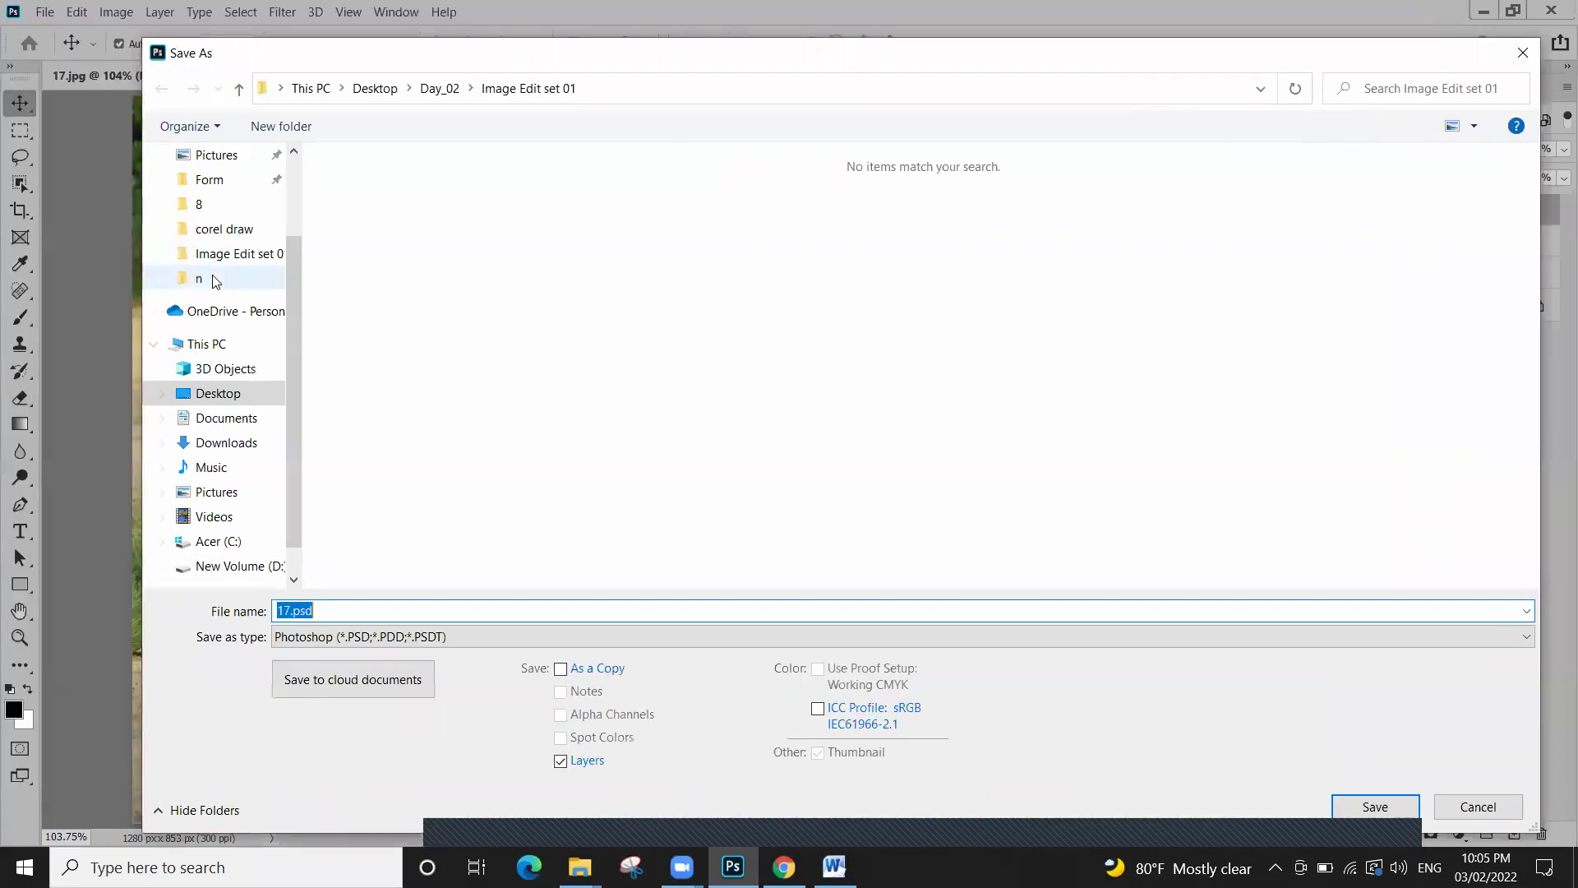
Set the save location to Desktop and create a folder there under the default name New folder
scroll(214, 281, "up", 2)
left_click(215, 197)
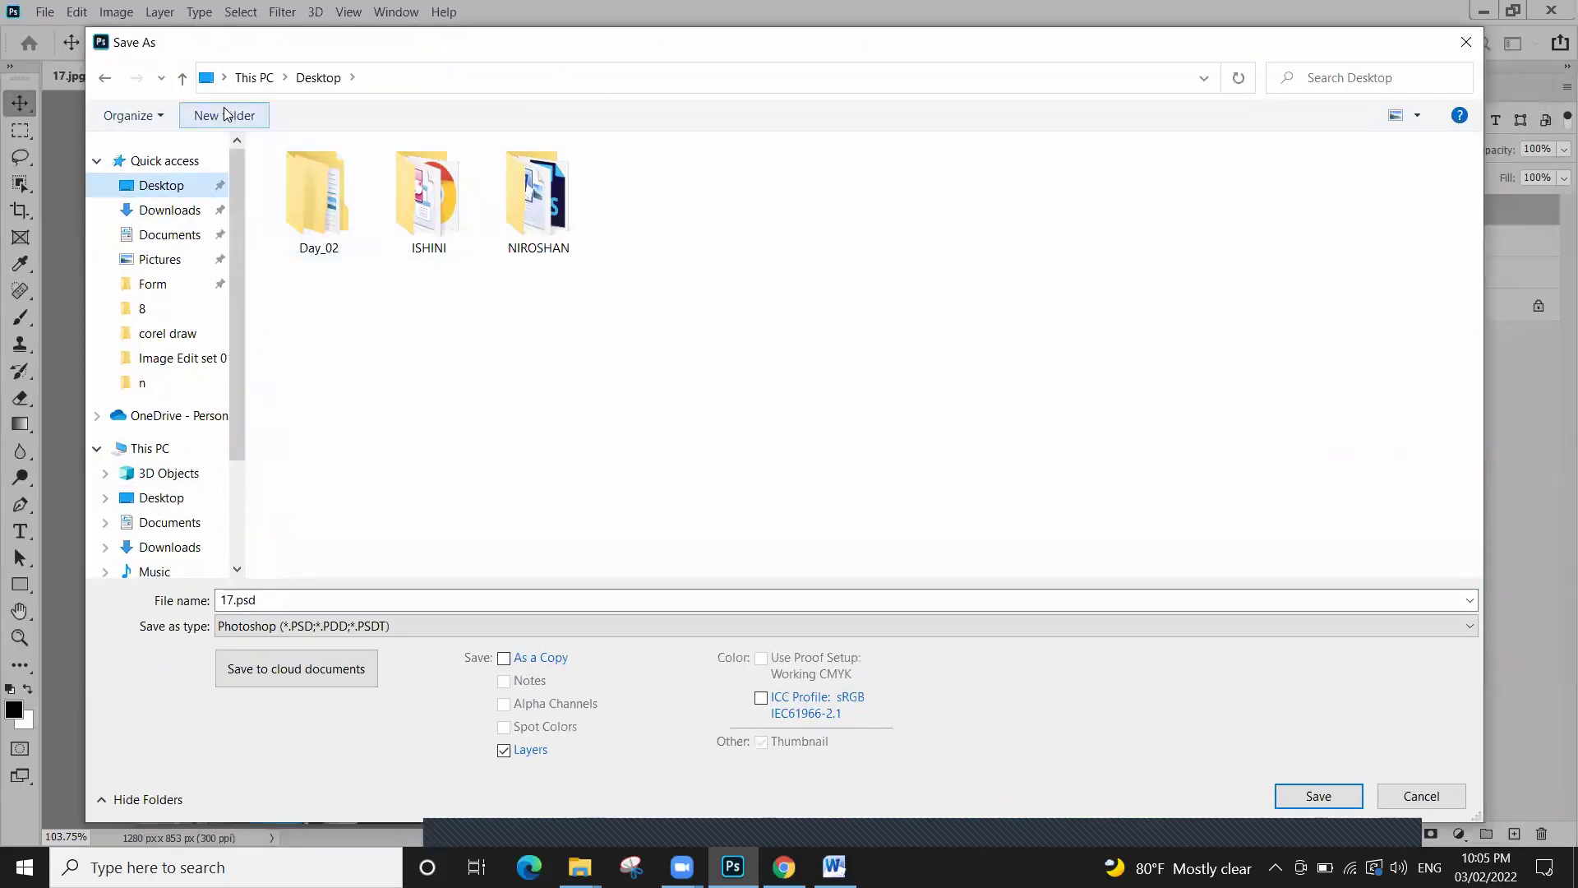
left_click(223, 115)
left_click(705, 366)
left_click(655, 239)
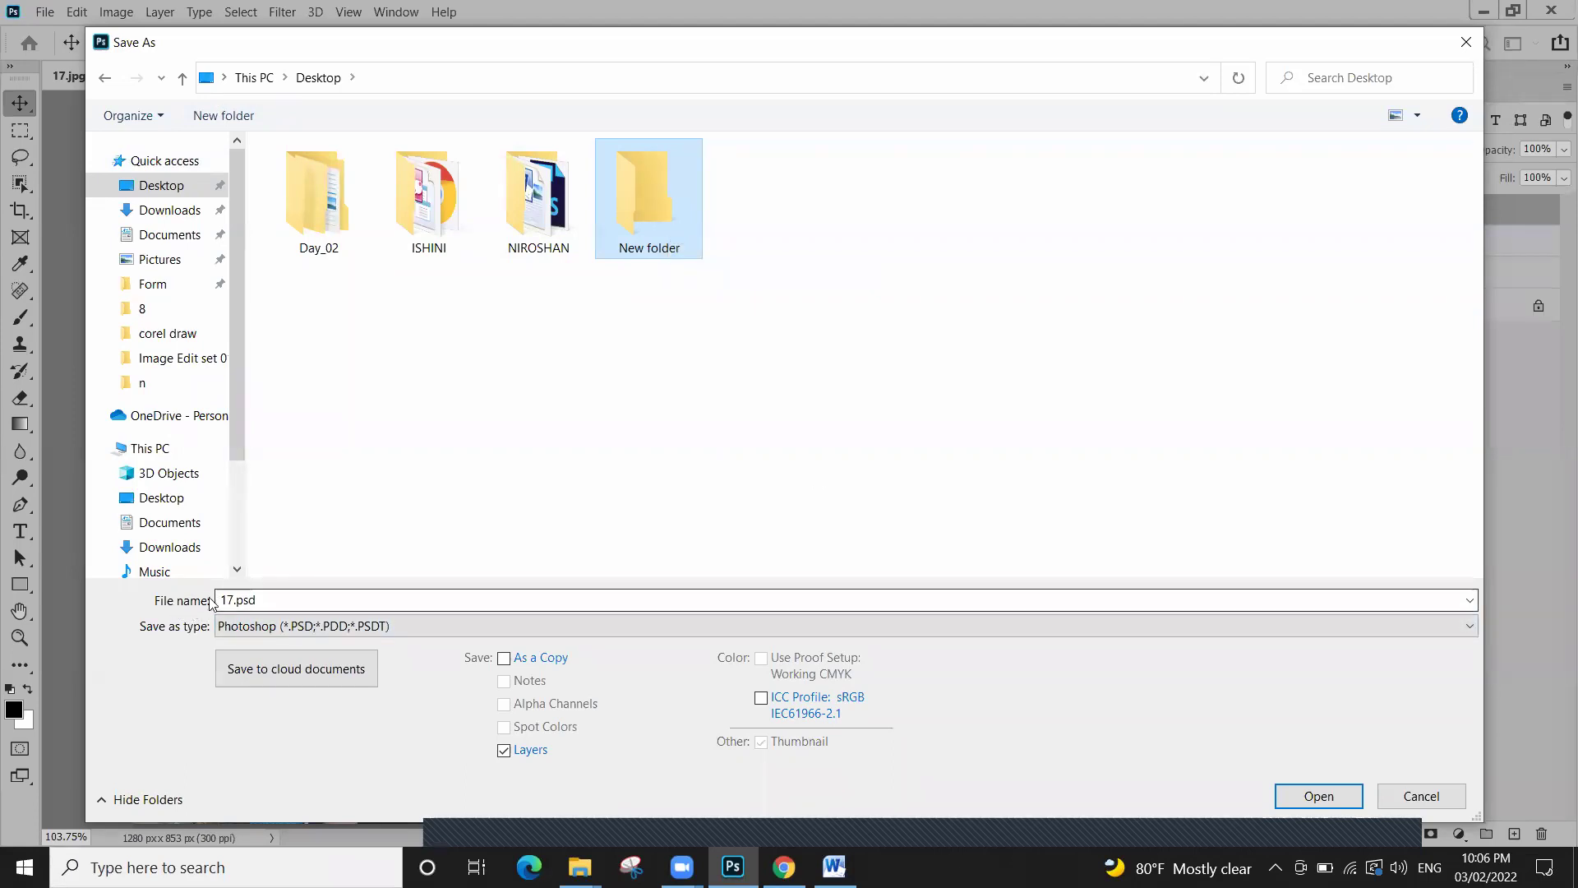
Name the file Edit_01 and choose Photoshop (*.PSD;*.PDD;*.PSDT) as its file type
left_click(286, 598)
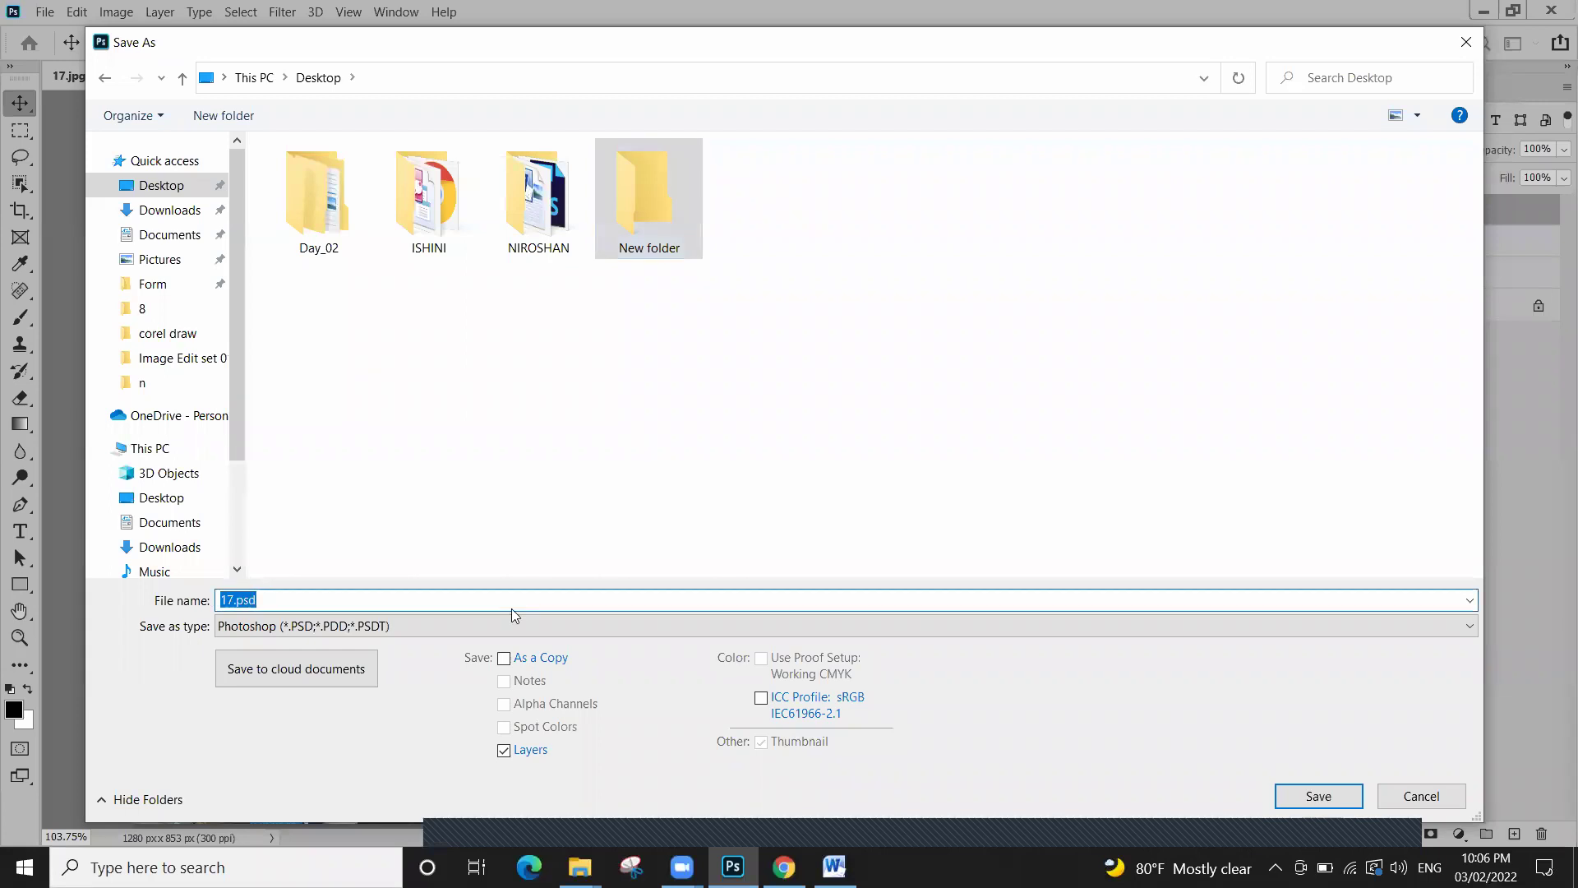
type("Edi")
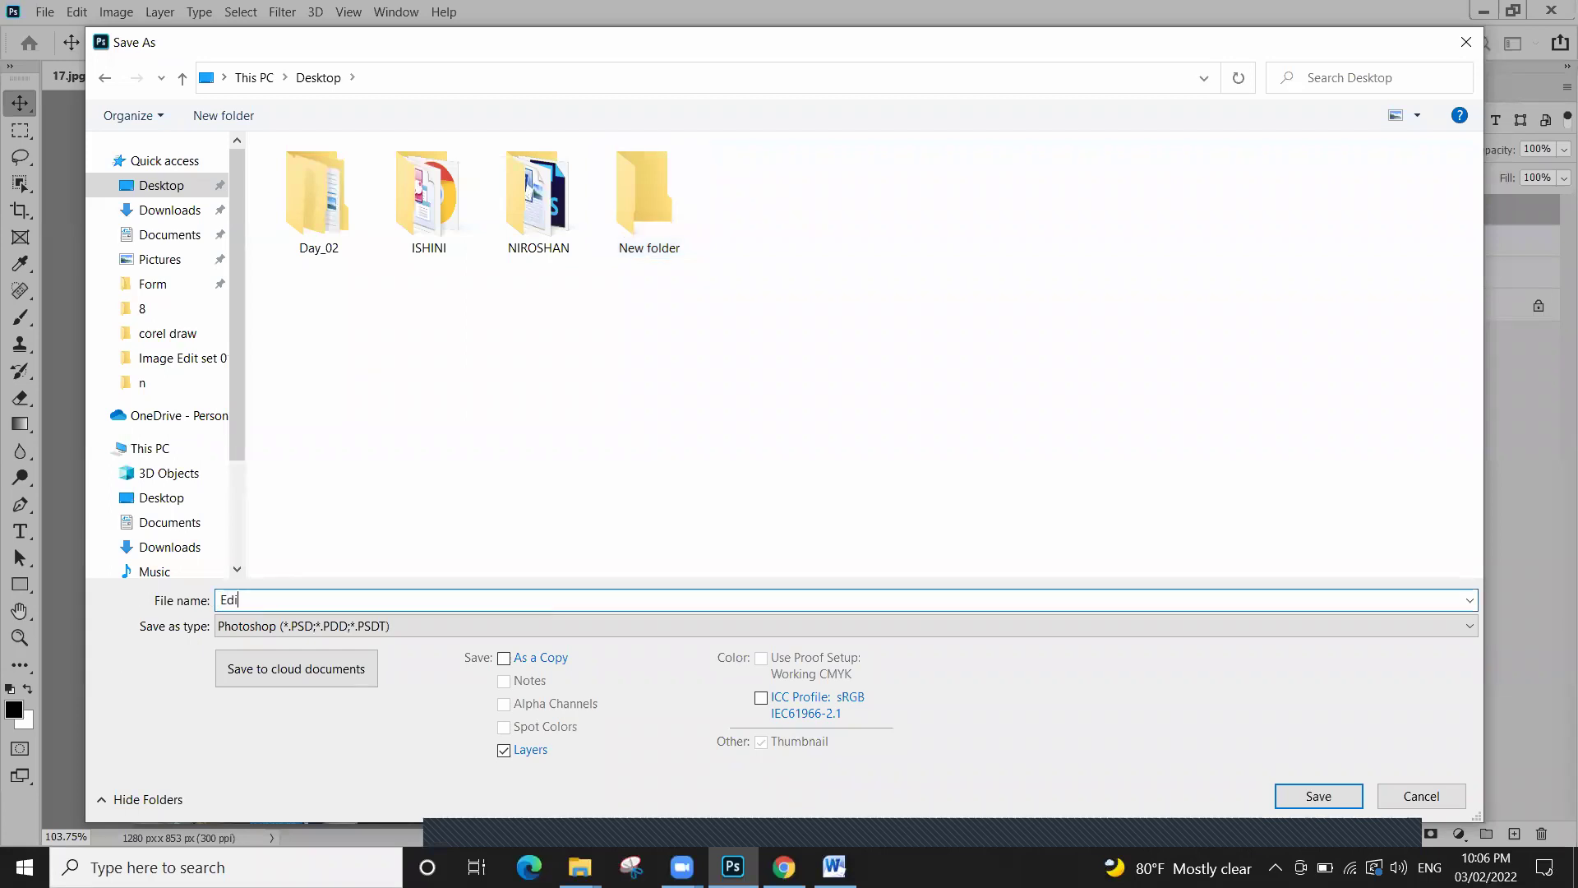
type("t_01")
double_click(288, 595)
left_click(330, 601)
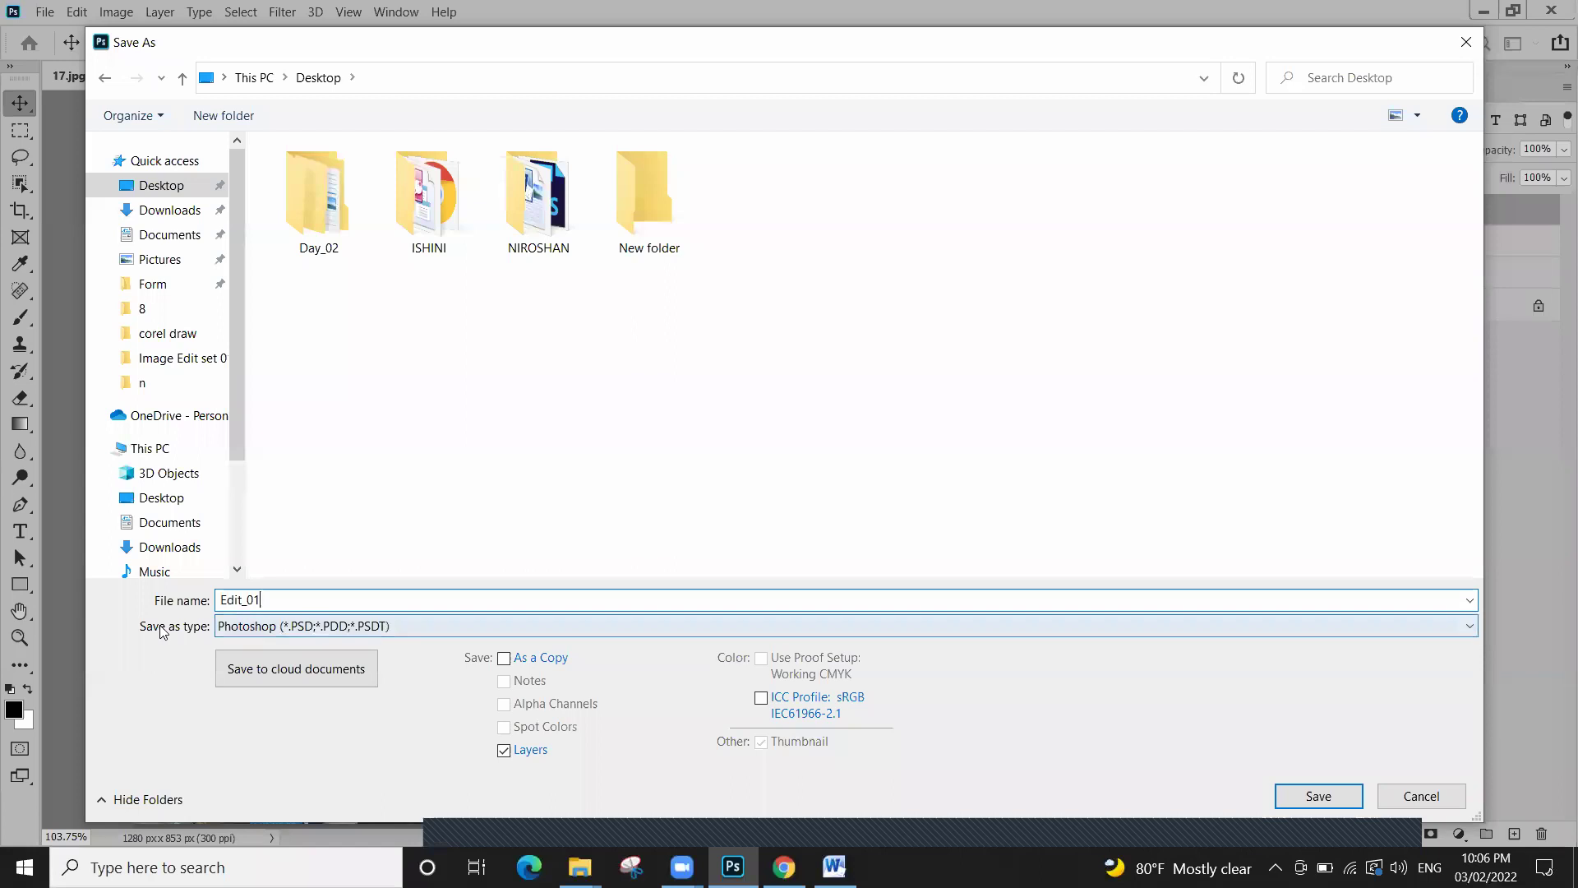
left_click(298, 628)
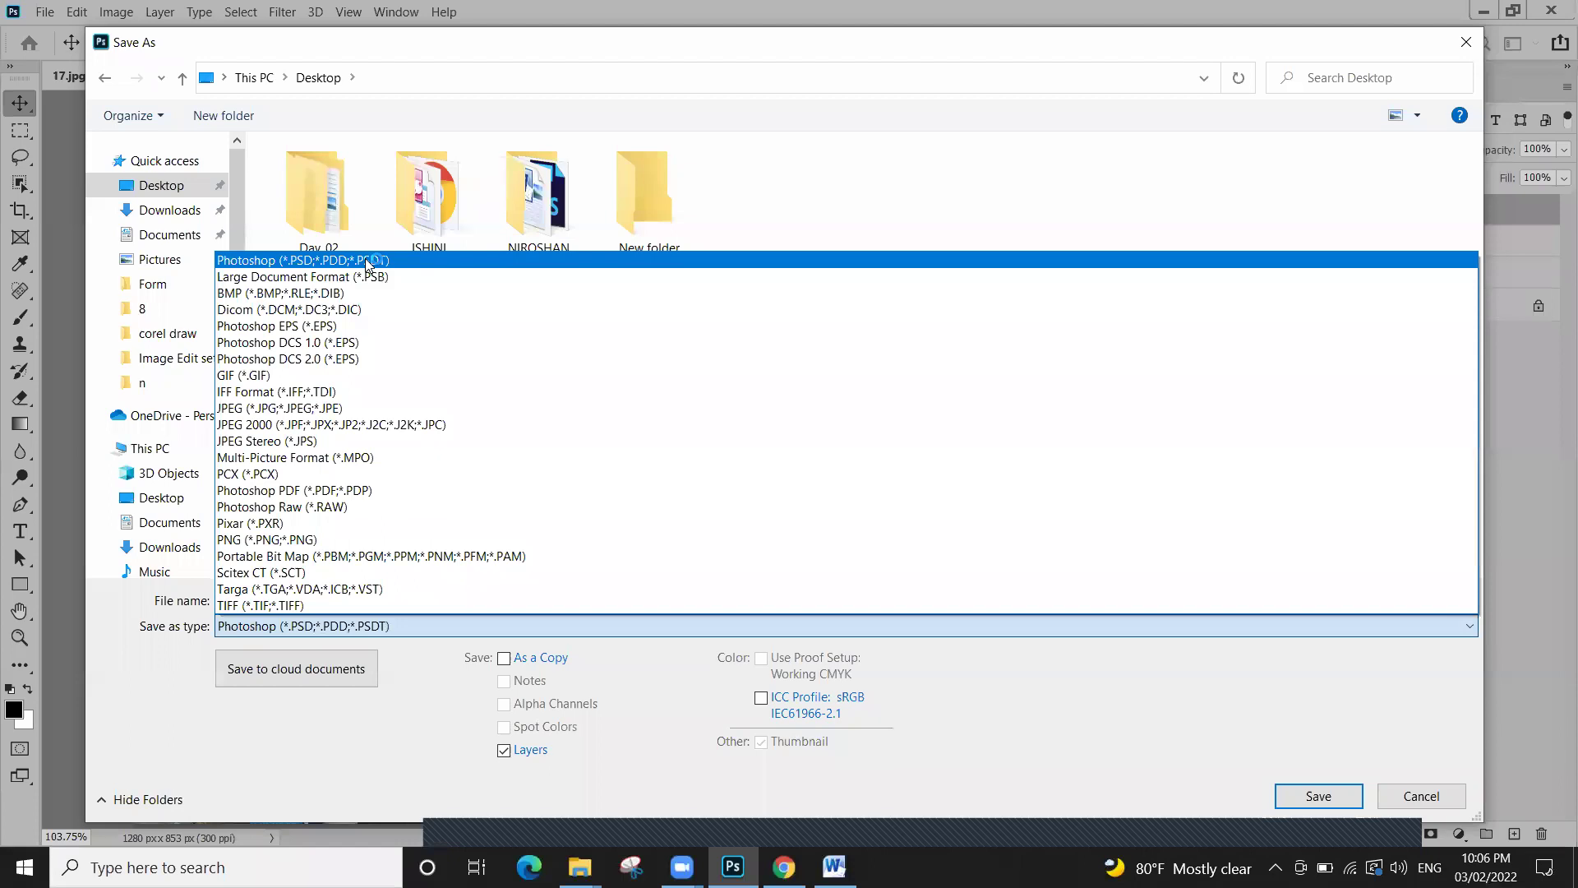
left_click(365, 260)
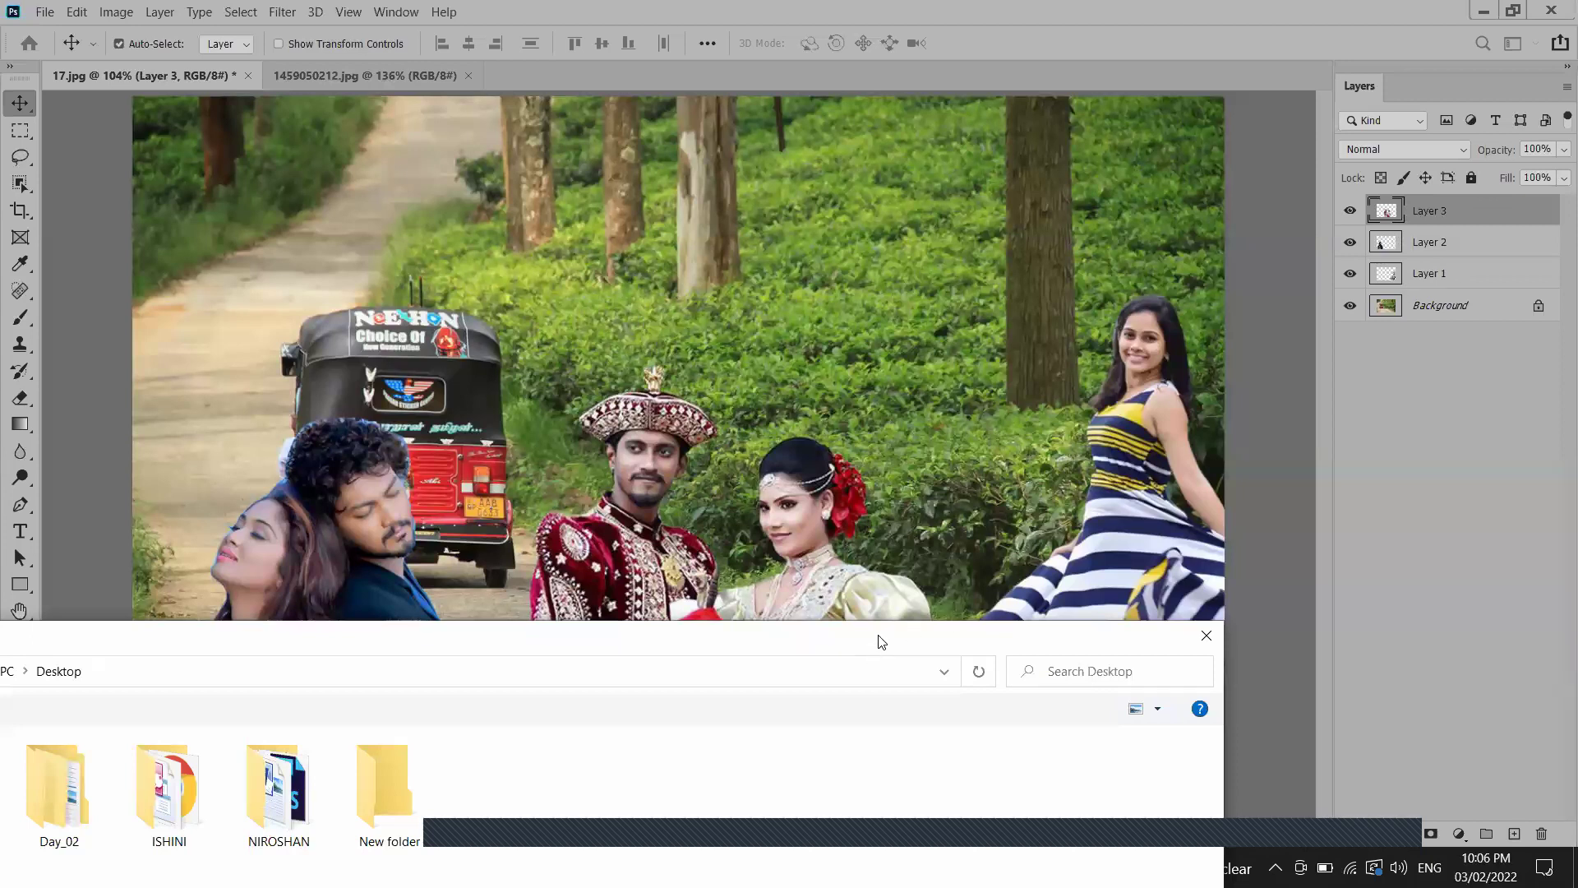
Save Edit_01 into the Desktop's New folder with Layers included and Maximize Compatibility on
left_click_drag(881, 641, 1124, 70)
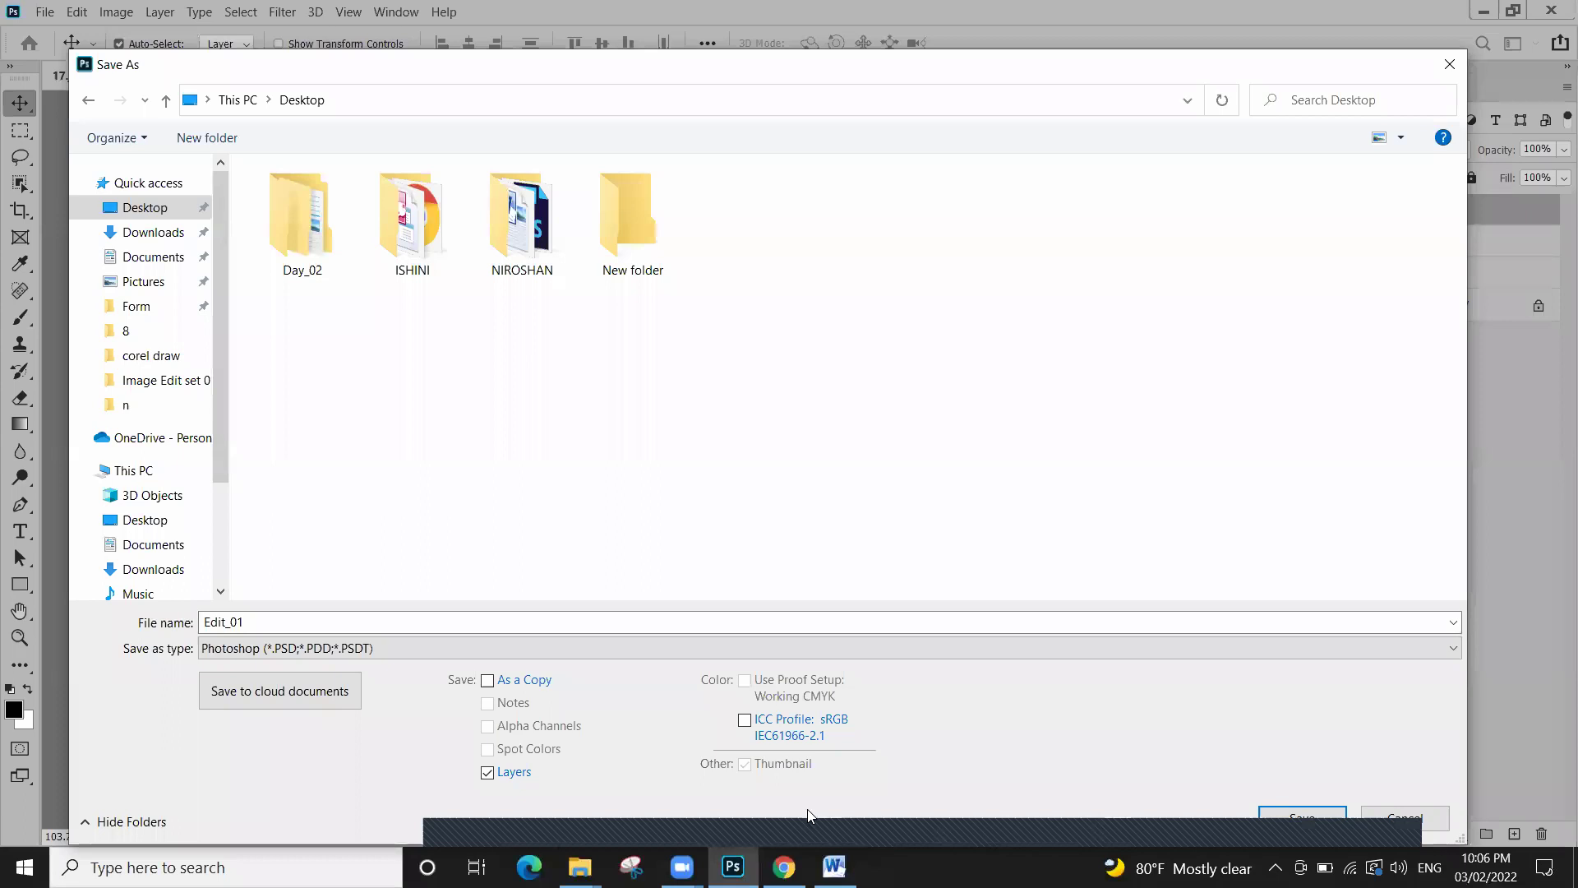
mouse_move(452, 749)
left_mouse_down()
mouse_move(449, 787)
mouse_move(415, 775)
mouse_move(440, 756)
mouse_move(464, 781)
mouse_move(559, 793)
left_mouse_up()
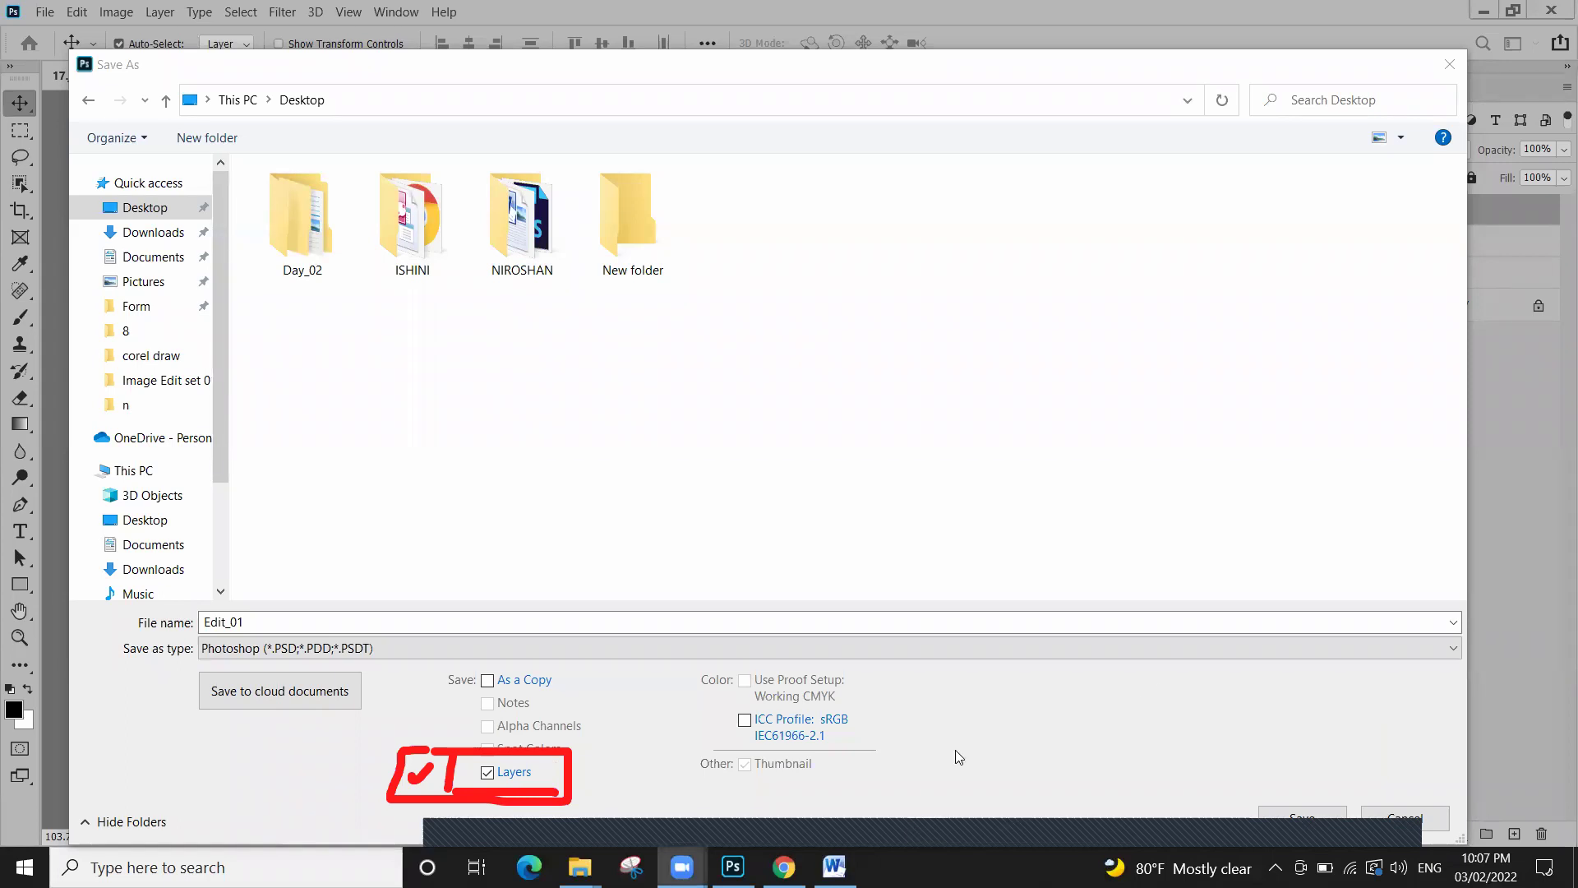
left_click(541, 785)
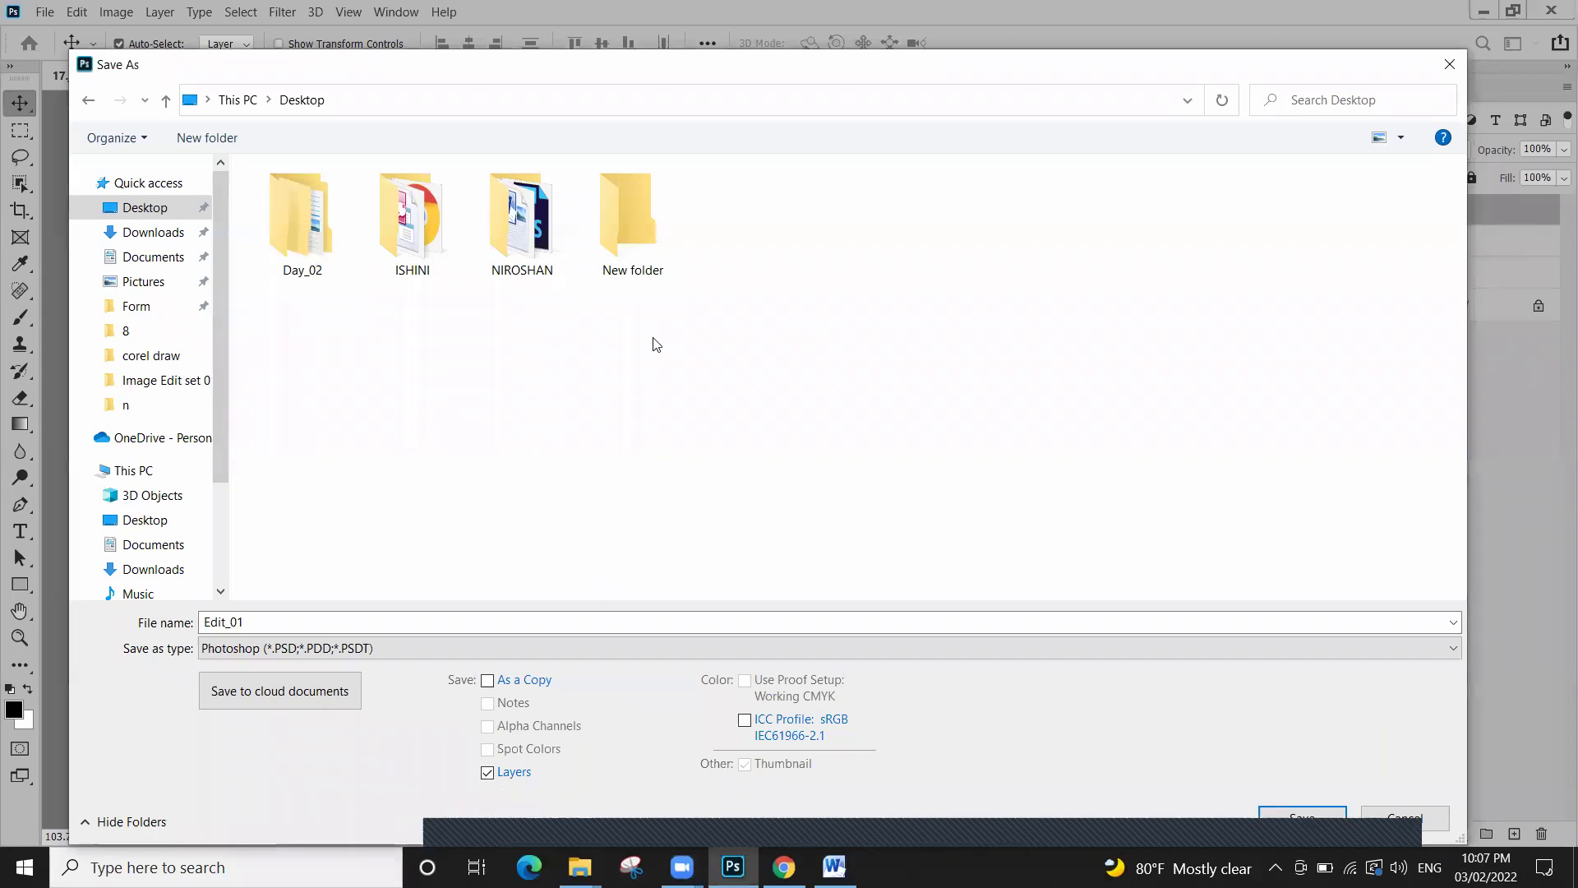
double_click(623, 237)
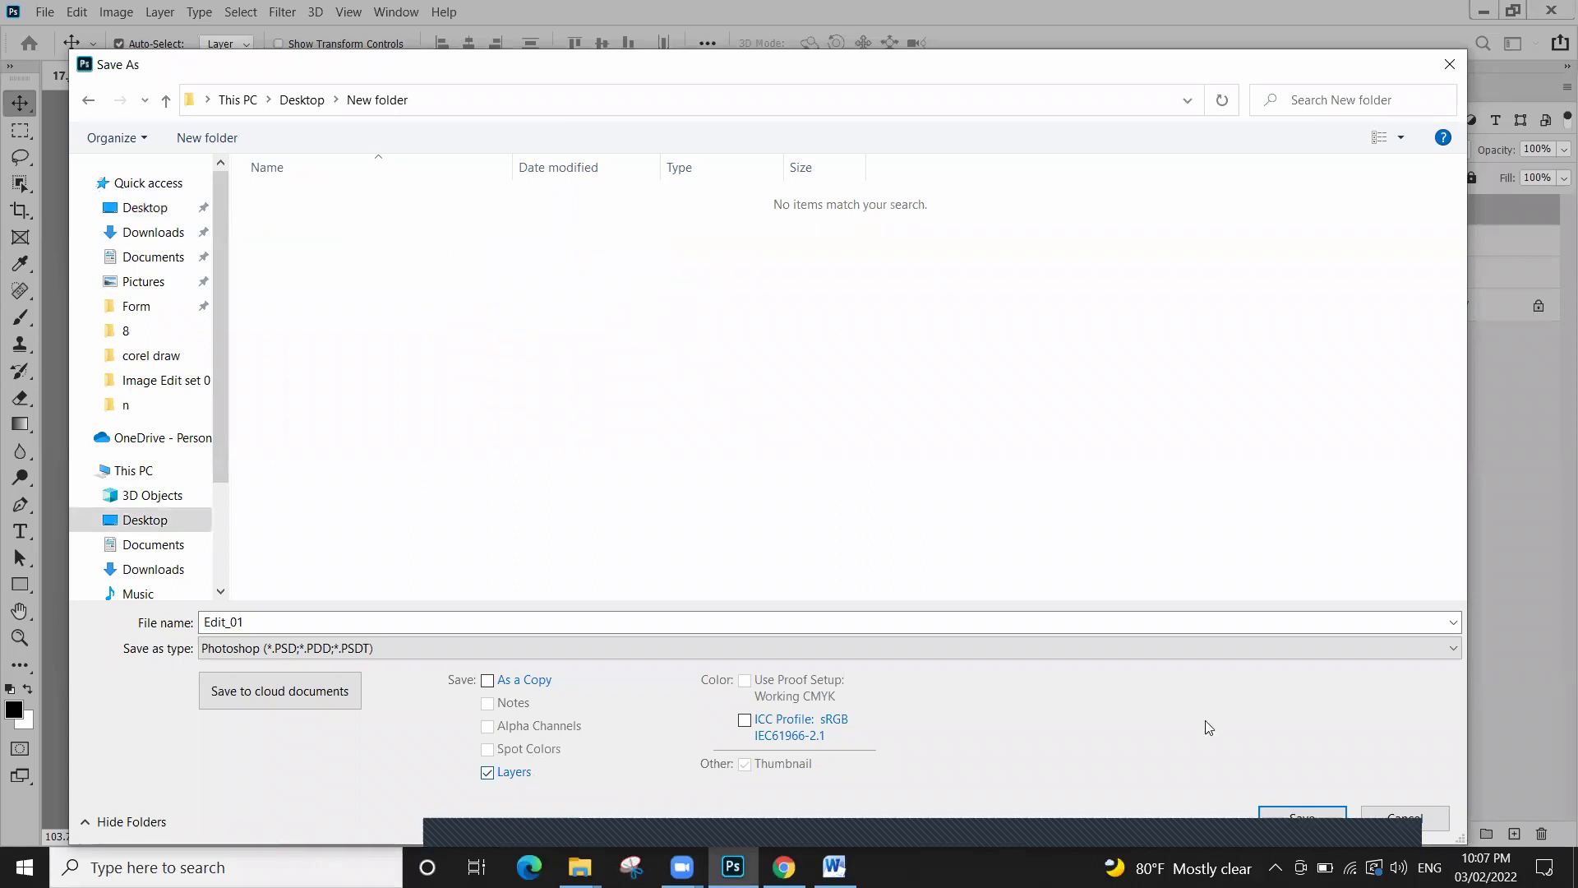
left_click(1305, 818)
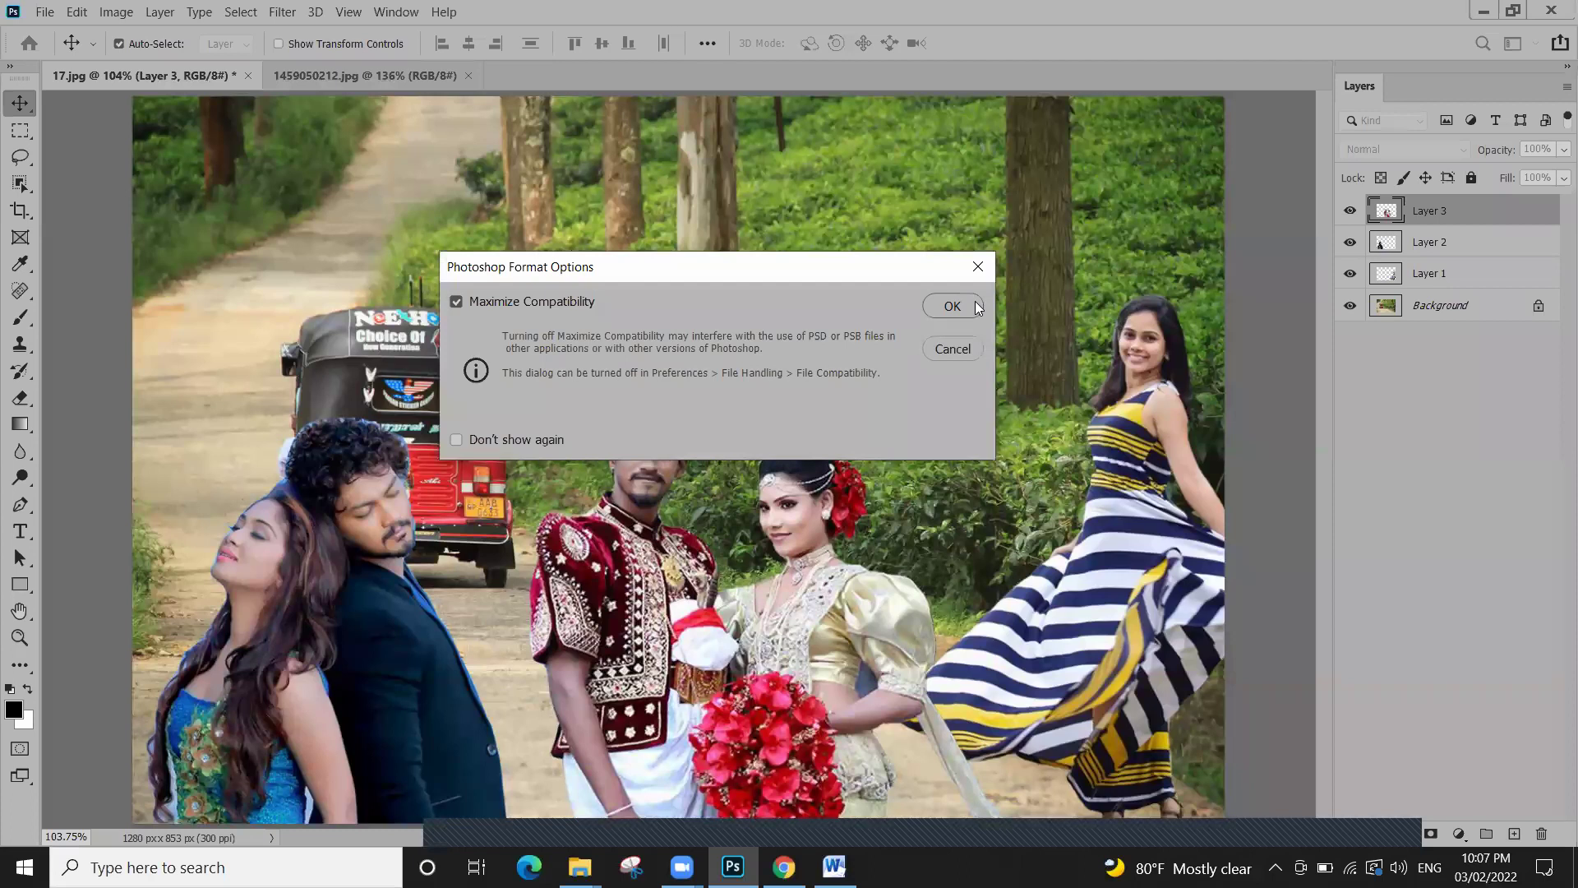
left_click(975, 301)
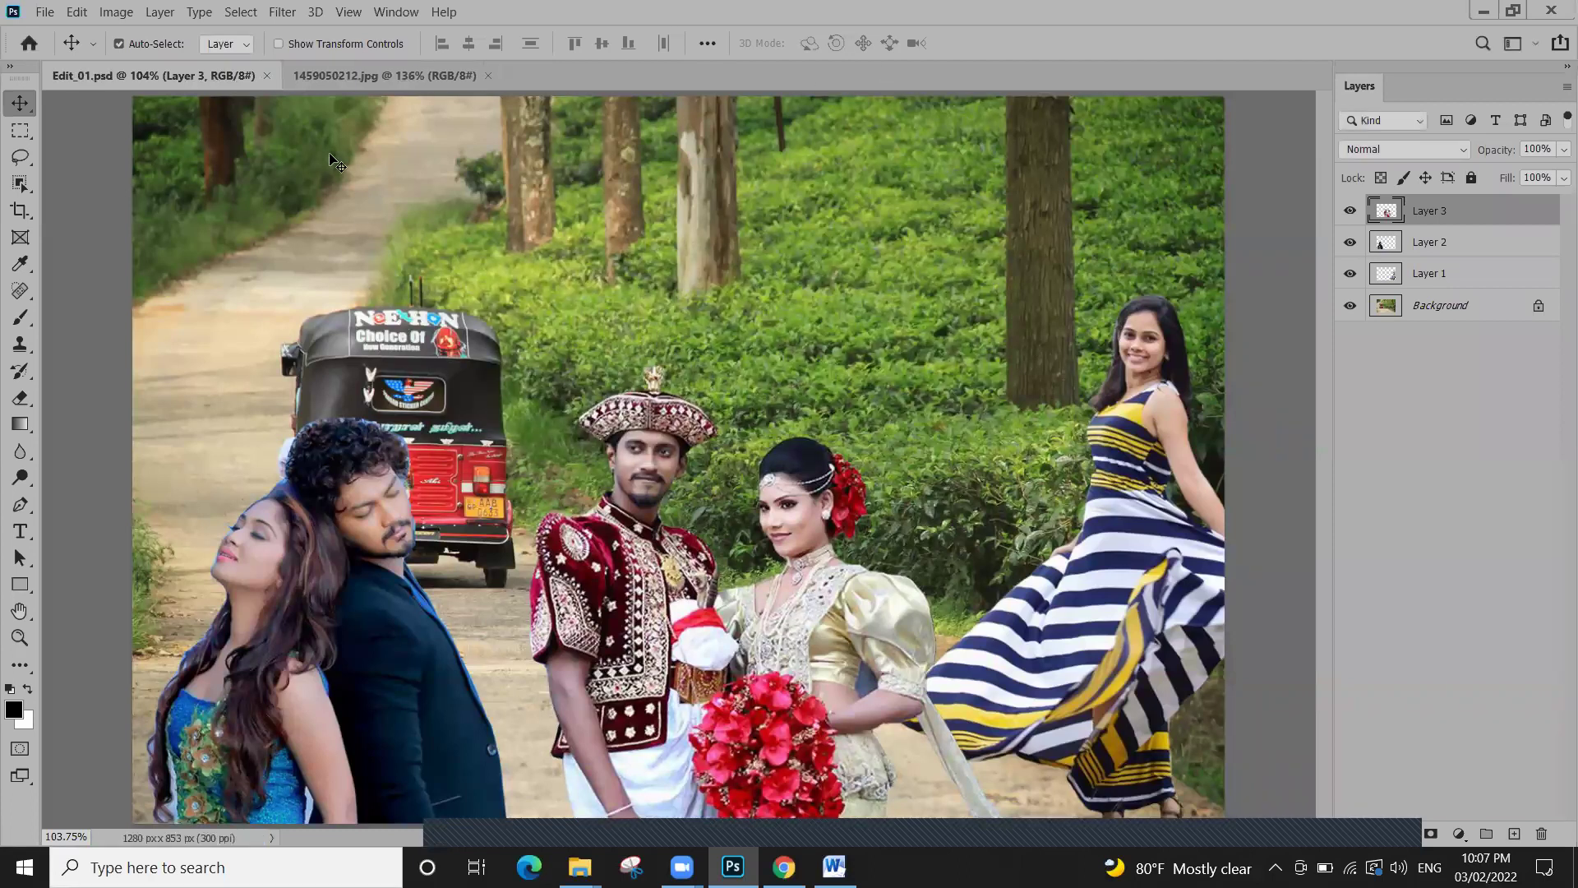
Close Edit_01.psd and 1459050212.jpg, and clear Photoshop's recent file list
left_click(267, 75)
left_click(247, 76)
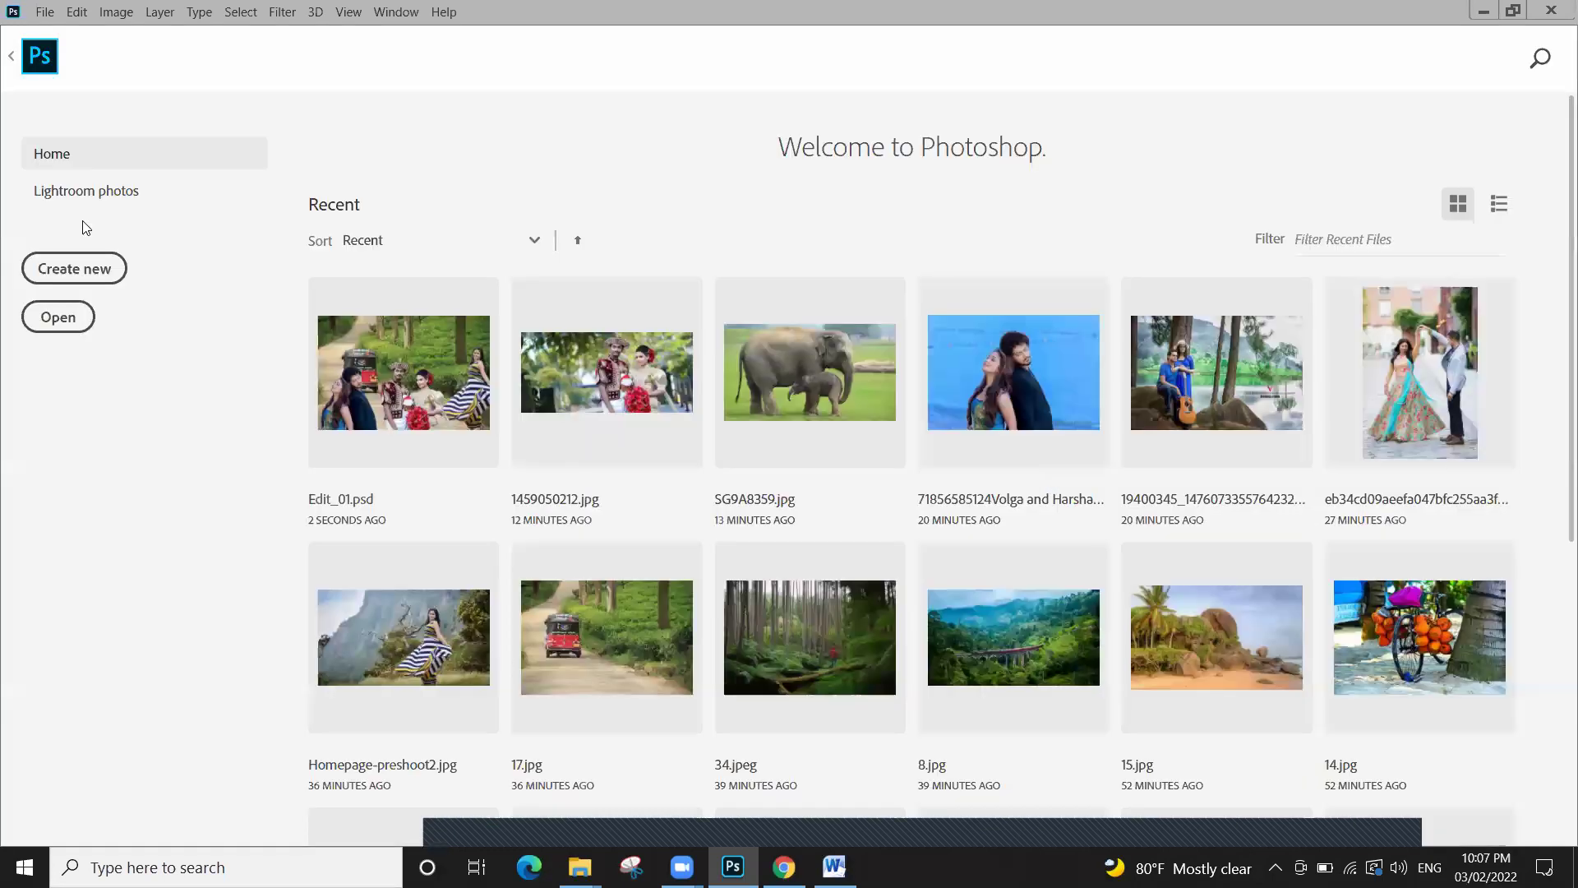
key("alt+f")
mouse_move(98, 130)
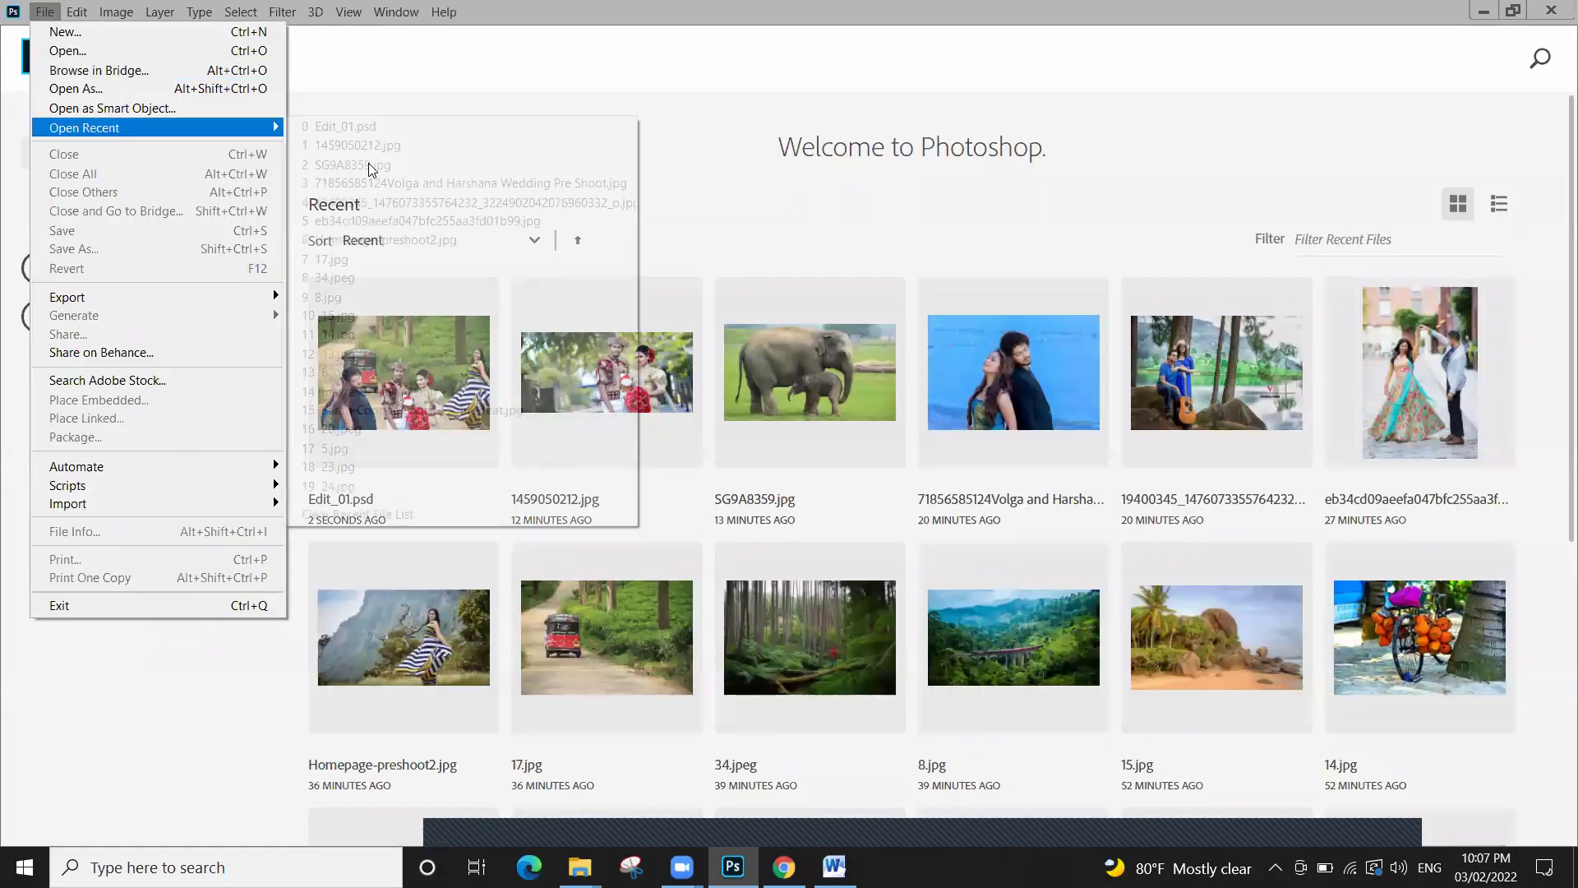
left_click(396, 521)
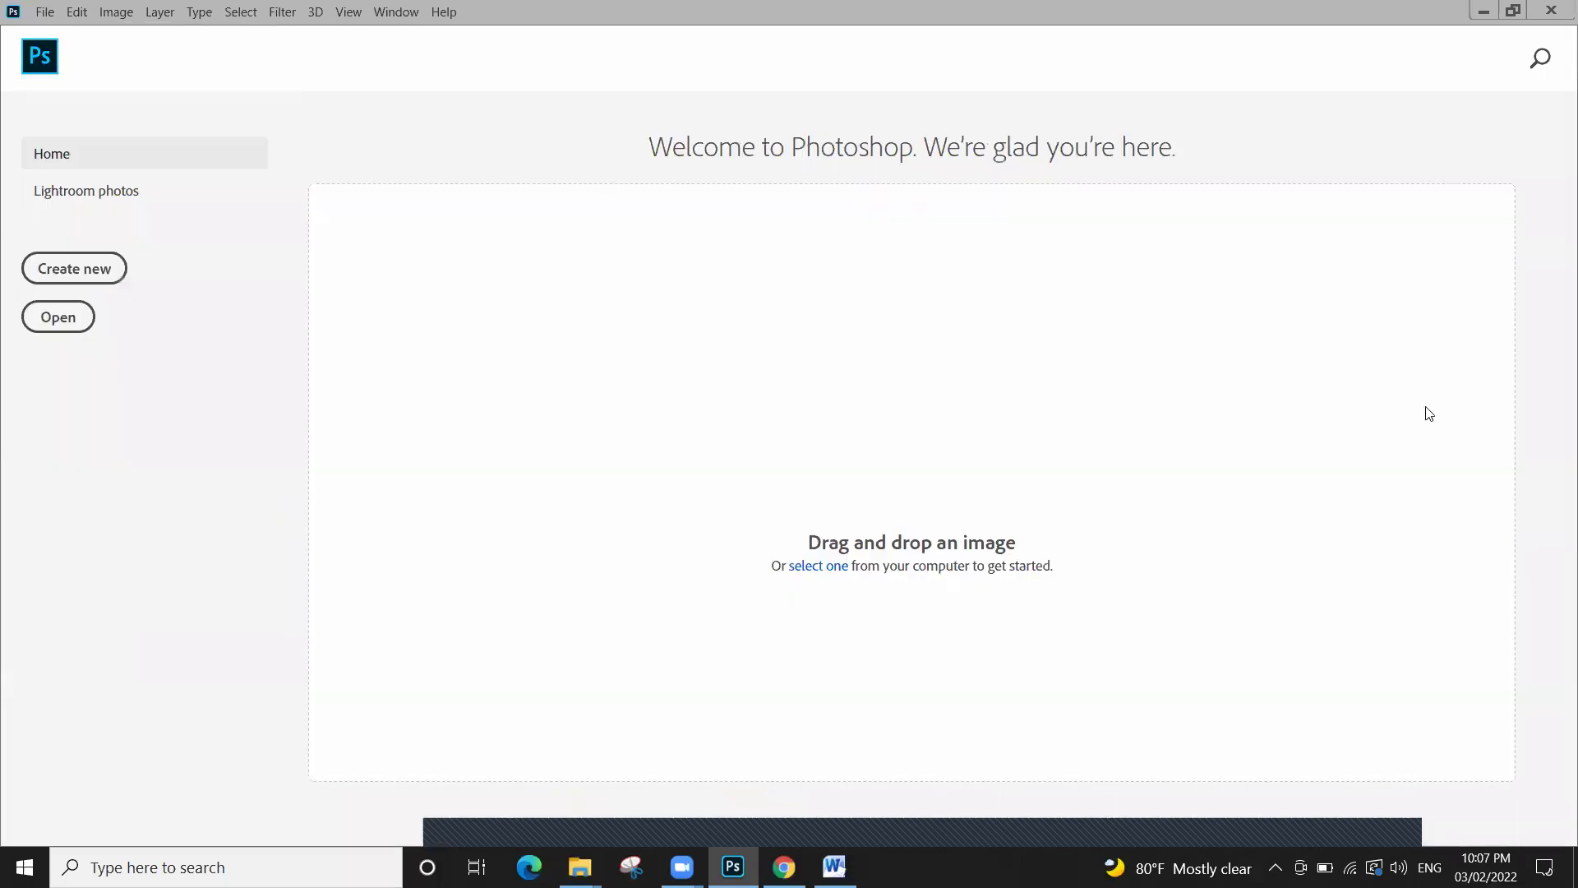
Minimize the open windows and move New folder to the empty desktop area below Day_02
left_click(1483, 15)
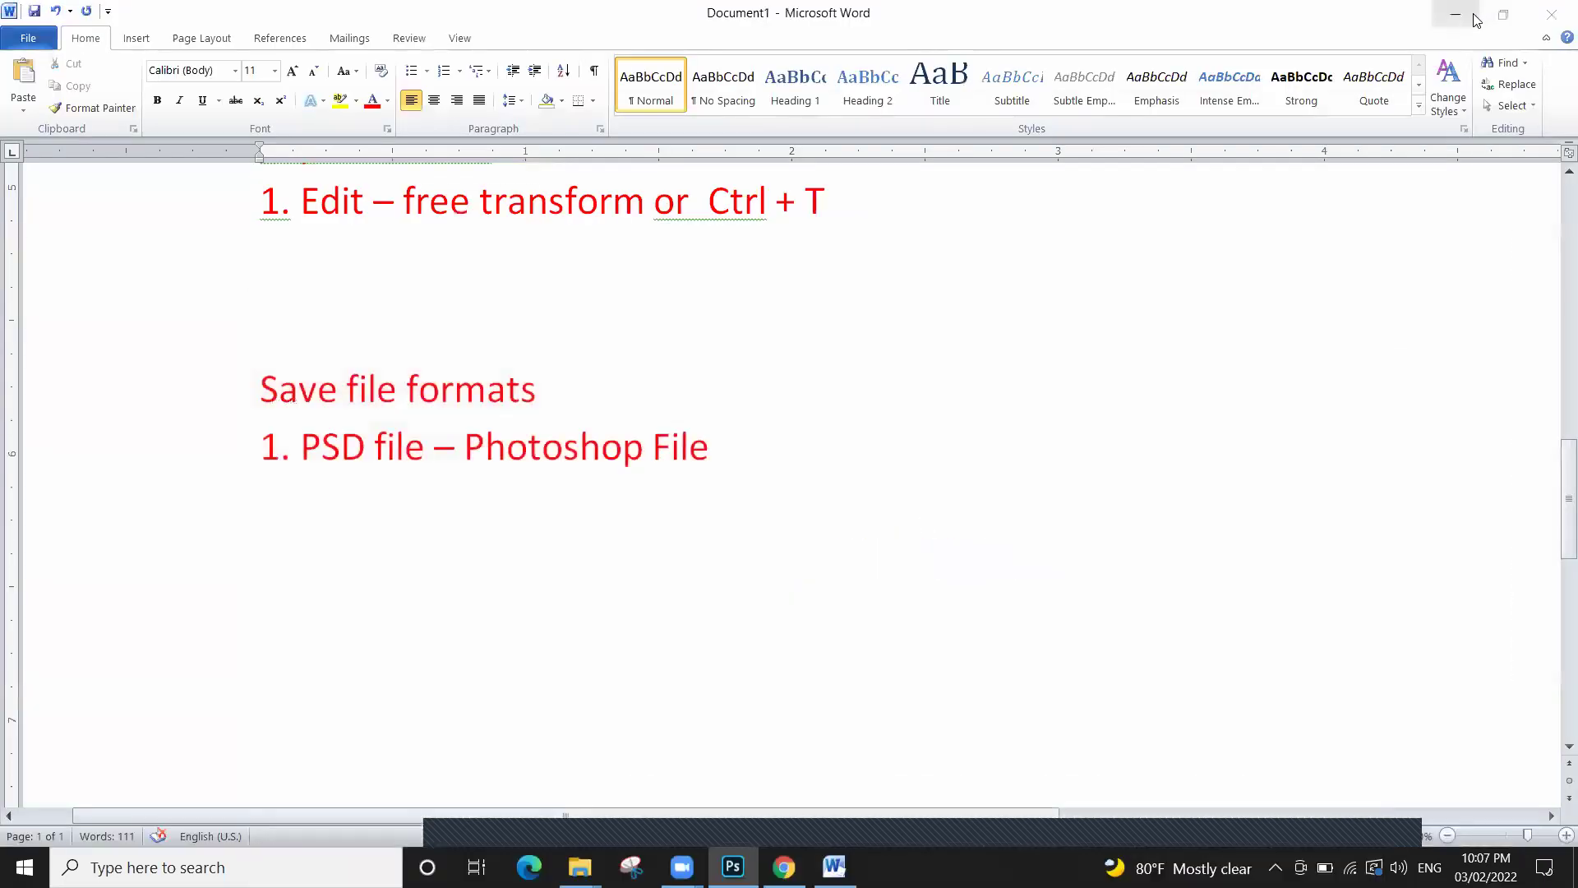
left_click(1462, 18)
left_click(1463, 20)
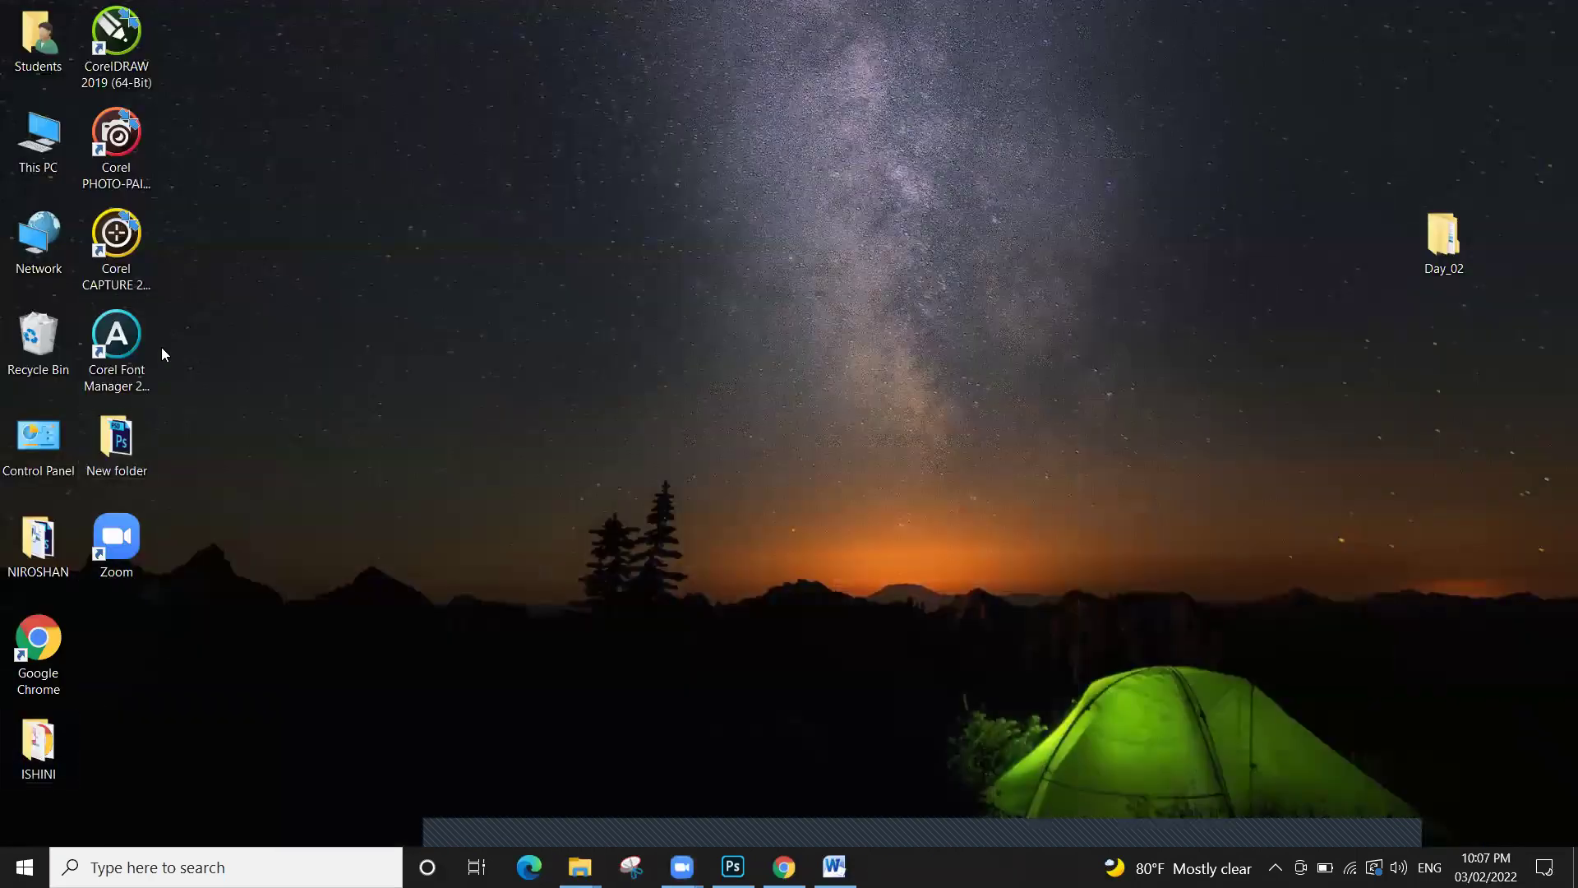
left_click_drag(153, 436, 1403, 431)
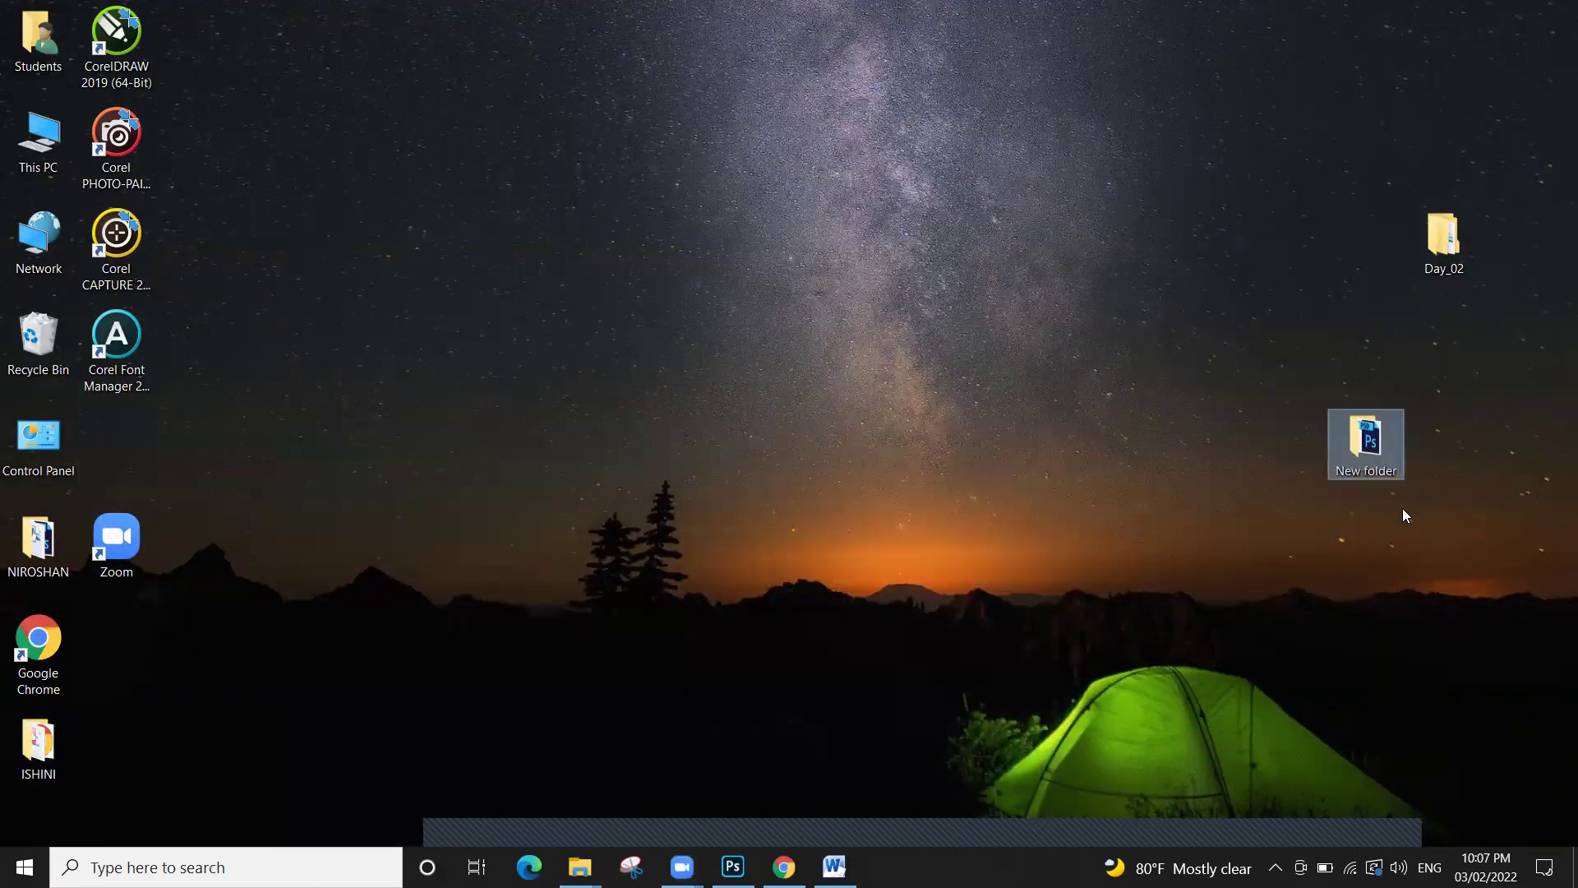
Open New folder from the desktop, enlarge its file icons and select Edit_01.psd
double_click(1369, 450)
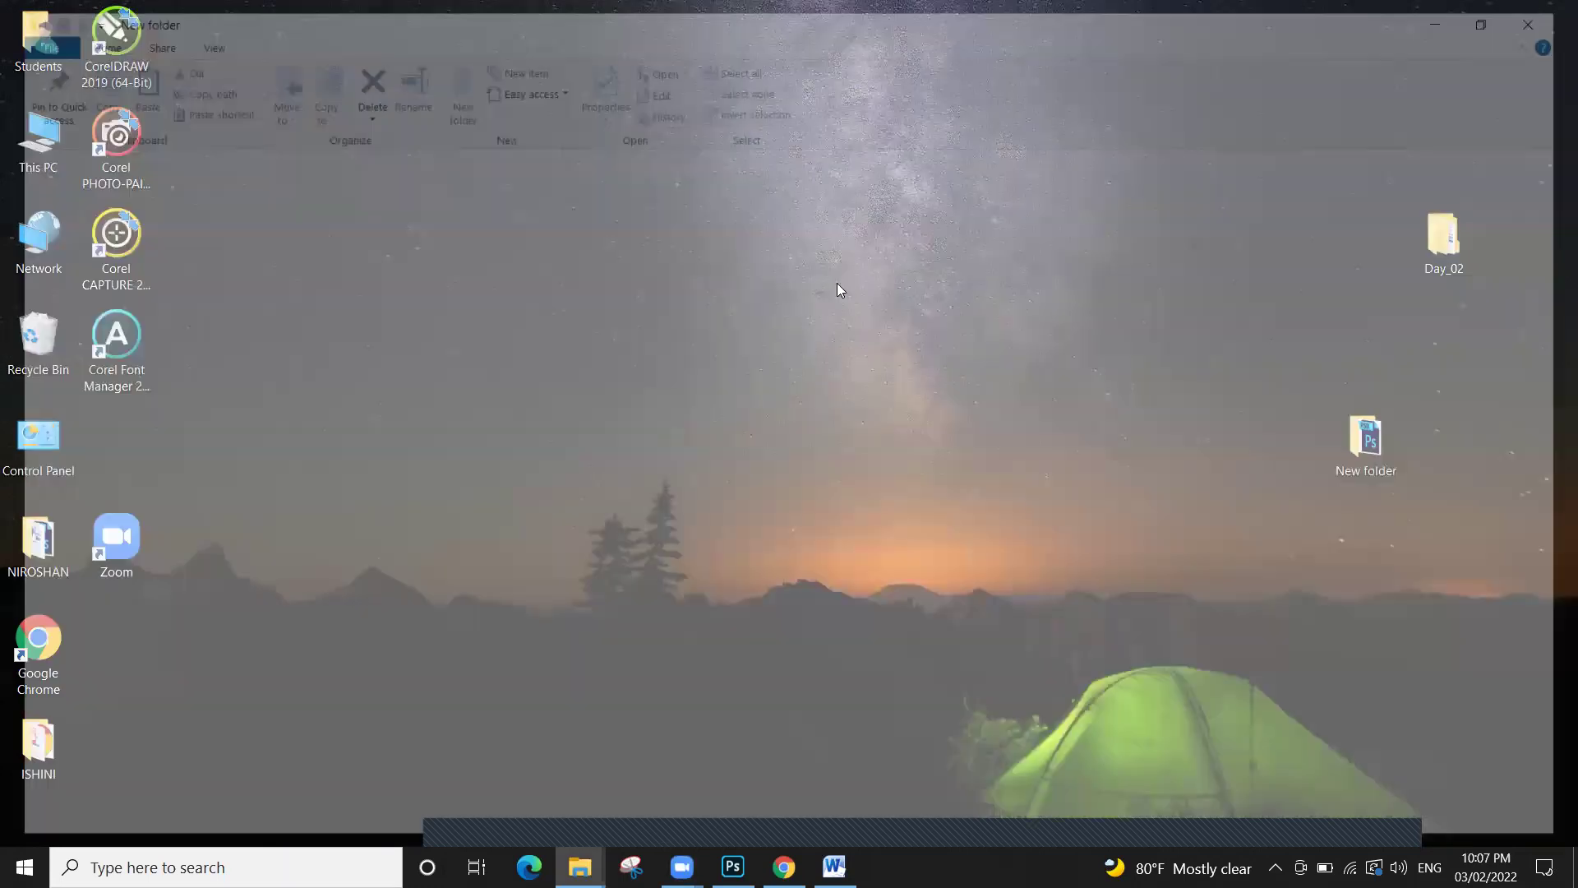
scroll(426, 302, "up", 4, "ctrl")
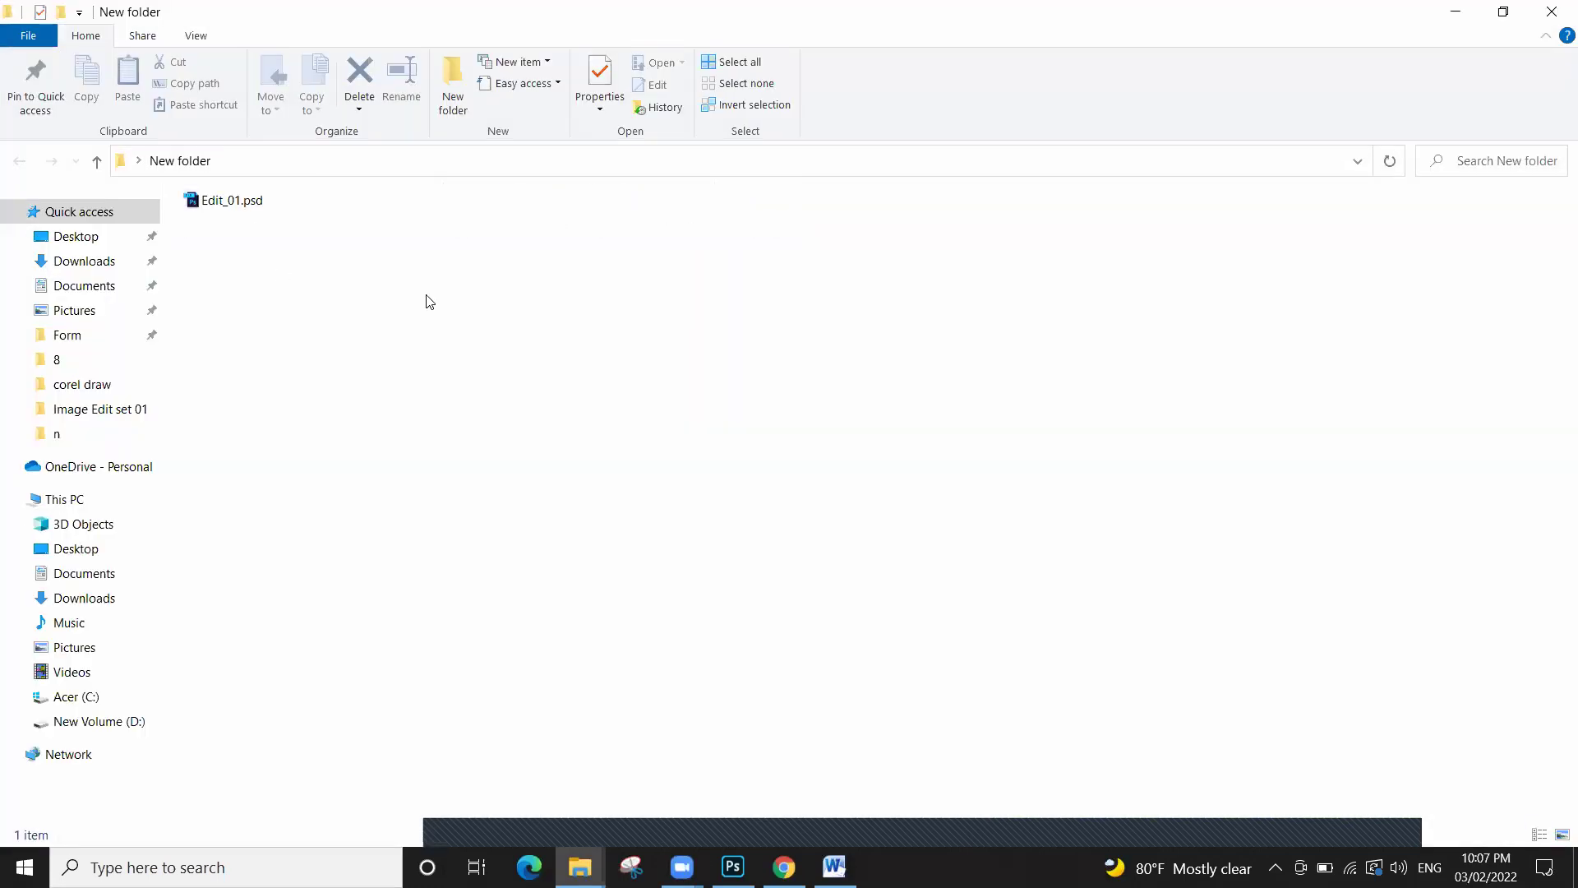
scroll(426, 302, "up", 3, "ctrl")
key("ctrl+a")
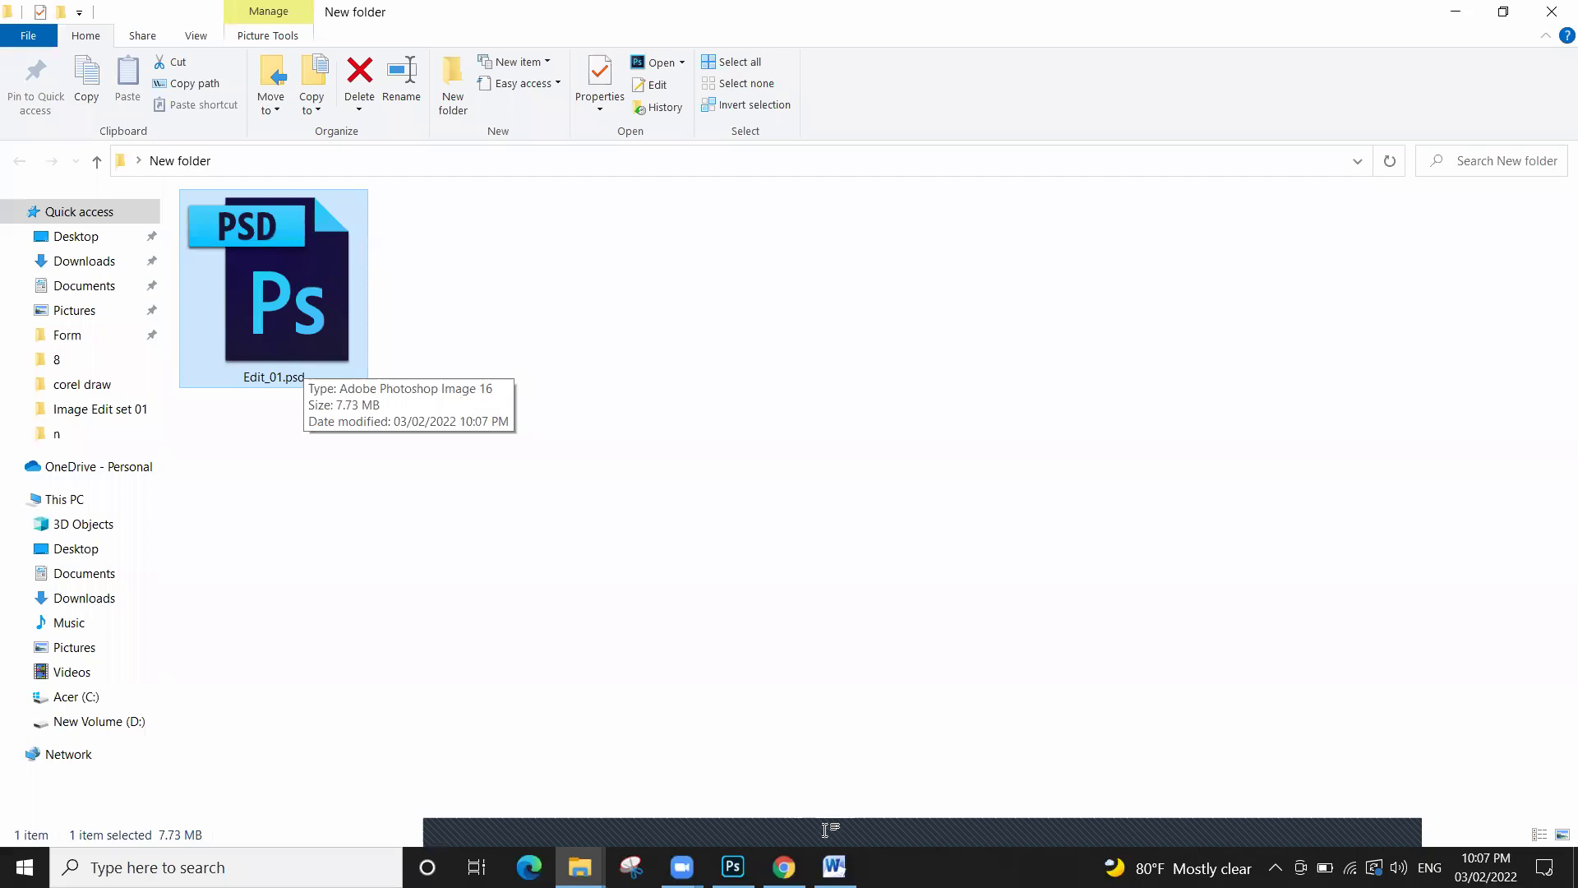
Switch to the Word notes and add the line "File – Save ( Ctrl+S)" under the PSD file entry
key("alt+Tab")
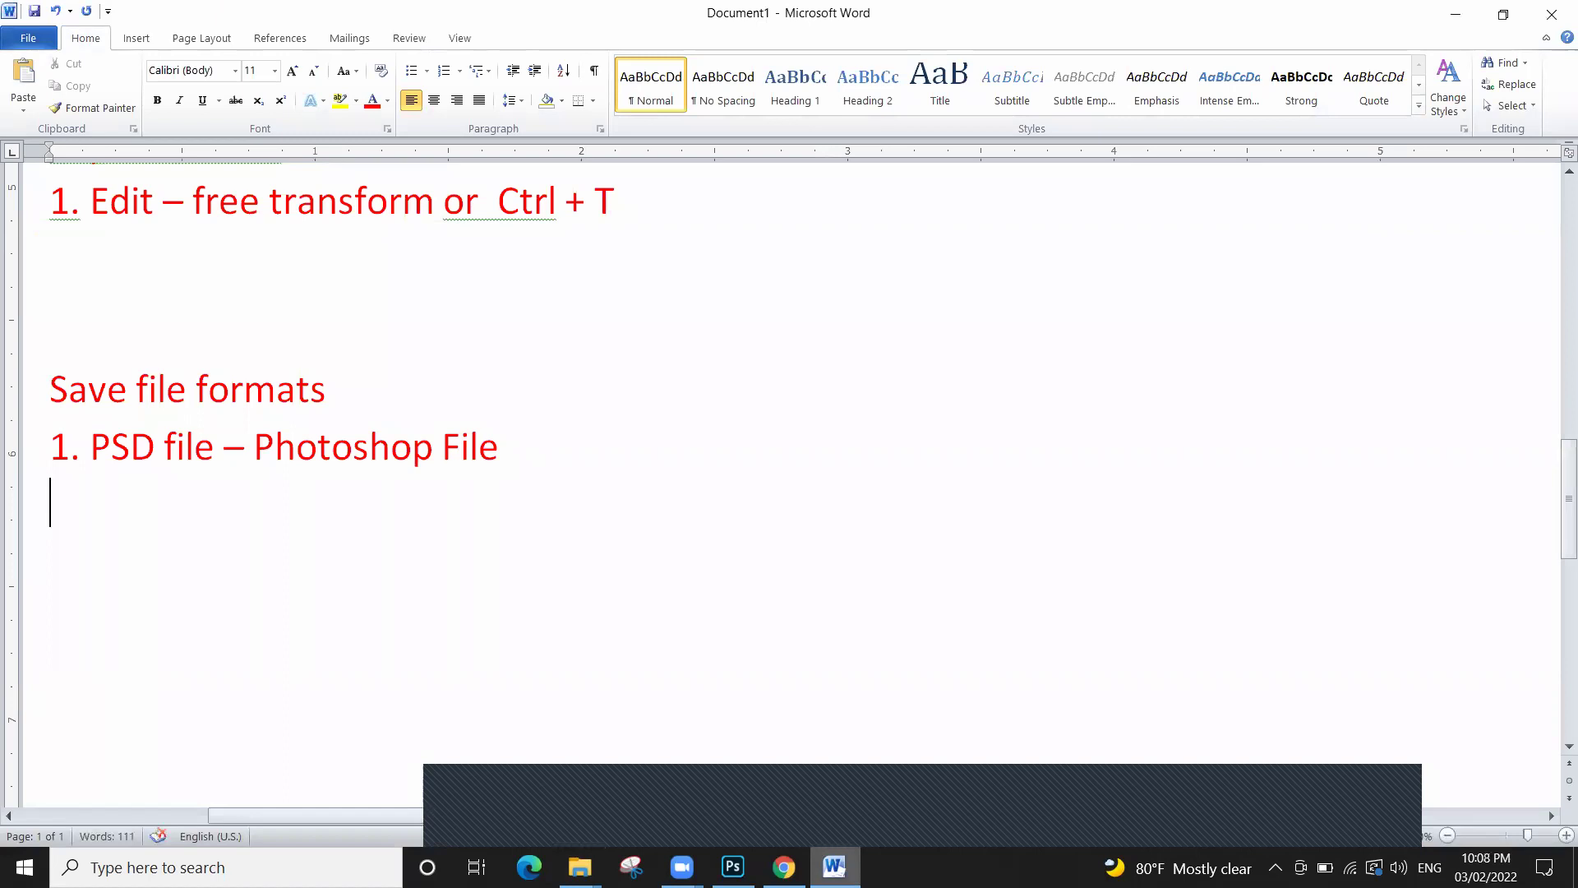
type("File - Save ( Ctrl+S)")
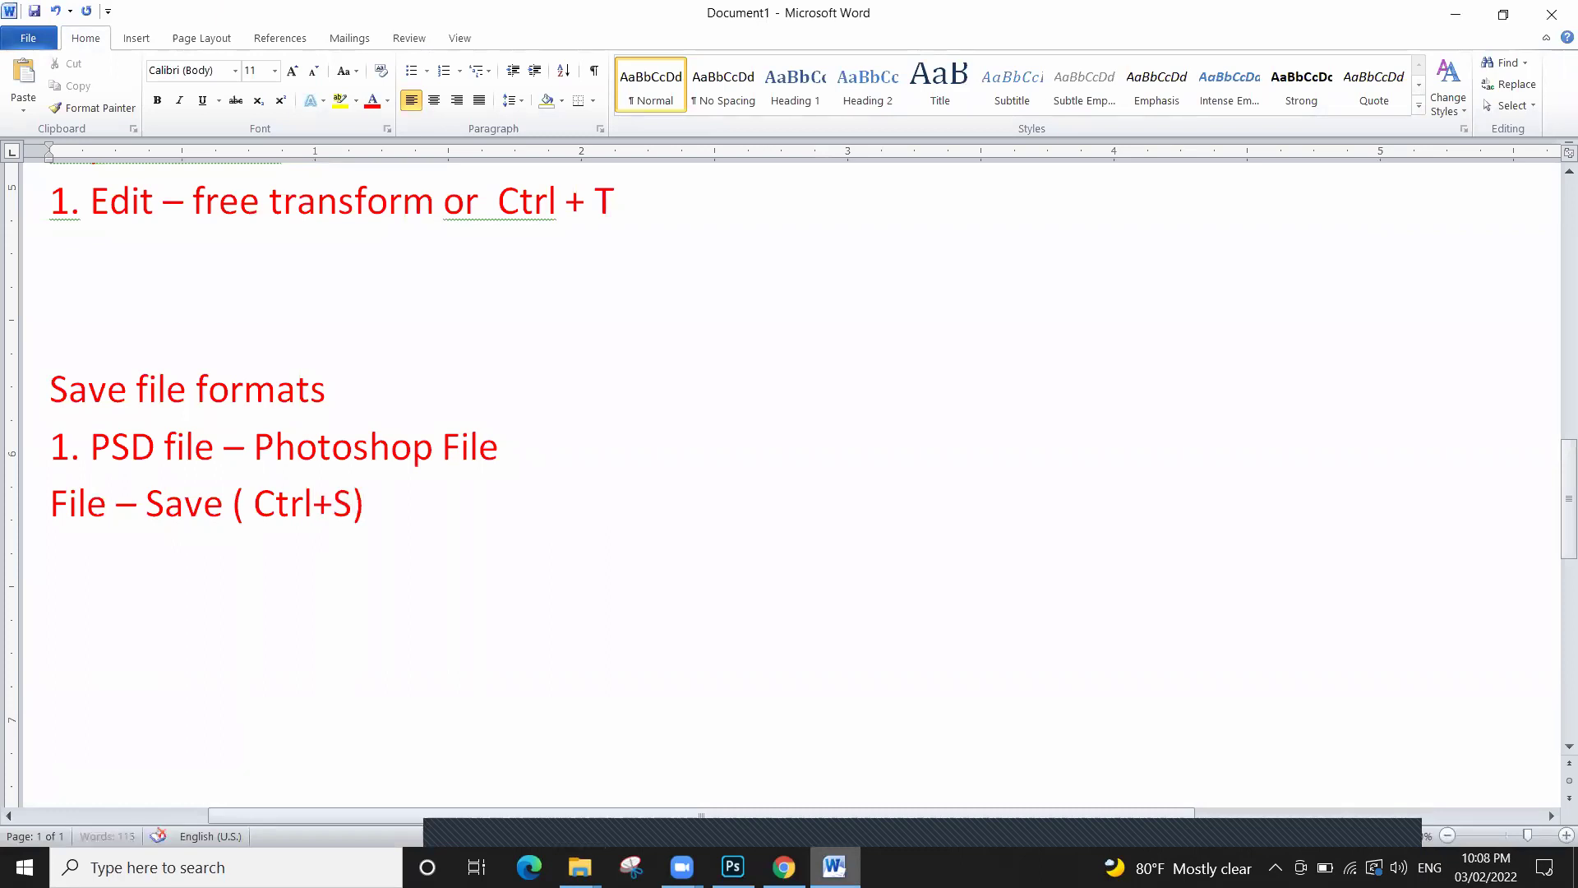
key("Return")
left_click(418, 513)
key("Return")
Add the line "Select the save file location" below the File – Save line
scroll(183, 546, "up", 1, "ctrl")
scroll(302, 527, "up", 3)
scroll(299, 624, "down", 2)
scroll(280, 801, "left", 3)
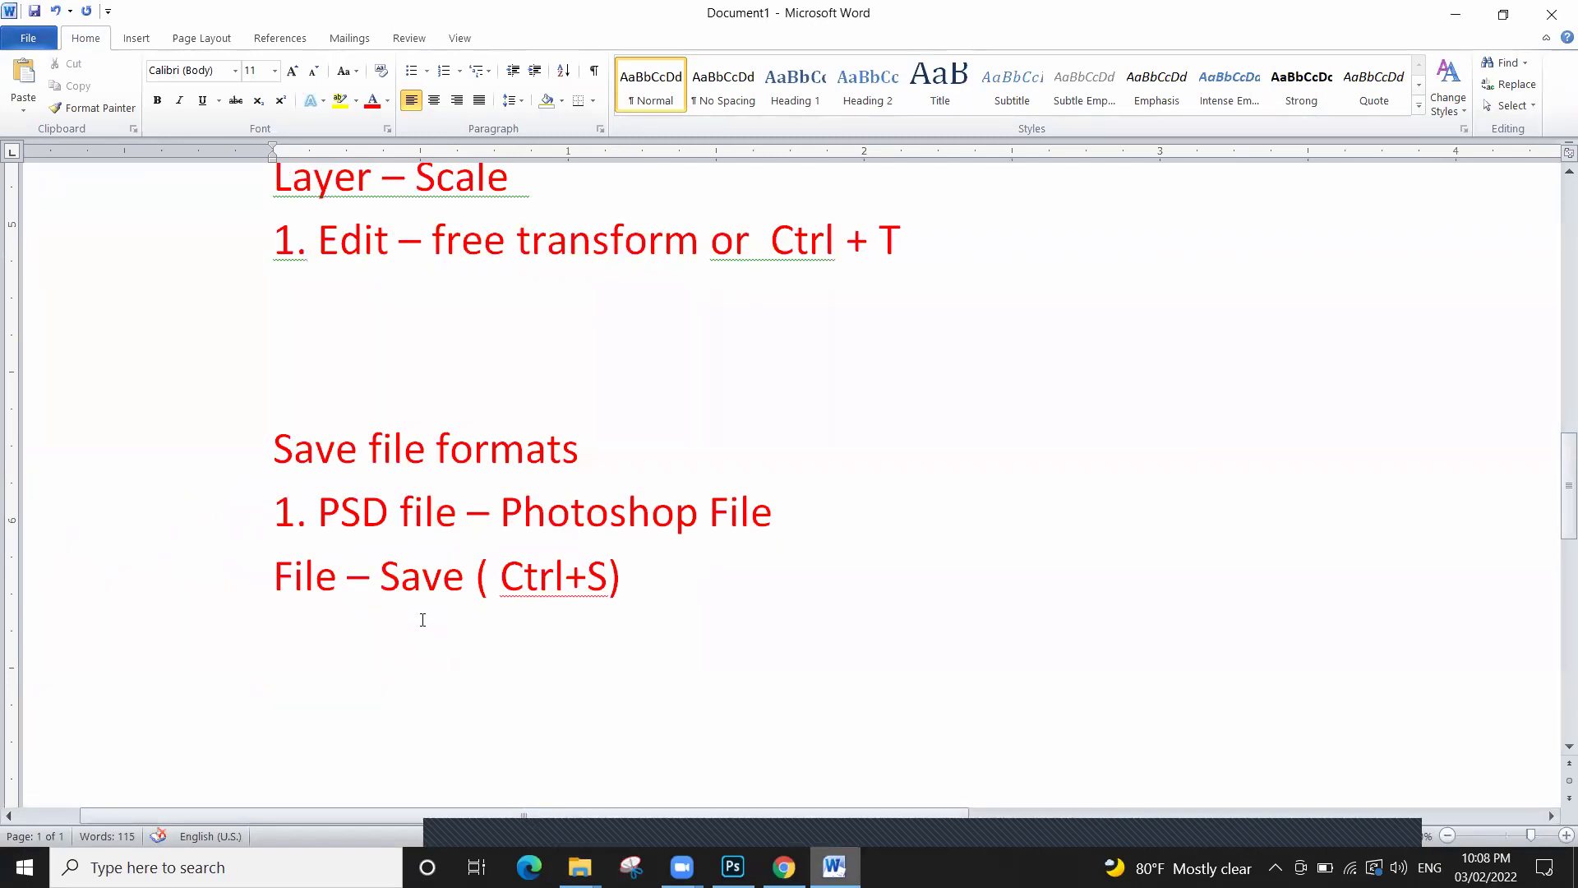
type("Select the")
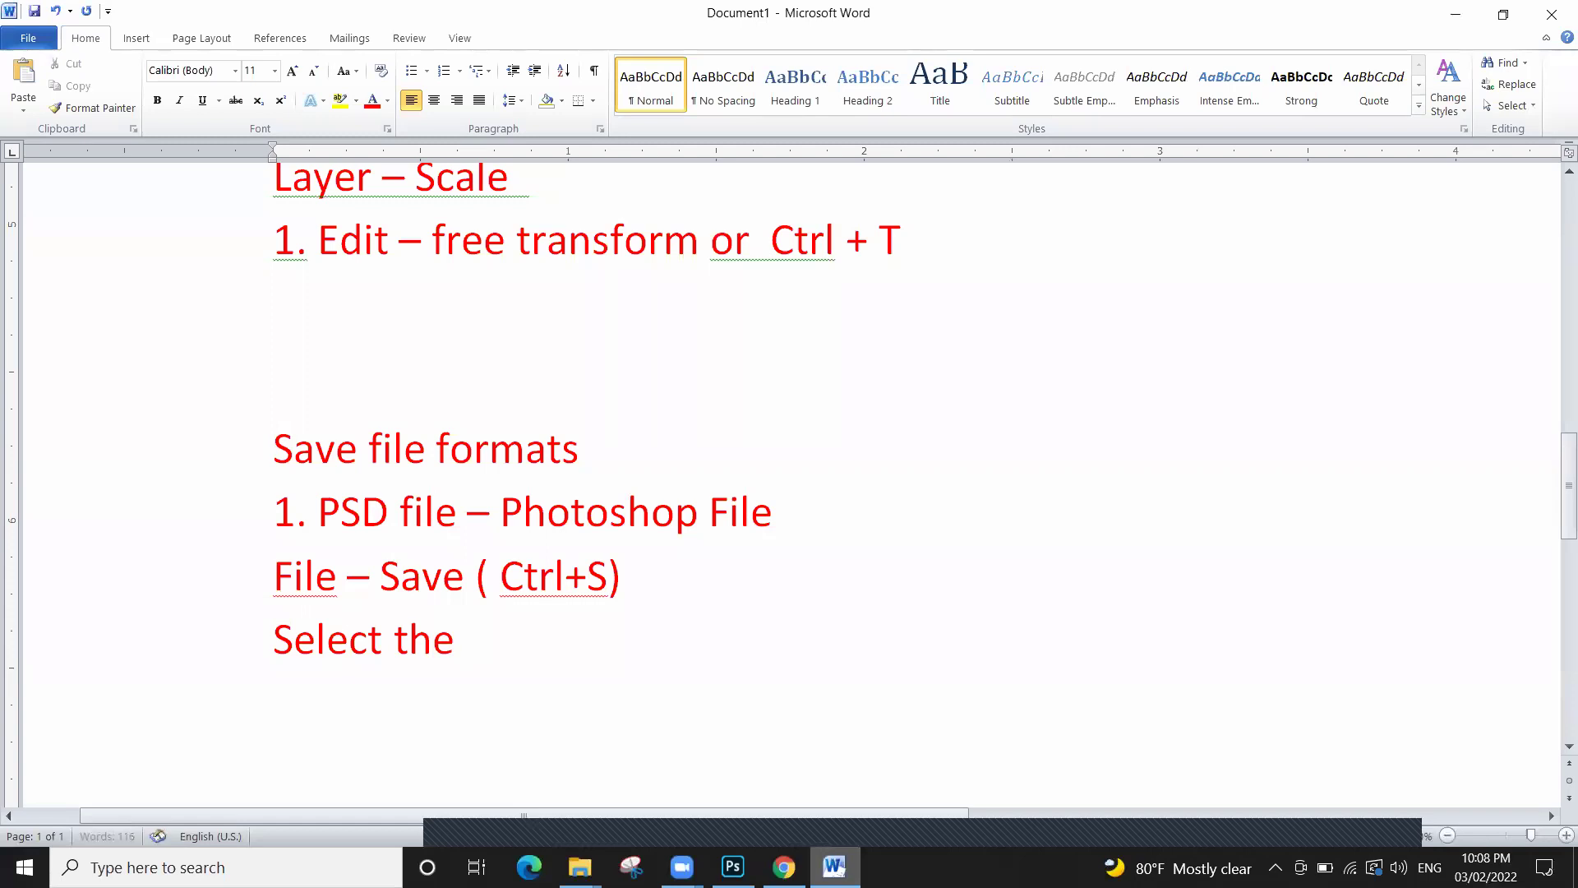
type(" save file")
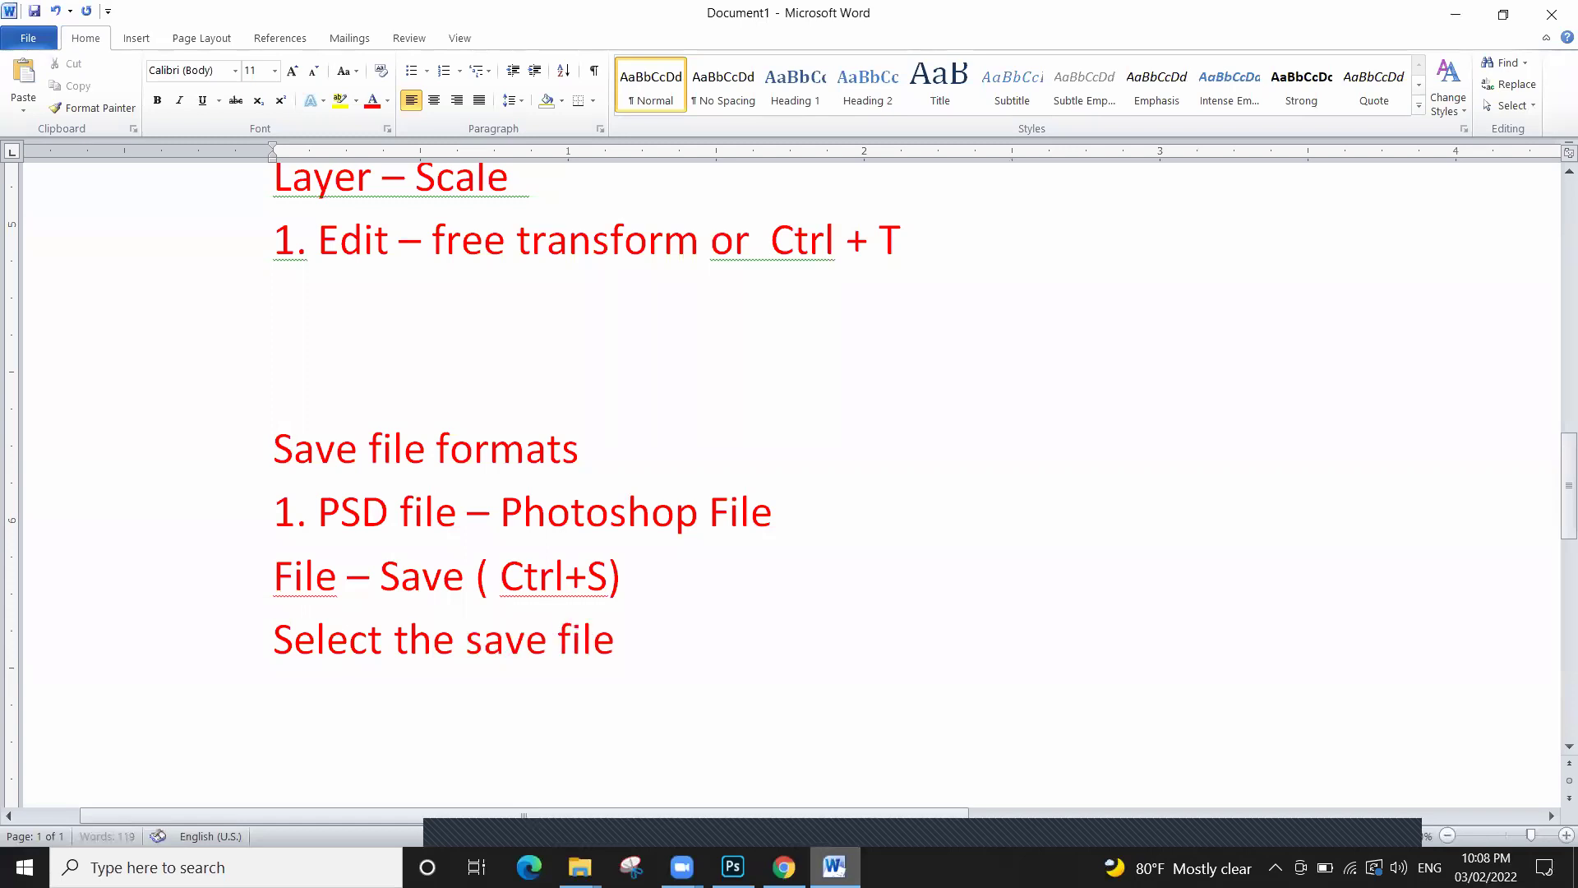
type(" location")
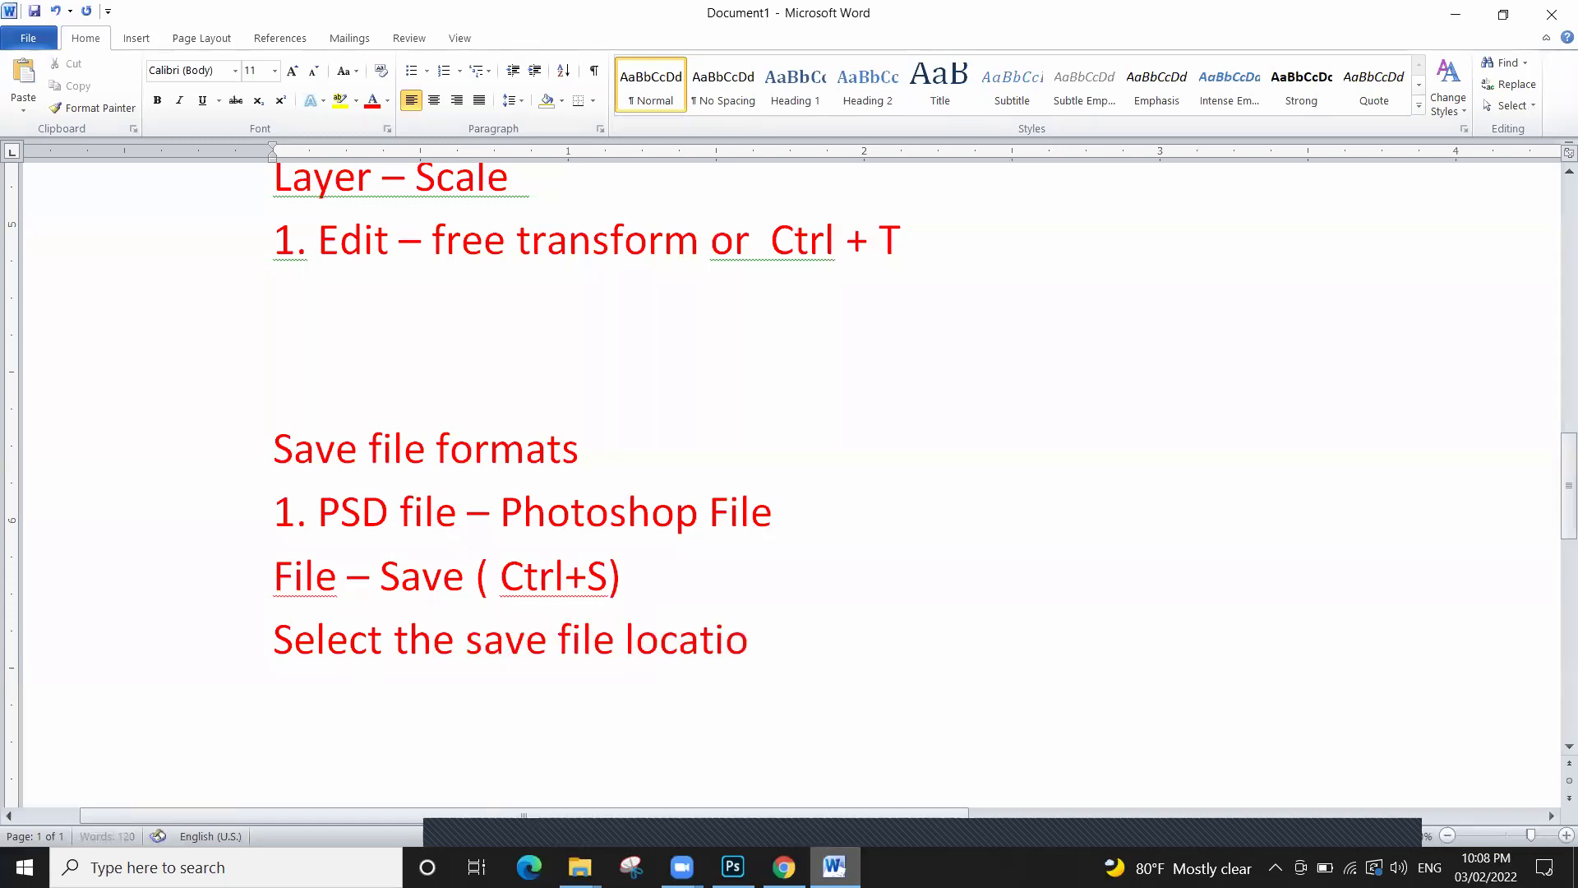
key("Return")
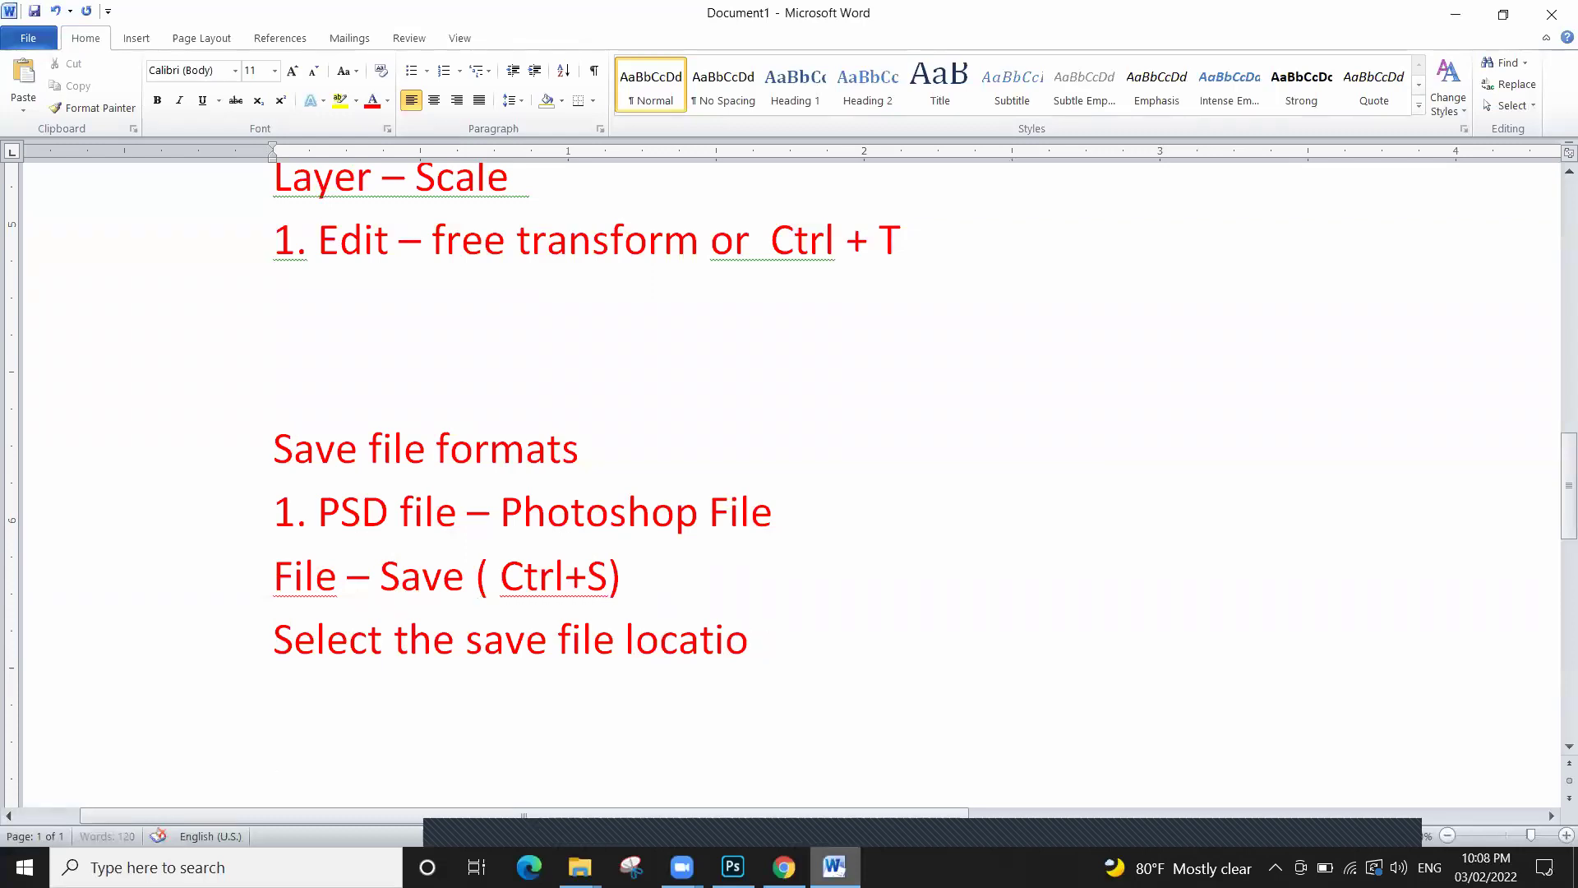
type("n")
Add the line "Type the file Name" below the save file location line
key("Return")
key("Return")
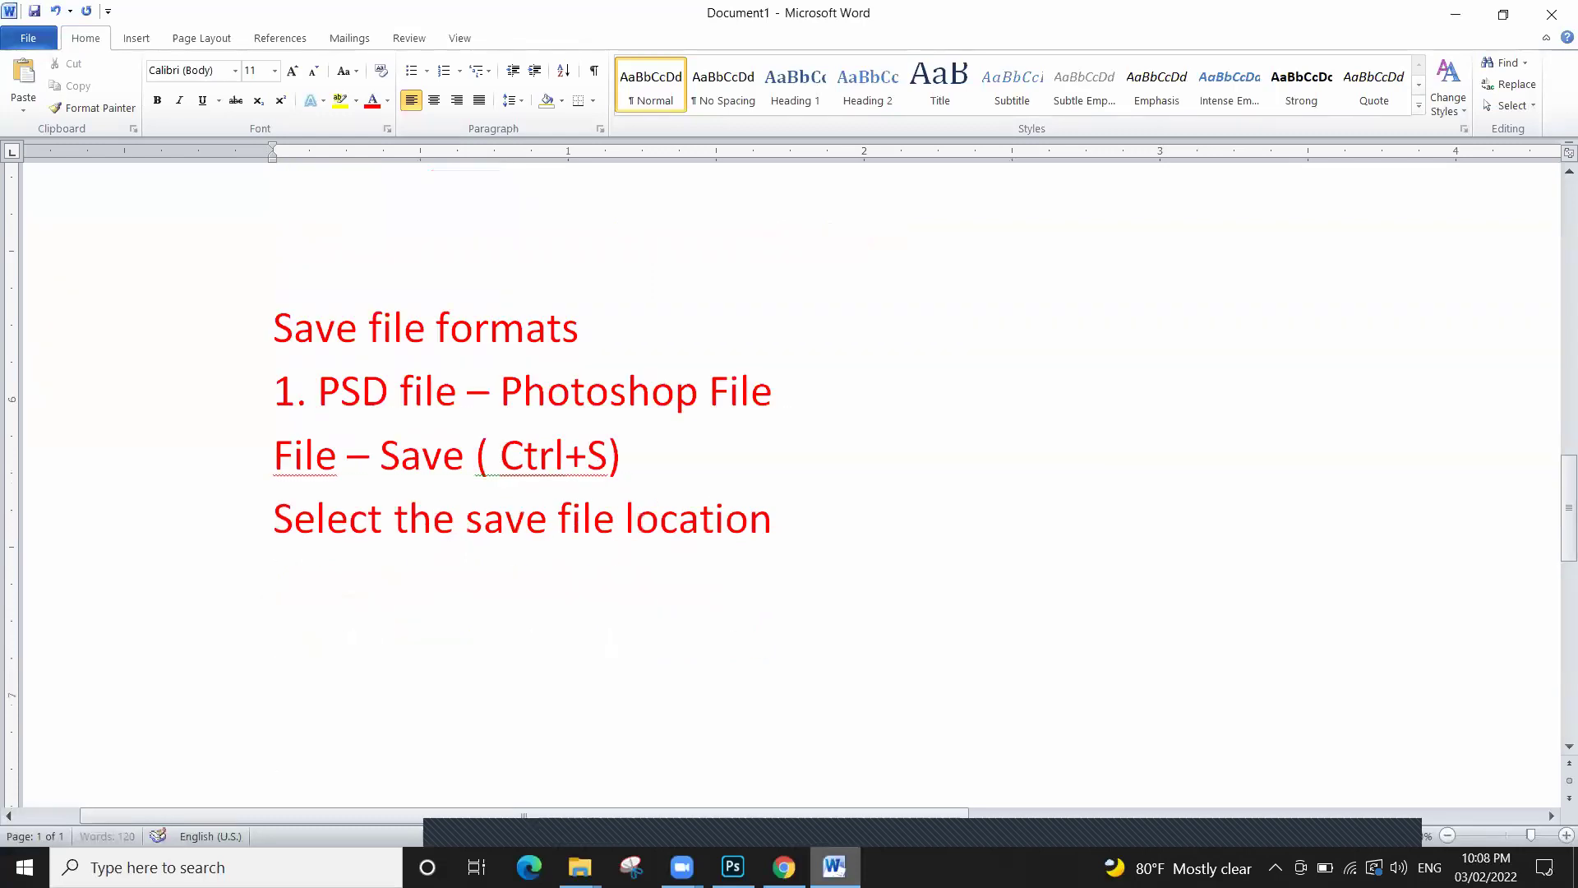
key("BackSpace")
key("Return")
type("Type th")
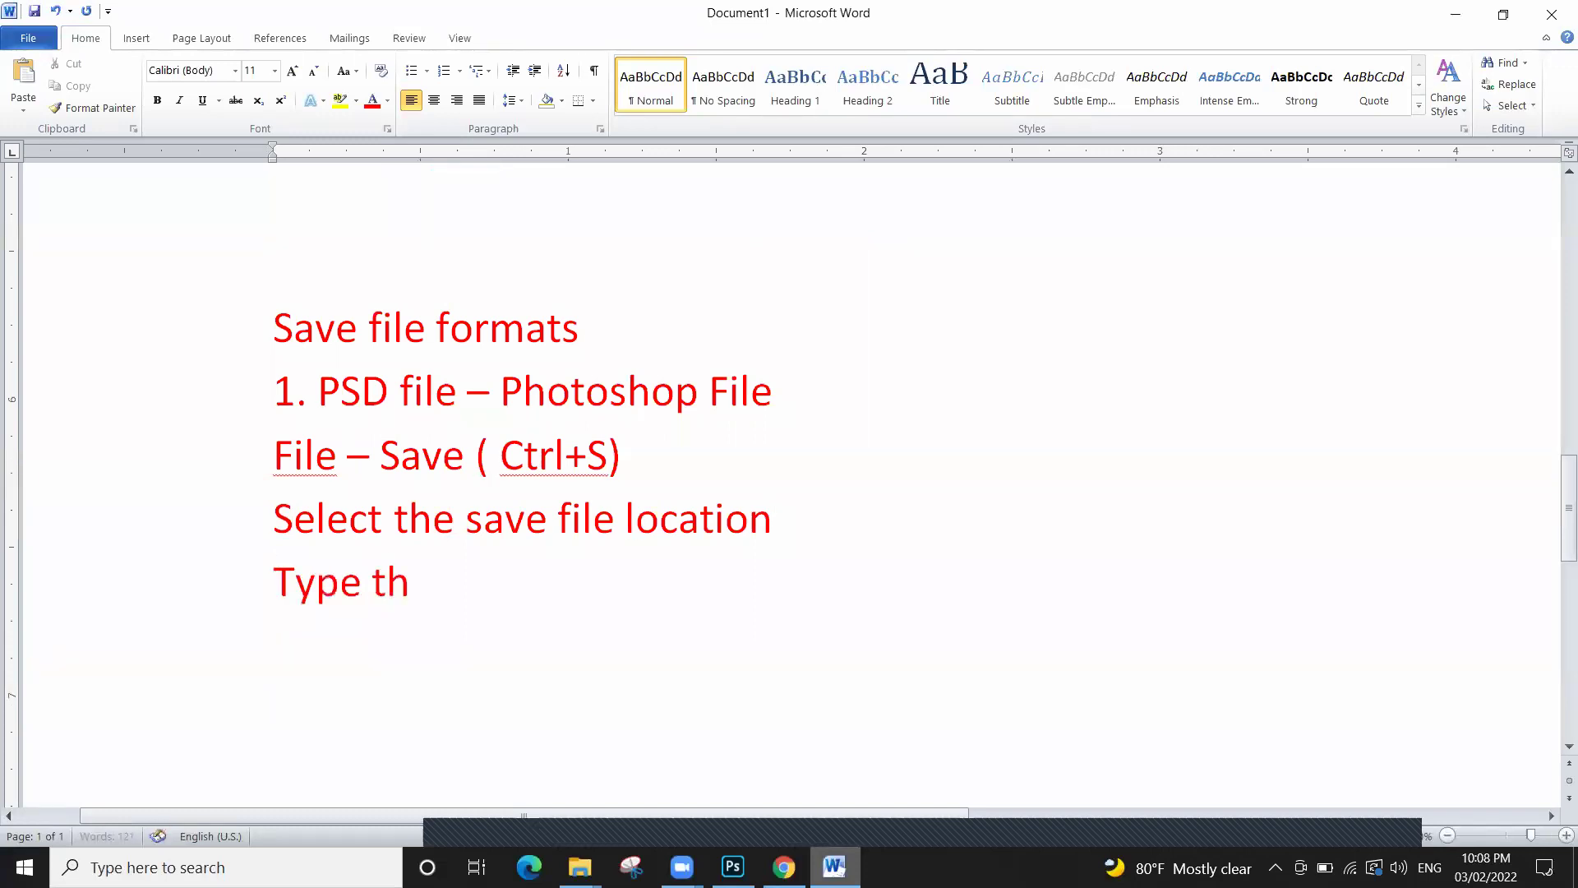
type("e filw")
key("BackSpace")
type("e ")
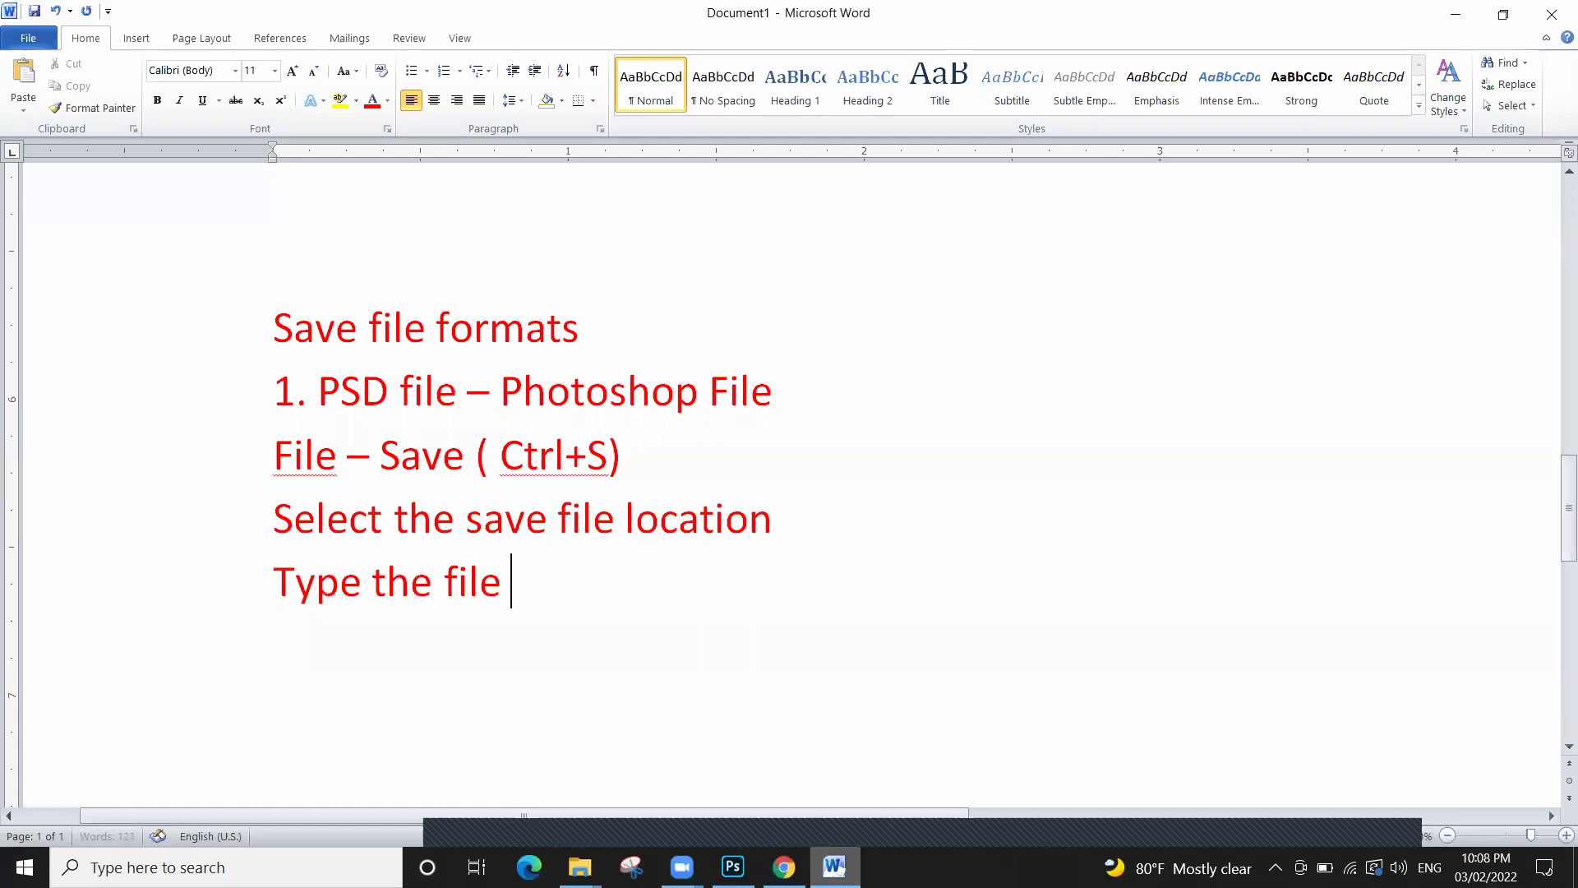
type("Nam")
key("BackSpace")
type("ame")
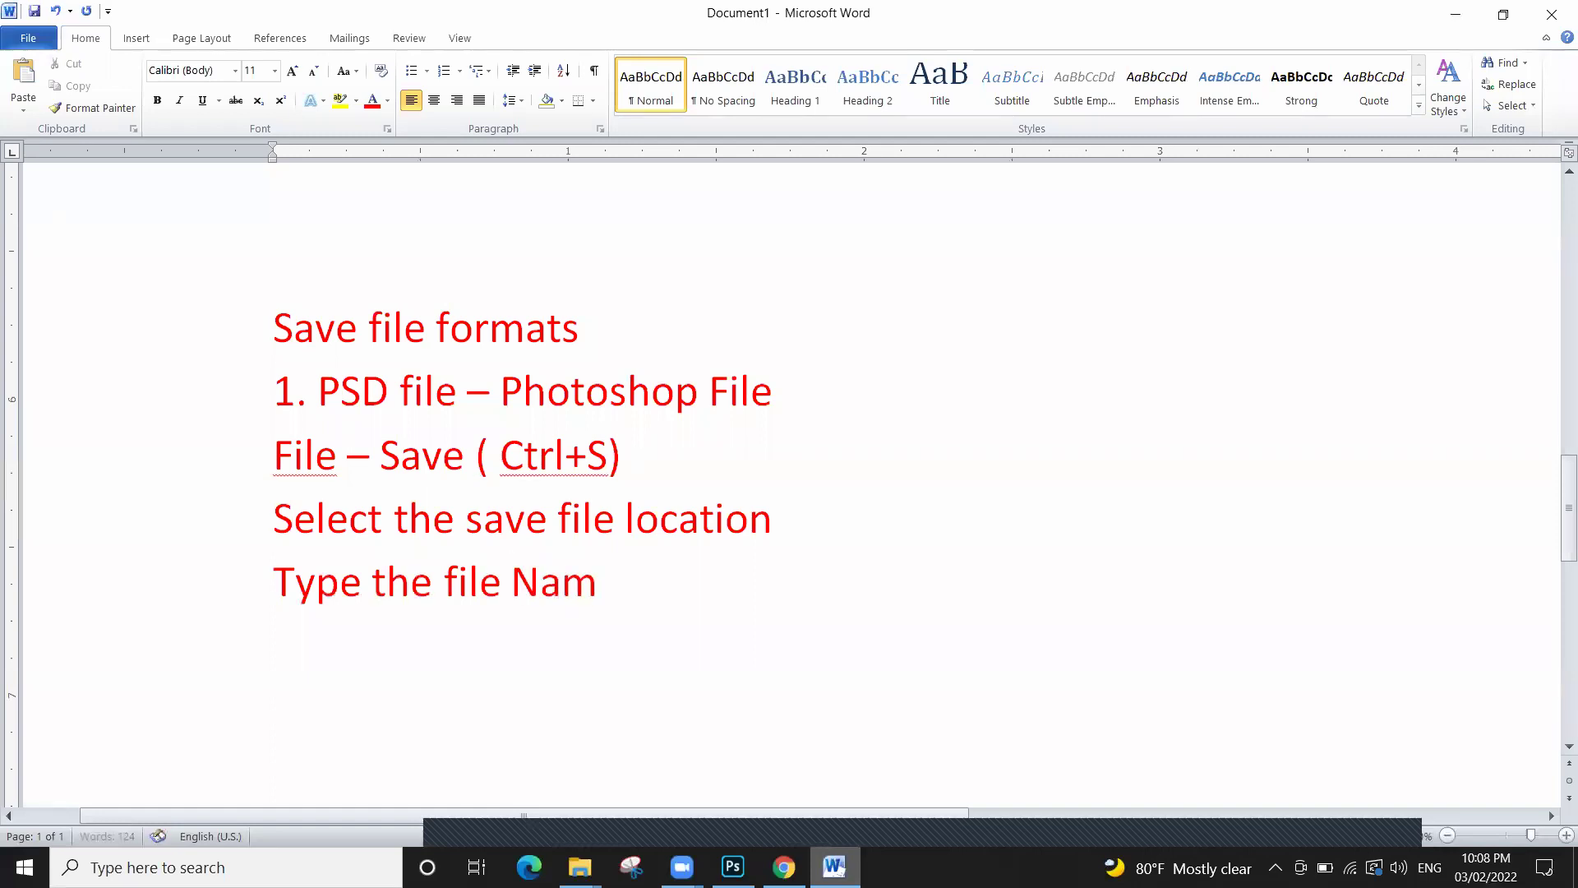
Add the lines "Click the Layers icon" and "Save File" below the file name line
key("Return")
type("Clic")
type("l")
key("BackSpace")
type("k yhe")
key("BackSpace")
key("BackSpace")
key("BackSpace")
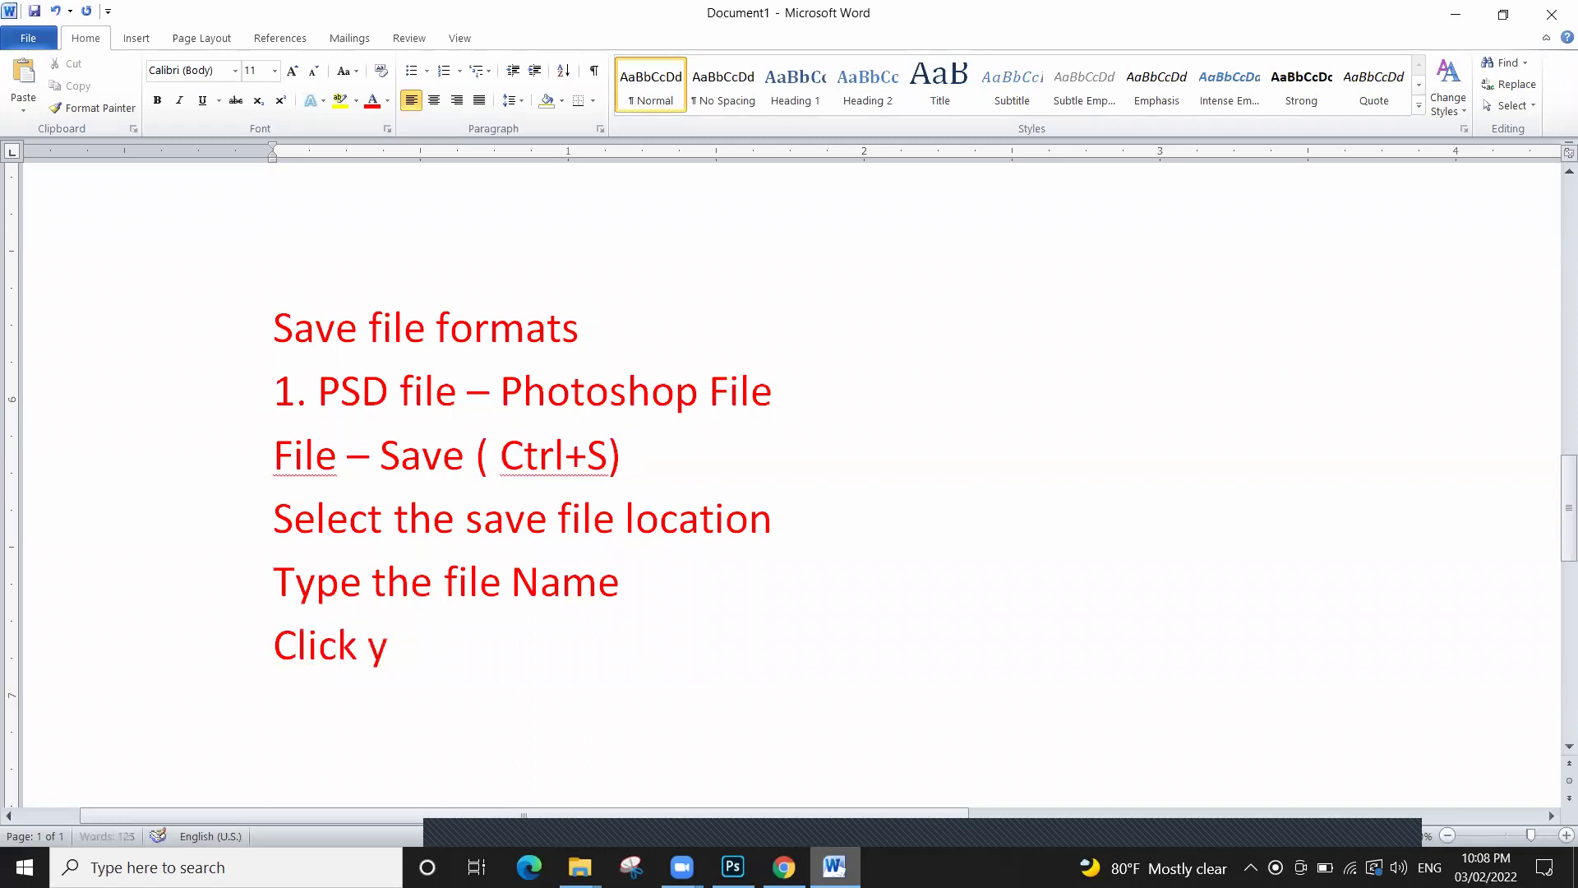
type("the Layers")
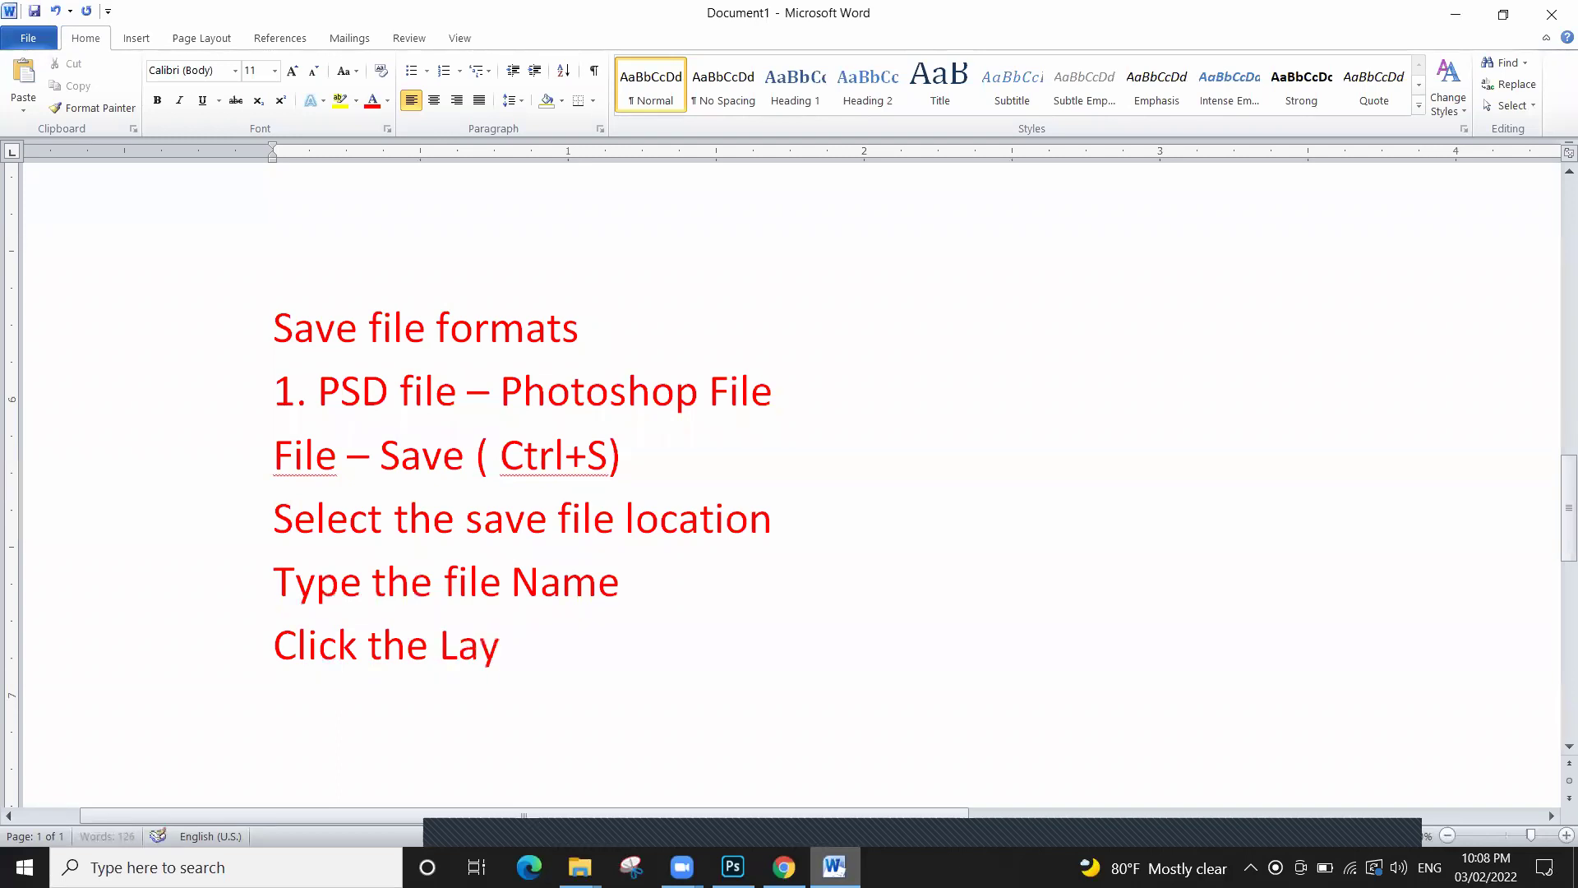
type(" icon")
key("Return")
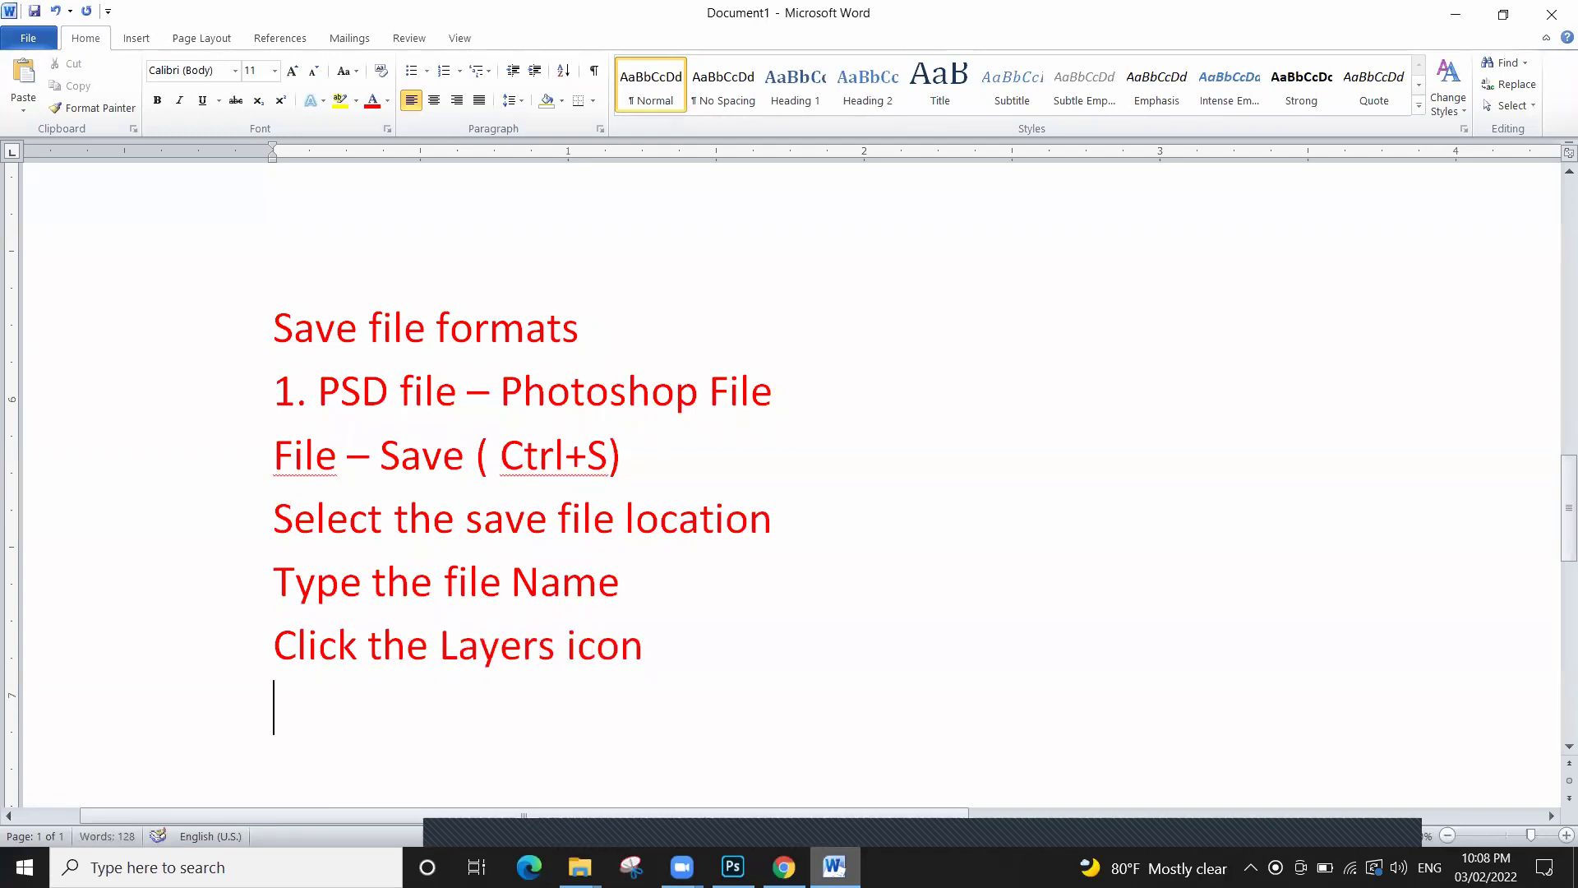
type("Save")
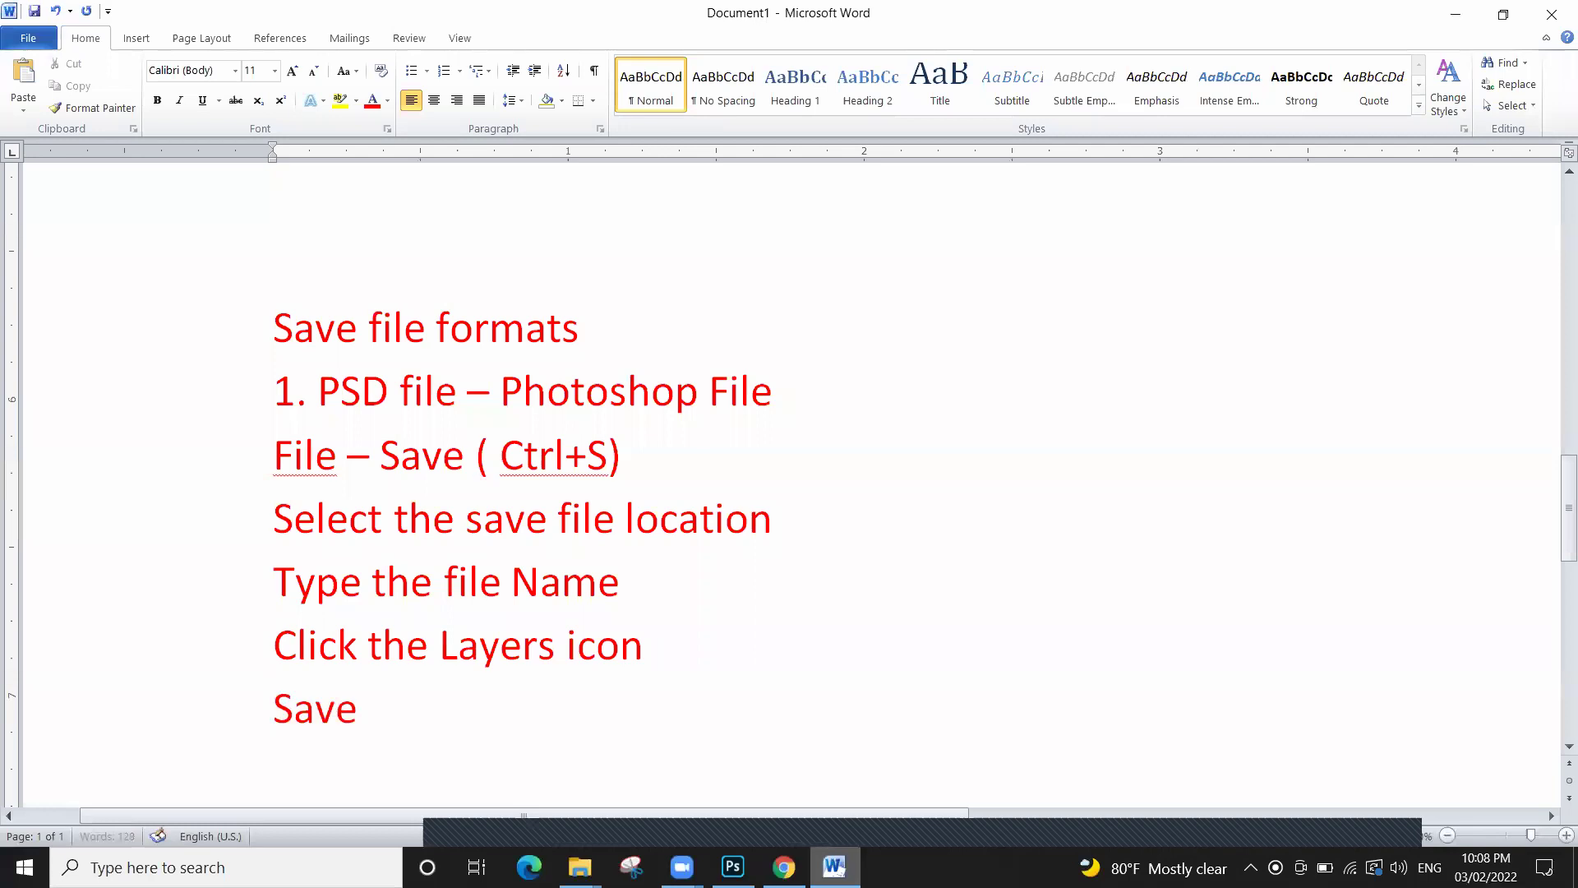
type(" File")
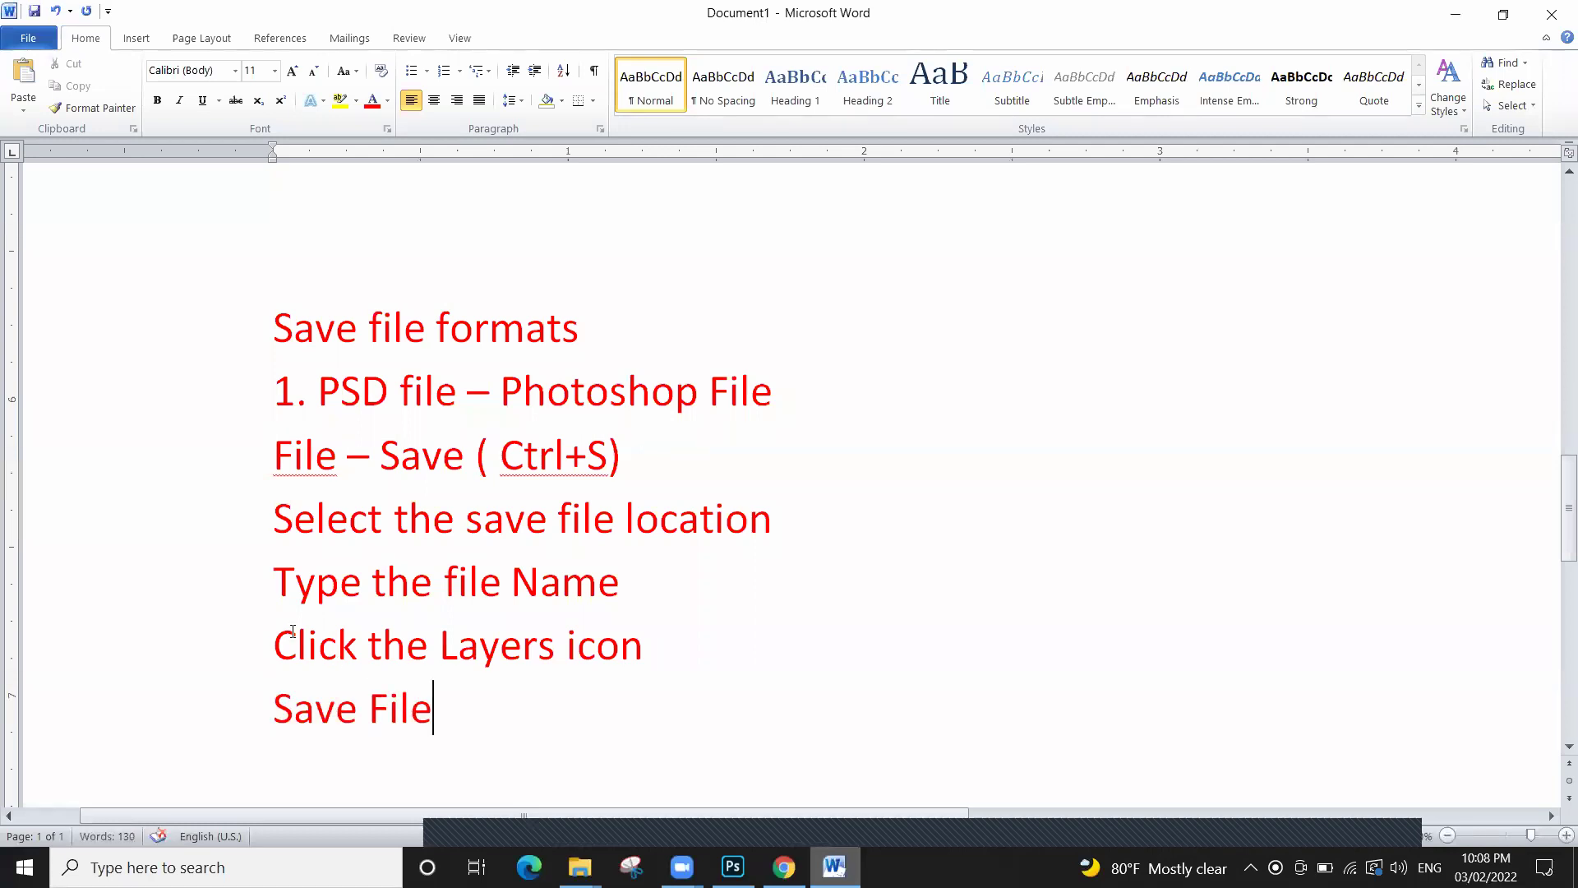
Try to indent the five saving lines from "File – Save ( Ctrl+S)" to "Save File", and undo the change
left_click_drag(270, 456, 452, 682)
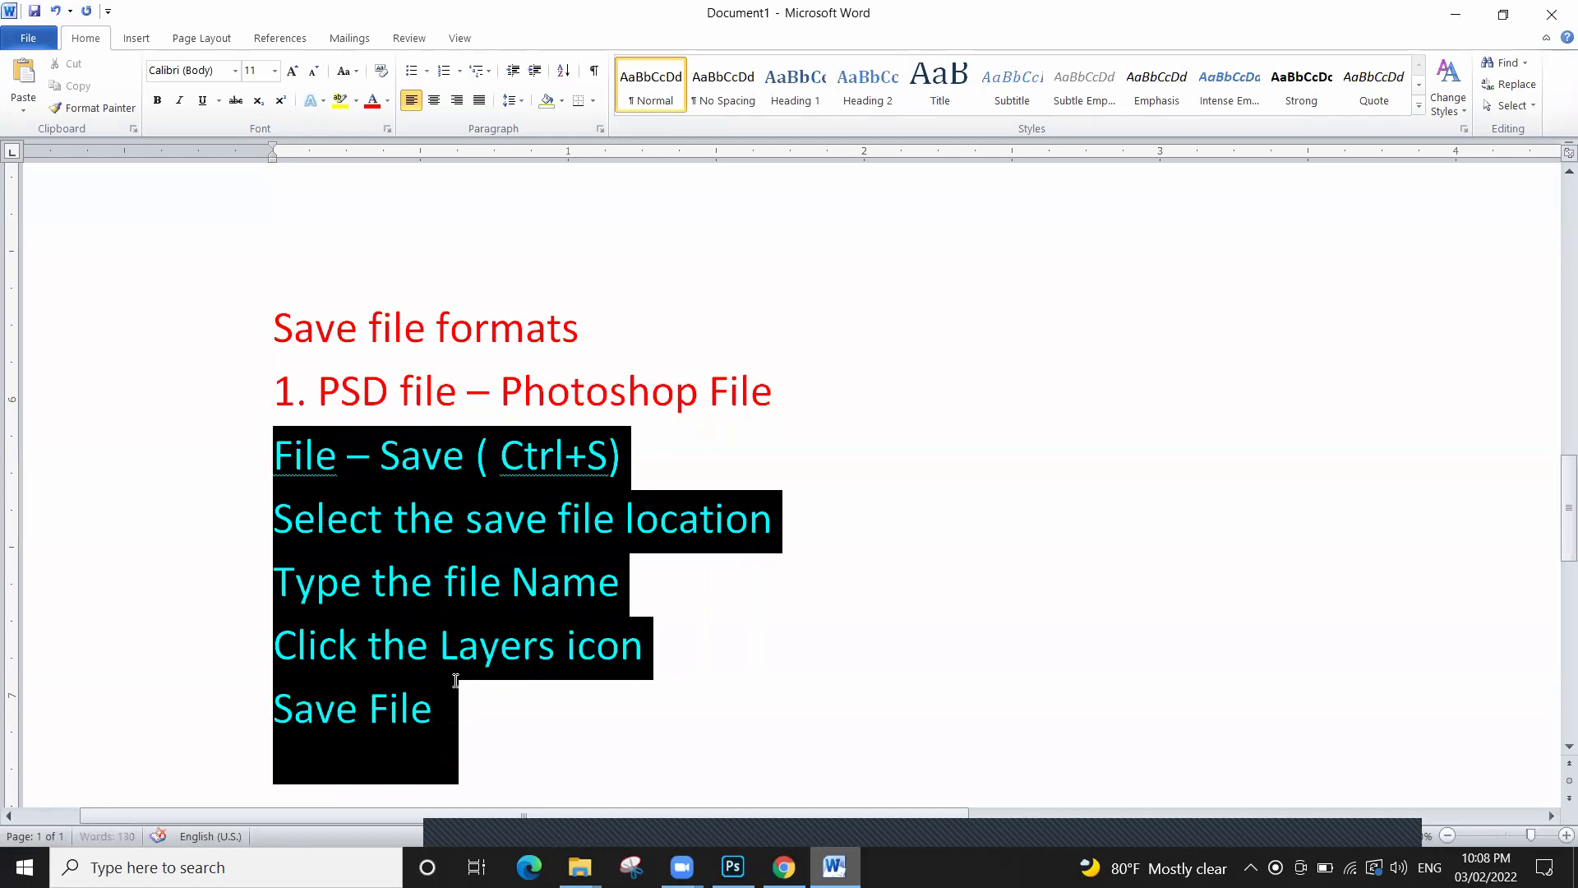
key("Tab")
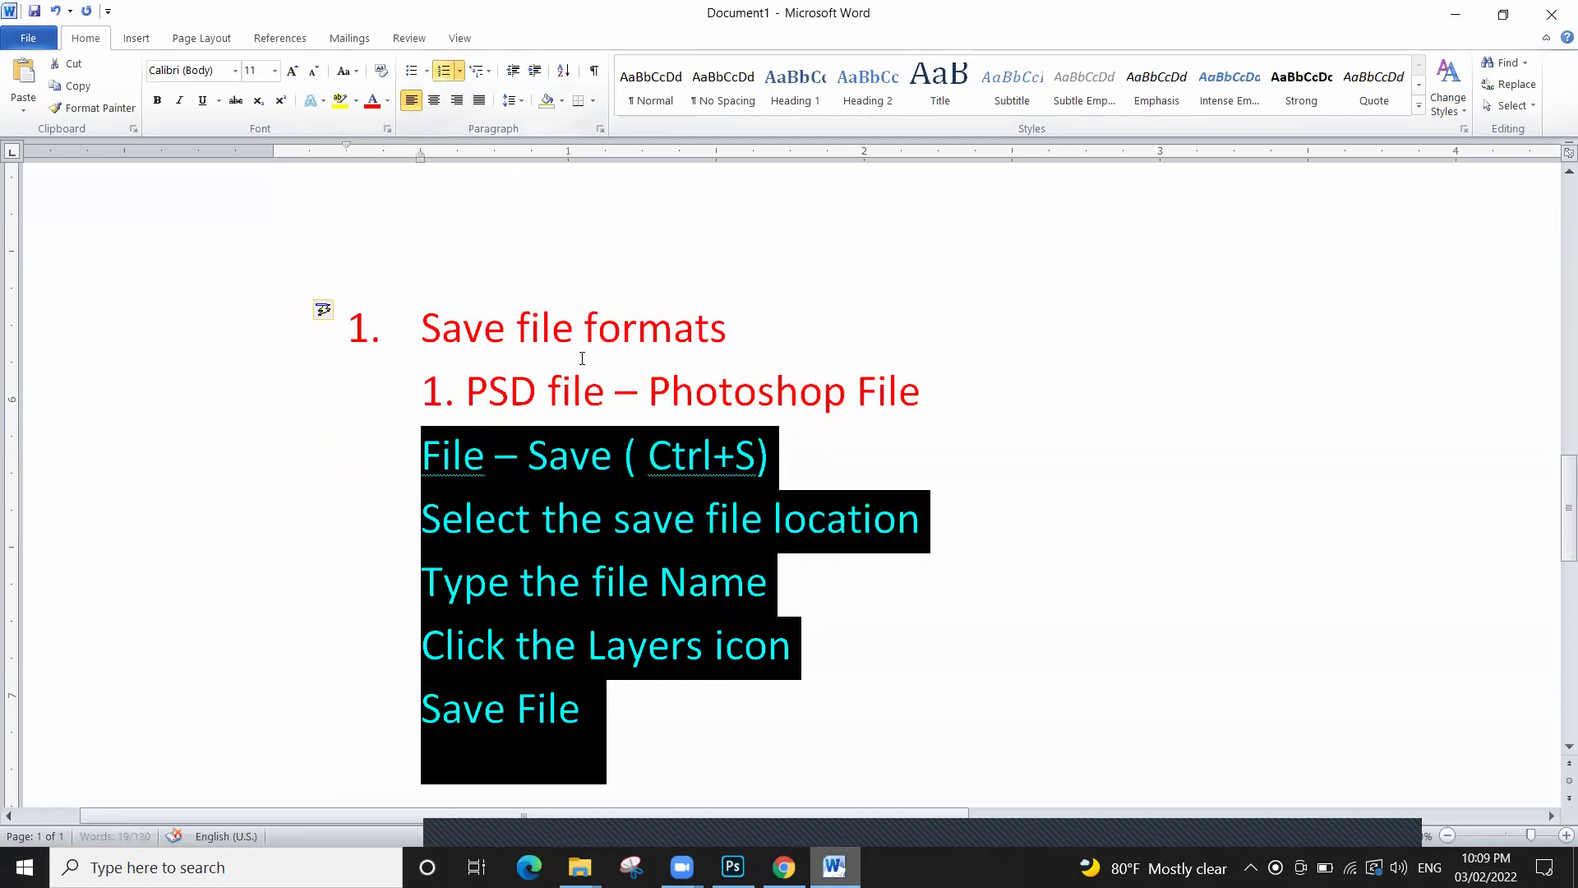
key("ctrl+z")
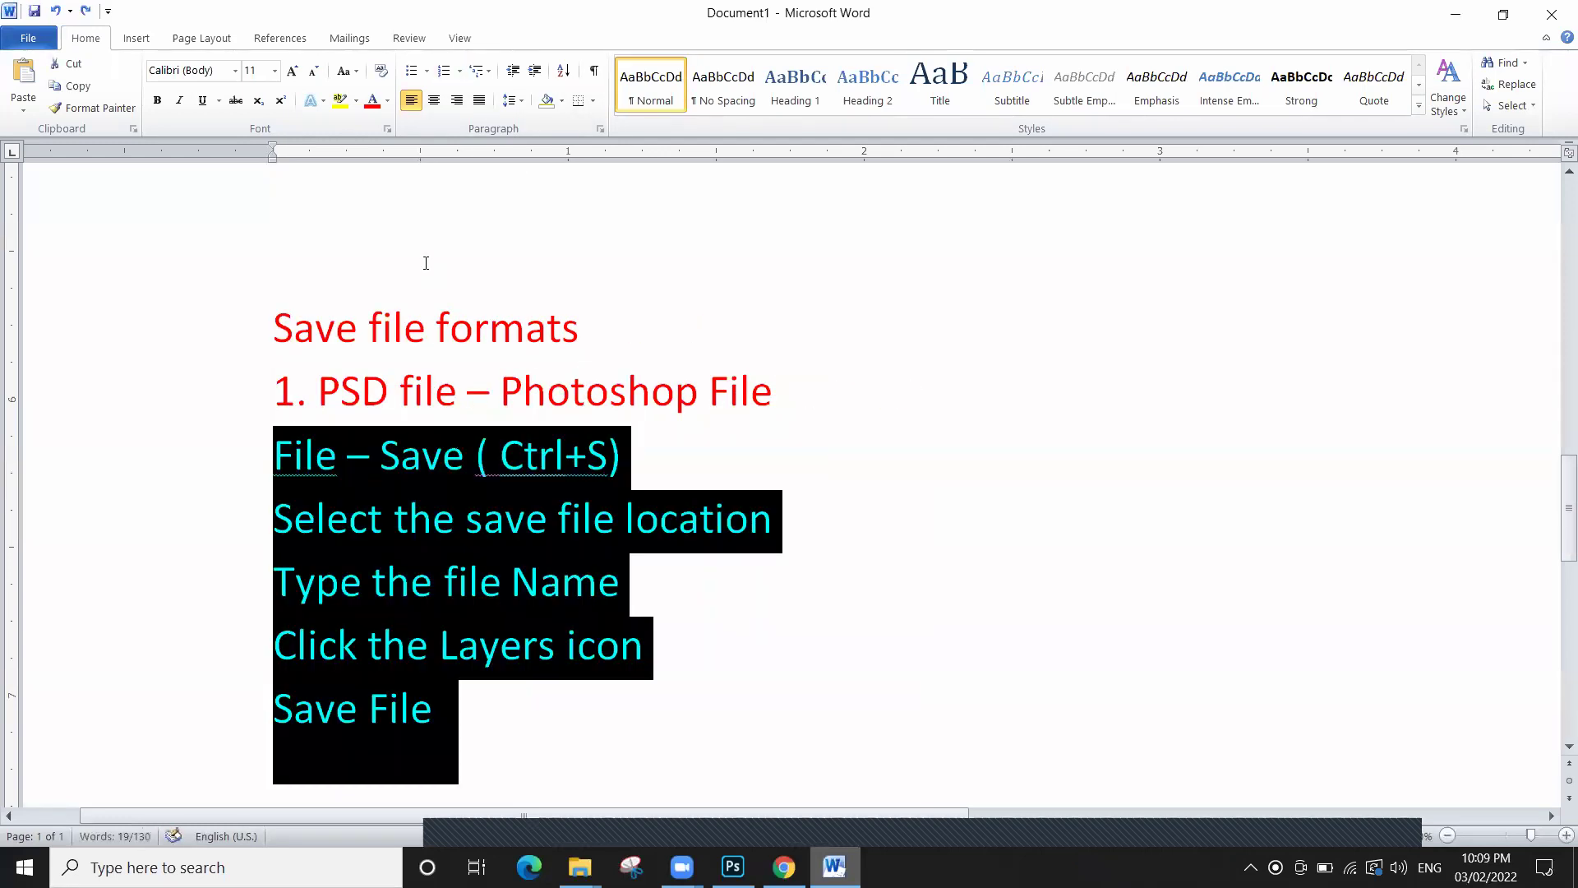
left_click(411, 70)
key("ctrl+z")
left_click(411, 325)
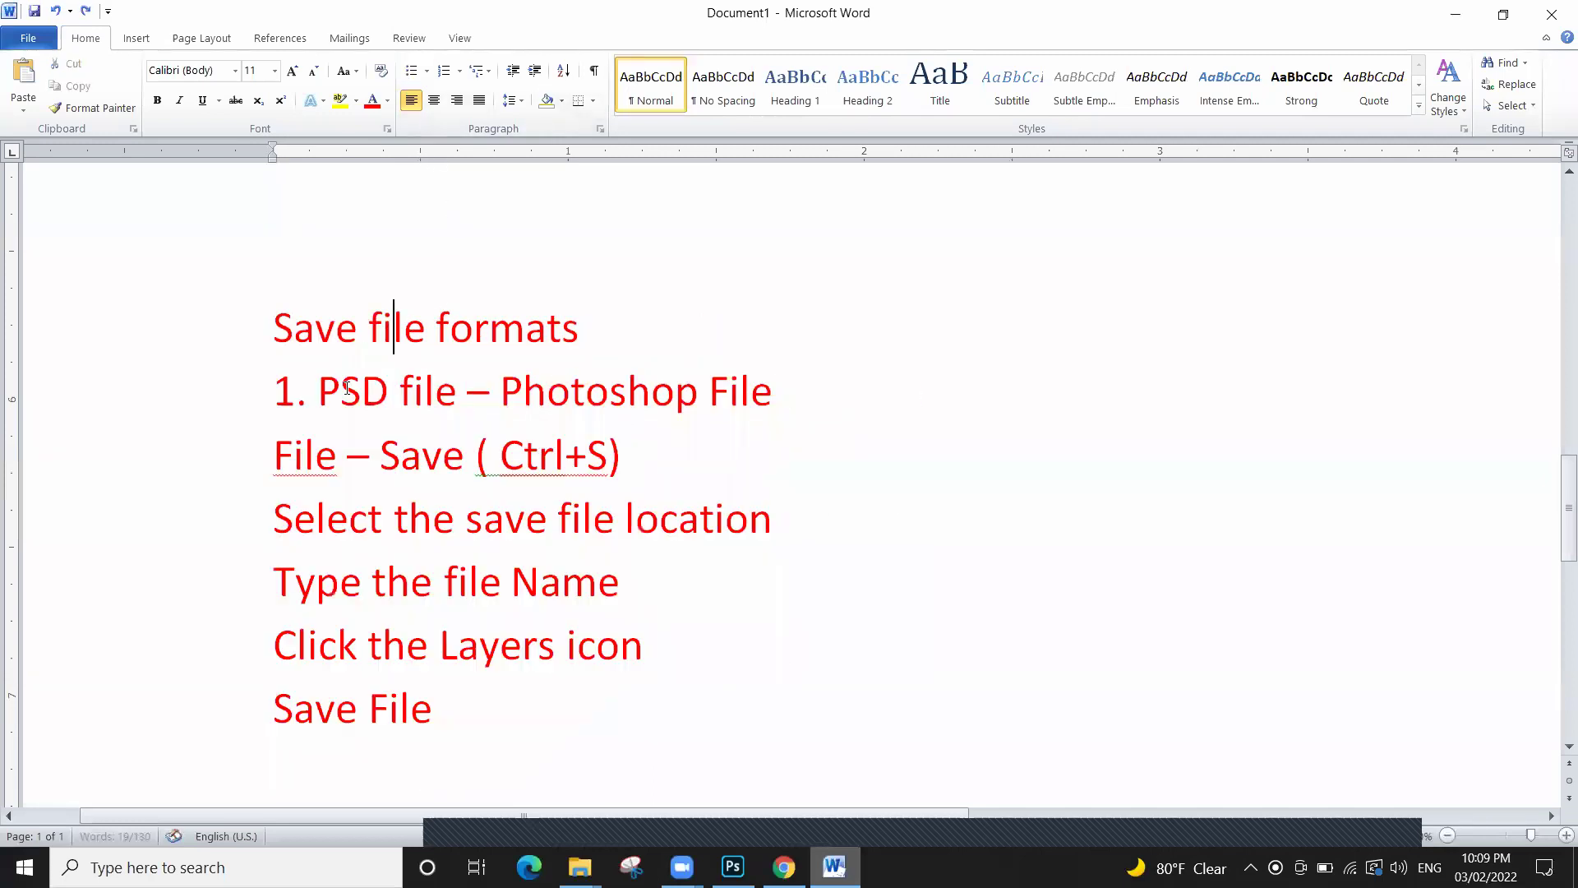
Review the PSD saving steps under the Save file formats heading
left_click_drag(460, 761, 265, 452)
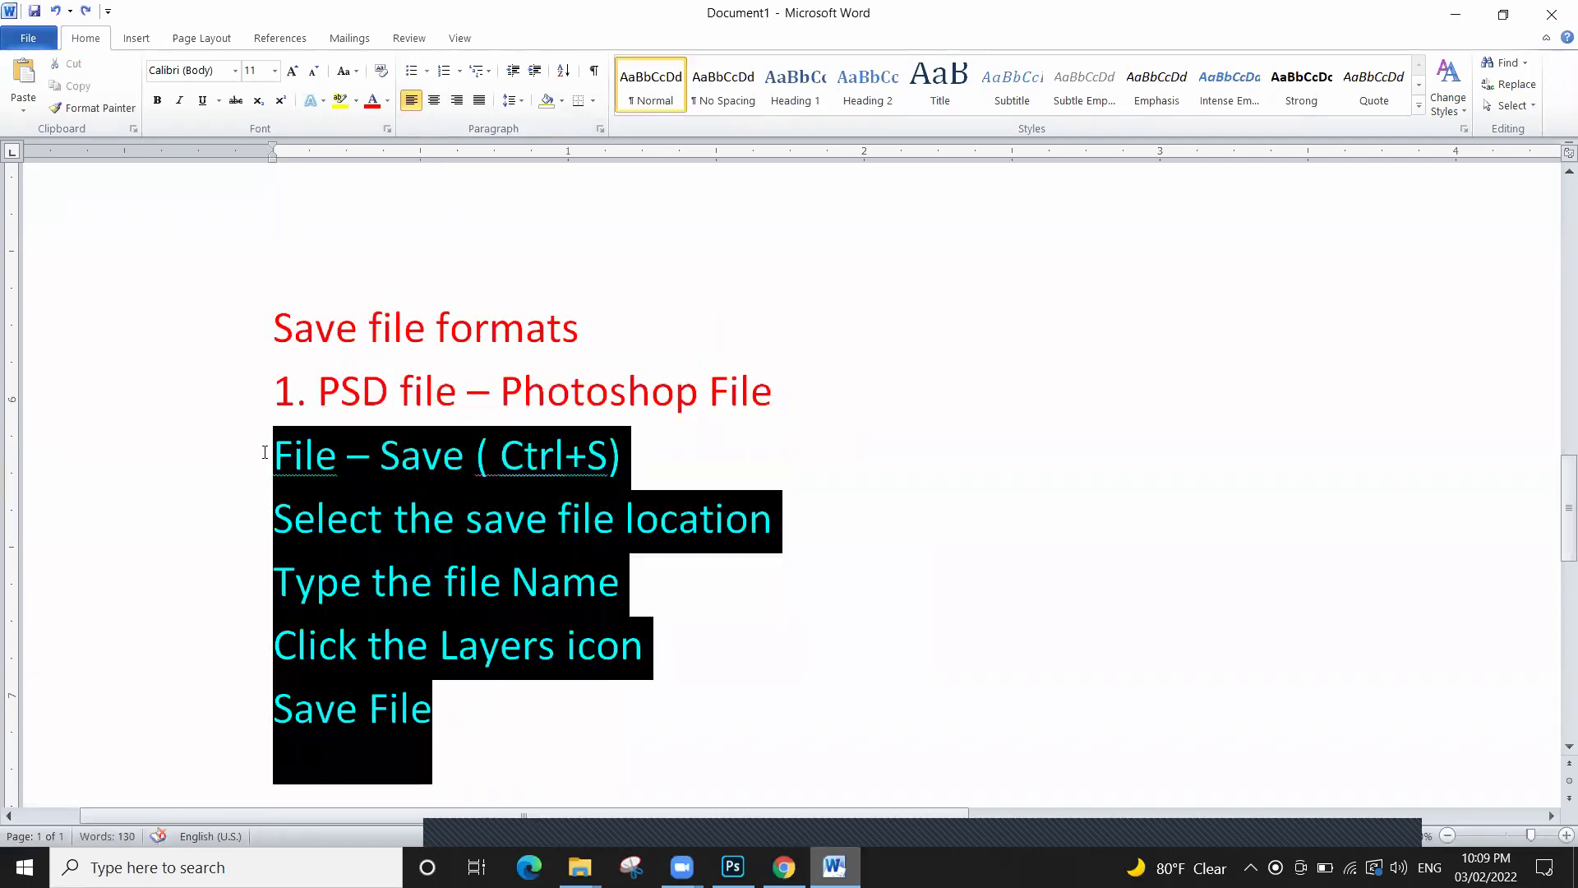
left_click(870, 687)
scroll(505, 416, "right", 3)
scroll(505, 416, "down", 5)
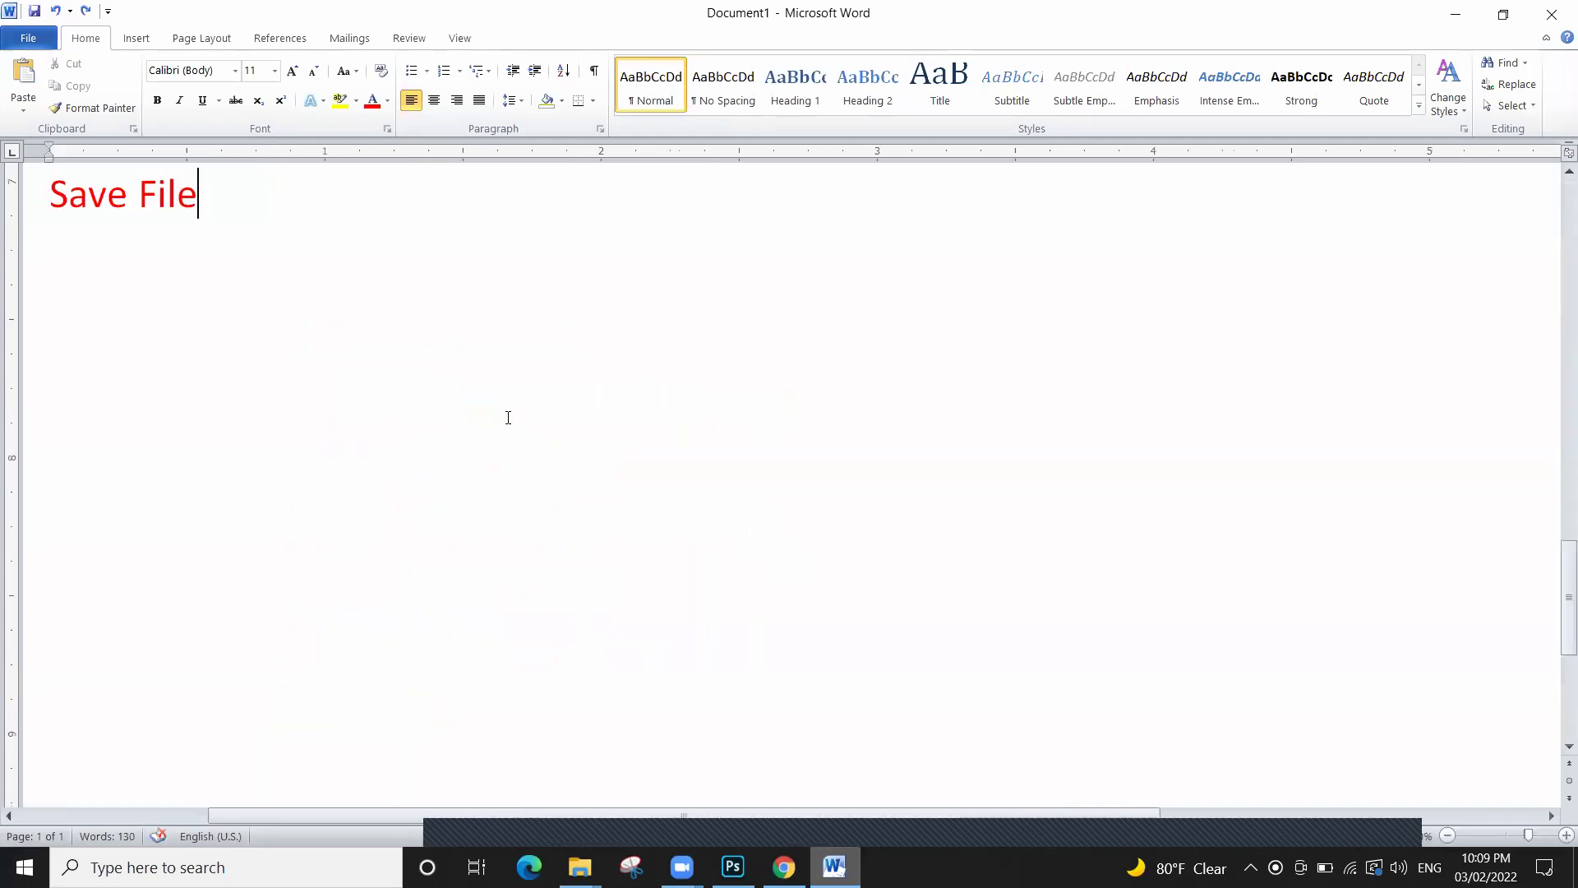
scroll(663, 742, "up", 8)
scroll(518, 561, "left", 5)
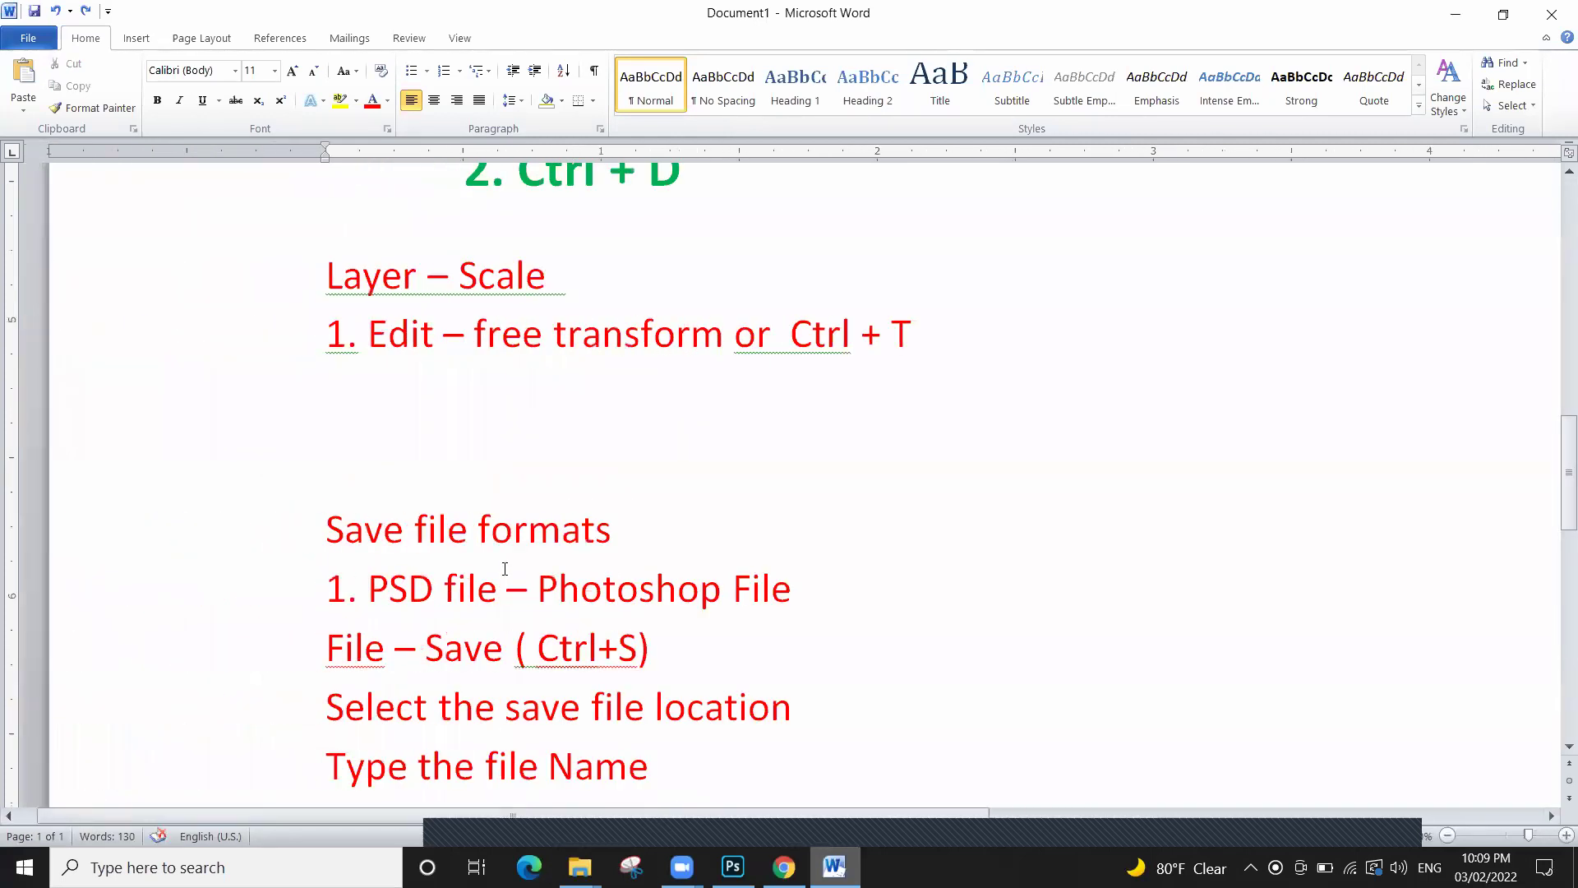
scroll(450, 480, "down", 3)
scroll(475, 614, "down", 2)
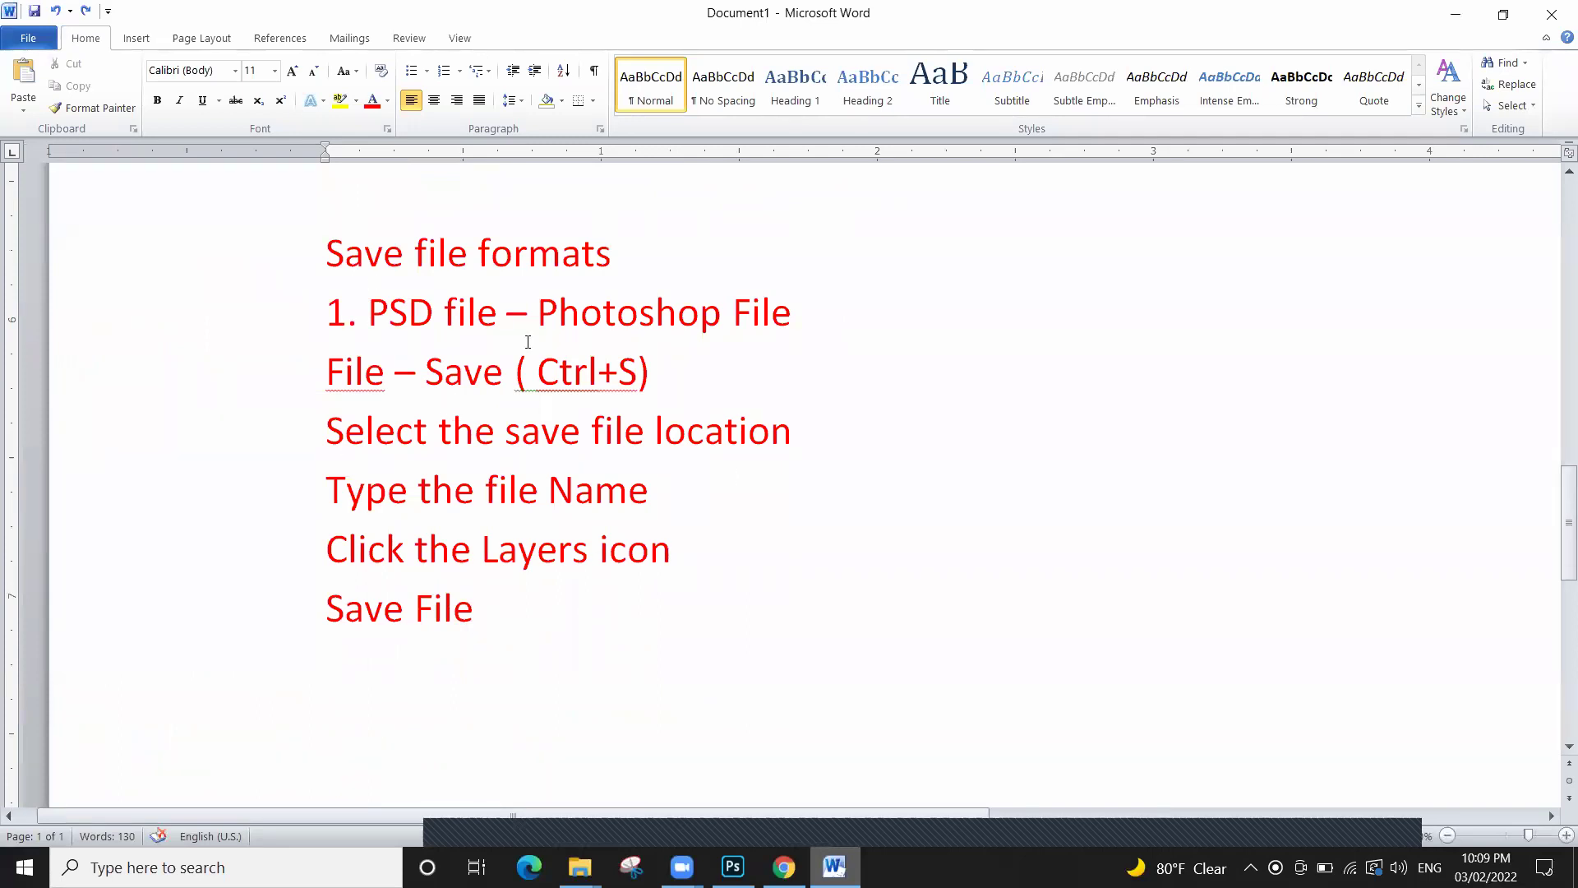
Switch to Photoshop and rearrange the cutouts with the striped-dress woman on the image's left, the embracing couple in the middle and the wedding couple on the right
left_click(1455, 14)
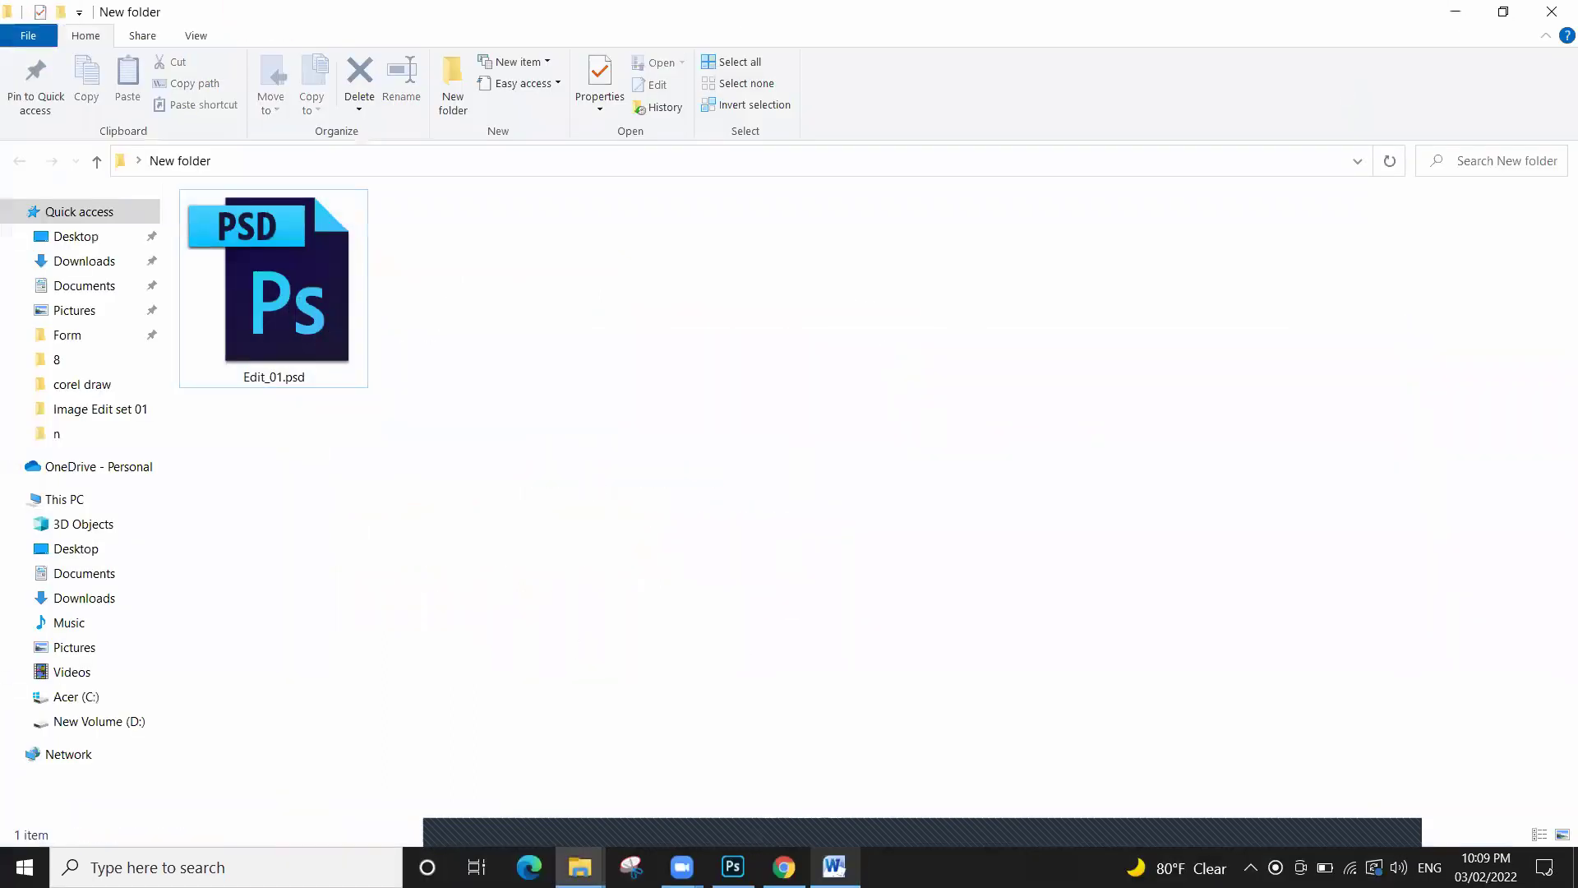
left_click(732, 866)
key("alt+Tab")
left_click_drag(314, 319, 614, 393)
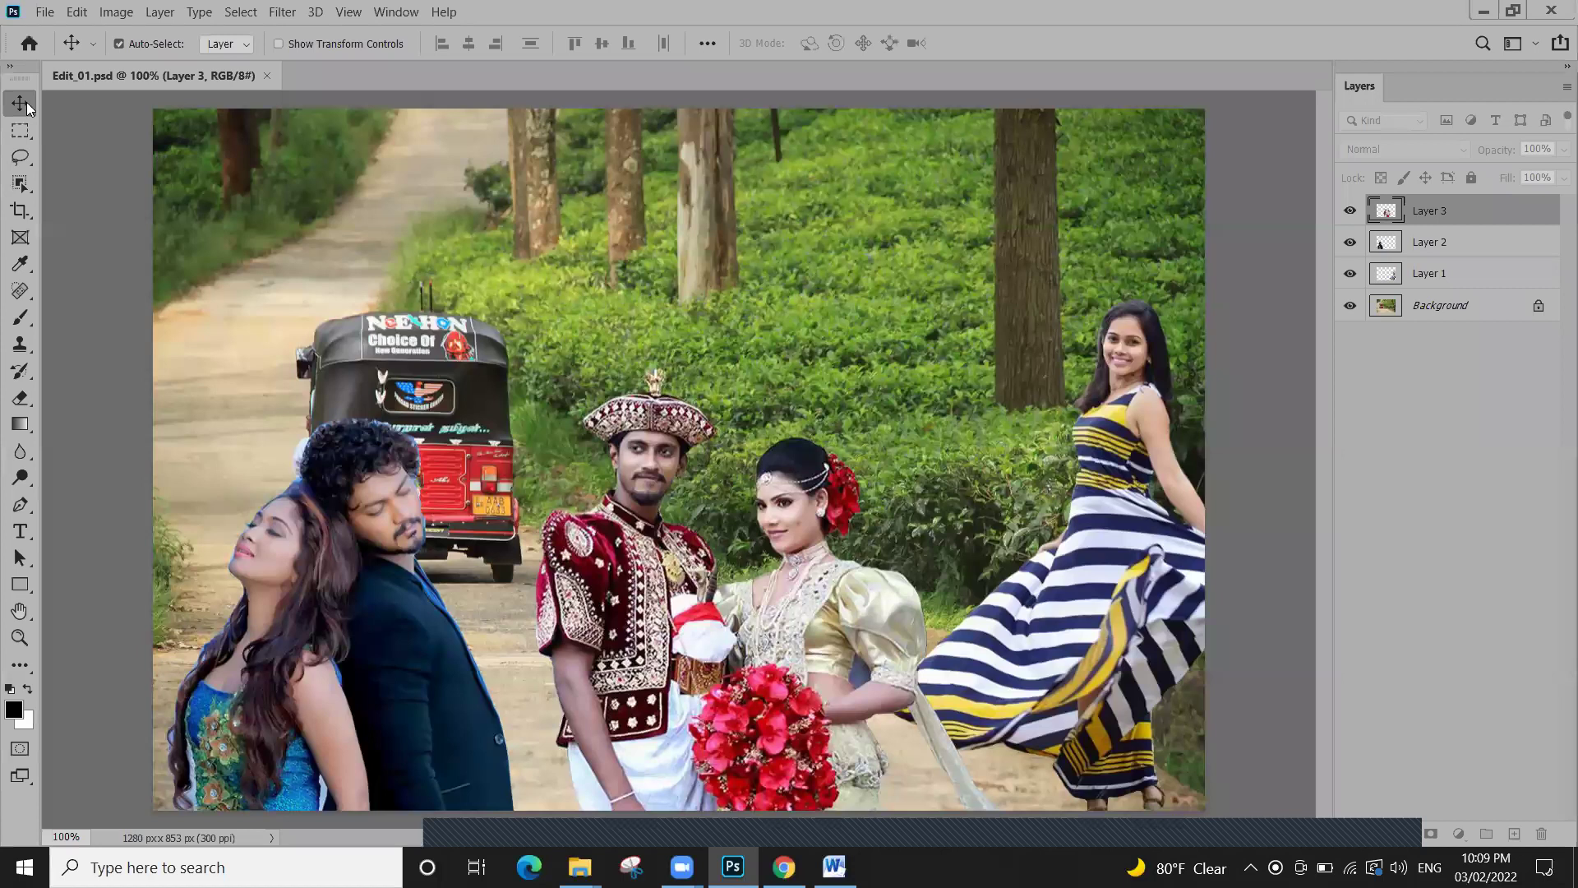
left_click_drag(1153, 533, 494, 394)
left_click_drag(807, 607, 1089, 580)
left_click_drag(346, 637, 661, 633)
left_click(304, 598)
left_click_drag(304, 597, 156, 717)
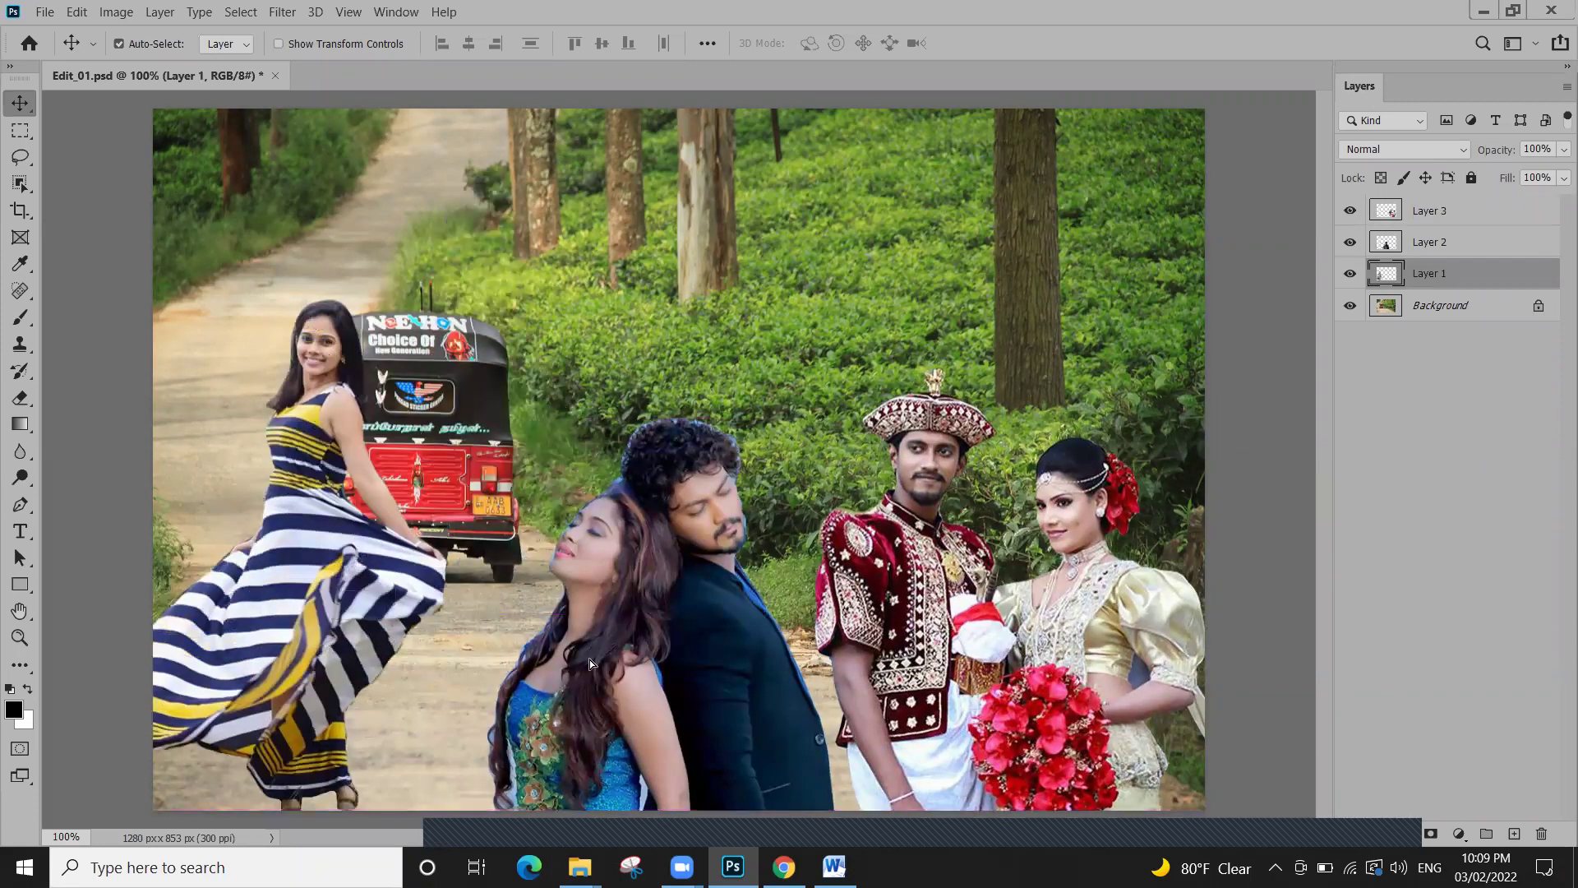
left_click_drag(590, 659, 568, 648)
left_click_drag(337, 574, 343, 610)
Duplicate the wedding couple behind the embracing couple, and duplicate the striped-dress woman behind the original wedding couple
left_click_drag(935, 686, 729, 575)
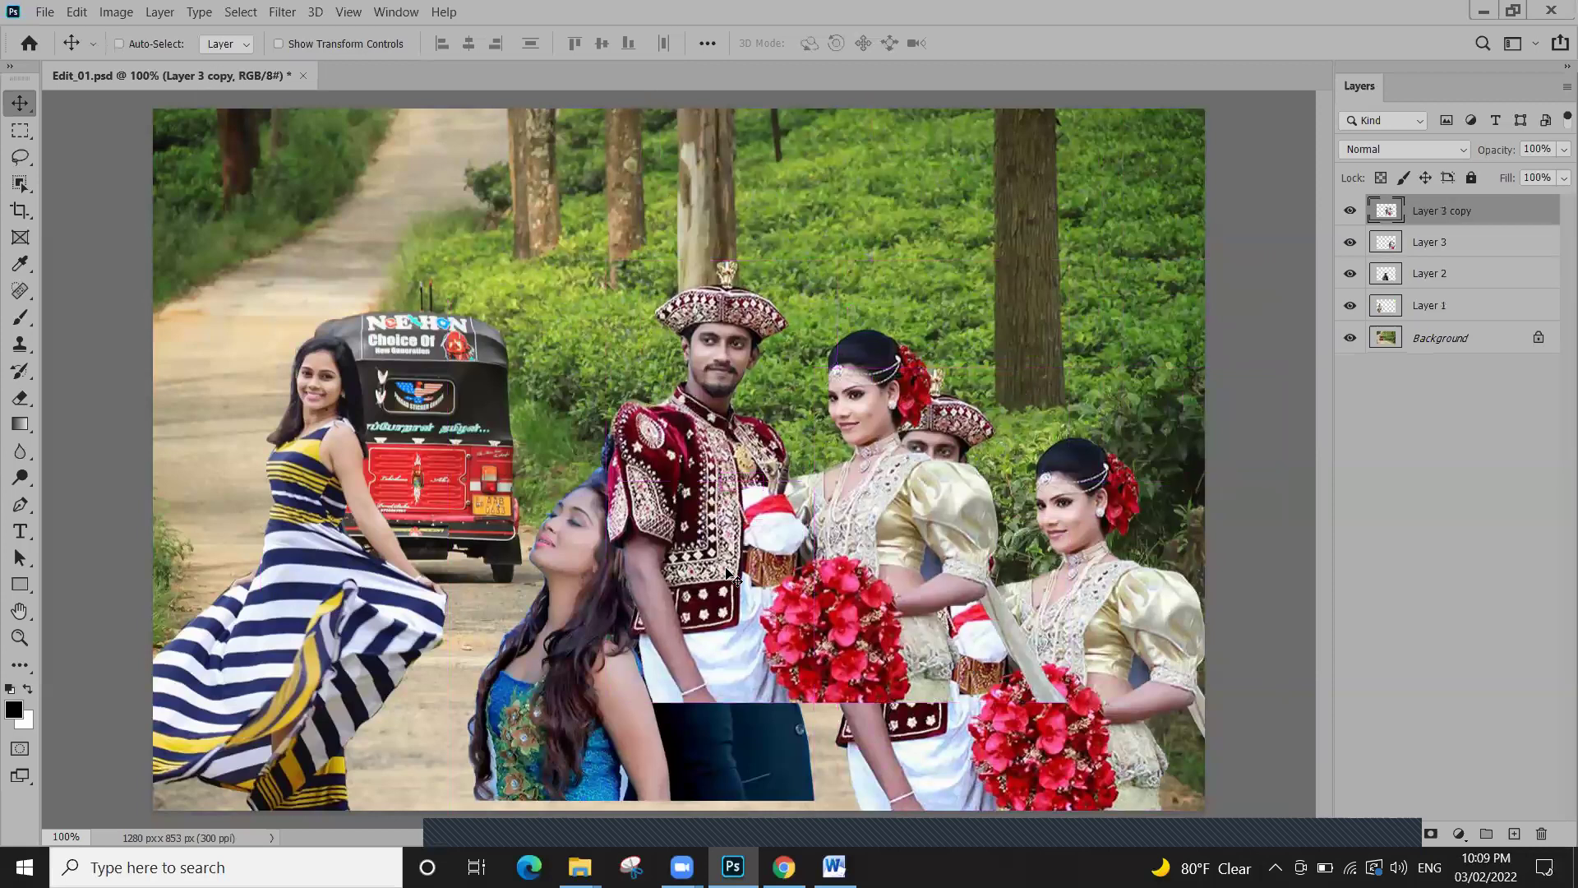
key("ctrl+shift+bracketleft")
left_click_drag(717, 420, 666, 411)
left_click_drag(671, 336, 556, 386)
left_click_drag(358, 495, 1137, 476)
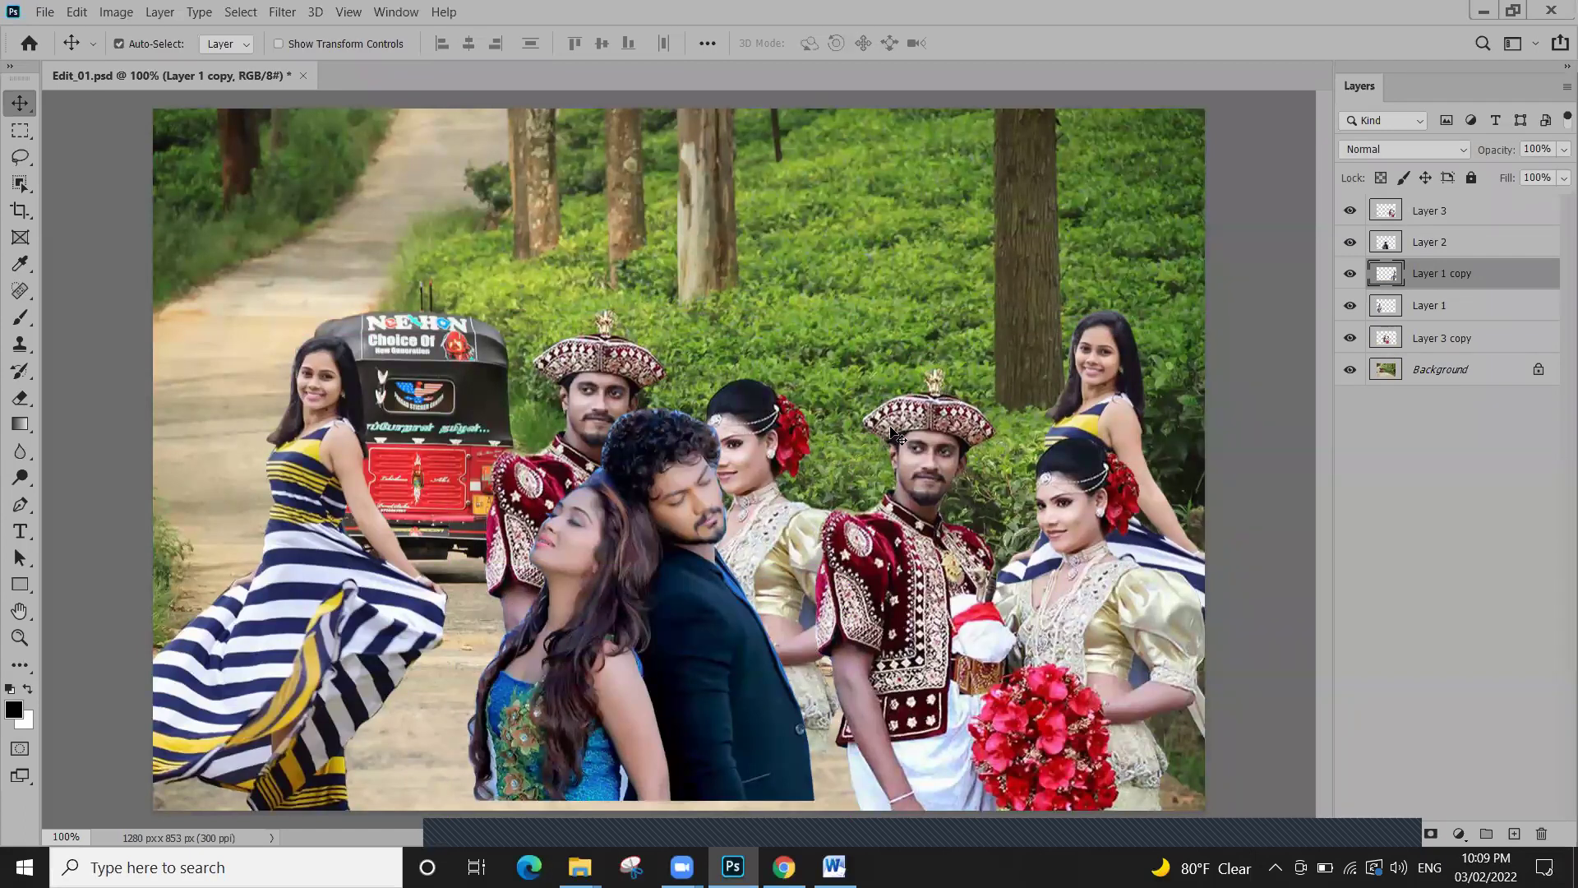
Delete the duplicate layers of the striped-dress woman and the wedding couple
key("Delete")
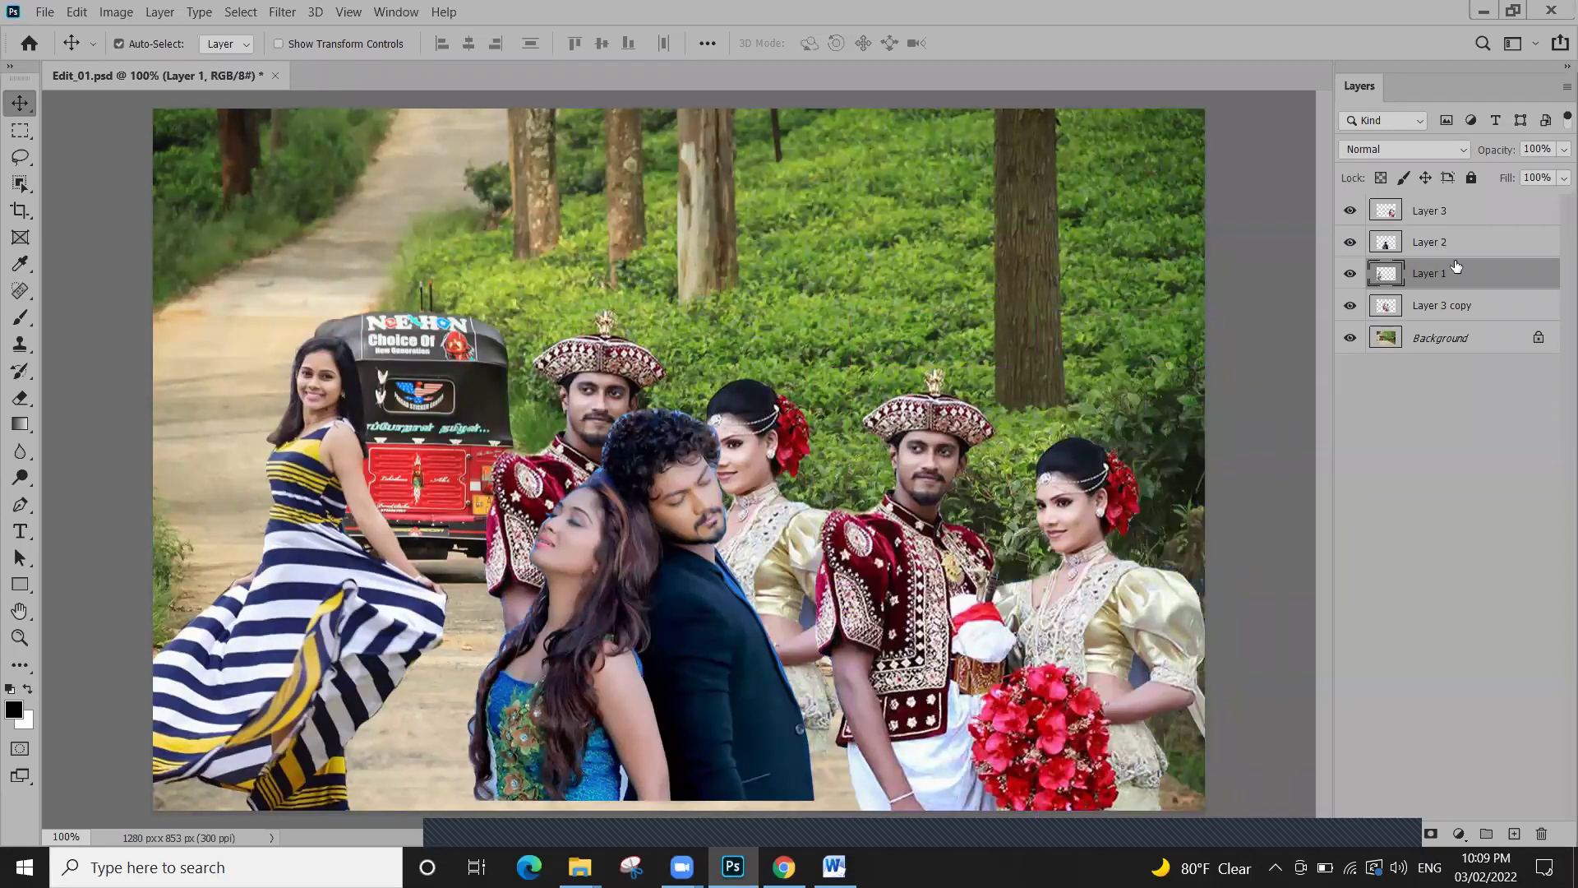
left_click(1465, 308)
key("Delete")
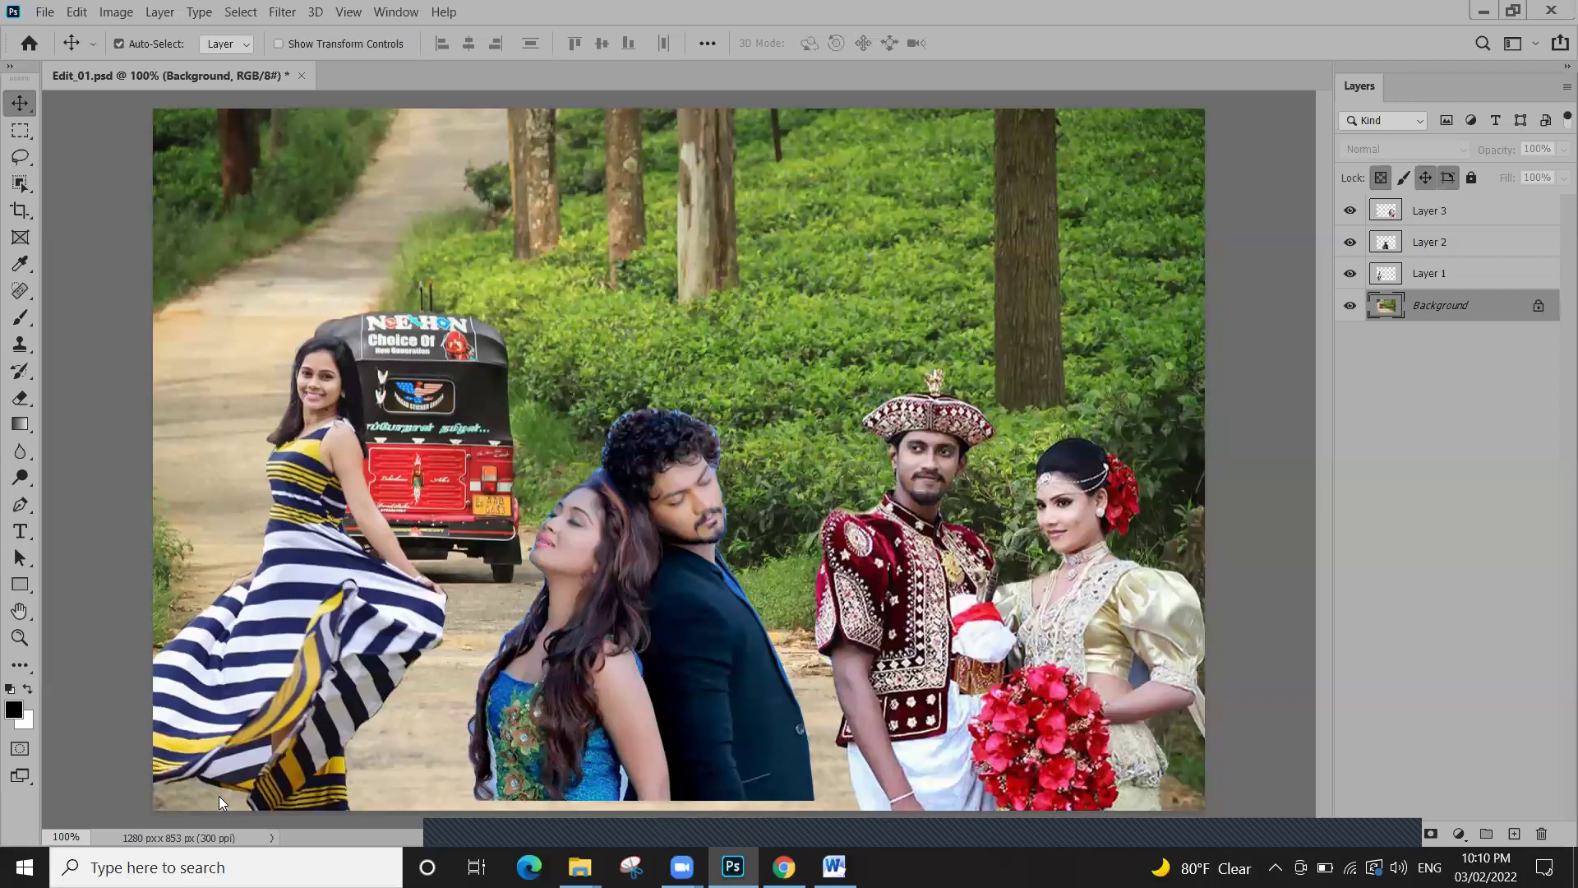
Switch to the Word notes, leave blank lines below "Save File" and set the font color to dark blue
key("alt+Tab")
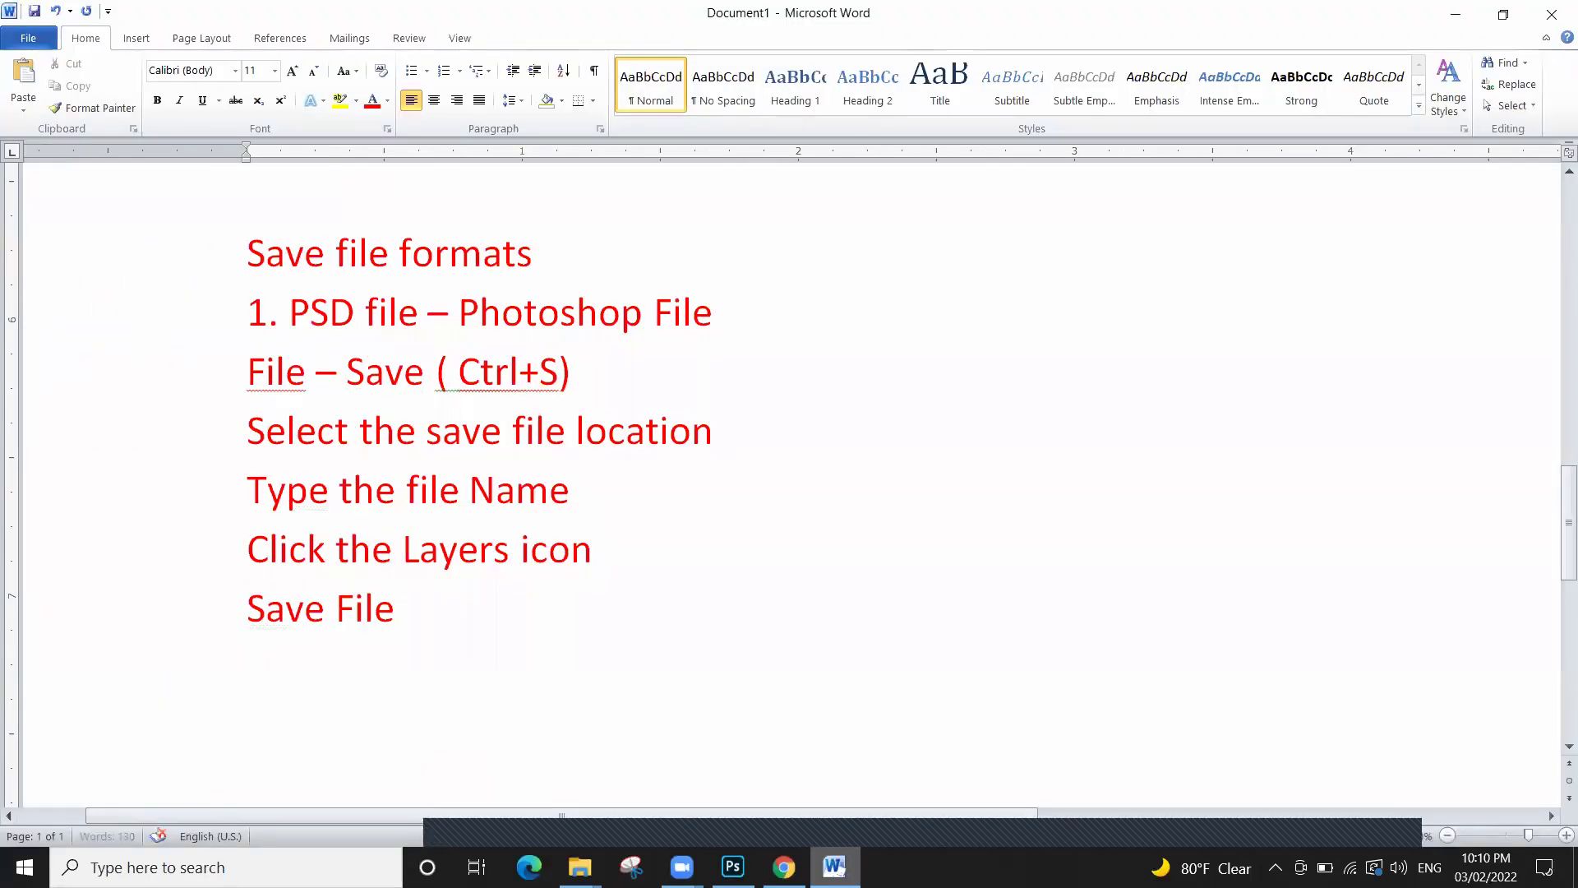
key("Return")
key("Return")
key("Return")
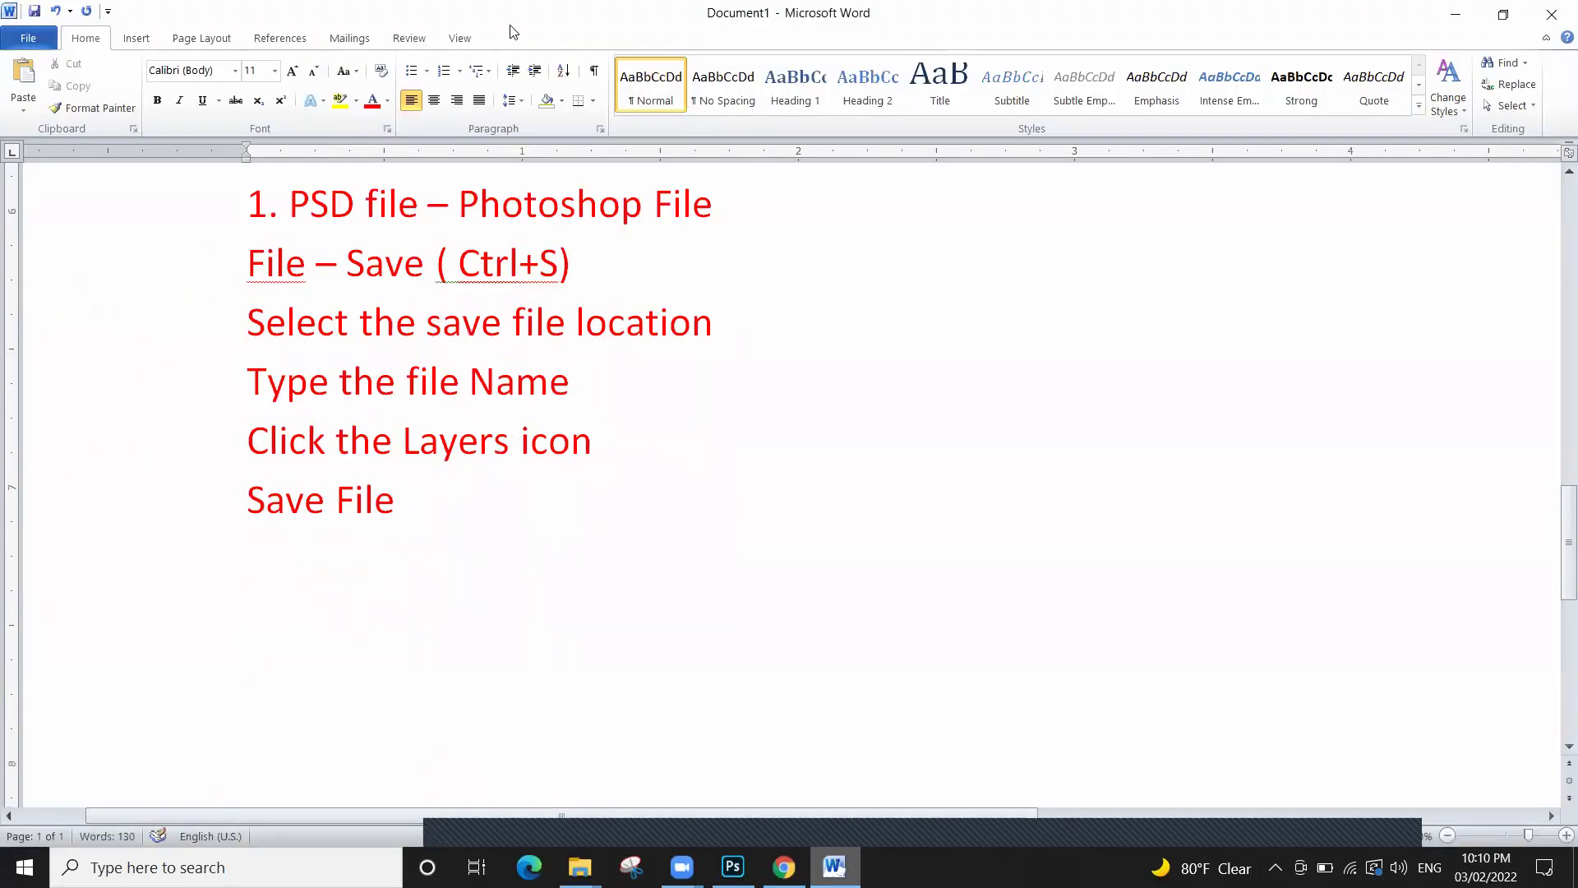
left_click(387, 101)
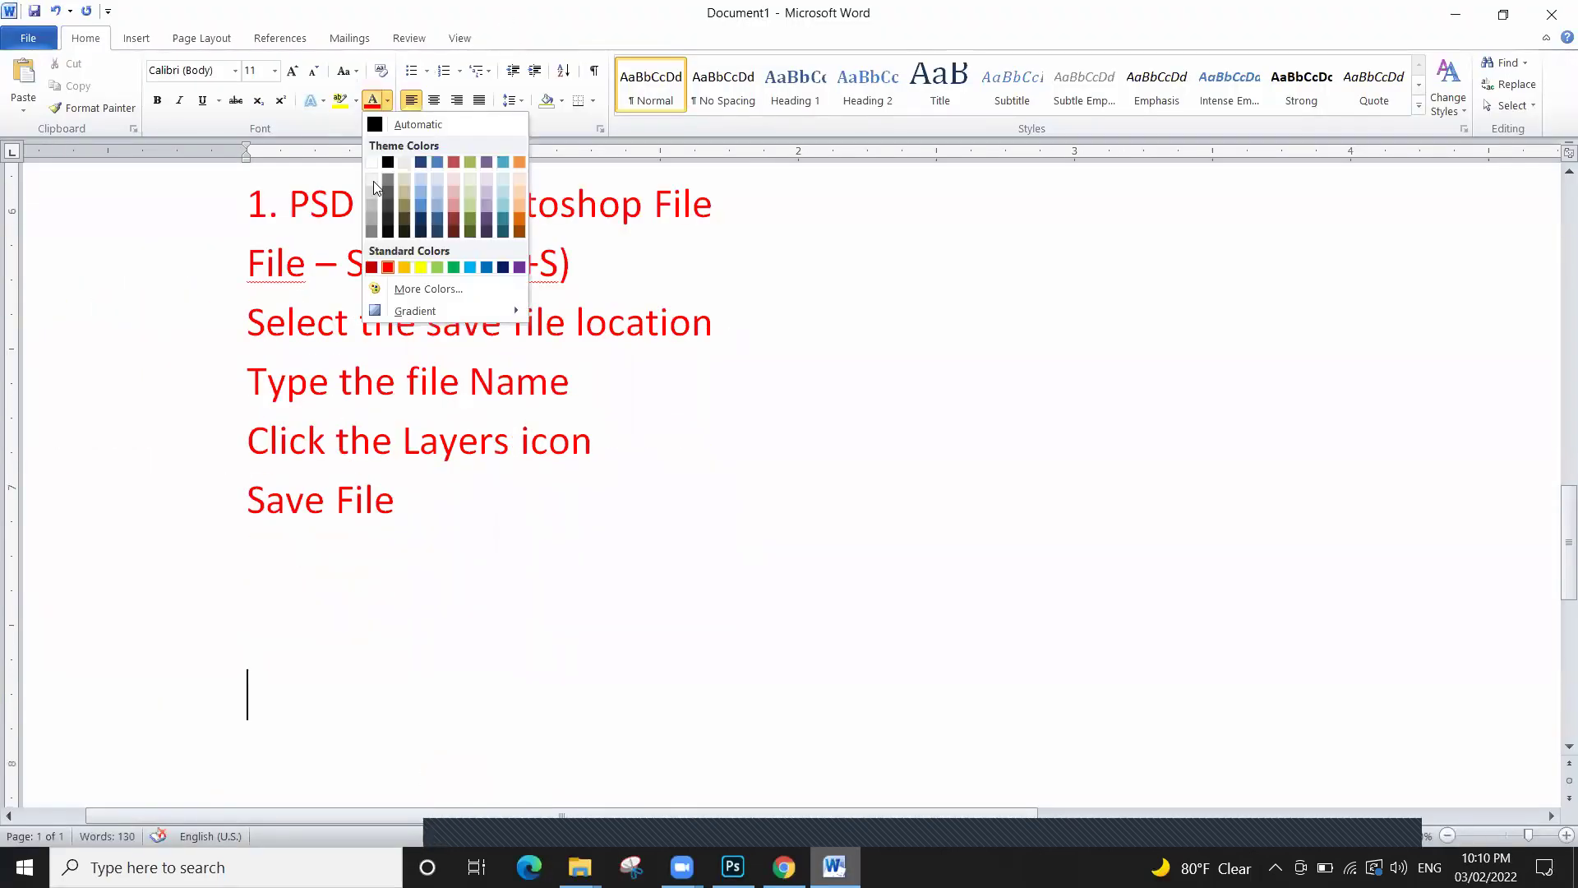
left_click(422, 215)
Add the line "PSD – Photoshop Document" below the saving steps and correct the spelling of "Document"
type("PSD")
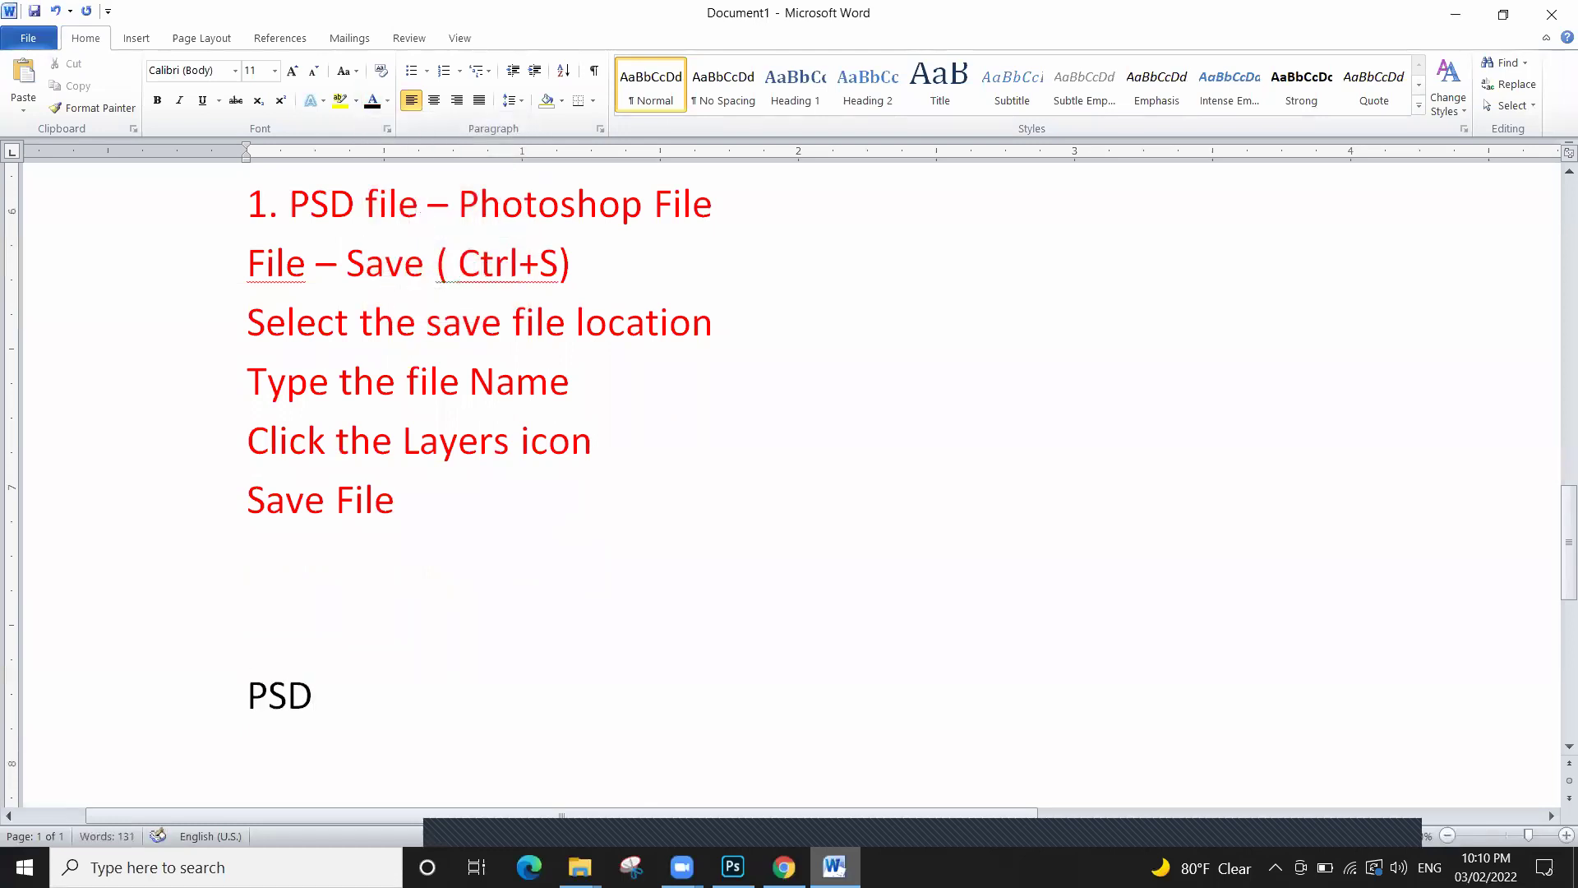
scroll(351, 342, "down", 3)
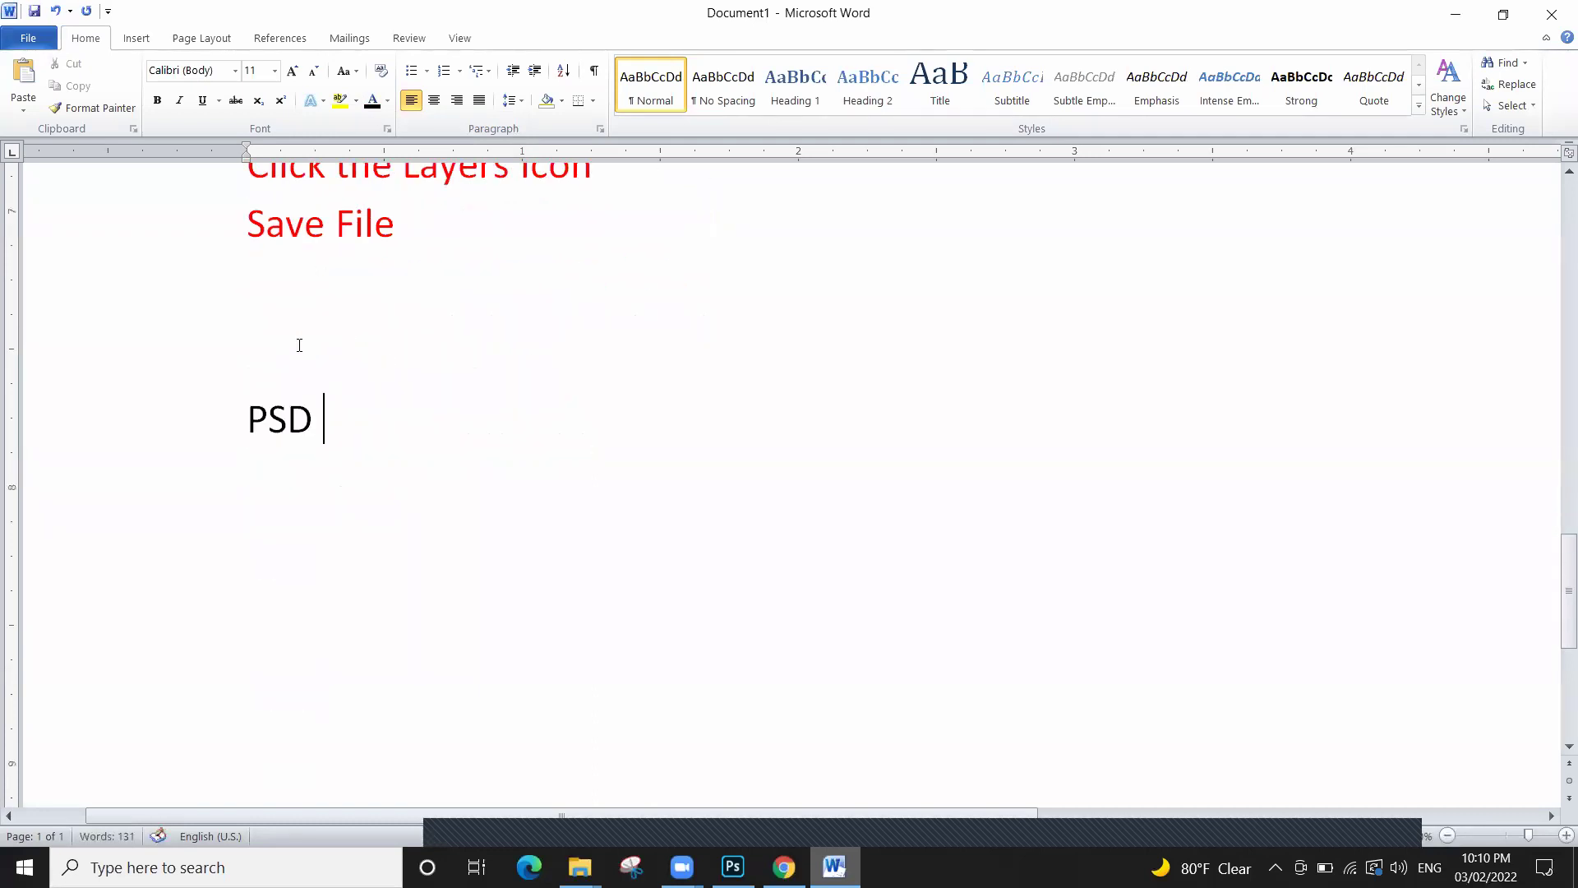
type("- Pho")
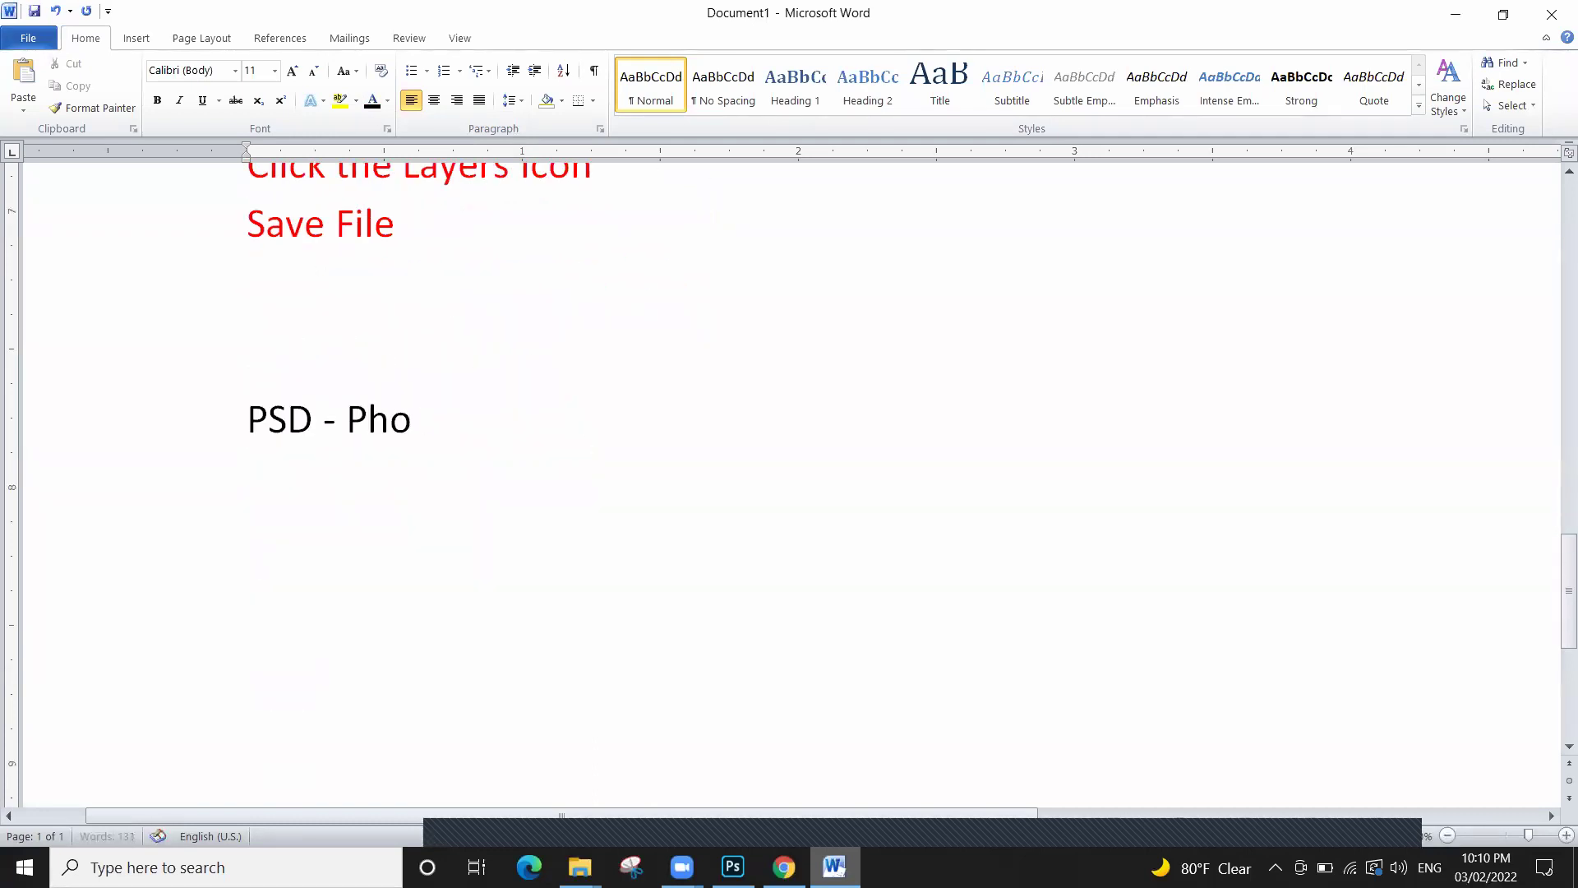
type("toshop Douc")
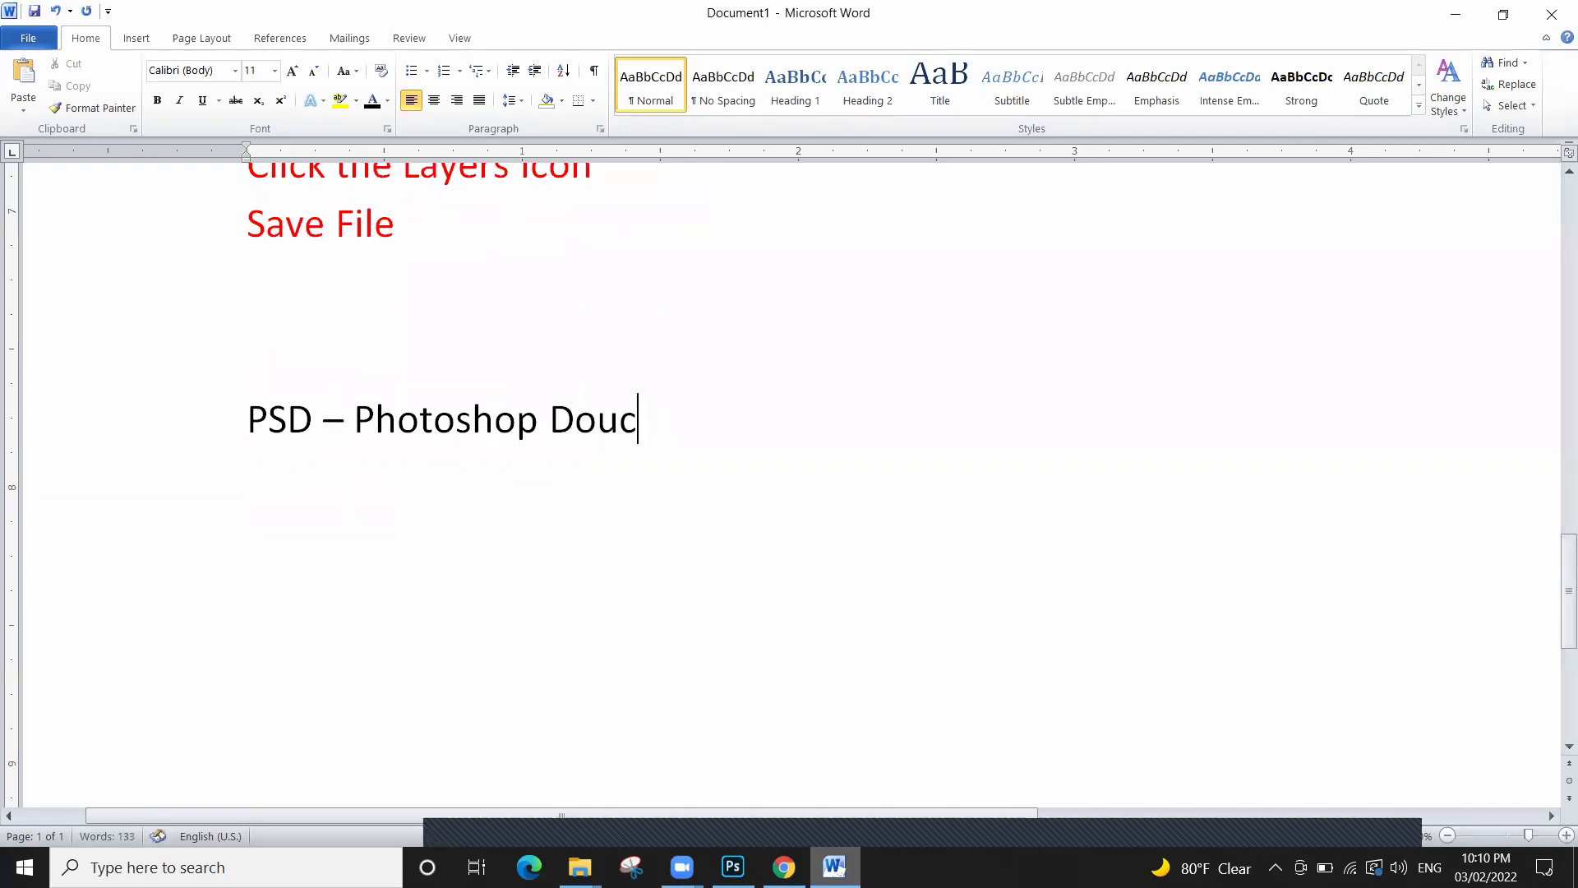
type("ment")
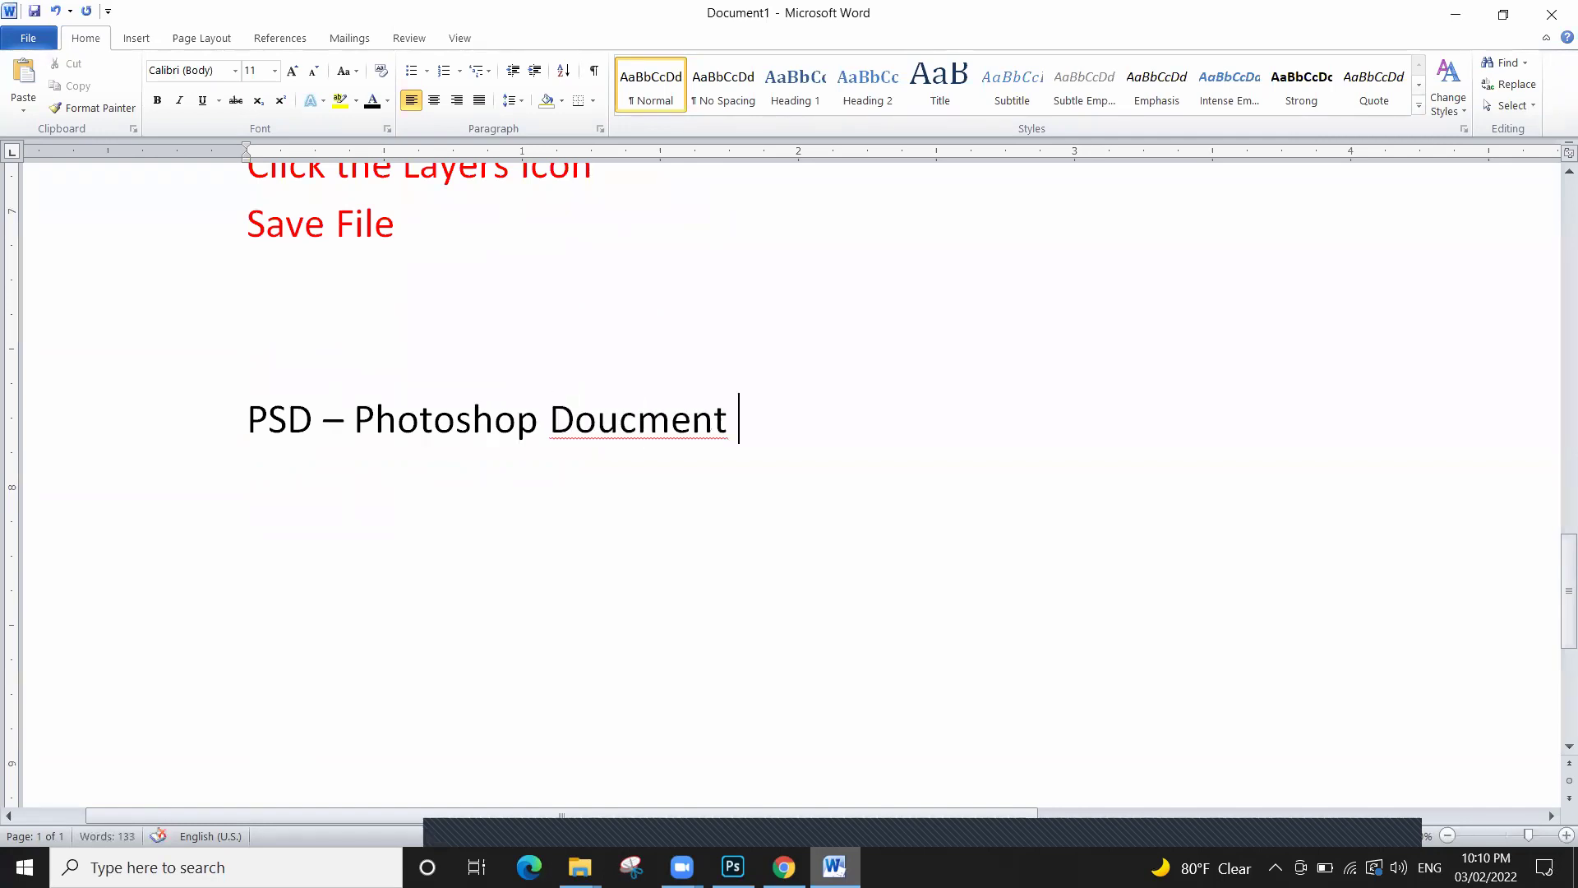
right_click(638, 419)
left_click(837, 456)
Add the line "PSD File save as image" below the Photoshop Document line
key("Return")
type("PSD")
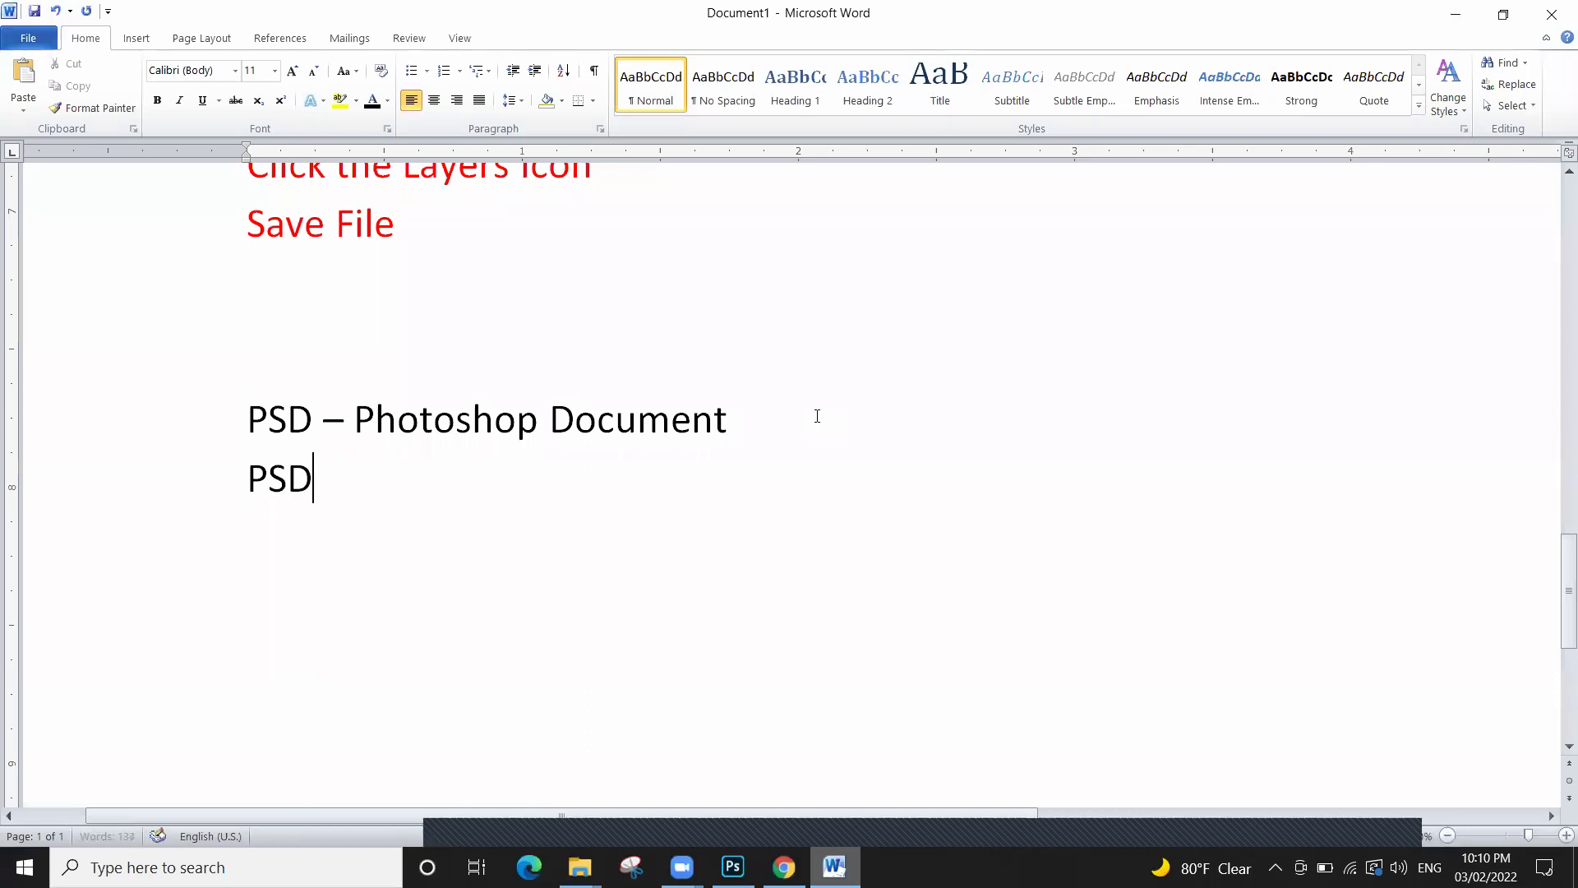
type(" Fuk")
key("BackSpace")
key("BackSpace")
type("ile sa")
key("BackSpace")
type("save as ")
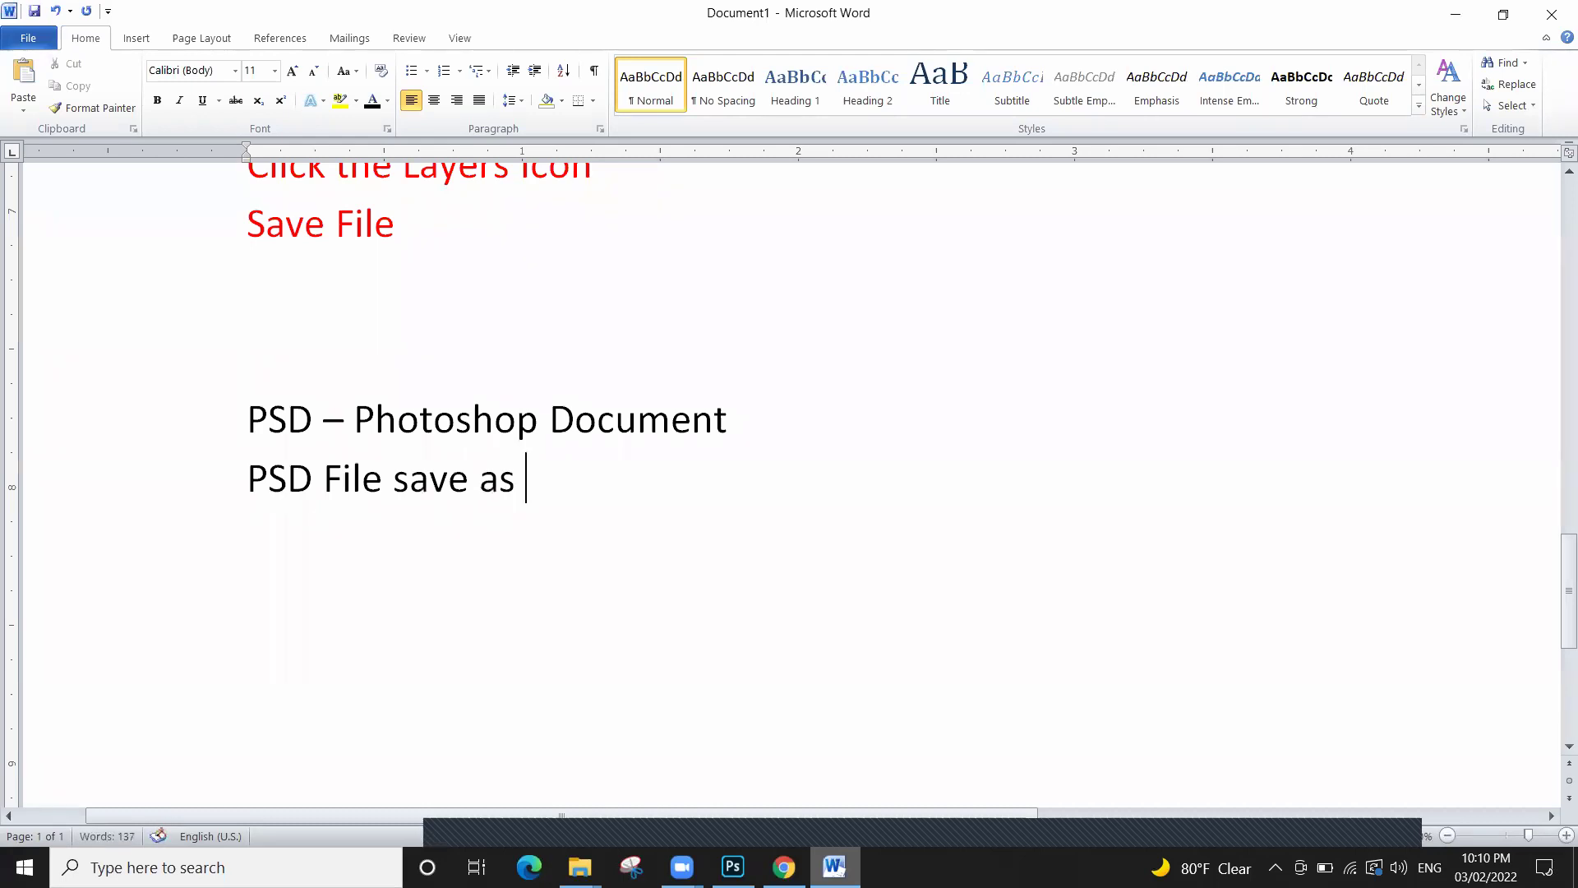
type("image")
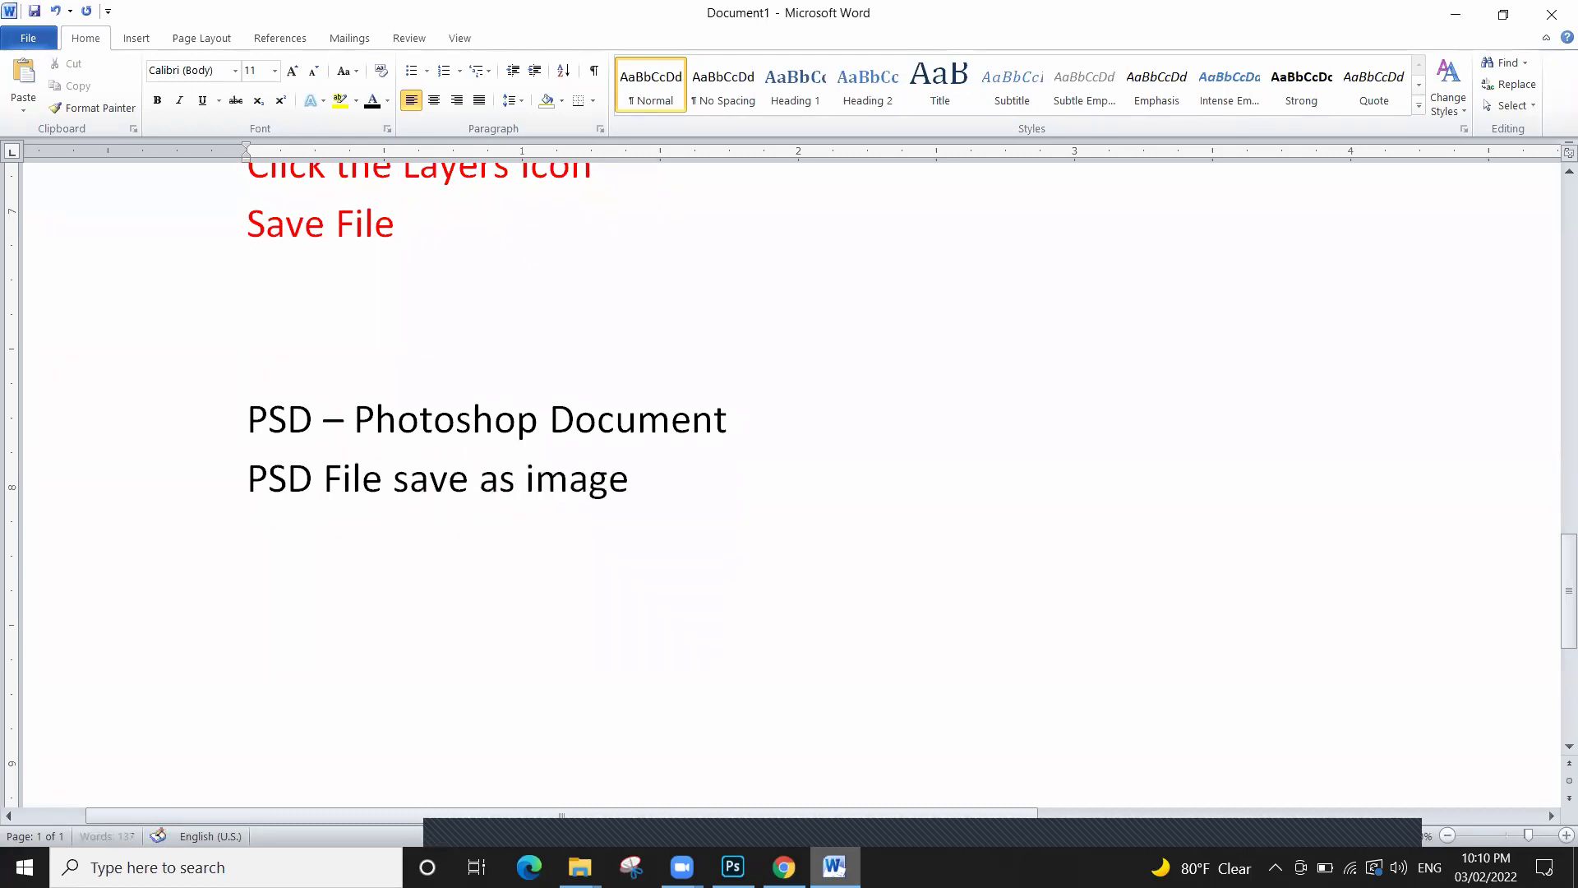
Append "(Bitmap)_HQ|LQ" to the "PSD File save as image" line
type("(Bitmap)")
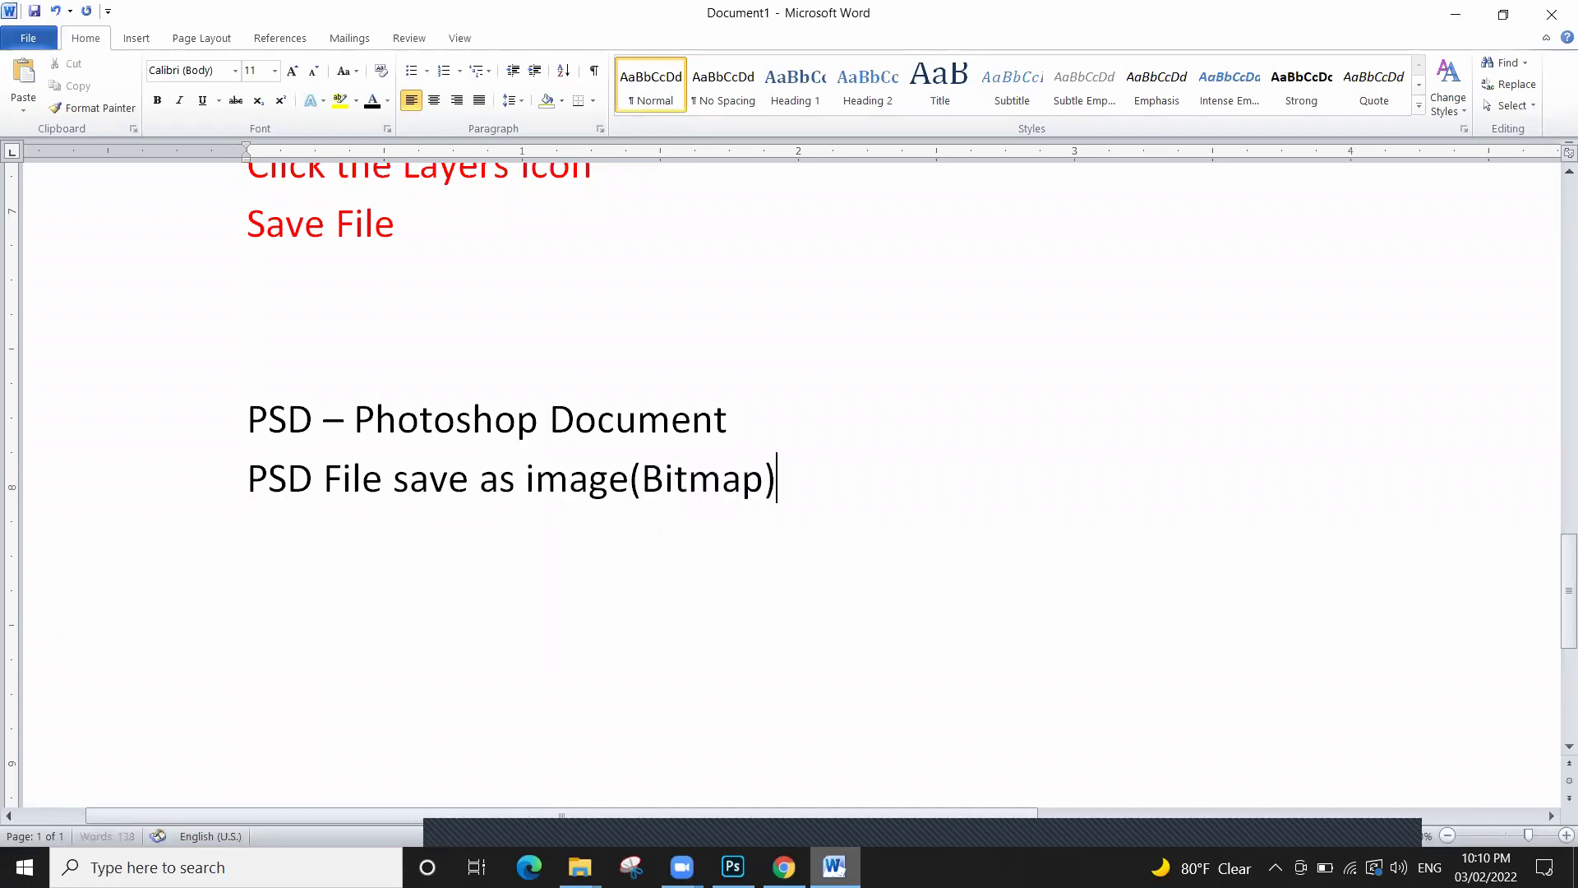
type("_HQ")
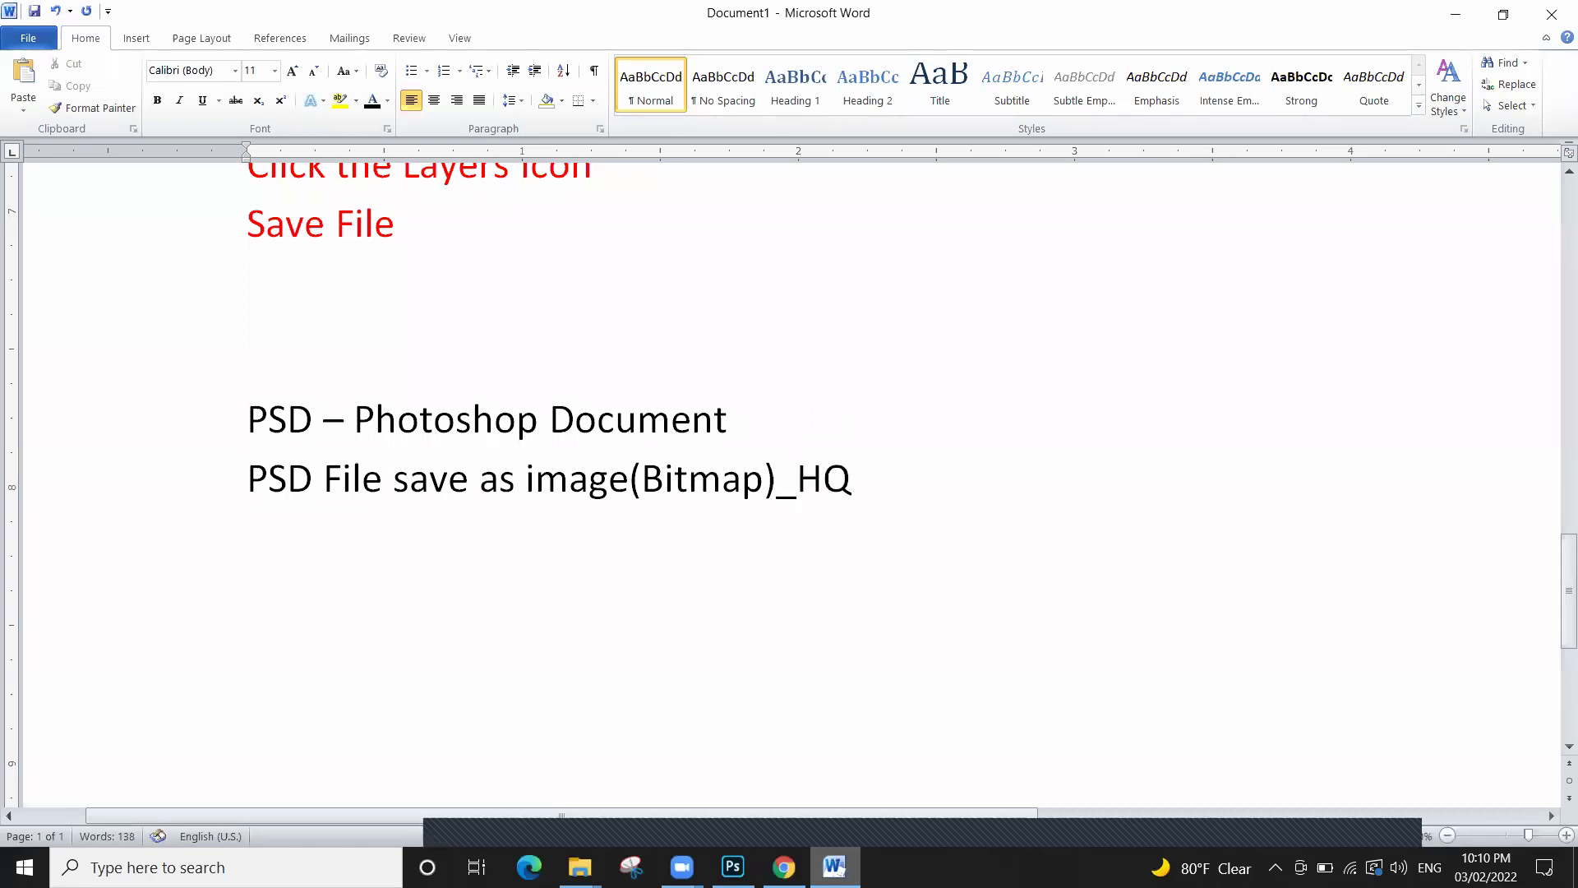
type("|KQ")
key("BackSpace")
key("BackSpace")
type("LQ")
key("Return")
Add the line "PSD File Image Save" below the "PSD File save as image(Bitmap)_HQ|LQ" line
type("|")
key("BackSpace")
type("PSD")
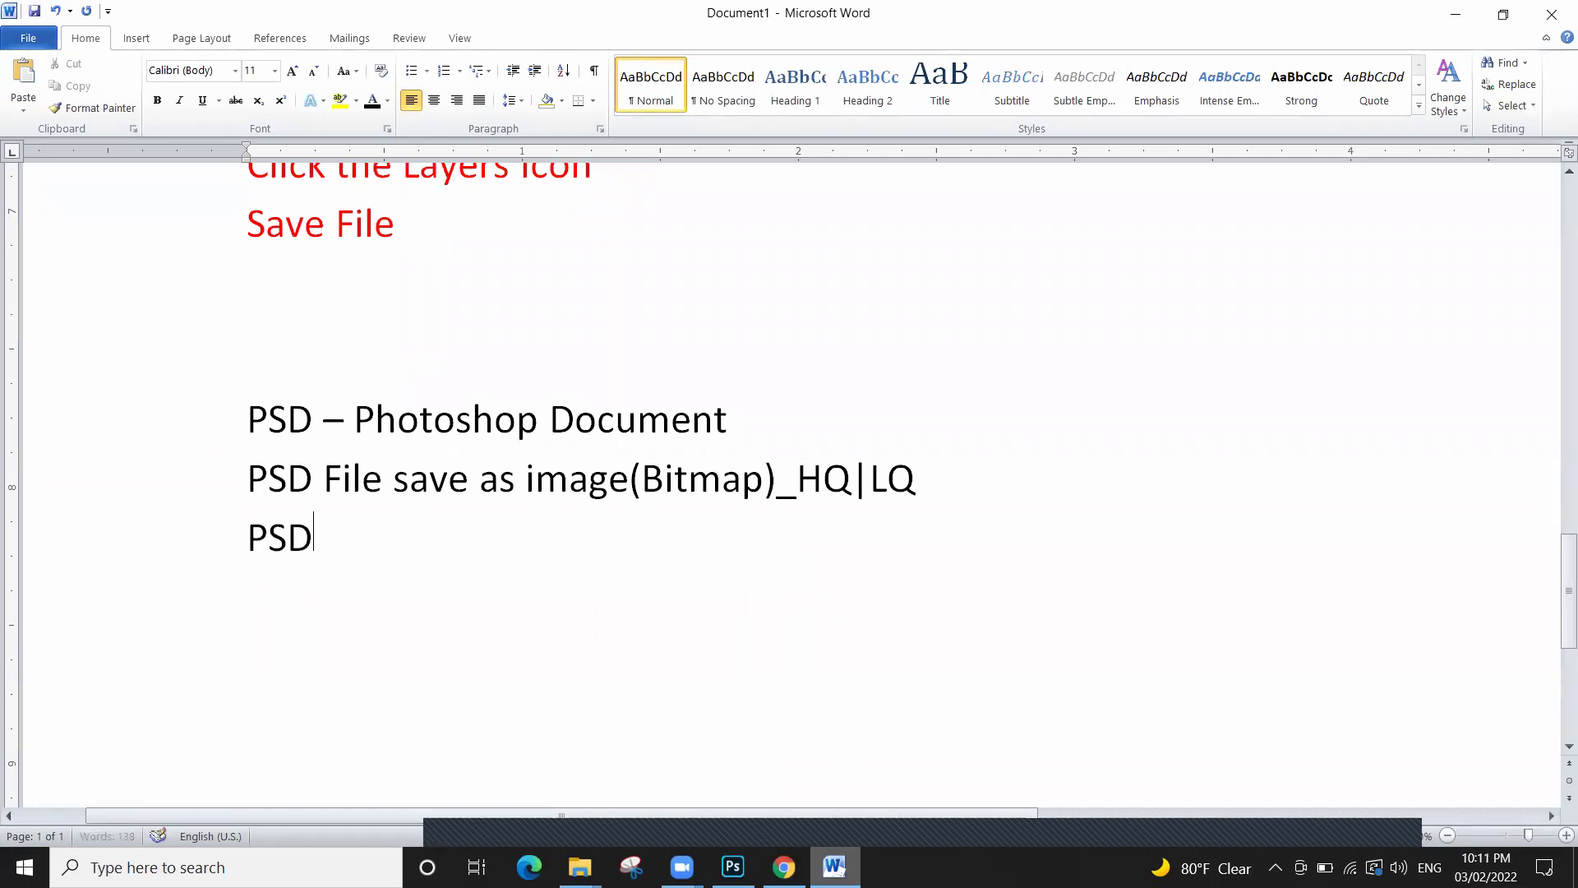
type(" DFile")
key("BackSpace")
key("BackSpace")
key("BackSpace")
key("BackSpace")
key("BackSpace")
type("File")
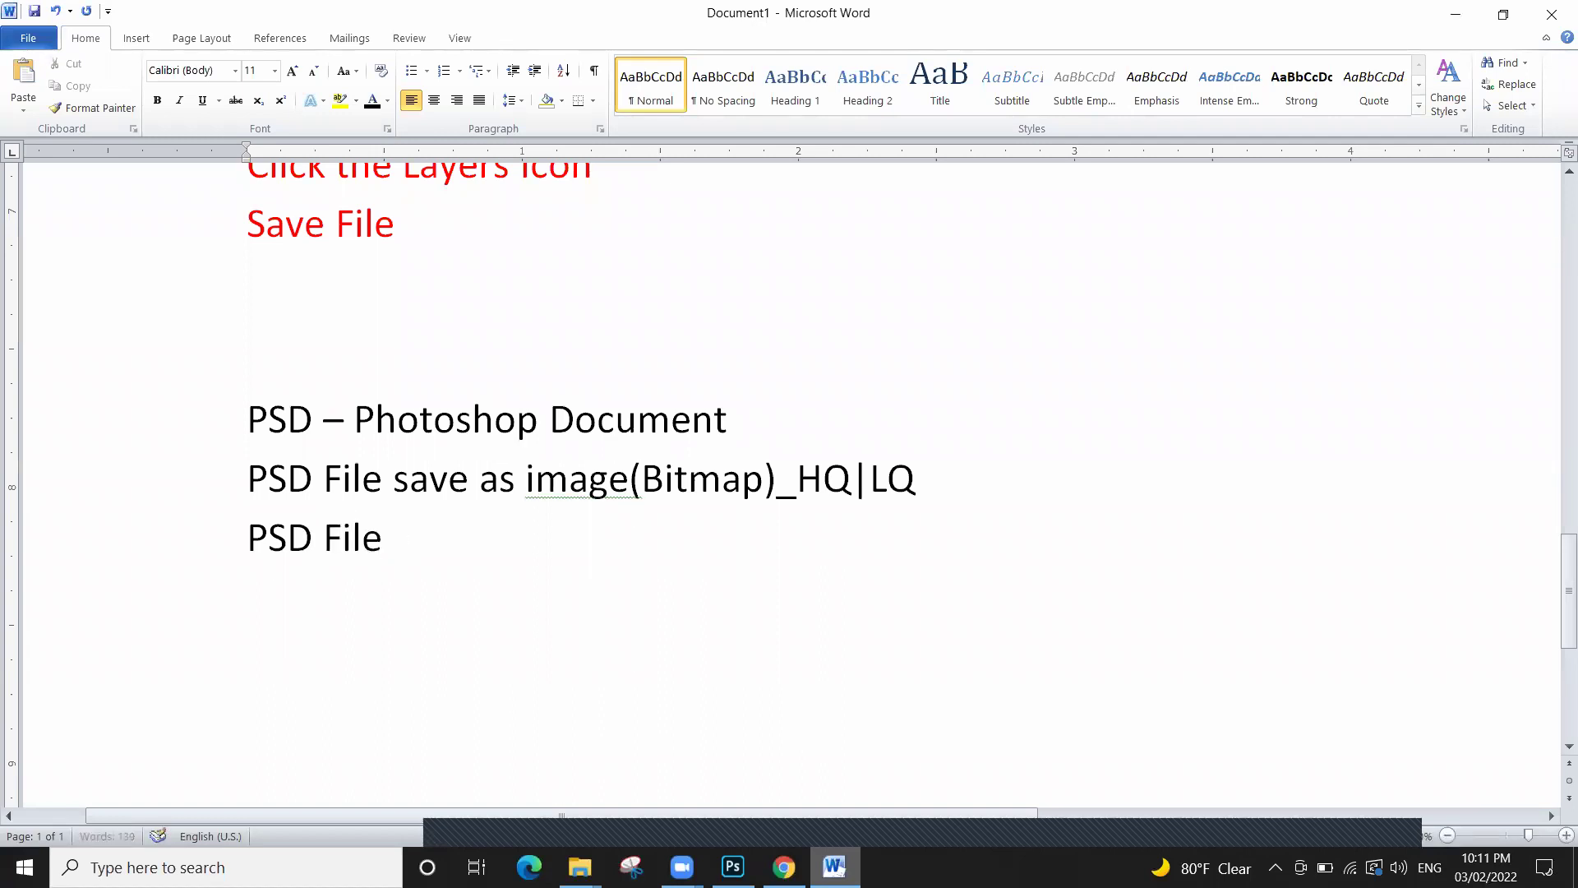
type(" Image")
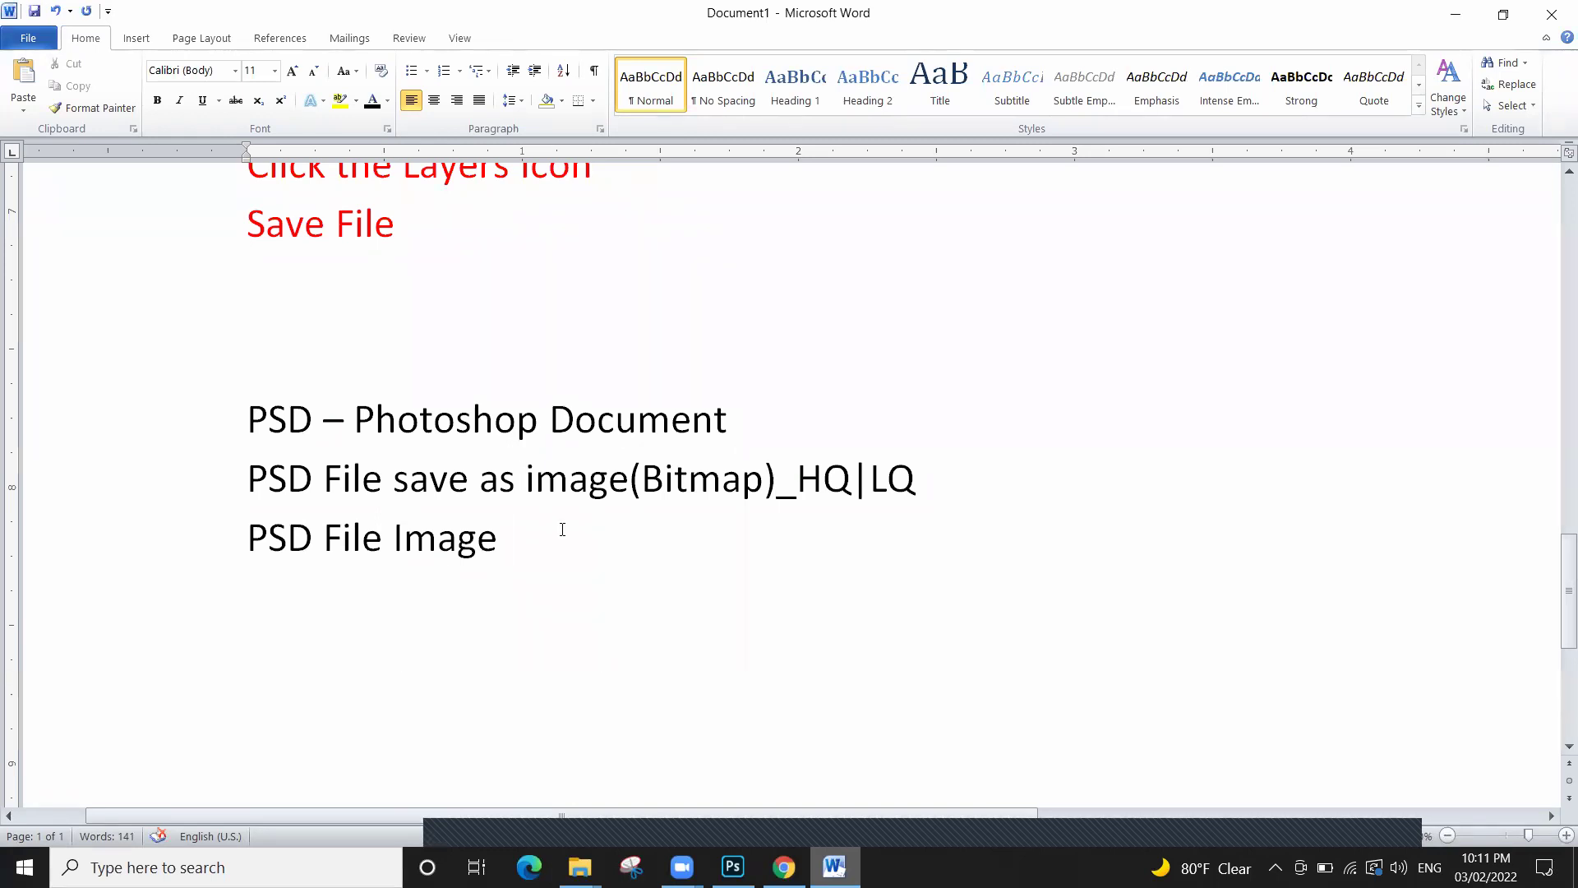
type("Save")
Make "PSD File" bold in the new line and insert an underscore between it and "Image Save"
left_click_drag(393, 539, 246, 539)
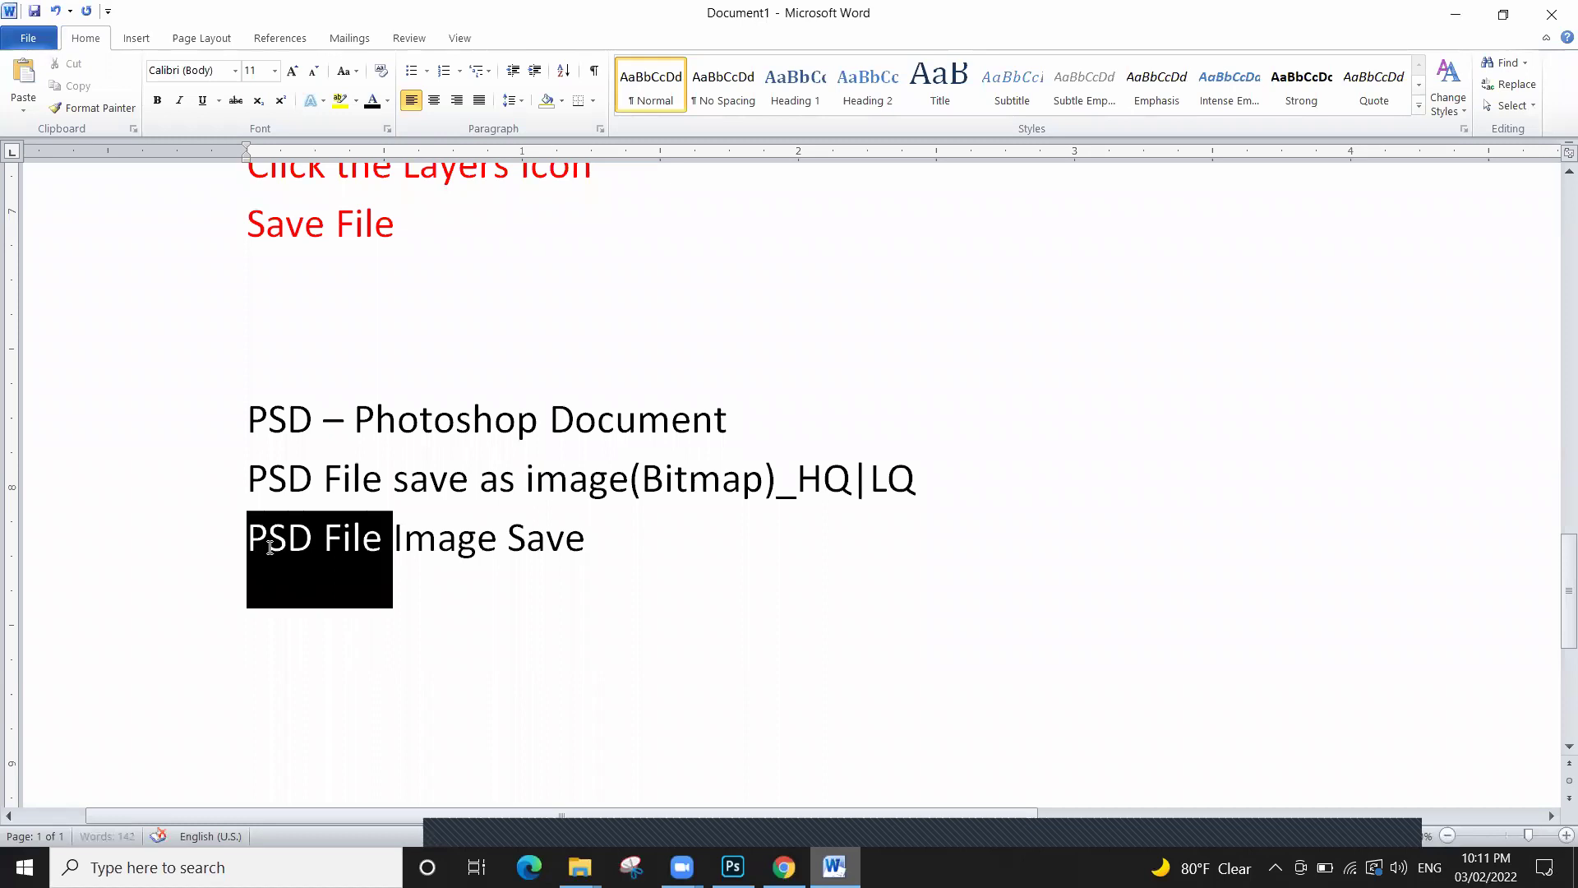
left_click(157, 101)
left_click(393, 538)
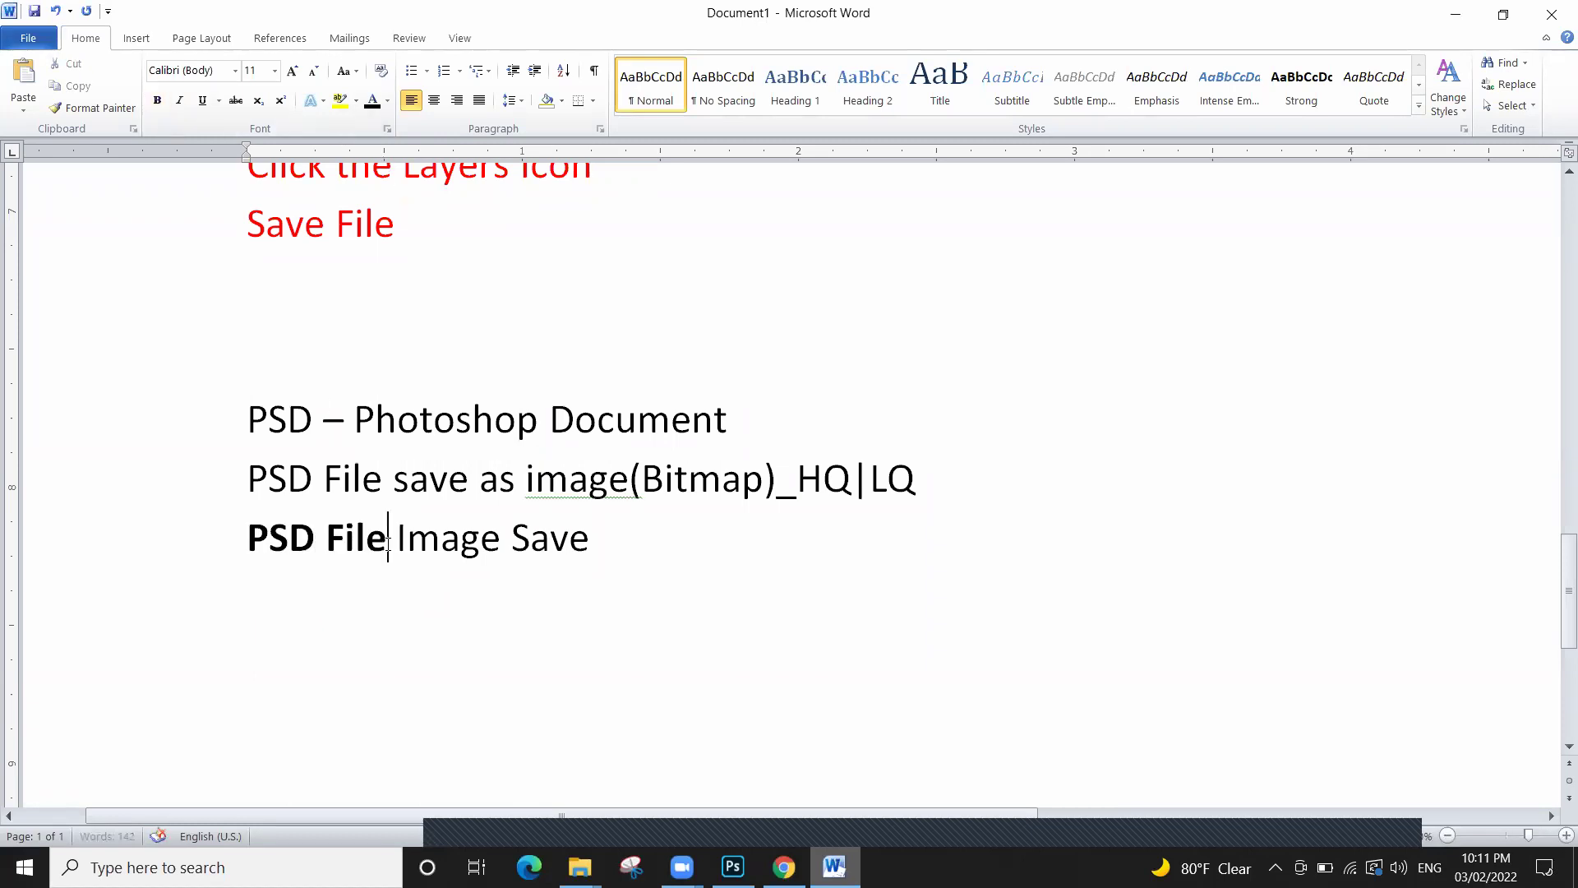
type("_")
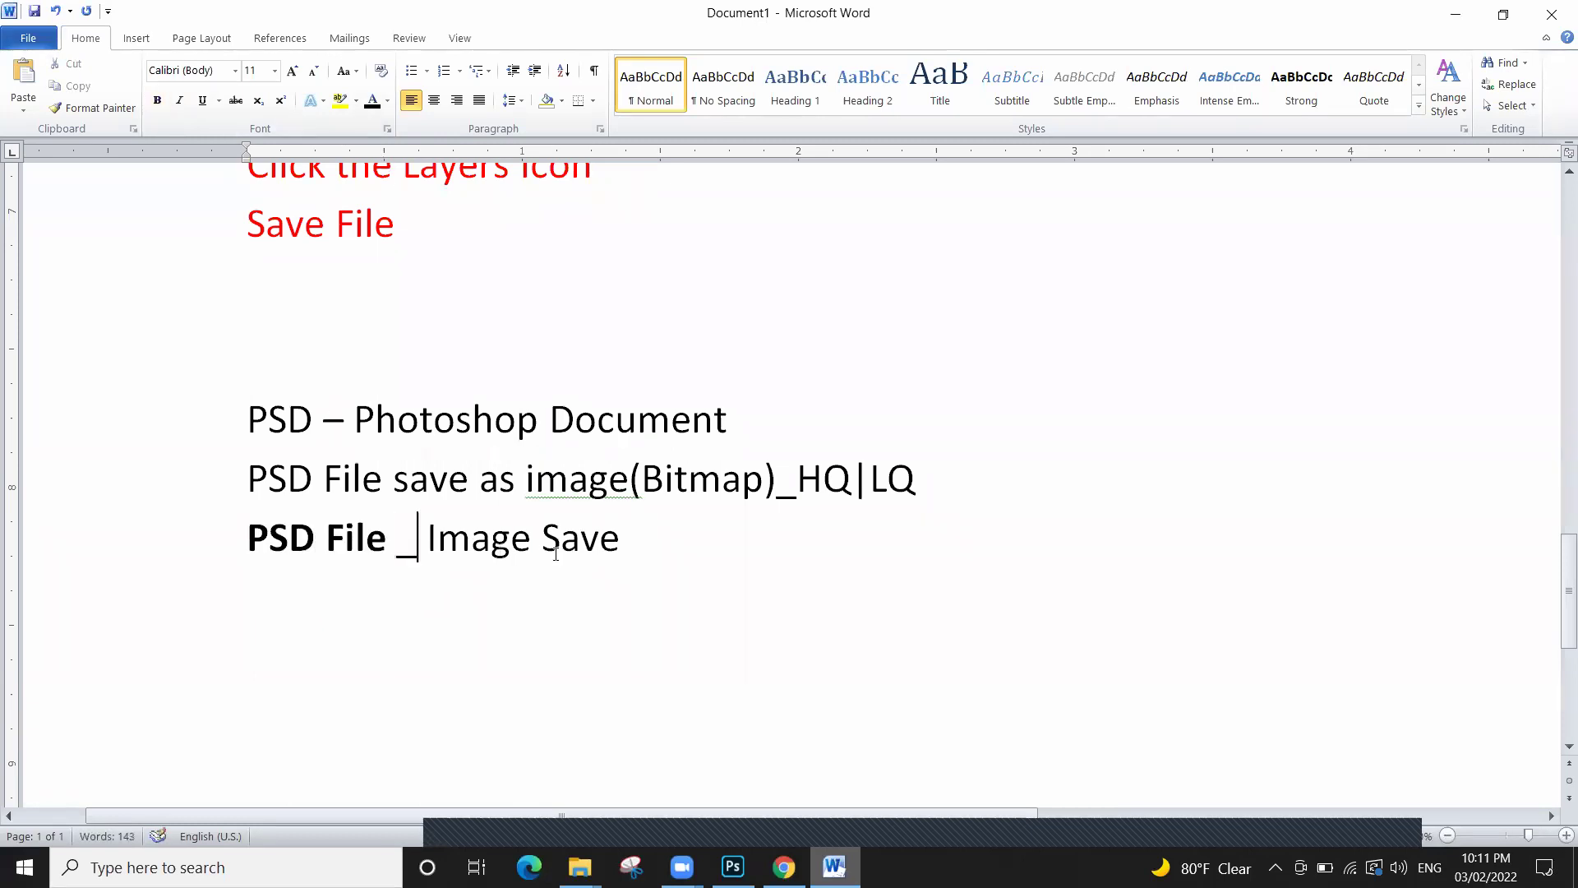
Append "_ Save File Formats" after "Image Save" and start a new line below it
left_click(621, 538)
type("_ S")
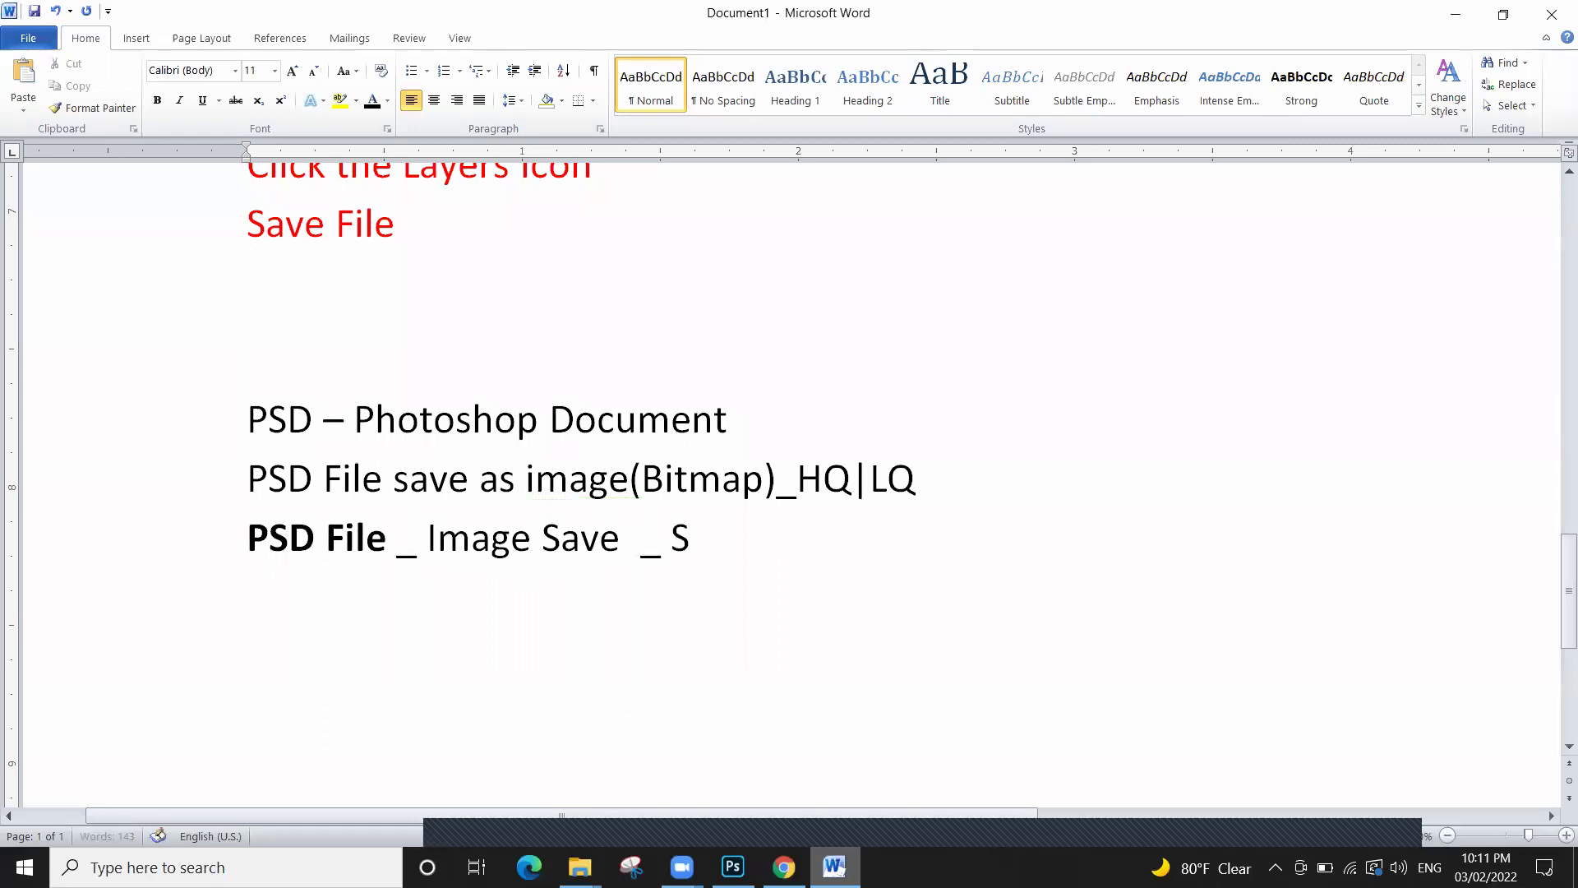
type("ave File")
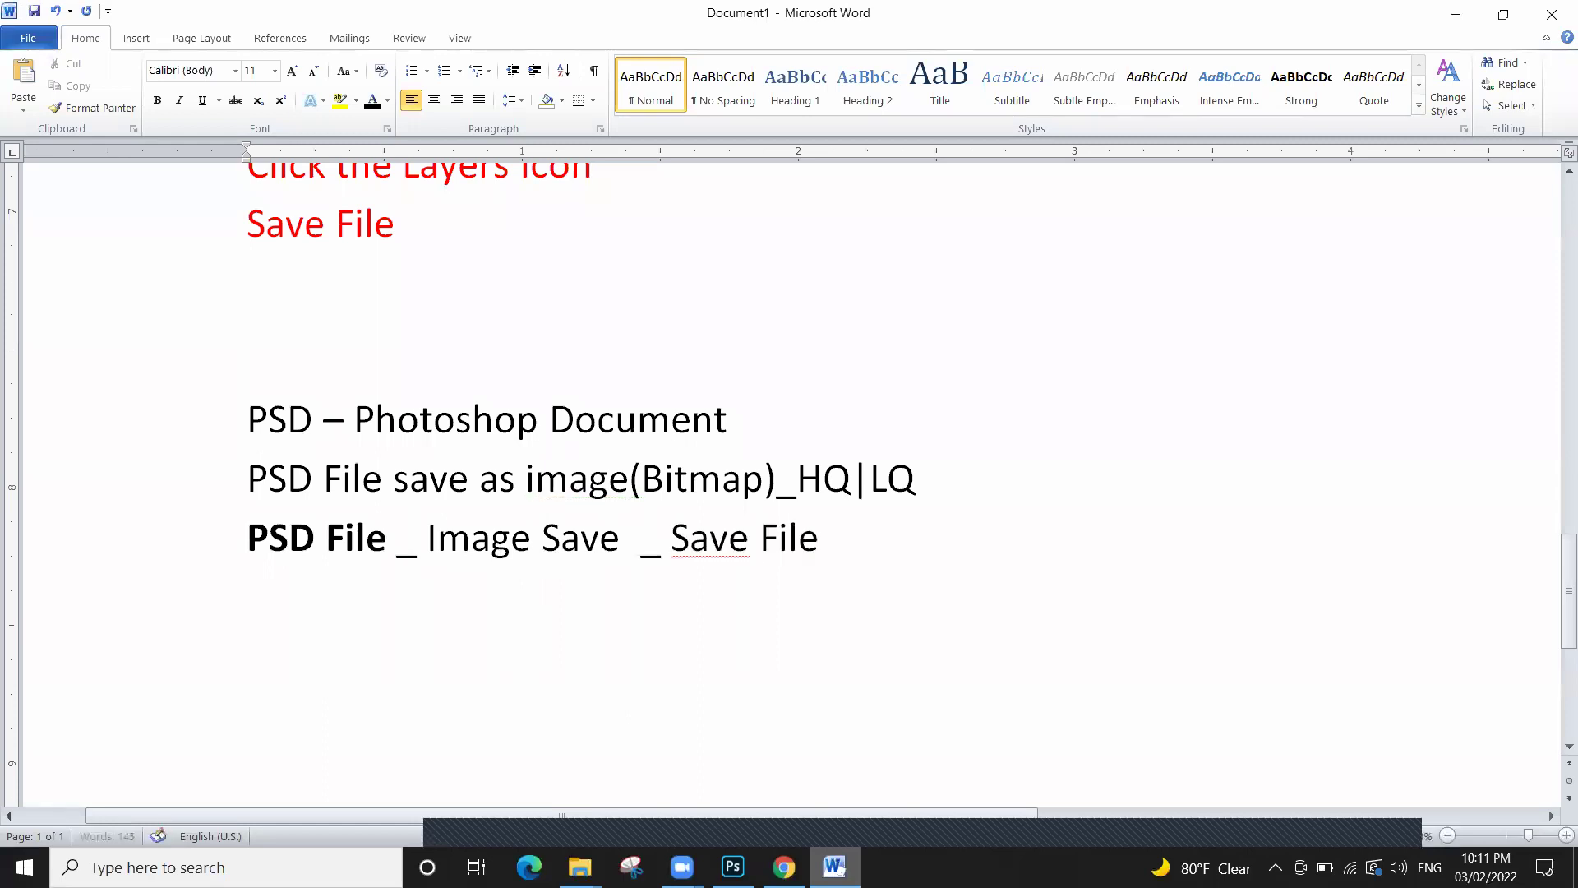
type(" Formats")
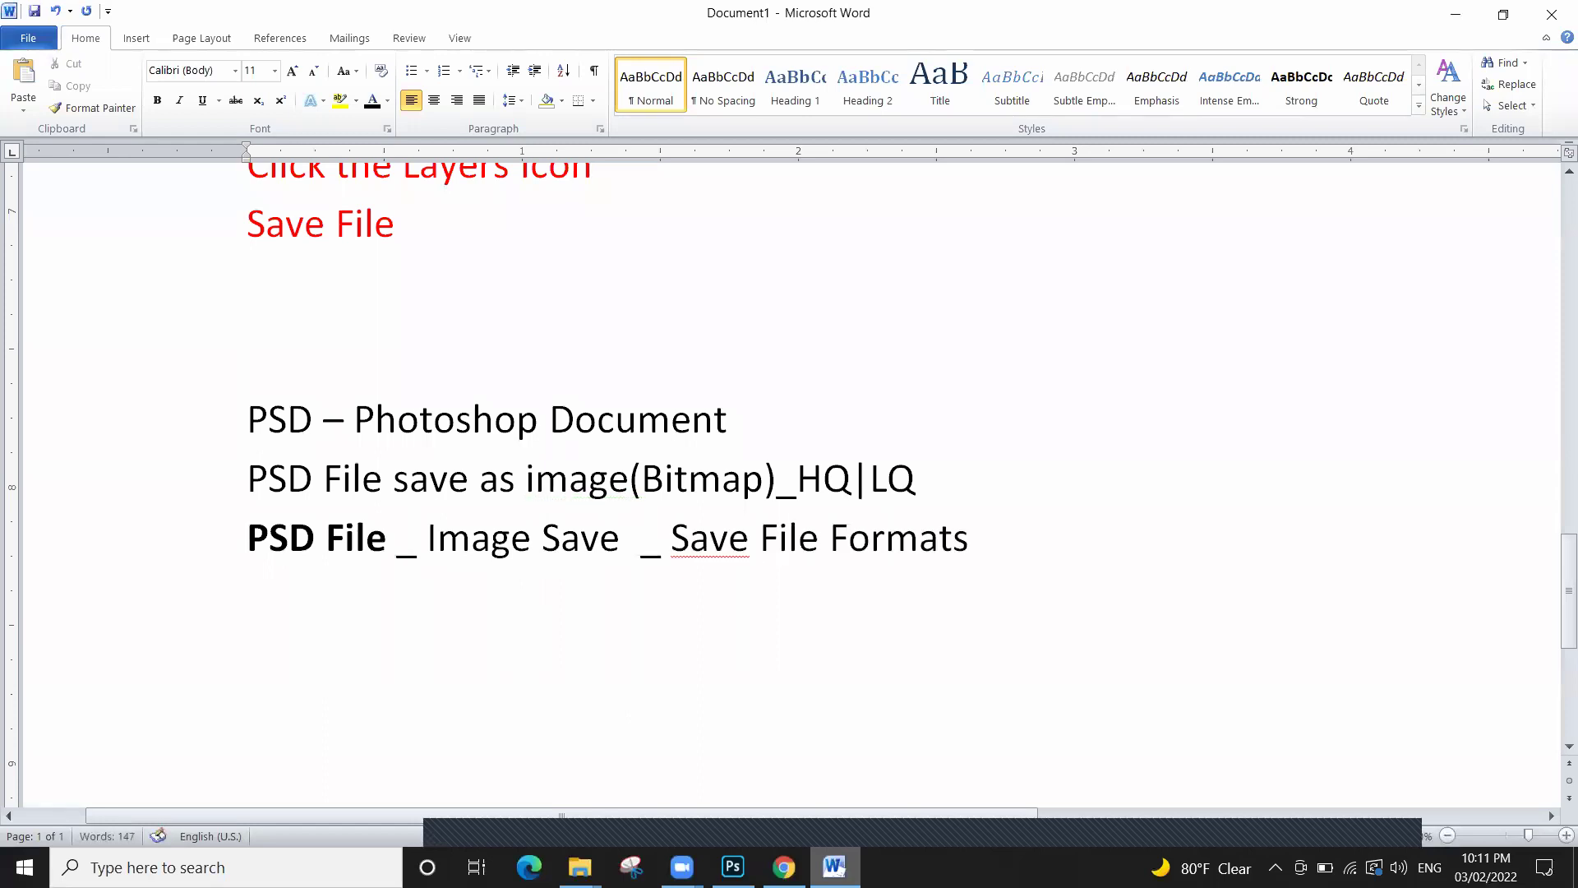
key("Return")
Add the line "JPGE Format Save" below the "Save File Formats" line
scroll(613, 544, "up", 3)
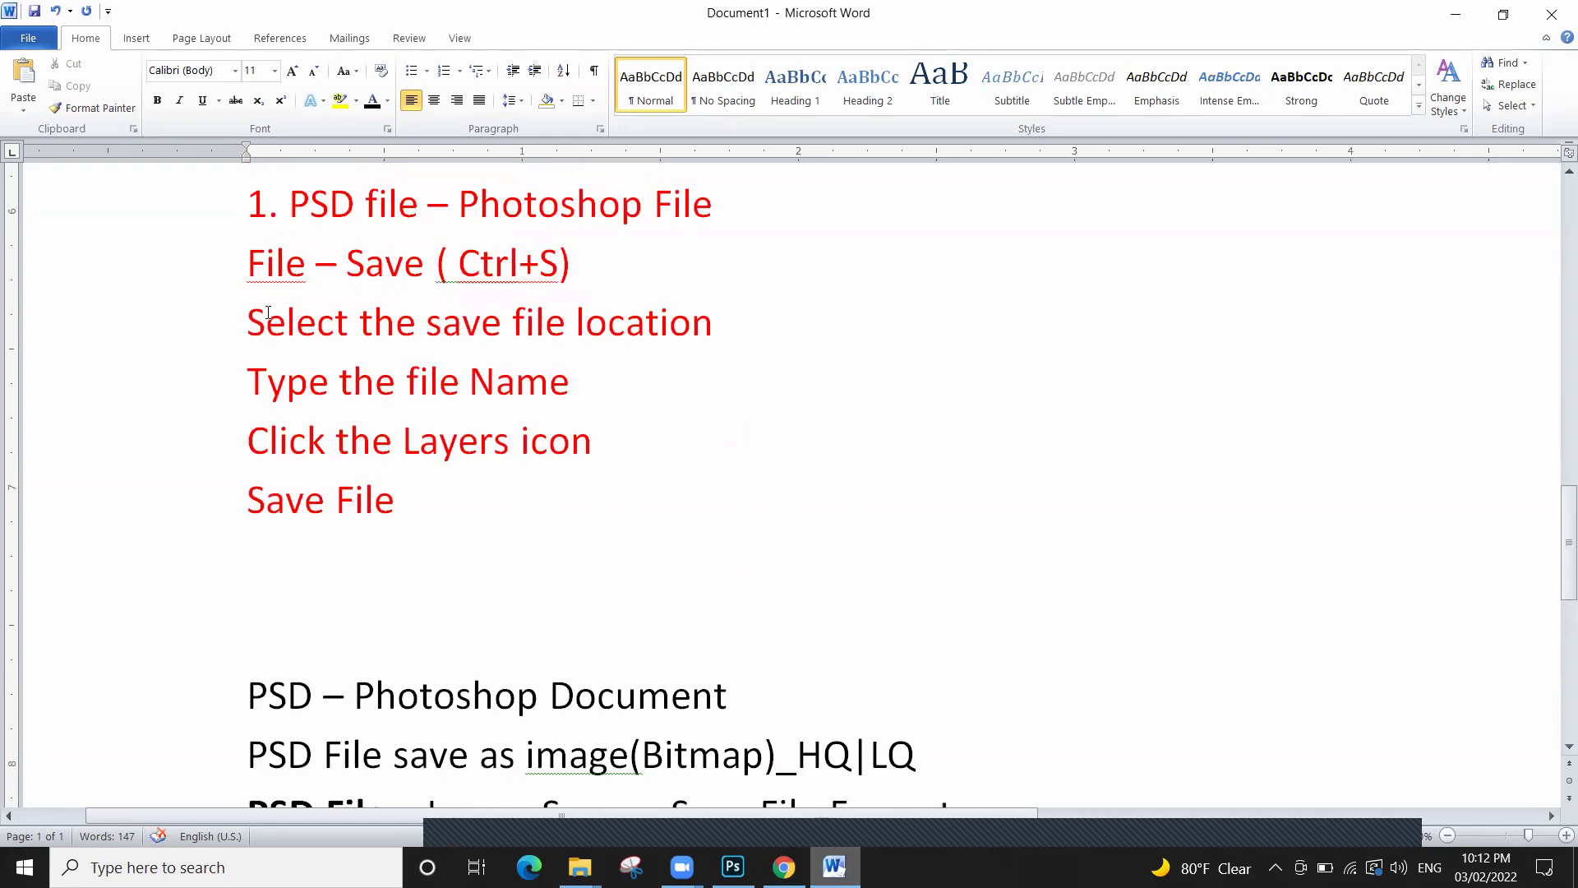
scroll(268, 312, "down", 3)
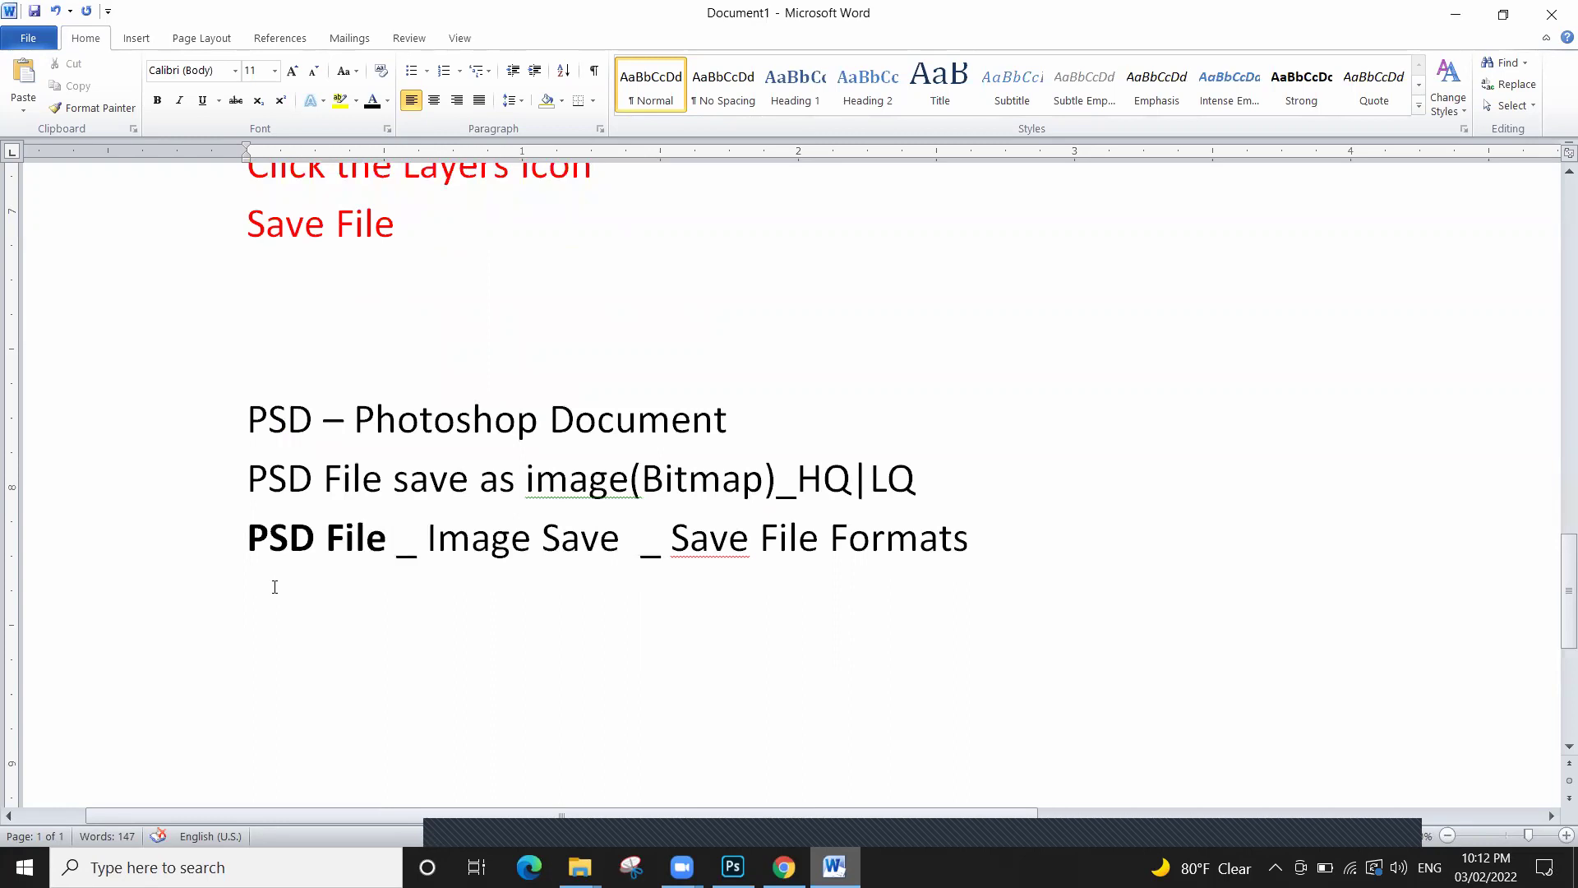
type("JPGE Fo")
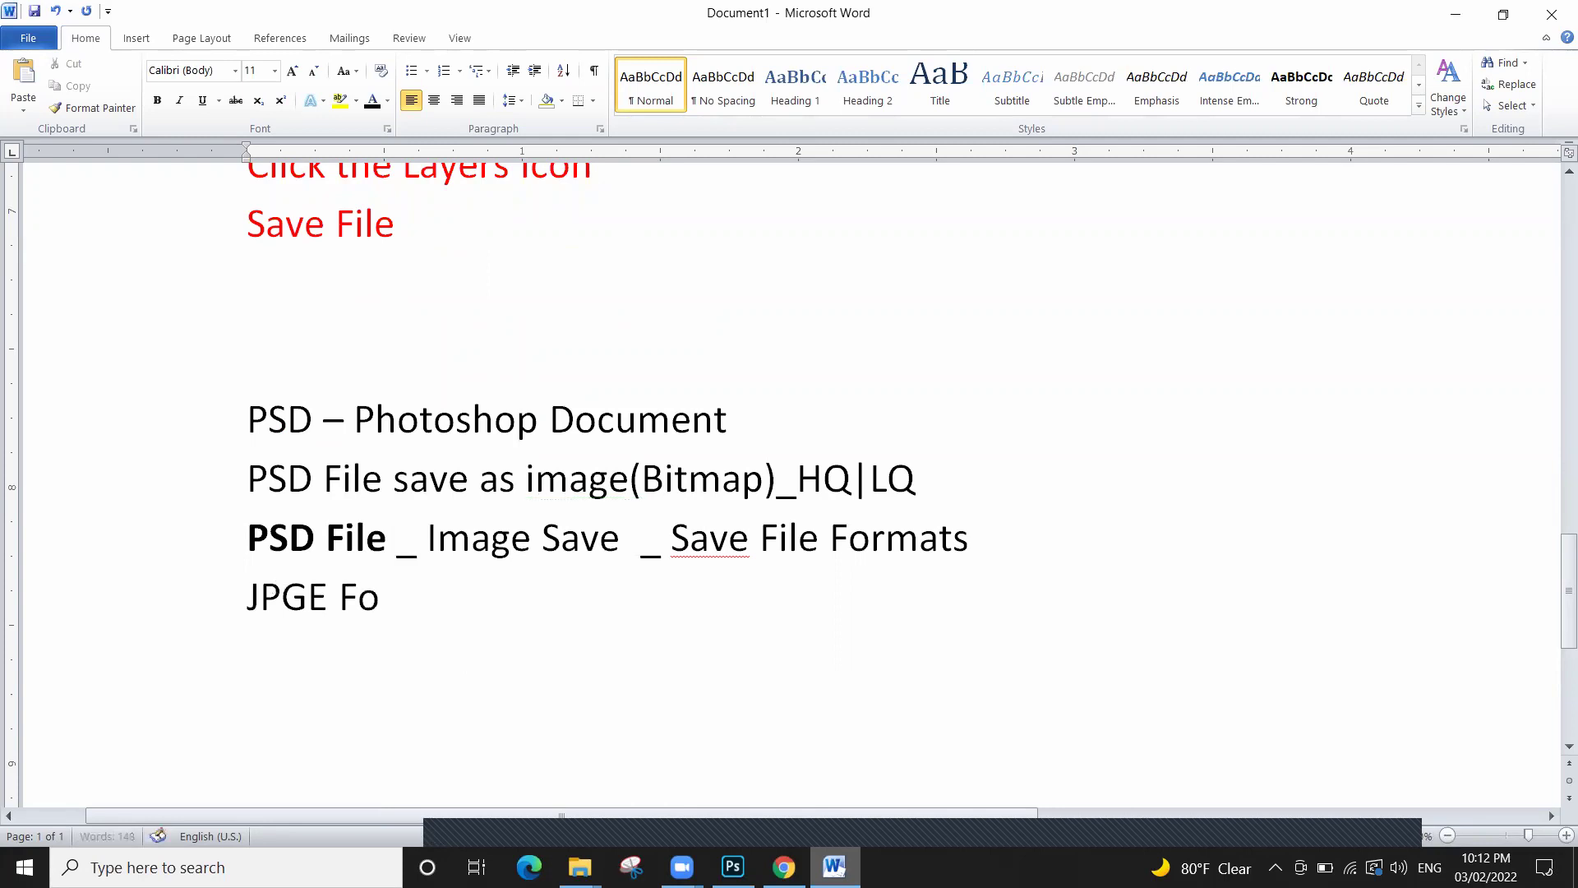
type("rmat ")
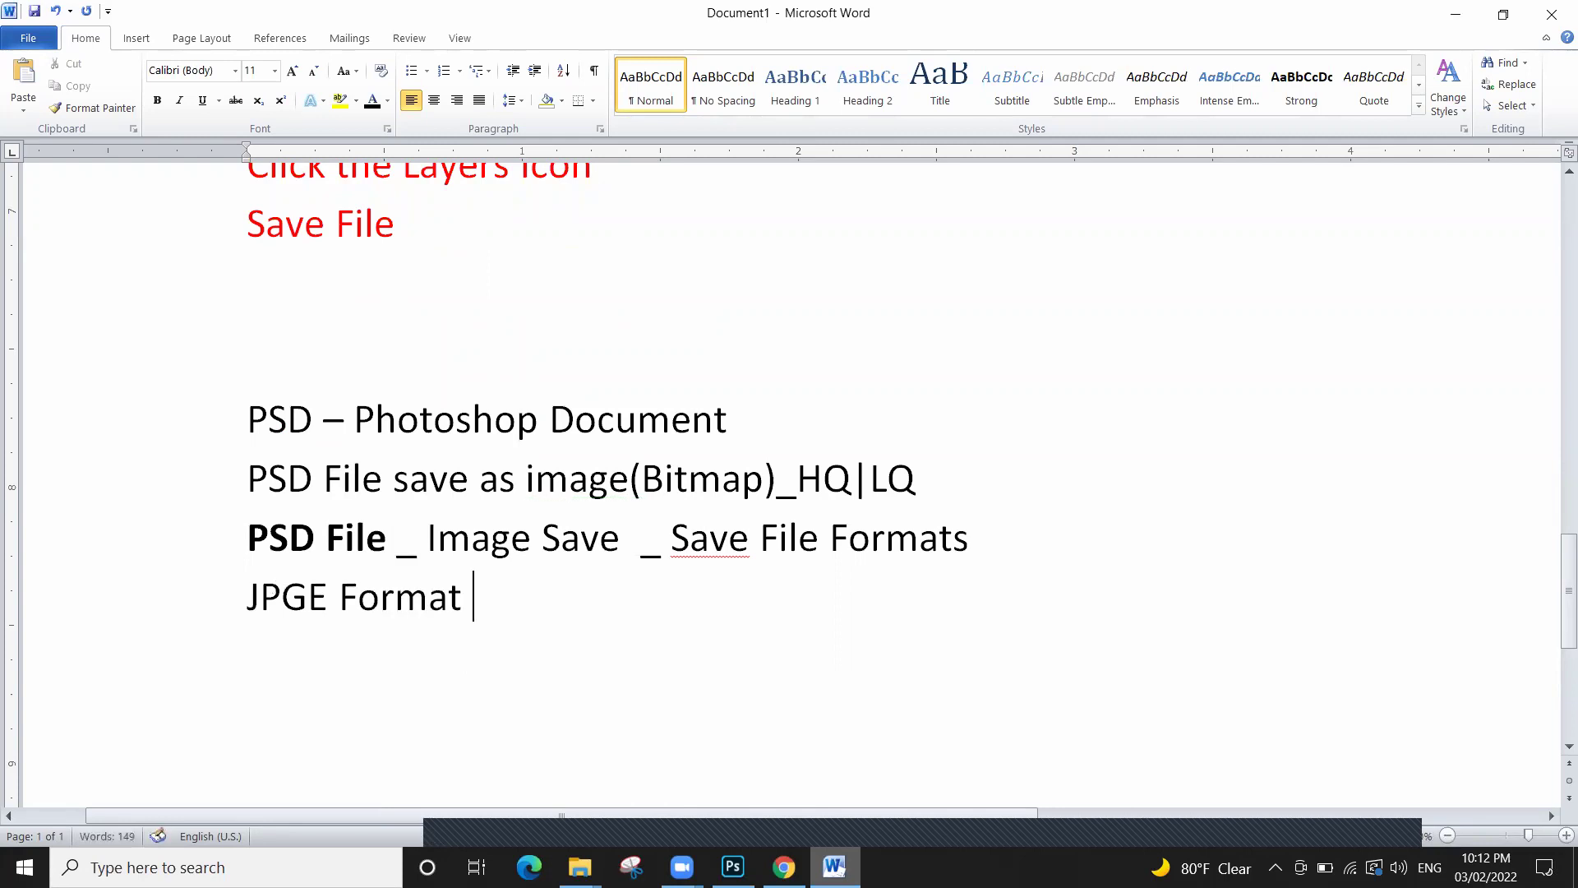
type("Save")
key("Return")
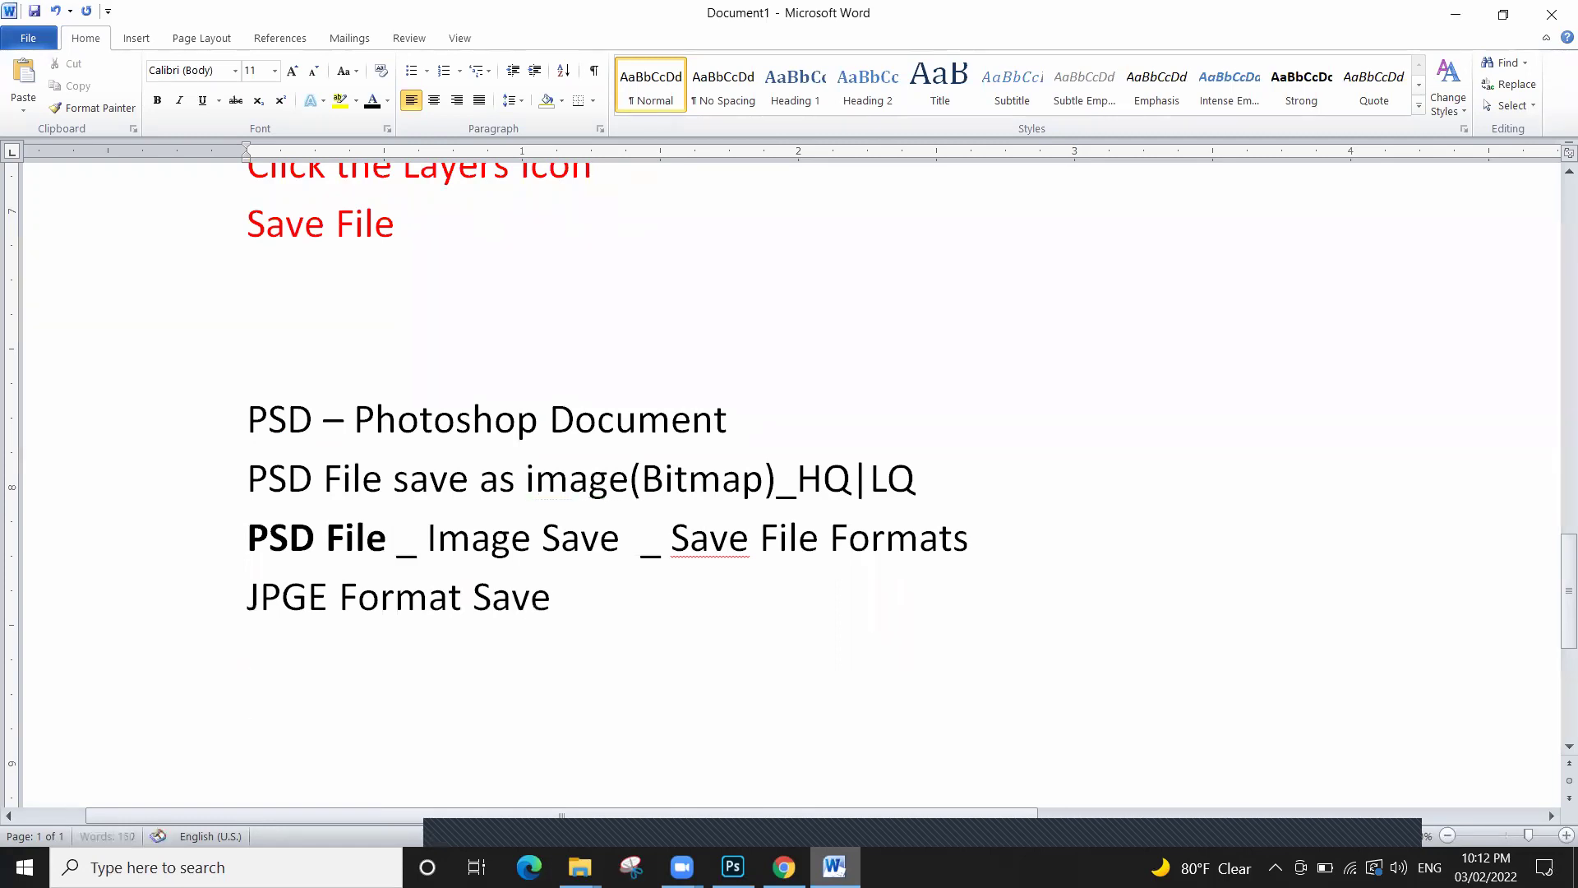
Add the line "File - Save as" below "JPGE Format Save"
scroll(541, 628, "down", 2)
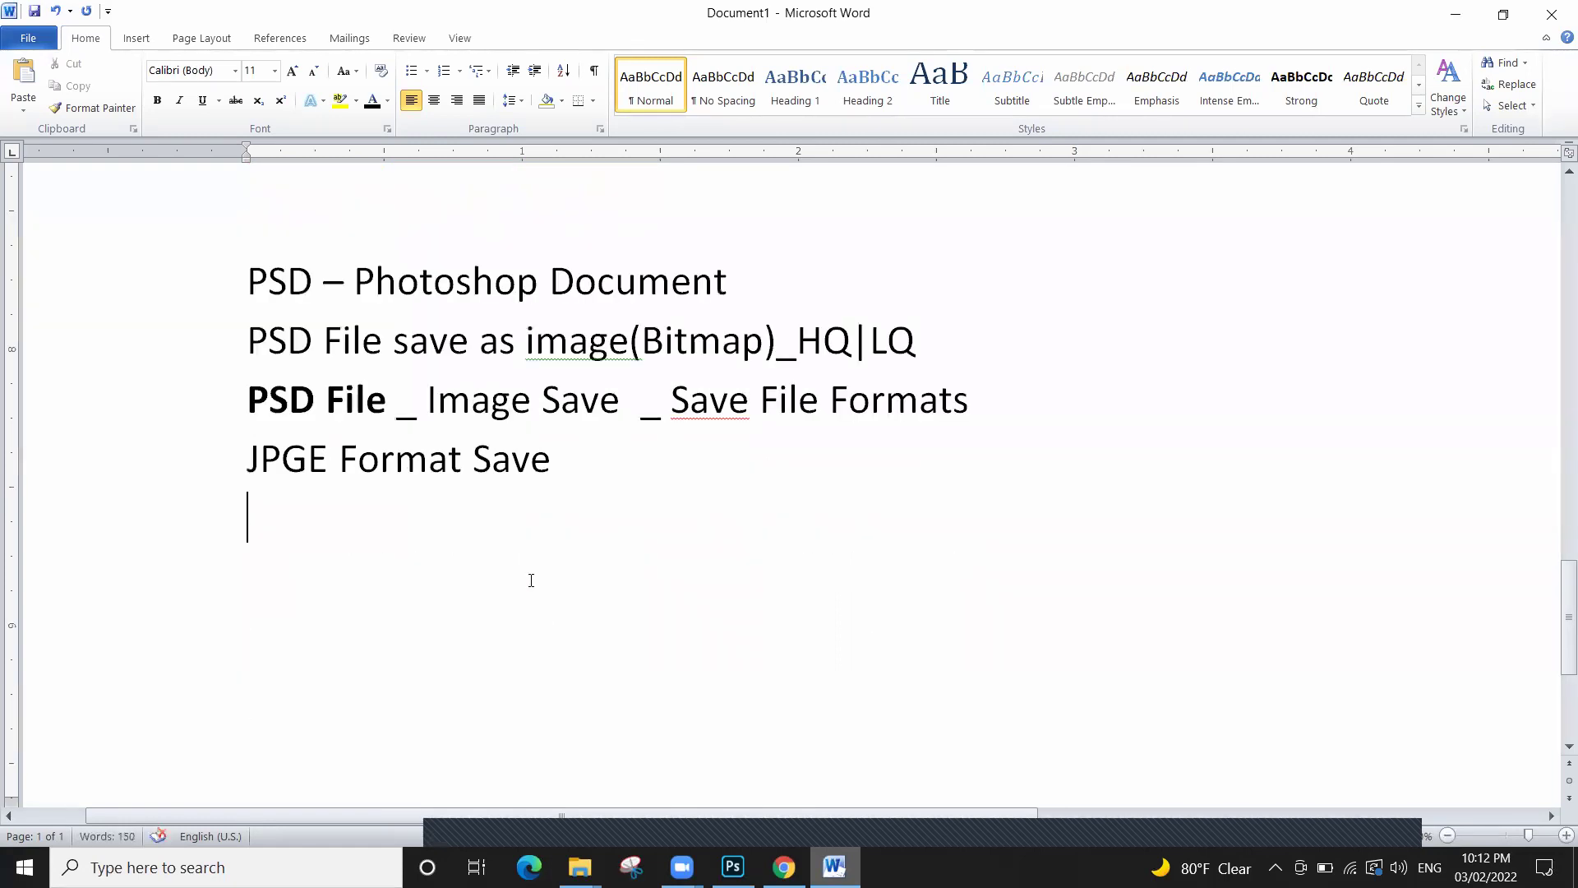
type("File -")
type("  Sace")
key("BackSpace")
key("BackSpace")
type("ve as")
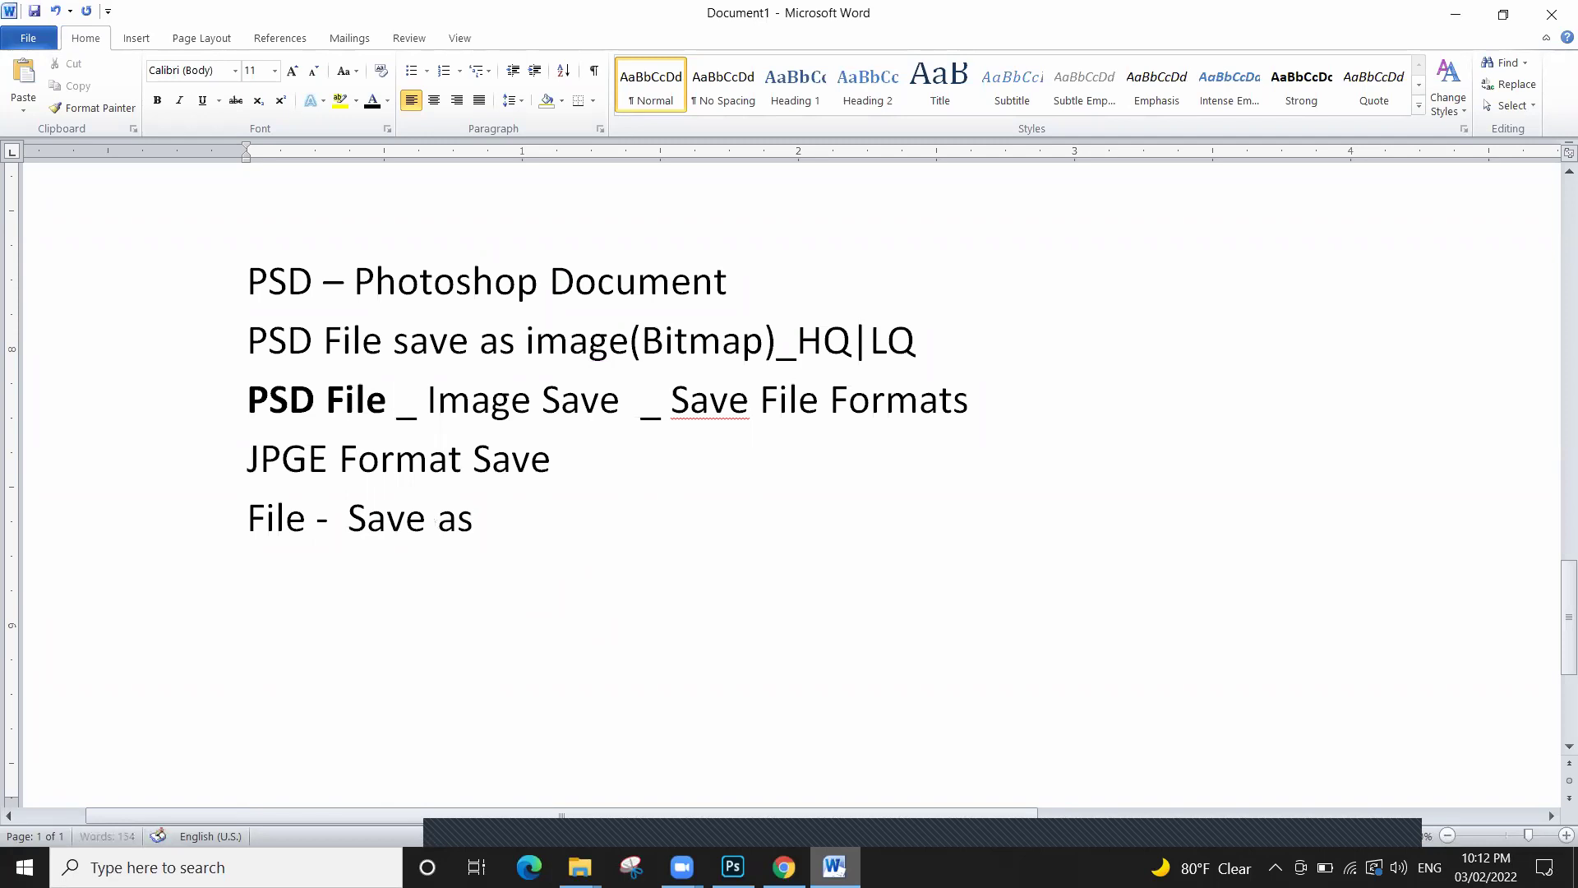
key("Return")
Copy the four red lines from "Select the save file location" through "Save File" to below "File - Save as"
scroll(393, 508, "up", 6)
left_click_drag(268, 467, 412, 683)
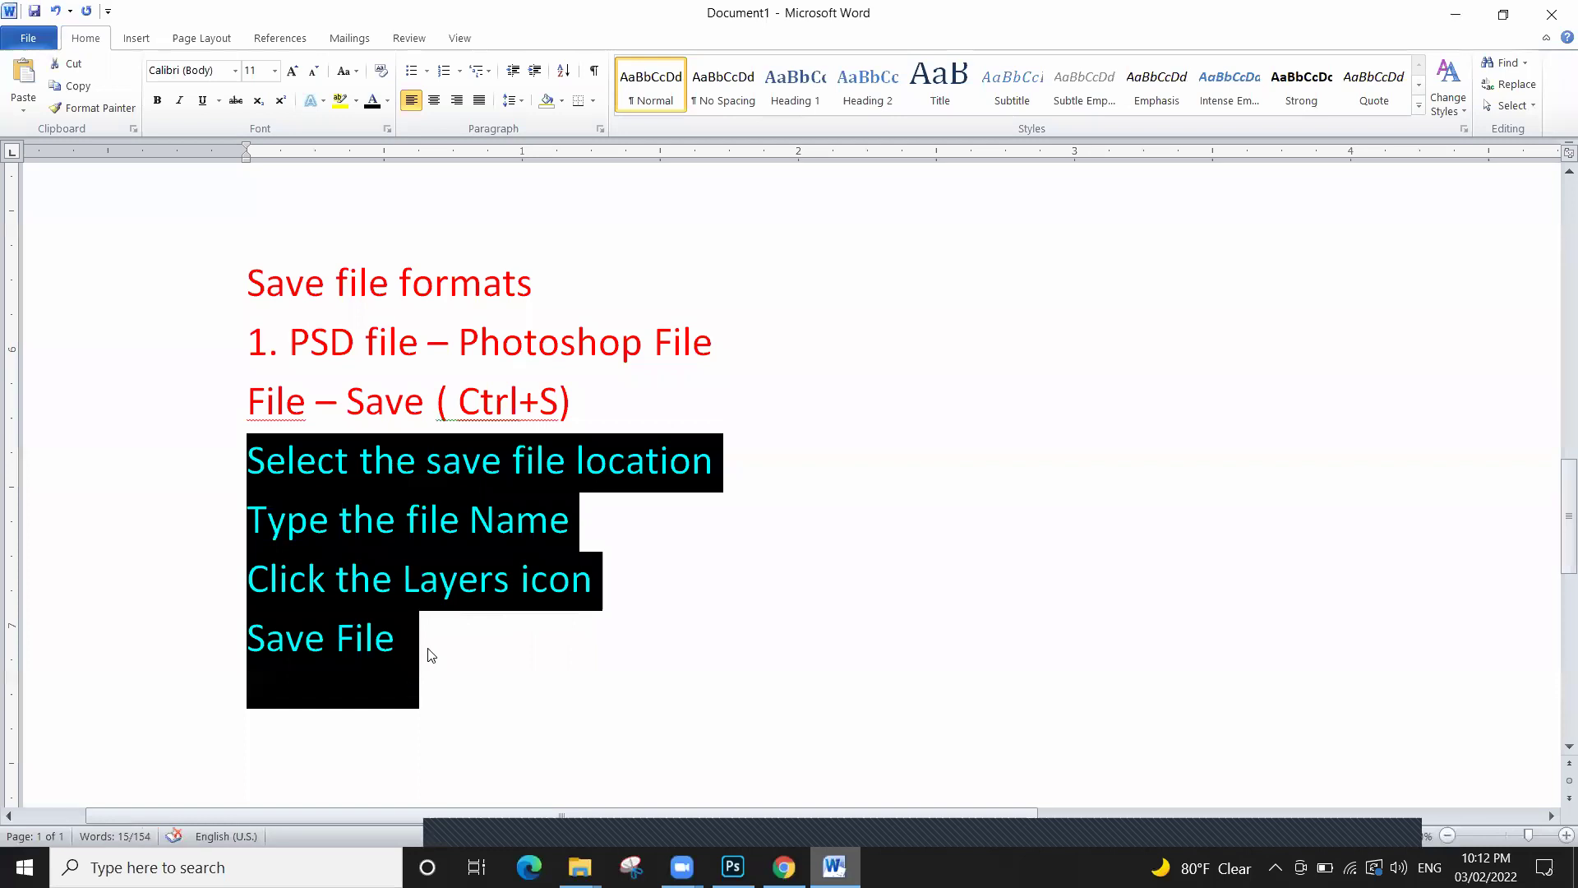
scroll(397, 618, "down", 3)
left_click(428, 604)
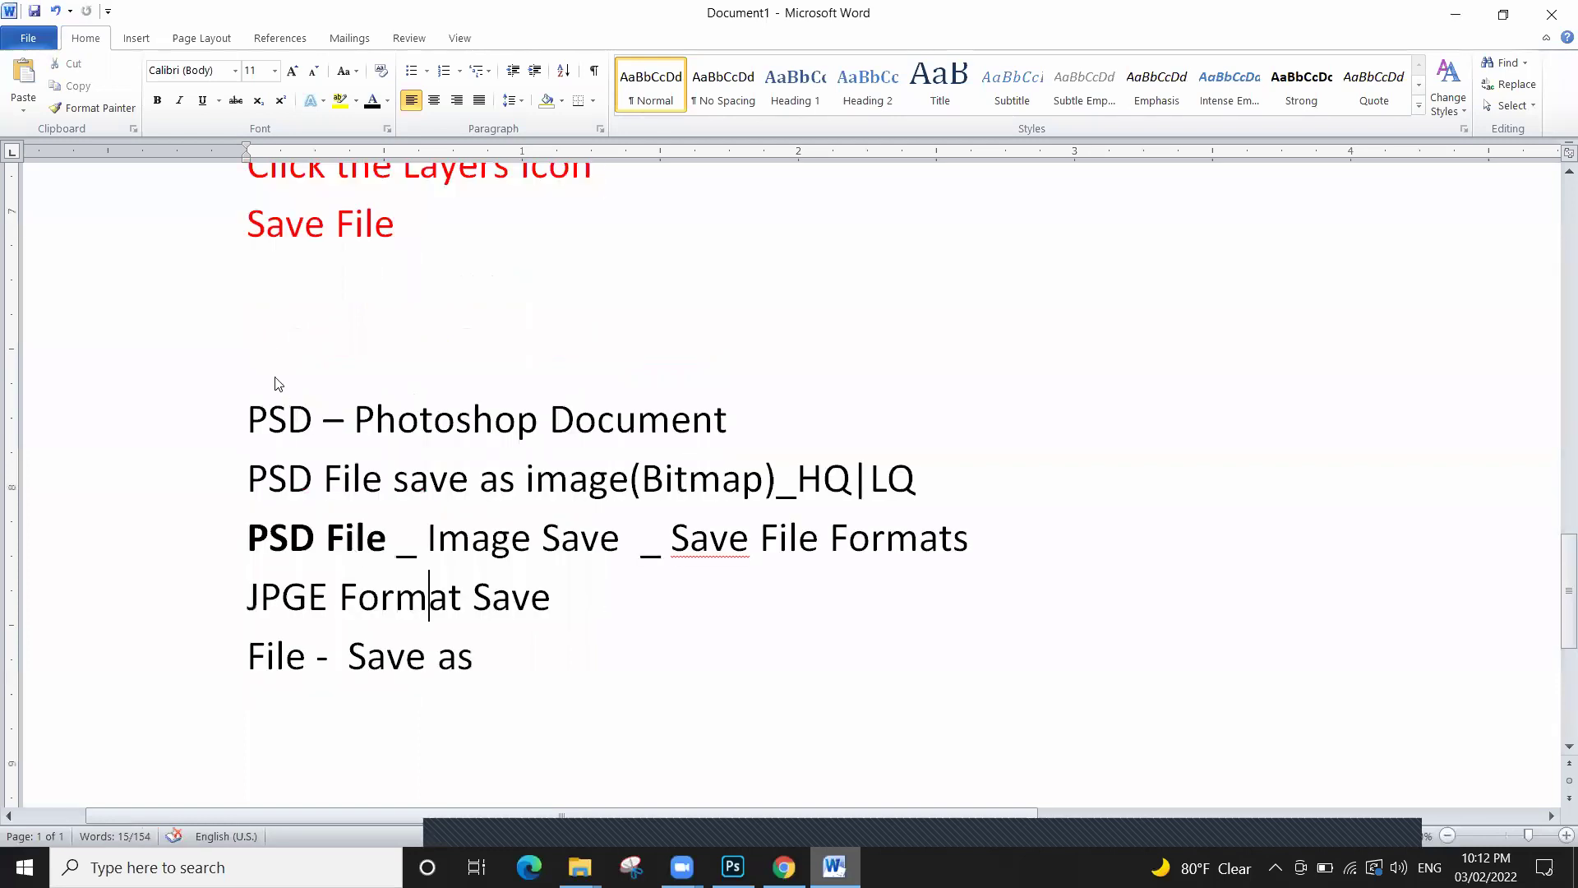
scroll(444, 656, "down", 1)
left_click(475, 526)
key("Return")
type("Save File")
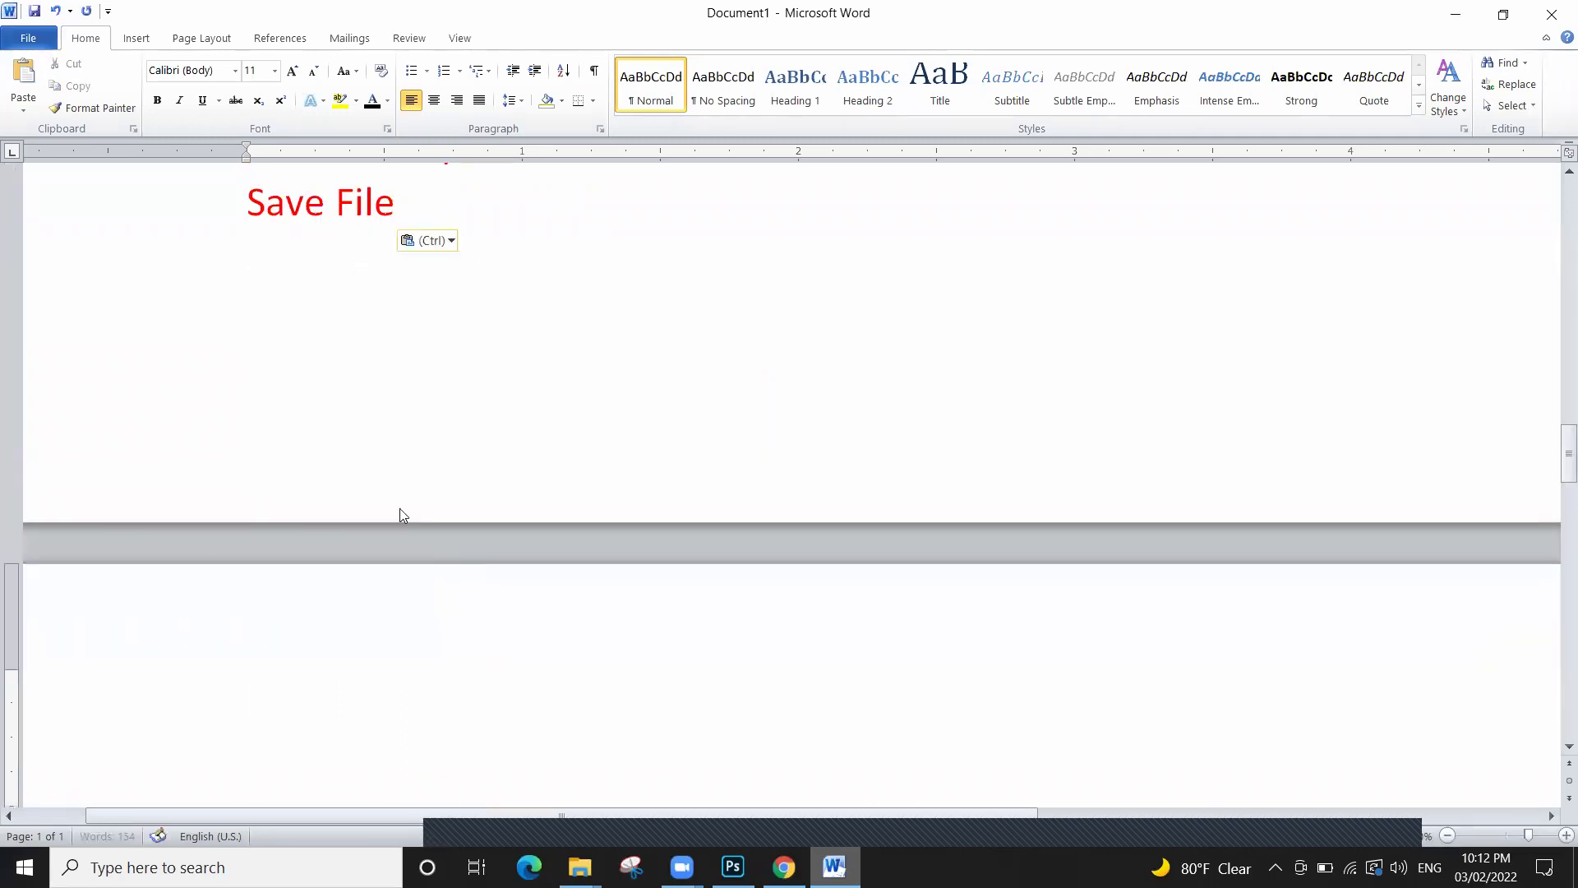
Change the font color of the four copied step lines to black
scroll(399, 508, "up", 2)
left_click_drag(247, 440, 390, 610)
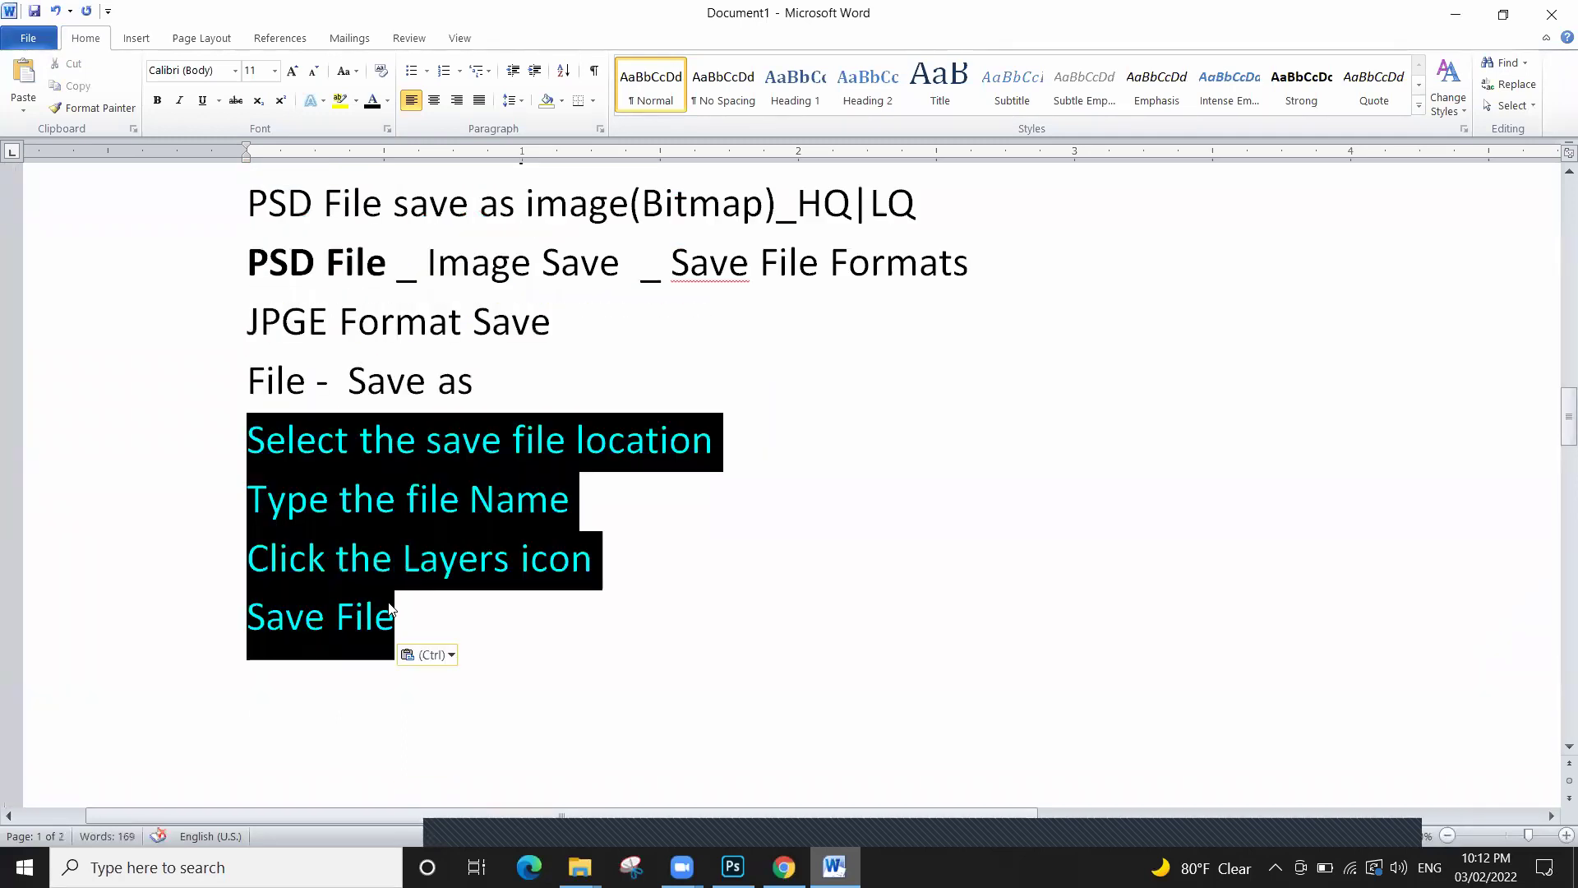
left_click(387, 100)
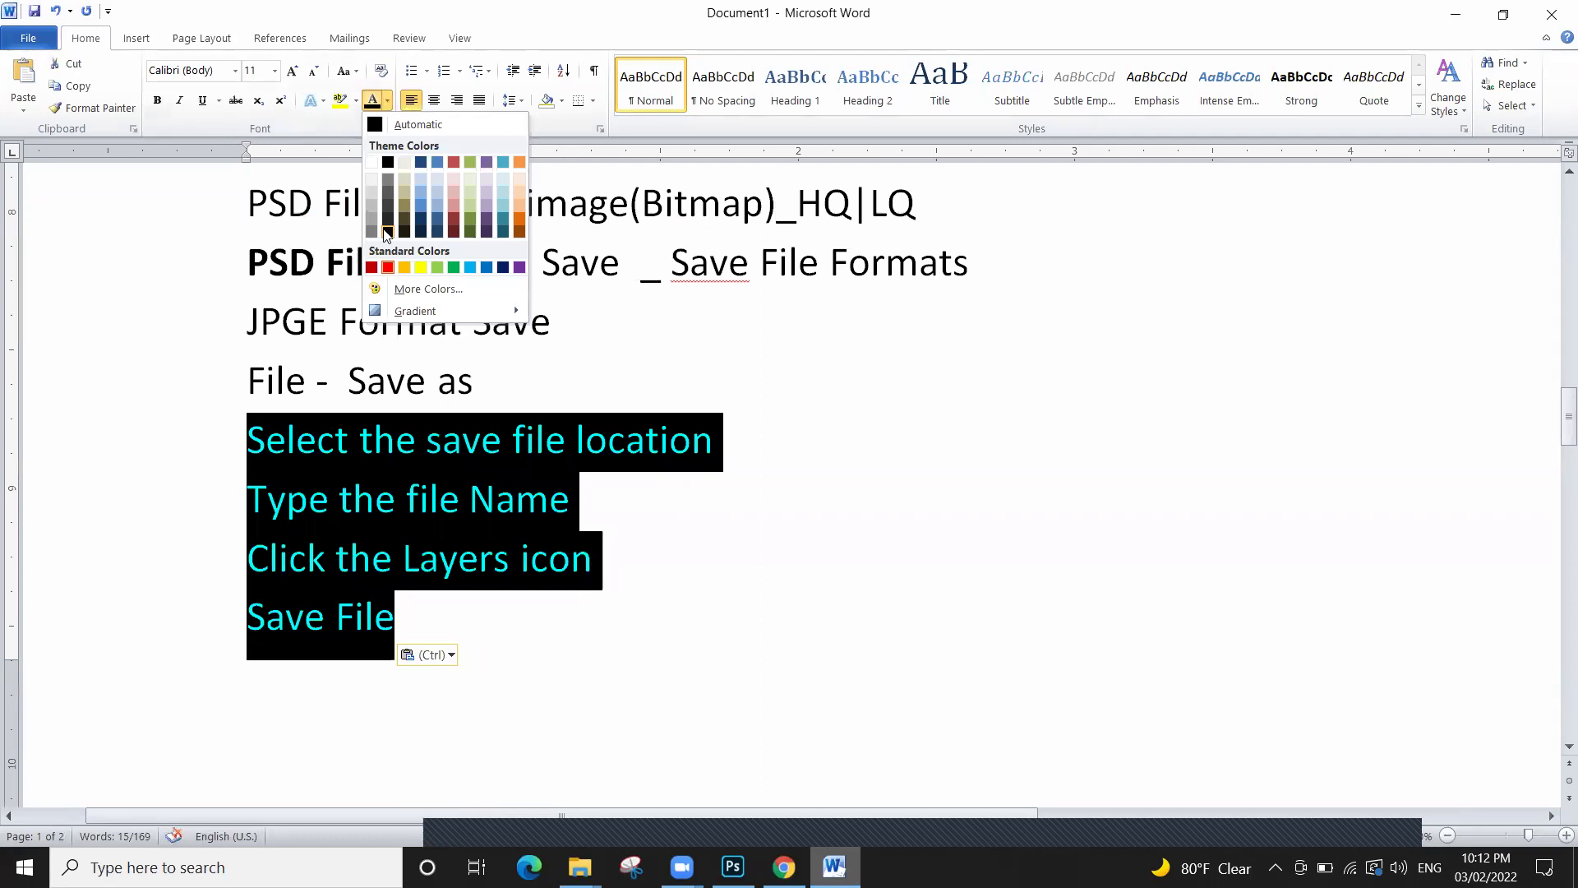
left_click(387, 233)
left_click(307, 417)
Make all lines from "JPGE Format Save" through the copied "Save File" bold
left_click_drag(247, 322, 415, 619)
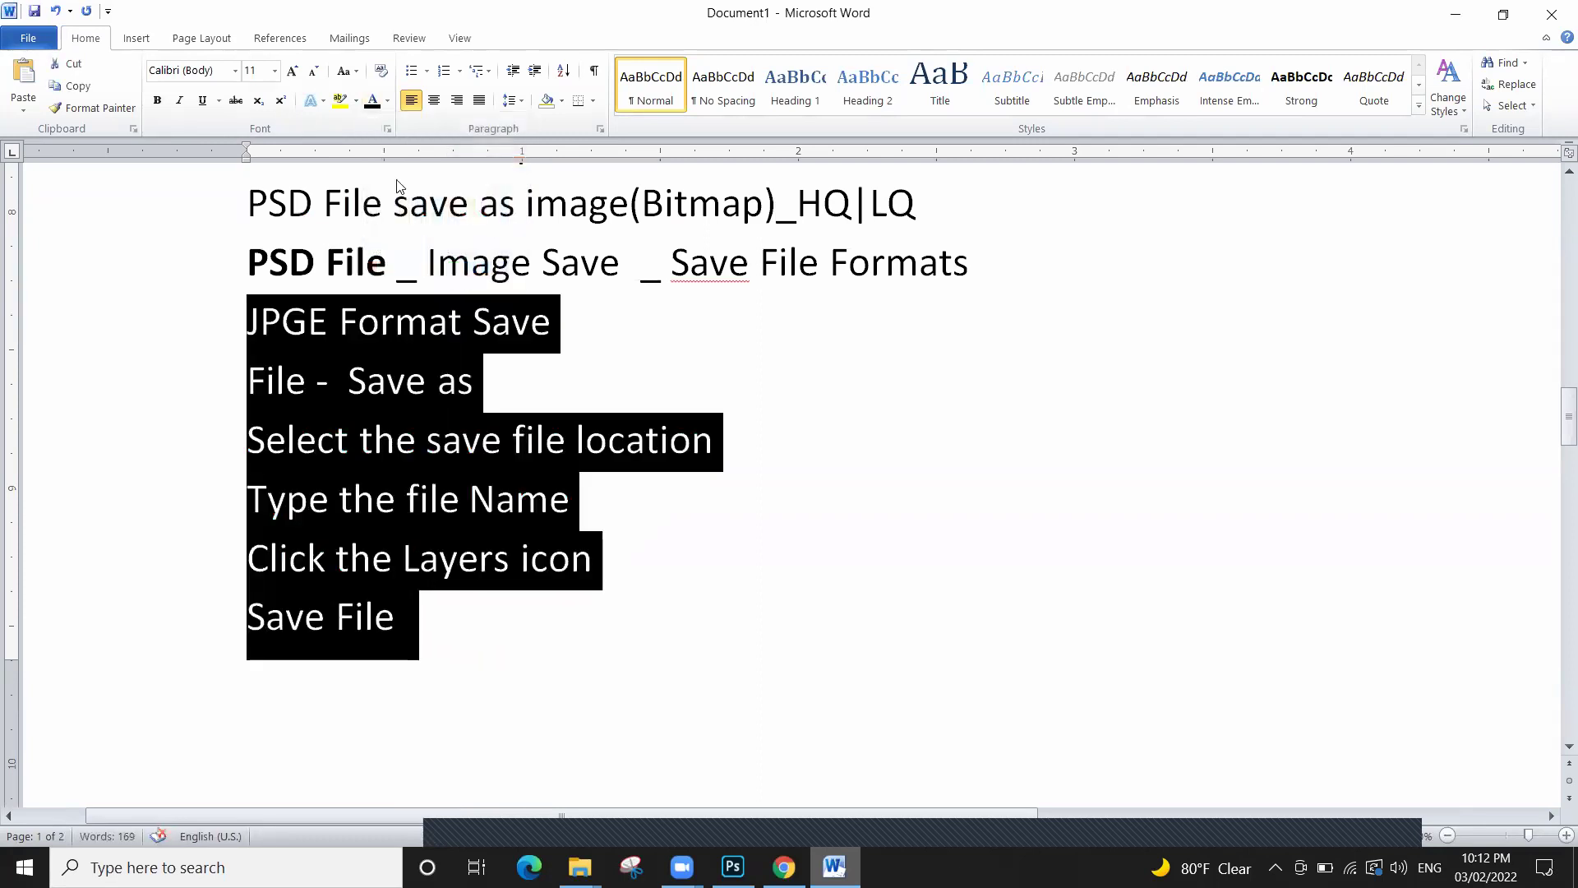
left_click(157, 101)
left_click(378, 500)
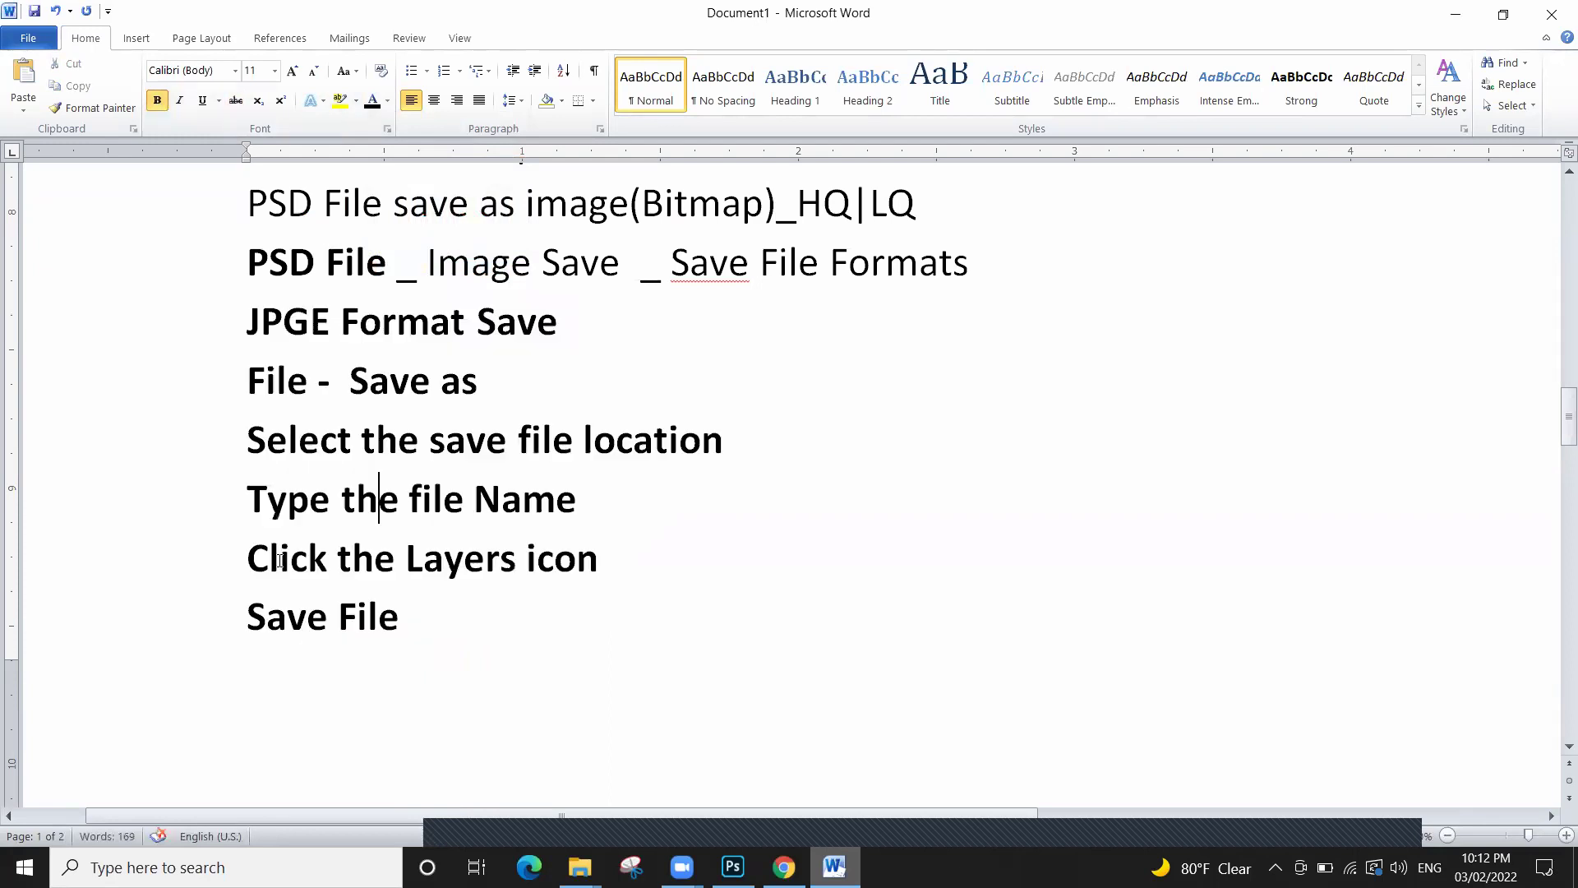
Remove "Click the Layers icon" from the JPGE steps and extend the last line to "Save File as JPGE"
left_click(216, 571)
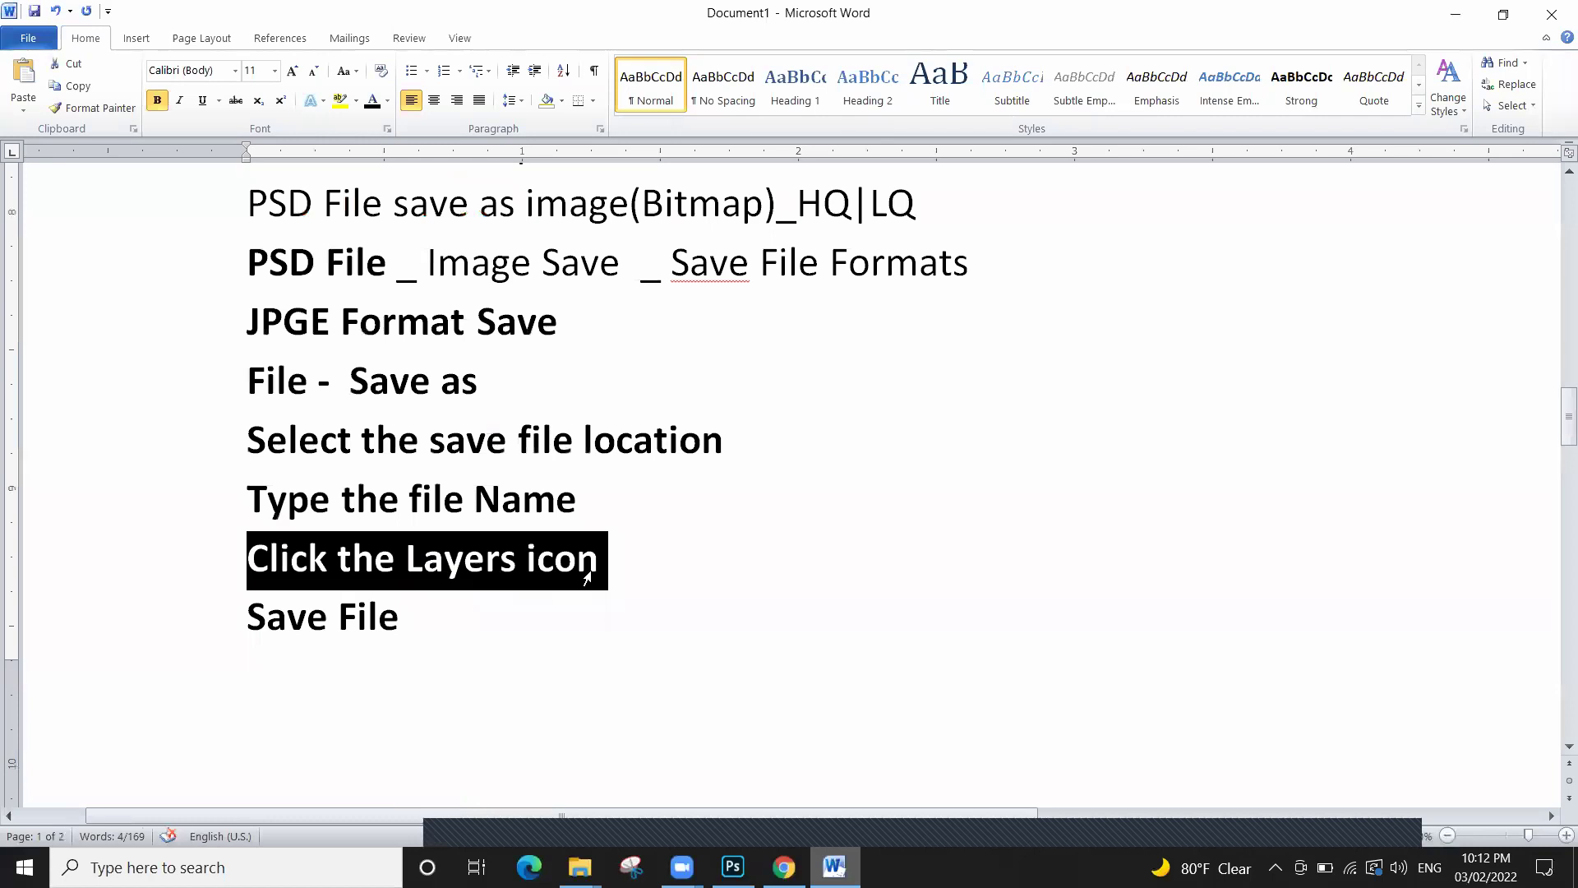
key("Delete")
key("End")
type("ad")
key("BackSpace")
type("s ")
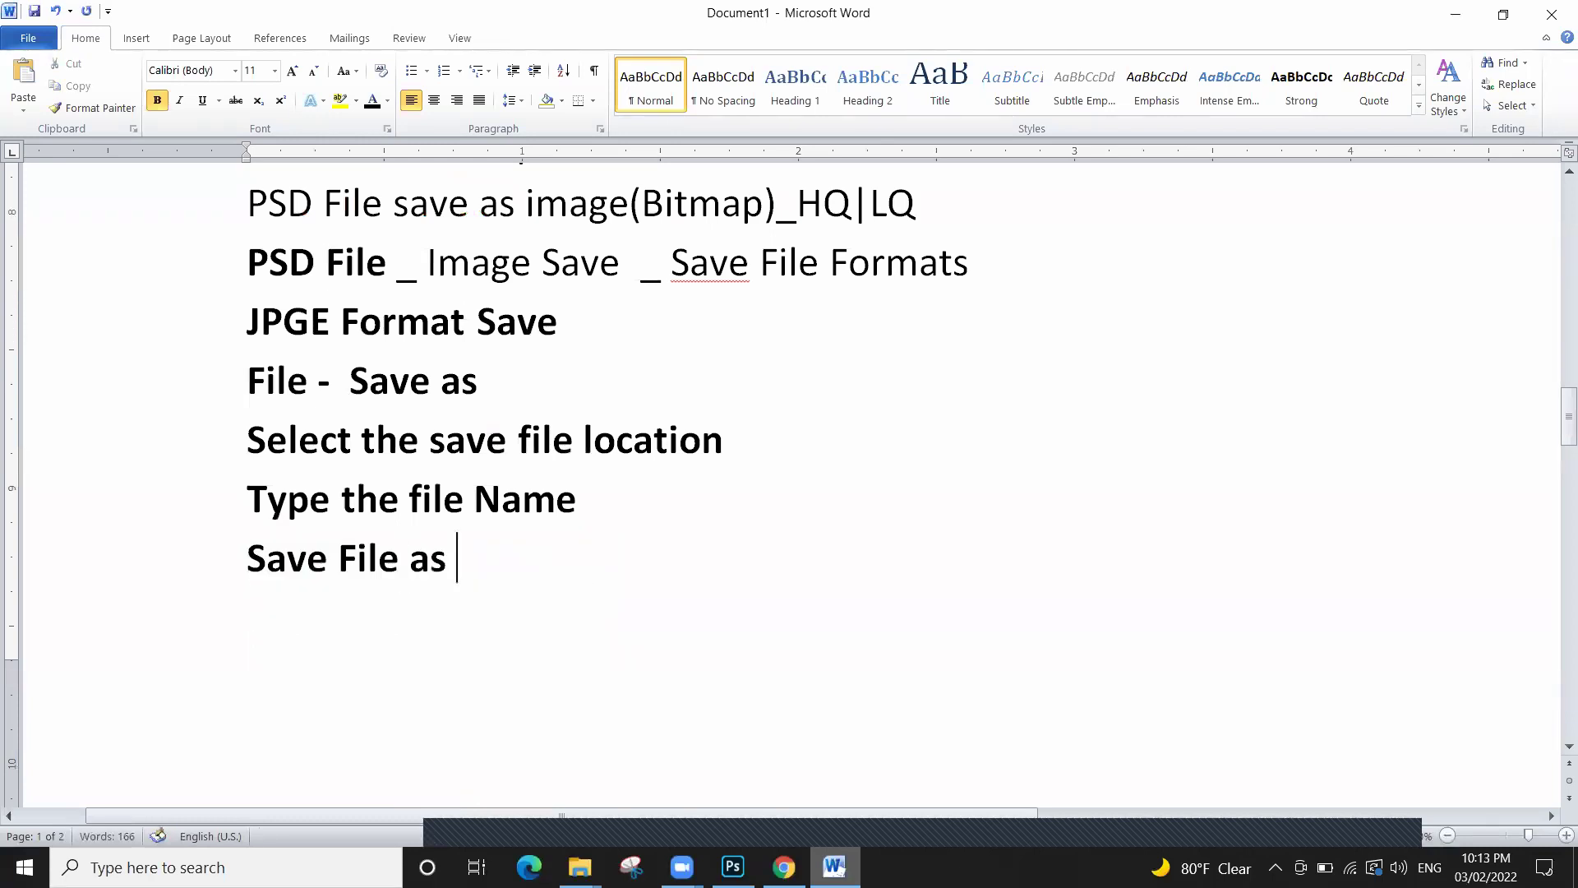
type("JPGE")
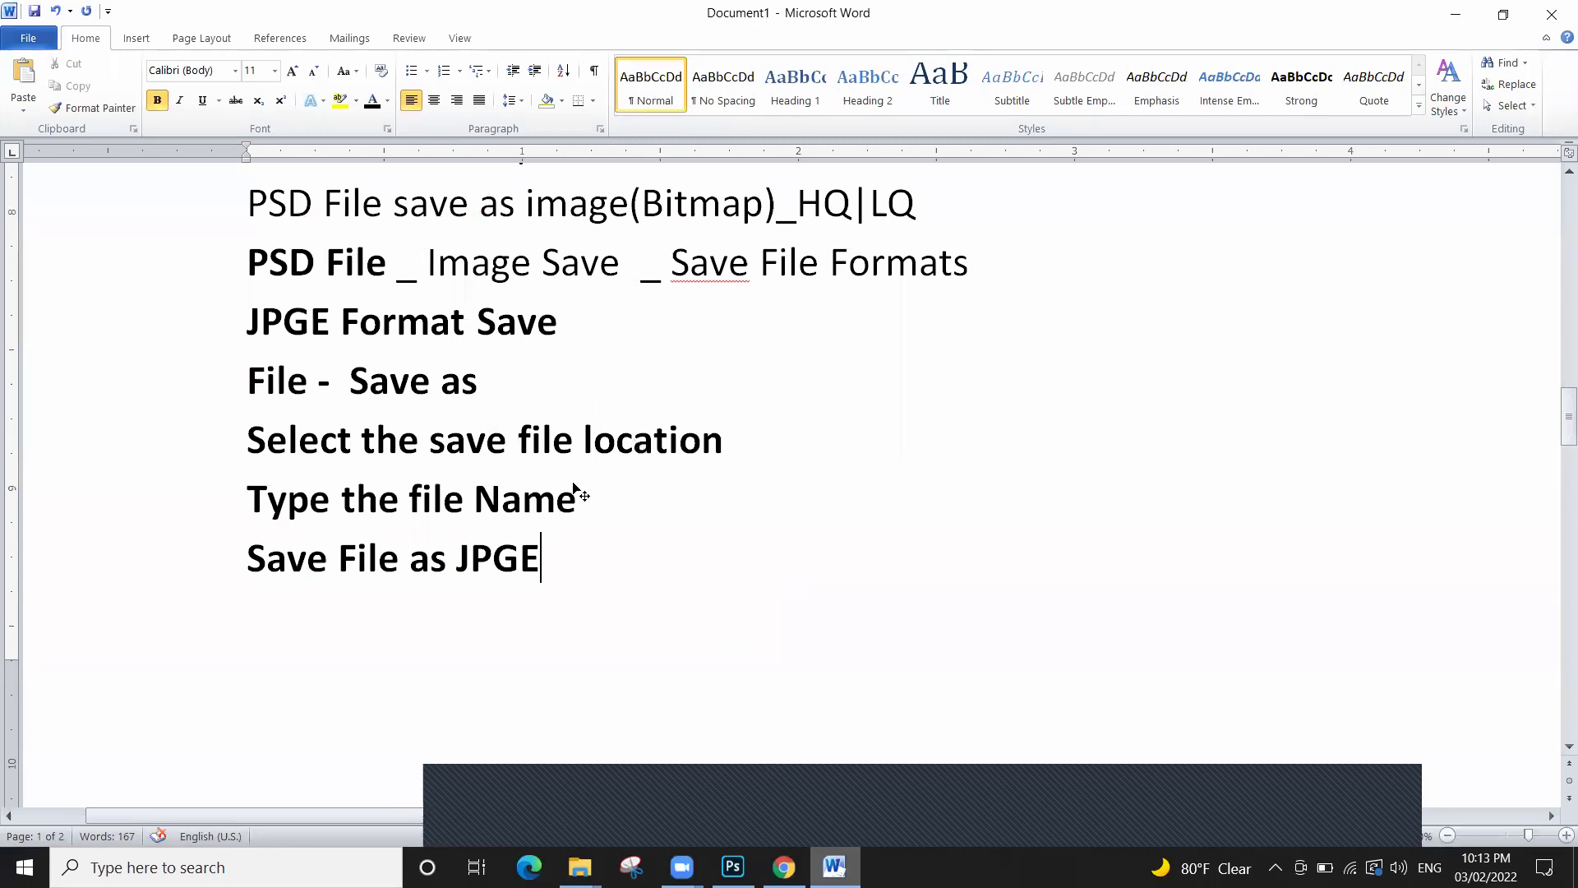
key("alt+Tab")
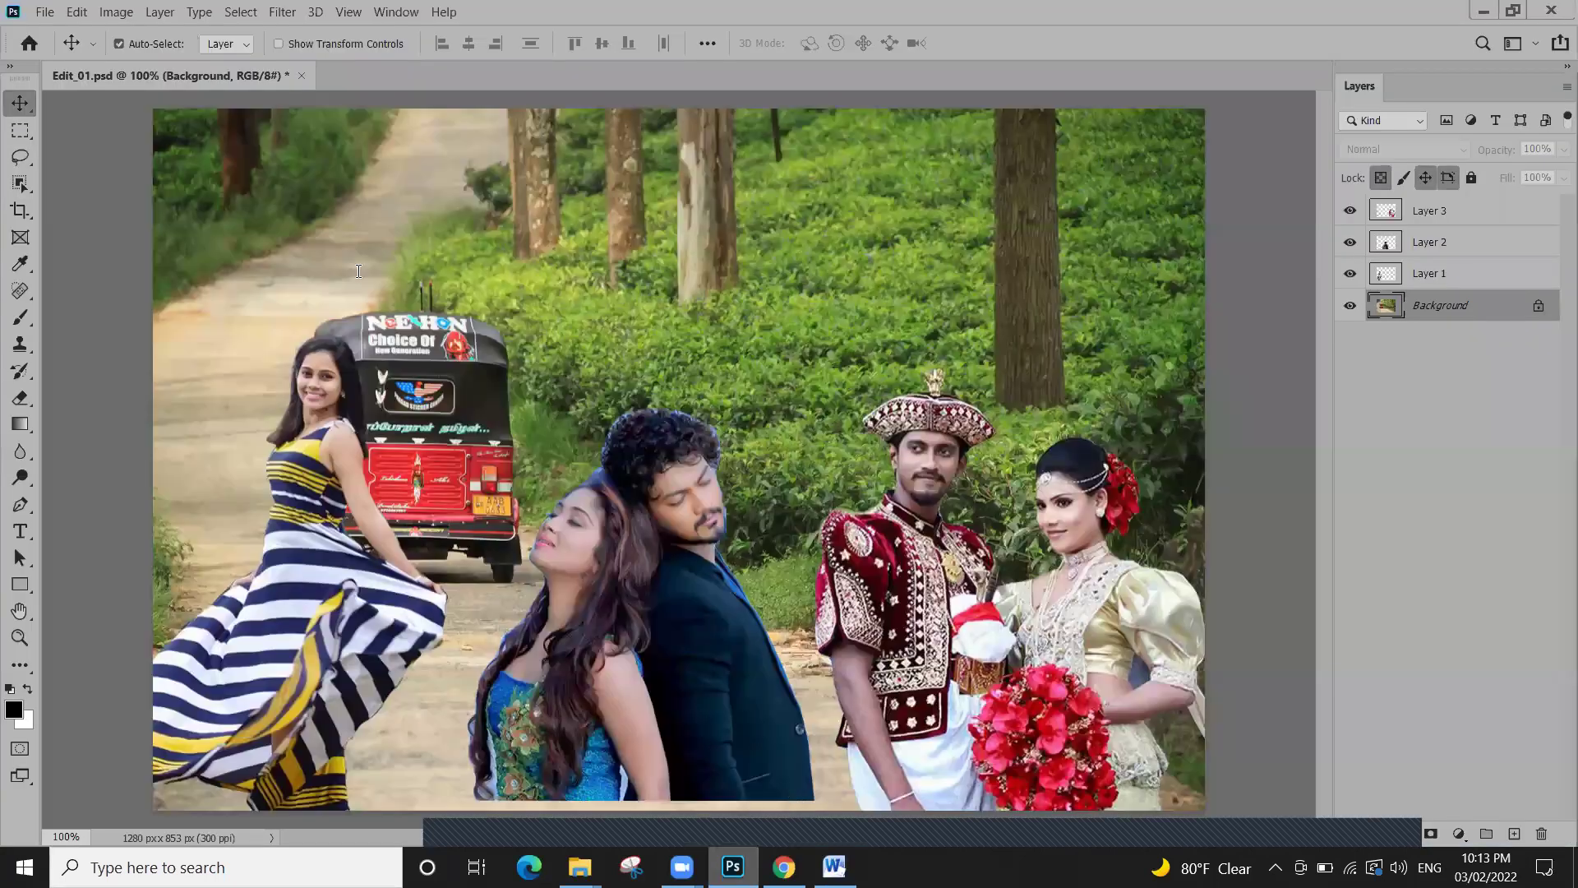
key("alt+Tab")
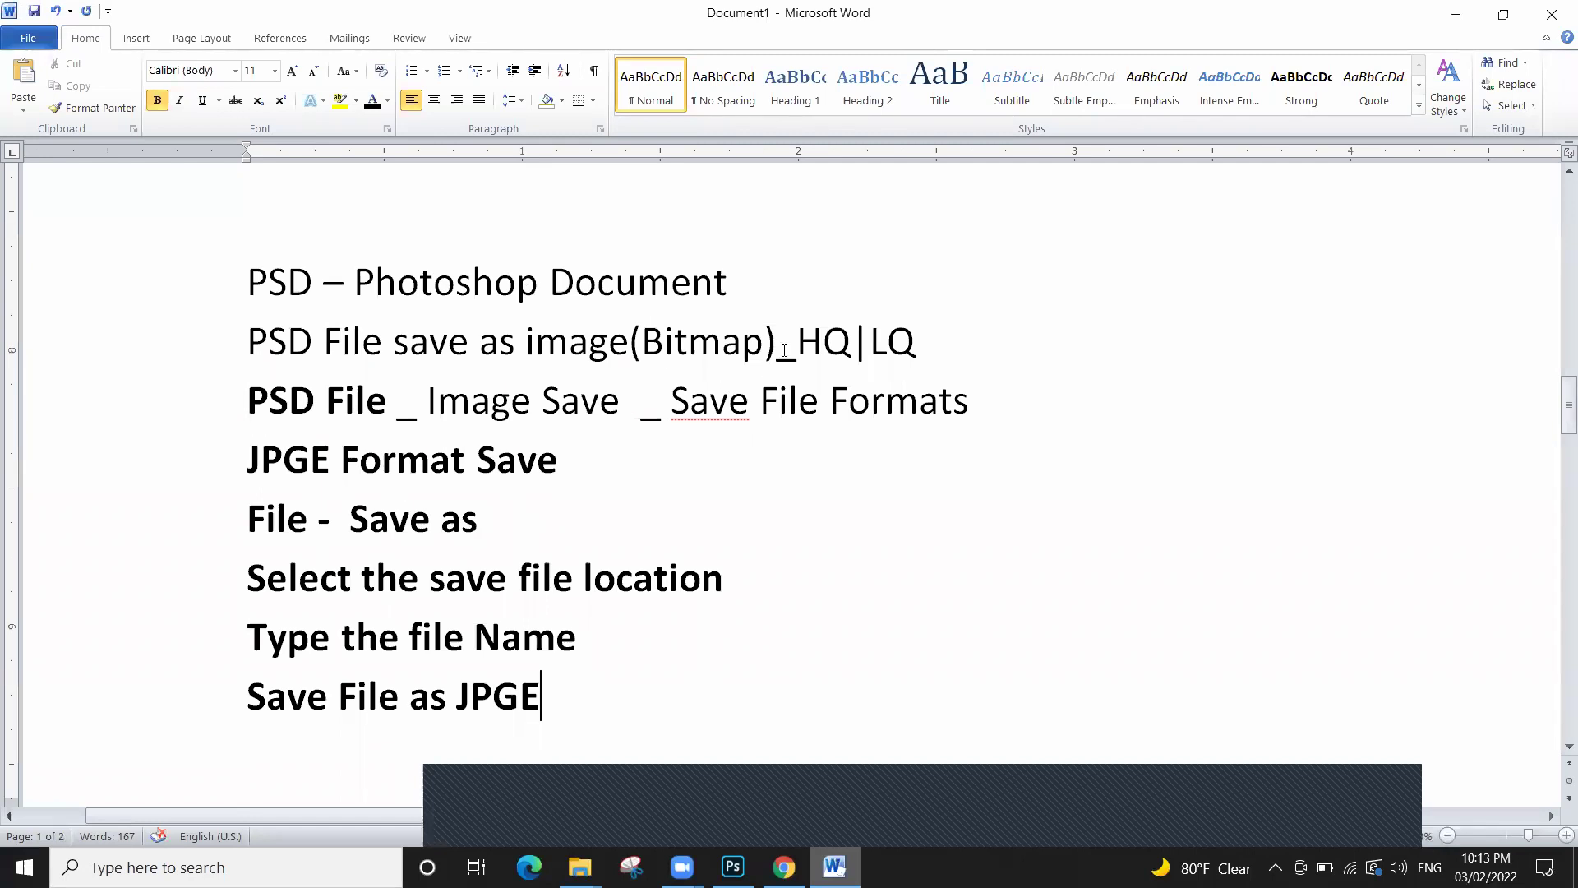
left_click_drag(917, 345, 780, 350)
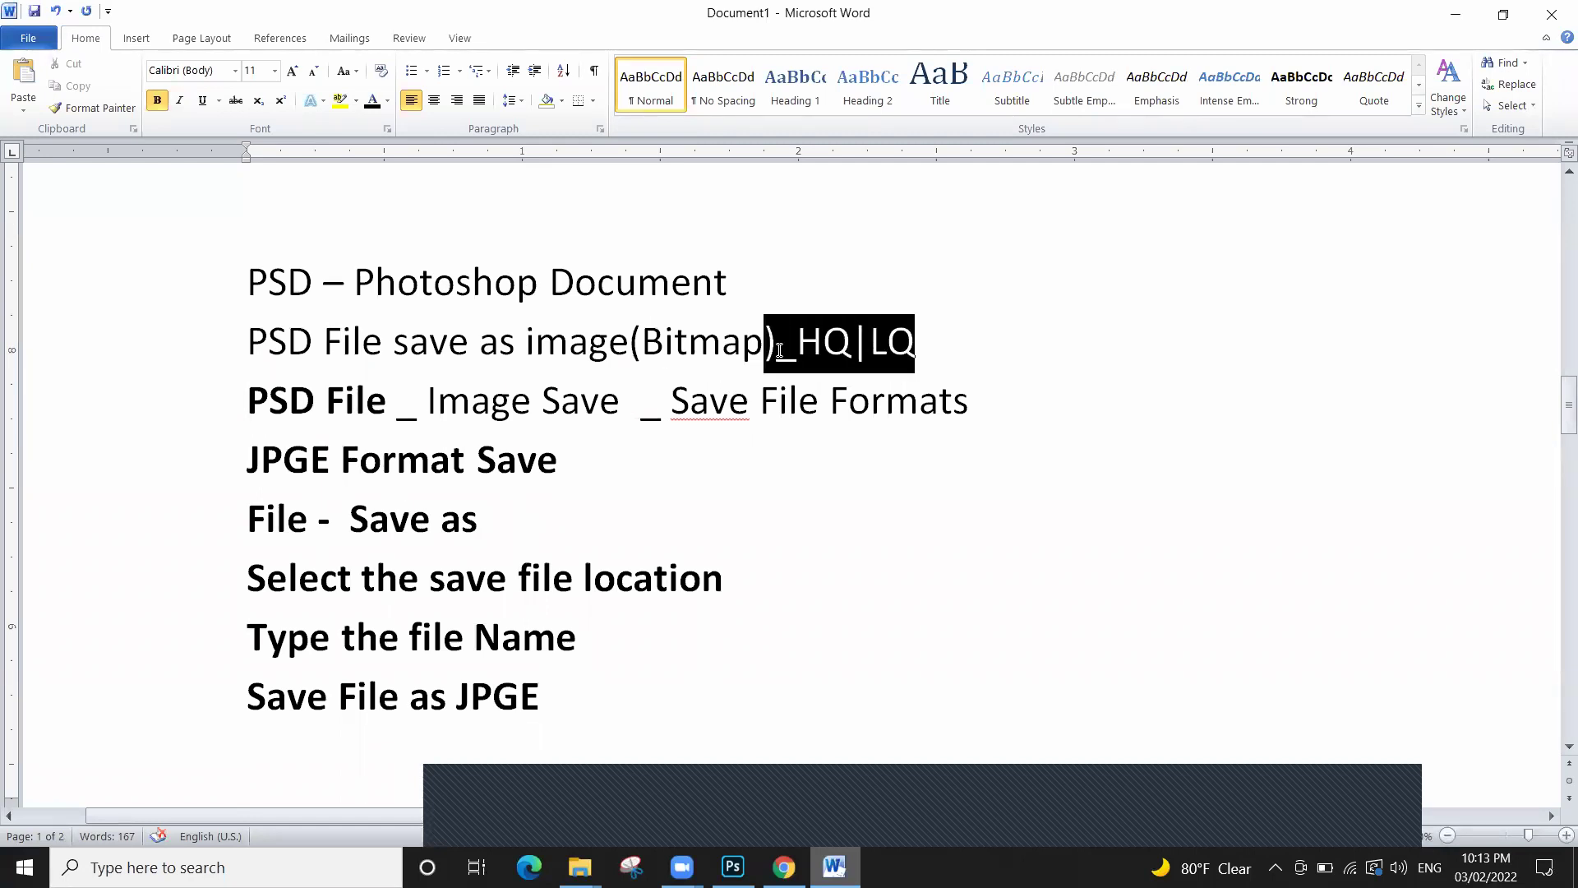
mouse_move(311, 460)
left_mouse_down()
mouse_move(287, 520)
mouse_move(415, 578)
mouse_move(311, 460)
left_mouse_up()
left_click(249, 519)
left_click_drag(249, 519, 485, 526)
Number the four JPGE saving steps 1. to 4., from "File - Save as" through "Save File as JPGE"
left_click(251, 520)
type("1")
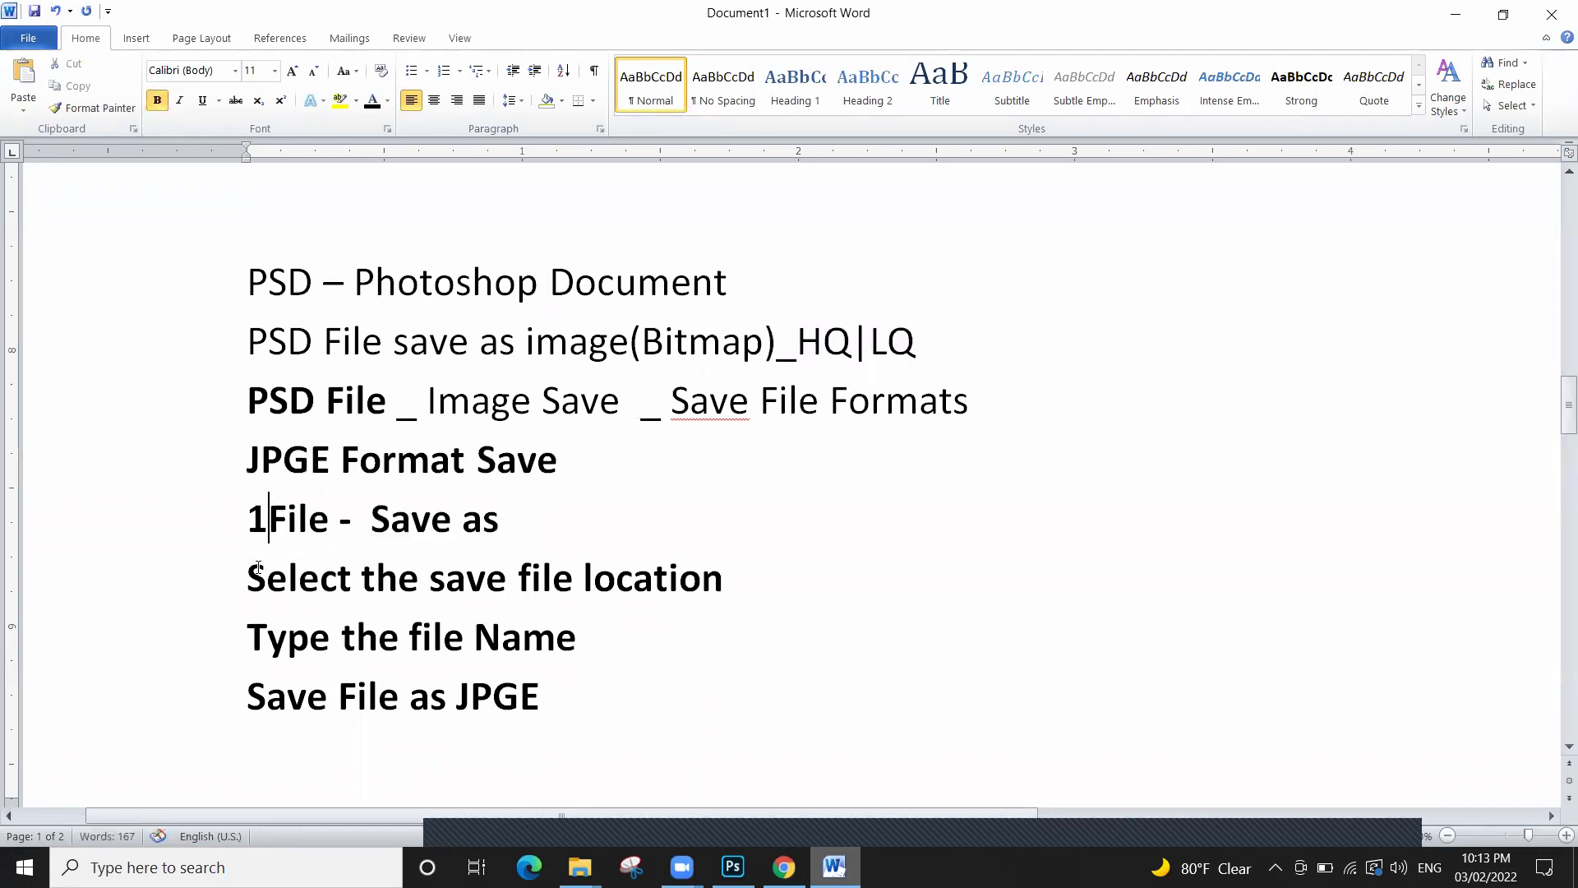
type("0")
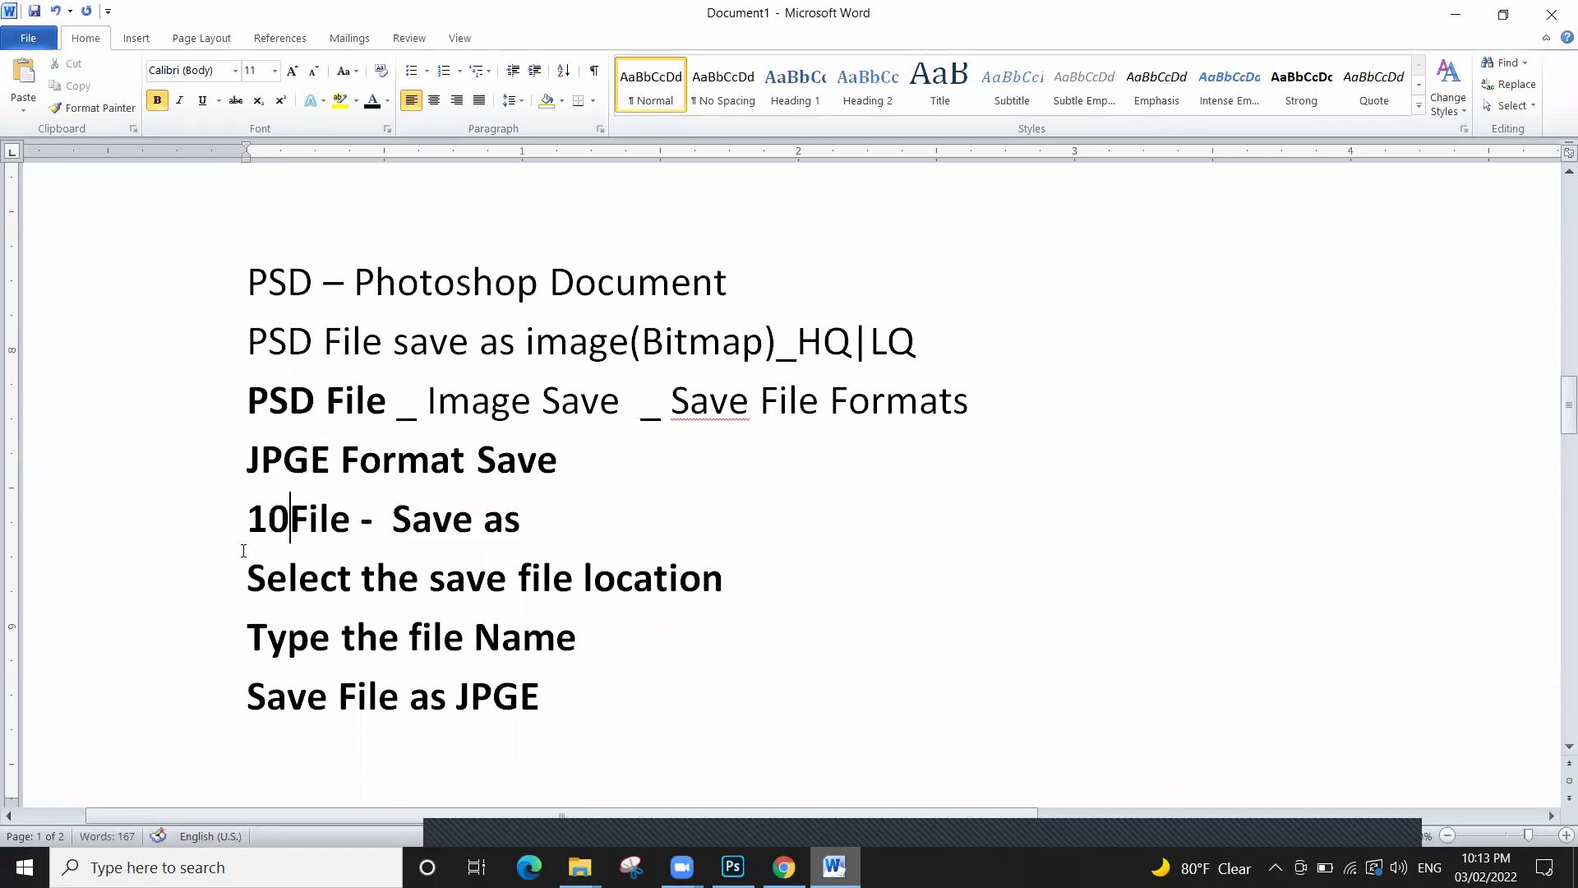
key("BackSpace")
type(".")
left_click(248, 578)
type("2.")
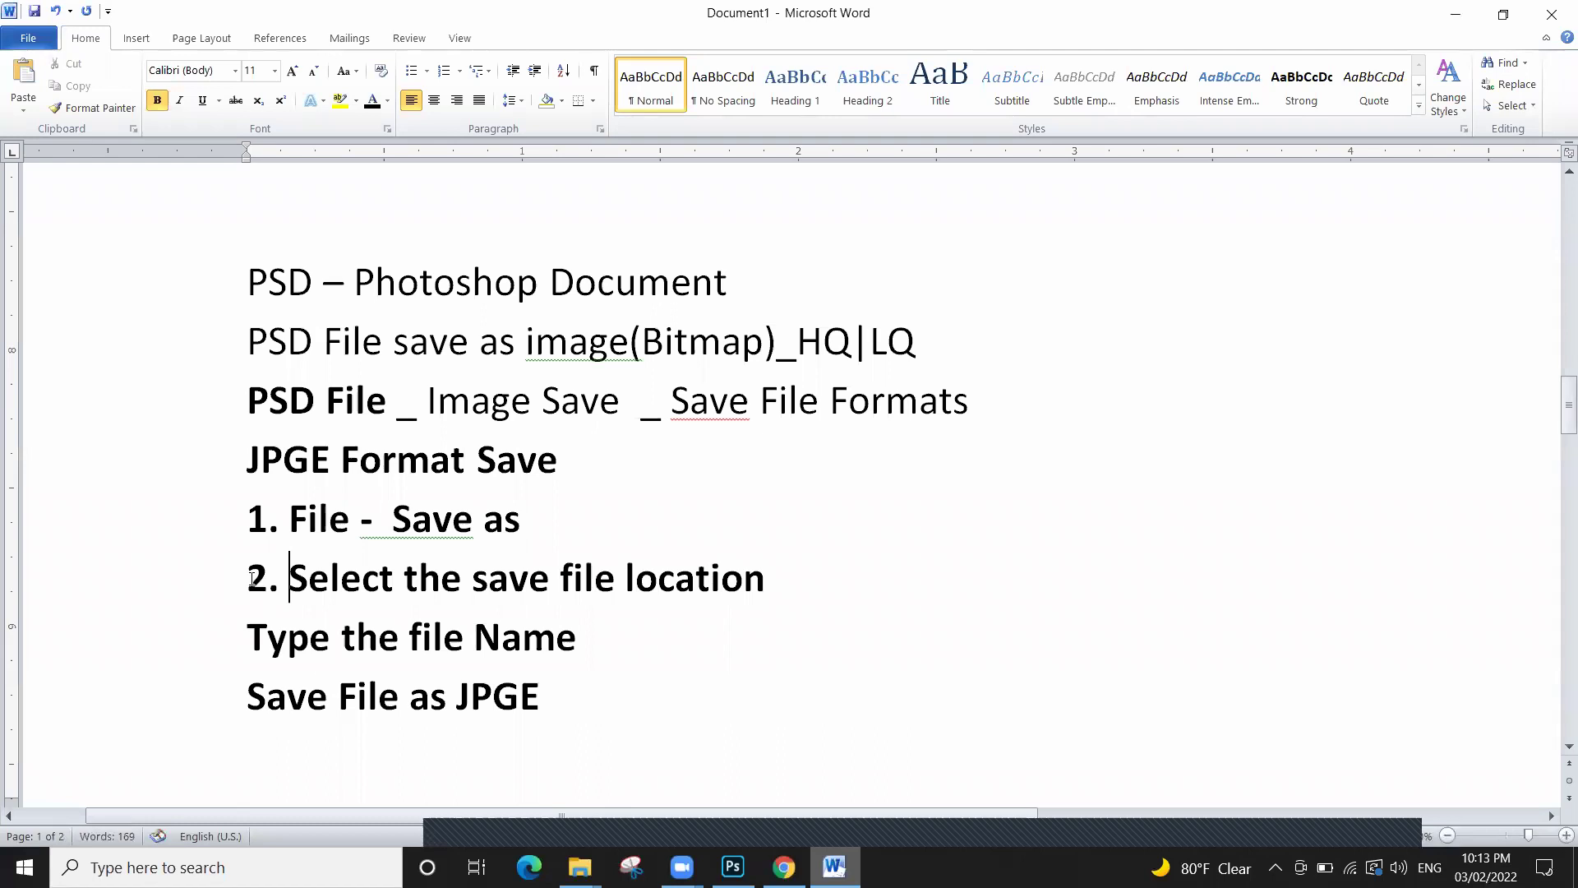
left_click(251, 639)
type("3.")
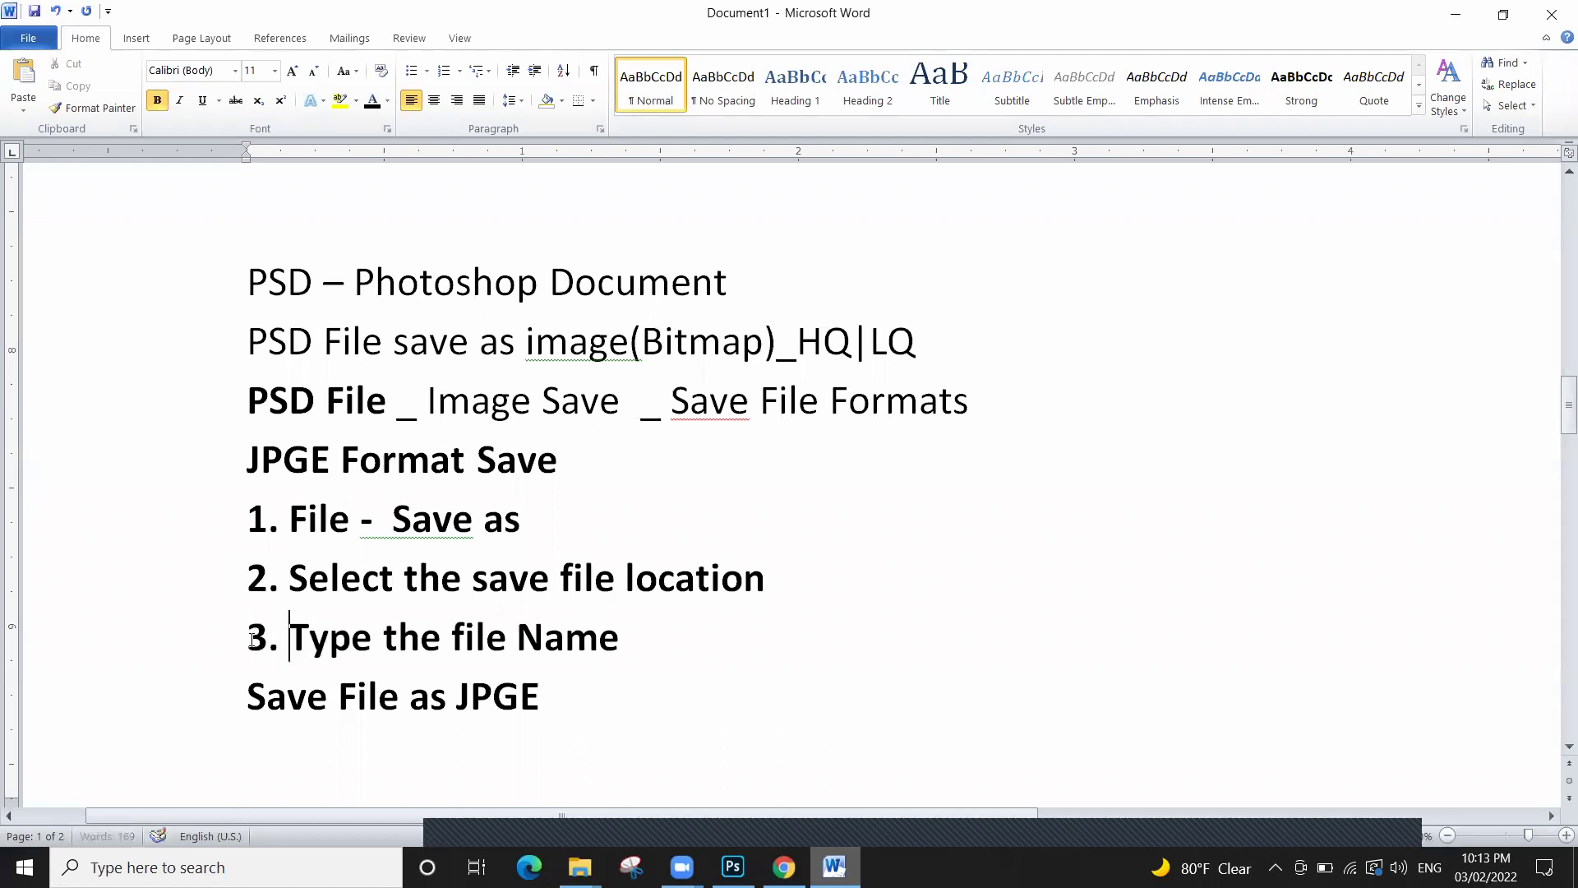
left_click(256, 696)
type("4.")
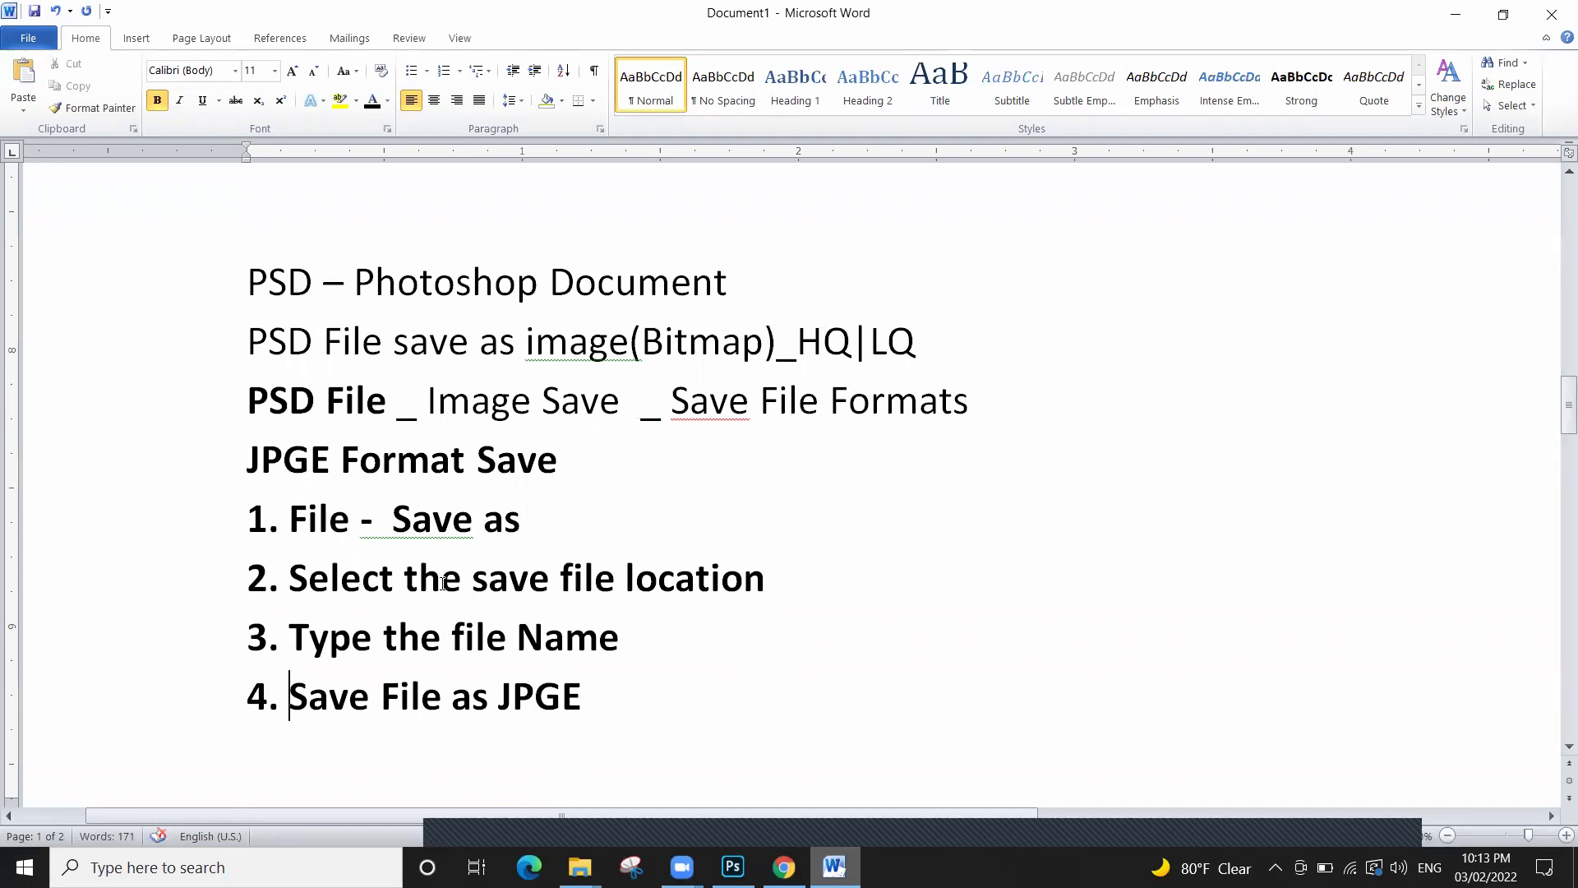
Switch to Photoshop, start a Save As of Edit_01.psd and enter a person's first name as the file name
left_click(733, 867)
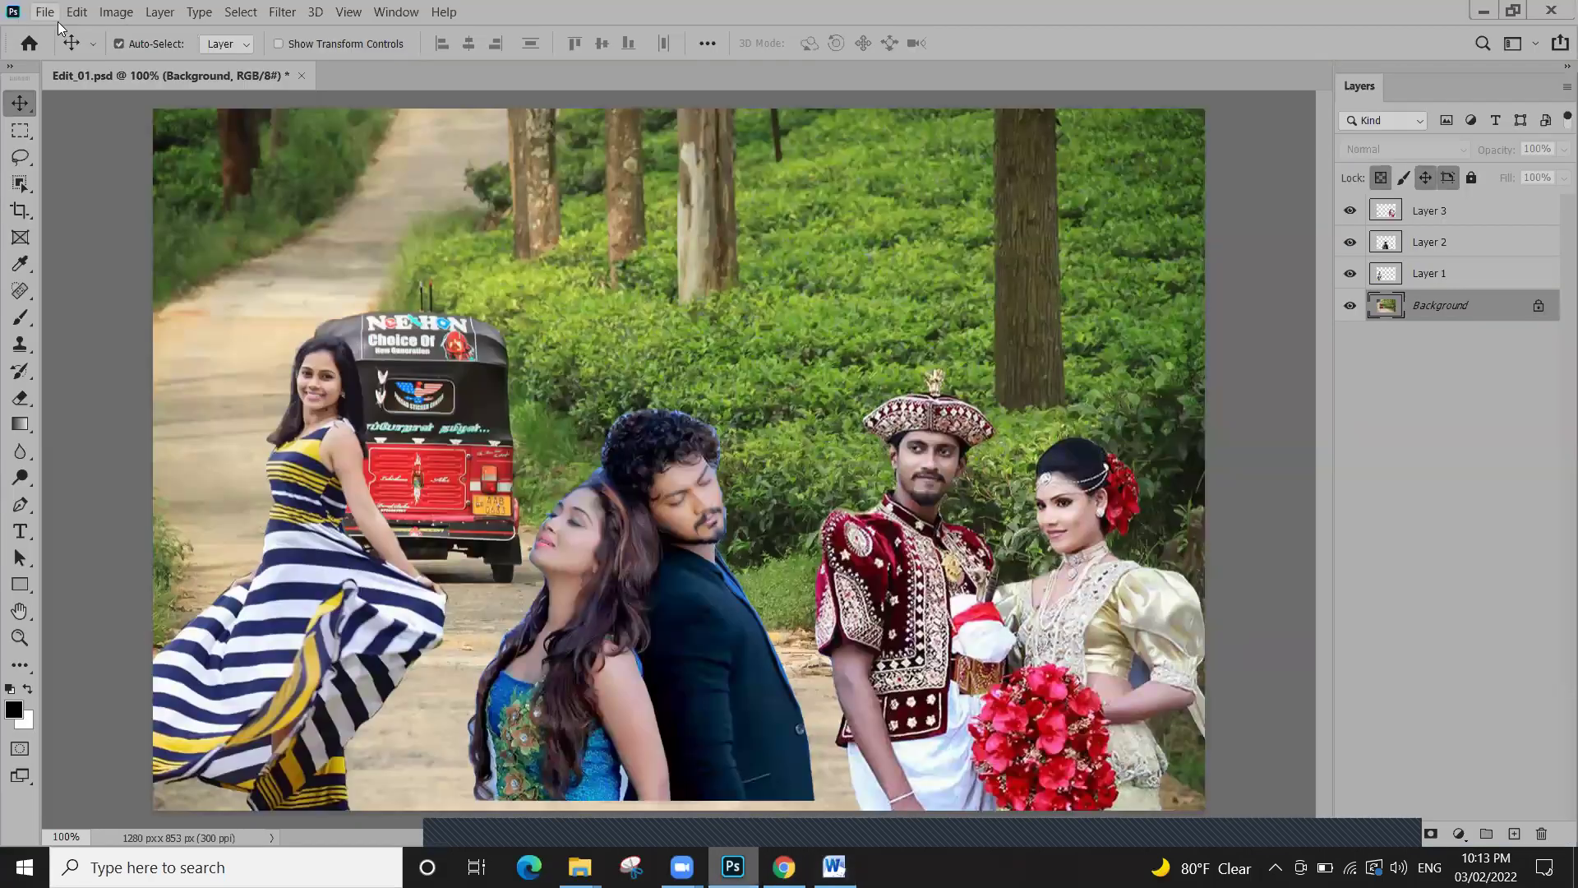
left_click(44, 11)
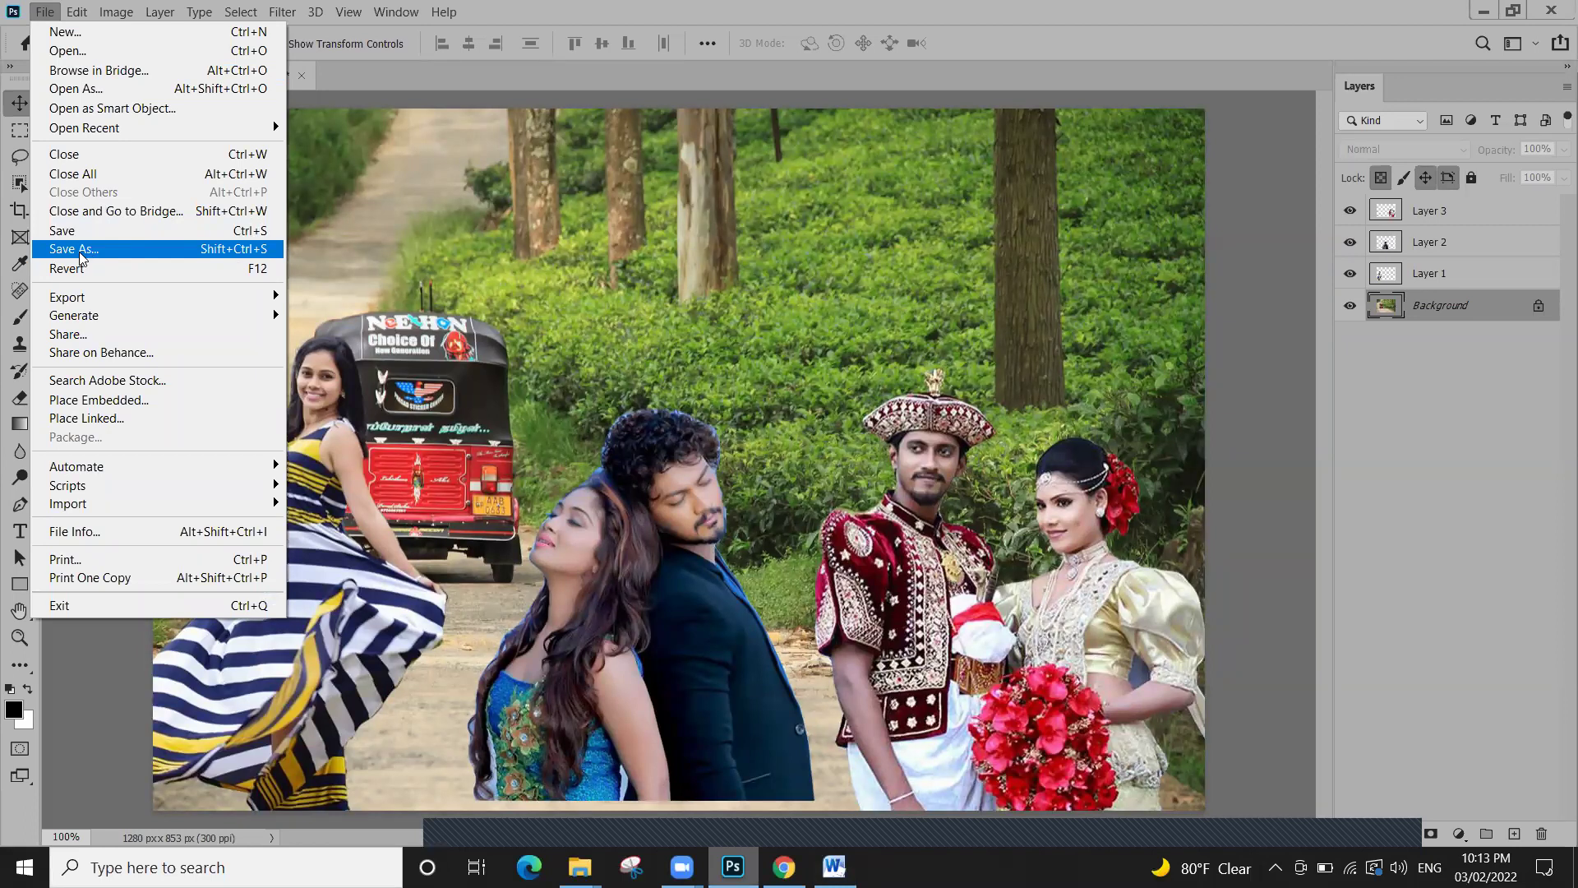
left_click(76, 250)
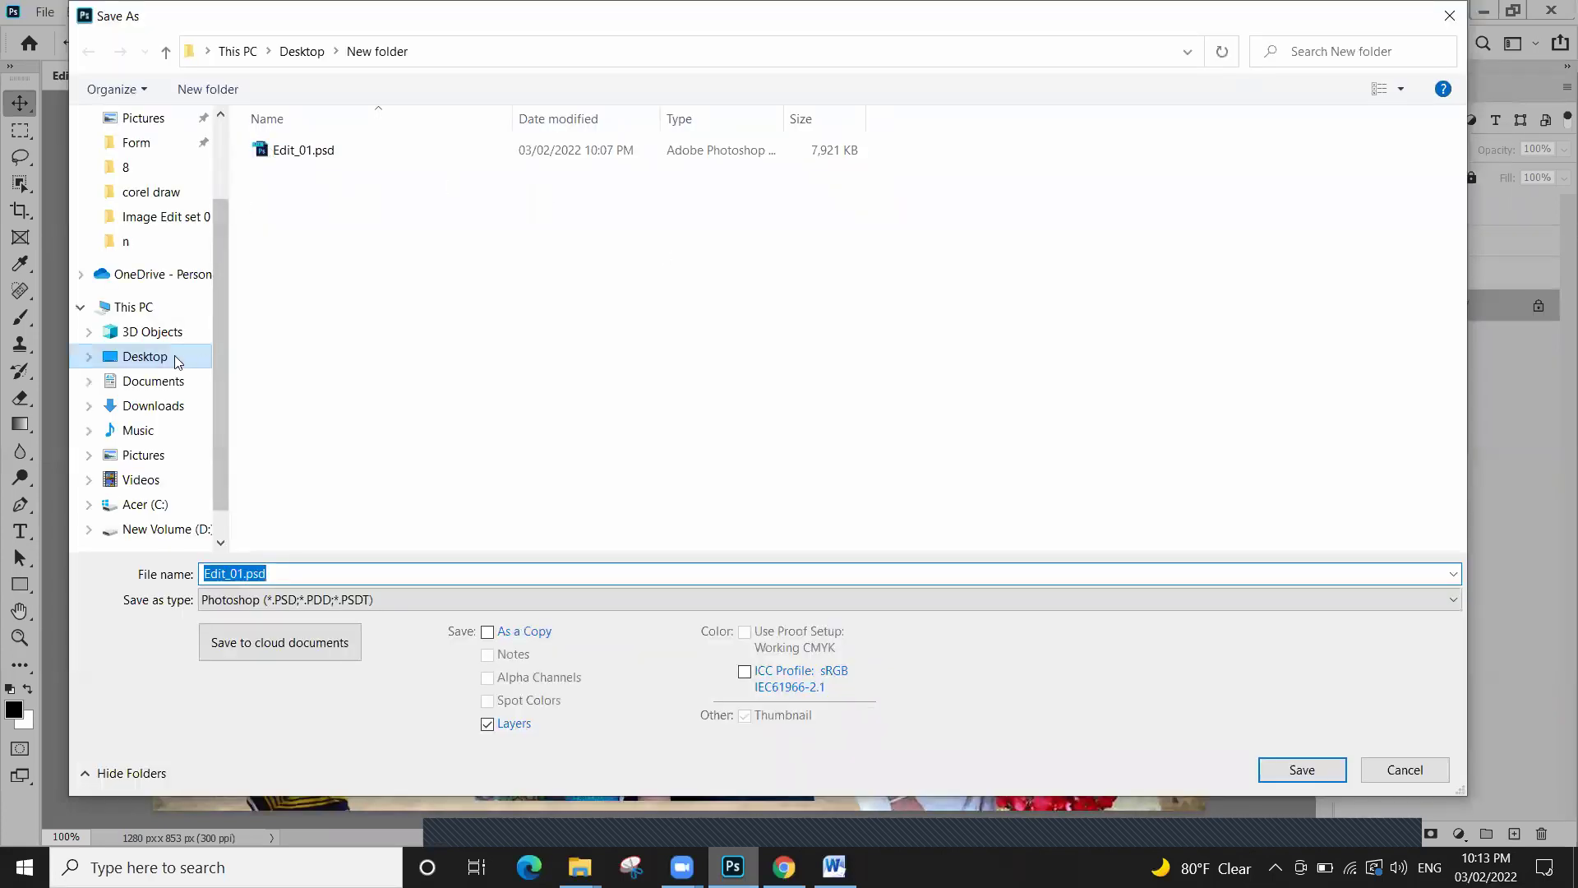
left_click(334, 573)
left_click_drag(334, 573, 201, 575)
type("Chamari")
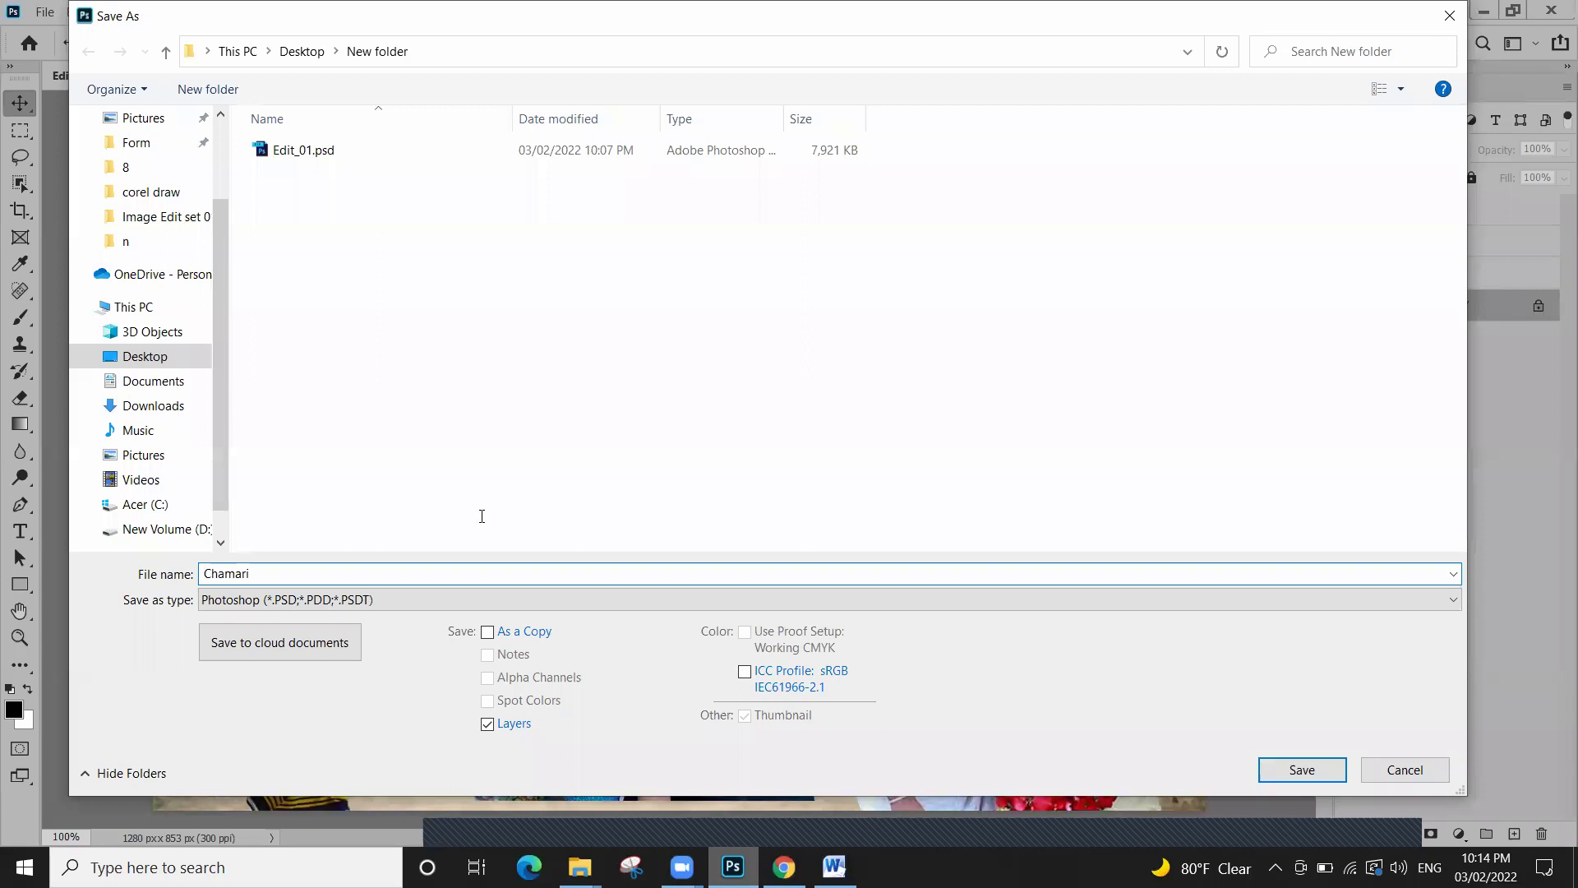
Switch to Word and review the numbered JPGE steps from the save location through the JPGE format
key("alt+Tab")
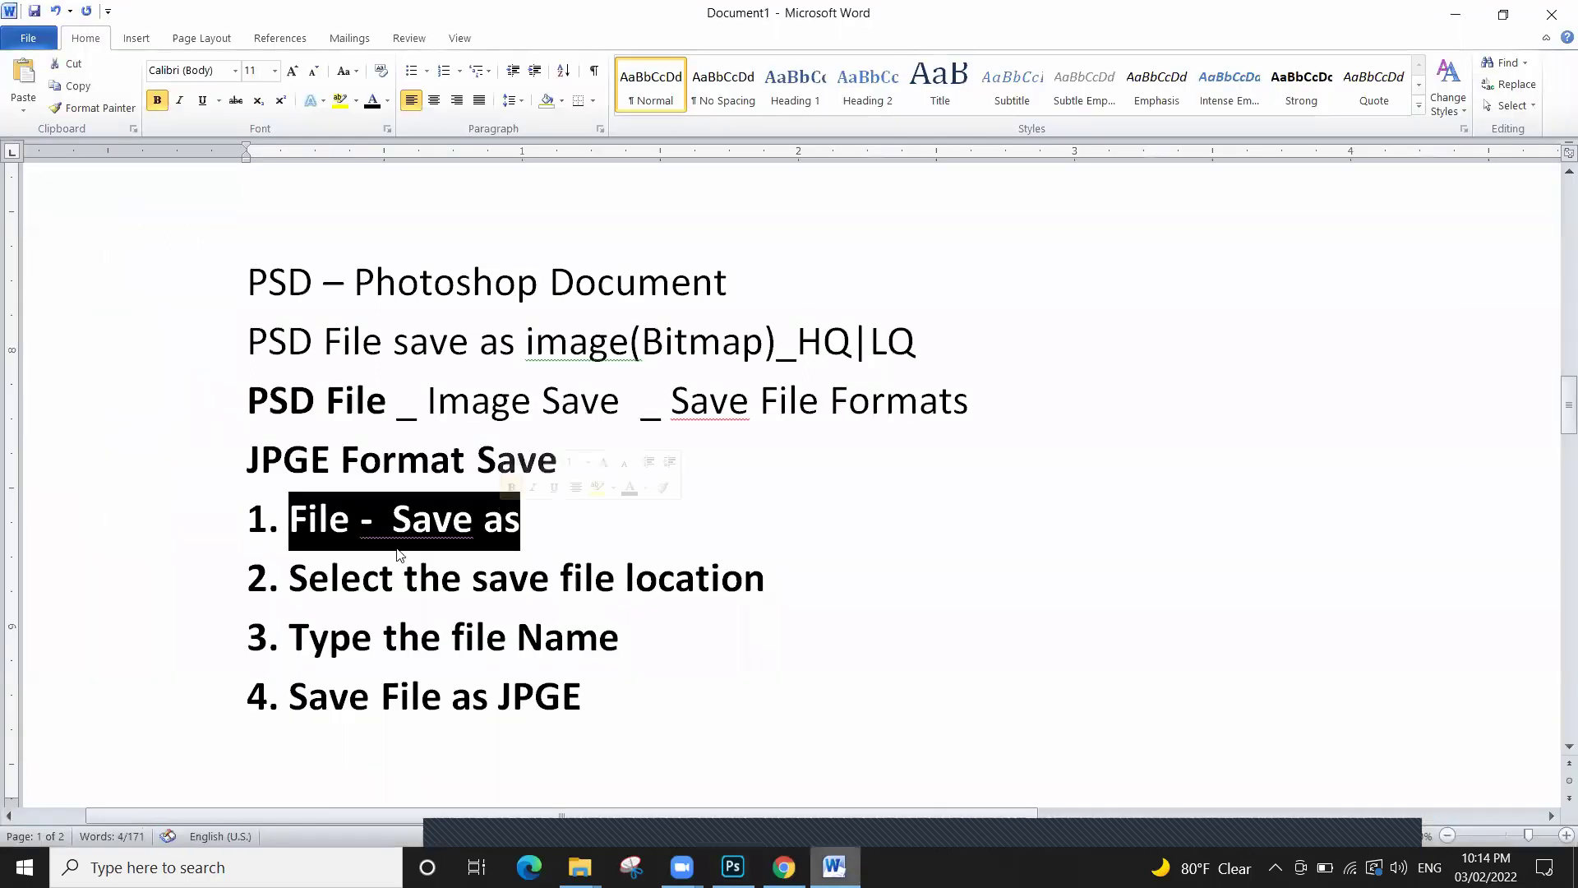
left_click_drag(291, 578, 743, 580)
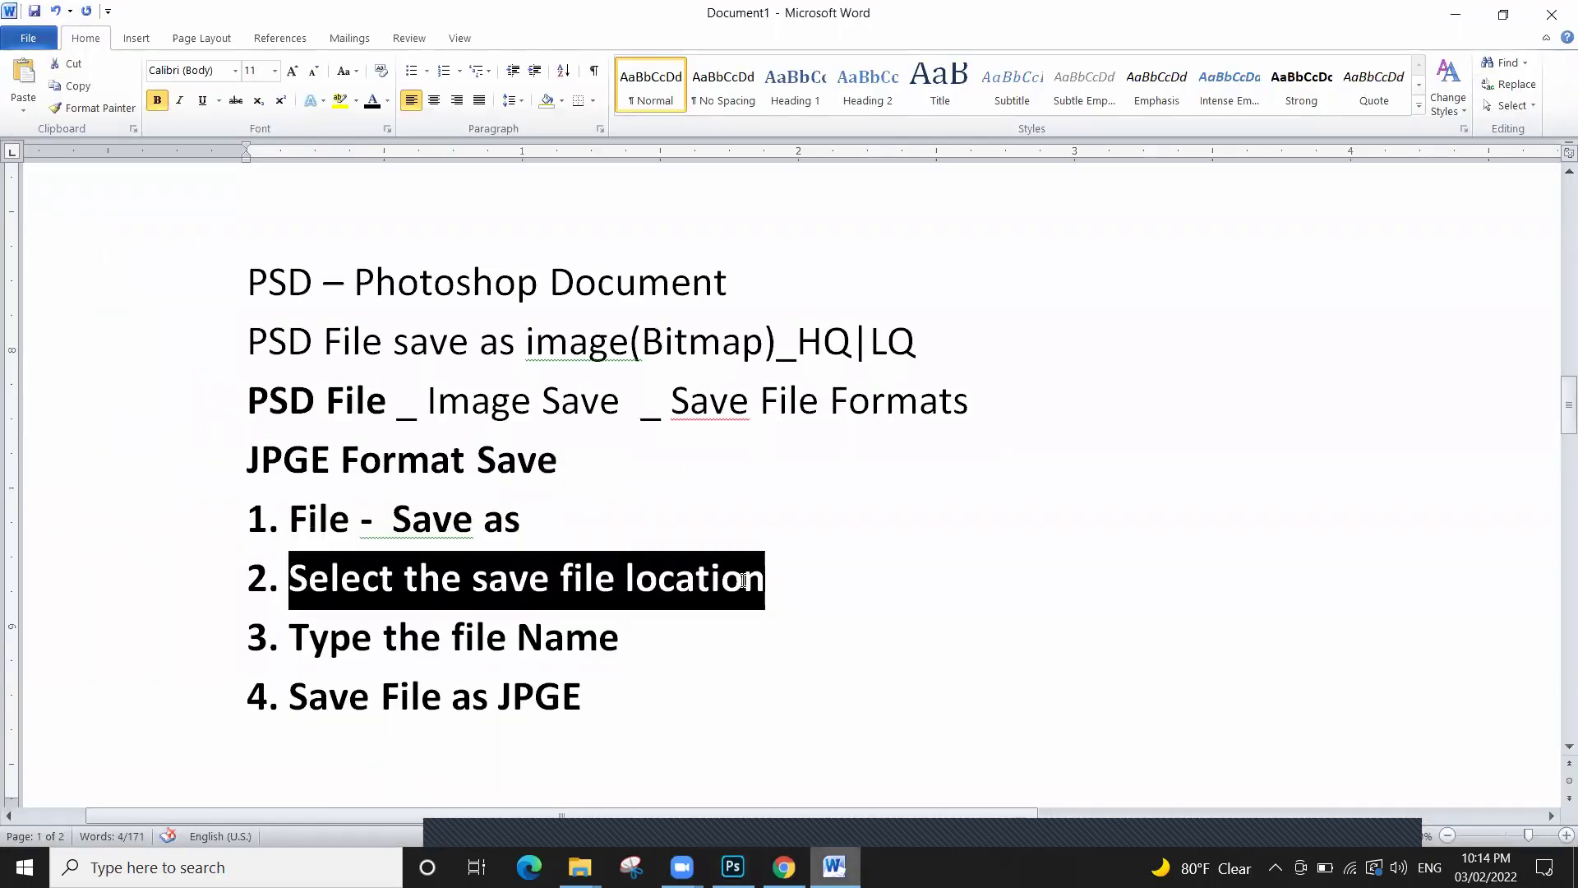
left_click_drag(292, 638, 584, 646)
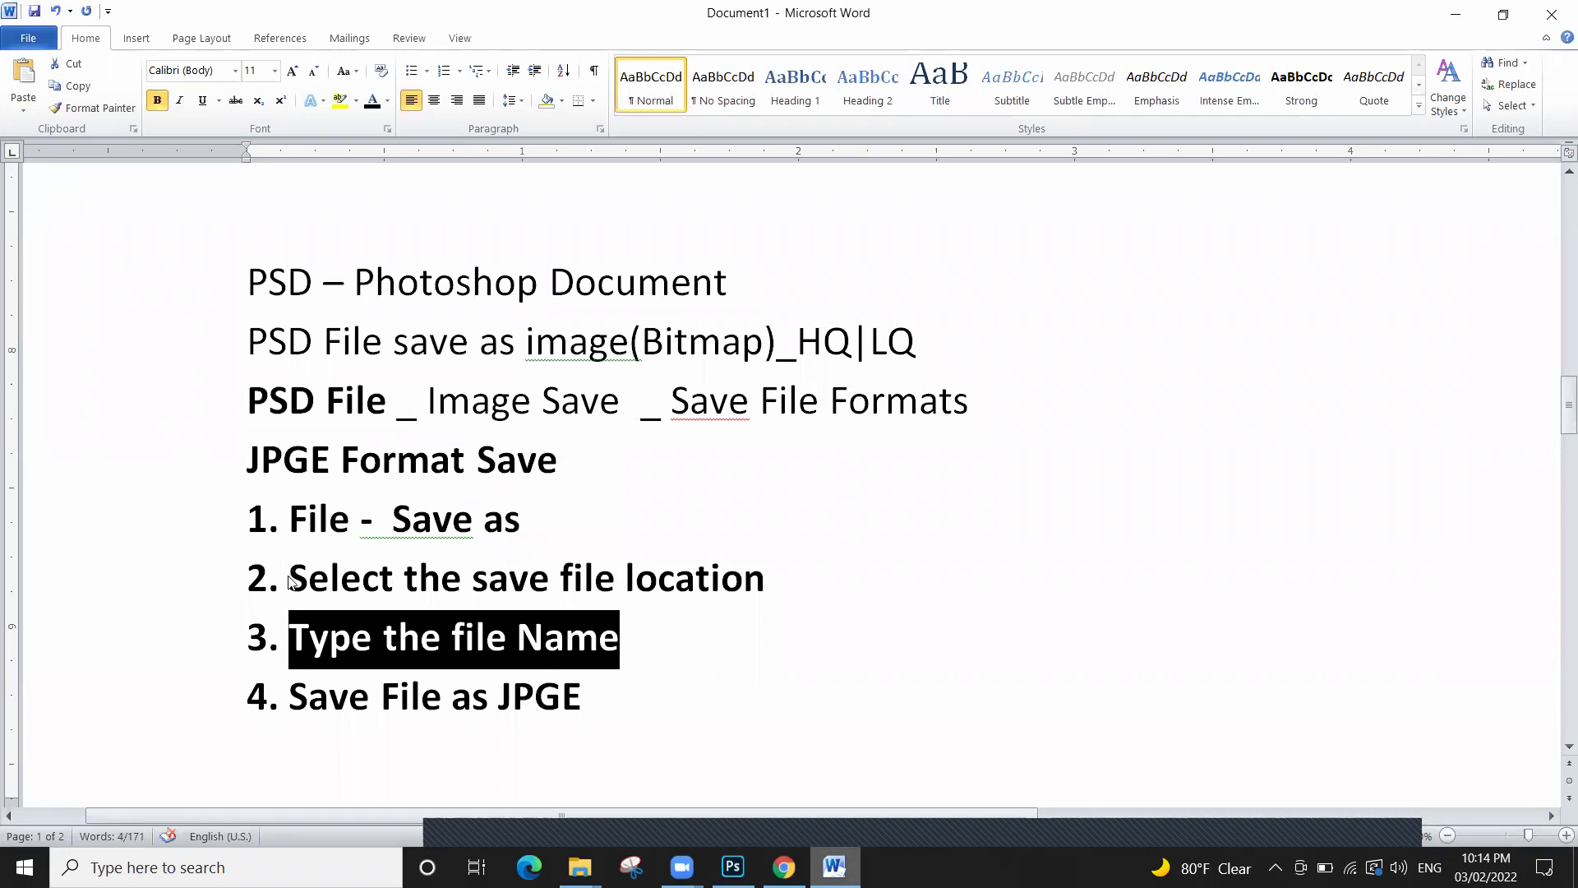
left_click(600, 642)
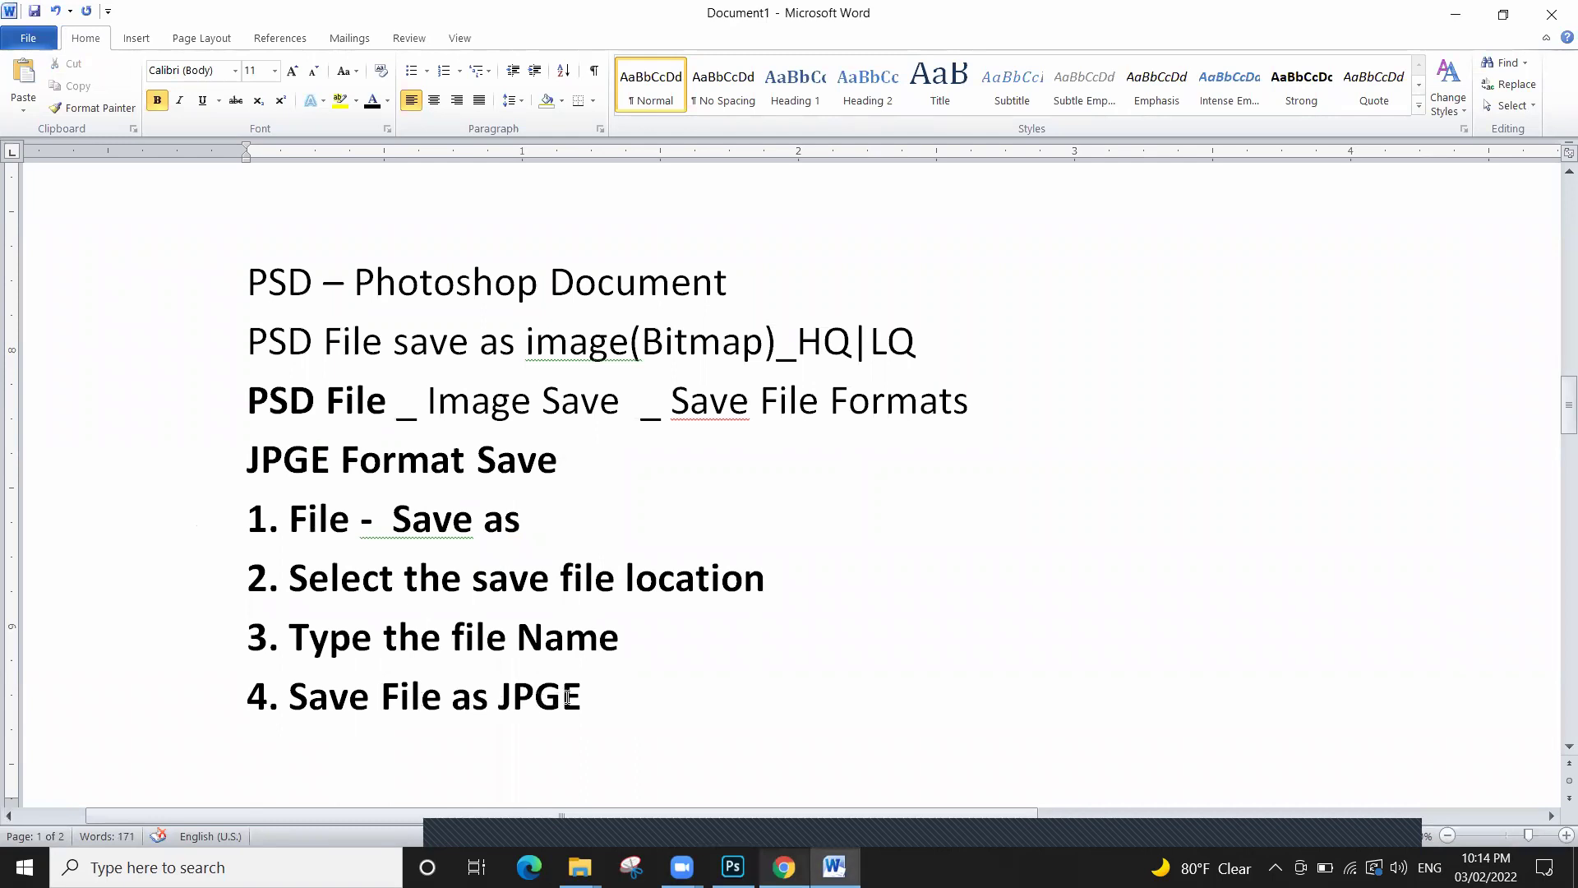
left_click_drag(576, 697, 540, 697)
left_click_drag(520, 698, 501, 699)
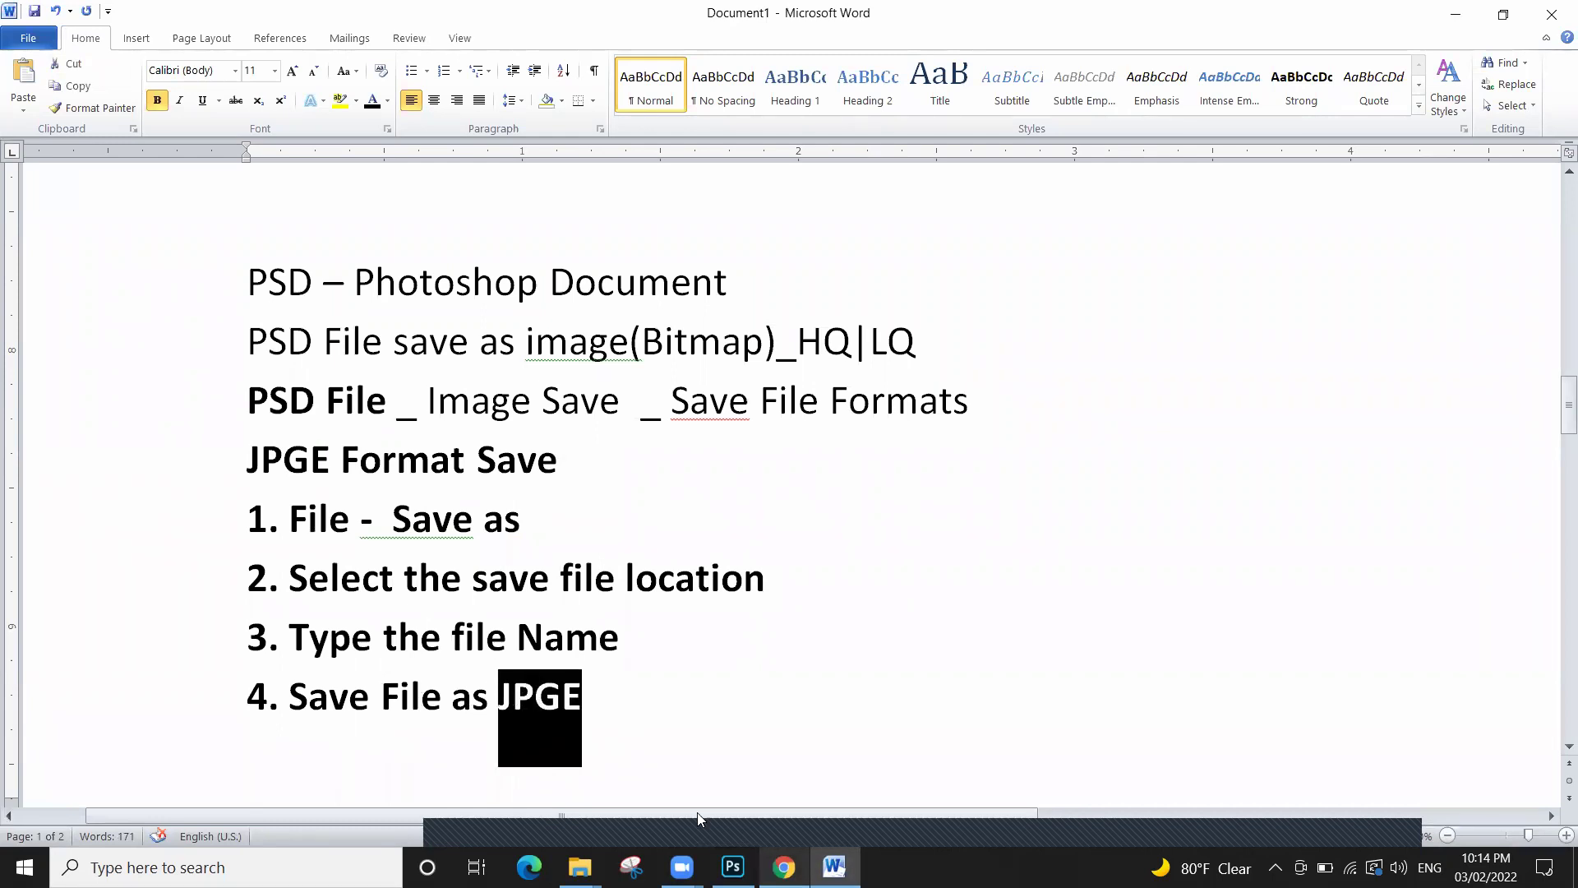
Switch back to Photoshop and set the file type of the save to JPEG (*.JPG;*.JPEG;*.JPE)
left_click(733, 868)
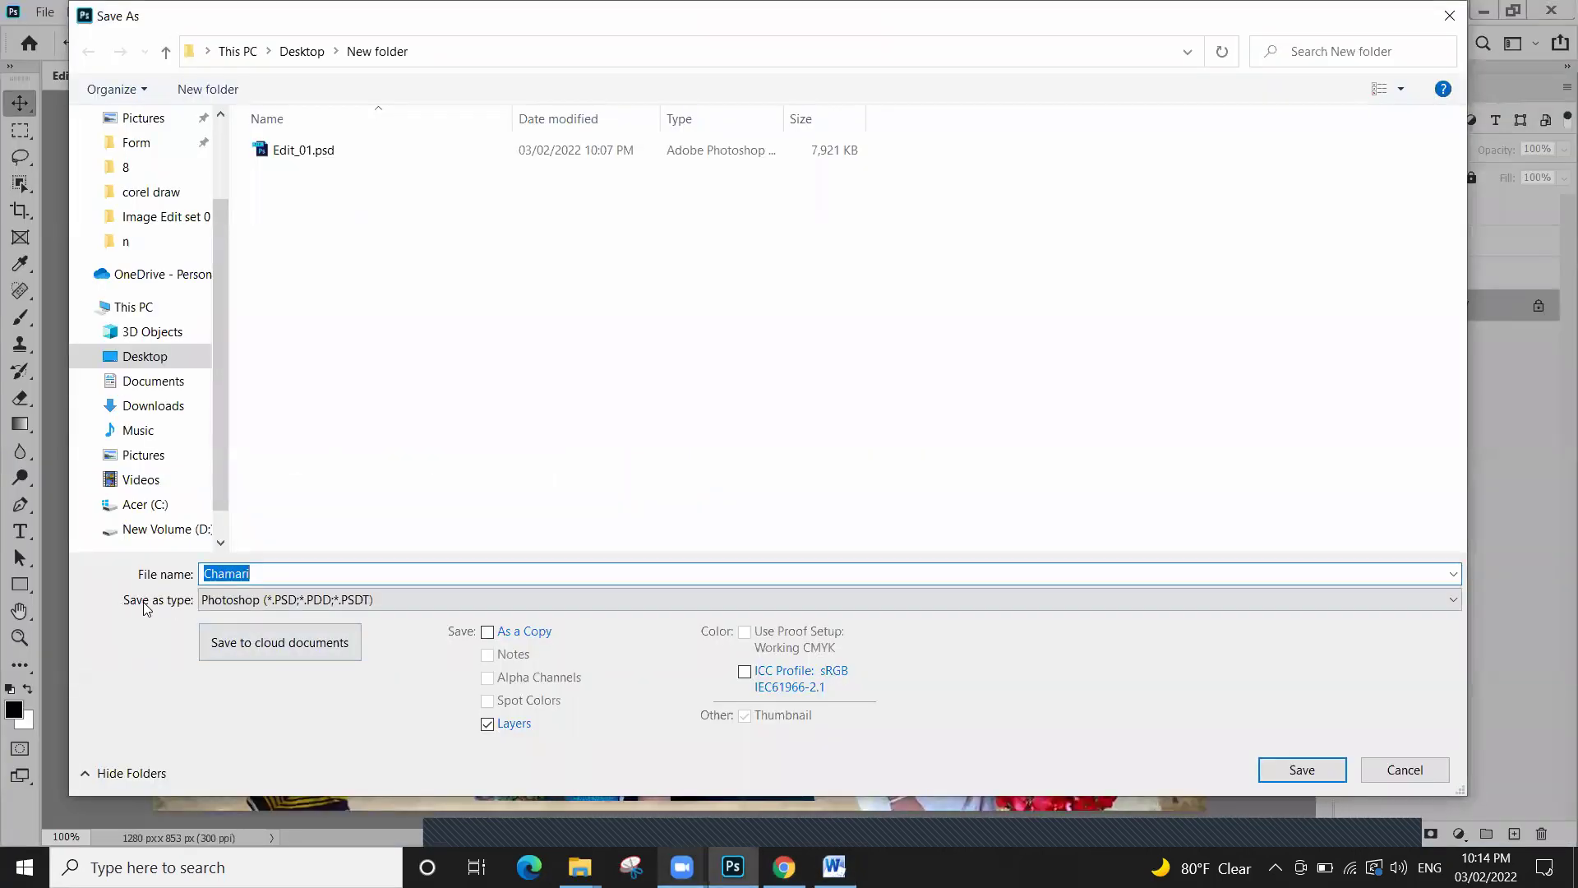
left_click(241, 609)
left_click(255, 609)
left_click(255, 609)
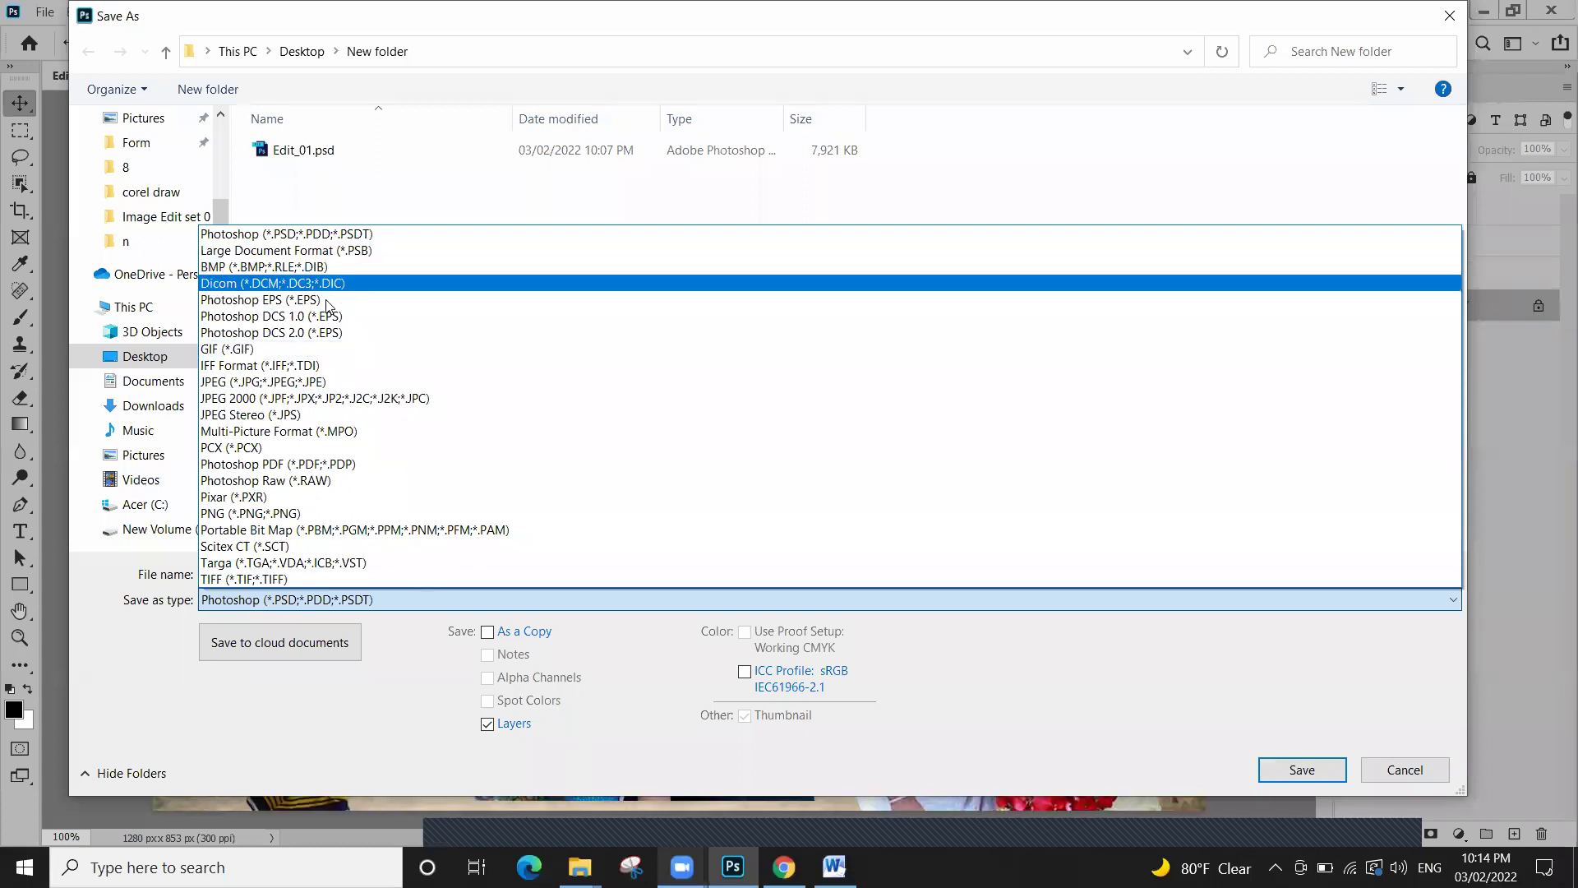
left_click(265, 612)
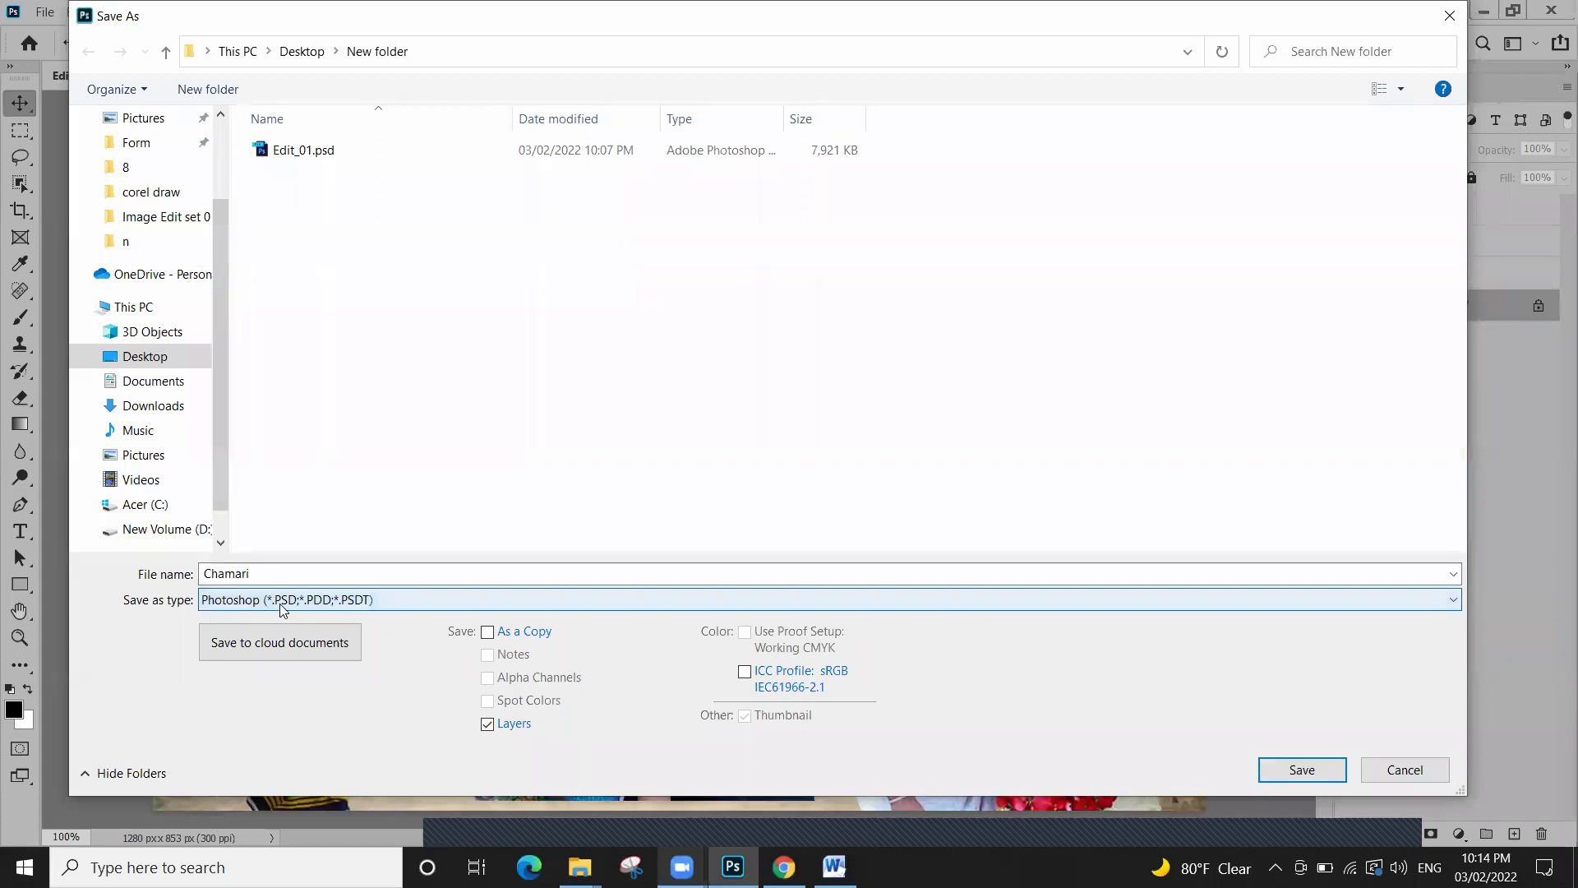
left_click(282, 608)
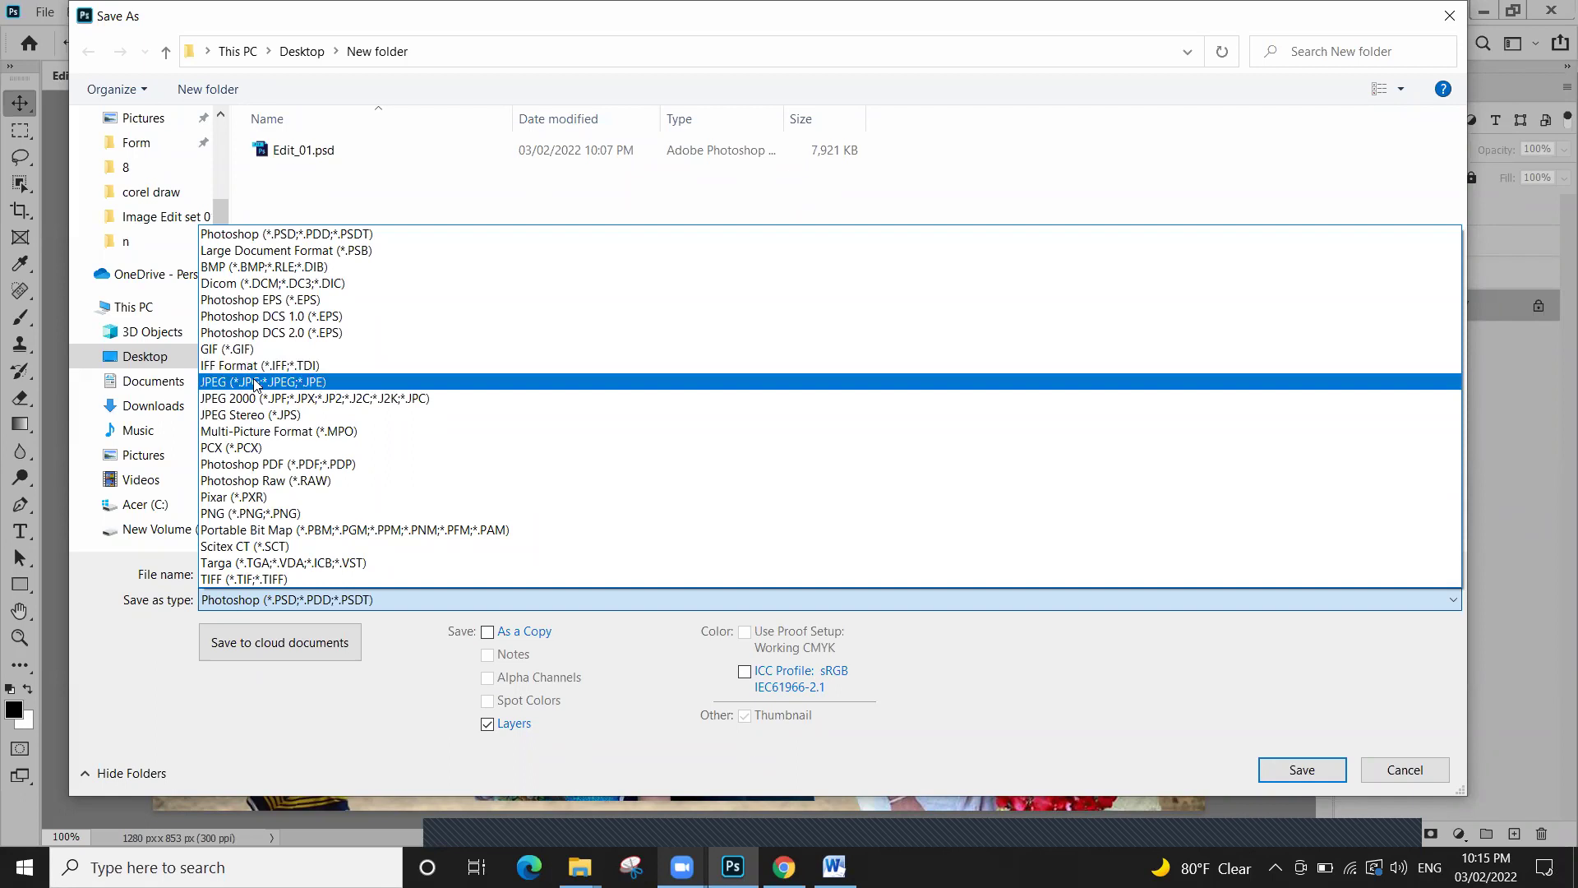
left_click(256, 384)
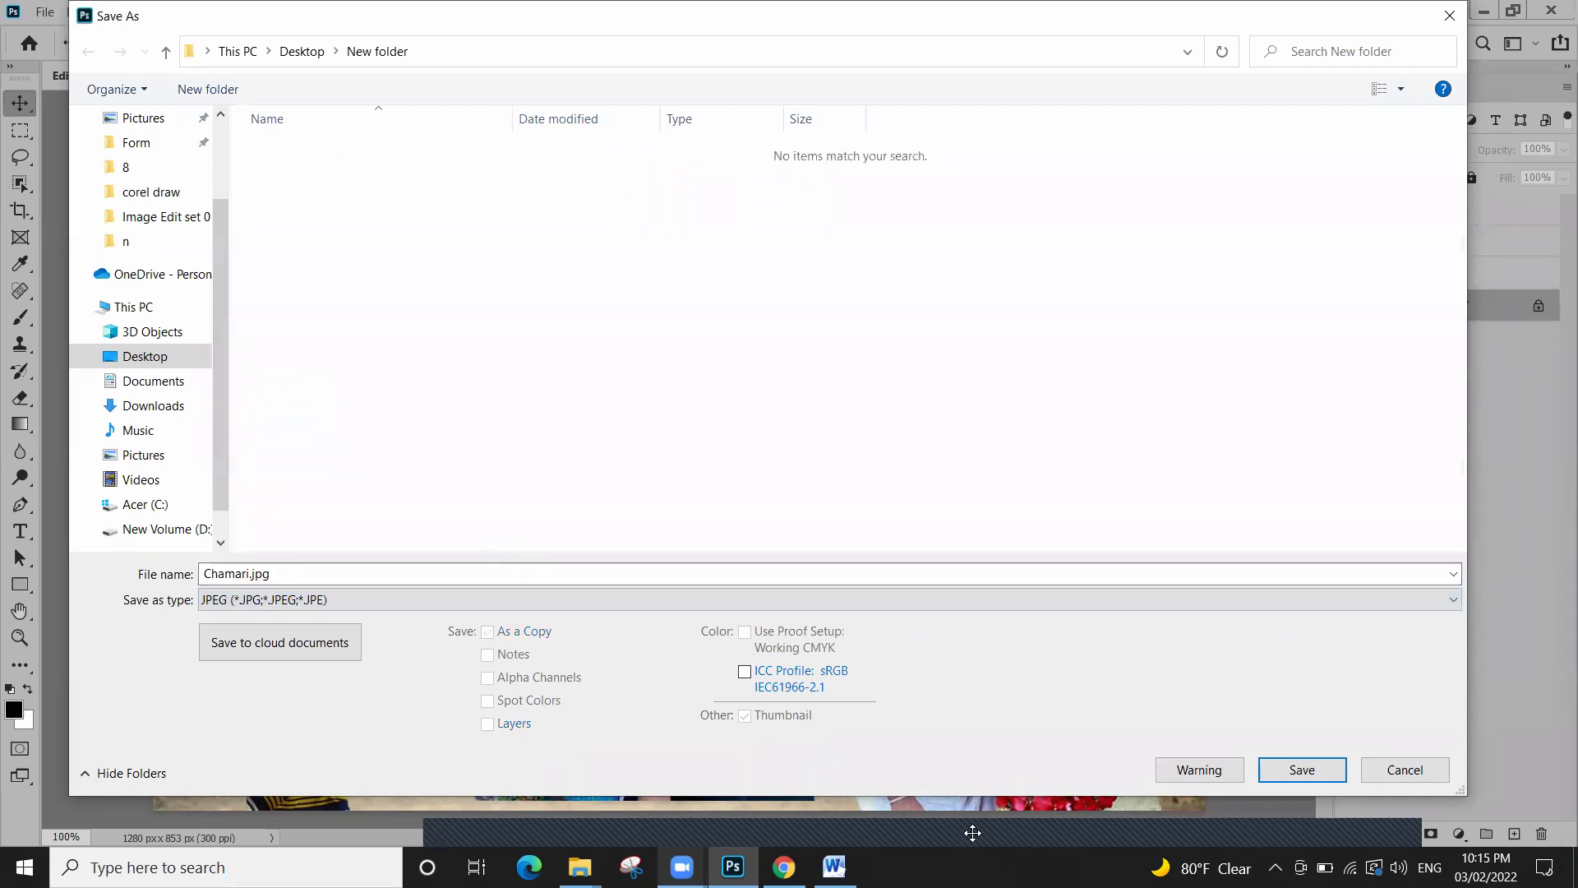
Mark the Layers save option with a red annotation box and handwritten strokes
mouse_move(615, 761)
left_mouse_down()
mouse_move(421, 695)
mouse_move(423, 762)
left_mouse_up()
left_click_drag(549, 712, 565, 761)
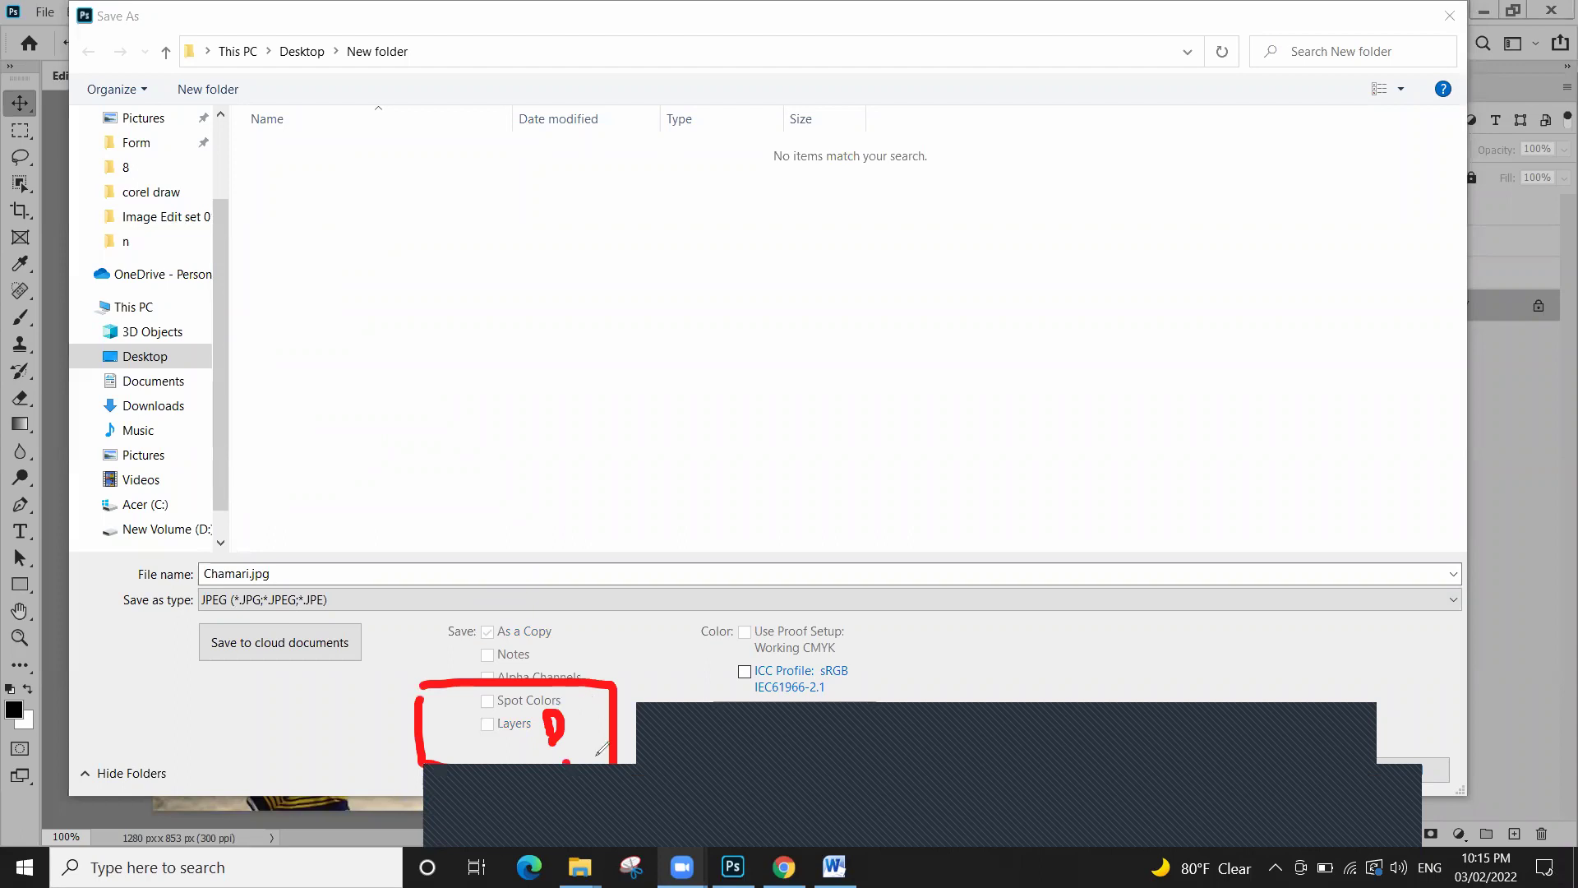
left_click_drag(573, 700, 587, 734)
left_click(593, 754)
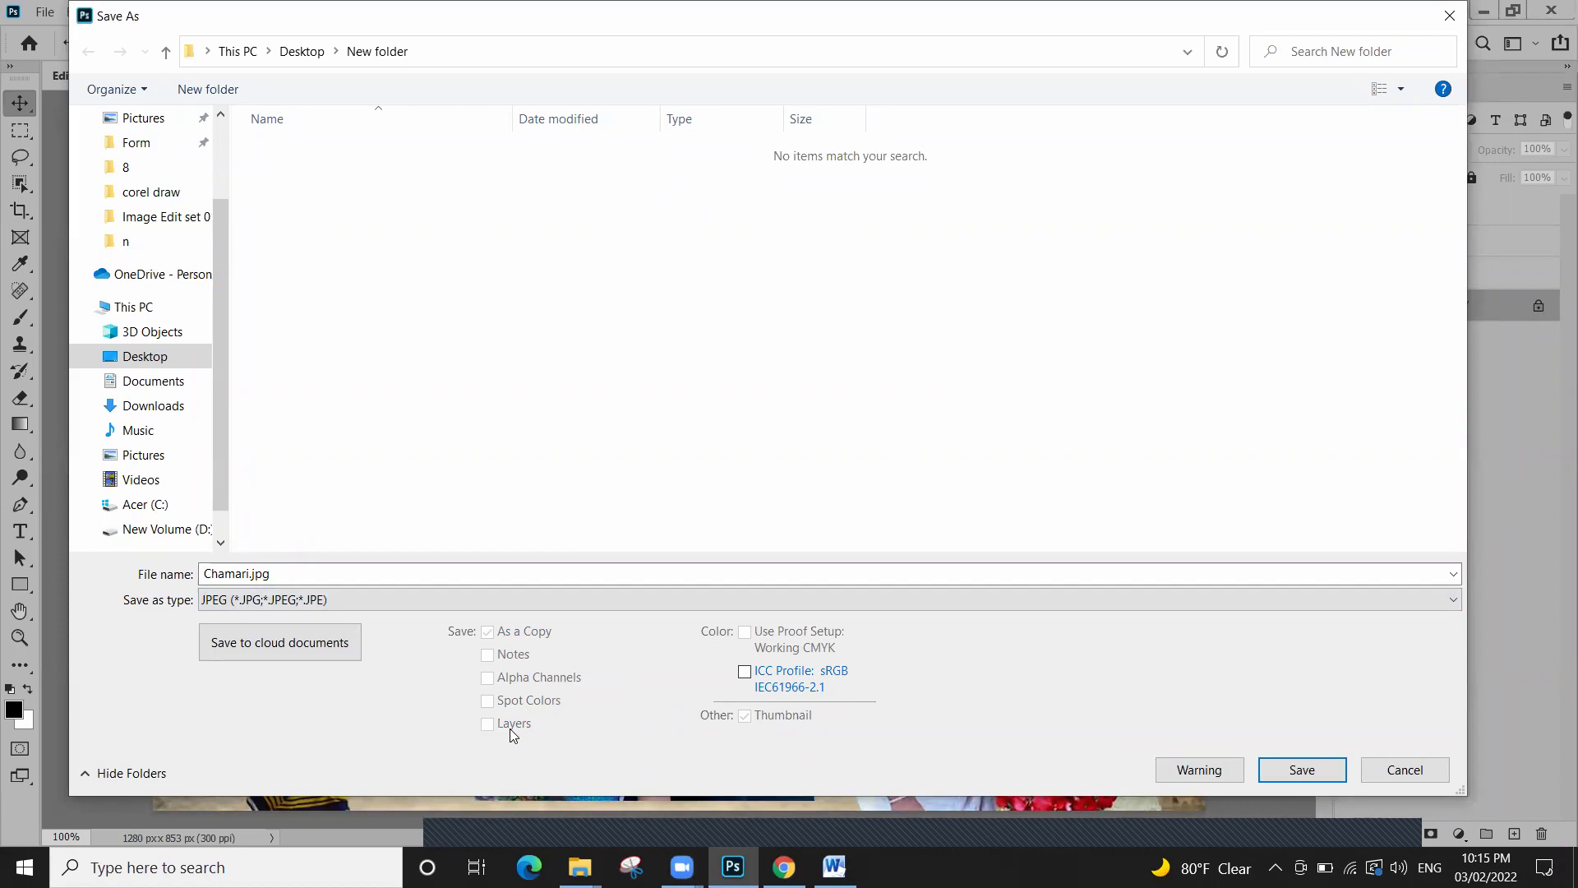
Save the file to bring up the JPEG options, and move that dialog clear of the couple in the middle
left_click(1304, 771)
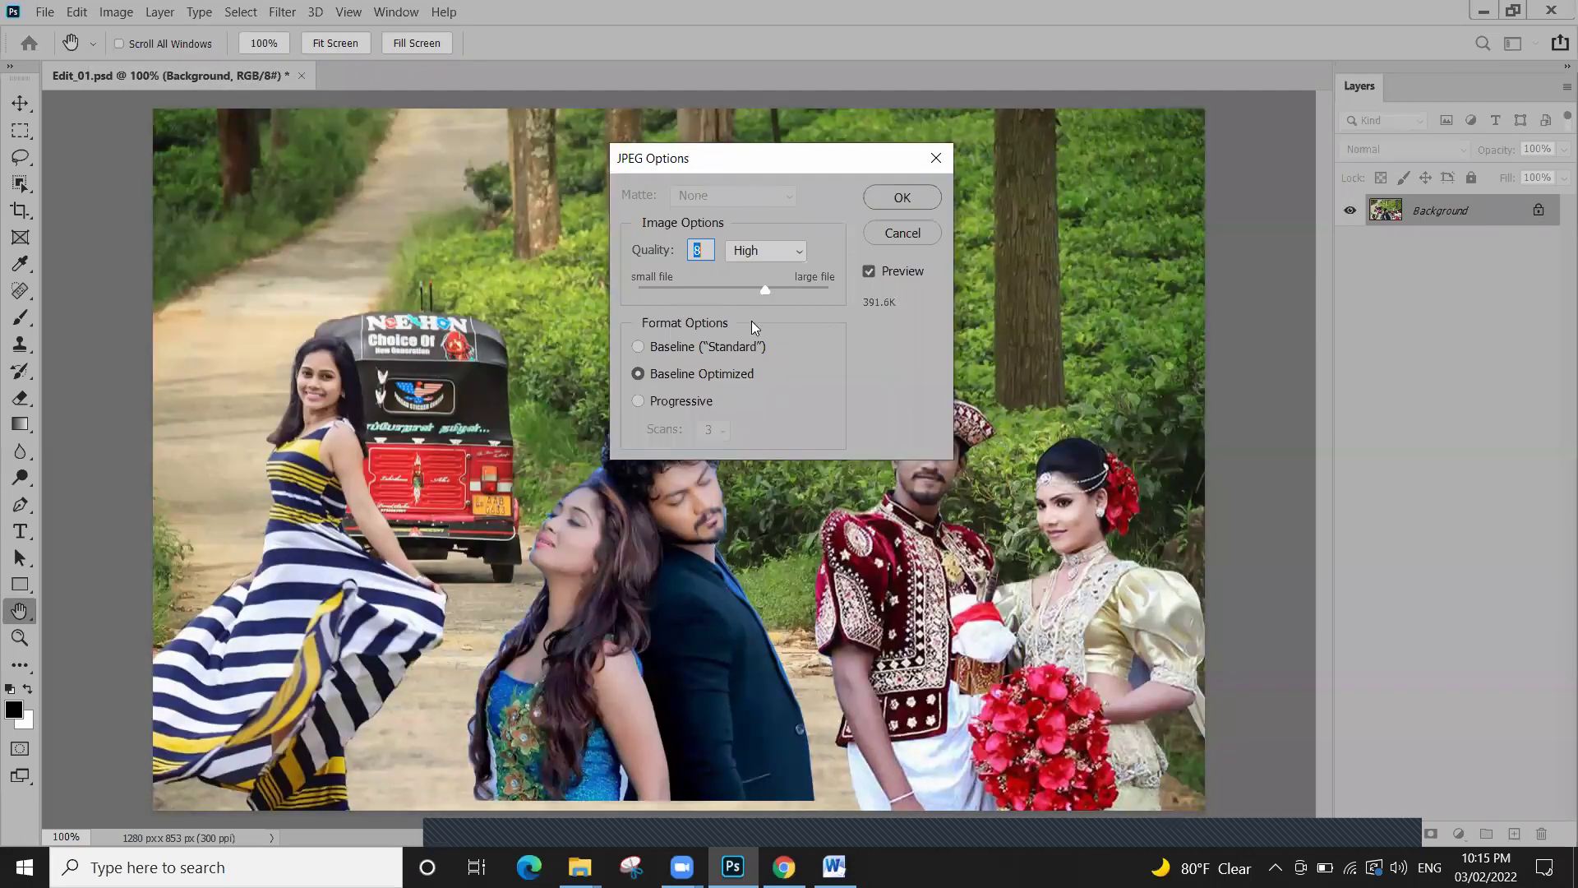
left_click_drag(641, 168, 647, 300)
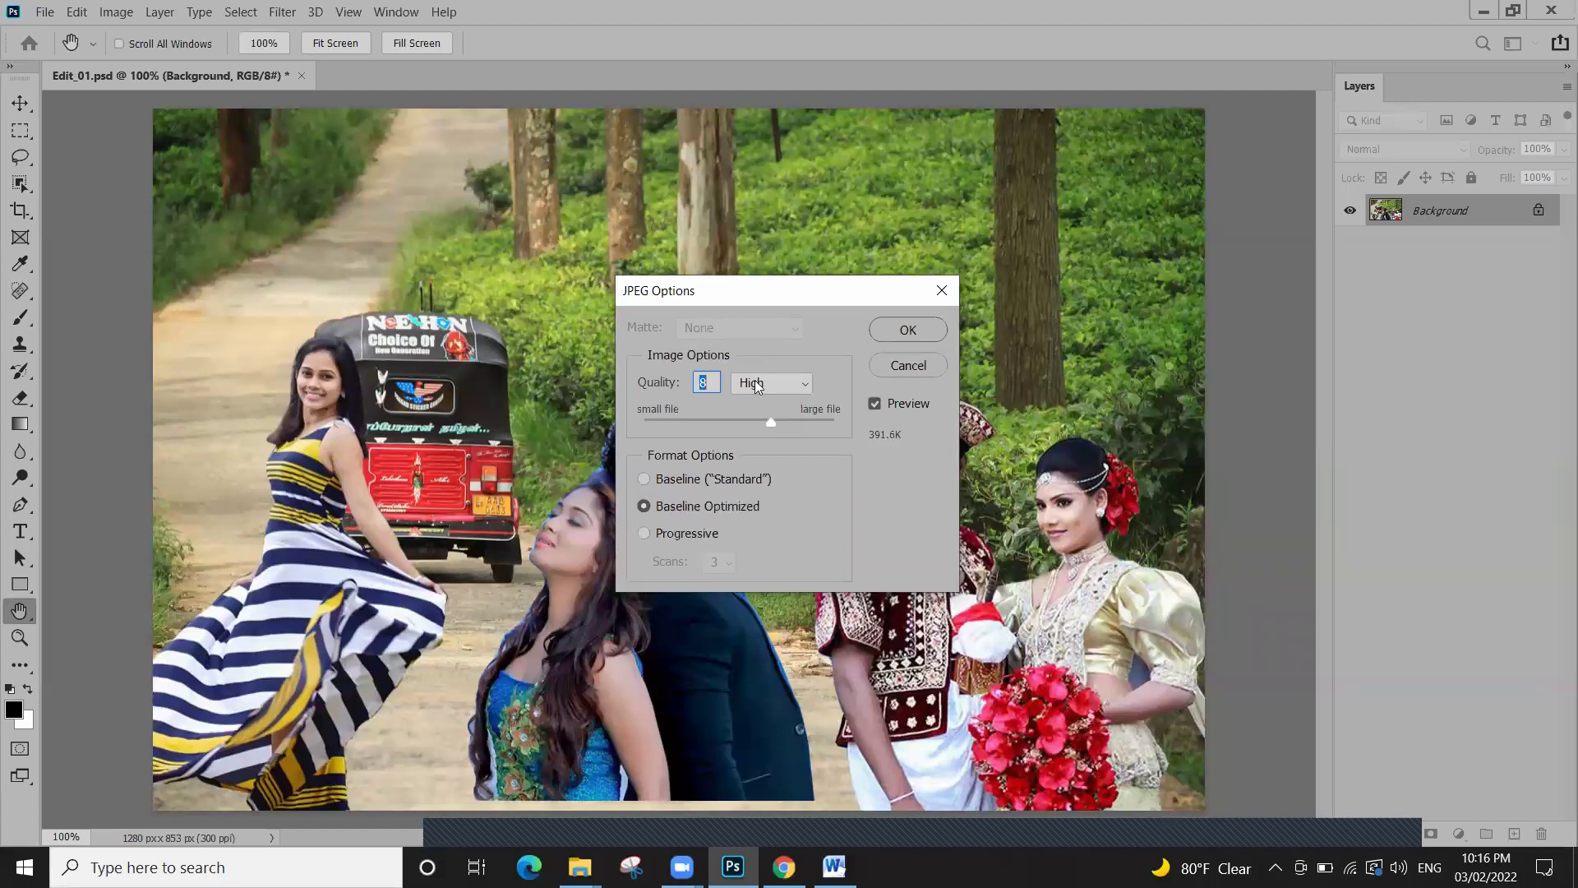
left_click_drag(734, 302, 934, 301)
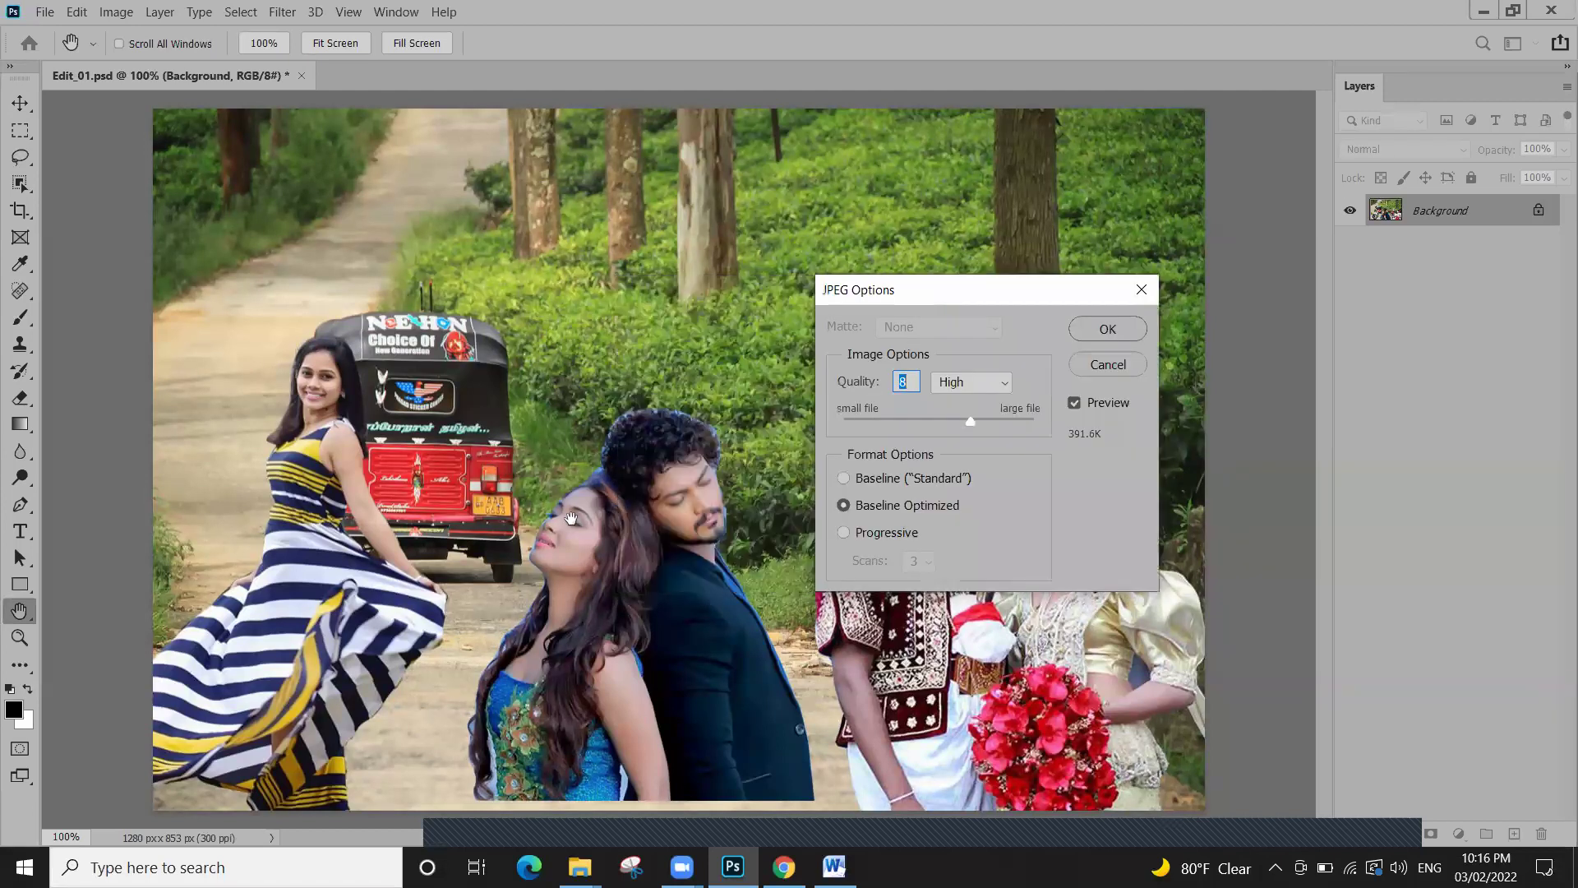
Try different JPEG qualities: Medium 5, Maximum 12 and the small-file end of the range
left_click(1003, 389)
left_click(975, 442)
left_click(982, 384)
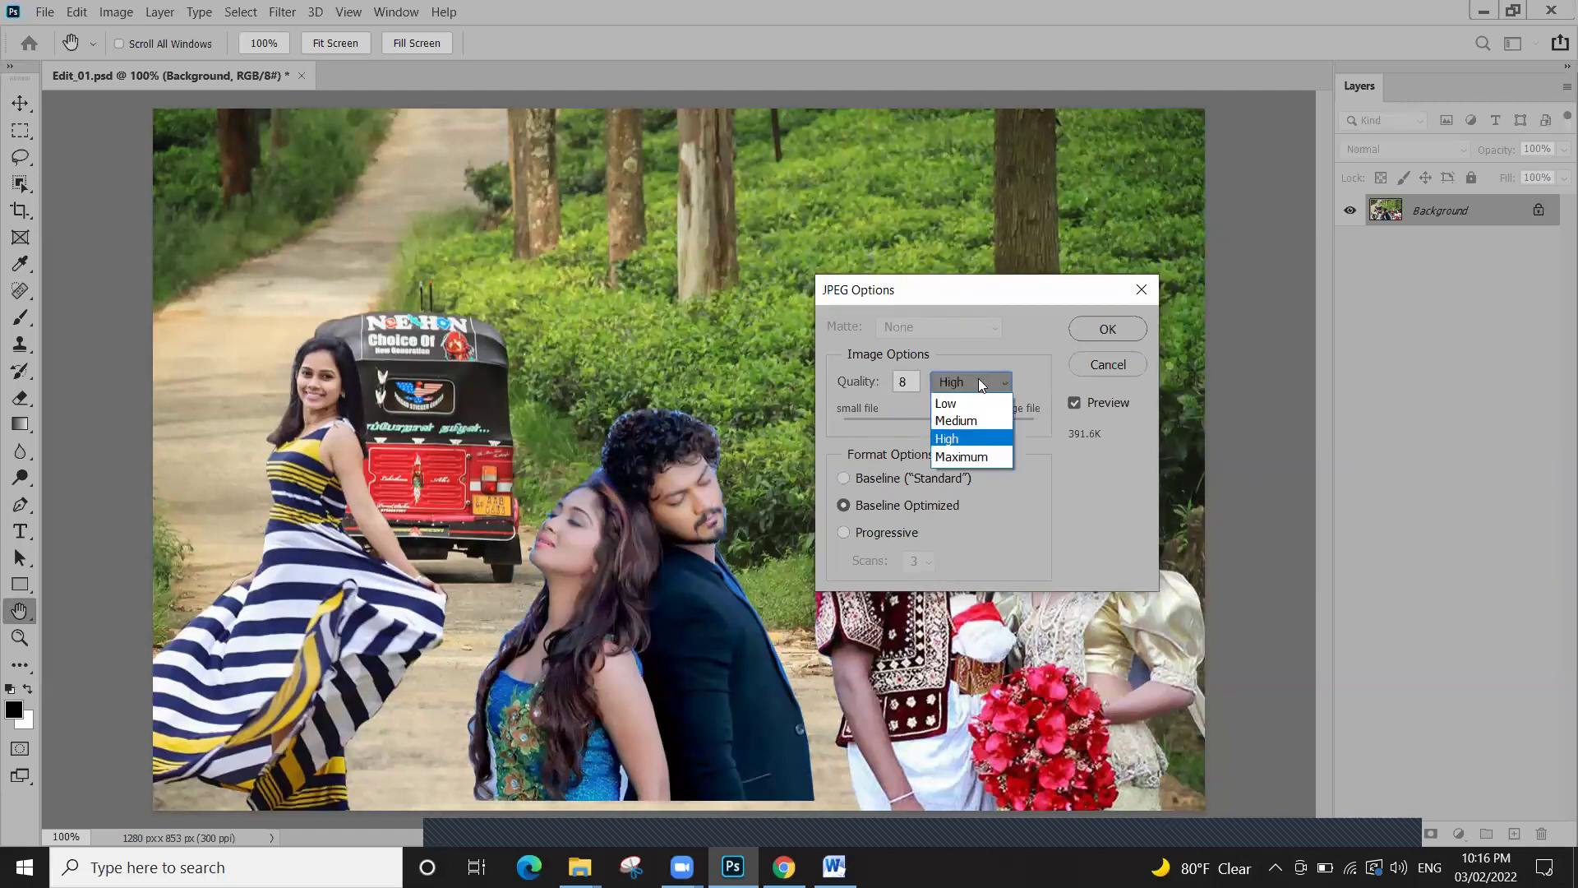
left_click(973, 423)
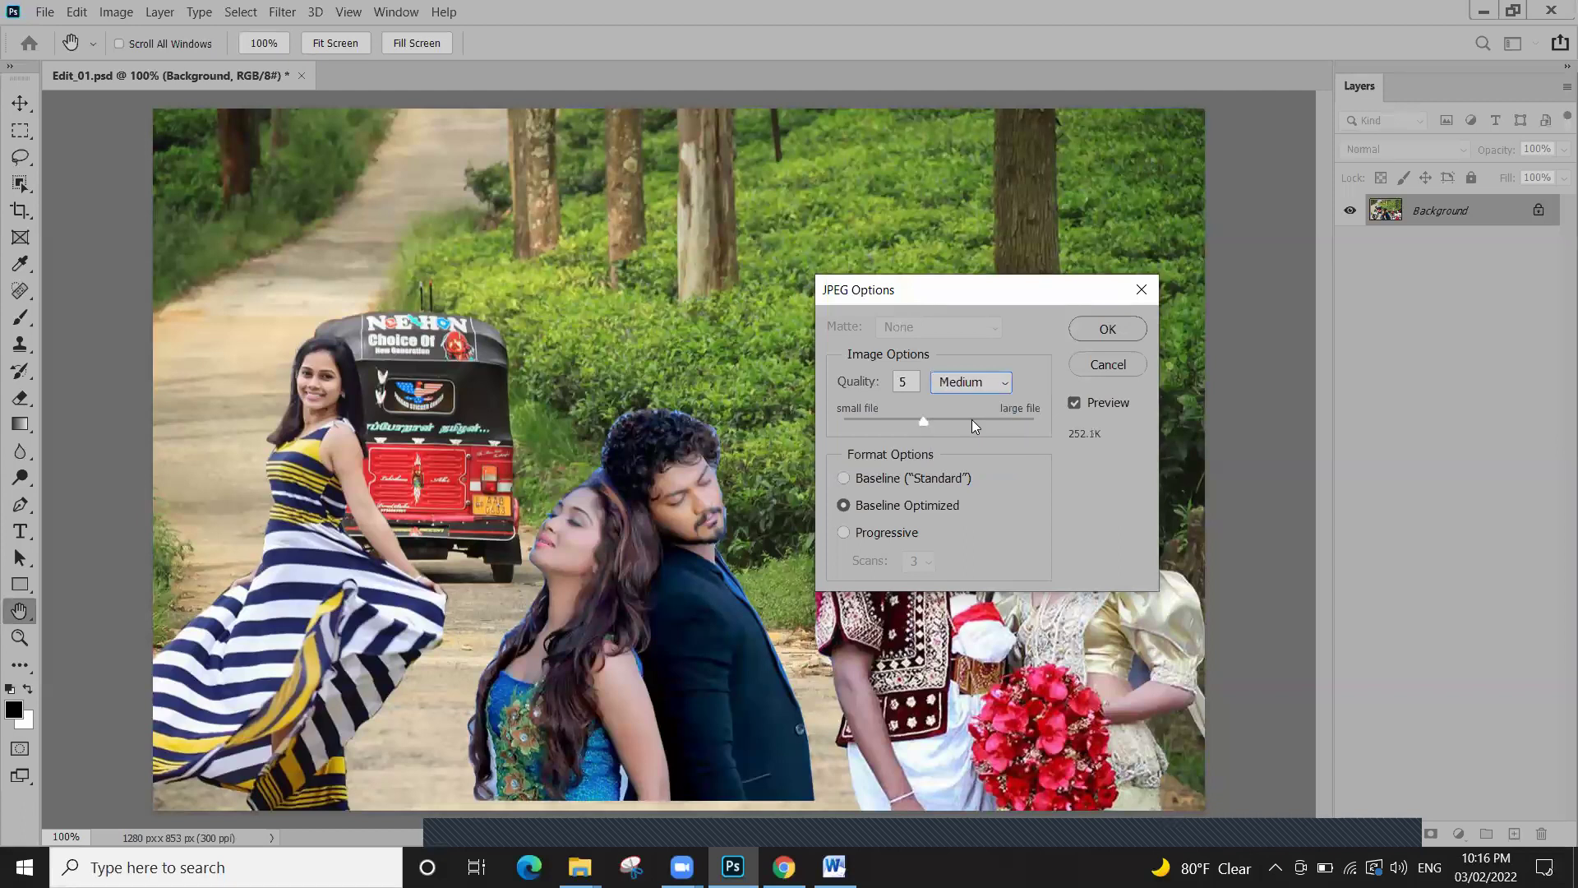
left_click_drag(924, 421, 1062, 421)
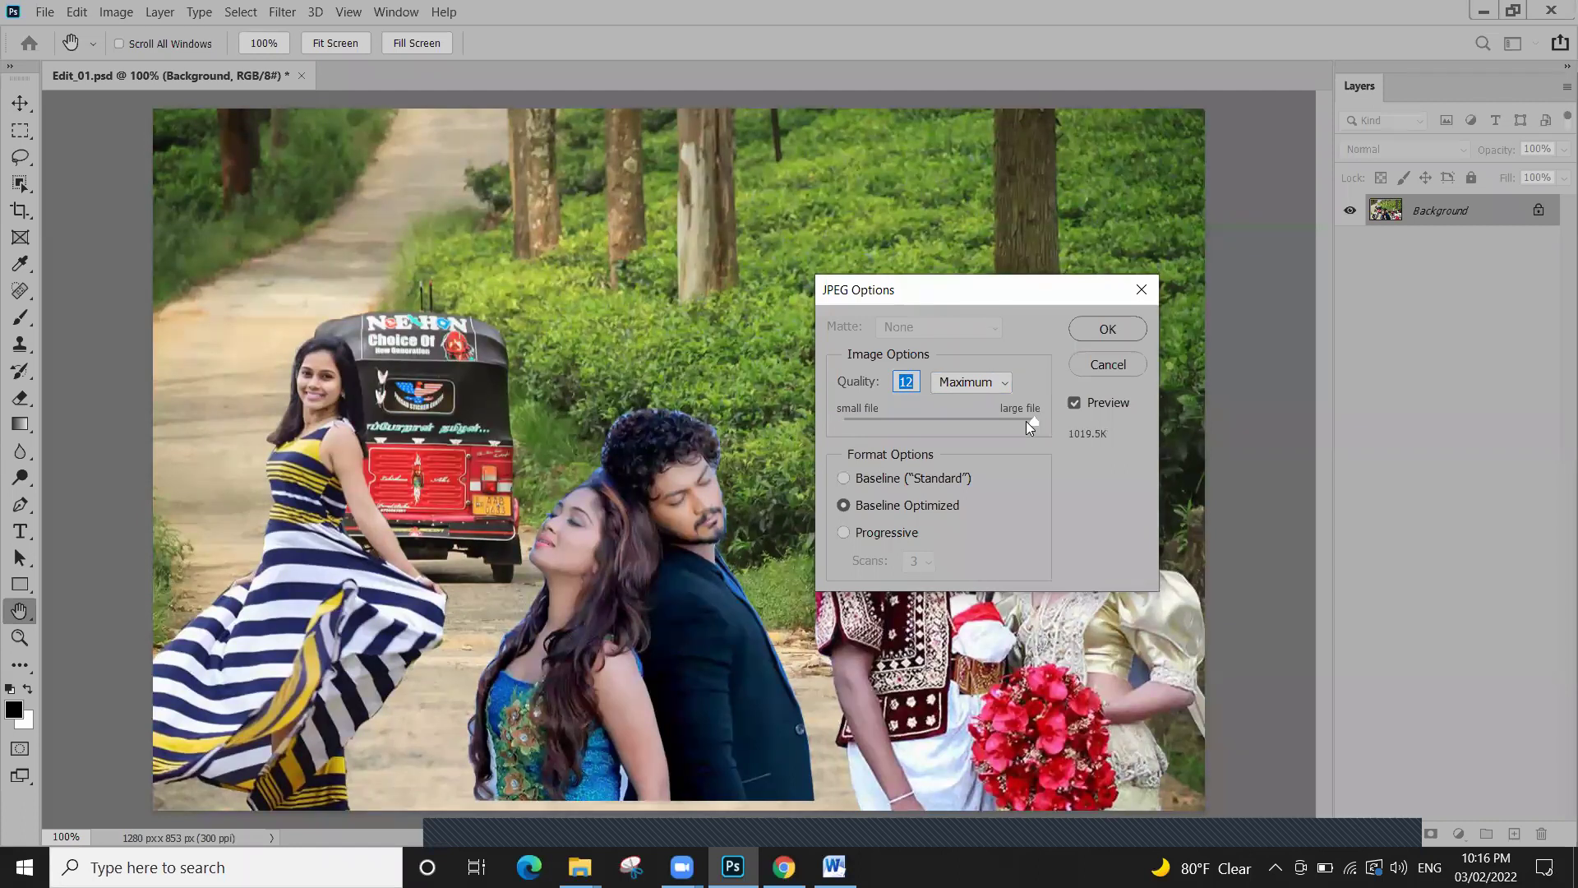
left_click_drag(1036, 421, 828, 416)
Set the JPEG quality to Maximum 12 and finish saving the image
left_click_drag(978, 423, 1243, 471)
left_click_drag(1033, 423, 1077, 426)
left_click(1107, 330)
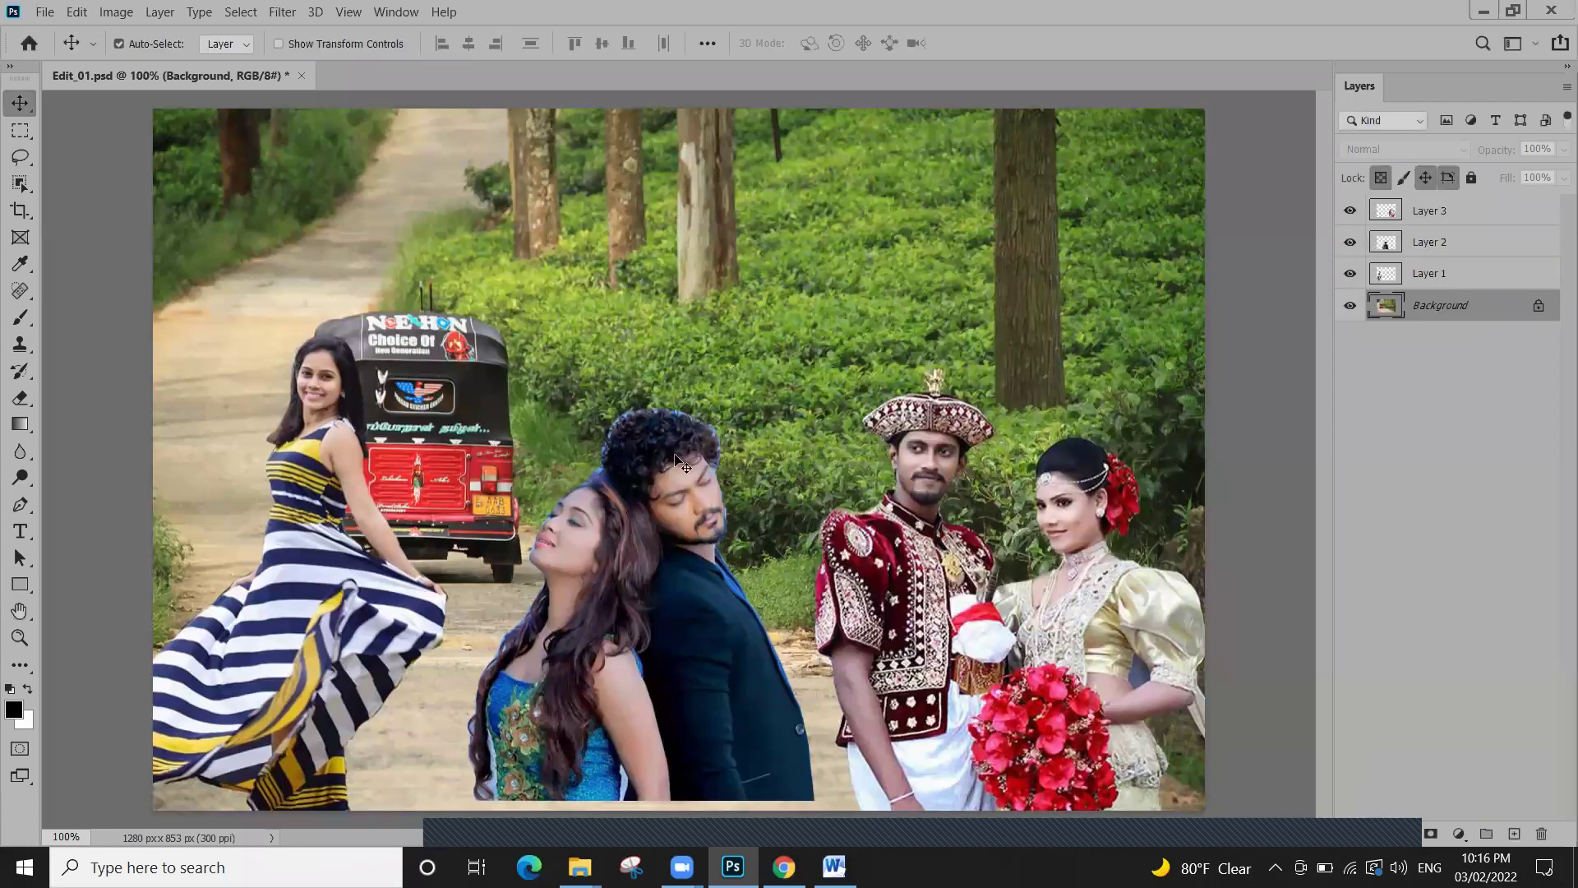
Show the desktop, open New folder and open the saved JPEG image from it
left_click(1484, 12)
left_click(1453, 26)
key("super+d")
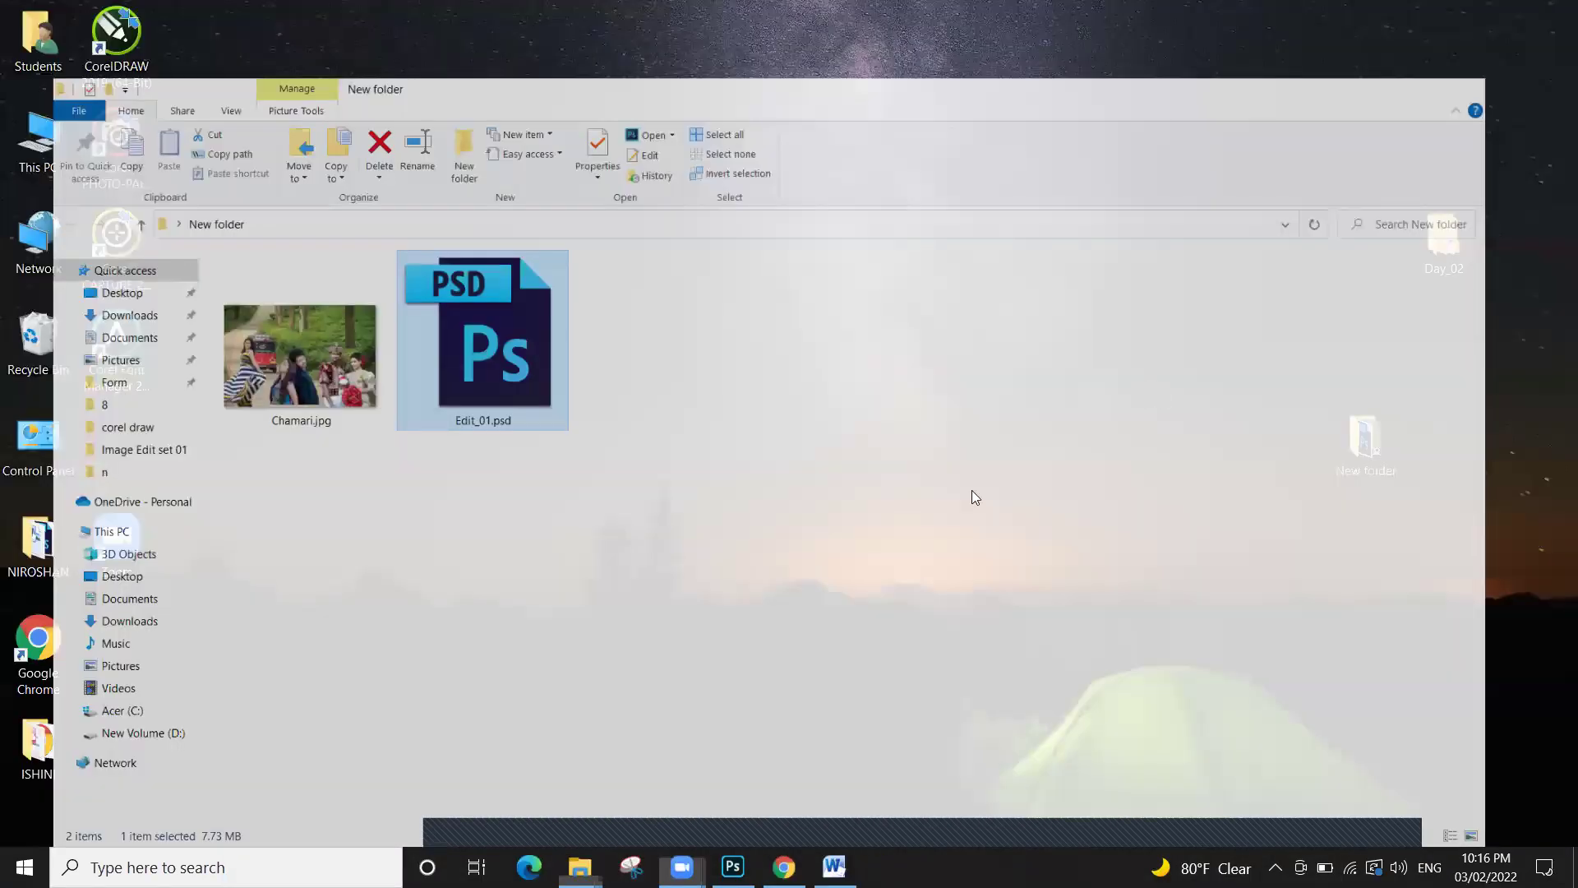
double_click(1386, 444)
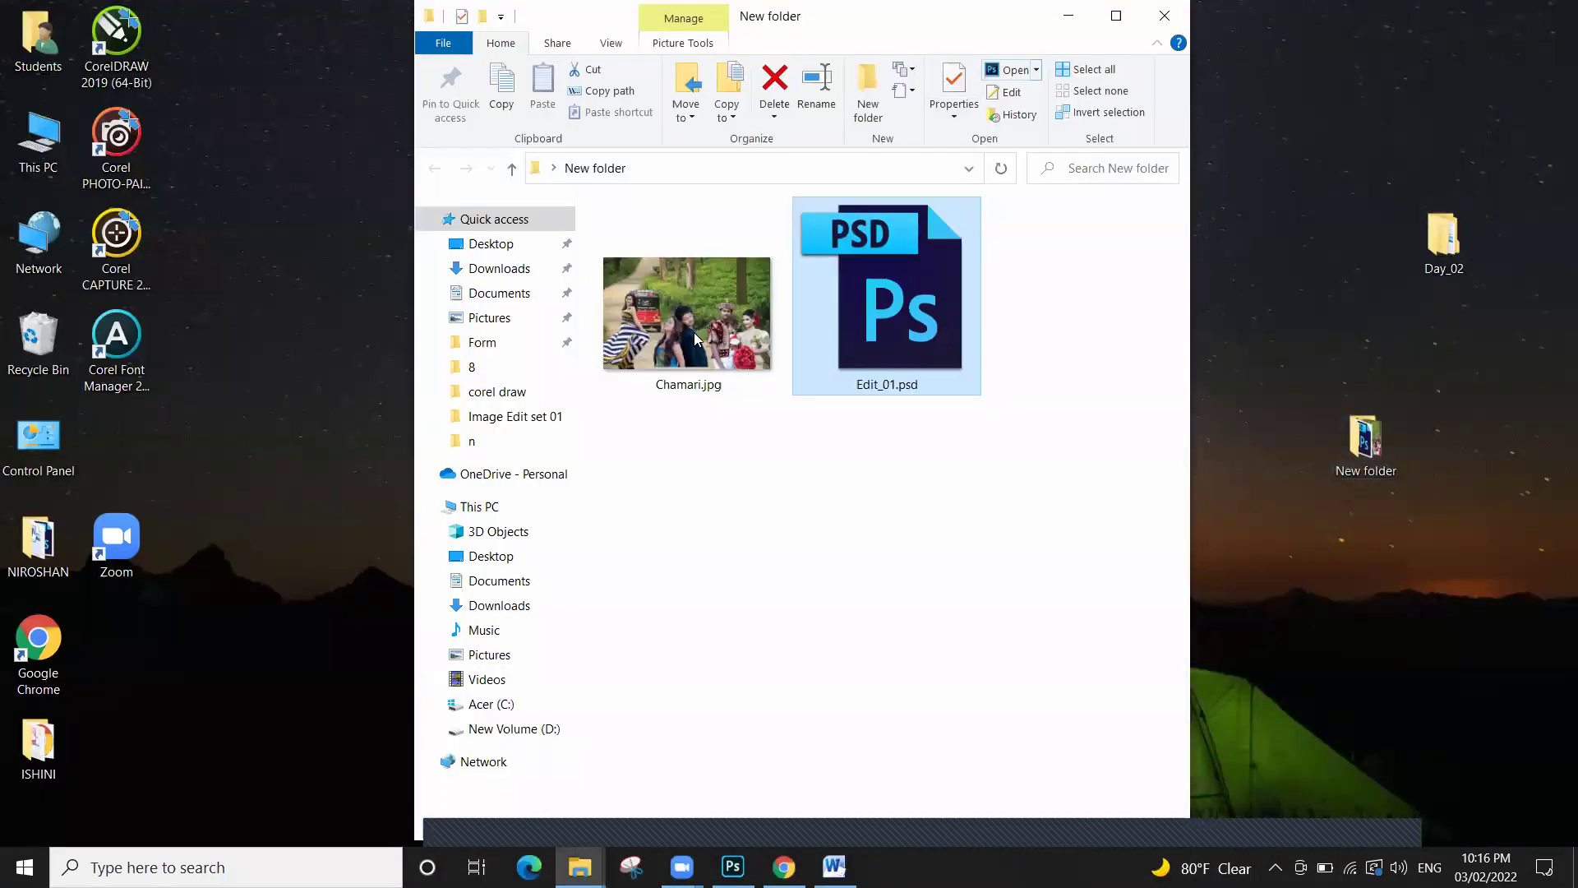
double_click(695, 337)
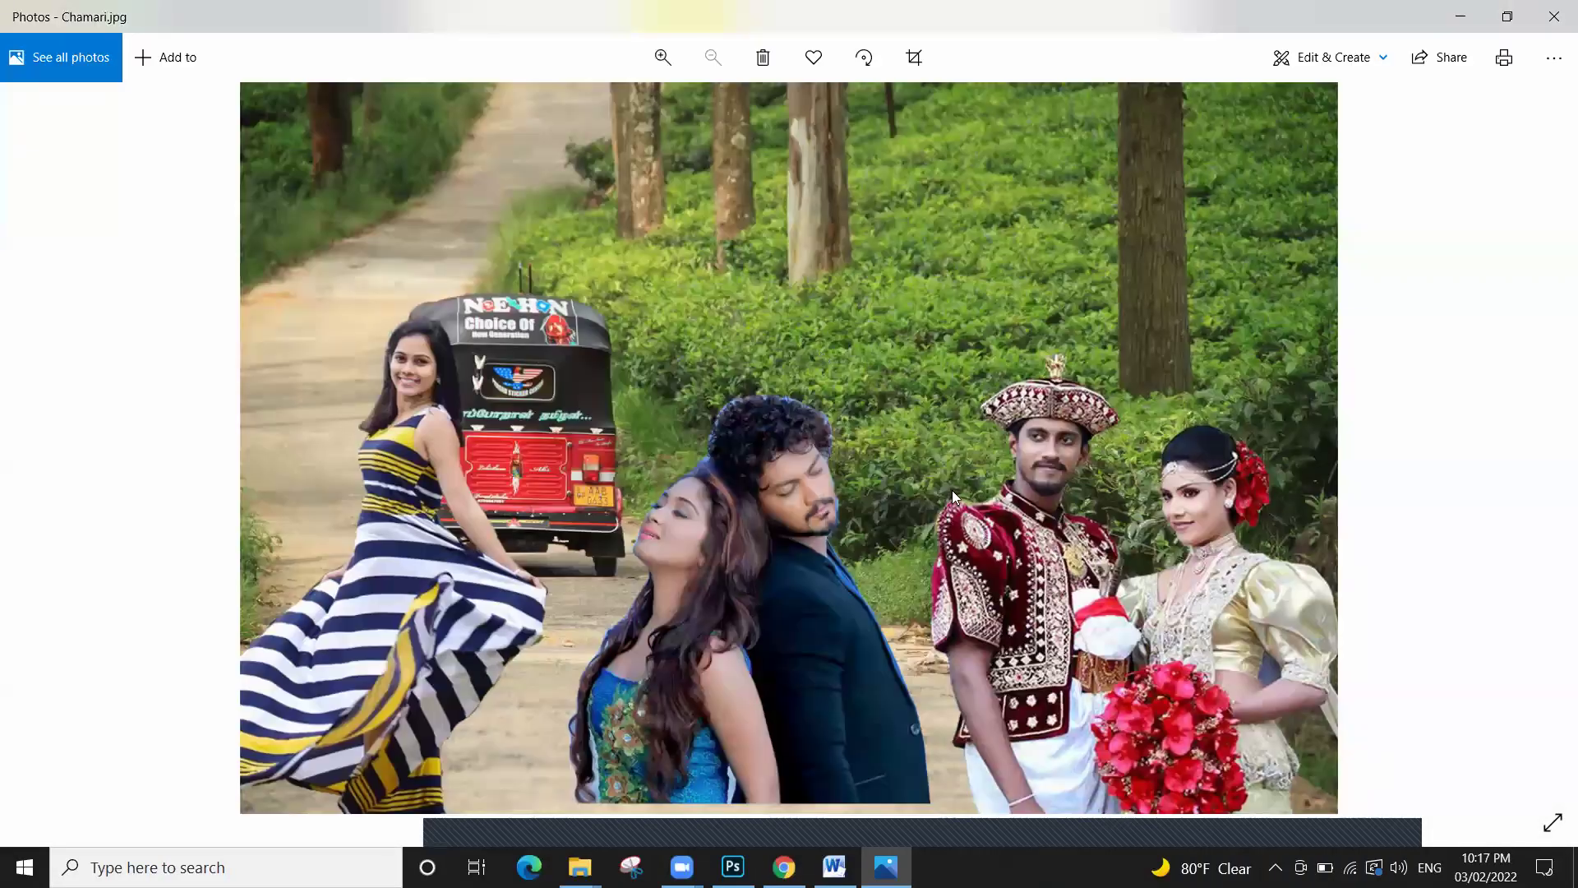
Examine the saved JPEG's image quality up close and at full view
scroll(787, 424, "up", 2)
scroll(834, 393, "up", 3)
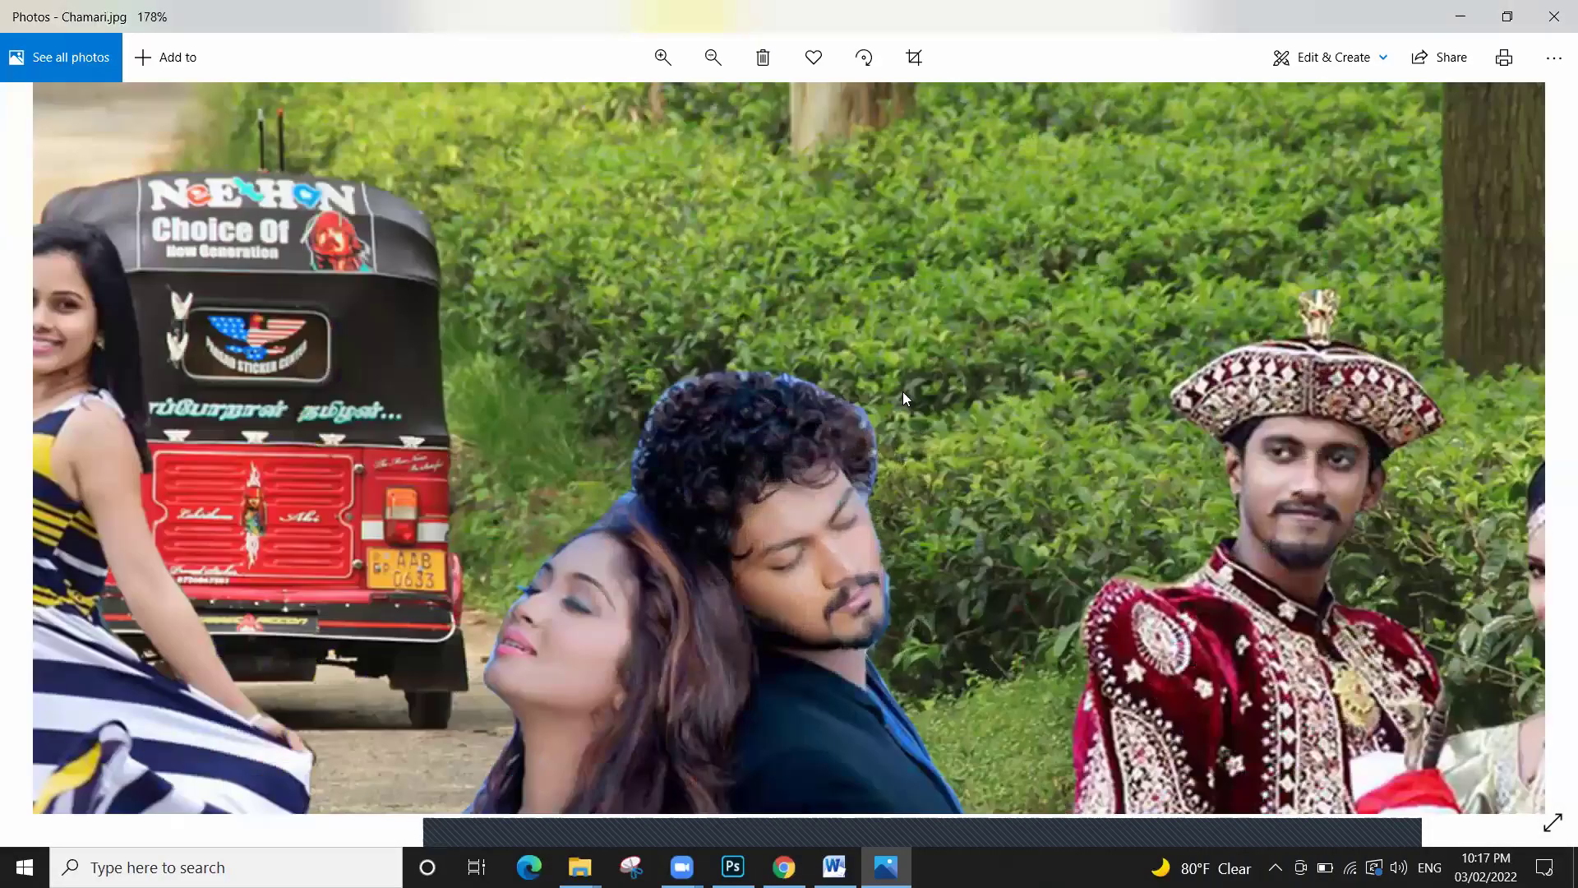
scroll(906, 505, "down", 2)
scroll(910, 684, "down", 2)
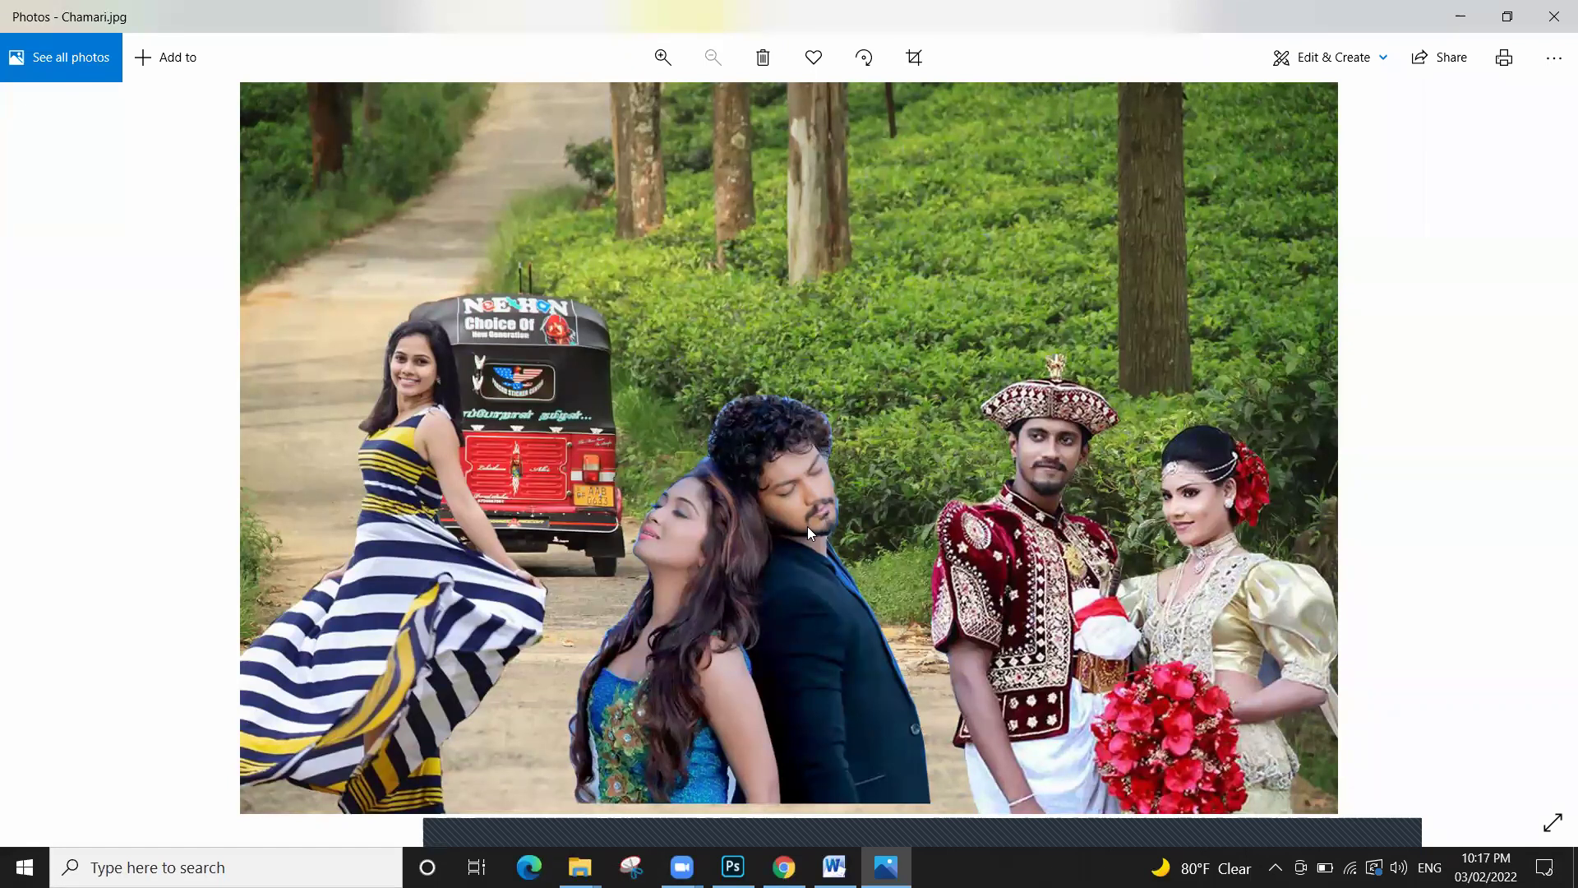
scroll(807, 526, "up", 2)
scroll(804, 431, "down", 1)
Close the JPEG preview, pick Edit_01.psd in New folder and switch to the layered document in Photoshop
left_click(1555, 16)
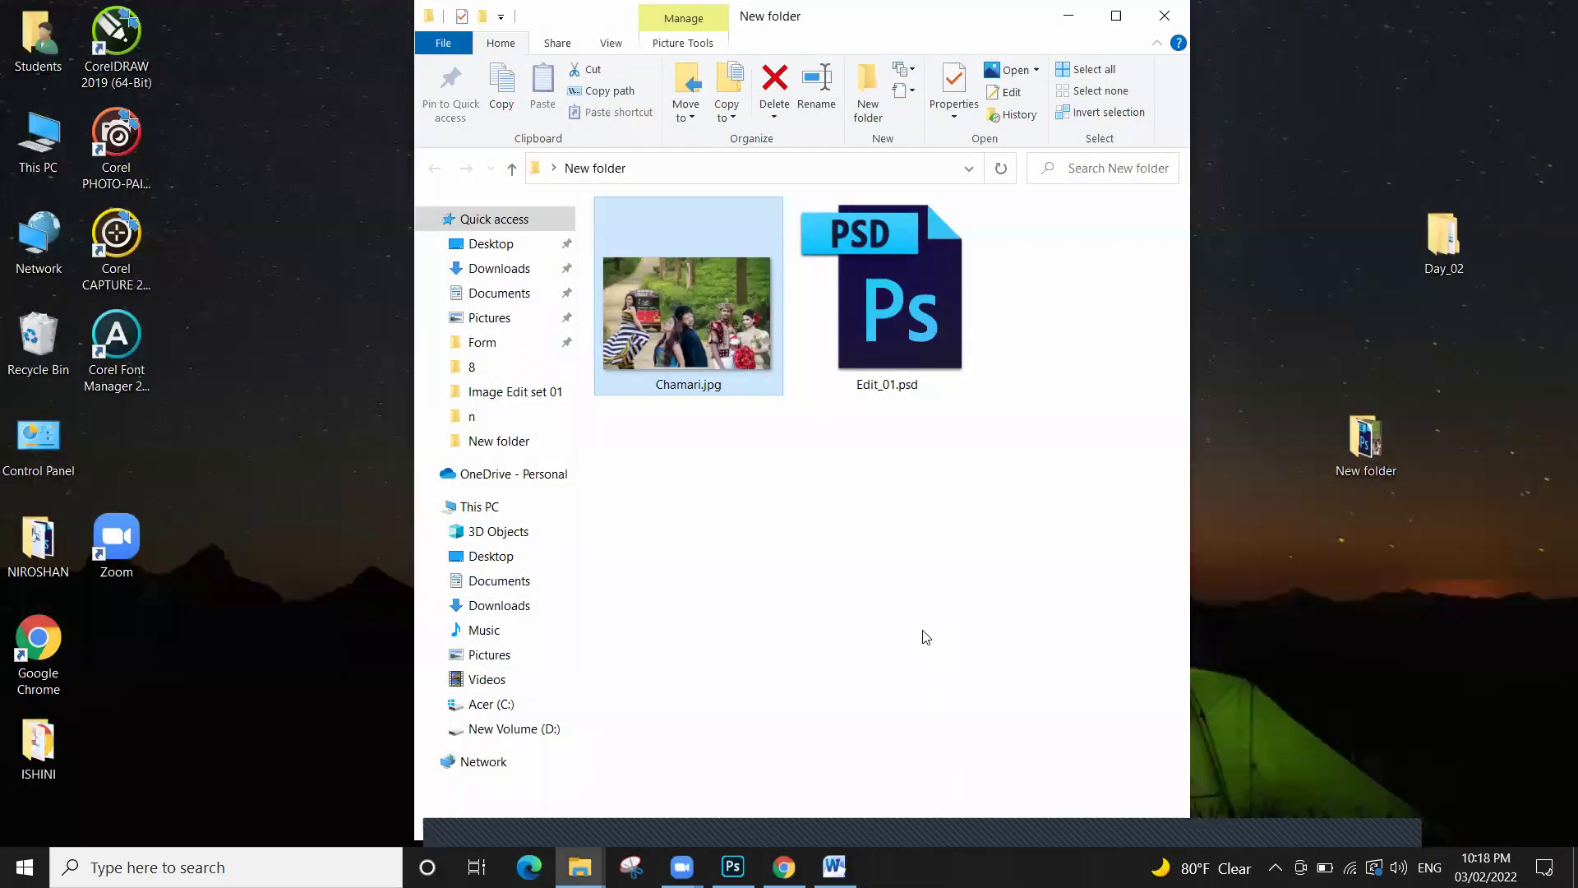
left_click(897, 330)
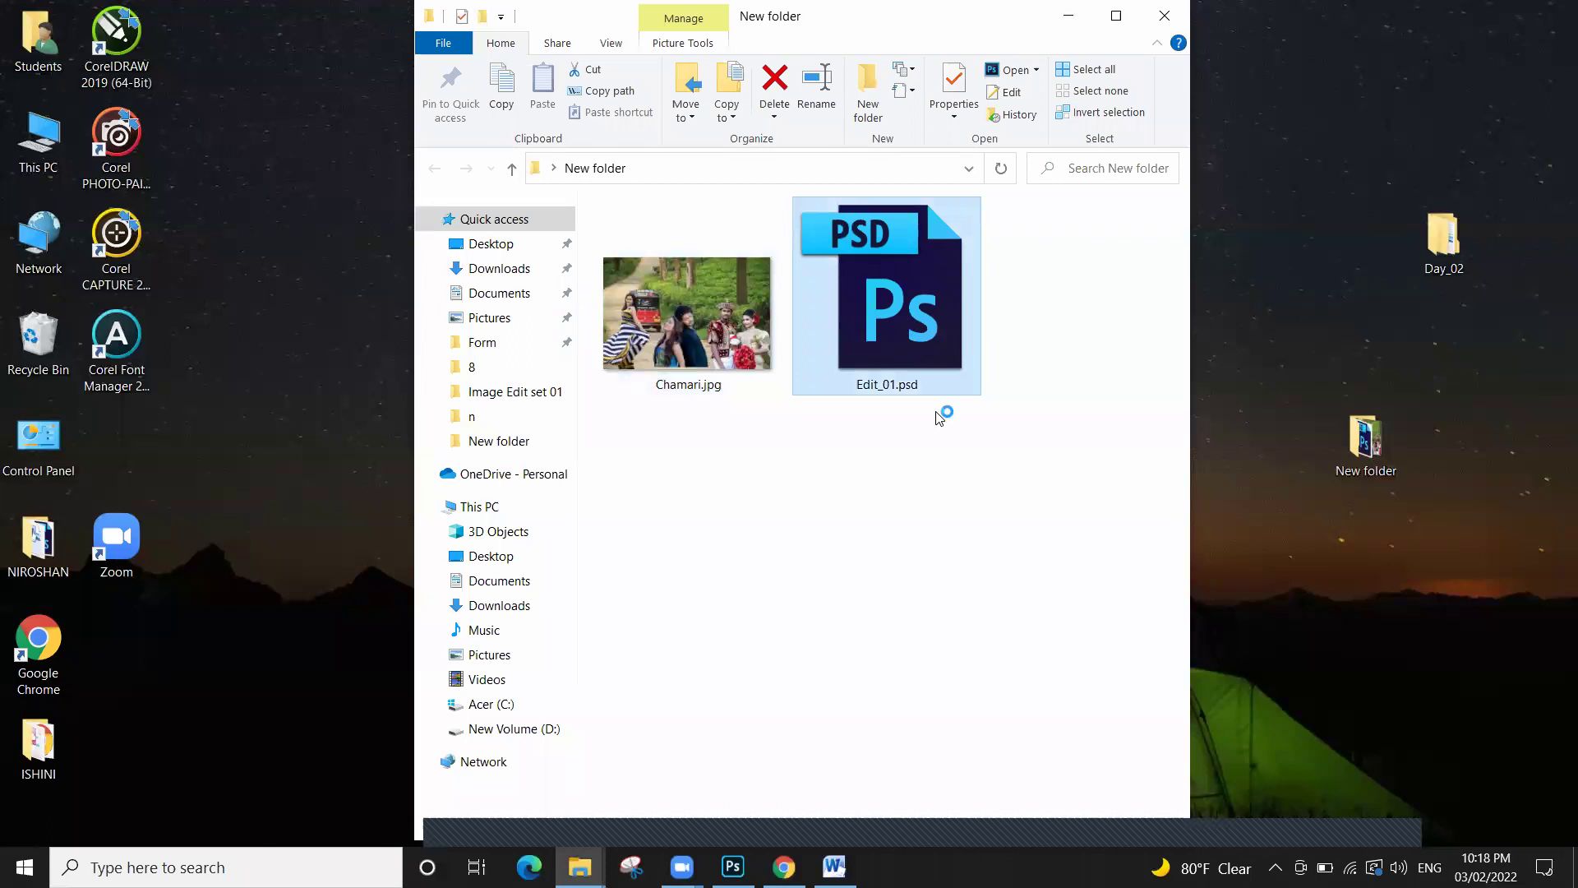
left_click(733, 865)
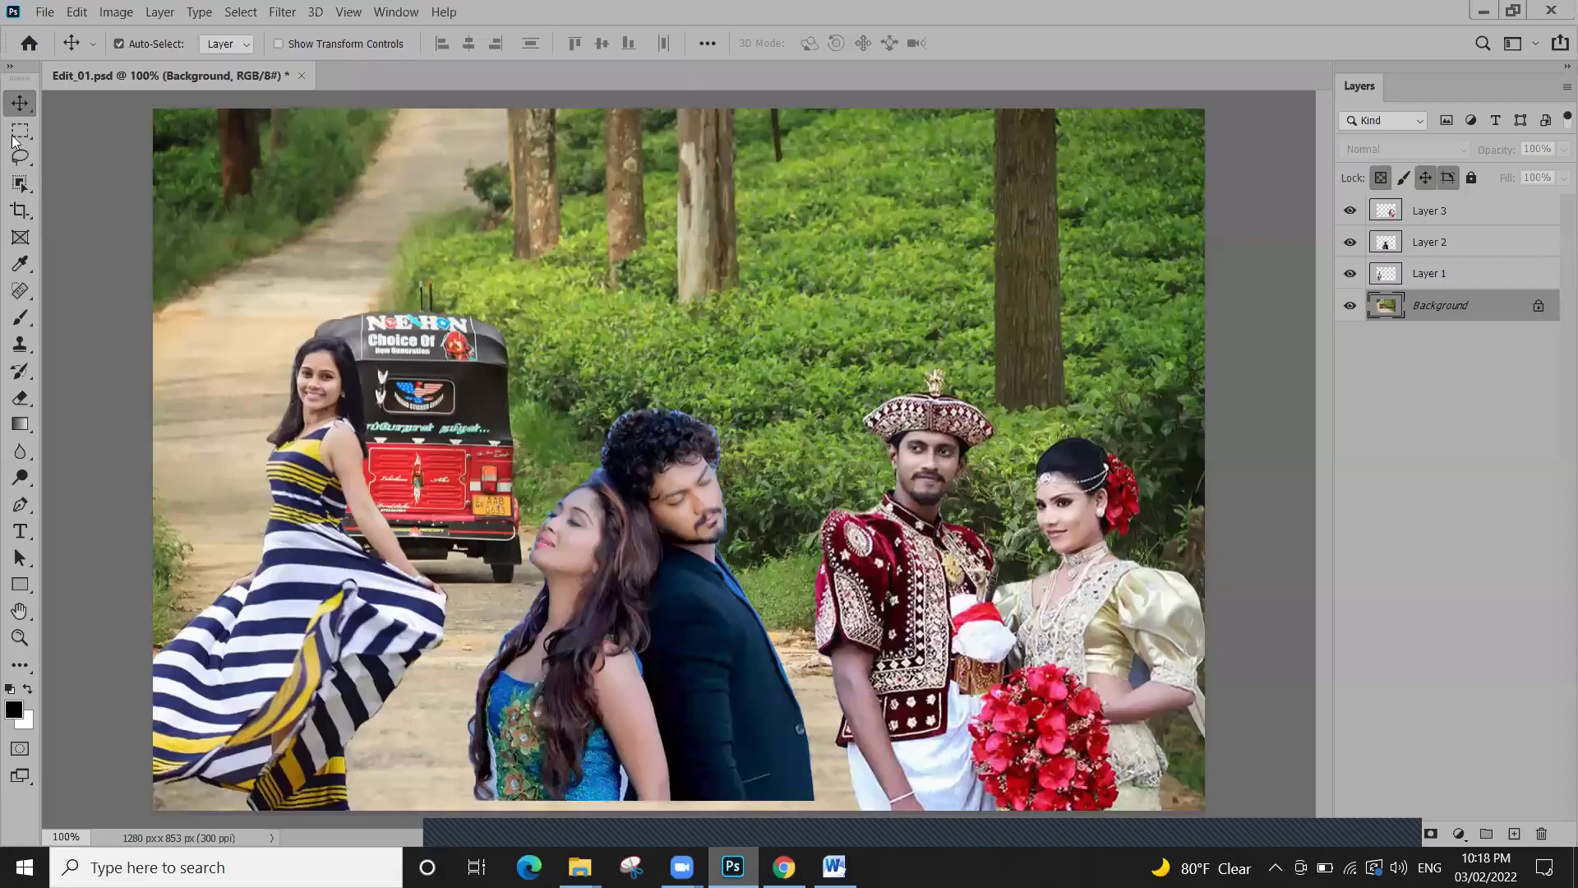
Review the variants grouped under the Marquee and Lasso tools and return to the Move tool
right_click(20, 130)
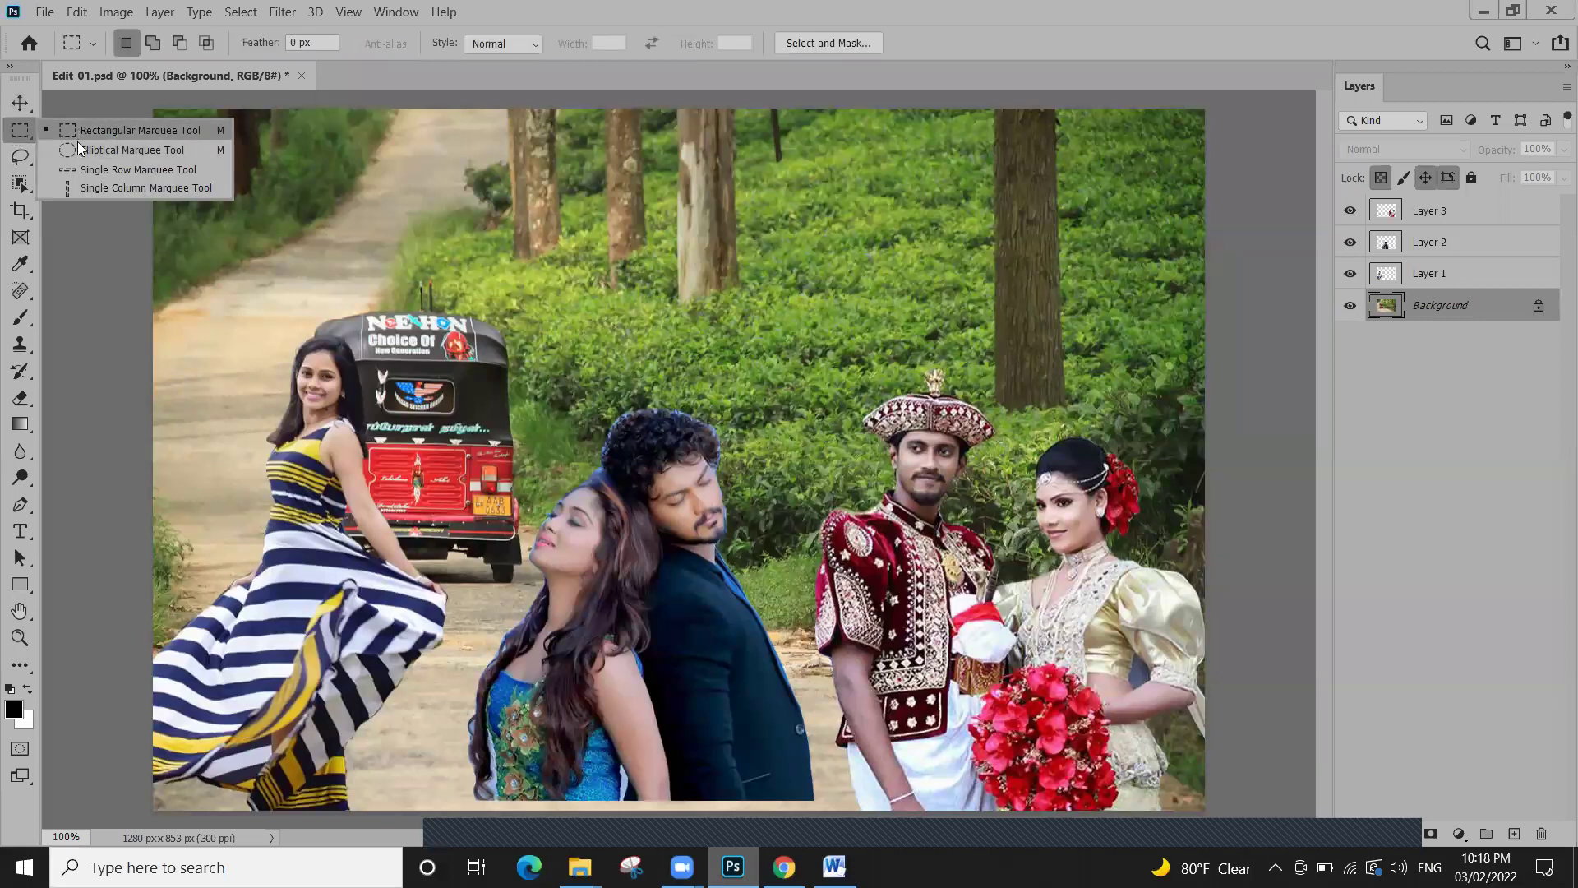
left_click(27, 153)
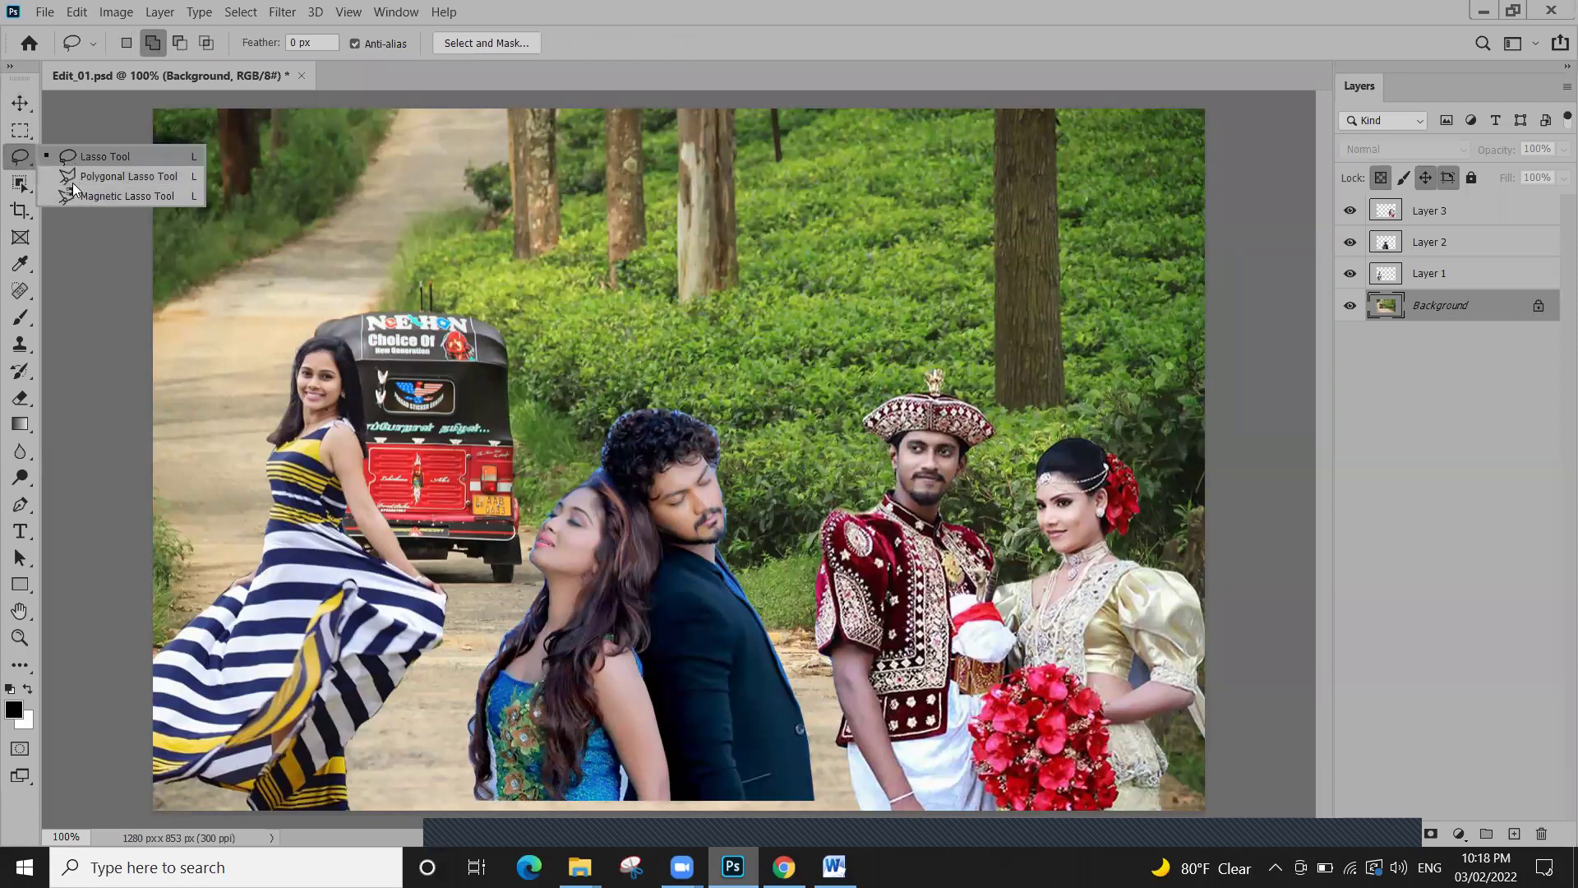
left_click(20, 131)
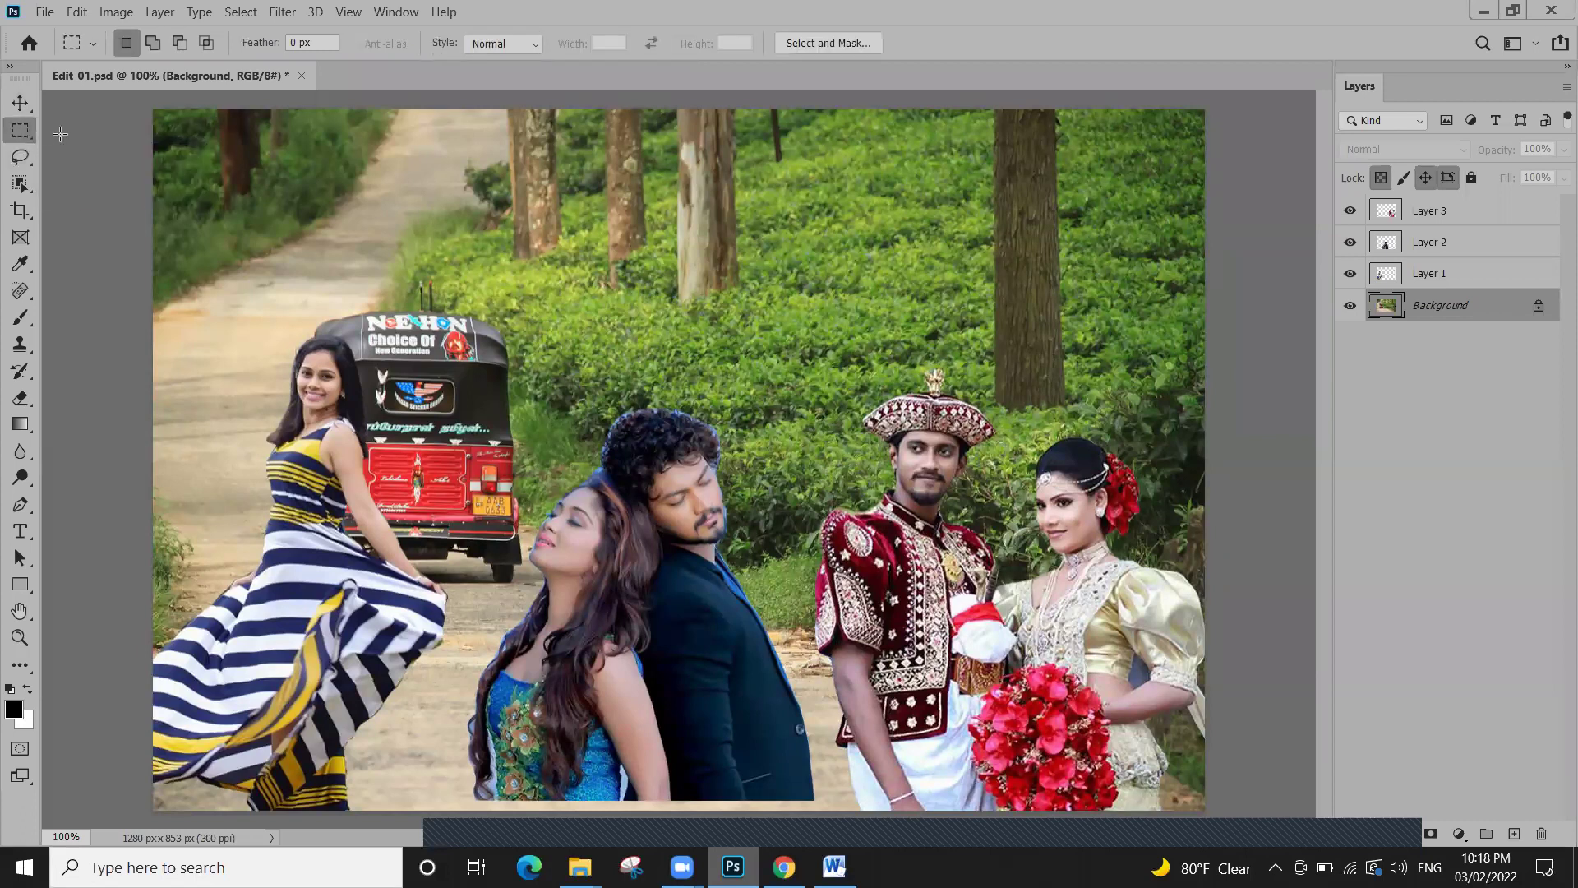
right_click(24, 133)
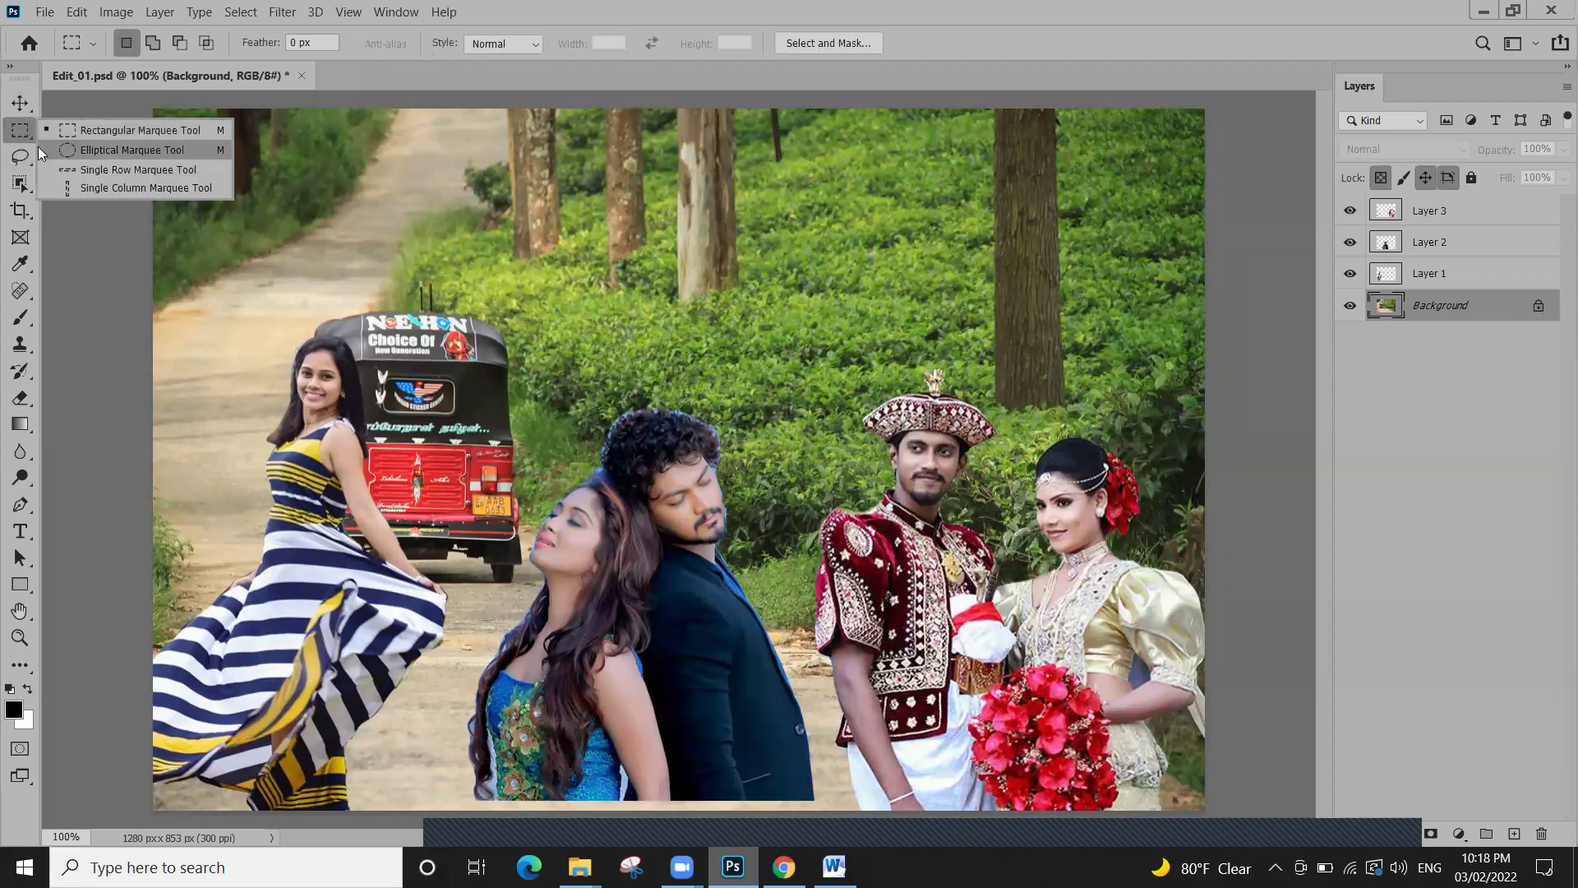
left_click(19, 156)
right_click(19, 157)
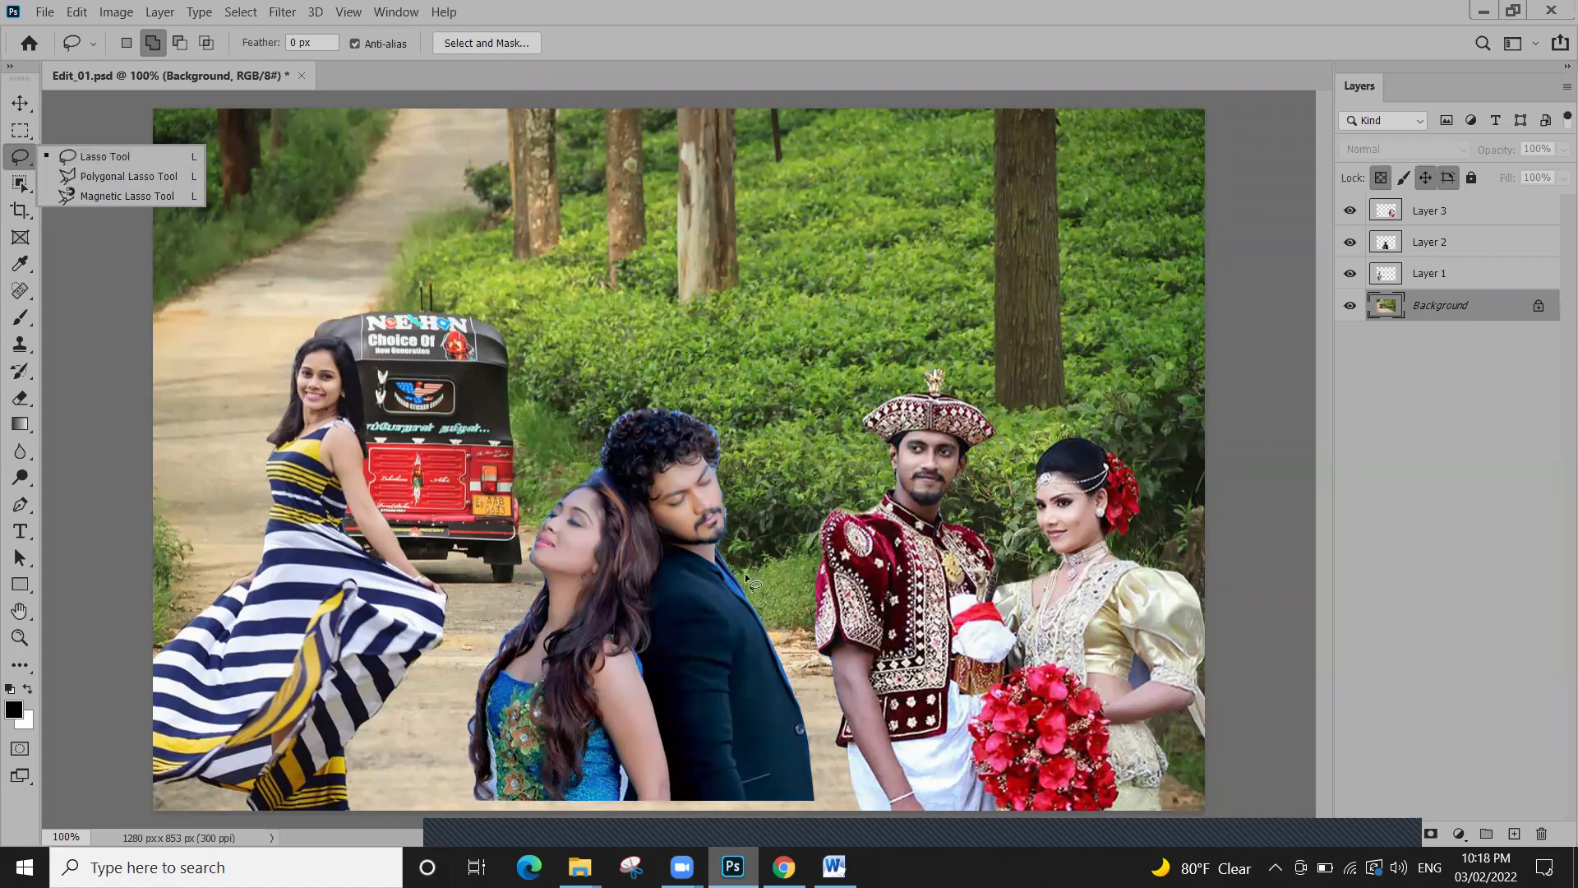
key("v")
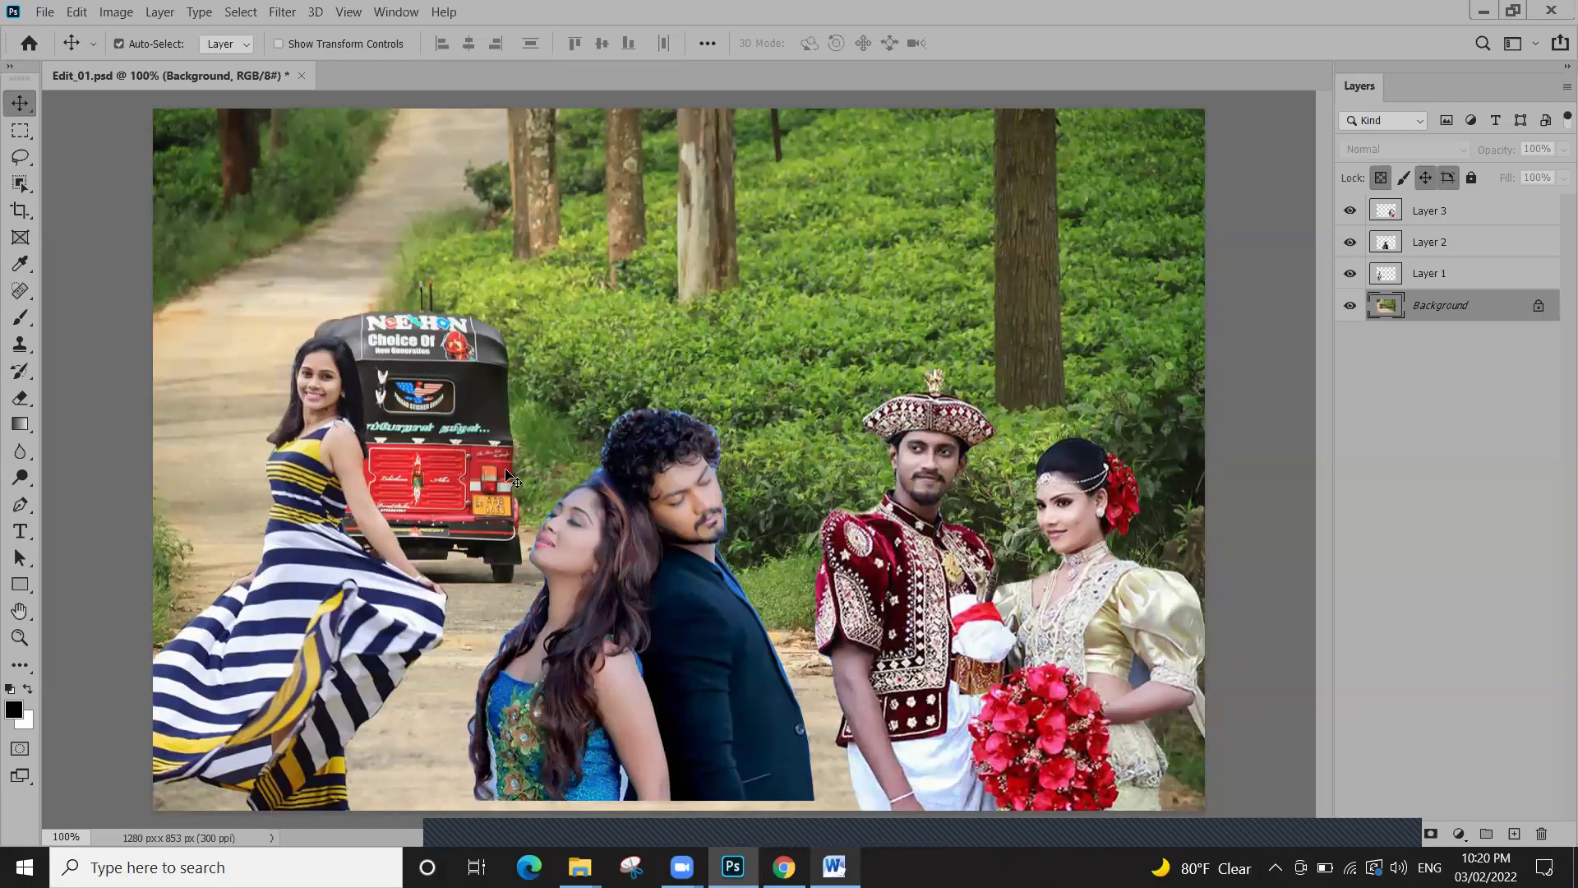
Minimize the open windows and browse the Photoshop Practical set 01 folder inside Day_02 on the desktop
left_click(1484, 12)
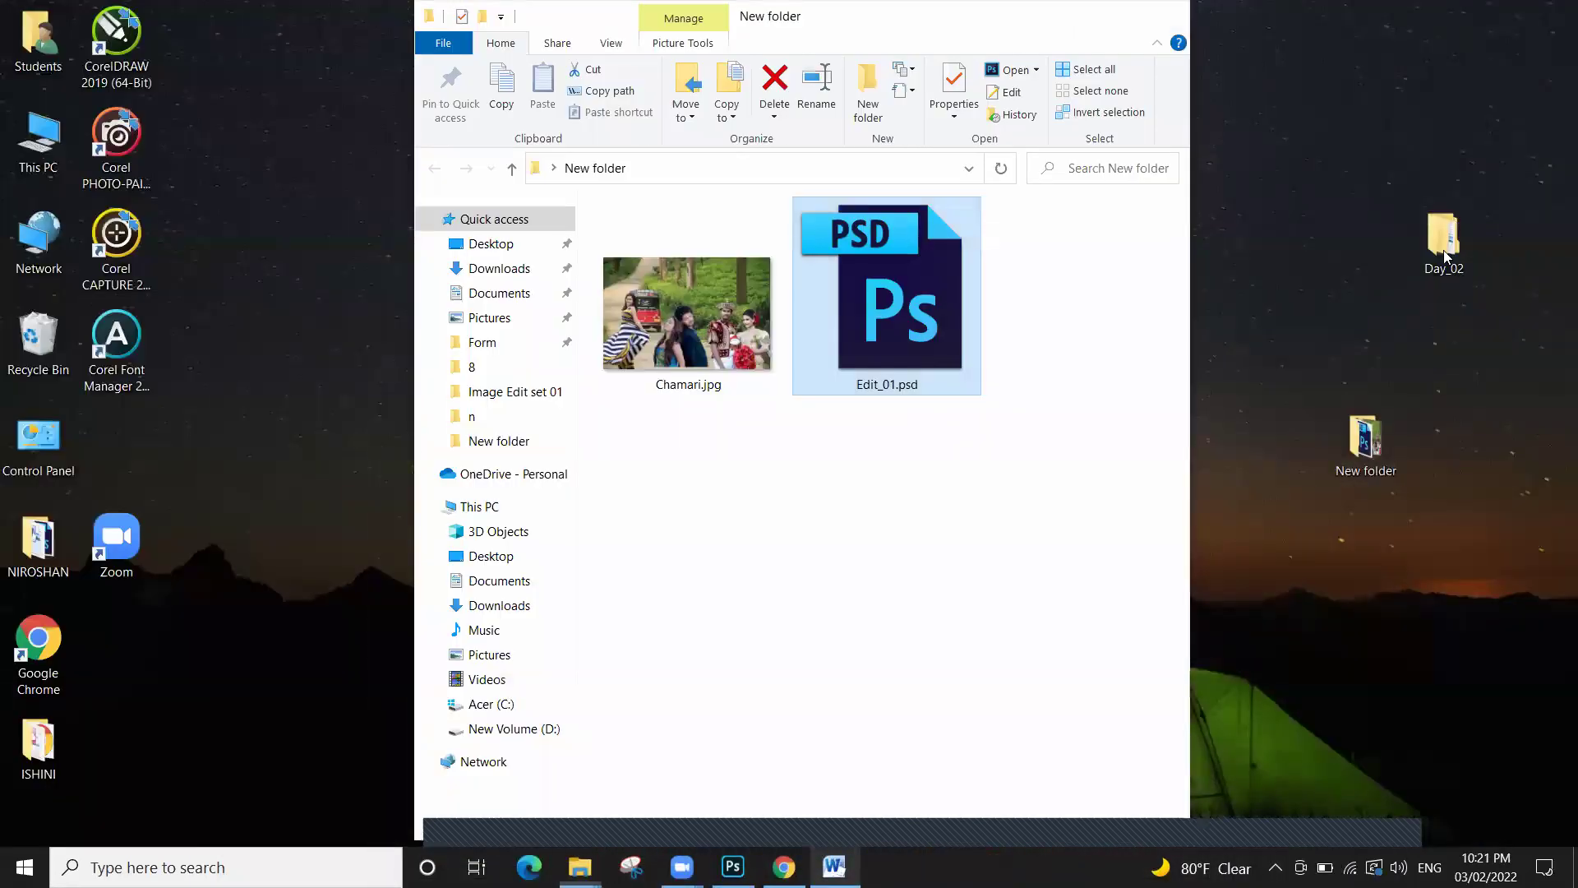
key("super+Down")
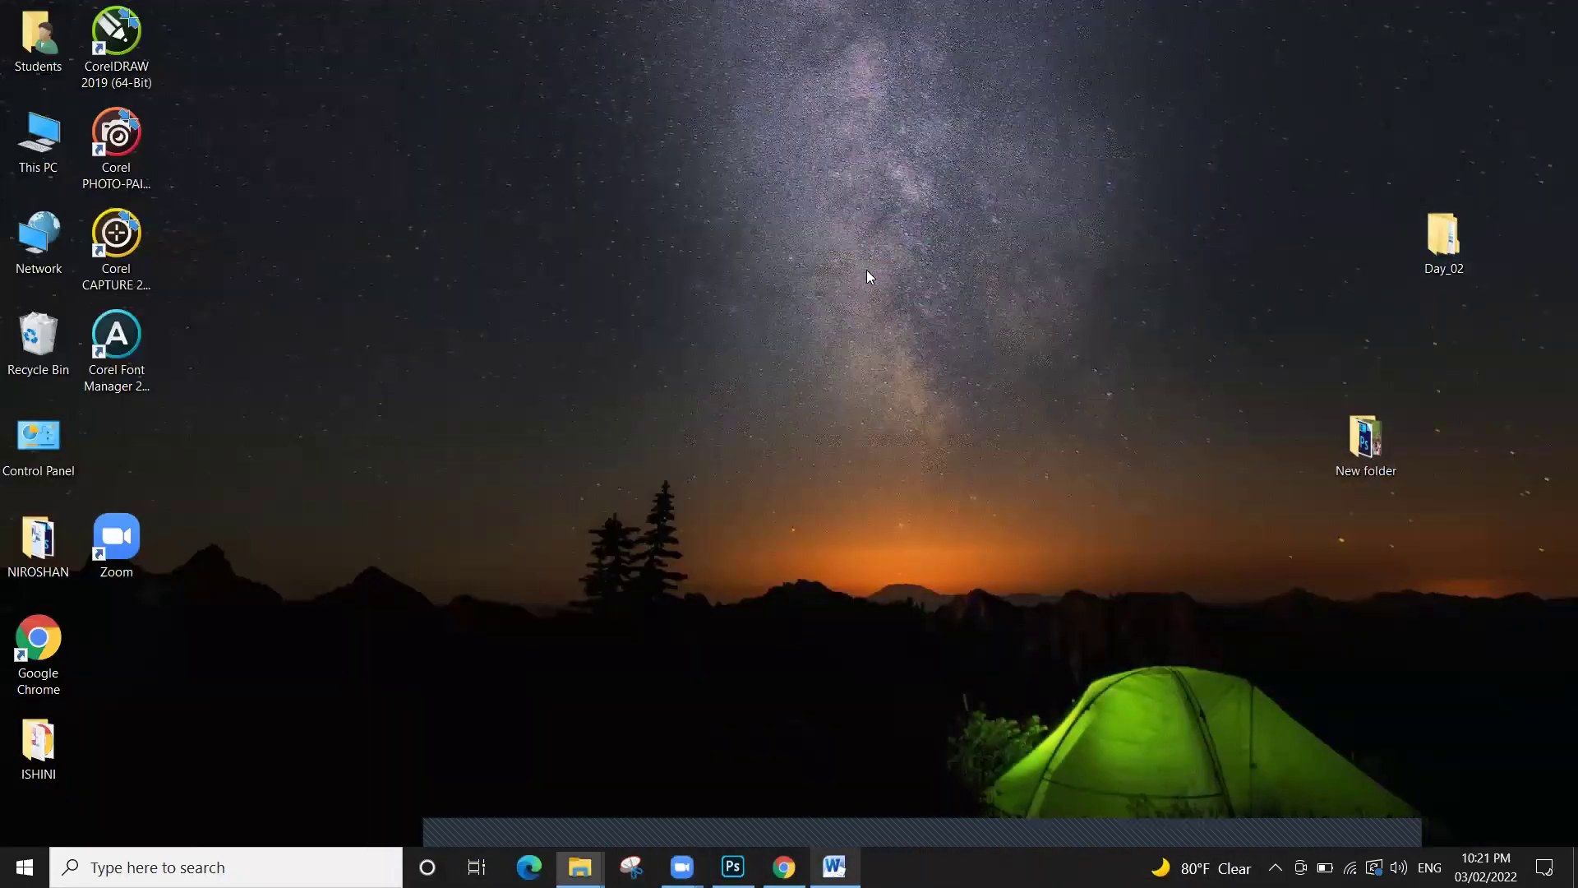
scroll(744, 266, "up", 2)
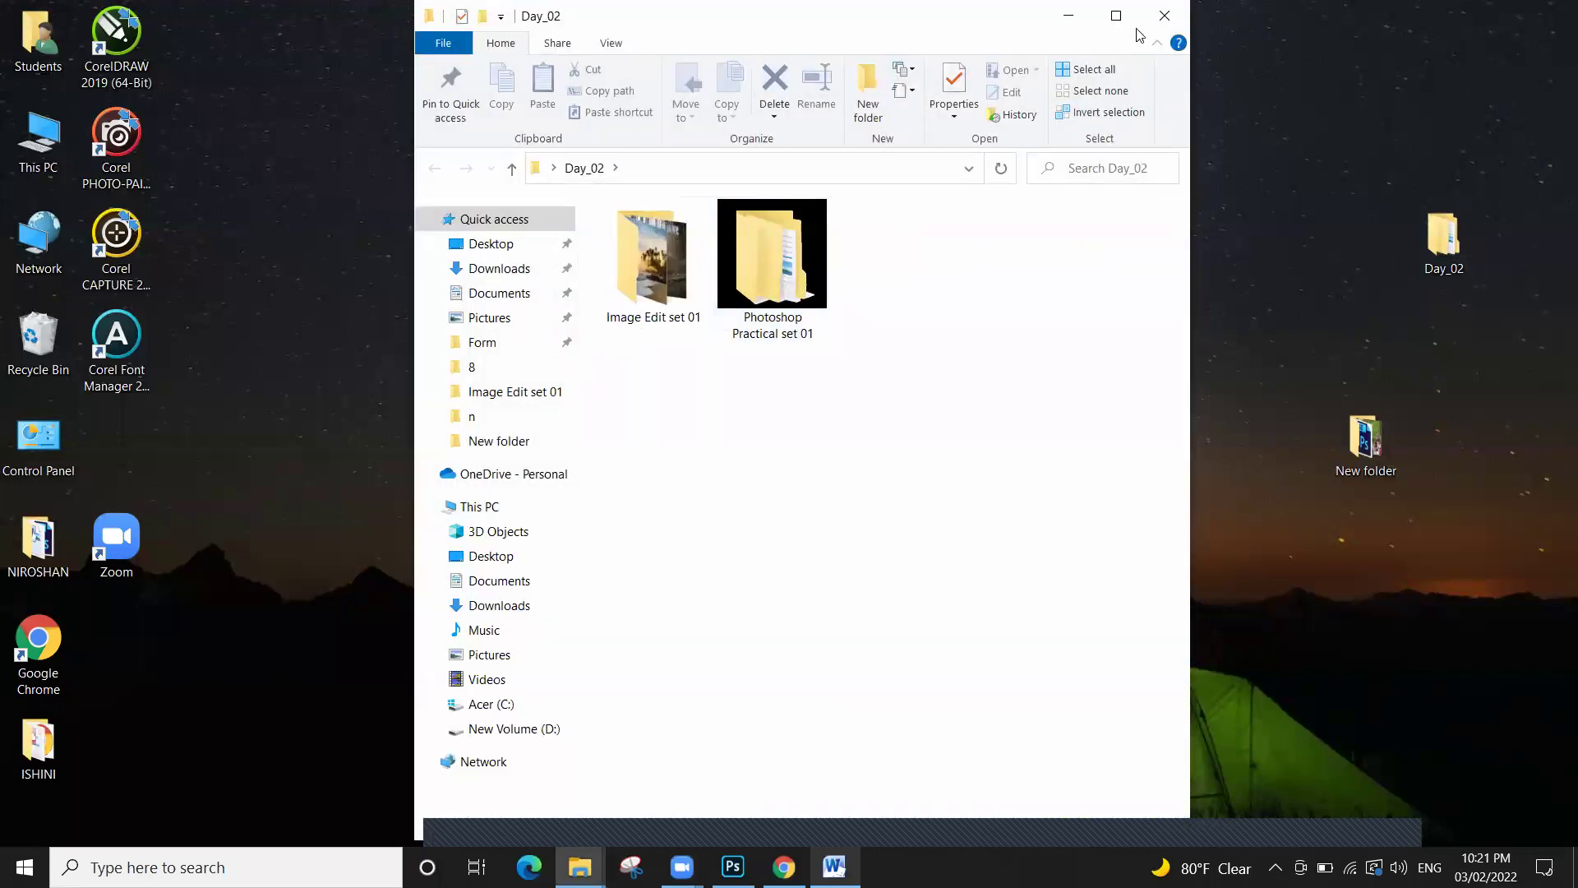
key("super+Up")
double_click(400, 273)
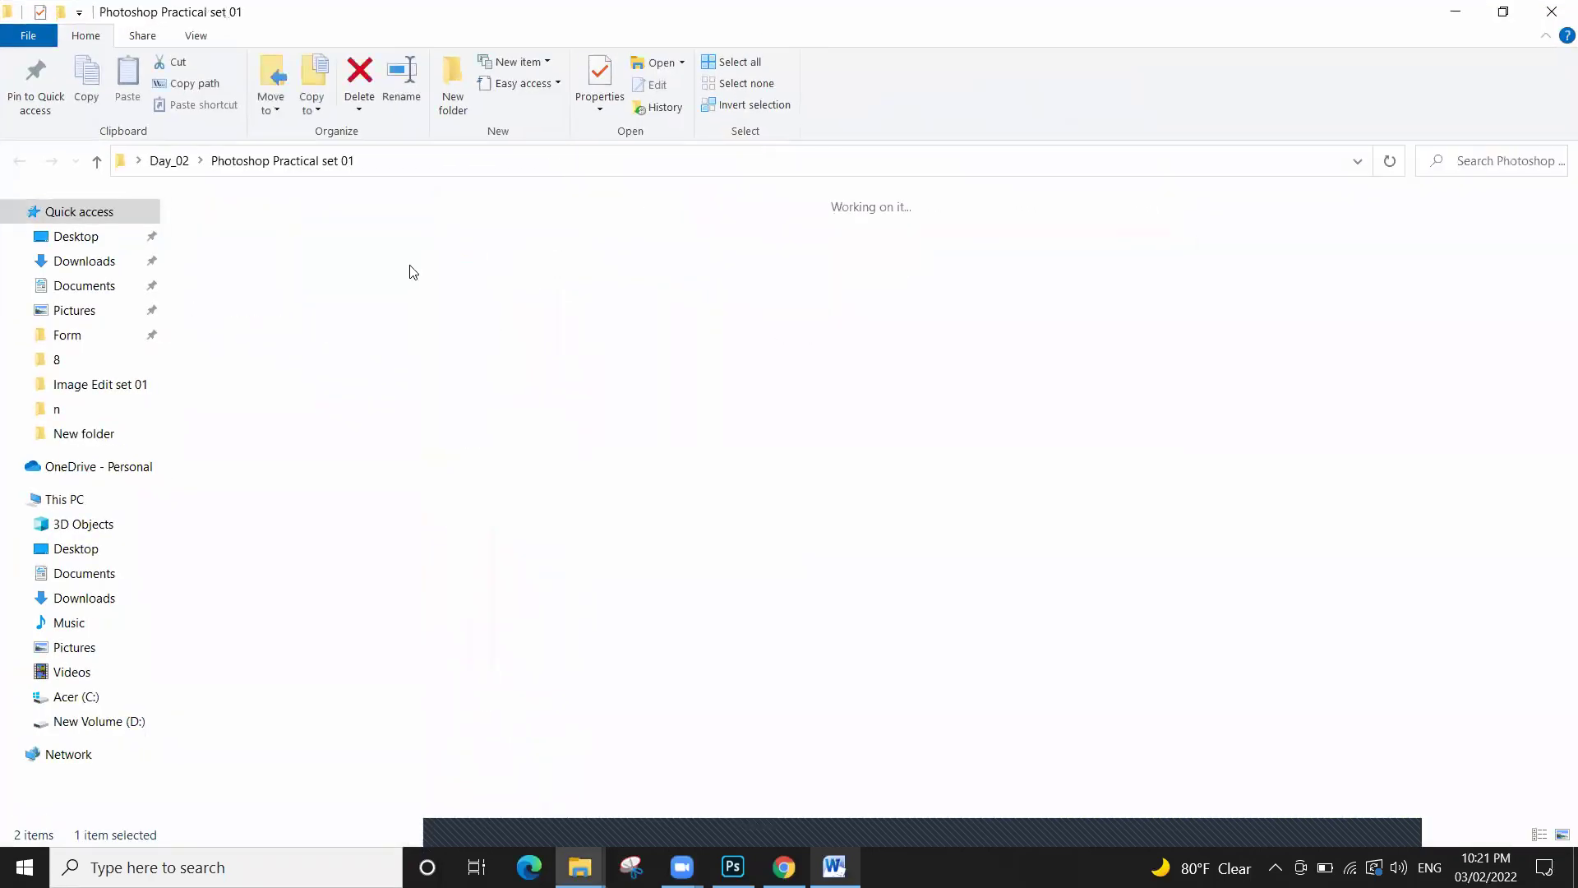
scroll(797, 542, "down", 1)
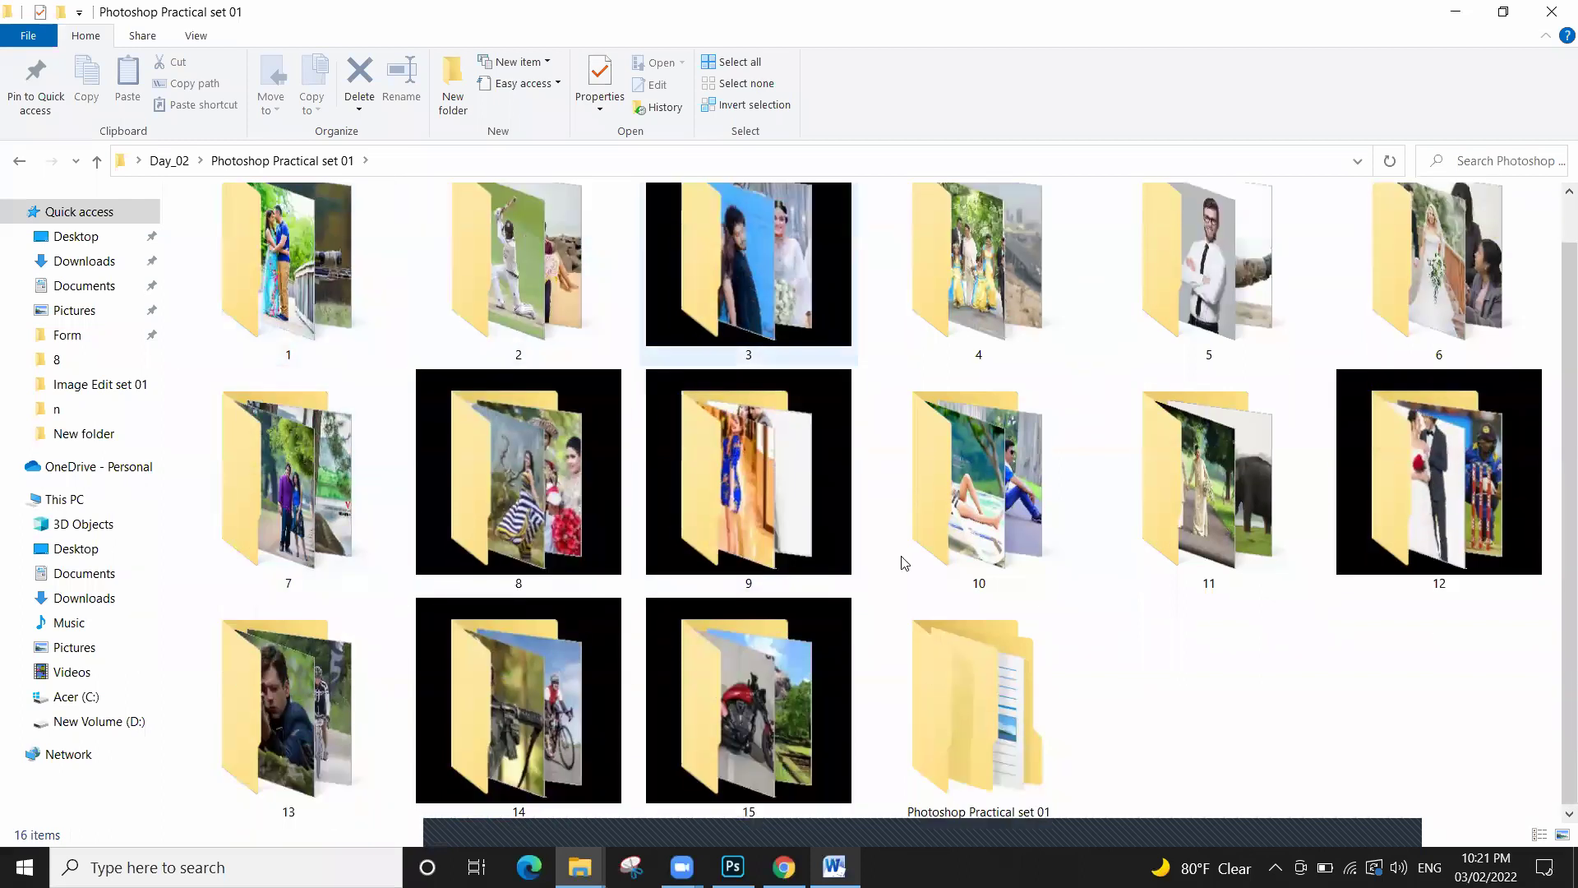
Look through the practice images in subfolders 3 and 4 of Photoshop Practical set 01
double_click(812, 328)
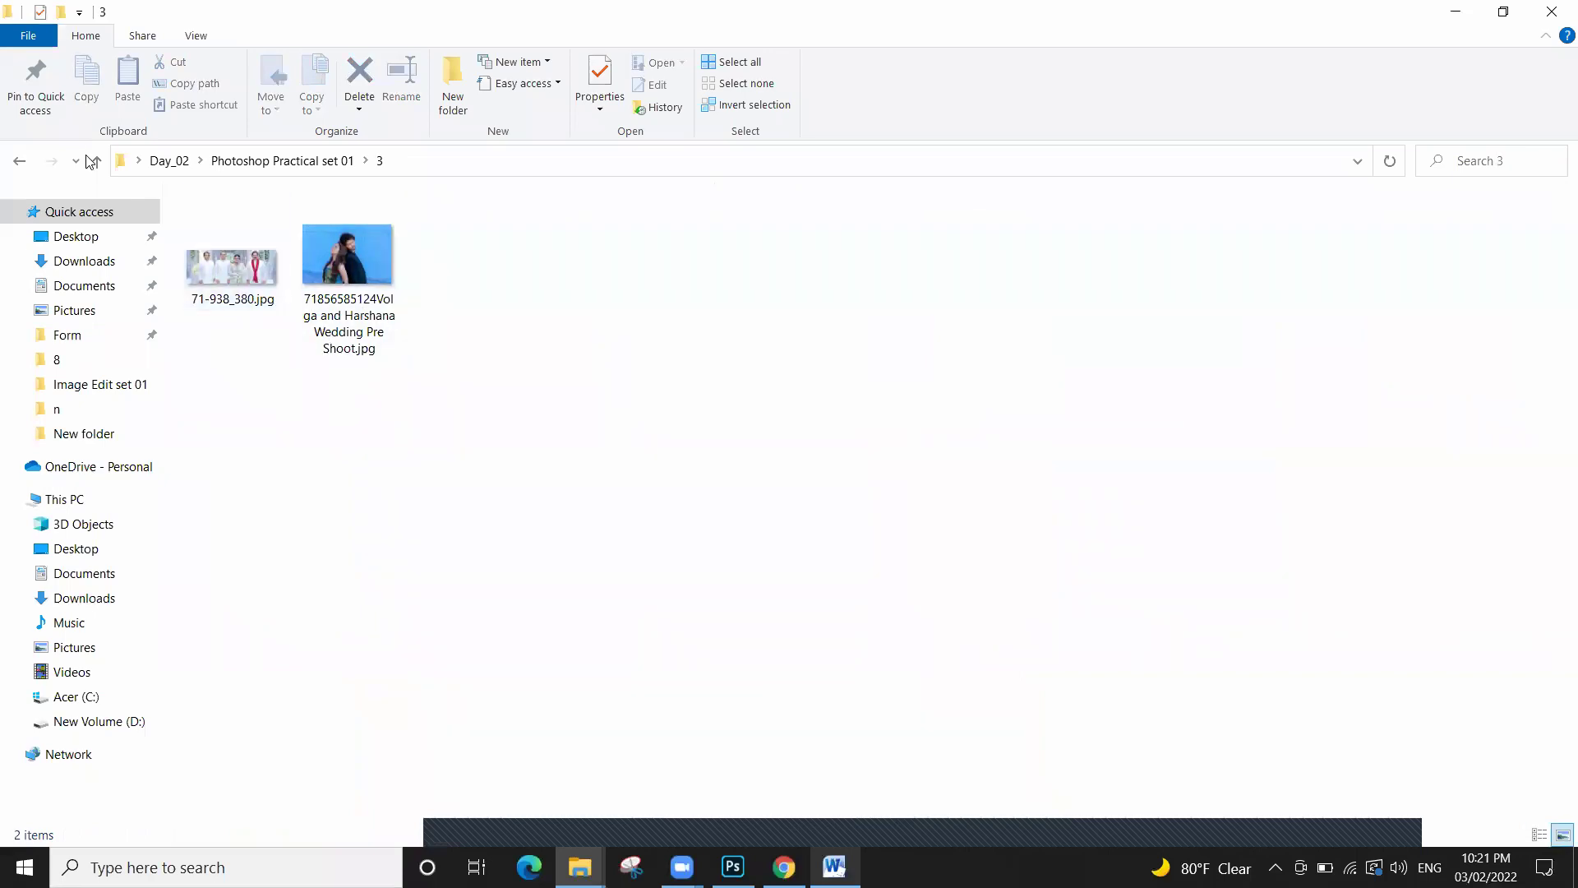
key("alt+Up")
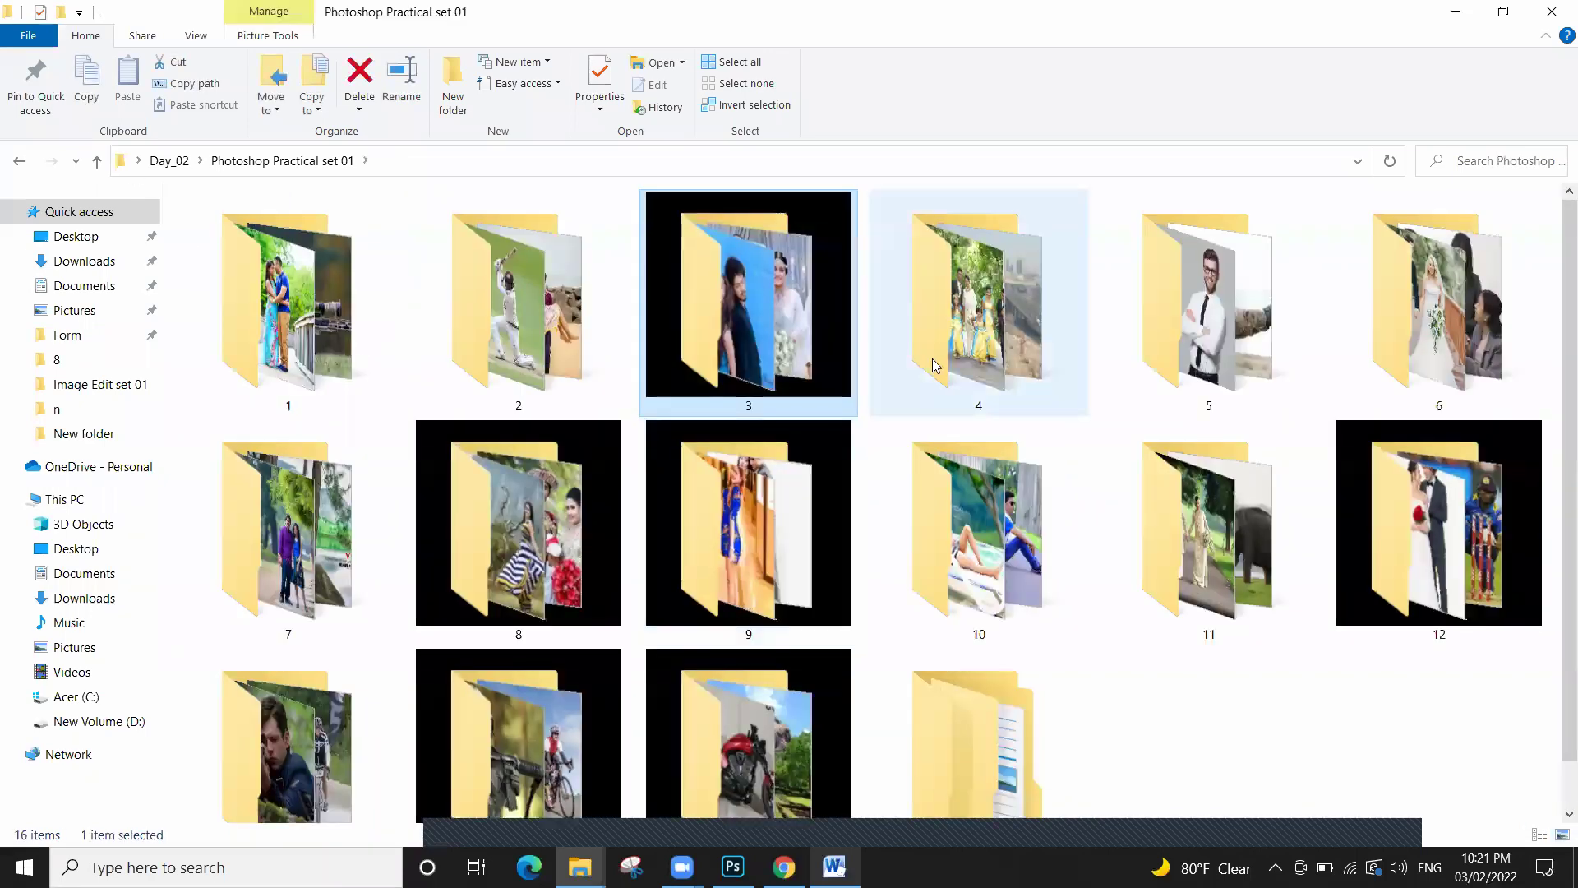
double_click(935, 364)
scroll(444, 347, "up", 4)
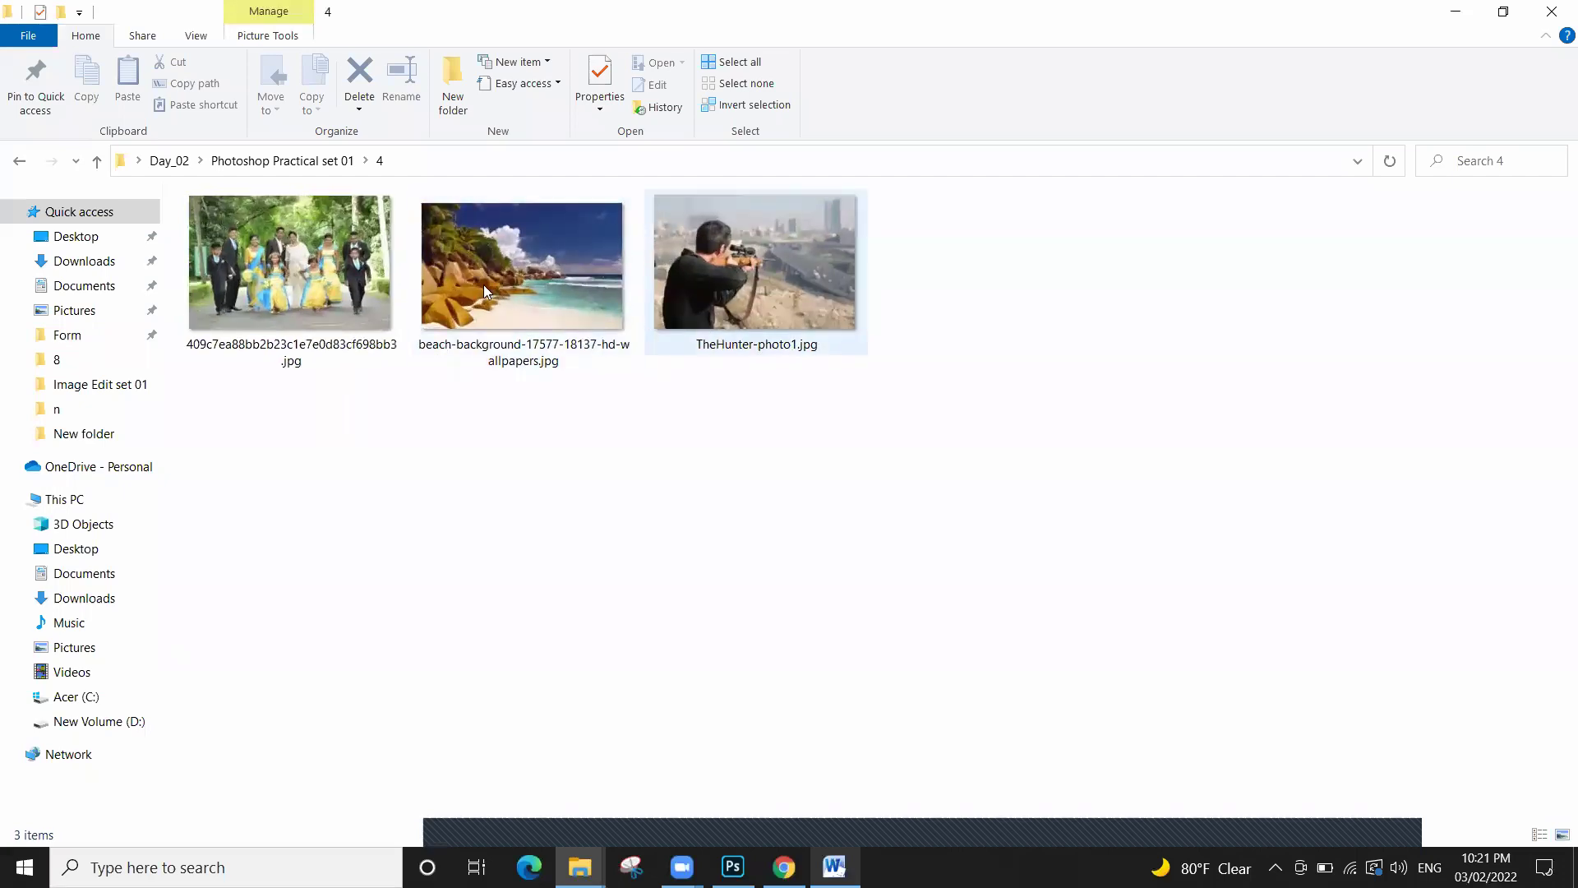
left_click(827, 320)
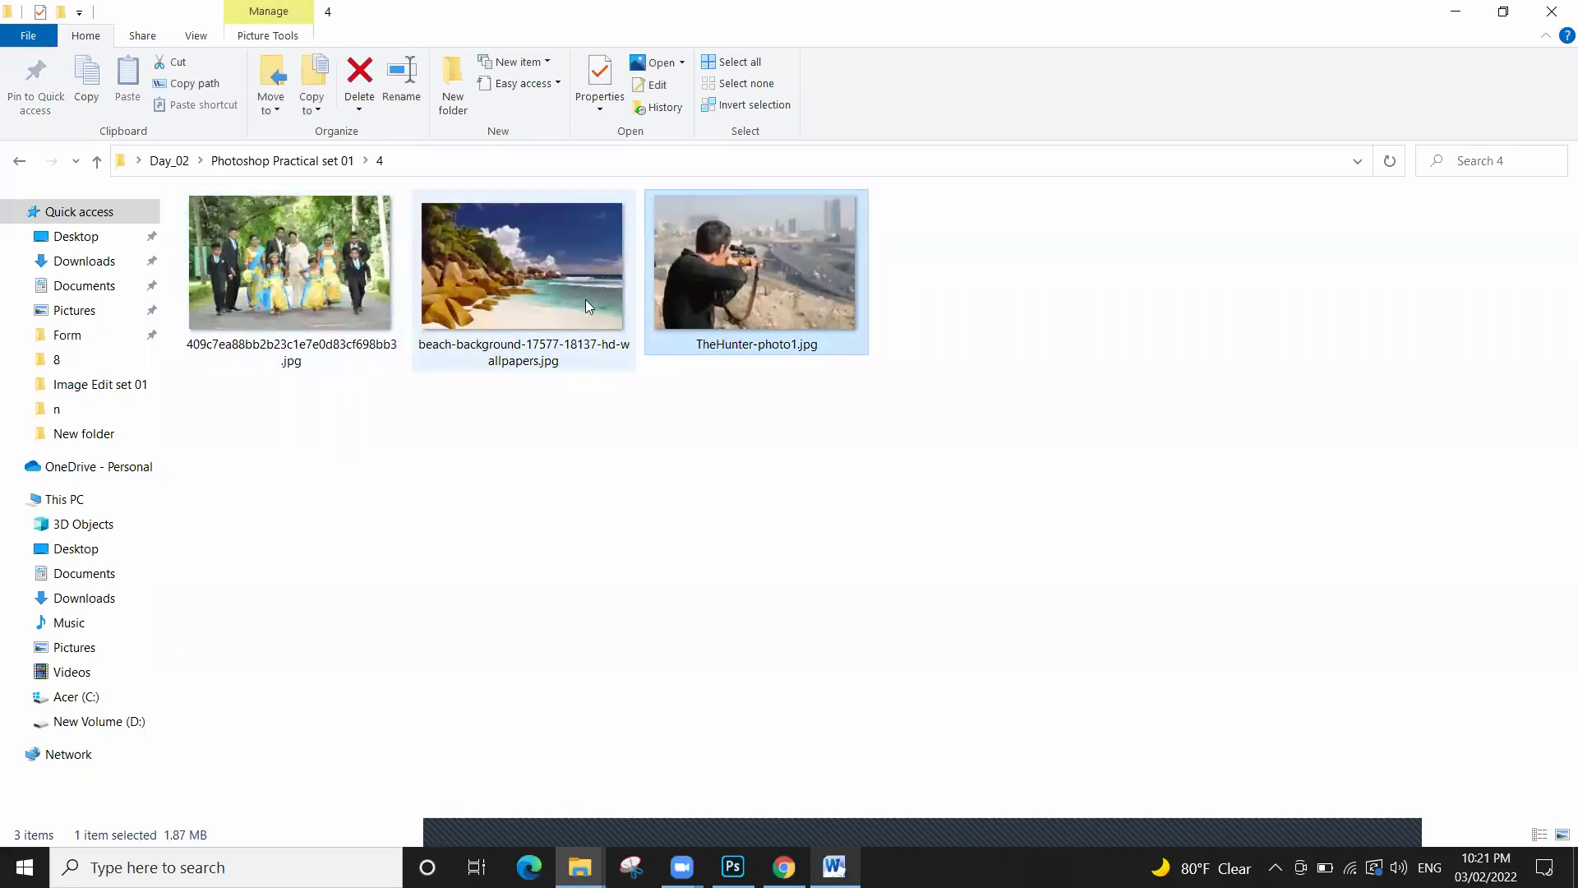
left_click(727, 536)
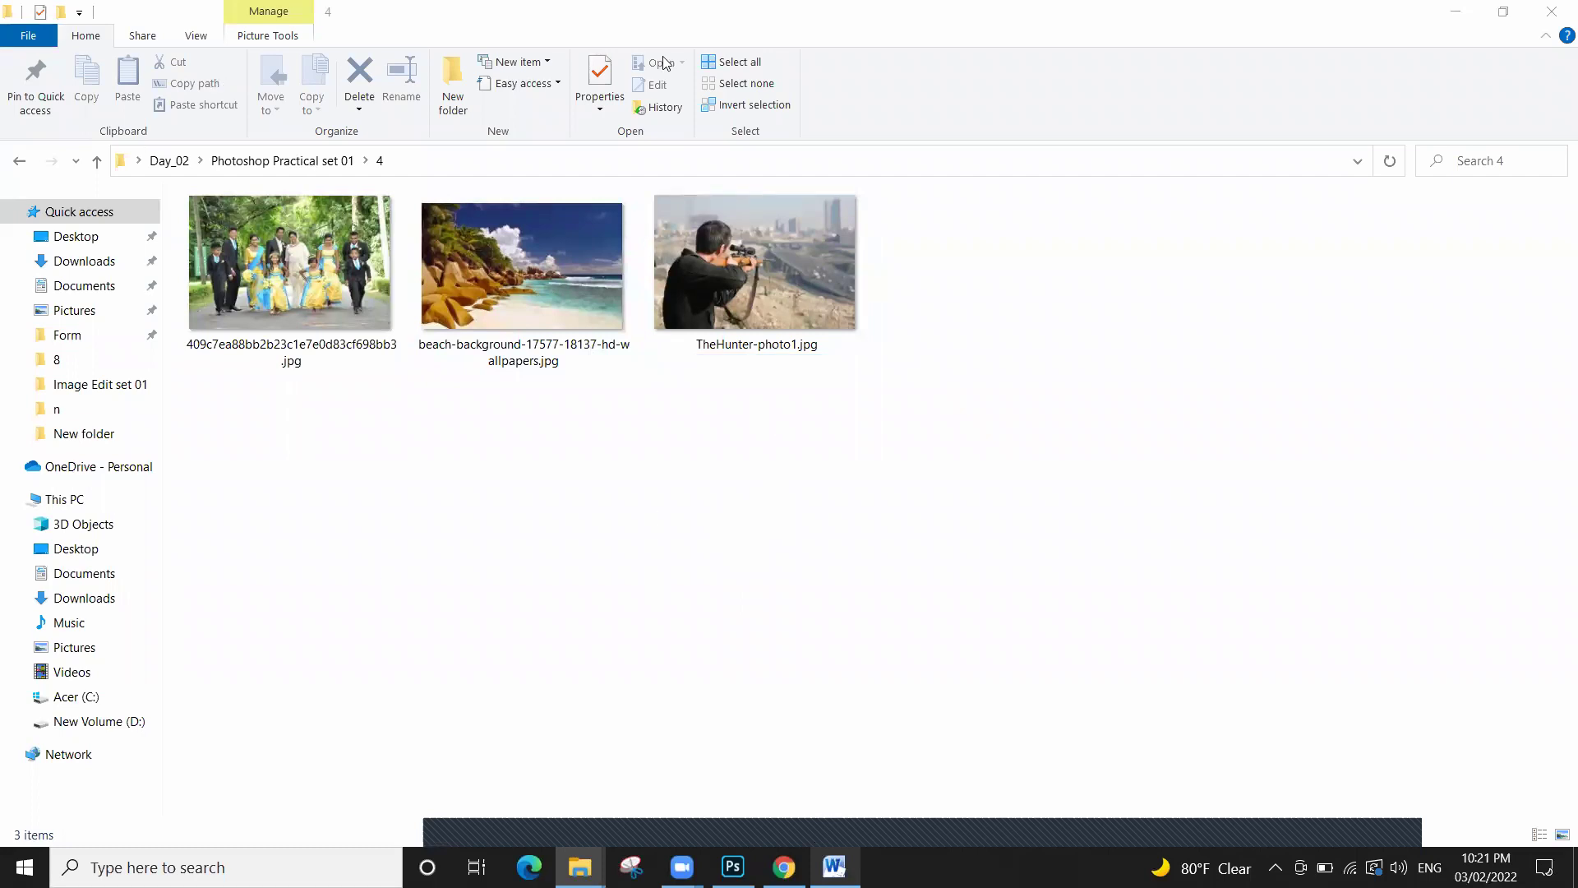
Show the desktop, look into the Day_02 folder again and close its window
key("alt+Tab")
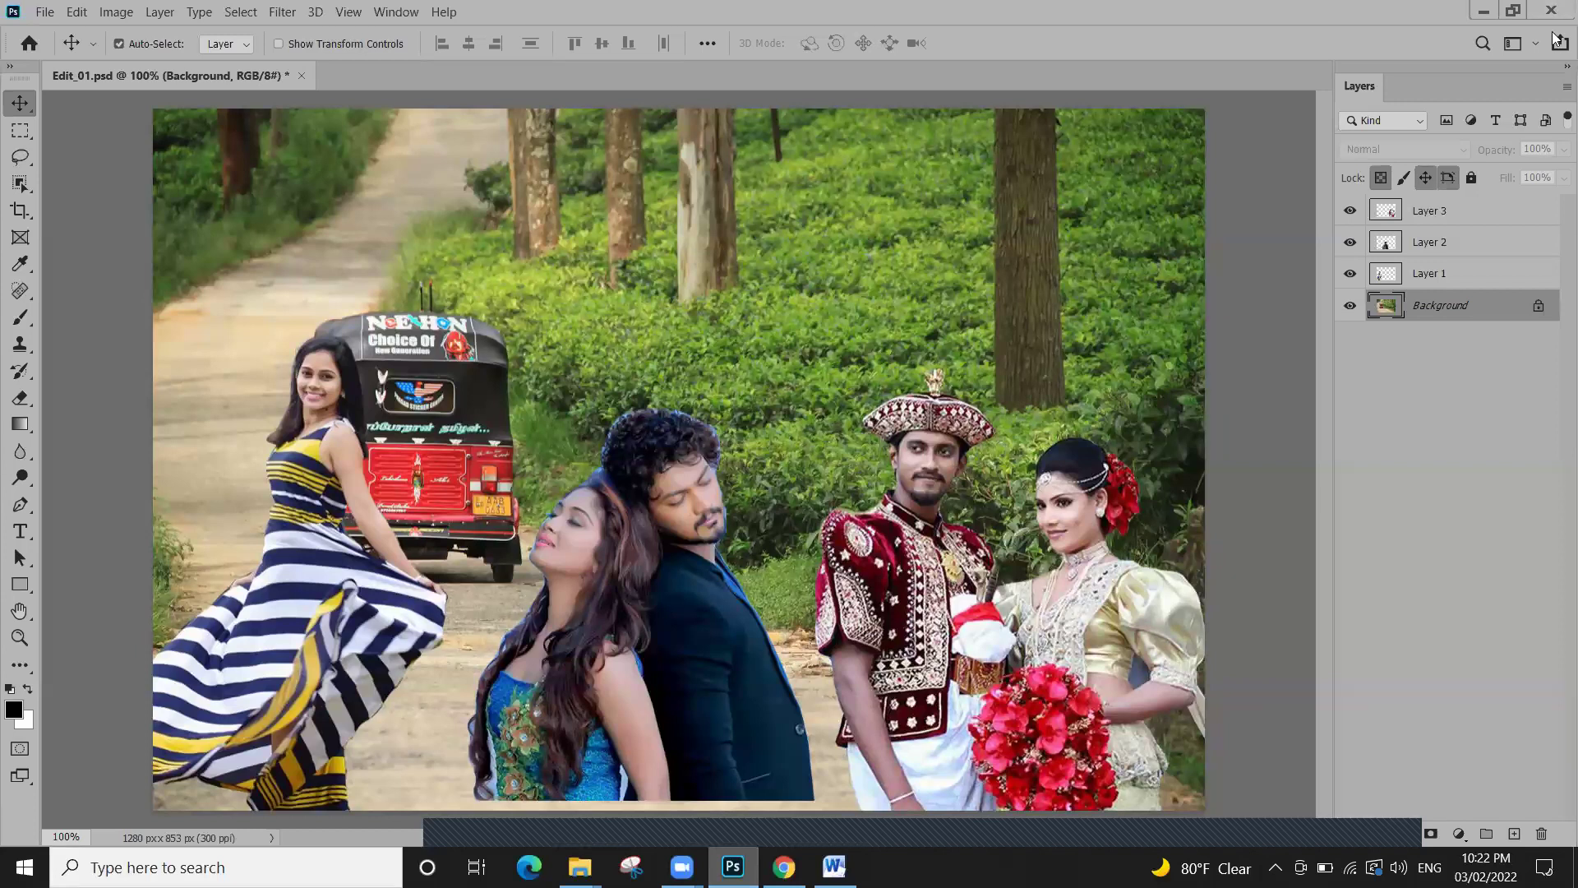
key("alt+Tab")
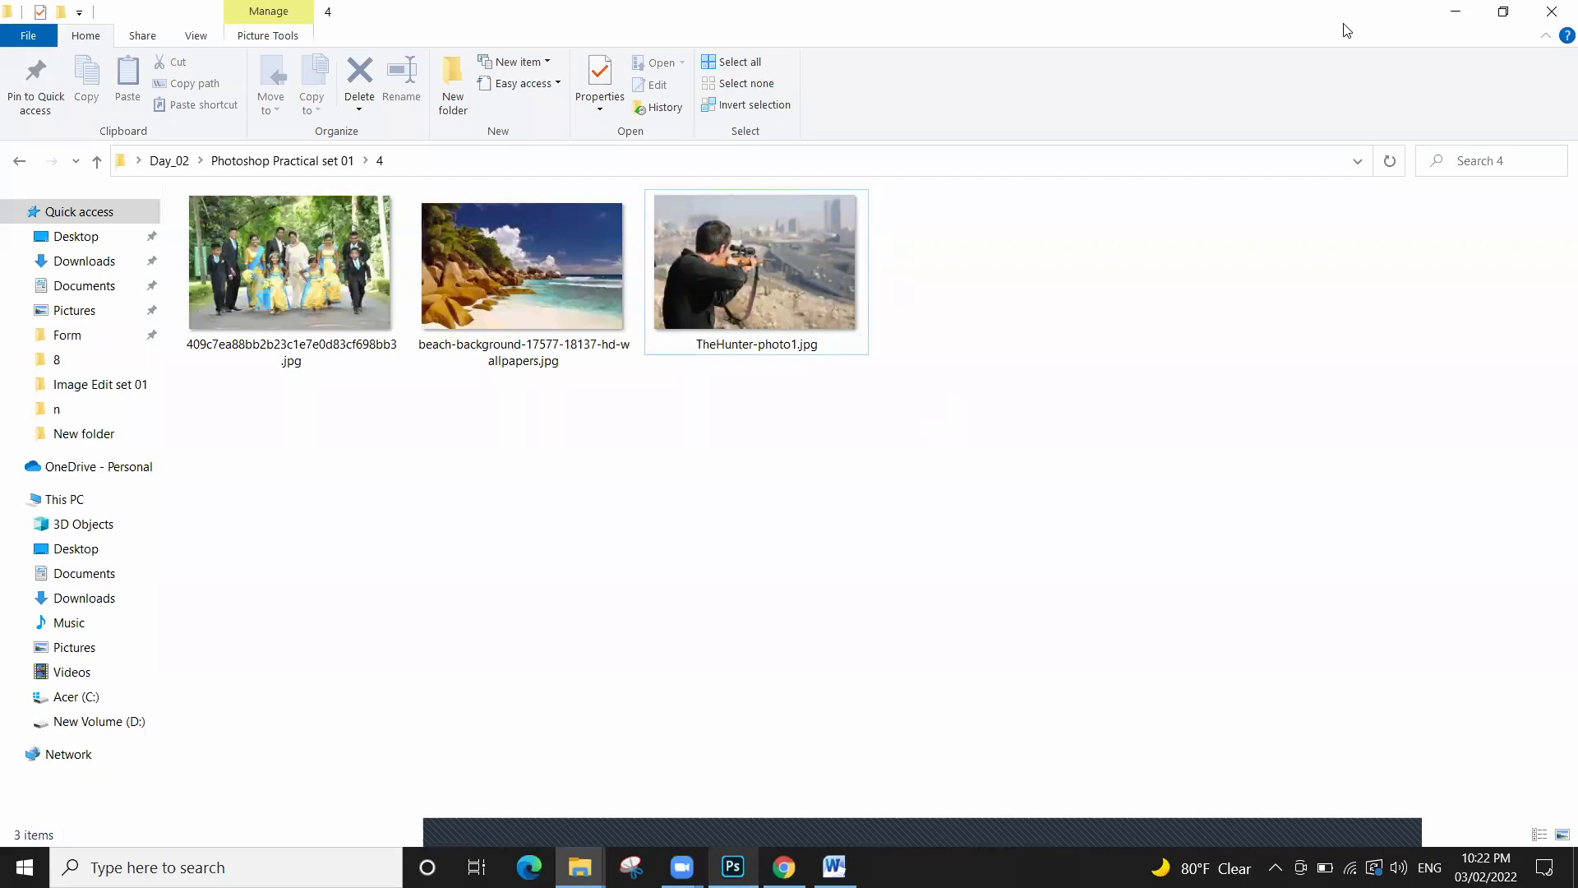
key("super+d")
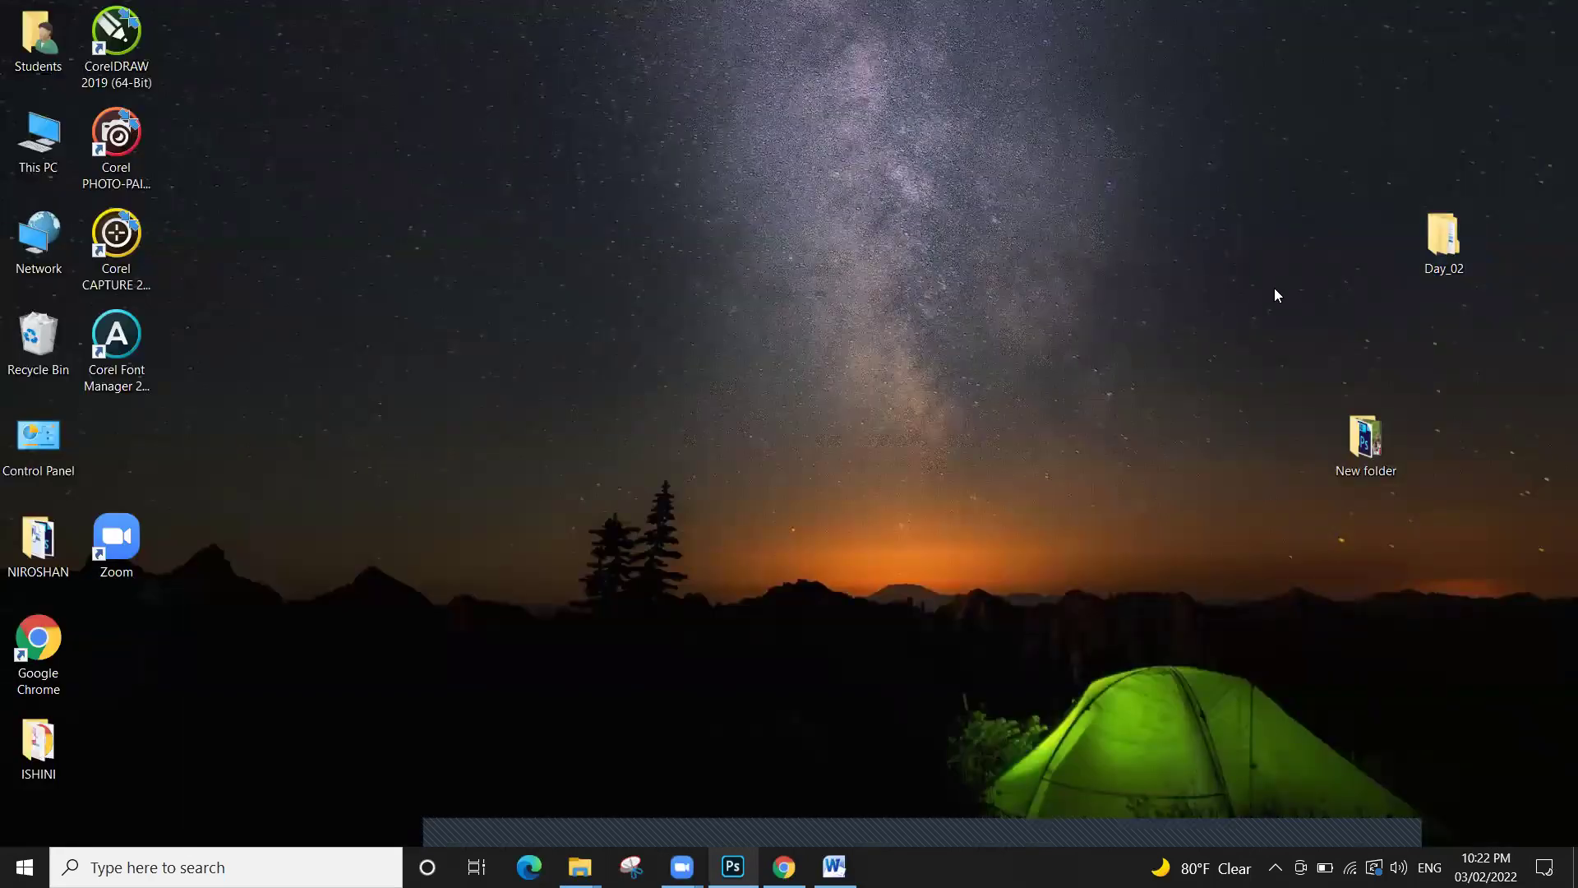
double_click(1456, 261)
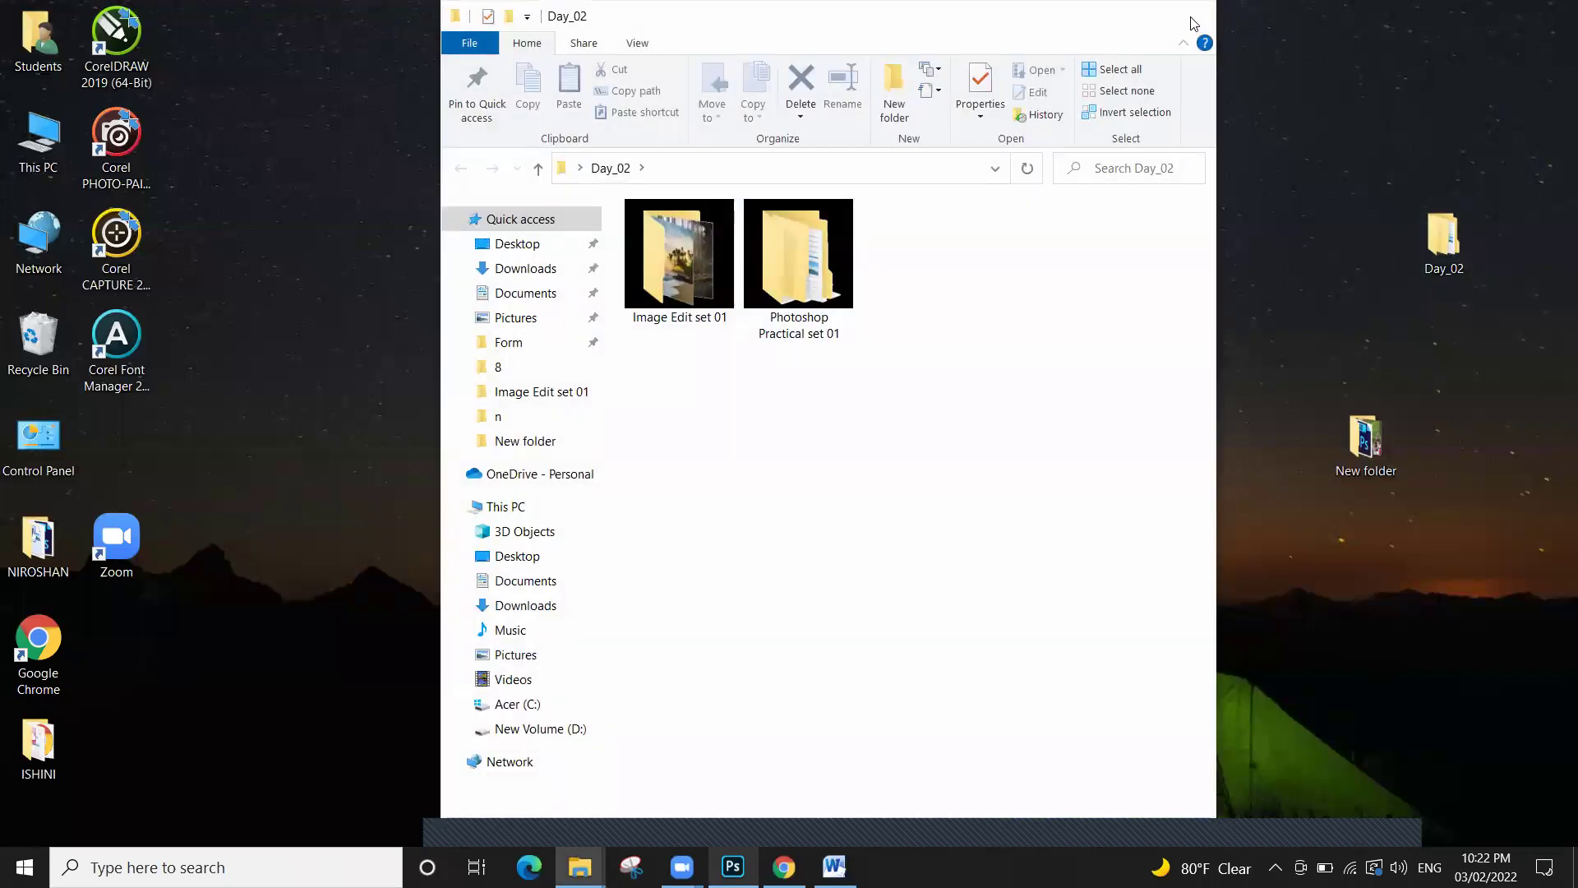
left_click(1179, 27)
right_click(978, 211)
left_click(1001, 264)
right_click(980, 250)
left_click(1001, 304)
right_click(957, 290)
left_click(984, 342)
right_click(995, 310)
left_click(1025, 363)
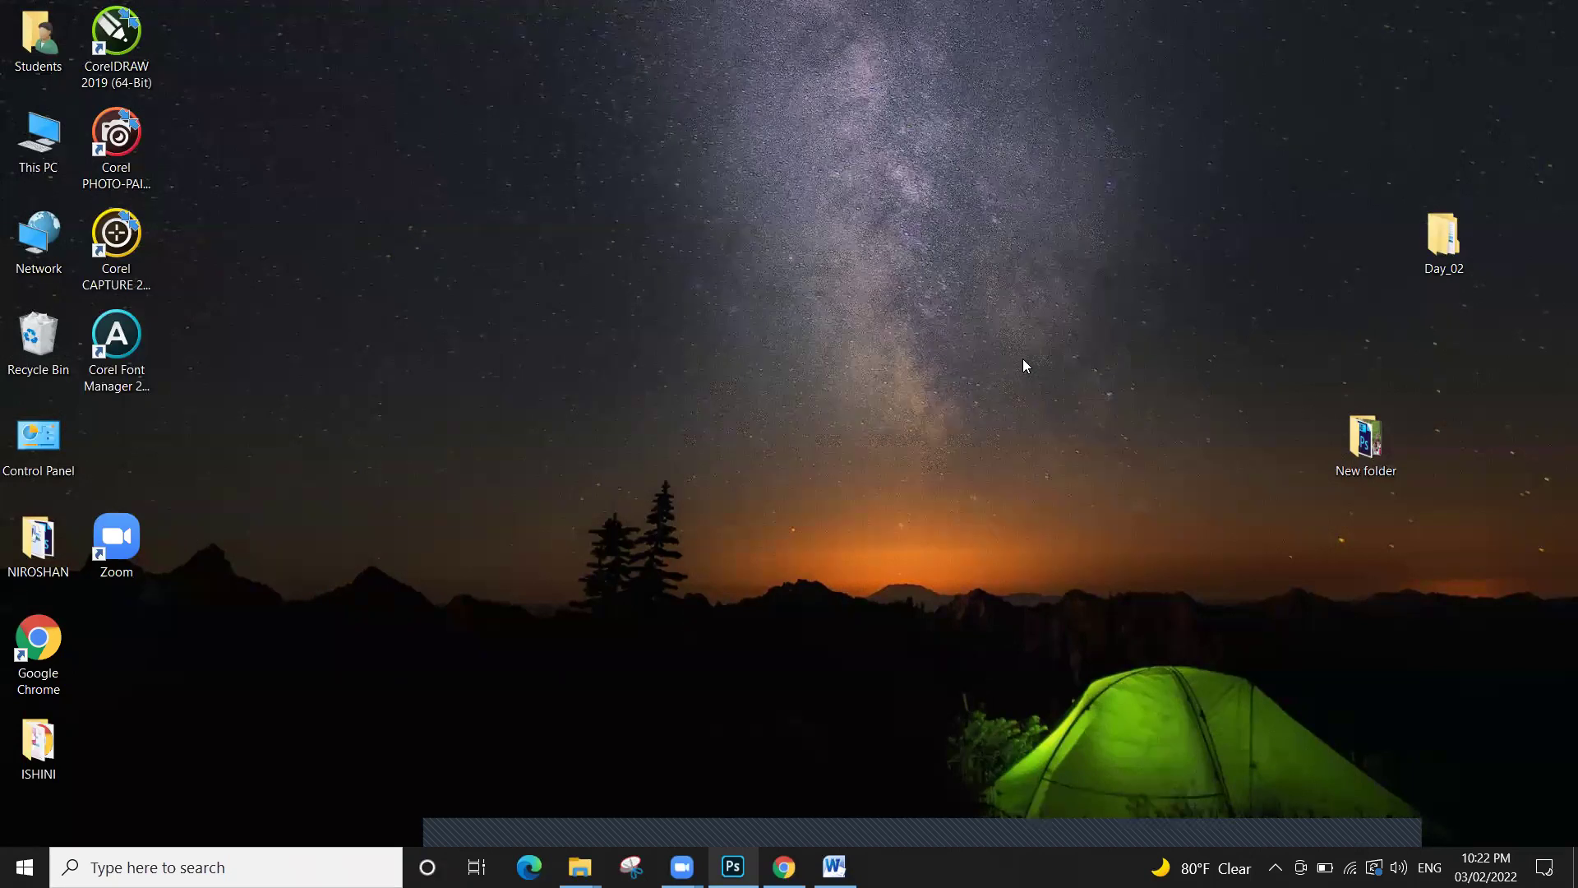
right_click(1023, 358)
left_click(1069, 411)
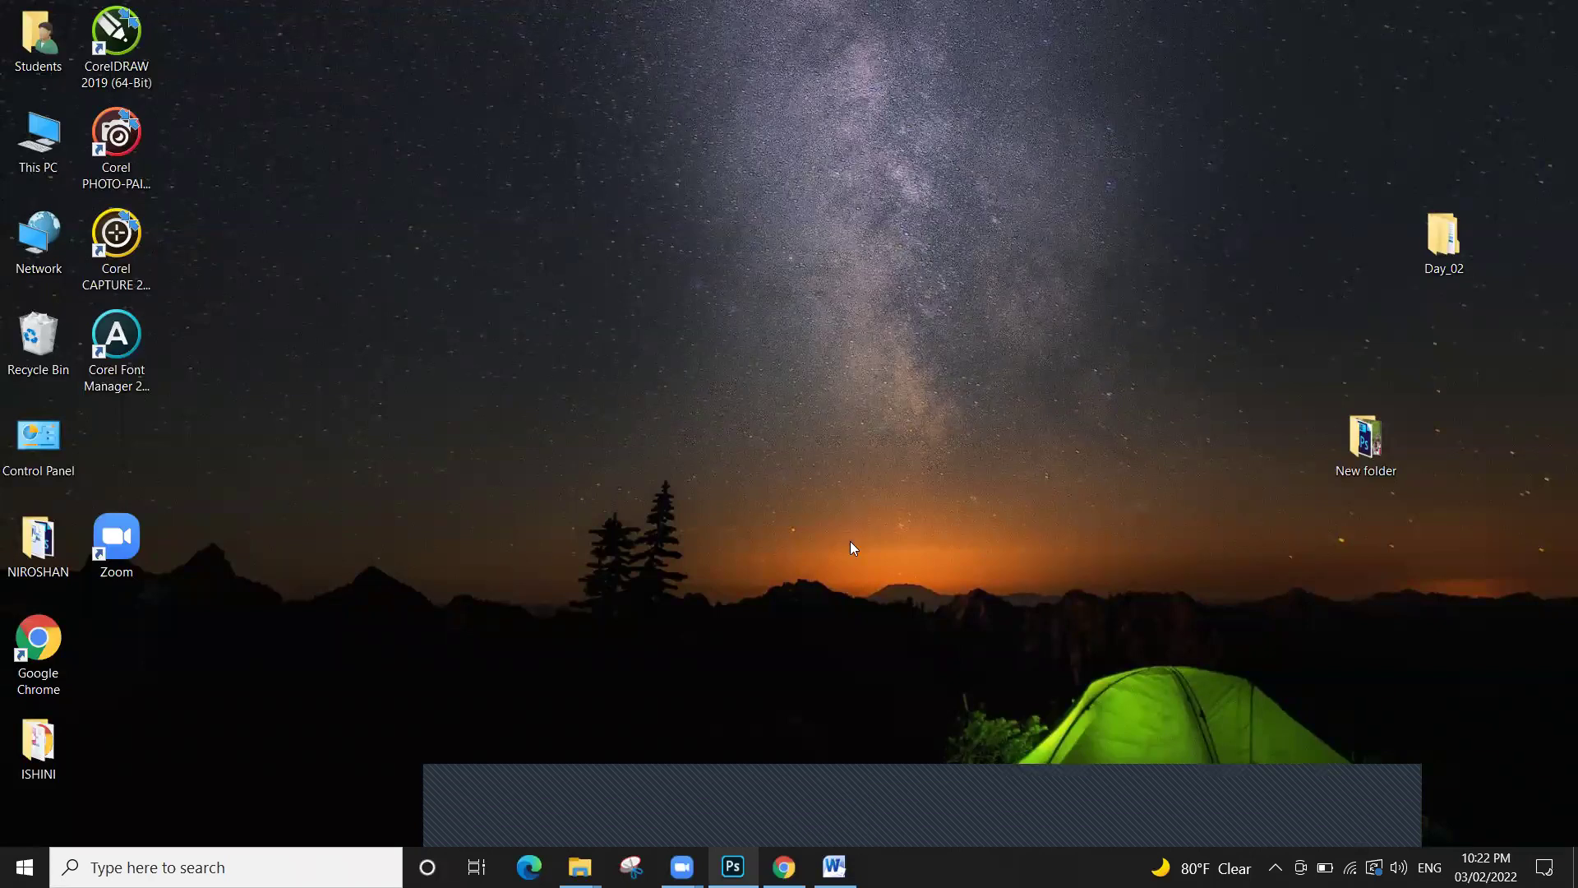
right_click(853, 504)
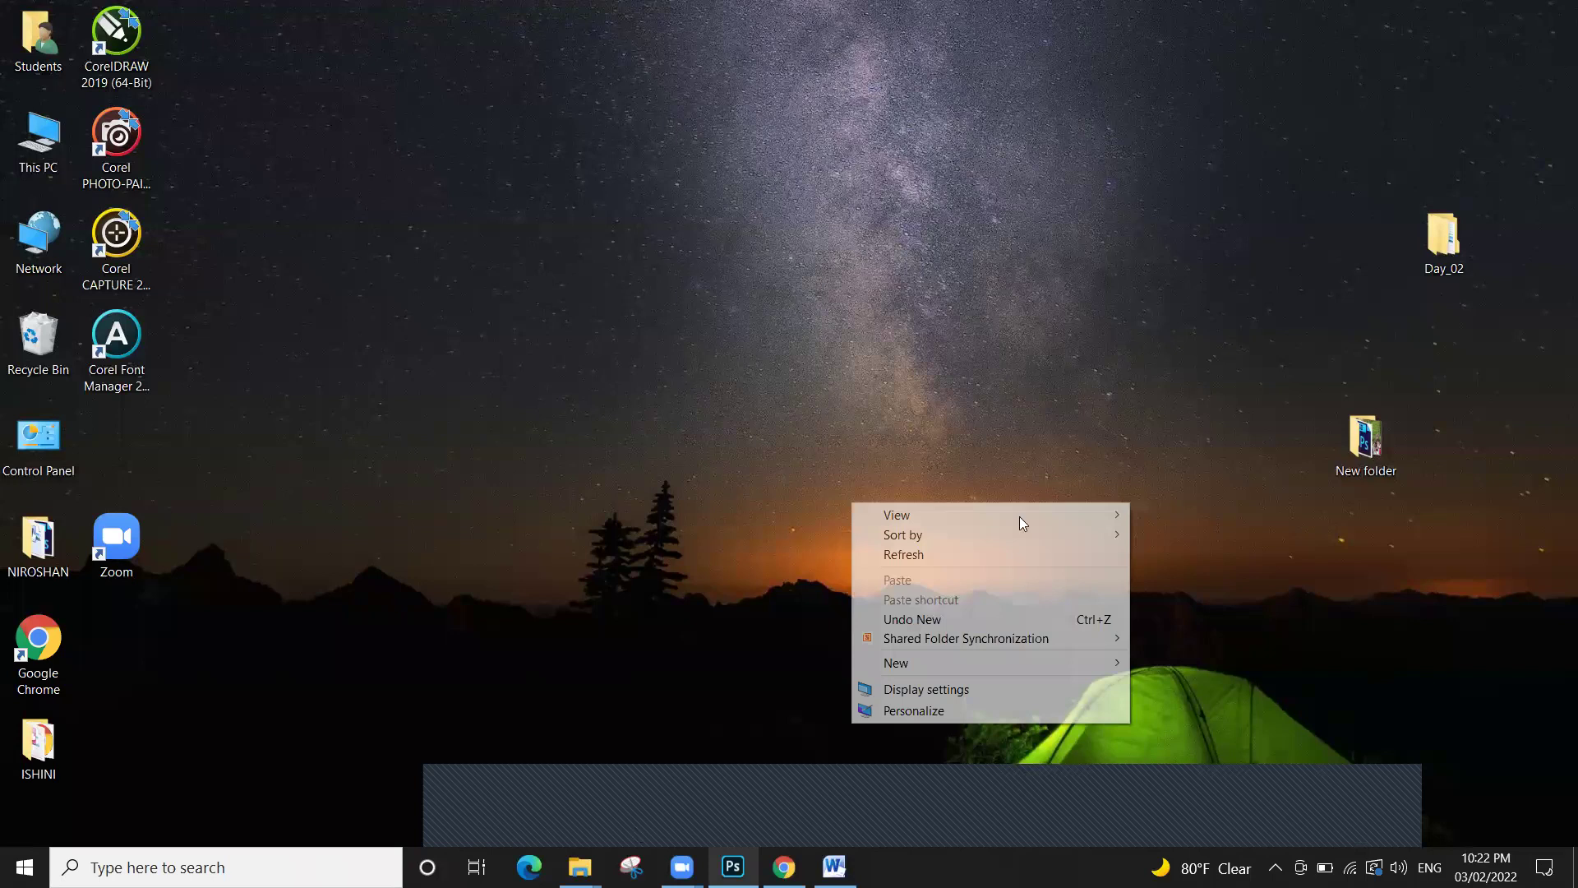
key("Escape")
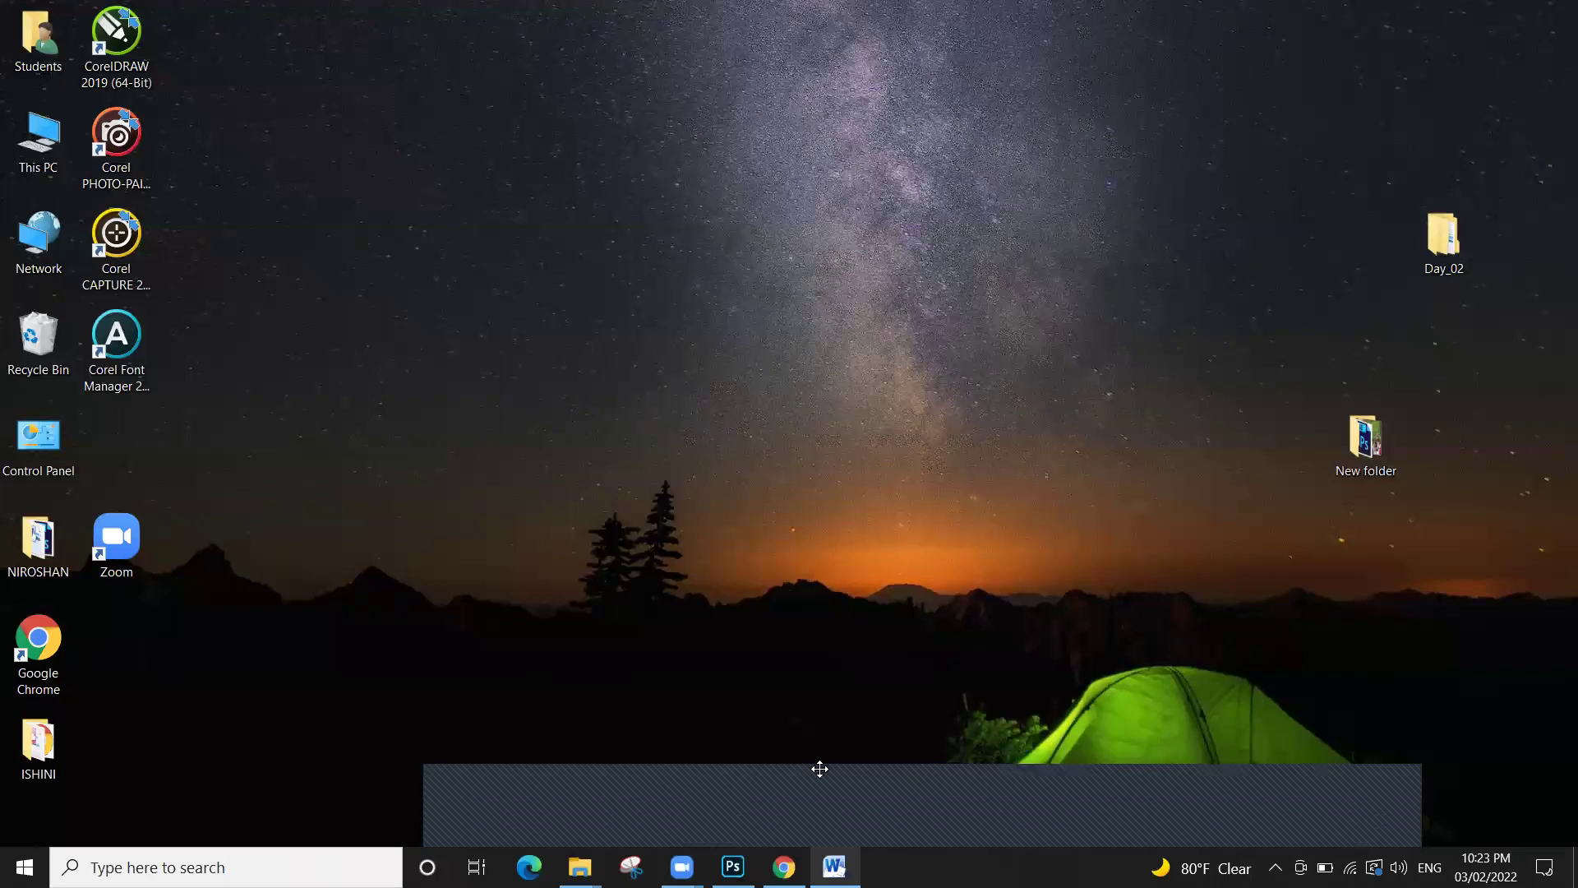
Switch to Photoshop and move the woman in the striped dress on Layer 1 behind the embracing couple, undoing the first placement
left_click(871, 817)
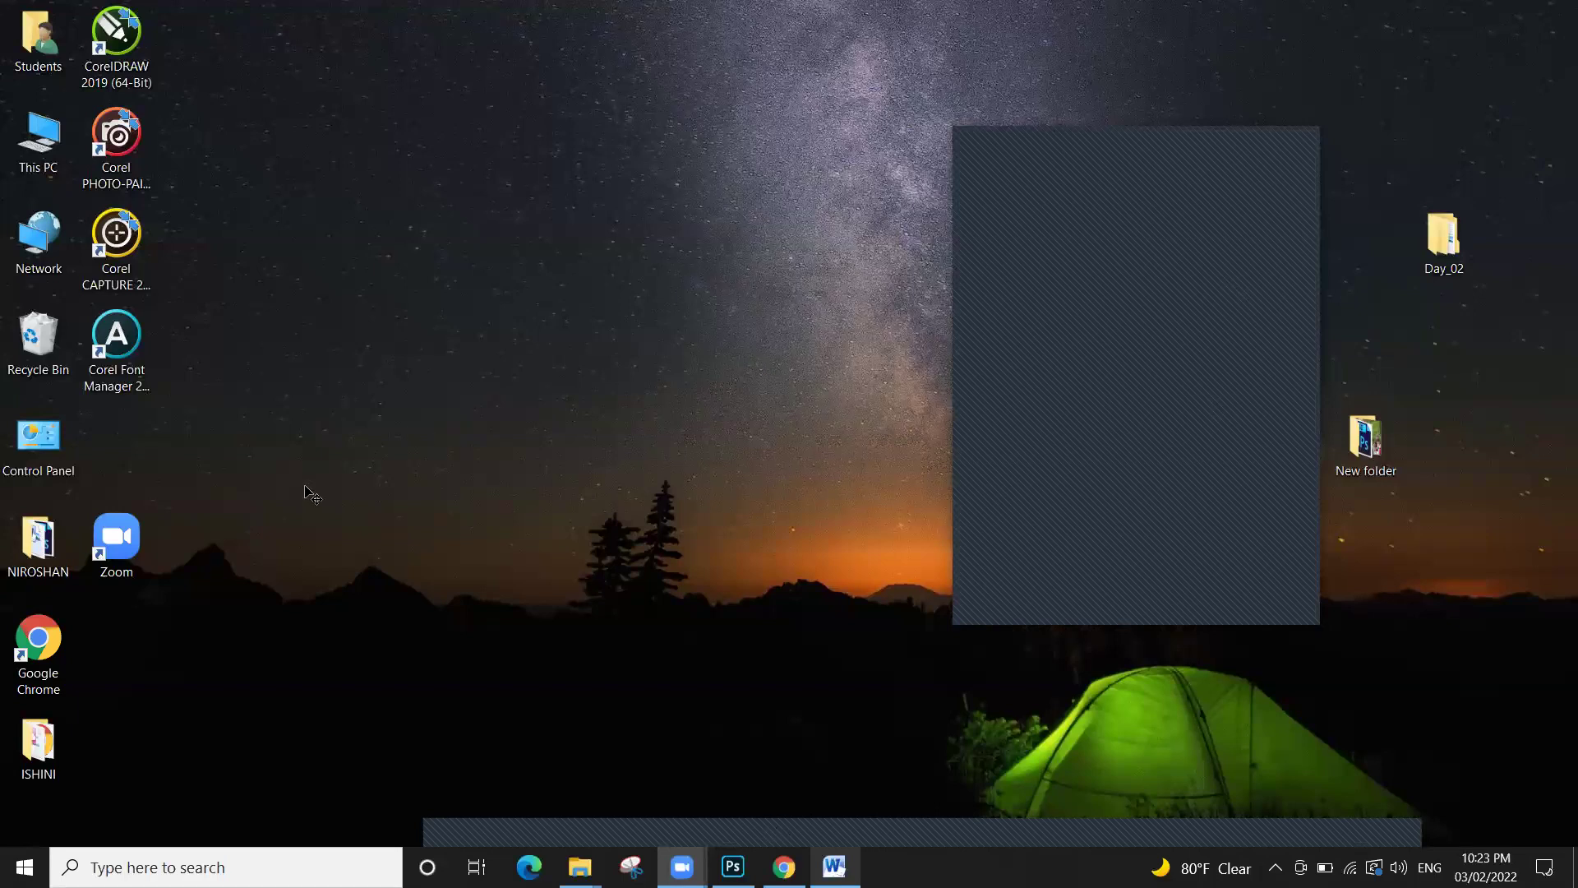
key("alt+Tab")
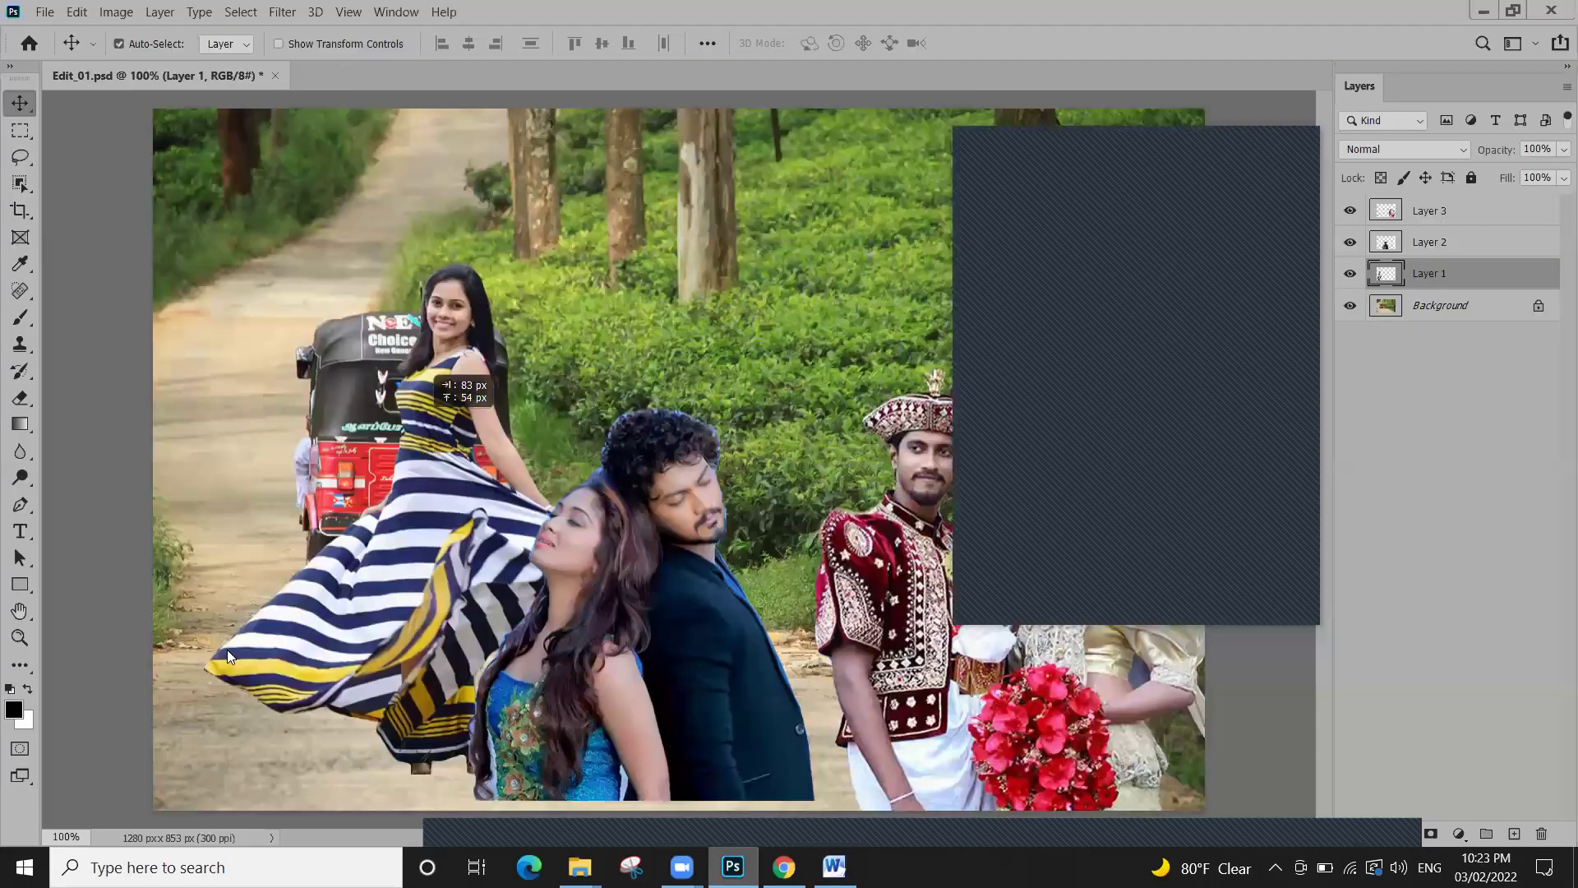
left_click_drag(419, 432, 542, 338)
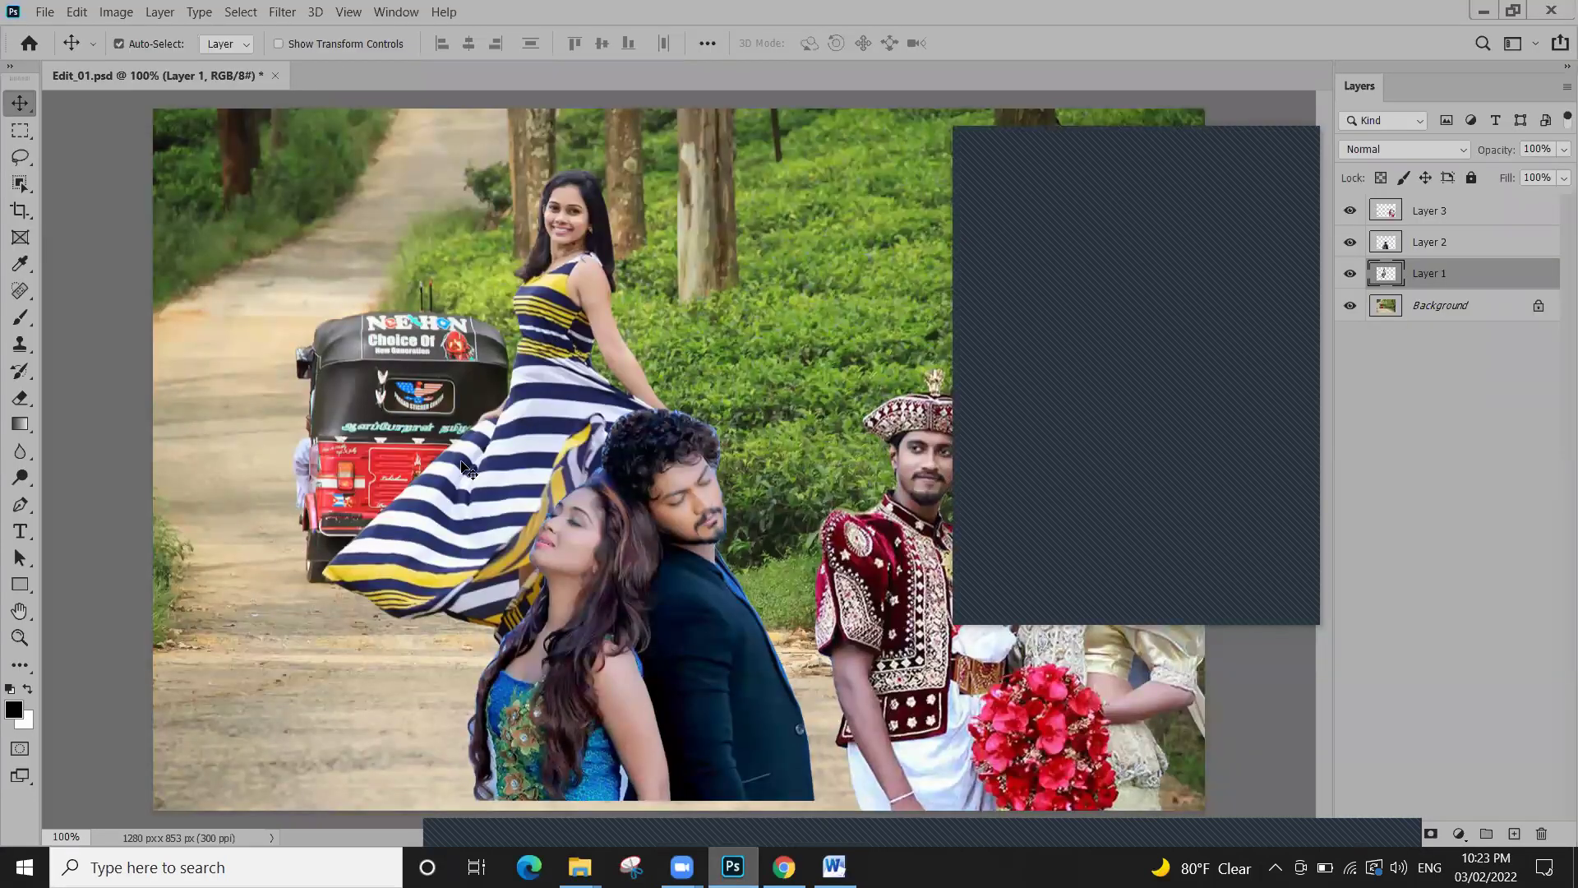
key("ctrl+z")
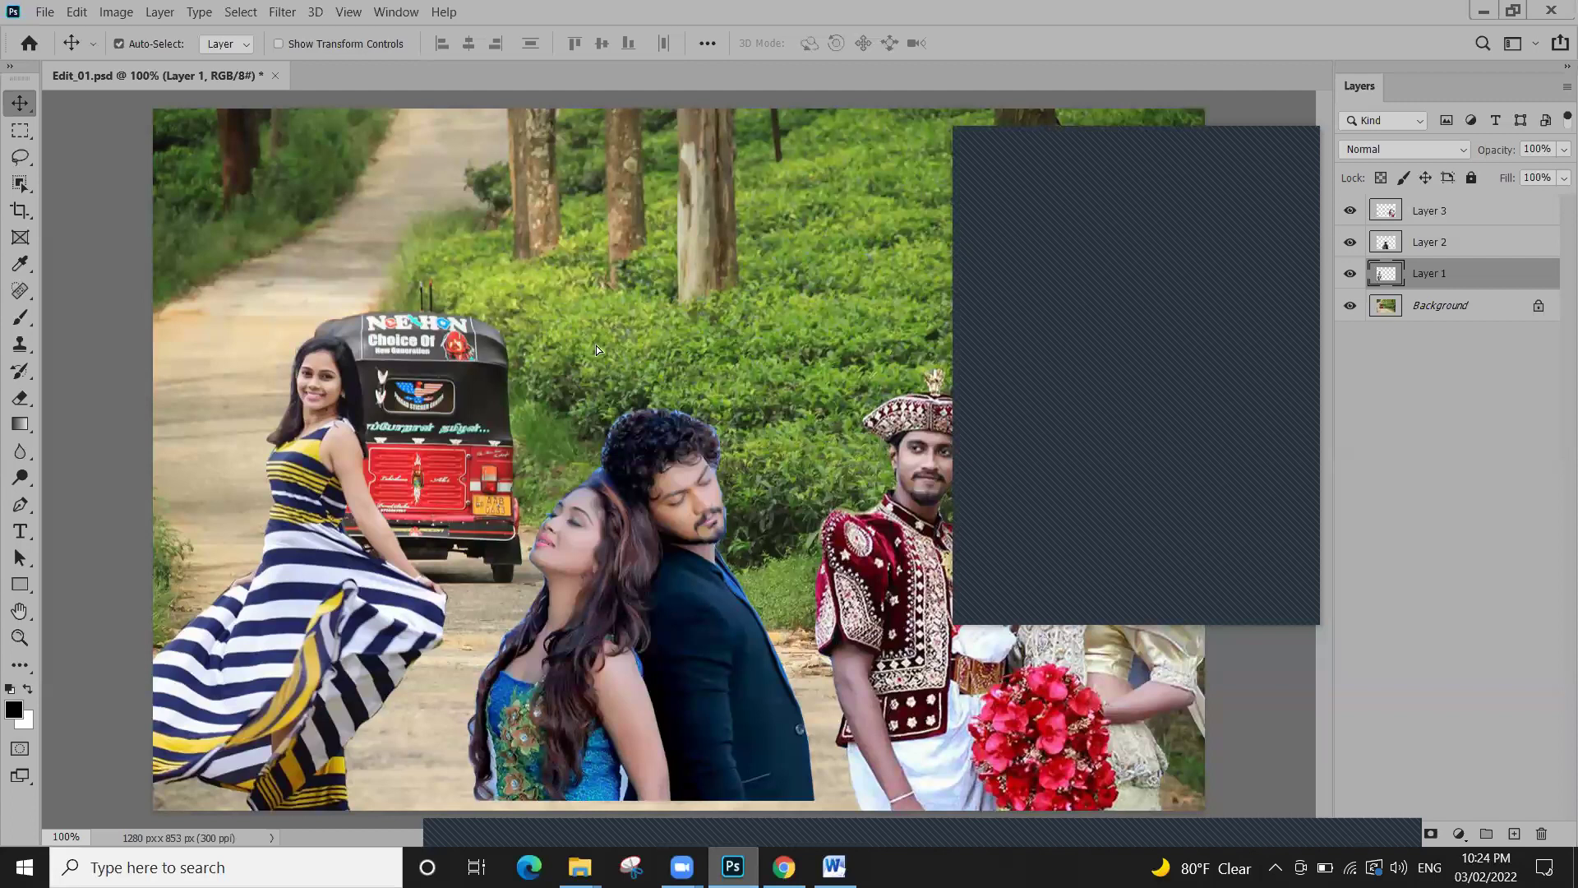
key("ctrl+shift+z")
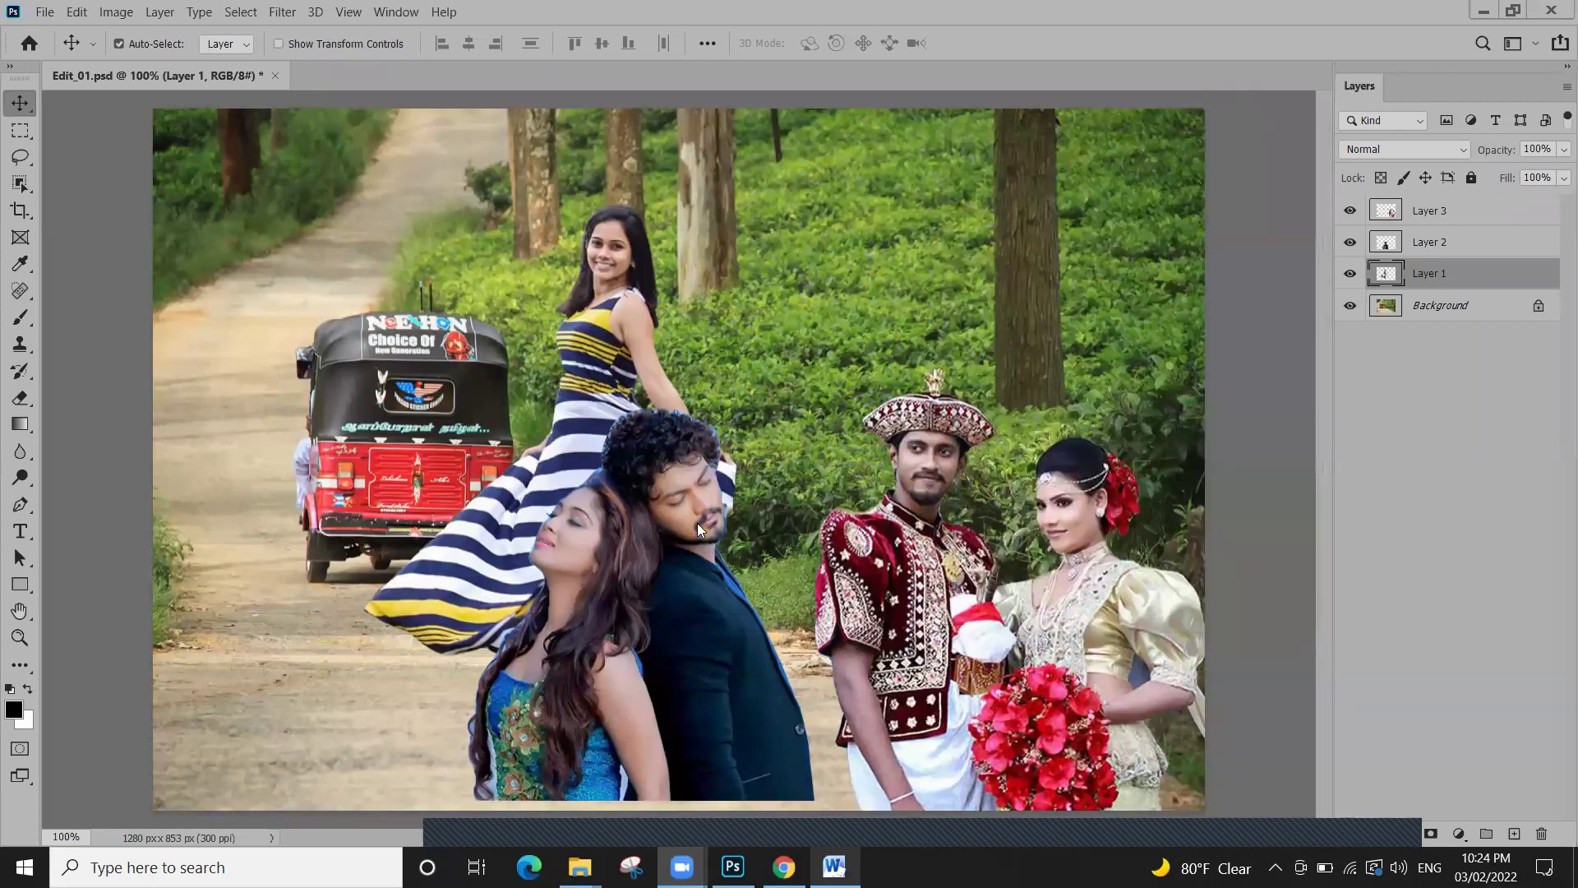
Draw a freehand Lasso selection around the face and upper body of the woman in the striped dress on Layer 1
scroll(697, 523, "up", 5)
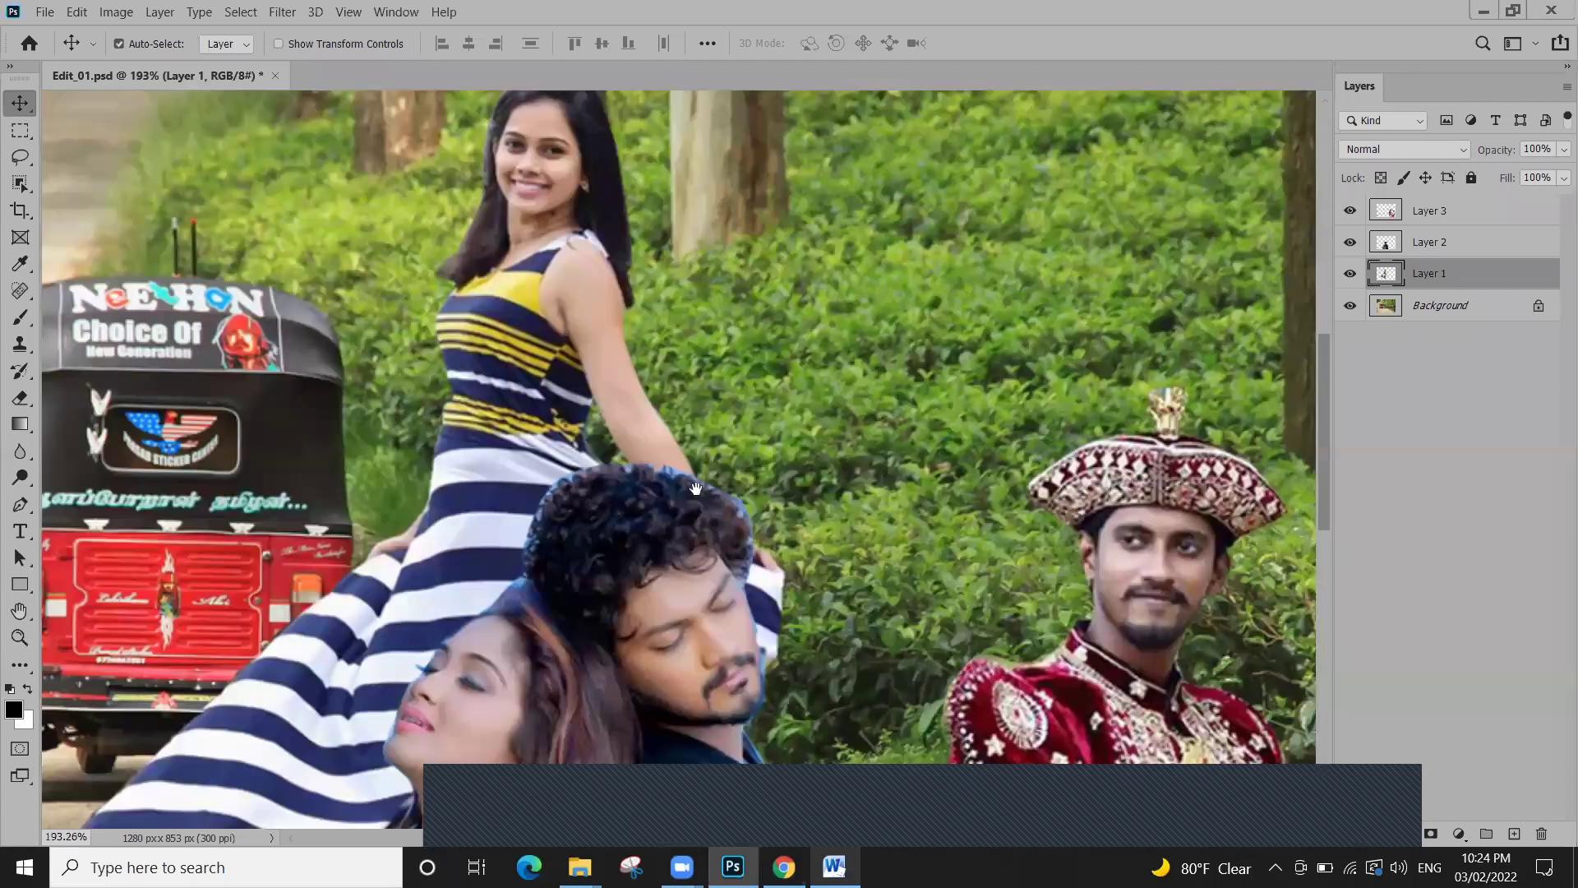
scroll(802, 378, "up", 5)
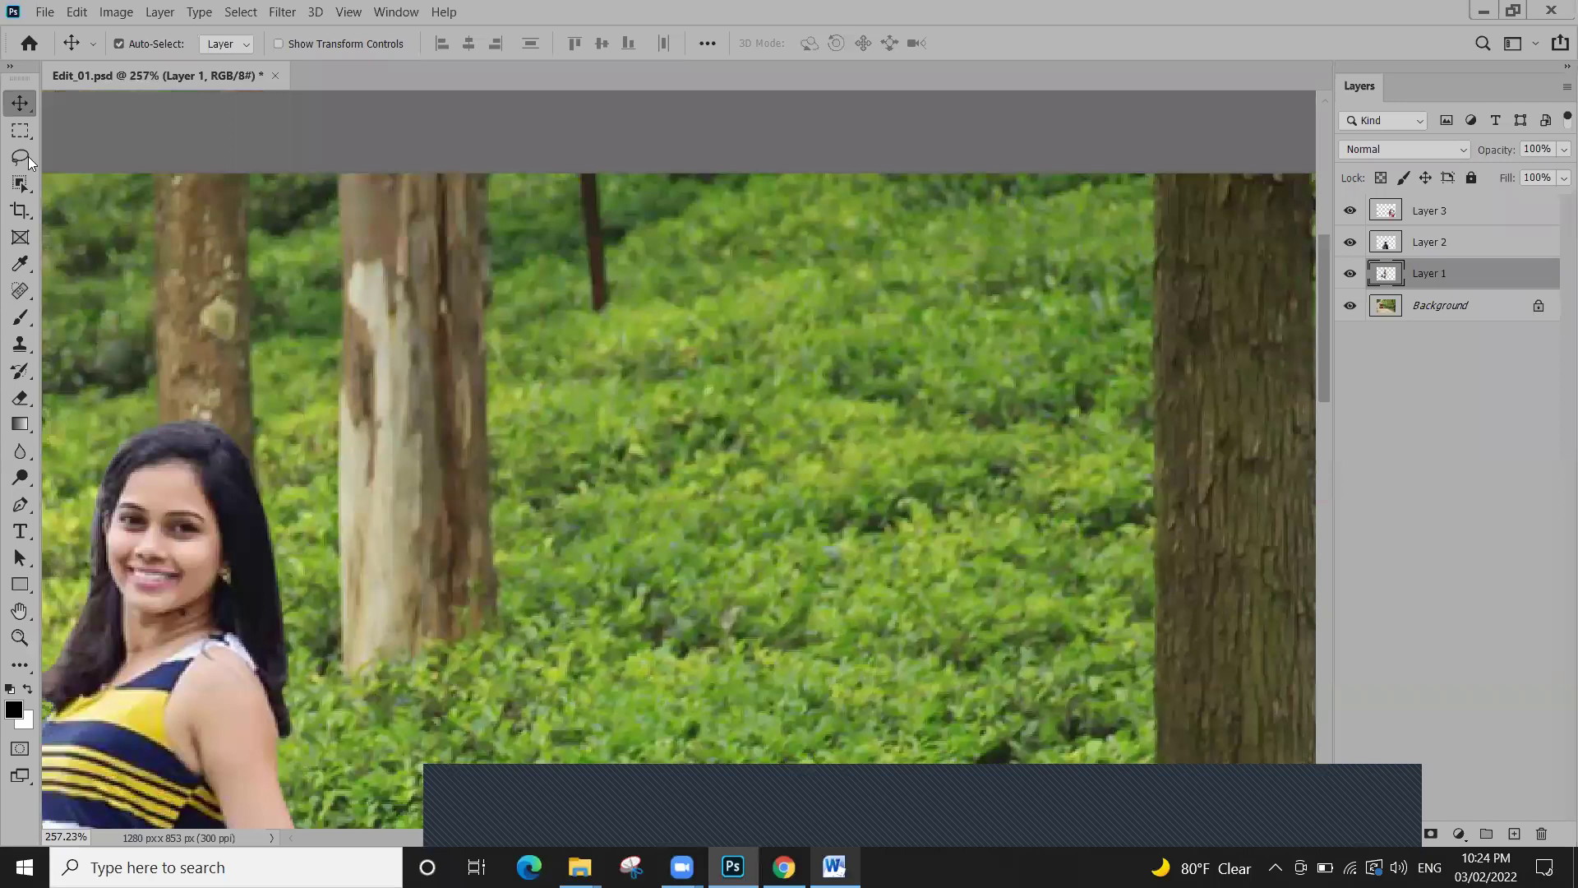
key("l")
scroll(491, 549, "down", 3)
scroll(438, 471, "left", 5)
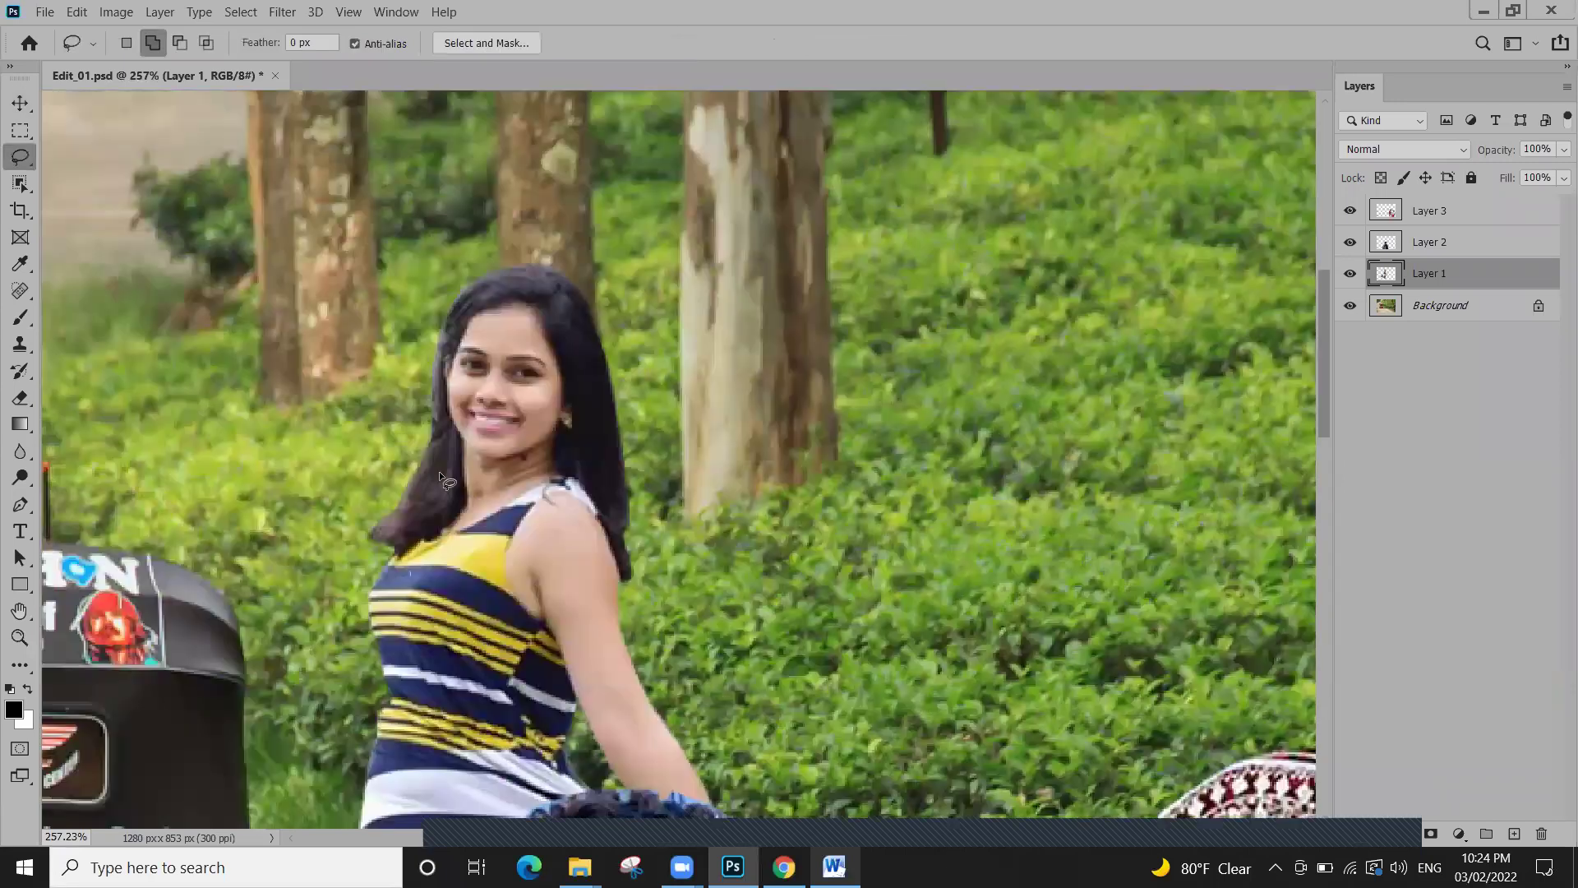
mouse_move(566, 365)
left_mouse_down()
mouse_move(582, 738)
mouse_move(567, 374)
left_mouse_up()
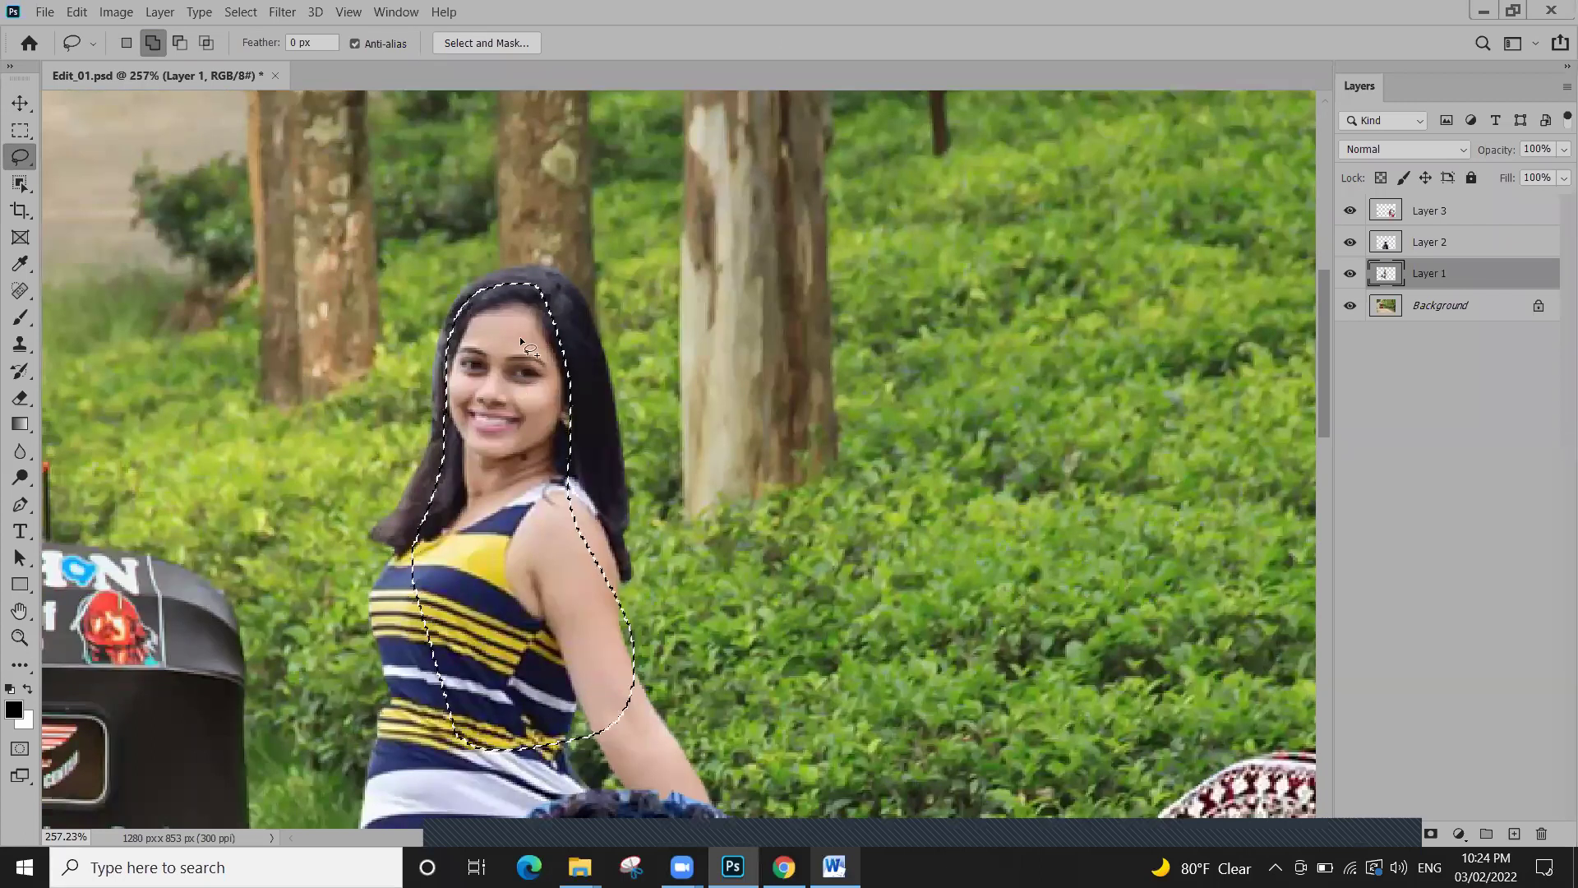
Add the woman's hair and a patch of background beside it to the lasso selection, and subtract the stray background patch
scroll(506, 354, "up", 1)
scroll(506, 354, "up", 3)
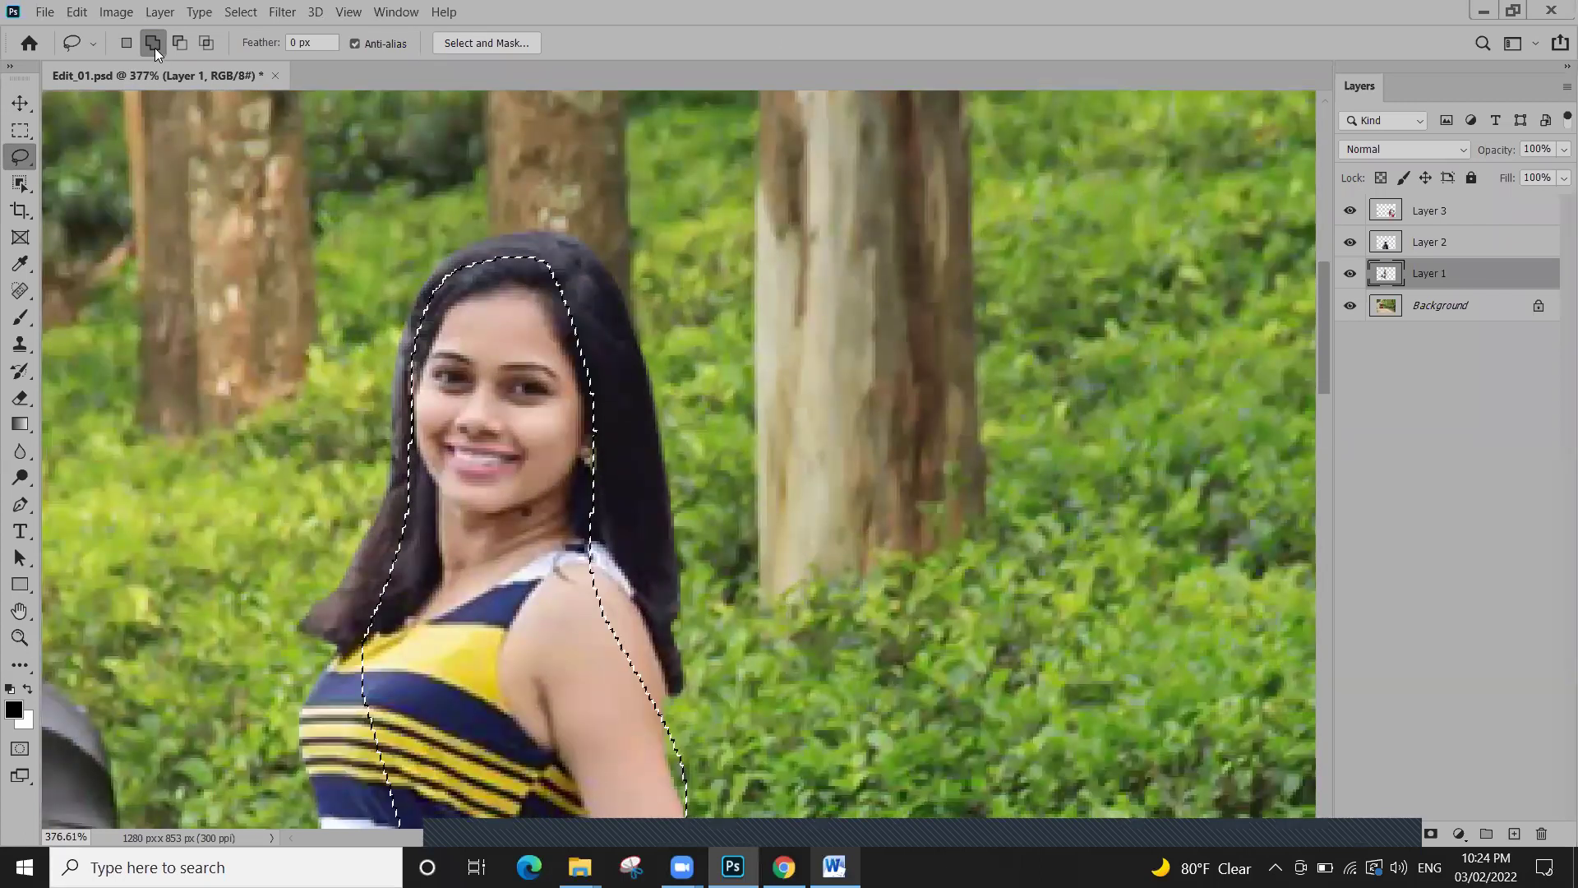
mouse_move(477, 315)
left_mouse_down()
mouse_move(587, 258)
mouse_move(611, 287)
mouse_move(646, 463)
mouse_move(587, 506)
mouse_move(540, 504)
left_mouse_up()
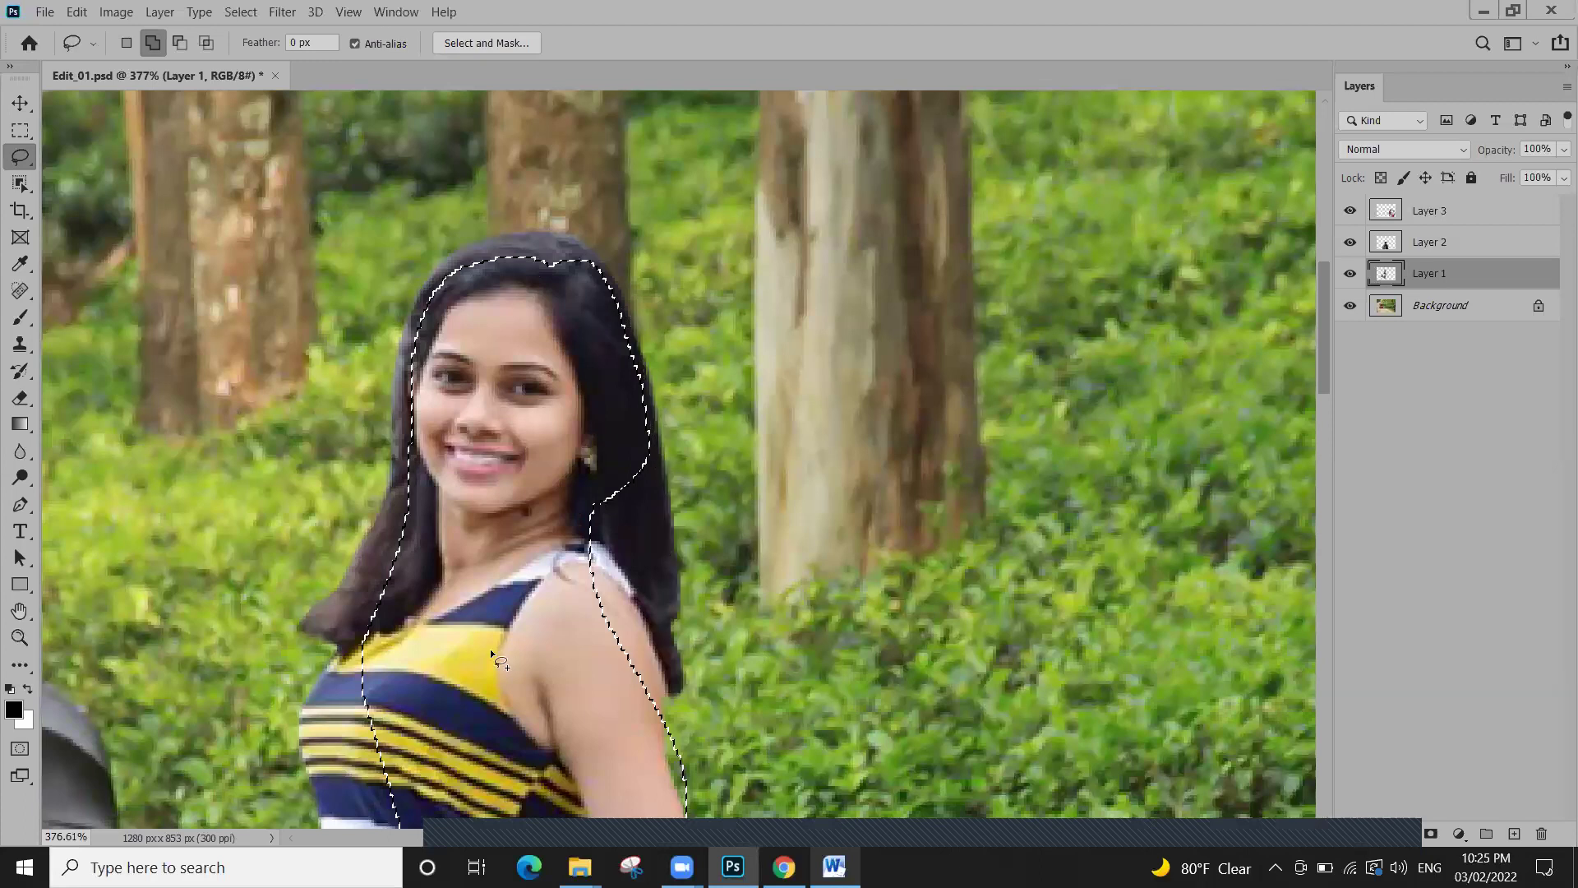
mouse_move(633, 661)
left_mouse_down()
mouse_move(657, 460)
mouse_move(810, 501)
mouse_move(763, 504)
left_mouse_up()
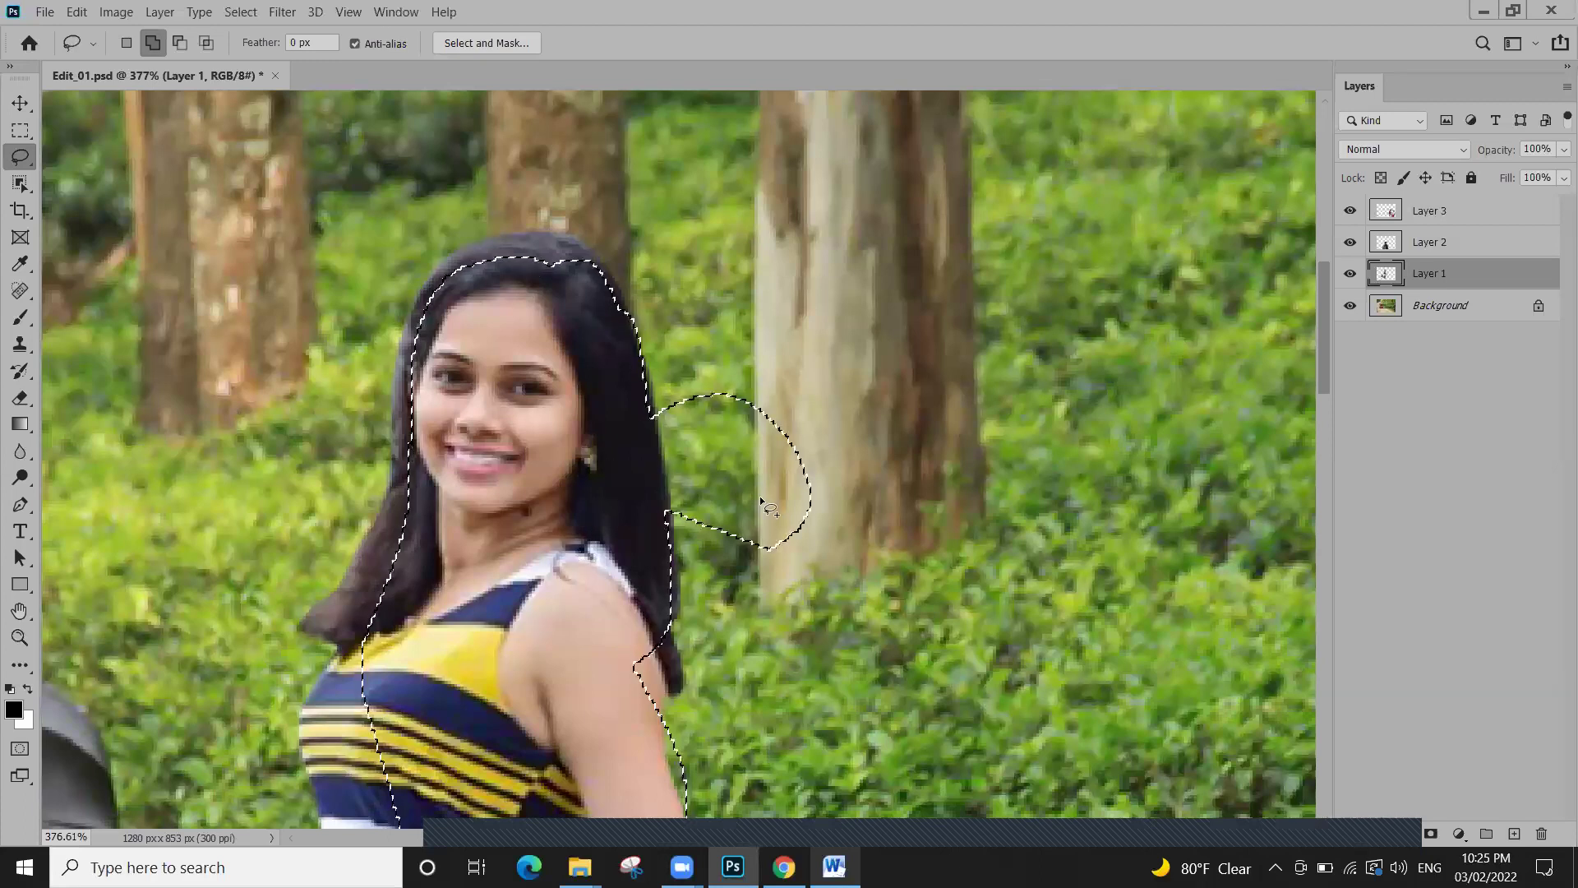
left_click(183, 44)
mouse_move(724, 255)
left_mouse_down()
mouse_move(657, 370)
mouse_move(662, 536)
mouse_move(843, 329)
mouse_move(789, 280)
left_mouse_up()
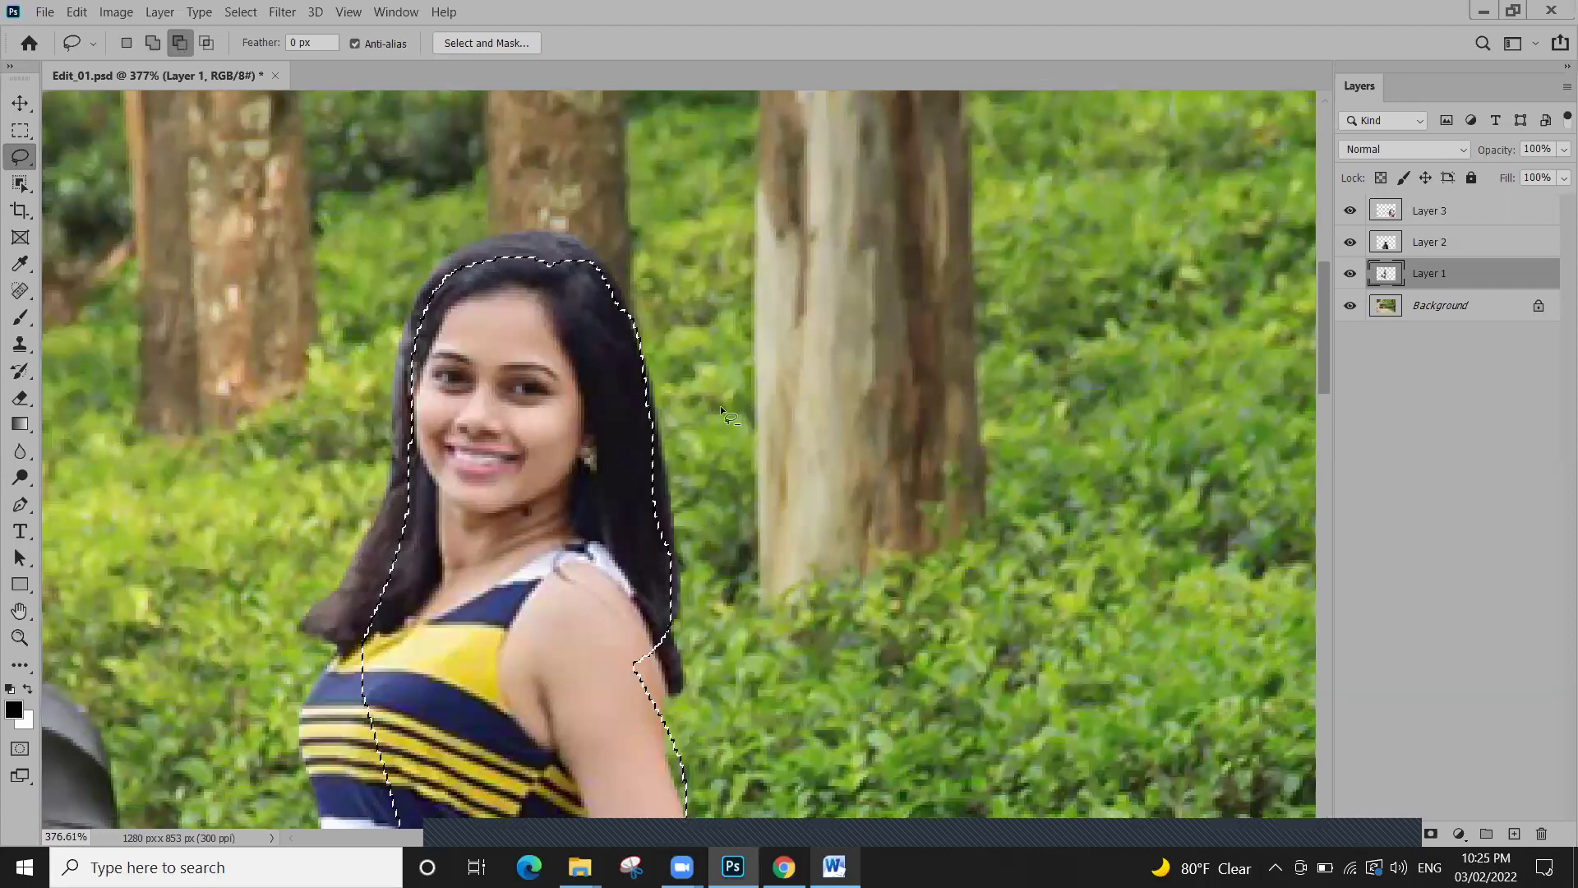
Look through the Marquee and Object Selection tool variants and their selection modes, and clear the selection around the woman
left_click_drag(19, 129, 66, 154)
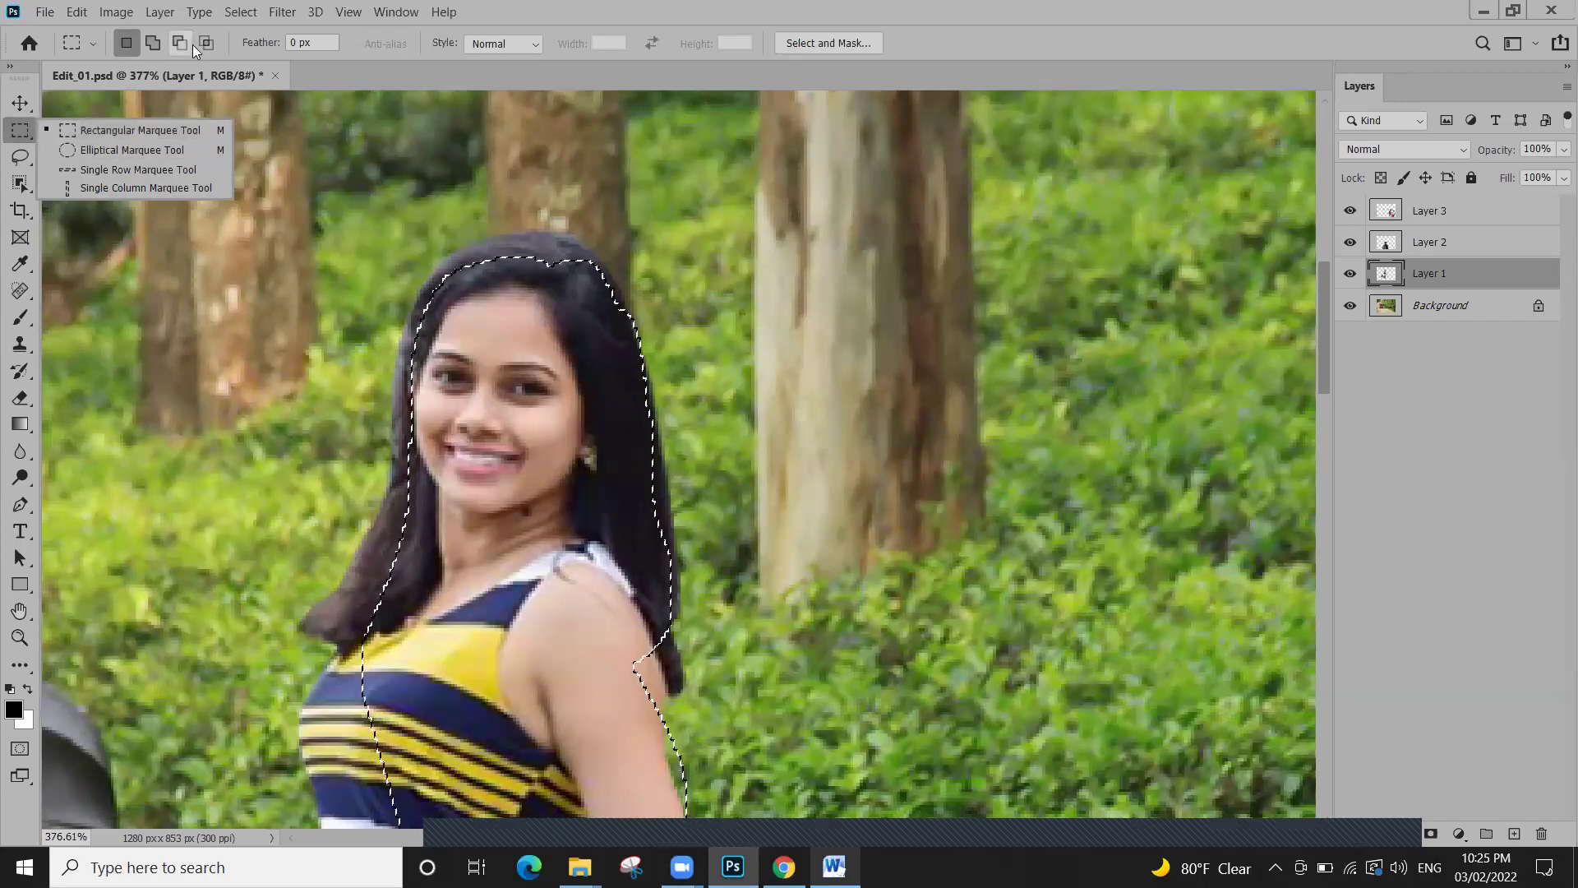
mouse_move(19, 156)
left_mouse_down()
mouse_move(123, 176)
mouse_move(76, 192)
mouse_move(24, 183)
mouse_move(61, 224)
left_mouse_up()
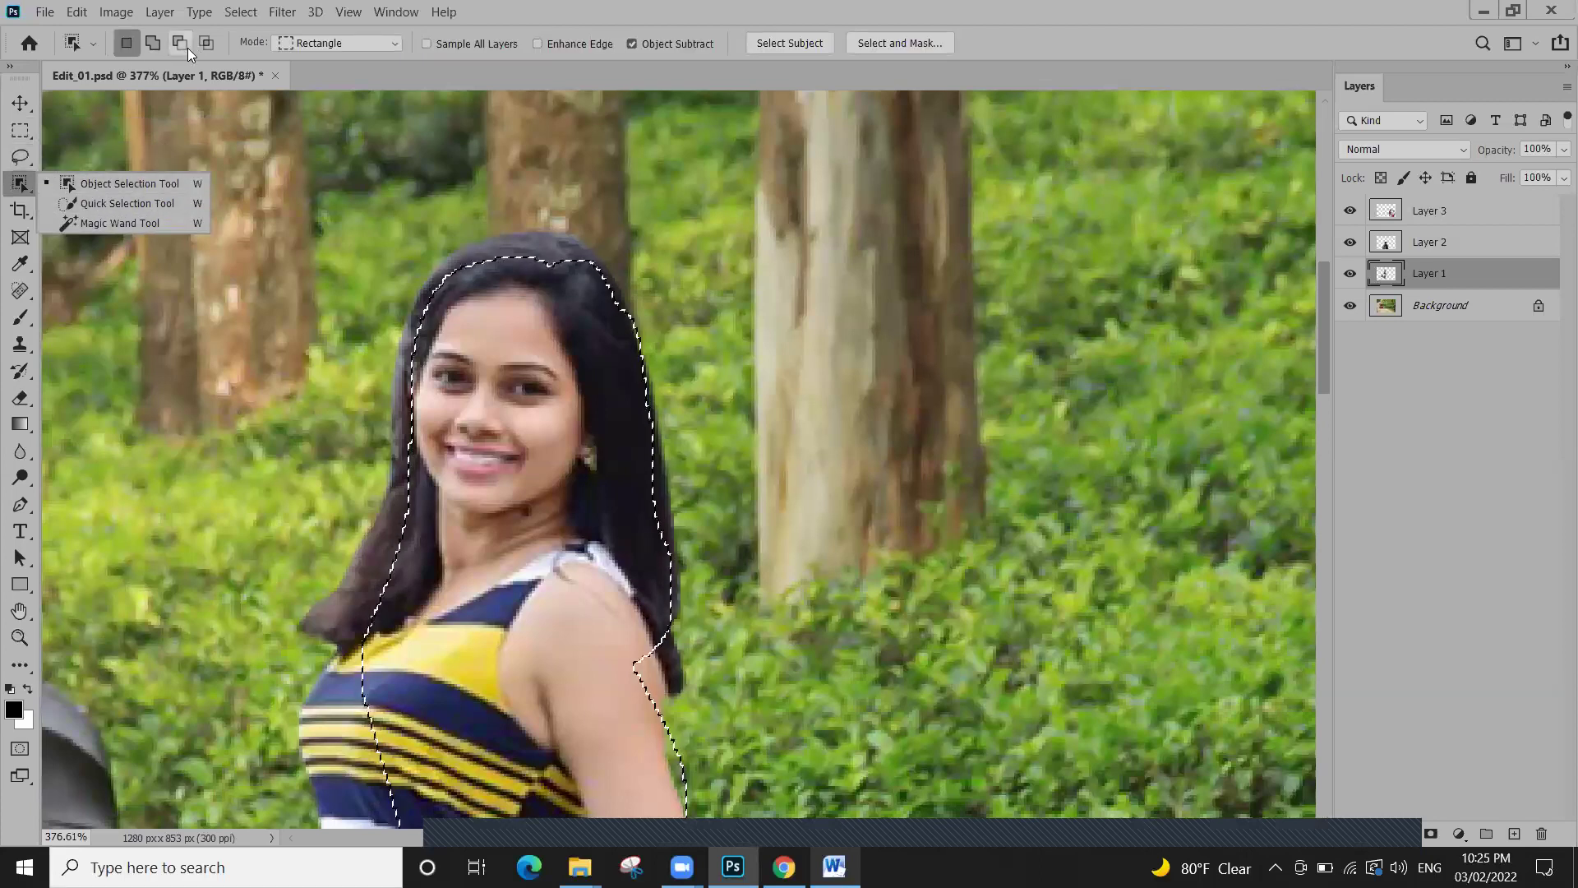
left_click(20, 132)
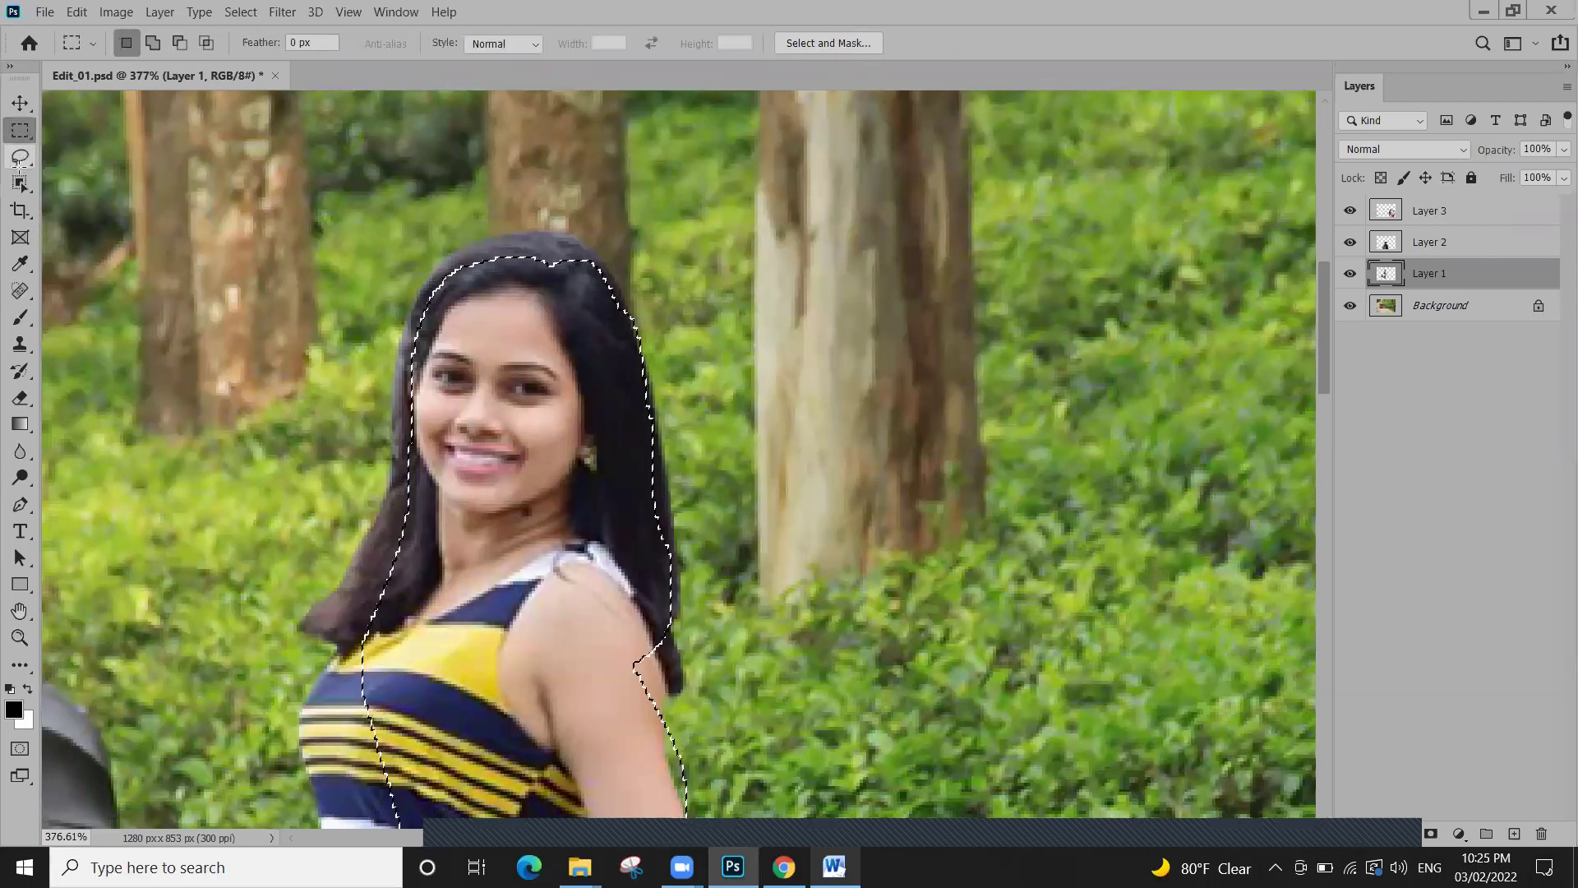
left_click(437, 343)
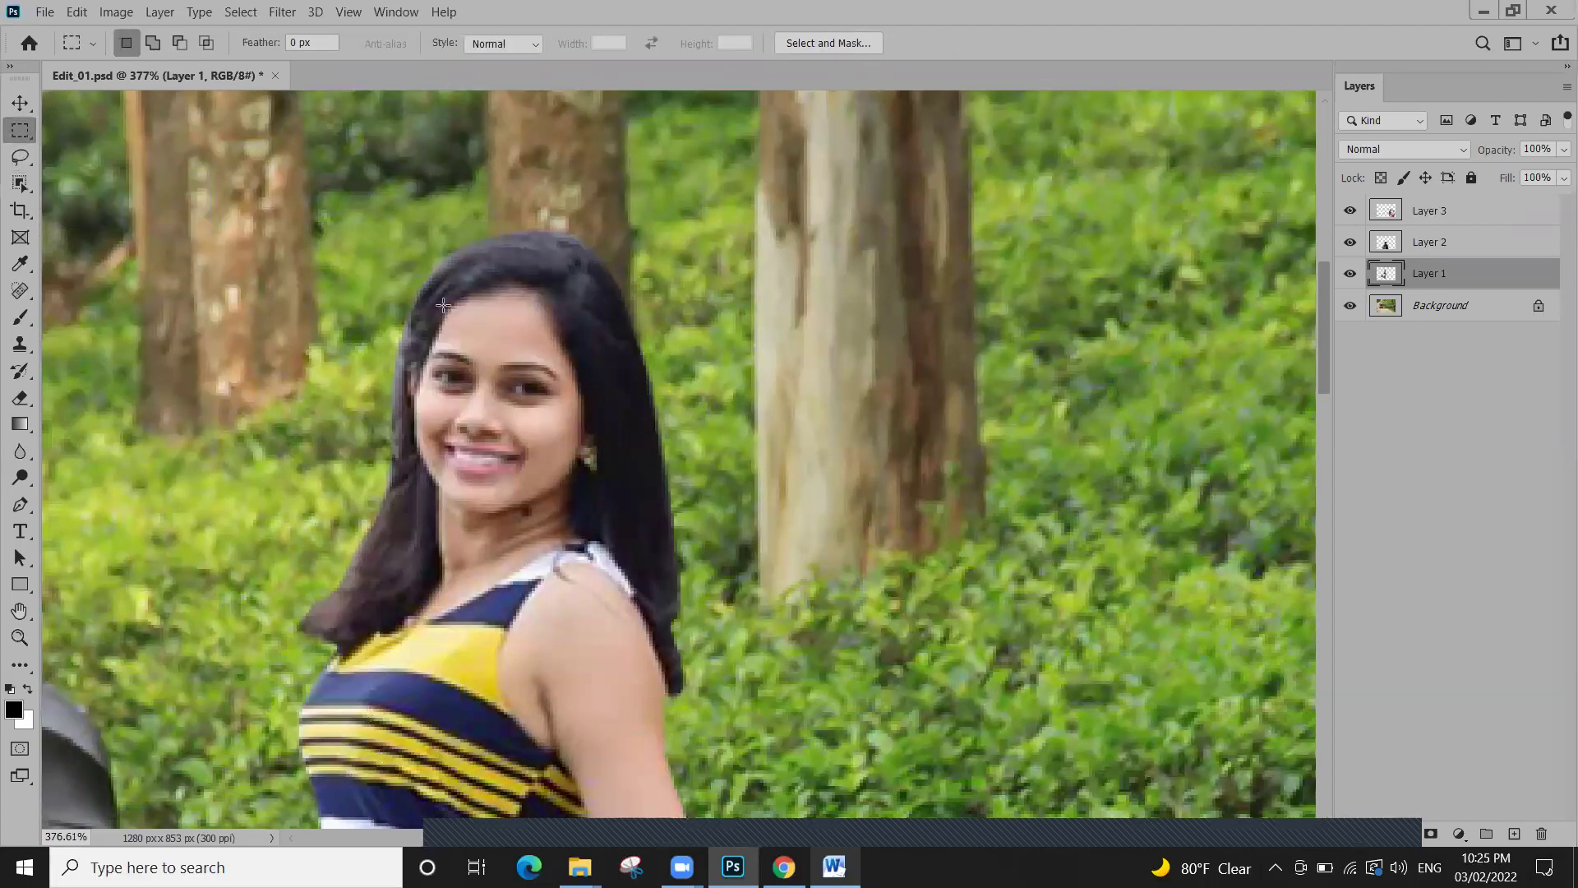
Look through the Lasso Tool variants, including the Polygonal Lasso Tool and the Magnetic Lasso Tool
left_click(20, 156)
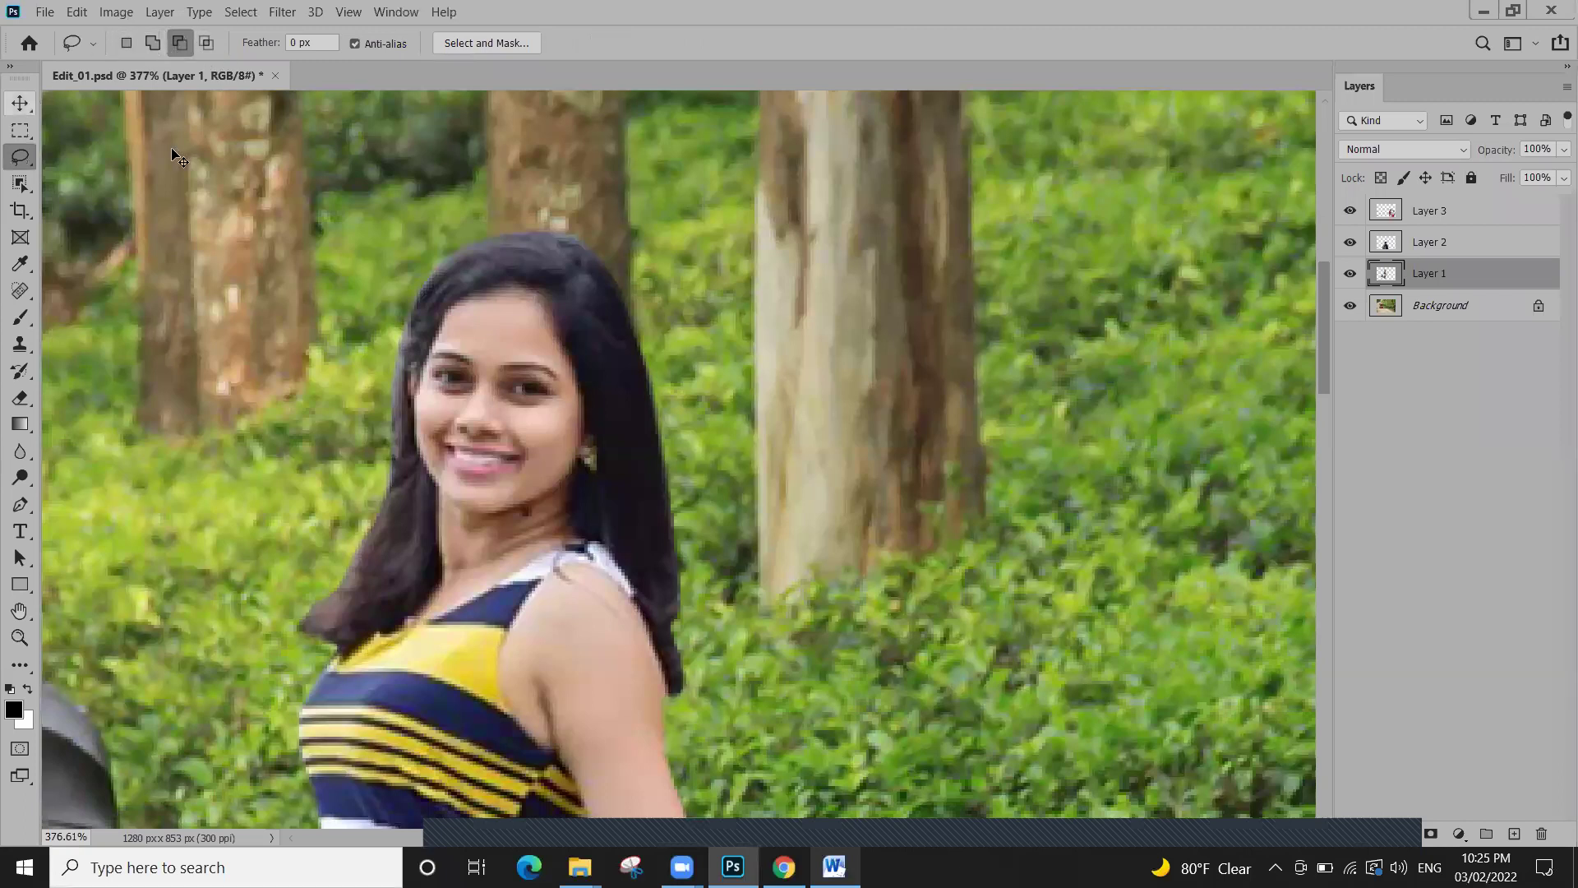
key("v")
key("ctrl+0")
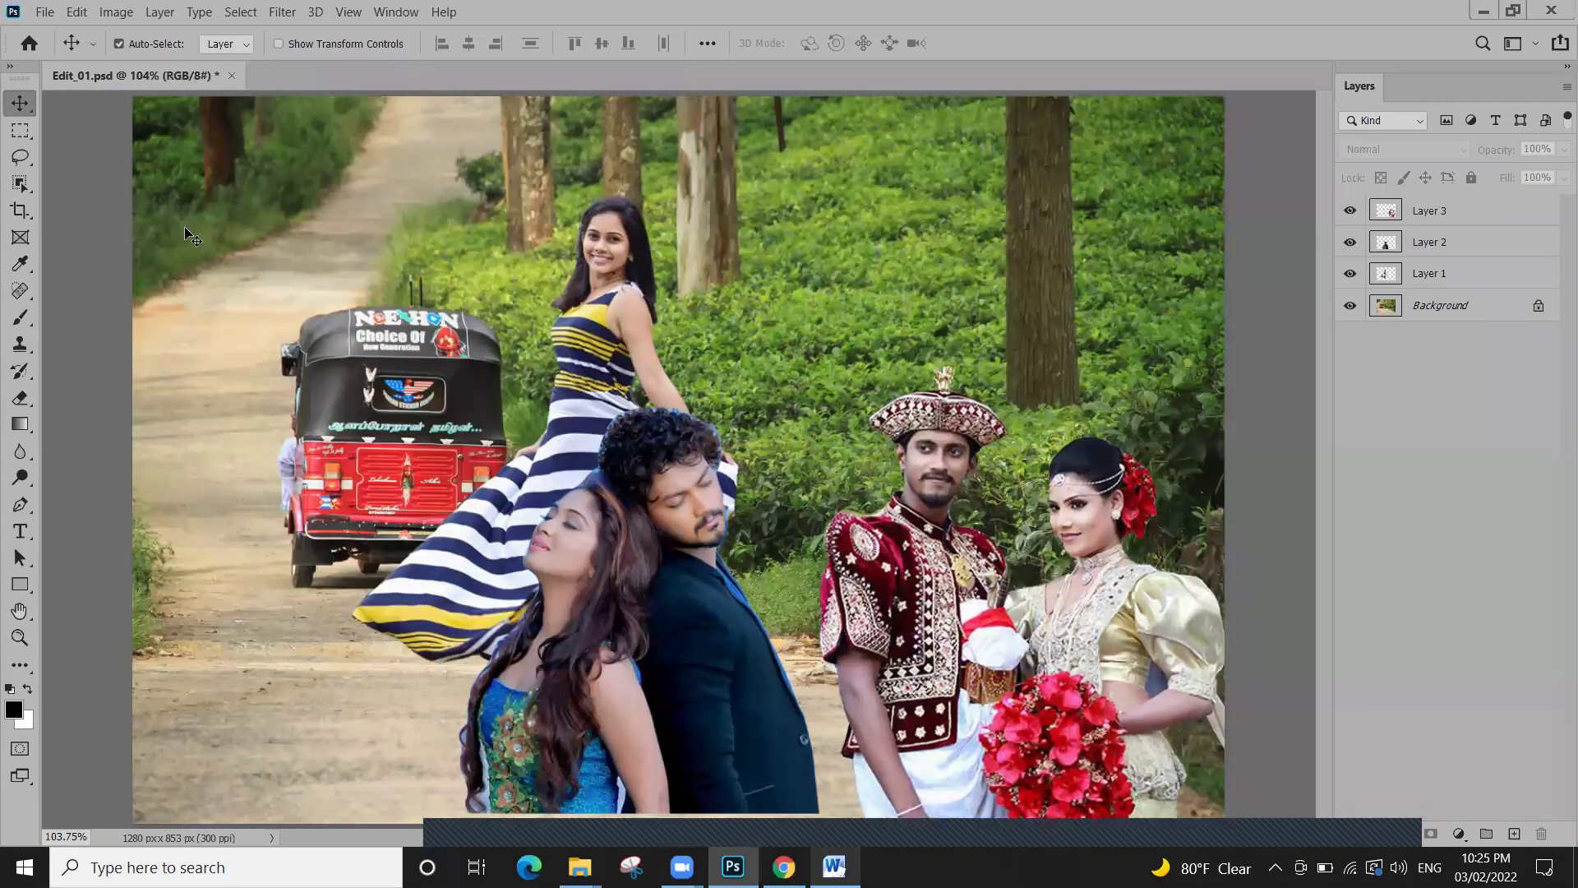
mouse_move(19, 156)
left_mouse_down()
mouse_move(76, 176)
mouse_move(101, 163)
mouse_move(98, 204)
left_mouse_up()
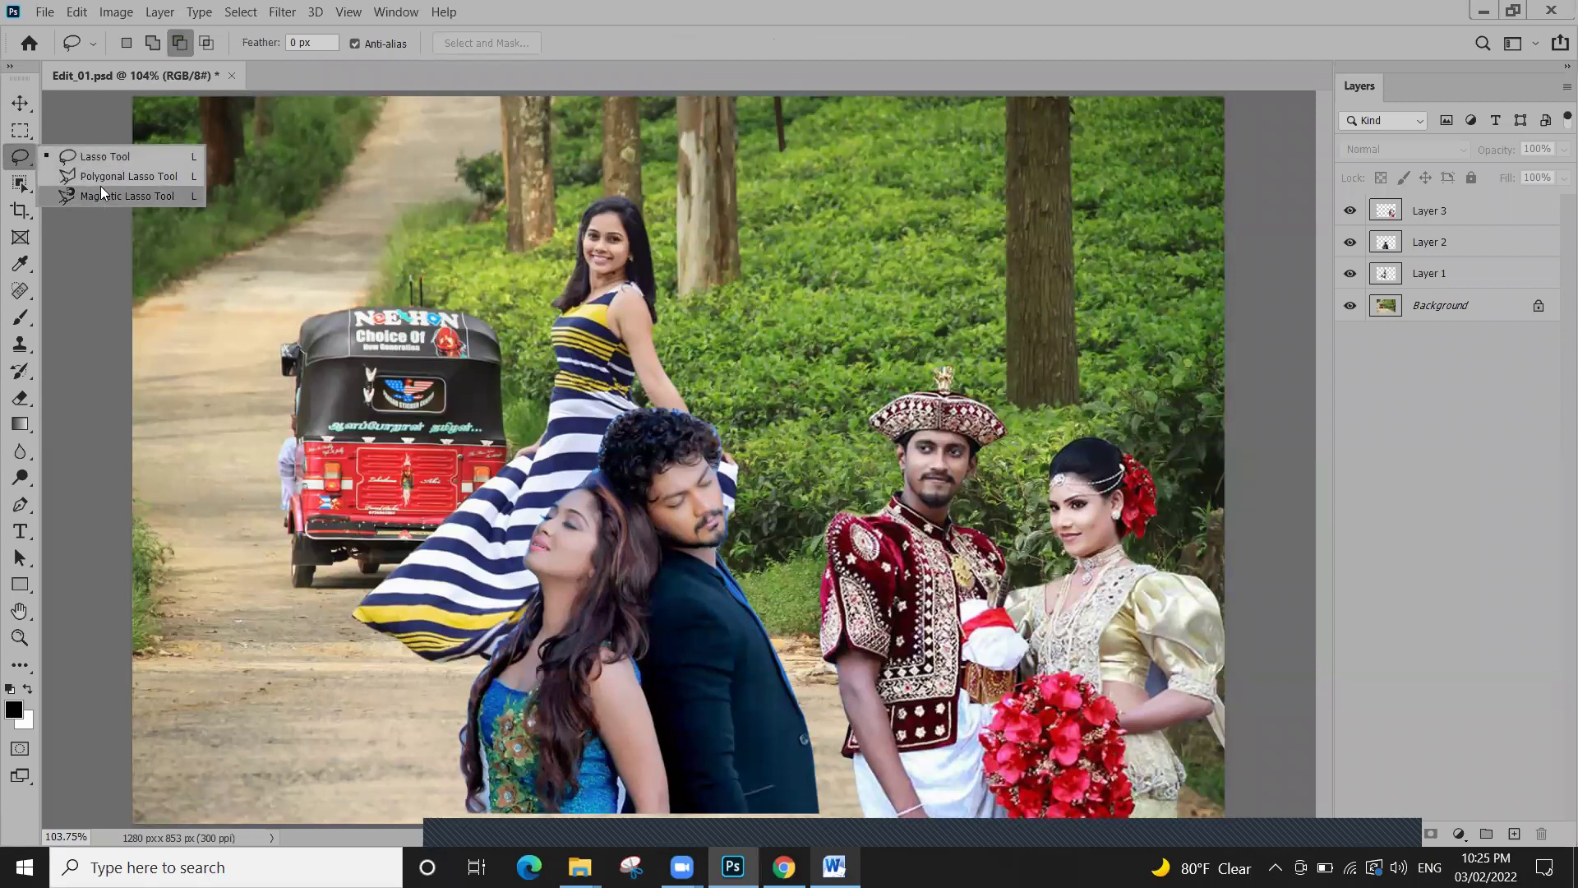
mouse_move(104, 179)
left_mouse_down()
mouse_move(98, 192)
mouse_move(135, 176)
left_mouse_up()
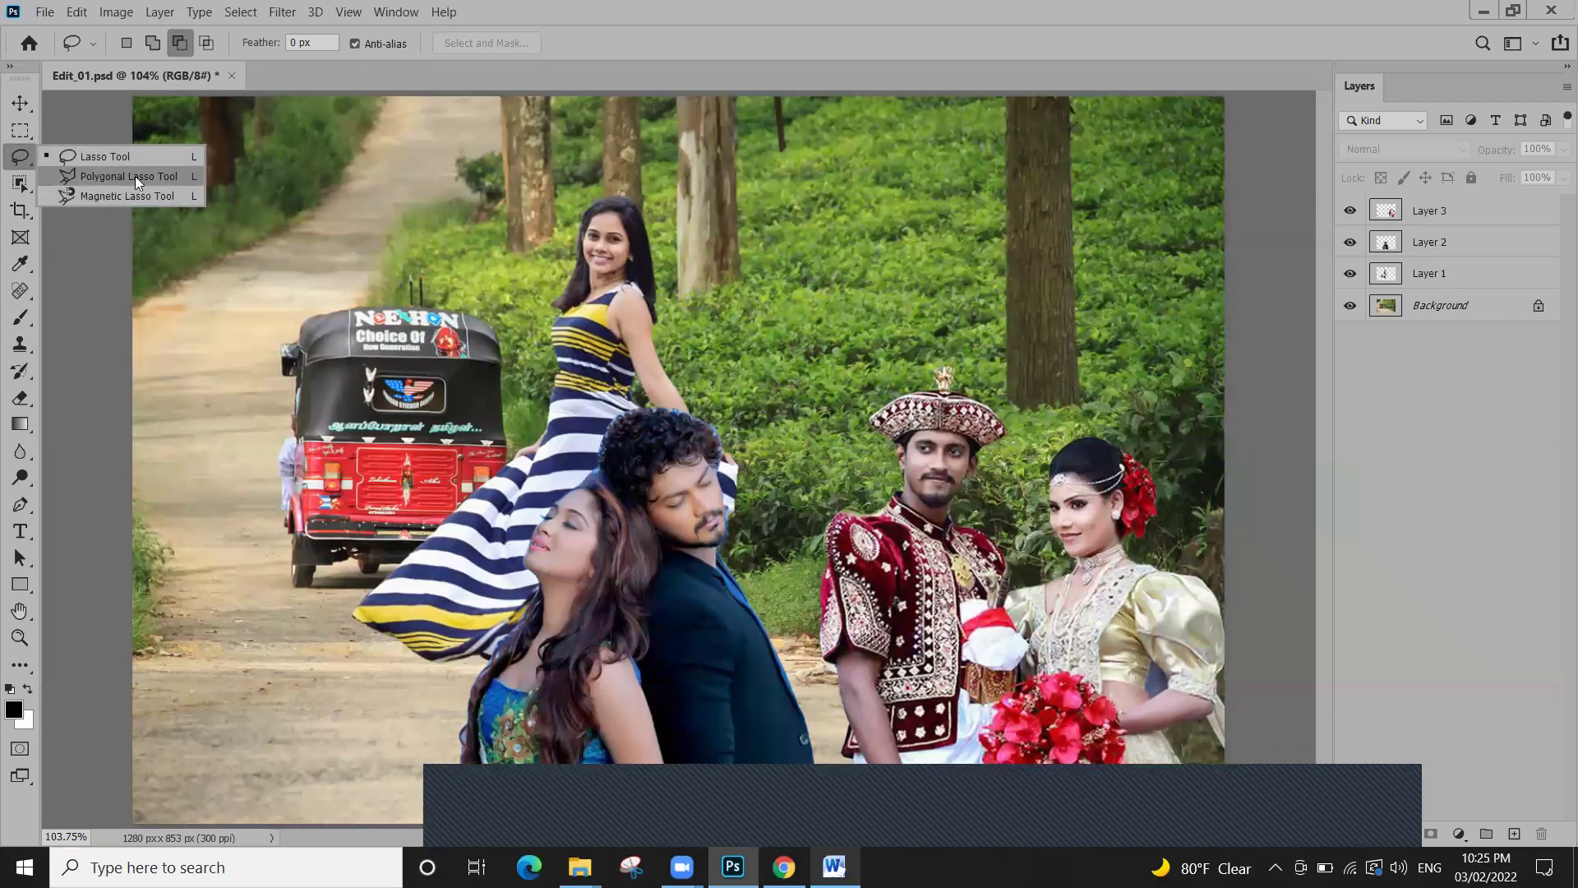
left_click(845, 812)
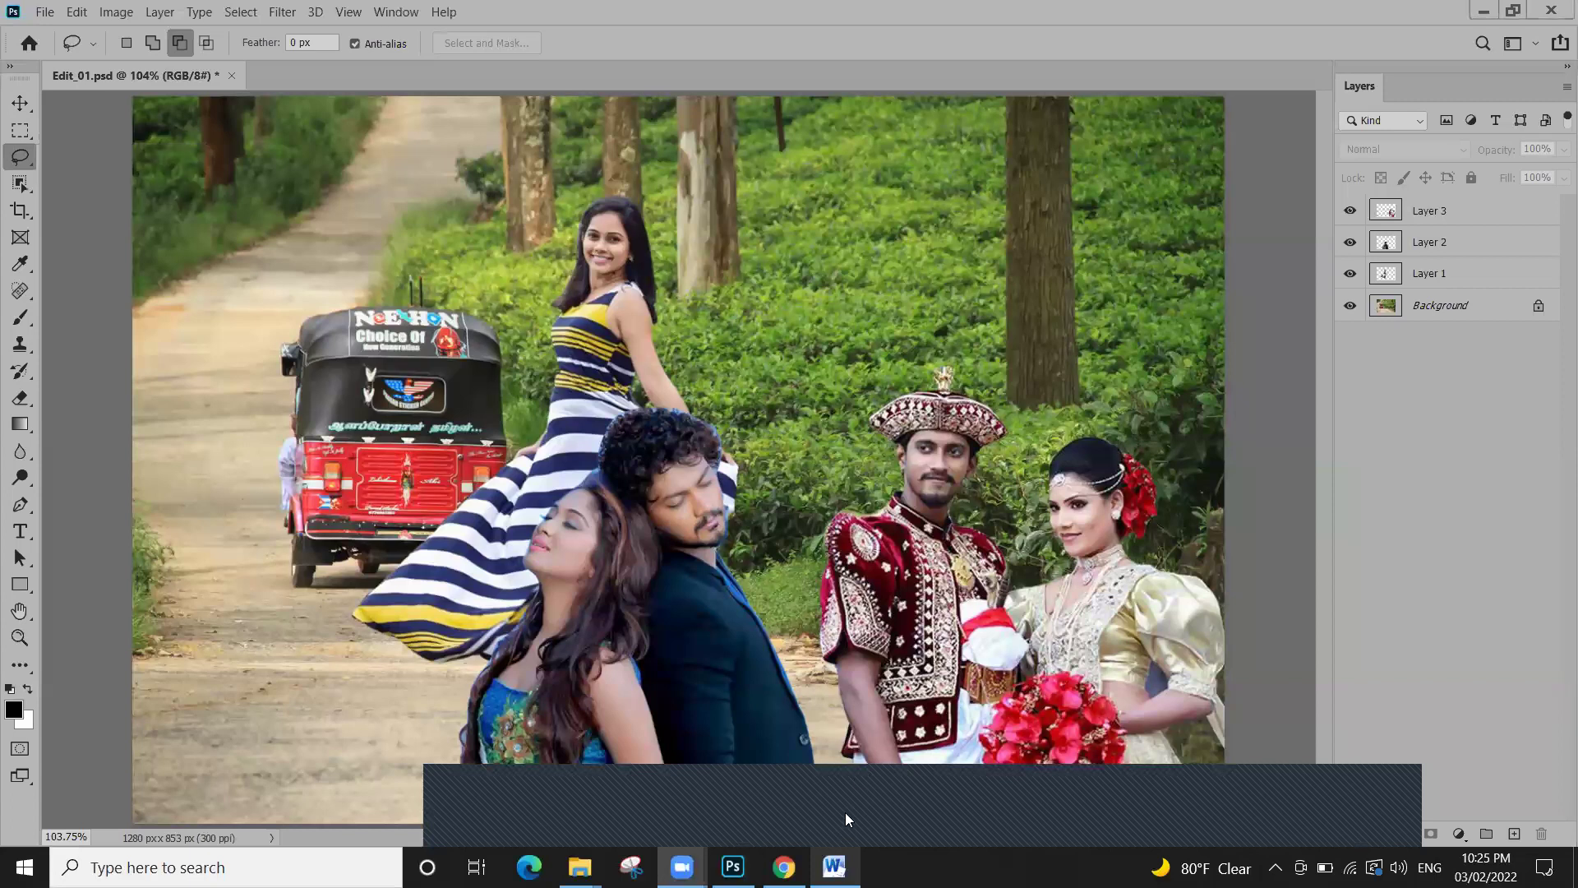